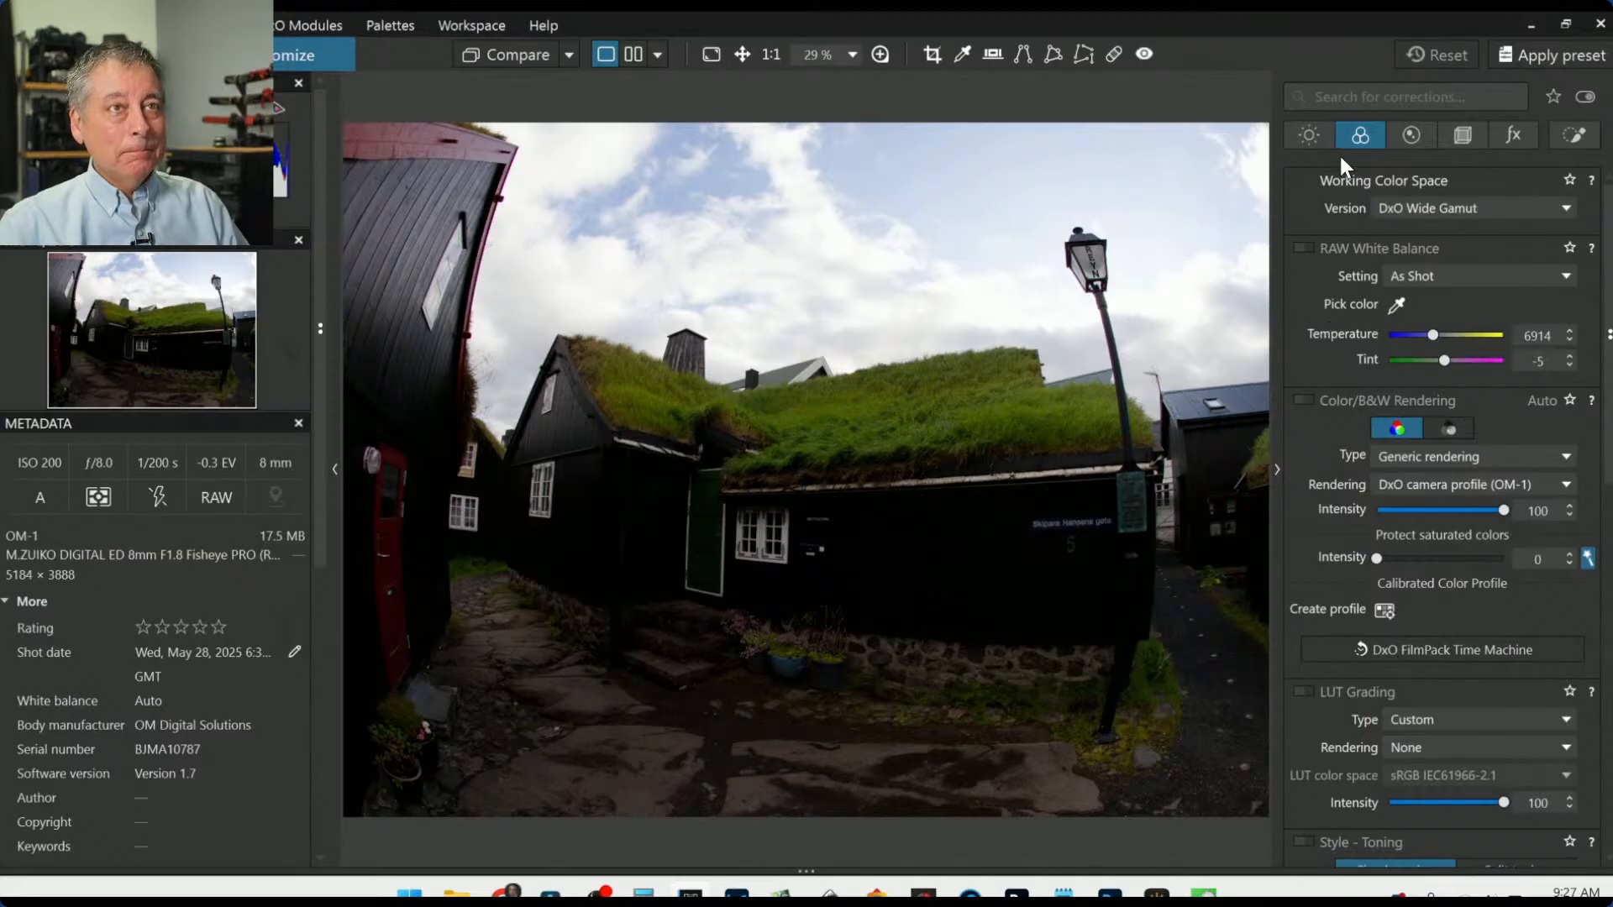
Step: Apply the 1x1 default general purpose preset to the photo and turn on the Perspective correction
click(1540, 59)
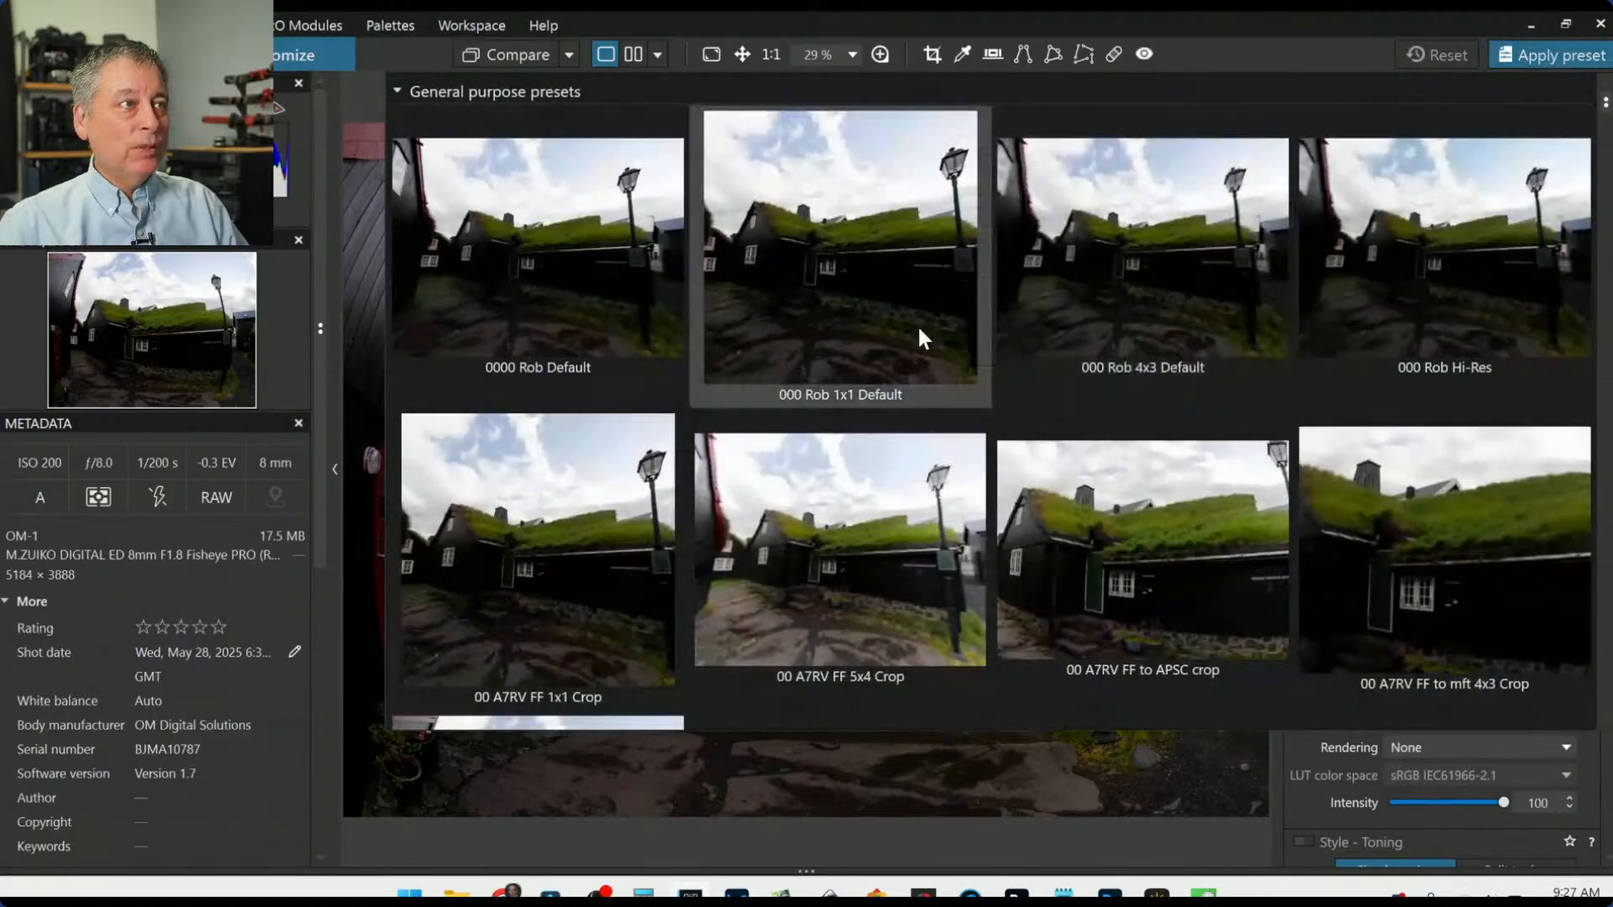
click(913, 330)
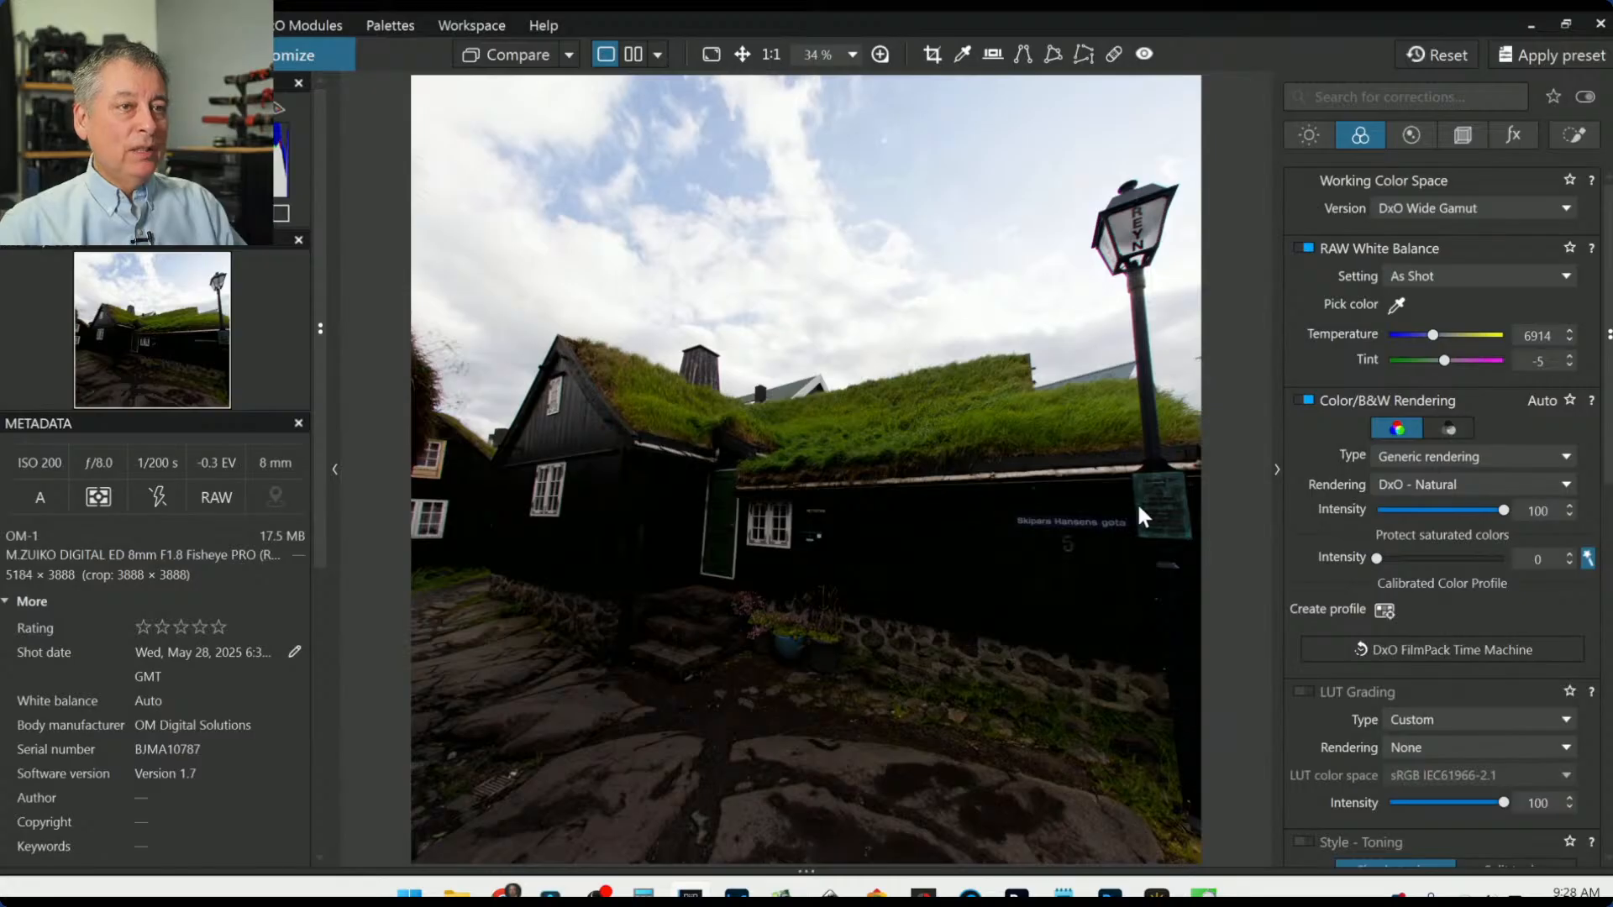
scroll(1016, 492, down, 1)
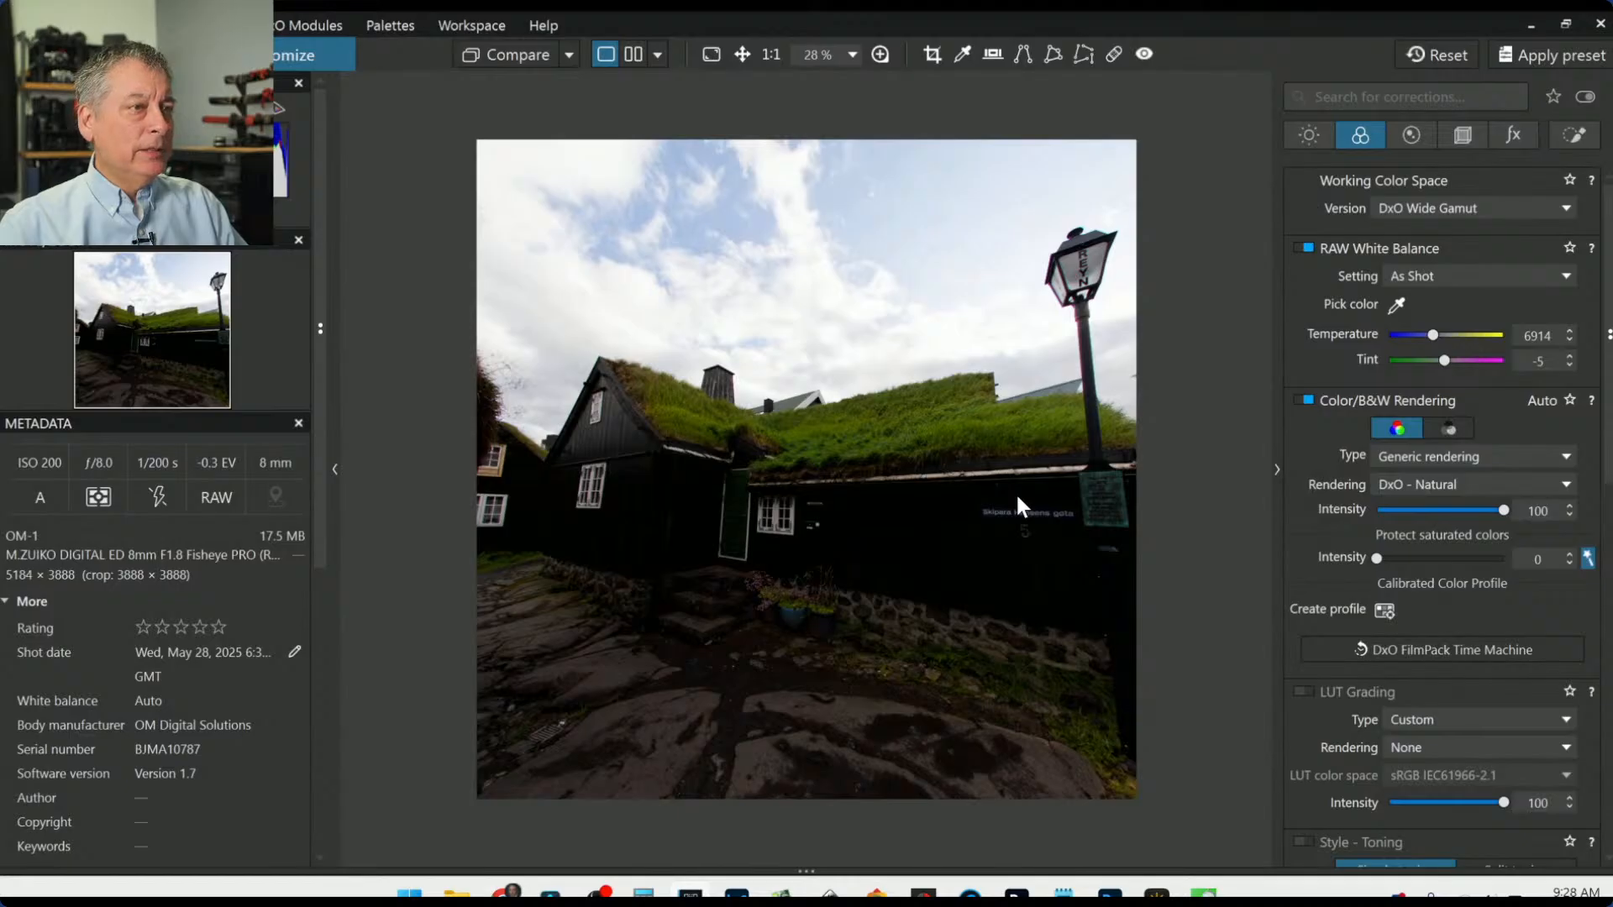
click(1450, 139)
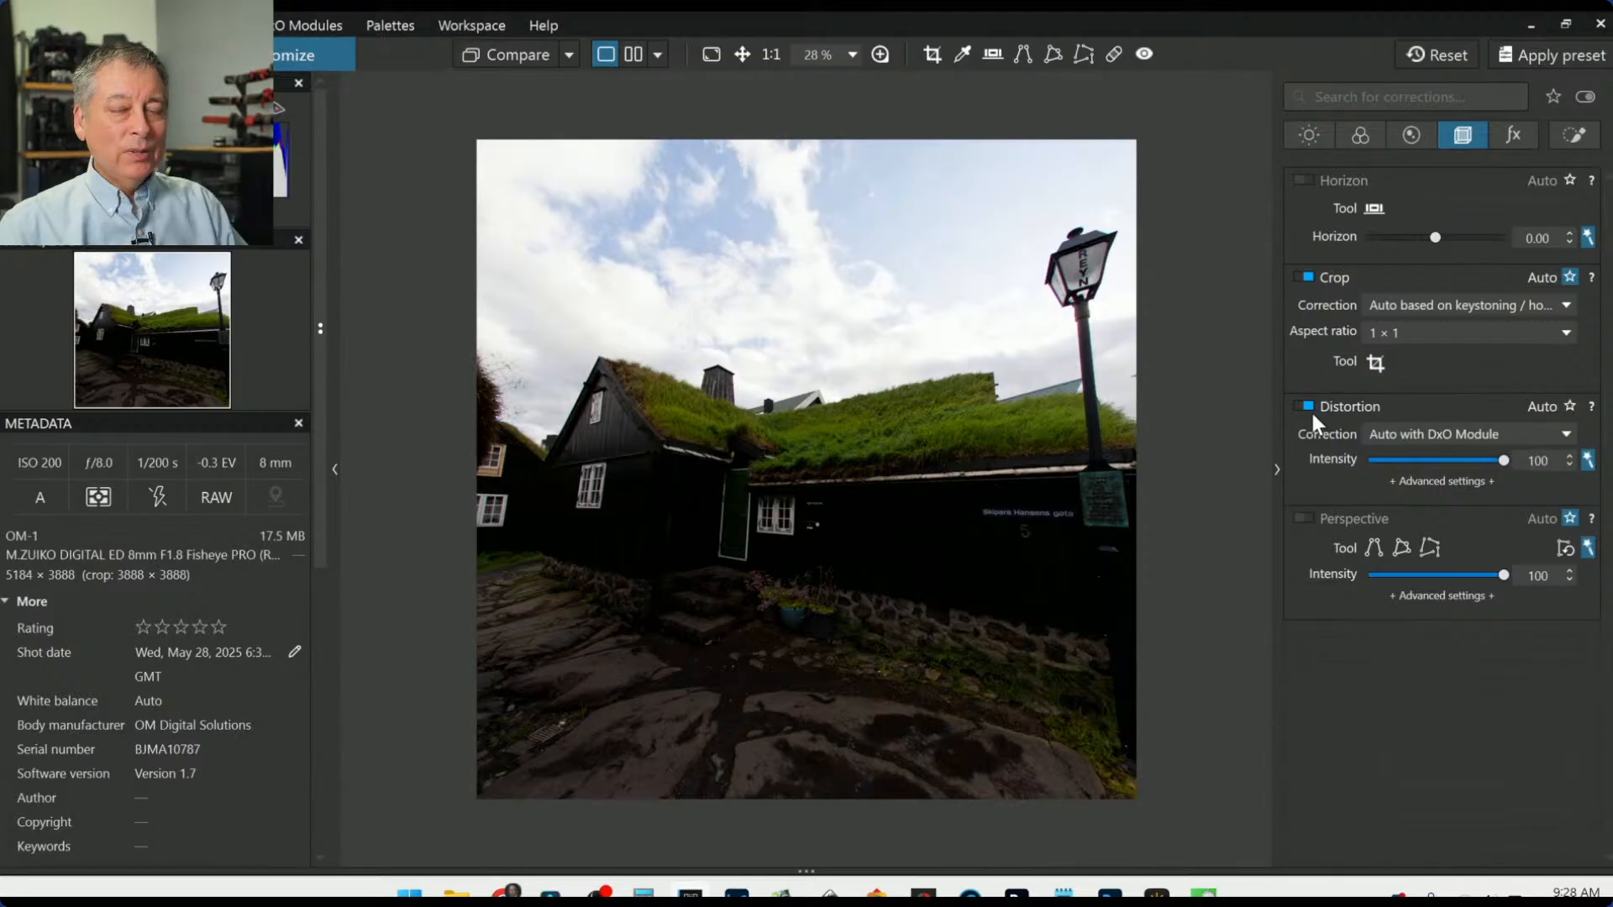
click(1302, 519)
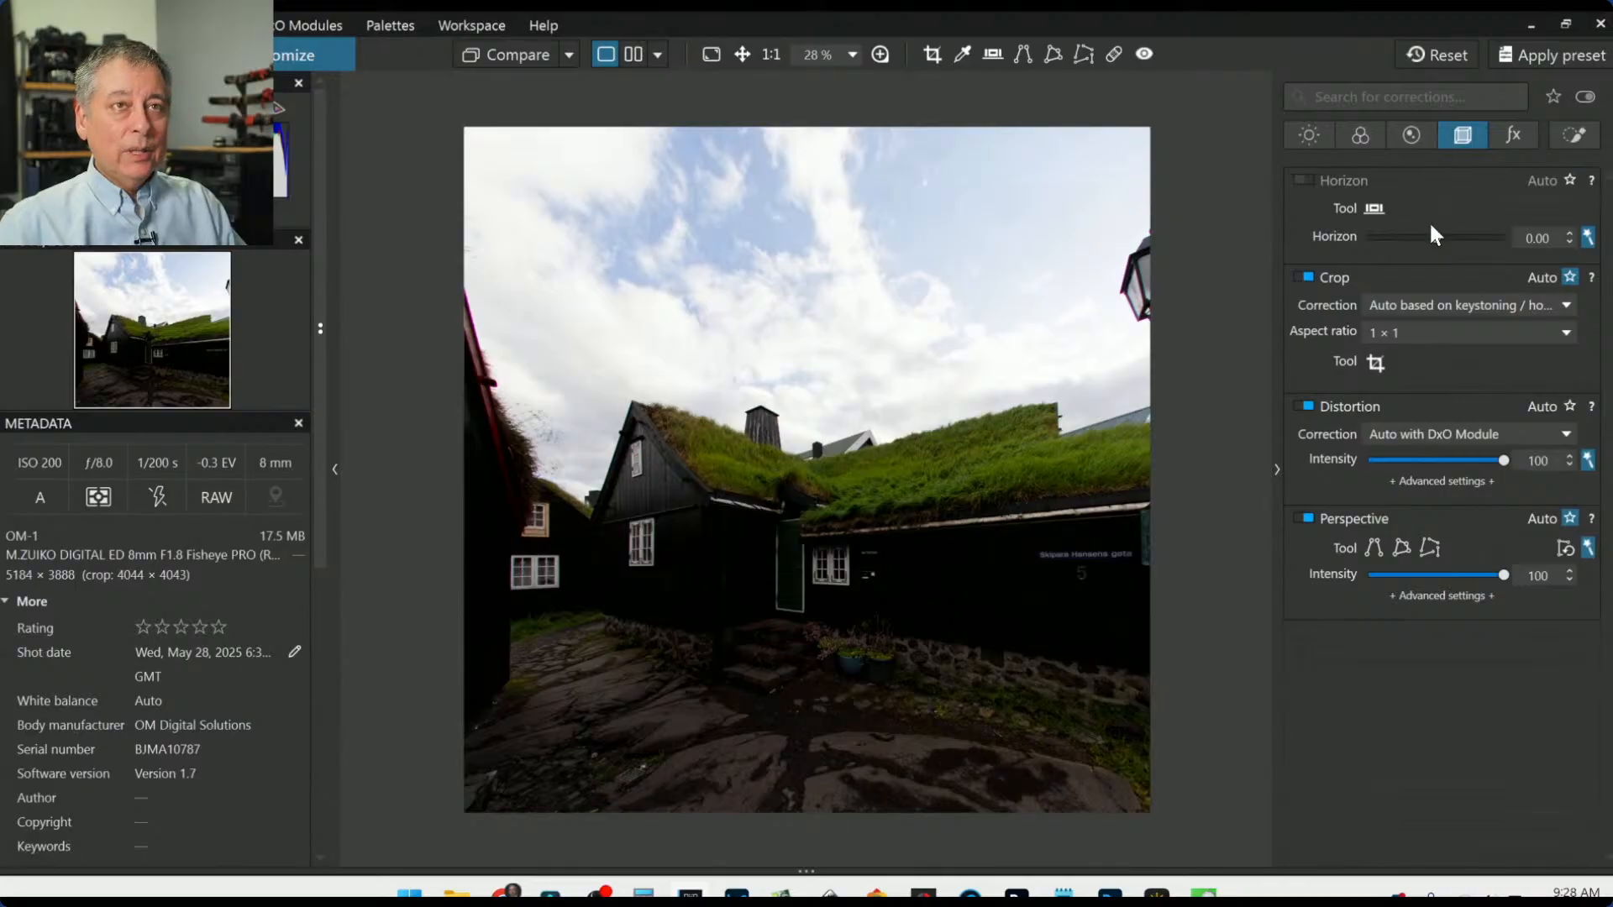
Step: Try the 4 × 3 and 16 × 9 aspect ratios for the crop
click(1435, 336)
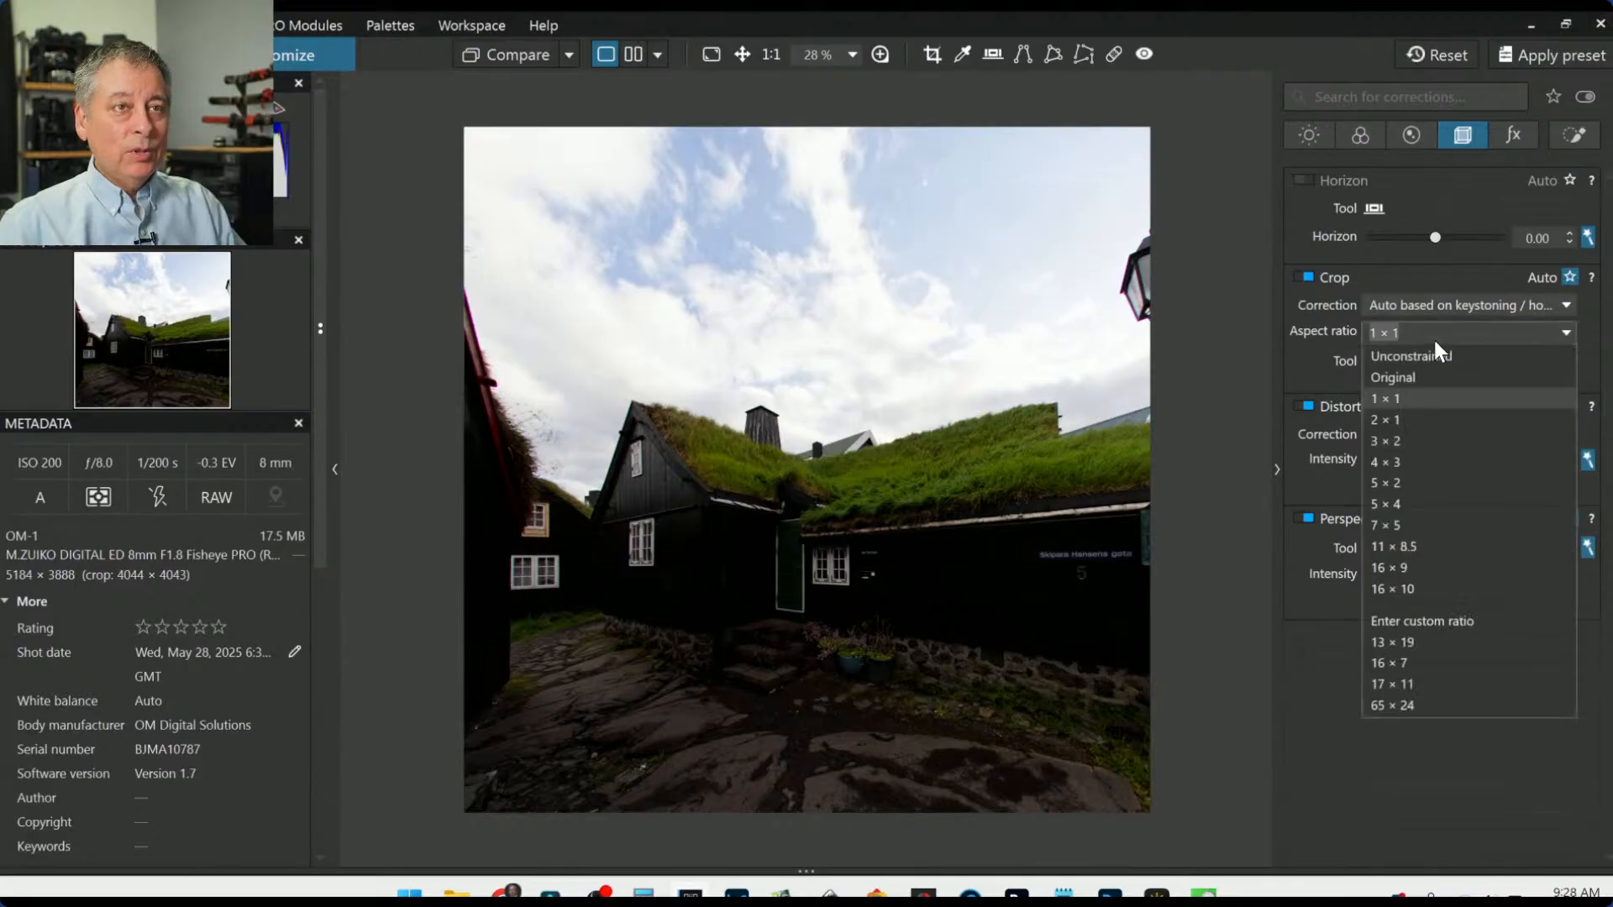
click(1426, 461)
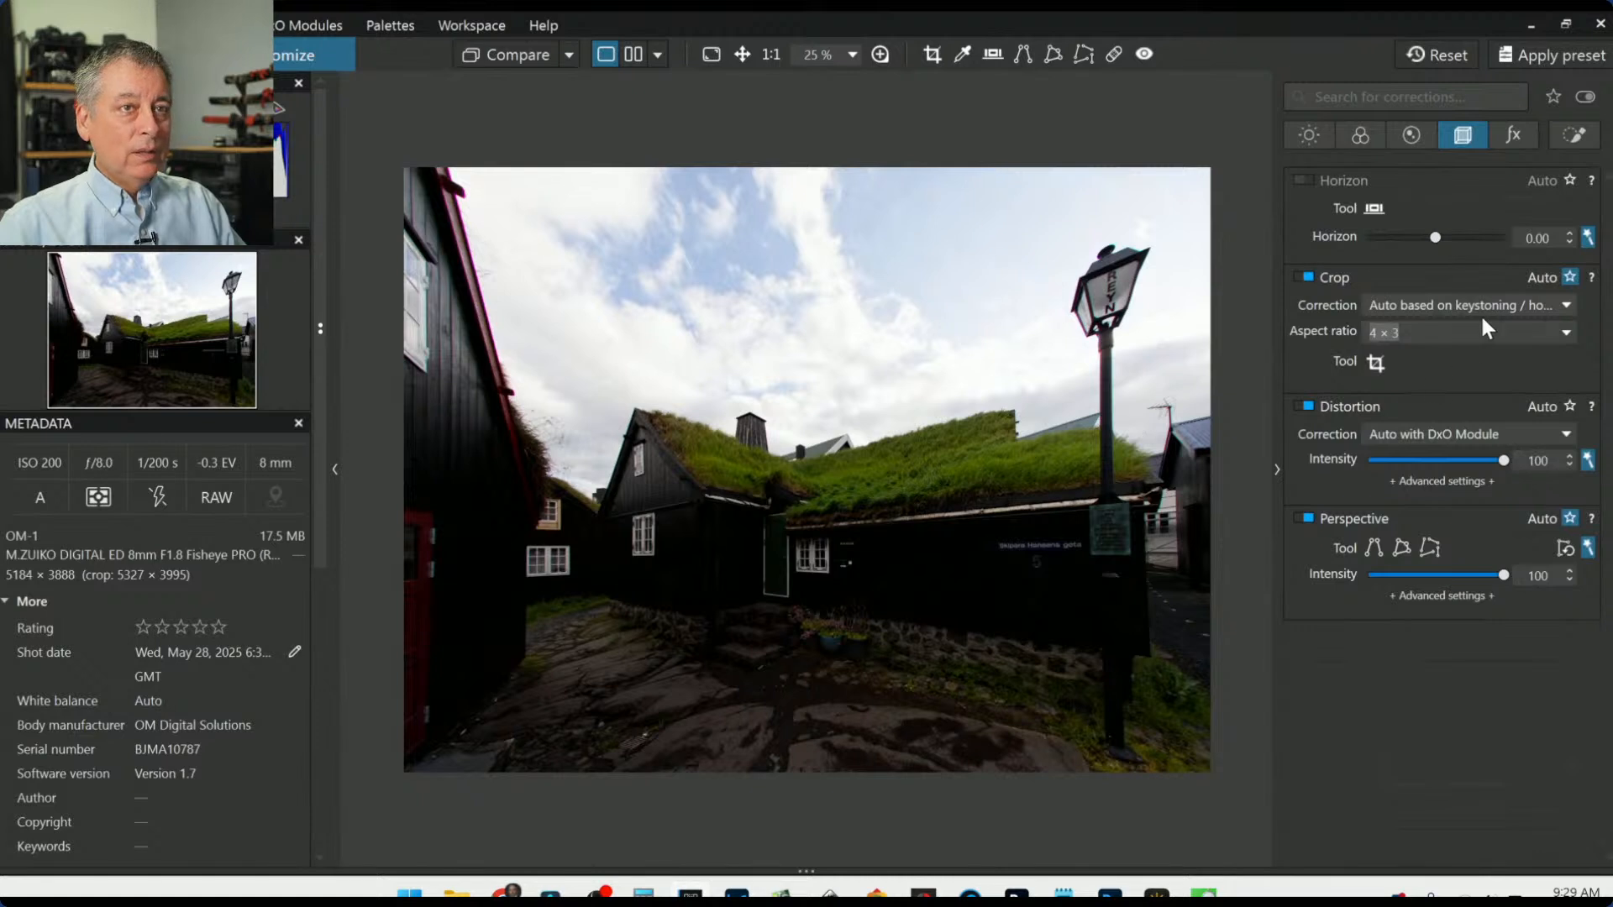
click(1473, 328)
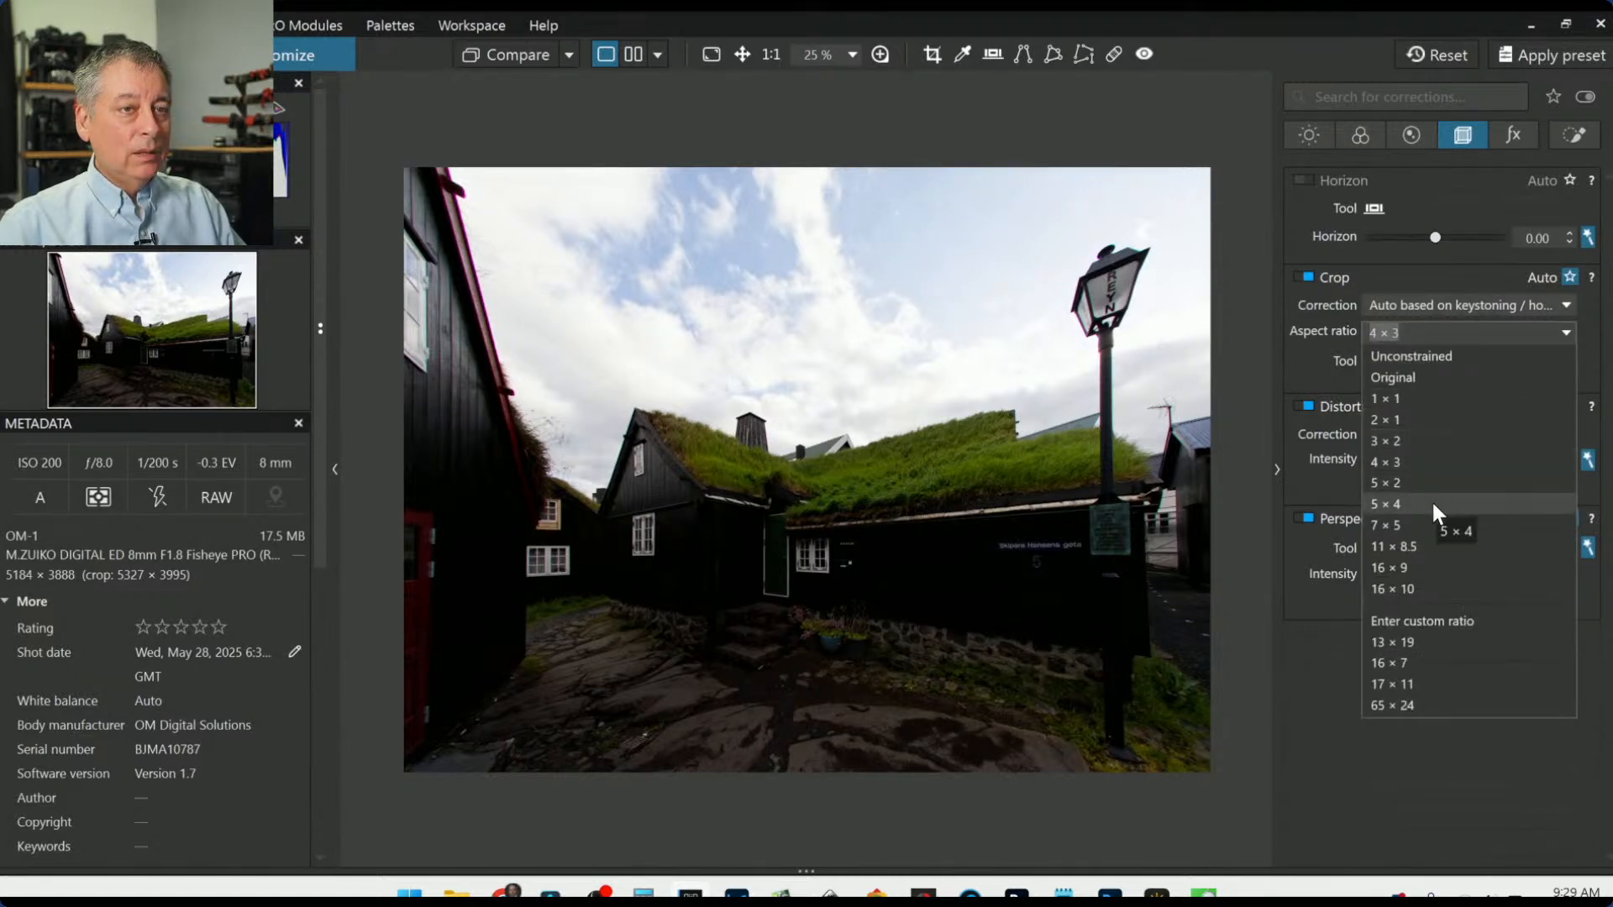
click(1433, 570)
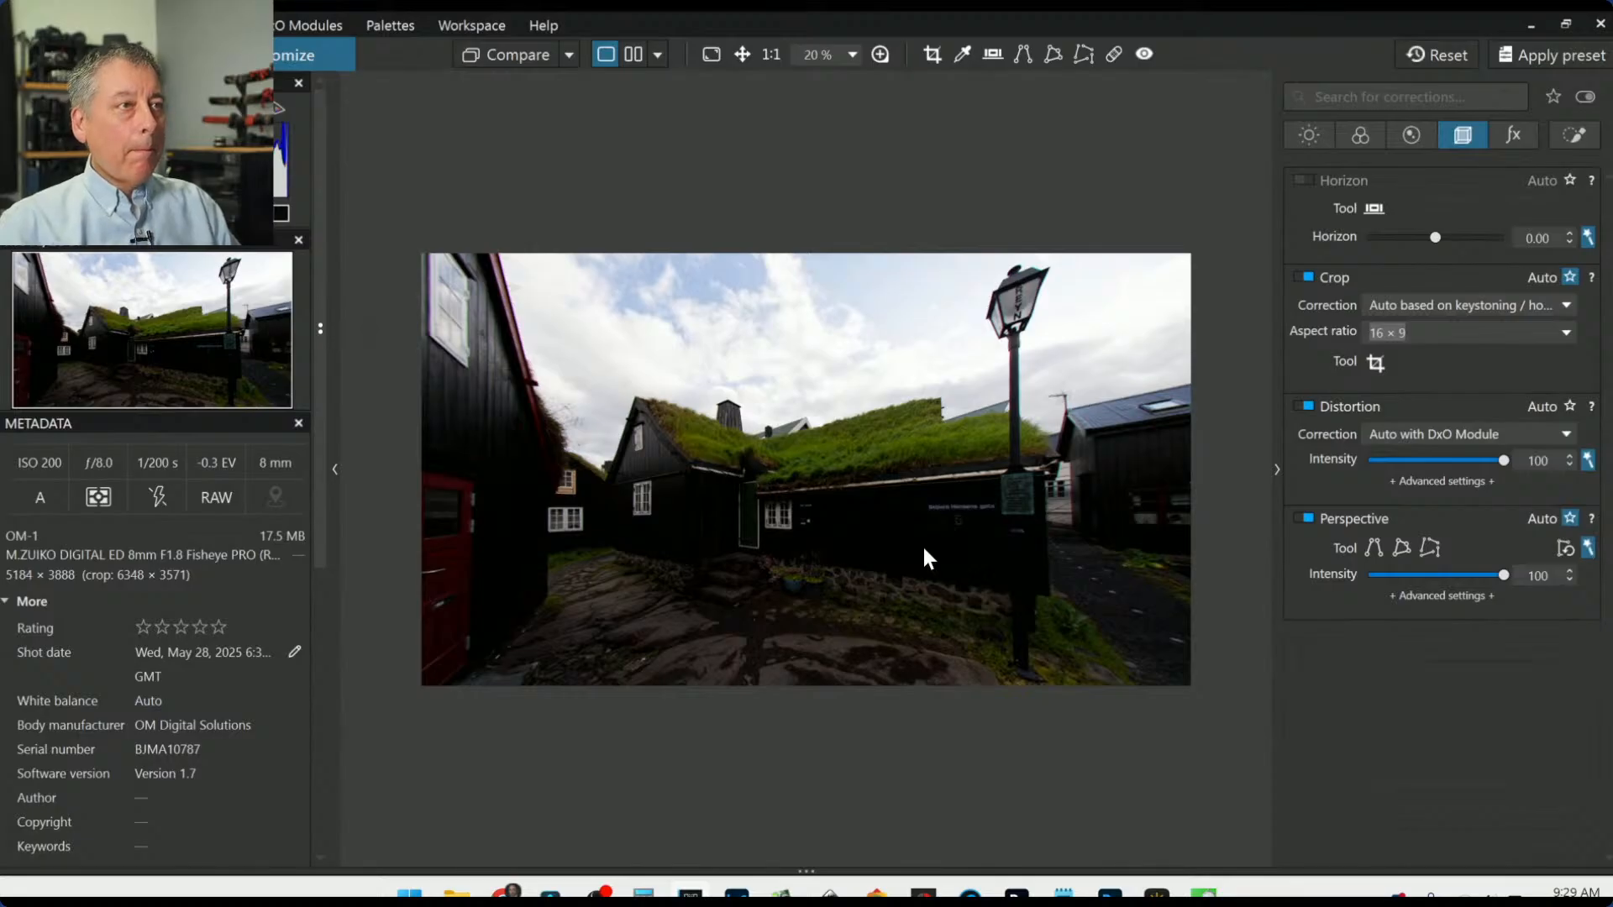
Step: Reposition and resize the 16 × 9 crop frame over the houses and street lamp to about 6391 × 3595 px
click(1376, 363)
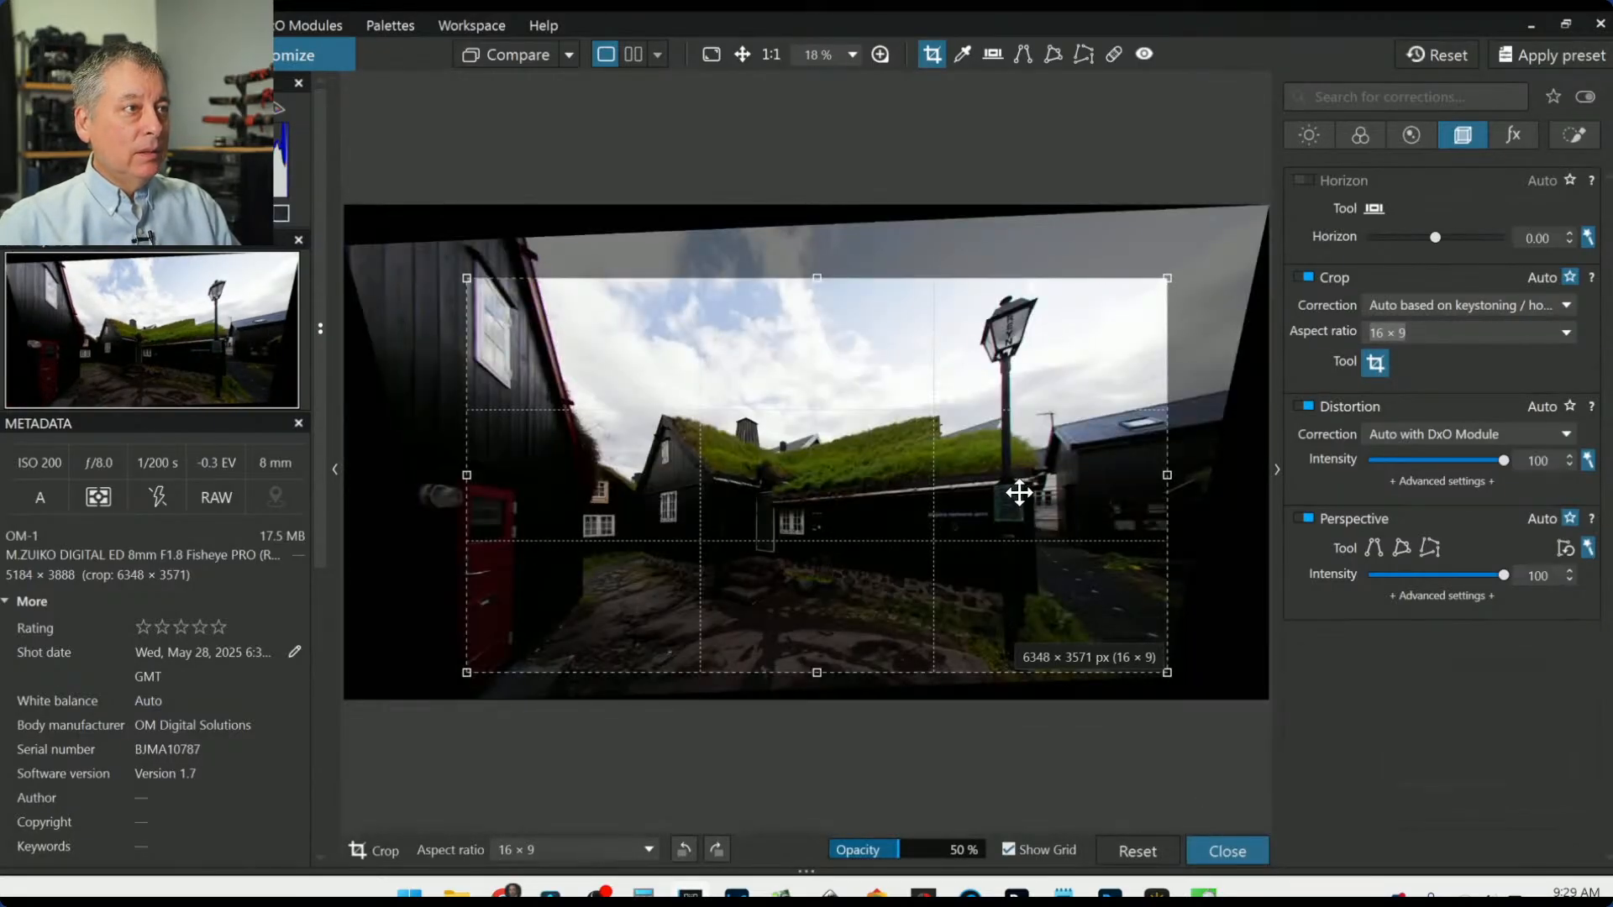
drag(1019, 493, 992, 499)
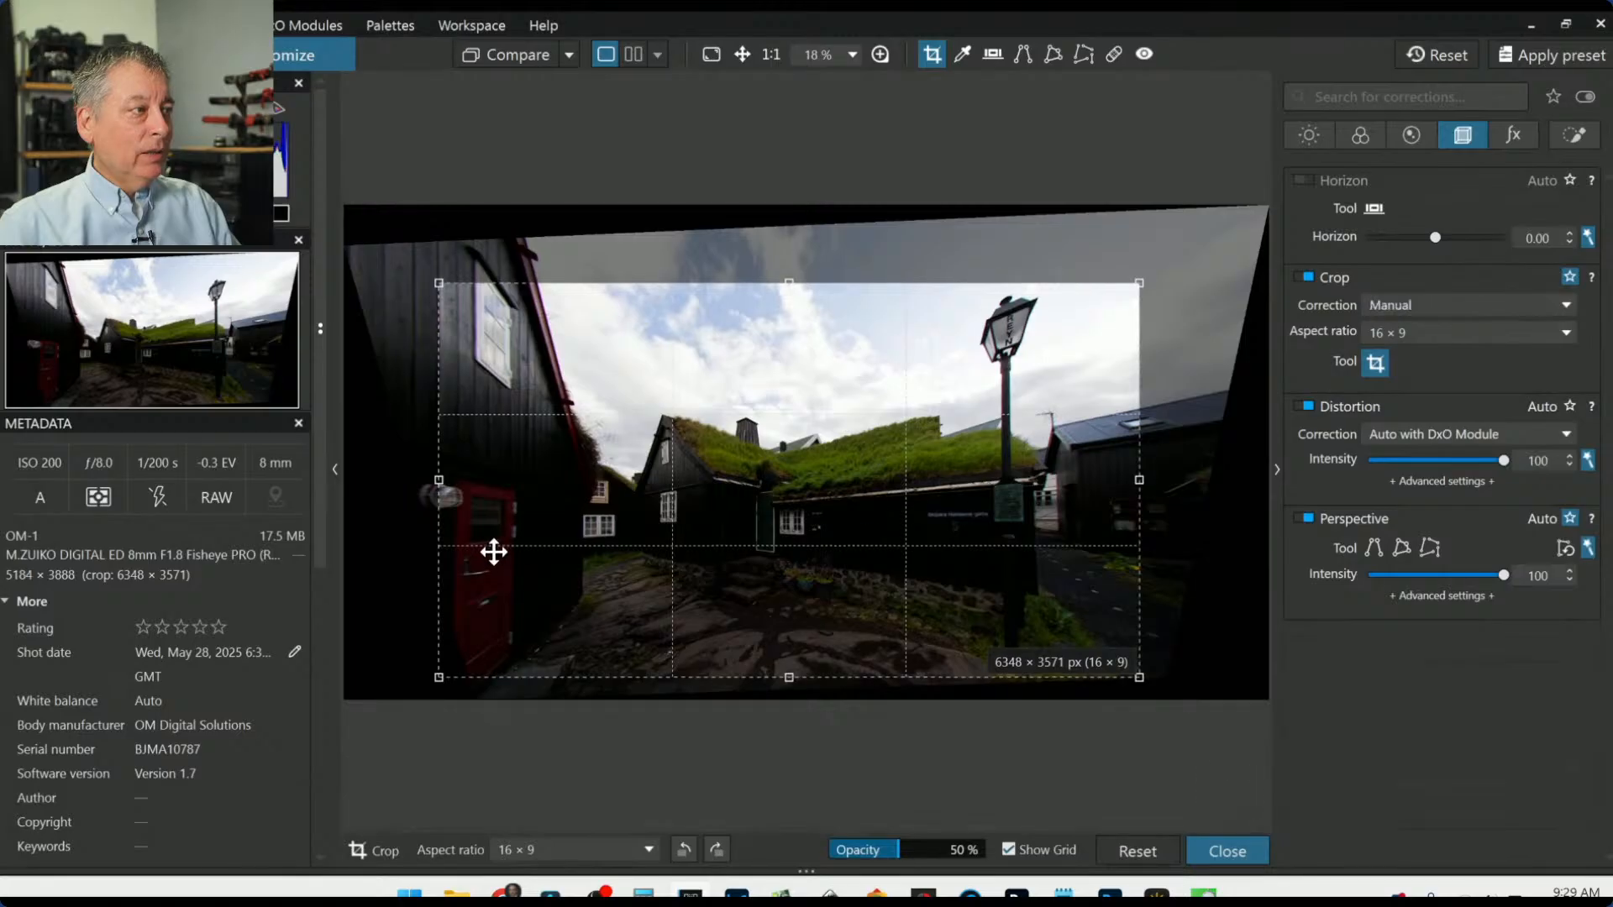
drag(524, 567, 559, 573)
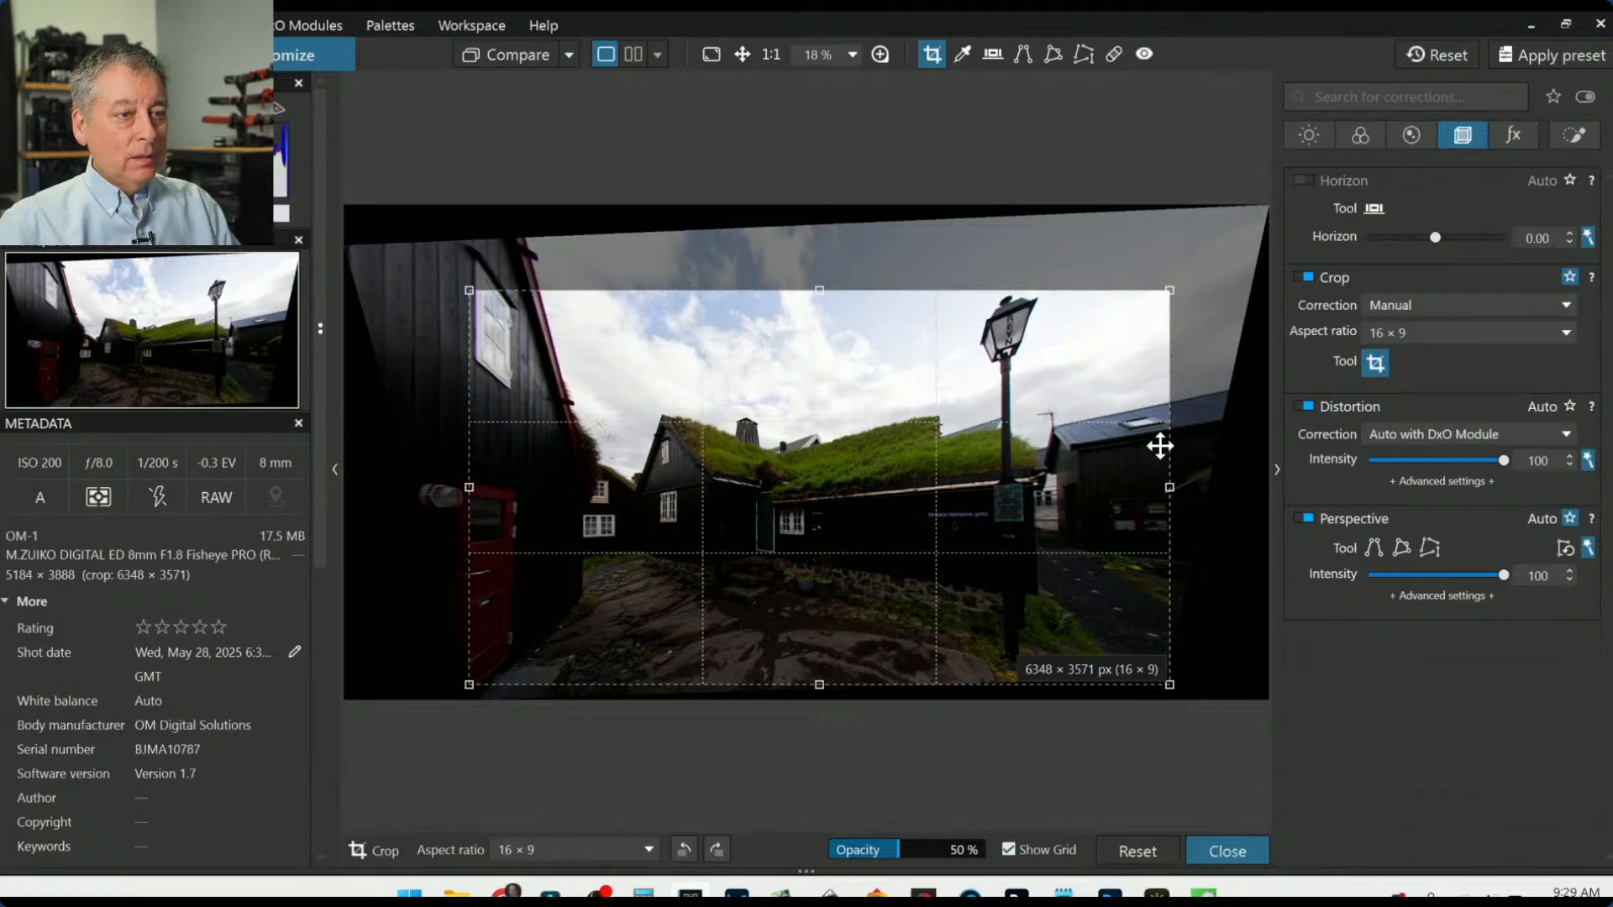
drag(1171, 490, 1150, 494)
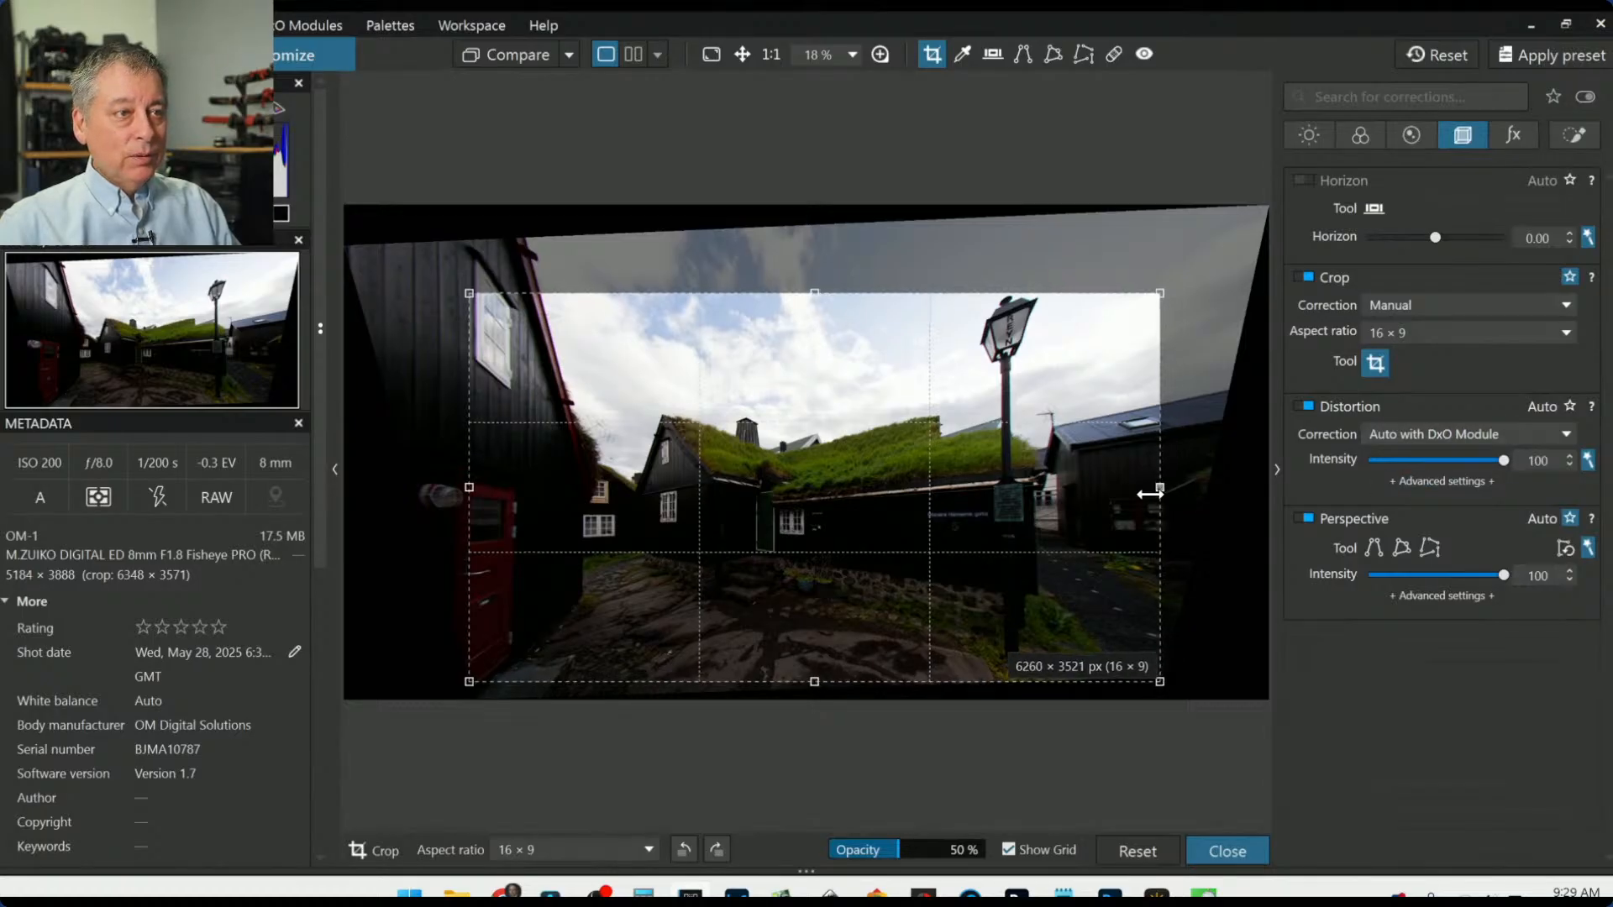
drag(798, 290, 802, 271)
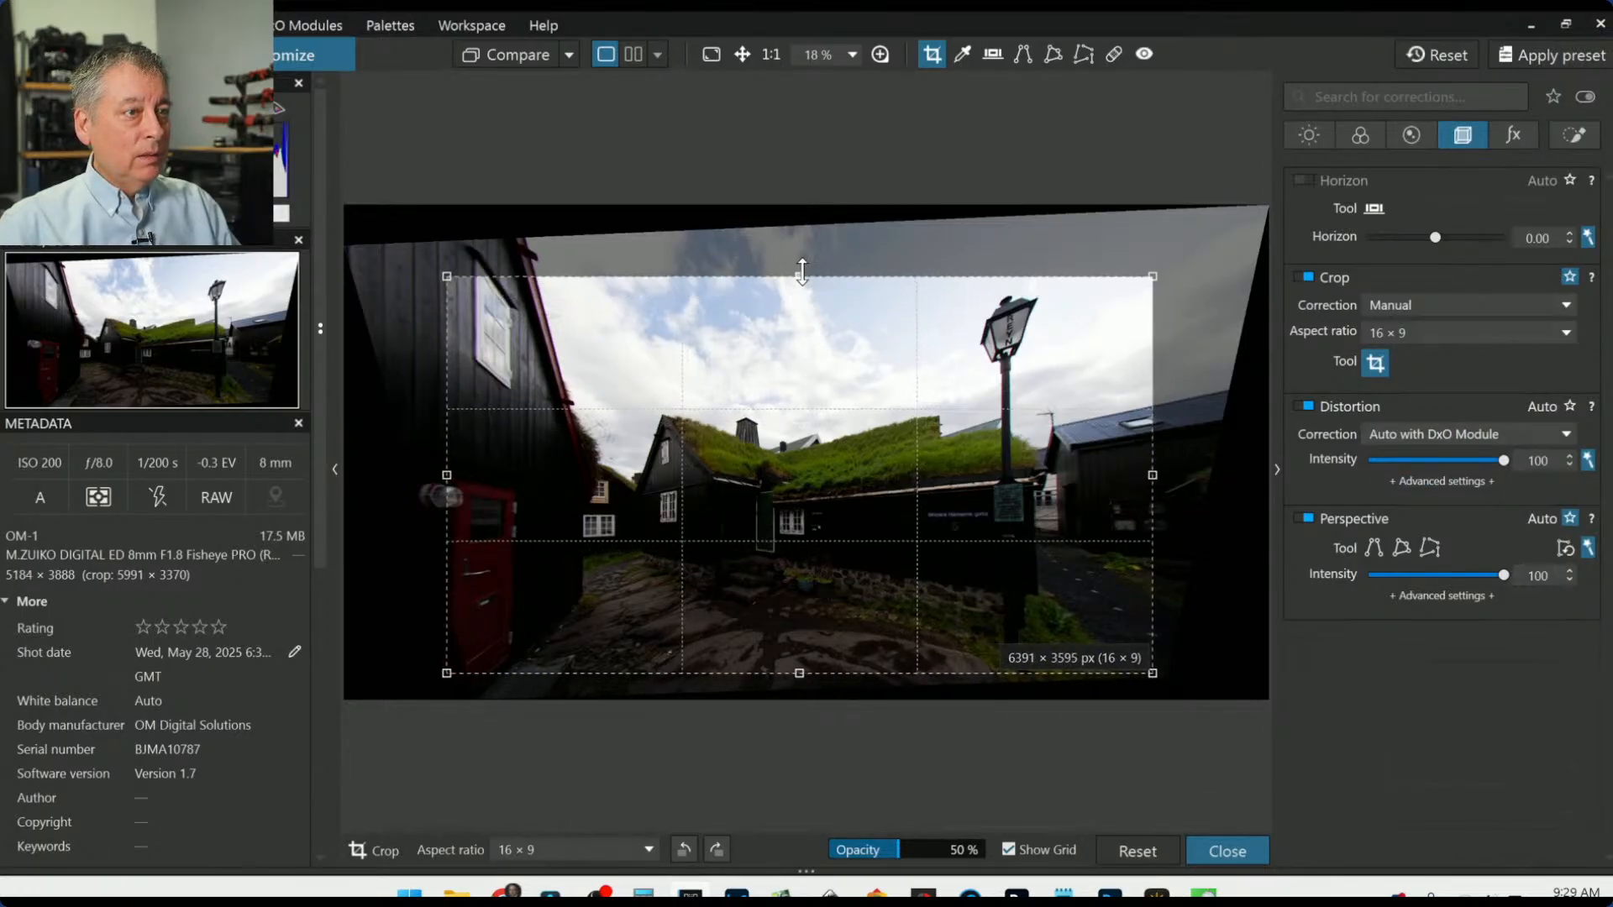
Step: Change the crop's aspect ratio to 3 × 2, reposition the frame around the red door and street lamp, and apply it
click(1390, 336)
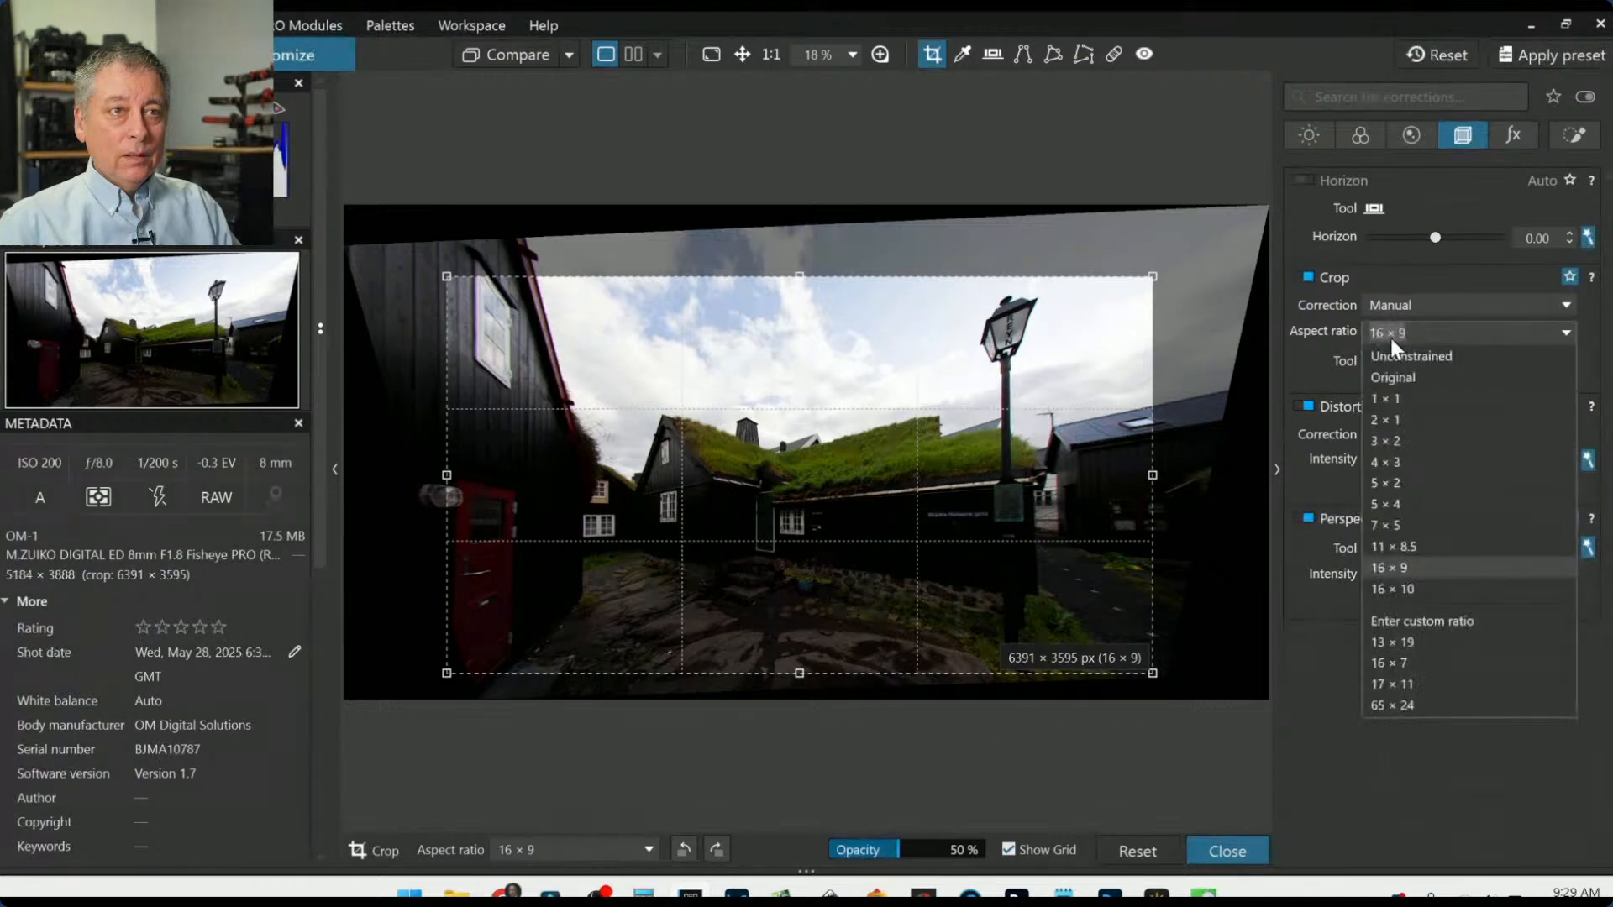
click(1415, 439)
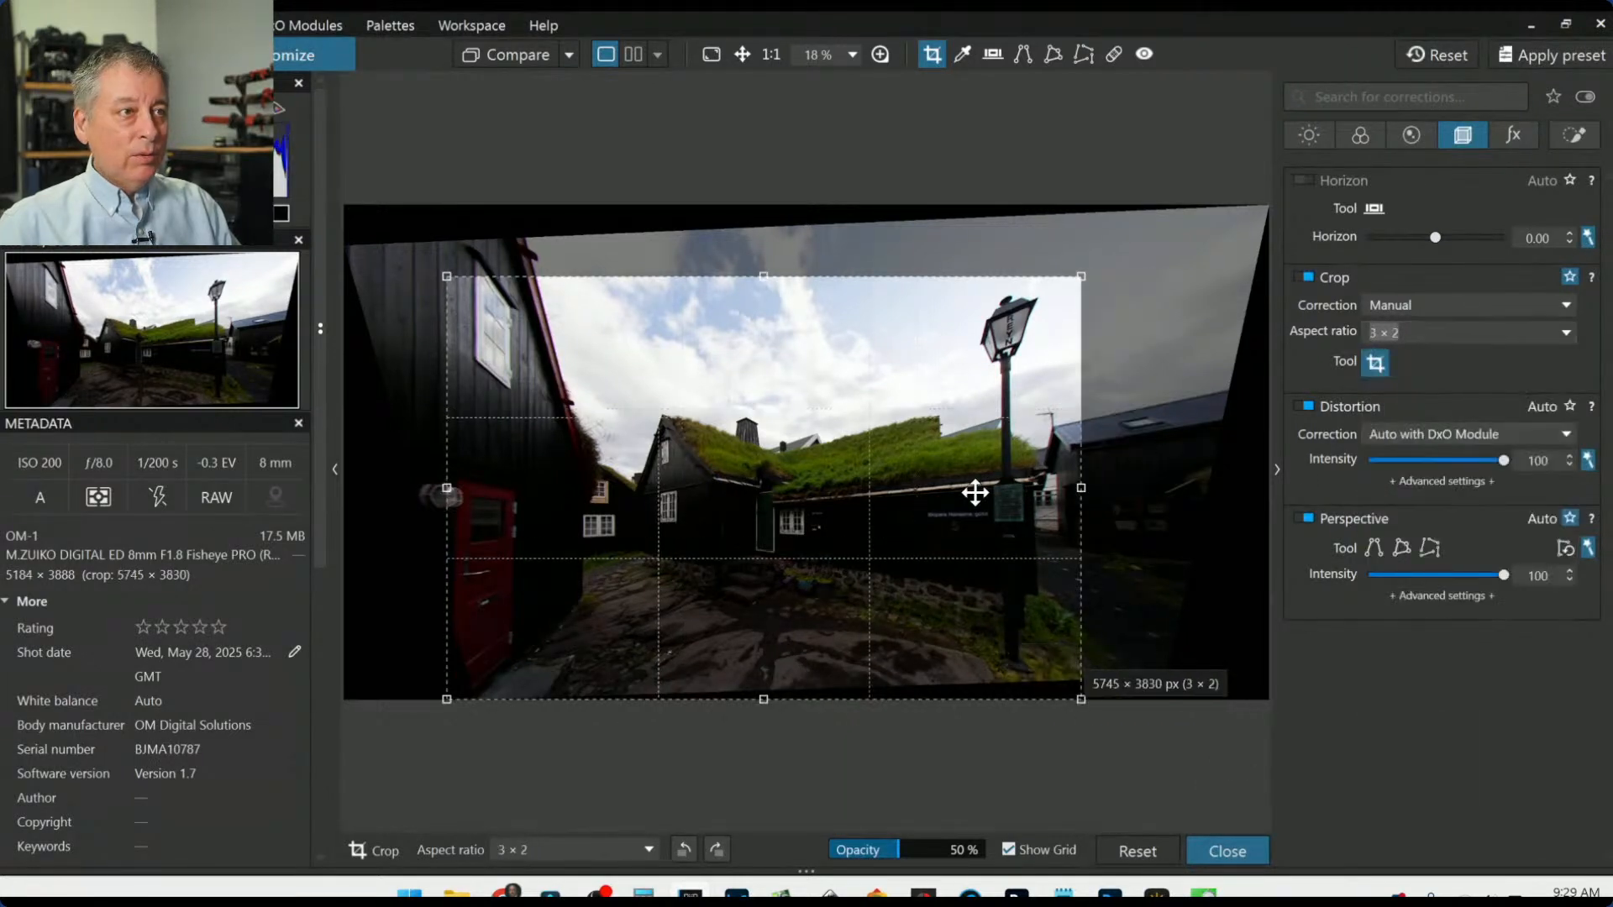
drag(905, 498, 936, 495)
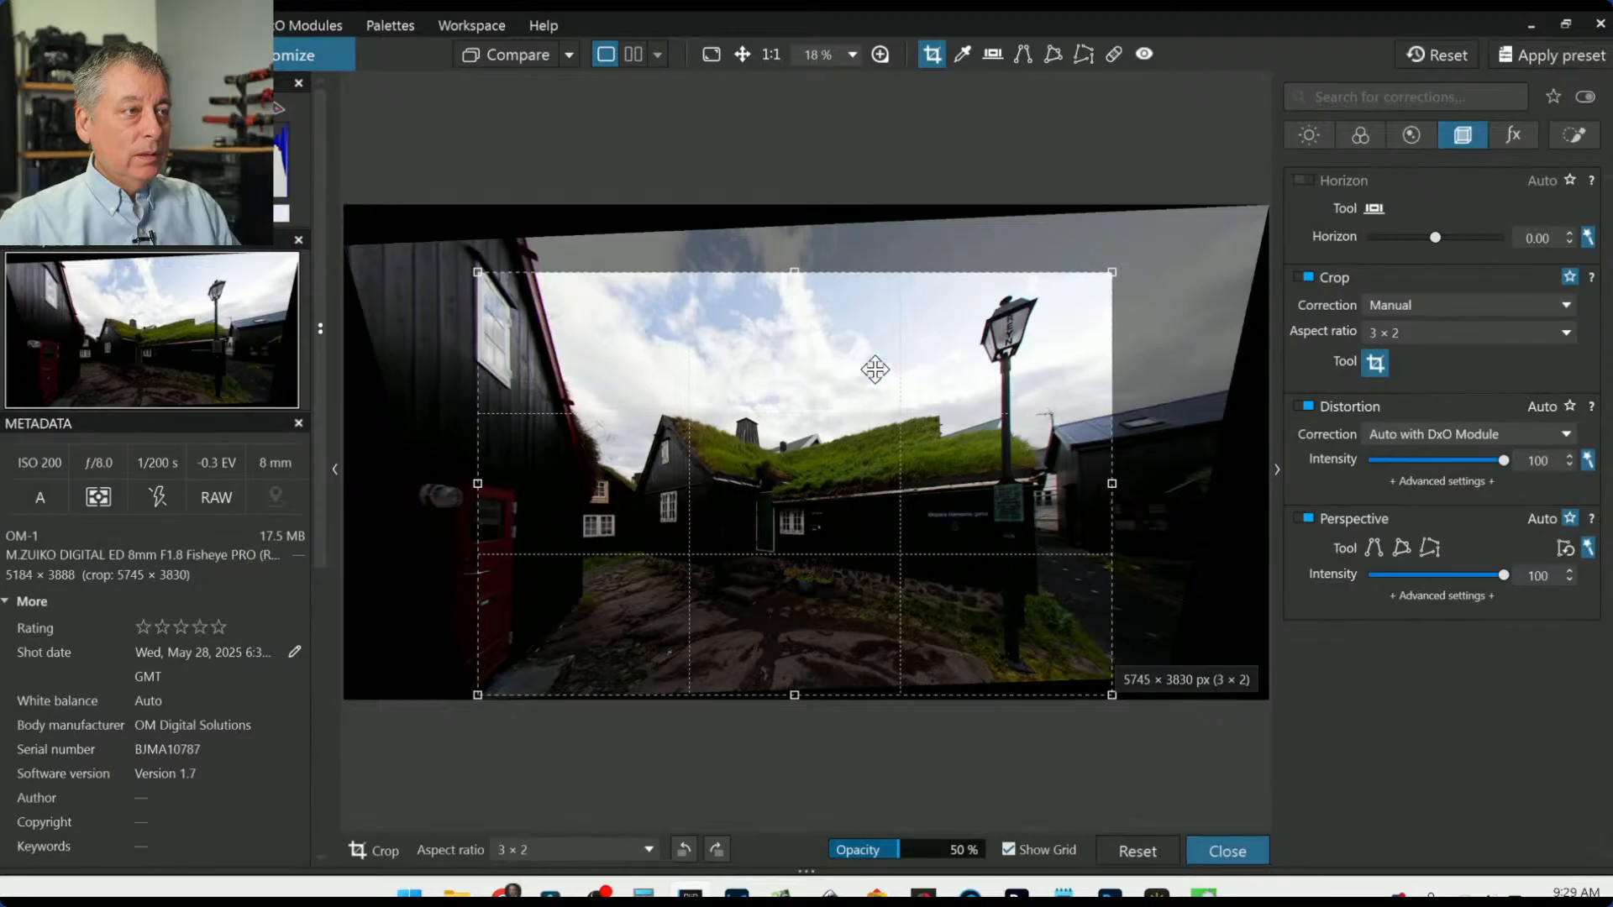
drag(875, 370, 875, 363)
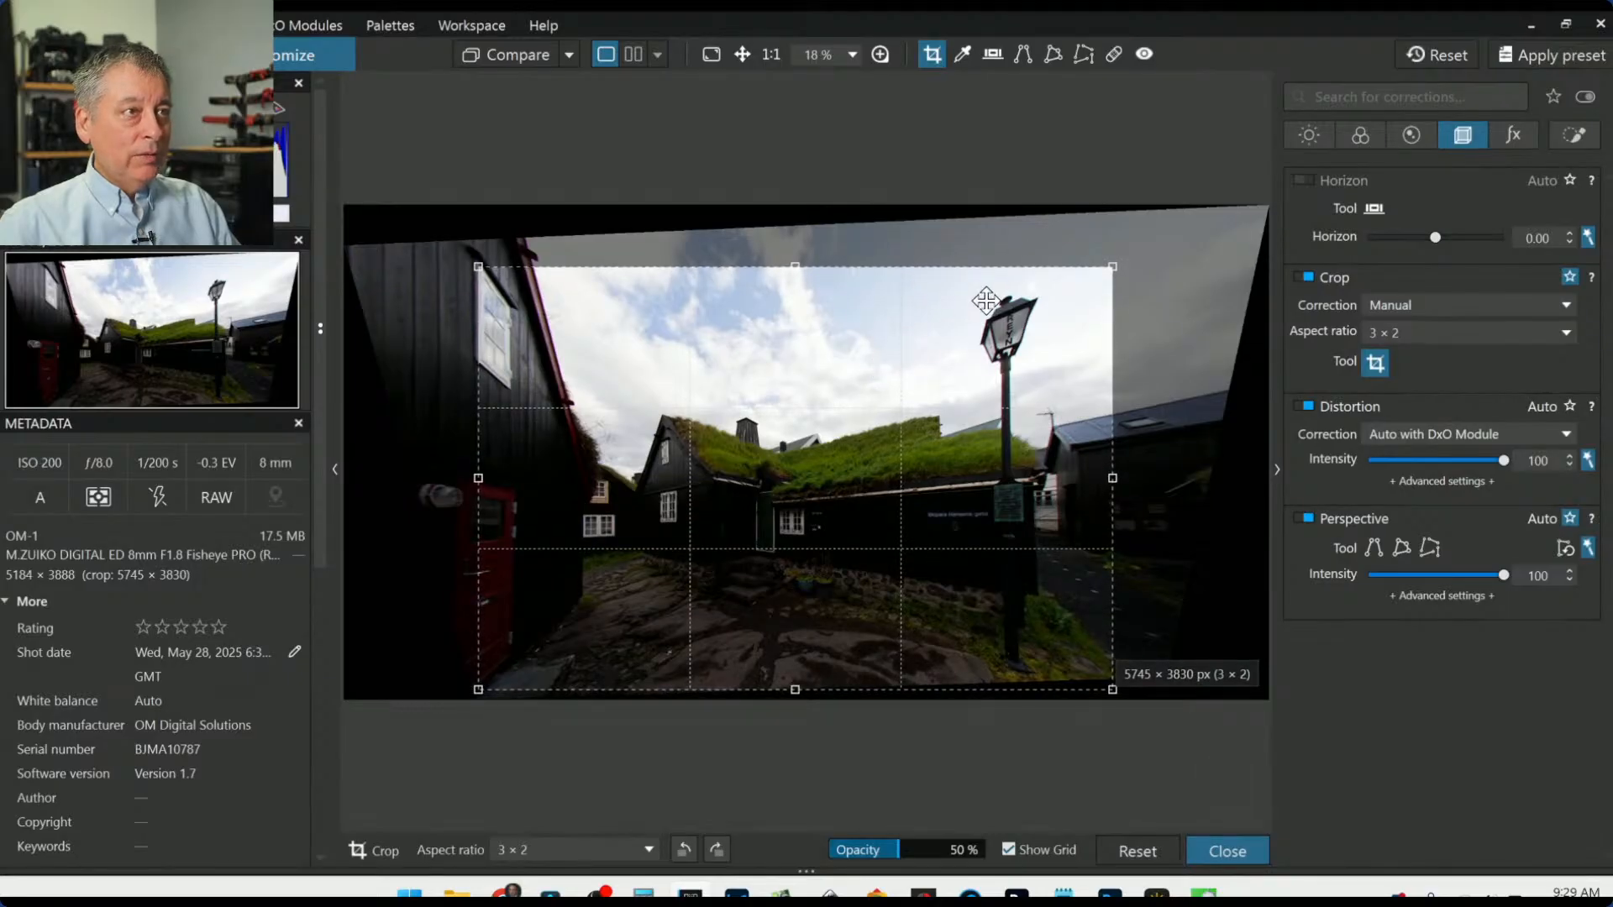
drag(998, 403, 987, 389)
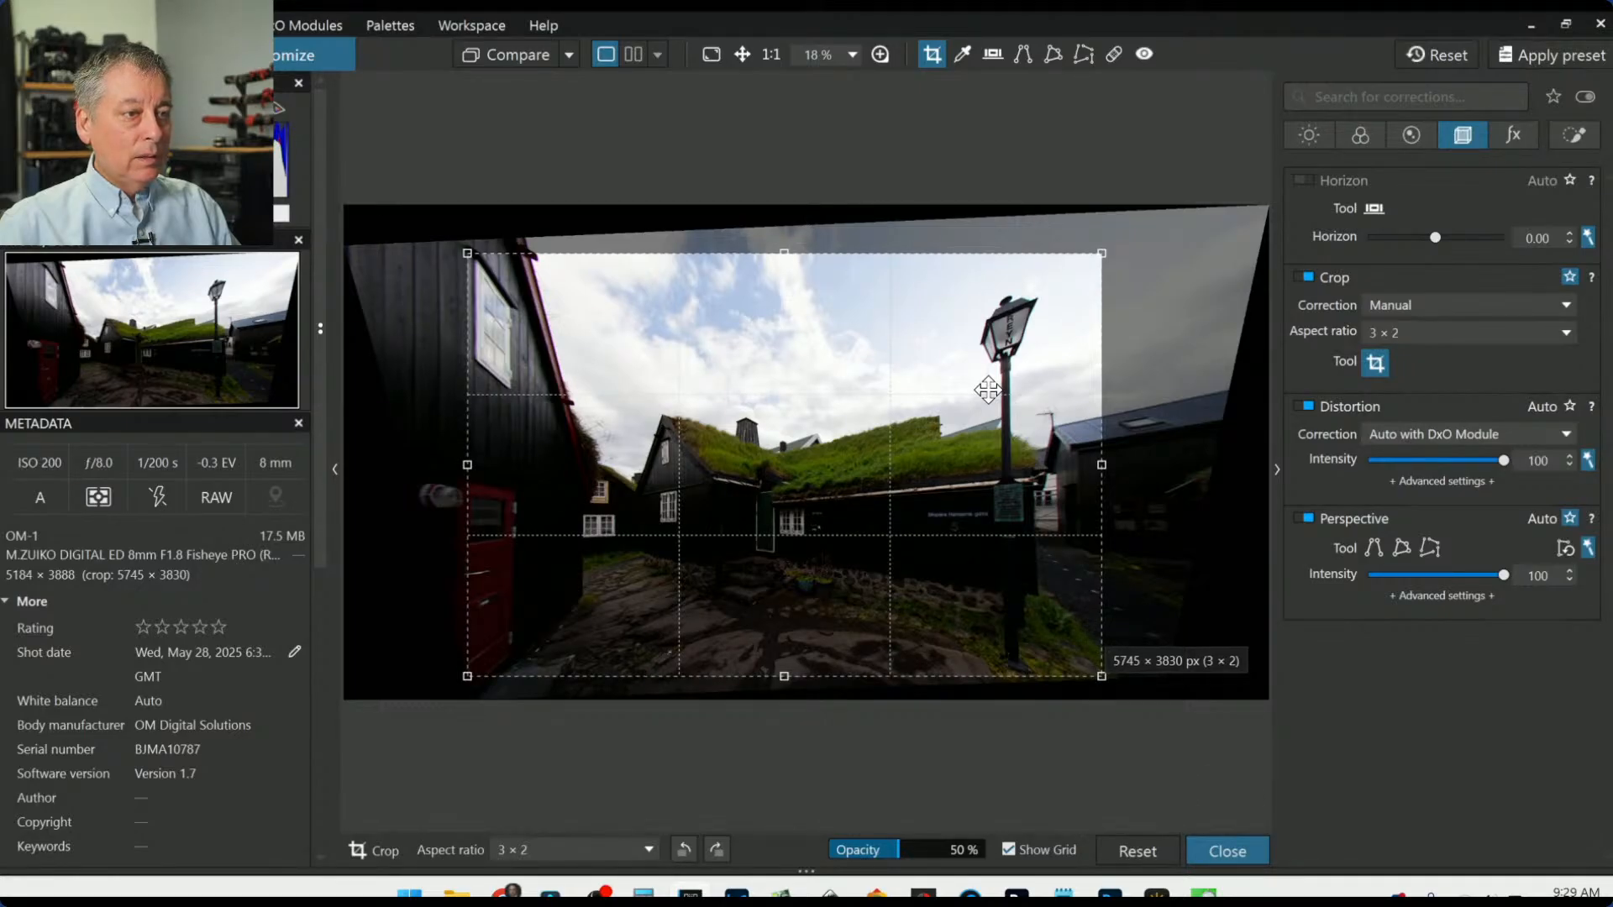
drag(987, 389, 990, 389)
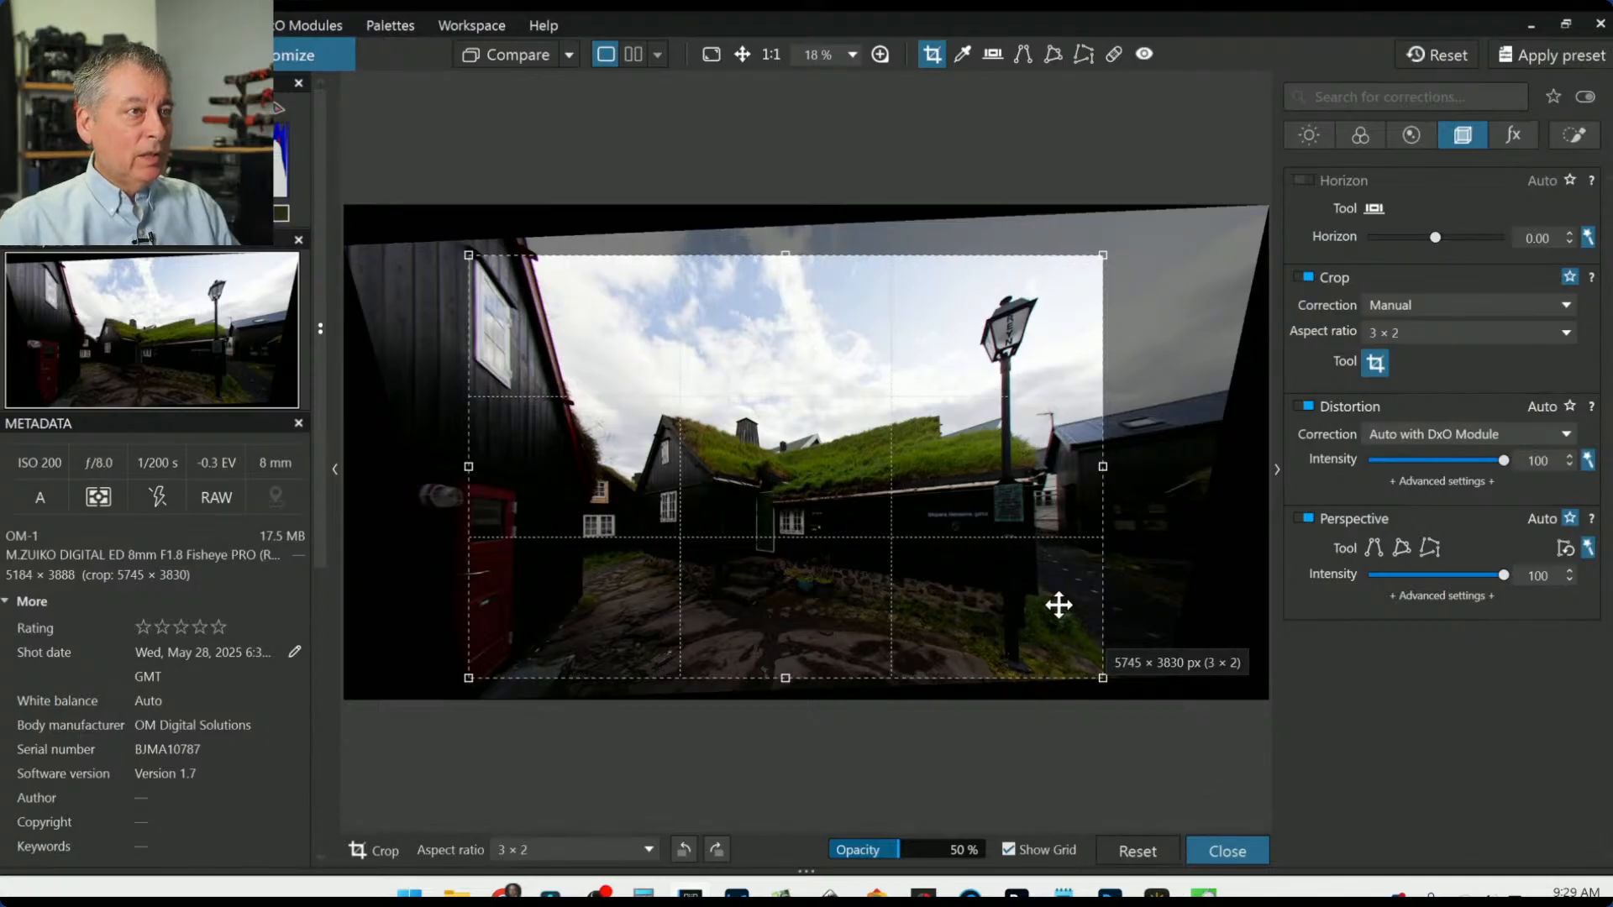
key(Return)
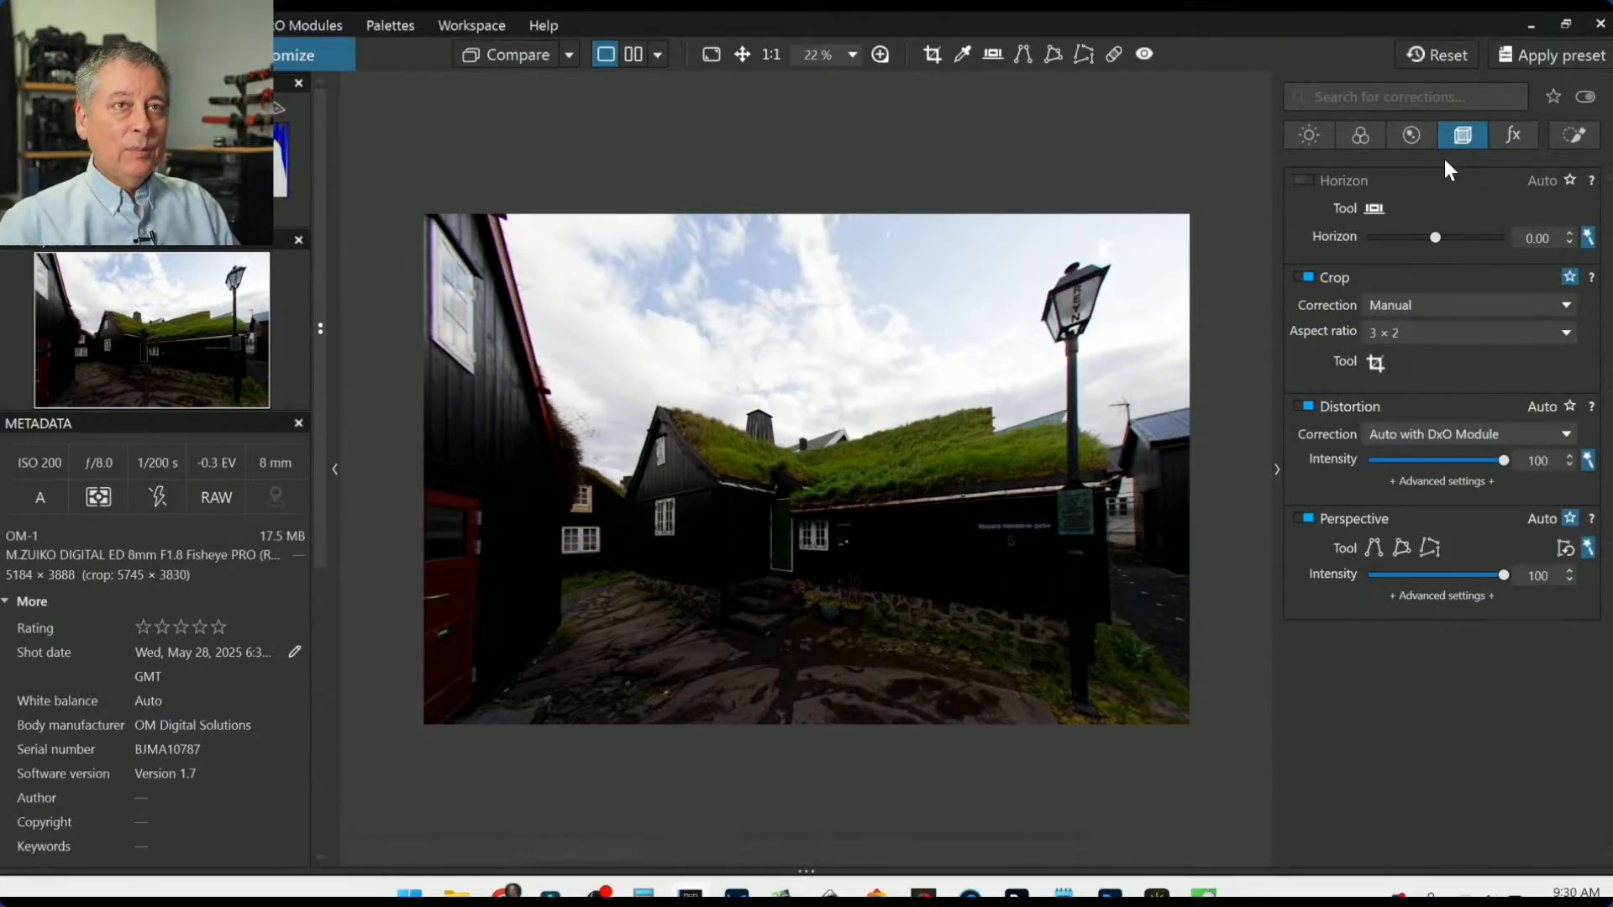
Step: Add a control line local adjustment spanning the sky down to the rooftops and sample the sky's colour for its mask
click(1573, 134)
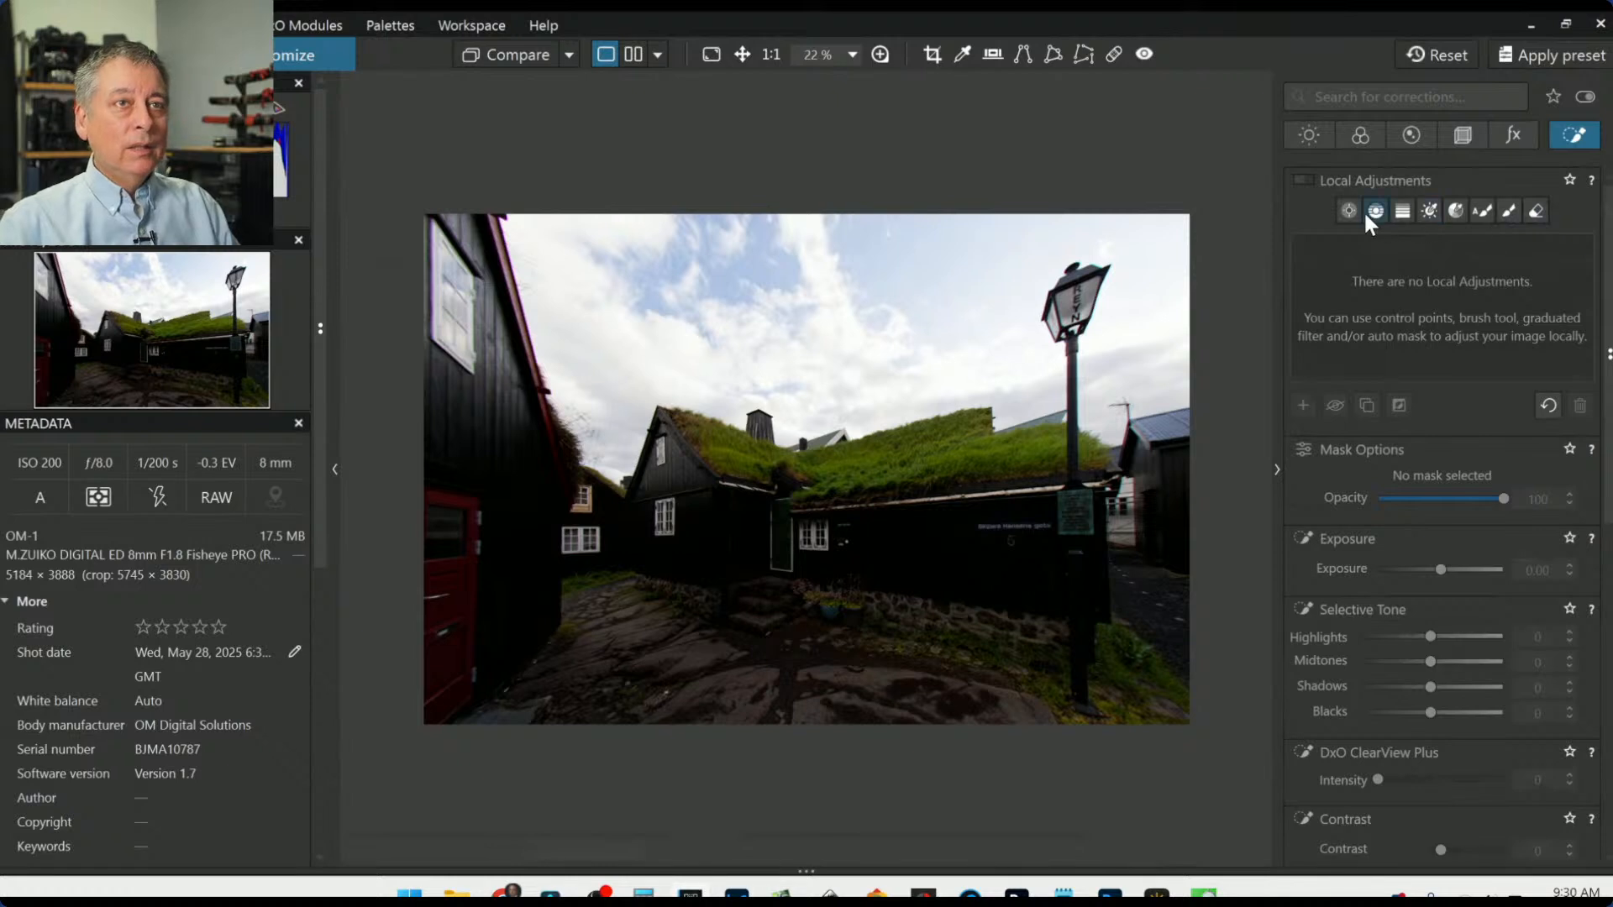
click(1365, 214)
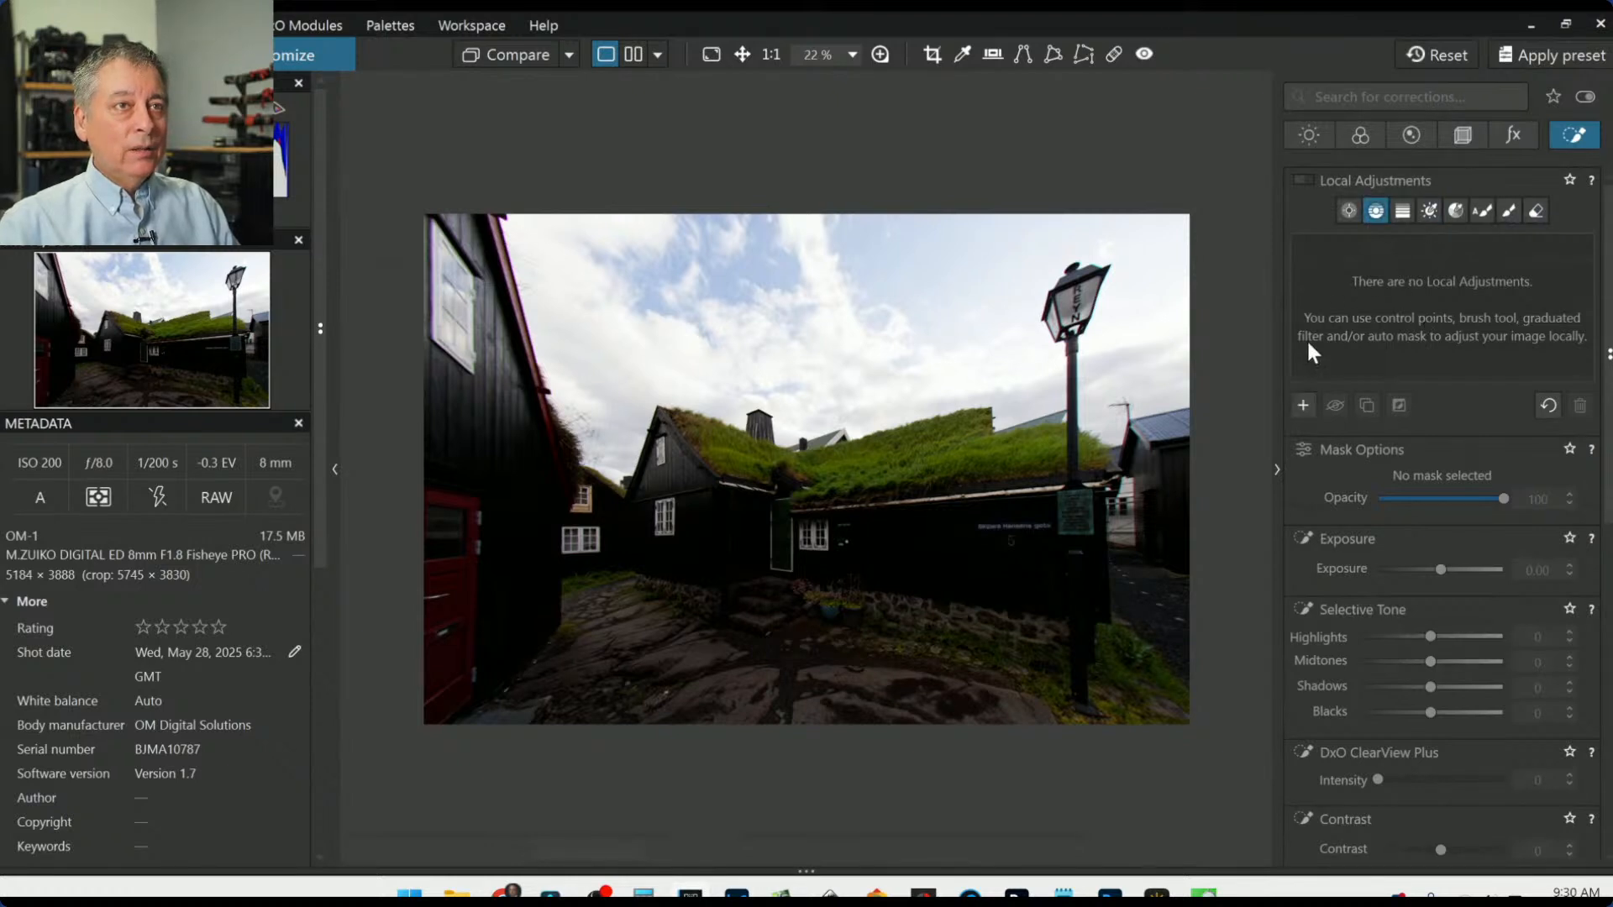
drag(890, 397, 889, 495)
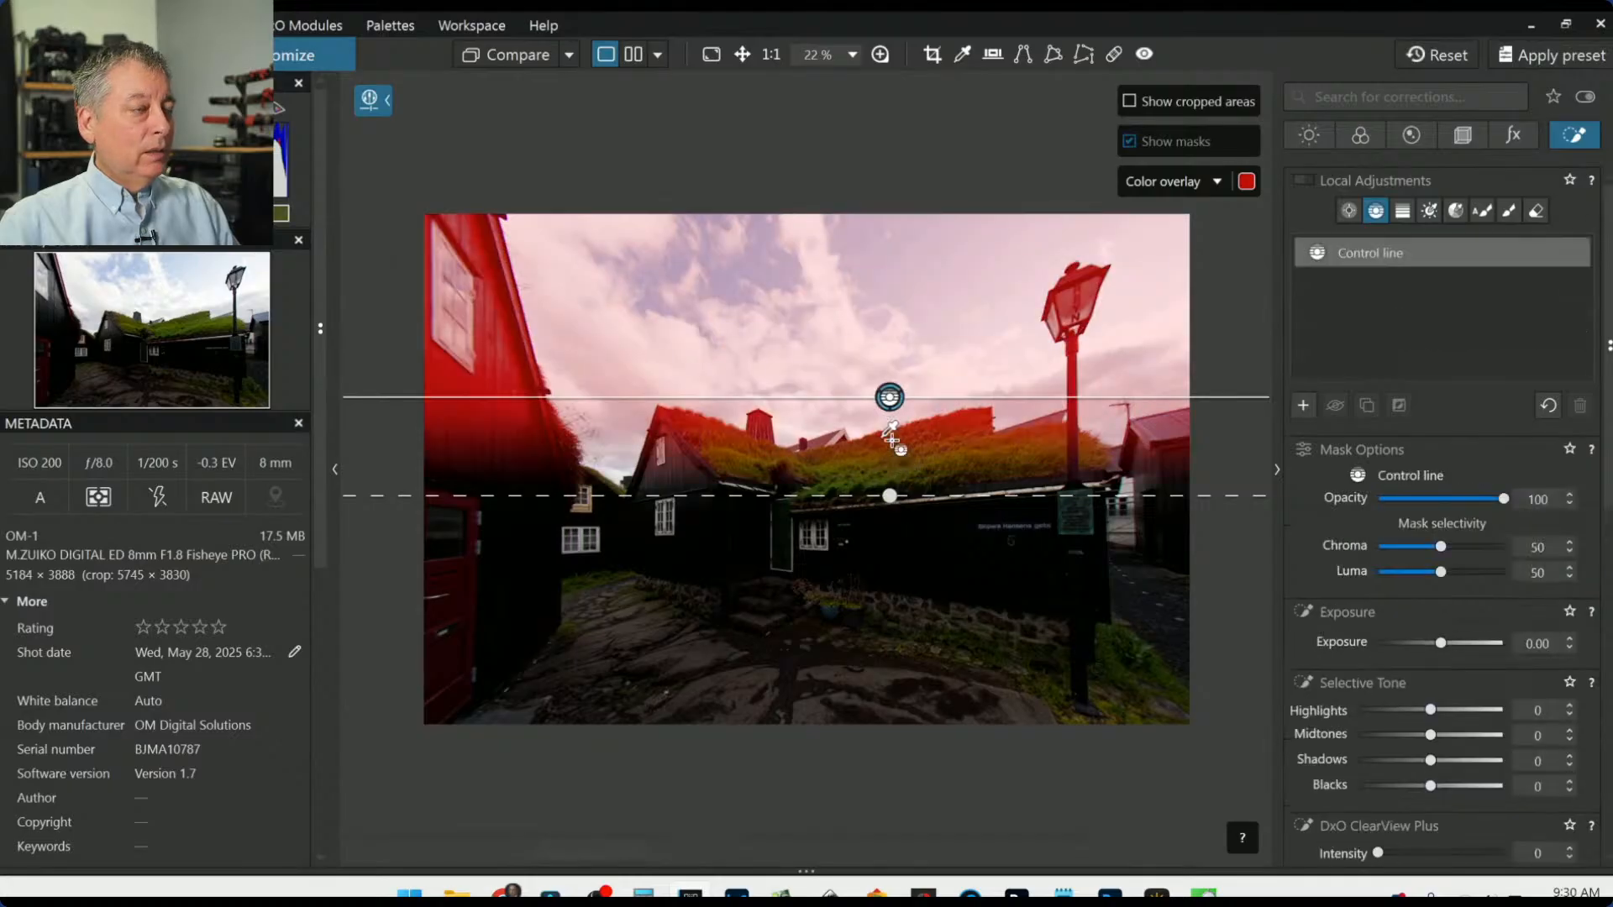
click(892, 439)
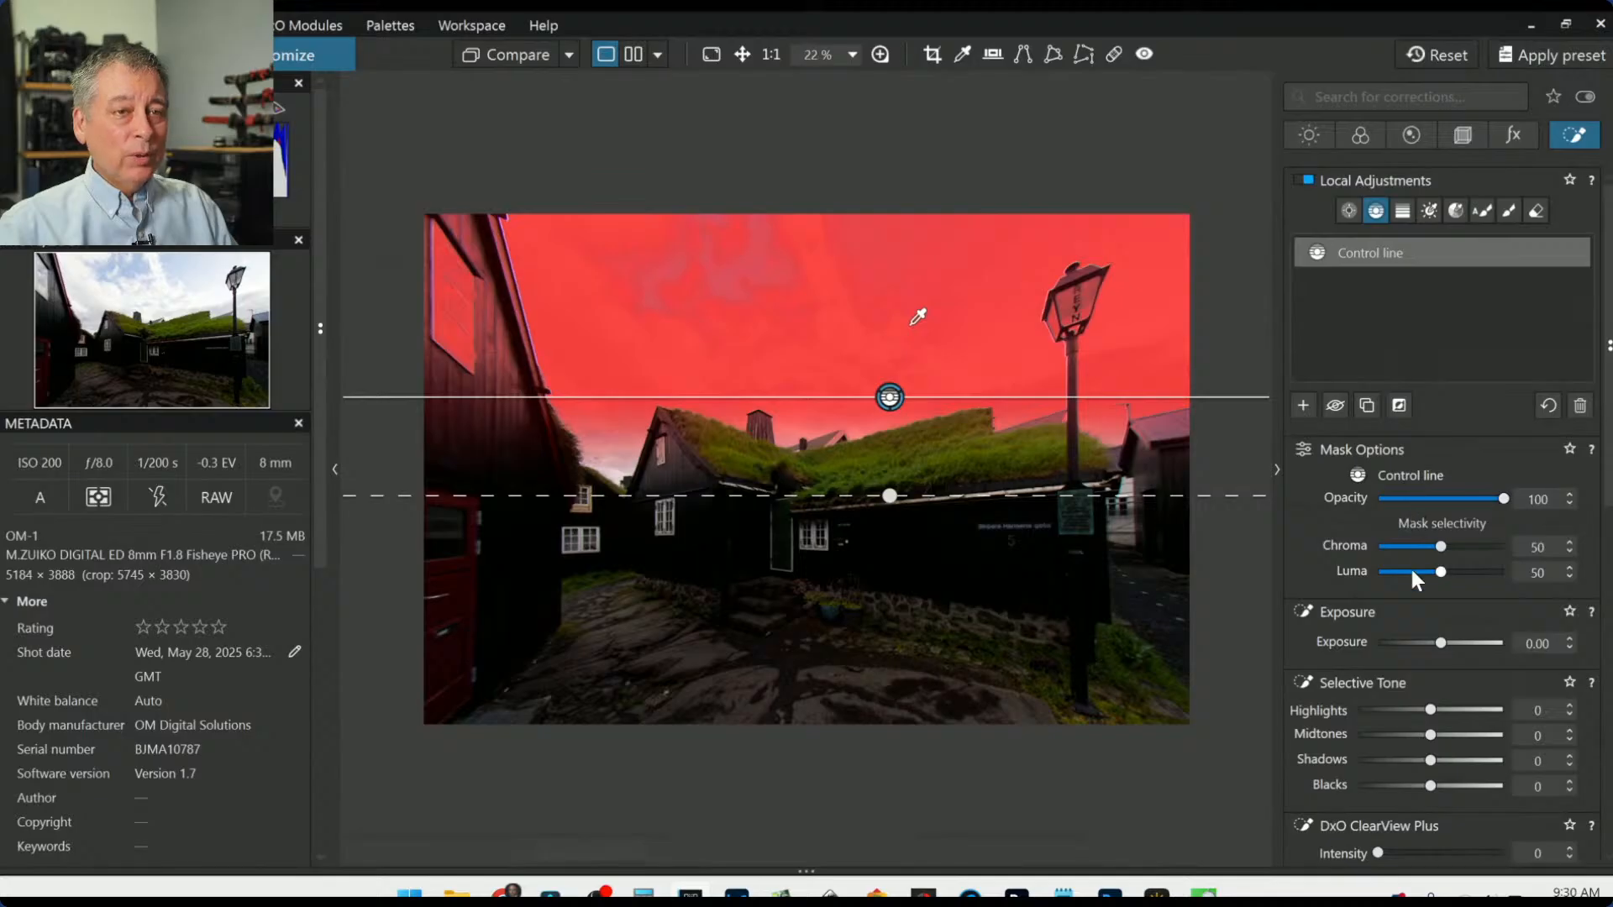
Step: Set the sky mask's Highlights to -100, ClearView Plus intensity to 8 and Microcontrast to 32
scroll(1410, 567, down, 2)
drag(1406, 612, 1356, 613)
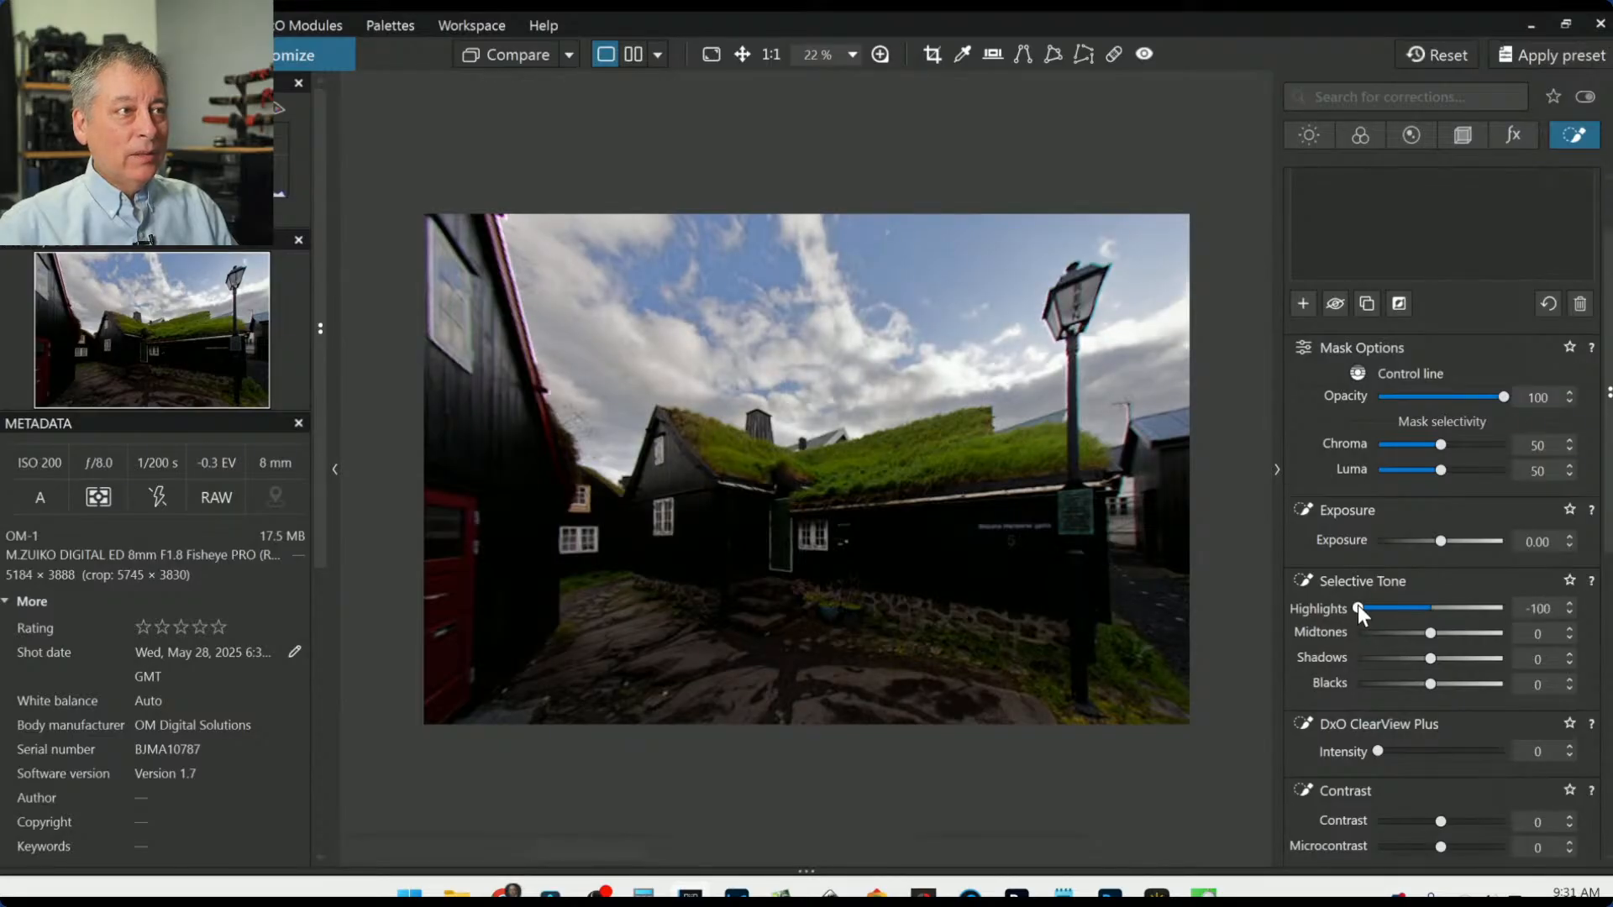
scroll(1352, 543, down, 2)
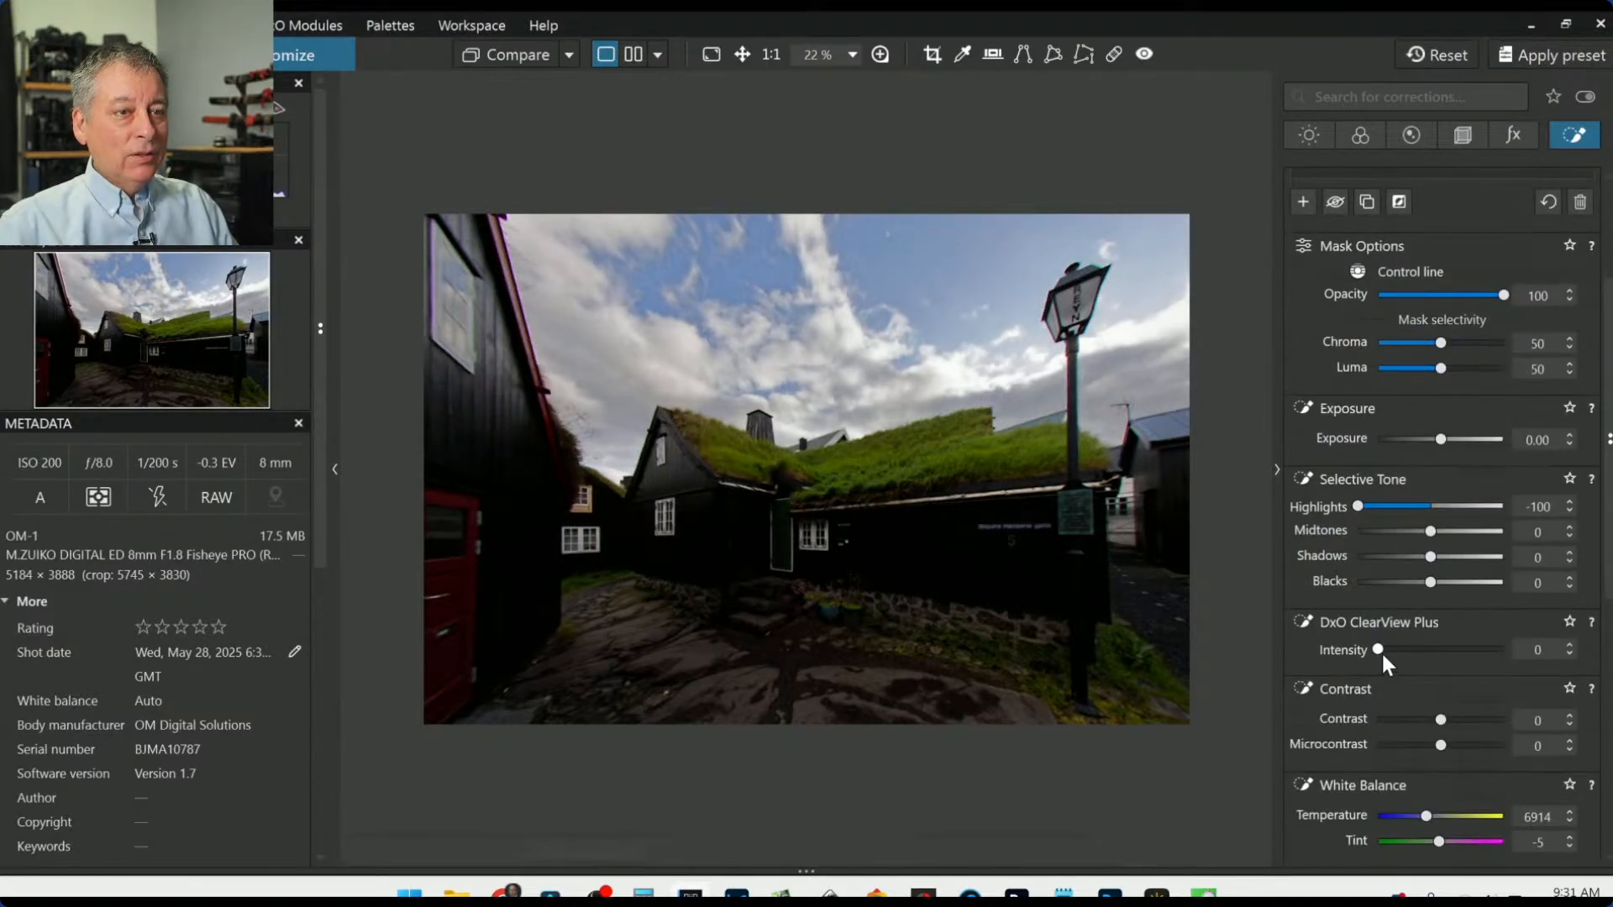
drag(1383, 653, 1389, 653)
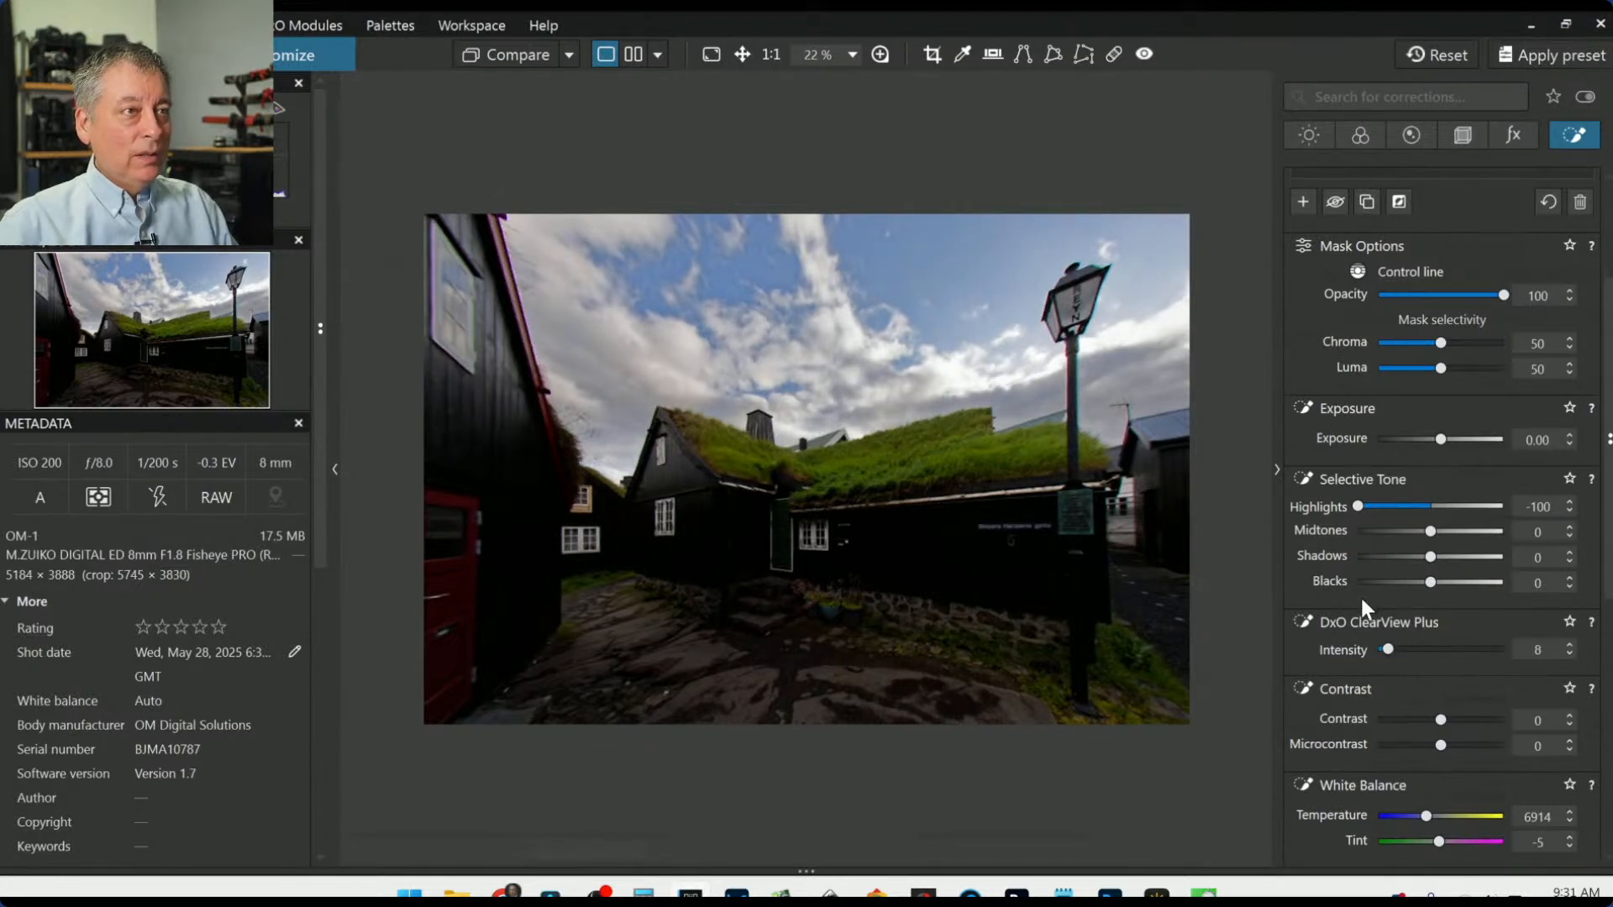
scroll(1439, 702, down, 2)
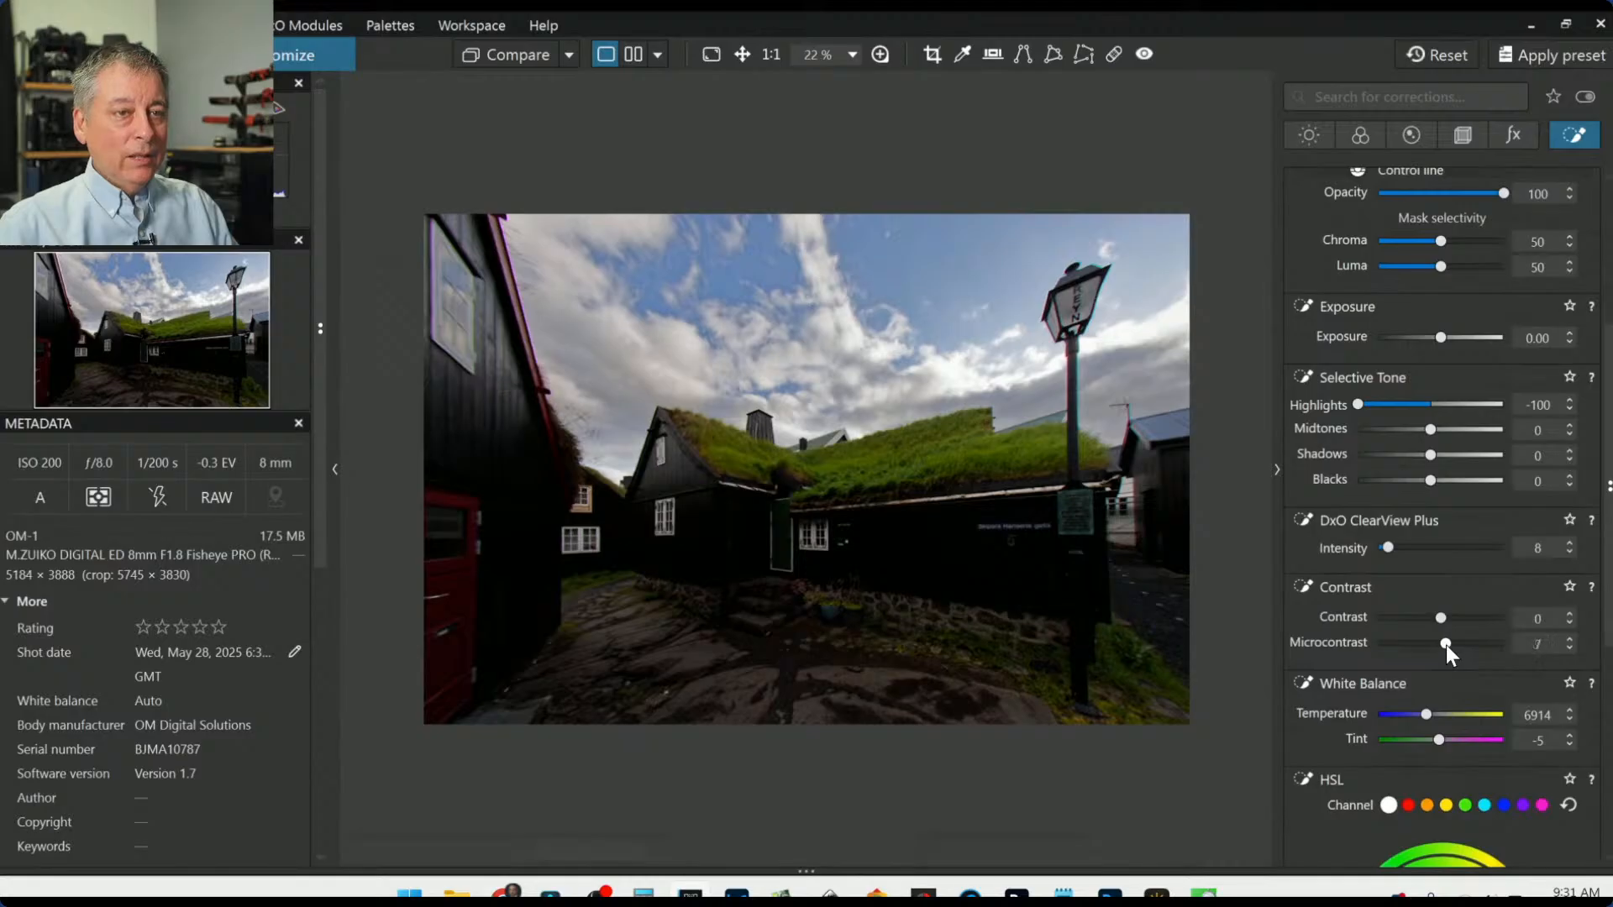
drag(1445, 644, 1462, 647)
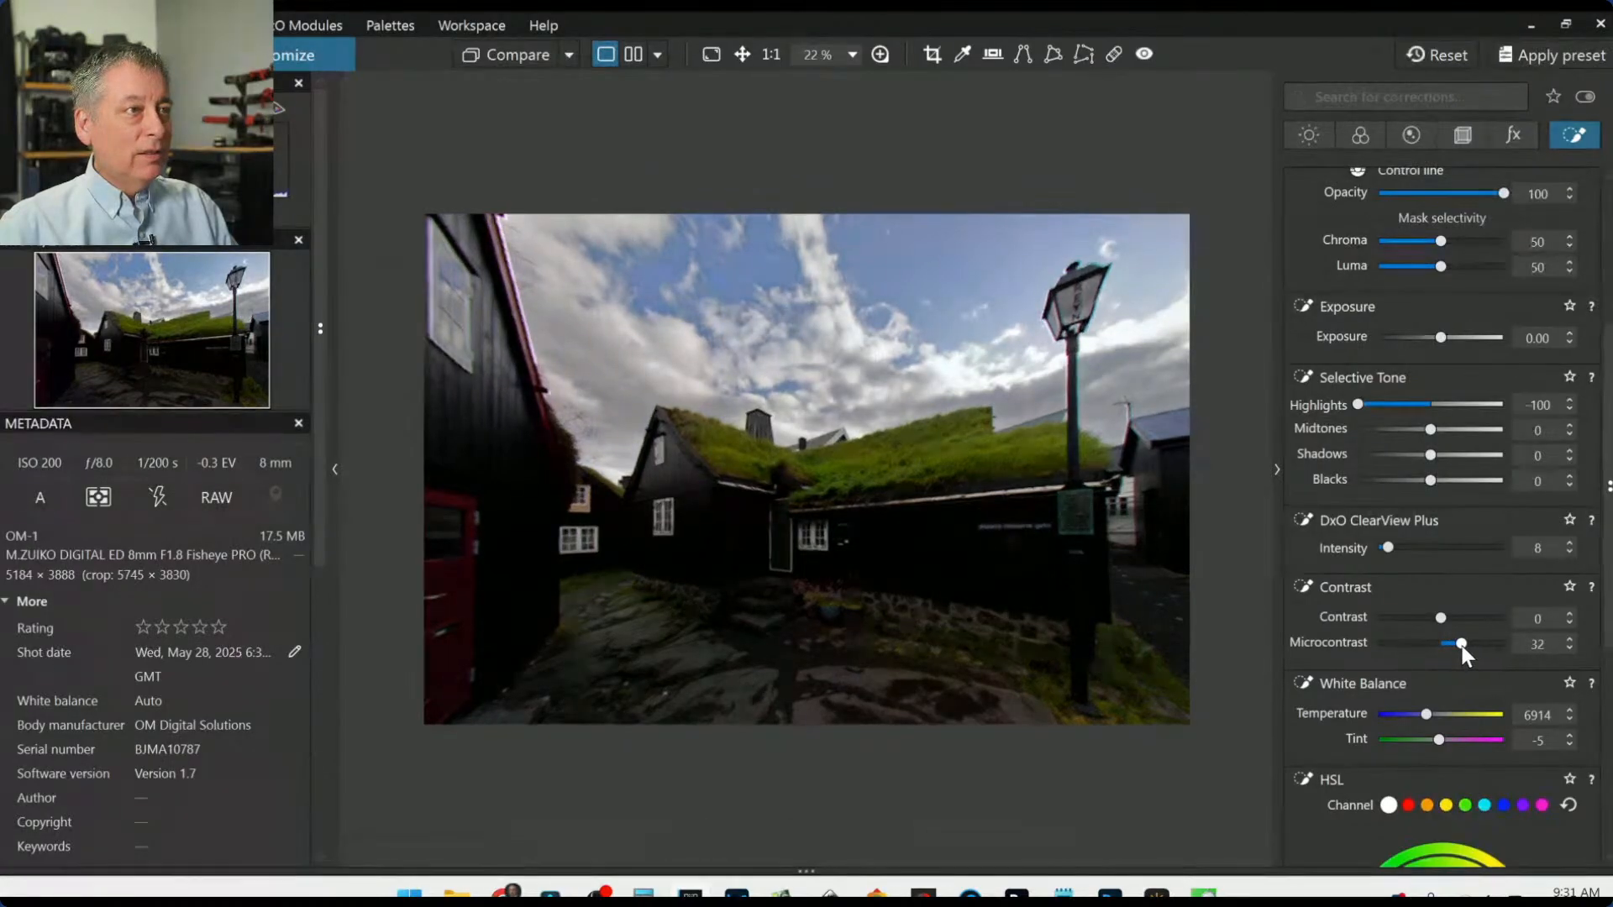
mouse_move(1222, 645)
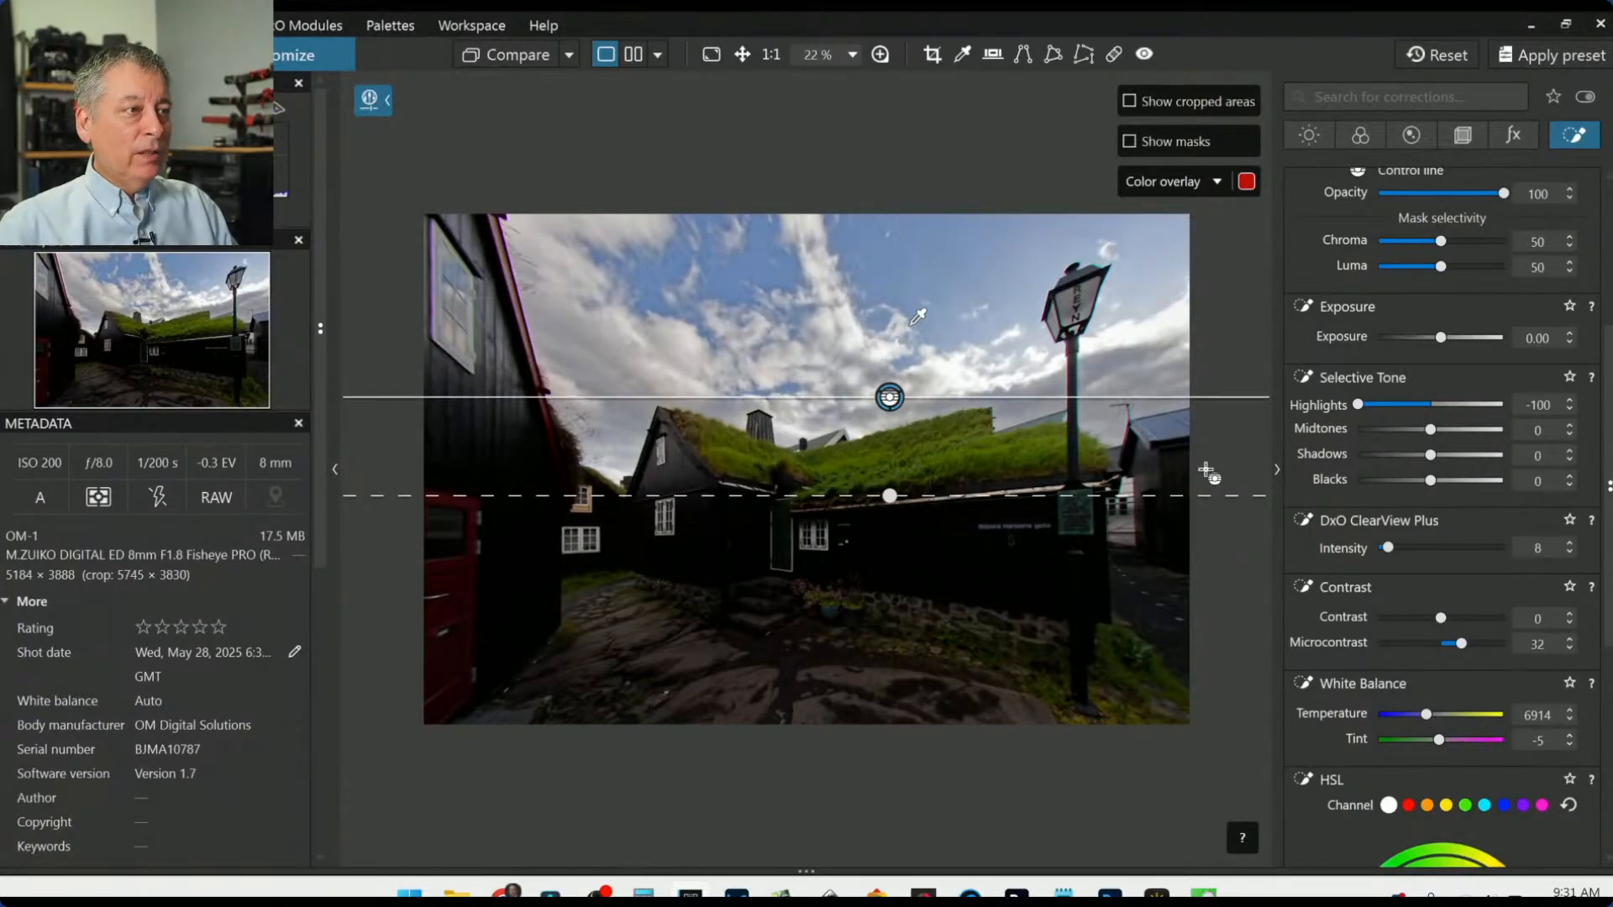
Step: Add a second control line covering the foreground and houses, fading toward the upper sky, and raise its Shadows to 71
scroll(1370, 403, up, 1)
scroll(1366, 418, up, 3)
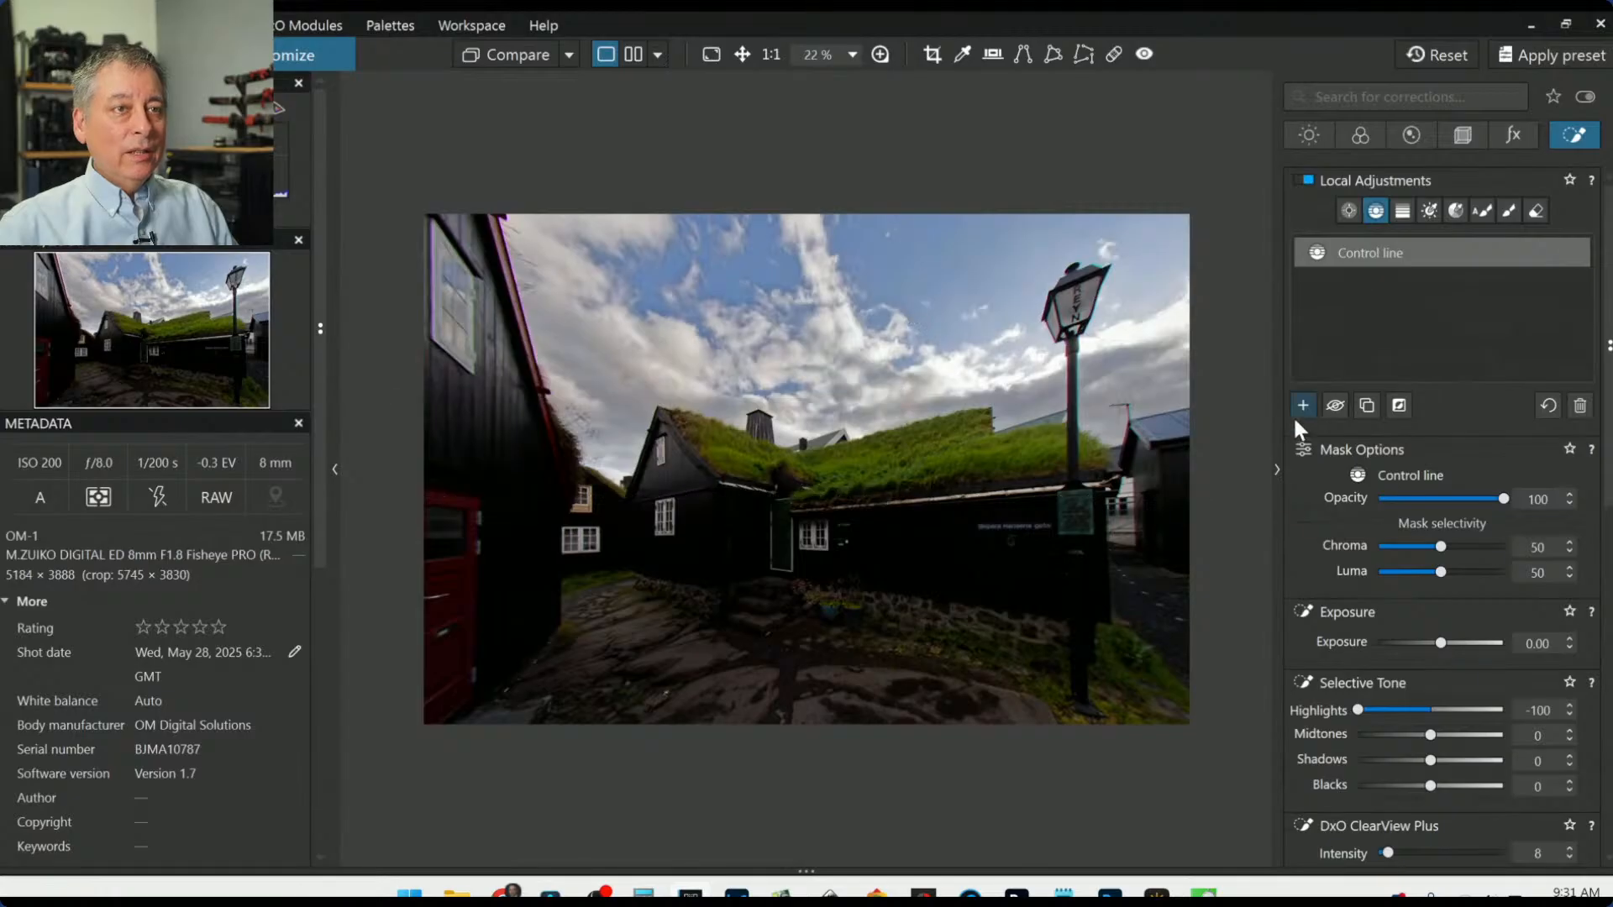
click(1304, 406)
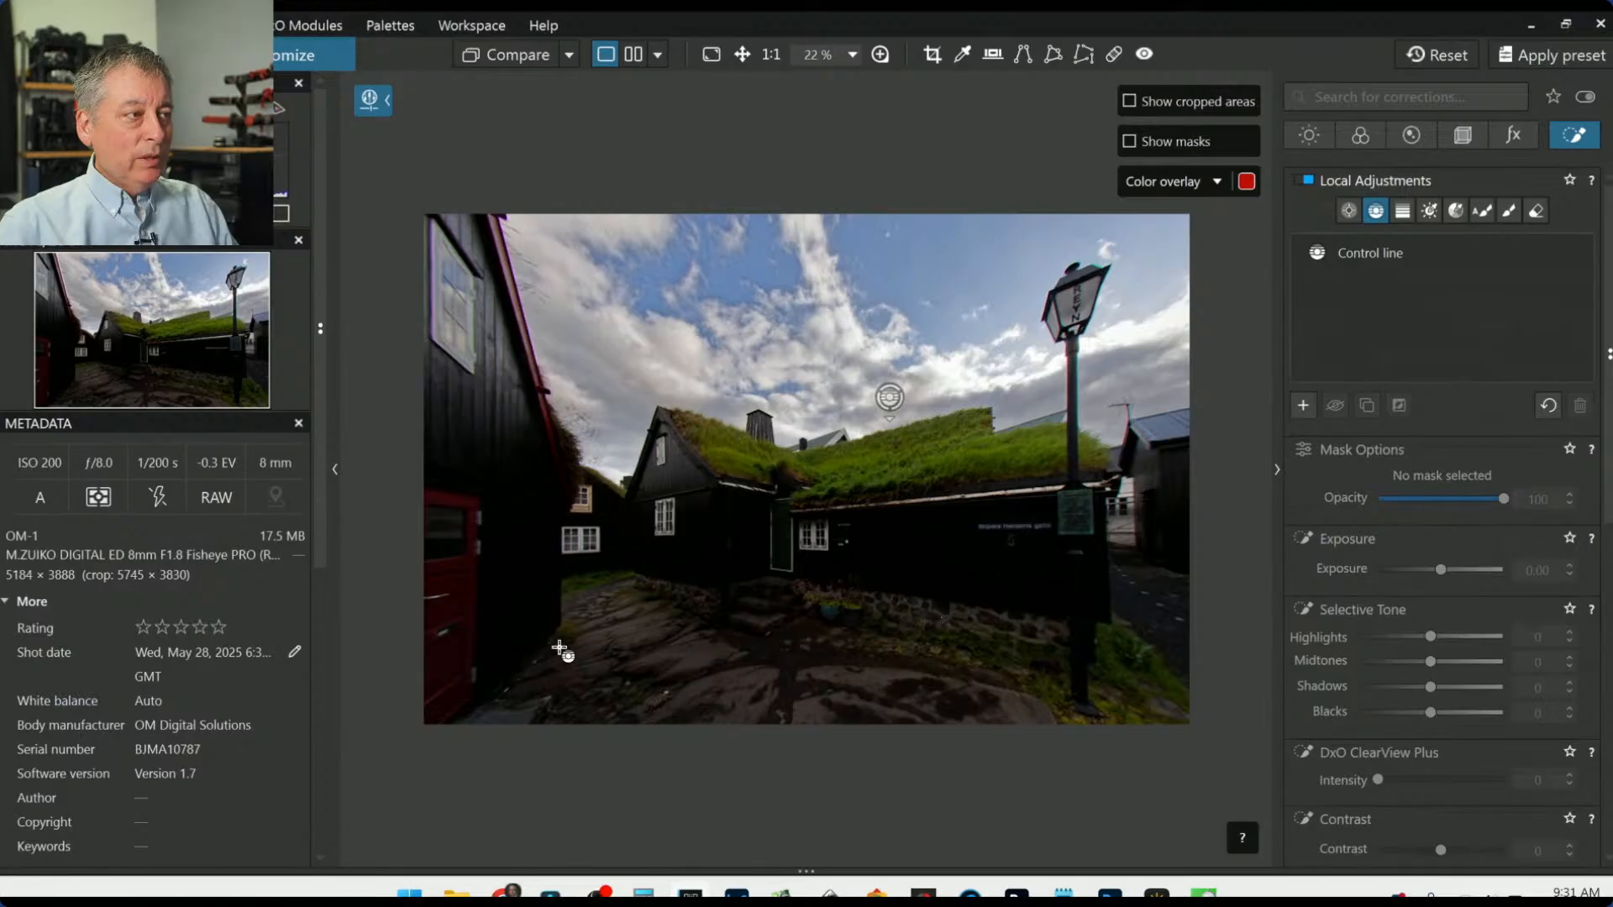
drag(511, 670, 522, 228)
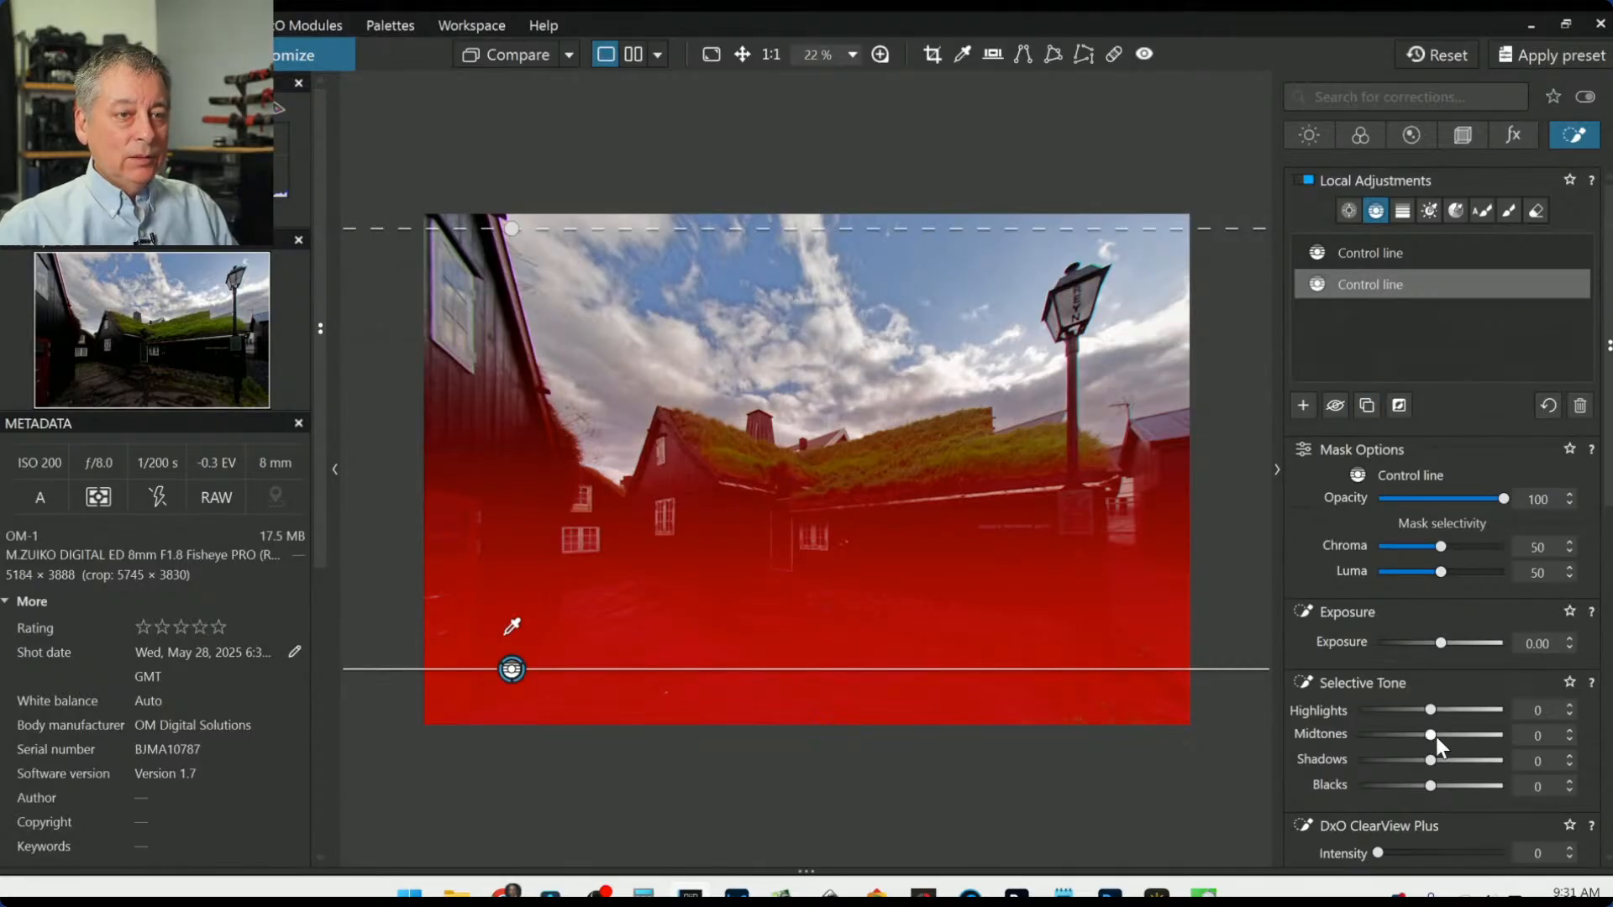
drag(1430, 763, 1482, 768)
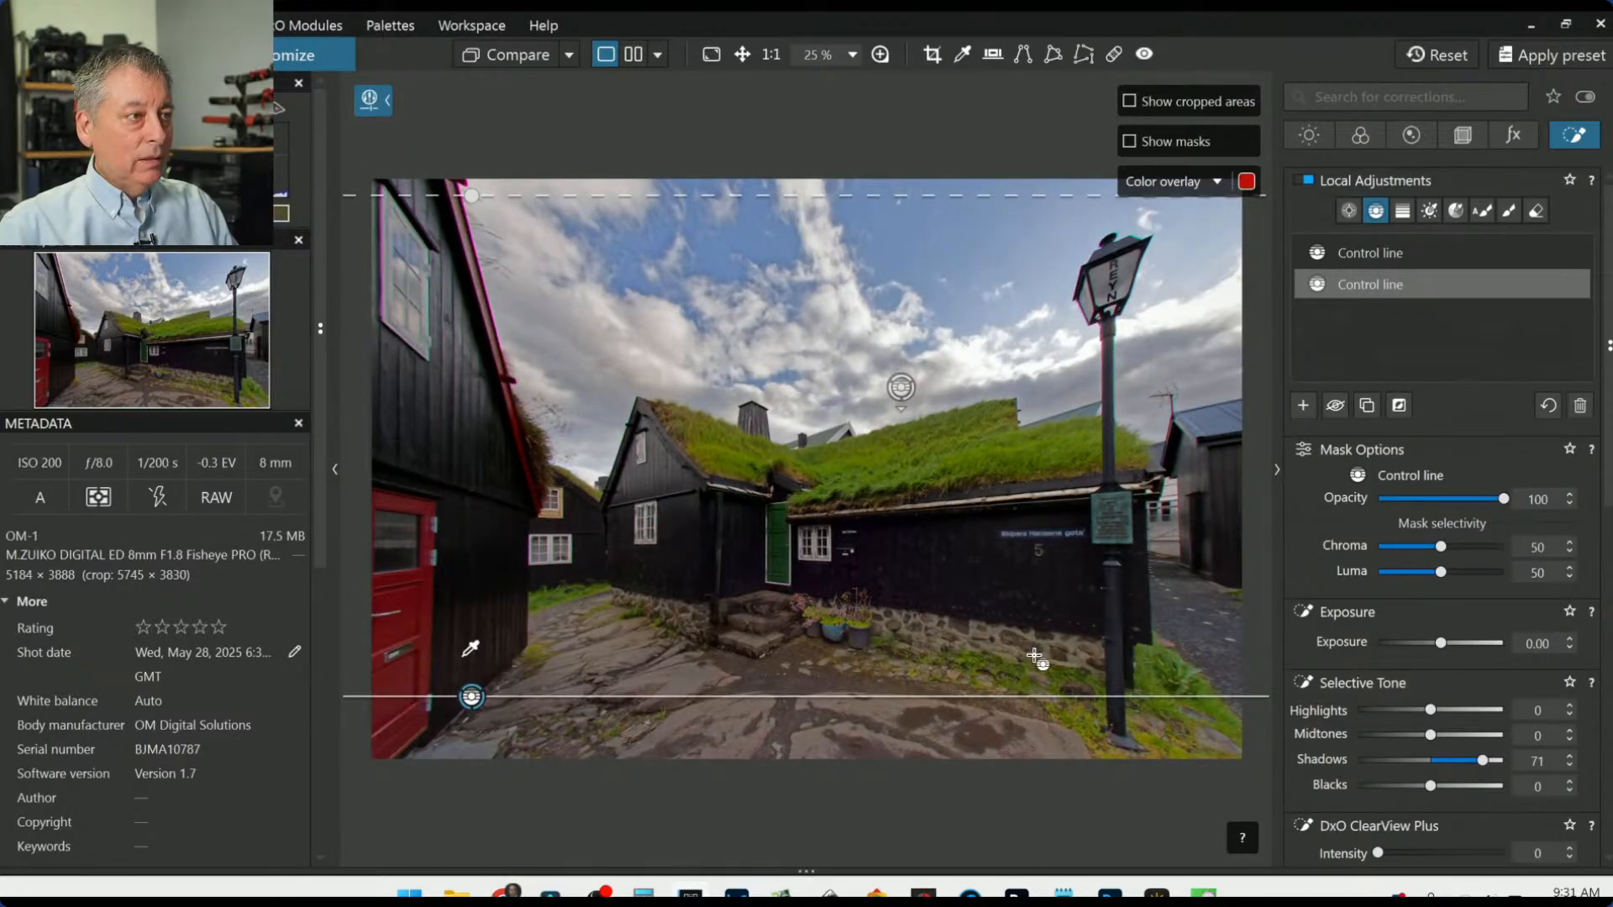
Step: Set the foreground mask's Contrast to 36 and Microcontrast to 24
scroll(1354, 663, down, 3)
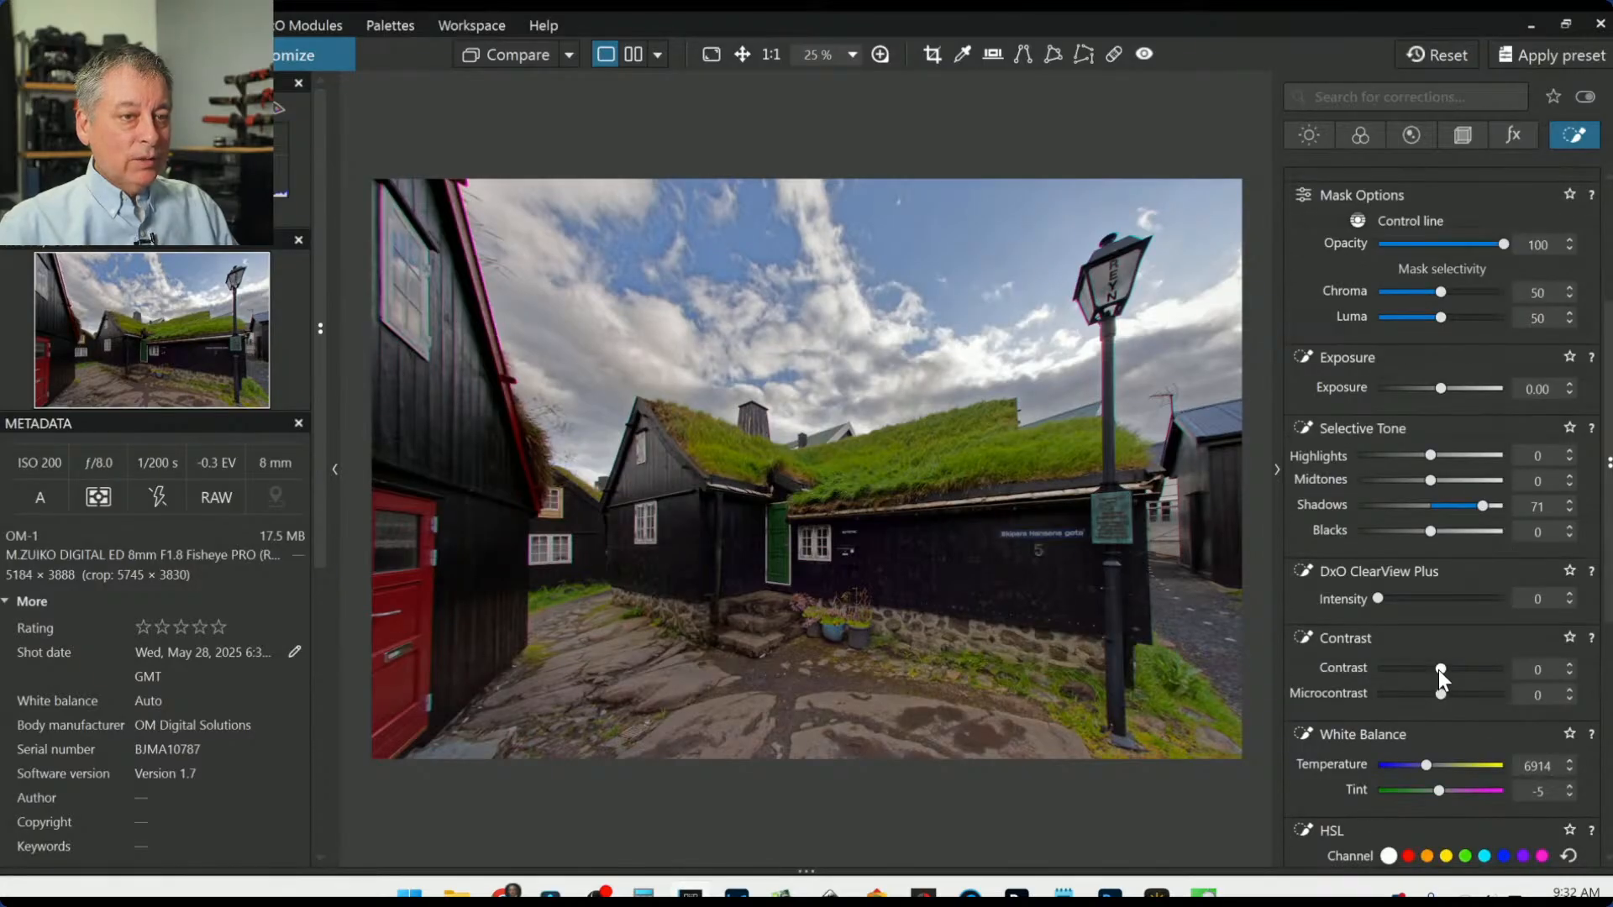
mouse_move(1440, 694)
mouse_down()
mouse_move(1455, 698)
mouse_move(1459, 671)
mouse_up()
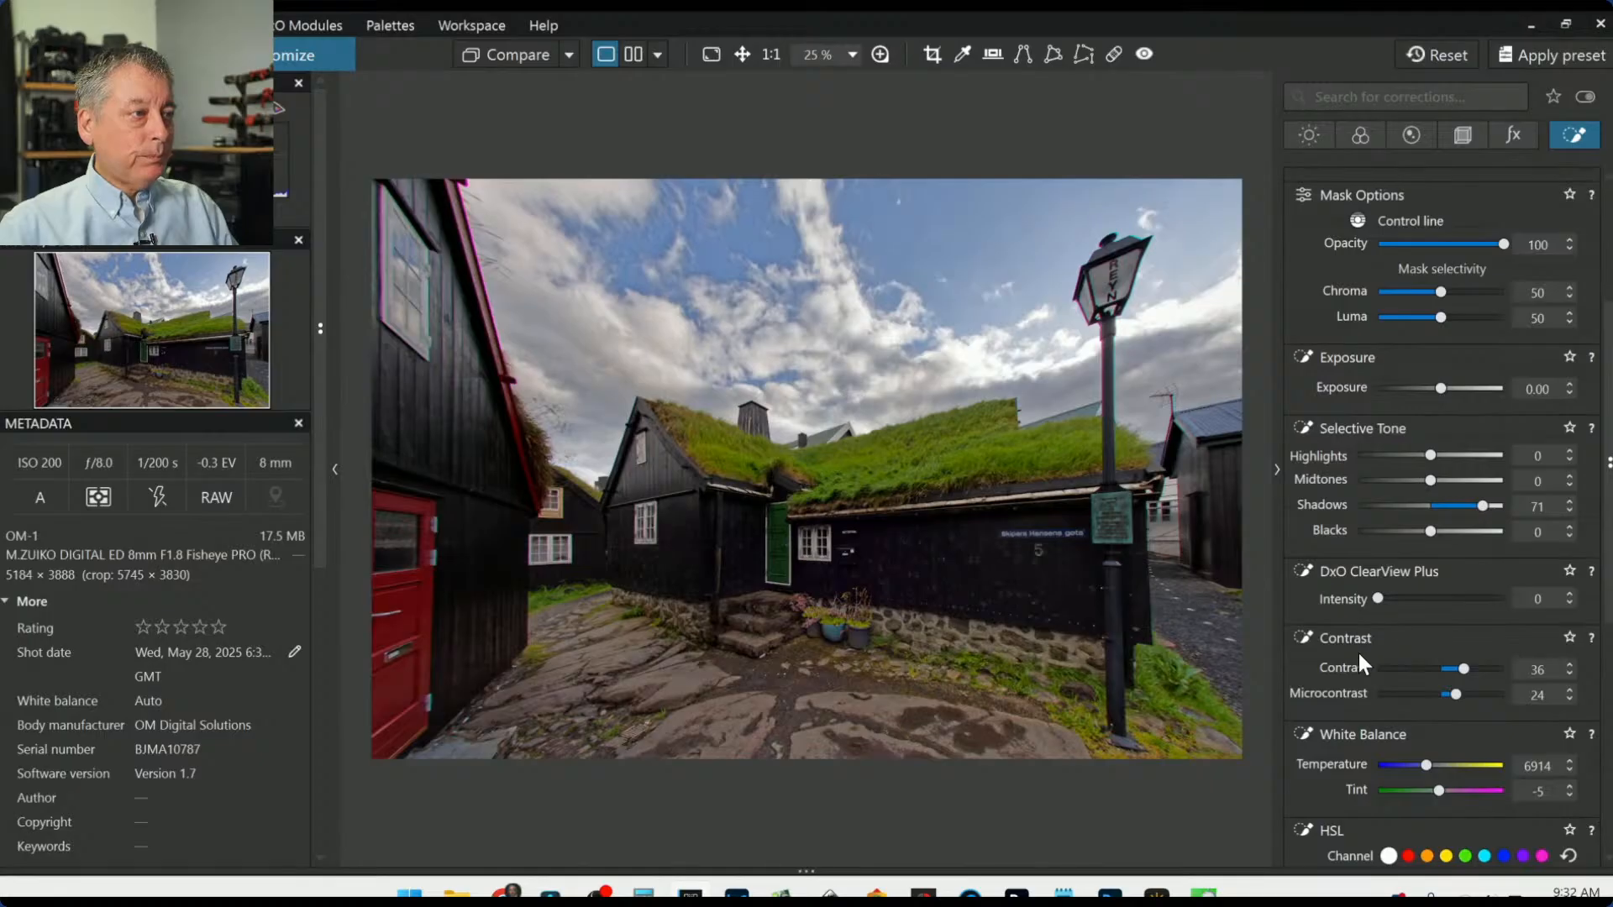
Step: Add a new control point mask on the green door and set its Midtones to 47 and Shadows to 30
scroll(1358, 653, up, 1)
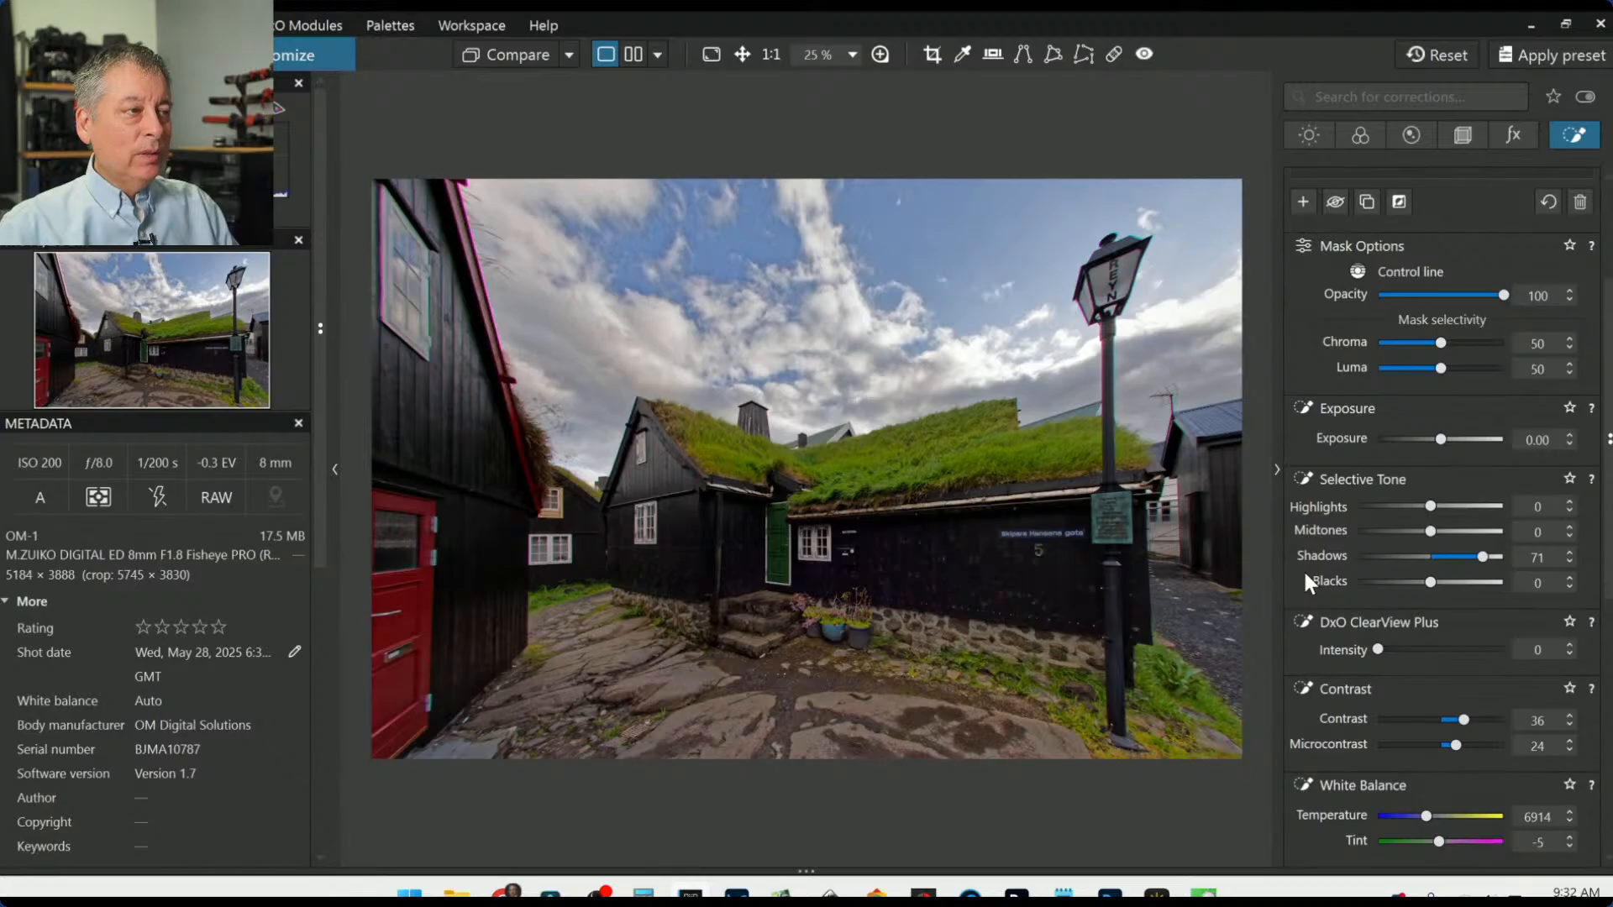
scroll(1318, 576, up, 4)
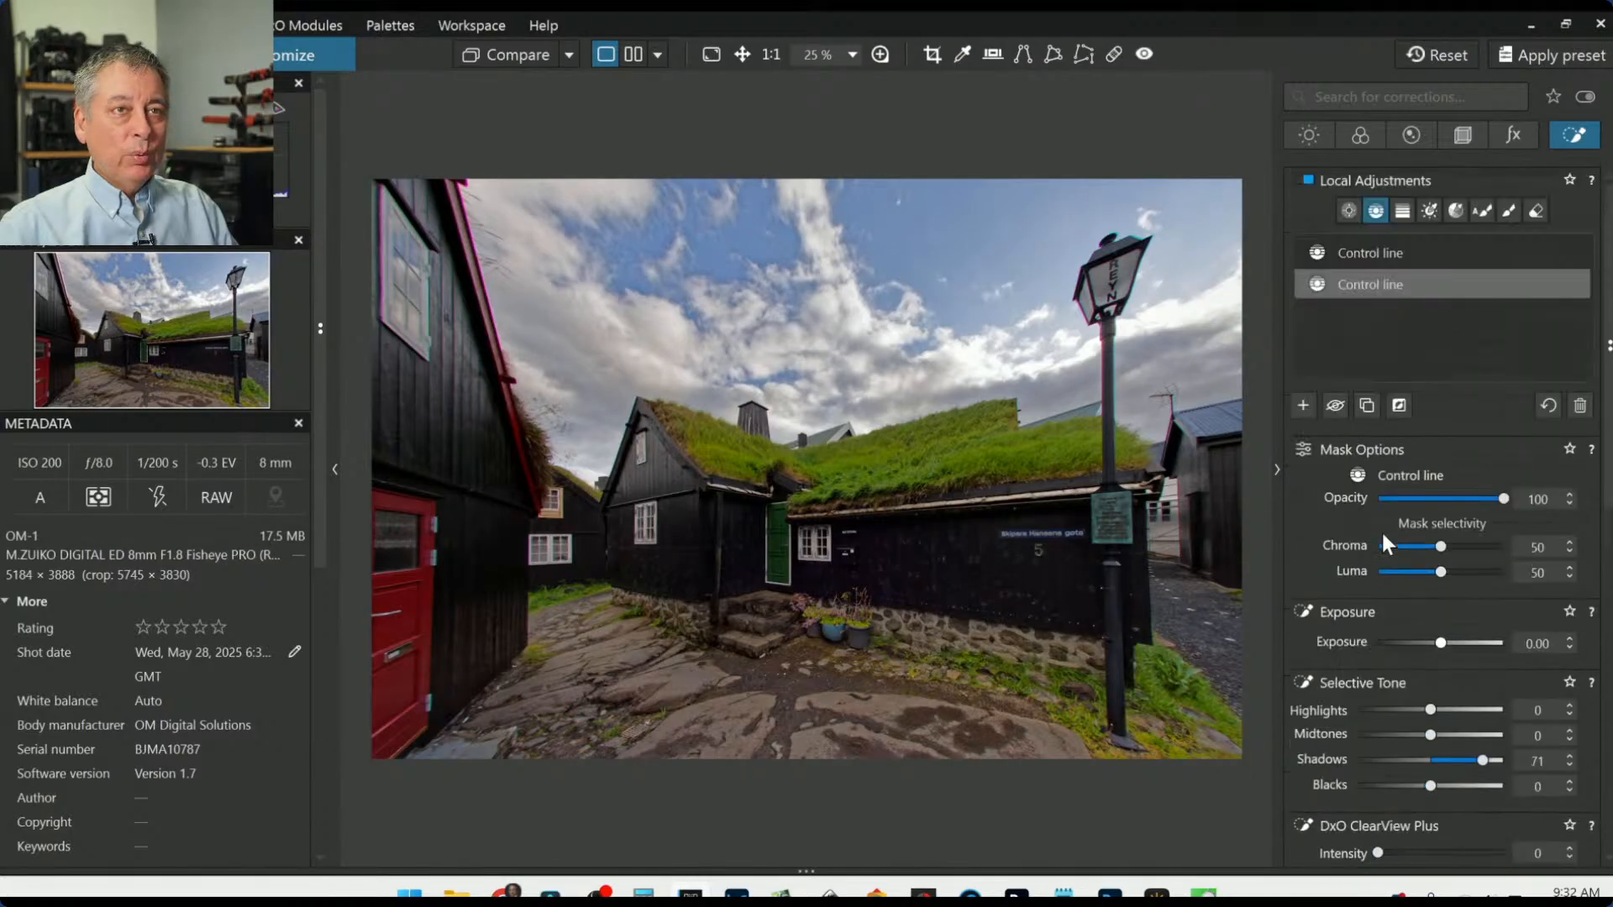
click(1356, 211)
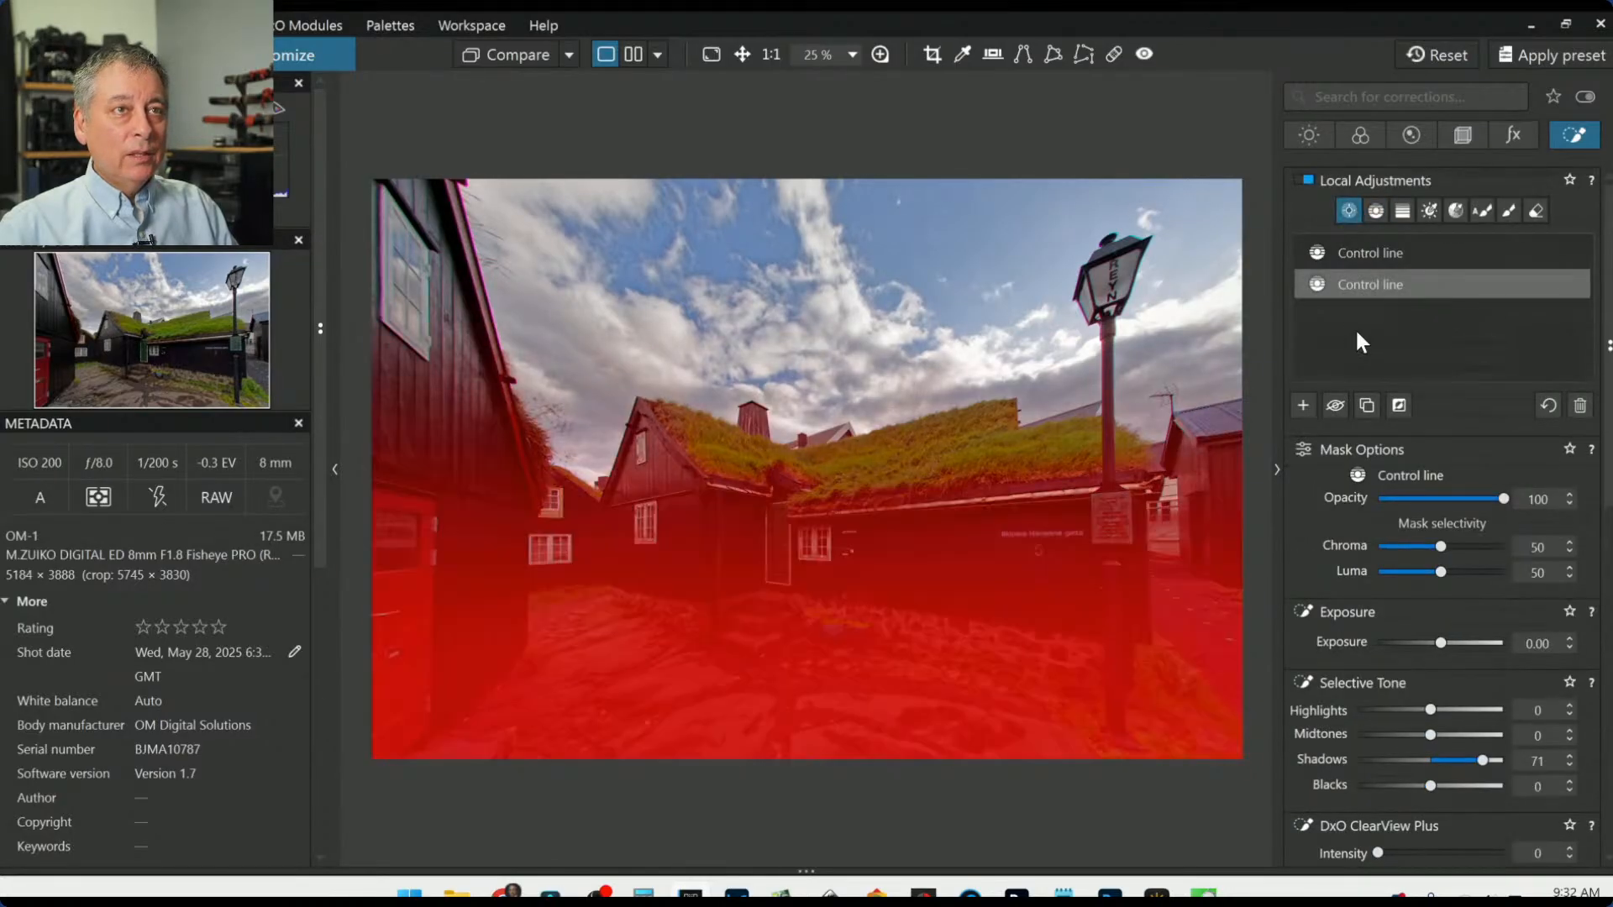
click(1306, 408)
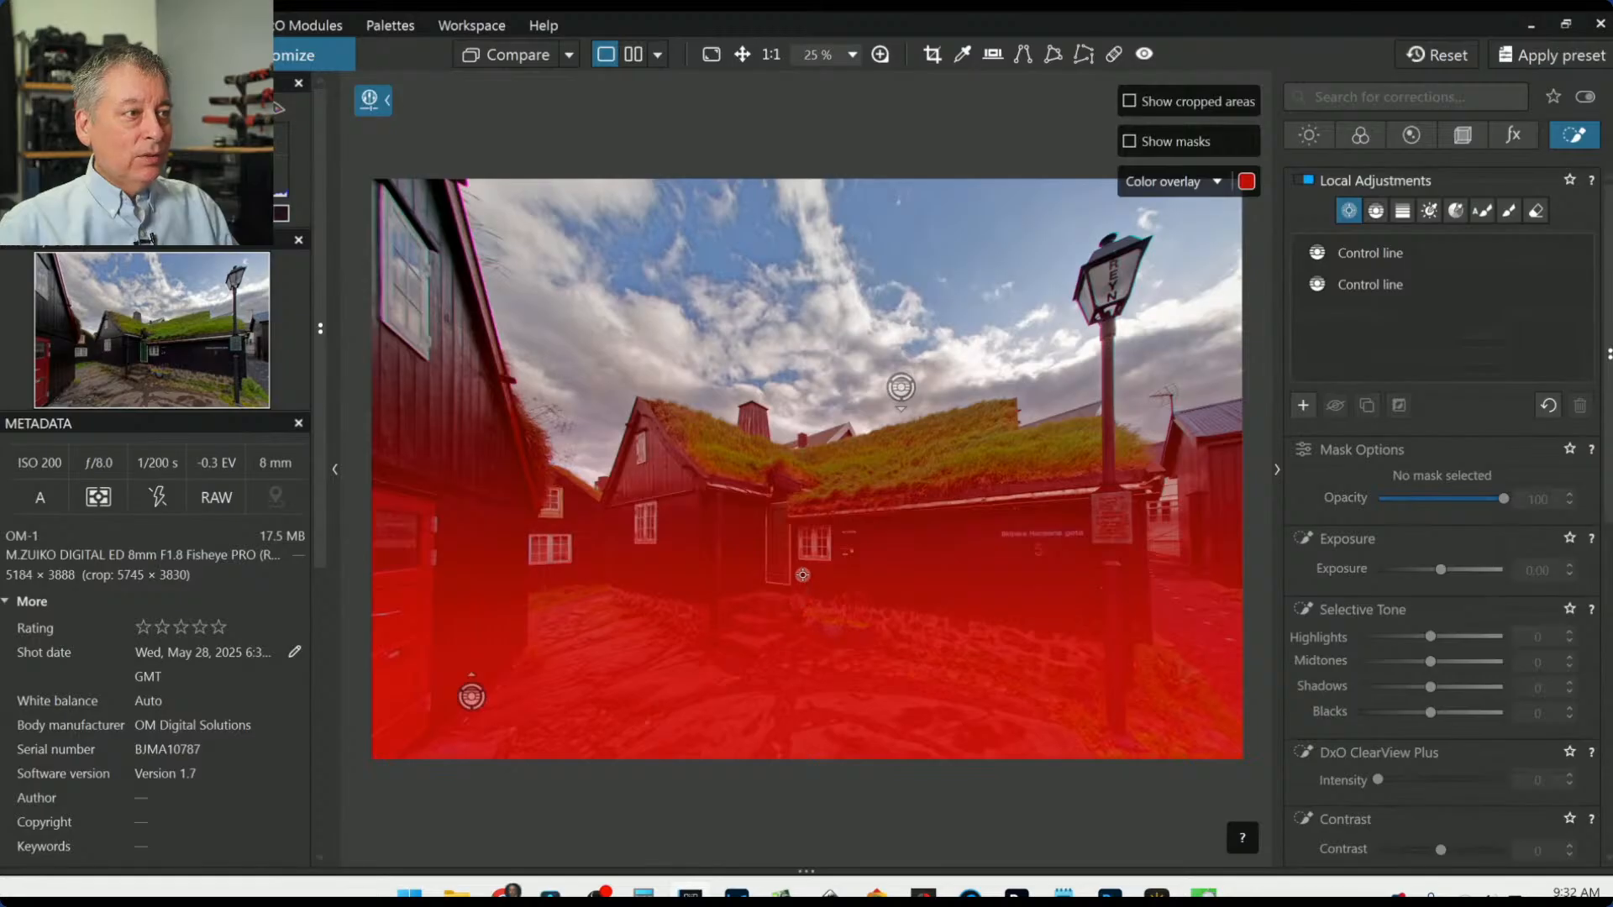
click(1371, 351)
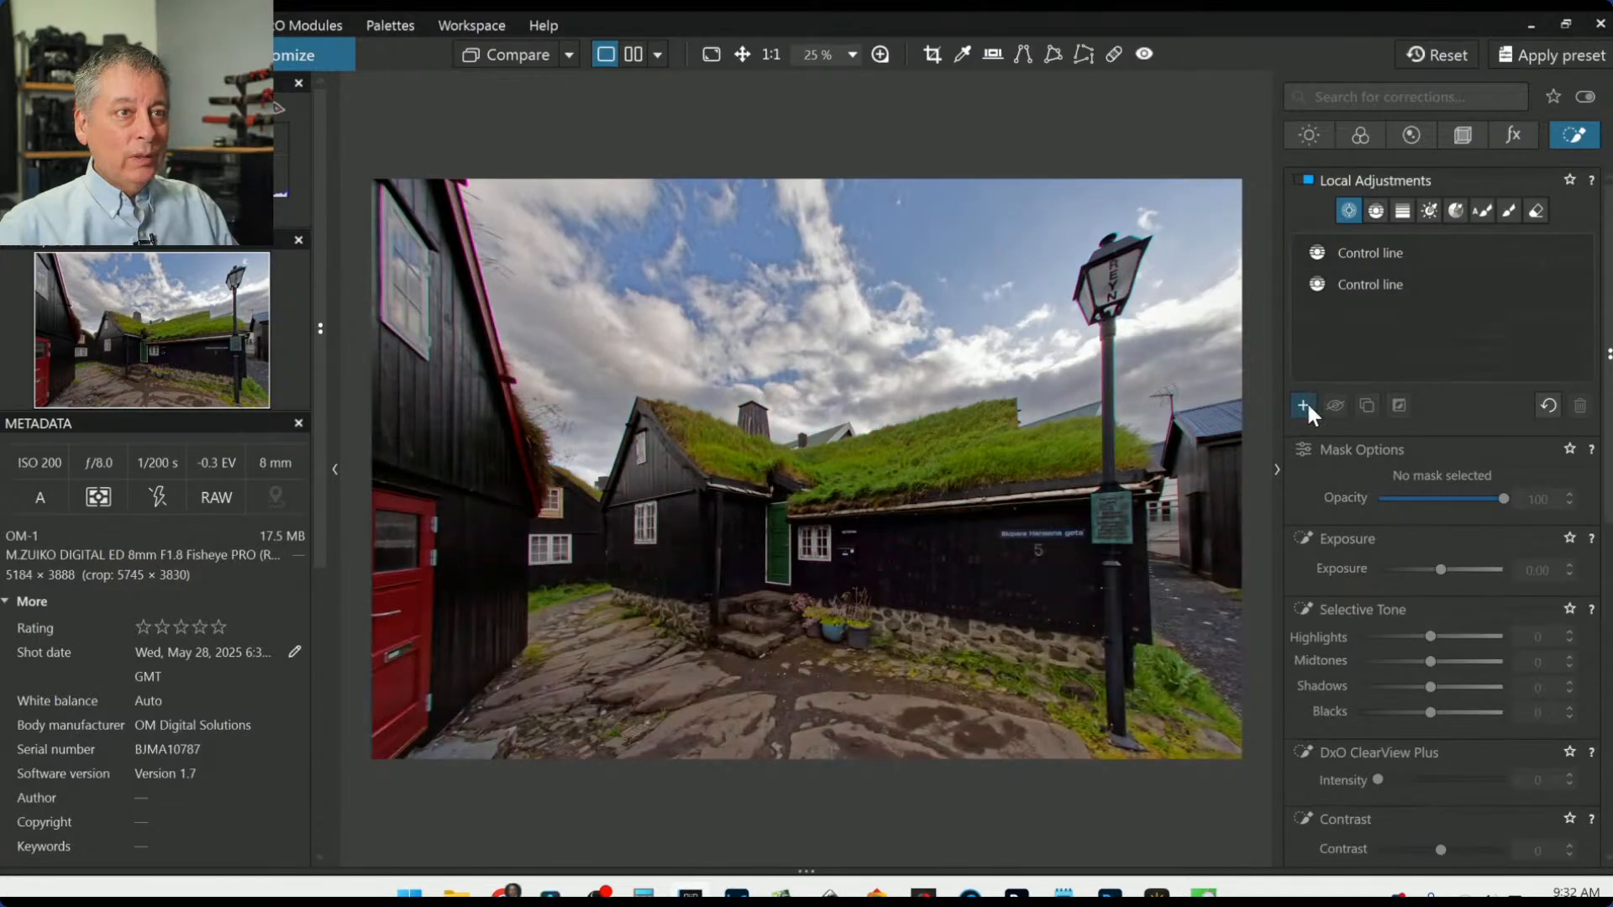
click(1303, 405)
click(780, 560)
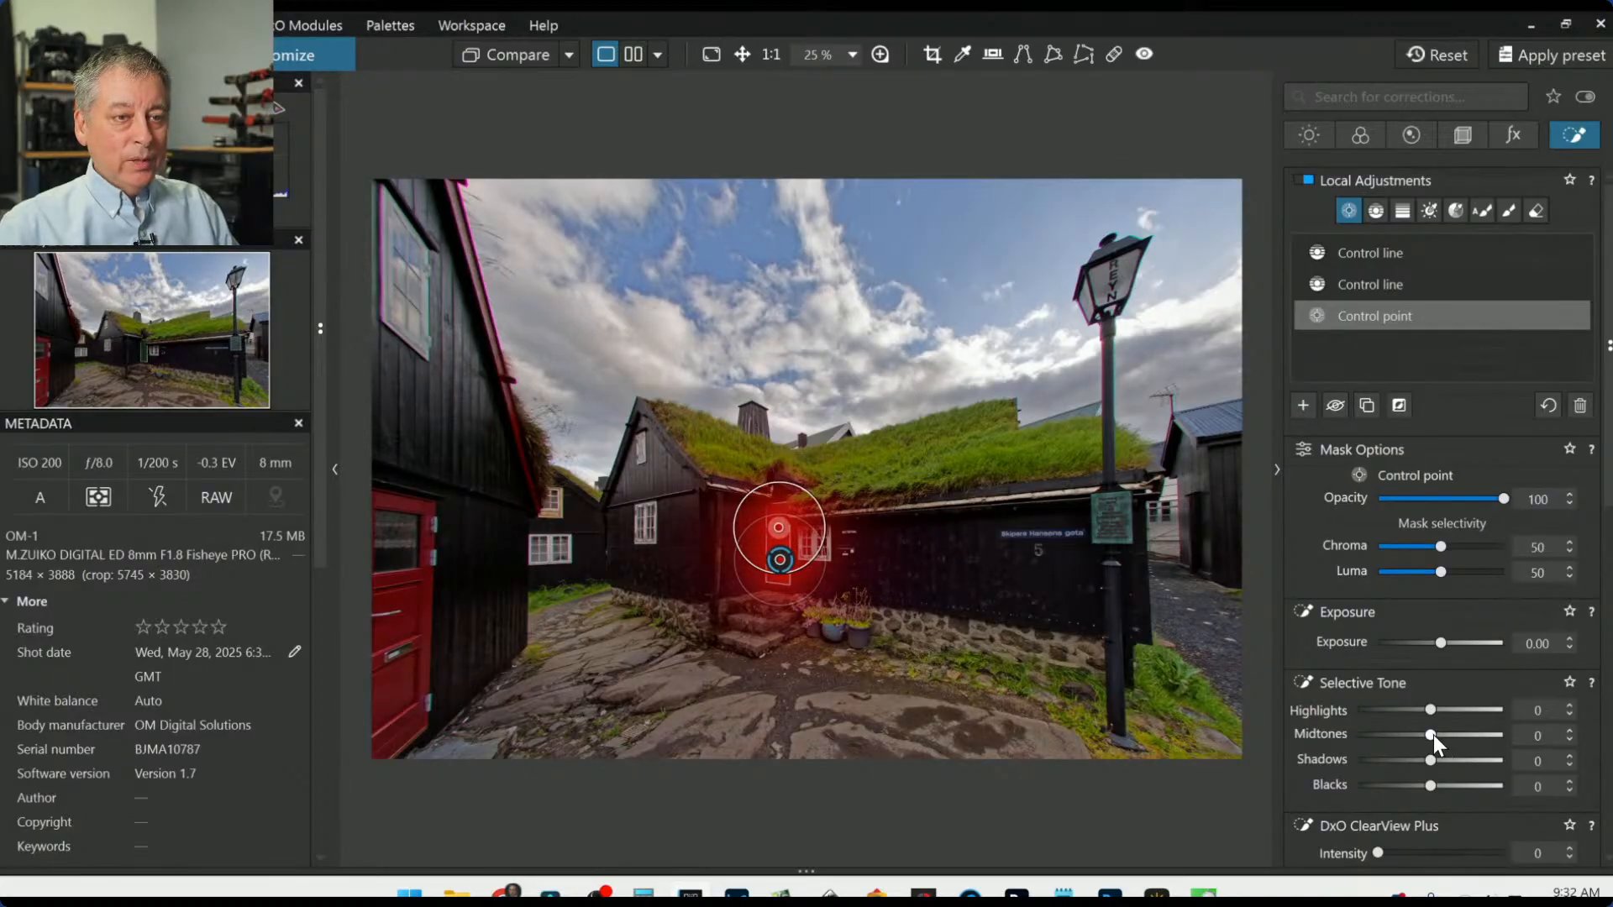
drag(1433, 734, 1453, 764)
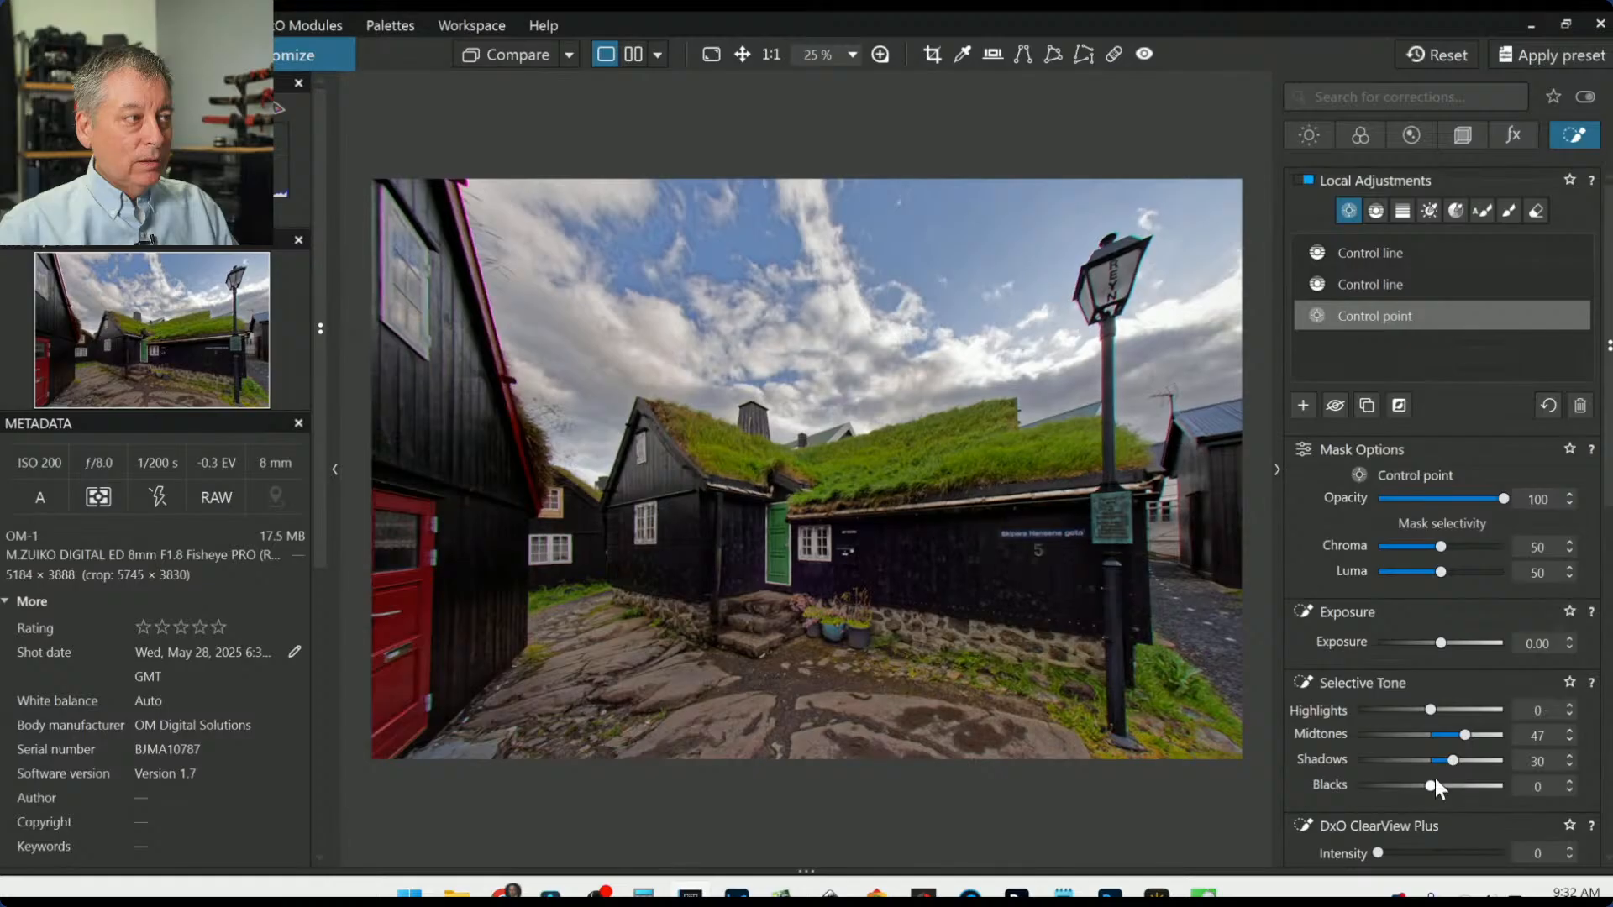
Step: Extend the door mask with two more control points on the red door and enlarge the lower point's radius
click(412, 601)
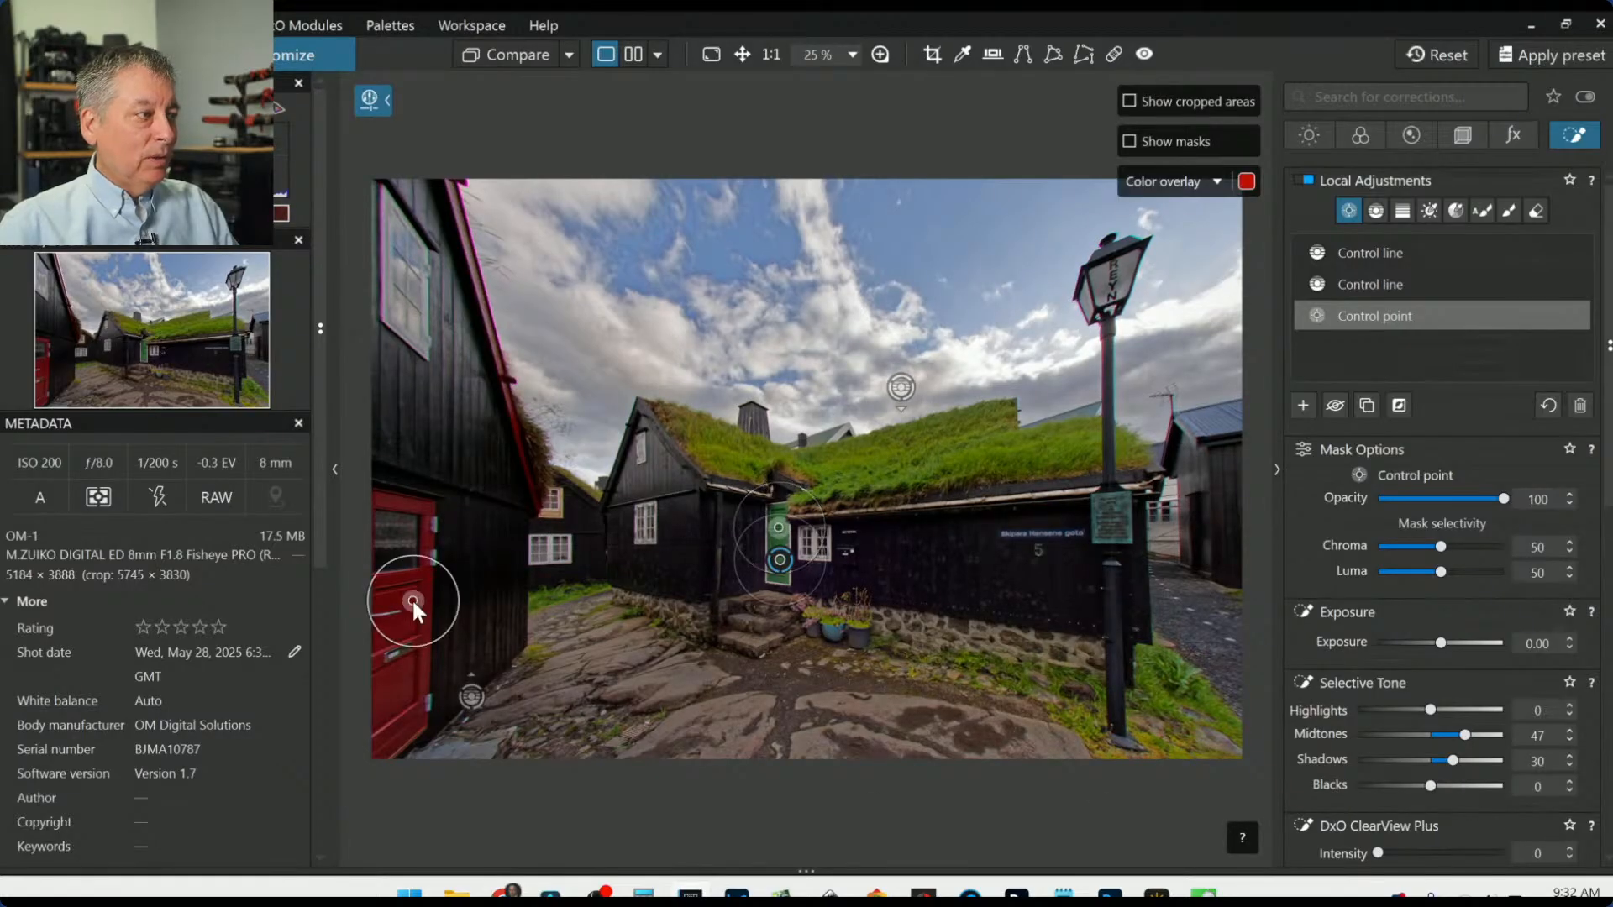
click(405, 687)
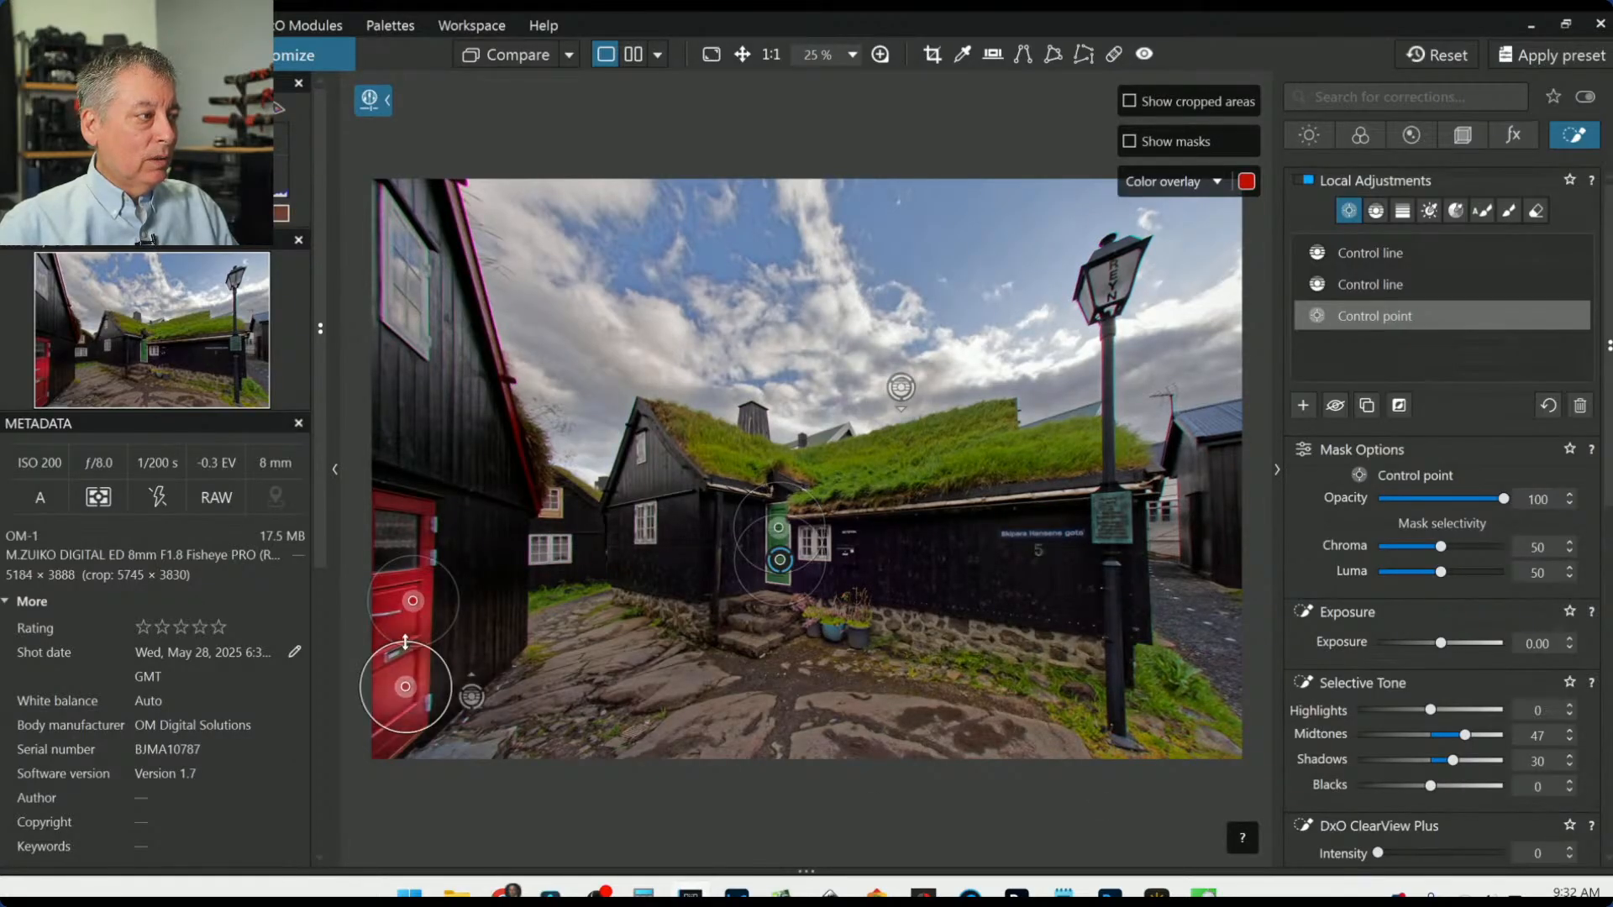
drag(406, 642, 406, 472)
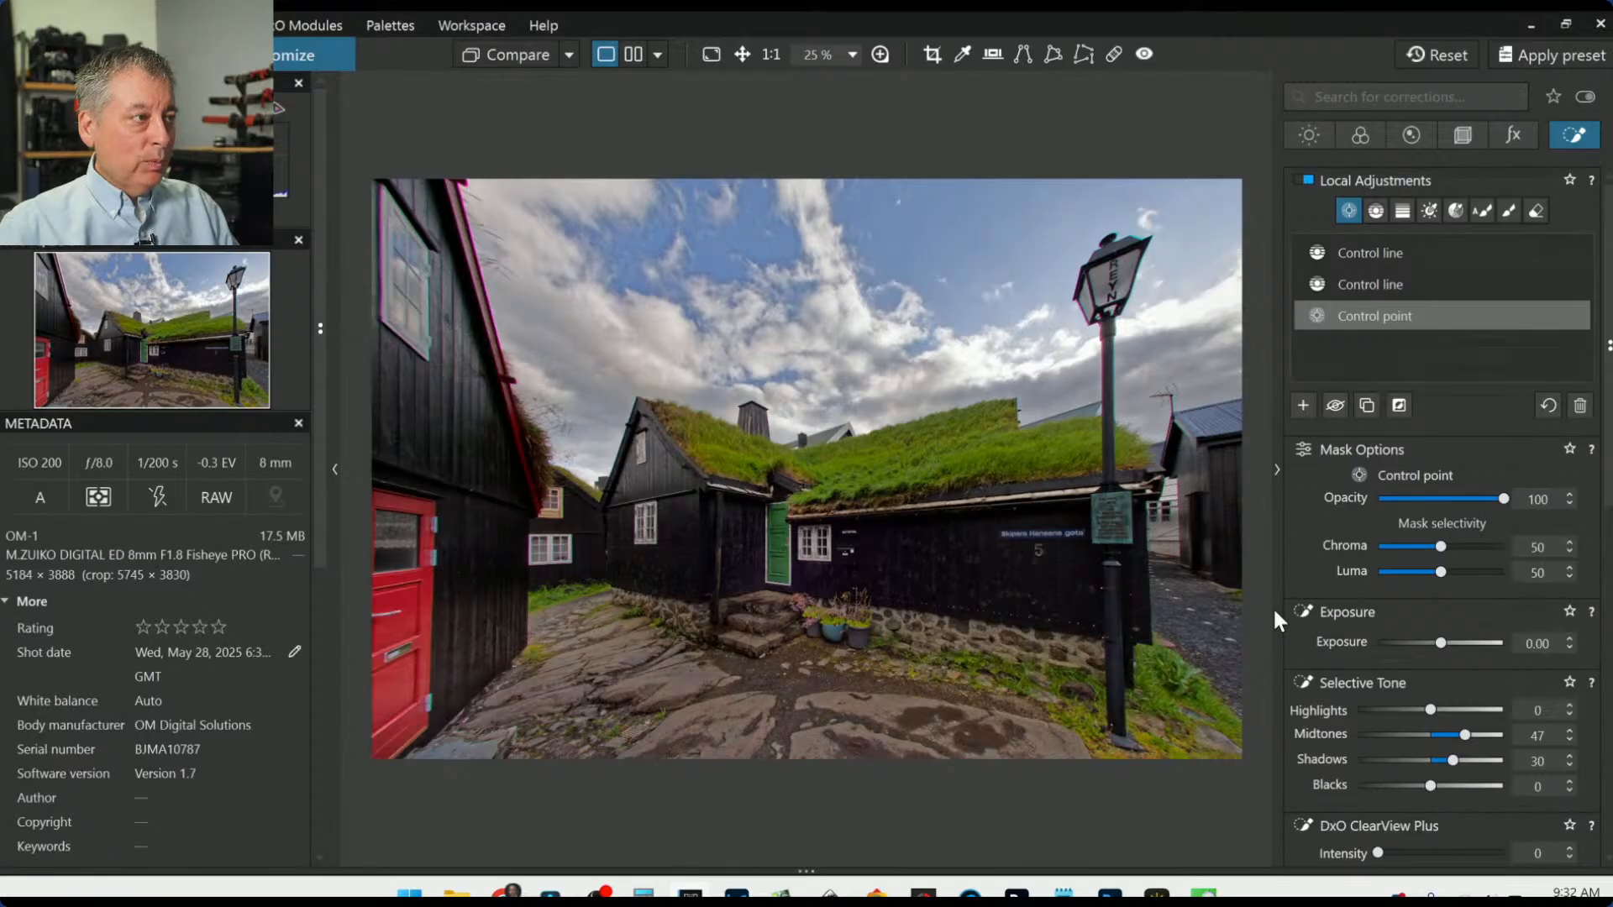
Step: Start a new control point mask with a small radius on the window beside the green door and extend it to the three small windows farther left
click(1303, 404)
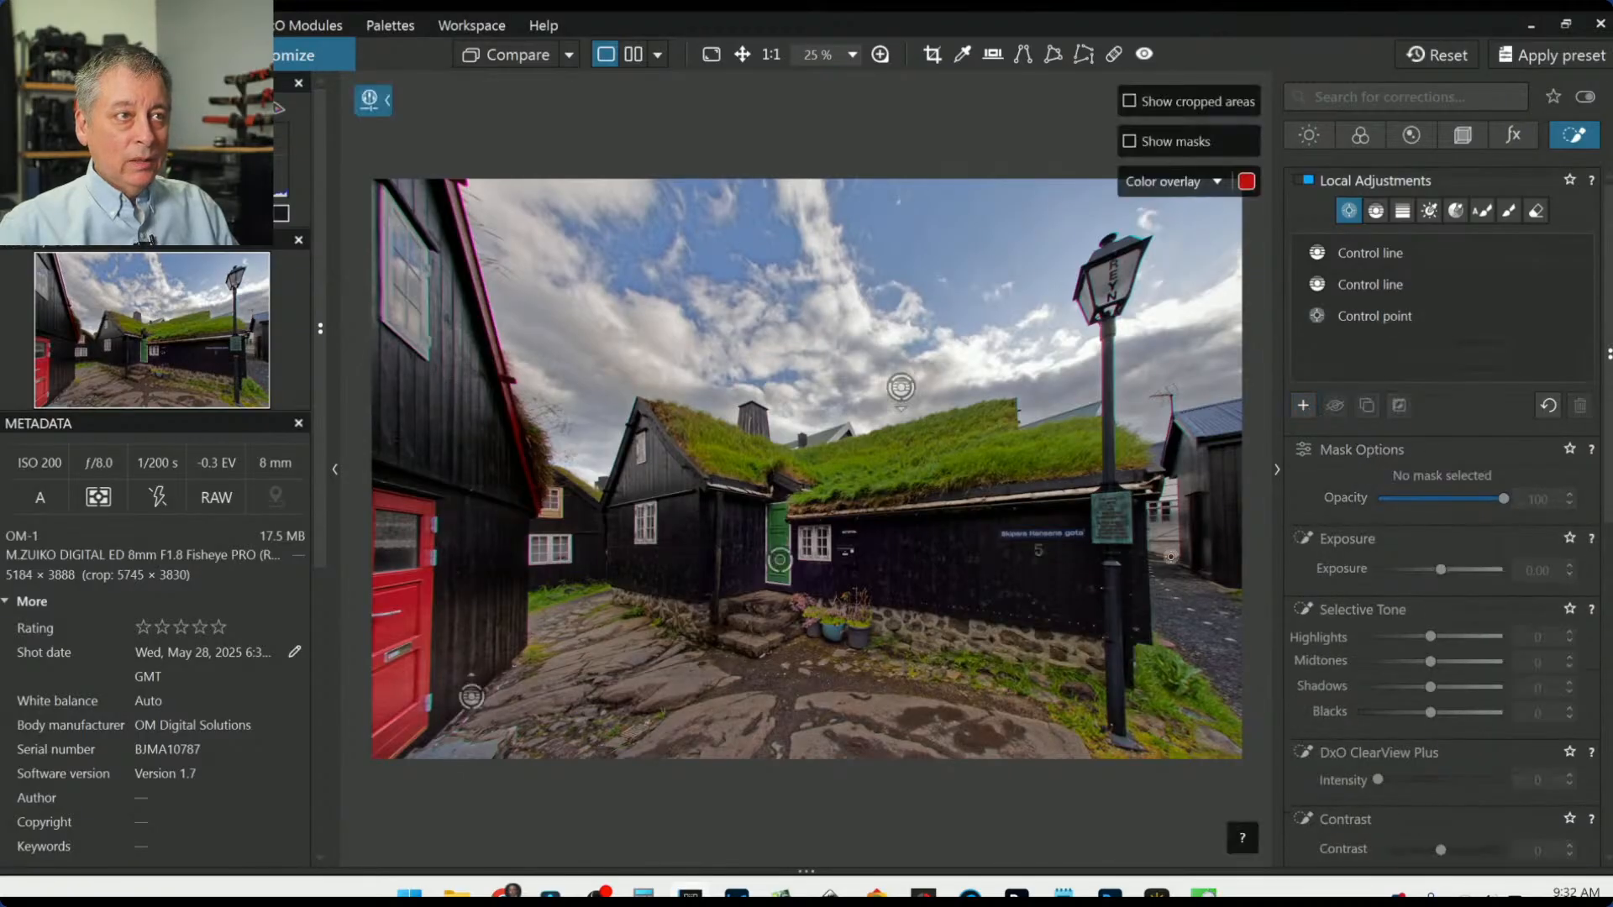
click(819, 539)
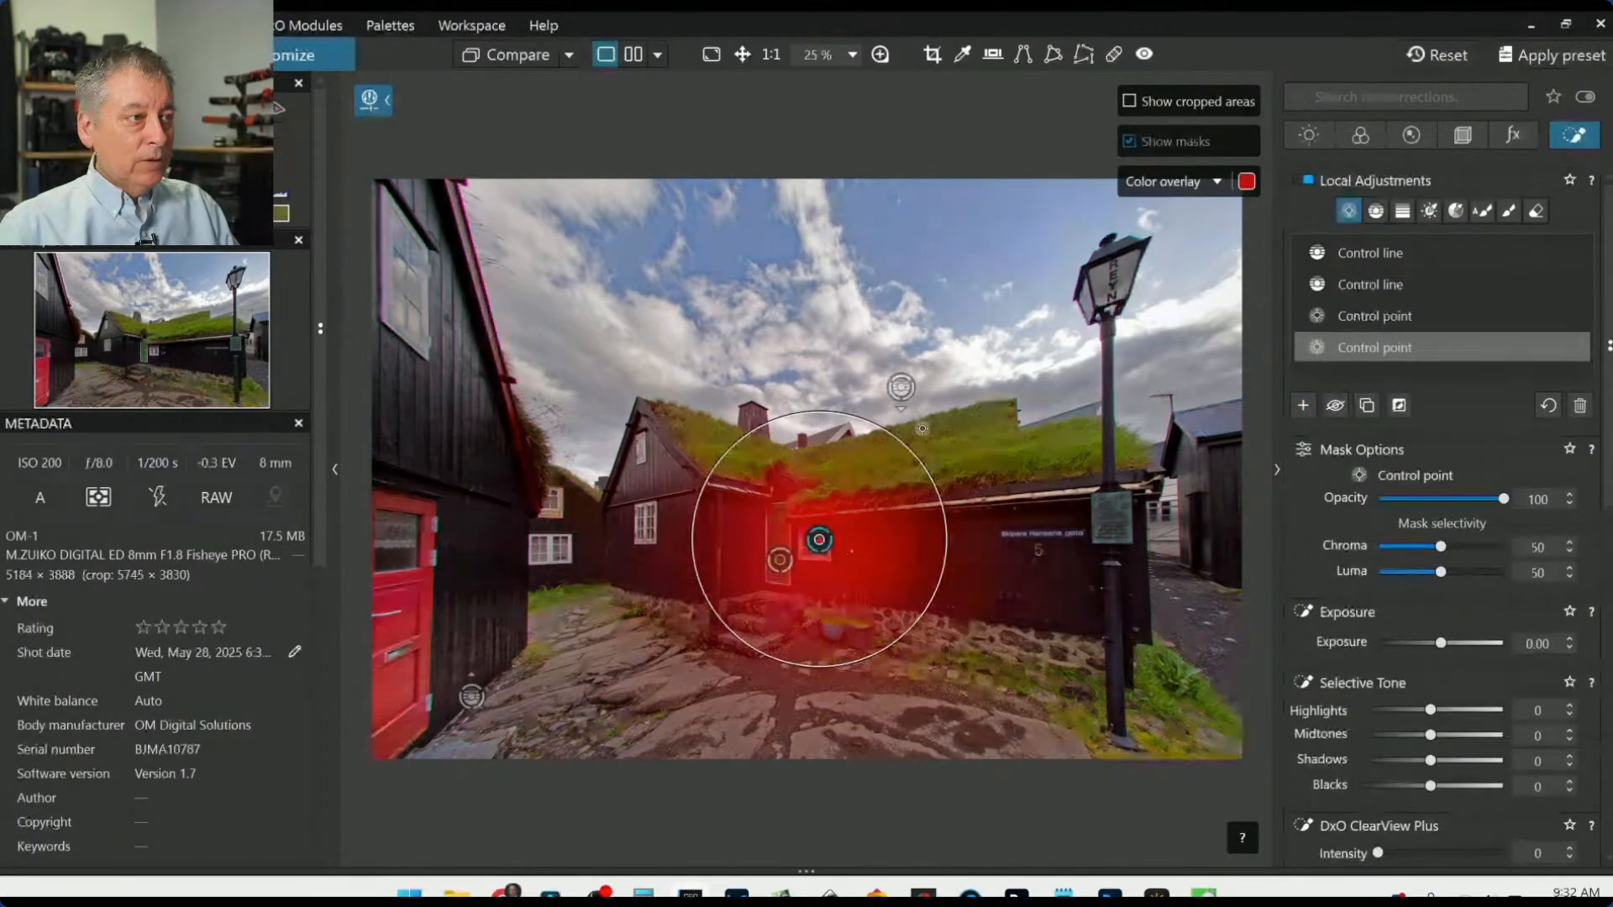
drag(906, 446, 838, 522)
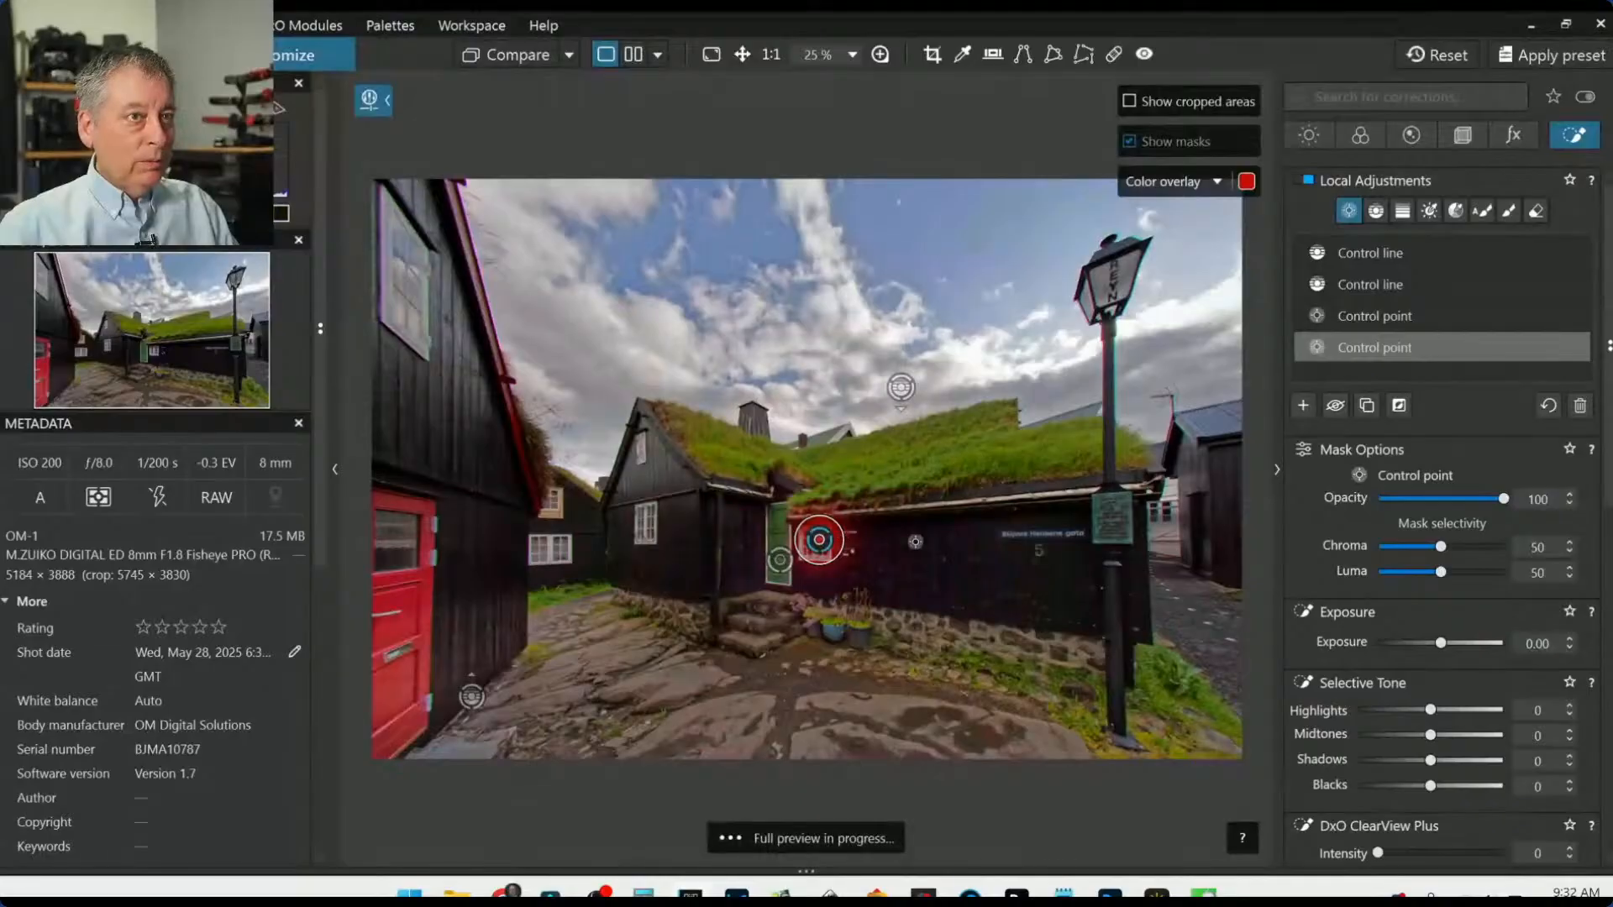
click(646, 526)
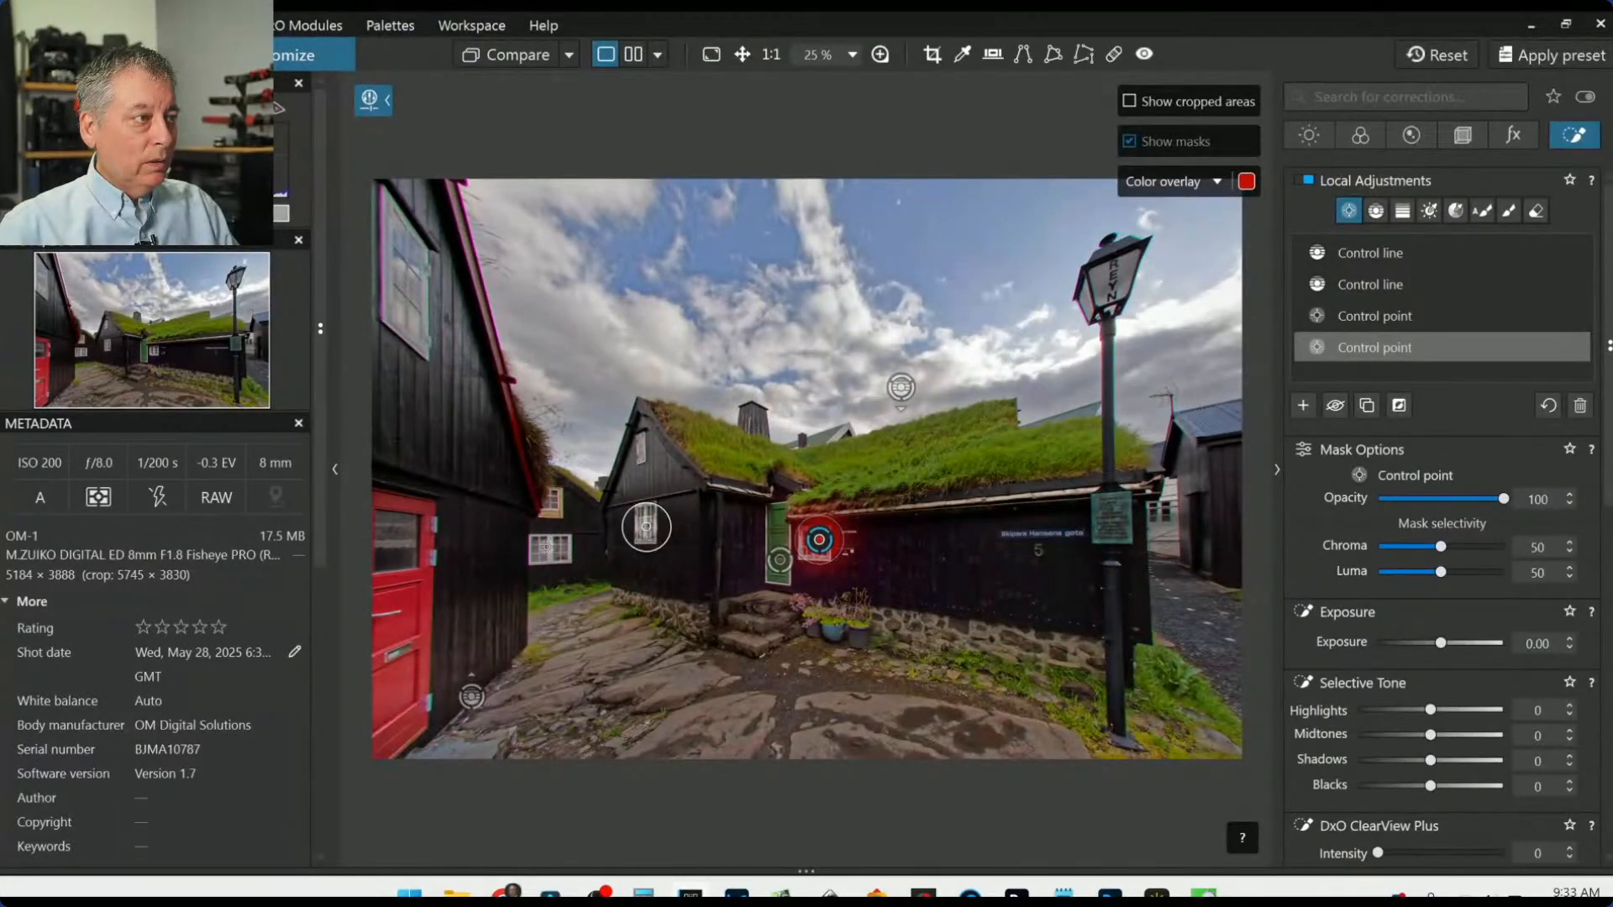
click(545, 549)
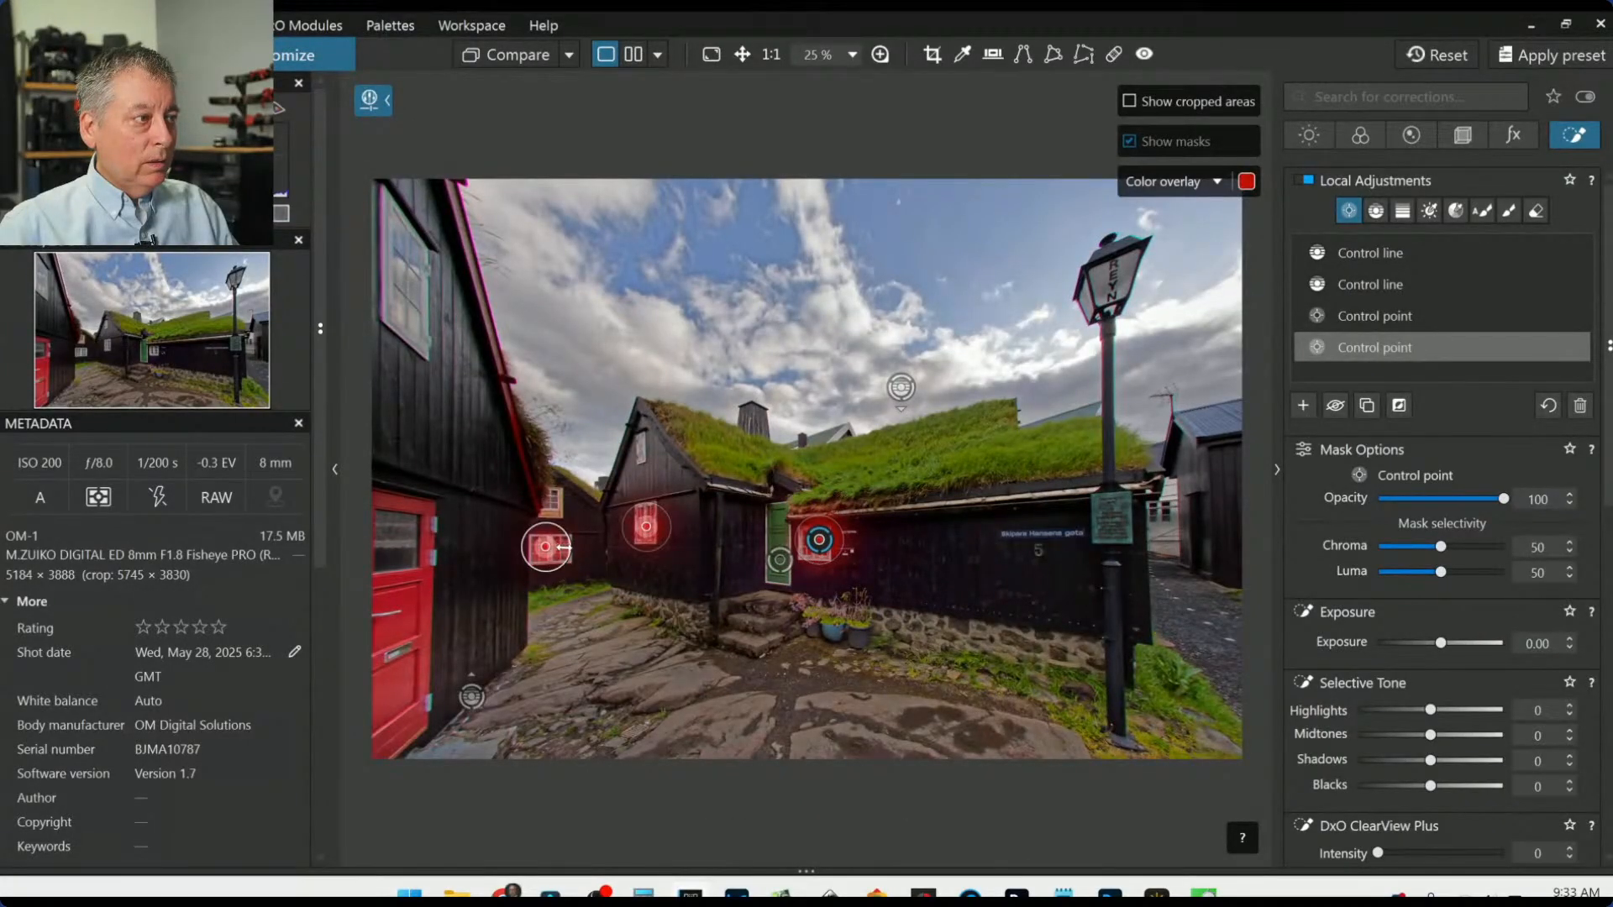
click(556, 501)
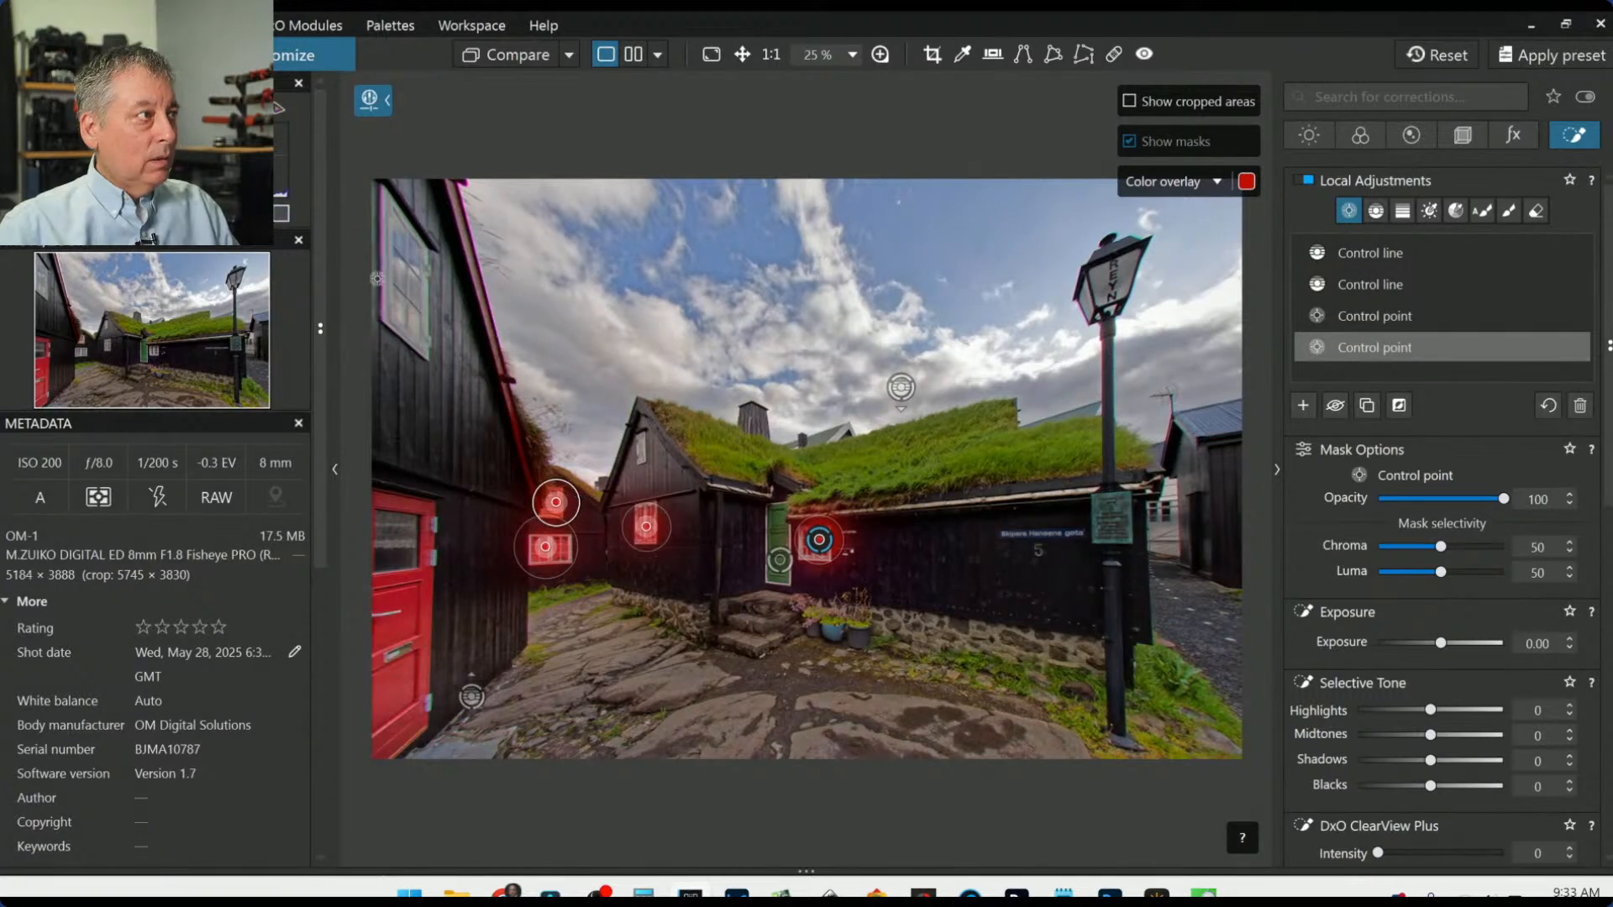
Step: Extend the window mask to the large upper window and the red door's glass pane, using a smaller radius for the pane
click(405, 273)
scroll(403, 289, up, 8)
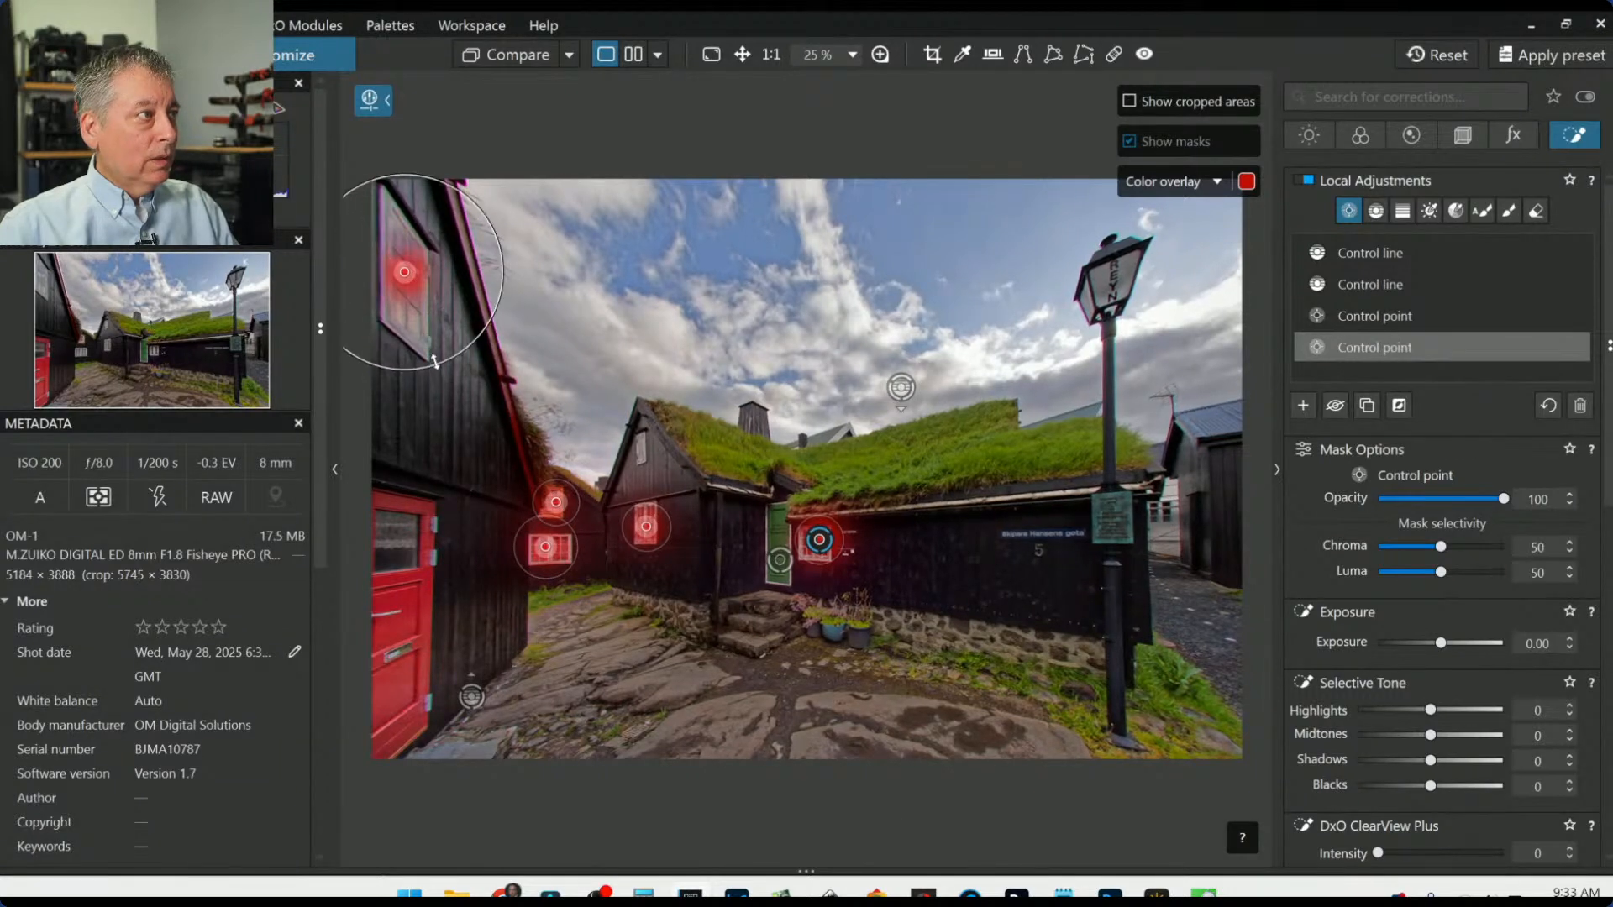
click(399, 533)
drag(471, 485, 439, 523)
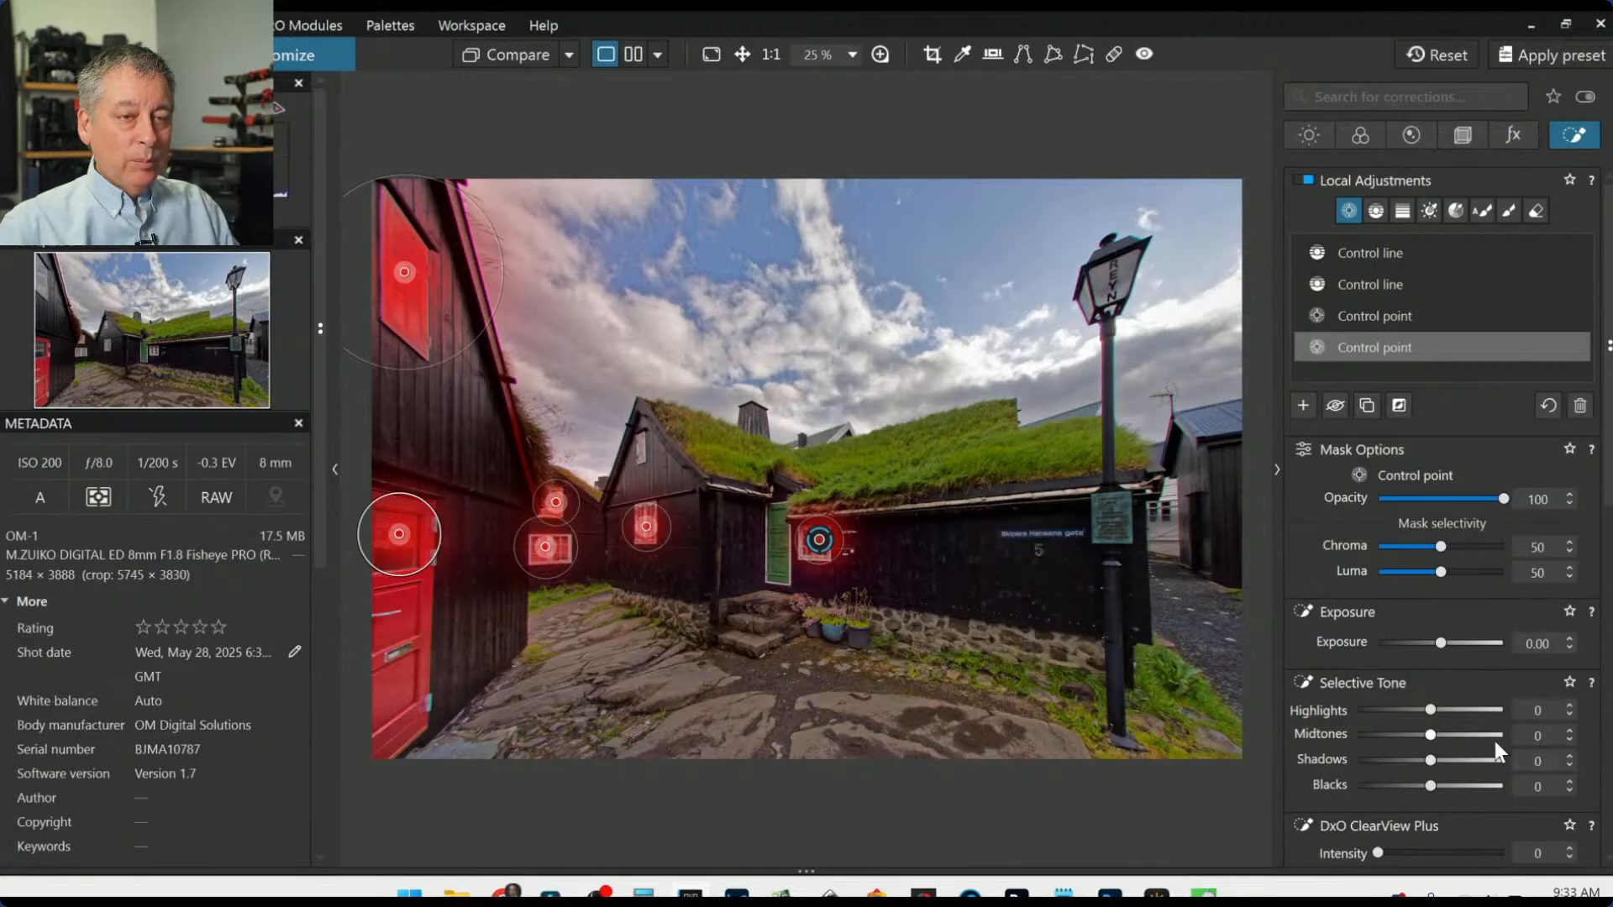
Step: Set the window mask's ClearView Plus to 61, Microcontrast to 19, Highlights to 36 and Midtones to 41, and fine-tune the point beside the green door
scroll(1449, 708, down, 3)
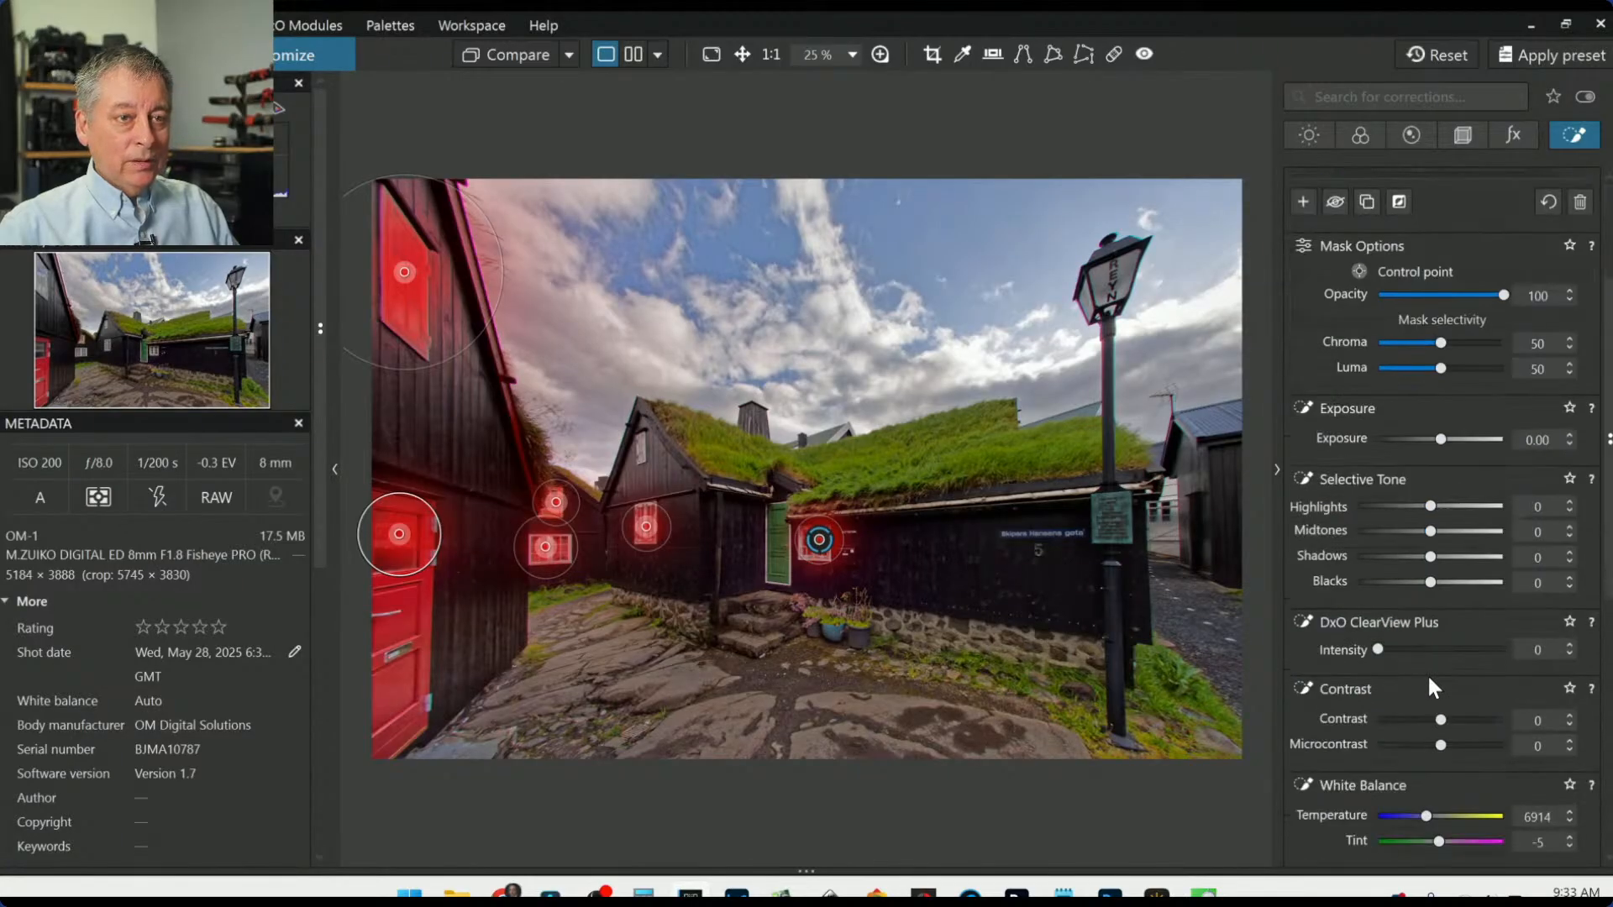
click(1439, 598)
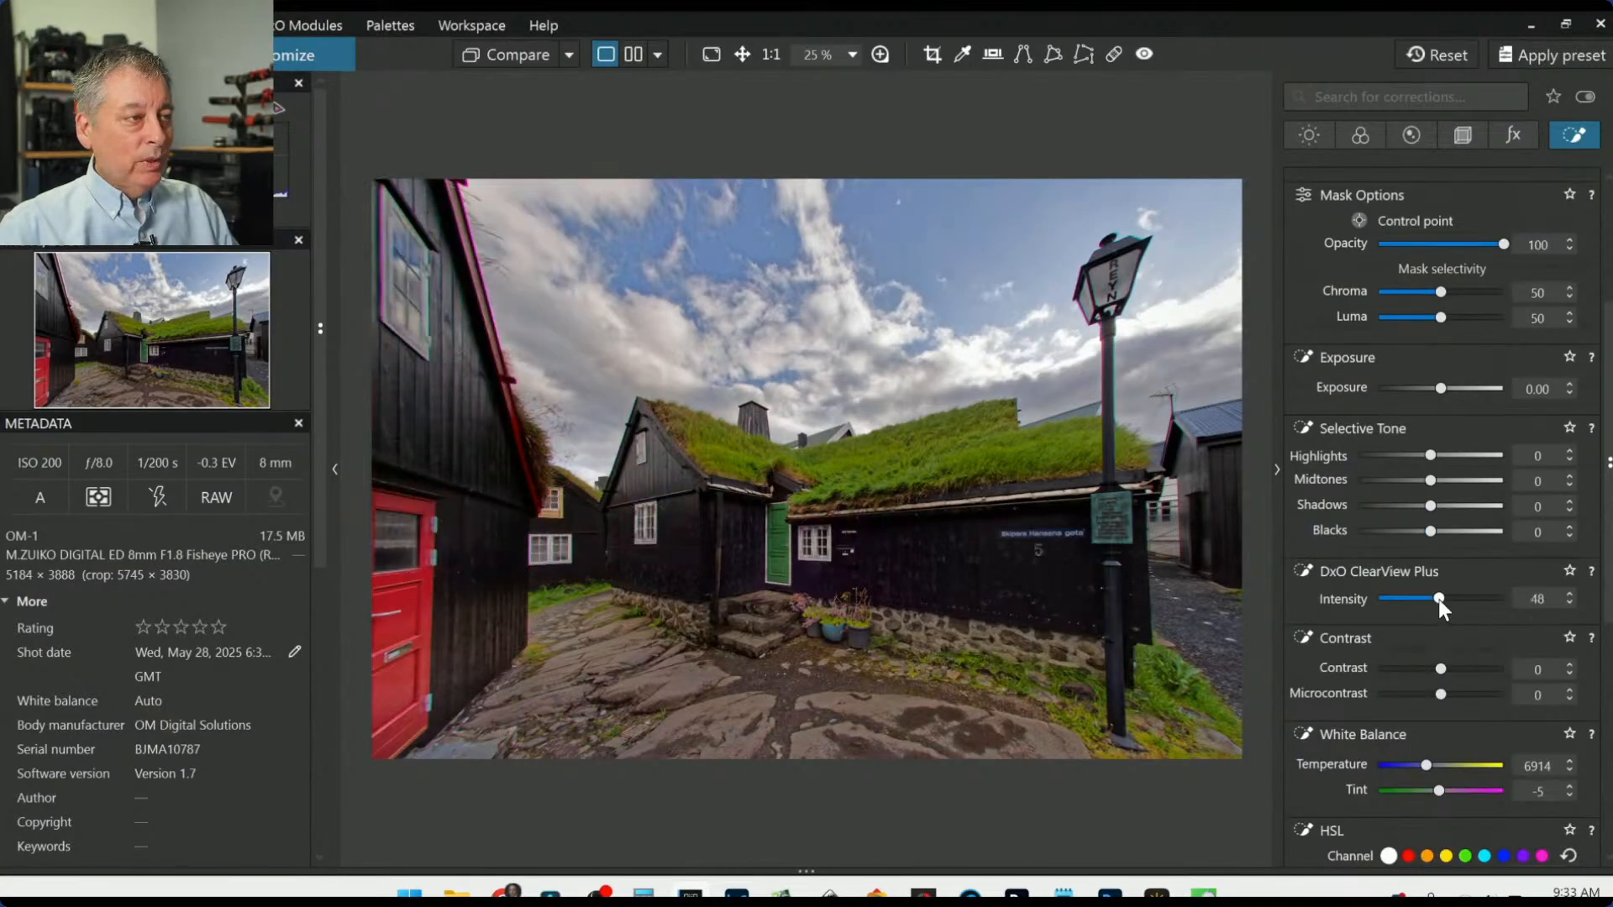
drag(1441, 599, 1467, 602)
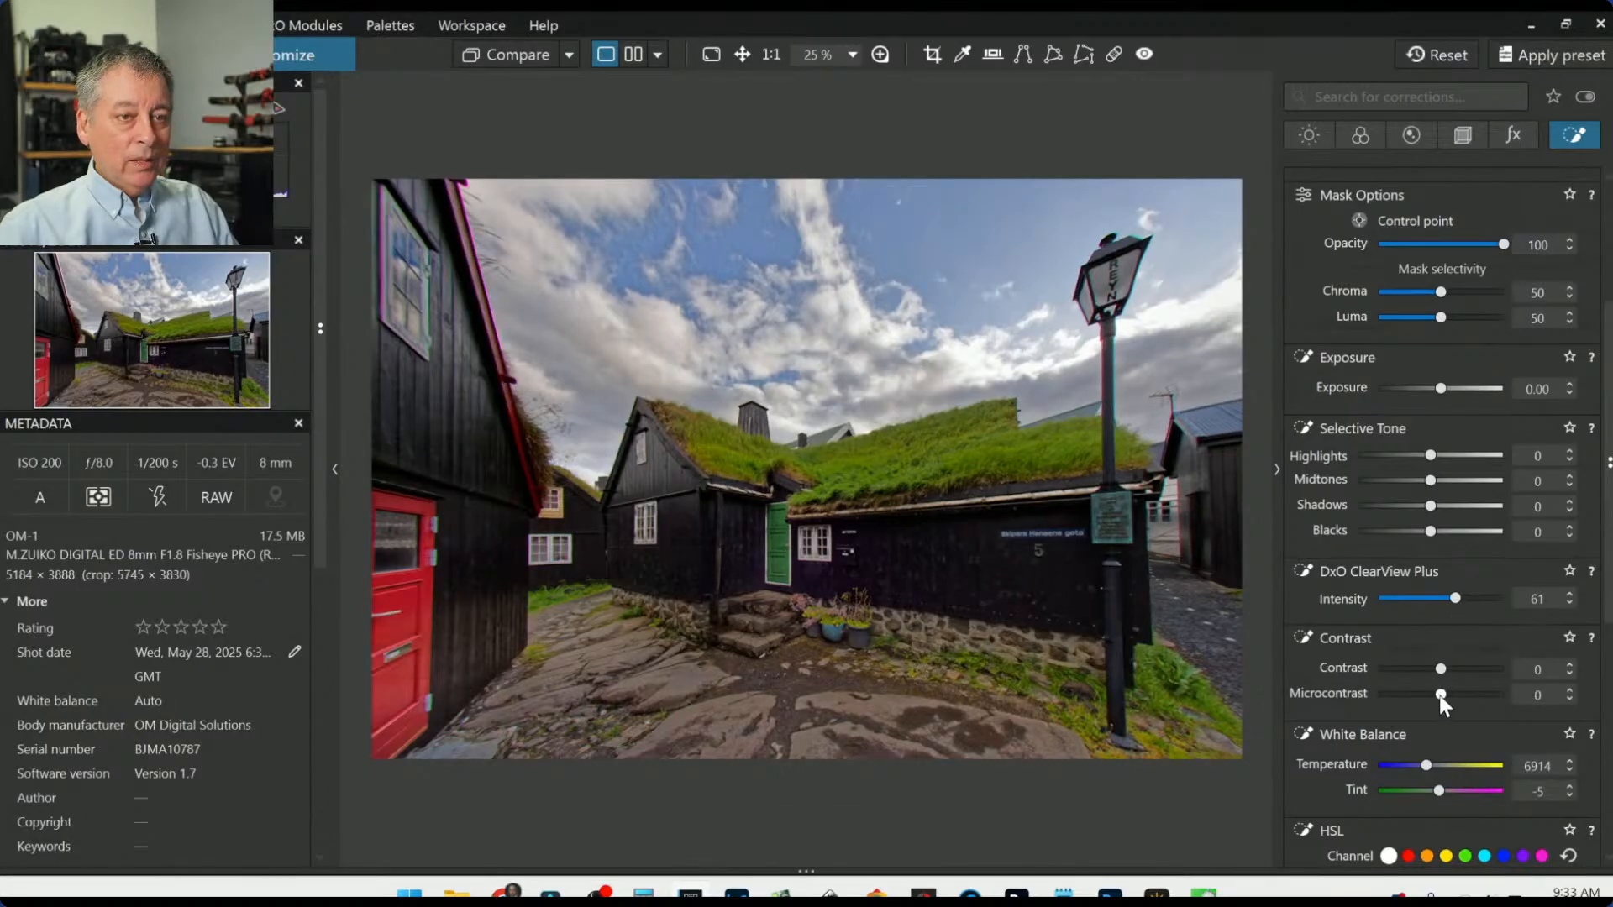
drag(1442, 694, 1453, 696)
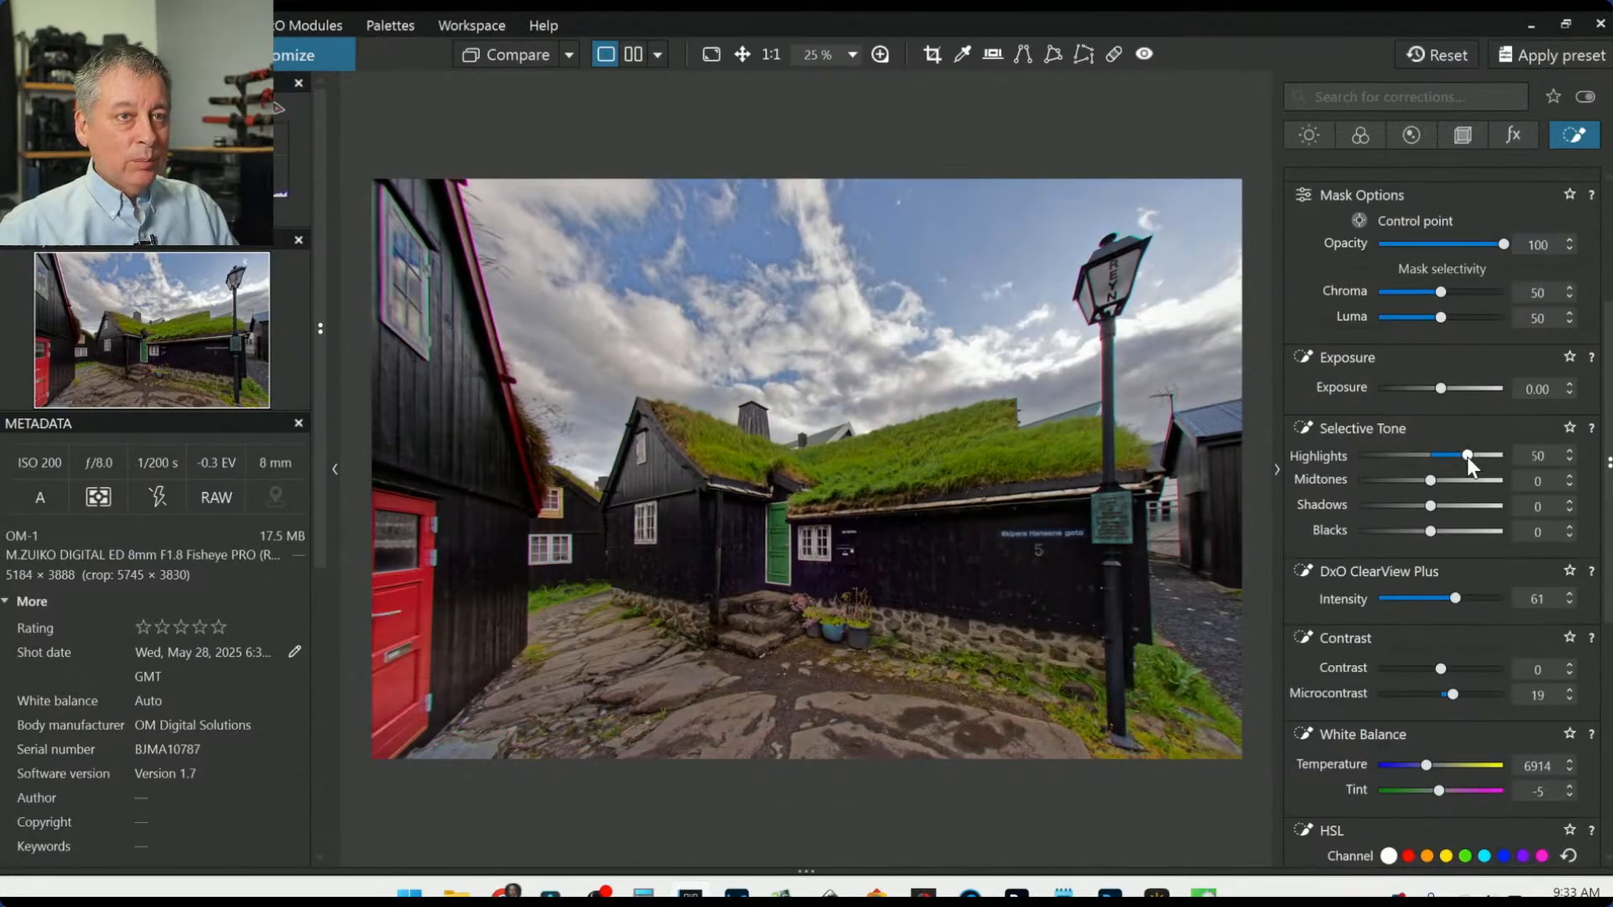
drag(1467, 457, 1457, 458)
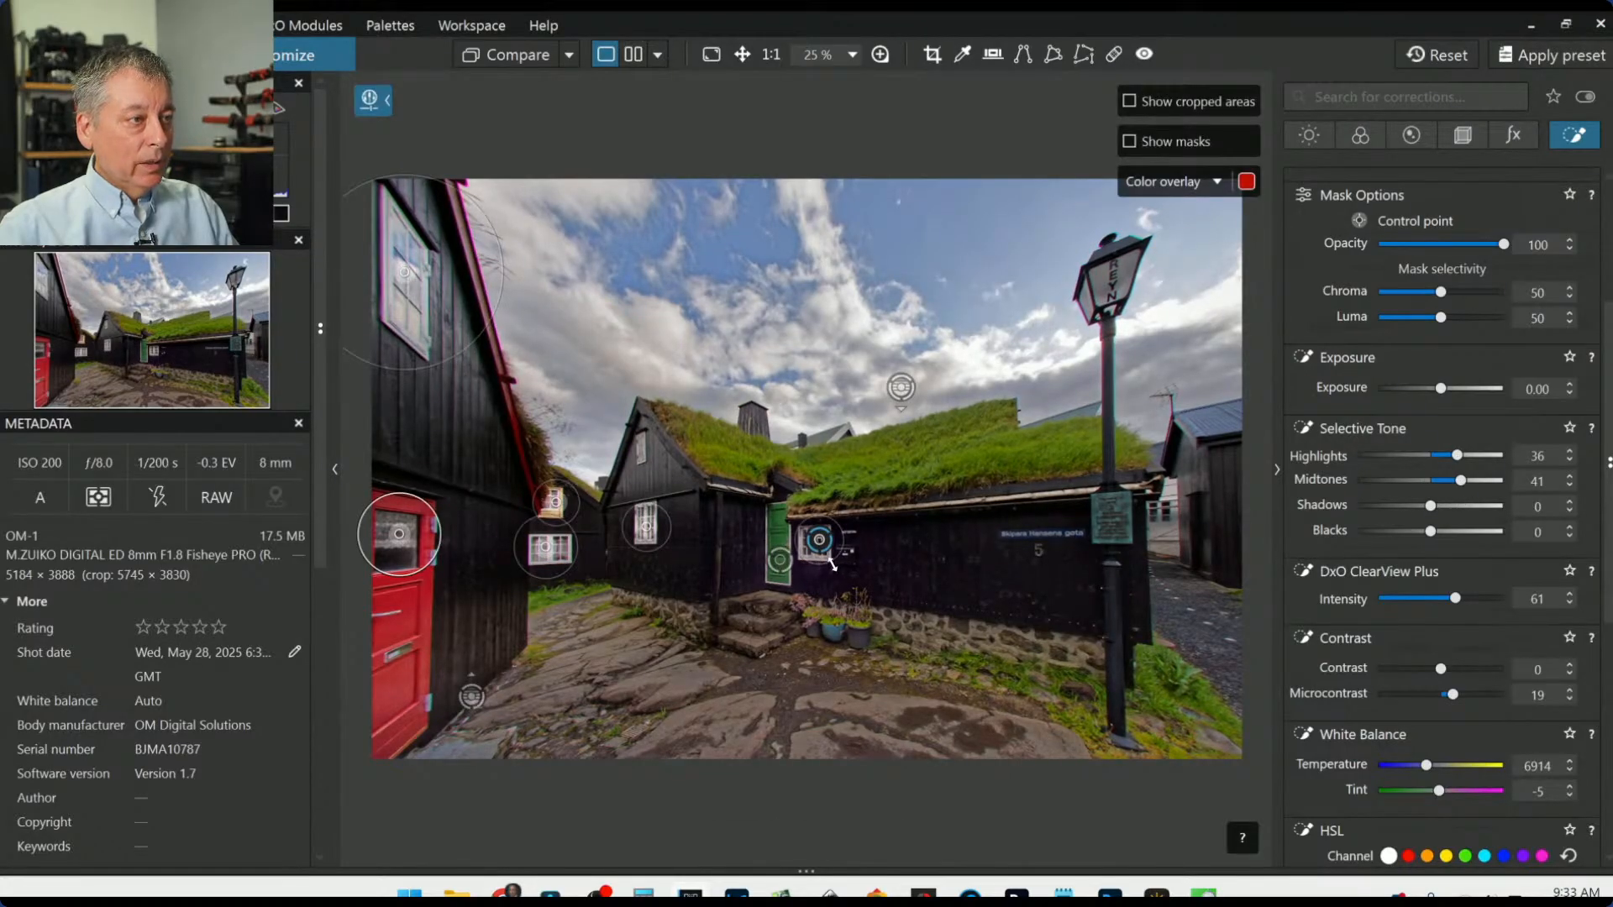
click(819, 544)
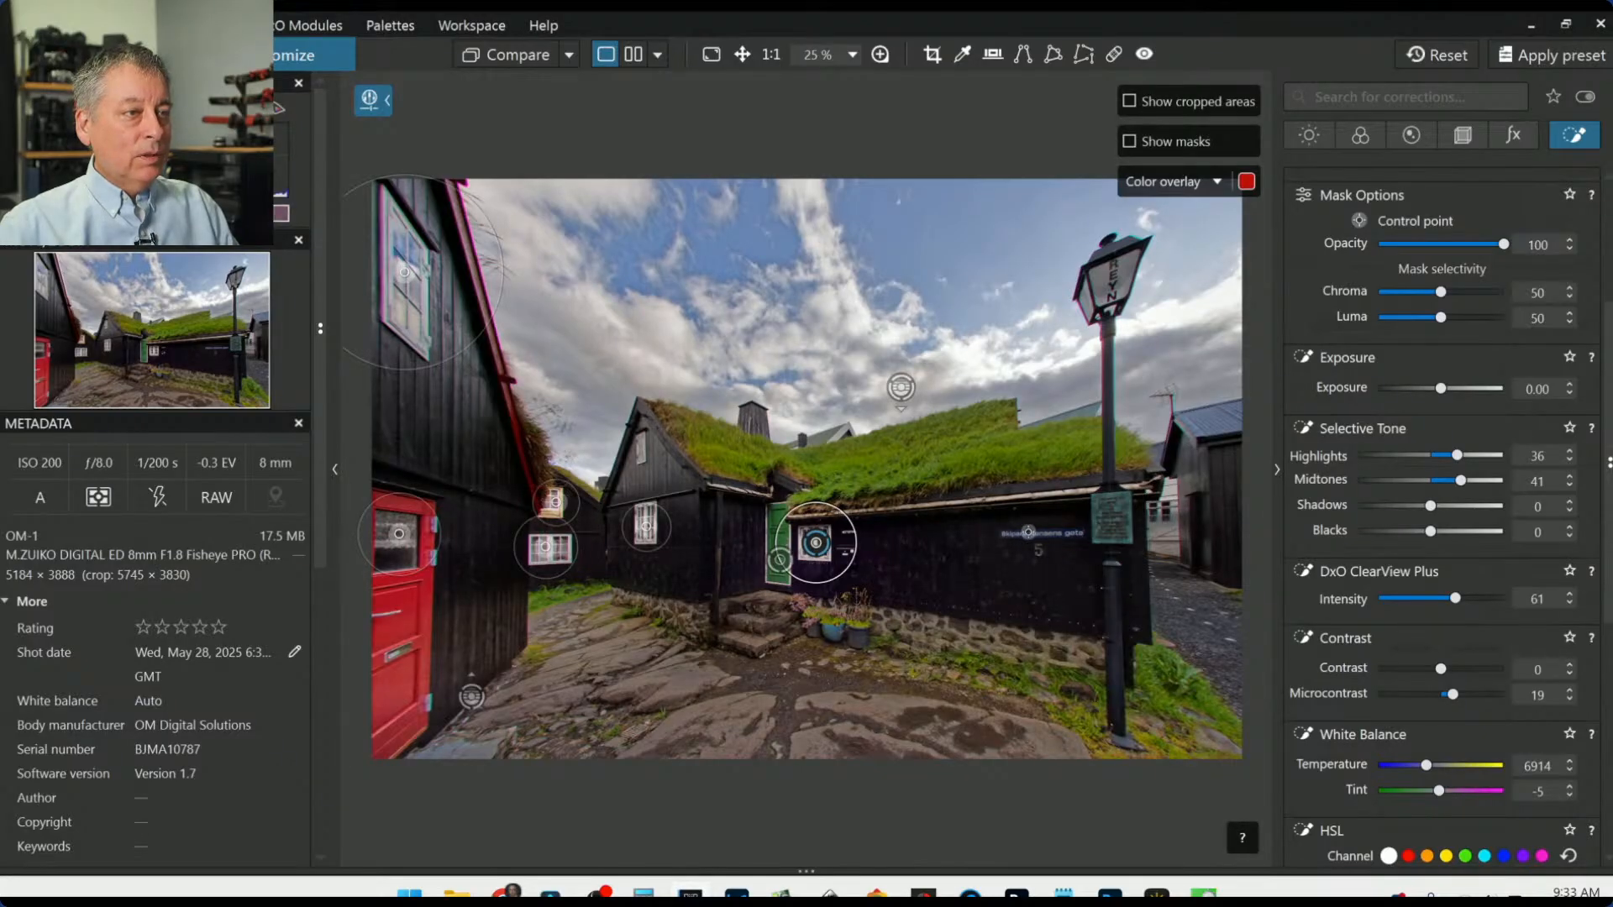
Step: Add a new control point mask with two points on the blue street sign and set its Chroma selectivity to 85
scroll(1344, 432, up, 3)
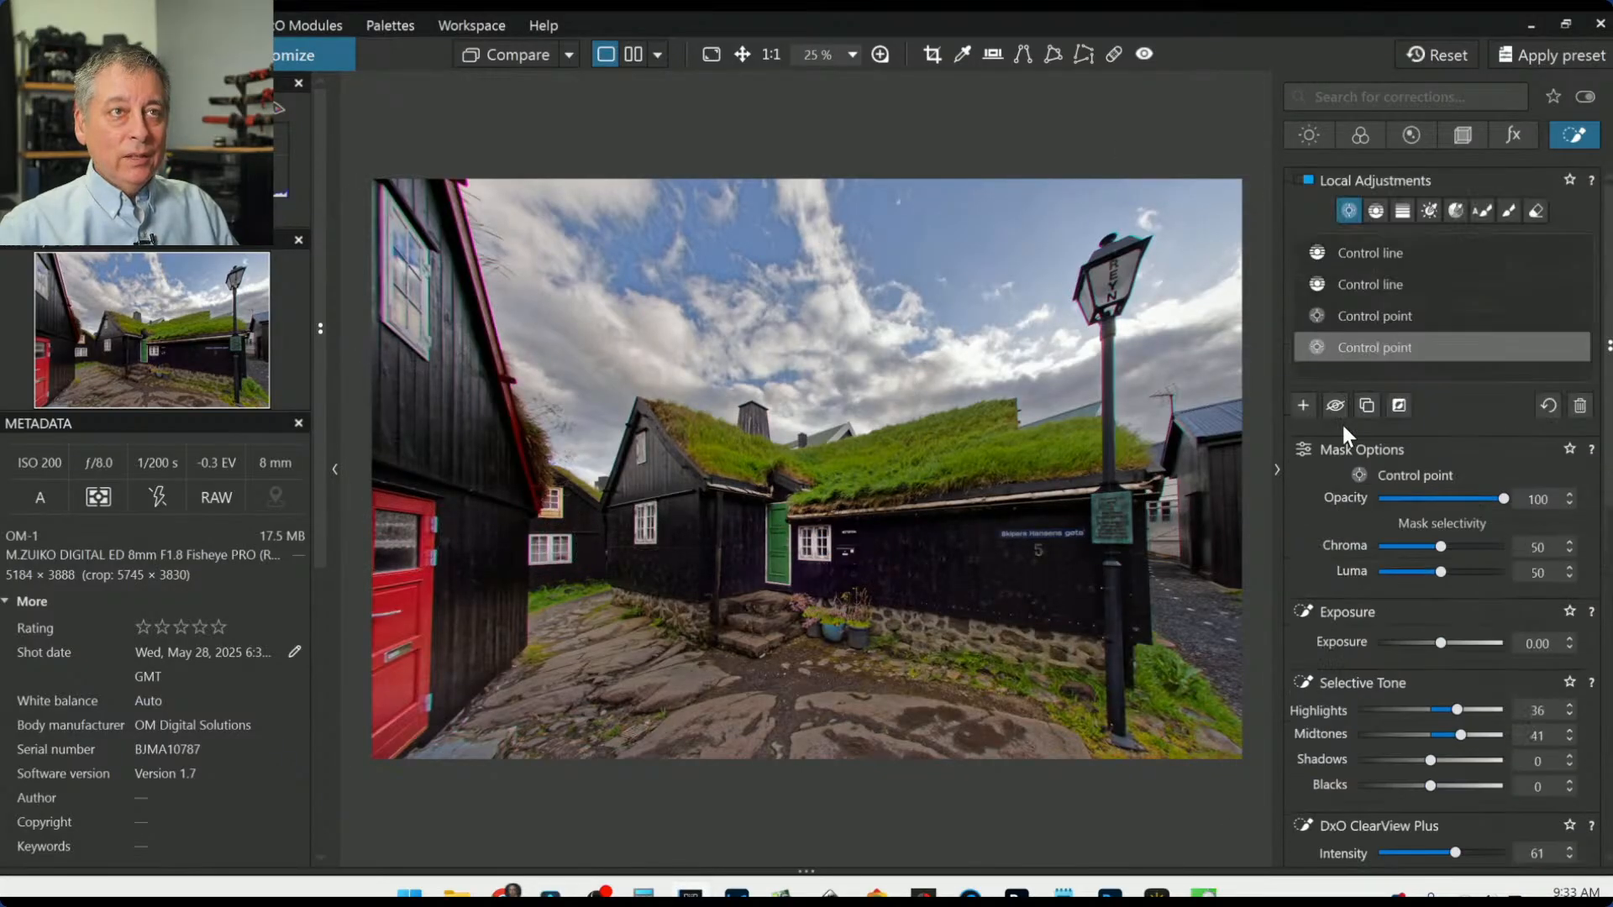
click(1303, 406)
scroll(1135, 572, up, 5)
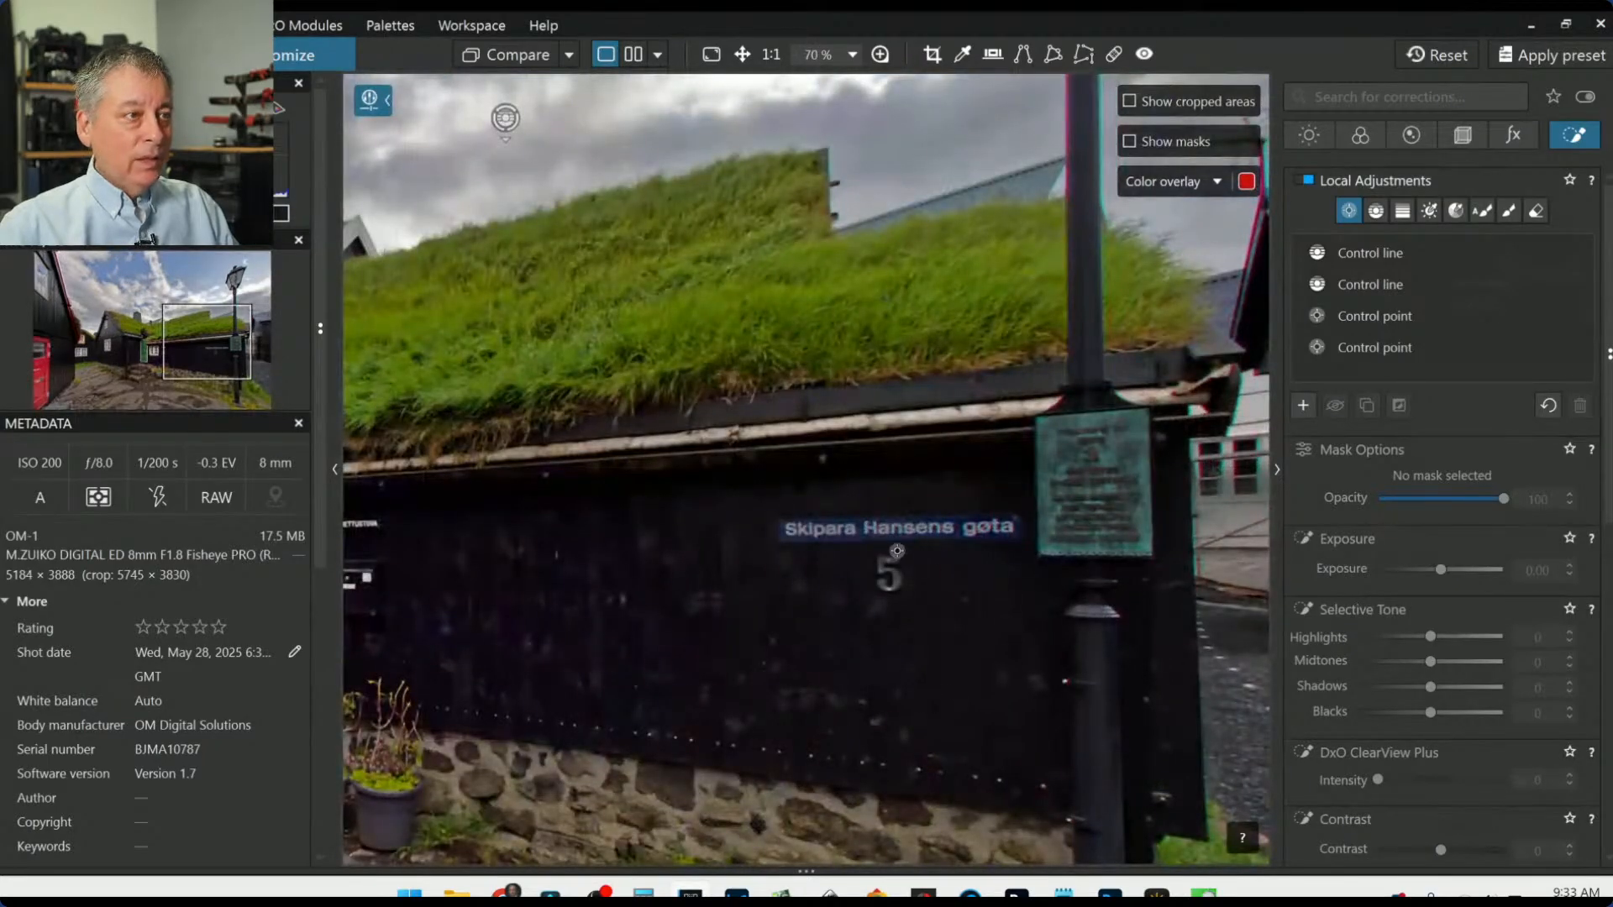
click(861, 528)
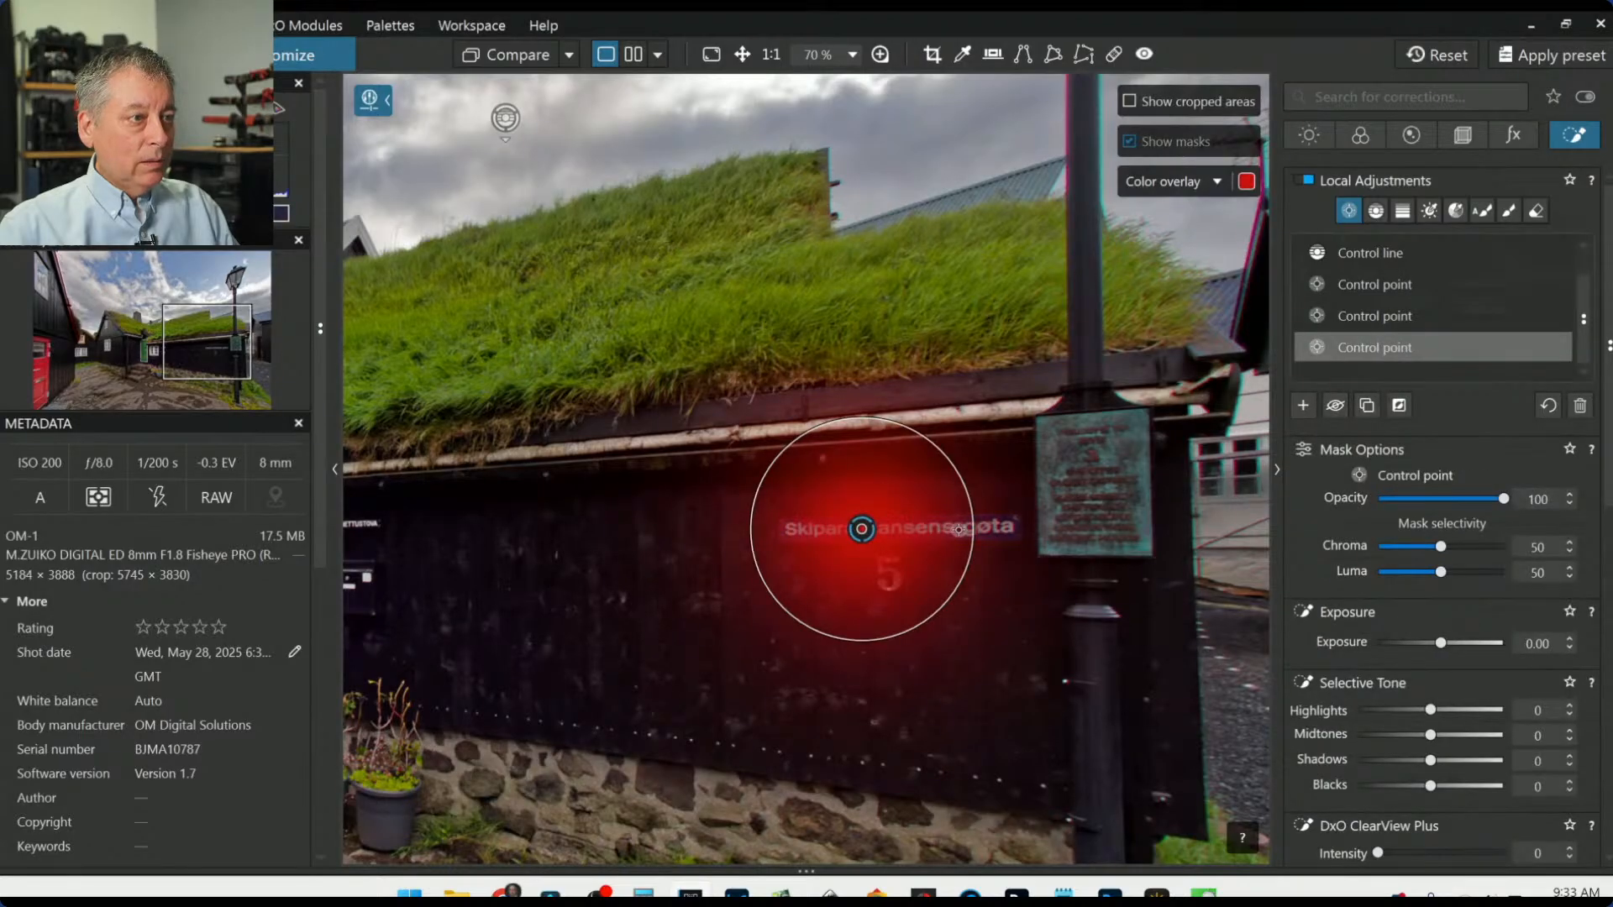
click(958, 529)
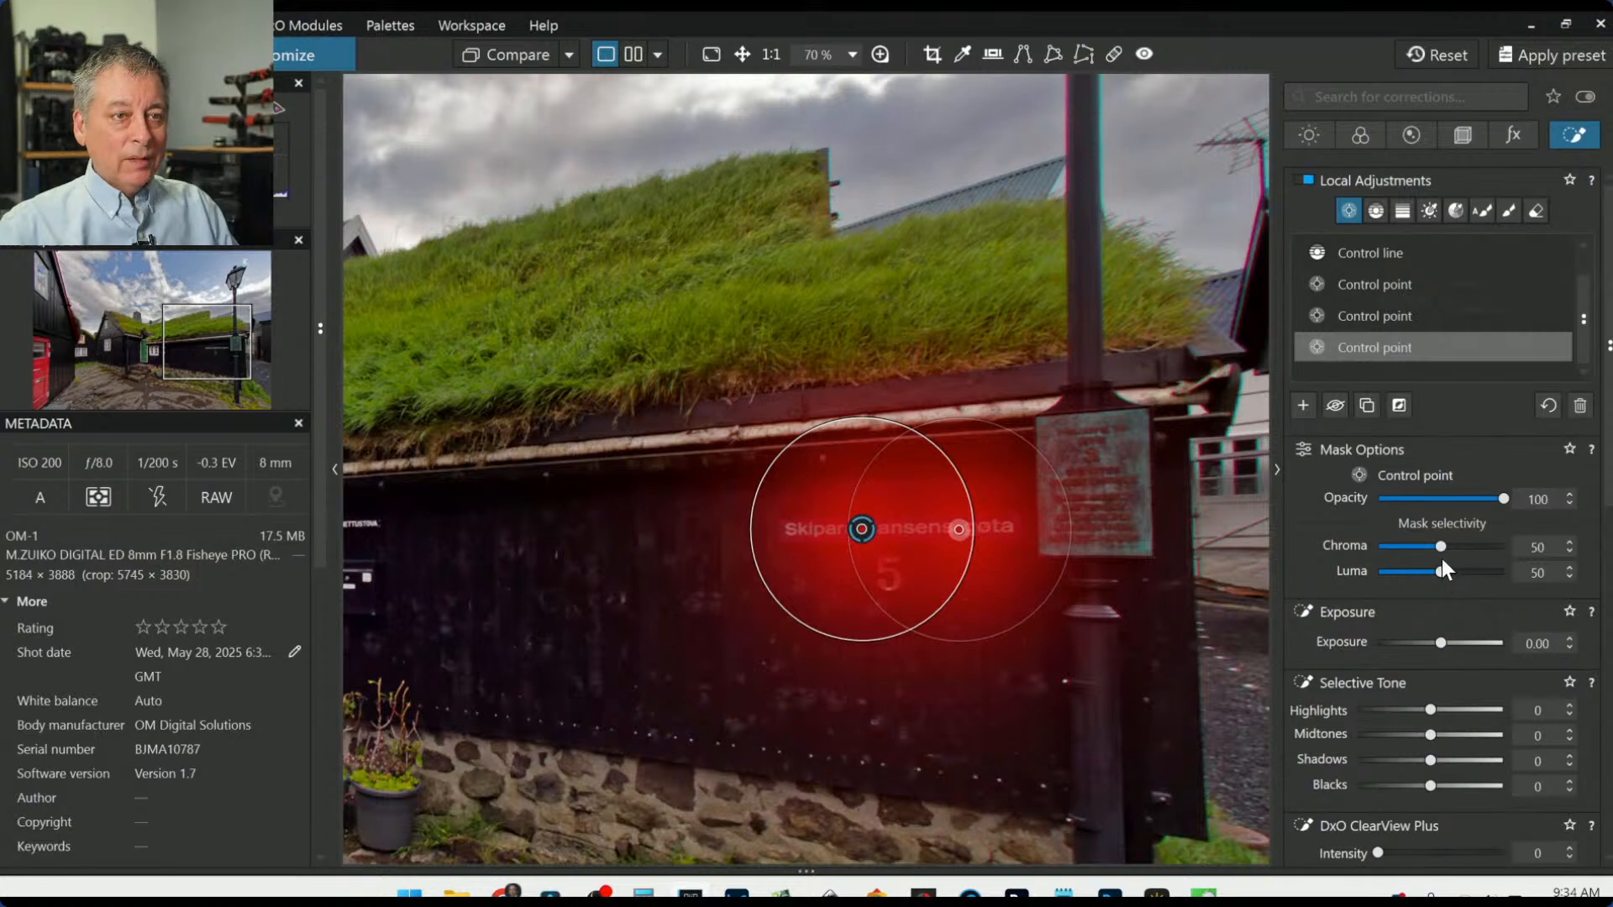
drag(1443, 548, 1484, 546)
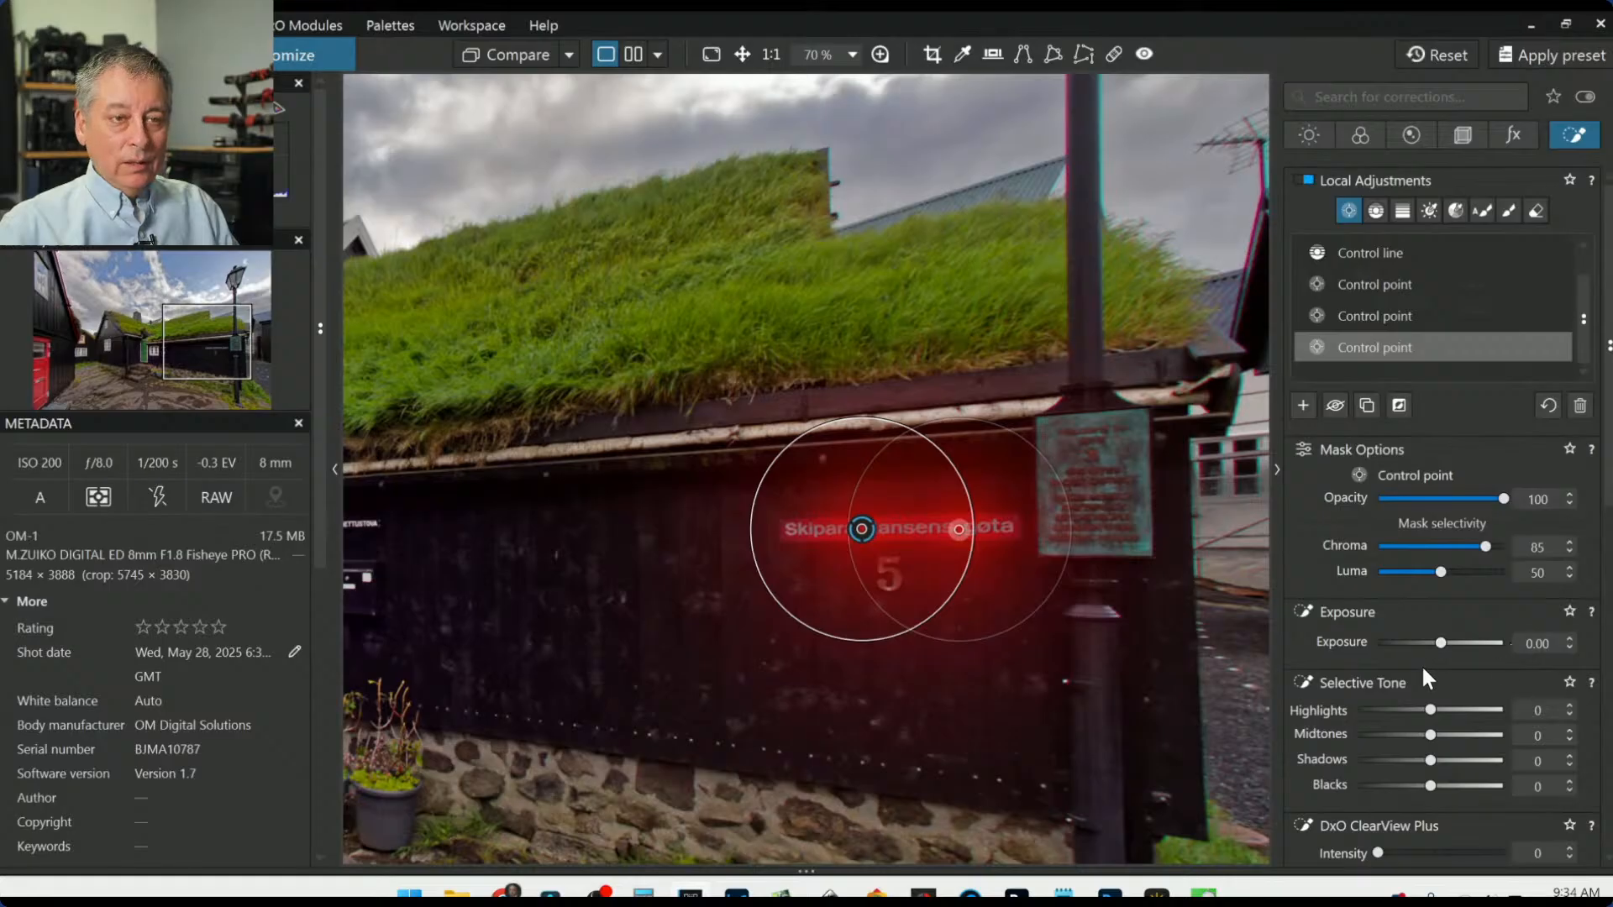
Step: Set the street sign mask's Exposure to 0.83 and its ClearView Plus intensity to 10
scroll(1426, 678, down, 2)
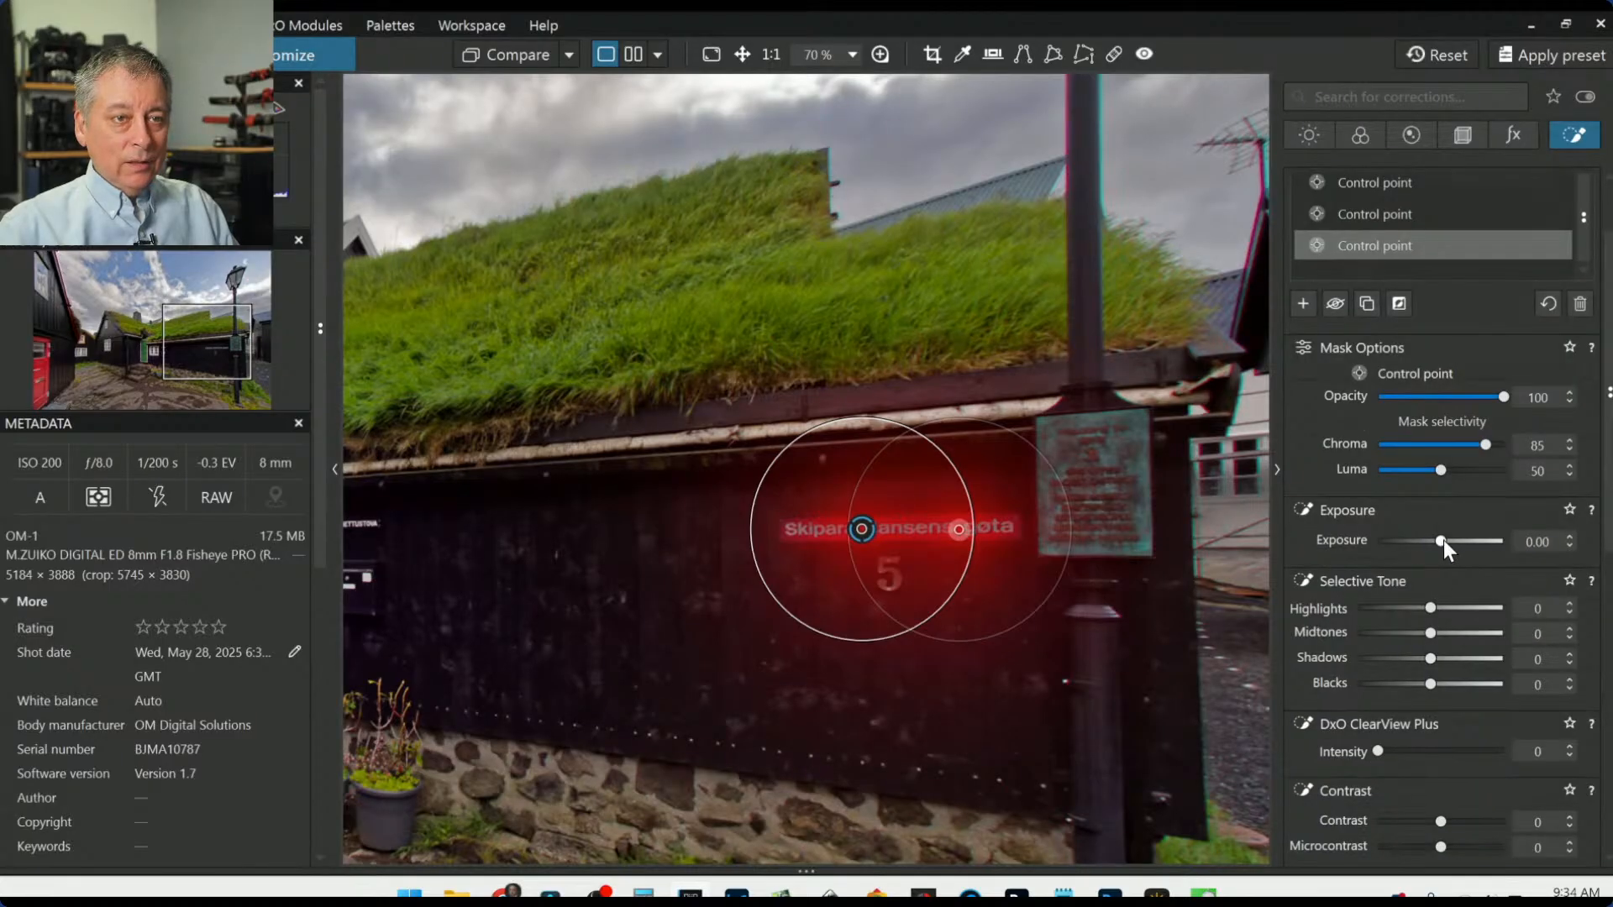
drag(1443, 541, 1456, 548)
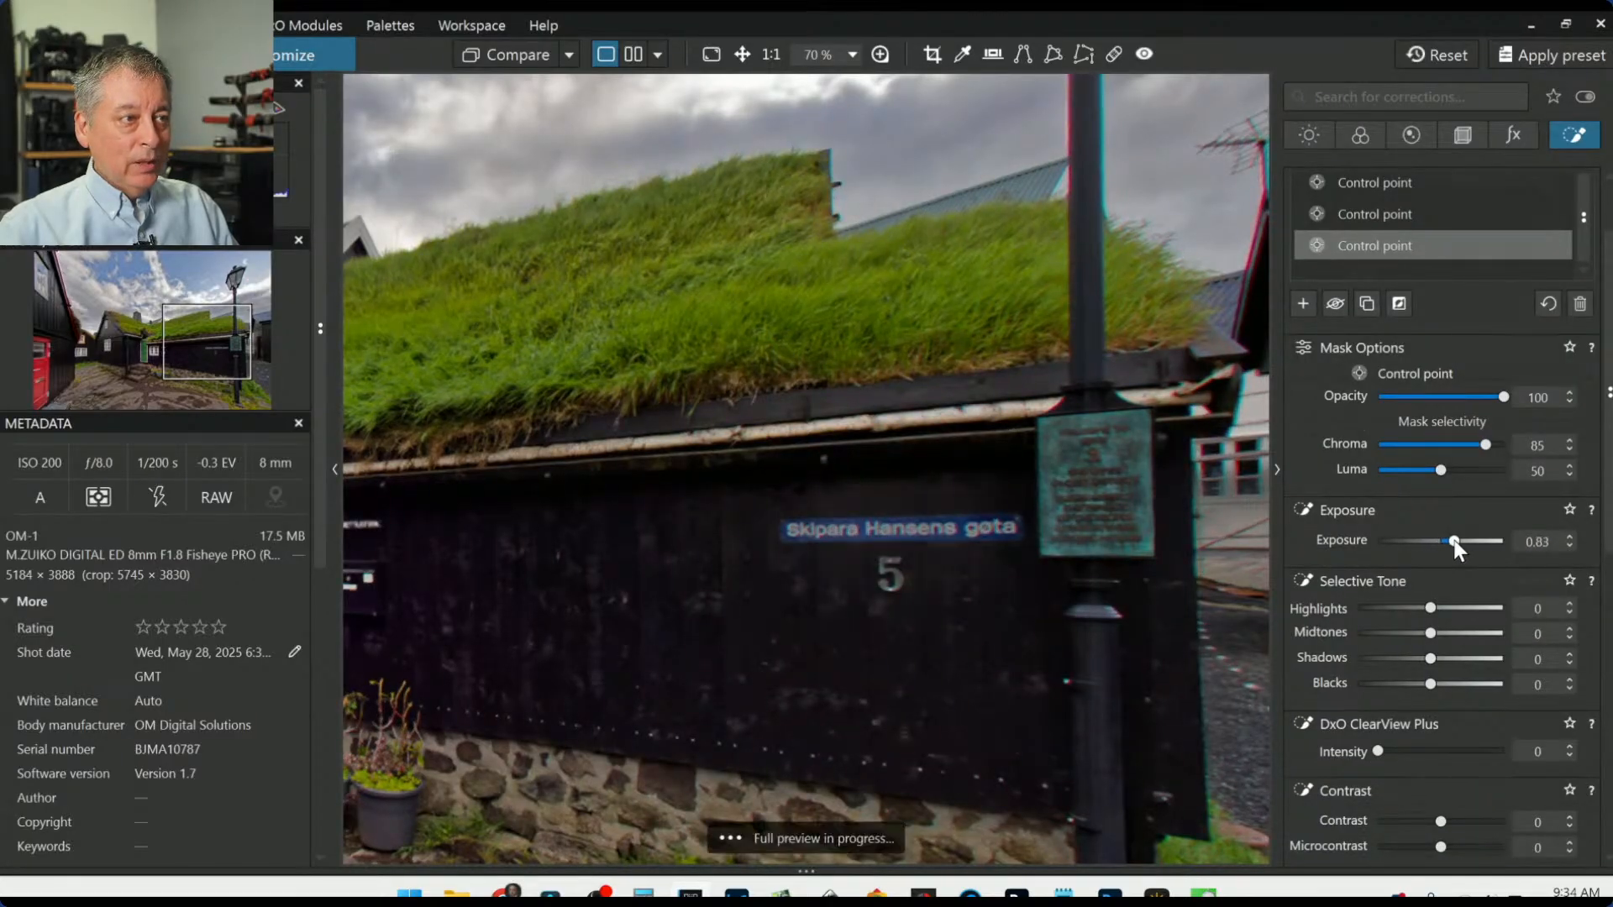
scroll(1336, 598, down, 4)
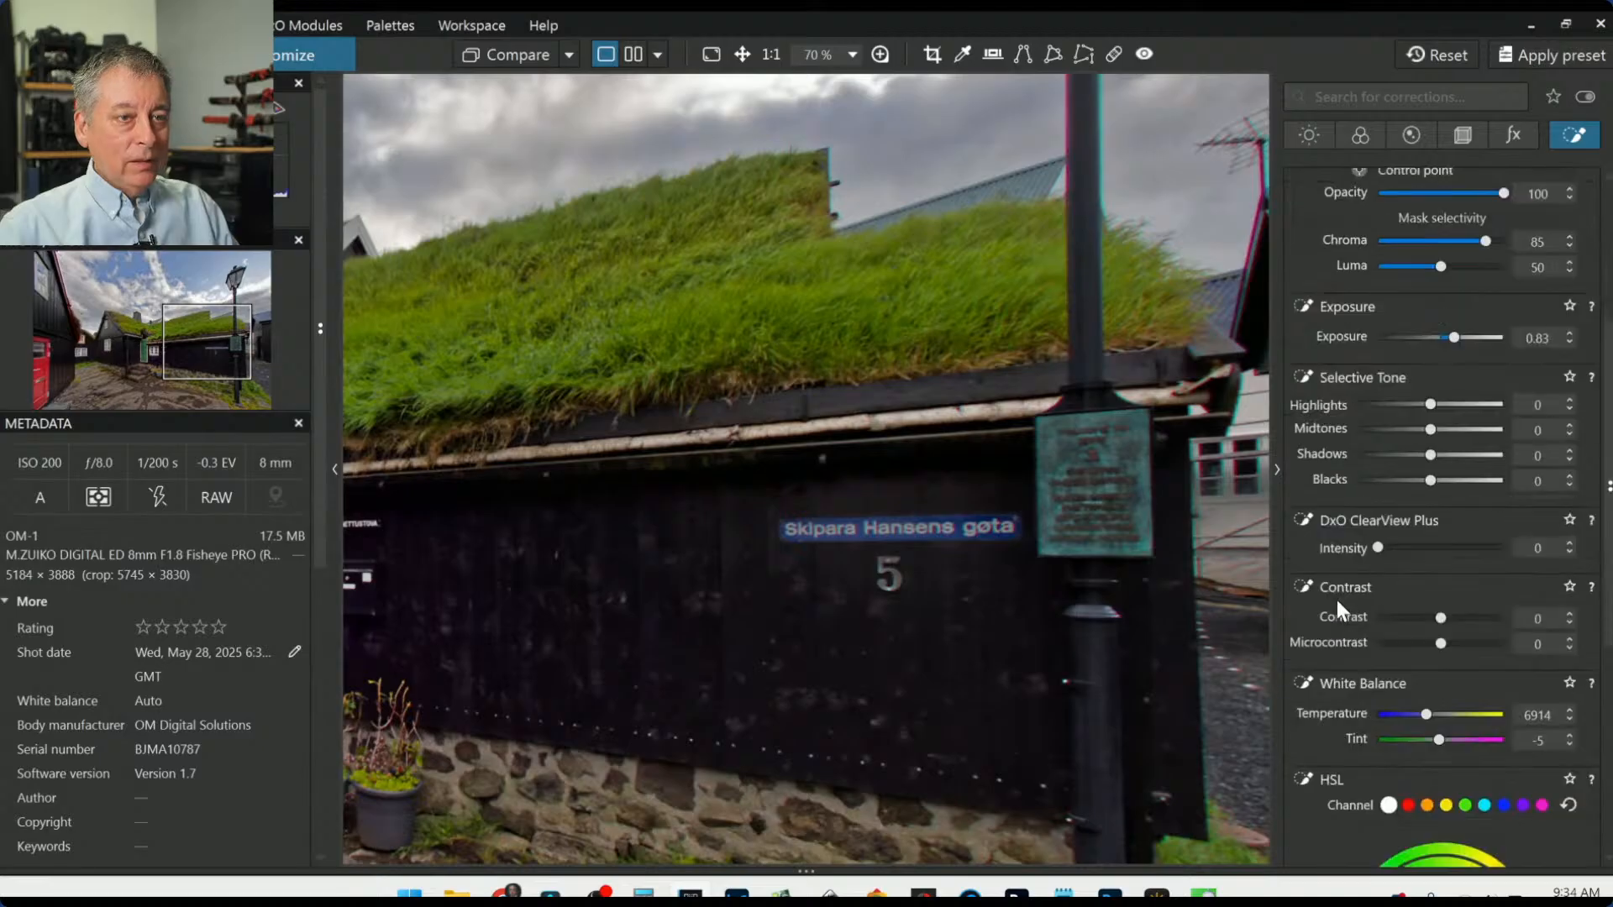
drag(1378, 547, 1389, 547)
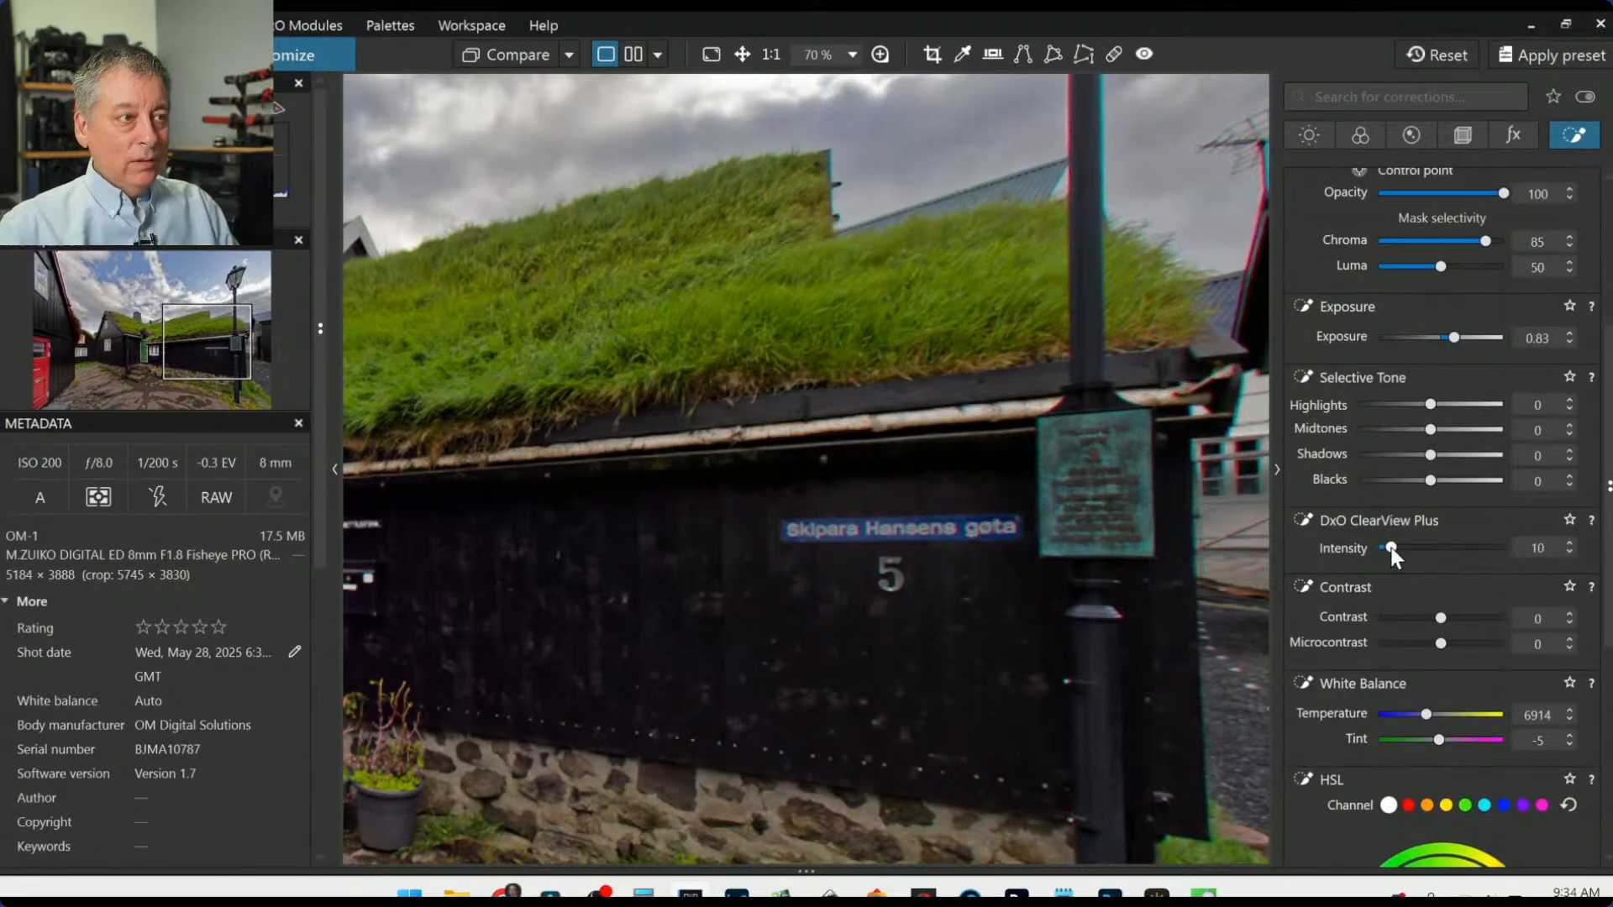
Step: Set the street sign mask's Microcontrast to 62, Saturation to 53 and Vibrancy to 55
drag(1441, 643, 1481, 643)
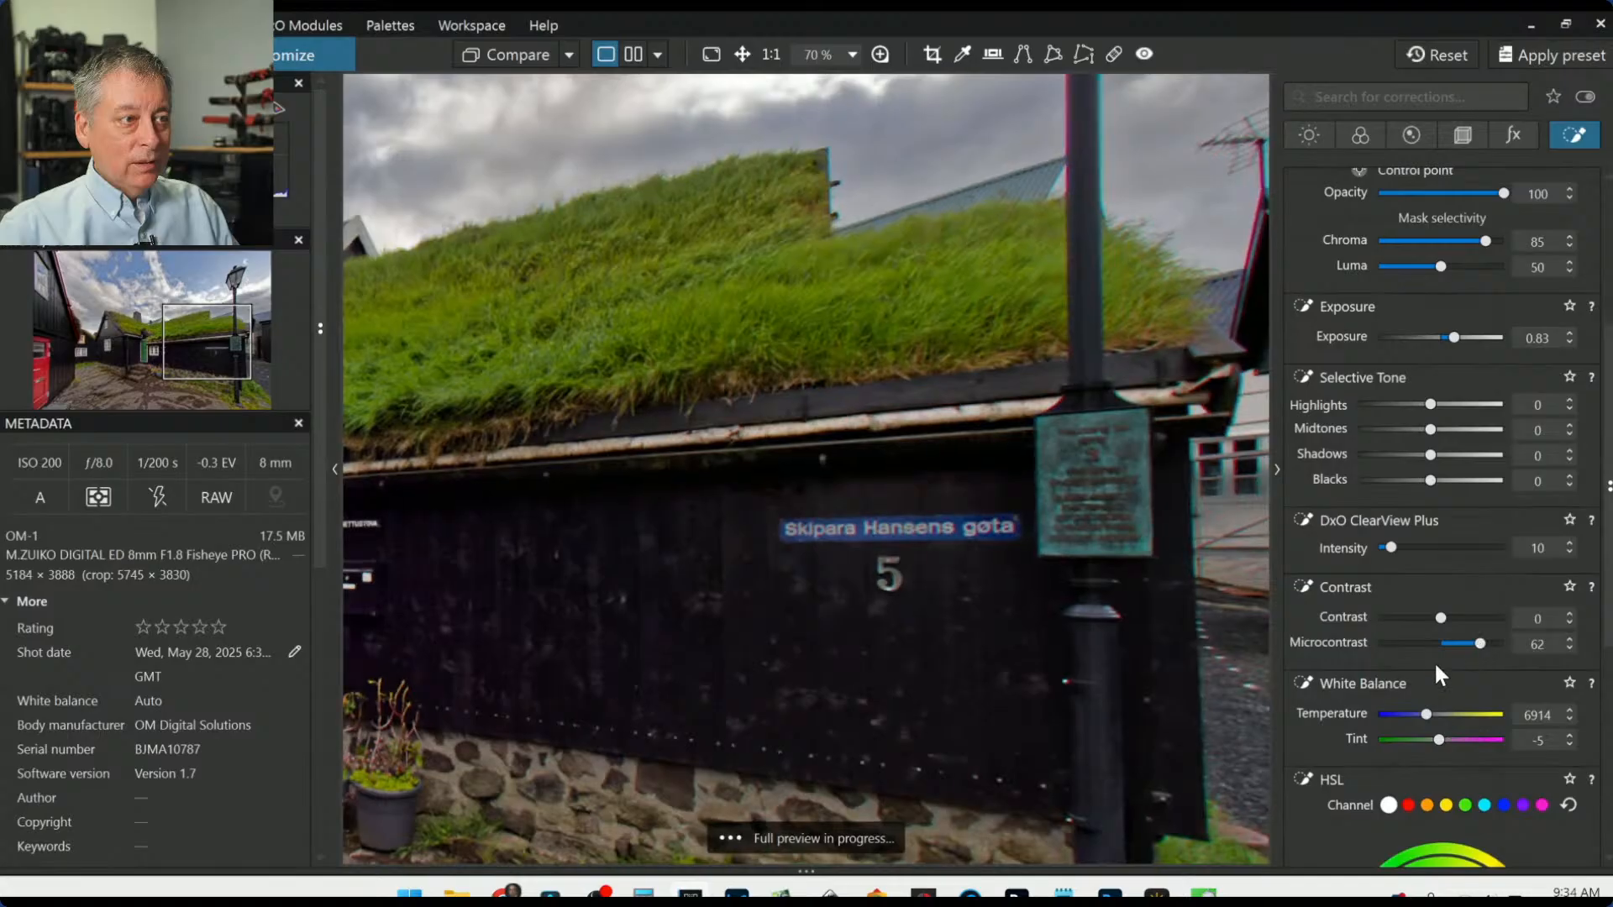
scroll(1373, 667, down, 4)
scroll(1373, 664, down, 2)
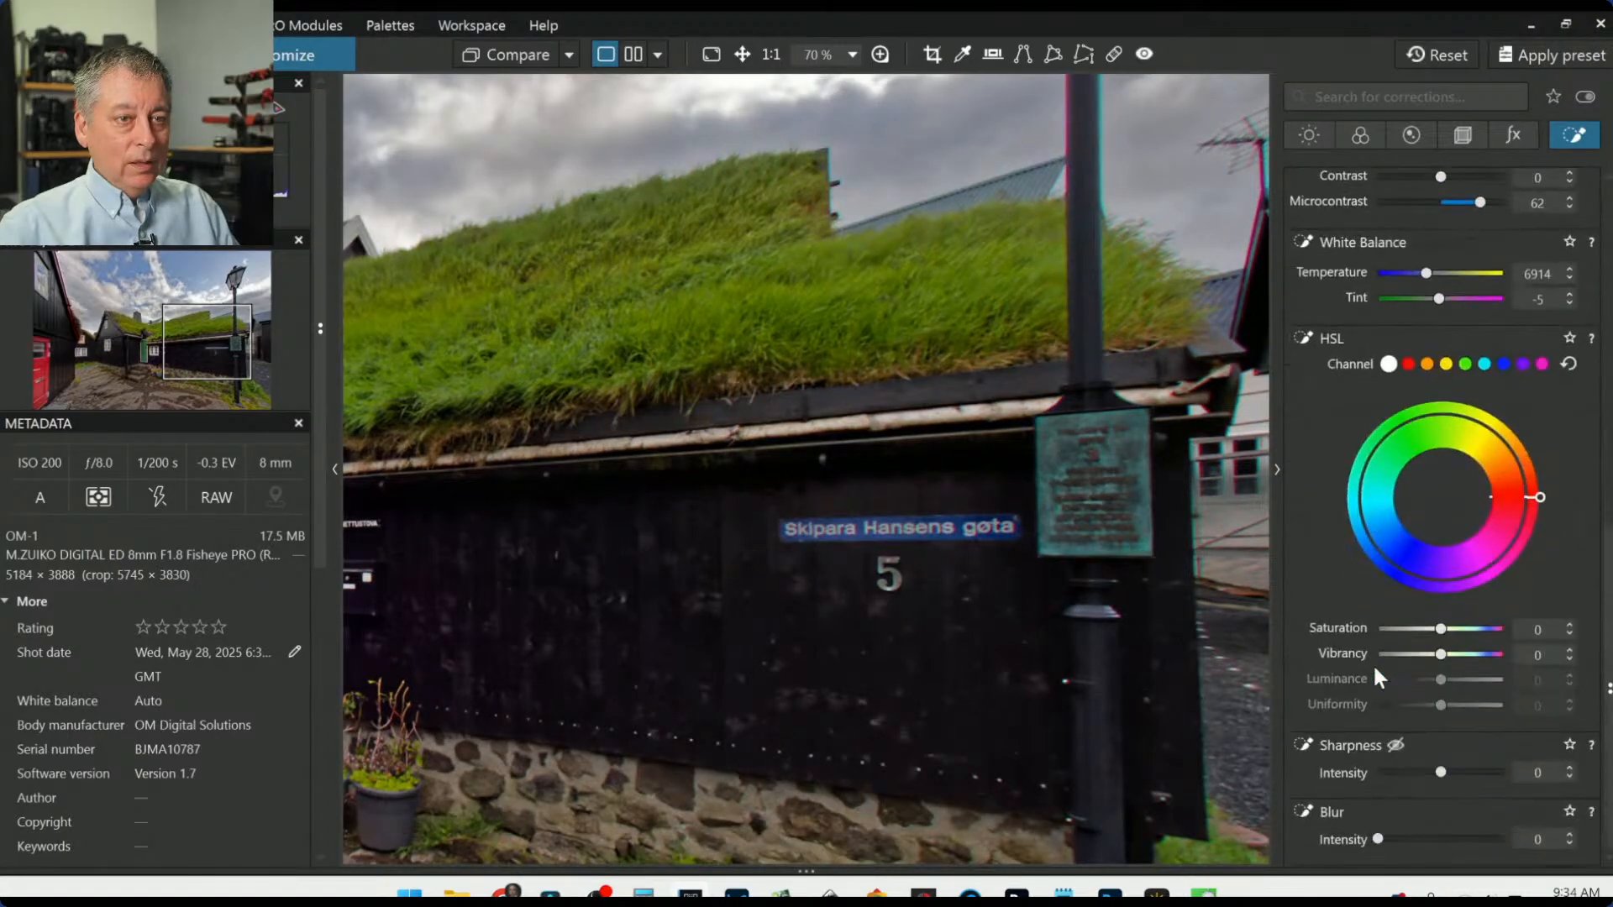
drag(1442, 657, 1462, 665)
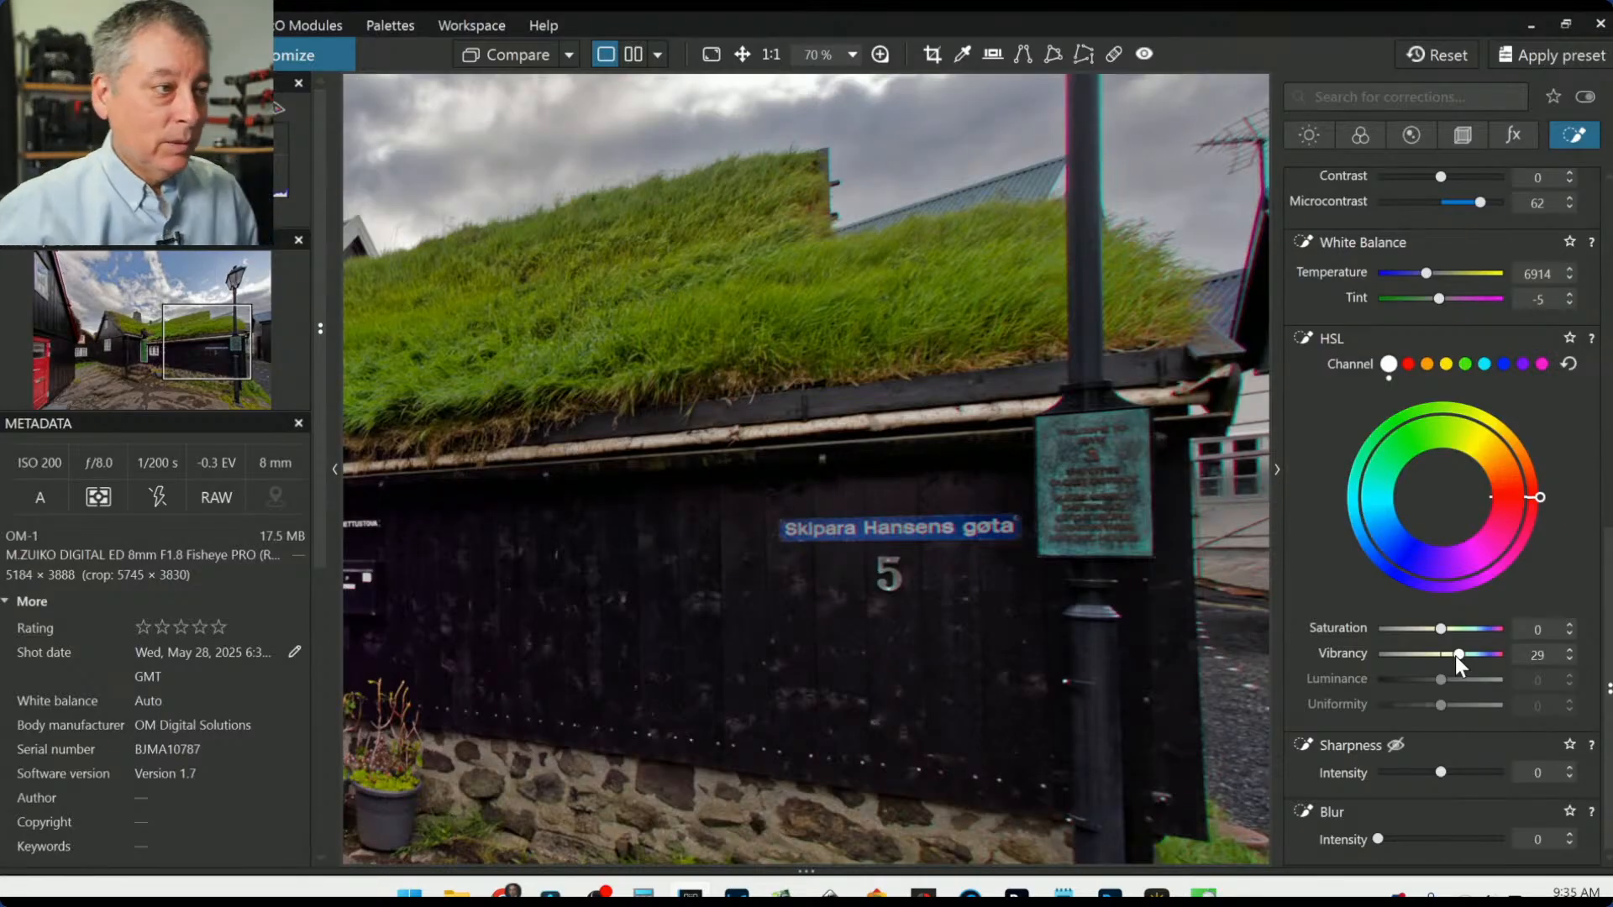
key(l)
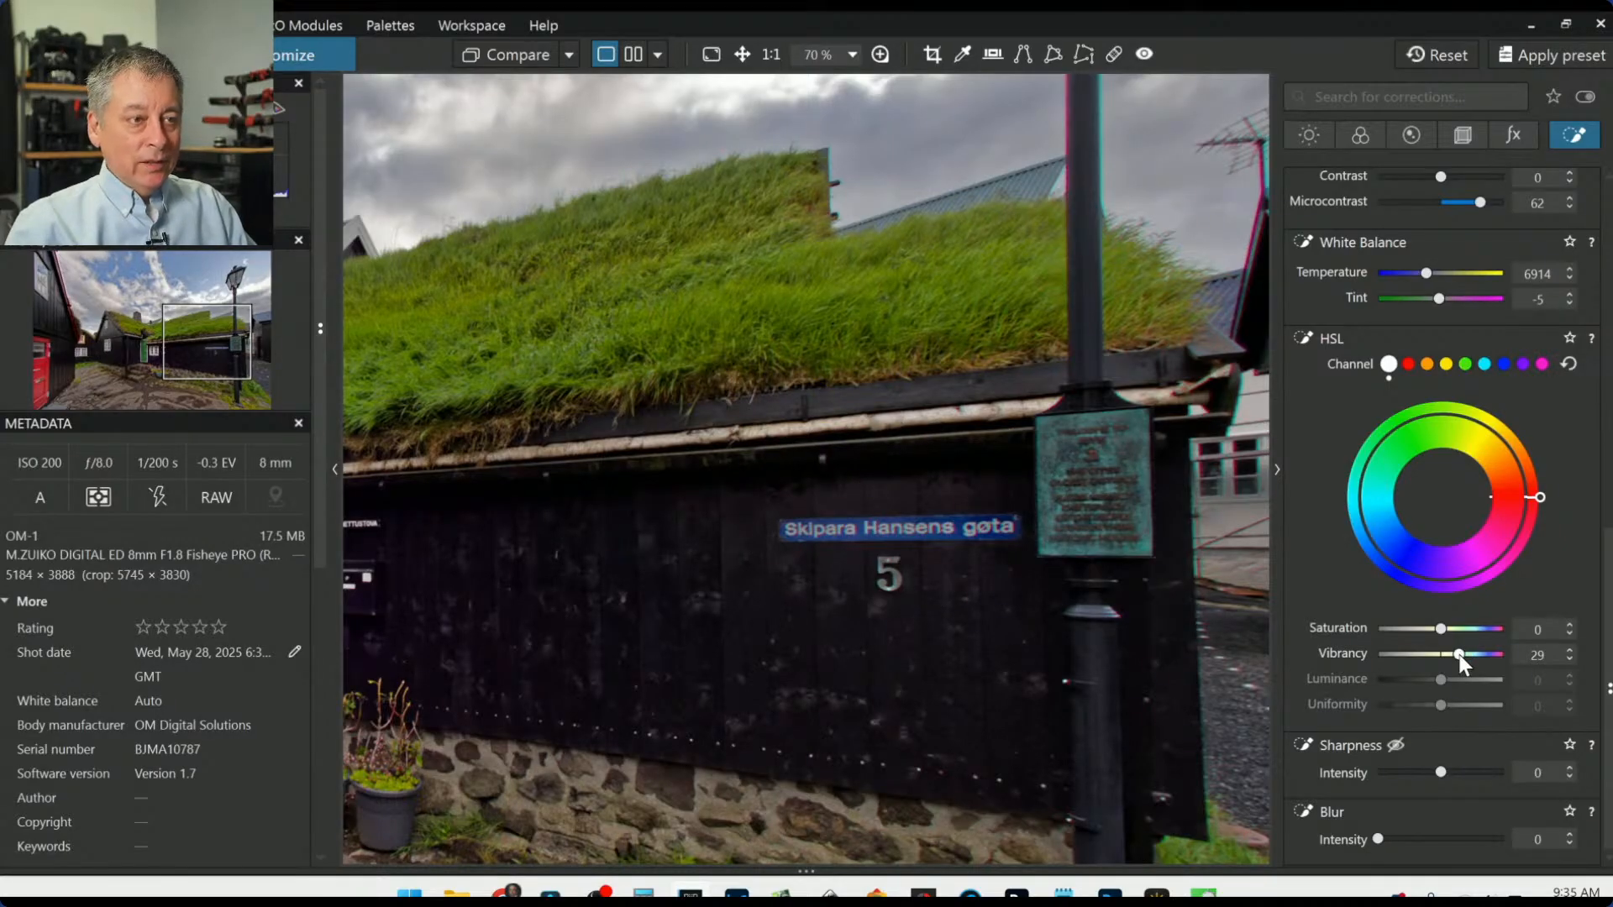
mouse_move(1458, 654)
mouse_down()
mouse_move(1478, 666)
mouse_move(1450, 631)
mouse_move(1476, 632)
mouse_up()
key(l)
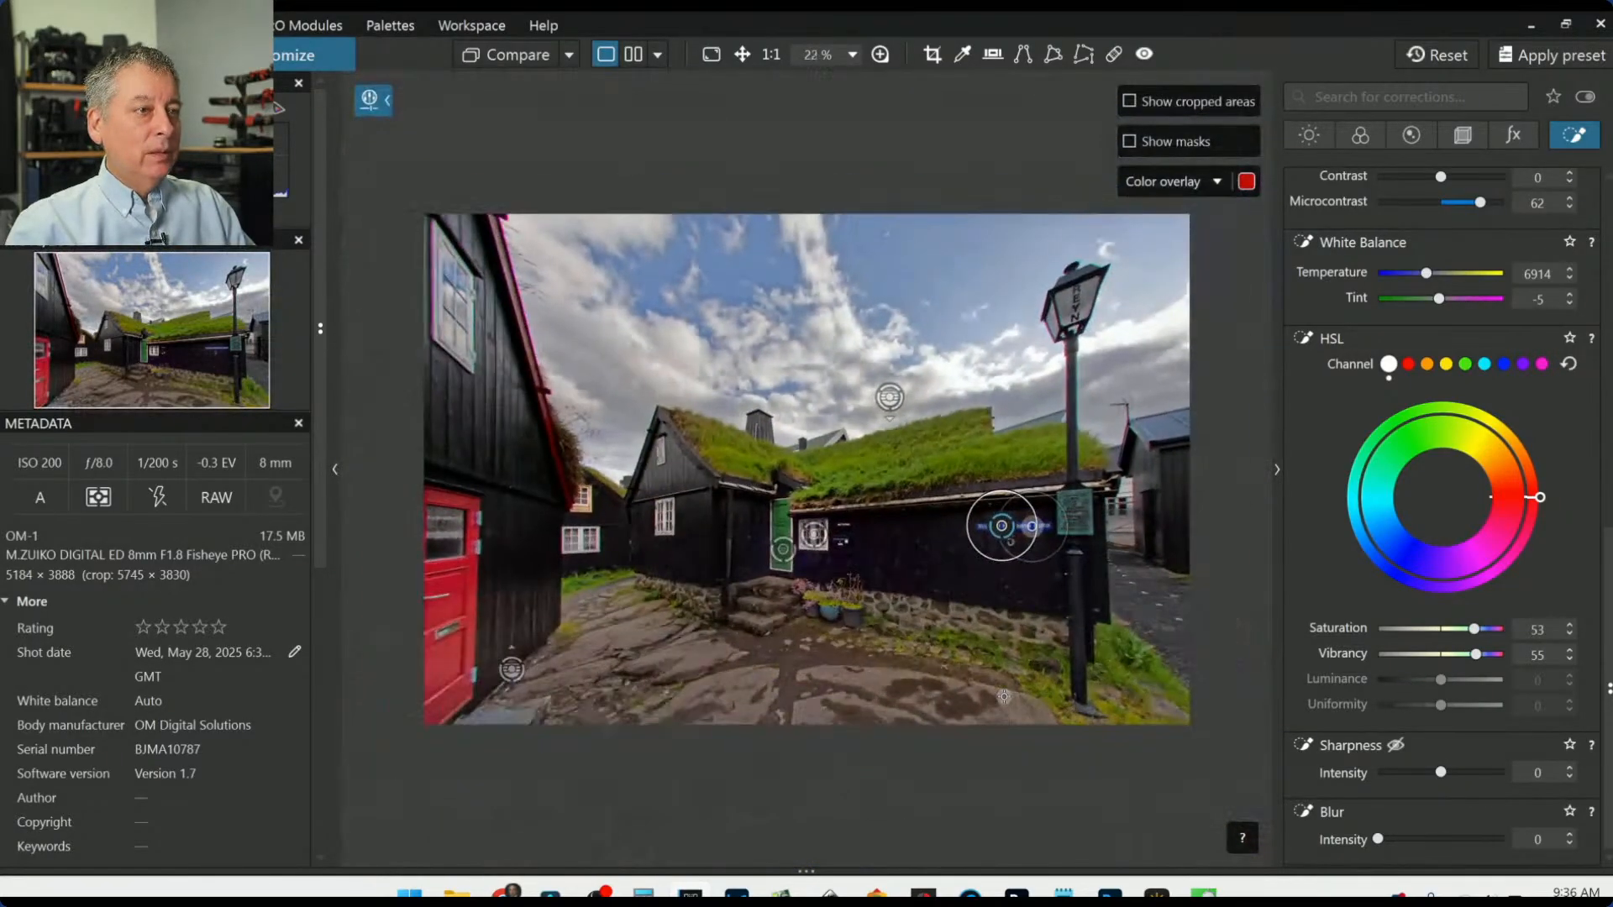
Step: Add a new control point mask with three points on the potted flowers beside the steps, shrinking the radius to fit the plants
scroll(924, 661, down, 1)
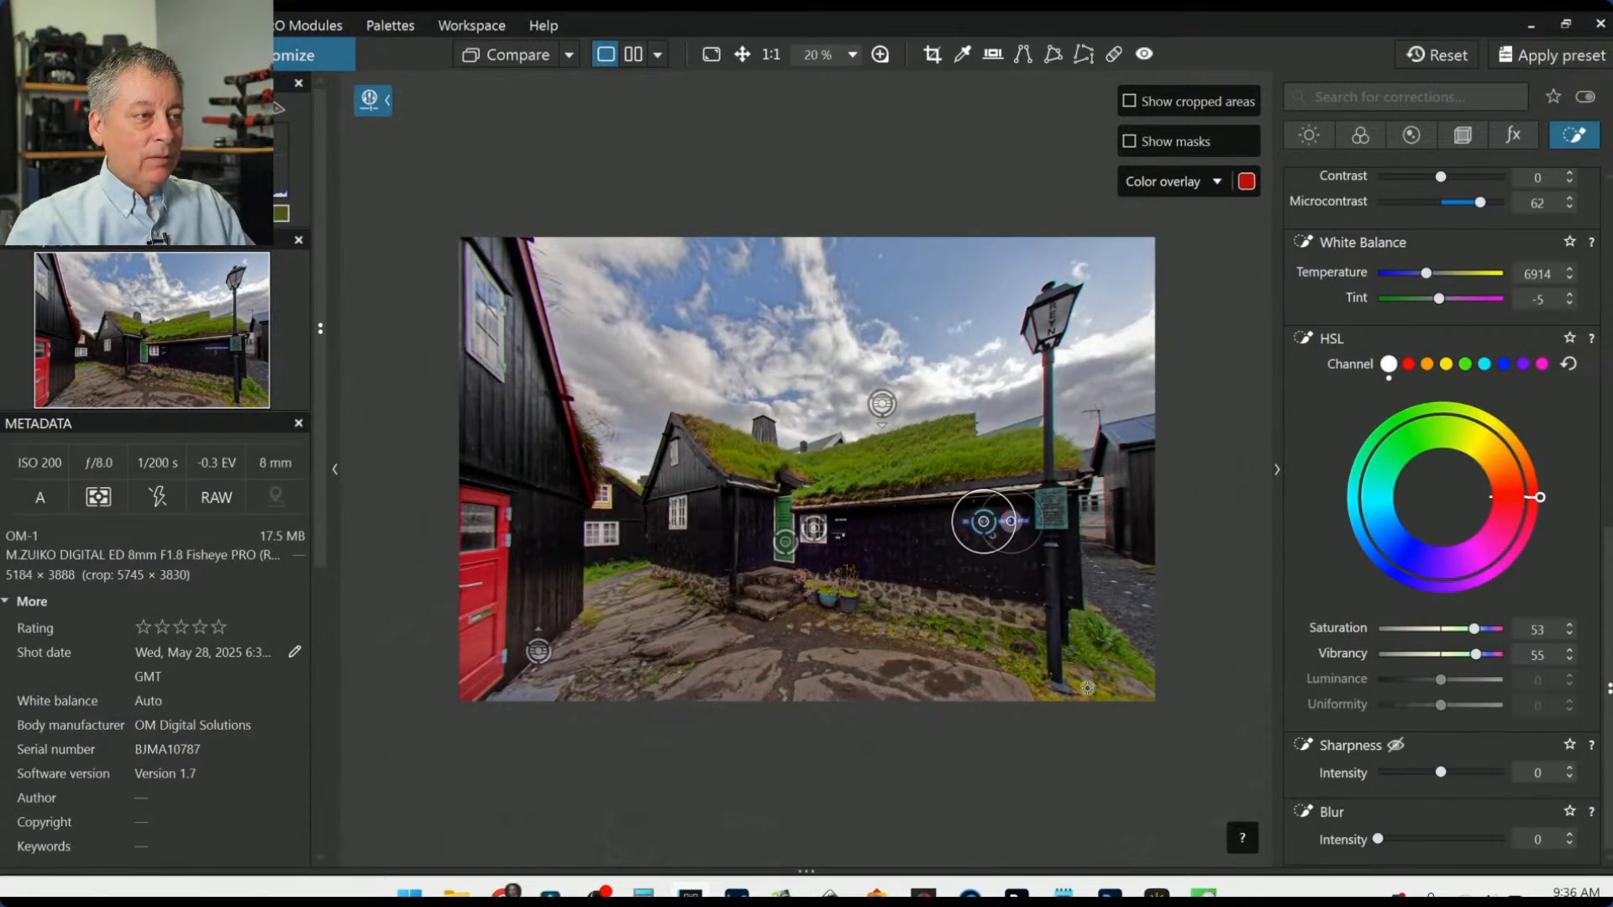
scroll(840, 632, up, 2)
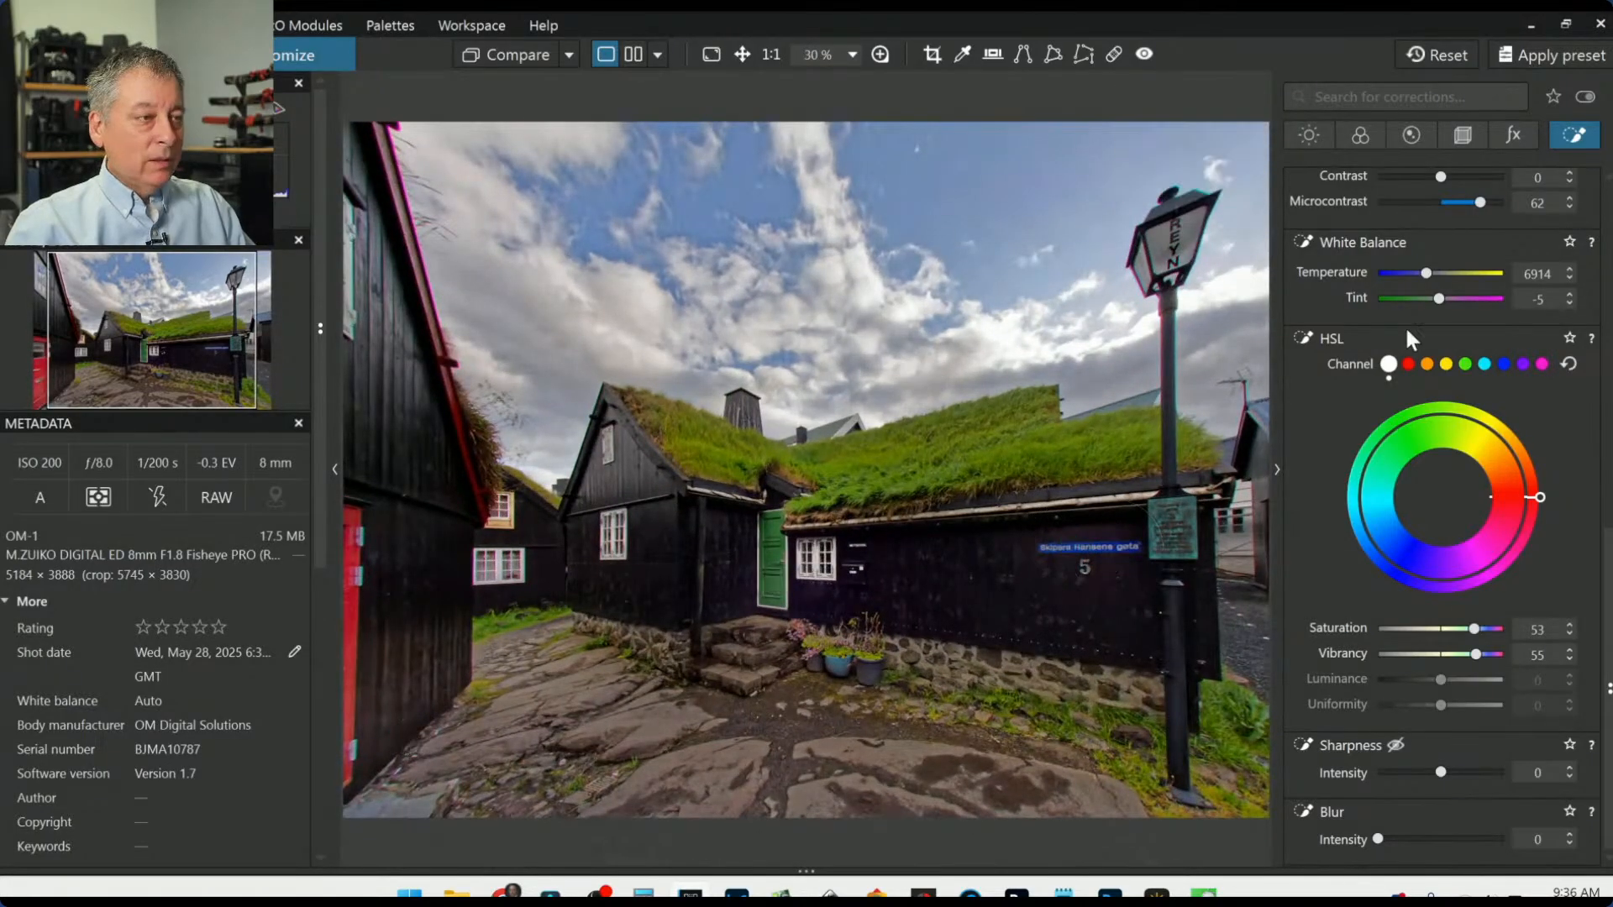
scroll(1353, 403, up, 5)
scroll(1343, 425, up, 5)
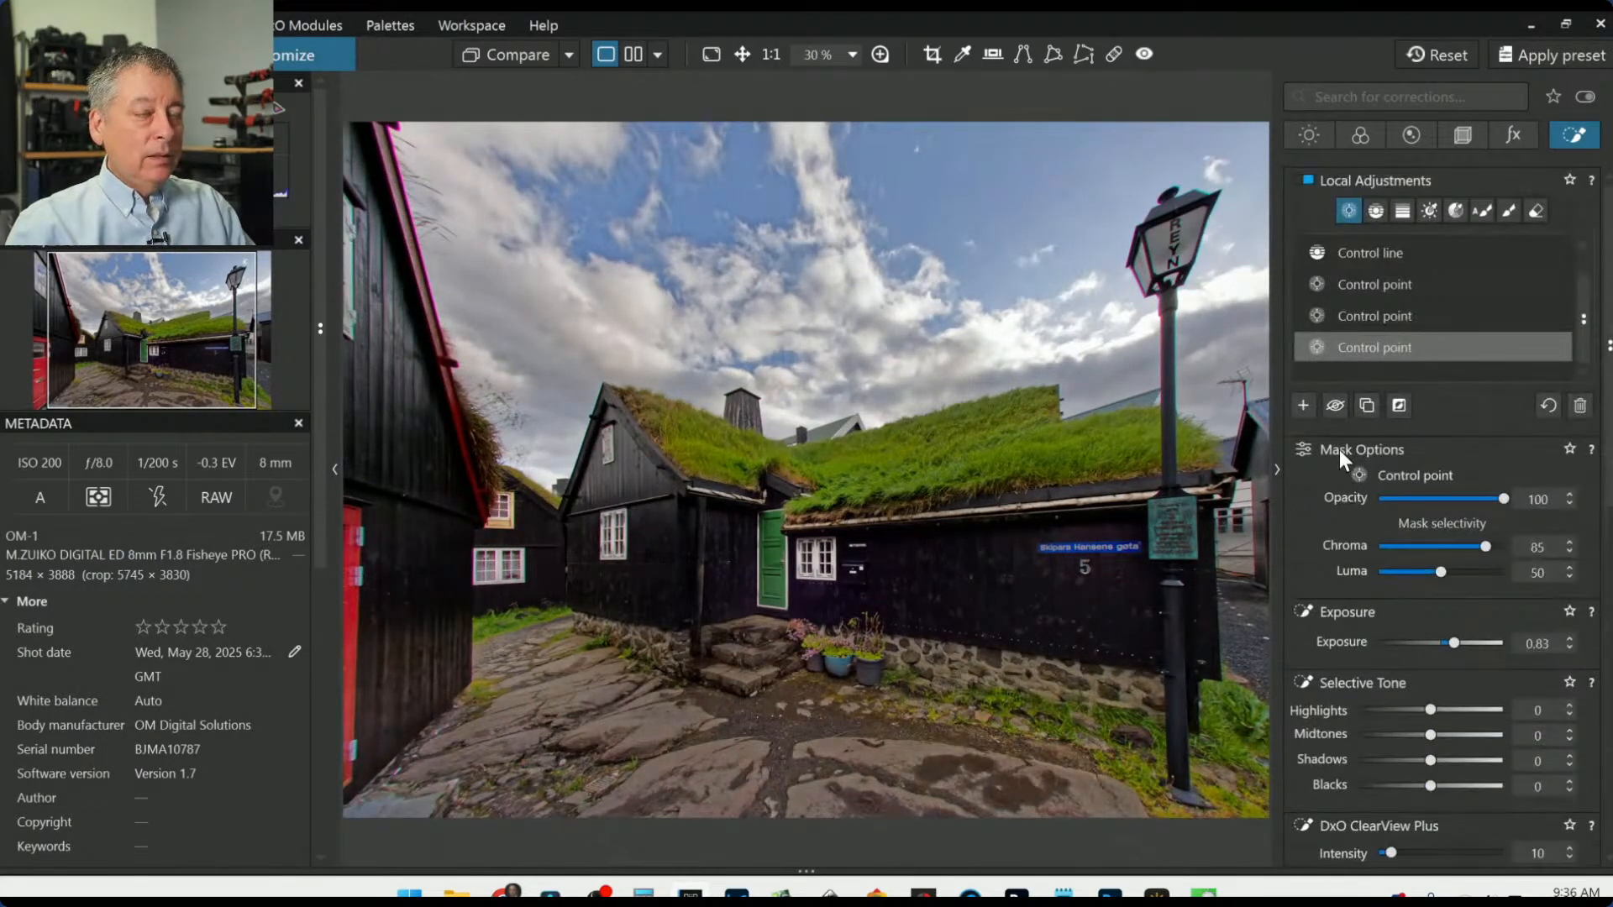
click(1300, 403)
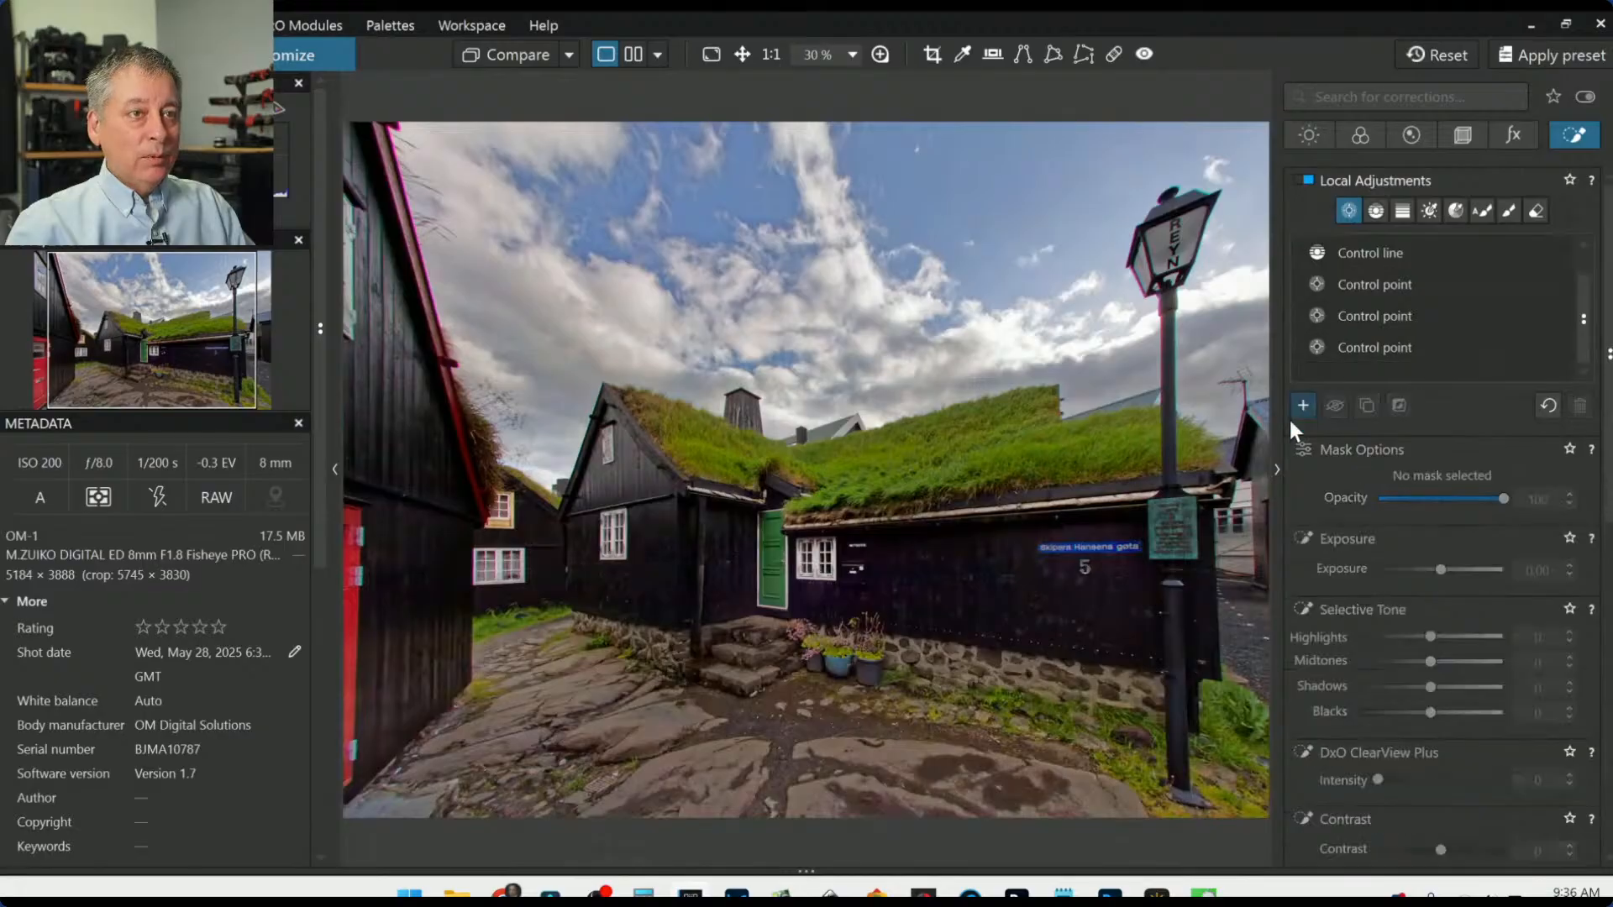
scroll(777, 703, up, 3)
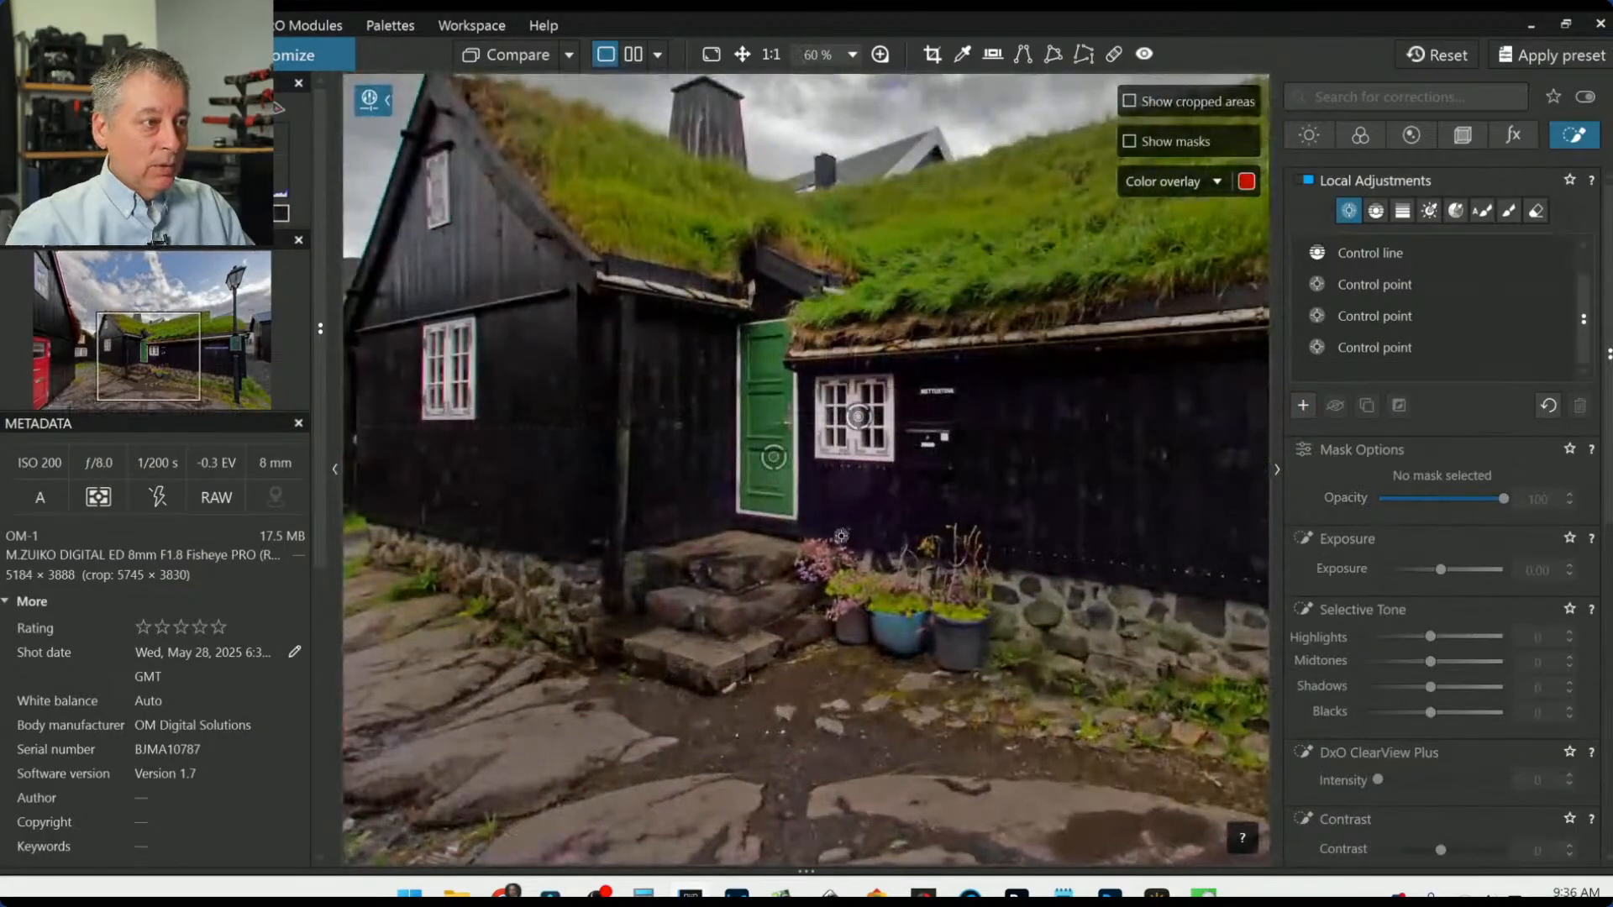
click(822, 566)
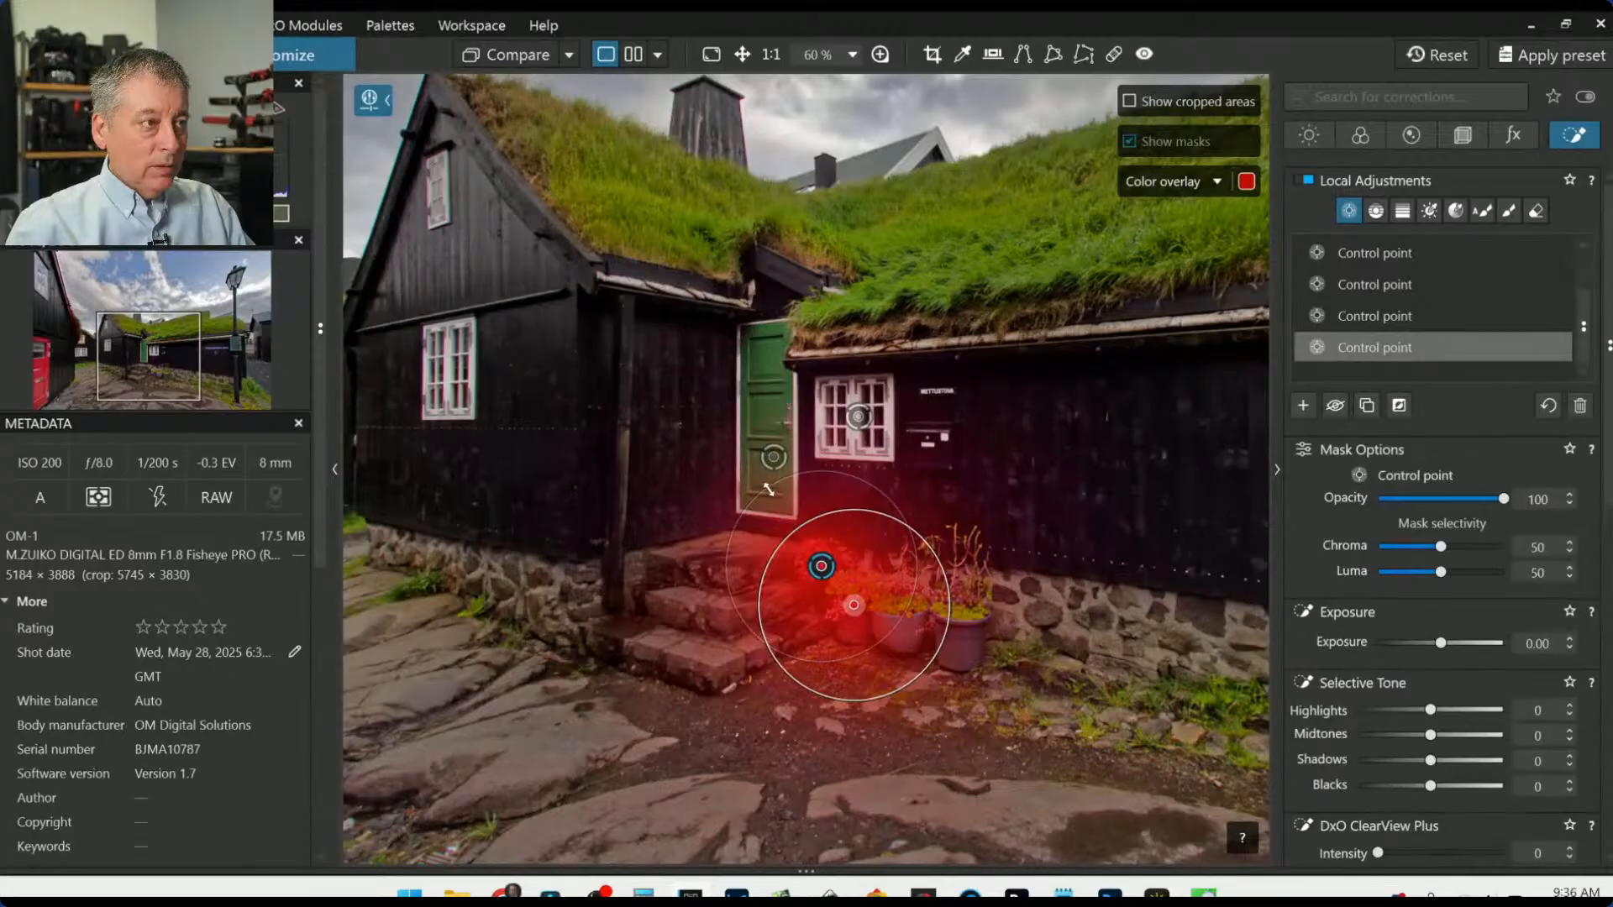
drag(889, 499, 889, 559)
click(954, 594)
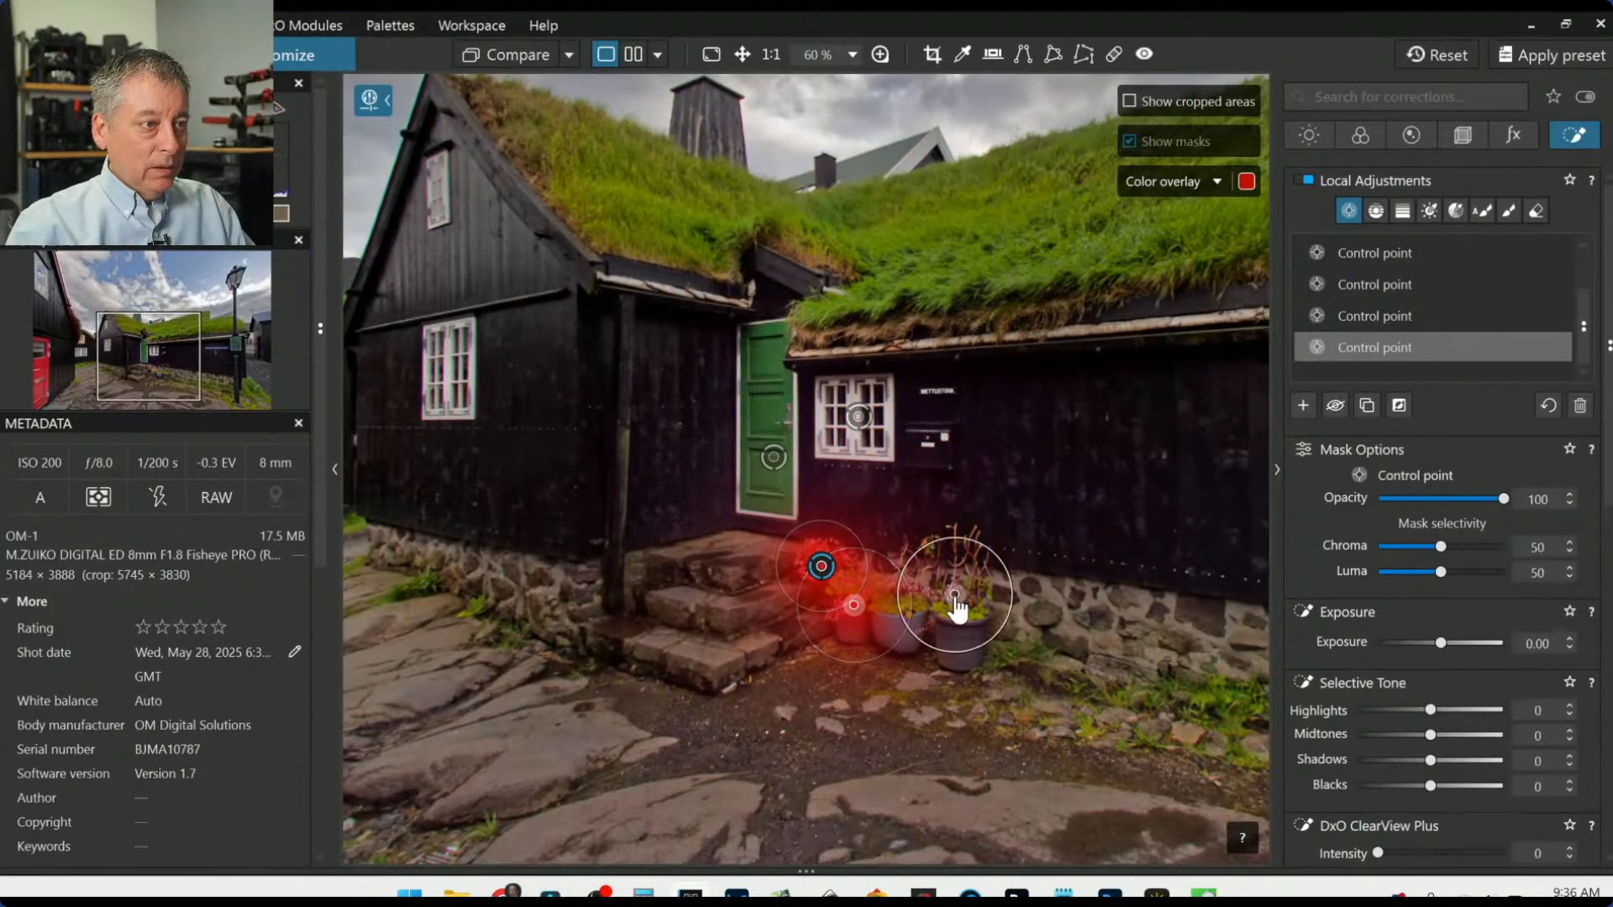
Step: Set the flower mask's Microcontrast to 13, ClearView Plus intensity to 33, Saturation to 38 and Vibrancy to 32
scroll(1446, 684, down, 6)
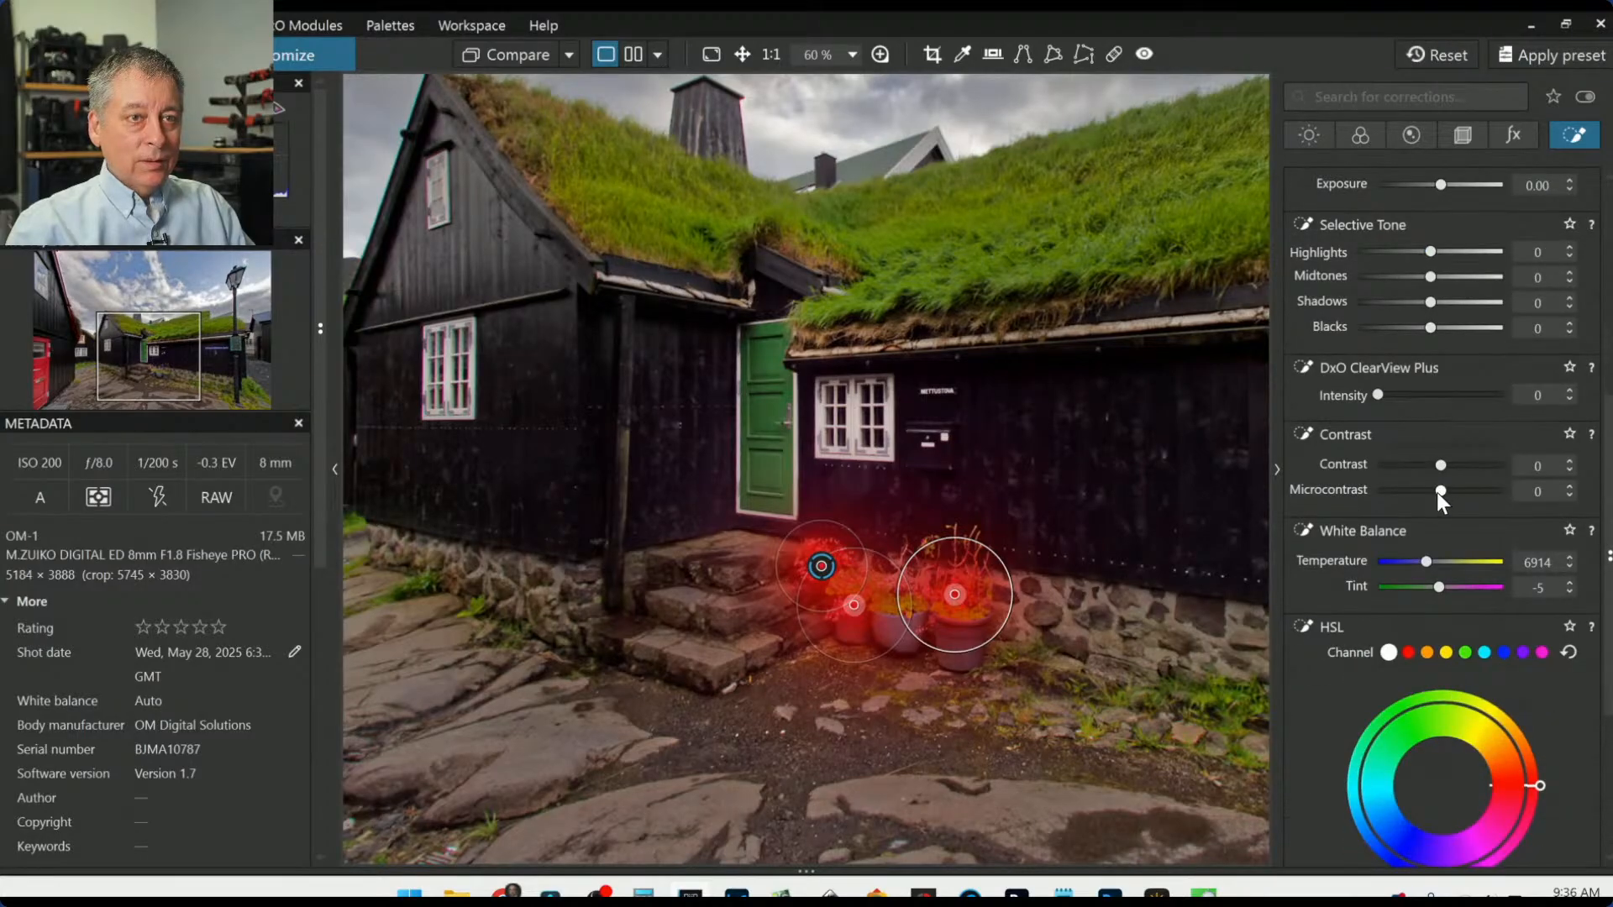
drag(1439, 491, 1449, 491)
drag(1382, 396, 1420, 396)
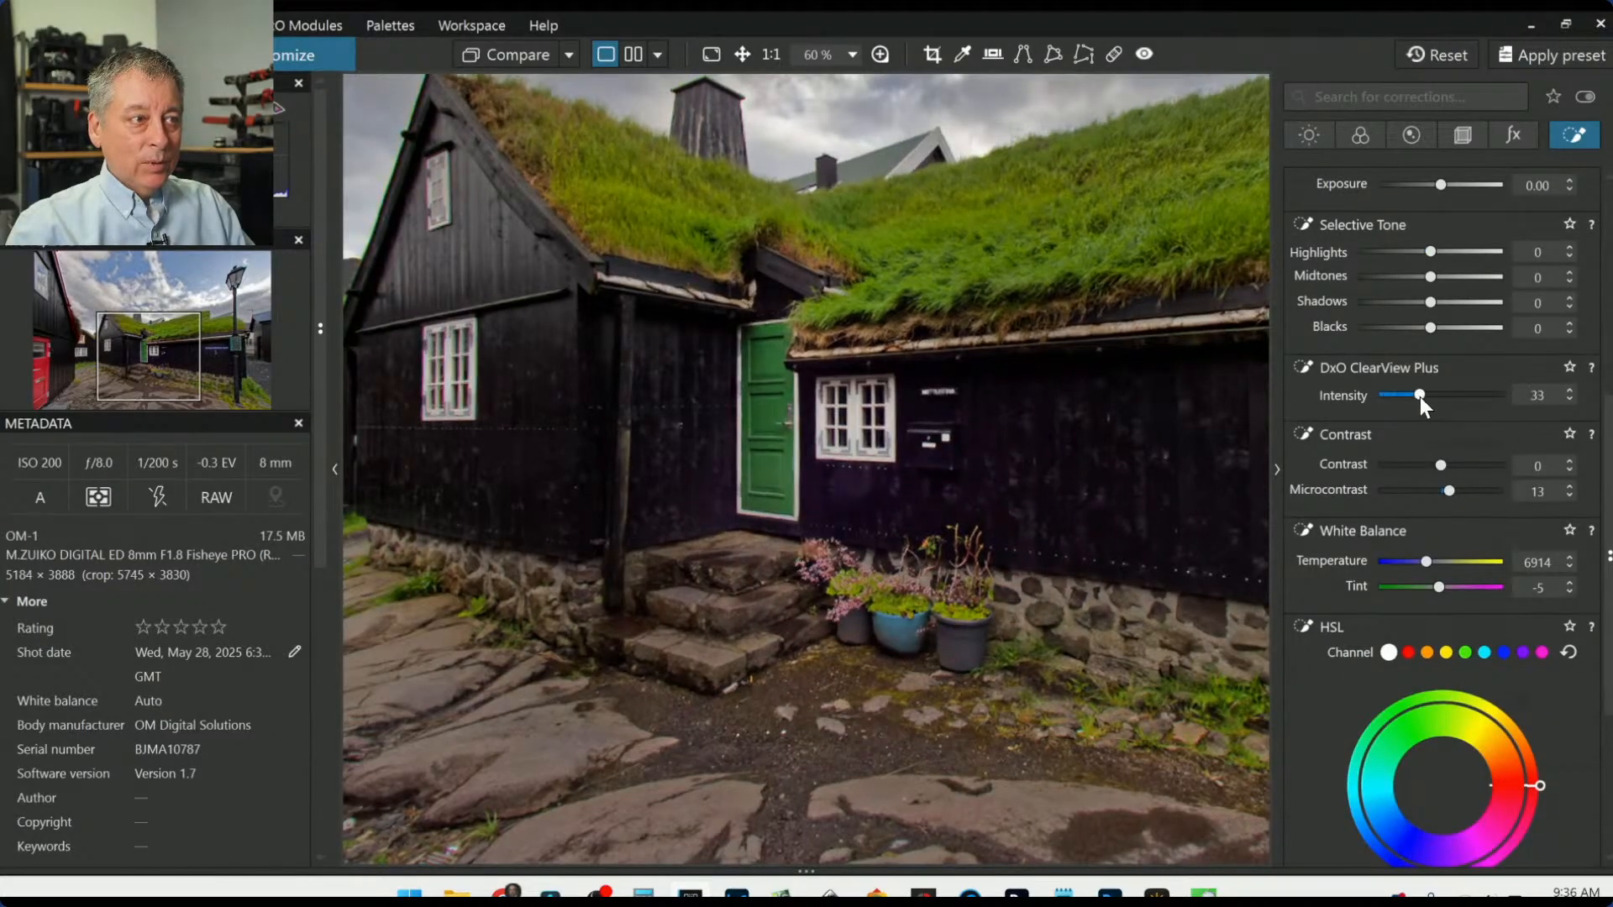
scroll(1338, 622, down, 3)
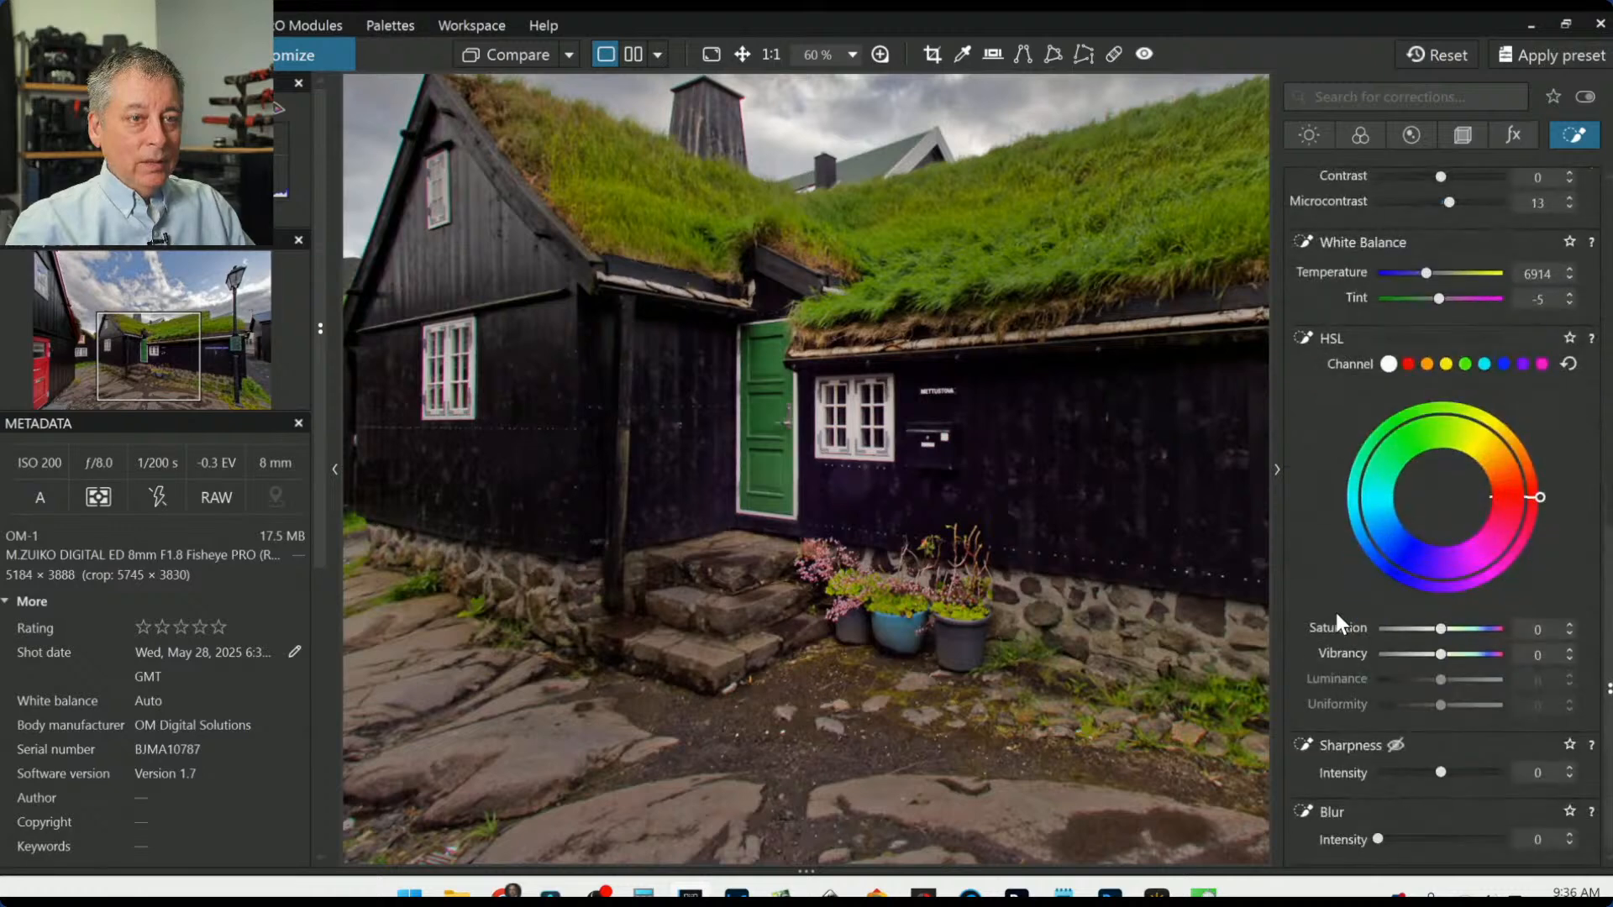
drag(1438, 630, 1461, 655)
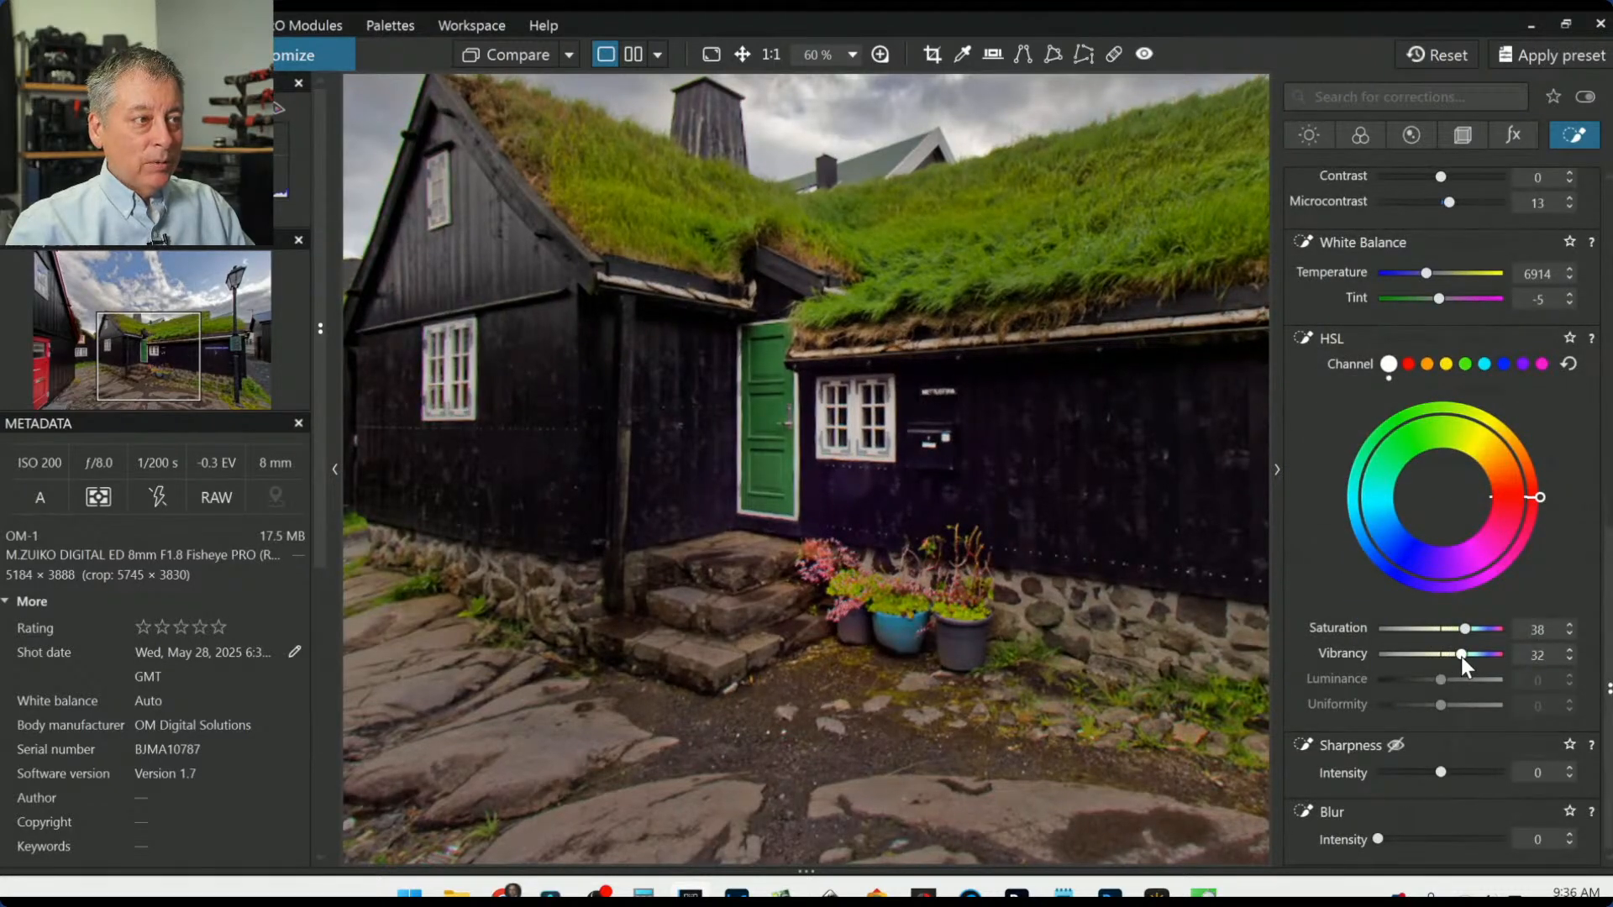
Step: Examine the flower pots, dark walls, windows and stone foundations up close and in the full view to check the local adjustments
mouse_move(1175, 703)
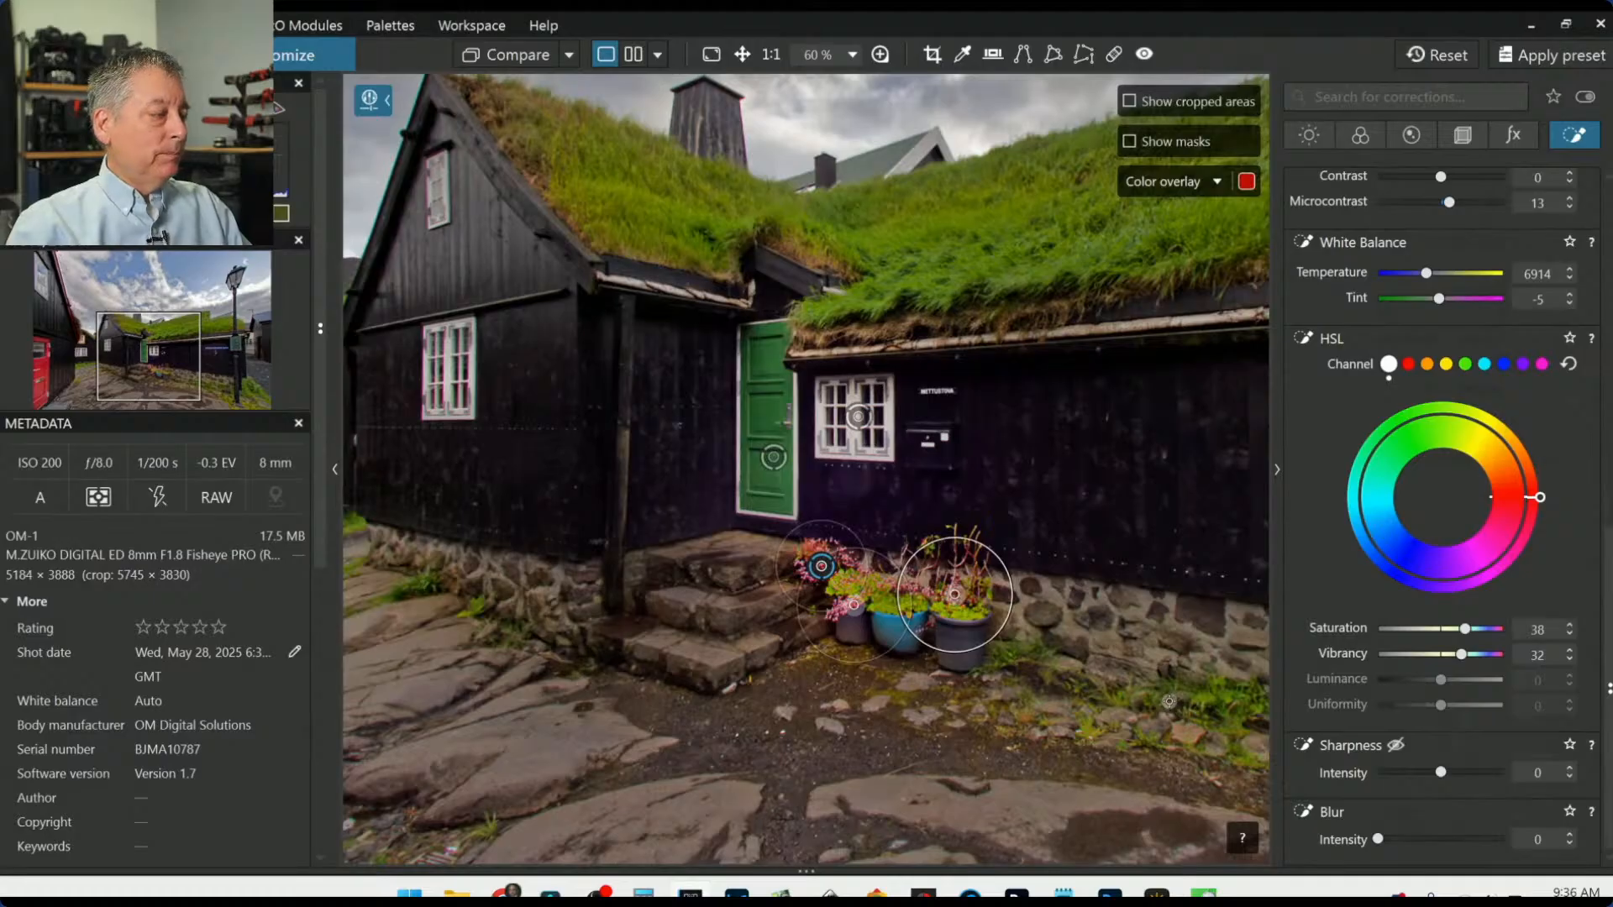
scroll(924, 658, down, 3)
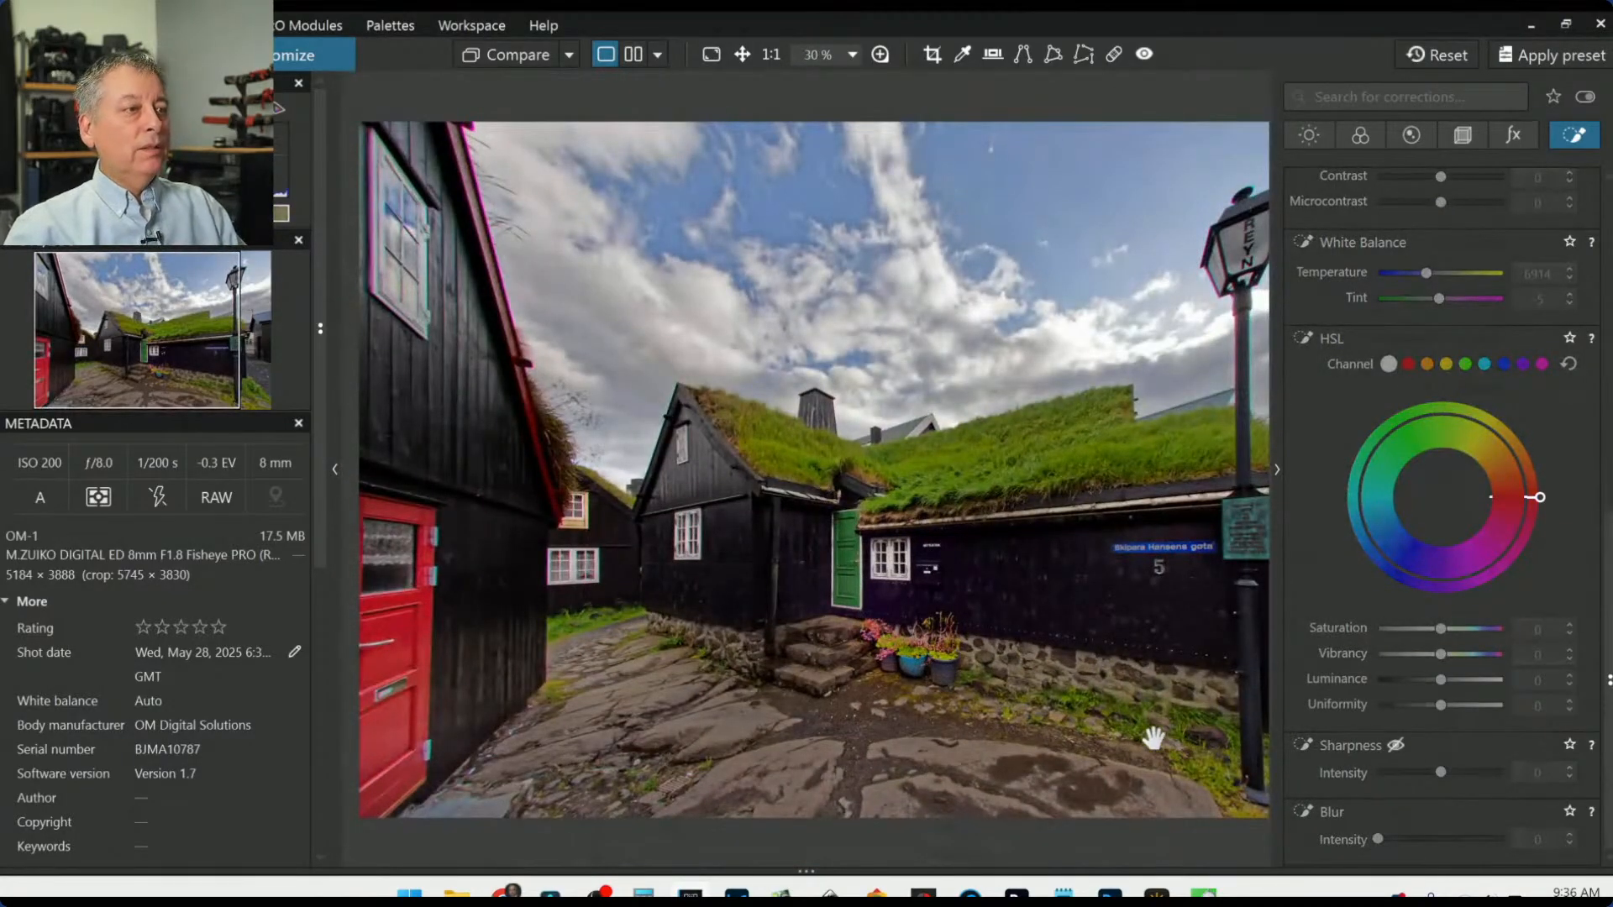
scroll(1107, 720, down, 1)
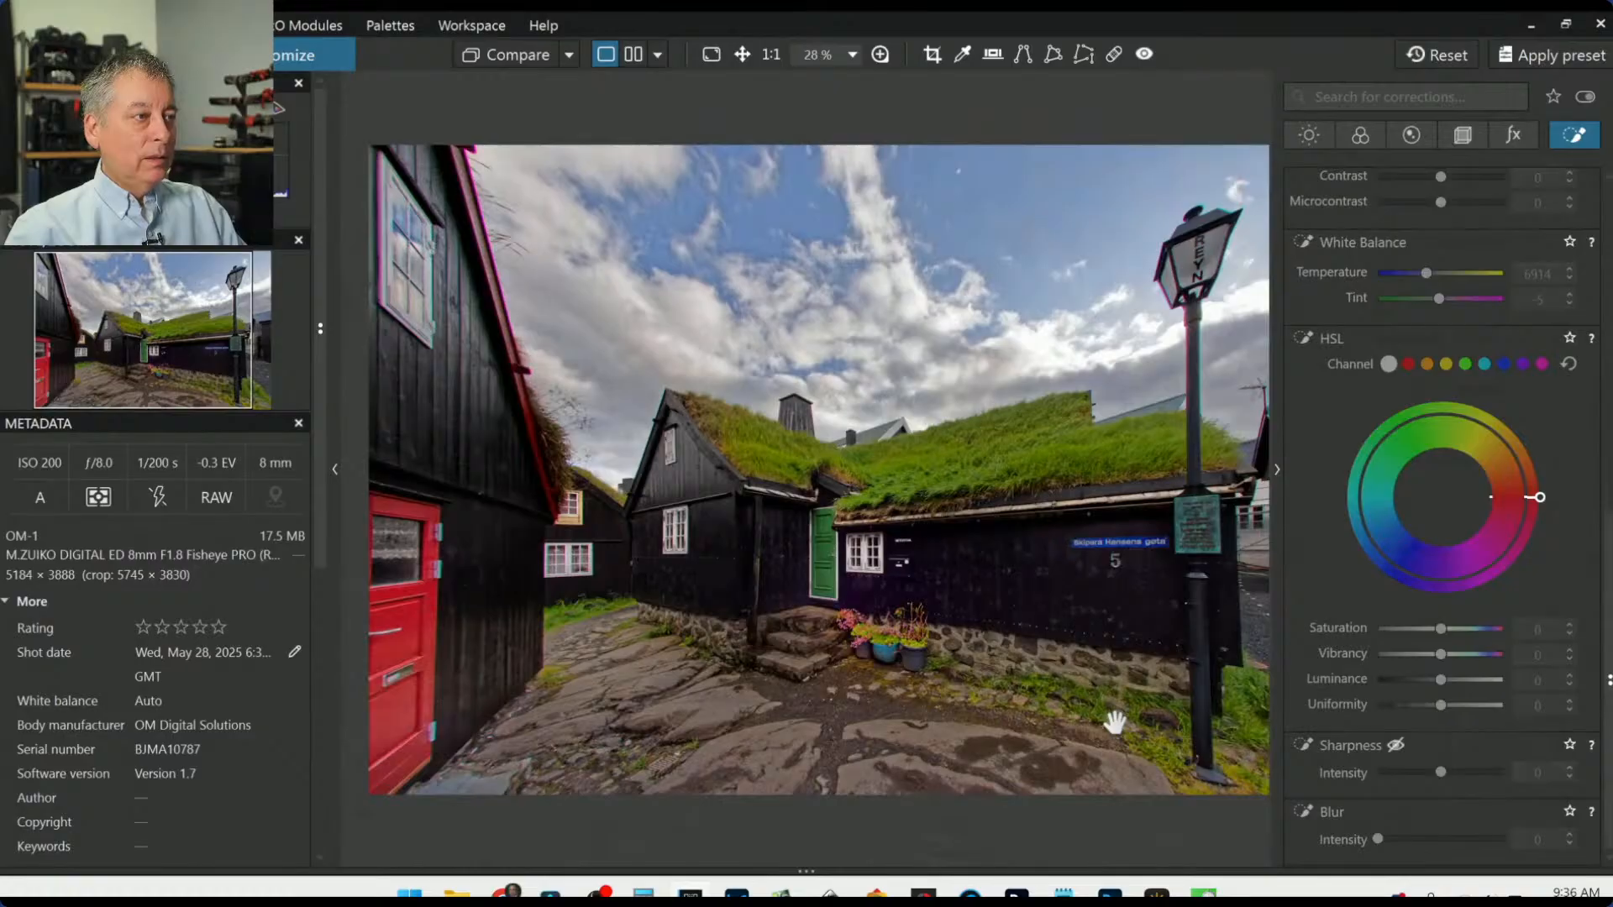
scroll(1004, 659, up, 5)
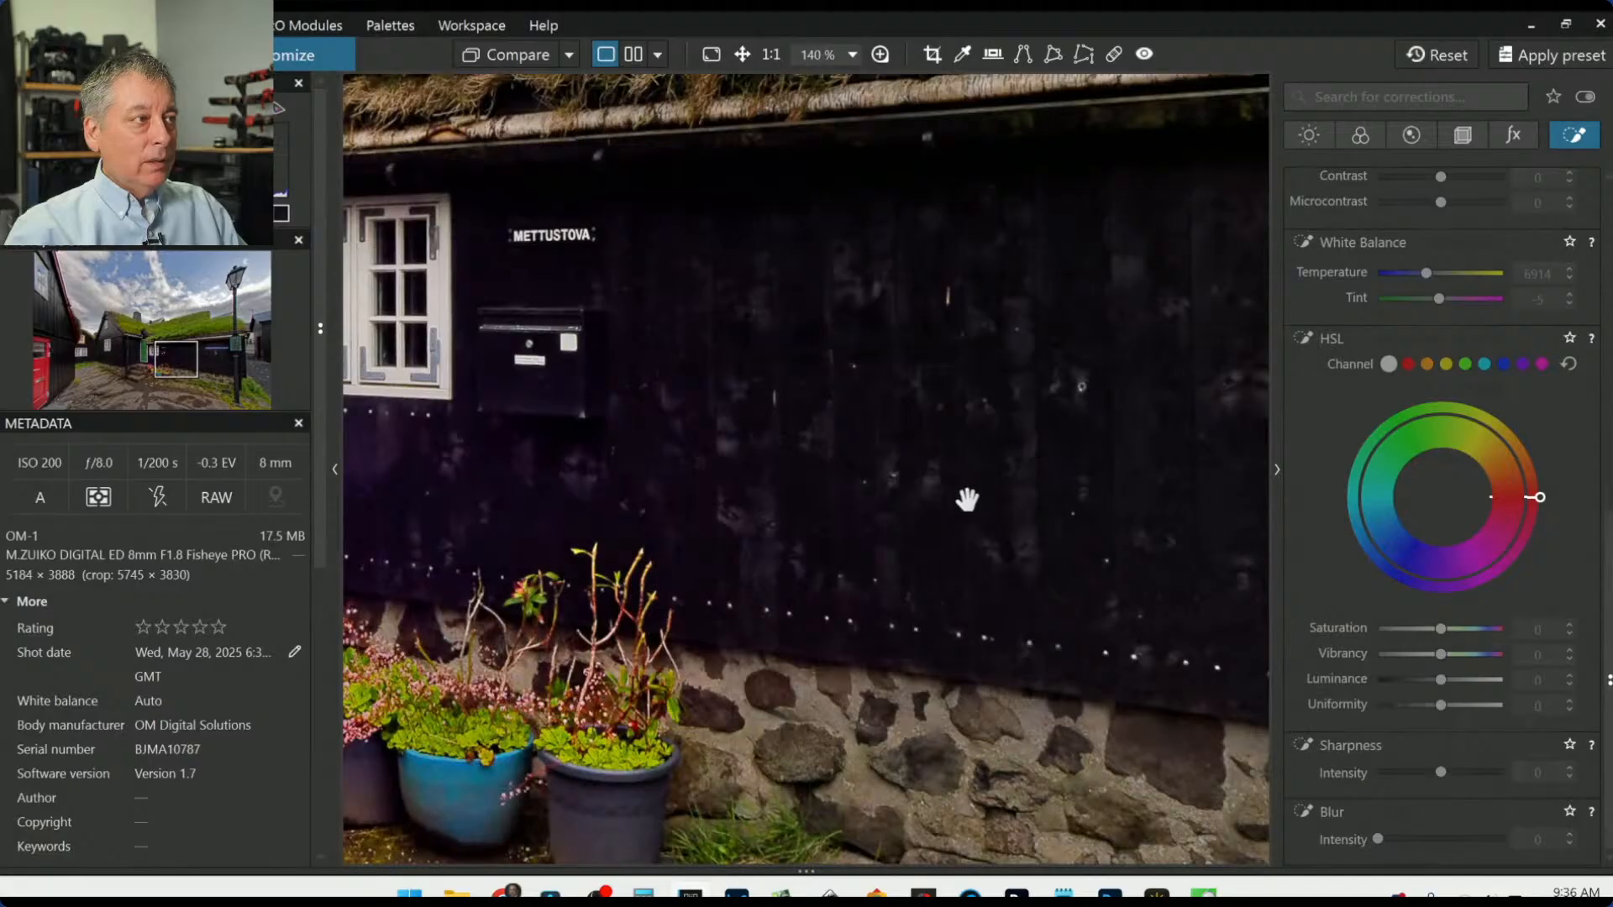
scroll(966, 501, down, 3)
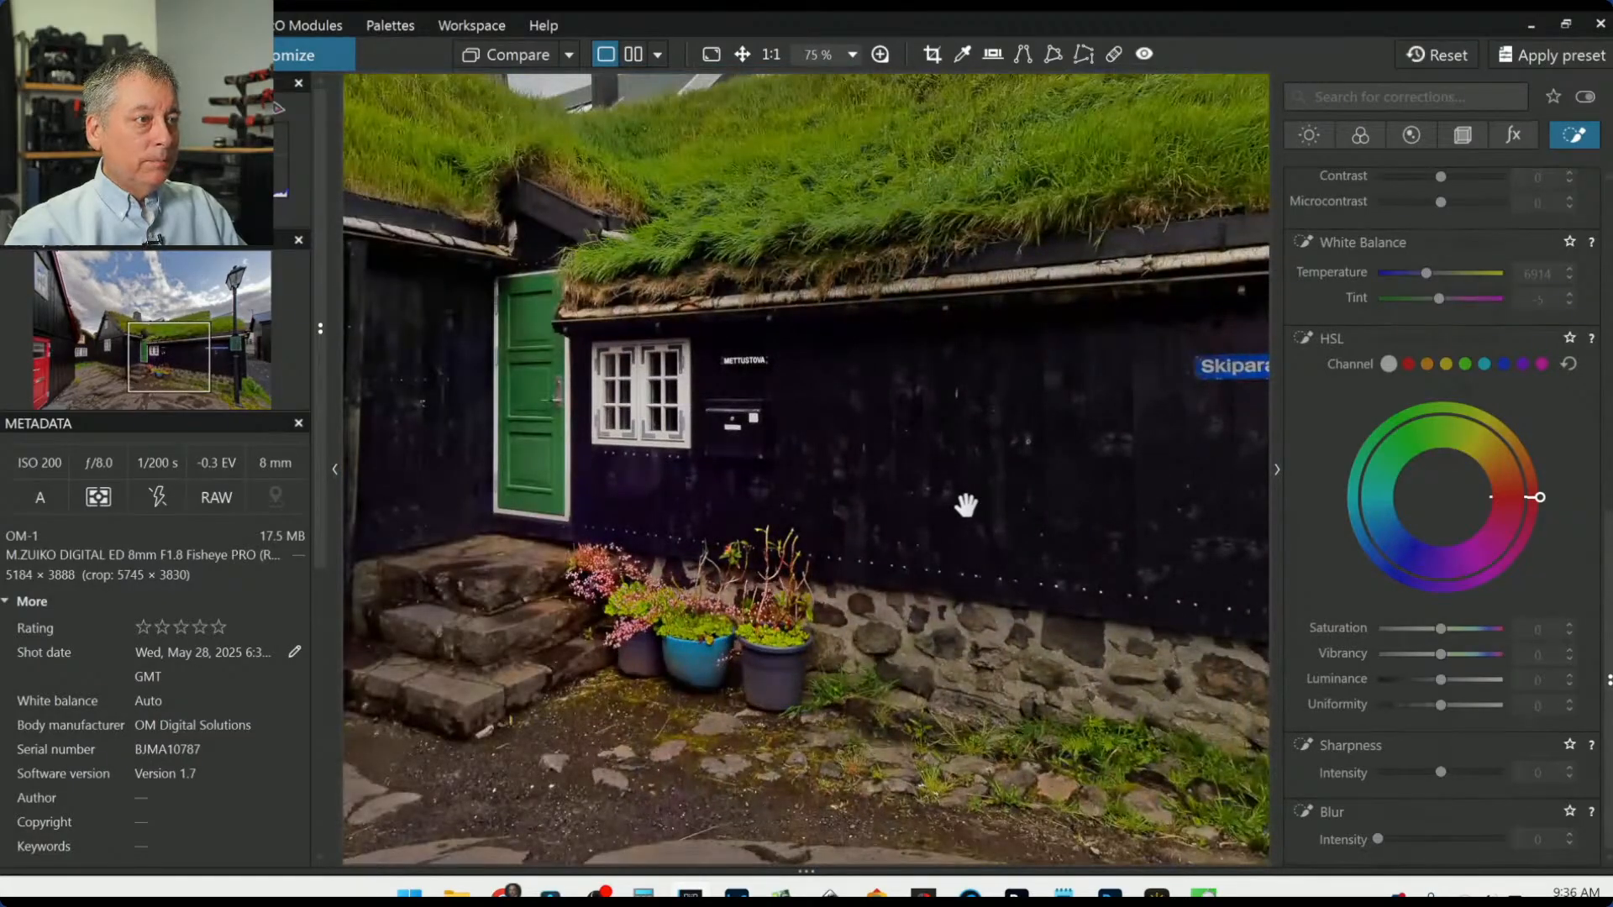
scroll(966, 505, down, 1)
scroll(966, 505, down, 1)
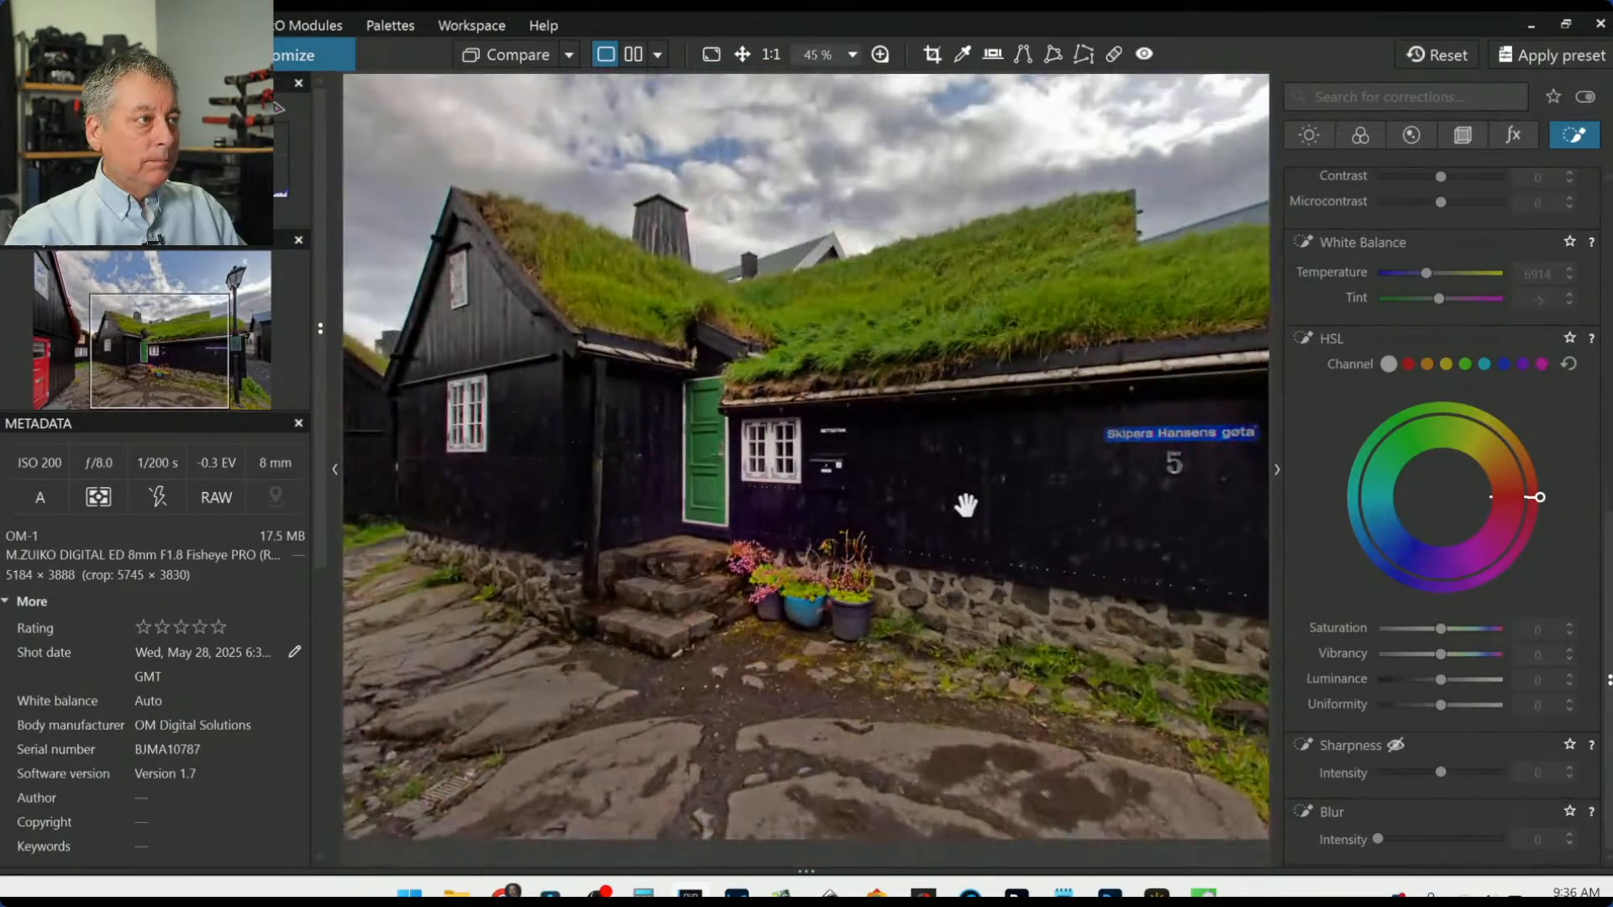
scroll(966, 505, down, 1)
scroll(966, 505, down, 1)
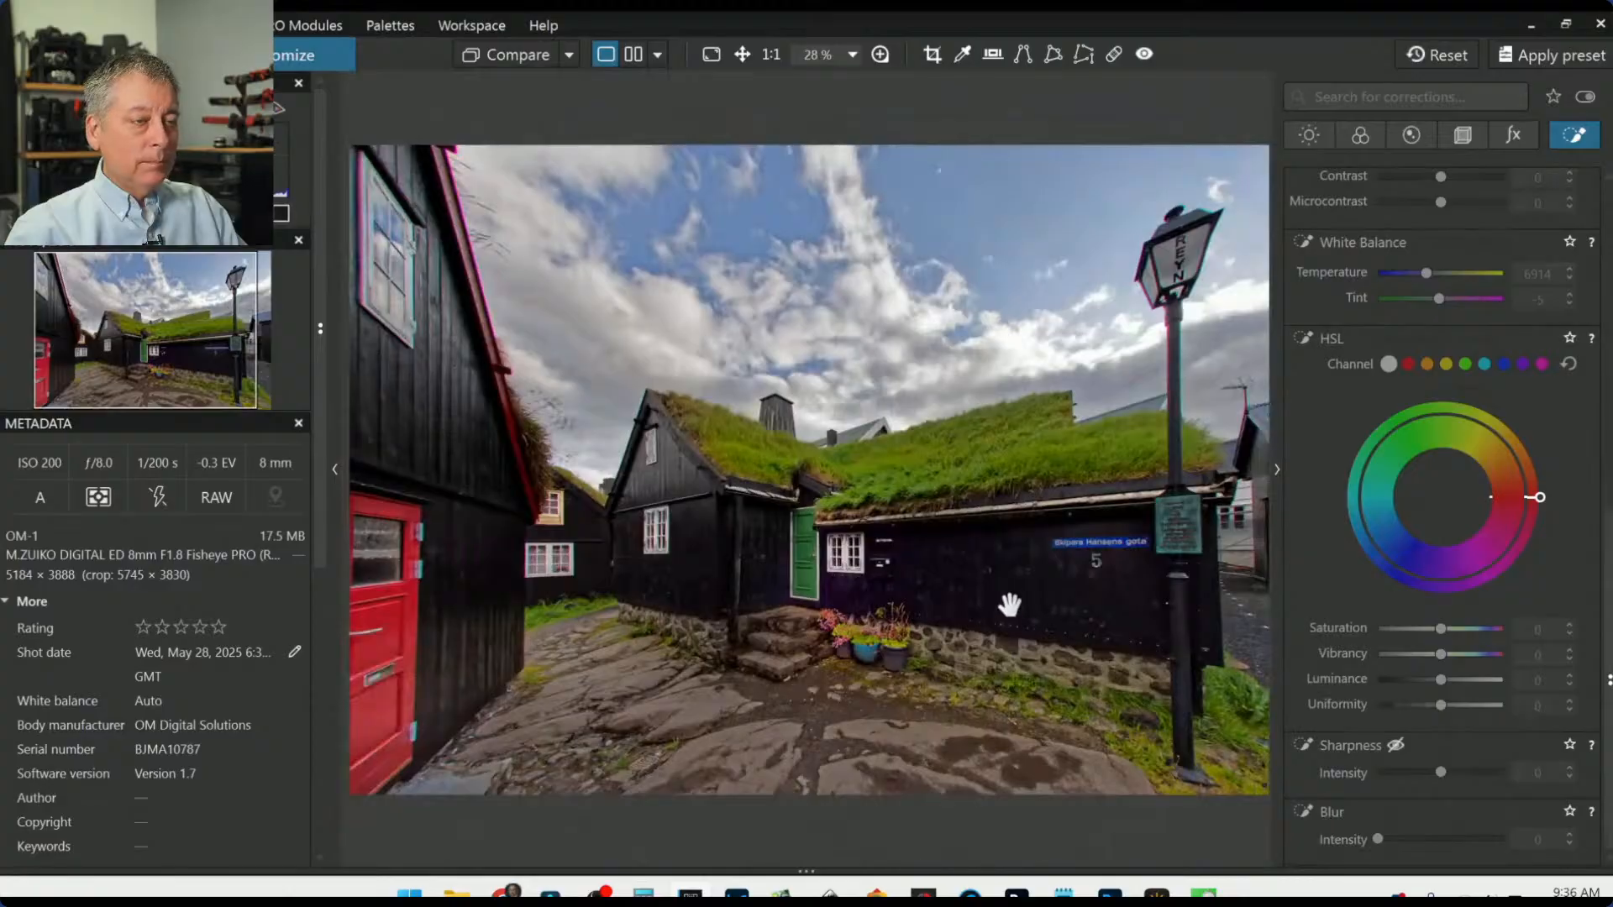
scroll(659, 594, up, 5)
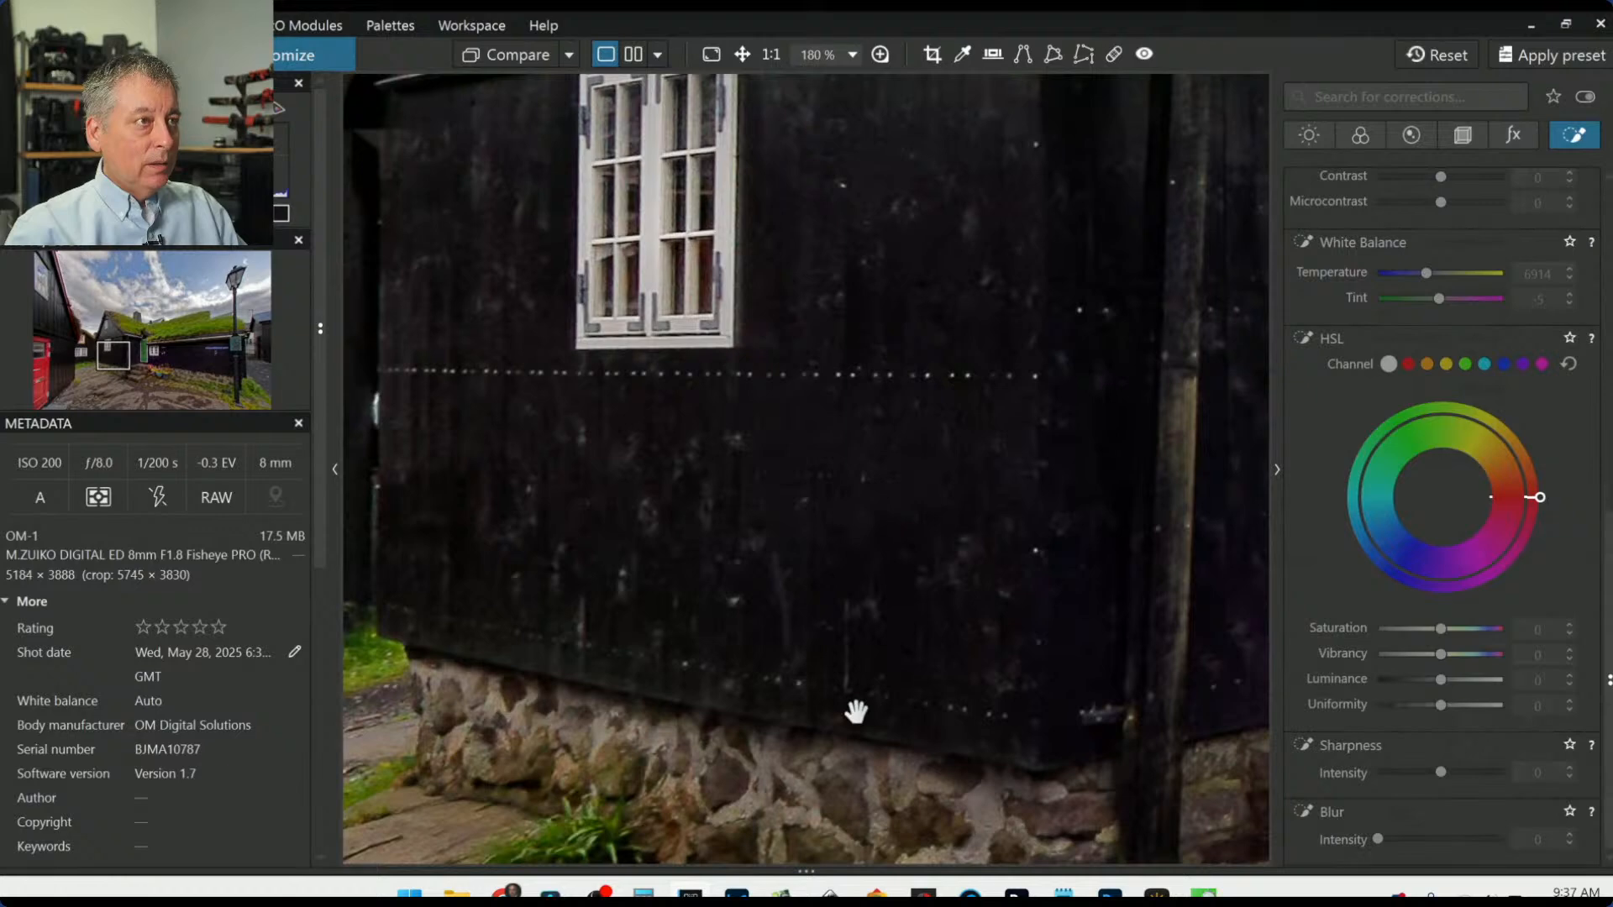
scroll(855, 712, down, 4)
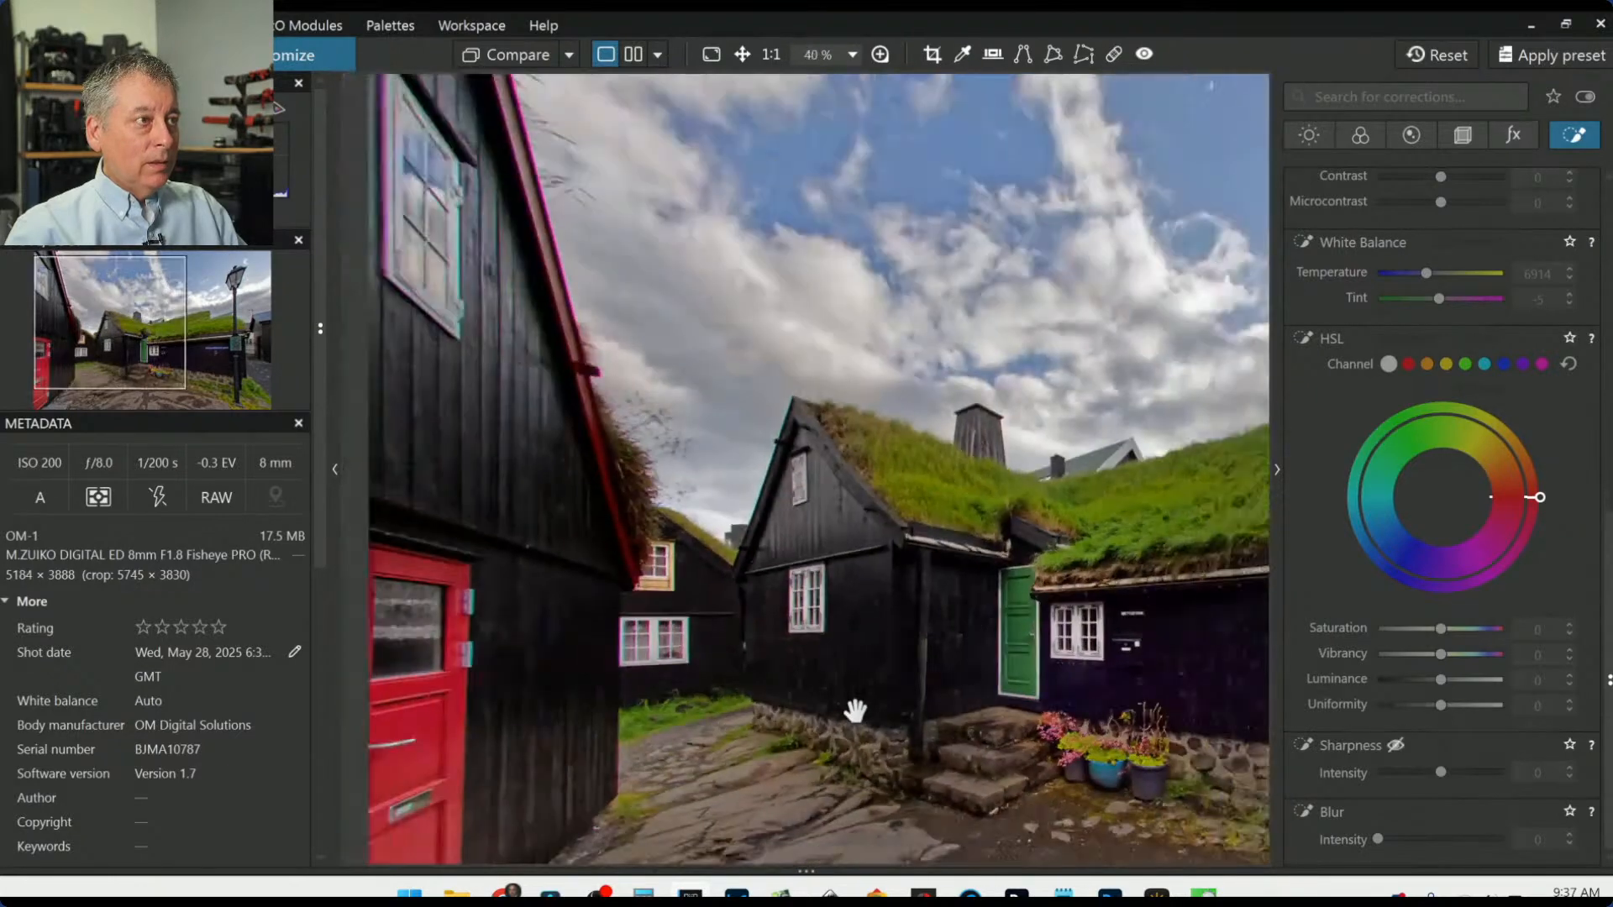
scroll(855, 712, down, 3)
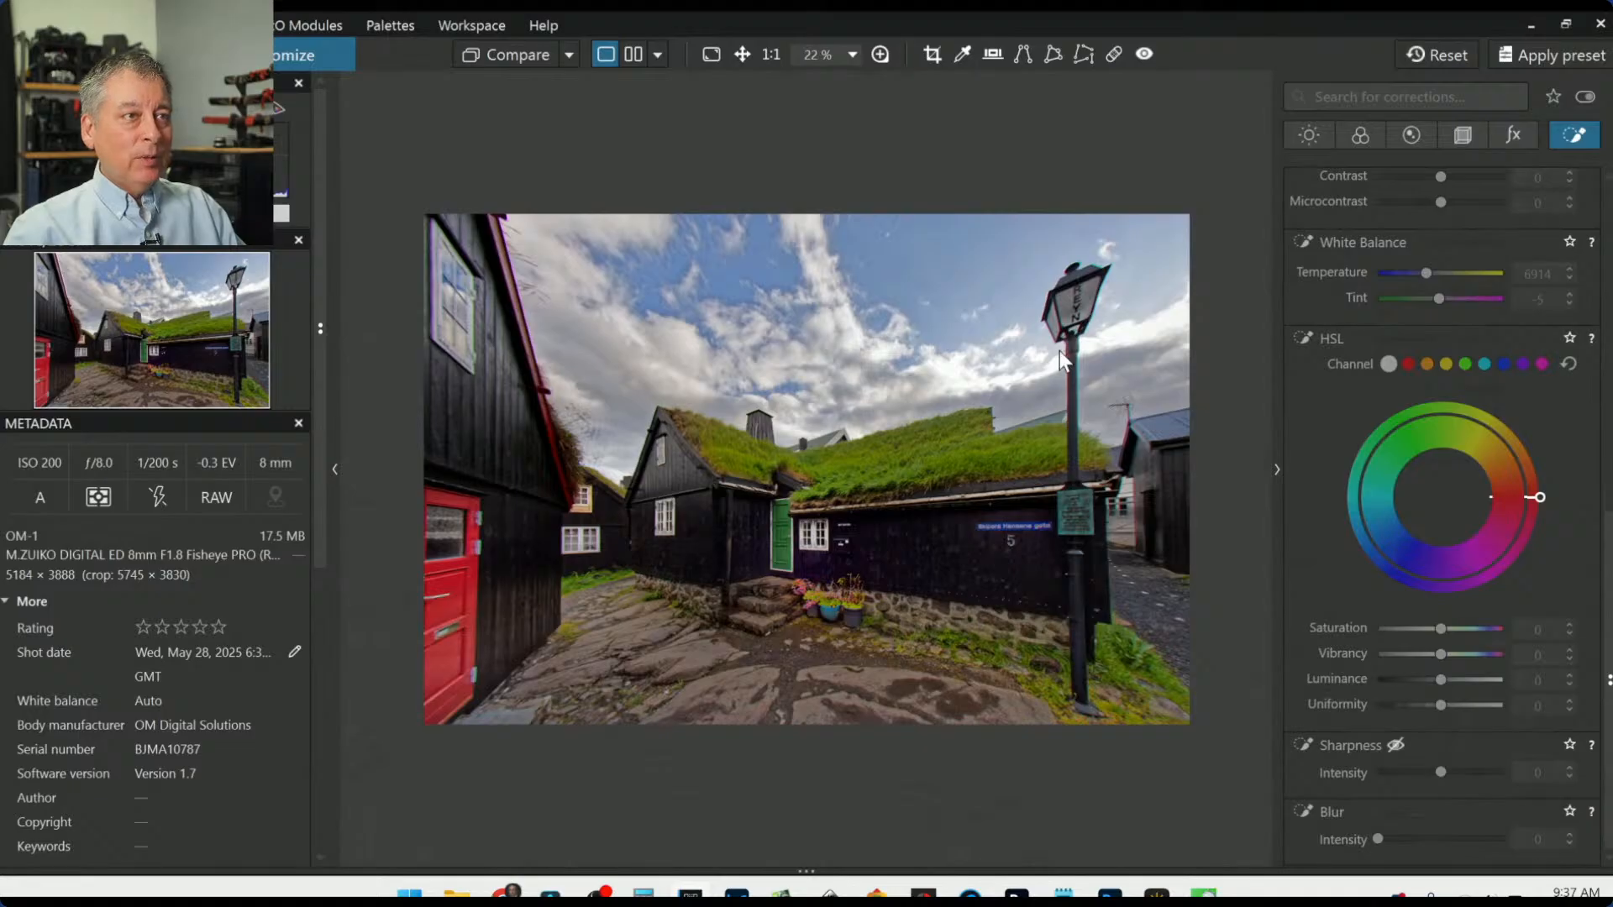
Step: Add a new control point mask on the street lamp's lantern and fine-tune the point's position
scroll(1369, 527, up, 6)
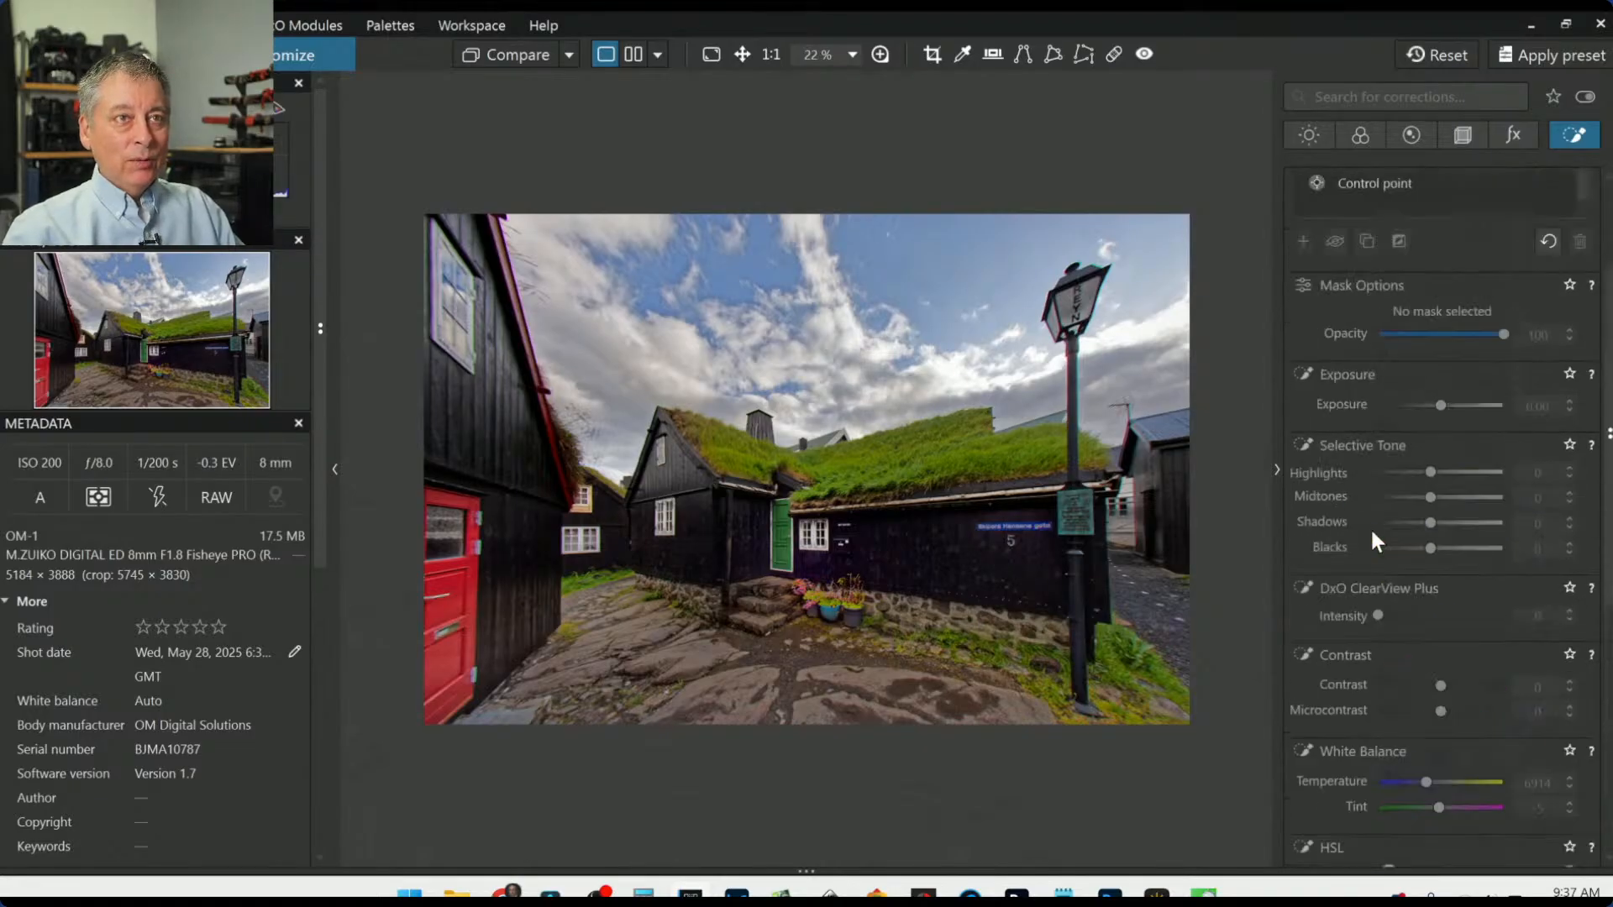
scroll(1370, 527, up, 3)
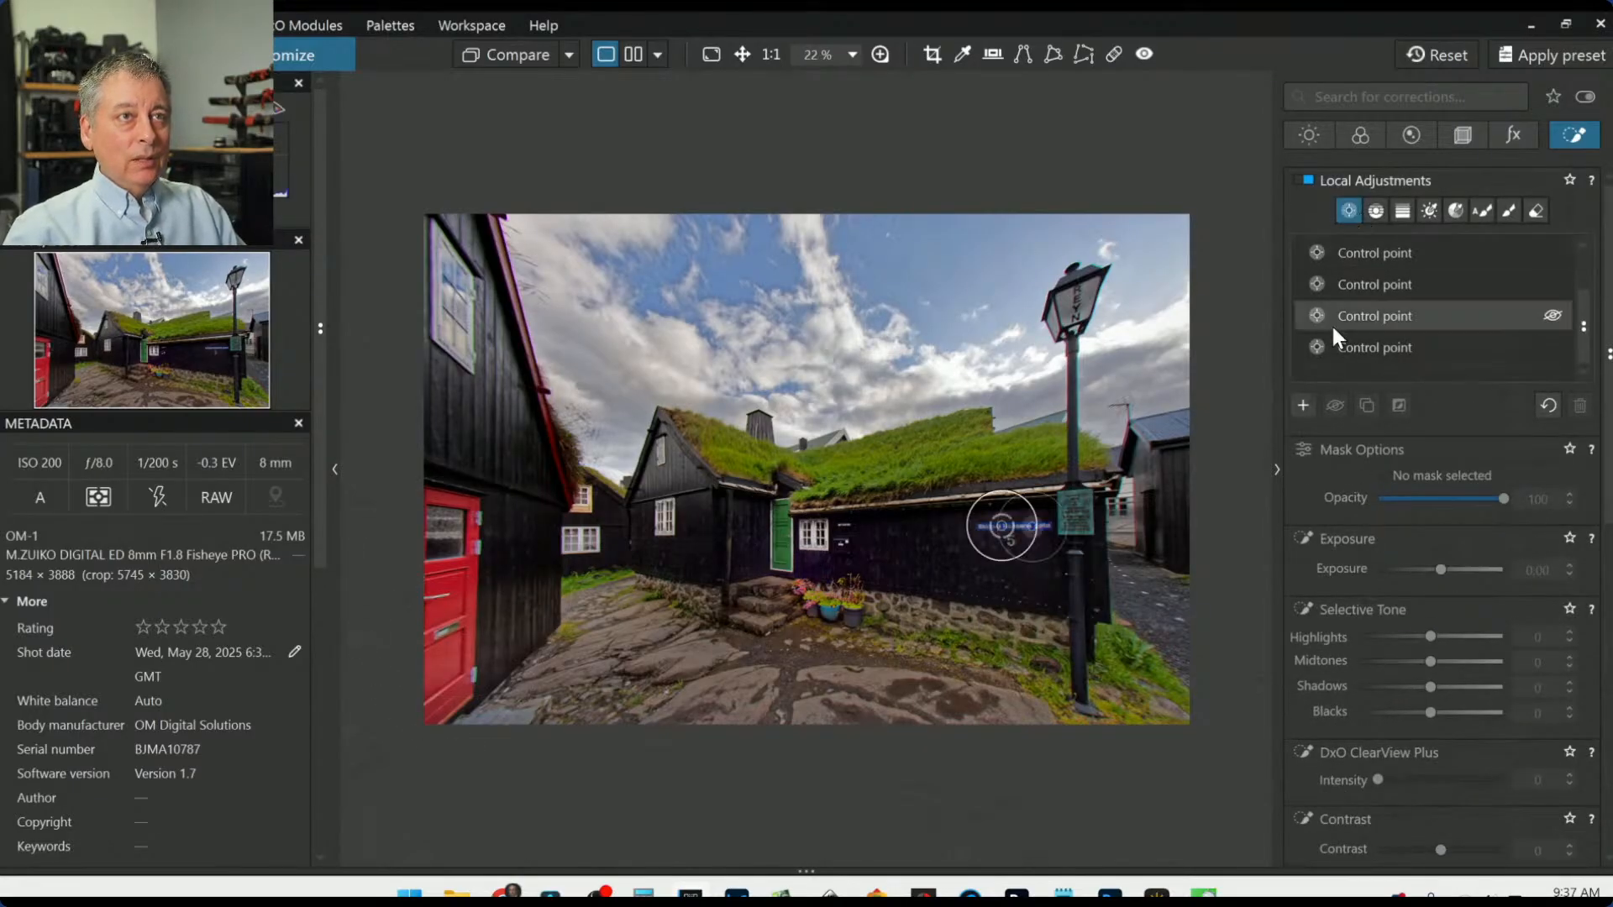
click(1303, 405)
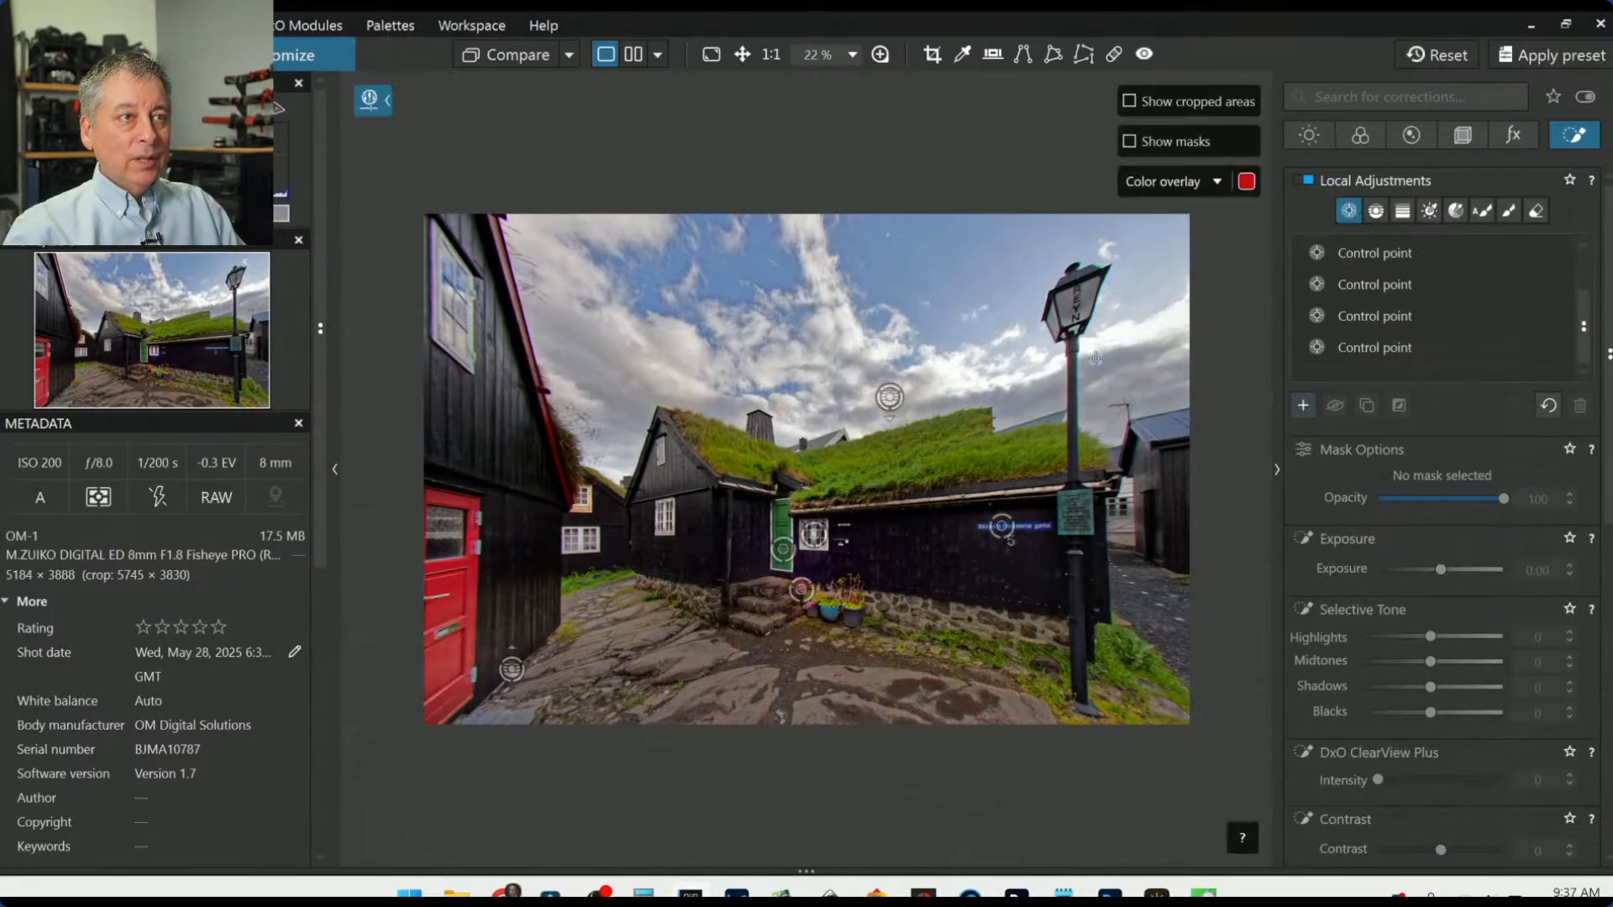
click(1067, 308)
key(m)
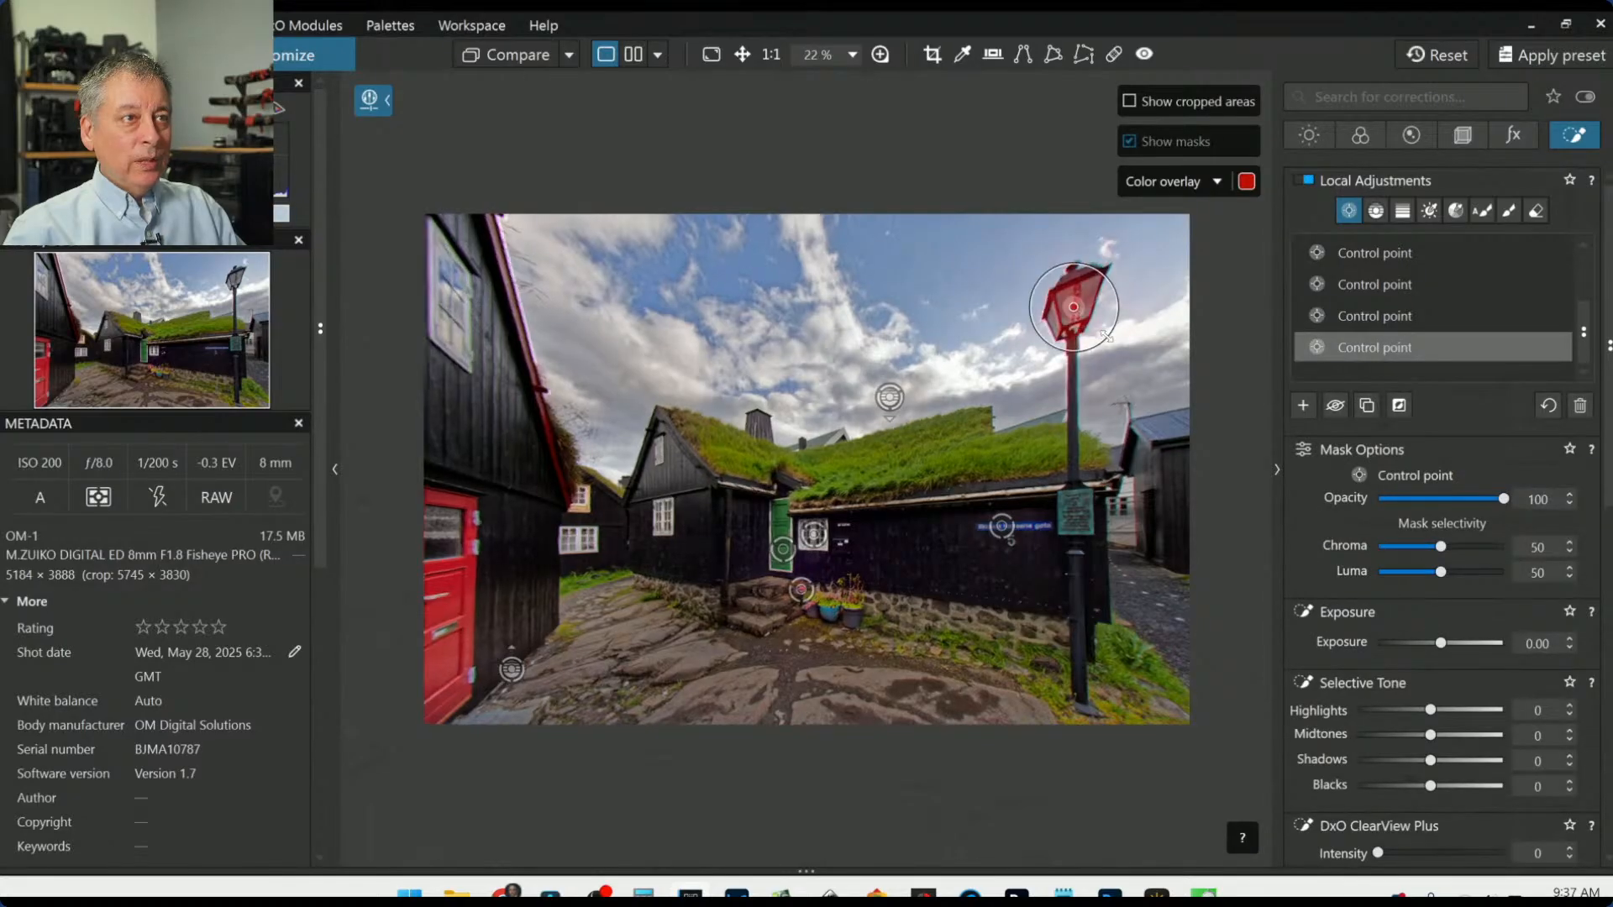
mouse_move(1073, 308)
mouse_down()
mouse_move(1087, 317)
mouse_move(1073, 312)
mouse_up()
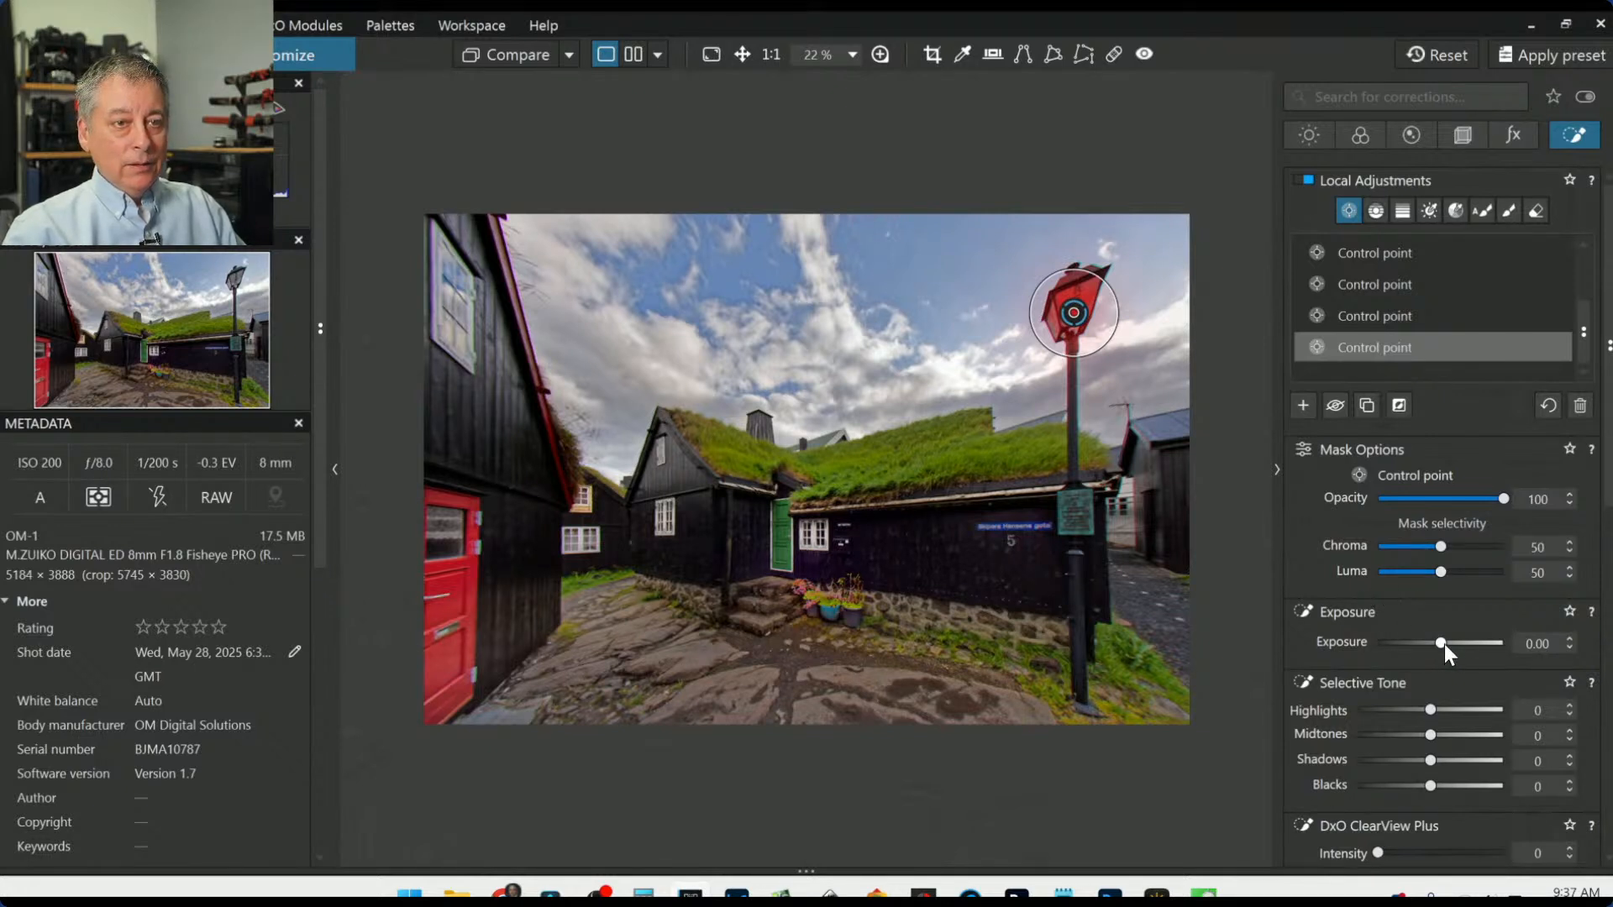
Step: Set the lantern mask's Exposure to 2.18 and white balance Temperature to 15582, and raise its Highlights
drag(1444, 643, 1474, 651)
scroll(1327, 634, down, 4)
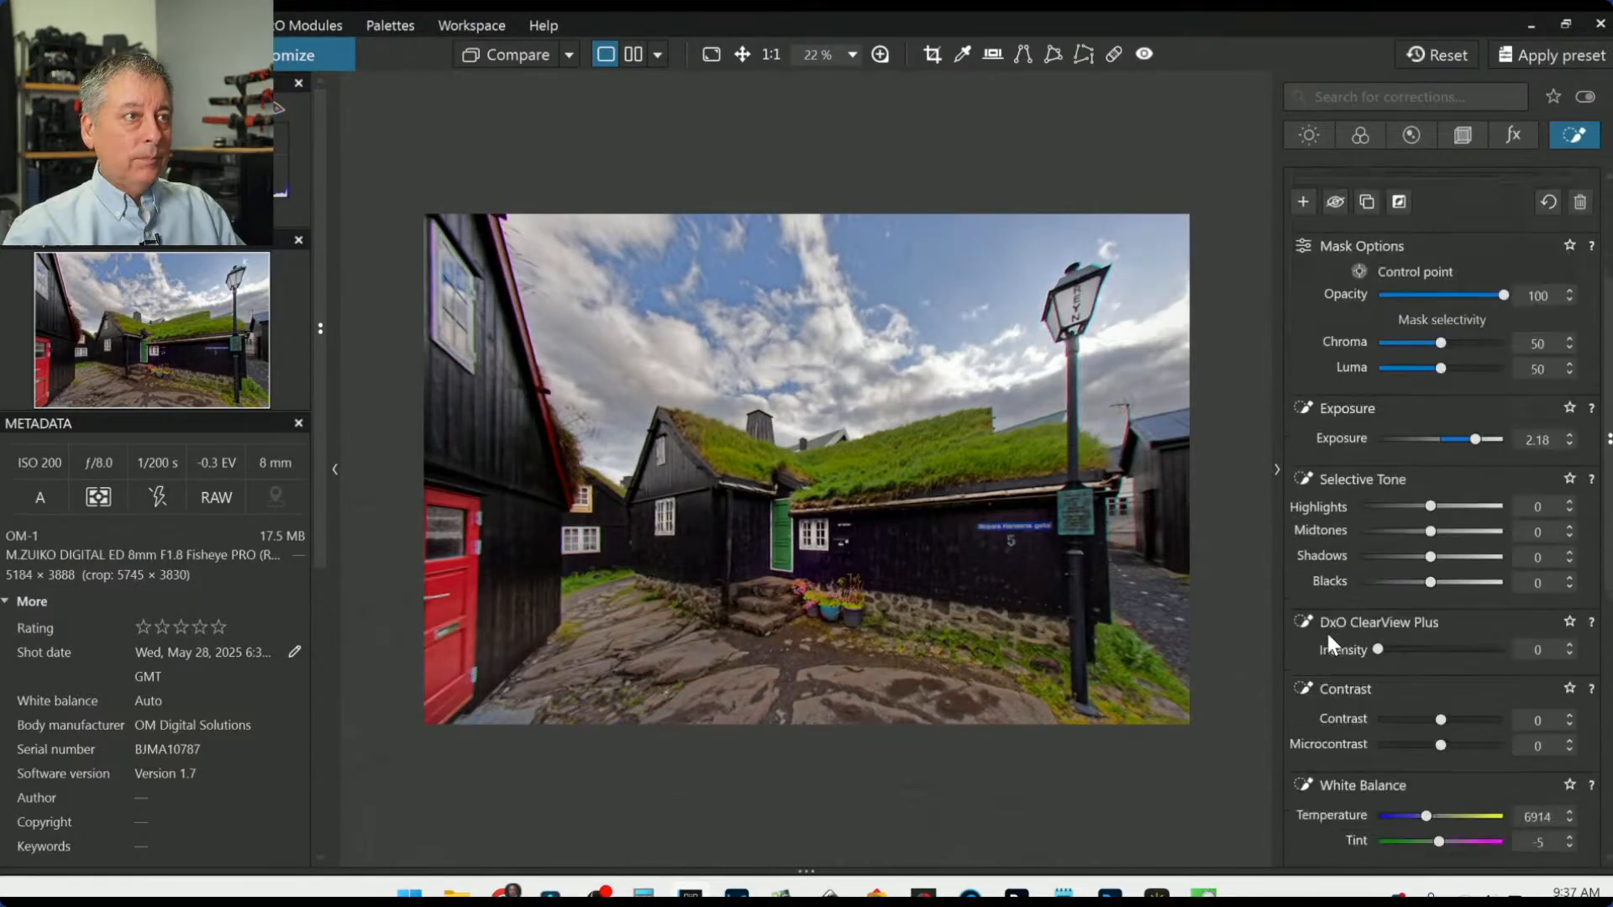
scroll(1328, 633, down, 2)
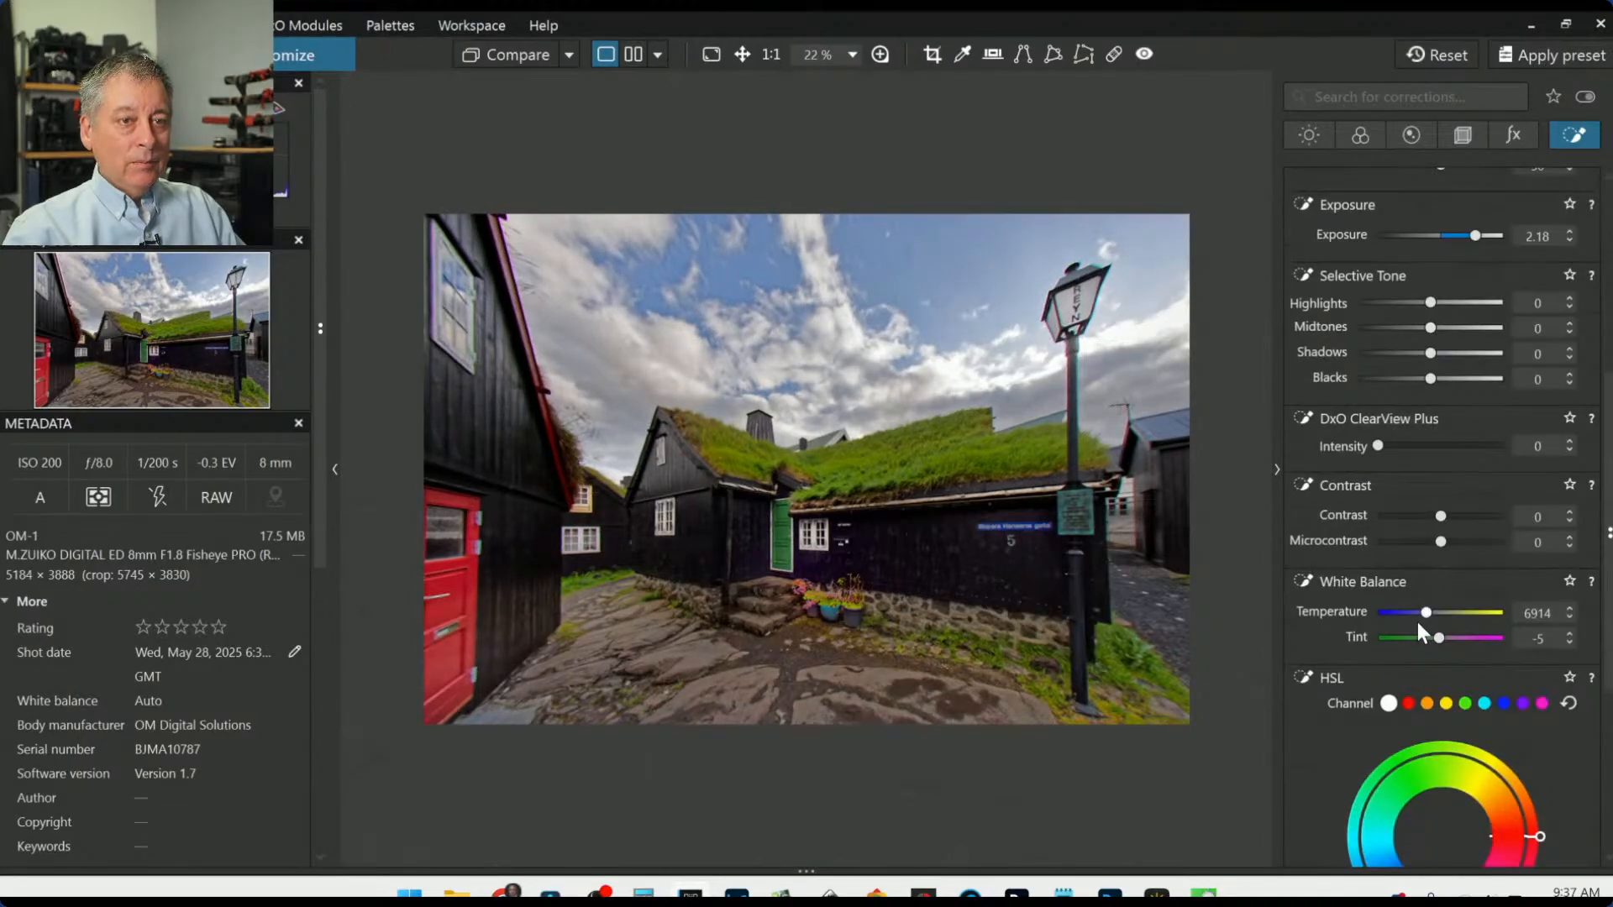
drag(1424, 614, 1435, 613)
drag(1443, 613, 1458, 614)
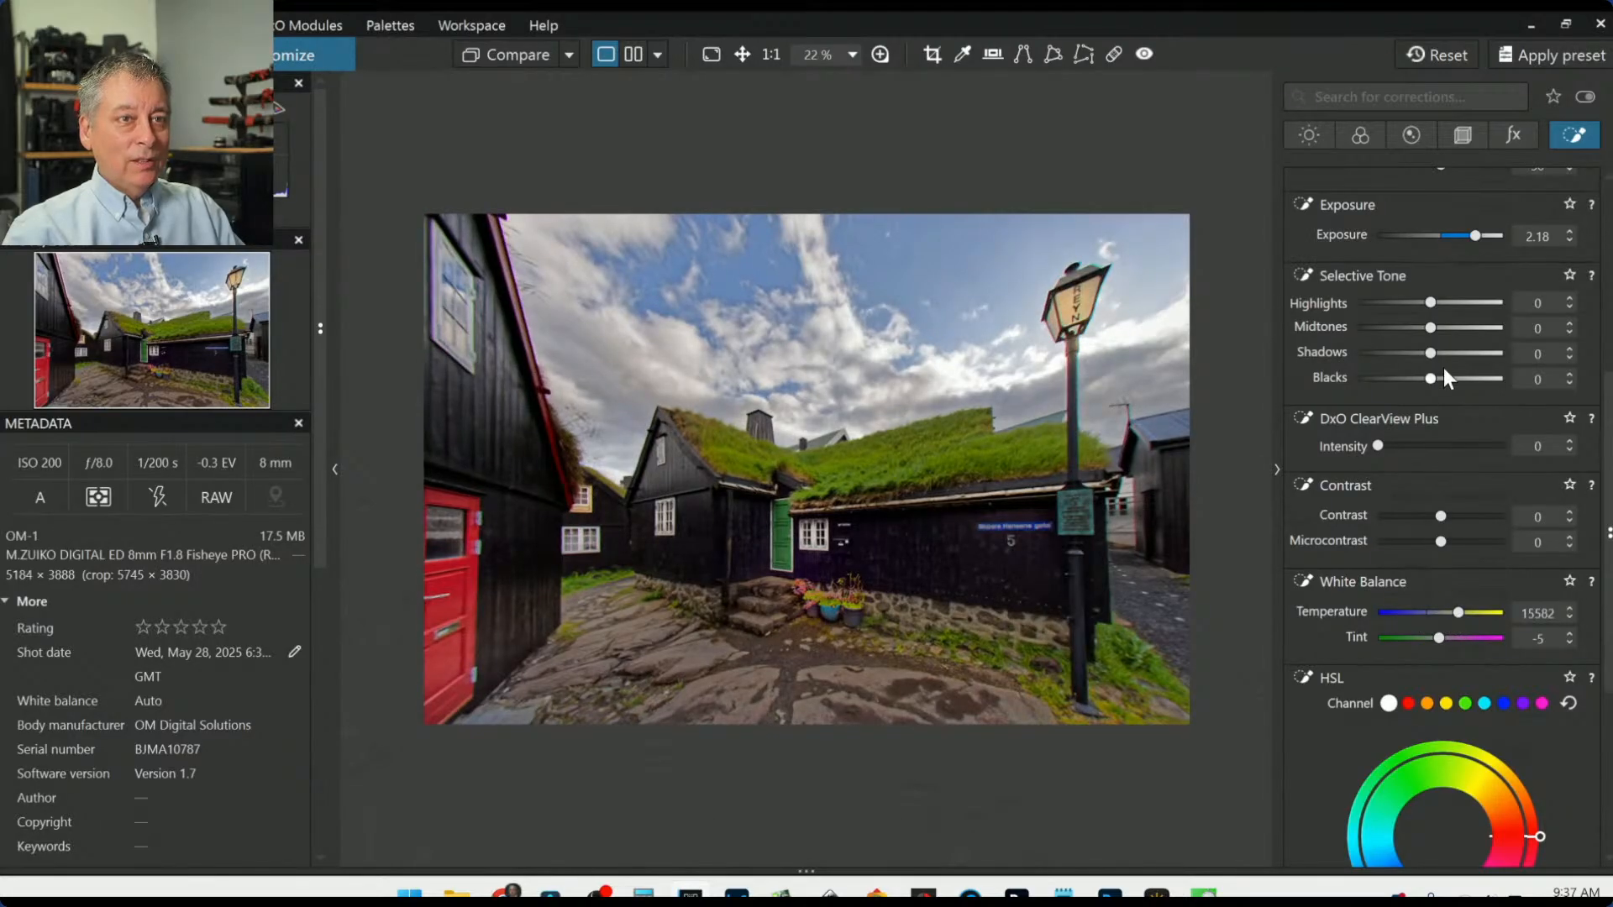
drag(1430, 302, 1473, 302)
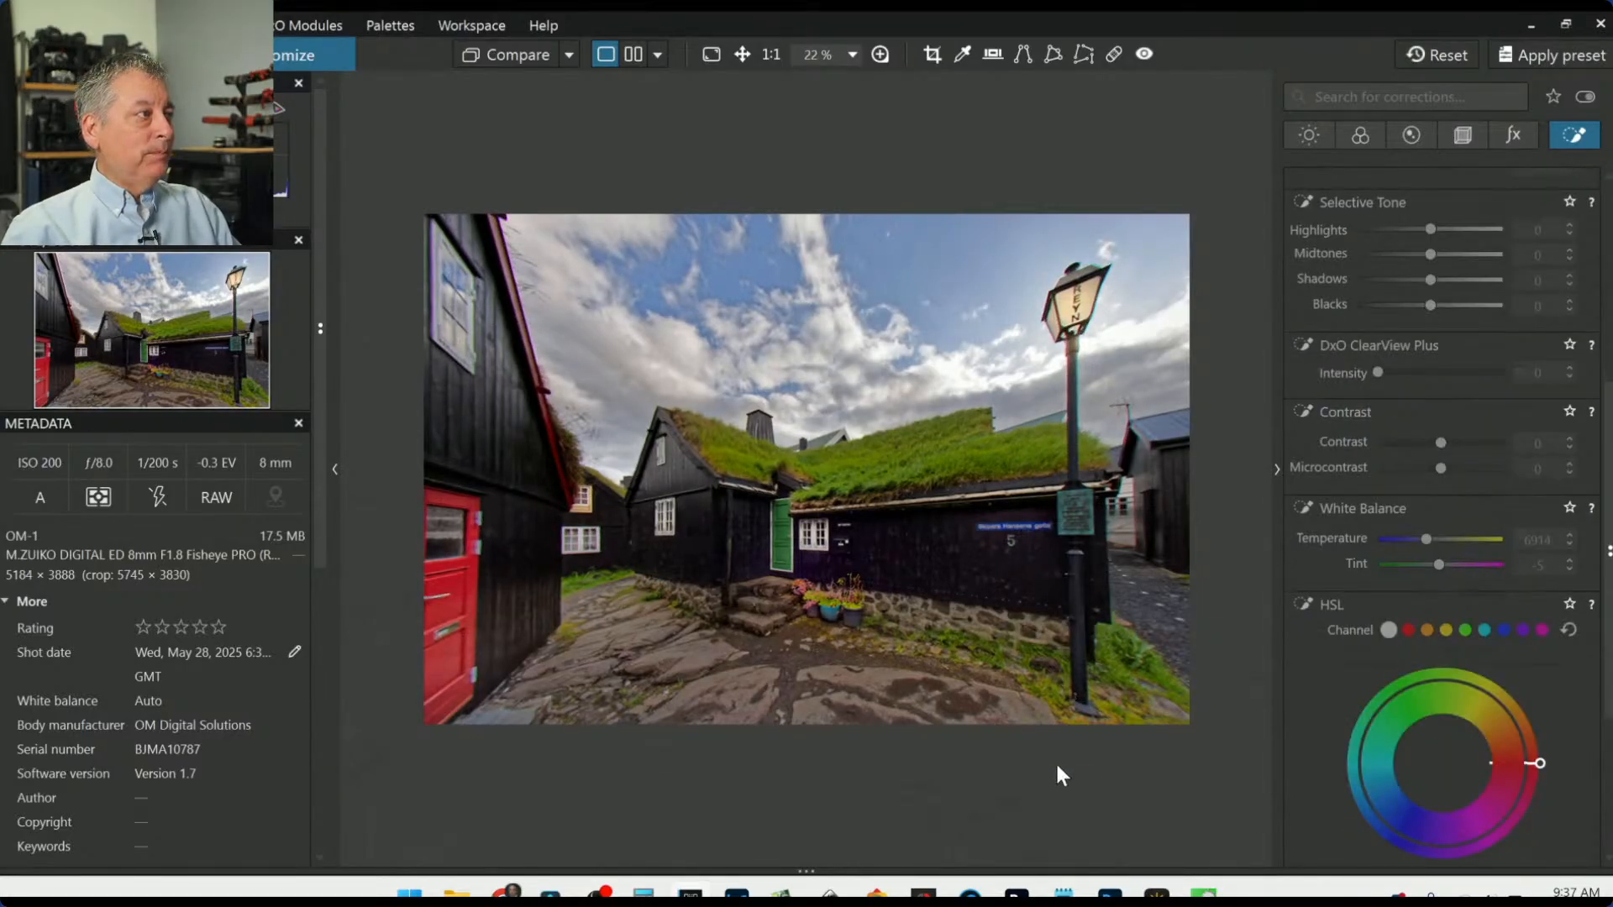
Step: Examine the stone paving, green door and dark walls up close with the loupe, adjusting the loupe's magnification
scroll(1102, 593, up, 1)
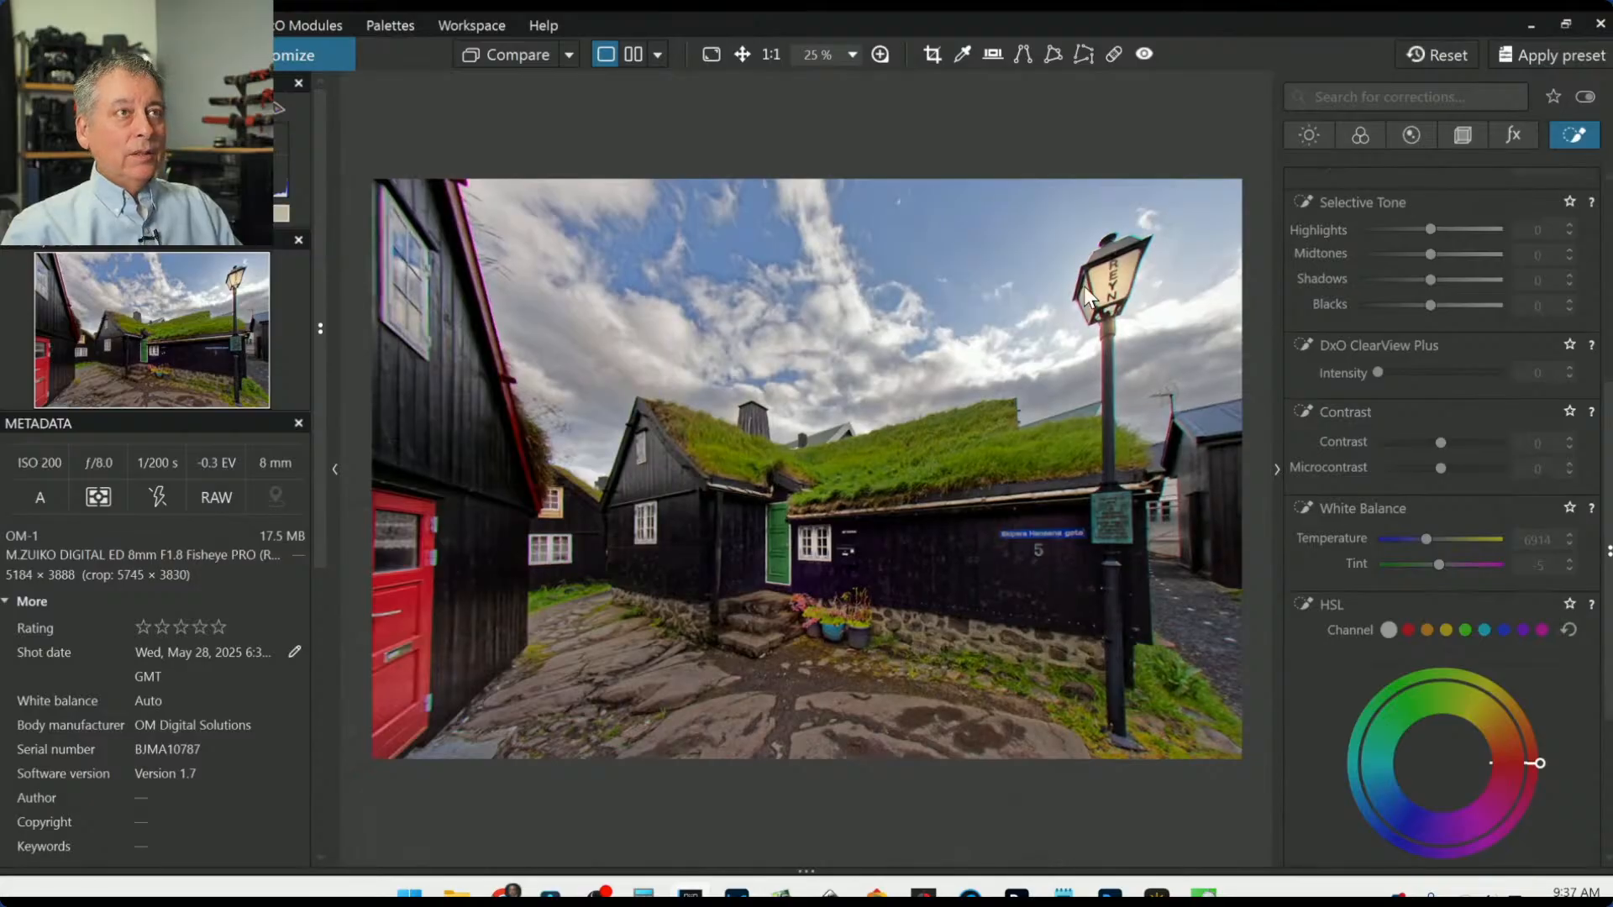
click(887, 54)
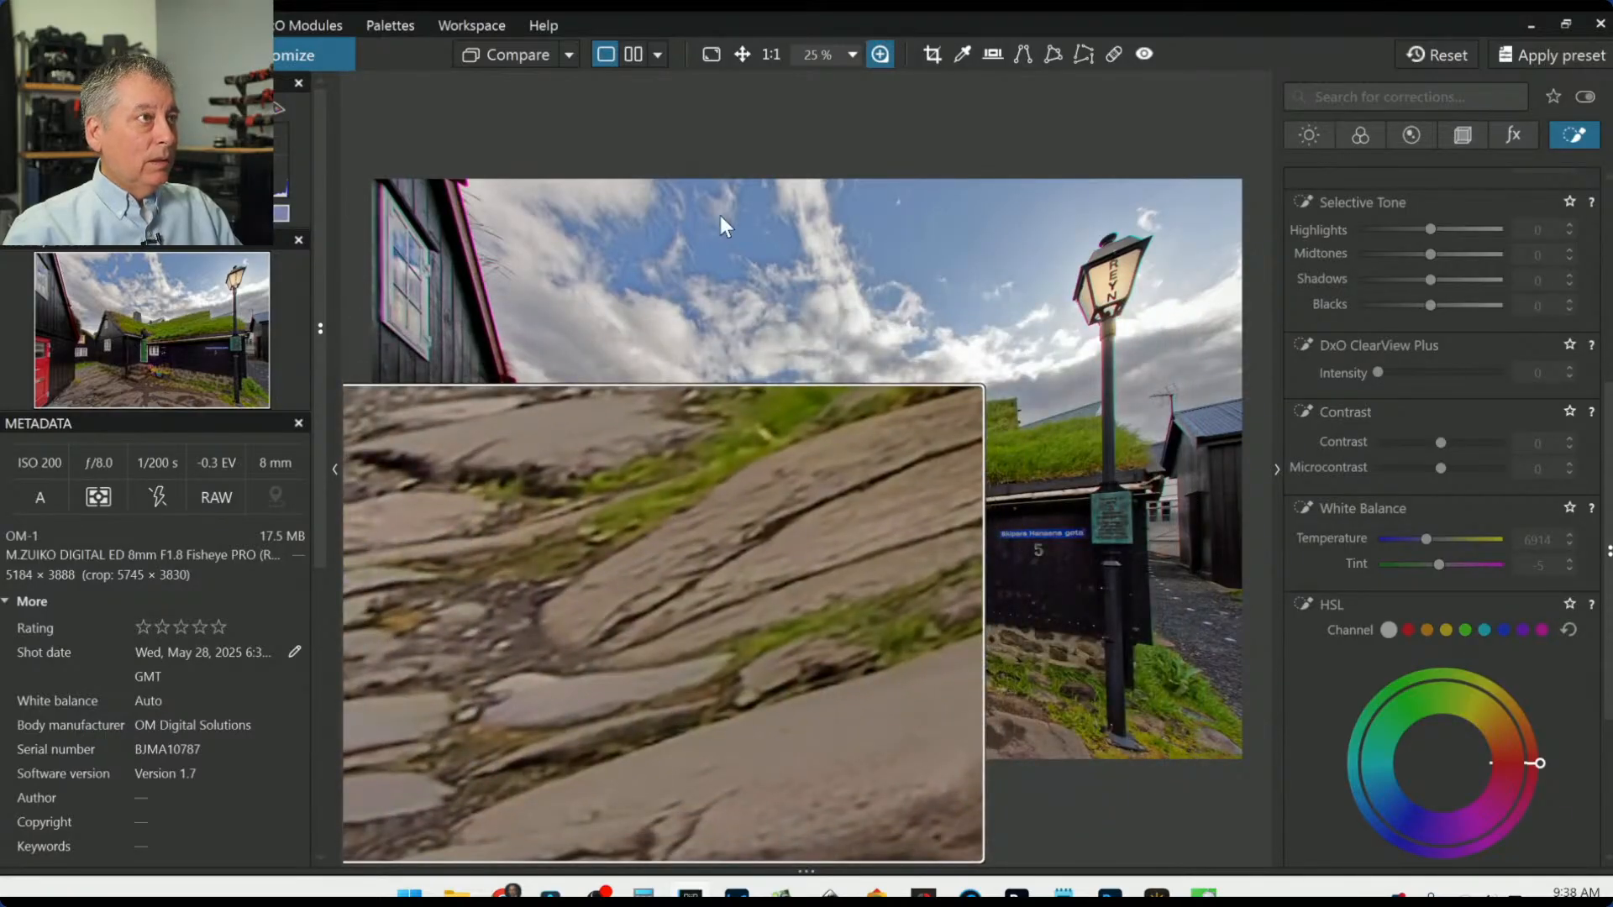
click(853, 54)
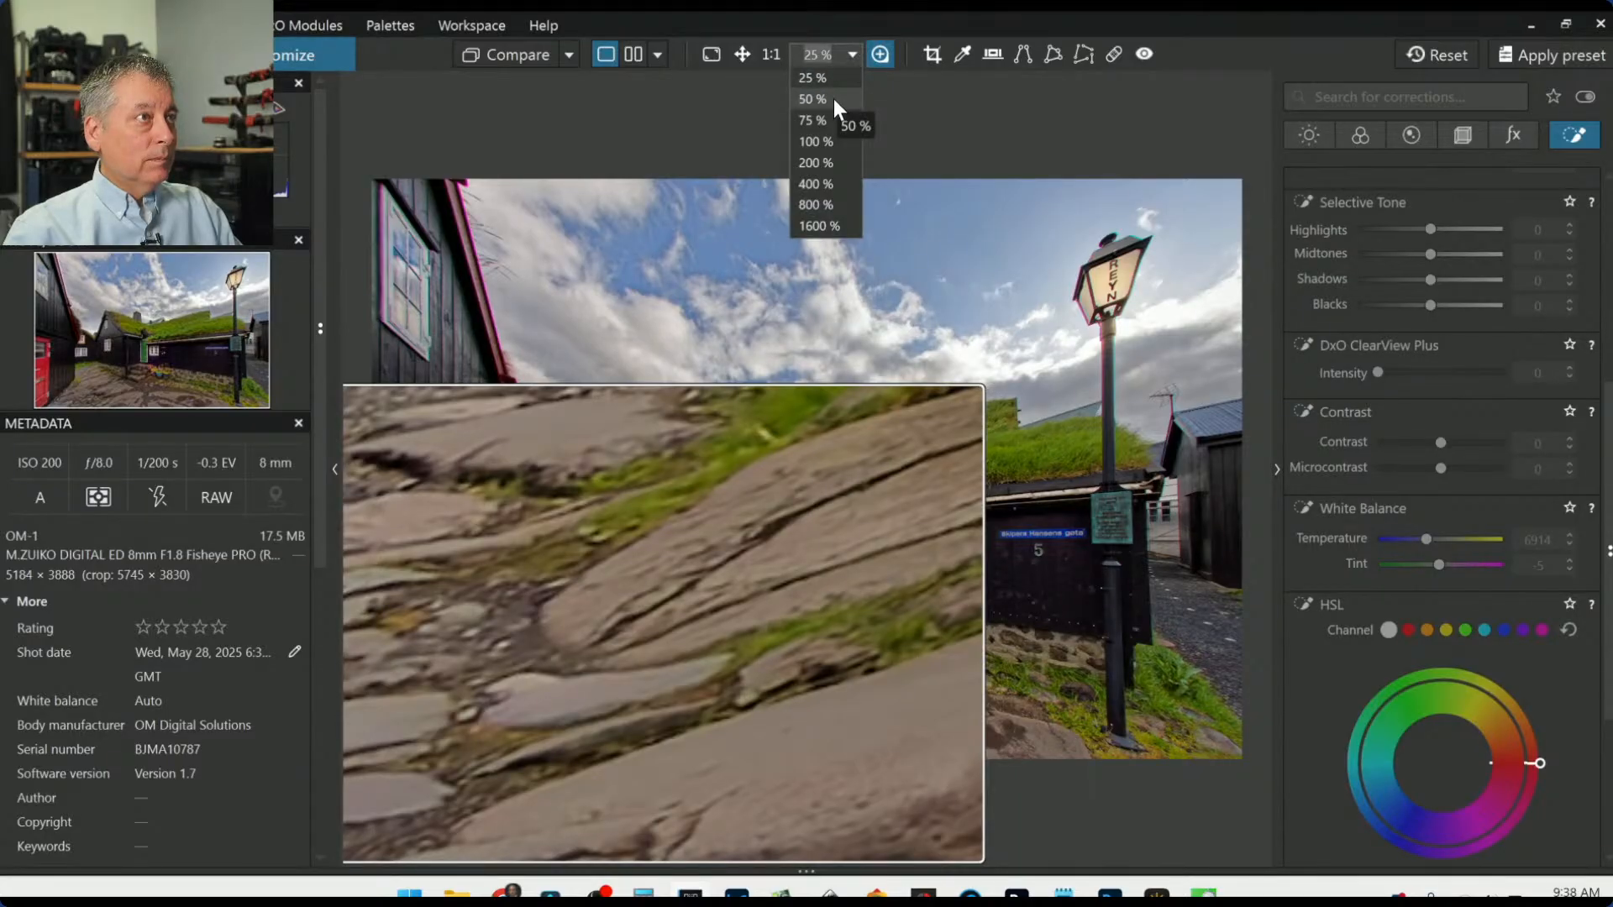
click(839, 415)
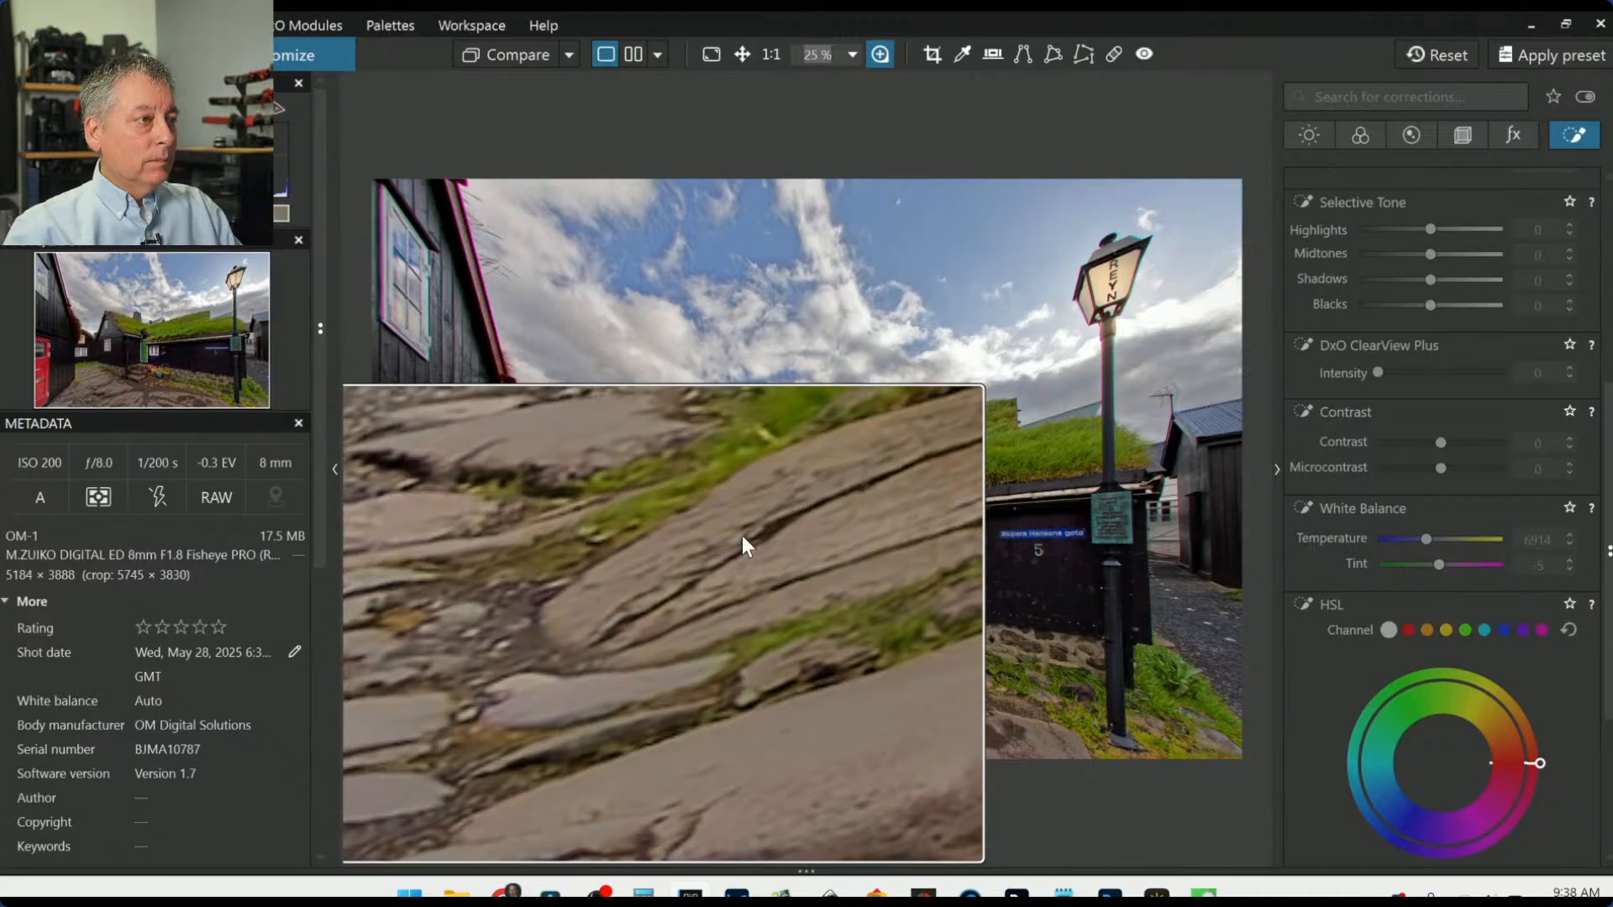
scroll(742, 536, up, 3)
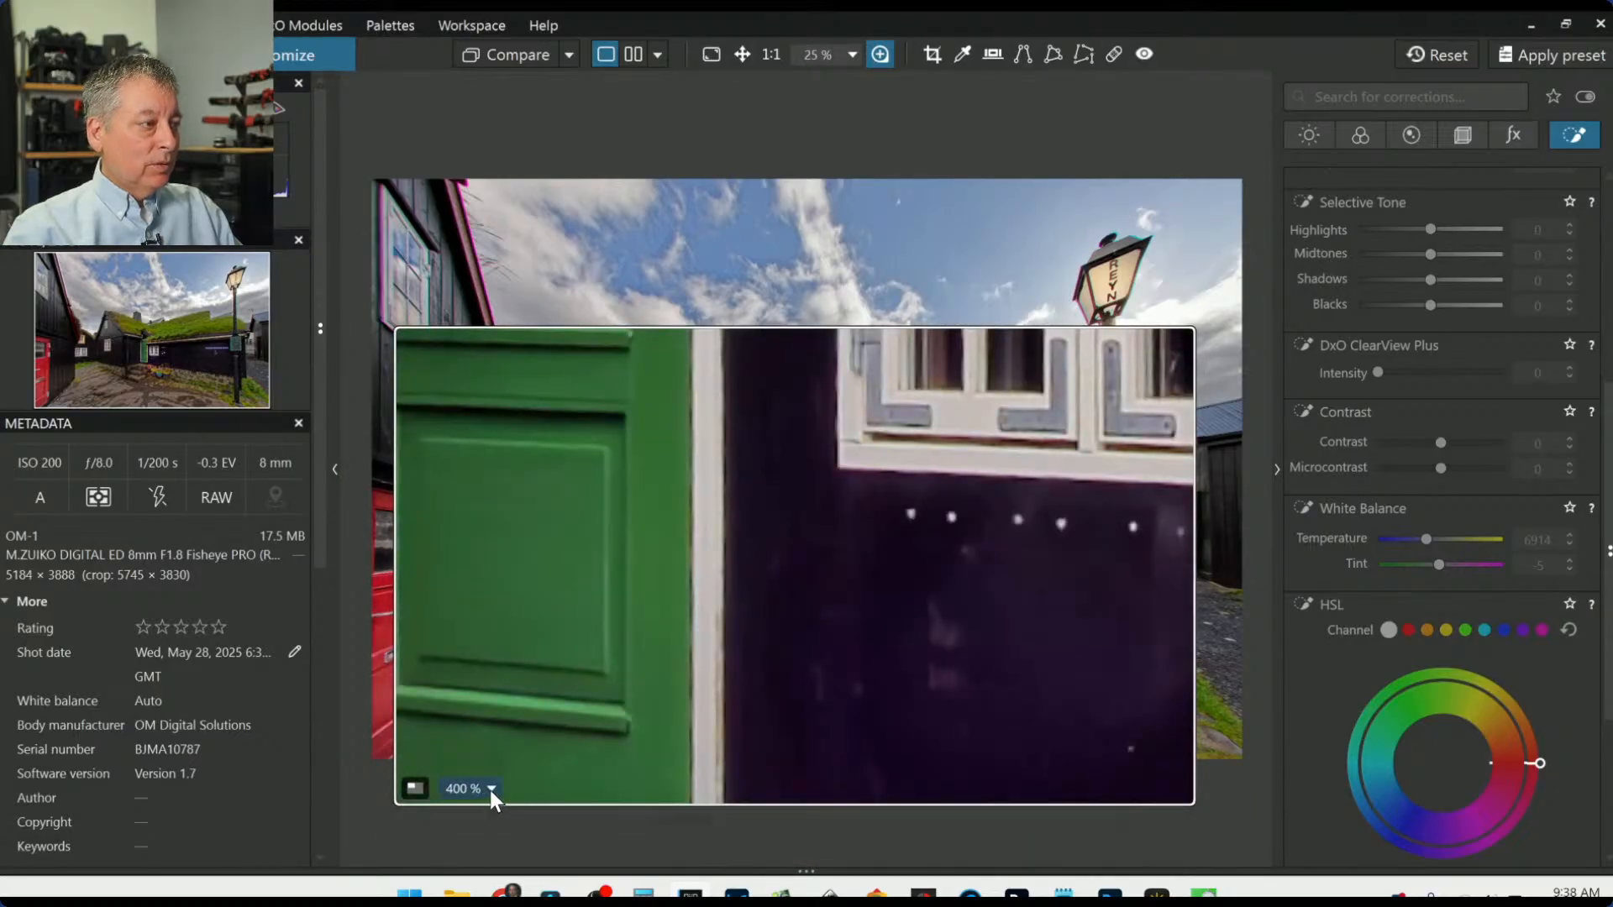
click(491, 790)
click(477, 830)
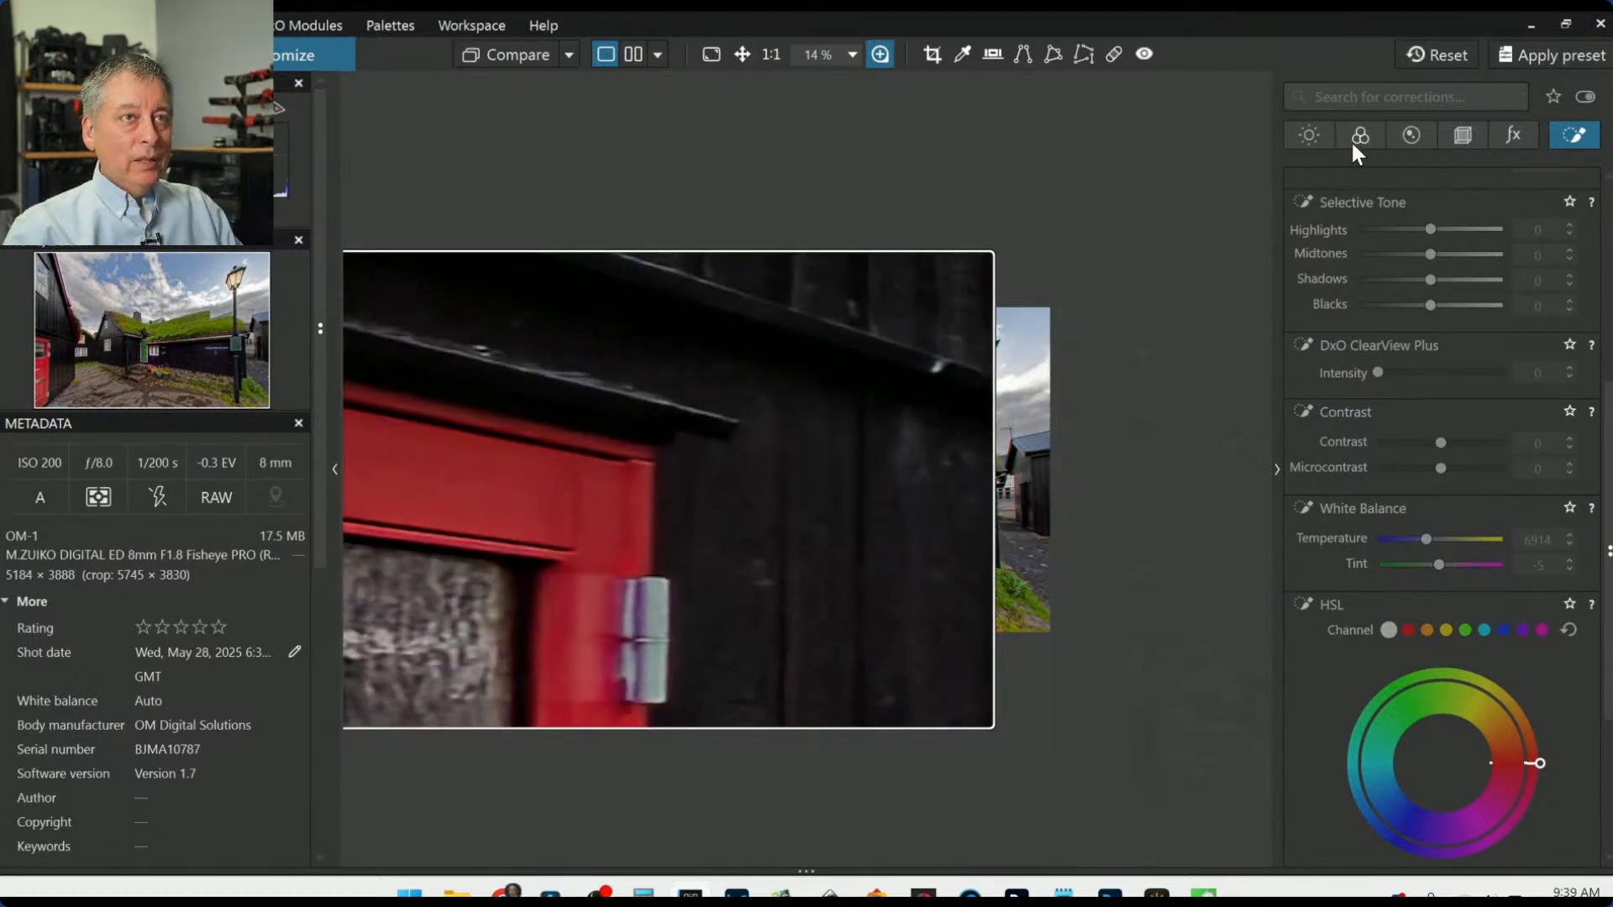
Step: Enable purple fringing correction and turn on Unsharp Mask with Intensity 246, Radius 2.48, Threshold 13 and Edge Offset 0
click(1407, 132)
click(1364, 483)
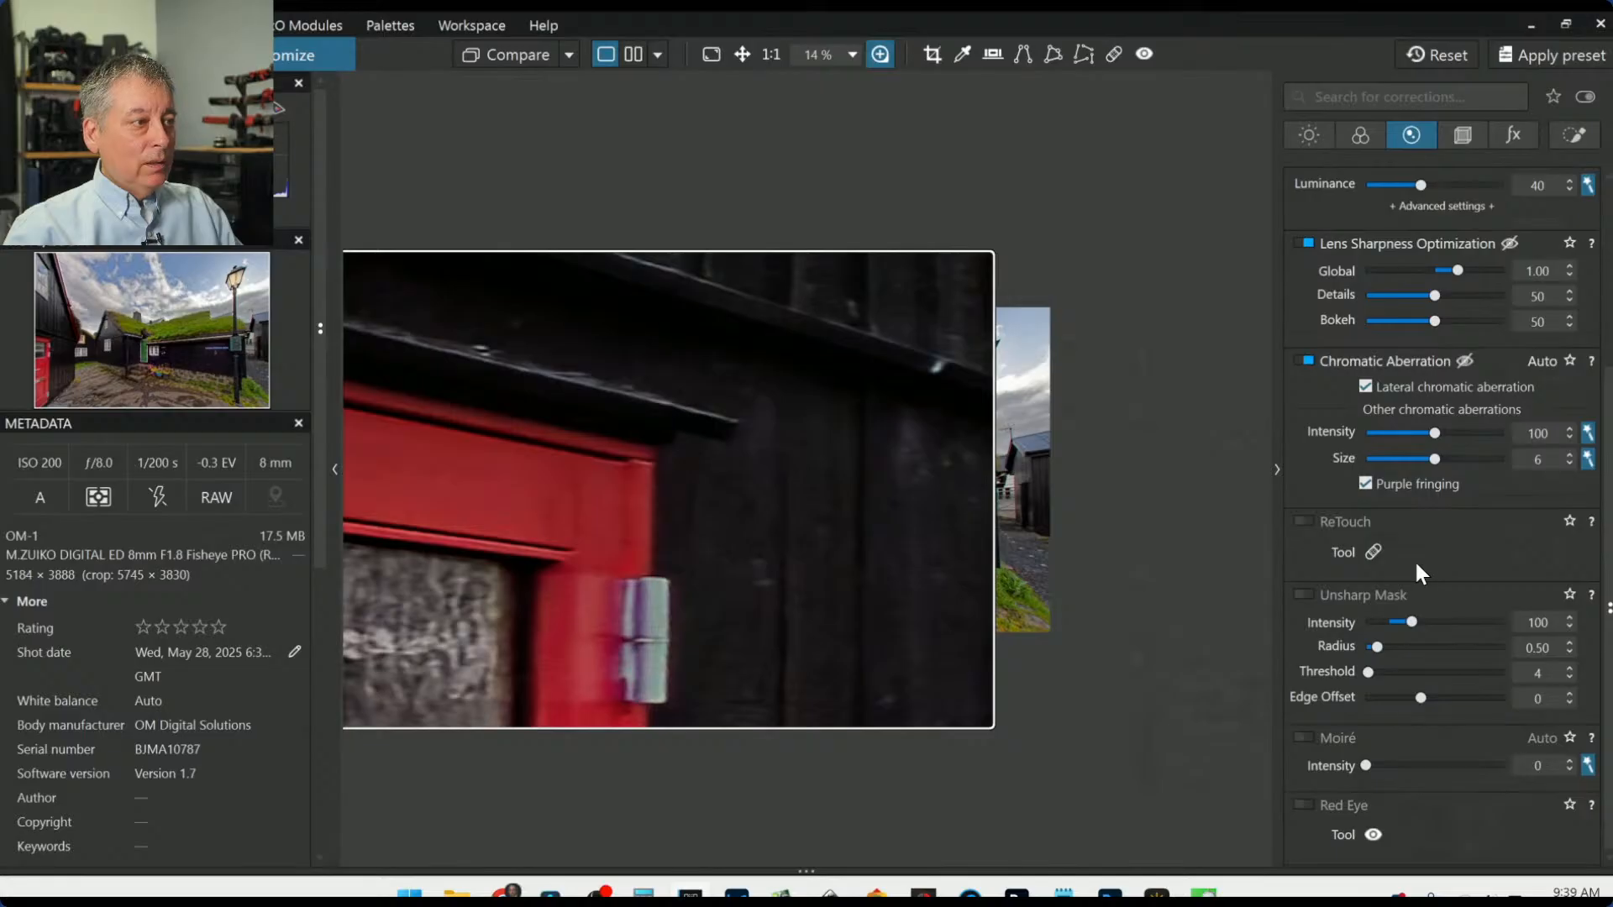
click(1300, 593)
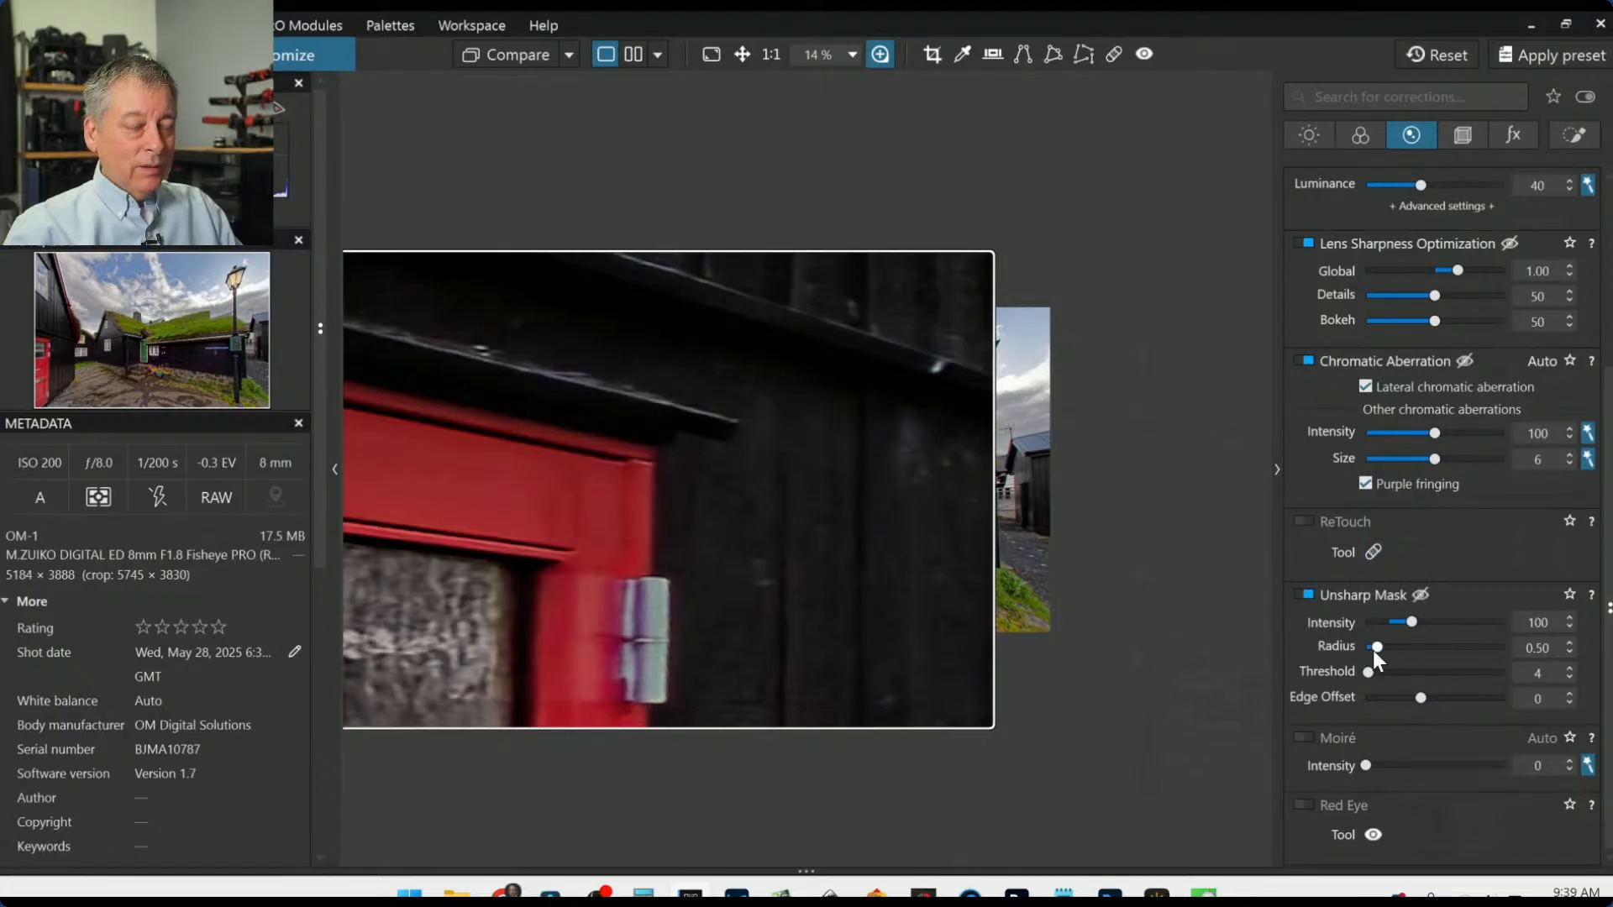
drag(1378, 650, 1433, 649)
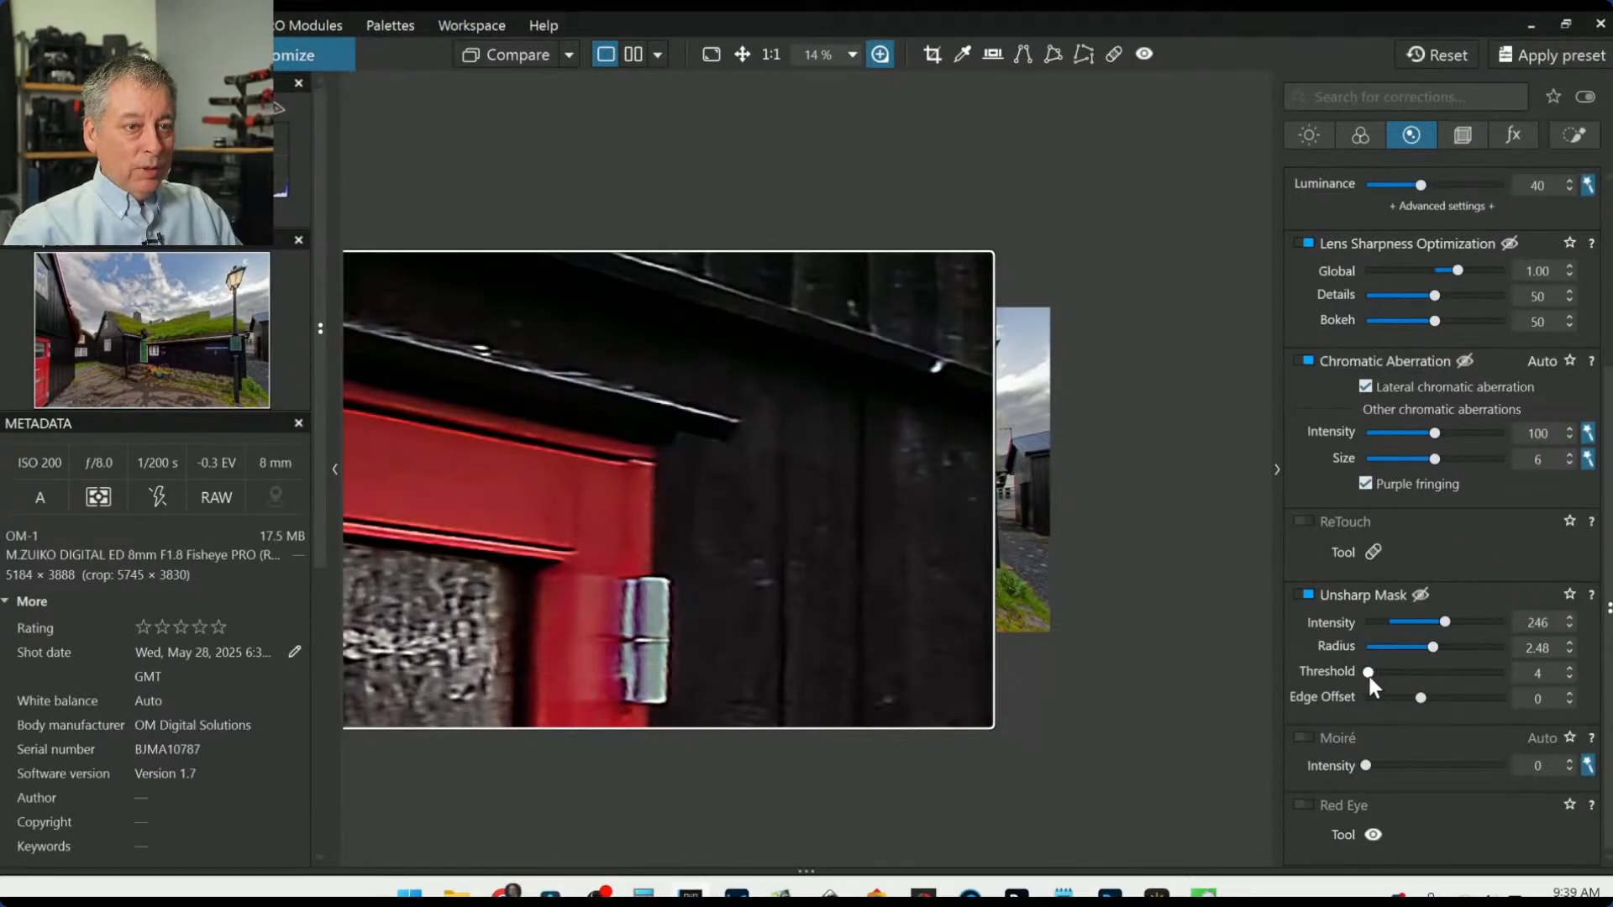
drag(1368, 677, 1373, 677)
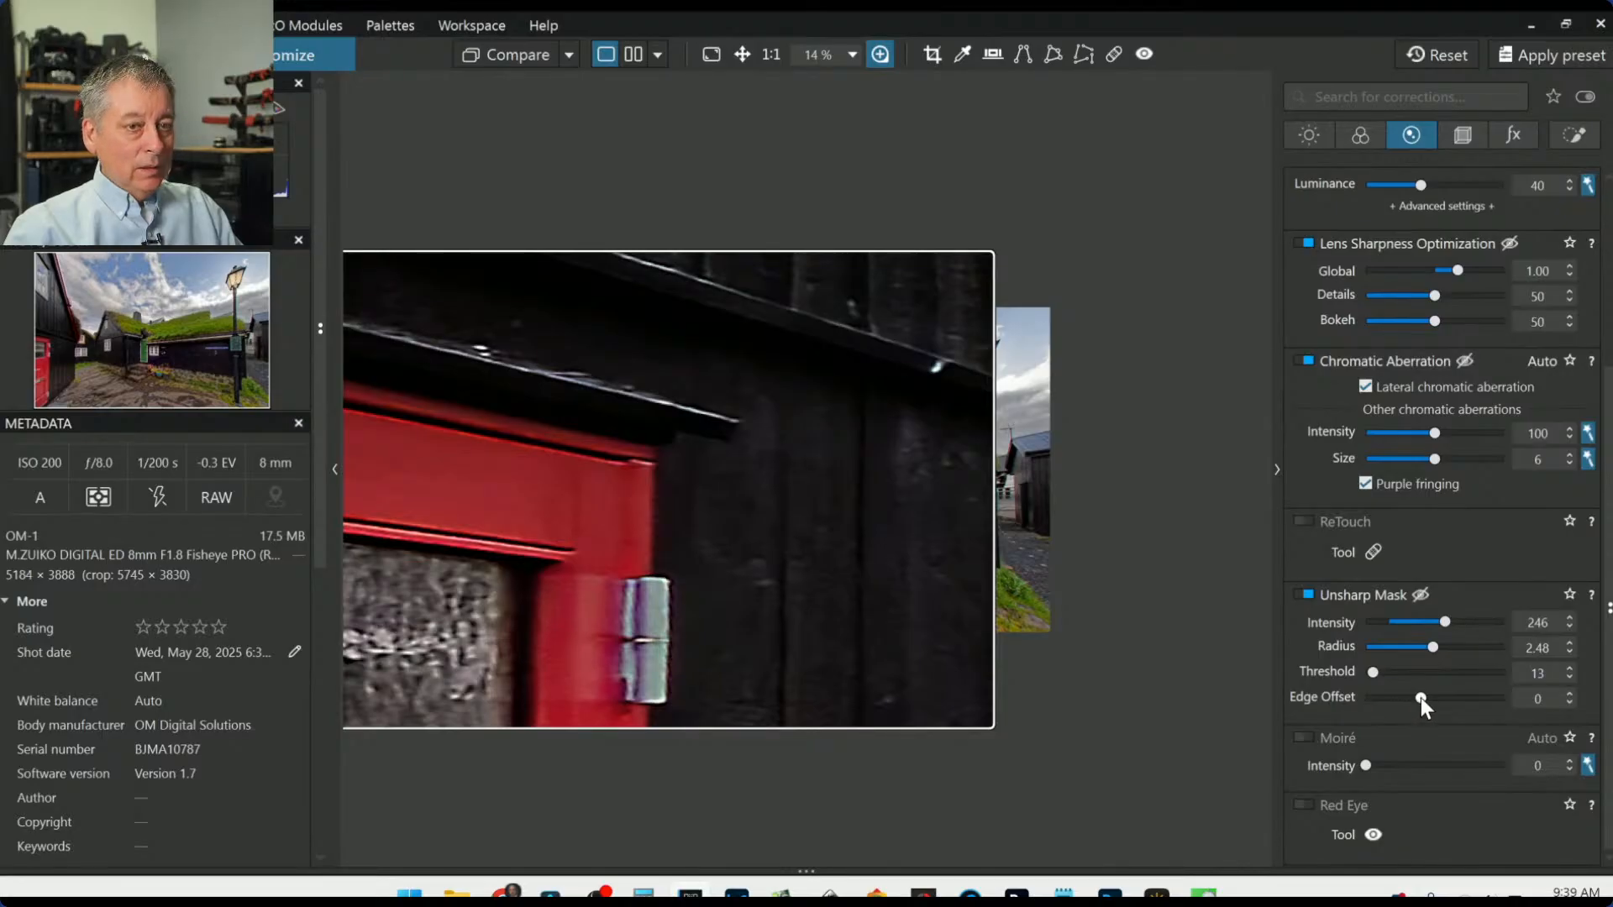
mouse_move(1420, 697)
mouse_down()
mouse_move(1374, 704)
mouse_move(1475, 703)
mouse_move(1423, 704)
mouse_up()
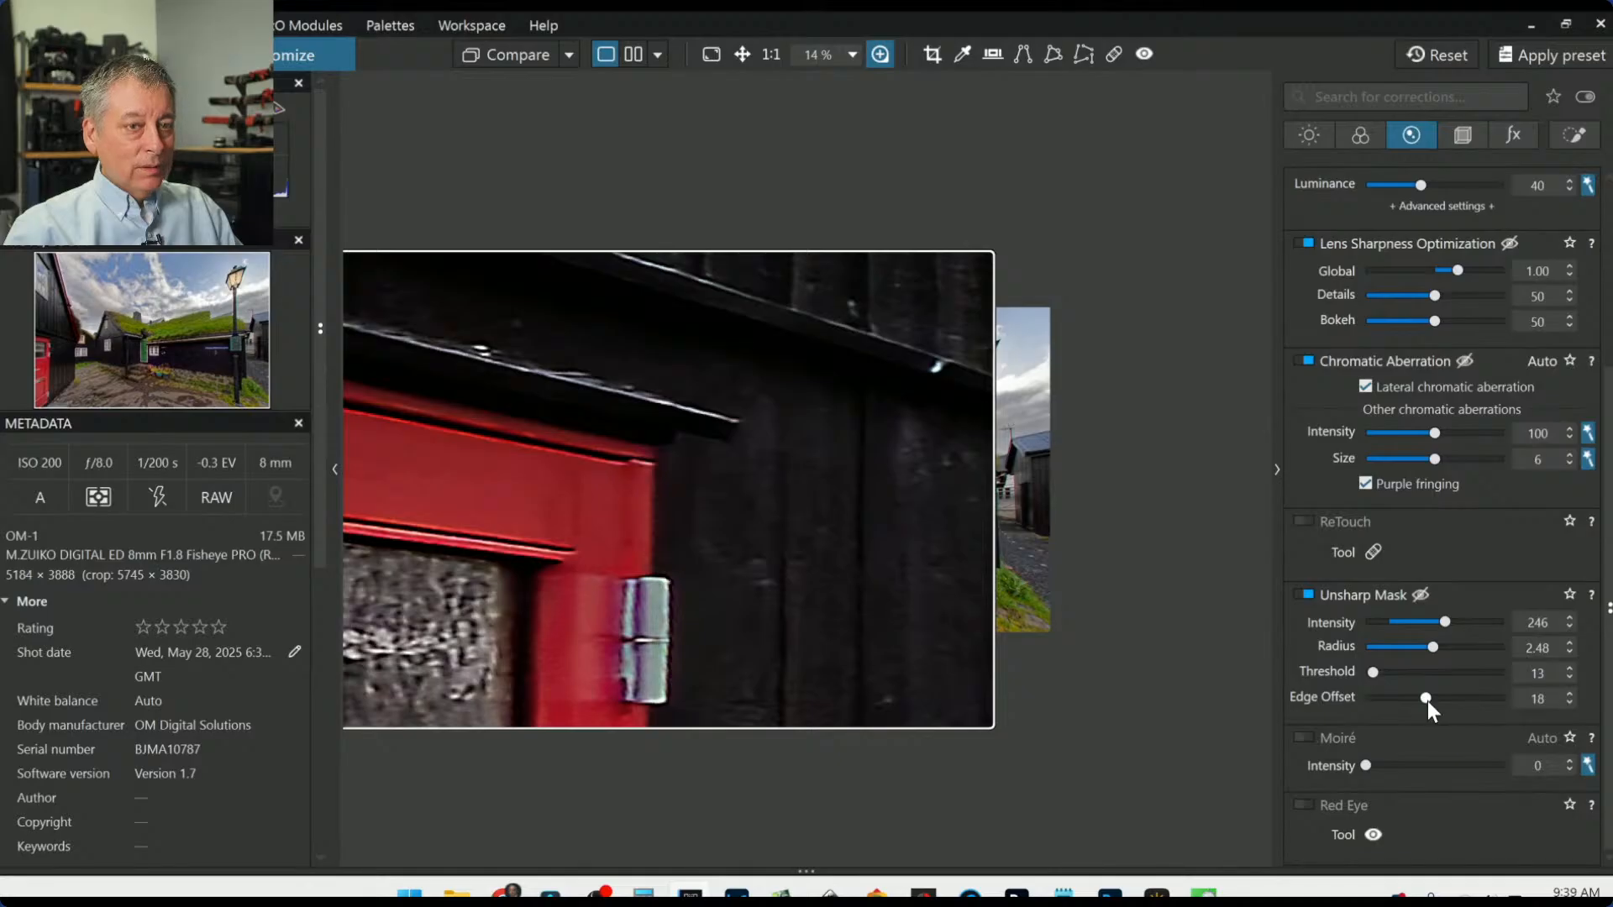
double_click(1428, 701)
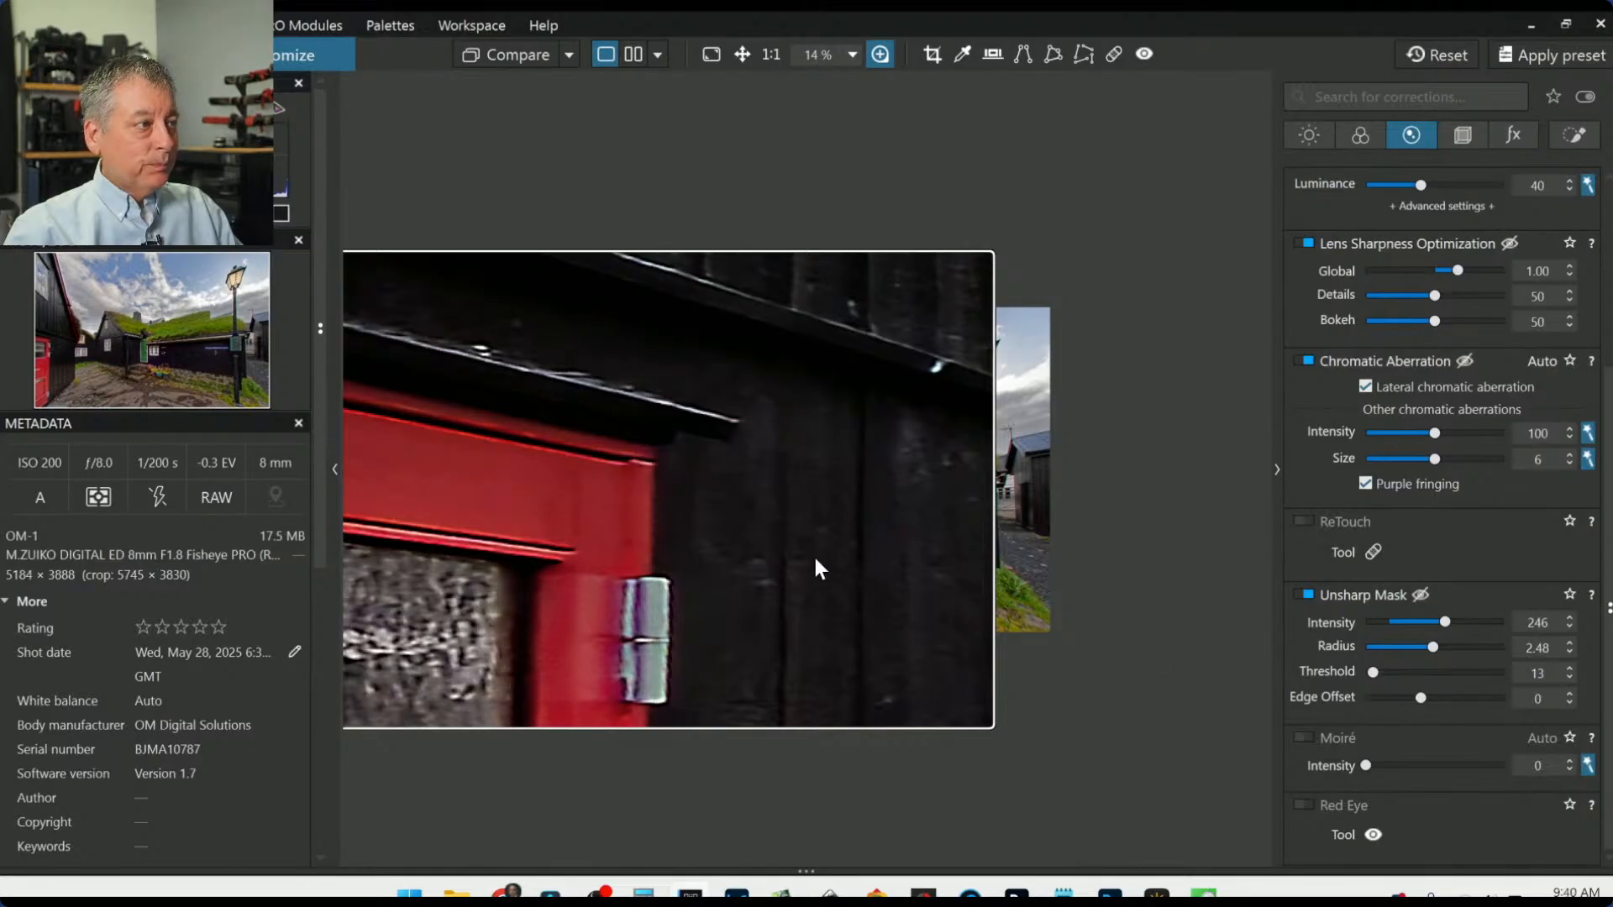
Step: Compare the white windows with and without Unsharp Mask, set its Intensity to 154, and close the loupe
drag(814, 561, 863, 395)
click(1306, 597)
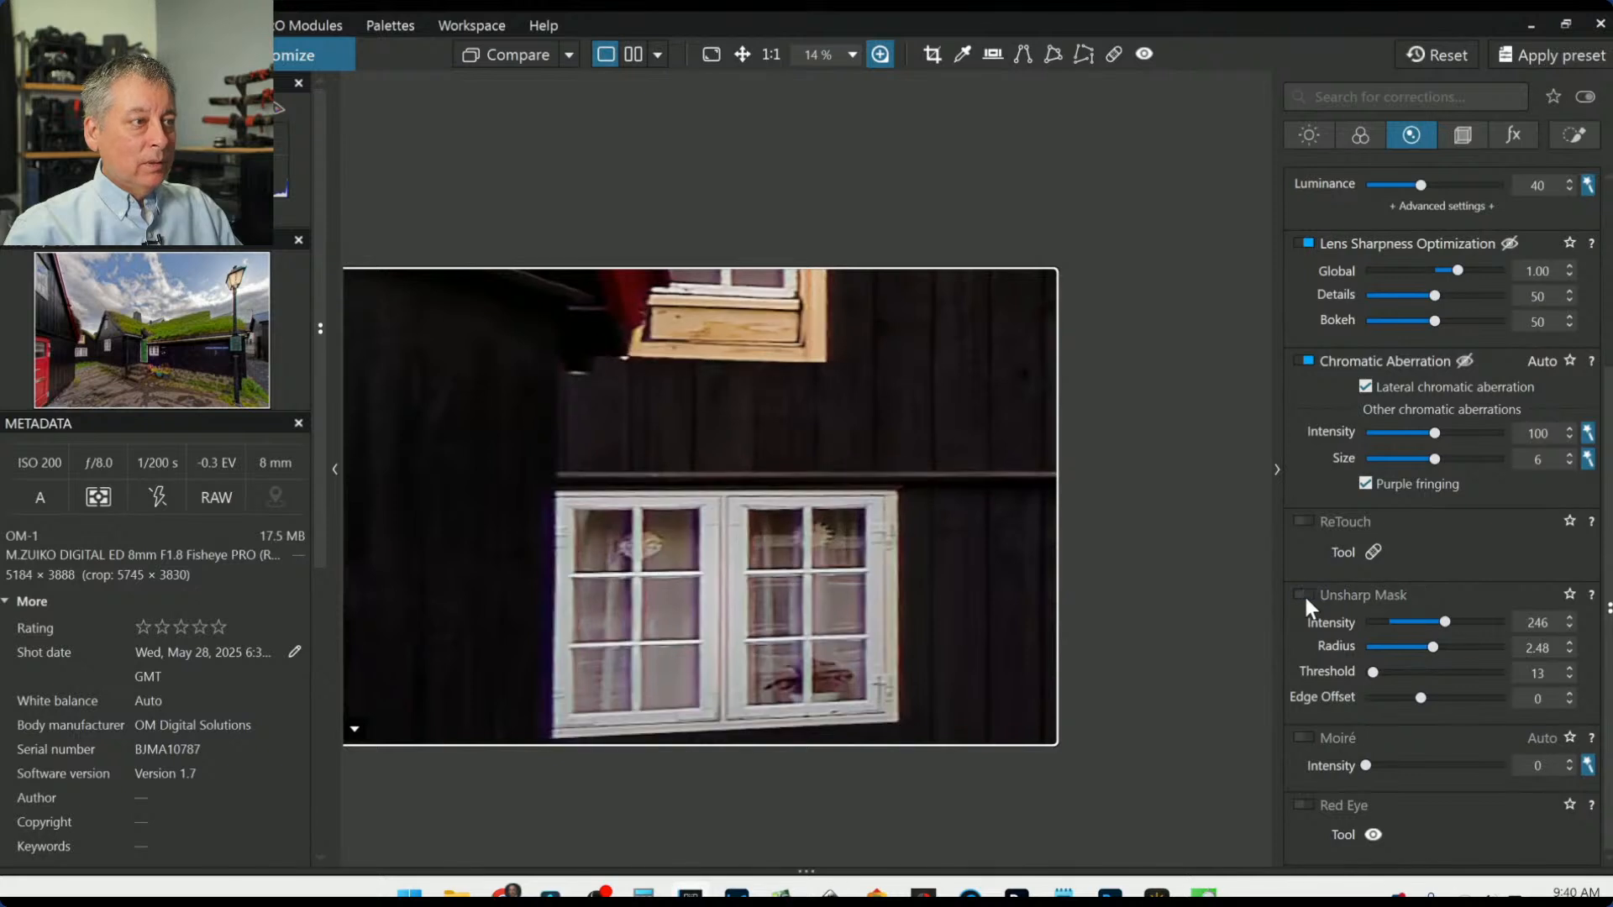
click(1303, 595)
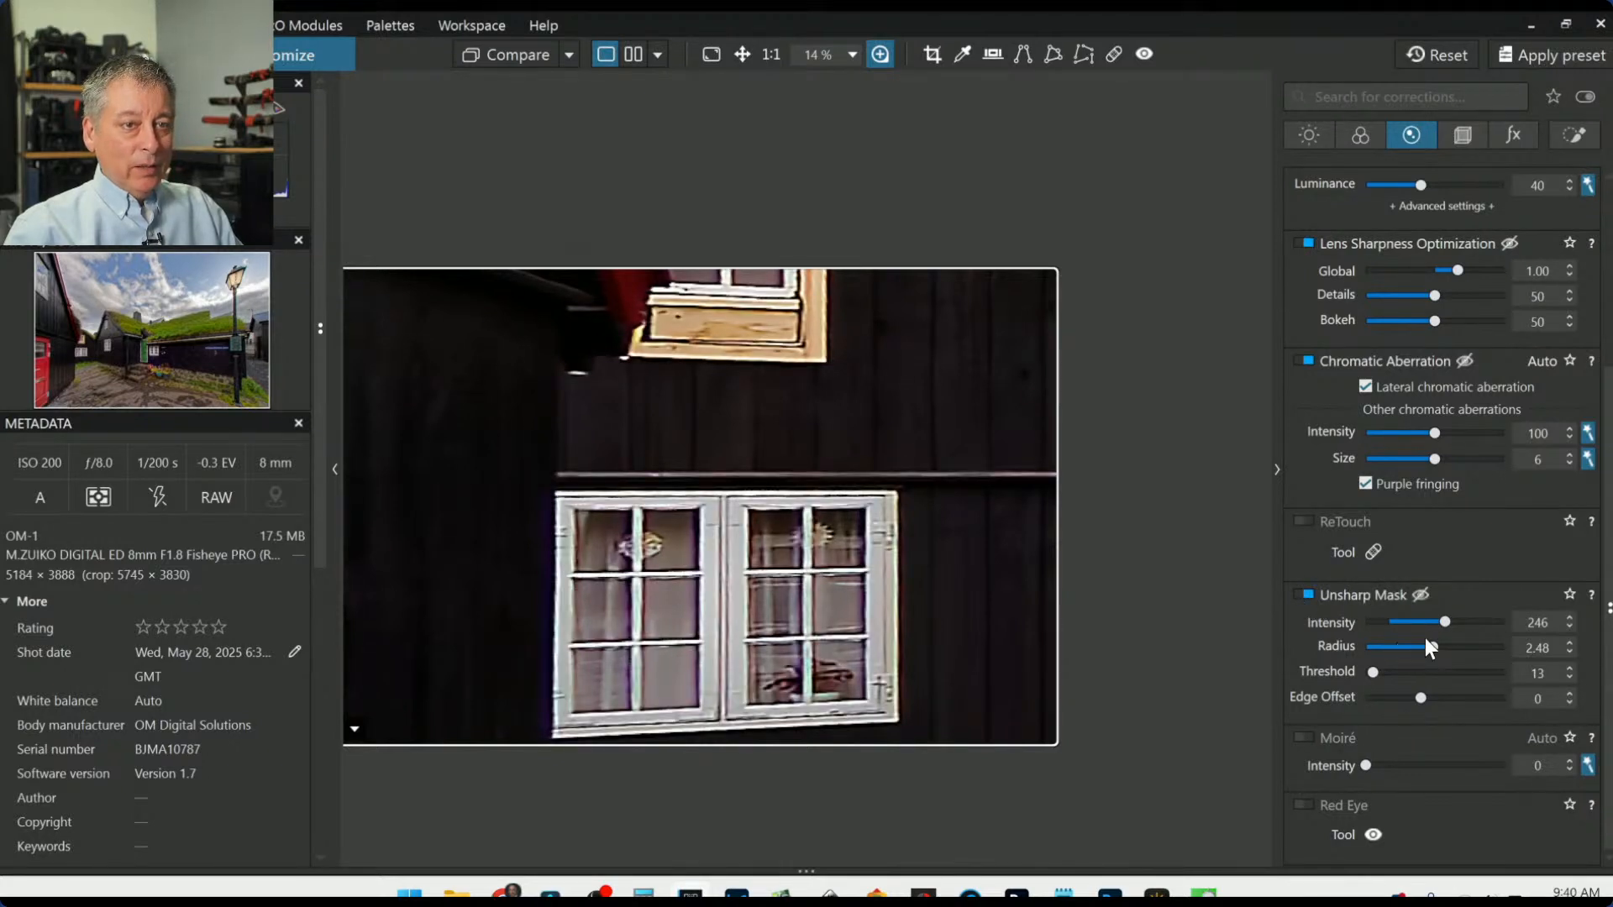
drag(1446, 625, 1438, 629)
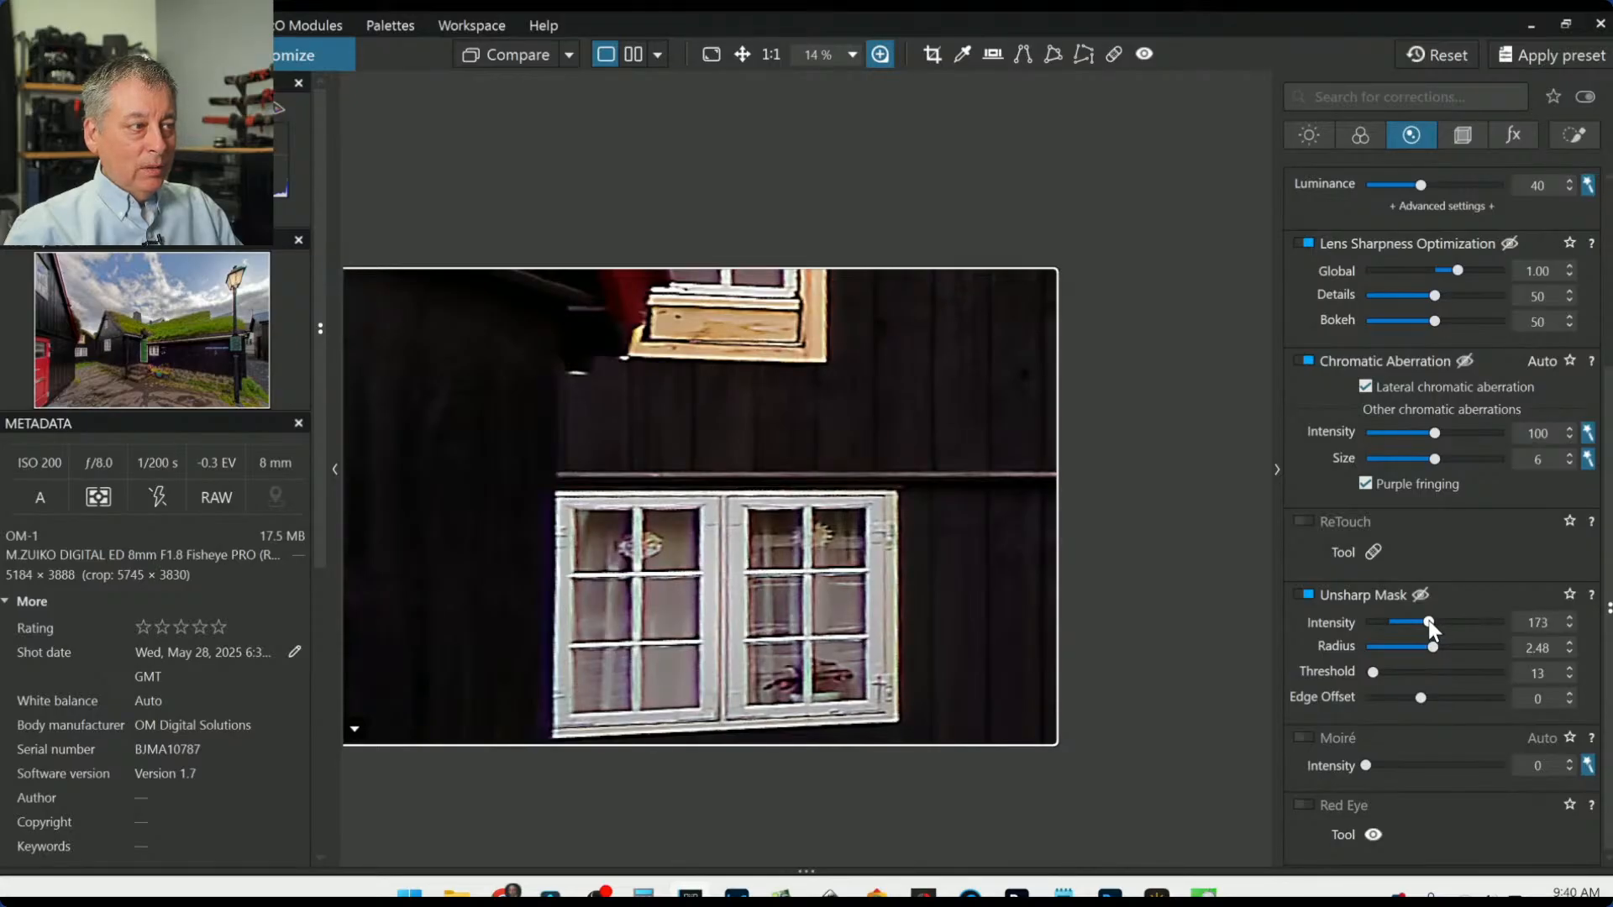
drag(1428, 620, 1425, 626)
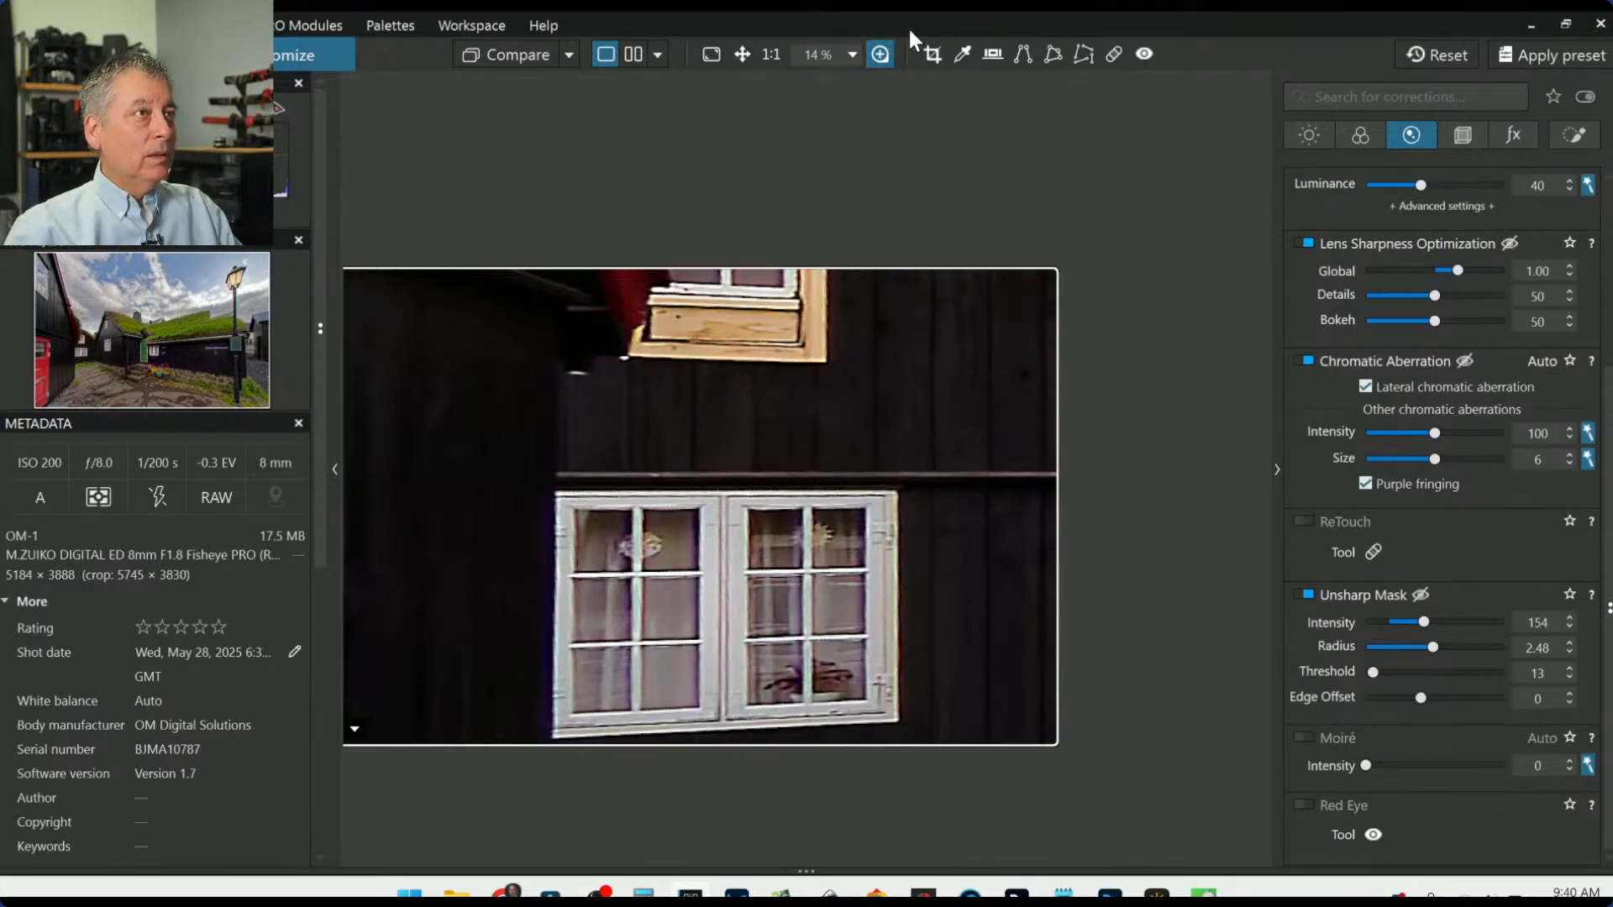
click(884, 54)
Step: Compare the whole edited photo with the original image several times to judge the overall edit
scroll(949, 517, up, 1)
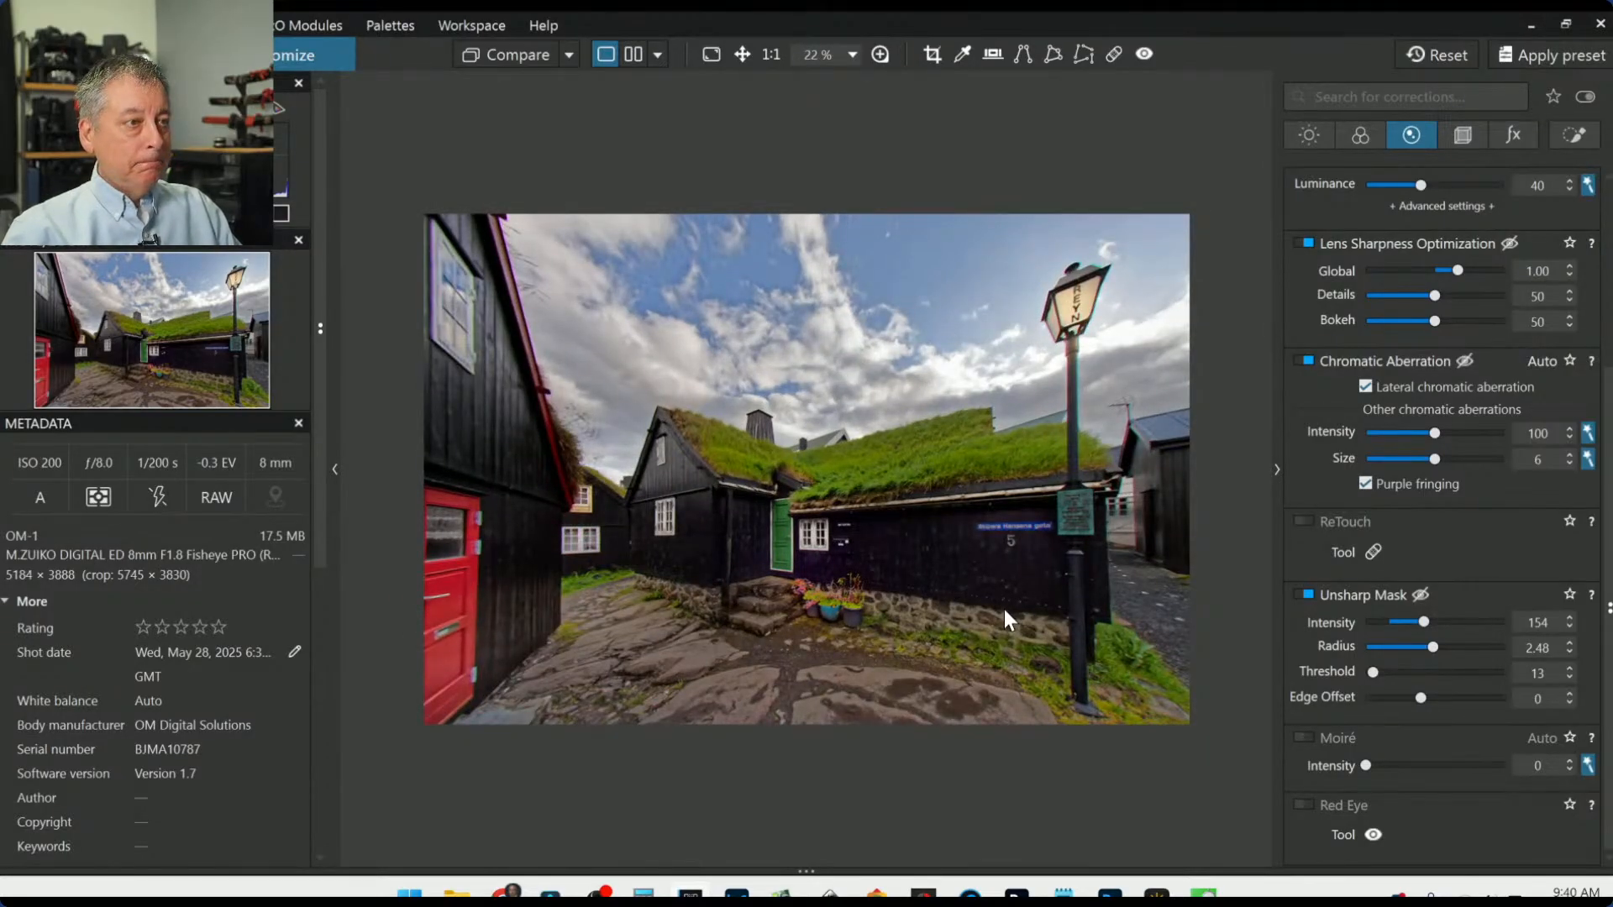
click(510, 58)
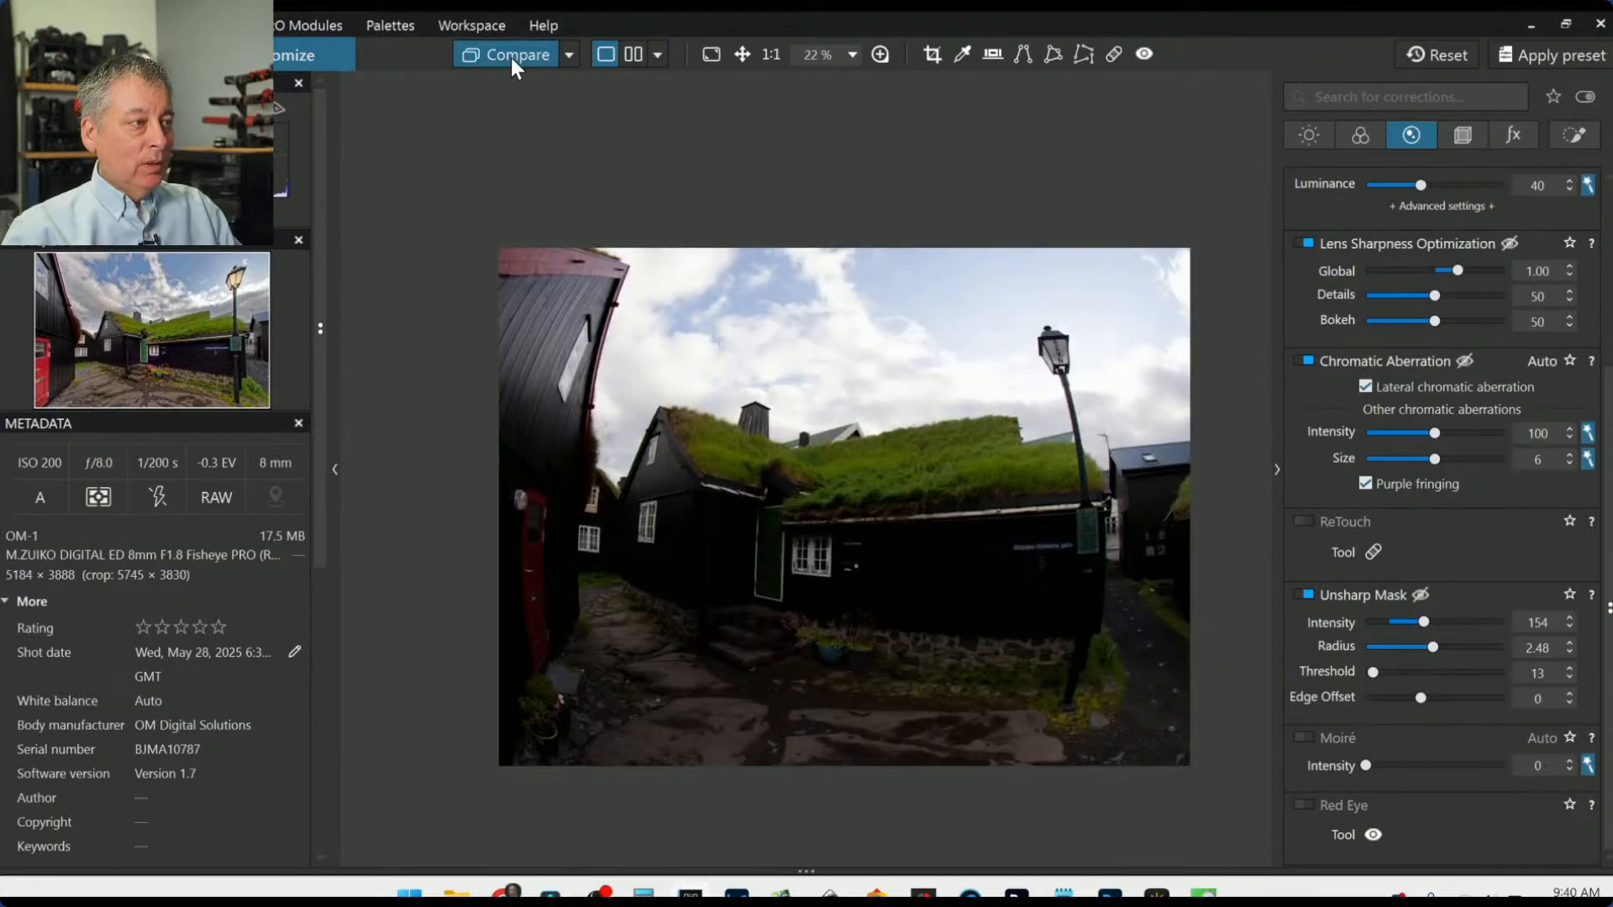
click(511, 57)
click(510, 57)
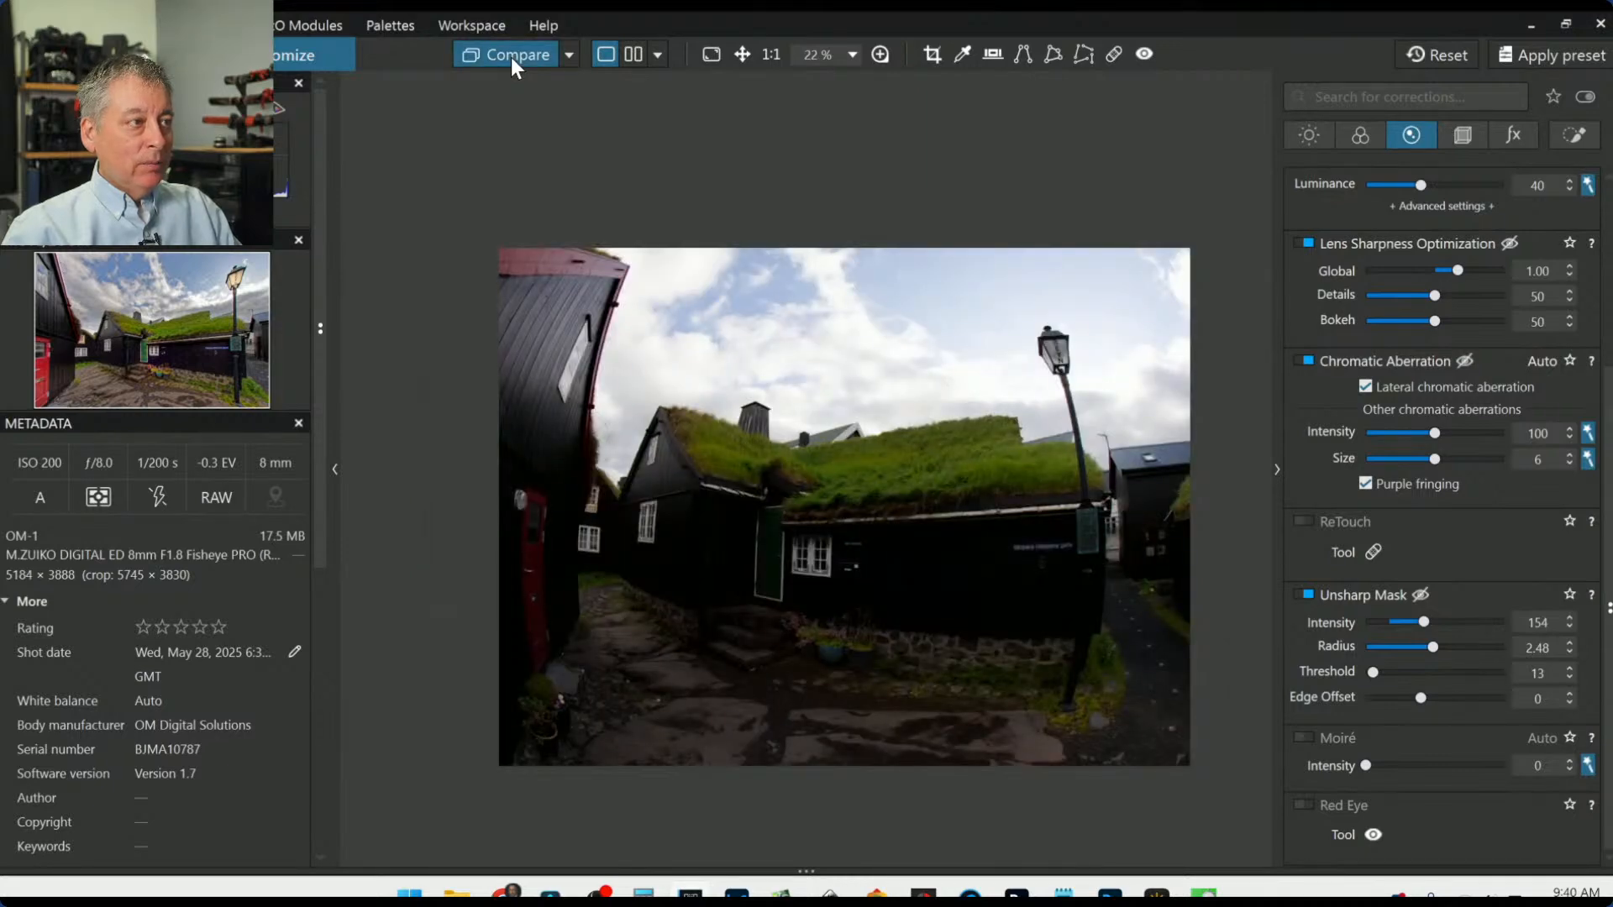
click(511, 57)
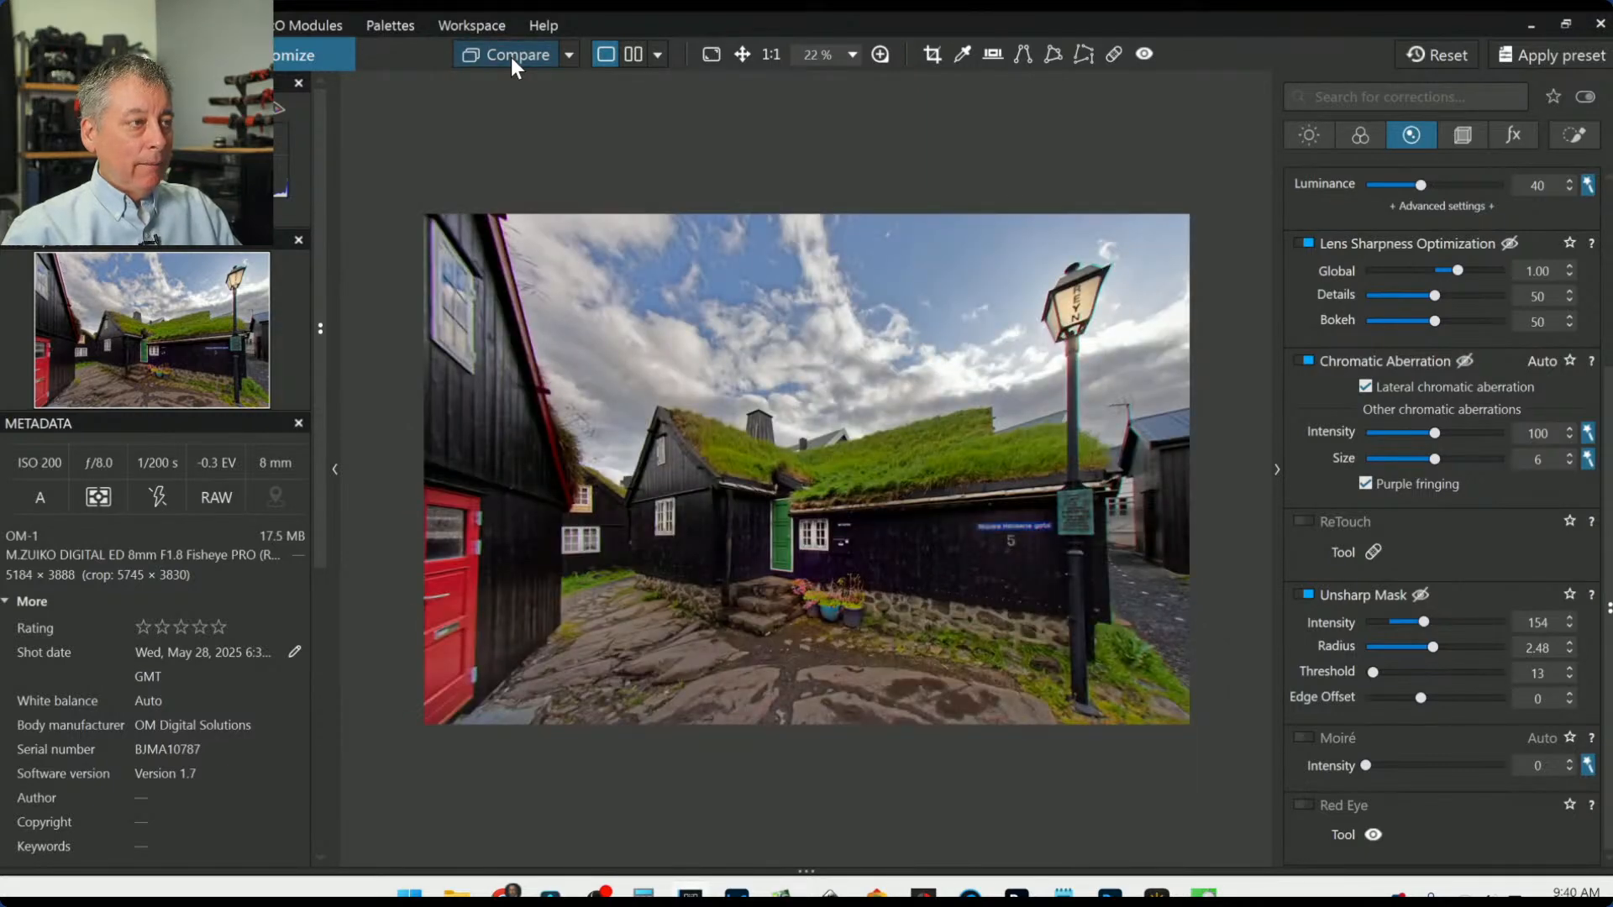
click(511, 57)
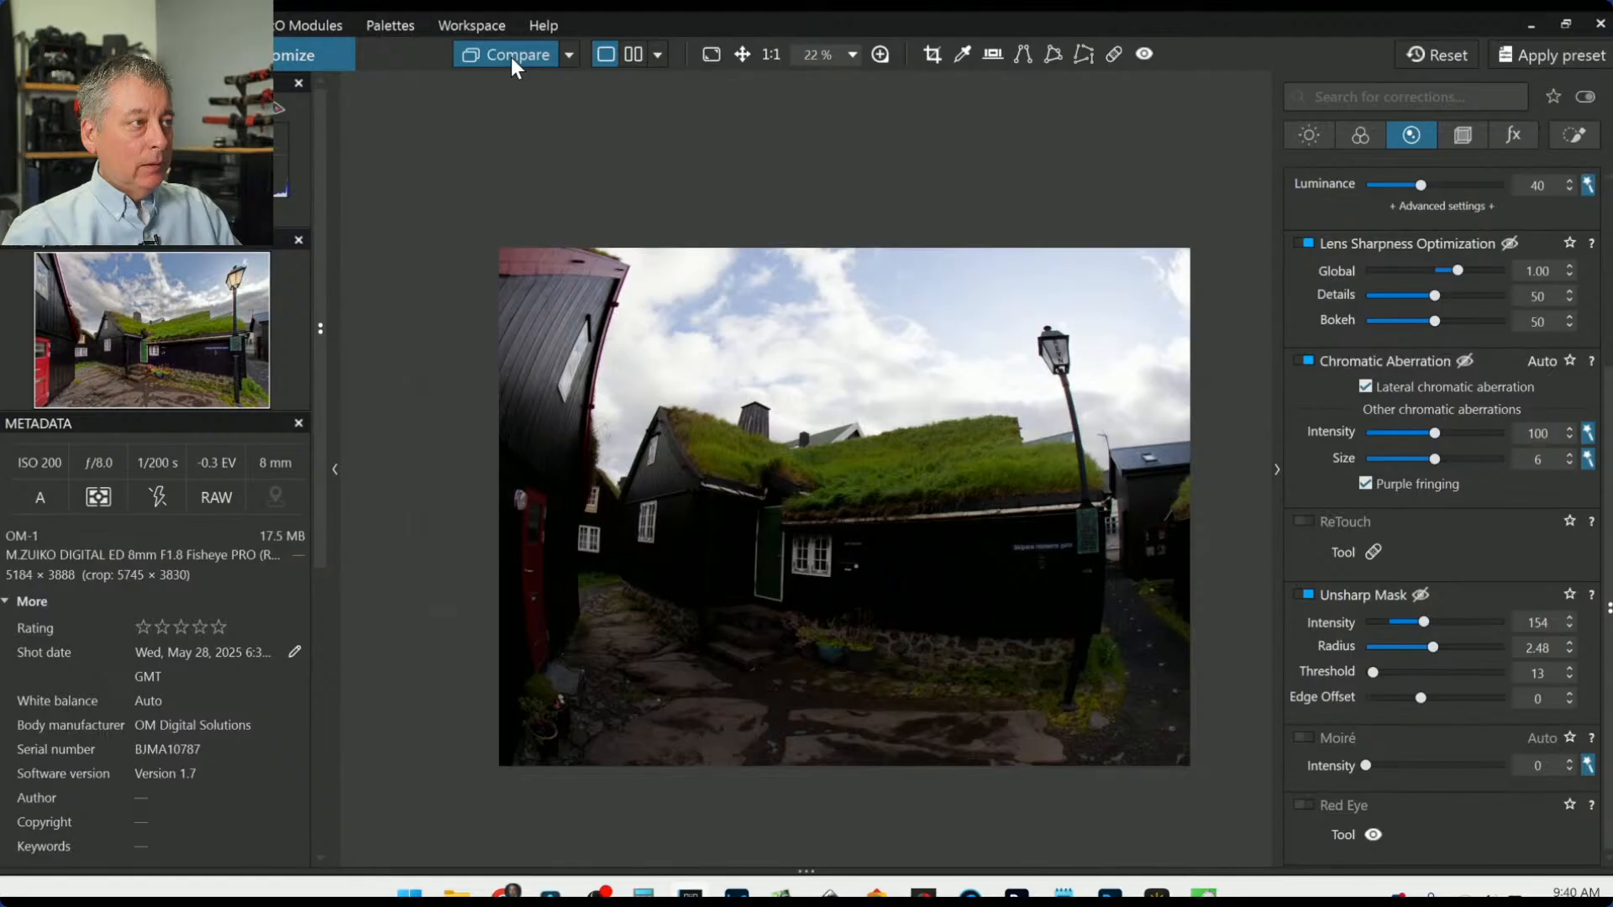
click(511, 57)
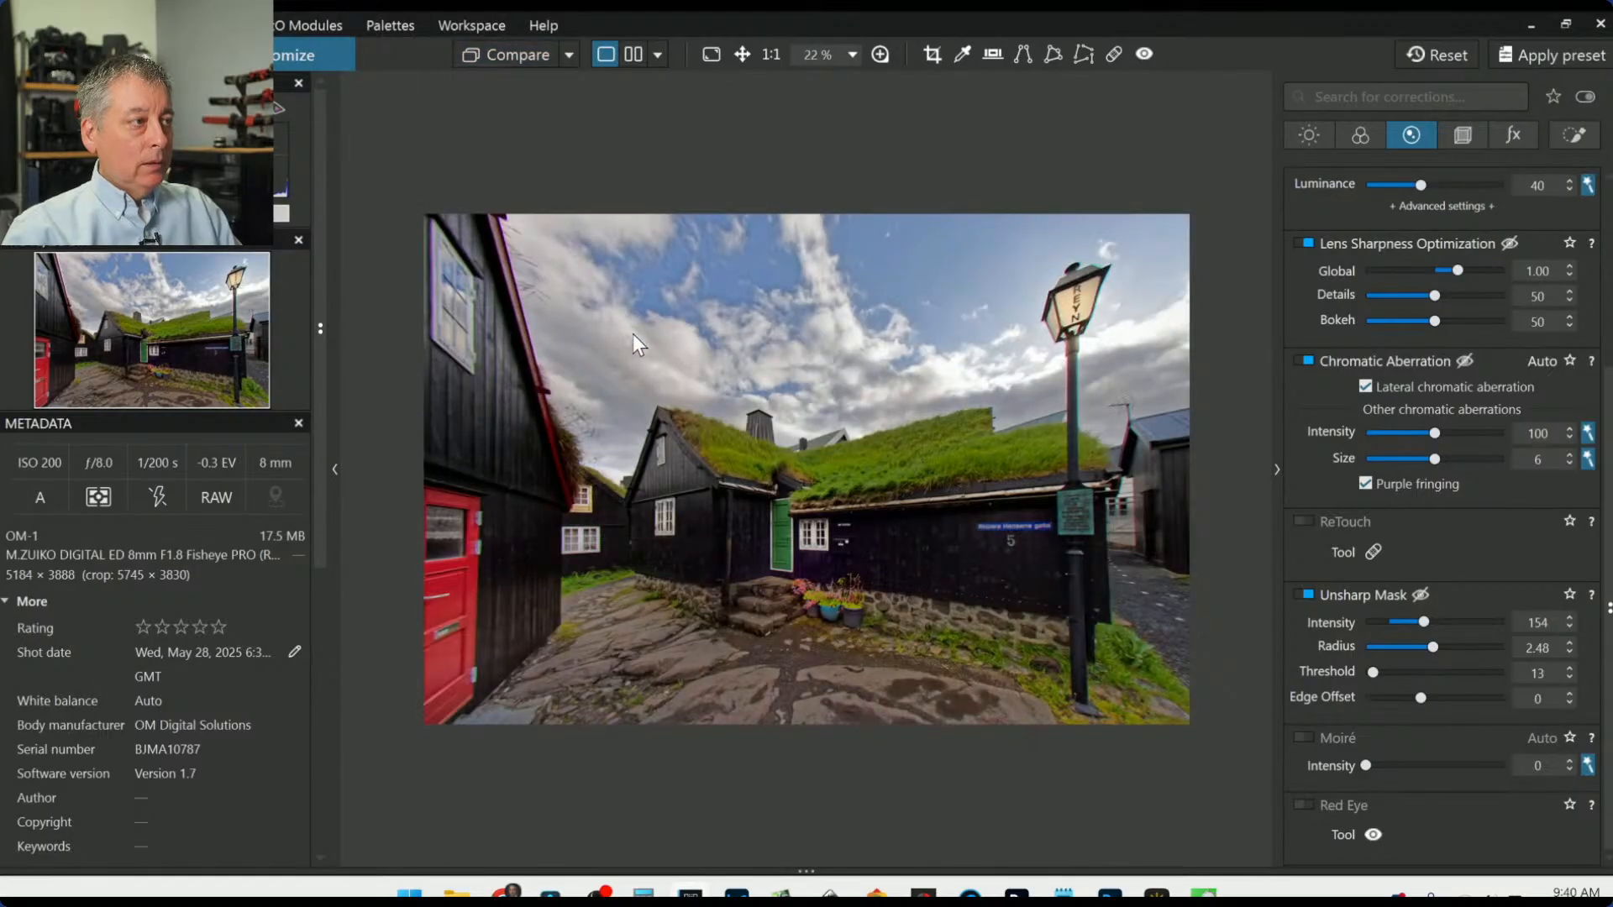
click(514, 54)
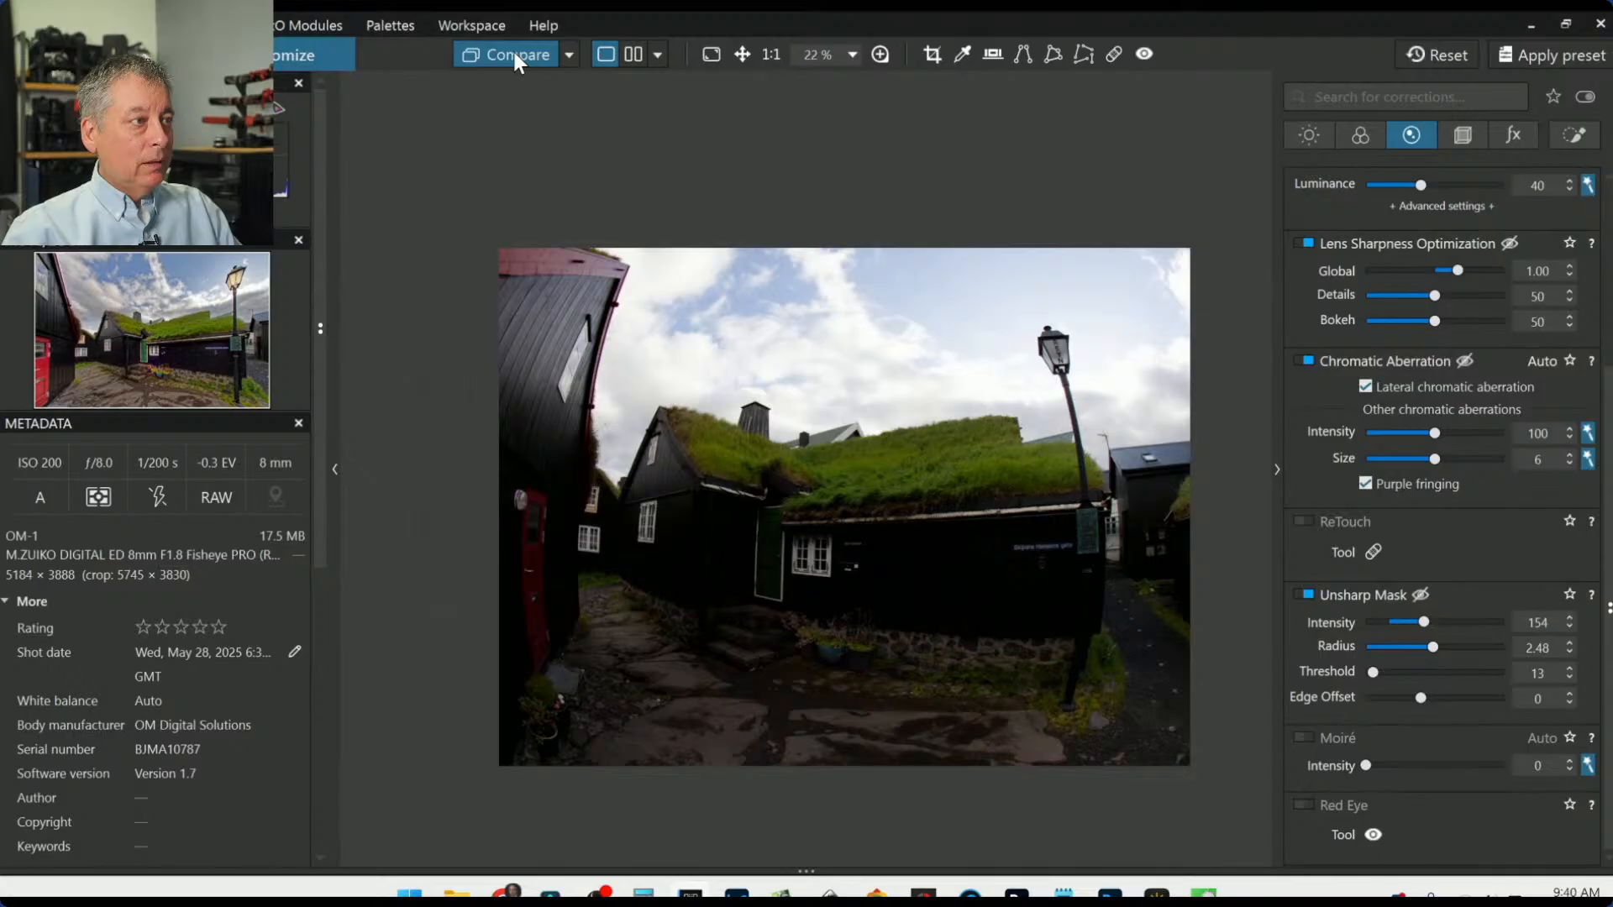
click(514, 52)
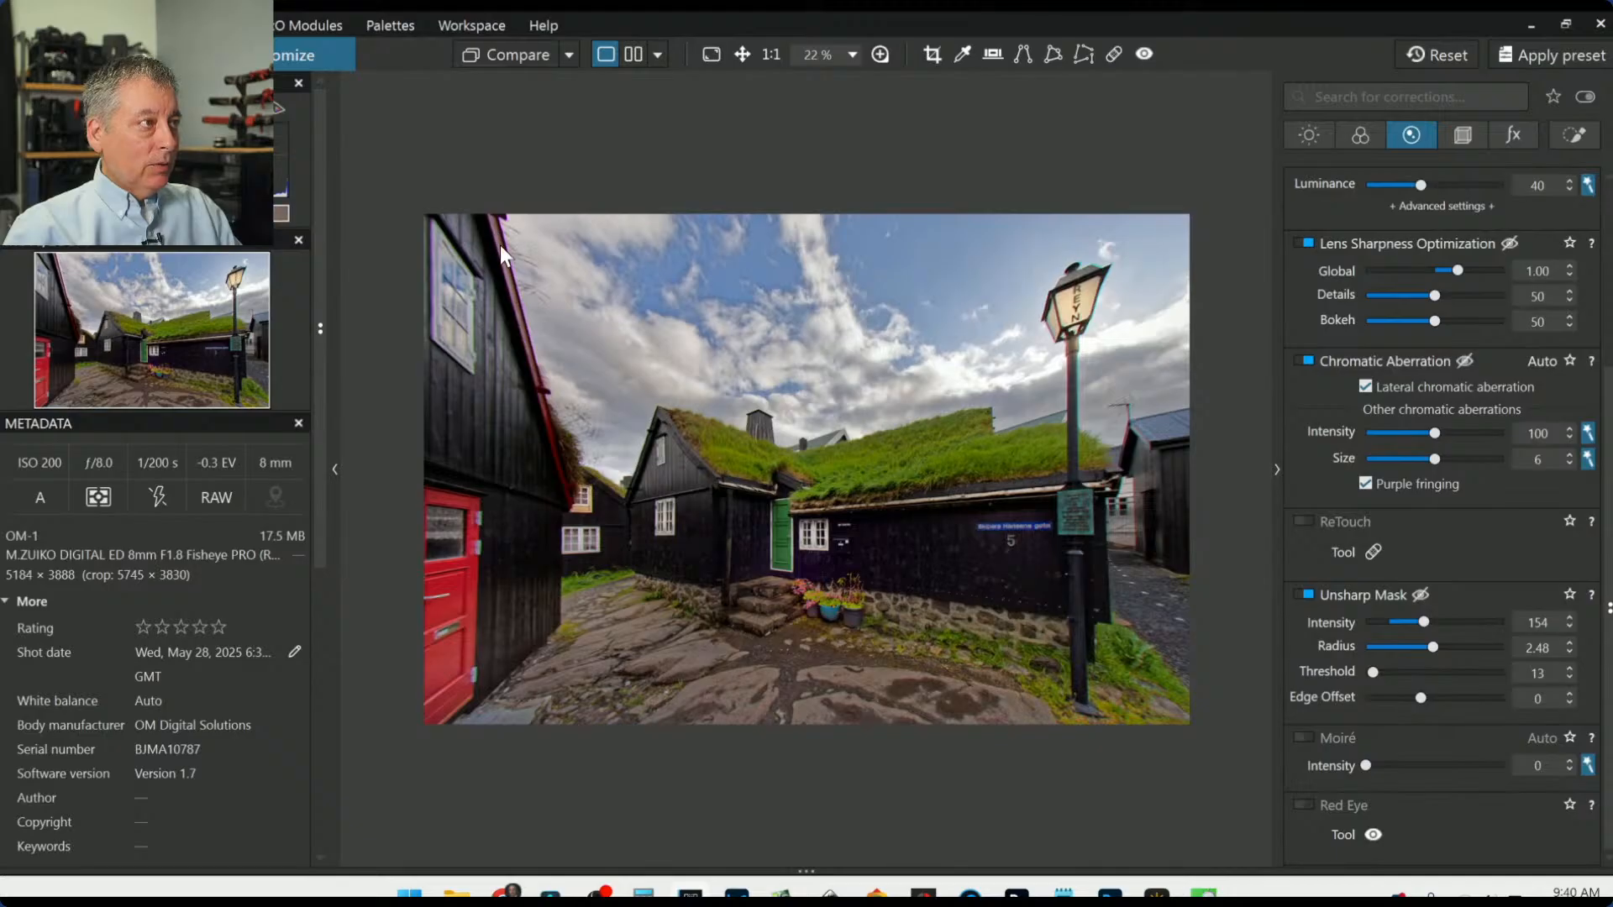
Step: Set the Chromatic Aberration correction to Intensity 192 and Size 11, checking the fringe along the red roof edge up close
scroll(507, 280, up, 5)
scroll(446, 305, up, 3)
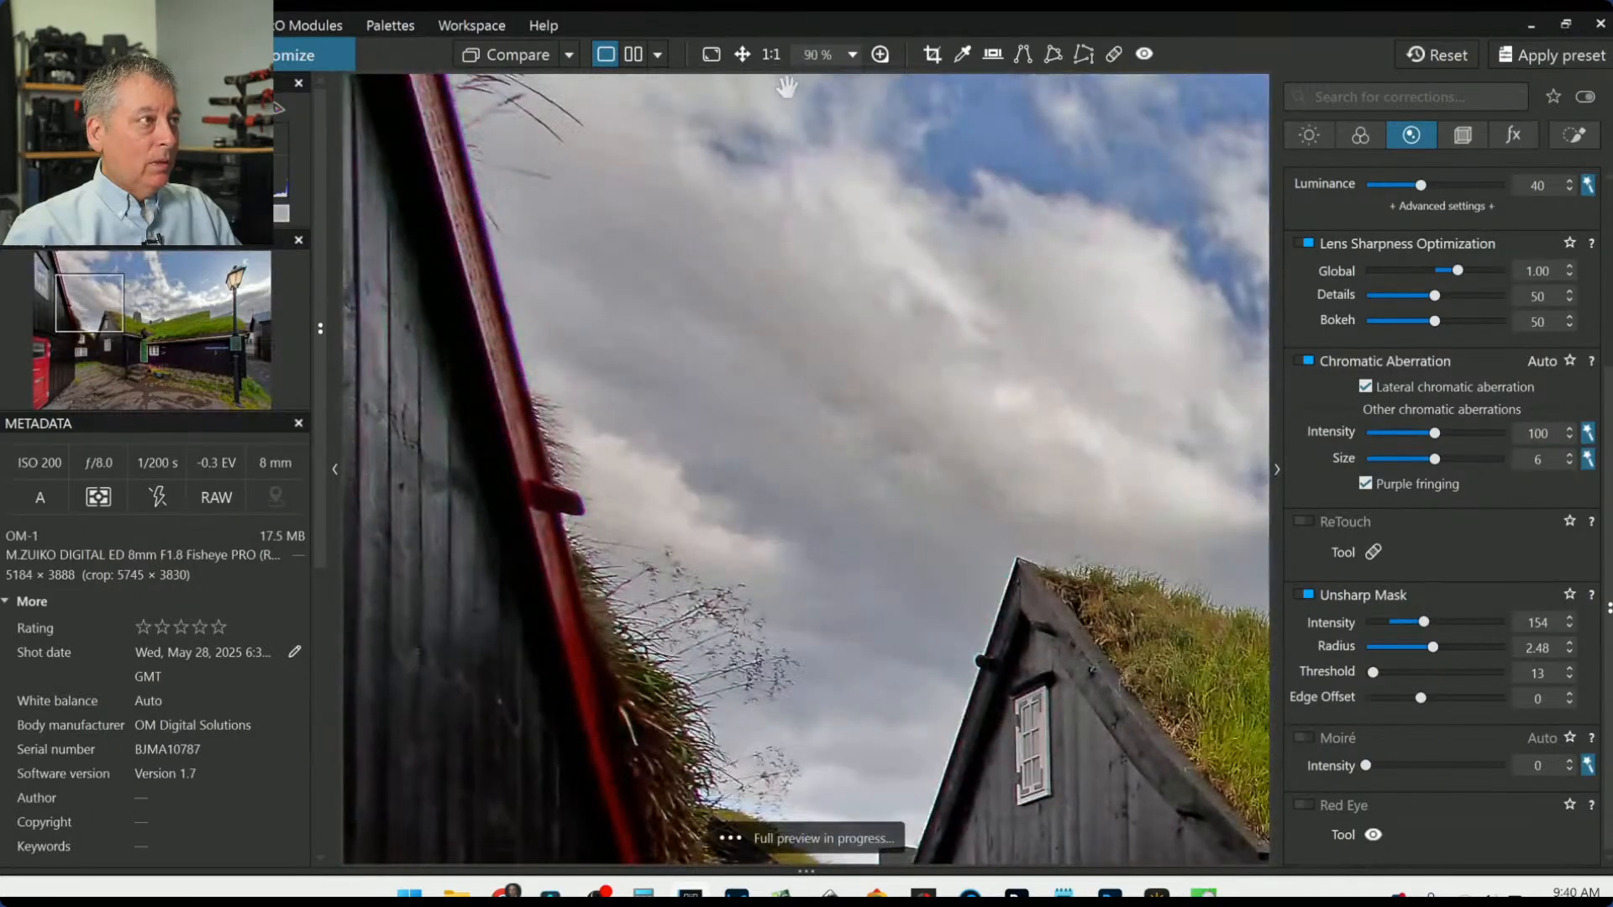
scroll(488, 250, up, 2)
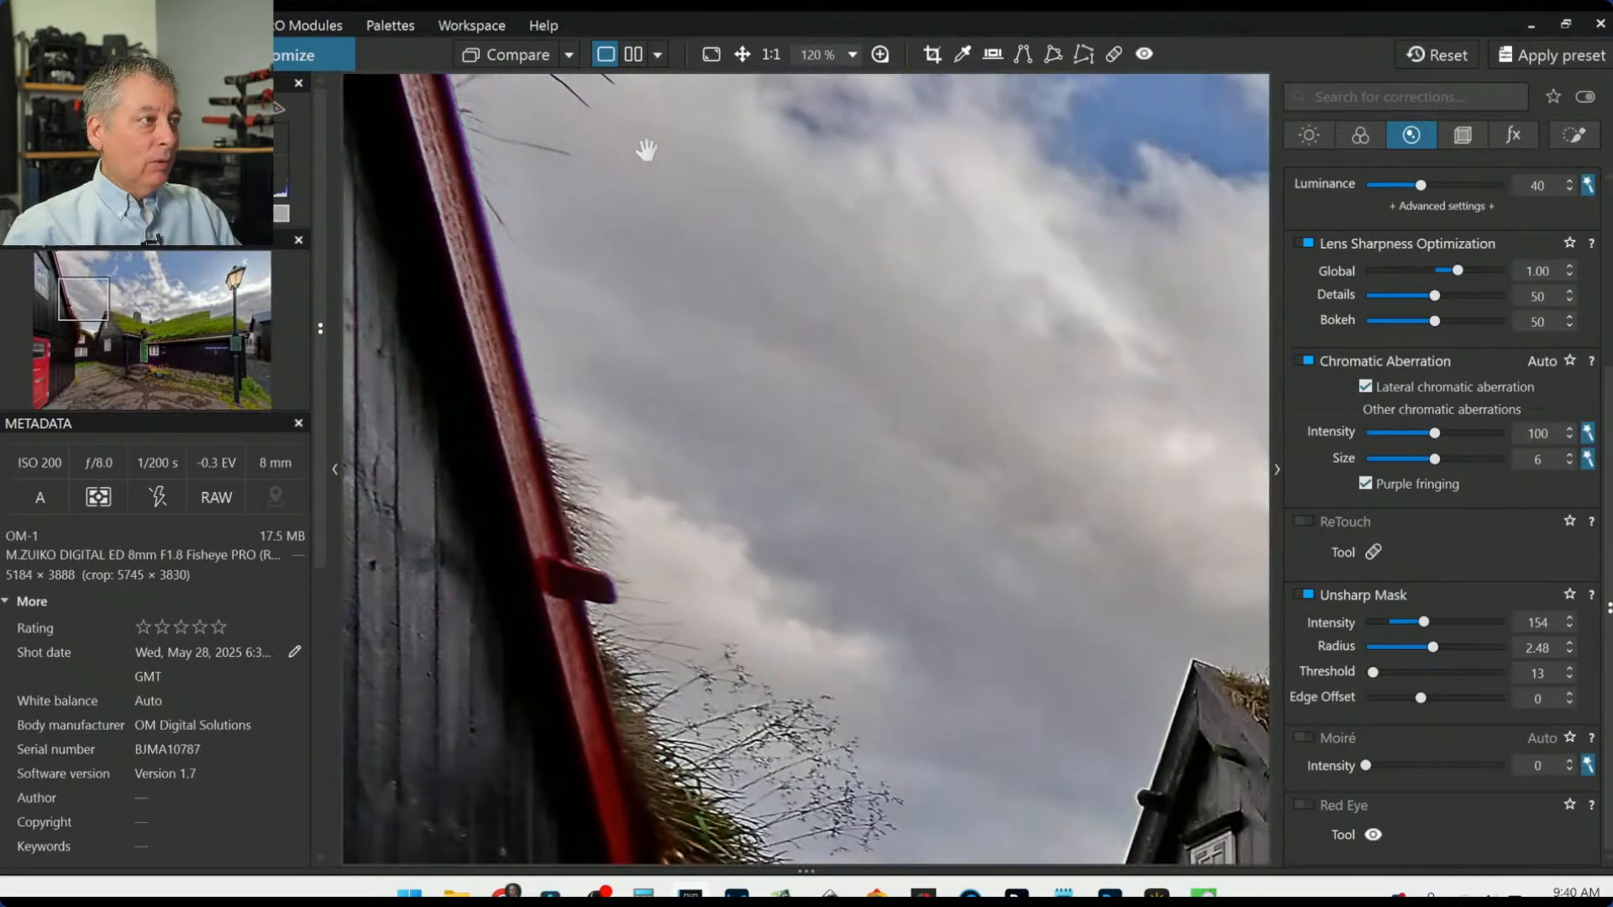
click(873, 57)
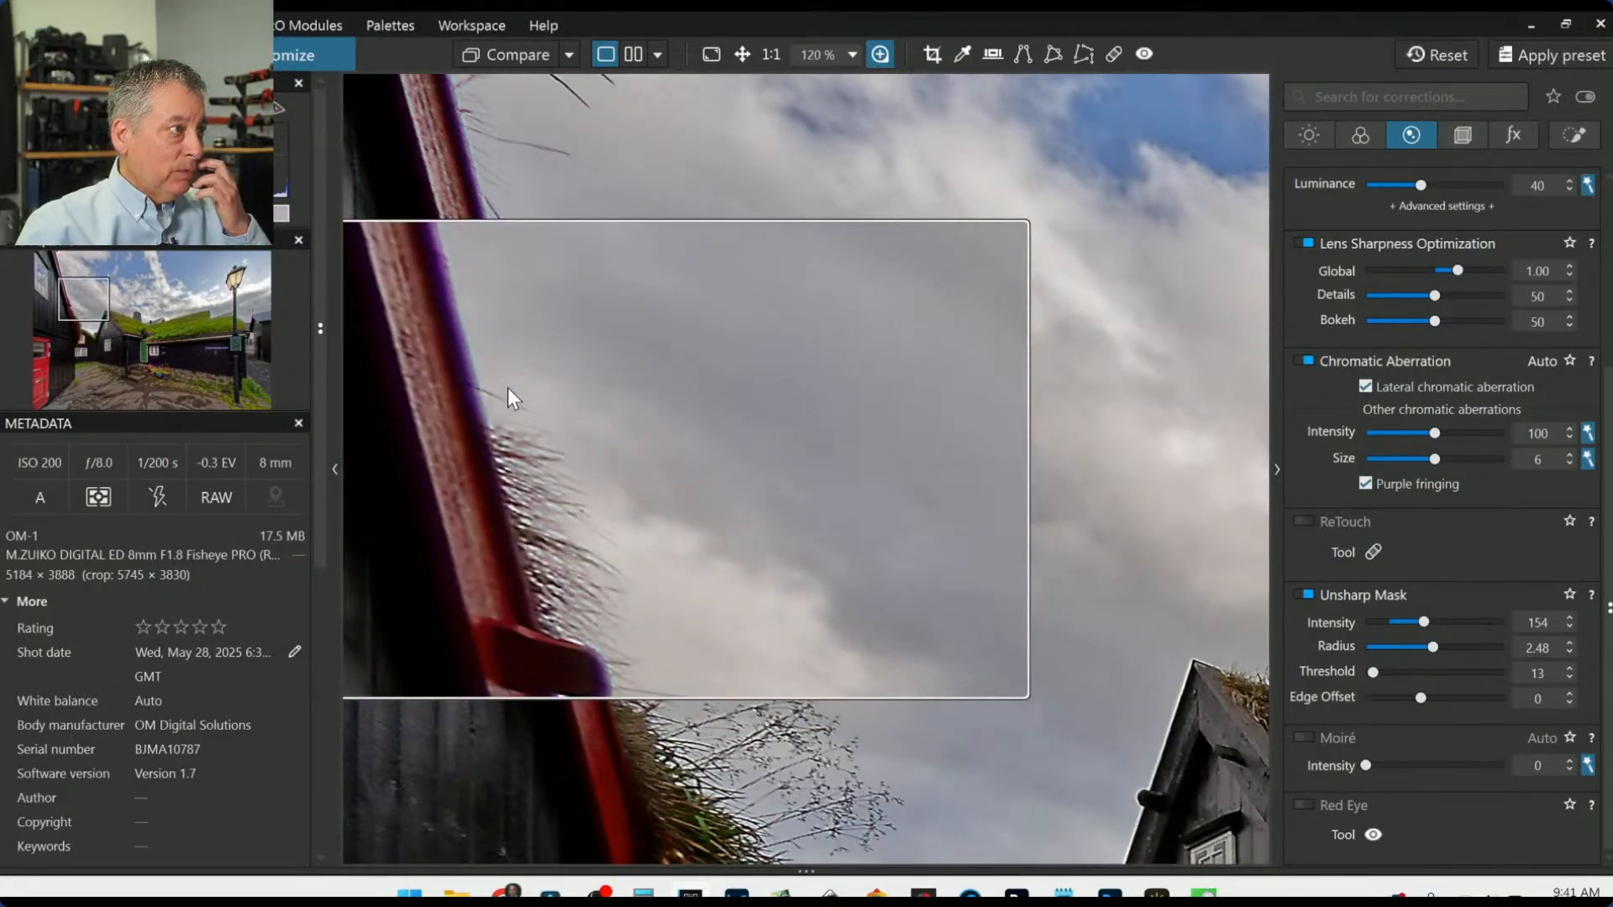
click(1469, 460)
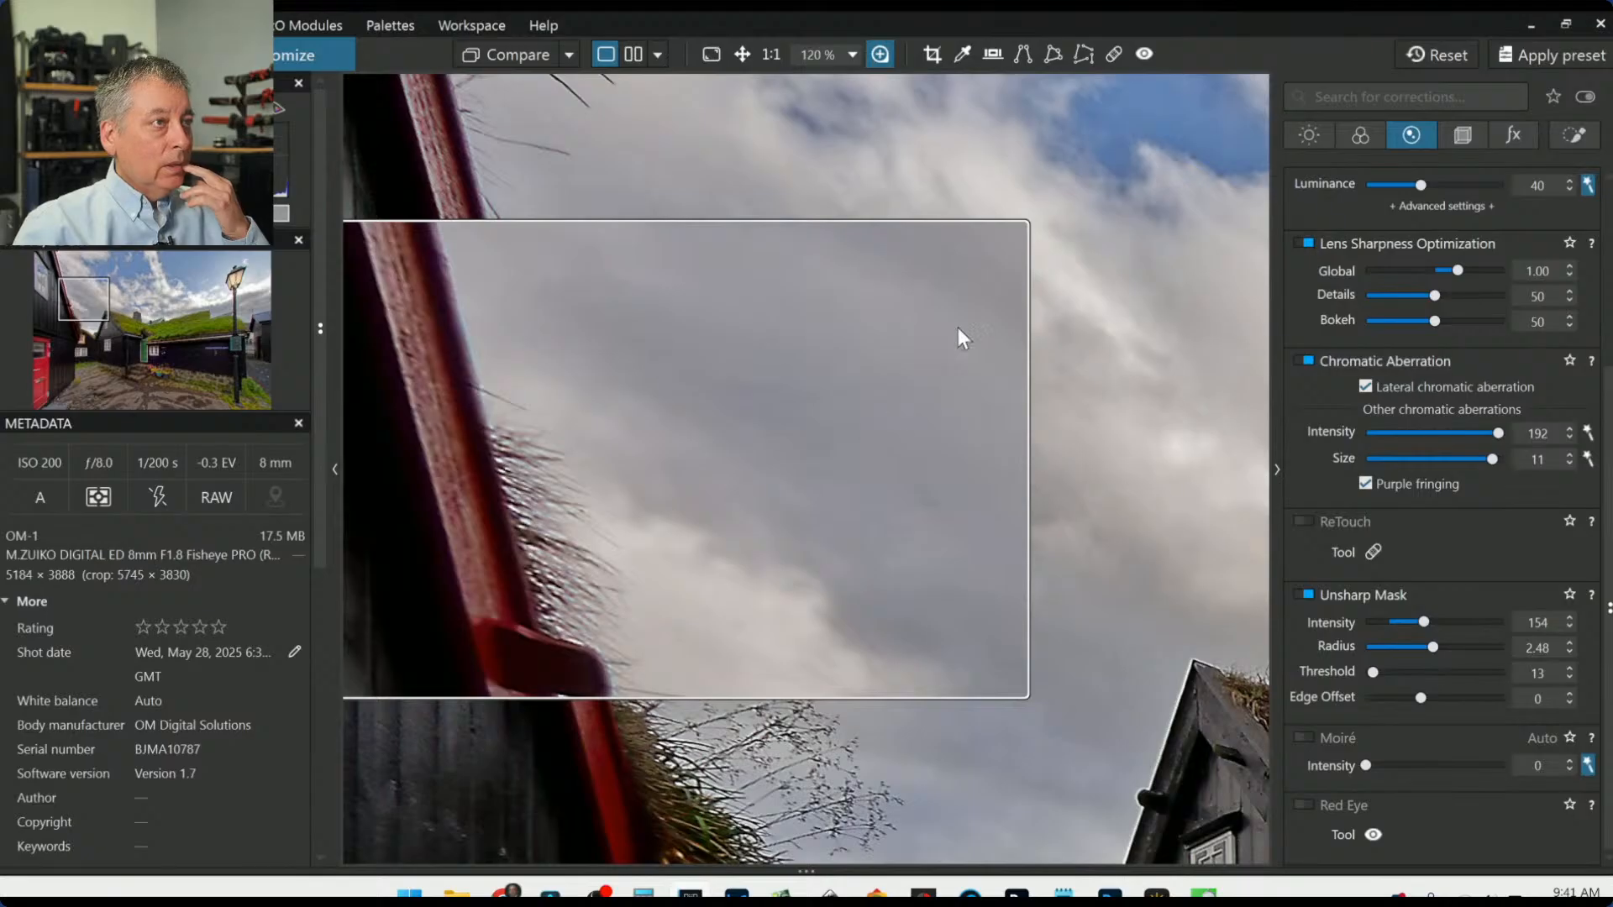
scroll(792, 440, down, 5)
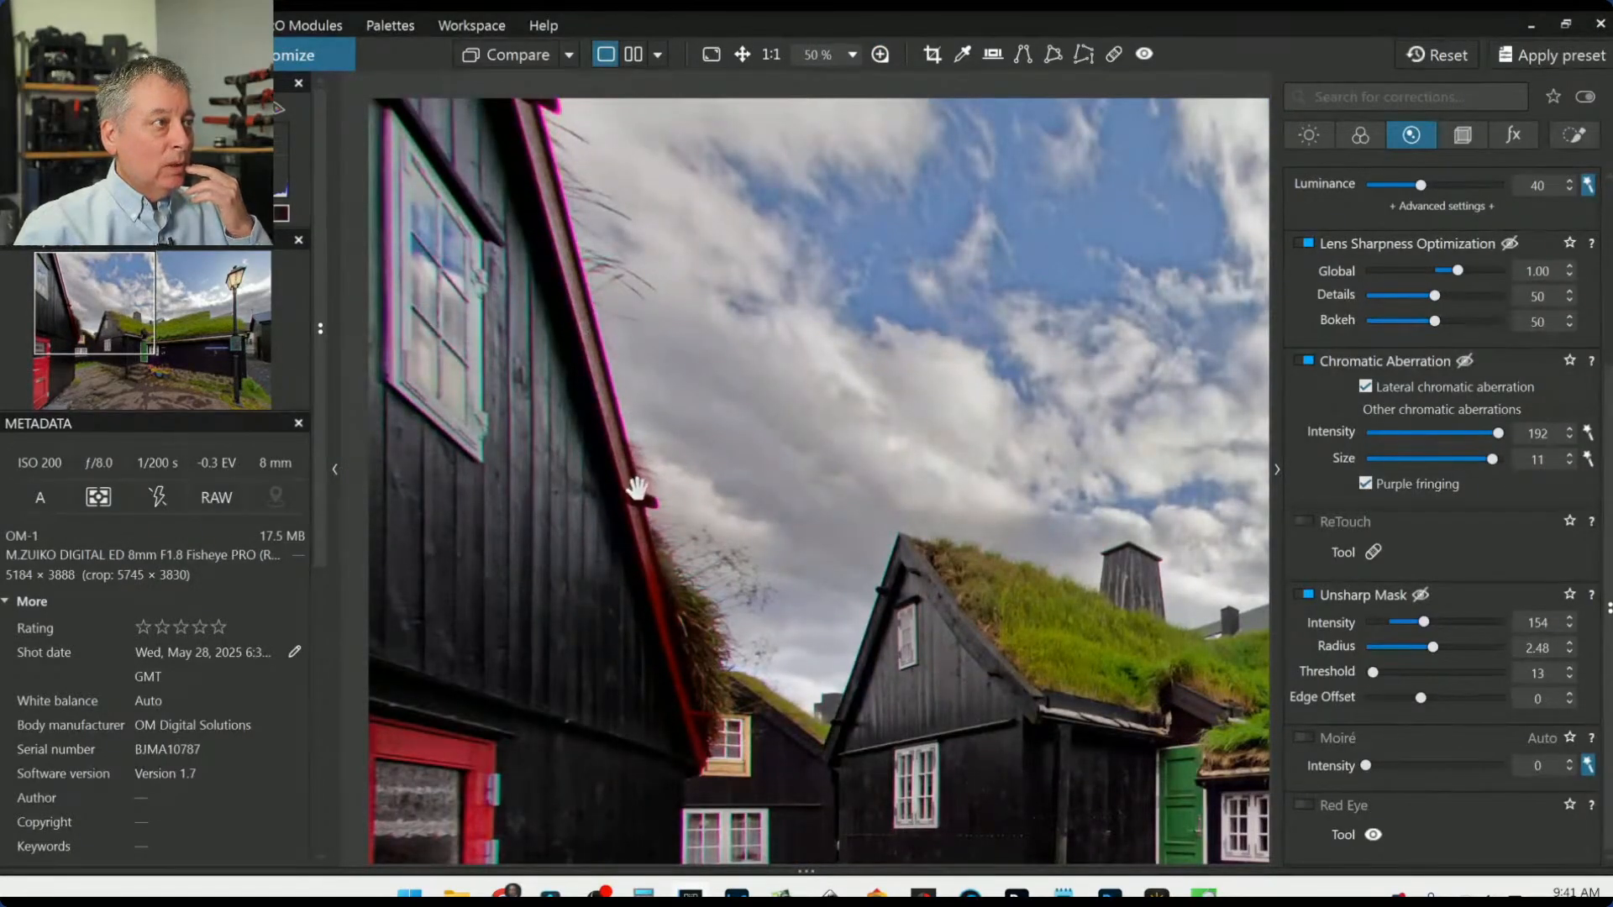
scroll(756, 626, down, 2)
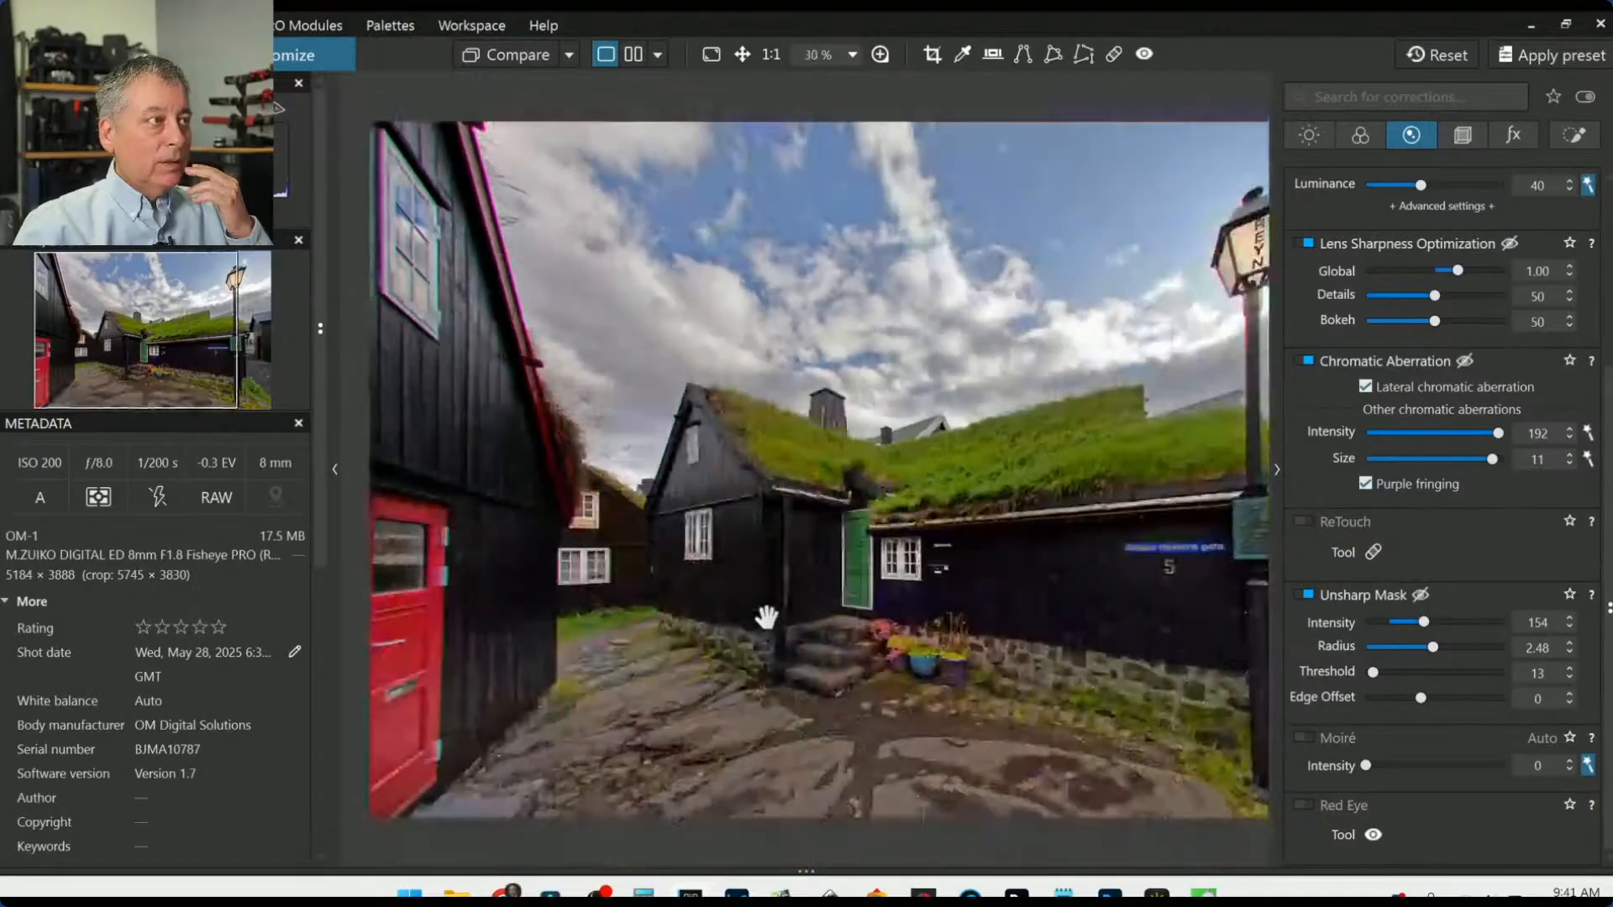
Step: Create an Auto mask with a smaller brush, painting along the red roof edge of the nearest black house
click(1567, 136)
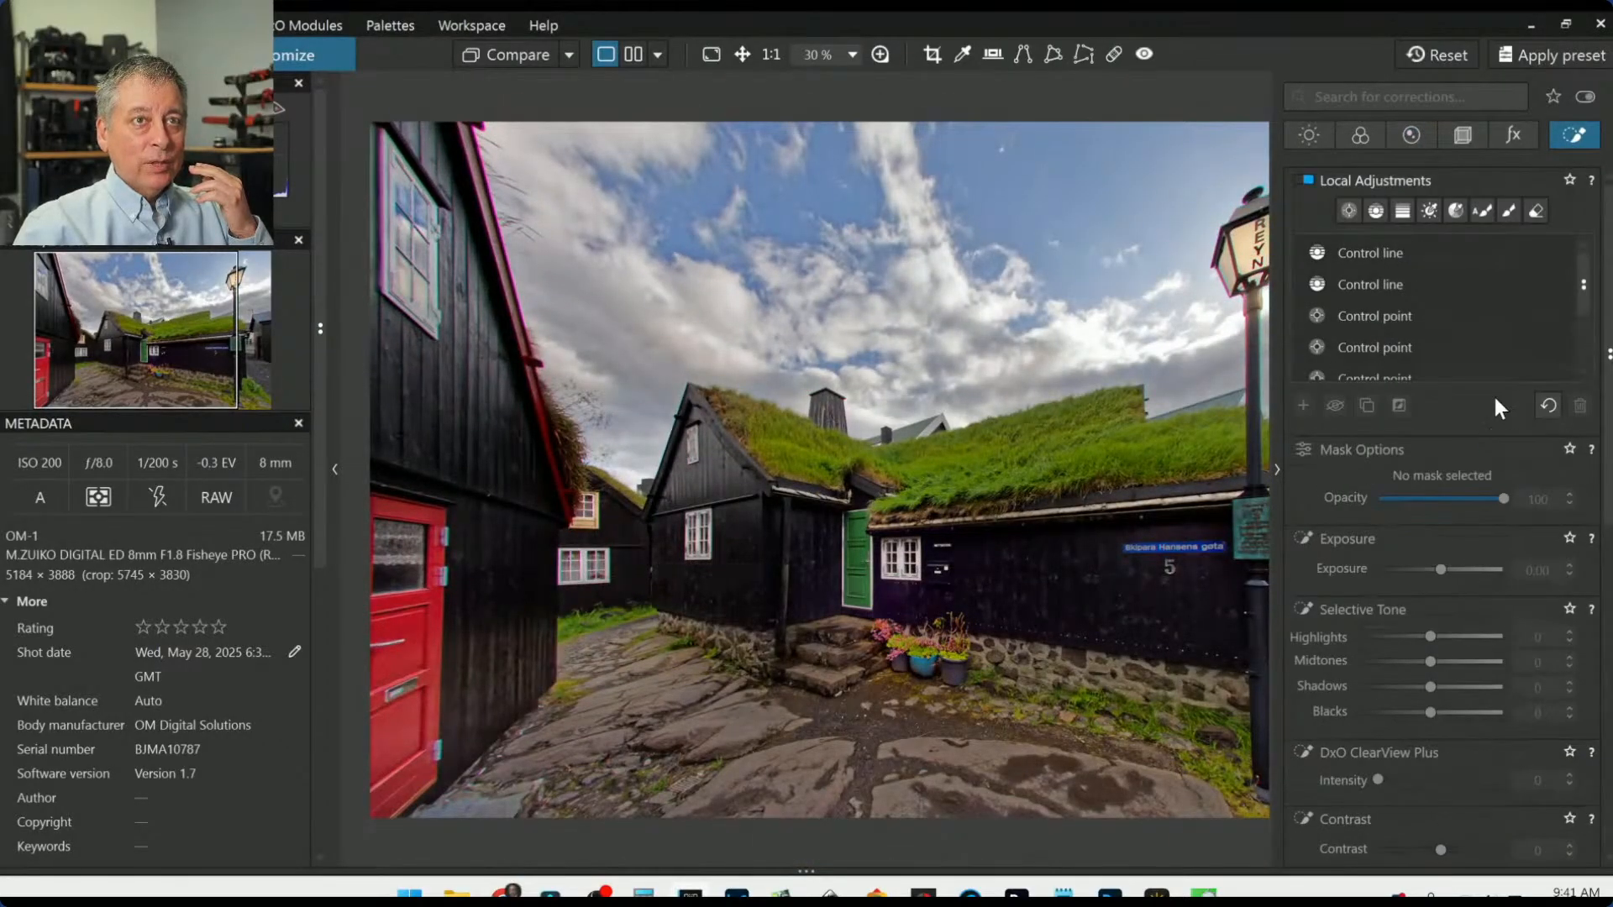
click(1480, 211)
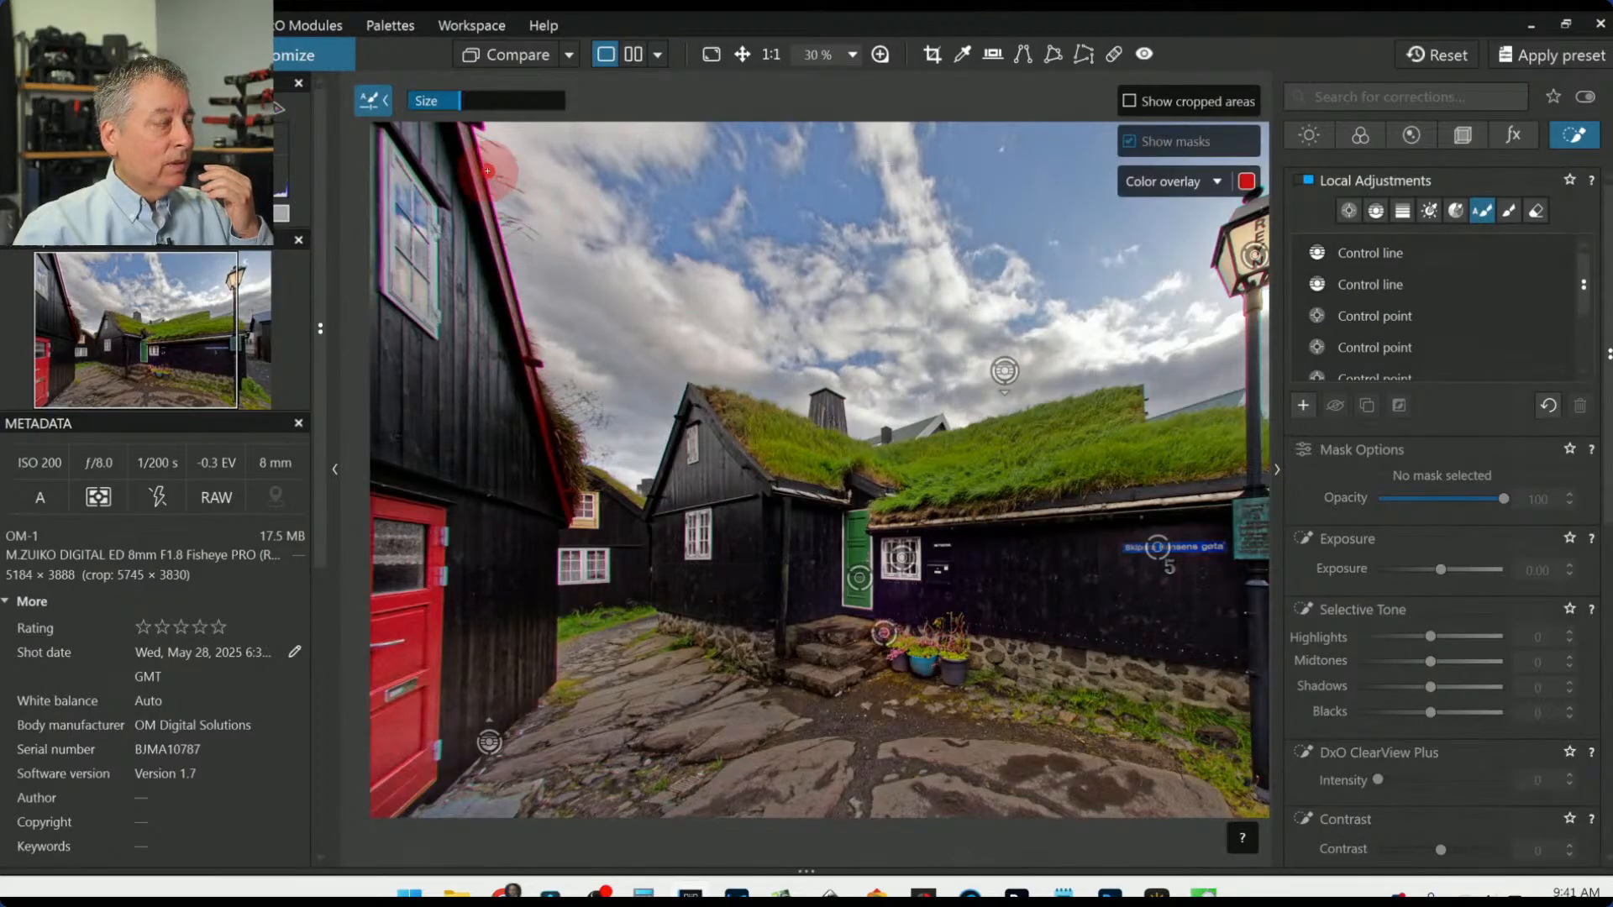
scroll(487, 170, up, 1)
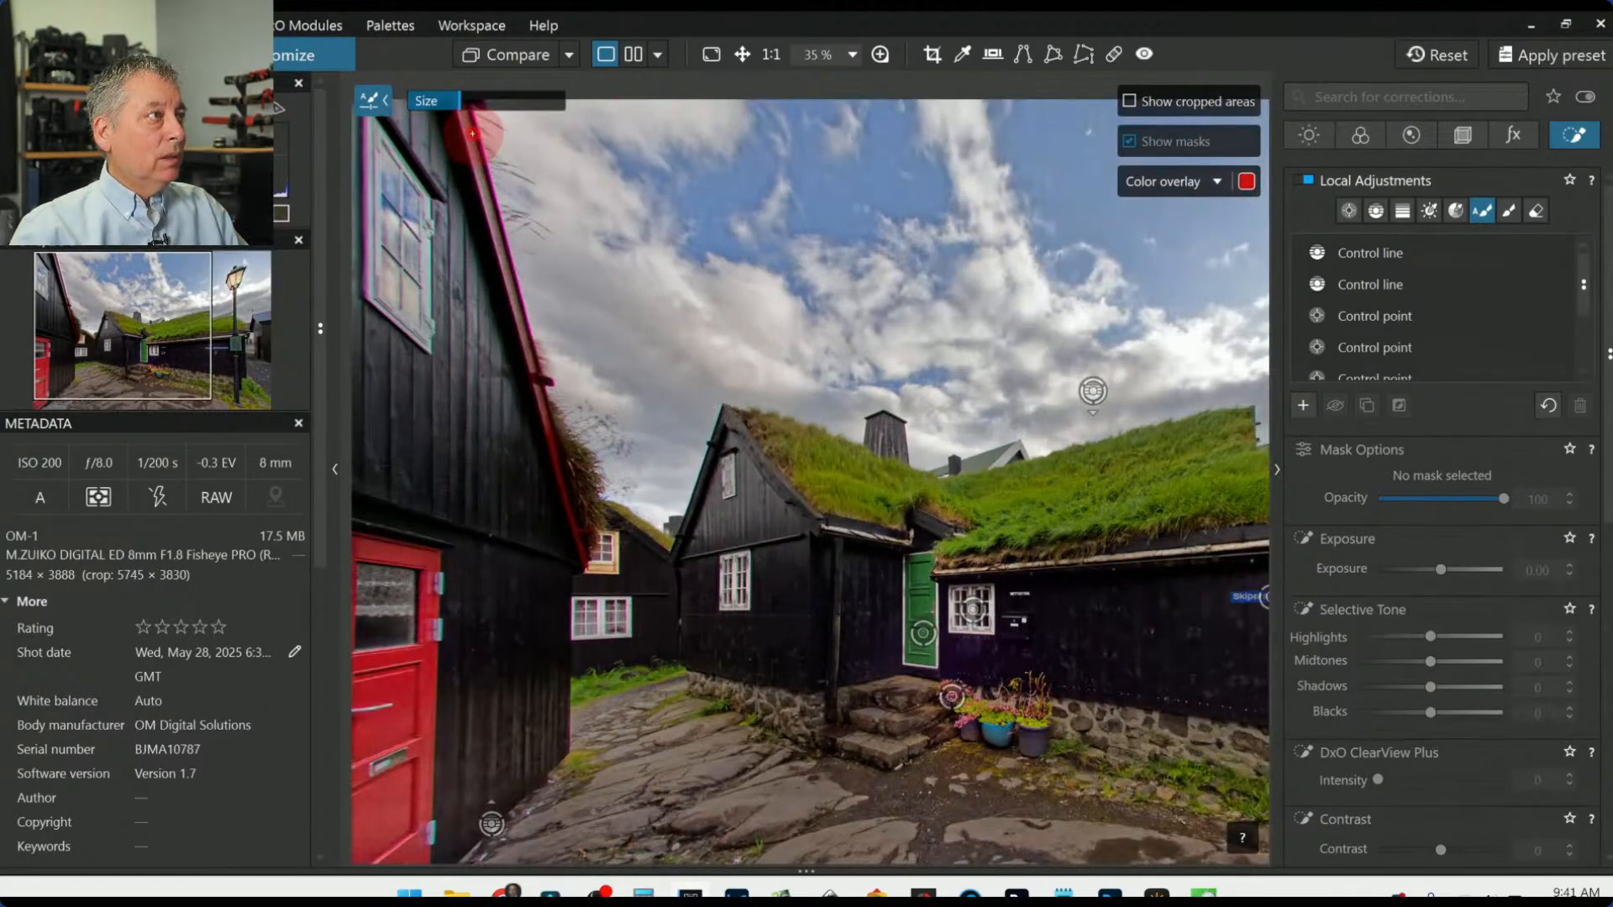
scroll(473, 133, down, 2)
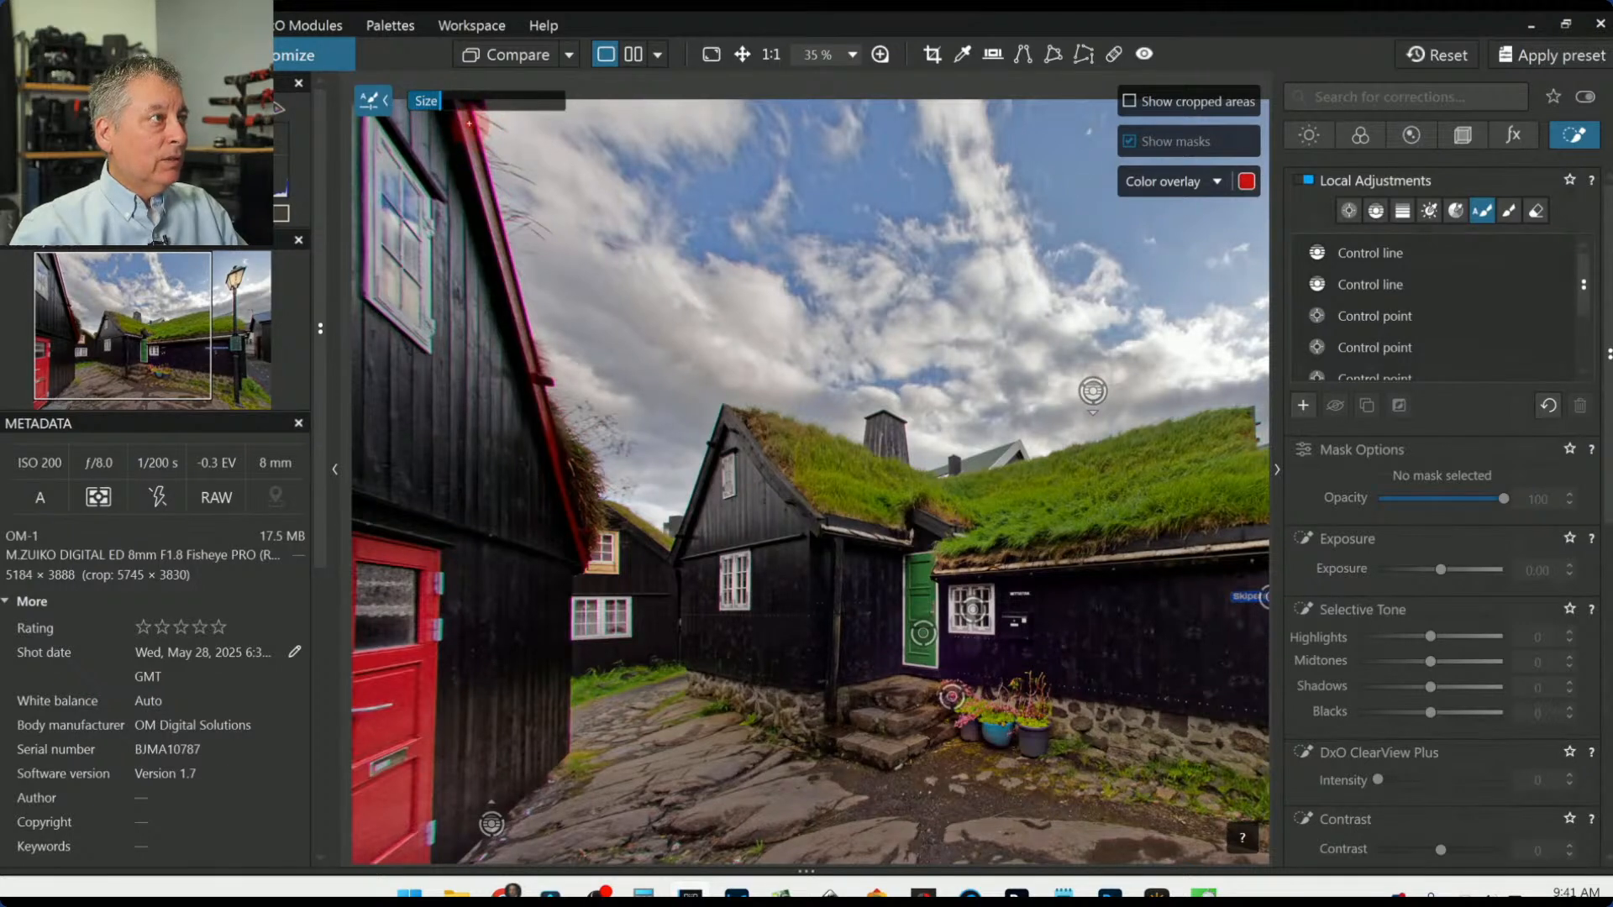
drag(470, 131, 592, 563)
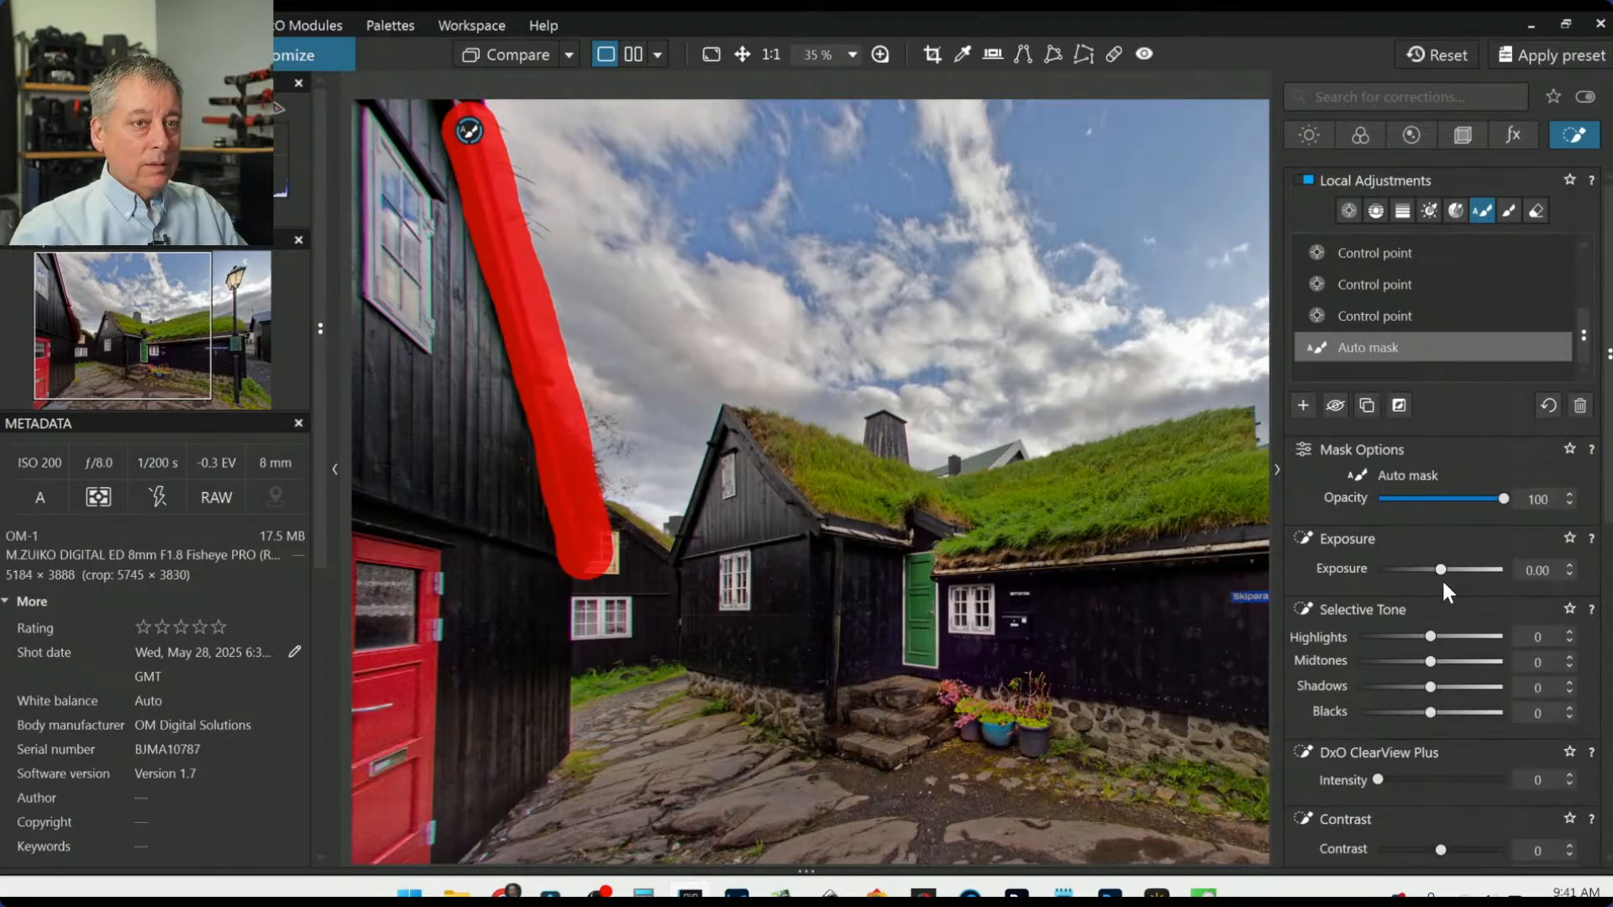
Step: Raise the roof-edge mask's Exposure to 3.72 and erase its spill over the sky and turf with Feathering at 100%
drag(1442, 570, 1488, 571)
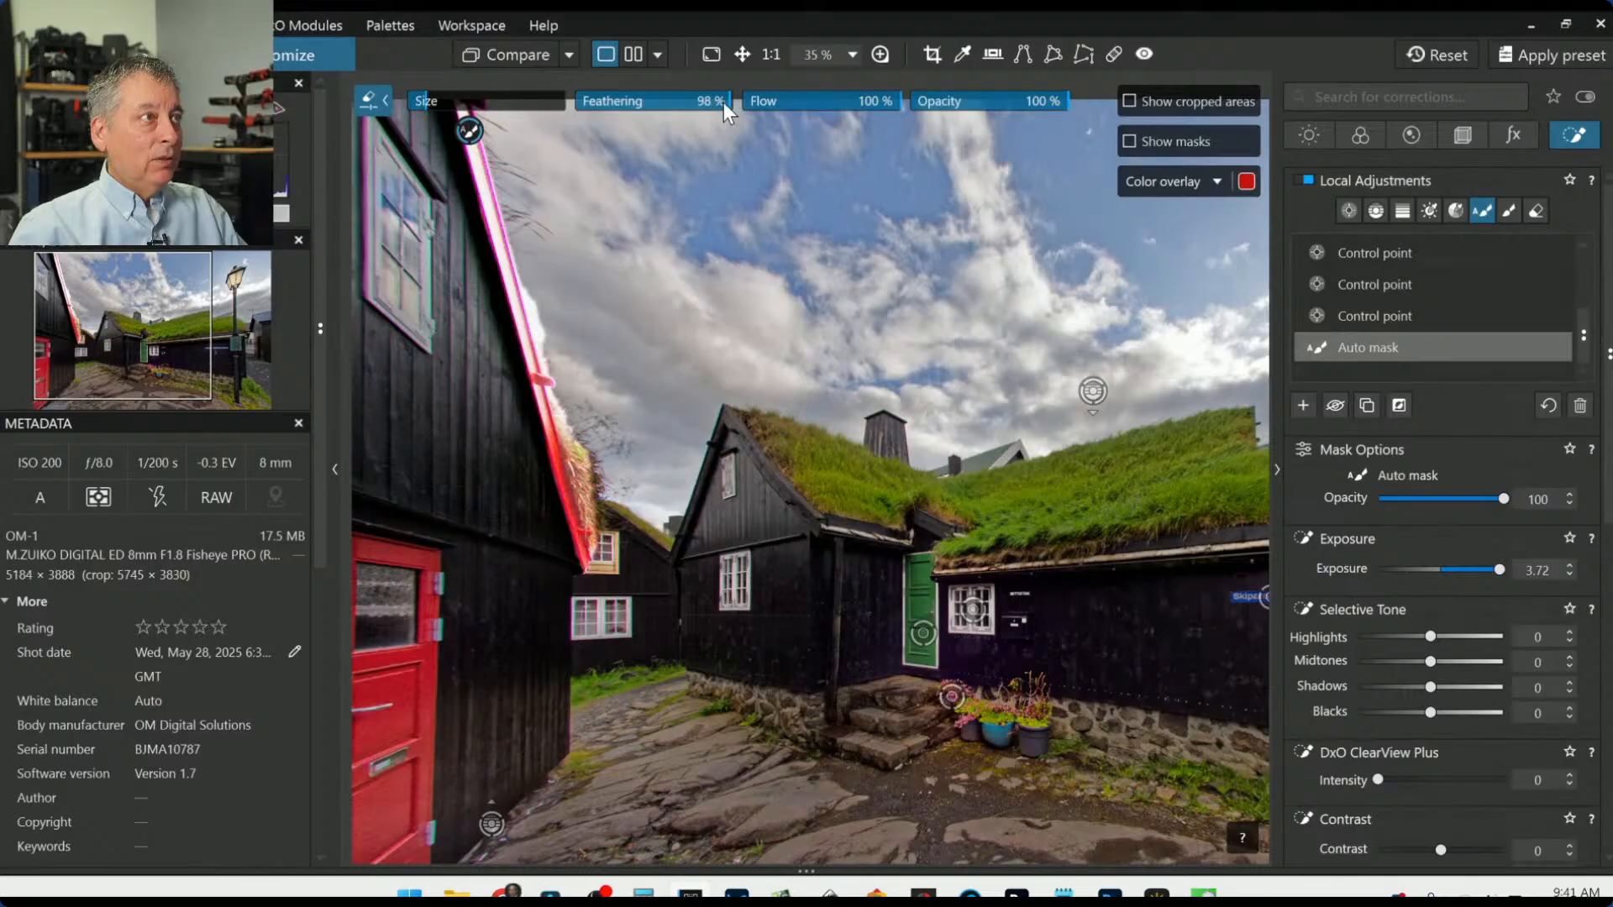
drag(724, 105, 739, 105)
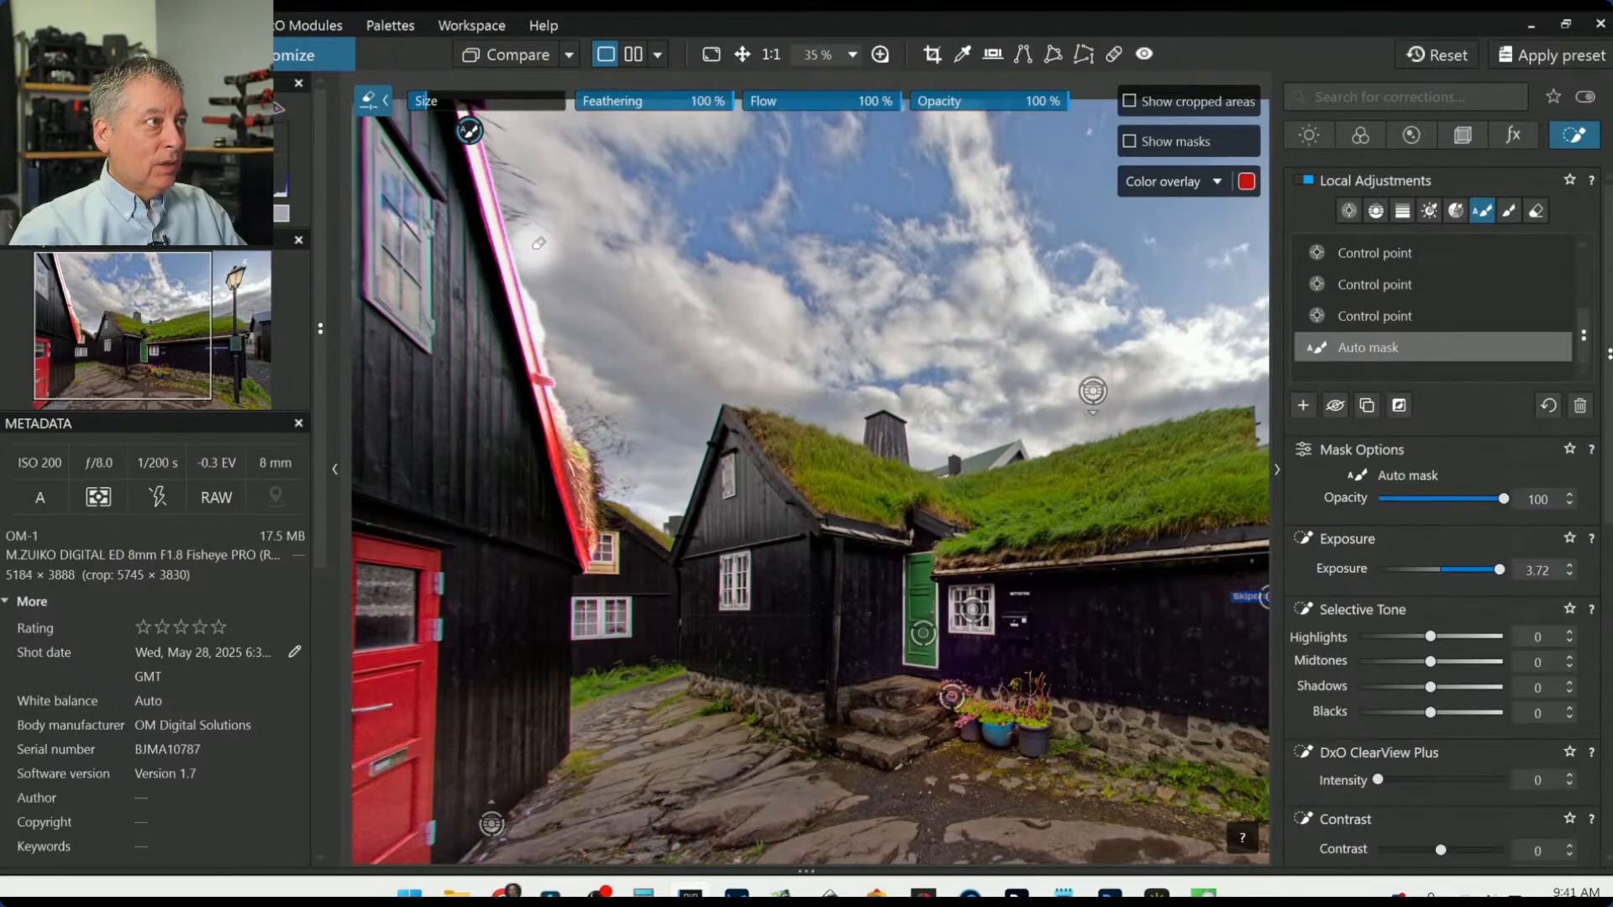
drag(538, 243, 617, 509)
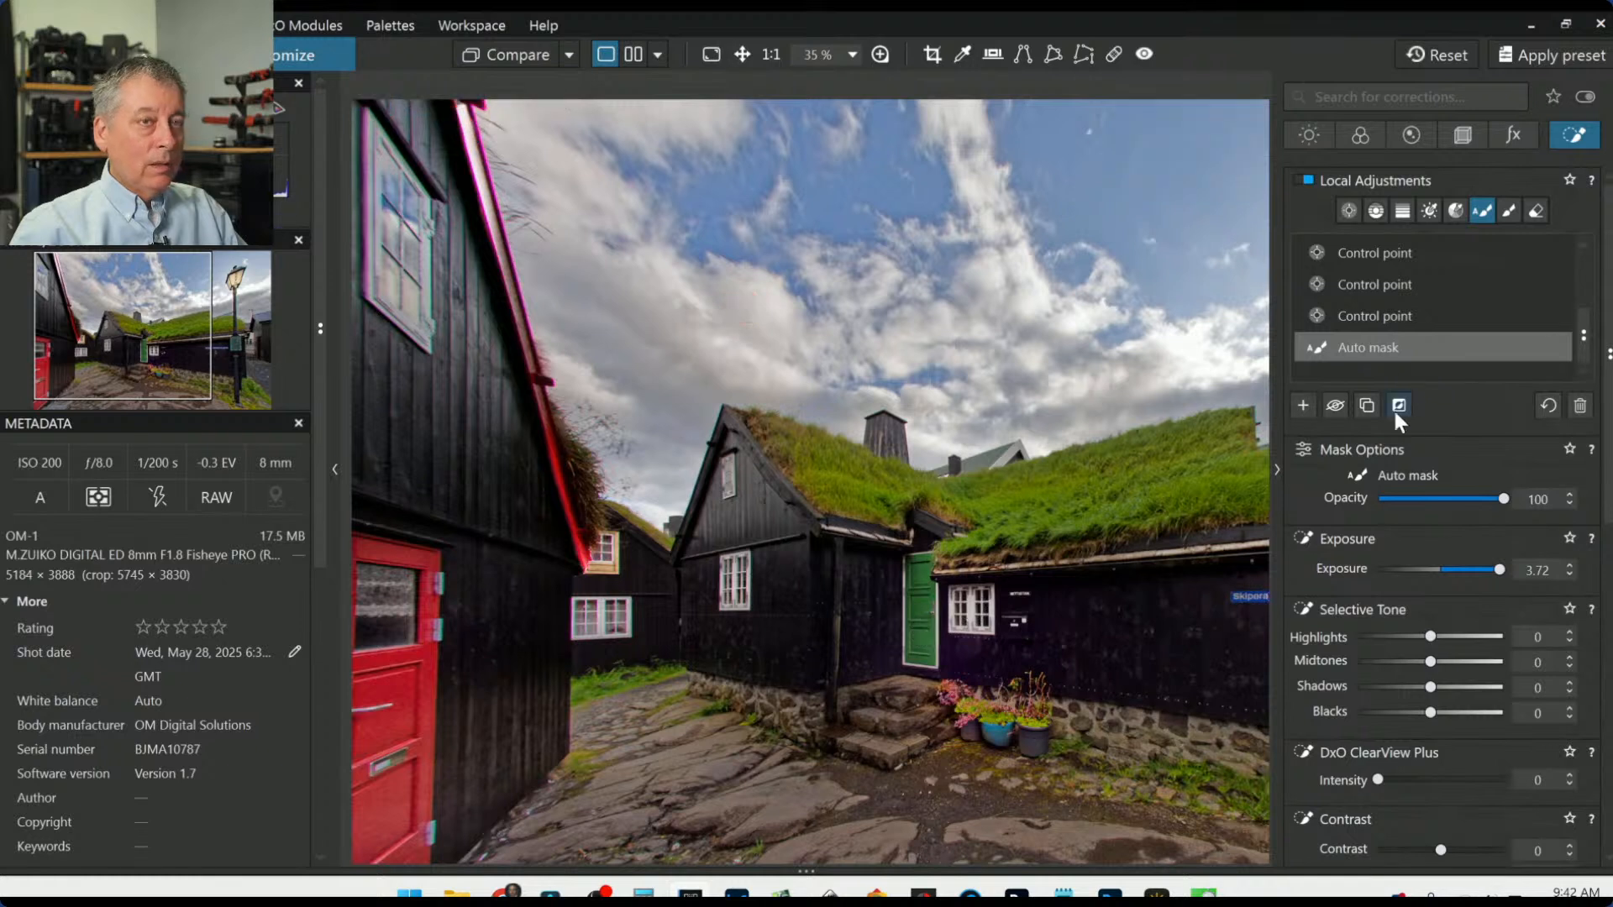
double_click(1502, 569)
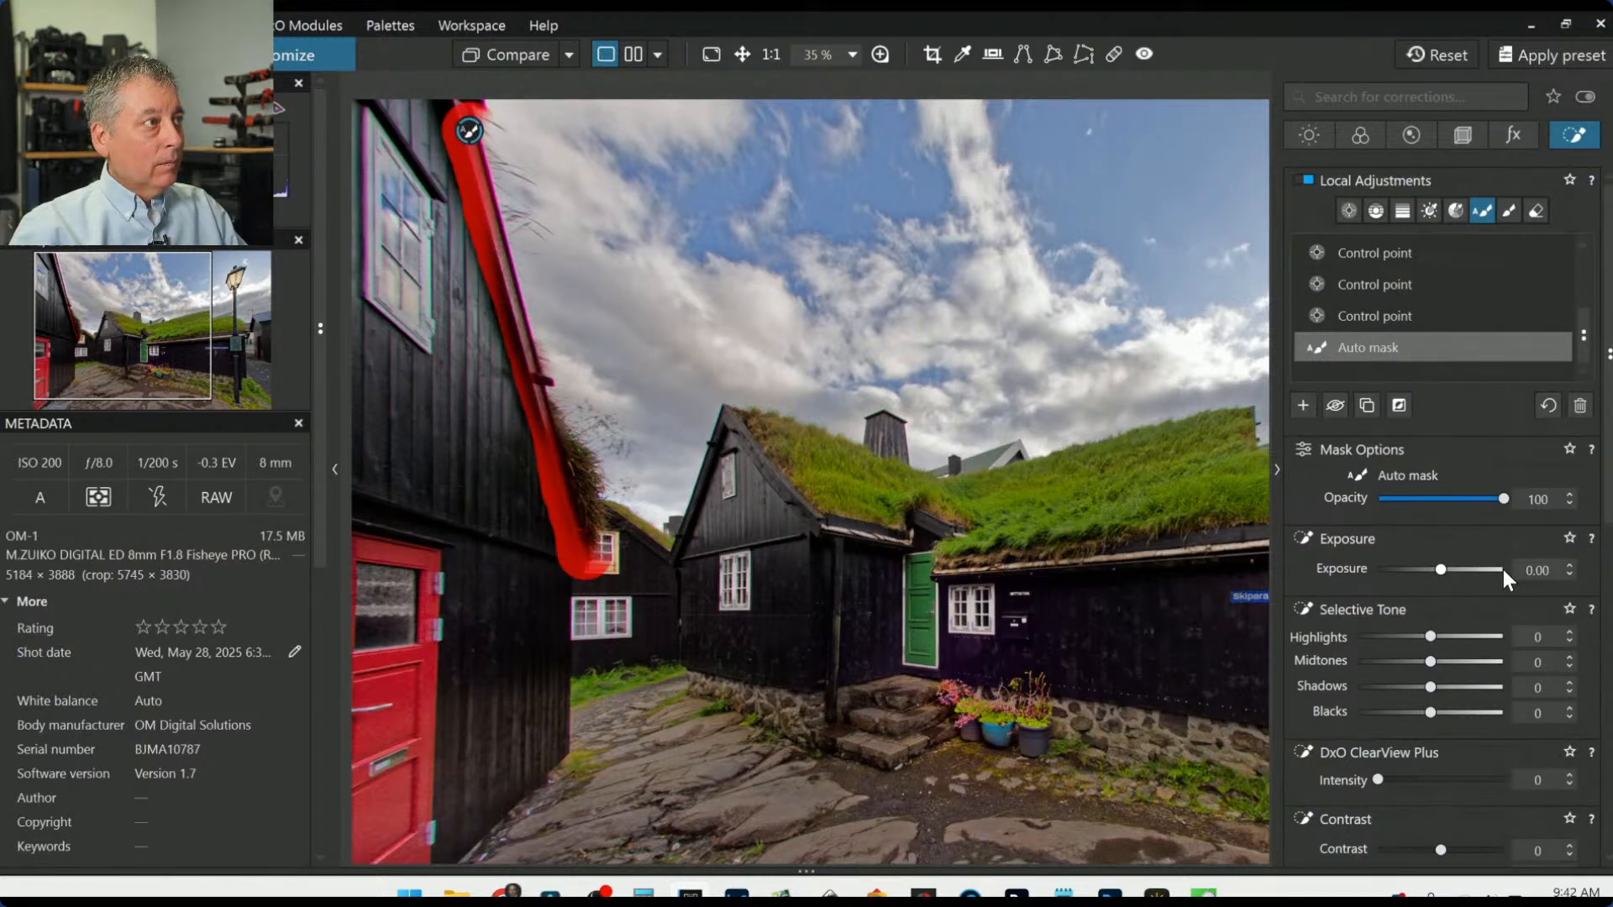
key(ctrl+z)
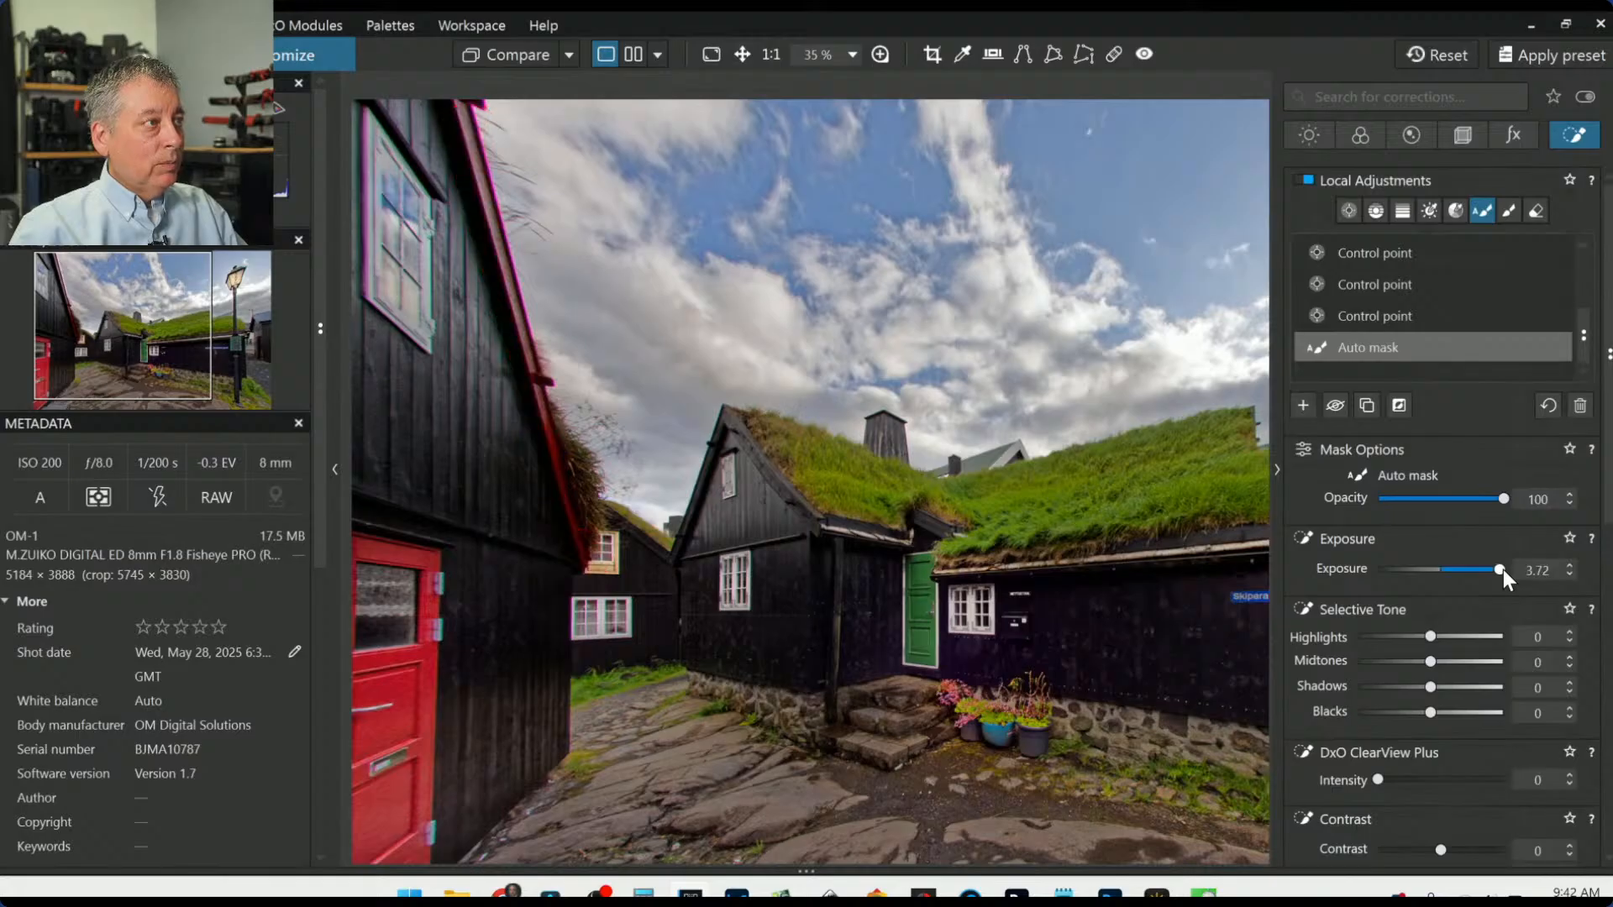
Step: Display the roof-edge mask as an overlay, trim its remaining spill beside the red board, and hide the overlay
click(469, 132)
click(470, 132)
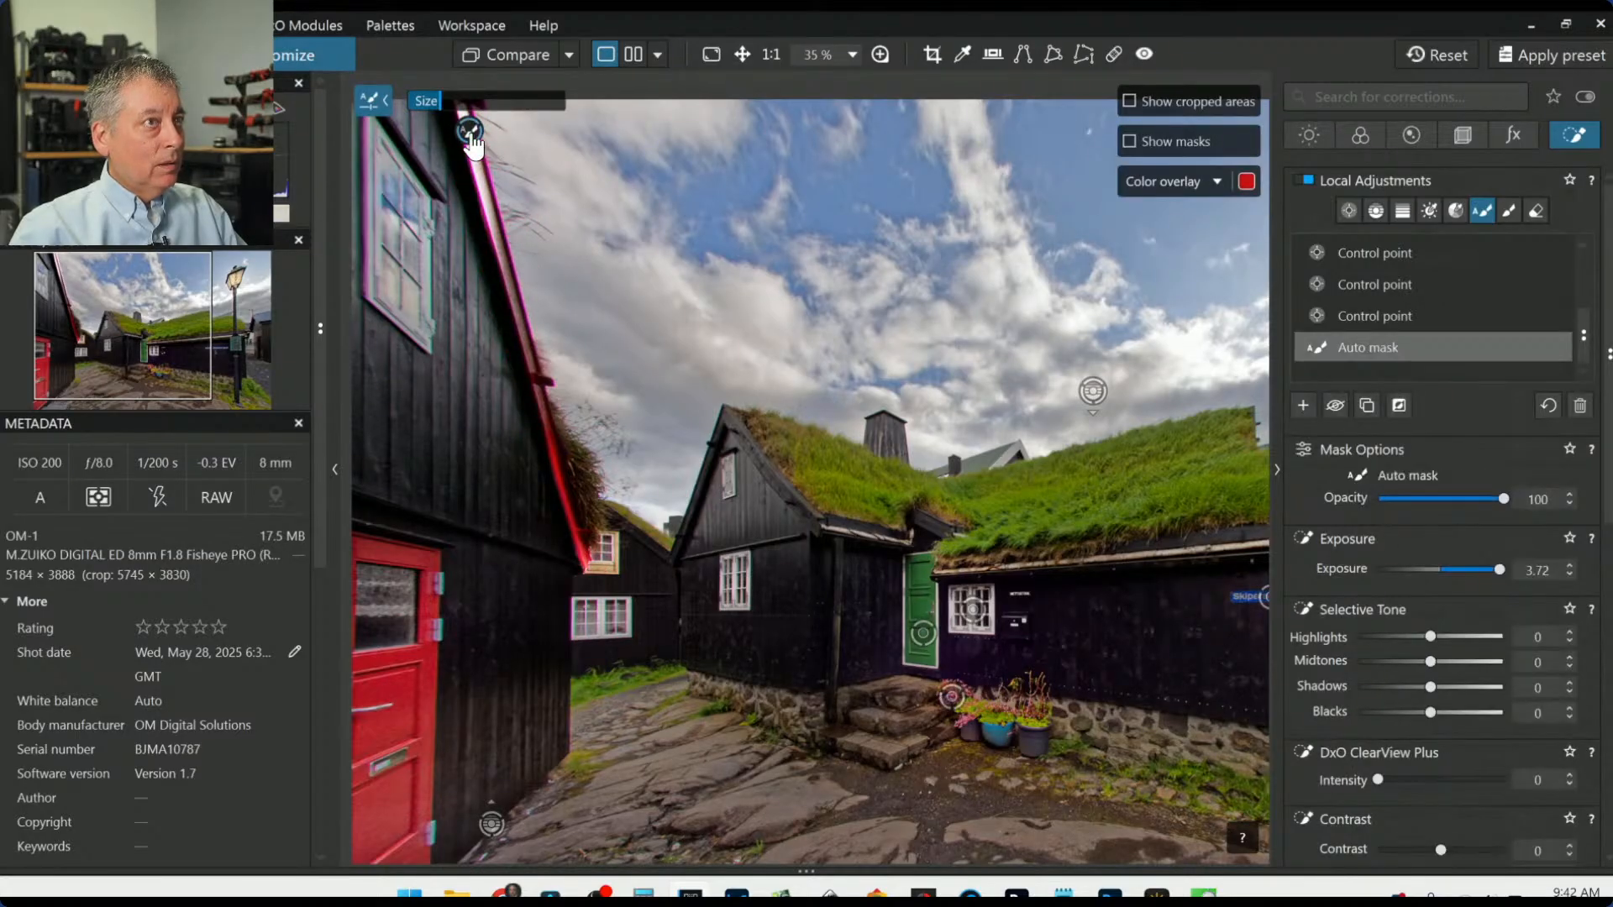
click(1128, 142)
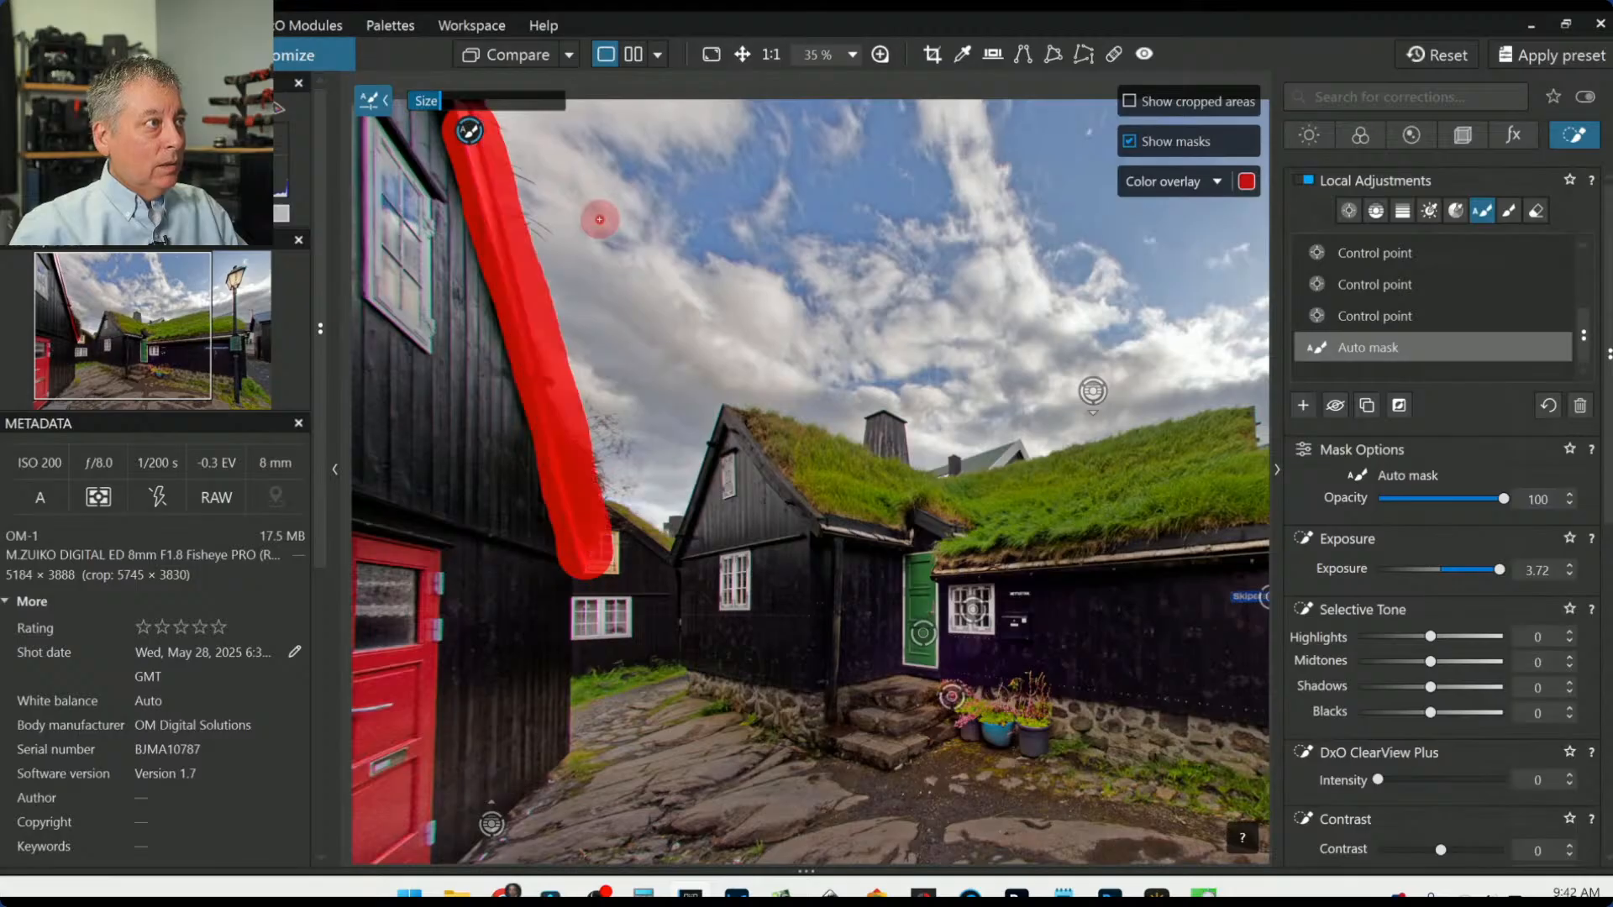
mouse_move(600, 217)
mouse_down()
mouse_move(526, 141)
mouse_move(521, 191)
mouse_move(608, 435)
mouse_move(626, 579)
mouse_up()
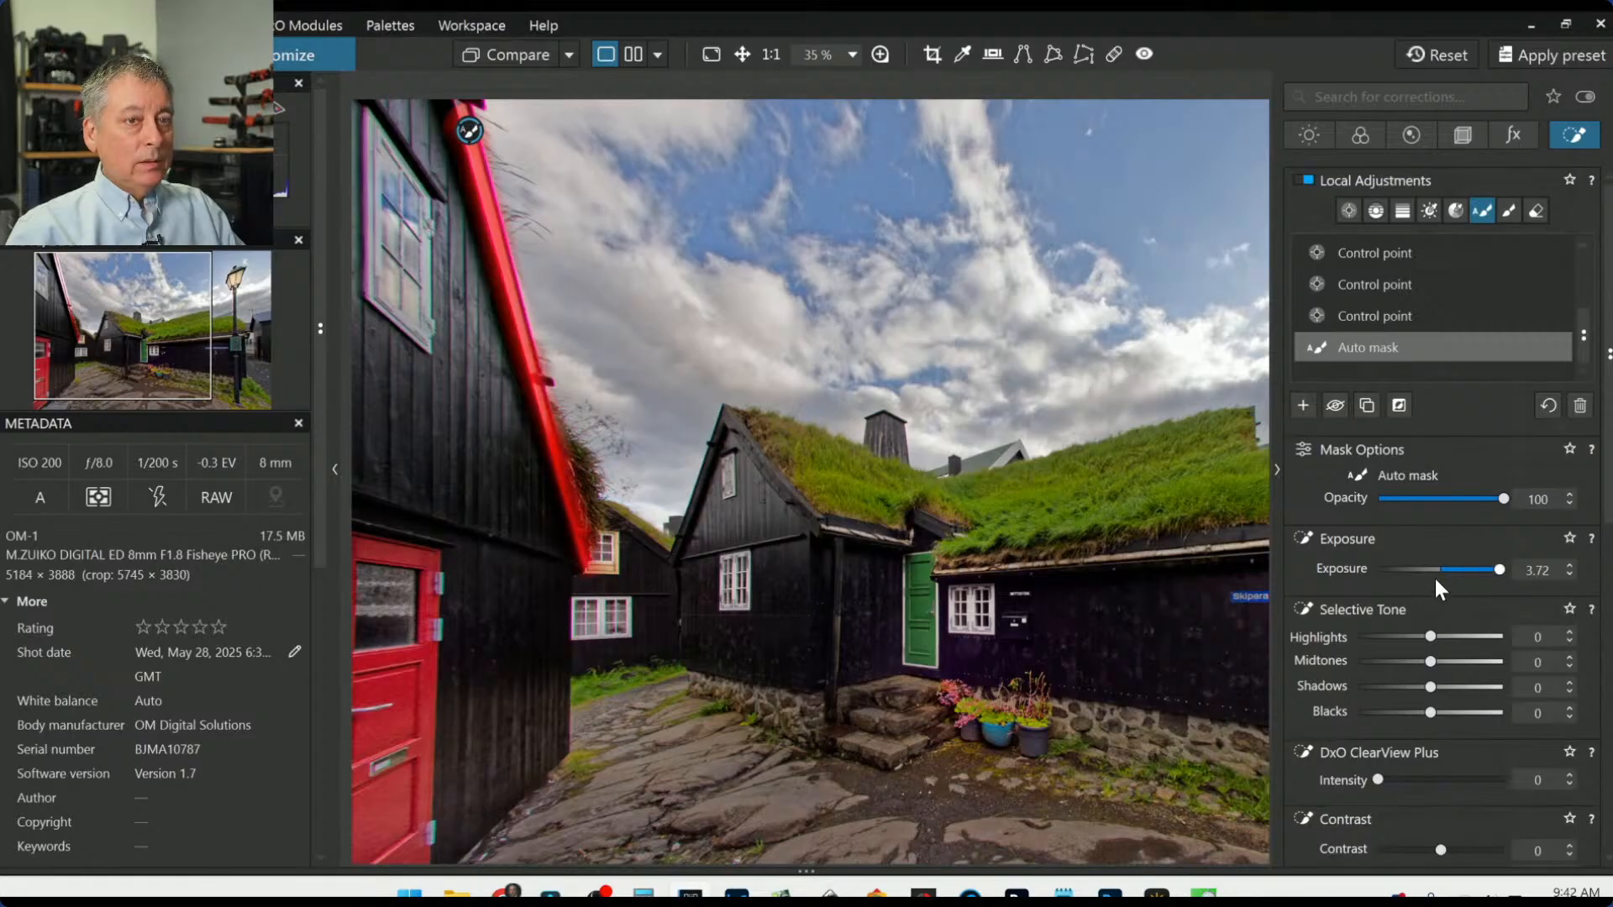
mouse_move(1130, 142)
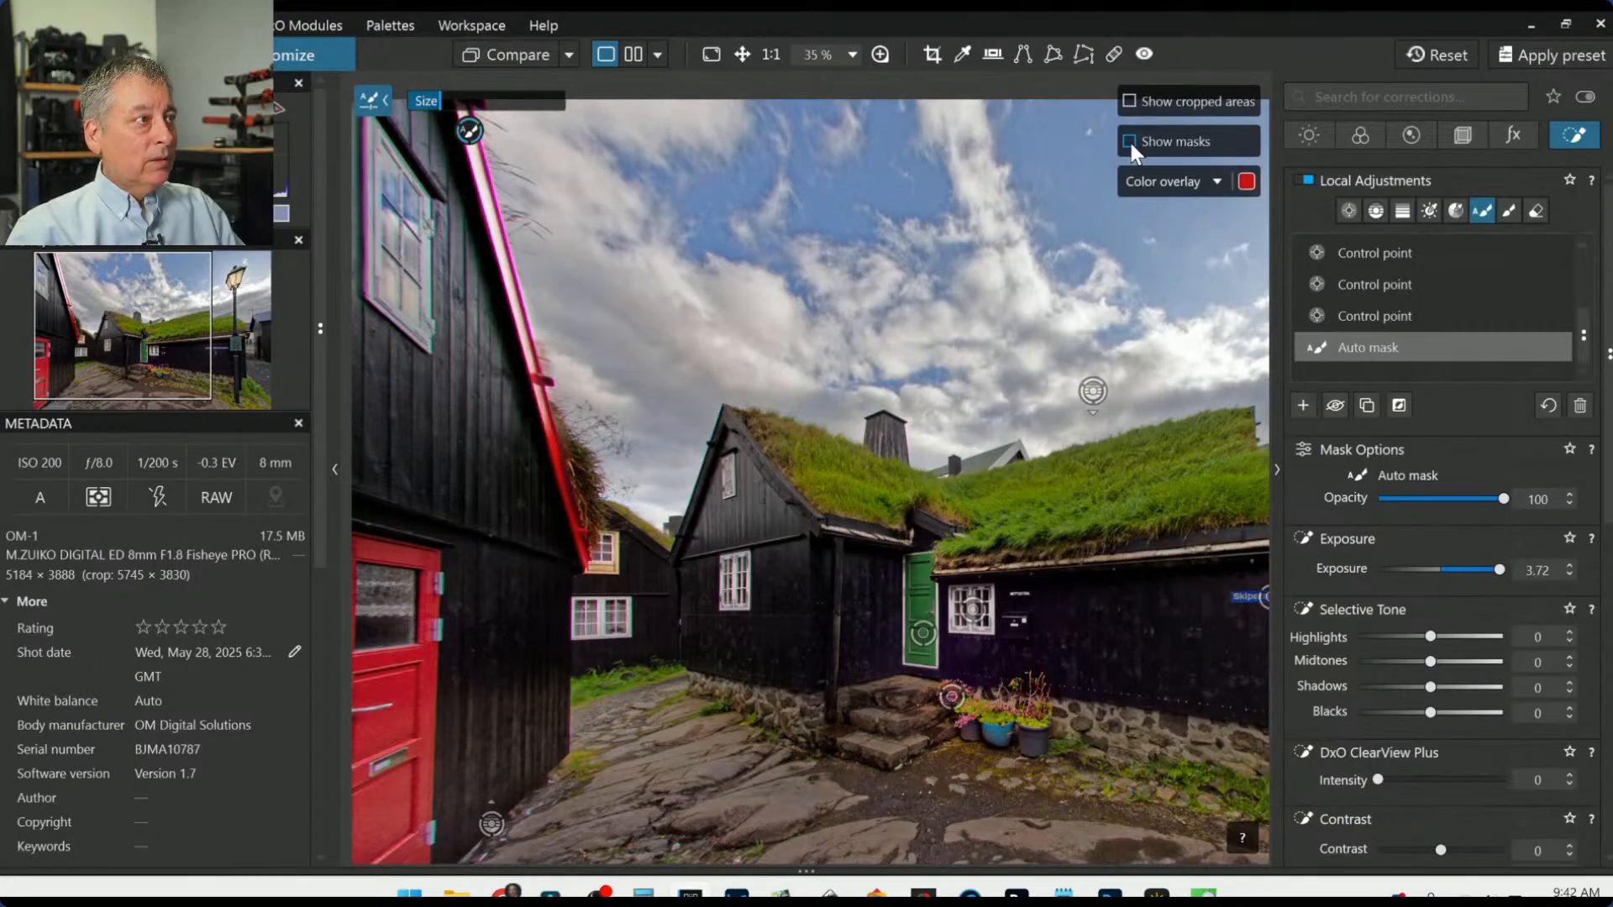
Step: Set the roof-edge mask's Exposure to 2.18 and its red HSL Saturation to 59, checking the edge with the loupe
drag(1500, 570, 1475, 570)
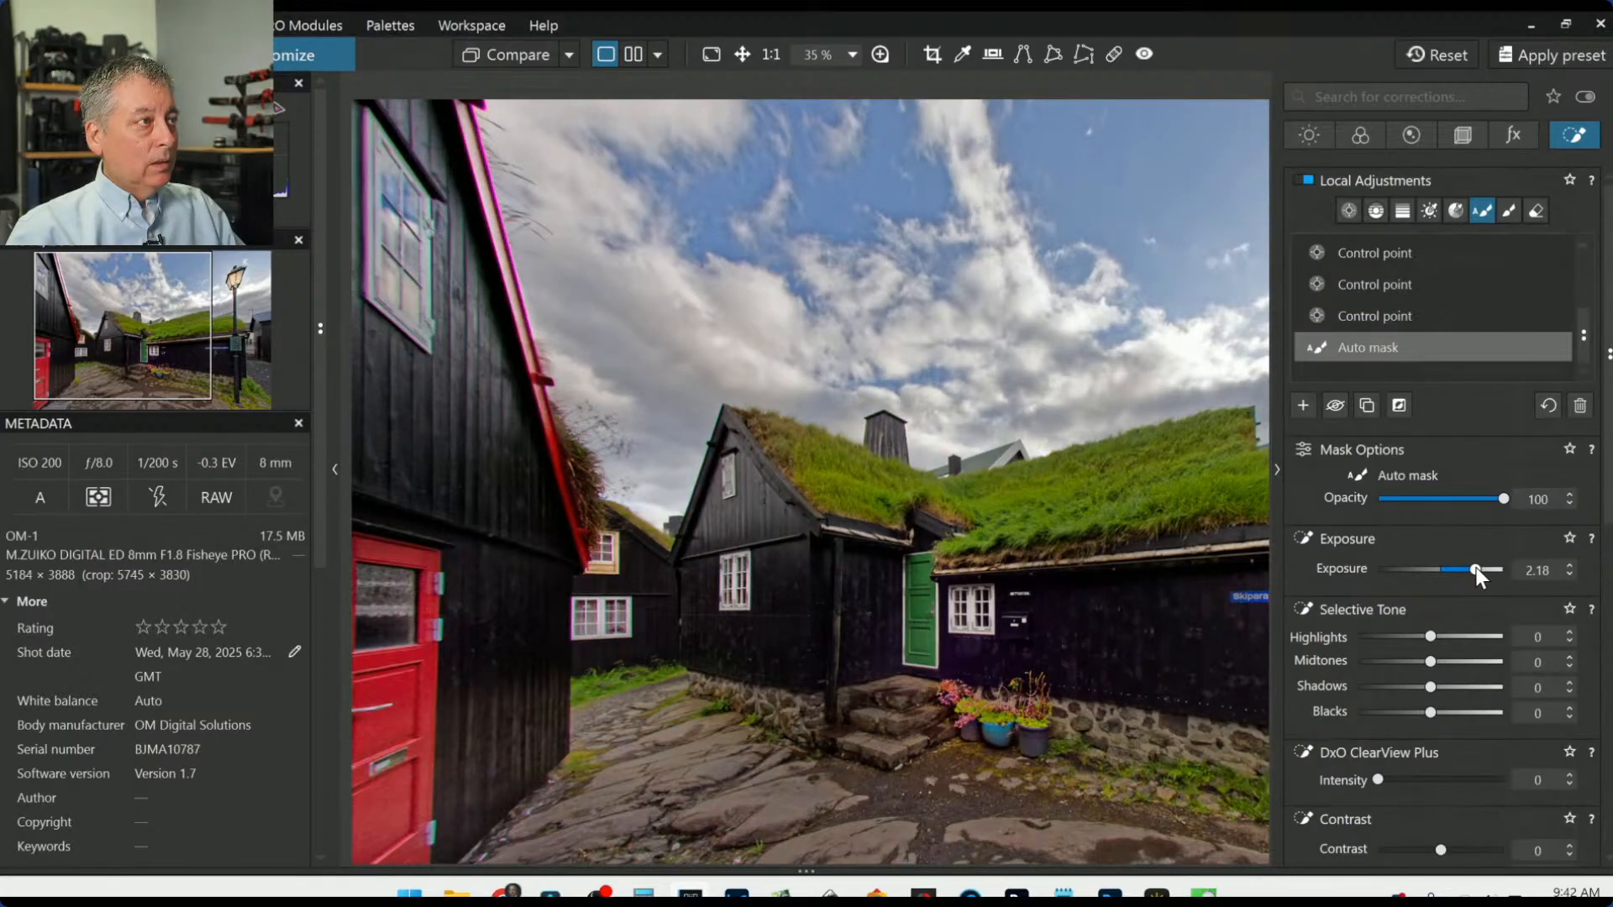
scroll(1470, 638, down, 6)
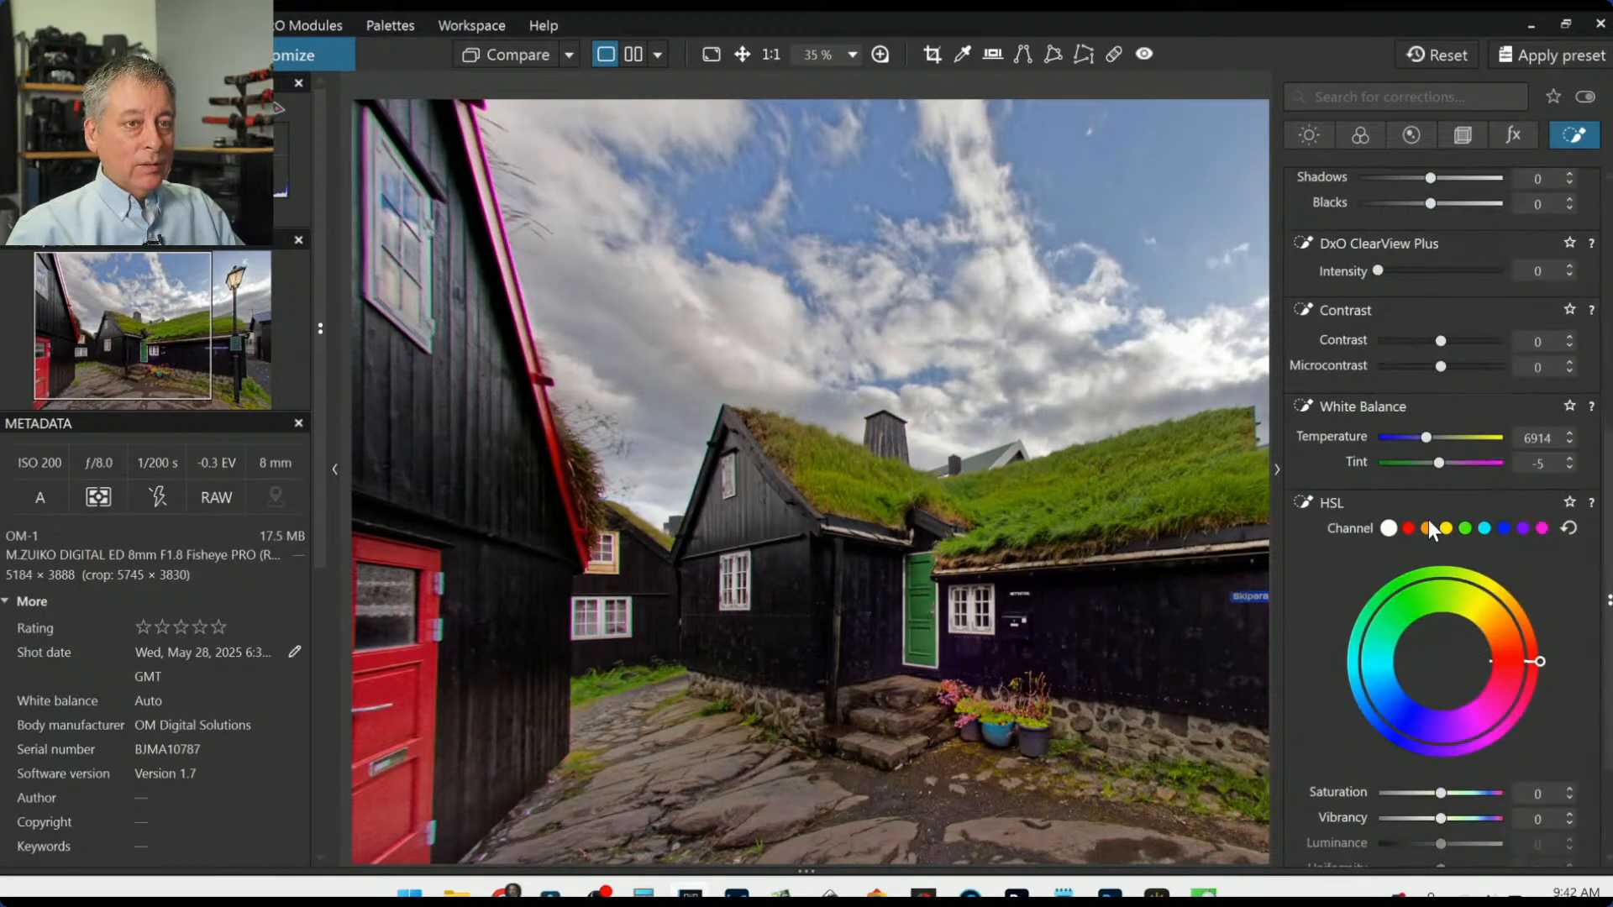
click(1410, 527)
scroll(1365, 561, down, 2)
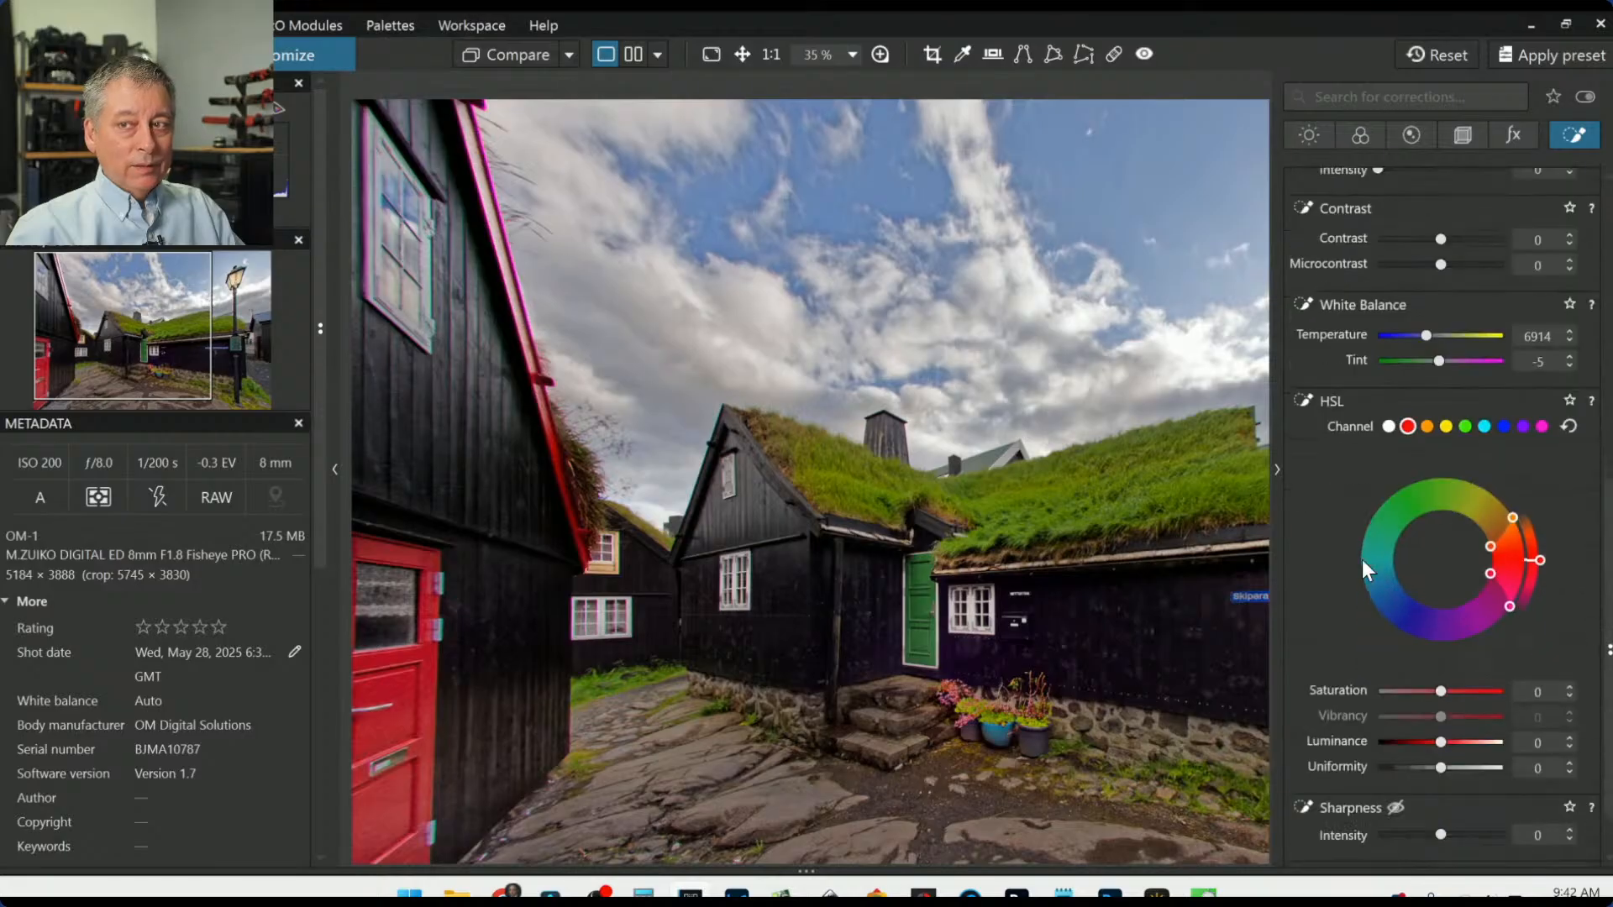
drag(1444, 632, 1480, 639)
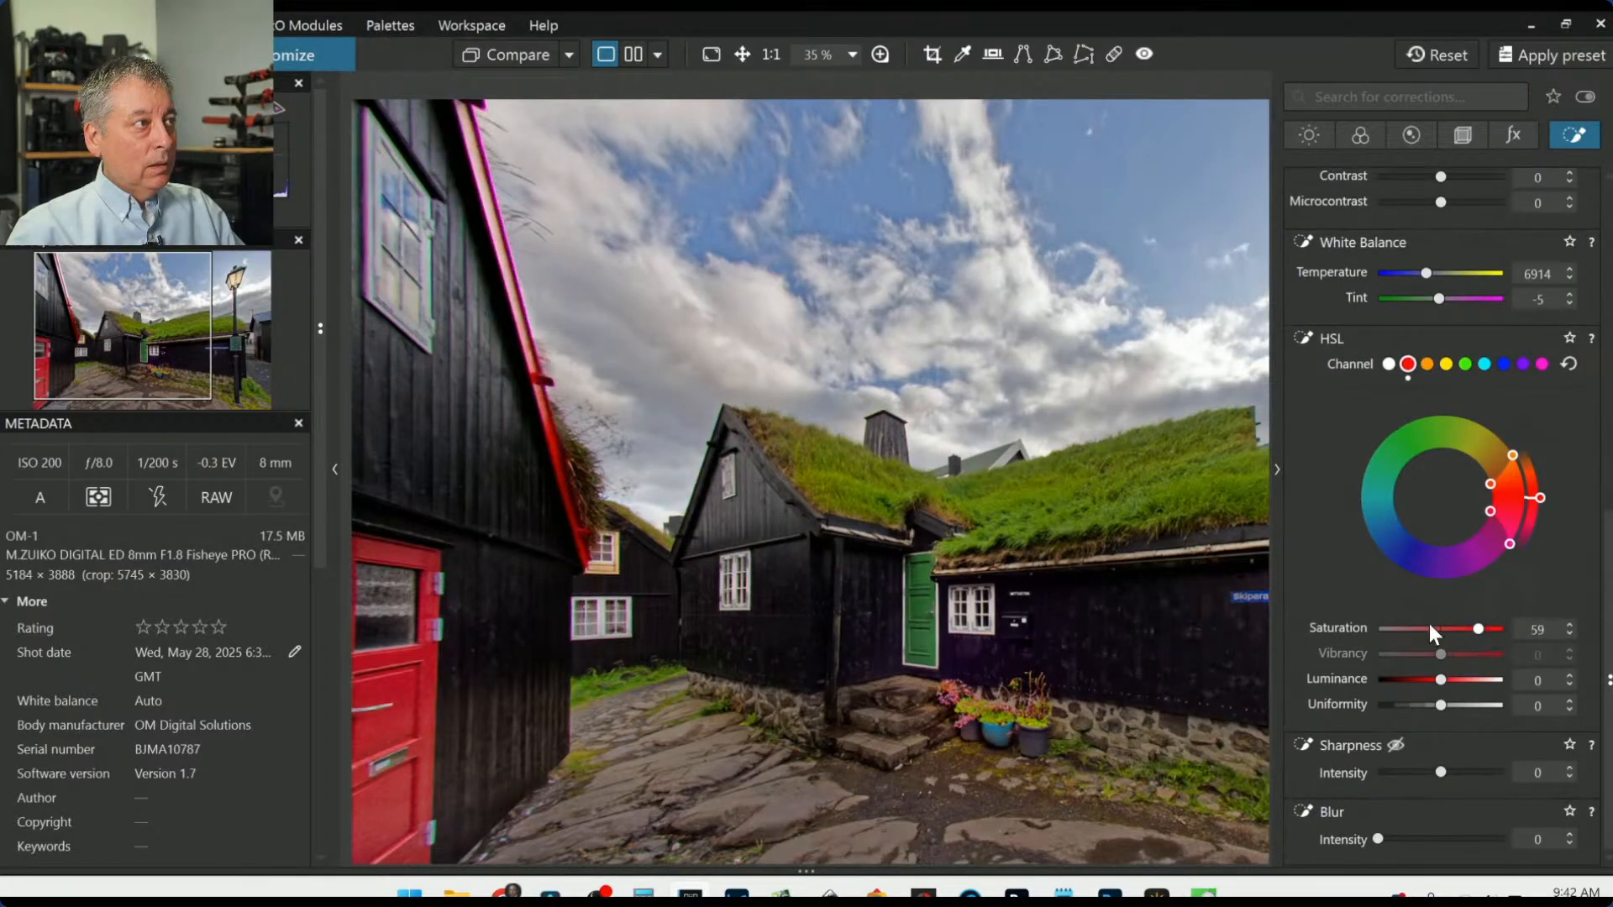
click(882, 54)
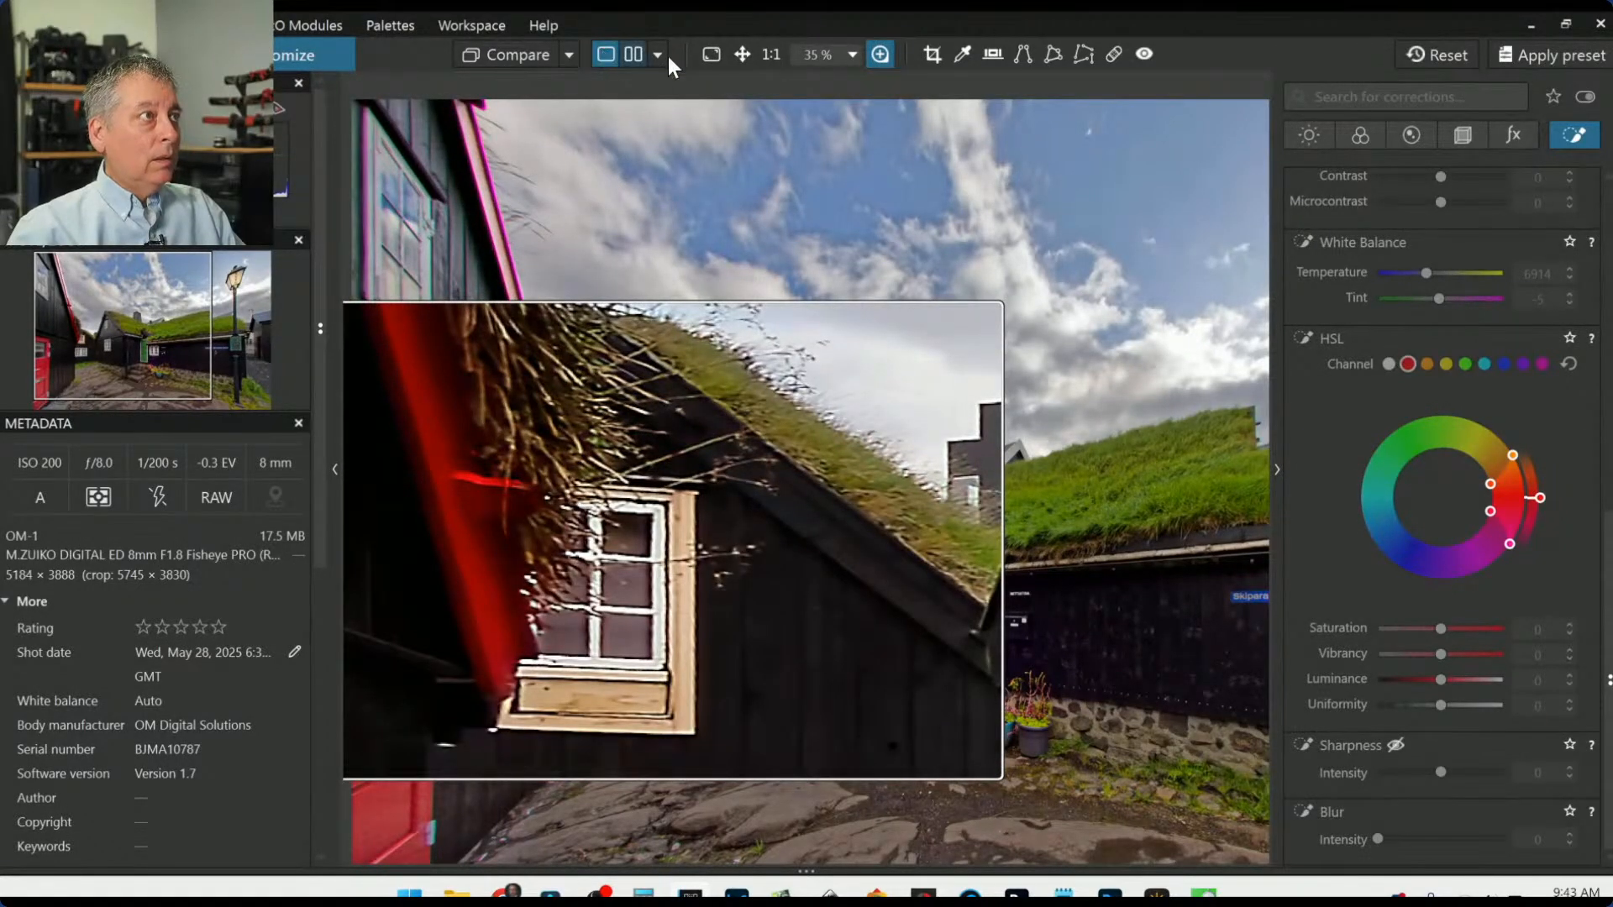
click(891, 58)
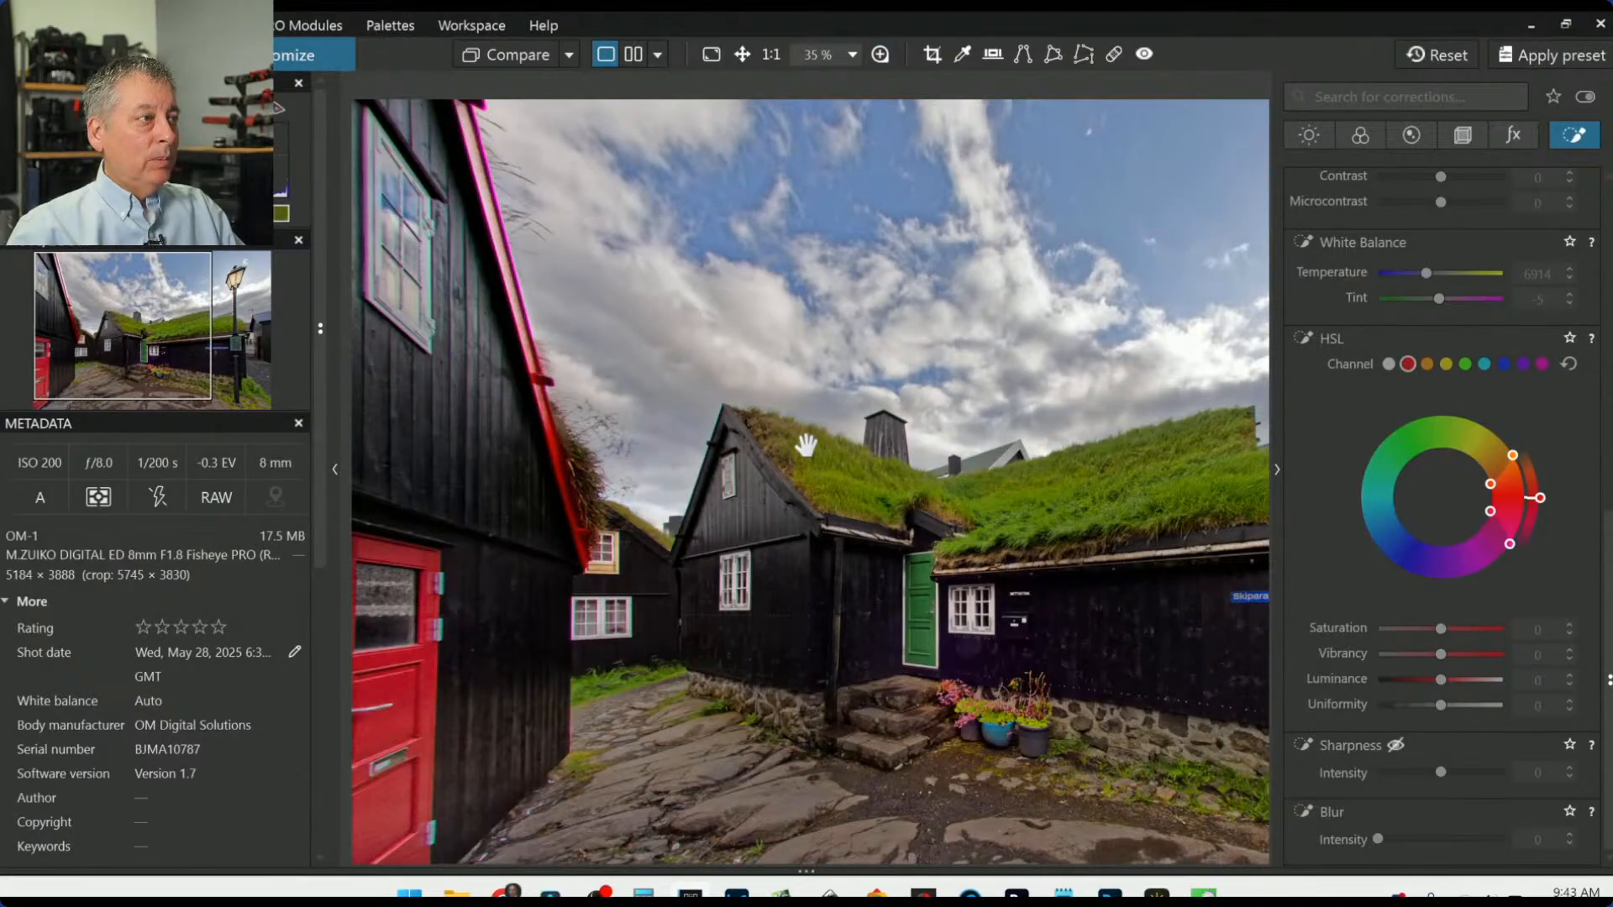
Step: With the whole photo in view, reduce the roof-edge Auto mask's Exposure to 1.03 and its red Saturation to 25
scroll(809, 413, down, 1)
scroll(808, 413, down, 1)
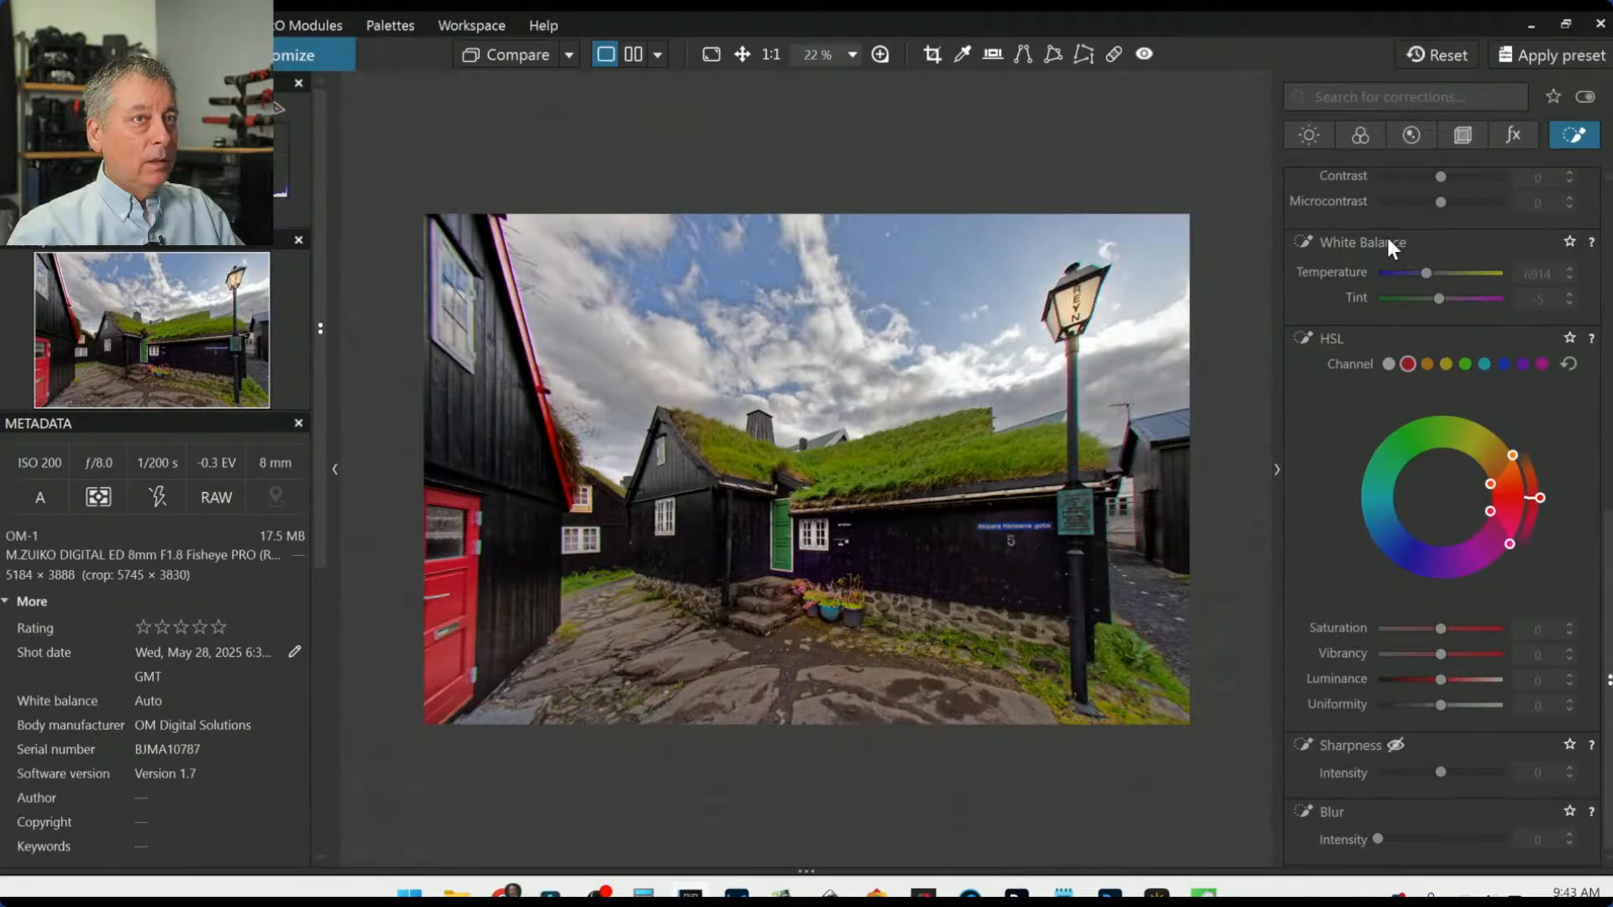
scroll(1474, 341, up, 10)
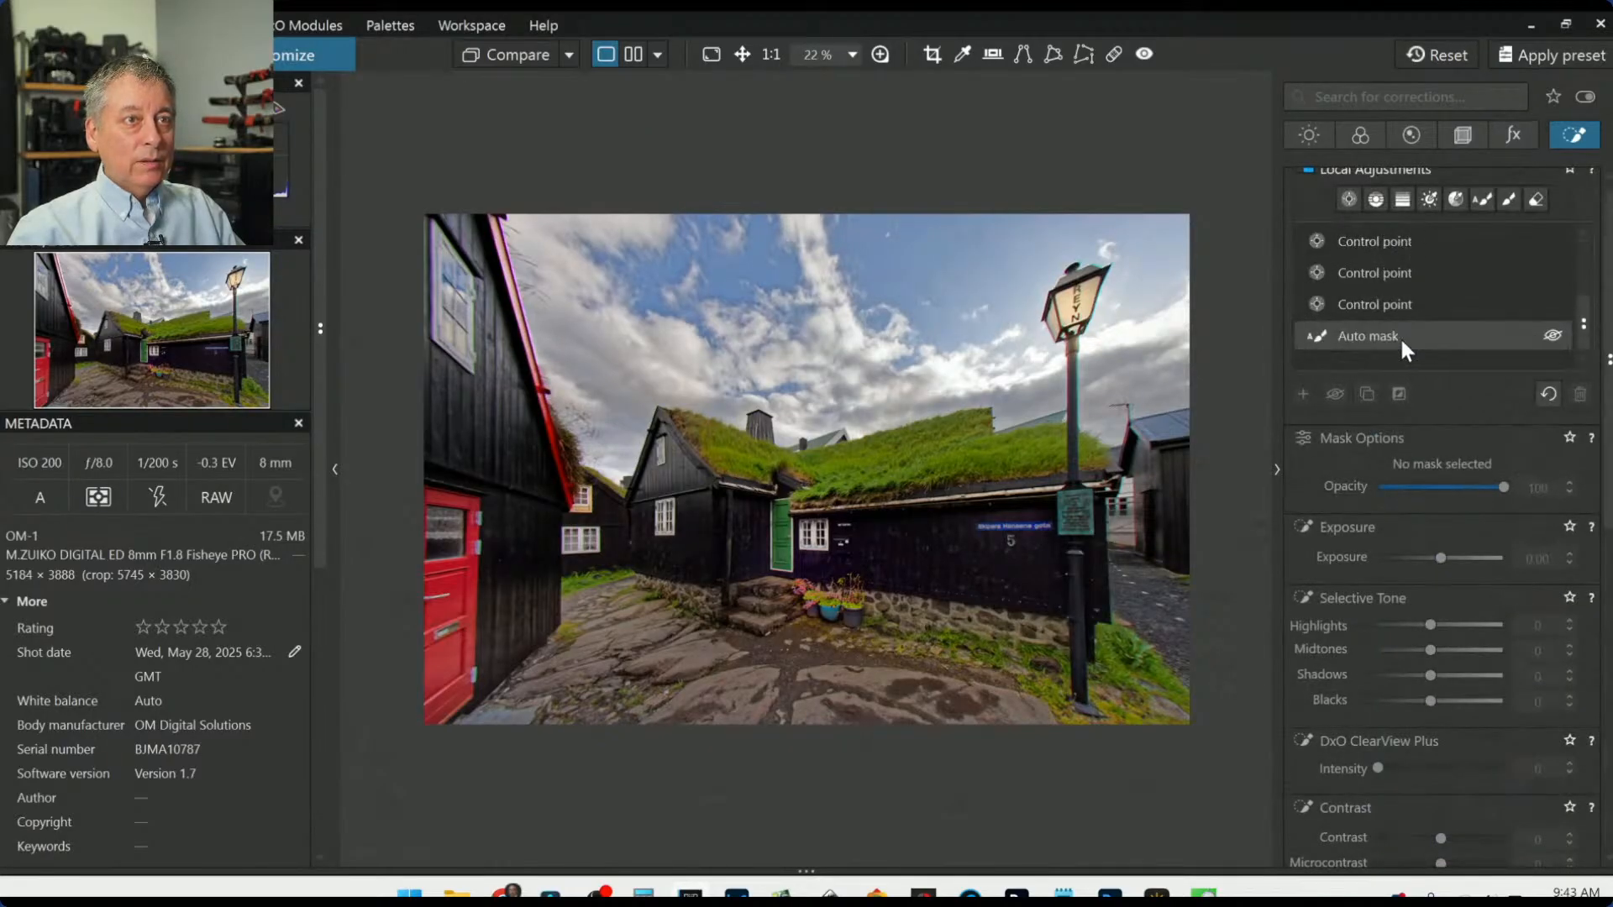
click(1380, 333)
scroll(1385, 529, down, 1)
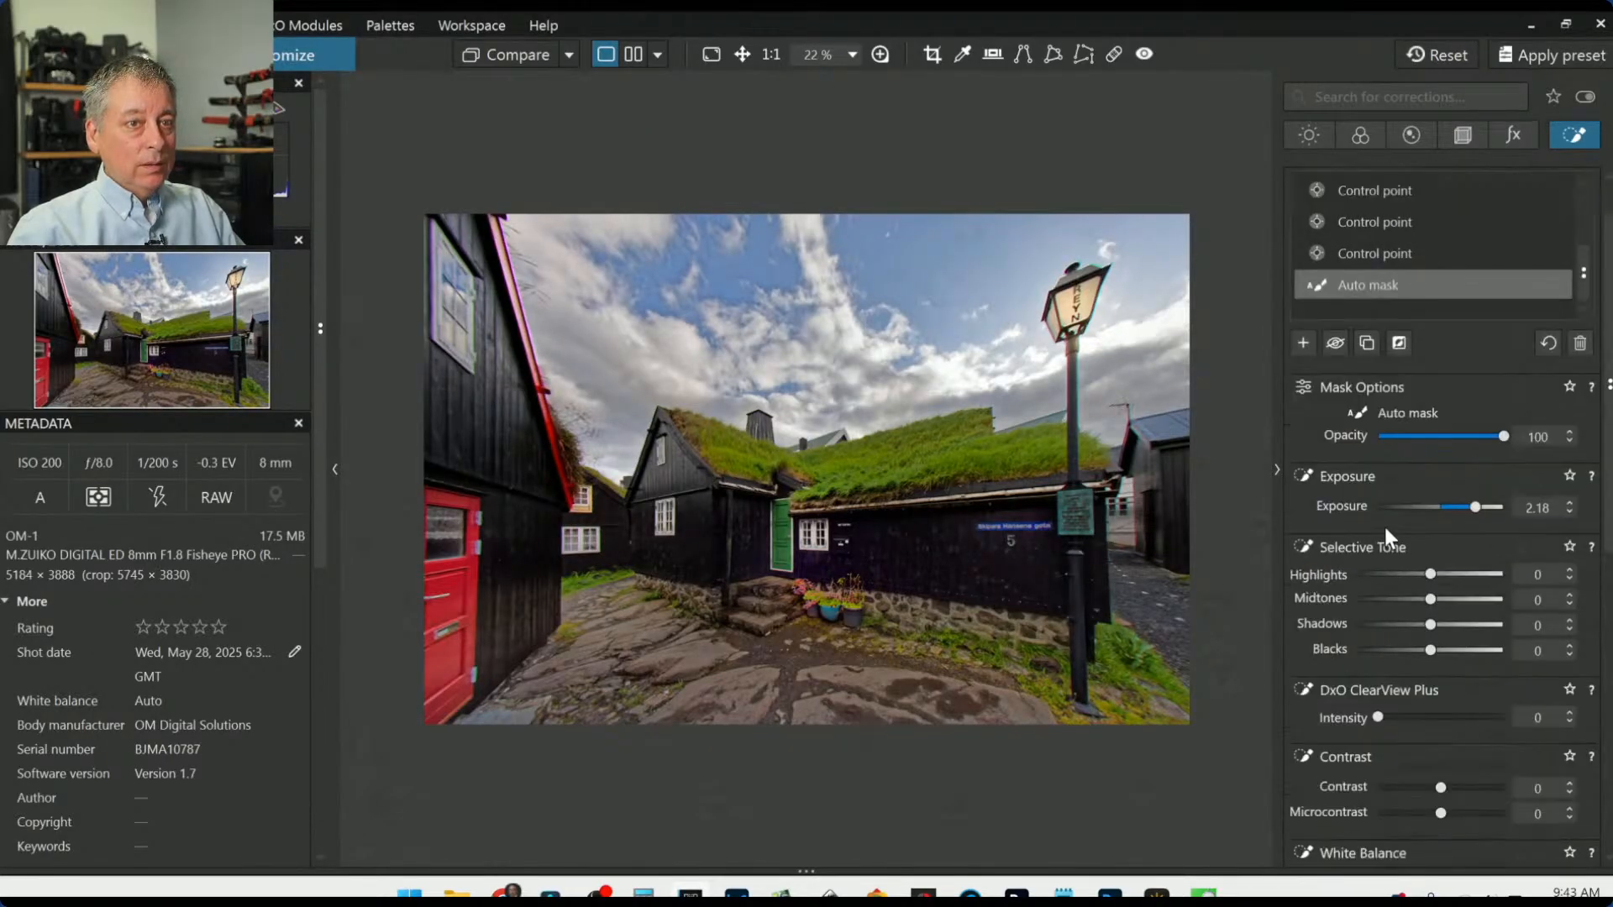
drag(1472, 509, 1457, 509)
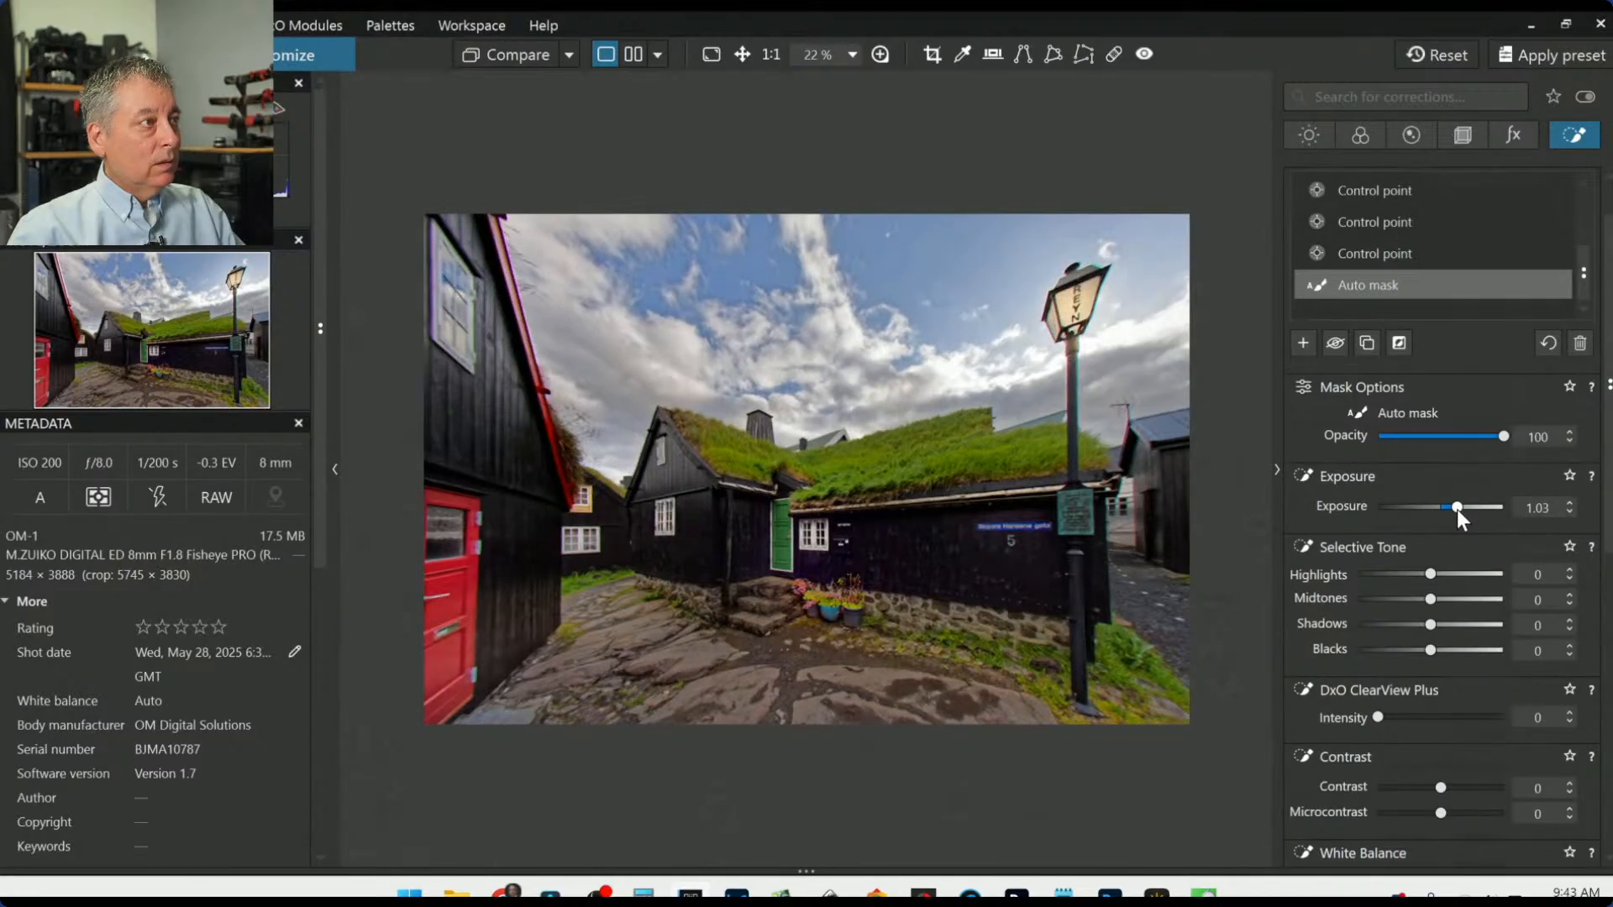
scroll(1437, 667, down, 7)
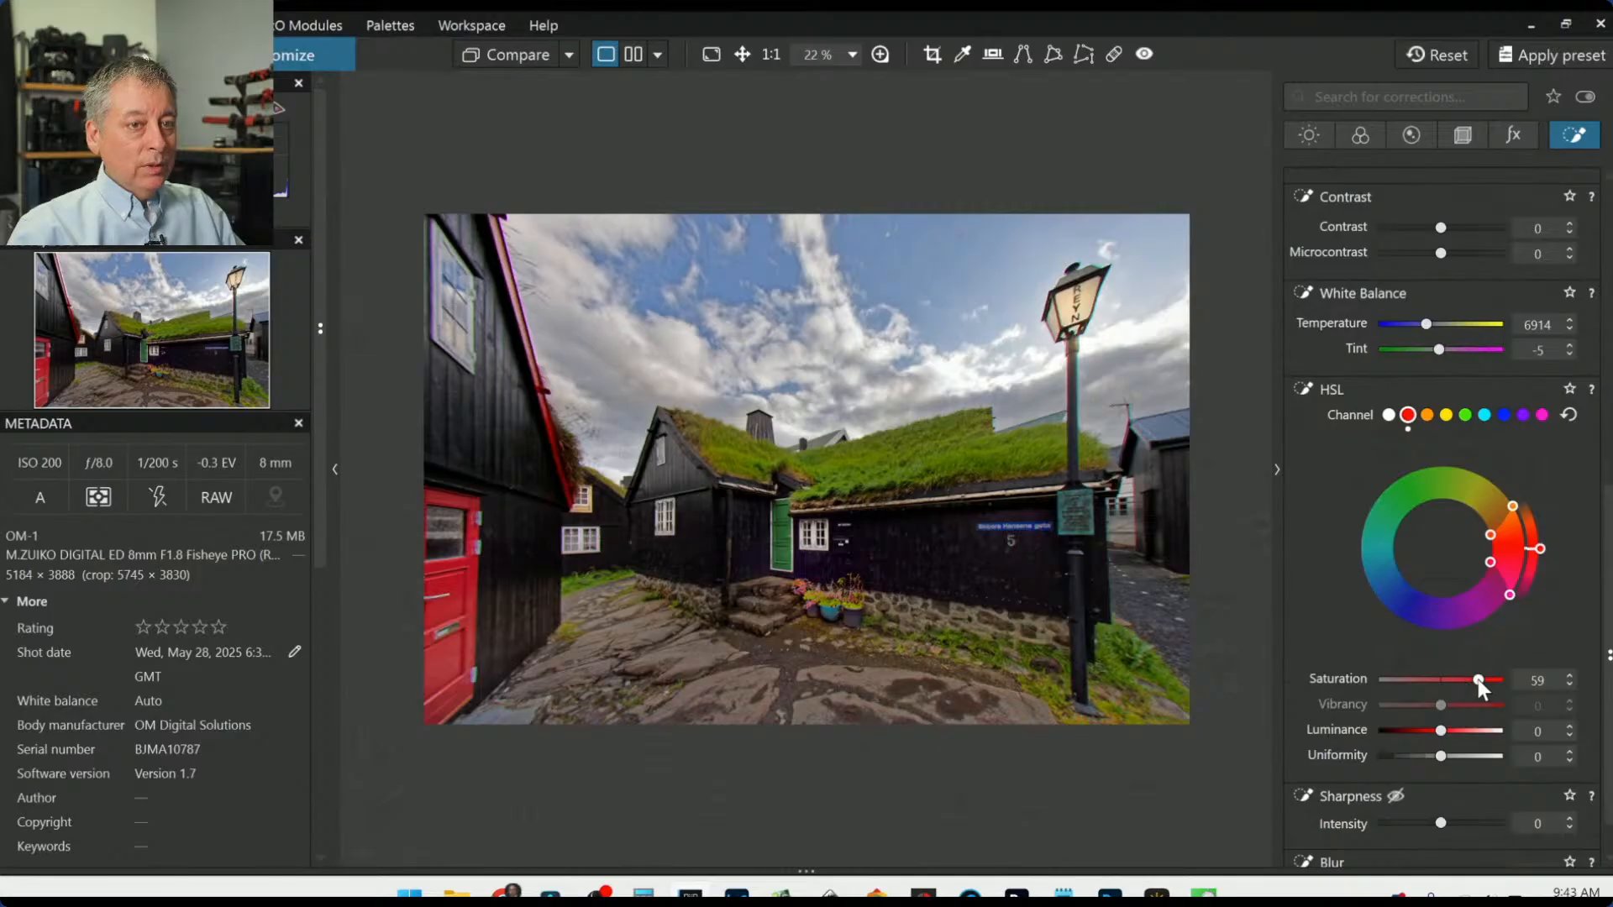
drag(1479, 680, 1467, 680)
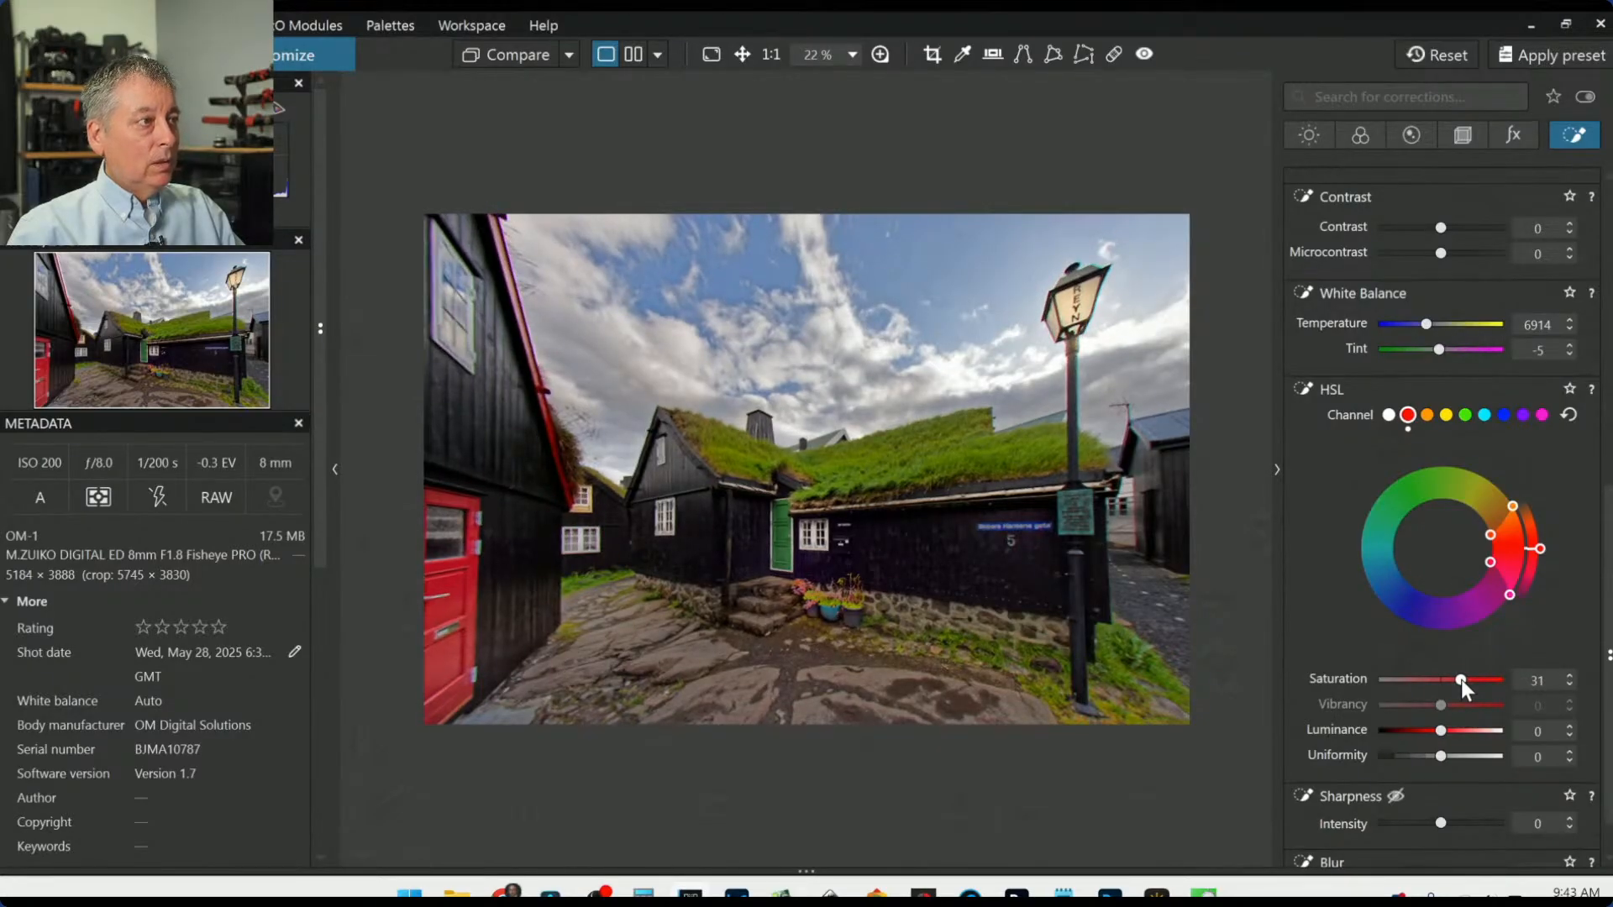
drag(1460, 678, 1455, 680)
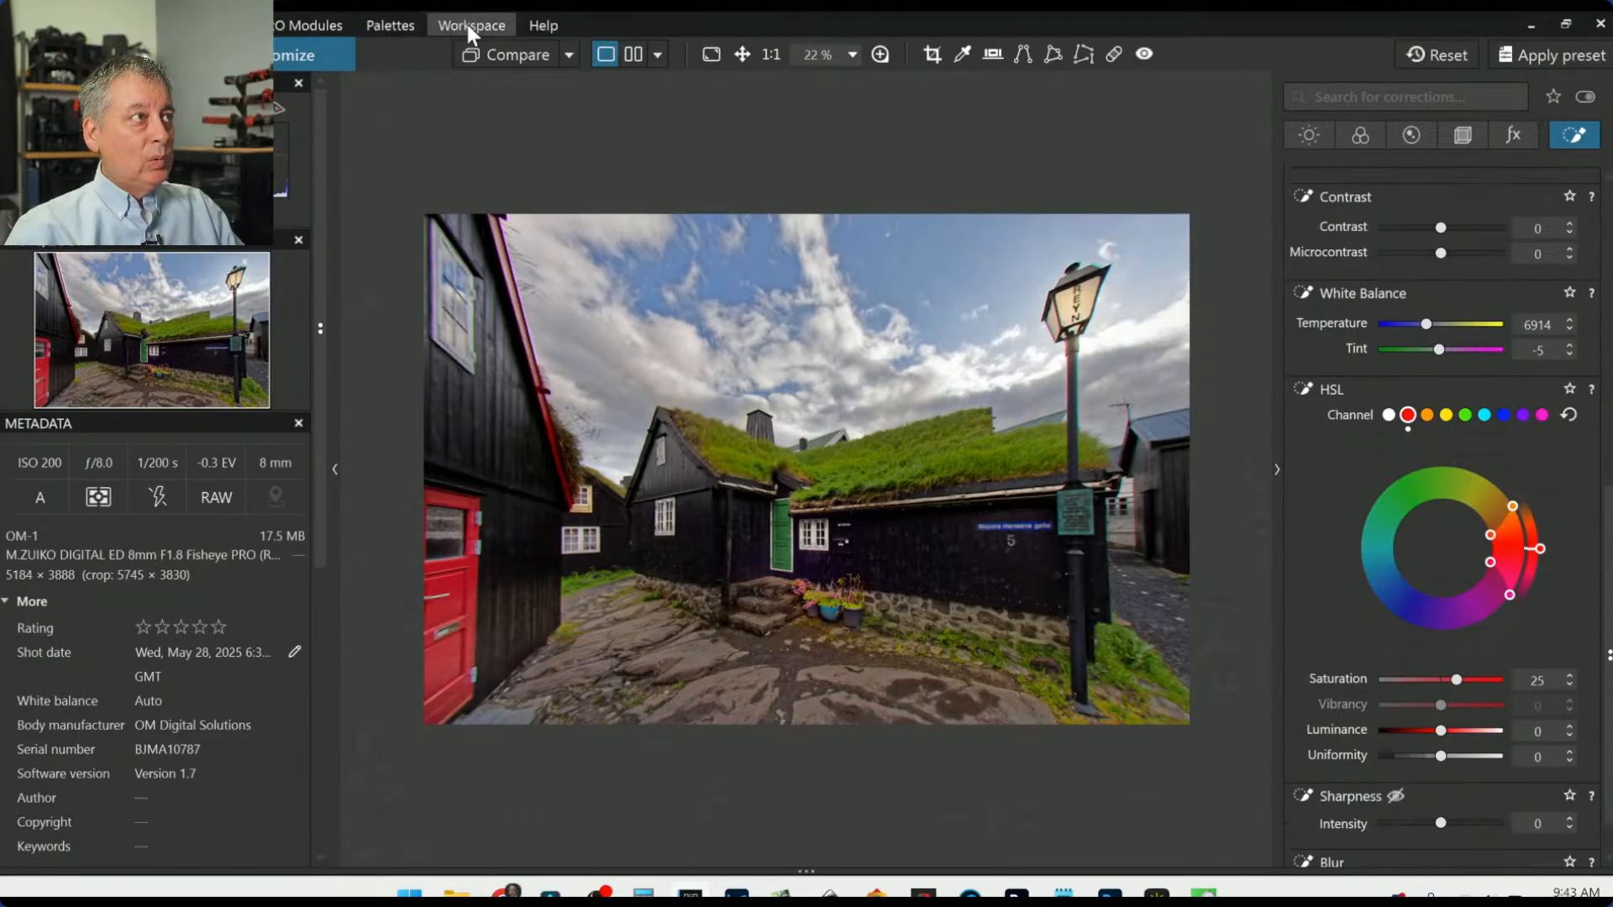
Step: Compare the edited photo with the original image
click(487, 54)
click(487, 54)
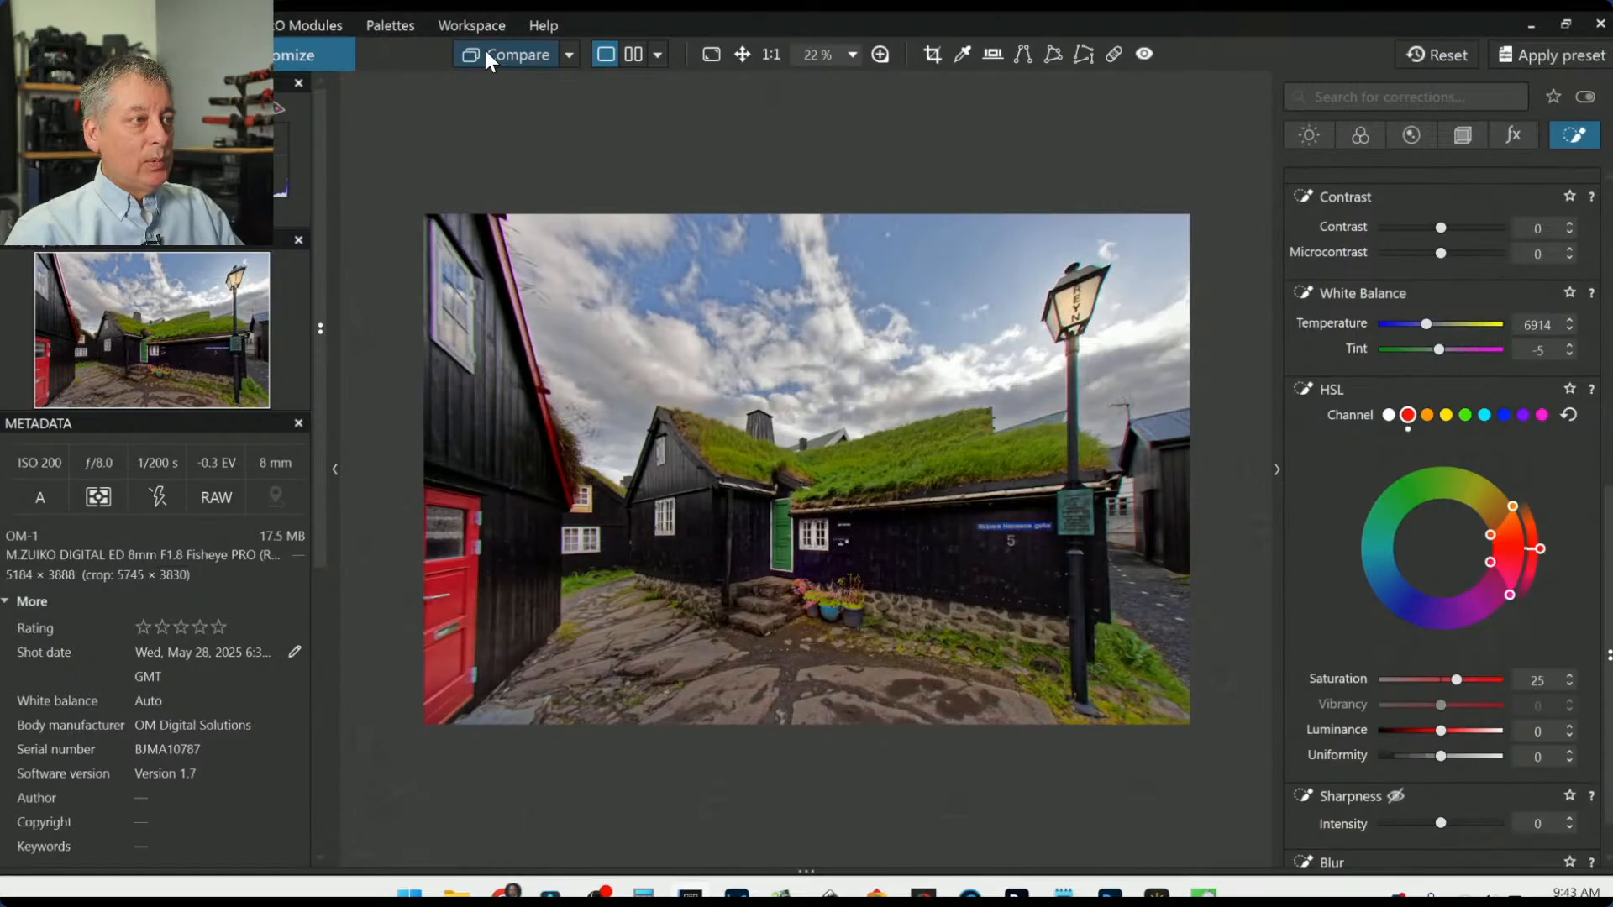
click(485, 56)
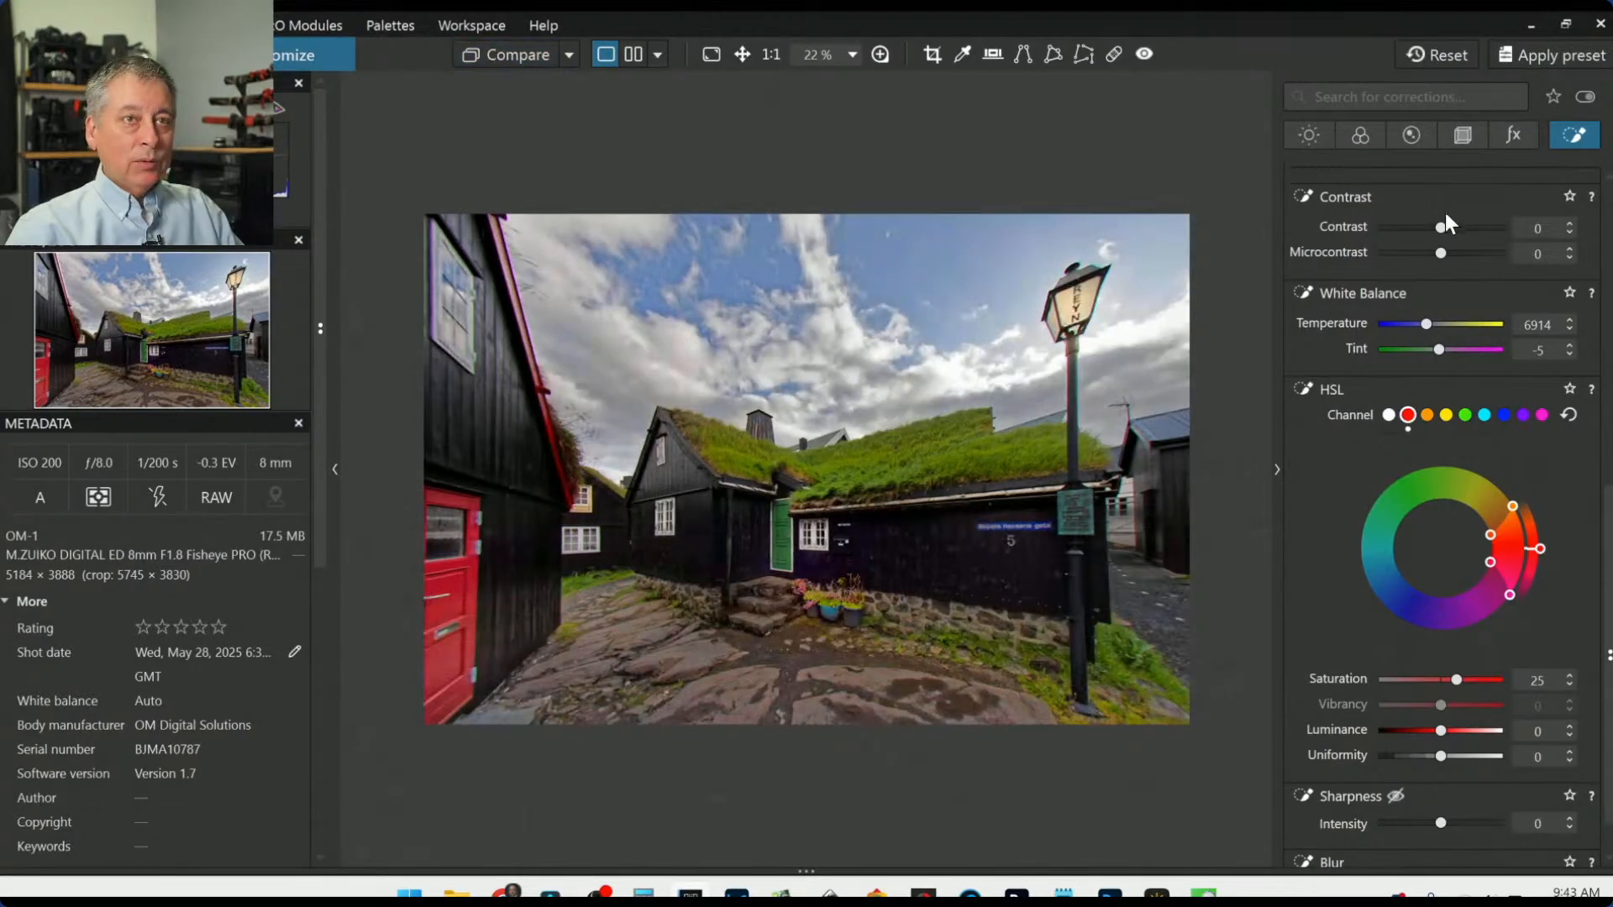
Step: Add a new control point on the lower part of the red door, enlarge its radius, and set its Exposure to -0.48
scroll(1425, 289, up, 8)
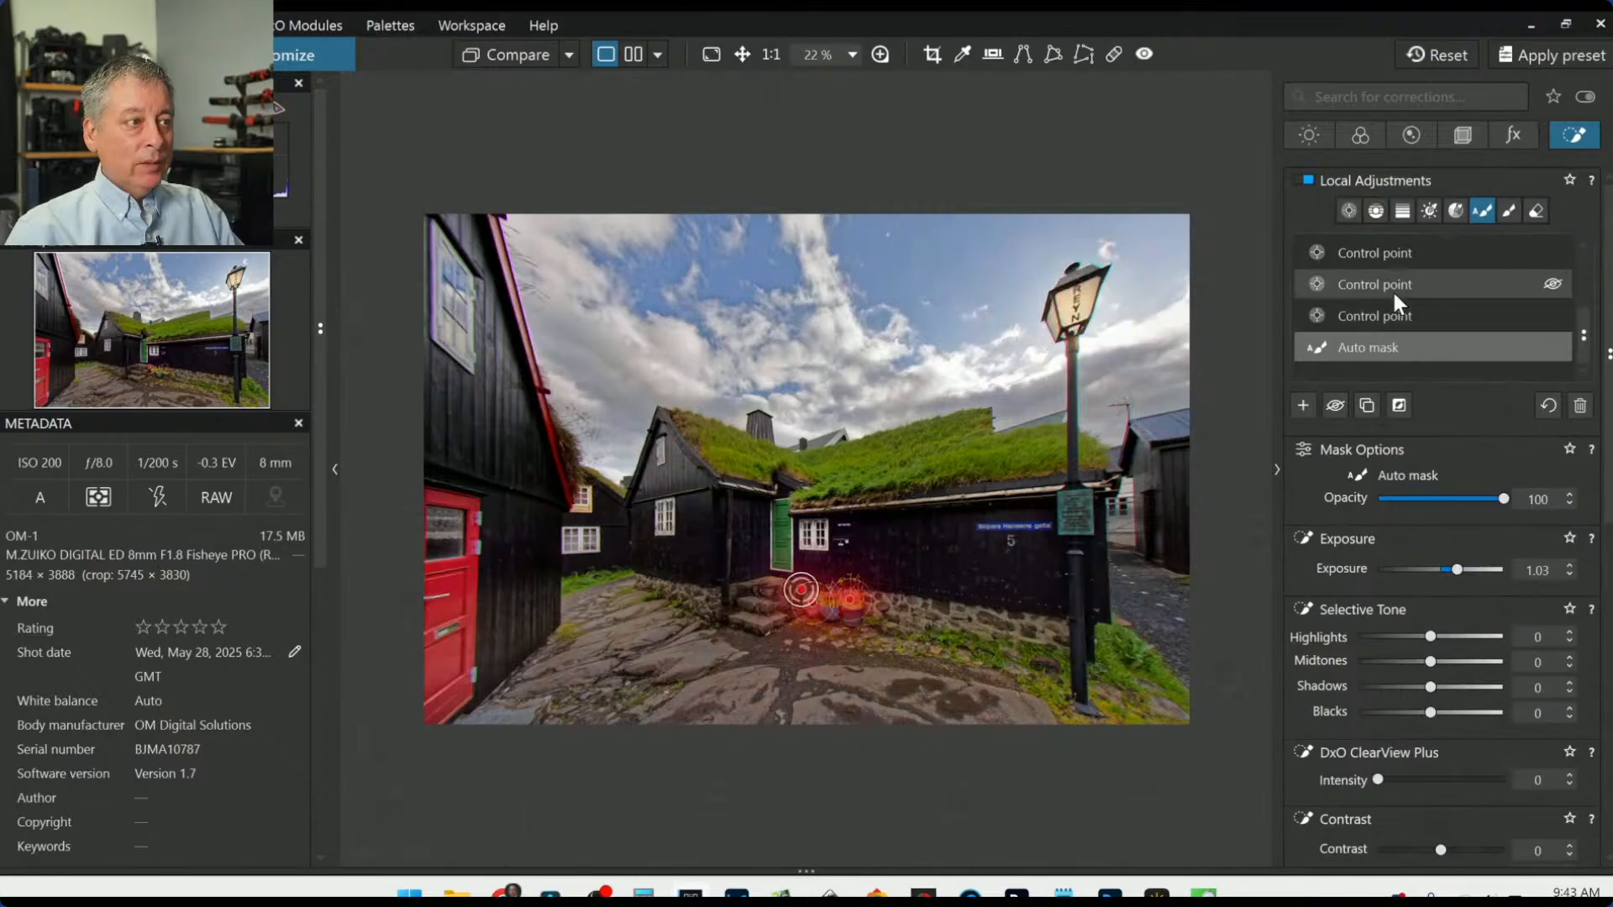
scroll(1387, 261, up, 1)
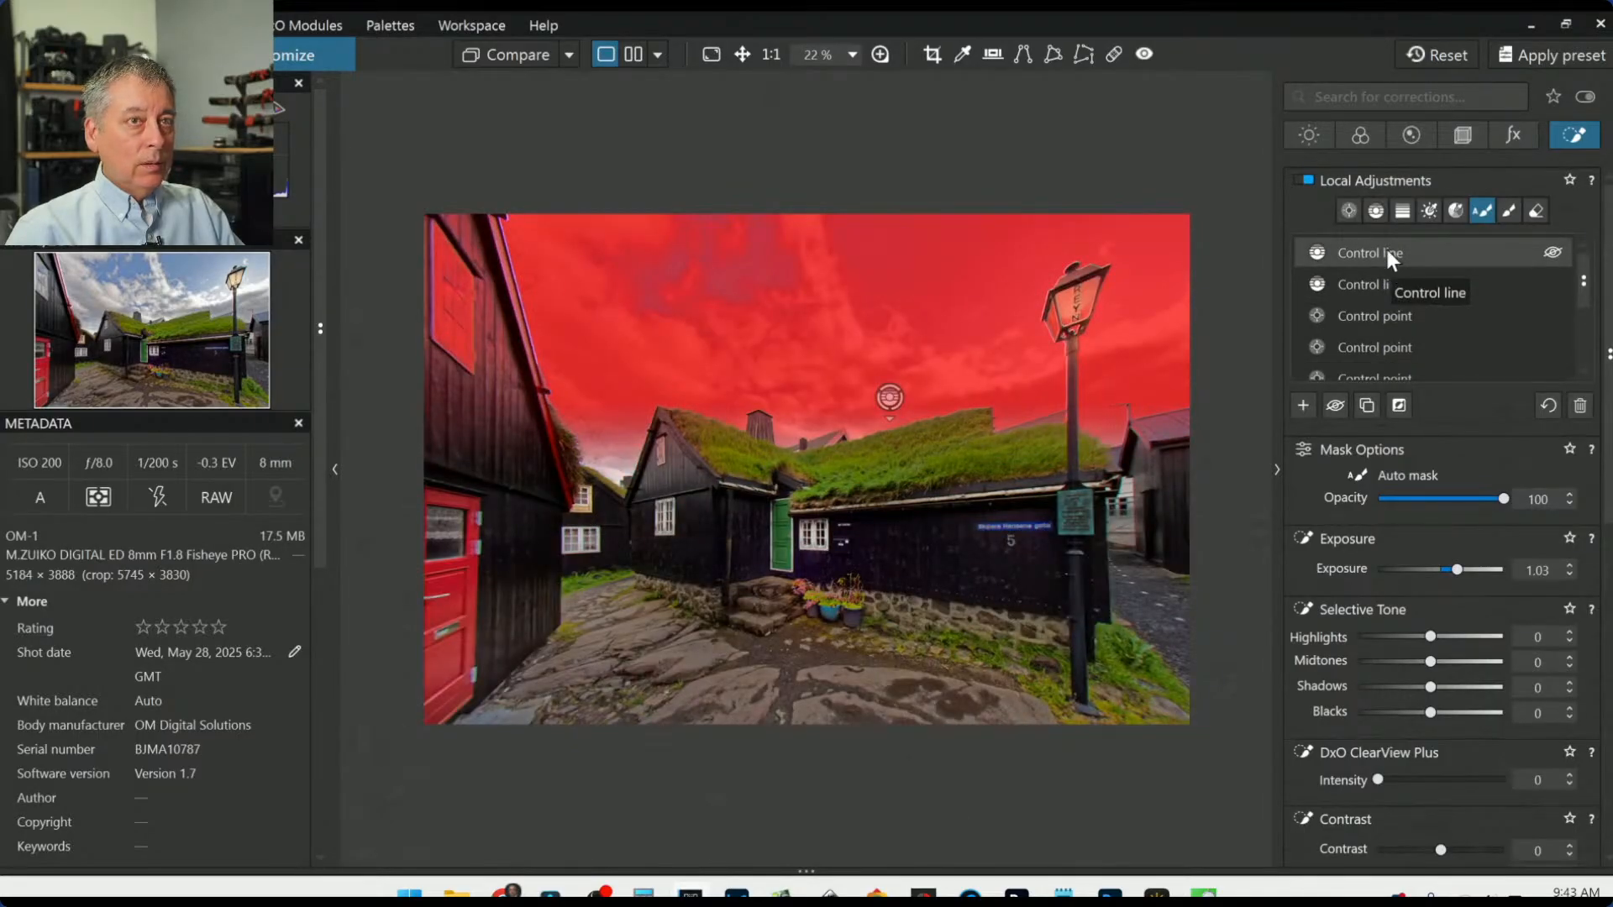
click(1382, 323)
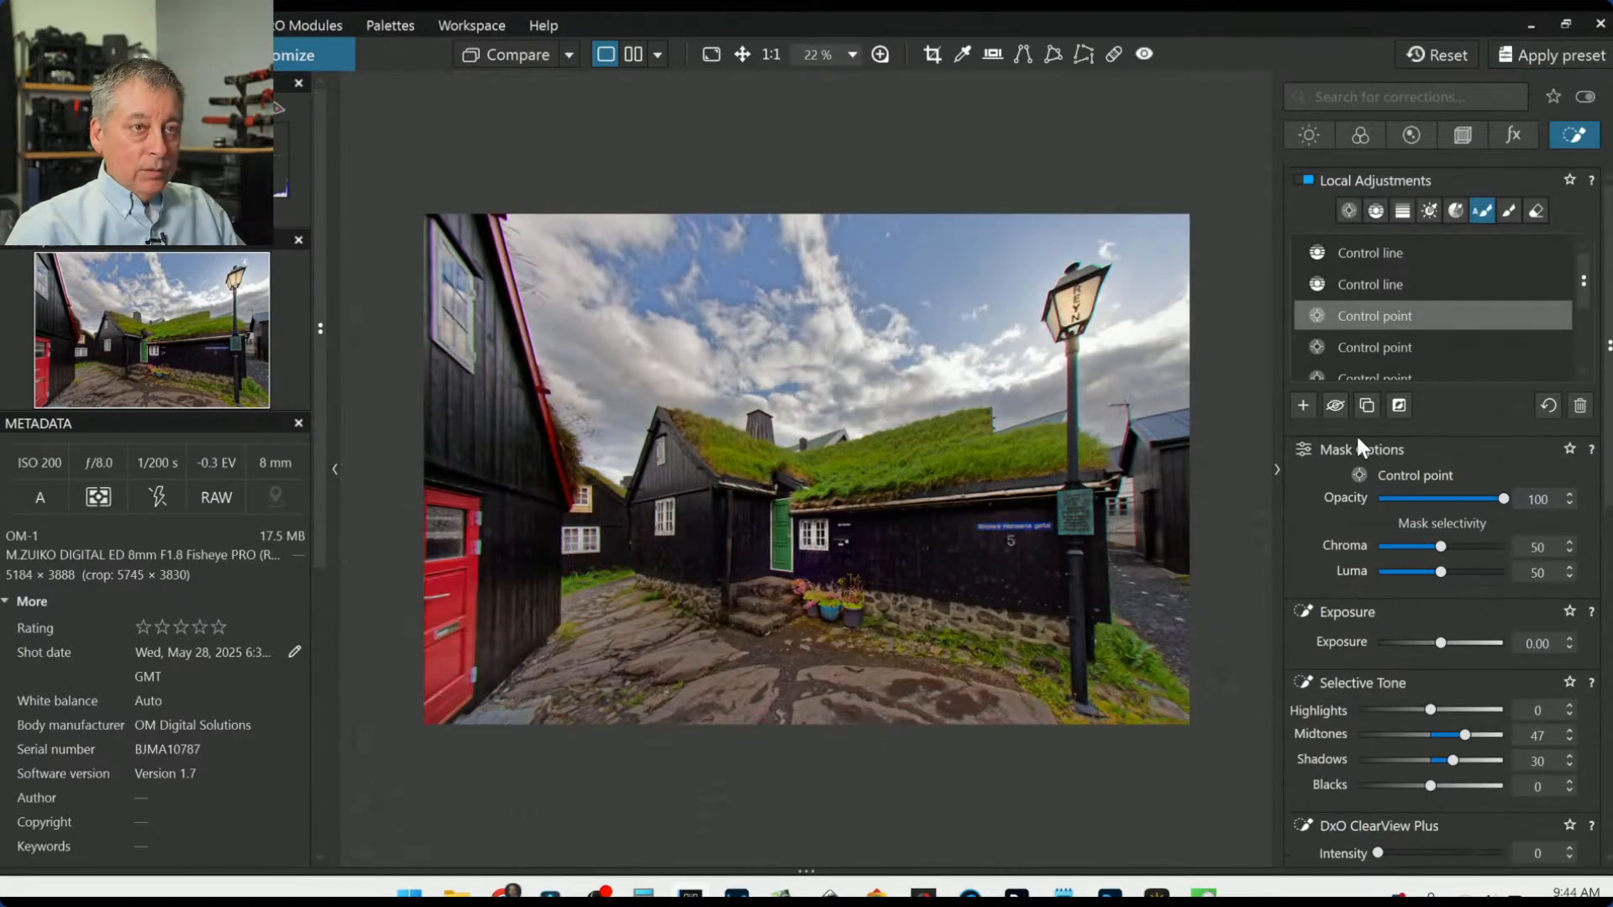
click(1302, 406)
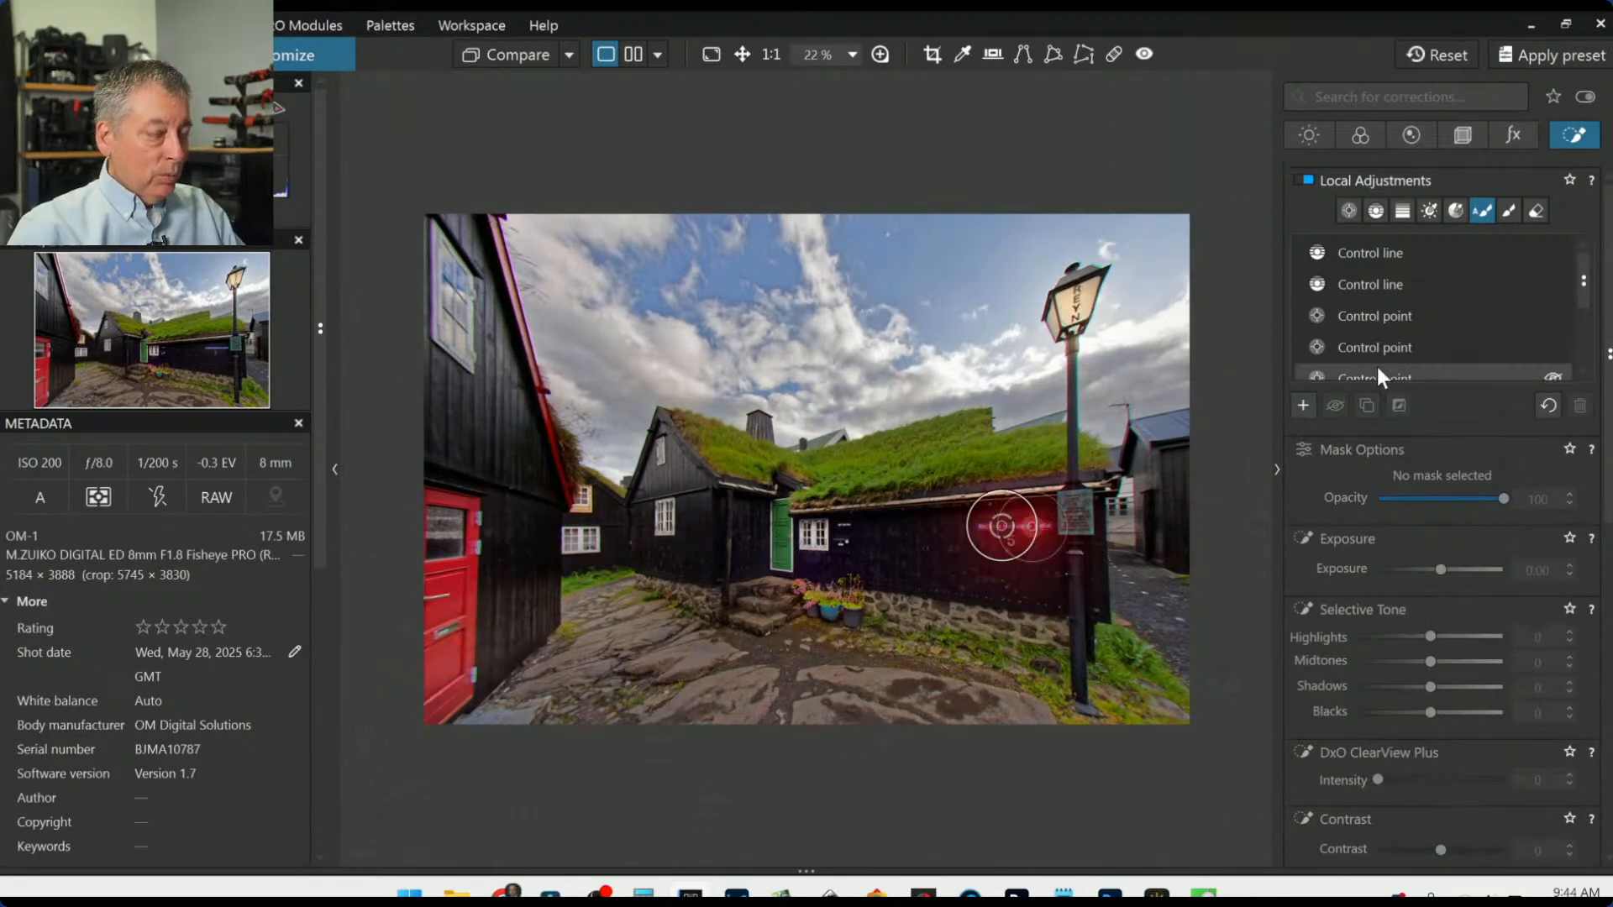
click(1350, 210)
click(459, 655)
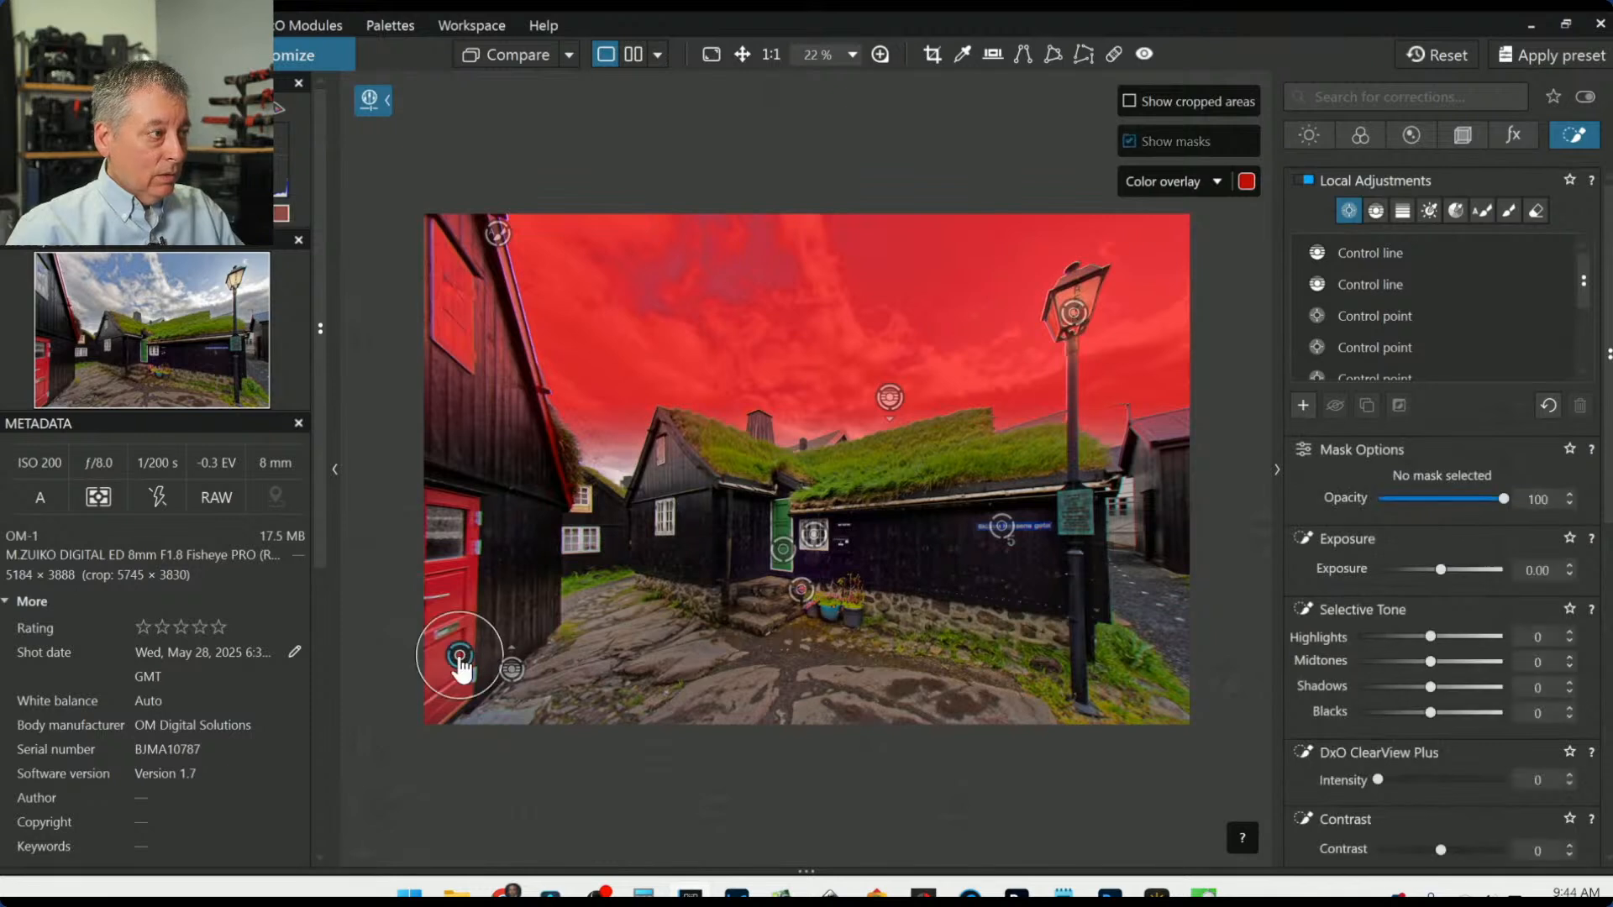
drag(451, 607, 454, 561)
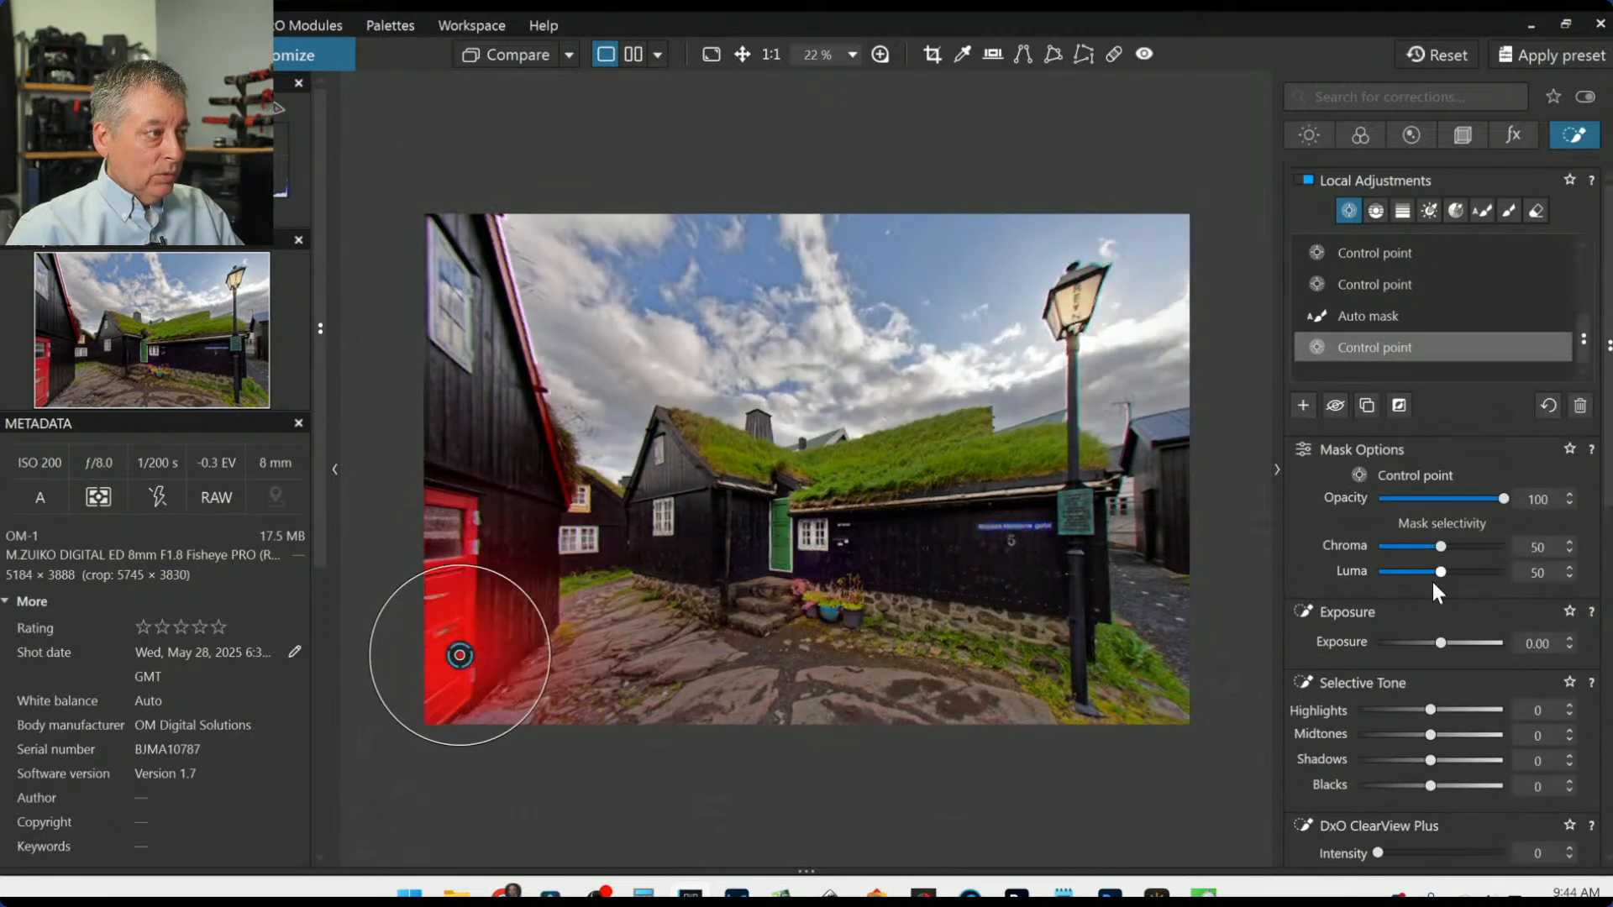
drag(1440, 642, 1433, 641)
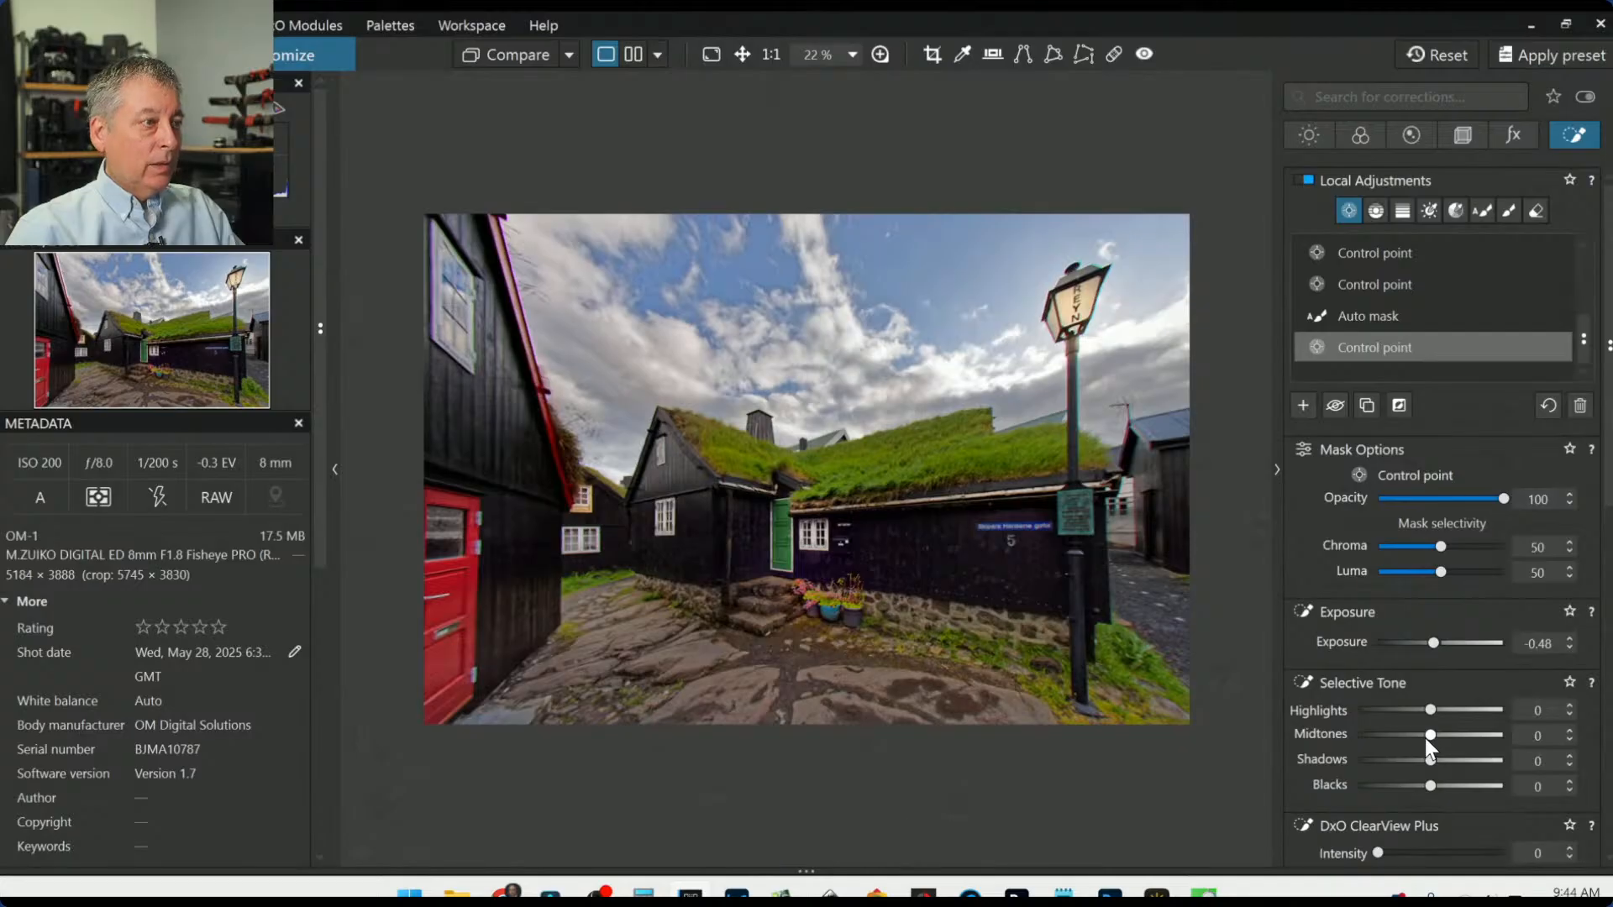
key(Escape)
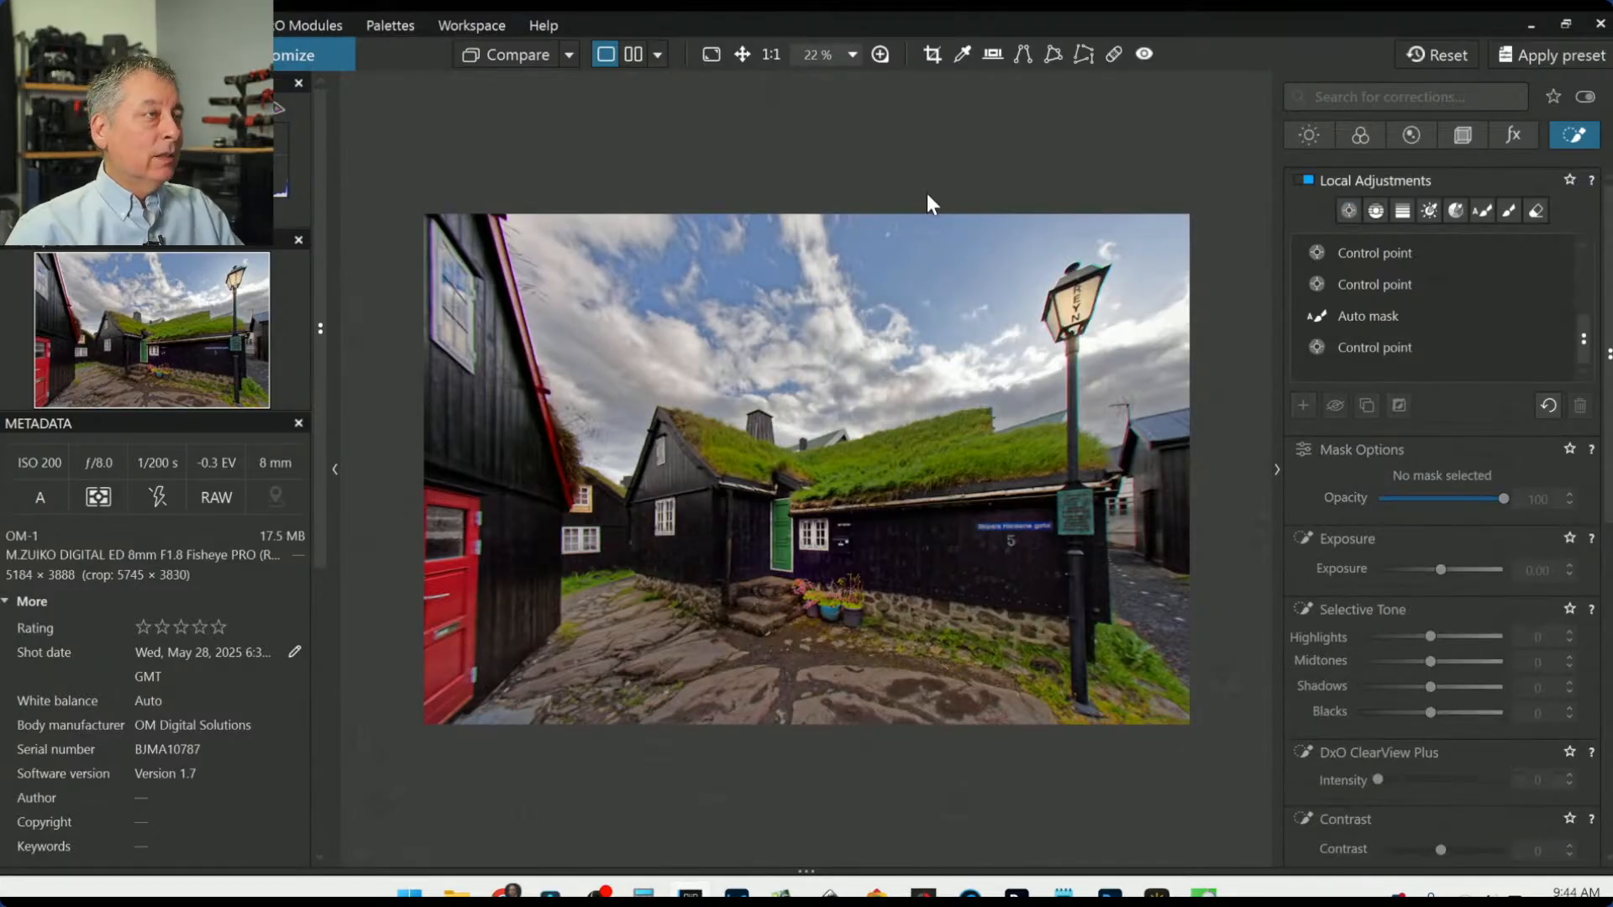
Step: Export the photo to disk as a quality 93 JPEG in the original image folder with the suffix "-dxo"
right_click(728, 425)
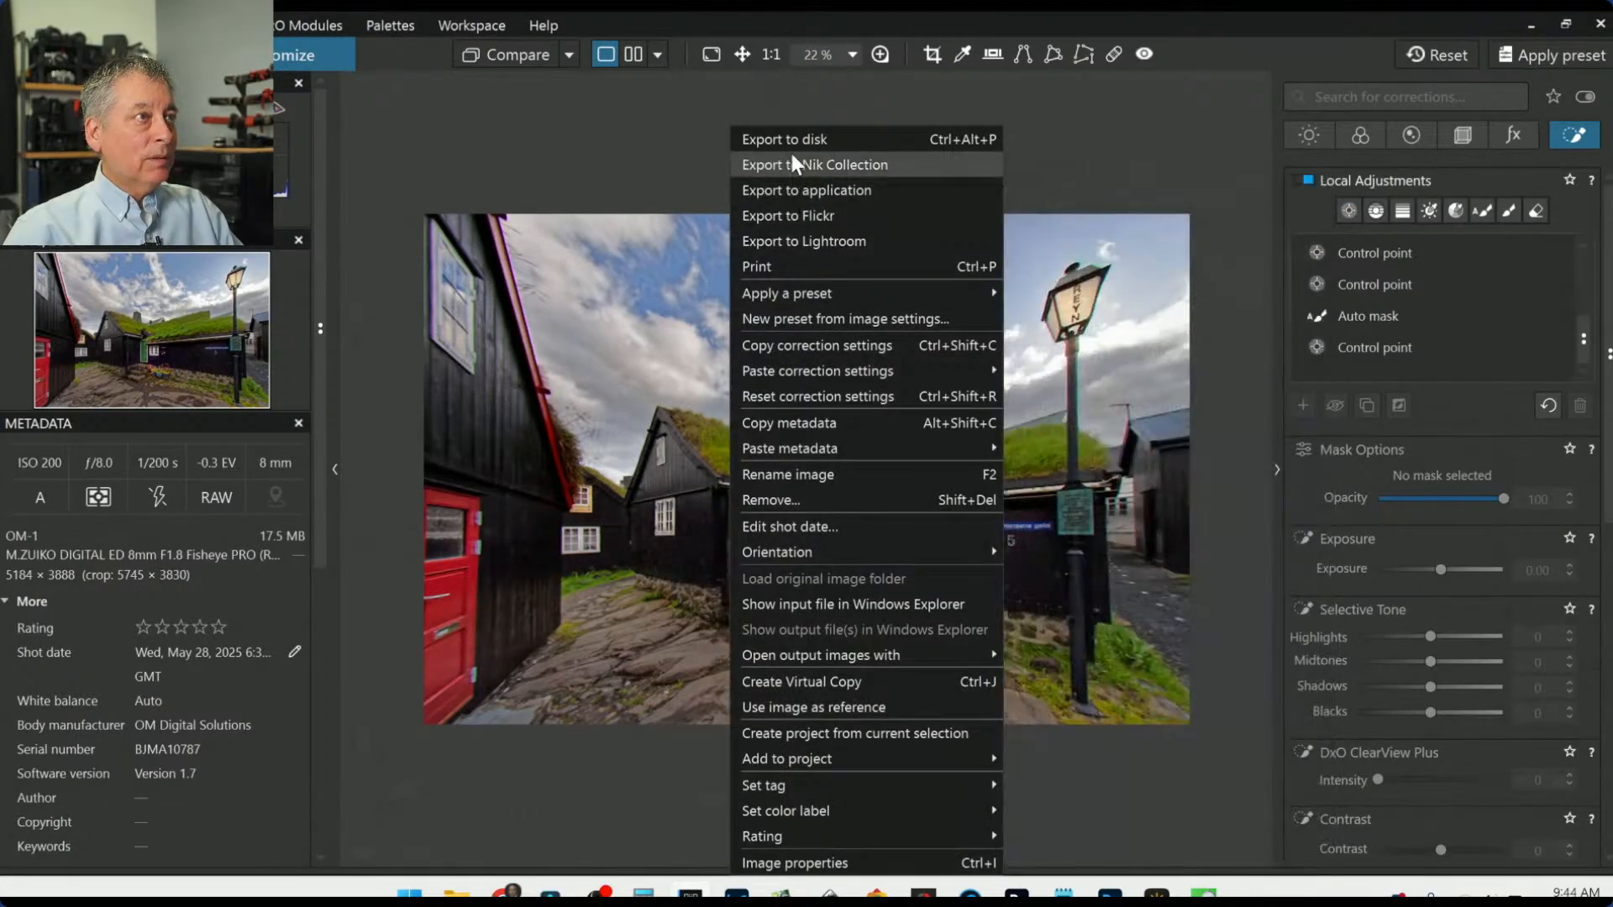
click(791, 145)
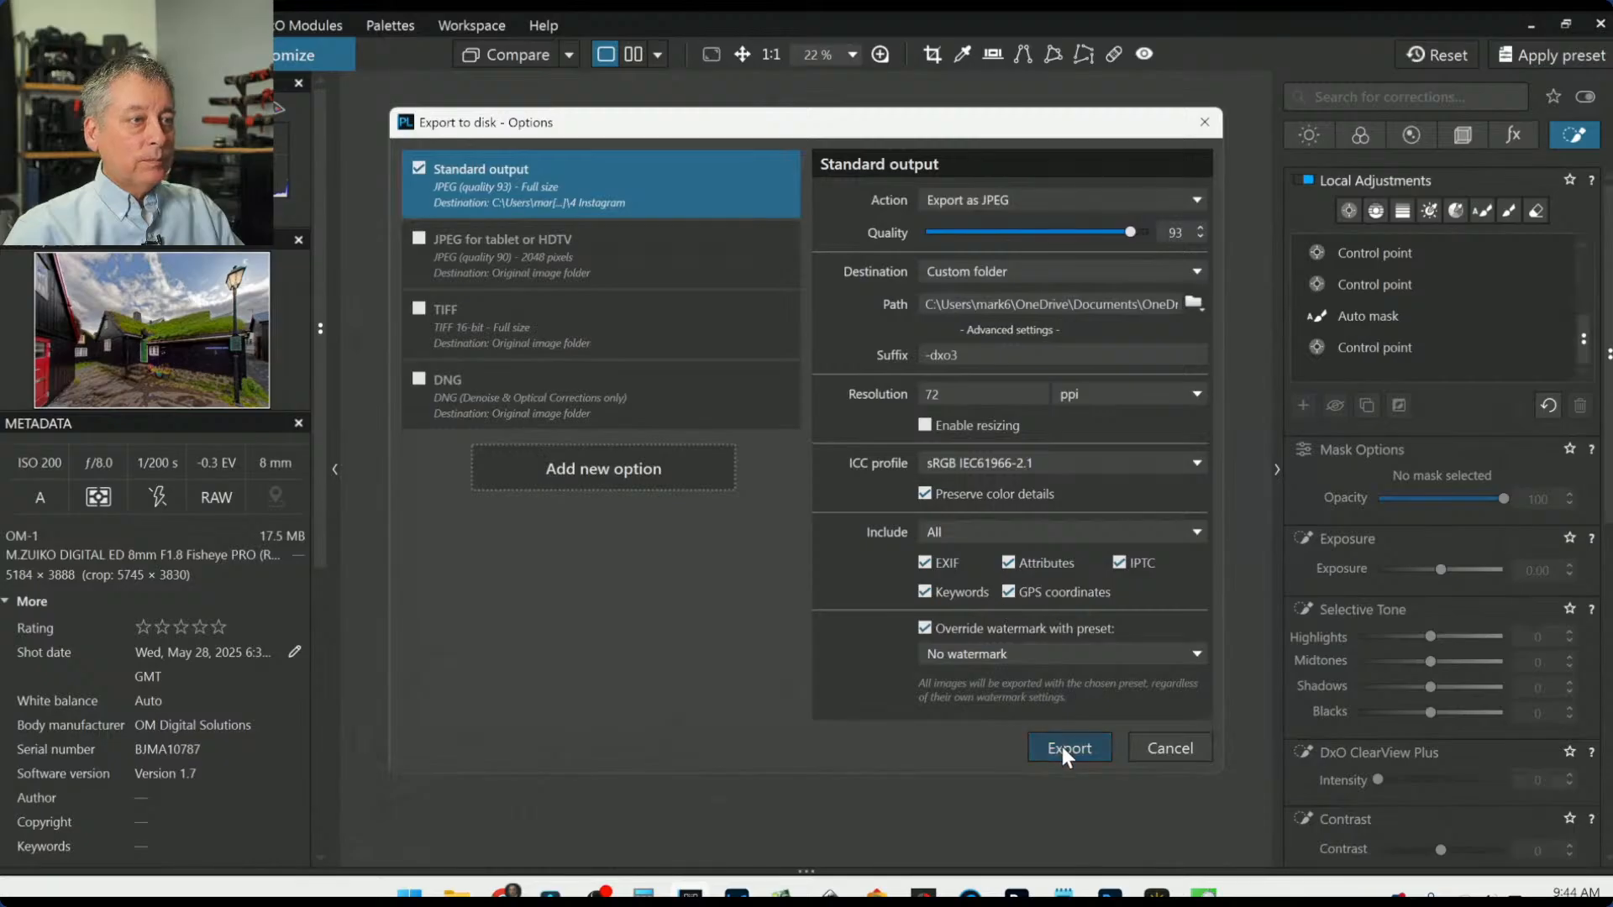
click(1111, 277)
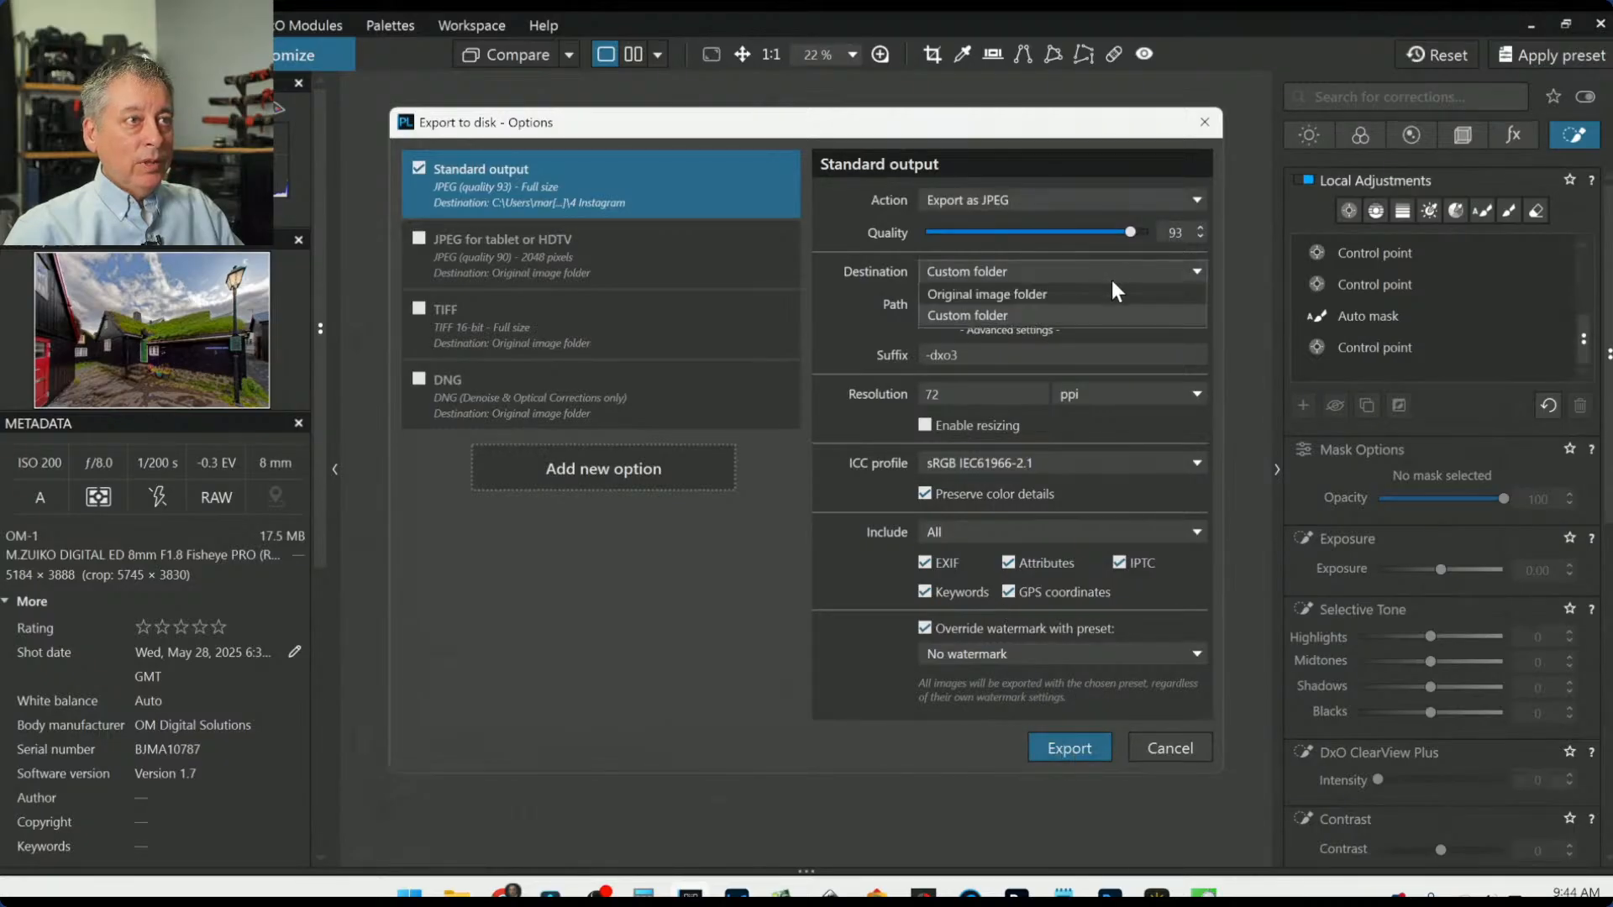
click(1101, 294)
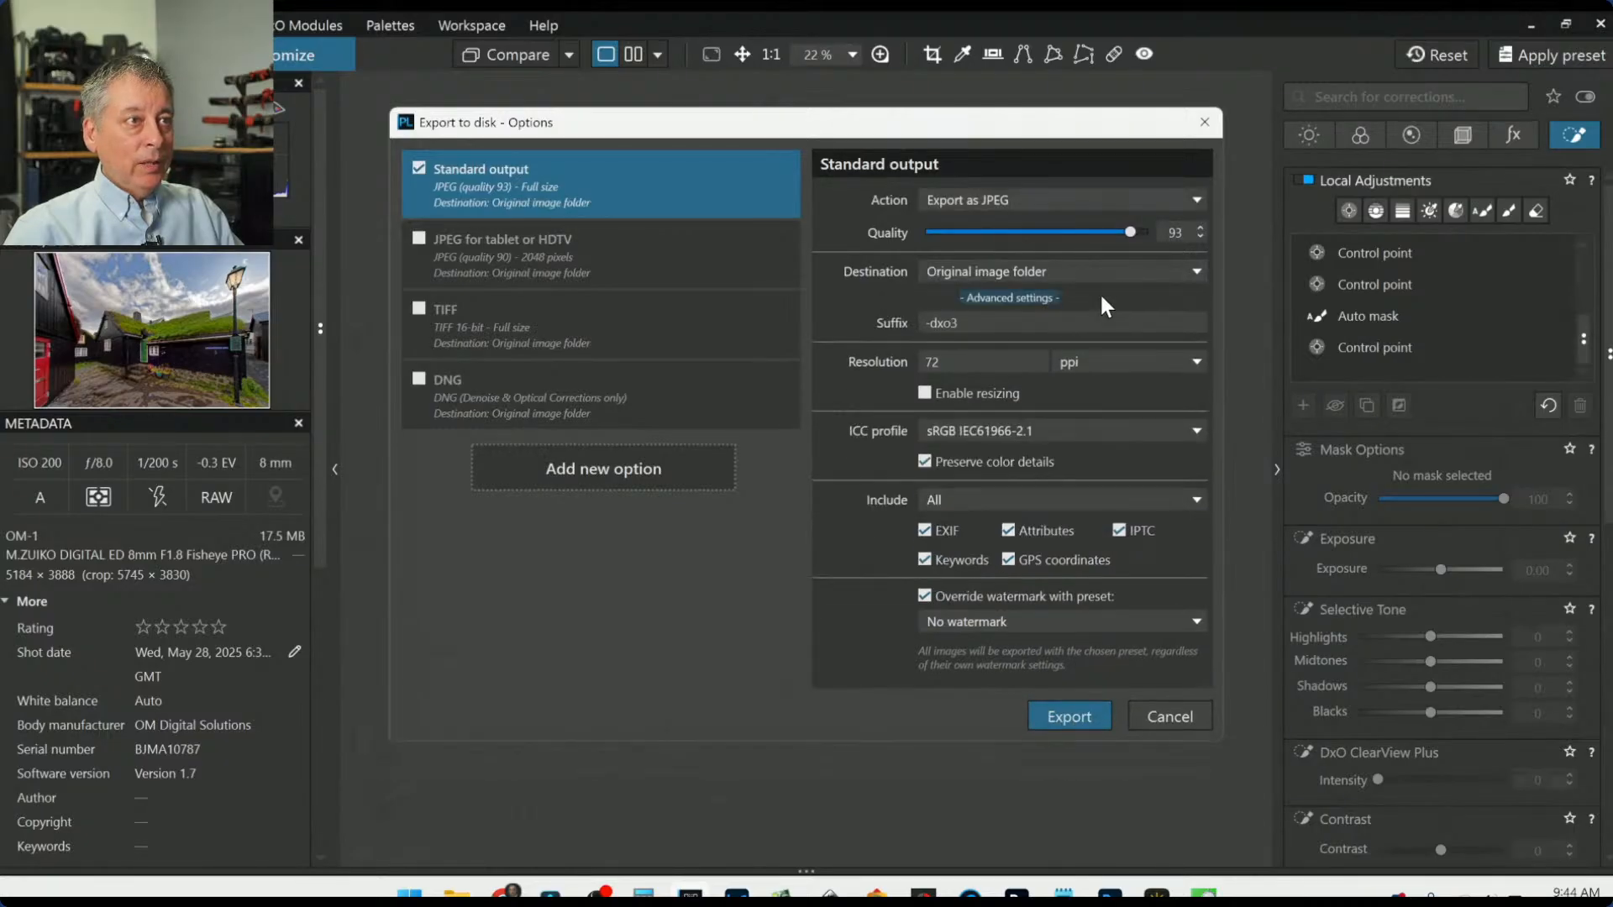
click(988, 325)
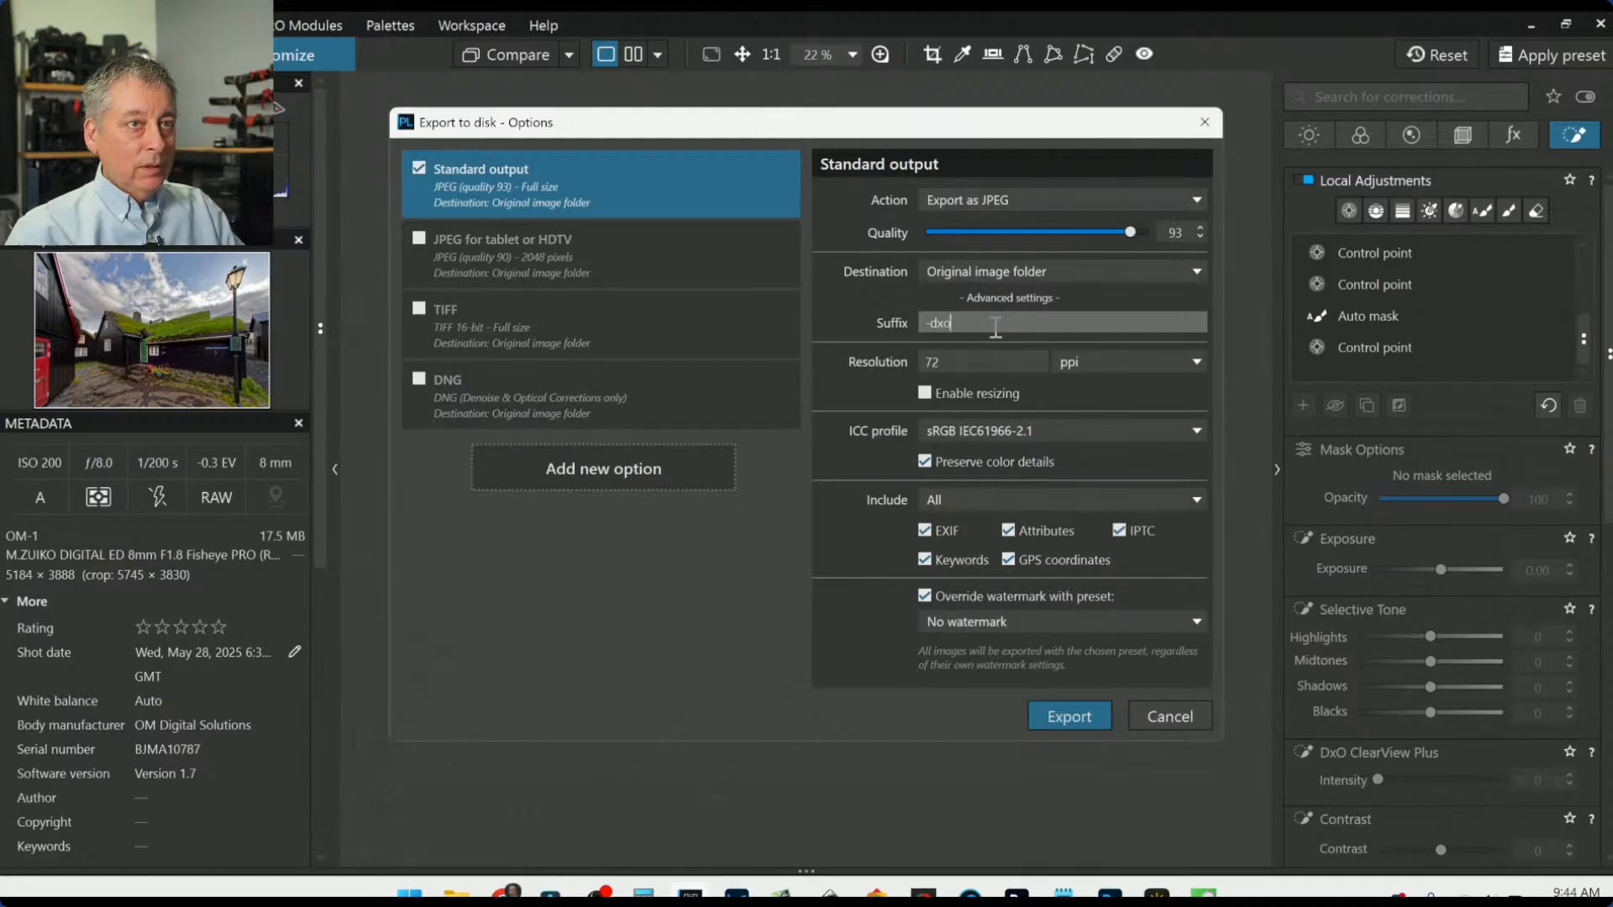
click(1070, 715)
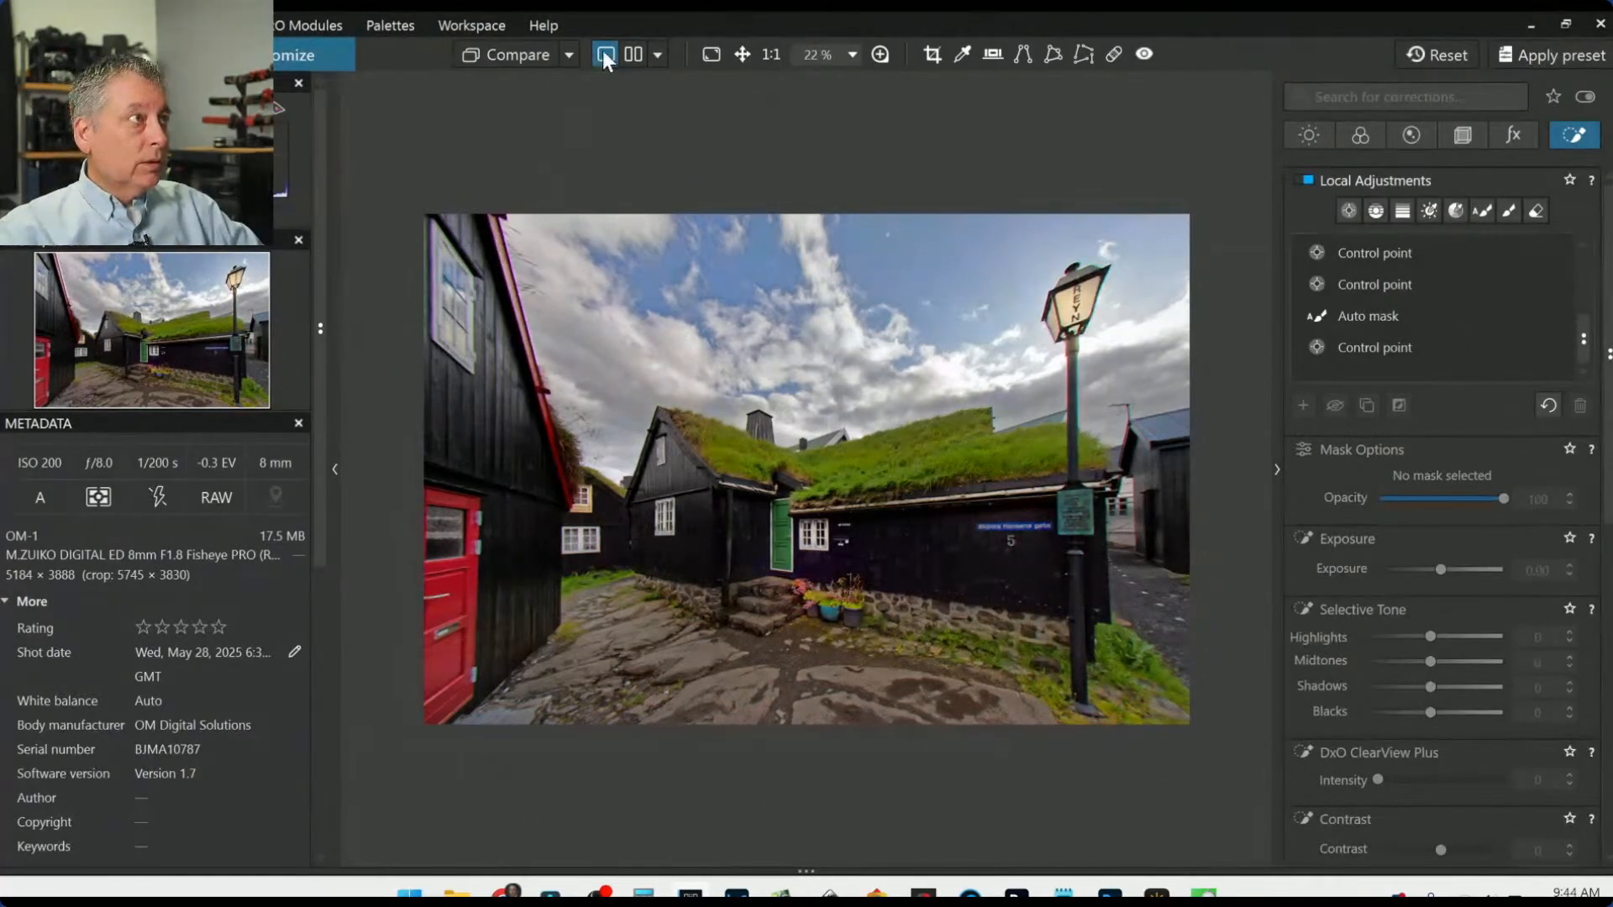
Step: Display the original and edited photos side by side with the side palettes hidden, and reset all corrections
click(635, 54)
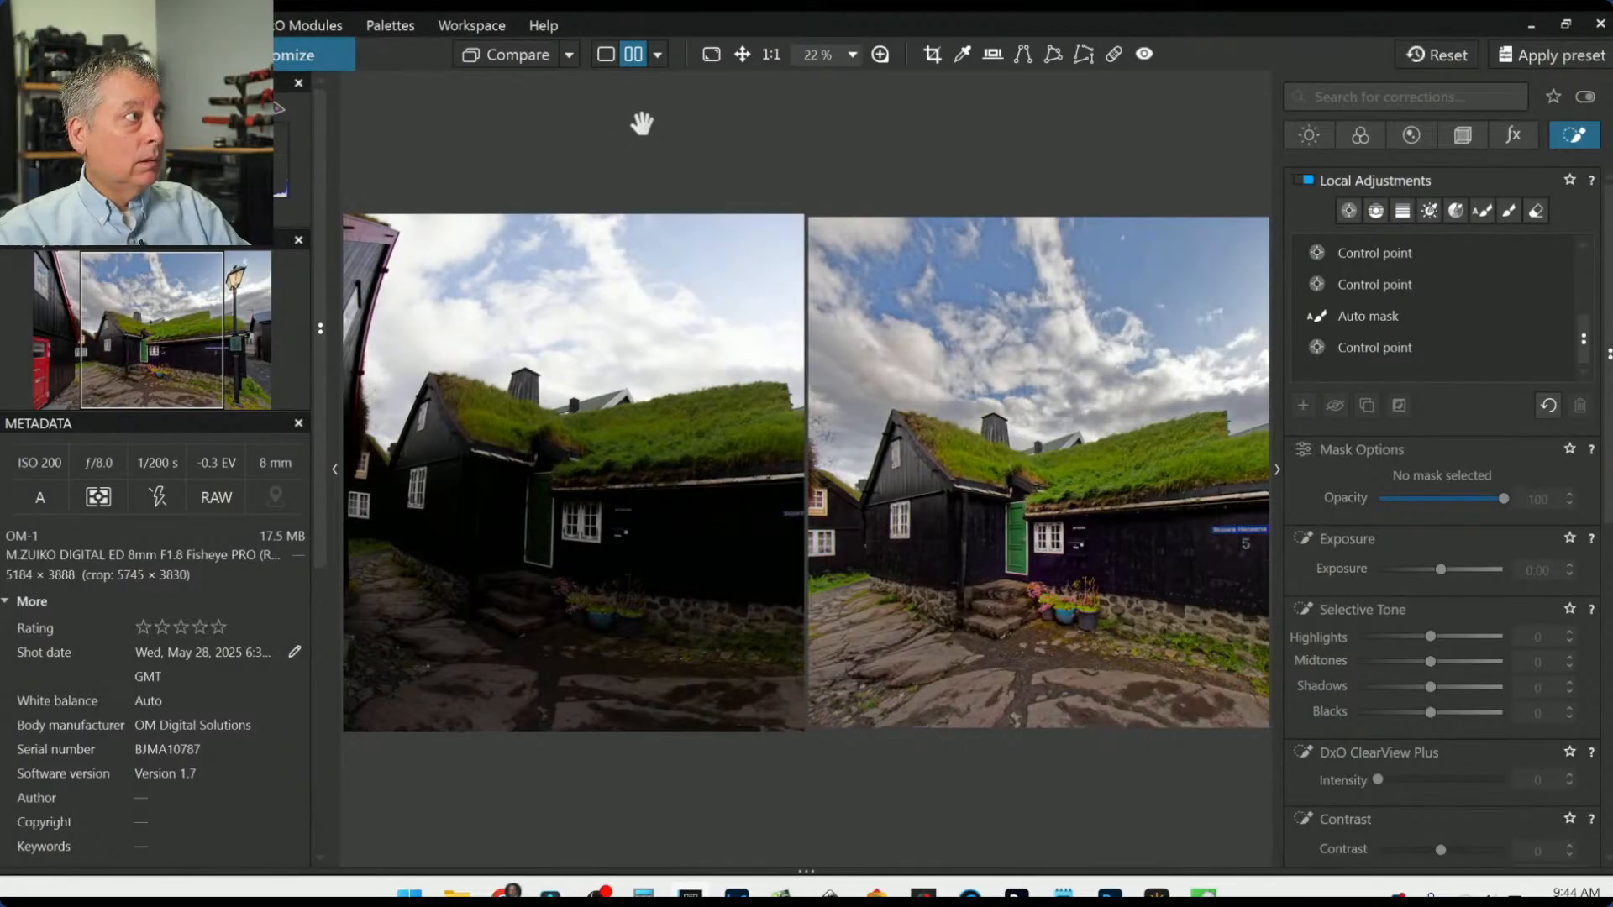
key(Tab)
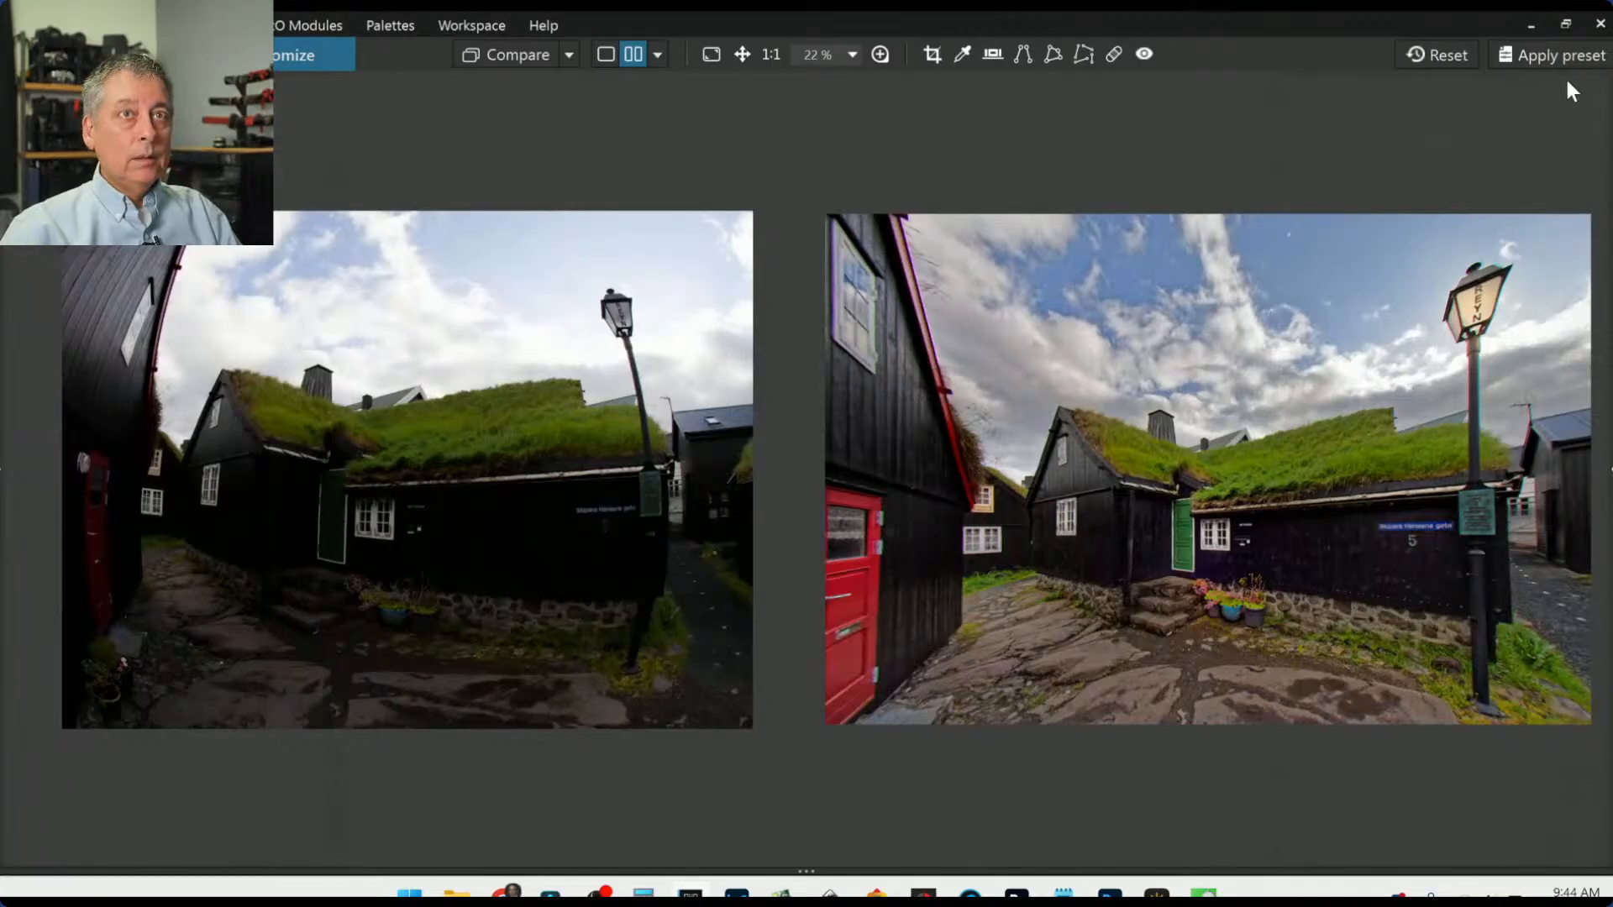
click(1437, 54)
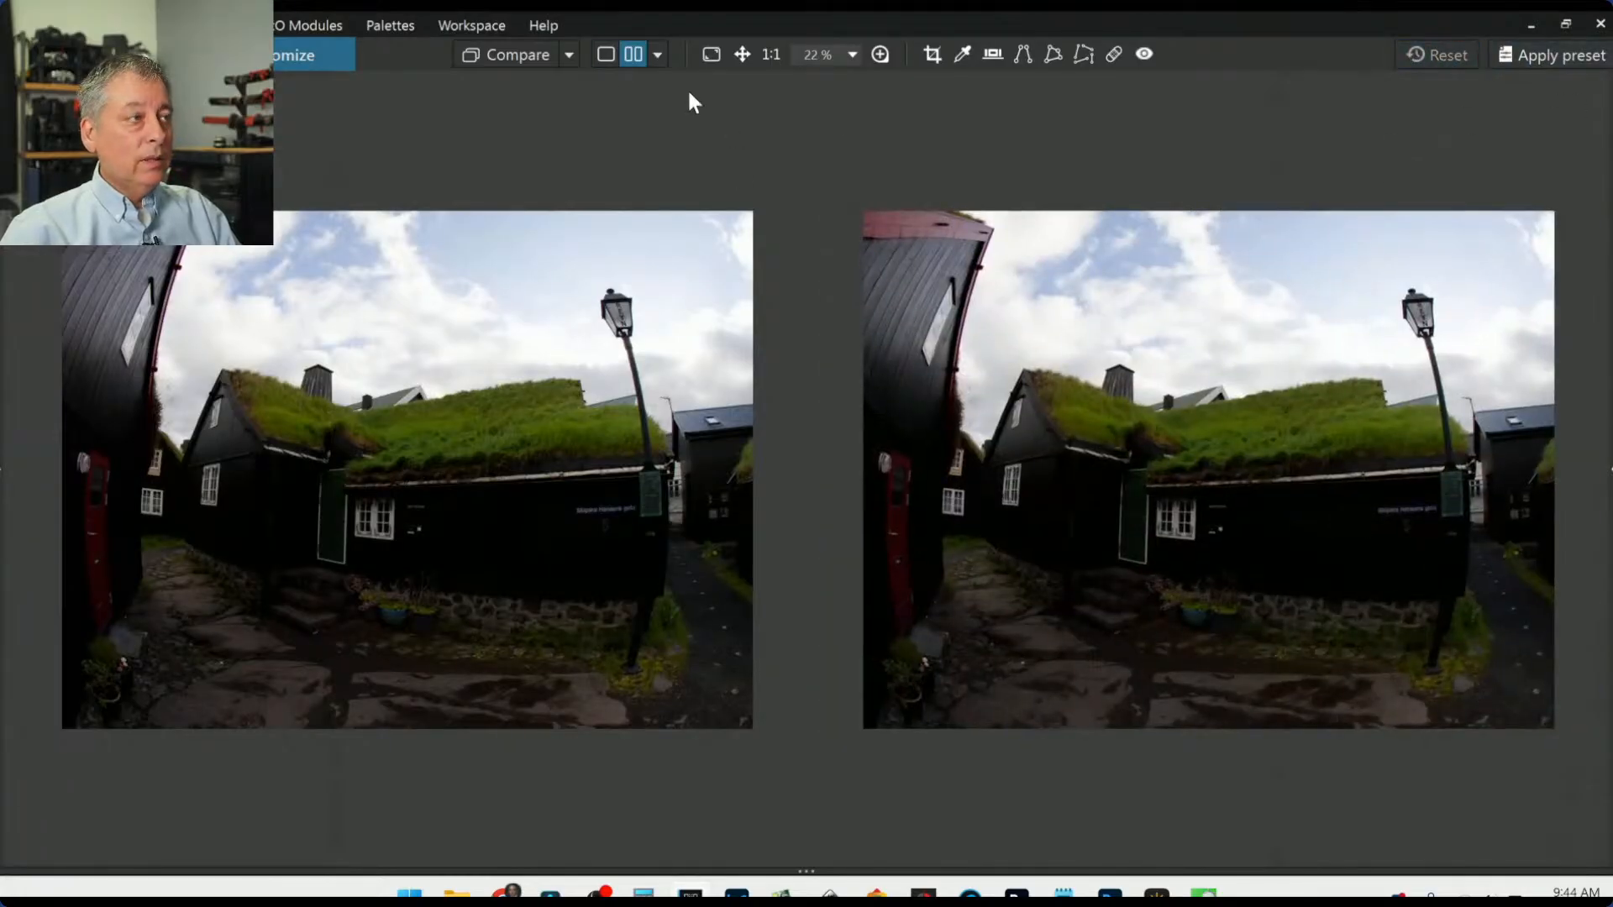
Step: Use the exported Standard output JPEG as the comparison reference and examine its walls, door and roof details
click(569, 57)
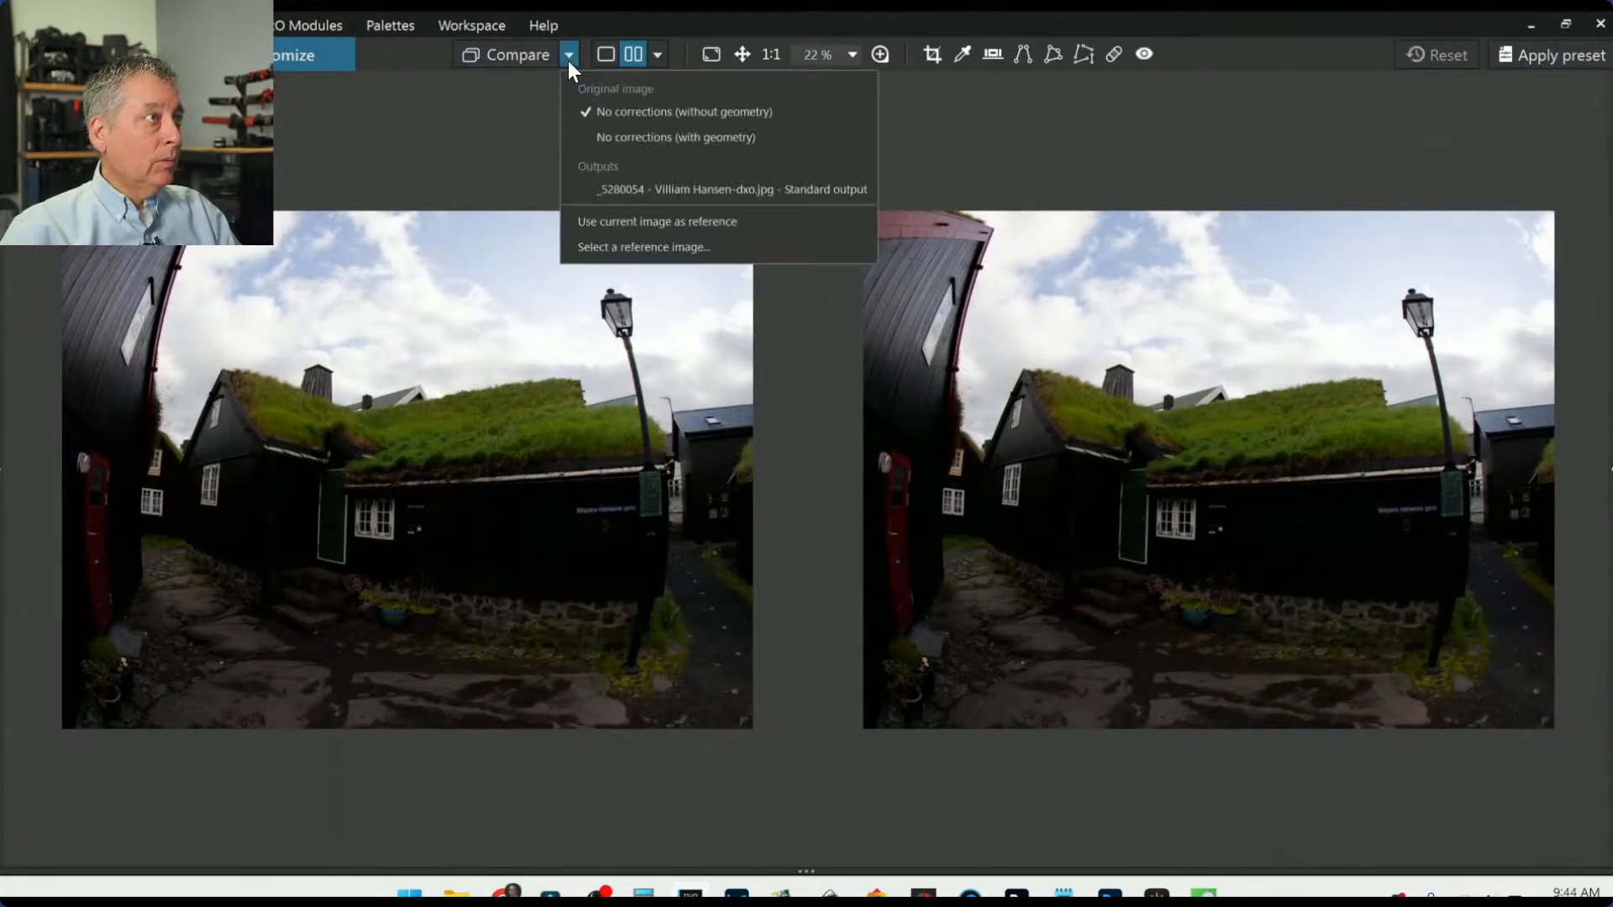
click(607, 188)
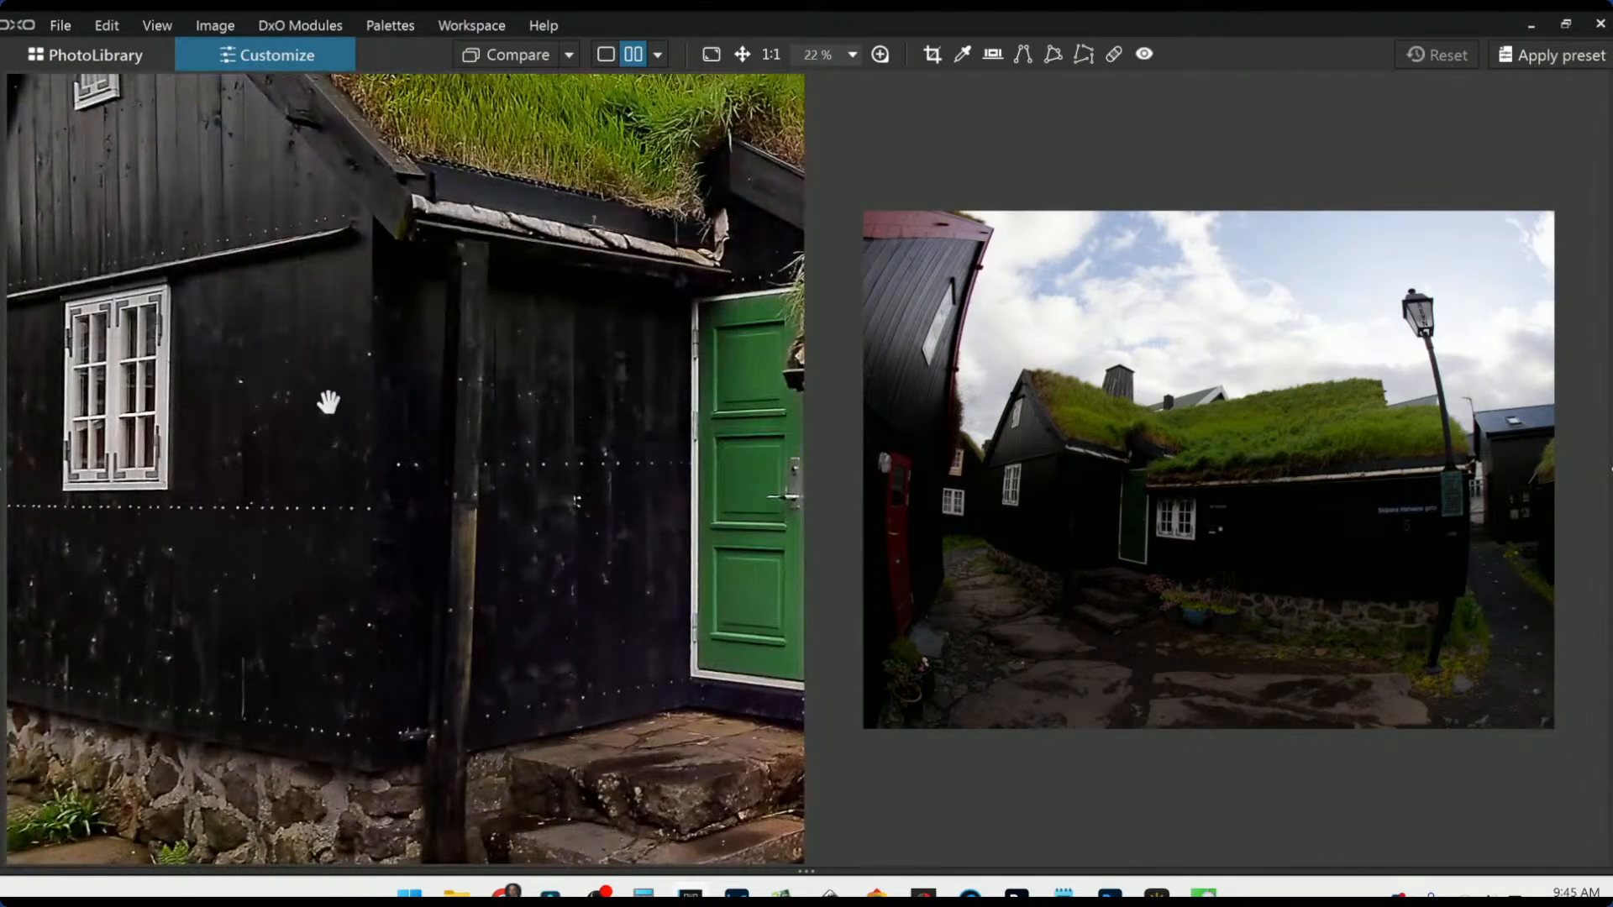
scroll(323, 466, up, 1)
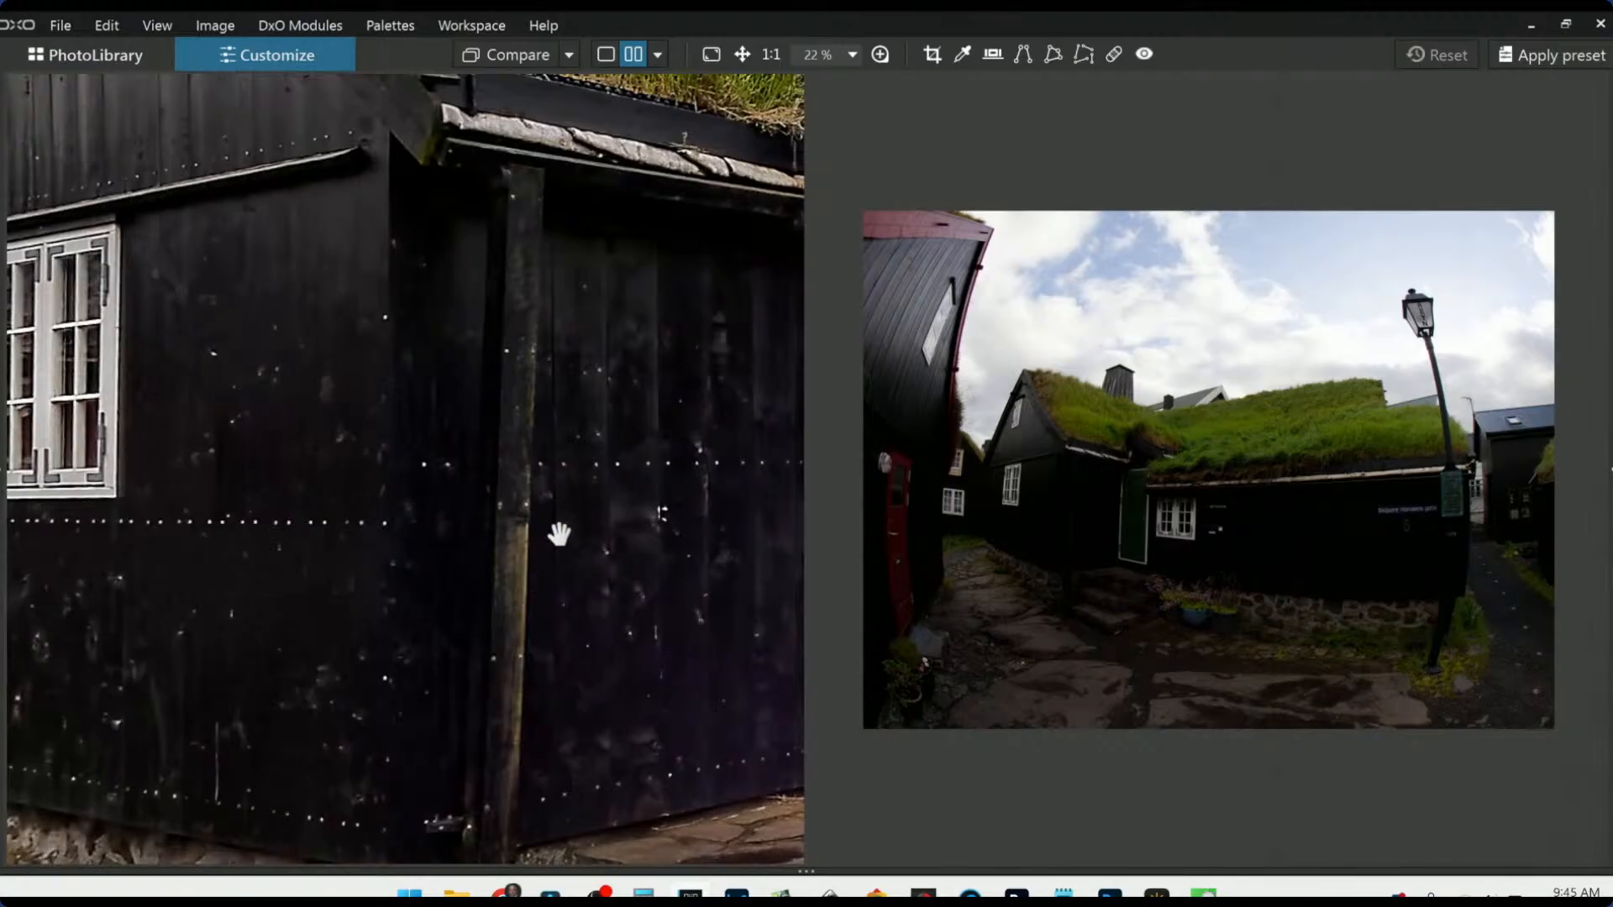
scroll(574, 599, down, 4)
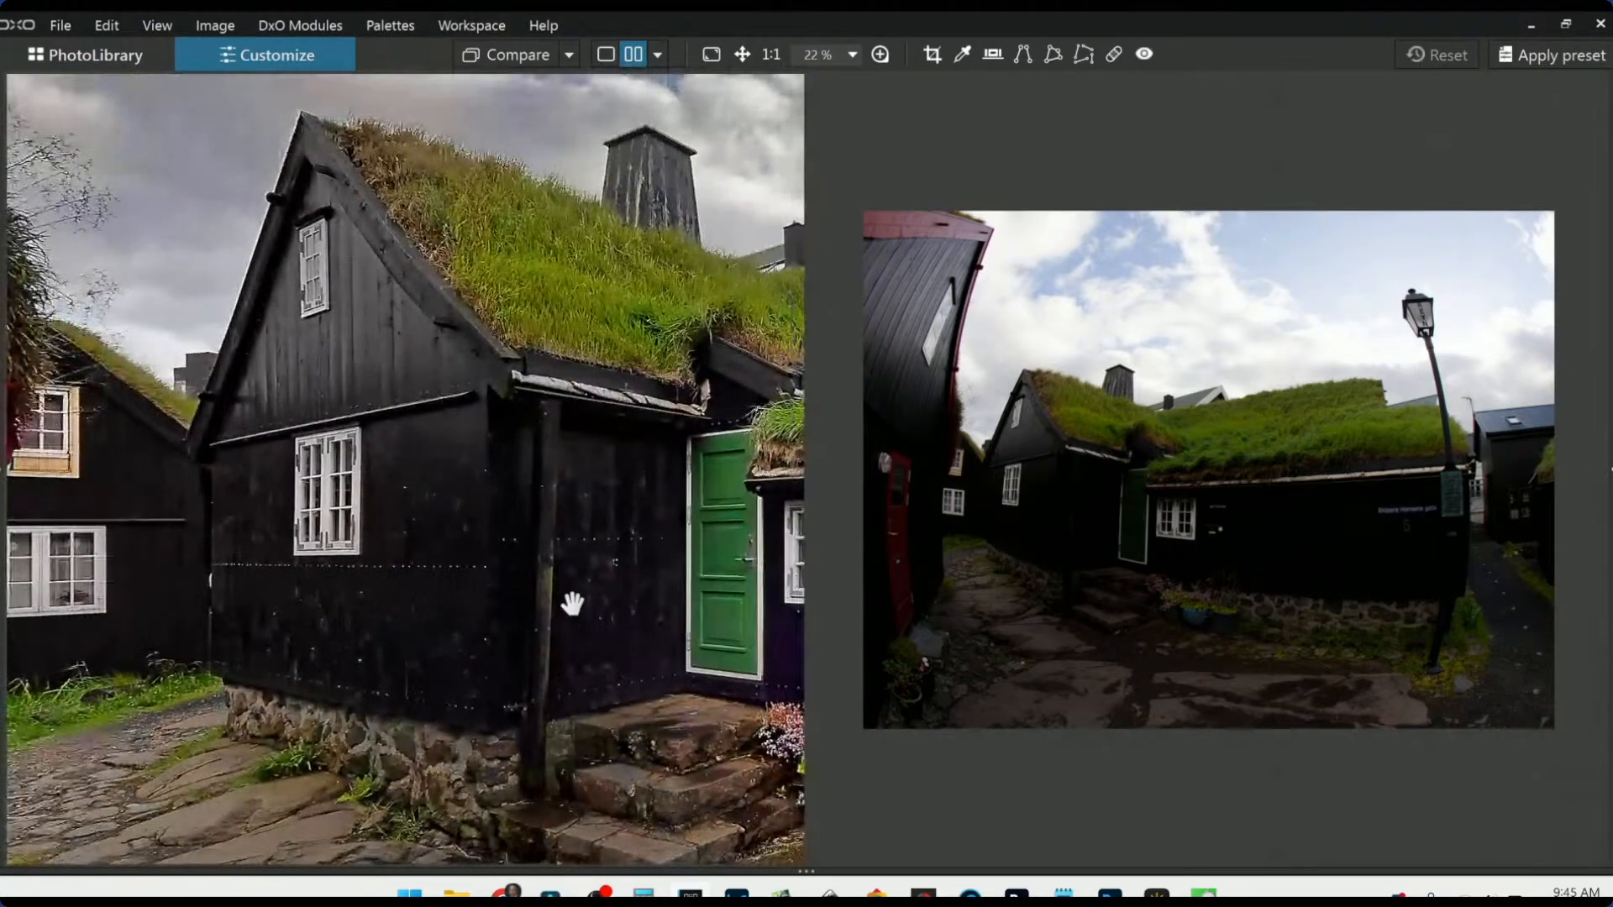
scroll(574, 602, down, 3)
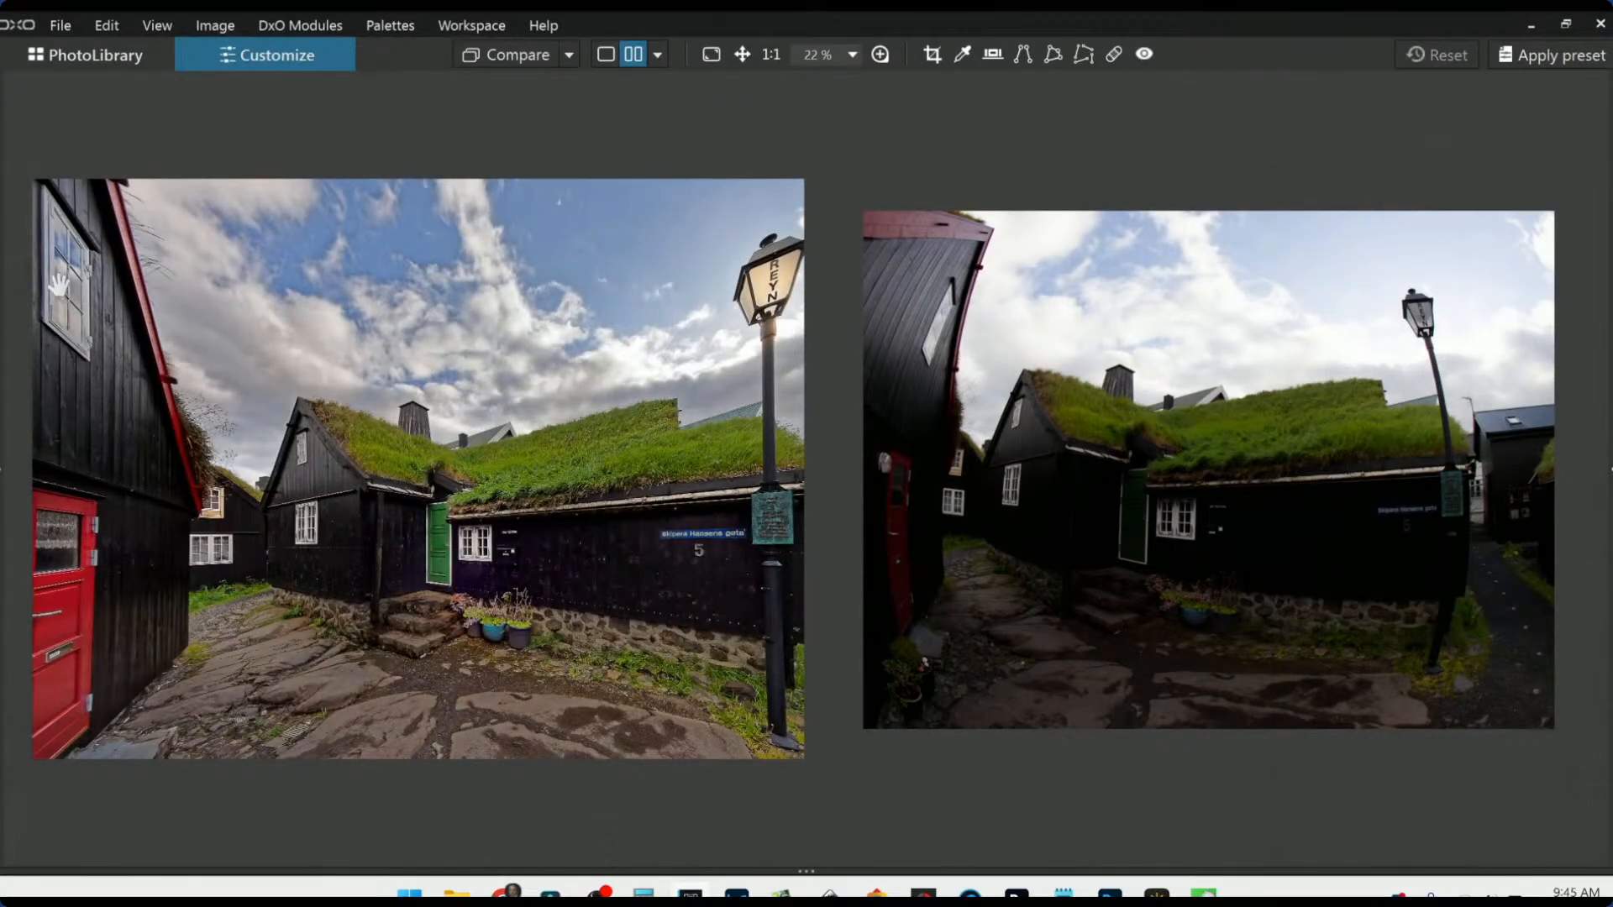
scroll(231, 451, down, 1)
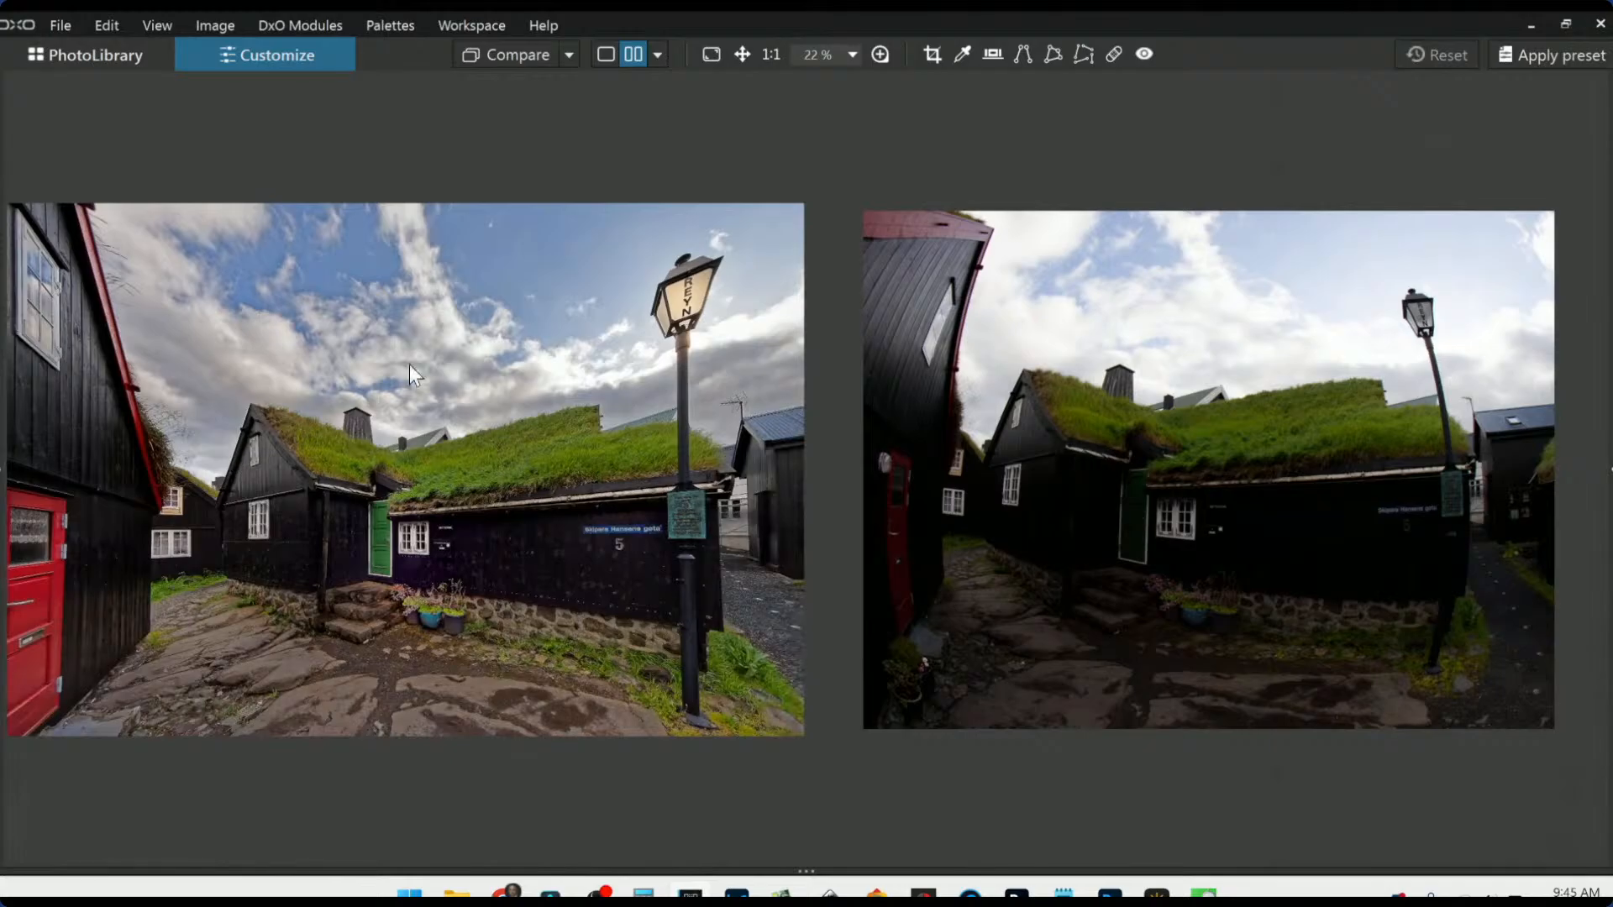
Step: Change the comparison to Split view left / right and move the divider to reveal the full exported photo
click(660, 54)
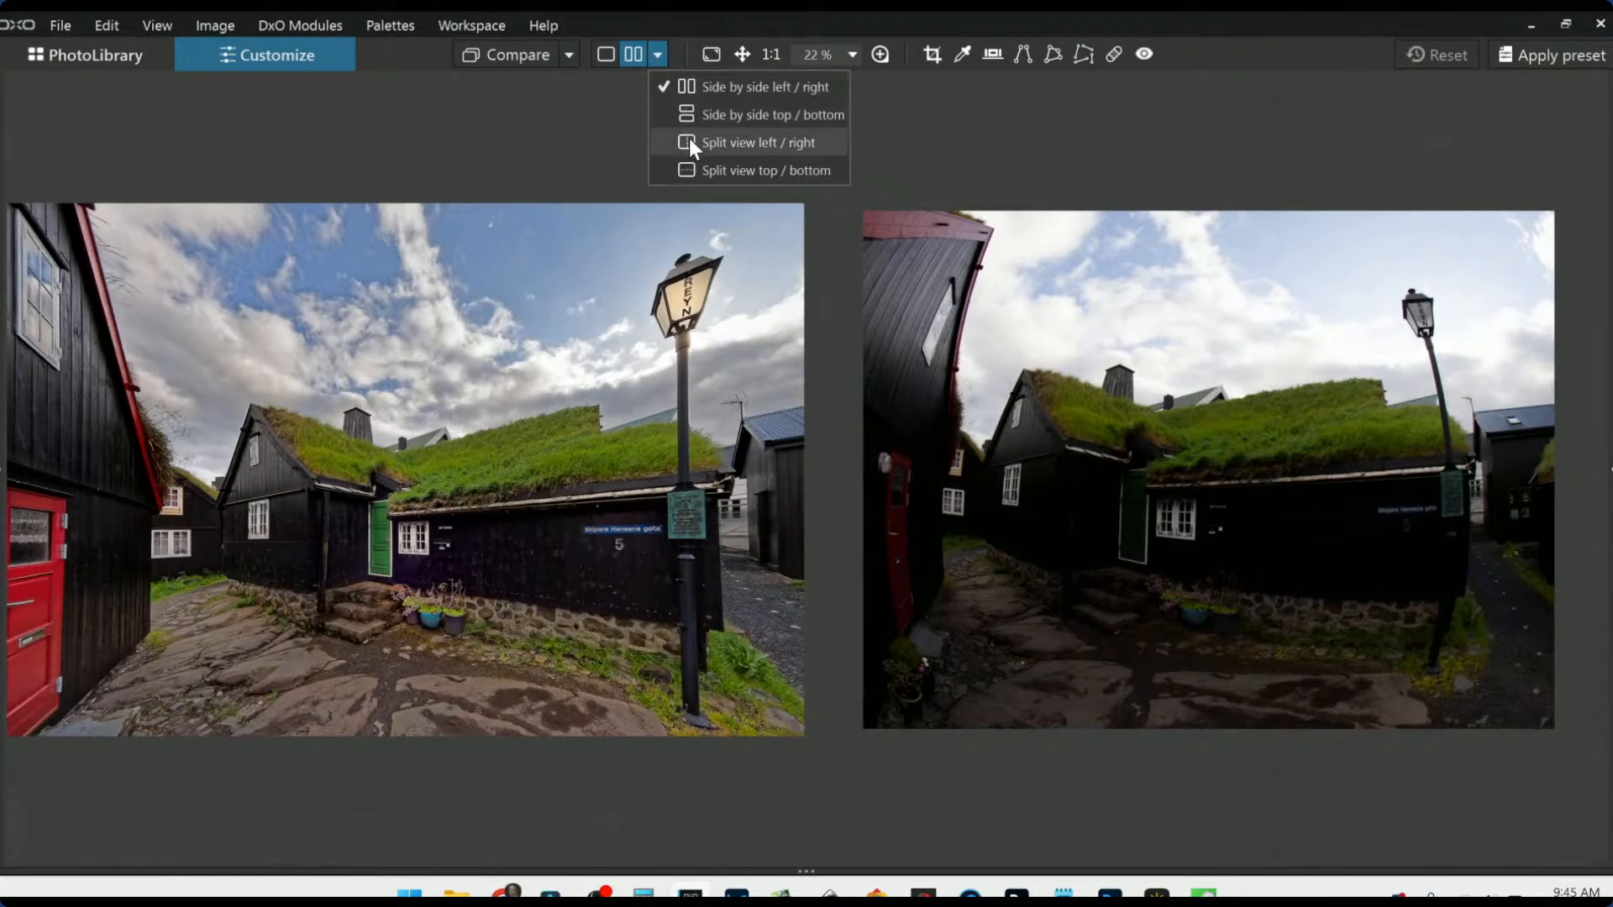
click(688, 137)
scroll(853, 528, up, 2)
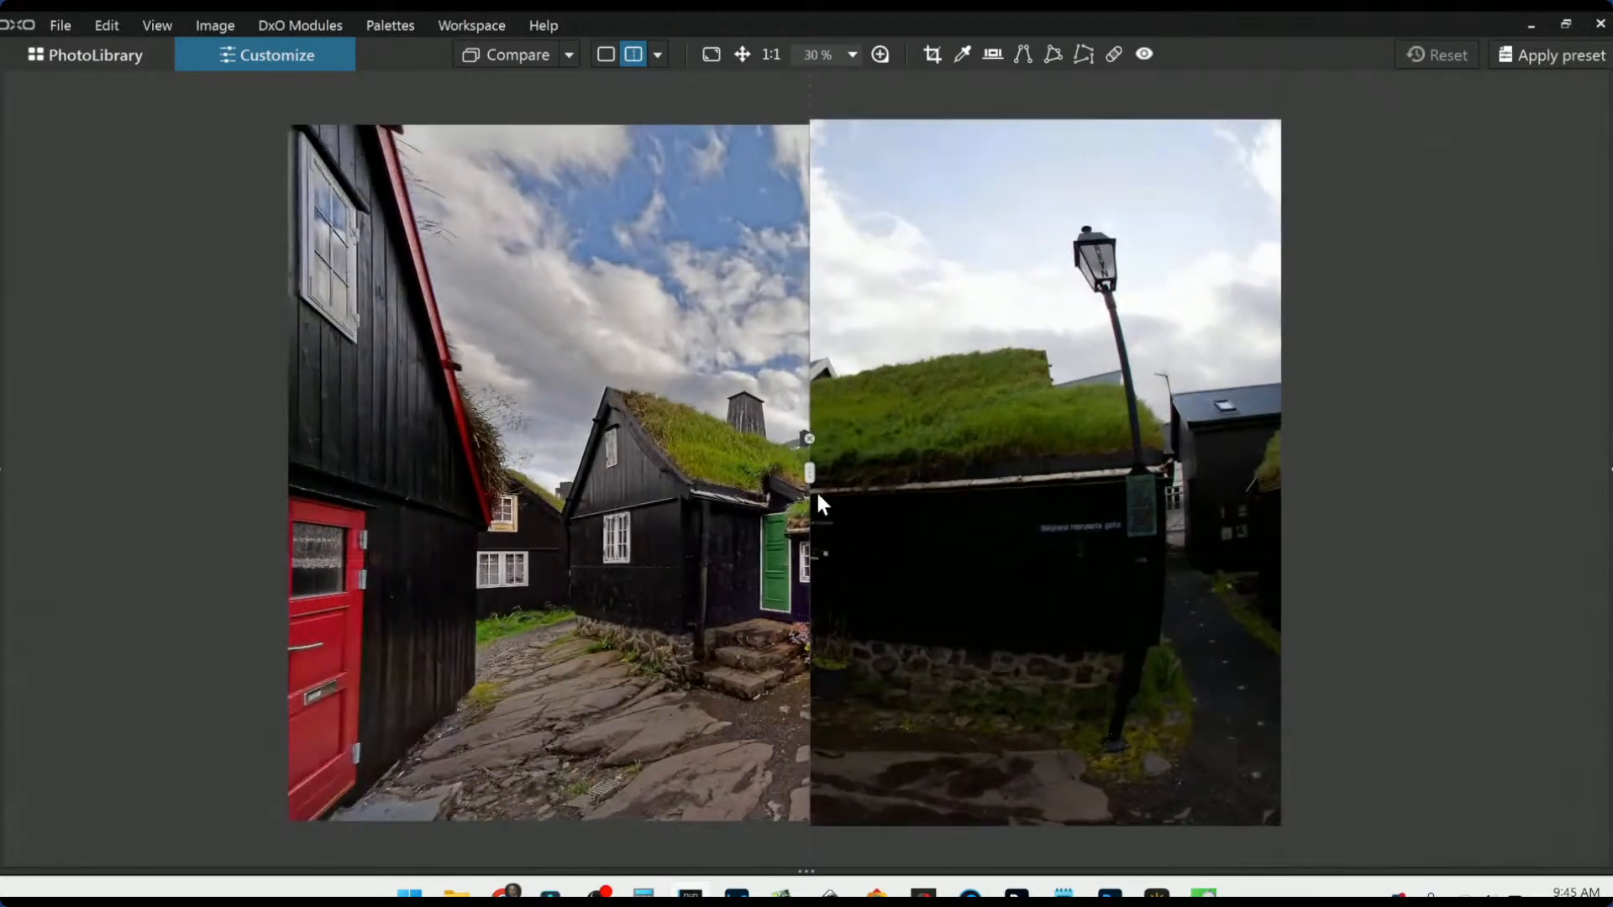
drag(809, 438, 1364, 598)
Step: Inspect the exported photo's roof edge and sky against the uncorrected image by shifting the divider, and return to the single-image view
scroll(373, 381, up, 3)
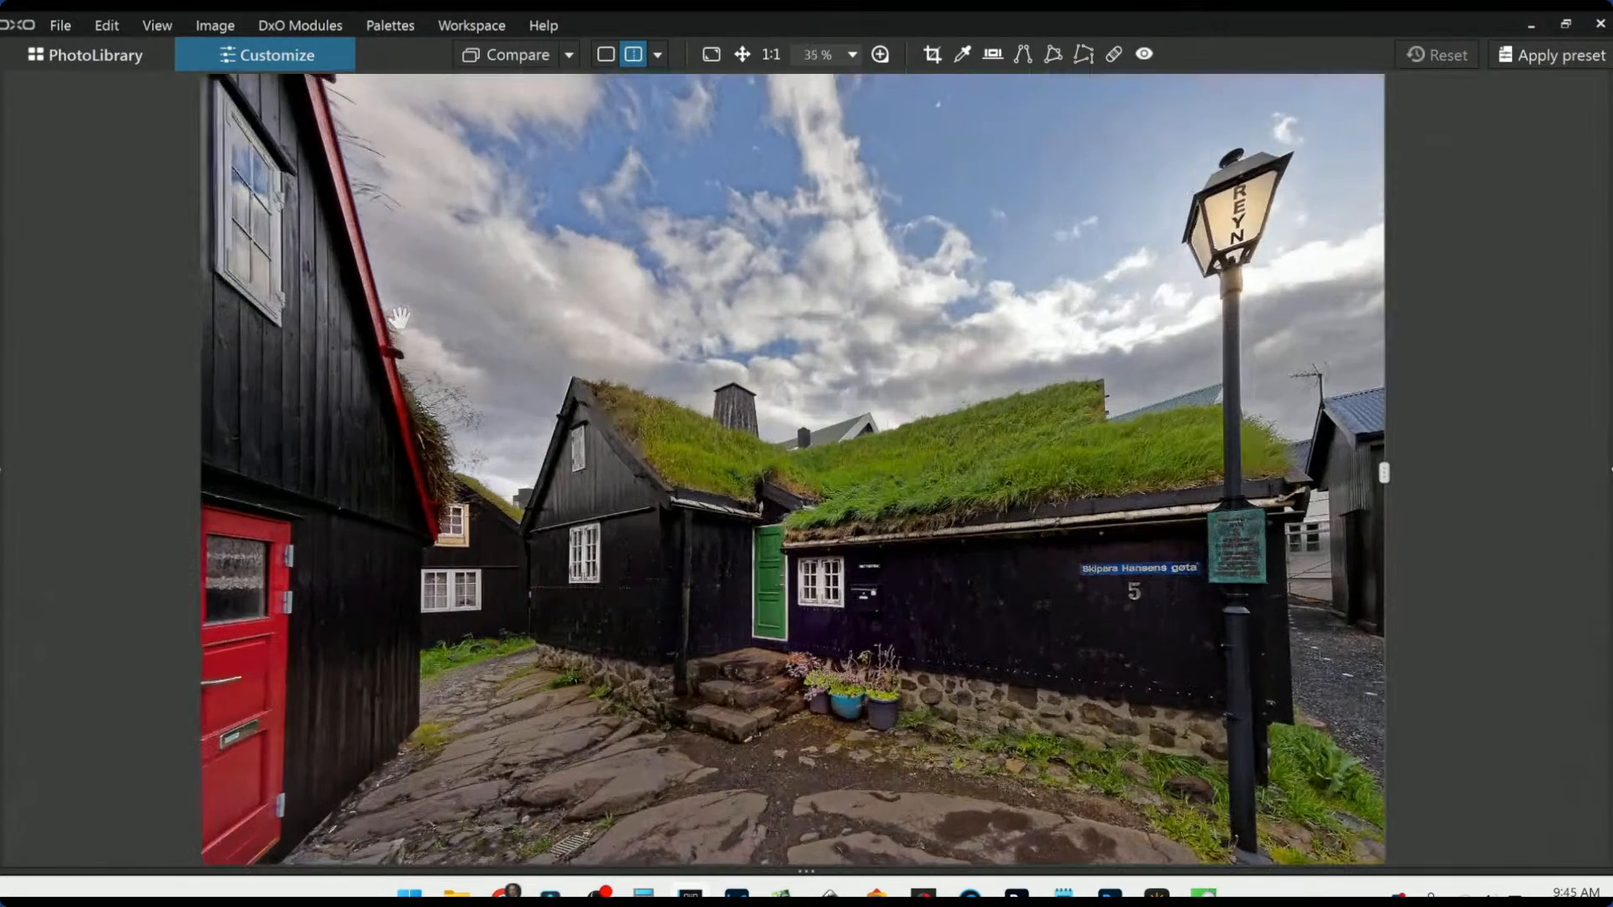
scroll(305, 362, up, 1)
scroll(169, 378, up, 1)
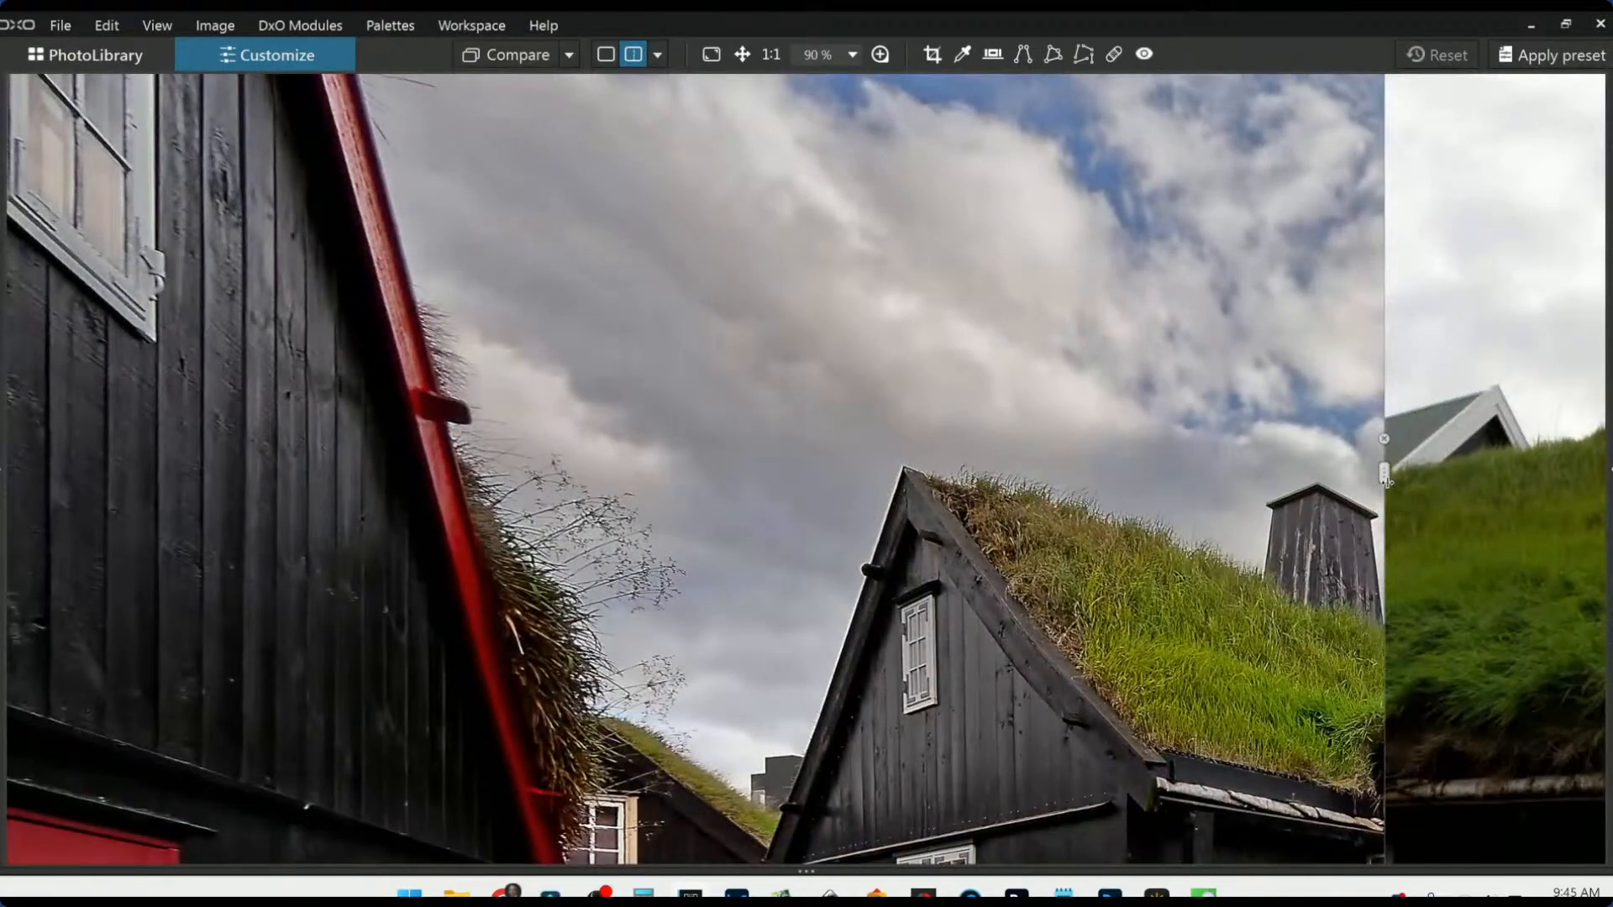
drag(1387, 475, 1058, 496)
scroll(953, 526, down, 5)
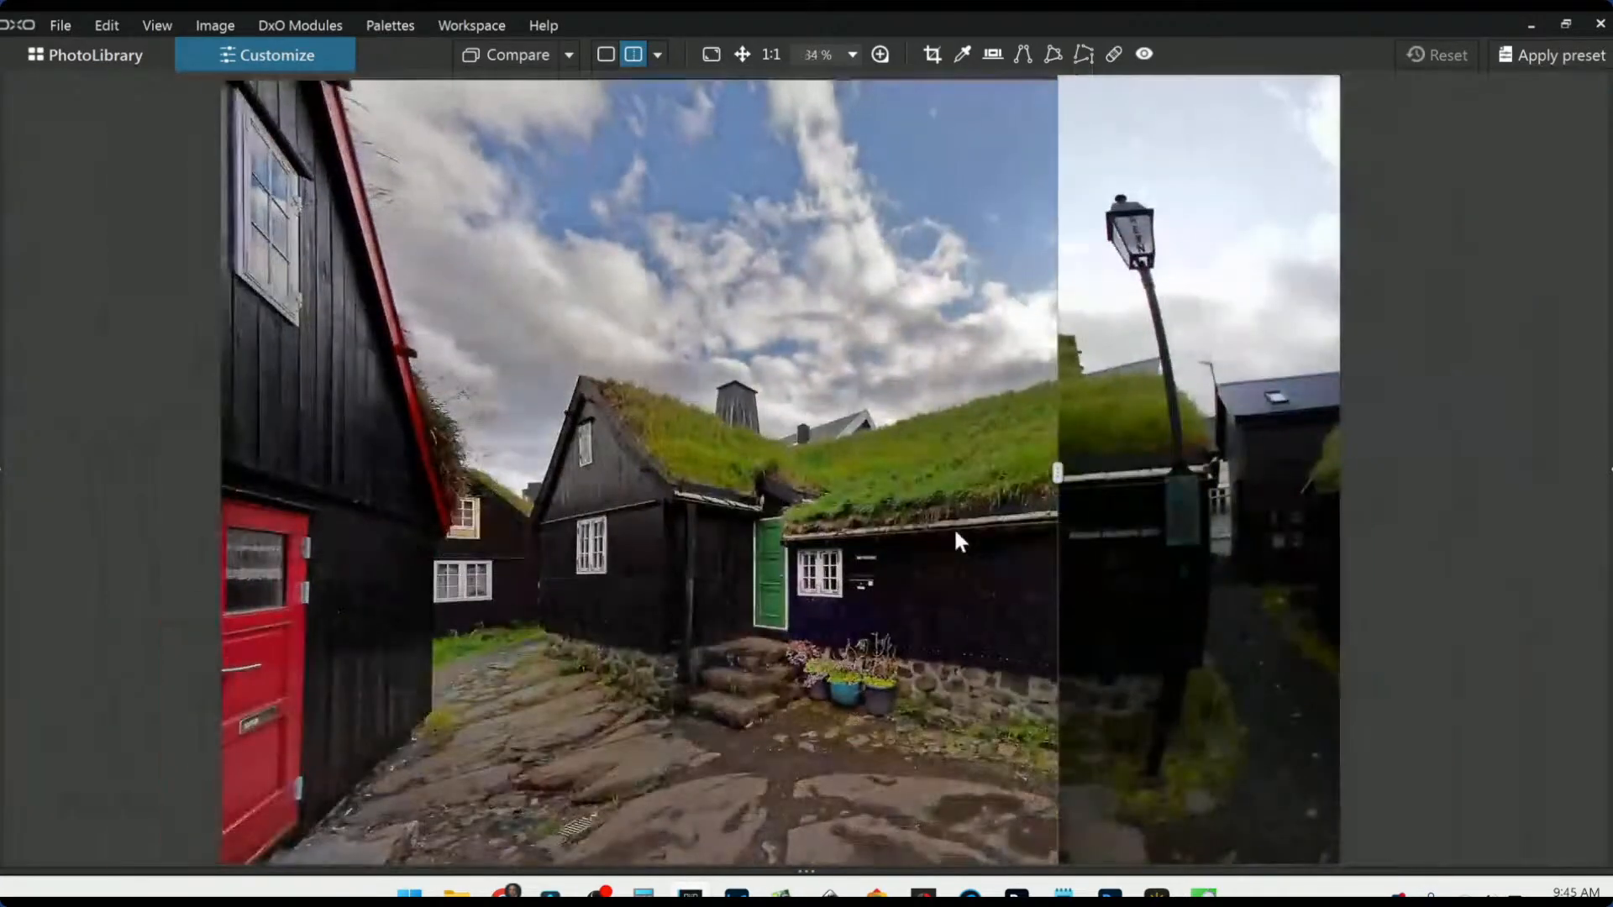
scroll(953, 526, down, 1)
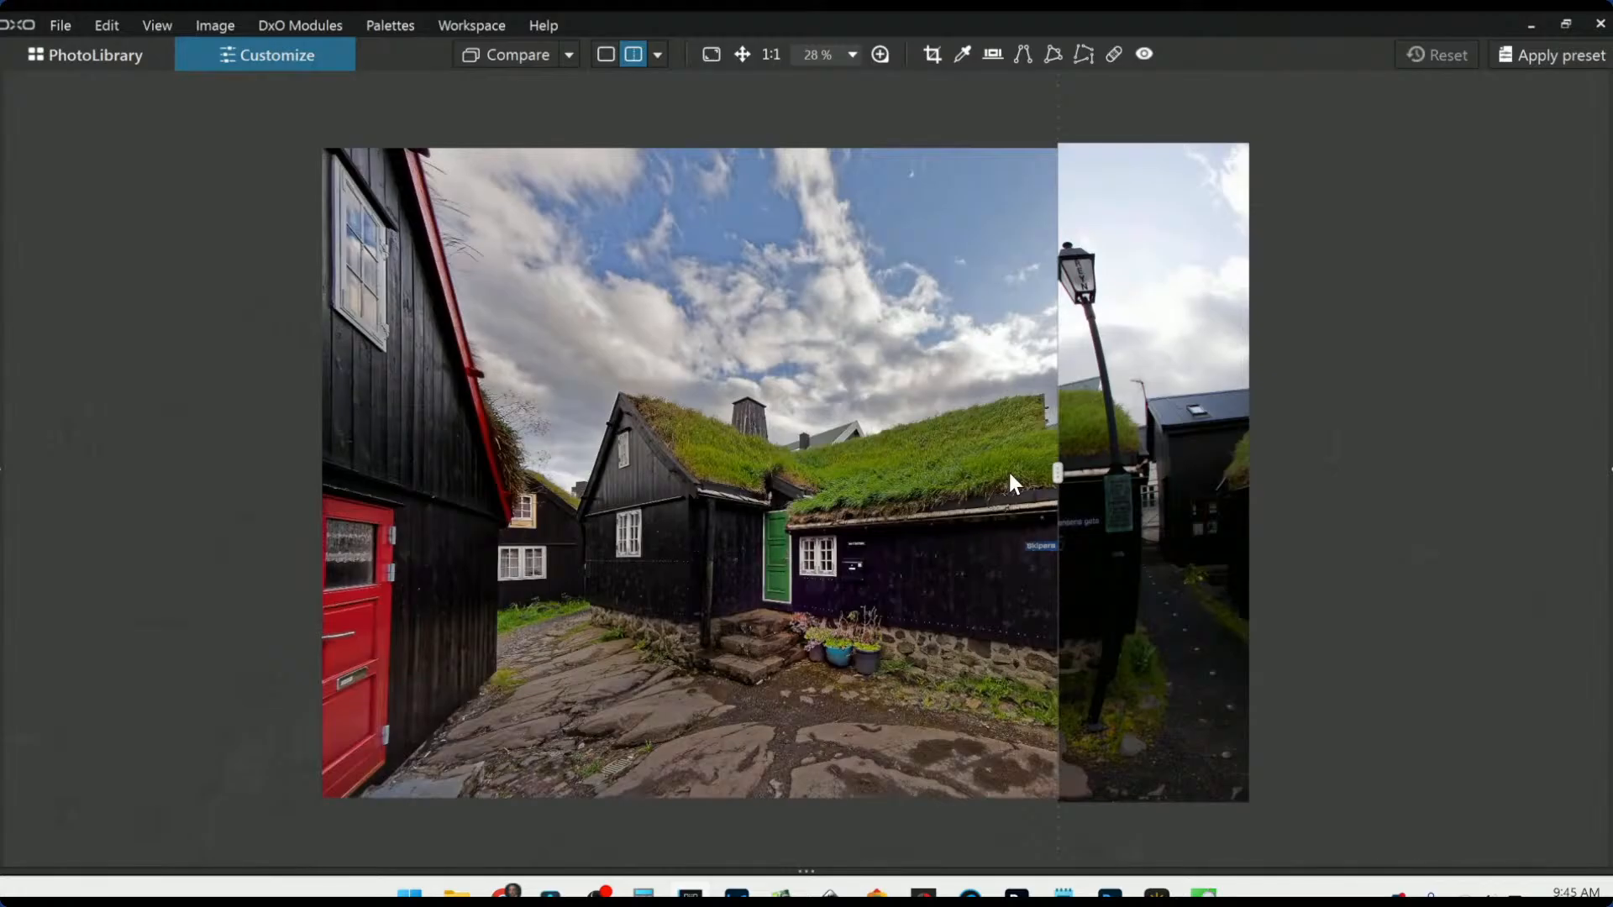
drag(1057, 476, 1344, 474)
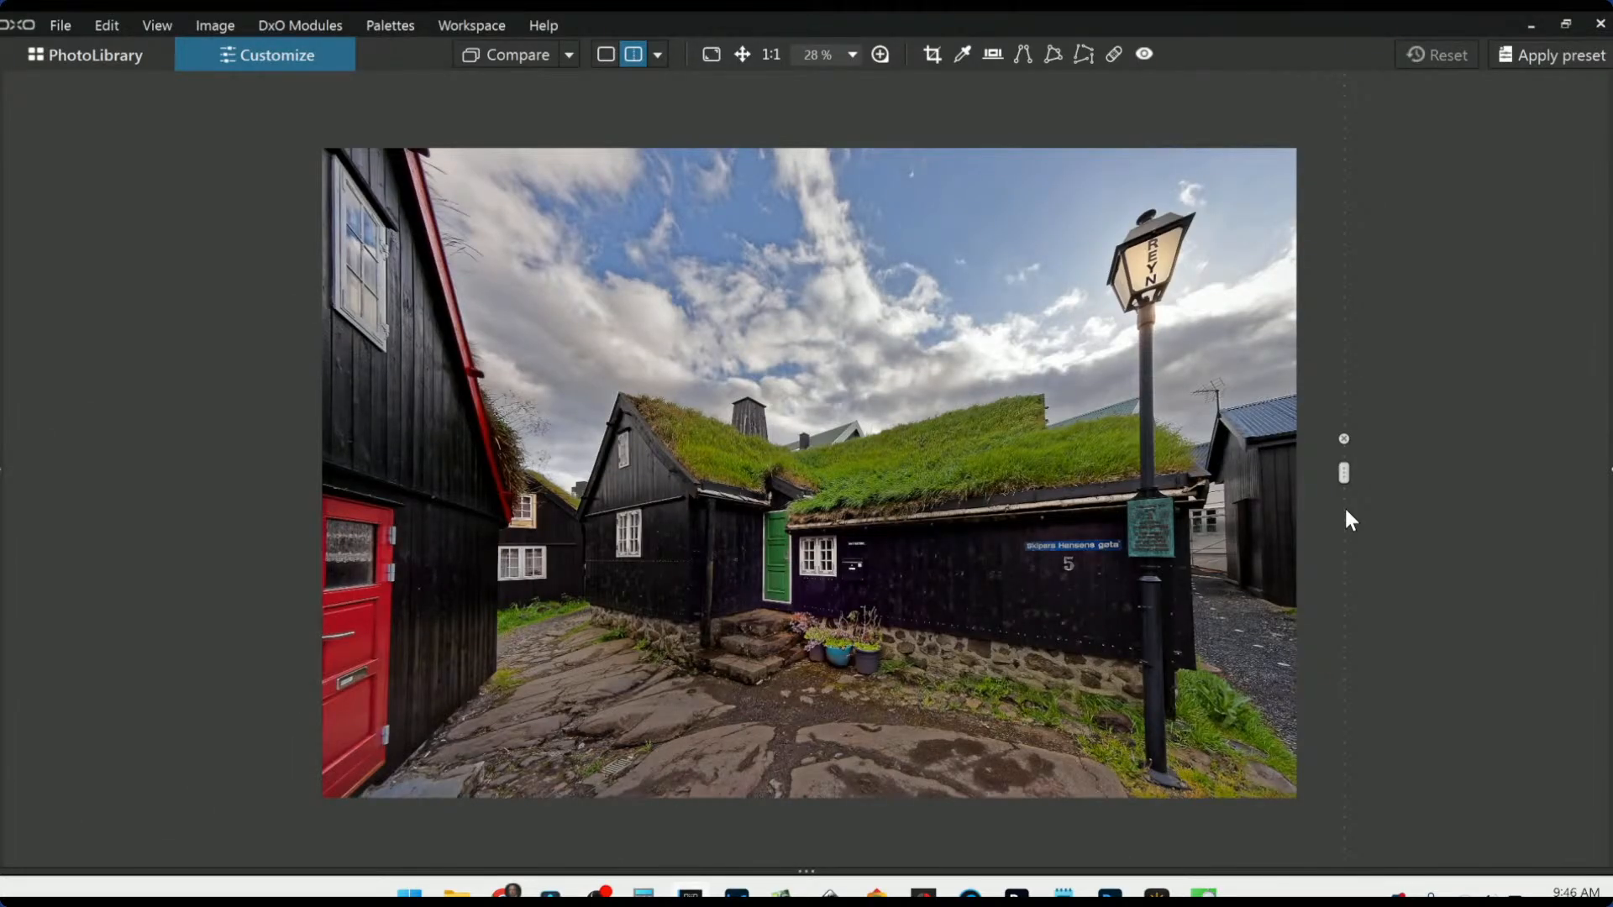
click(599, 59)
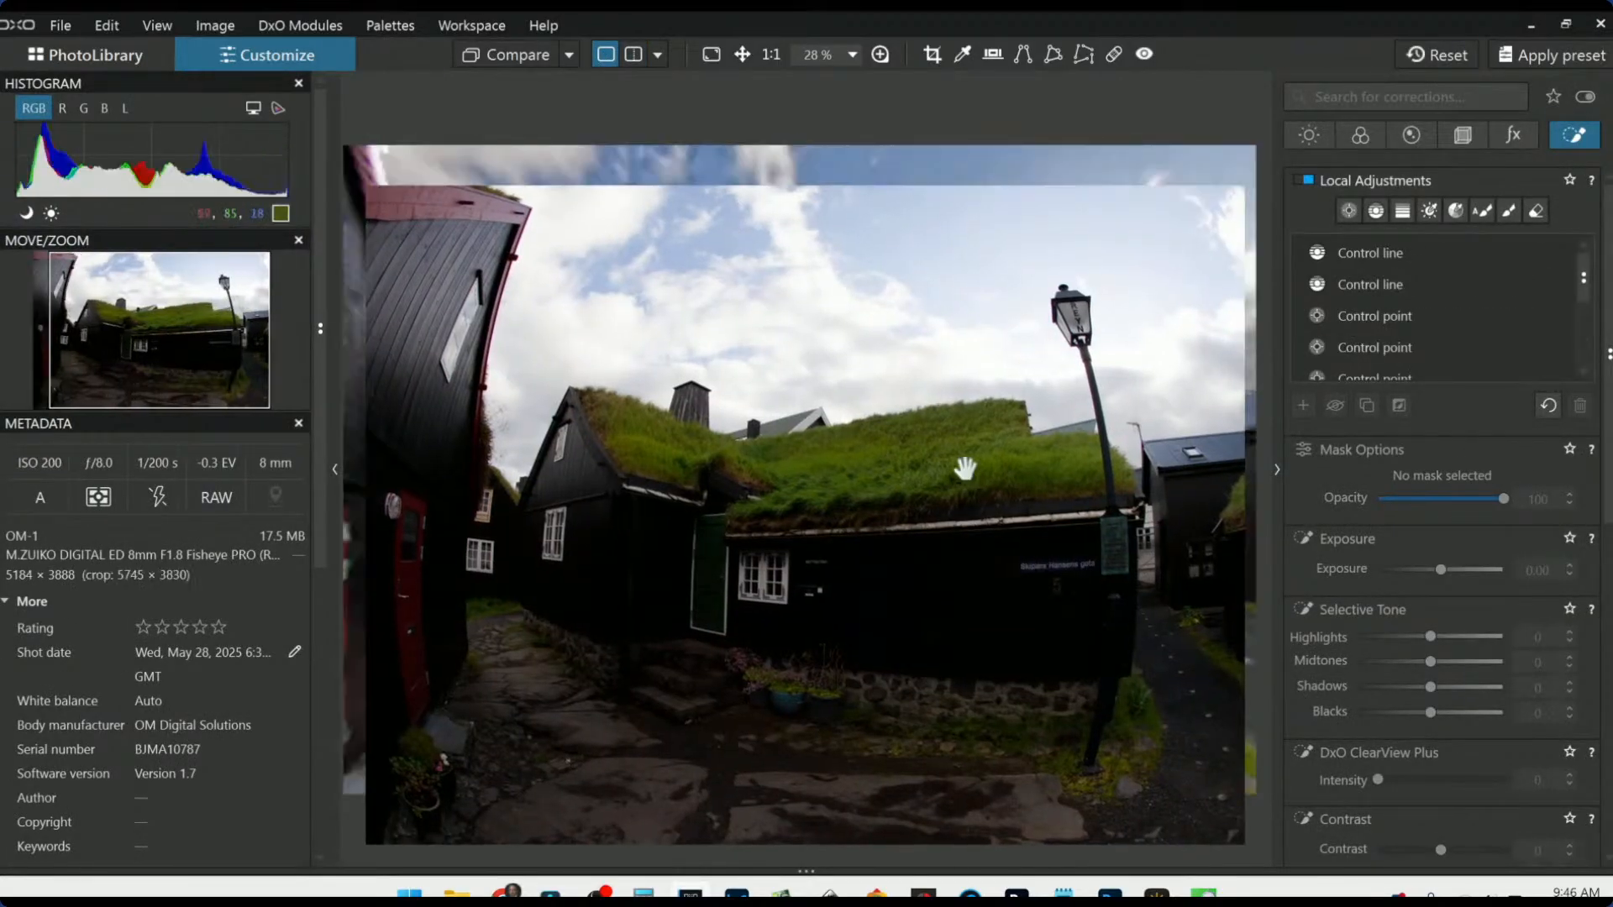
Step: In the advanced Perspective settings, try an H/V ratio of 39 and reset it to 0
scroll(1375, 647, down, 2)
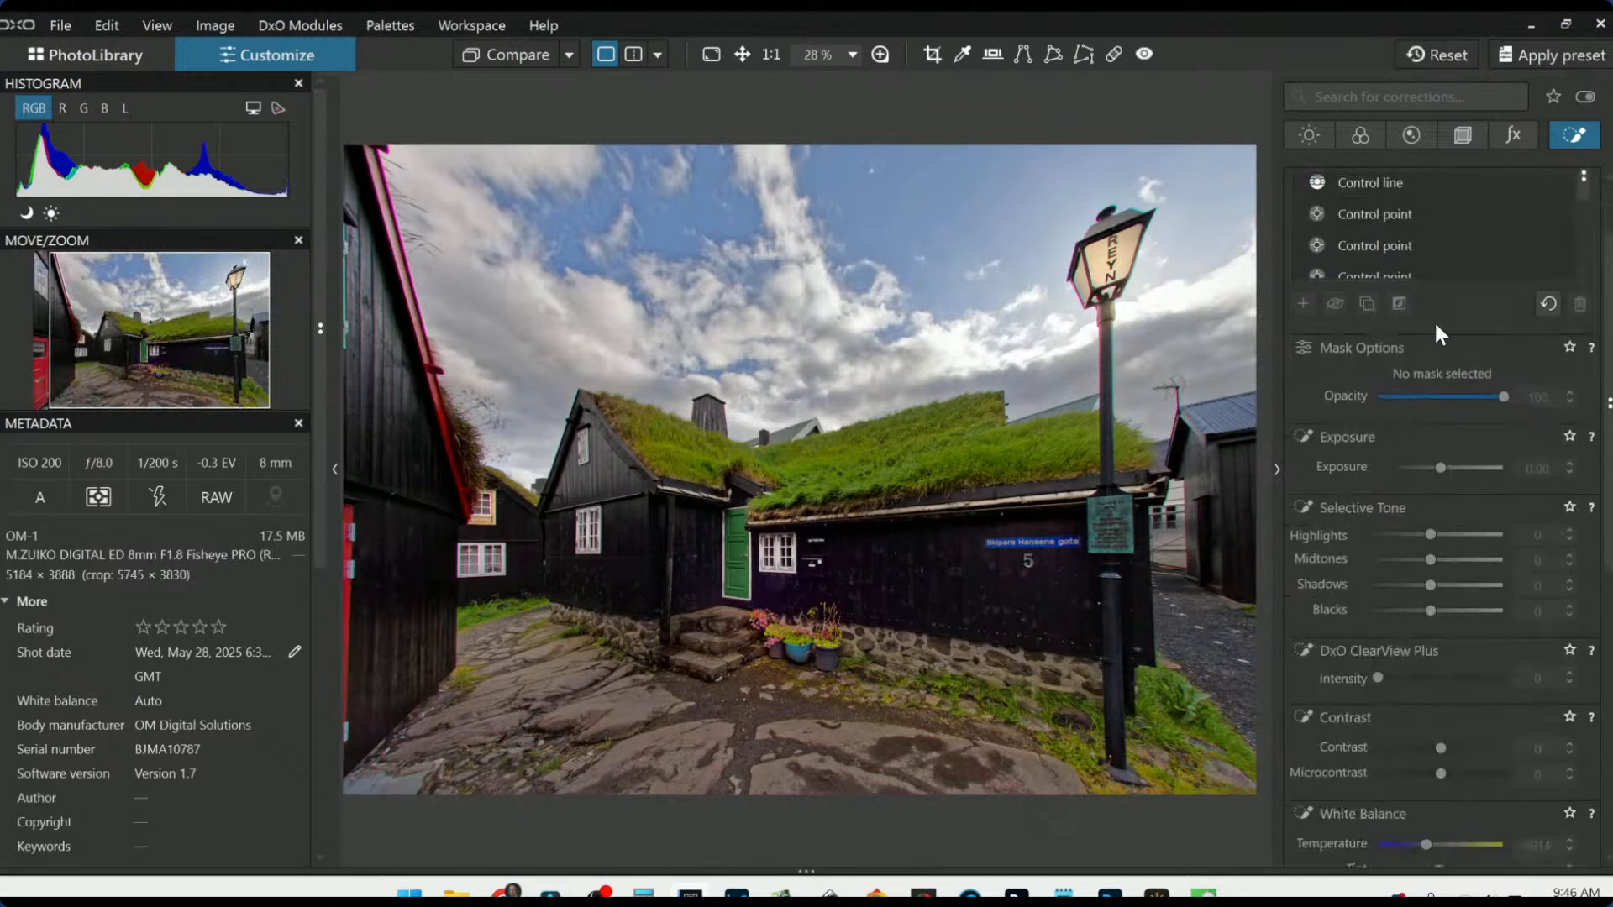
click(1463, 134)
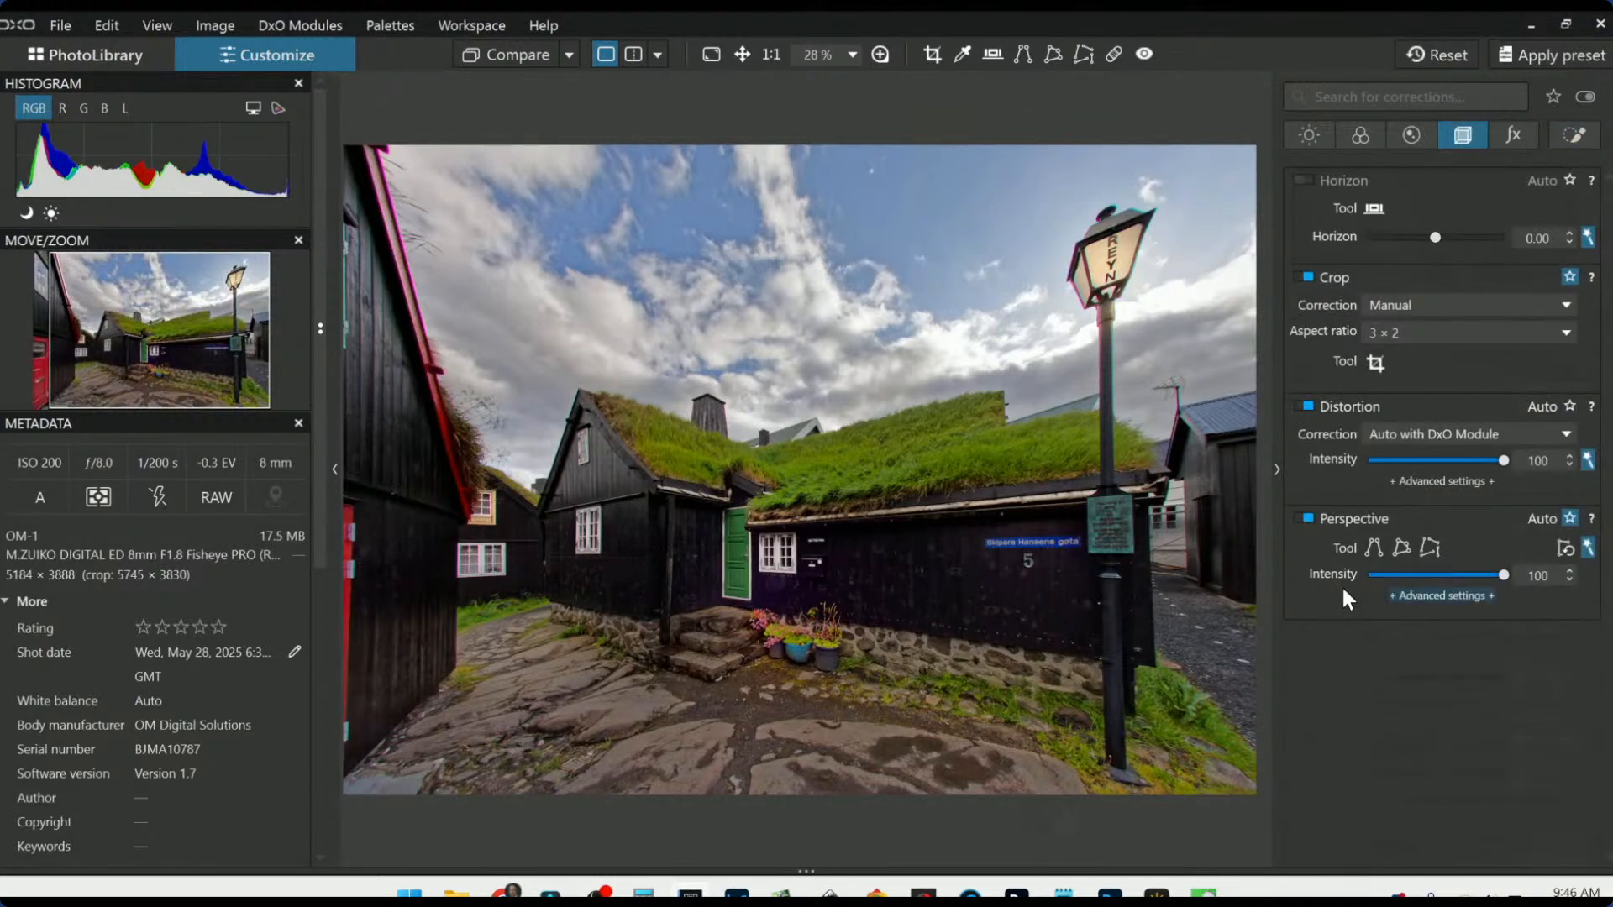
click(1399, 595)
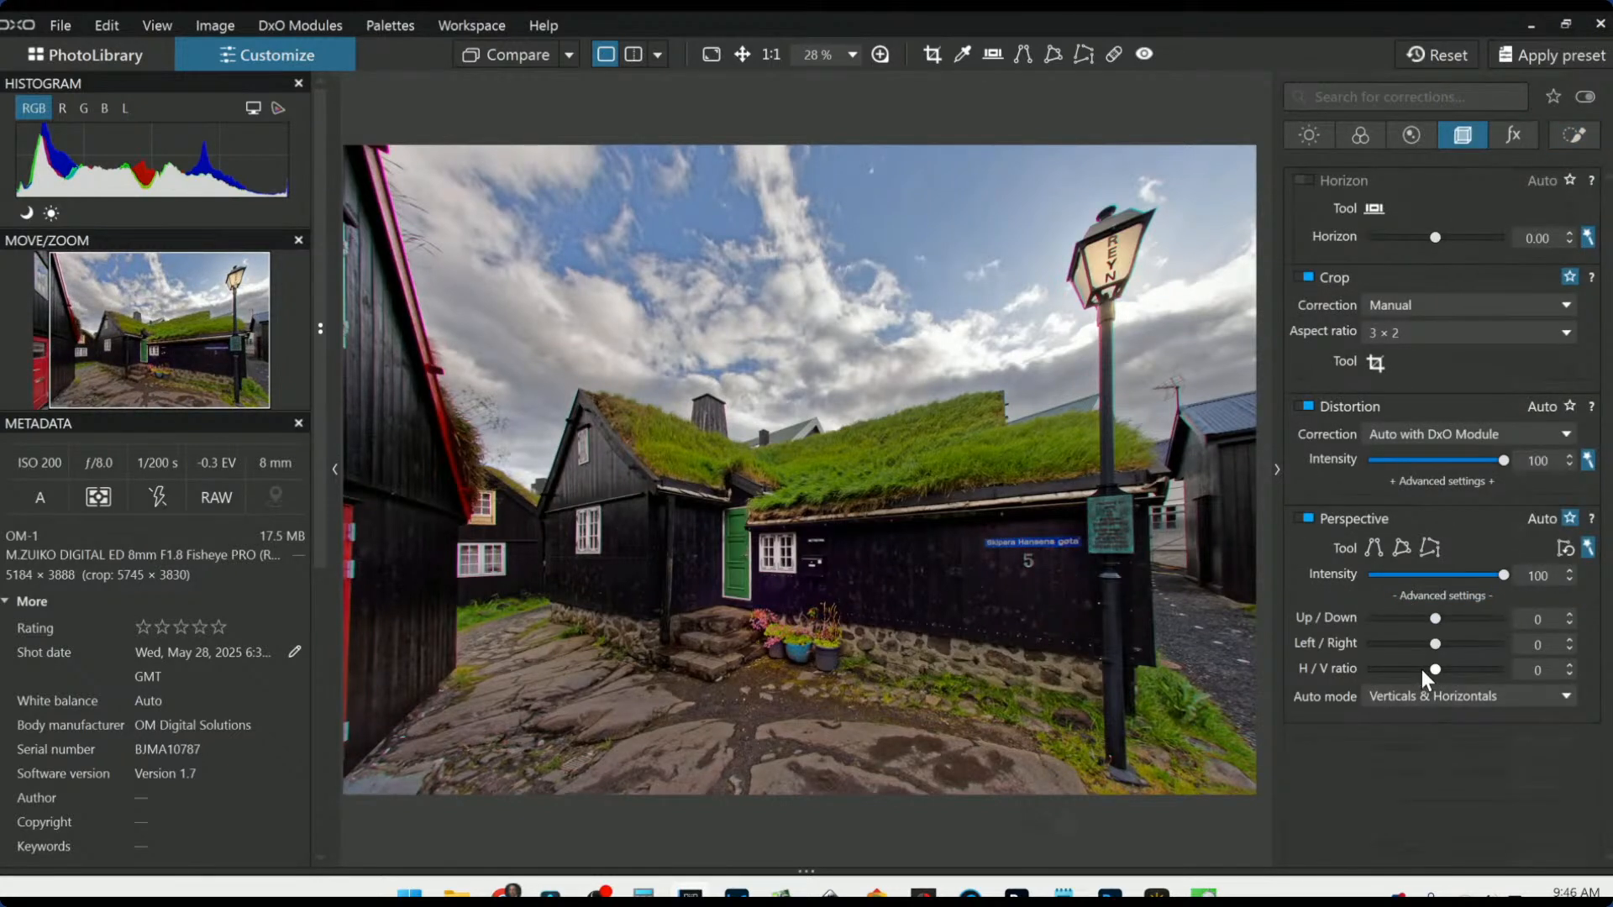
mouse_move(1433, 669)
mouse_down()
mouse_move(1395, 669)
mouse_move(1463, 669)
mouse_up()
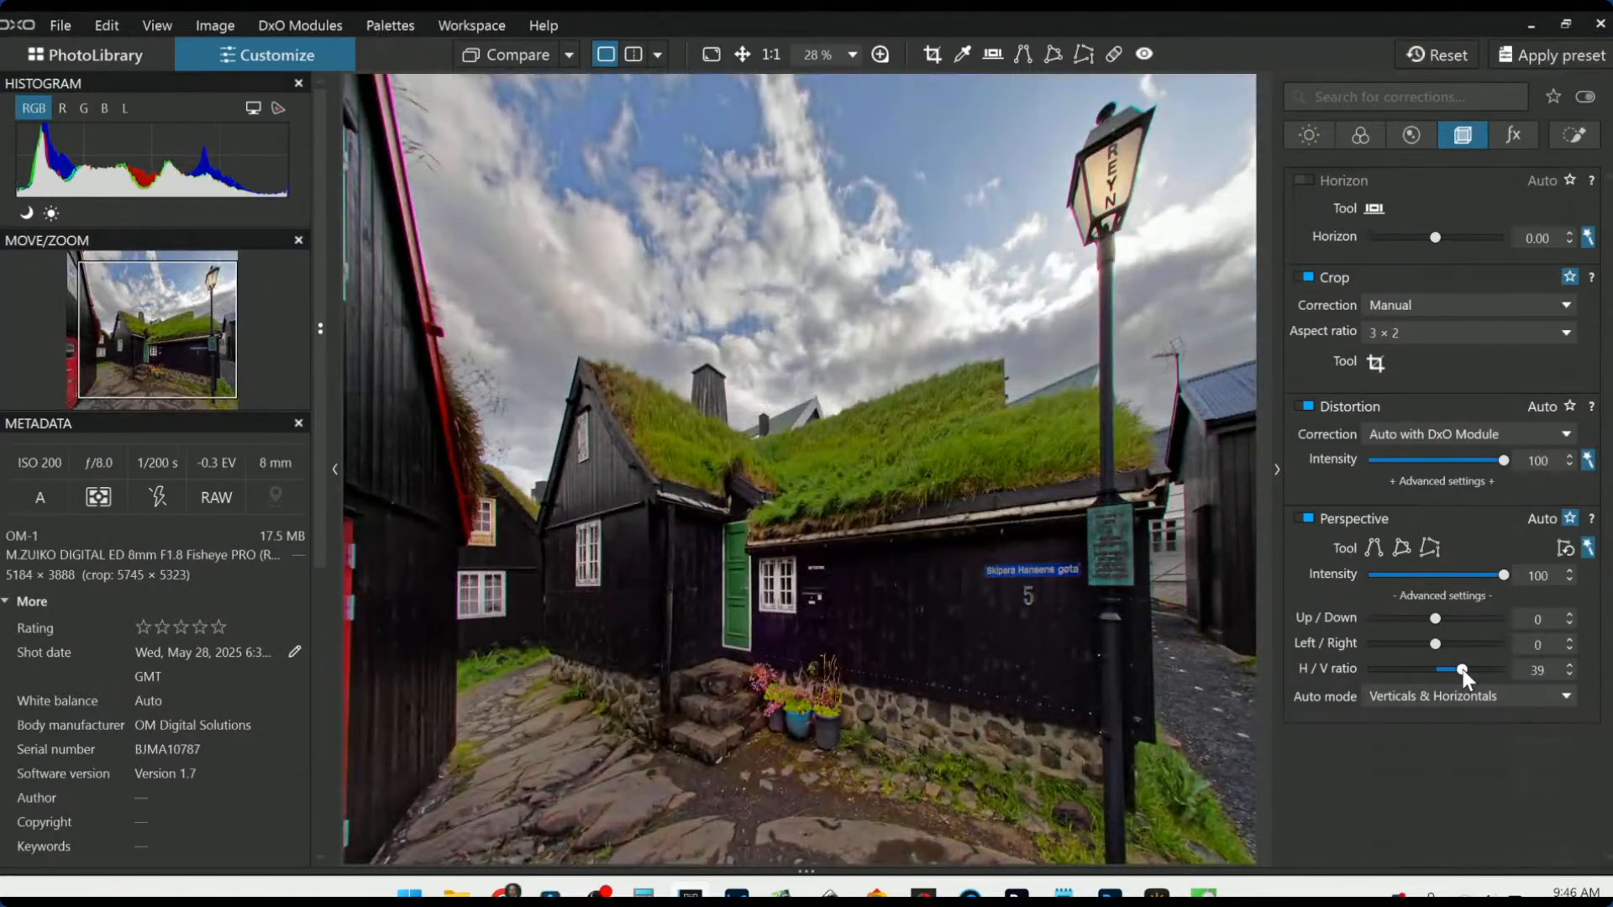
drag(1461, 669, 1448, 669)
double_click(1337, 669)
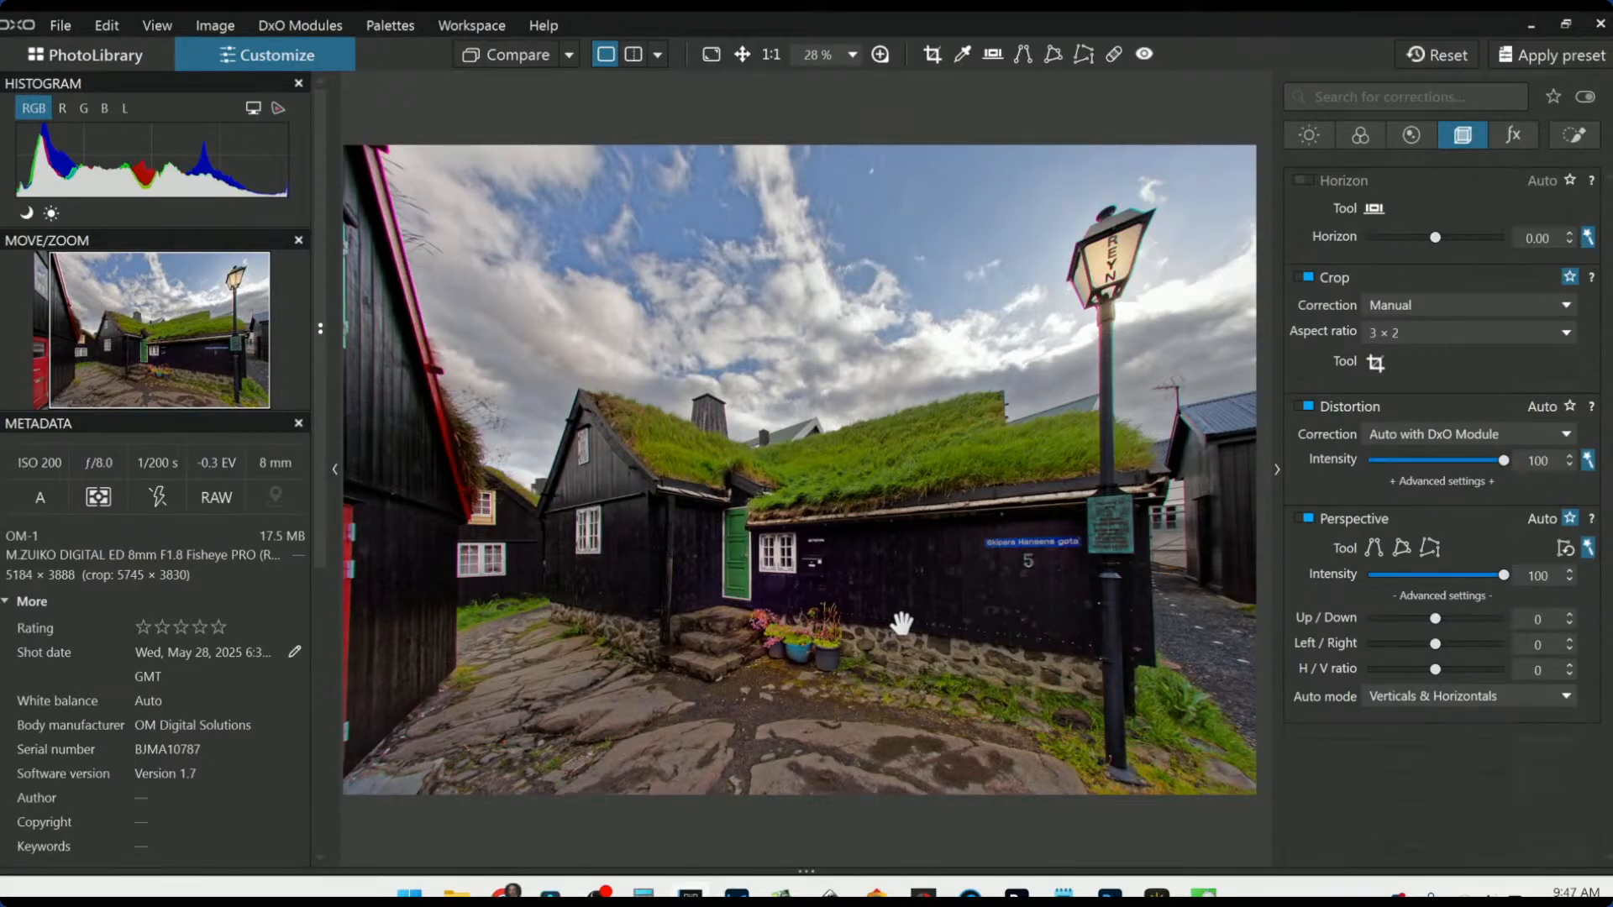
Step: Raise the Perspective H/V ratio to 19 to stretch the photo vertically
scroll(751, 608, down, 1)
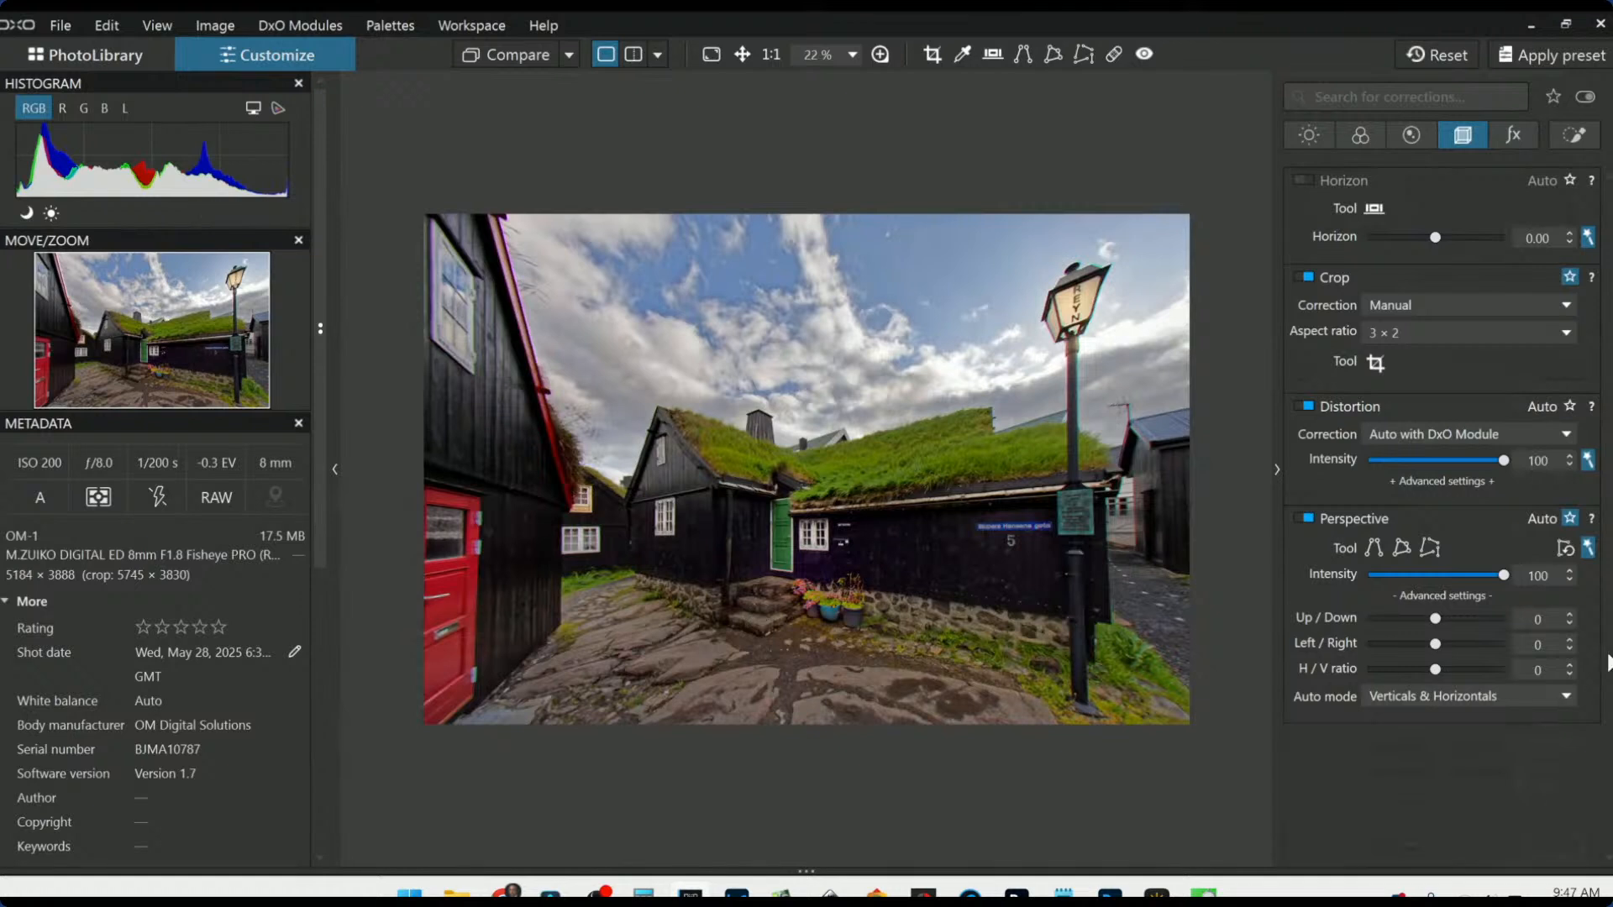
drag(1436, 667, 1445, 667)
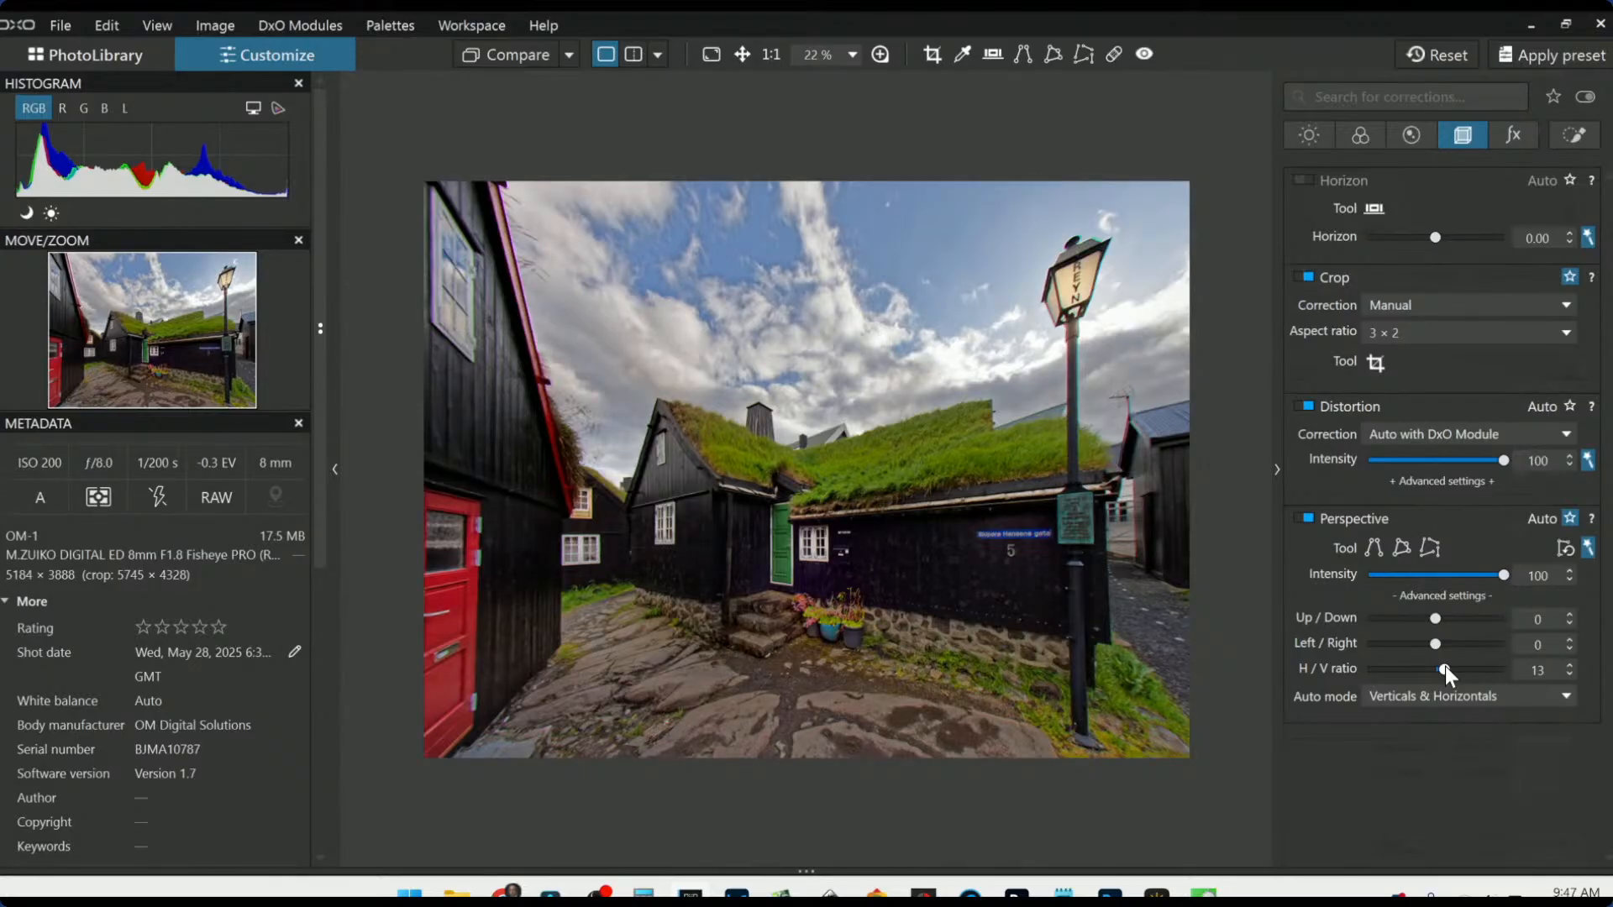
drag(1445, 670, 1449, 672)
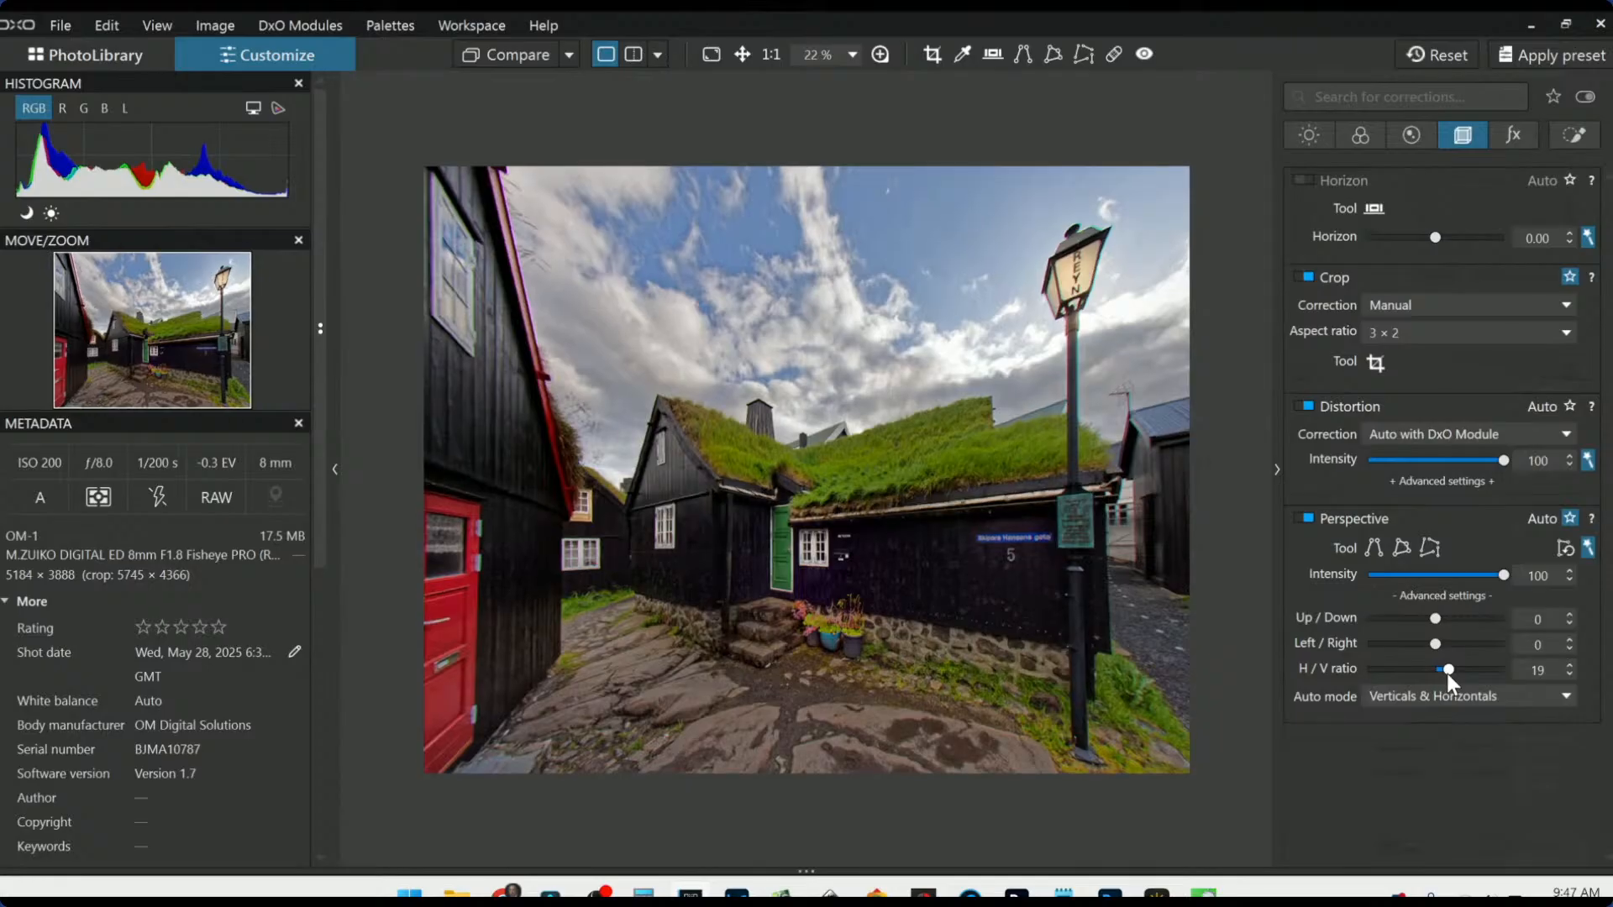
Step: Set the Perspective Auto mode to Verticals only, try an H/V ratio of 34, and reset the ratio to 0
click(1443, 696)
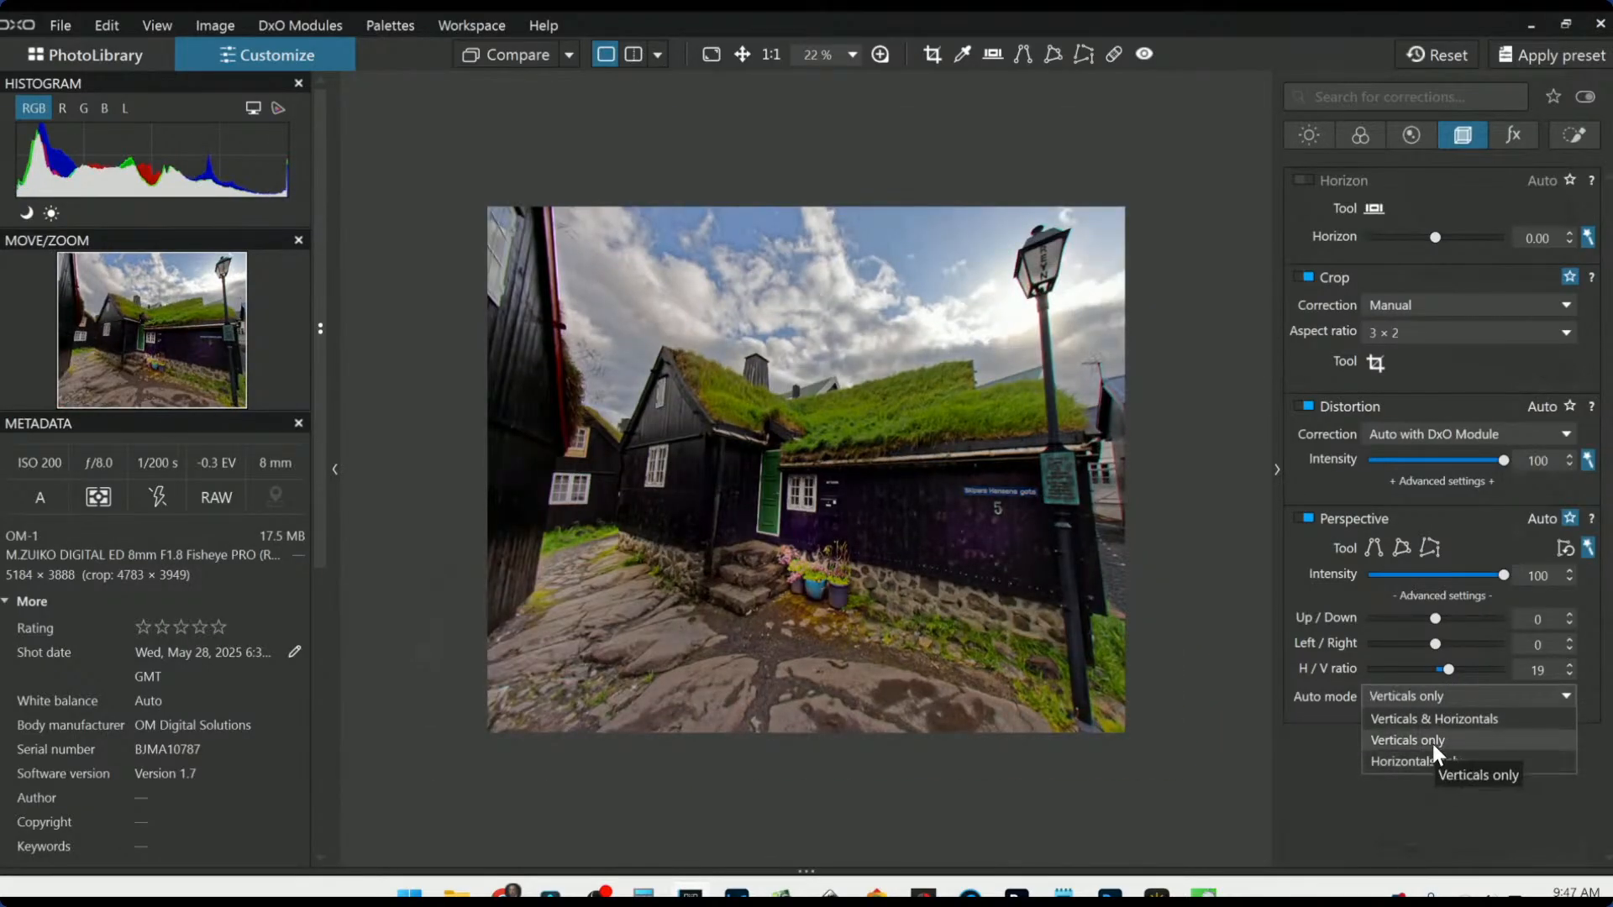
click(1433, 742)
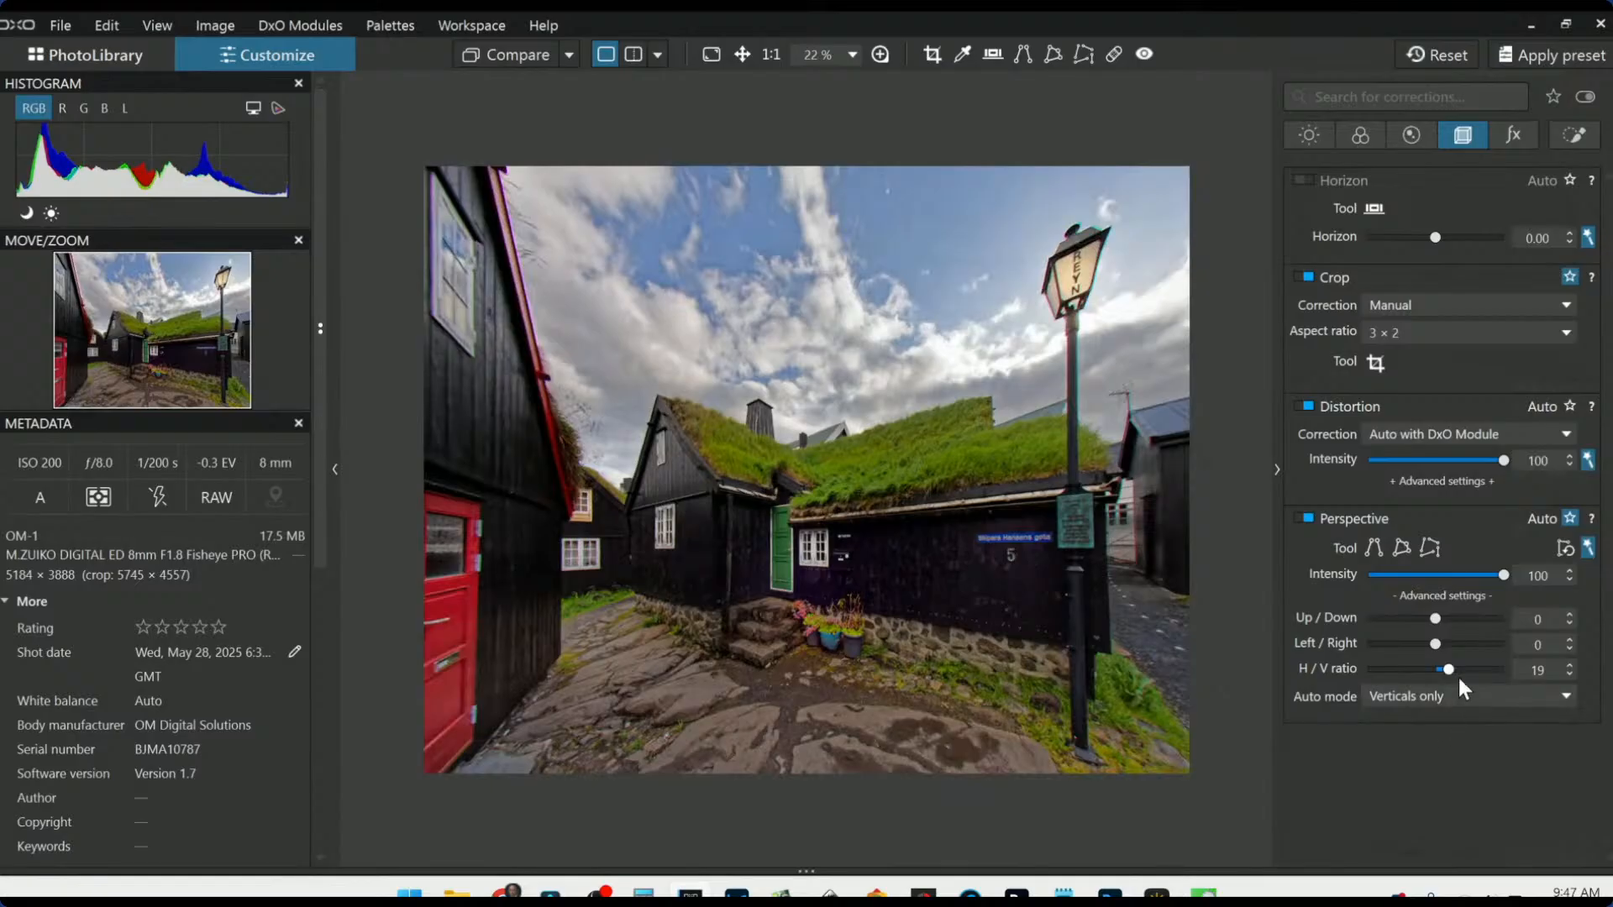
drag(1441, 674, 1458, 668)
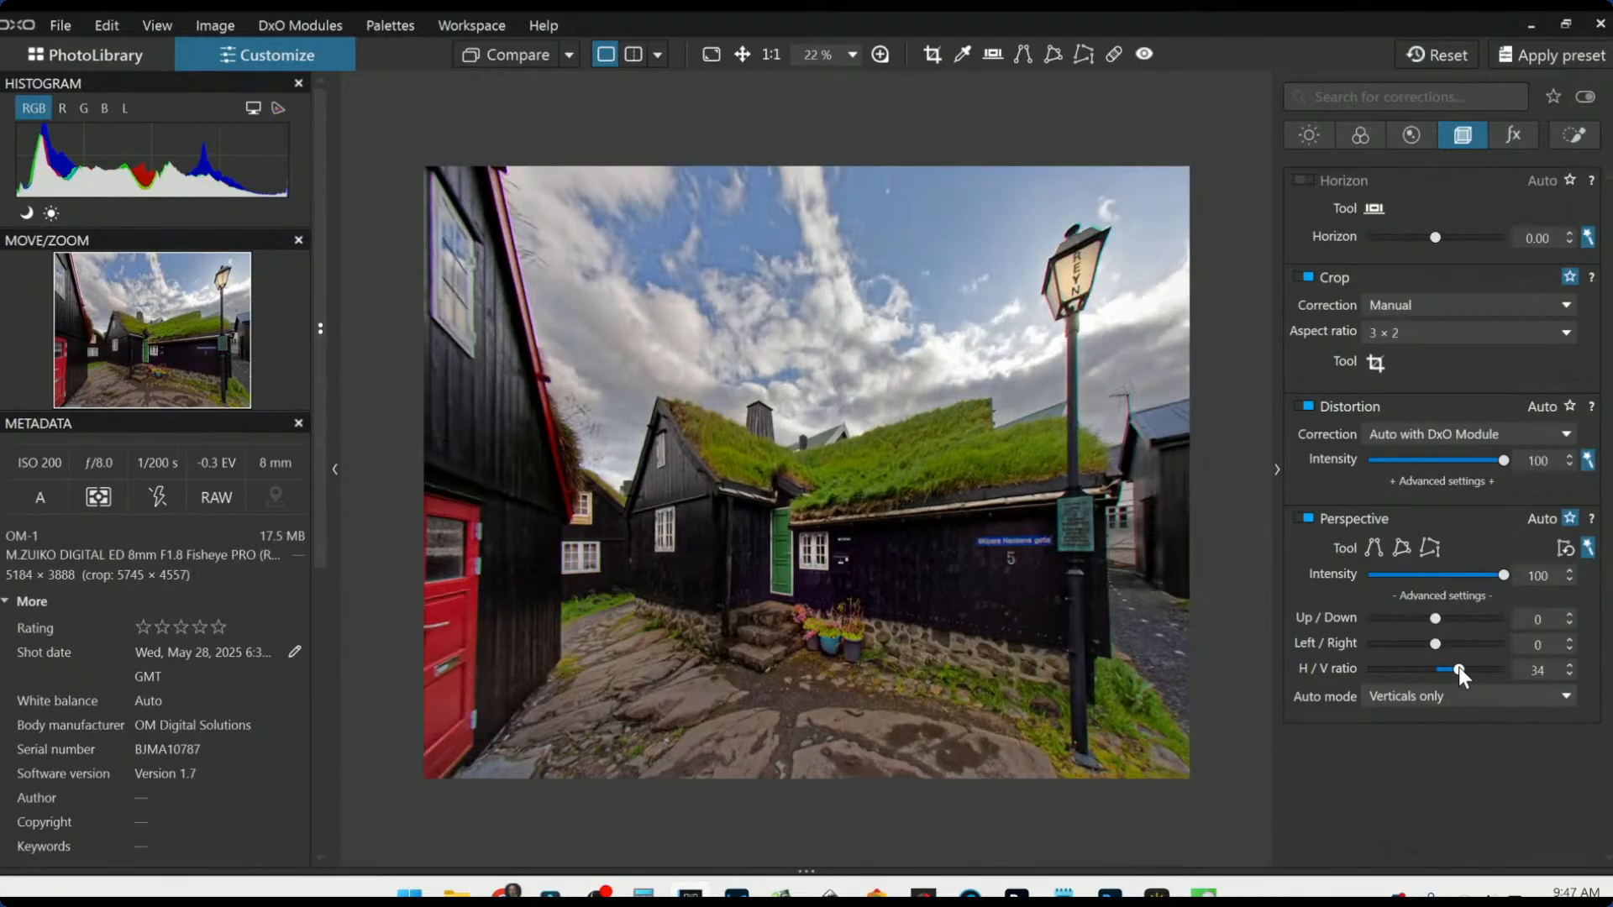
double_click(1458, 669)
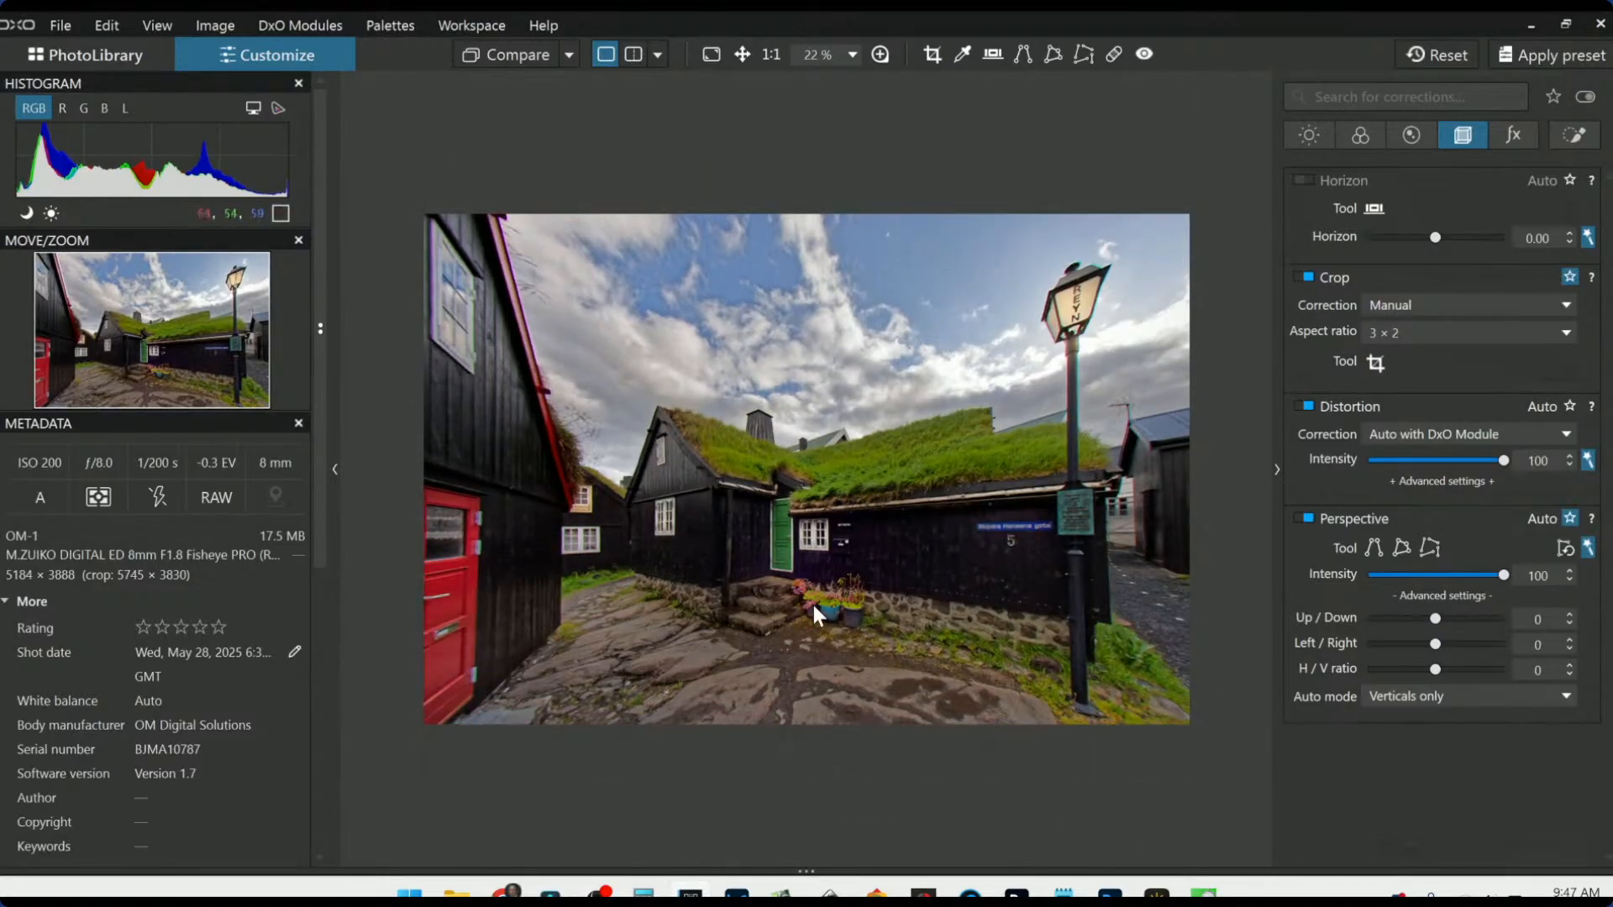
Step: Open the RAW photo of the two ospreys on their nest from the photo library for editing
click(124, 52)
click(728, 465)
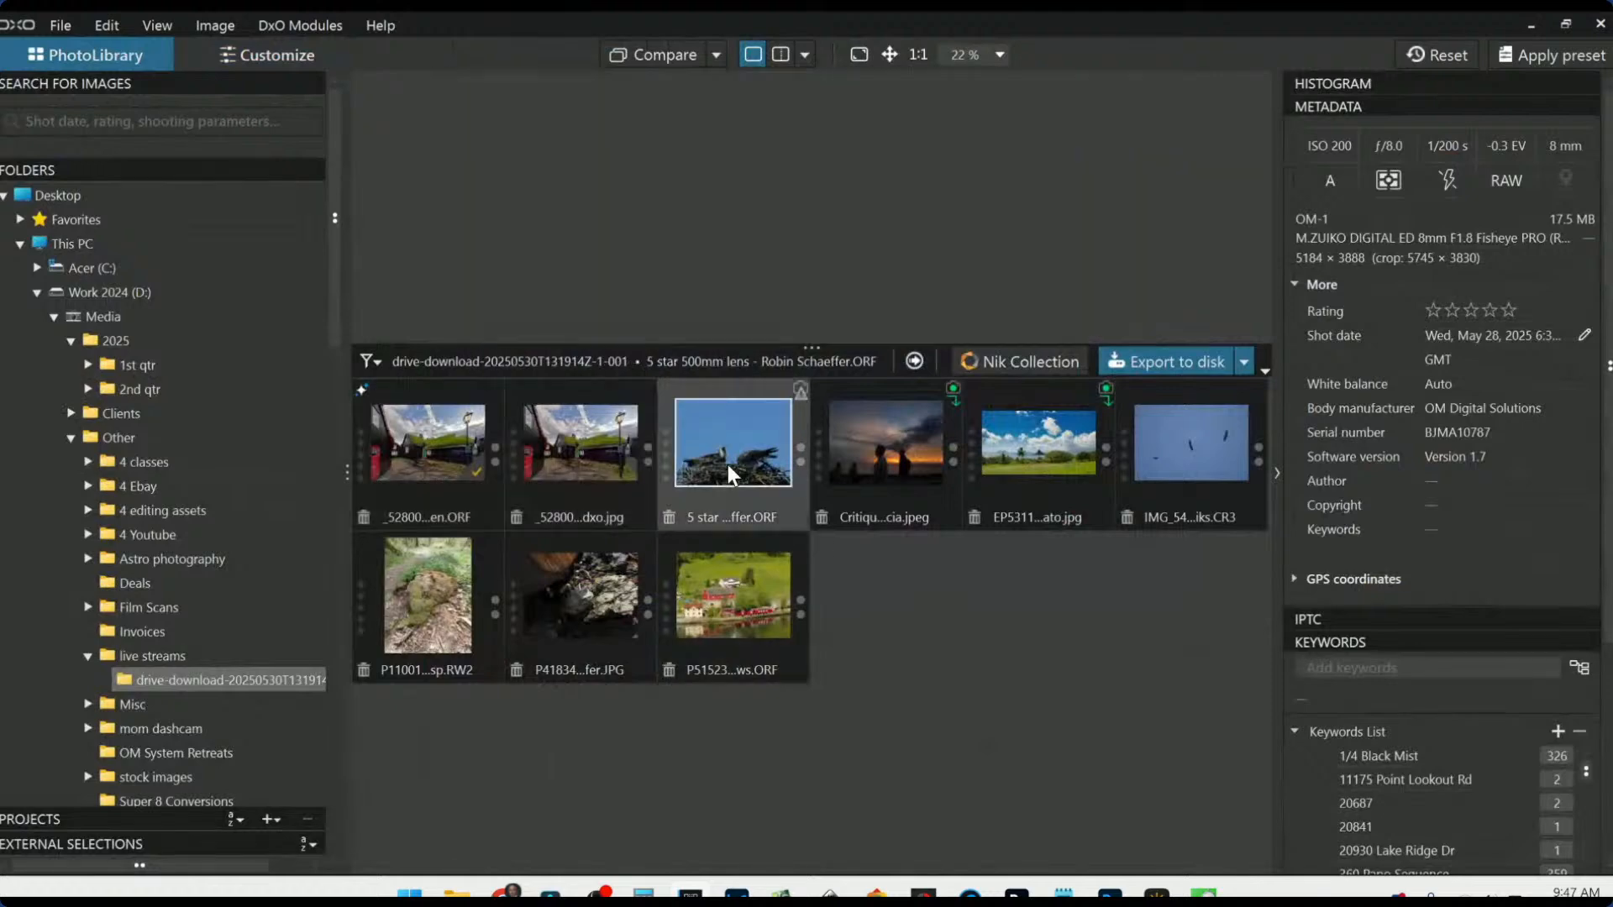
double_click(717, 456)
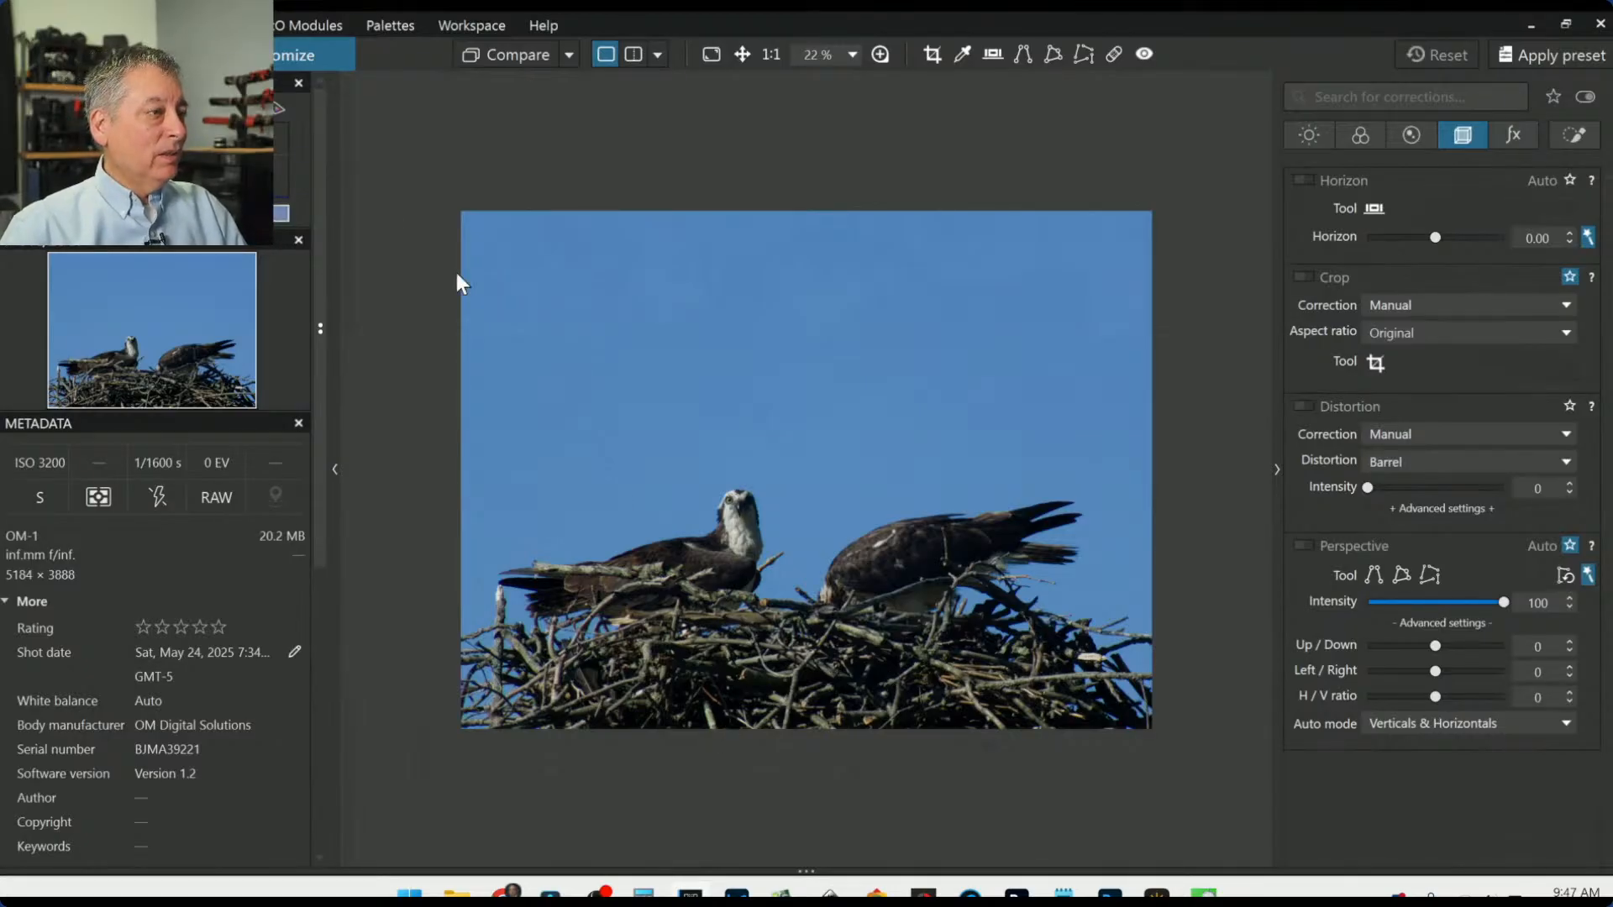
click(118, 54)
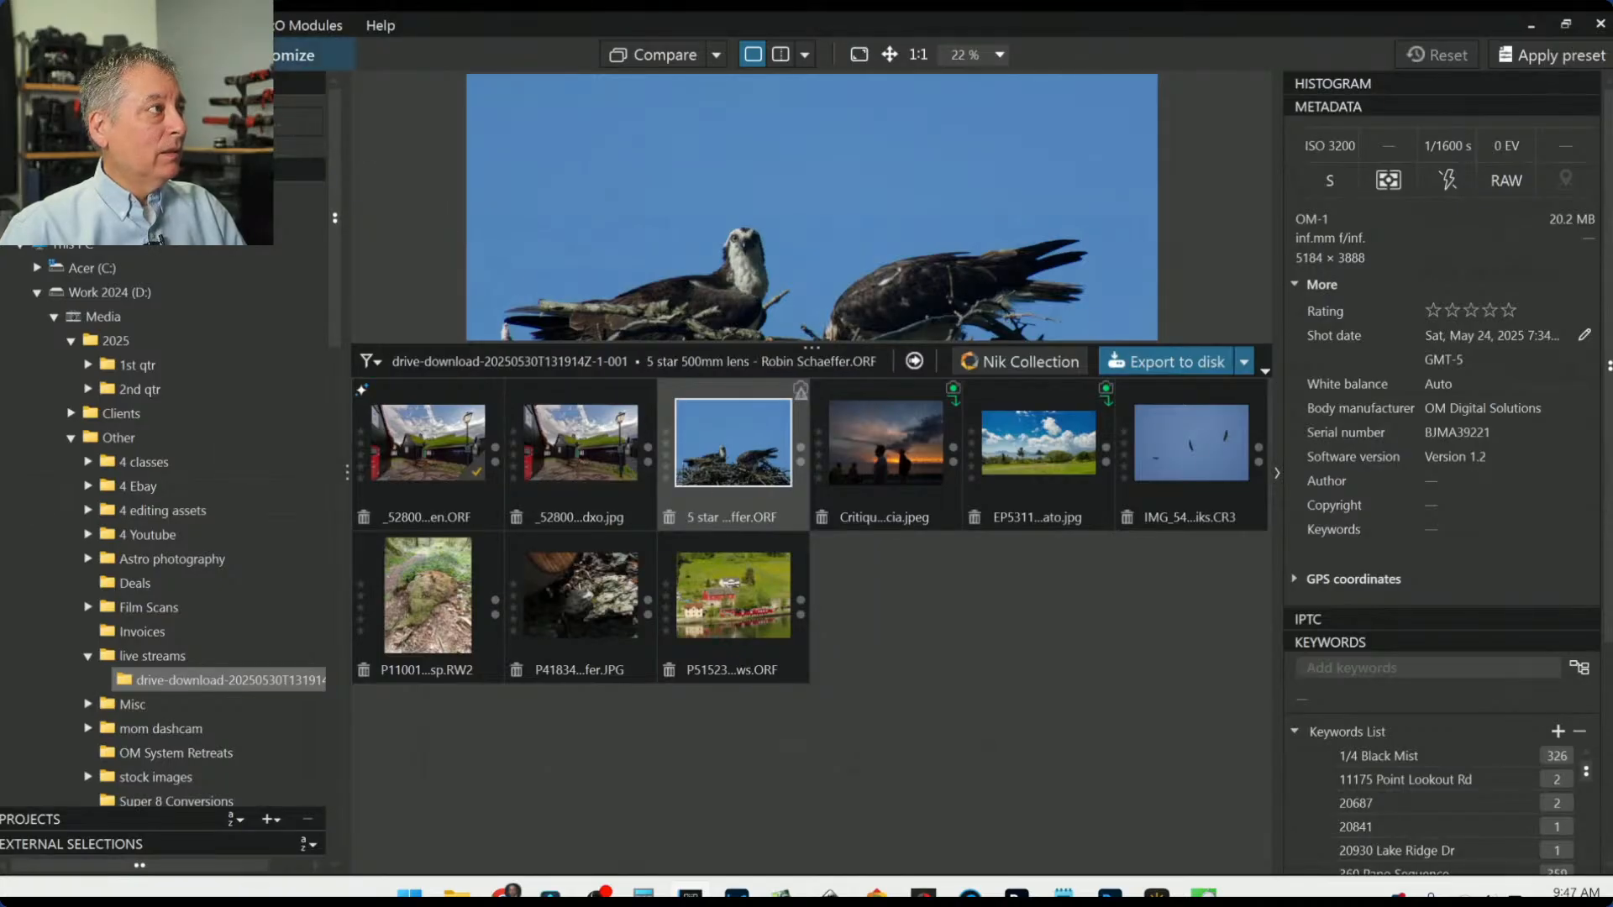
click(311, 55)
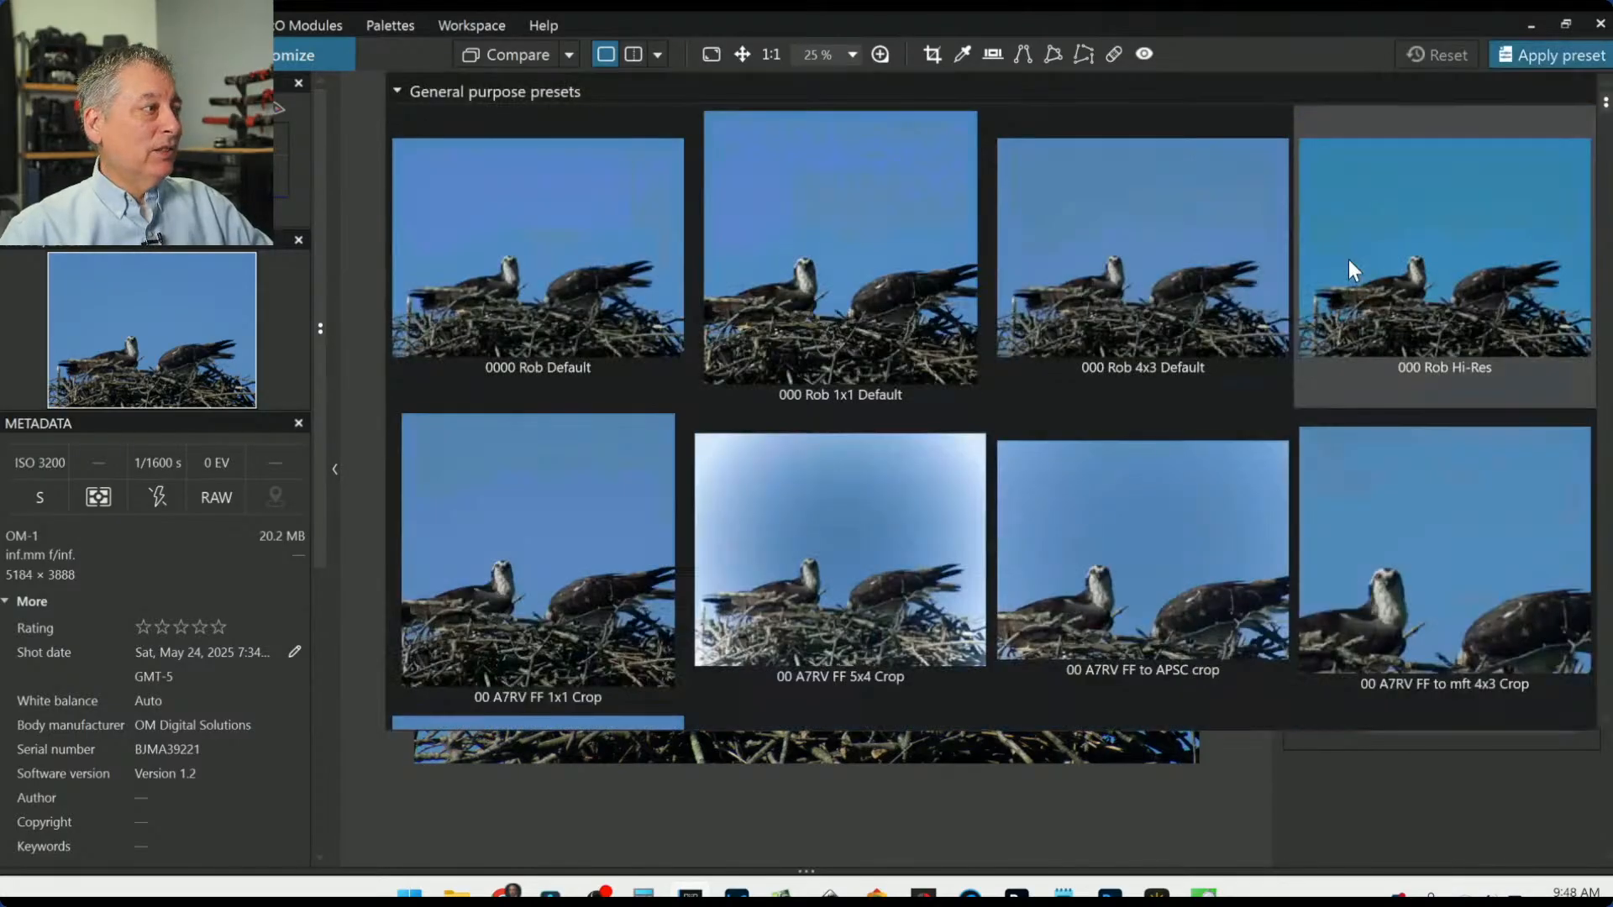
Step: Apply the "0000" default preset from the general purpose presets to the osprey photo and check the denoising settings
click(647, 329)
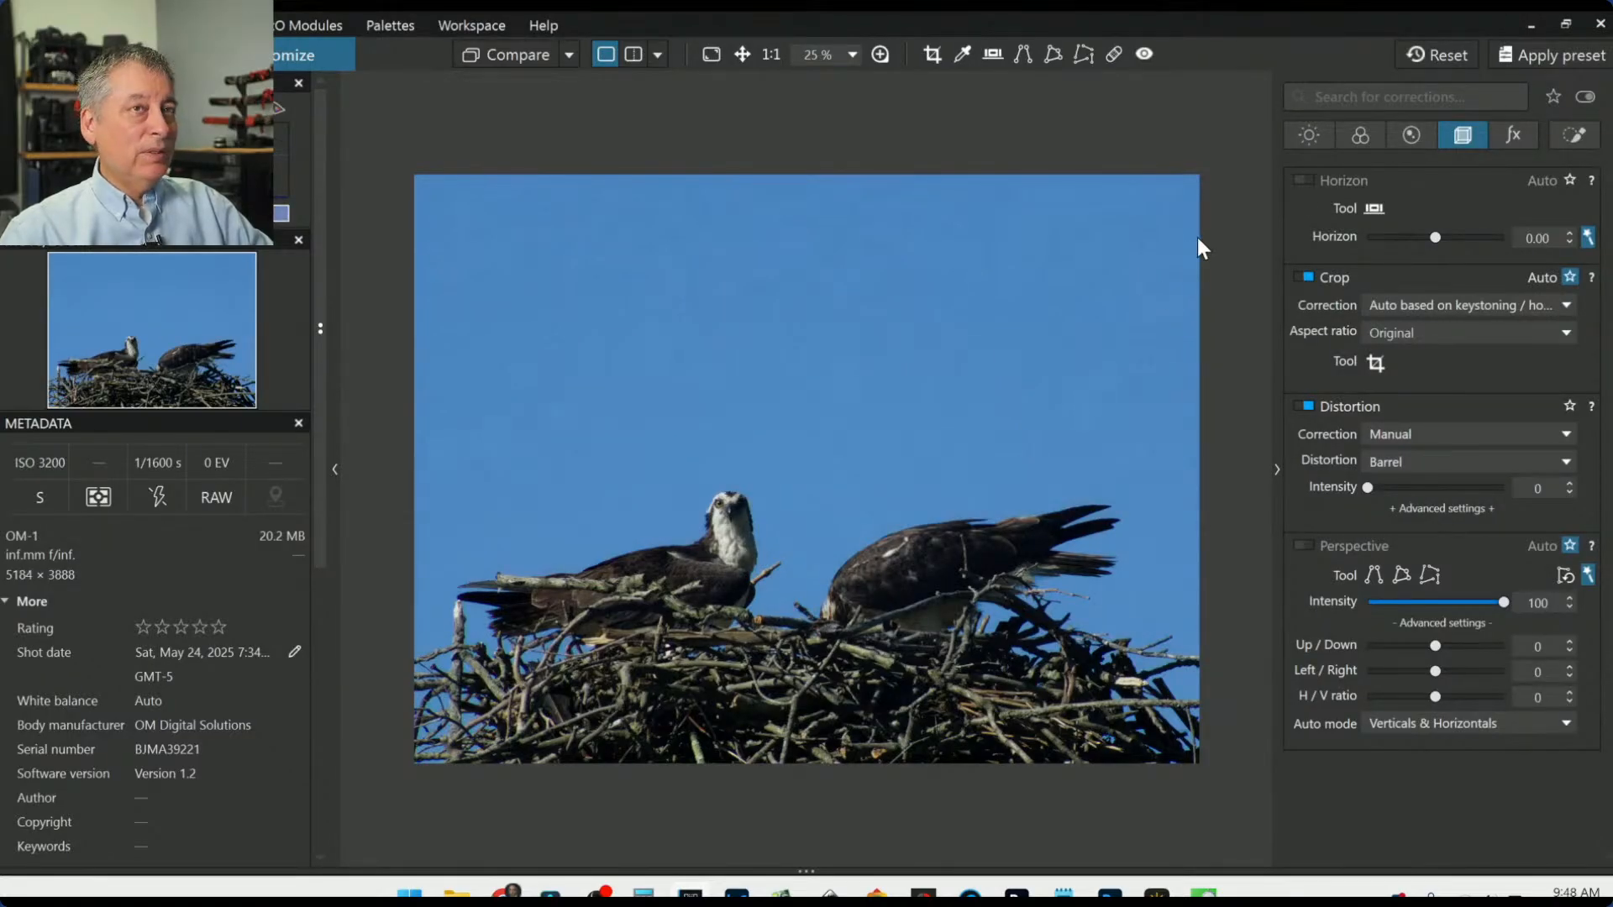
click(1397, 144)
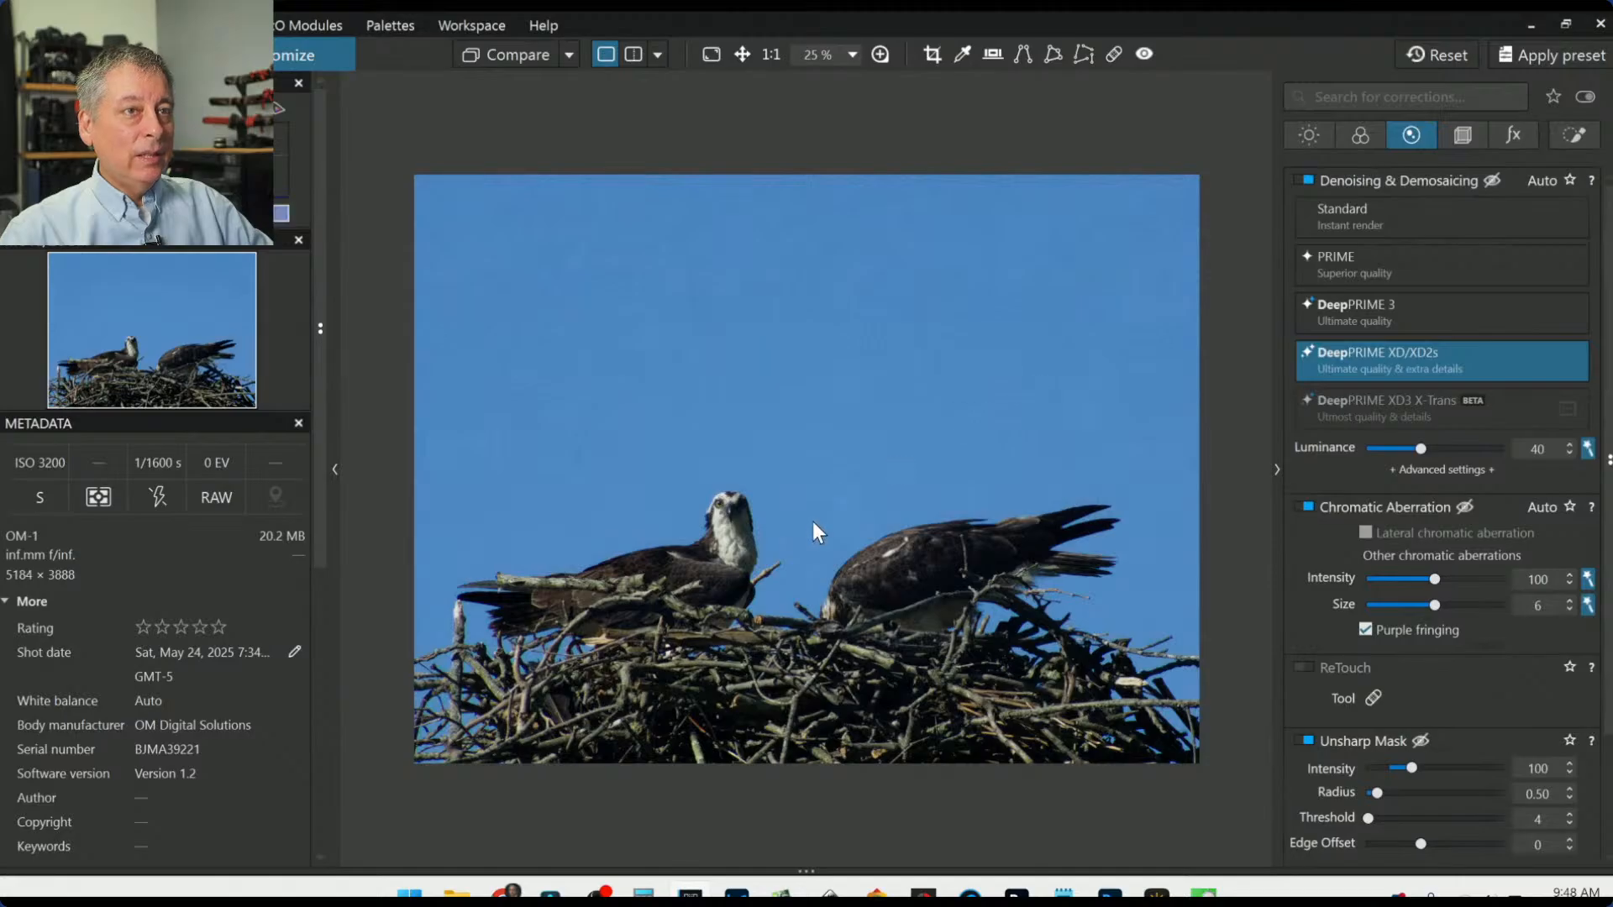
scroll(737, 583, up, 1)
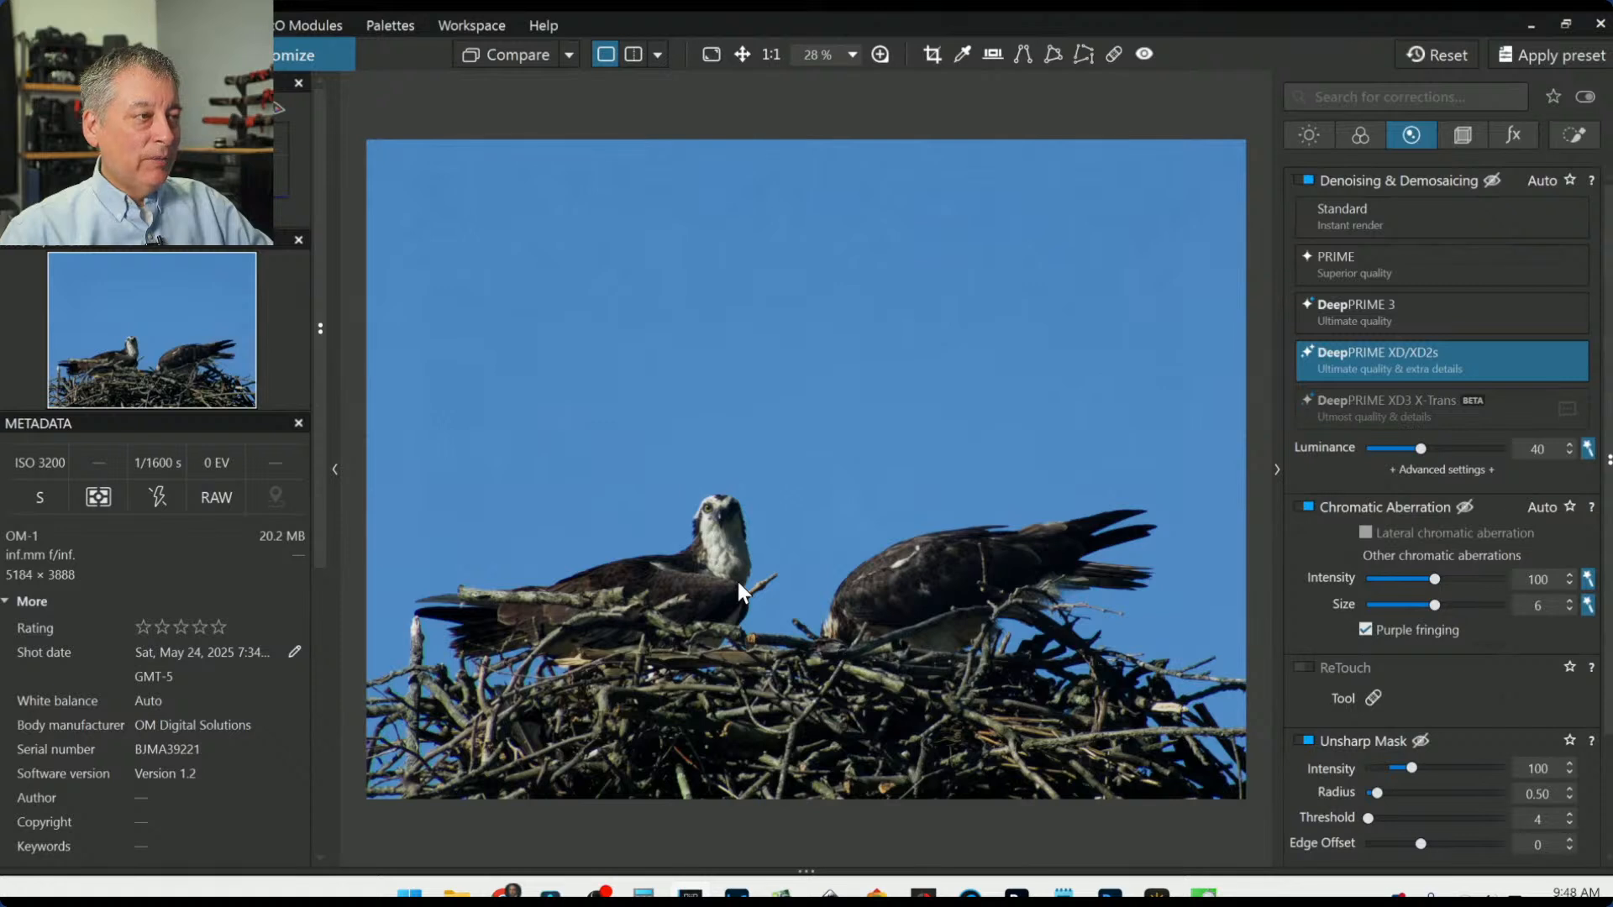
scroll(738, 581, down, 1)
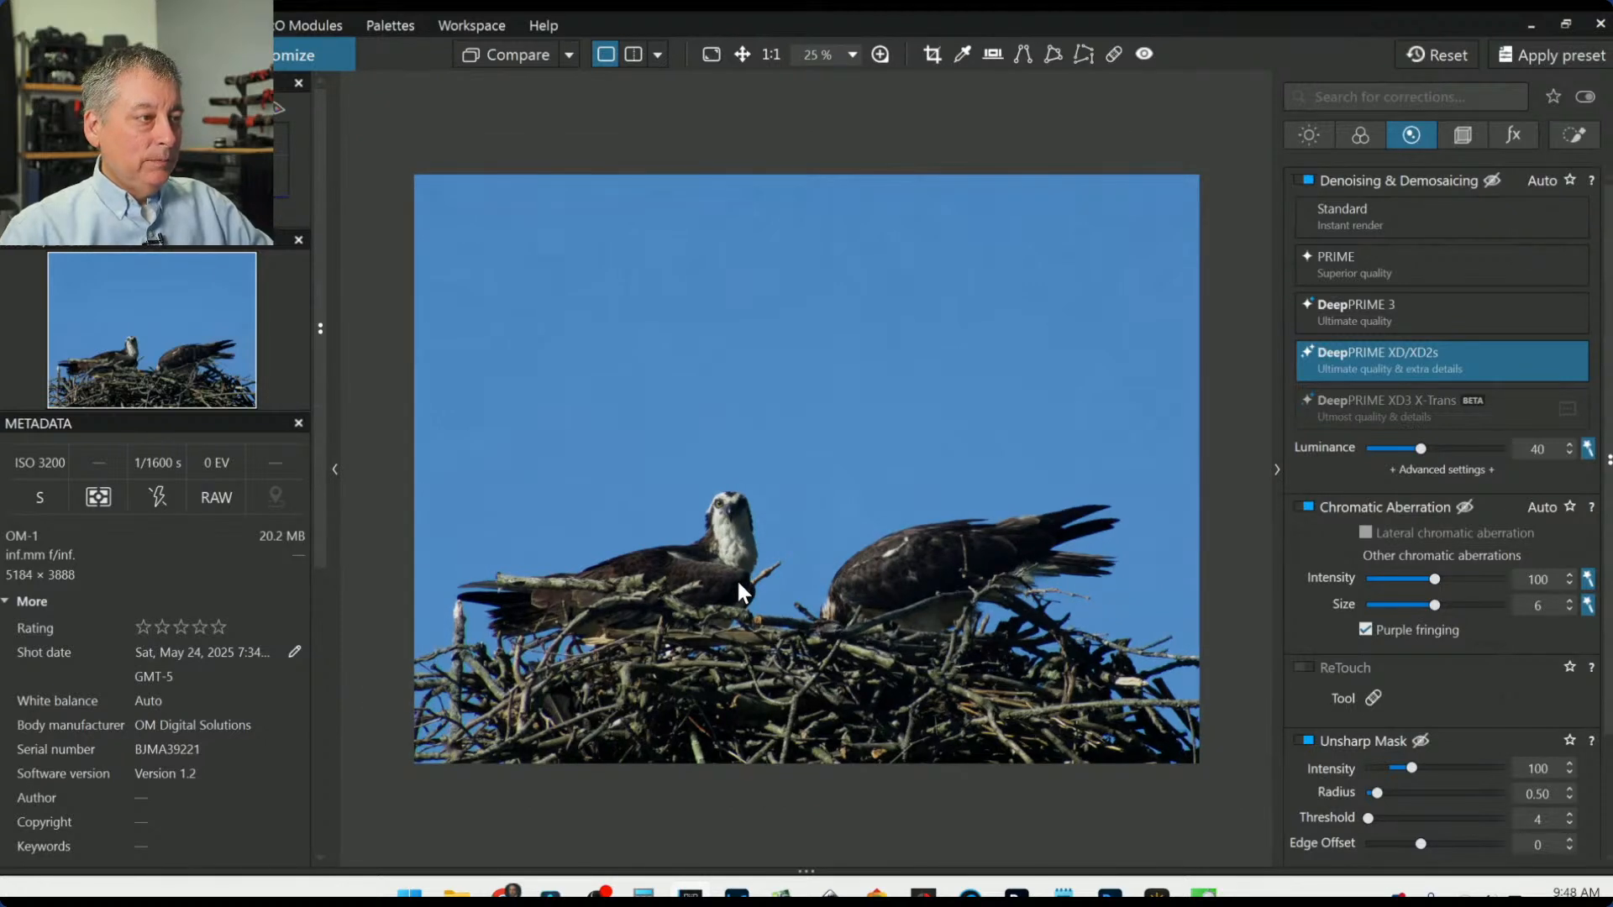
Step: Crop the osprey photo to 16 × 9 and reposition the frame lower to include more of the nest and less sky
click(1361, 139)
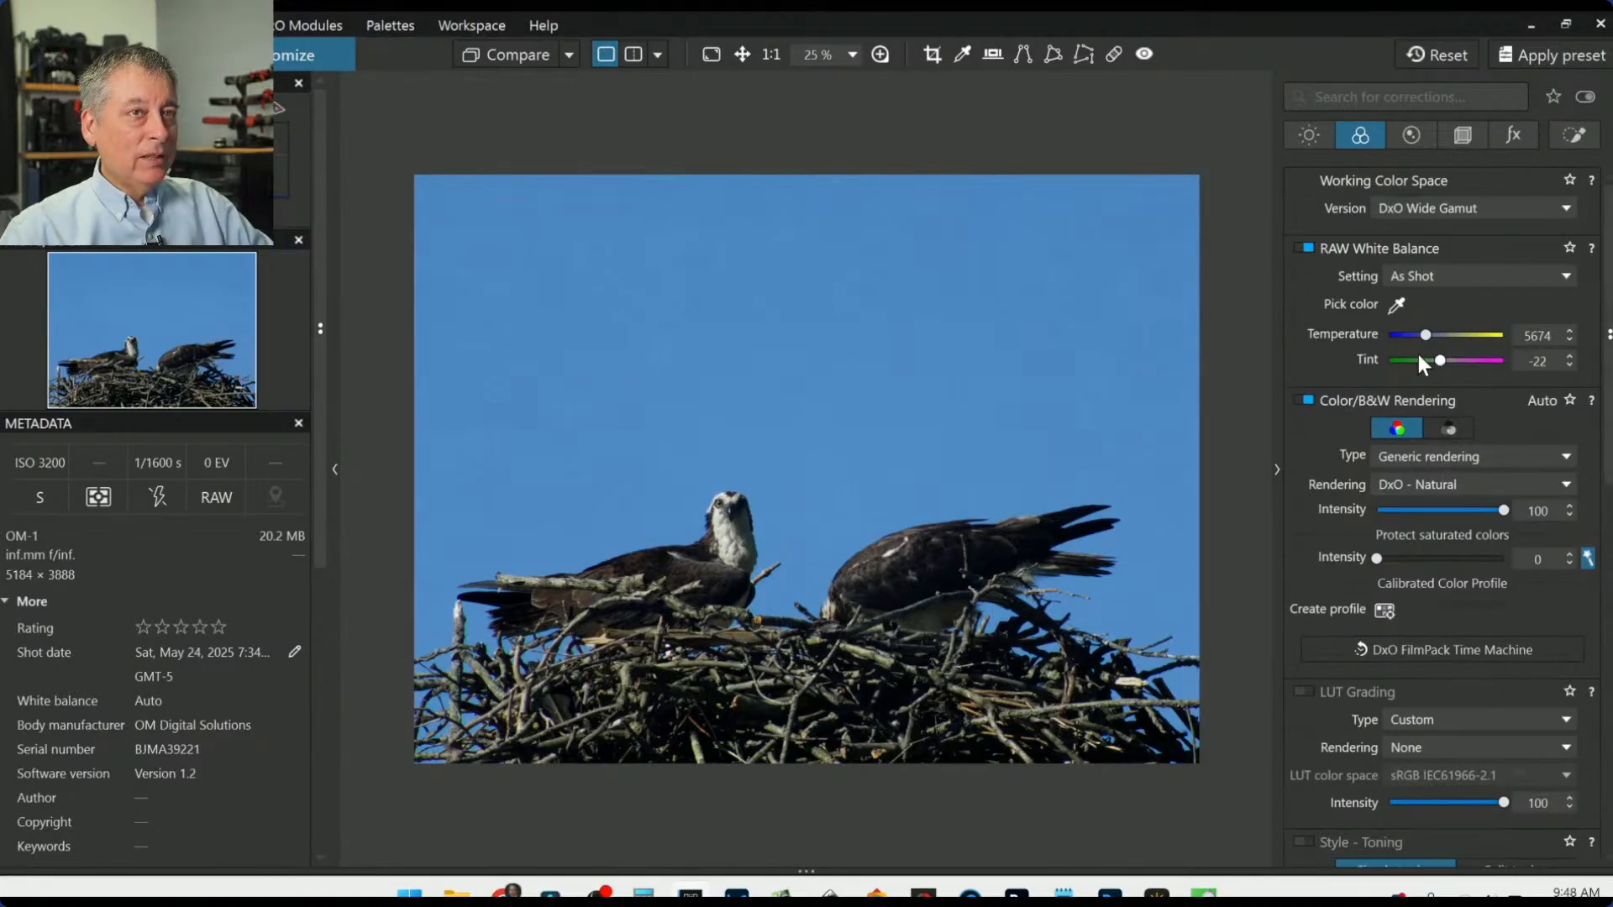
click(1463, 135)
click(1435, 331)
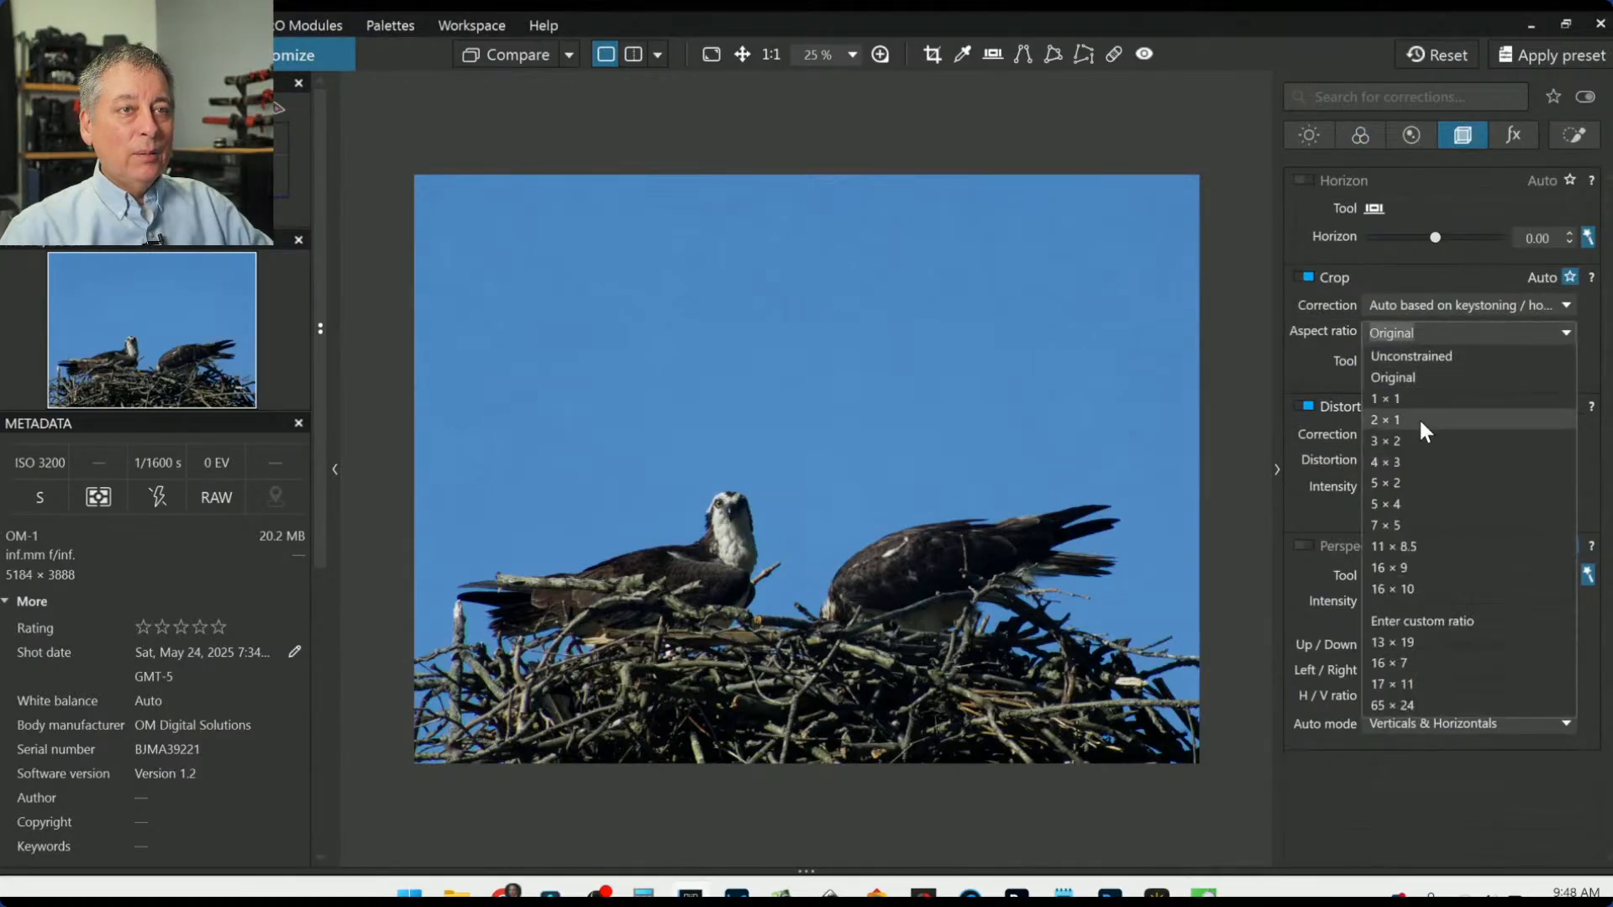
click(1409, 572)
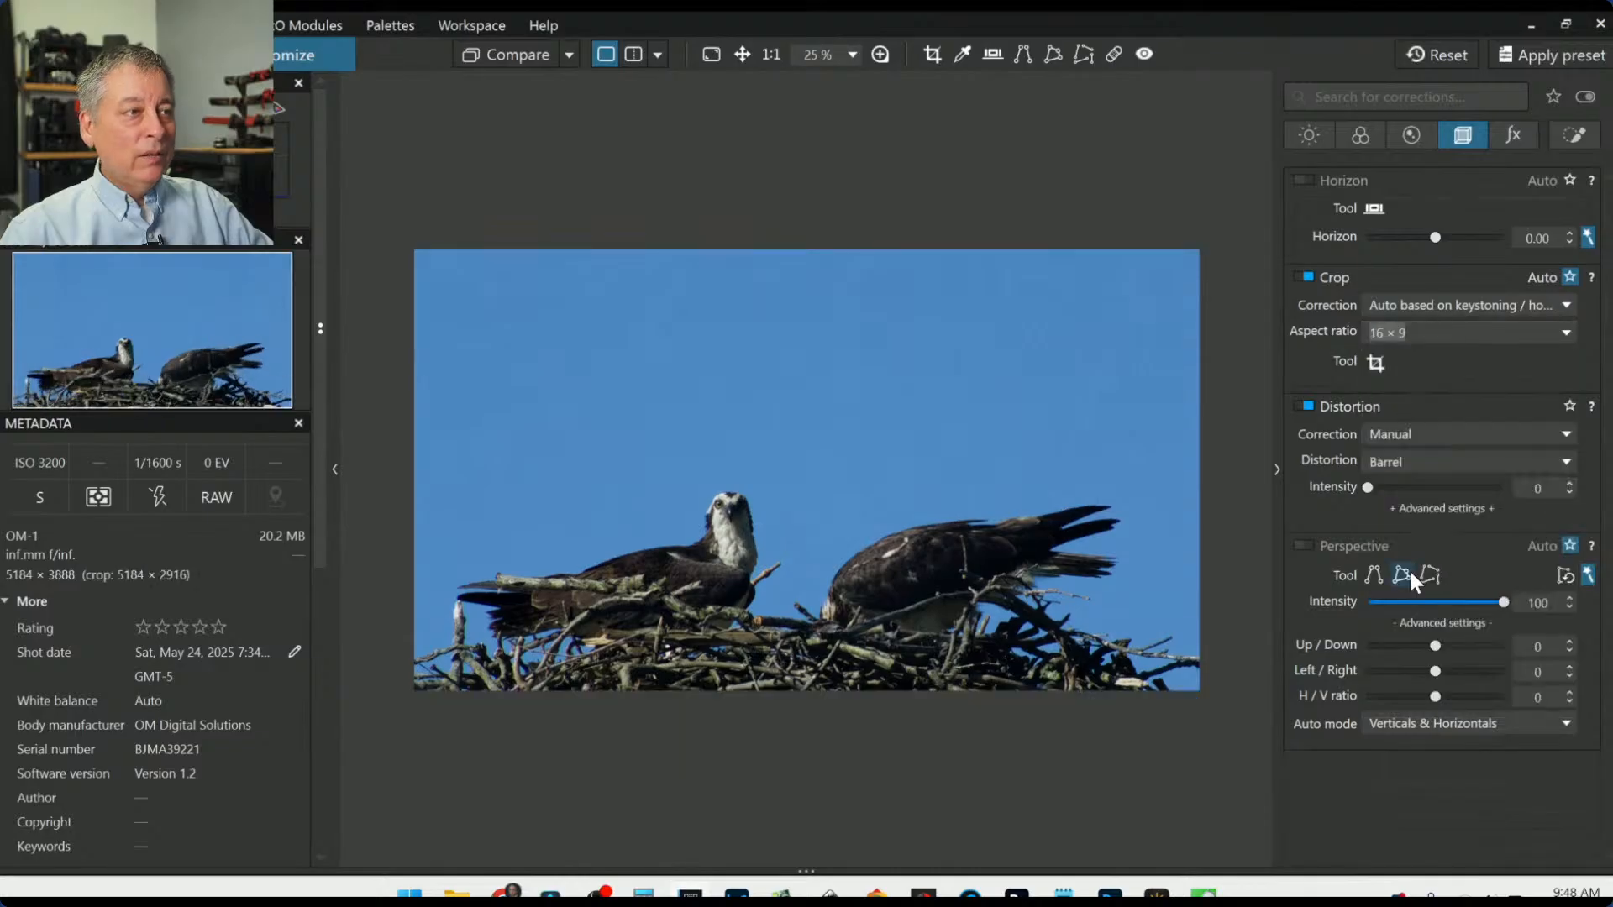
click(1377, 361)
drag(971, 417, 955, 532)
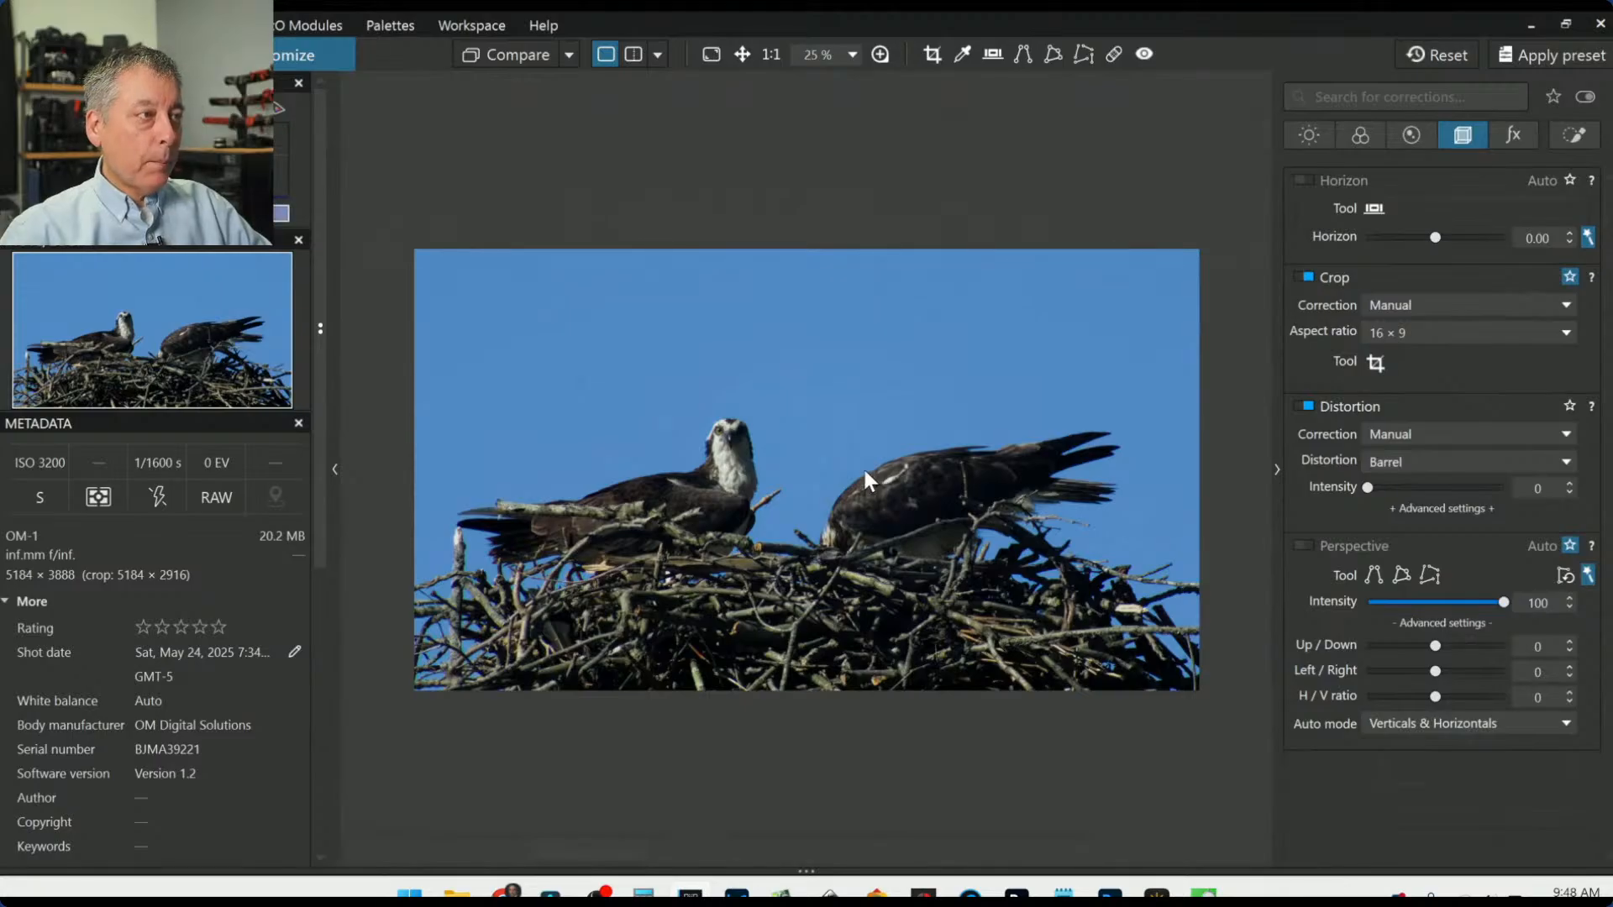
Step: Try a RAW white balance temperature of 6502 and sample several points on the osprey's white head and neck
click(1370, 135)
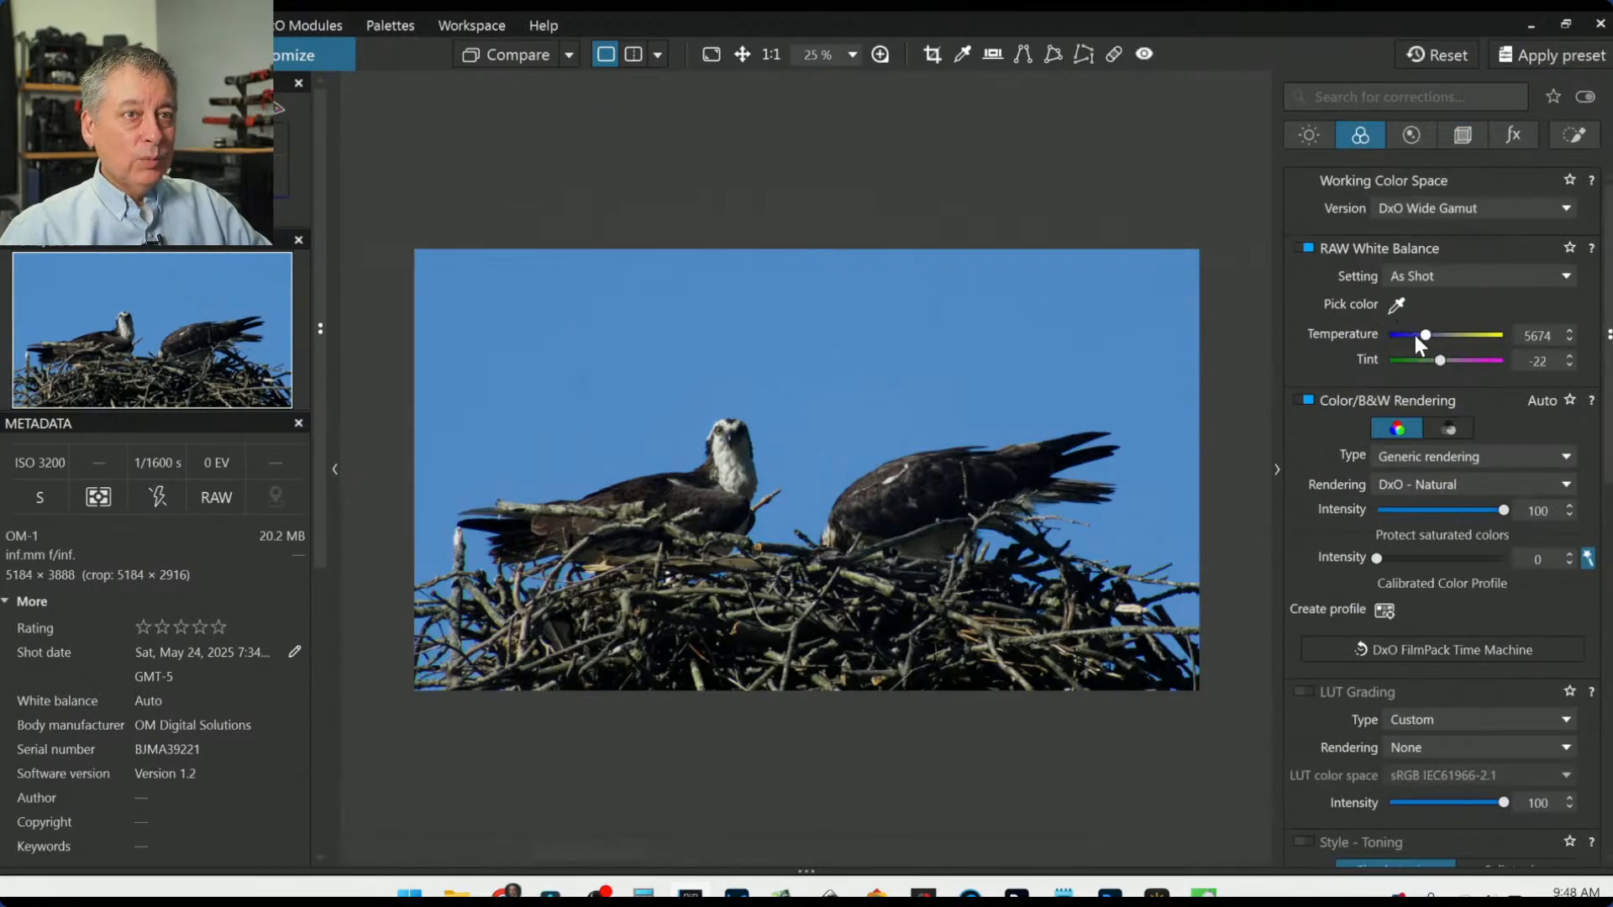
drag(1424, 336, 1430, 336)
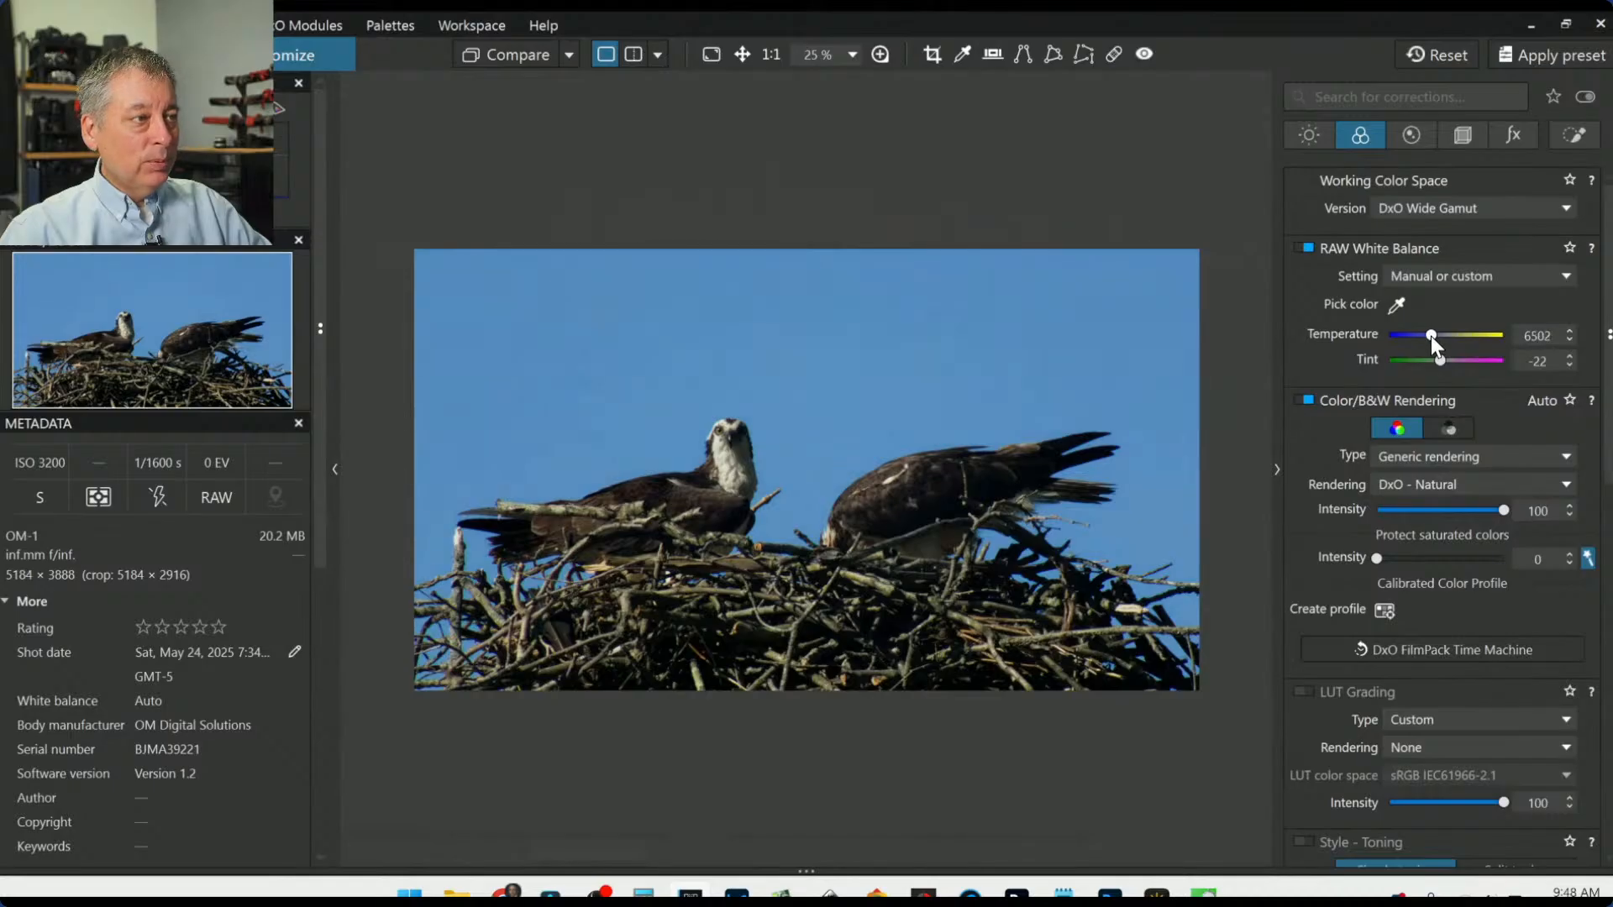
click(1398, 308)
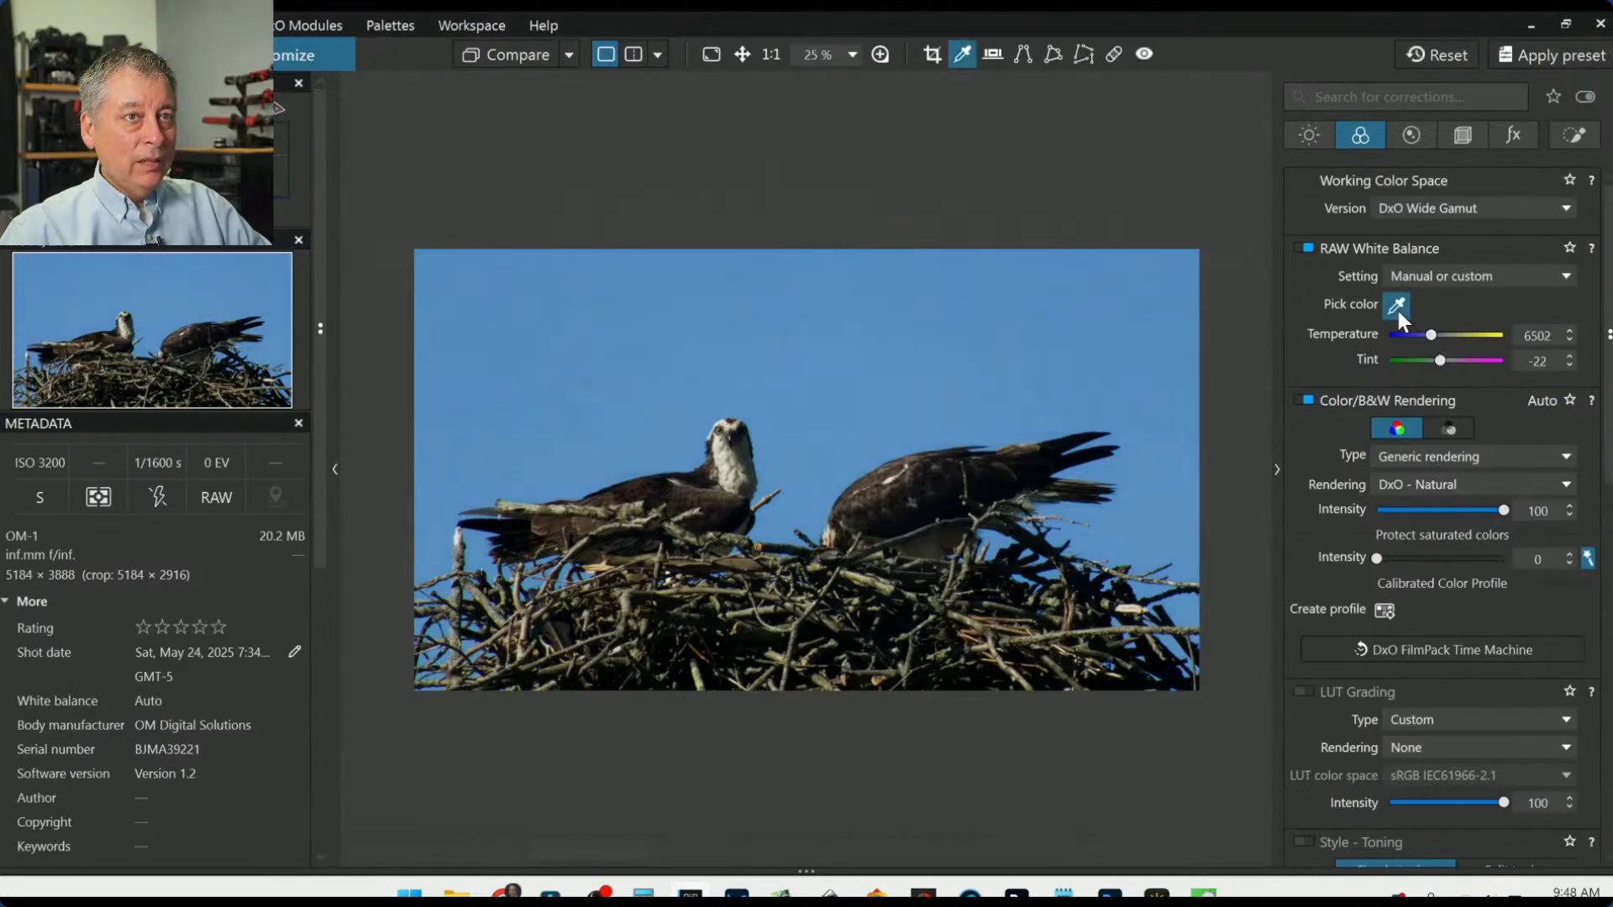
click(731, 458)
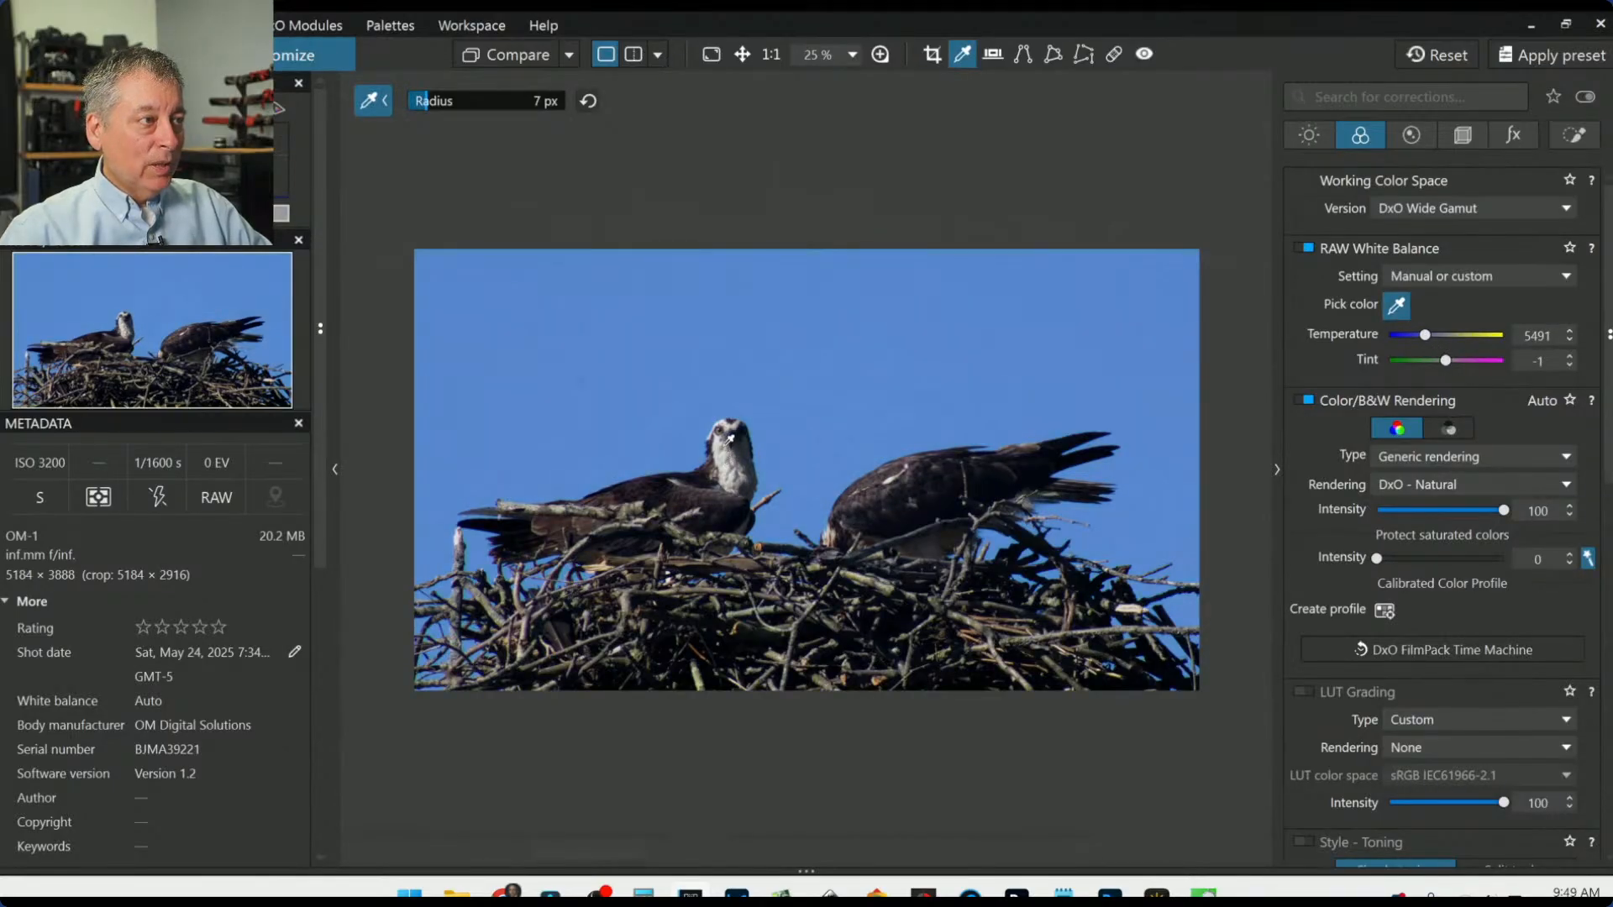
click(728, 438)
click(737, 423)
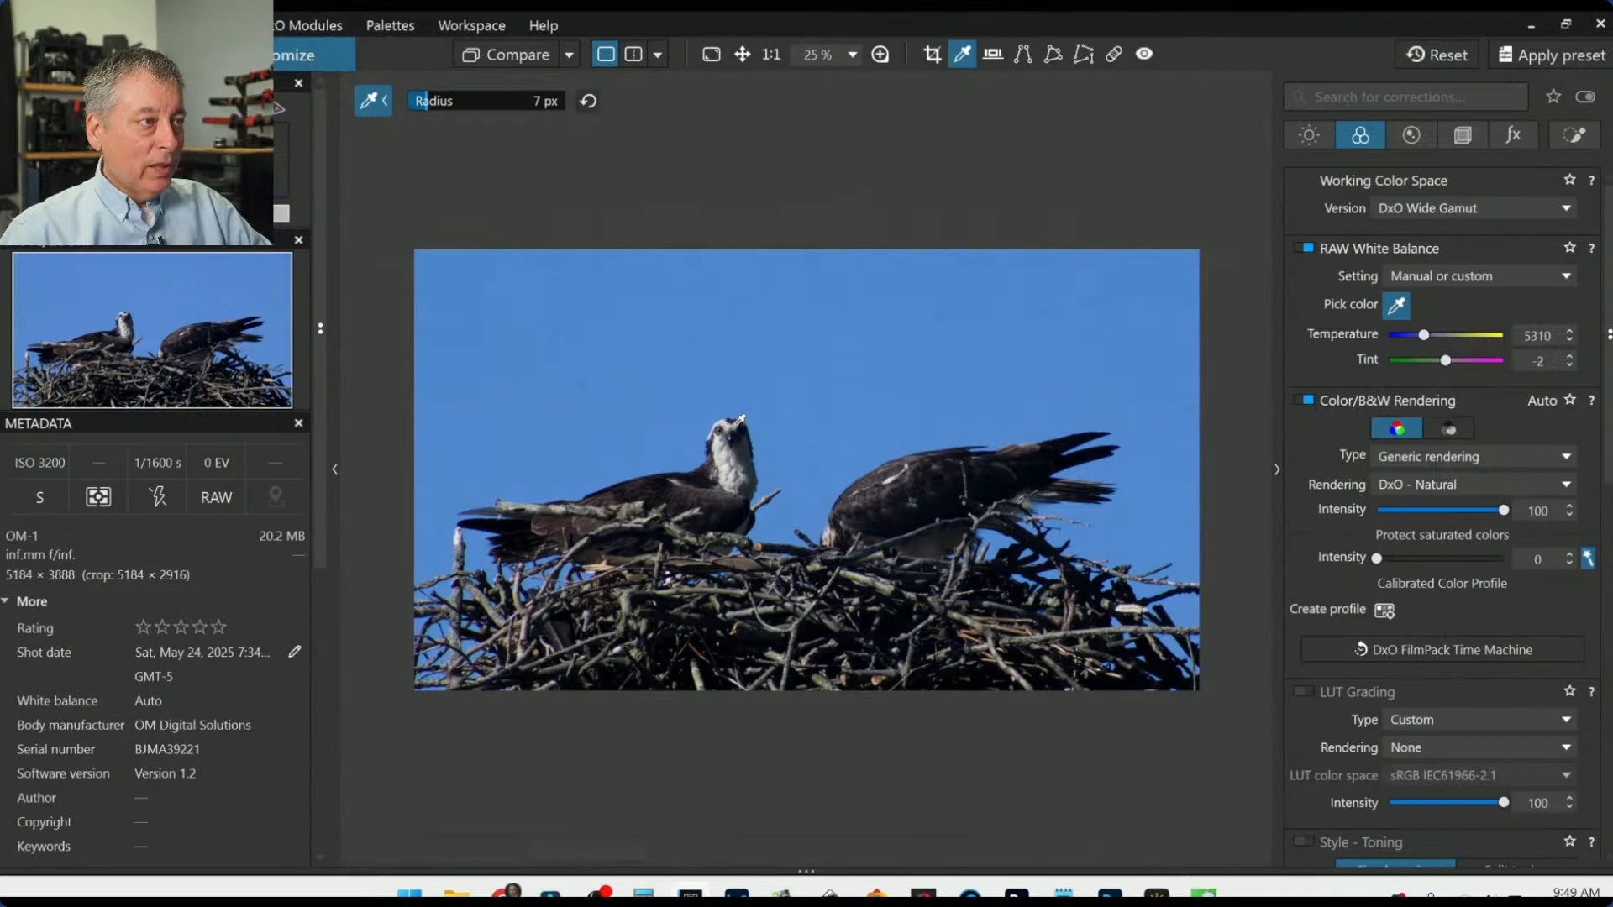
click(755, 463)
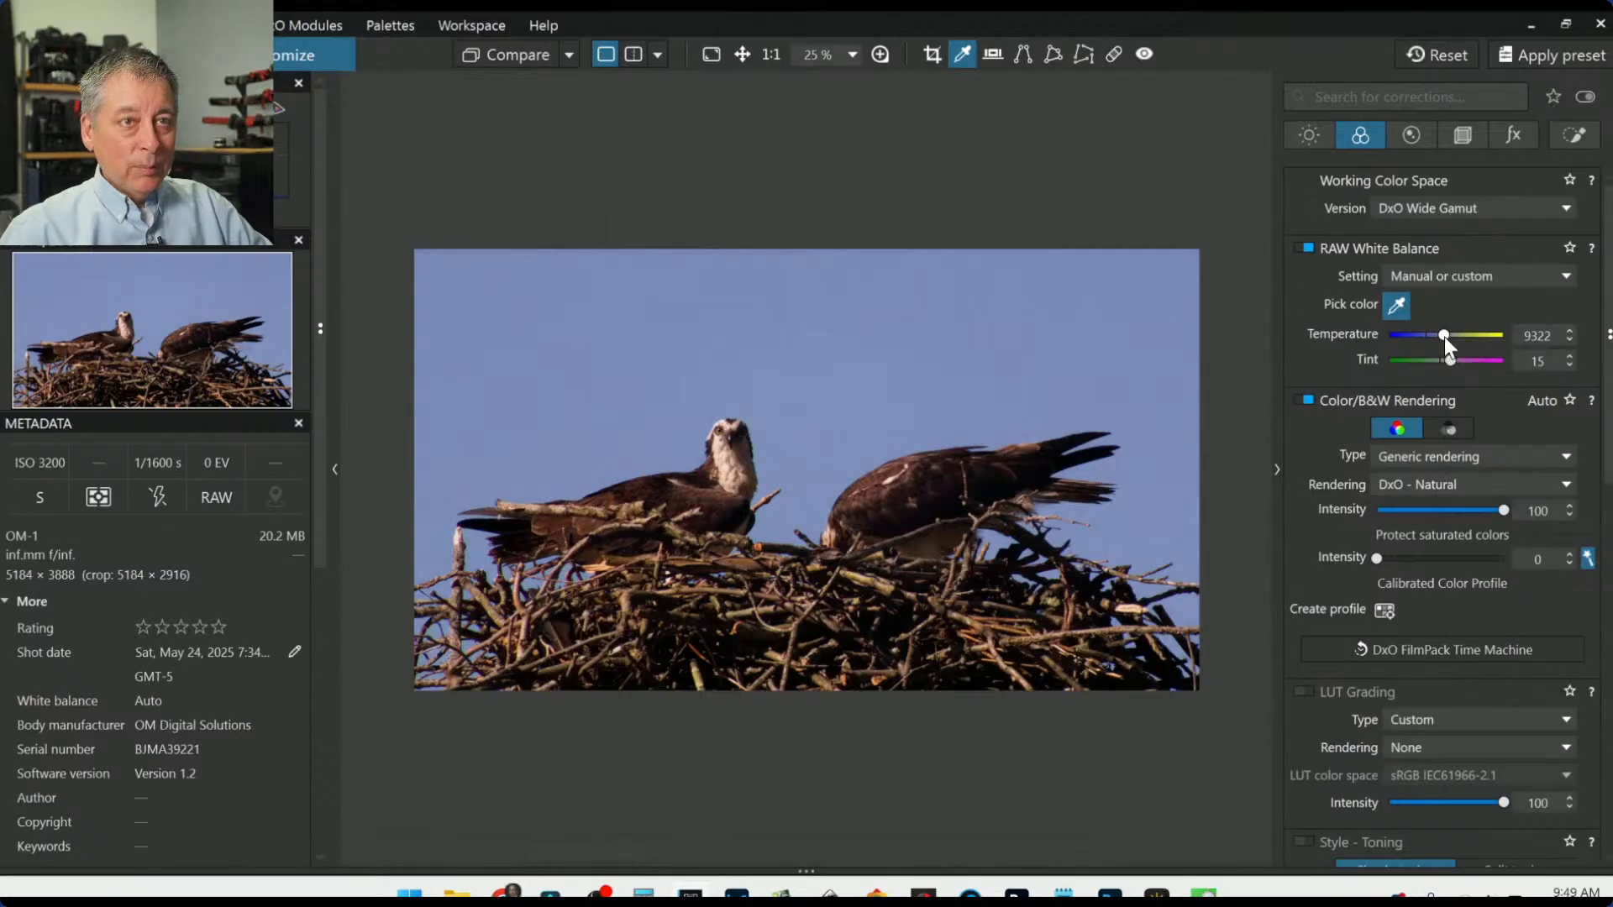
Step: Set the RAW white balance temperature to 7199 and the tint to 10
drag(1444, 336, 1434, 336)
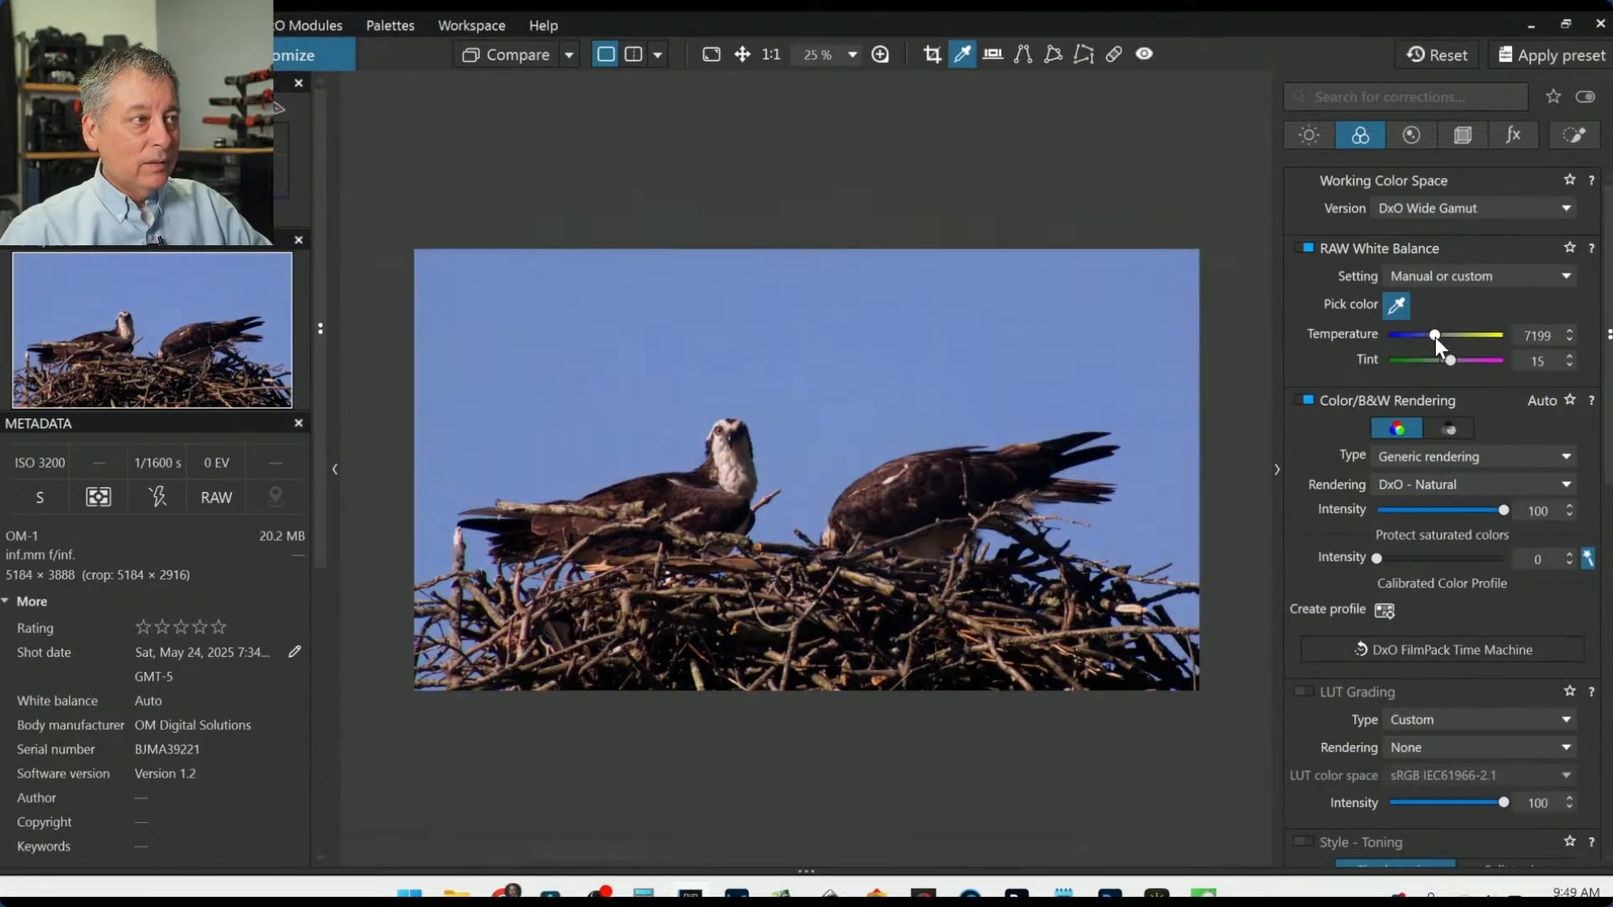
drag(1449, 358, 1451, 362)
key(w)
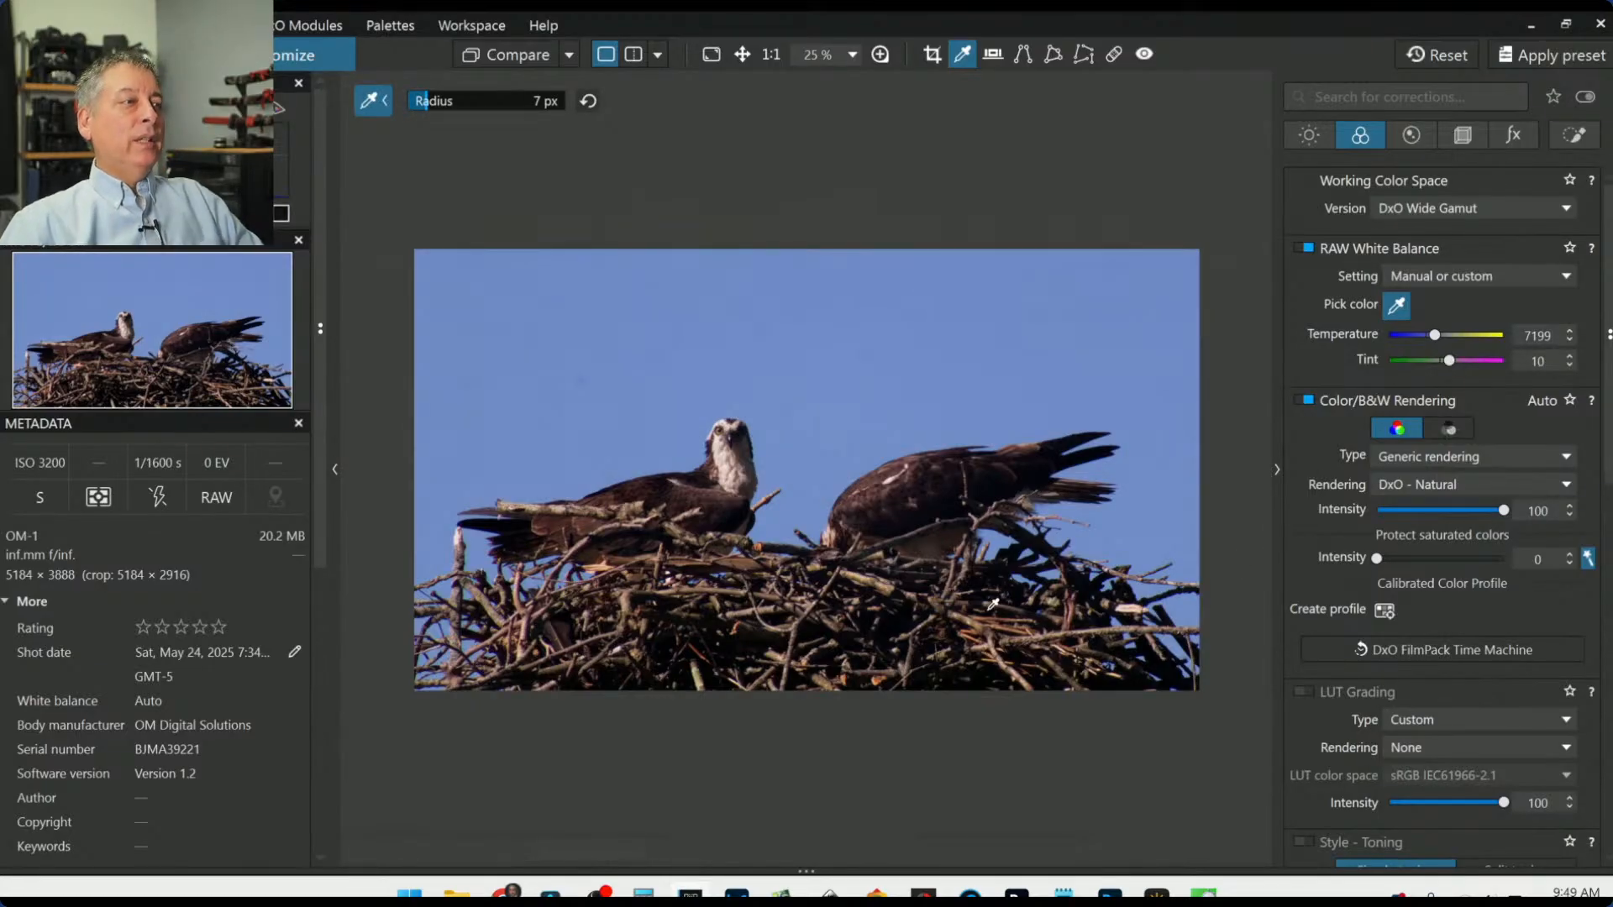
Step: Compare the photo with and without the RAW white balance correction, leaving the correction enabled
key(ctrl+0)
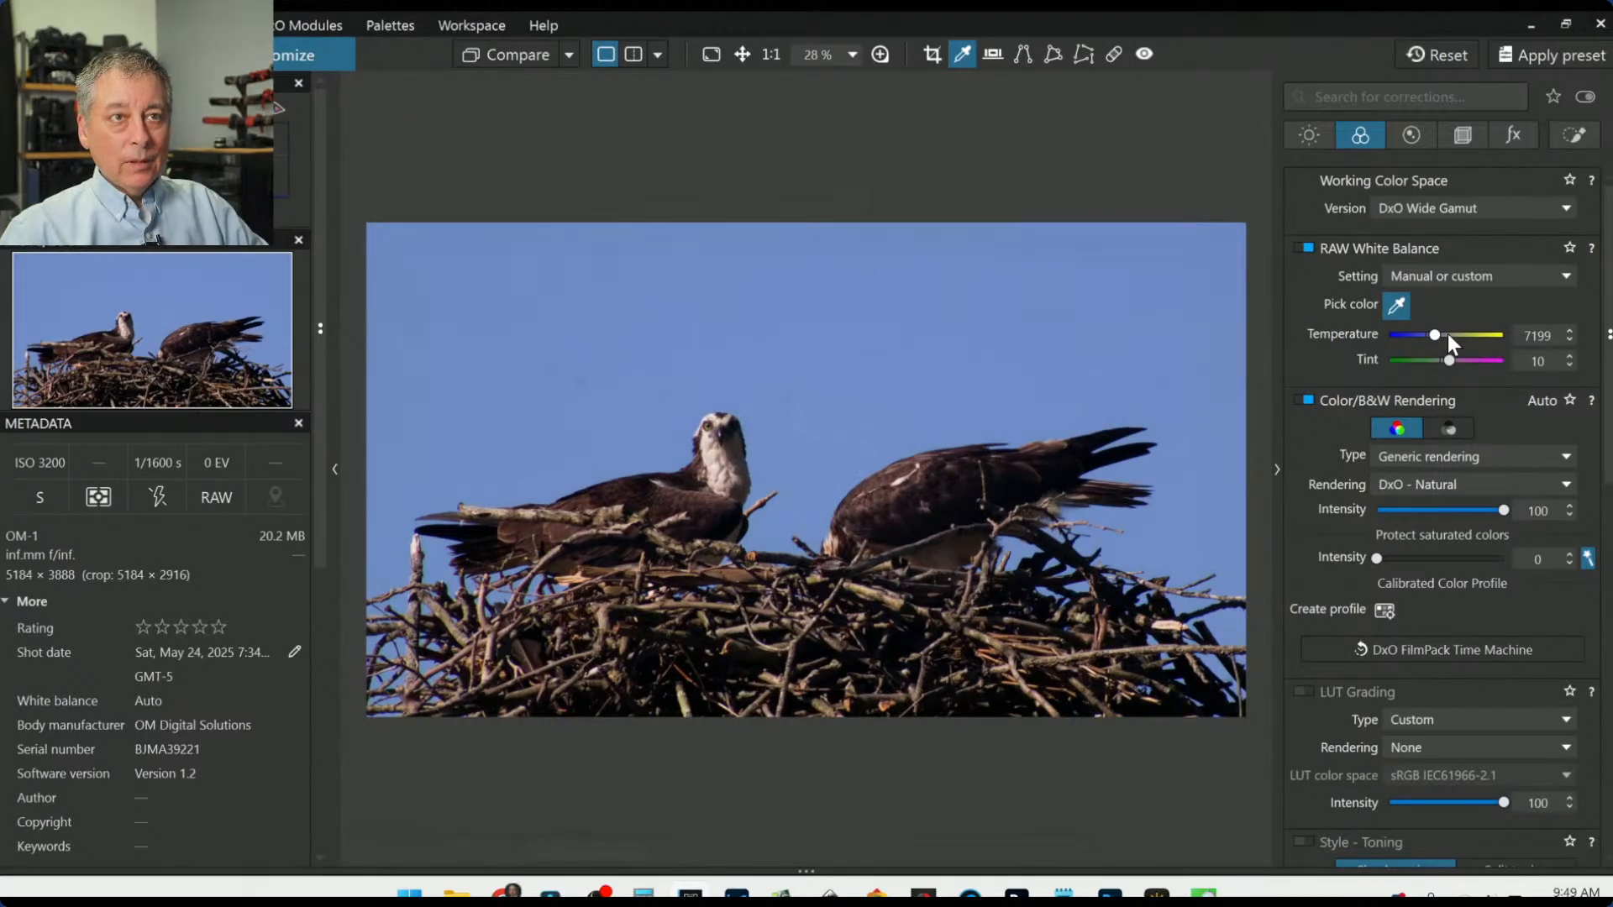
click(1303, 250)
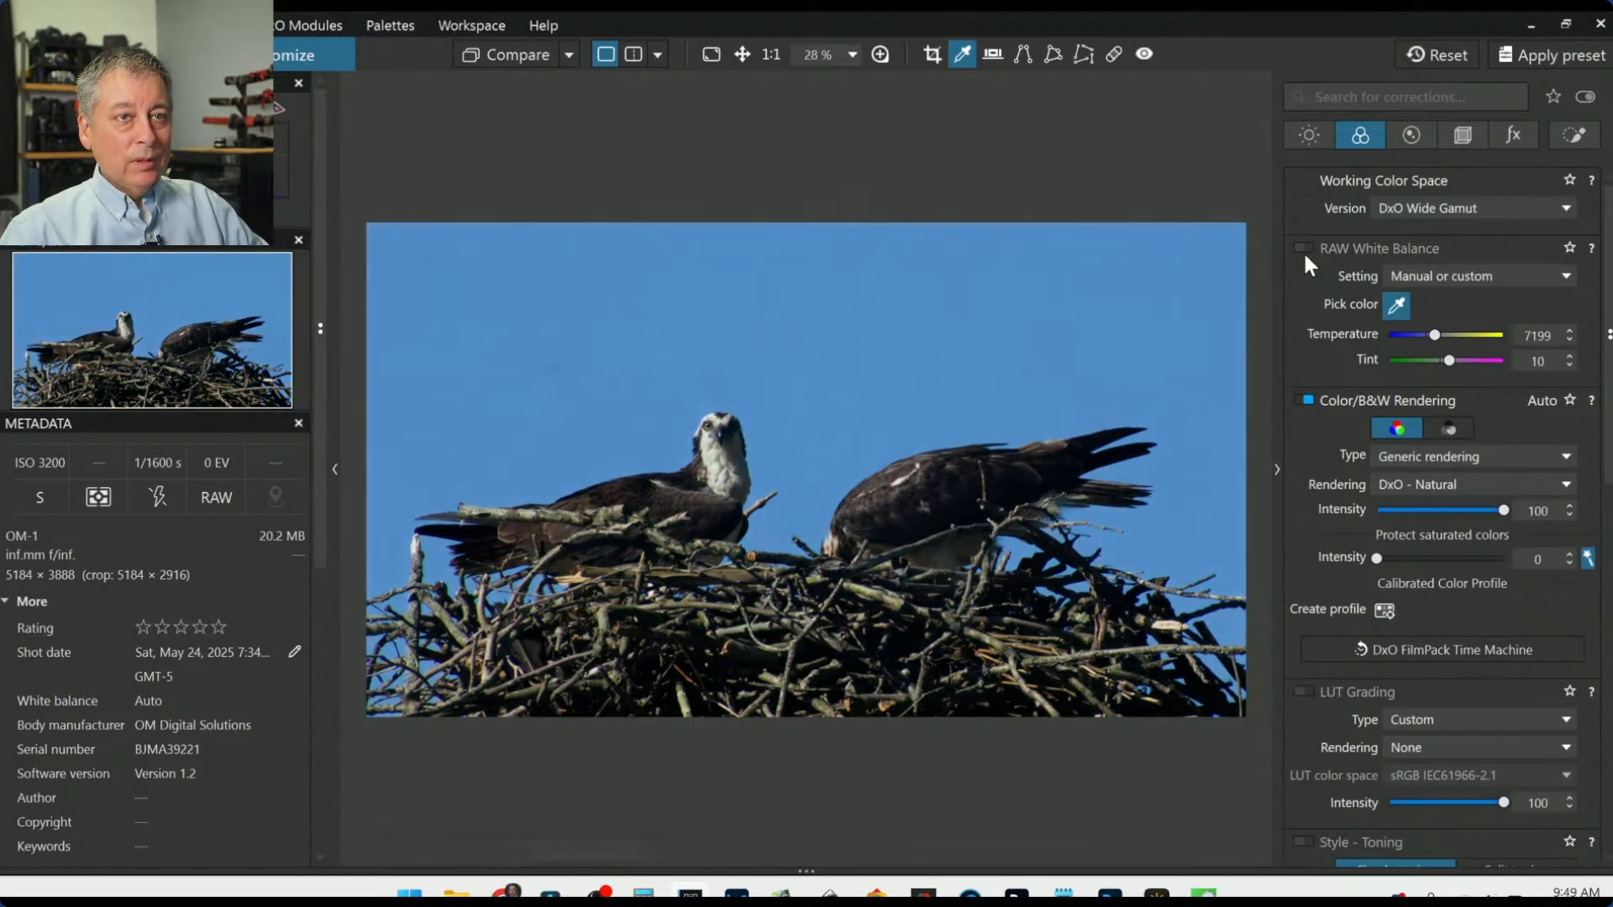
click(1303, 251)
click(1303, 250)
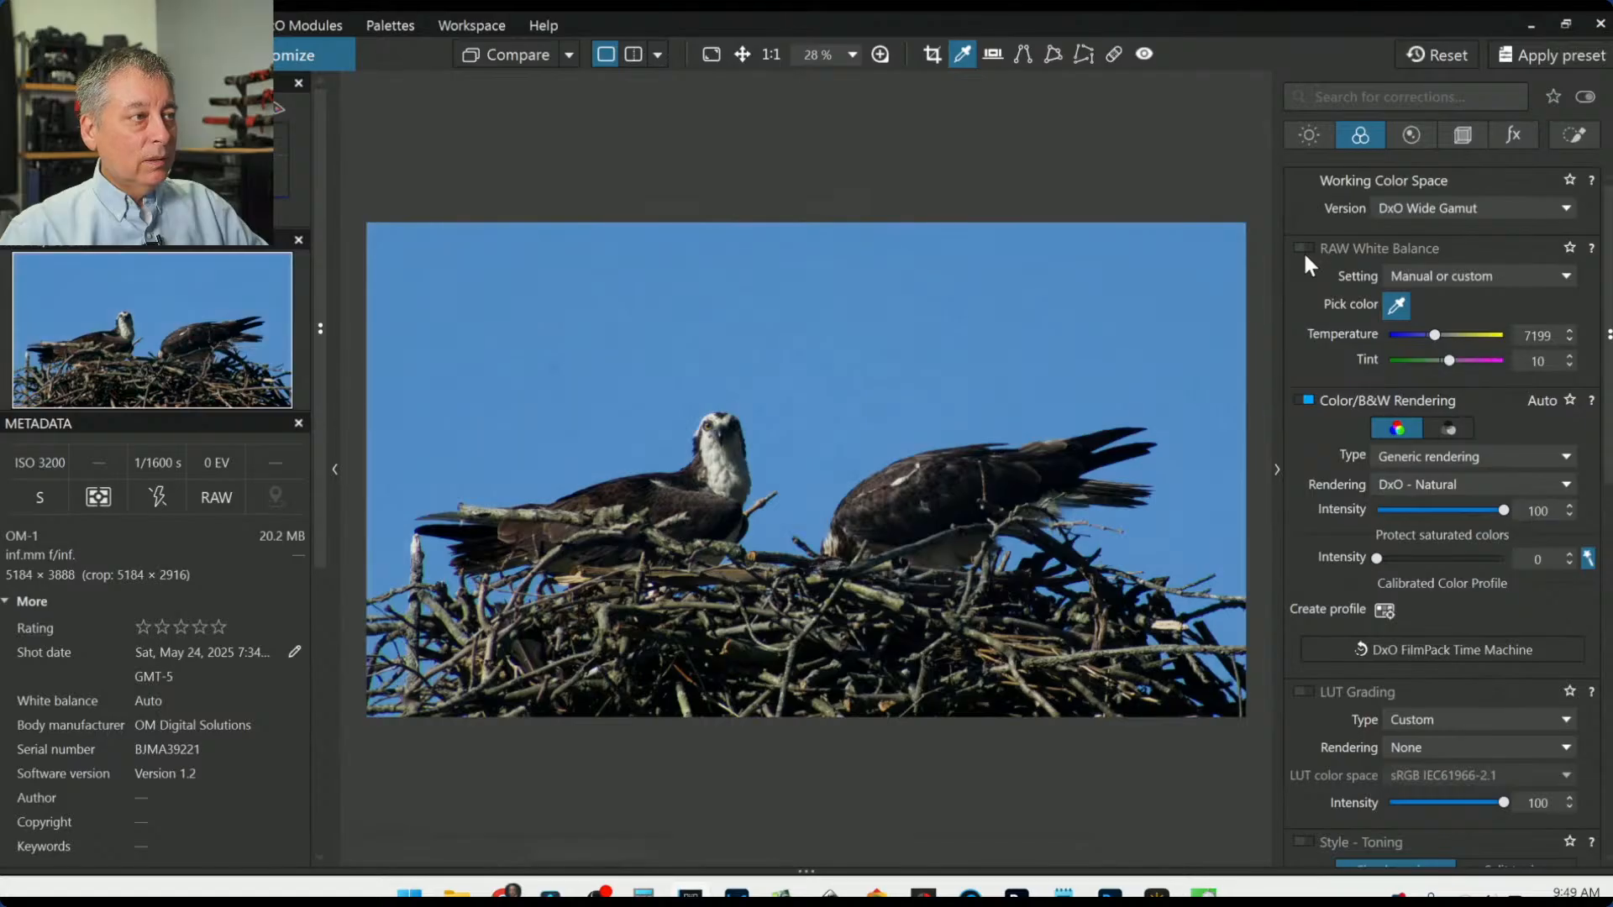
click(1303, 250)
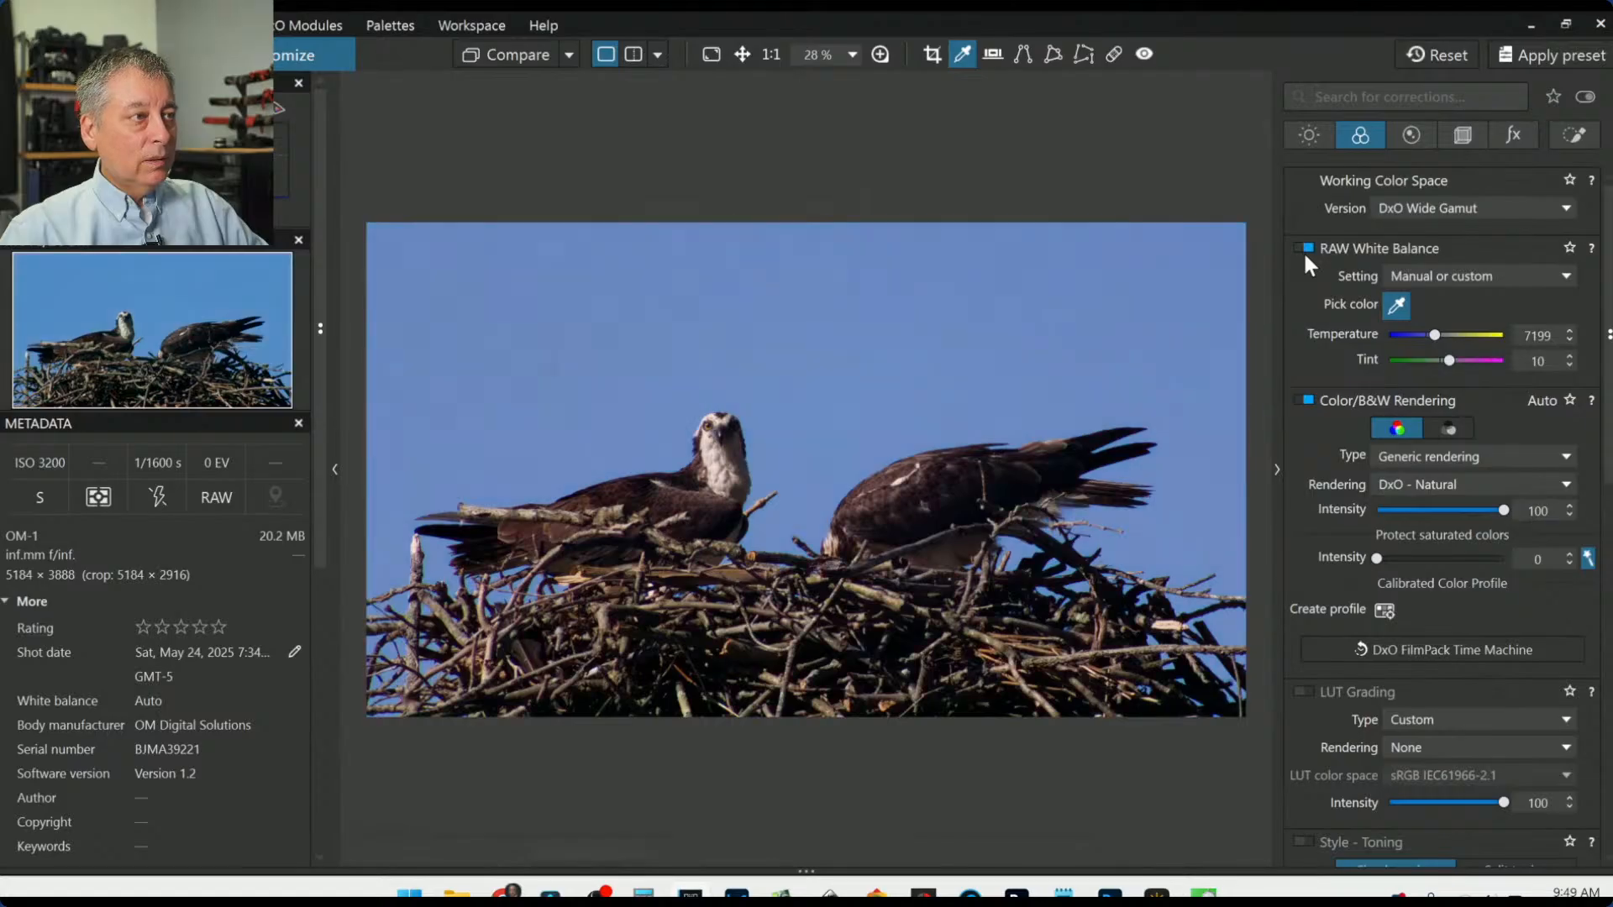
Step: Adjust the RAW white balance tint to -2
double_click(1445, 361)
click(1445, 361)
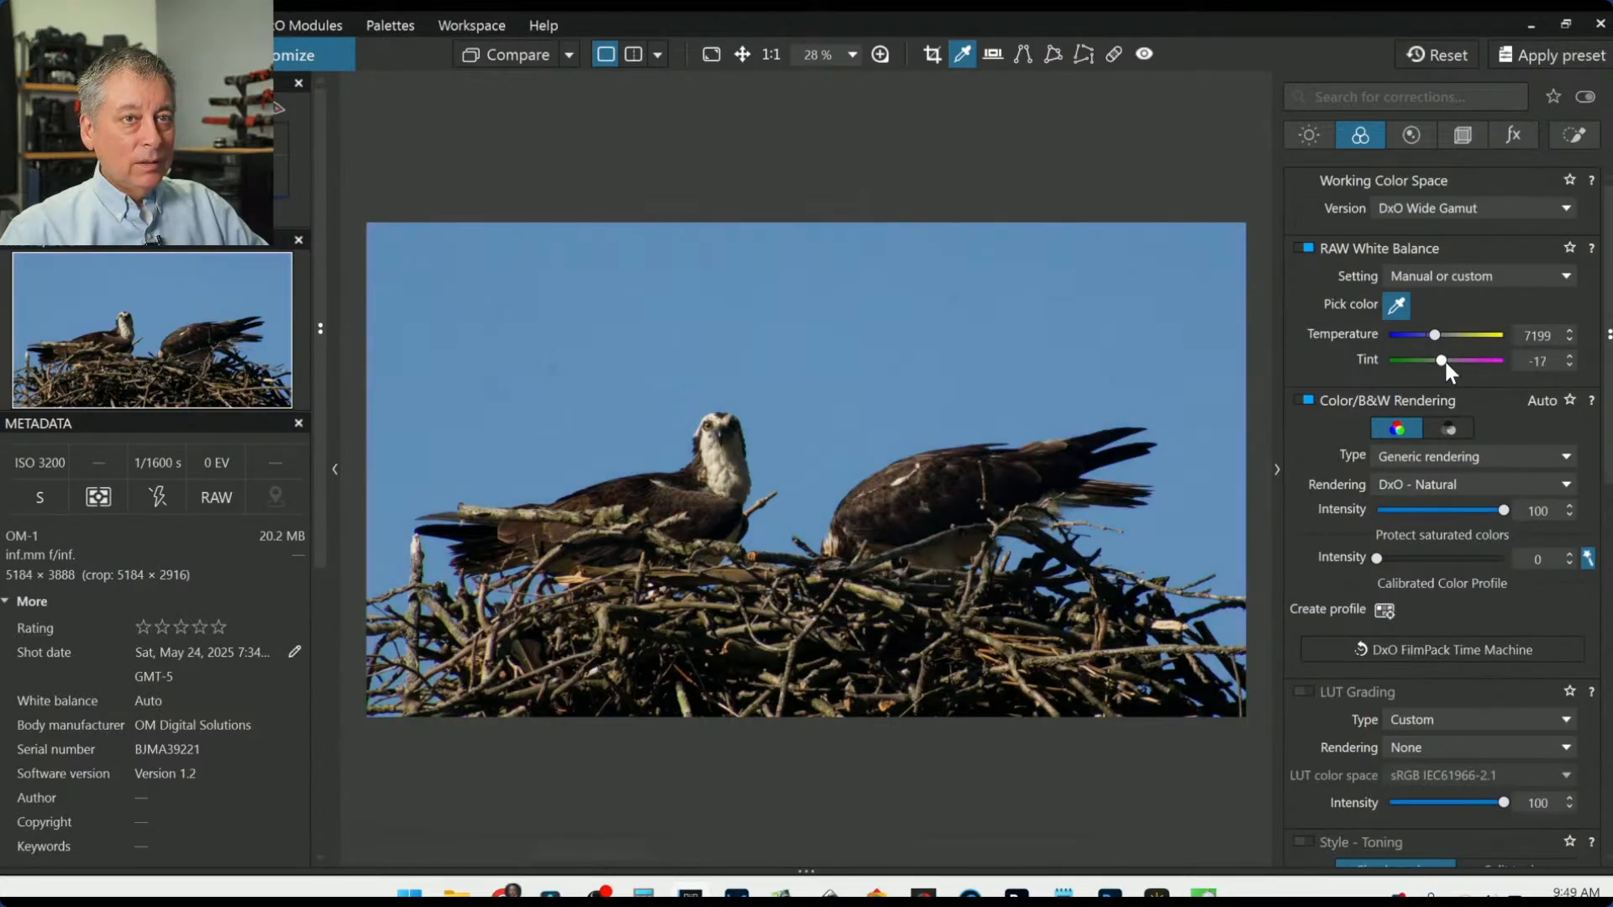
click(1445, 362)
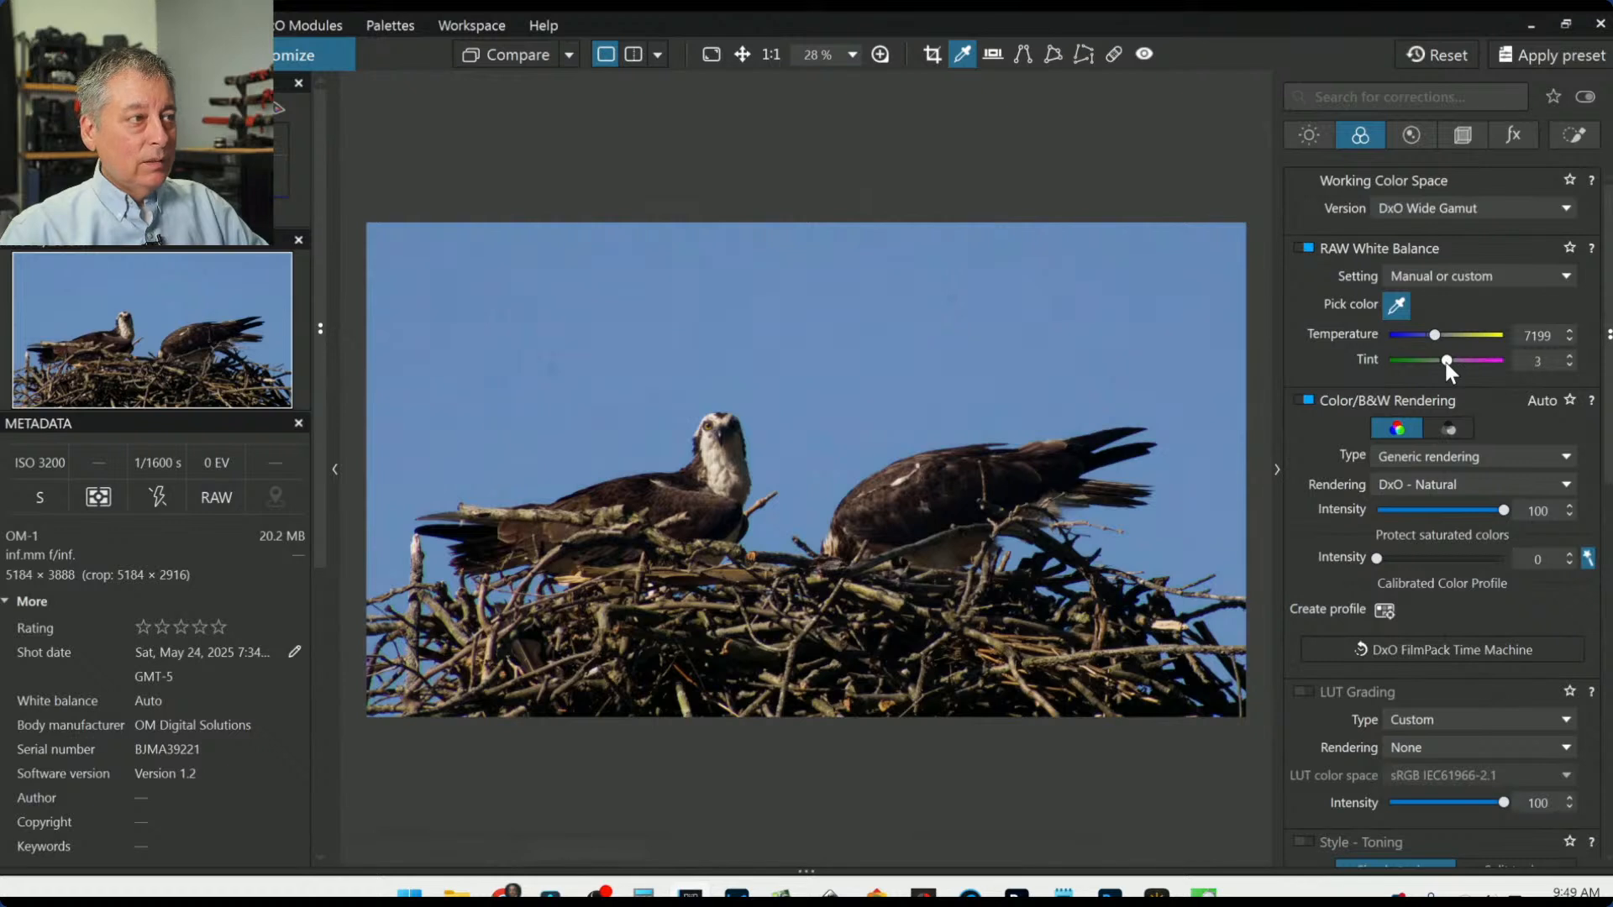
click(1444, 361)
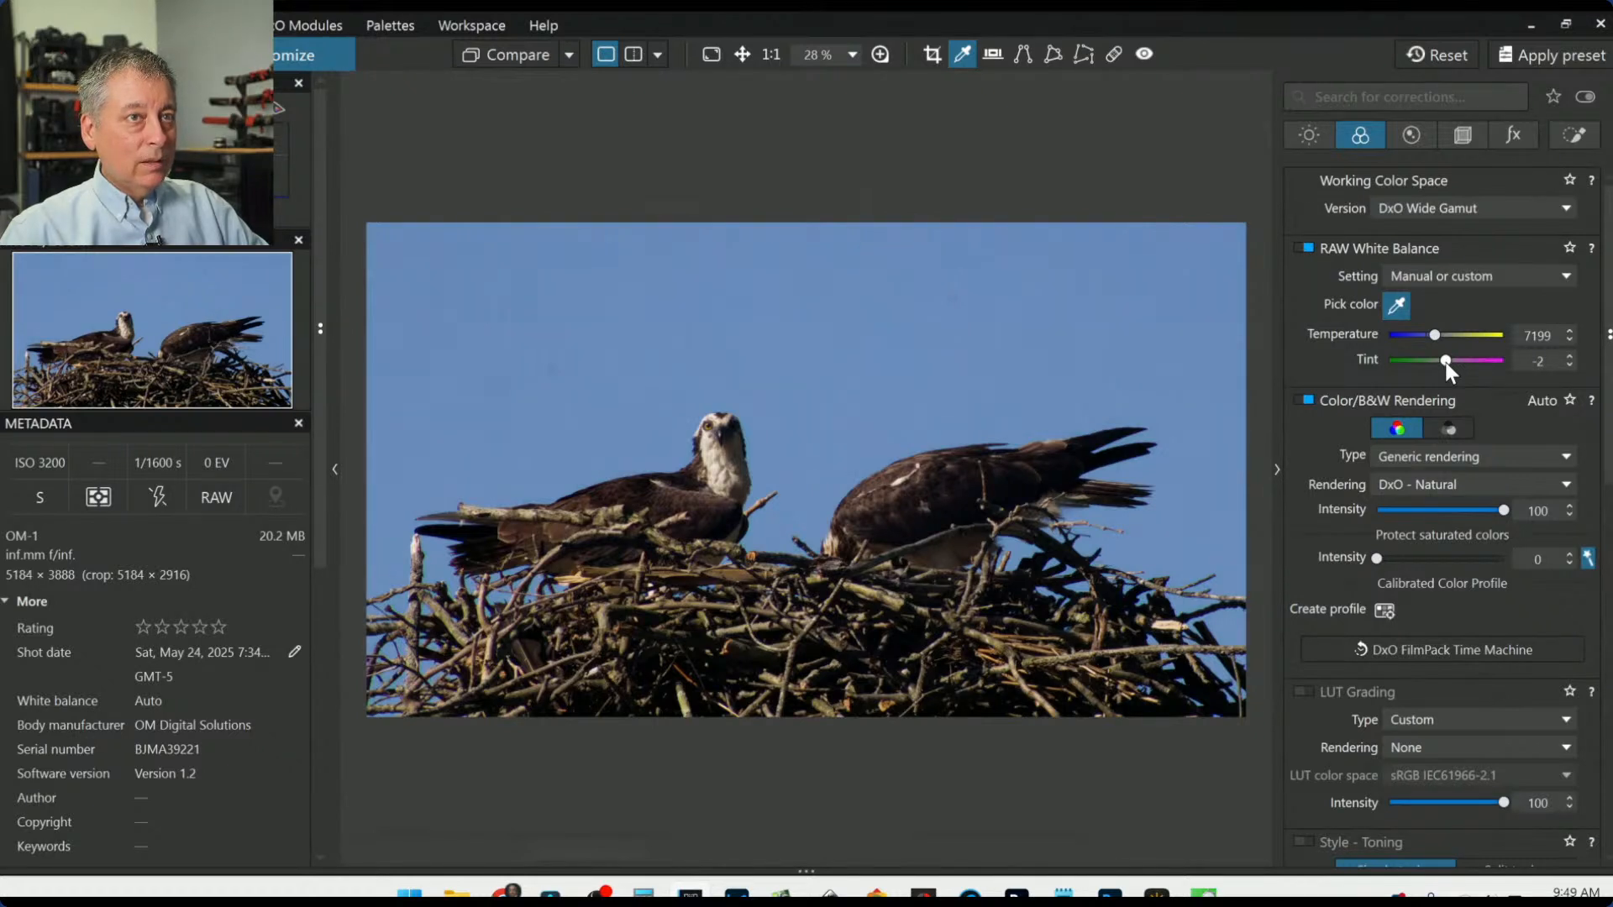
Step: Toggle the RAW white balance off and on again to check the effect of the adjusted tint
click(1304, 249)
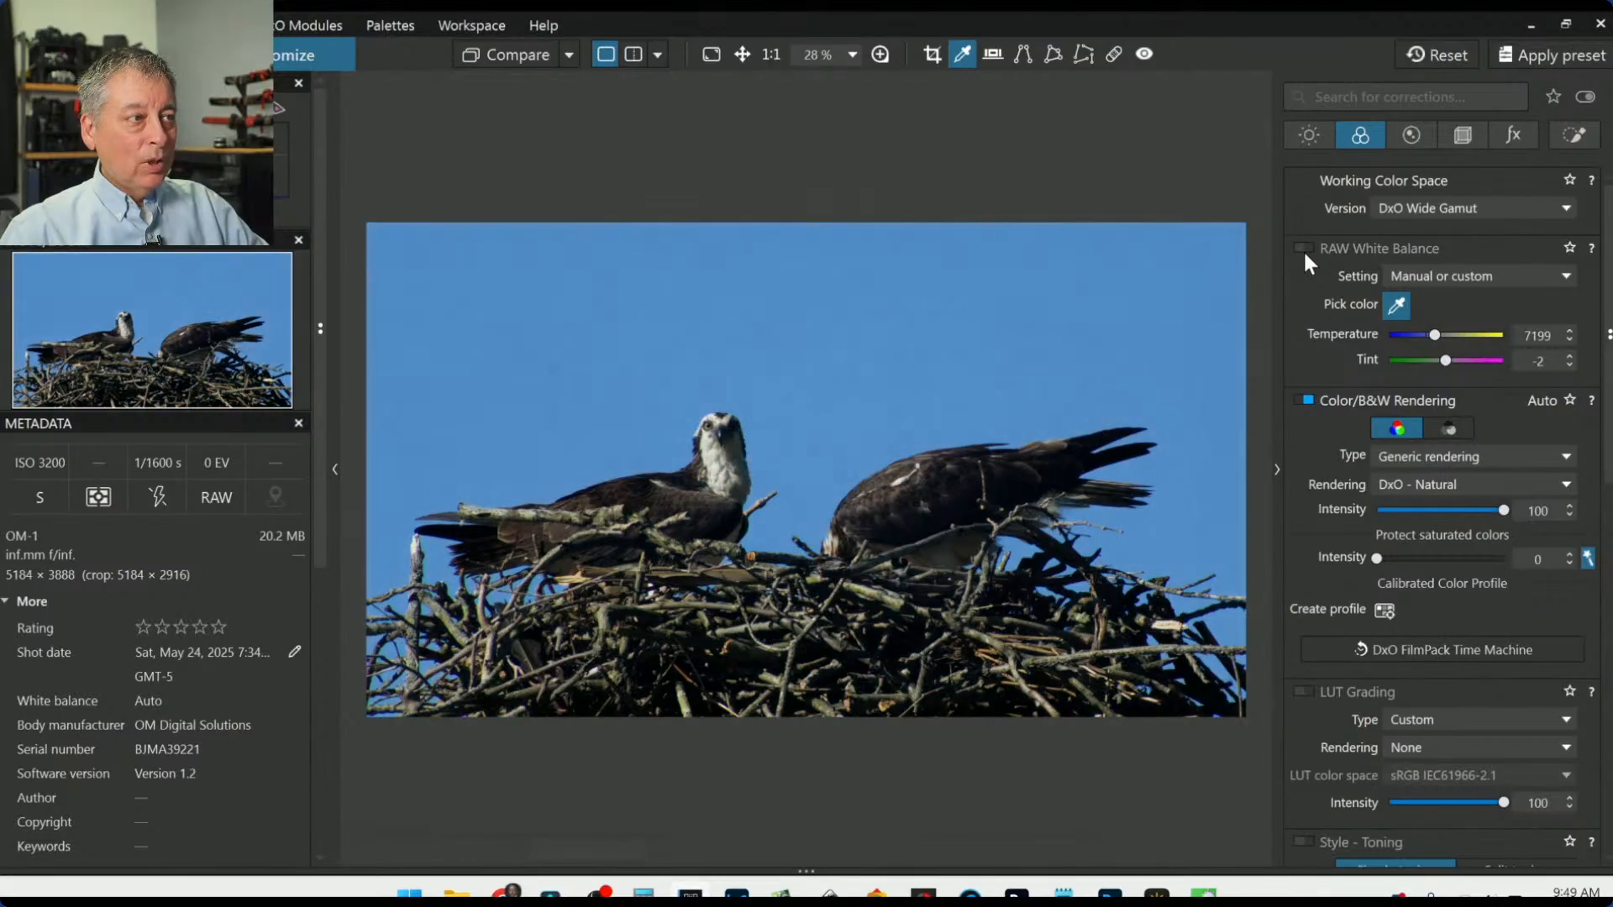
click(1305, 249)
click(1305, 249)
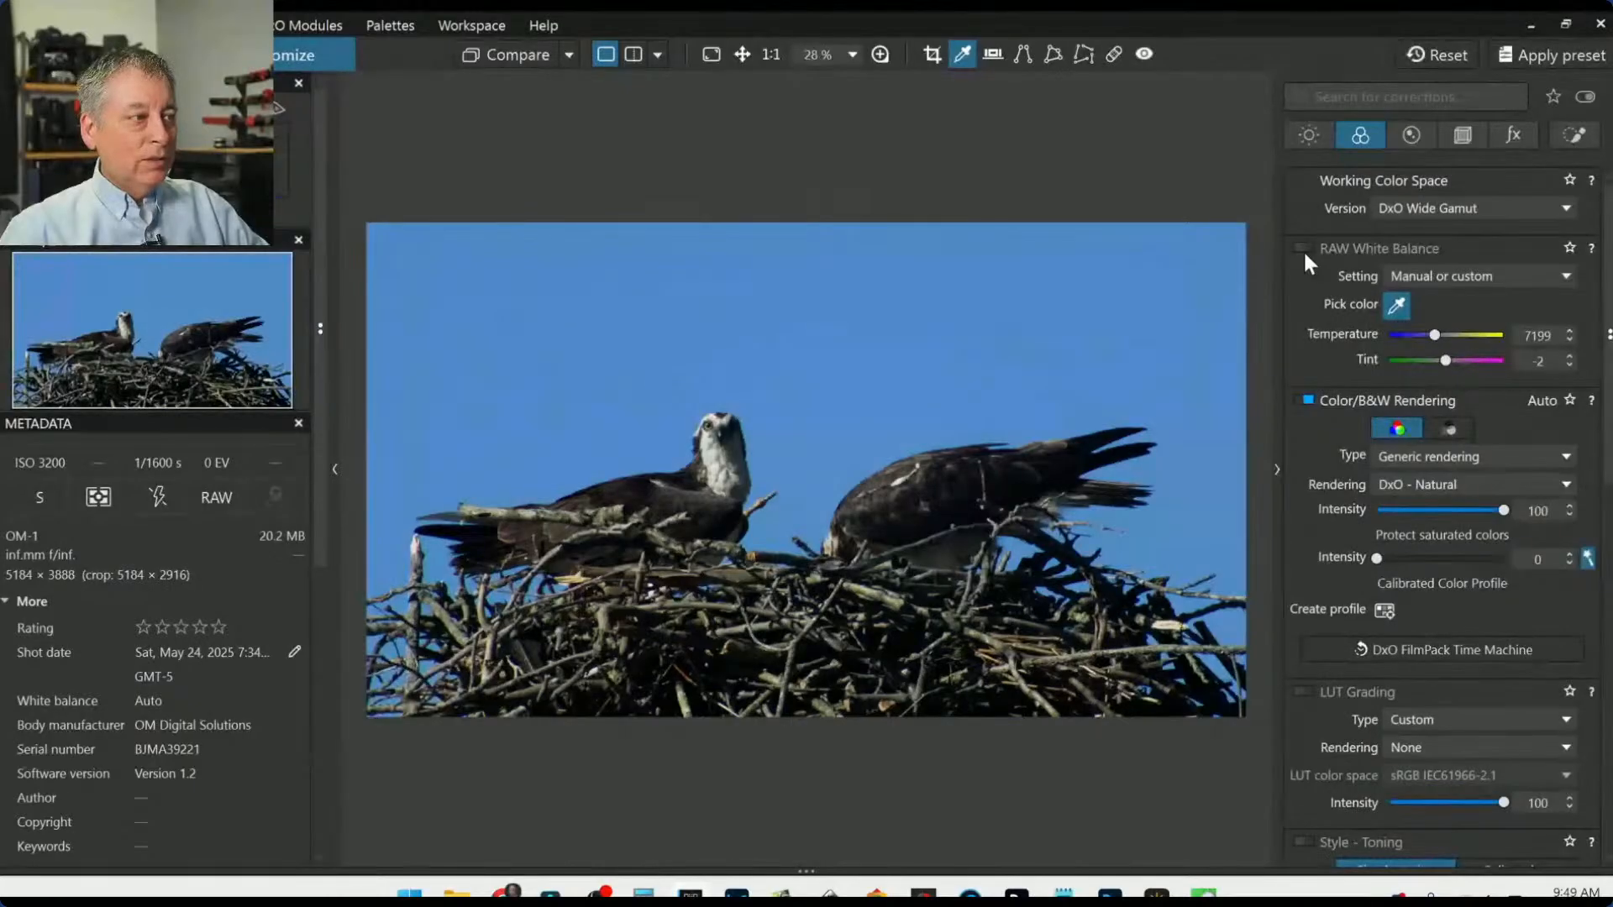
click(1305, 249)
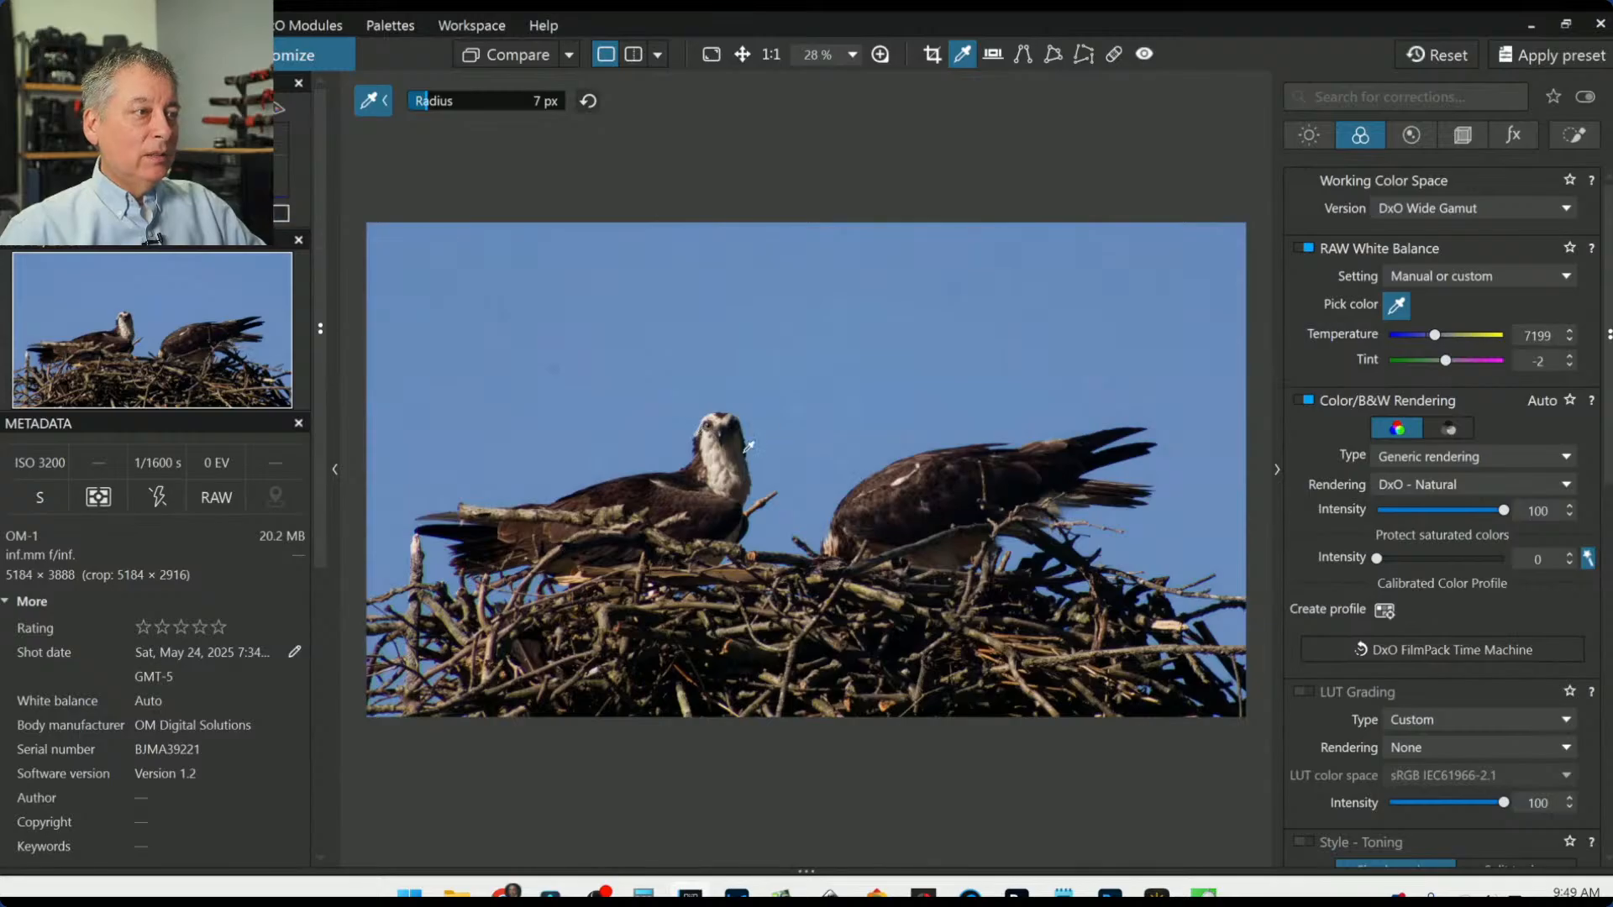
Step: Add a local adjustment control point on the left osprey's eye and shrink its radius to the area around the eye
click(1574, 137)
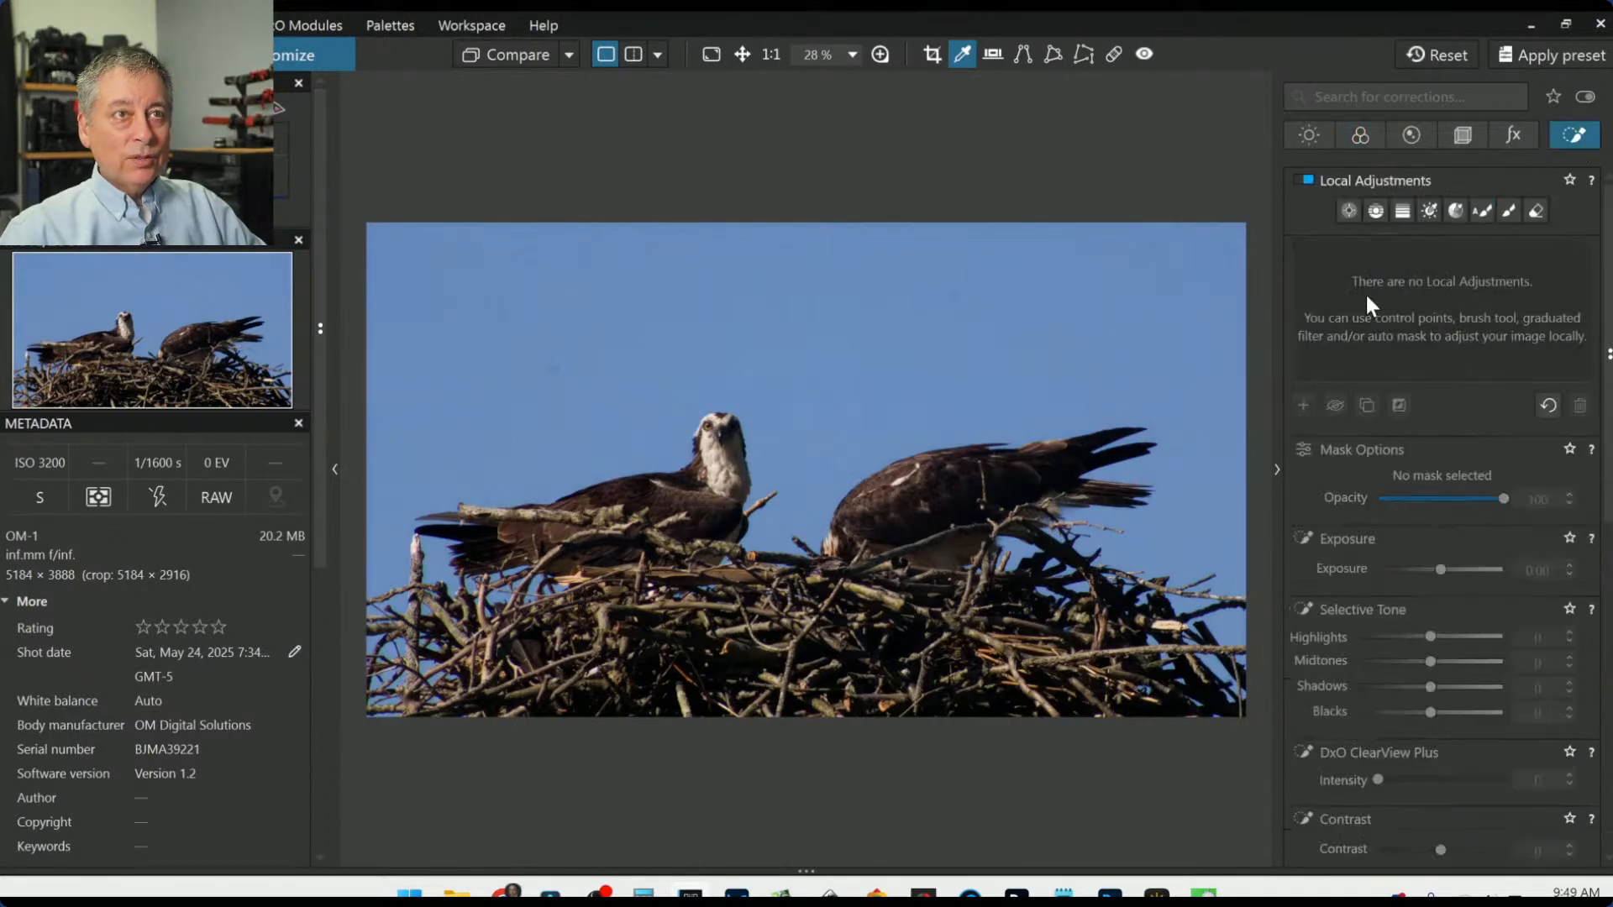
scroll(704, 413, up, 4)
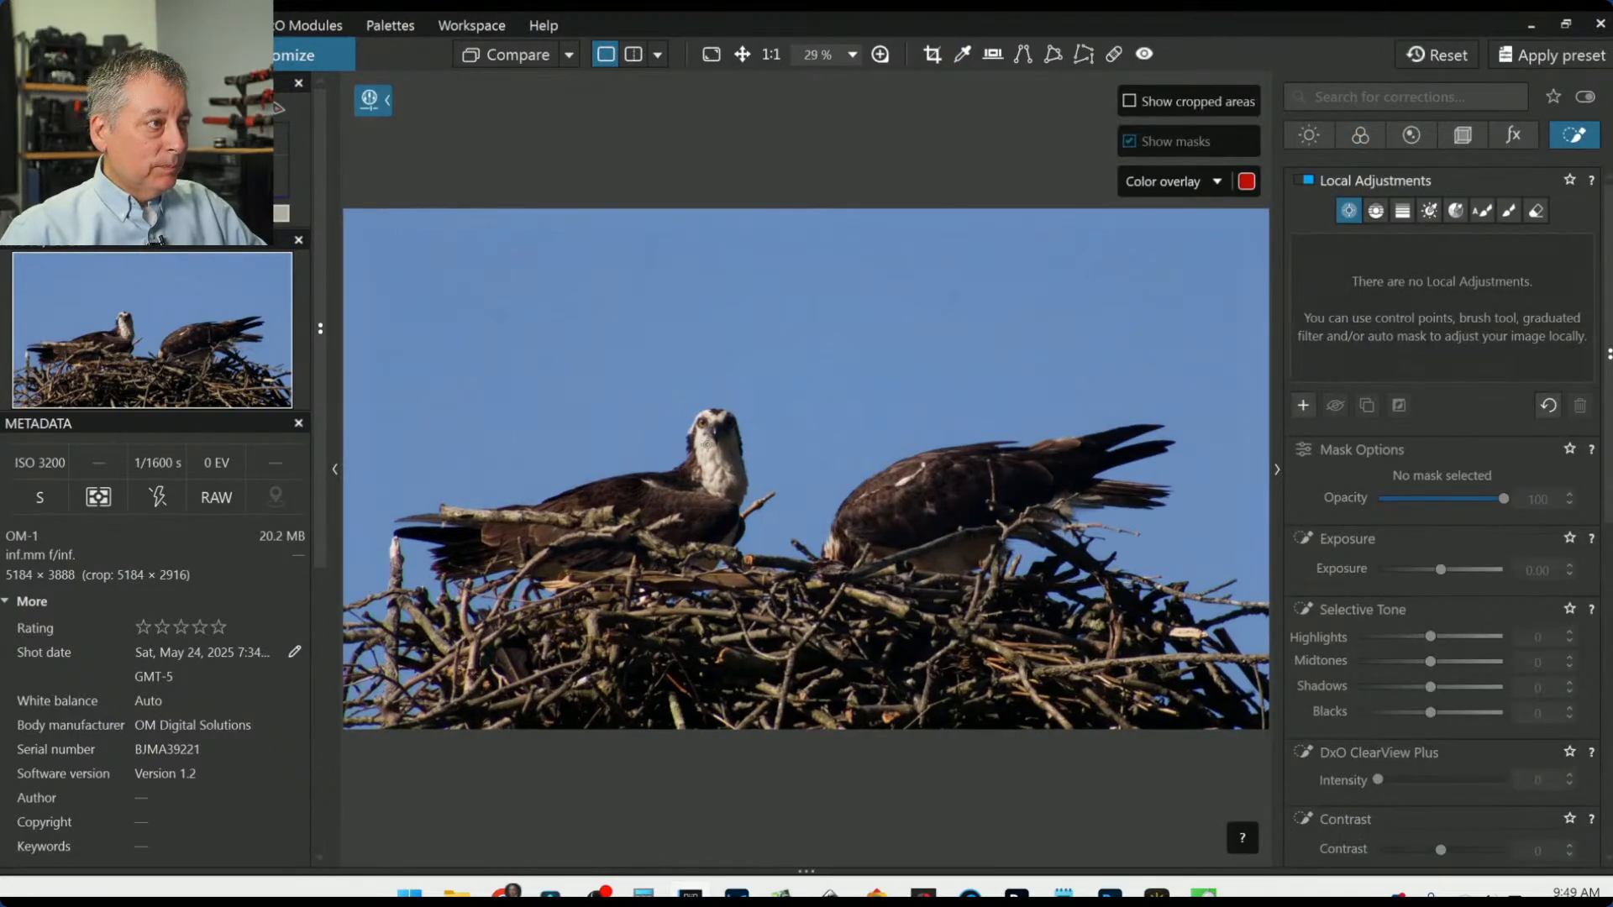
click(705, 409)
drag(934, 186, 726, 363)
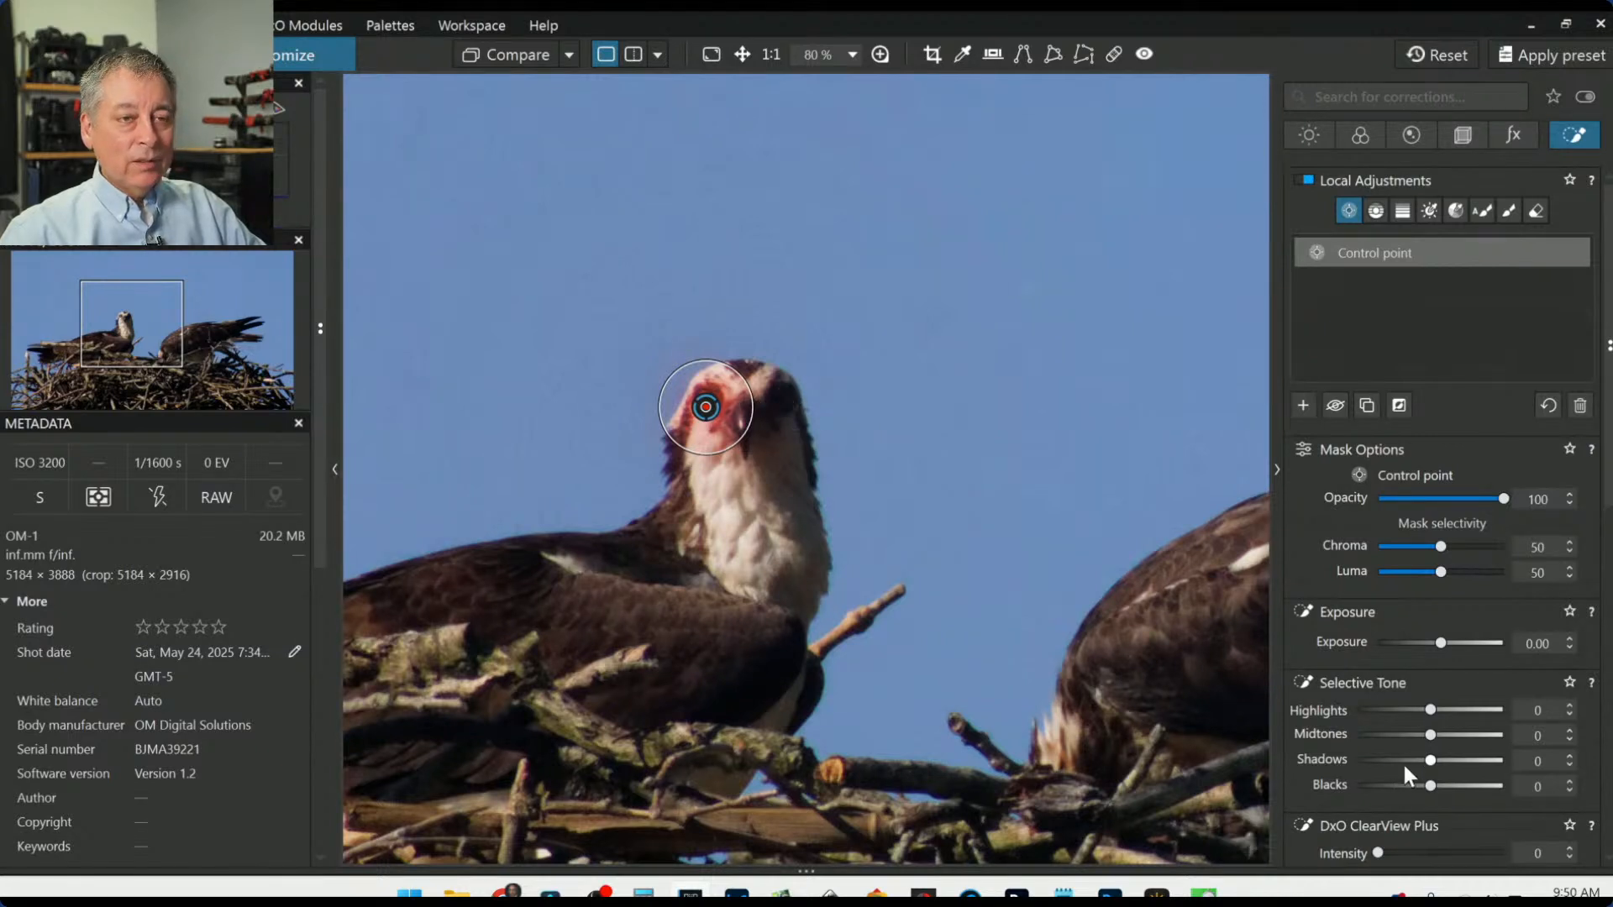
Step: Raise the Selective Tone shadows to 37 for the control point on the osprey's eye
scroll(1353, 677, down, 1)
scroll(1353, 684, down, 1)
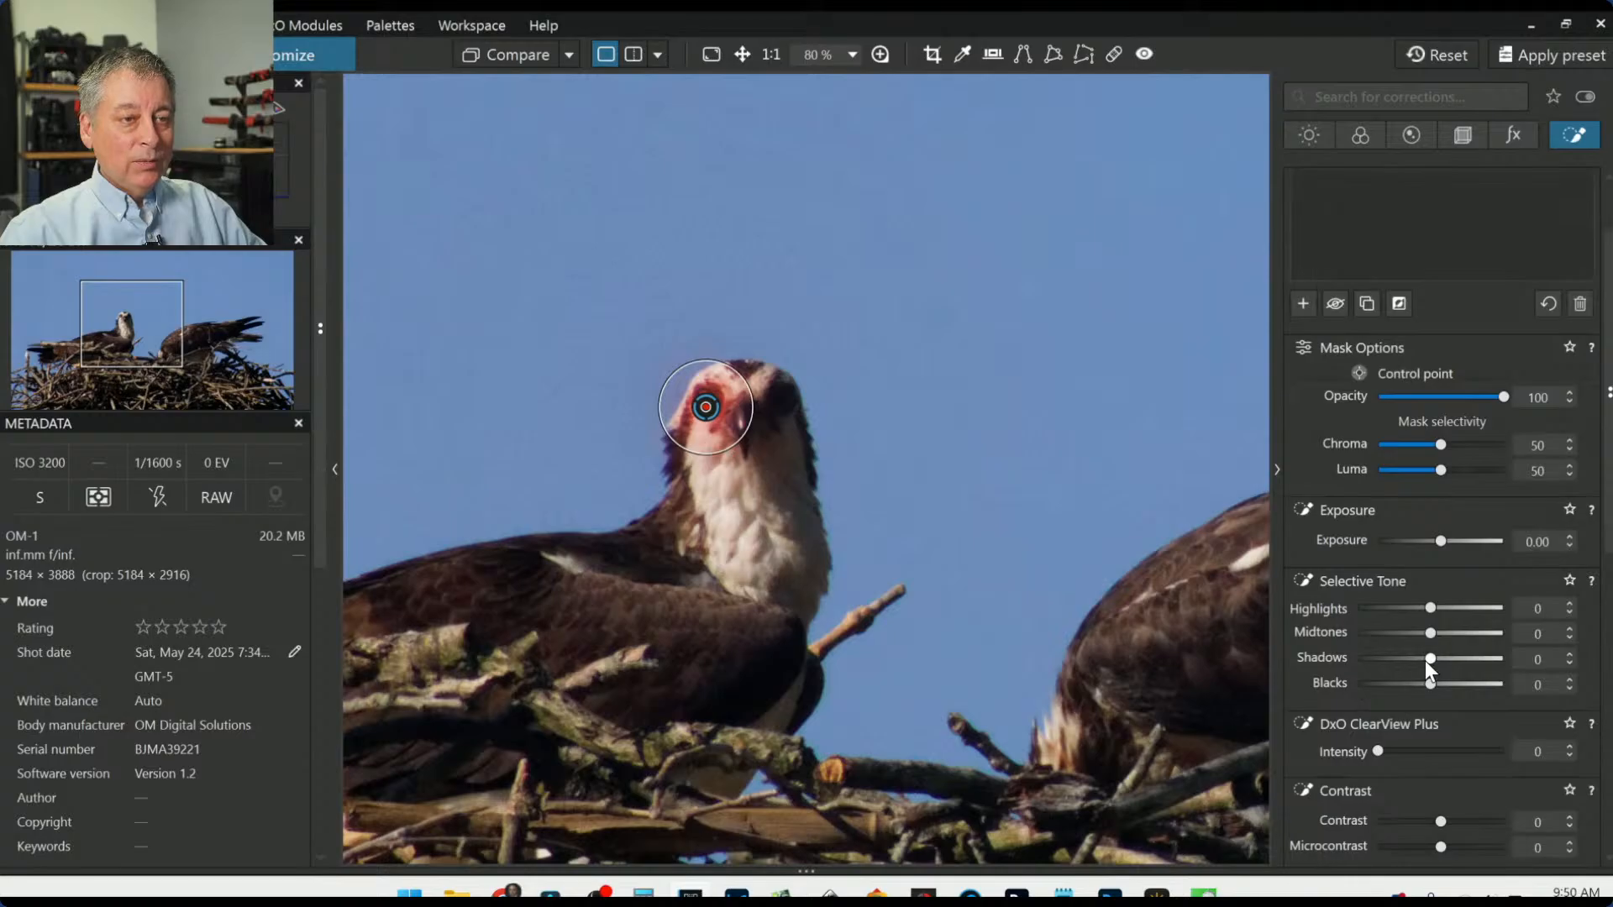
drag(1425, 660, 1455, 663)
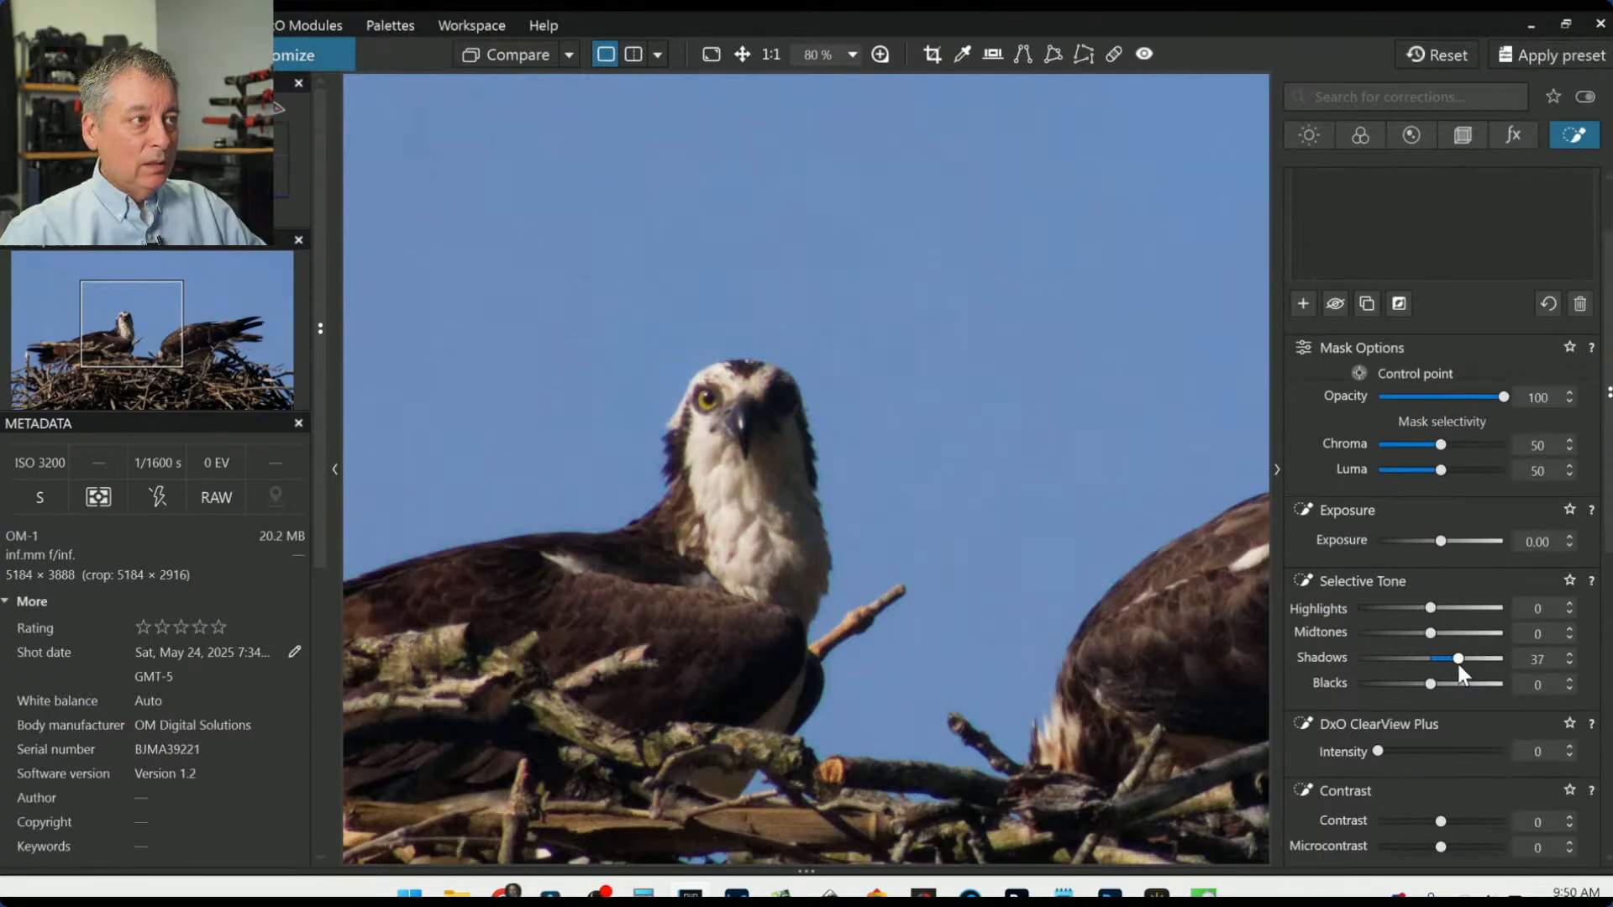
Step: Set the DxO ClearView Plus intensity to 54 and the Microcontrast to 53 for the control point on the osprey's eye
scroll(1428, 706, down, 2)
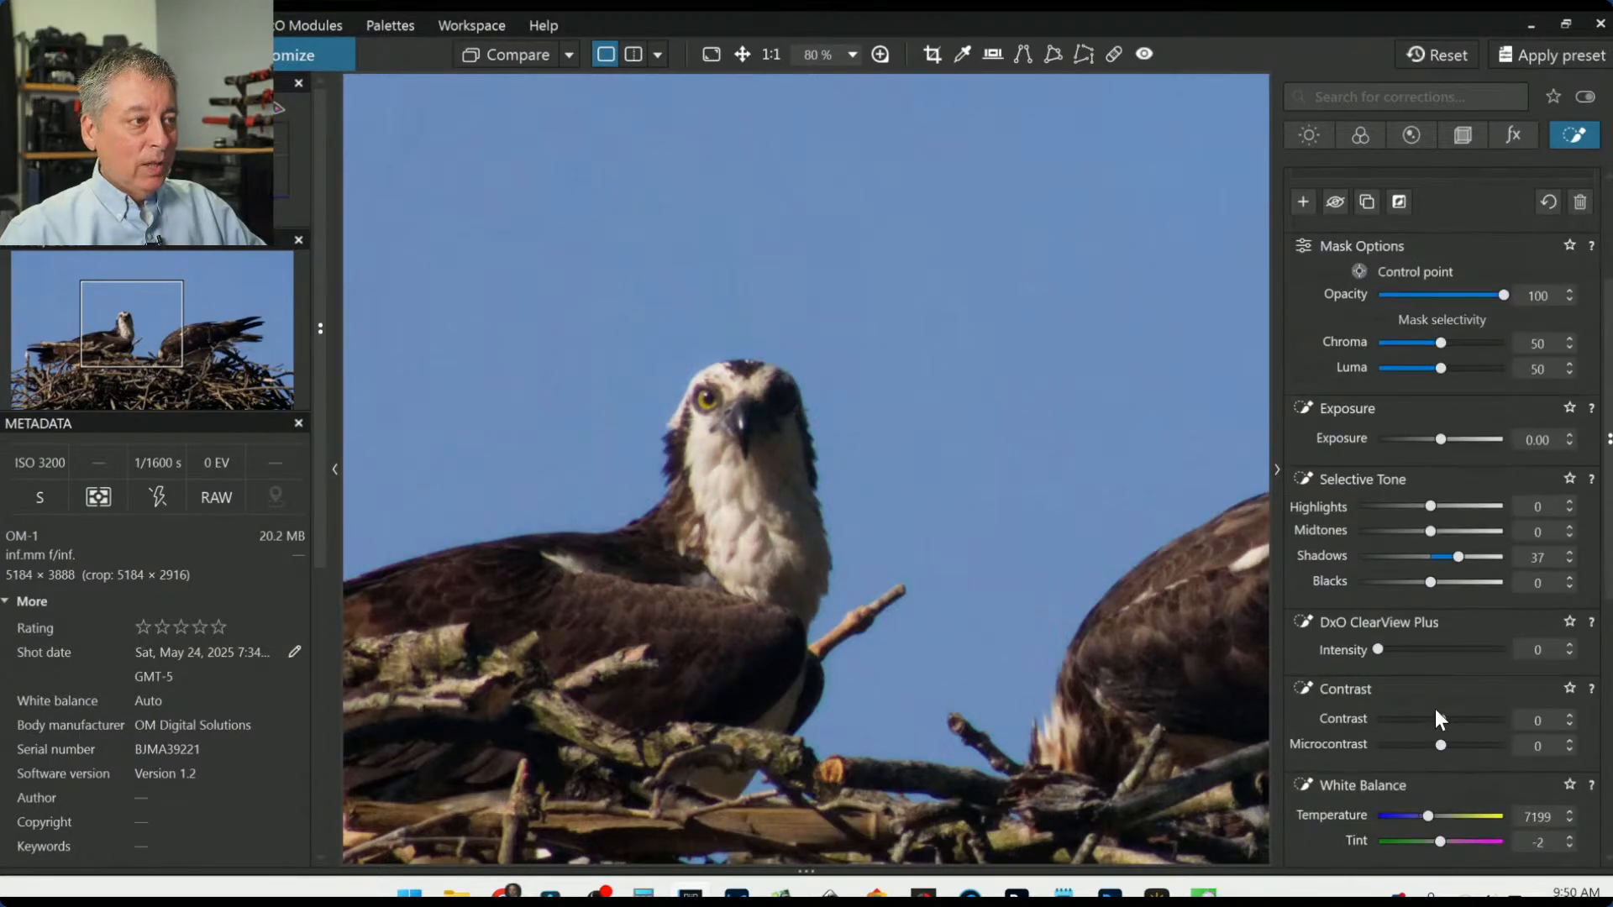
drag(1378, 649, 1447, 652)
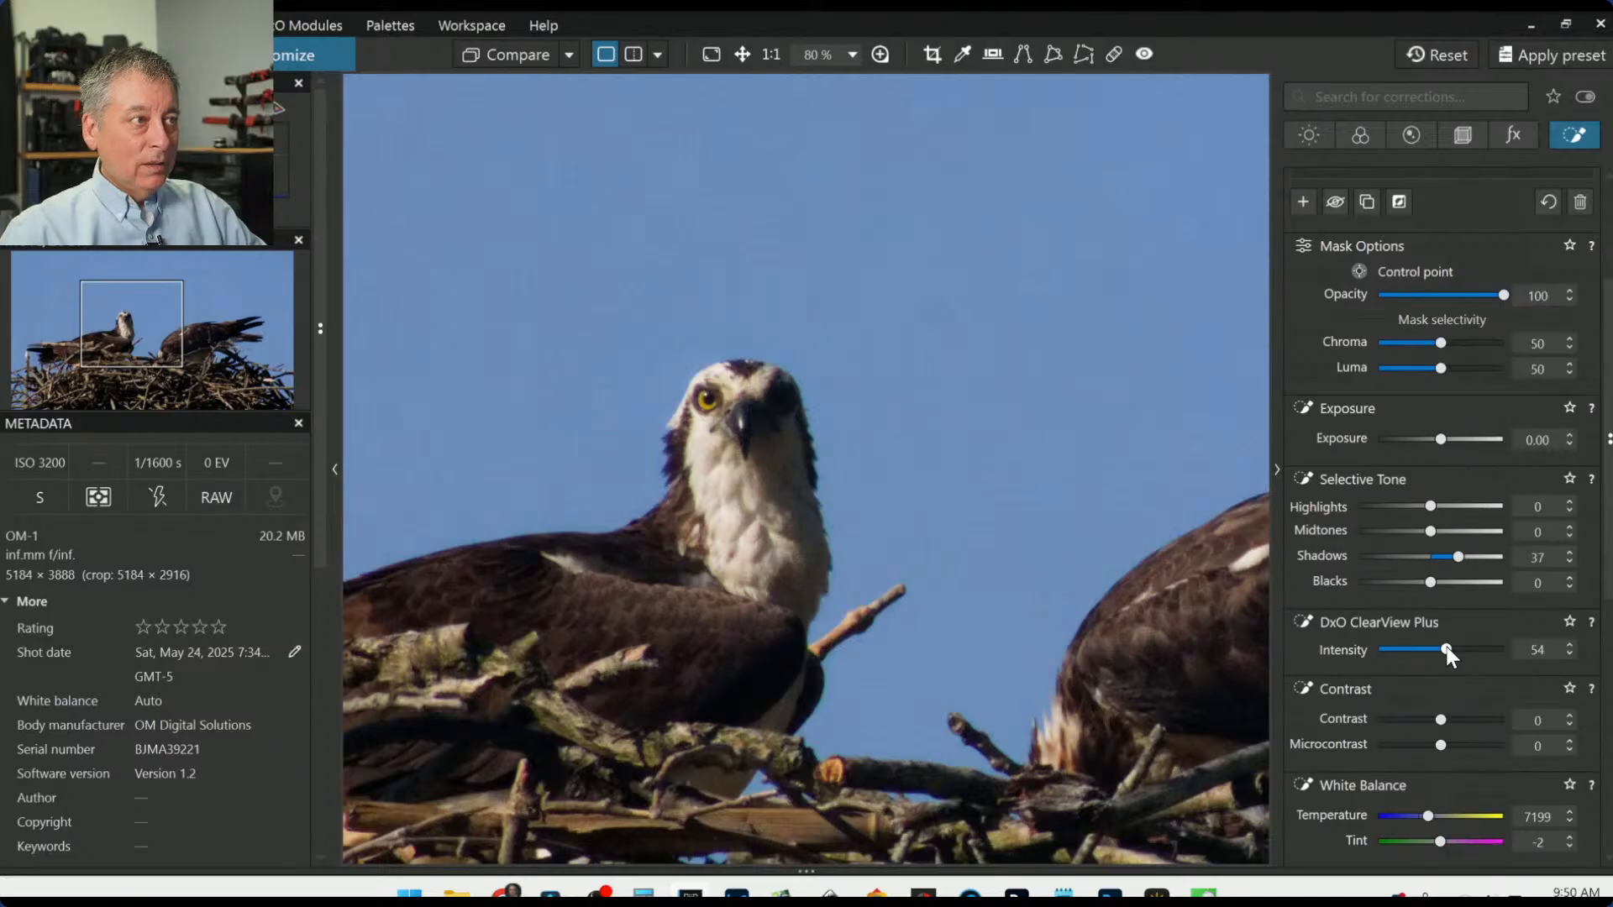
click(1473, 746)
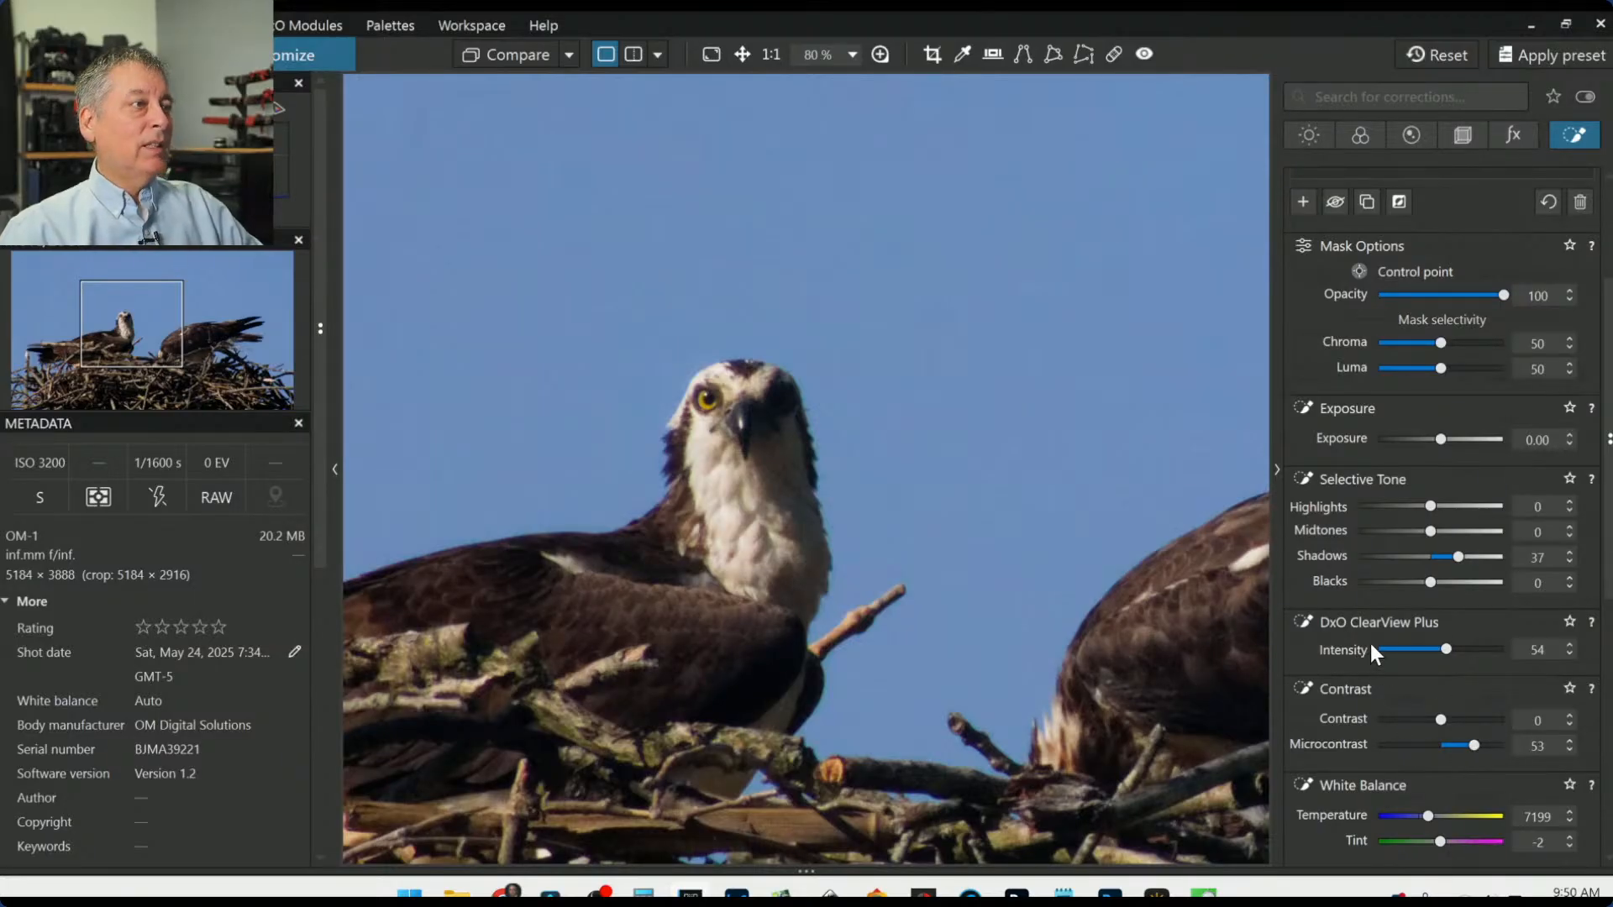
Step: Widen the yellow hue range in HSL and set yellow saturation to 42 and luminance to 29 for the eye's control point
scroll(1356, 658, down, 6)
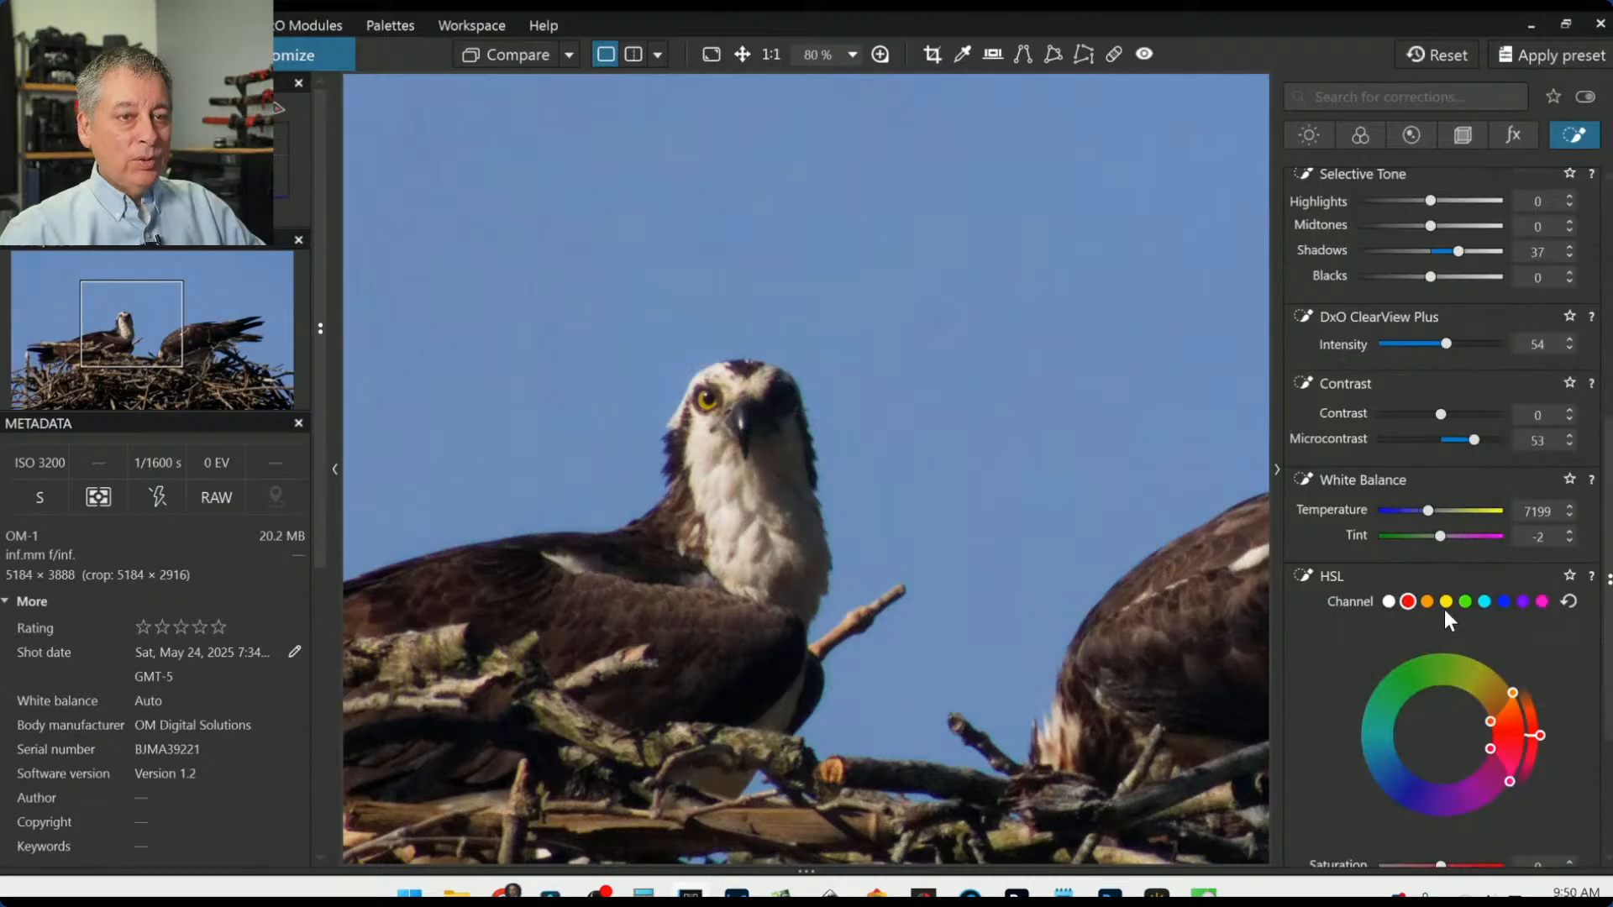
click(1446, 602)
scroll(1383, 653, down, 2)
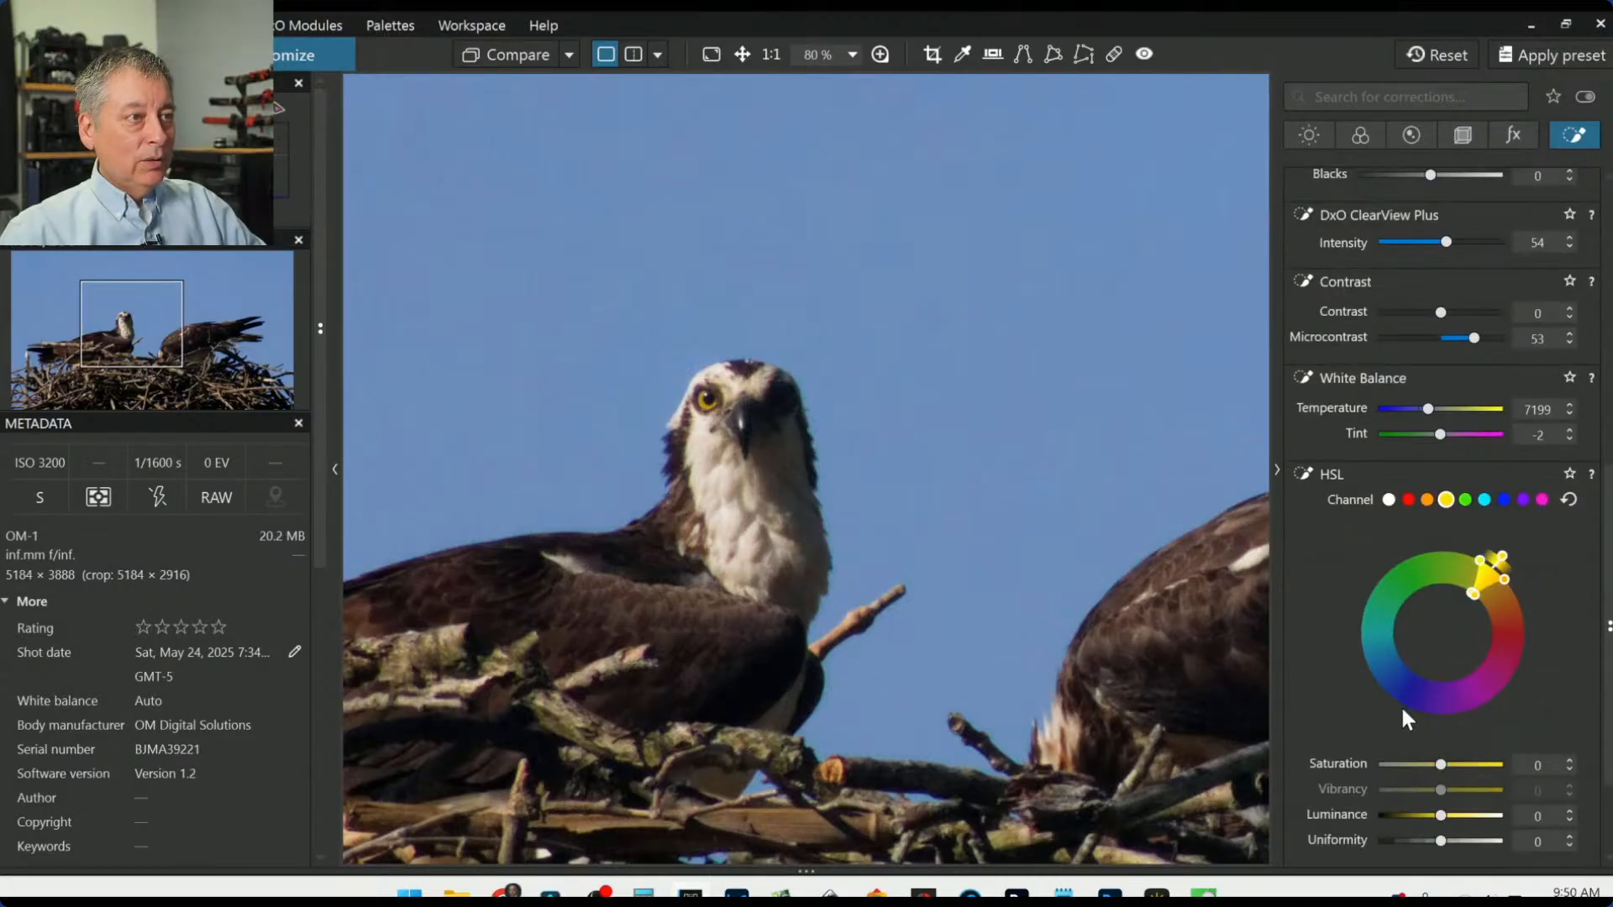
drag(1442, 764, 1468, 768)
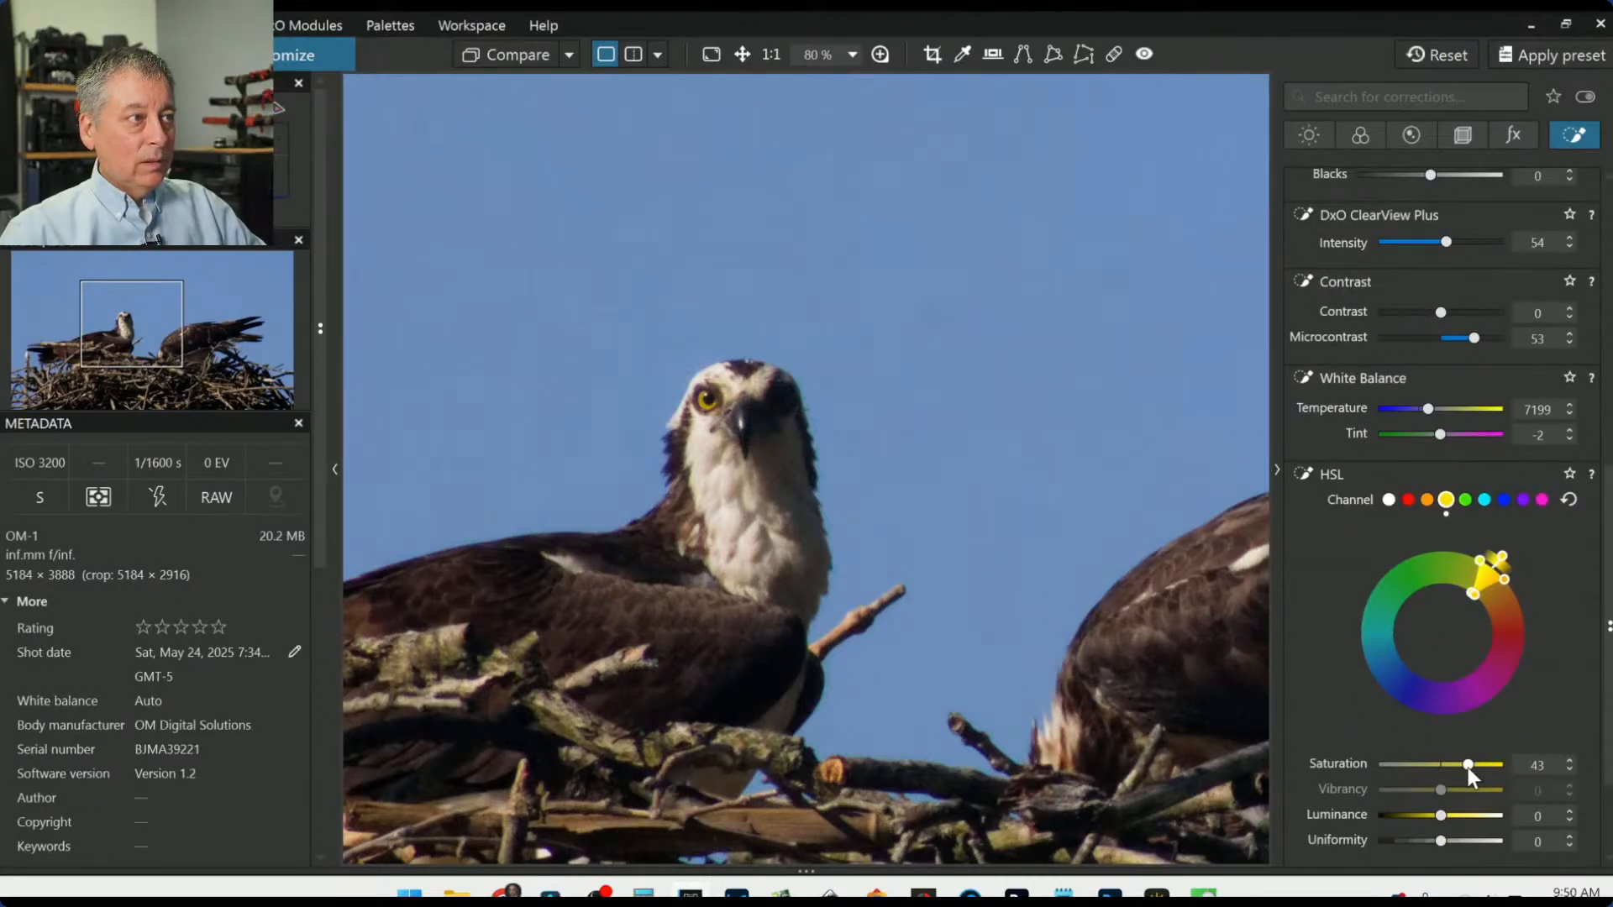
mouse_move(1473, 601)
mouse_down()
mouse_move(1479, 619)
mouse_move(1470, 601)
mouse_up()
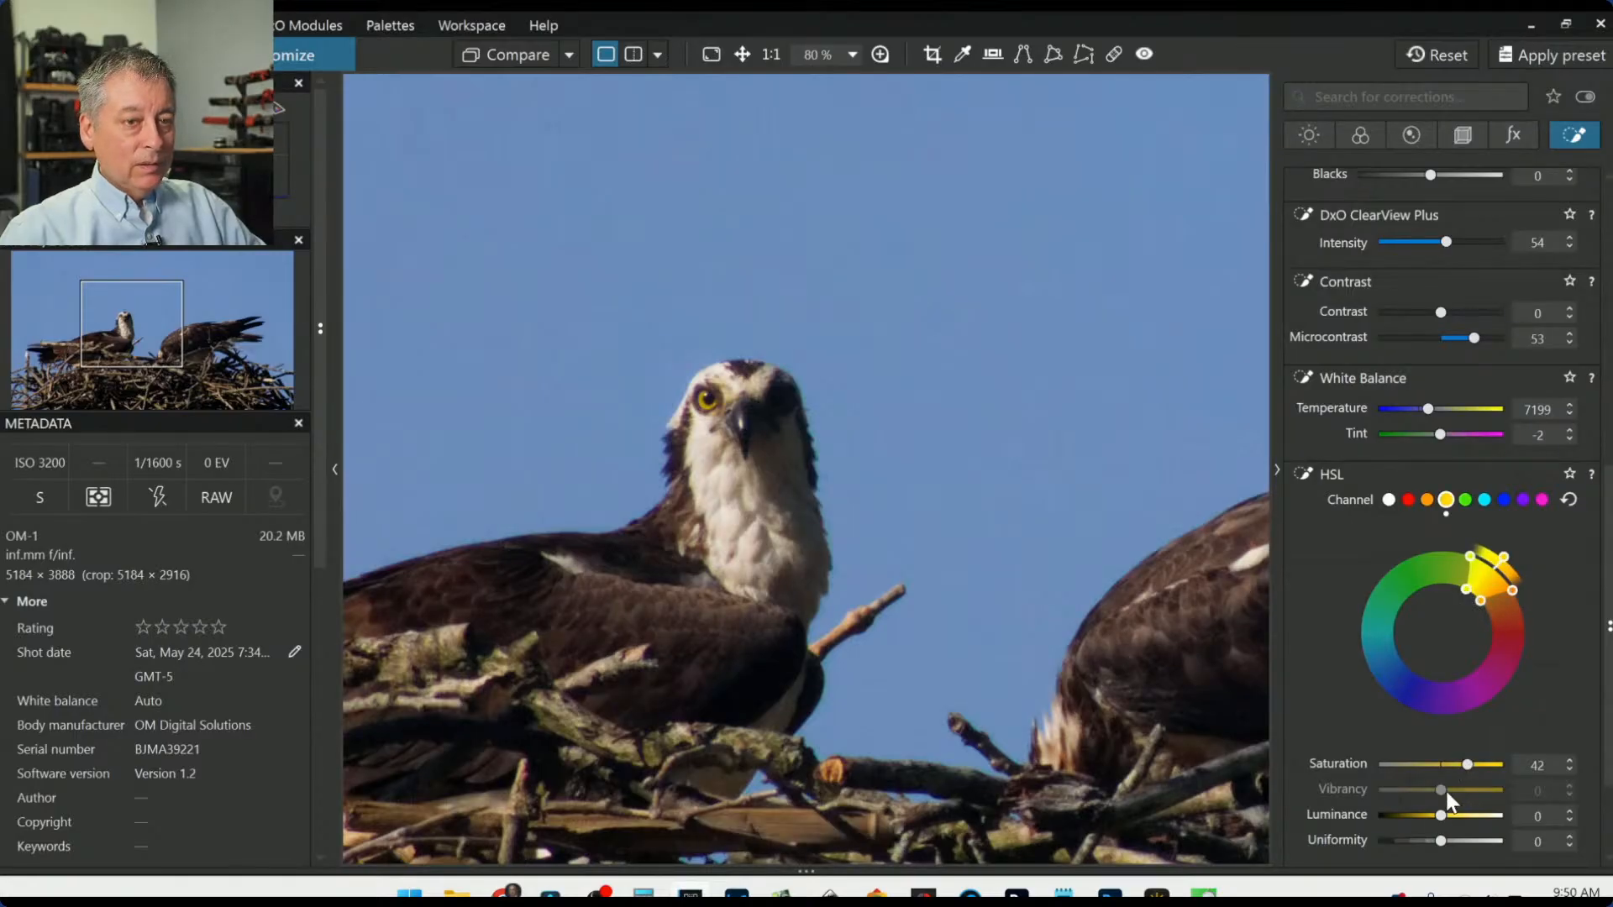
mouse_move(1439, 813)
mouse_down()
mouse_move(1474, 815)
mouse_move(1460, 818)
mouse_up()
Step: Rename the control point mask on the osprey's lit eye as "right eye"
scroll(1228, 749, down, 1)
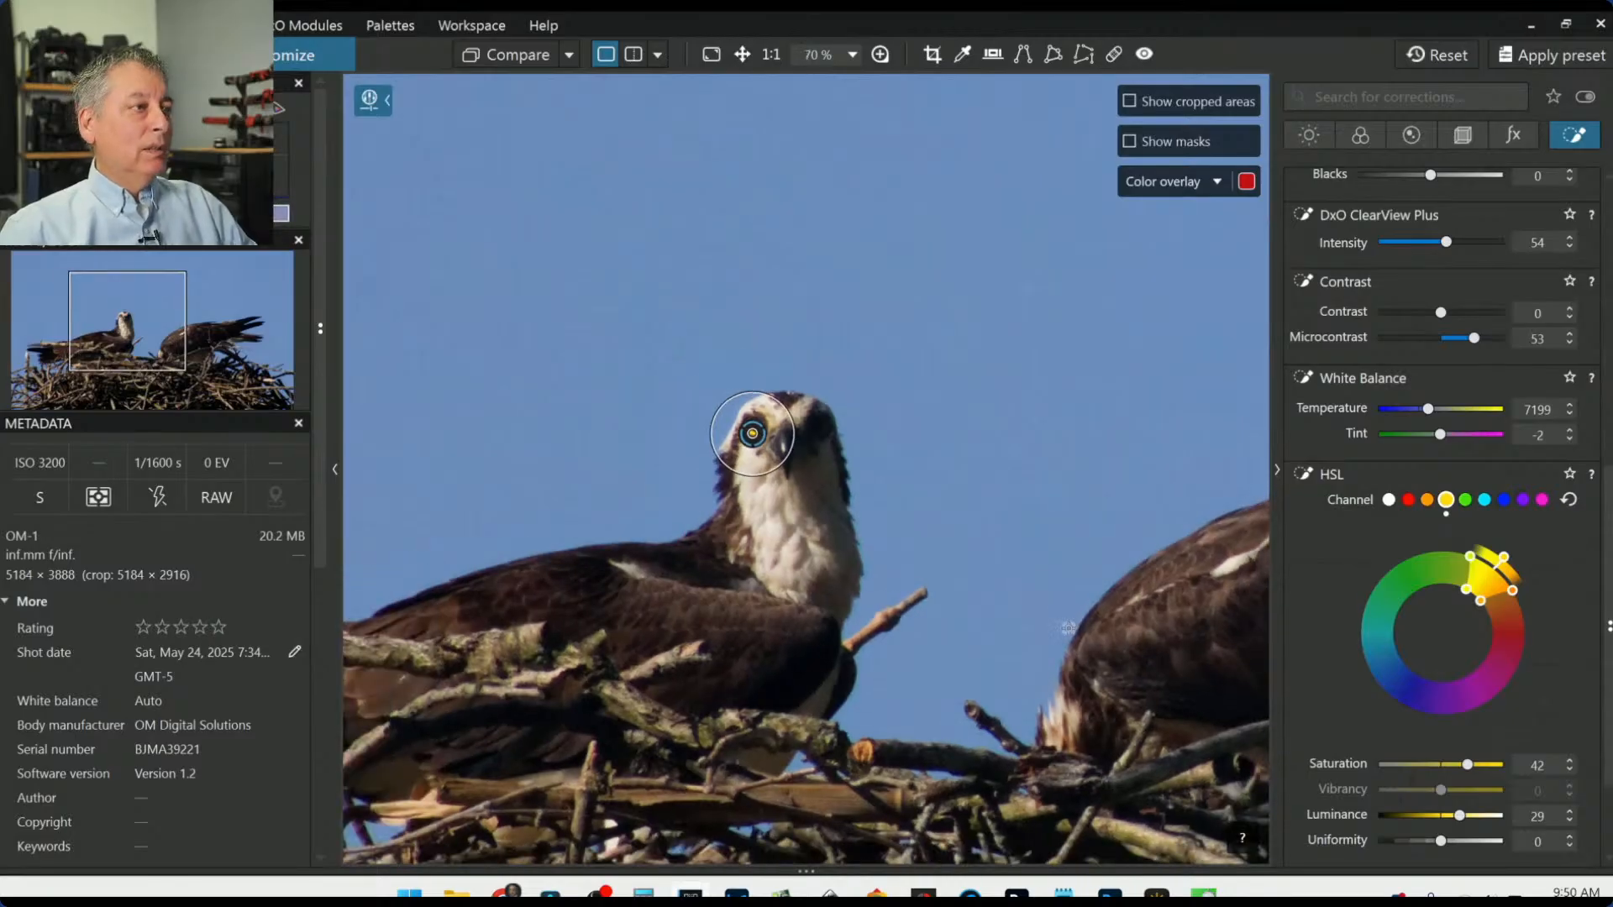
scroll(1113, 546, down, 2)
scroll(911, 538, up, 10)
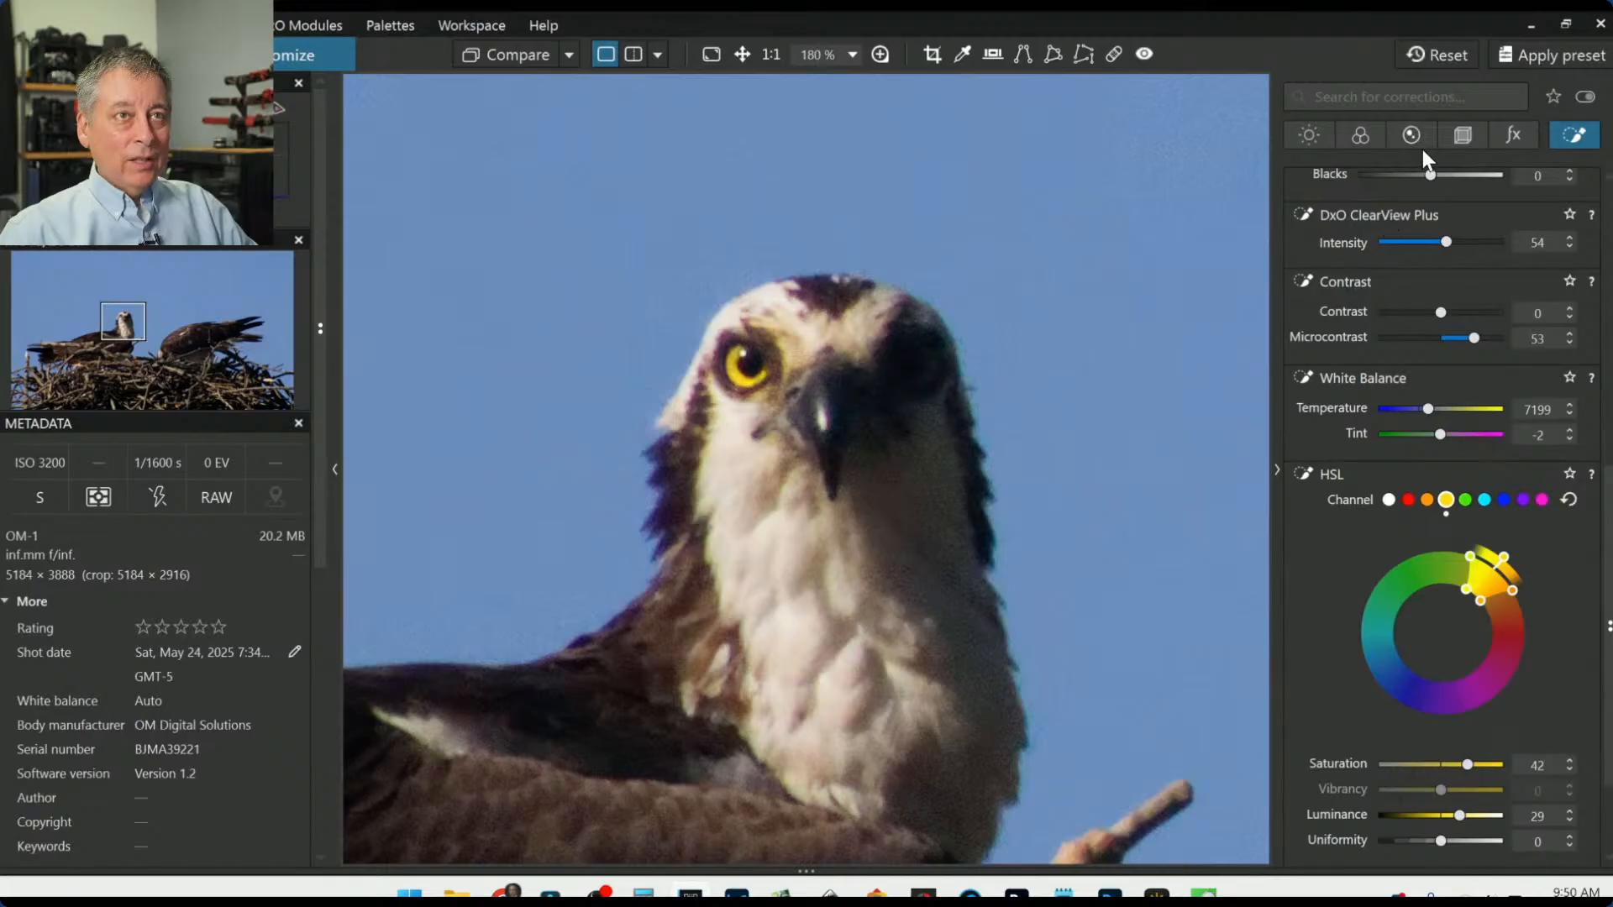
scroll(1434, 390, up, 7)
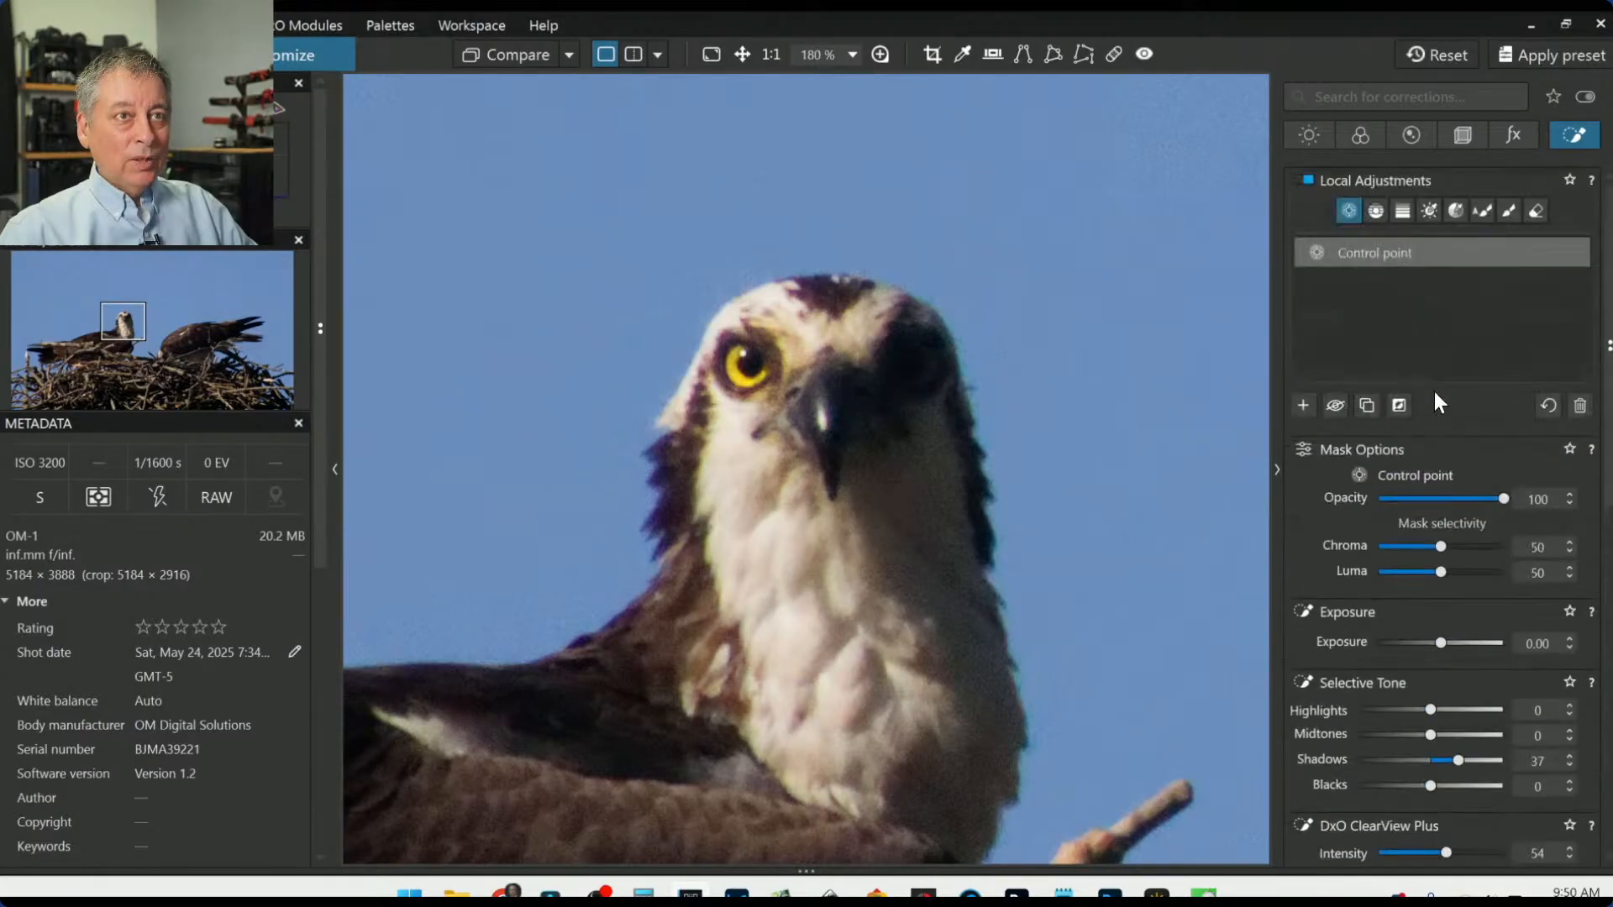
right_click(1409, 254)
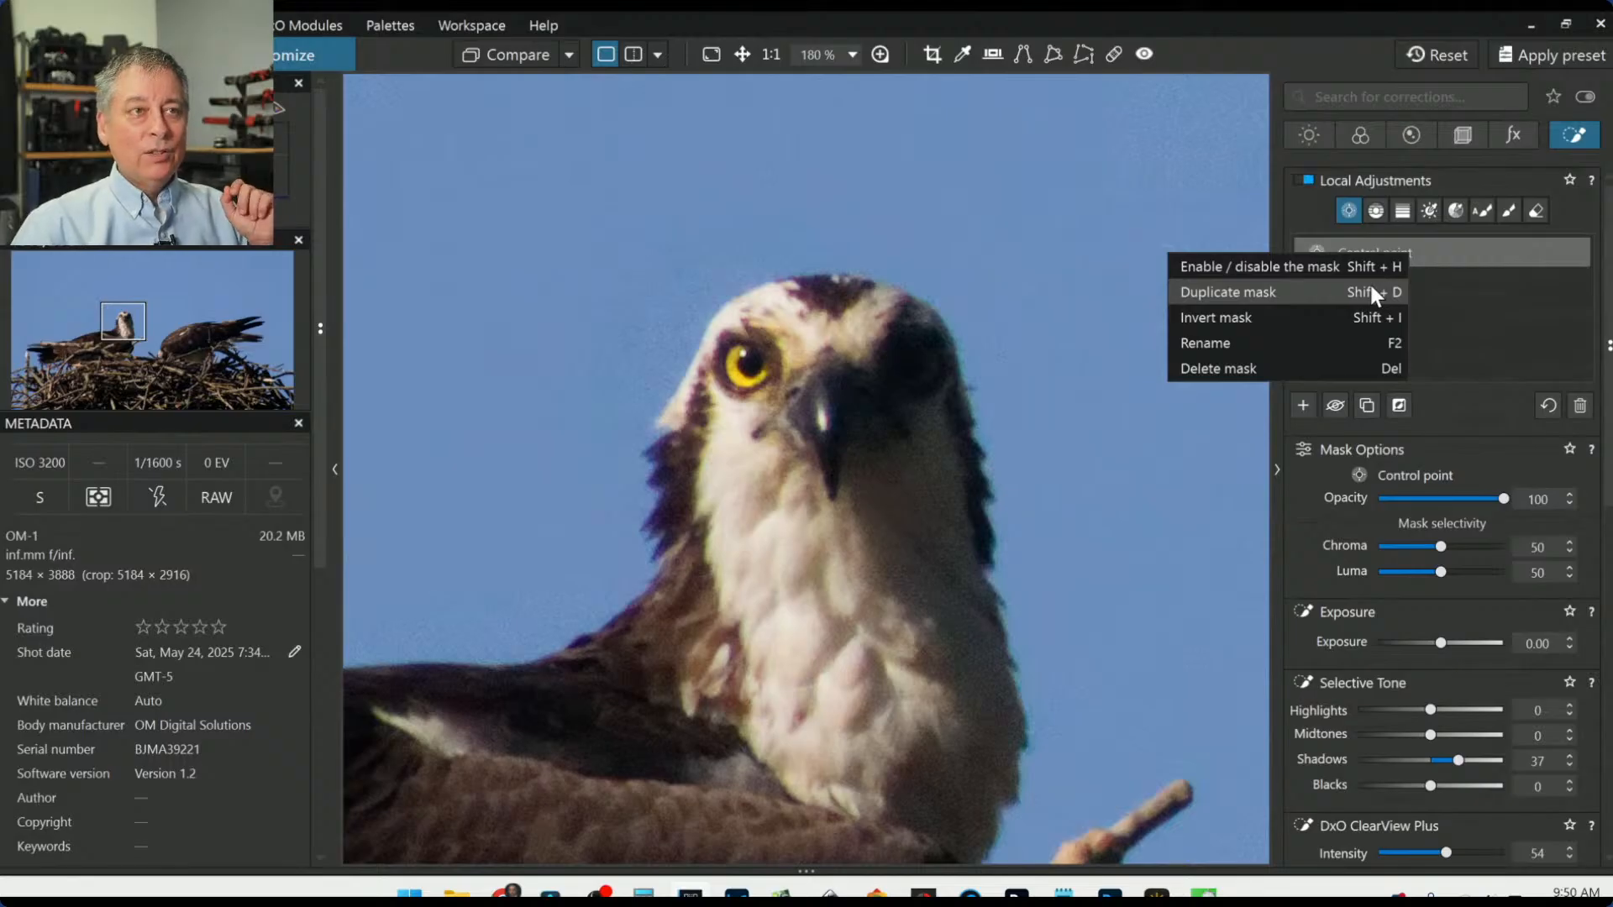
click(1332, 338)
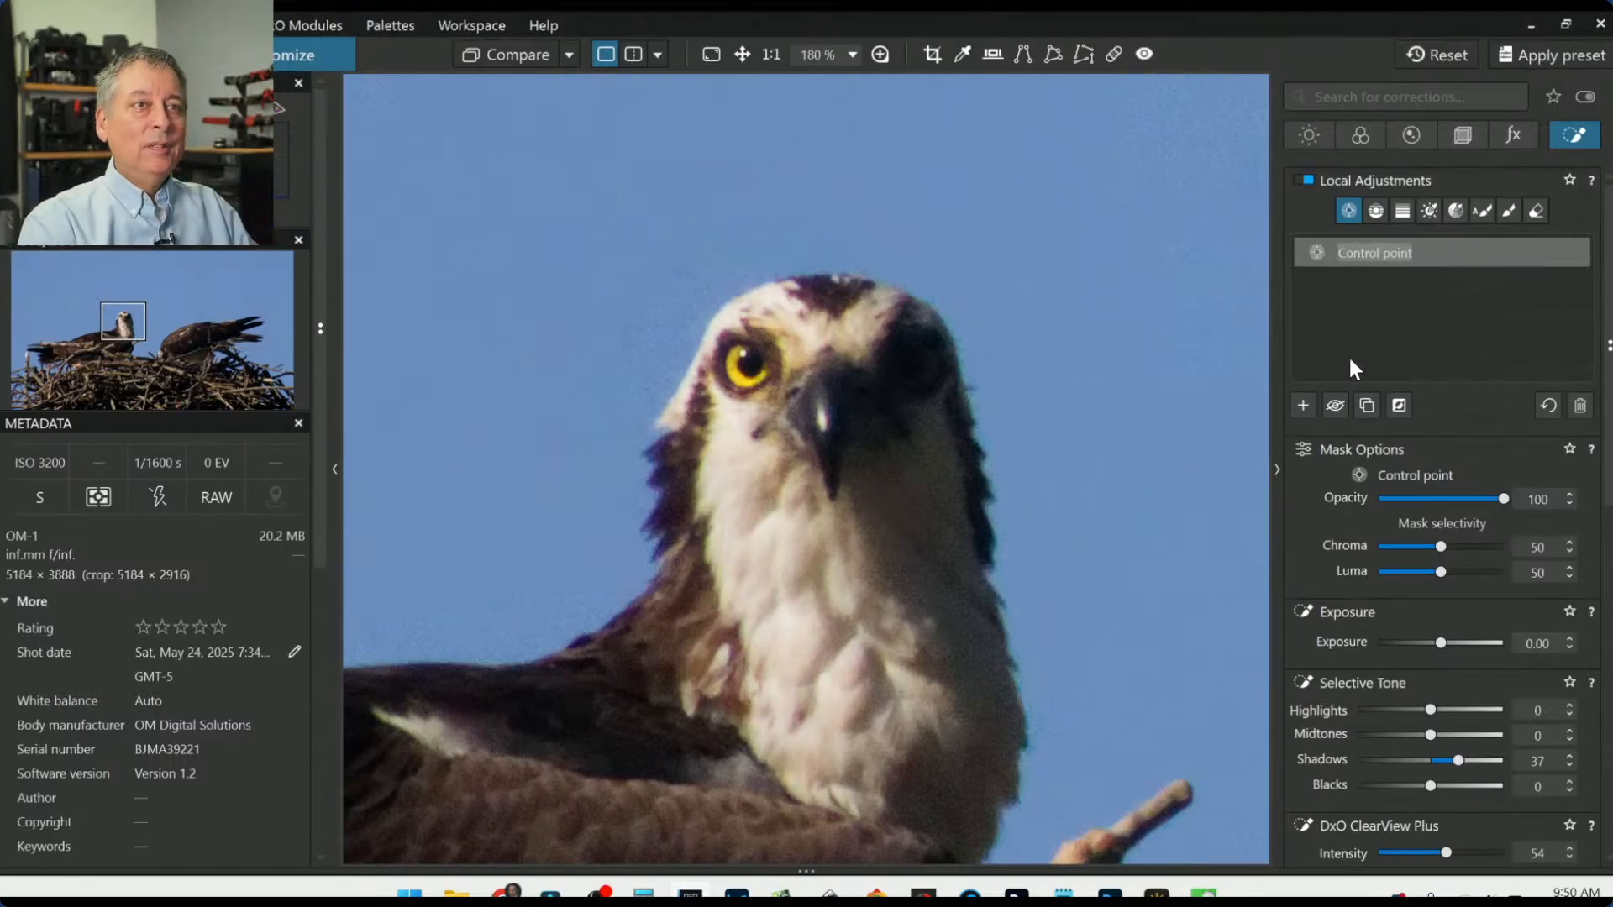
text(right eye)
key(Return)
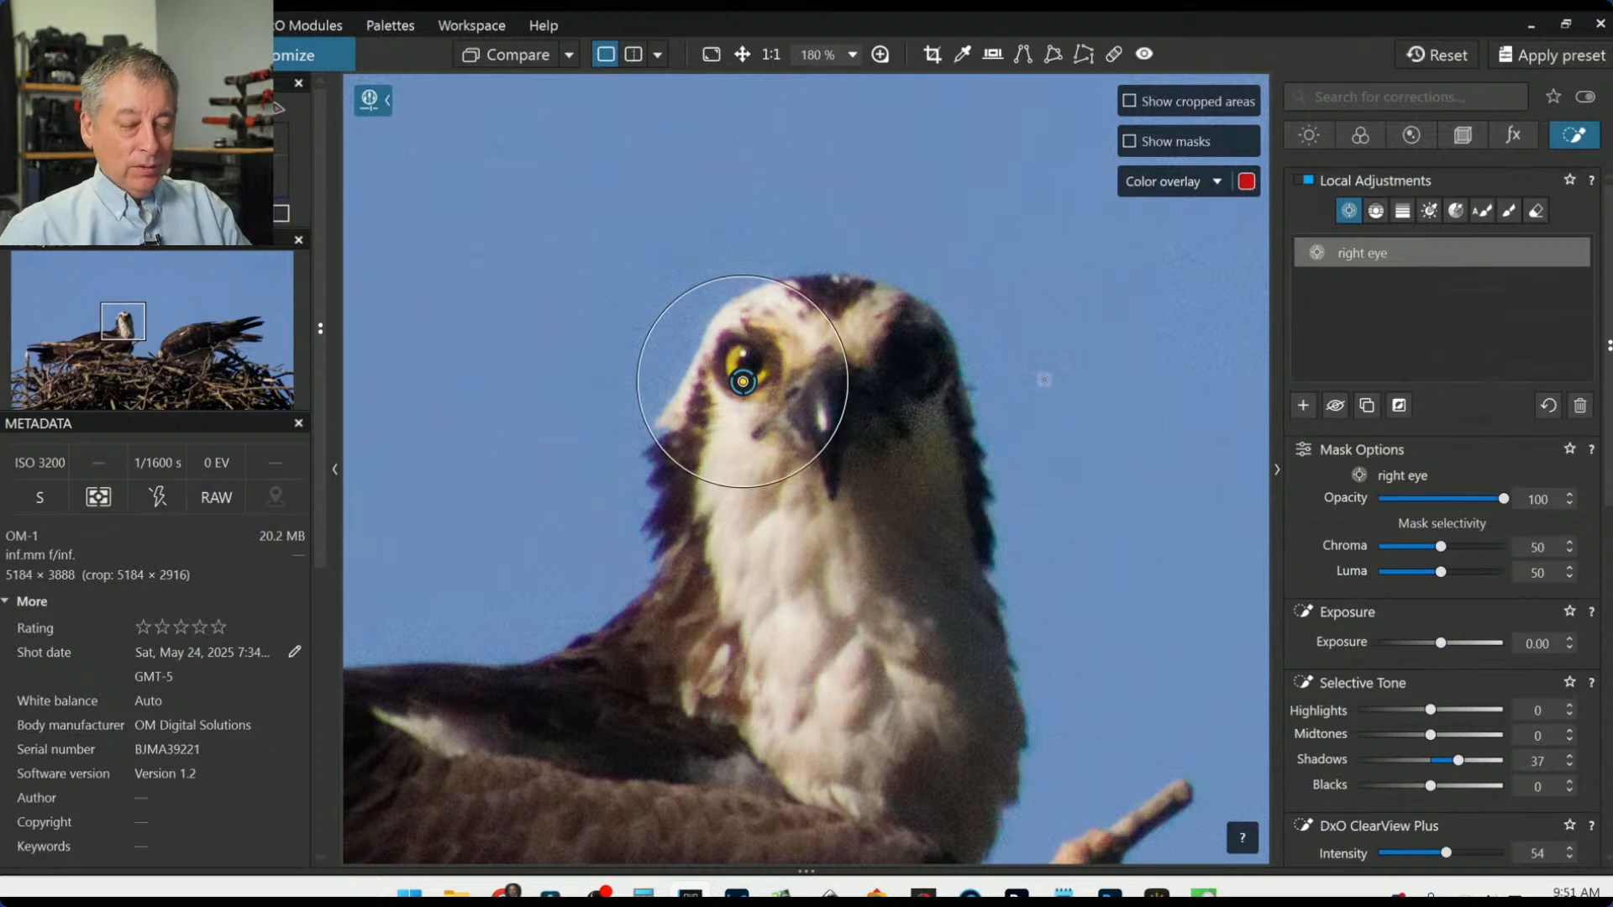
Step: Add a new control point mask on the osprey's shaded eye and raise its exposure to 1.41
click(925, 379)
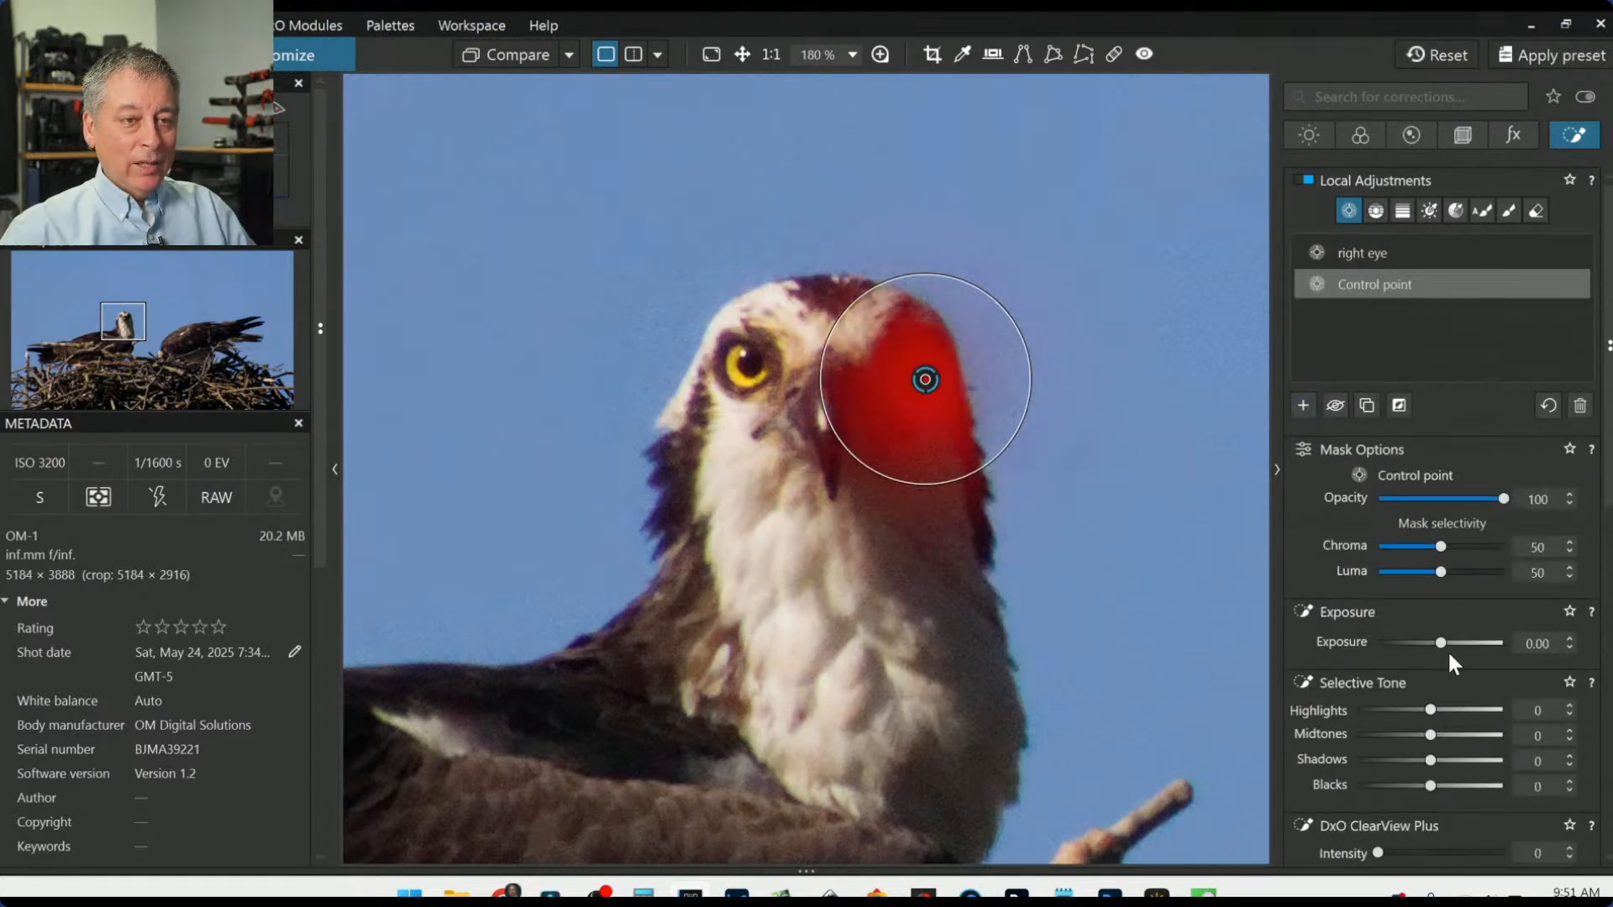
drag(1441, 647, 1458, 648)
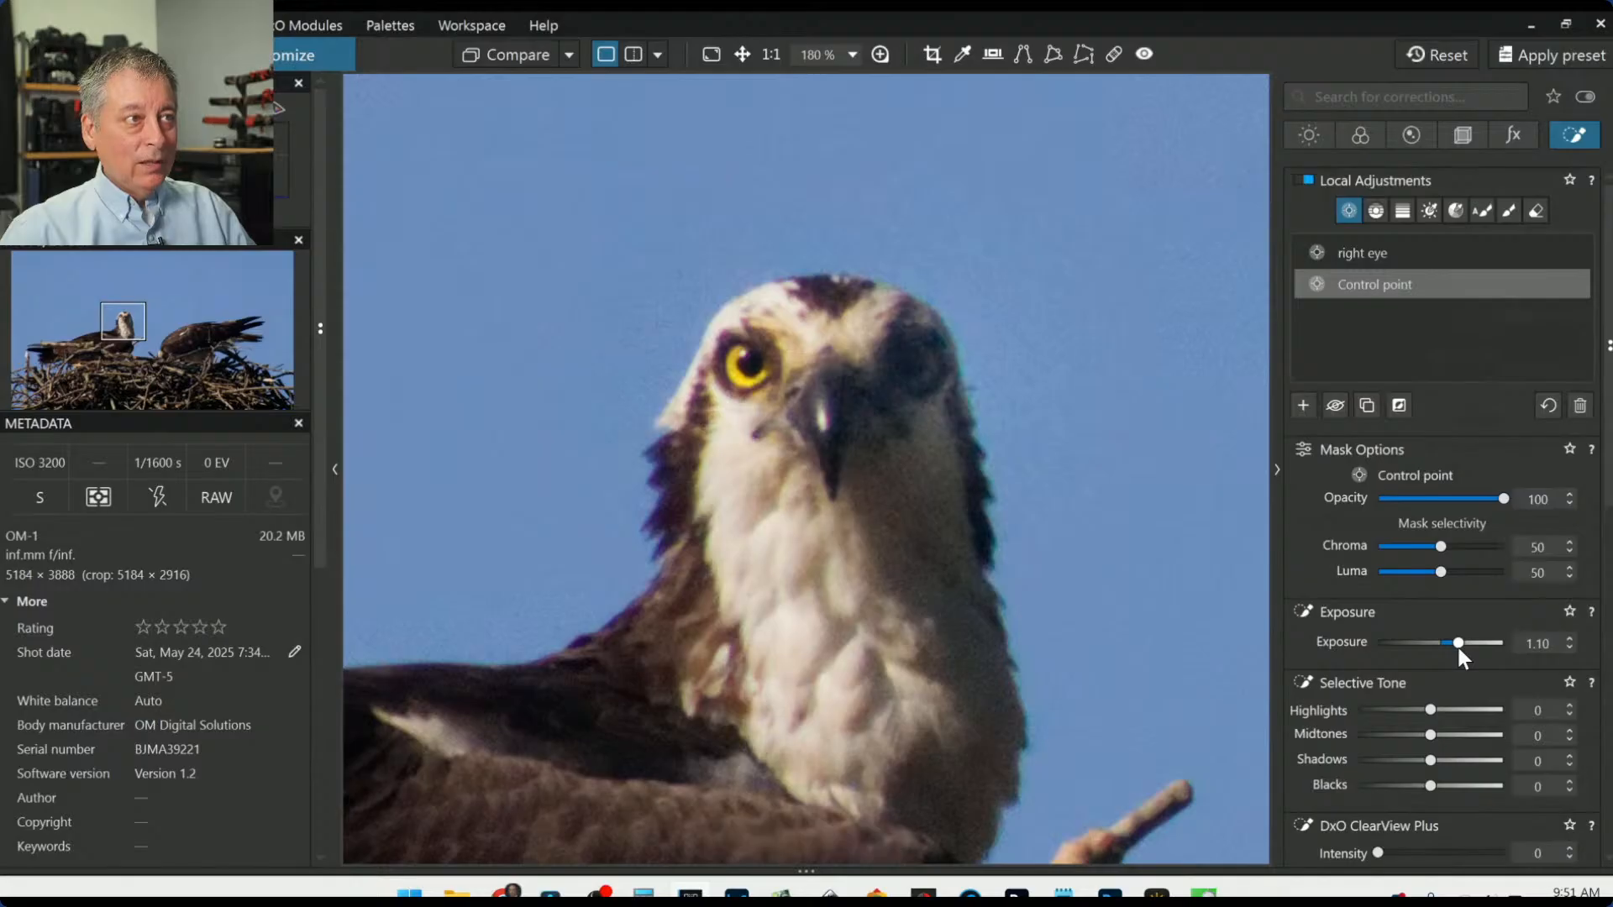
drag(1458, 648, 1464, 648)
Step: Shrink the radius of the shaded eye's control point closer to the area around the eye
scroll(1379, 657, down, 1)
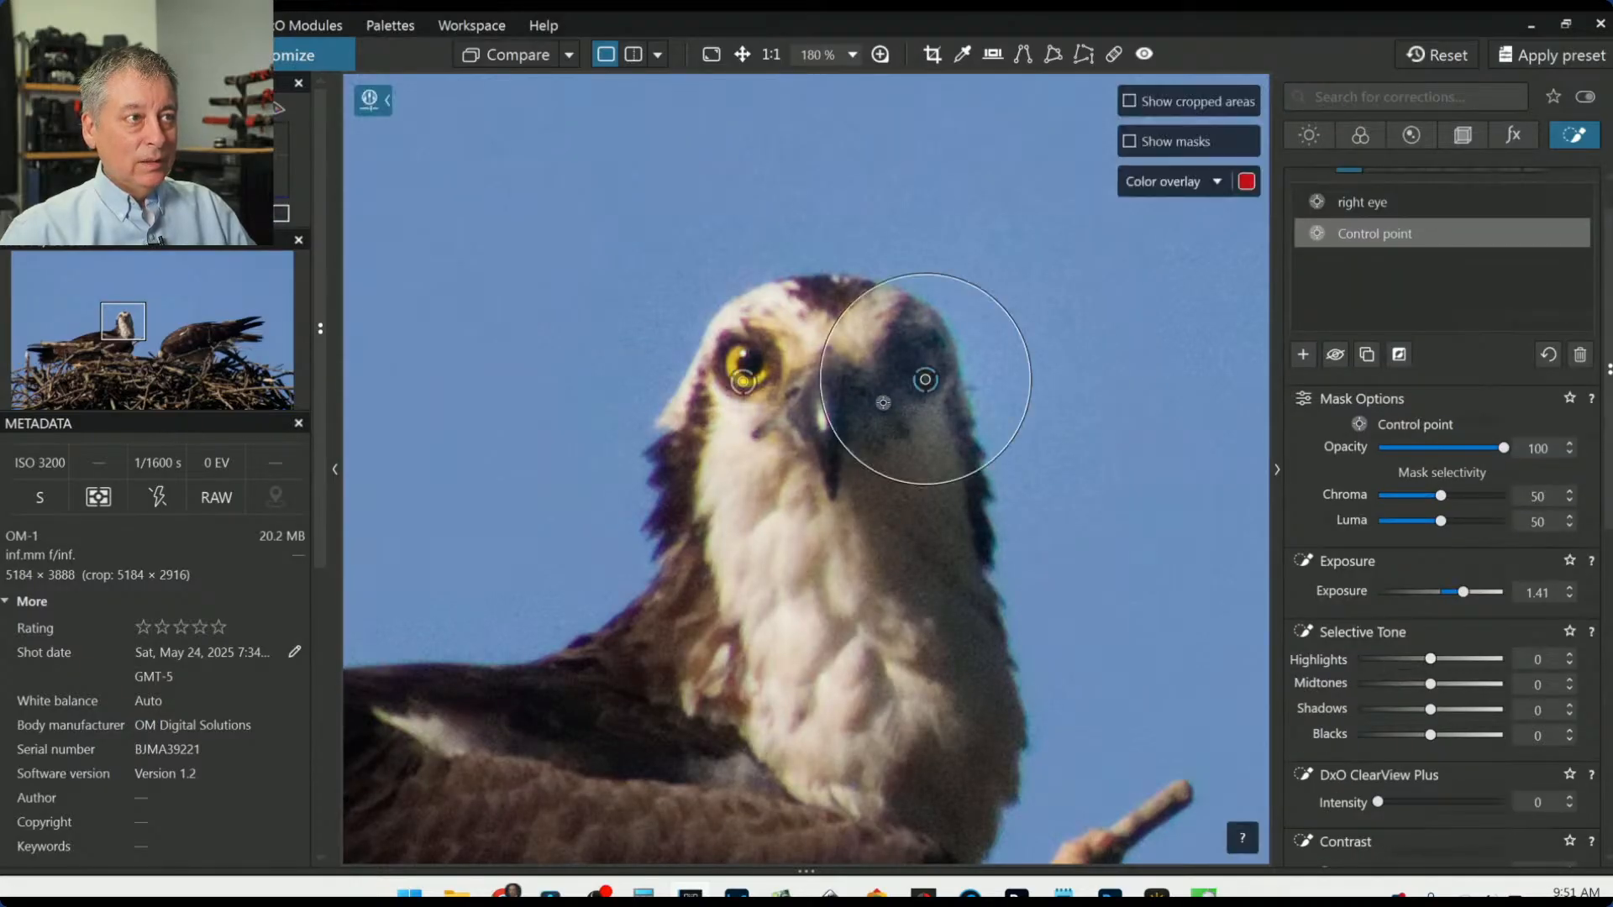
click(931, 461)
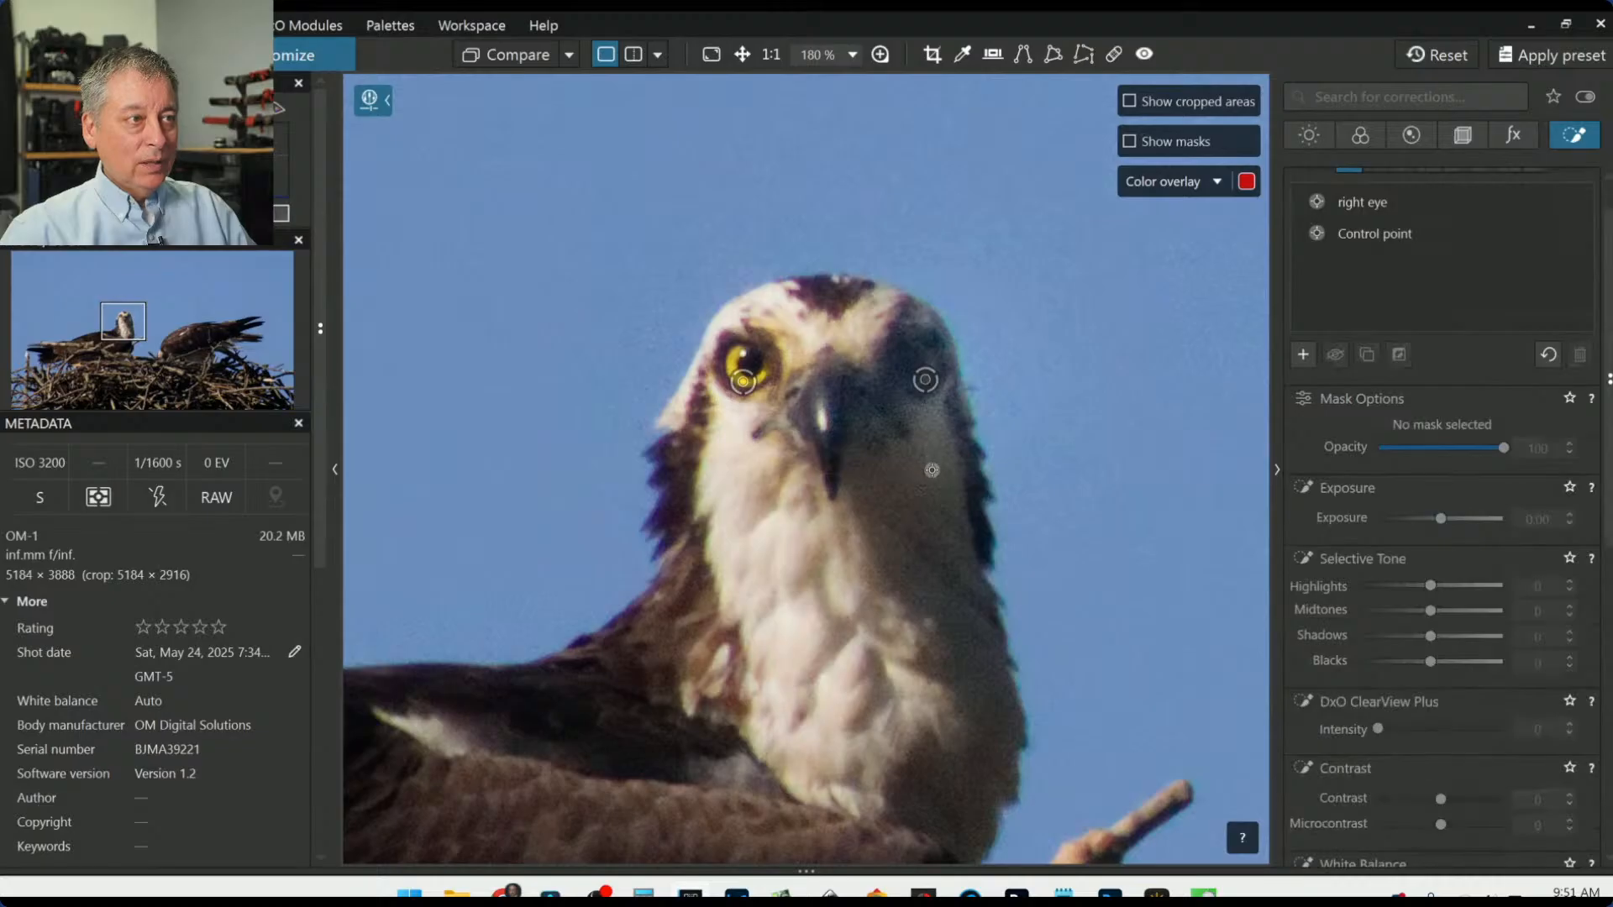
click(925, 380)
drag(949, 477, 939, 433)
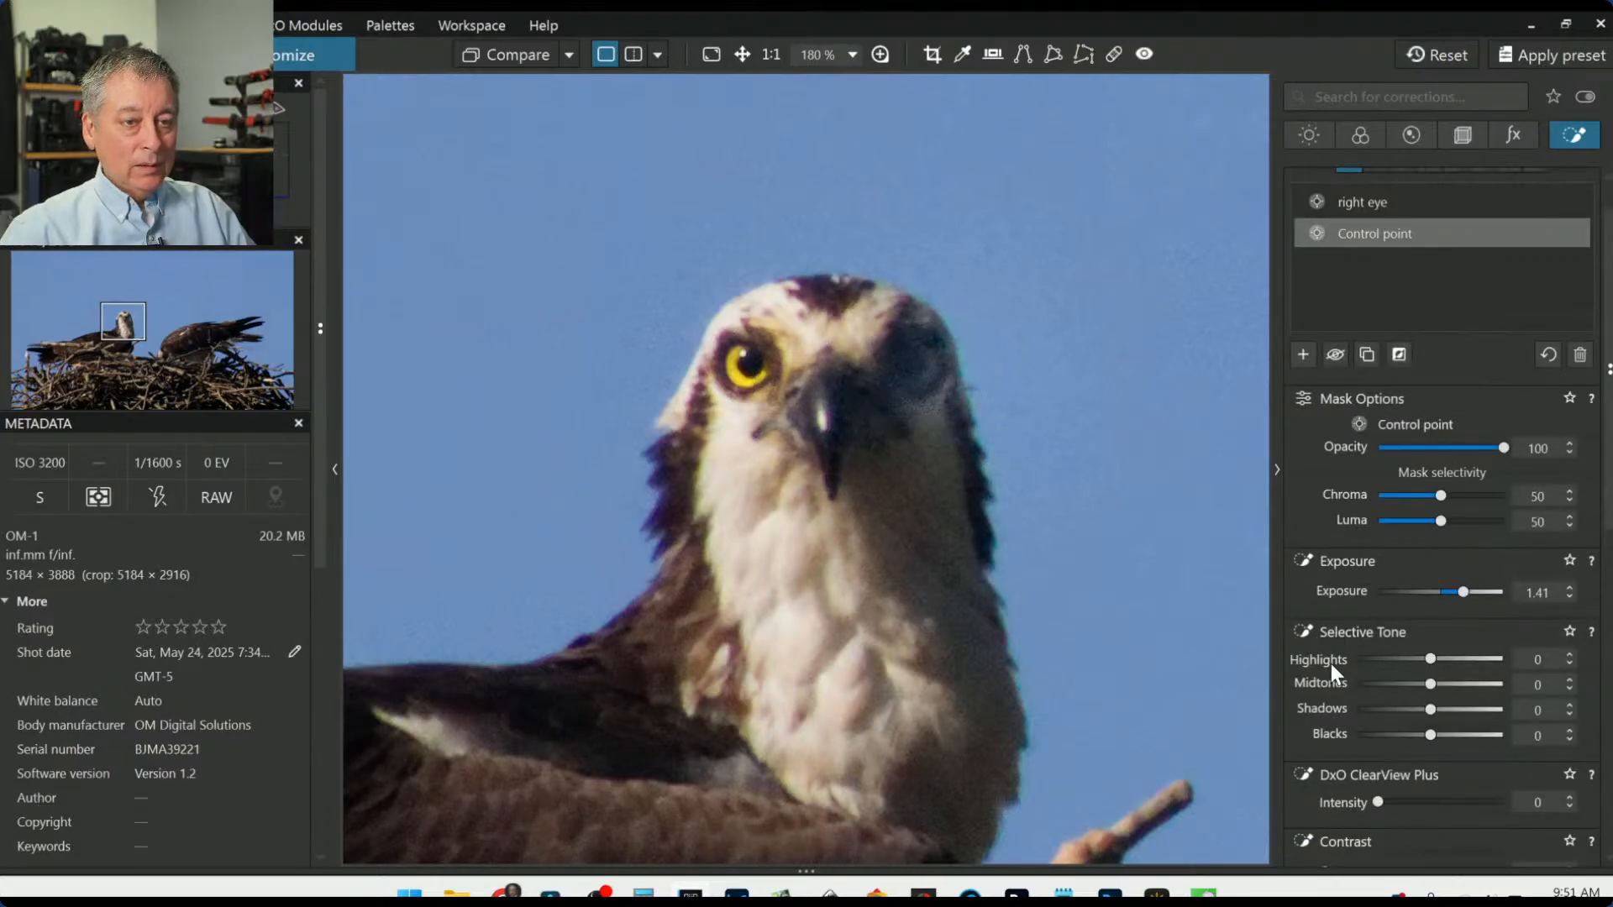
Step: Set the yellow HSL saturation to 42 and the white balance temperature to 8783 for the shaded eye's control point
scroll(1331, 664, down, 4)
scroll(1450, 703, down, 3)
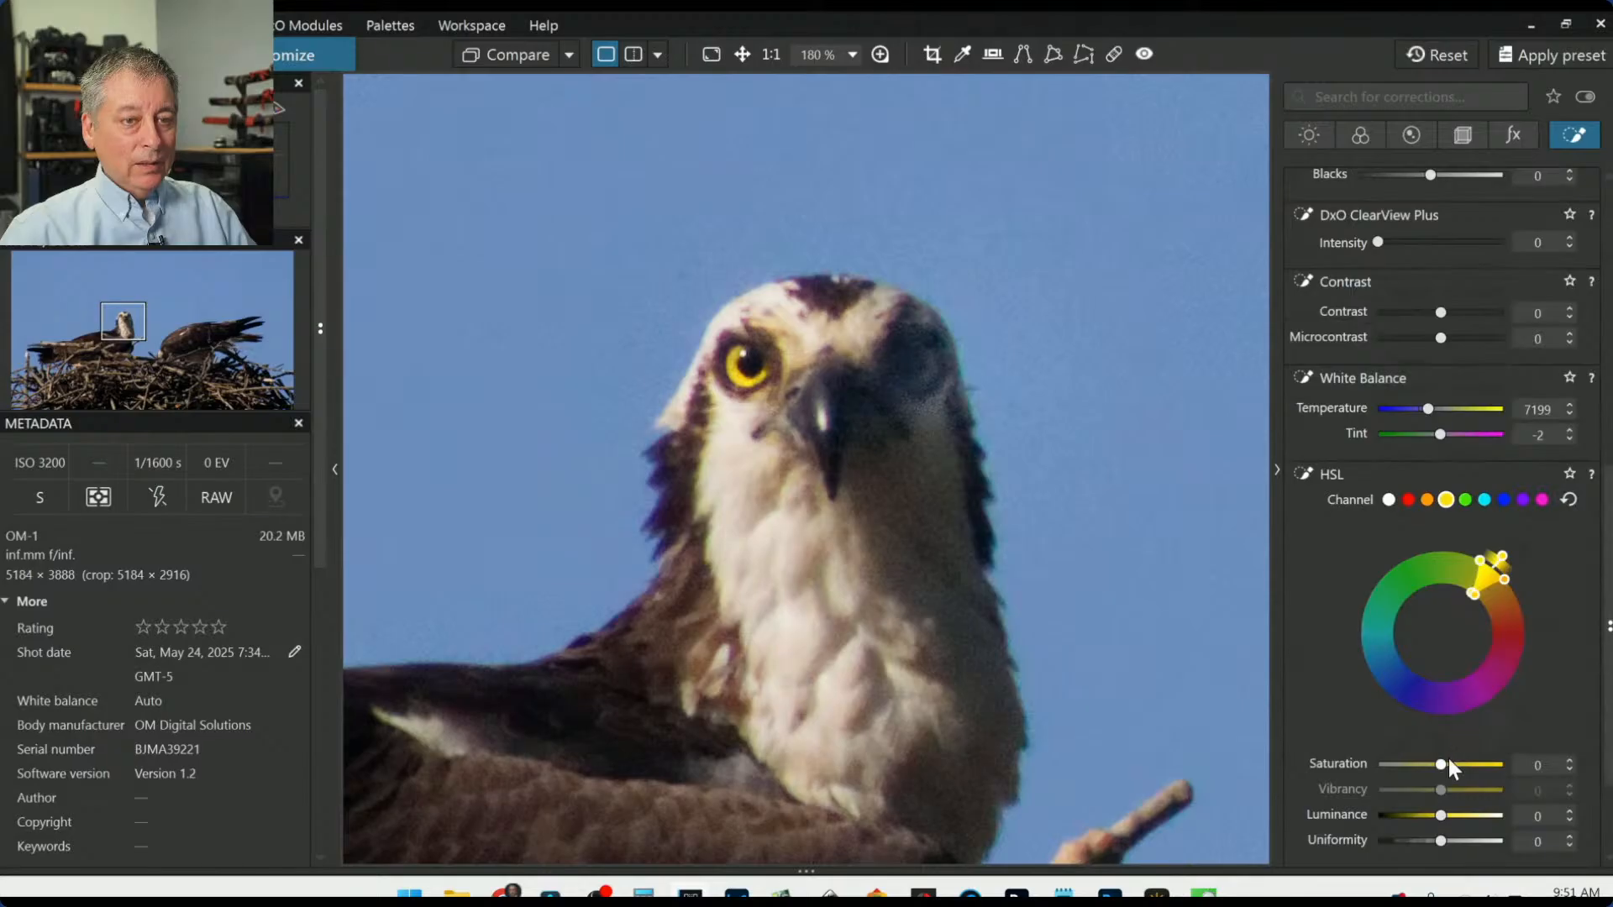
mouse_move(1441, 763)
mouse_down()
mouse_move(1489, 764)
mouse_move(1466, 762)
mouse_up()
drag(1425, 408, 1435, 412)
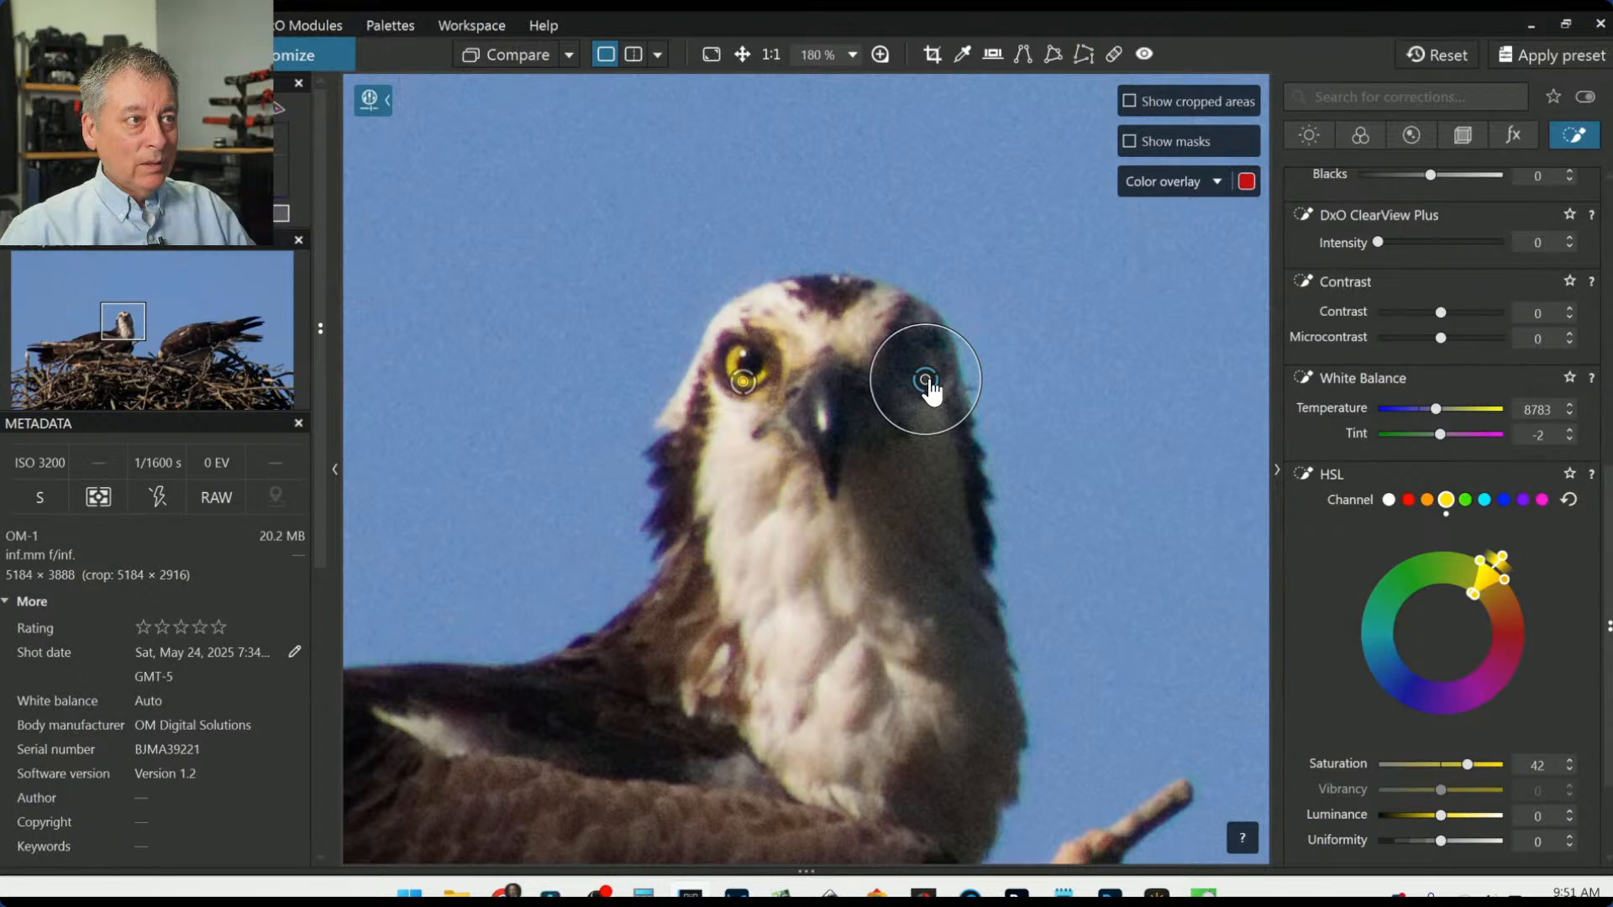
drag(928, 394, 931, 390)
Step: Tune the shaded eye's mask with Luma selectivity 58, Shadows 8, ClearView Plus intensity 37 and Microcontrast 36
scroll(1418, 346, up, 3)
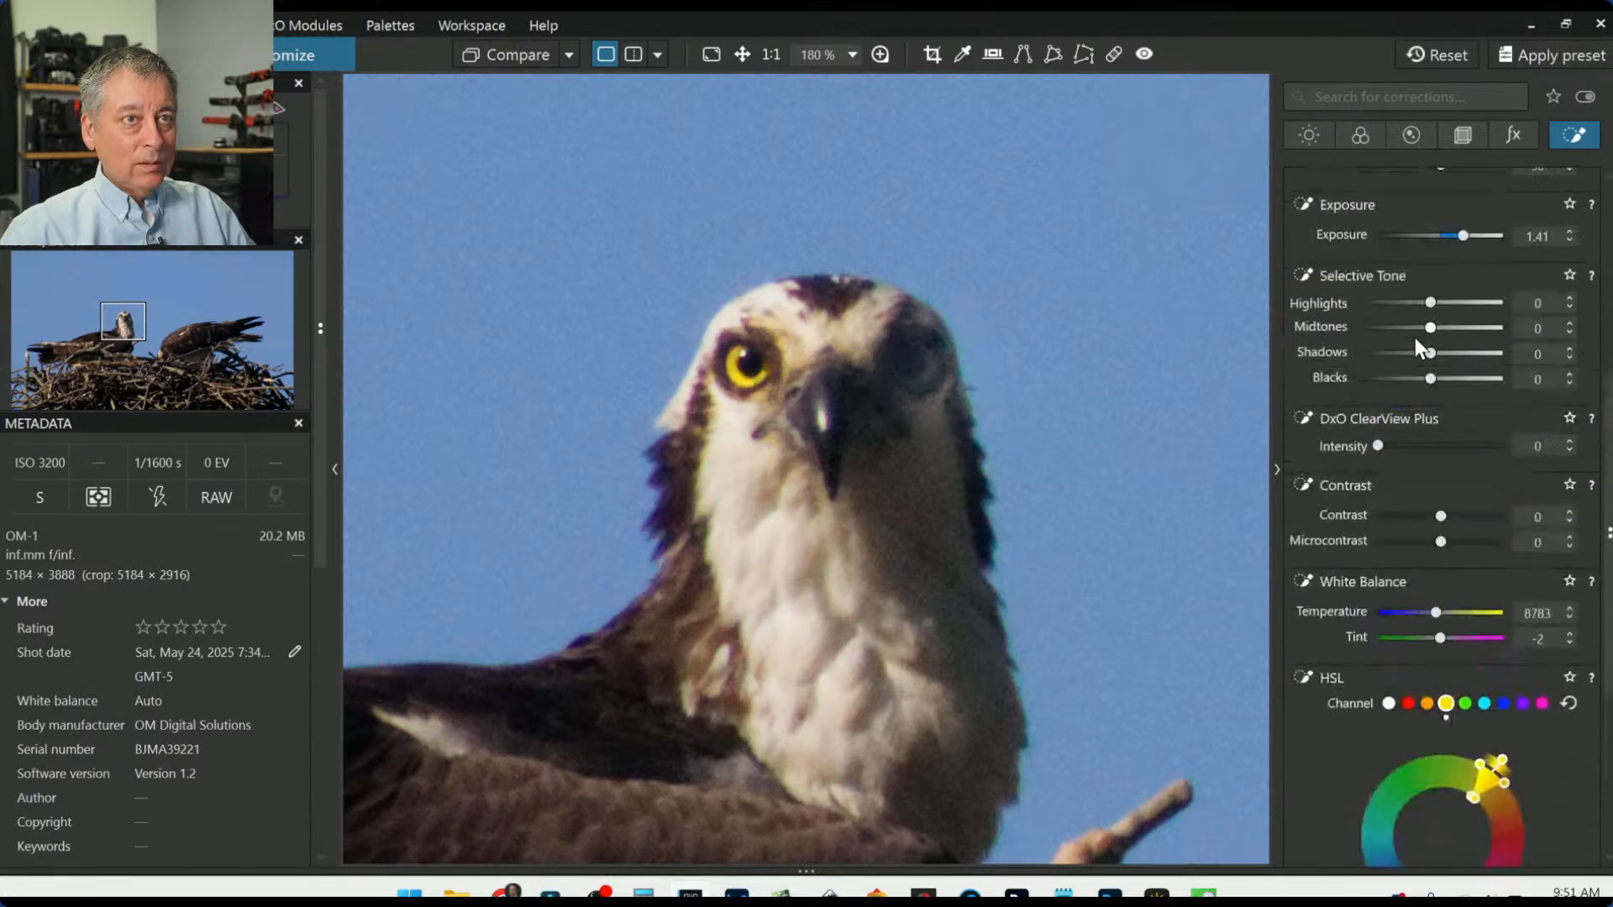
scroll(1431, 360, up, 2)
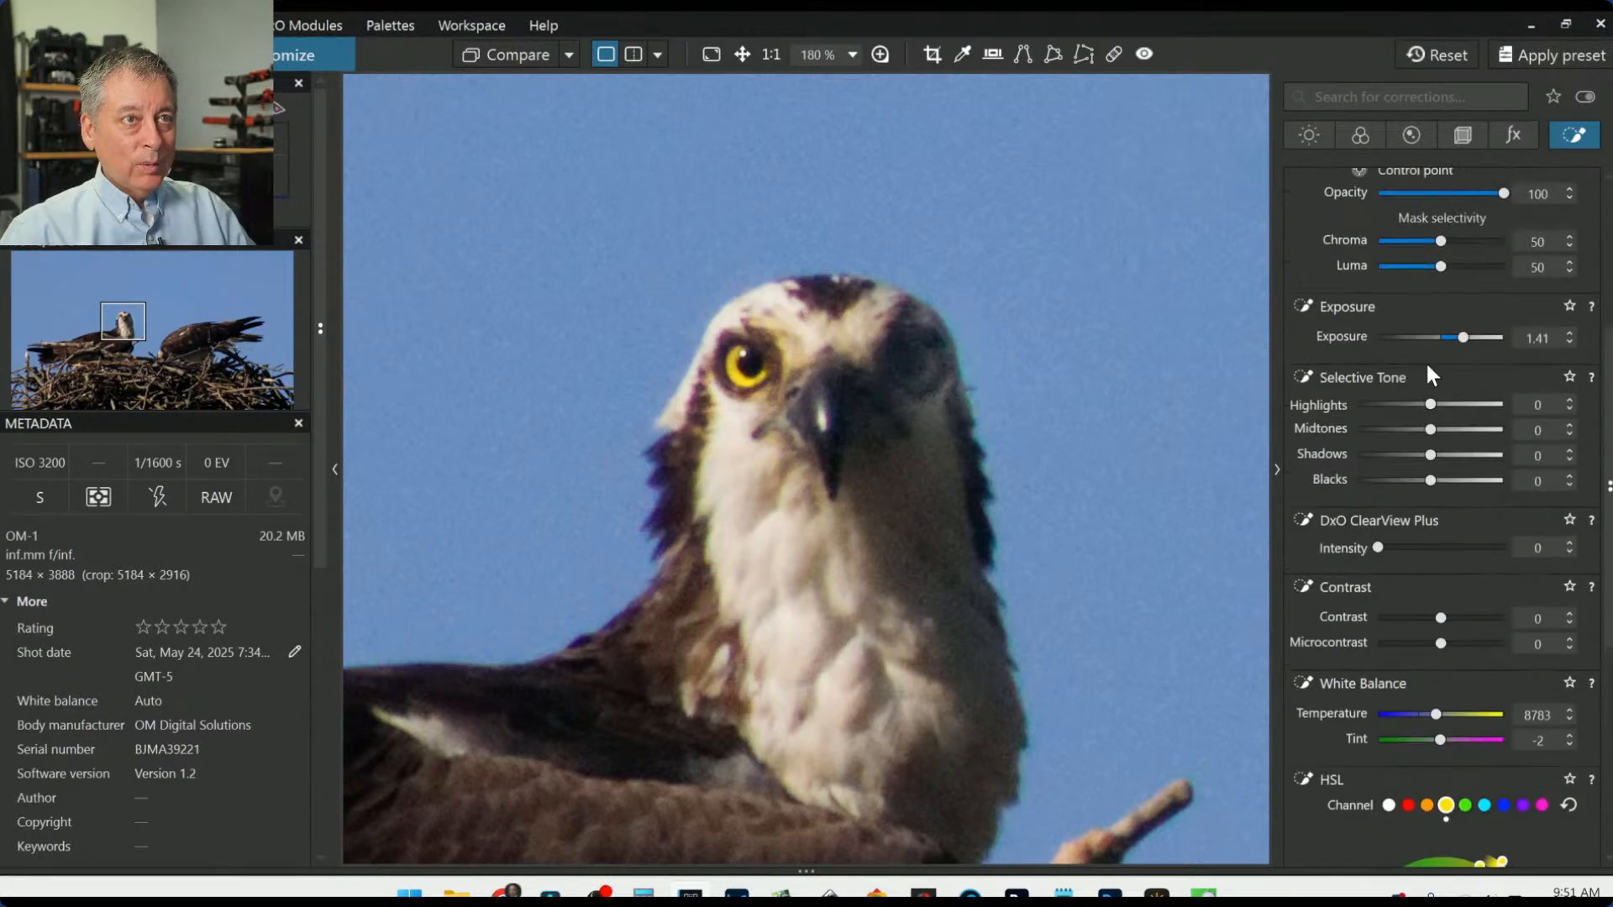
scroll(1434, 321, up, 2)
drag(1439, 367, 1448, 370)
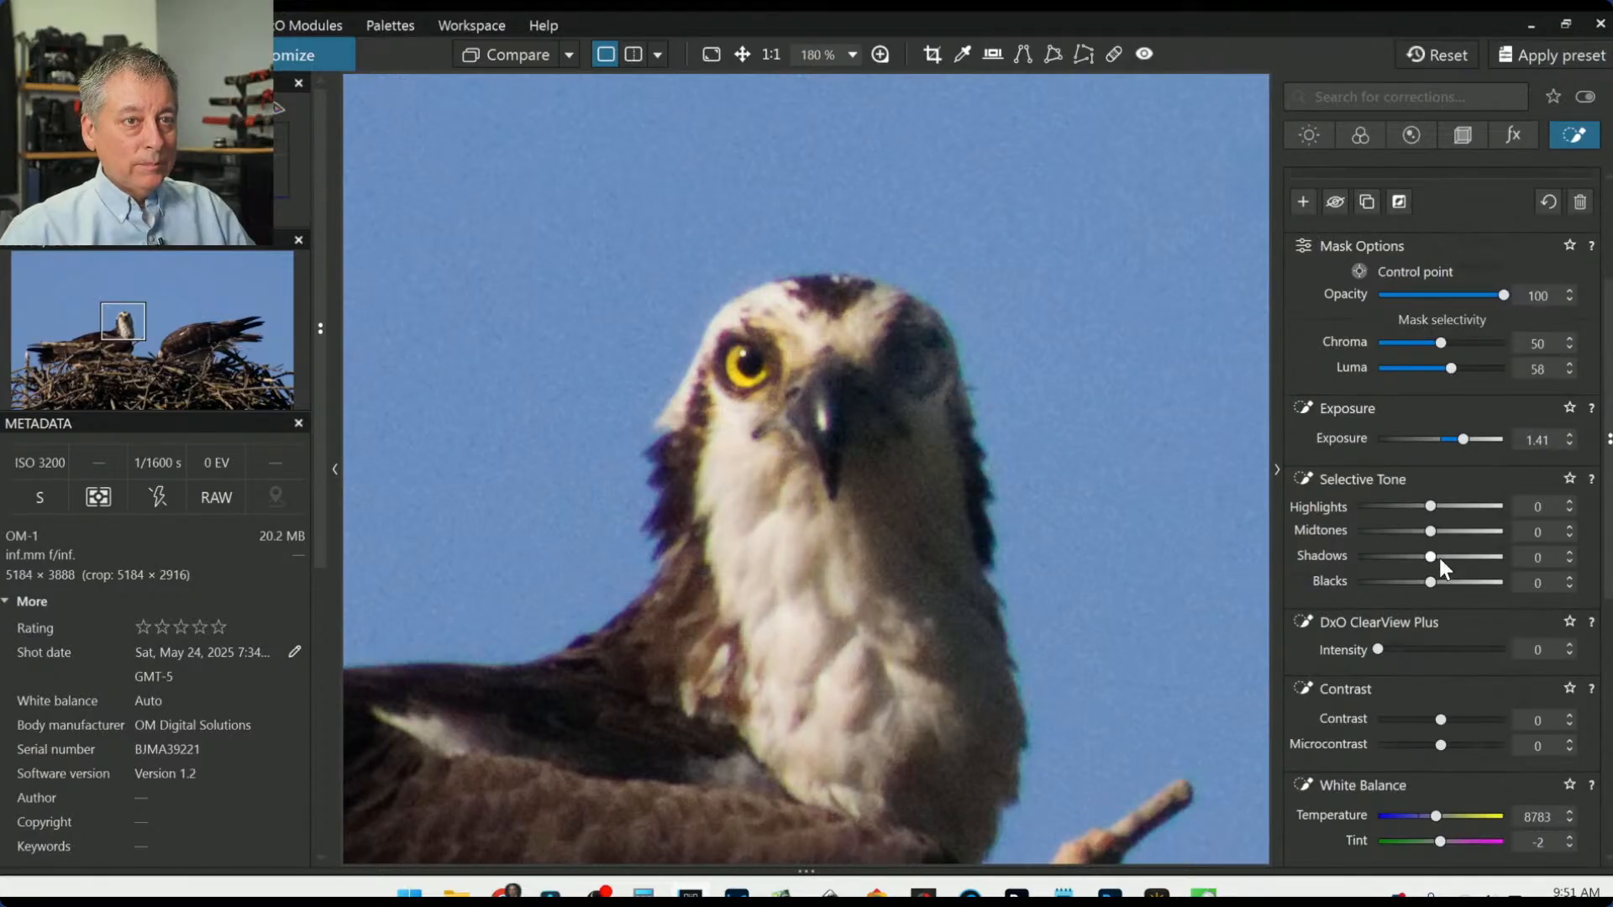
drag(1445, 562, 1438, 561)
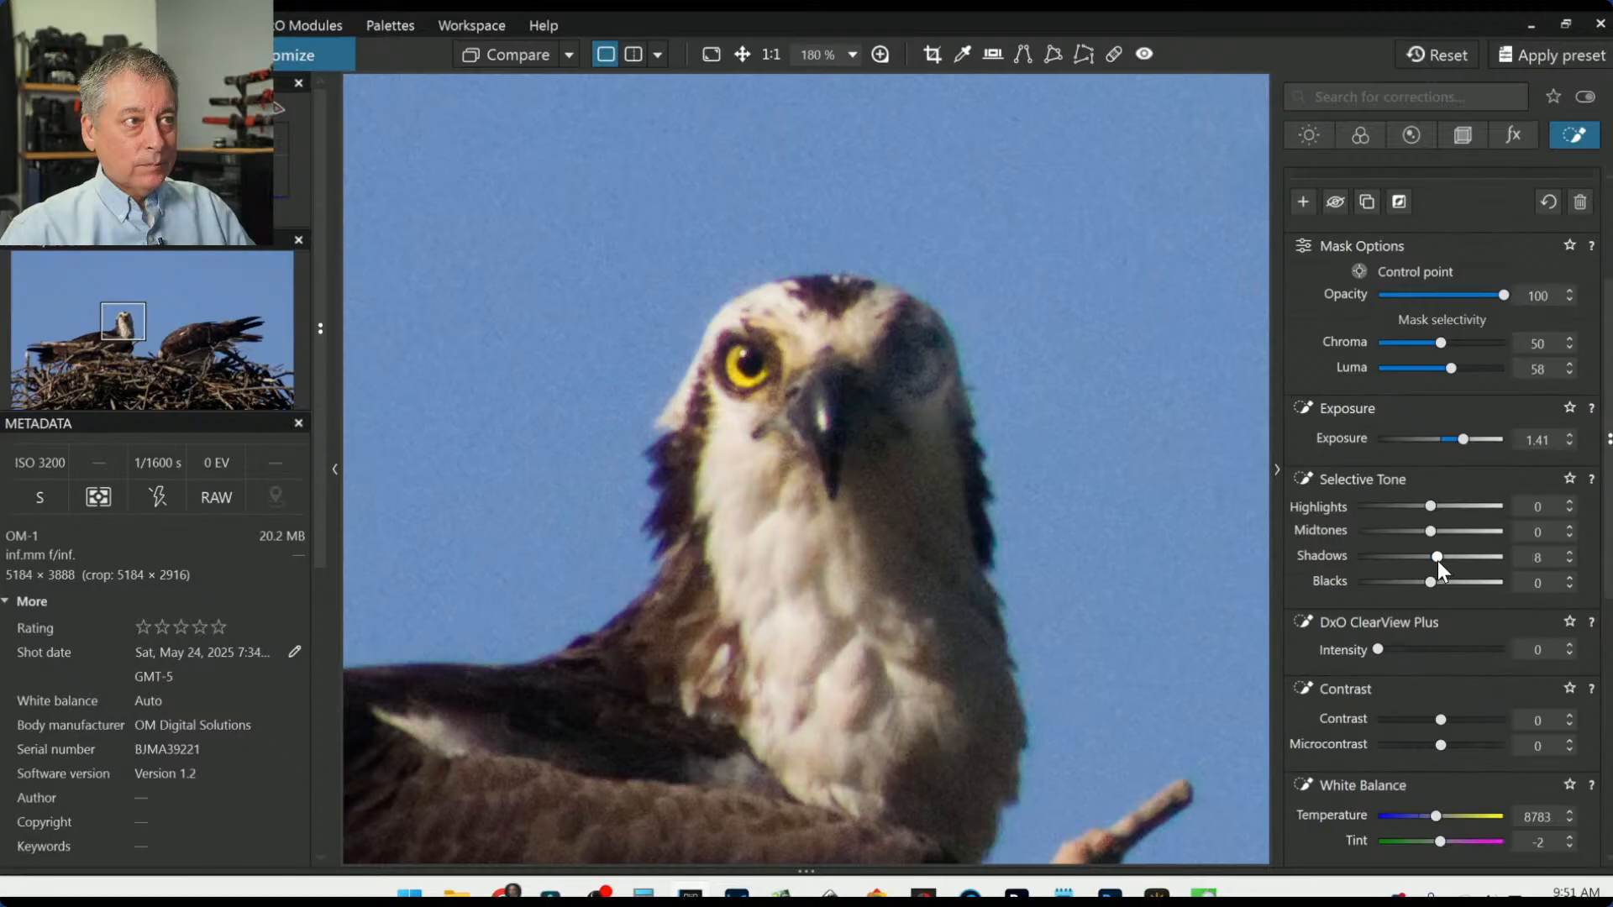
click(1425, 651)
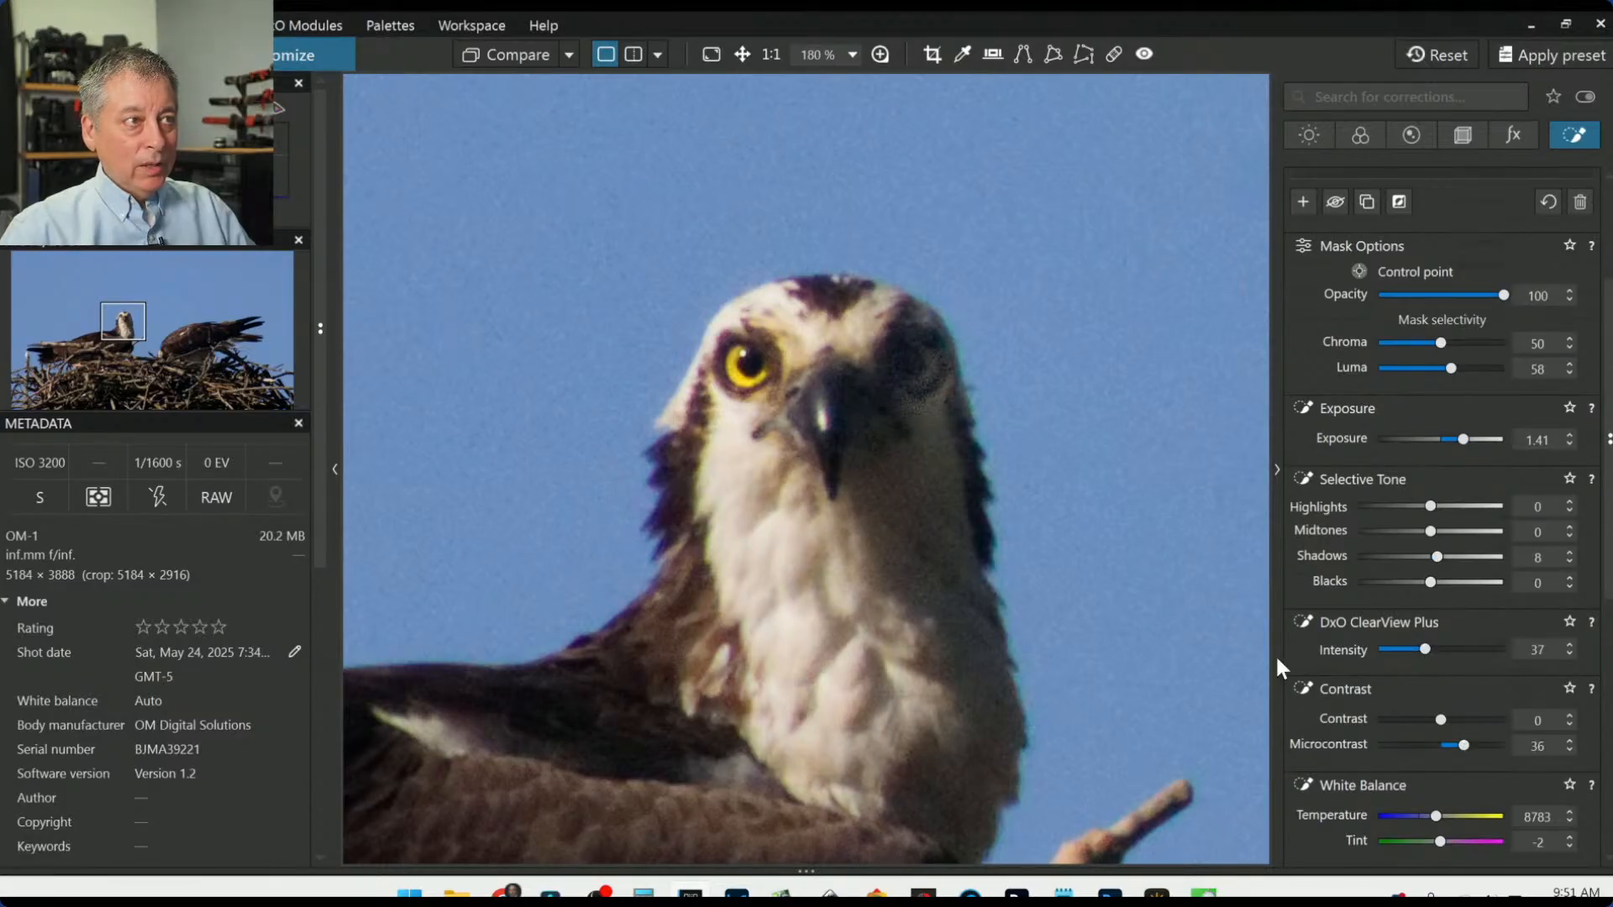
Step: Add a new control point mask on the left osprey's shaded neck, enlarge it over the head and chest, and set Shadows to 18
scroll(1165, 547, down, 5)
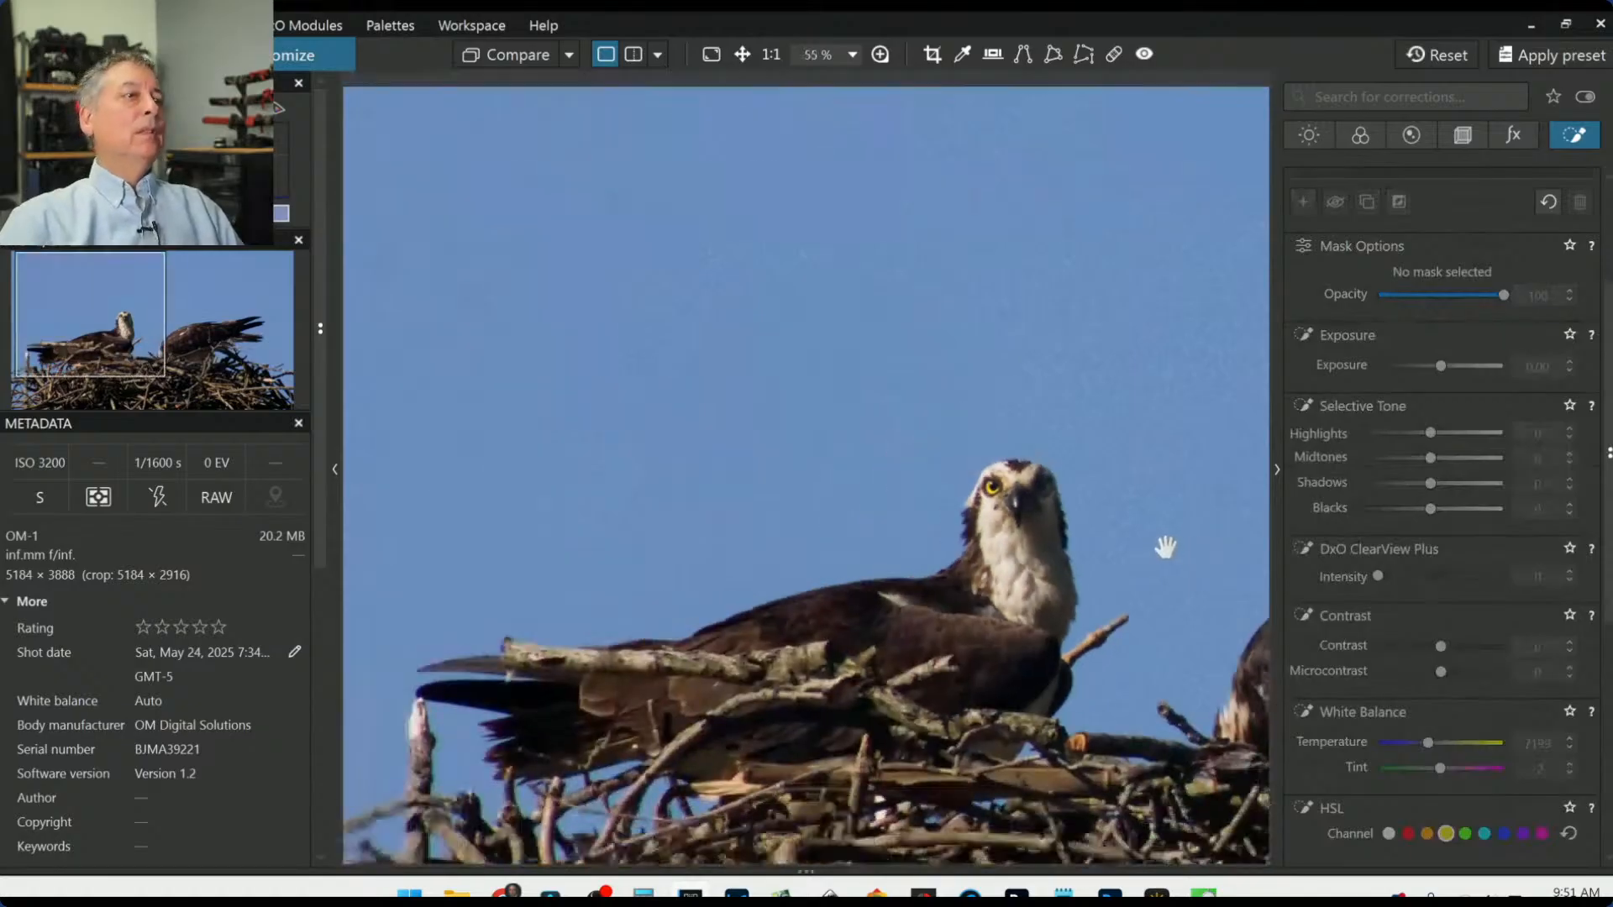
scroll(1165, 547, down, 2)
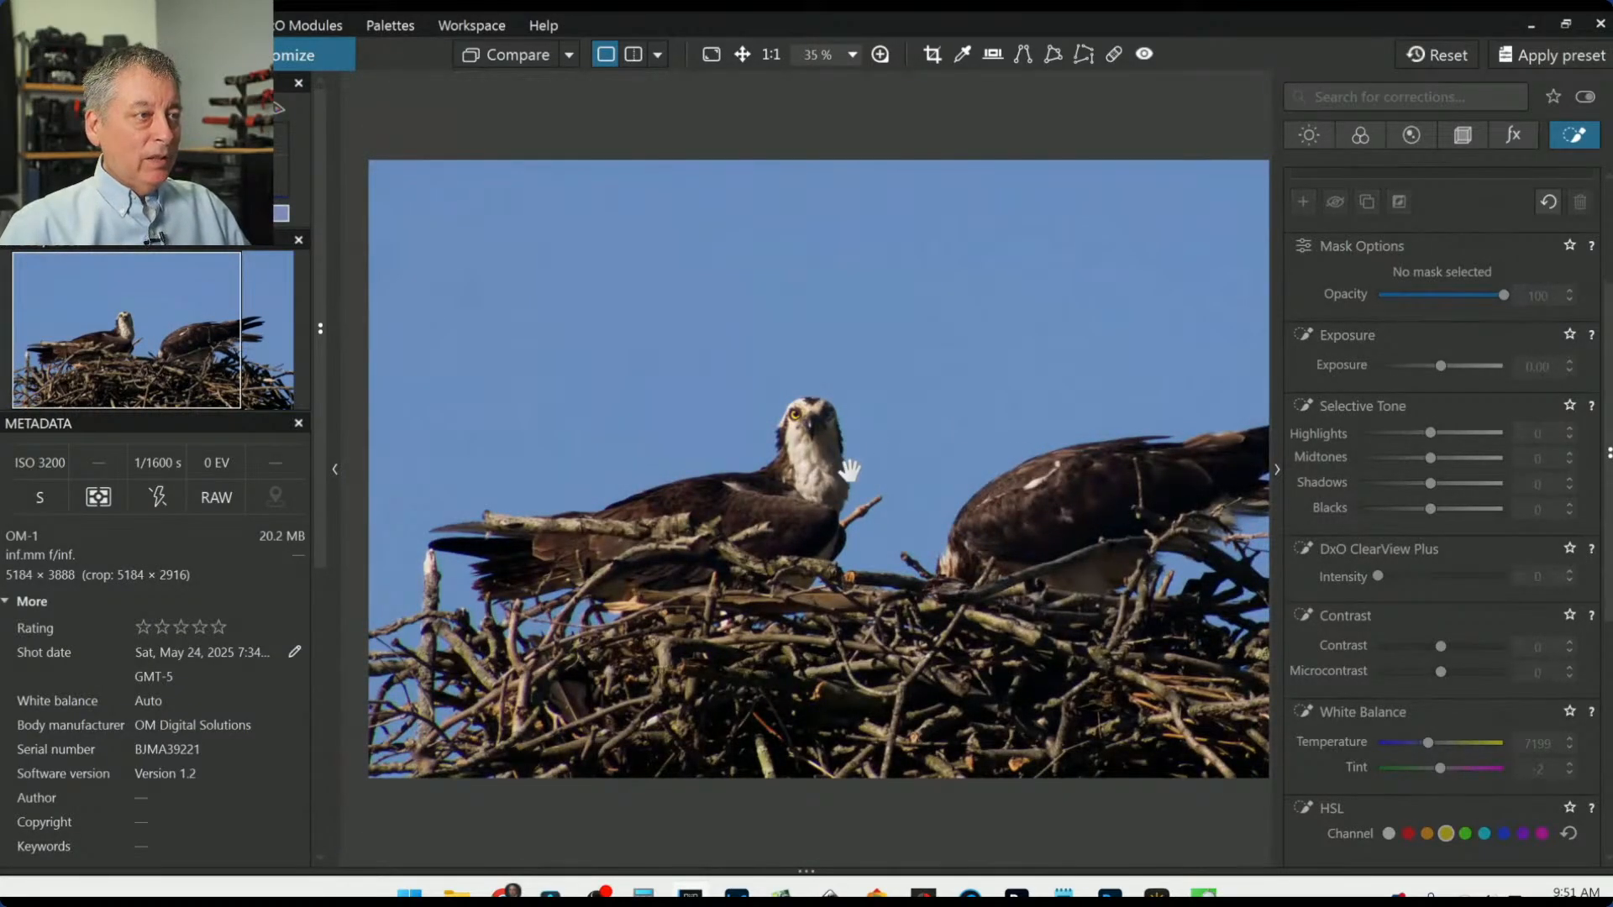
scroll(850, 470, up, 2)
scroll(1382, 334, up, 3)
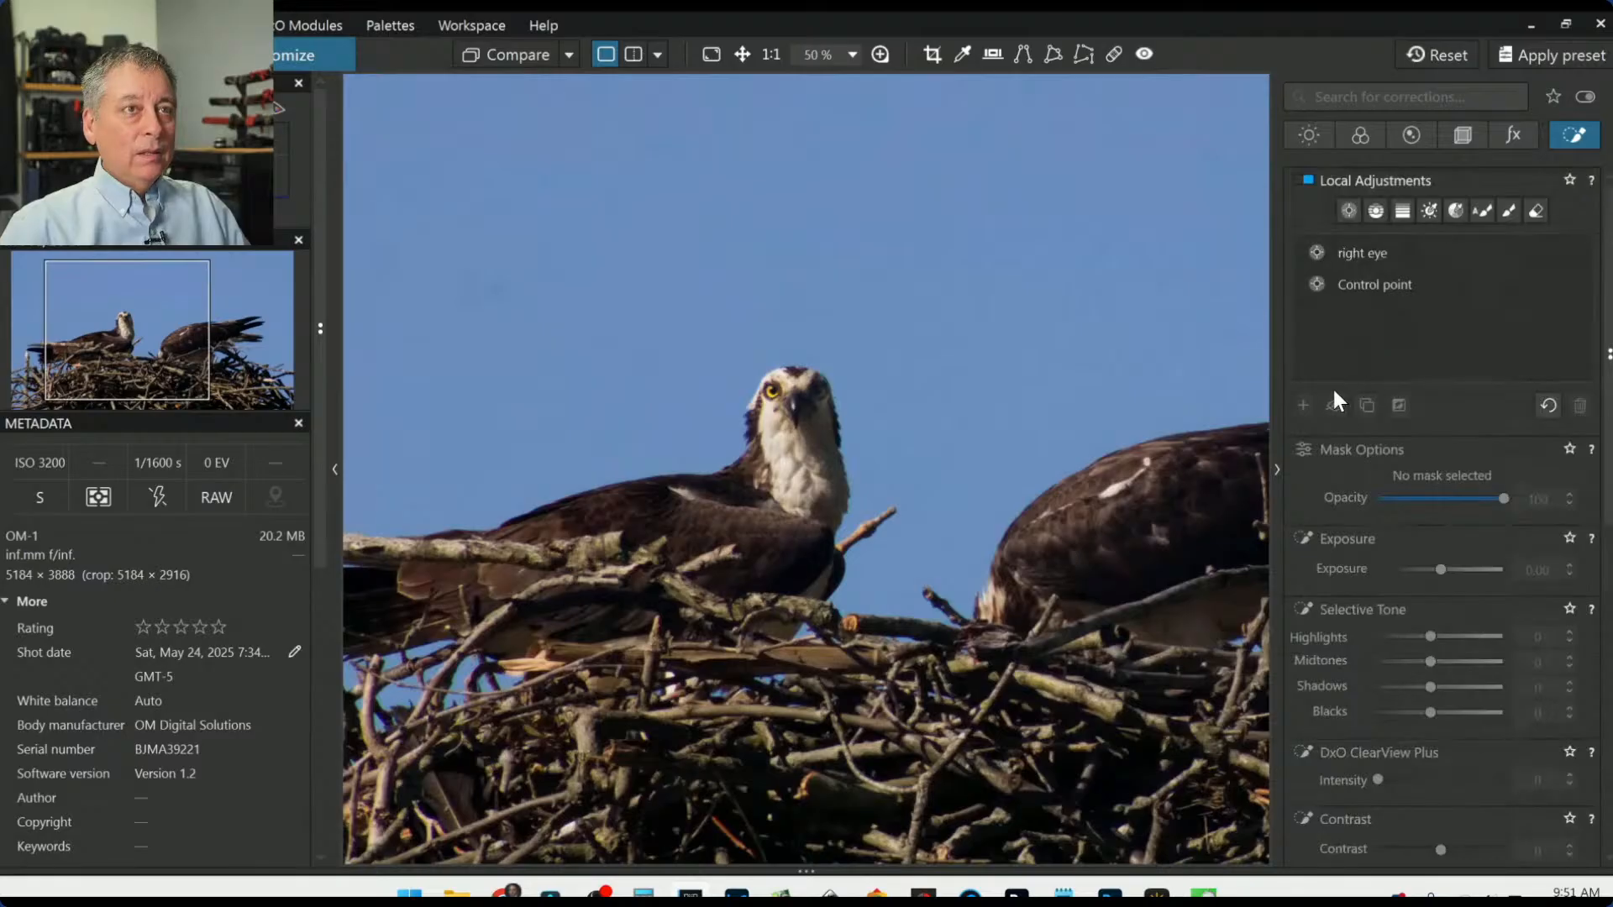
click(1347, 212)
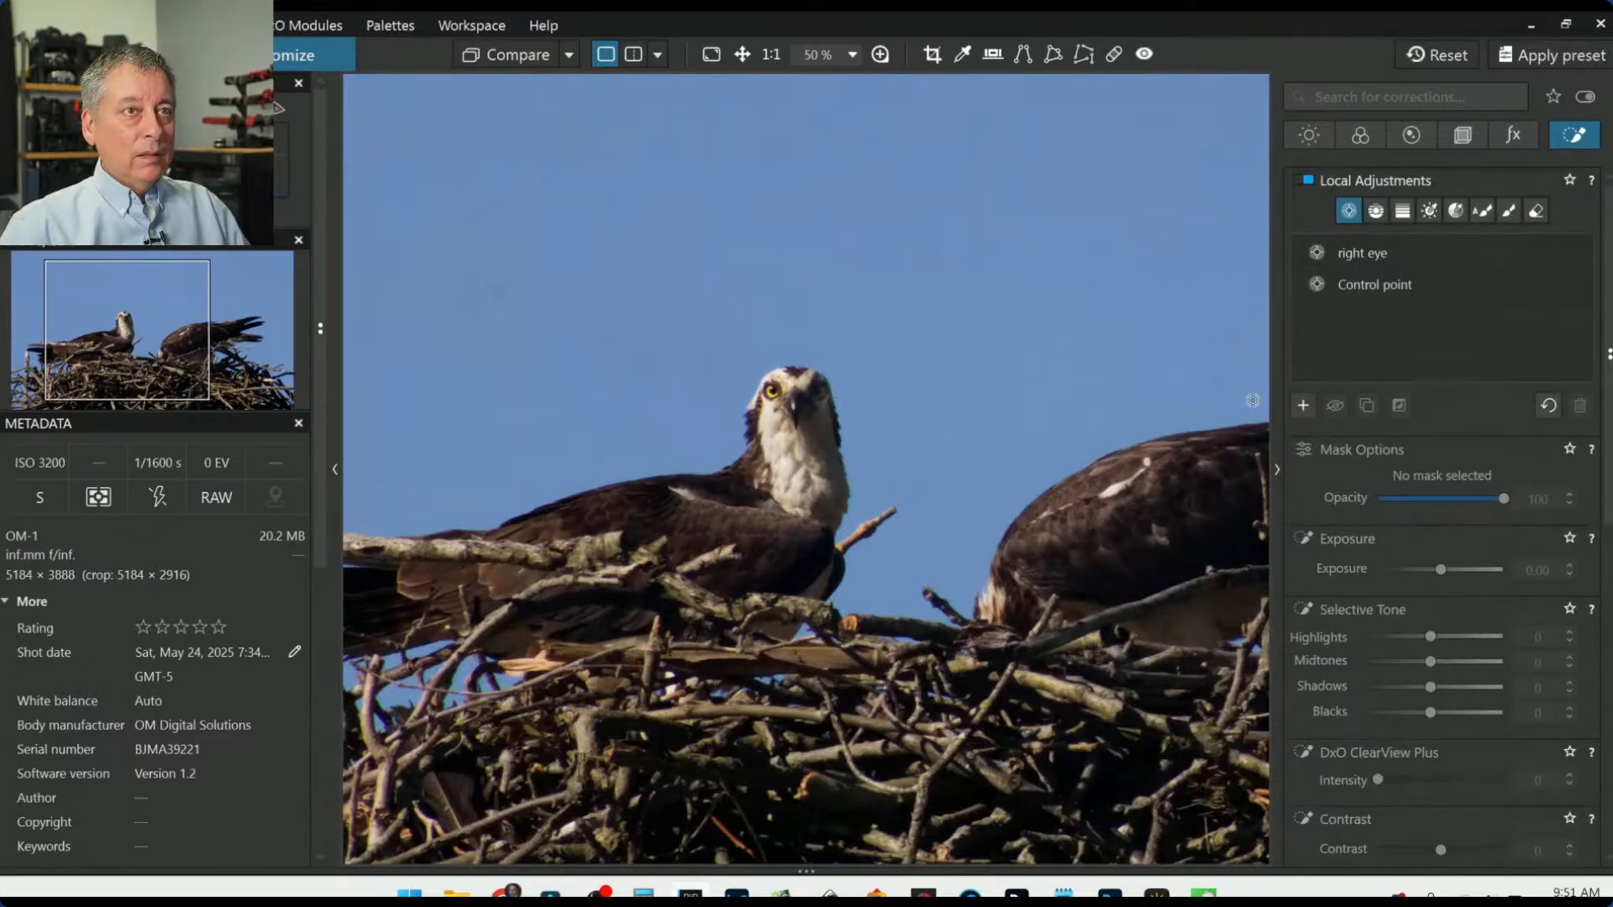
click(1303, 405)
click(822, 450)
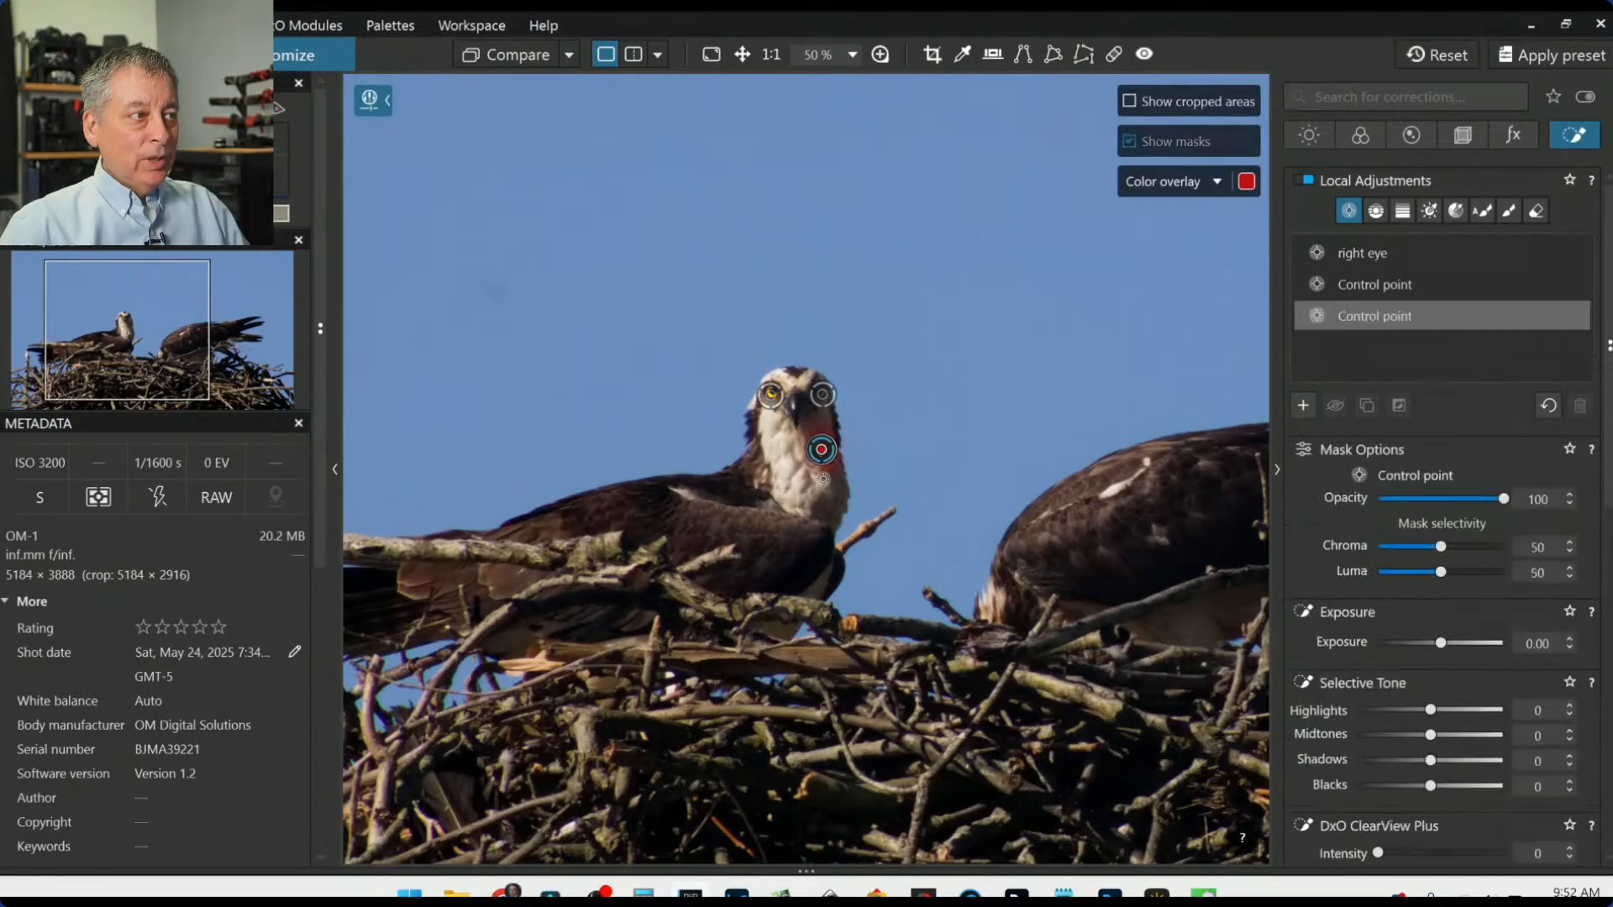
drag(823, 479, 890, 518)
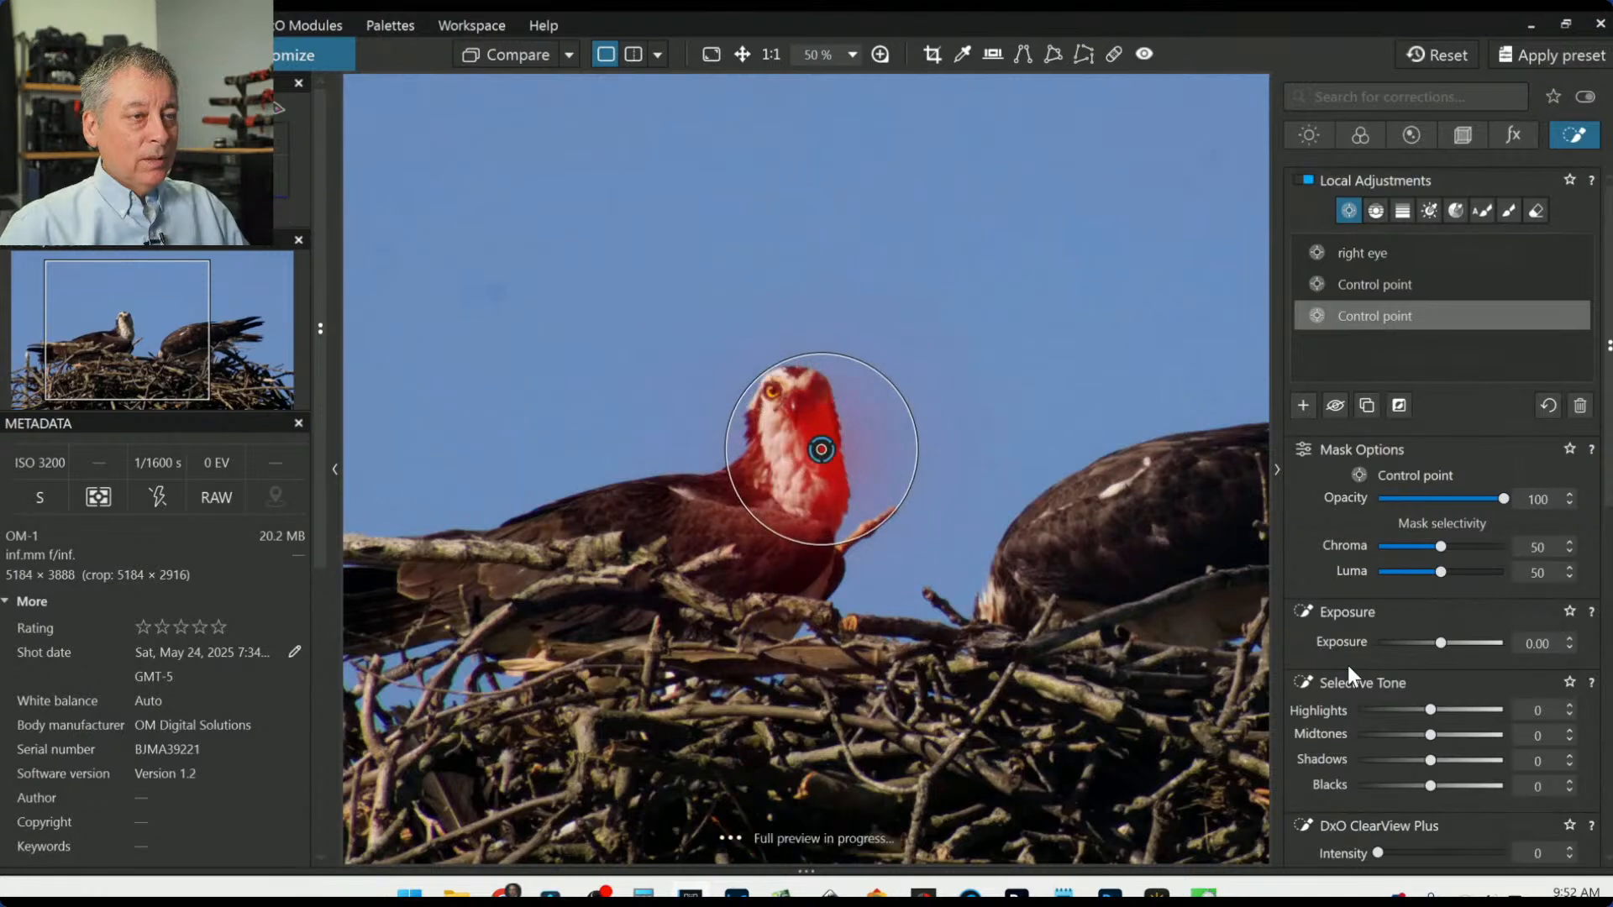
drag(1430, 761, 1439, 761)
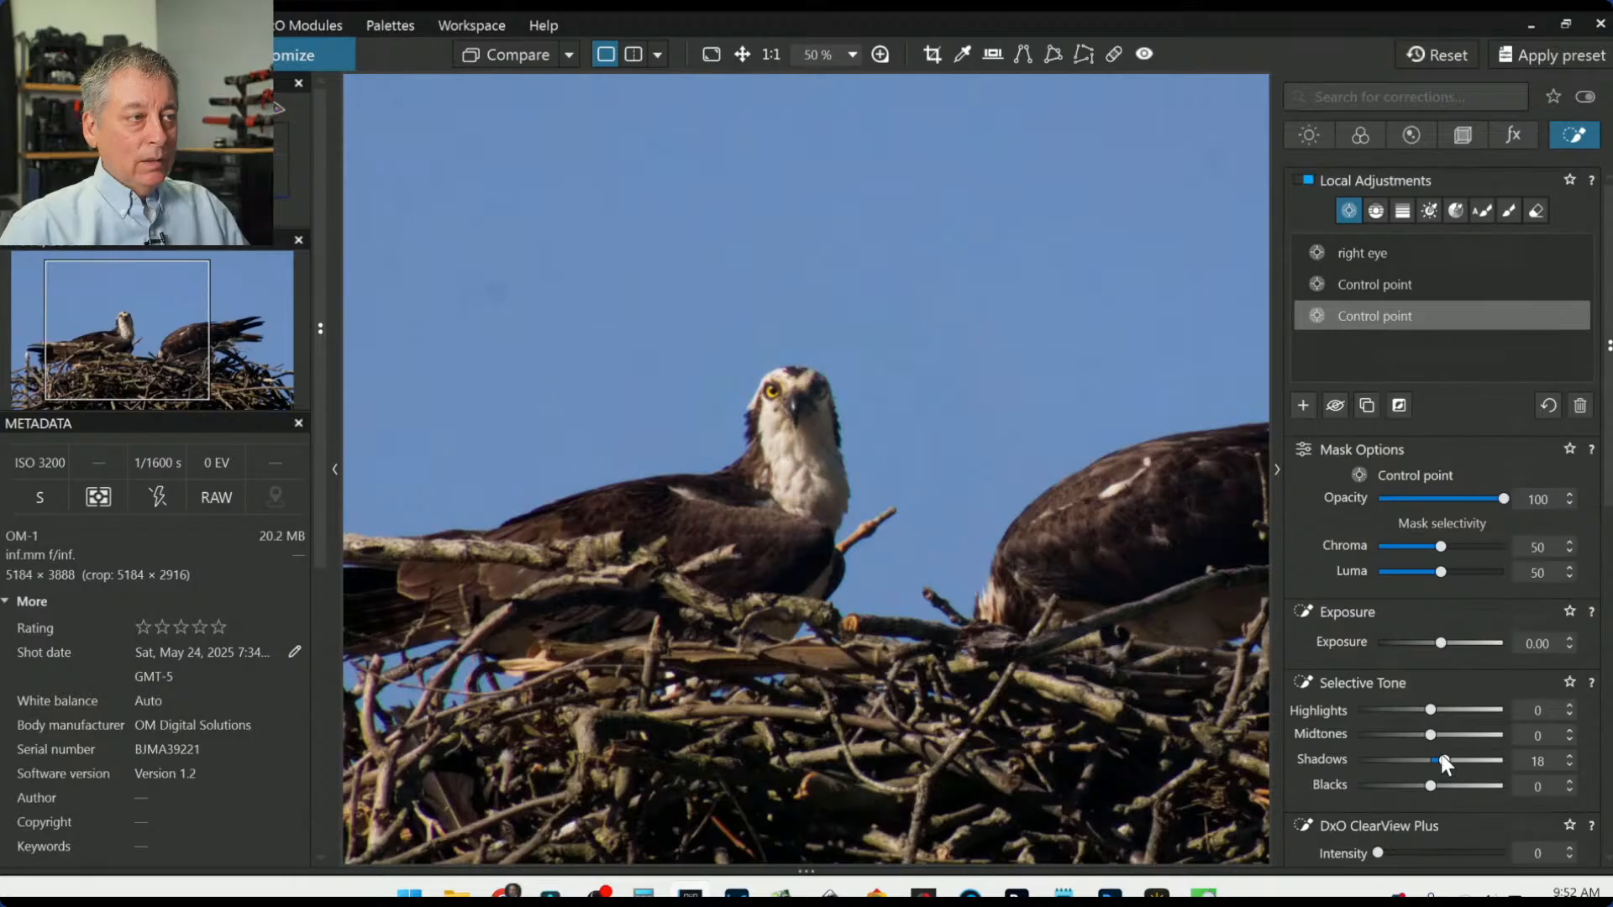
Step: Add a new control point mask covering both ospreys' dark plumage, with points on the left bird's body and tail and the right bird's body and tail
key(ctrl+0)
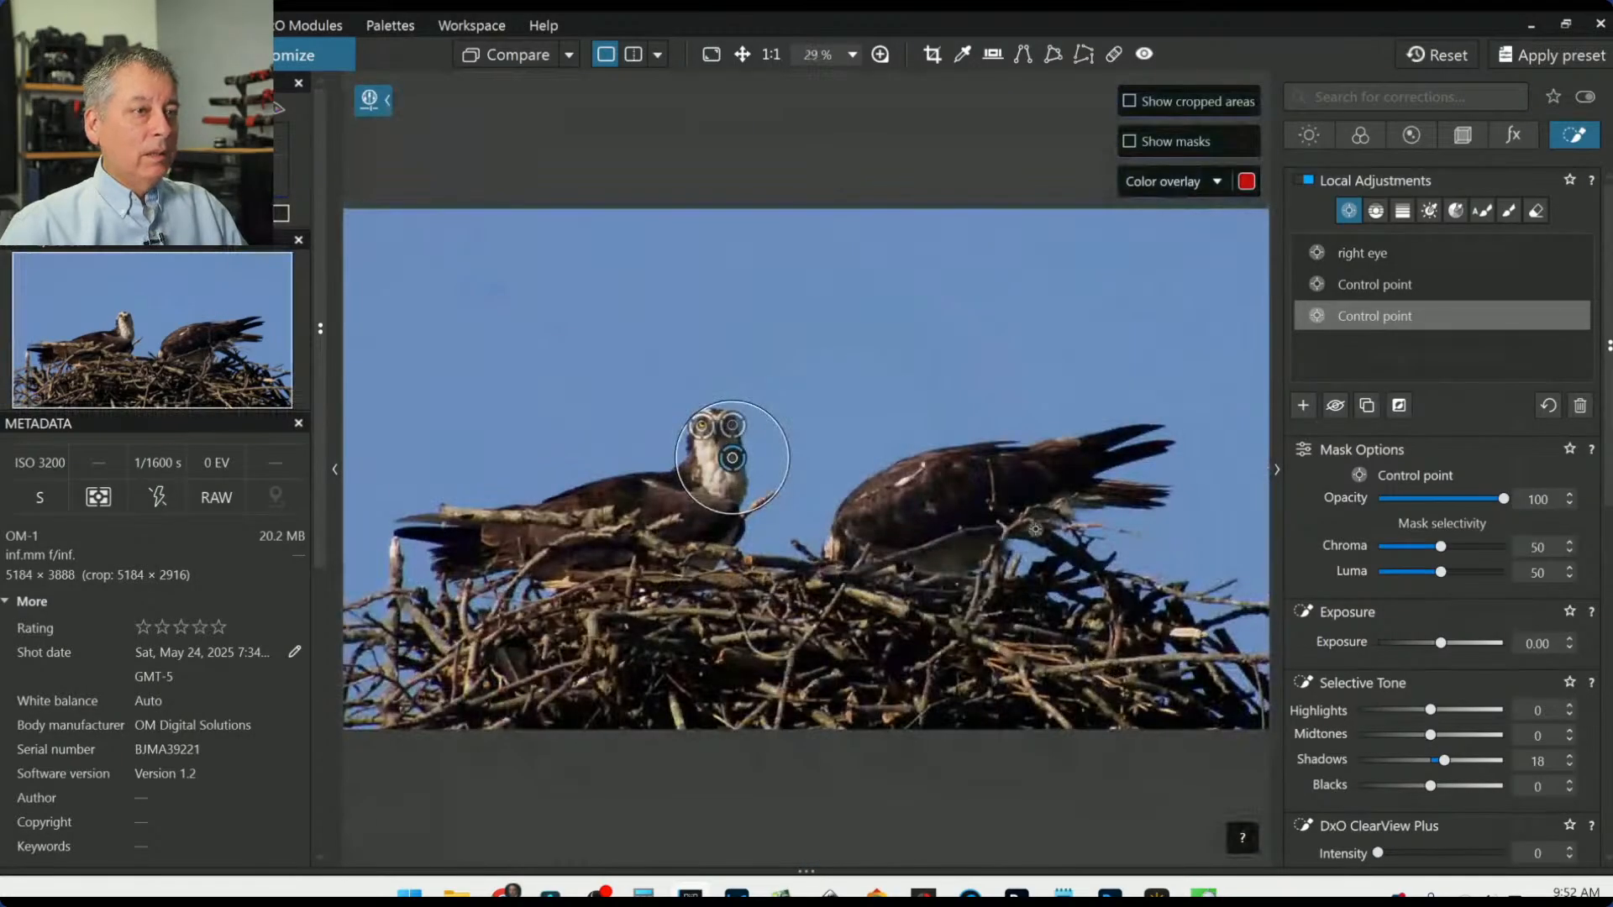
click(954, 489)
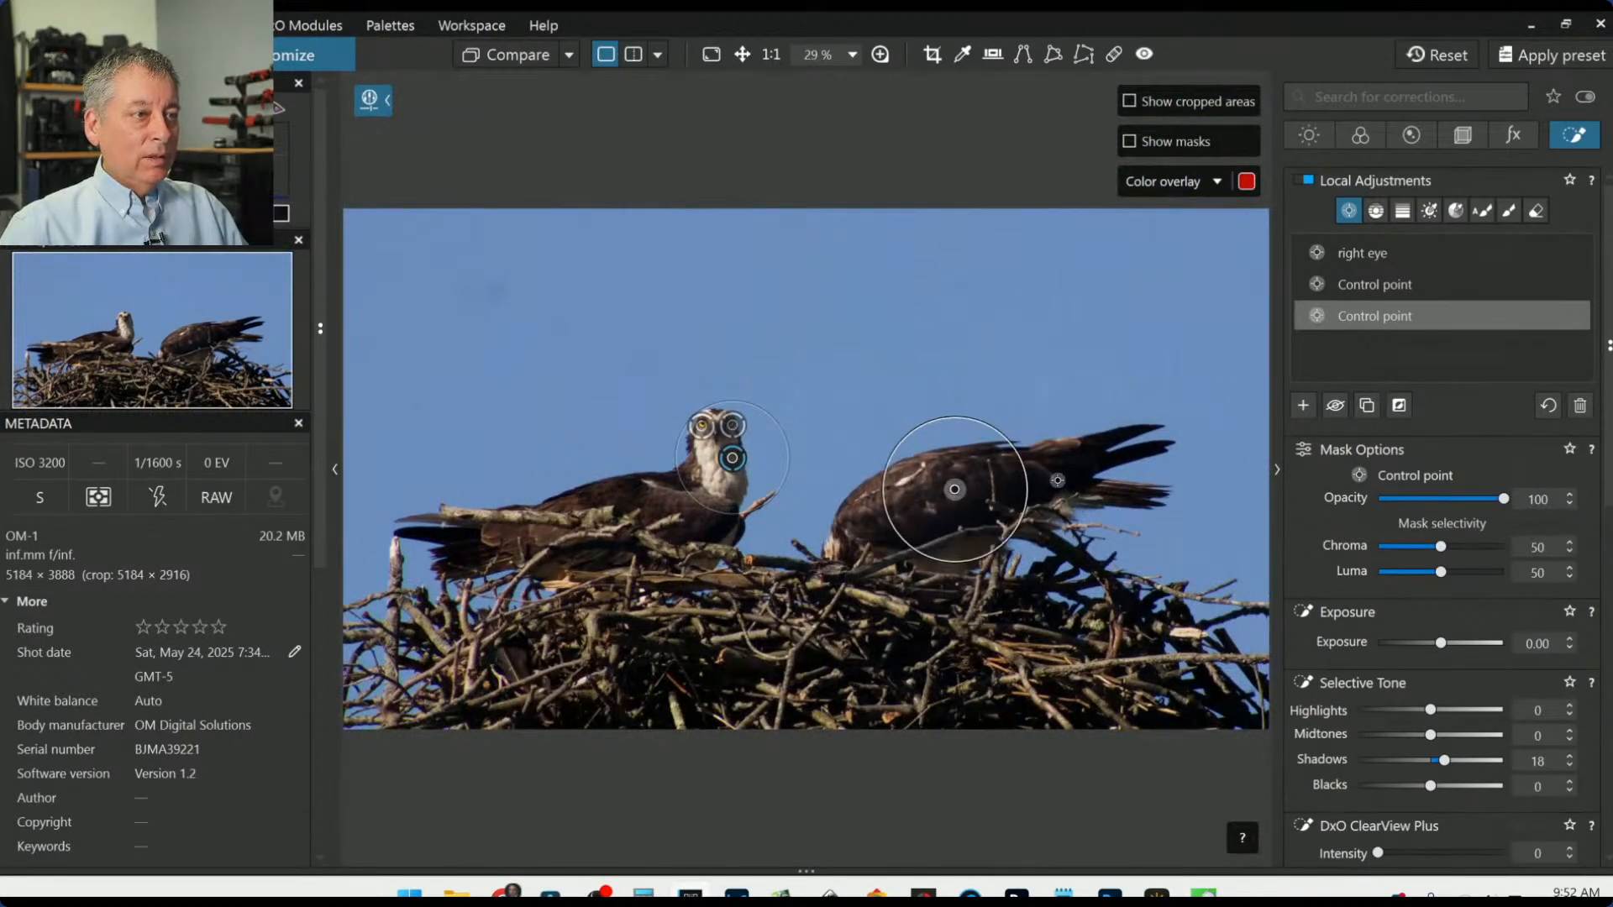
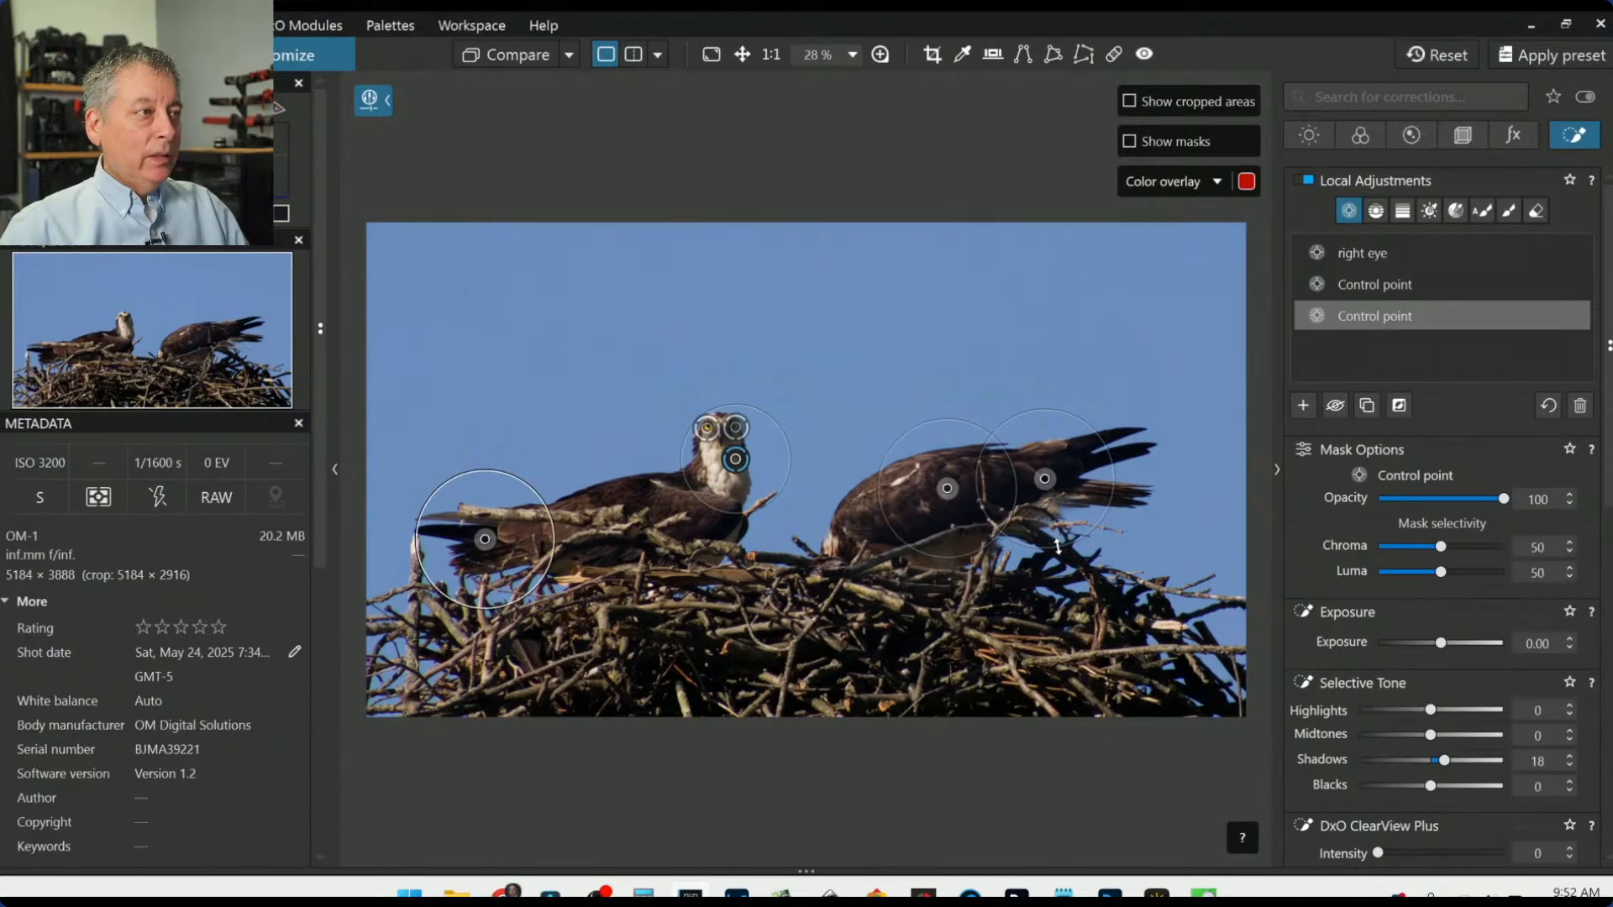
click(1305, 403)
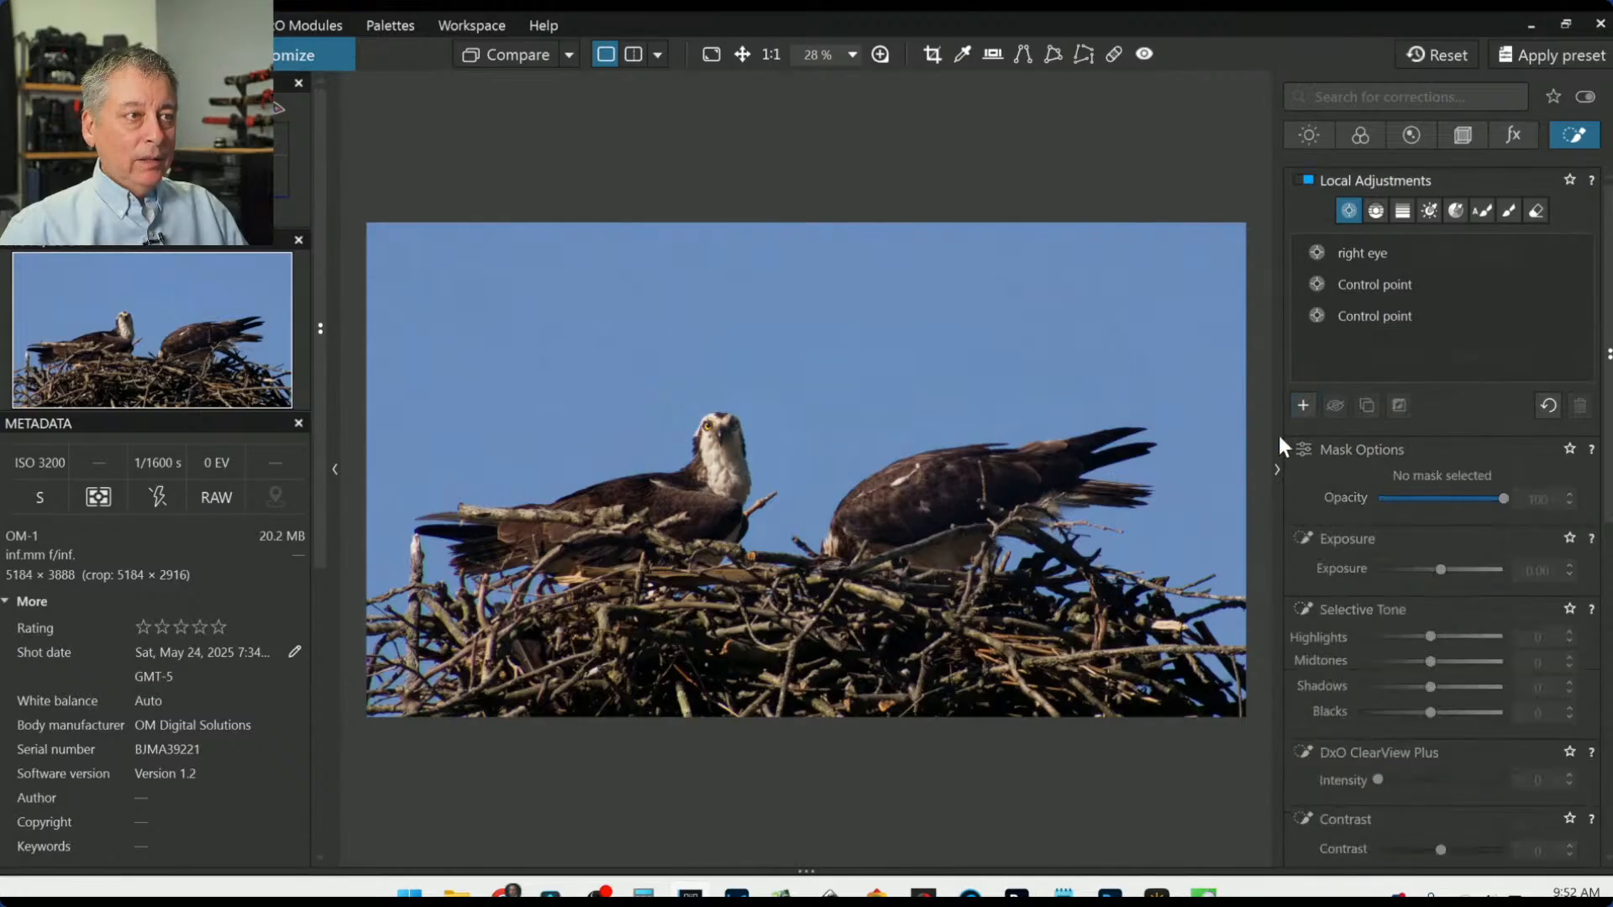
click(638, 504)
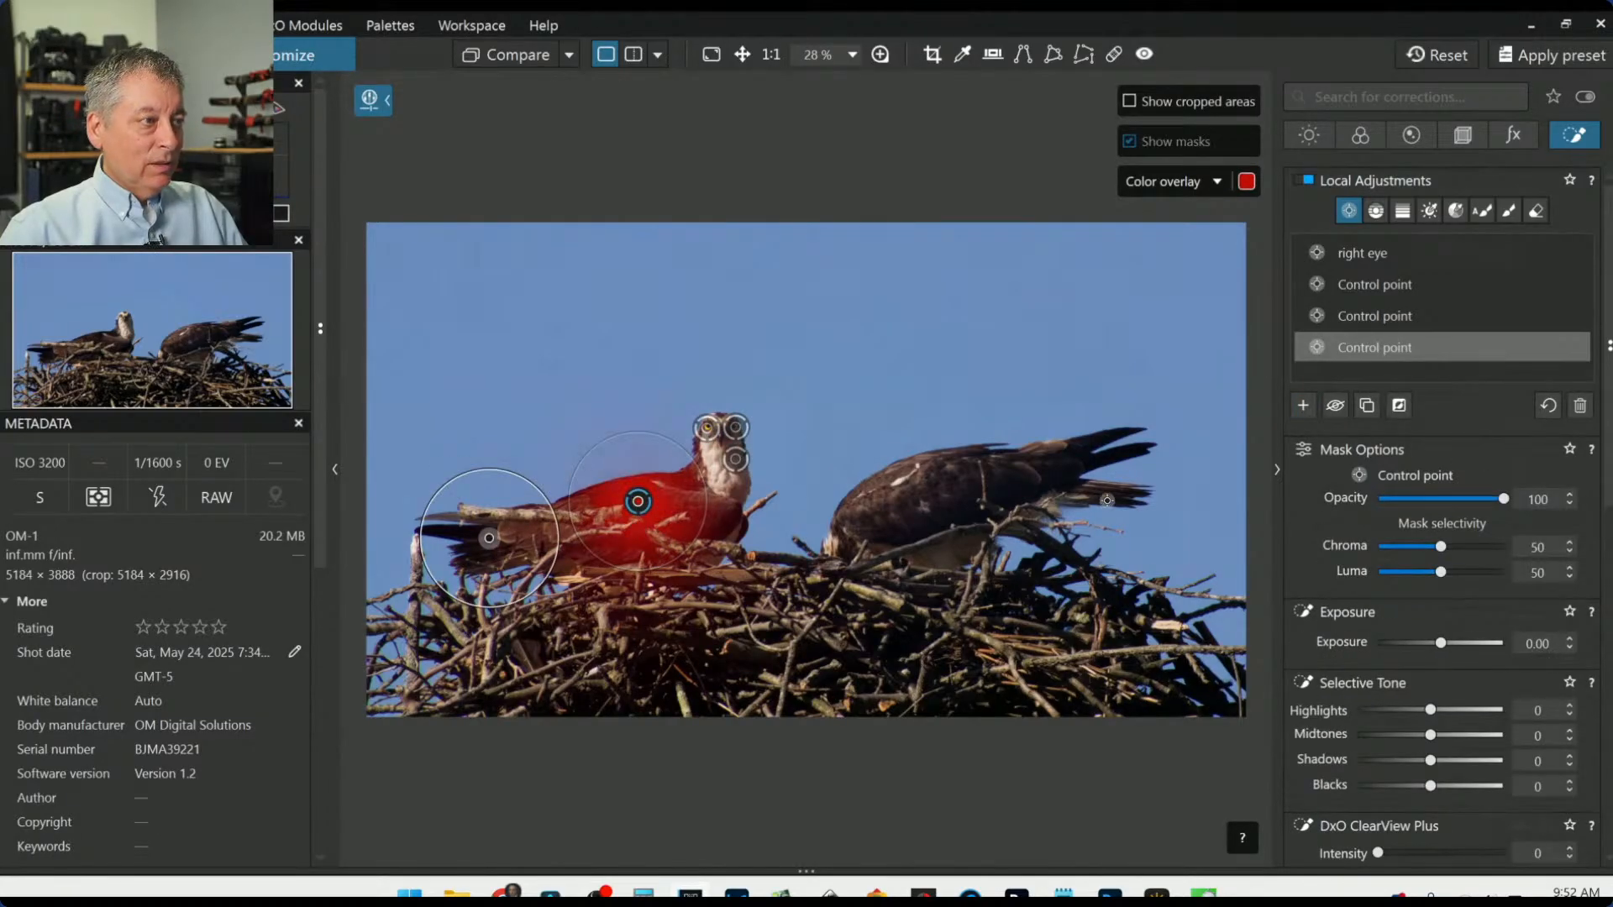
click(912, 495)
click(1023, 484)
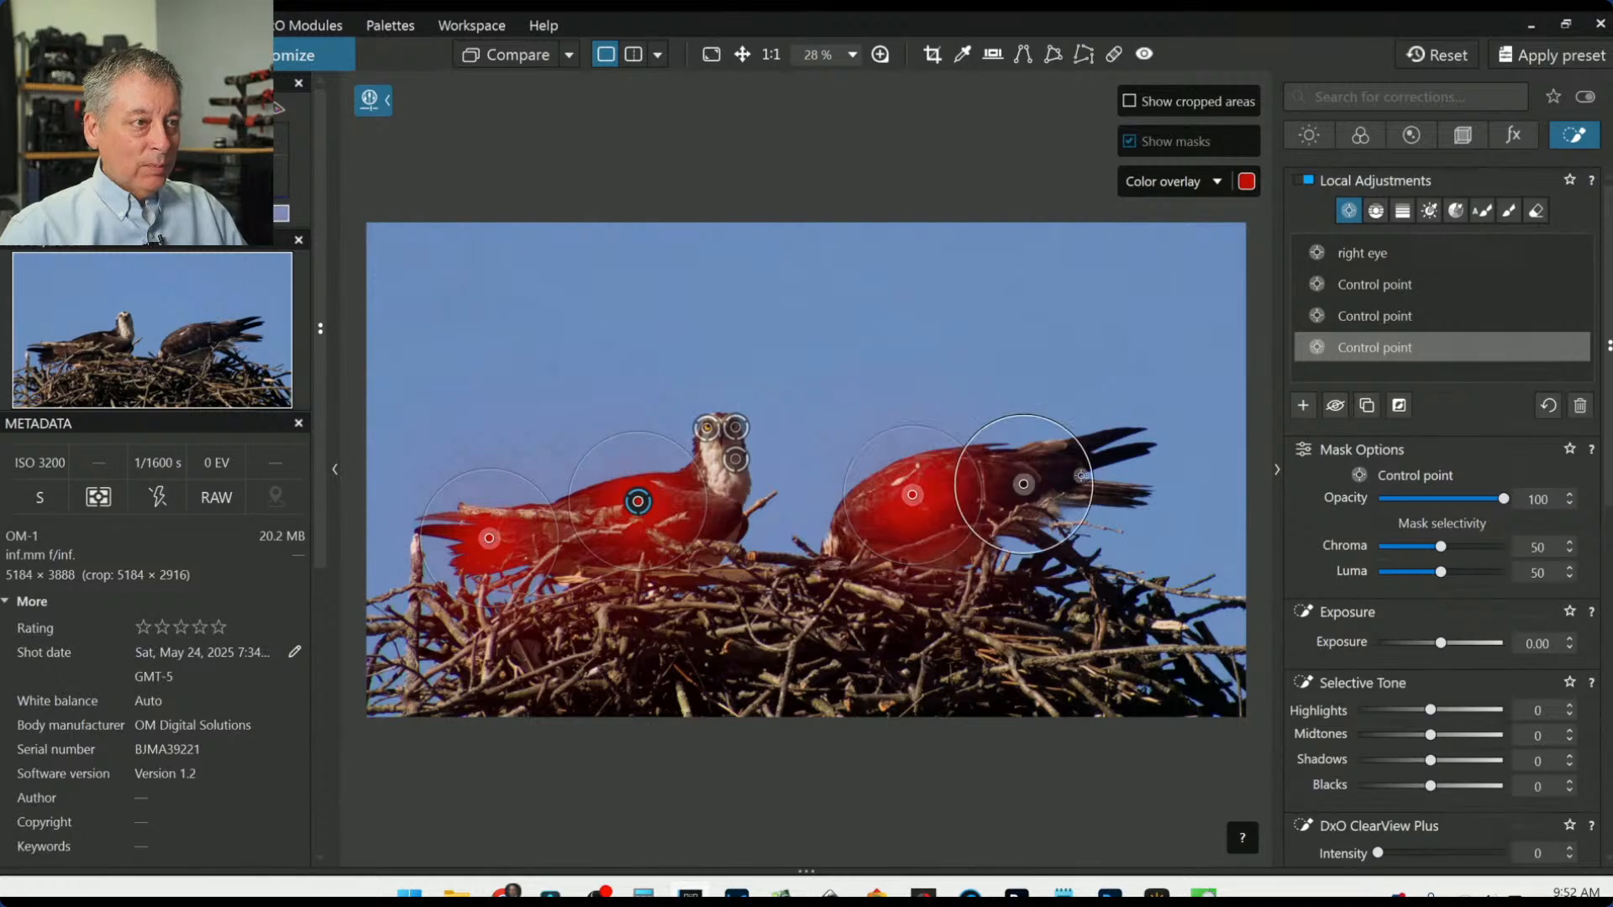
click(1081, 476)
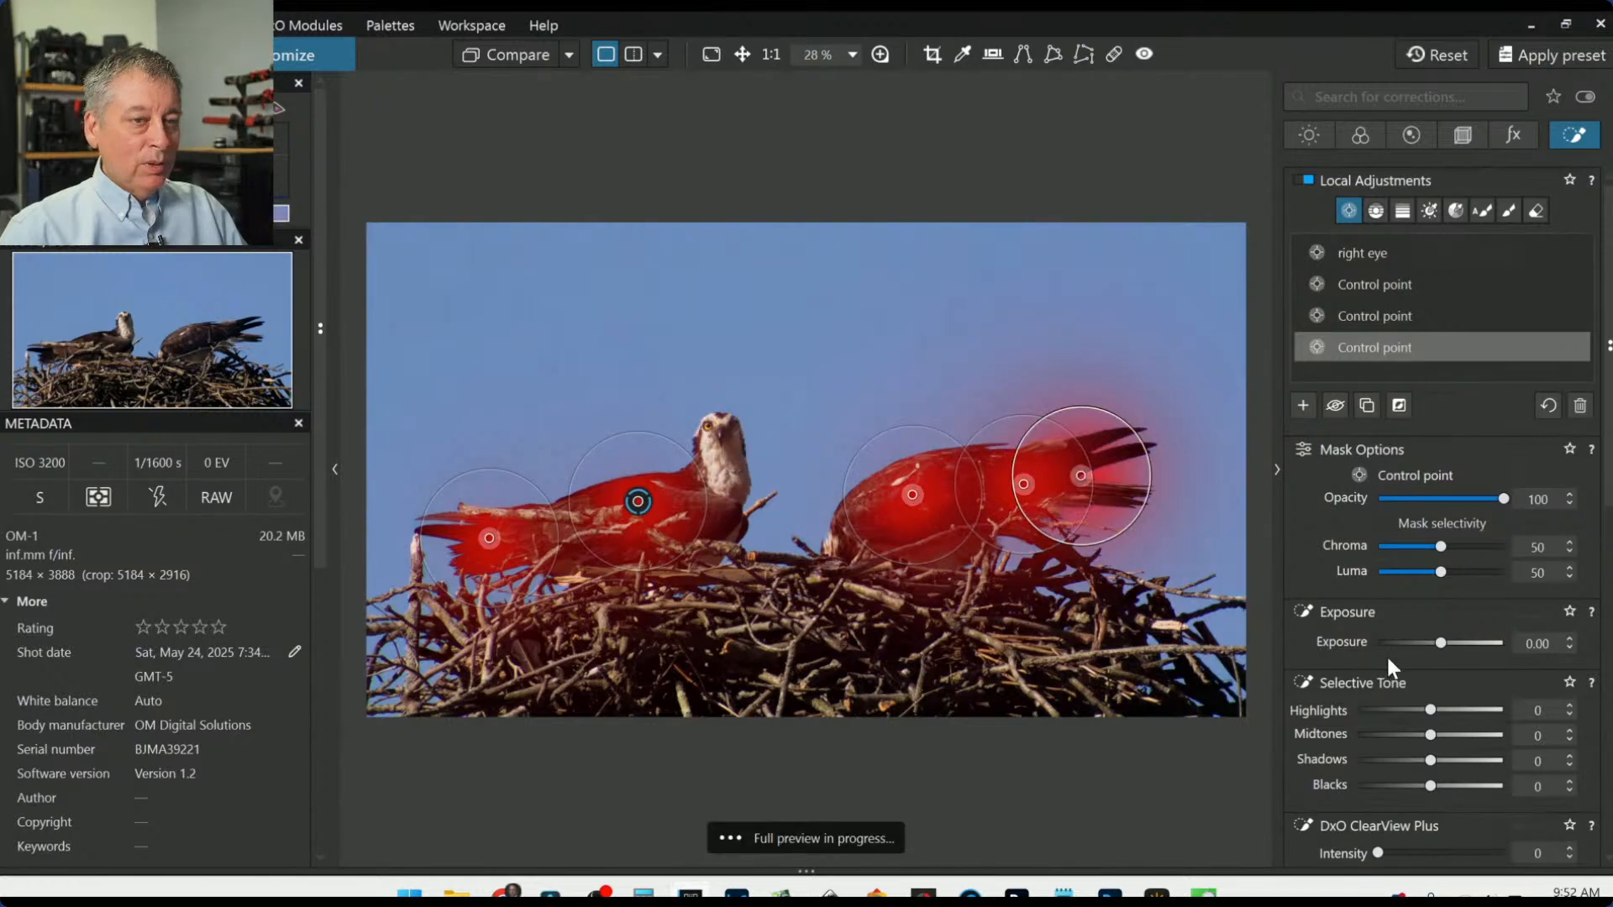
Step: Try Sharpness intensity 100 on the plumage mask, inspect the left osprey's feathers up close, and reset it
scroll(1388, 655, down, 5)
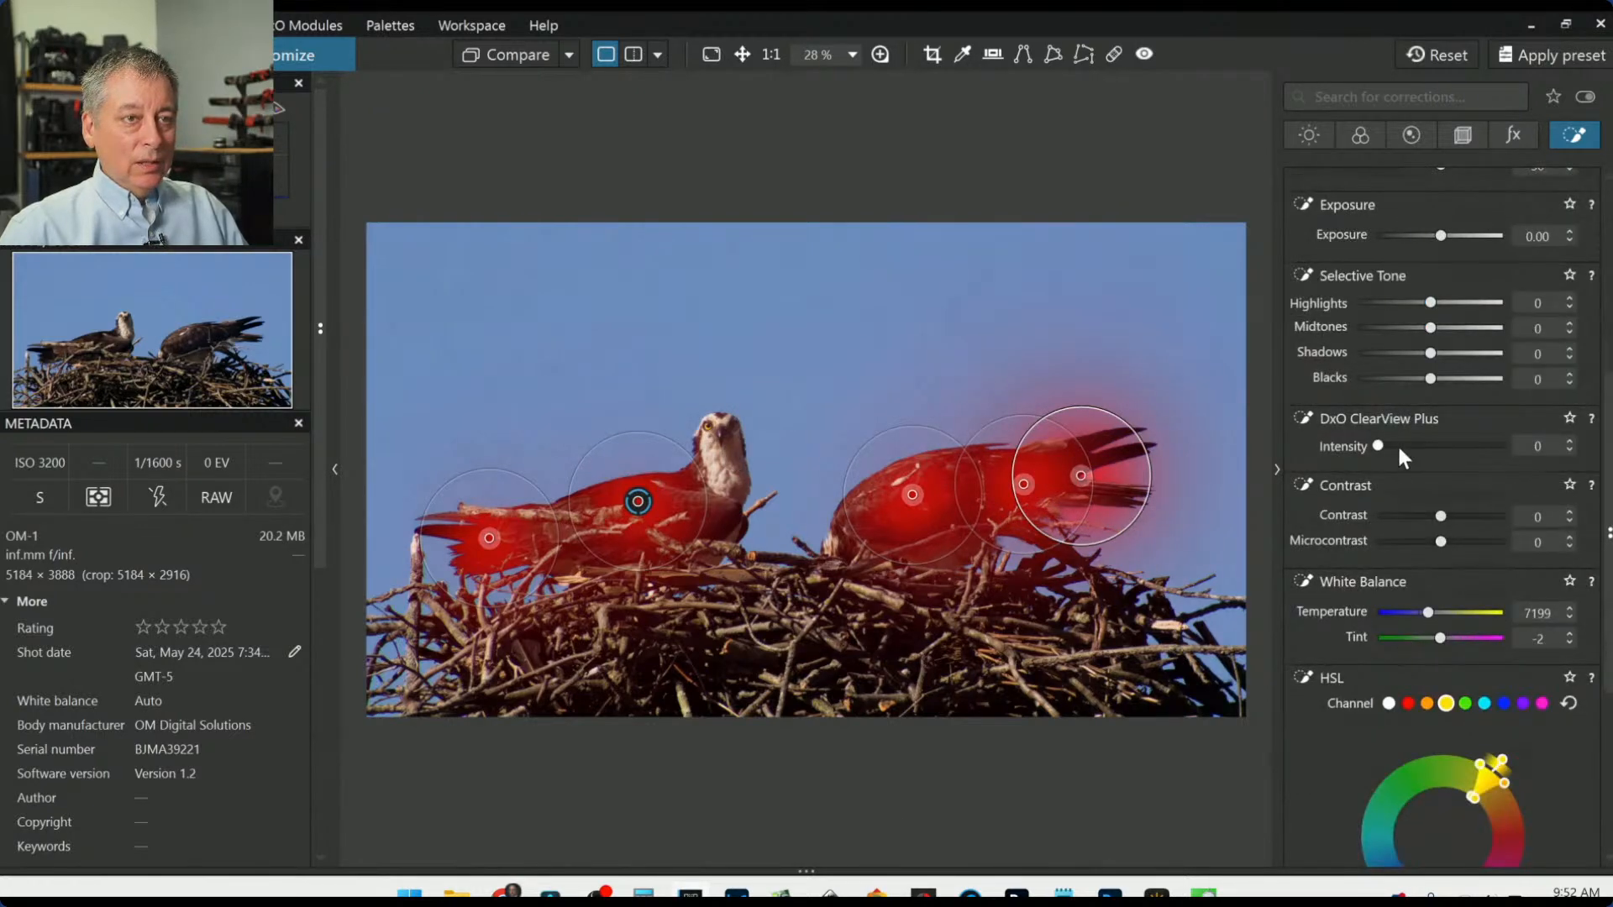
scroll(1388, 571, down, 4)
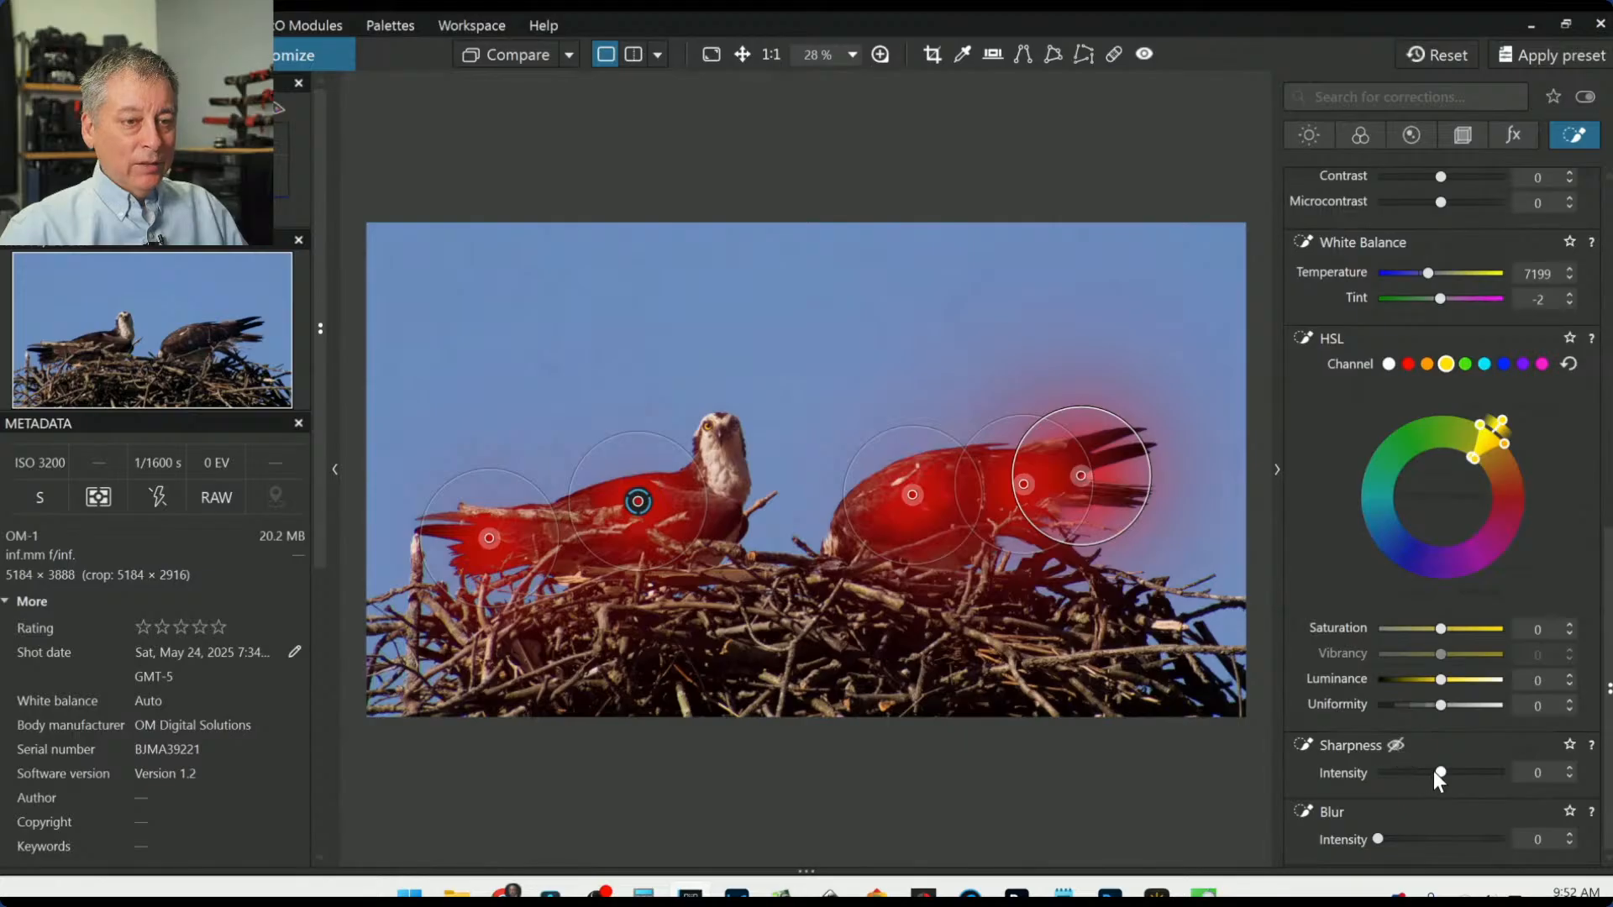
drag(1443, 771, 1475, 775)
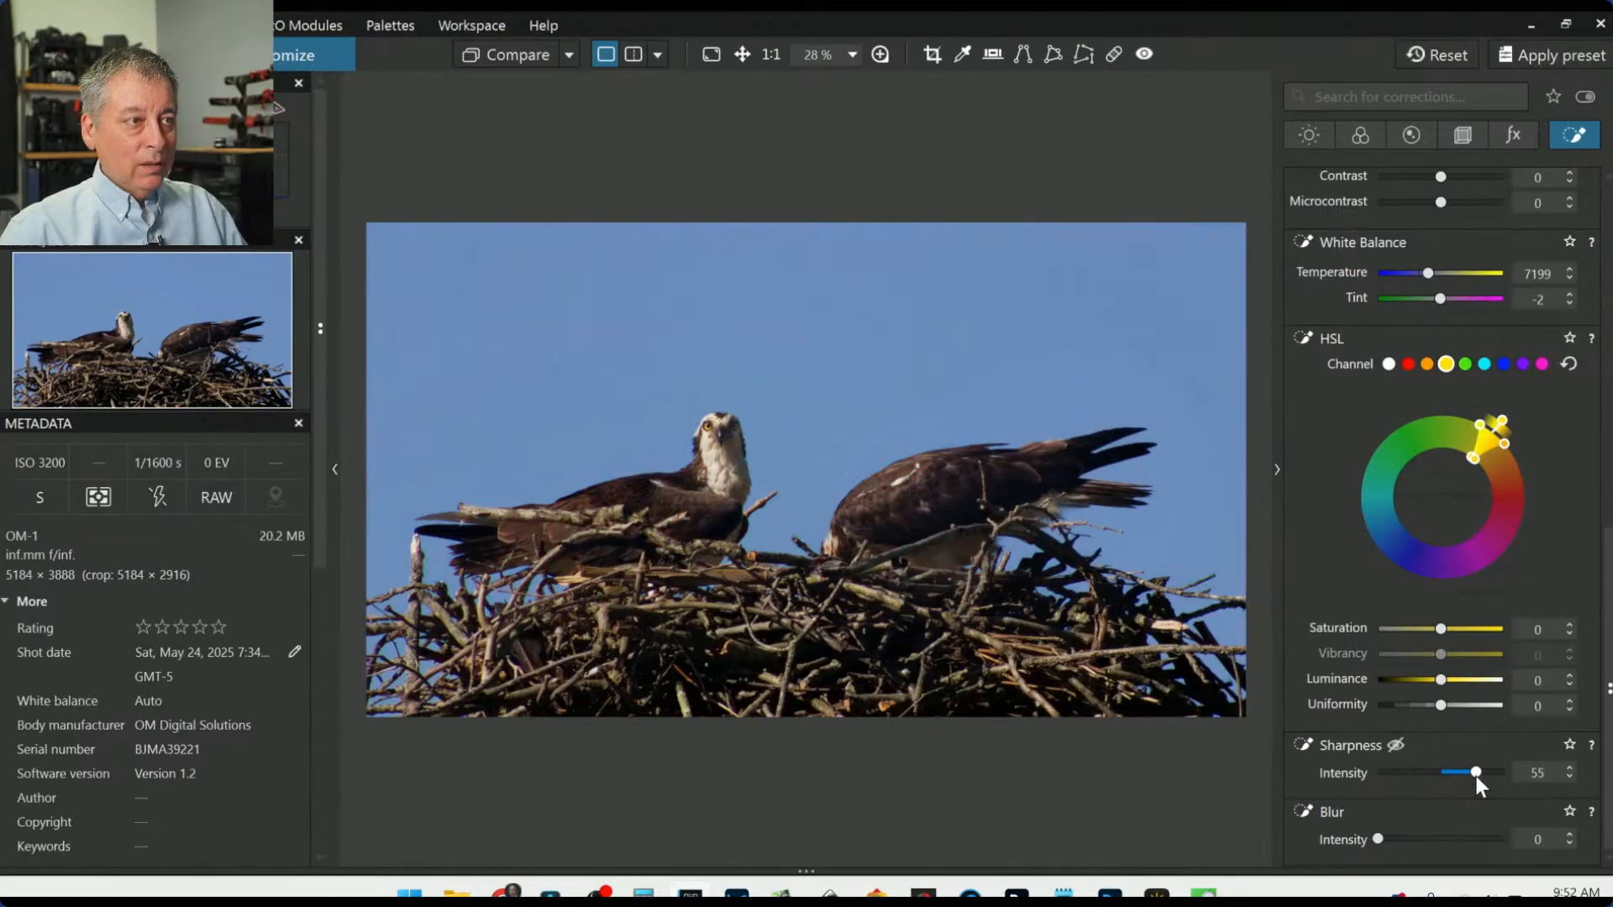
scroll(603, 500, up, 2)
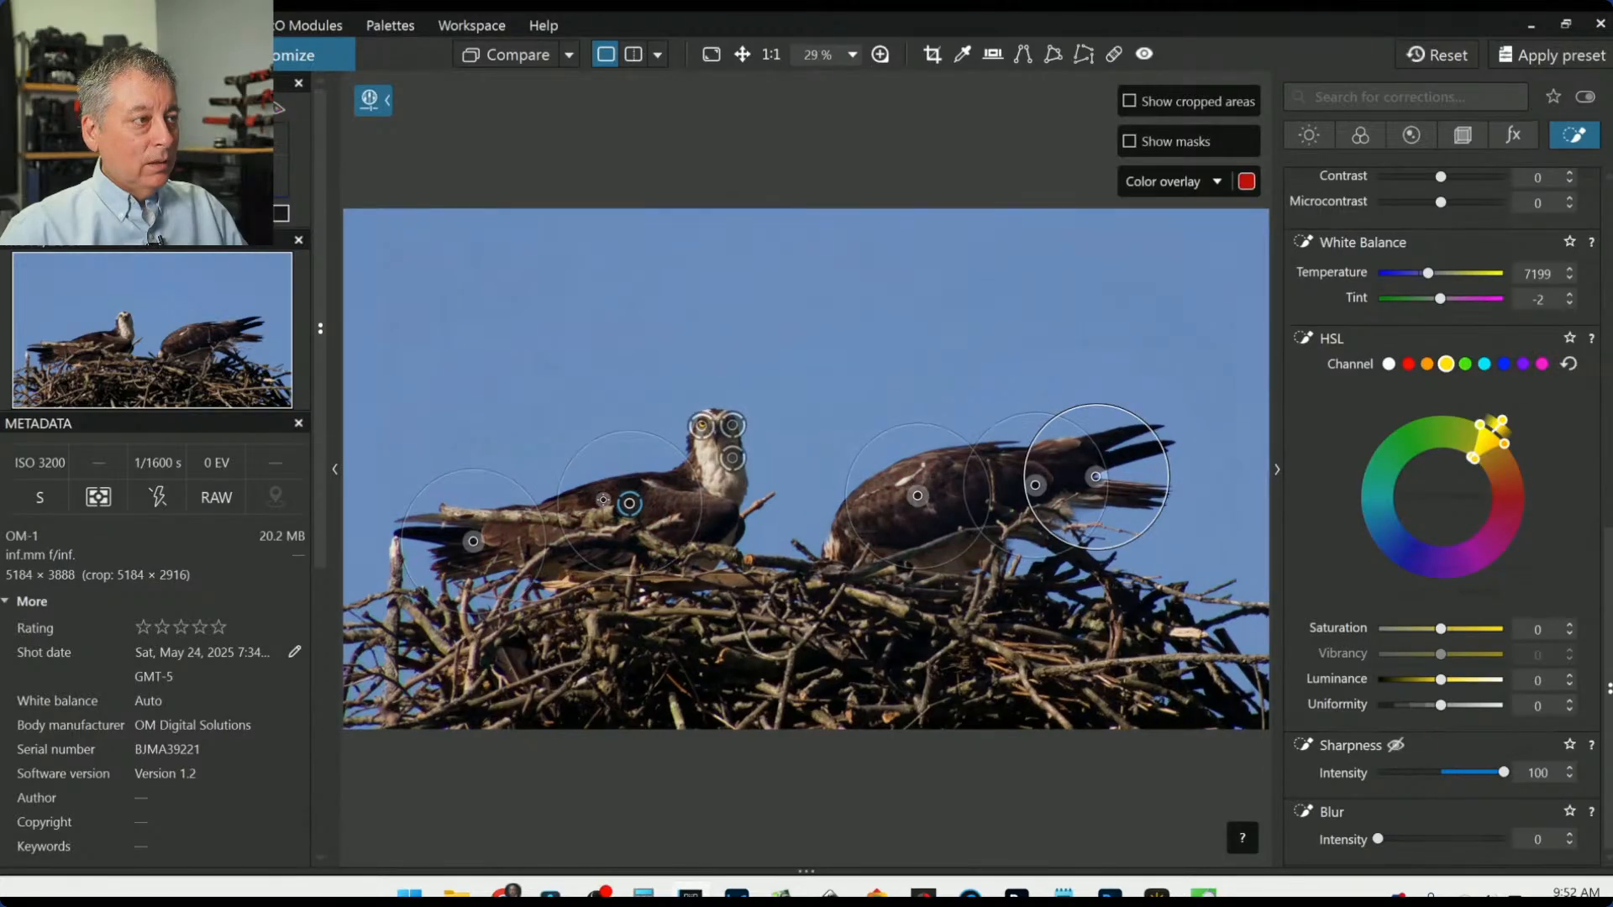
scroll(603, 500, up, 3)
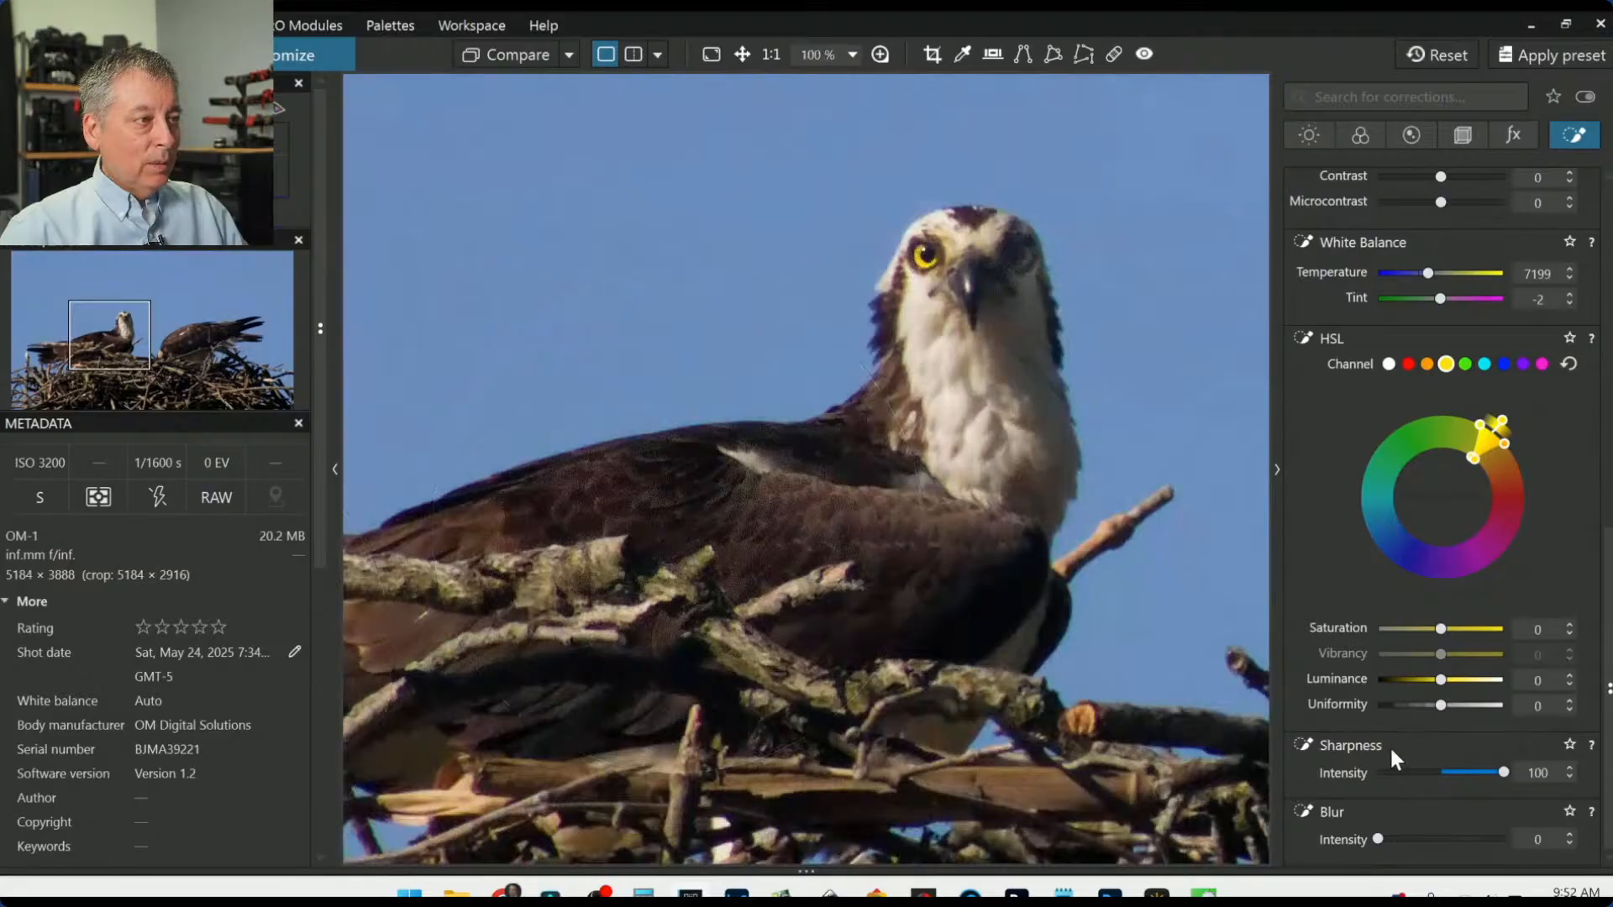
double_click(1504, 771)
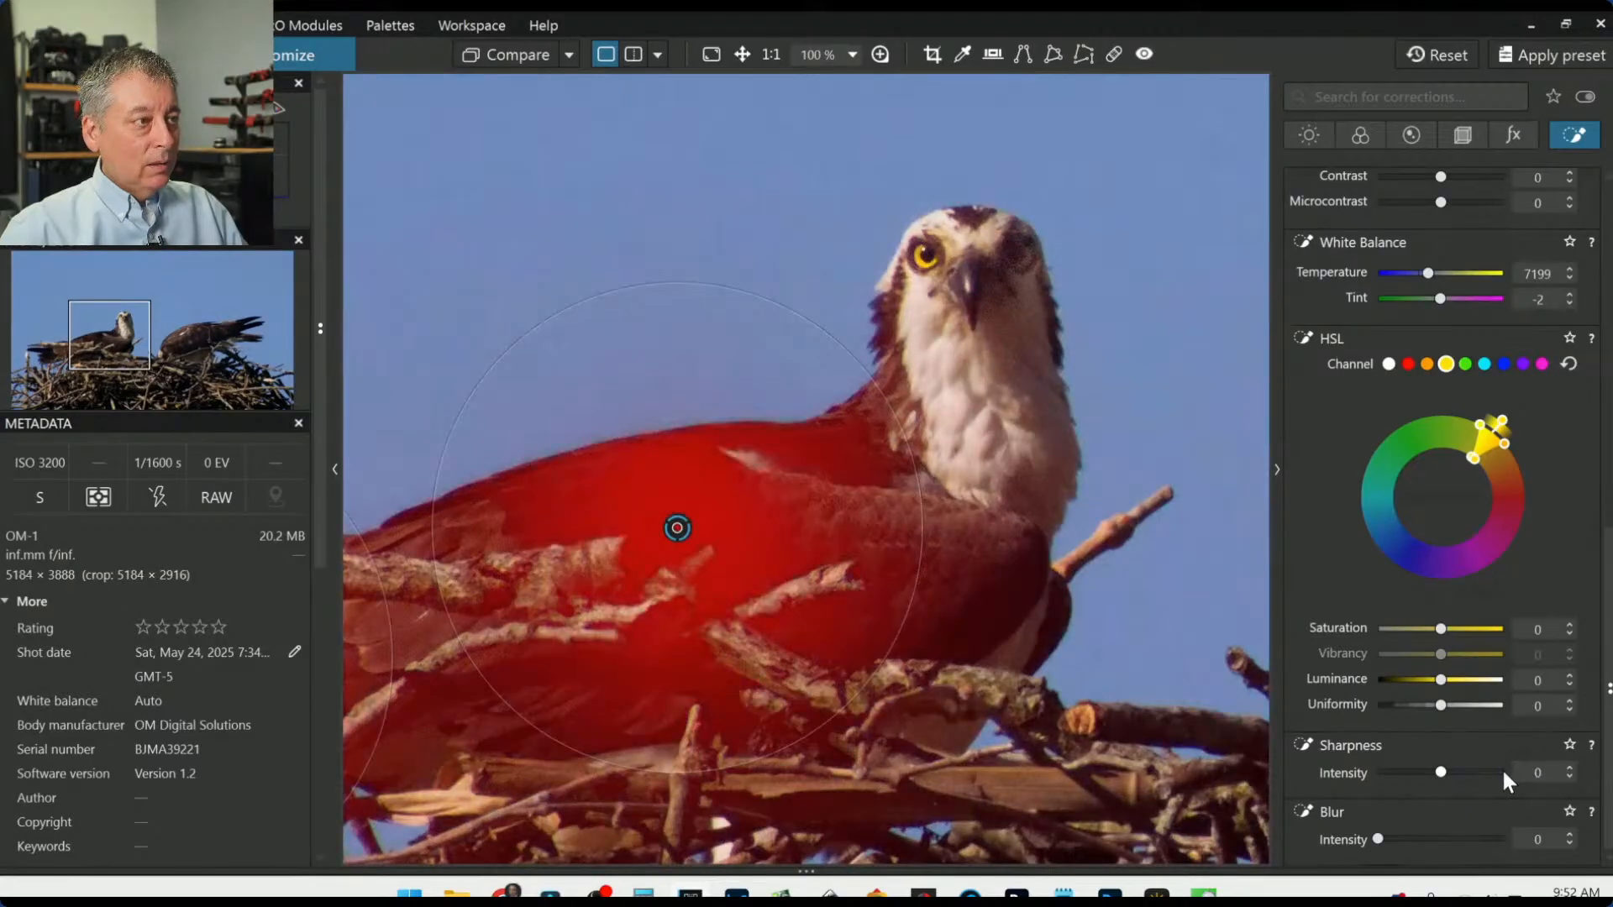
Step: Set the plumage mask's Microcontrast to 30 and its Sharpness intensity to 86
drag(1440, 771, 1472, 781)
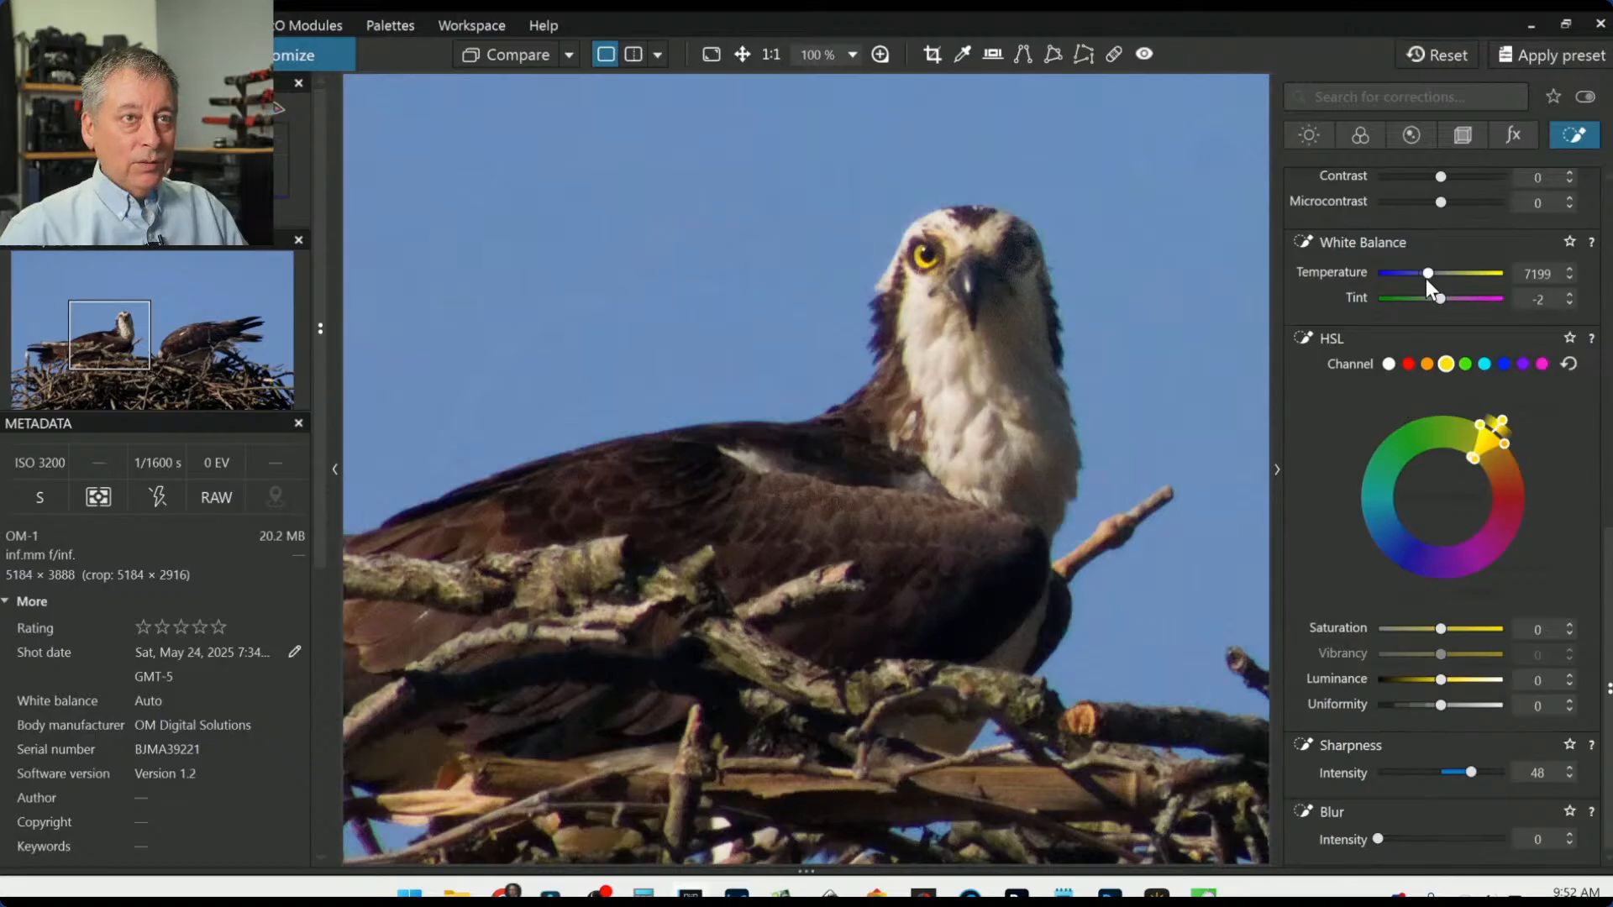
scroll(1428, 268, up, 1)
drag(1439, 254, 1461, 254)
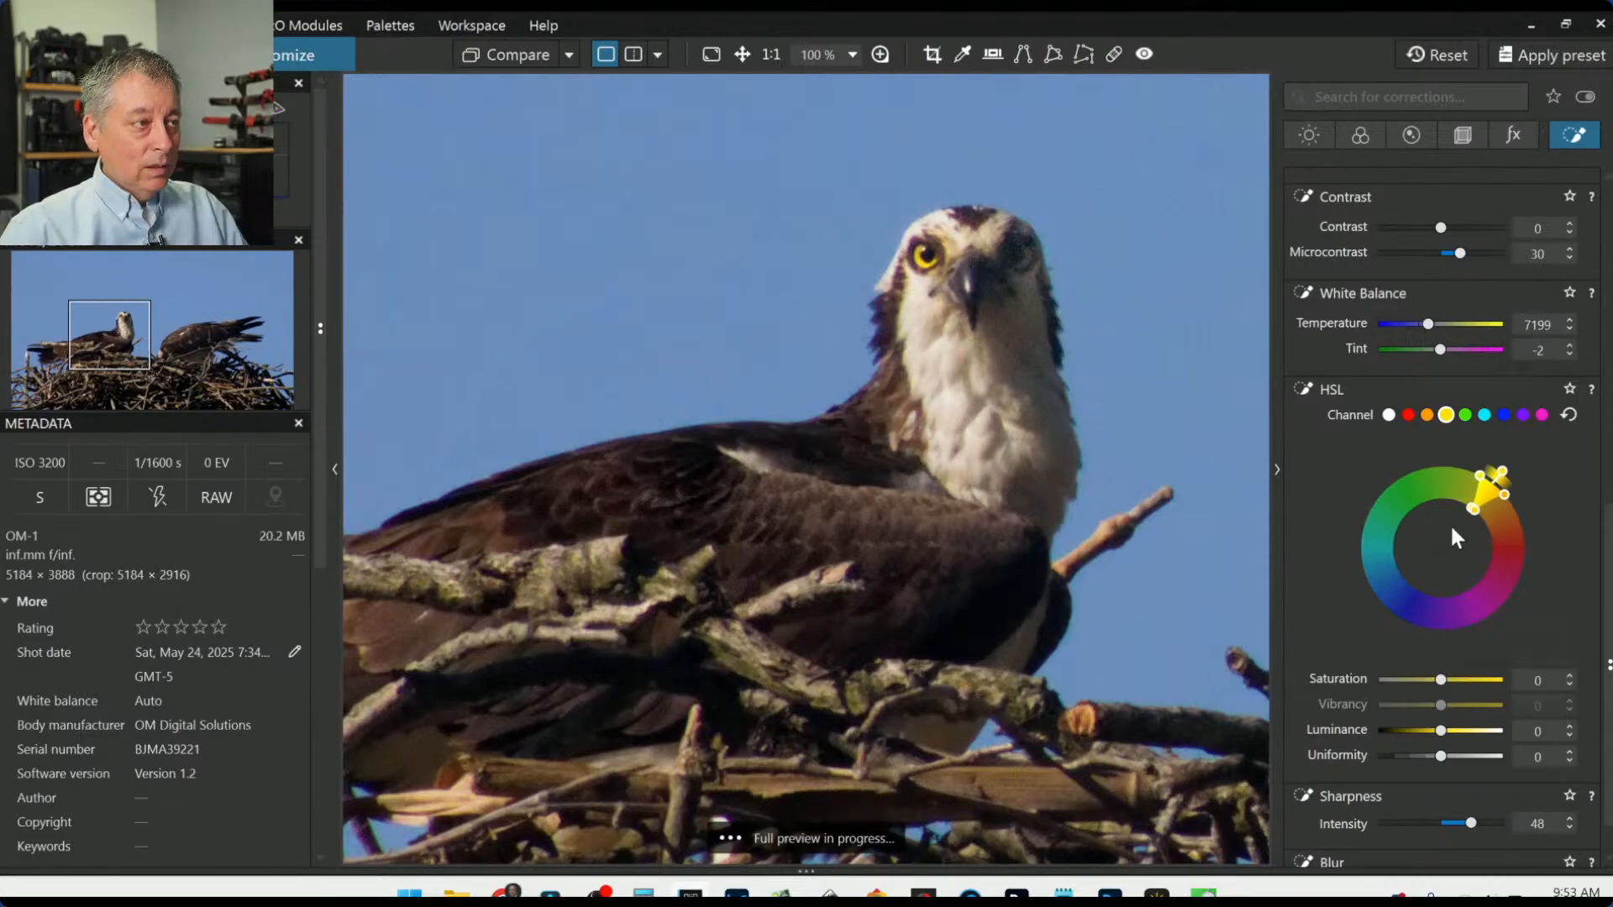
scroll(1454, 580, down, 1)
drag(1472, 773, 1494, 777)
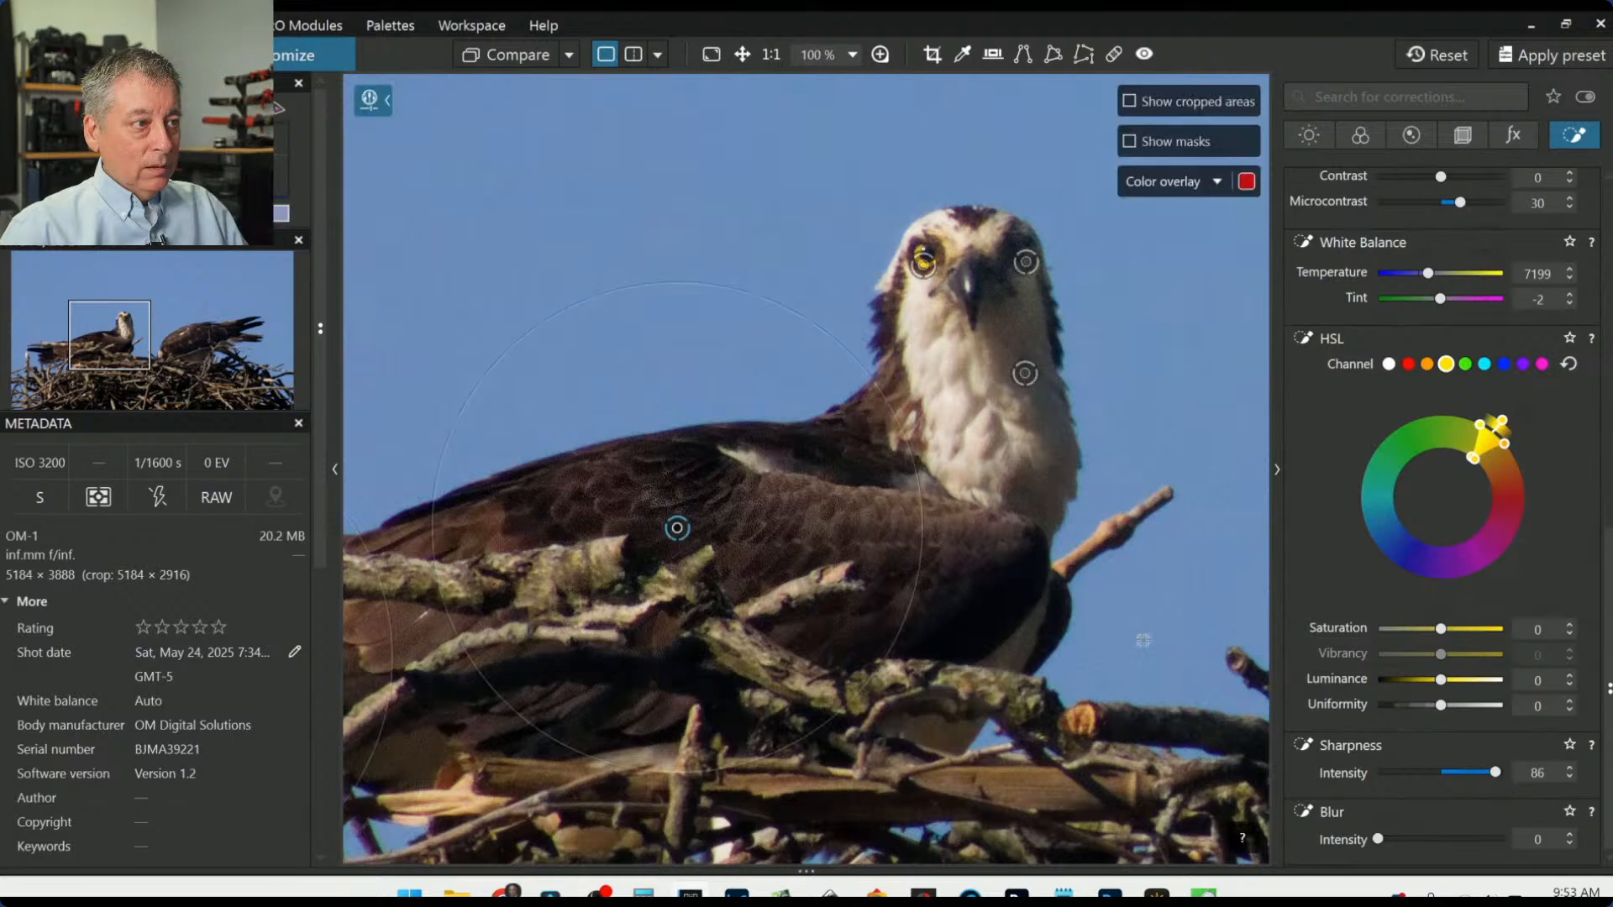
Step: Raise Shadows to 18 for the plumage mask to bring out detail in the dark feathers
scroll(1050, 655, down, 1)
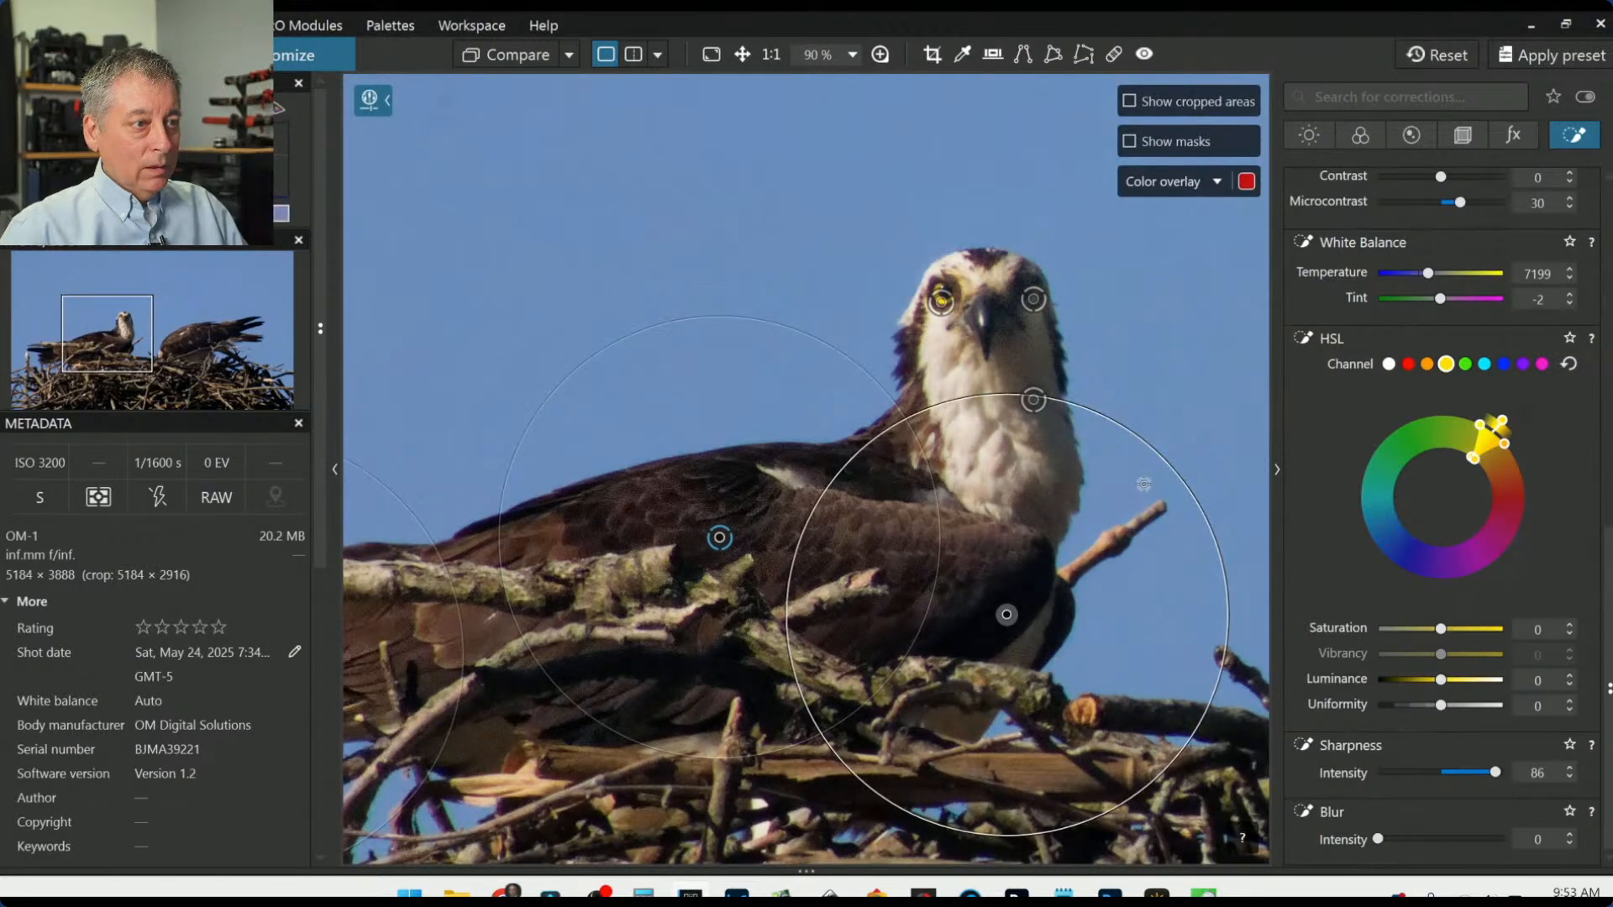
drag(1153, 441, 1076, 531)
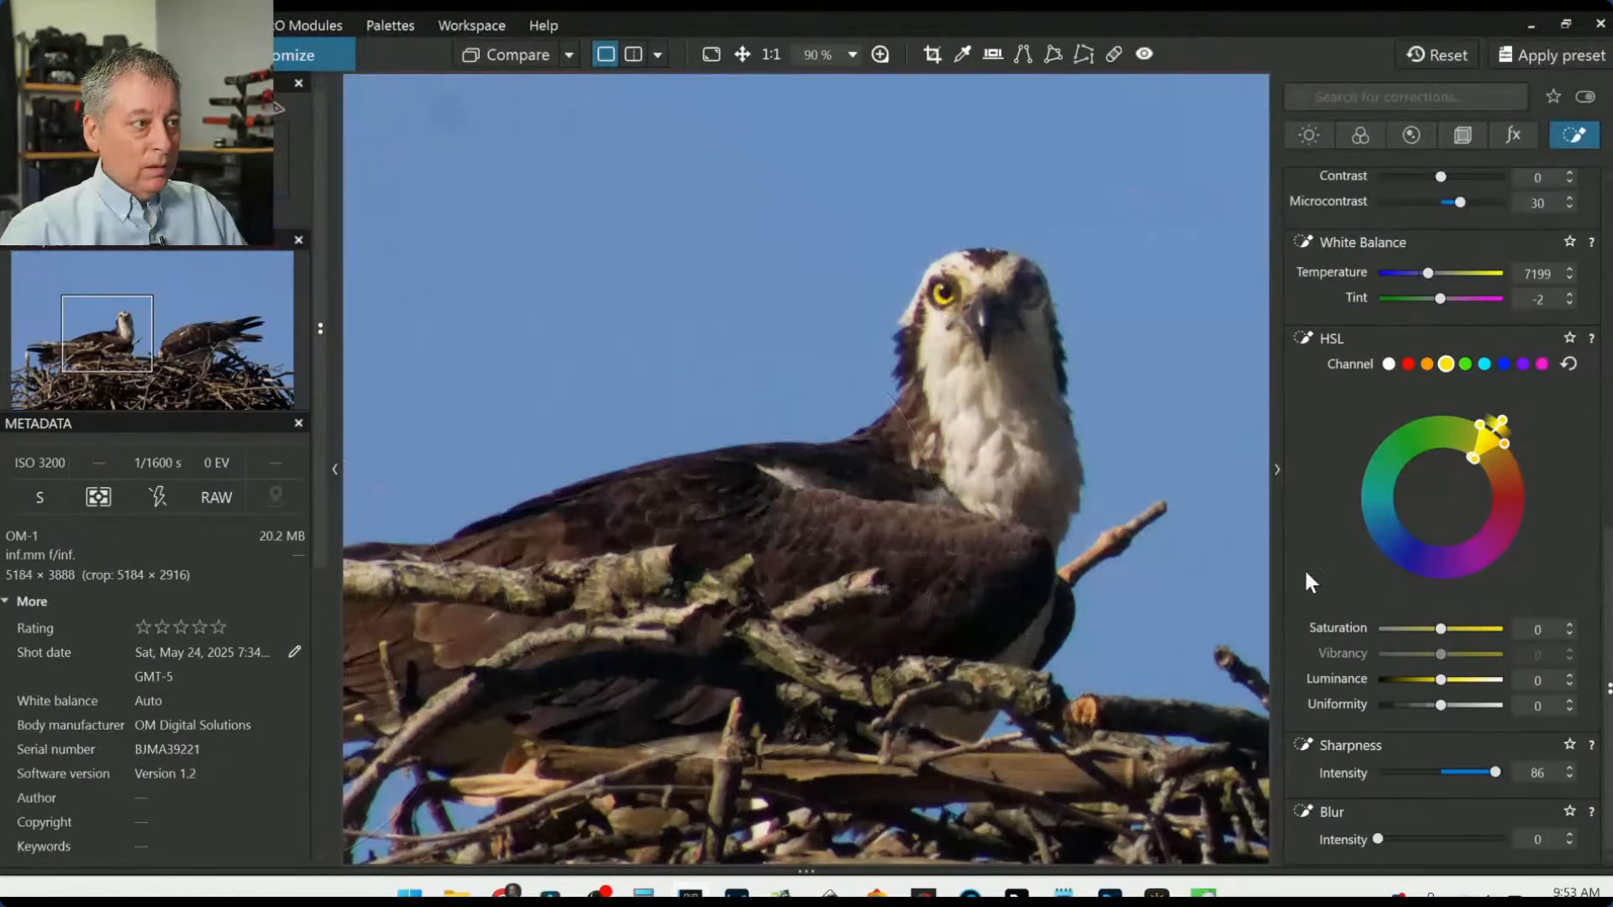
scroll(1349, 415, up, 5)
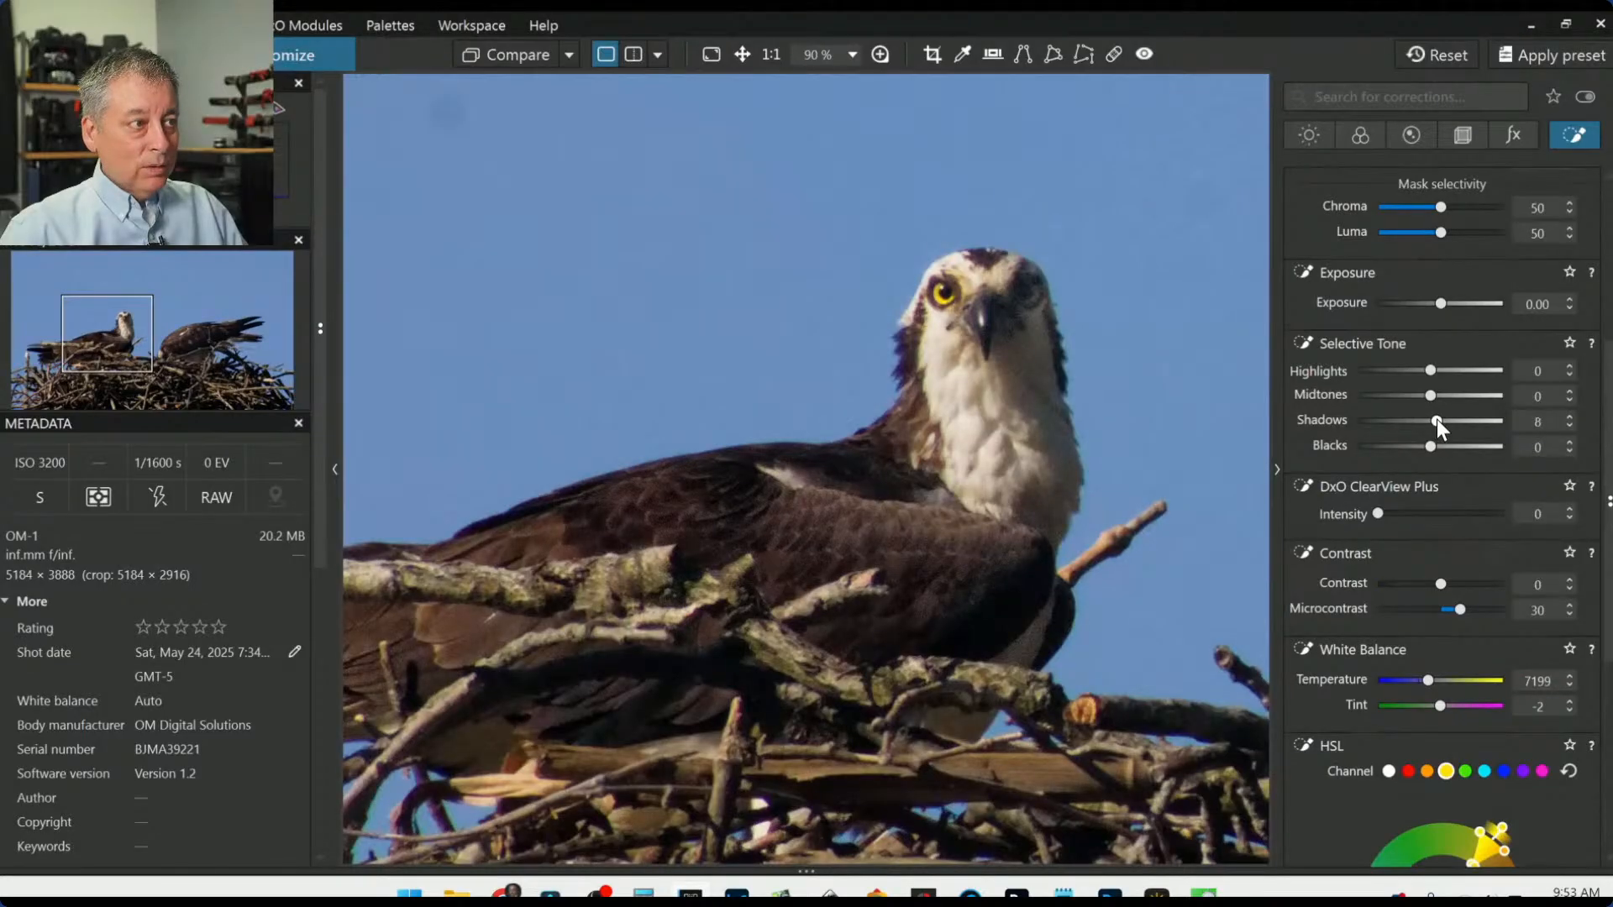
drag(1435, 420, 1444, 417)
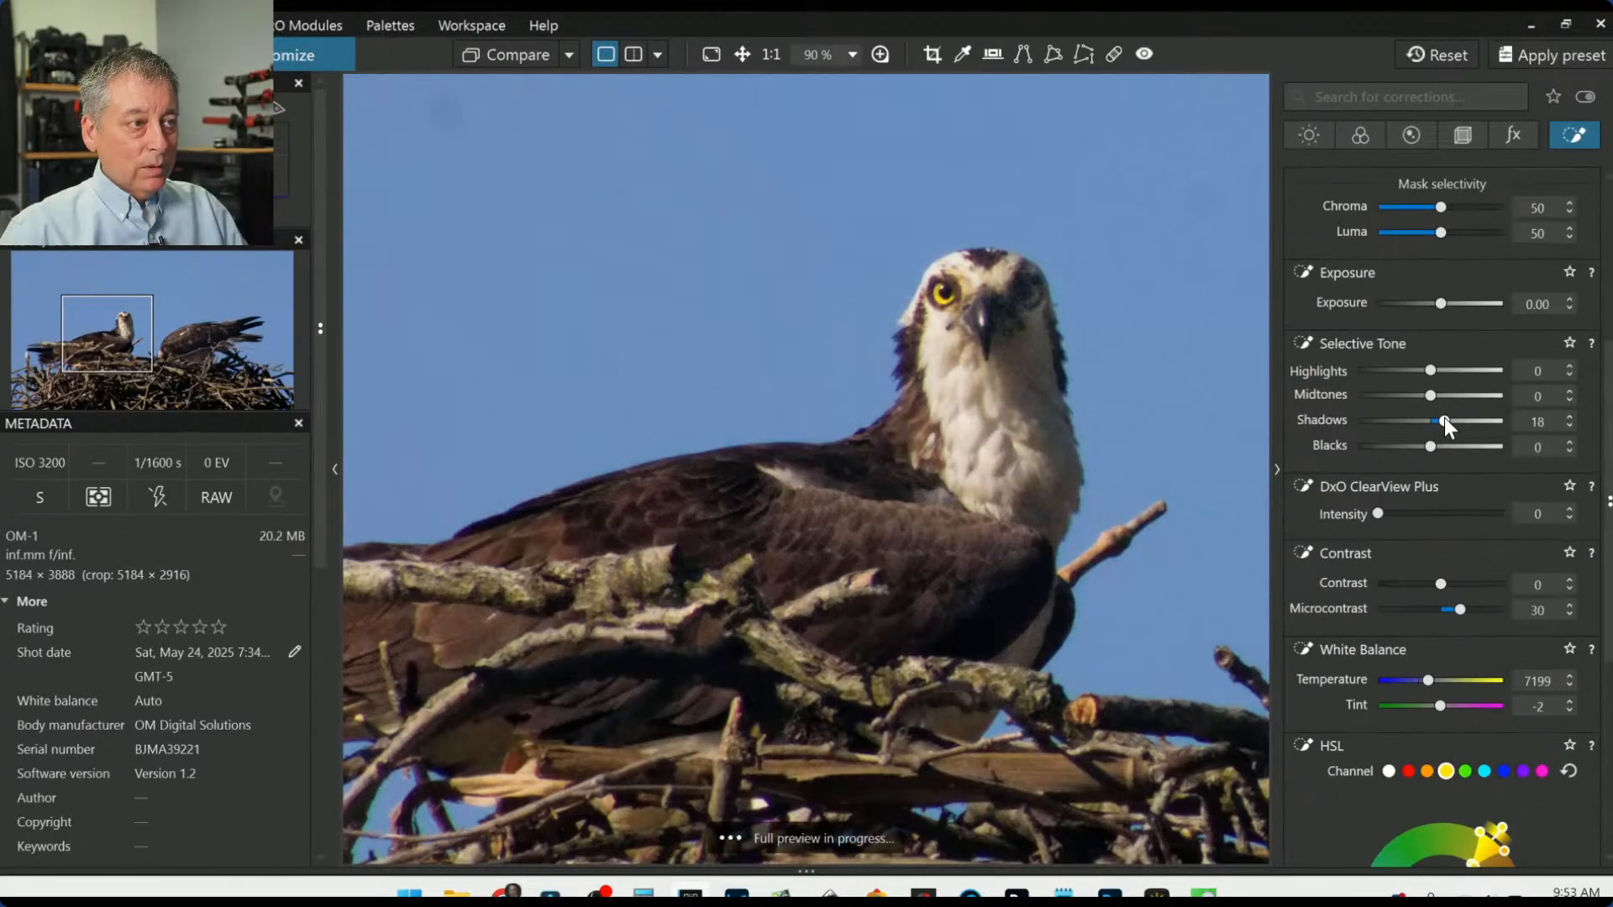
scroll(1374, 611, down, 3)
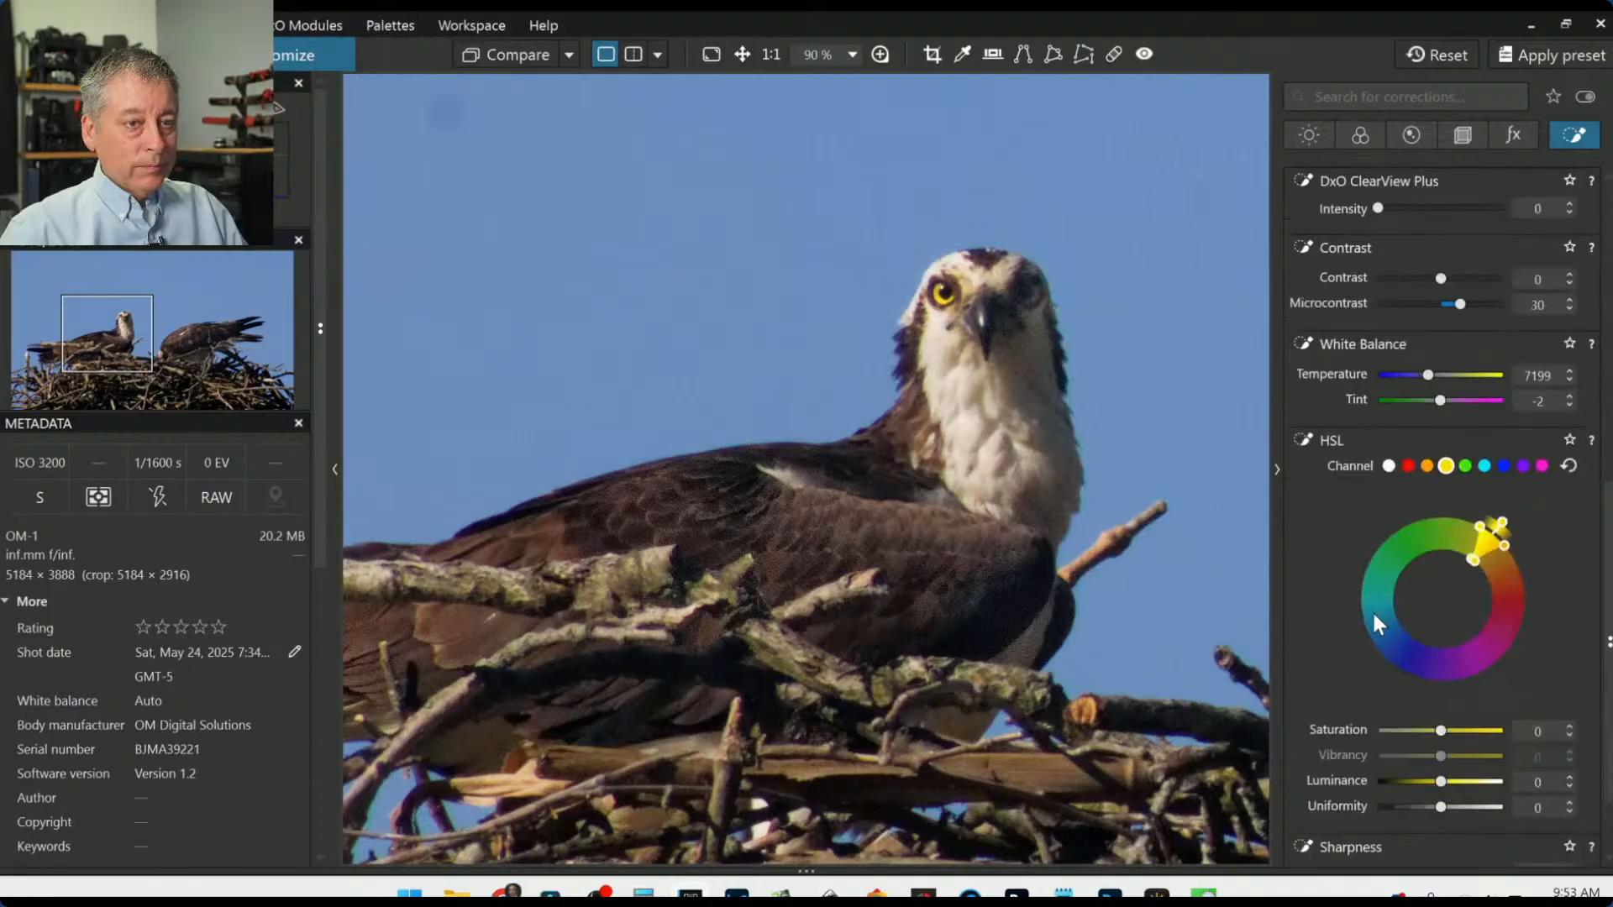
scroll(1352, 596, down, 1)
scroll(1059, 504, down, 3)
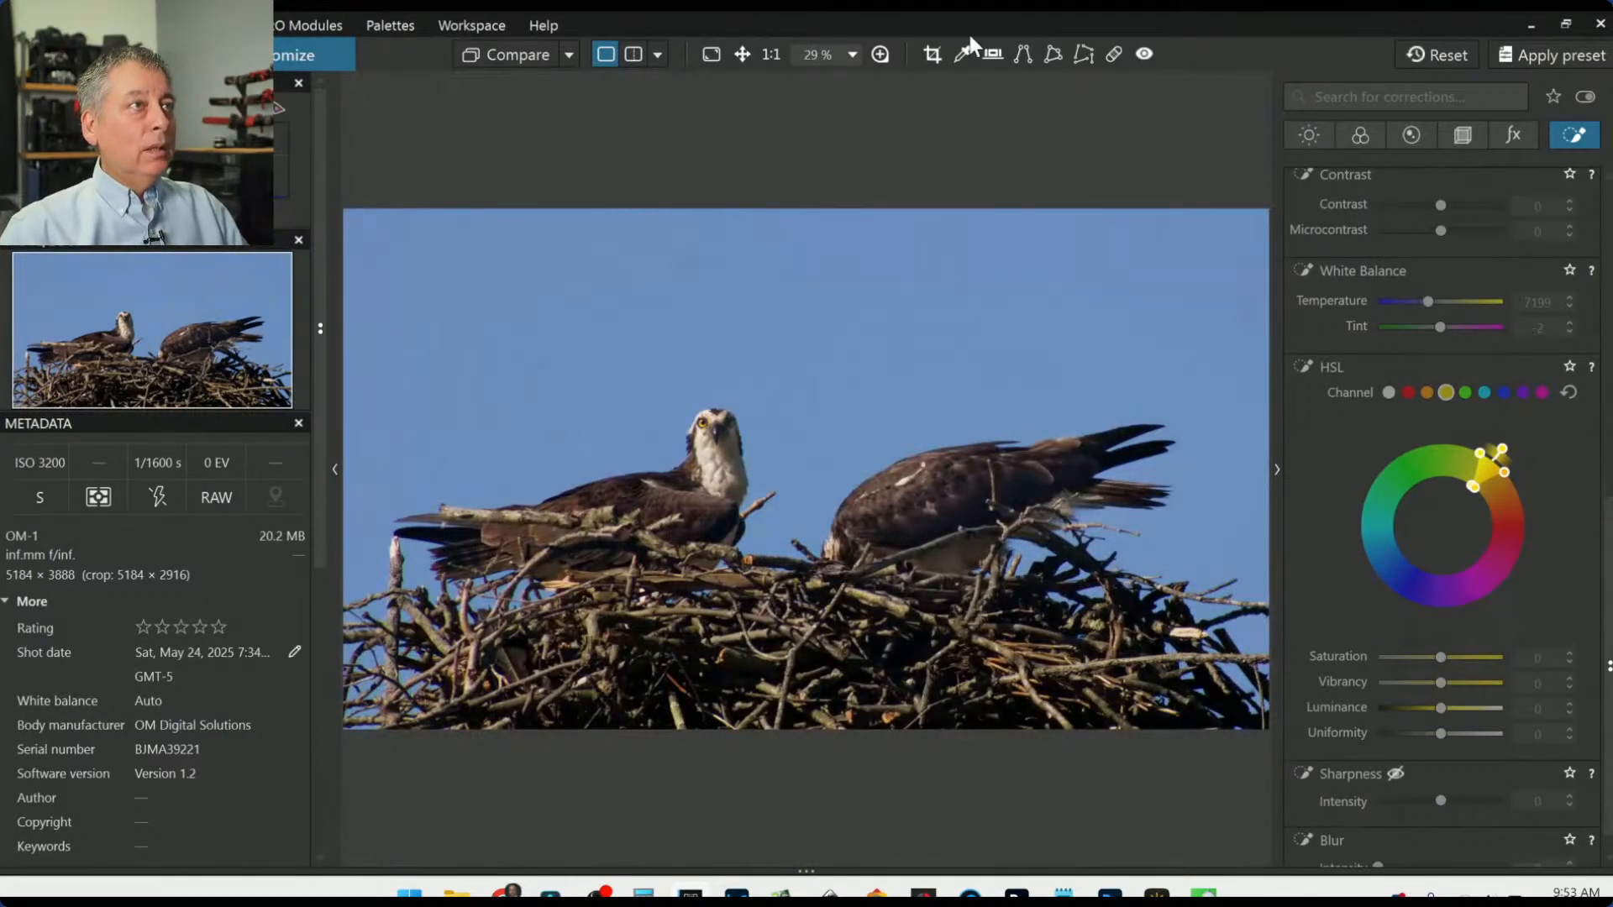
Step: Repair the sky spot above the left osprey's back with a 16 px Repair brush at 100% feathering
click(1111, 54)
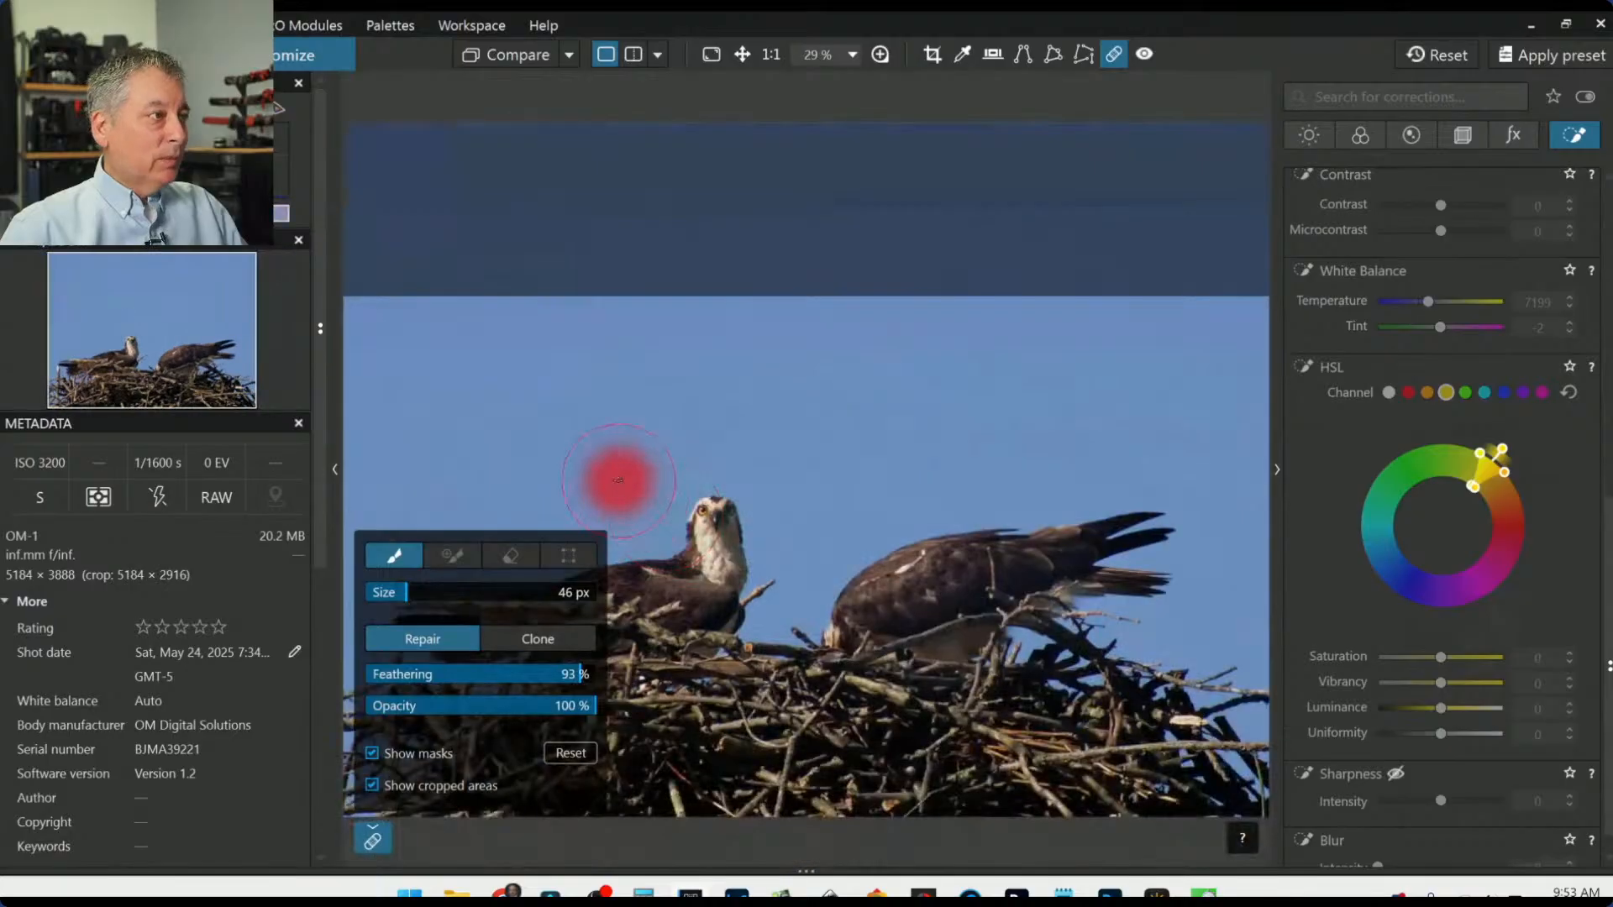
scroll(555, 454, down, 6)
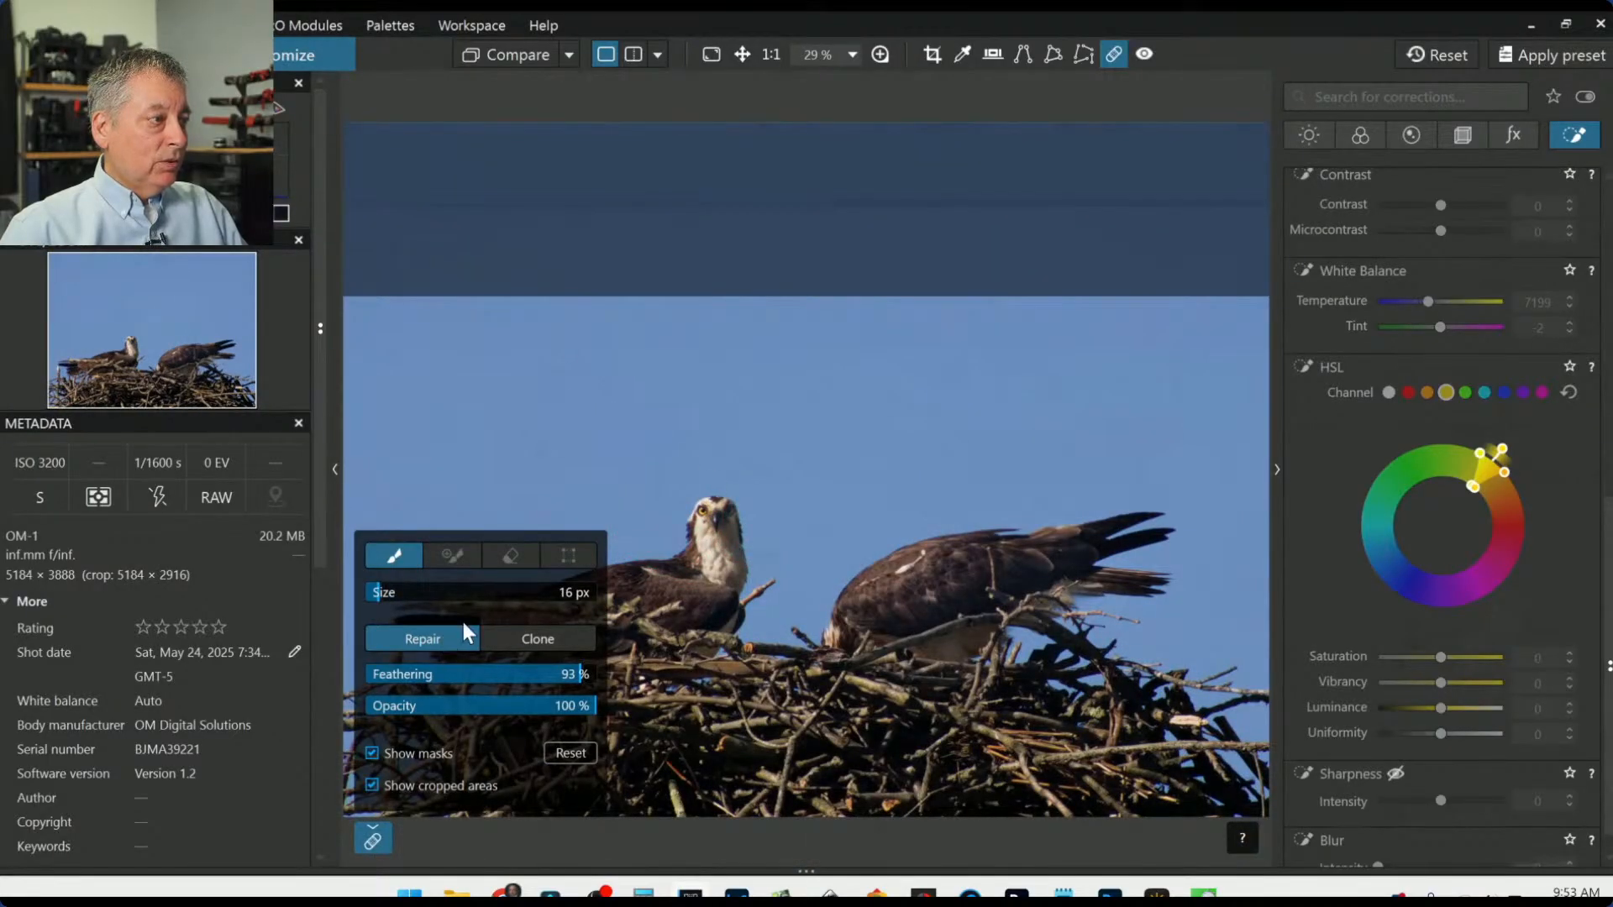
click(581, 674)
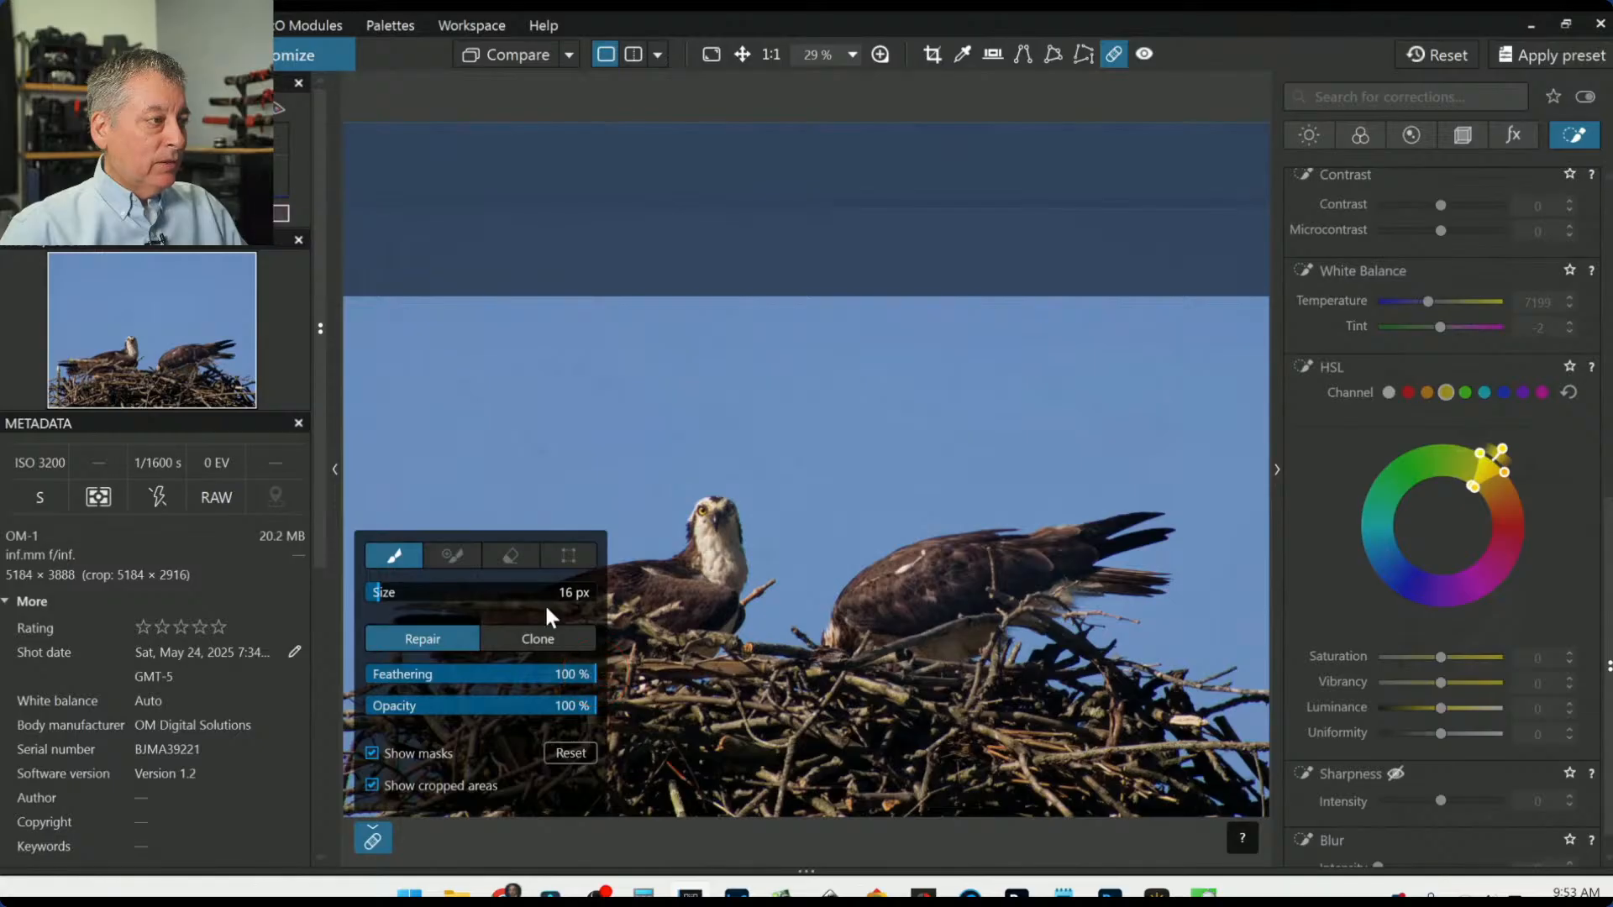
click(541, 454)
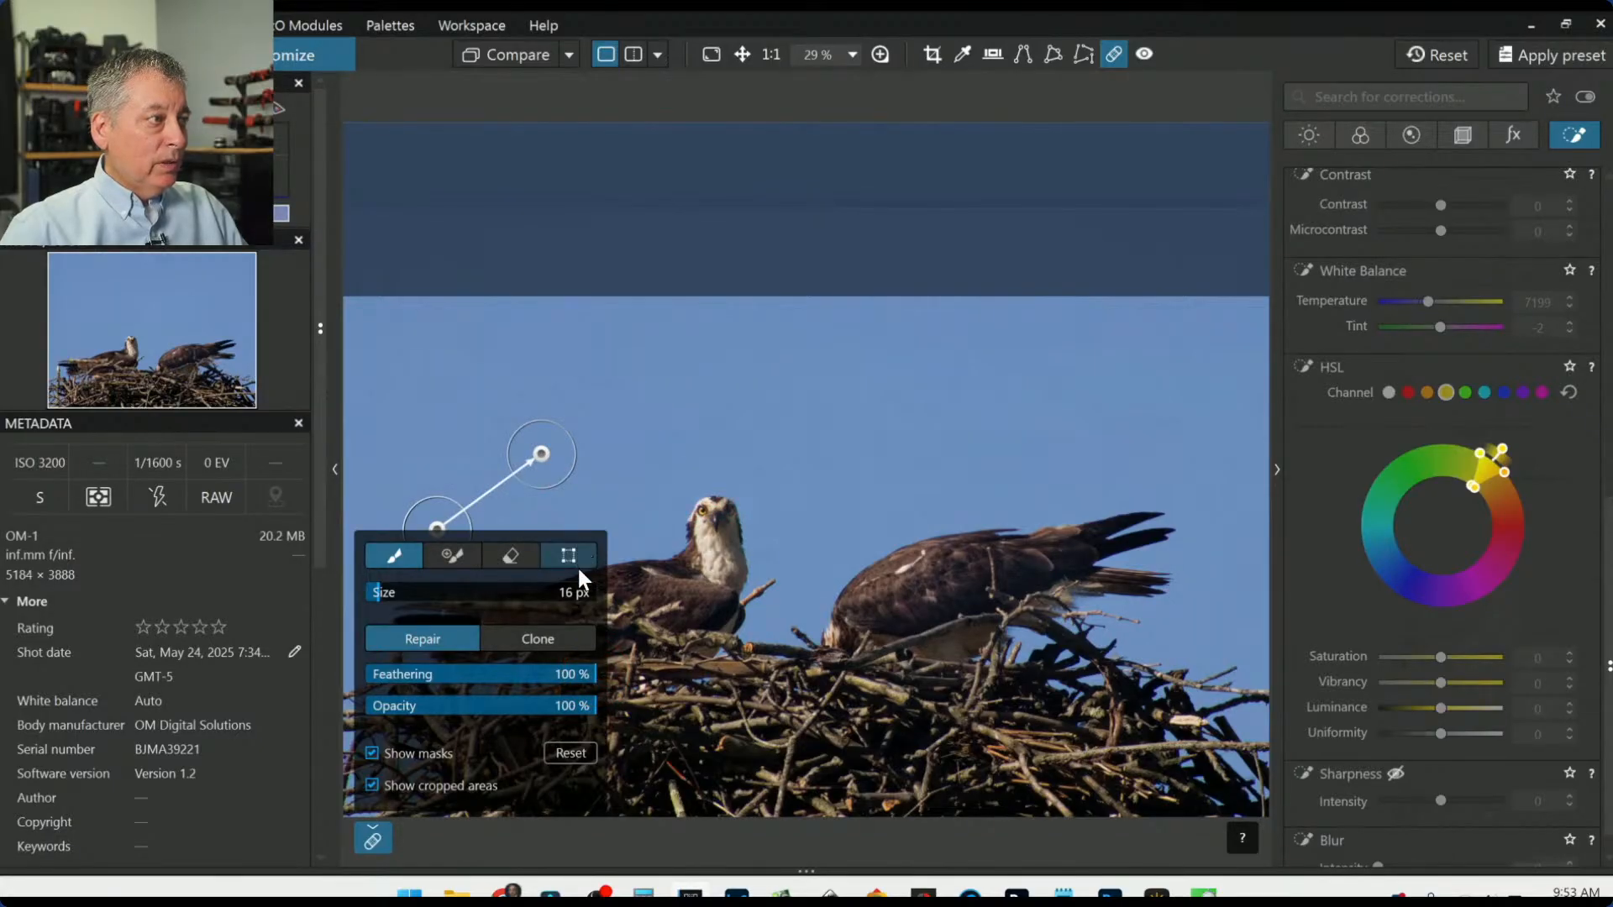
scroll(715, 647, down, 3)
scroll(715, 648, up, 1)
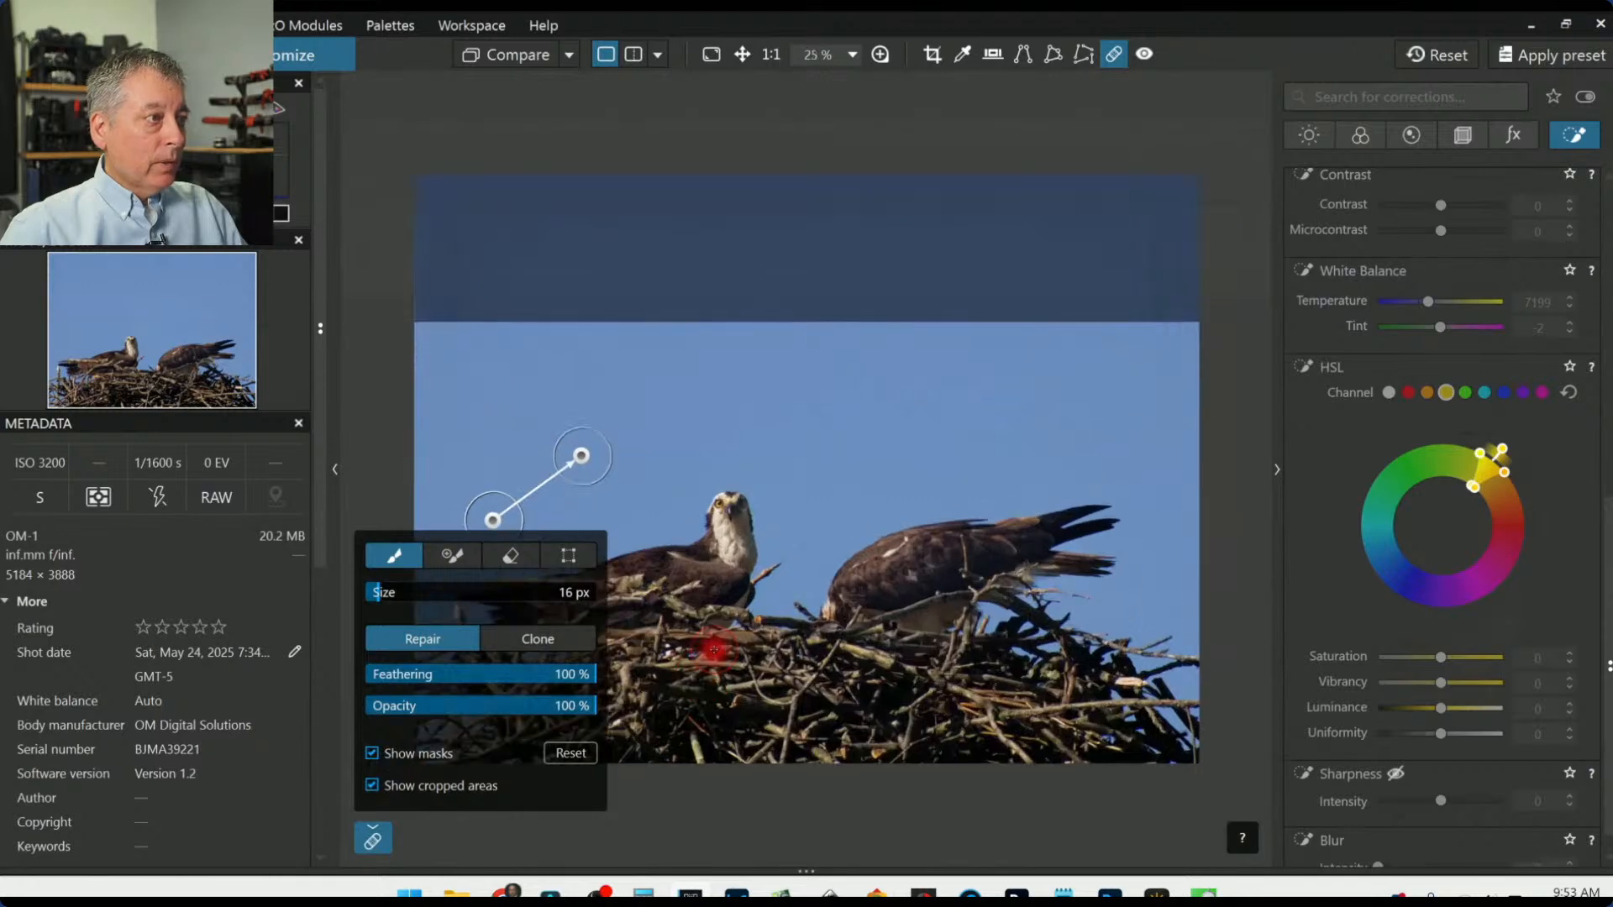
key(Escape)
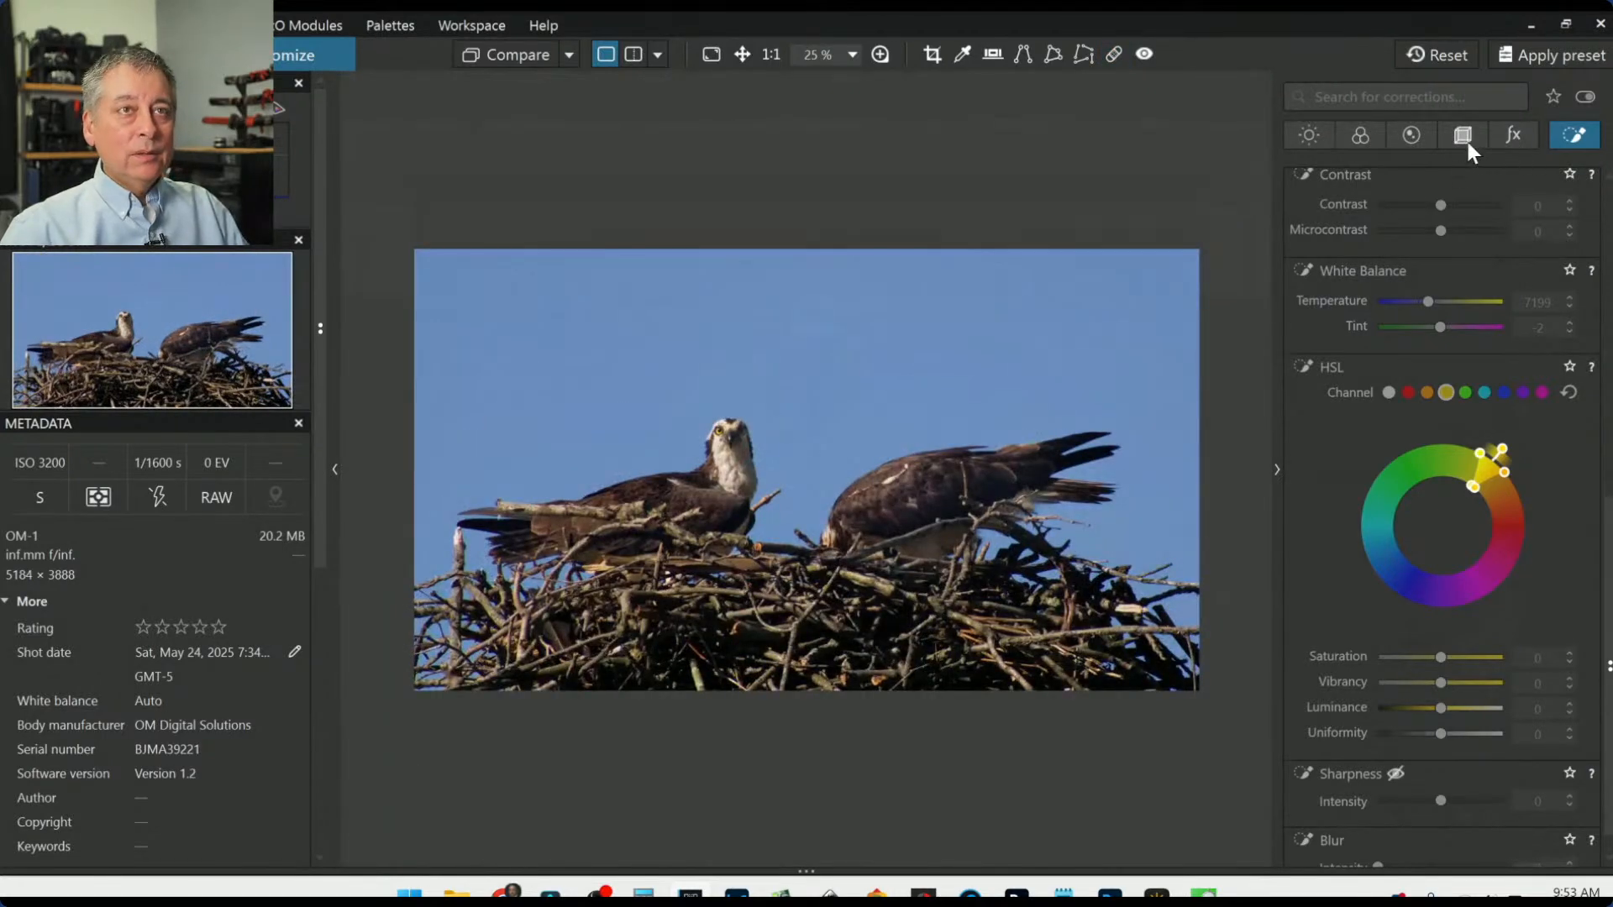
Step: Apply DxO ClearView Plus at intensity 100 to the whole photo, switching it off and on to expose sensor spots in the sky
click(1307, 134)
scroll(1327, 519, up, 4)
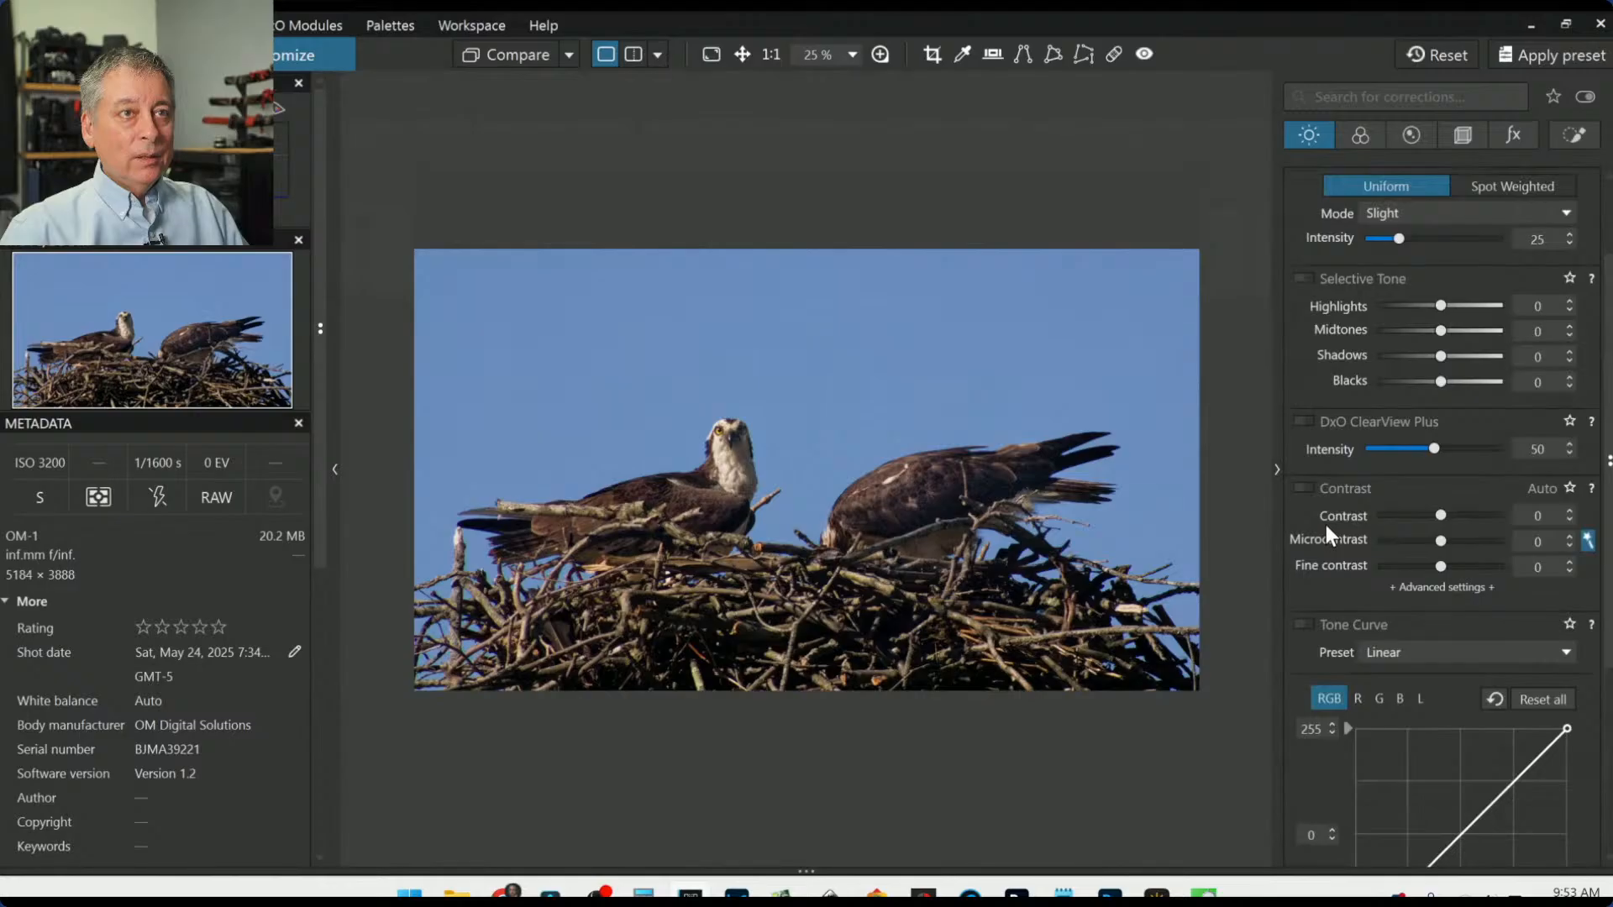
drag(1434, 448, 1520, 451)
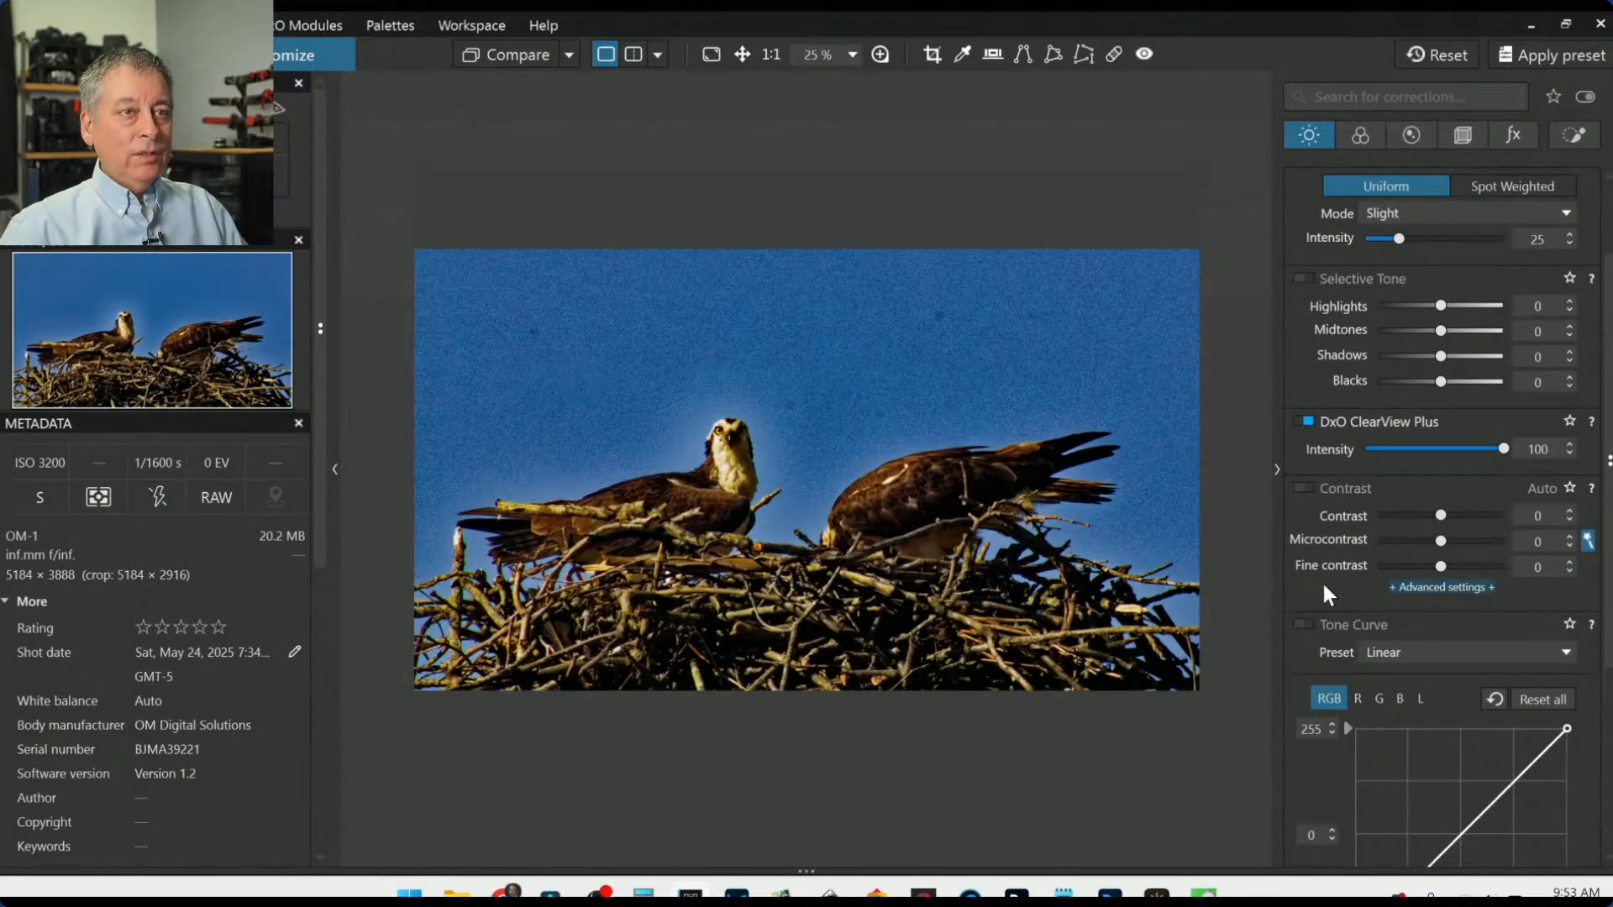
click(1307, 421)
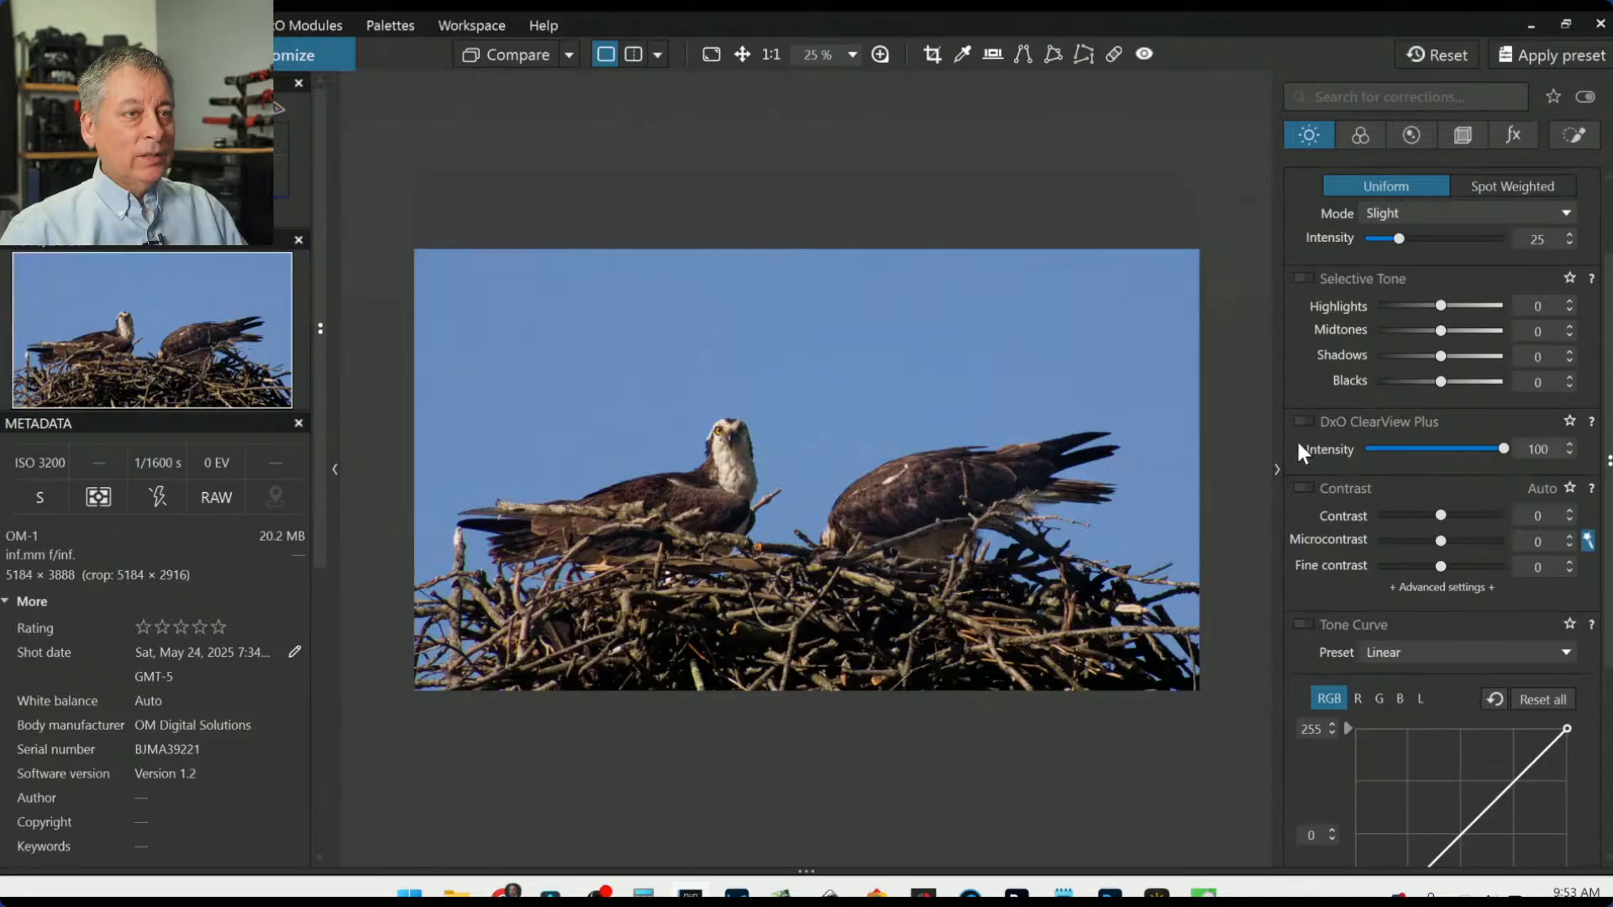
click(1302, 420)
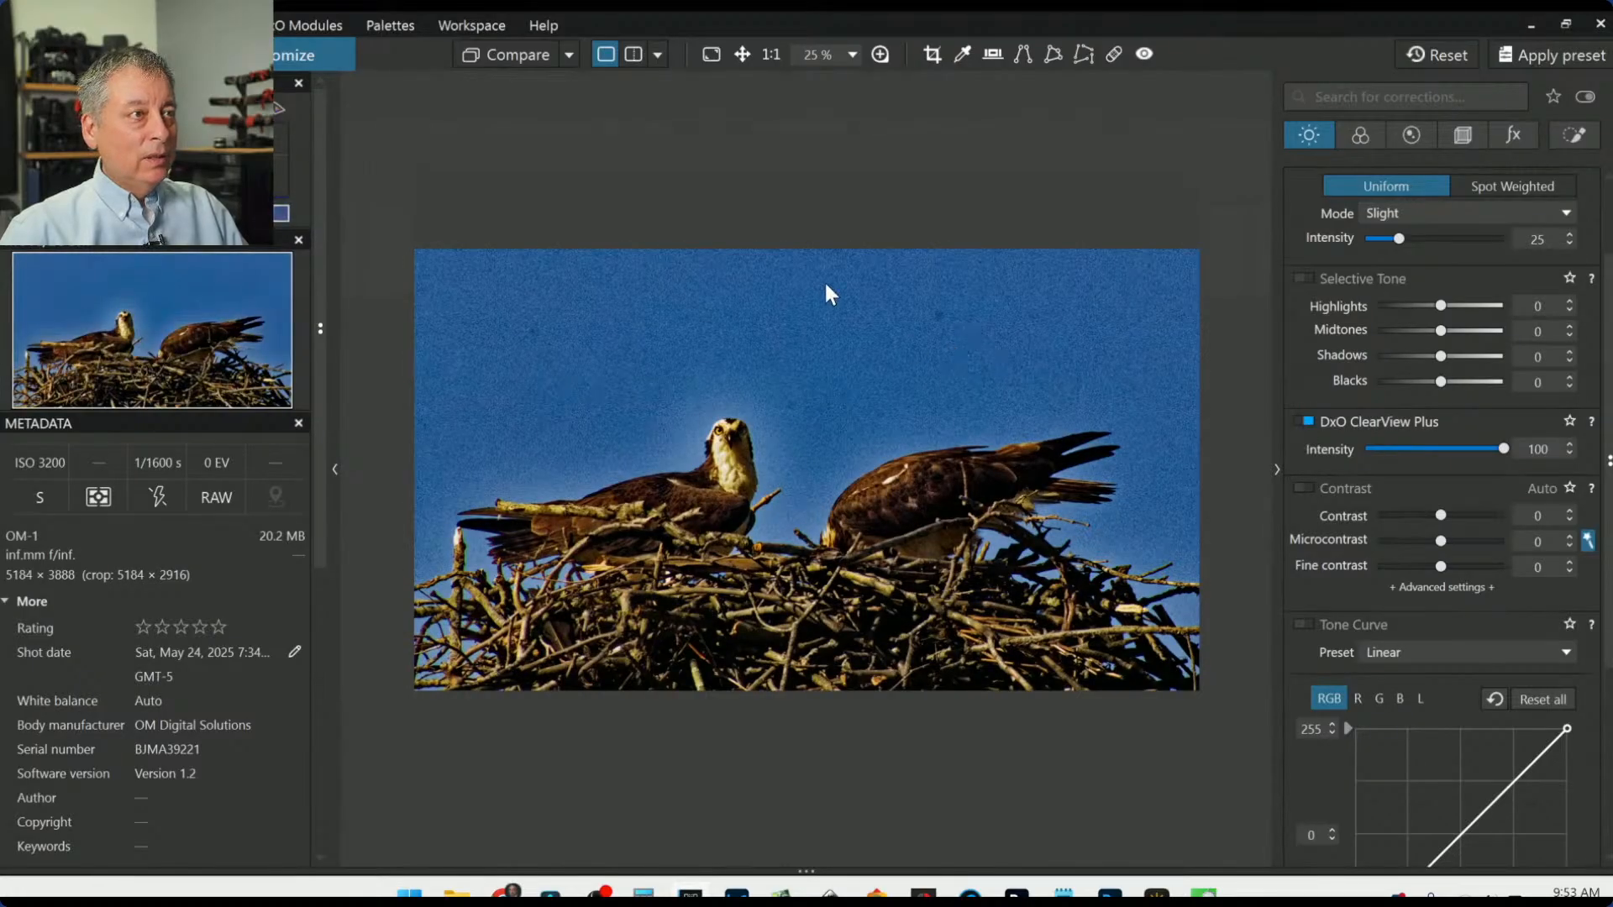
Step: Repair the sky spots above the right osprey, at the sky's upper left, and between the two birds
click(1113, 54)
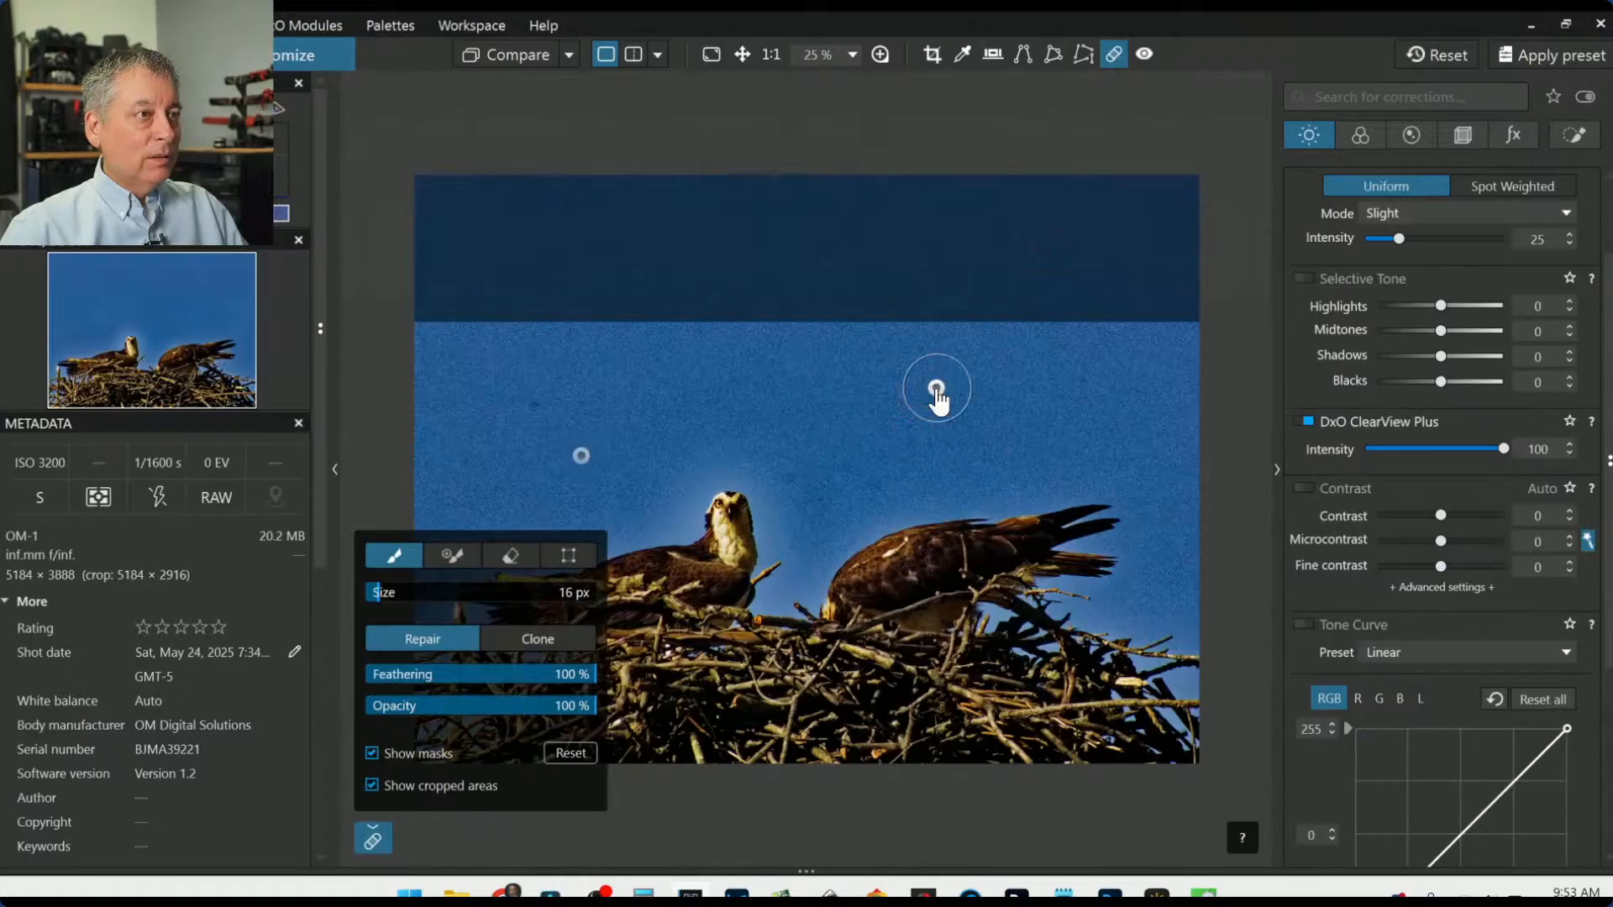
click(530, 404)
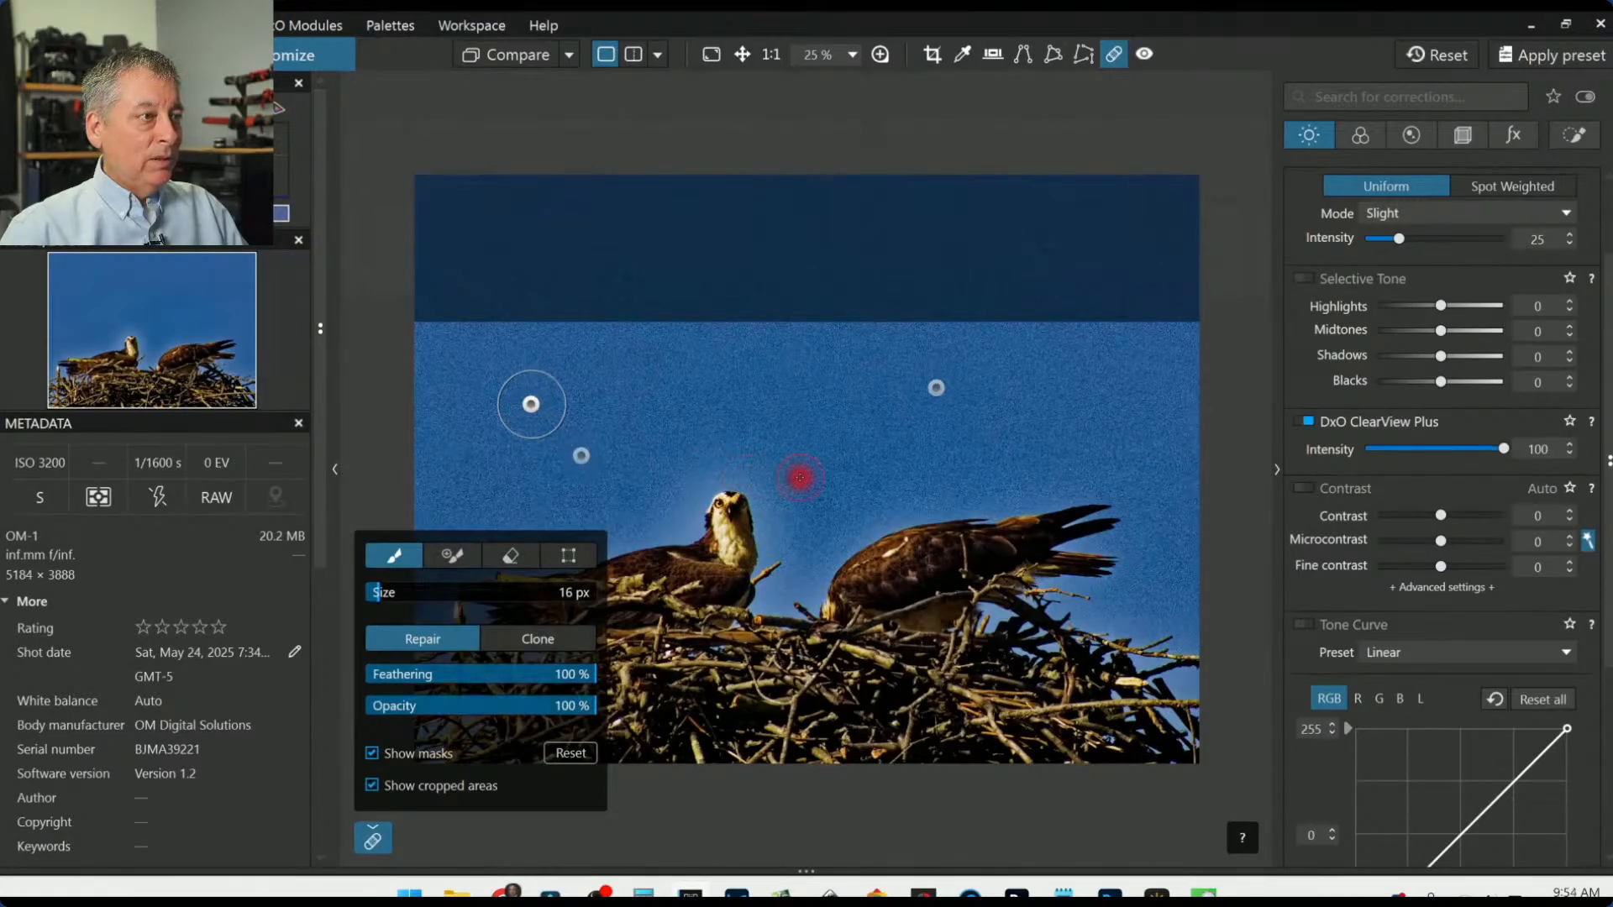
click(800, 478)
scroll(886, 473, down, 3)
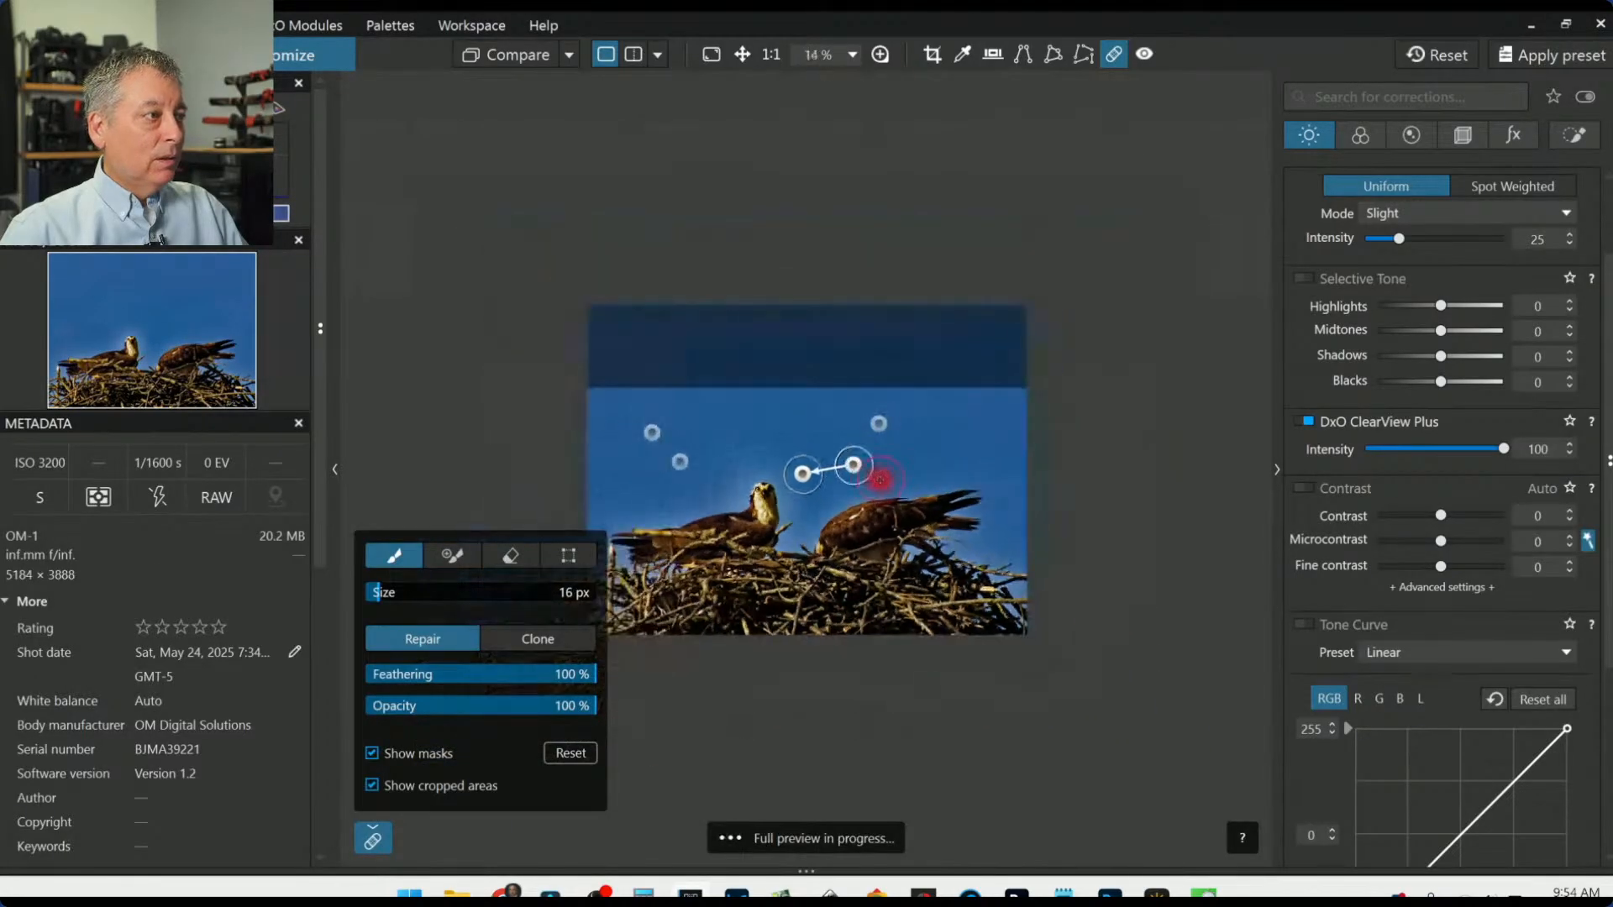
Step: Exit the Repair tool and switch off DxO ClearView Plus for the whole photo
scroll(815, 526, up, 4)
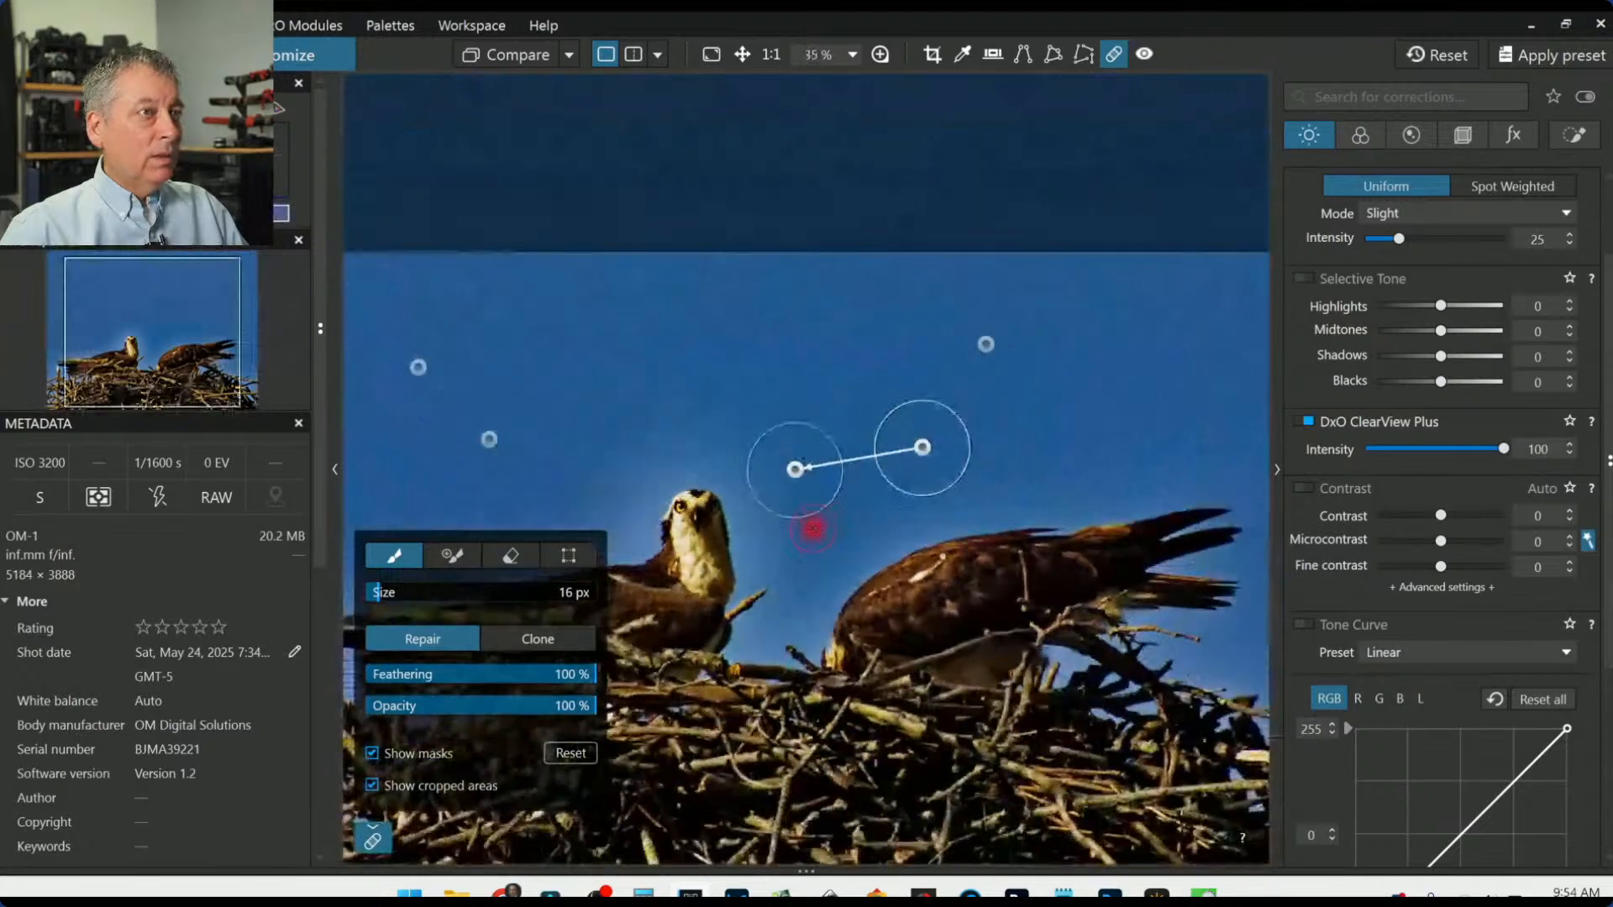
scroll(813, 527, down, 1)
scroll(1155, 572, down, 1)
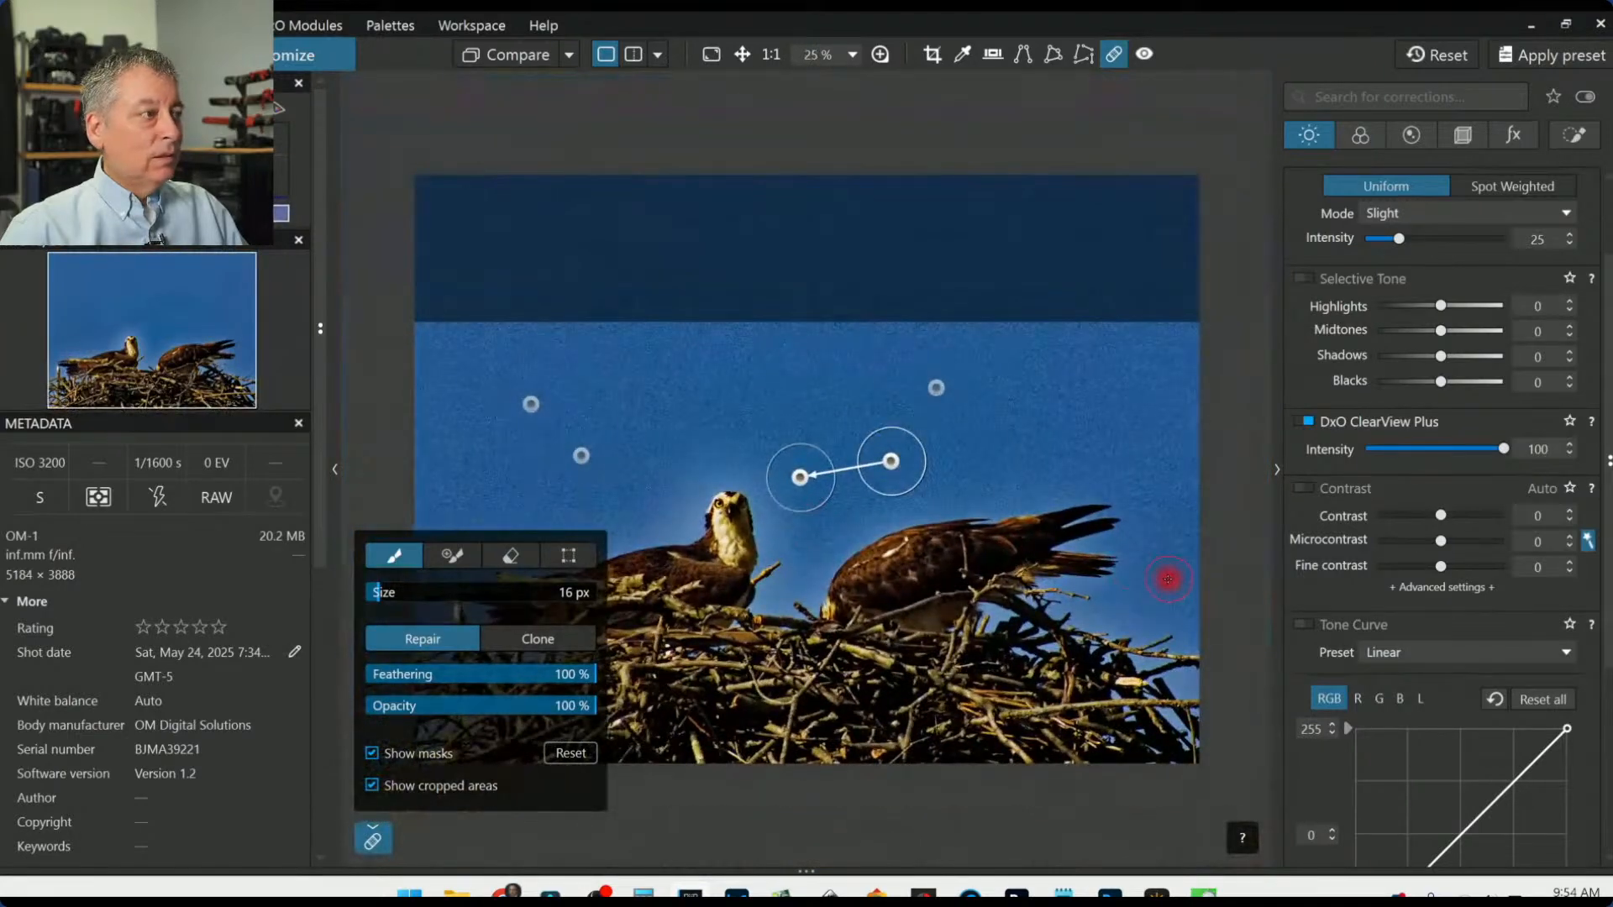
key(Escape)
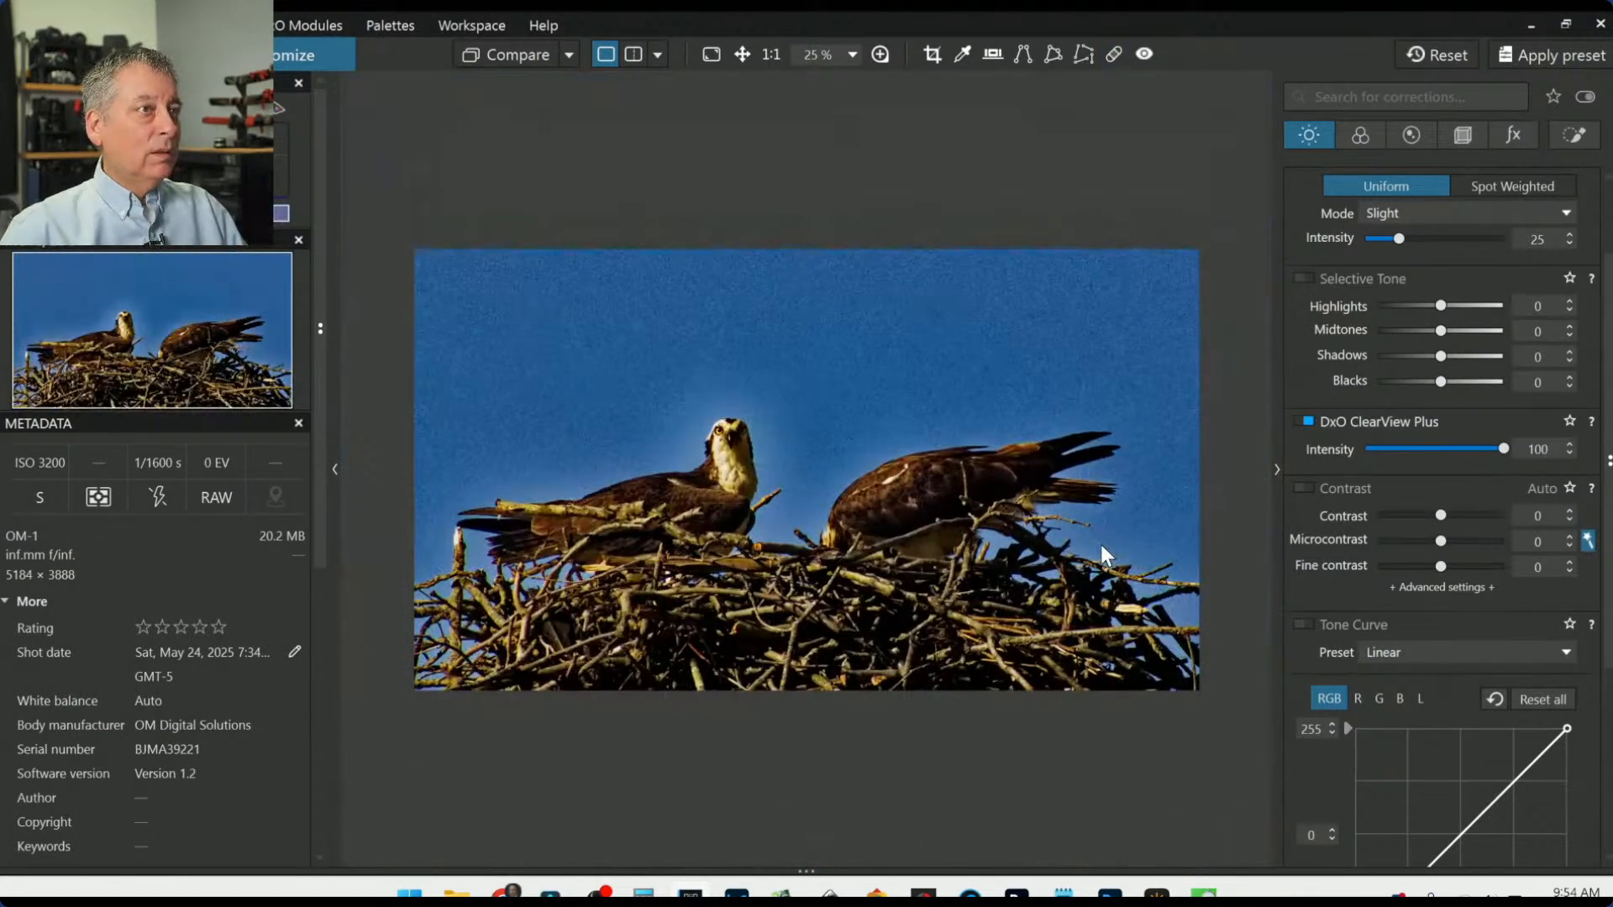
click(1306, 421)
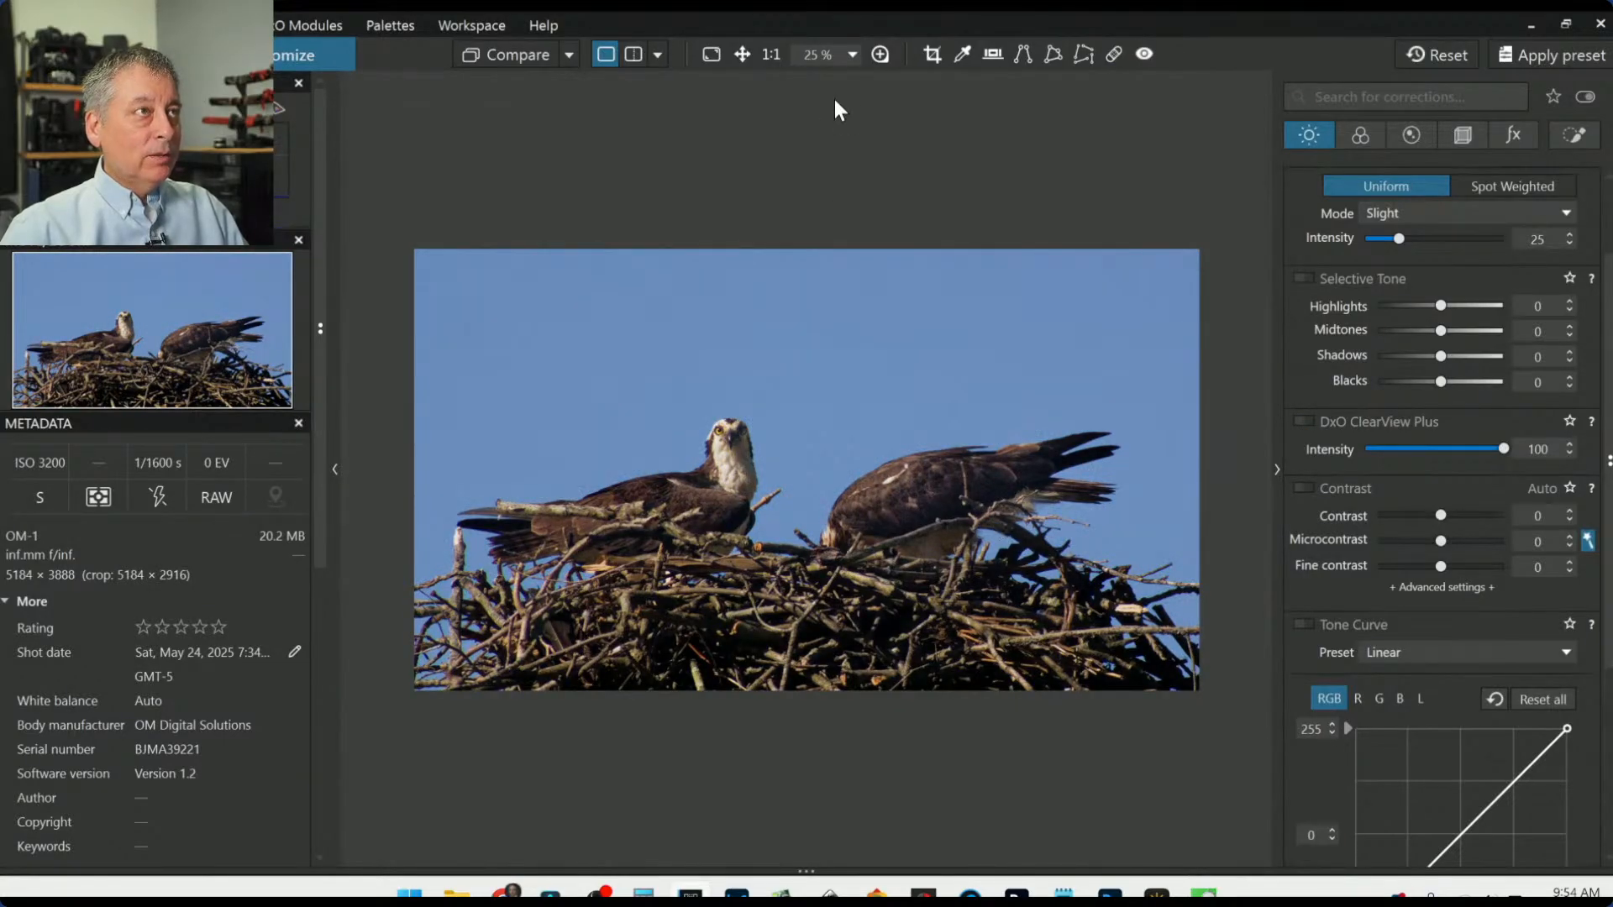
Step: Magnify the left osprey's head to 200% in the loupe and set Unsharp Mask to intensity 320 and radius 1.96
click(879, 54)
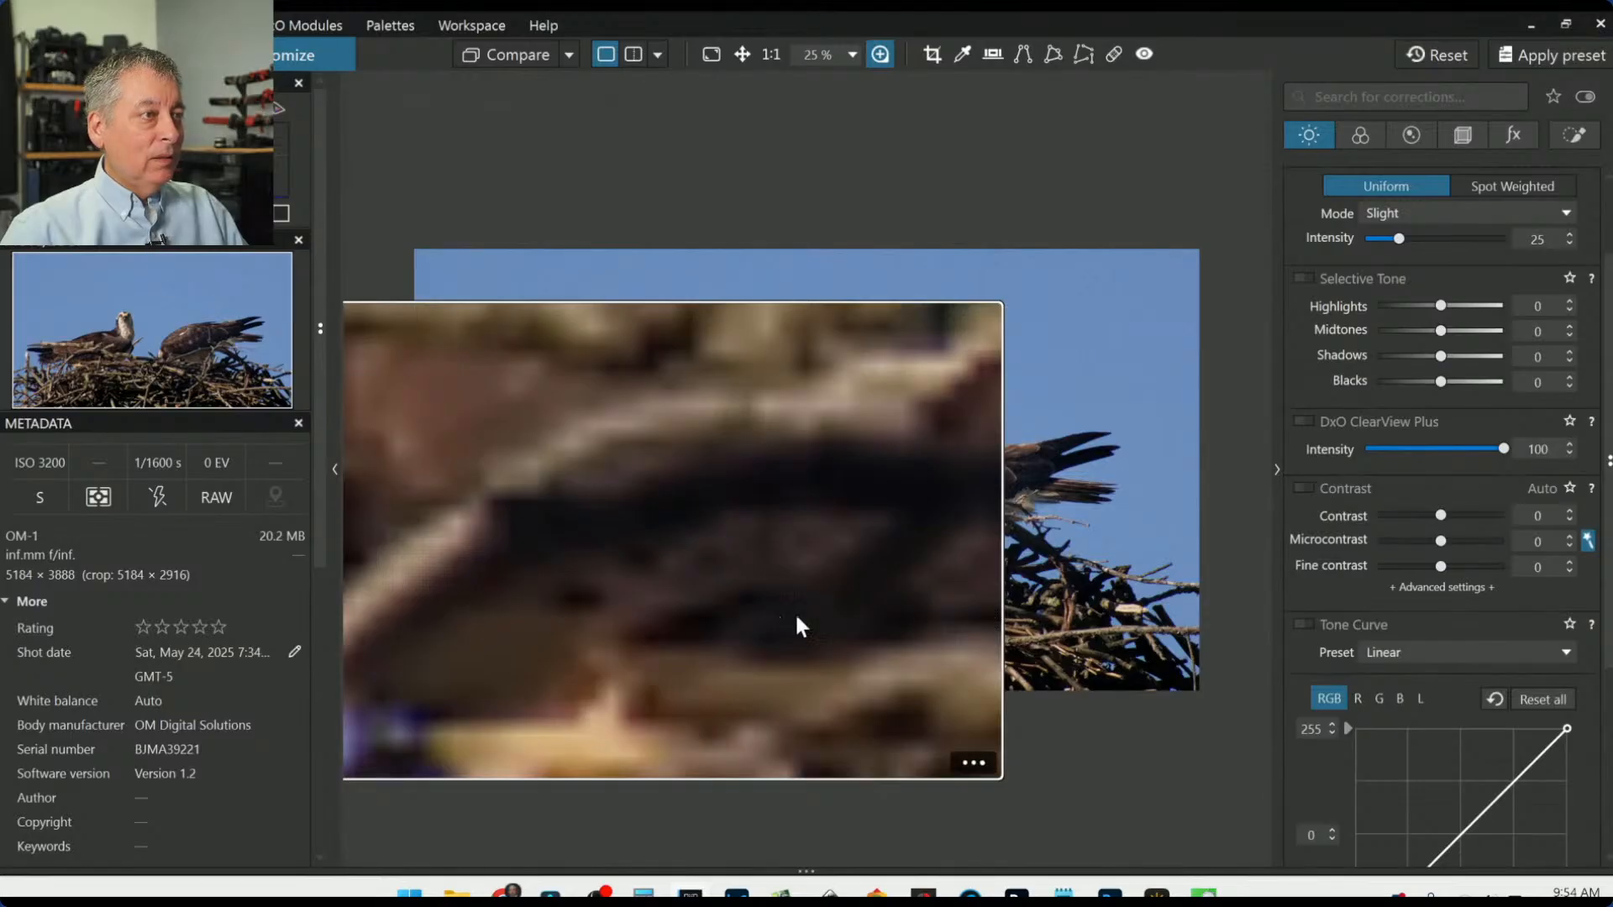
scroll(758, 618, down, 3)
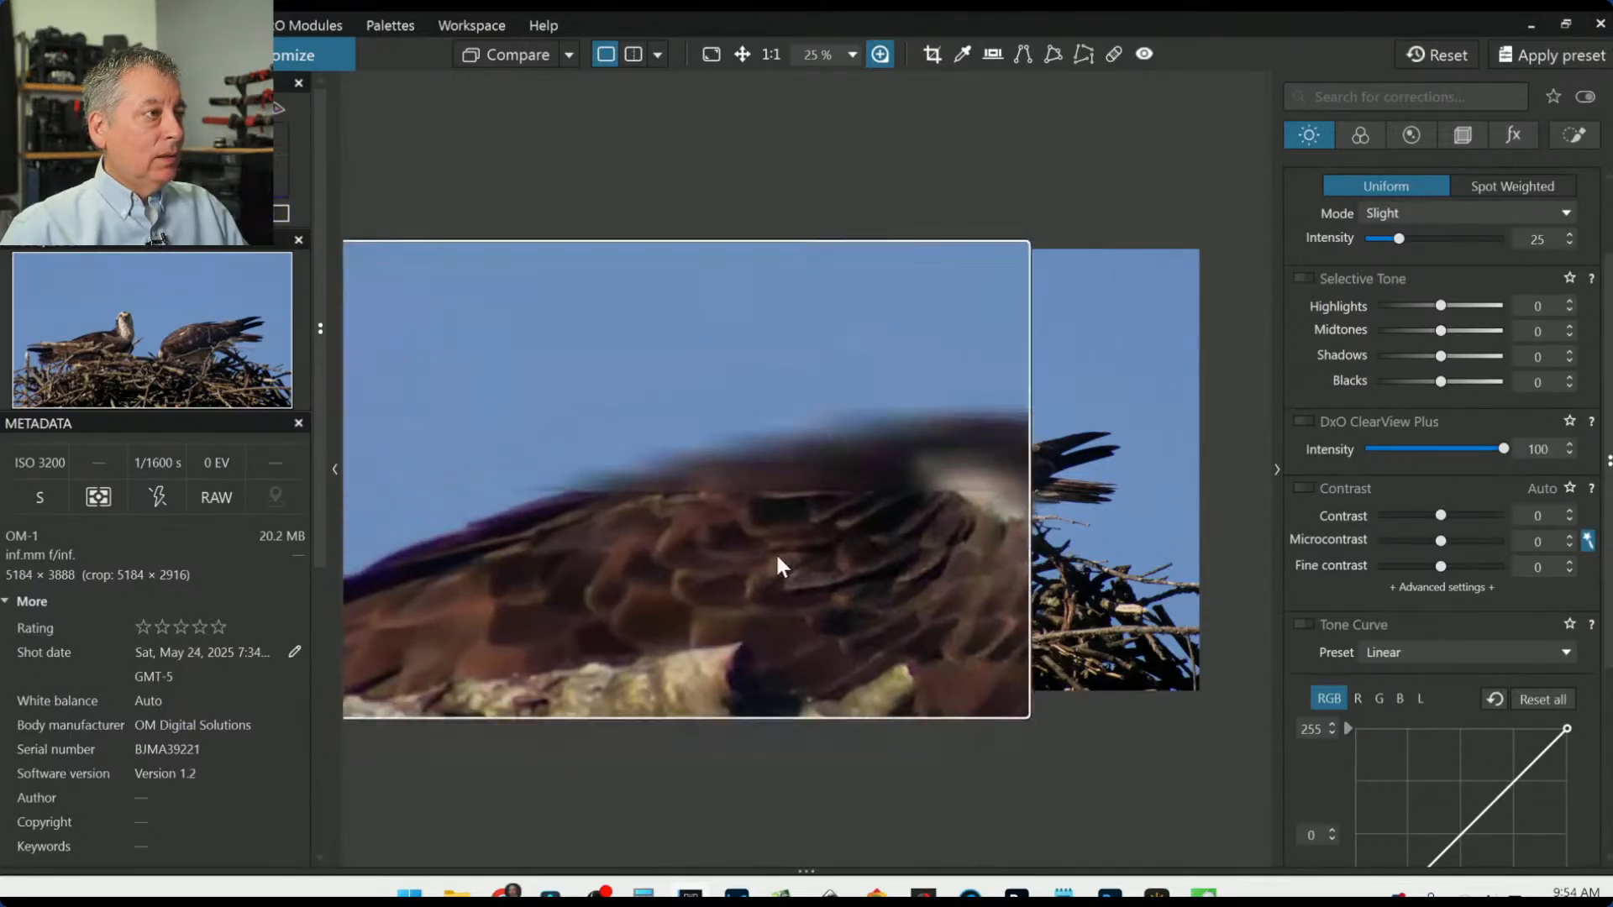
drag(777, 563, 856, 547)
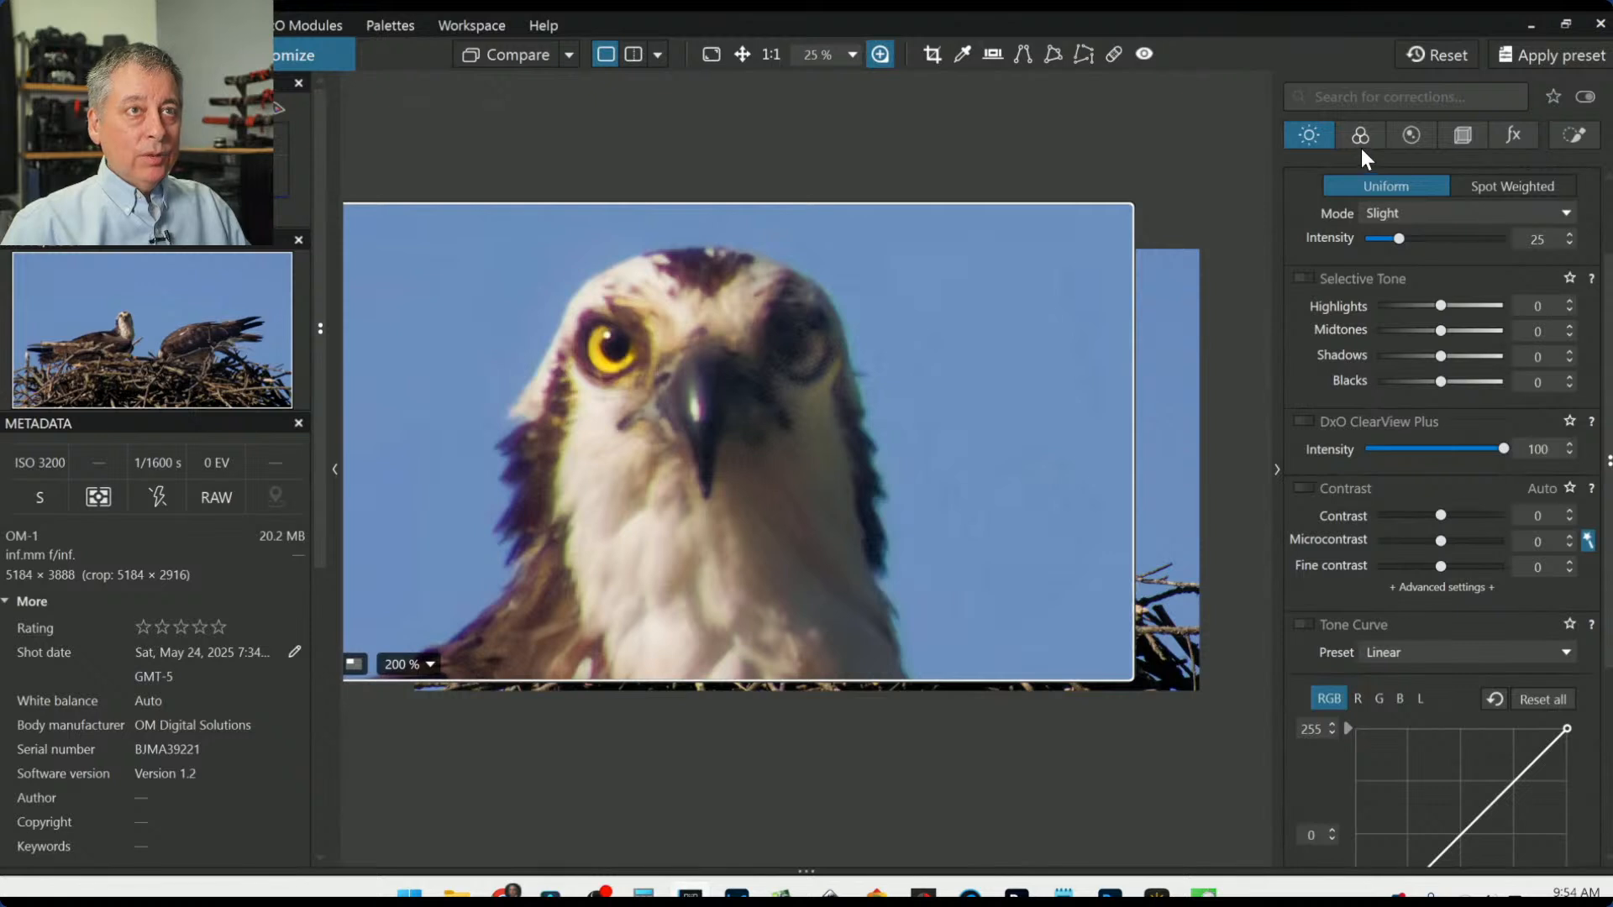
click(1410, 135)
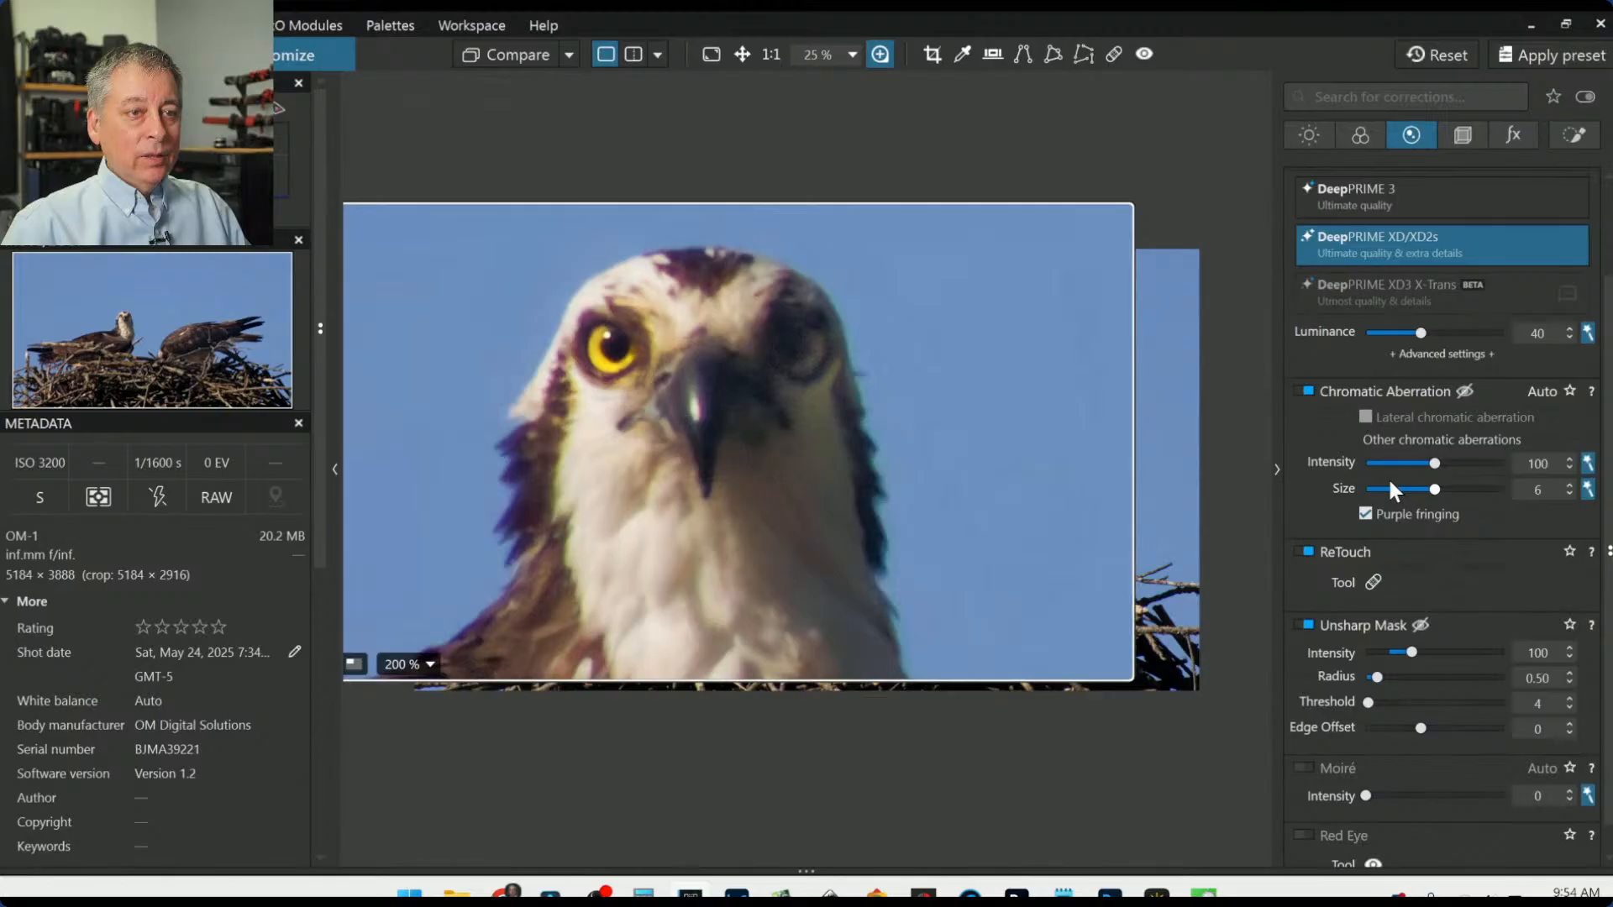
drag(1379, 678, 1403, 677)
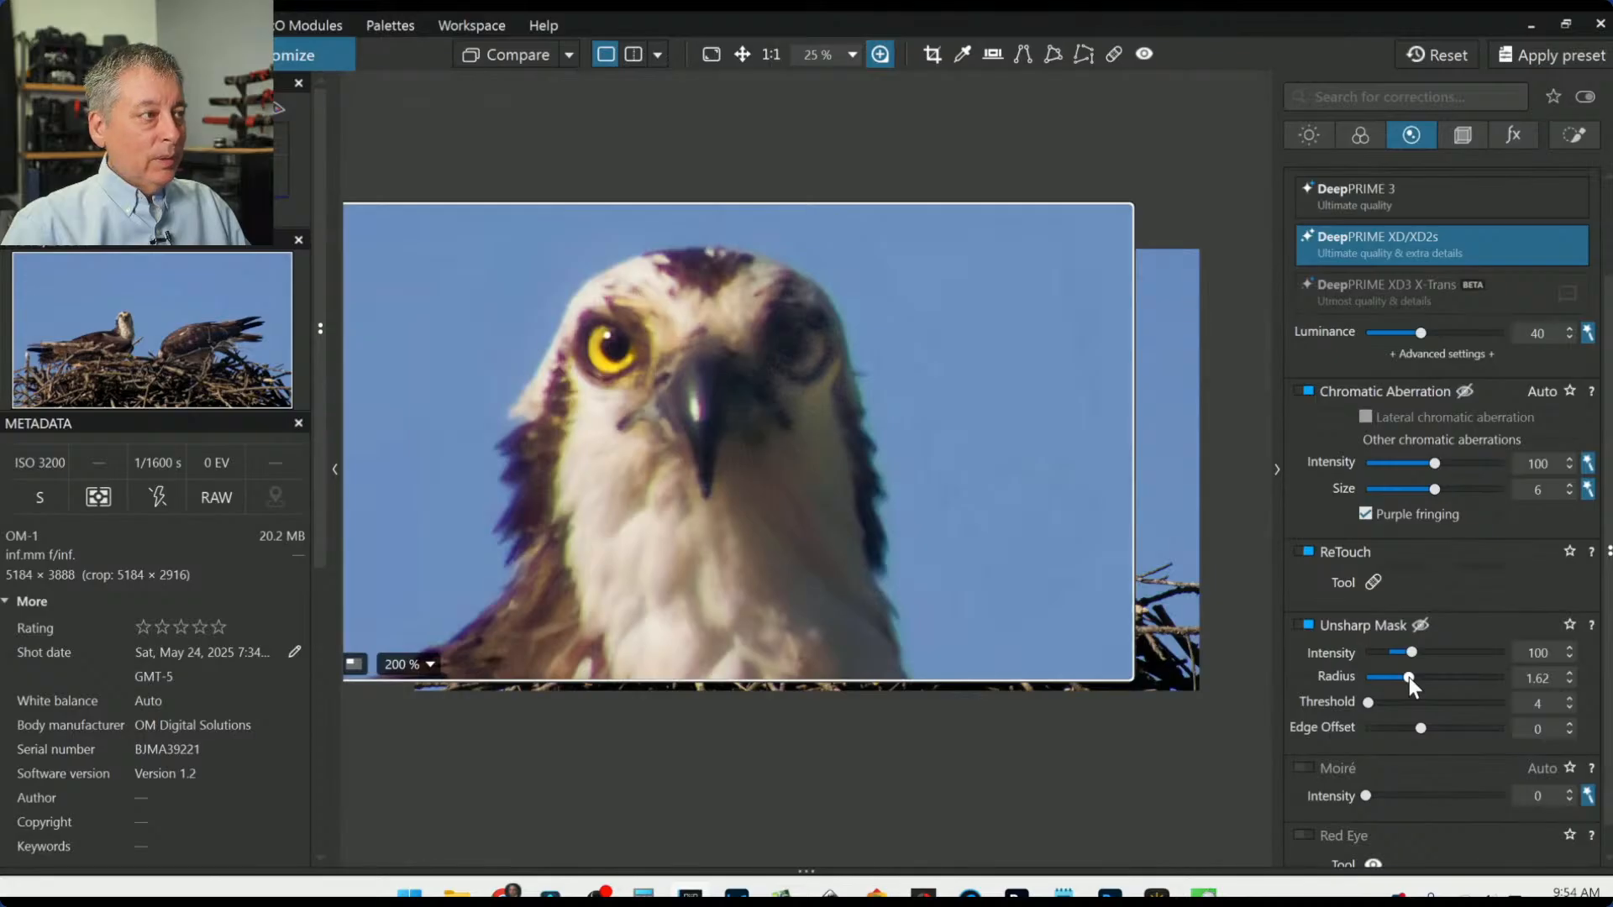
drag(1409, 677, 1461, 652)
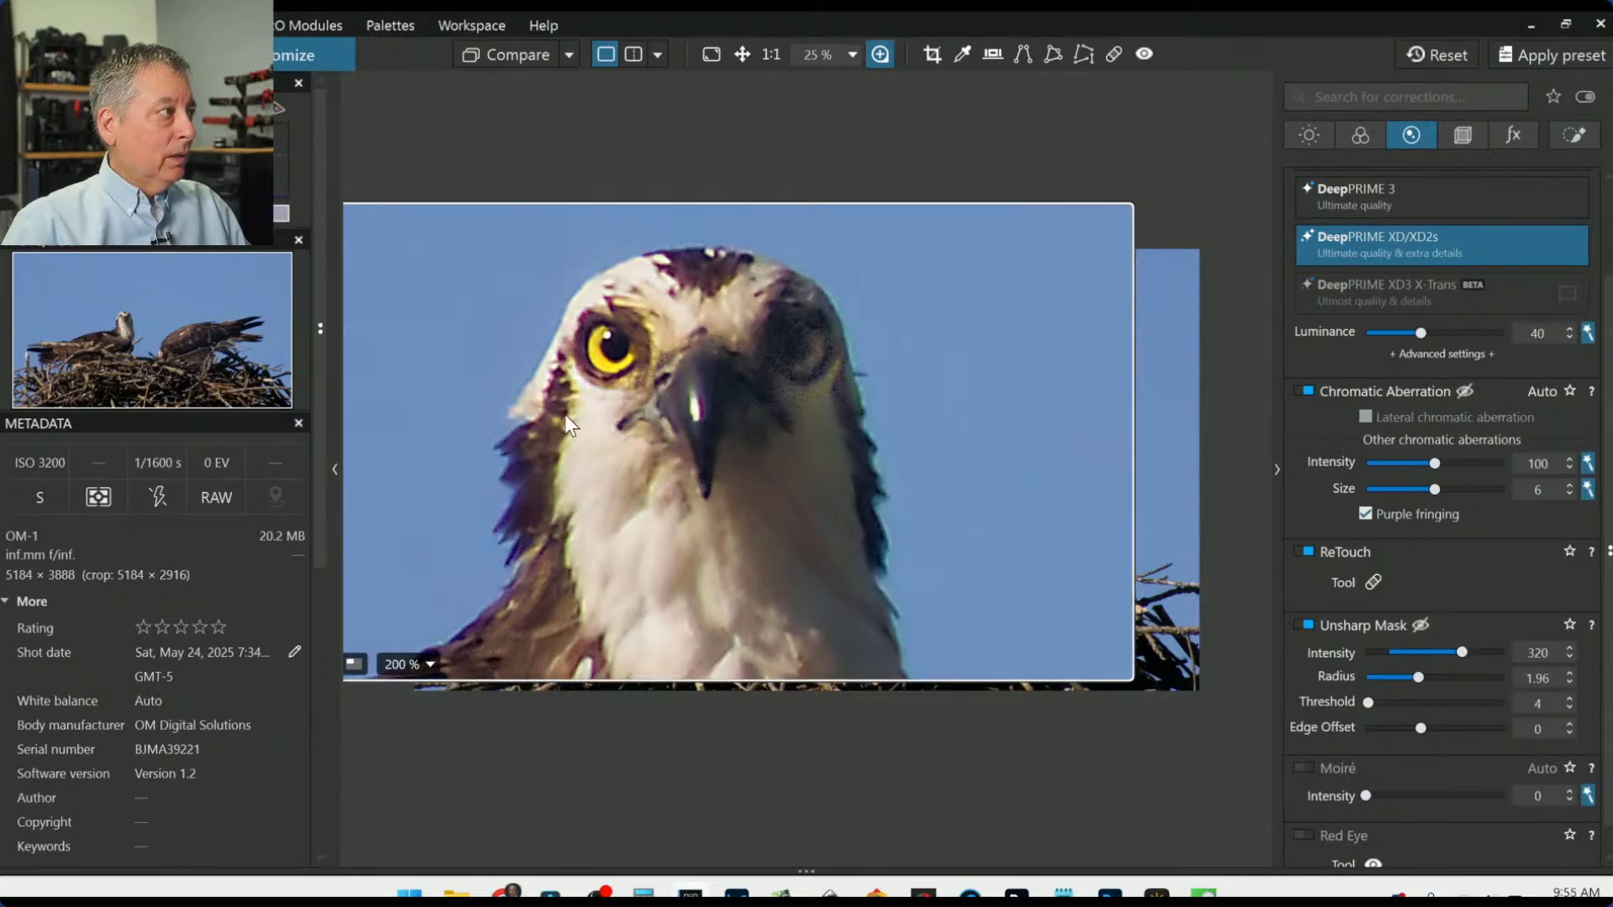
Step: Compare the left osprey's feathers and the nest branches at 200% with Unsharp Mask on and off
click(617, 441)
click(563, 471)
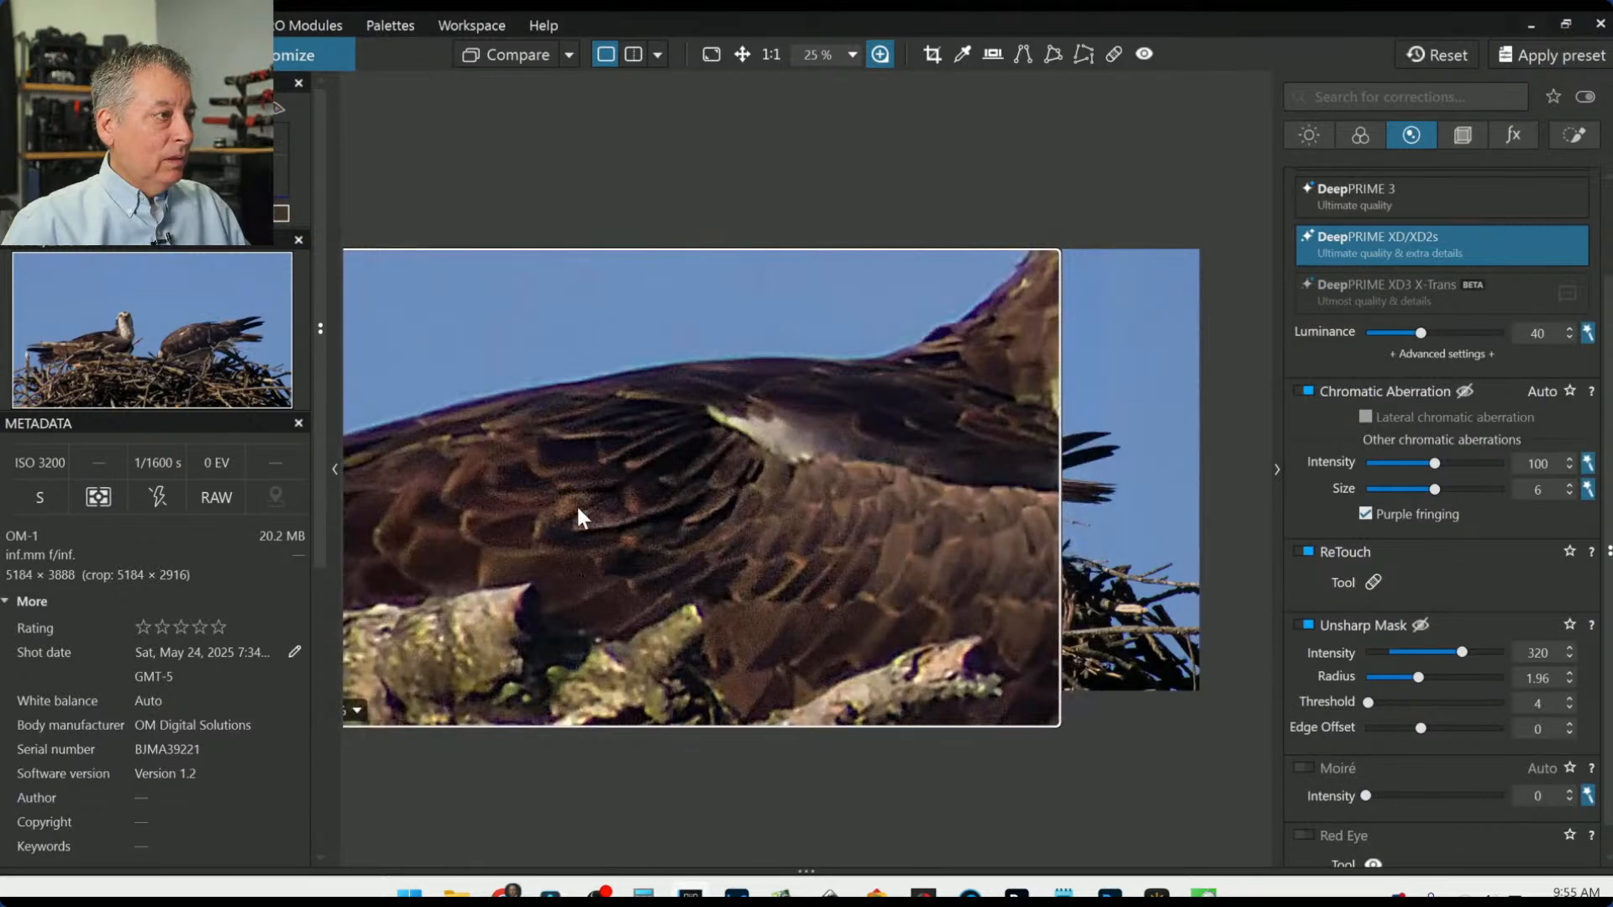
click(712, 541)
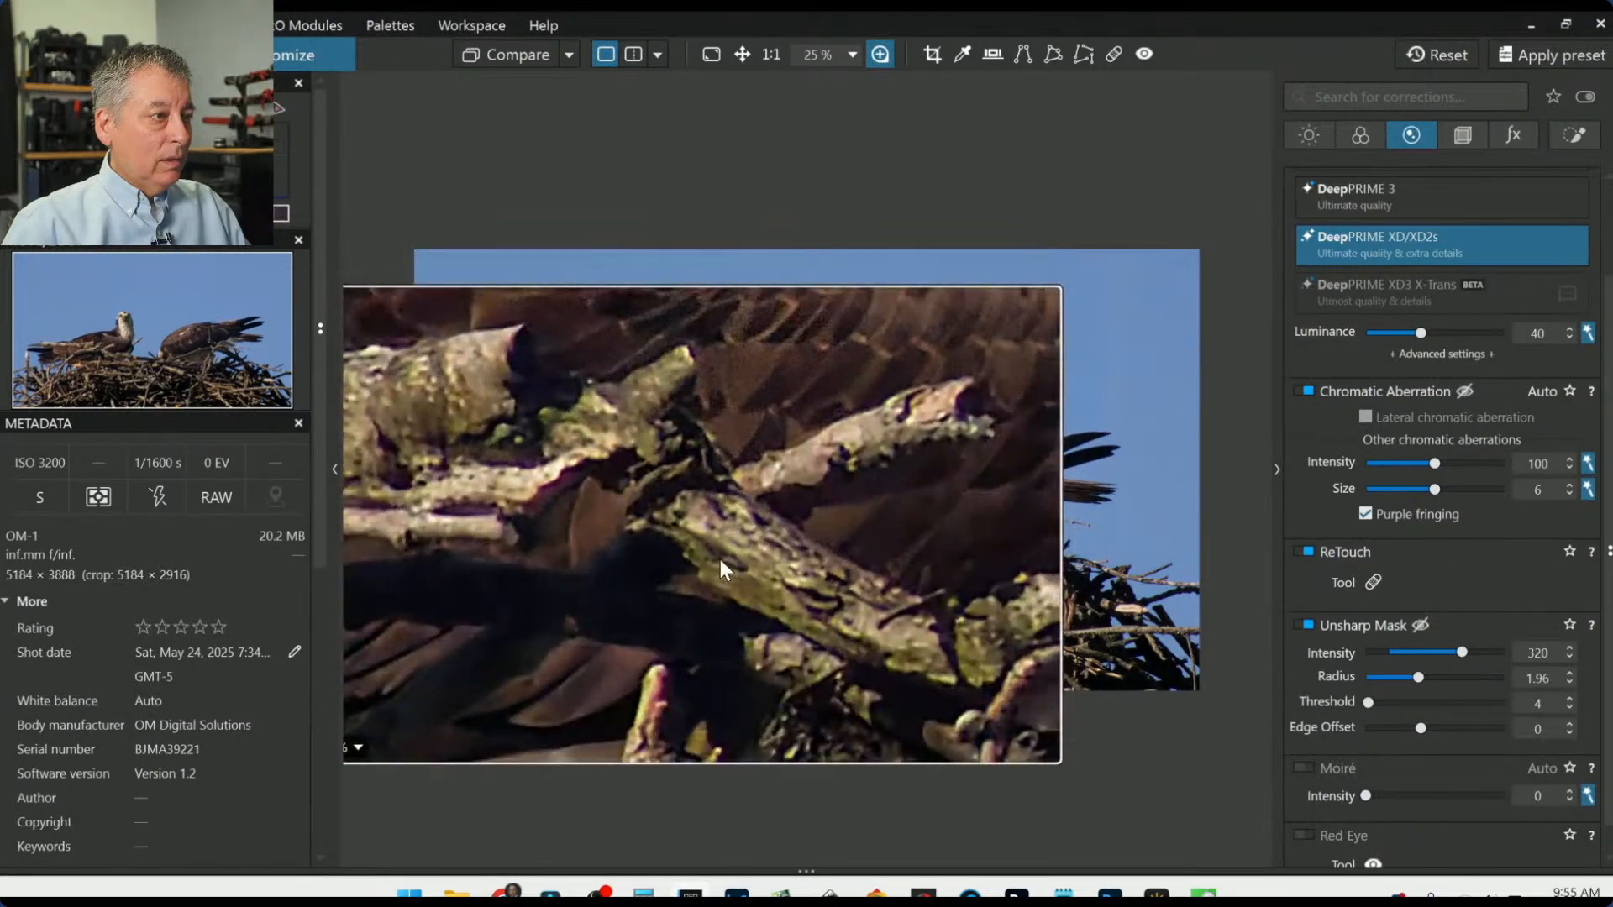
click(1307, 623)
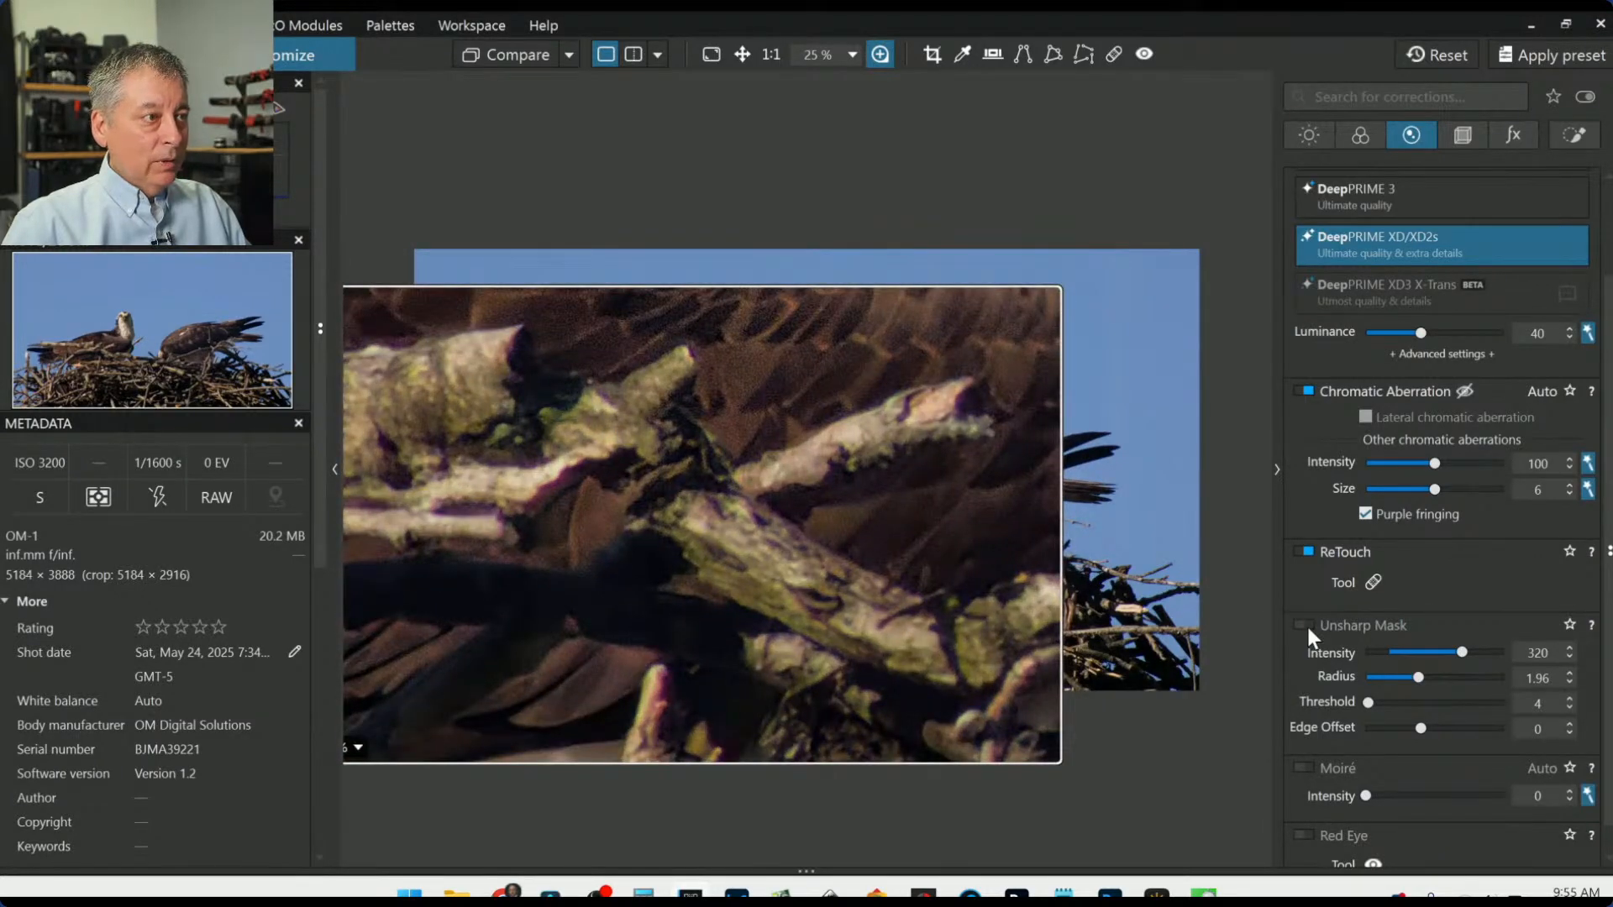
click(1307, 623)
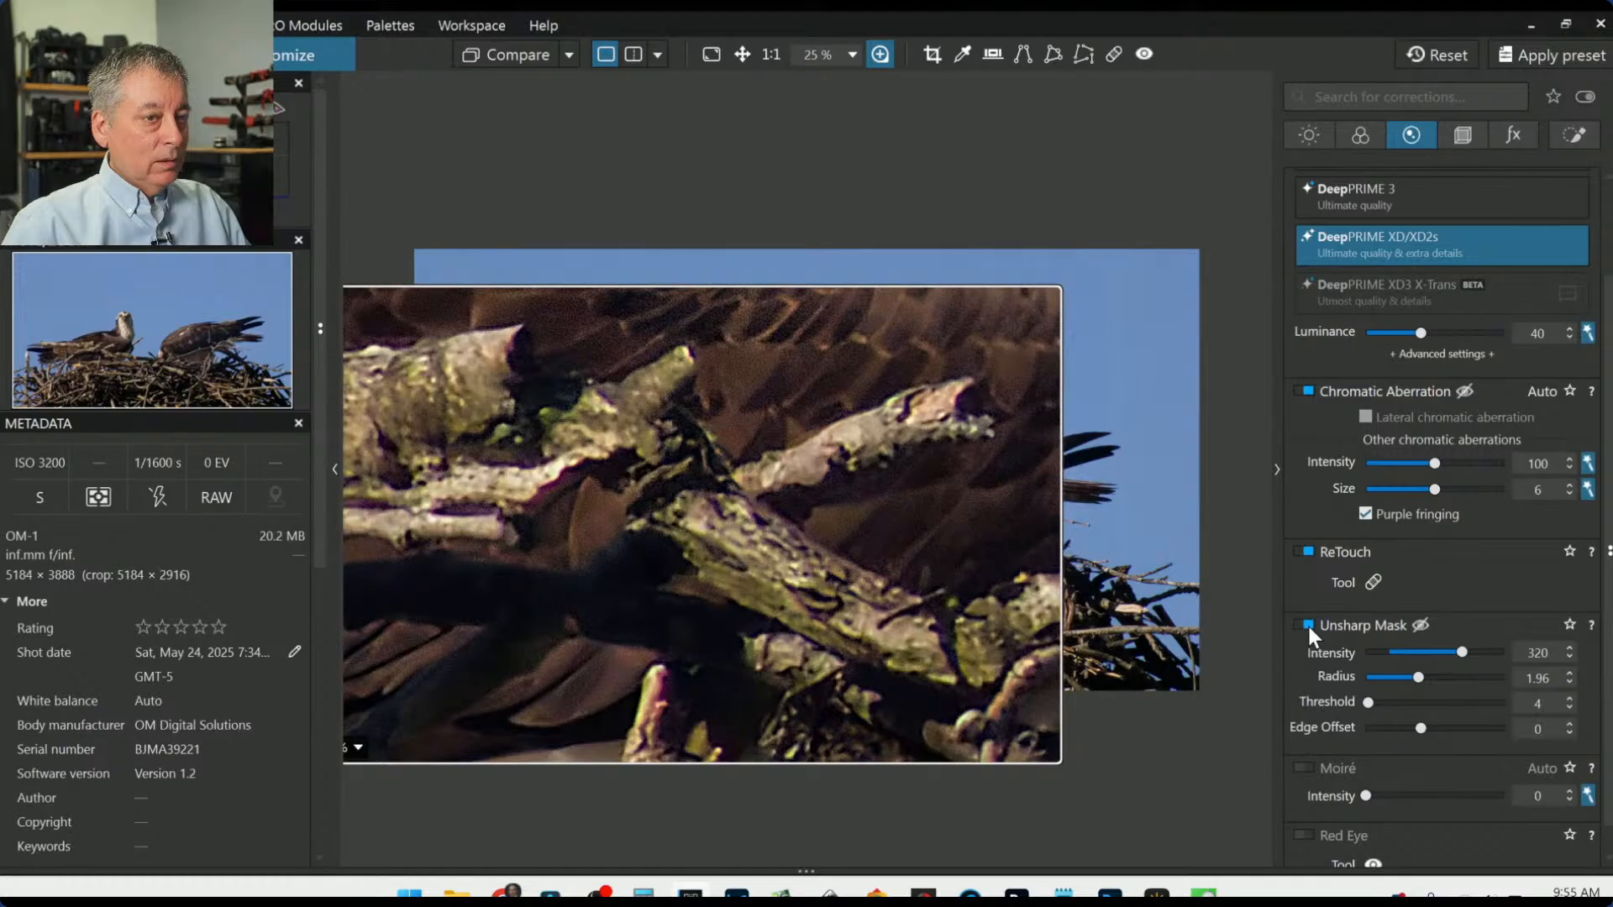
click(1307, 623)
click(1307, 623)
click(1307, 623)
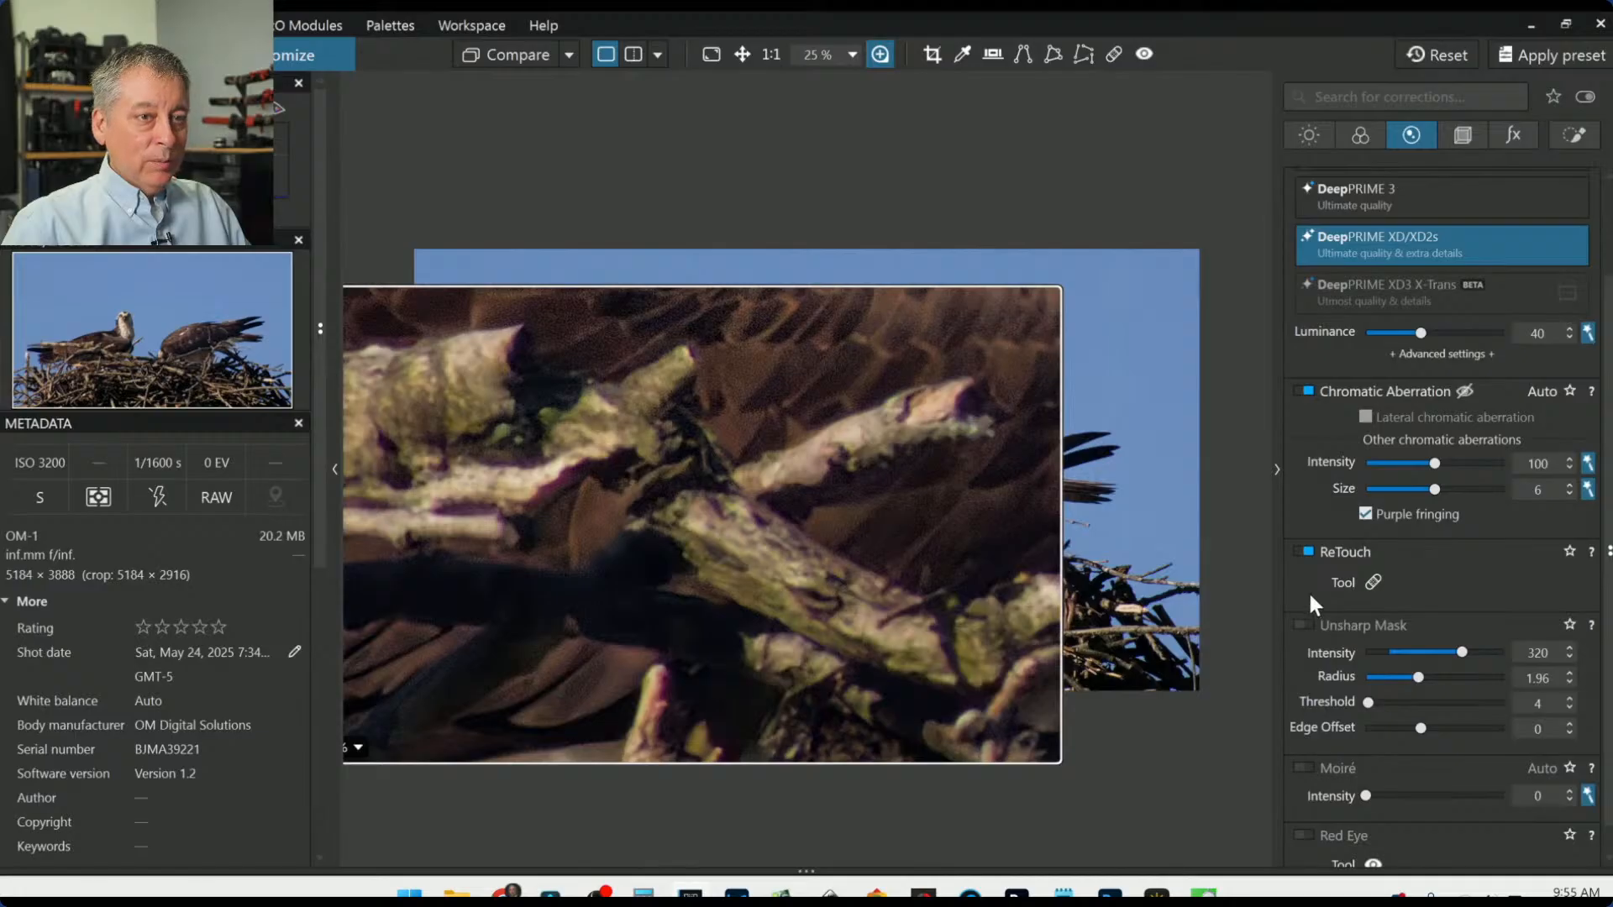
Step: Turn Unsharp Mask back on and set its intensity to 228, radius to 2.78 and threshold to 6
click(1310, 624)
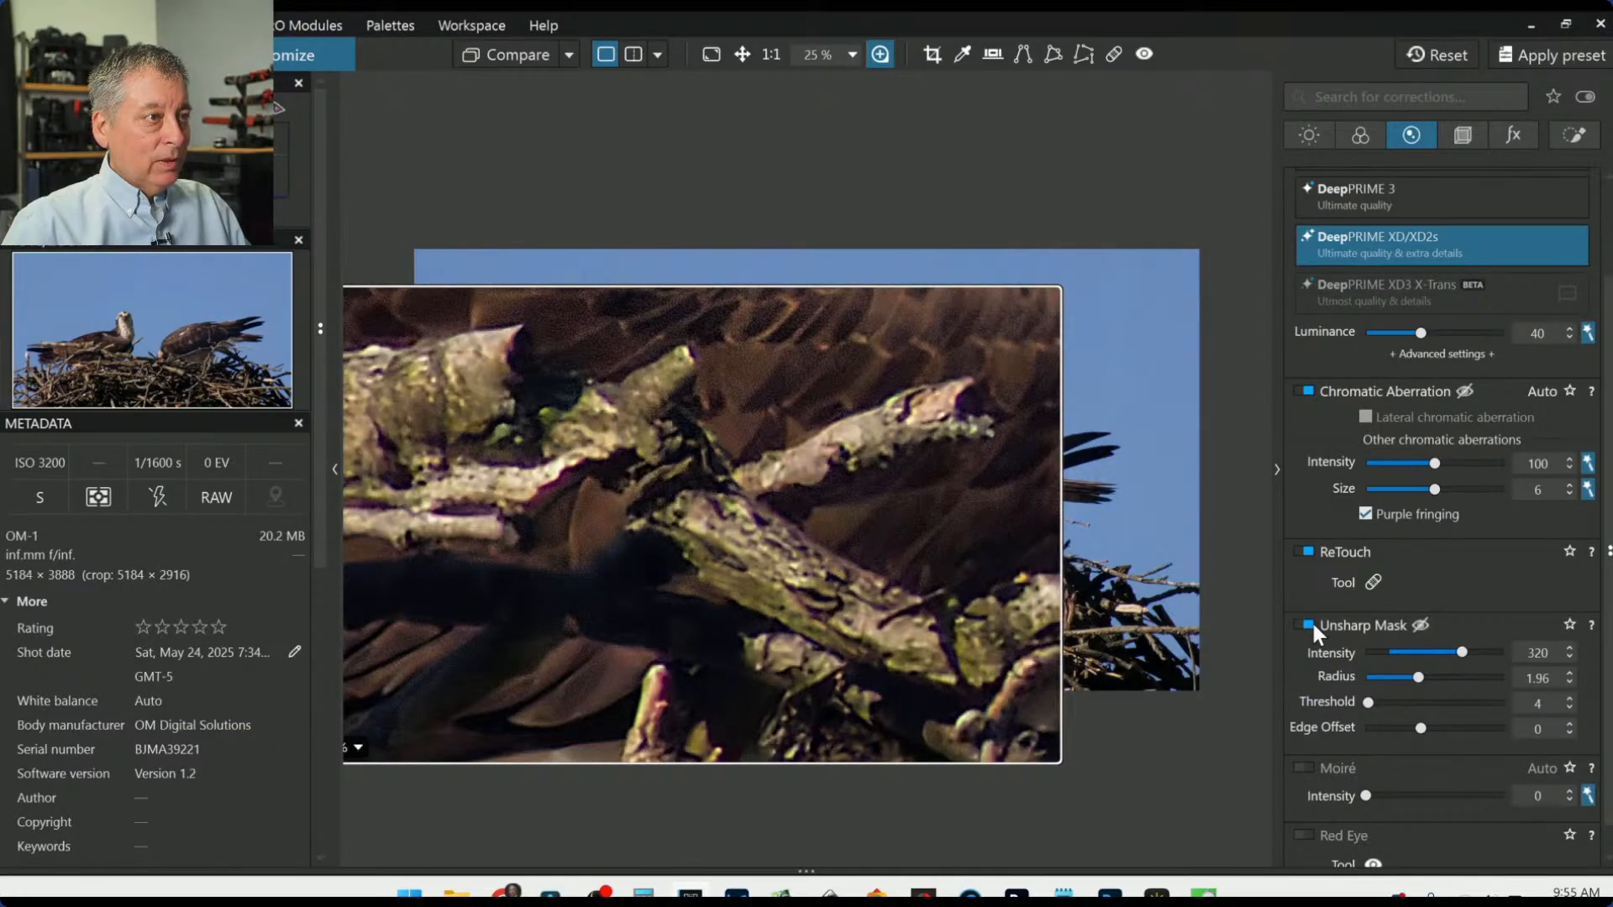
mouse_move(1469, 653)
mouse_down()
mouse_move(1429, 677)
mouse_move(1439, 653)
mouse_up()
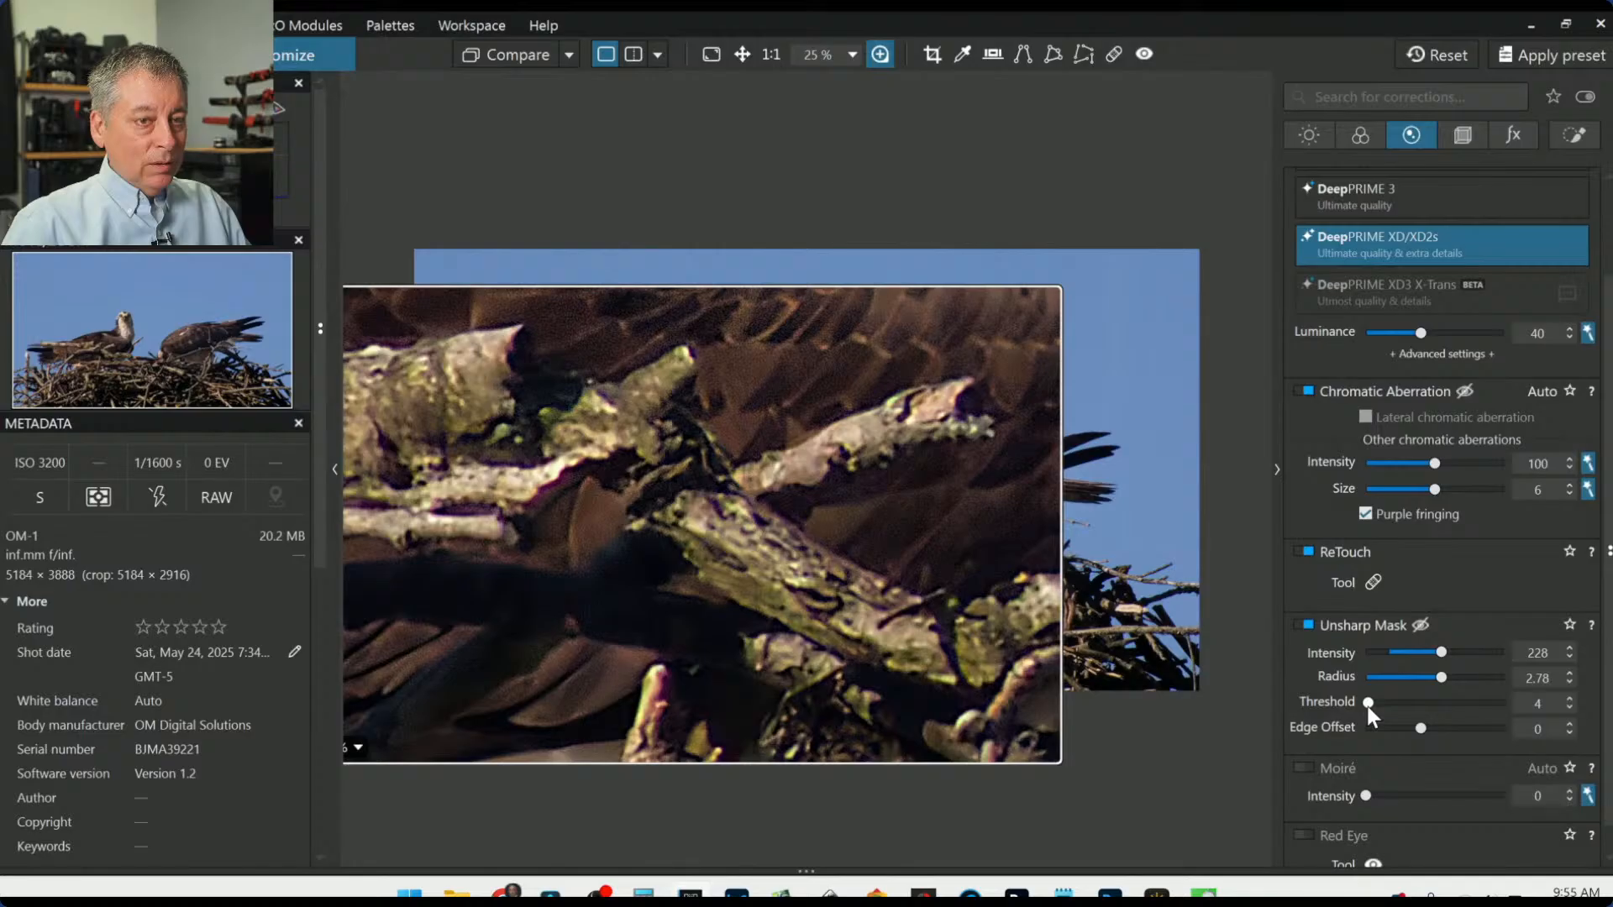
drag(1369, 708, 1368, 704)
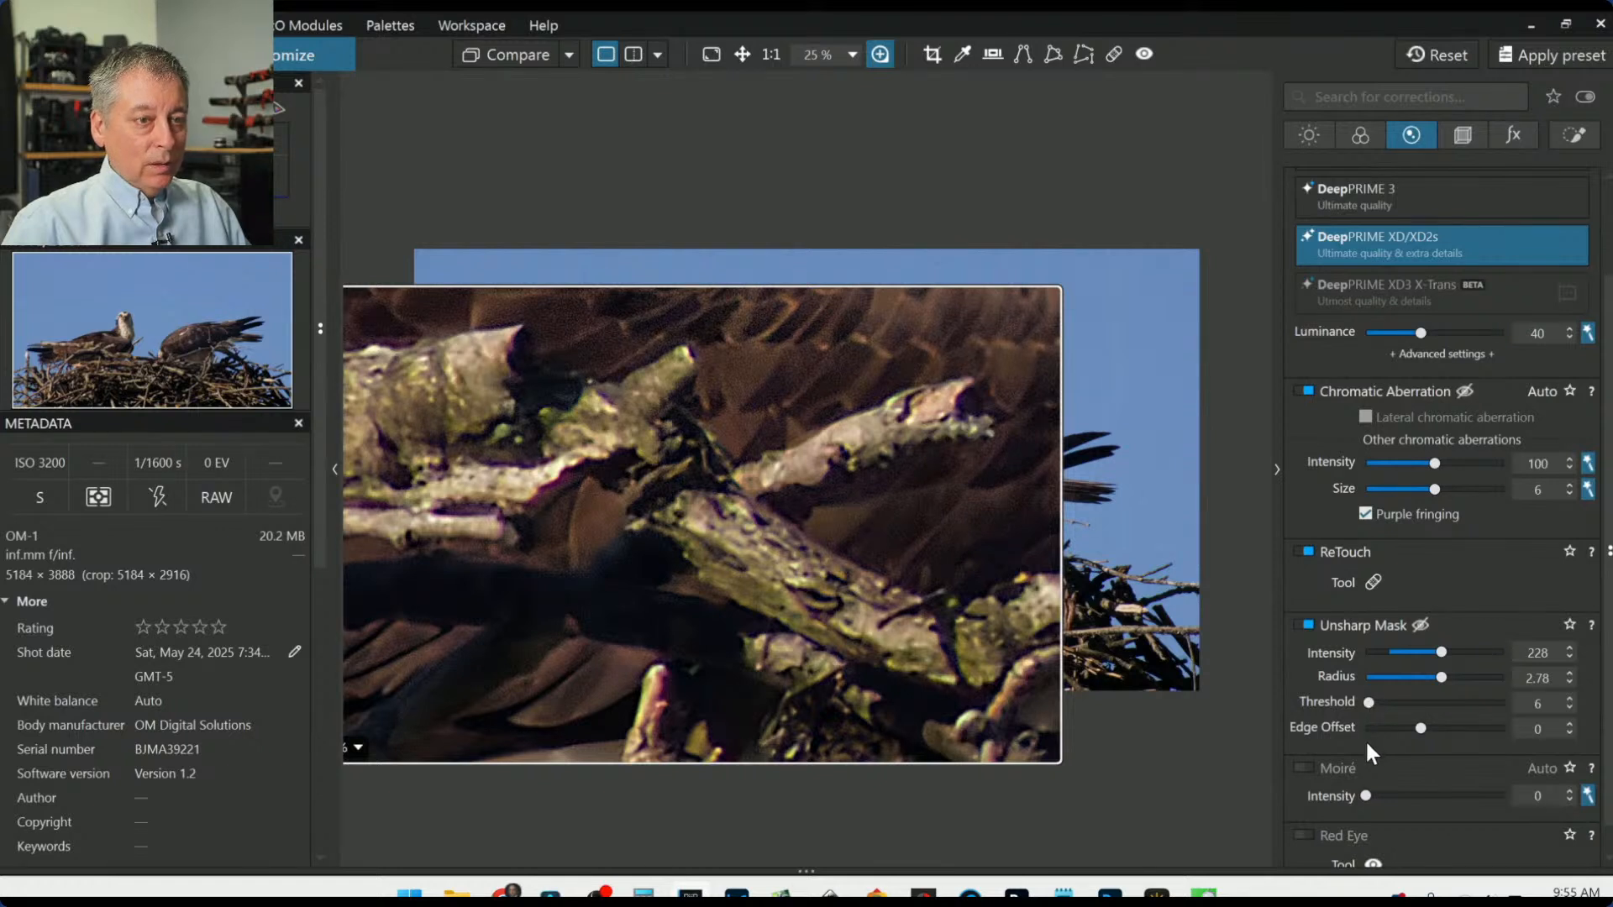
Step: Set the Chromatic Aberration correction to intensity 200 and size 12, and check the left osprey's head in the loupe
scroll(1368, 758, up, 2)
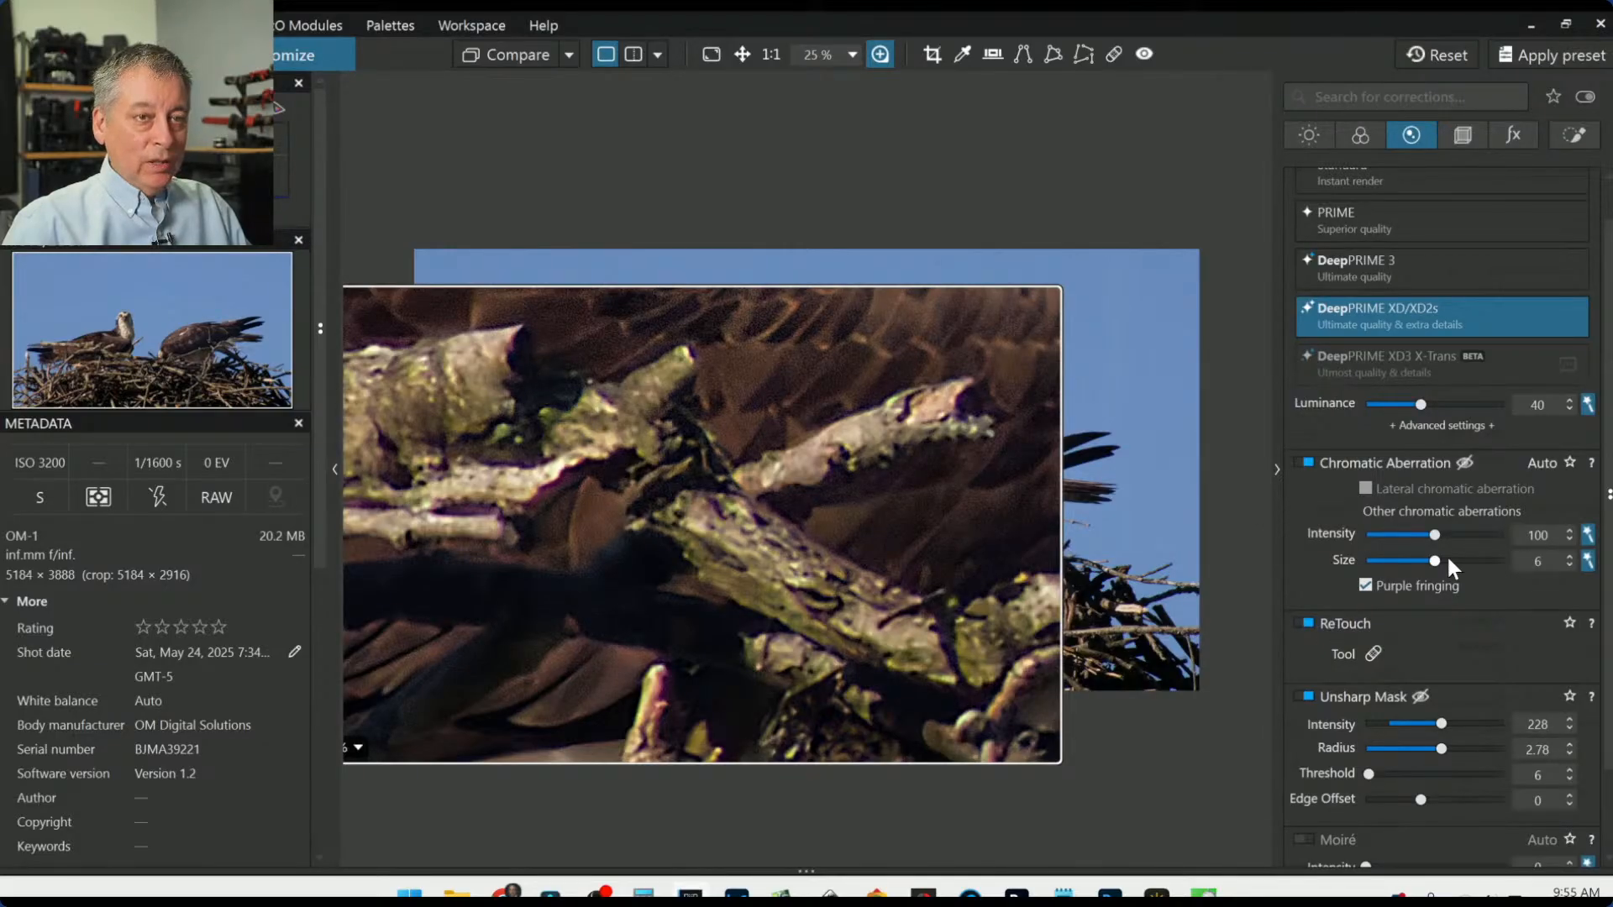
drag(1435, 534, 1473, 536)
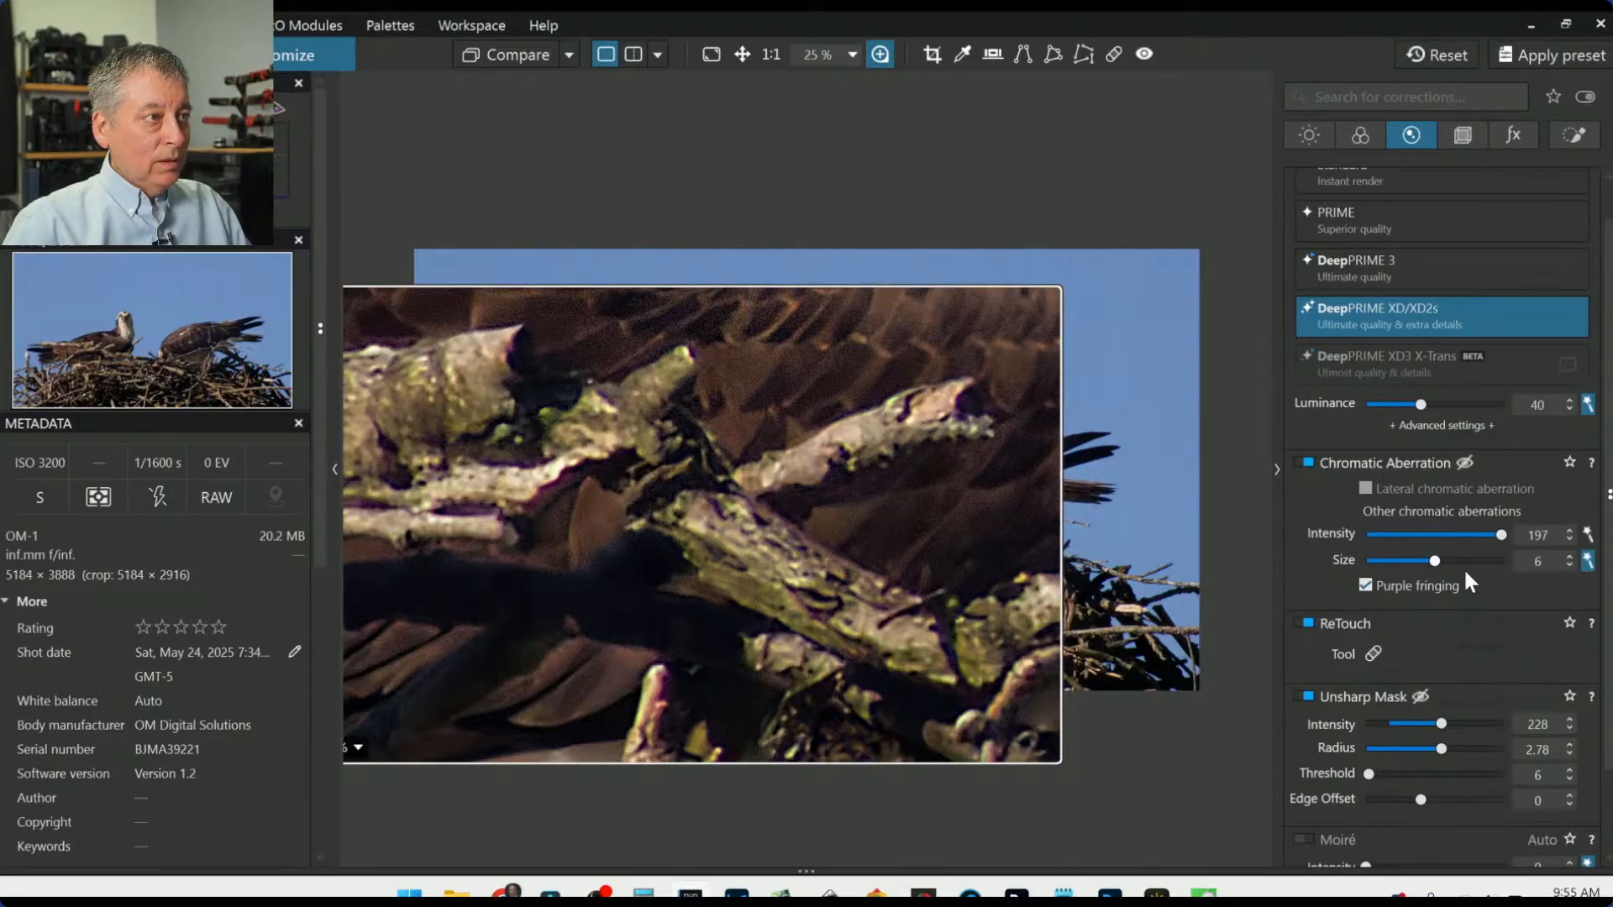
drag(1434, 561, 1478, 579)
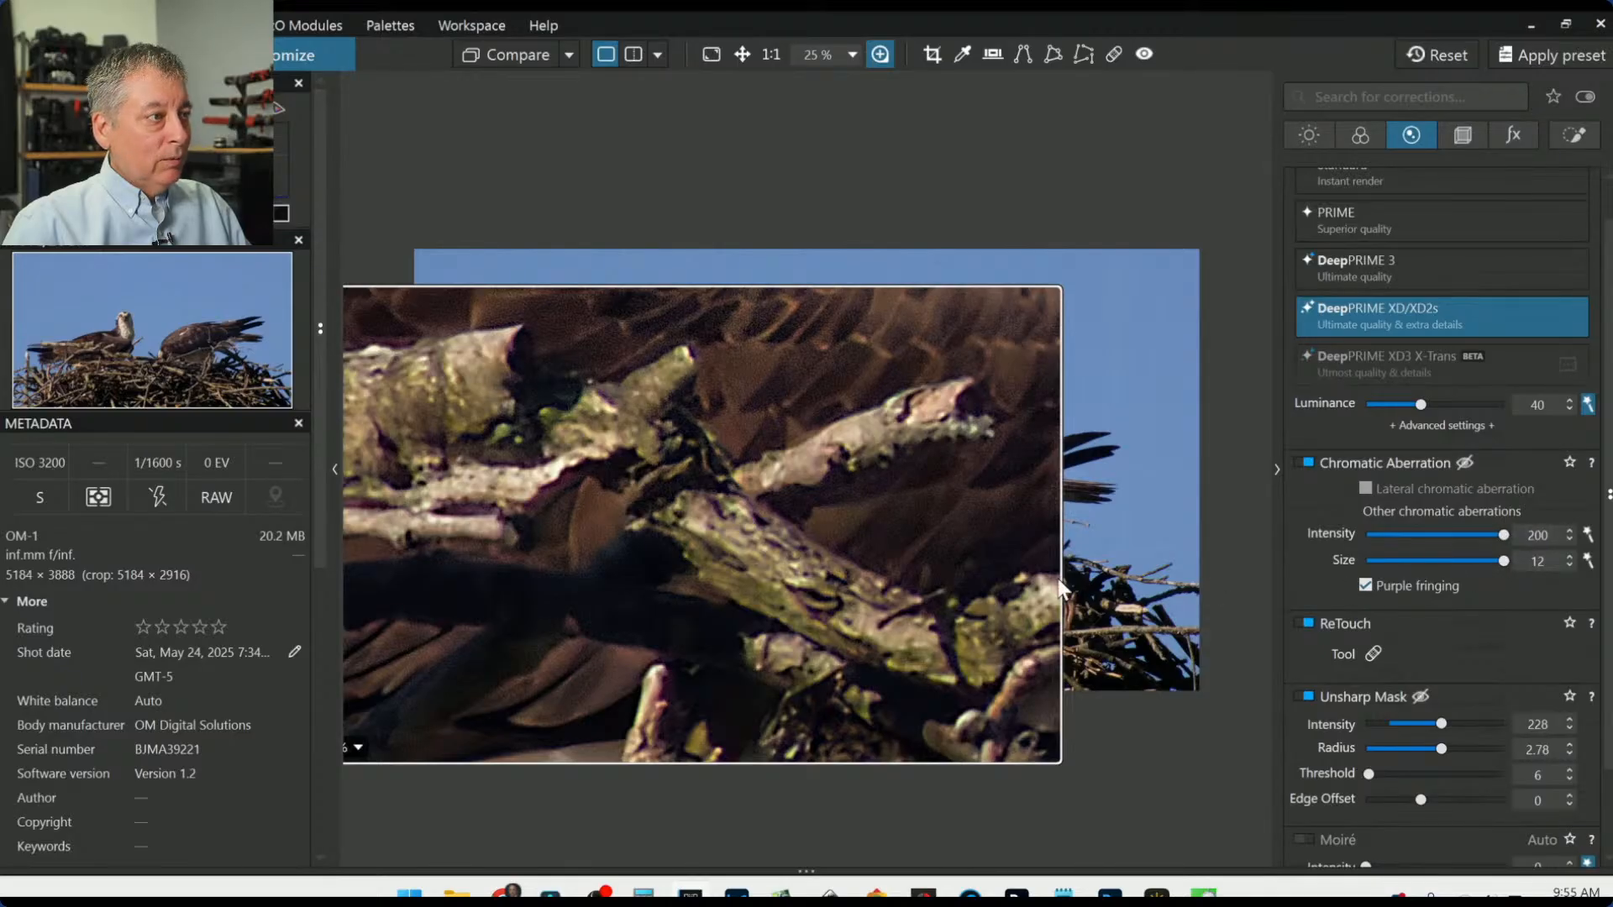
scroll(930, 561, down, 3)
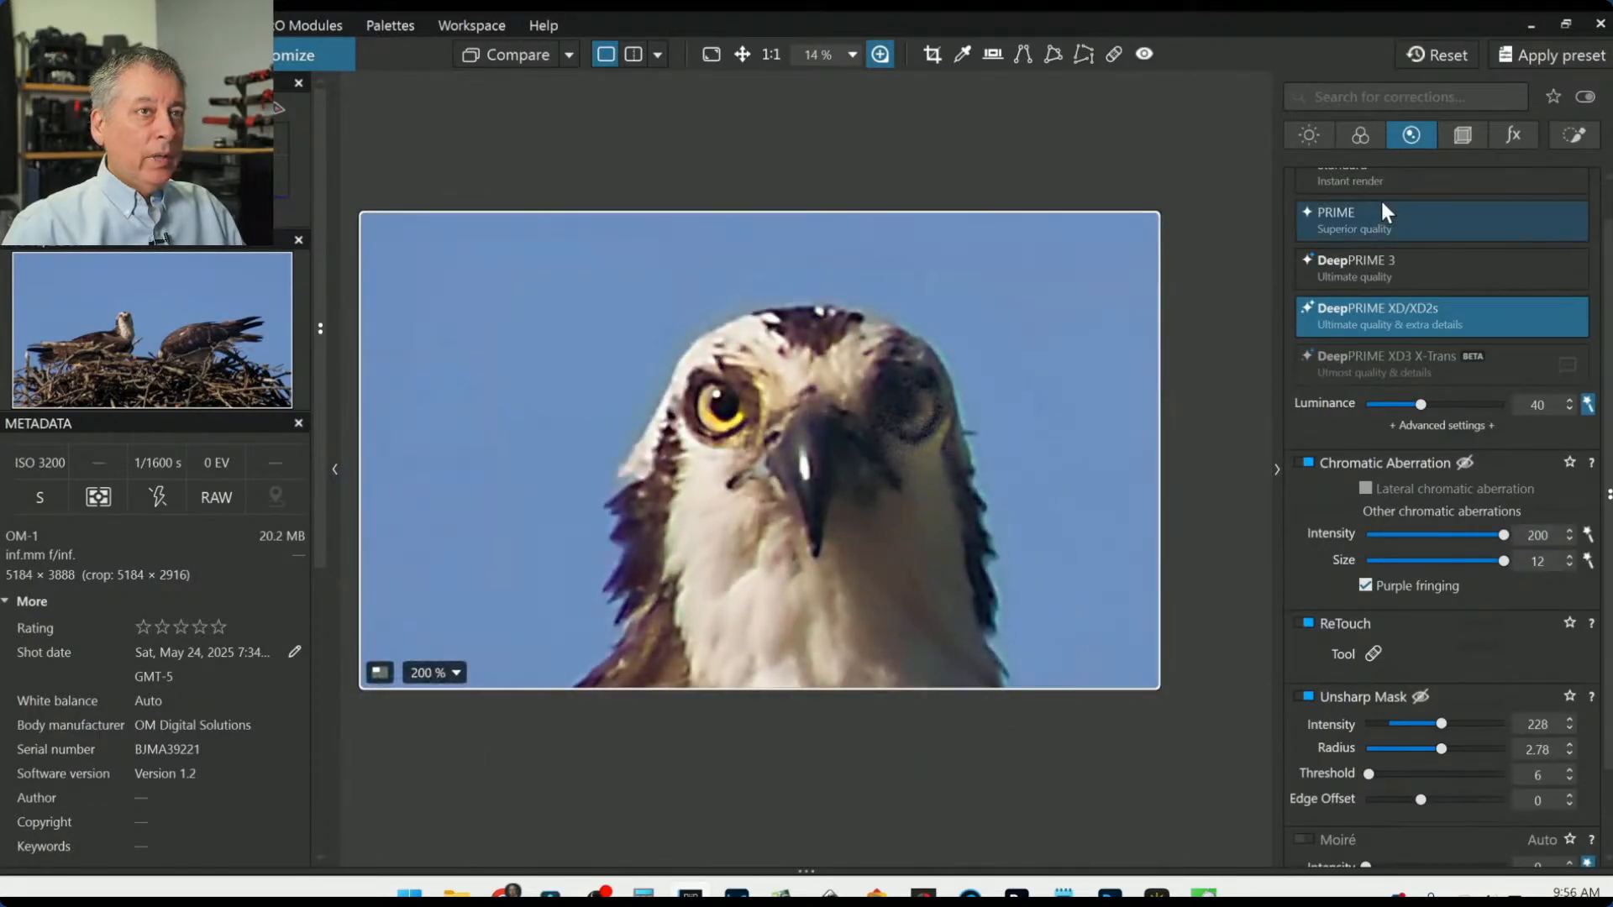
scroll(1390, 252, up, 1)
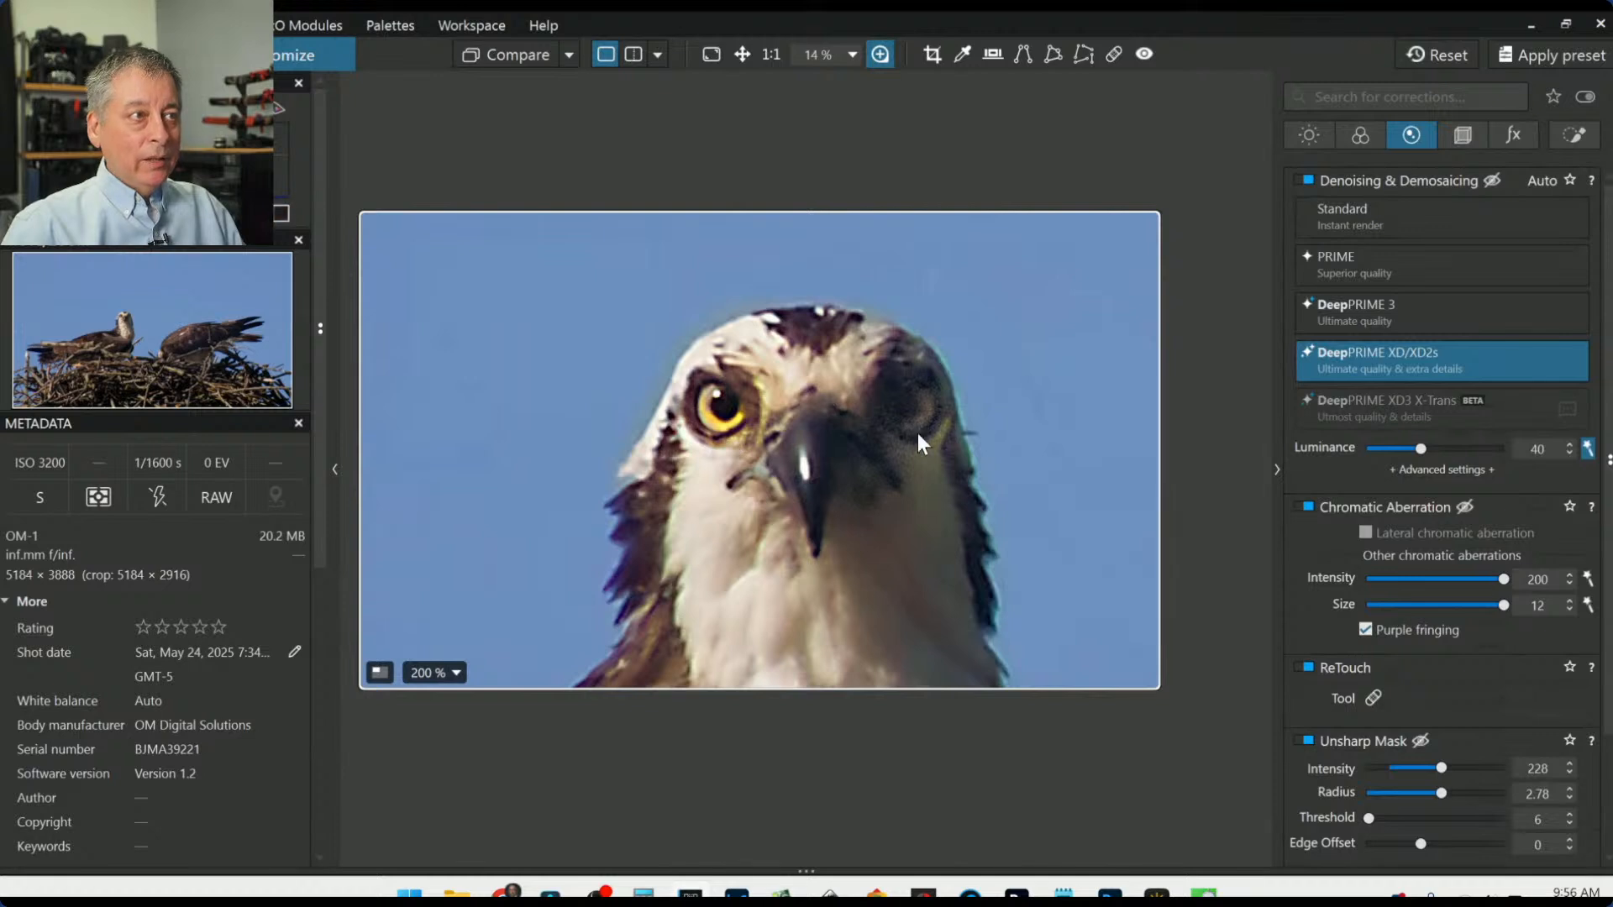
Step: Reduce the exposure of the shaded eye's control point to 0.64 and check the head in the 200% loupe
click(1364, 134)
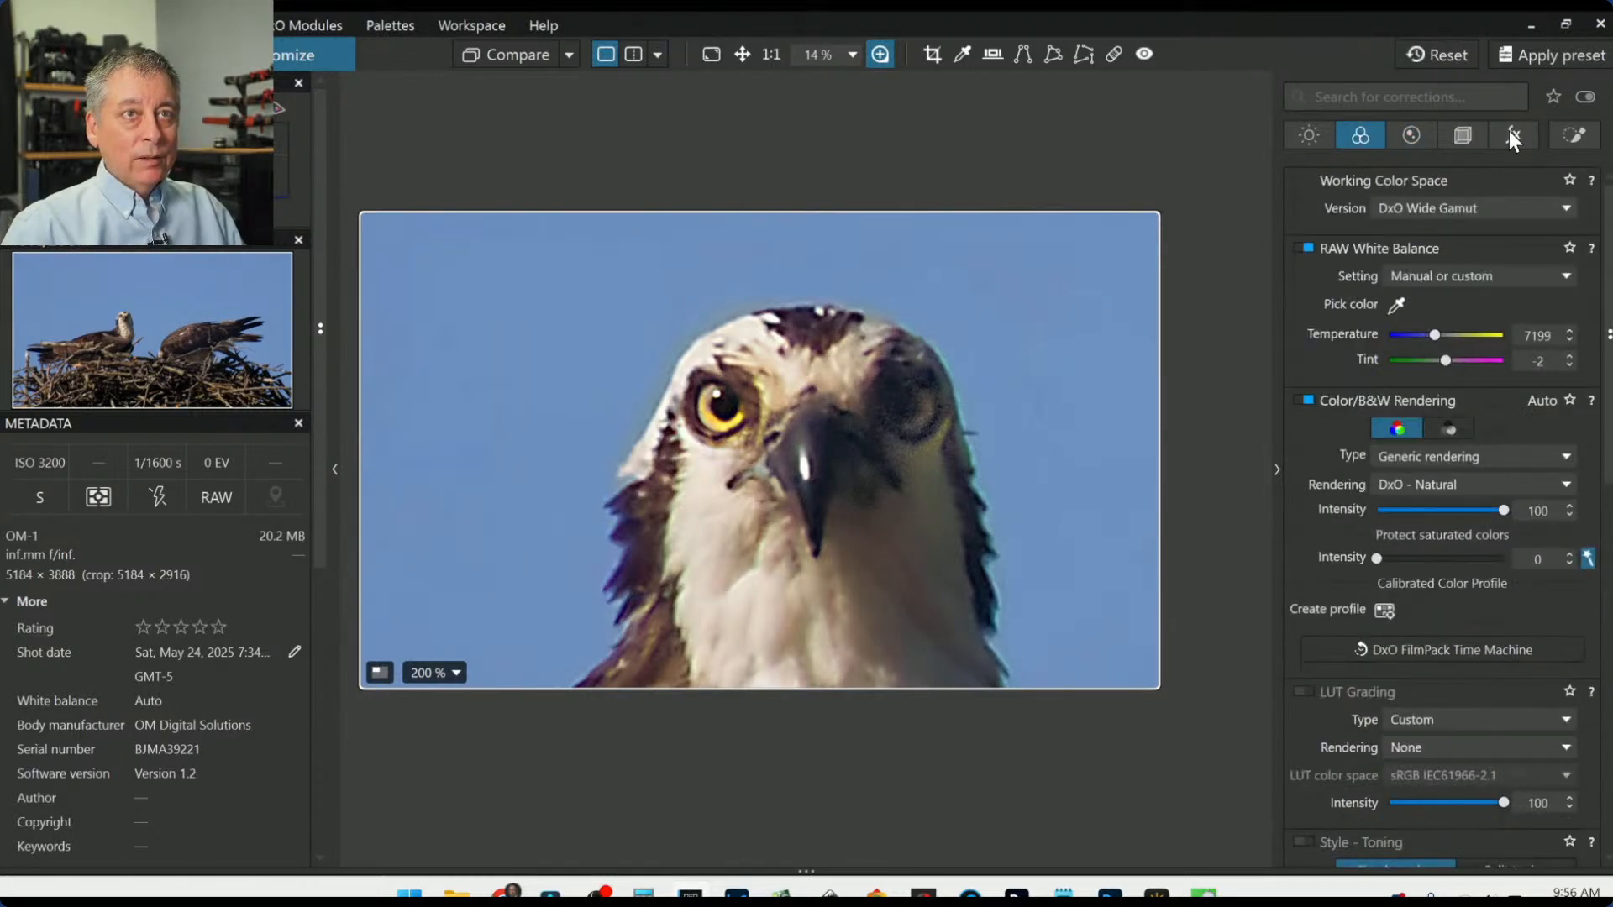
click(1569, 132)
click(1372, 284)
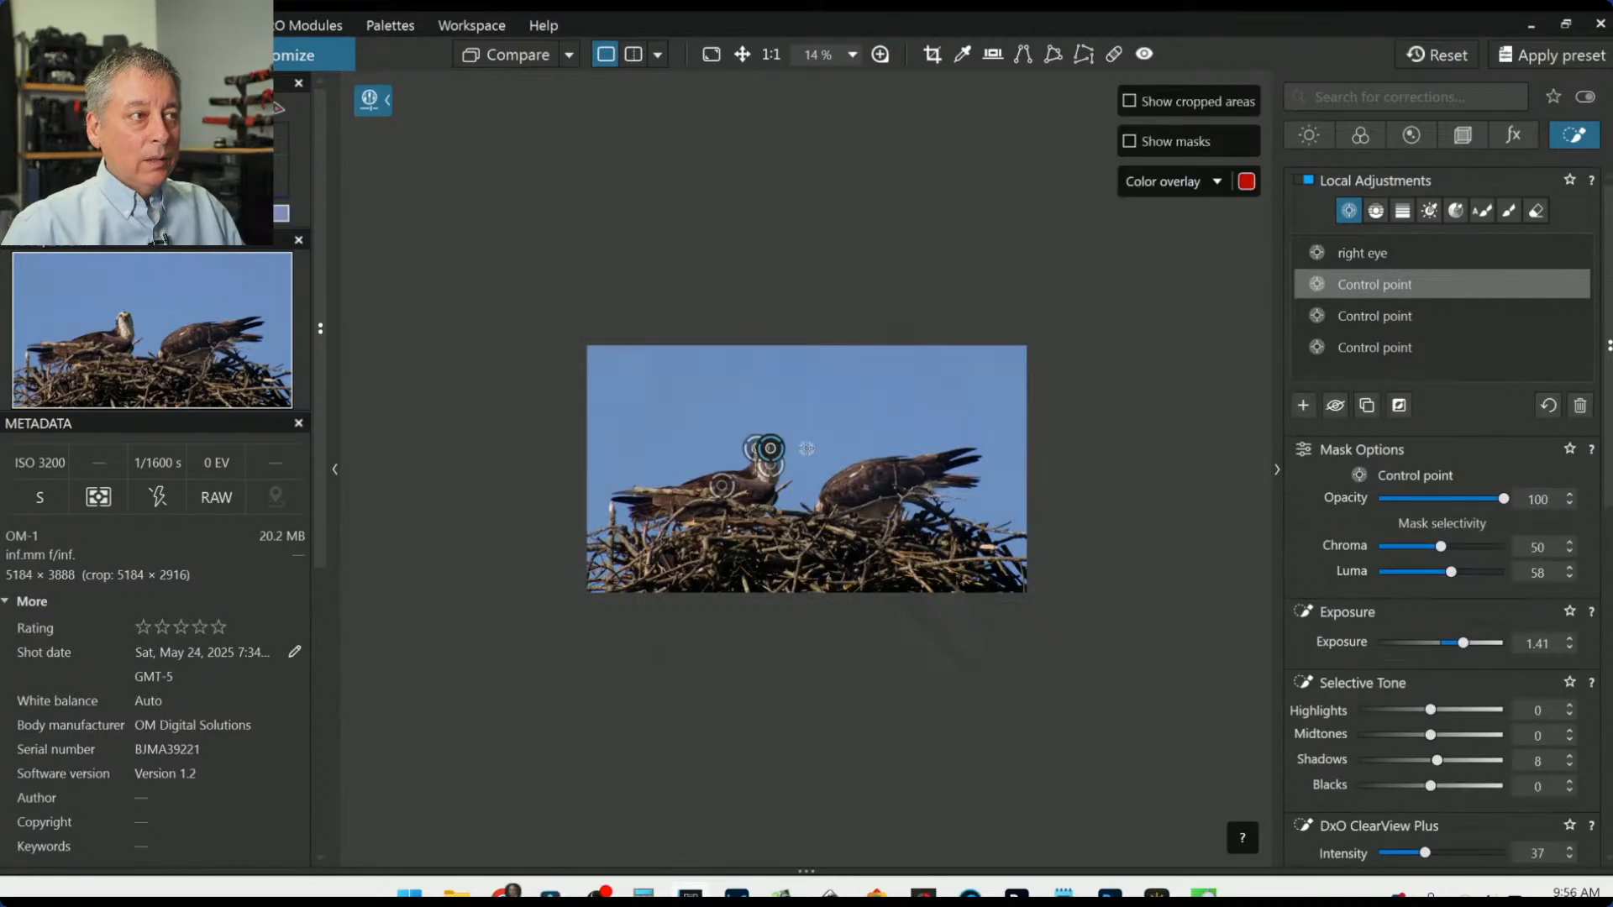
scroll(763, 446, up, 3)
scroll(762, 445, up, 6)
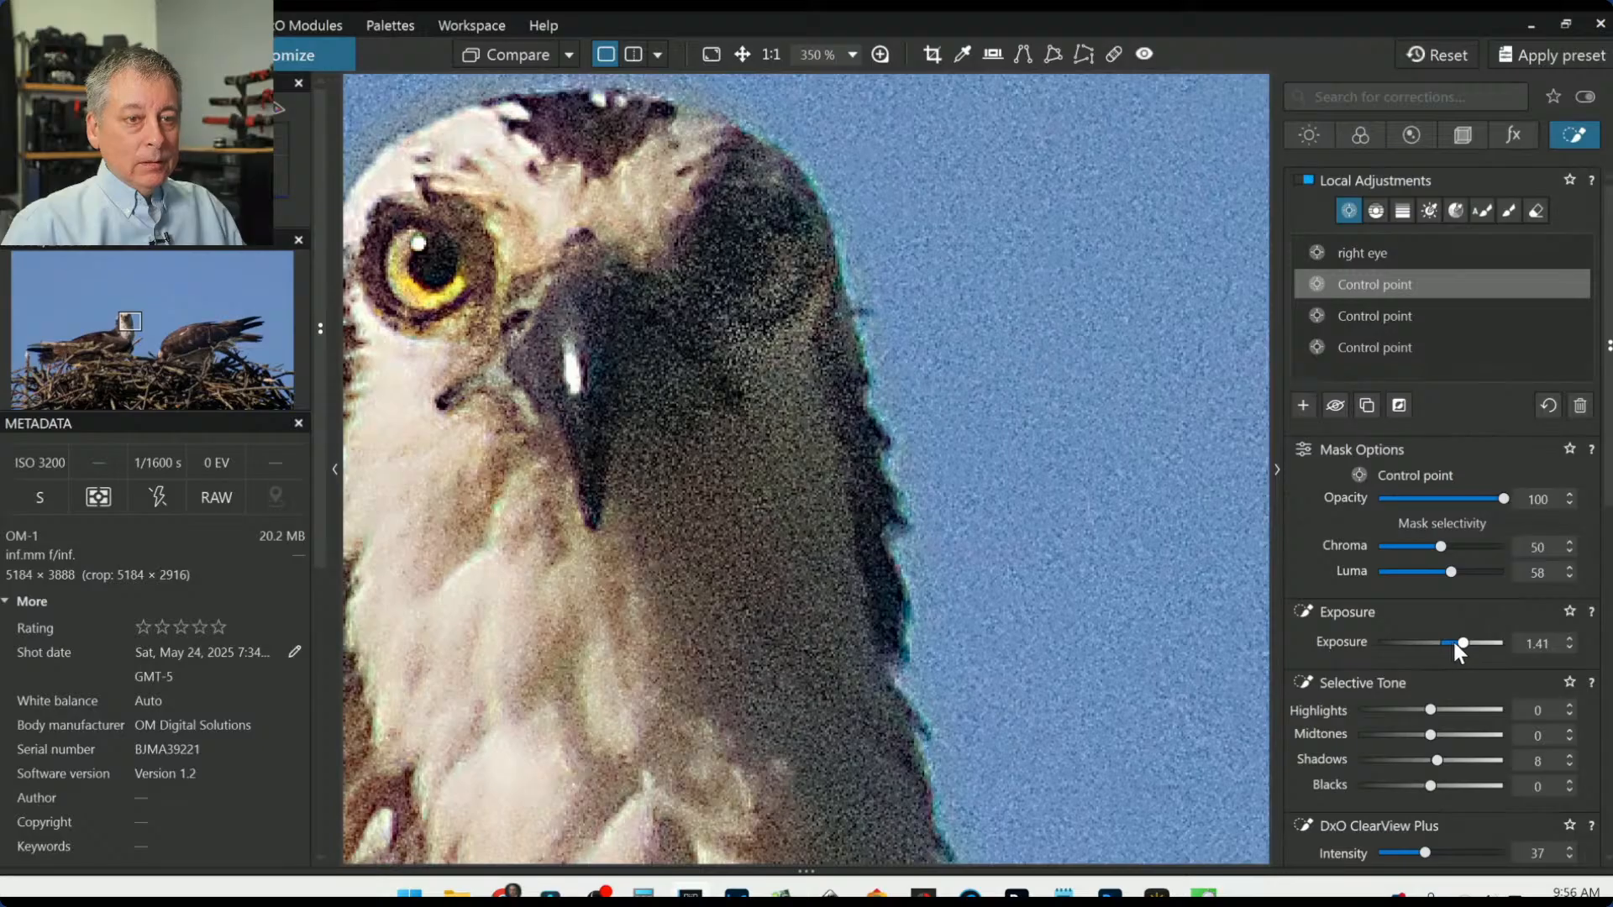
drag(1462, 643, 1451, 643)
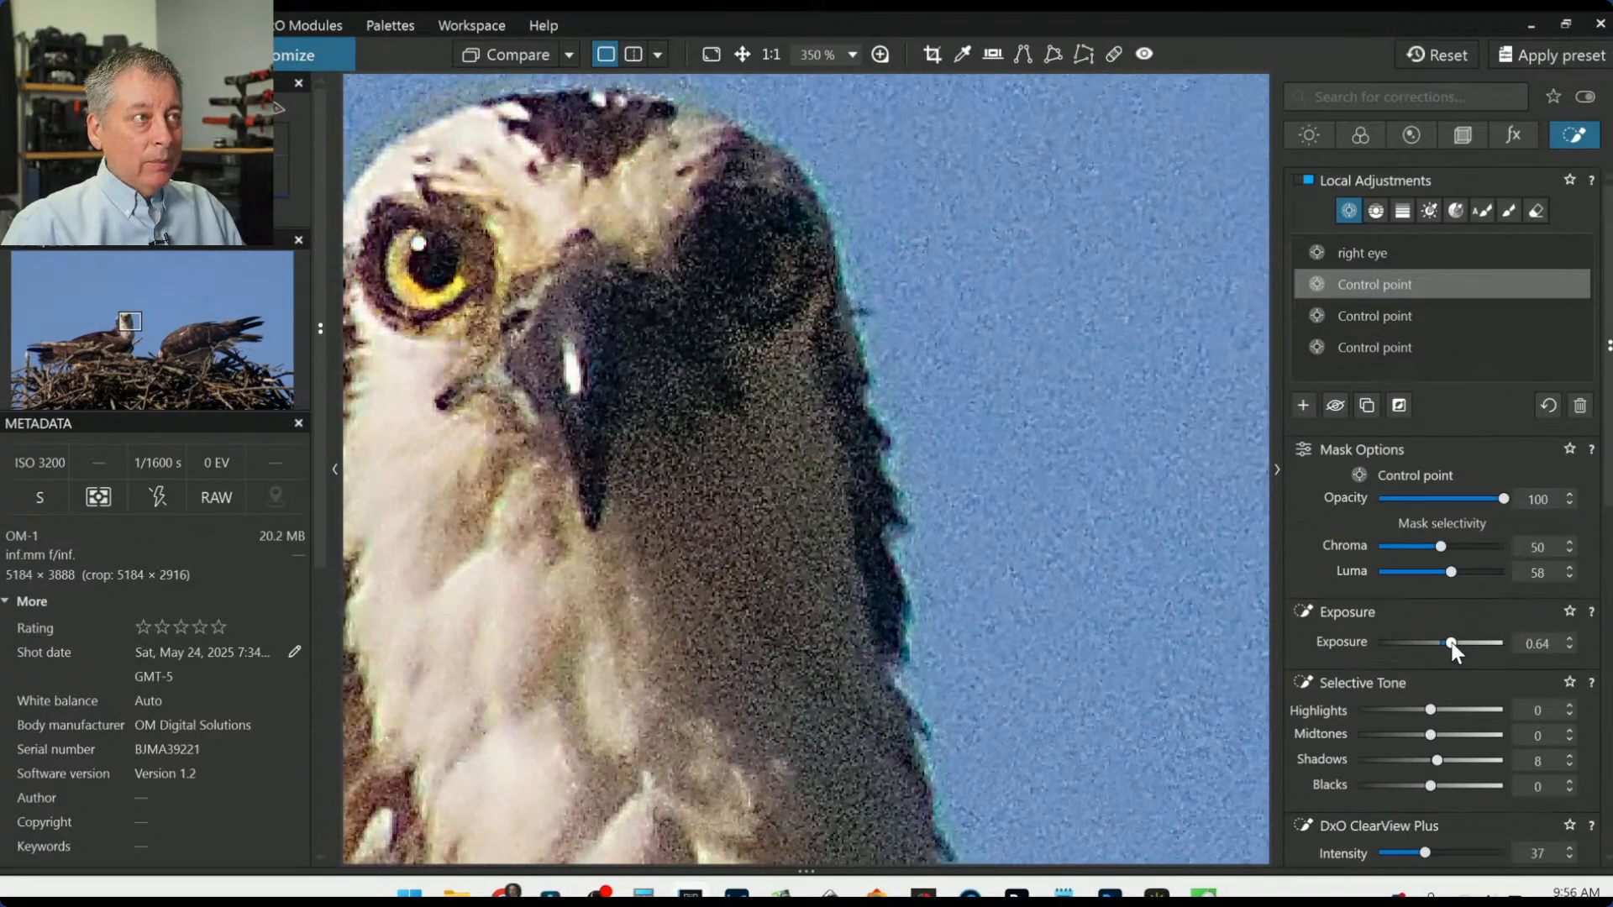
click(894, 51)
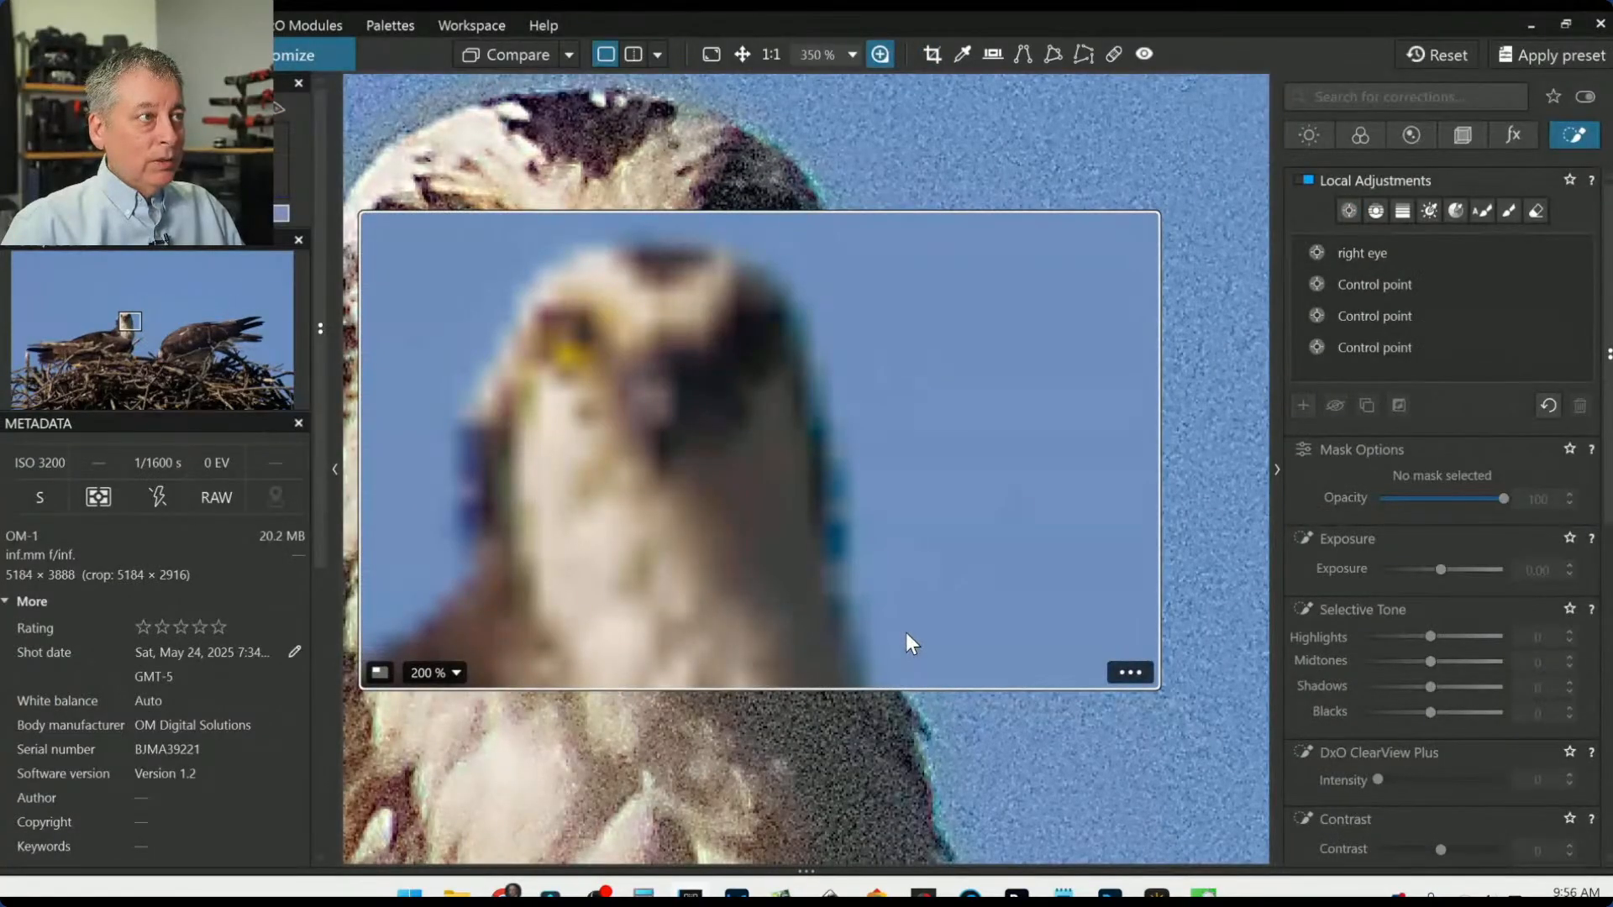
drag(907, 640, 888, 589)
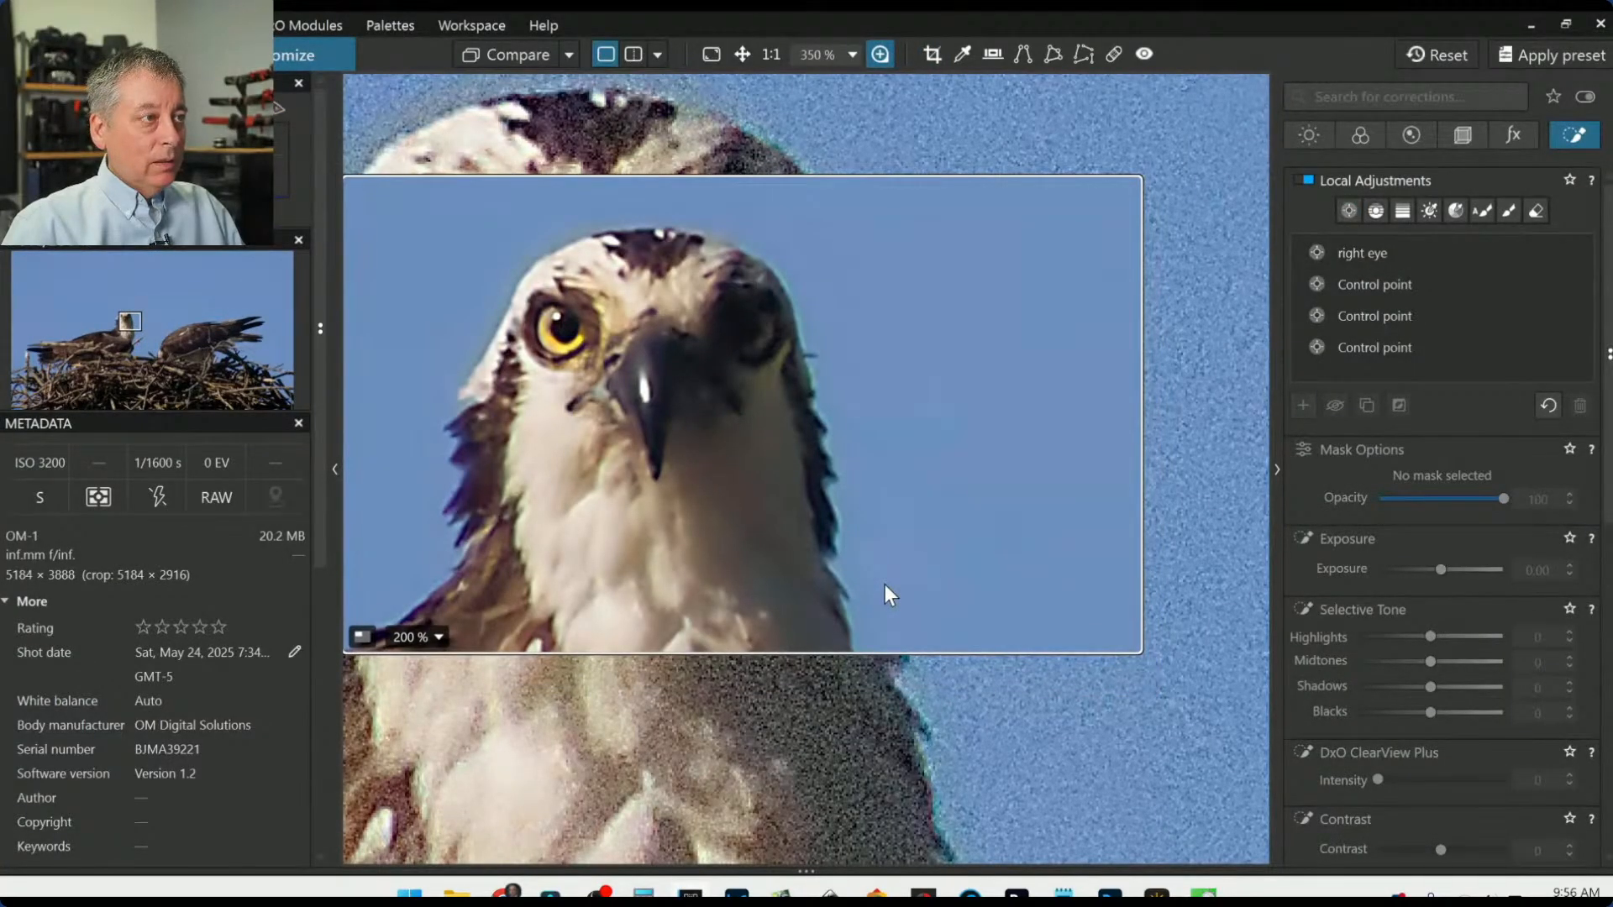
Step: Shift the shaded eye's control point slightly and shrink its radius to fit more tightly around the eye
click(880, 53)
click(1383, 290)
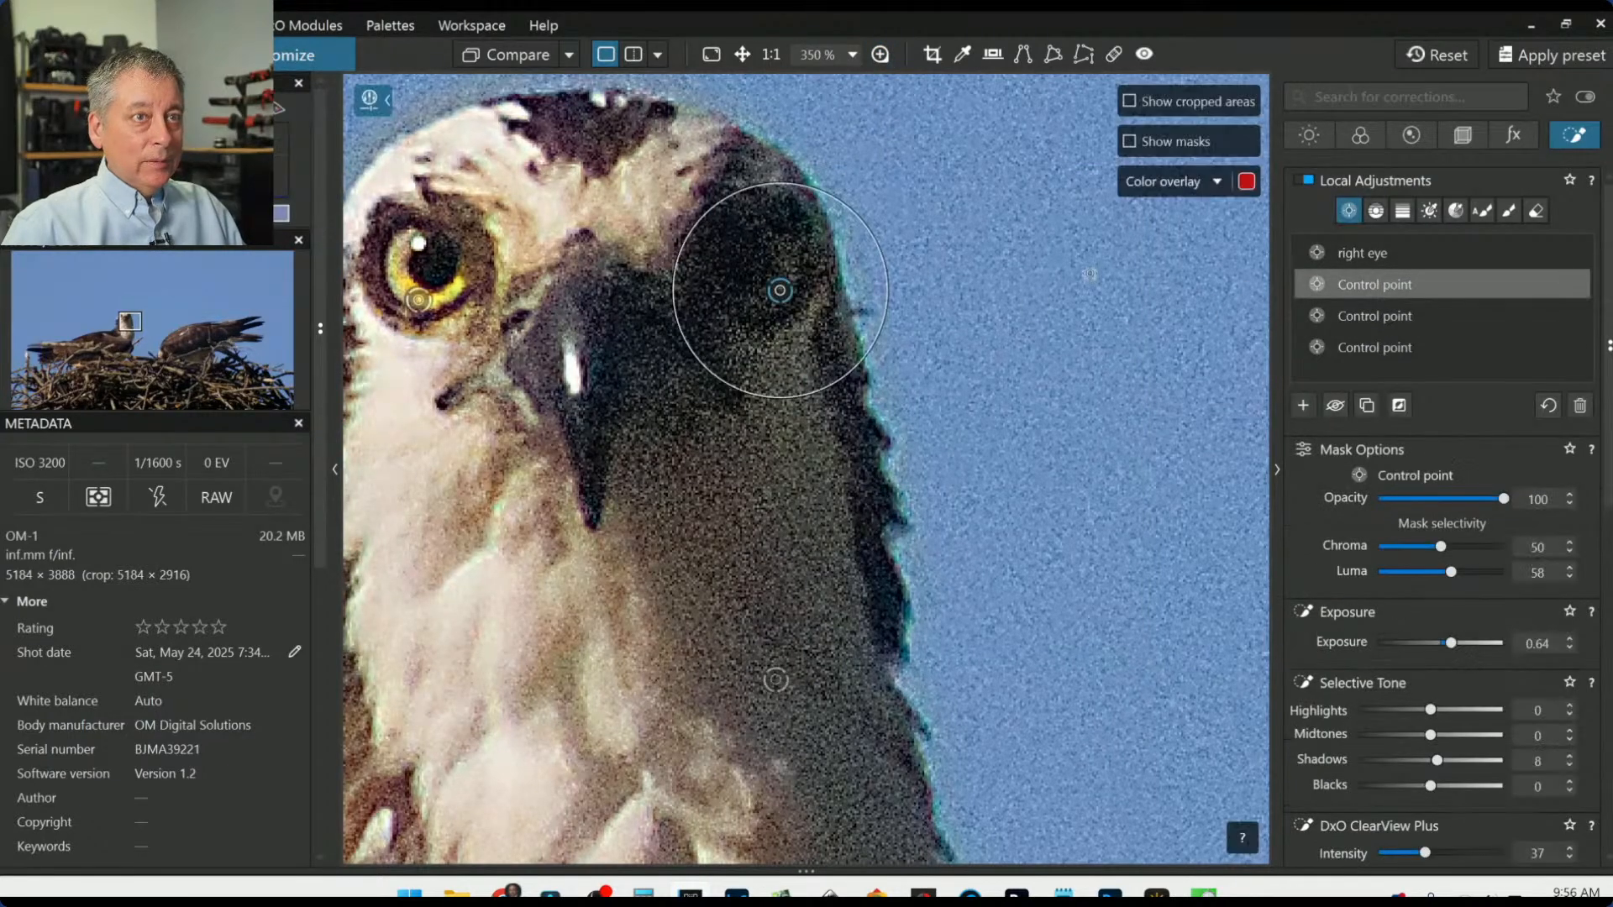
drag(787, 303, 785, 297)
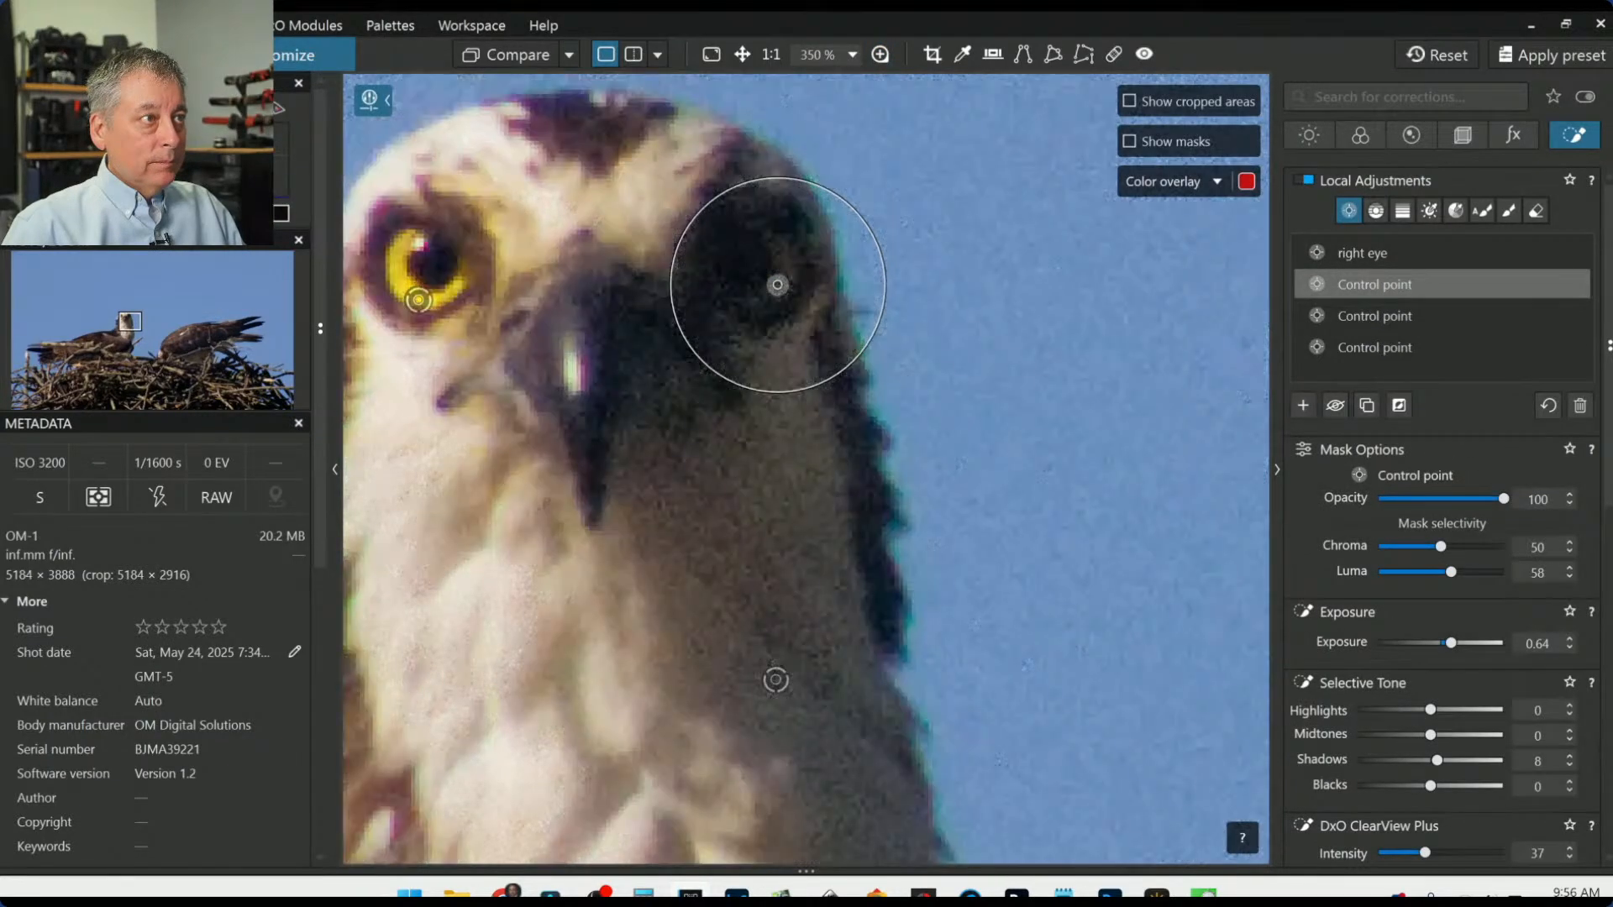
drag(817, 361, 813, 356)
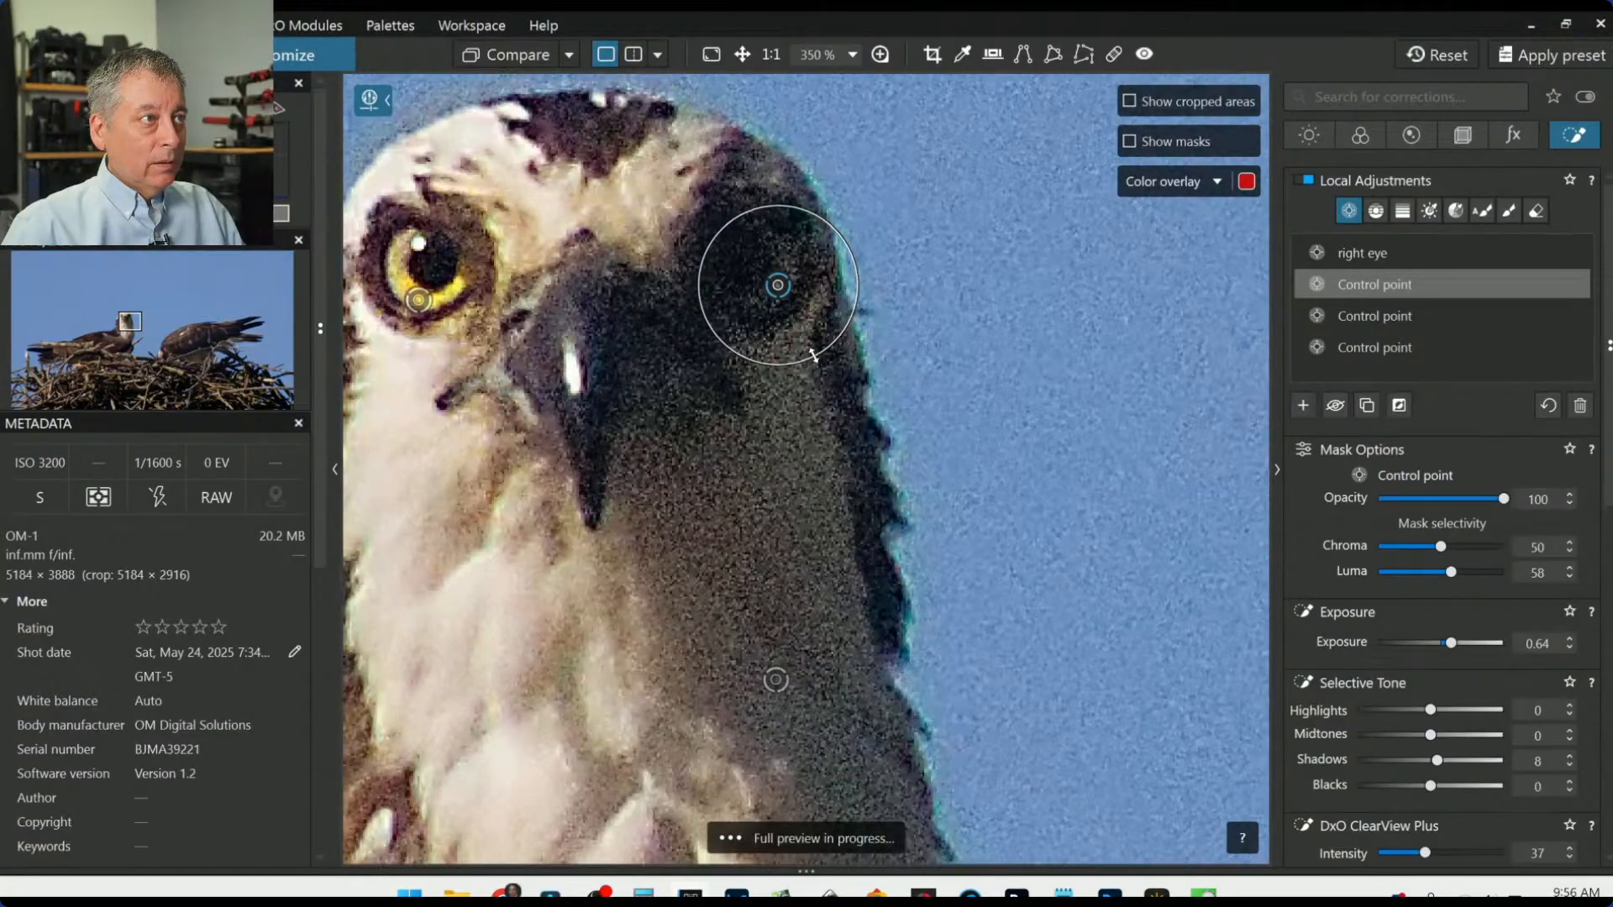
Step: Inspect the left osprey's head in the 200% loupe, close it and review the whole nest photo
click(879, 55)
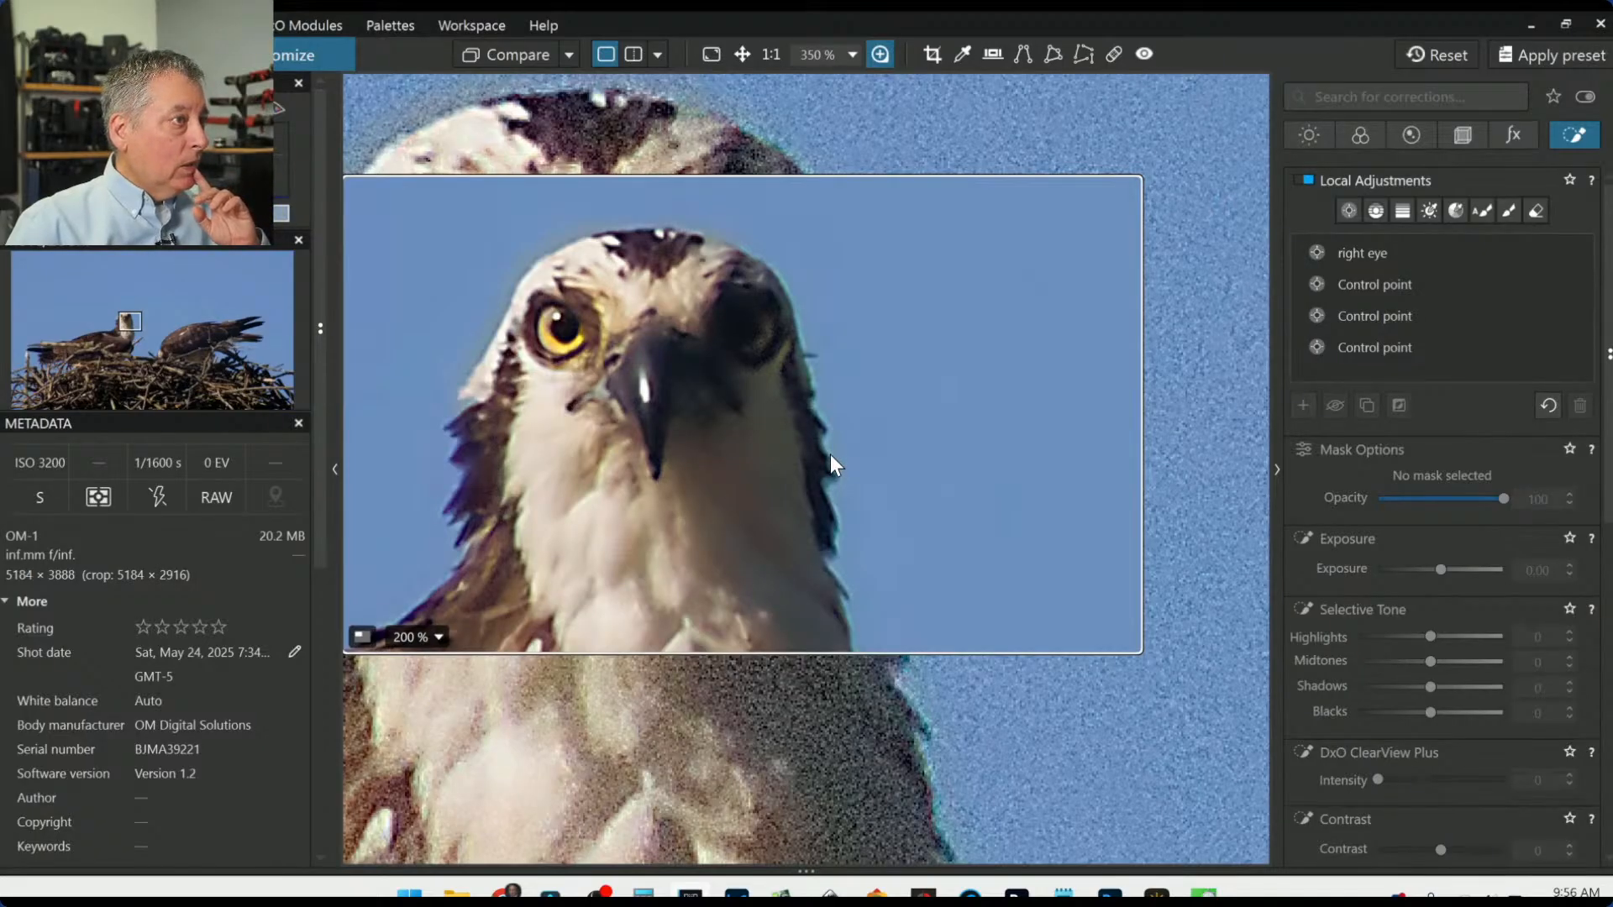
key(Escape)
scroll(870, 452, down, 8)
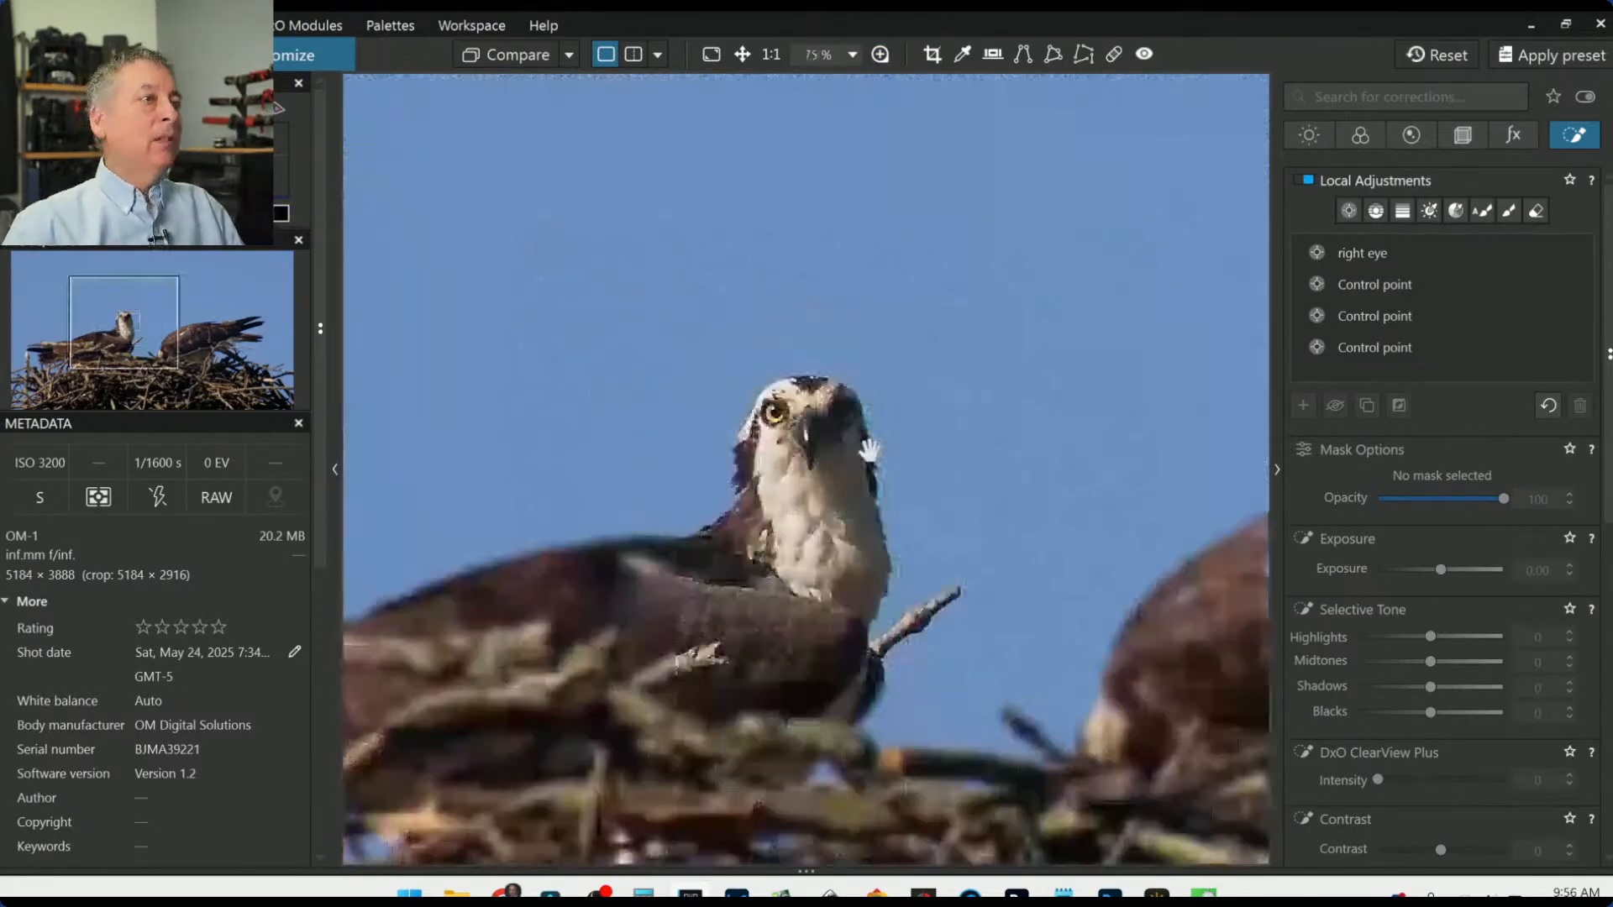
scroll(873, 450, up, 1)
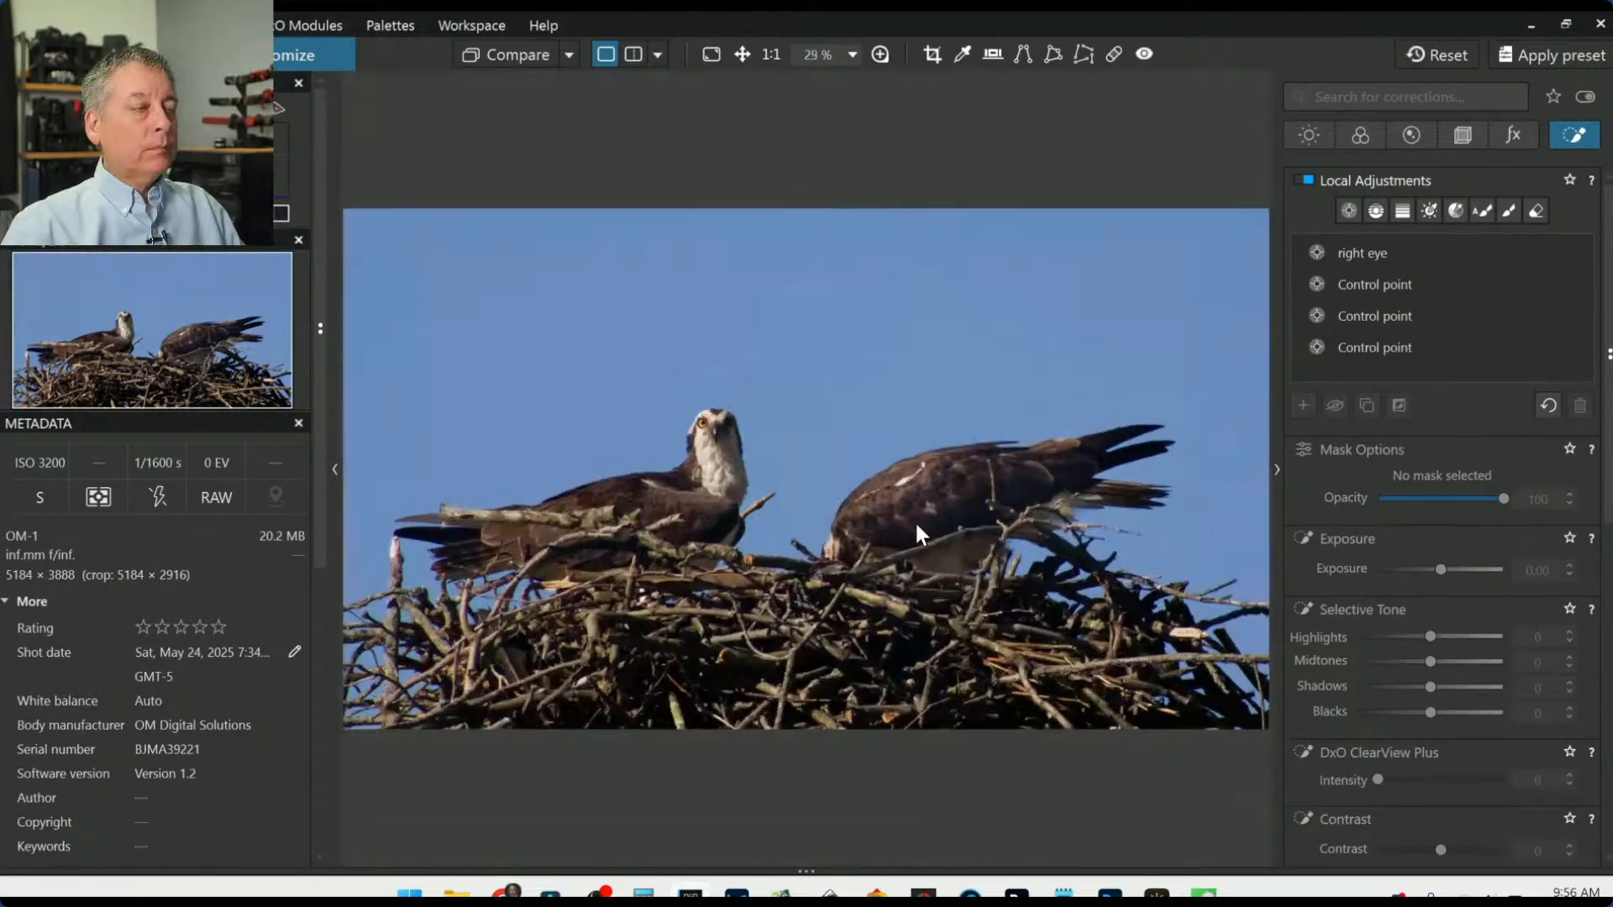
Step: Zoom to 100% on the right osprey and examine its back and wing feathers in the 200% loupe
click(1016, 550)
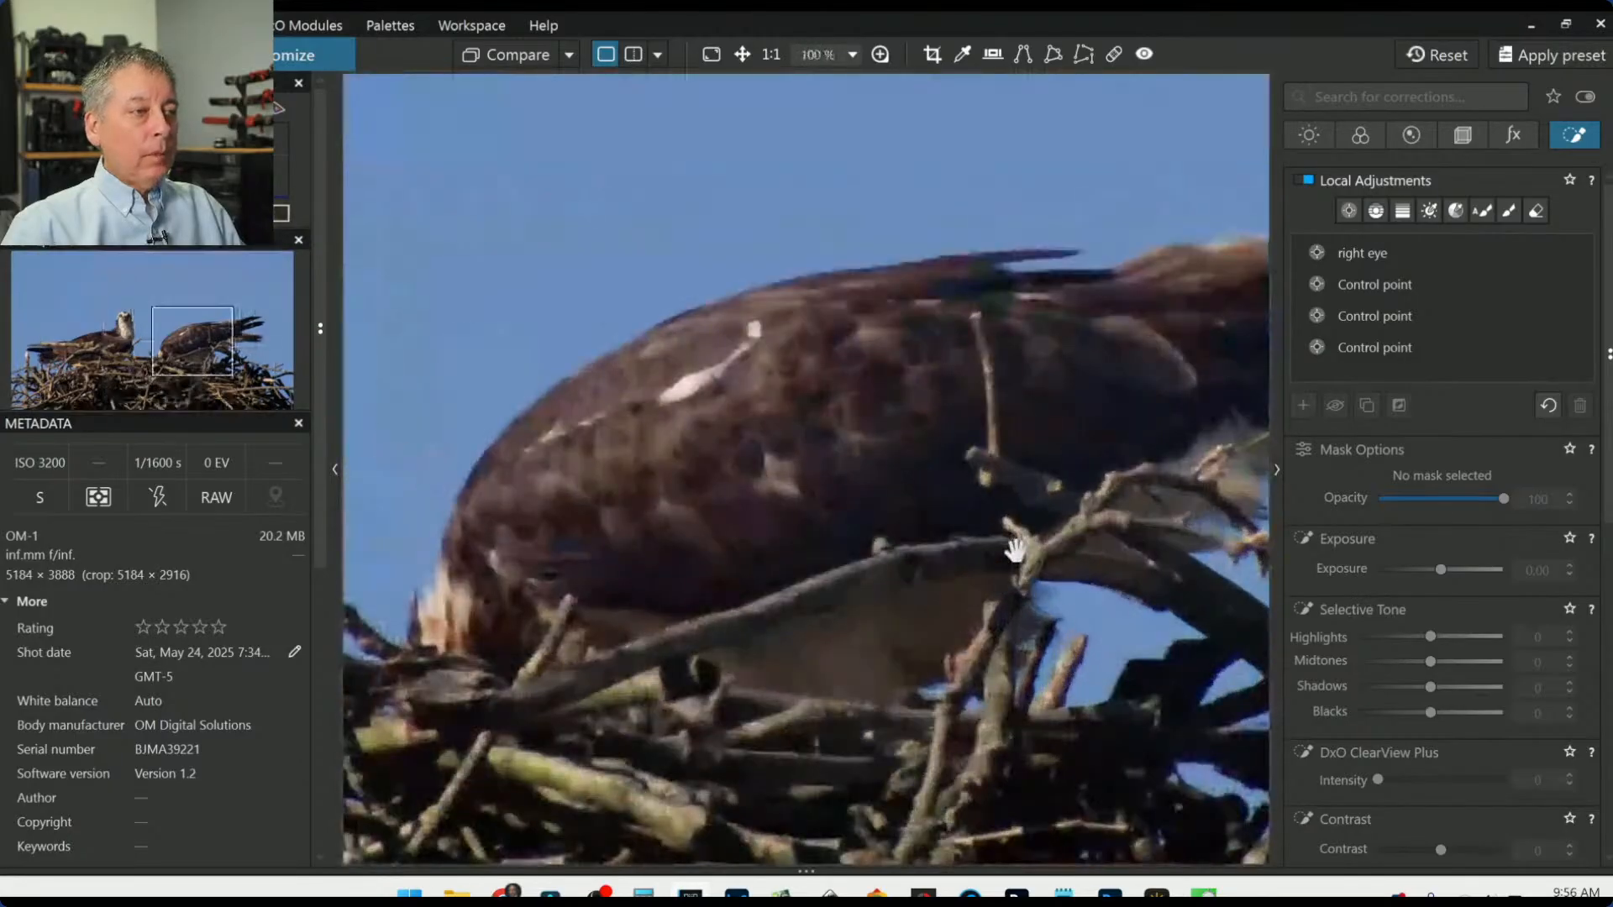
click(880, 54)
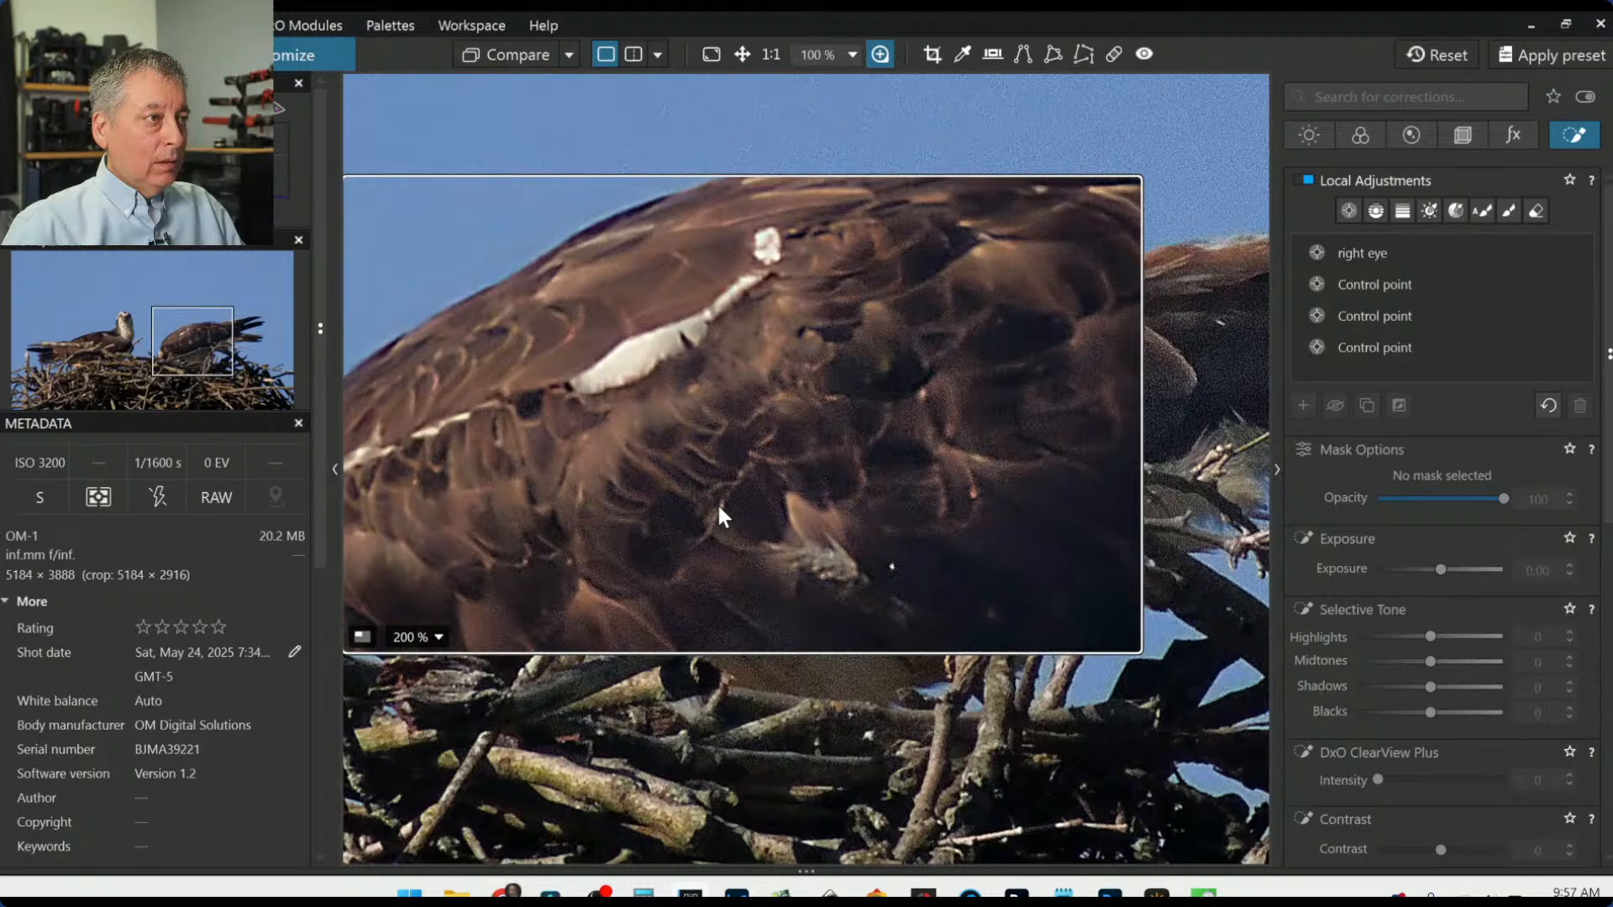
drag(719, 504, 751, 517)
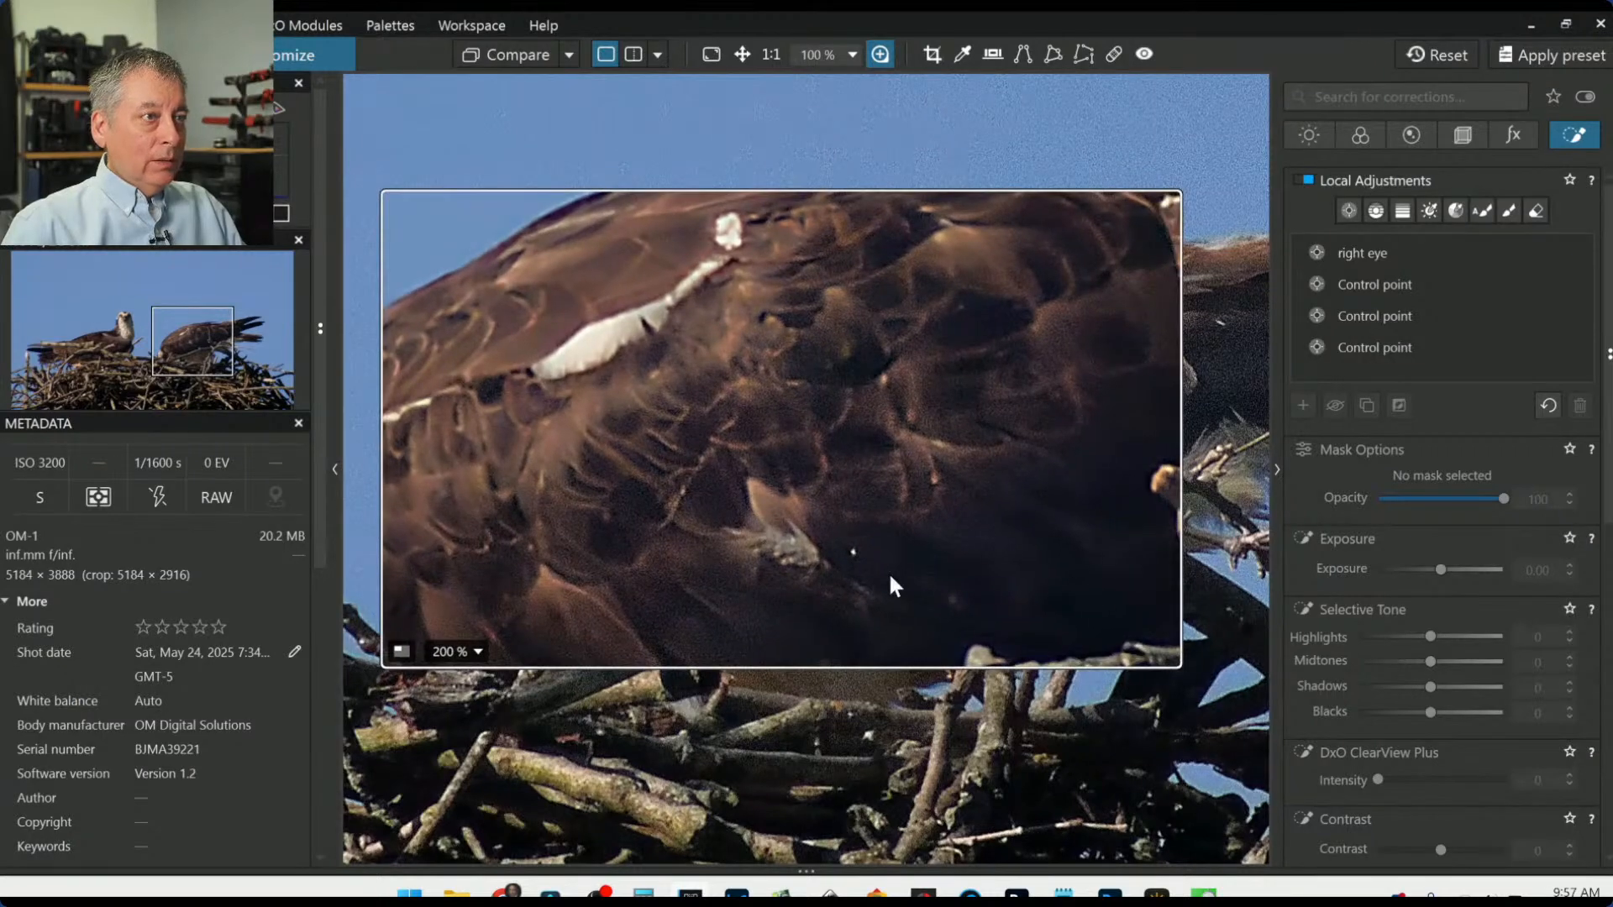
Step: Compare the right osprey's feather detail in the loupe with Unsharp Mask off and on, leaving the correction enabled
click(1463, 135)
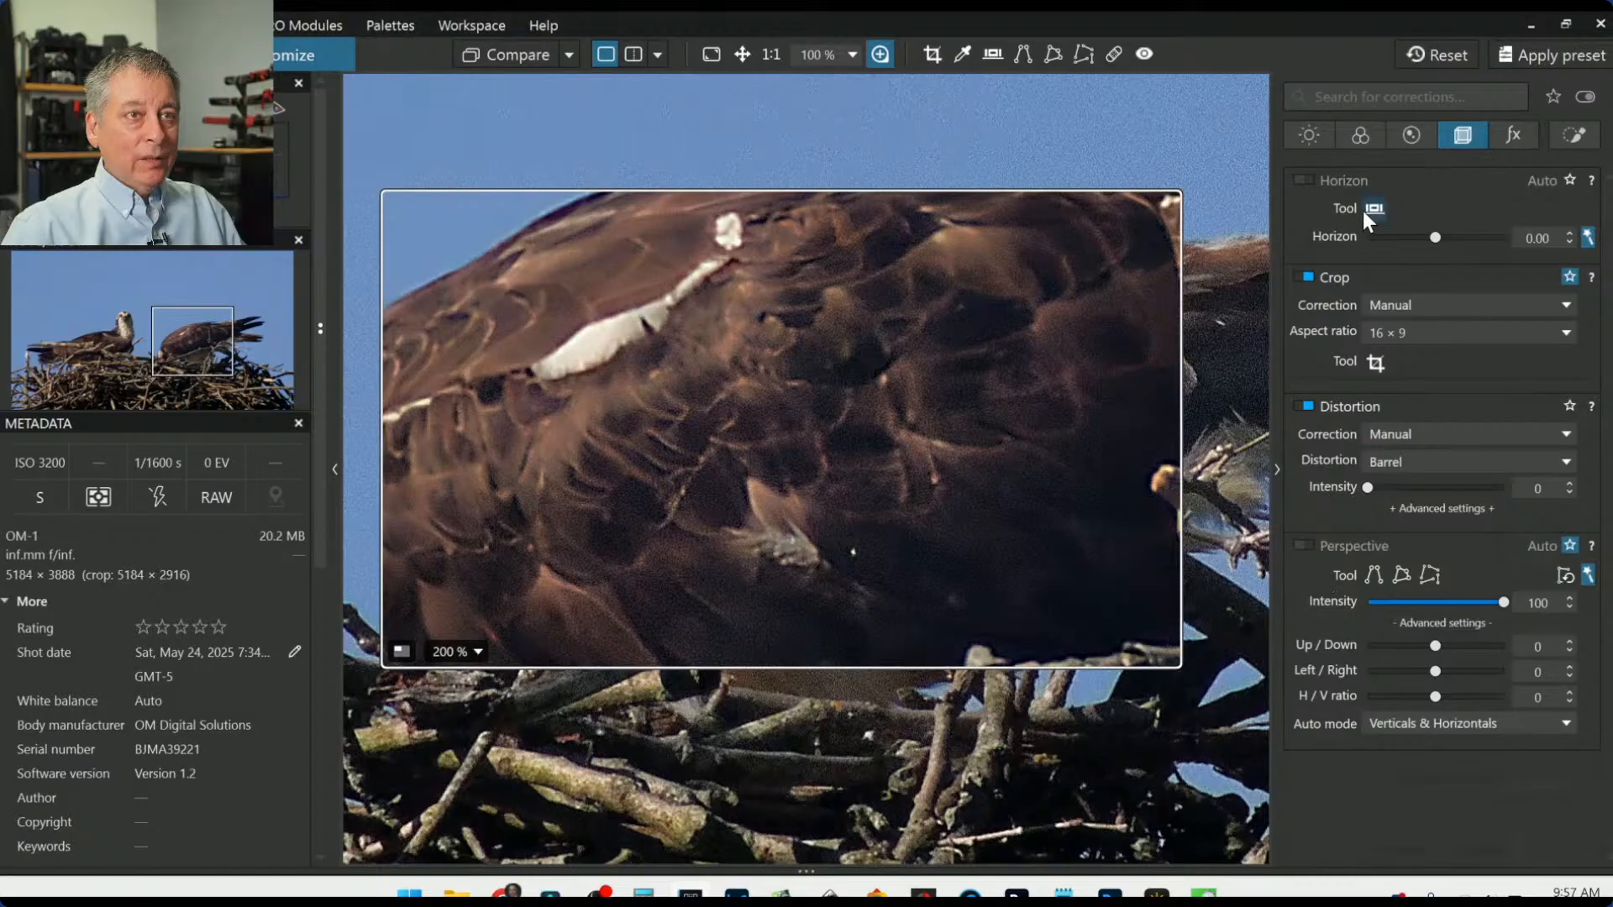
click(1411, 135)
scroll(1302, 598, down, 2)
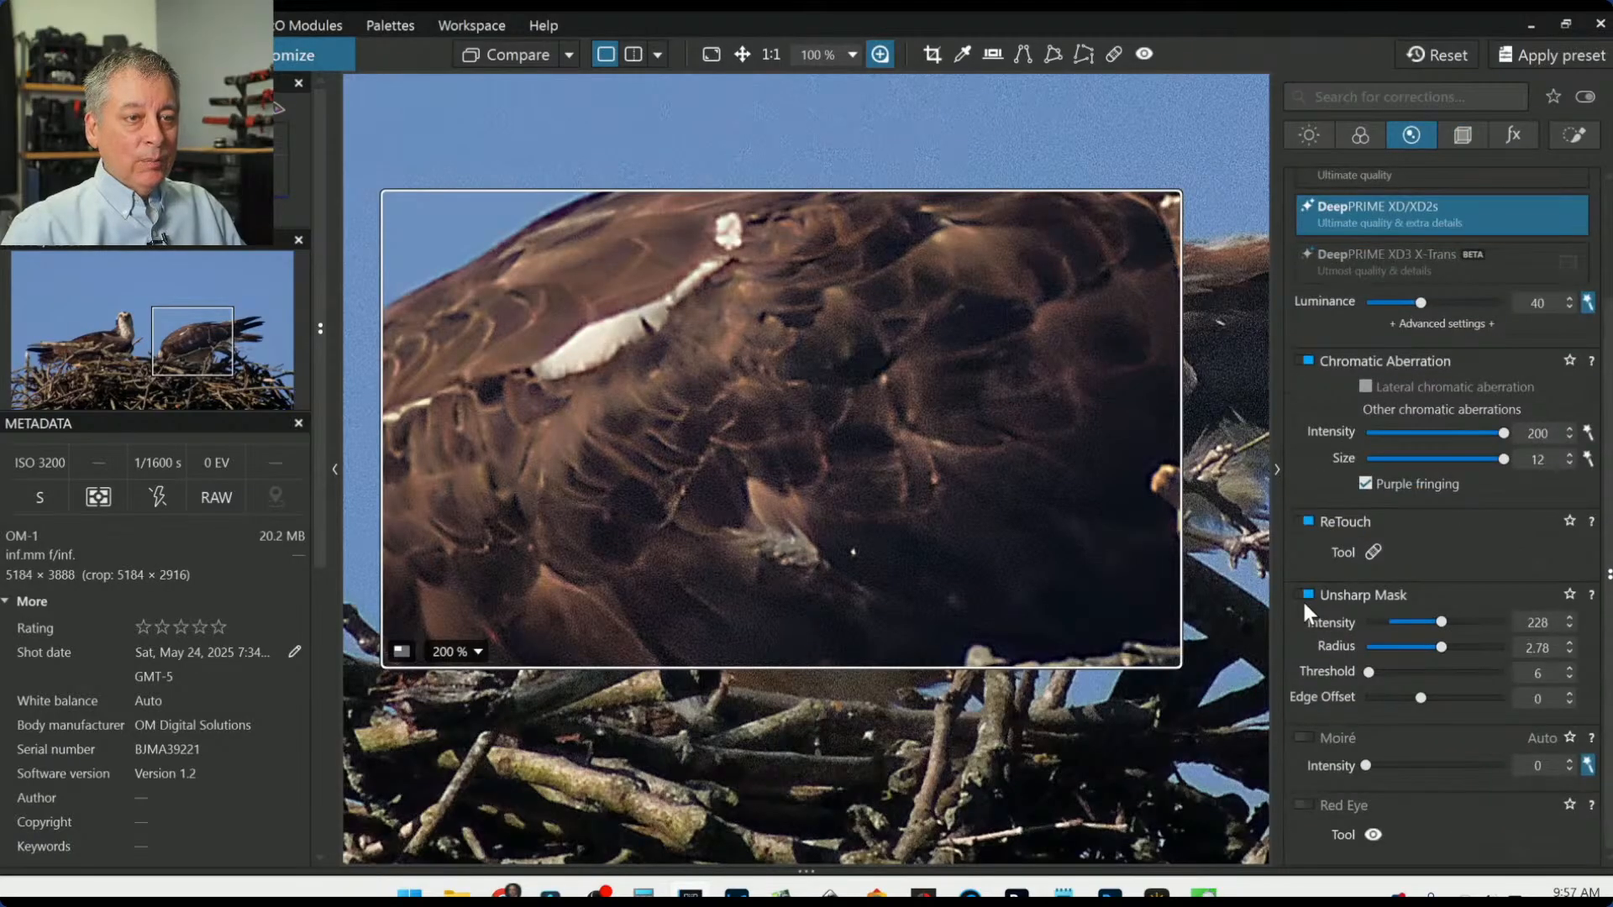
click(1308, 595)
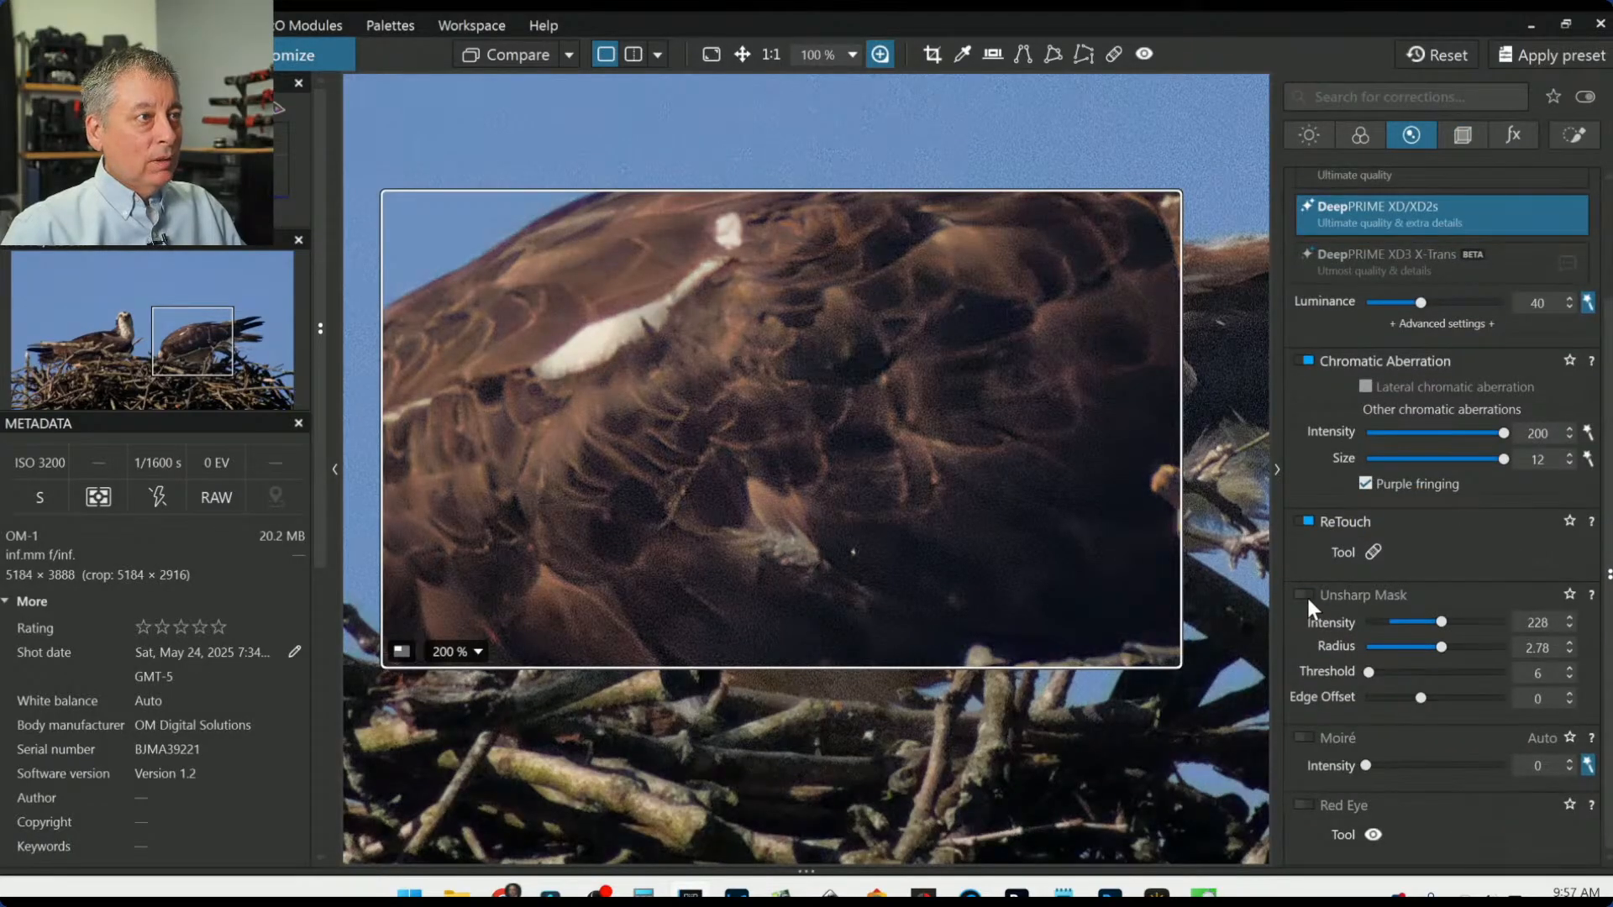
click(1307, 595)
click(1307, 595)
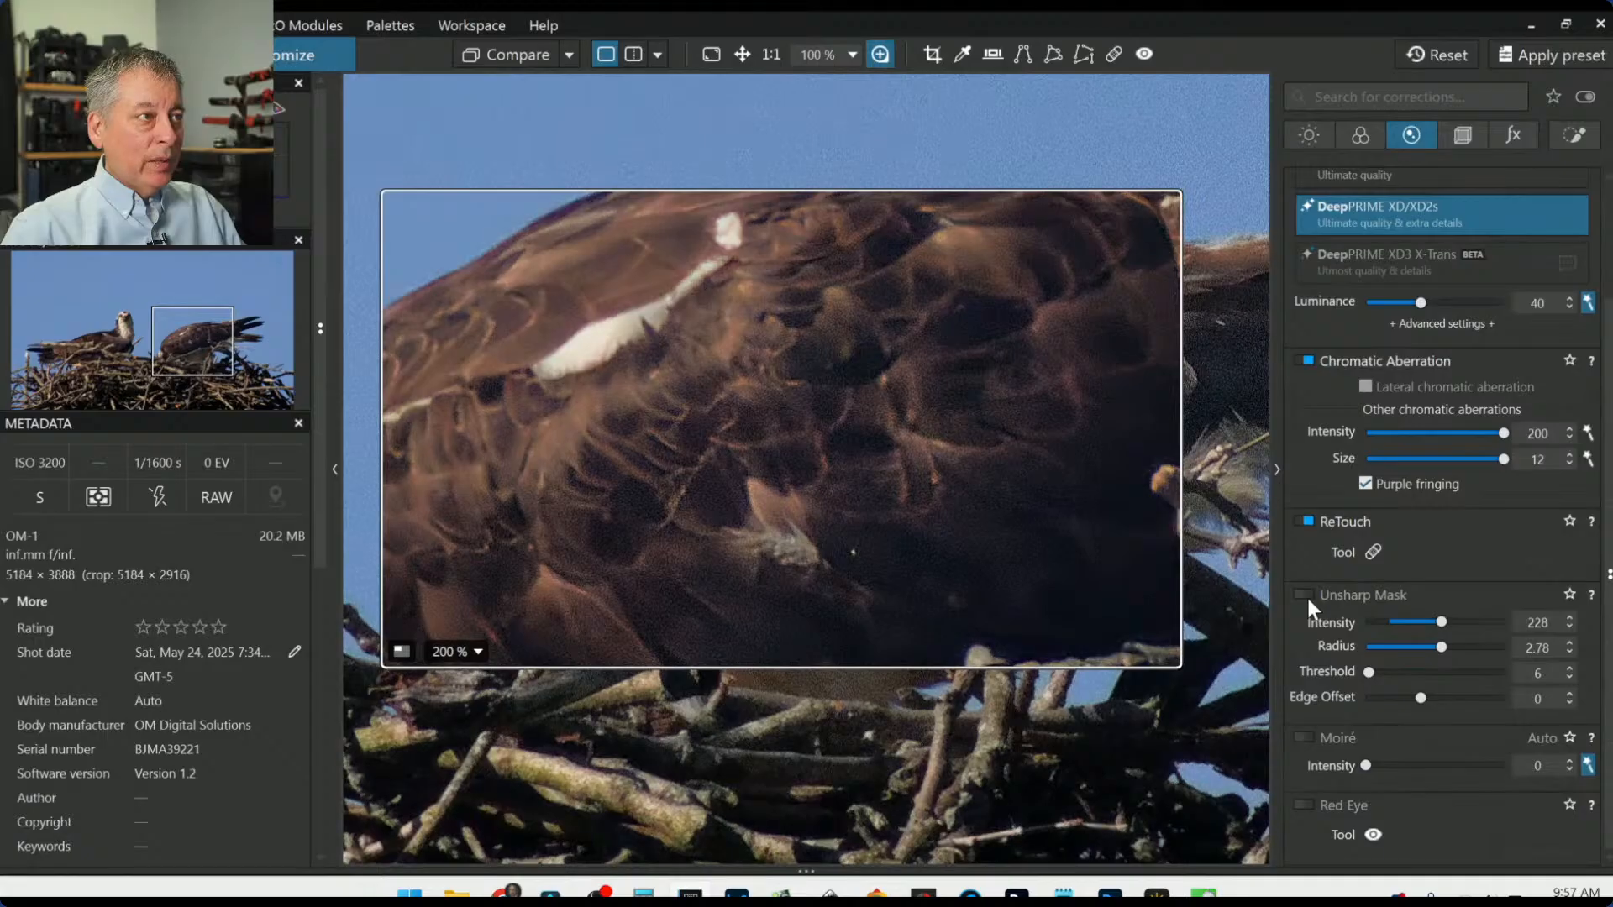
click(1307, 595)
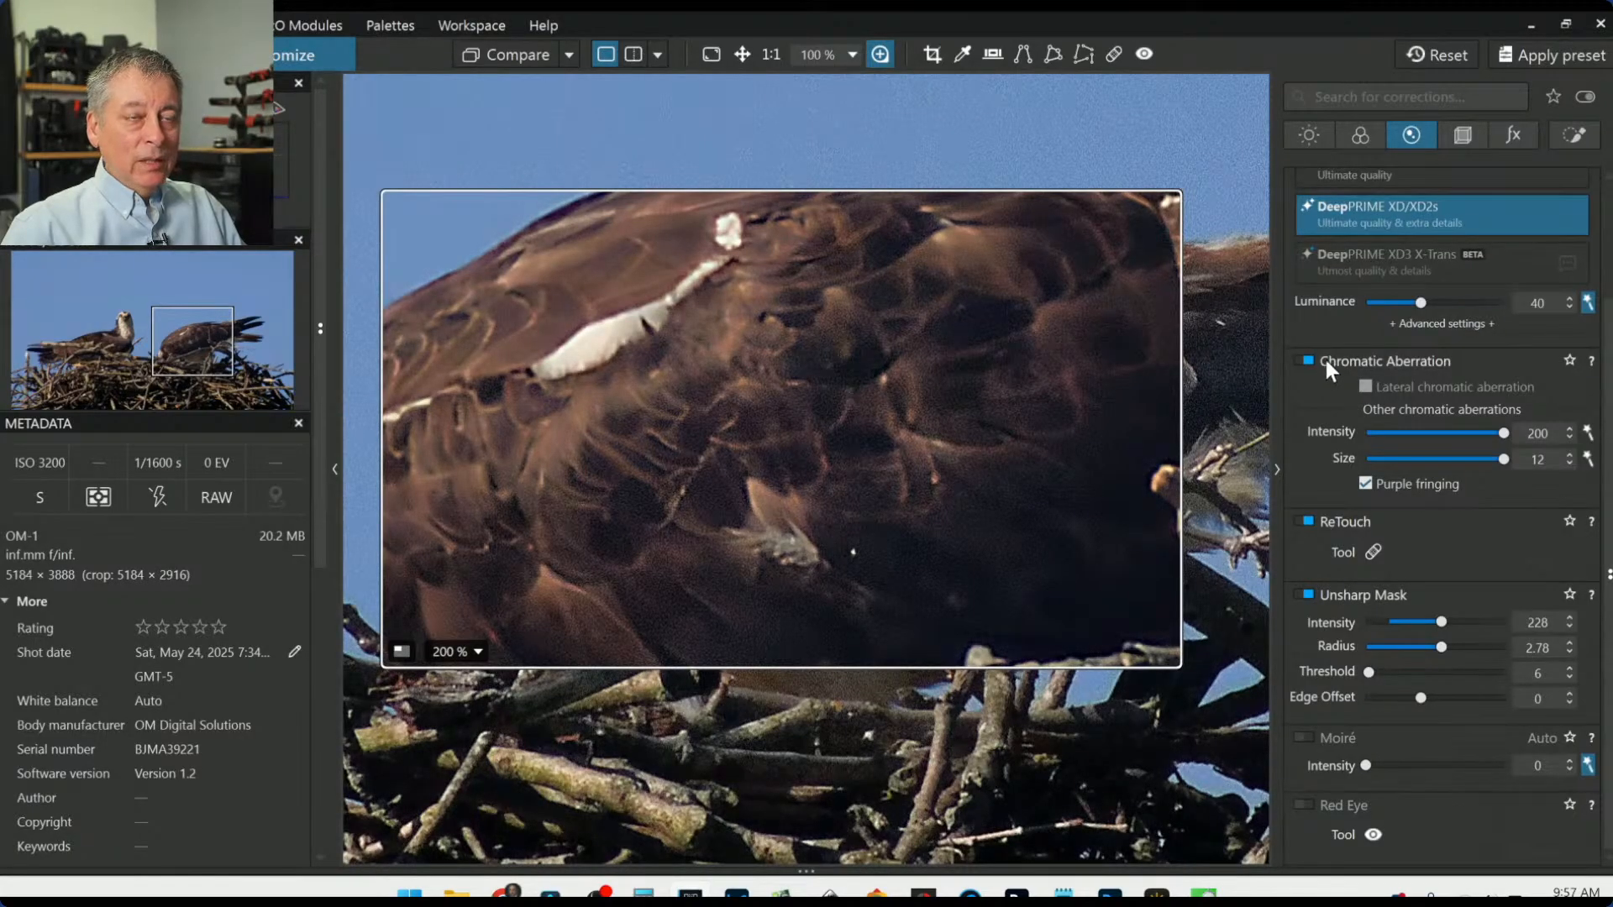
Step: Lower the microcontrast of the last control point mask in the local adjustments to 20 and check the feathers in the magnified preview
scroll(1341, 354, up, 3)
click(1309, 135)
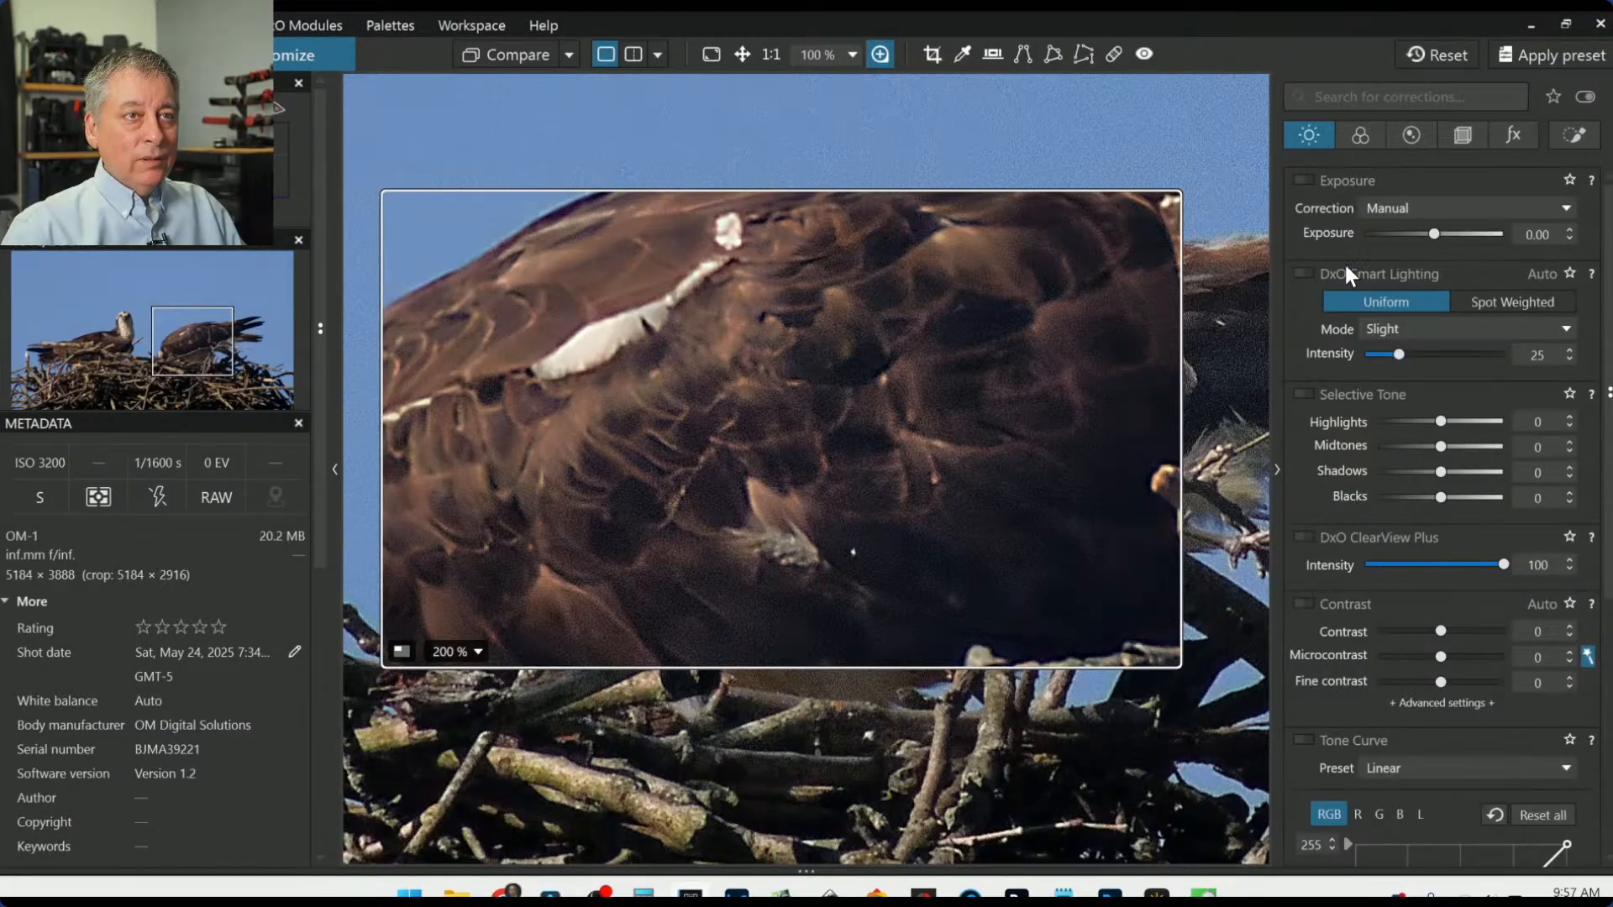
click(1584, 140)
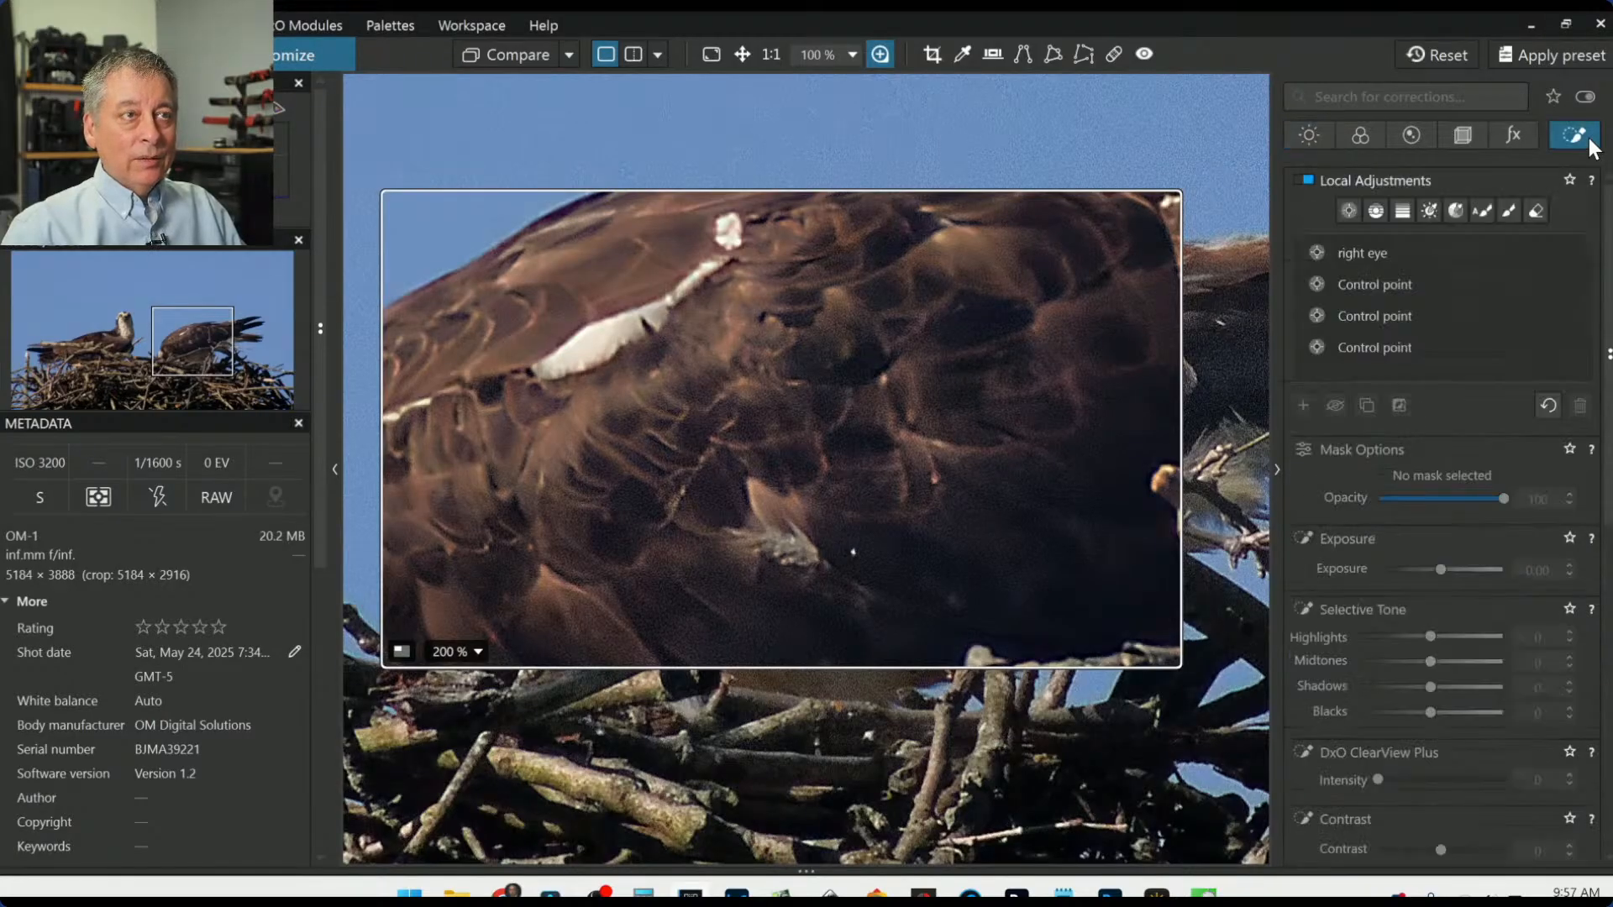
click(1348, 345)
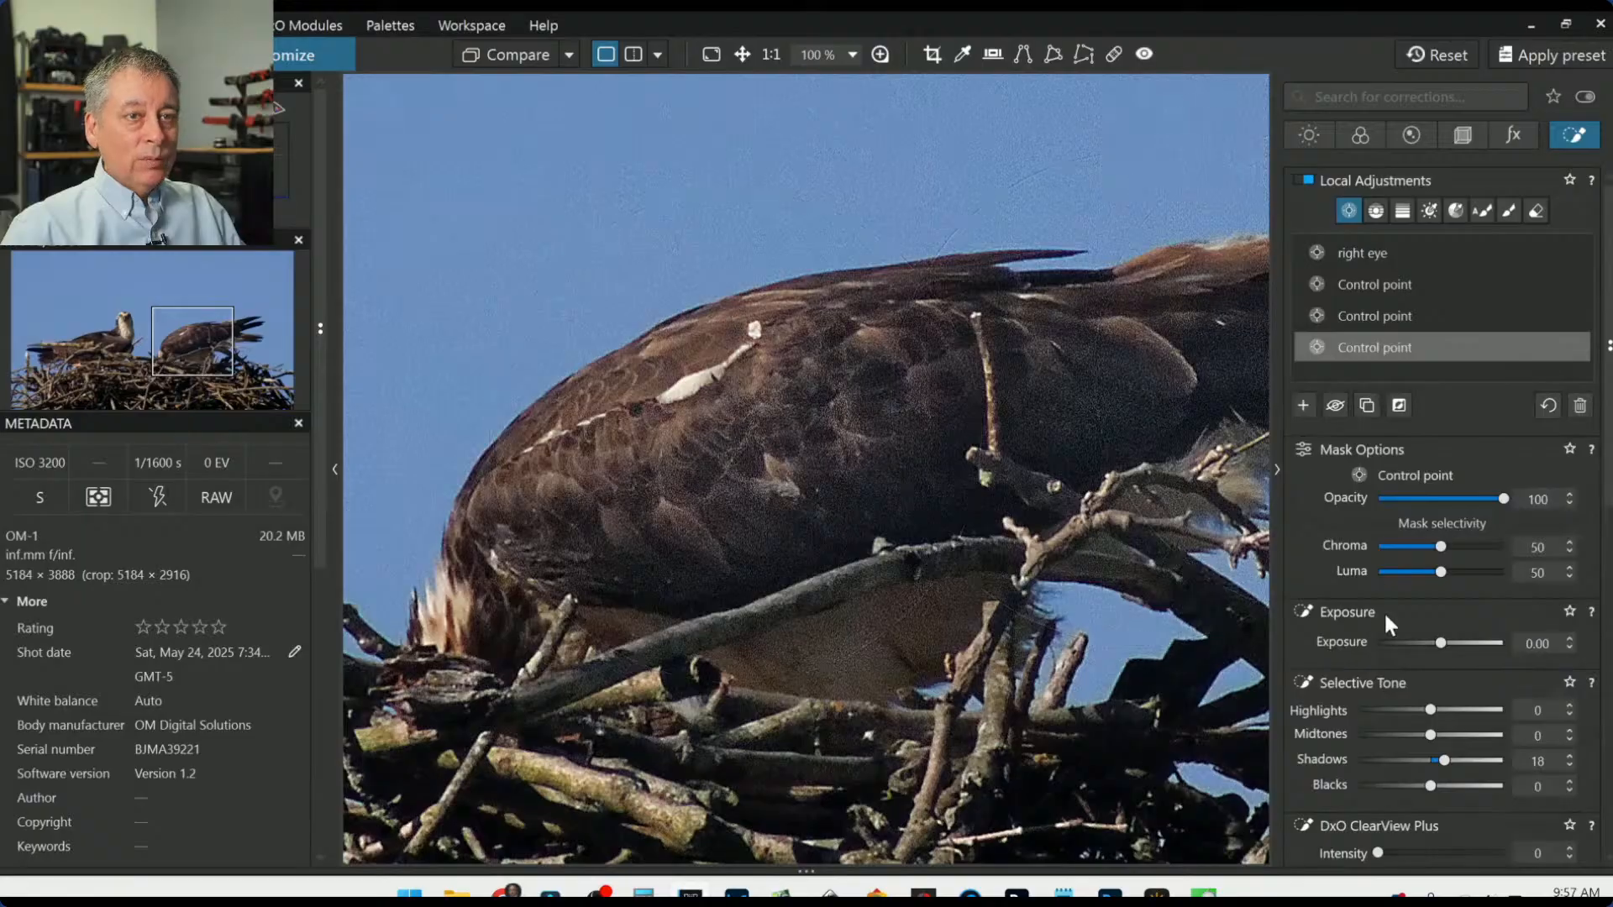
scroll(1384, 611, down, 1)
scroll(1383, 625, down, 1)
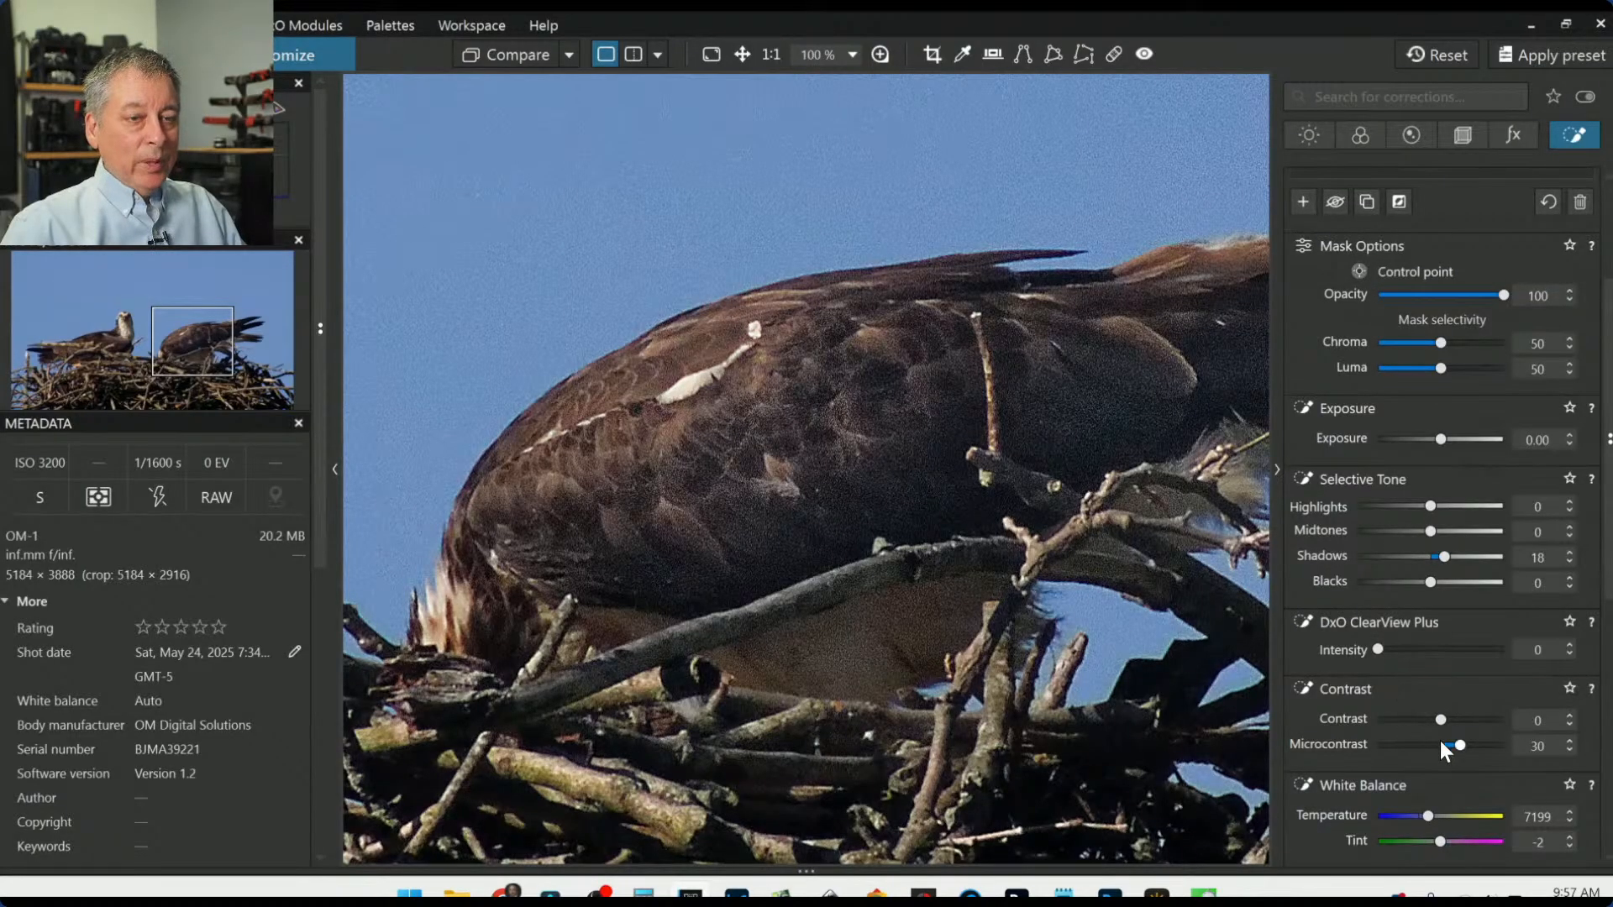
drag(1455, 744, 1453, 746)
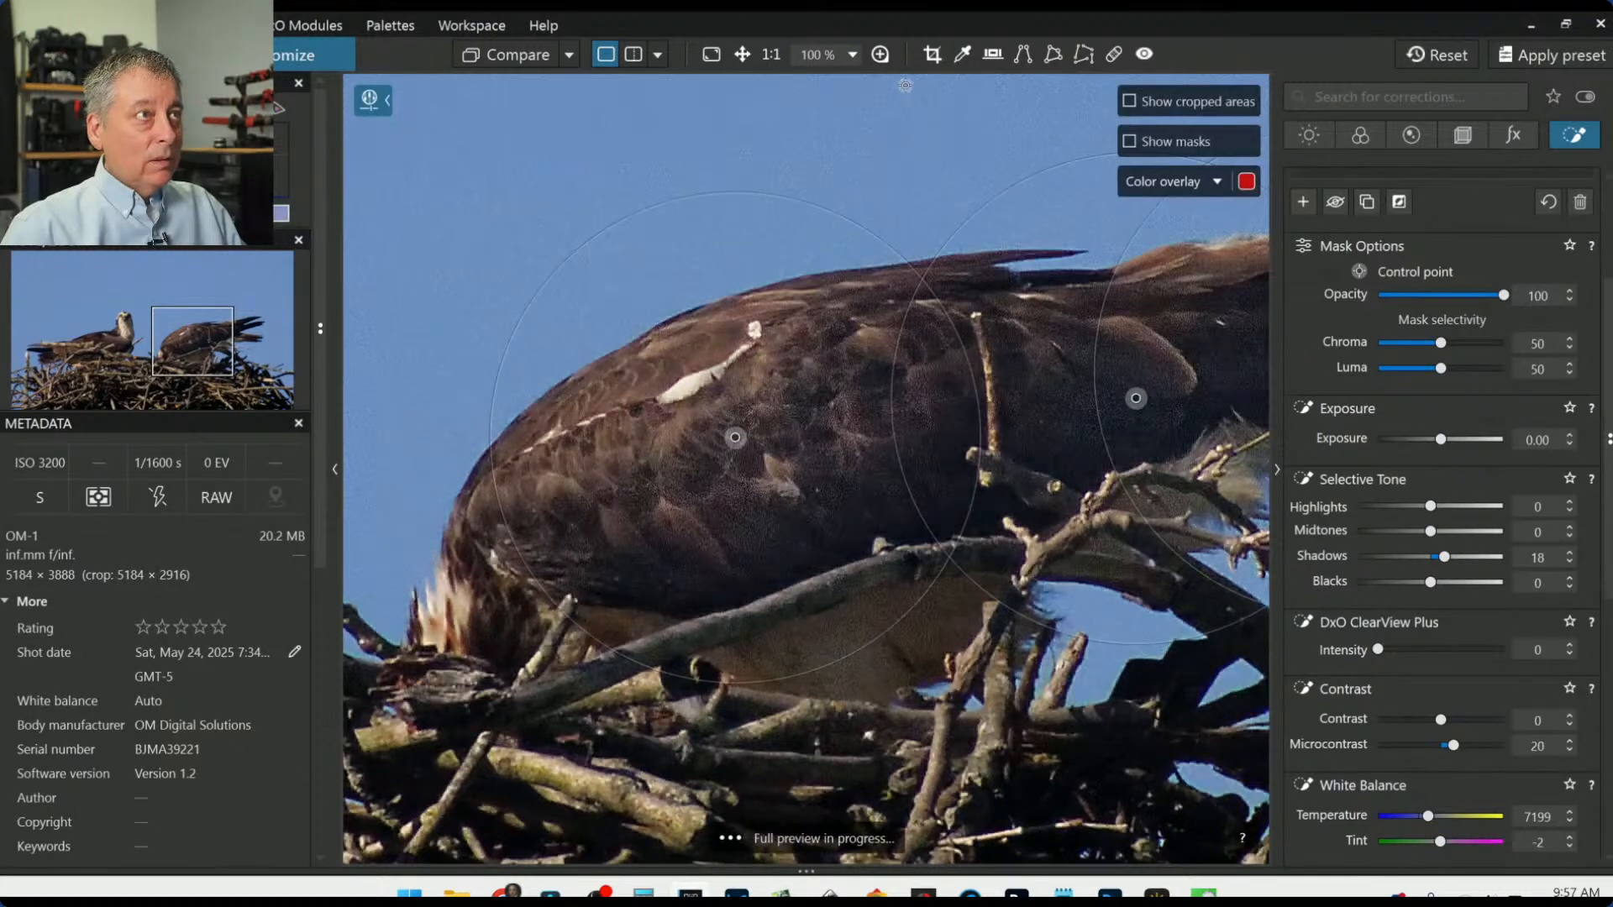
click(880, 54)
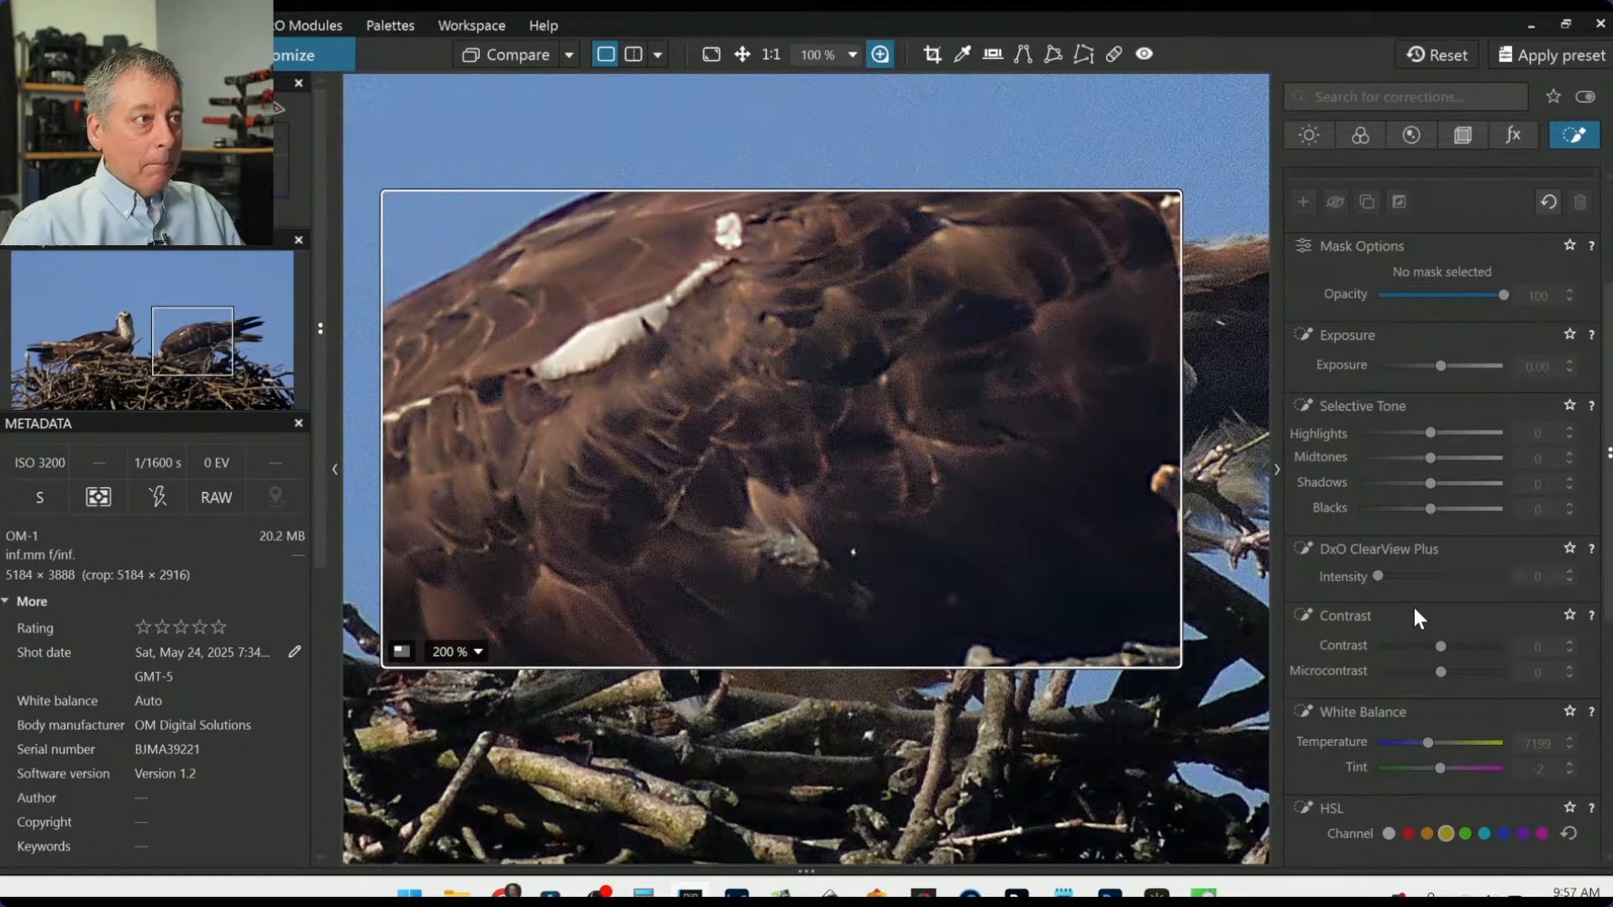
Step: On the third local adjustment mask, set Shadows to 9 and DxO ClearView Plus to 30, and inspect the magnified preview
scroll(1414, 608, up, 3)
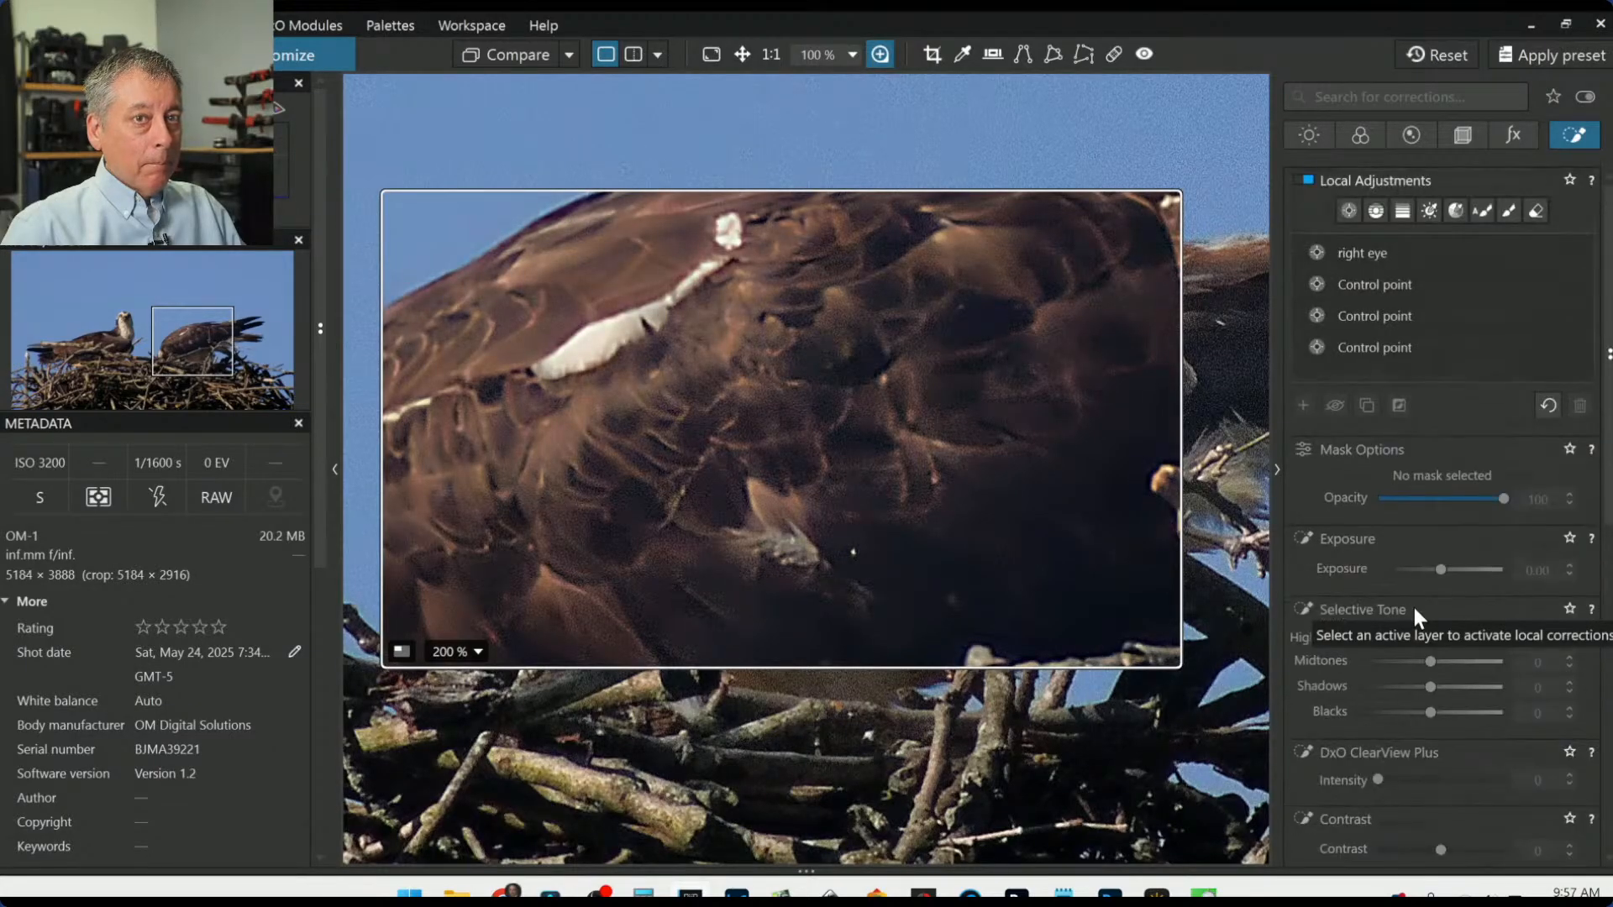
click(1369, 310)
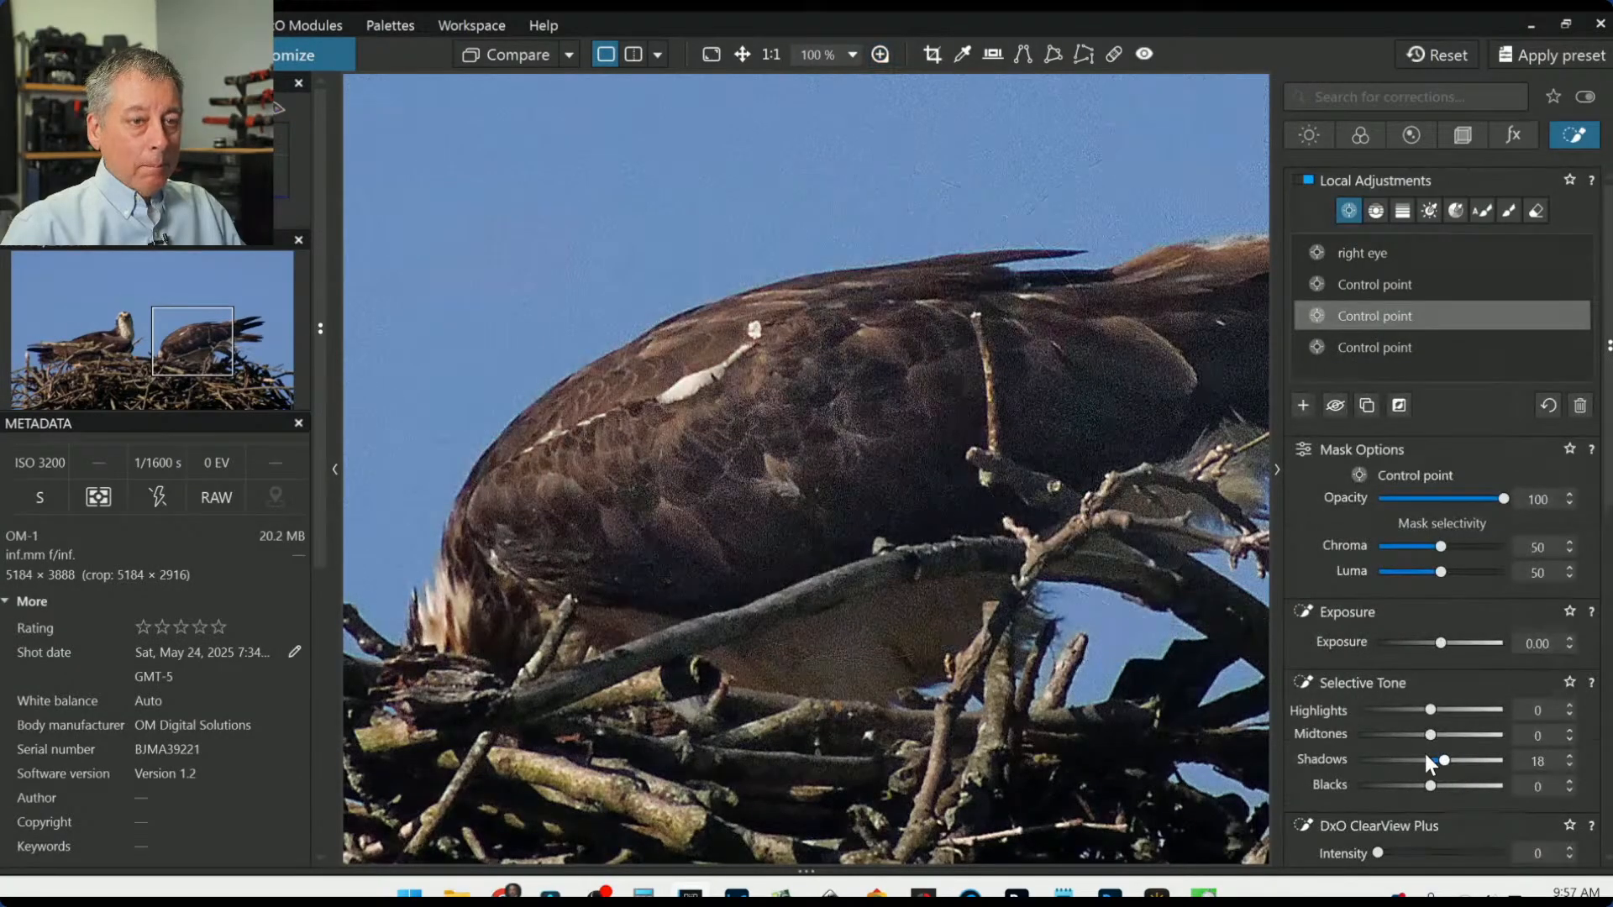
scroll(1423, 751, down, 1)
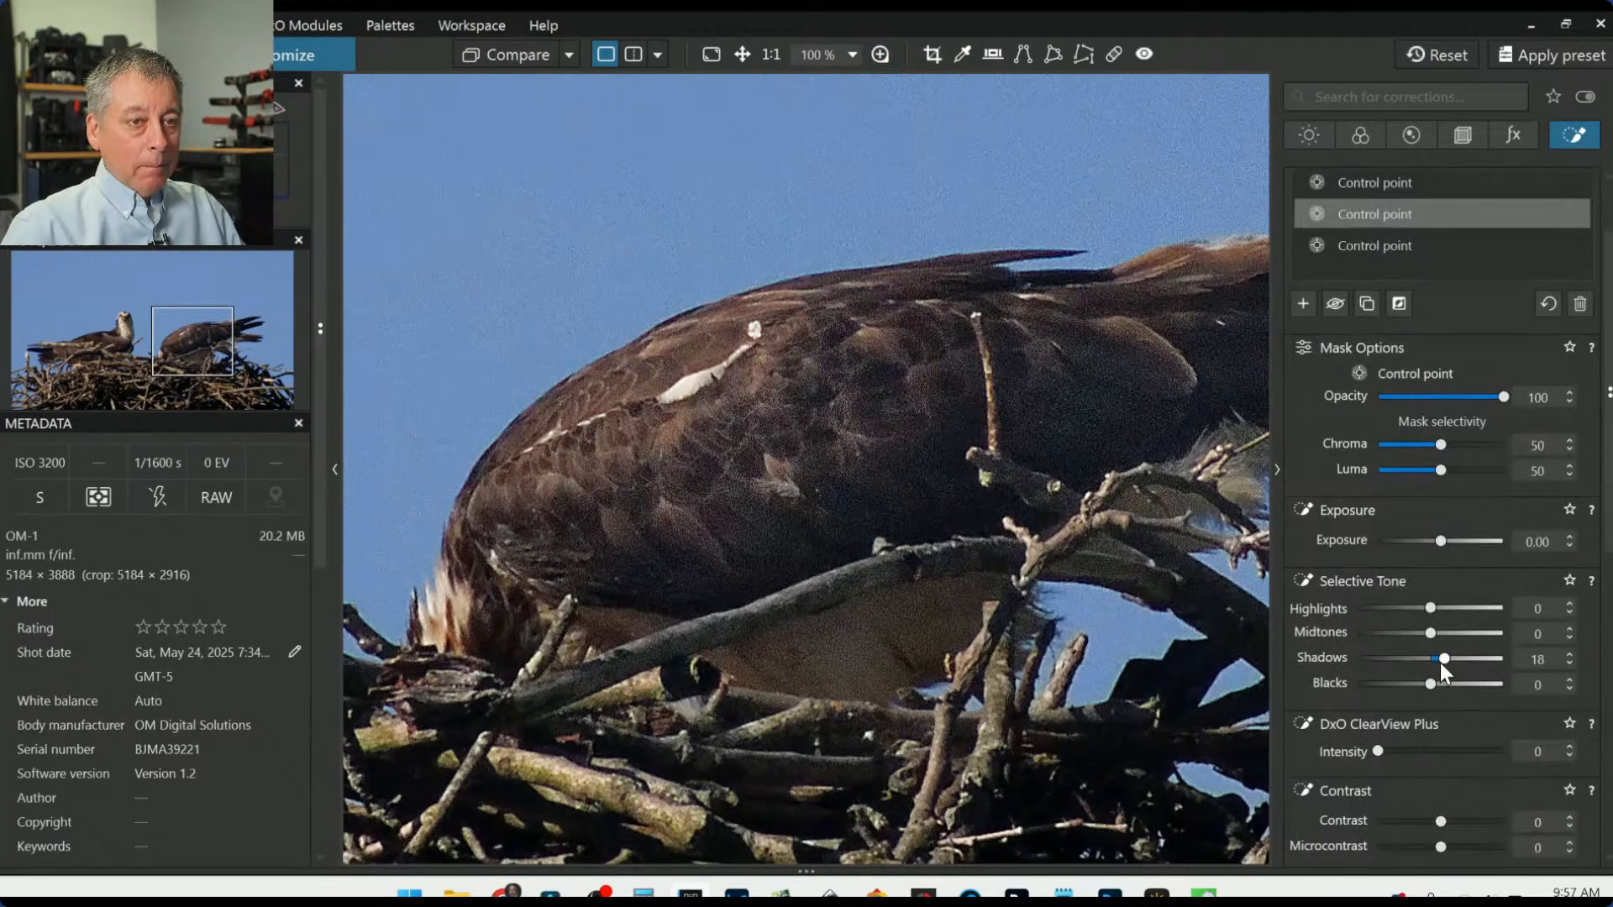
drag(1439, 655, 1438, 656)
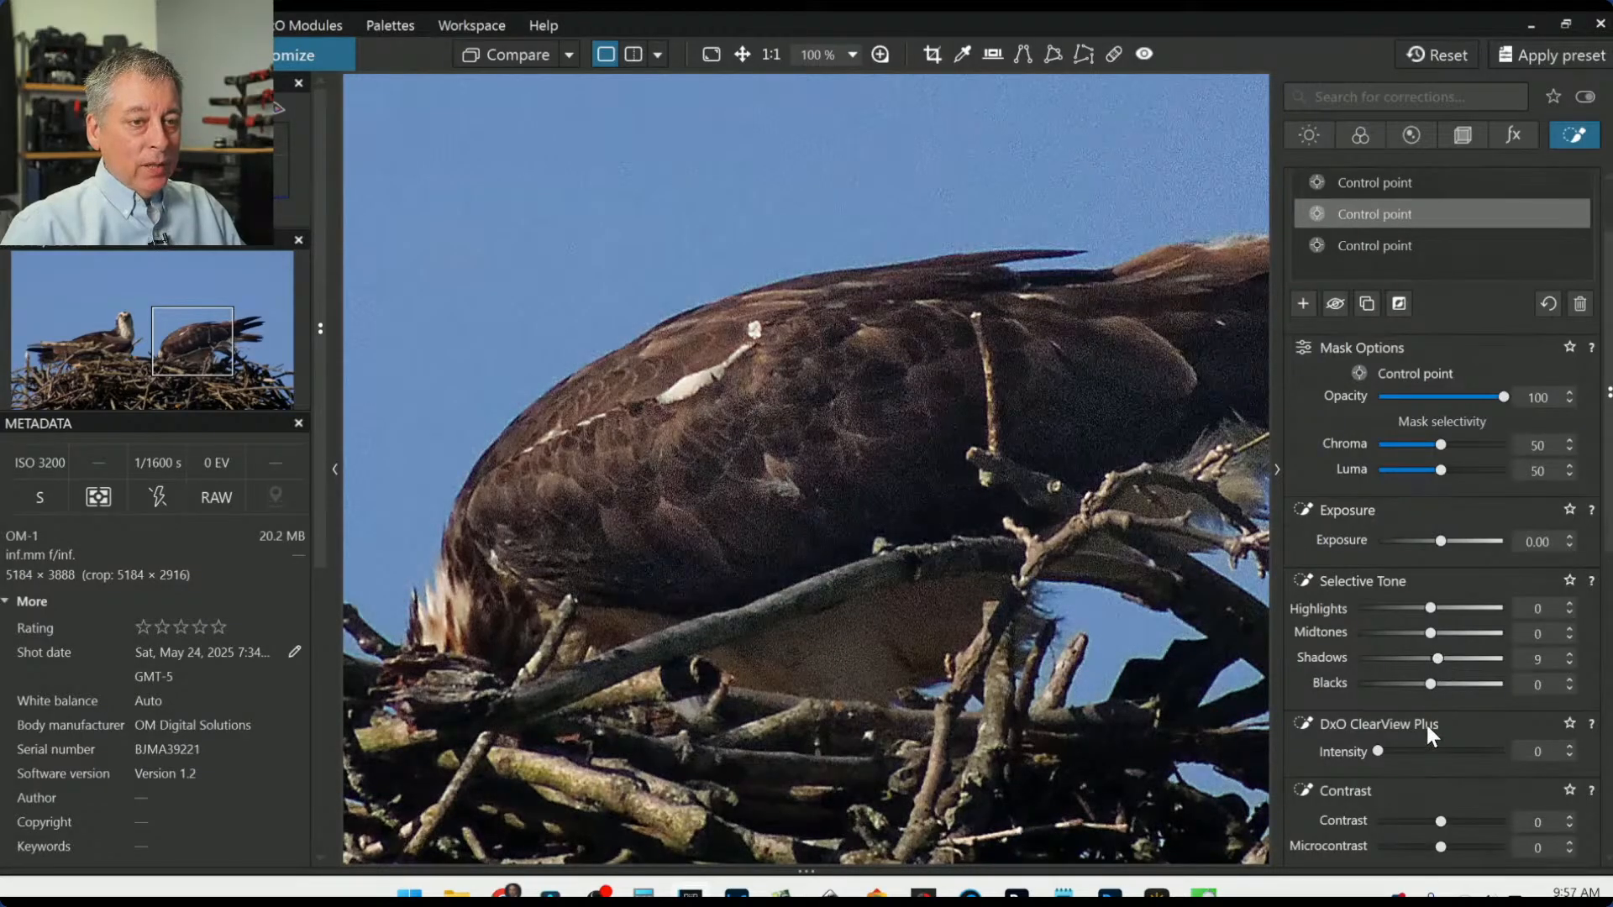
scroll(1424, 722, down, 1)
click(1416, 649)
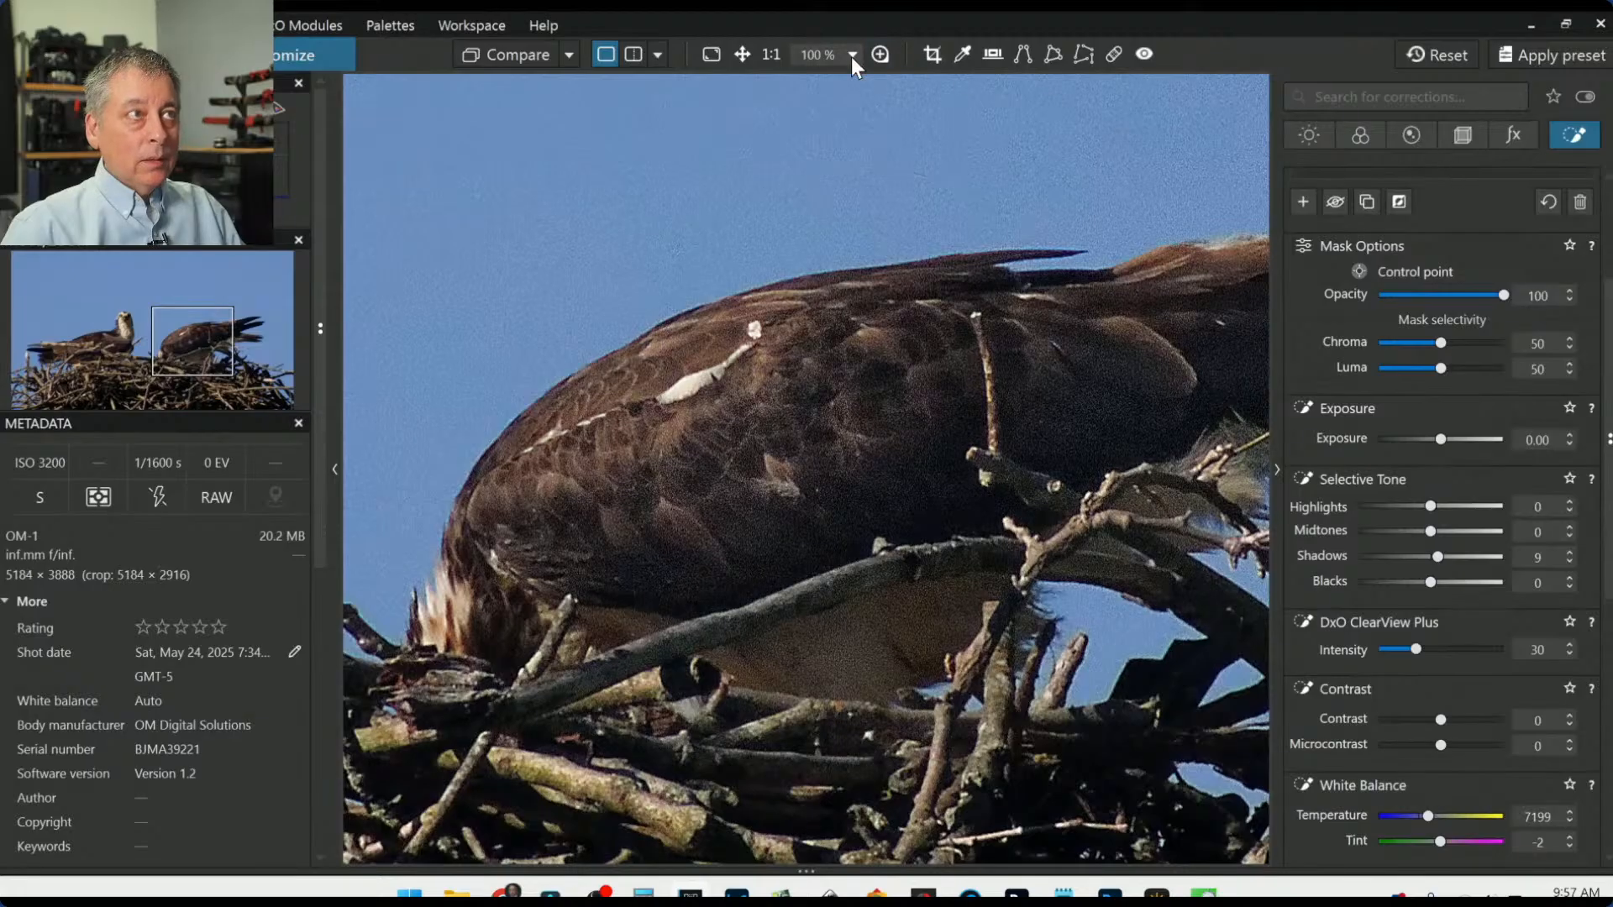
click(877, 54)
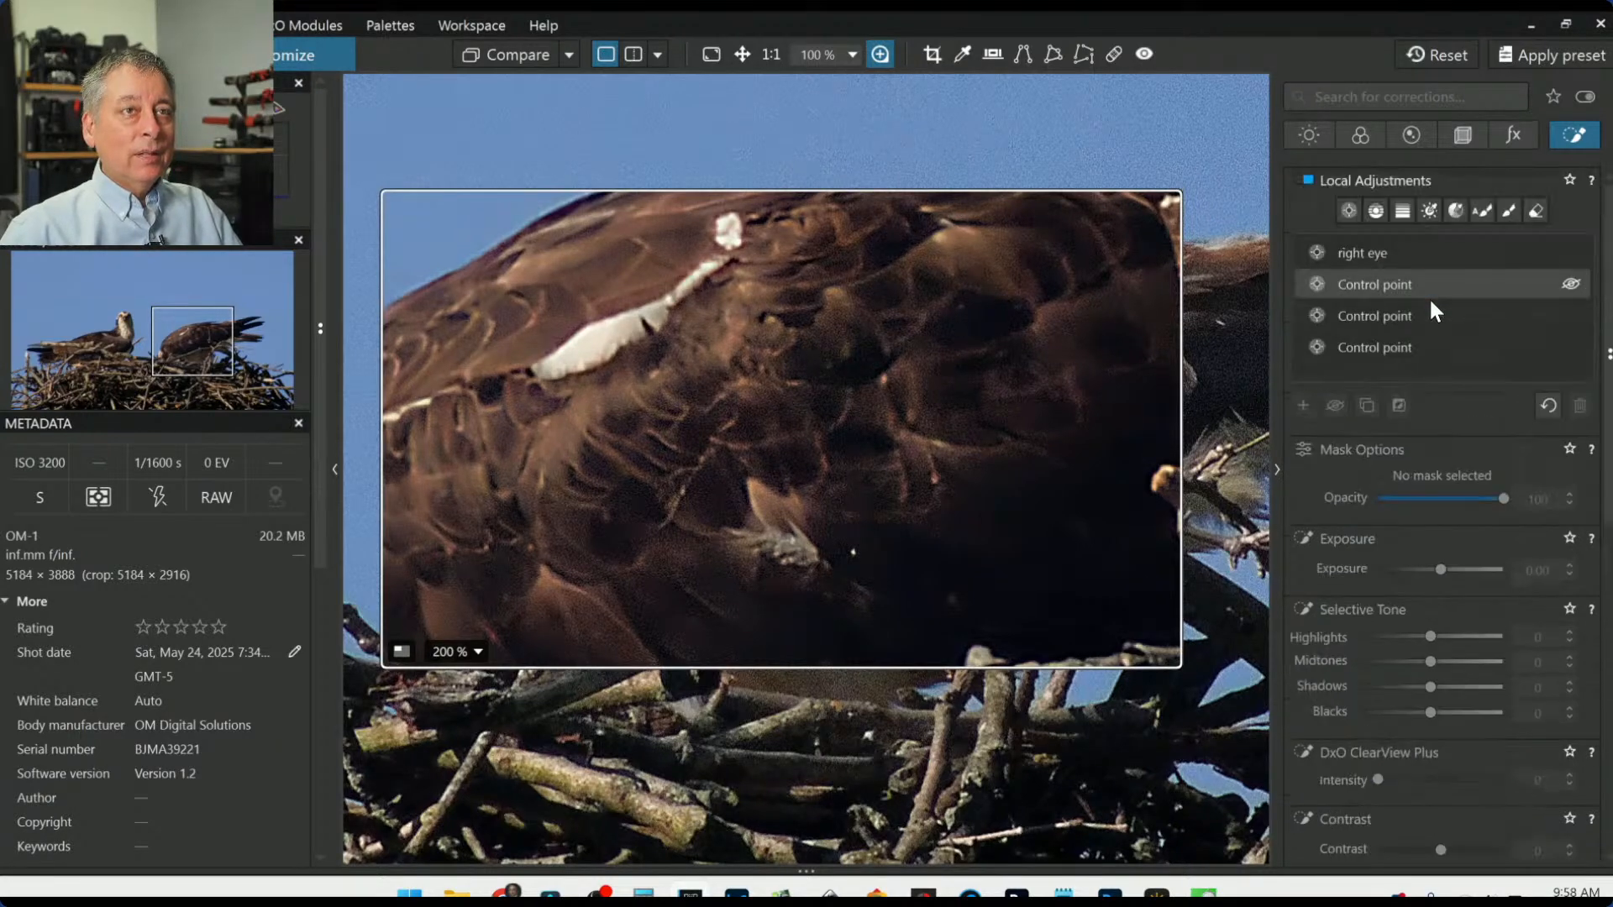
Step: Try a DeepPRIME denoising luminance of 56 and set it back to 40
click(1405, 136)
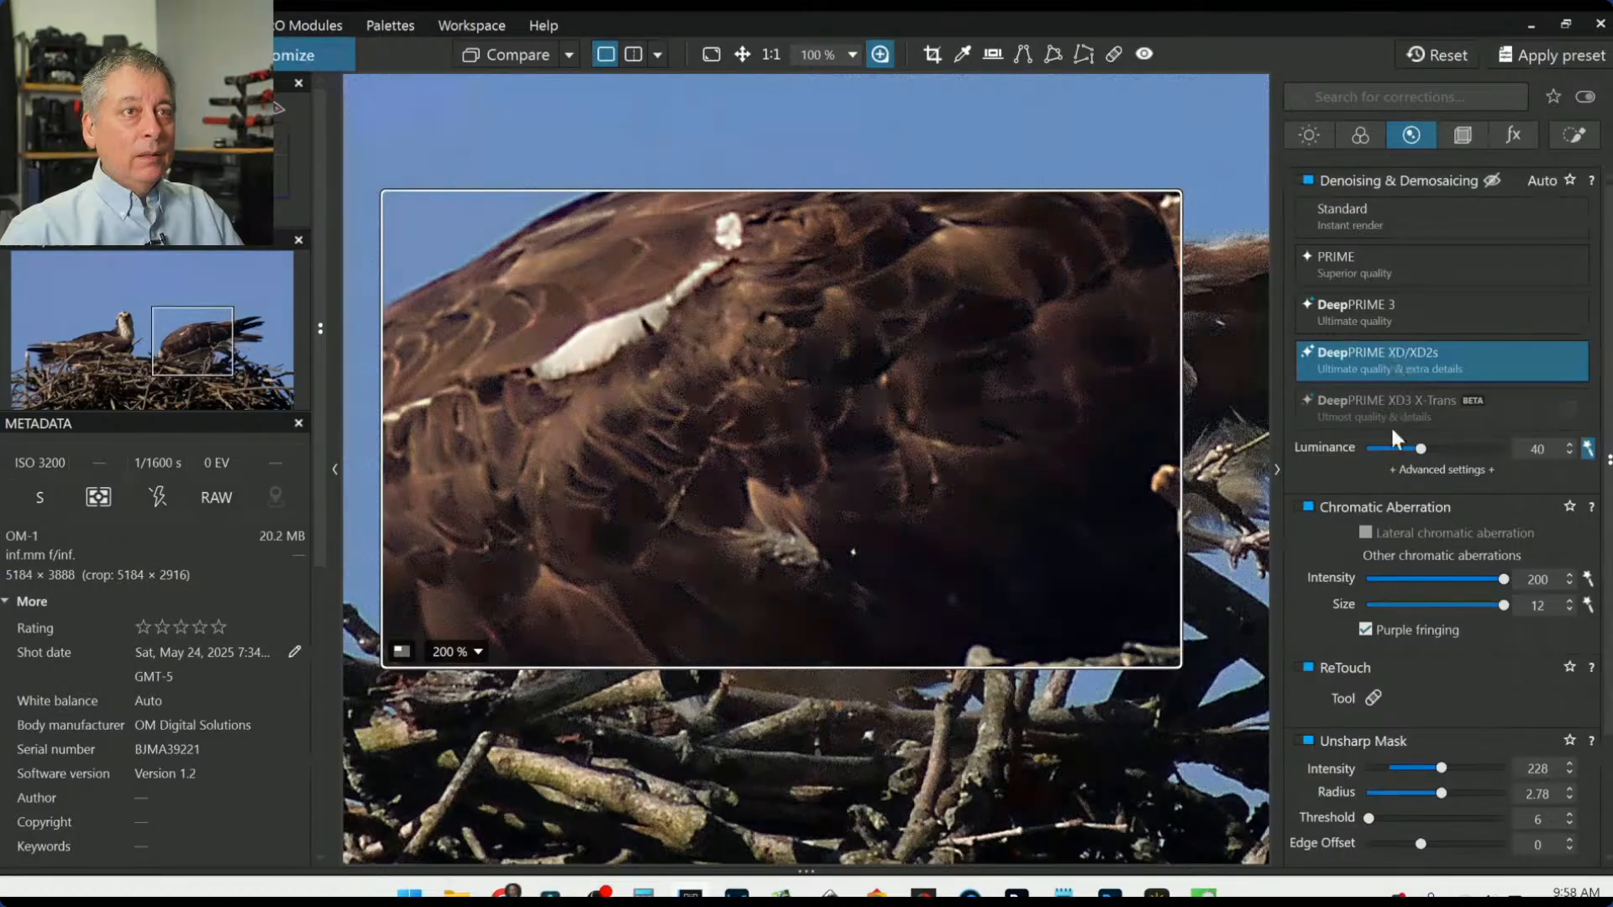
drag(1423, 450, 1455, 450)
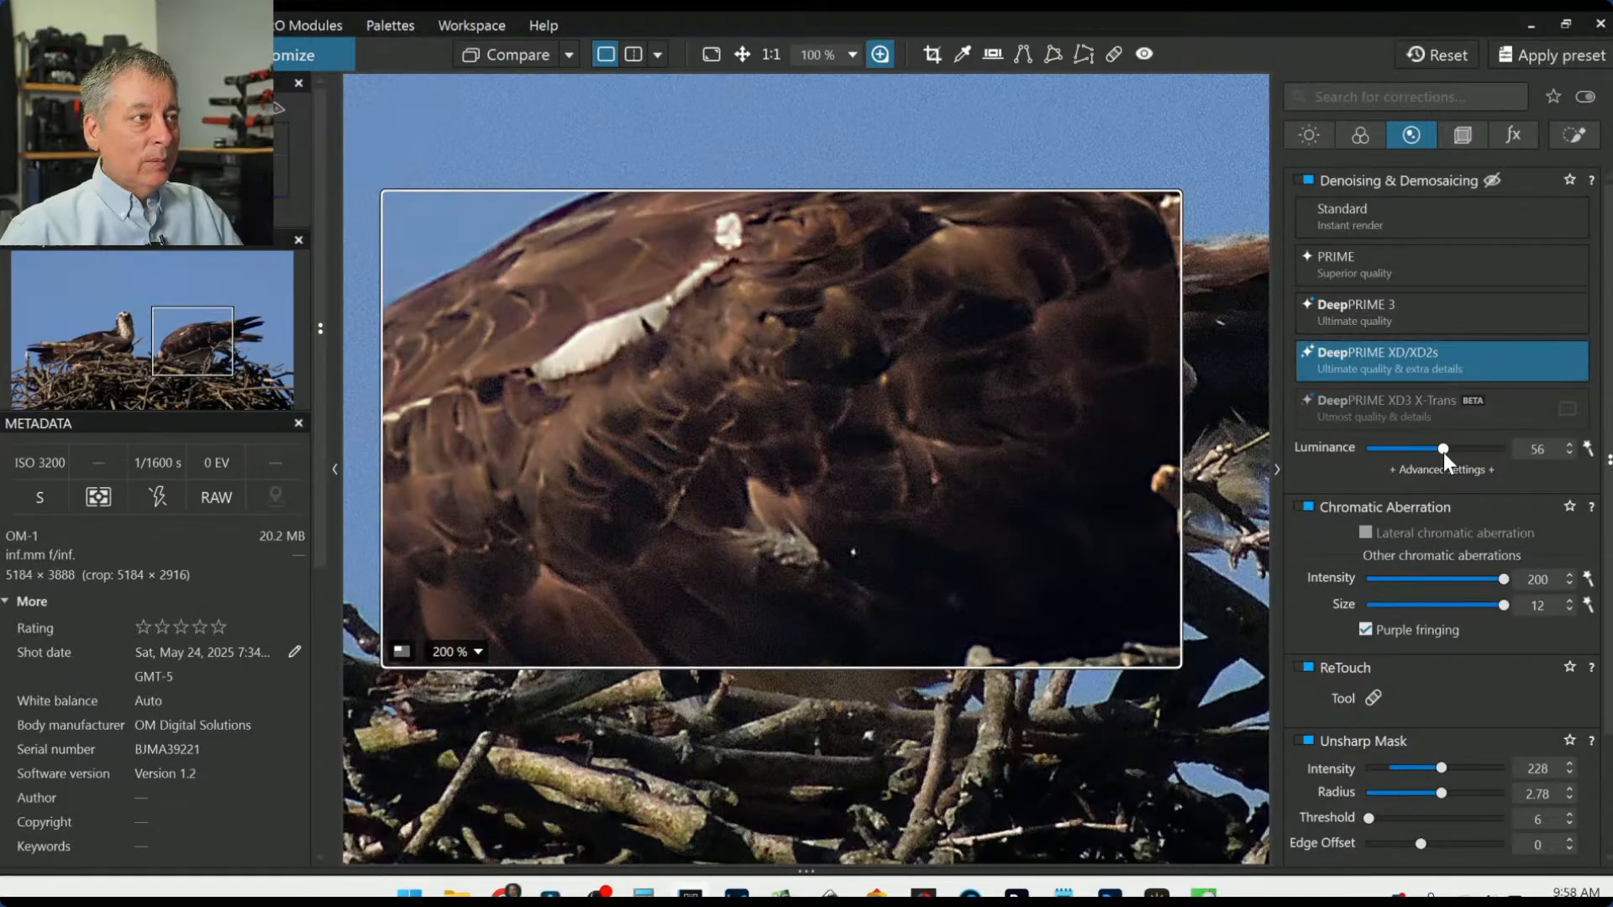
mouse_move(1443, 452)
mouse_down()
mouse_move(1409, 454)
mouse_move(1428, 452)
mouse_up()
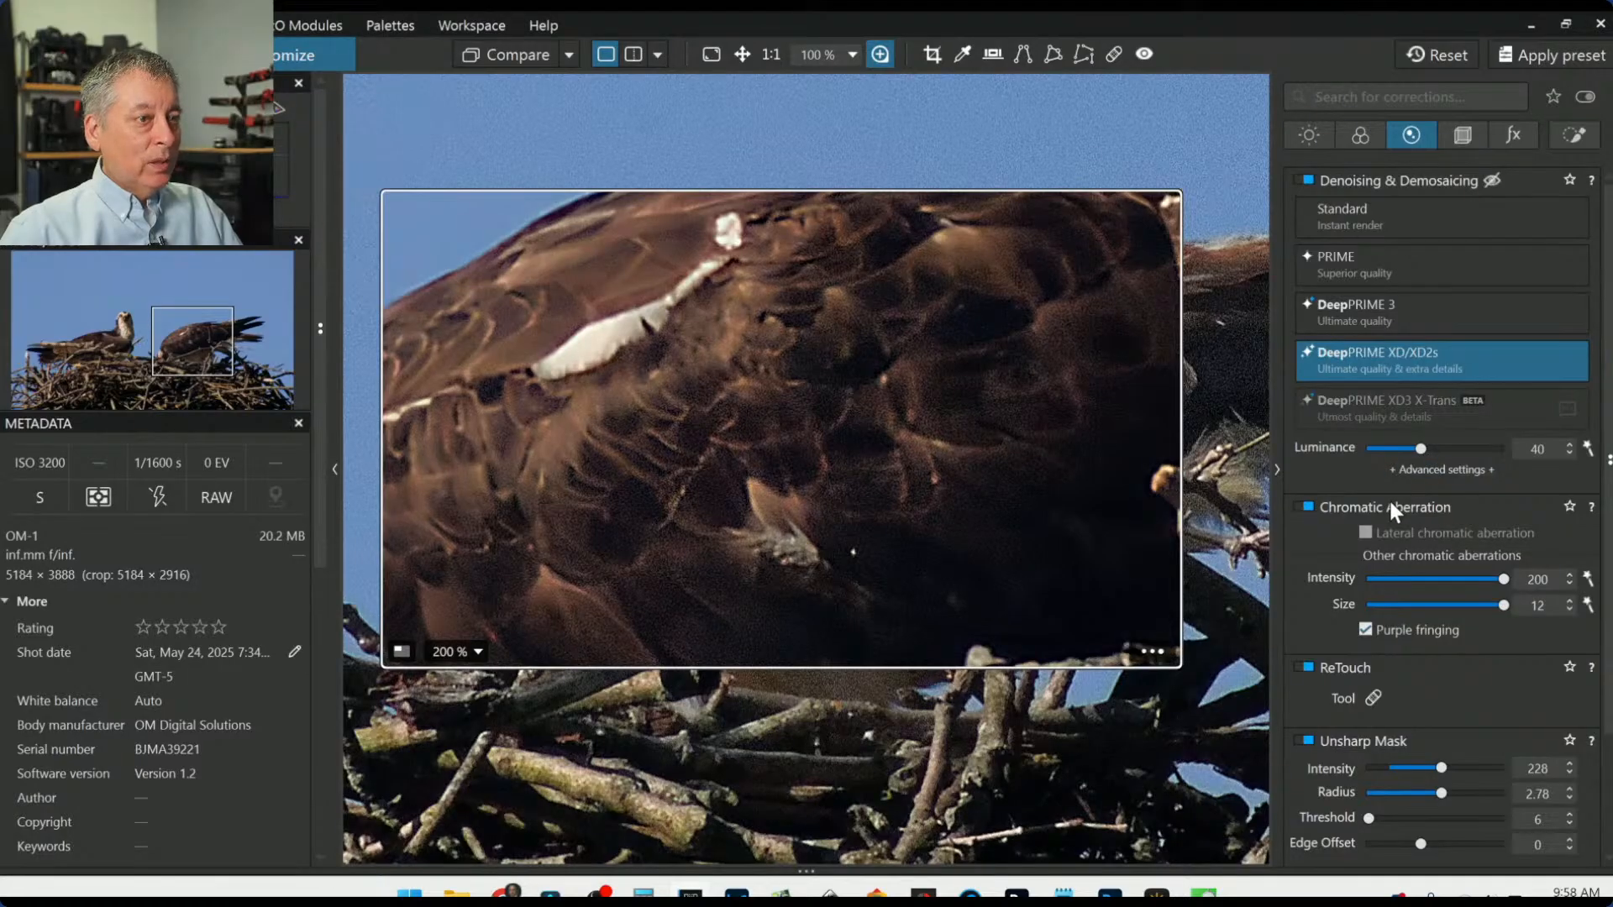
Step: Compare the whole edited photo with the uncorrected original
click(879, 53)
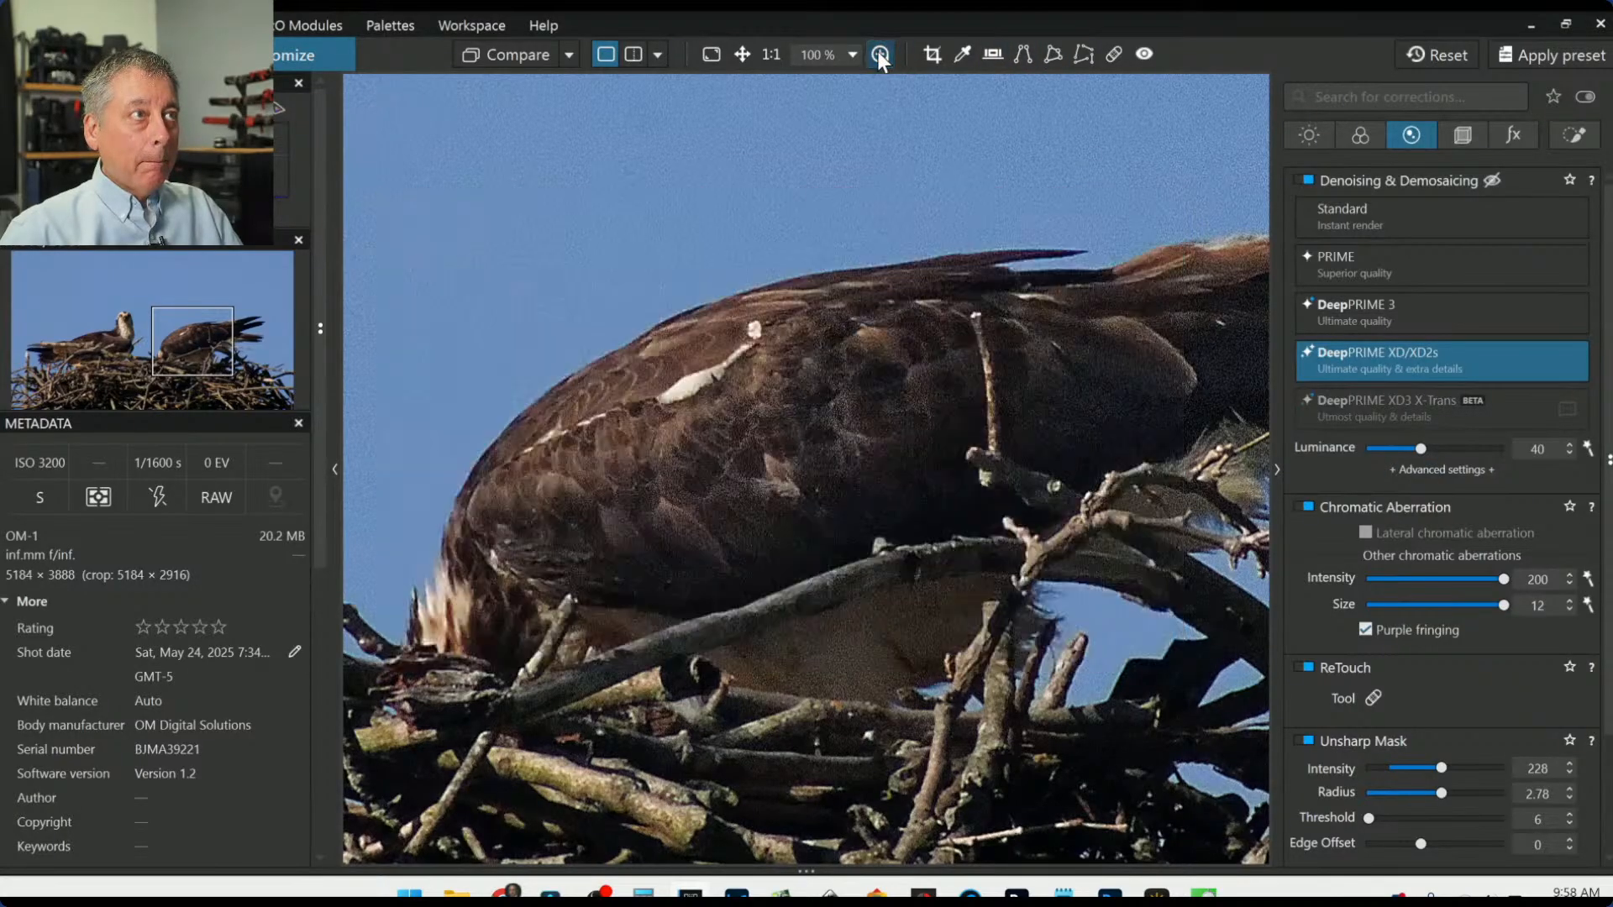
scroll(947, 368, down, 4)
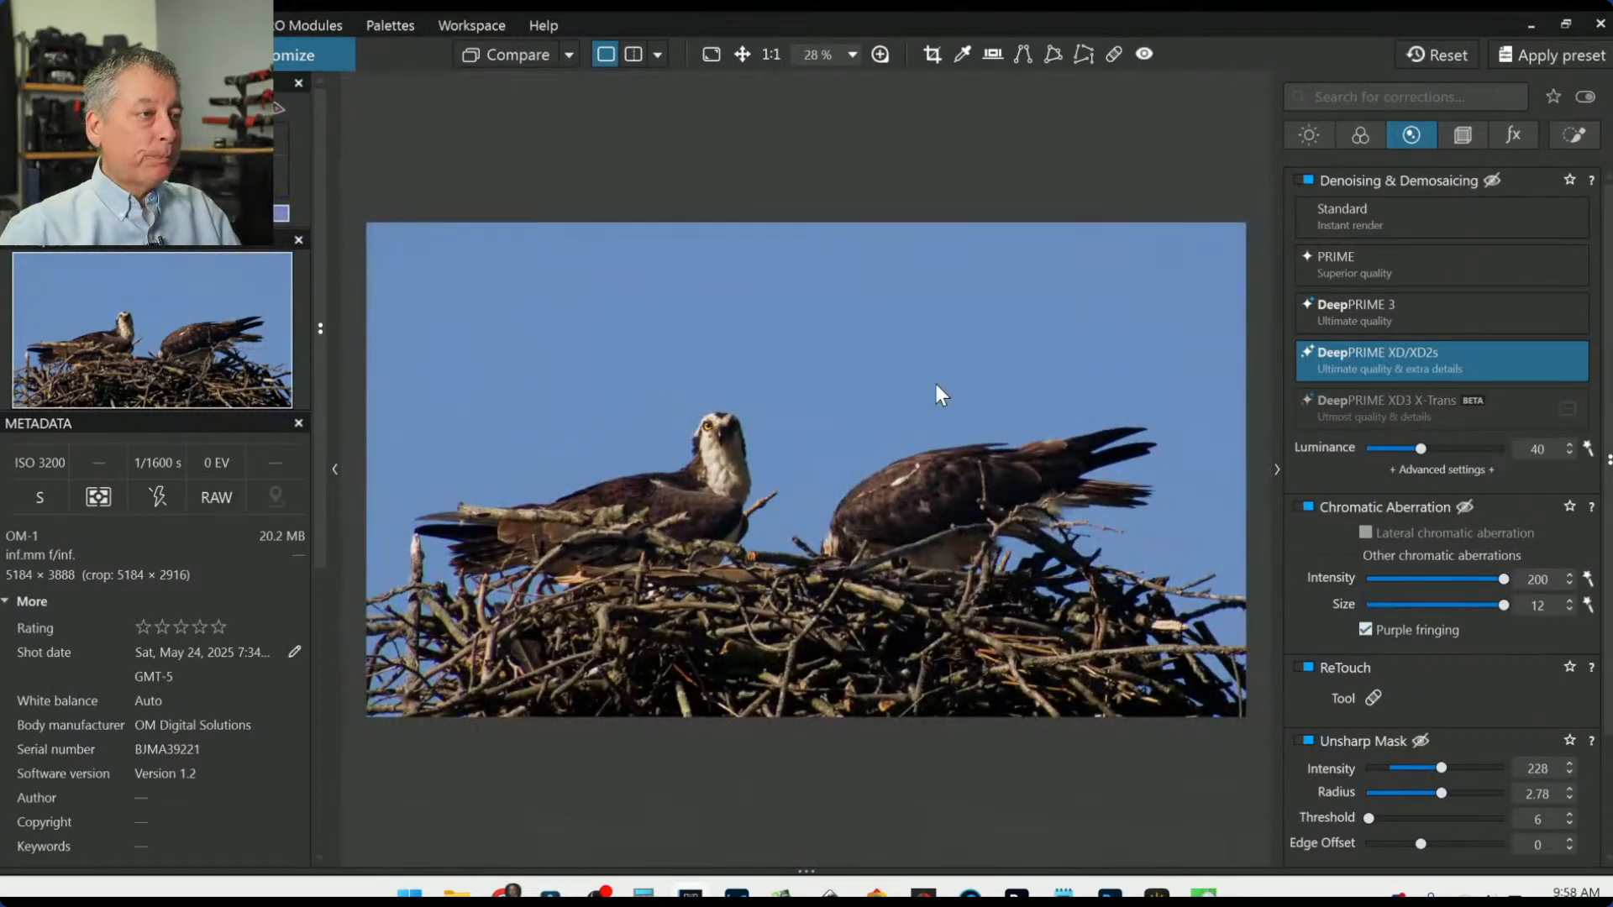
scroll(936, 385, down, 1)
click(512, 52)
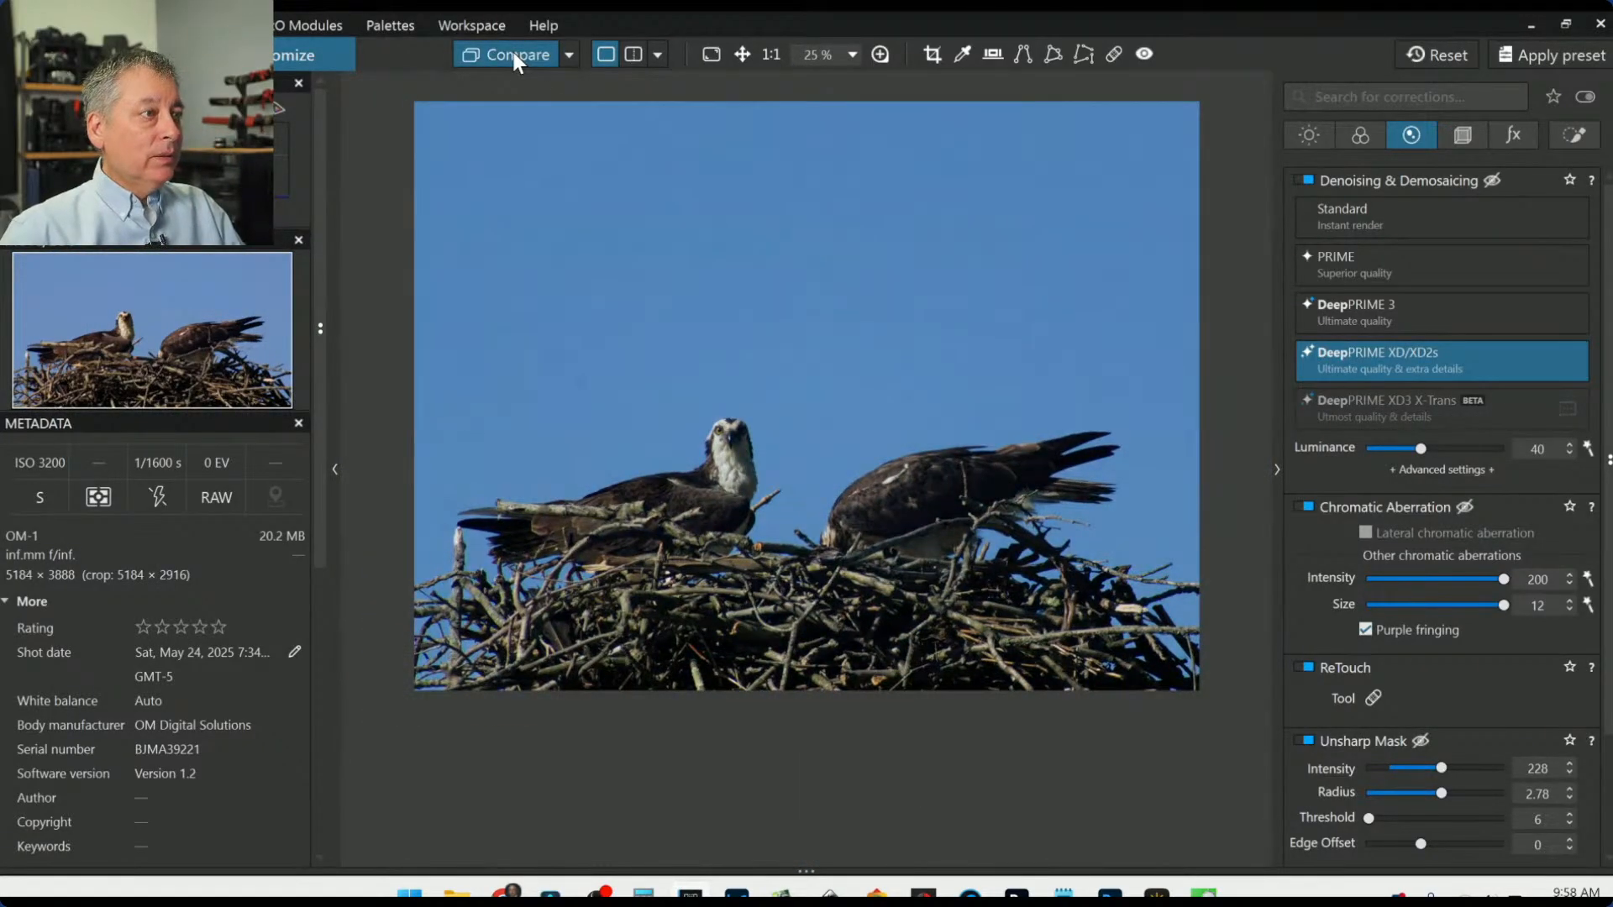
click(512, 52)
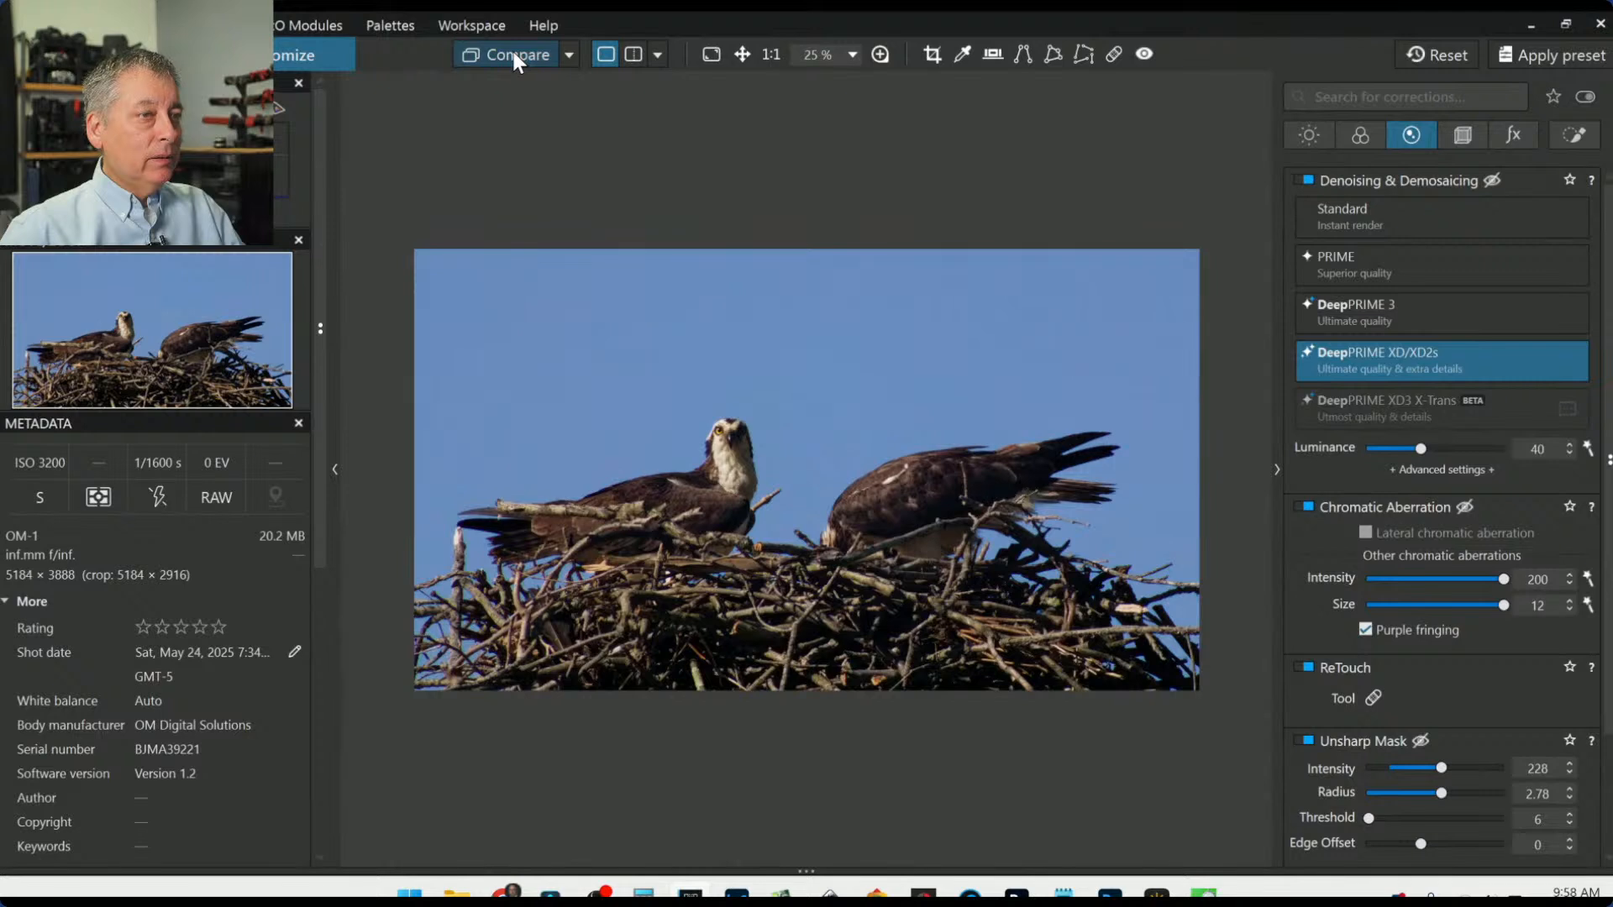
click(512, 52)
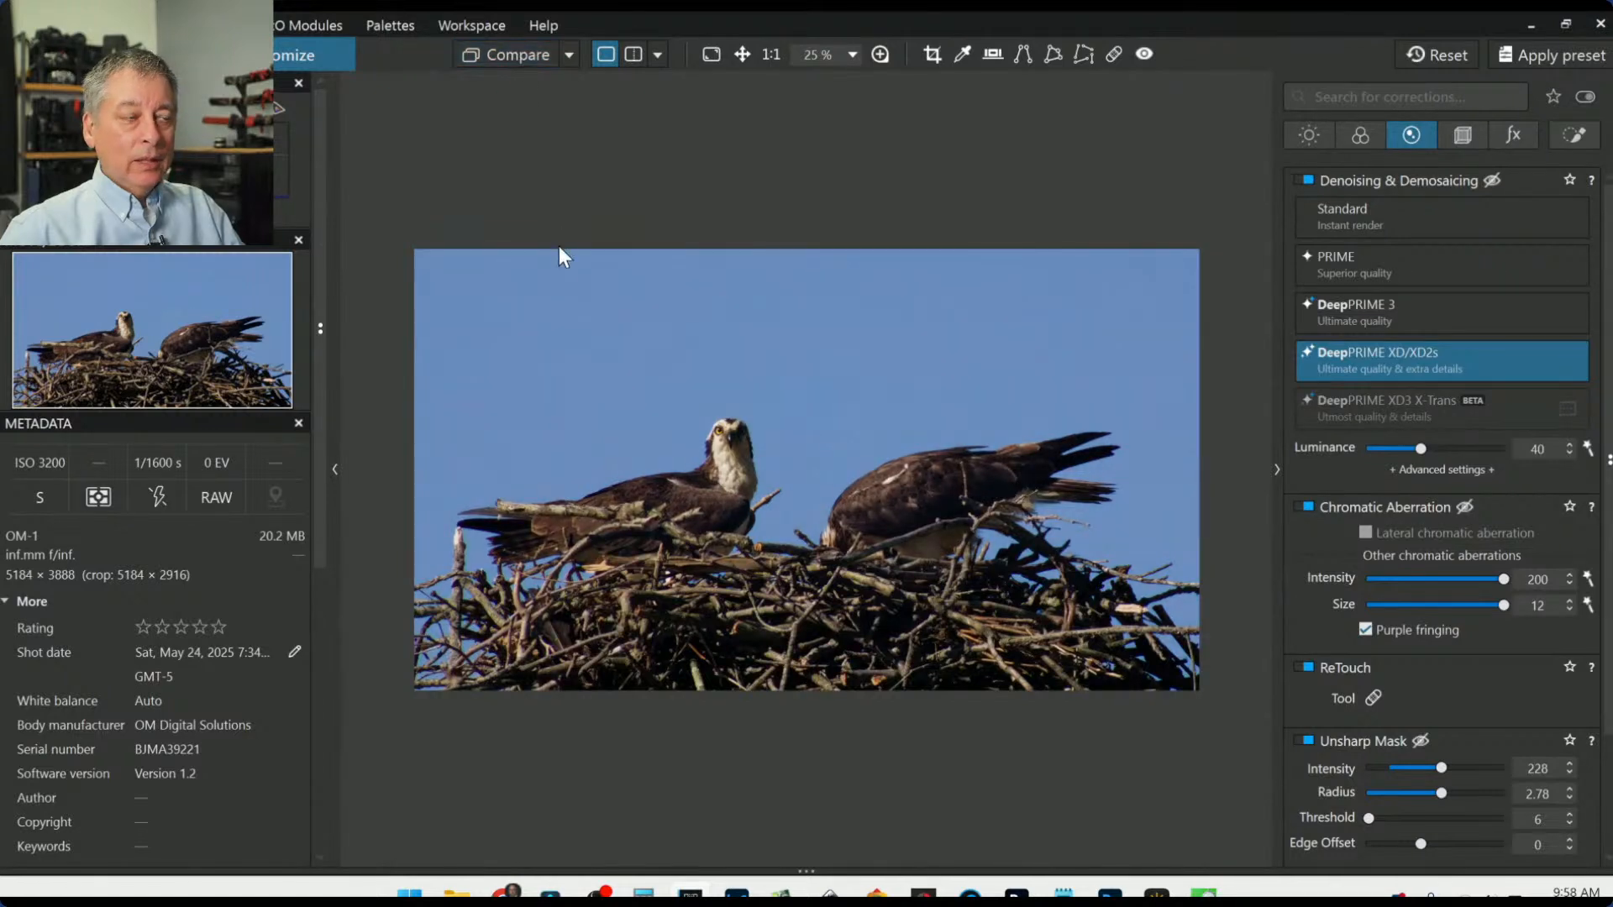
Step: Brighten the whole photo with Selective Tone, setting Shadows to 15 and Midtones to 14
click(1303, 134)
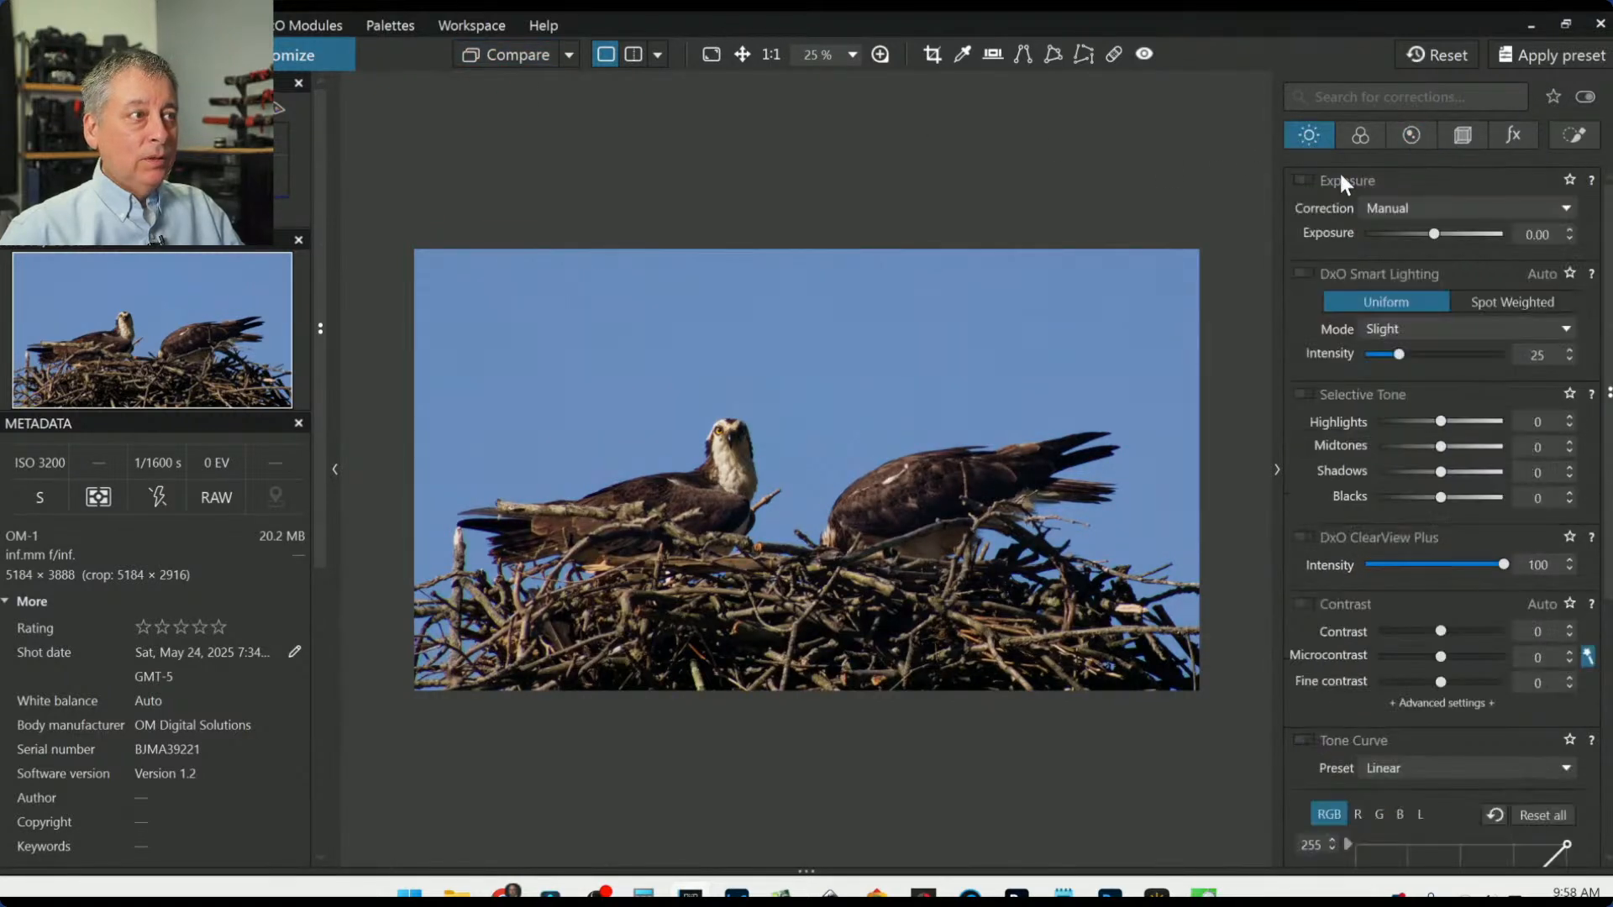
drag(1443, 472, 1451, 472)
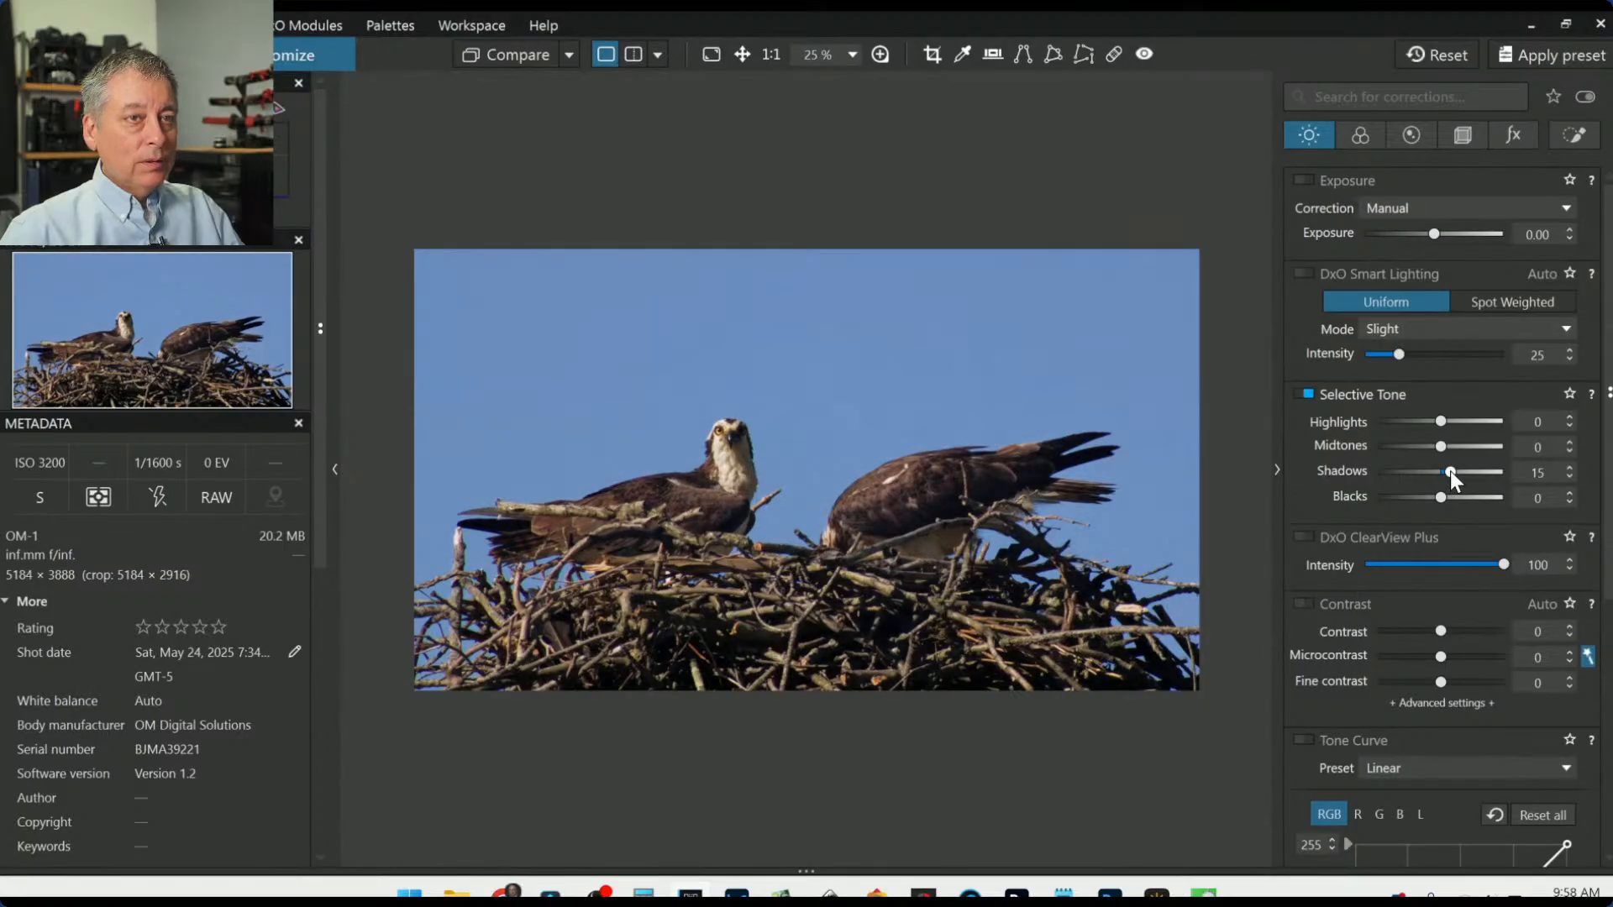
drag(1442, 446, 1452, 447)
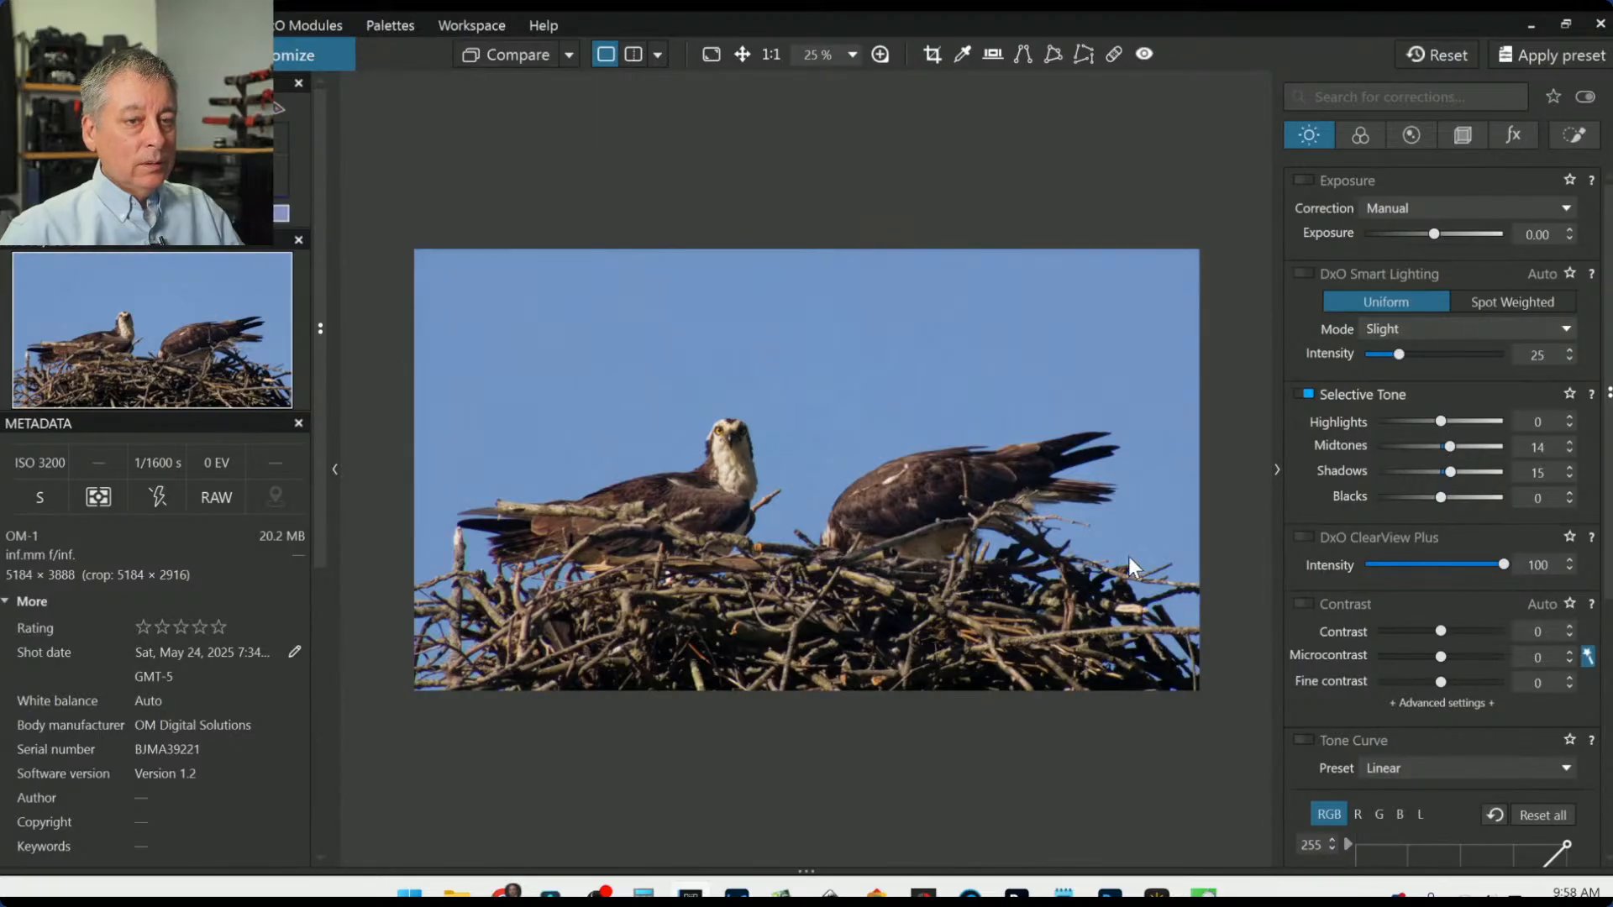
Step: Export the photo to disk as a Standard output JPEG at quality 93 in the original image folder
right_click(581, 430)
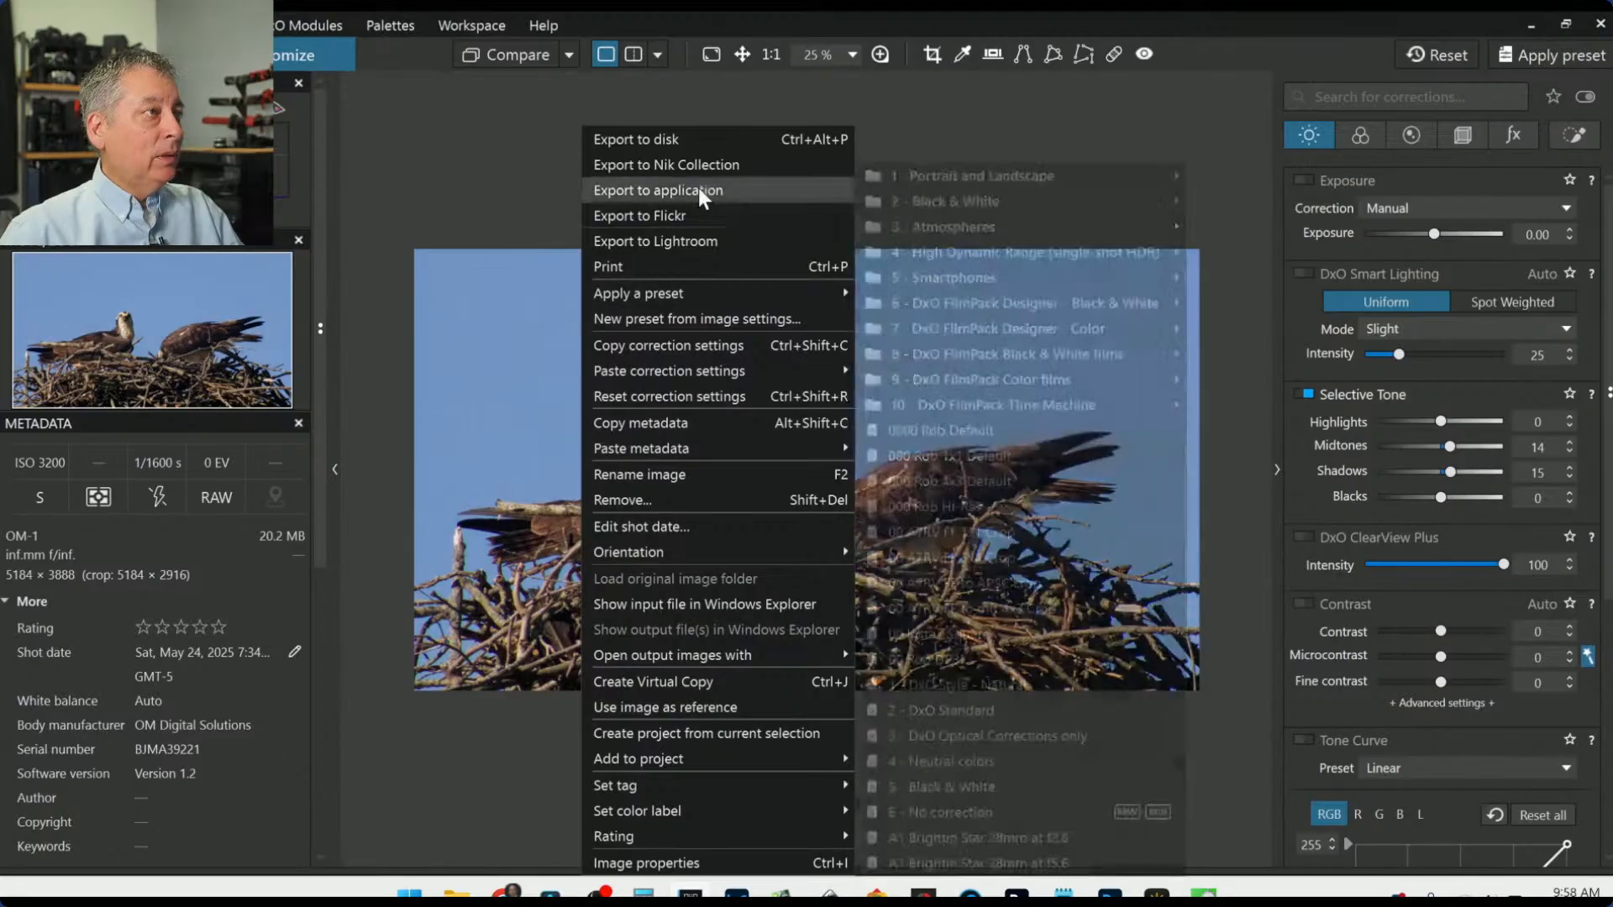
click(713, 141)
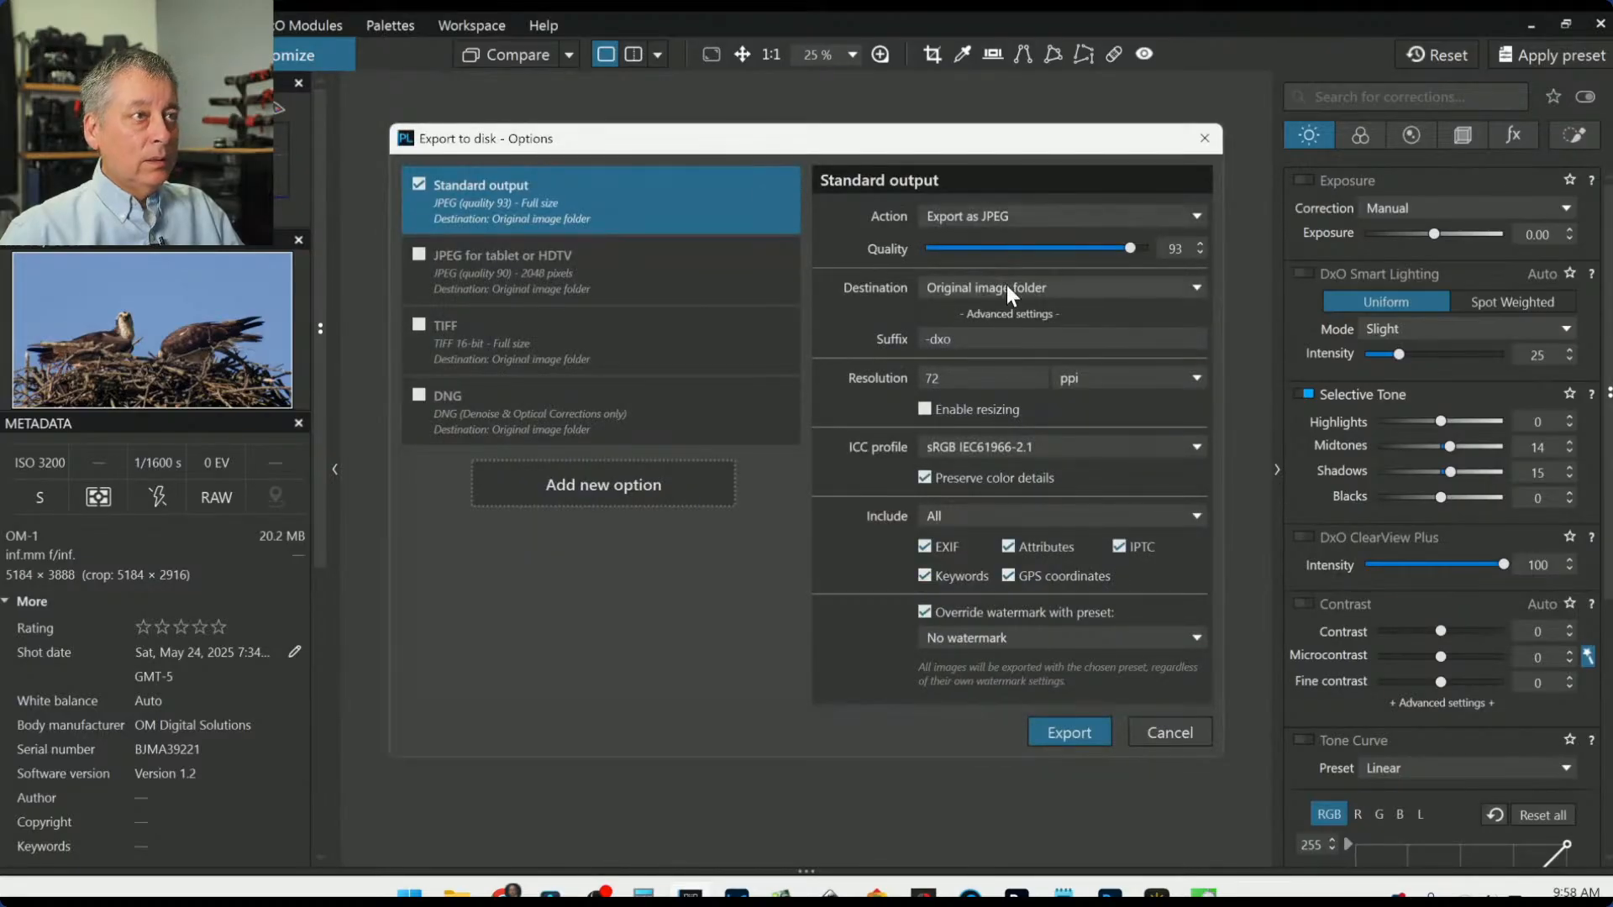
click(1092, 737)
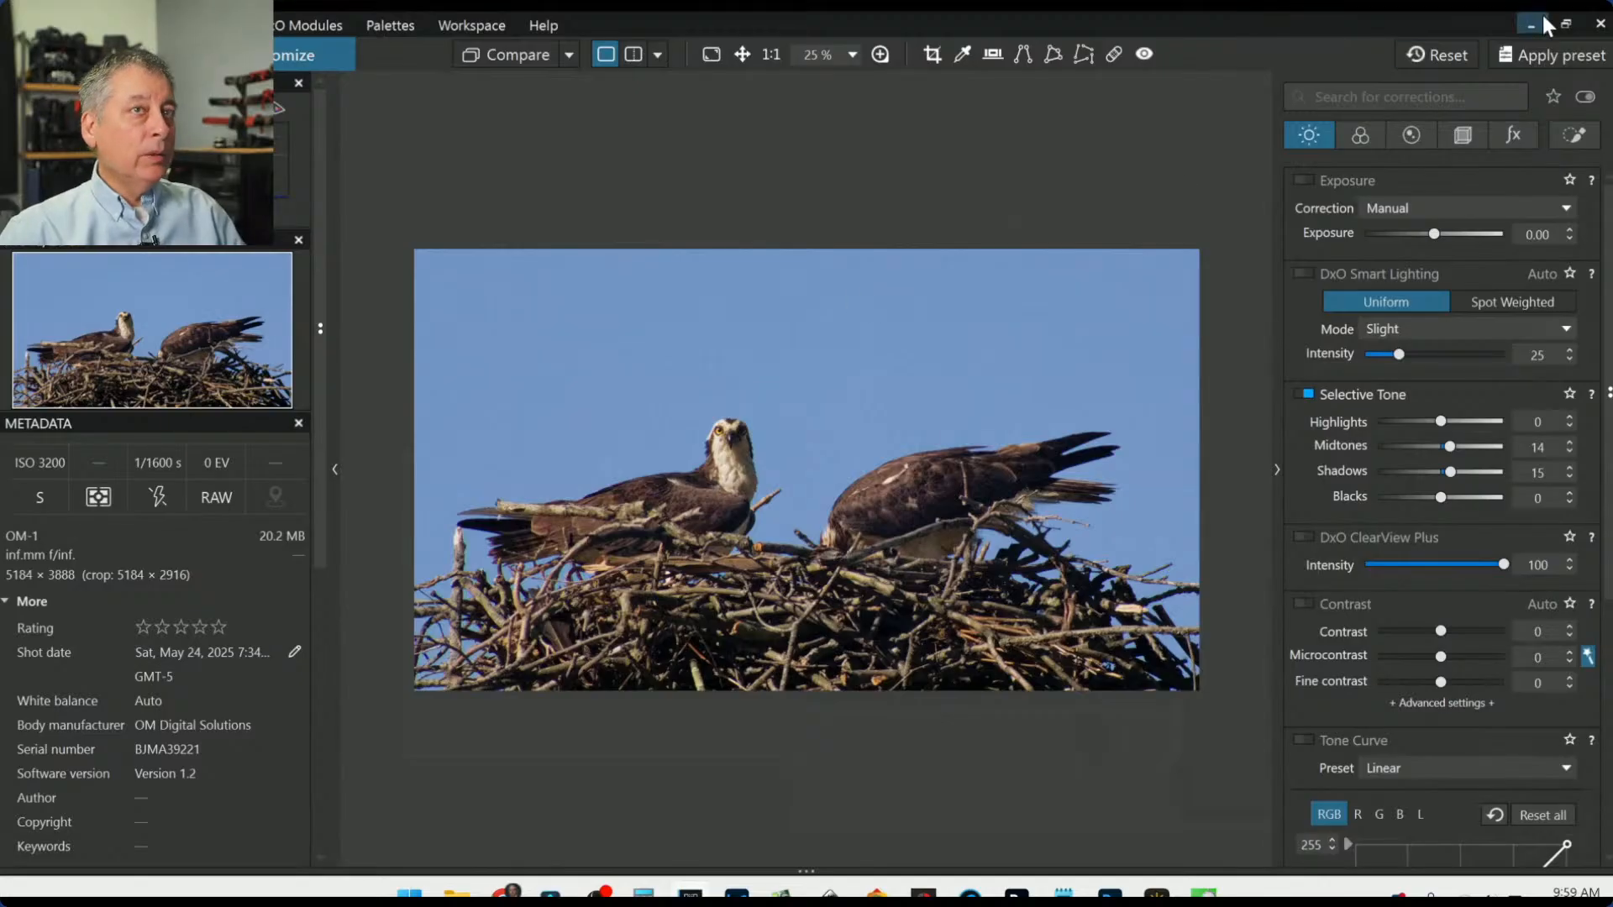
Step: Reset all the photo's corrections and choose the exported Standard output JPEG as the comparison reference
click(1465, 57)
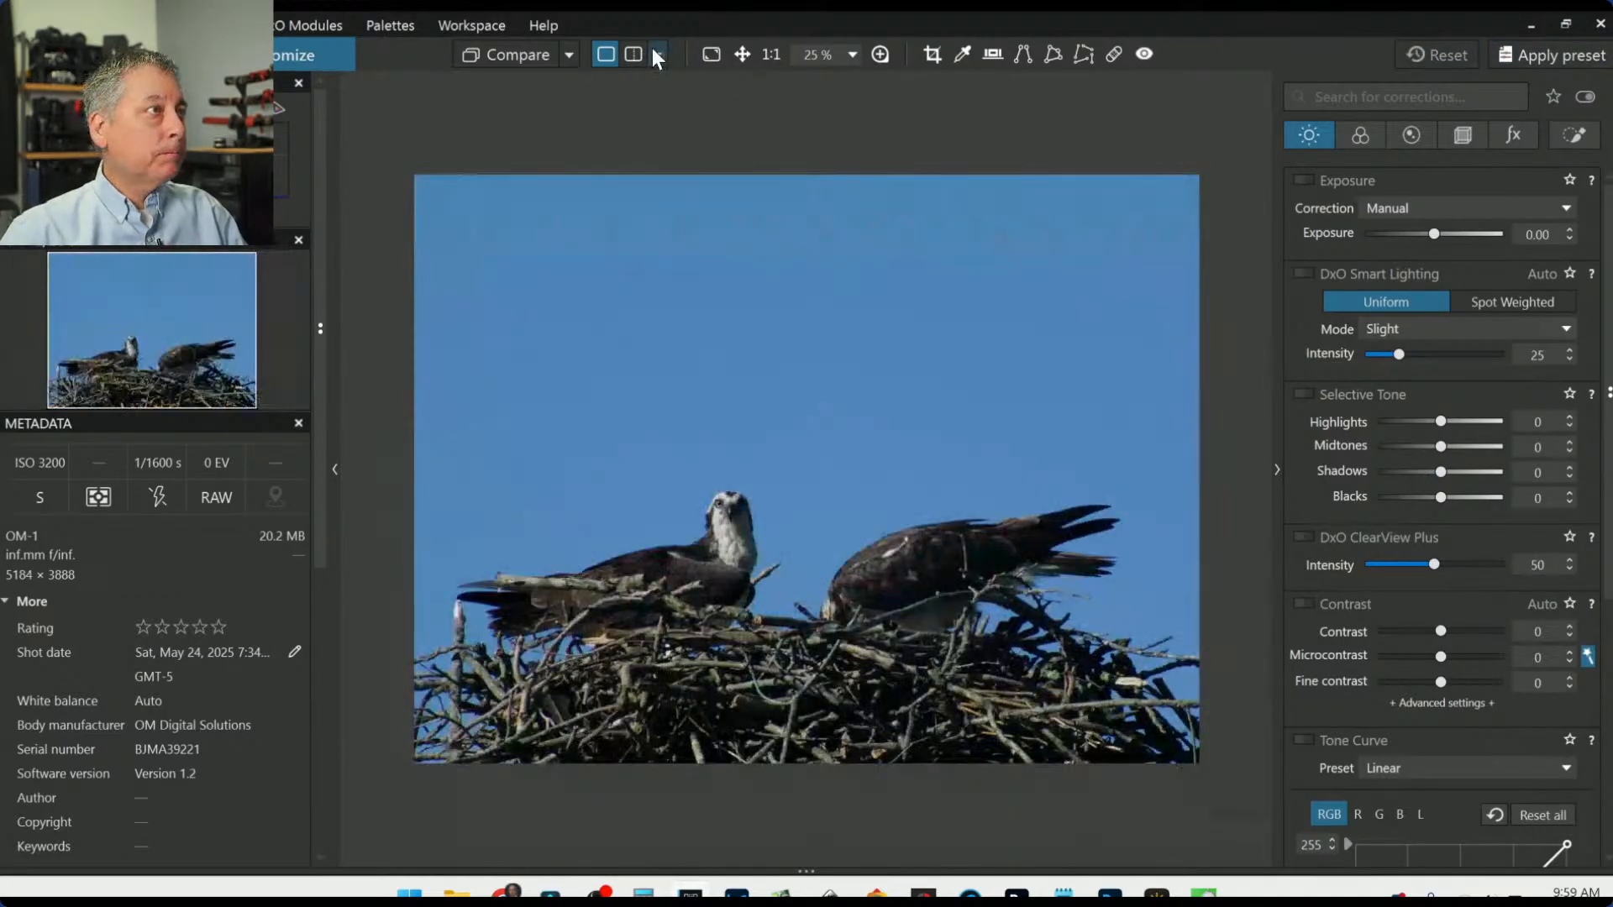
click(570, 55)
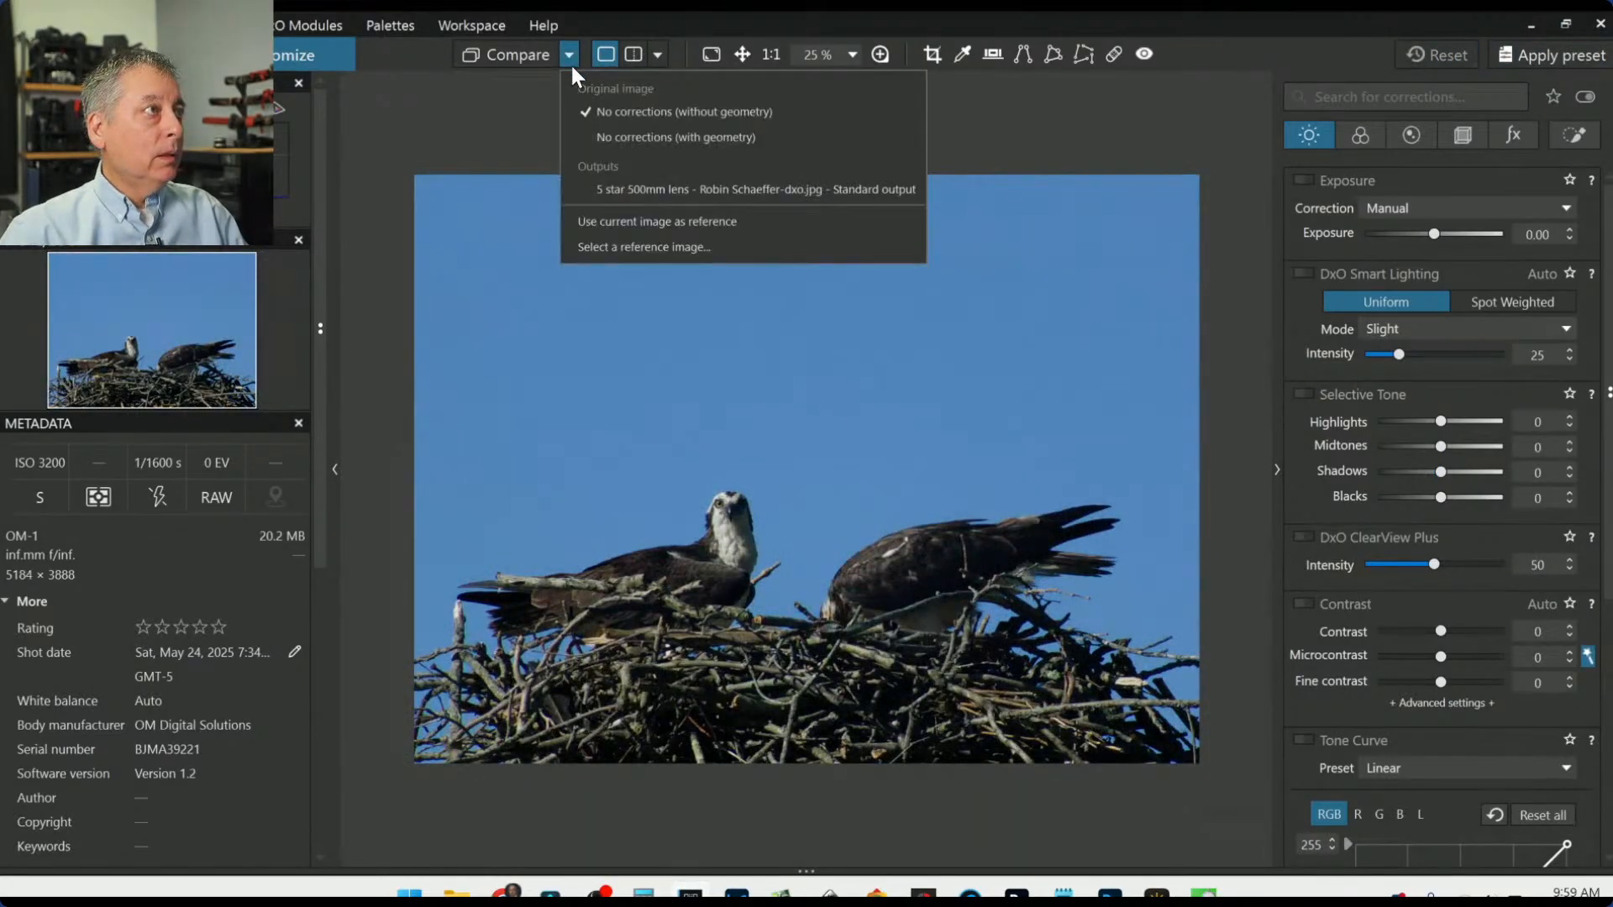
click(601, 186)
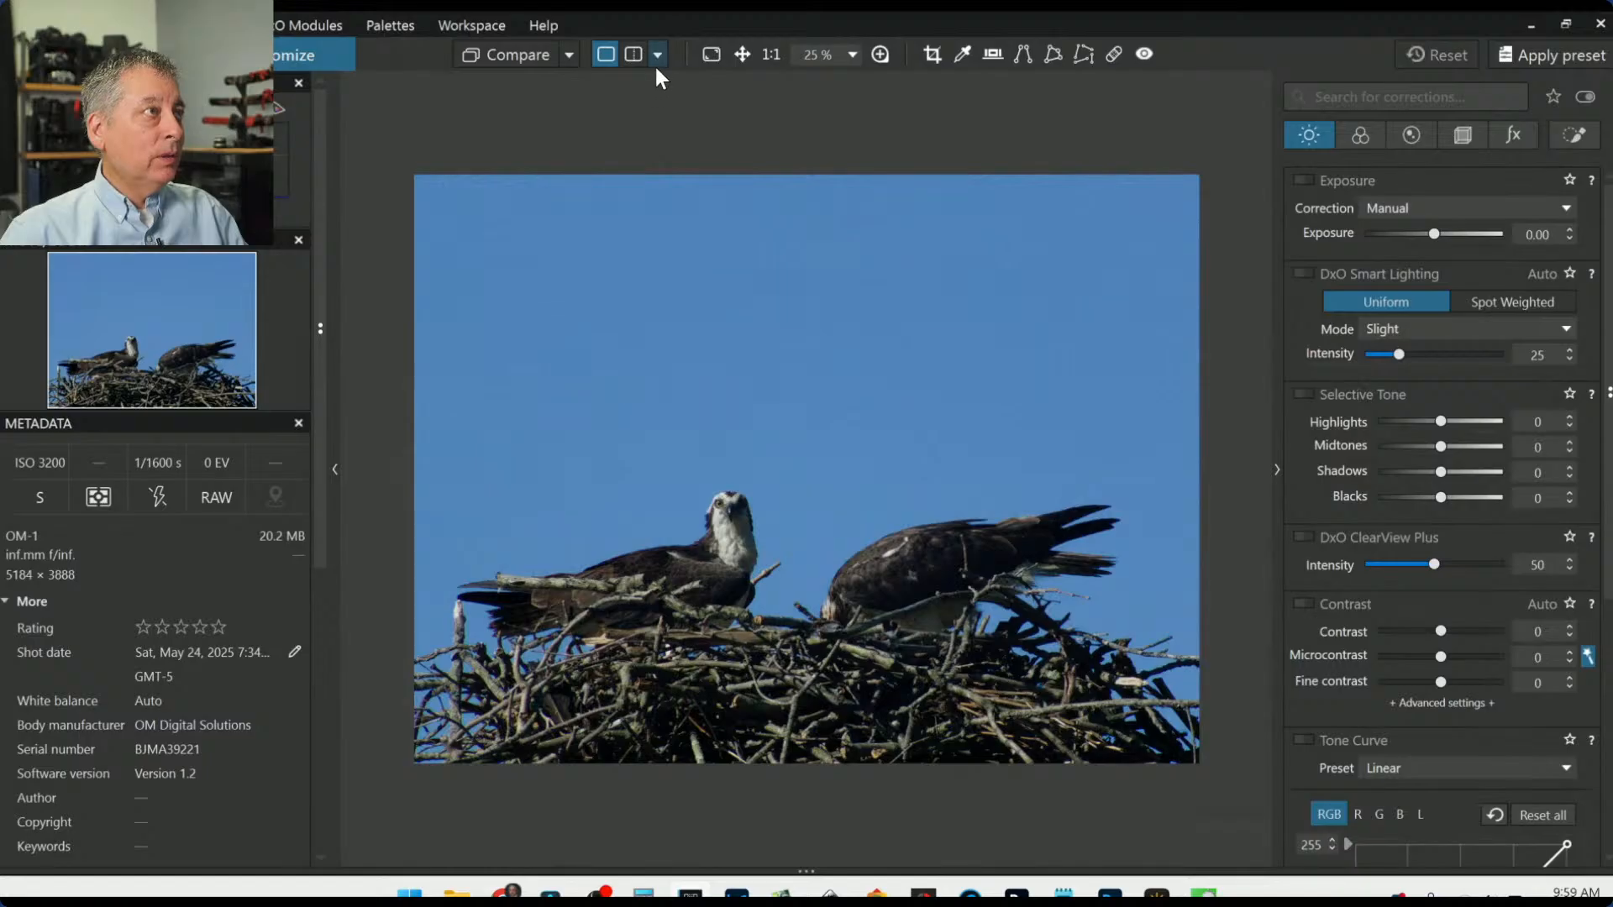
Step: Compare the exported JPEG with the reset photo in split view with the palettes hidden, sweeping the divider across both ospreys and the nest
click(634, 55)
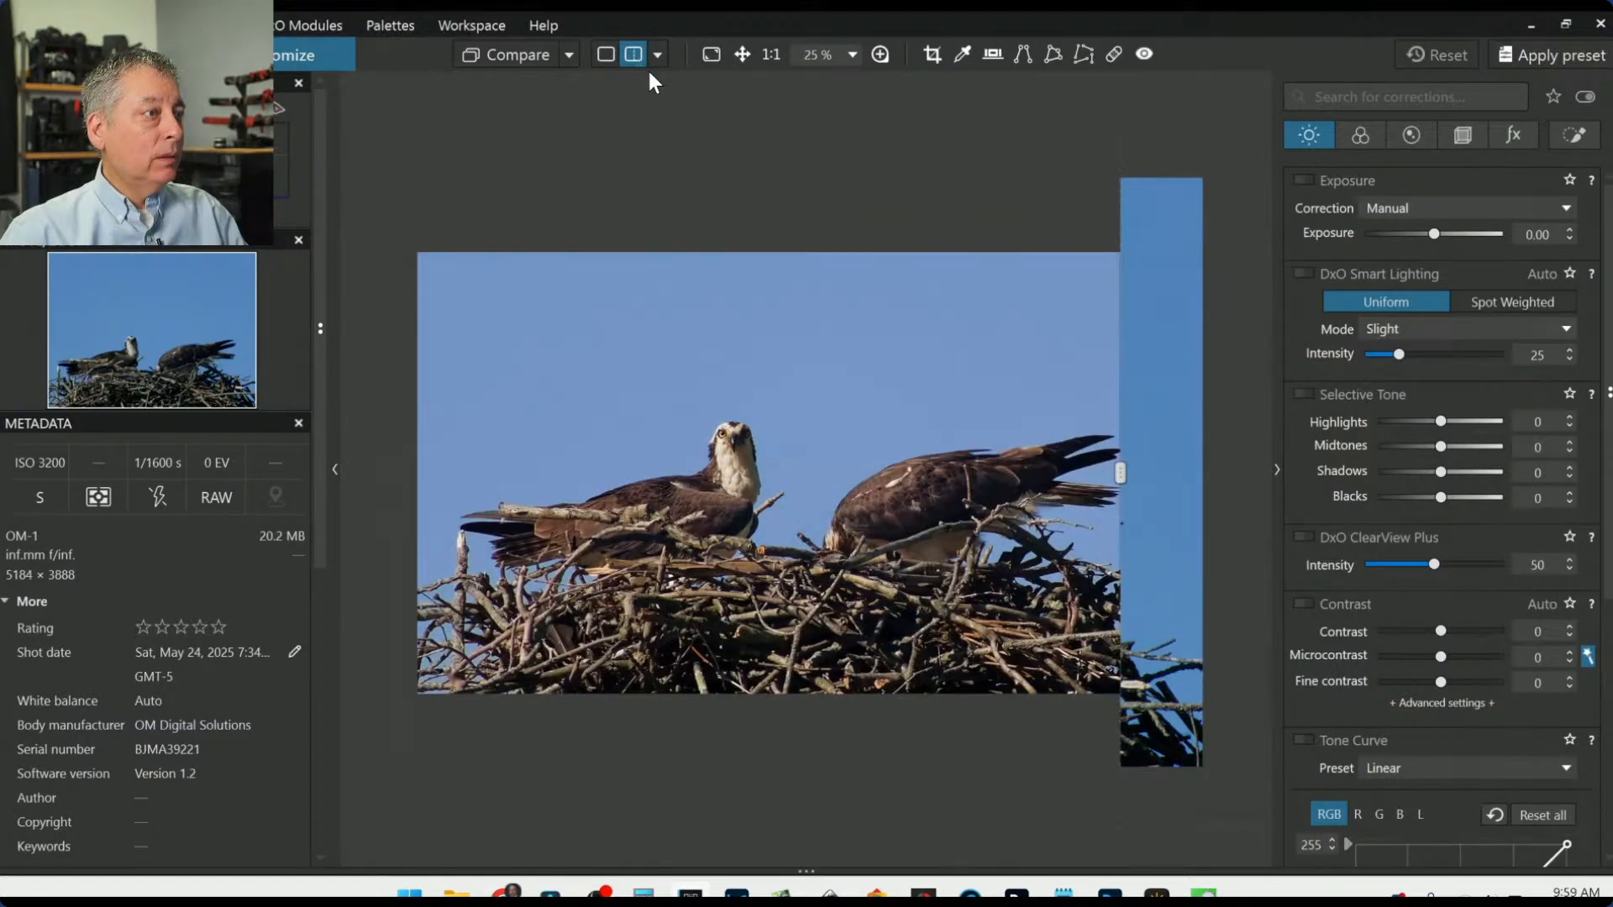
key(Tab)
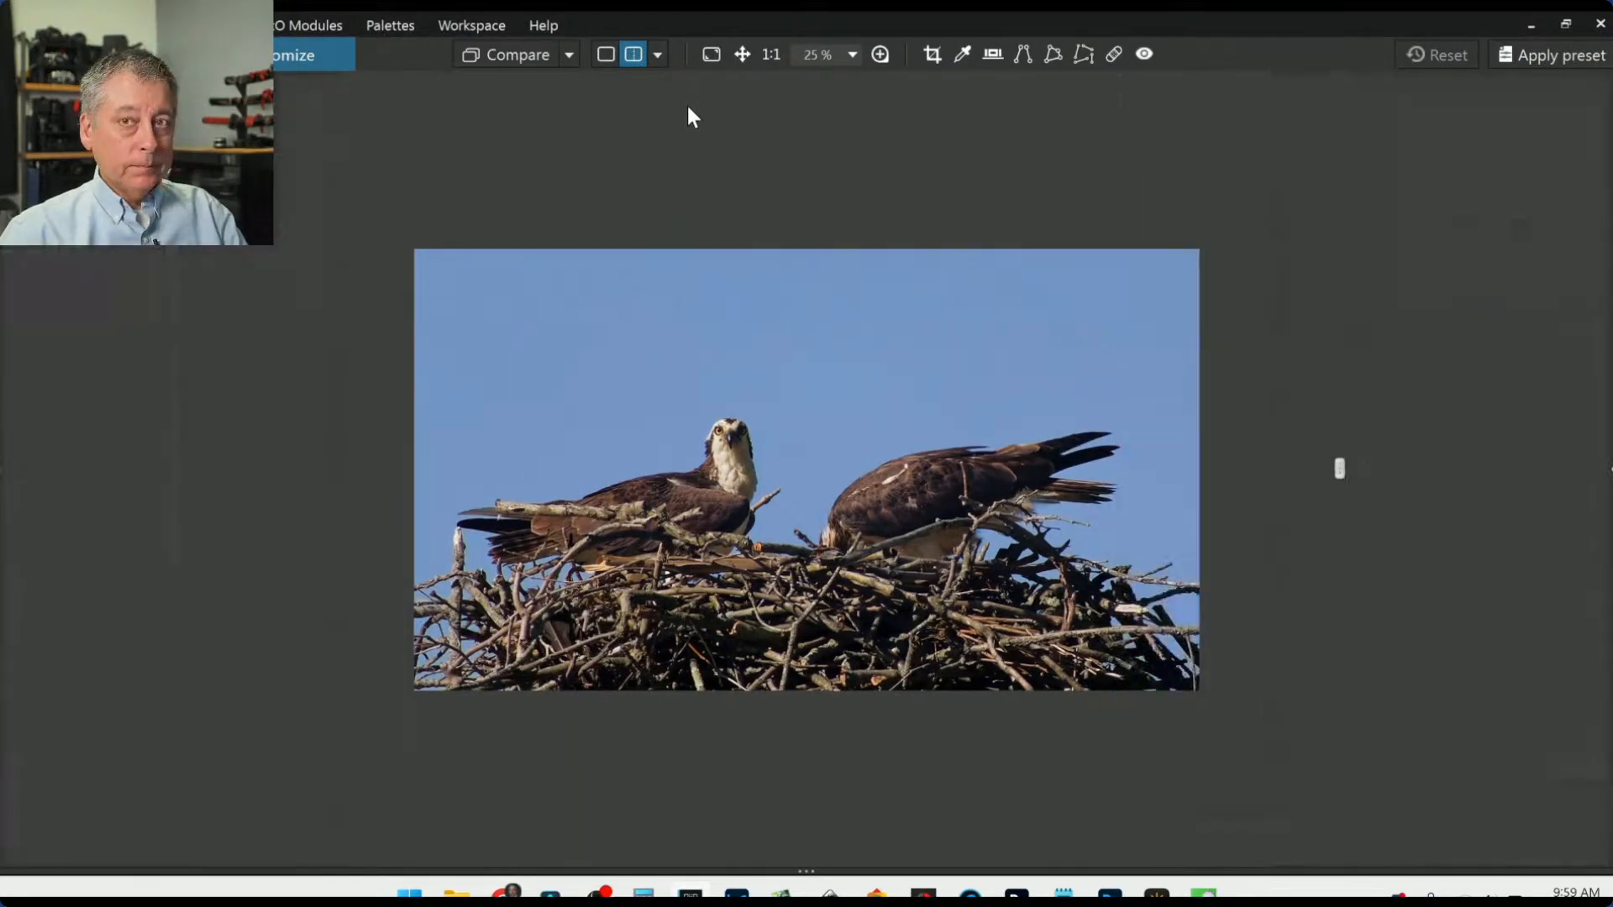
key(ctrl+0)
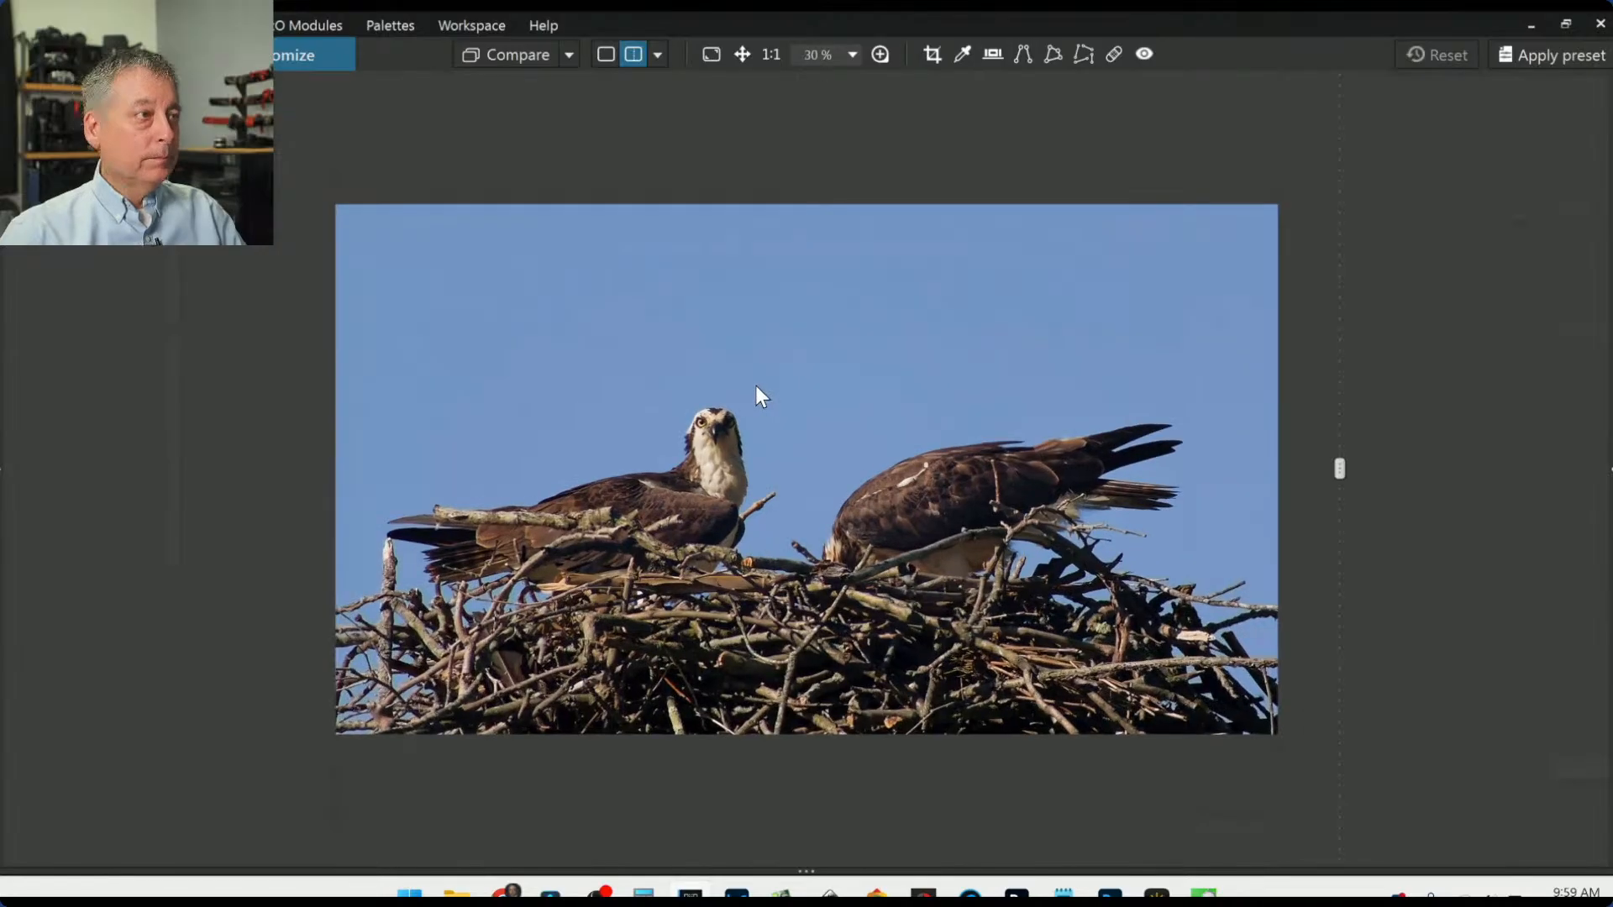
drag(1339, 466, 179, 468)
key(ctrl+minus)
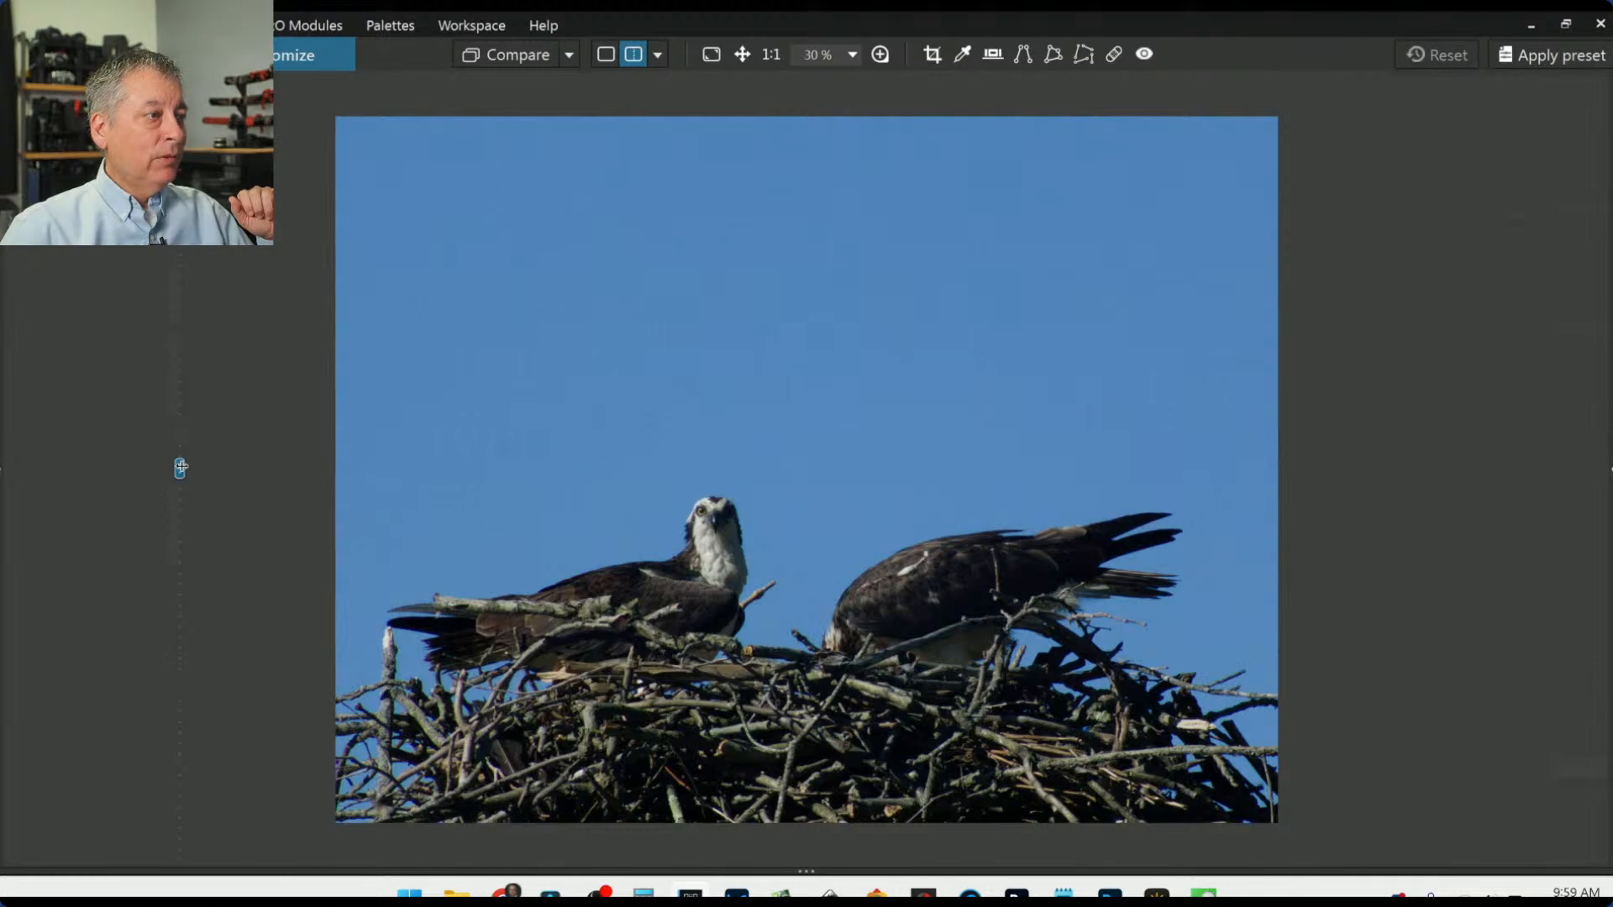
drag(181, 467, 1359, 606)
scroll(672, 596, up, 2)
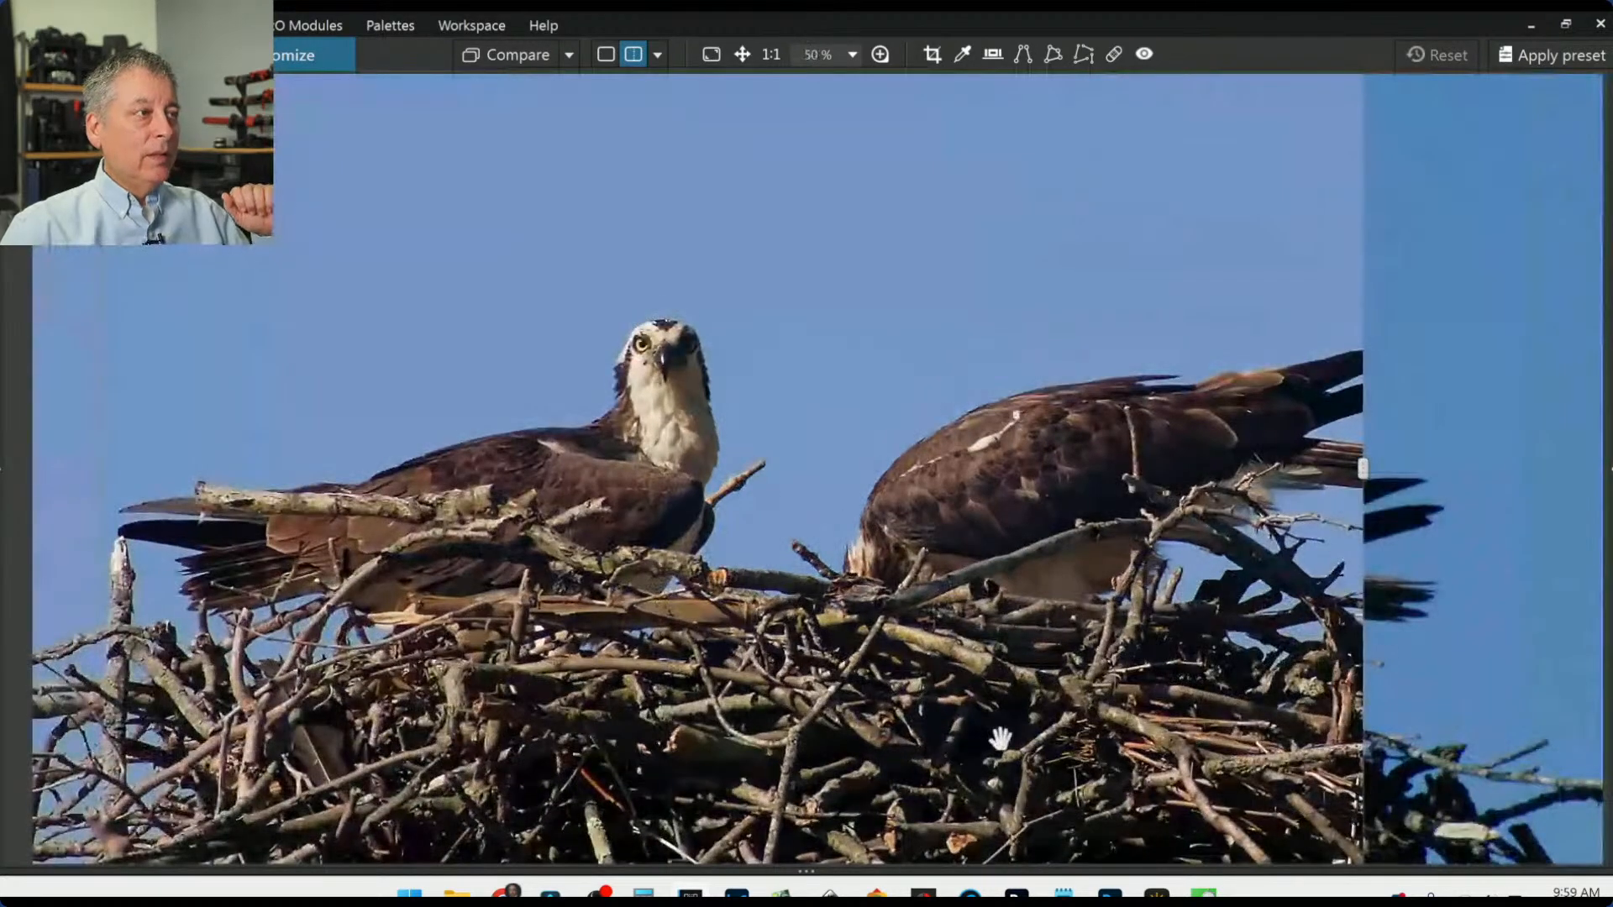
drag(1362, 471, 298, 409)
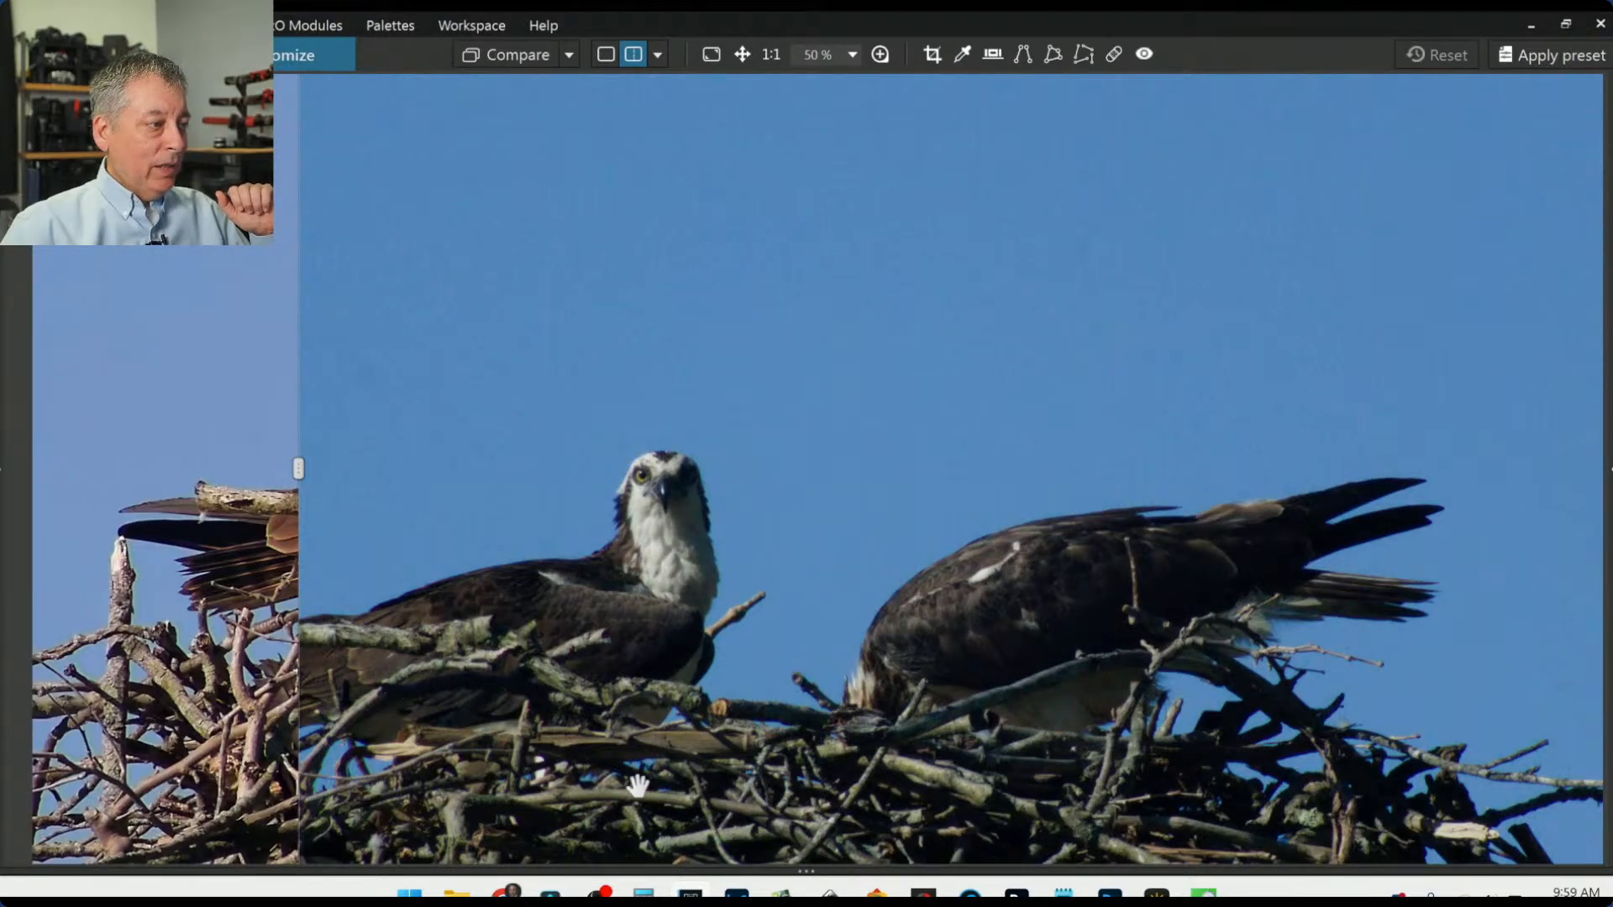
Step: Compare the ospreys and nest in split view at several zoom levels, then view the reset photo alone in full
drag(1000, 802, 966, 596)
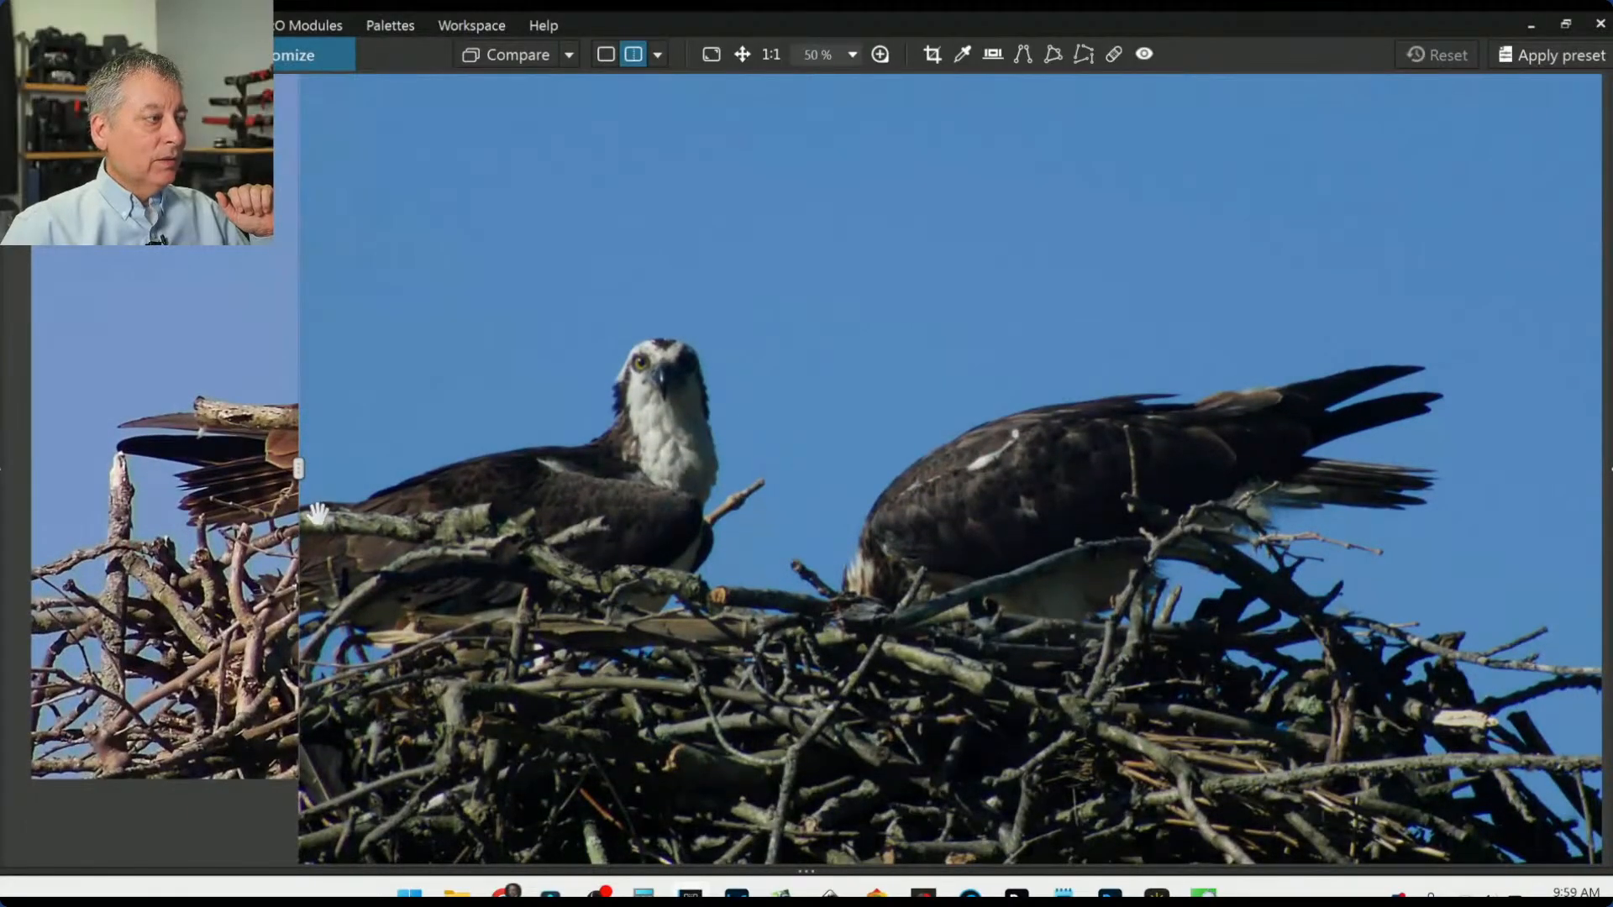
drag(300, 485, 1520, 684)
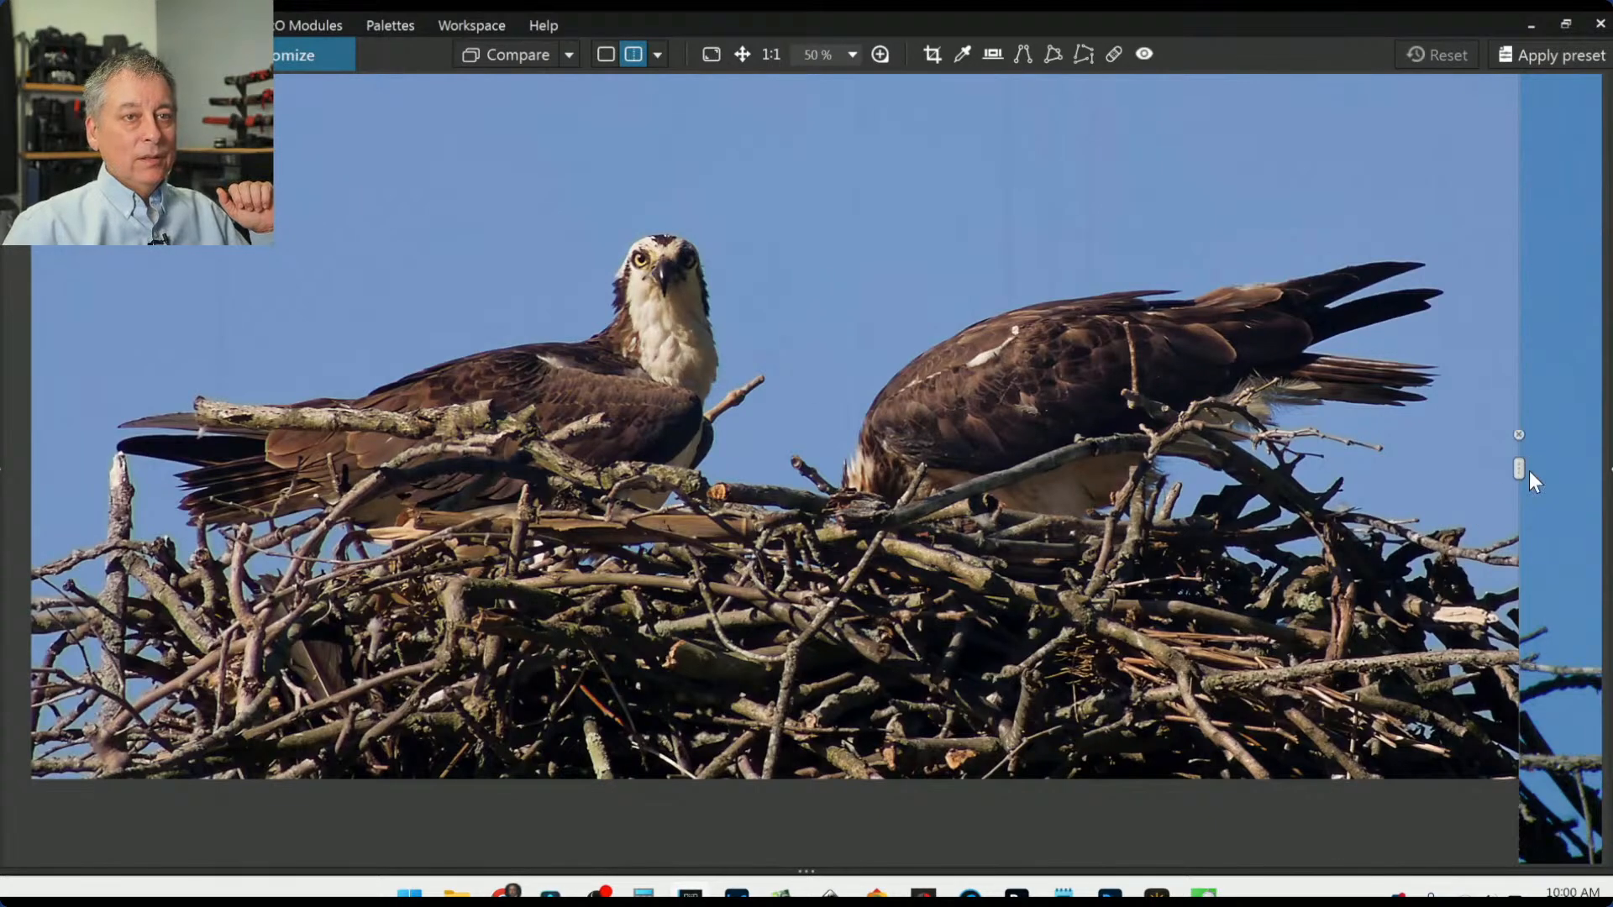
mouse_move(1523, 470)
drag(1523, 471, 1518, 585)
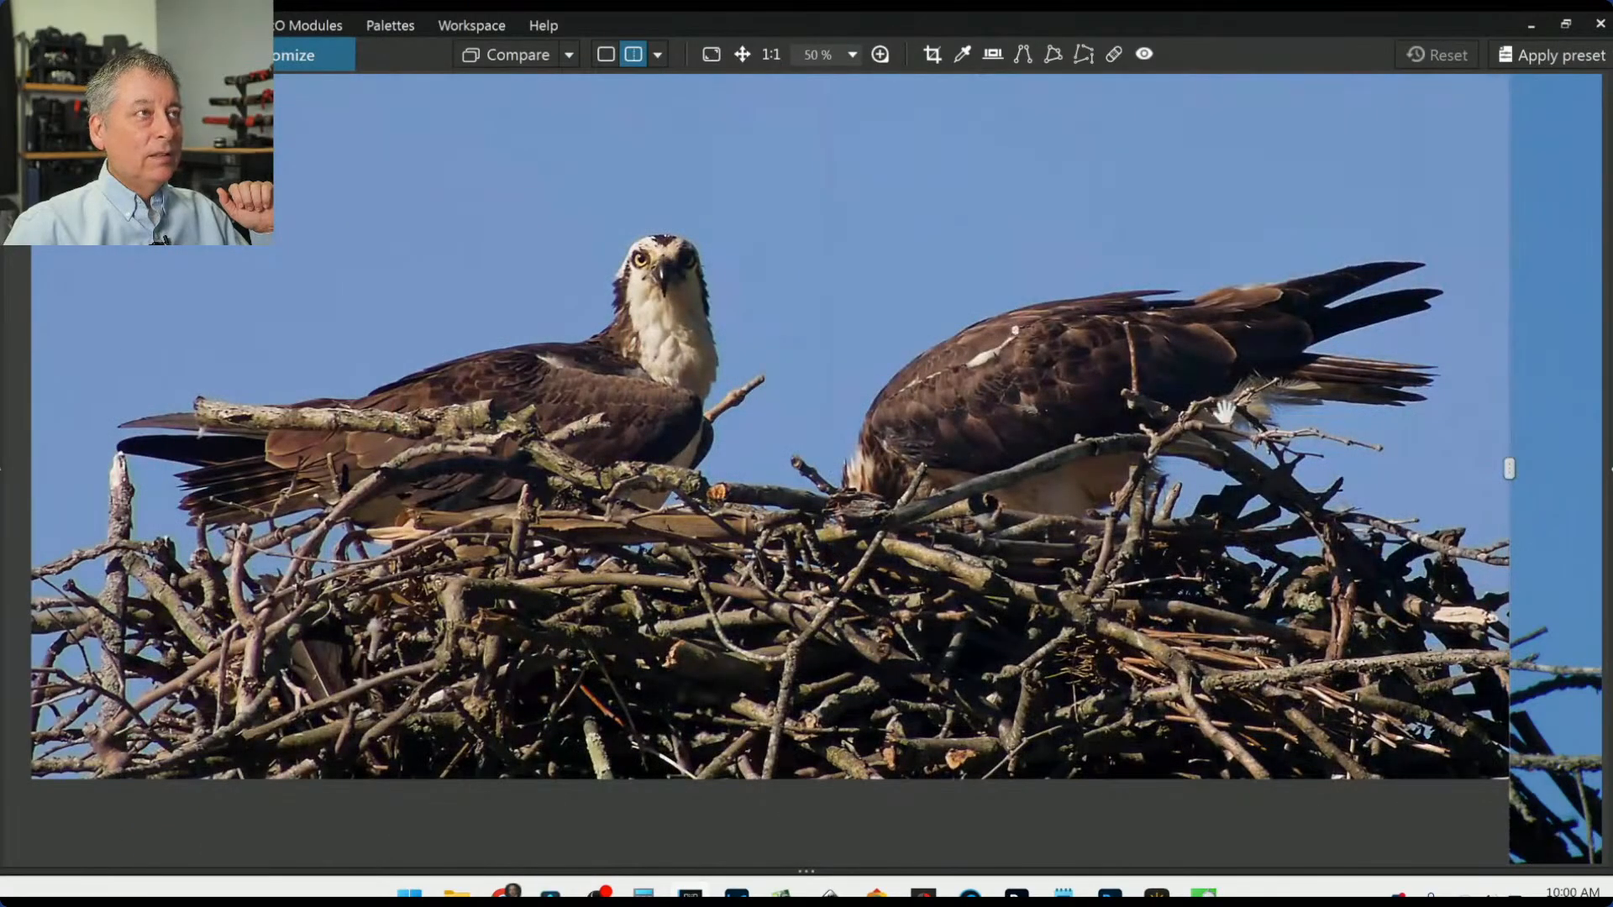
scroll(889, 484, down, 1)
scroll(889, 484, down, 1)
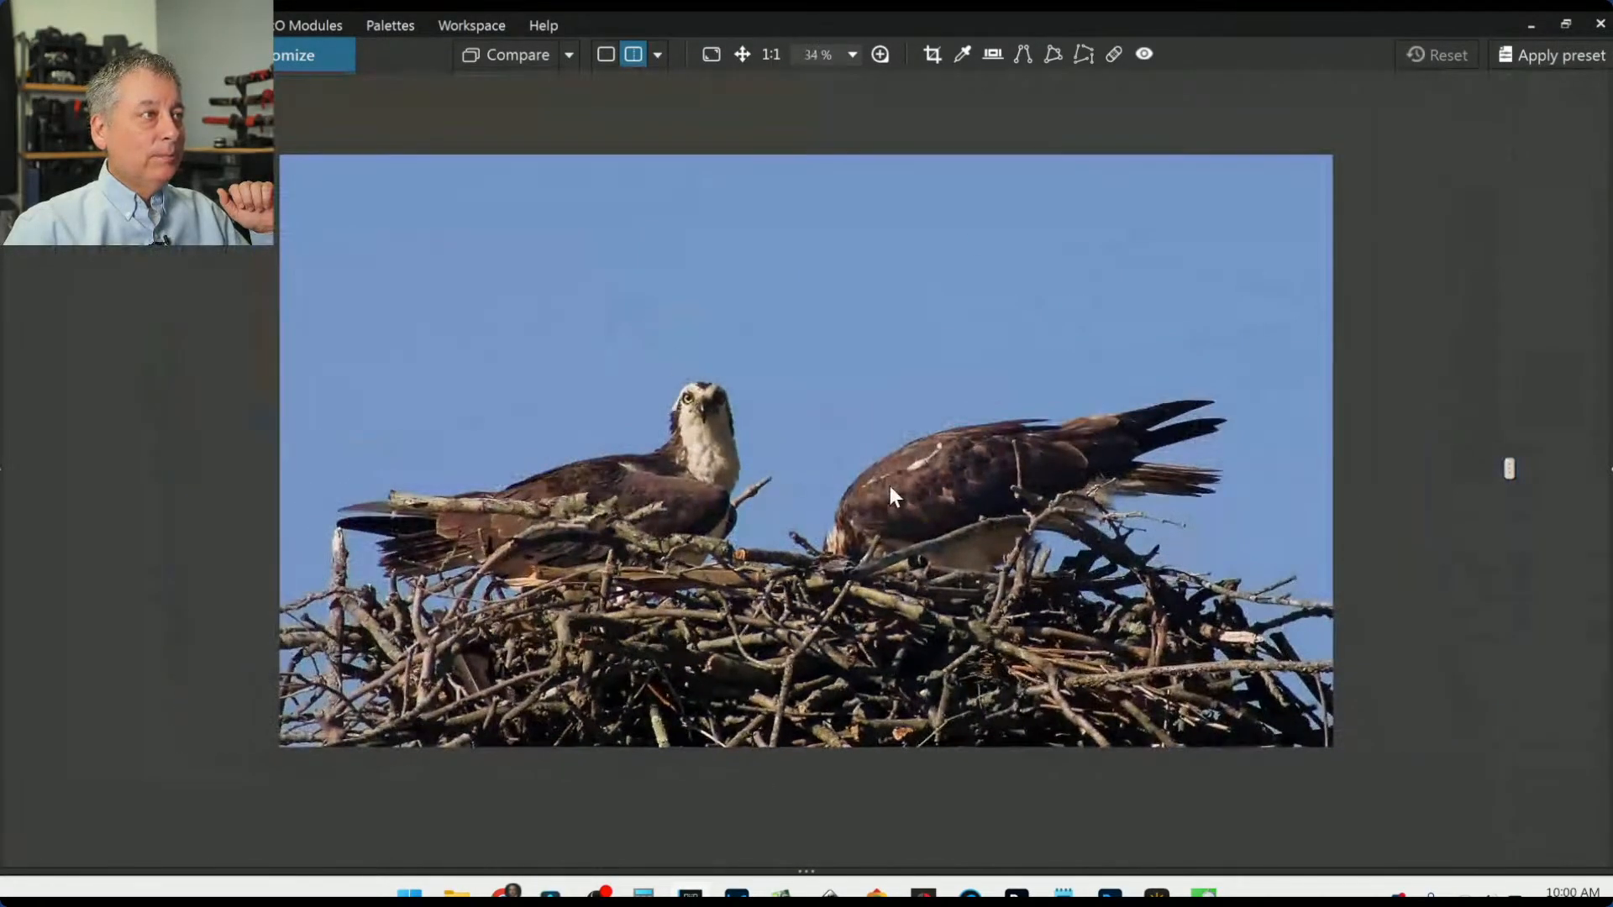
scroll(878, 483, up, 2)
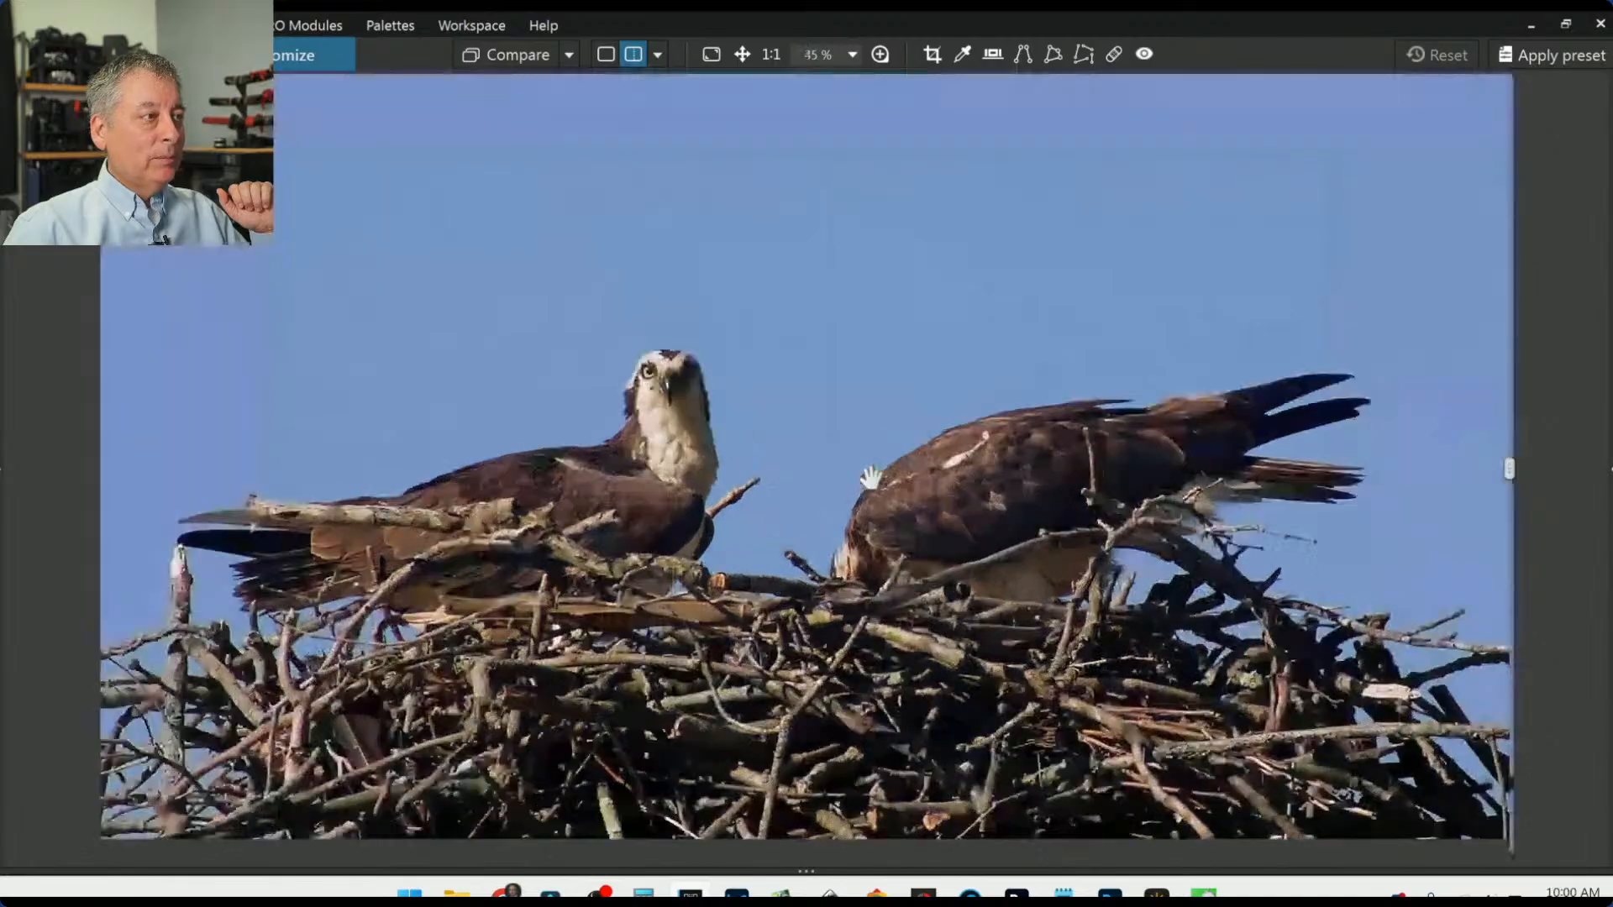
scroll(929, 540, up, 2)
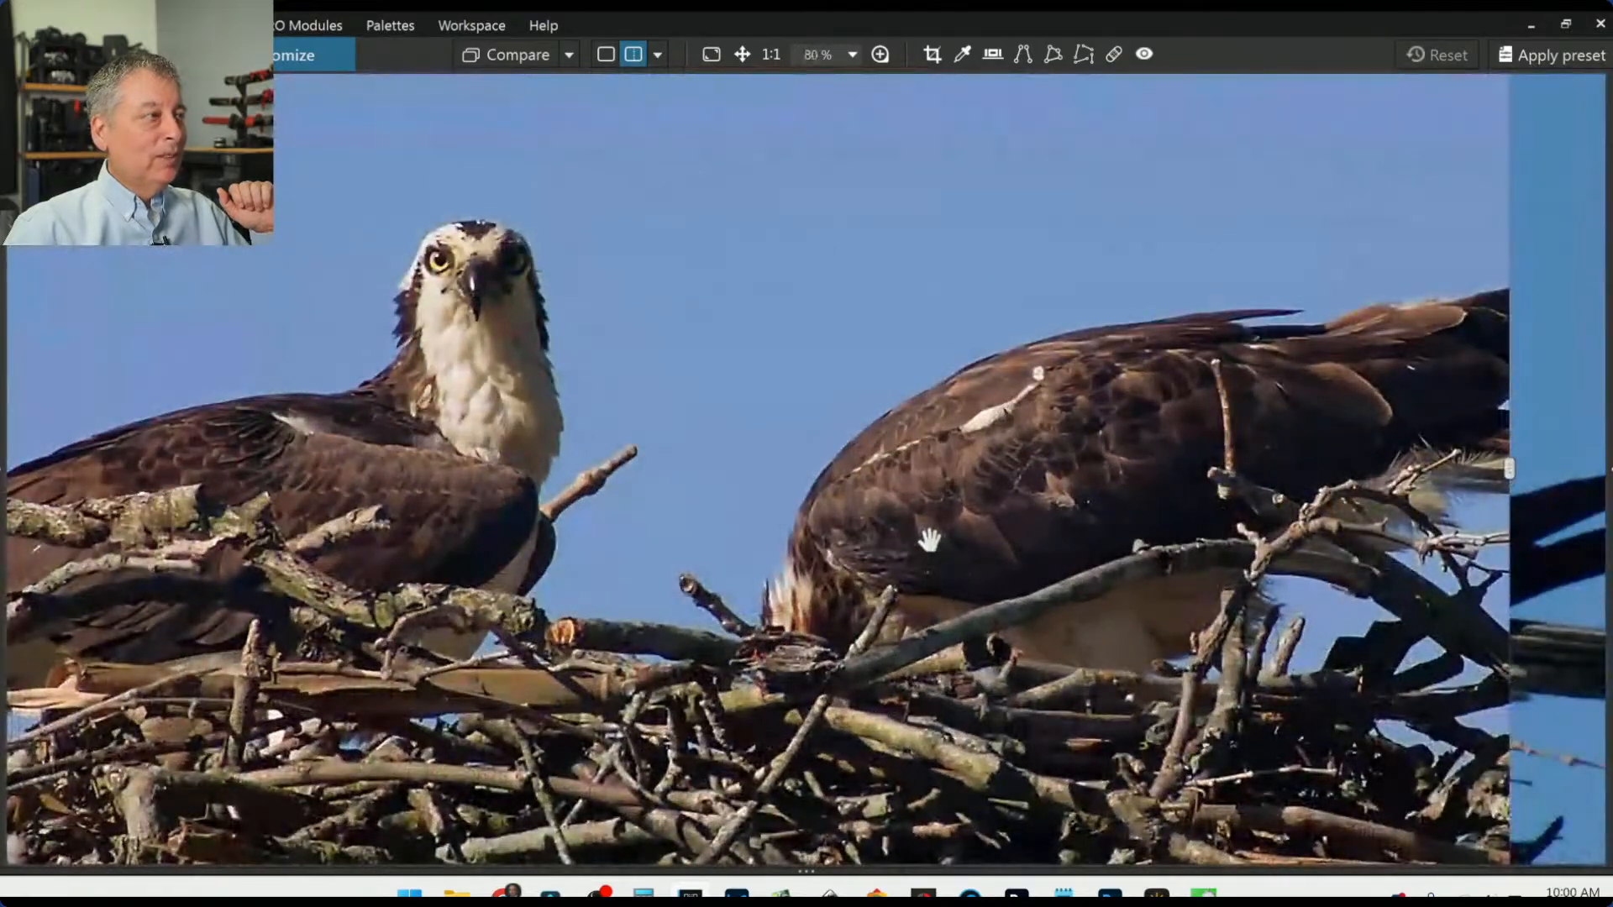
scroll(929, 540, down, 1)
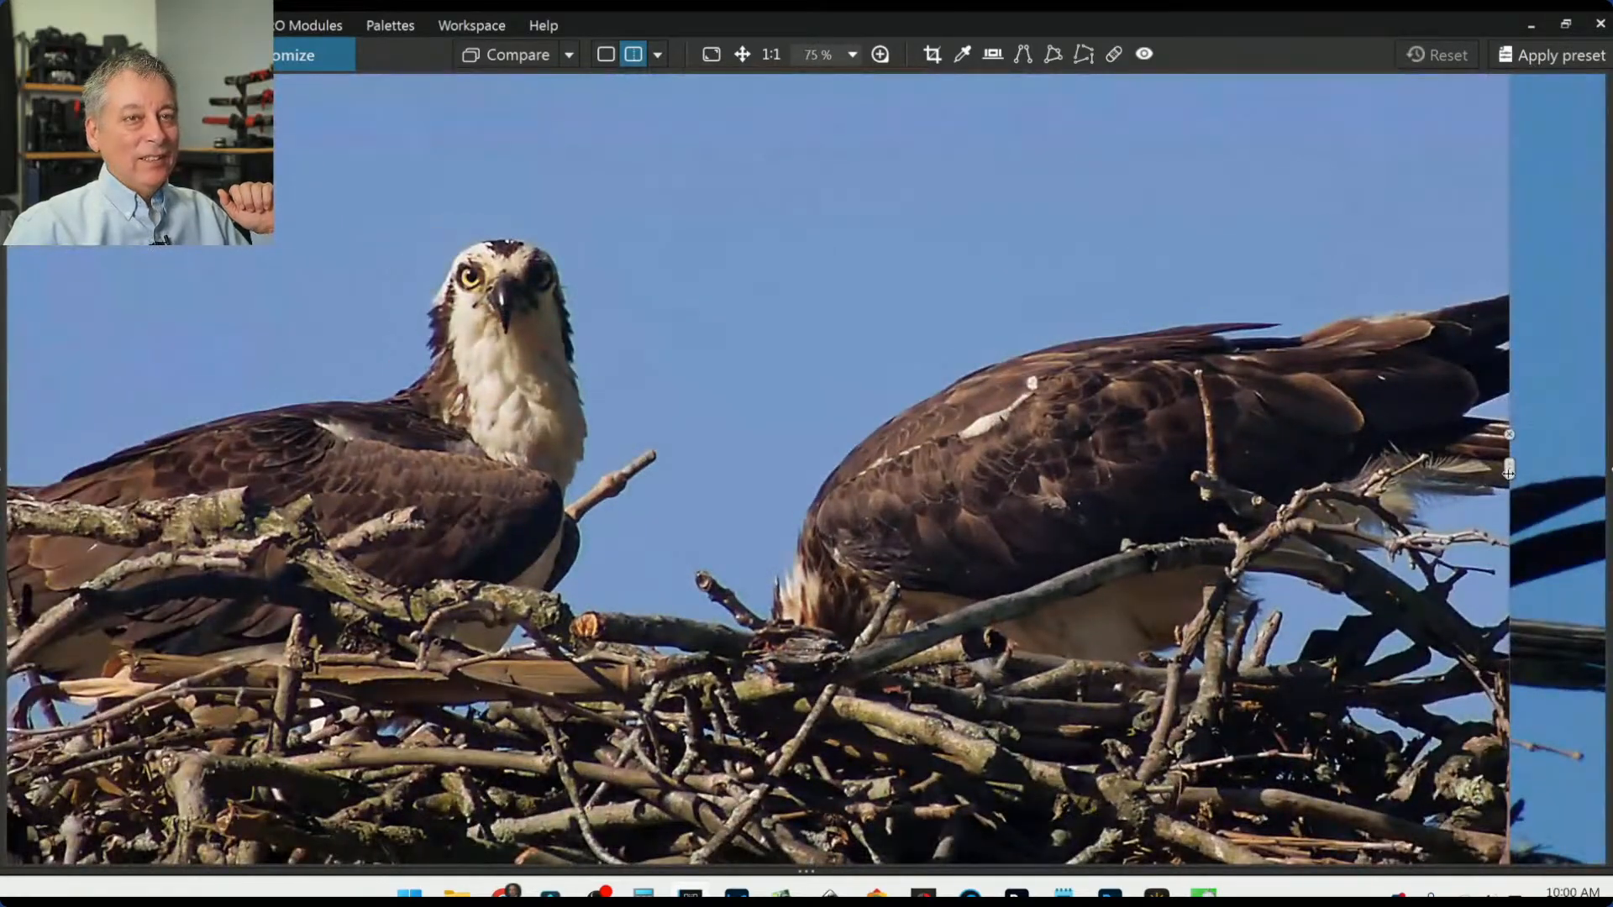
drag(1509, 470, 1460, 452)
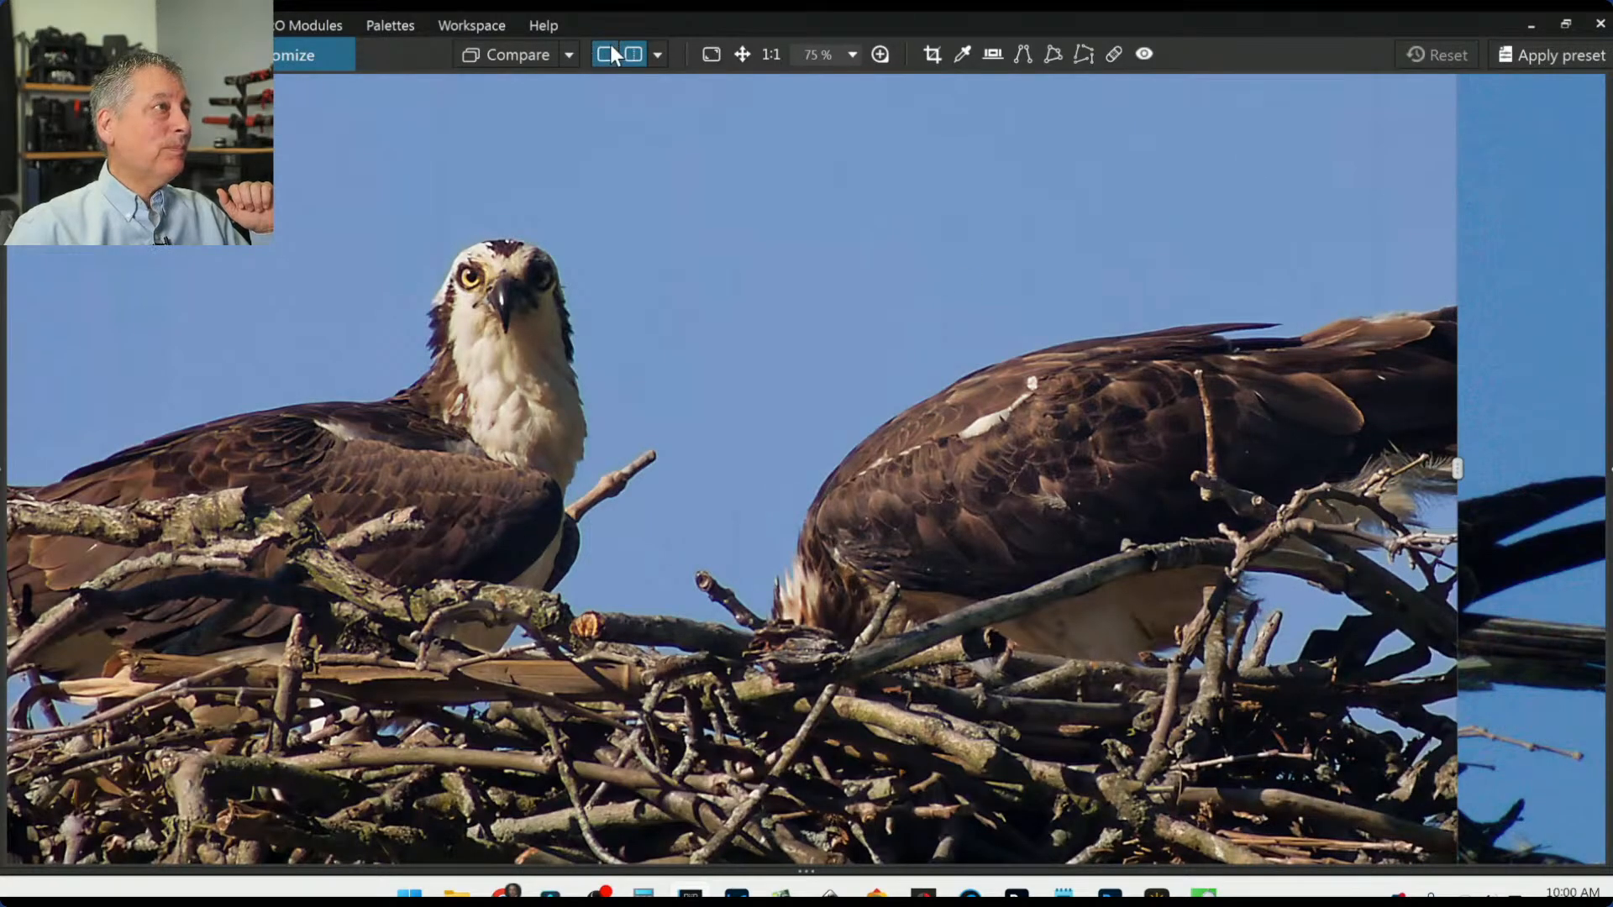
click(610, 50)
scroll(591, 426, down, 5)
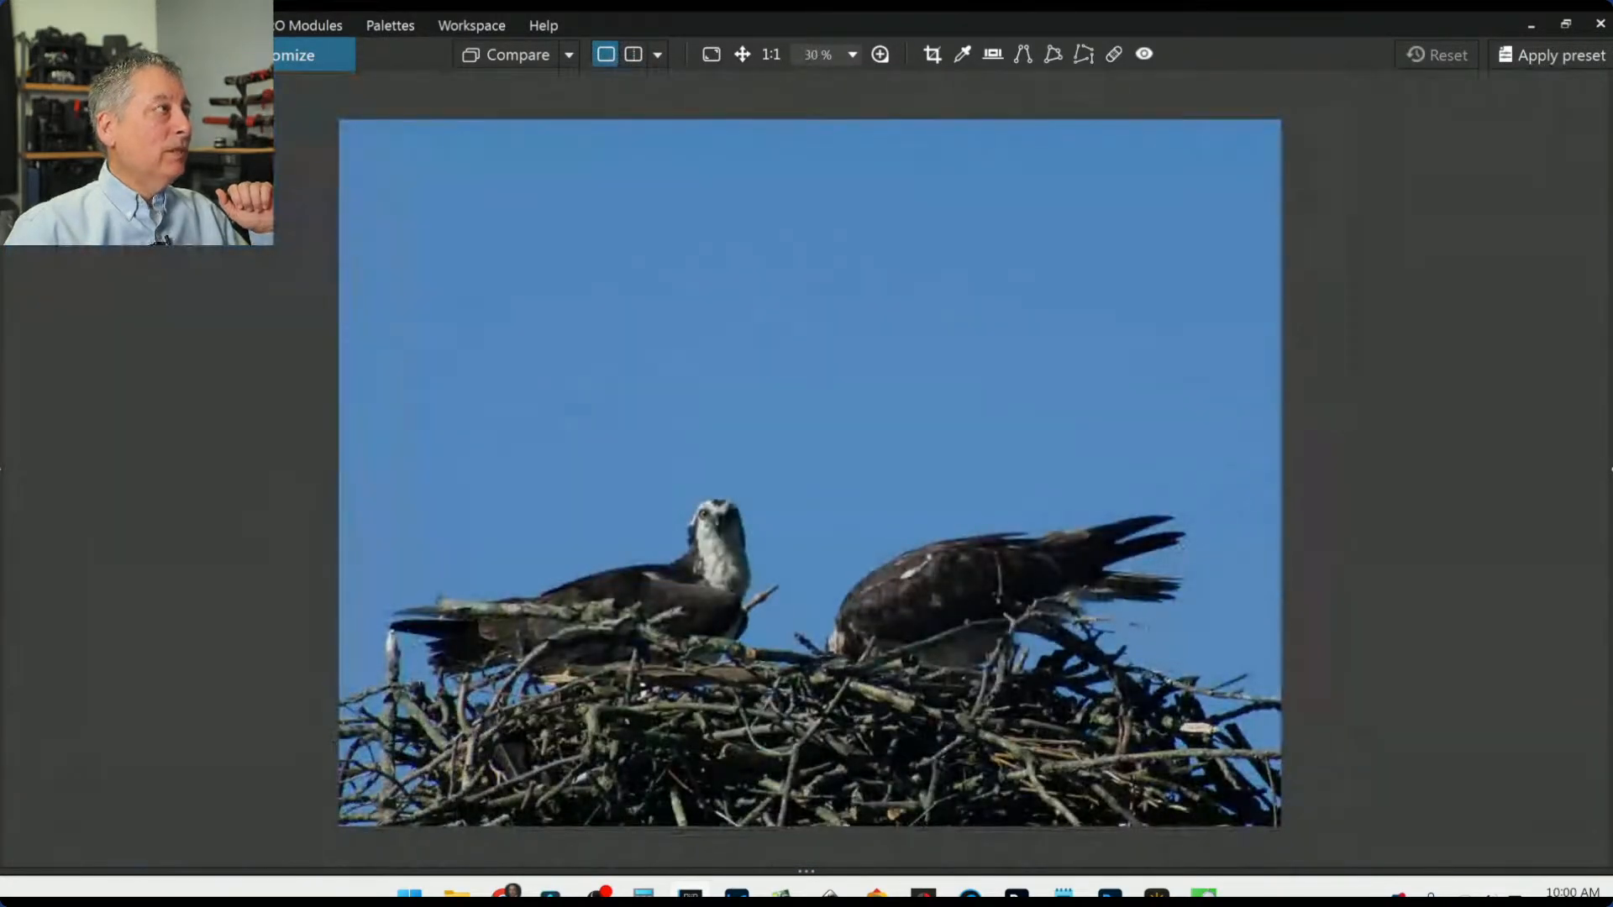
Step: Open the sunset photo of silhouetted people by the sea from the photo library for customizing
click(134, 55)
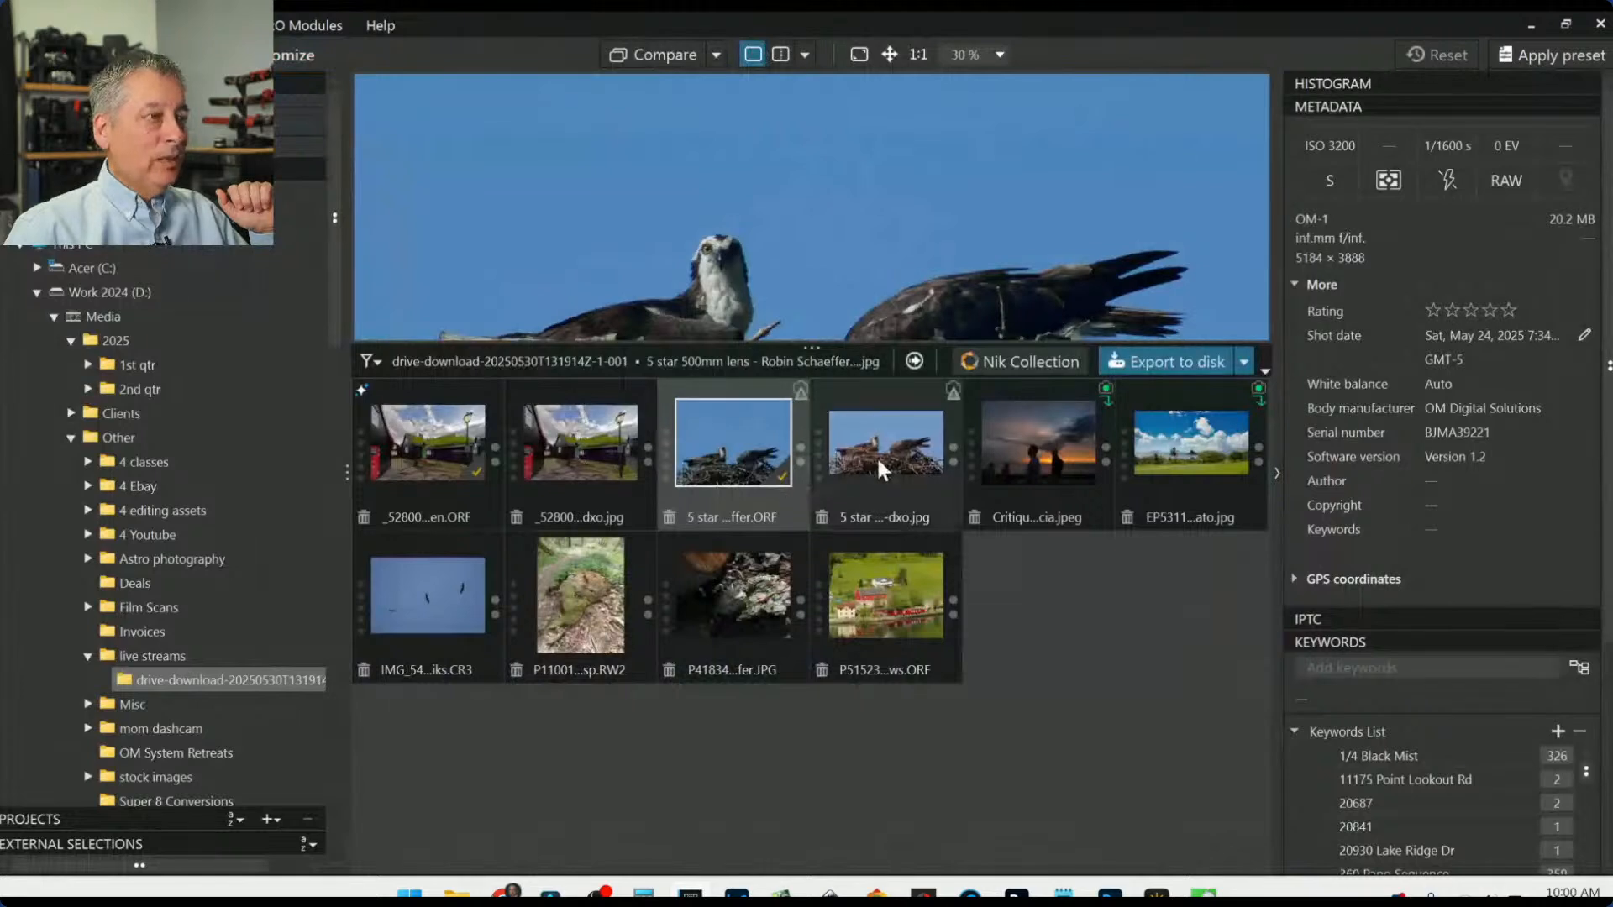
click(1065, 467)
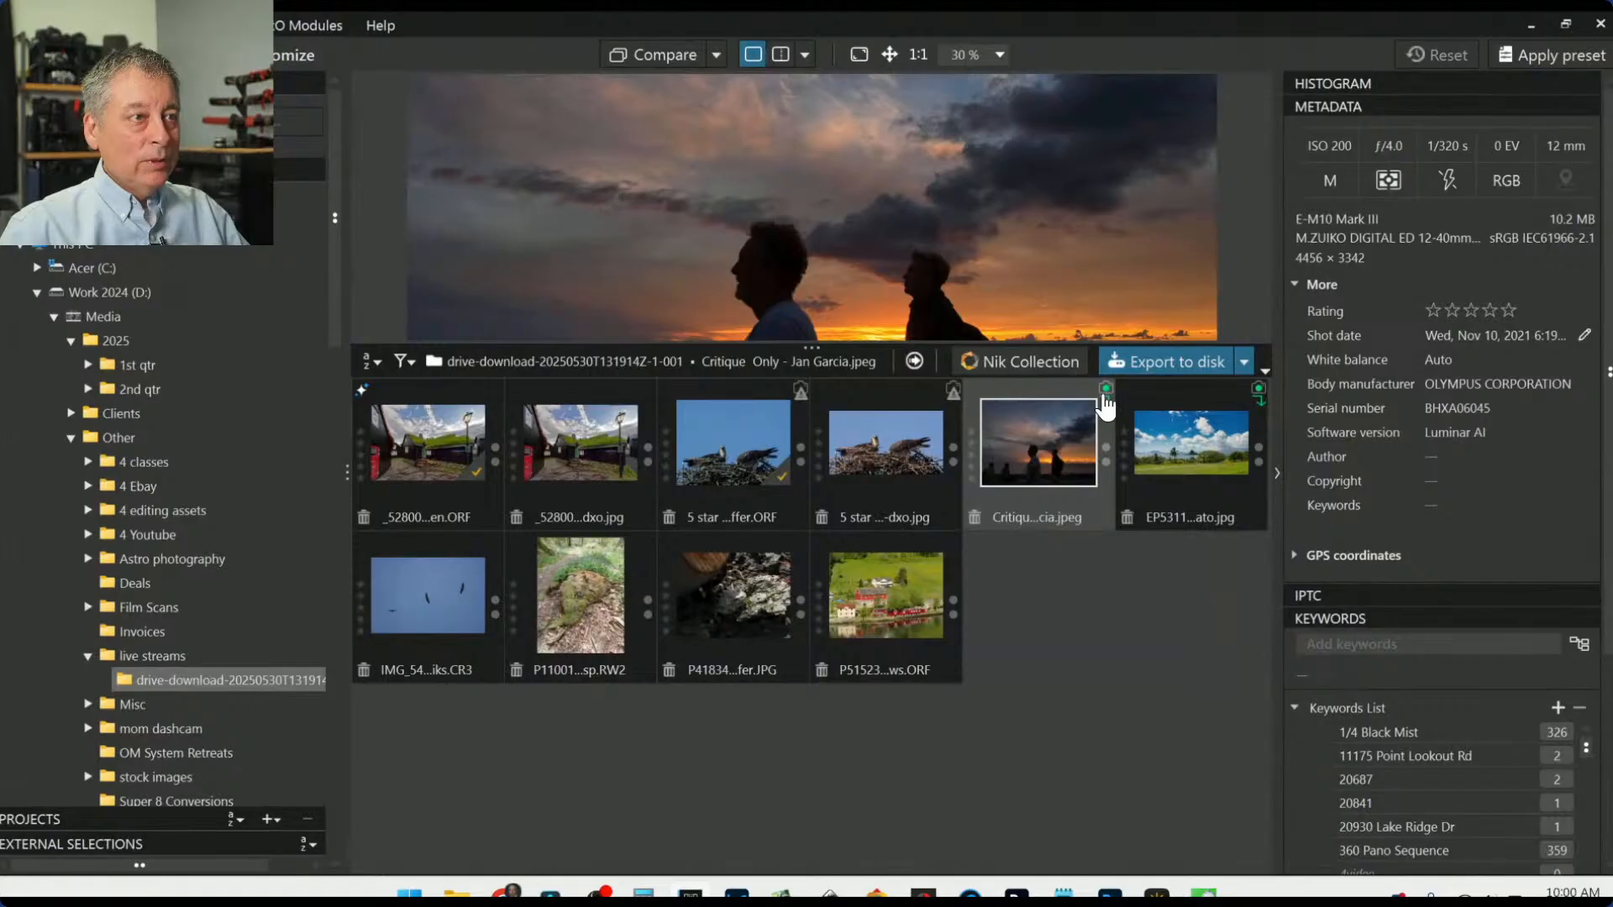
click(1105, 397)
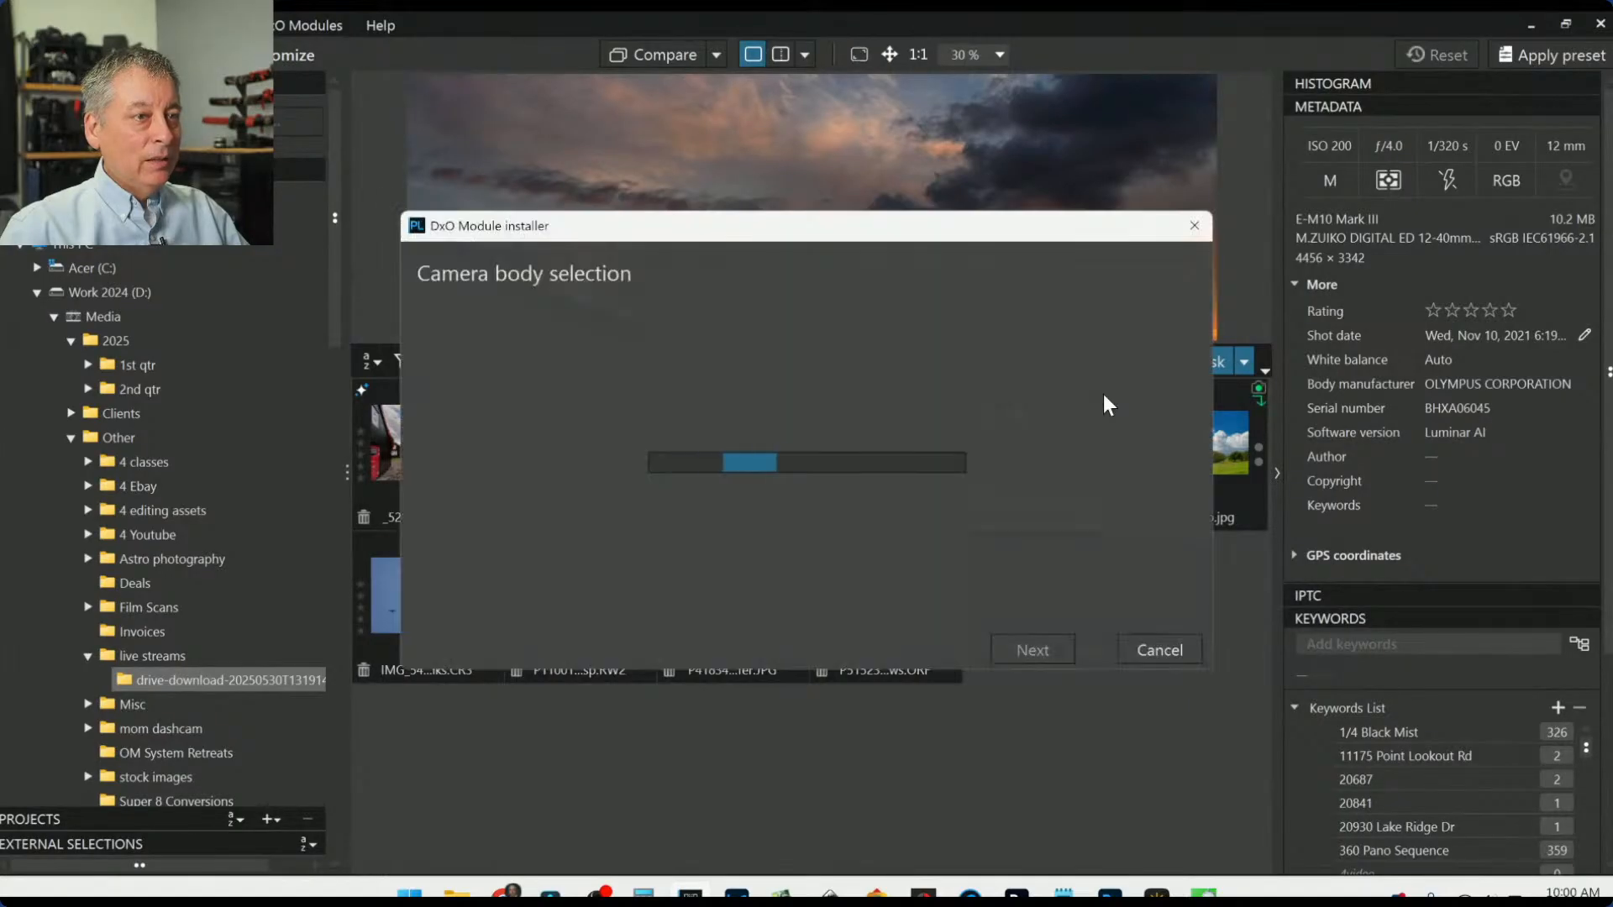
click(1154, 650)
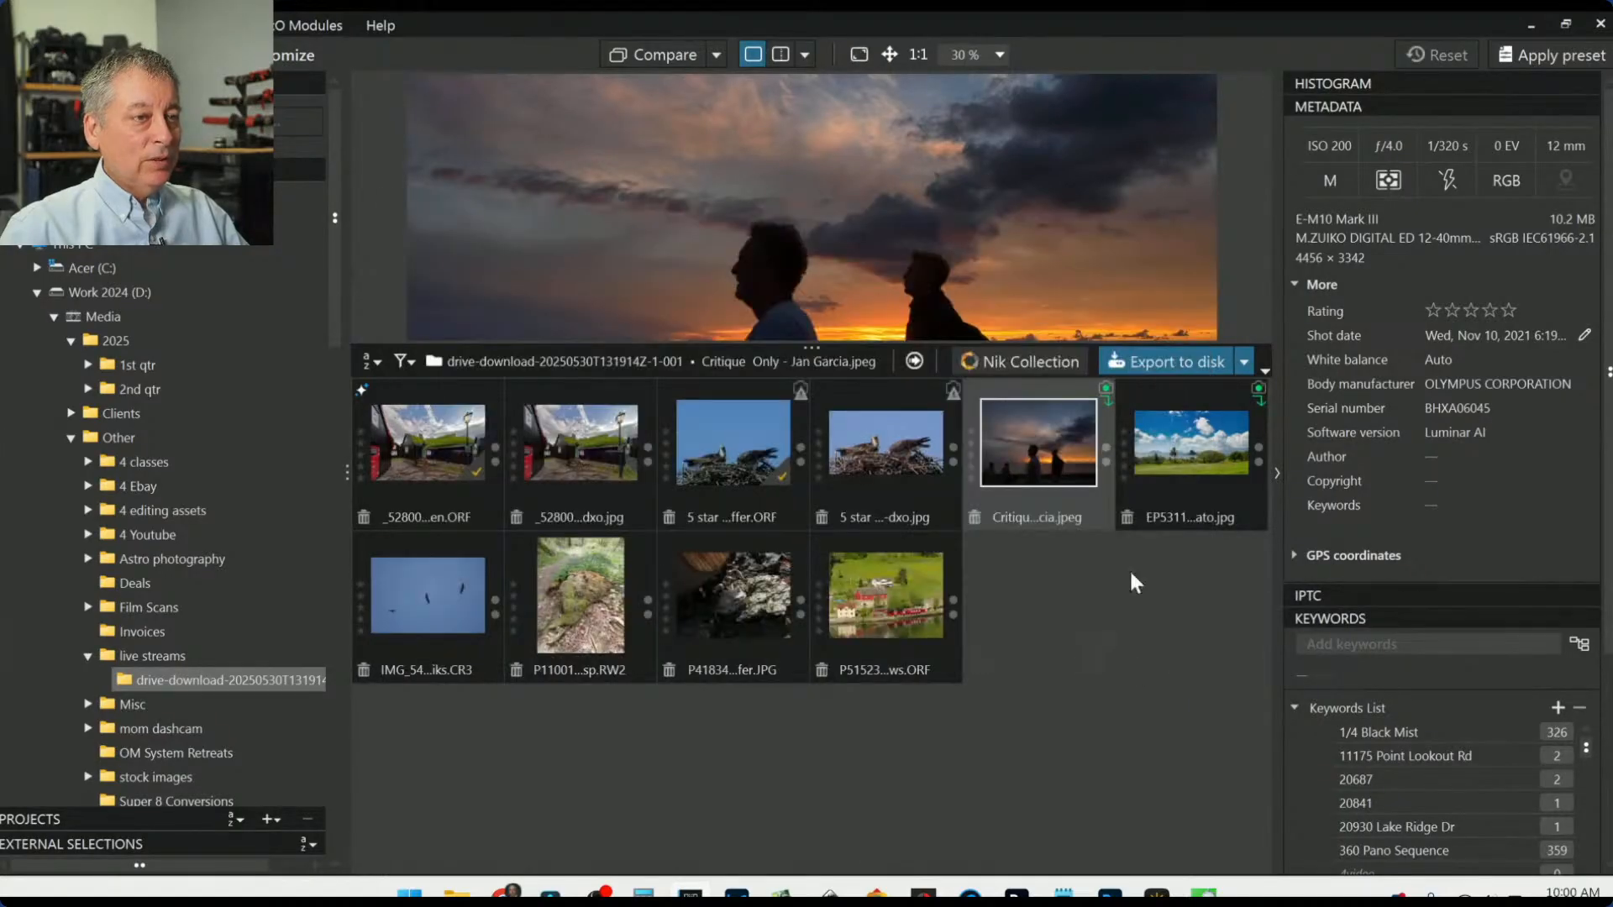
double_click(1042, 445)
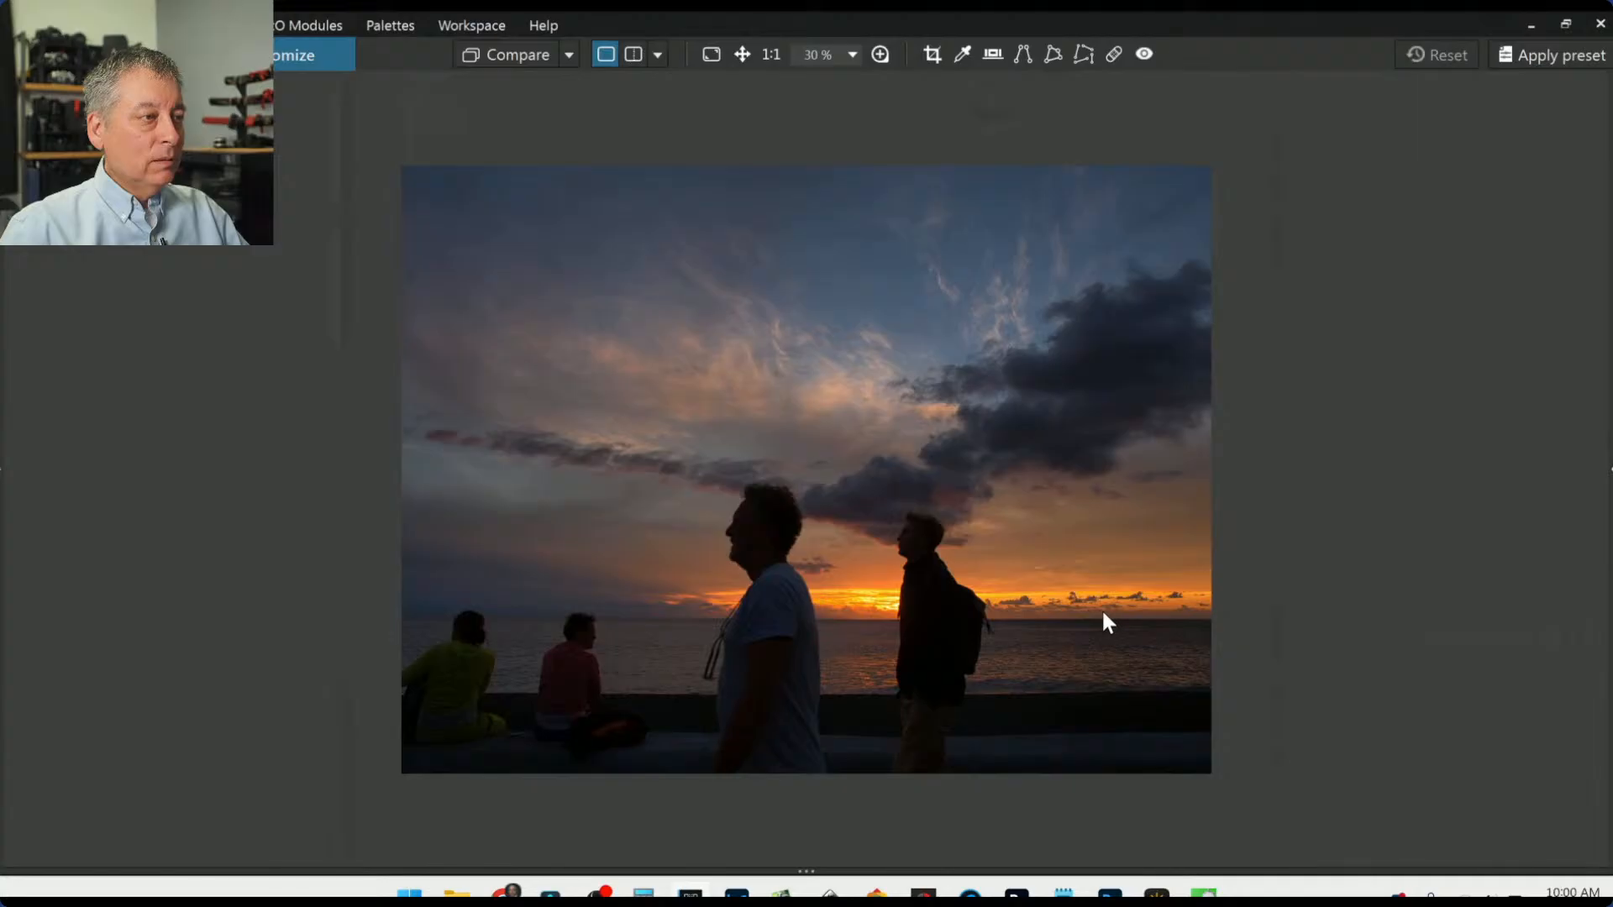
Step: Add a local control line mask over the dark foreground with Luma selectivity 57 and Exposure -1.75
click(1609, 470)
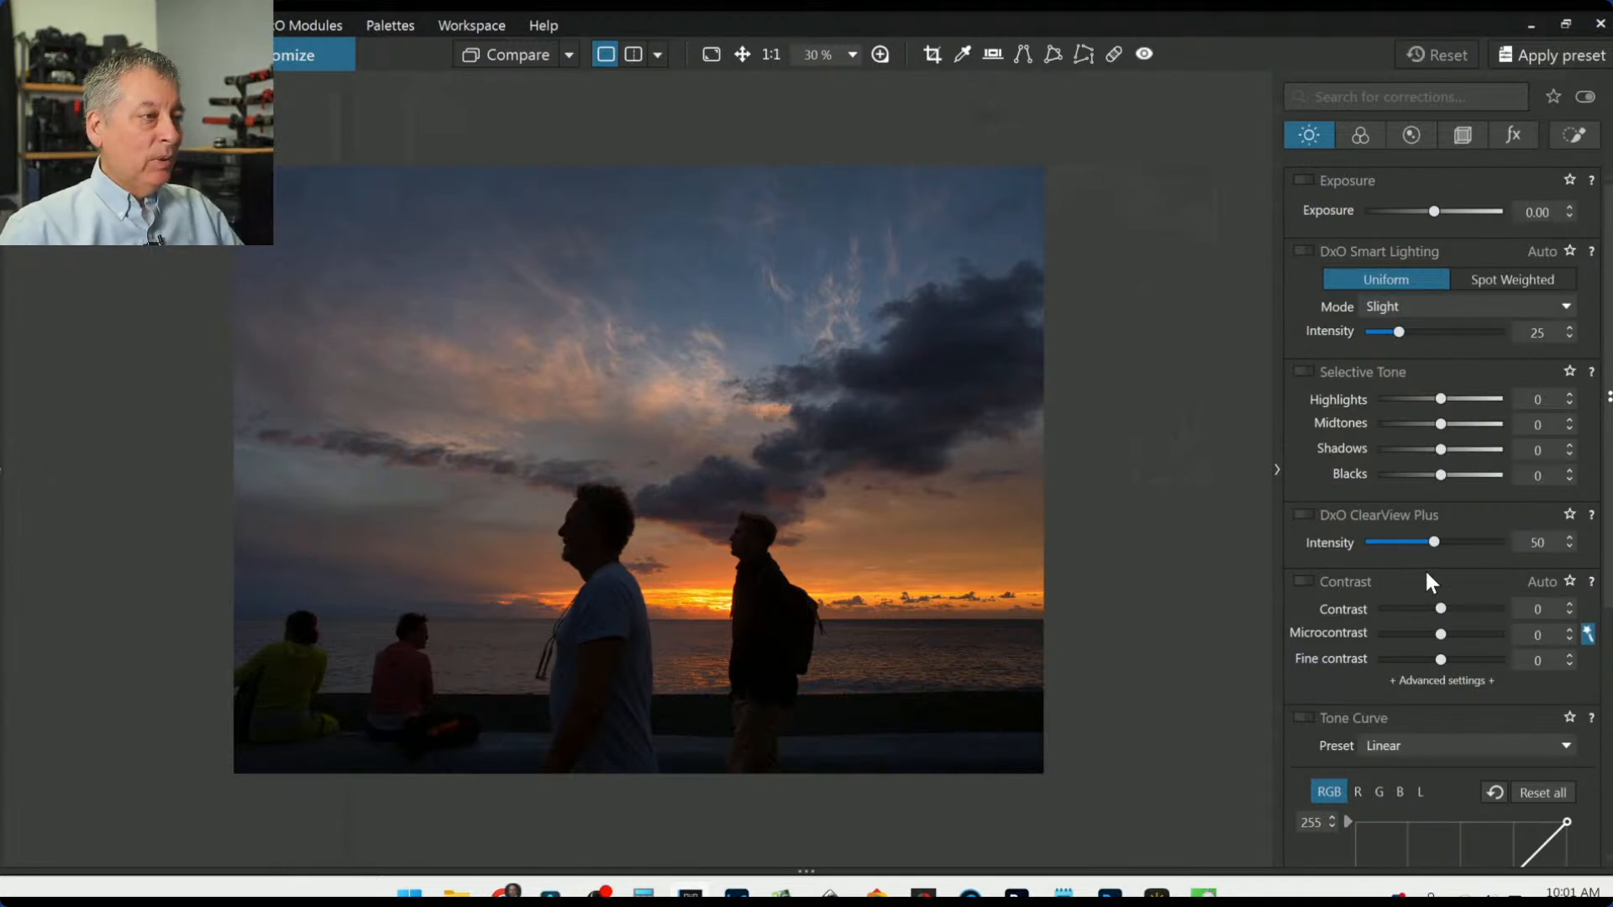
click(1545, 140)
click(1375, 211)
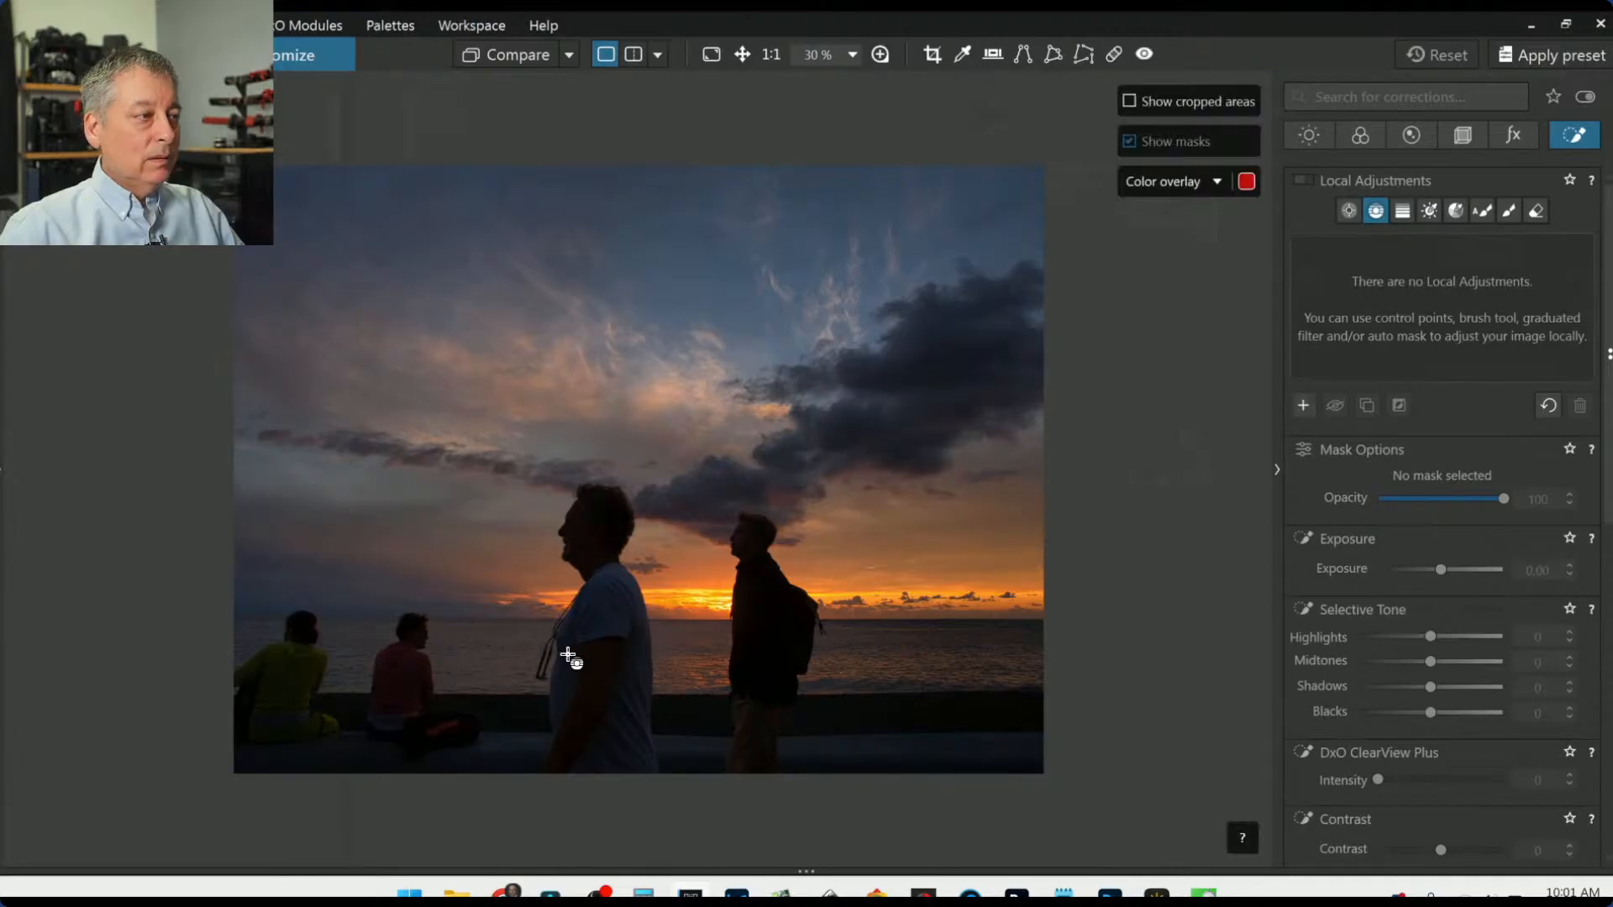
drag(601, 651, 600, 475)
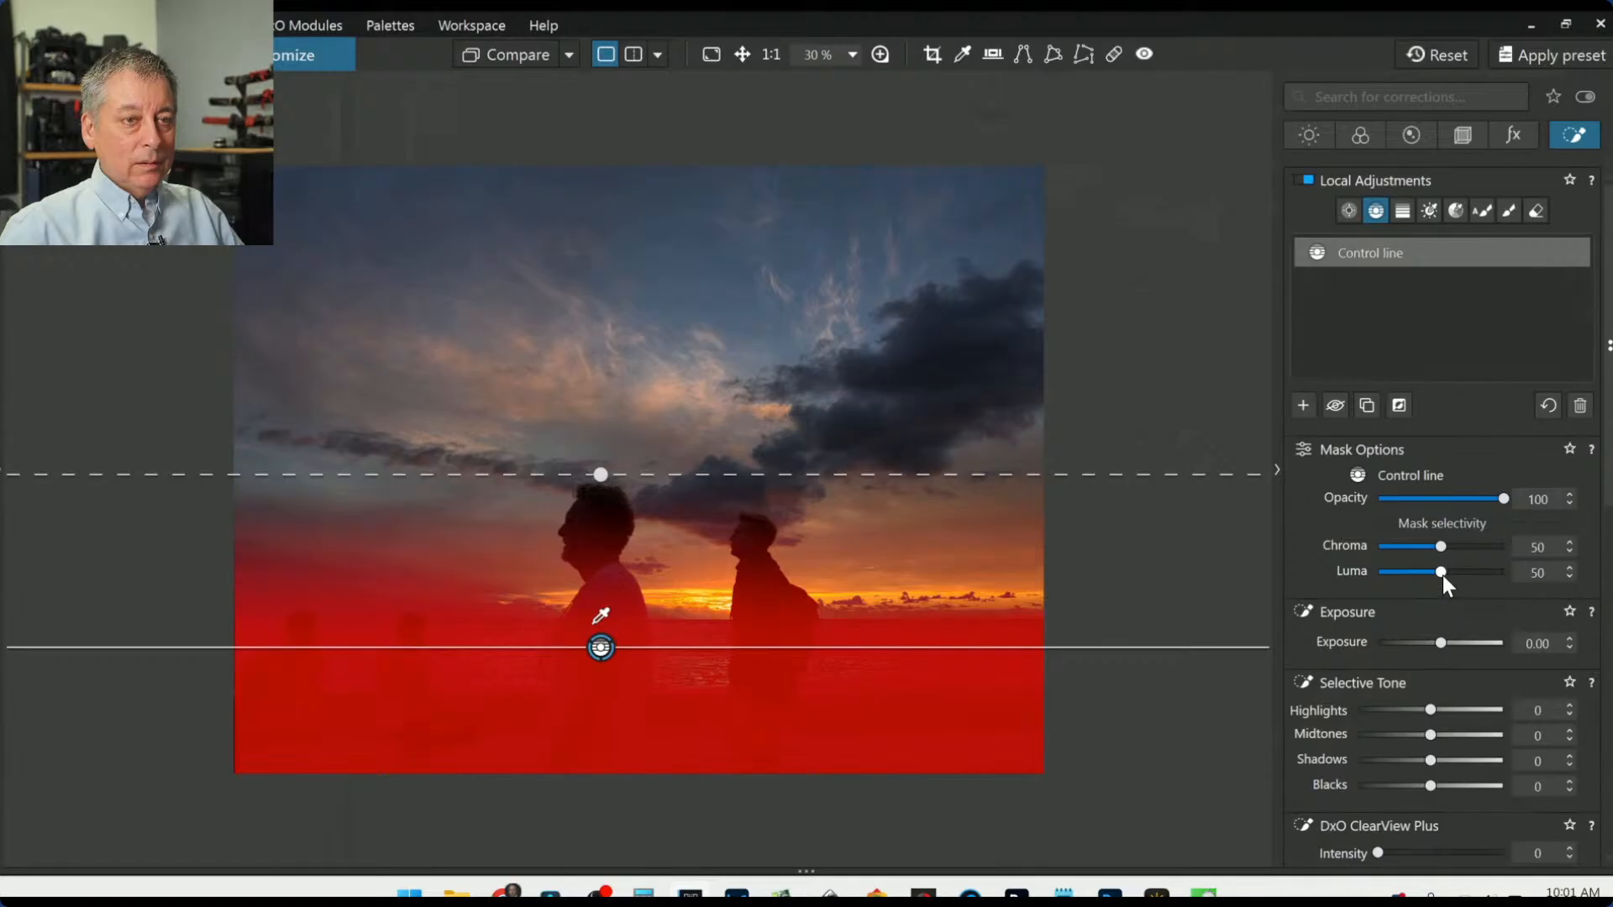
drag(1443, 576, 1448, 573)
drag(1440, 643, 1415, 646)
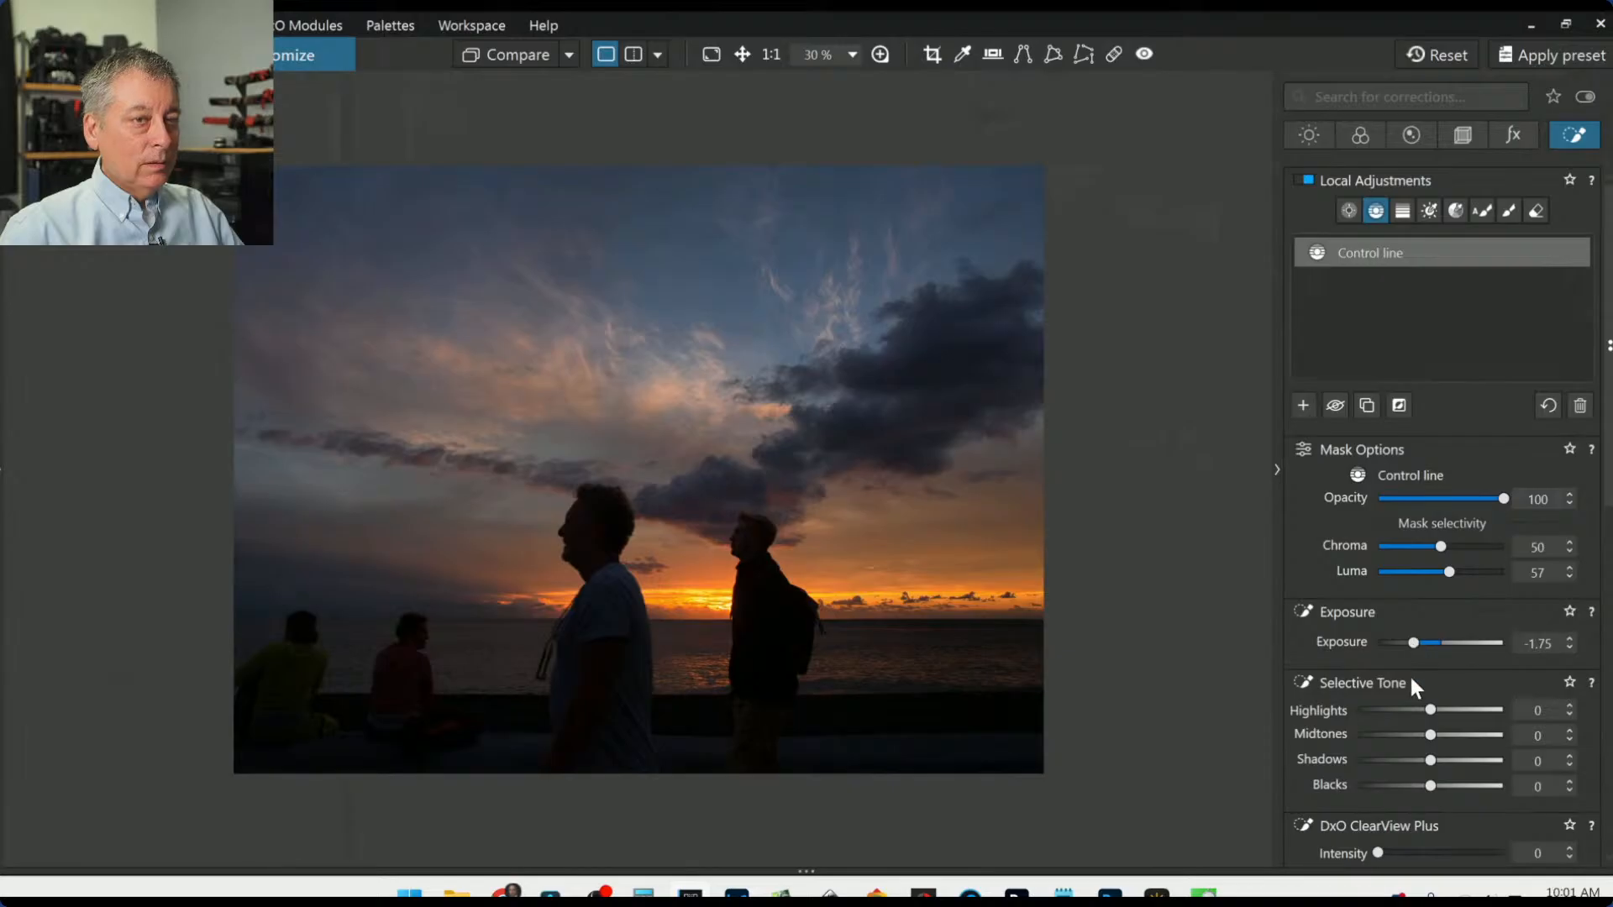
Step: Set the foreground mask's Selective Tone to Blacks -56, Shadows 26 and Midtones 67, keeping Highlights at 0
drag(1404, 785, 1396, 787)
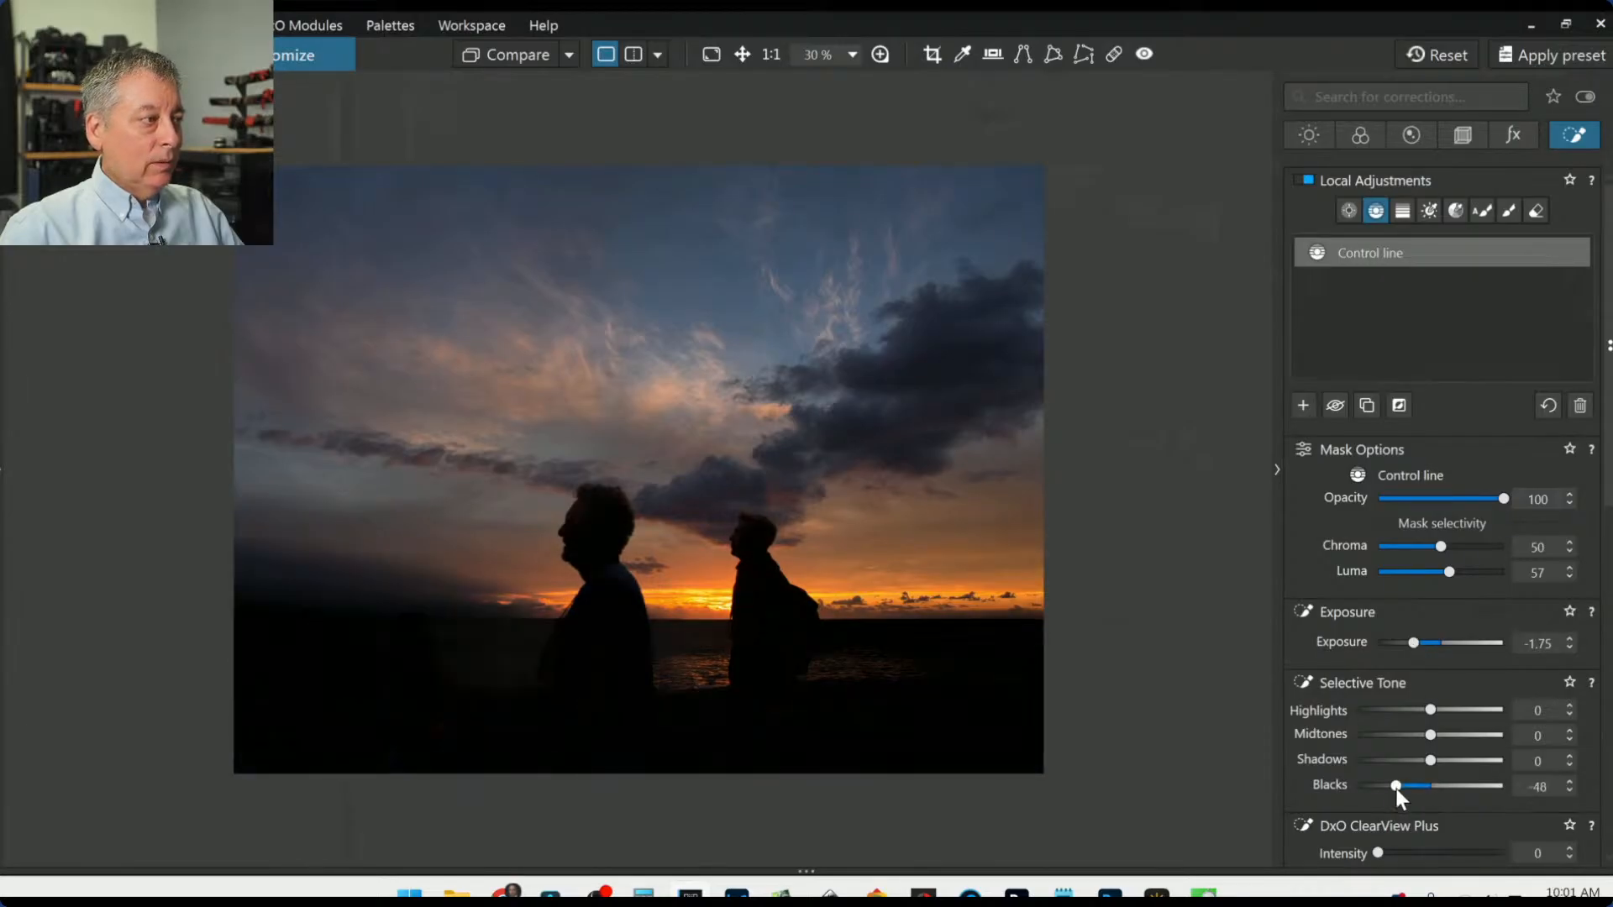
drag(1396, 789, 1393, 788)
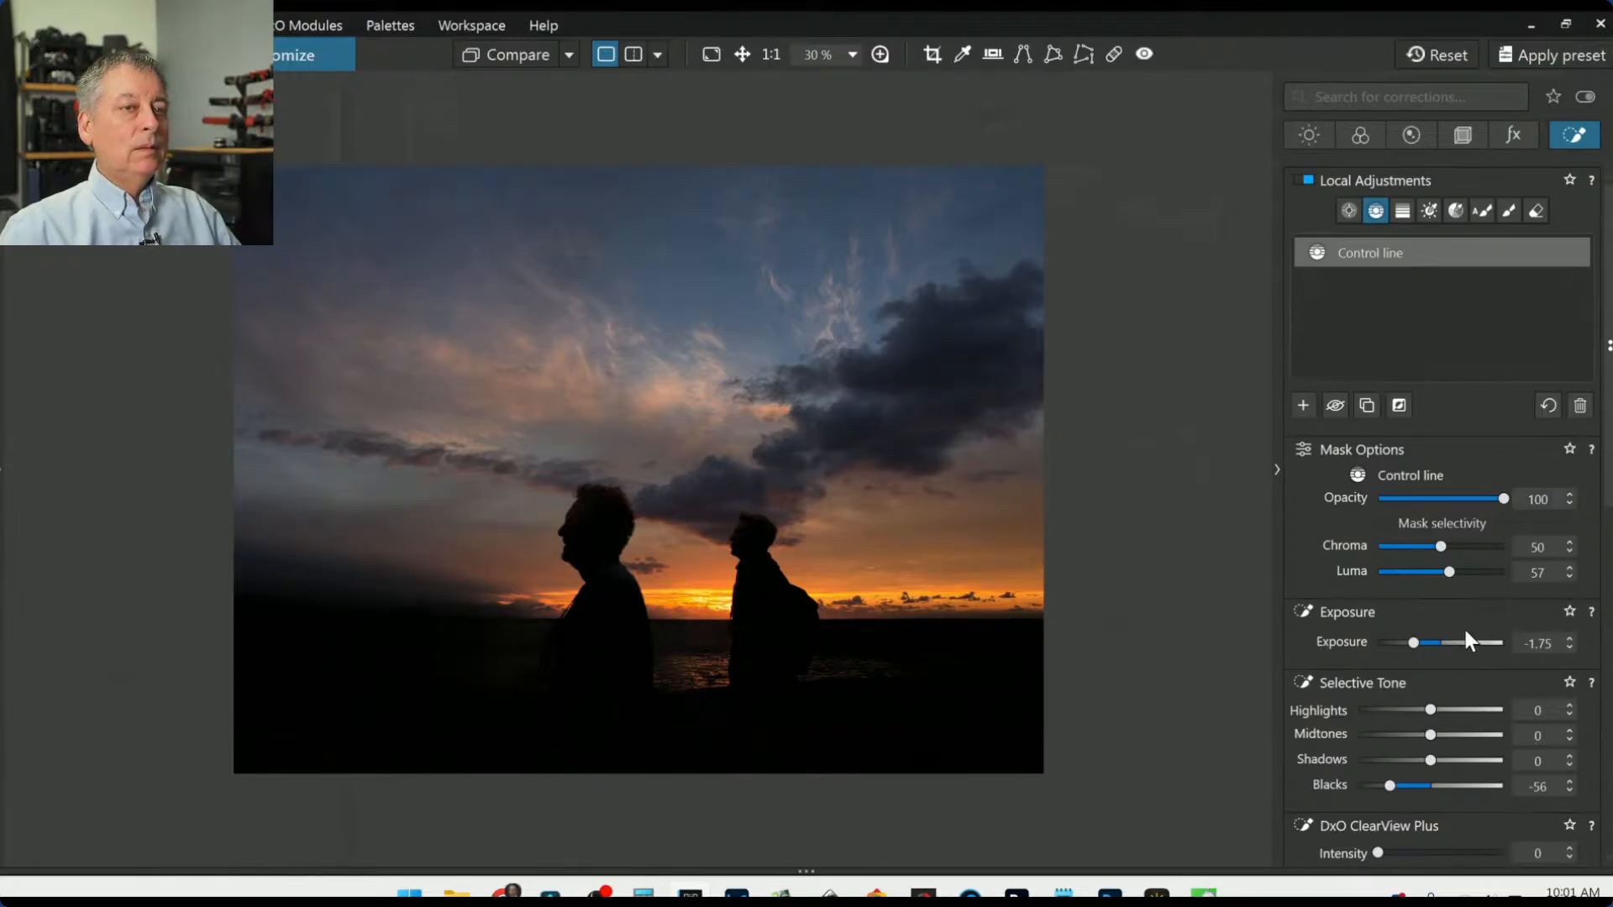
click(1451, 759)
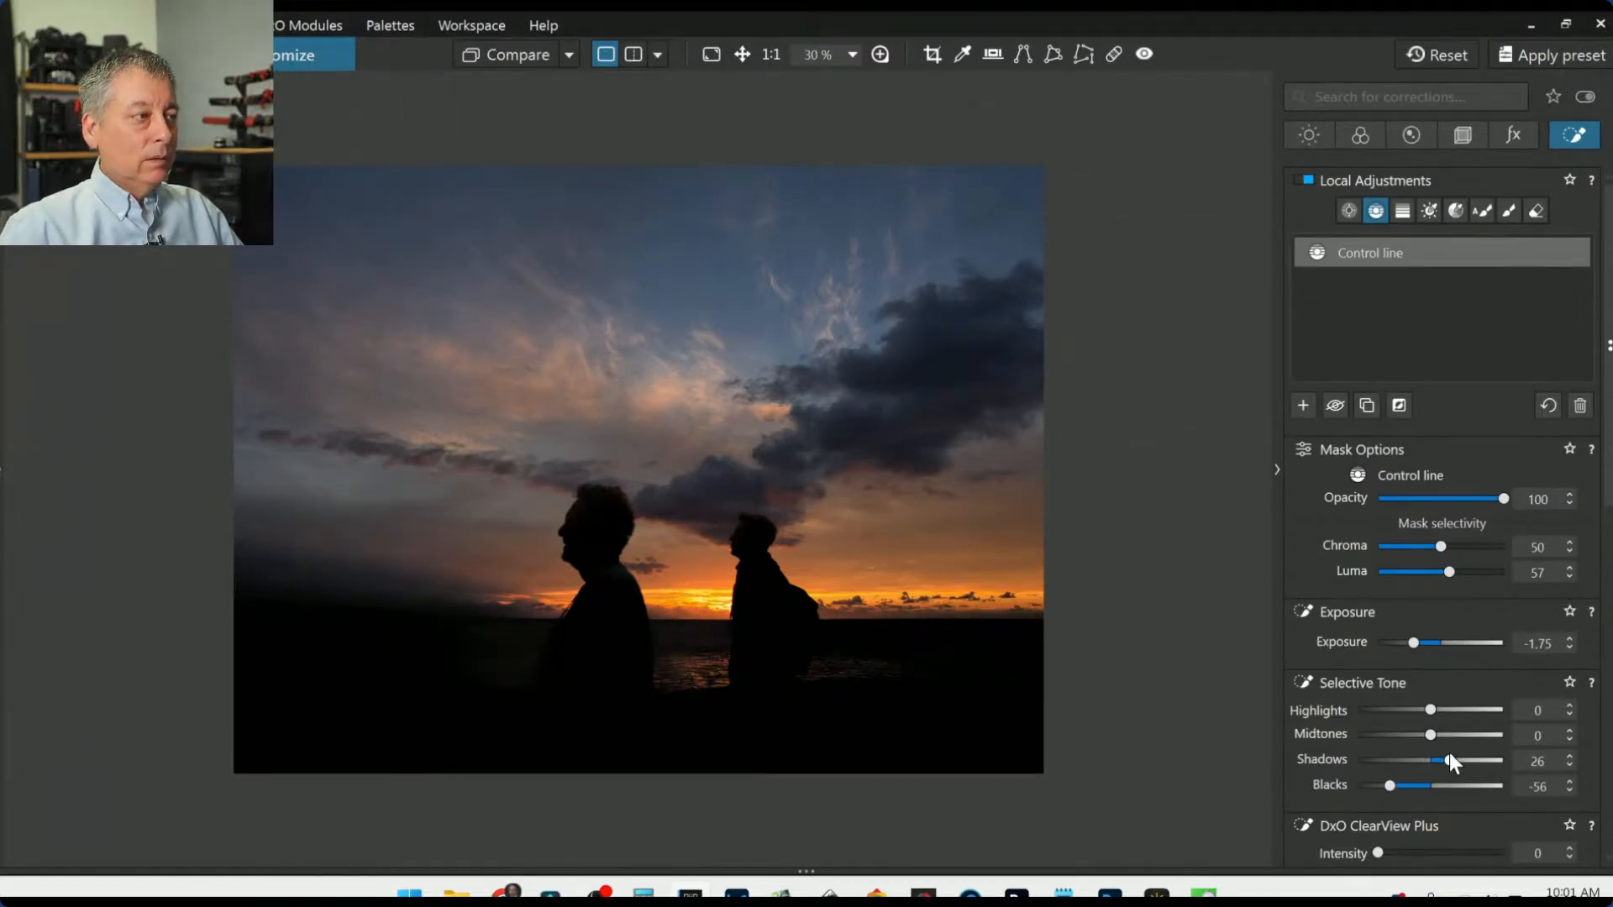
click(1452, 735)
drag(1454, 736, 1480, 736)
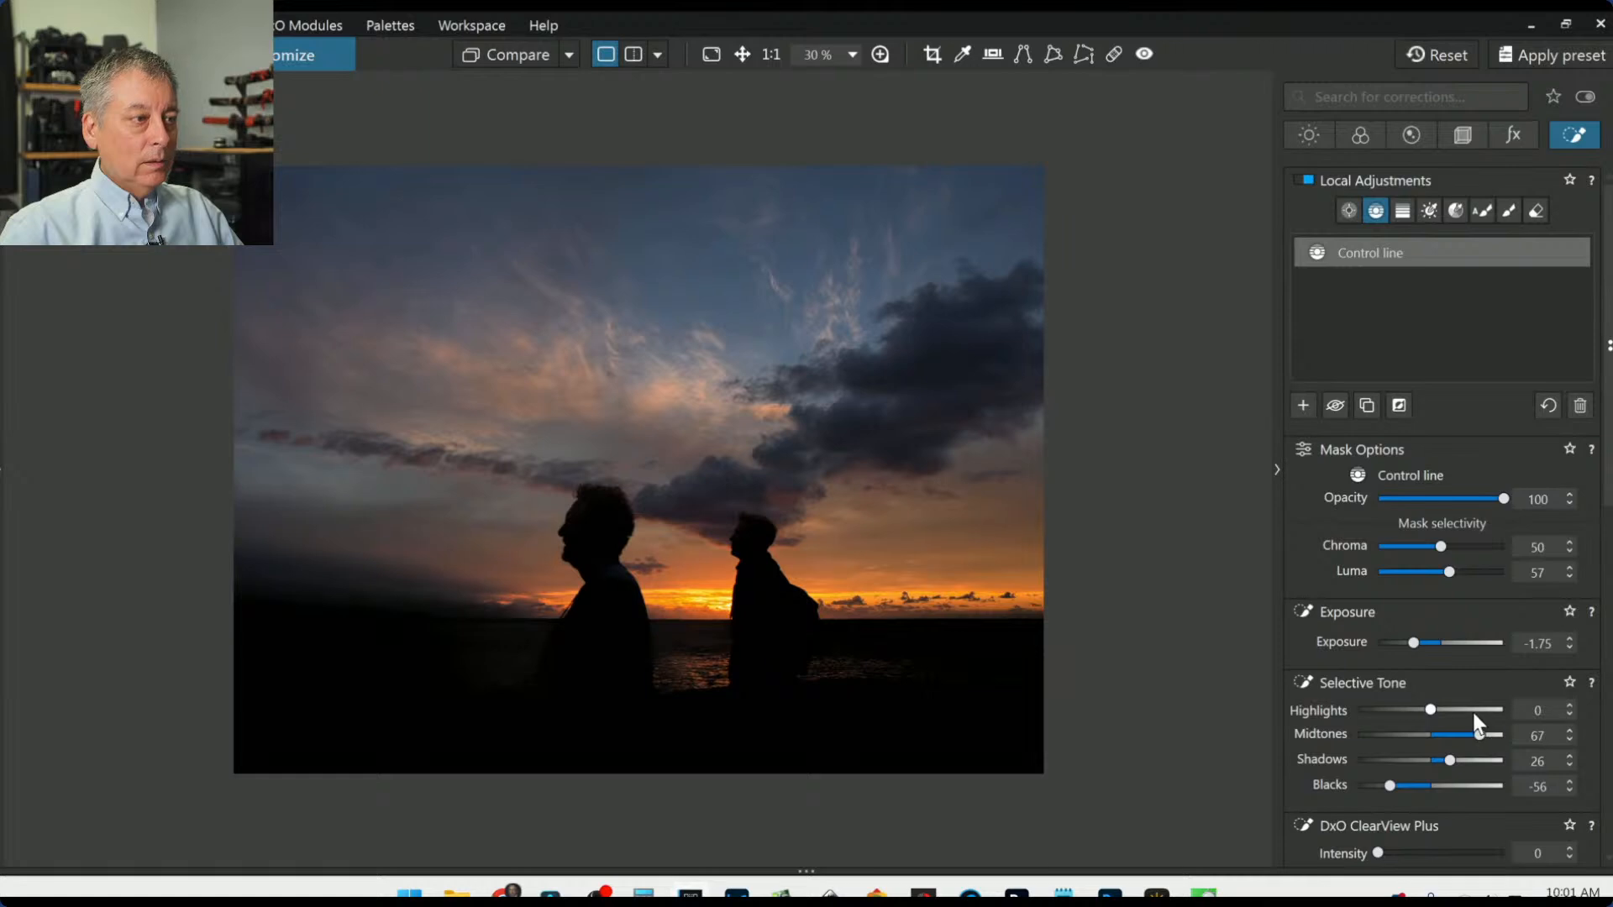
click(1473, 711)
double_click(1475, 710)
scroll(1104, 643, up, 1)
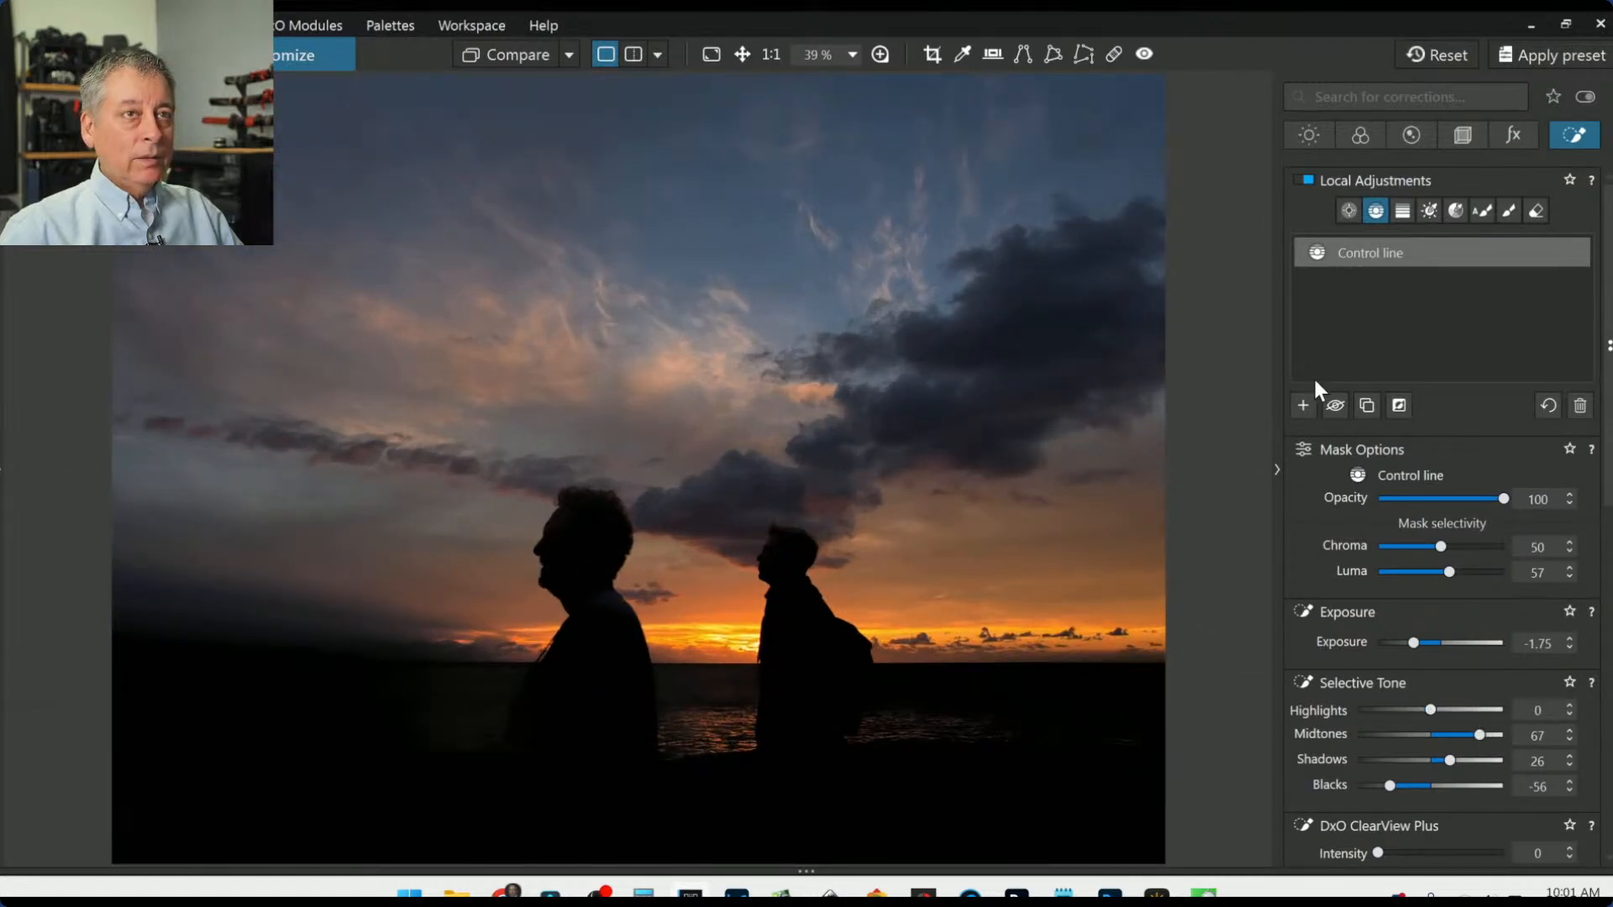
Step: Add a second control line covering the sky above the horizon and set its Exposure to 1.95
click(1374, 207)
click(1376, 213)
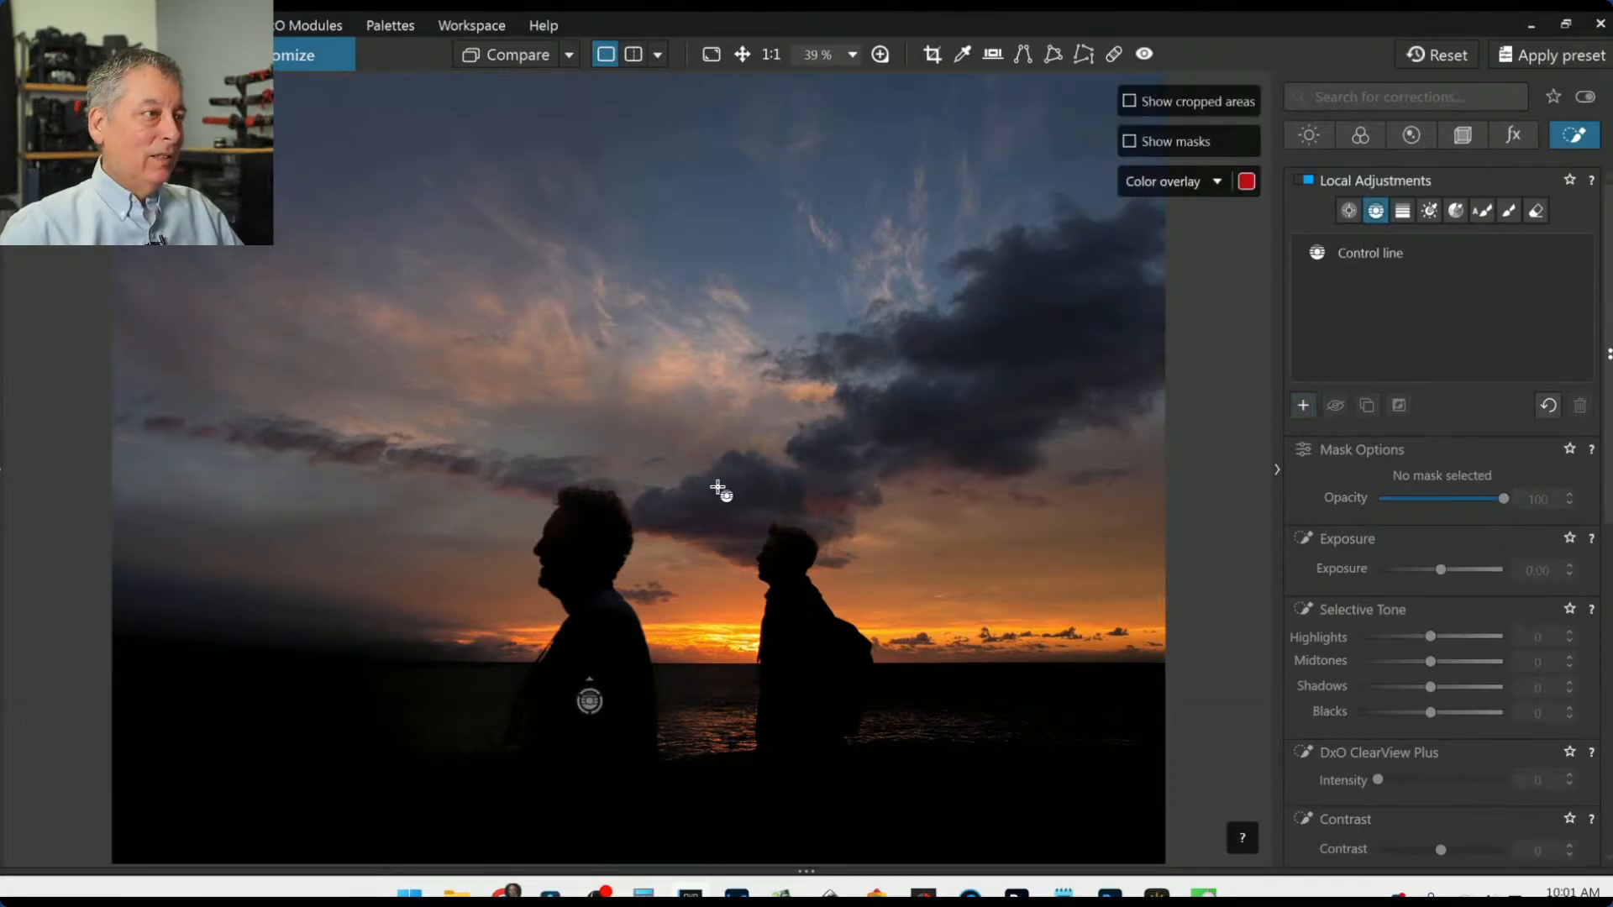
drag(718, 486, 722, 689)
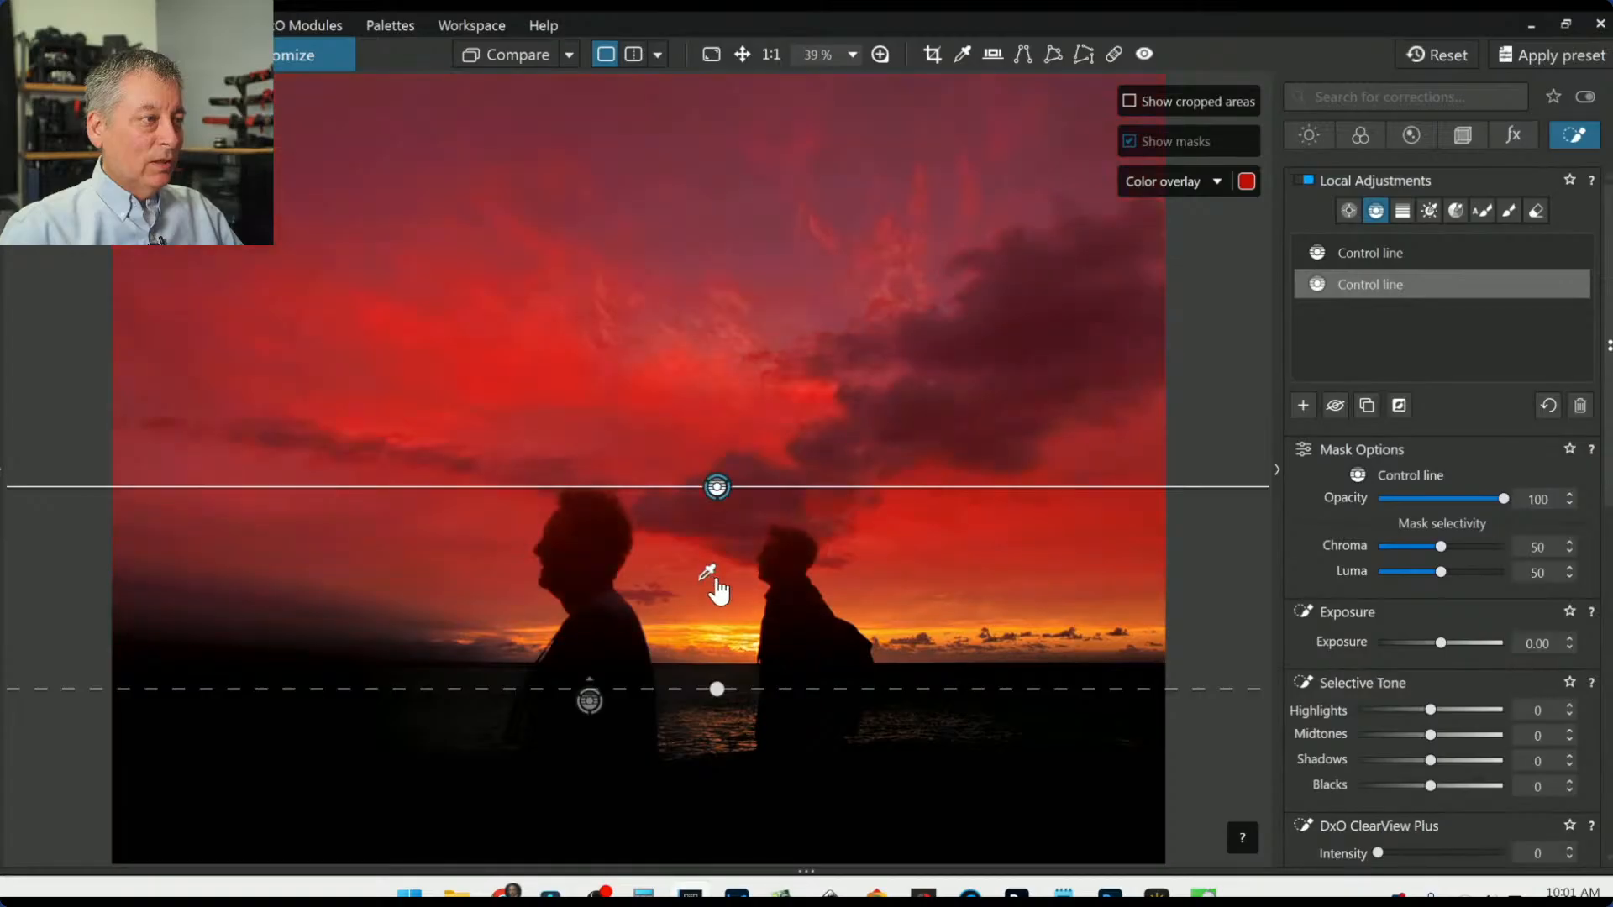
drag(1442, 644, 1470, 639)
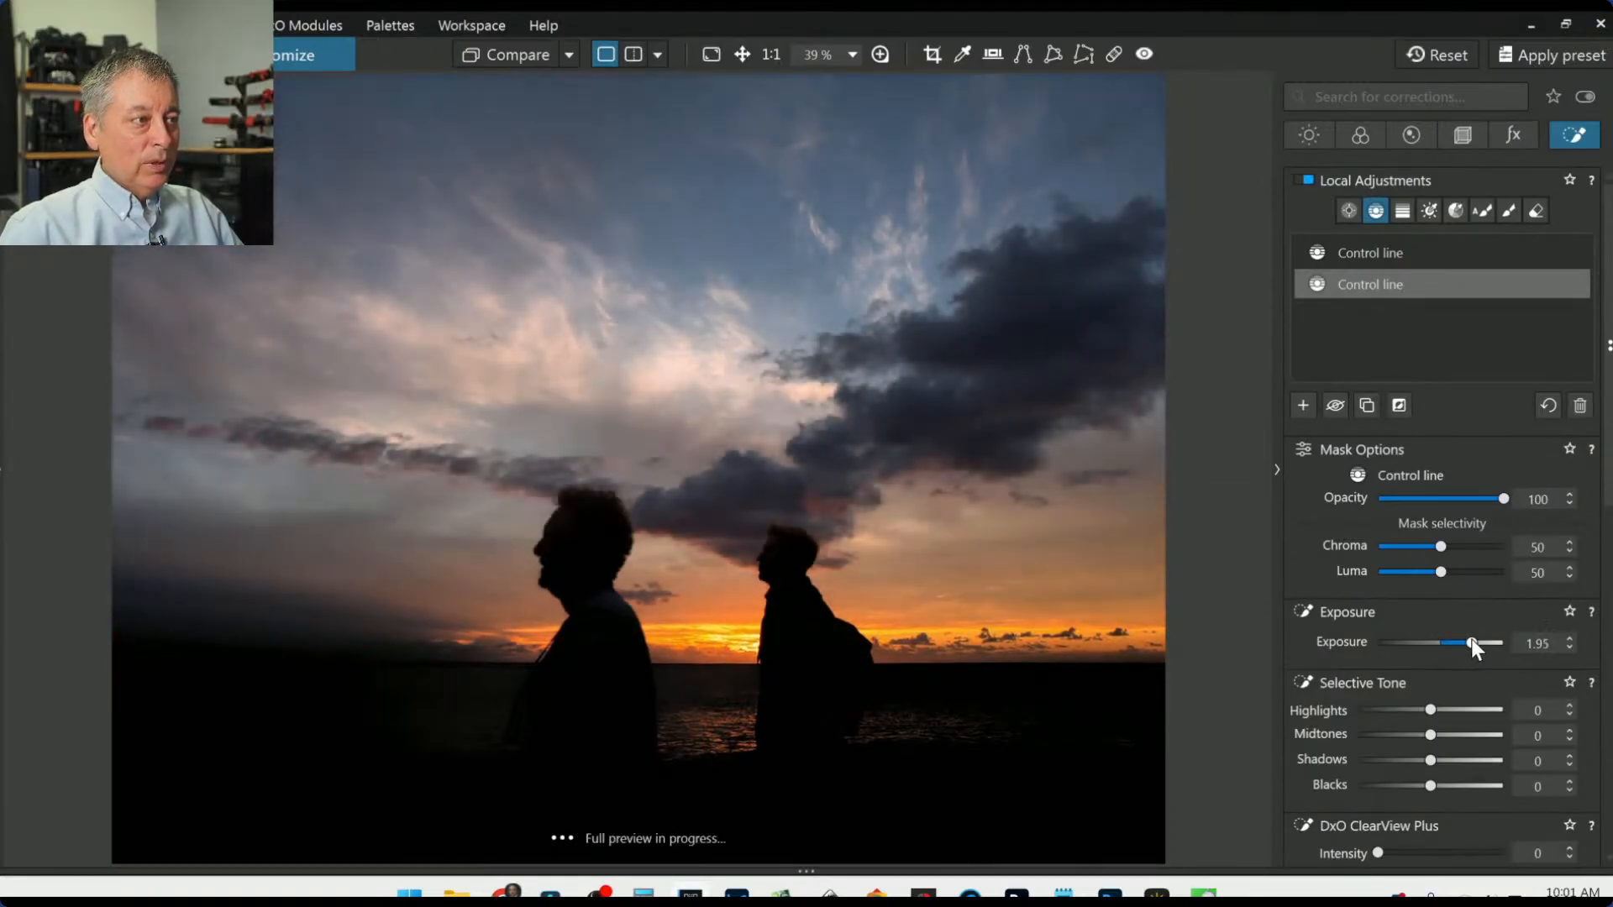
Step: Strengthen the sky mask's detail with DxO ClearView Plus intensity 51 and Microcontrast 23
scroll(1319, 613, down, 3)
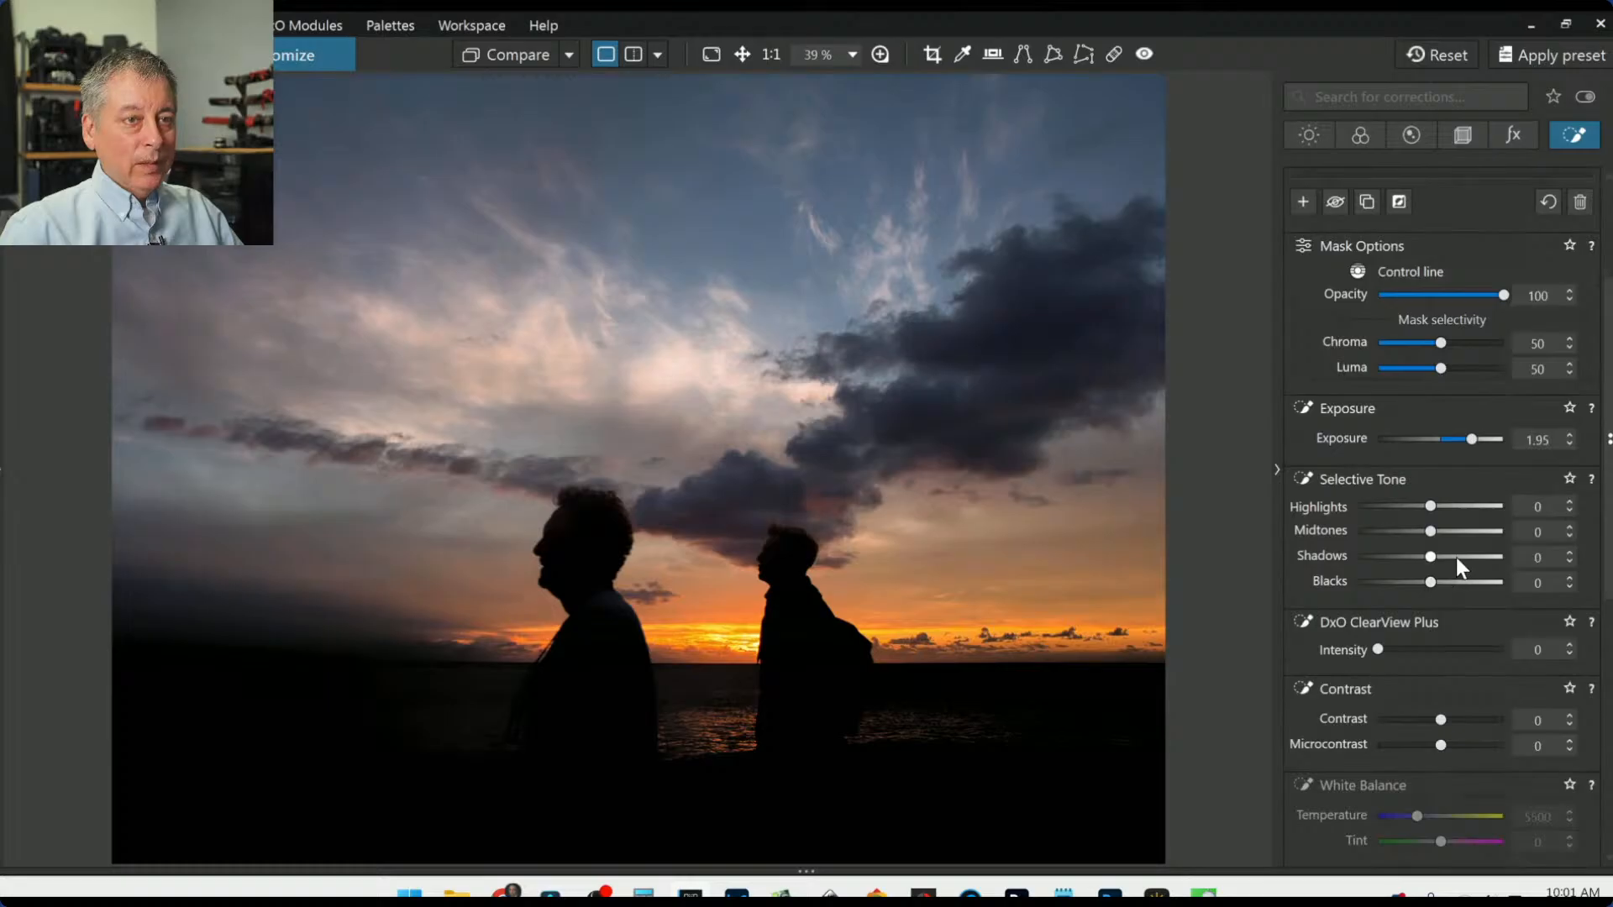
click(1442, 649)
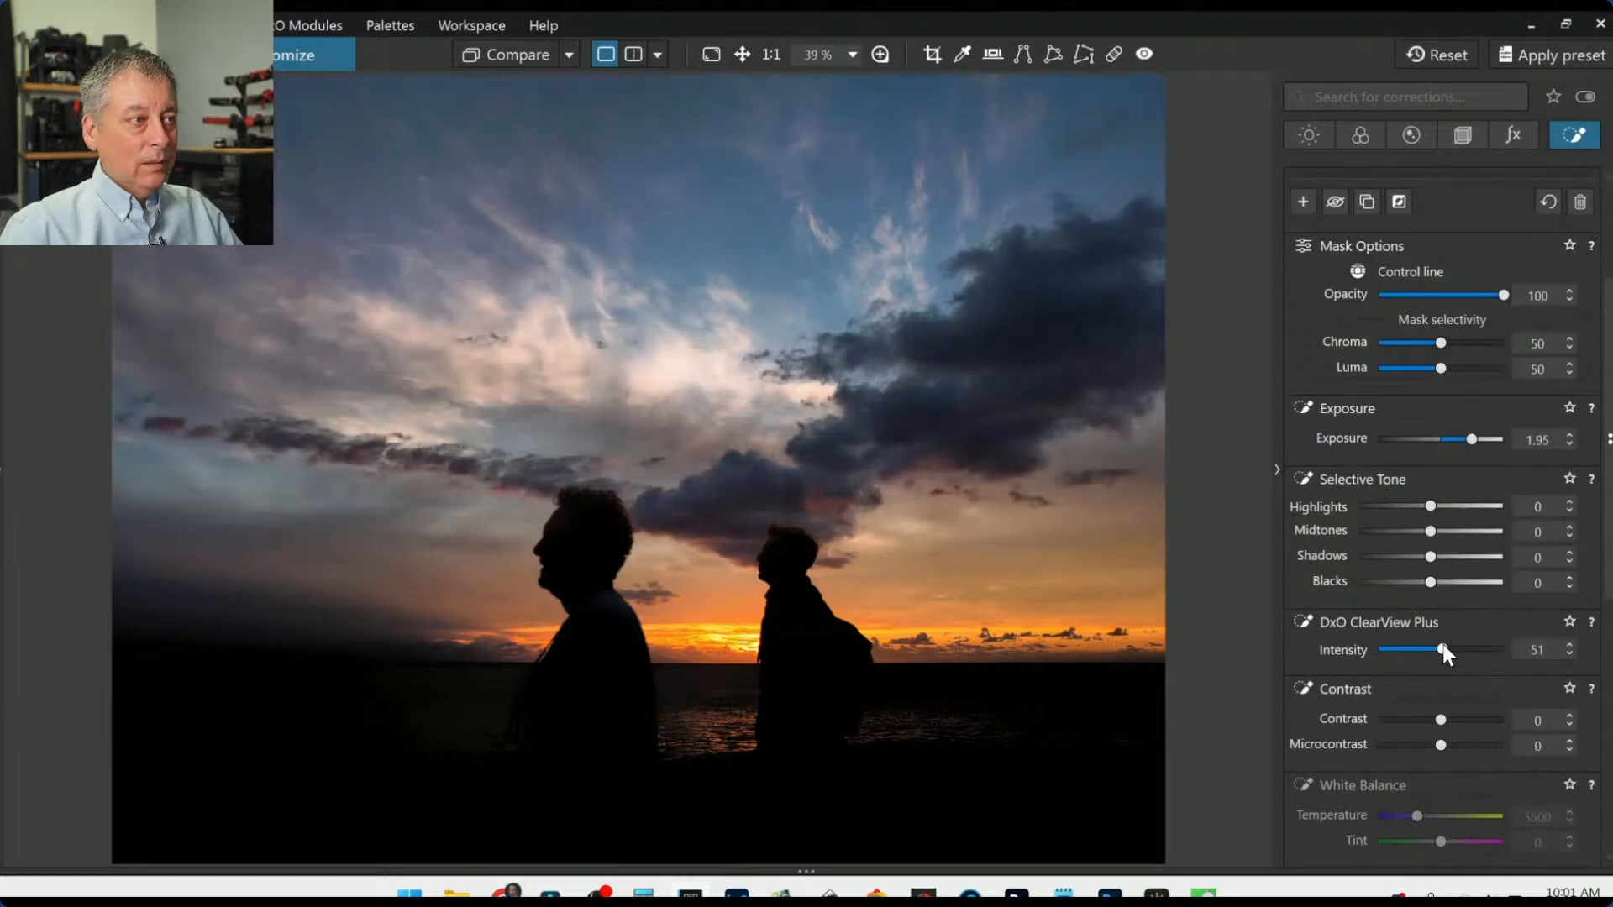
click(1454, 745)
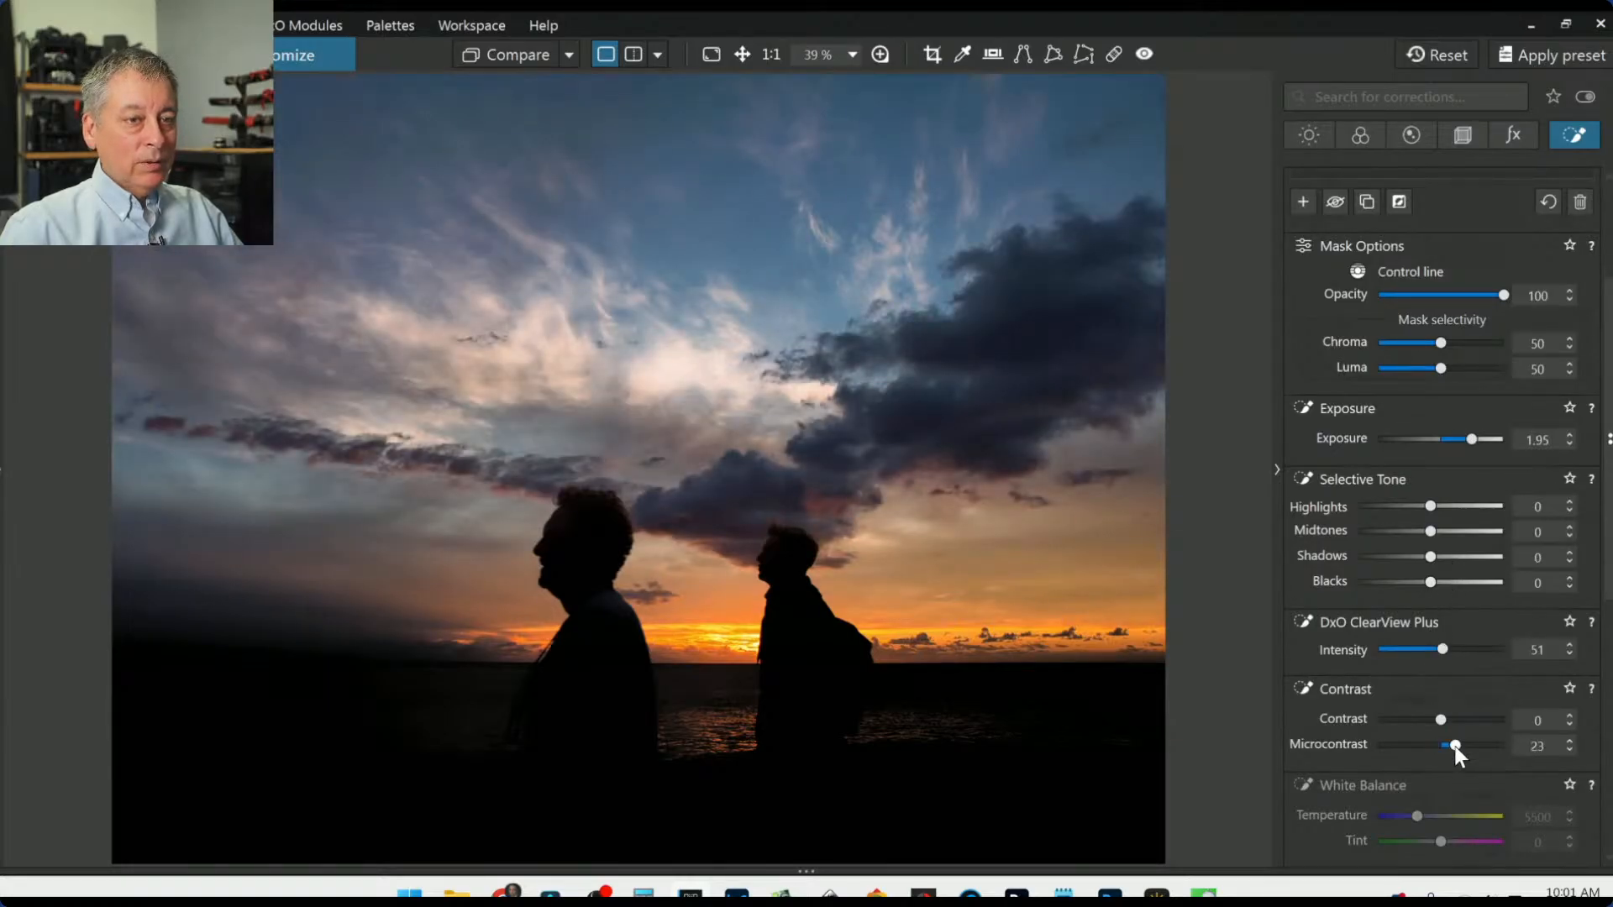
scroll(1050, 613, down, 2)
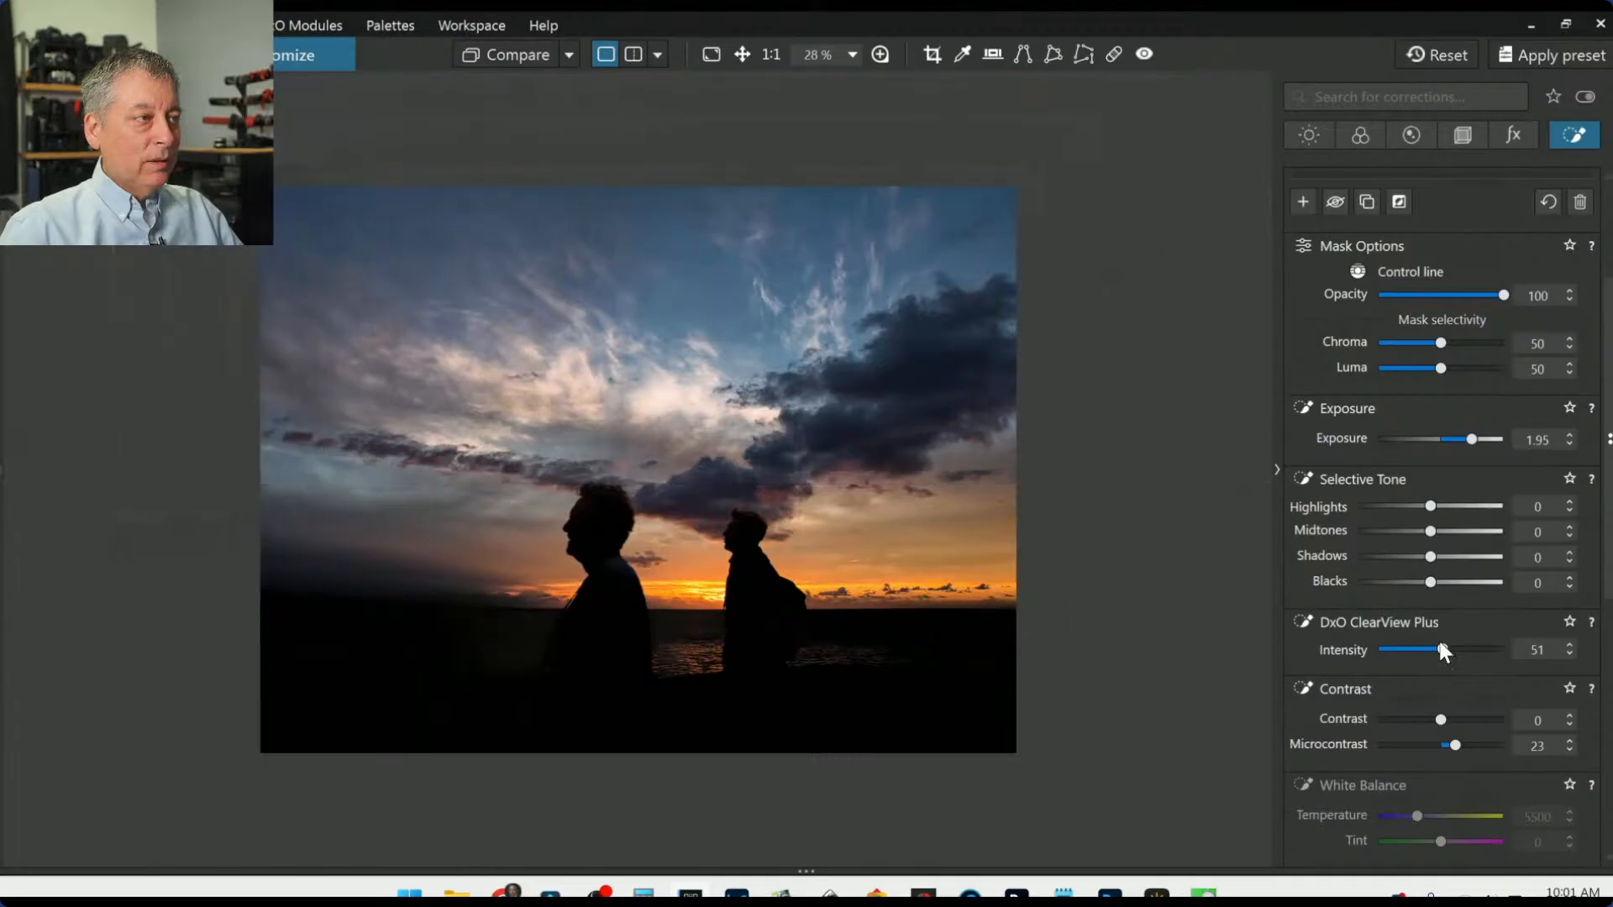
Step: Crop the sunset photo to a 16 × 9 aspect ratio, shifting the frame down to include the horizon and some water
click(1462, 136)
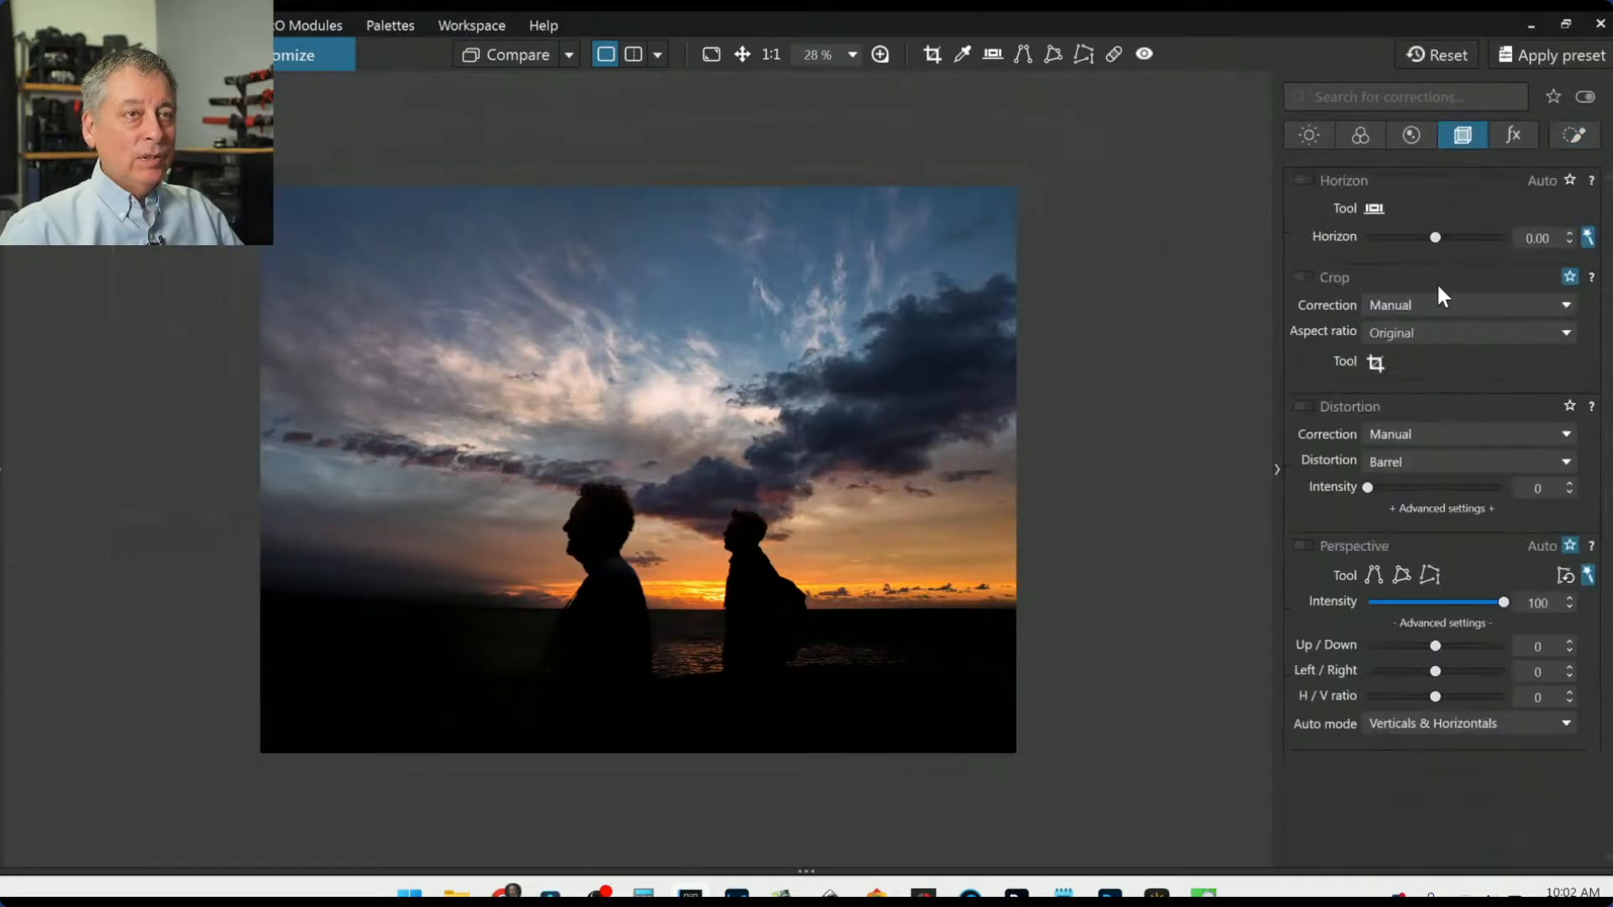
click(1420, 336)
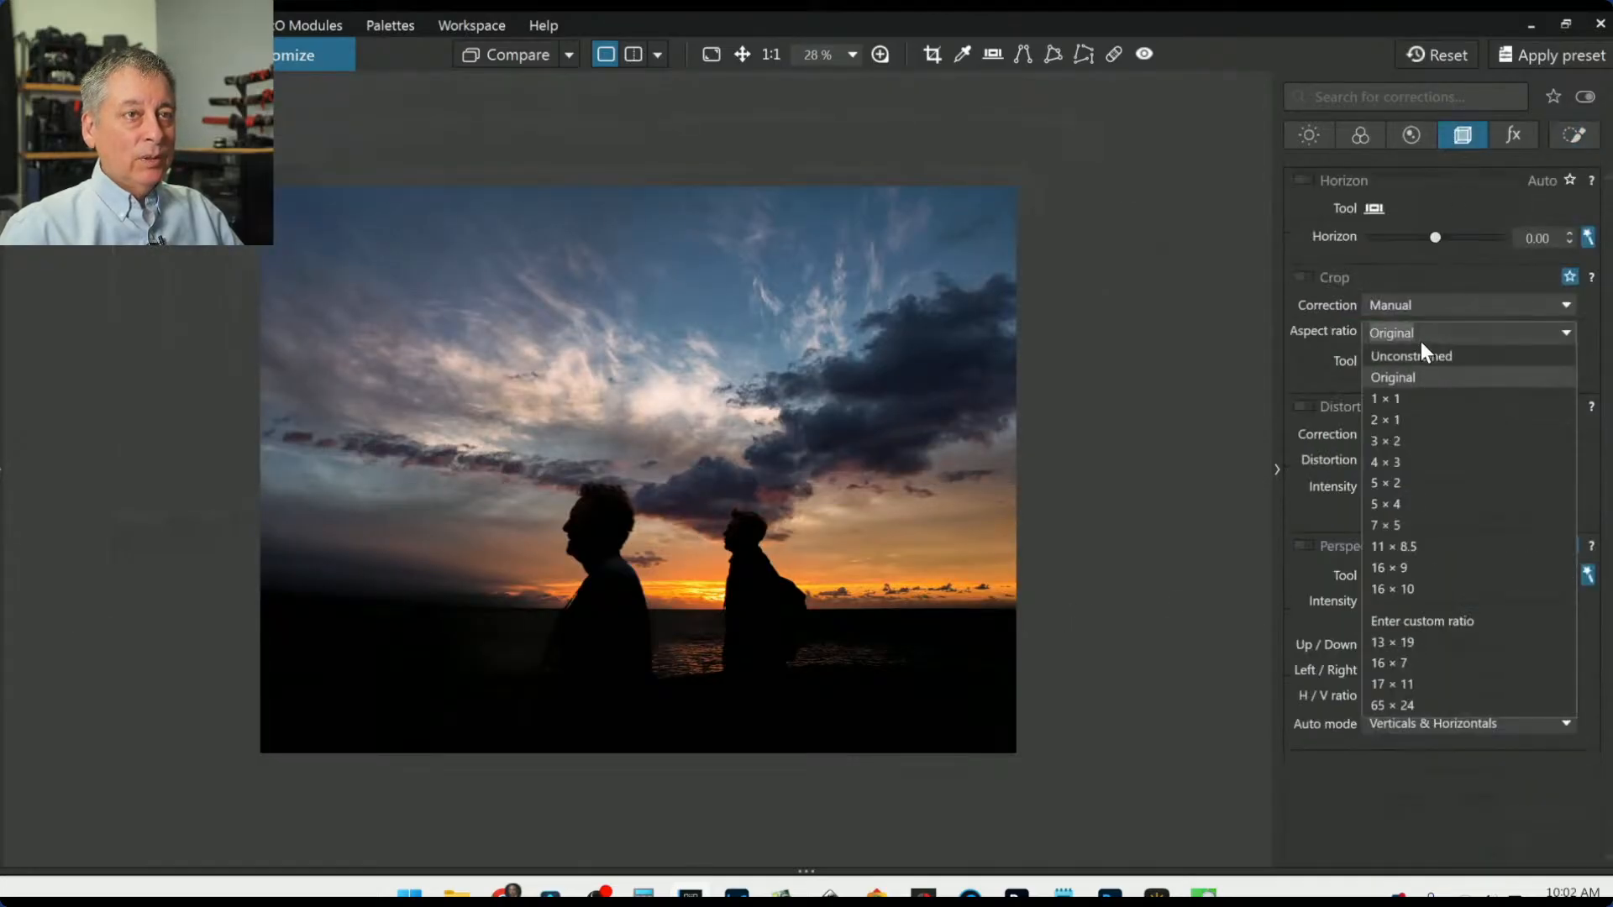
click(1417, 567)
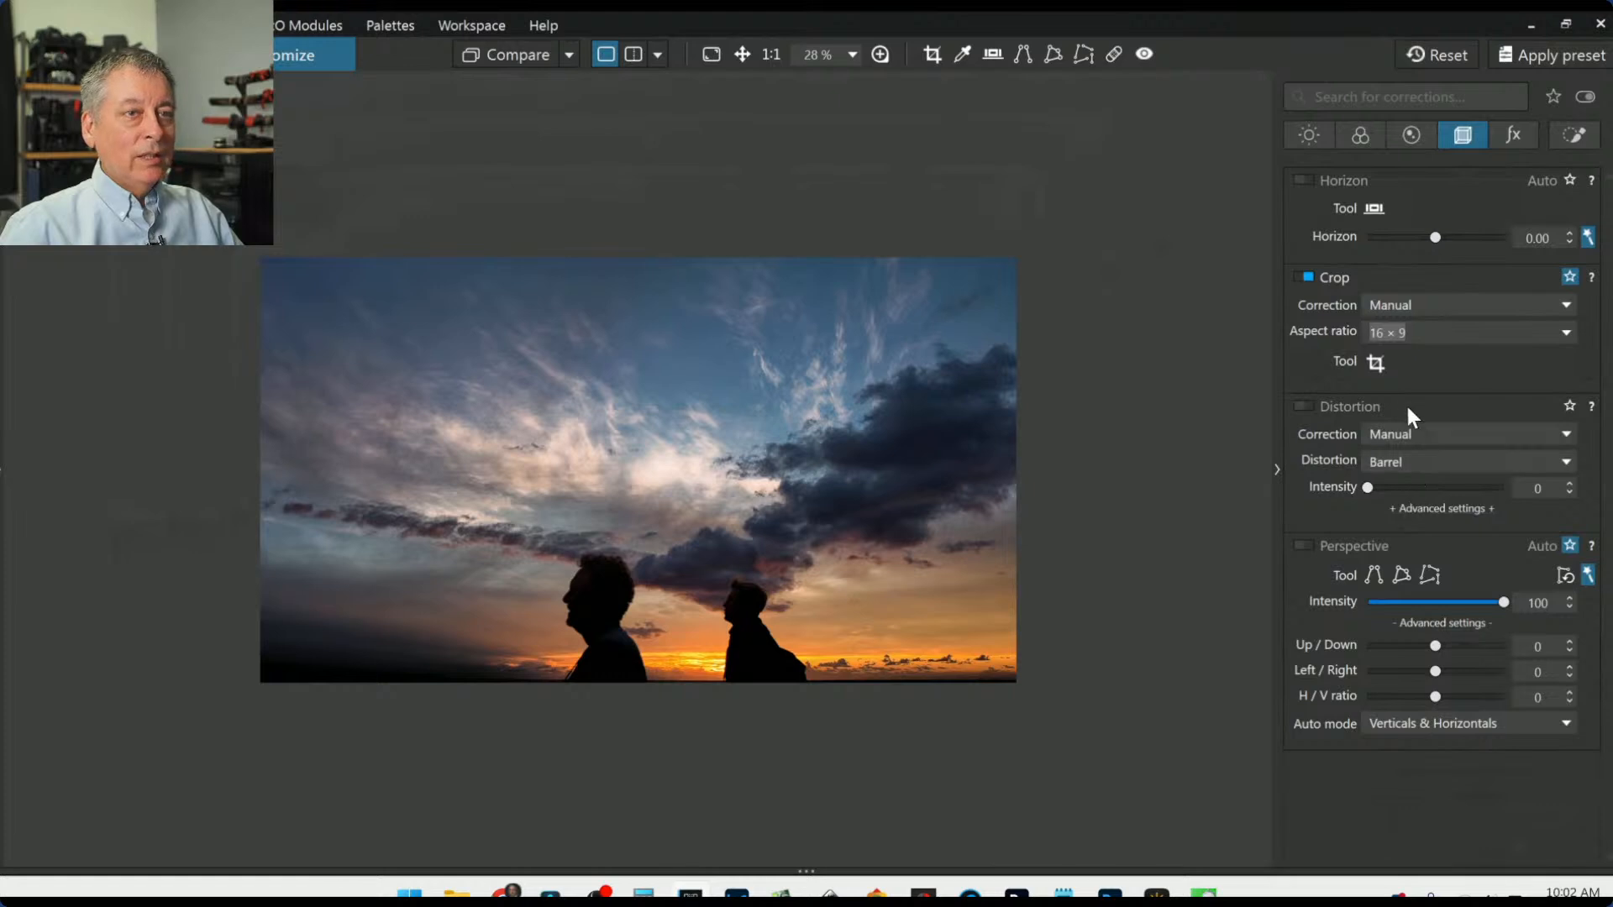
click(1375, 363)
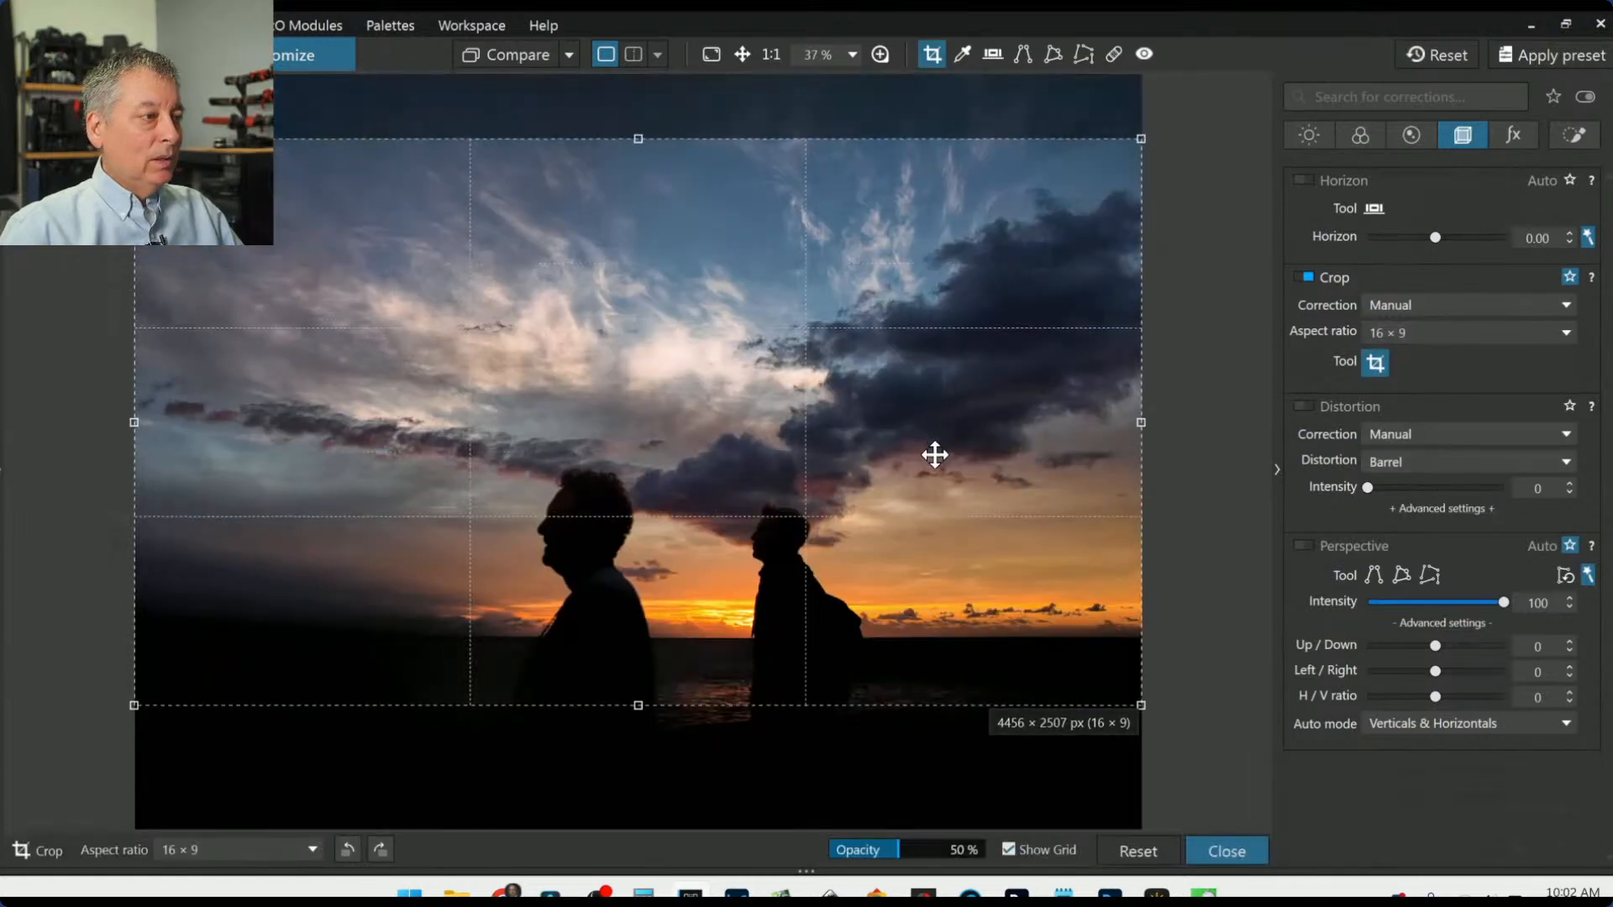
key(Return)
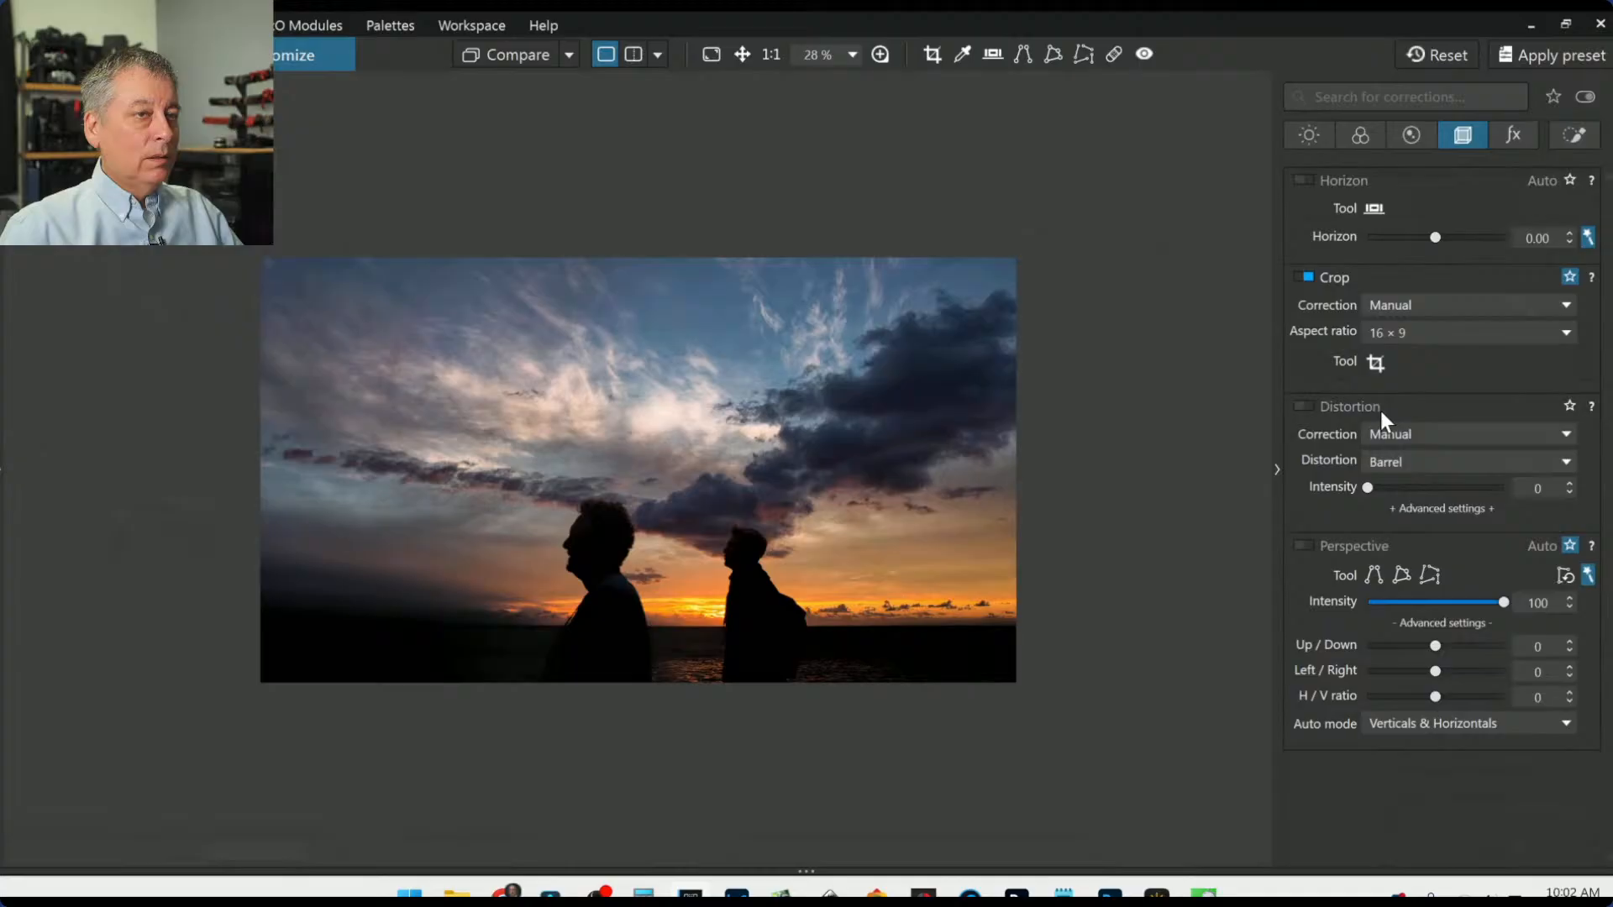
Step: Tighten the sunset photo's 16 × 9 crop to about 3877 × 2181 px by trimming the cloudy right edge and the upper sky
click(1376, 363)
drag(1136, 429, 916, 447)
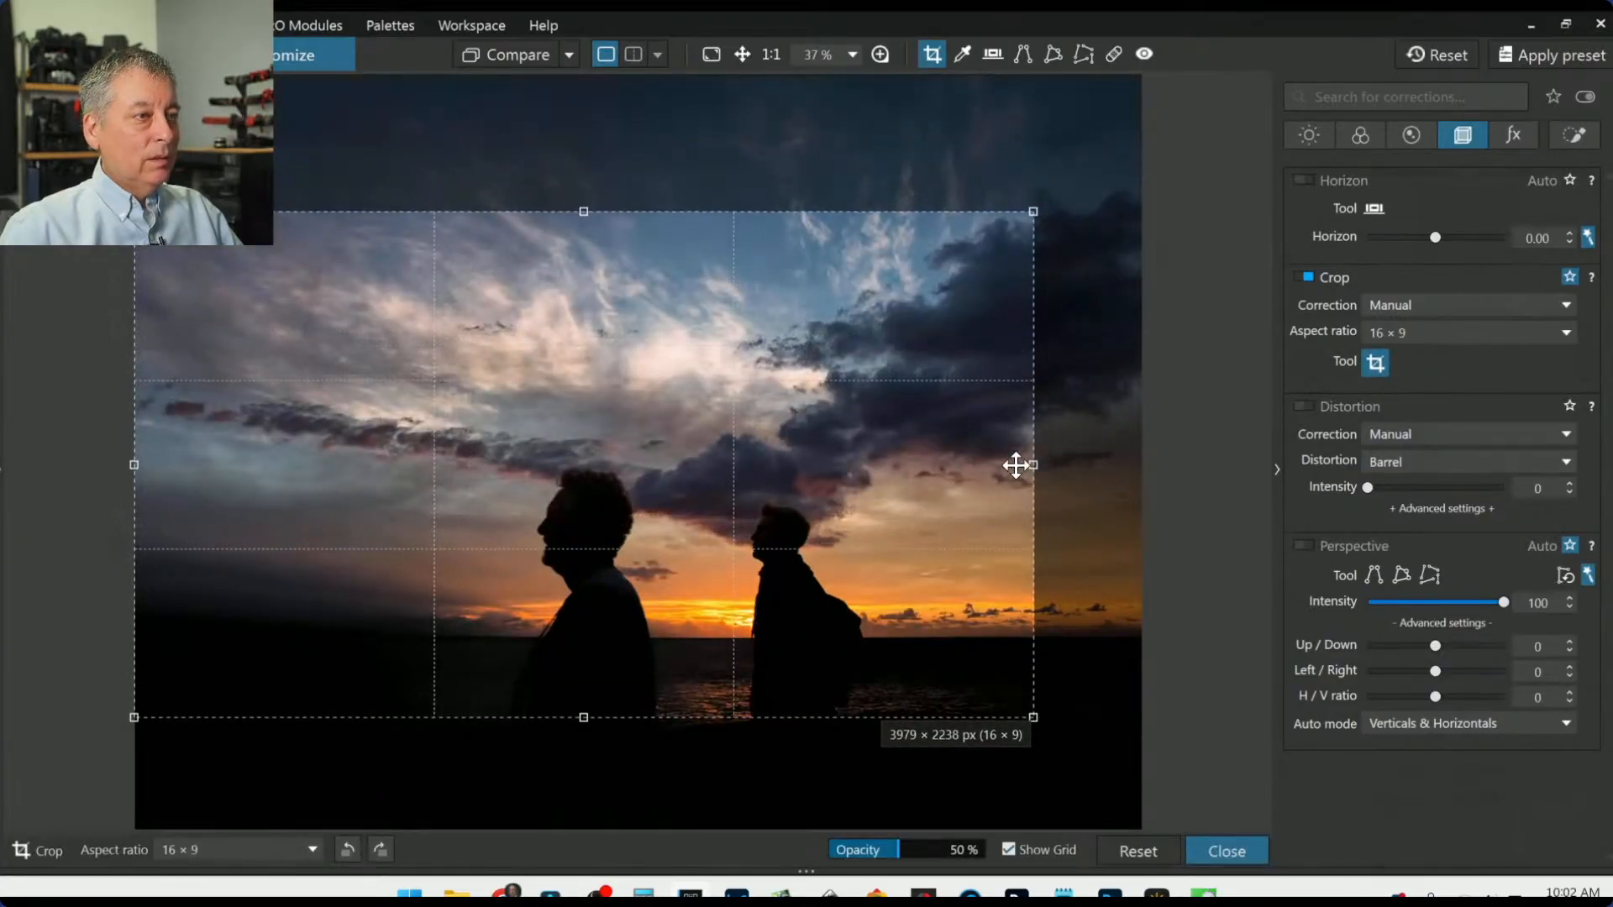
drag(1033, 464, 1011, 468)
drag(915, 442, 915, 444)
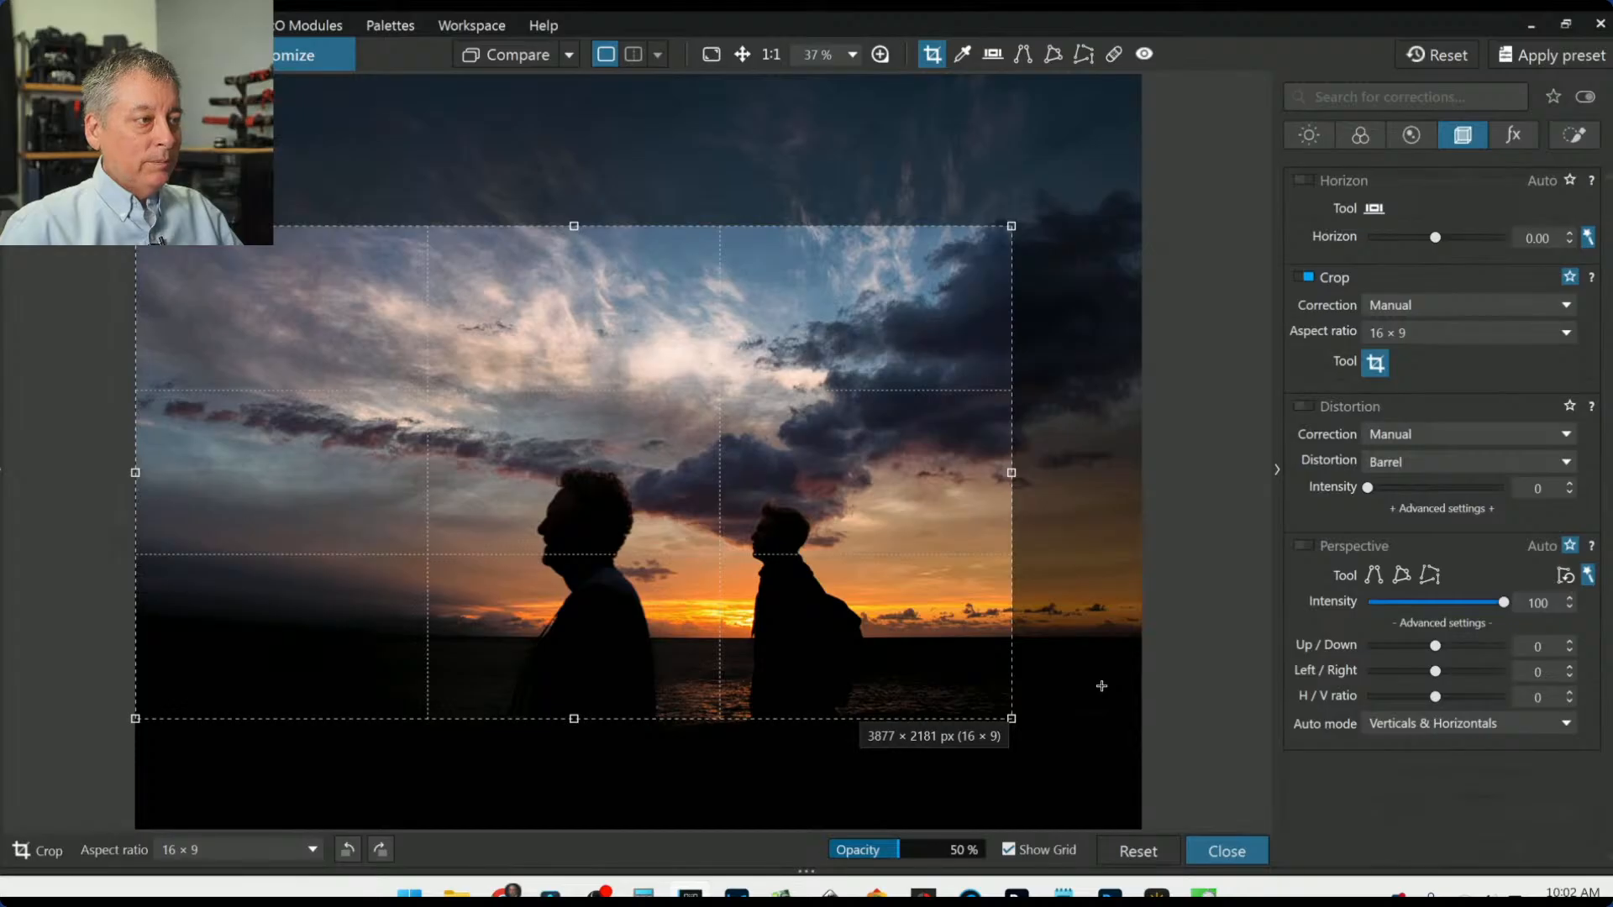
key(Return)
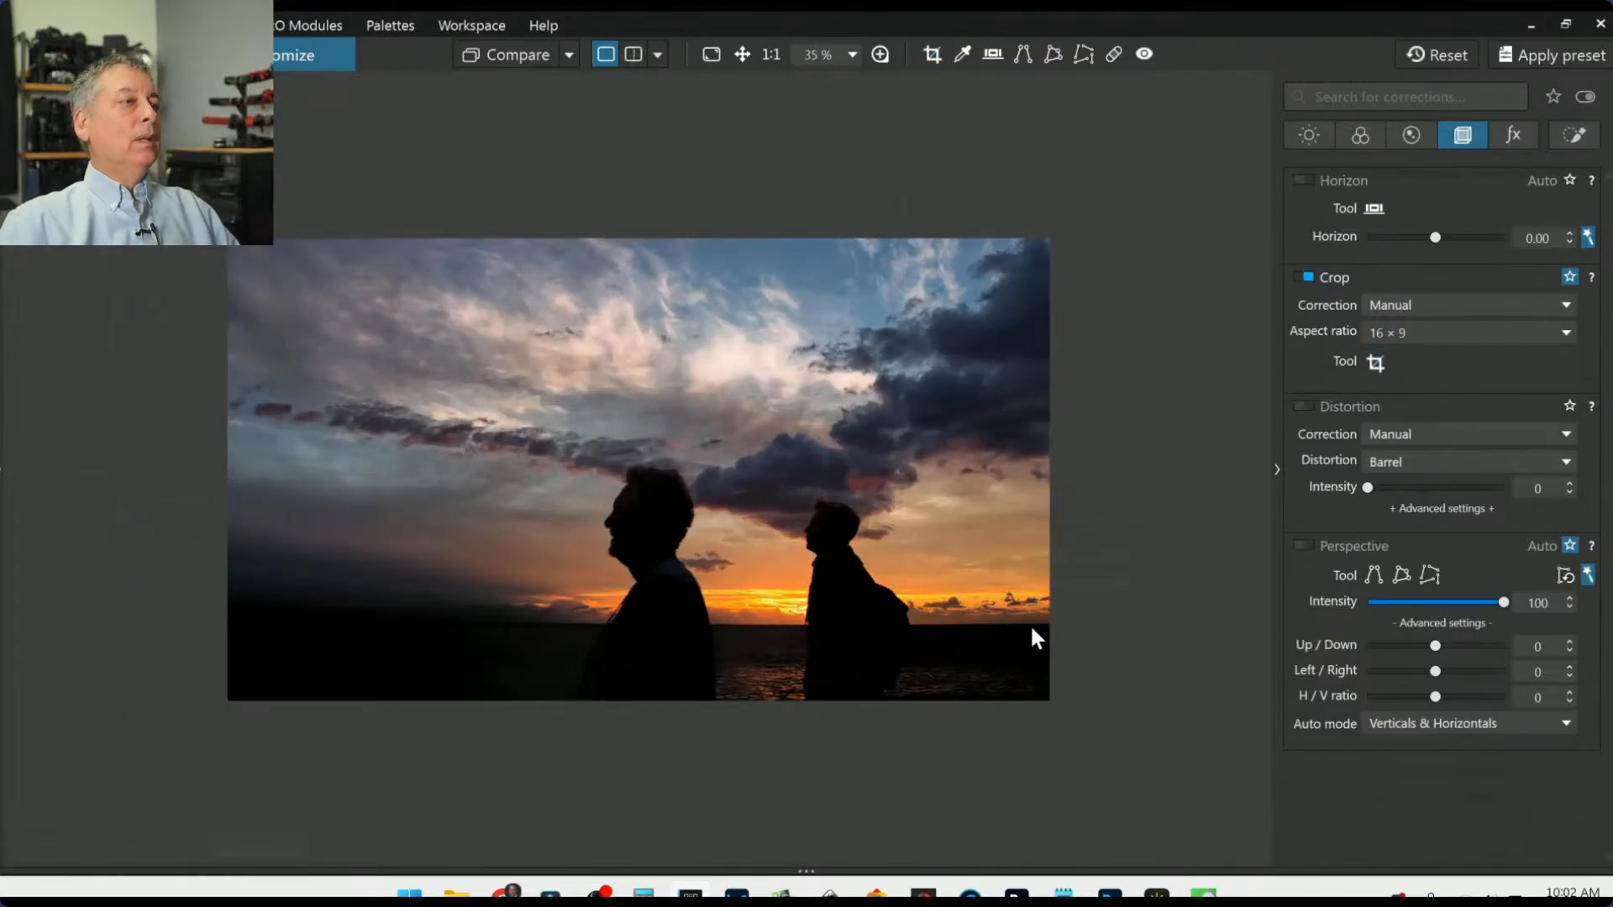
Step: Compare the cropped sunset edit side by side with its original in a widened viewing area, and return to the single-image view
click(658, 55)
click(667, 87)
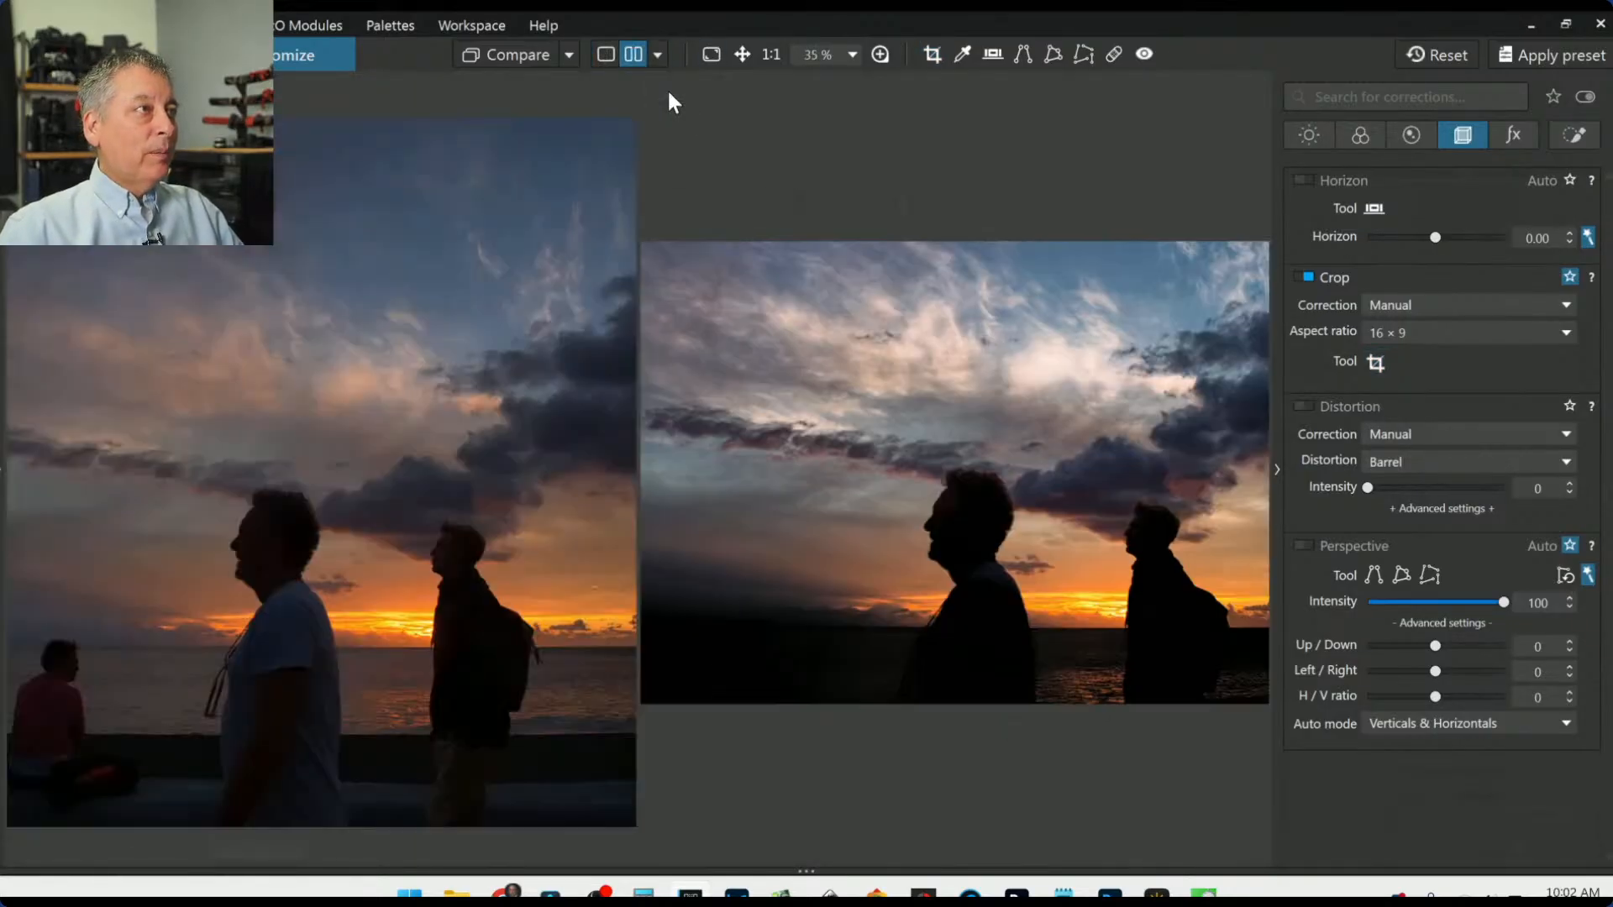
click(1276, 467)
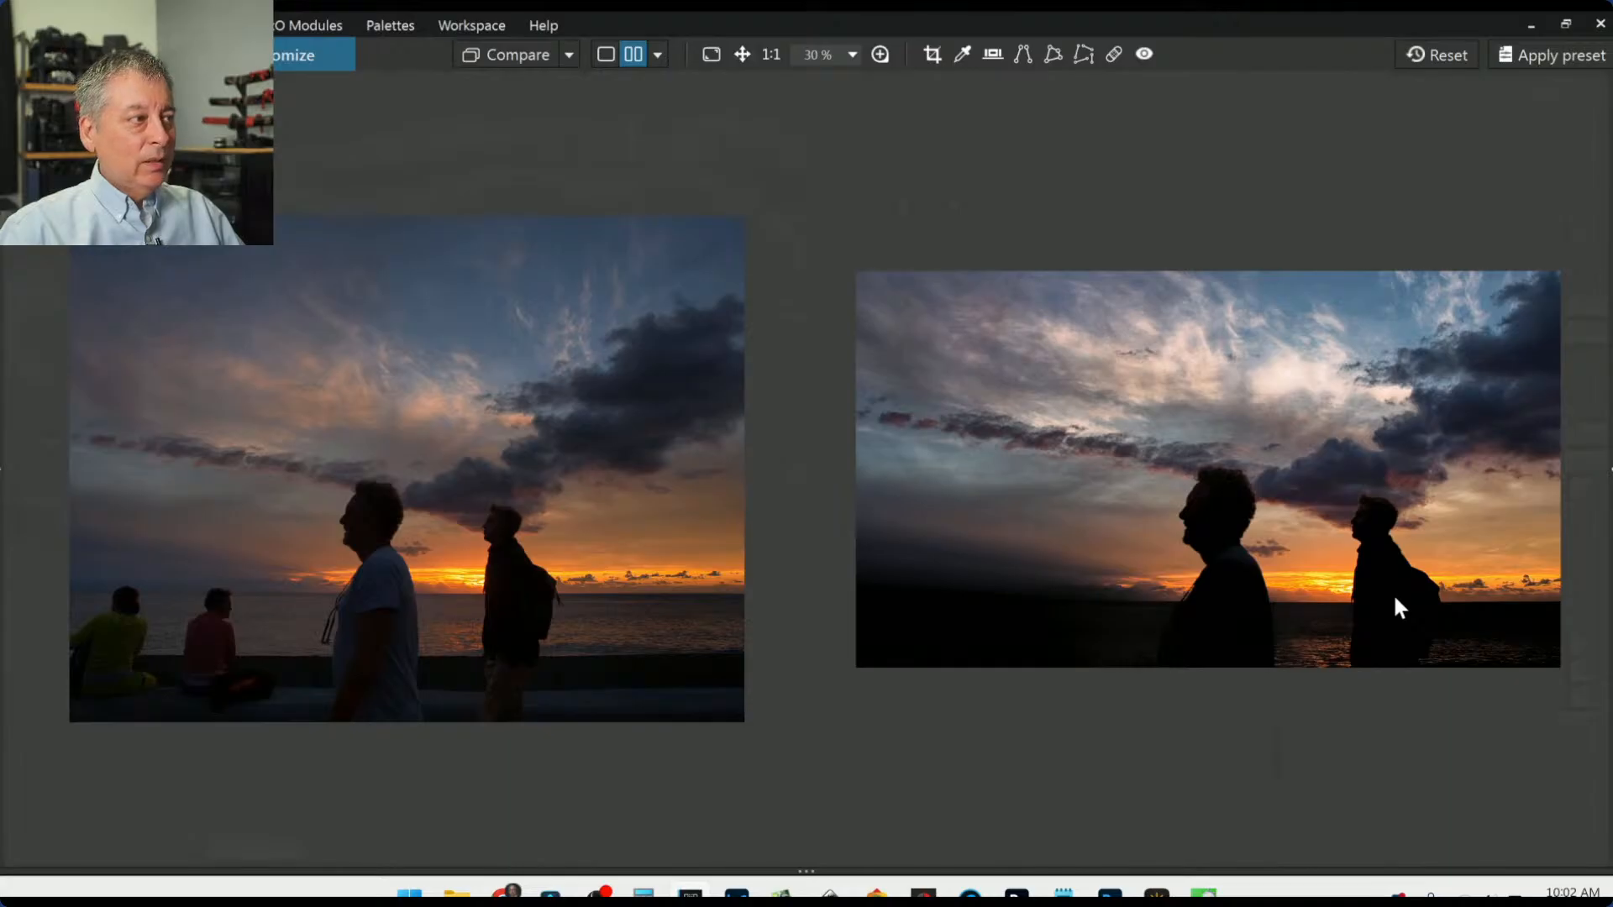
scroll(1375, 533, up, 1)
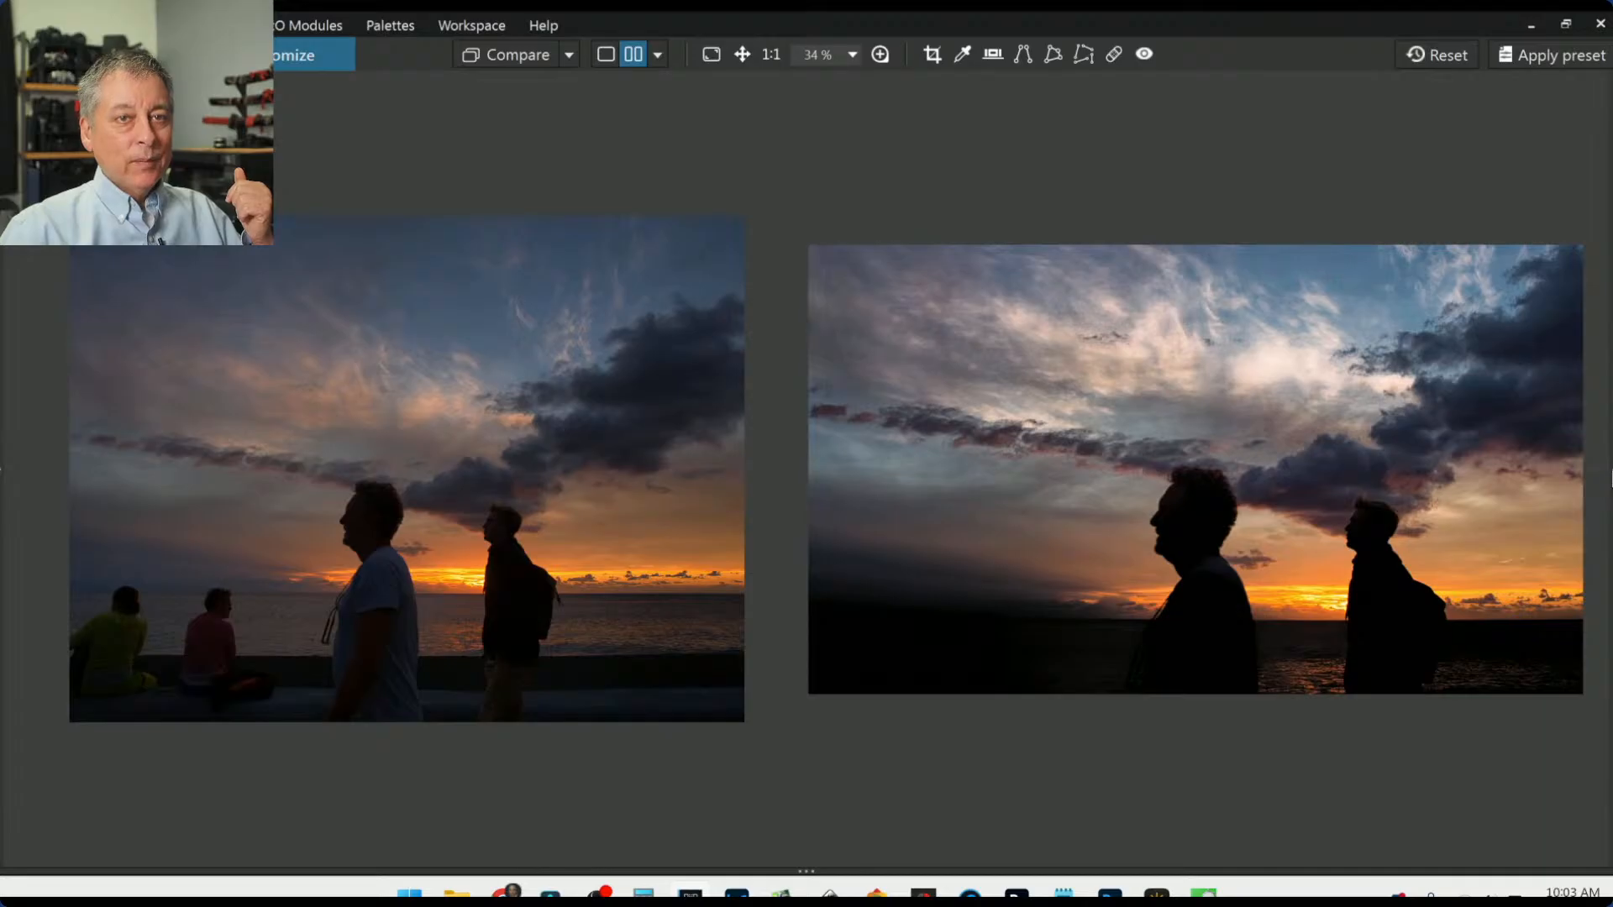
click(1609, 472)
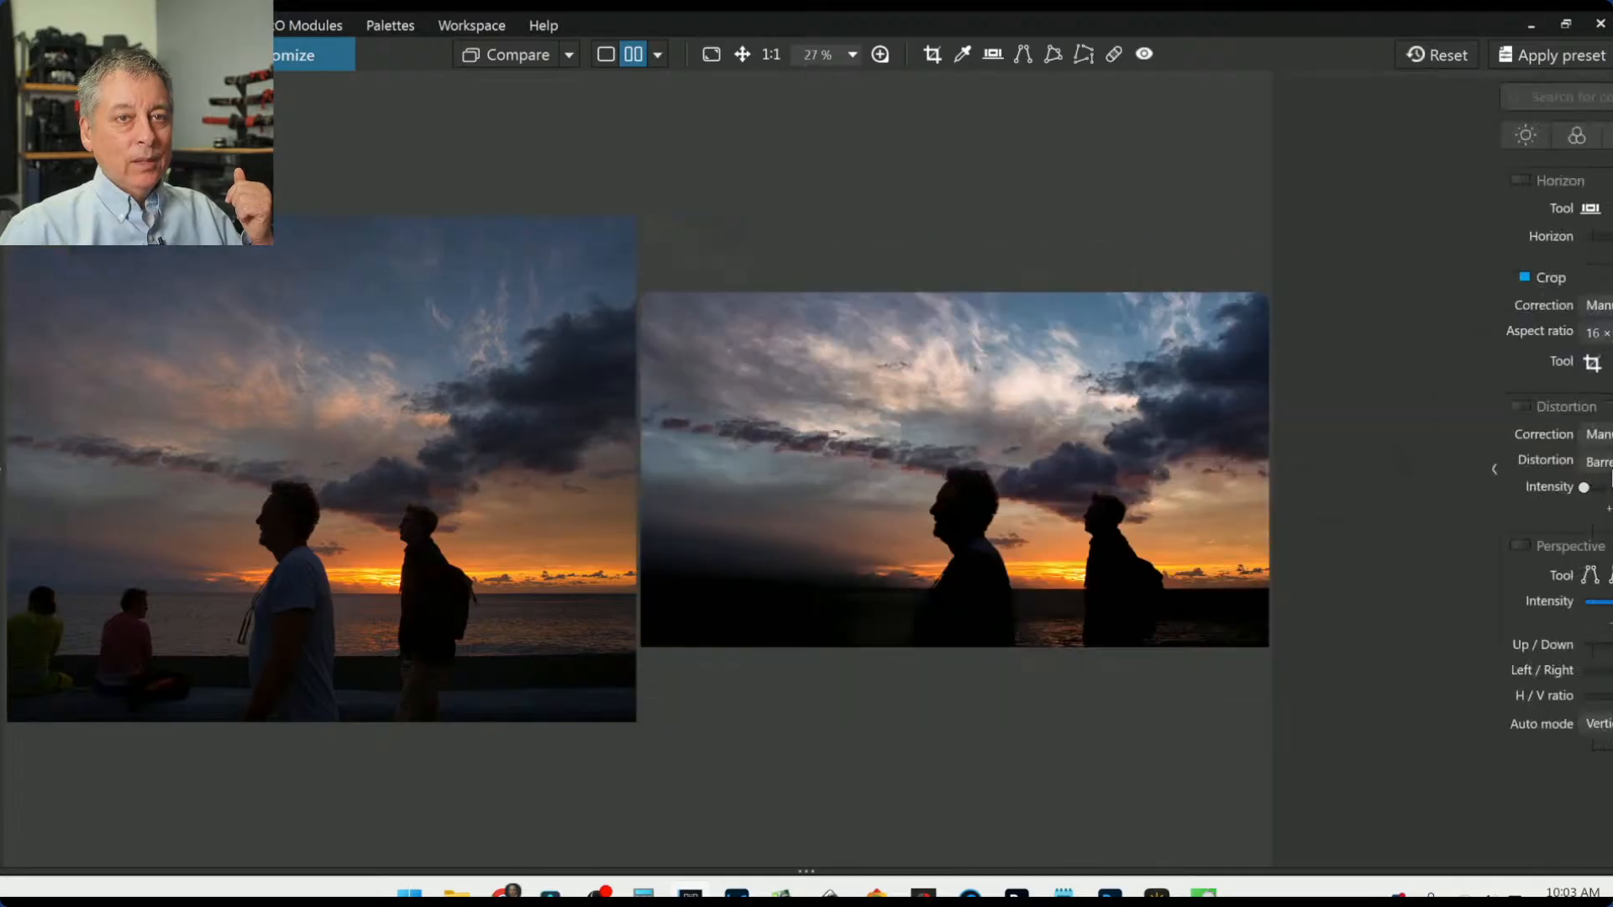
click(605, 51)
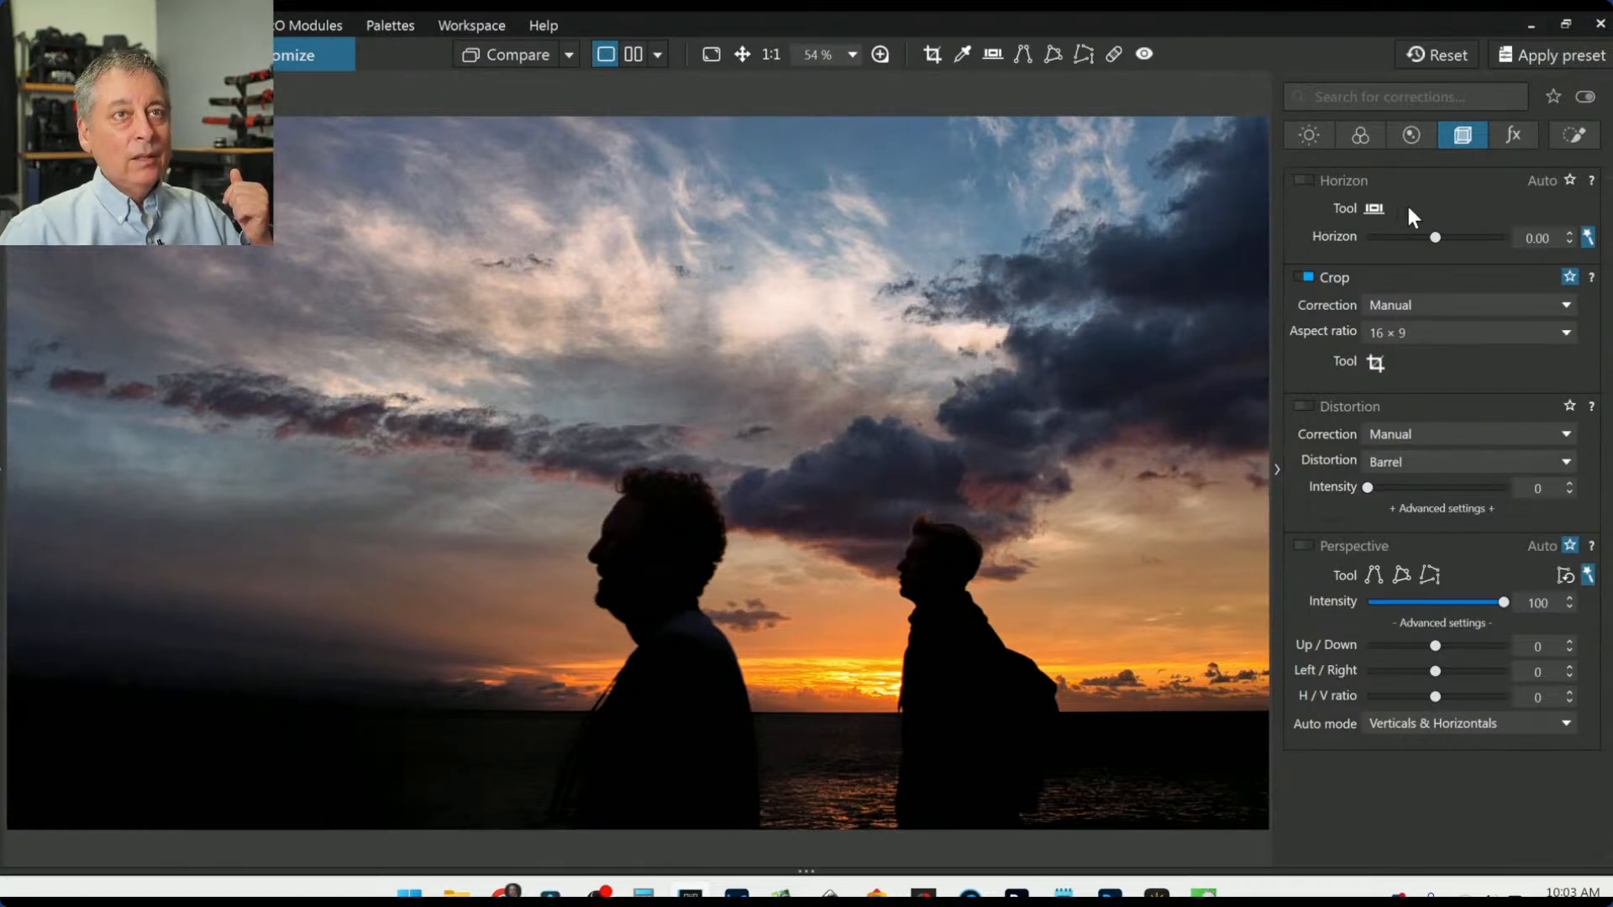
Step: Add a control point on the face of the man with the backpack, enlarging its circle to cover his whole head
click(1573, 136)
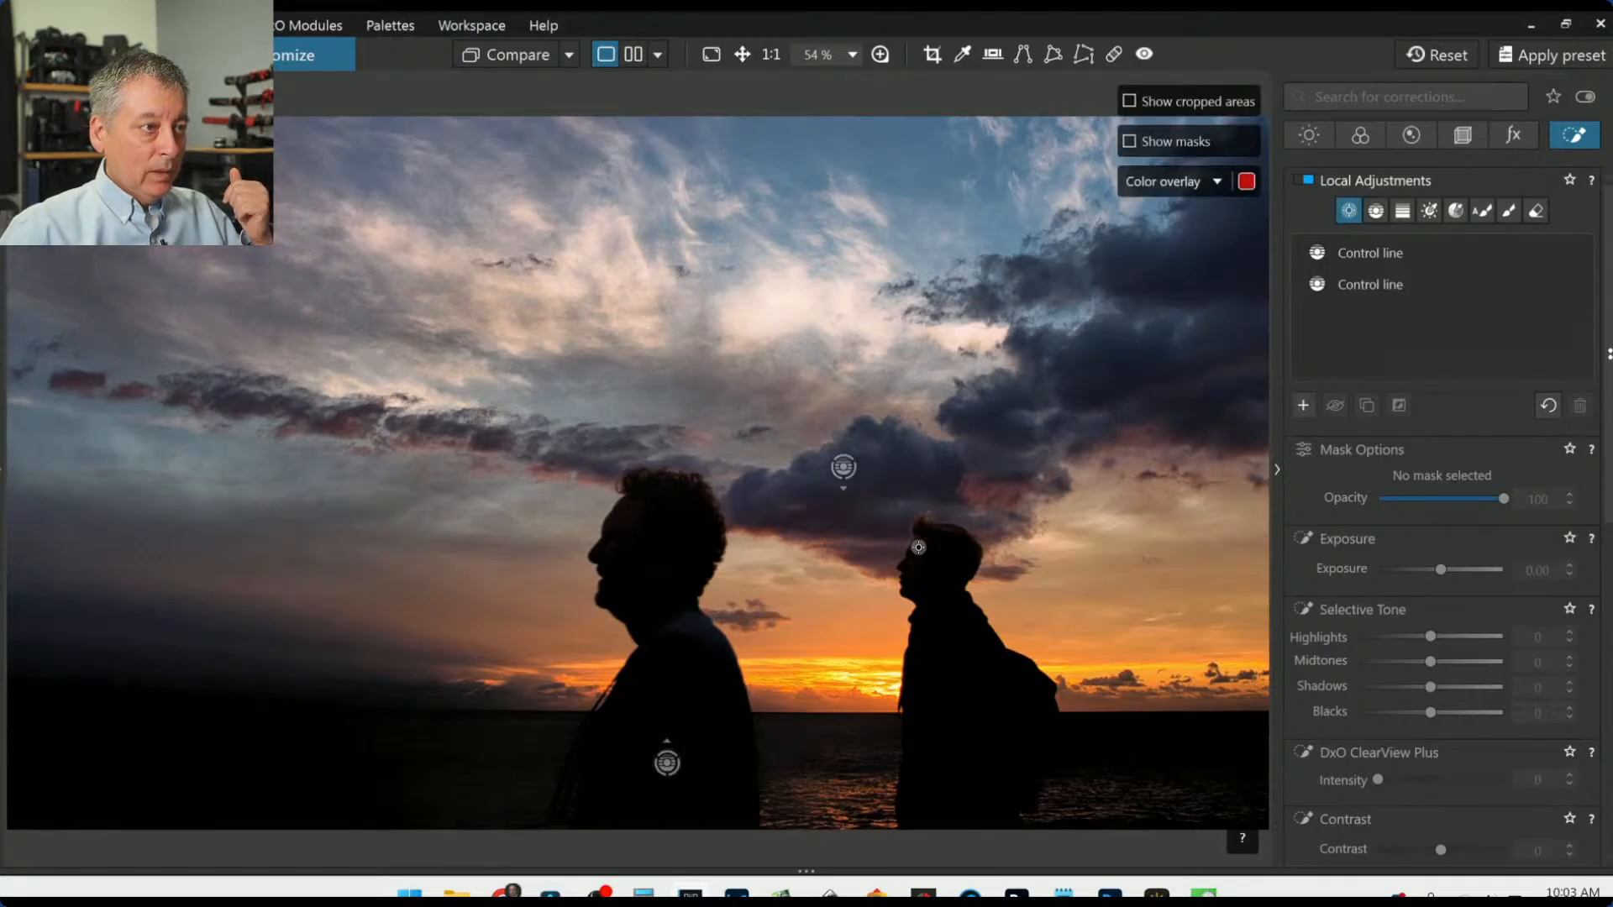
click(918, 547)
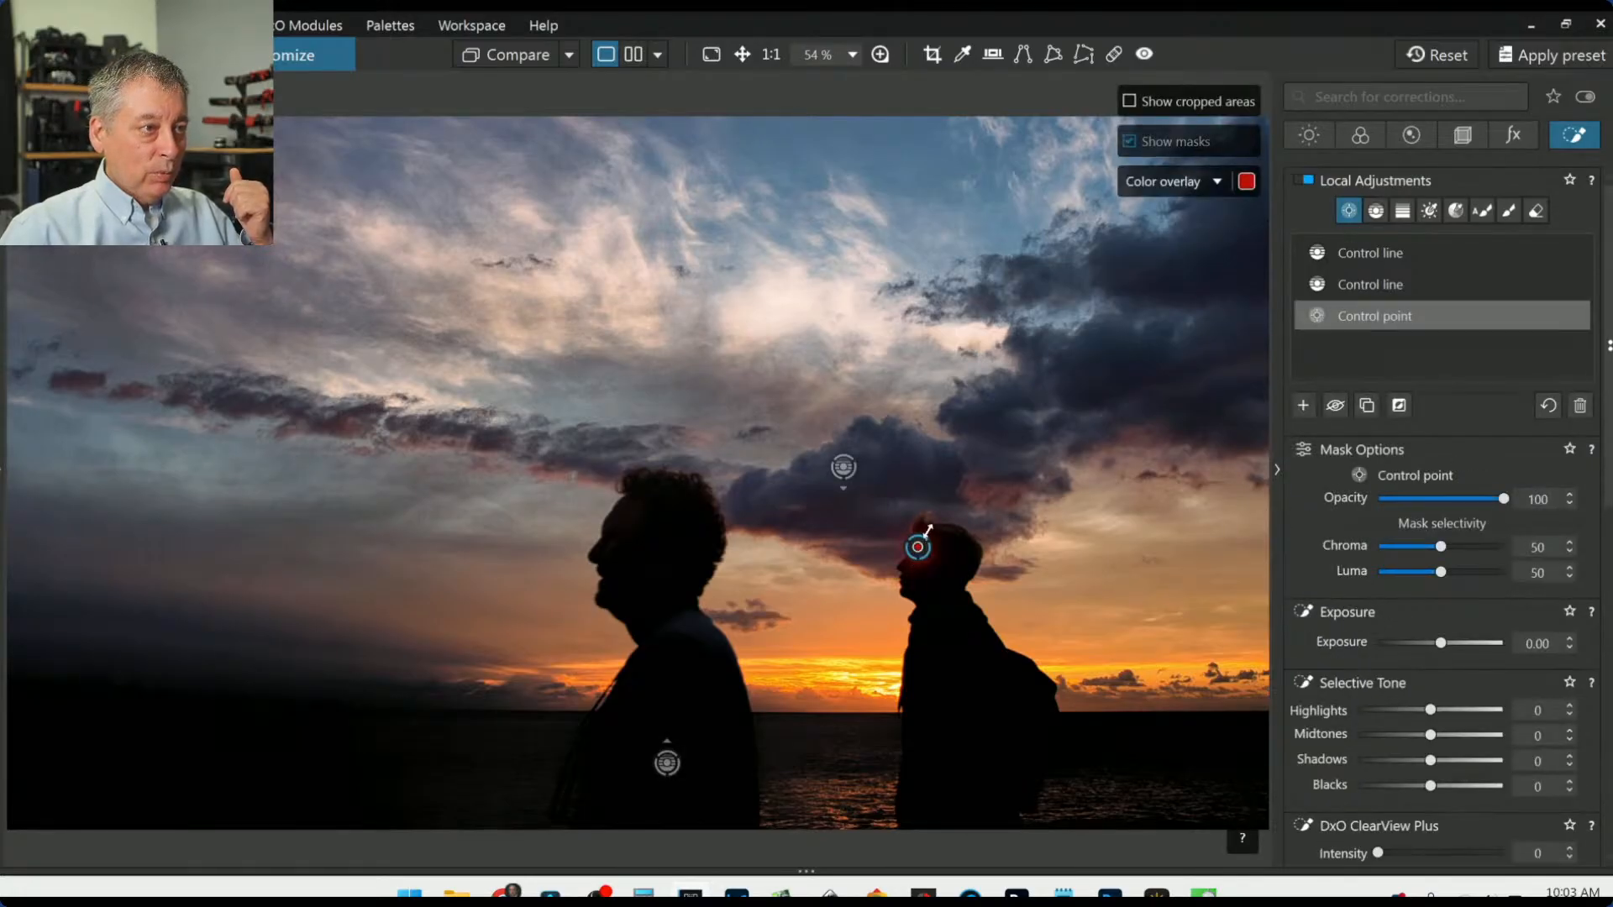
drag(937, 516, 956, 503)
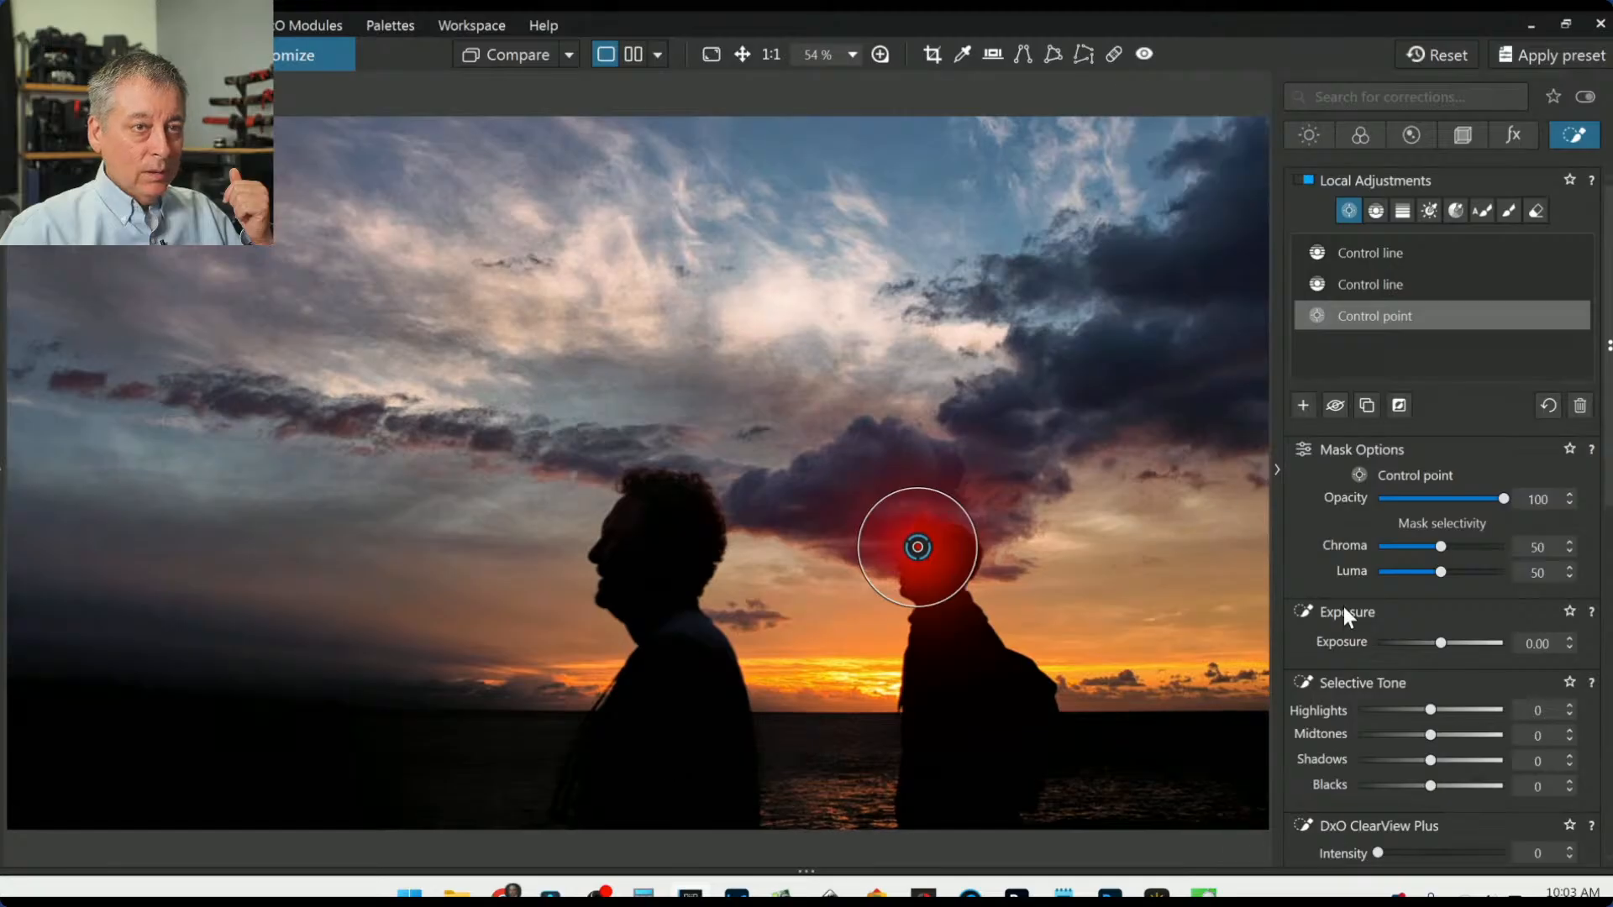
Step: Set the face control point's Selective Tone to Highlights 100, Midtones 66 and Shadows 48, and its Luma selectivity to 62
click(1492, 711)
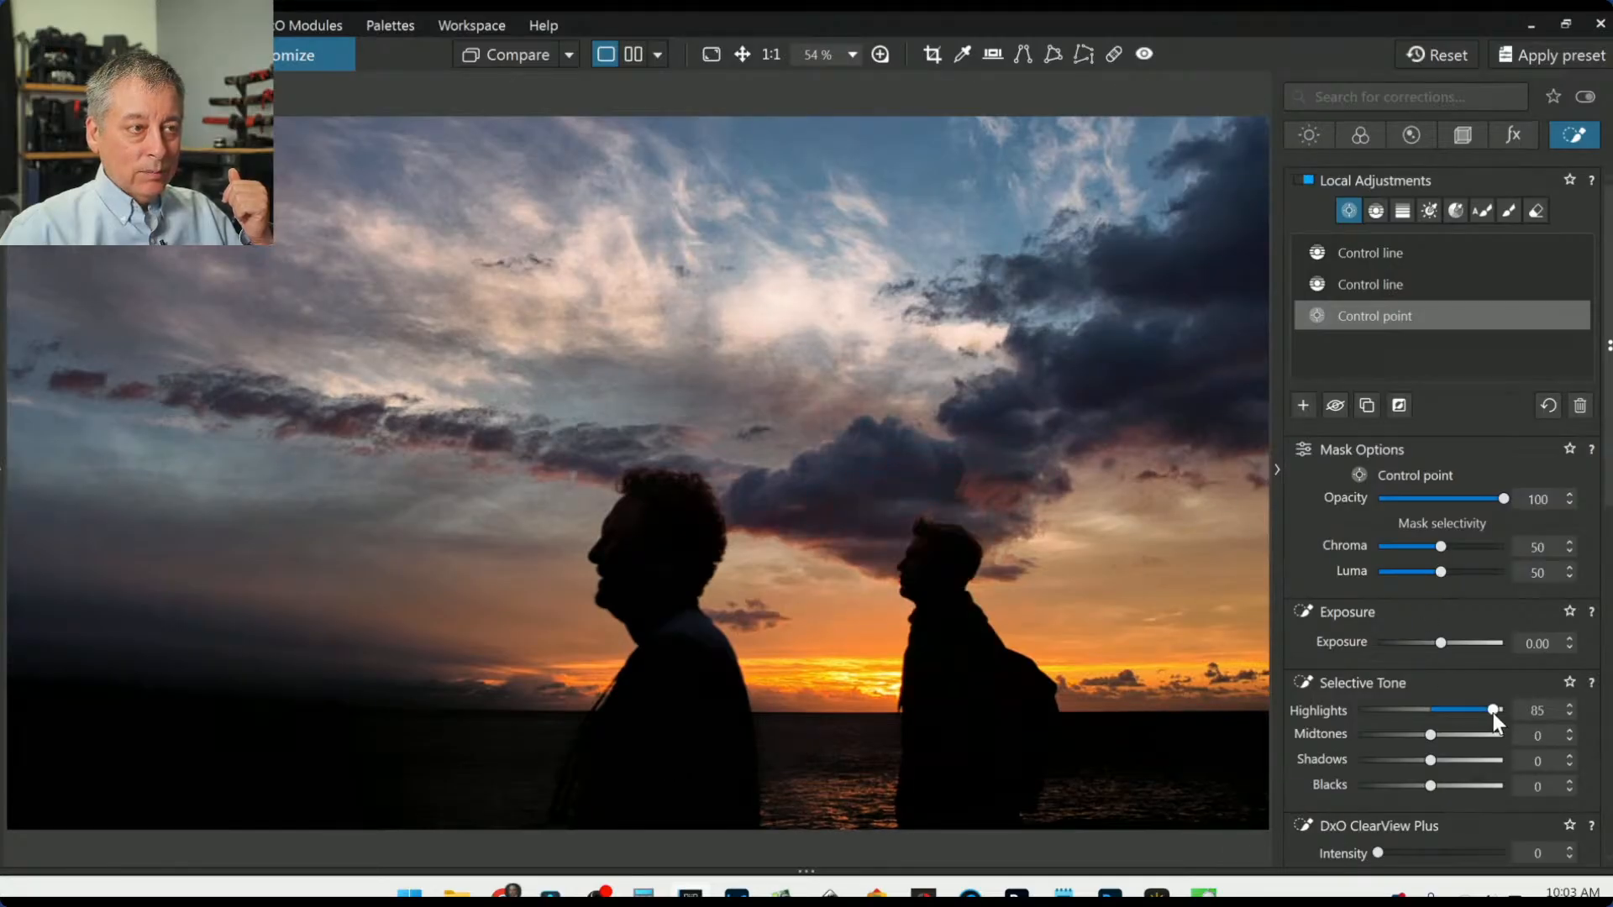
drag(1489, 710, 1455, 768)
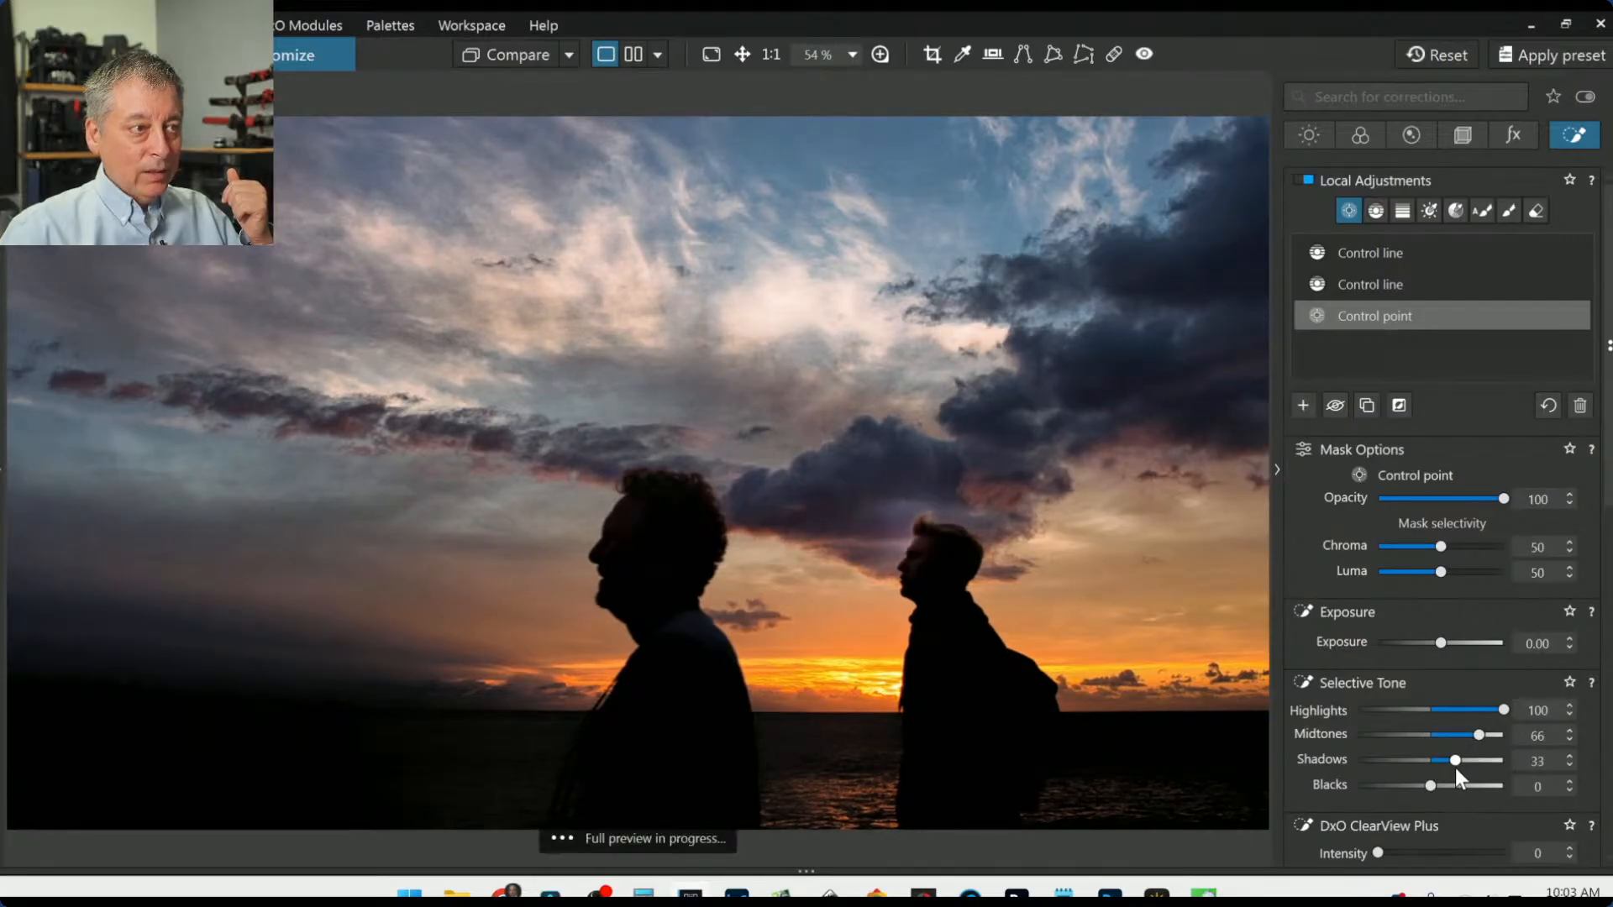
mouse_move(920, 551)
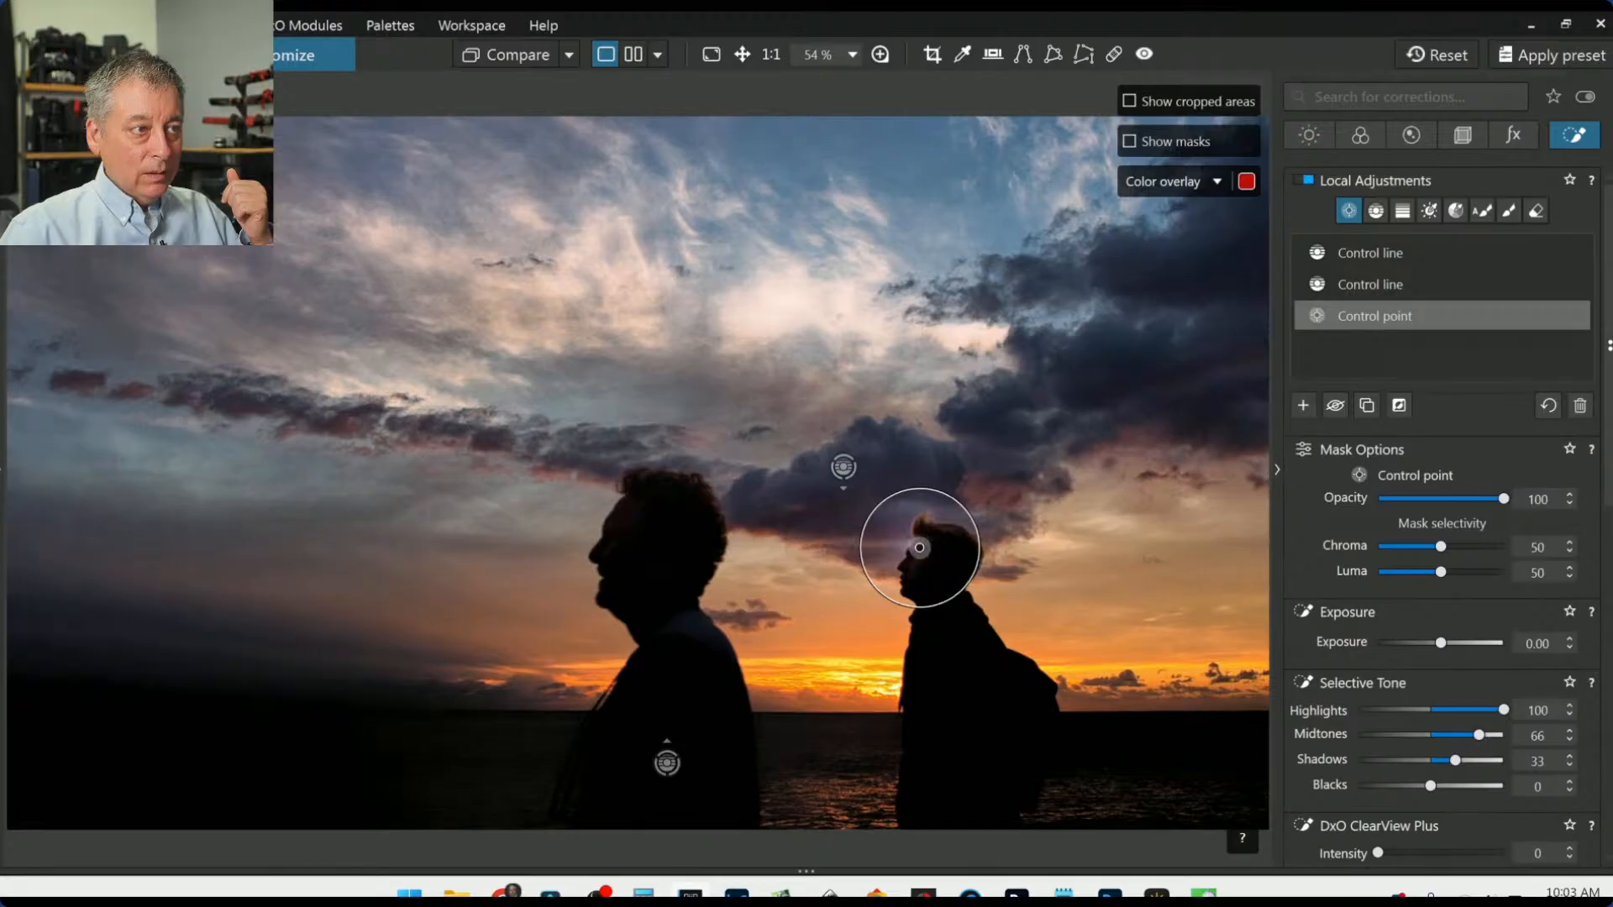
drag(1444, 572, 1455, 572)
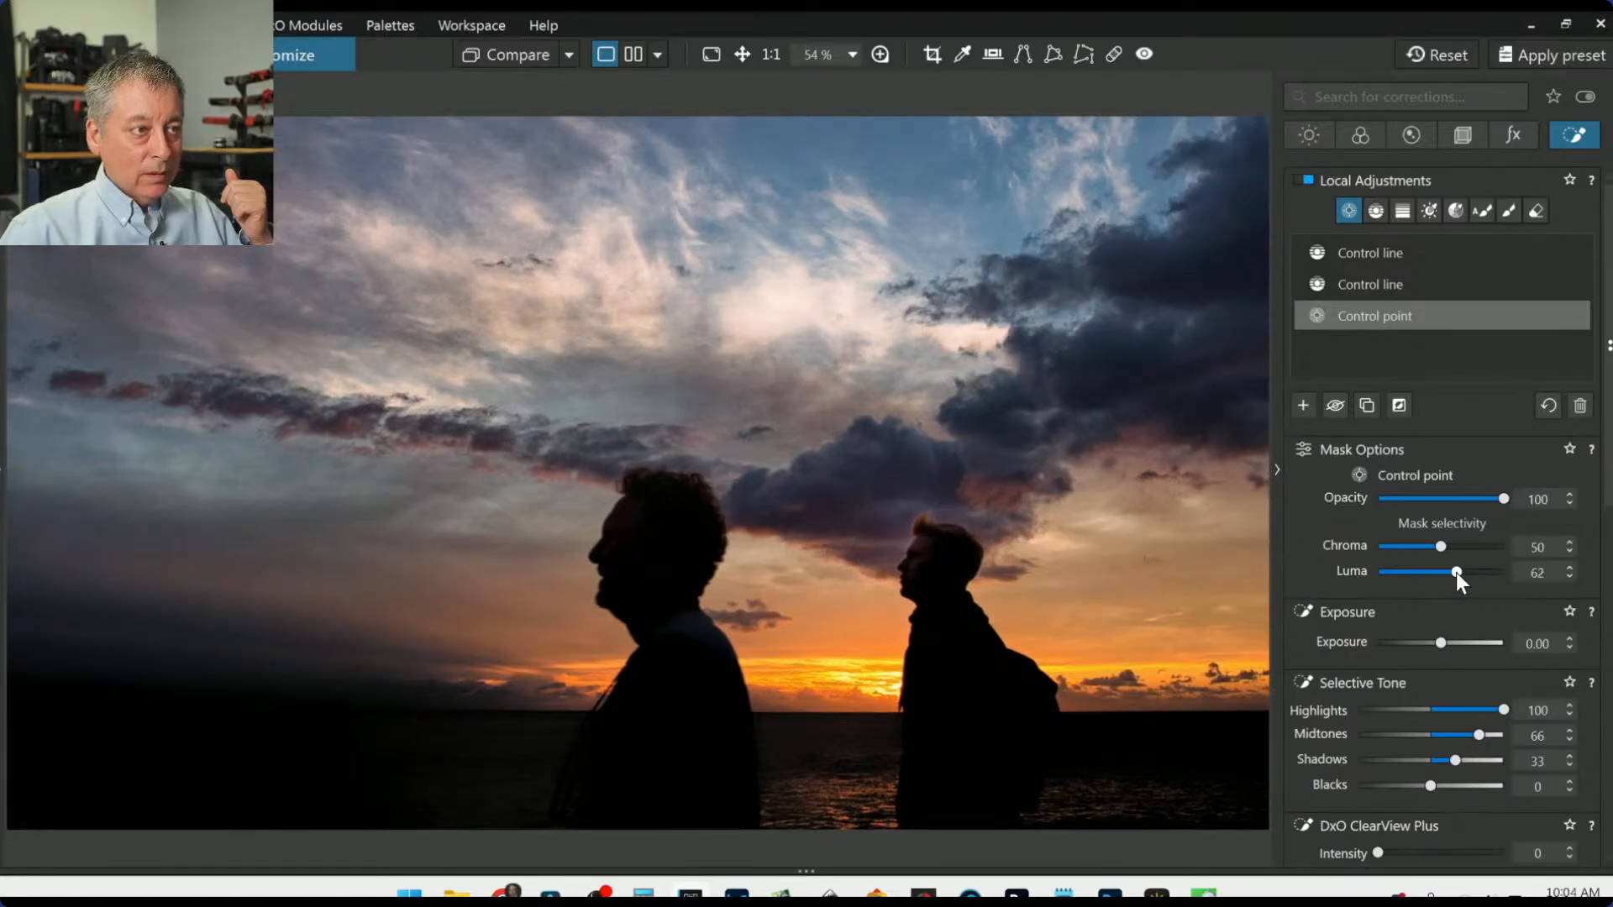
drag(1455, 762, 1466, 761)
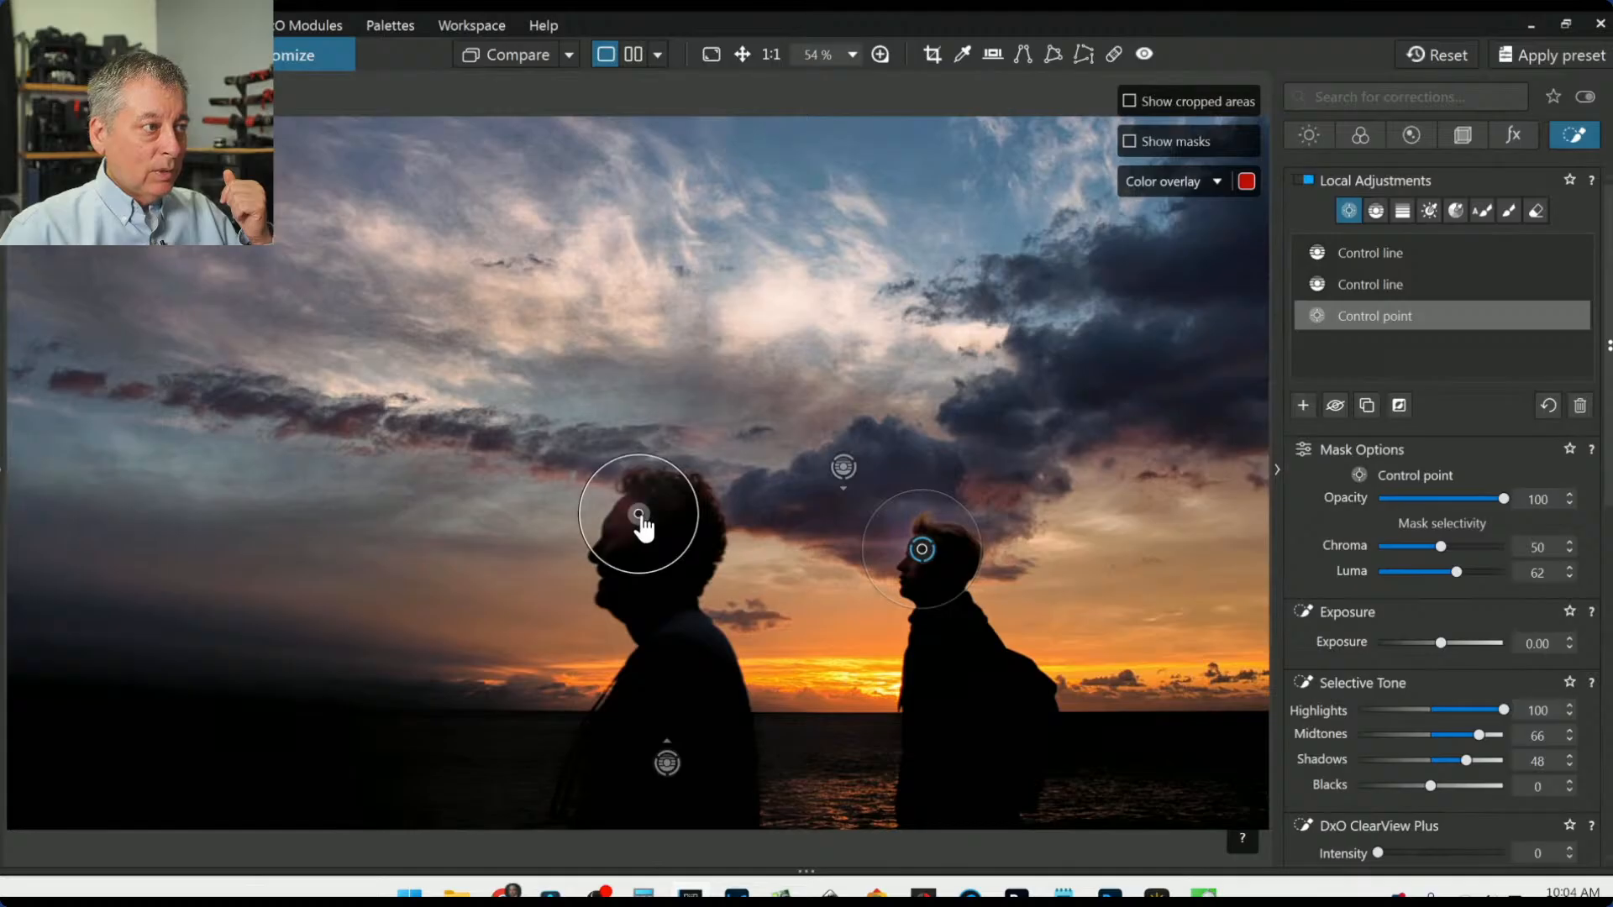
Step: Fine-tune the face control point's mask by setting its Luma selectivity to 71
mouse_move(634, 513)
mouse_down()
mouse_move(649, 514)
mouse_move(635, 514)
mouse_up()
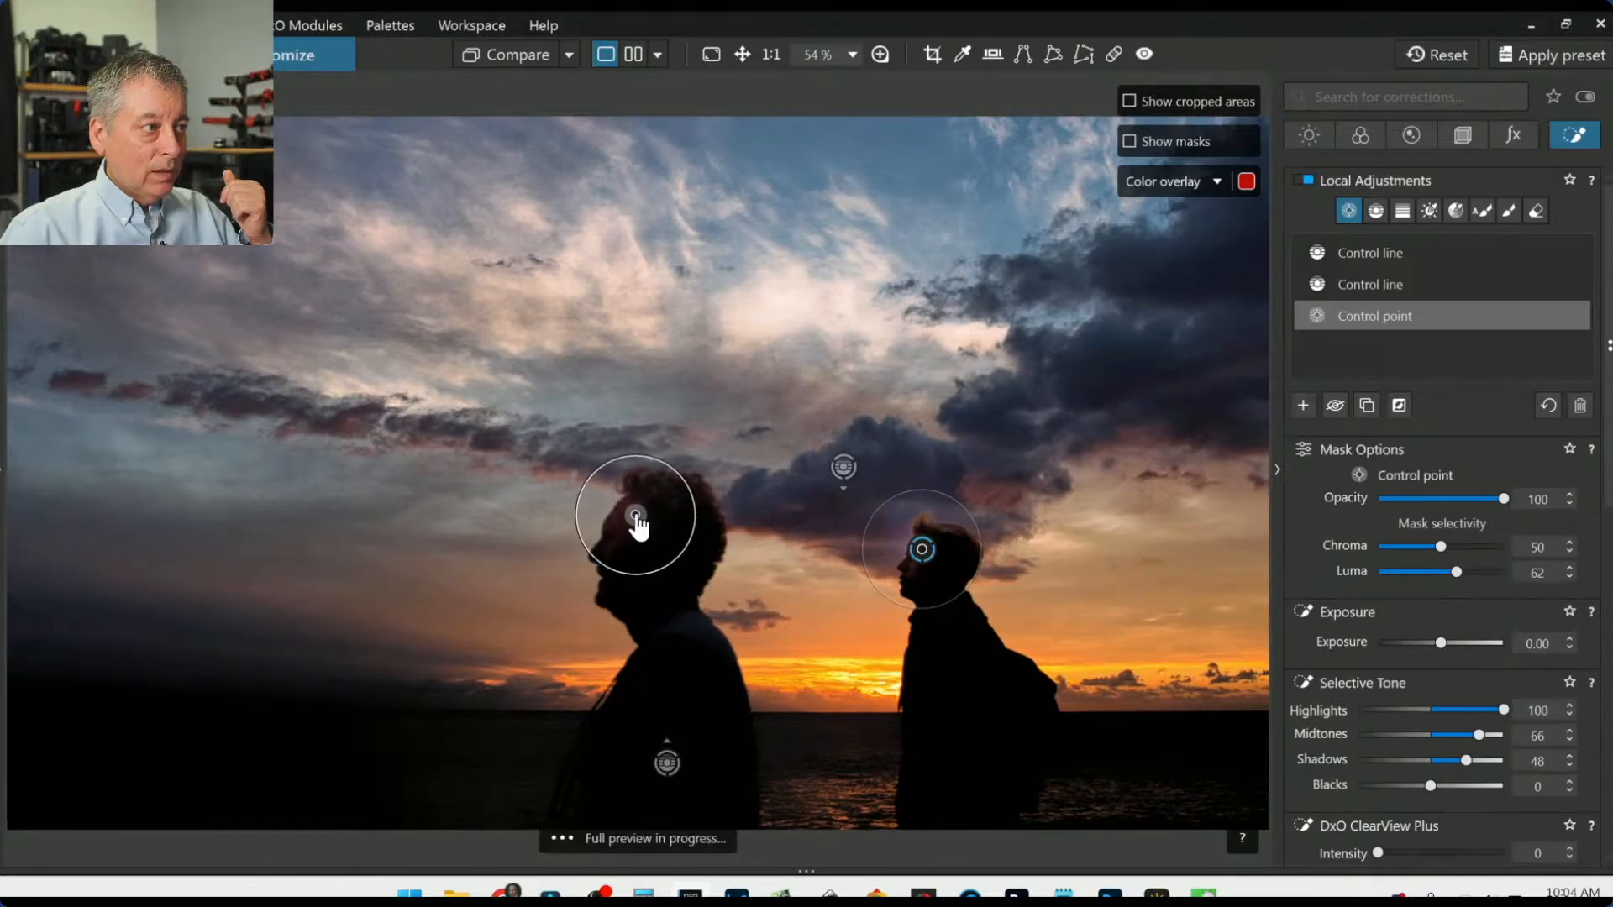
scroll(1137, 770, down, 3)
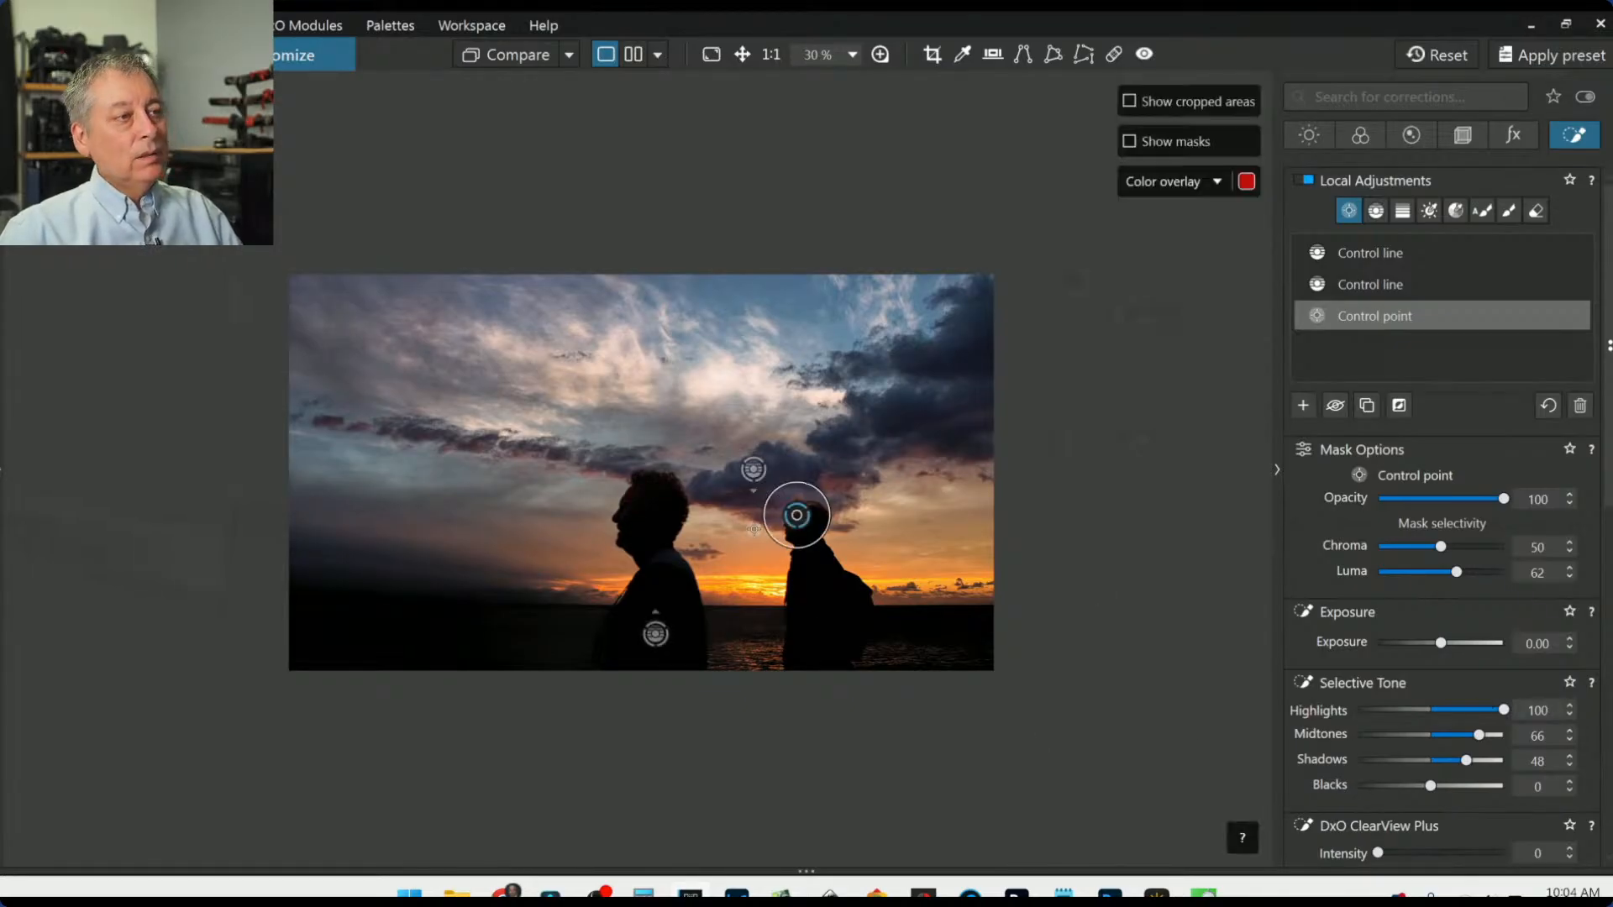
scroll(766, 501, up, 3)
drag(876, 517, 928, 552)
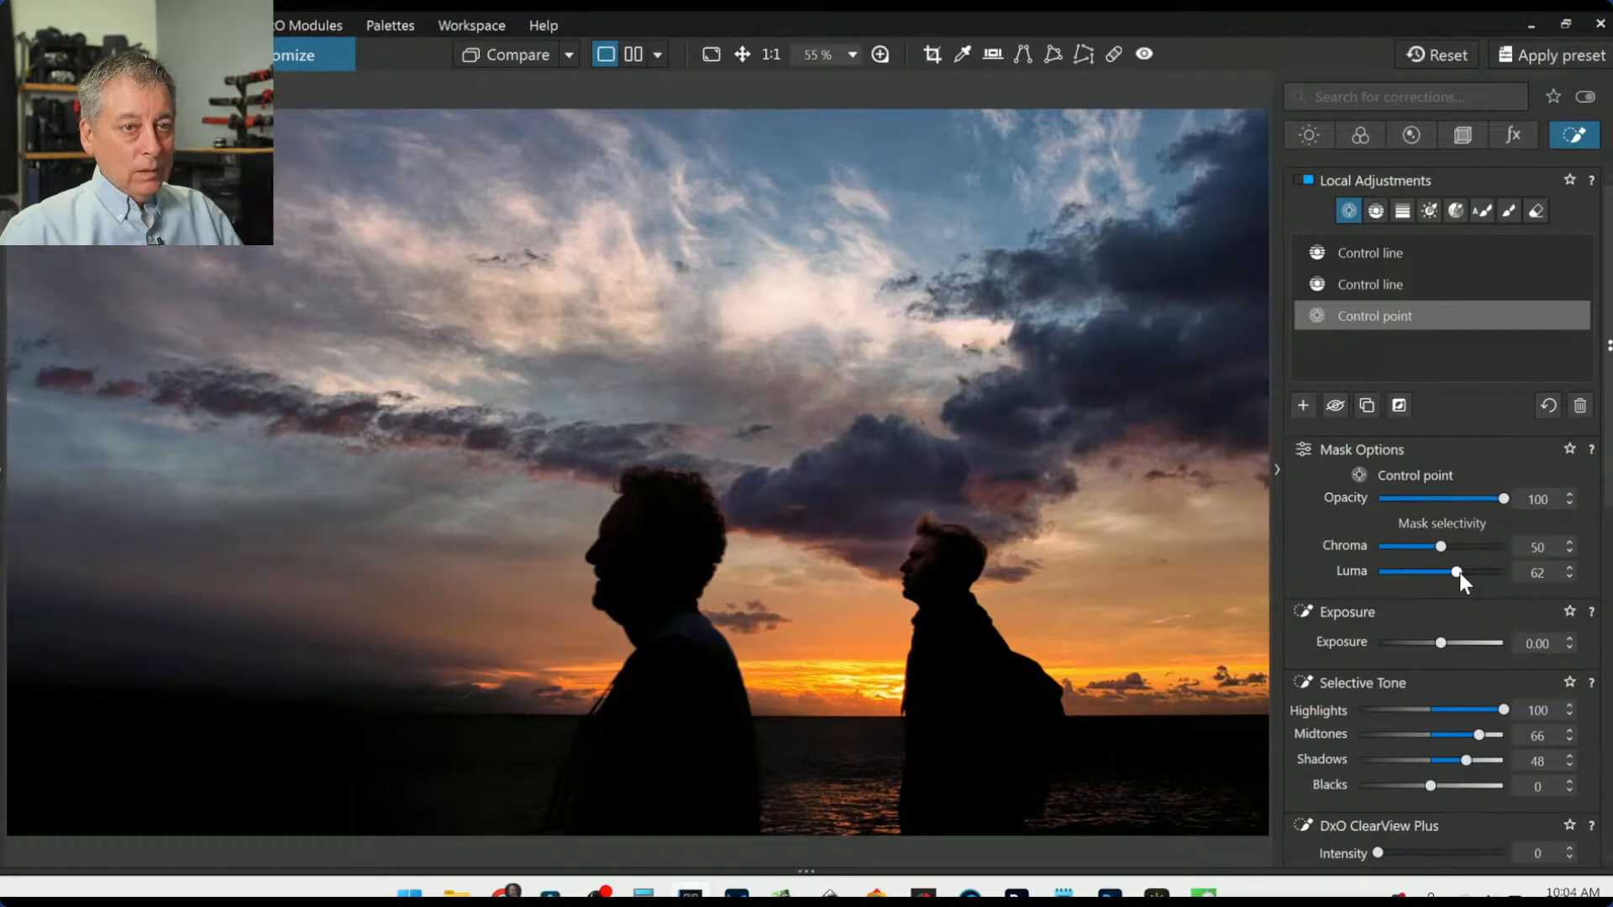
drag(1461, 572, 1467, 571)
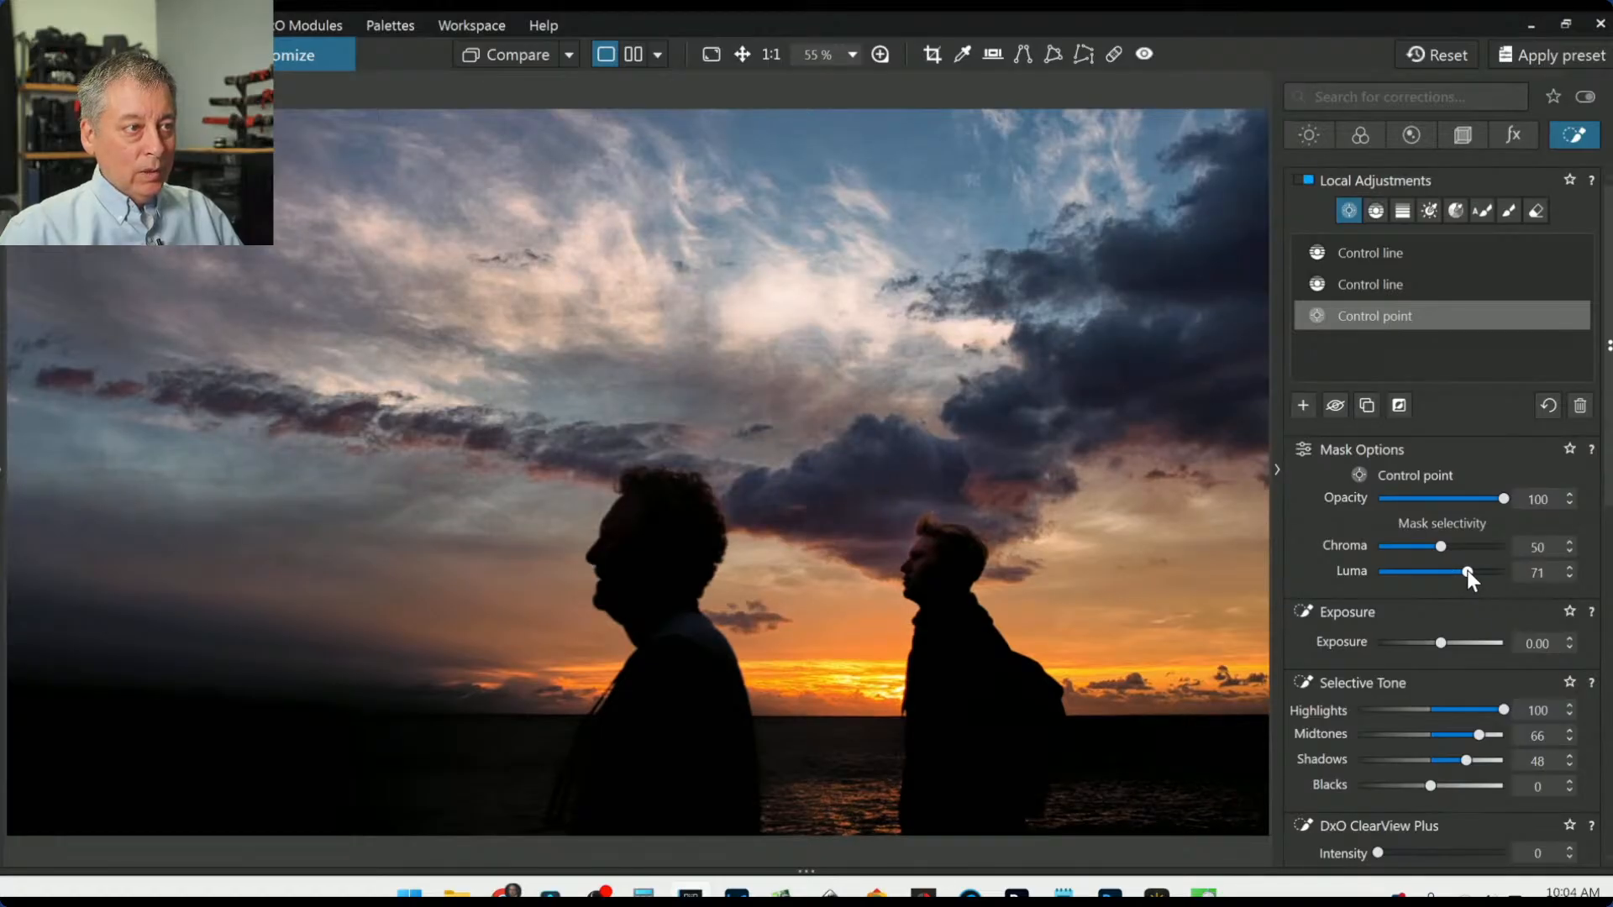
Step: Compare the brightened-face version side by side with the original photo, with the correction palettes hidden
scroll(1108, 621, down, 2)
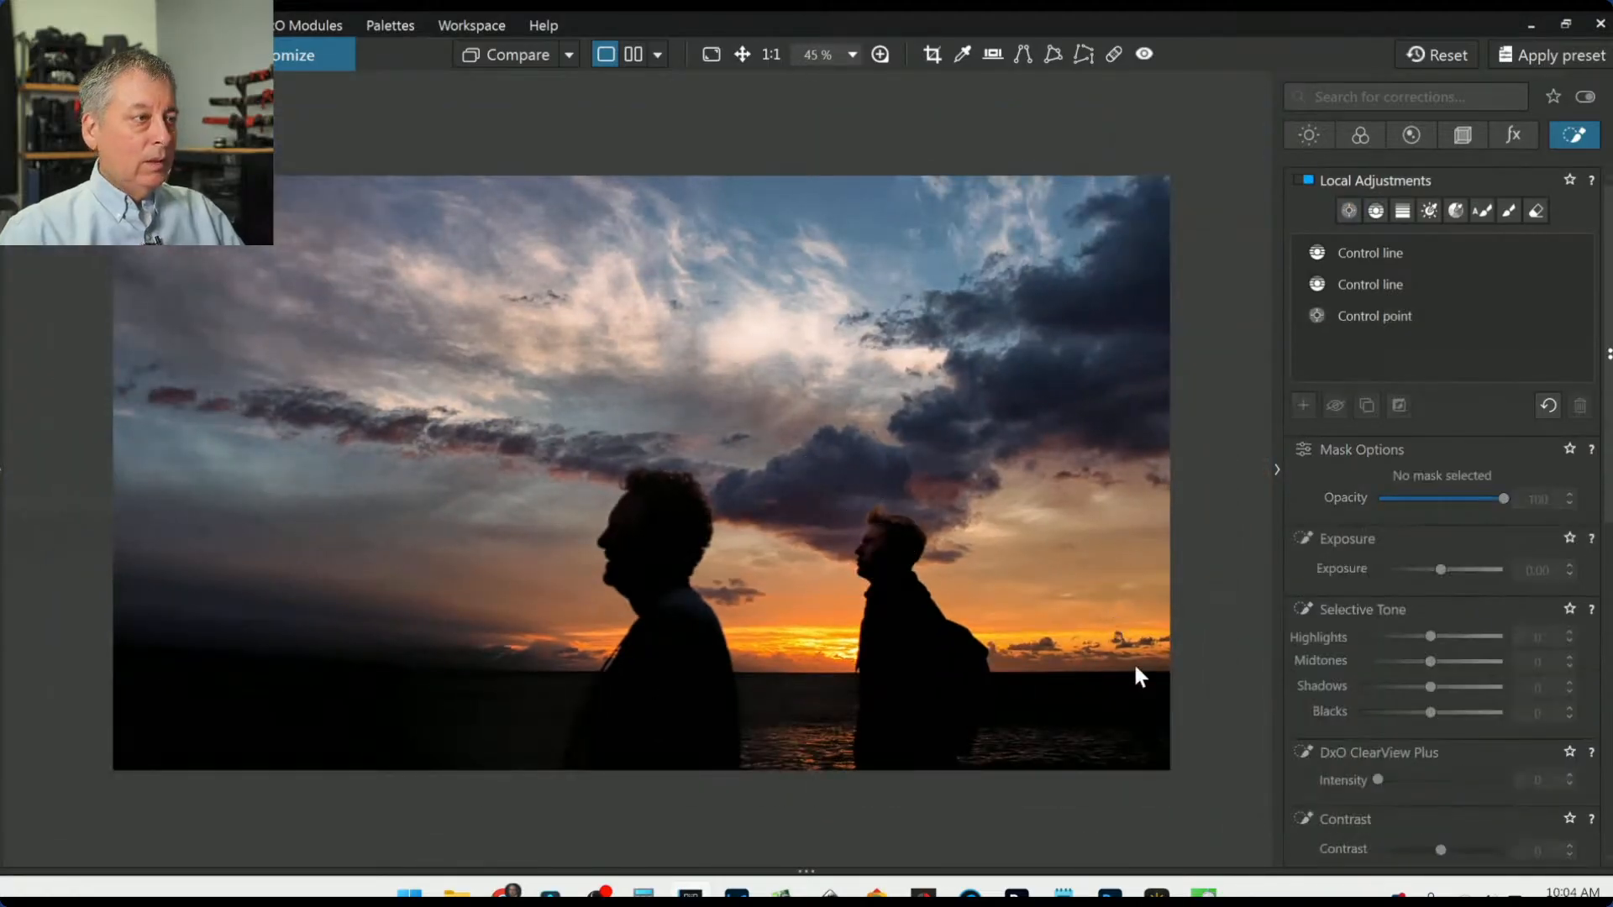
scroll(1131, 668, down, 1)
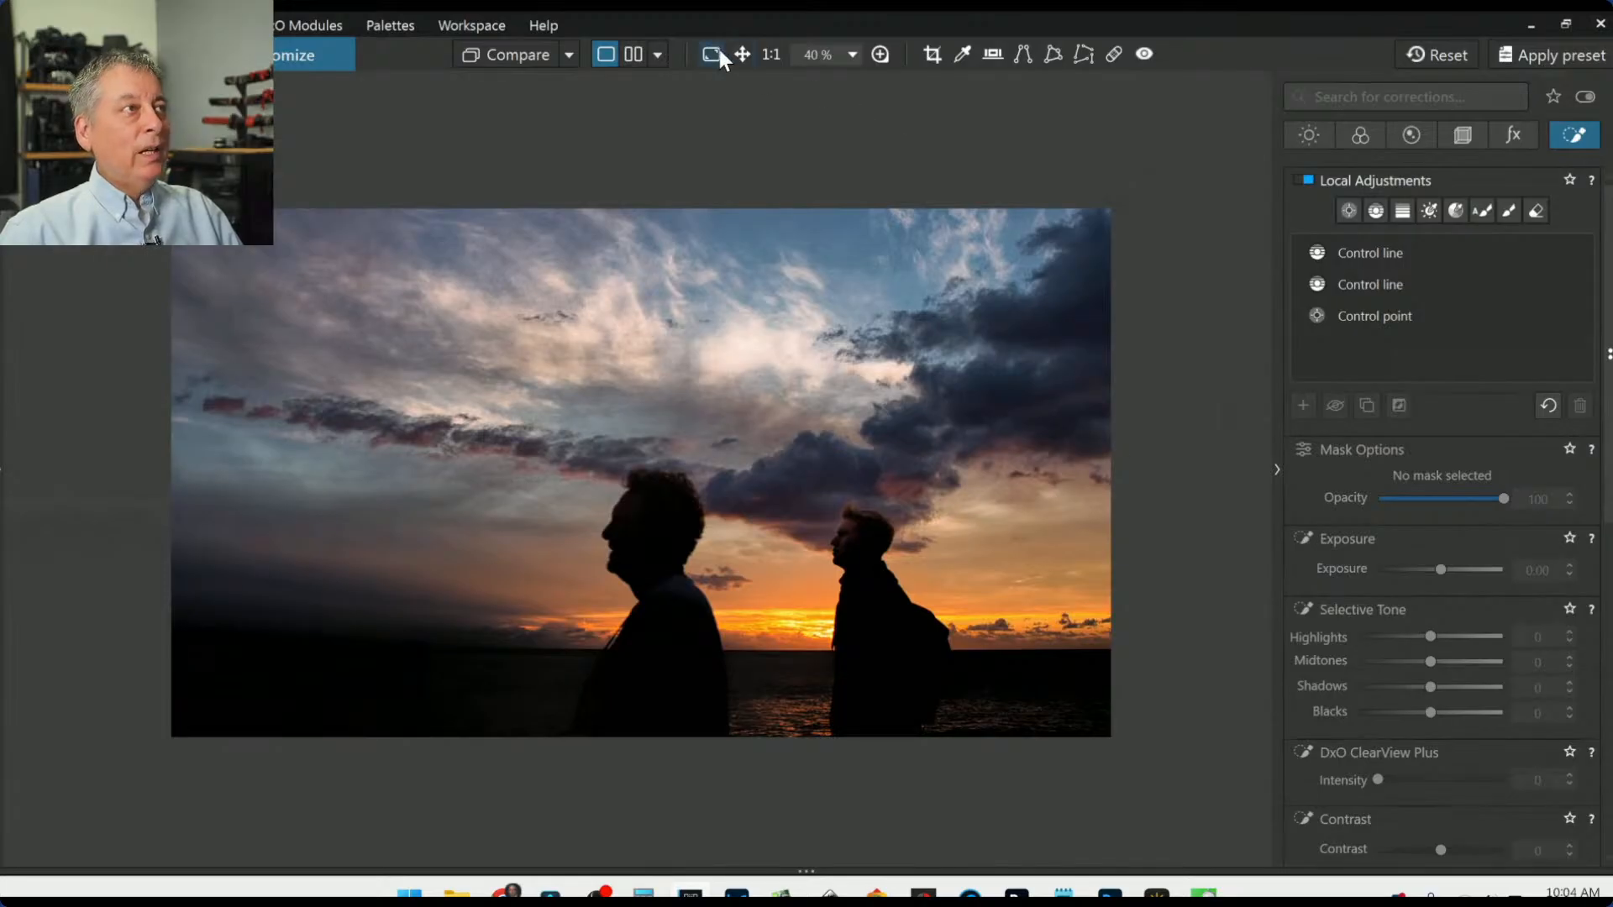
click(632, 54)
scroll(913, 580, down, 1)
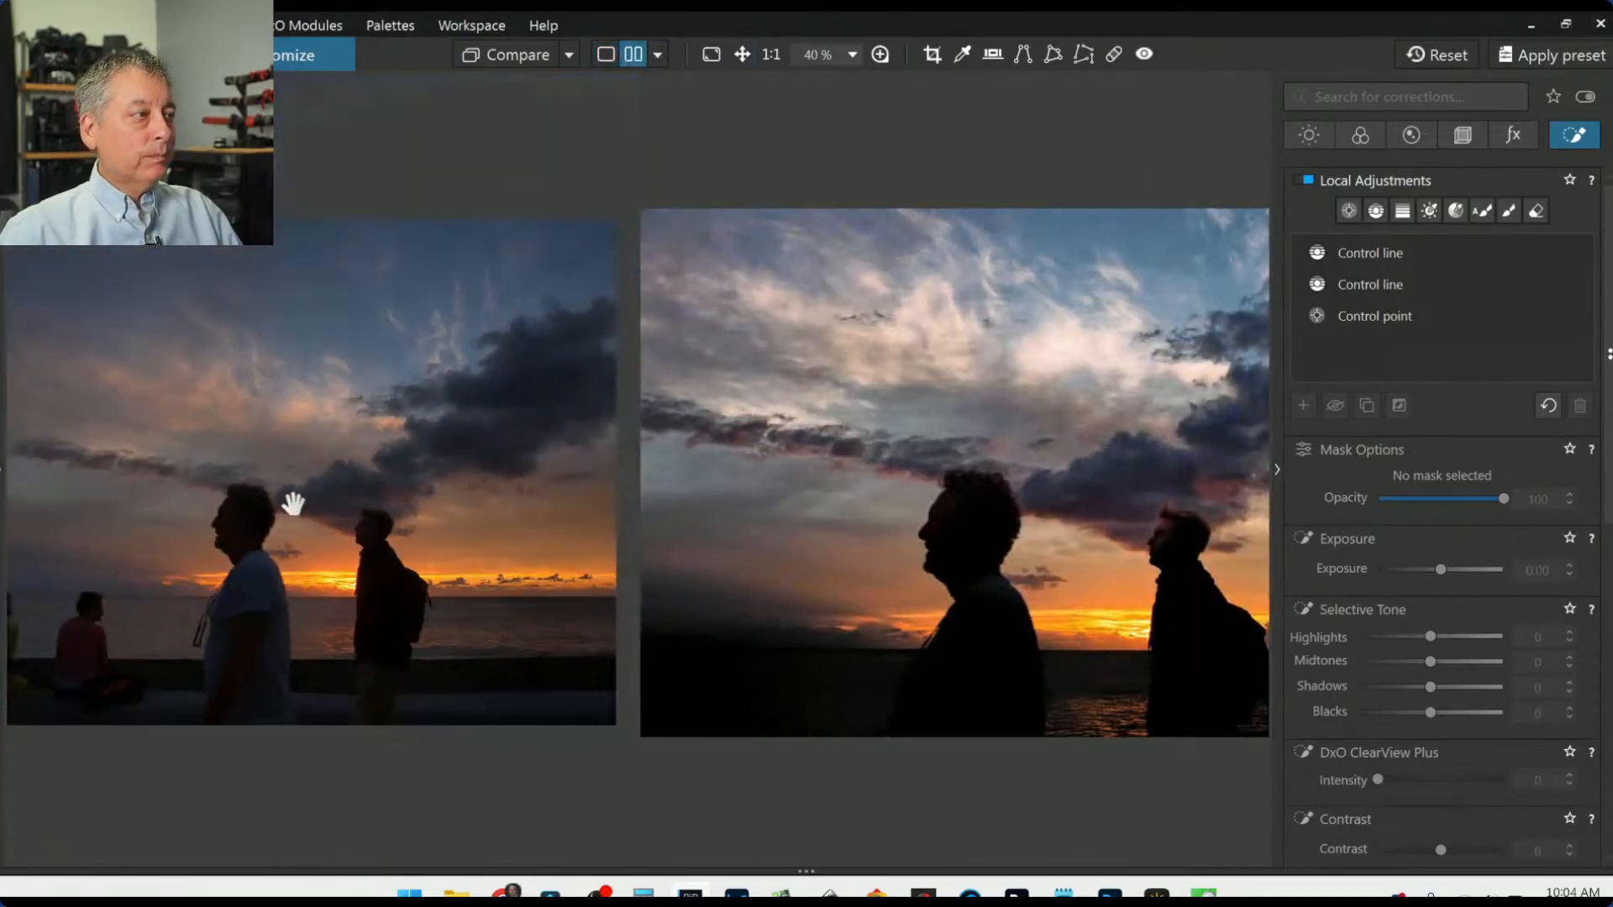
scroll(919, 609, down, 1)
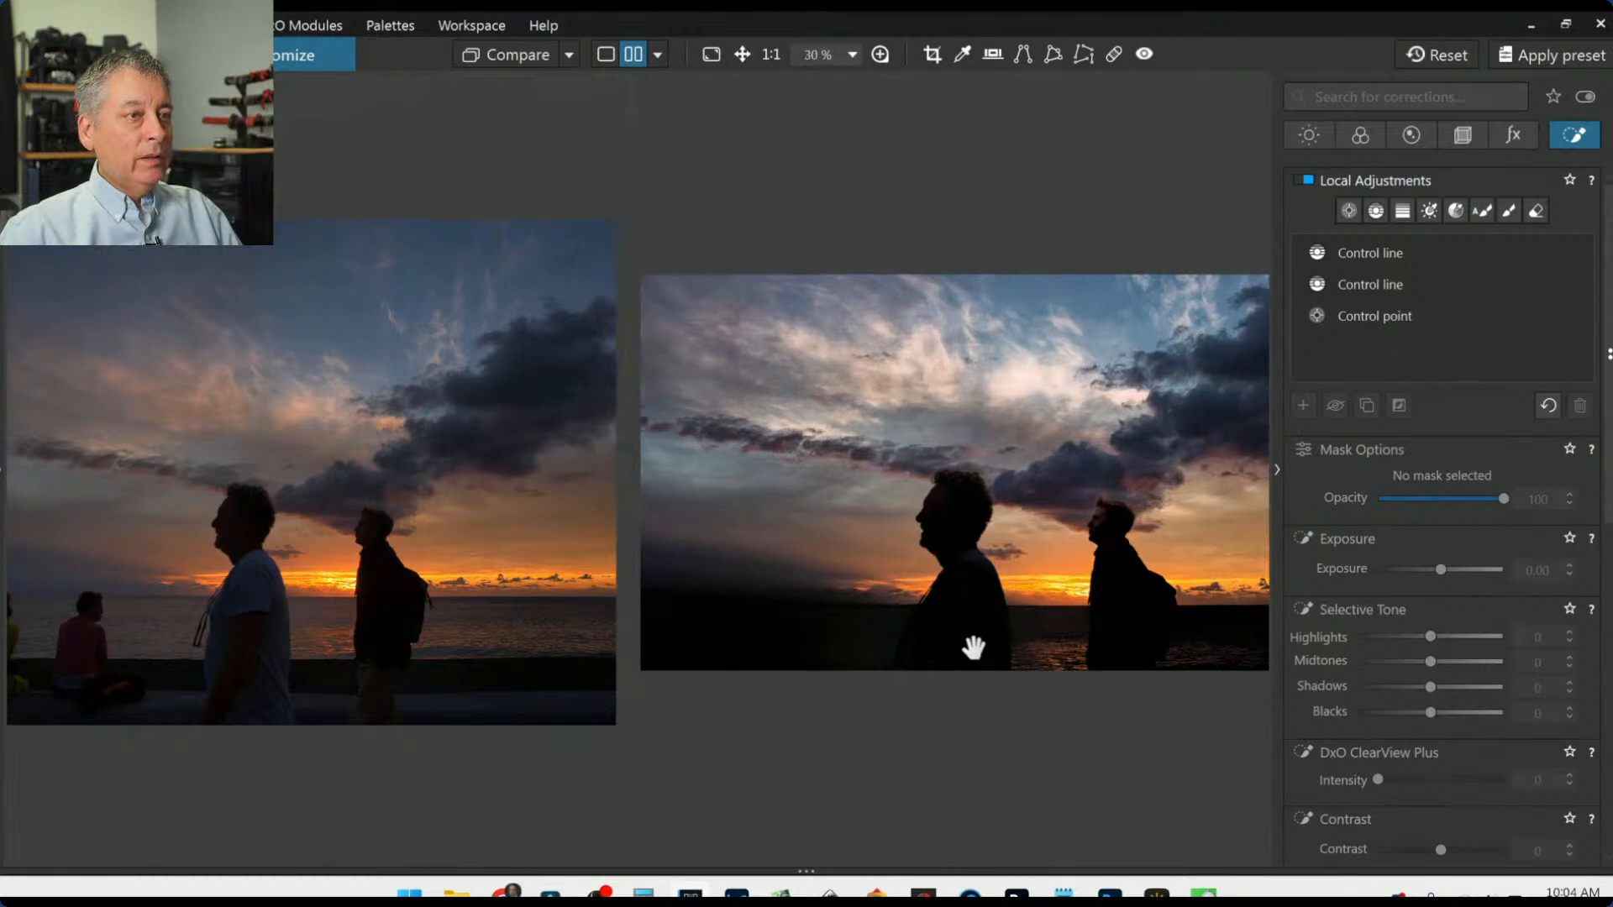
click(1275, 483)
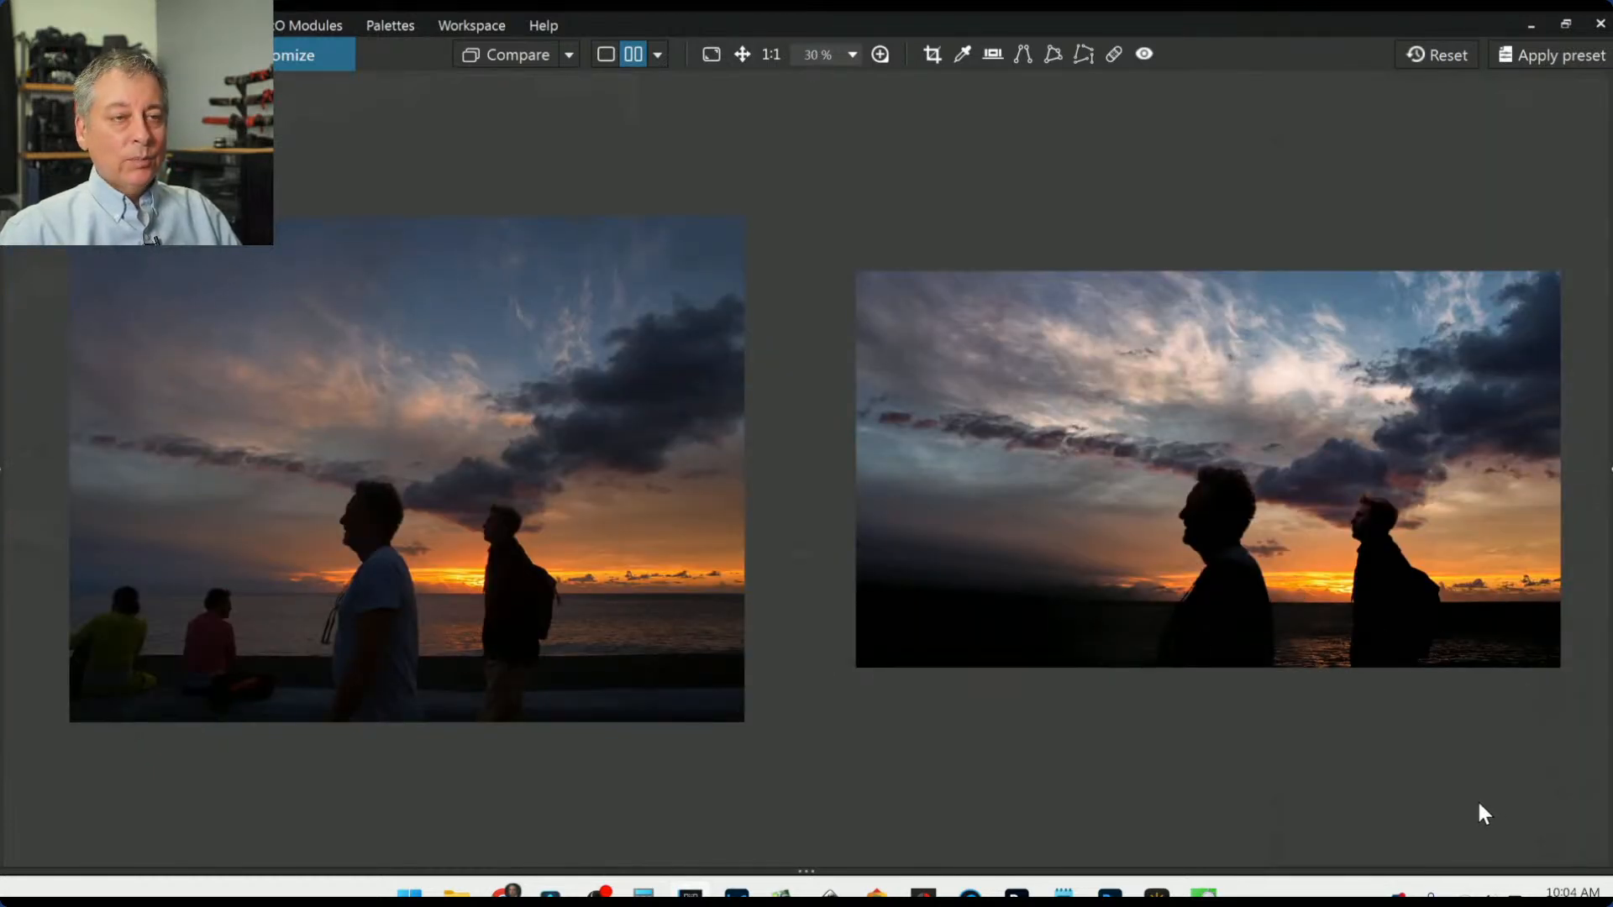
Step: Return to the single-image view and switch between the original and the edited sunset photo to check the overall change
click(611, 54)
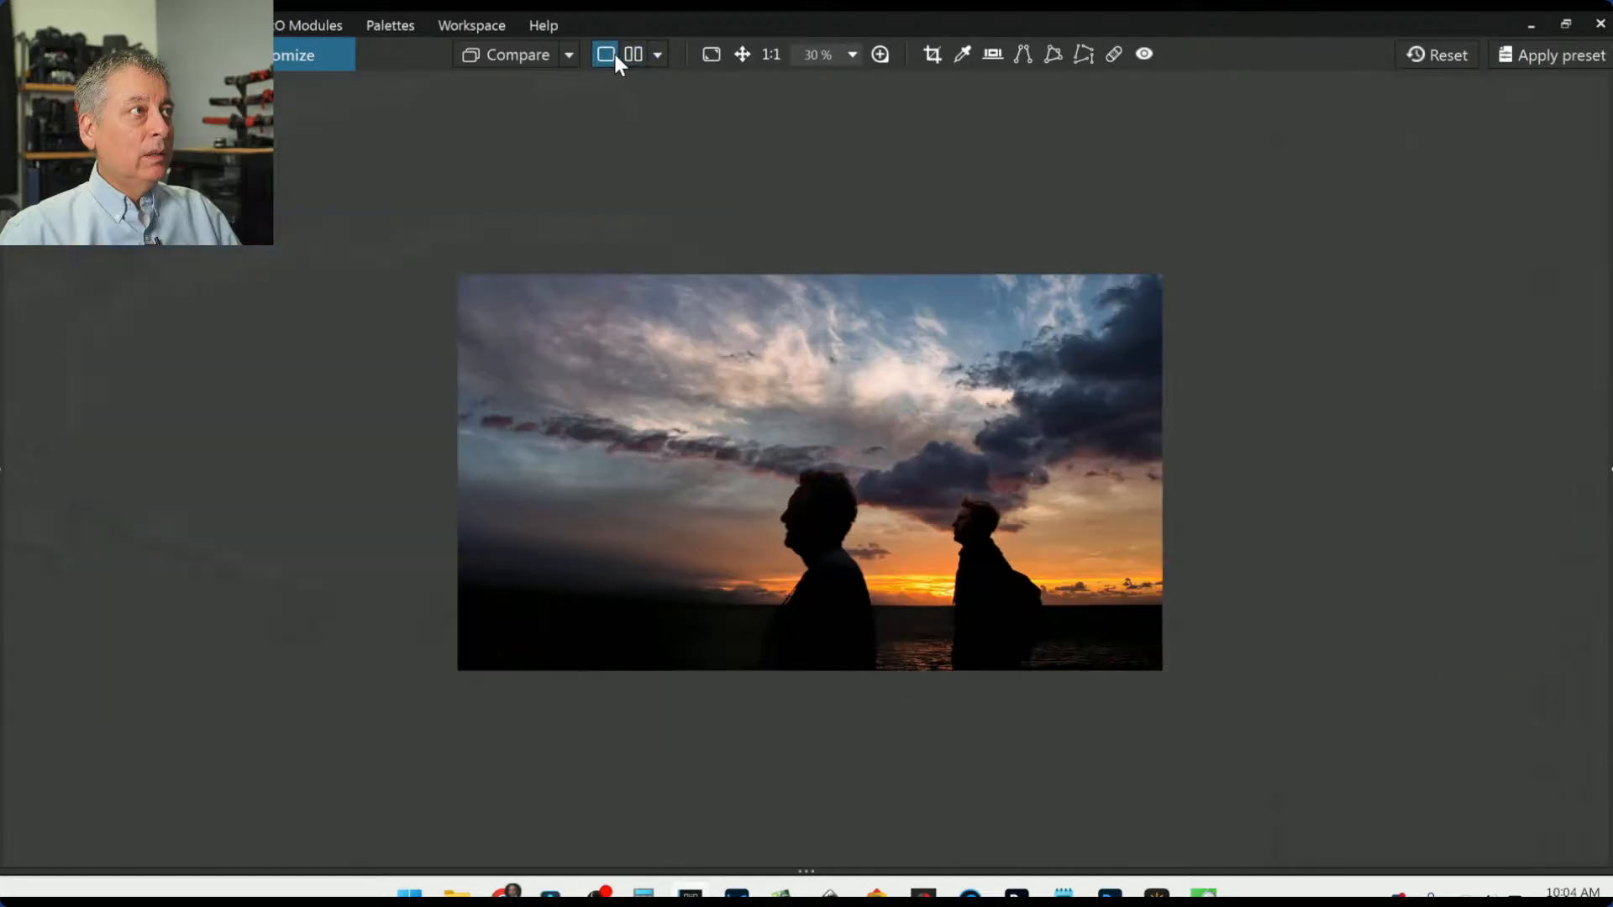
scroll(911, 532, up, 4)
scroll(910, 533, up, 1)
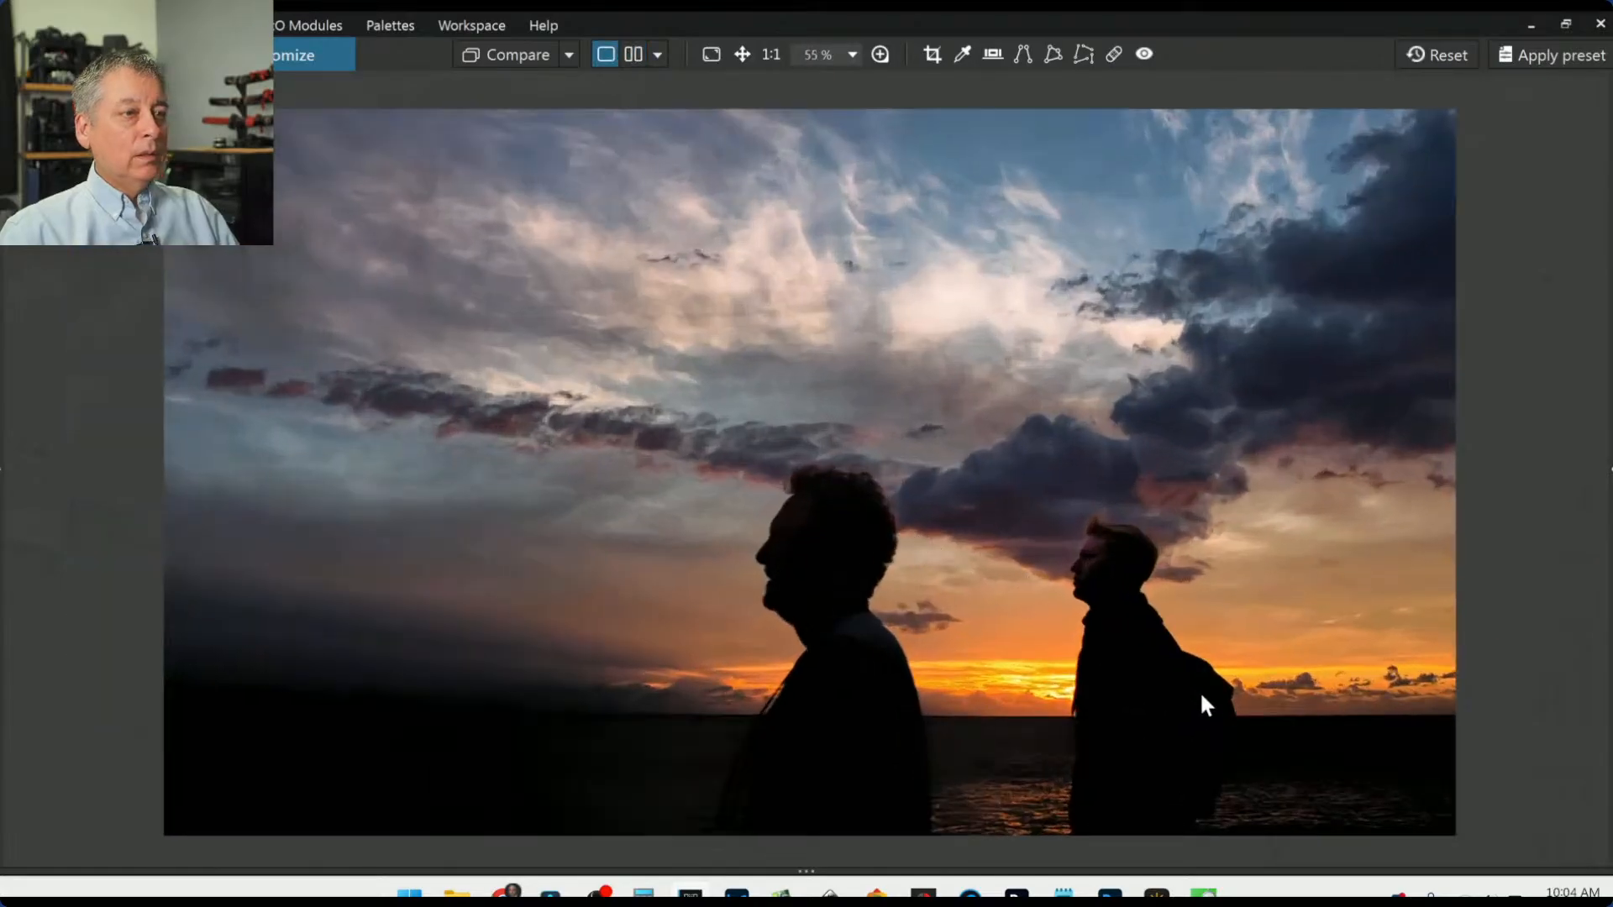
scroll(1210, 698, down, 2)
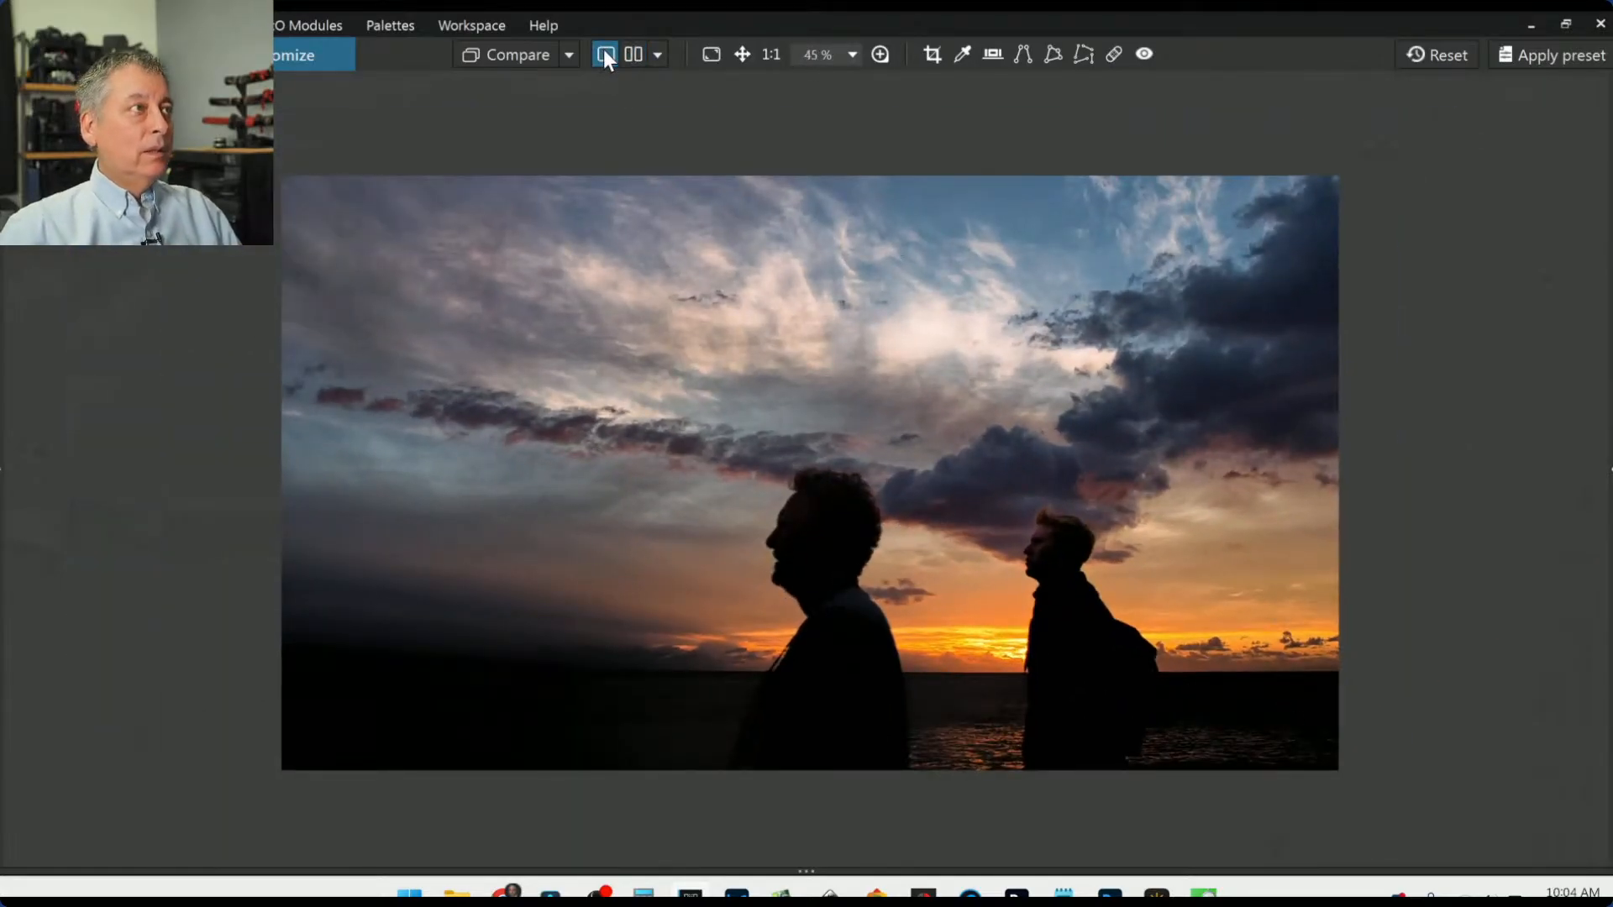
click(526, 62)
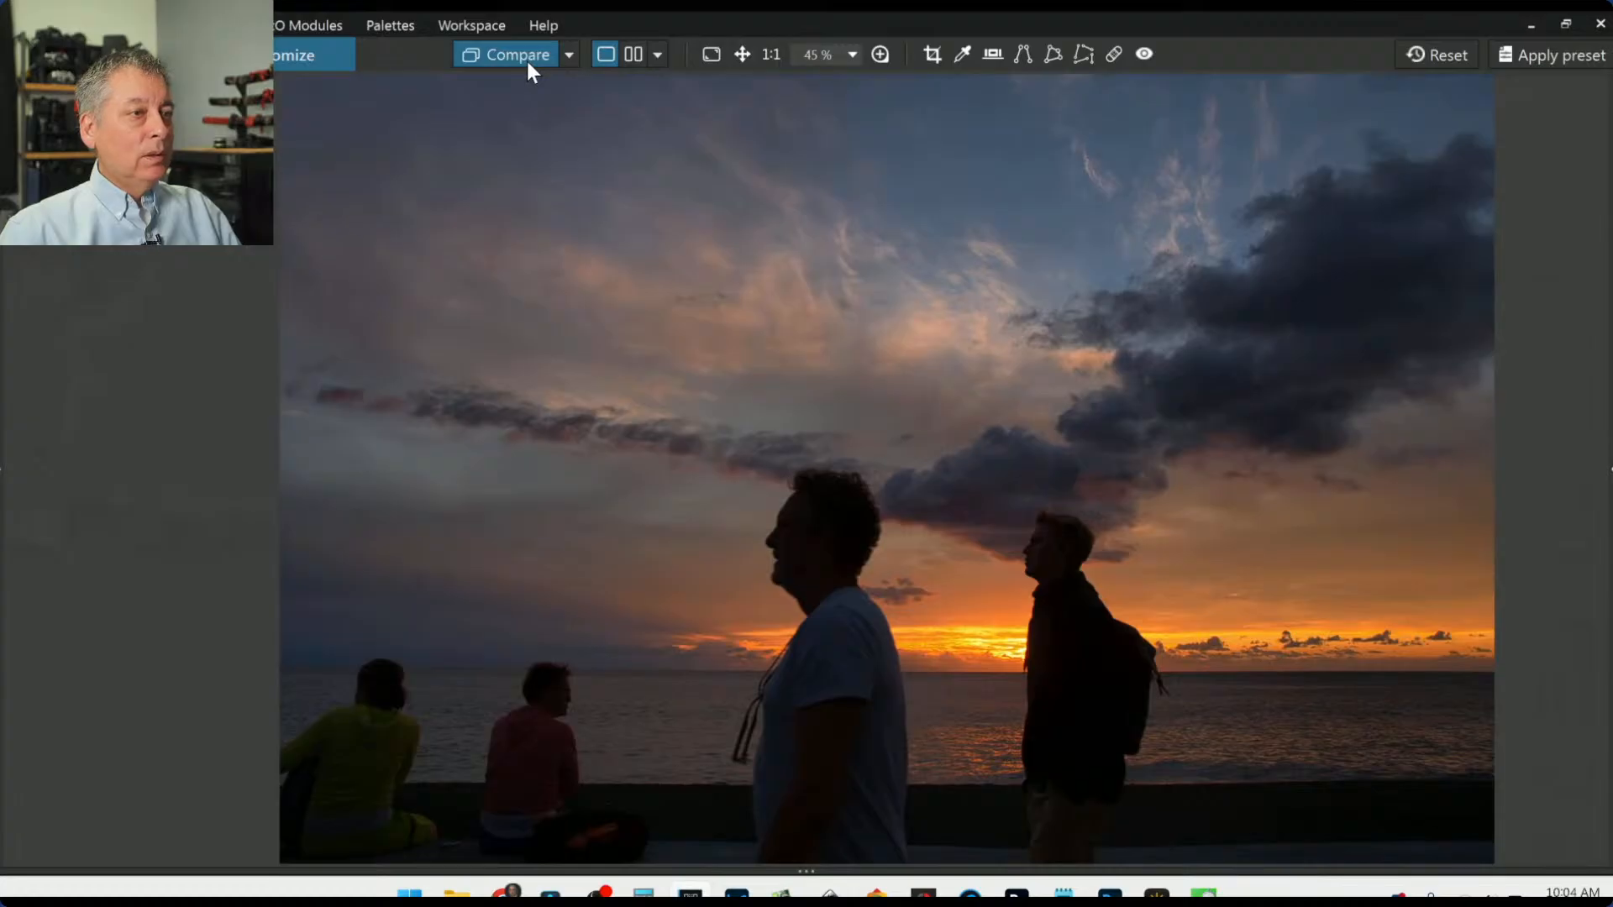
click(527, 62)
click(493, 55)
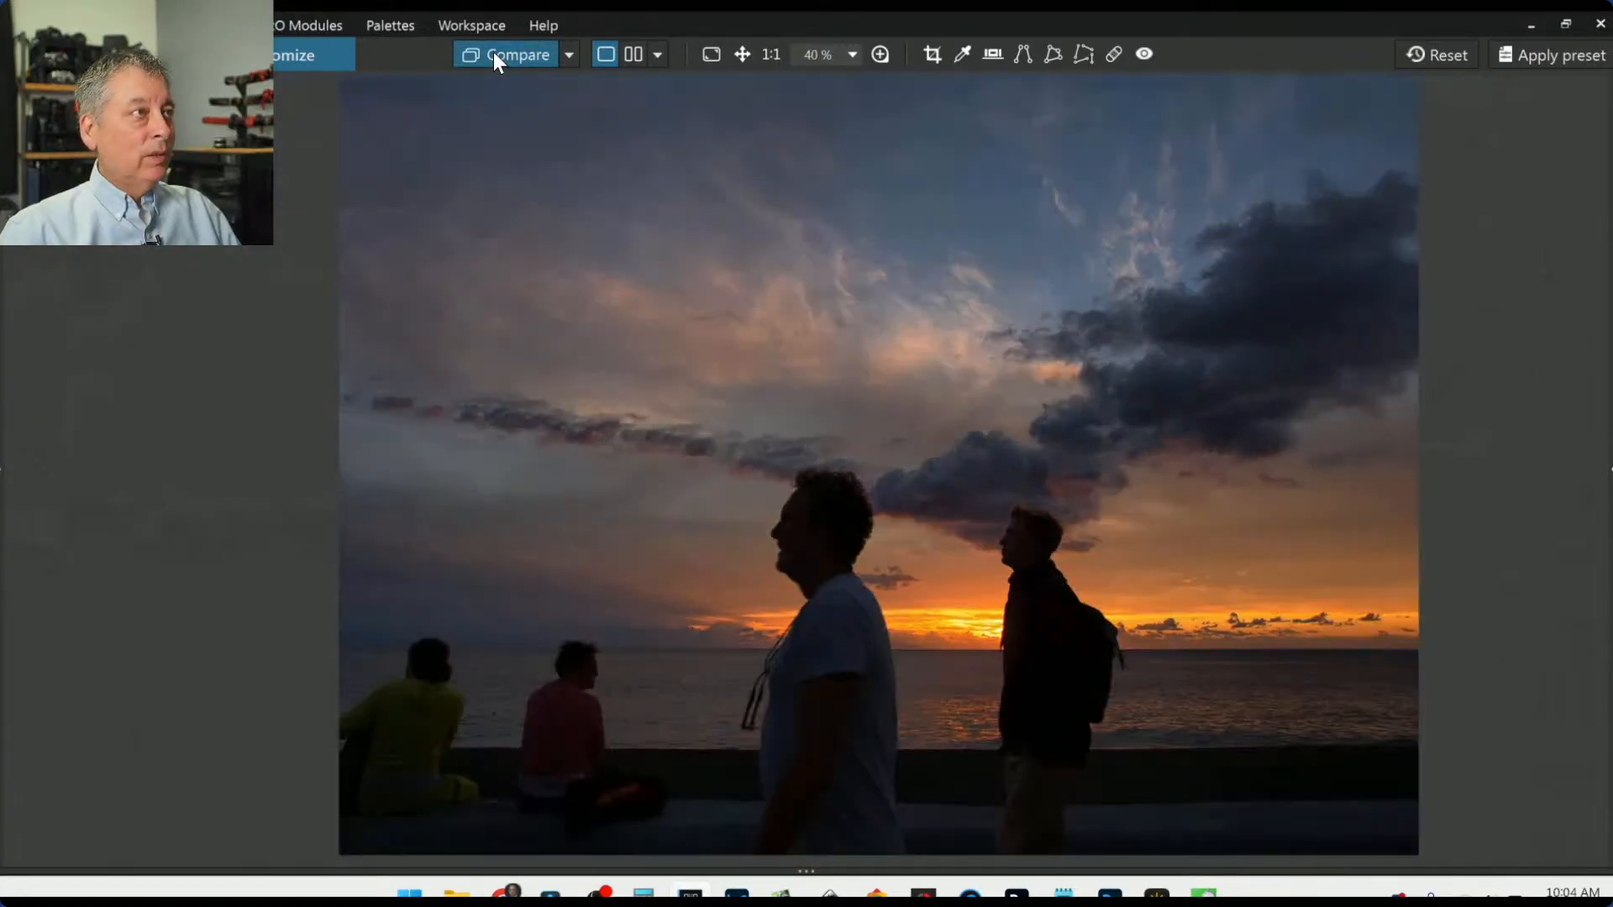
click(493, 54)
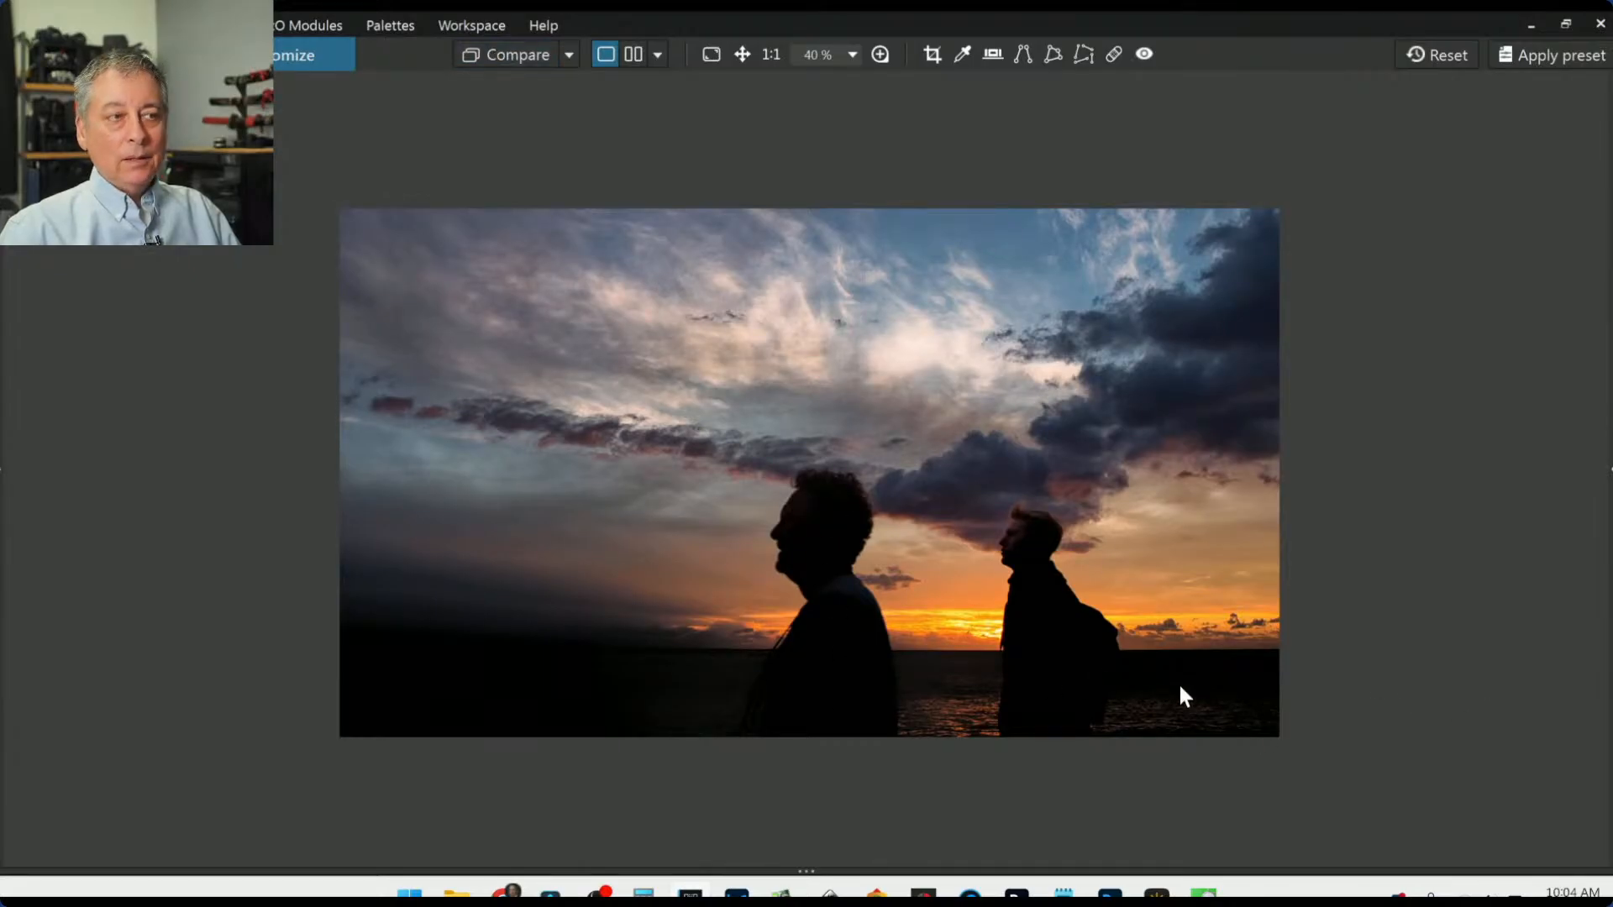
scroll(1138, 682, up, 1)
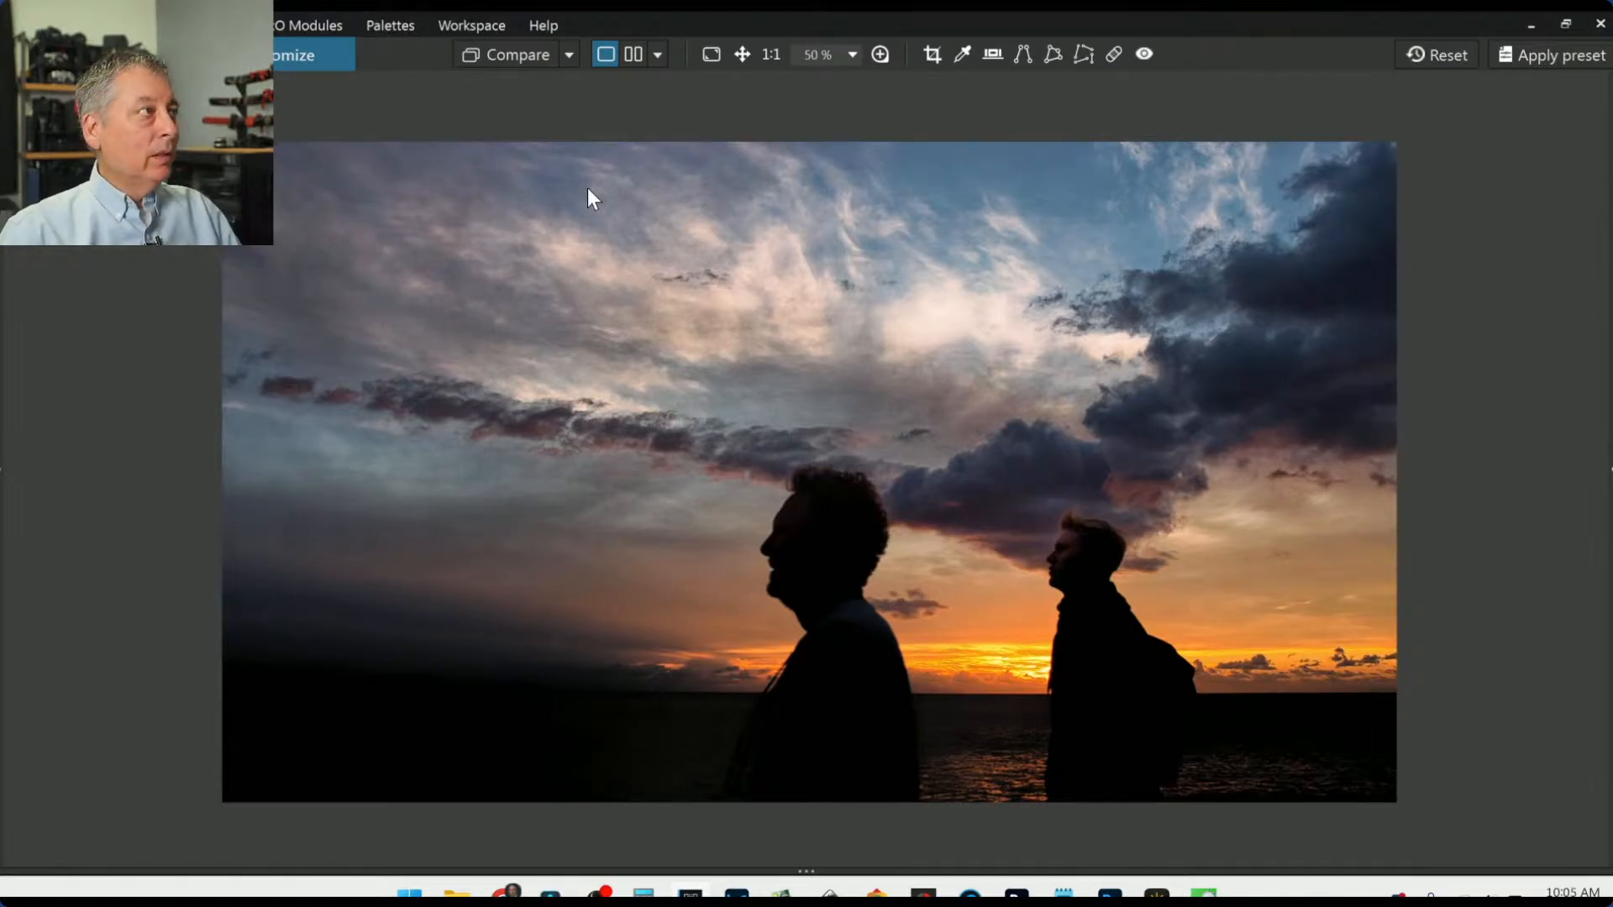
Step: Leave the editing view for the photo library, enlarge the preview area, and browse the folder's remaining thumbnails
key(F11)
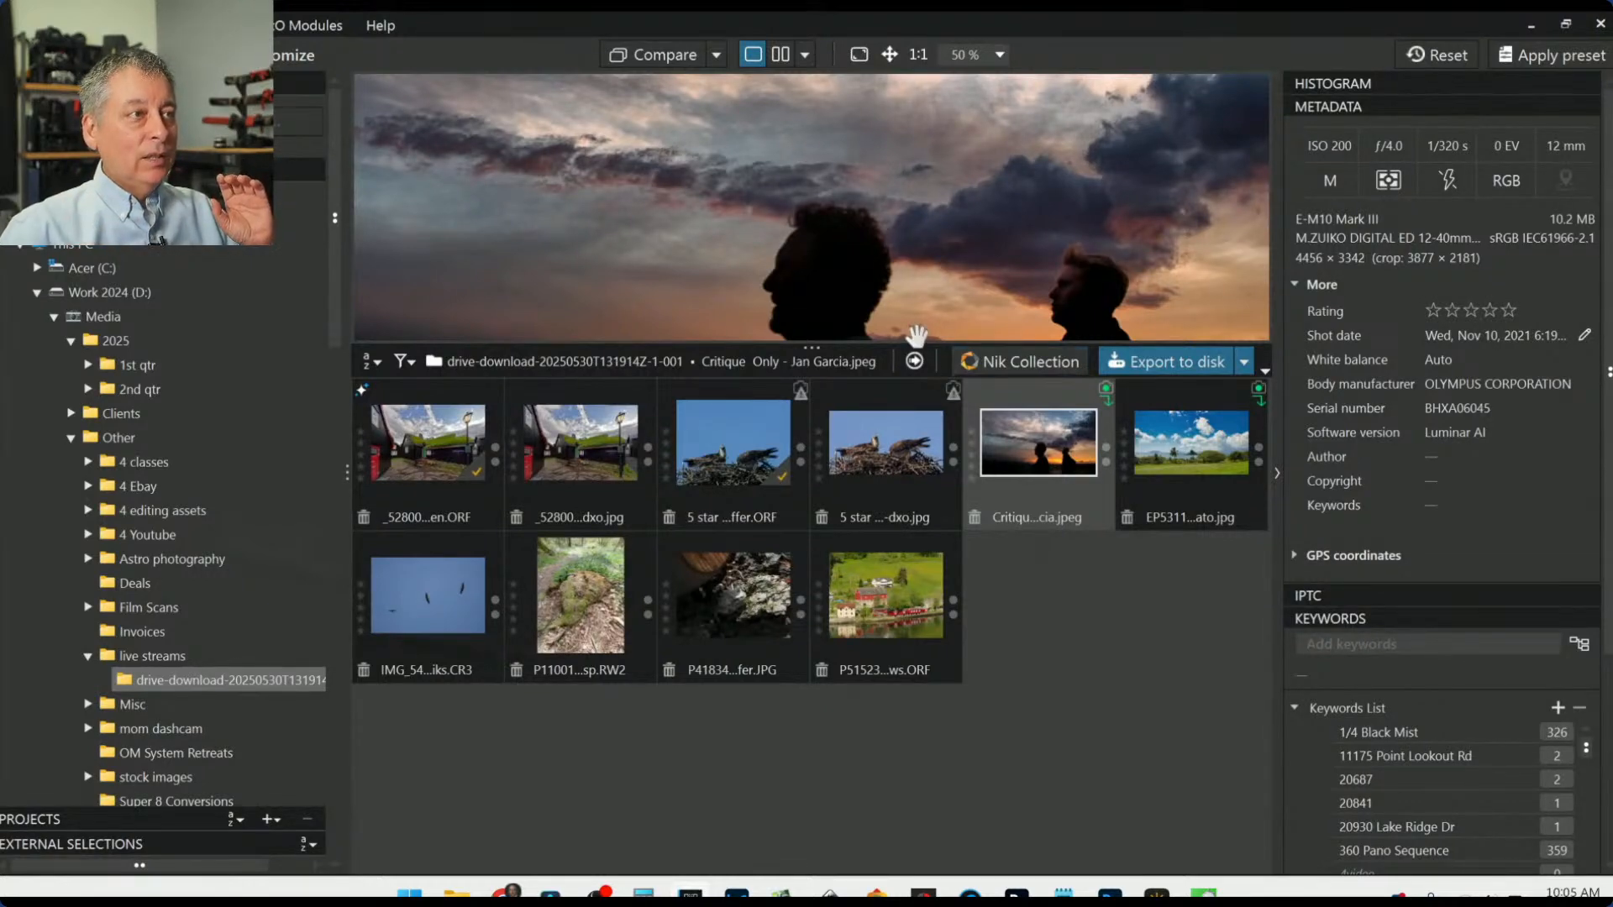
drag(895, 345, 893, 568)
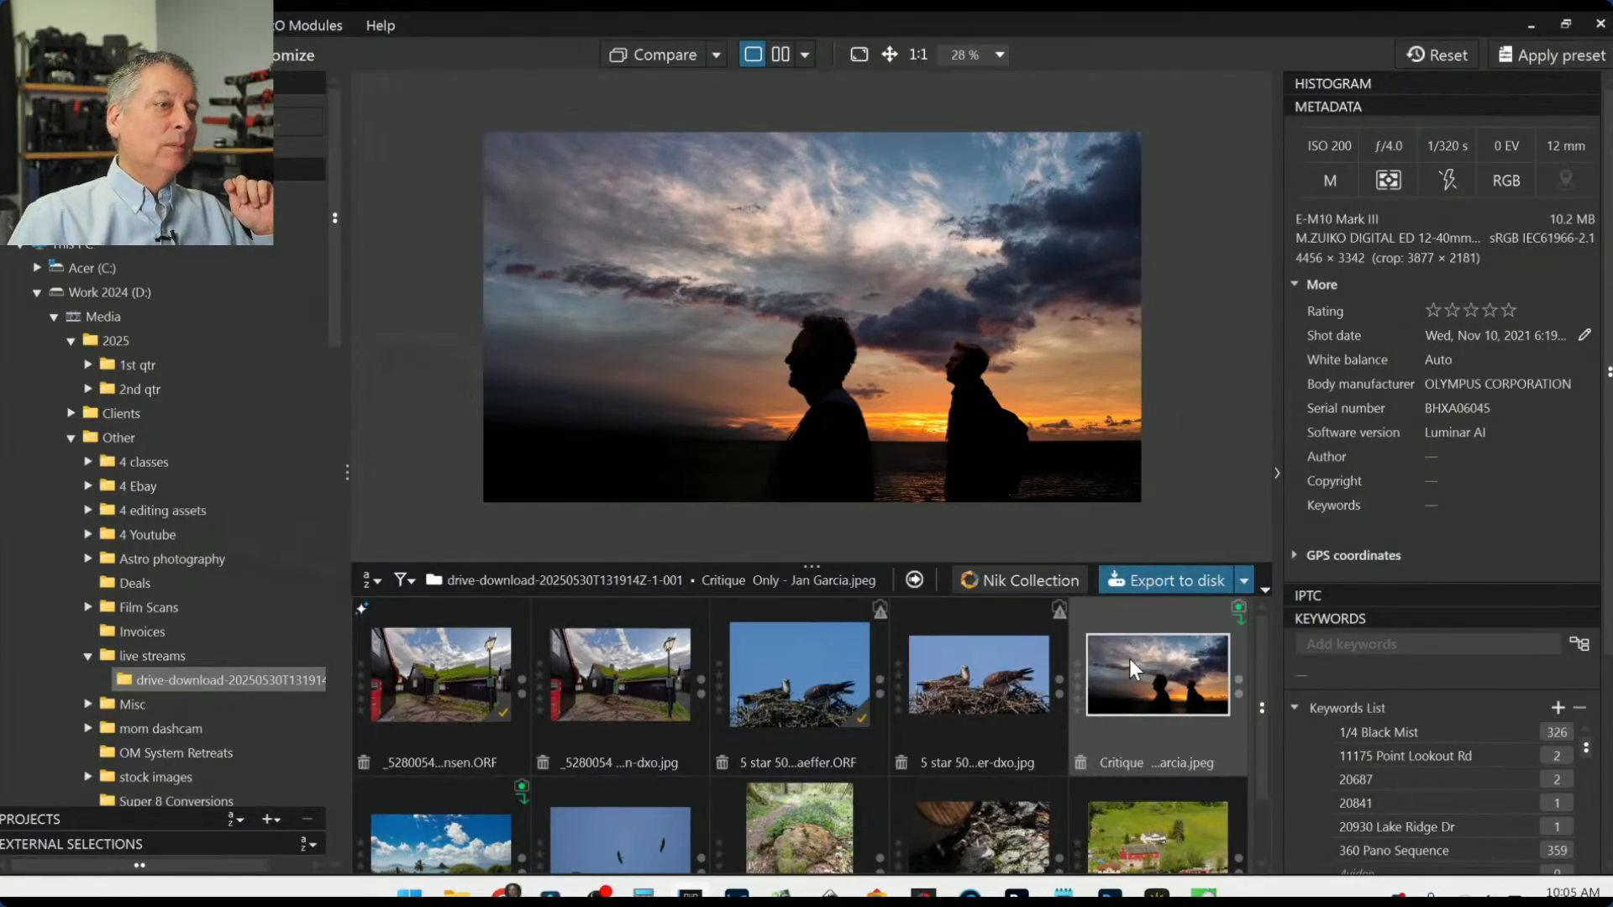
scroll(1109, 739, down, 1)
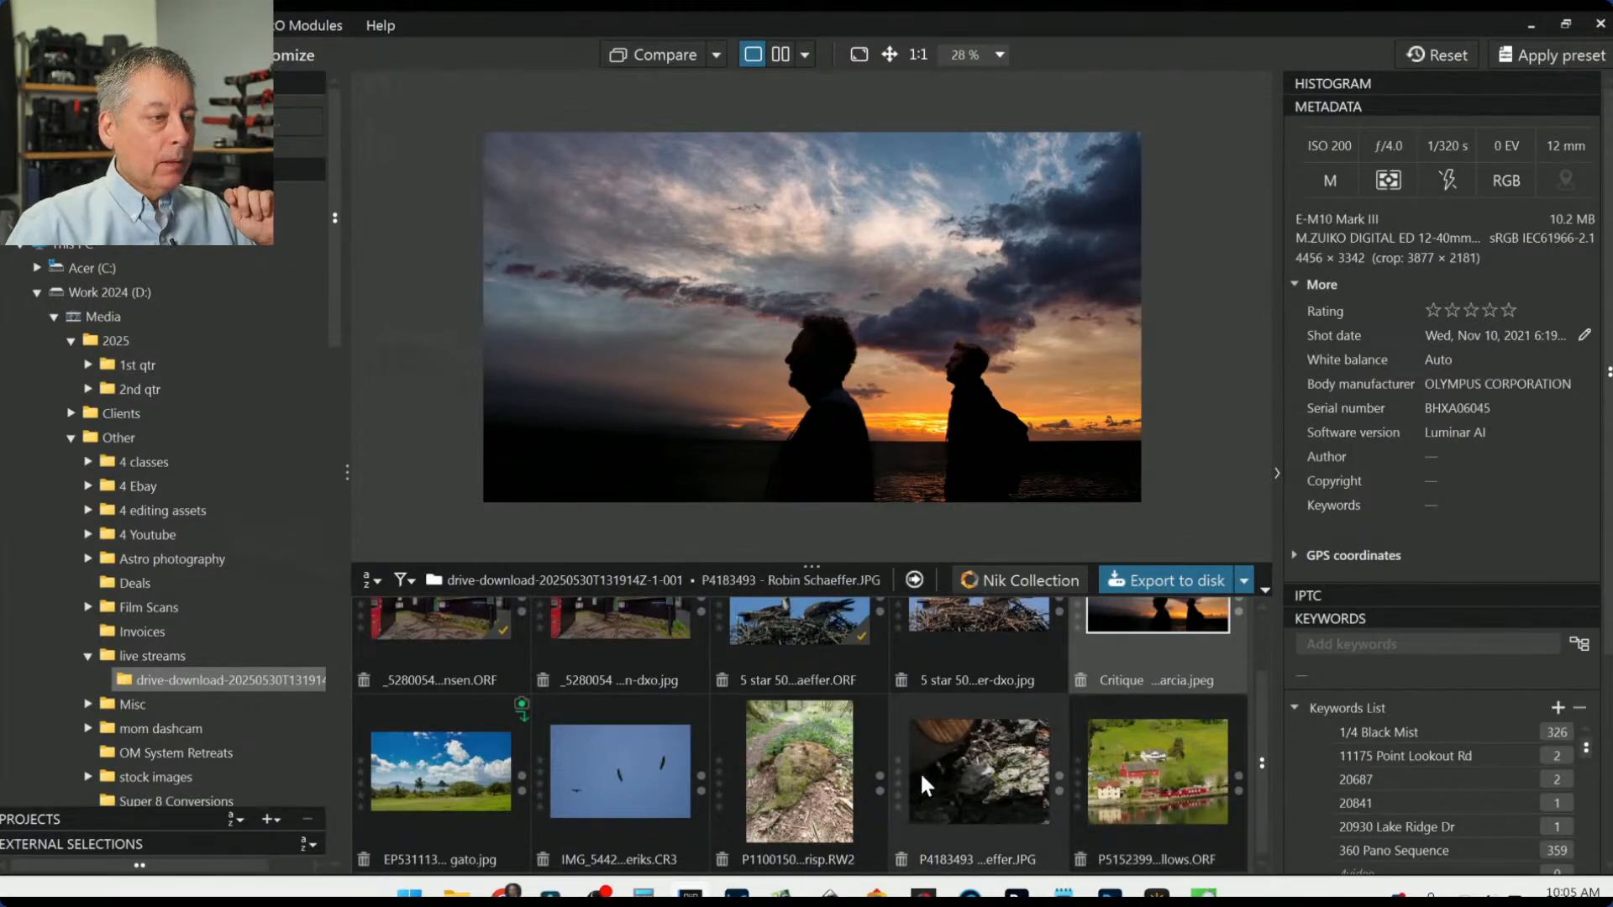
Step: Open the tropical coastline photo from the library for editing and try one of the general purpose presets on it
click(459, 776)
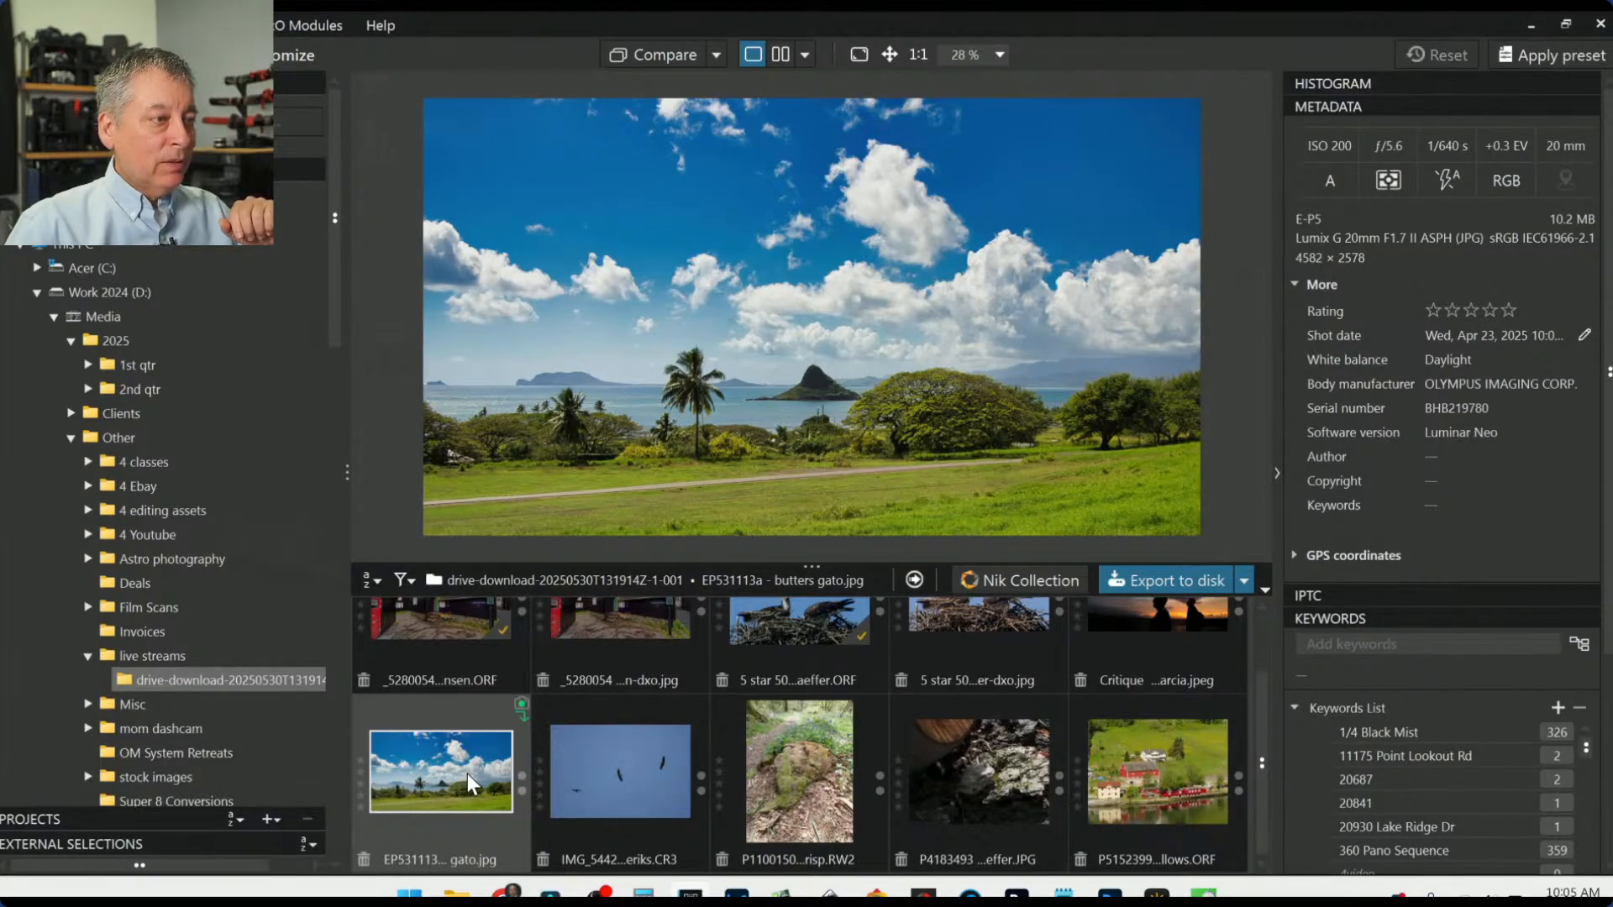
double_click(467, 774)
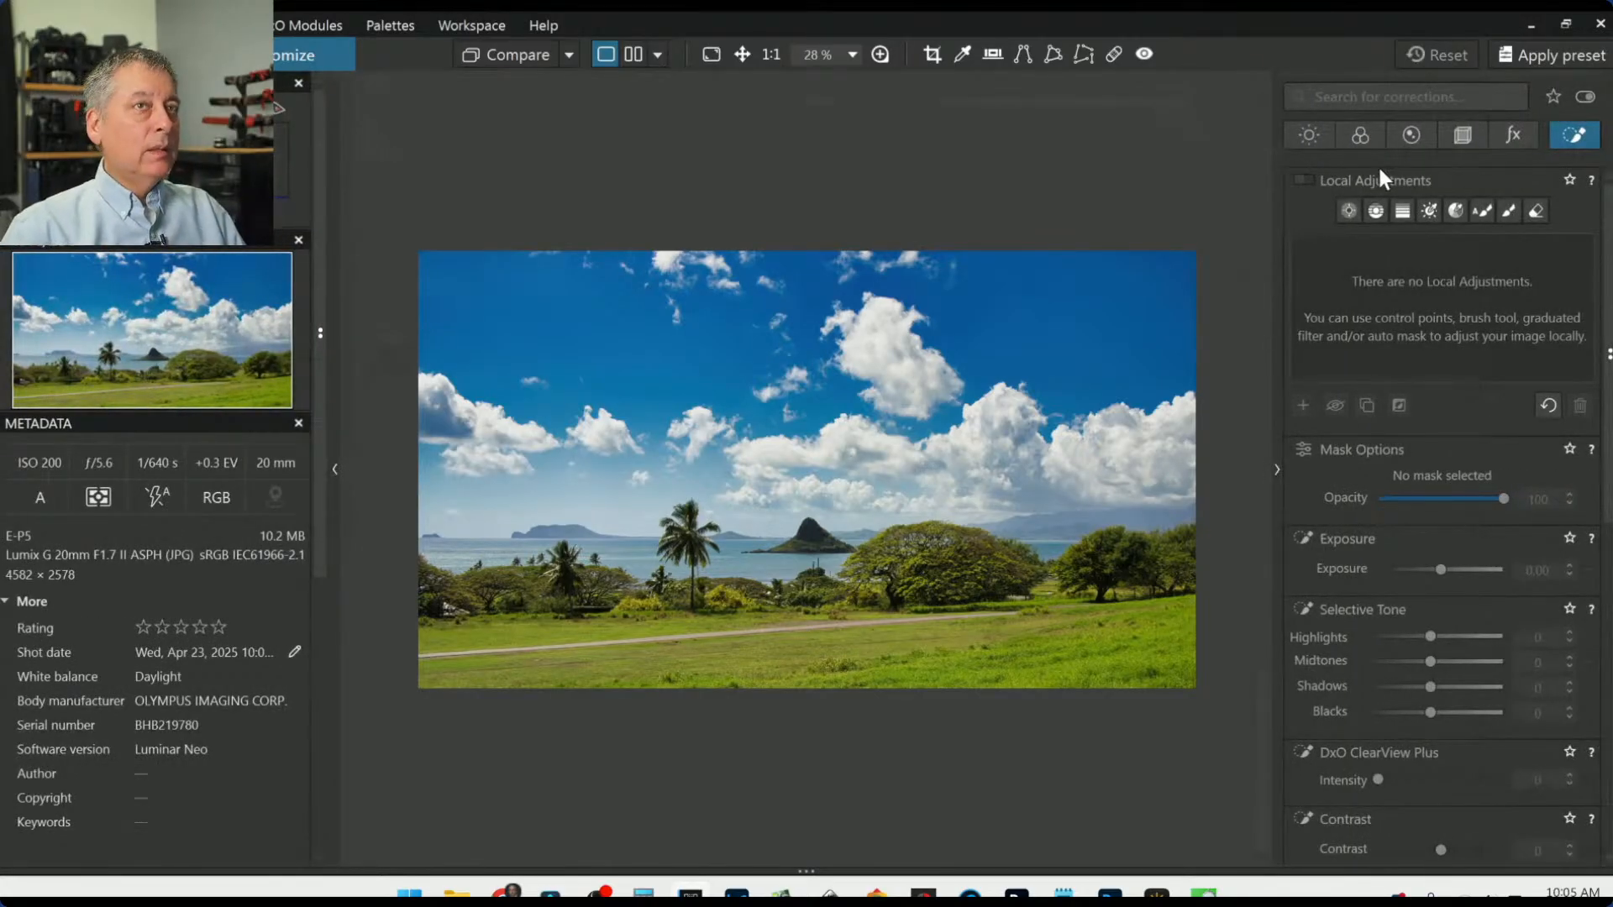
click(1517, 56)
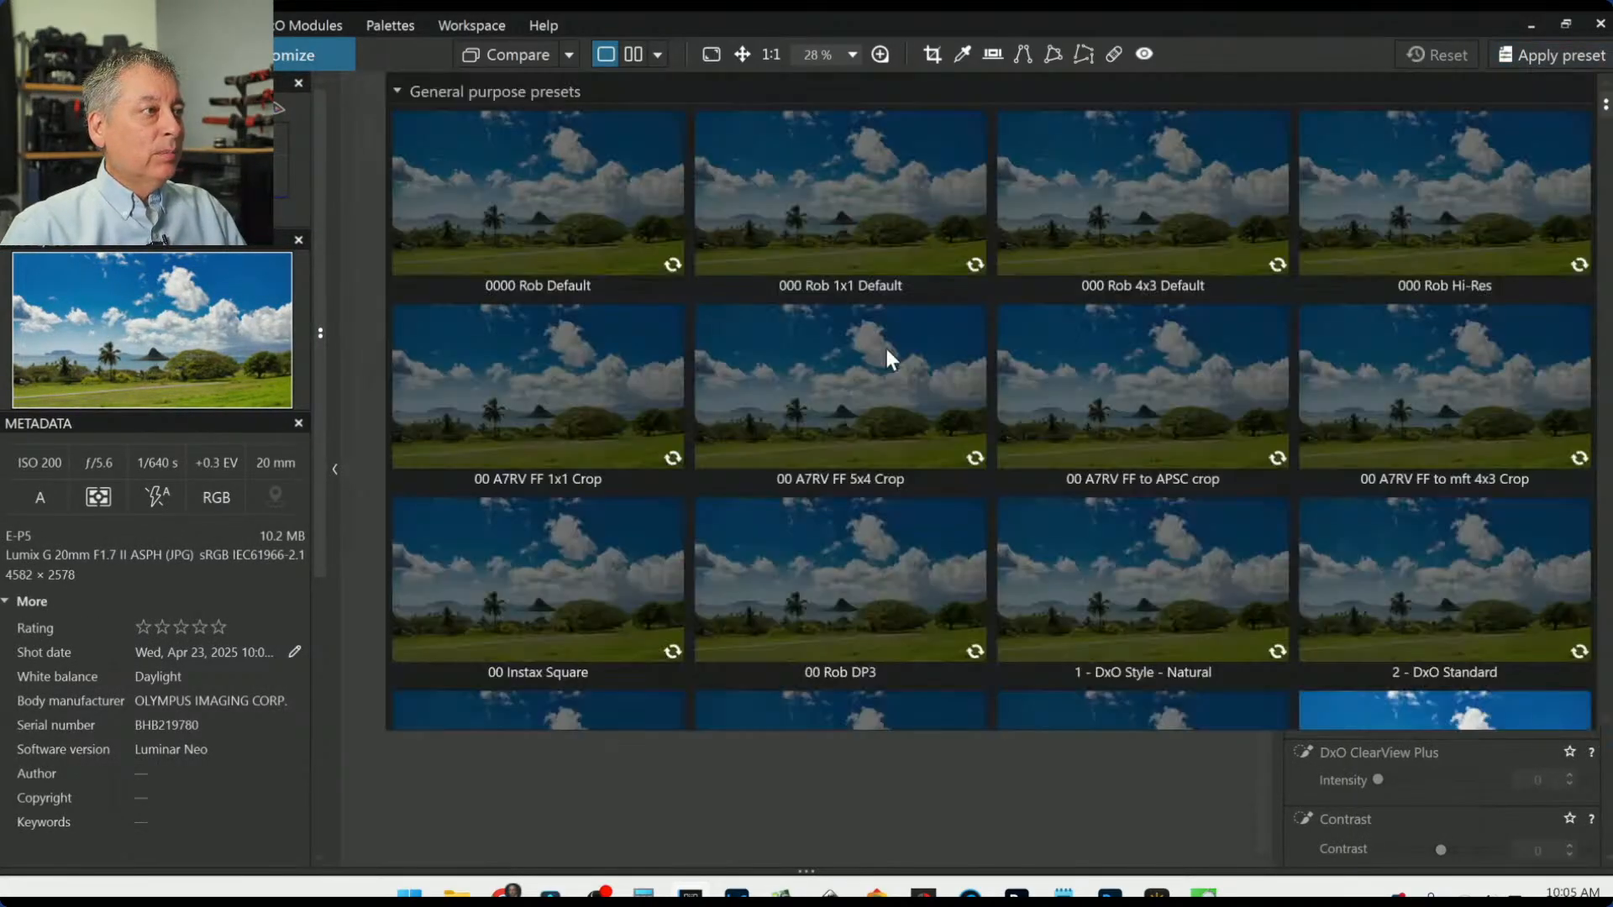
double_click(884, 346)
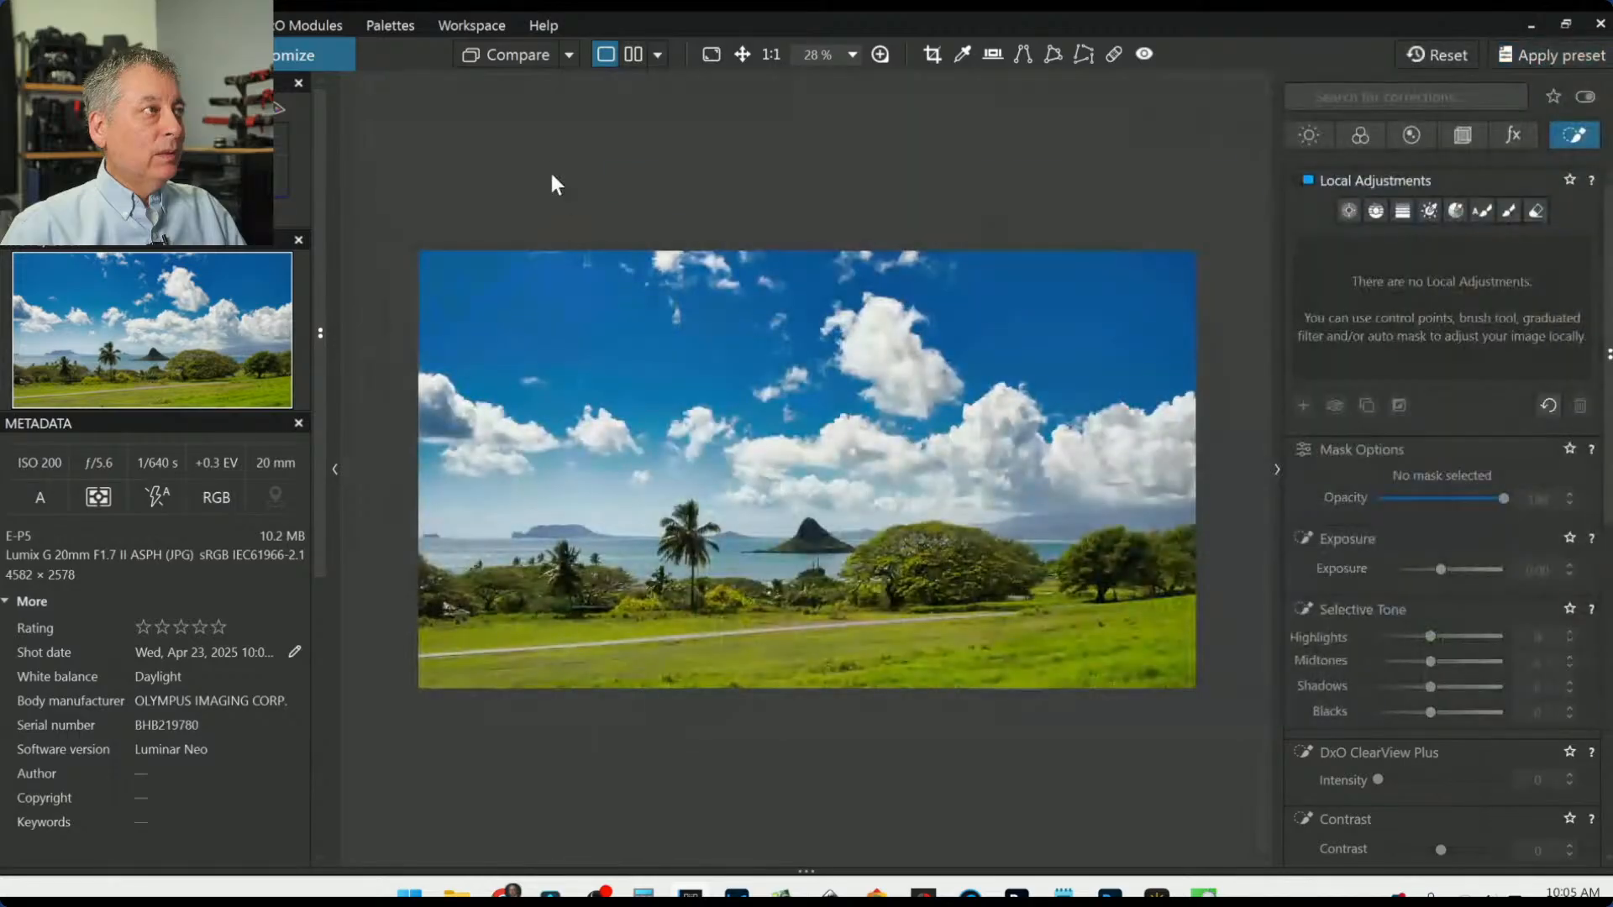
Step: Undo the applied preset and return to the photo library
click(104, 25)
click(135, 51)
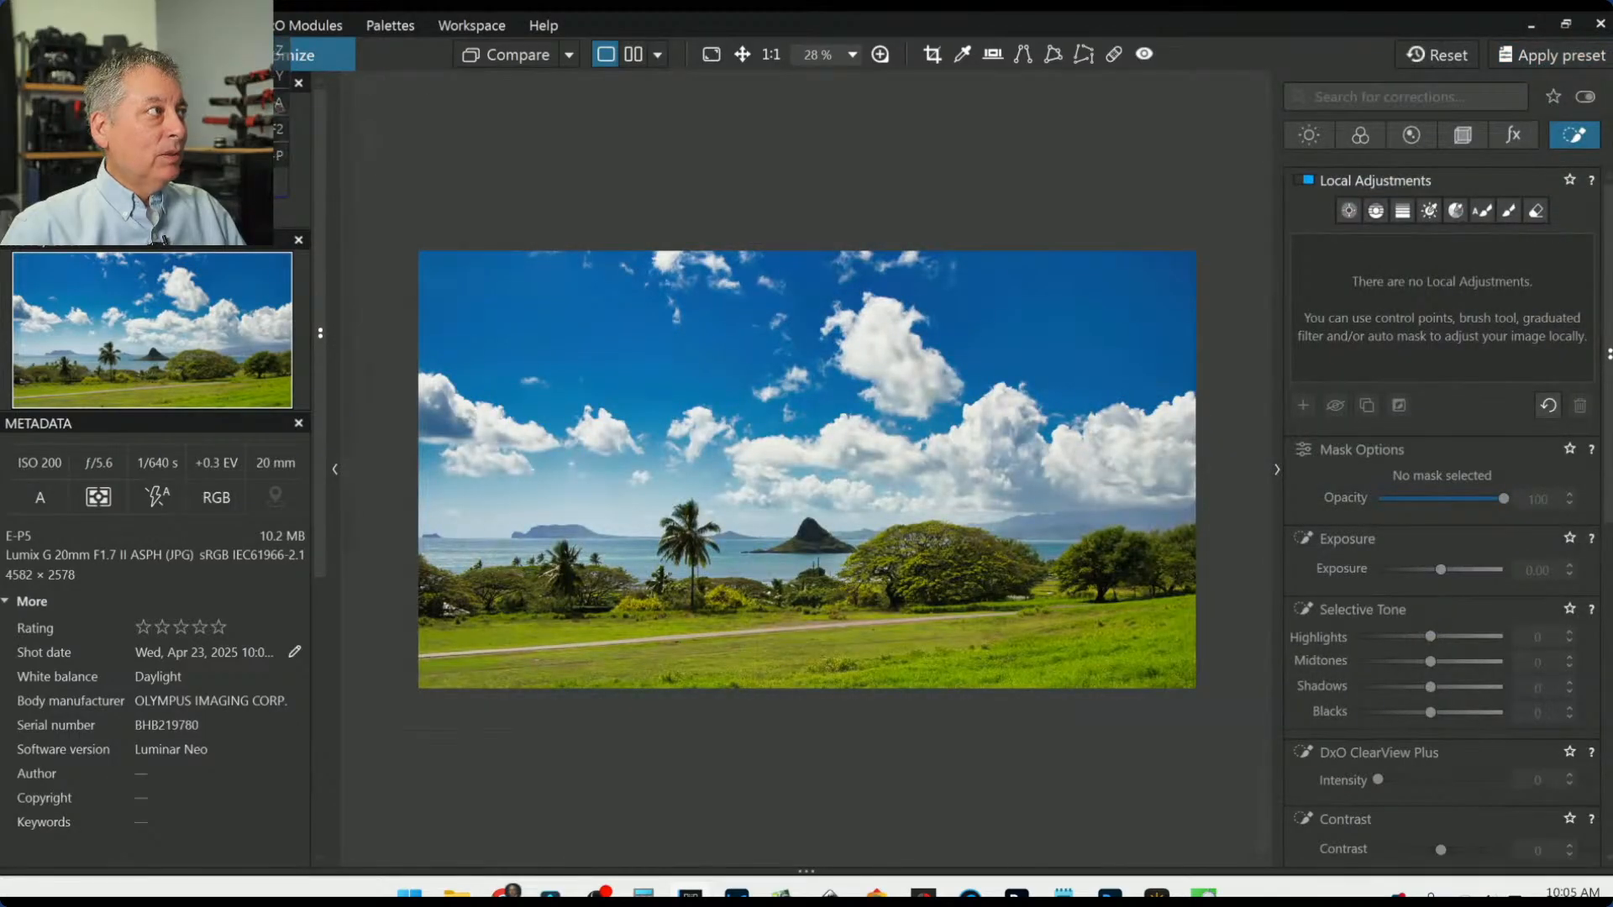
click(126, 56)
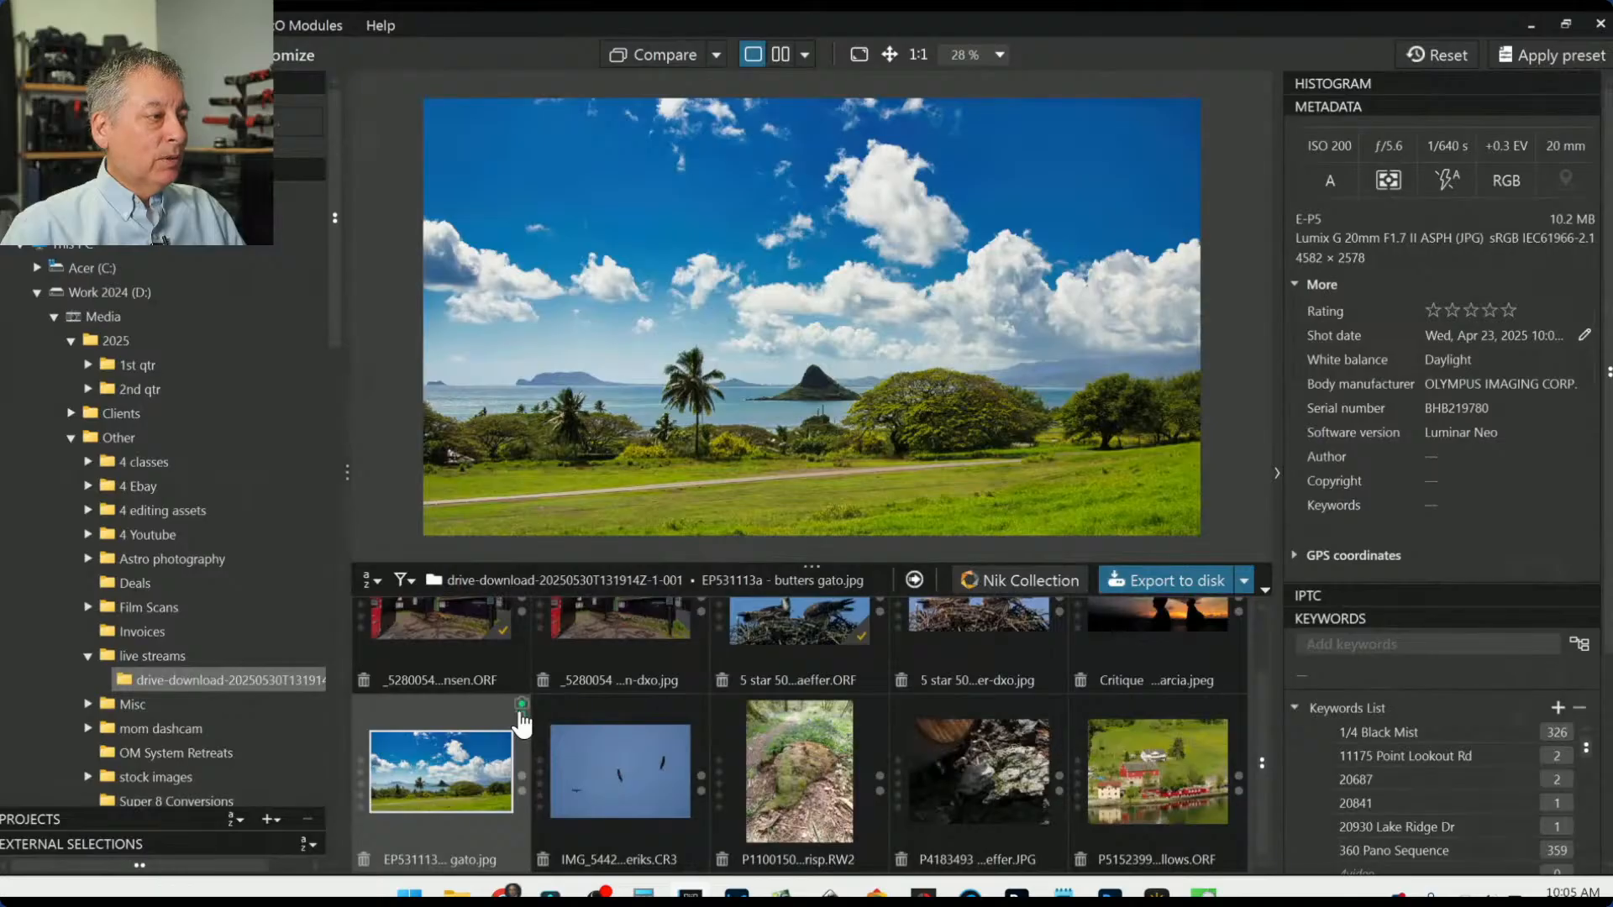
Step: Download and install the suggested DxO Module for the Olympus Pen E-P5 + Lumix G 20mm F1.7 II ASPH (JPG)
click(521, 710)
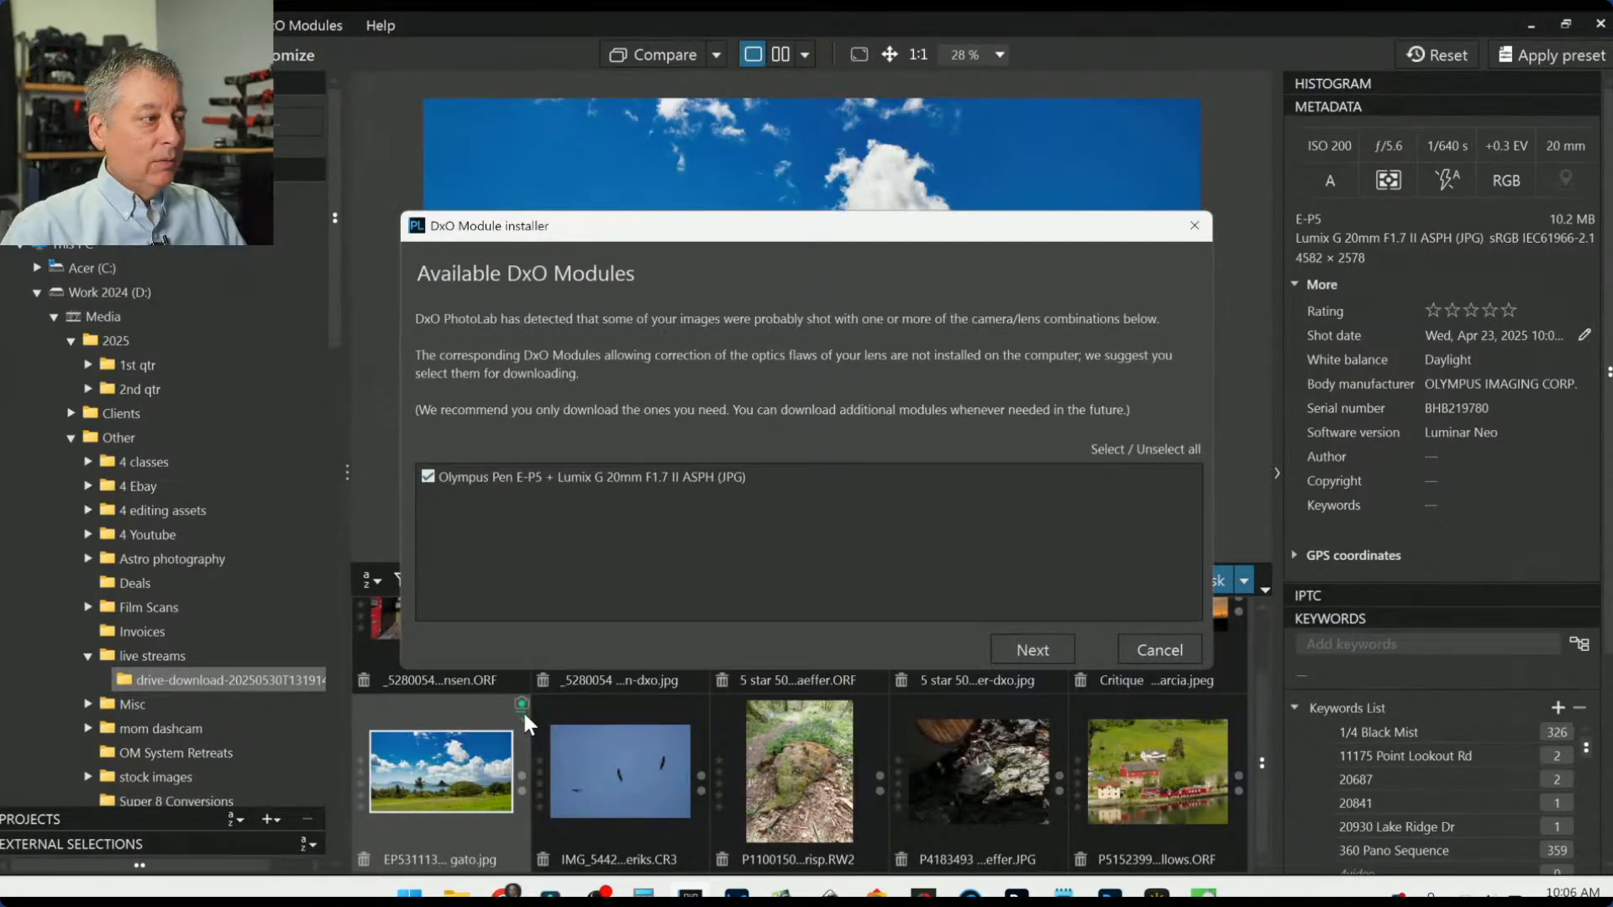
click(1031, 652)
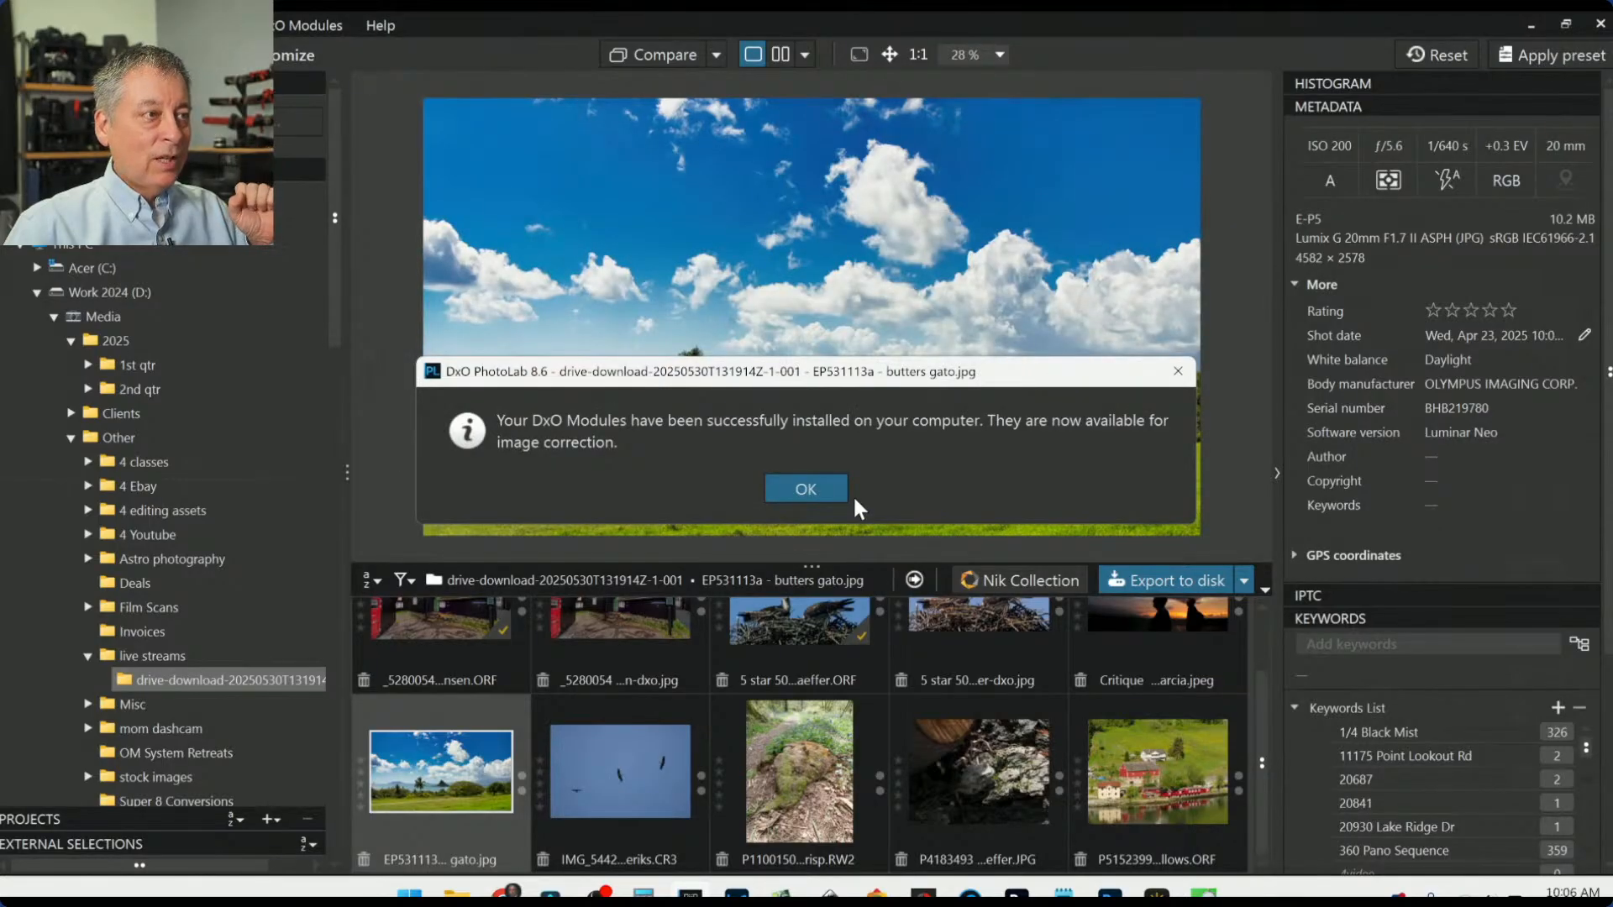
click(812, 489)
Step: Reopen the coastline photo for editing and apply the custom default preset, the first of the general purpose presets
double_click(460, 762)
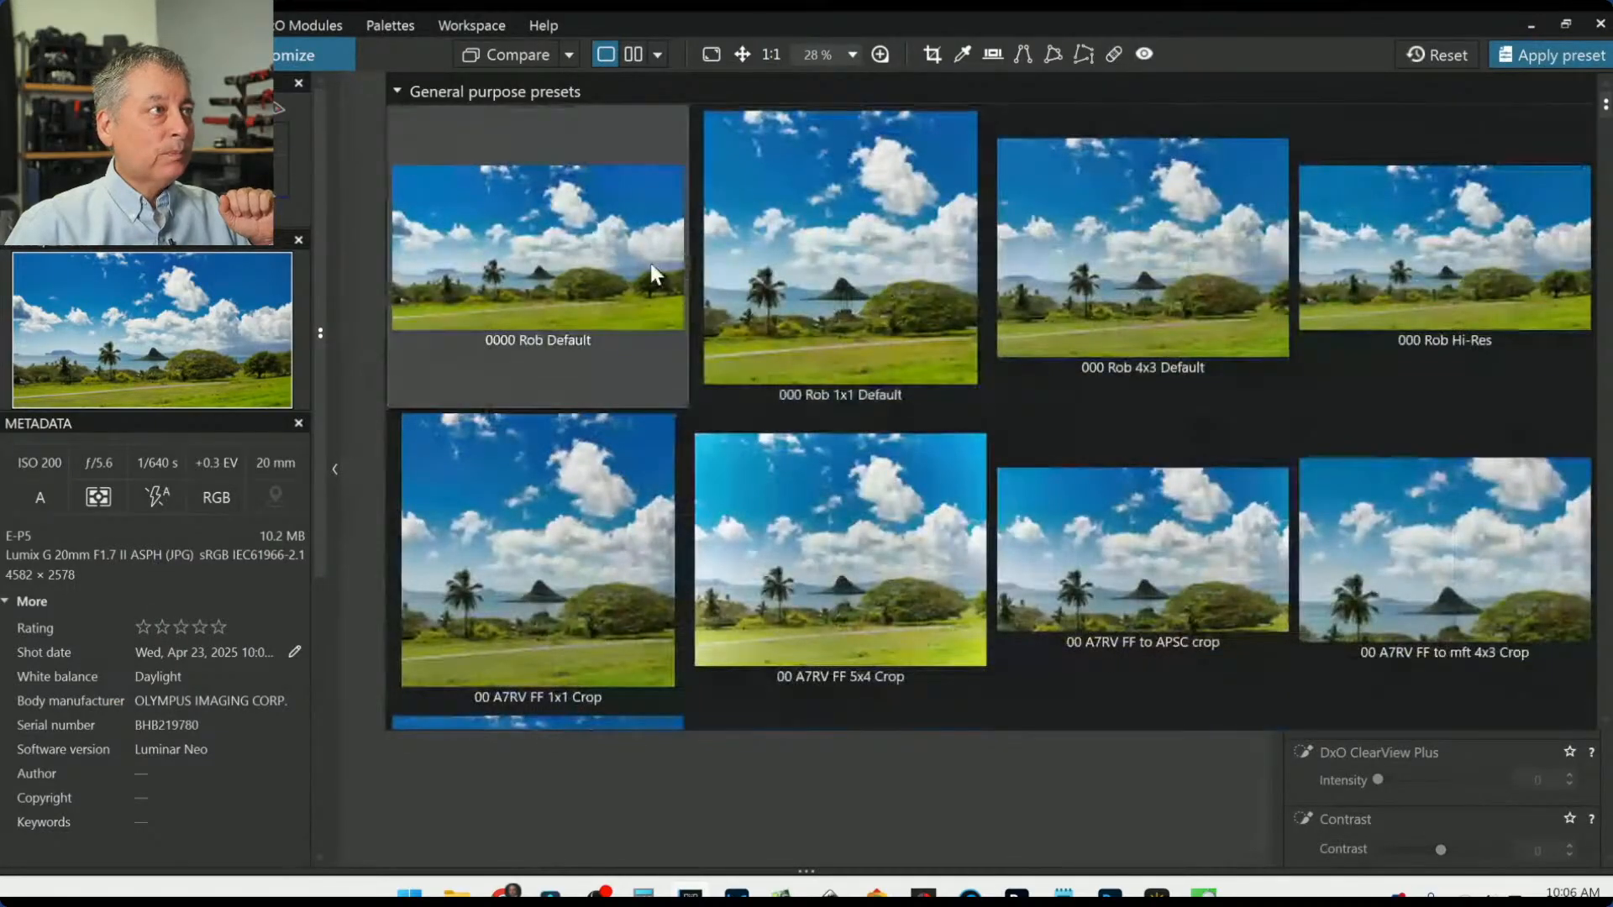
click(650, 263)
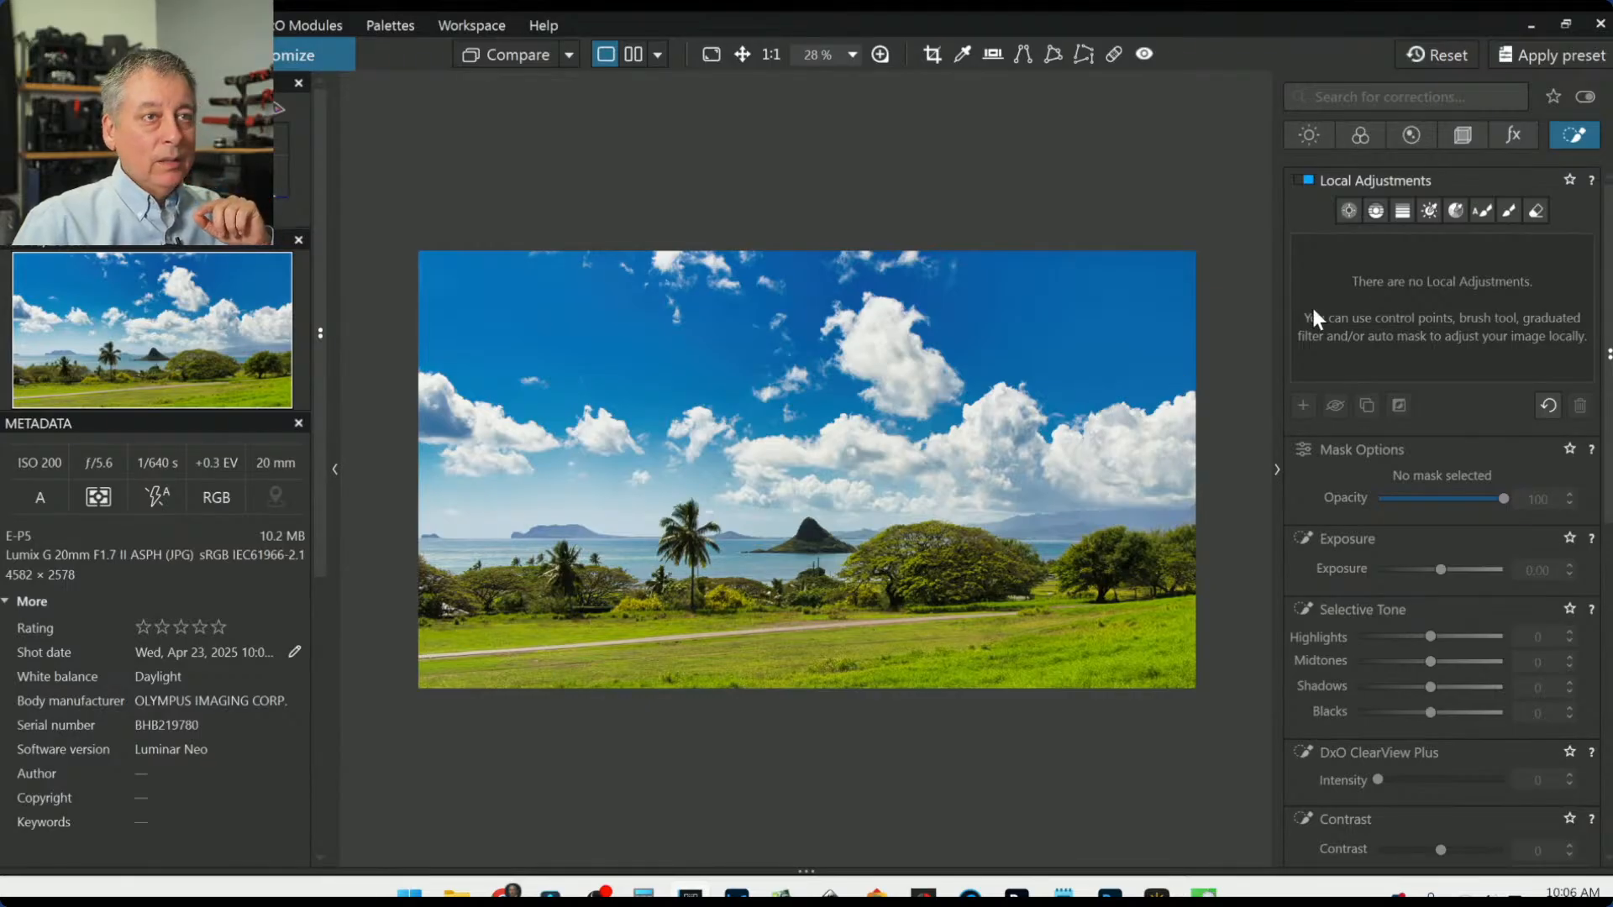
Step: Add a local-adjustment control line fading from the sky down to the grass, sampling the large cloud so the mask targets the clouds
click(1372, 215)
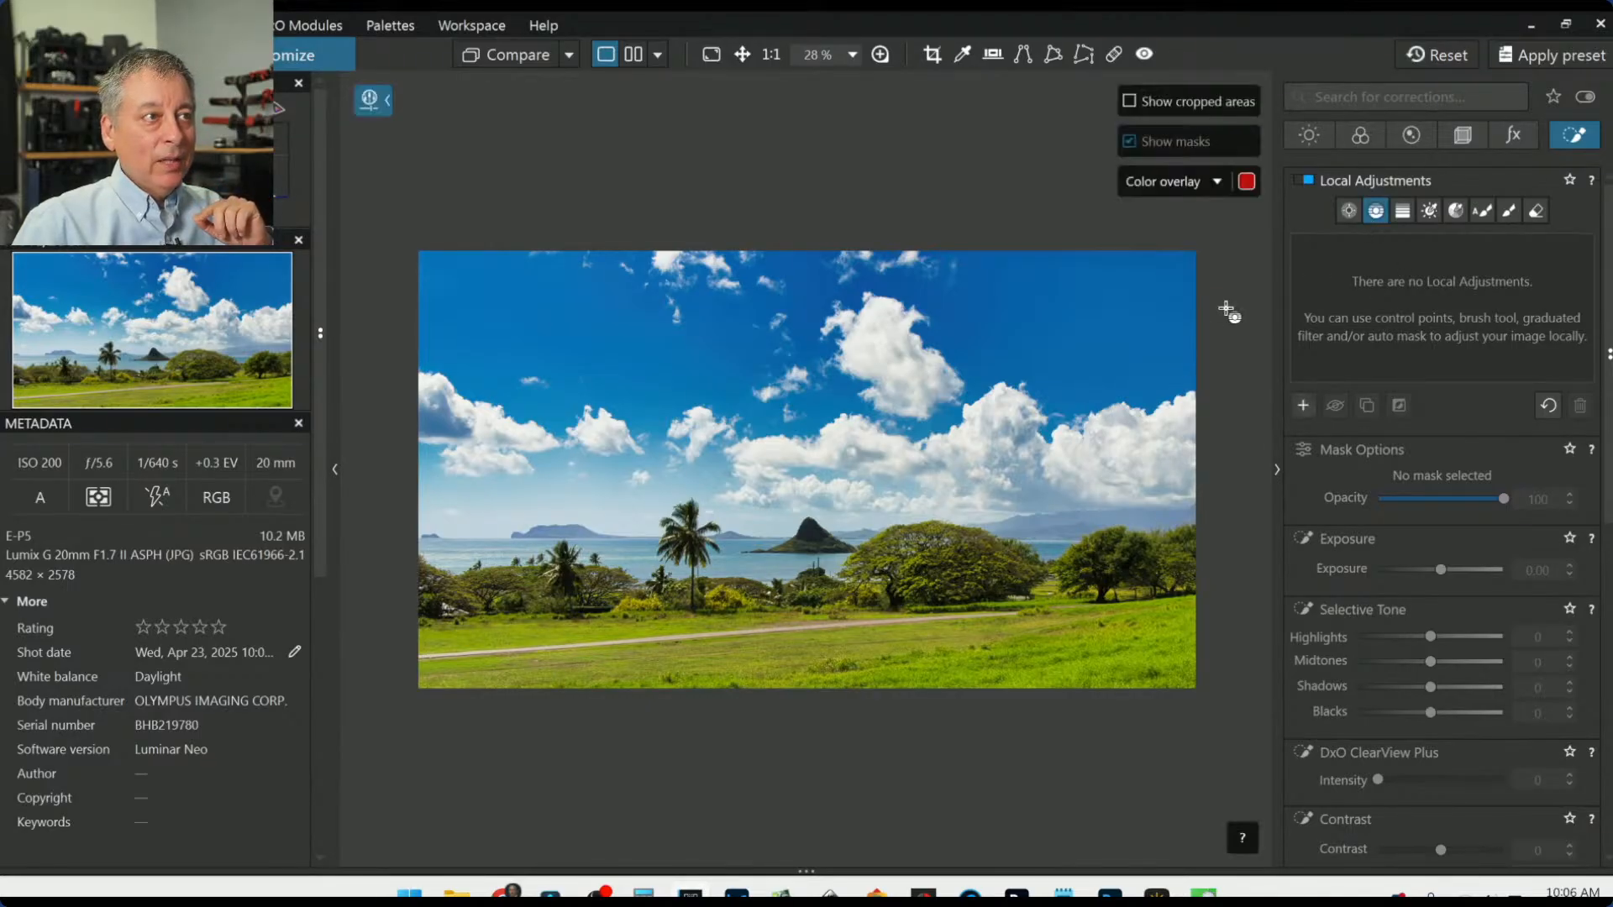
drag(867, 357, 870, 626)
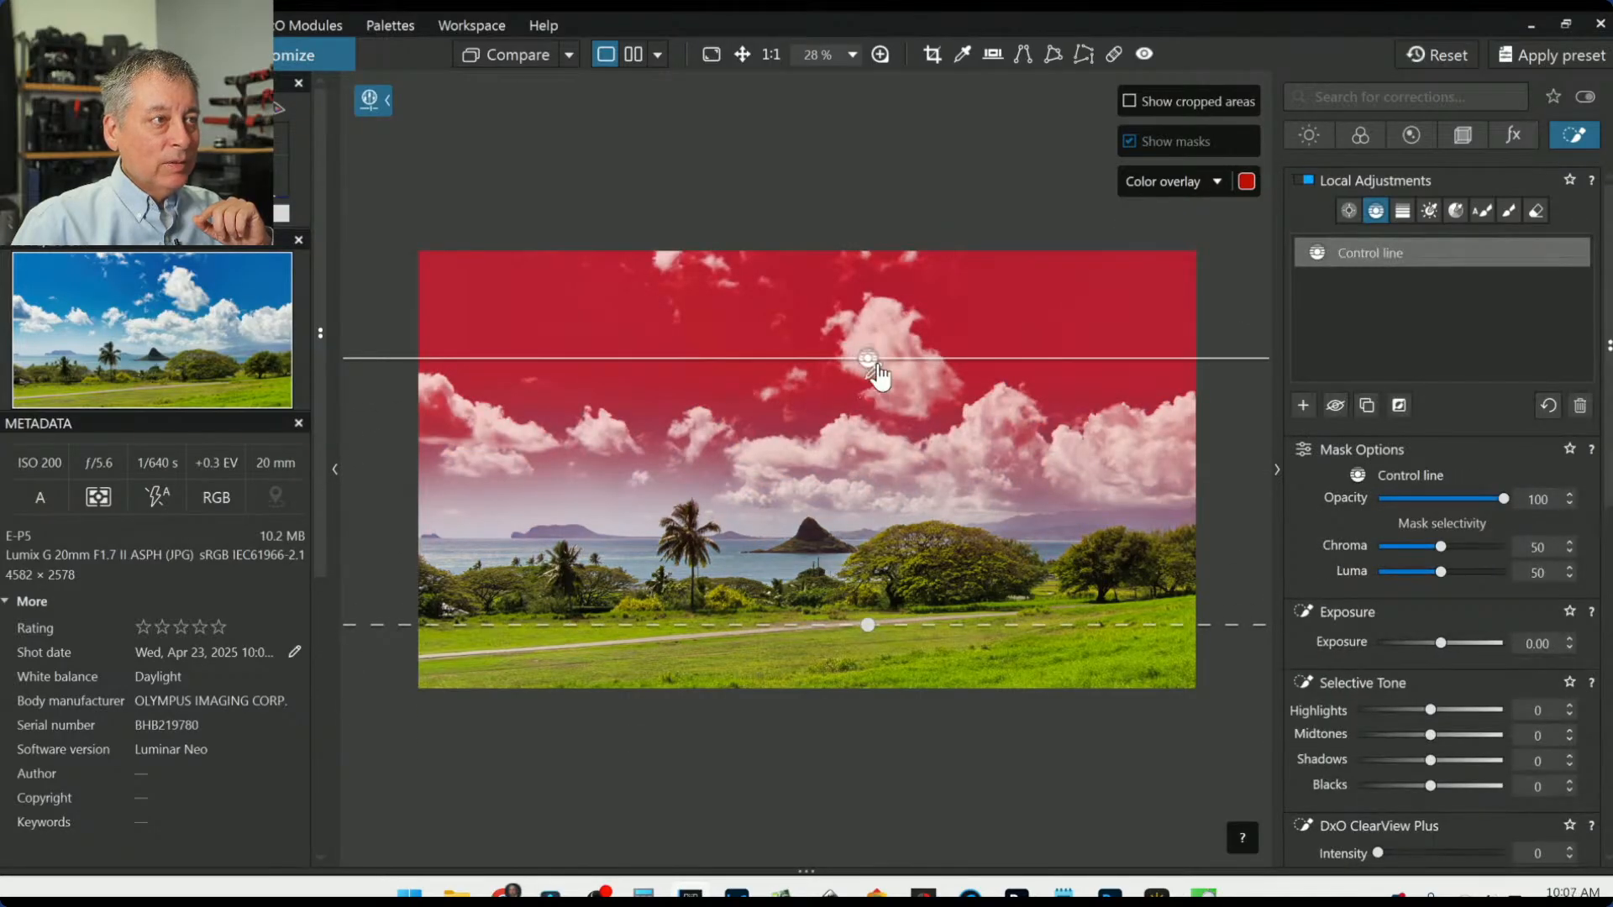
drag(873, 382, 878, 347)
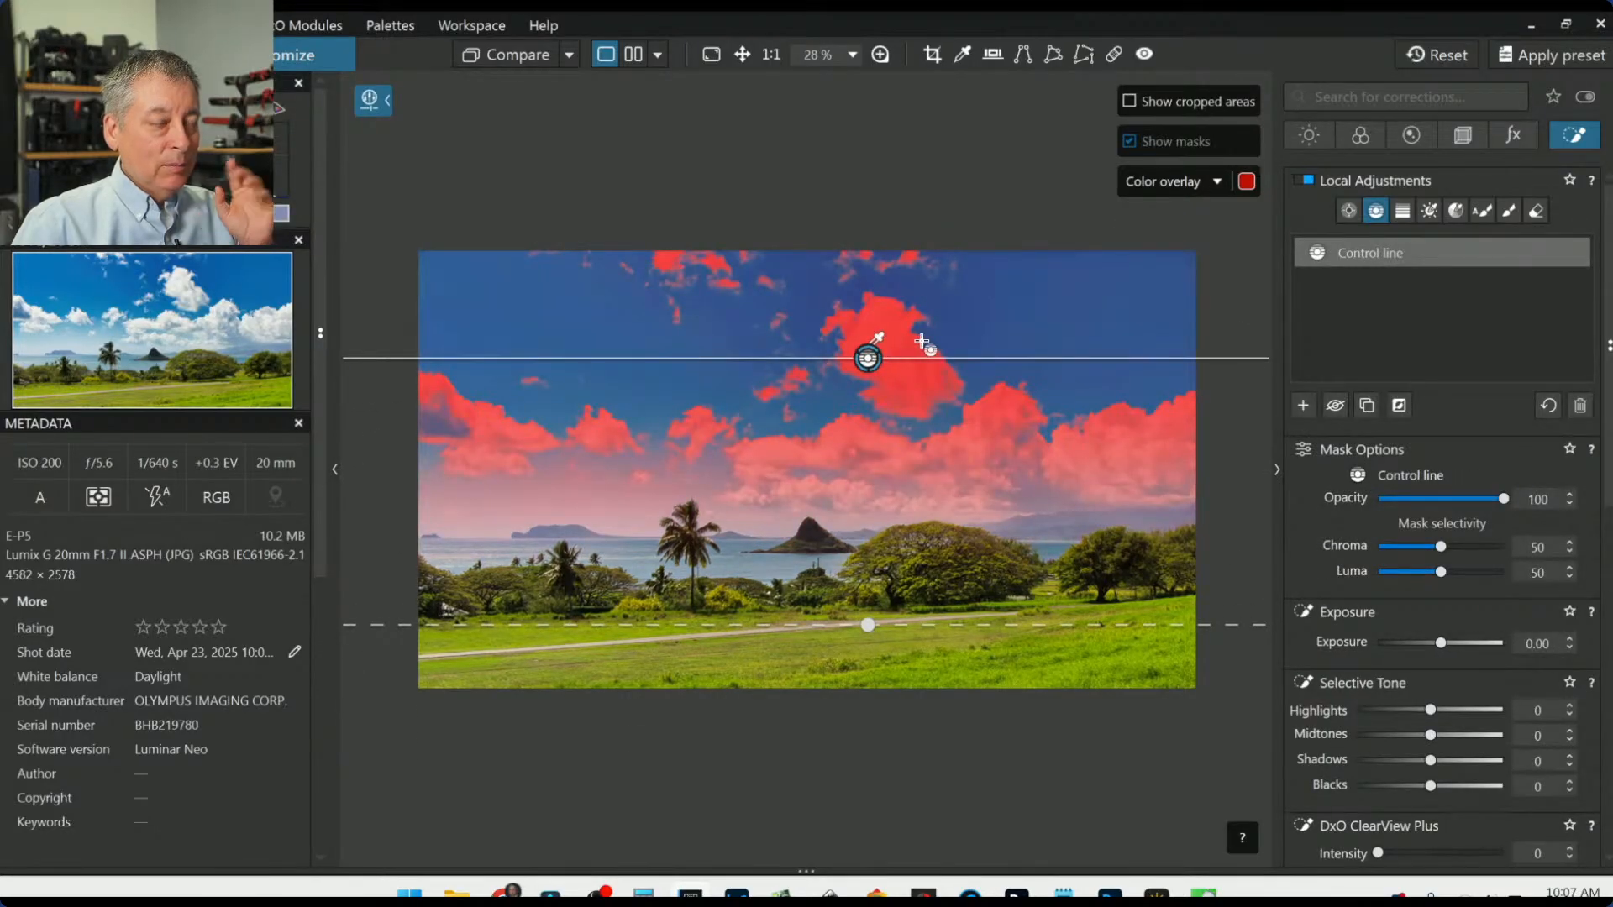
Step: Bring out detail in the clouds by setting the control line's Highlights to -40 and Microcontrast to 35
scroll(1458, 648, down, 3)
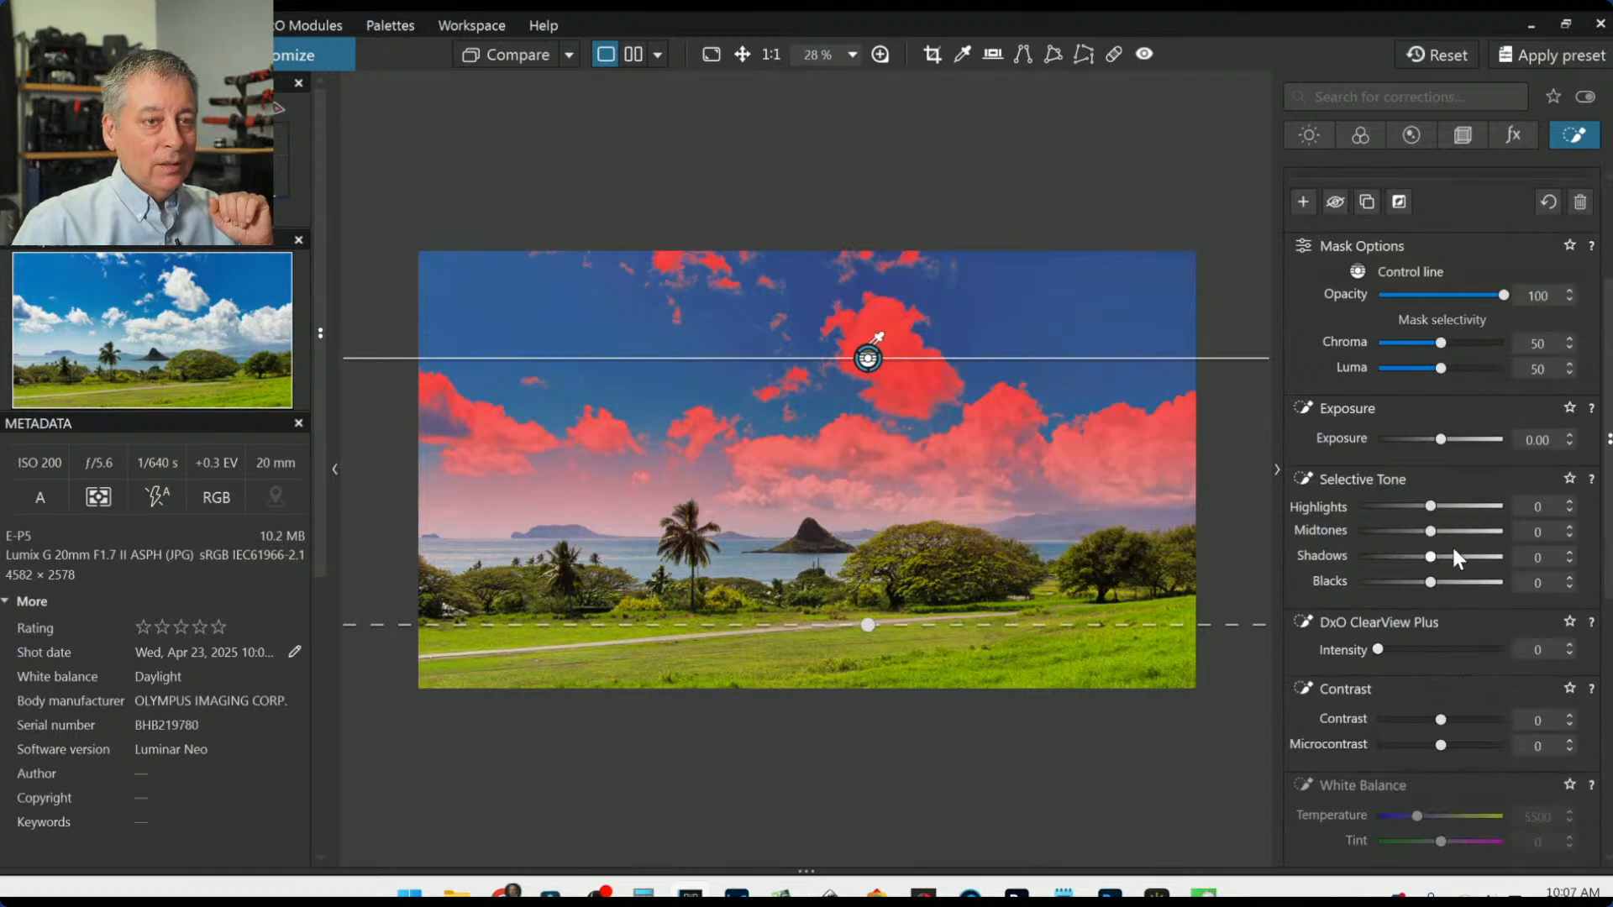
drag(1413, 507, 1403, 507)
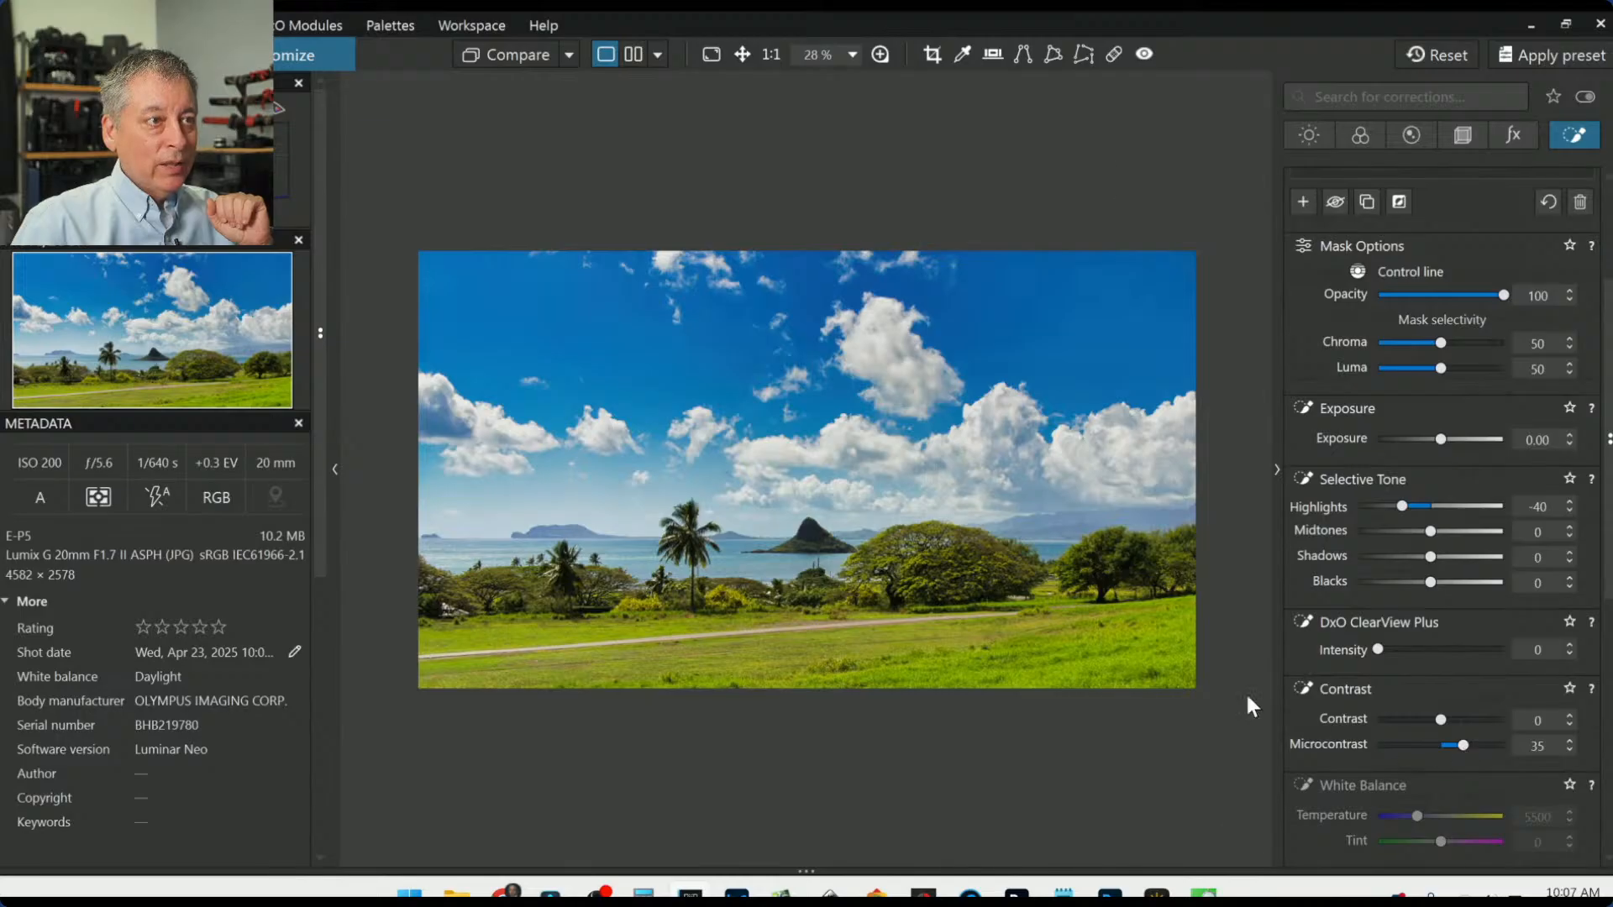
scroll(1148, 667, down, 1)
scroll(1151, 672, up, 1)
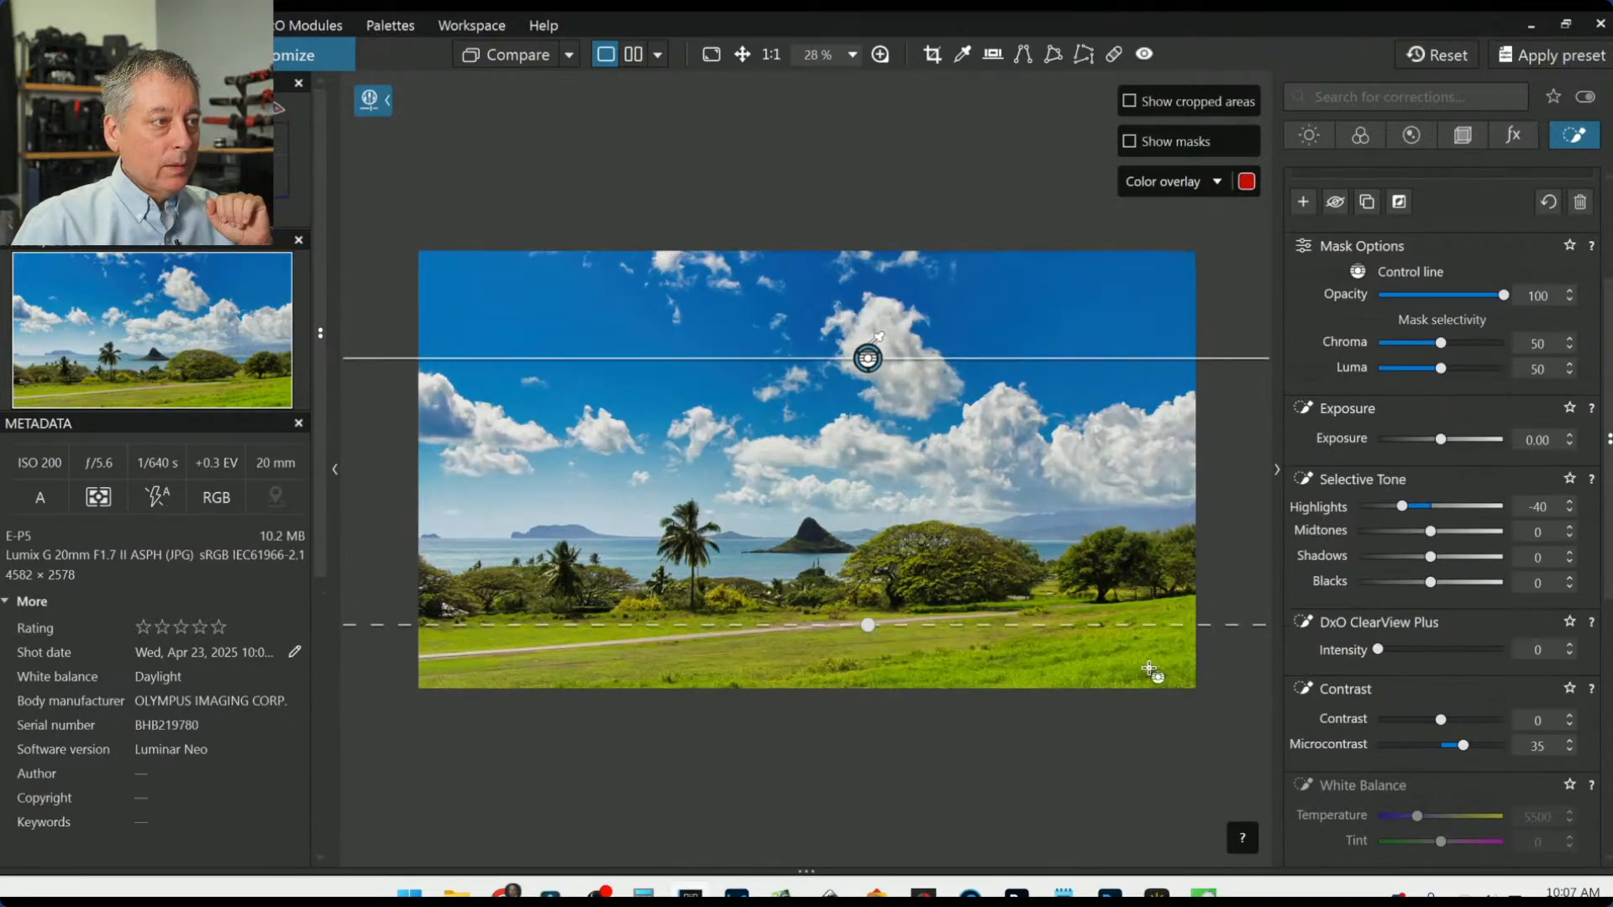
Step: Start a new local mask and place a small control point on the pointed island
scroll(1338, 200, up, 2)
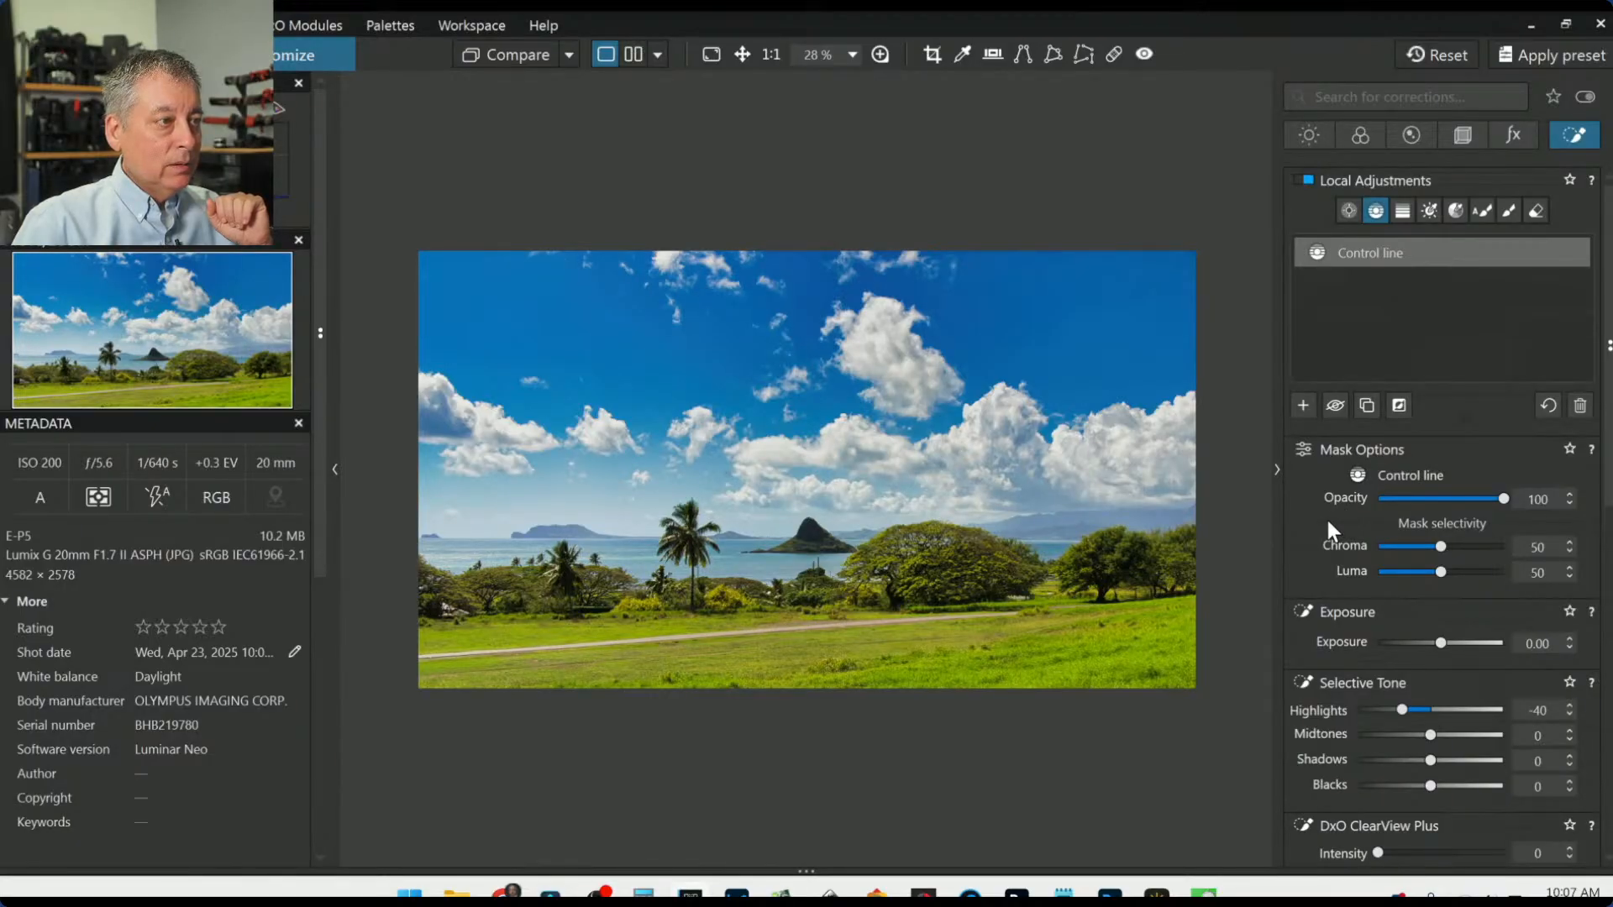
click(1304, 406)
click(1340, 210)
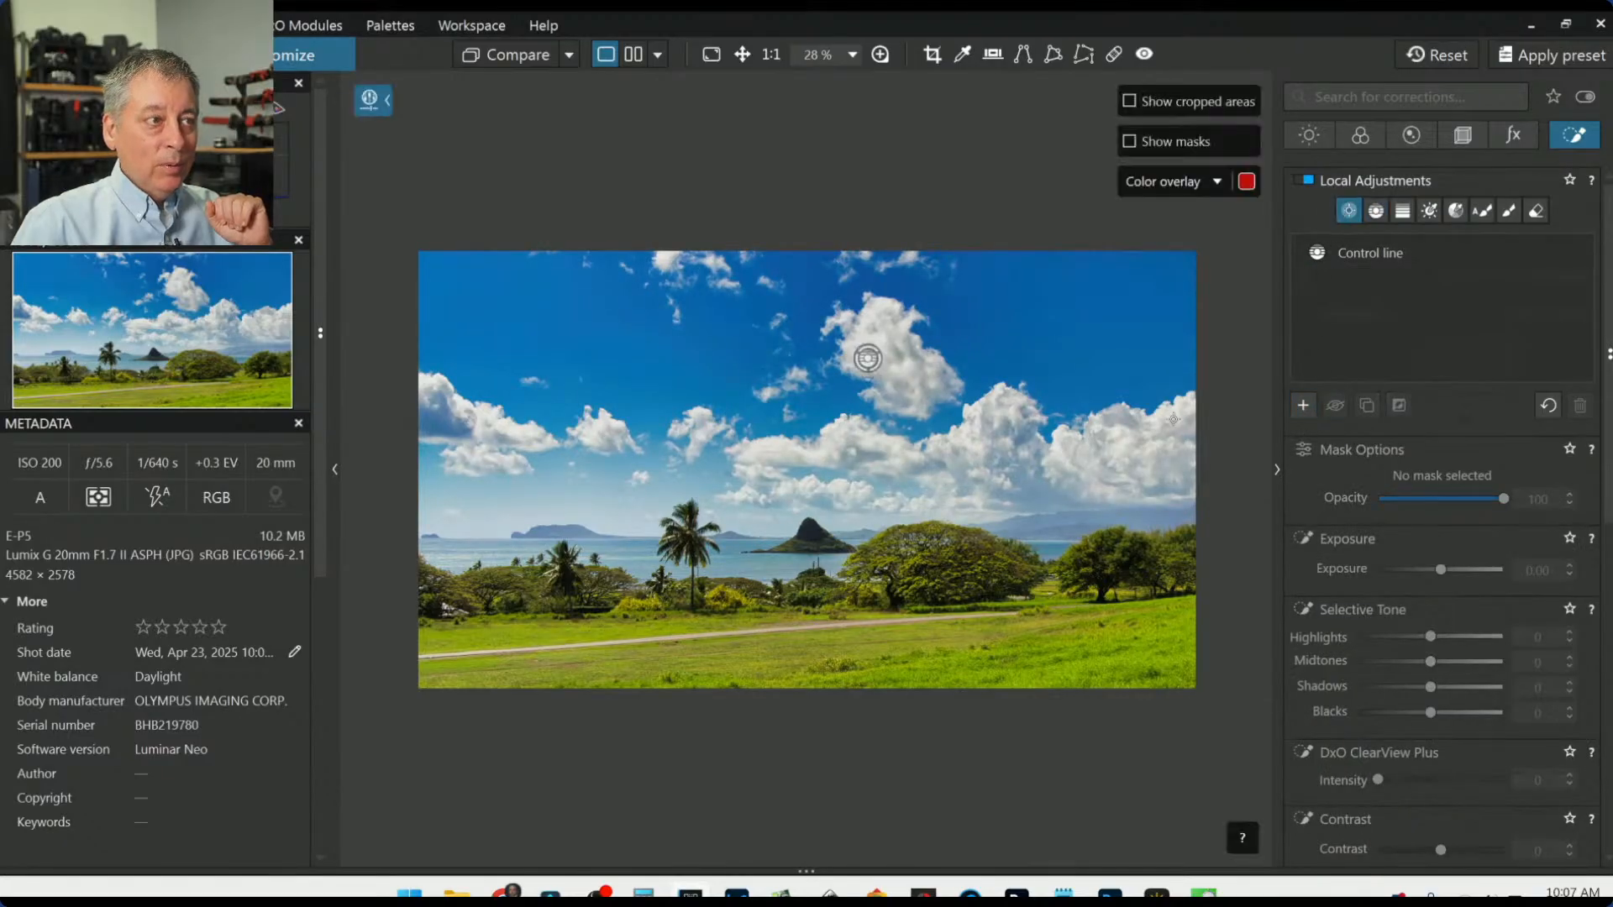
click(811, 540)
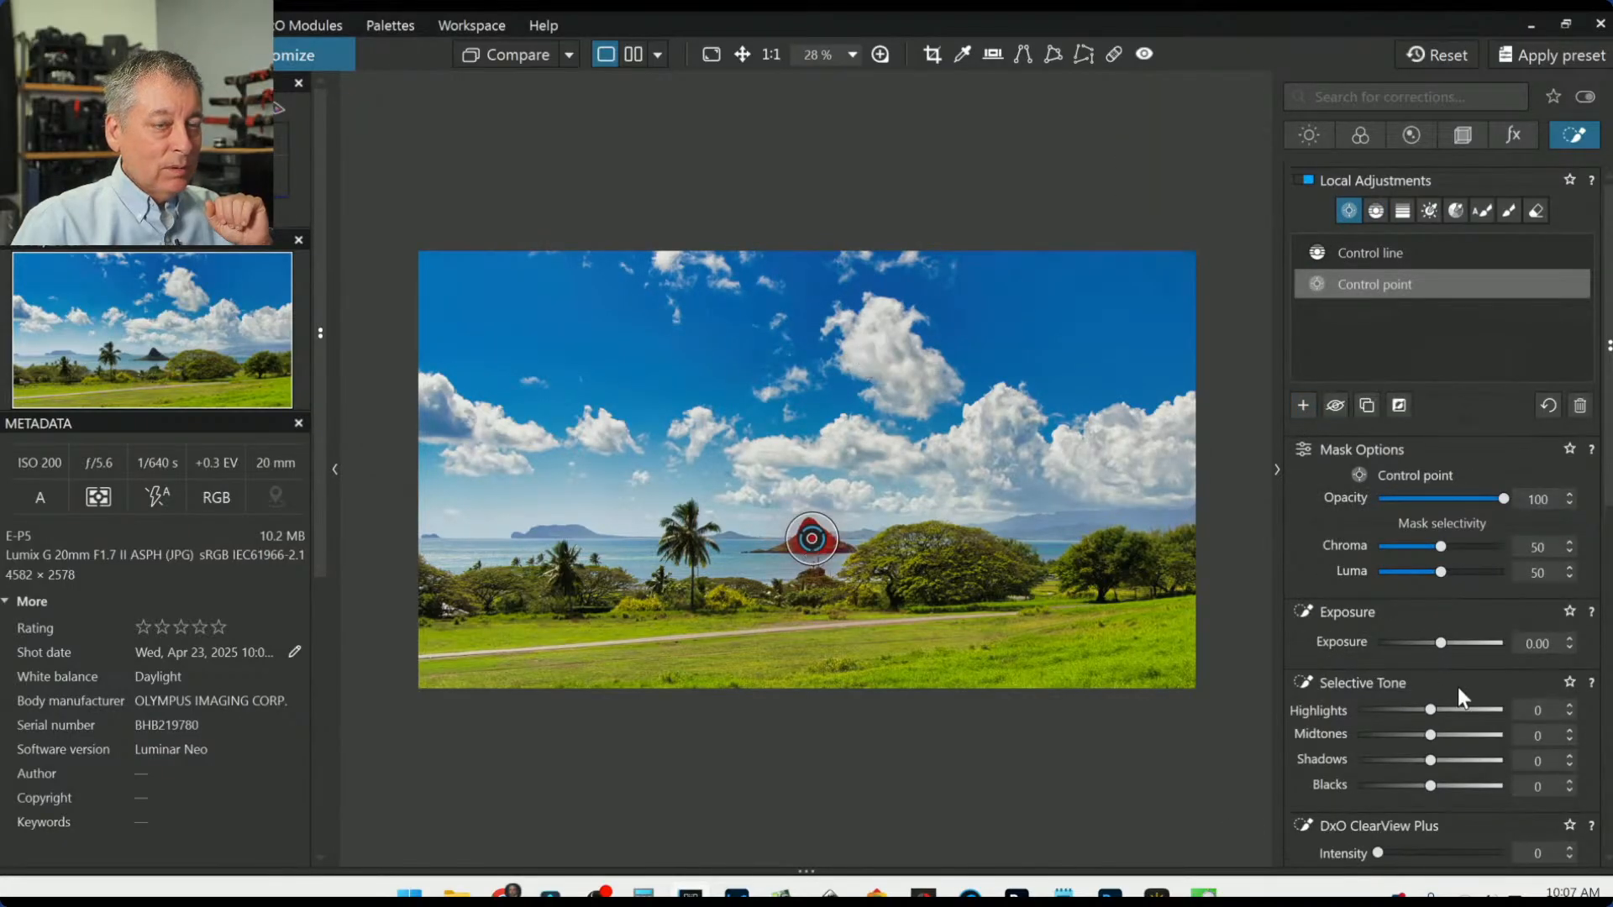
Step: Lift and sharpen the island by setting its control point's Shadows to 27 and Microcontrast to 45
drag(1449, 761, 1460, 765)
scroll(1466, 804, down, 3)
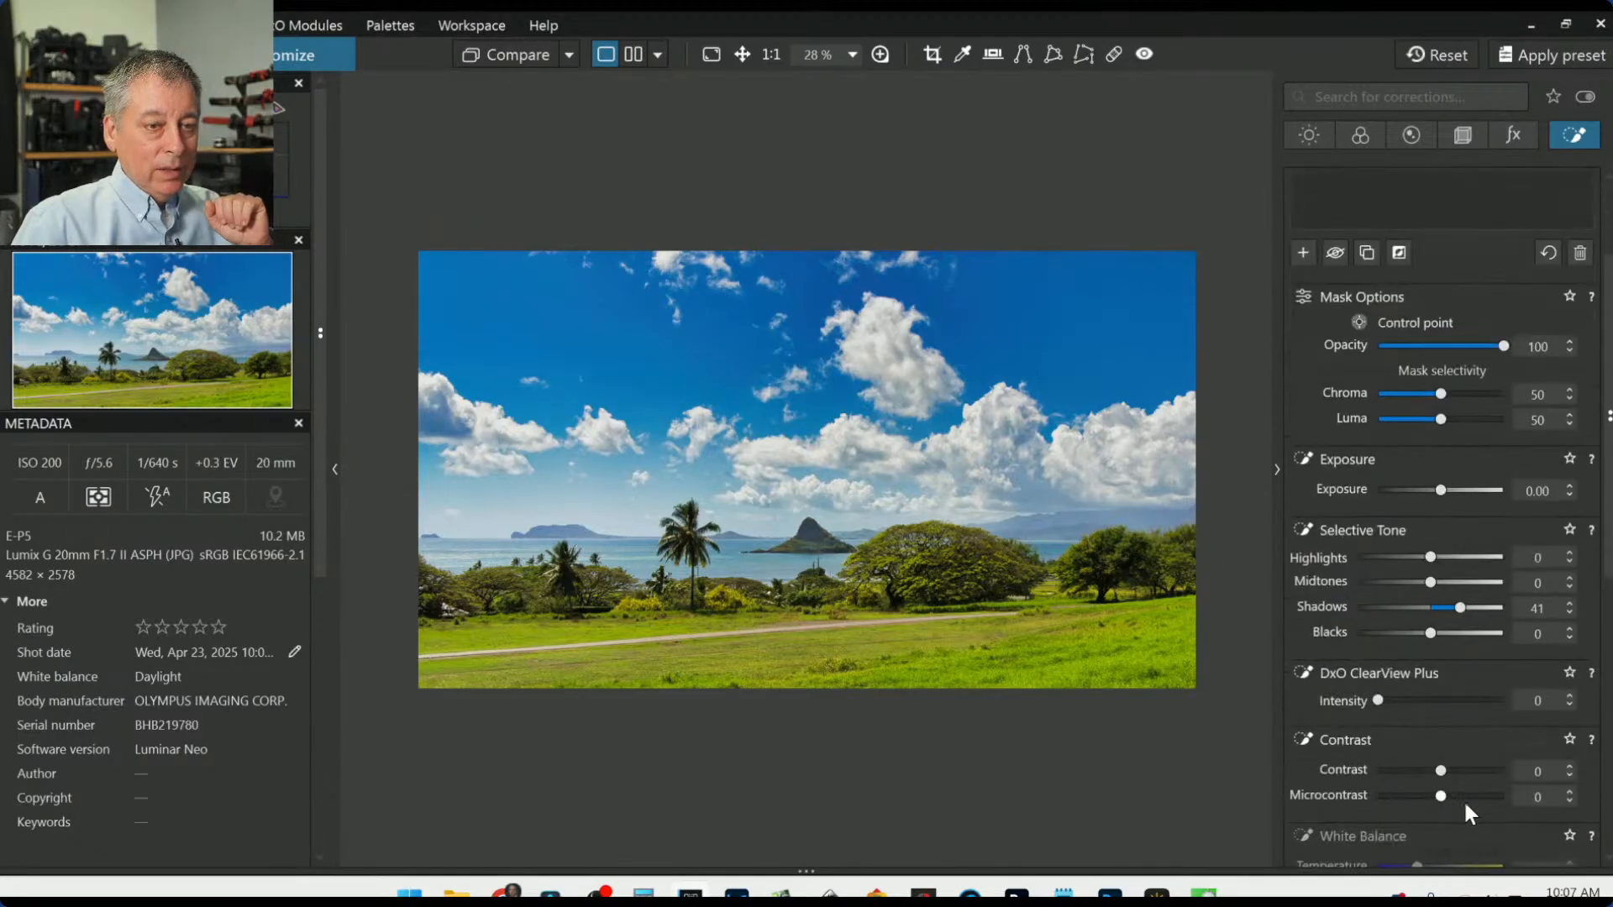
click(1470, 795)
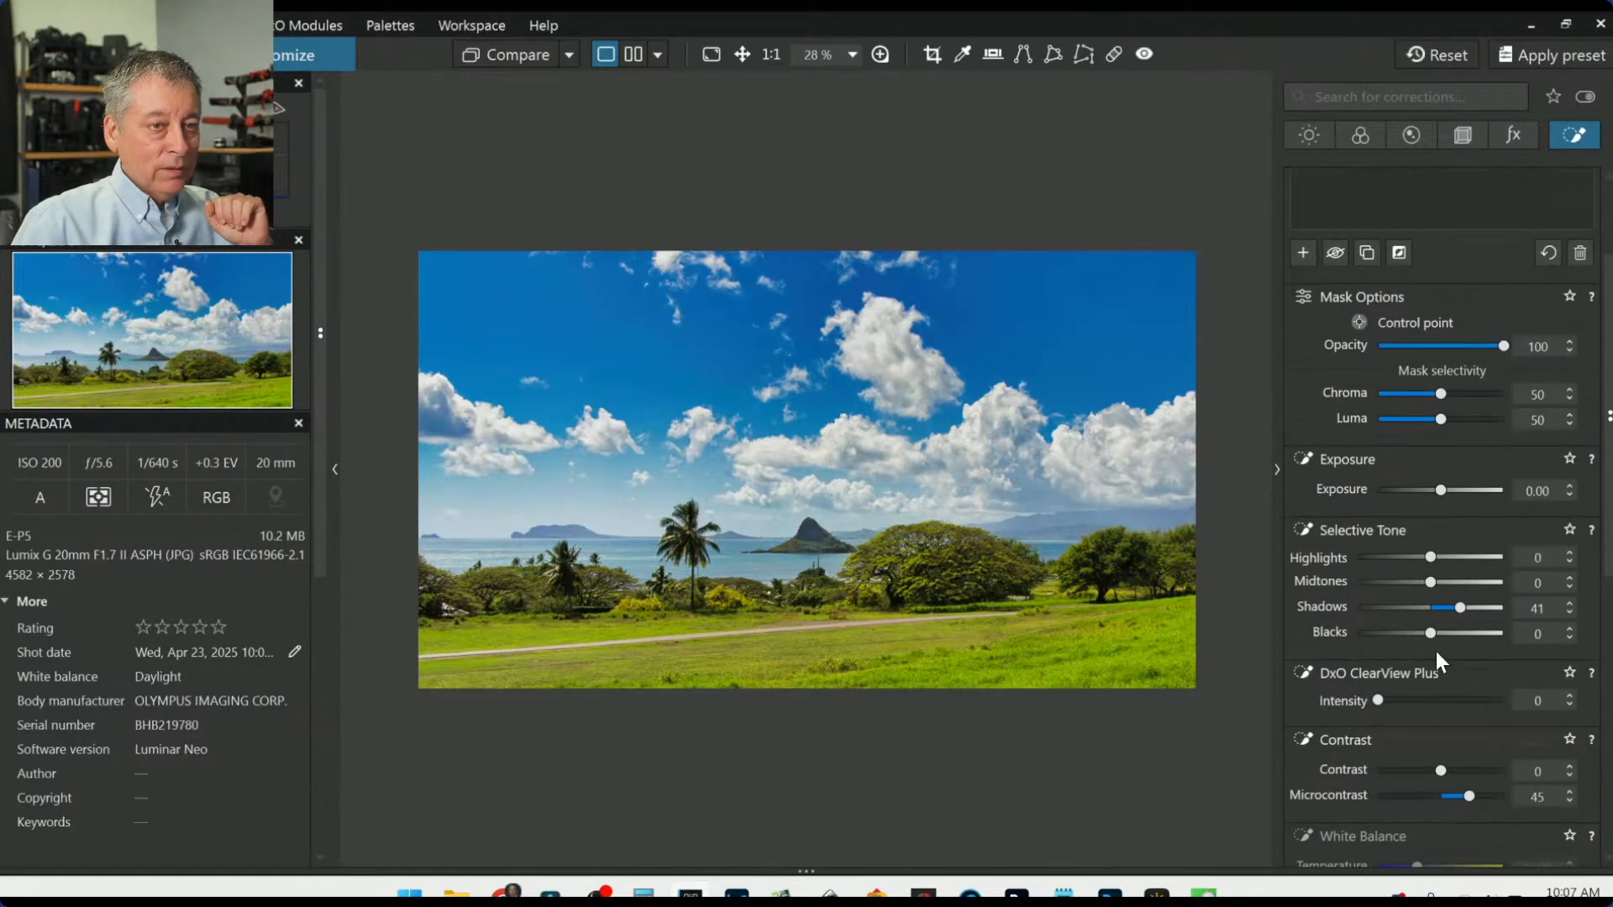
drag(1455, 610, 1450, 607)
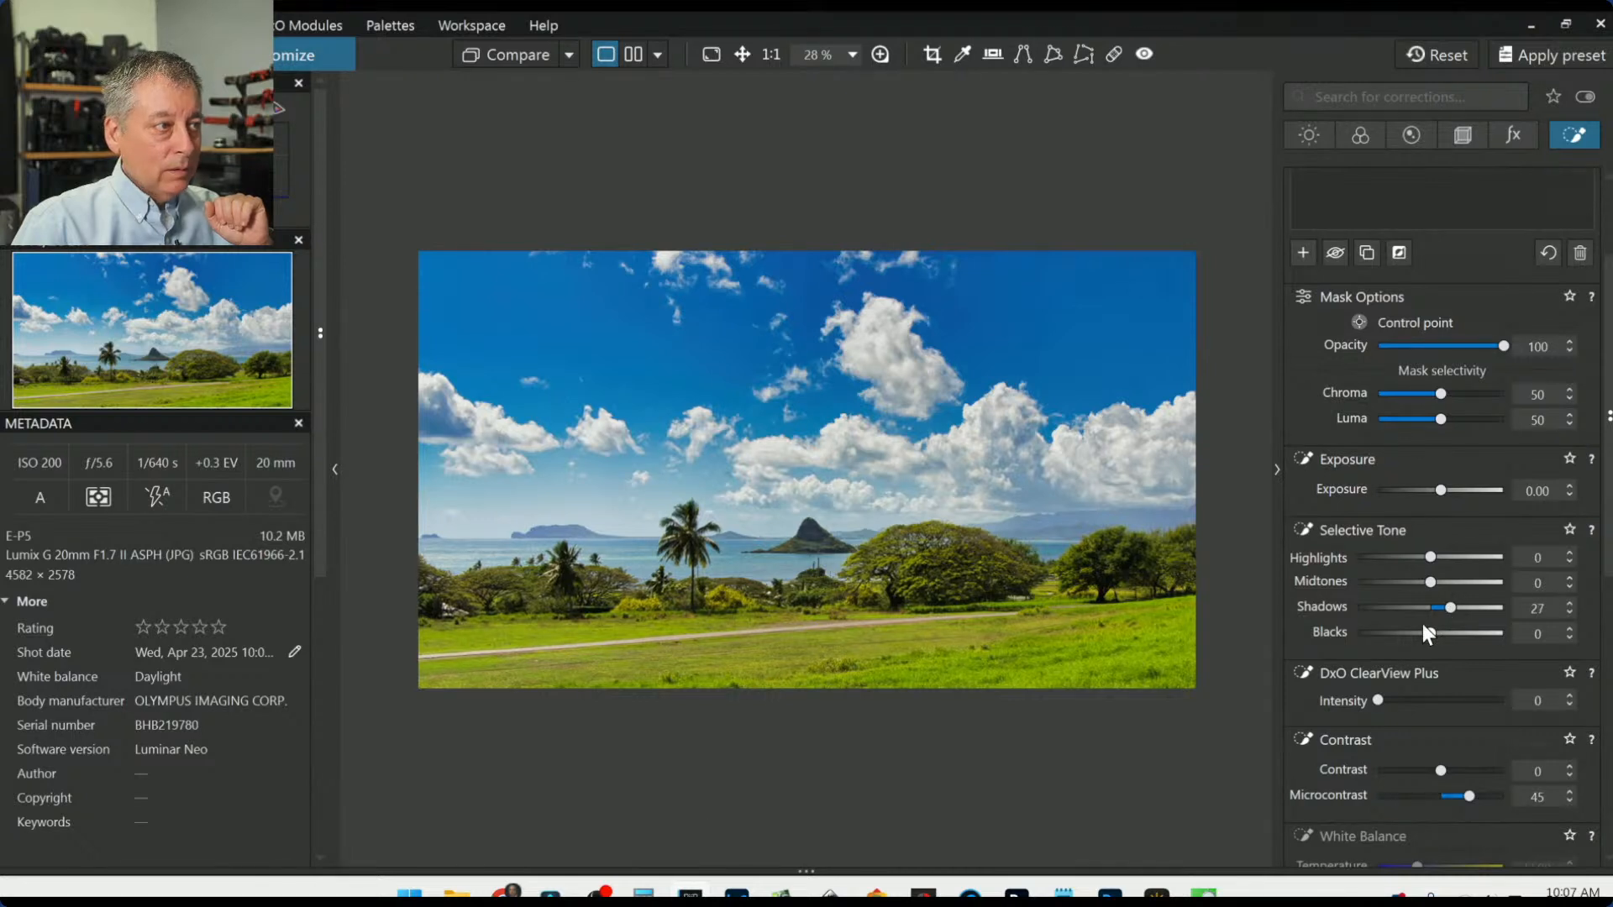
Step: Start another local mask with control points on the water between the palm tree and the island
scroll(1334, 562, up, 1)
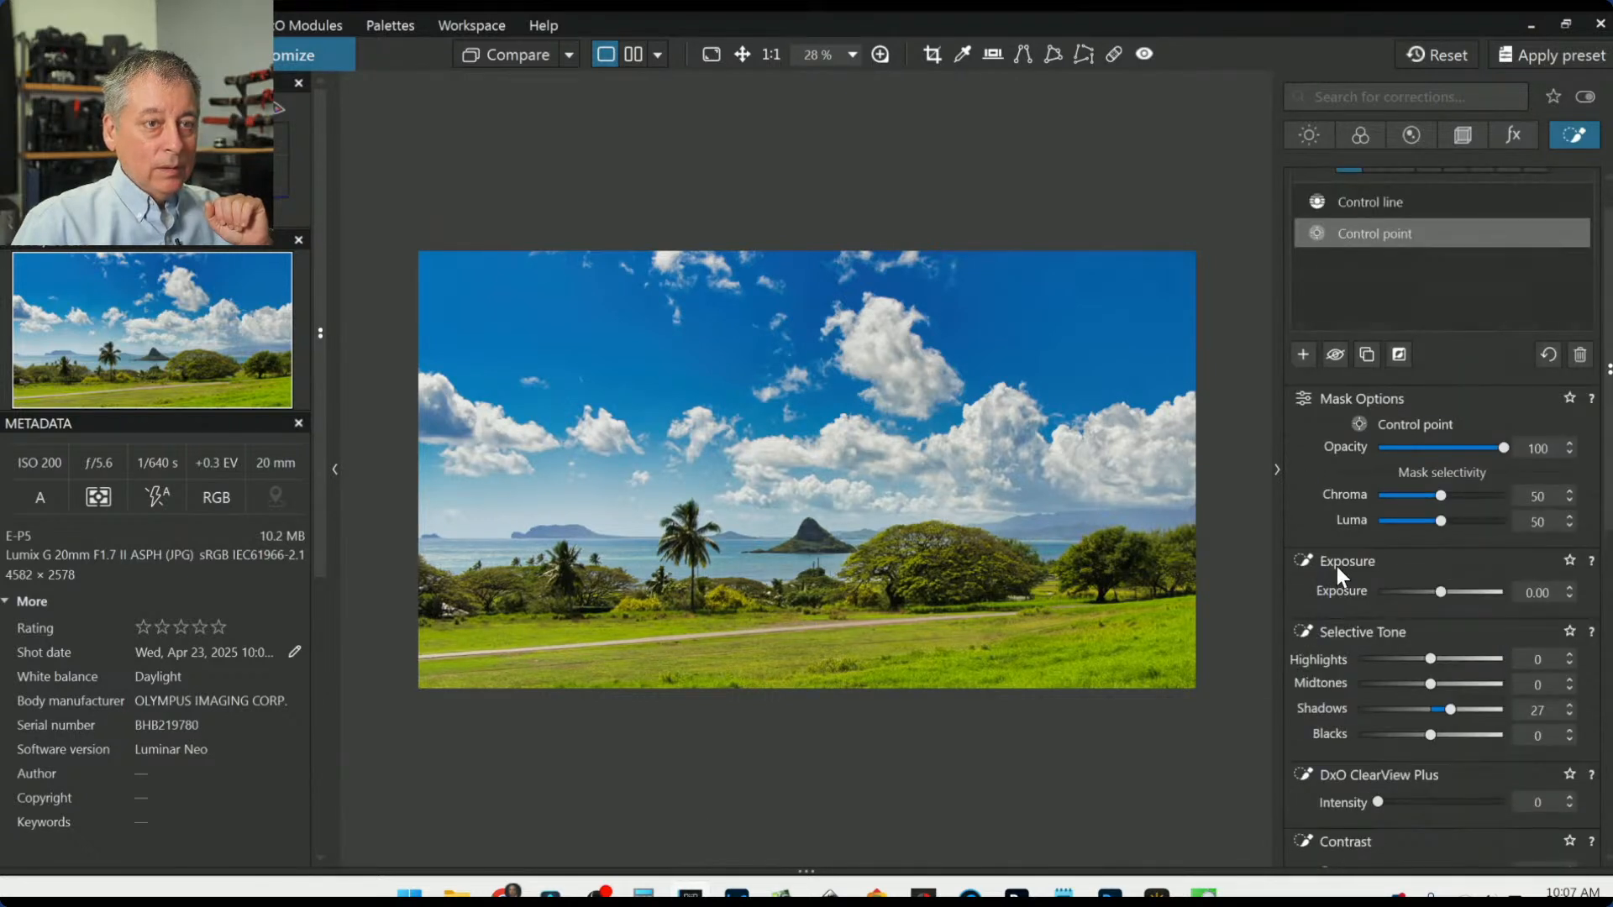
scroll(1325, 471, up, 1)
click(1304, 403)
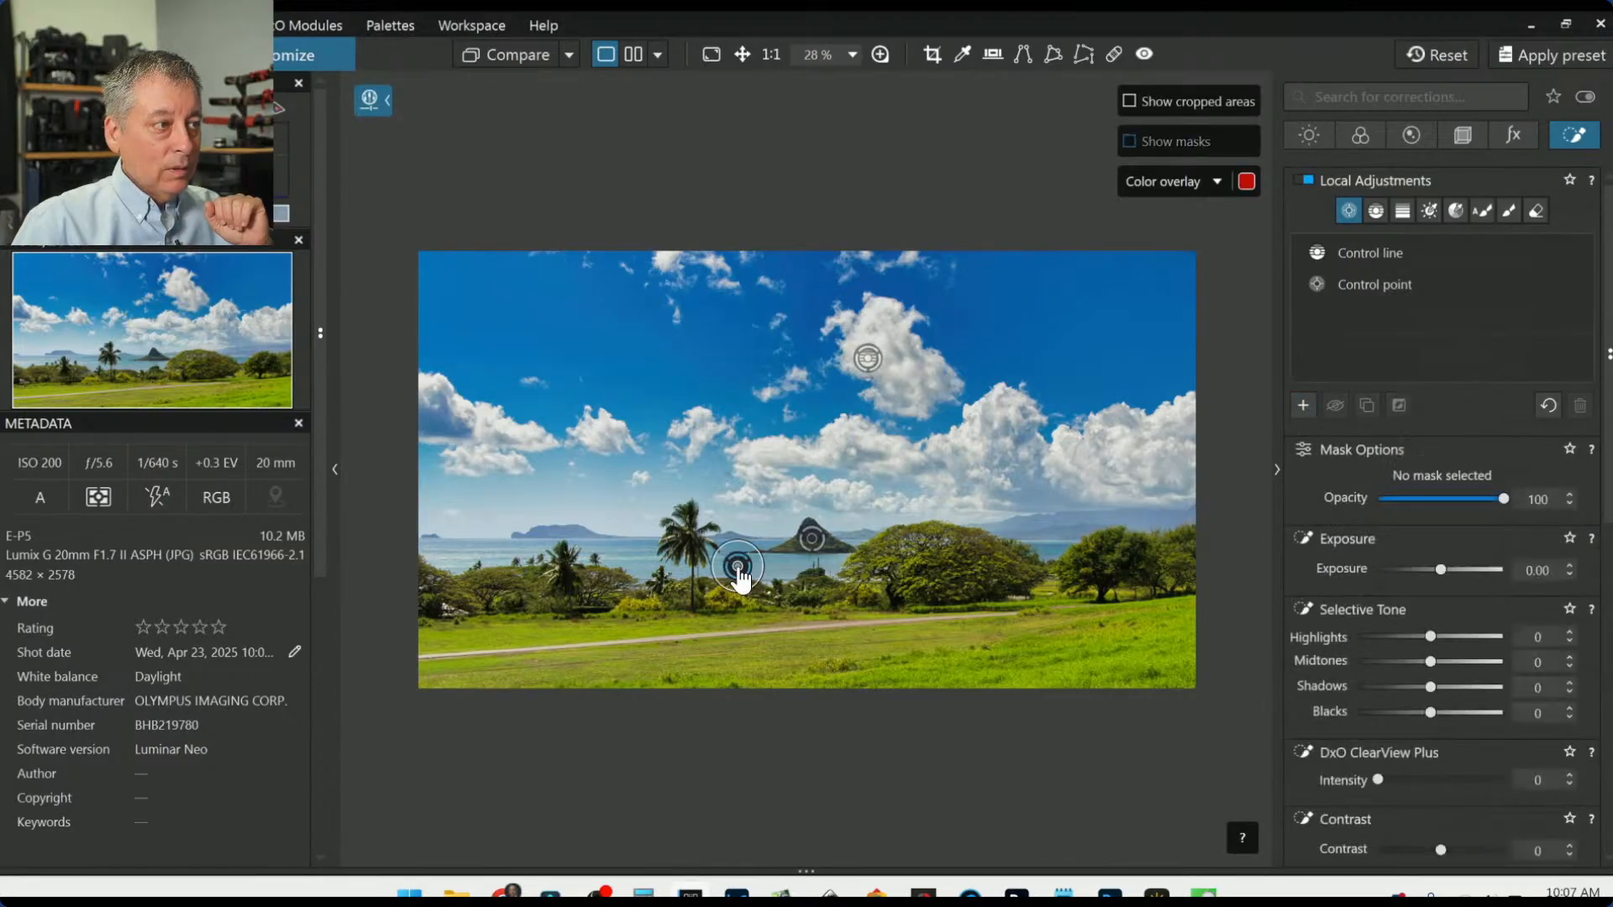
click(737, 567)
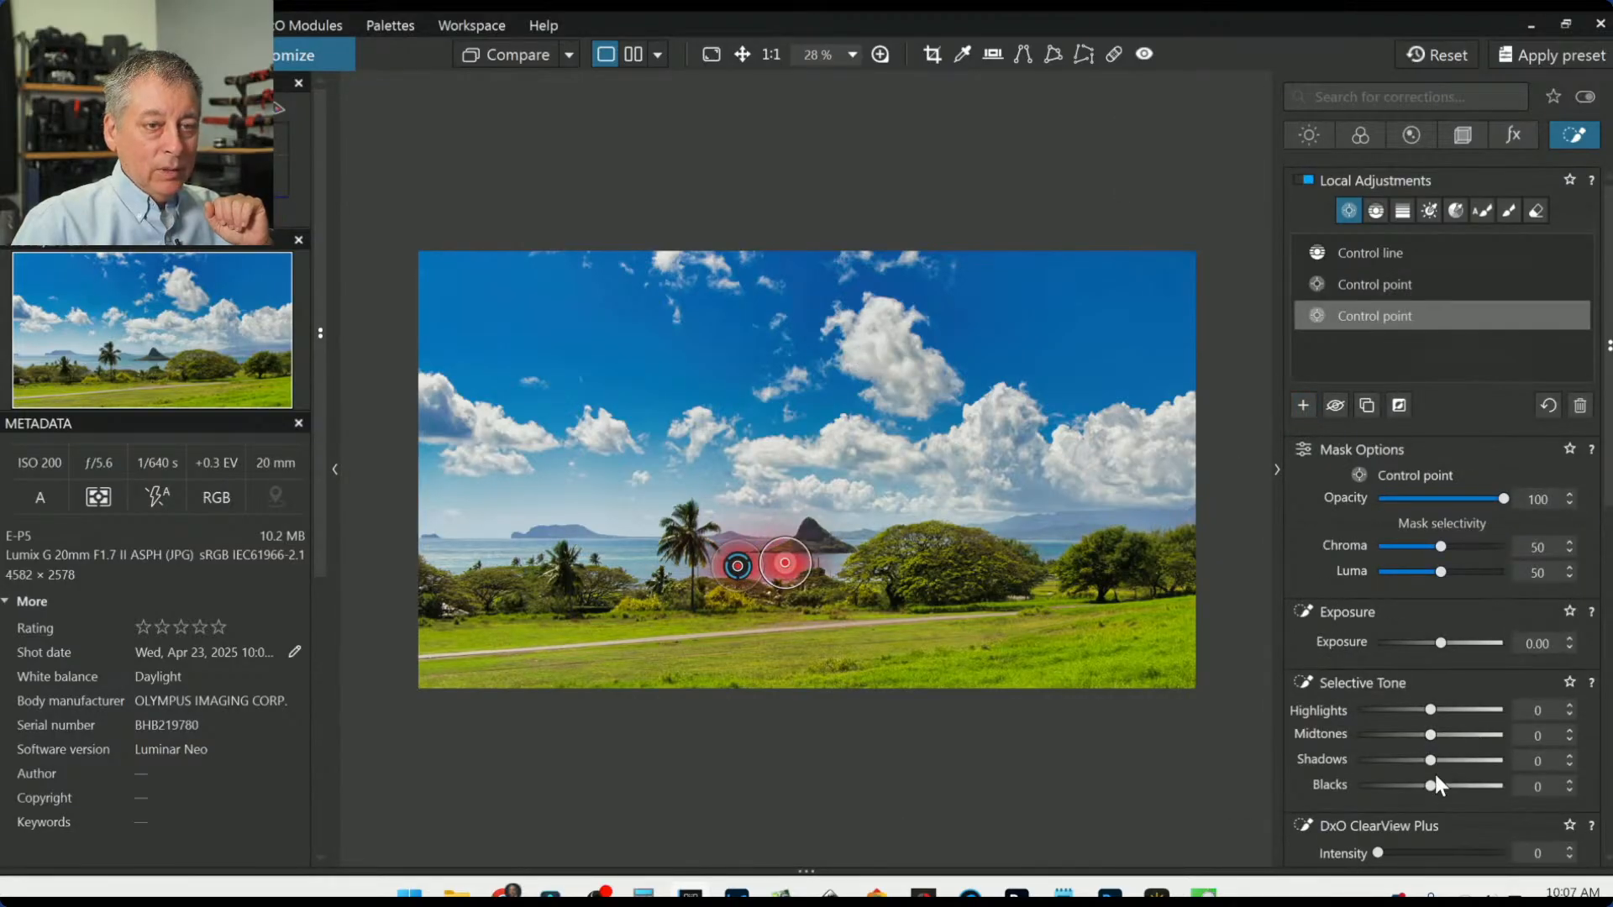
Step: Deepen the water by setting its mask's Blacks to -37 and DxO ClearView Plus intensity to 54
drag(1432, 782, 1424, 786)
drag(1414, 786, 1408, 788)
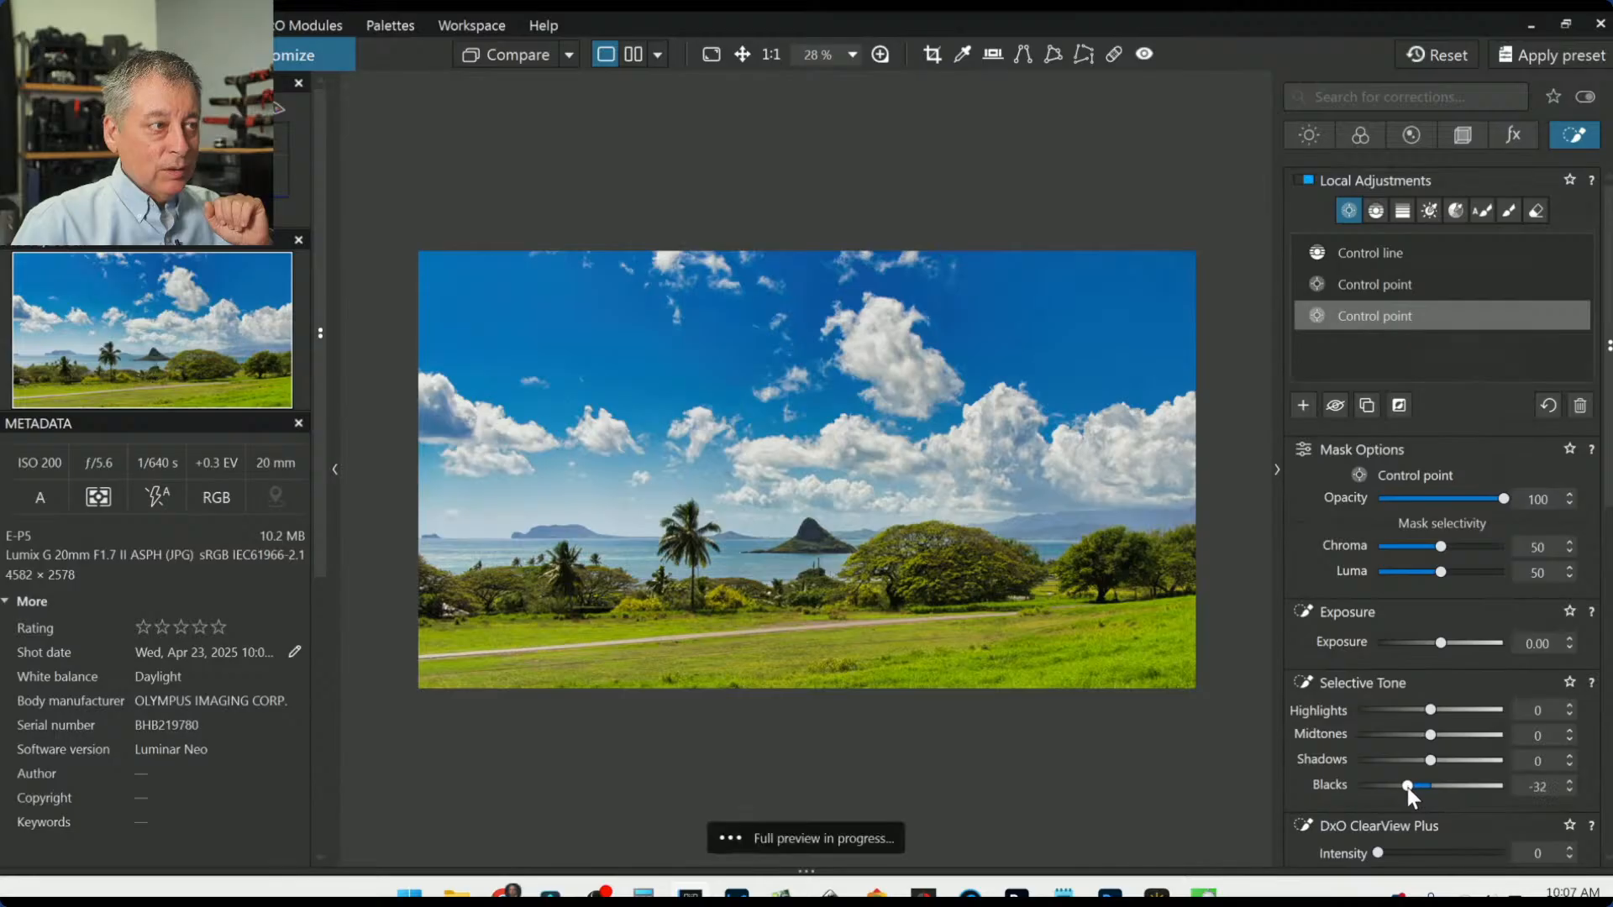
scroll(1374, 773, down, 3)
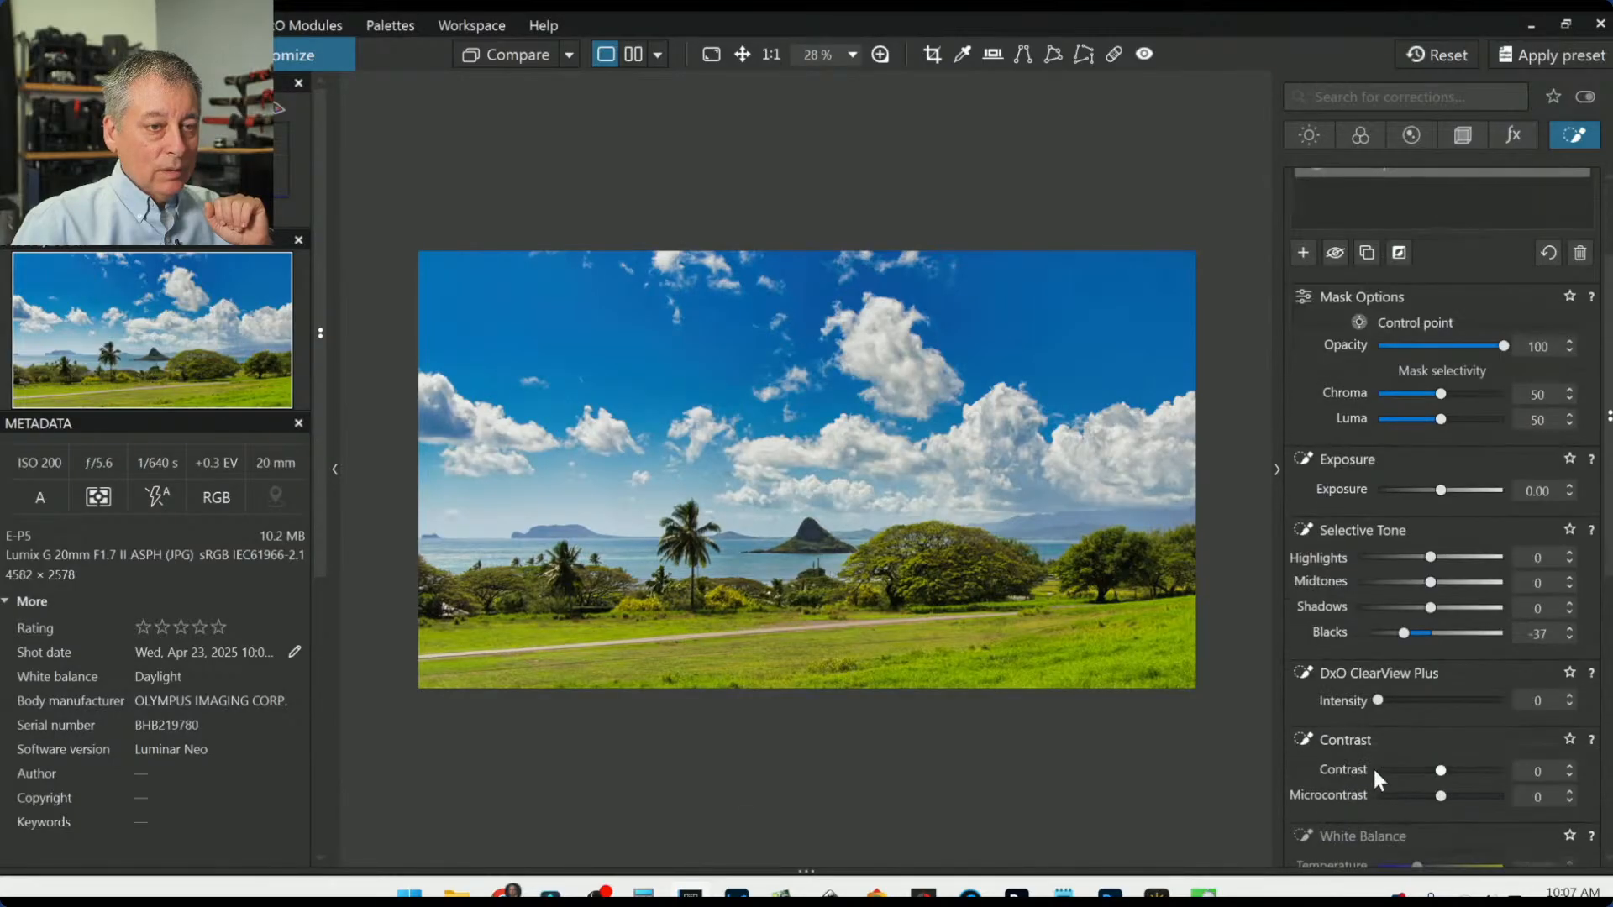
click(1445, 702)
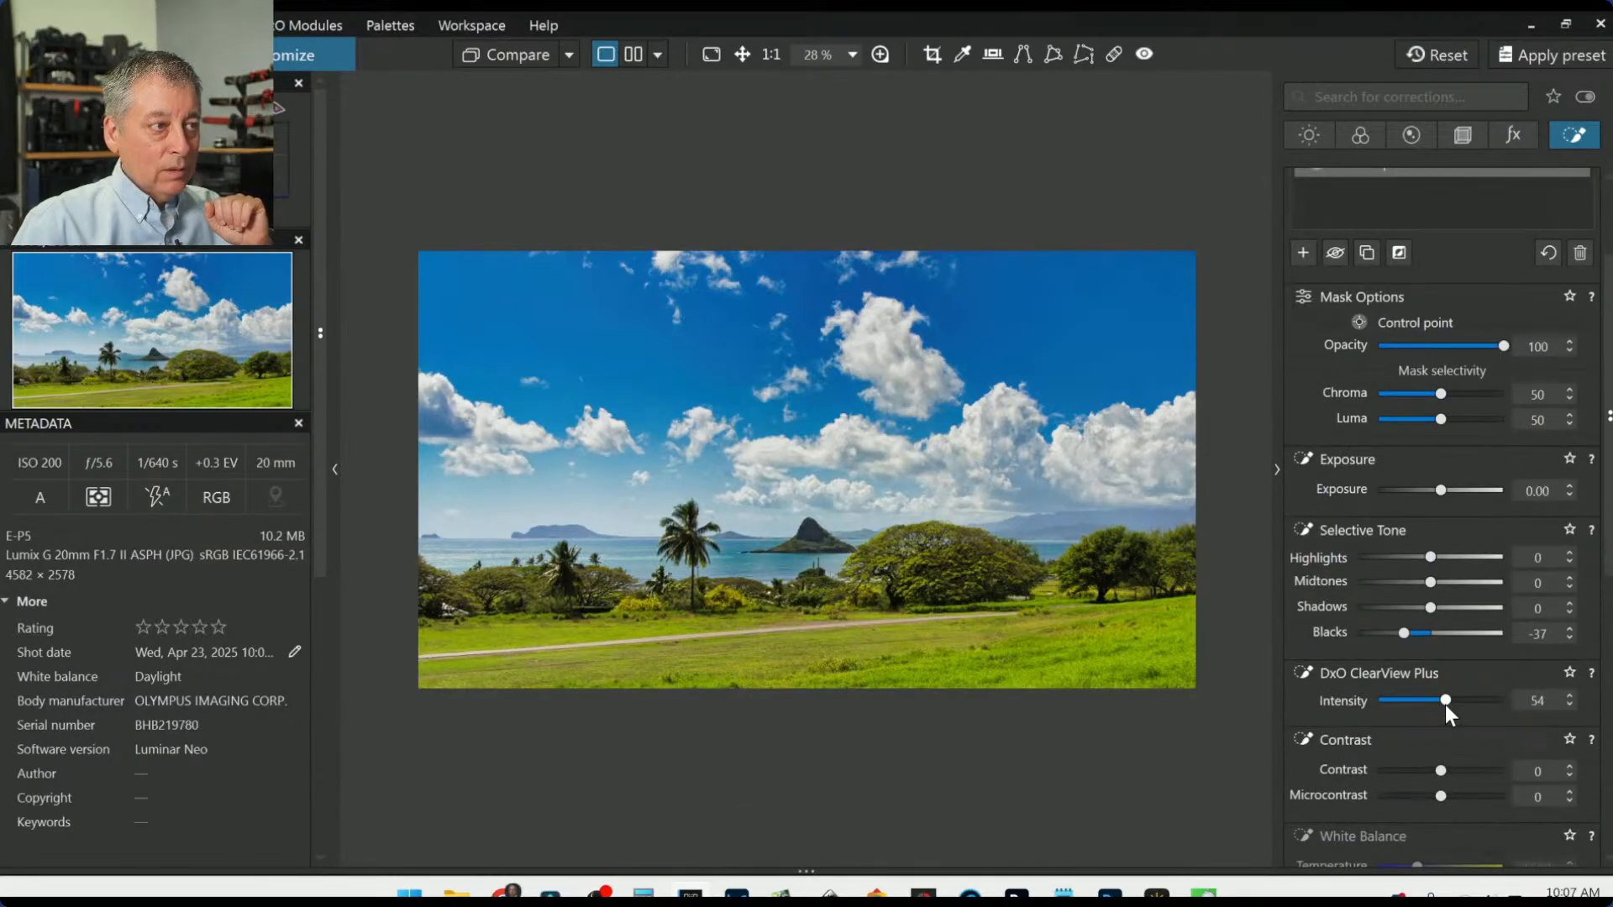
Step: Set the water mask's Chroma selectivity to 58 and extend it with more control points along the sea on both sides of the photo
mouse_move(689, 561)
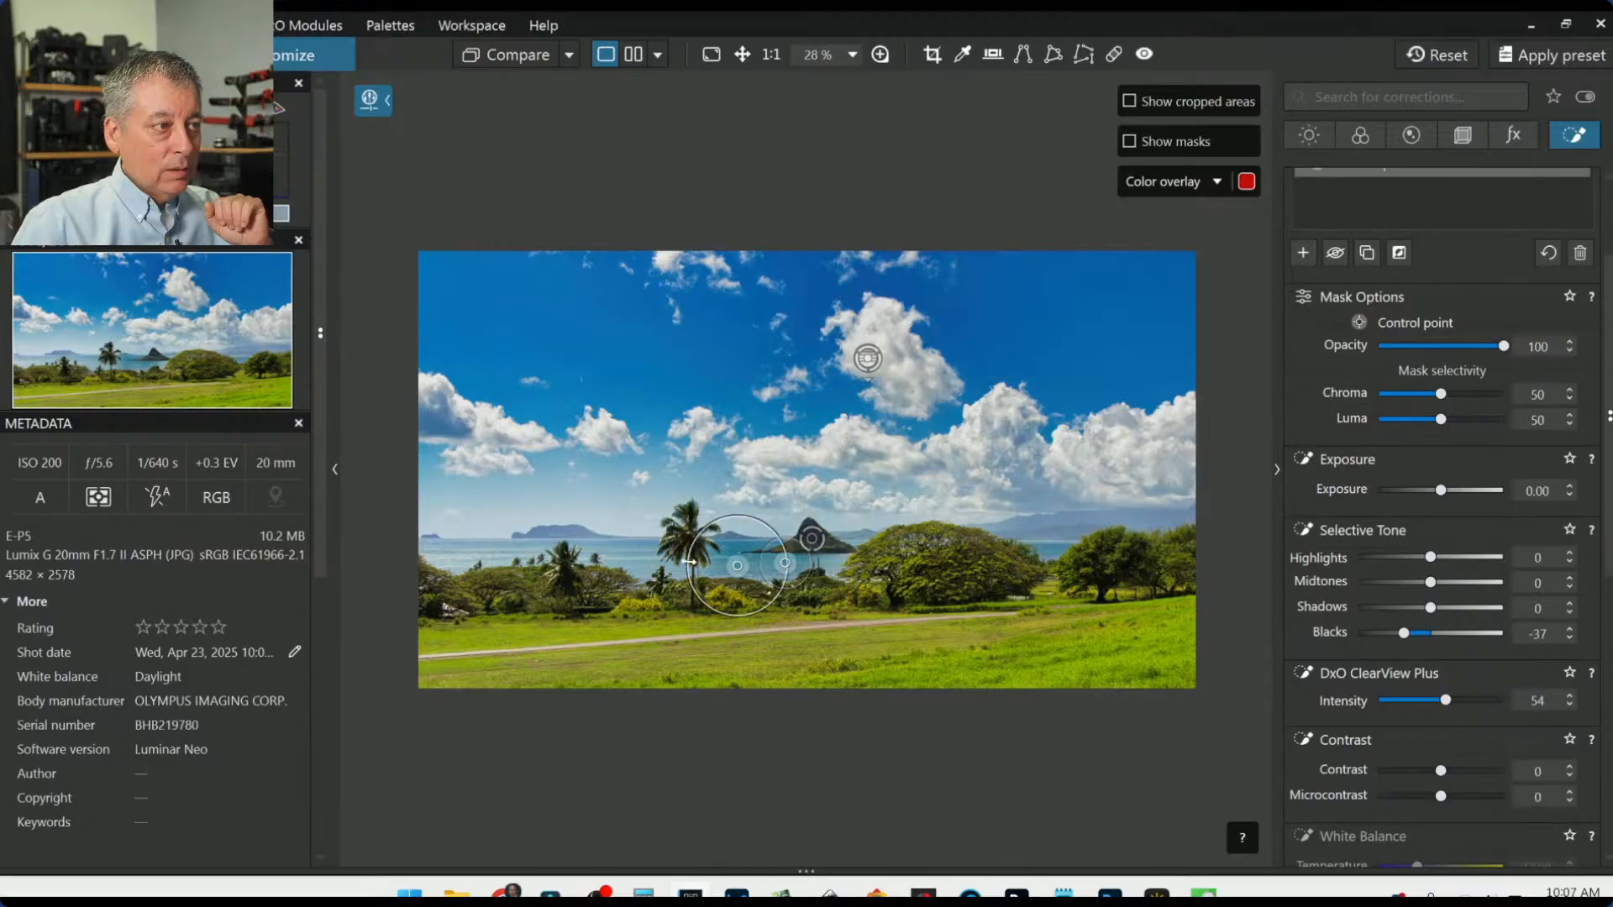
drag(1440, 393, 1449, 394)
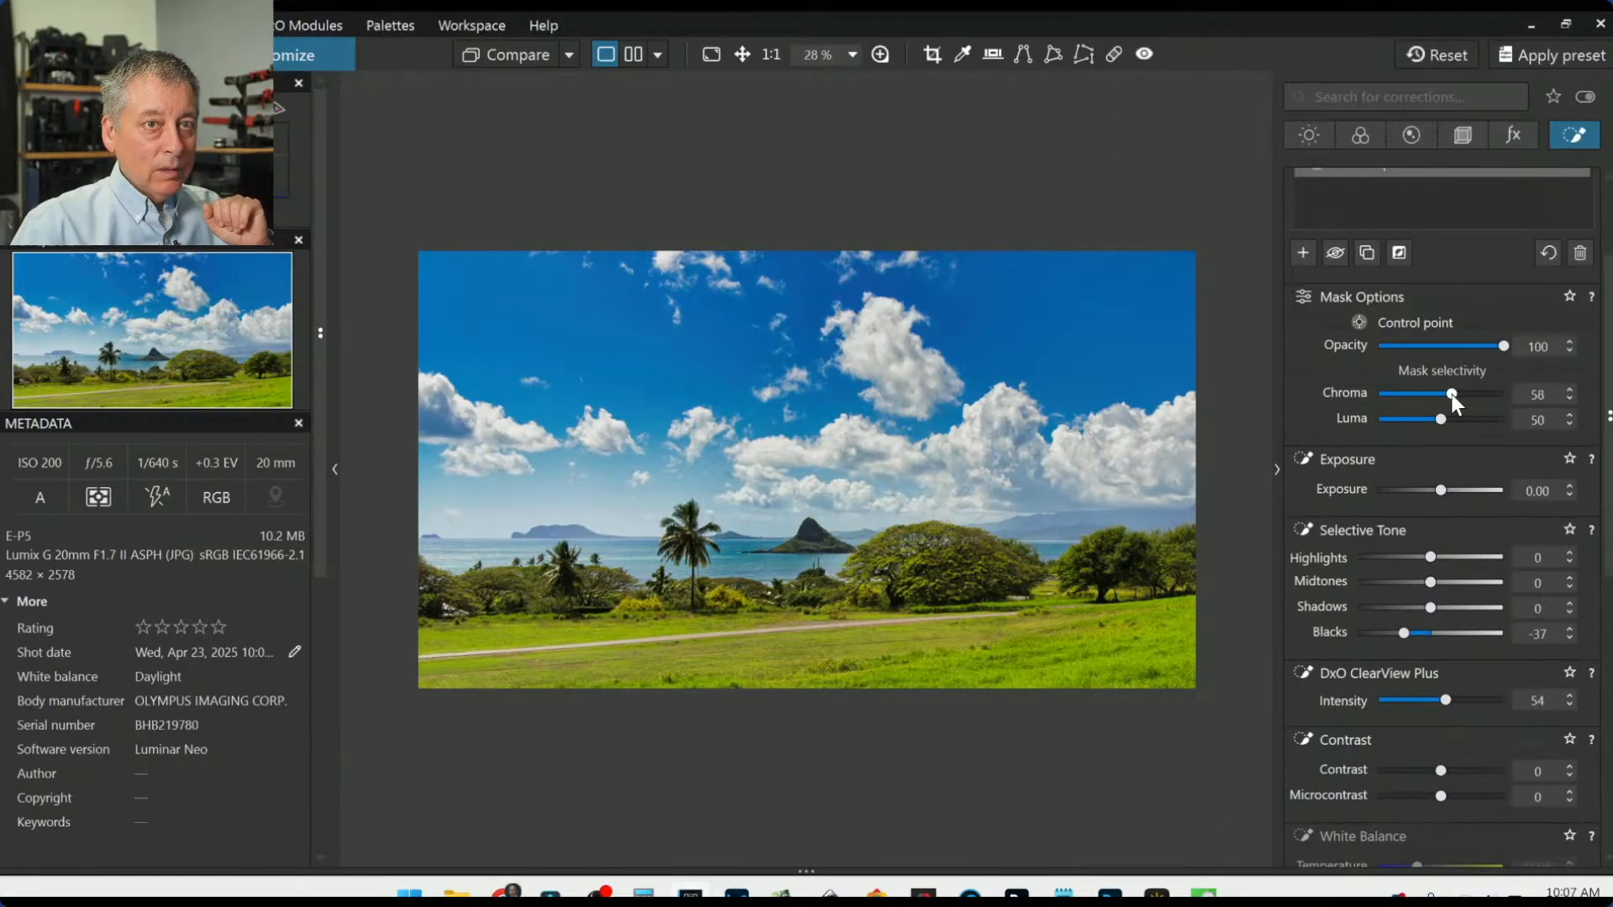
mouse_move(738, 566)
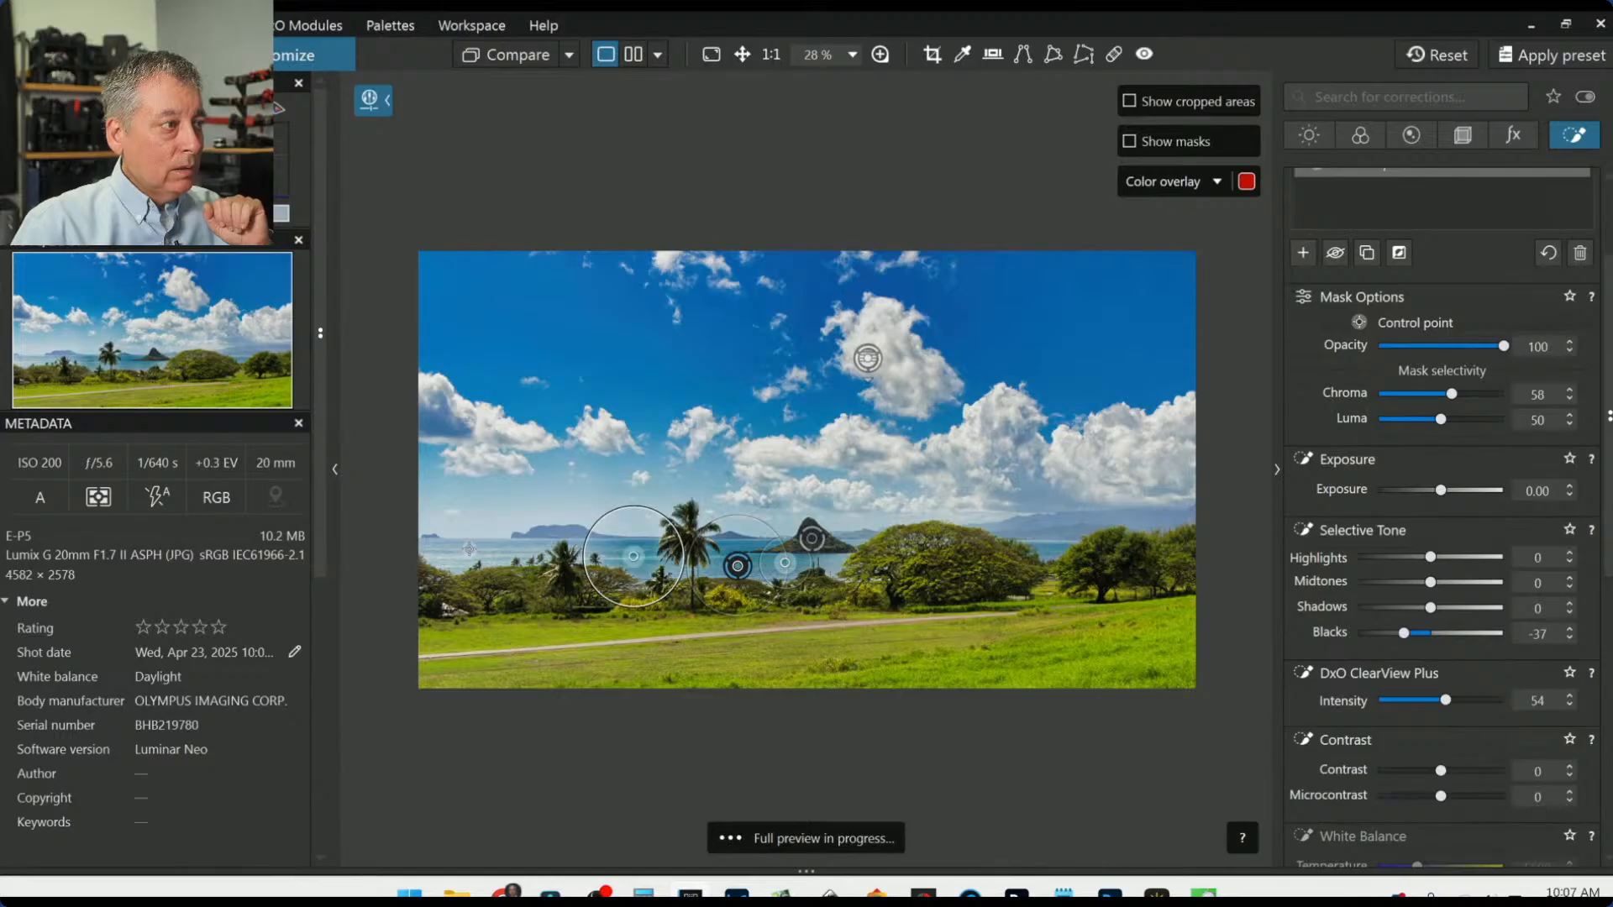
click(498, 548)
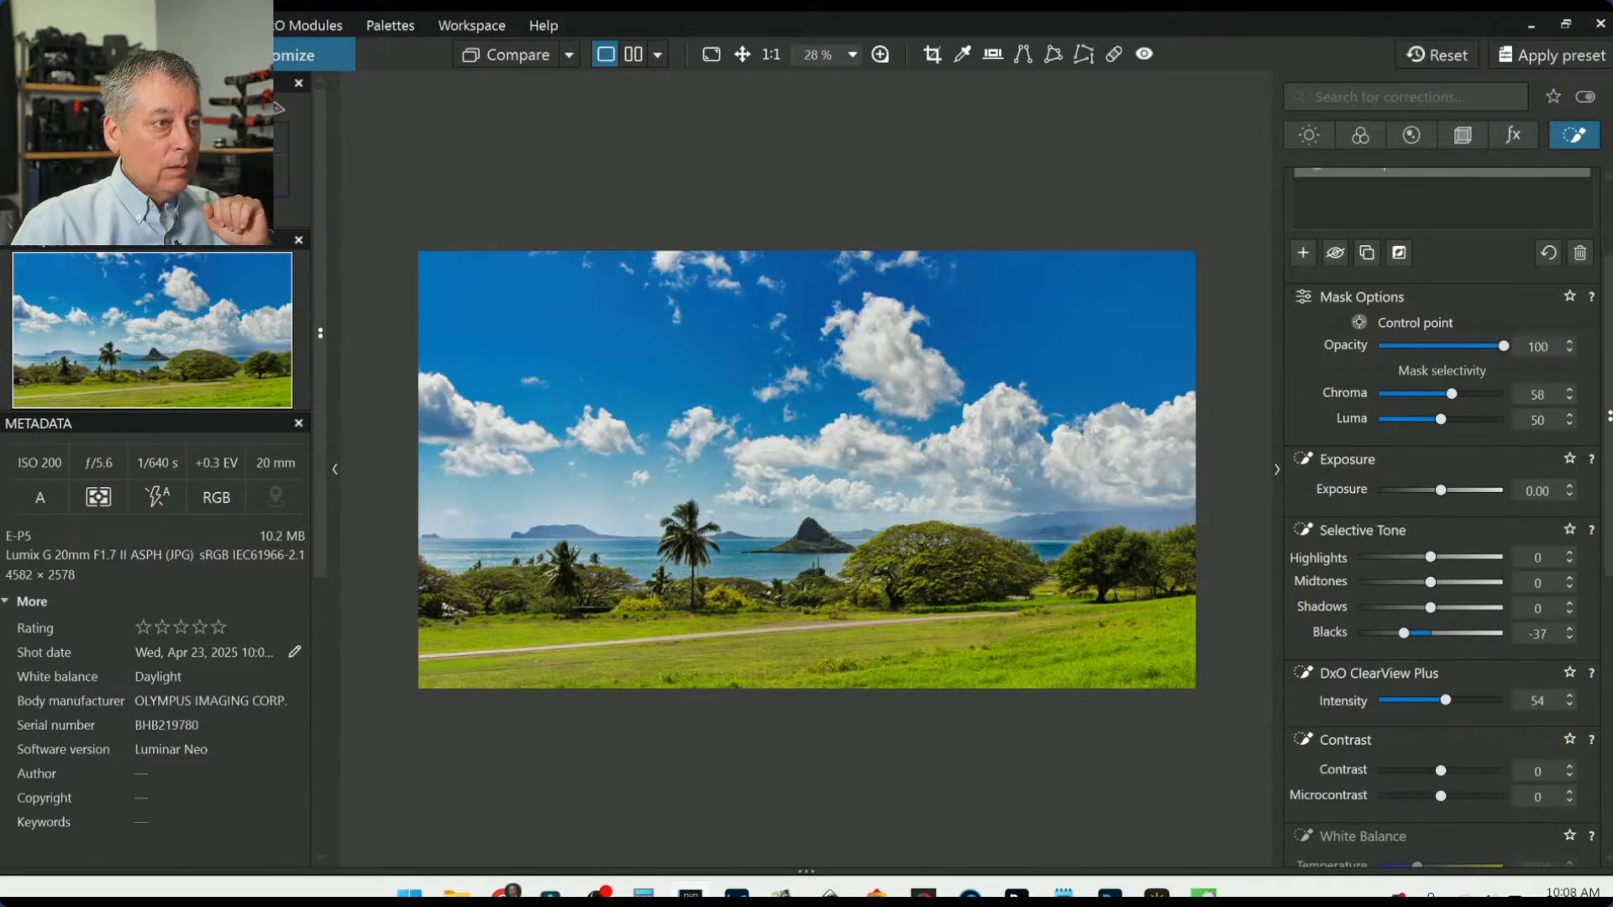
click(1052, 549)
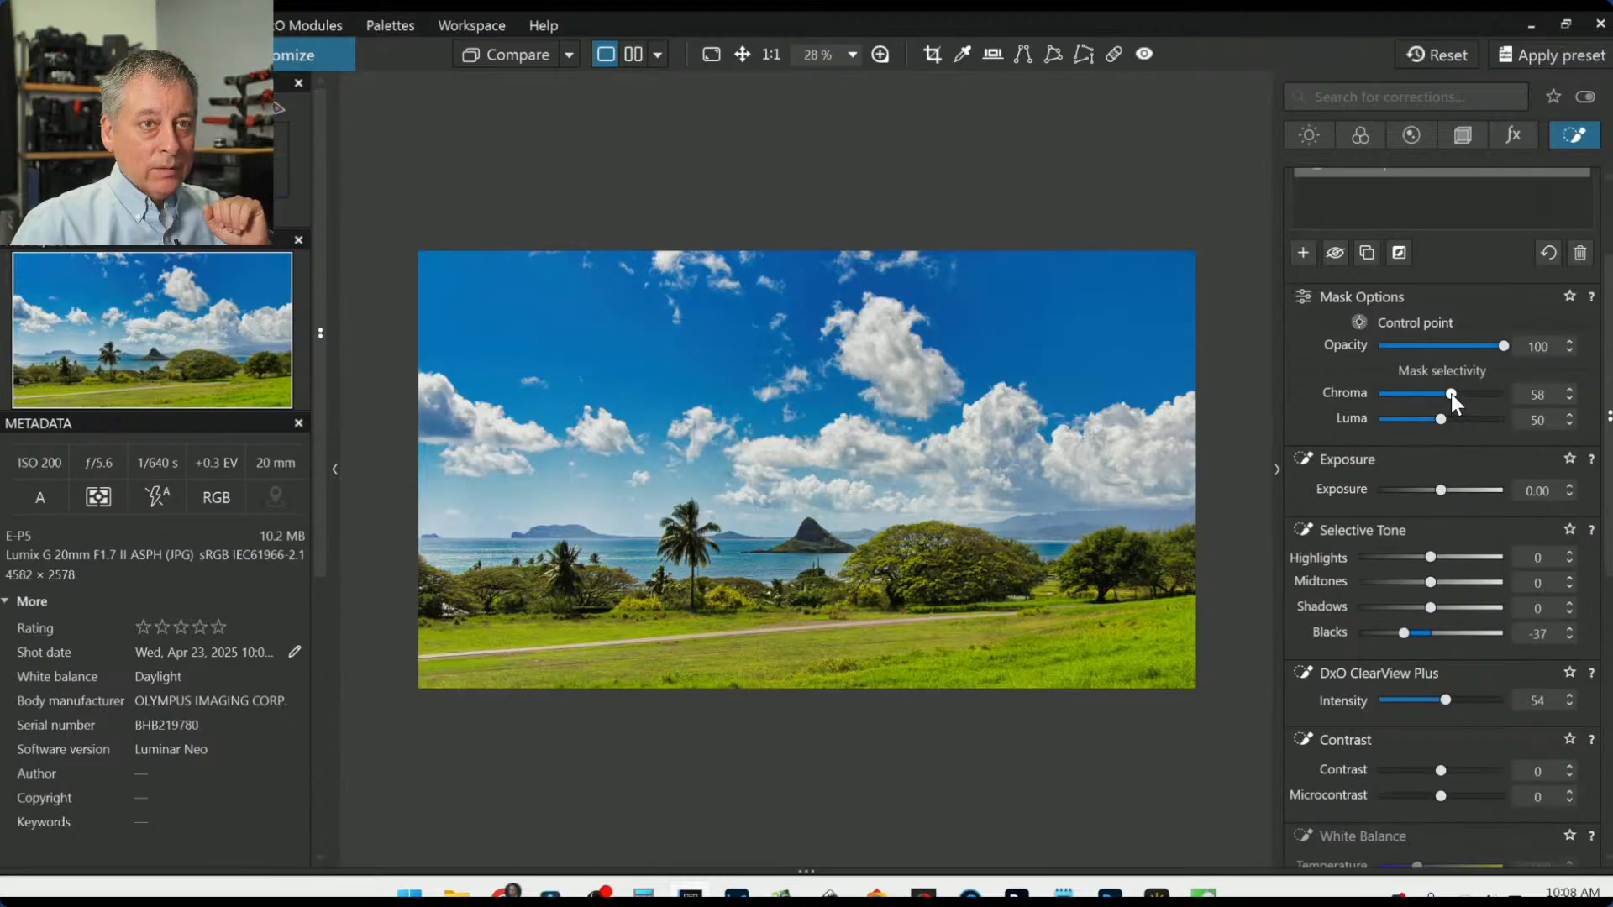
Step: Fine-tune the water mask's Chroma selectivity to 54 and deselect the mask
drag(1451, 396, 1448, 397)
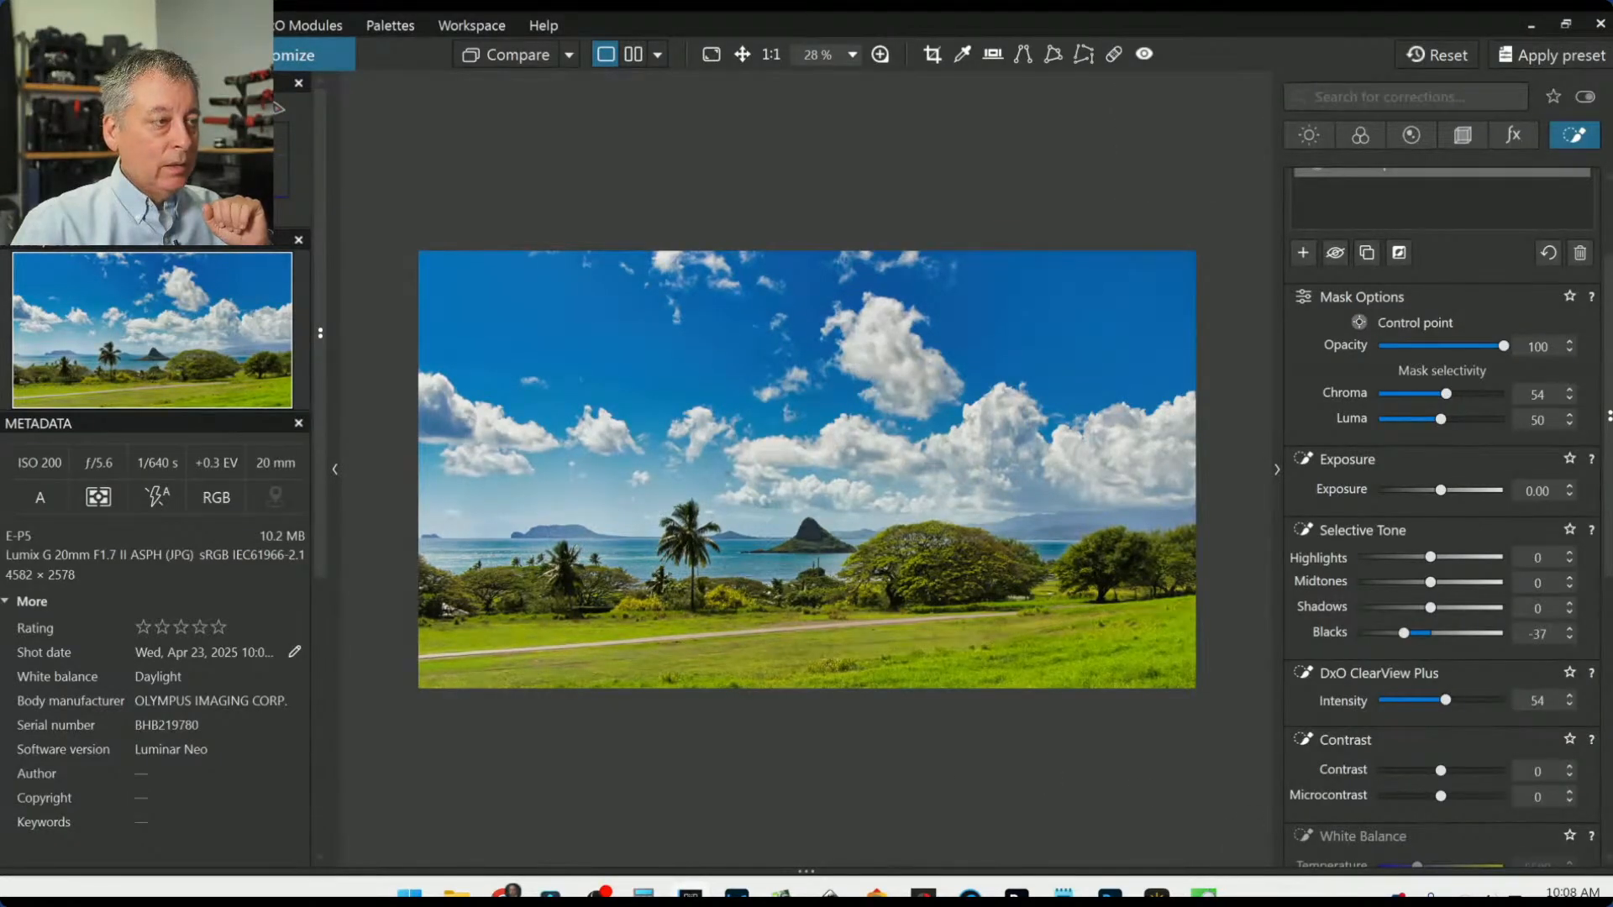
click(598, 115)
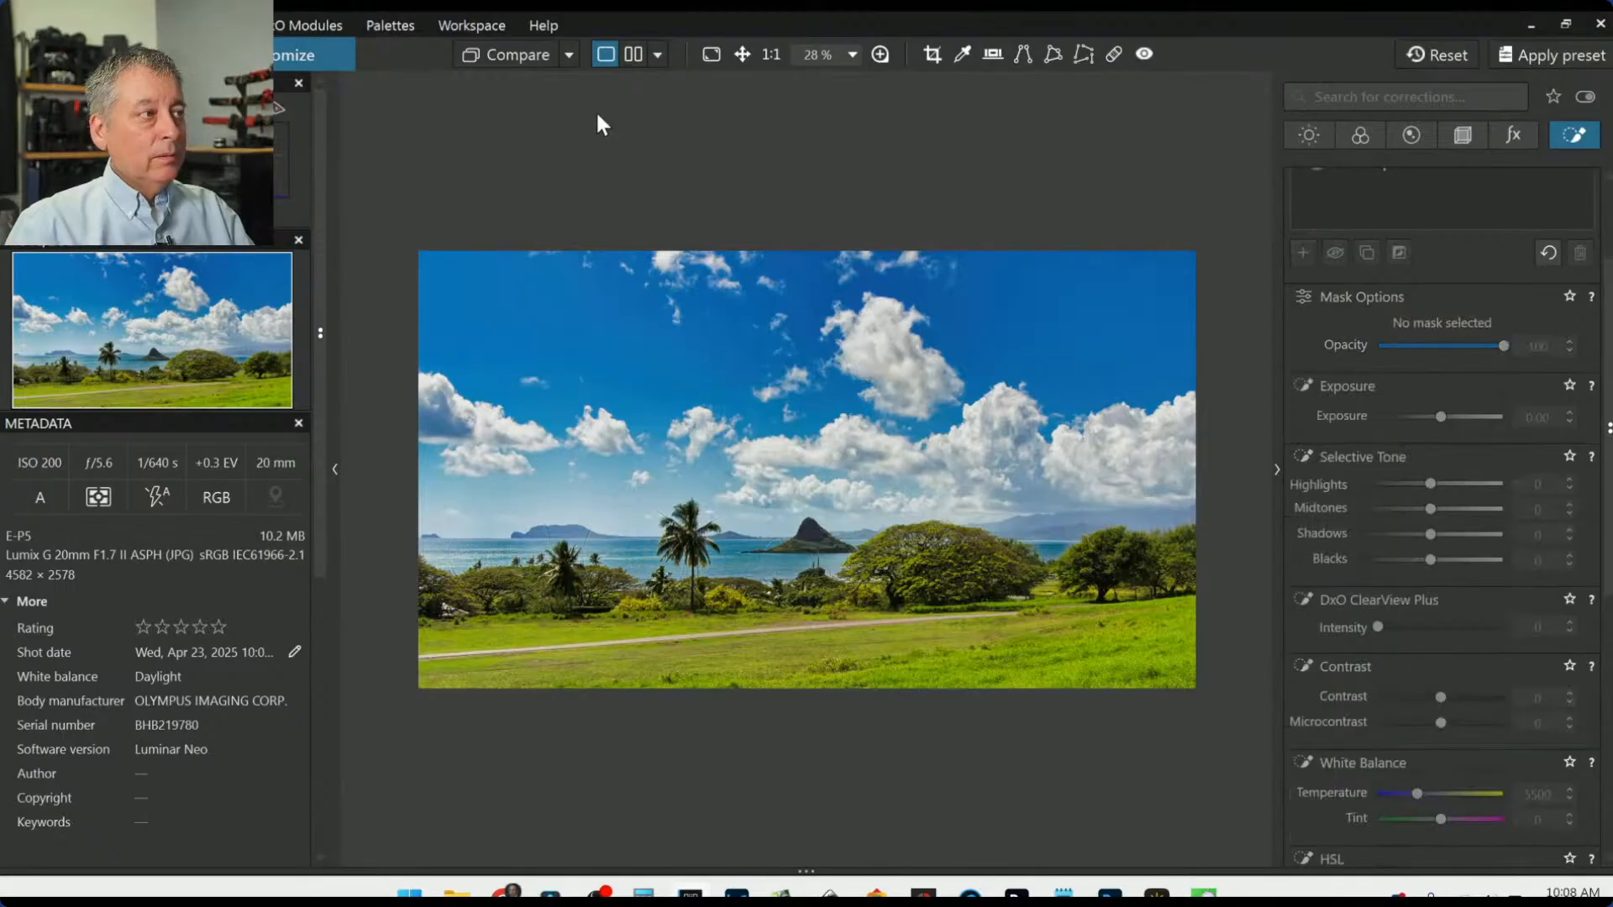
Step: Compare the edited coastline photo with its unedited version a few times
click(519, 57)
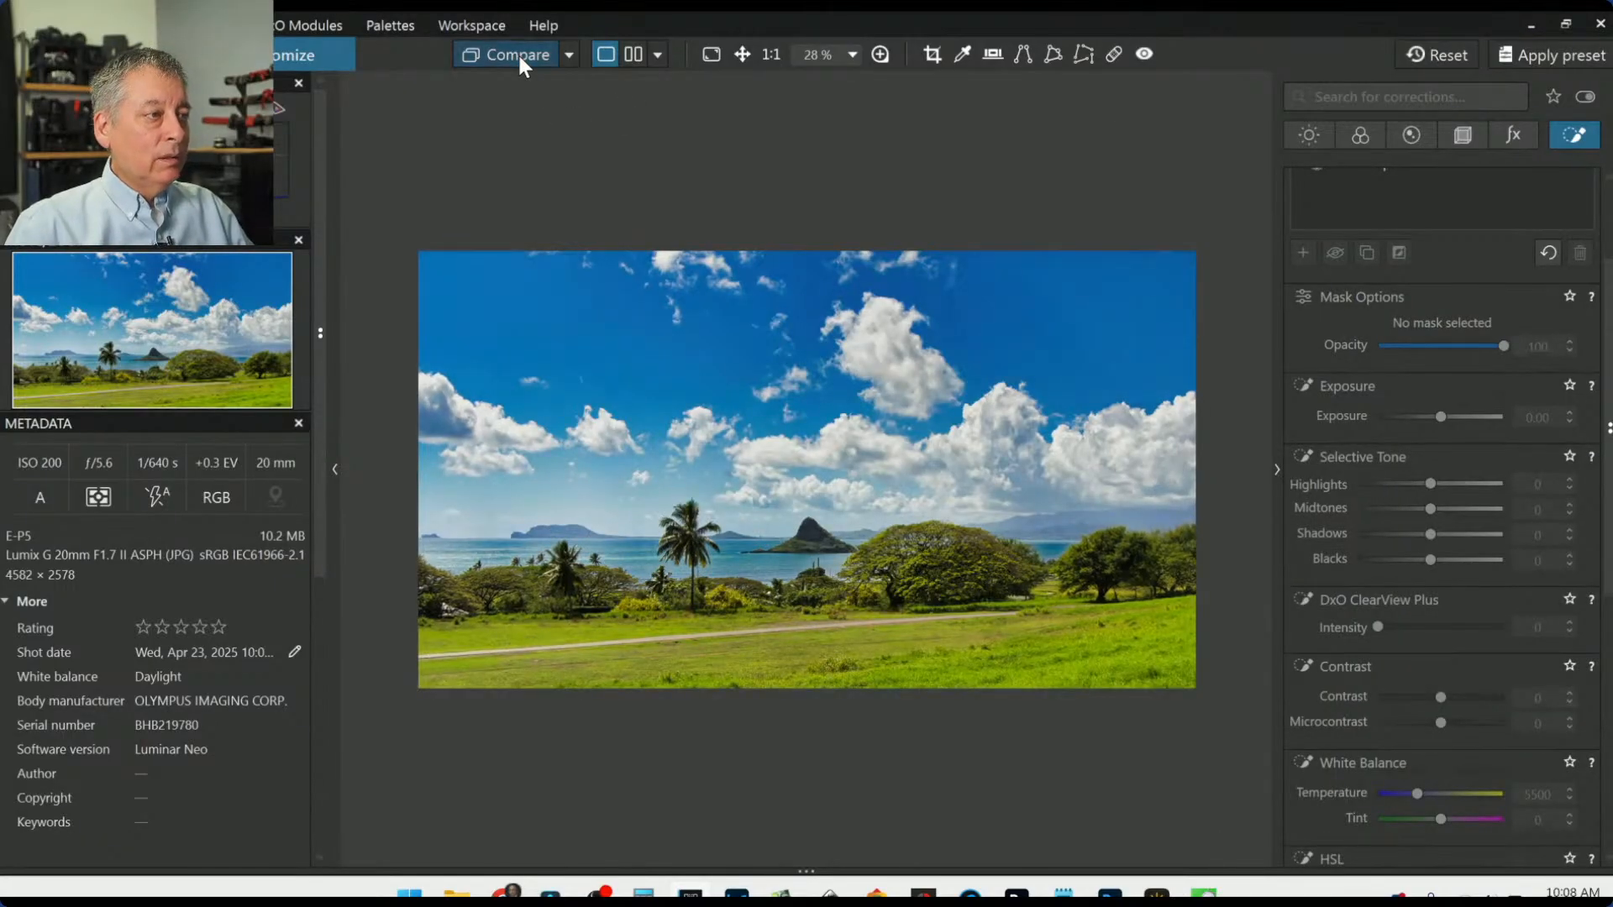
click(518, 54)
click(517, 54)
click(517, 54)
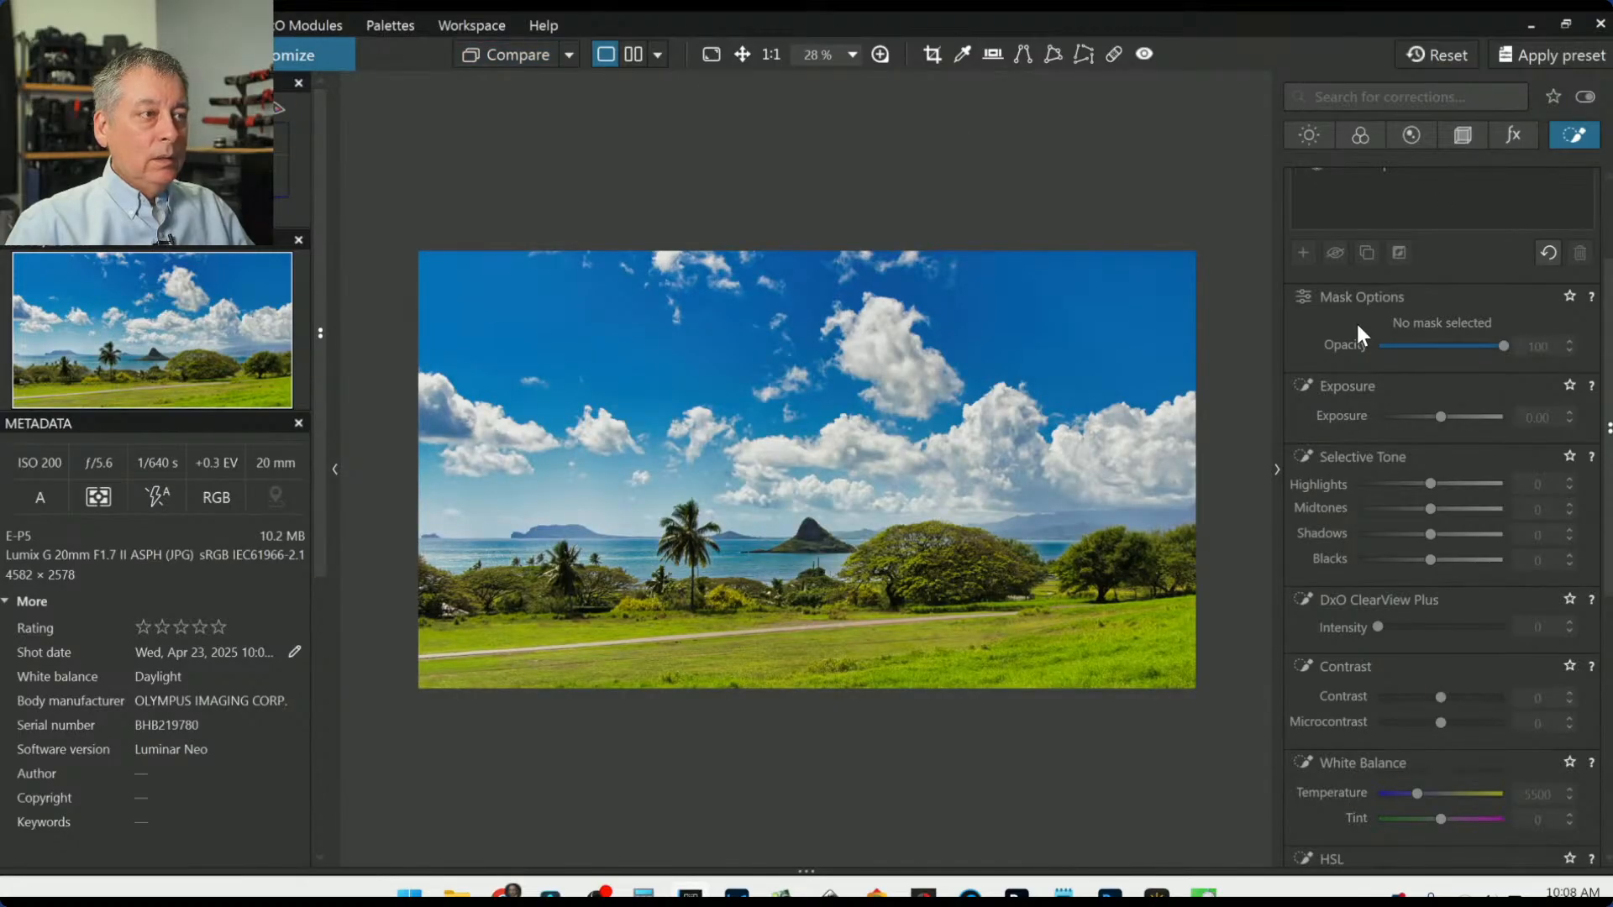
Step: In the clouds' control line mask, set the HSL blue channel's Saturation to -40 and extend its color range toward cyan
scroll(1357, 351, down, 4)
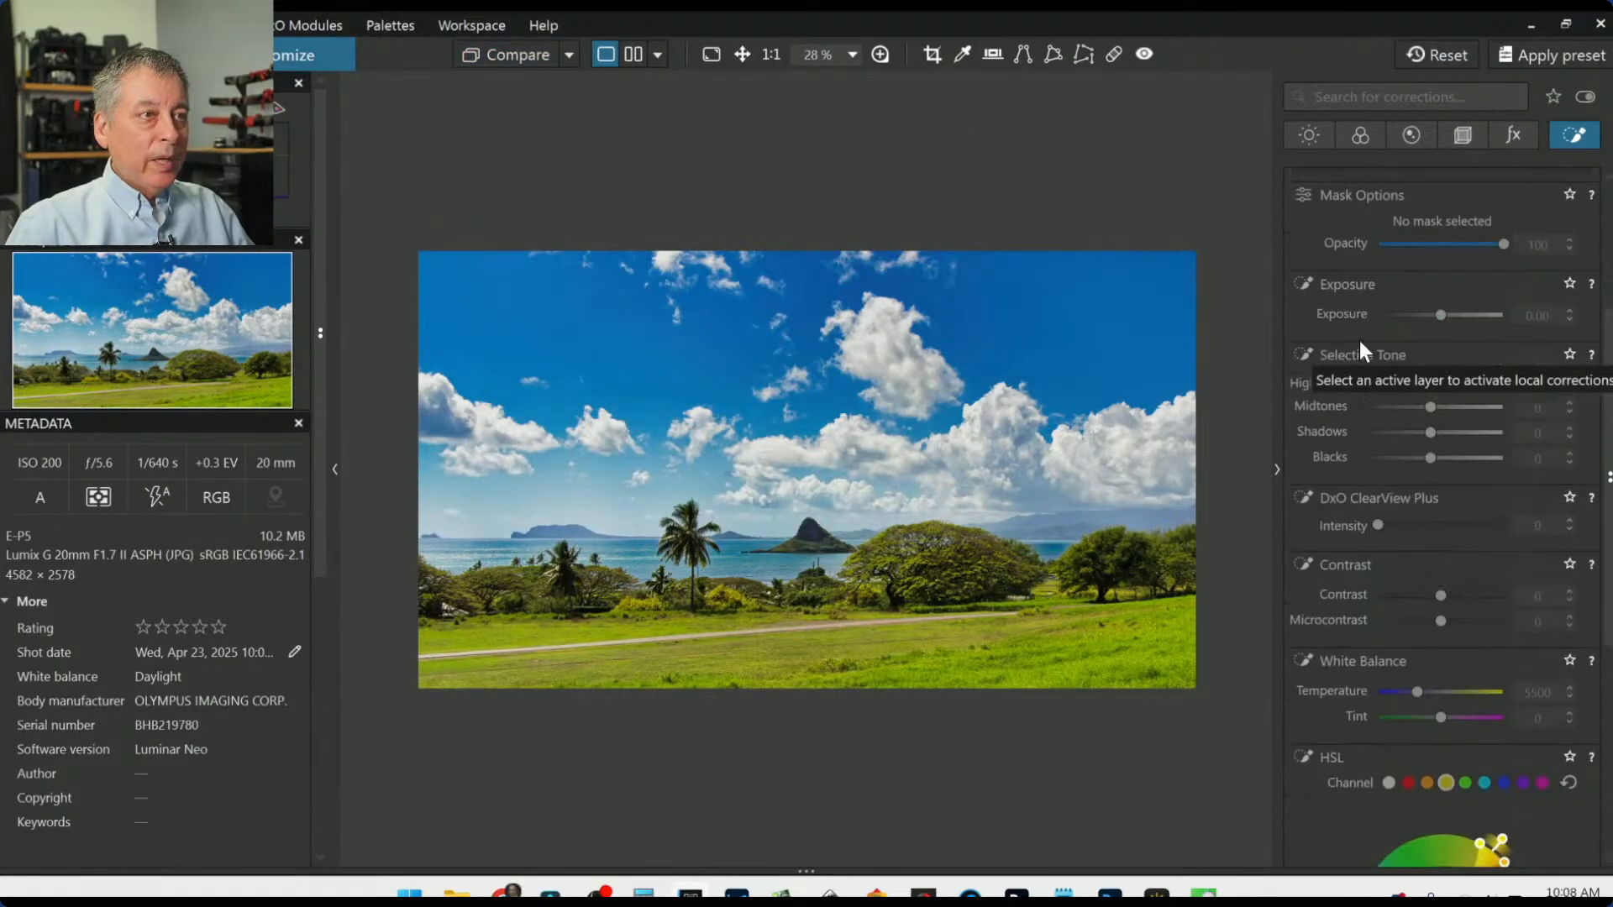
scroll(1357, 341, down, 3)
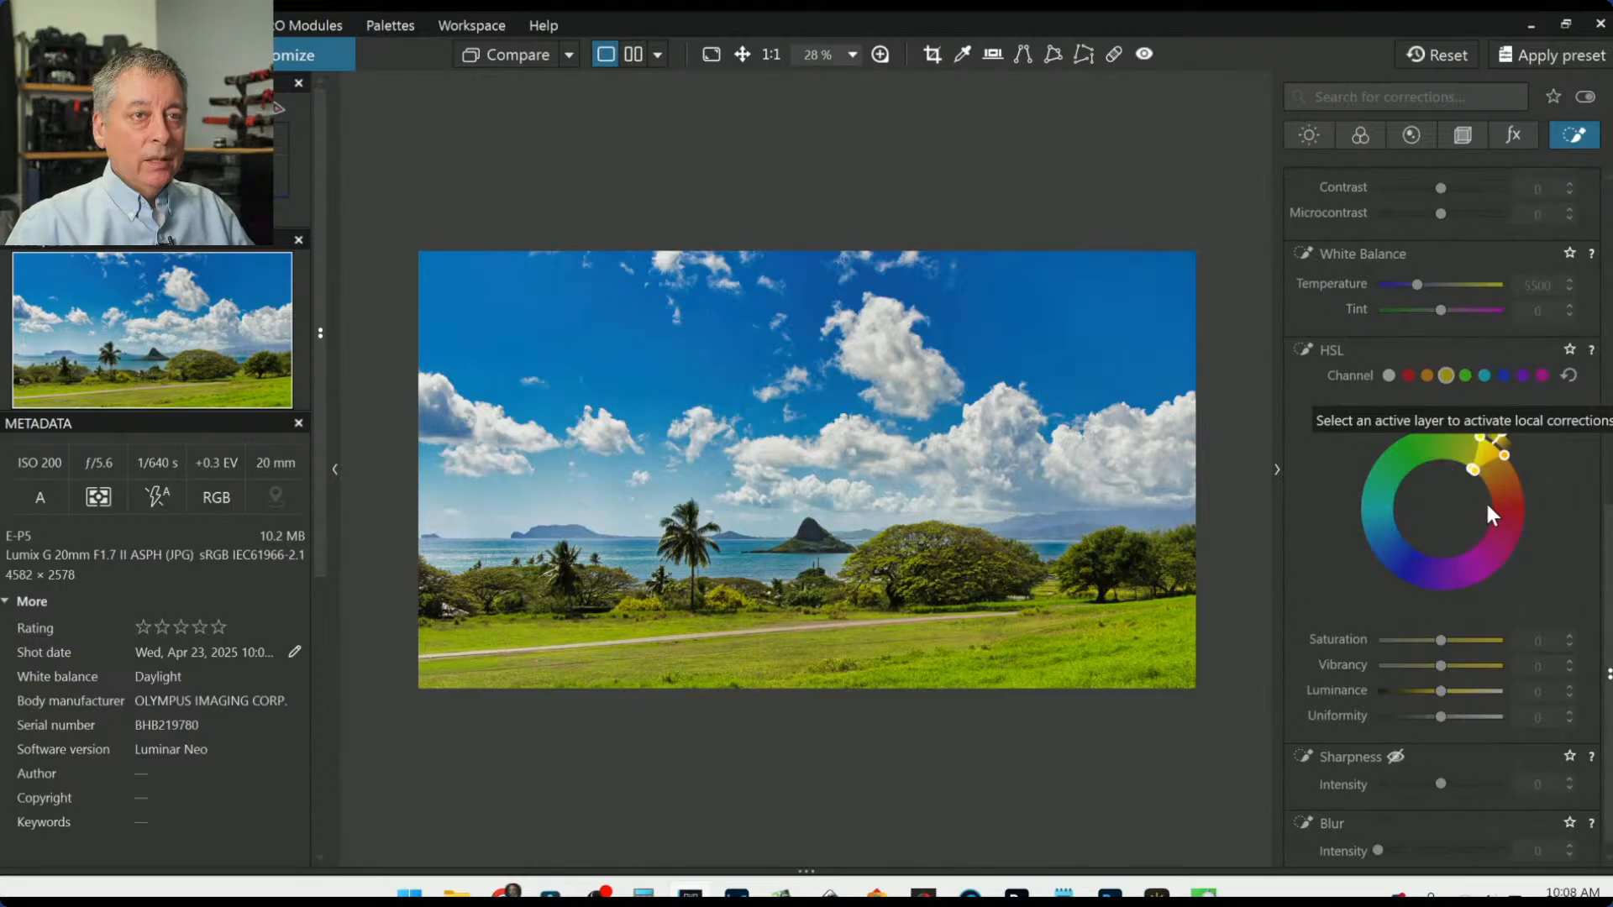
click(1312, 138)
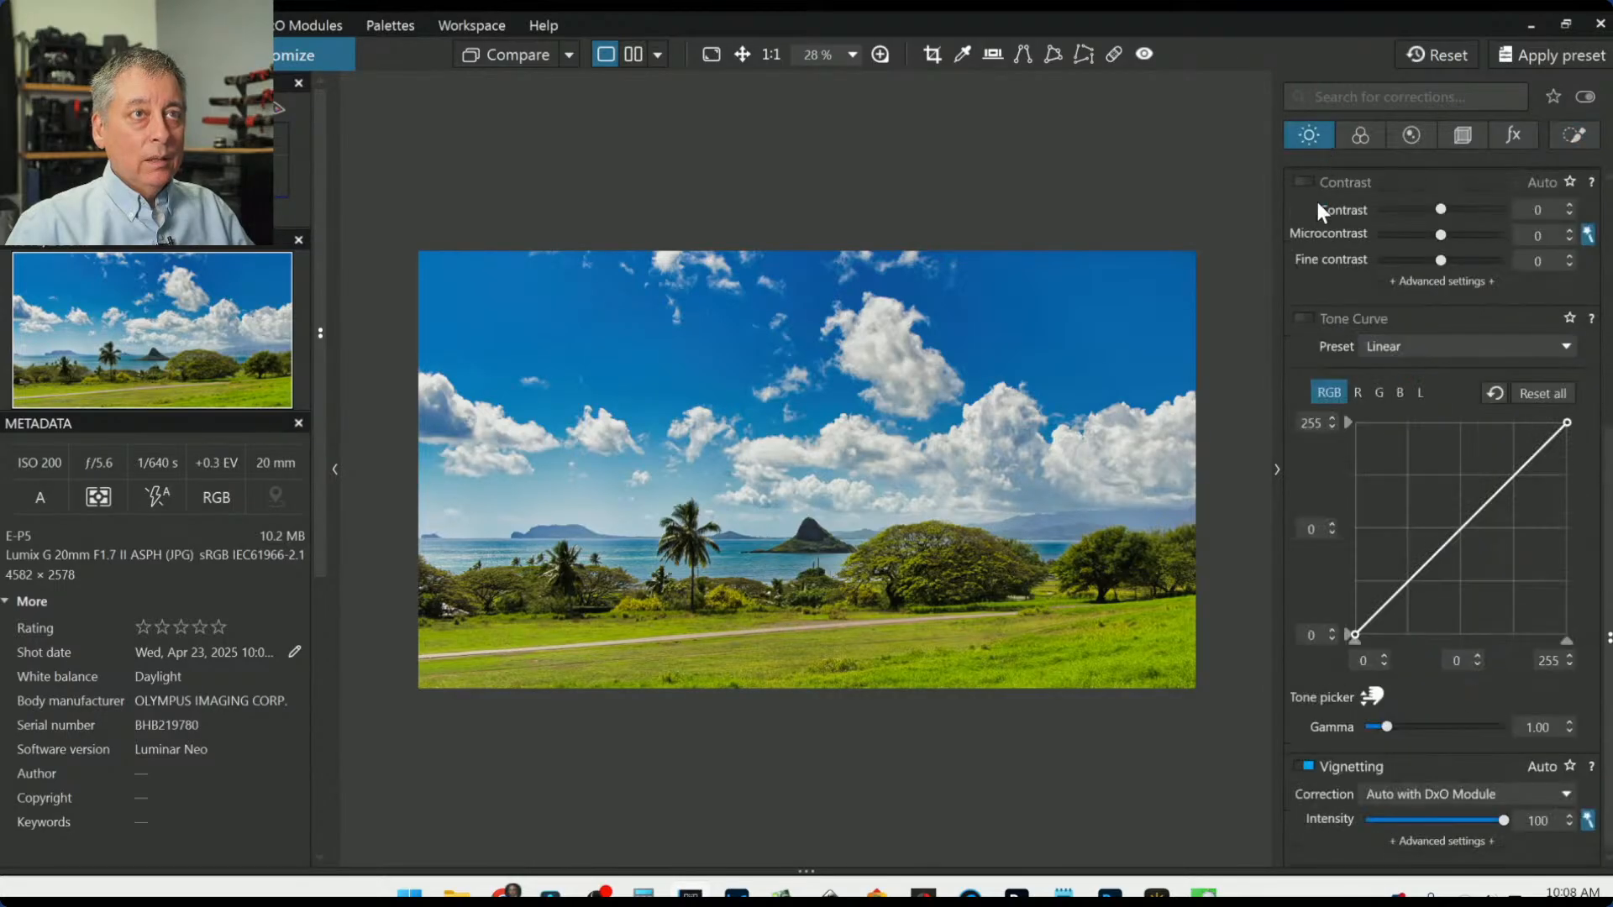
scroll(1342, 498, up, 3)
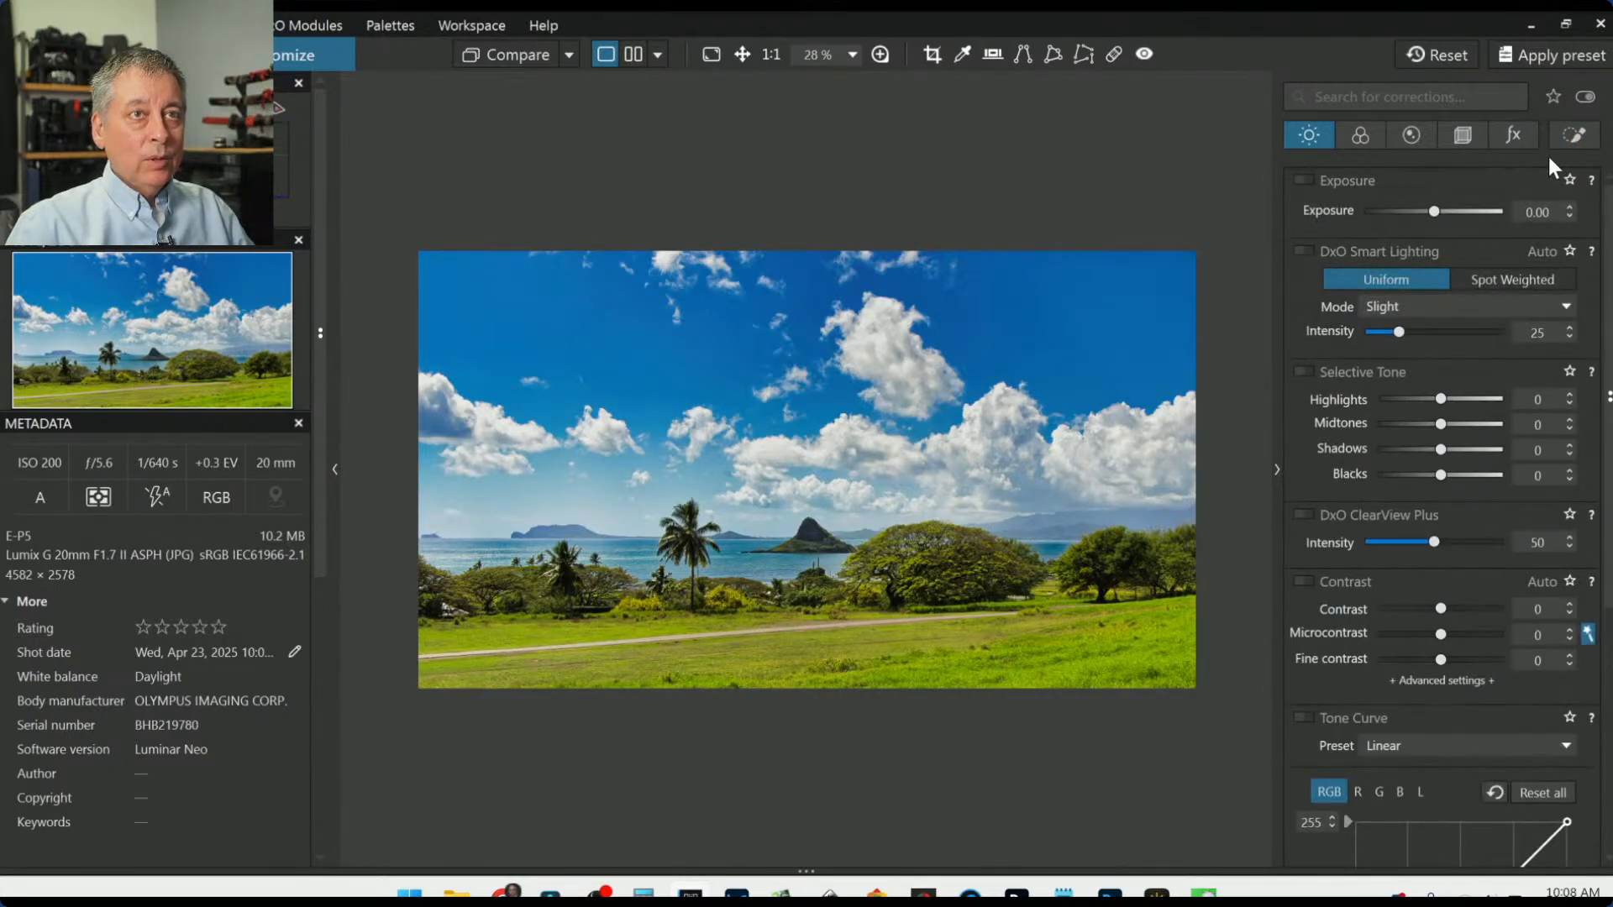
click(1574, 135)
click(1353, 249)
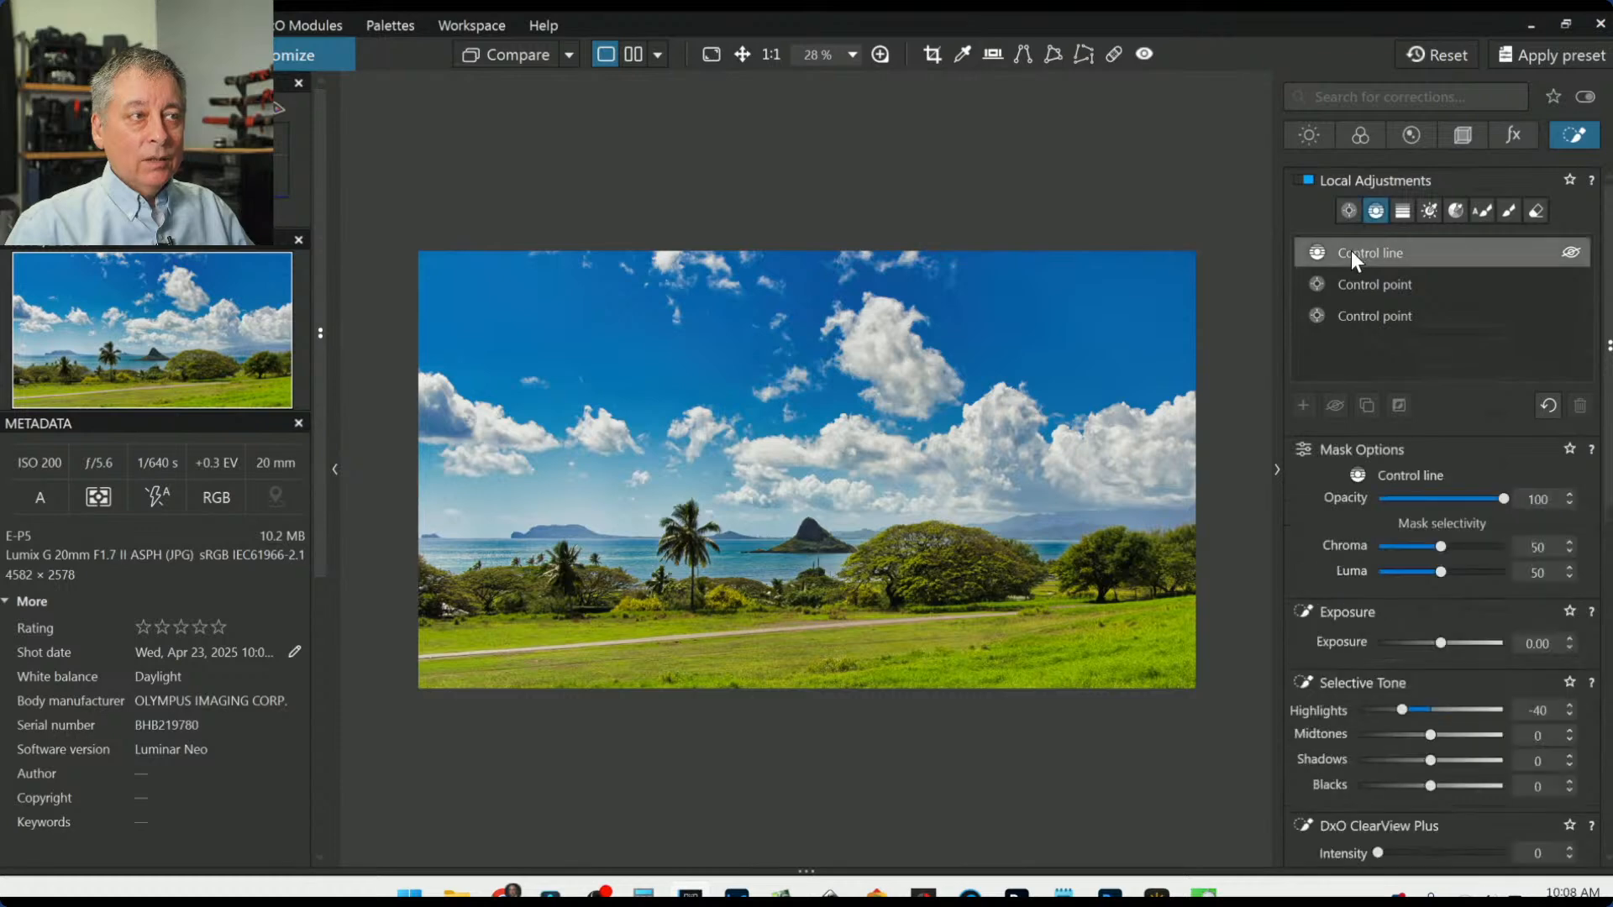
scroll(1437, 532, down, 4)
scroll(1441, 531, down, 8)
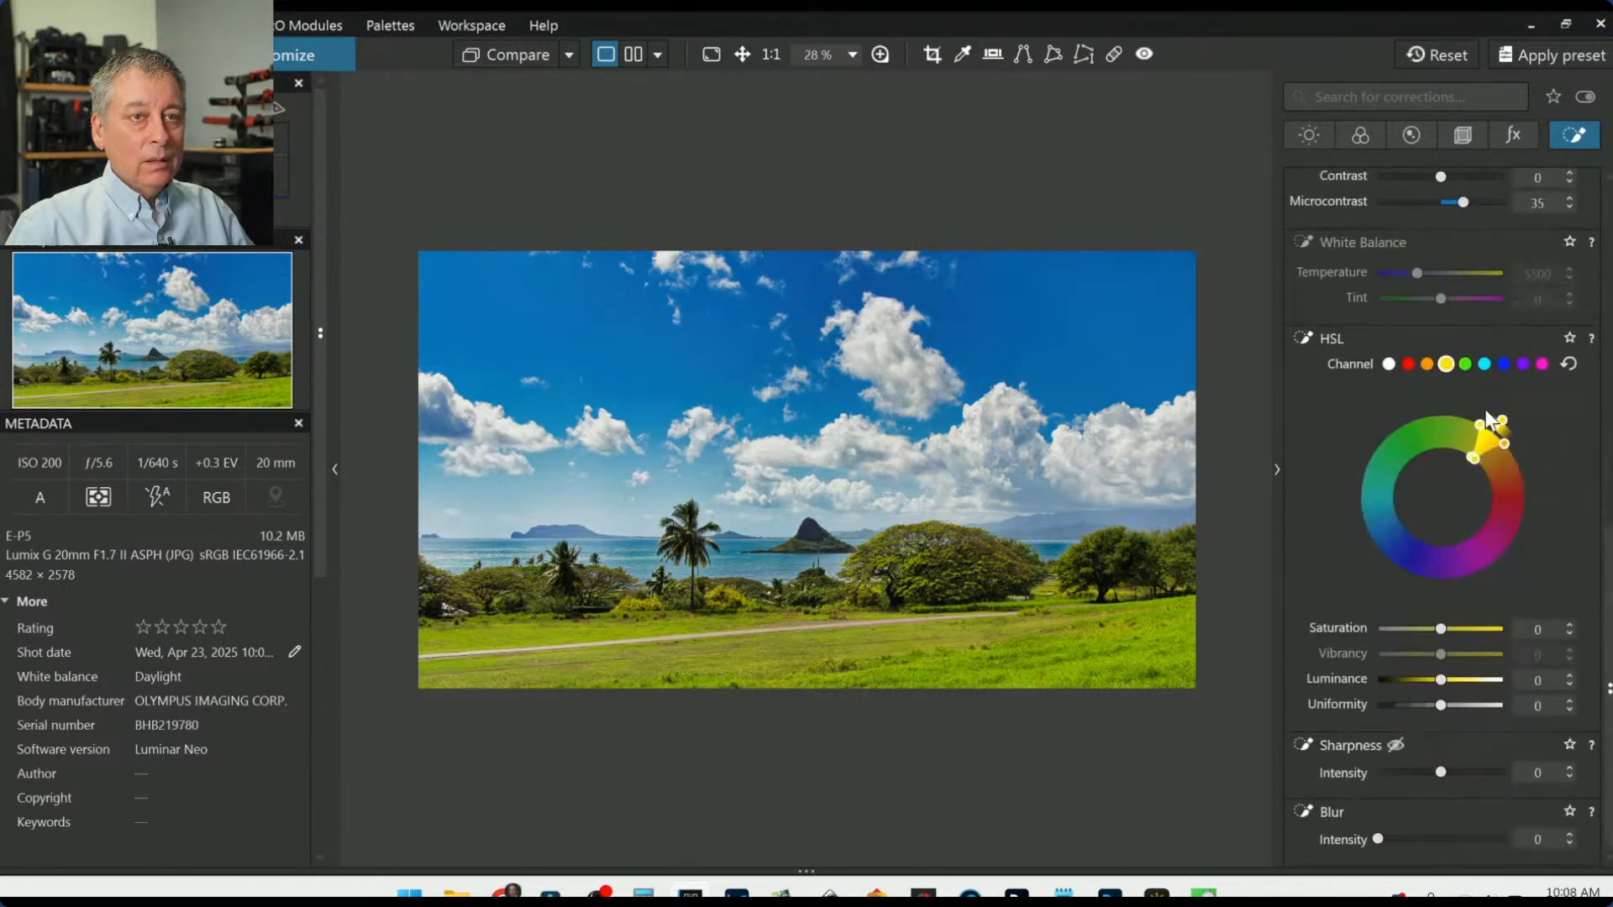
click(1503, 364)
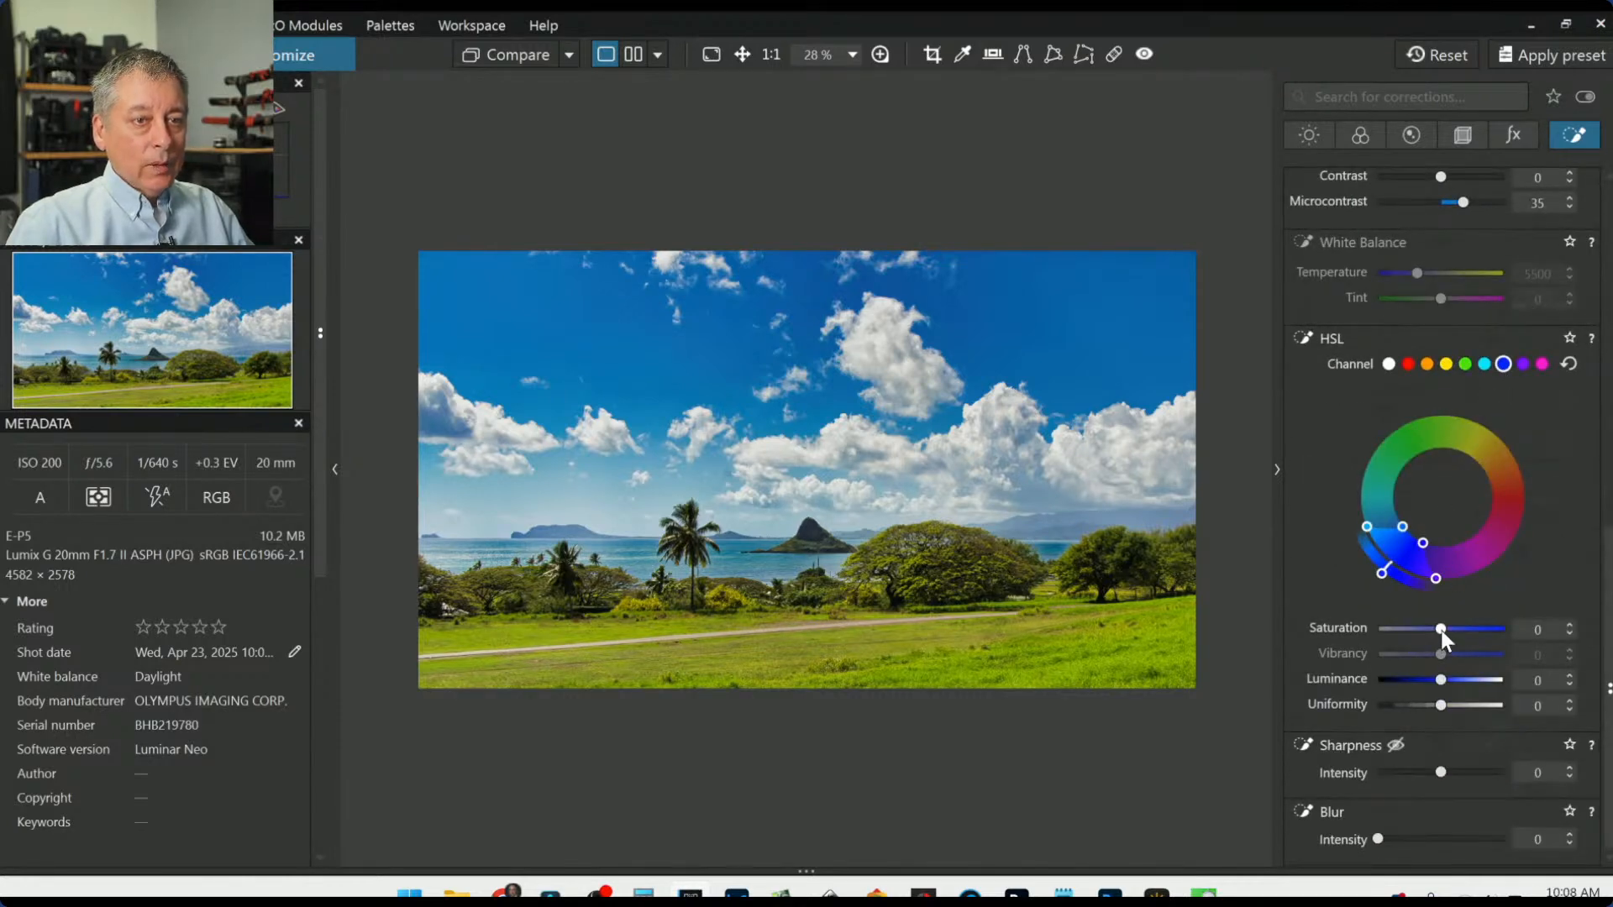
mouse_move(1440, 629)
mouse_down()
mouse_move(1389, 632)
mouse_move(1415, 630)
mouse_up()
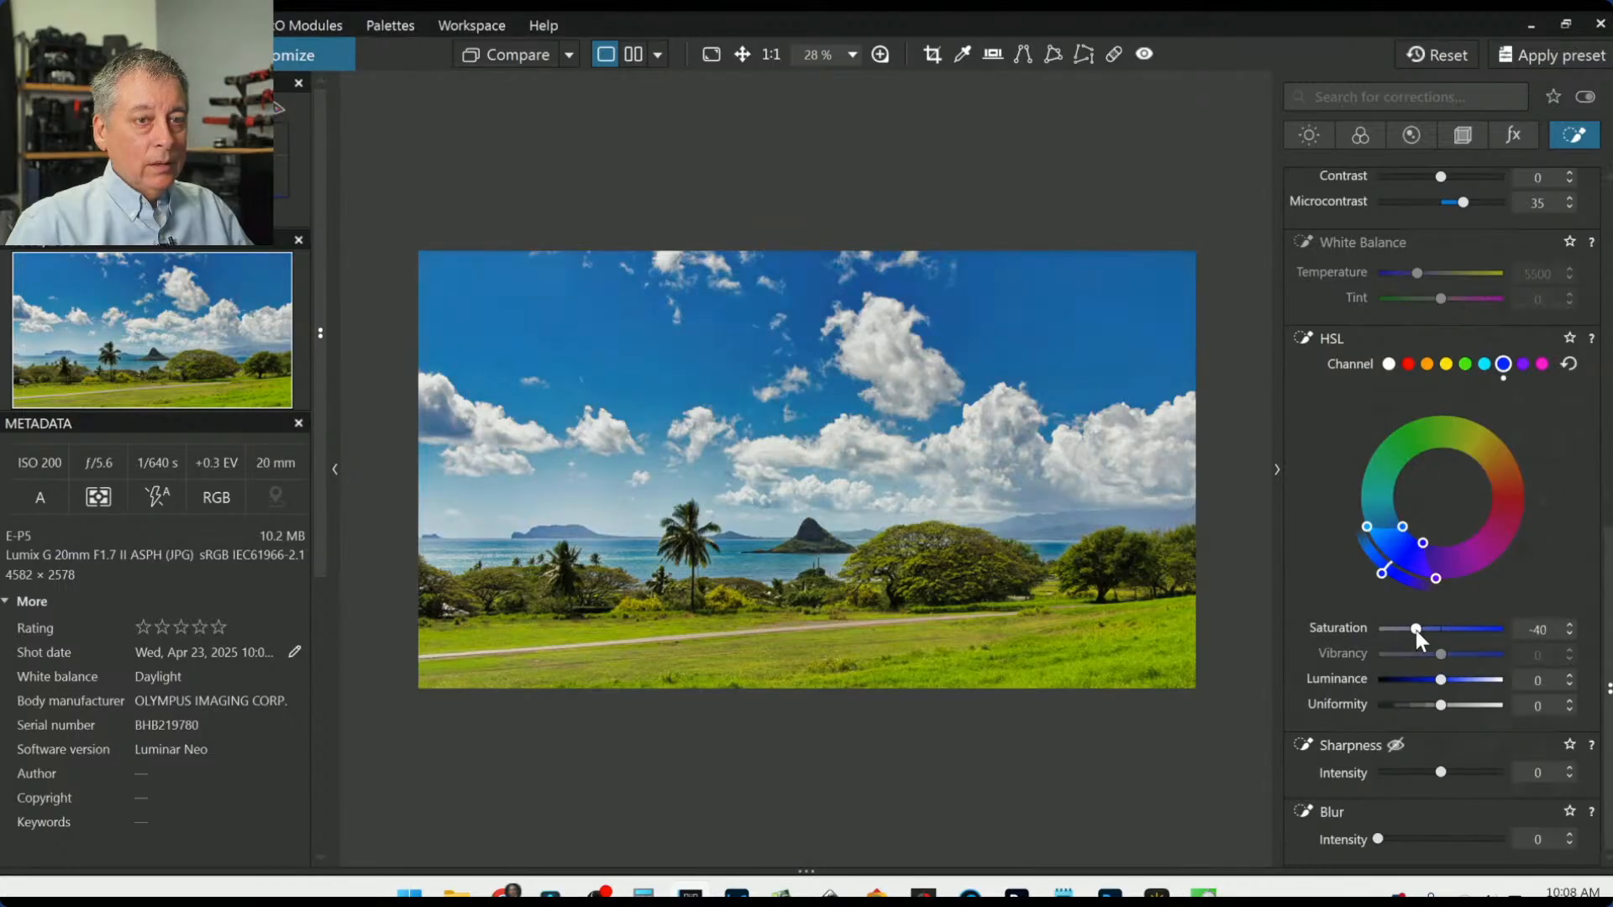
drag(1407, 533, 1397, 519)
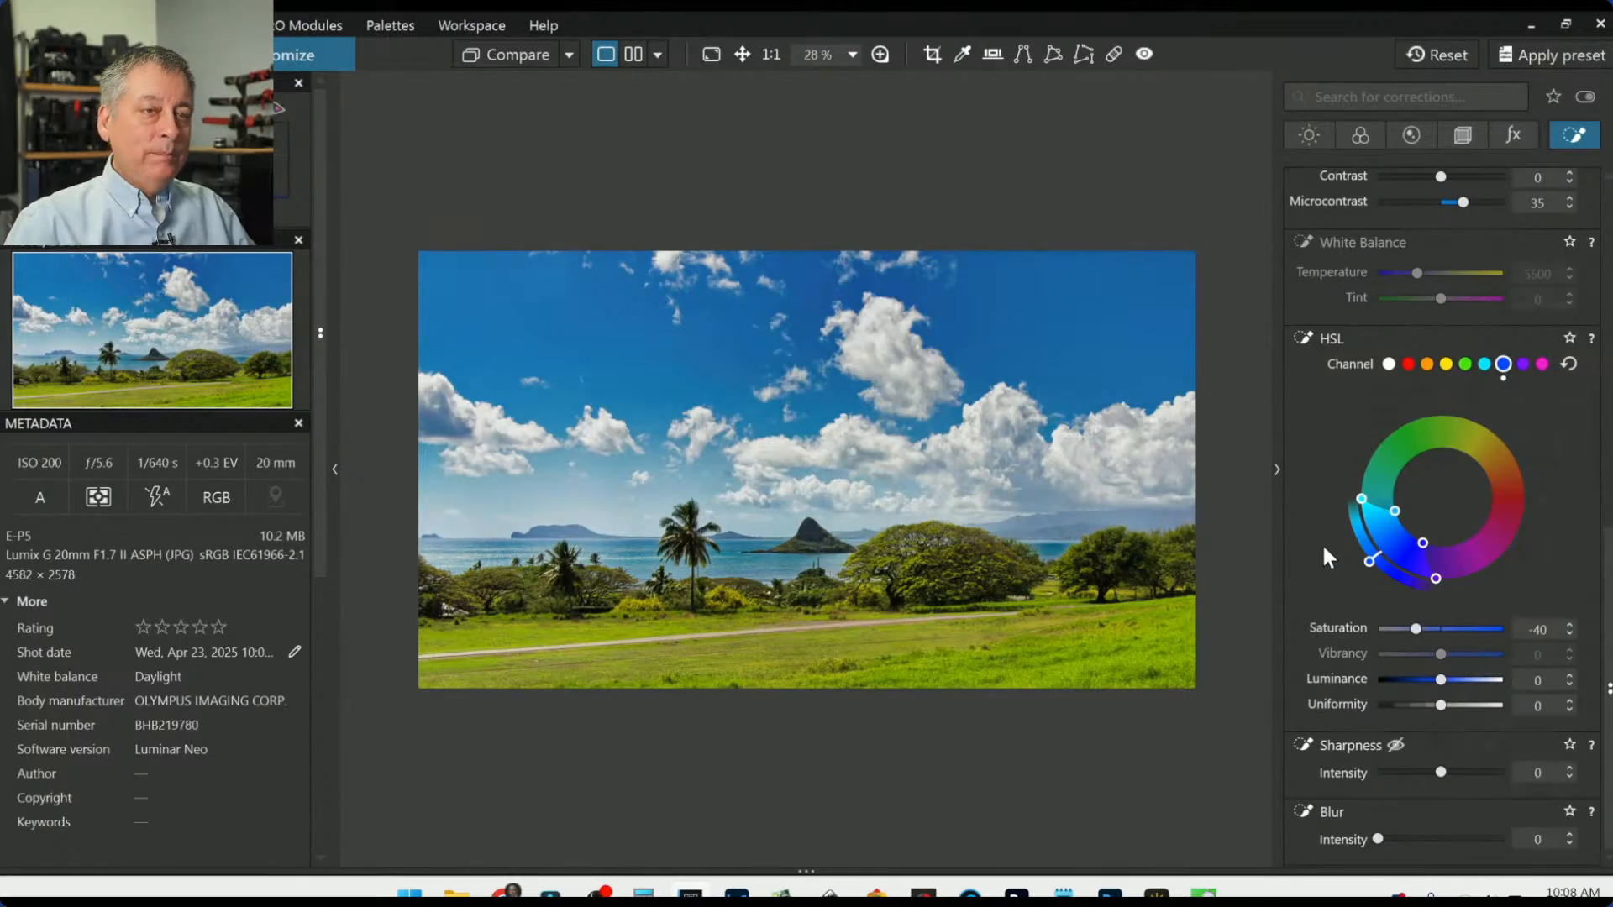
Step: Add a control line mask running from the upper blue sky to the grass, and set its Chroma selectivity to 55
scroll(1327, 566, up, 10)
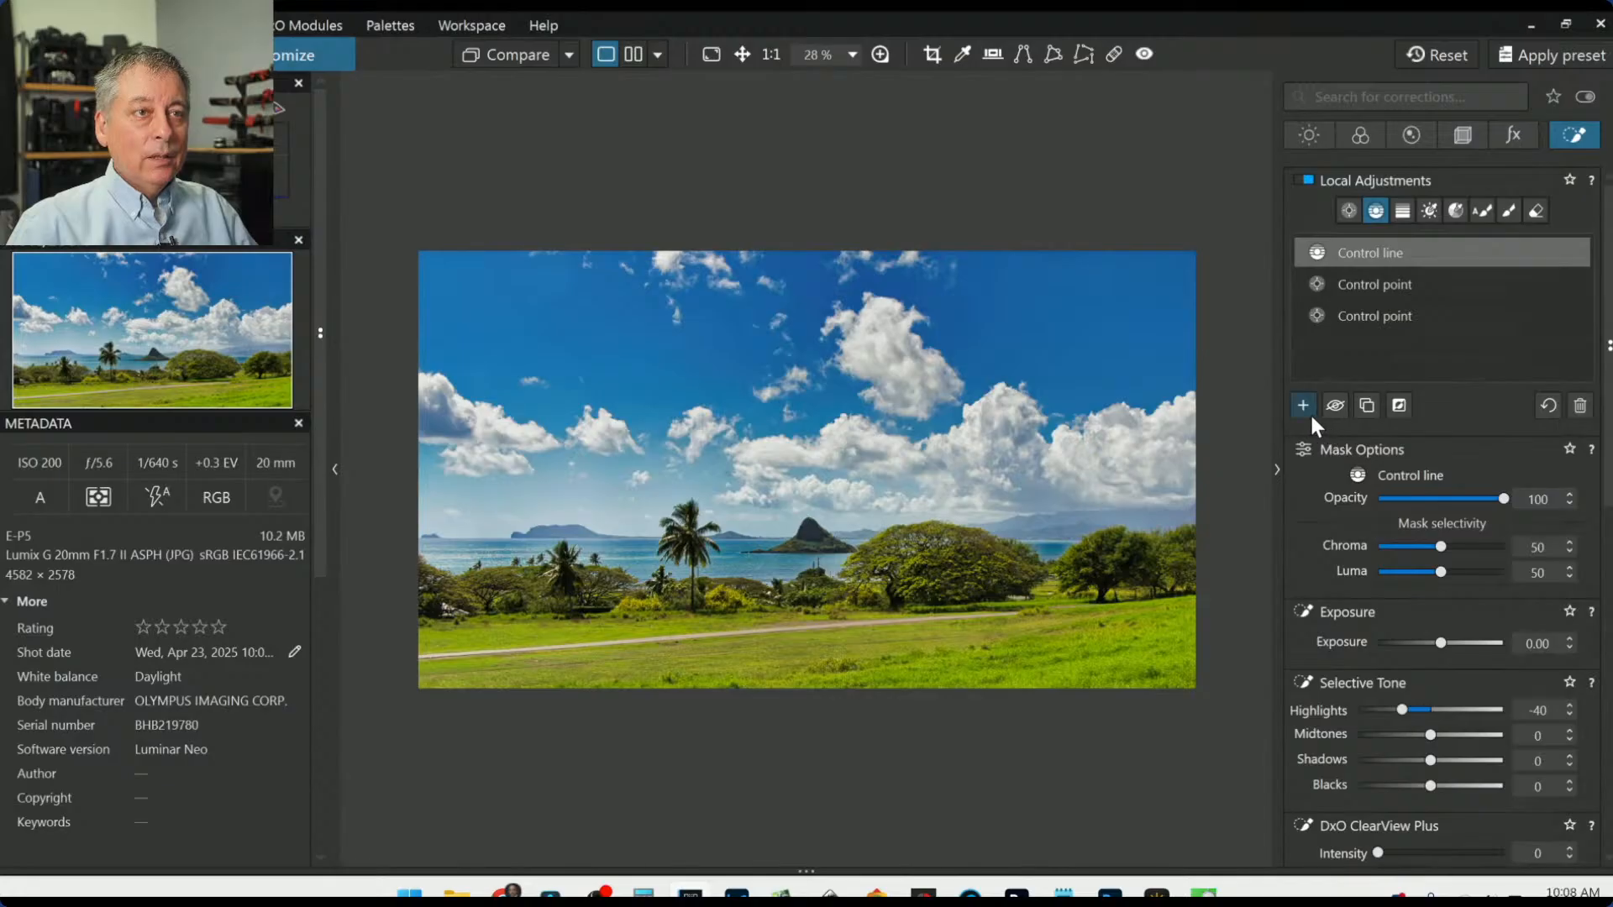
click(1305, 408)
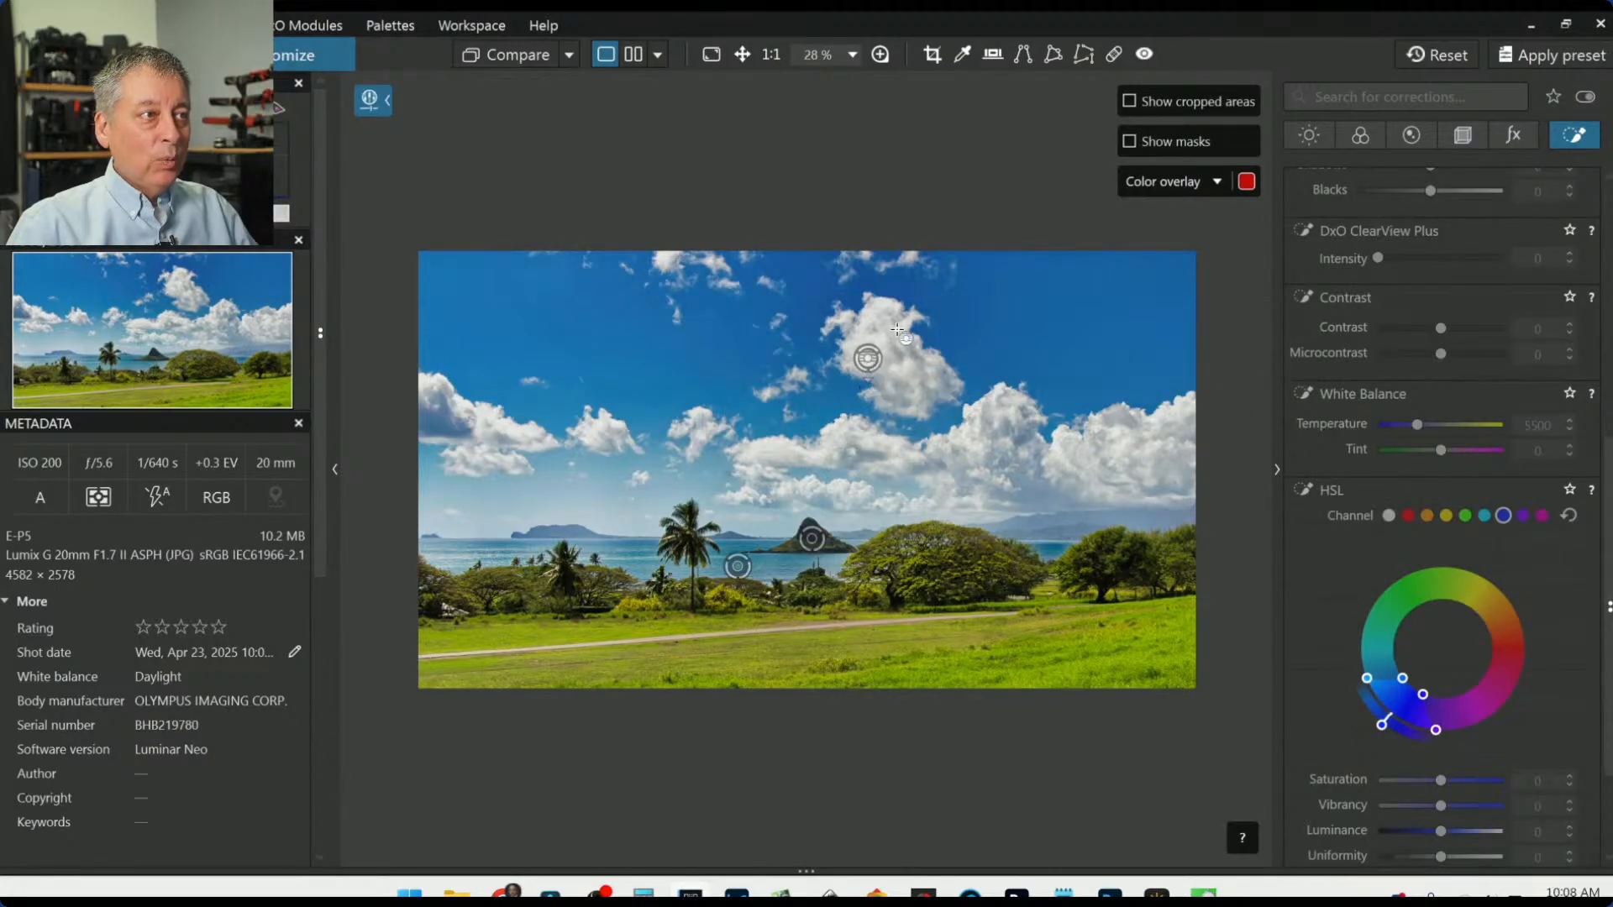
mouse_move(1029, 351)
mouse_down()
mouse_move(1052, 640)
mouse_move(1038, 634)
mouse_up()
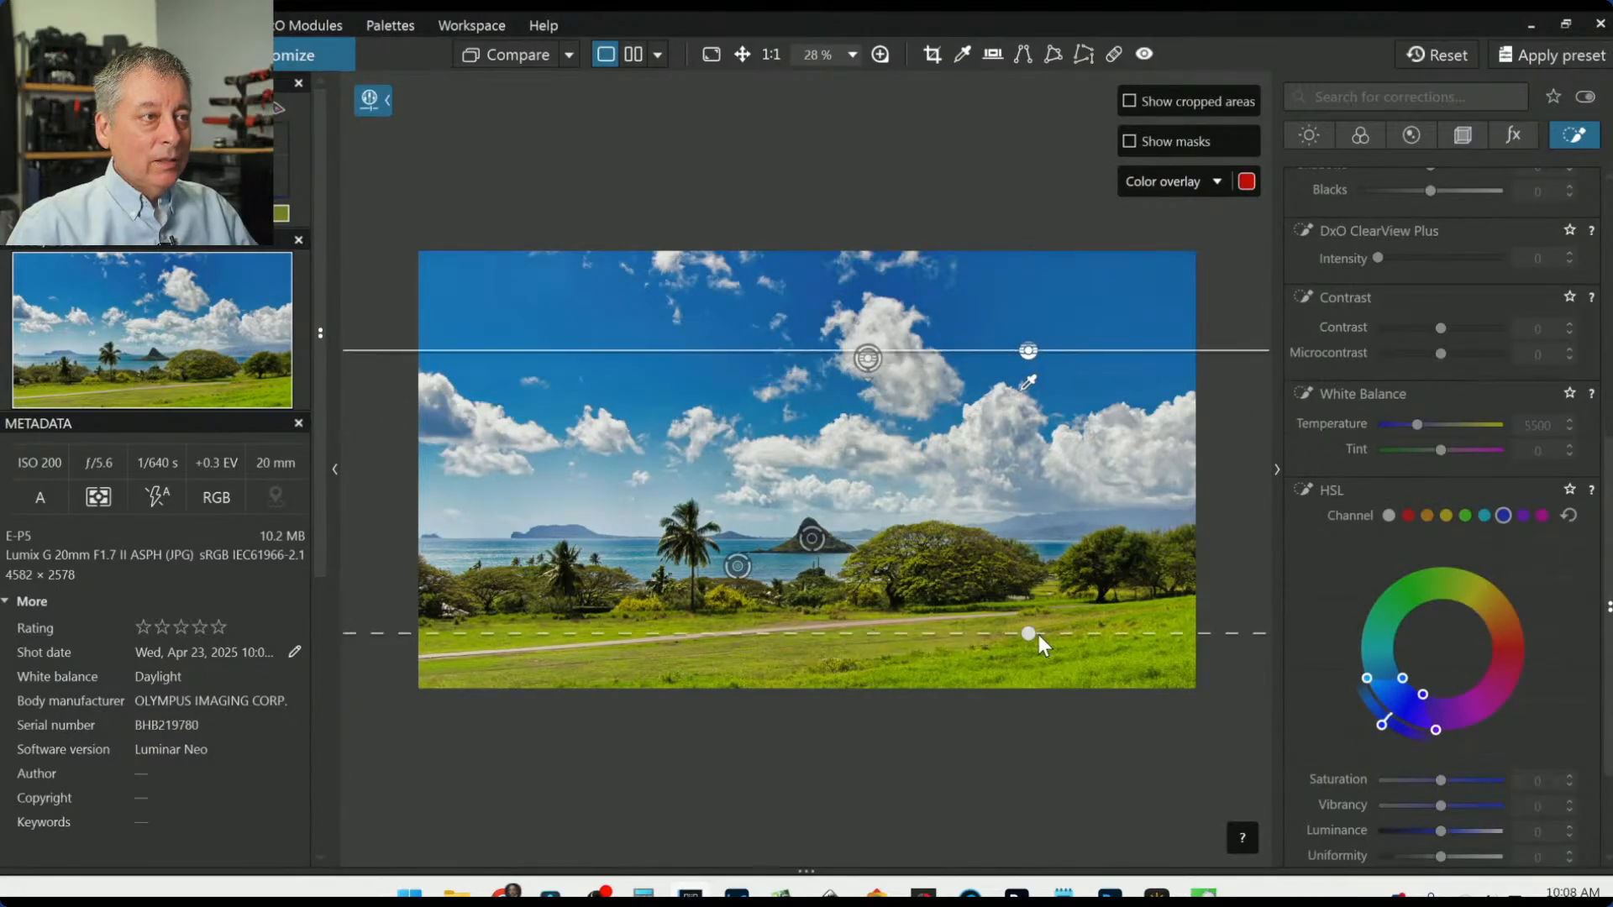
key(m)
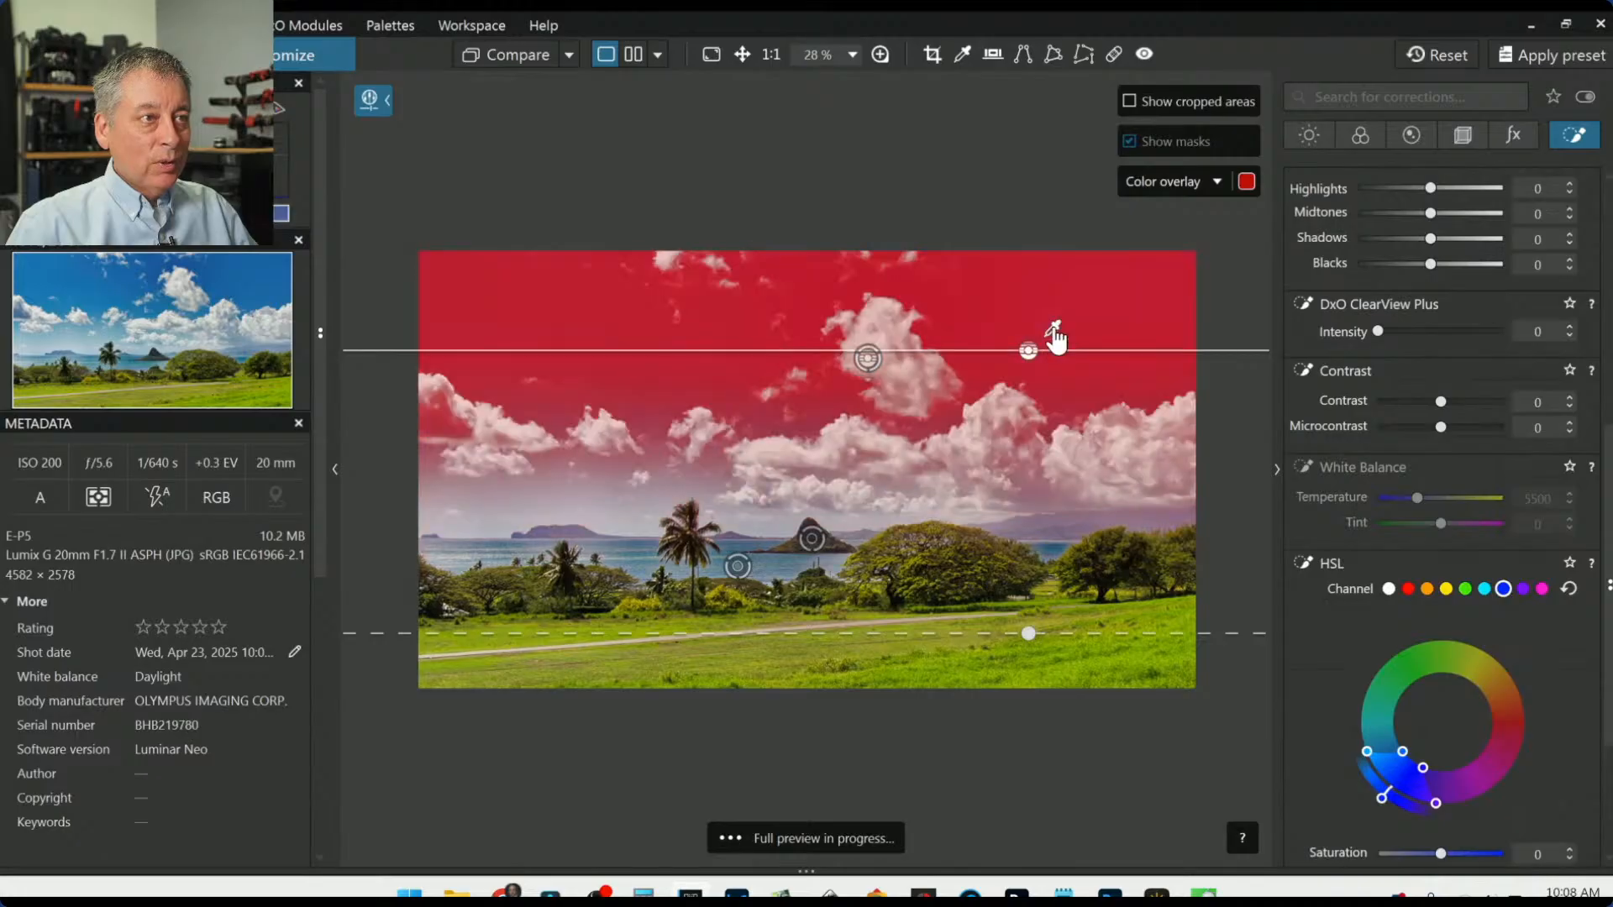
click(1028, 351)
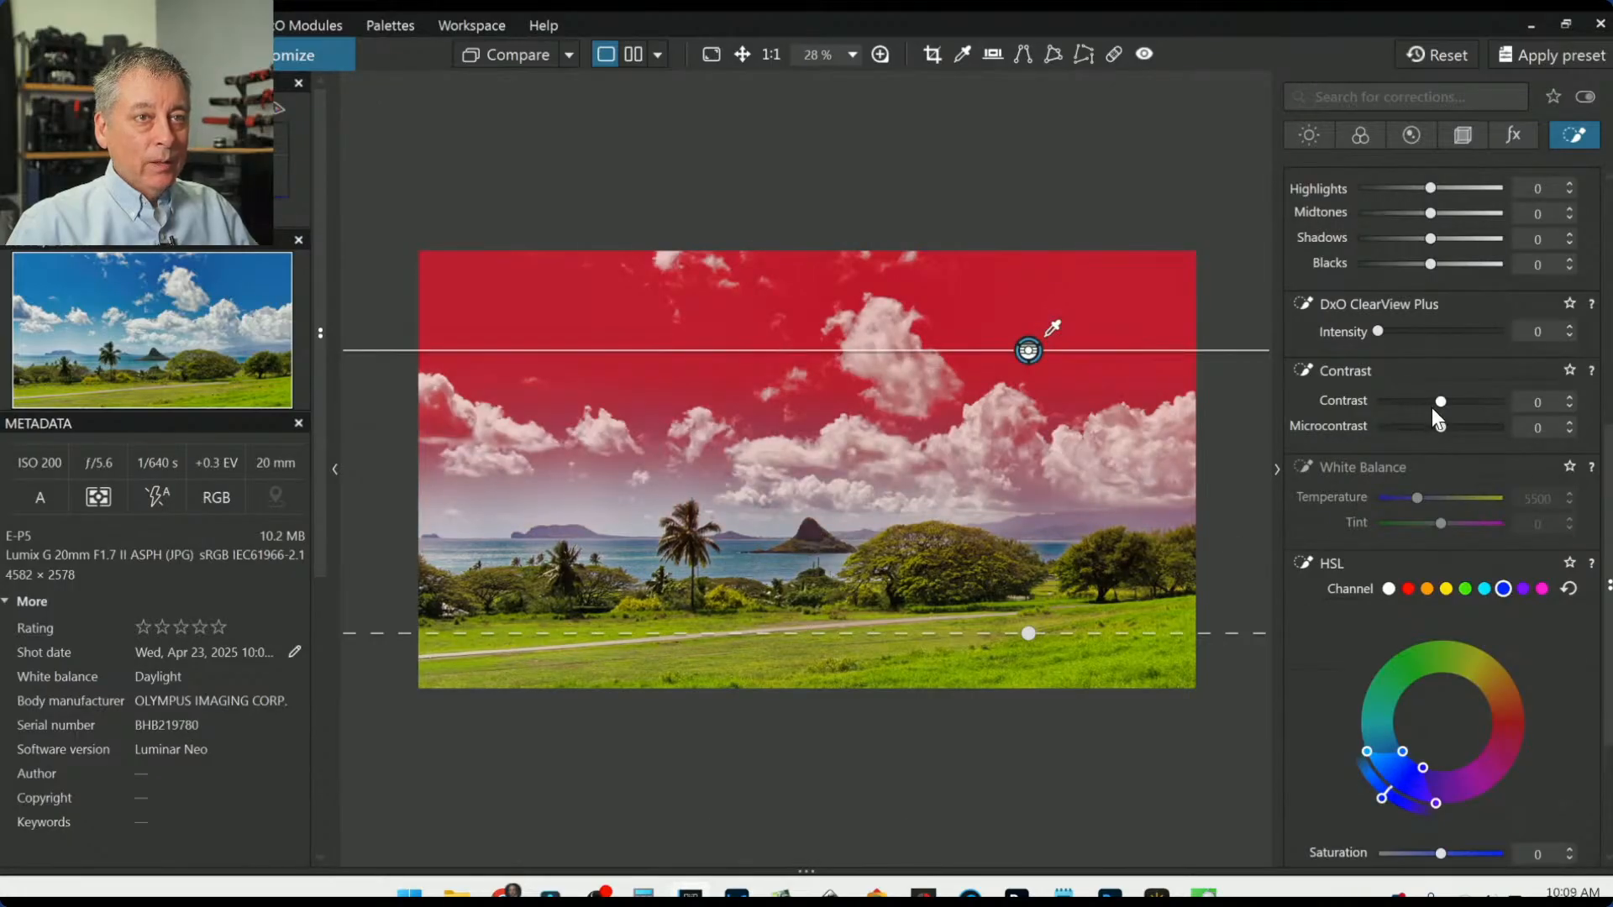
scroll(1444, 362, up, 6)
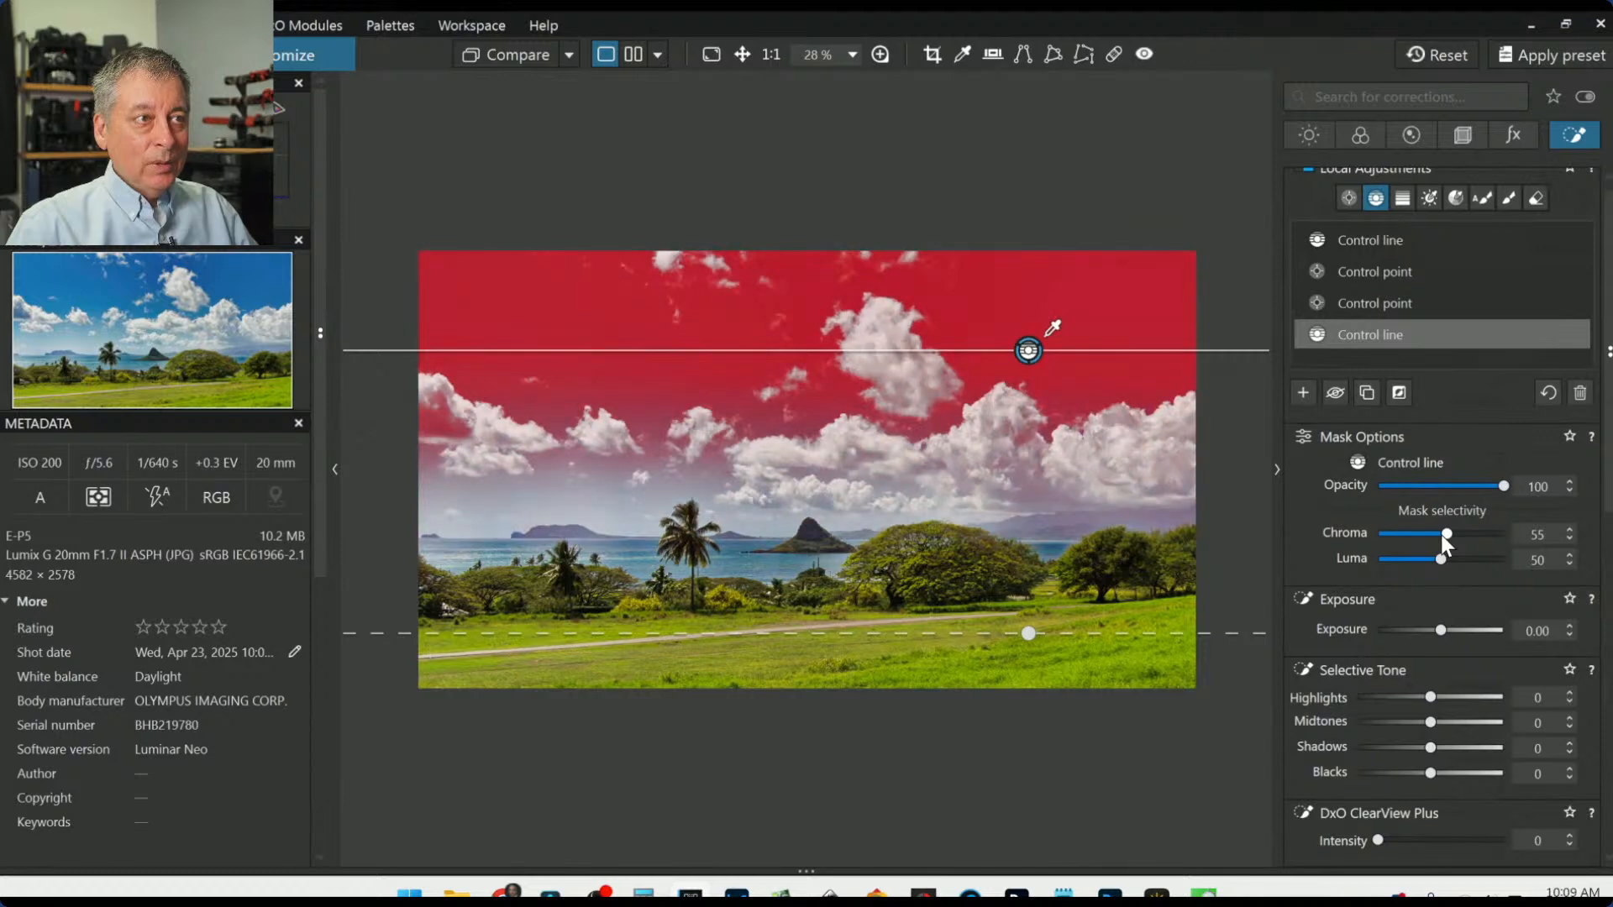
Step: Set the sky mask's HSL blue Saturation to -25, shift its blue hue toward cyan, and deselect the mask
scroll(1390, 592, down, 3)
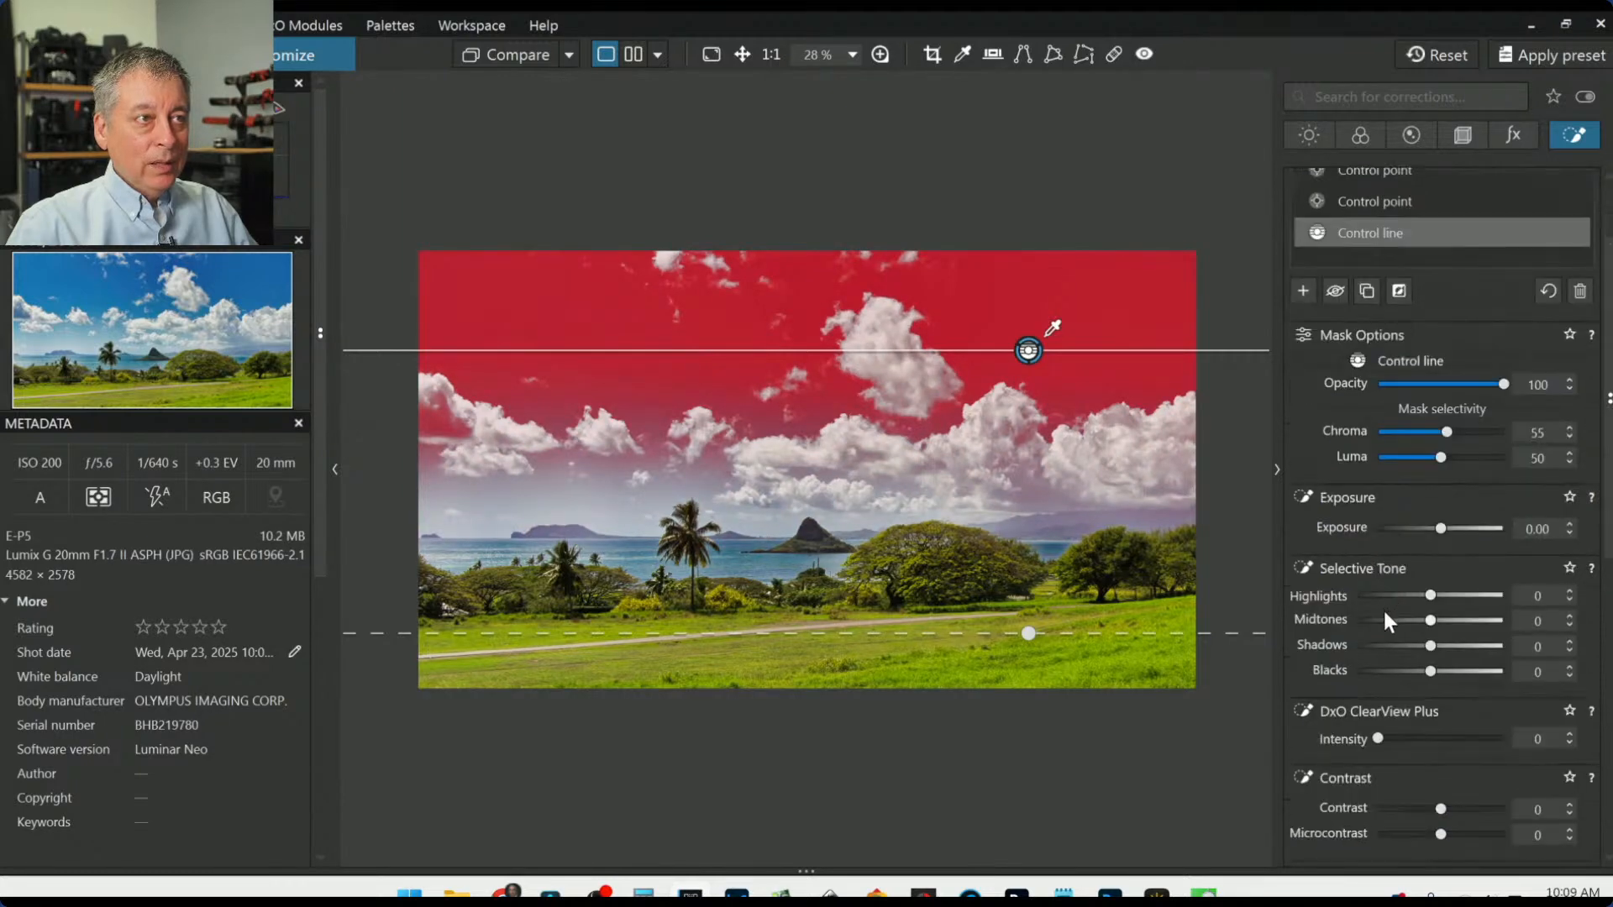
scroll(1383, 601, down, 5)
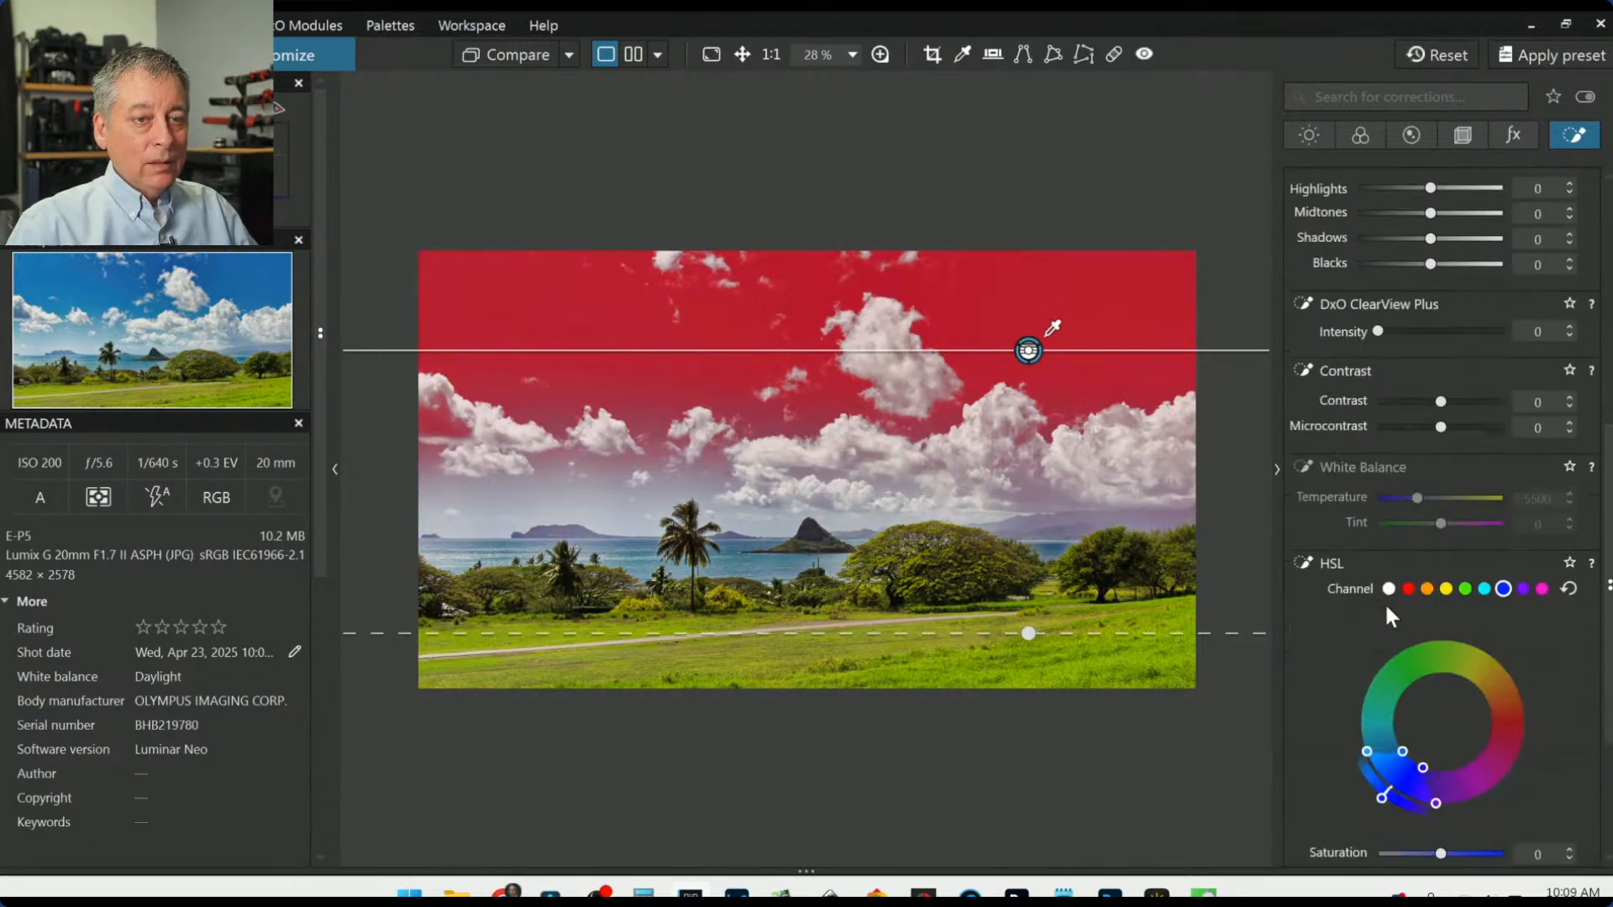
drag(1438, 654, 1418, 655)
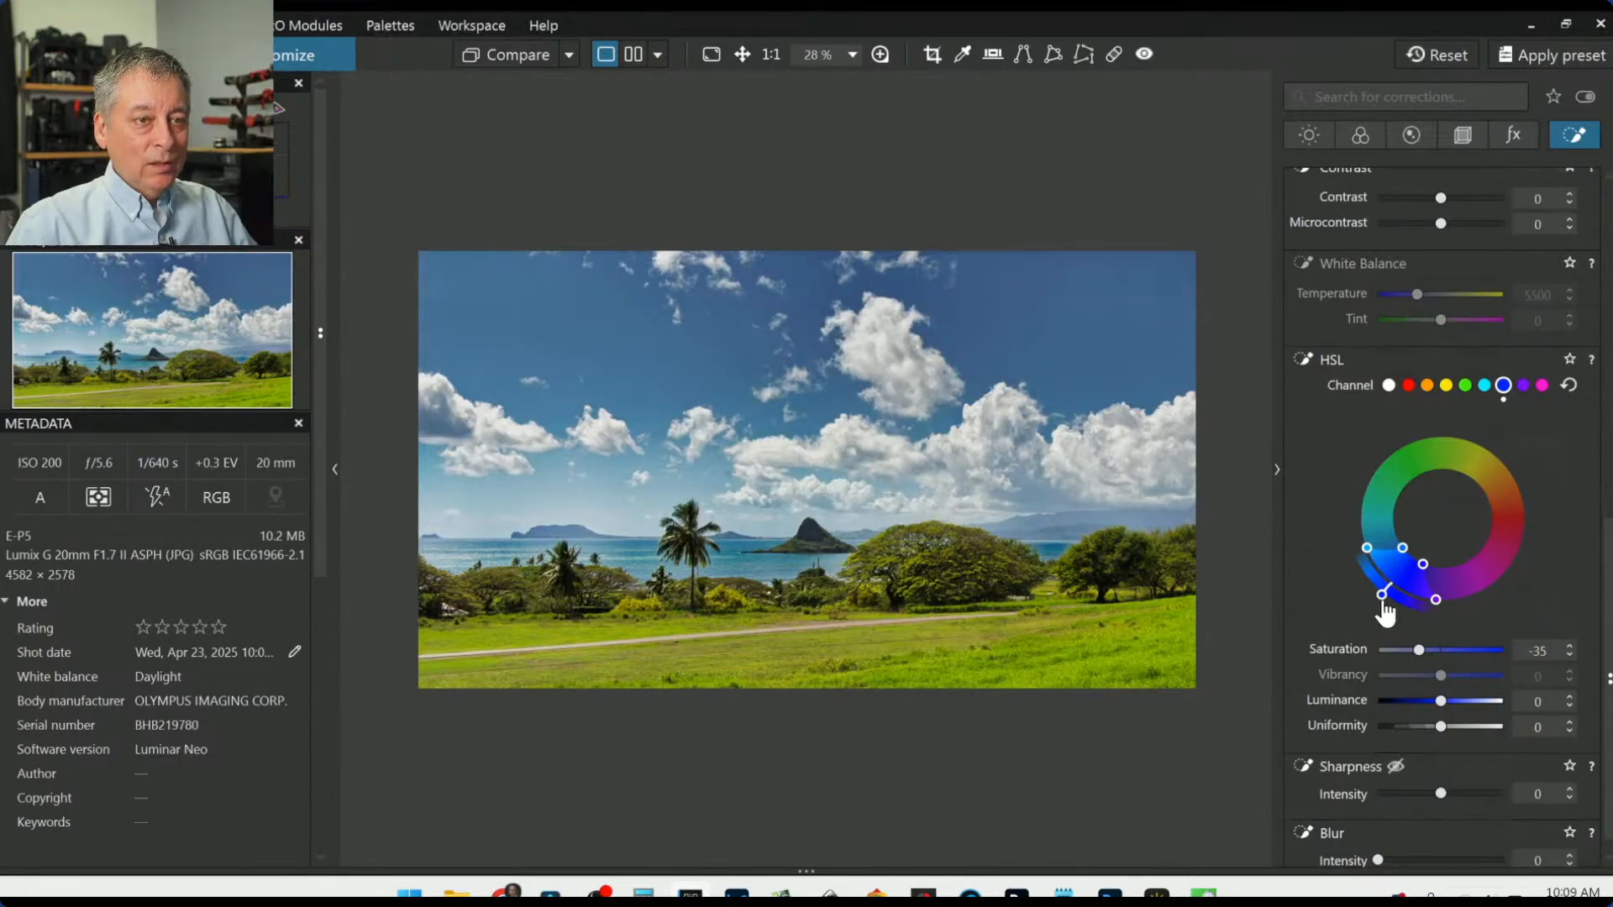
drag(1384, 600, 1368, 581)
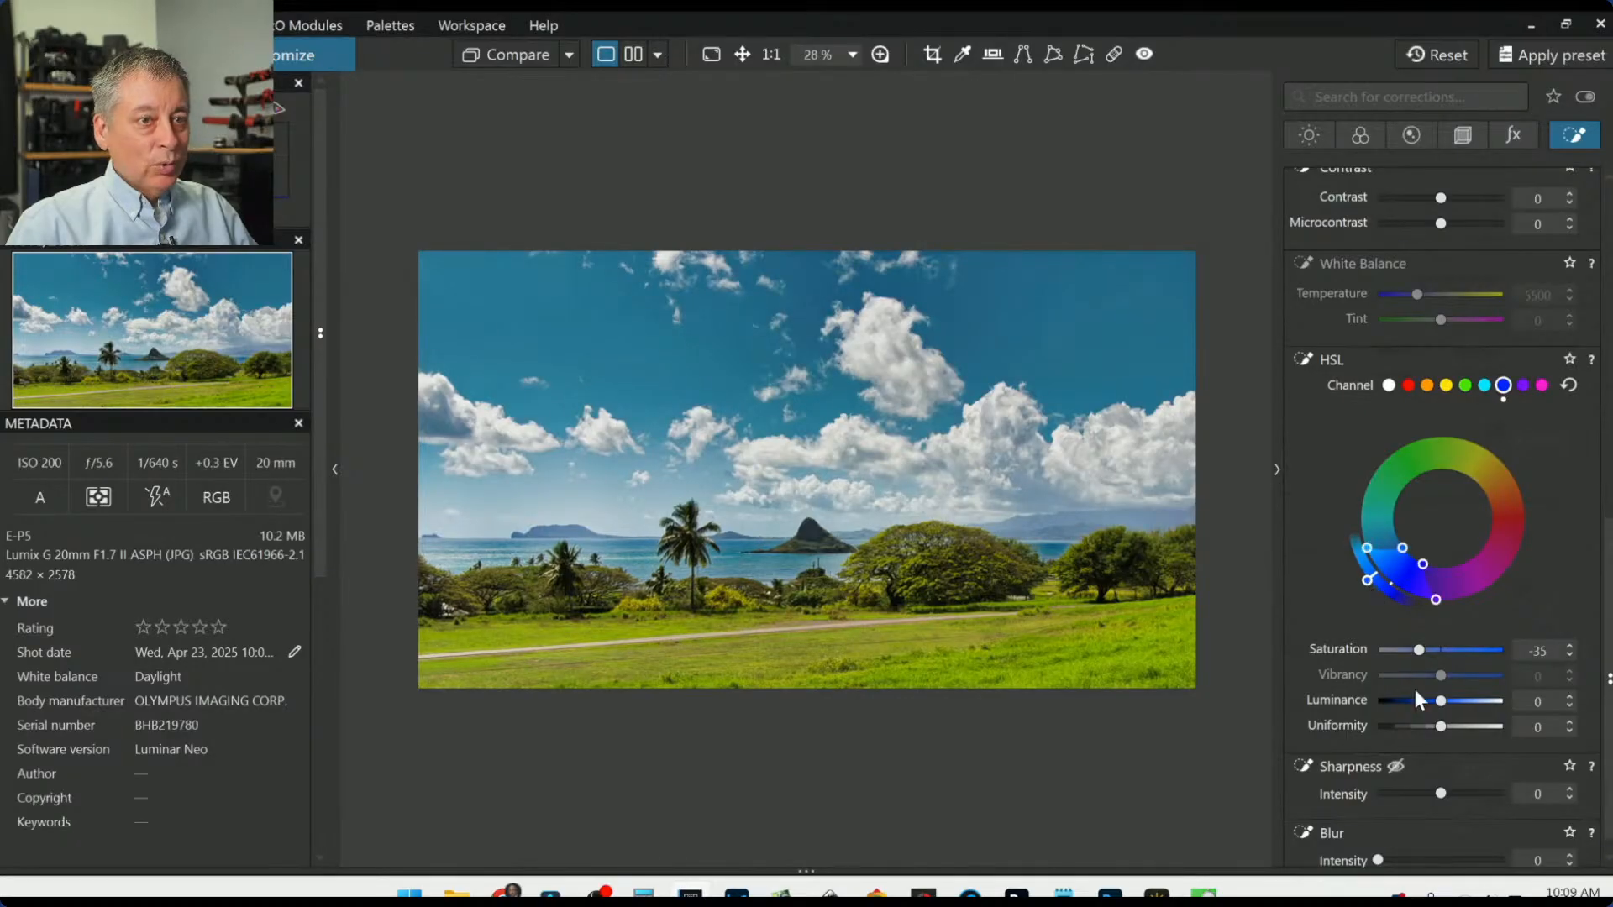
drag(1420, 652, 1425, 651)
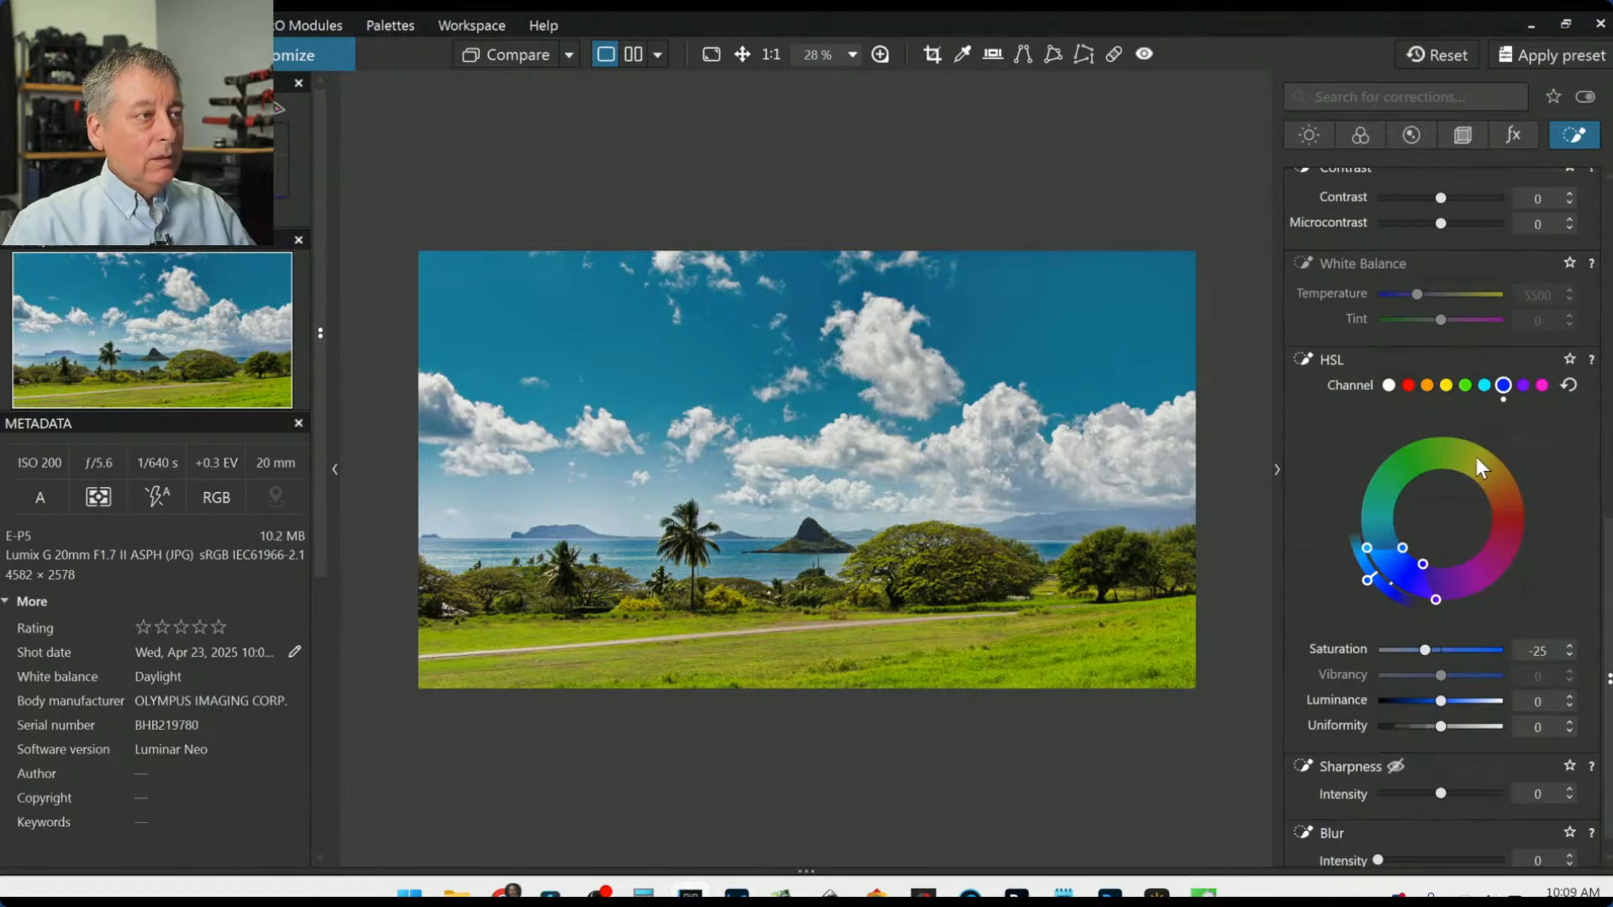
click(792, 145)
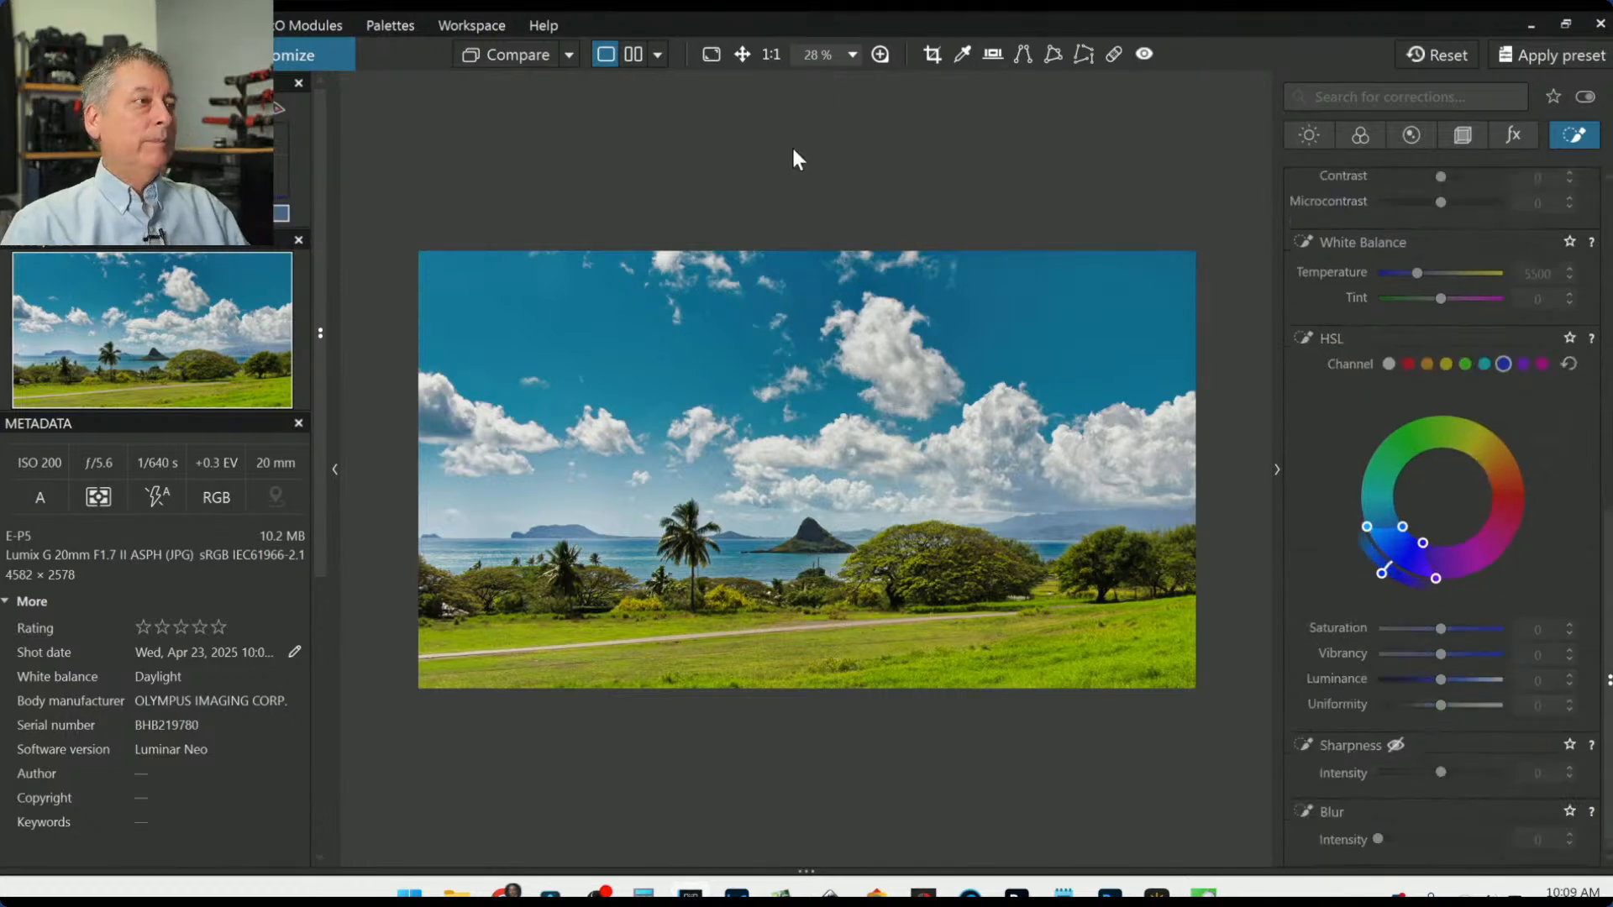
Step: Compare the original and edited coastline photos side by side, with both images fully in view
click(633, 58)
key(Tab)
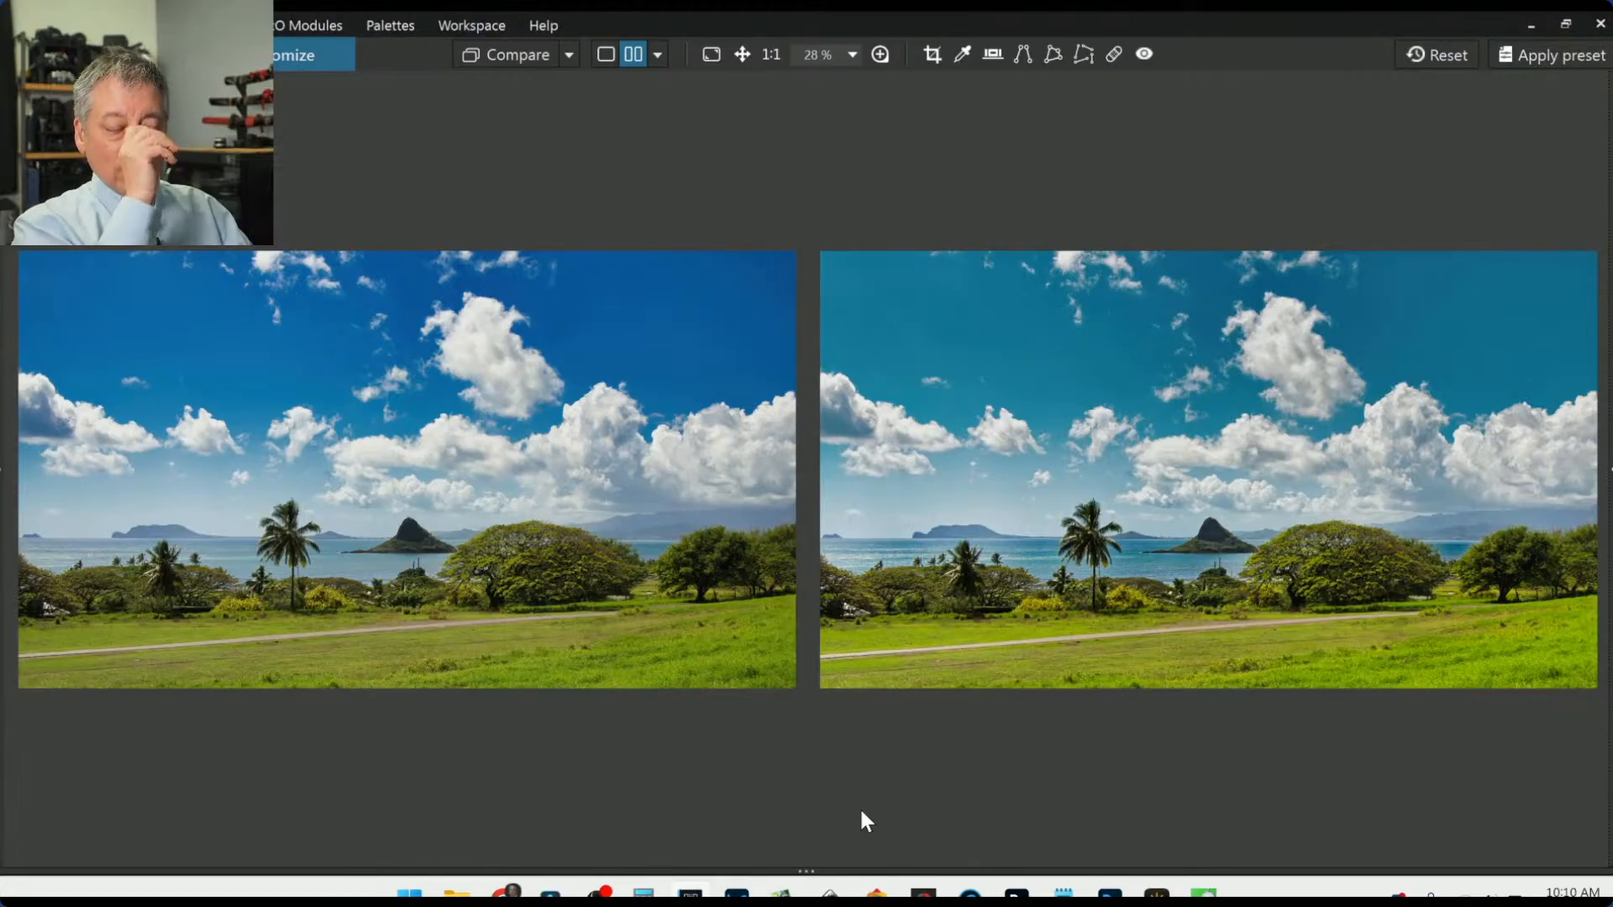
key(Tab)
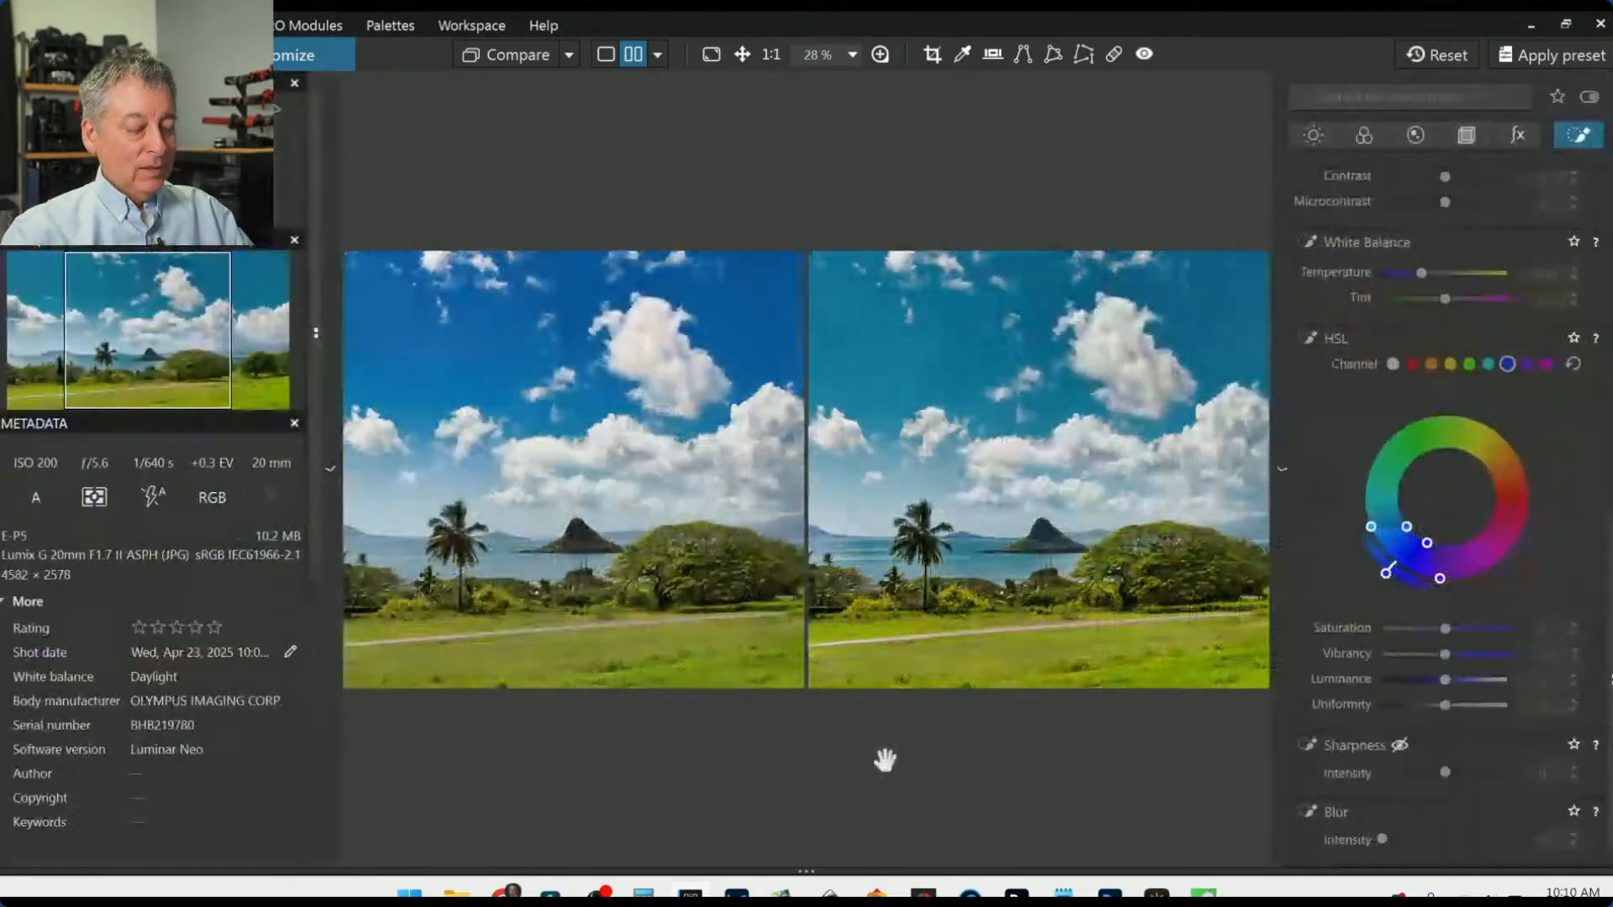
scroll(633, 618, down, 2)
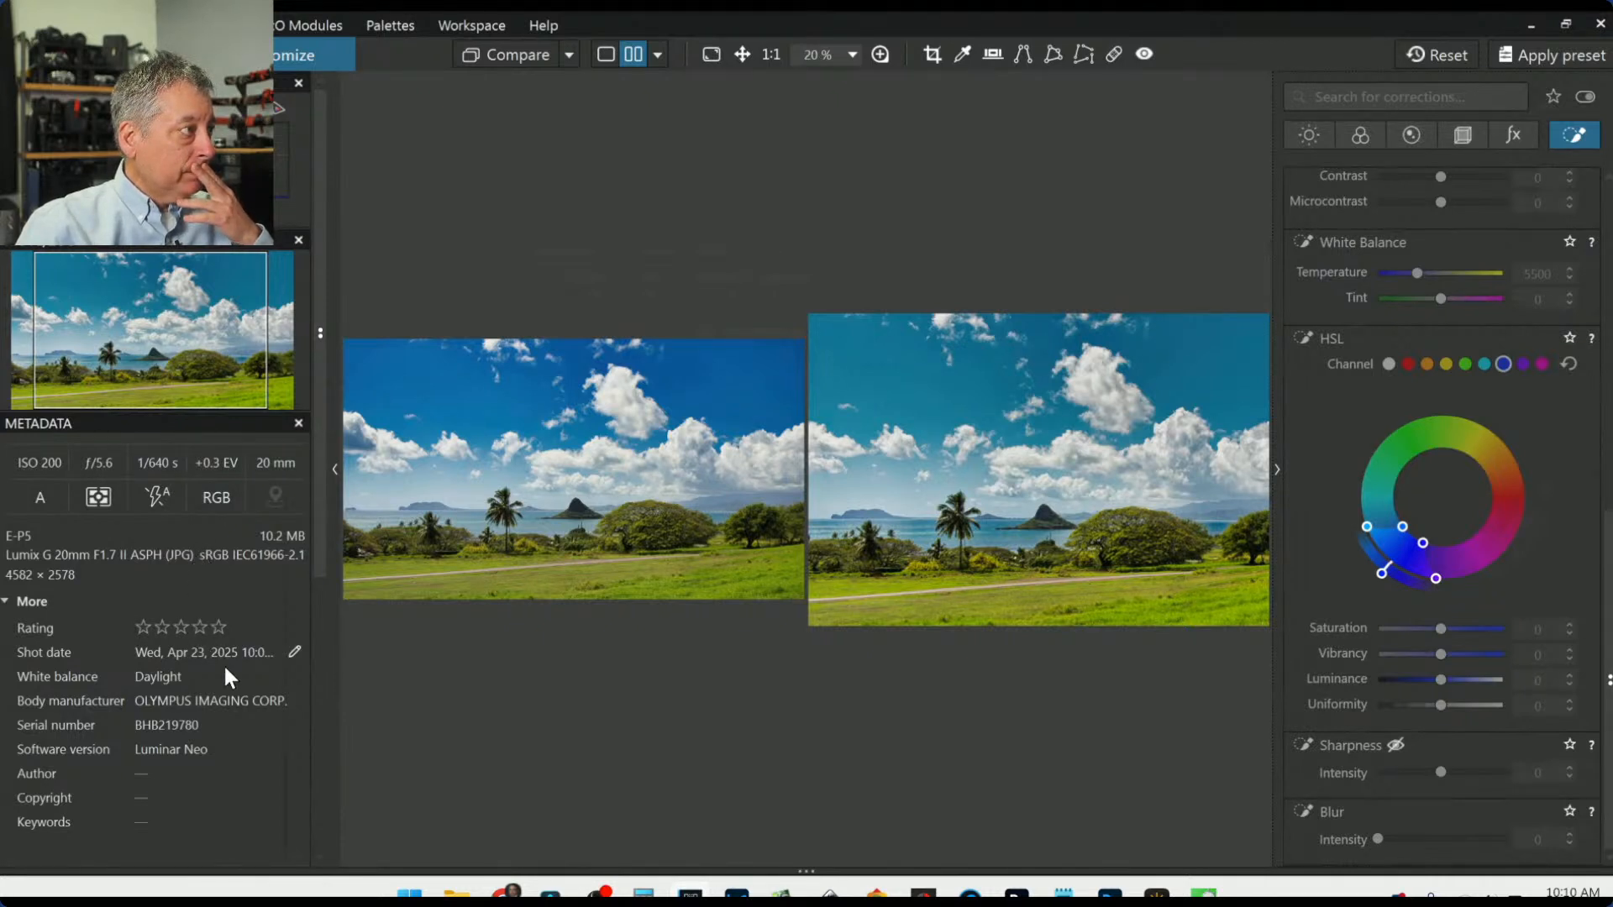
scroll(966, 526, down, 1)
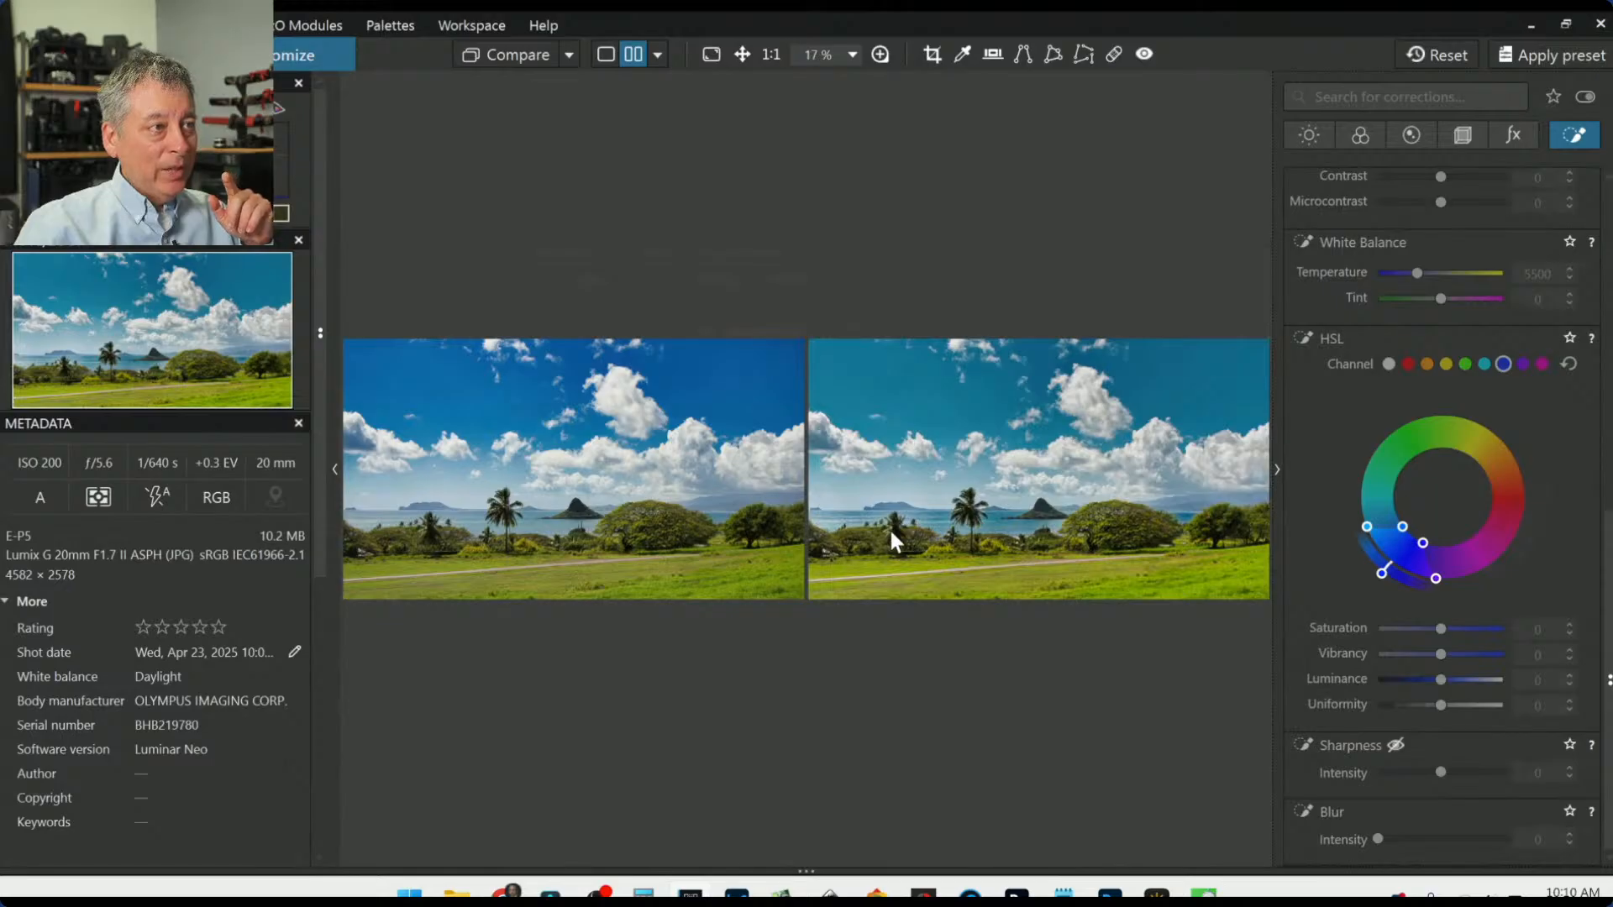
scroll(891, 533, down, 1)
scroll(582, 506, down, 1)
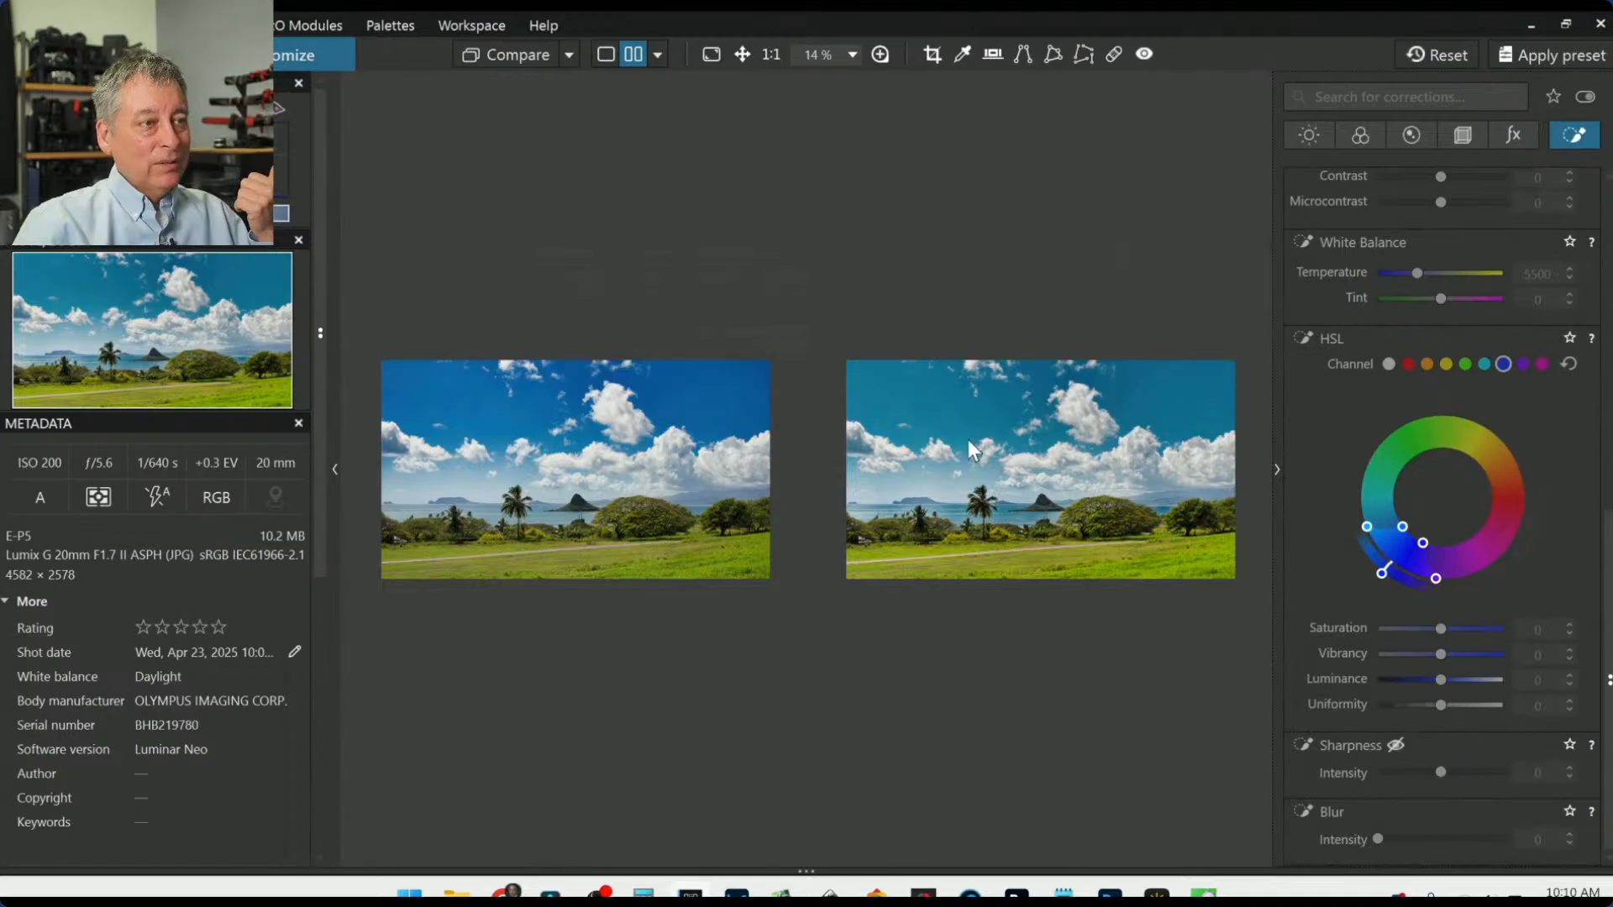
scroll(1001, 421, up, 1)
scroll(1050, 420, down, 1)
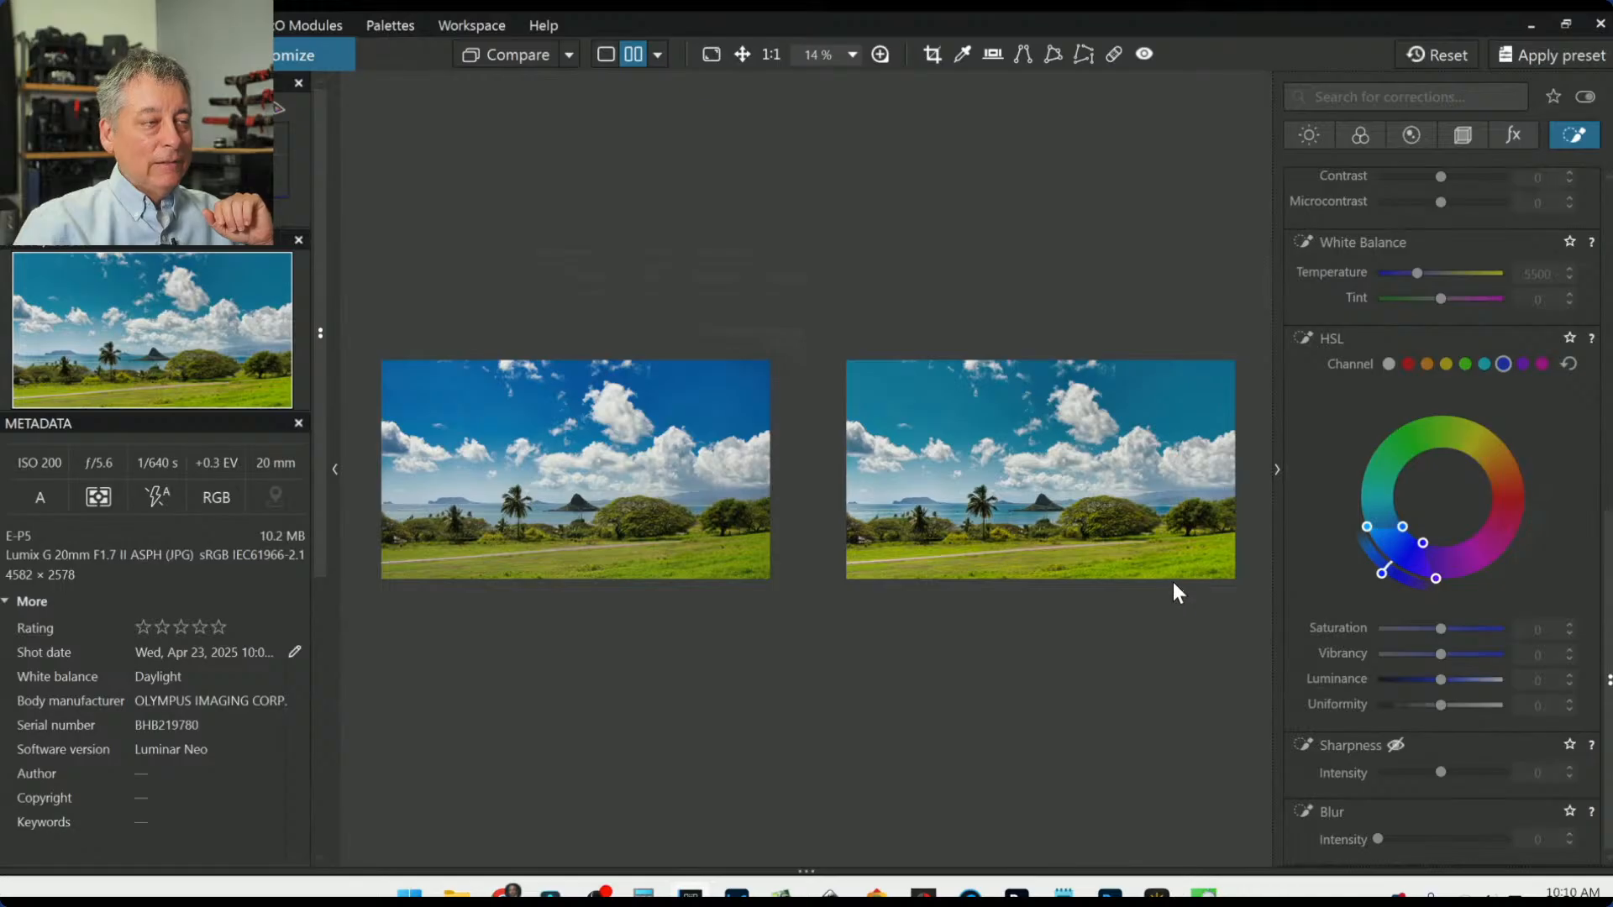
Step: Switch from the live-stream chat back to DxO PhotoLab and reopen the coastline photo for editing from the library
click(92, 54)
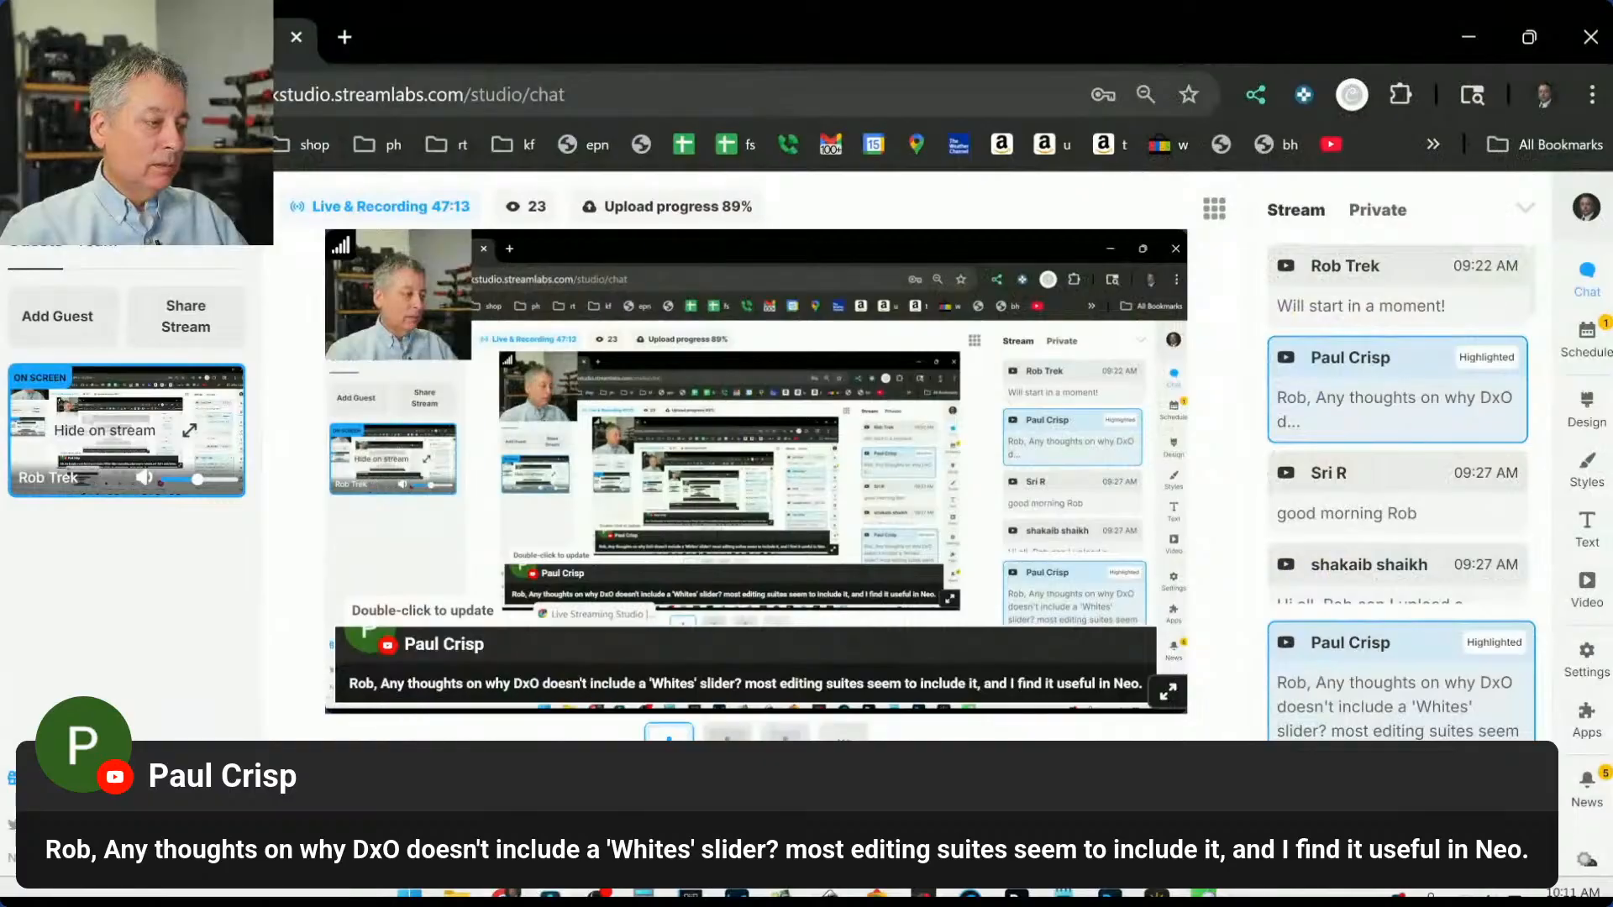
key(alt+Tab)
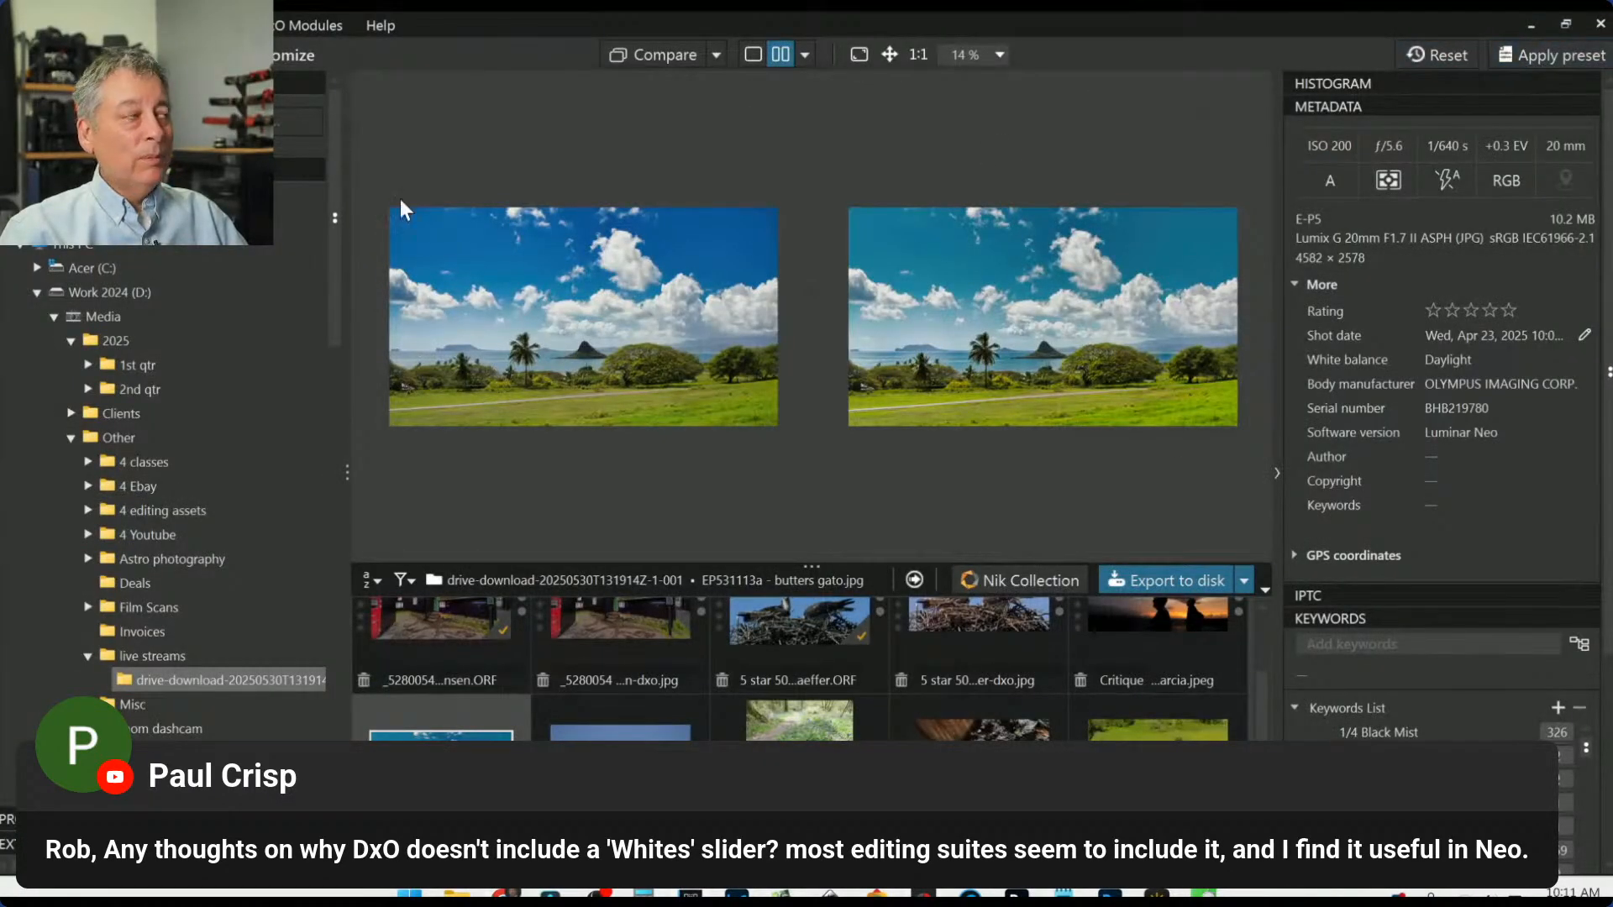
double_click(515, 715)
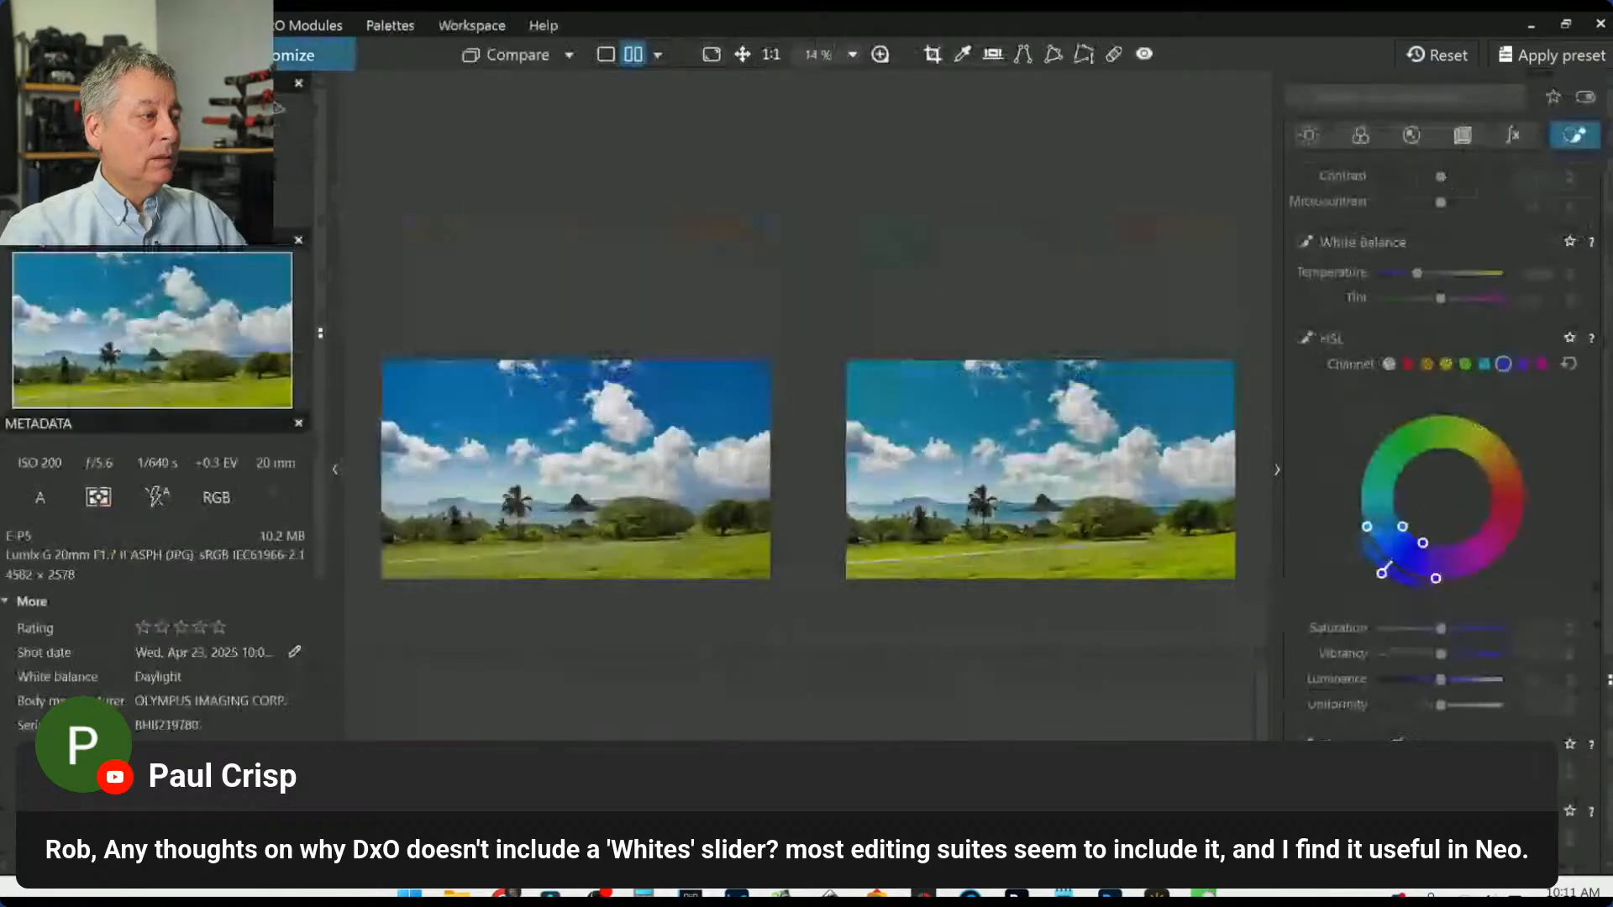
Step: Examine the tonal sliders available for local adjustments and return to viewing only the edited photo
scroll(1349, 482, up, 5)
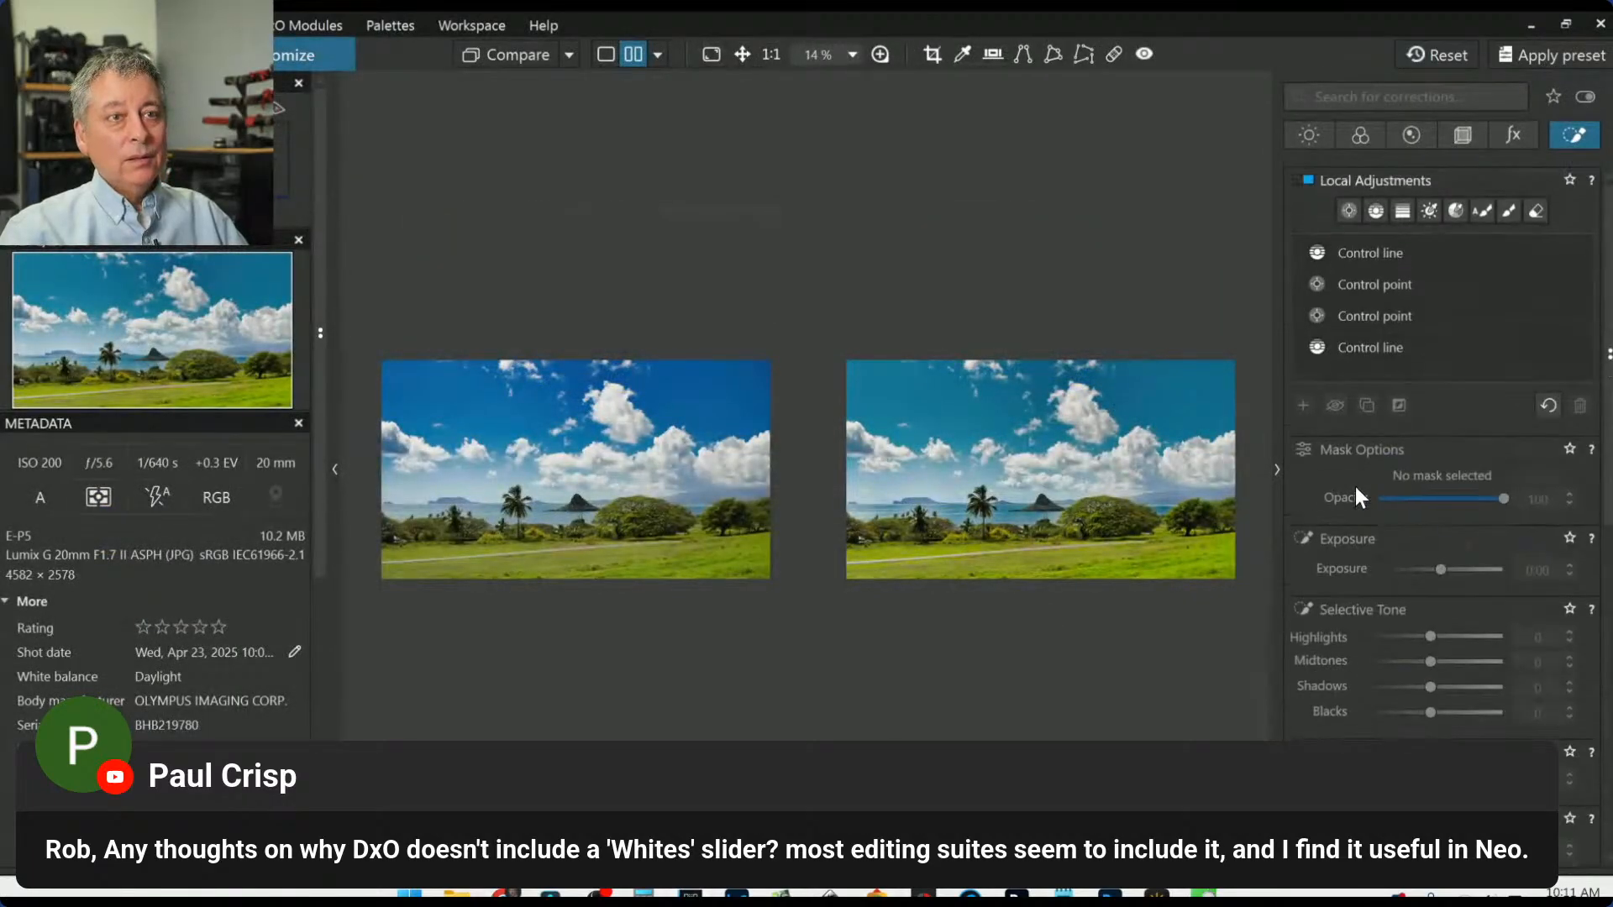
scroll(1354, 486, down, 1)
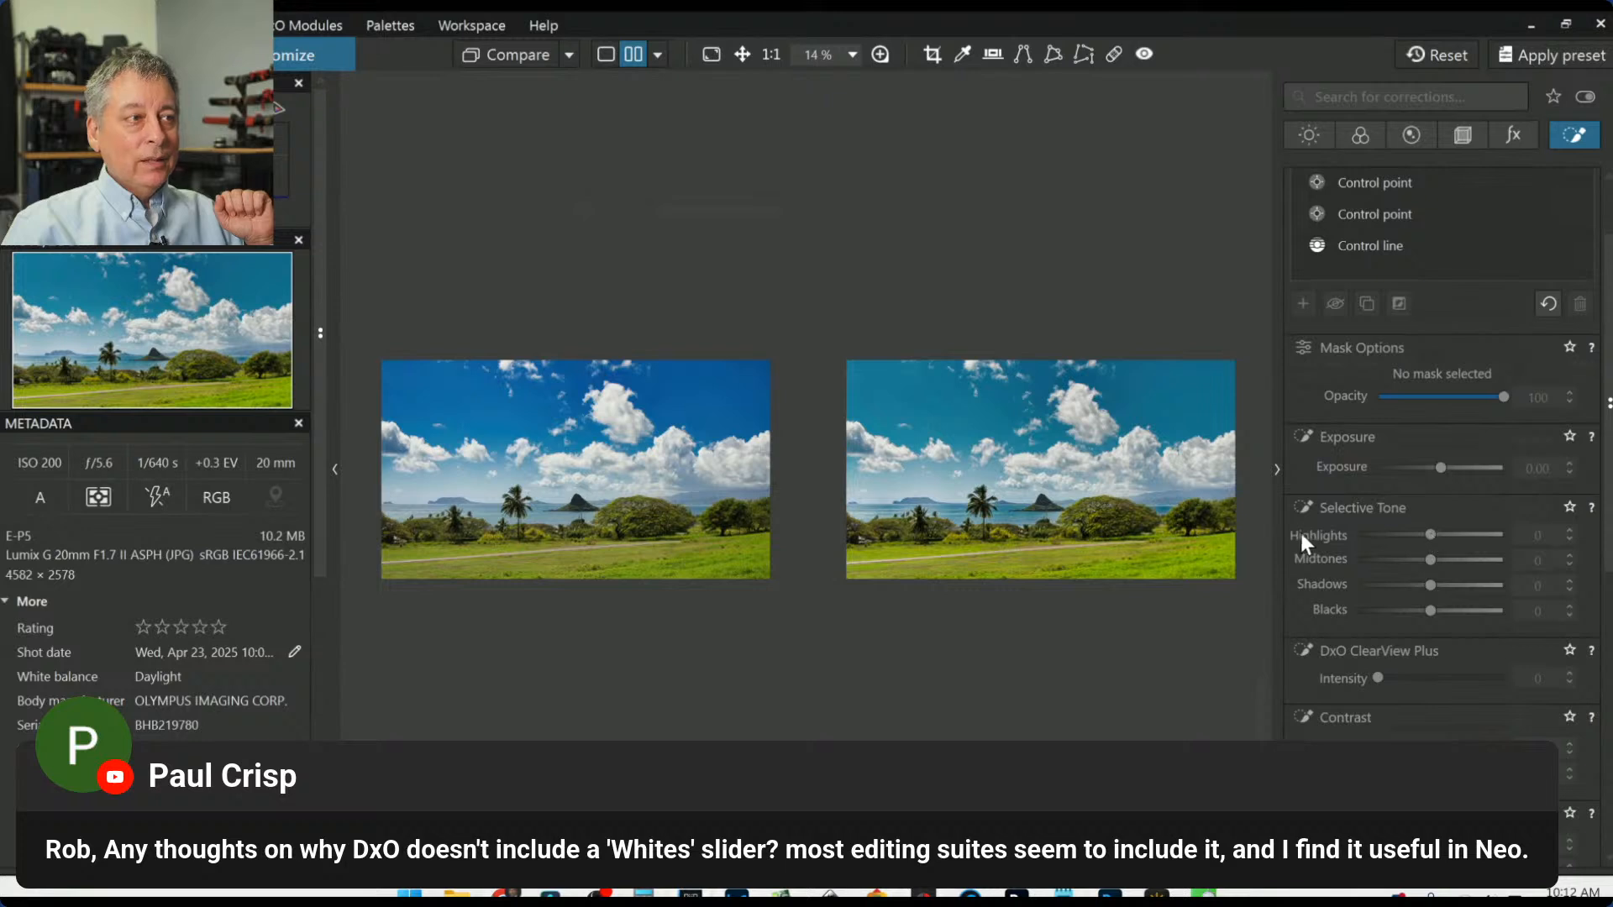
click(604, 54)
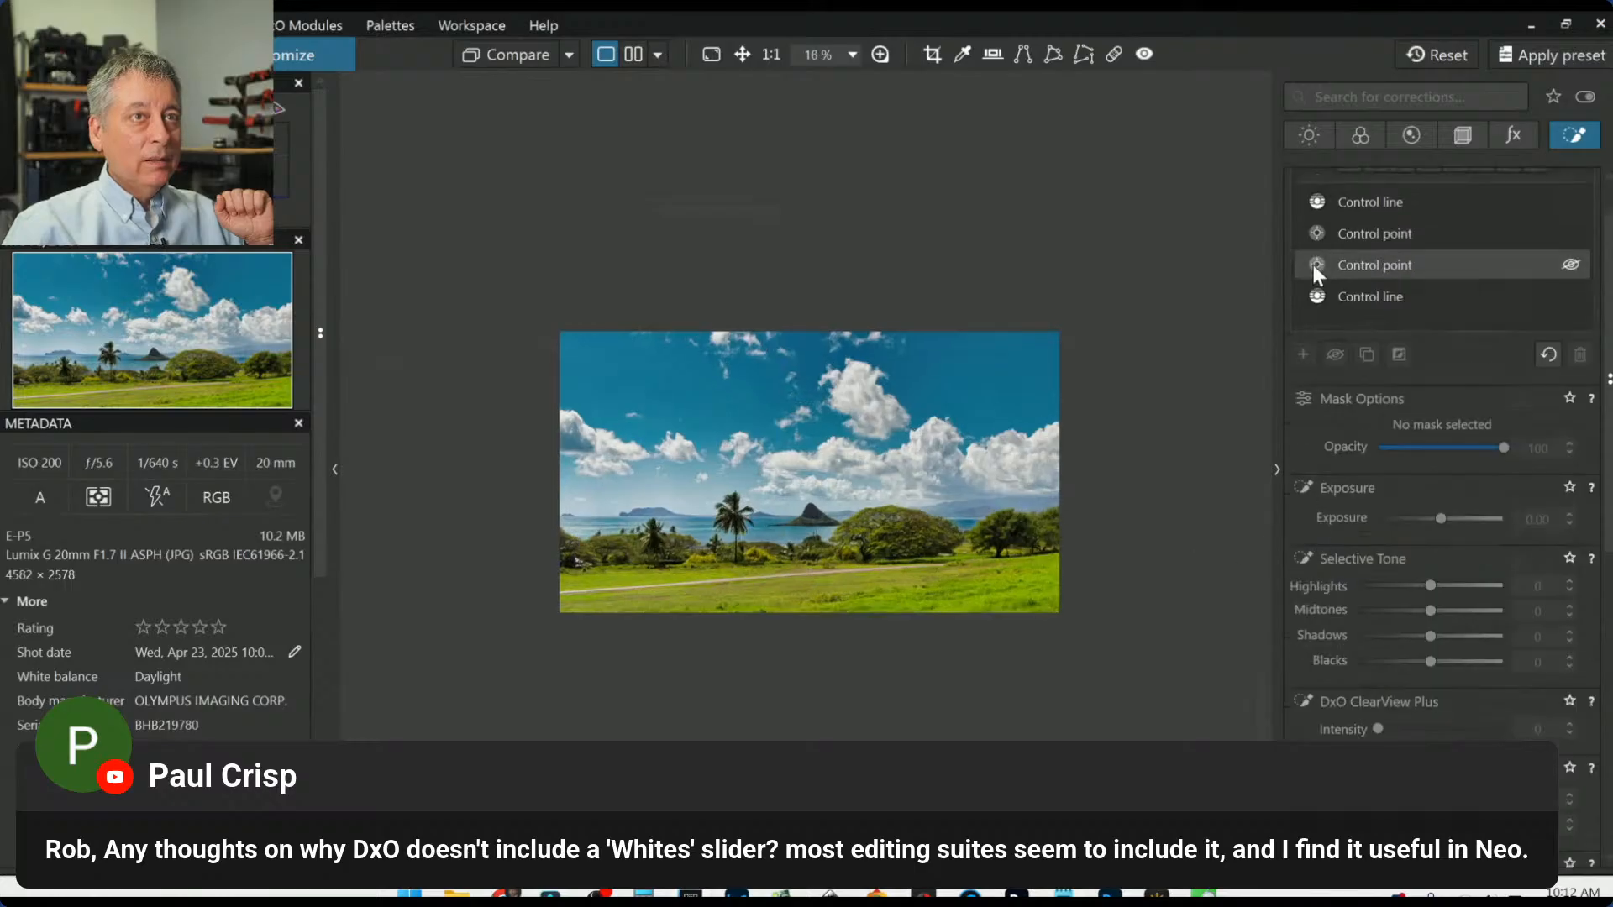
Step: Set the coastline photo's global Selective Tone Highlights to 24
click(1319, 131)
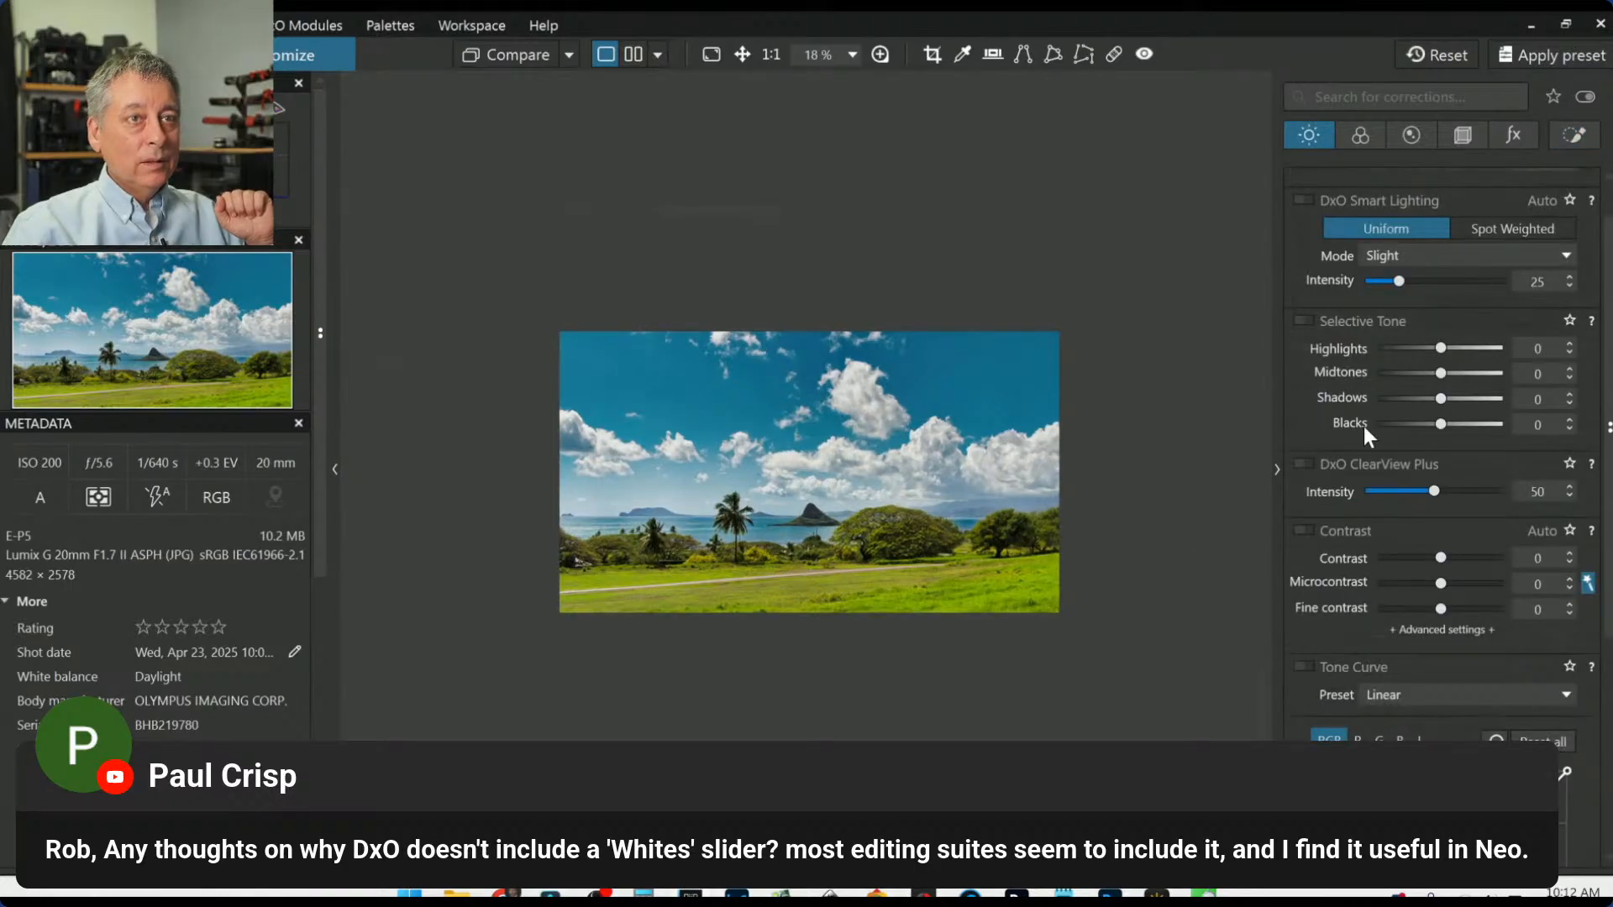
mouse_move(1442, 350)
mouse_down()
mouse_move(1474, 348)
mouse_move(1456, 349)
mouse_up()
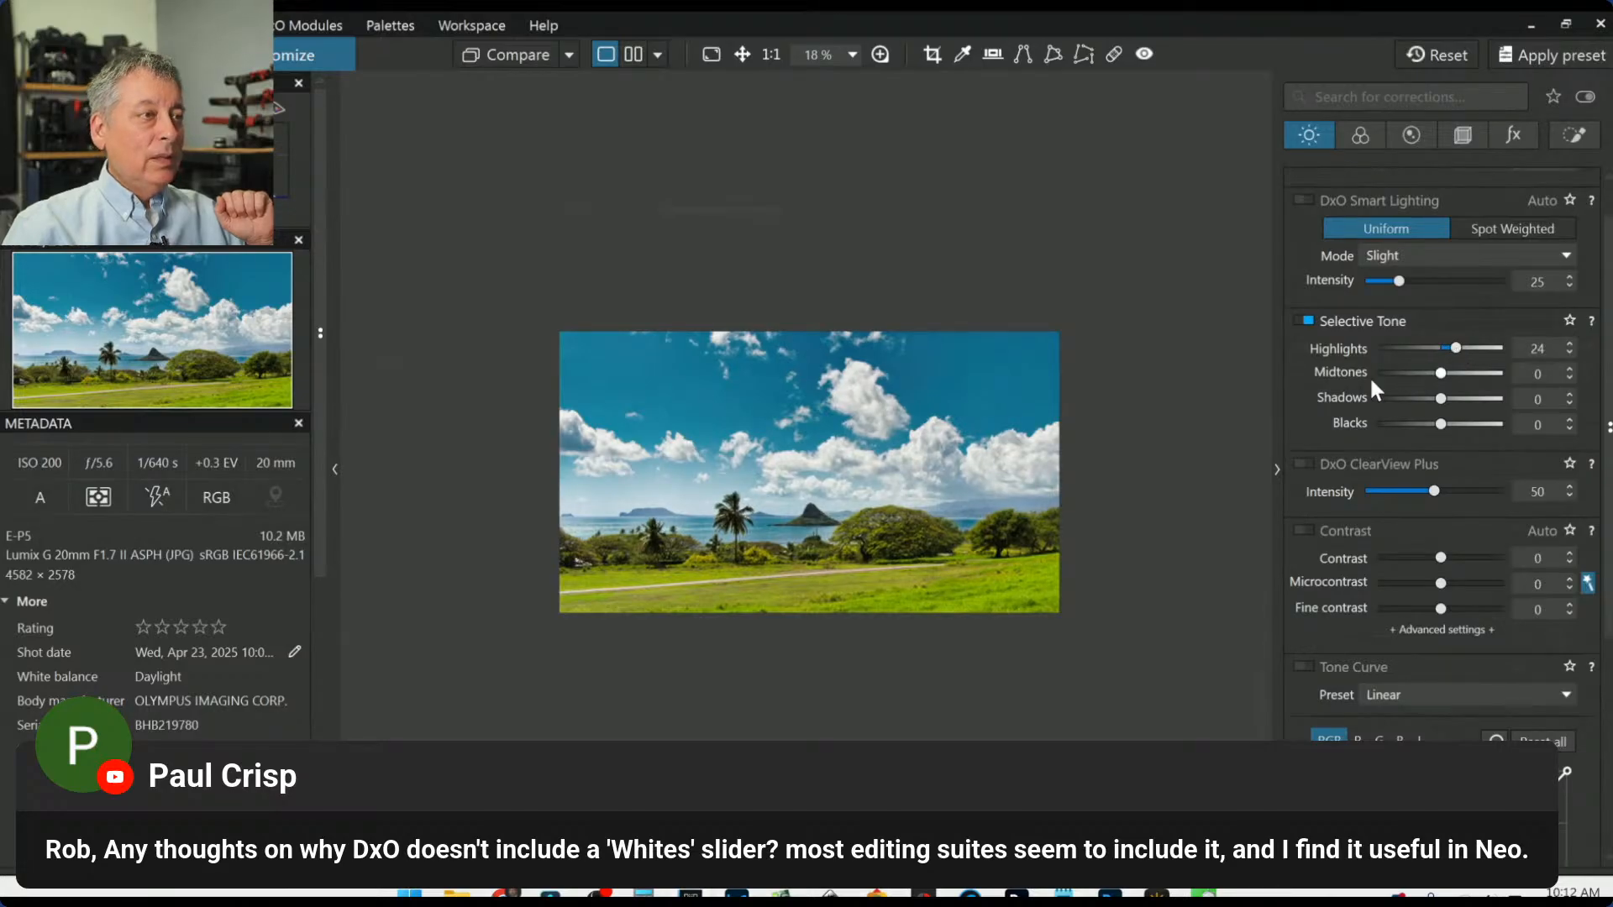
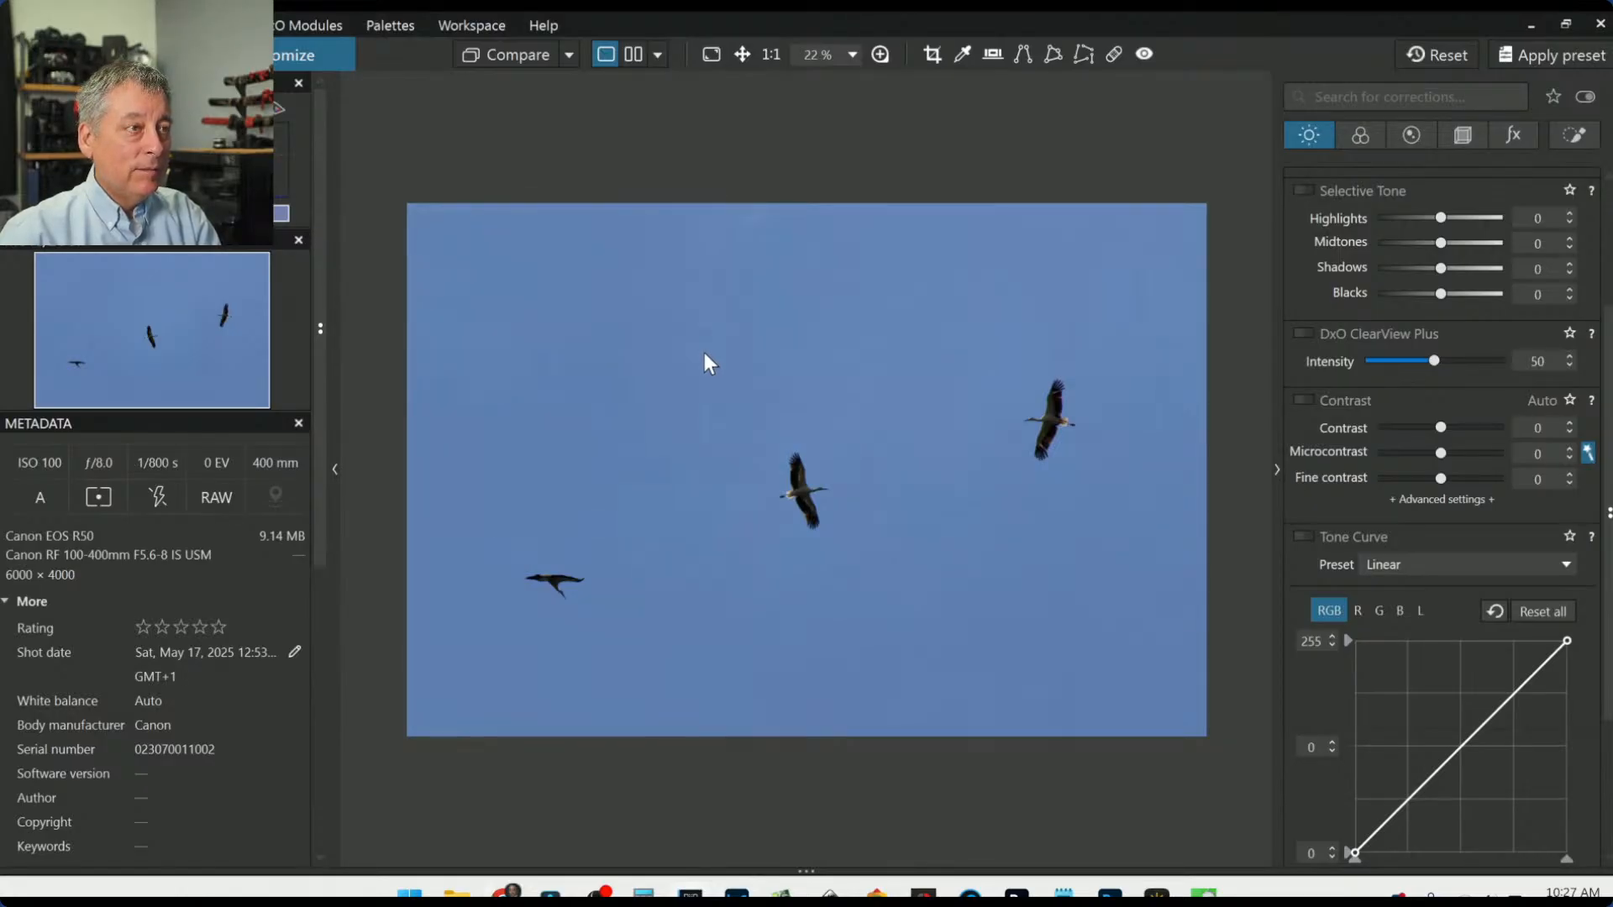
Step: Crop the flying birds photo to the two birds nearest its right edge, about 2947 × 1965 px at the original aspect ratio
click(932, 55)
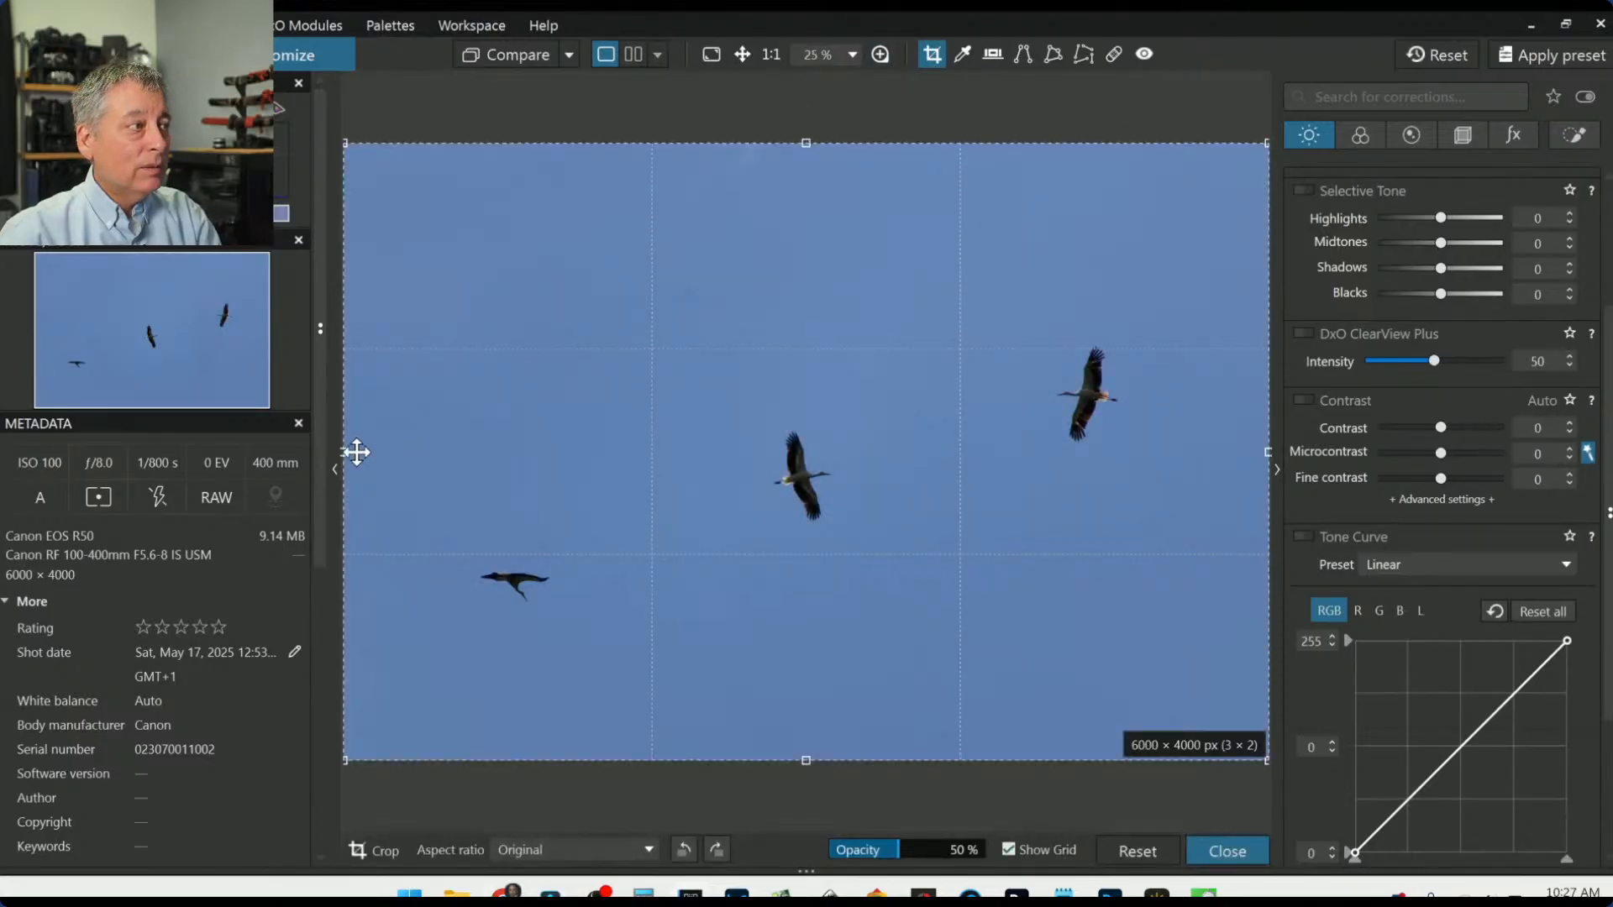
drag(344, 450, 813, 456)
drag(1164, 533, 1093, 527)
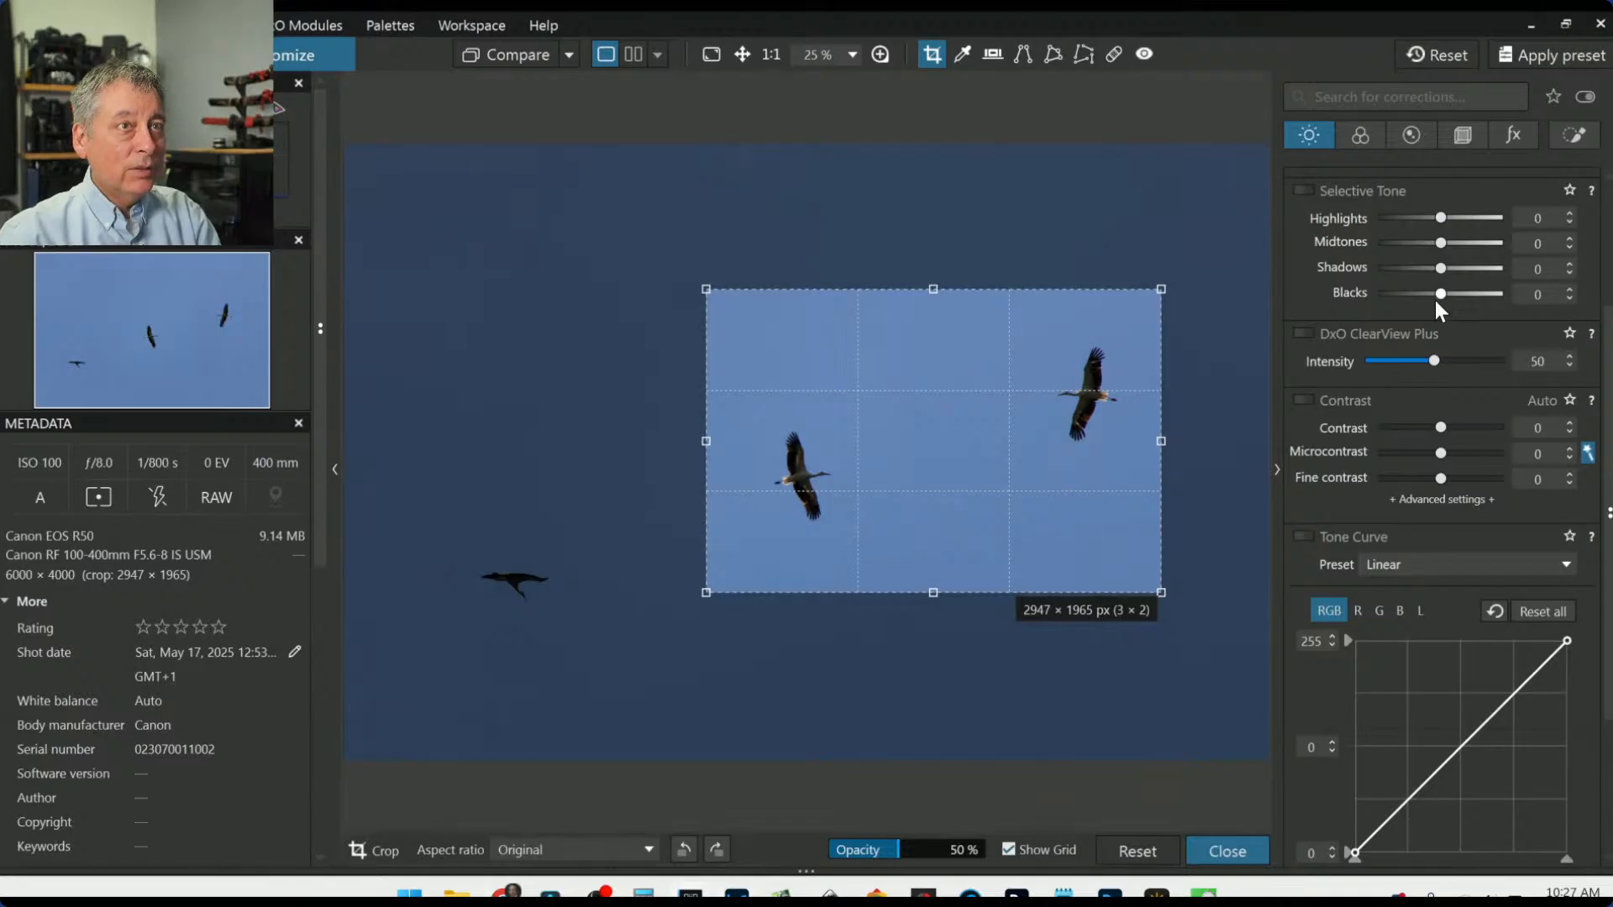
Step: Rotate the birds photo by setting its Horizon correction to -20.68
scroll(1445, 351, up, 3)
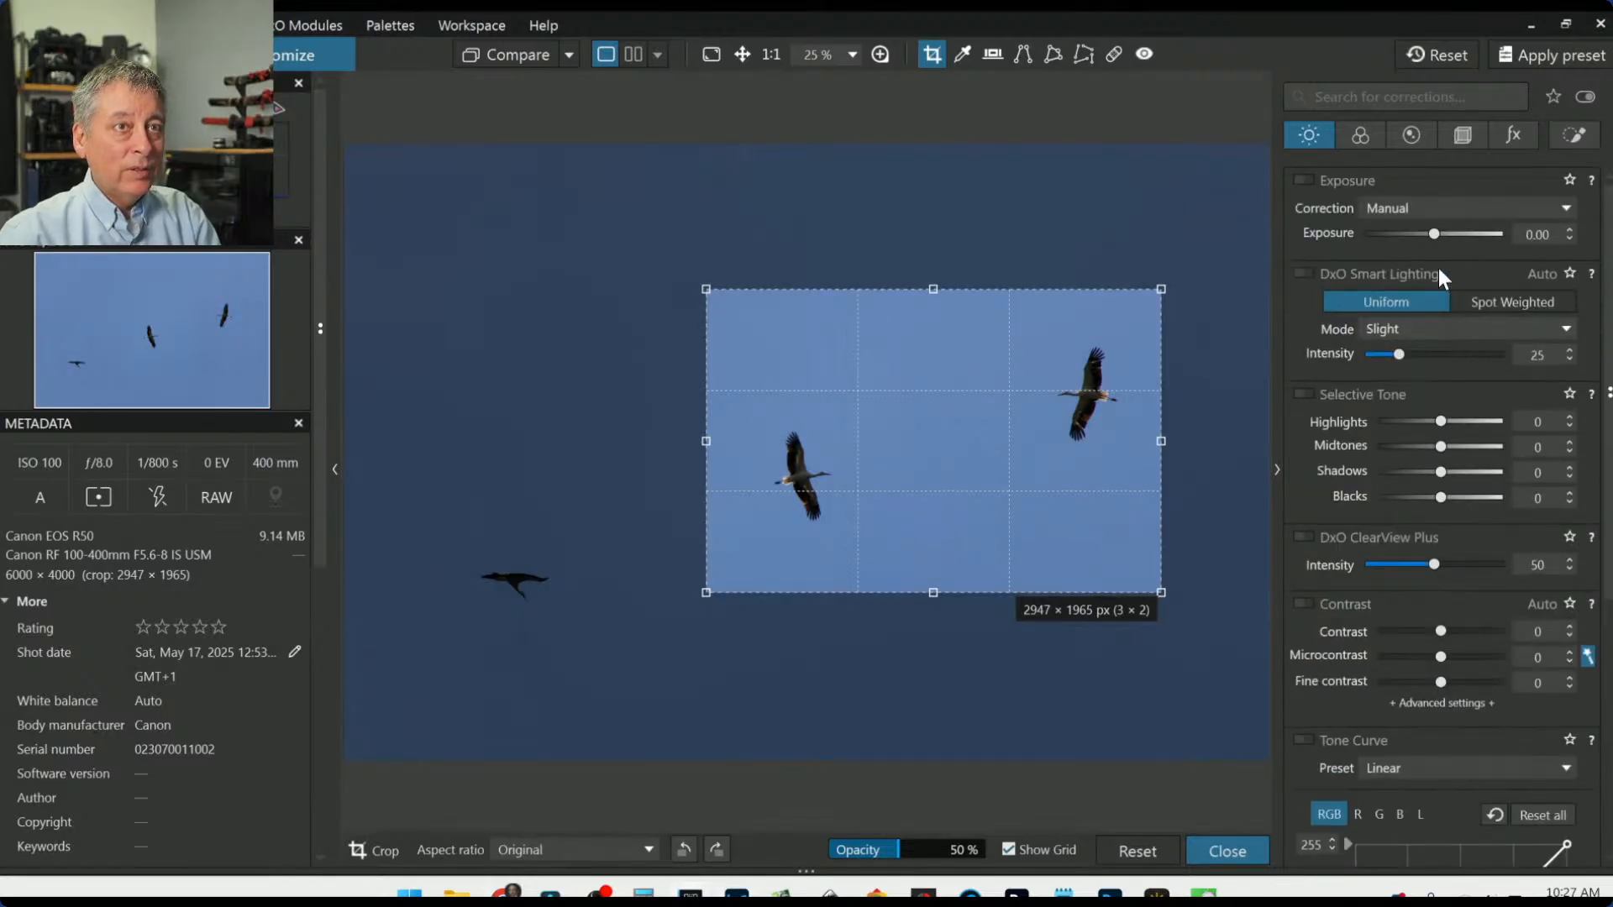
click(1460, 136)
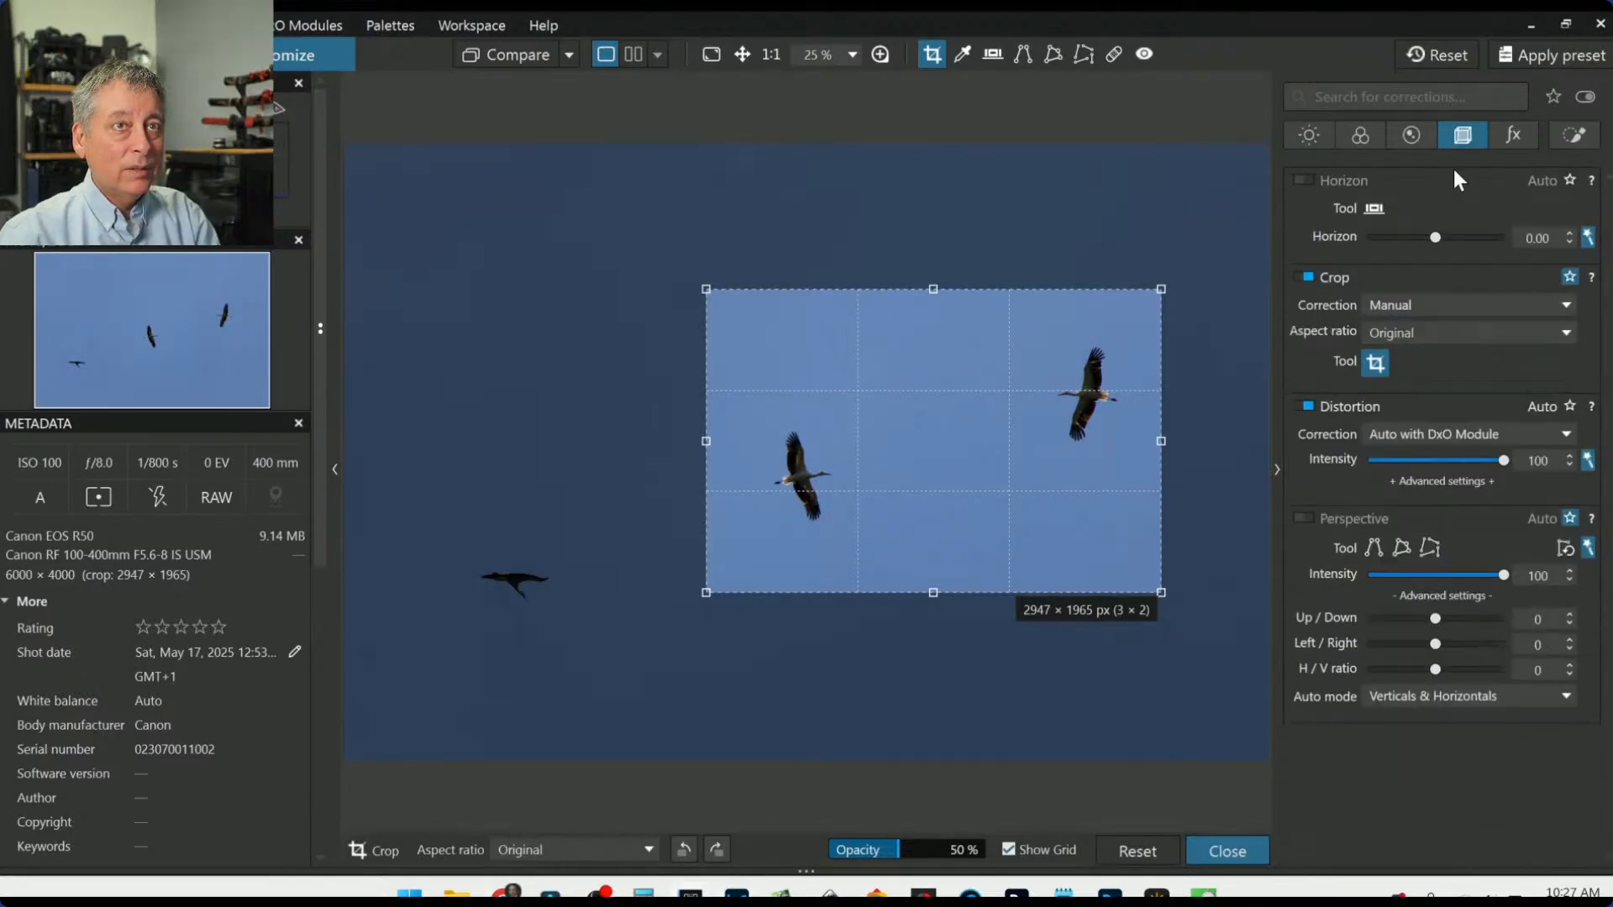
click(1425, 235)
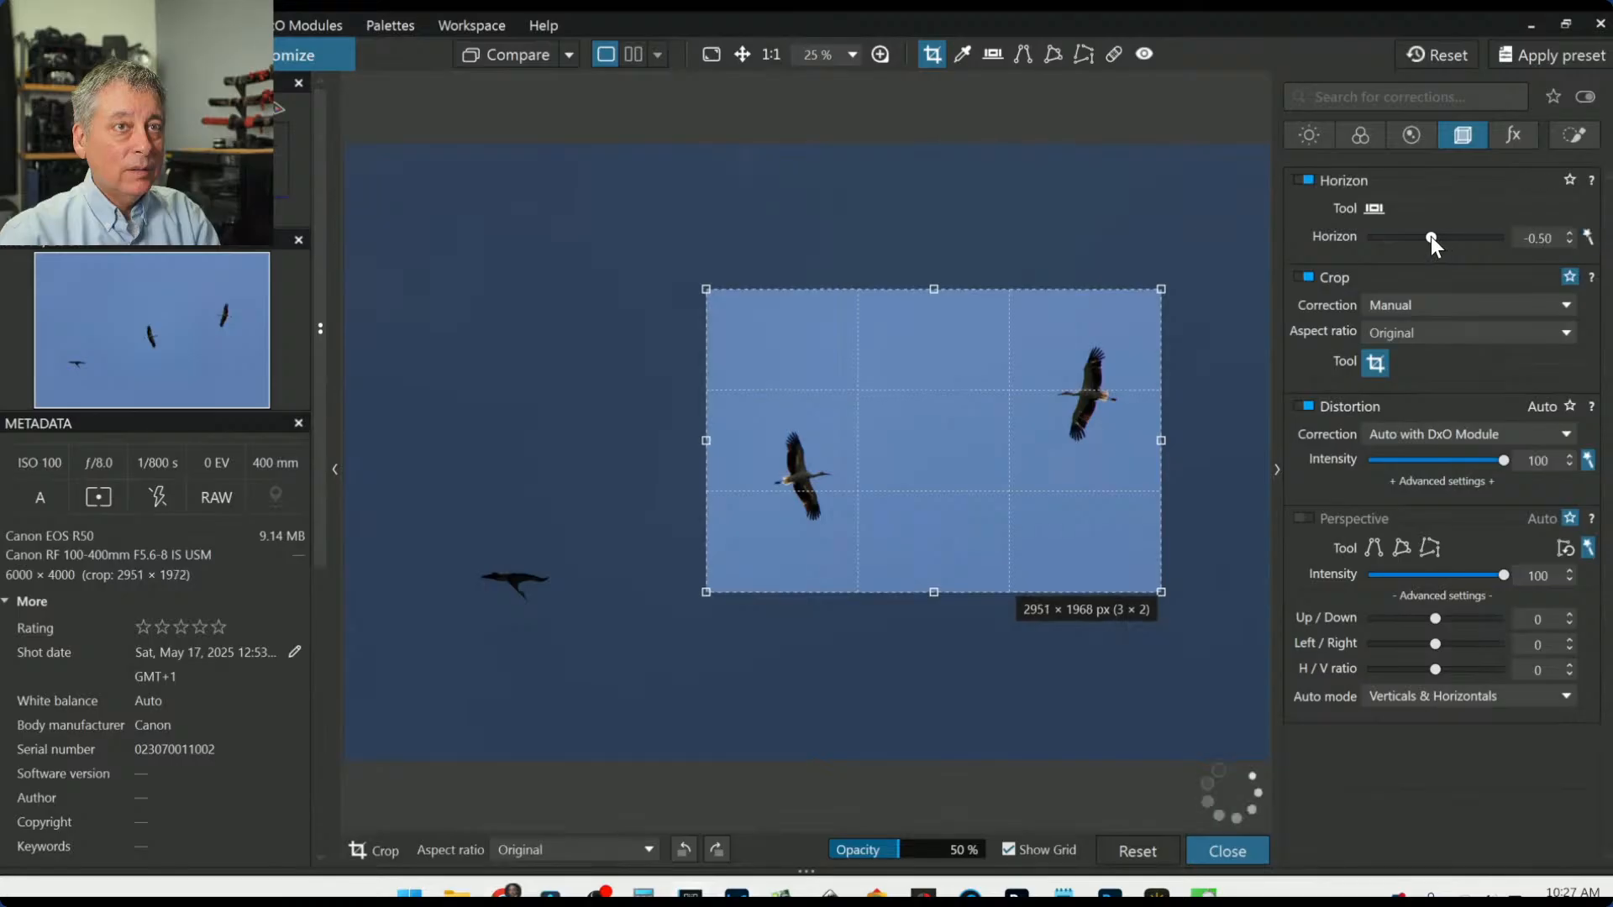
drag(1429, 235, 1380, 237)
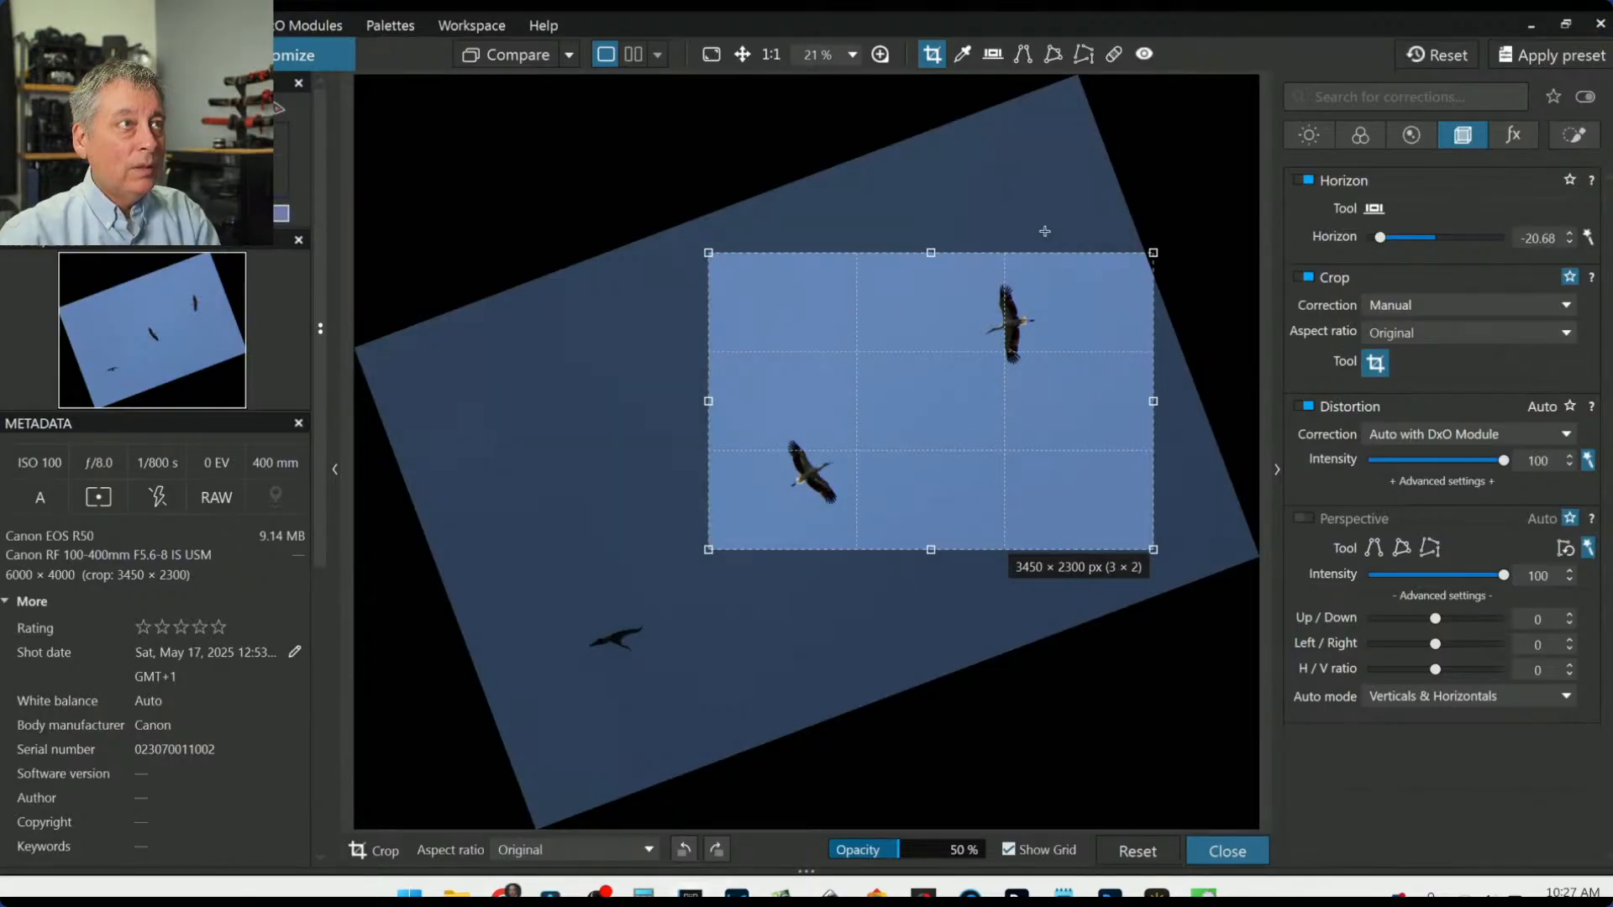
Step: Tighten the crop around the two birds with a 5 × 4 aspect ratio, about 2627 × 2101 px, and apply it
drag(1144, 400, 973, 394)
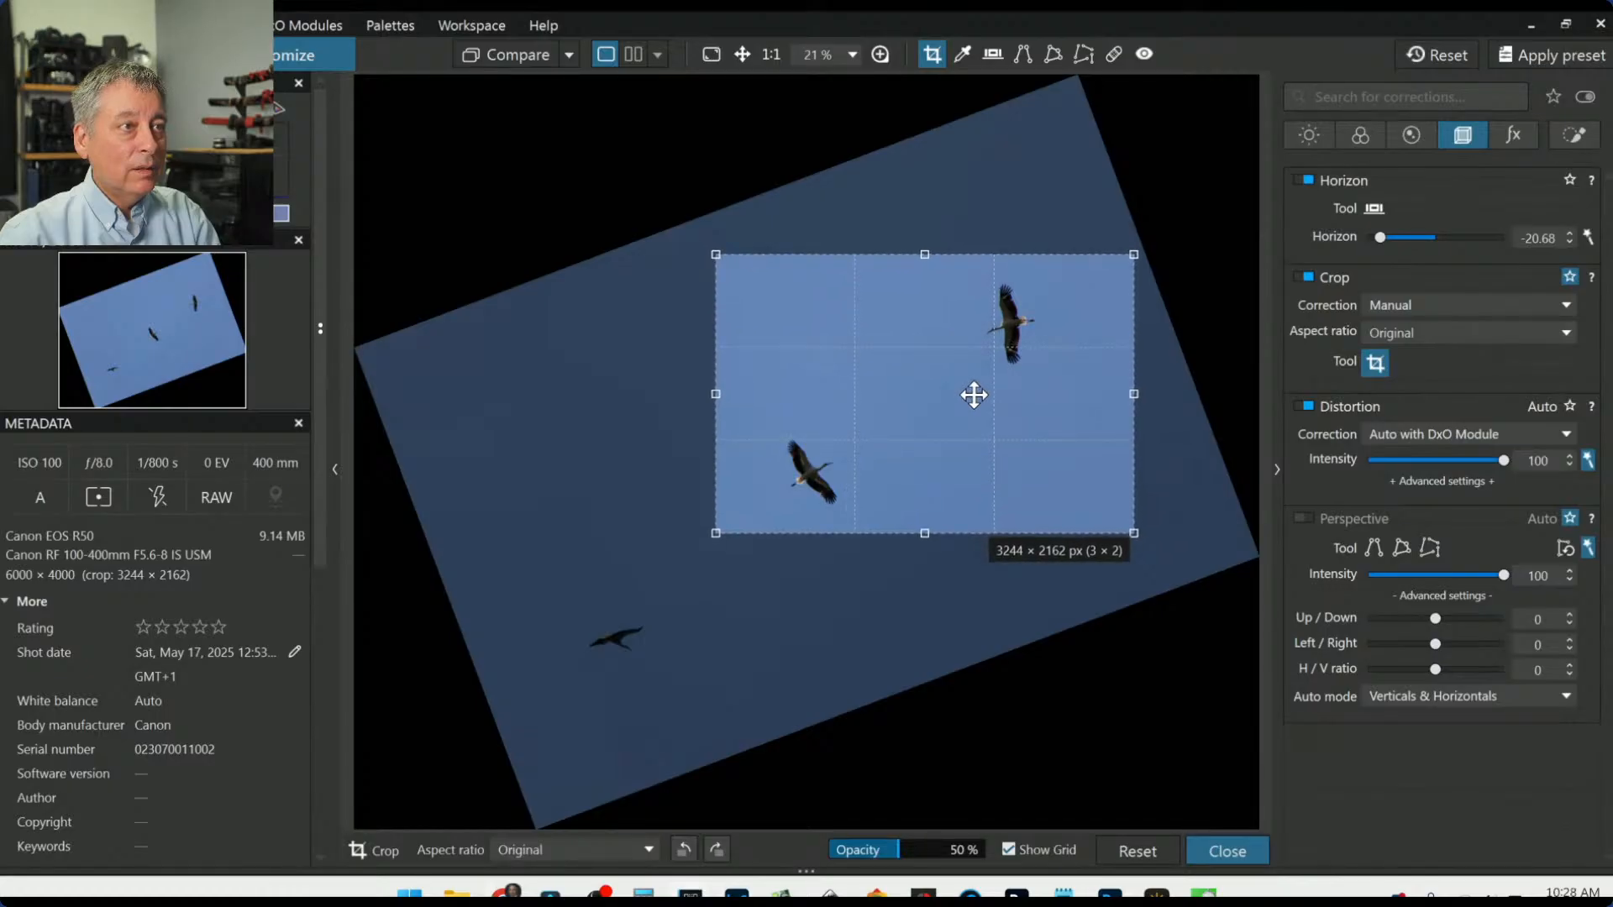
click(1374, 328)
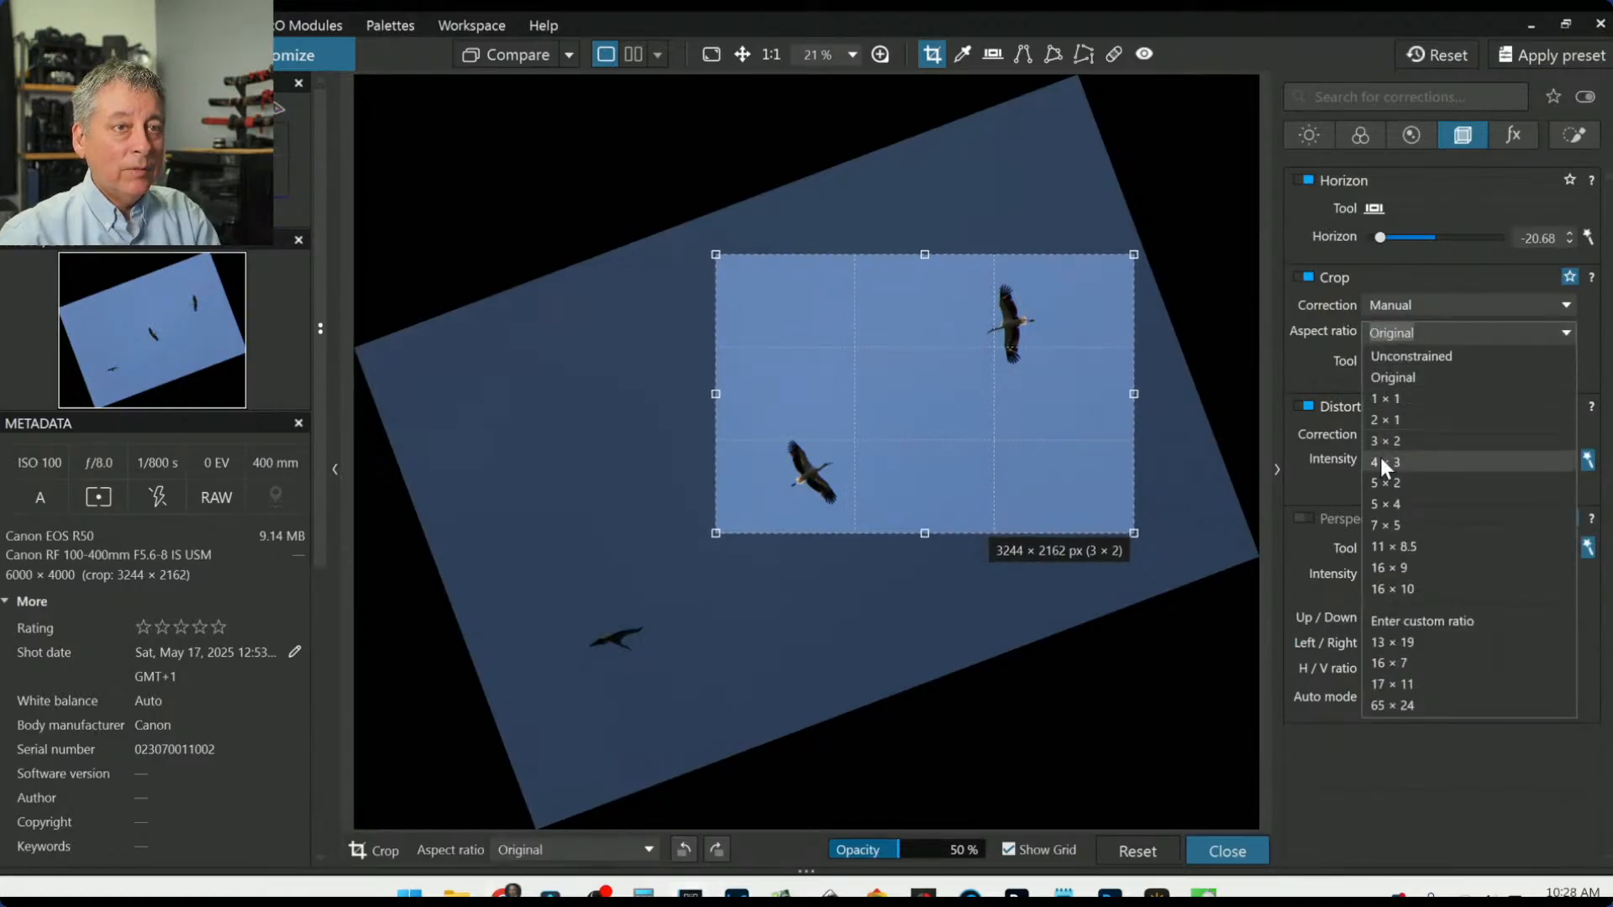
click(1382, 500)
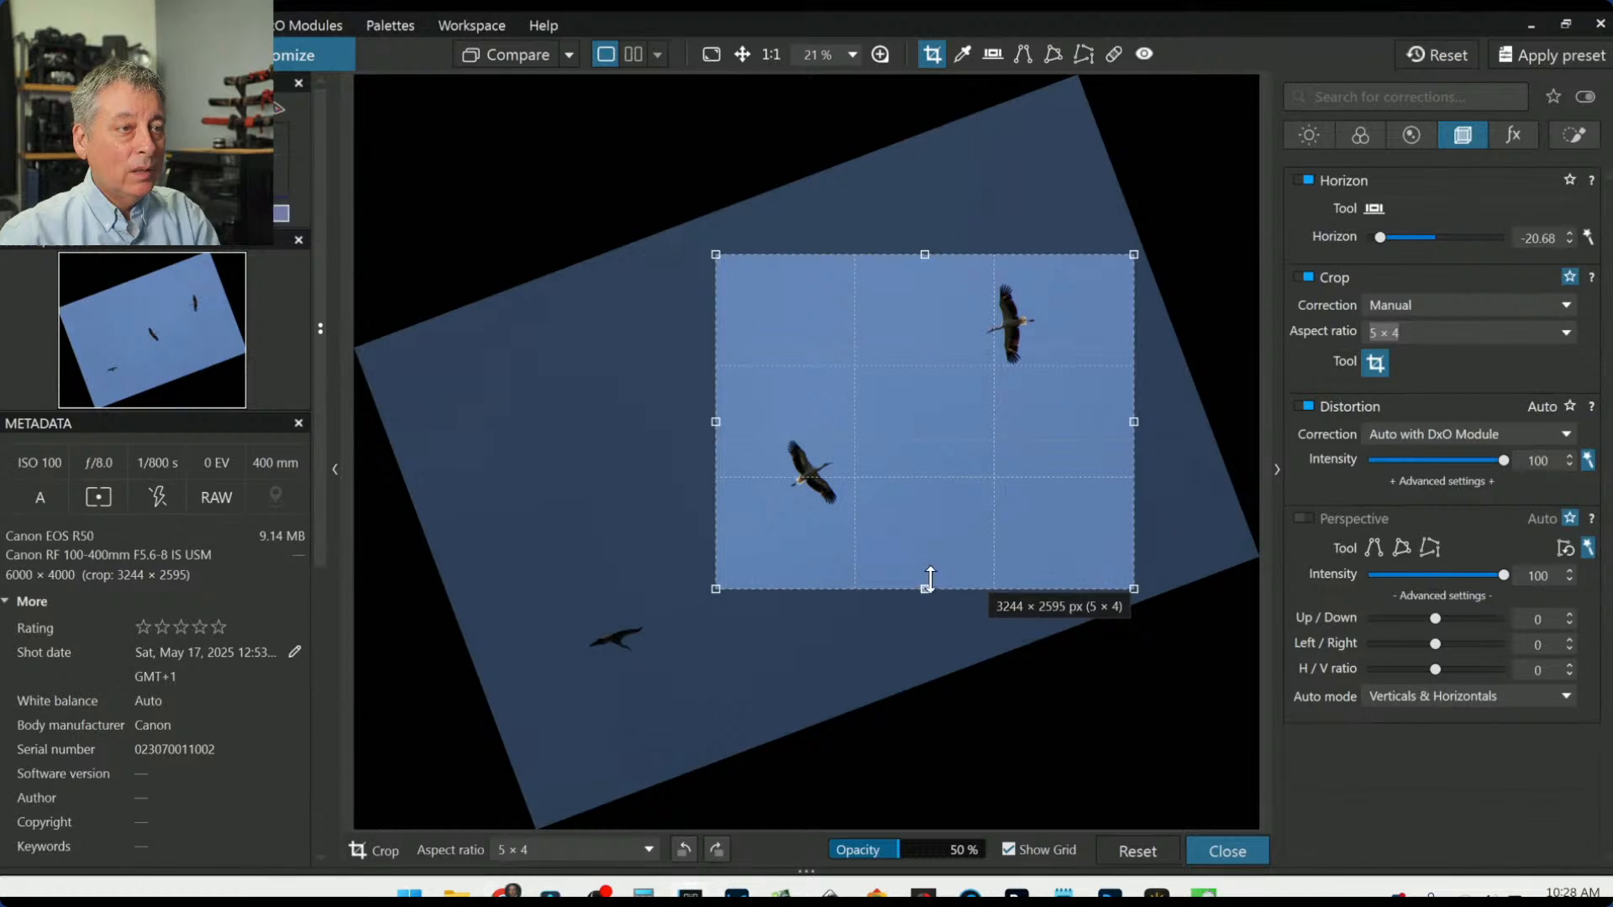
drag(925, 587, 916, 480)
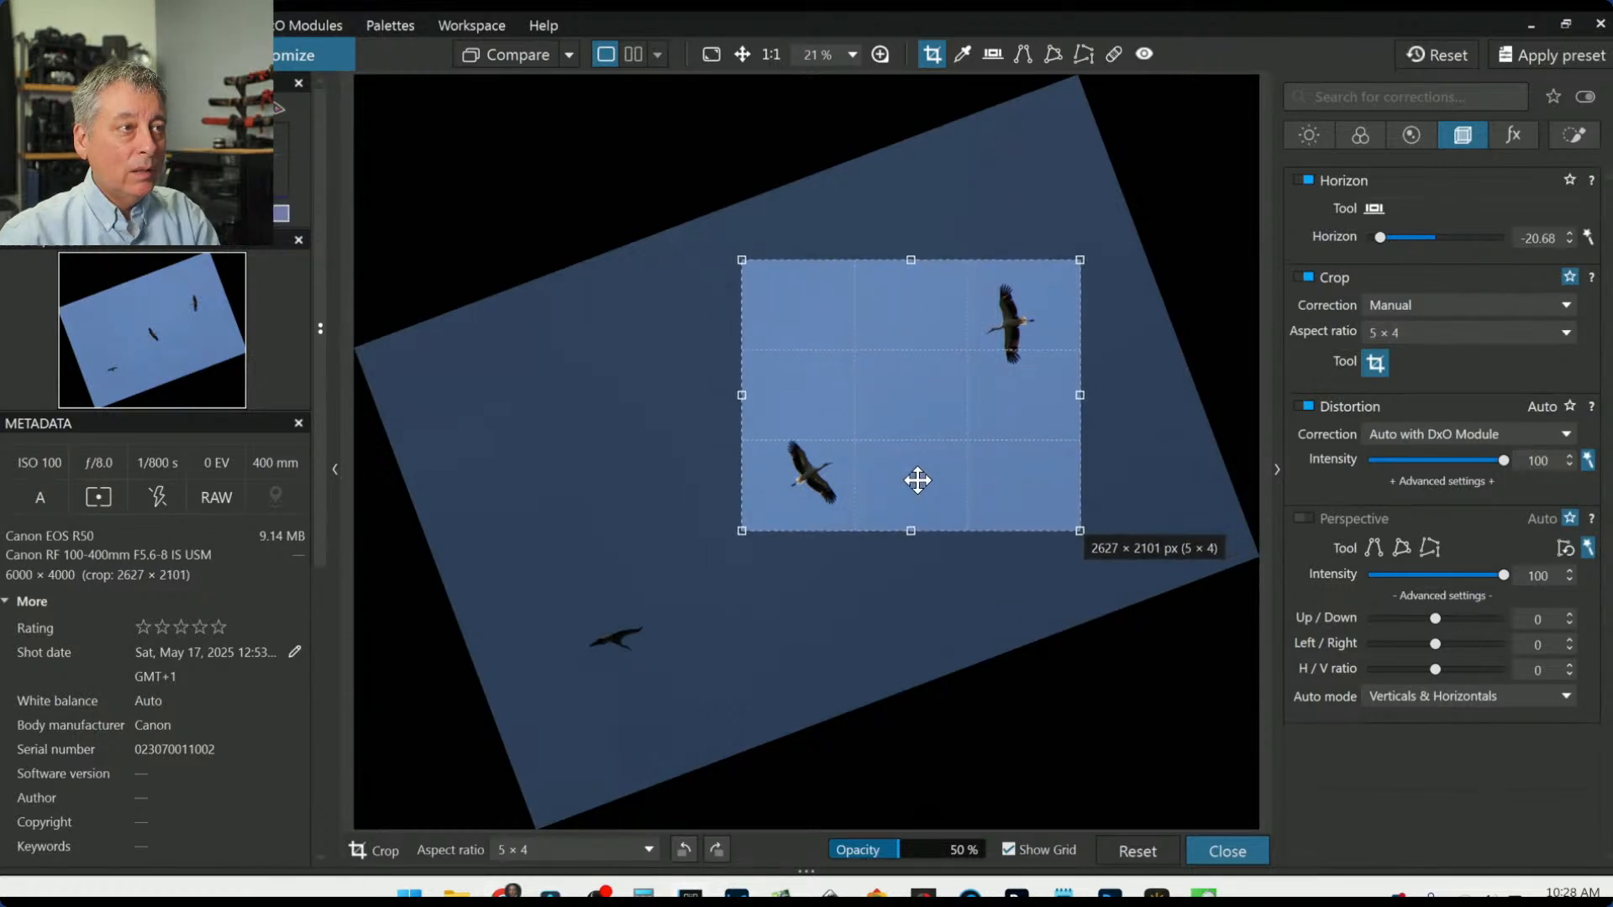
key(Return)
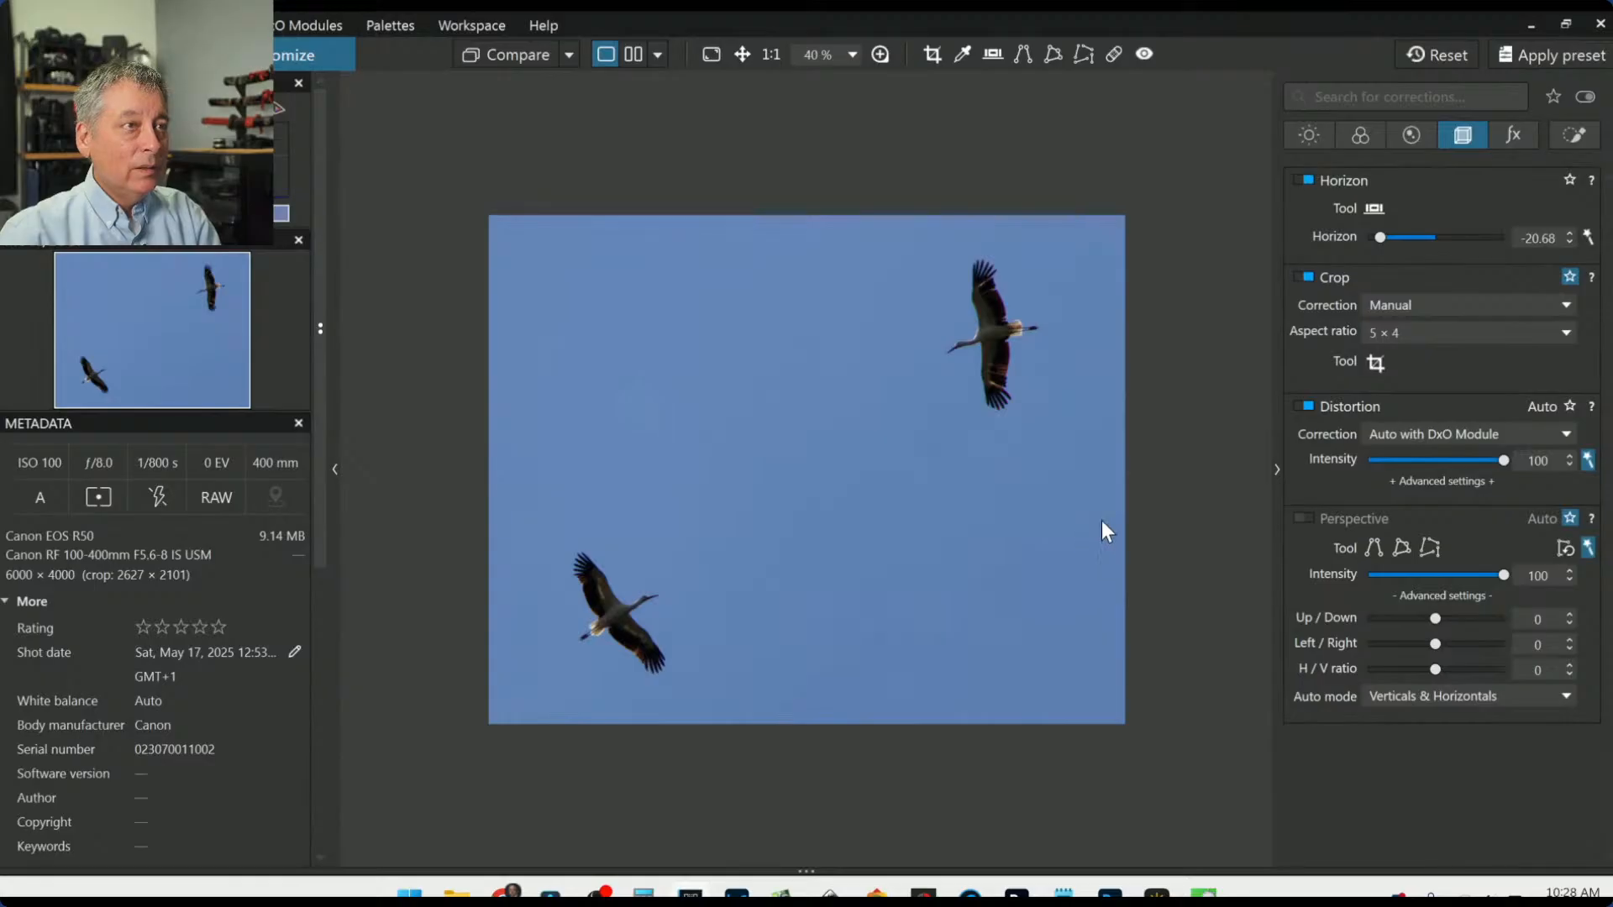
Step: Reopen the crop, set Horizon to -26.61, reposition the frame around both birds, and apply it
click(1375, 363)
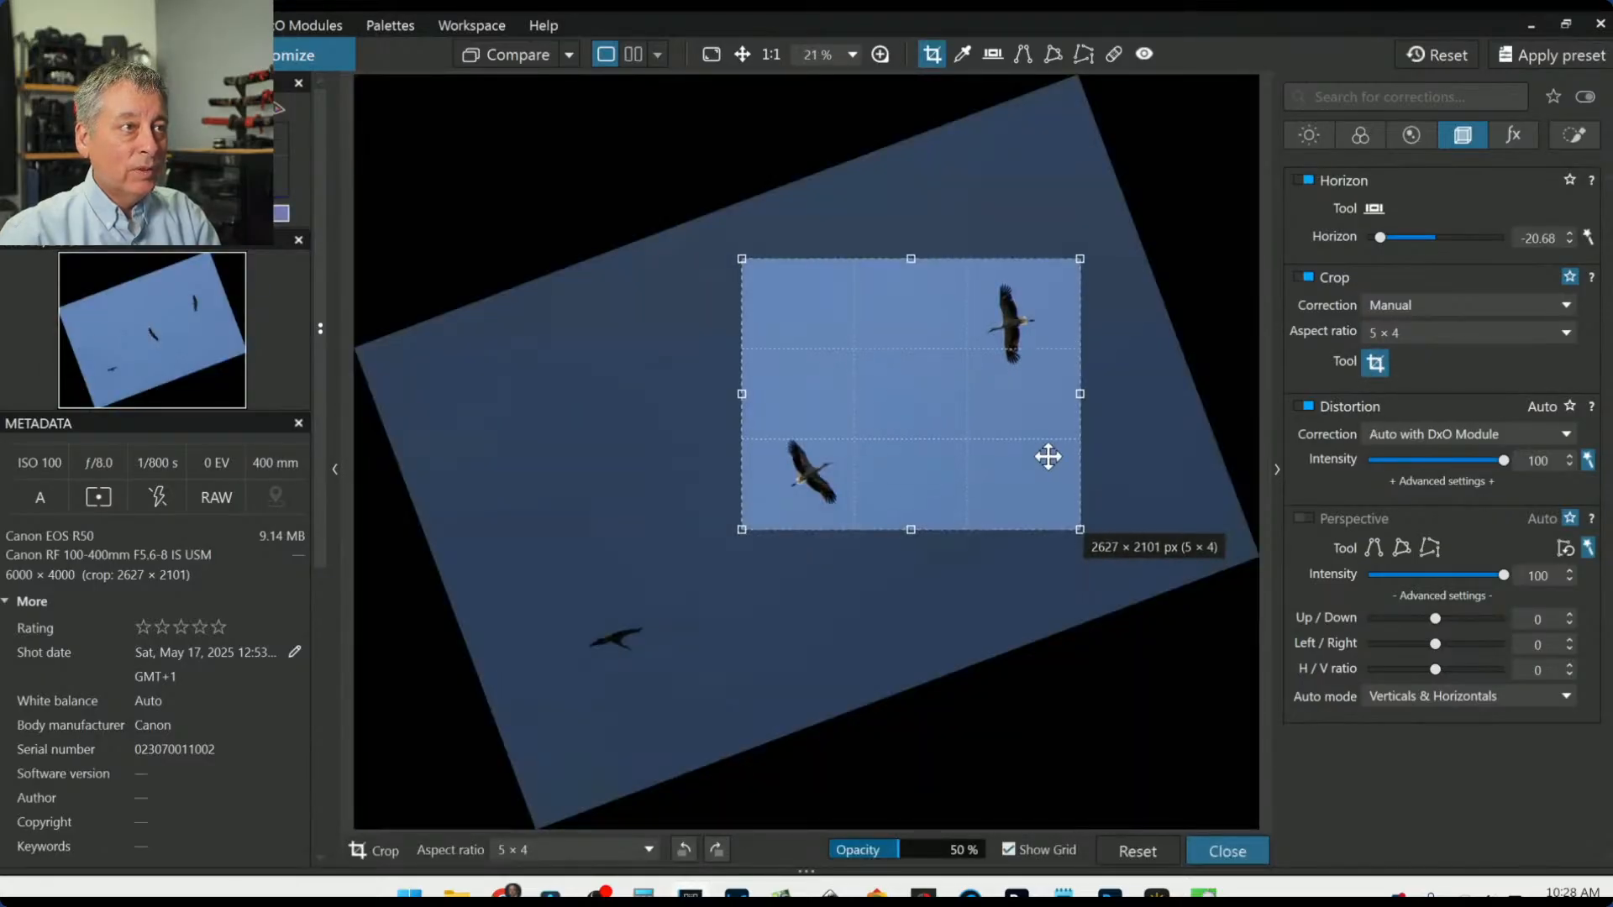
drag(1048, 456, 1047, 452)
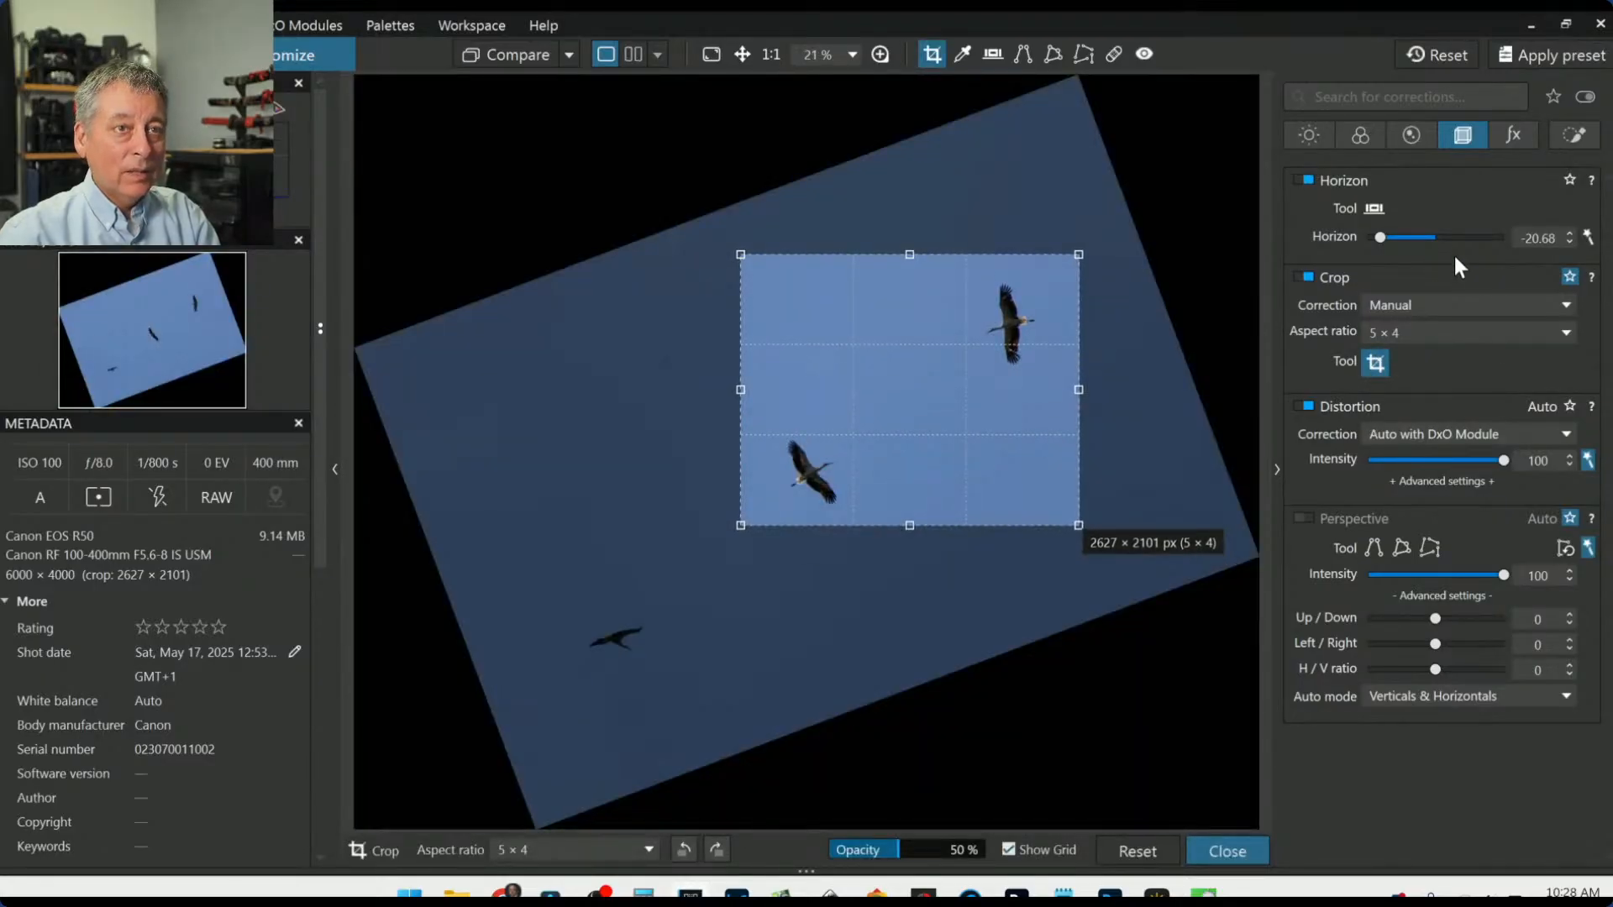
drag(1383, 239, 1378, 239)
drag(964, 403, 964, 410)
key(Return)
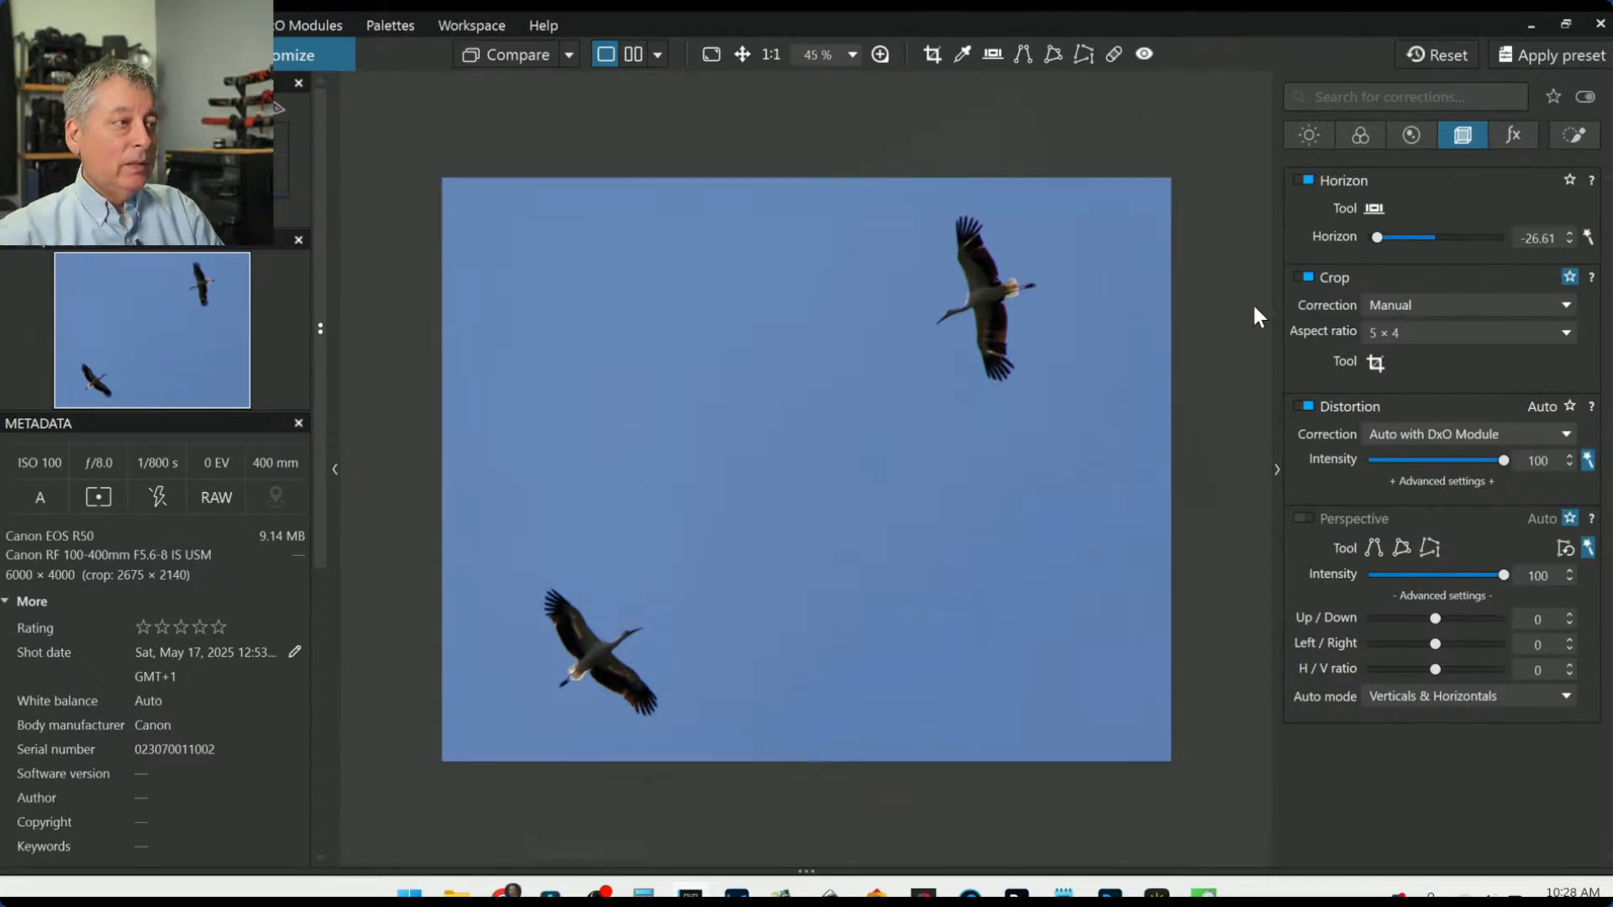
Step: Mask both birds with control points in one local adjustment and set its Chroma and Luma selectivity to 55
click(1573, 135)
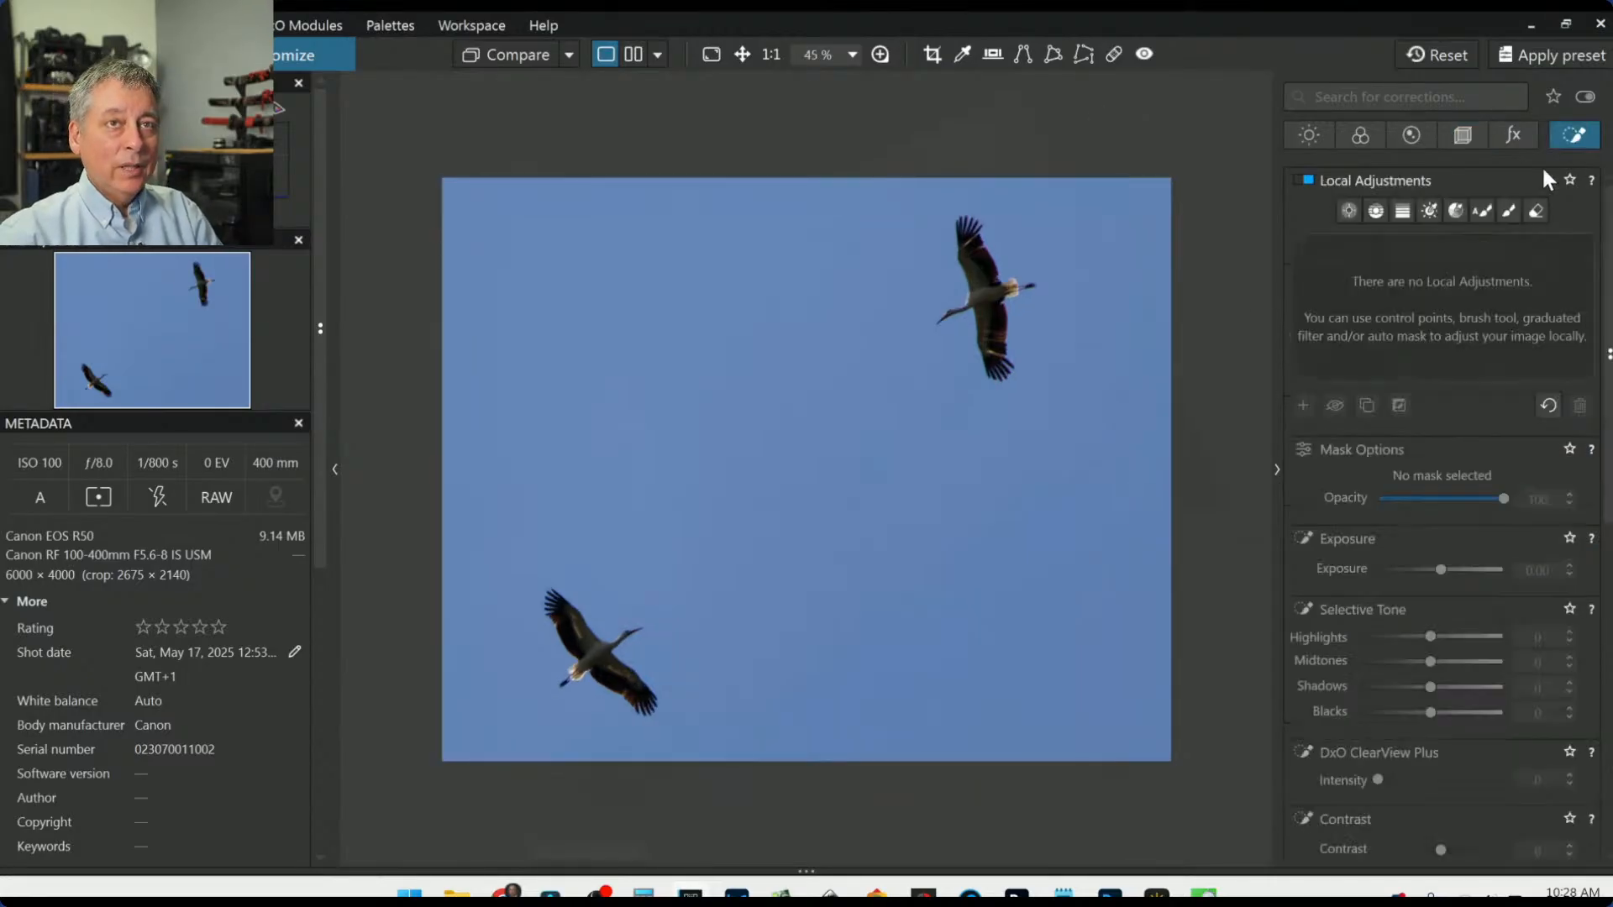
click(1349, 211)
click(992, 294)
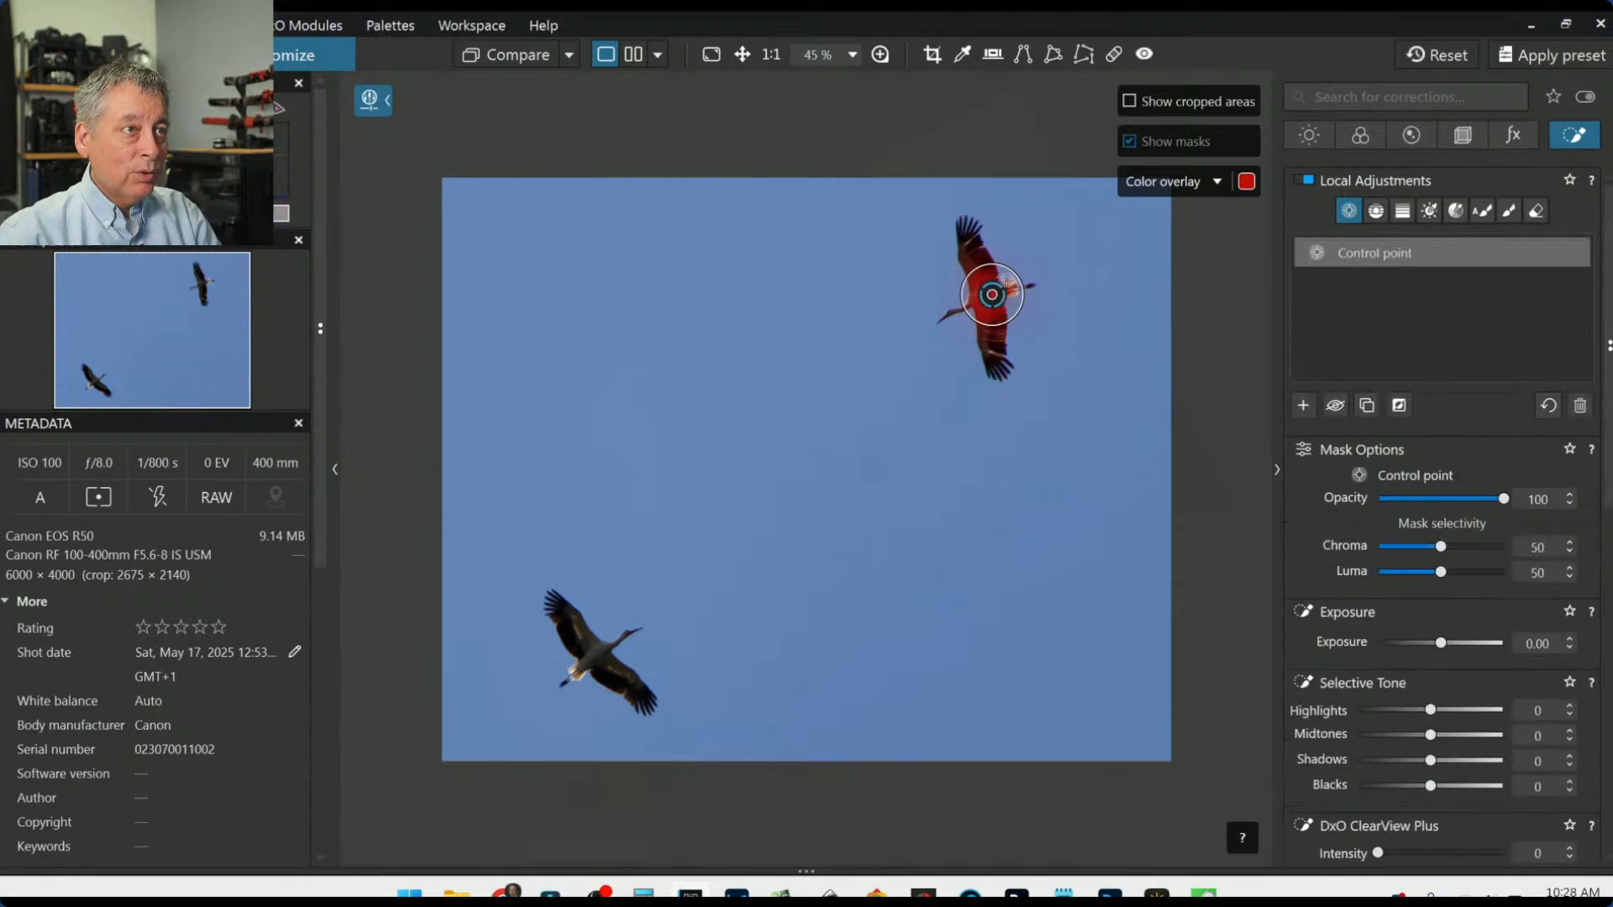
click(598, 659)
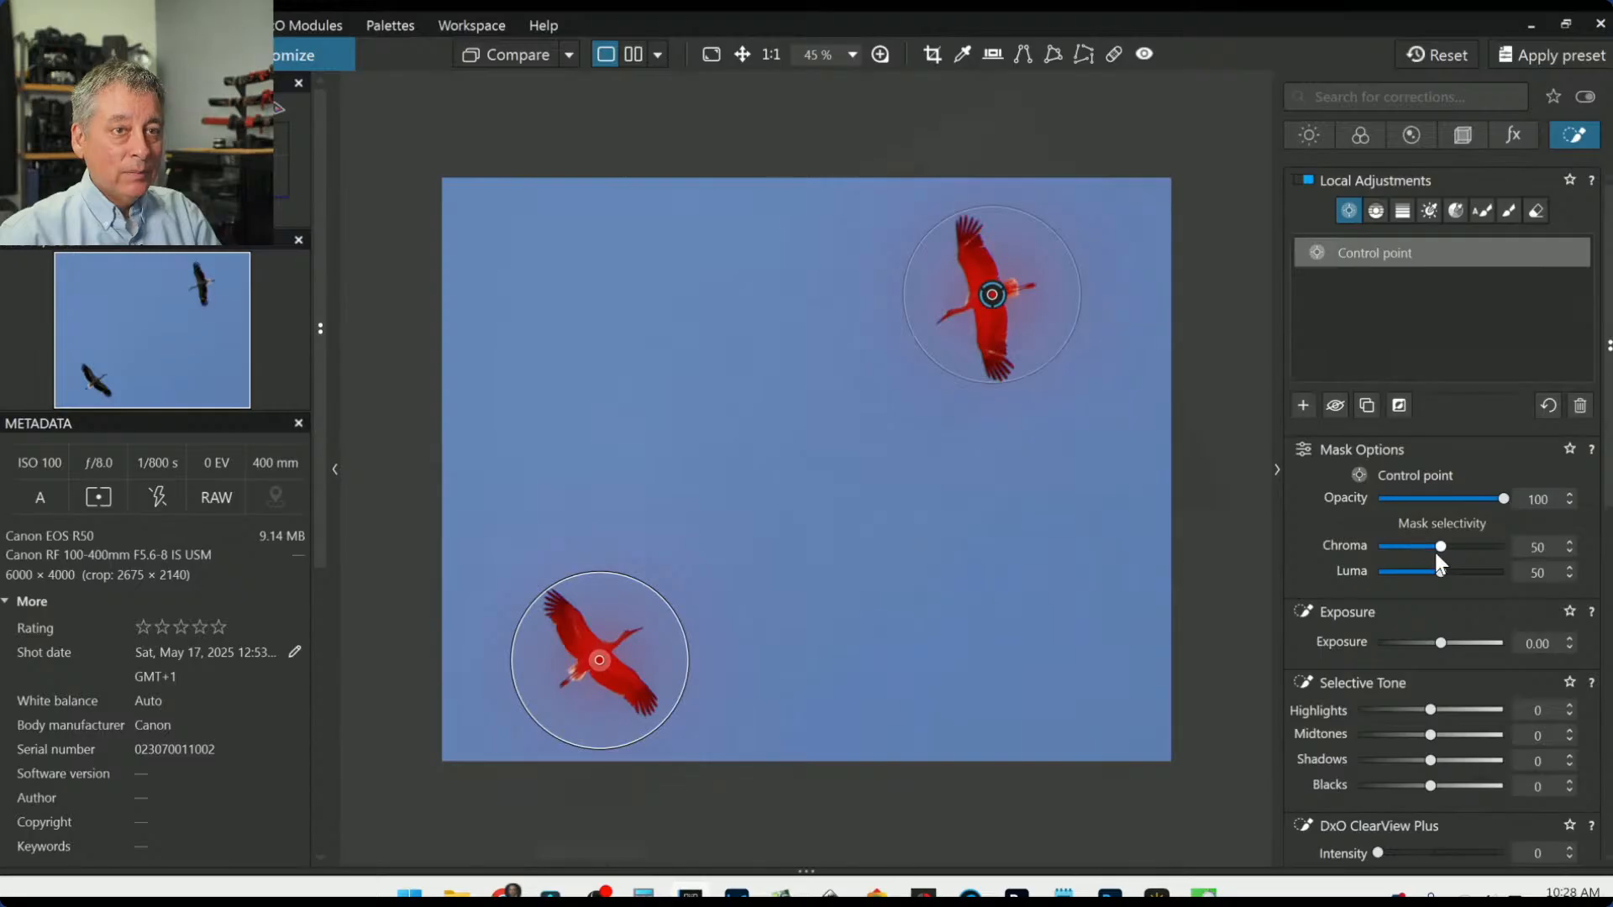
drag(1441, 574, 1443, 547)
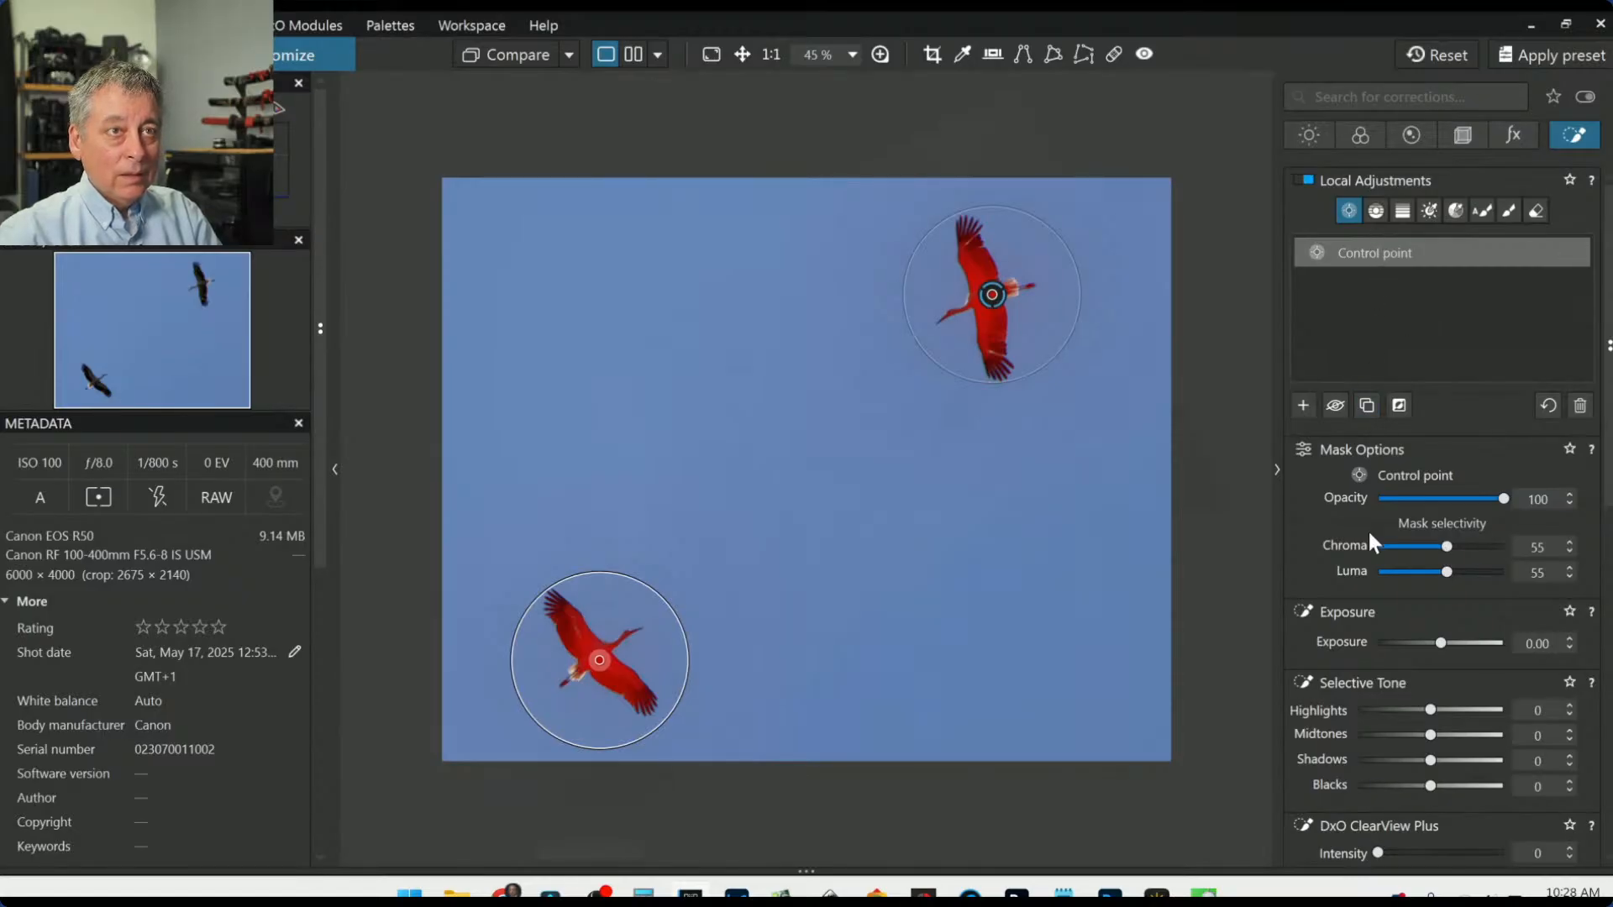
Step: Brighten the masked birds with Selective Tone Midtones 38, Shadows 77 and Highlights 47
drag(1431, 754, 1459, 733)
scroll(1352, 652, down, 3)
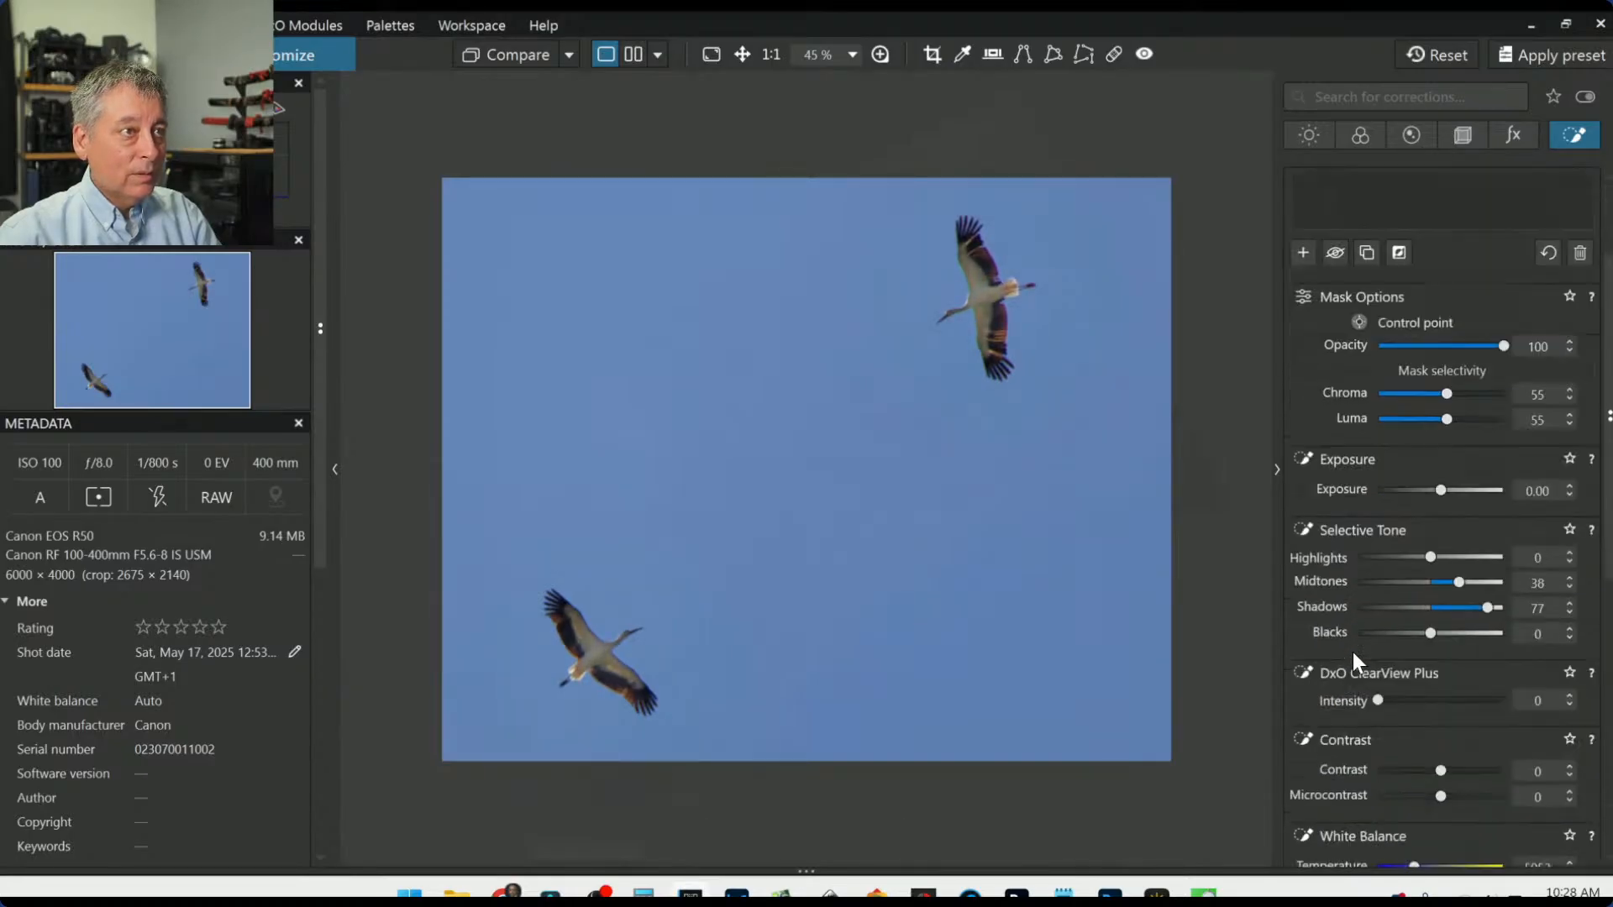
drag(1429, 454, 1464, 451)
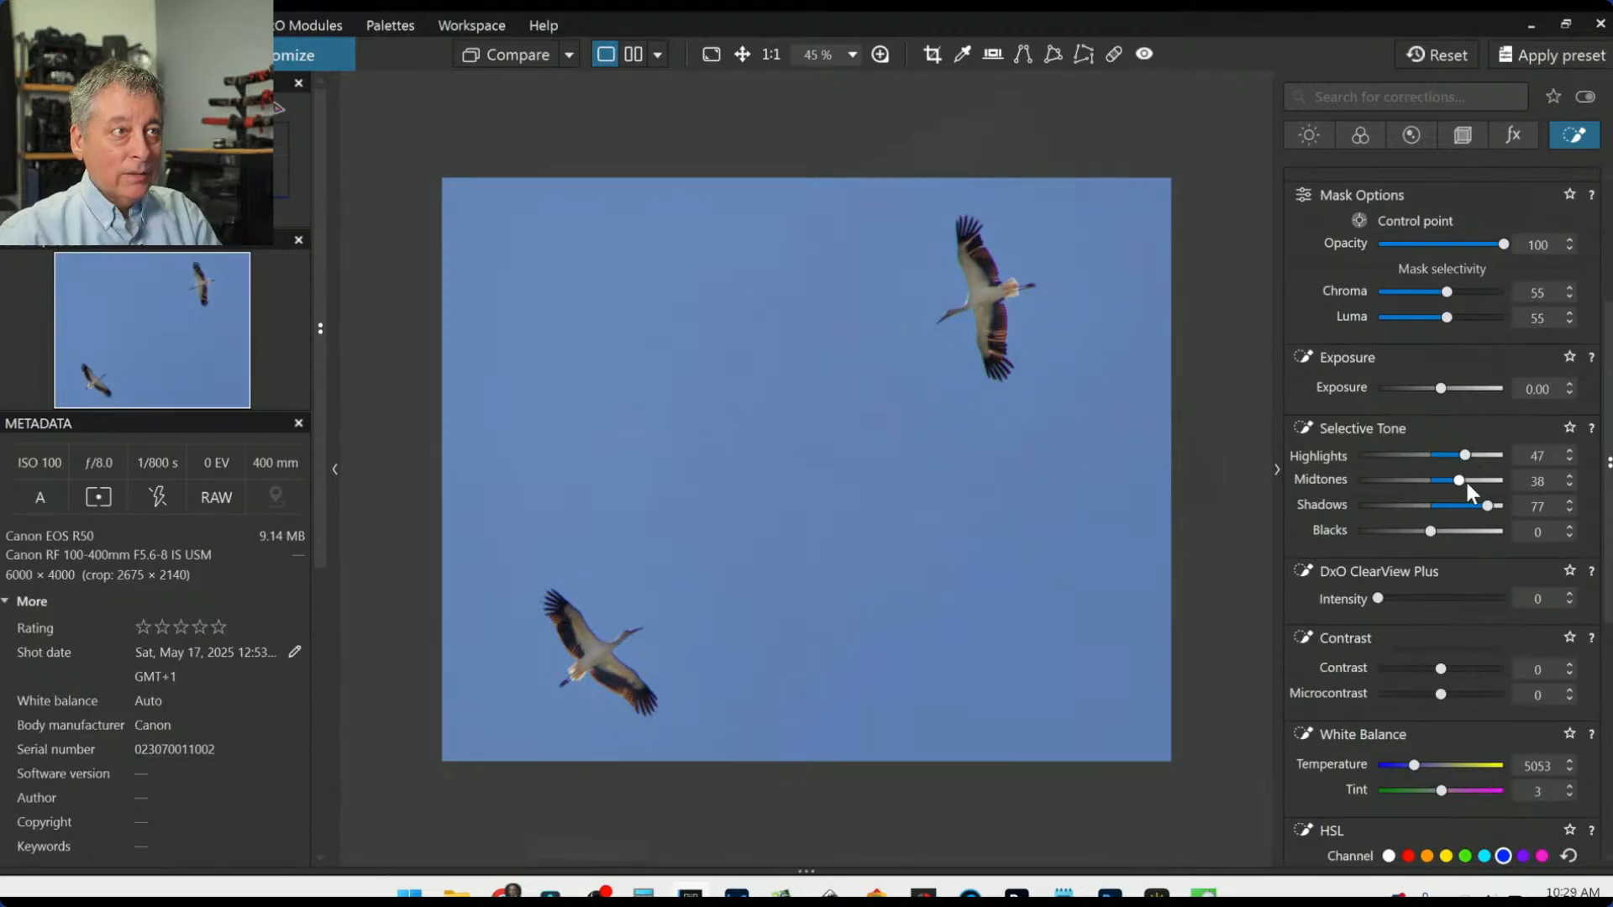
Step: Set the bird mask's ClearView Plus Intensity to 14, Microcontrast to 23 and Blacks to 3
scroll(1432, 646, down, 1)
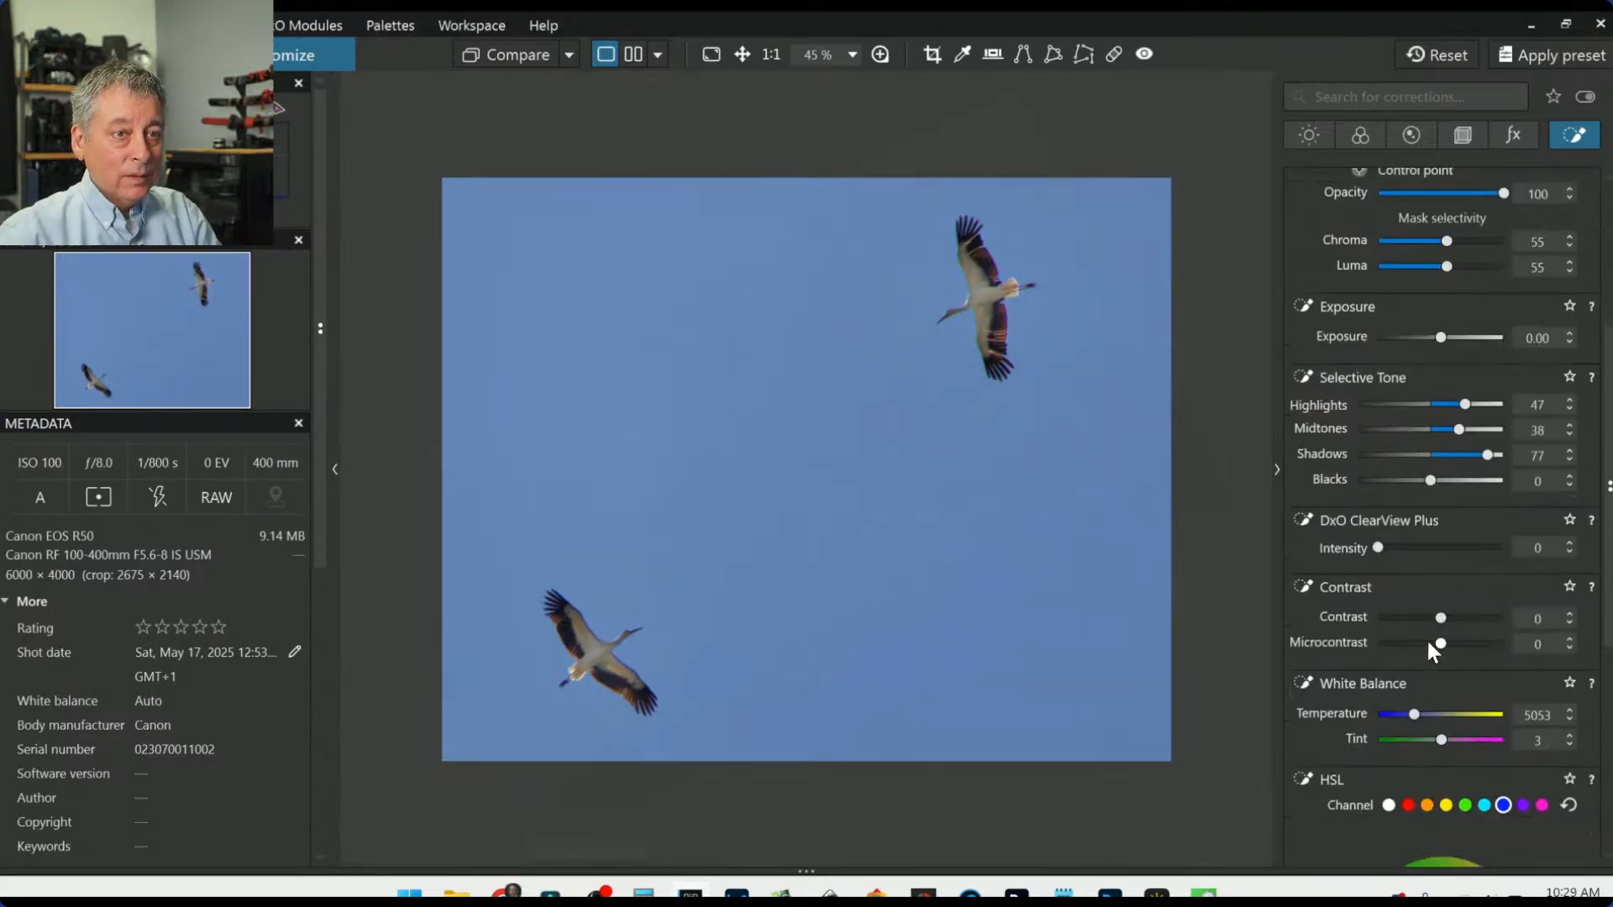
click(1397, 549)
drag(1441, 643, 1456, 643)
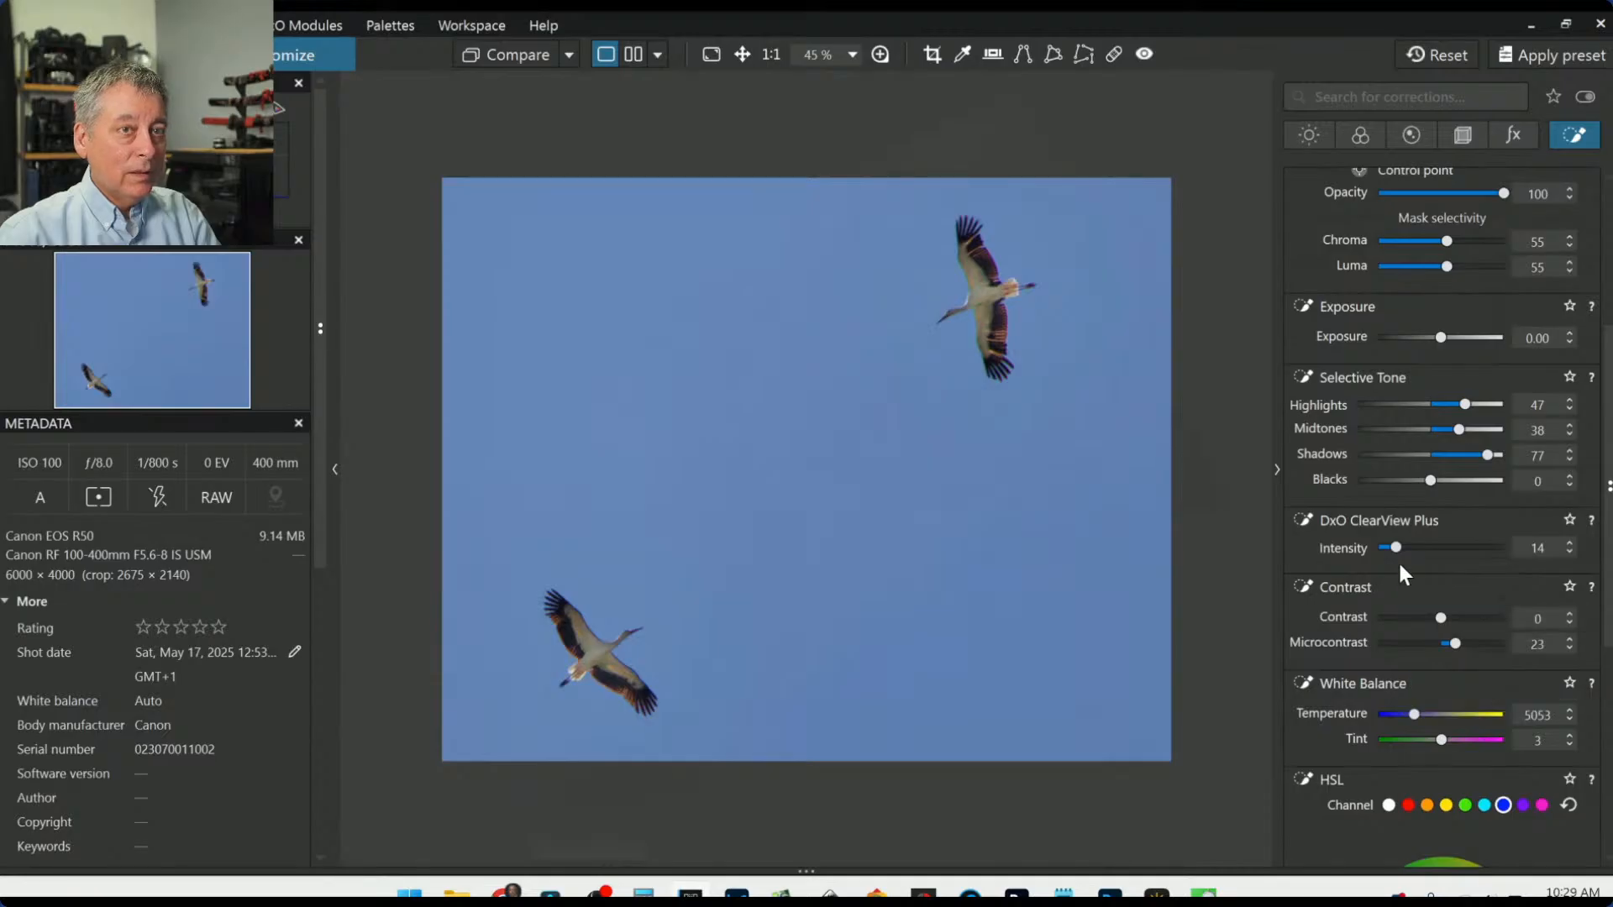
drag(1428, 485, 1434, 485)
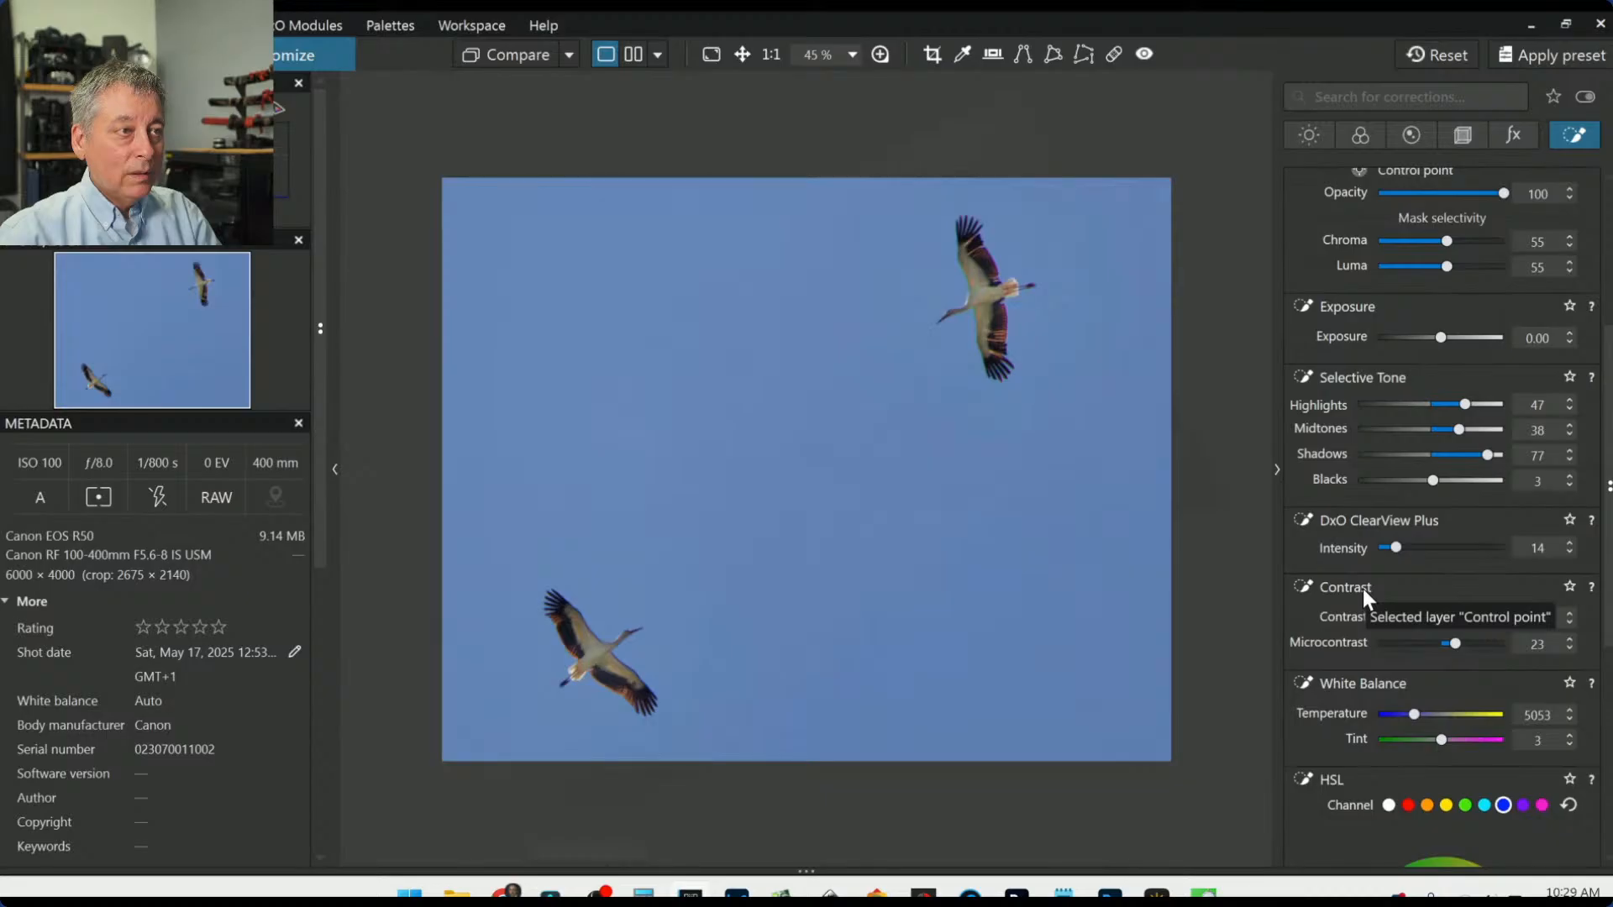
scroll(1363, 588, up, 3)
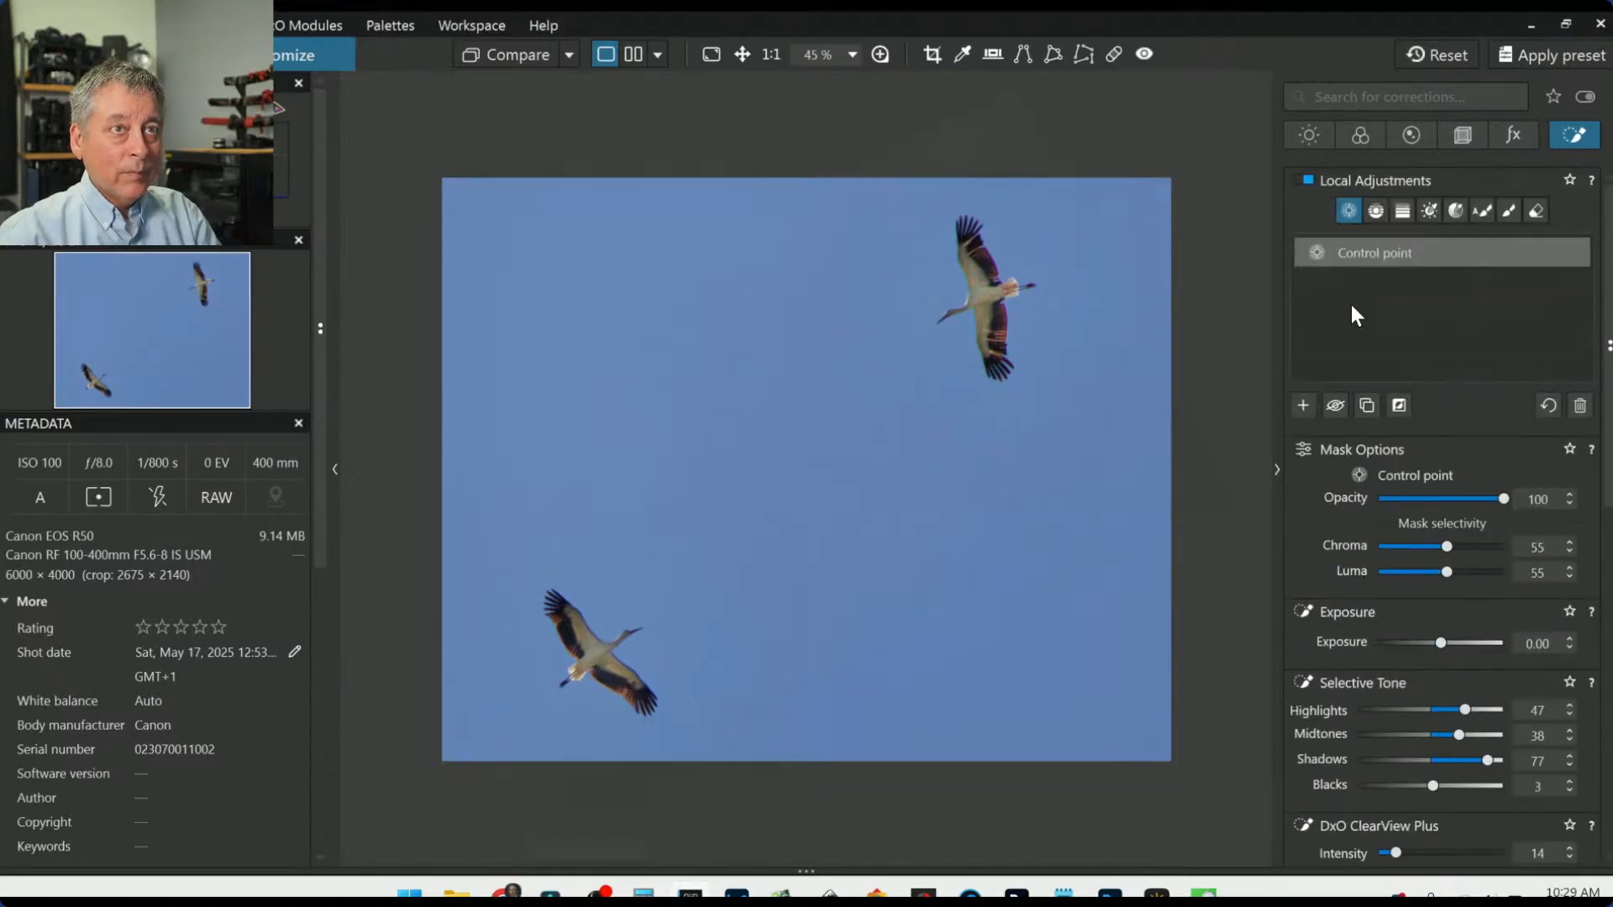
Step: Magnify the upper bird at 200% with the loupe and set Lens Sharpness Optimization Details to 80
click(878, 57)
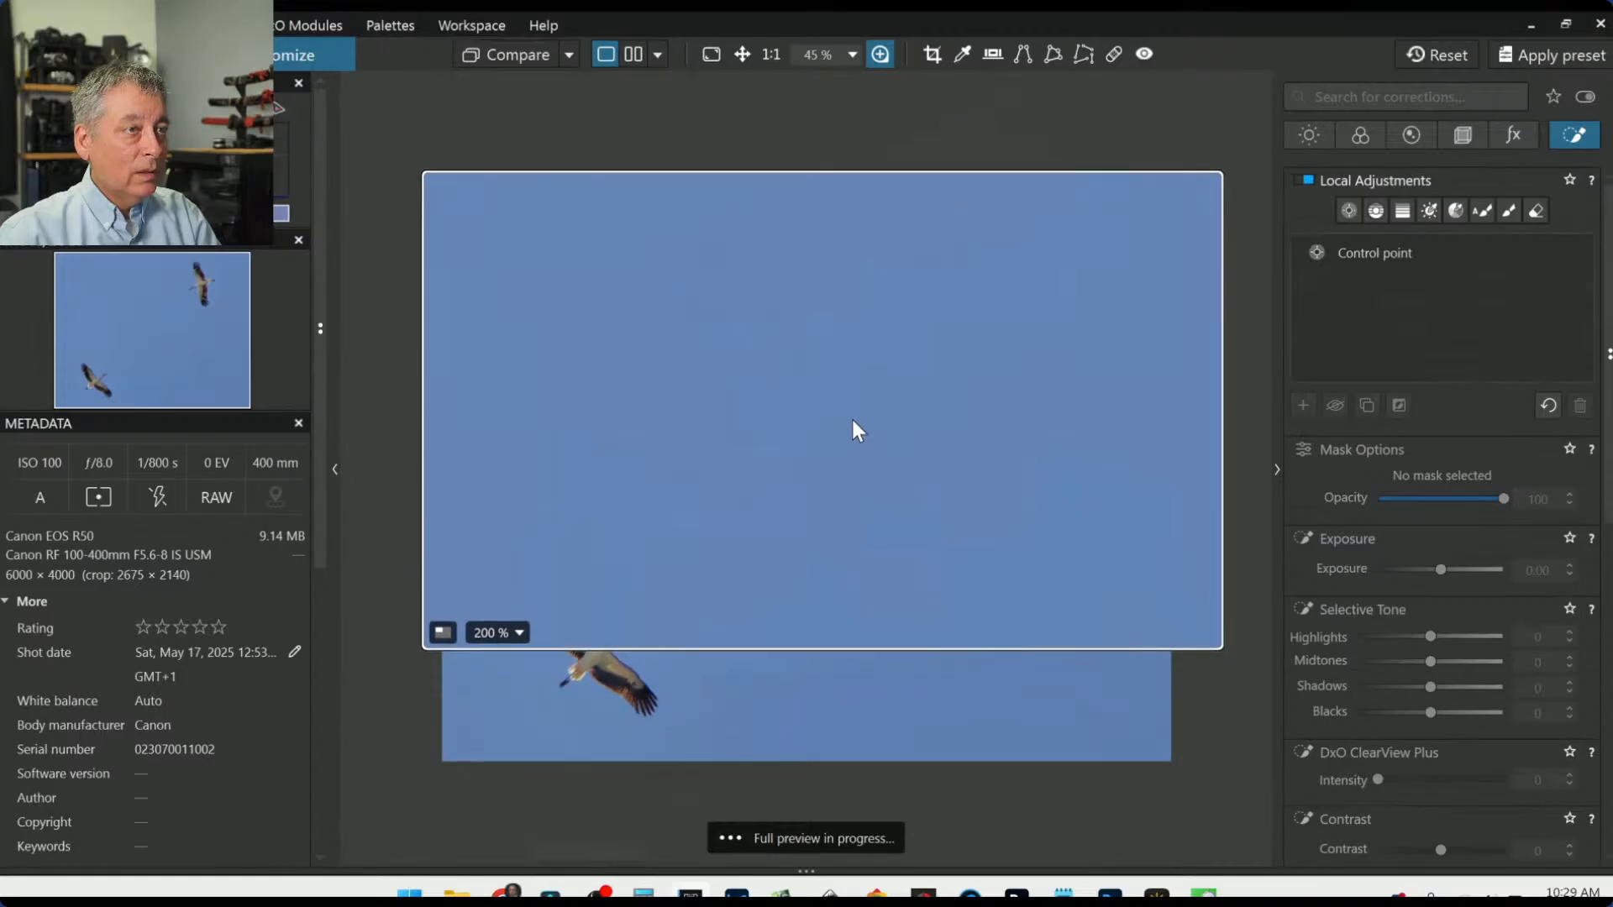
drag(852, 420, 995, 339)
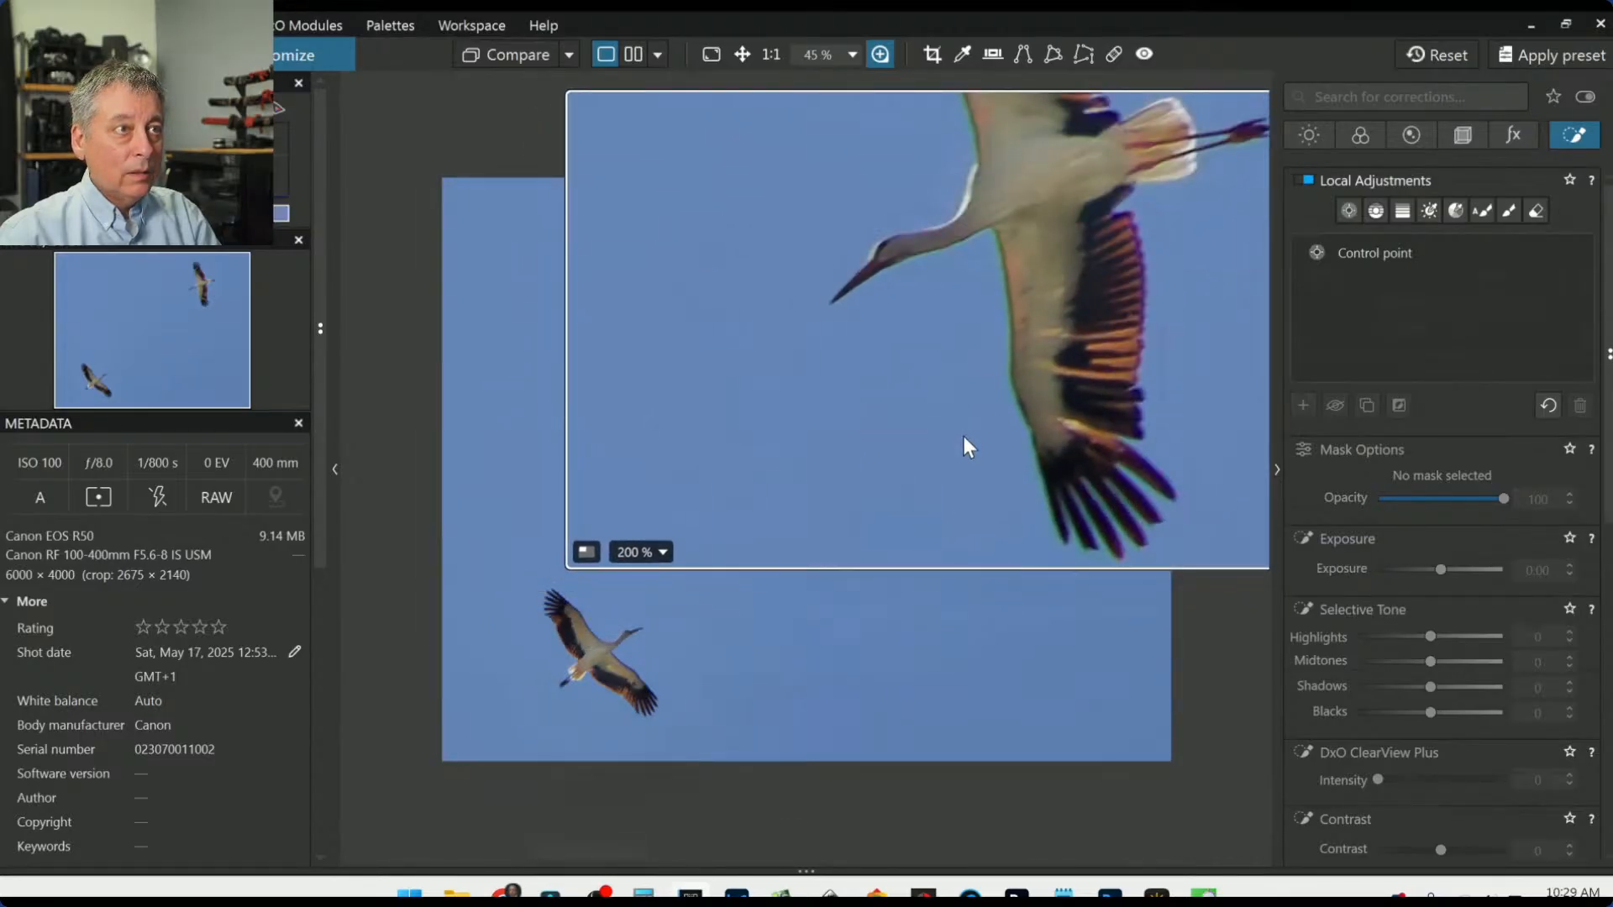
click(1405, 137)
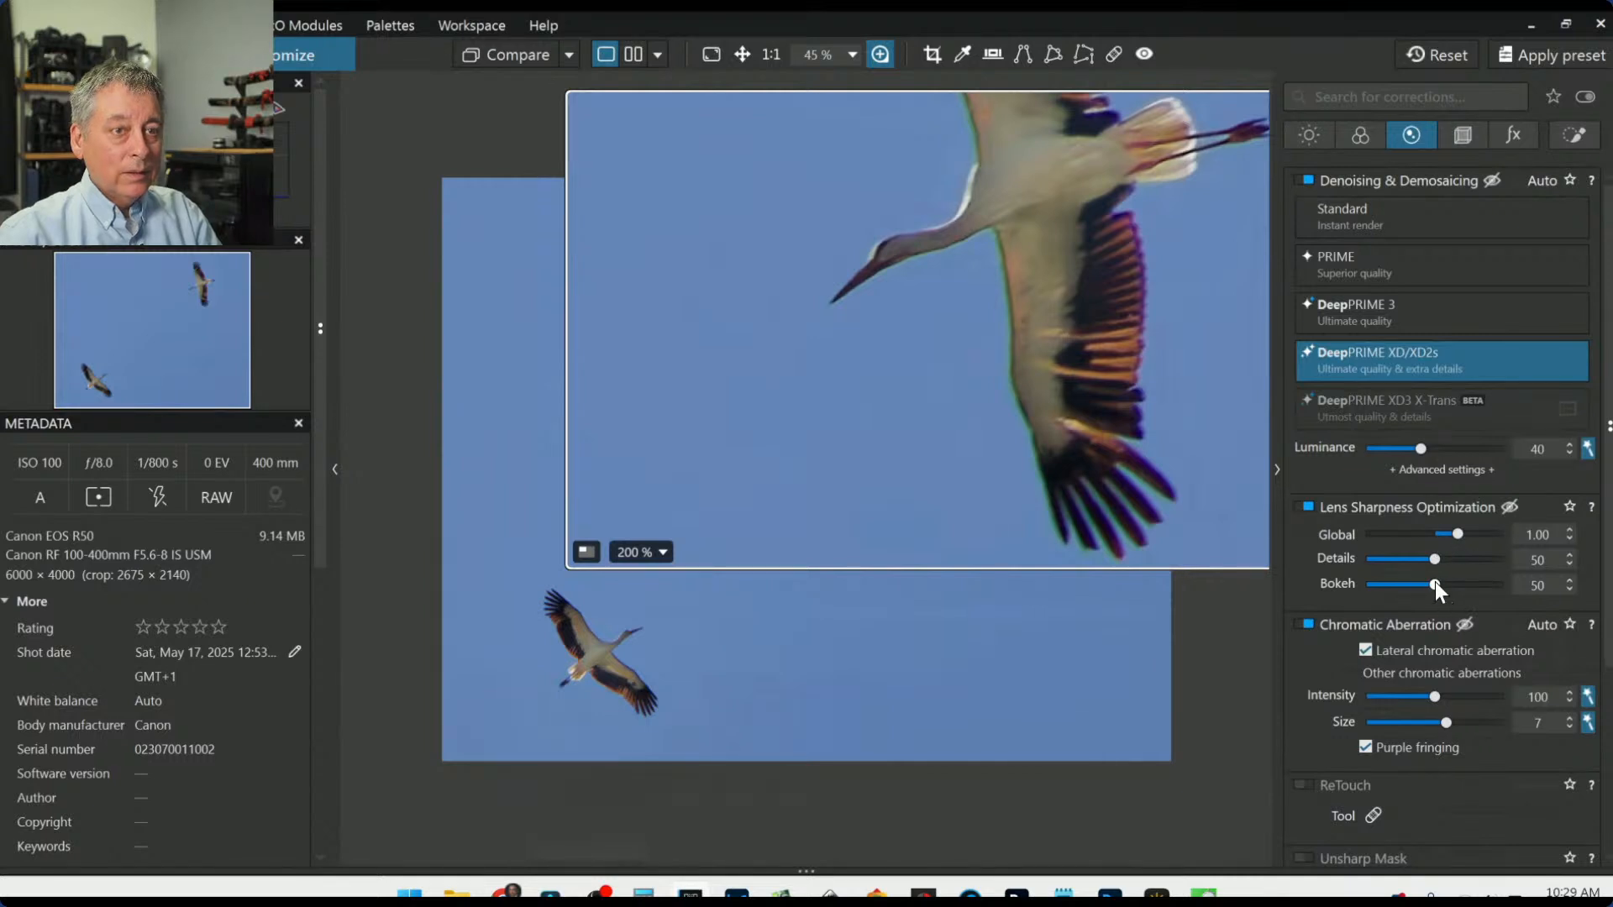
drag(1436, 563, 1476, 567)
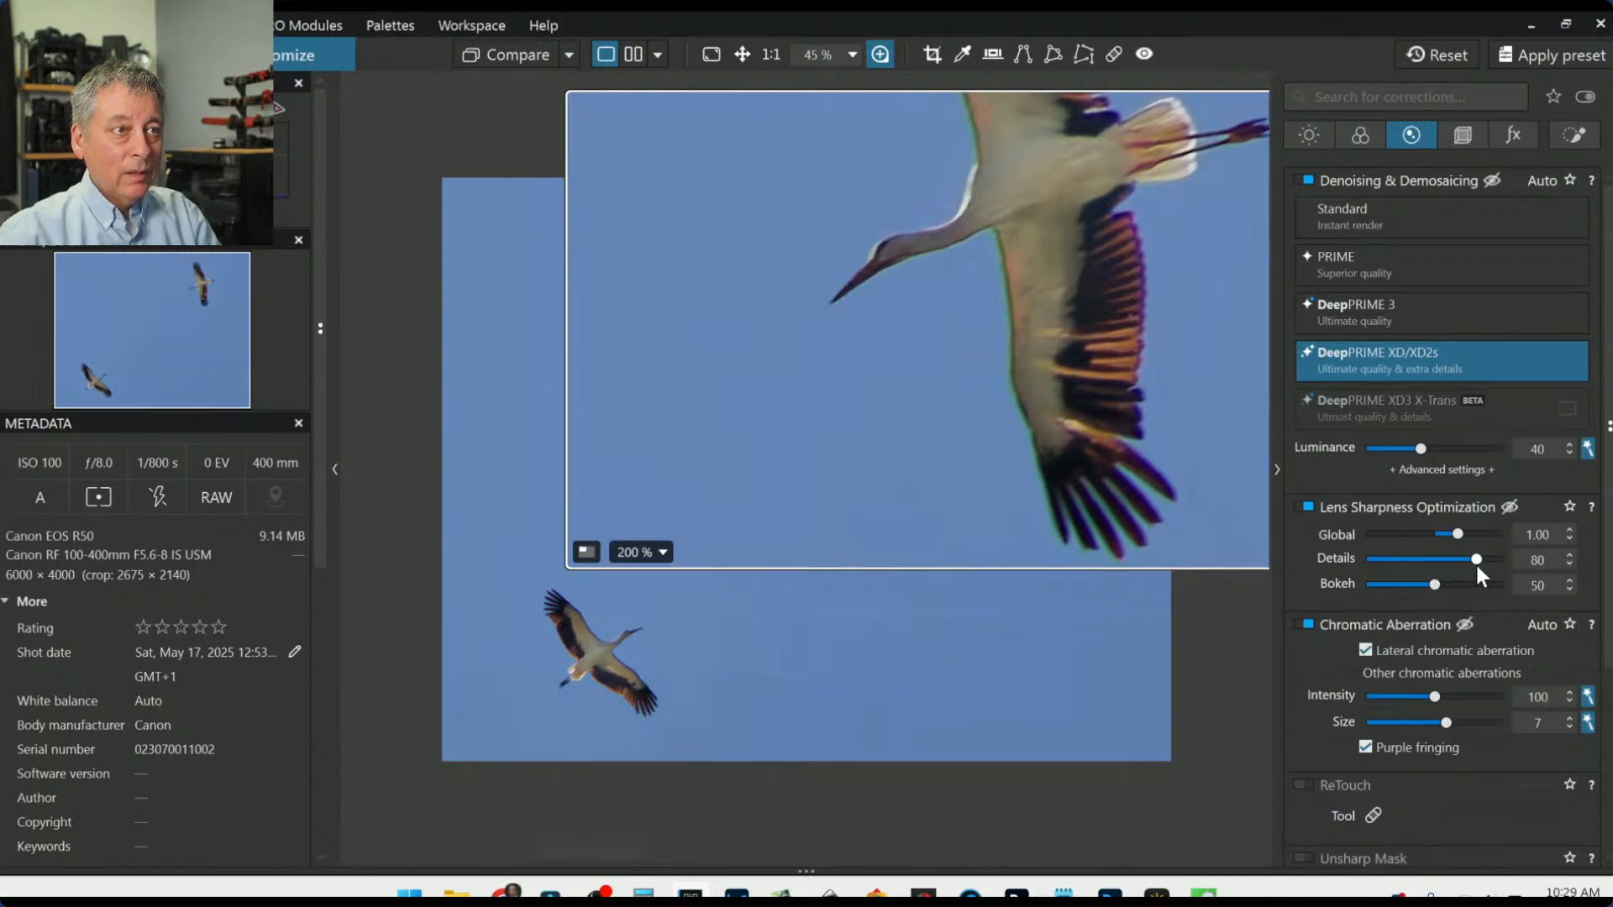
Step: Try the Unsharp Mask on the magnified bird and switch it back off
scroll(1448, 700, down, 3)
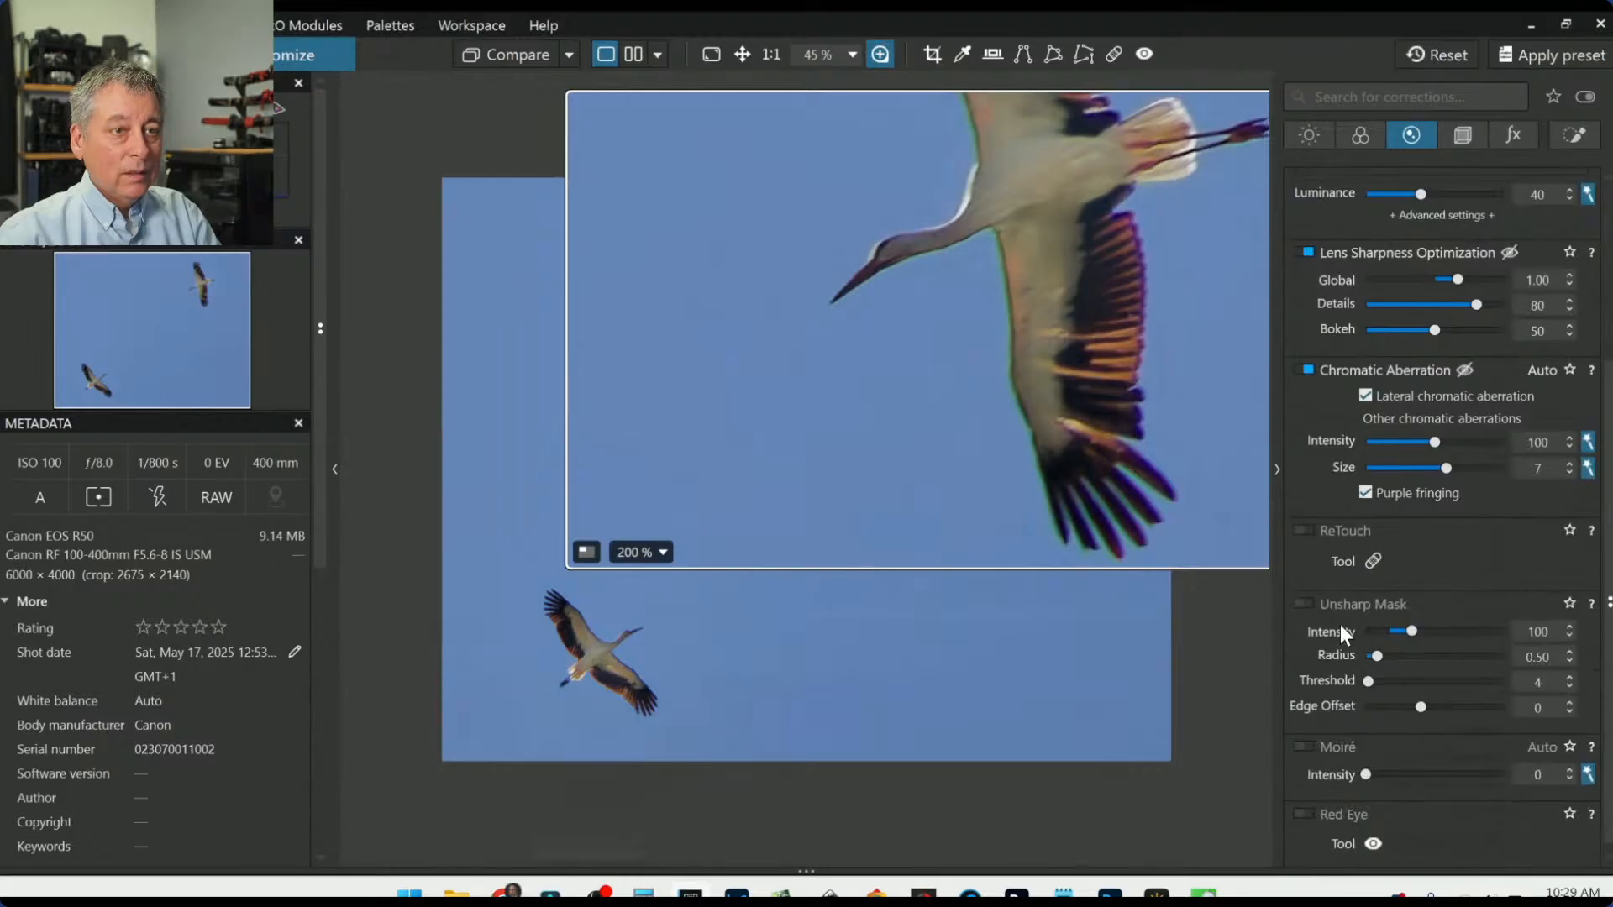
click(1308, 604)
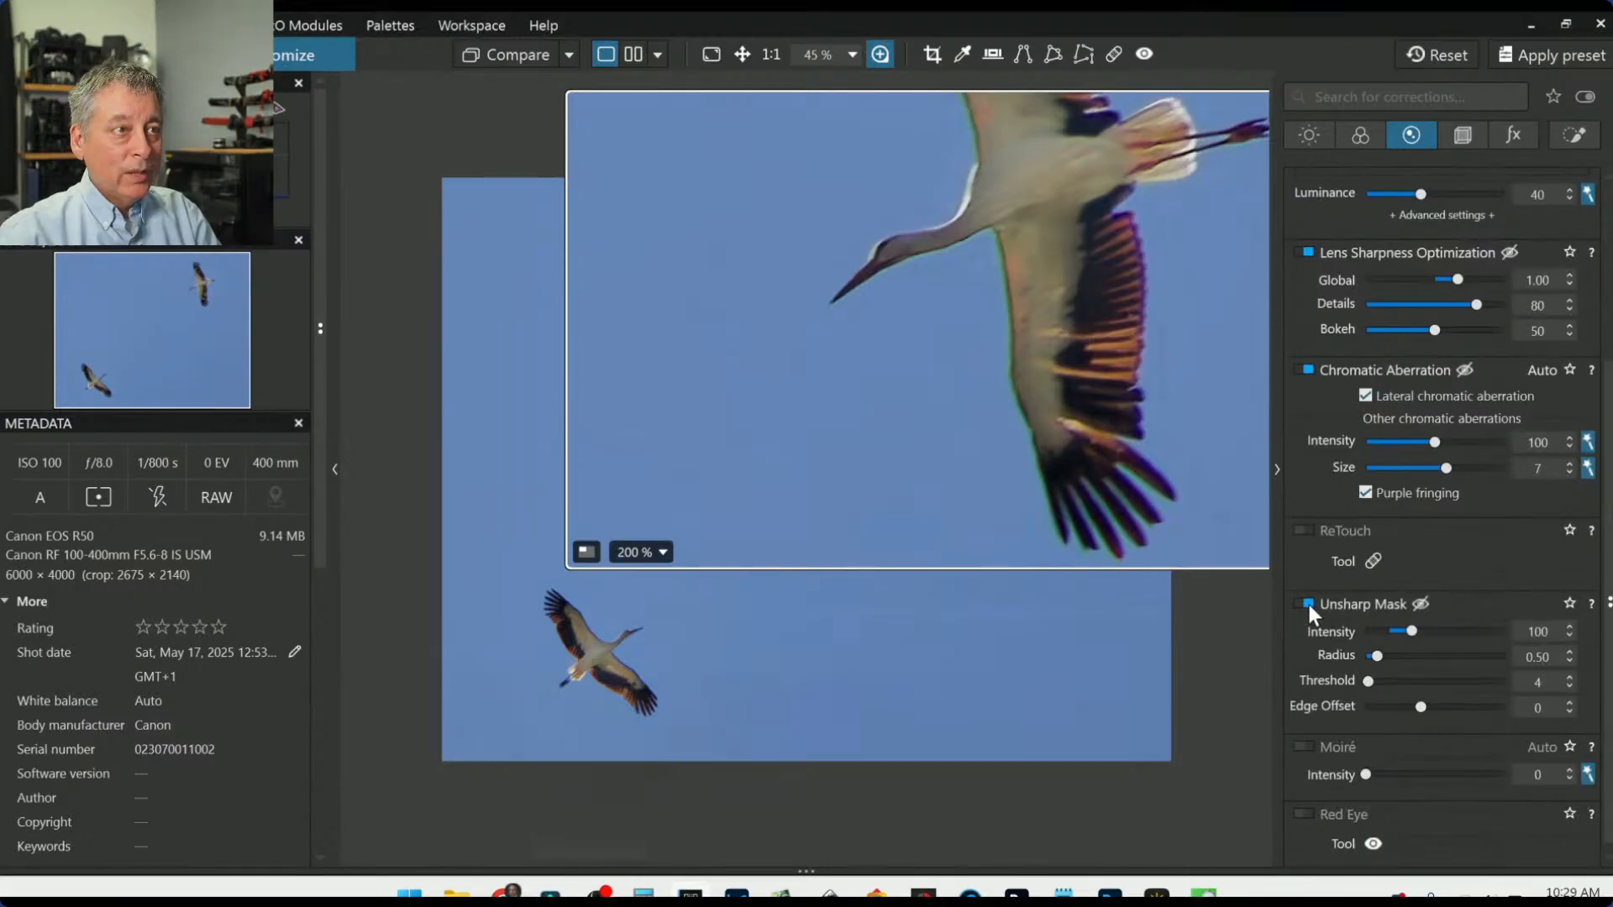
click(1308, 604)
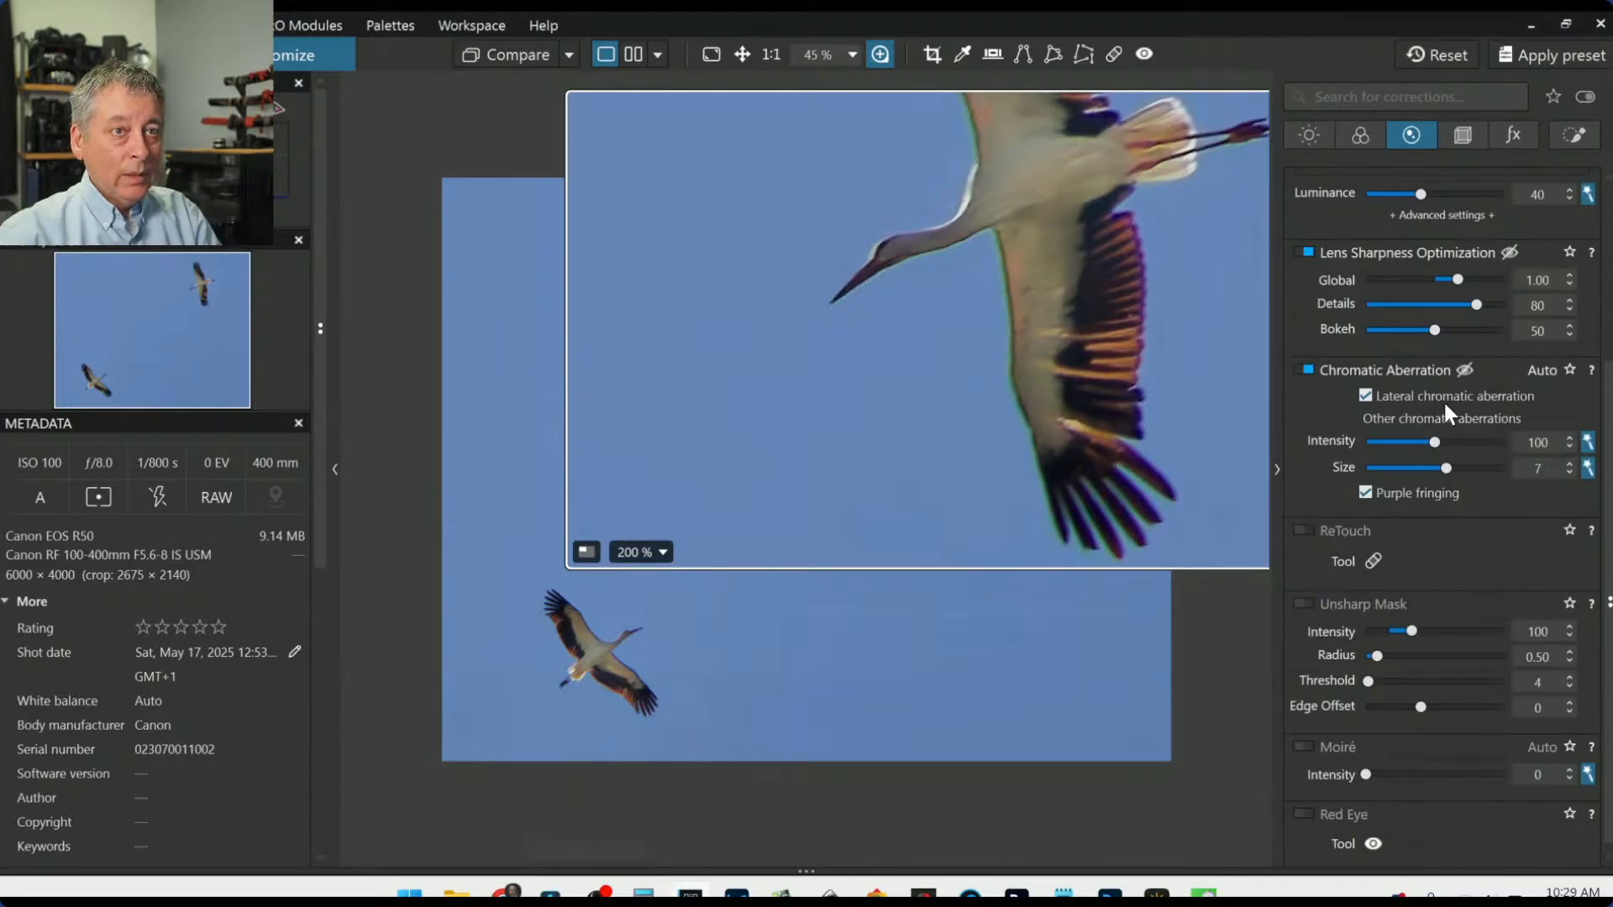
scroll(1444, 403, up, 1)
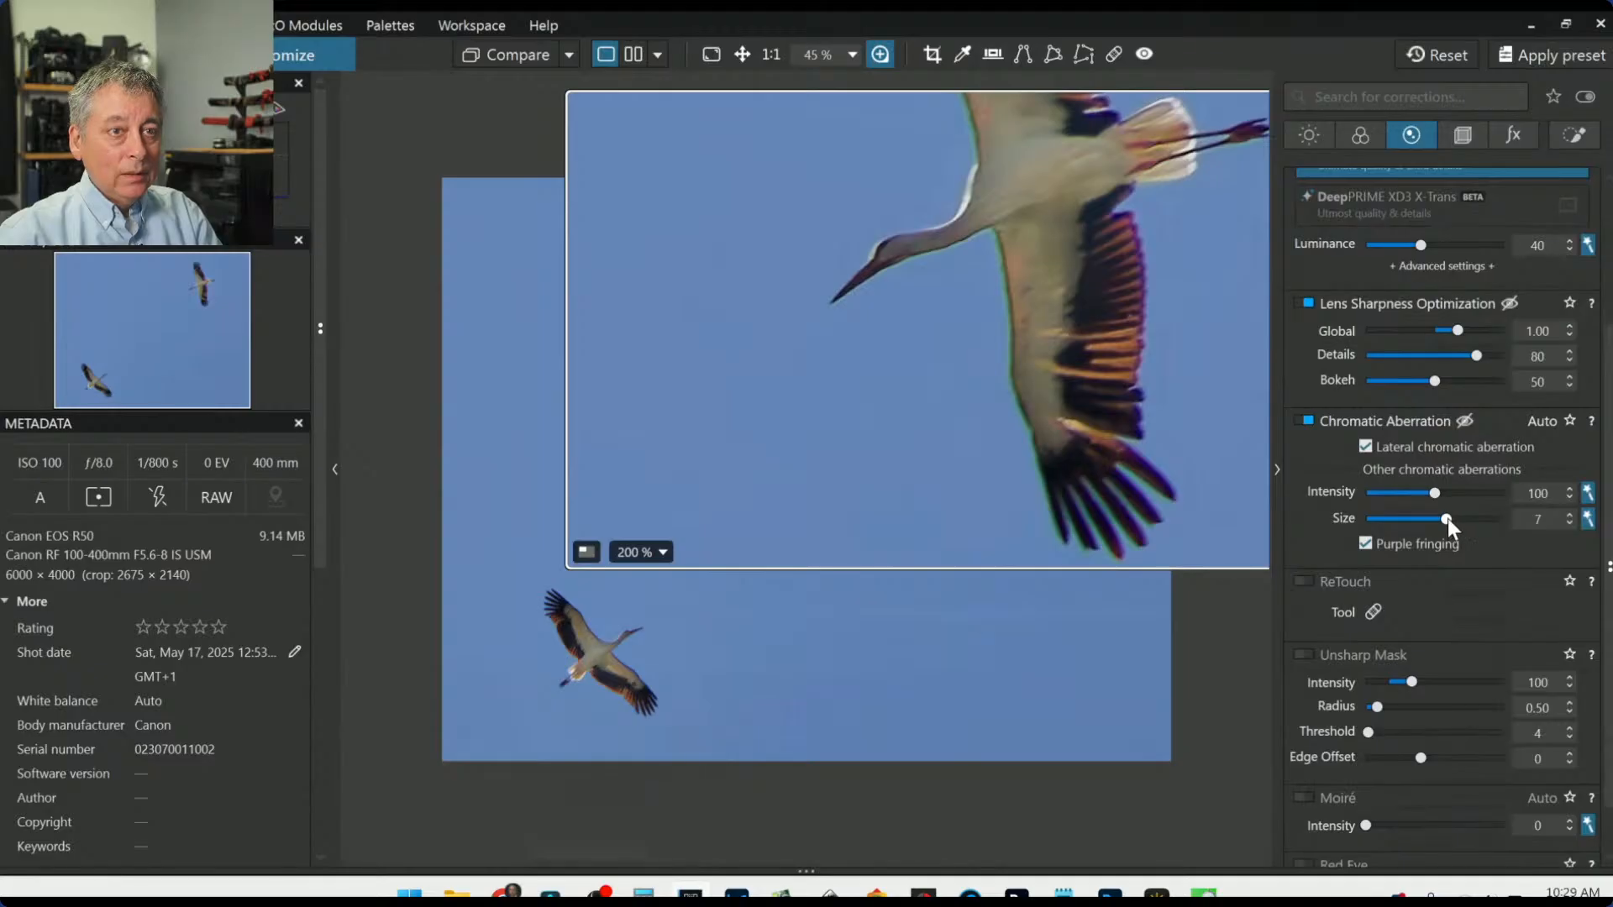
Step: Try Chromatic Aberration Intensity 197 and Size 12 on the magnified bird, and restore both automatic values
drag(1433, 491, 1508, 519)
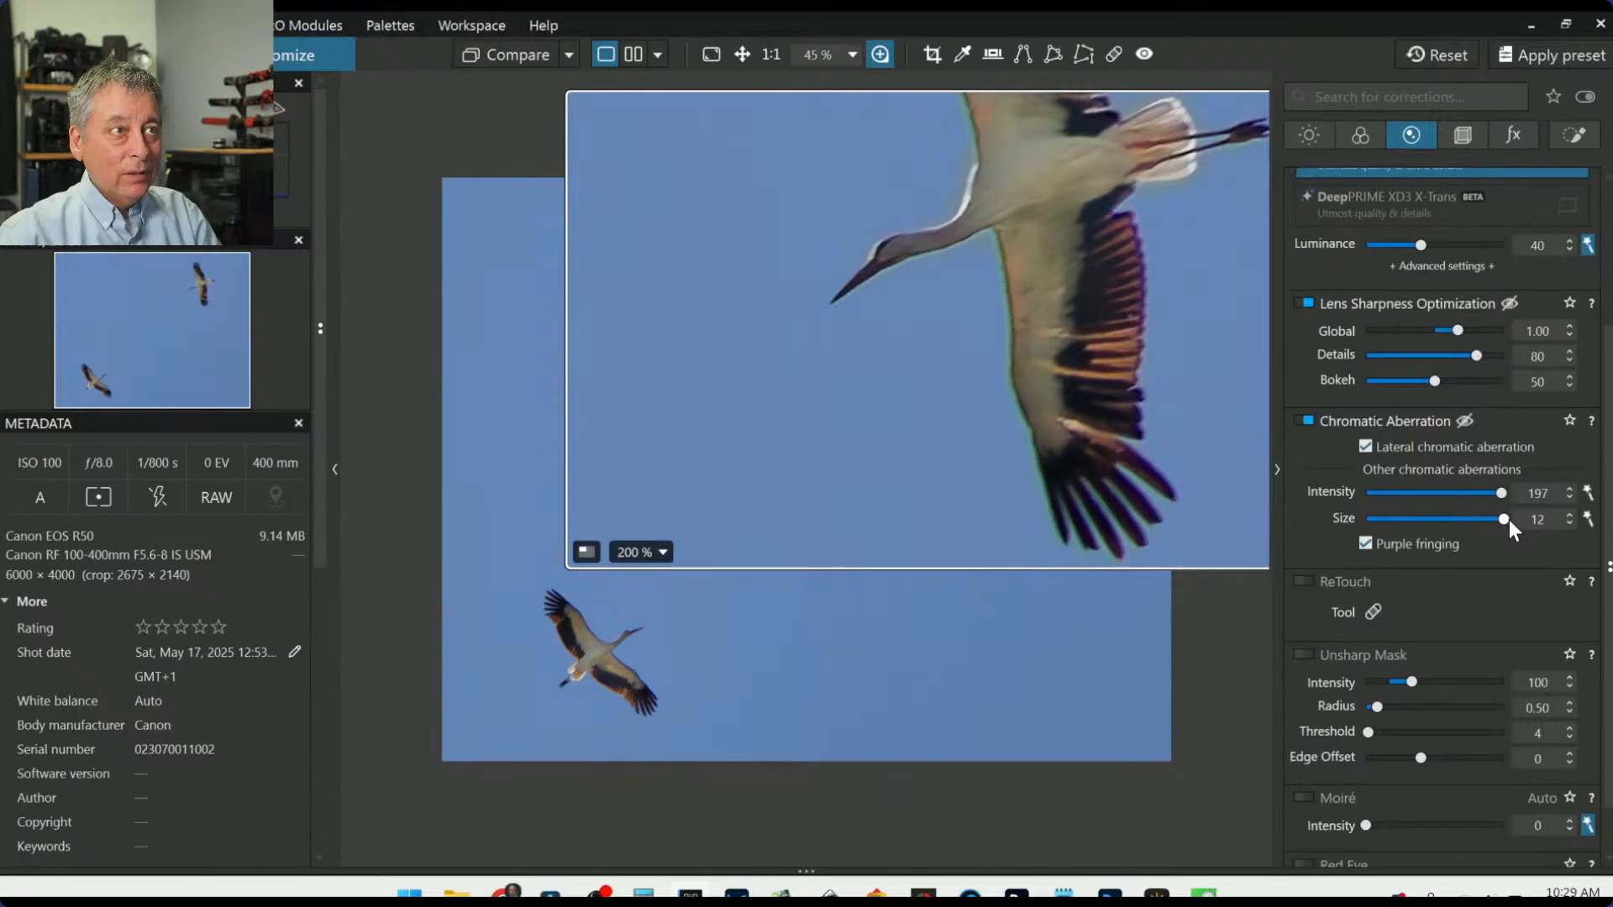
click(1587, 494)
click(1588, 519)
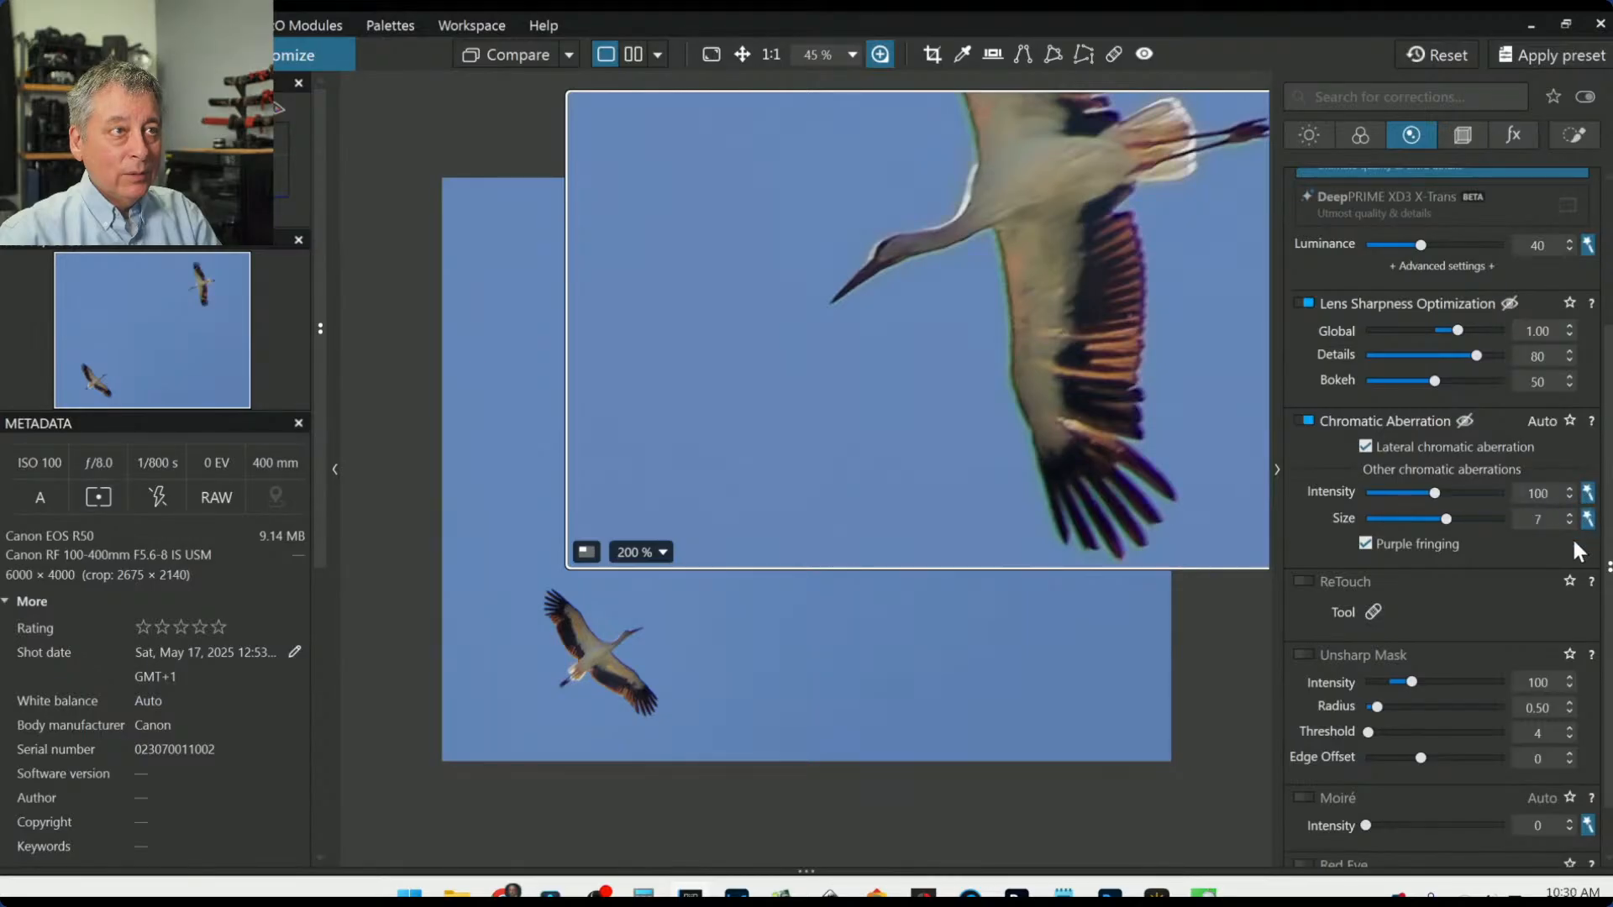
Step: Set the Chromatic Aberration Intensity to 200 and Size to 10, checking both birds through the loupe
click(1499, 492)
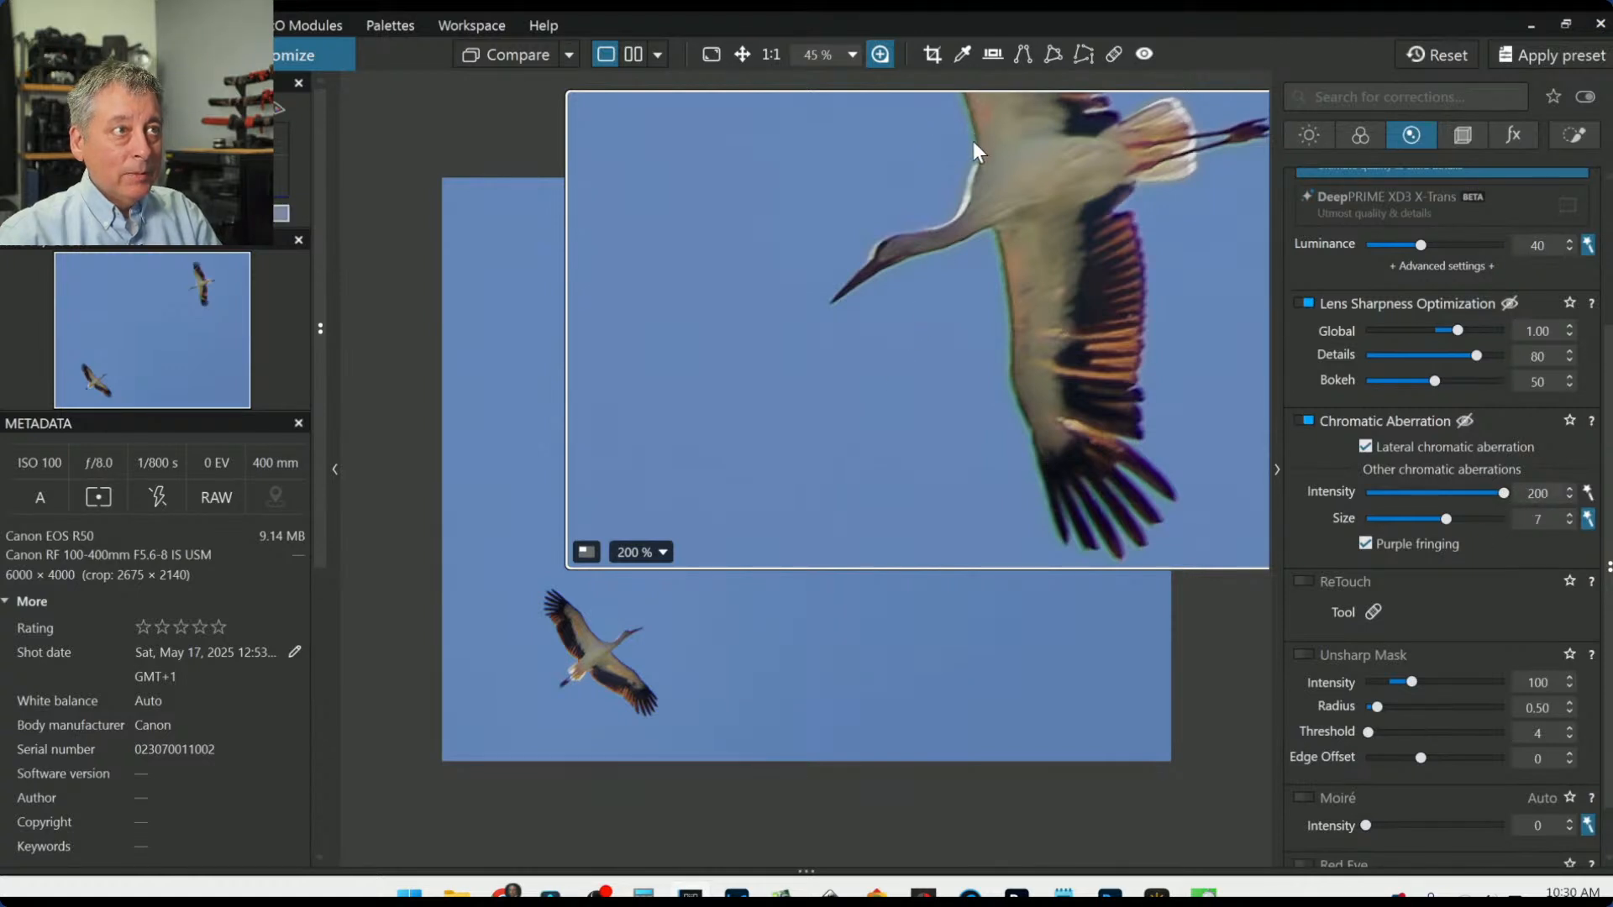
drag(886, 335, 643, 654)
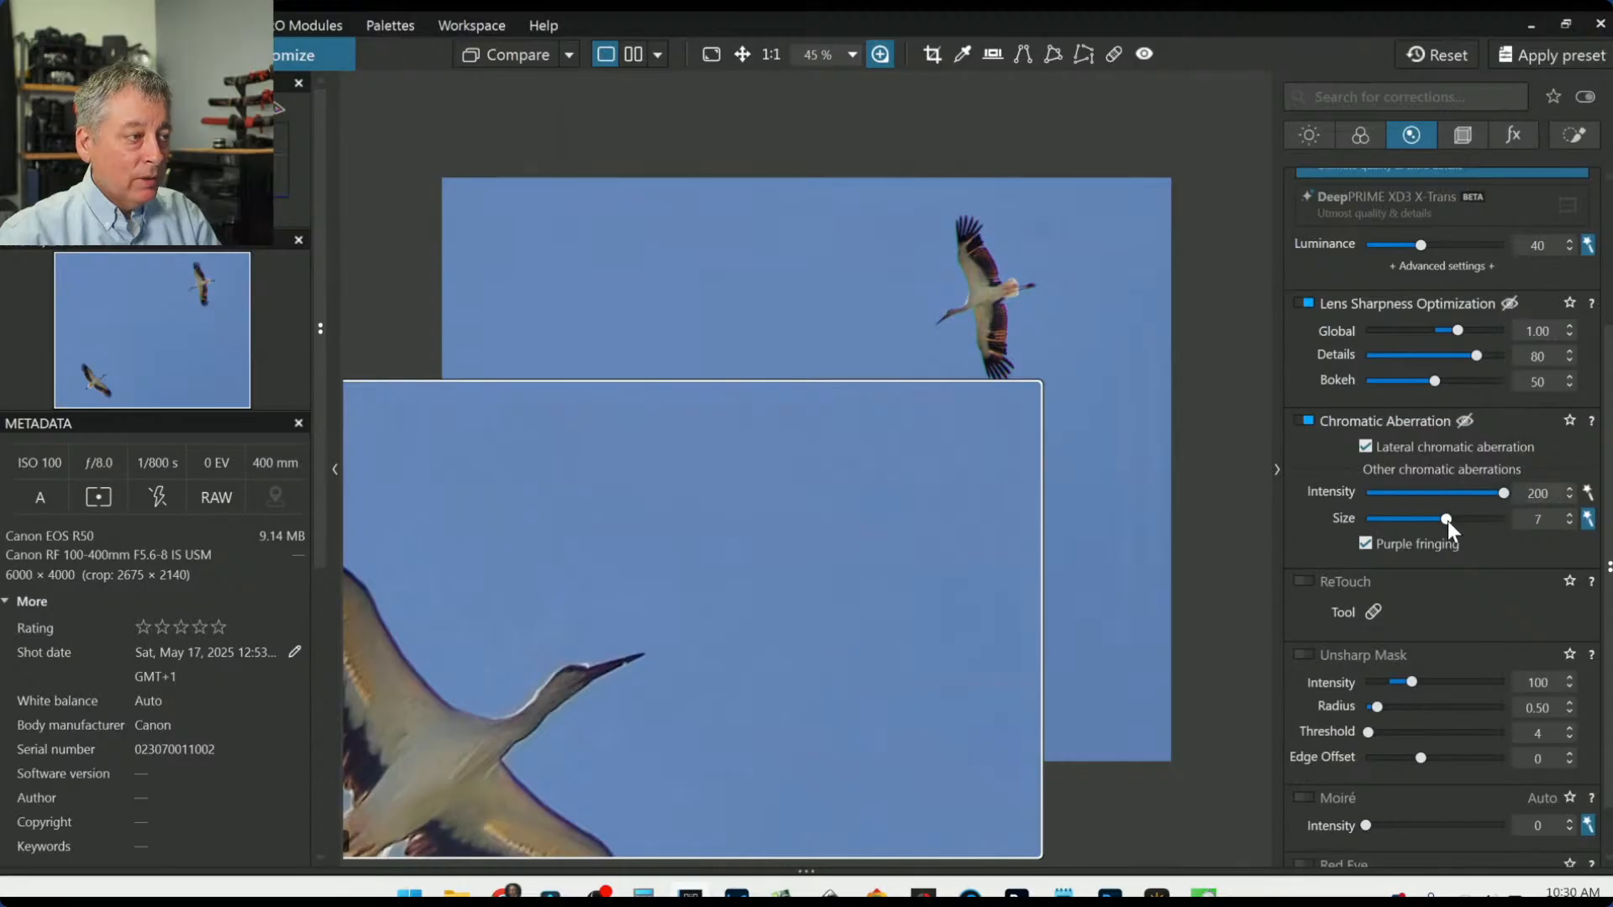
drag(1448, 521, 1484, 520)
Step: Inspect the fringing on both birds with the loupe, and switch the loupe off to view the whole photo
scroll(537, 793, up, 1)
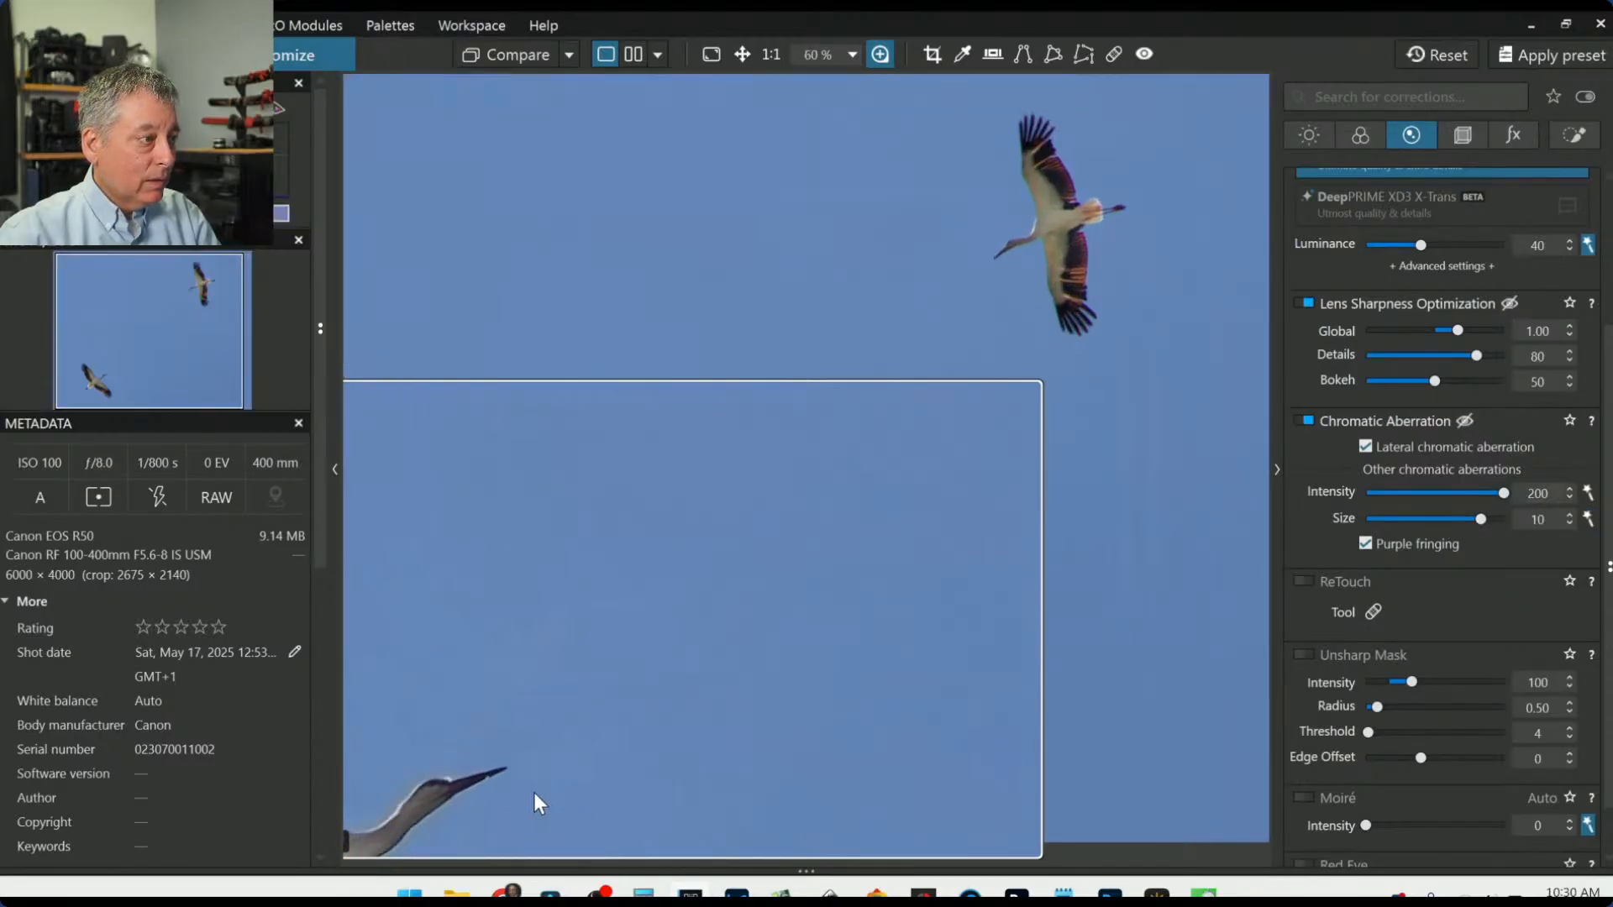
drag(532, 793, 389, 847)
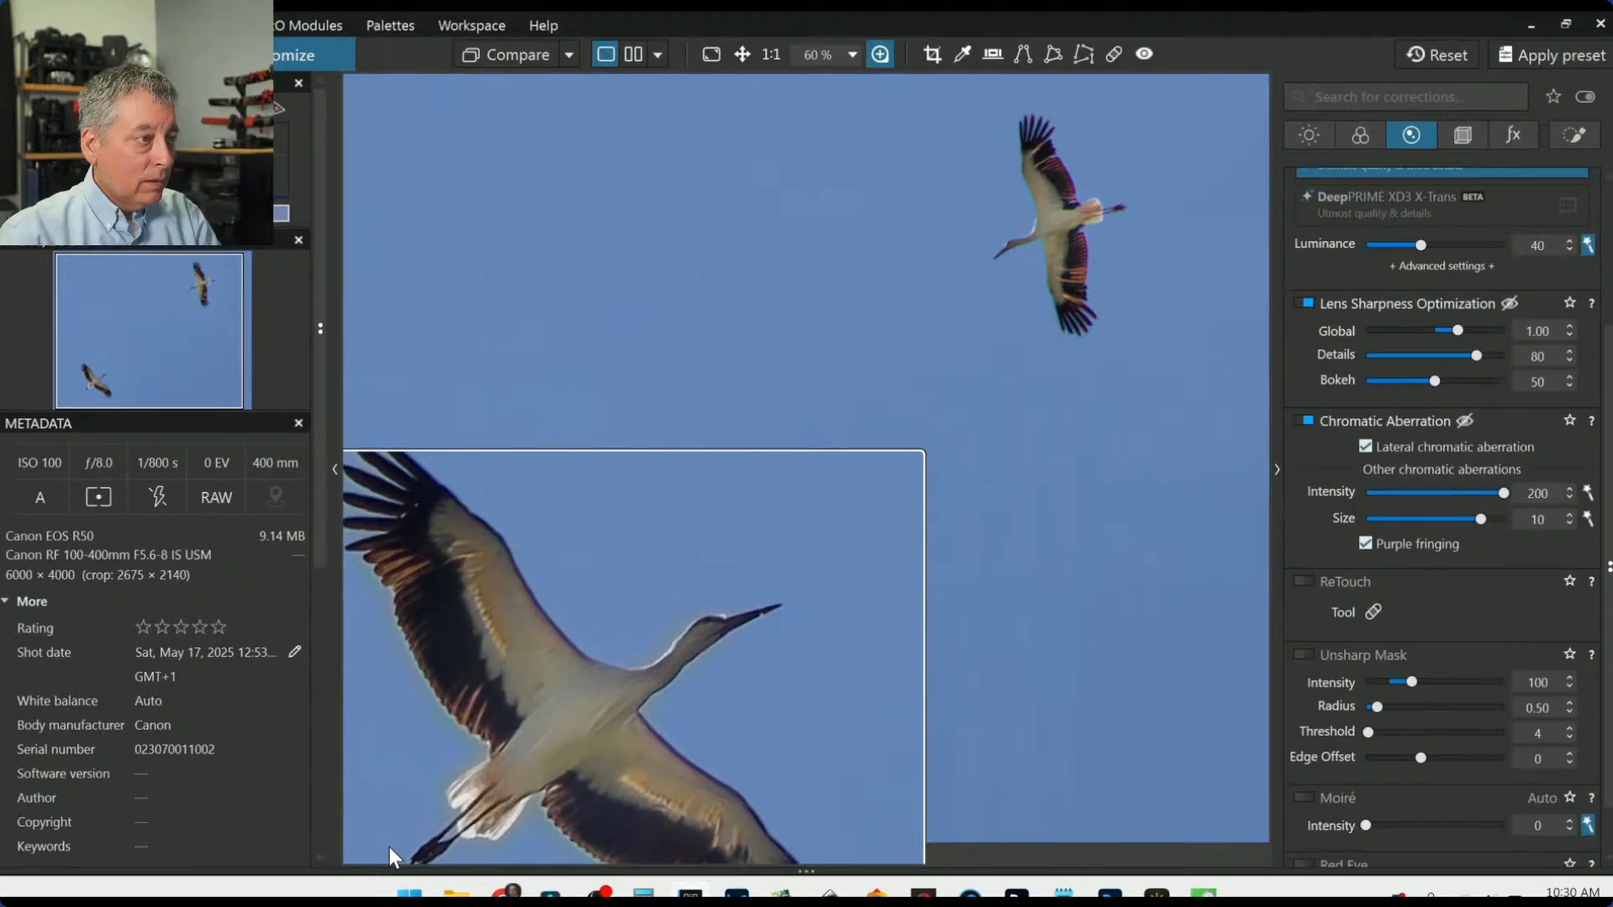
drag(390, 847, 914, 400)
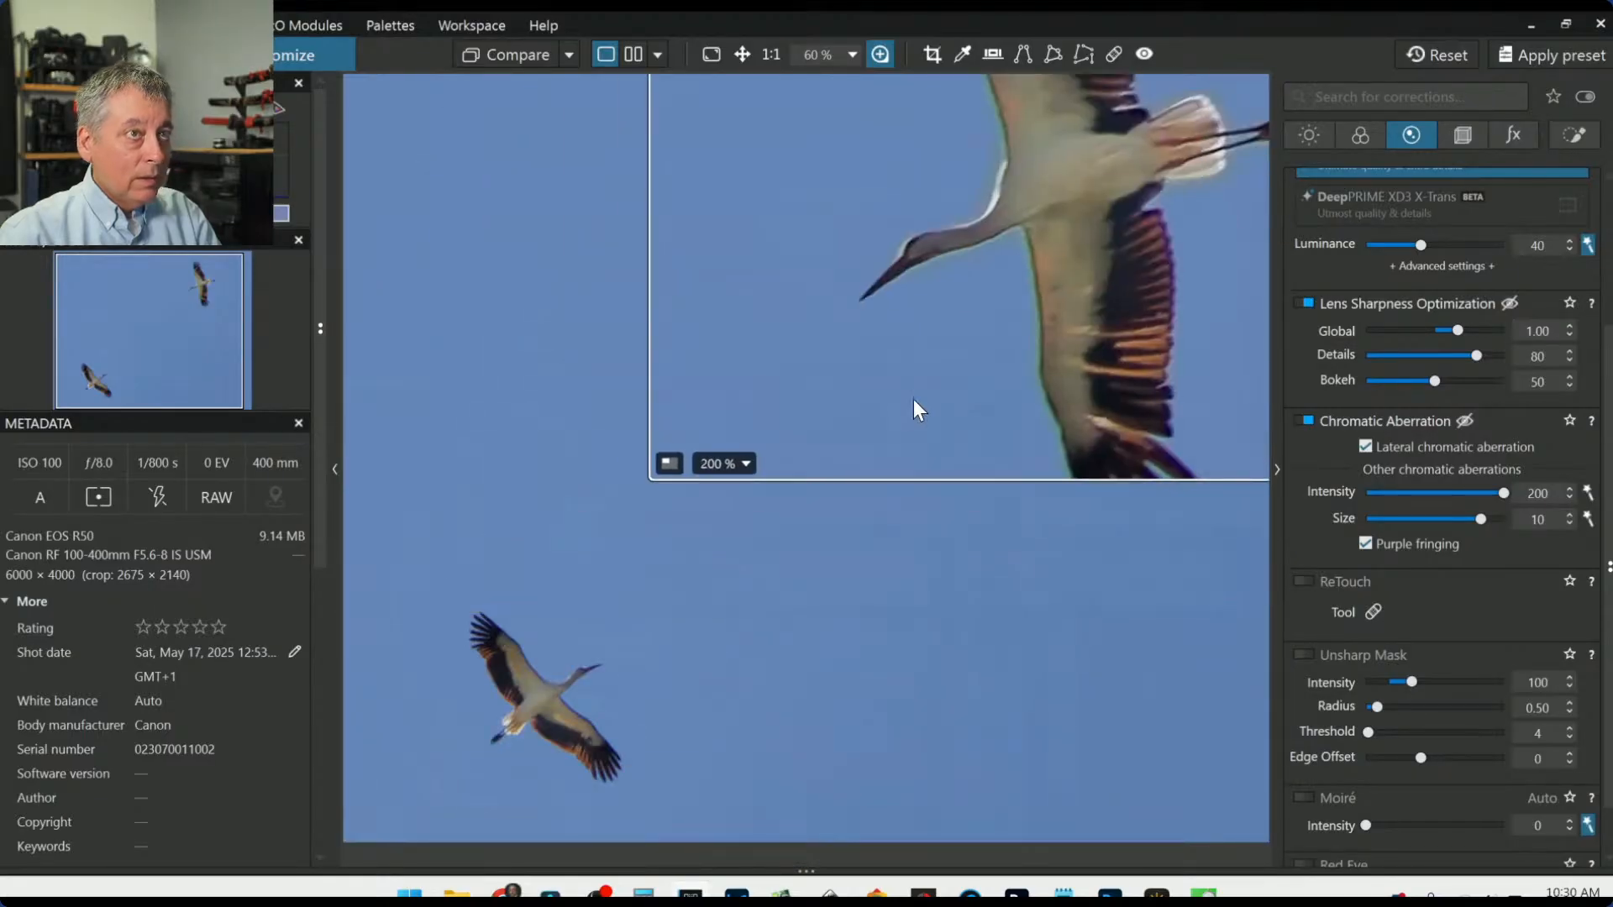
scroll(914, 400, down, 3)
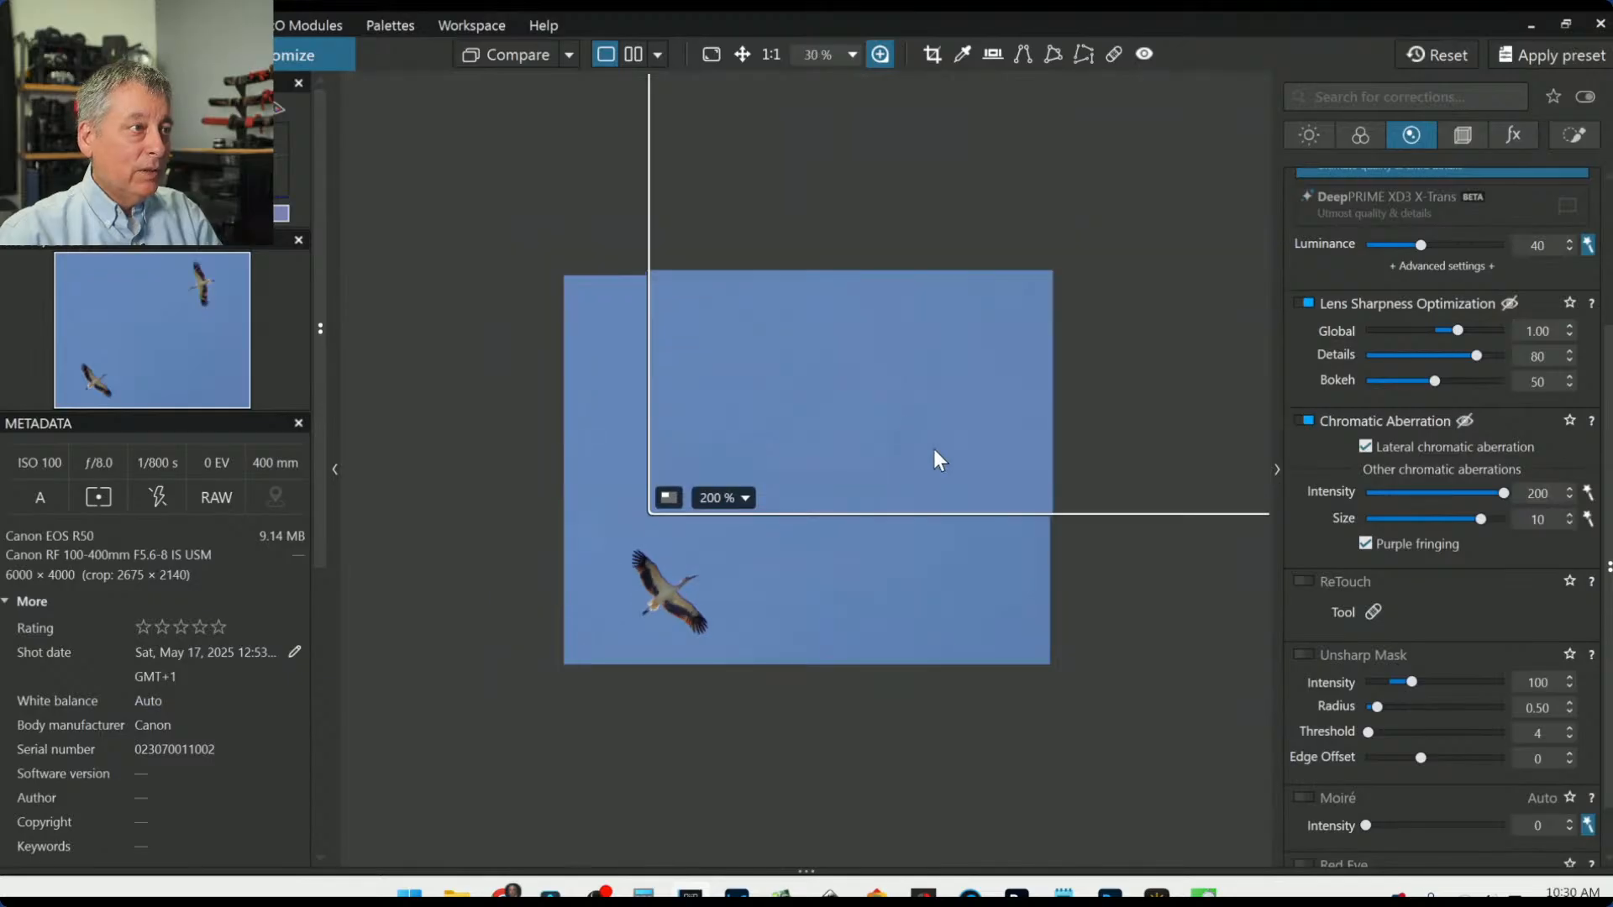
click(880, 54)
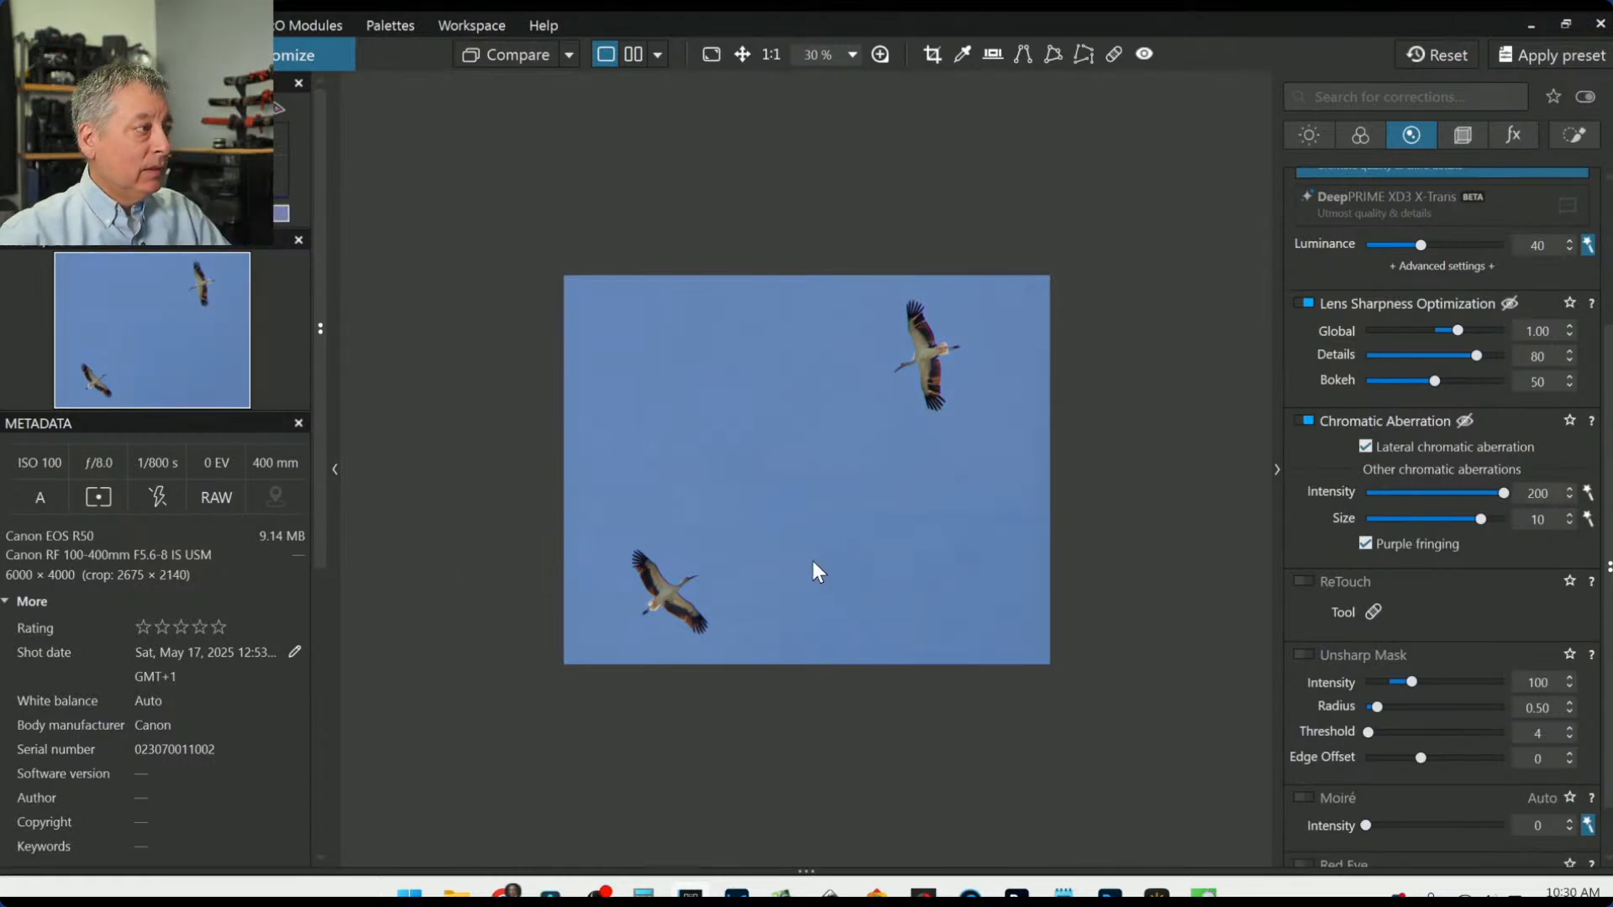
scroll(796, 583, up, 2)
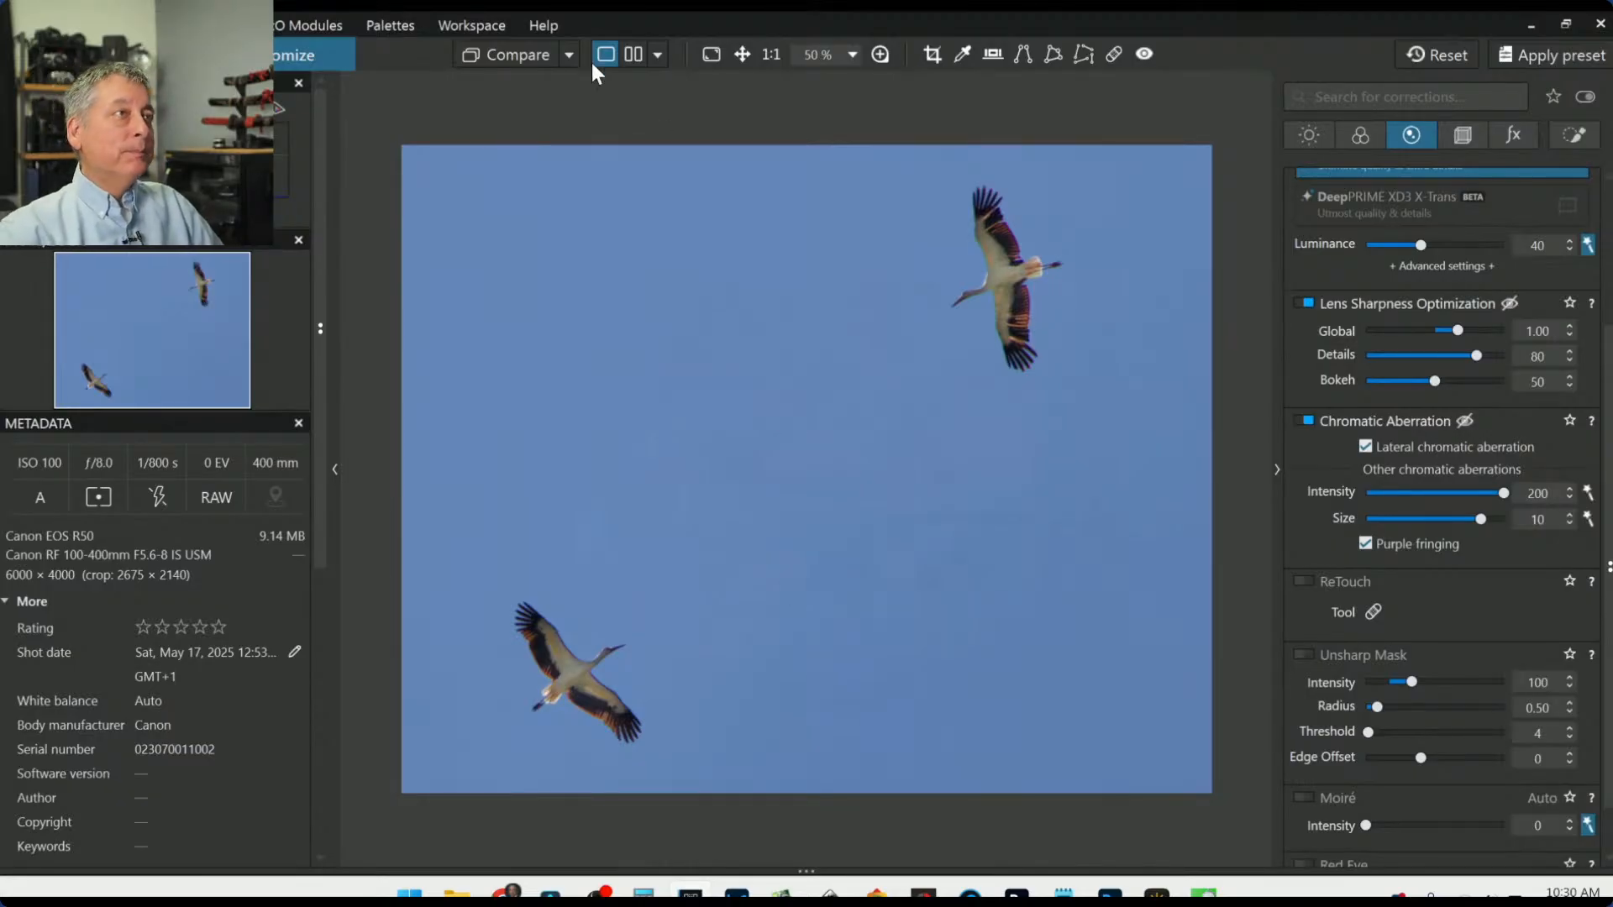
Step: Compare the edited bird photo with its uncorrected original, and reset all corrections on the RAW photo
click(518, 56)
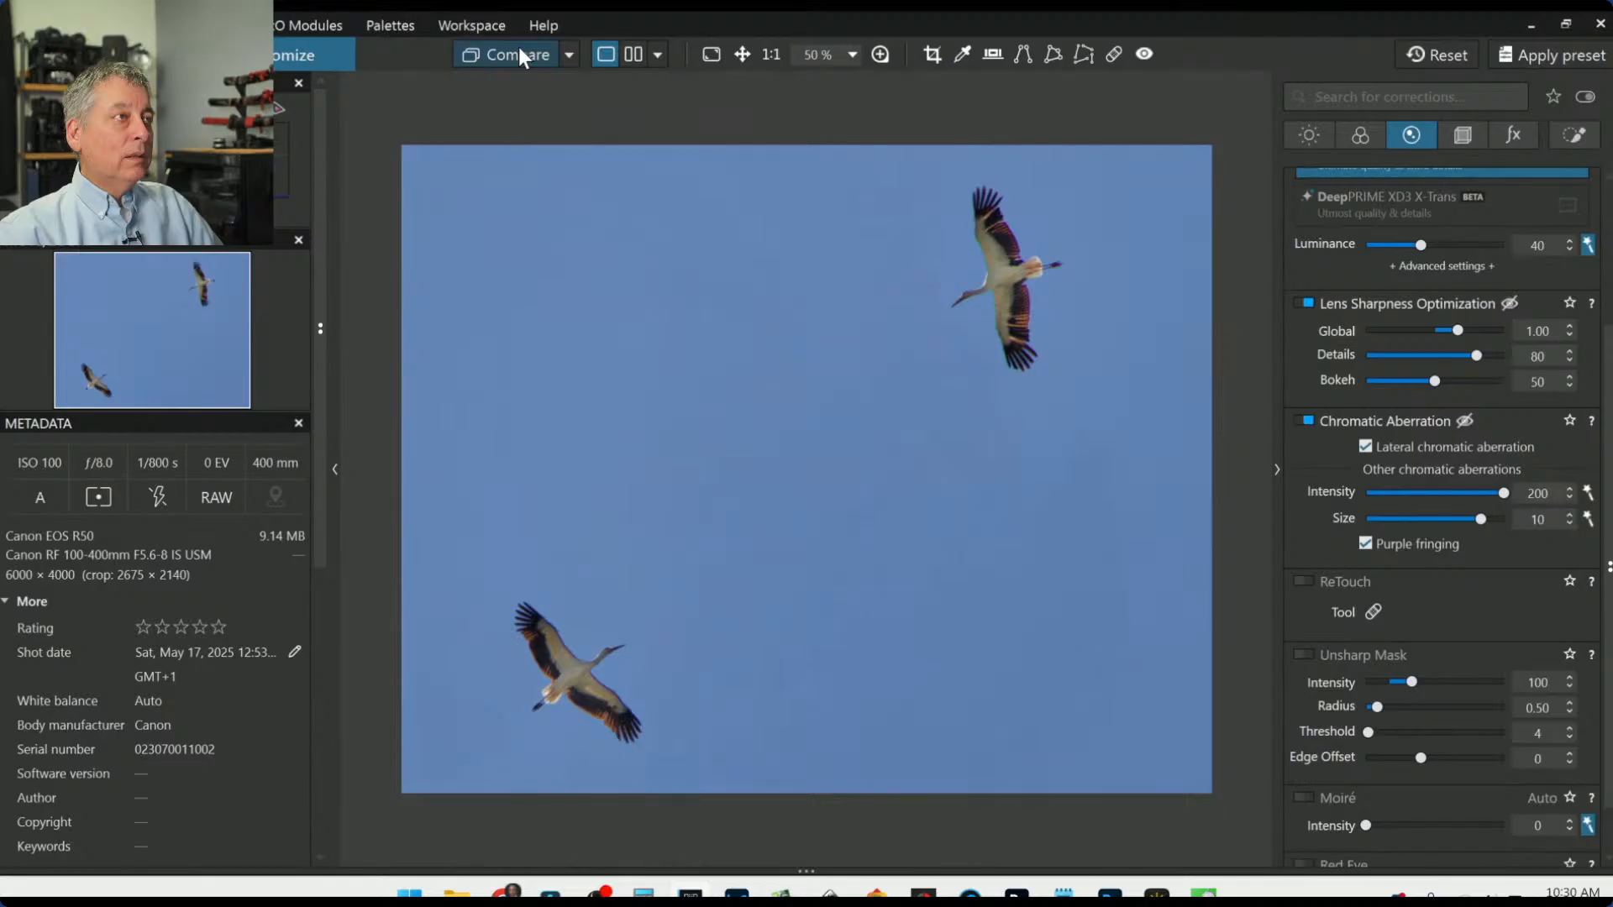
right_click(755, 525)
click(858, 31)
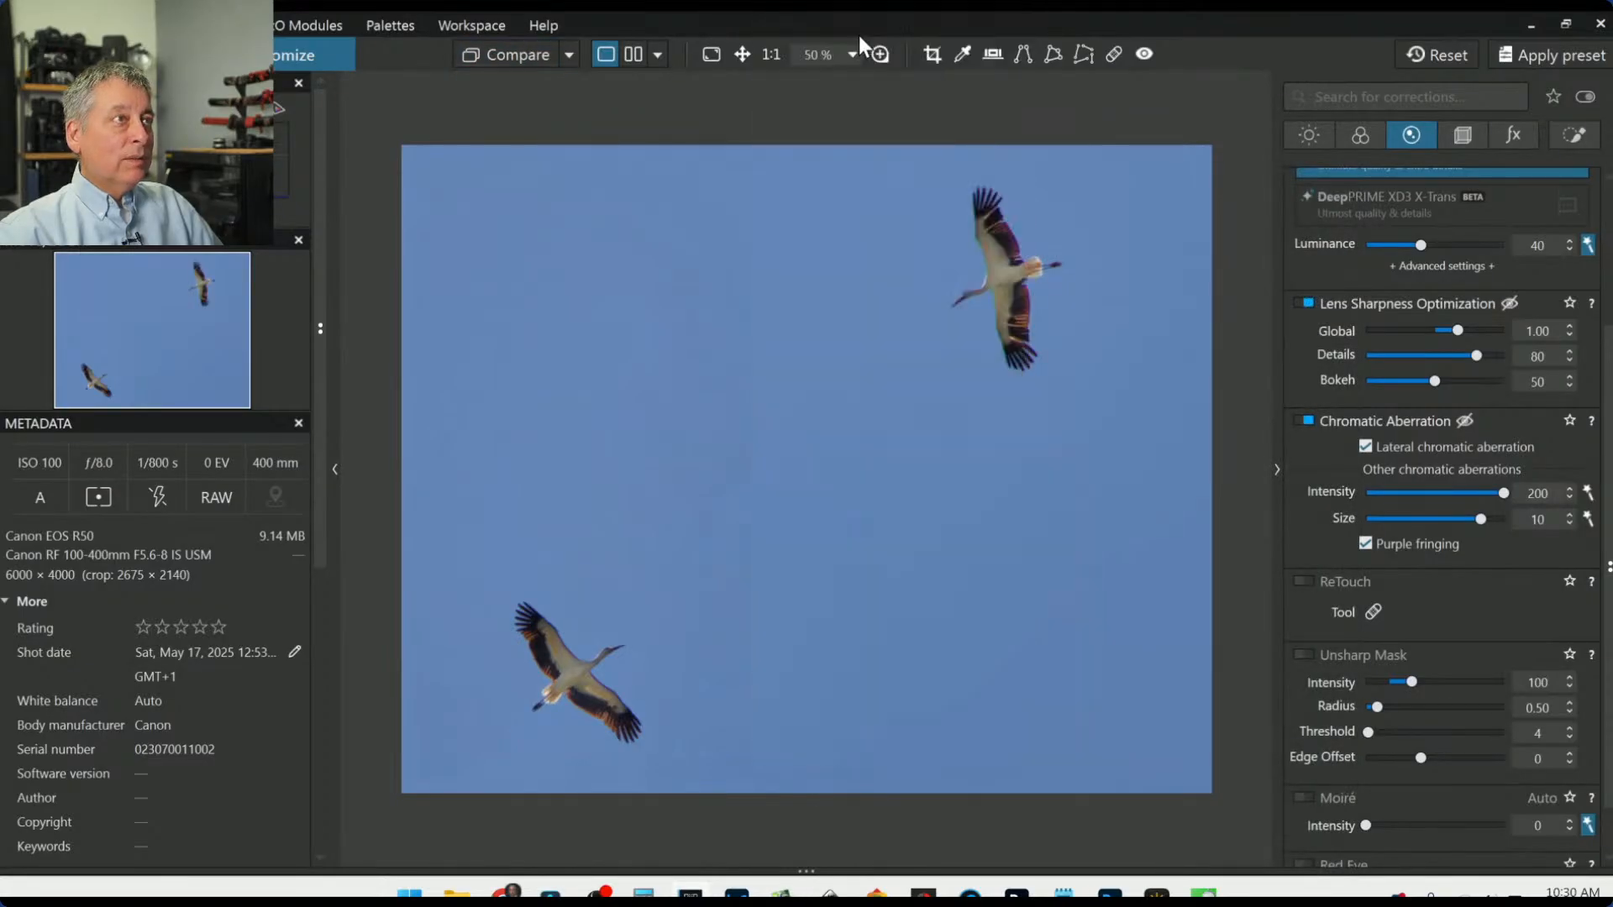
key(Escape)
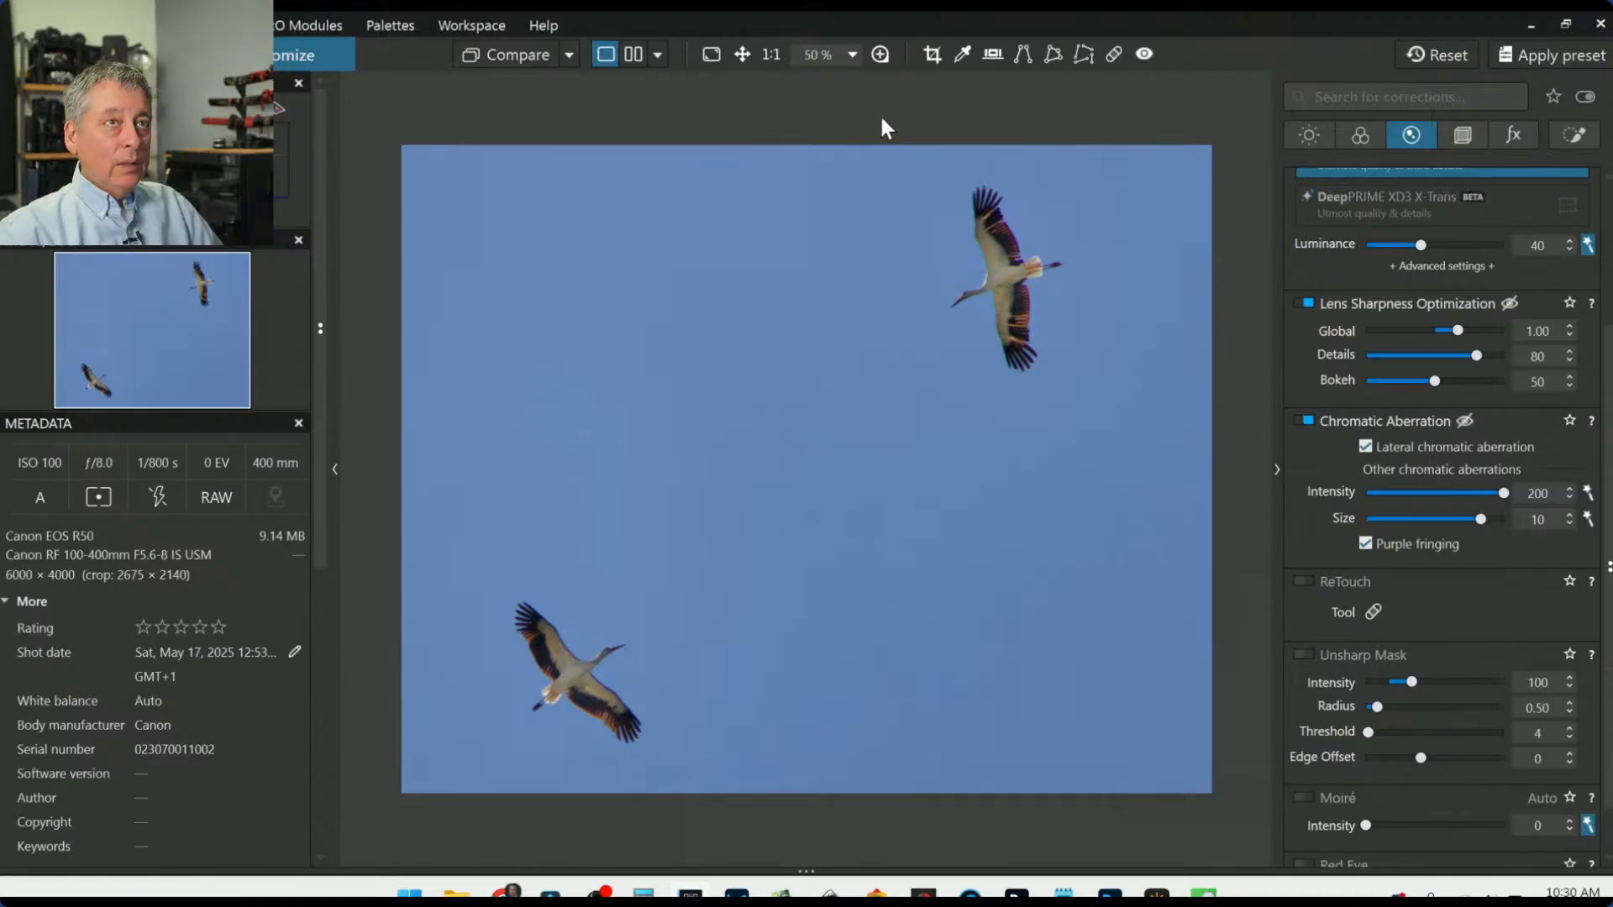
click(568, 55)
click(1413, 57)
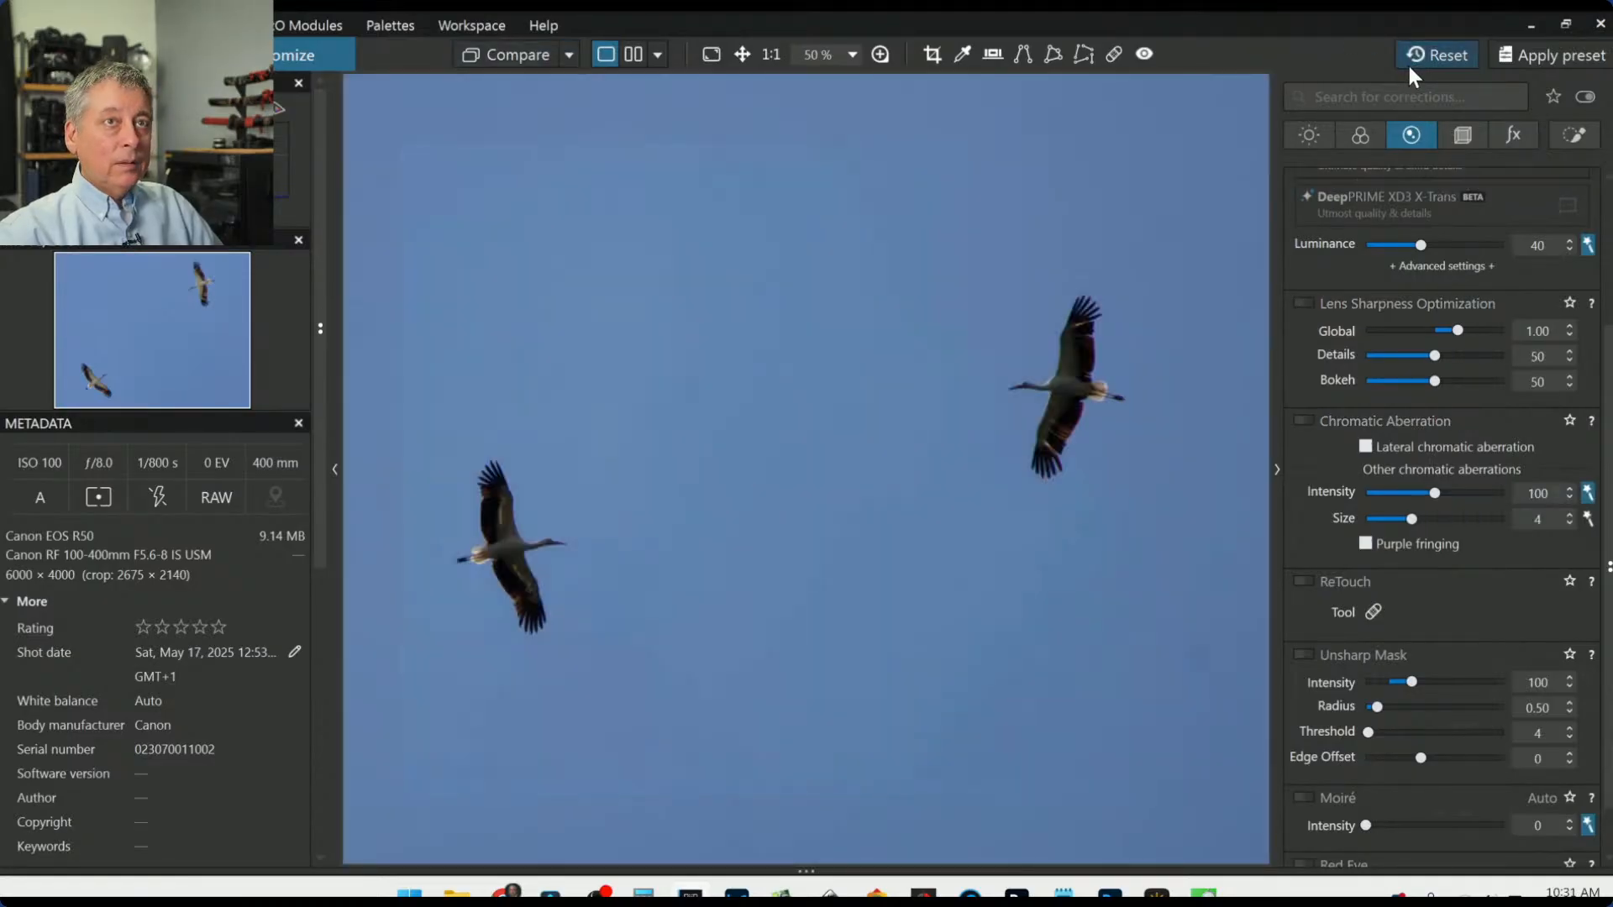
Step: Use the exported standard-output JPG as the comparison reference, shown side by side with the original and with the palettes hidden
click(566, 57)
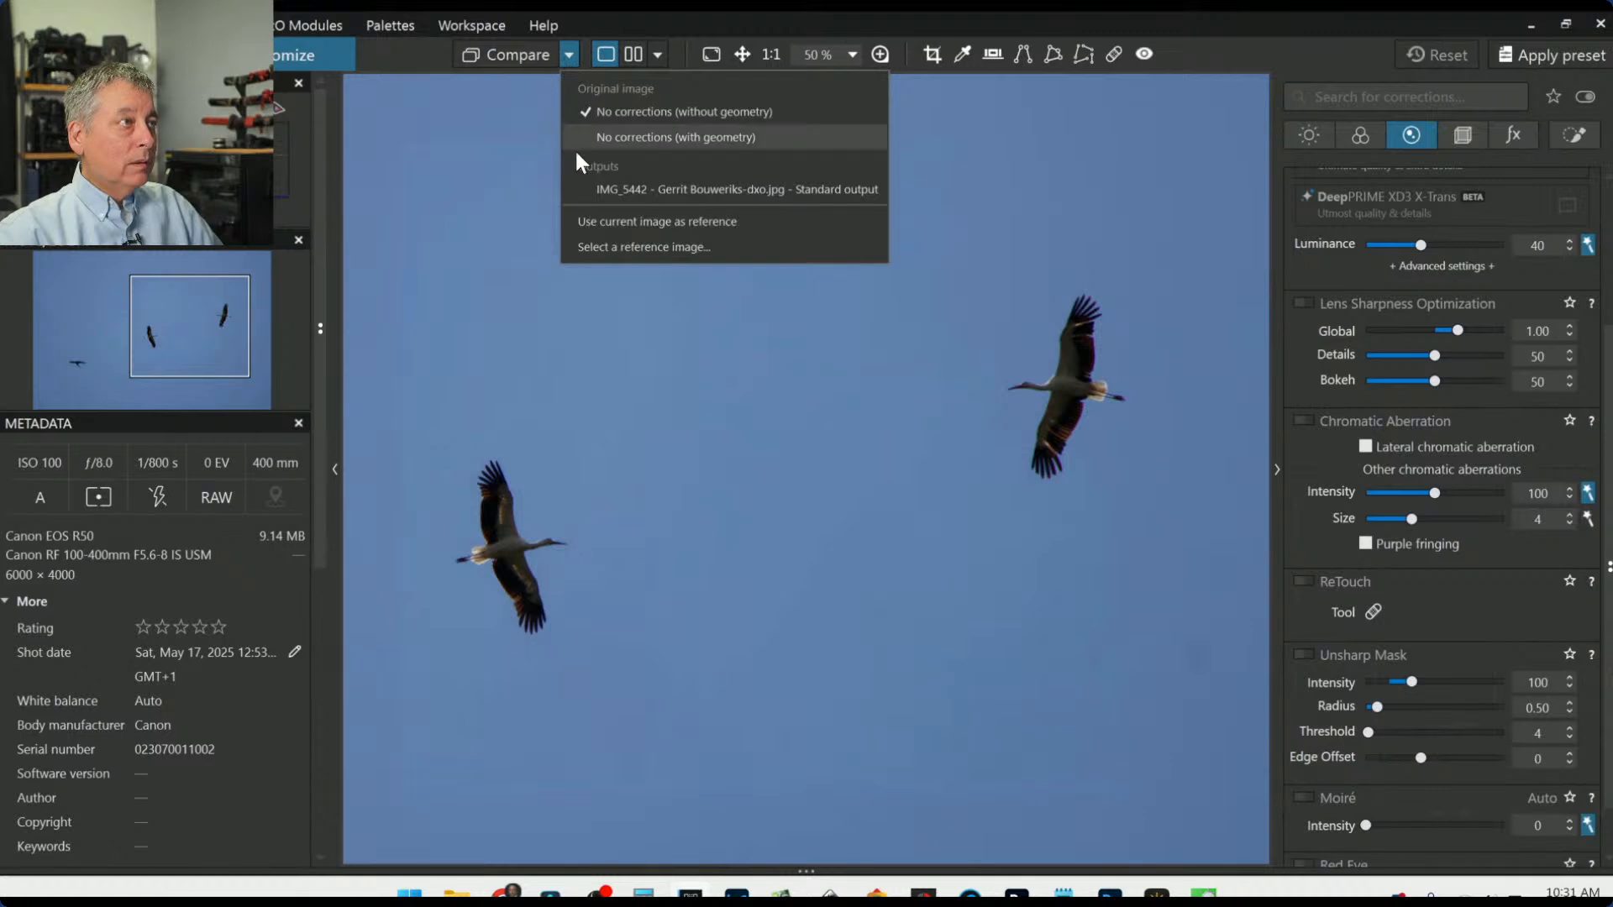
click(594, 181)
click(634, 54)
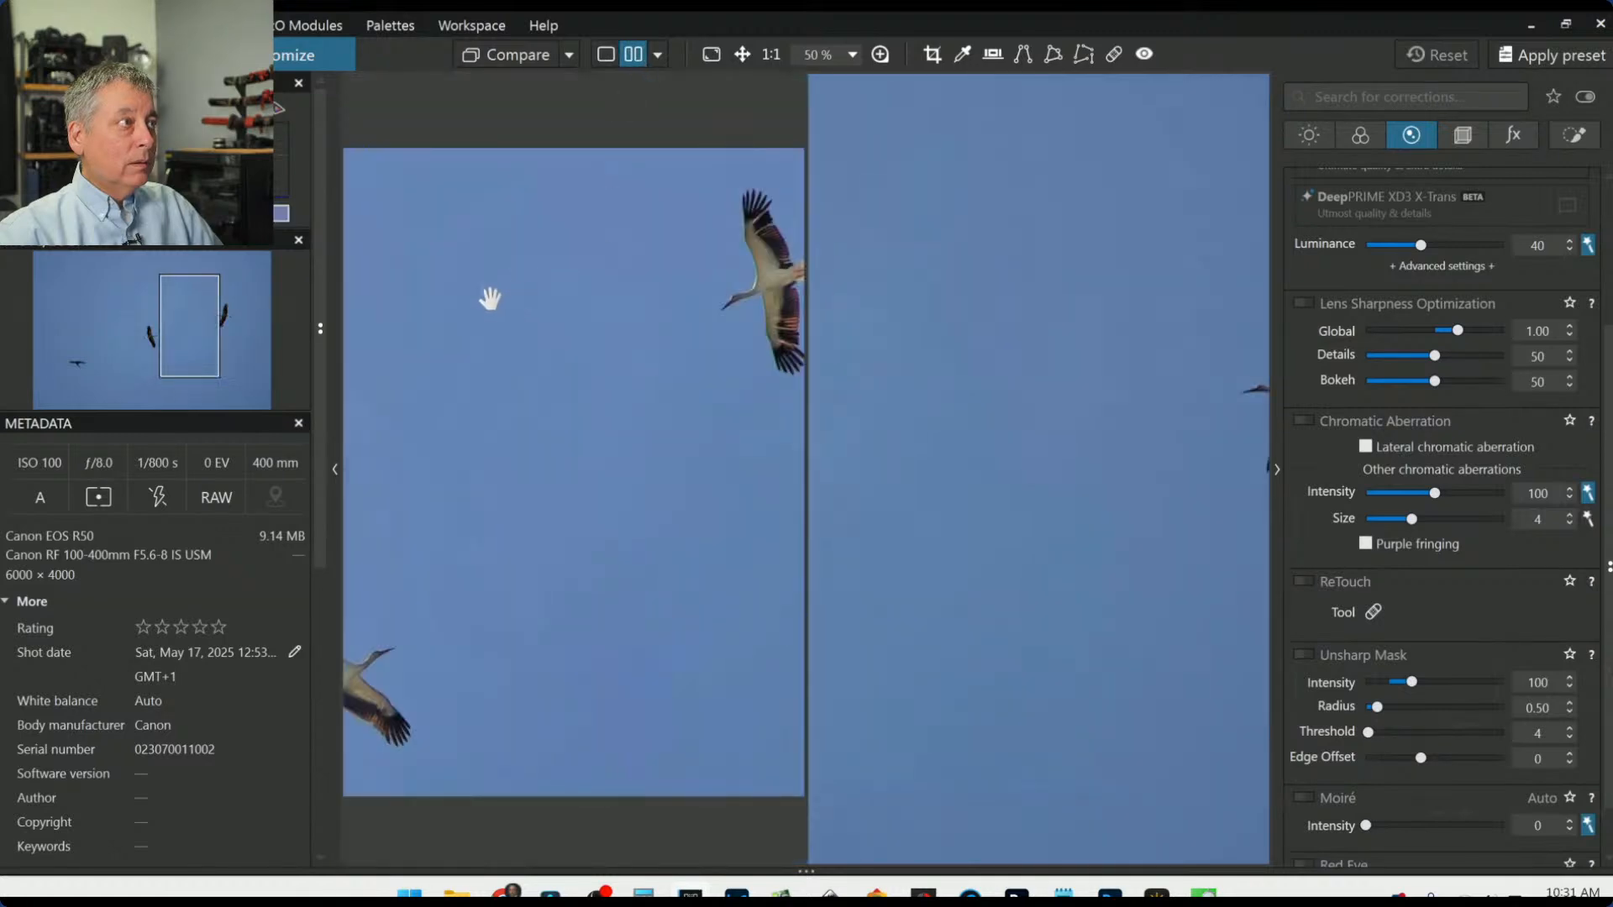
key(Tab)
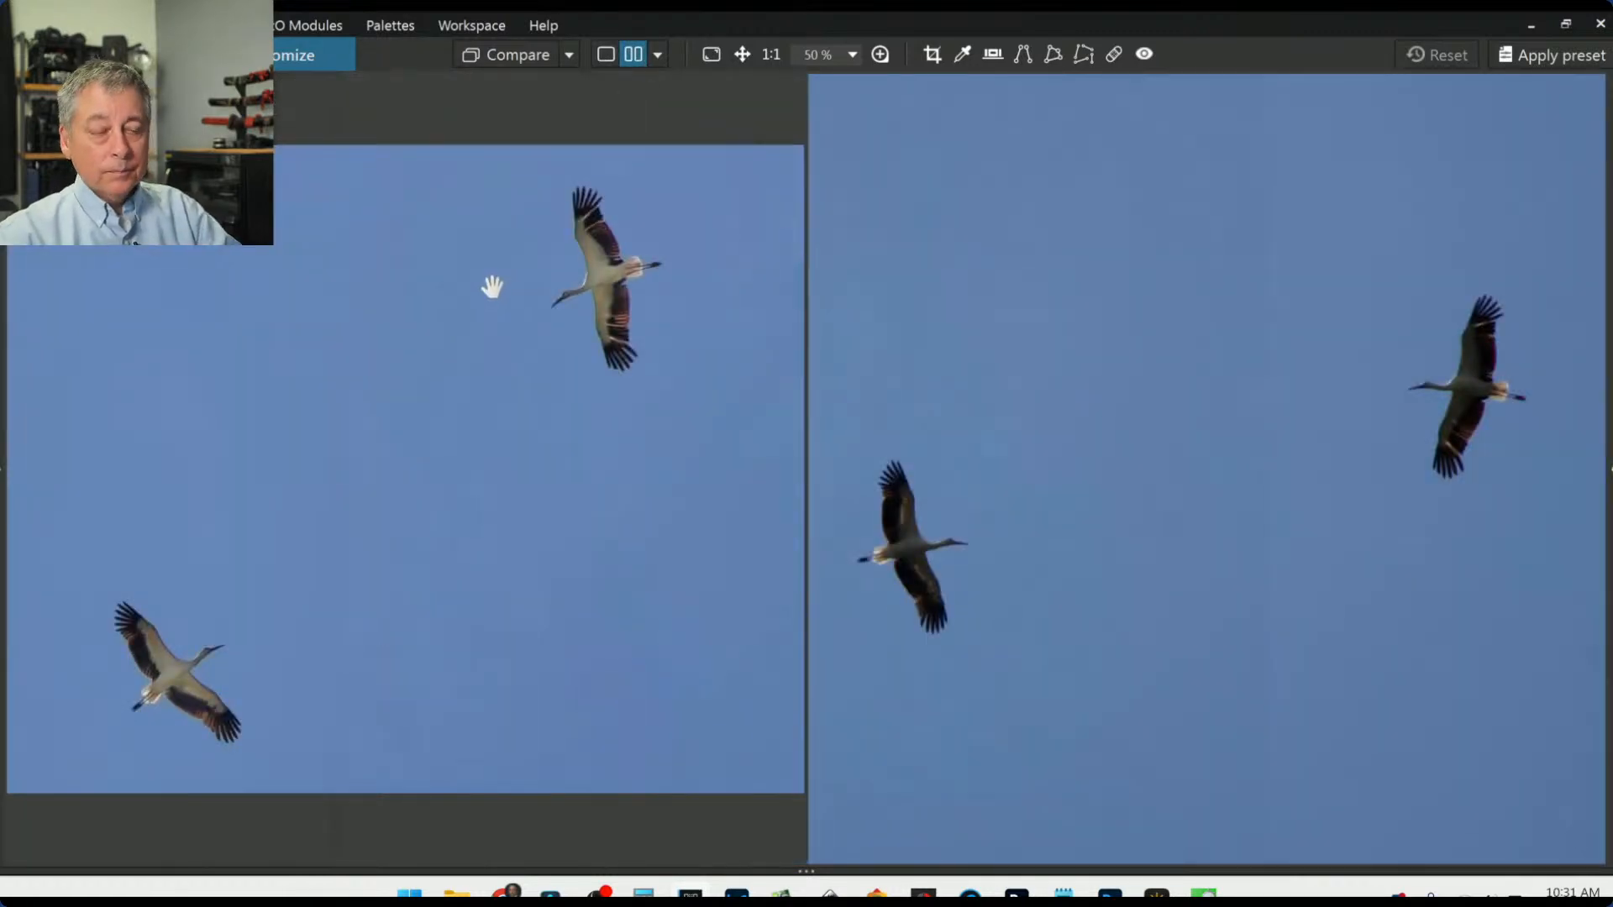
Step: Examine the birds close up and at full-frame size in the original and in the edited output
scroll(1117, 565, down, 1)
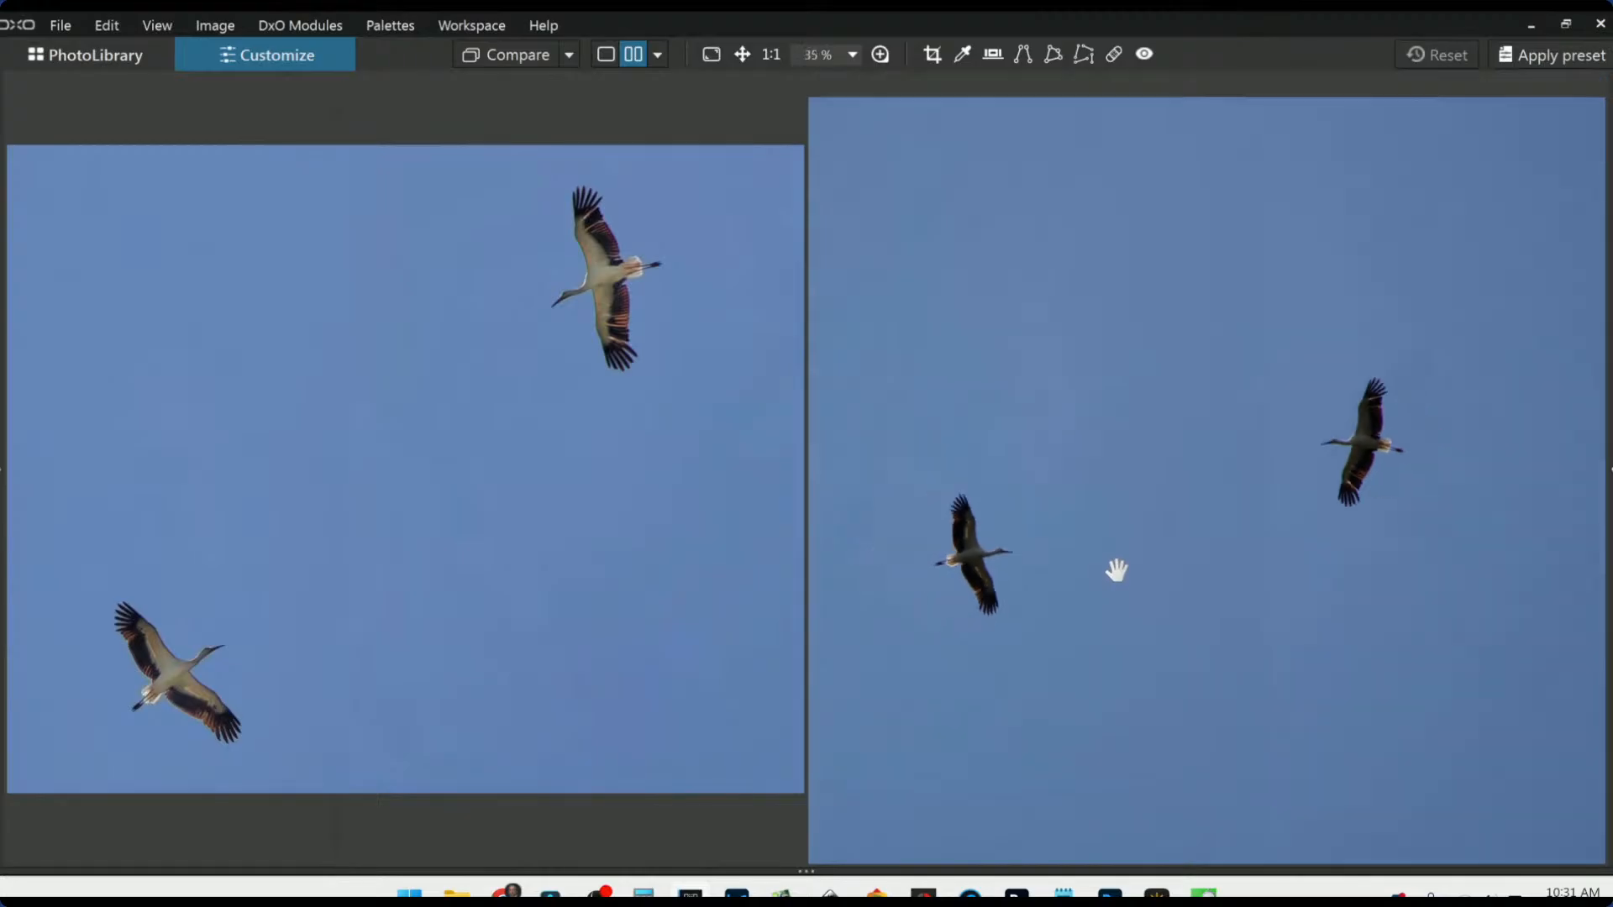
scroll(1116, 571, down, 1)
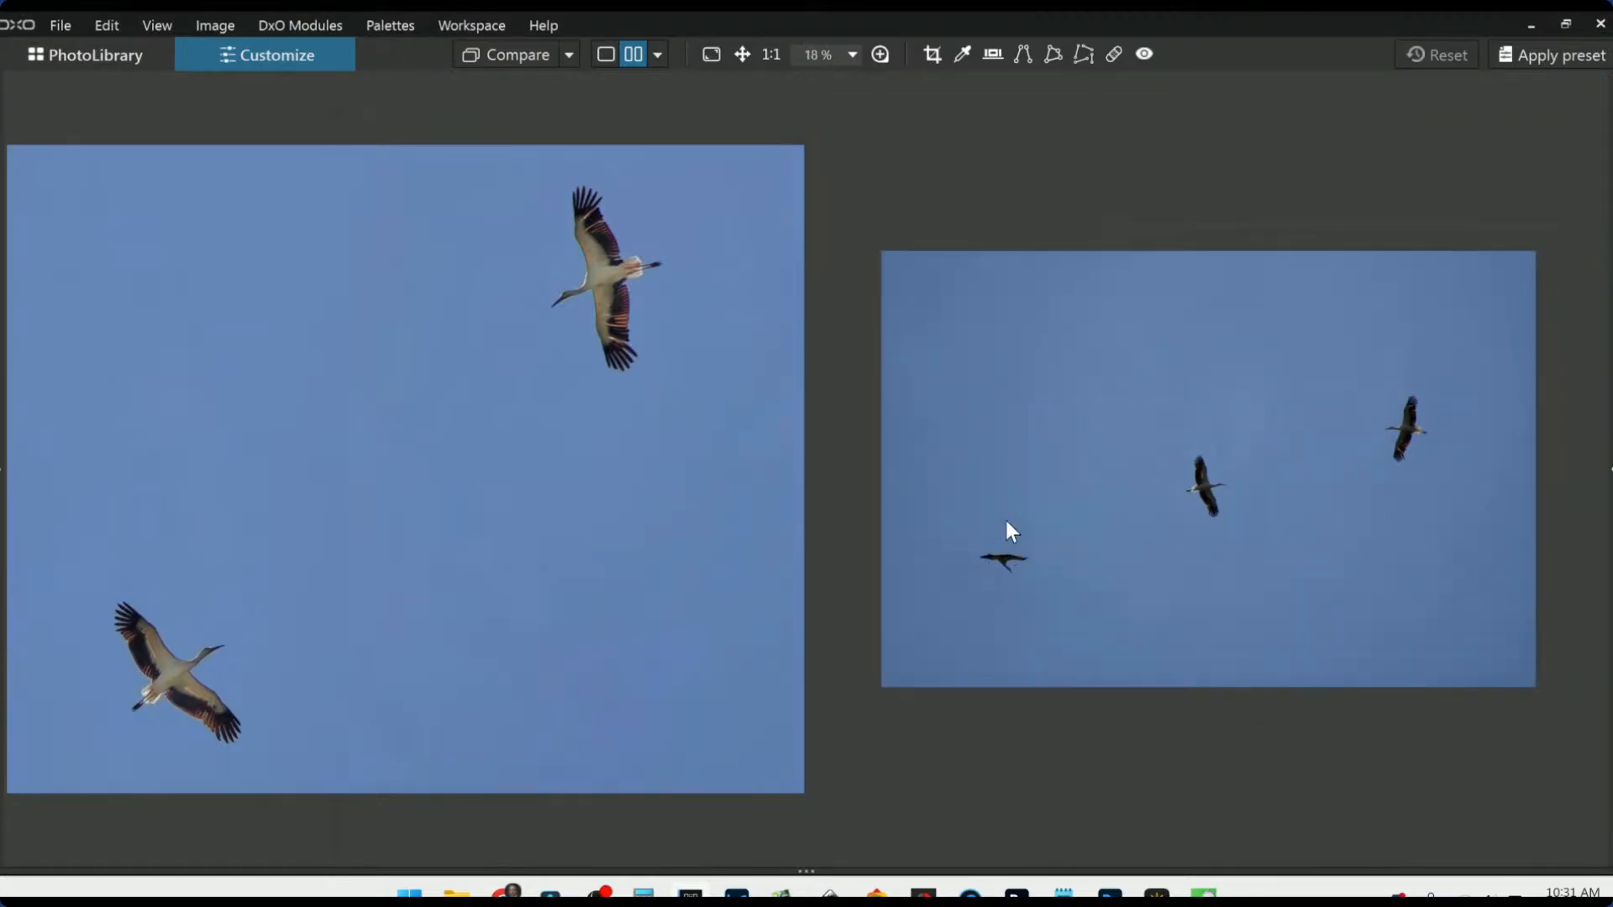
scroll(994, 568, up, 5)
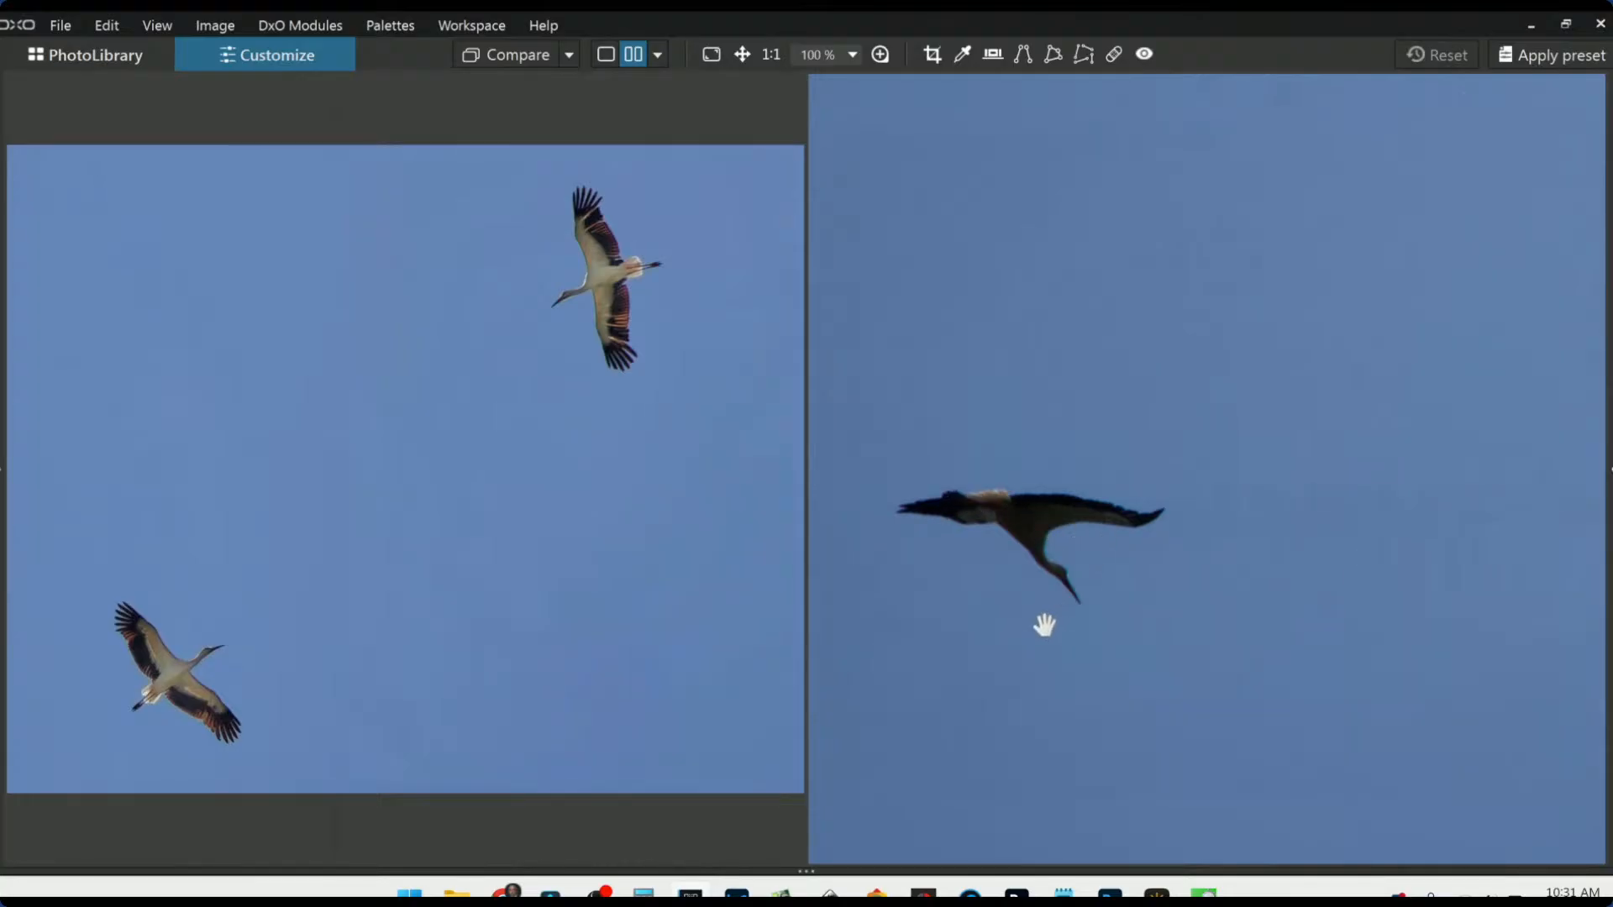
scroll(1044, 625, down, 5)
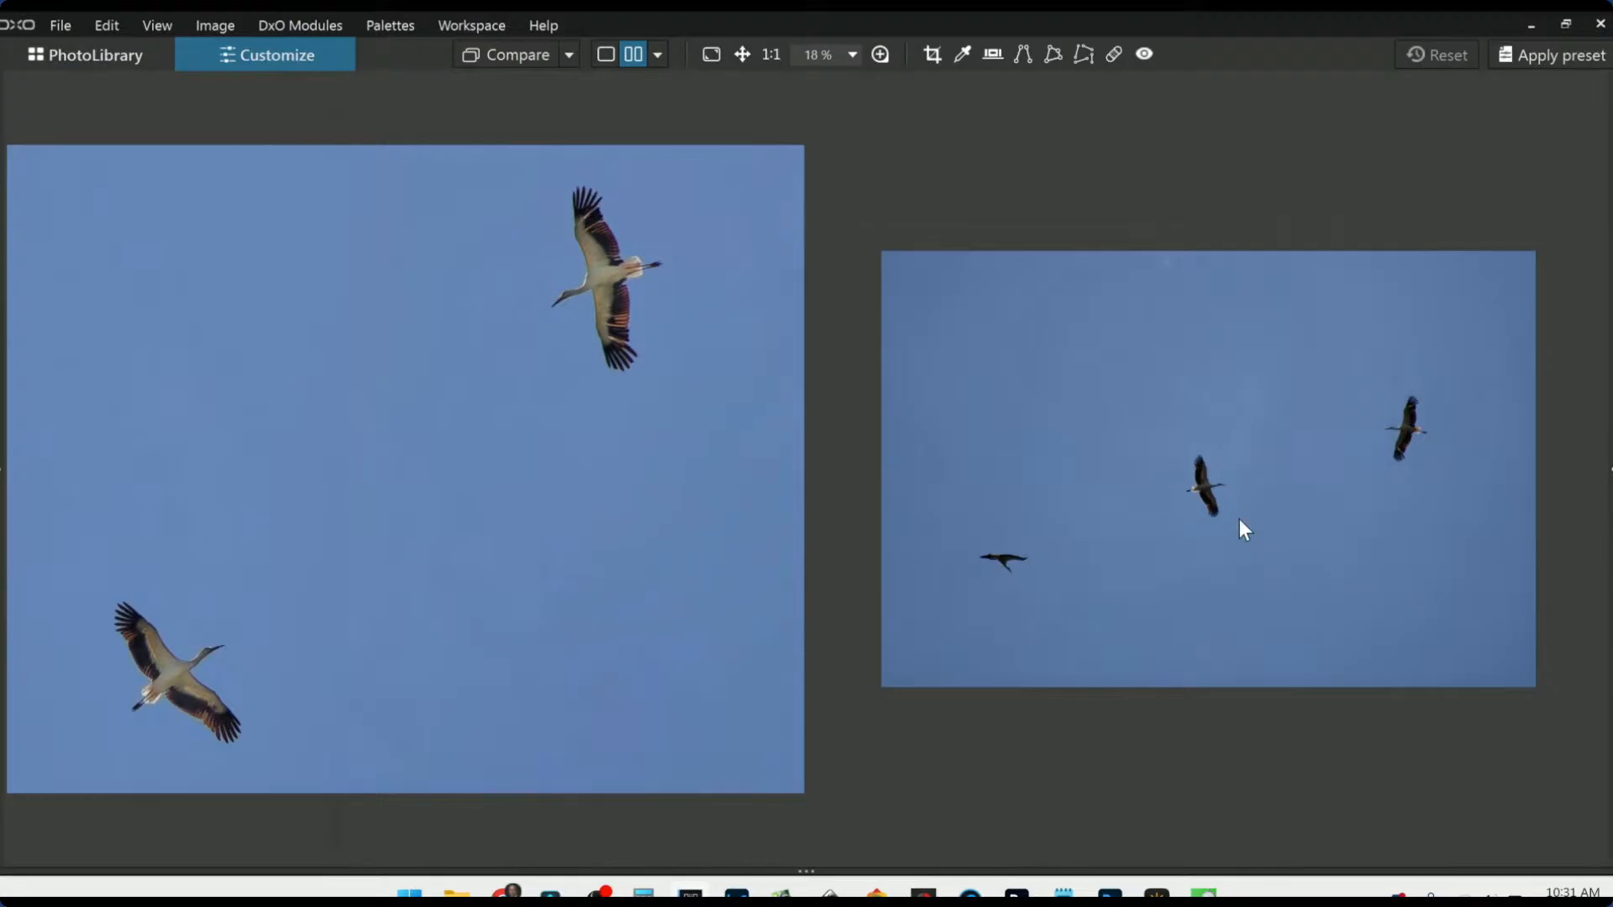
scroll(630, 324, up, 6)
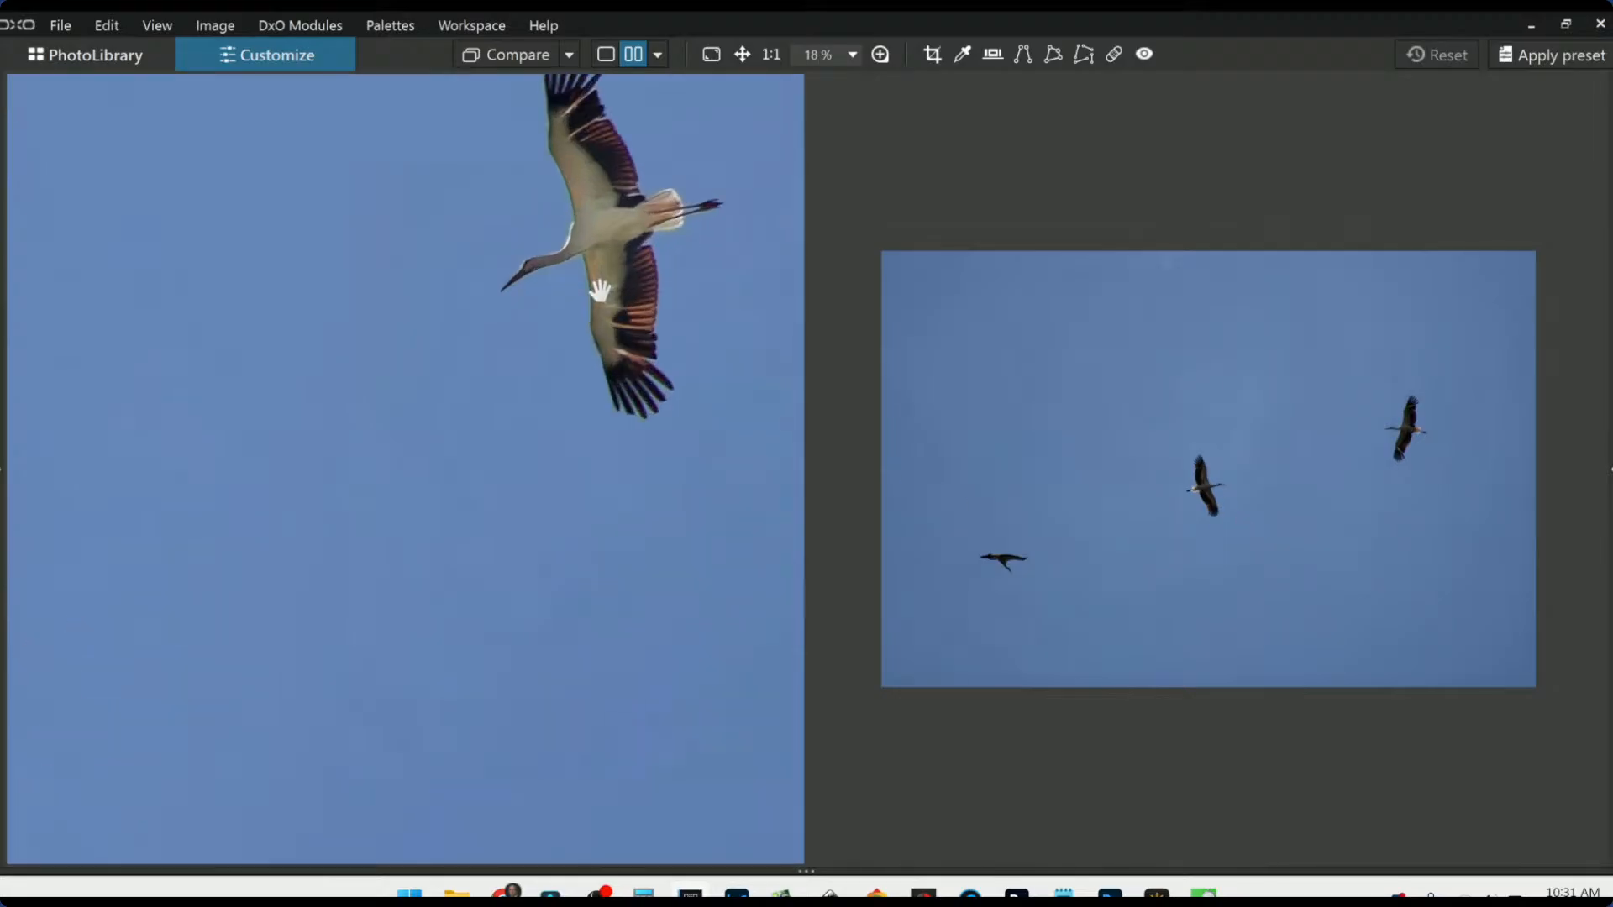
scroll(652, 471, down, 2)
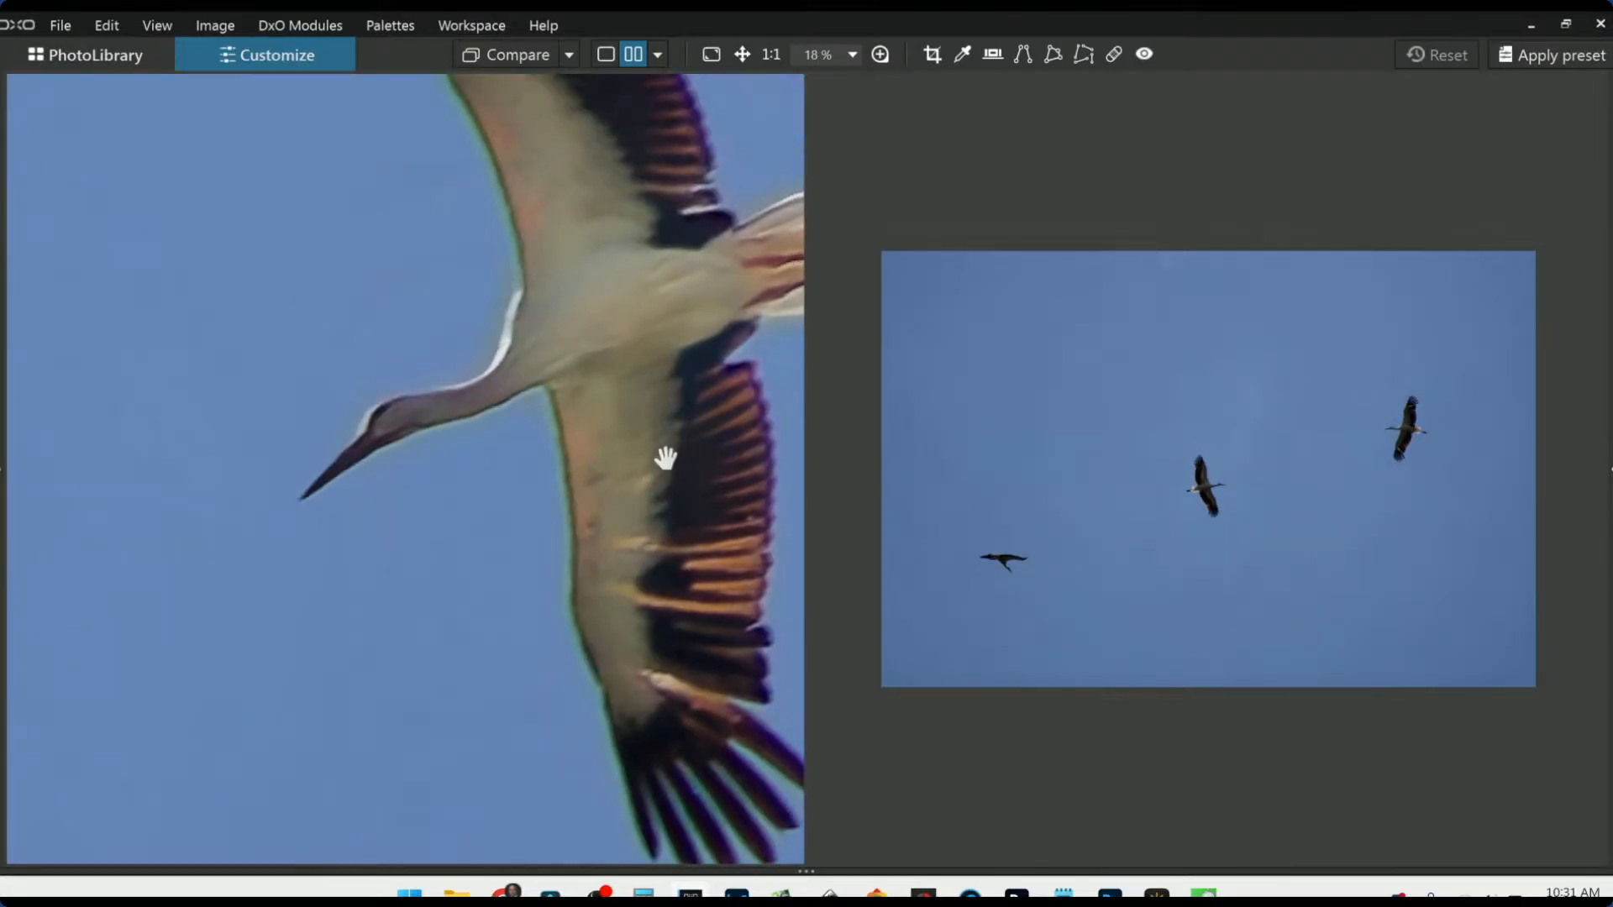
scroll(664, 455, down, 4)
scroll(667, 462, down, 2)
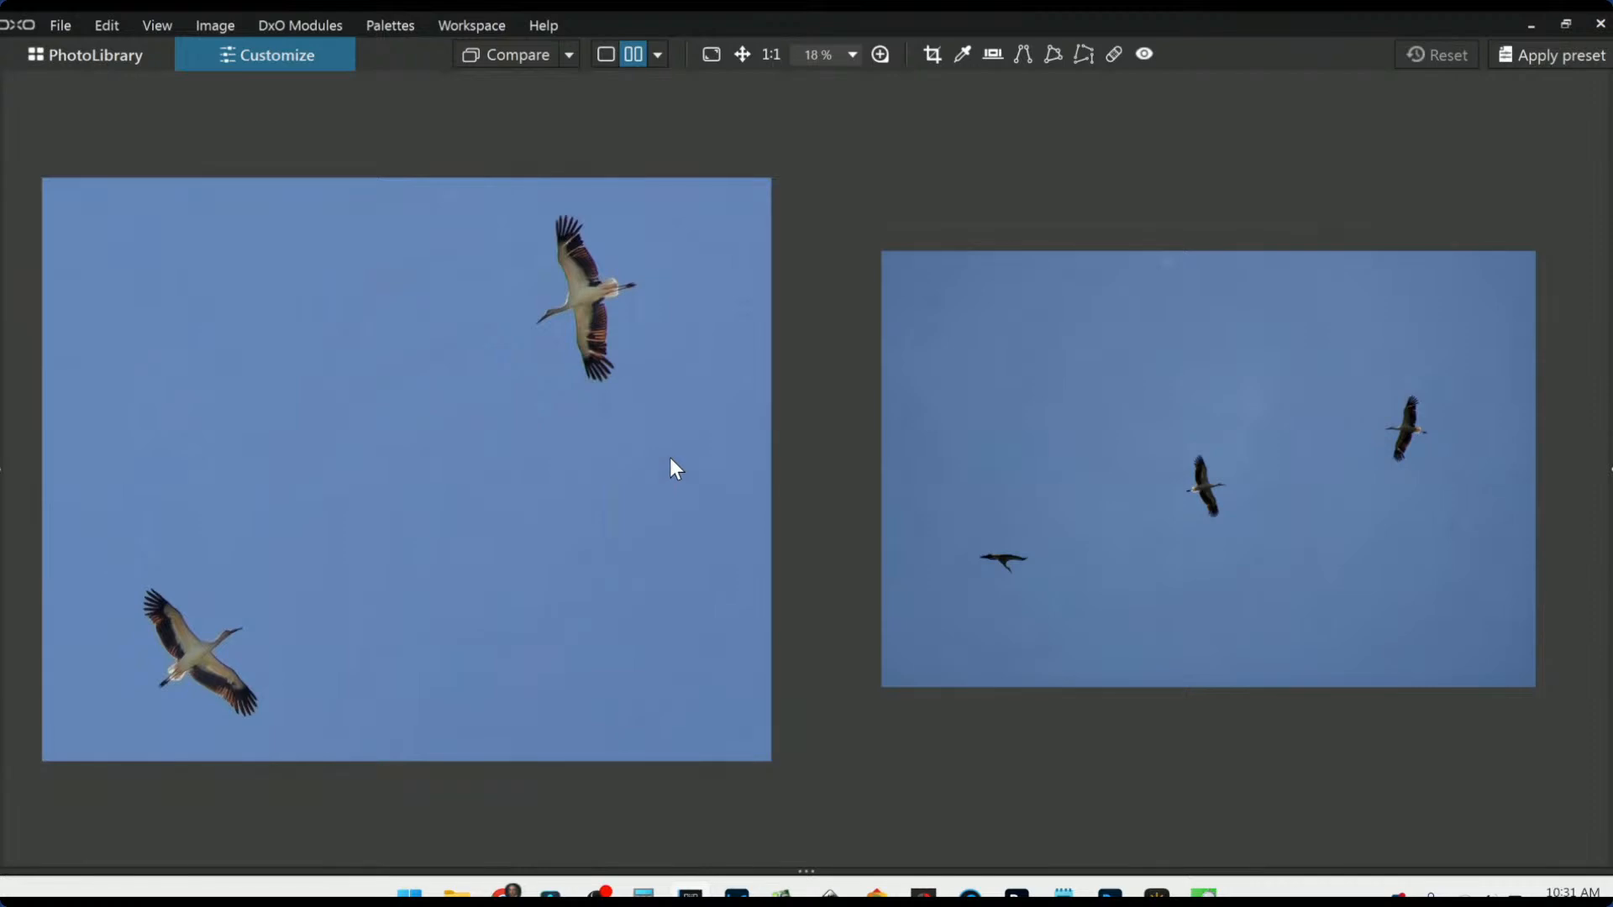
Step: Show the original alone in the single-image view, and return to the side-by-side comparison
click(606, 52)
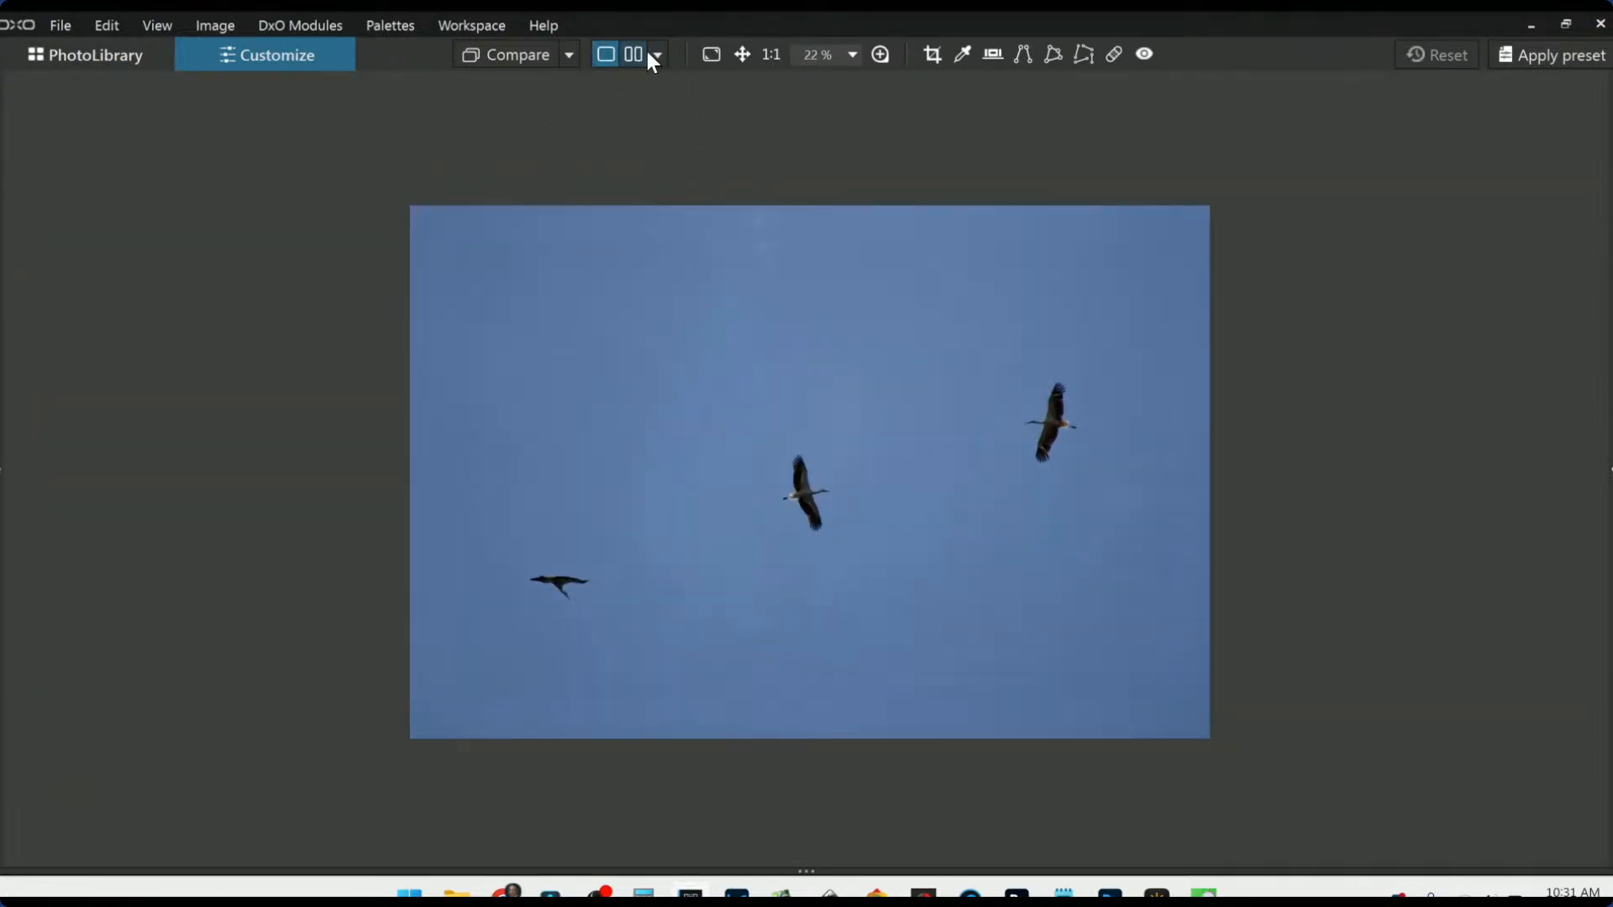
click(489, 54)
click(571, 55)
click(571, 55)
click(634, 56)
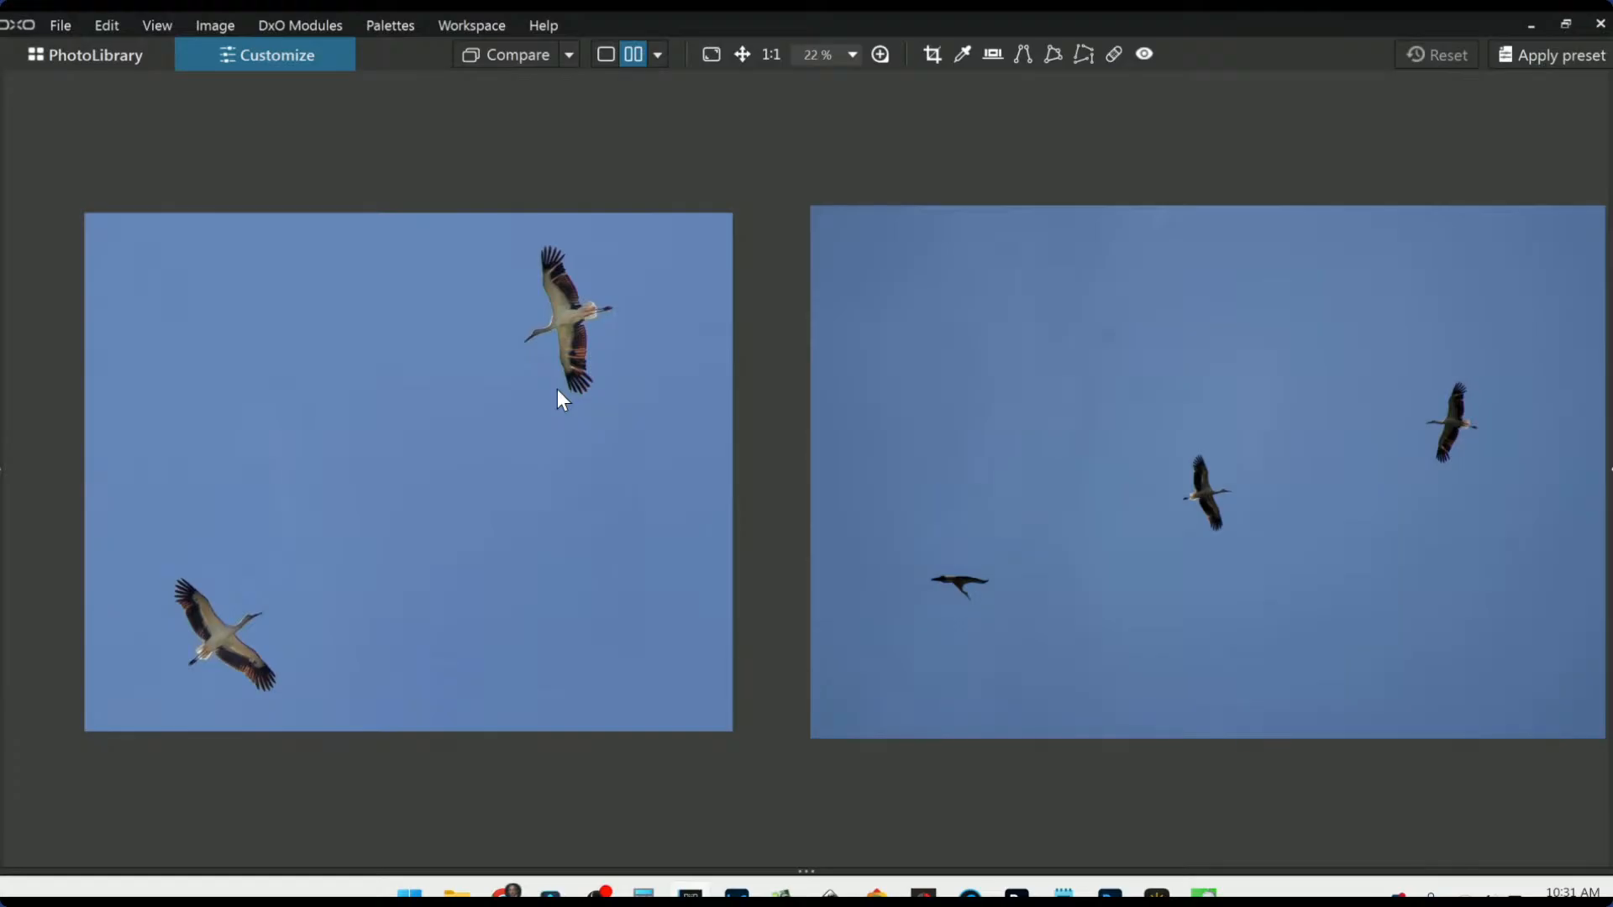
Step: Try the stacked comparison layout, and change to the split view with a movable vertical divider
click(659, 53)
click(671, 113)
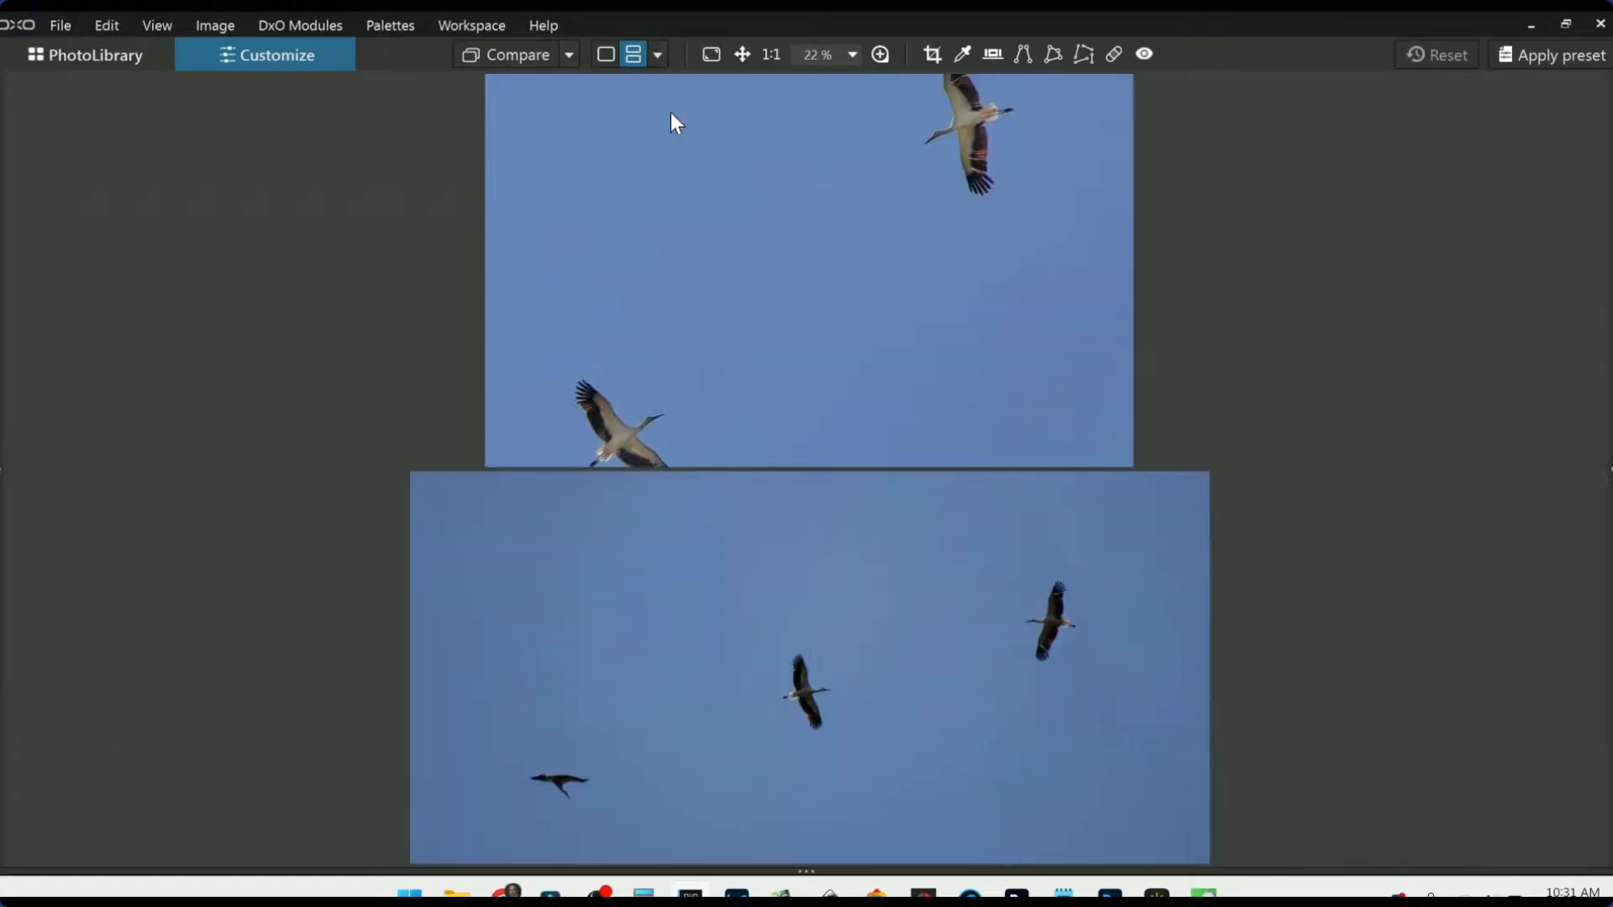
click(658, 55)
click(676, 143)
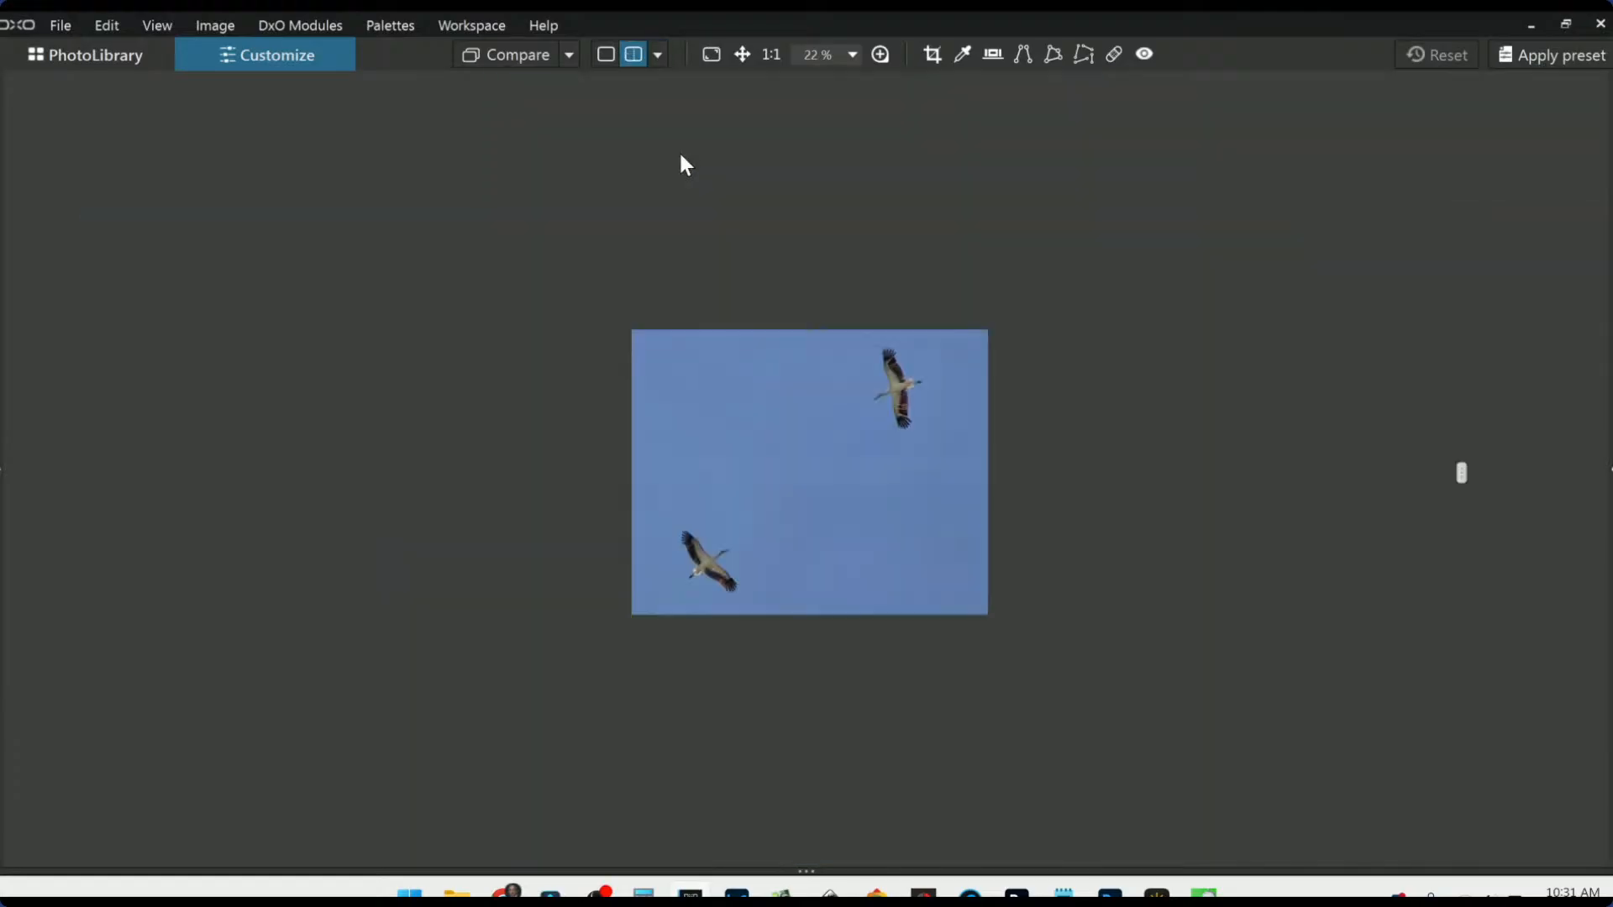
Step: Enlarge the split comparison to 50% and place the divider between the edited birds and the original's rightmost bird
drag(1462, 473, 1280, 473)
scroll(784, 565, up, 2)
scroll(783, 565, up, 2)
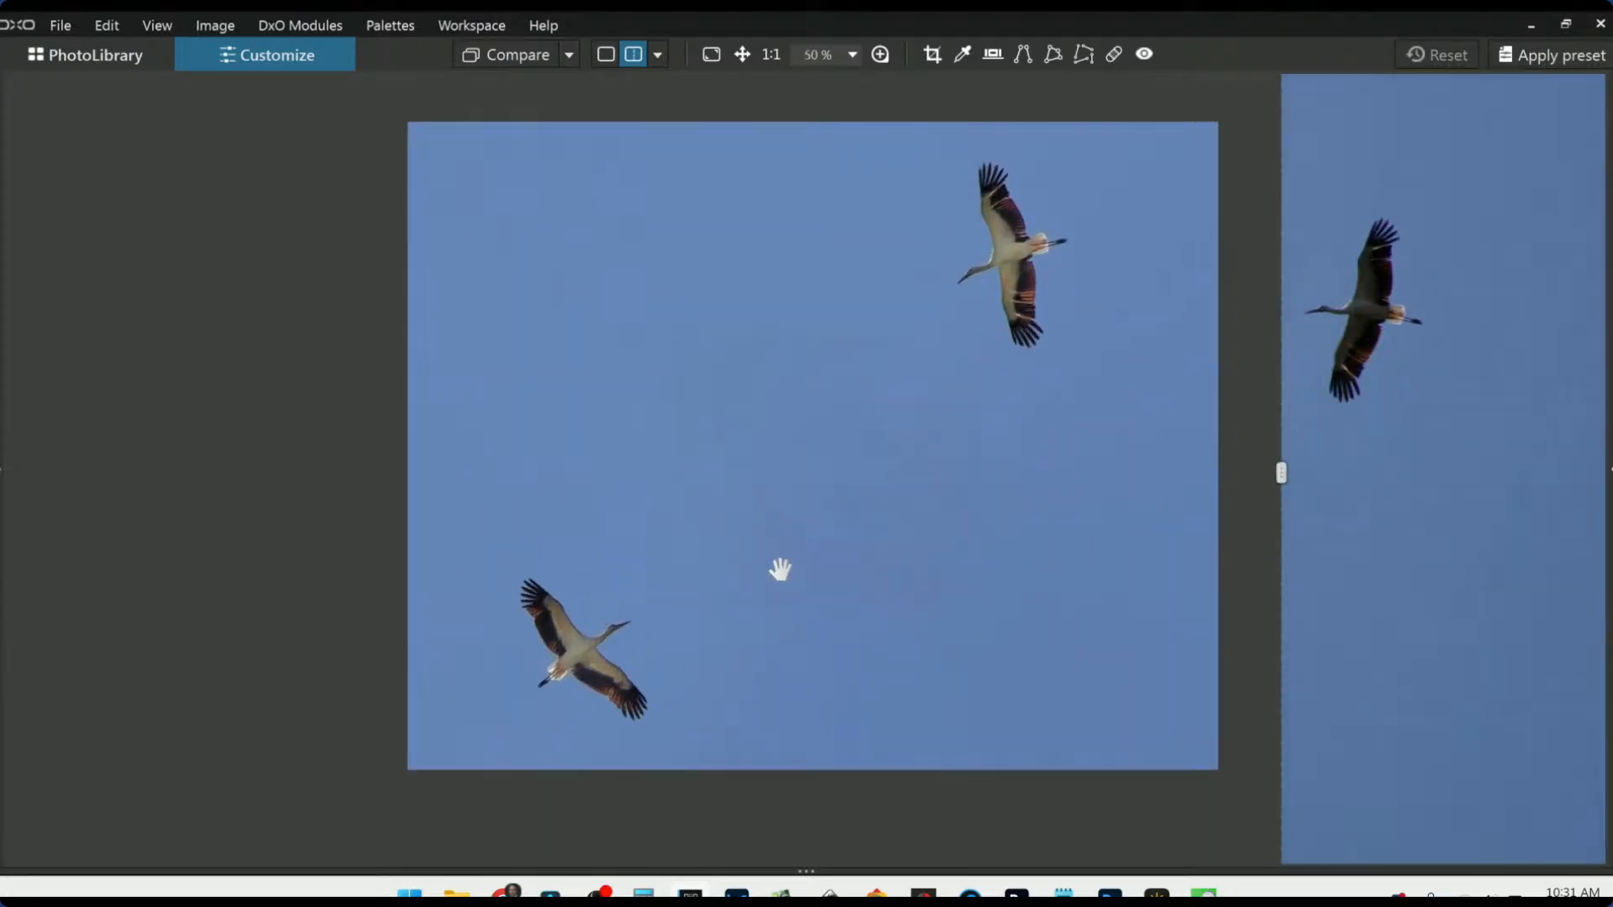
drag(1277, 473, 1196, 506)
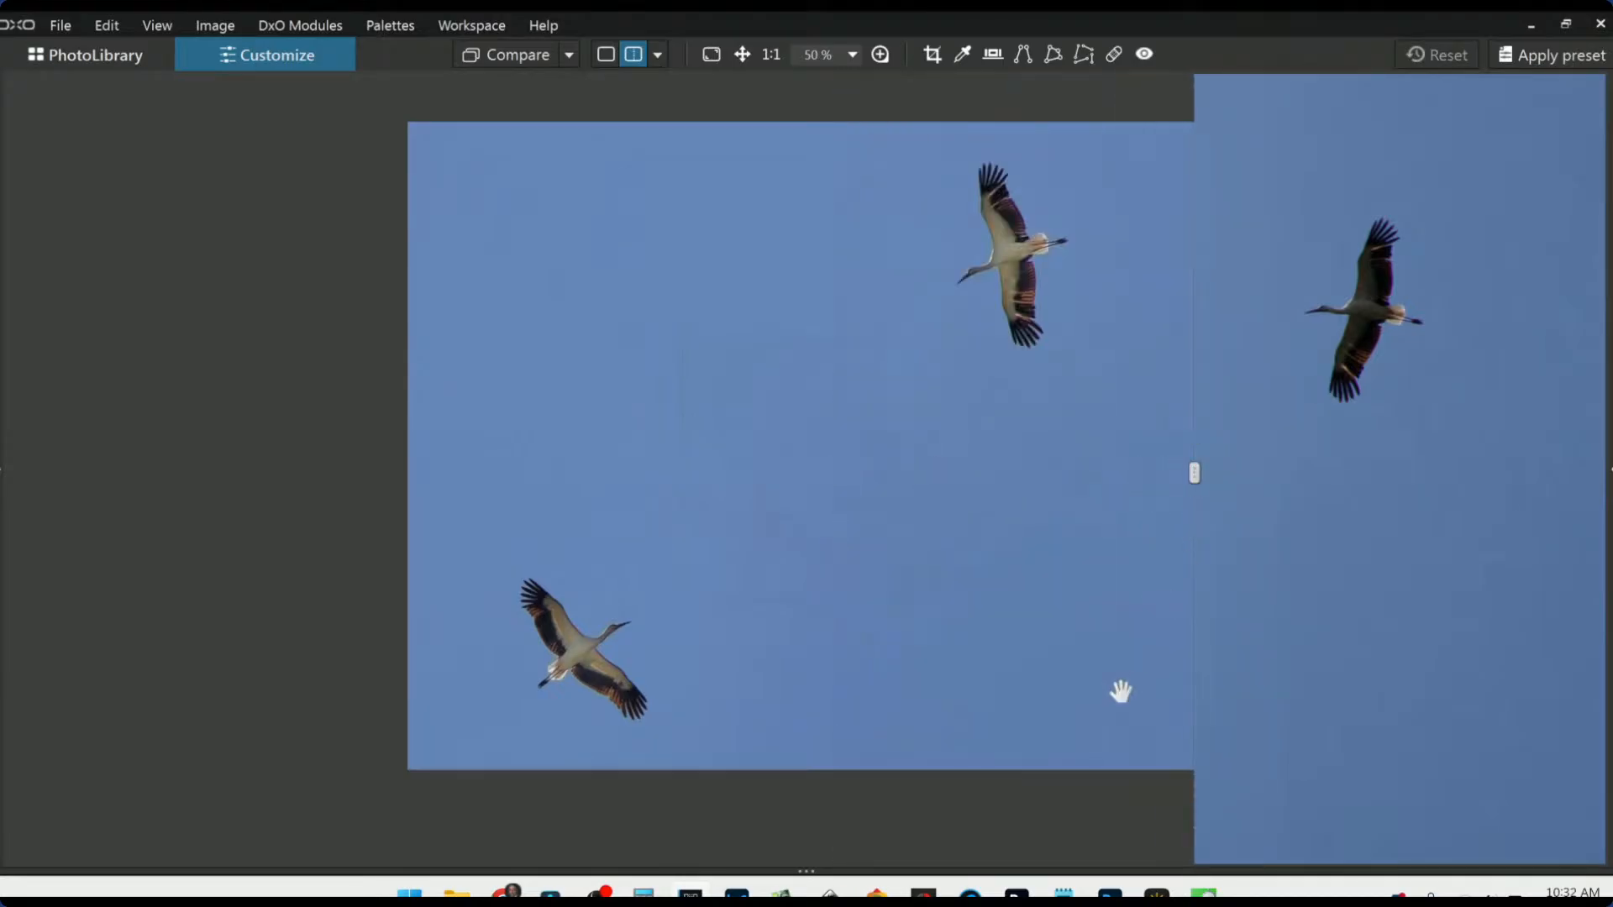
Step: Return to the PhotoLibrary and show the original bird photo alone in the single-image view
click(128, 57)
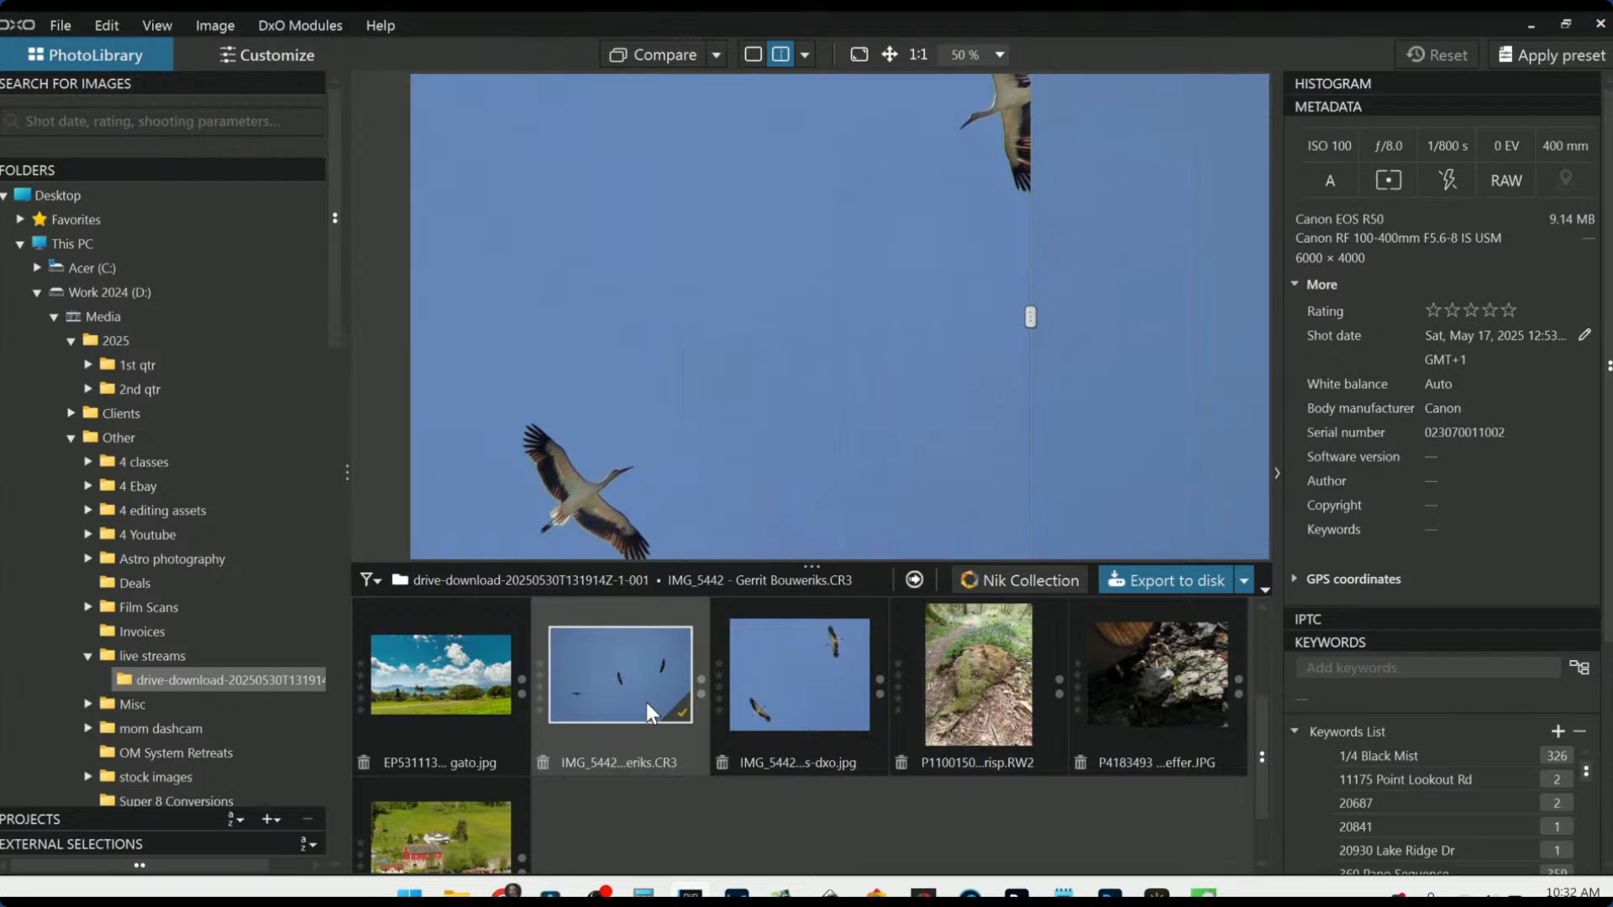
scroll(869, 430, down, 4)
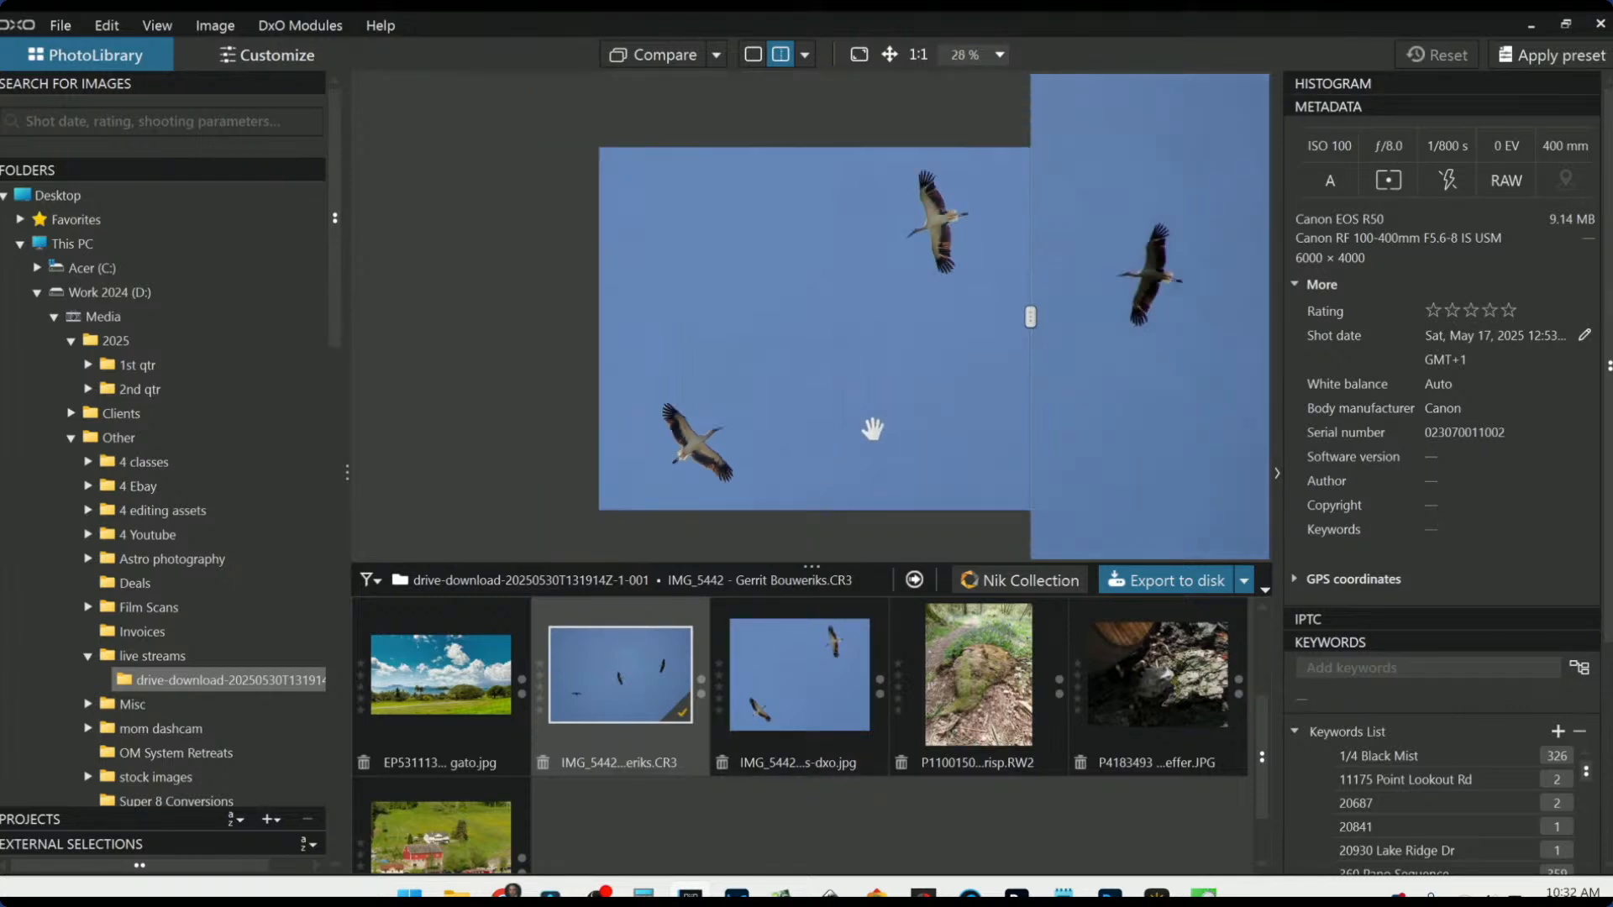
click(754, 55)
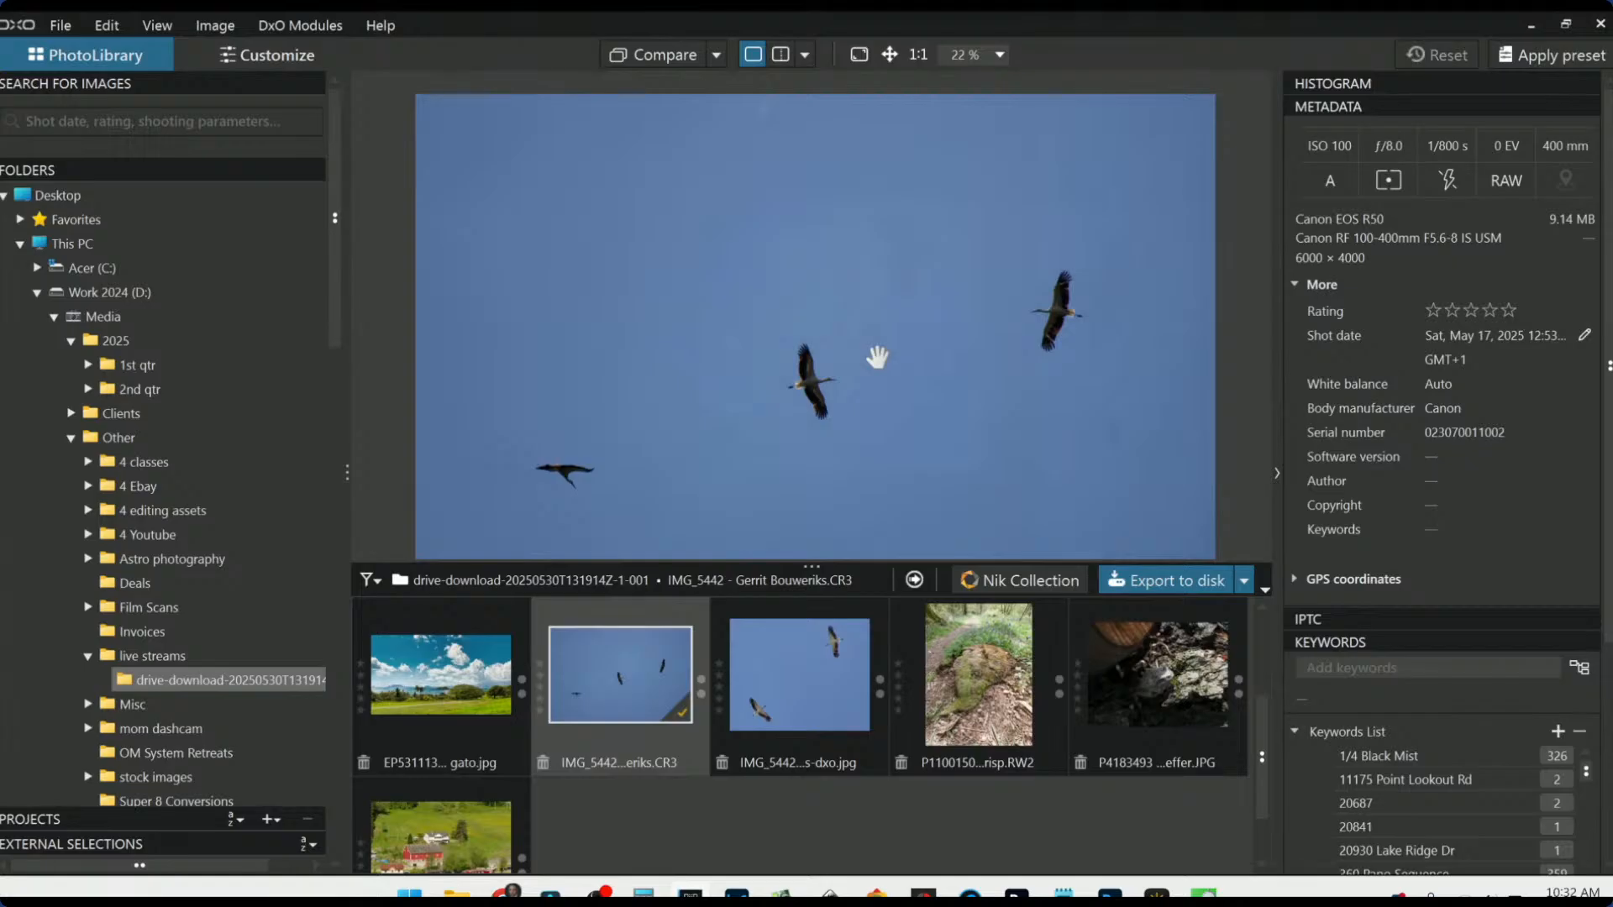
scroll(862, 433, down, 1)
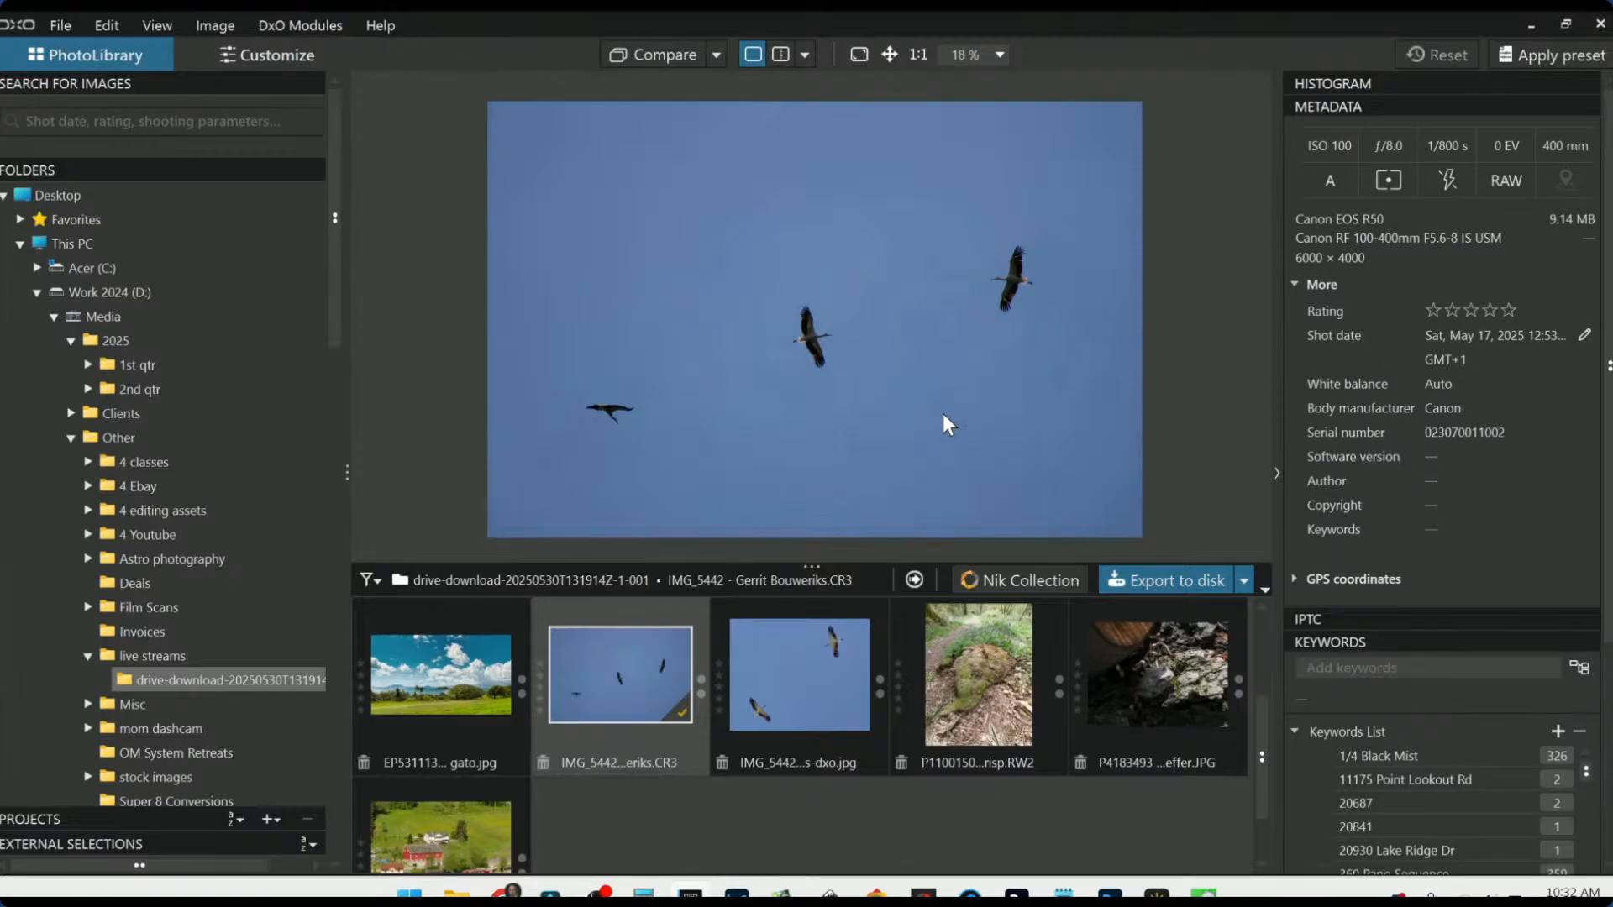
scroll(828, 341, up, 1)
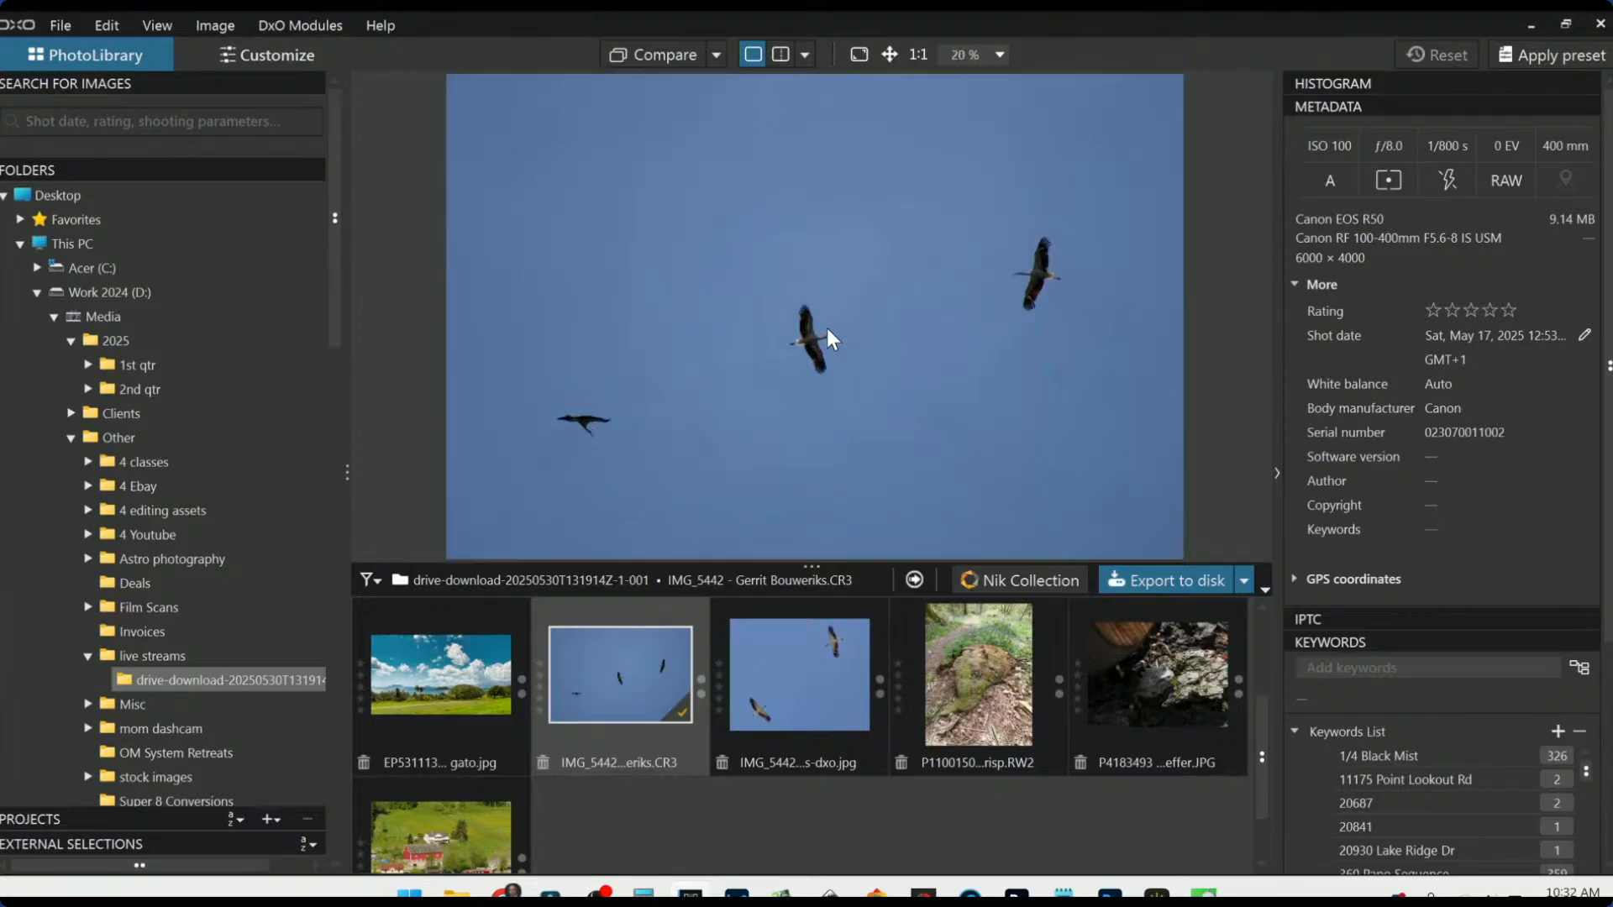
Step: Select the photo of the mossy stump beside the woodland path and open it for editing in the Customize workspace
click(1003, 714)
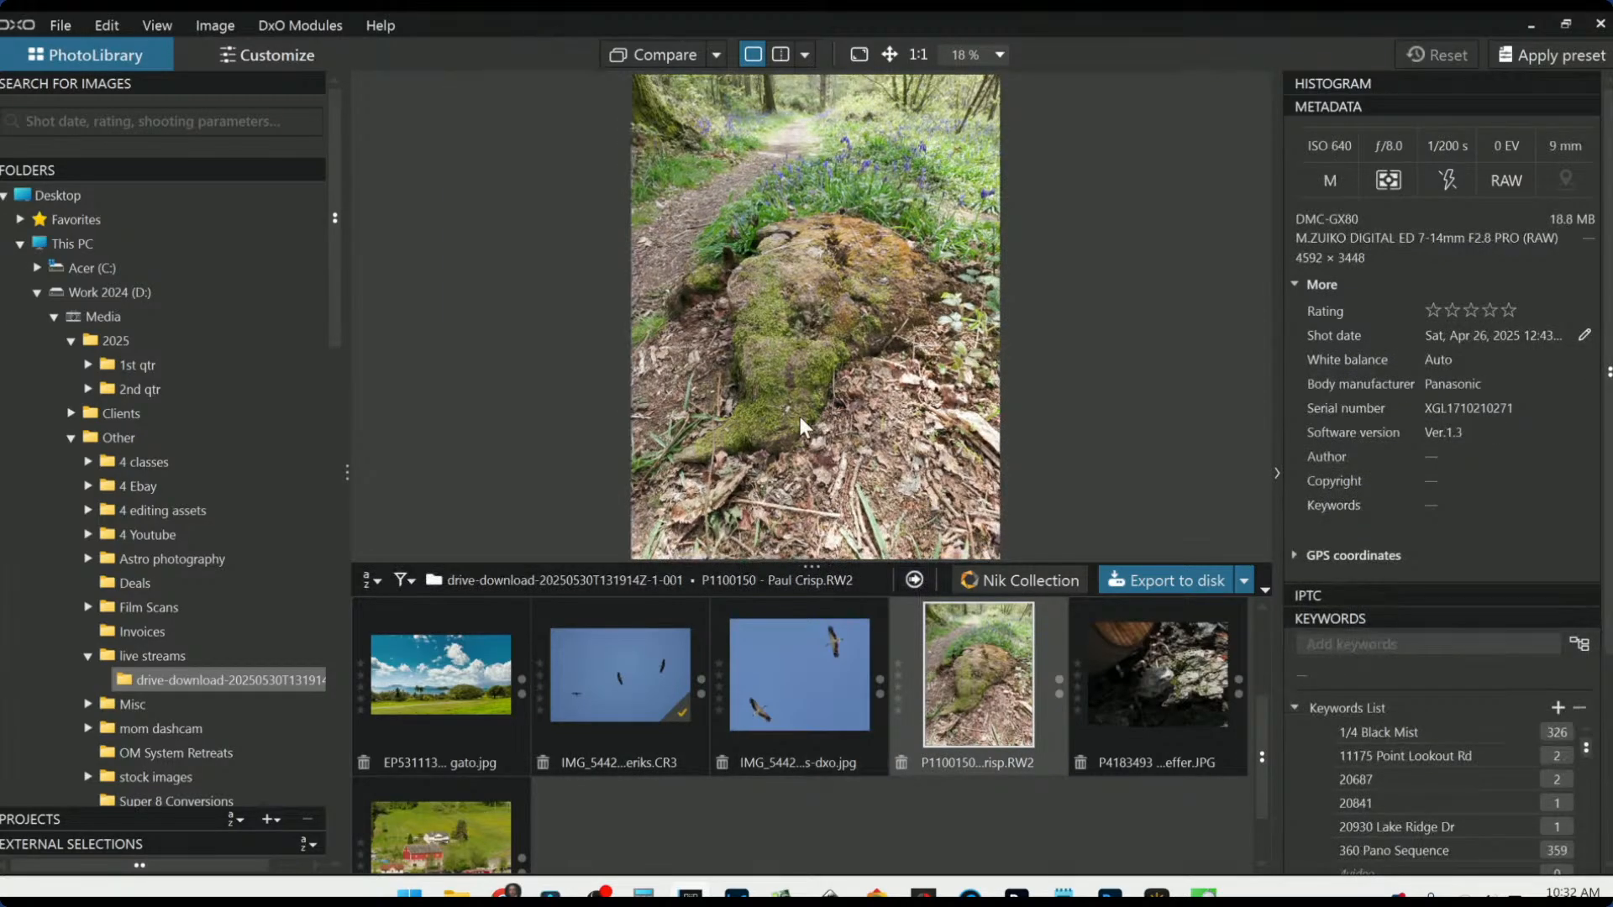
scroll(802, 426, down, 2)
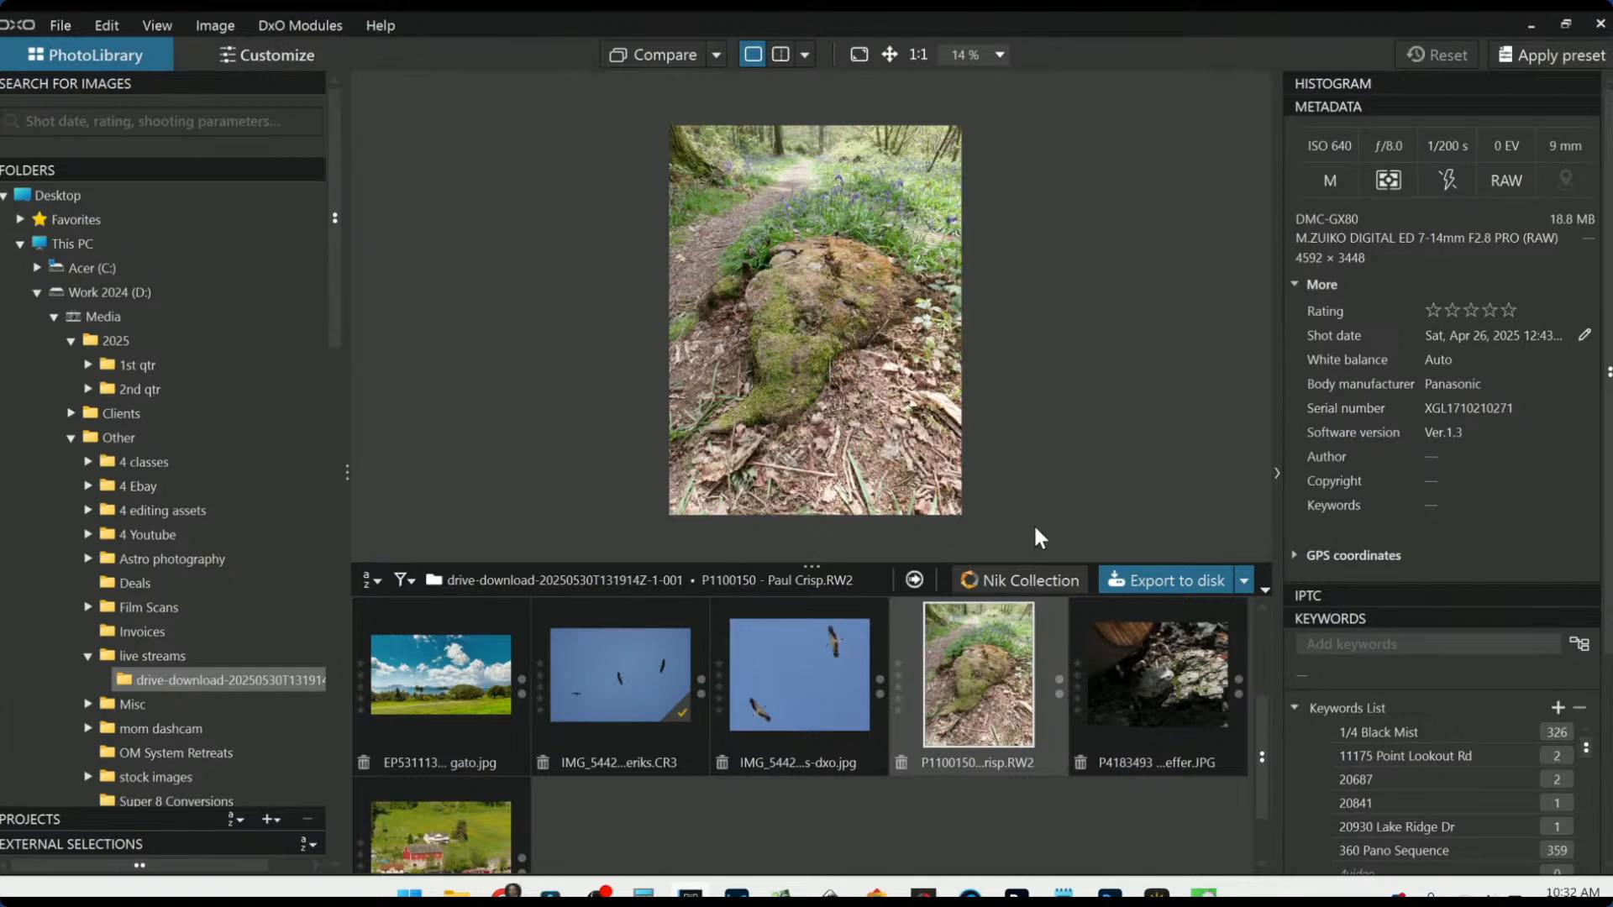
double_click(1014, 710)
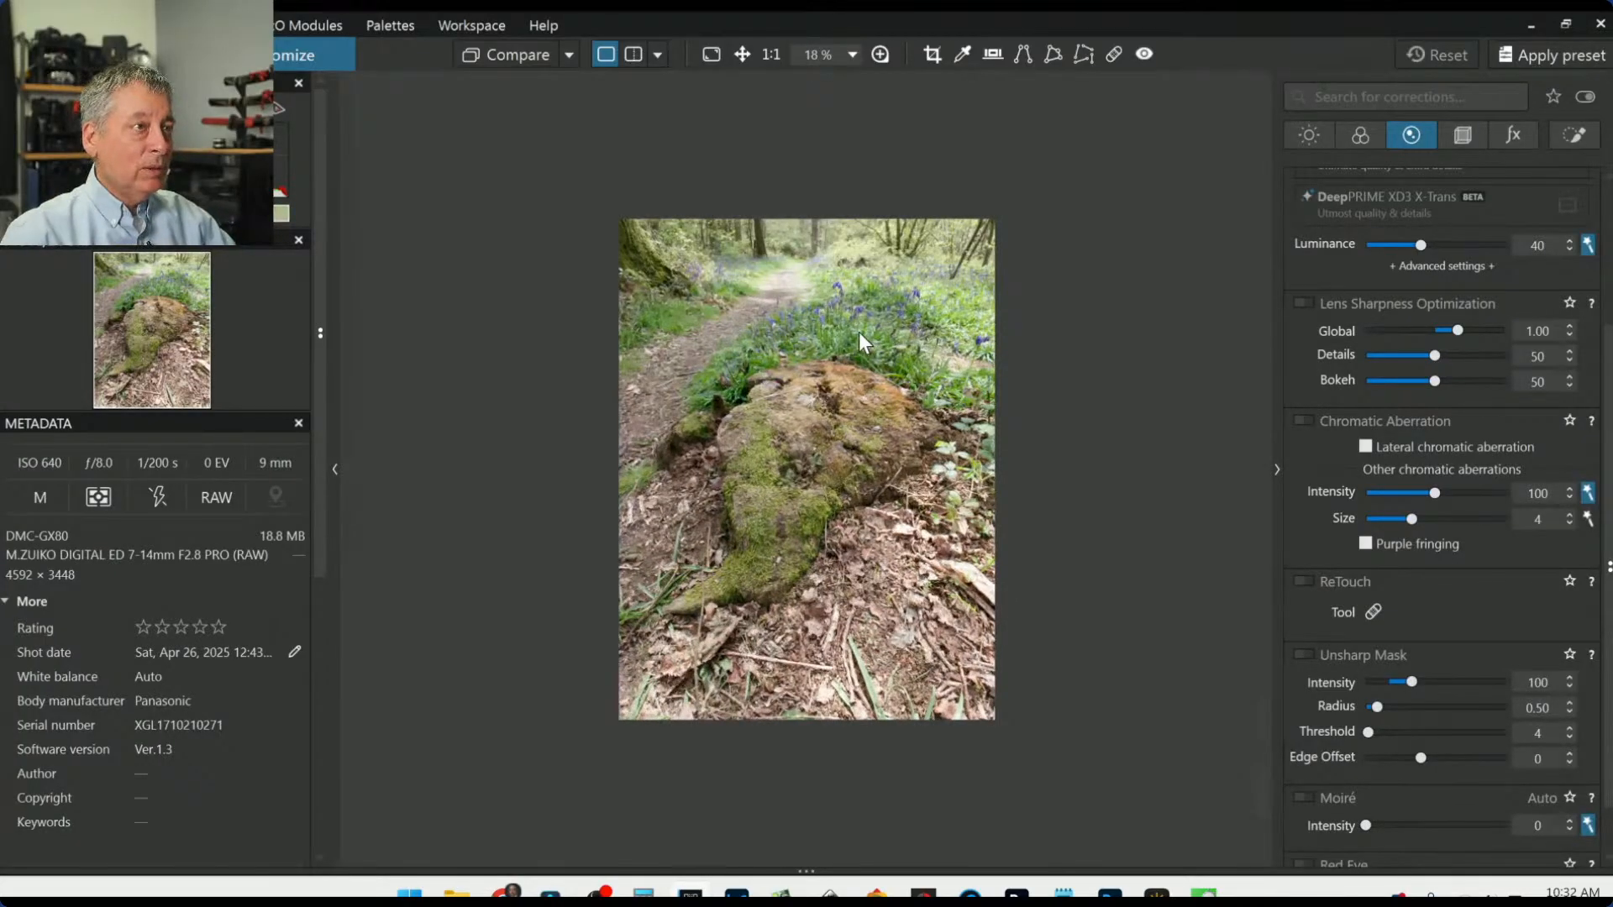
Step: Examine the bluebells, path and mossy stump at up to 100%, and the composition of the whole frame
scroll(858, 331, up, 2)
scroll(859, 331, up, 5)
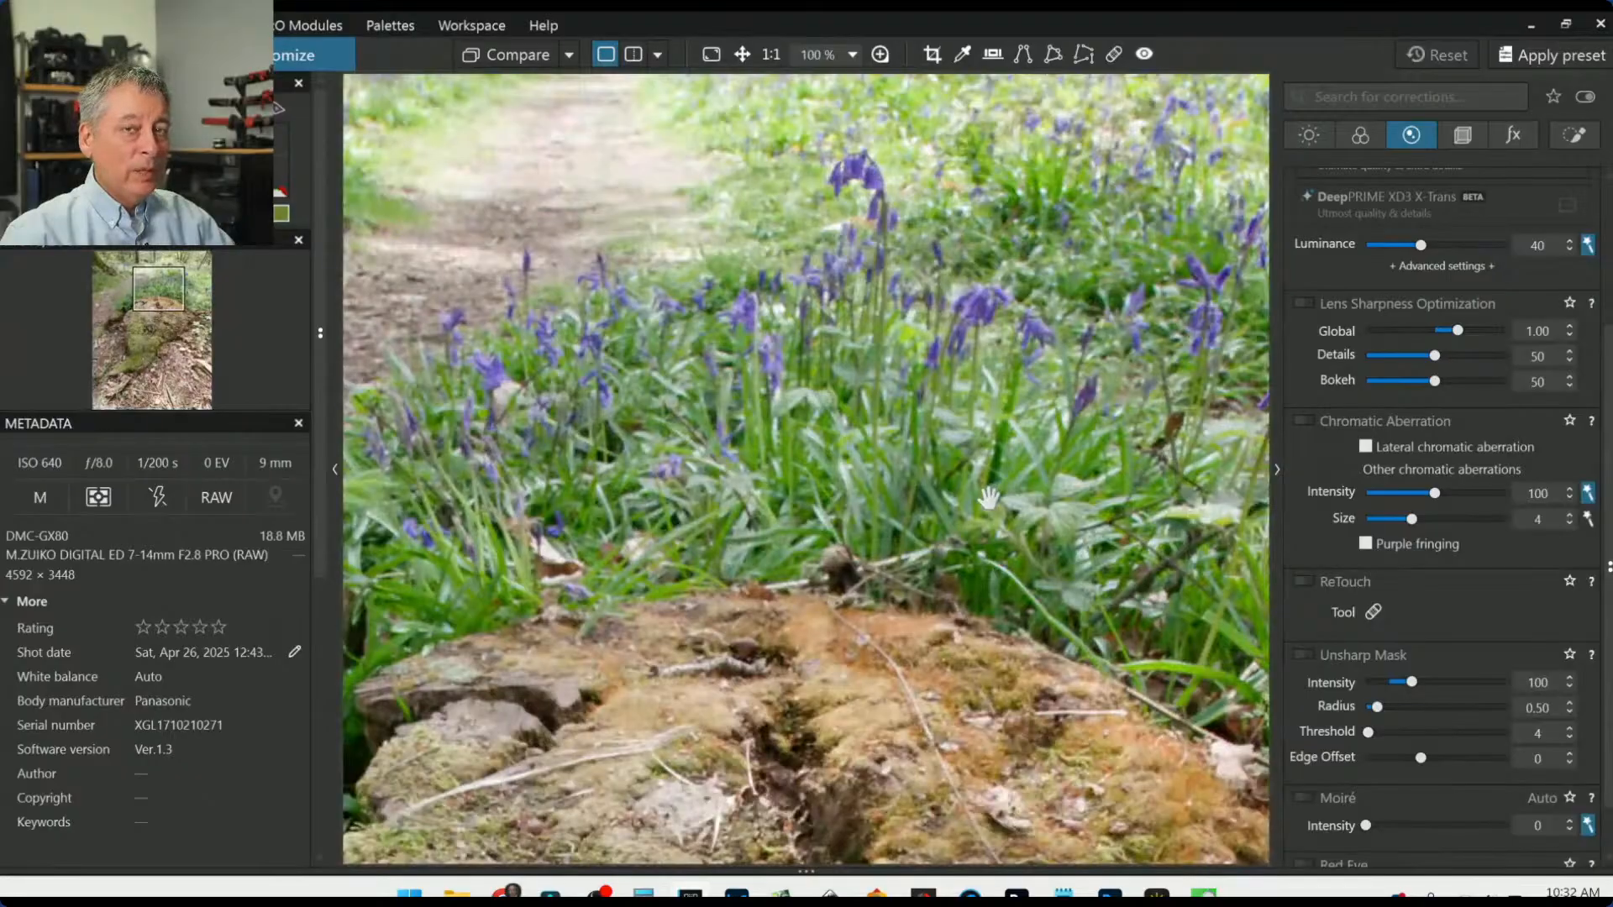
scroll(989, 498, down, 1)
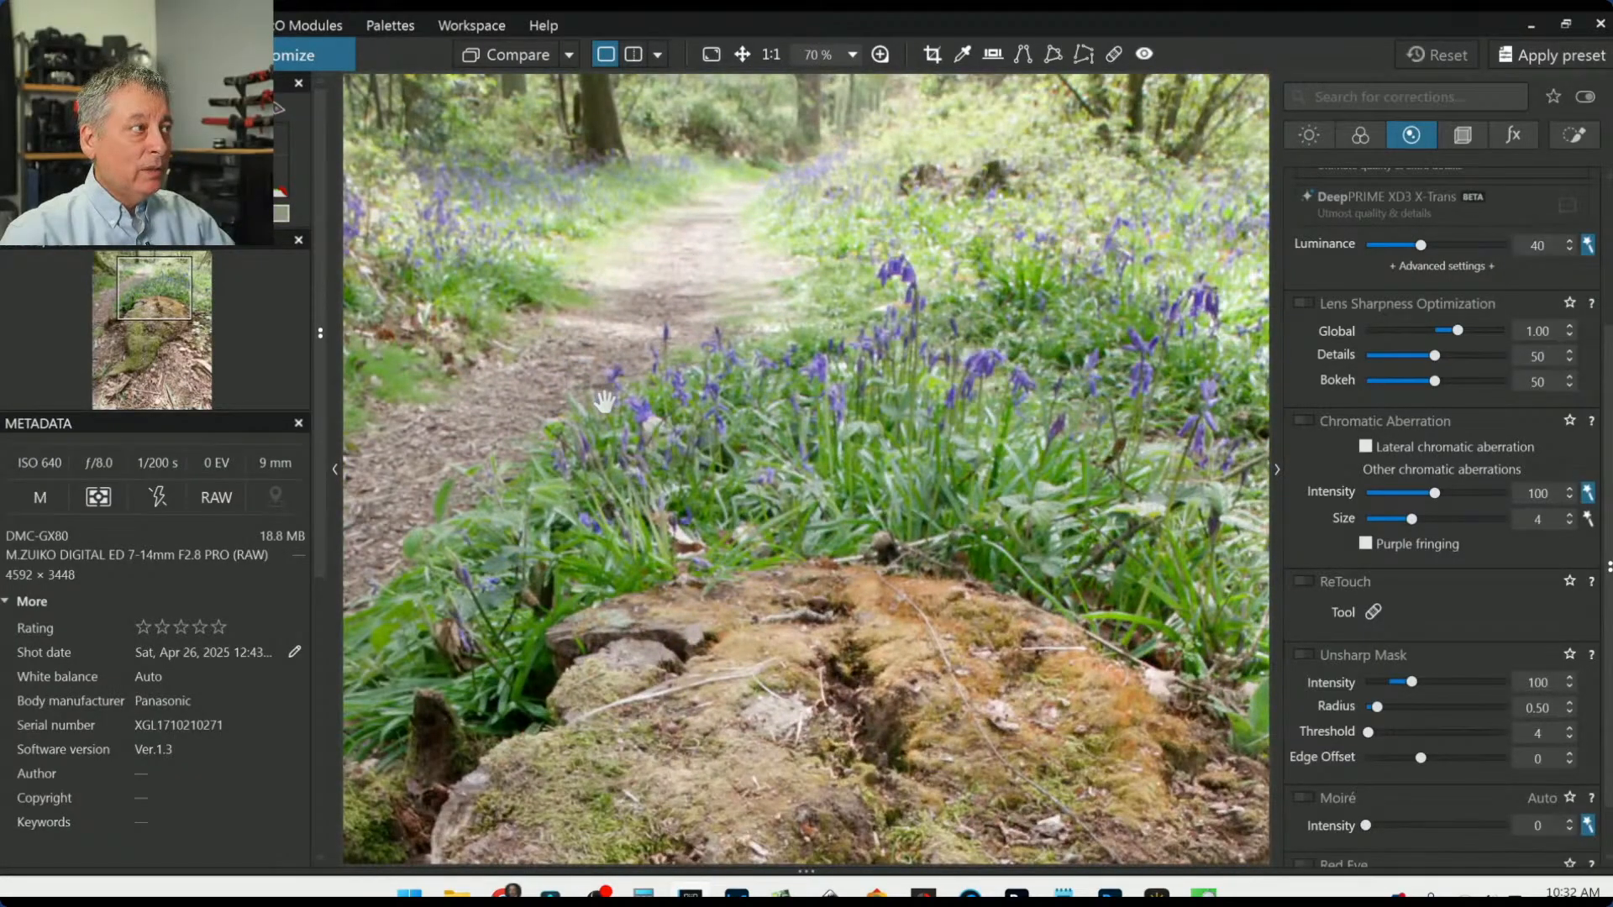
scroll(604, 402, down, 1)
scroll(685, 630, down, 1)
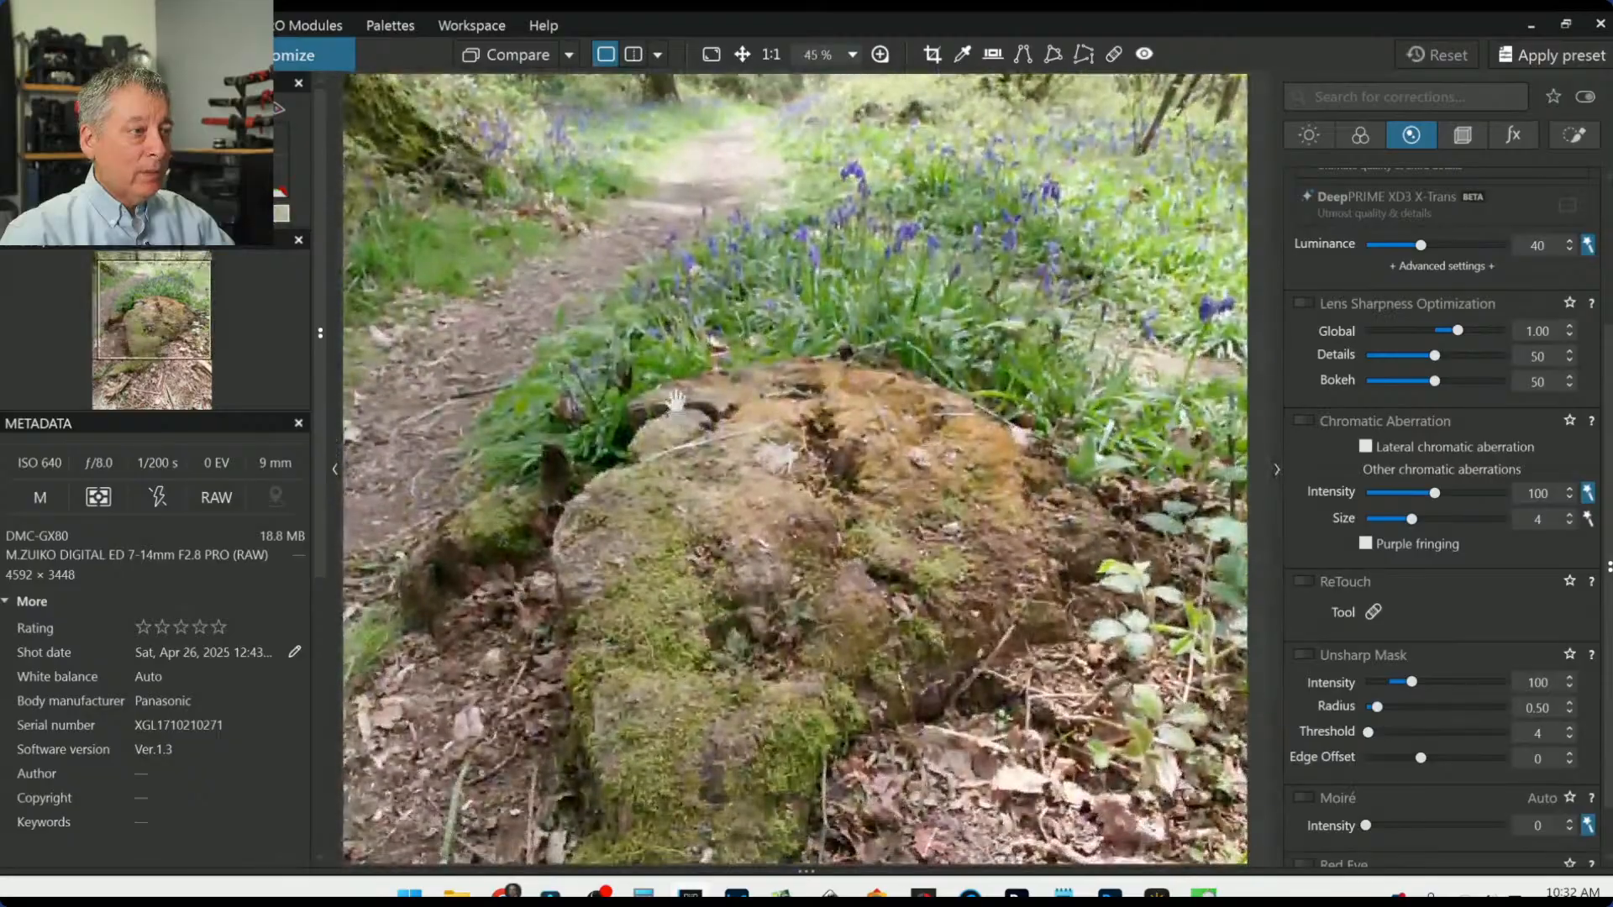
scroll(684, 630, up, 1)
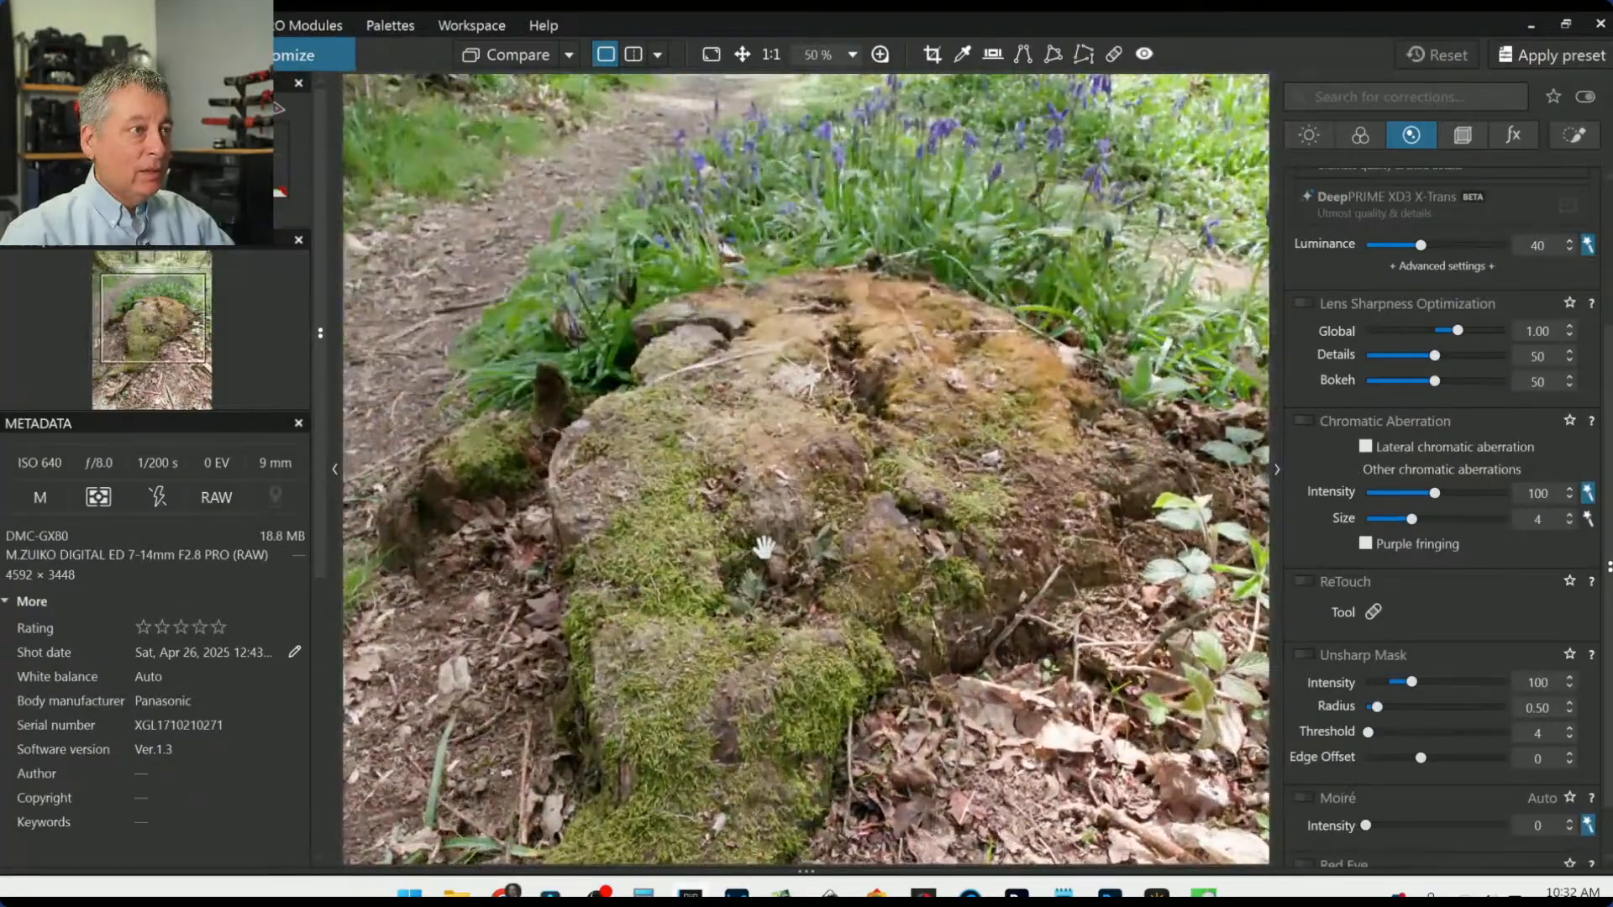
scroll(764, 547, down, 2)
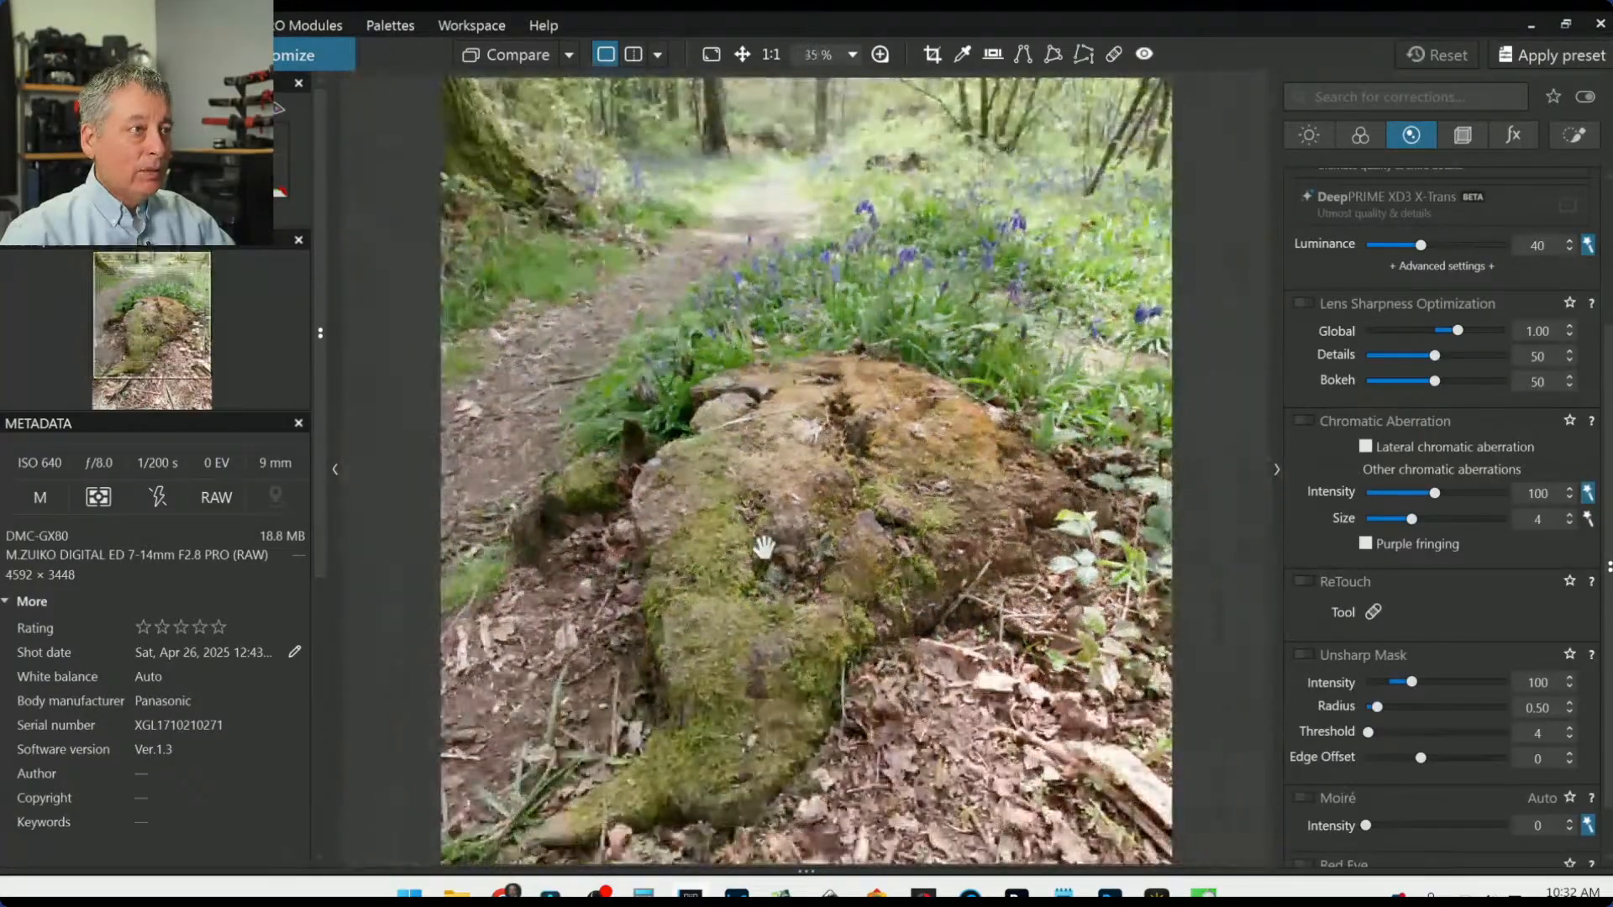
scroll(765, 549, down, 2)
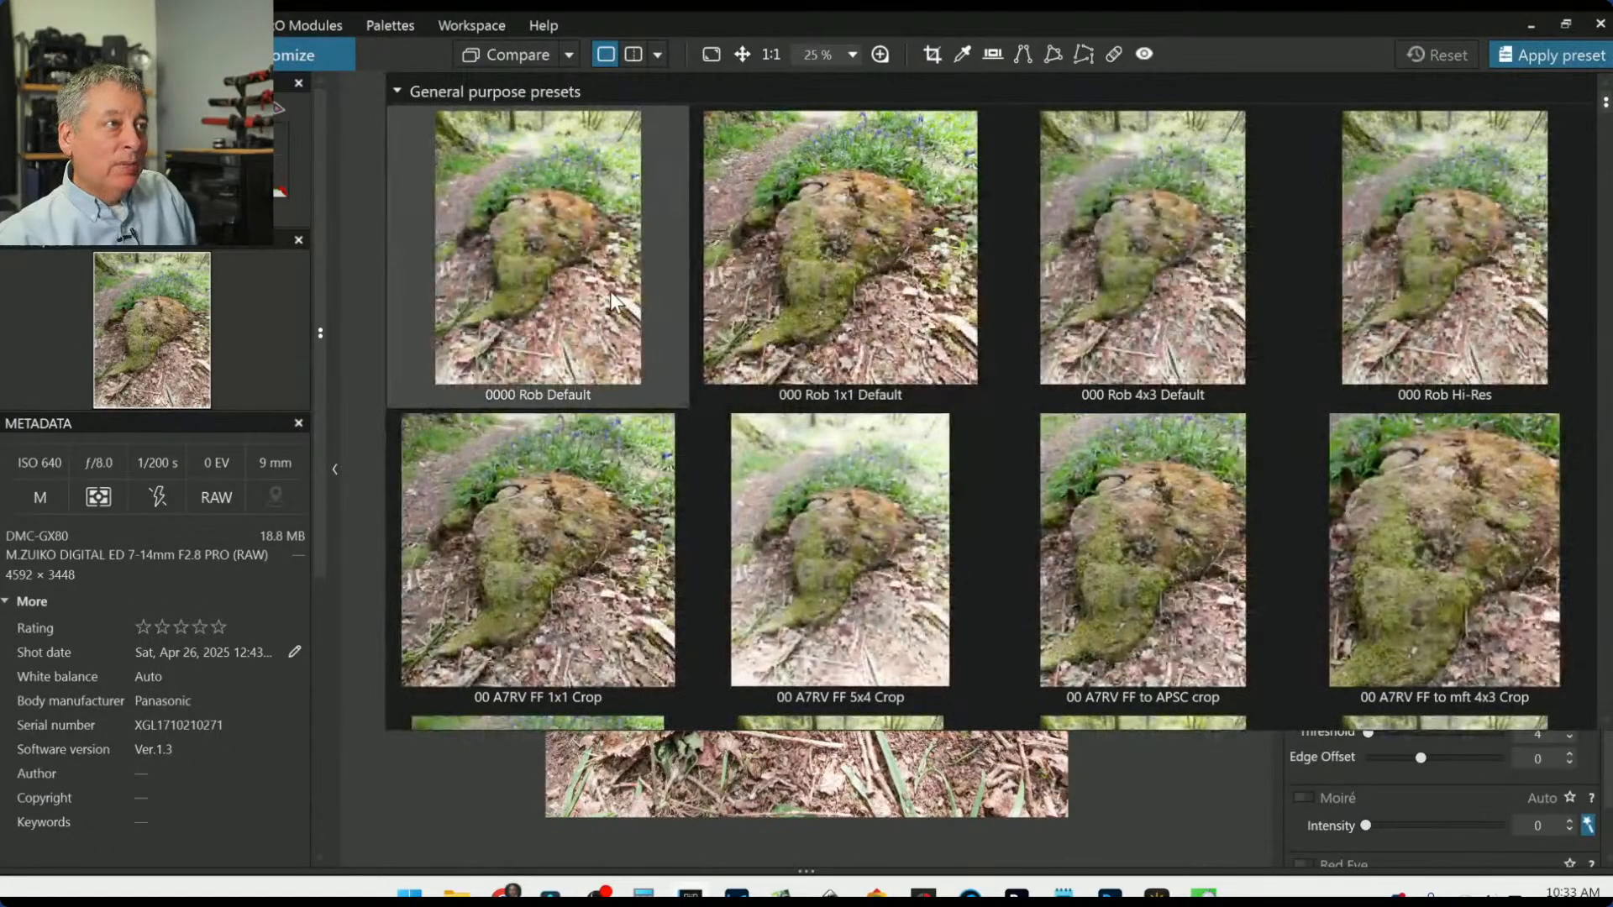
Step: Apply the first general-purpose preset, the 0000 default one, to the stump photo
click(613, 296)
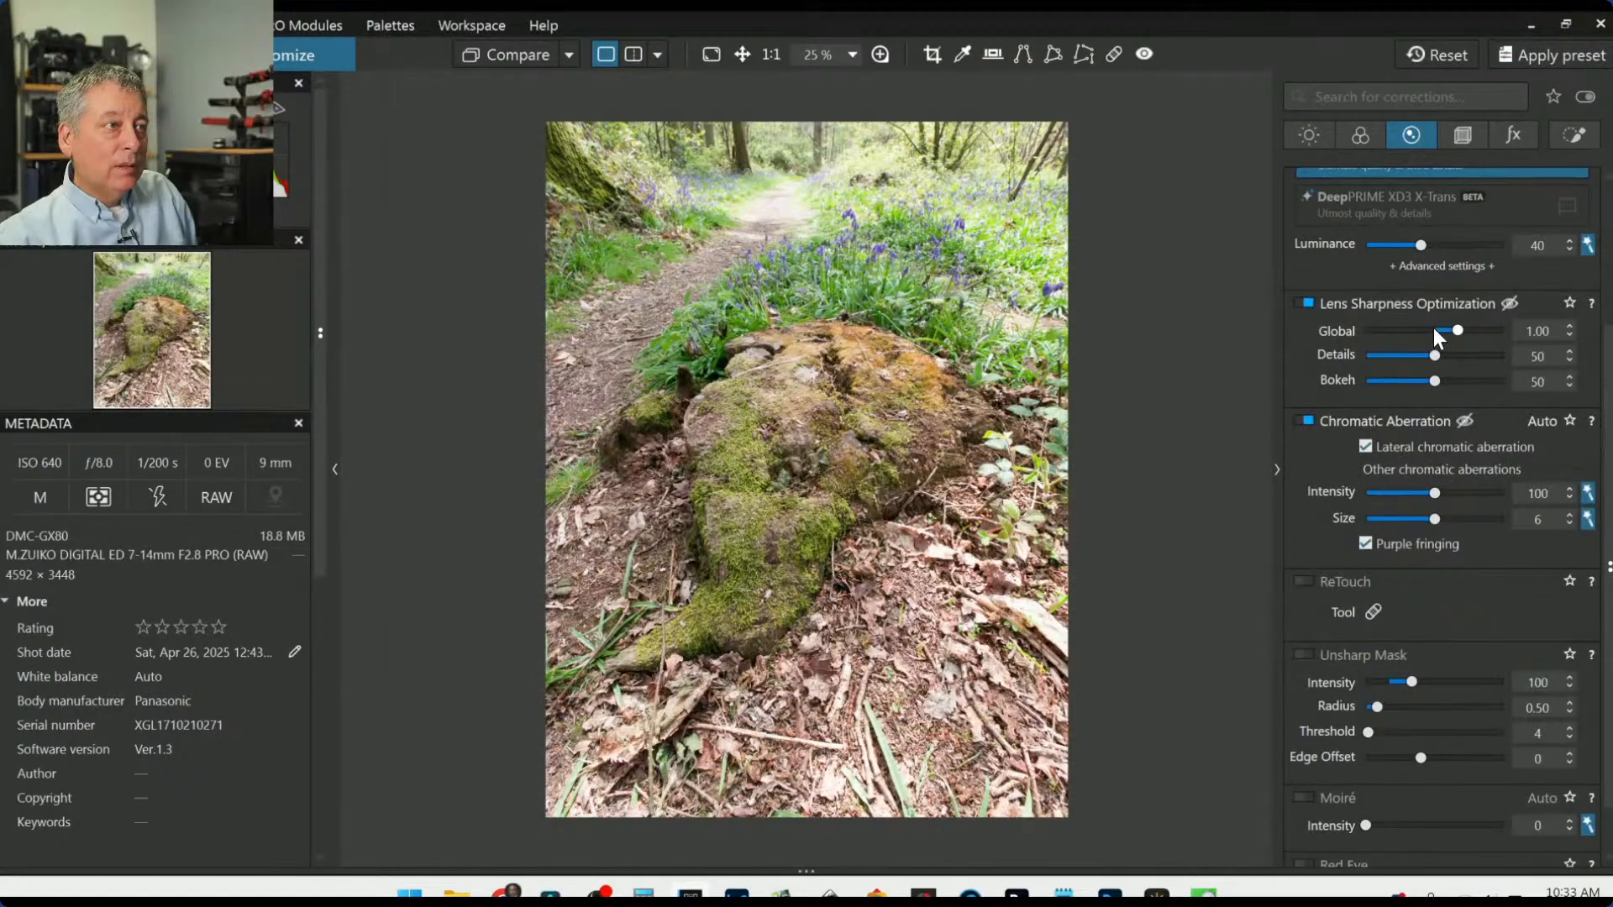
Step: Crop the photo to a landscape frame of about 2947 × 2213 px containing the path, the bluebells and the upper stump
click(1458, 135)
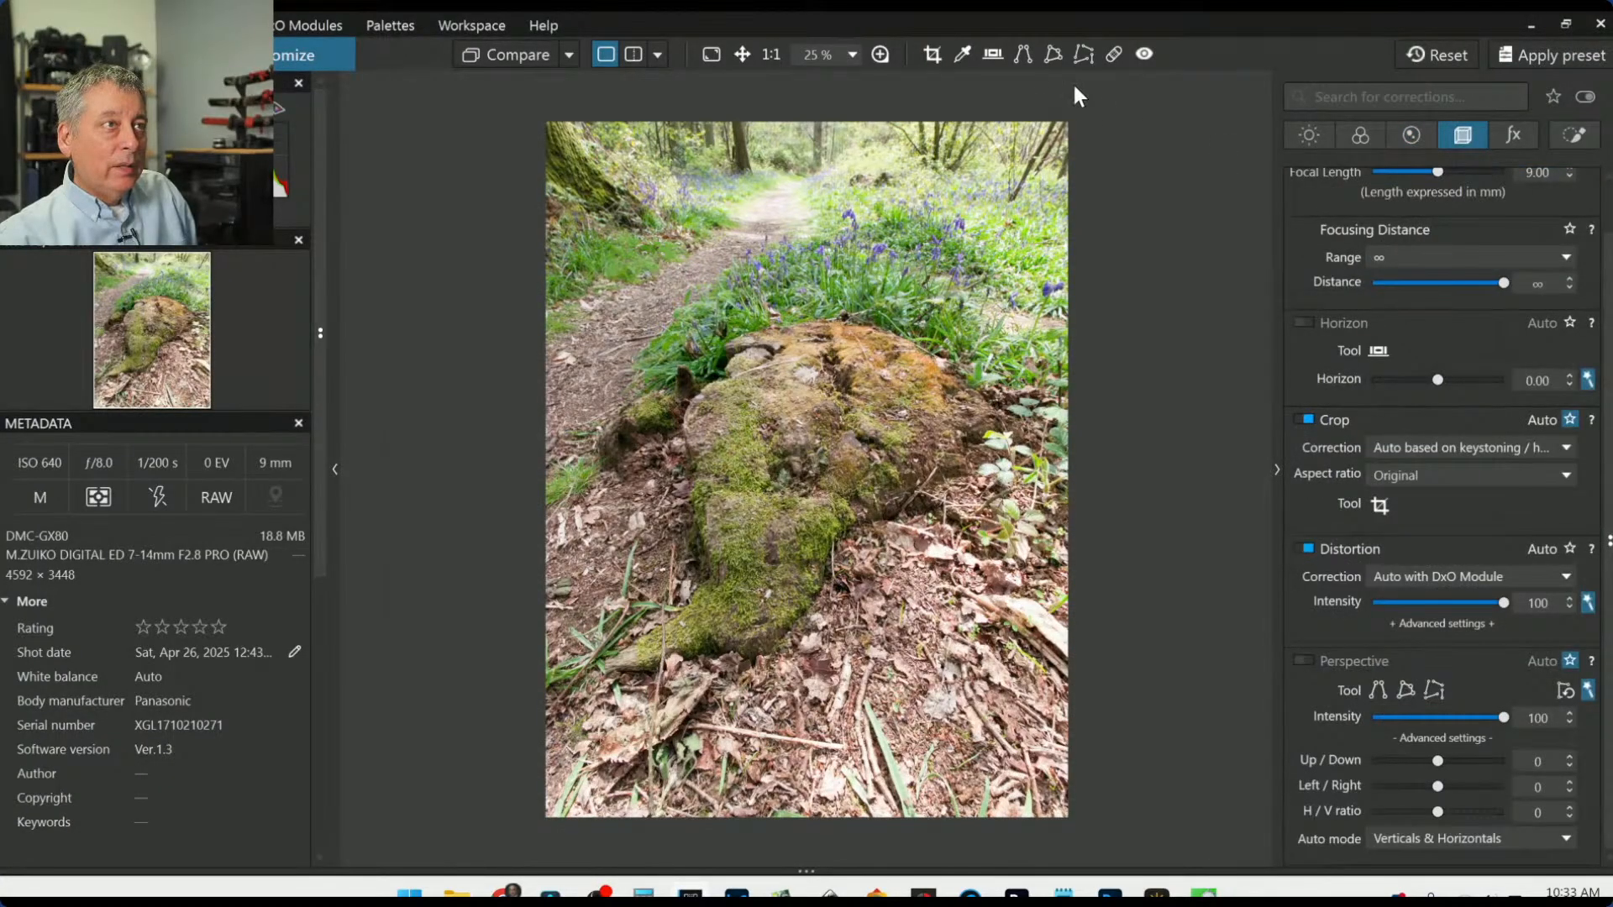
click(931, 54)
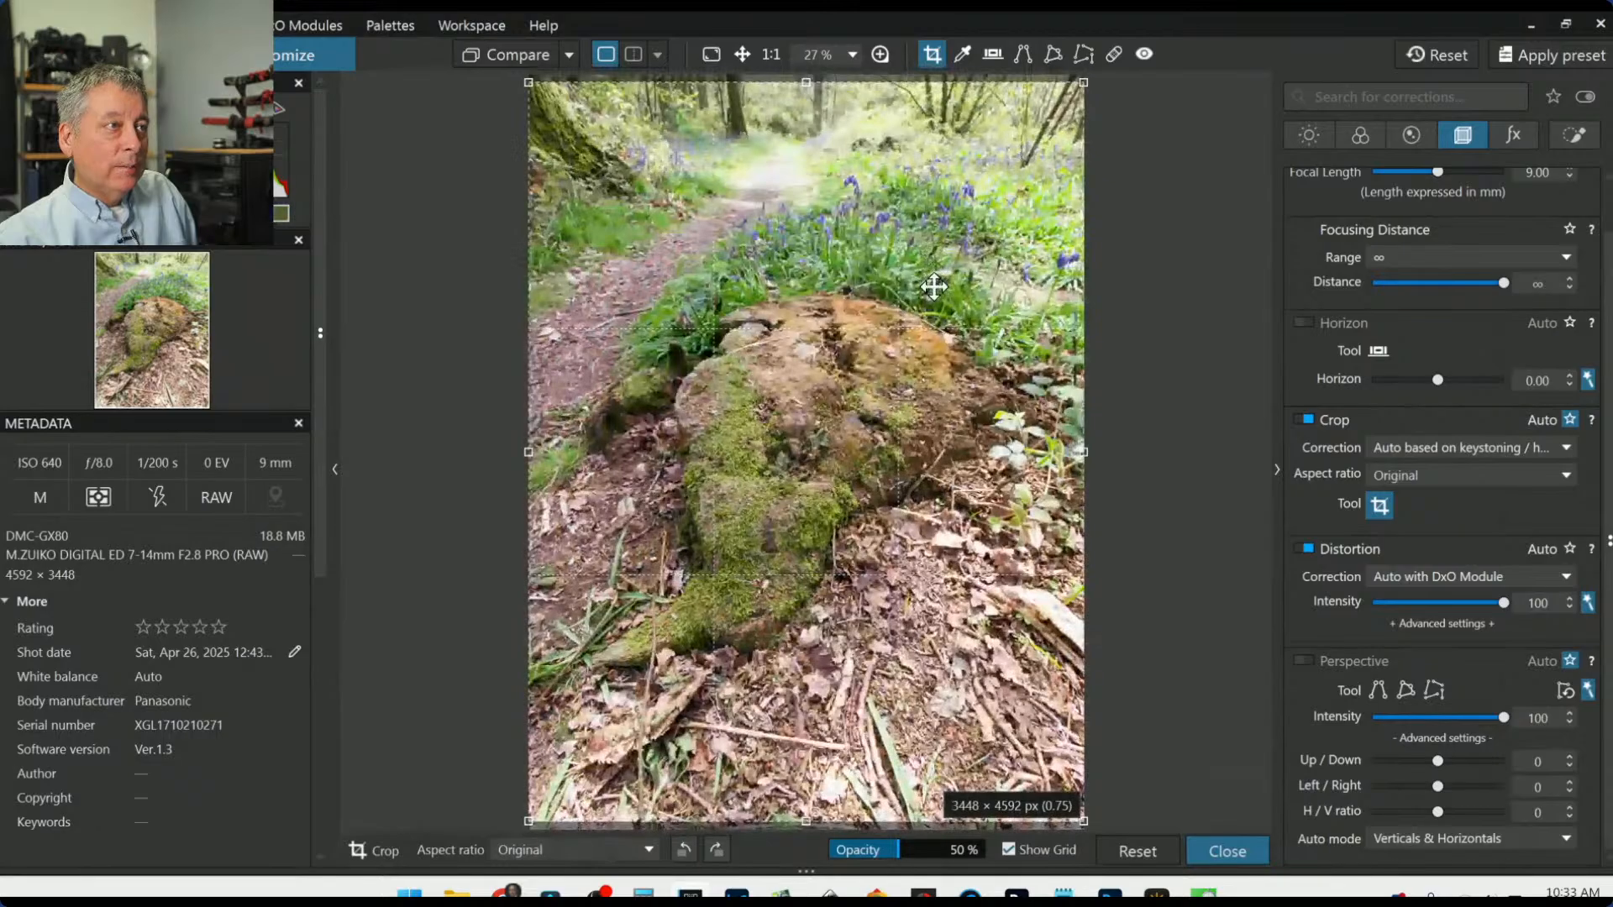
drag(1084, 821, 926, 522)
drag(798, 454, 797, 441)
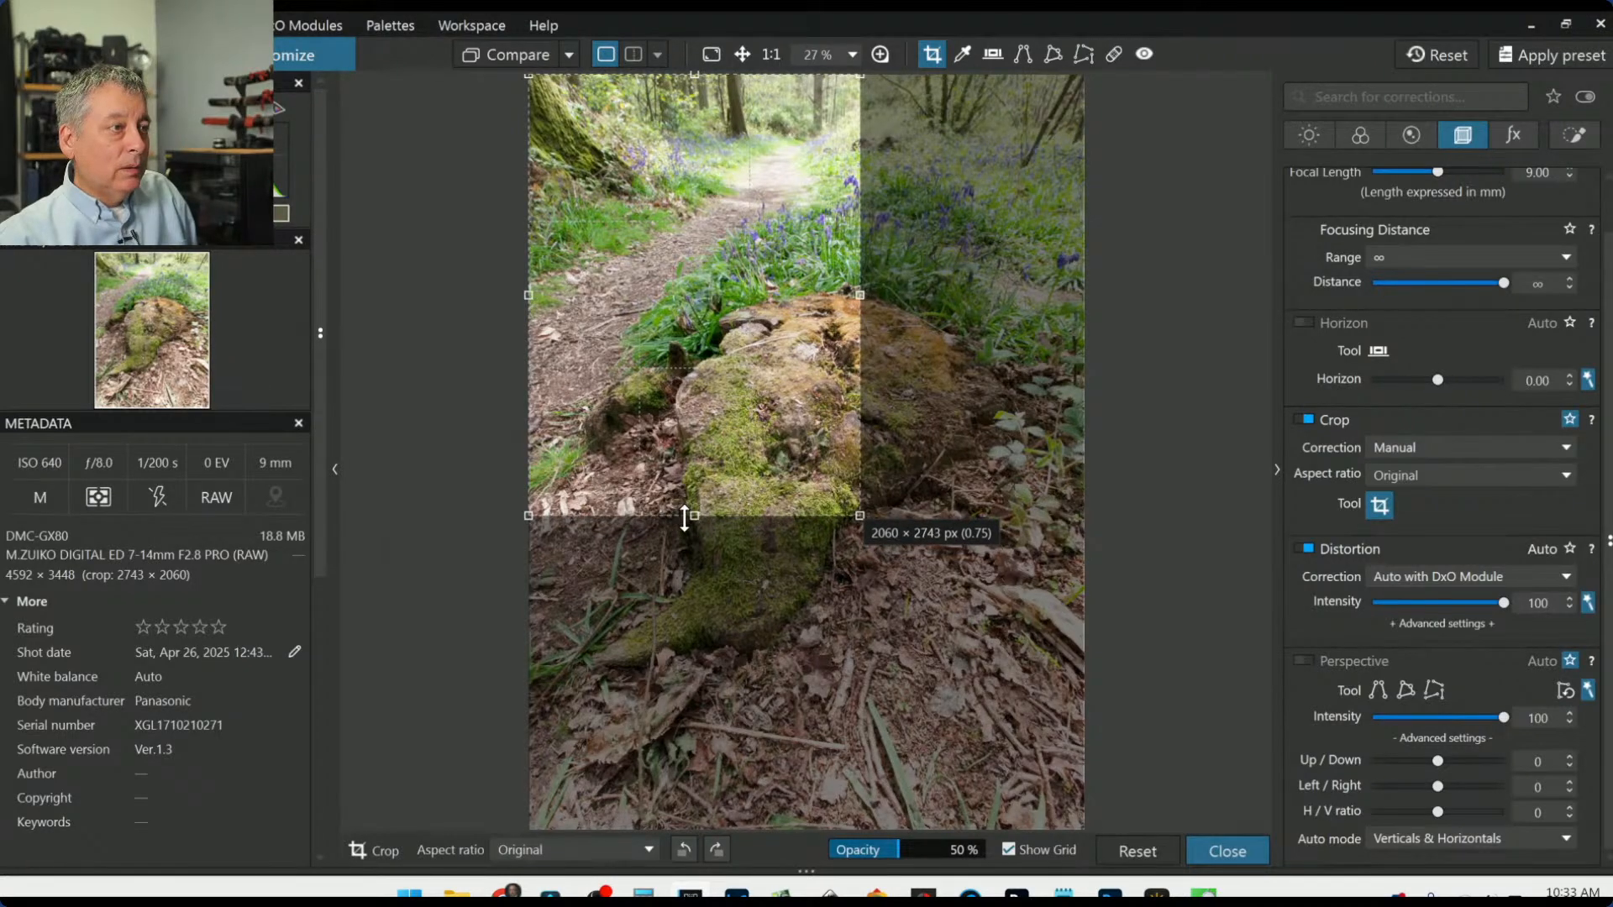
drag(686, 514, 675, 481)
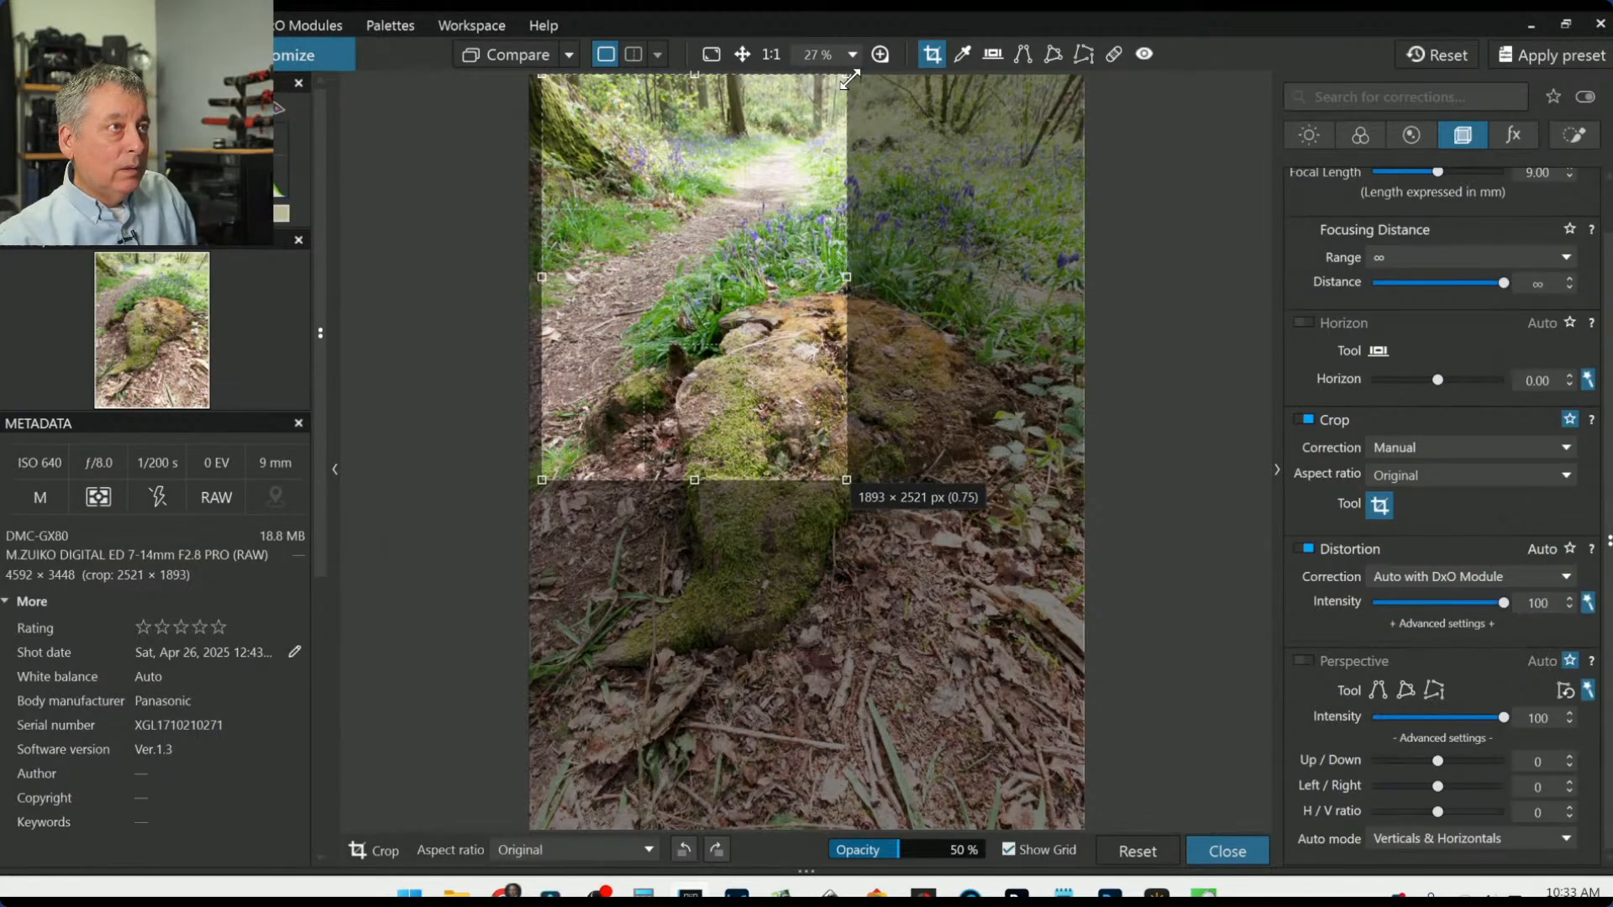
drag(848, 78, 1014, 160)
drag(930, 286, 905, 257)
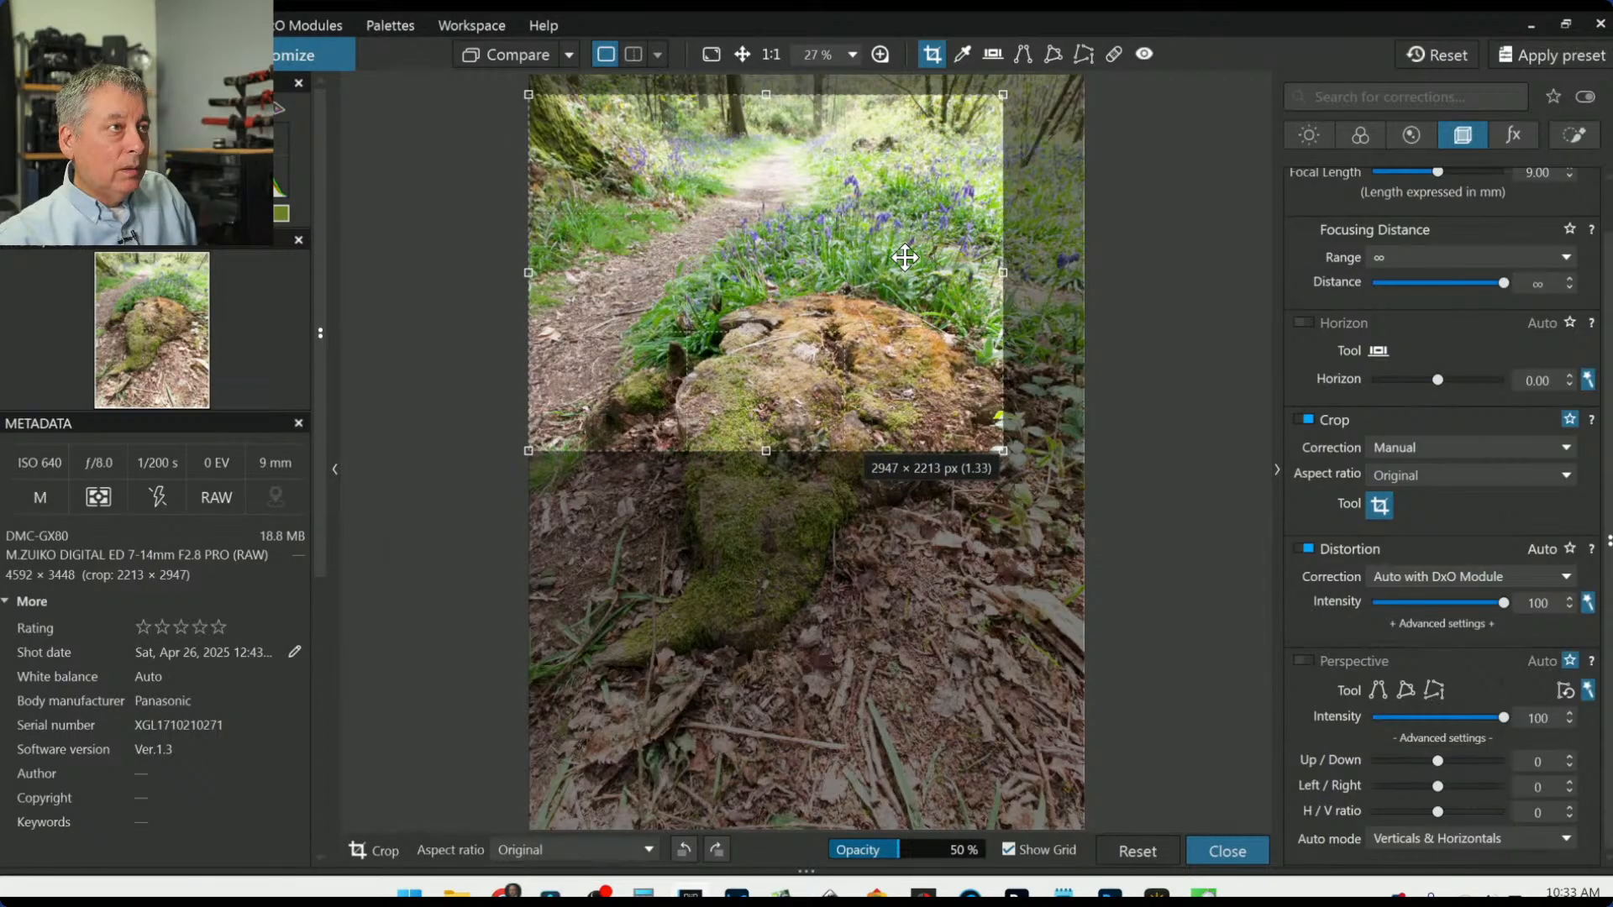
key(Return)
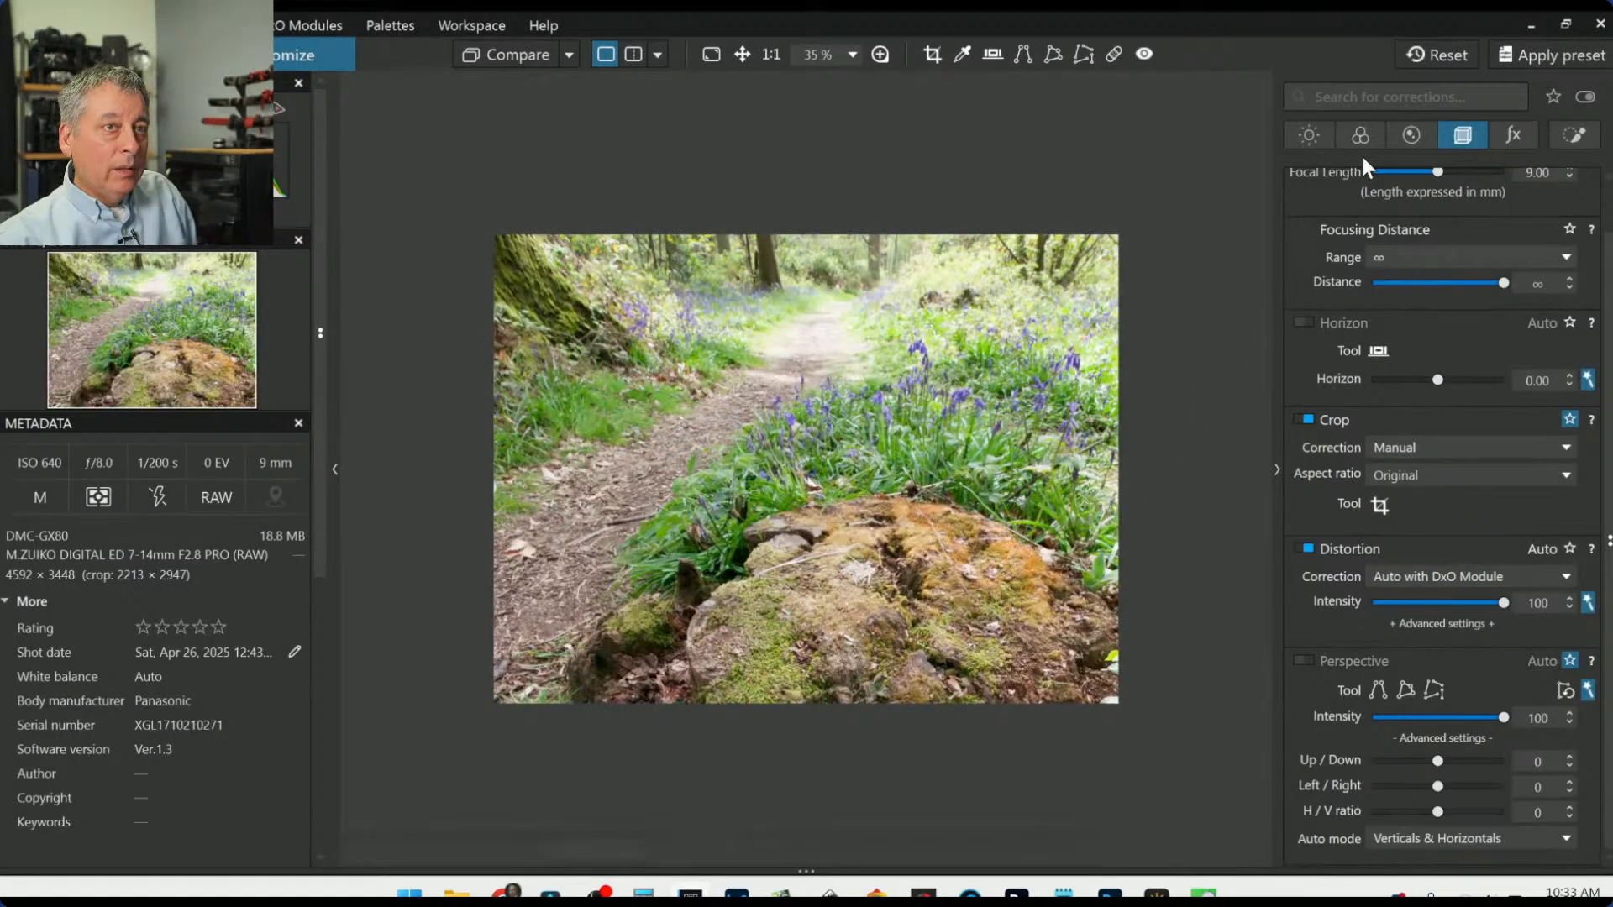
click(932, 54)
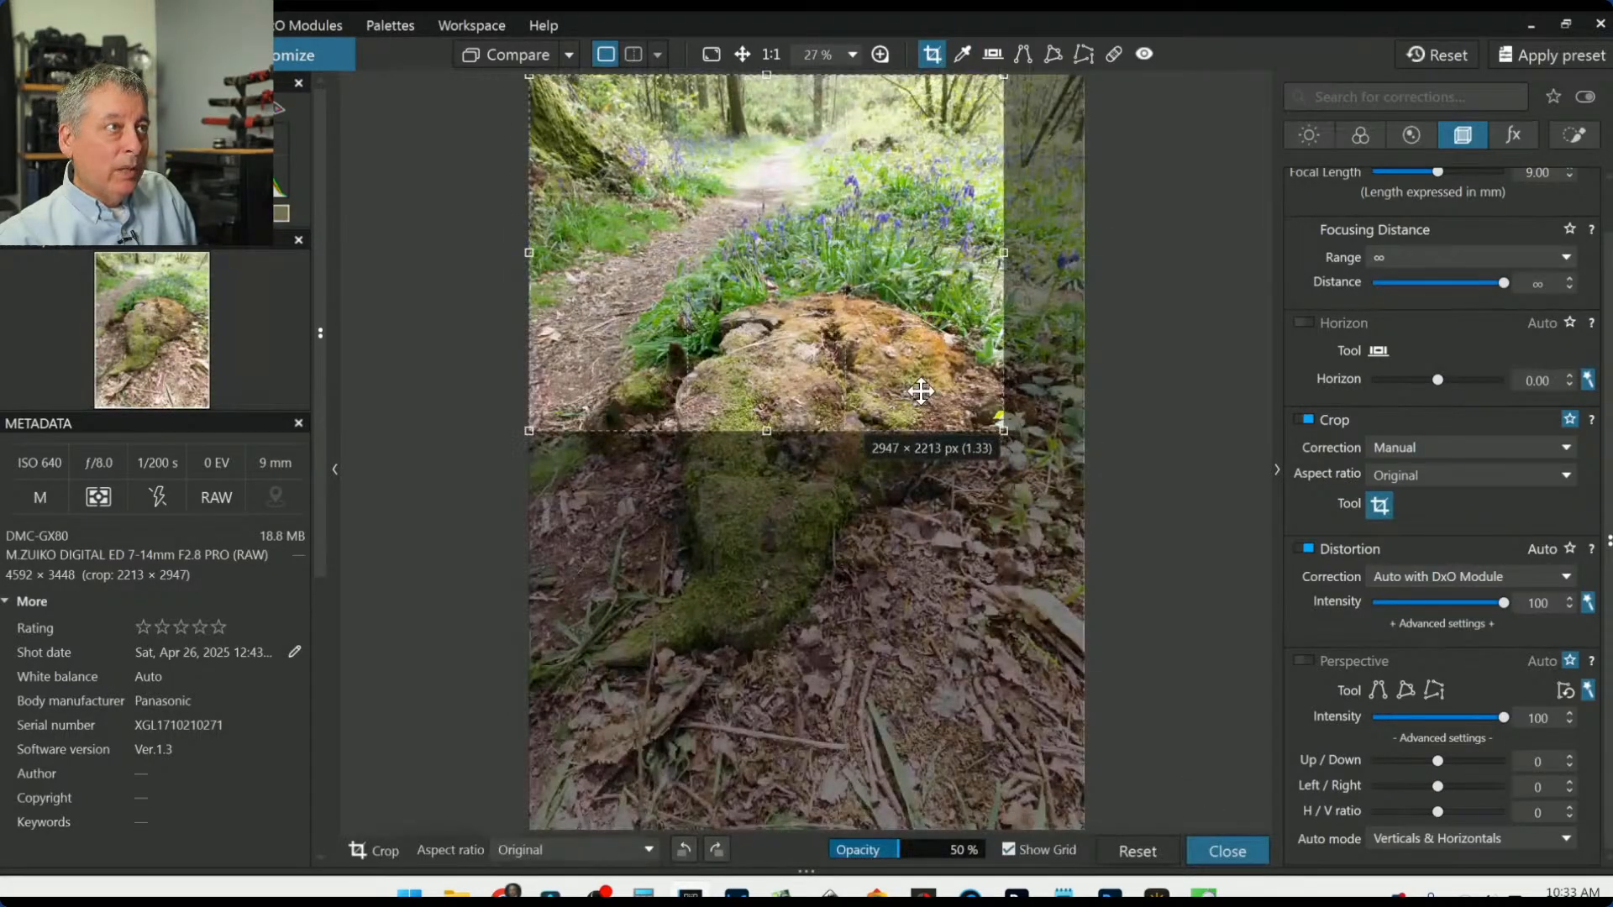
key(Return)
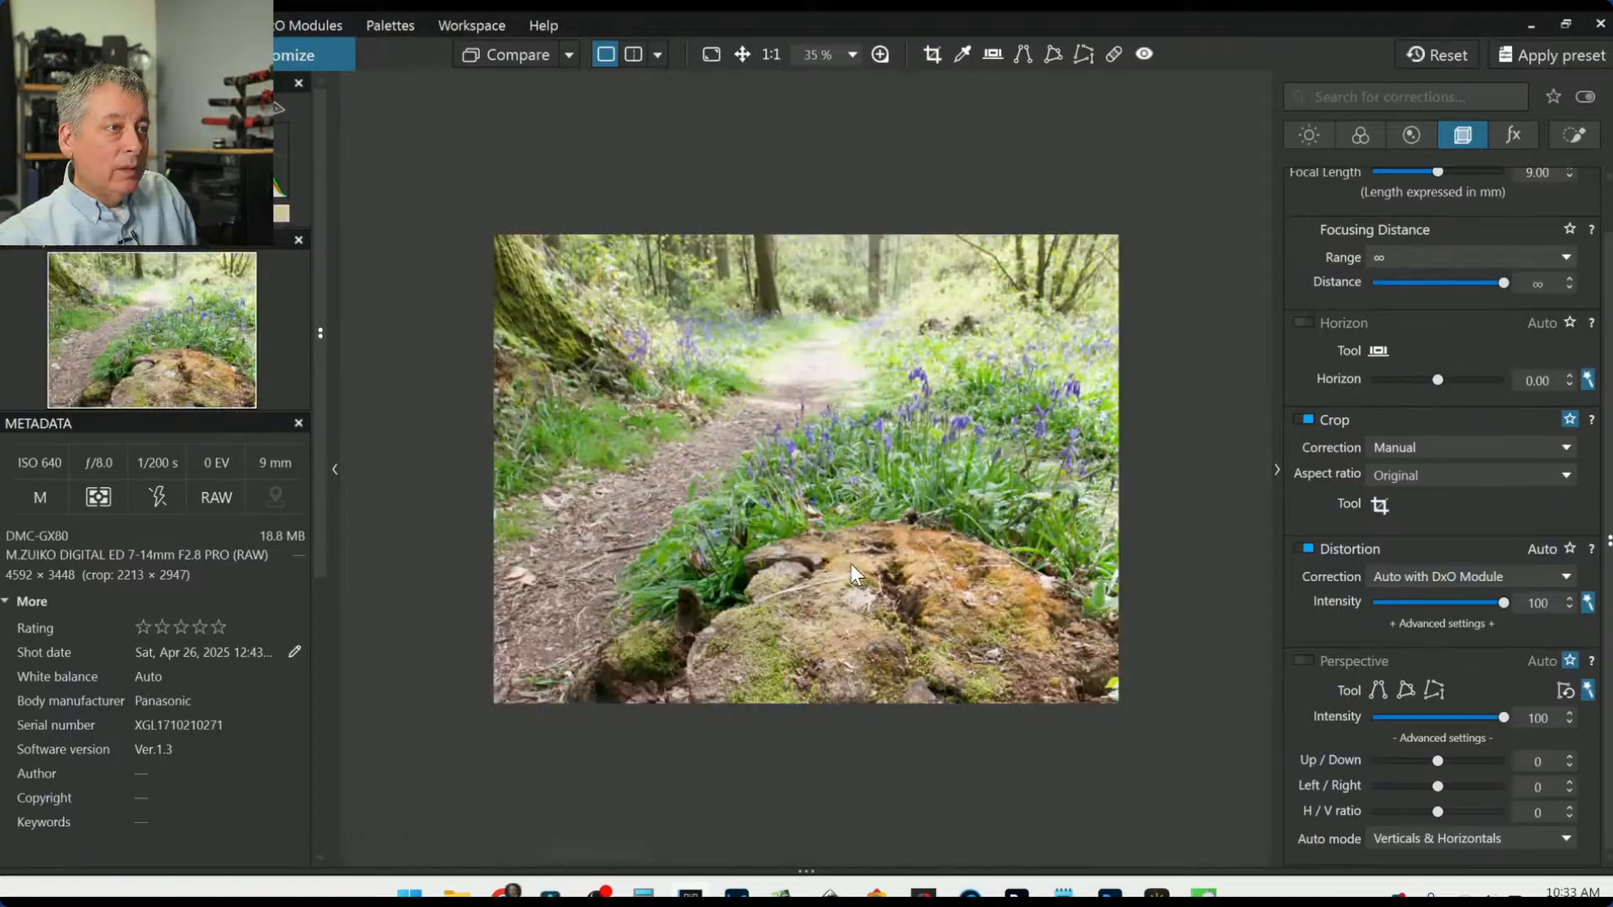
Step: Add a local control line across the far end of the path, with its fade reaching down to the bluebells
scroll(850, 563, up, 1)
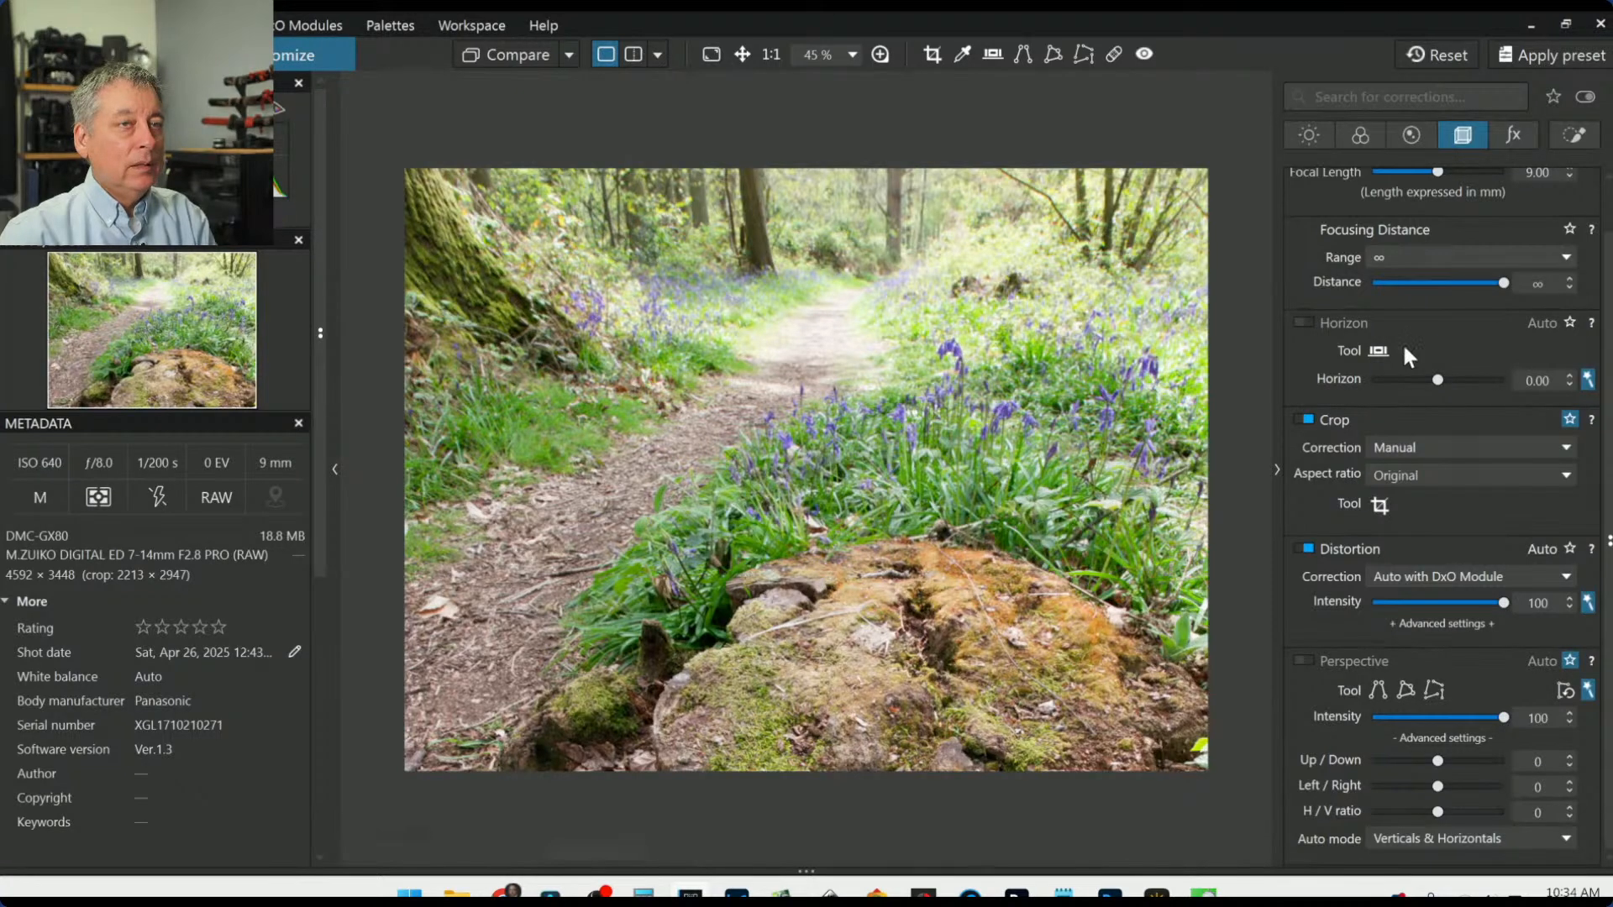
click(1578, 138)
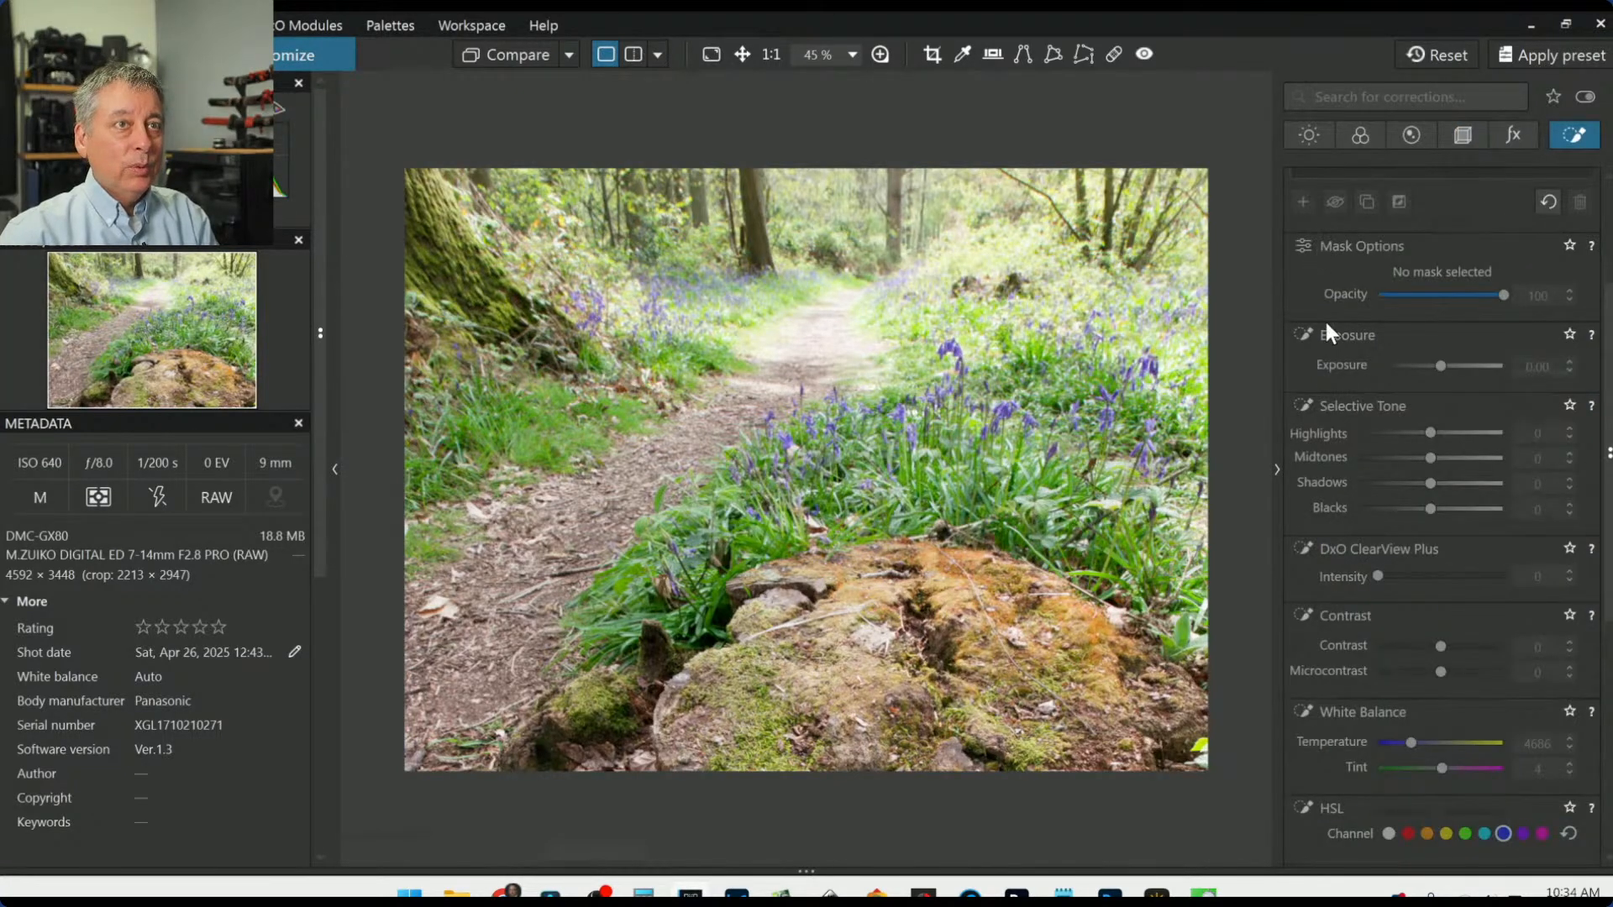
click(1375, 210)
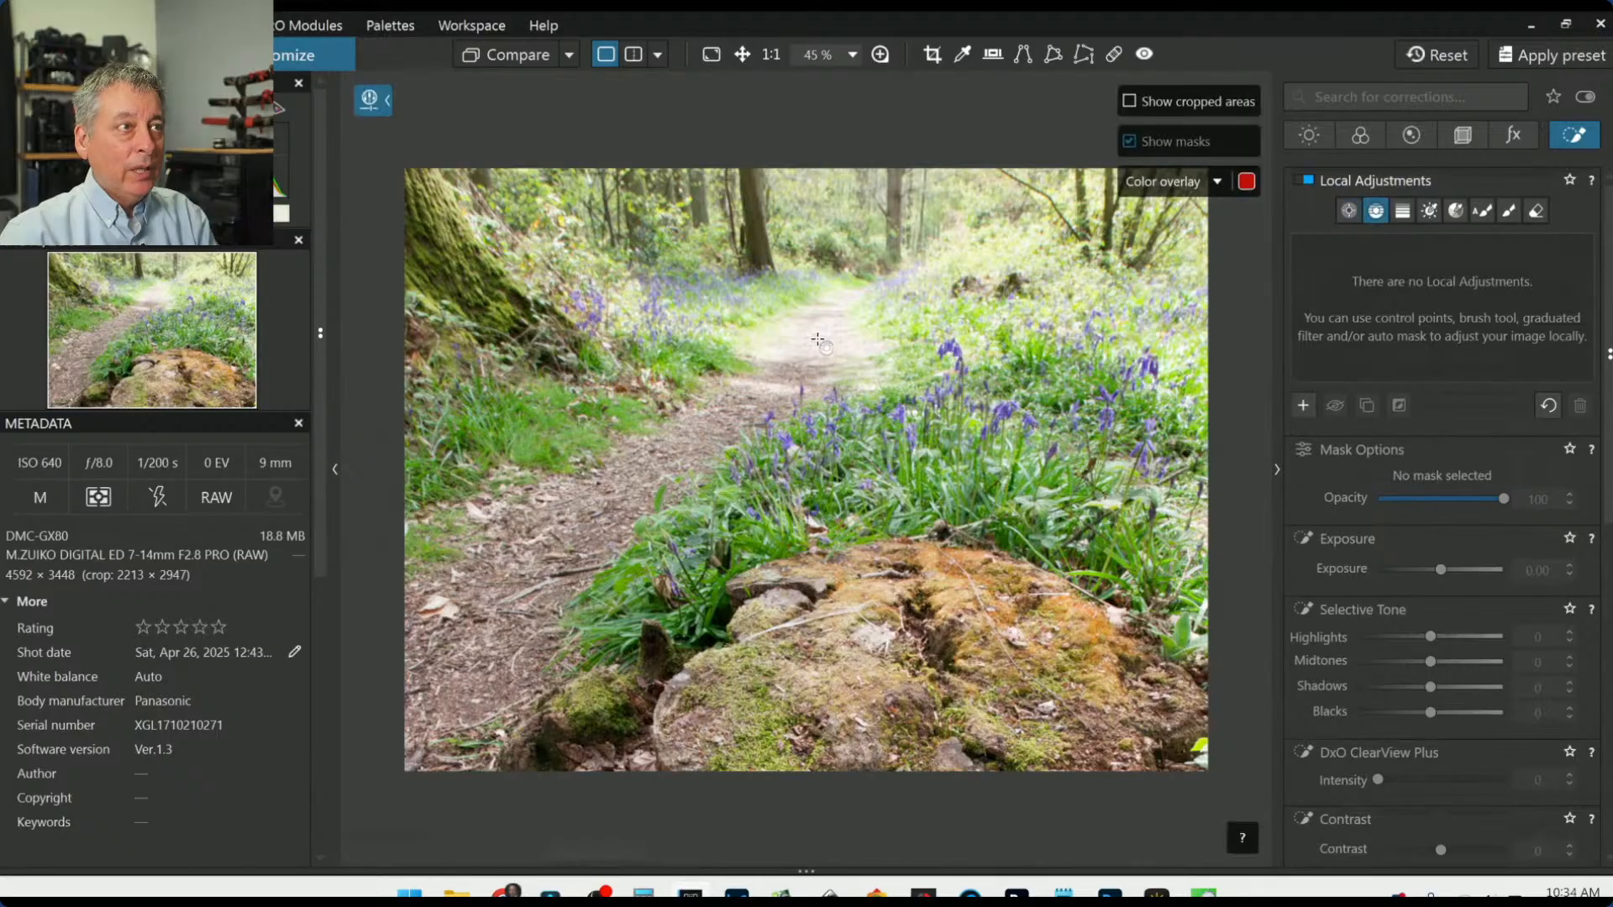
drag(814, 308, 818, 435)
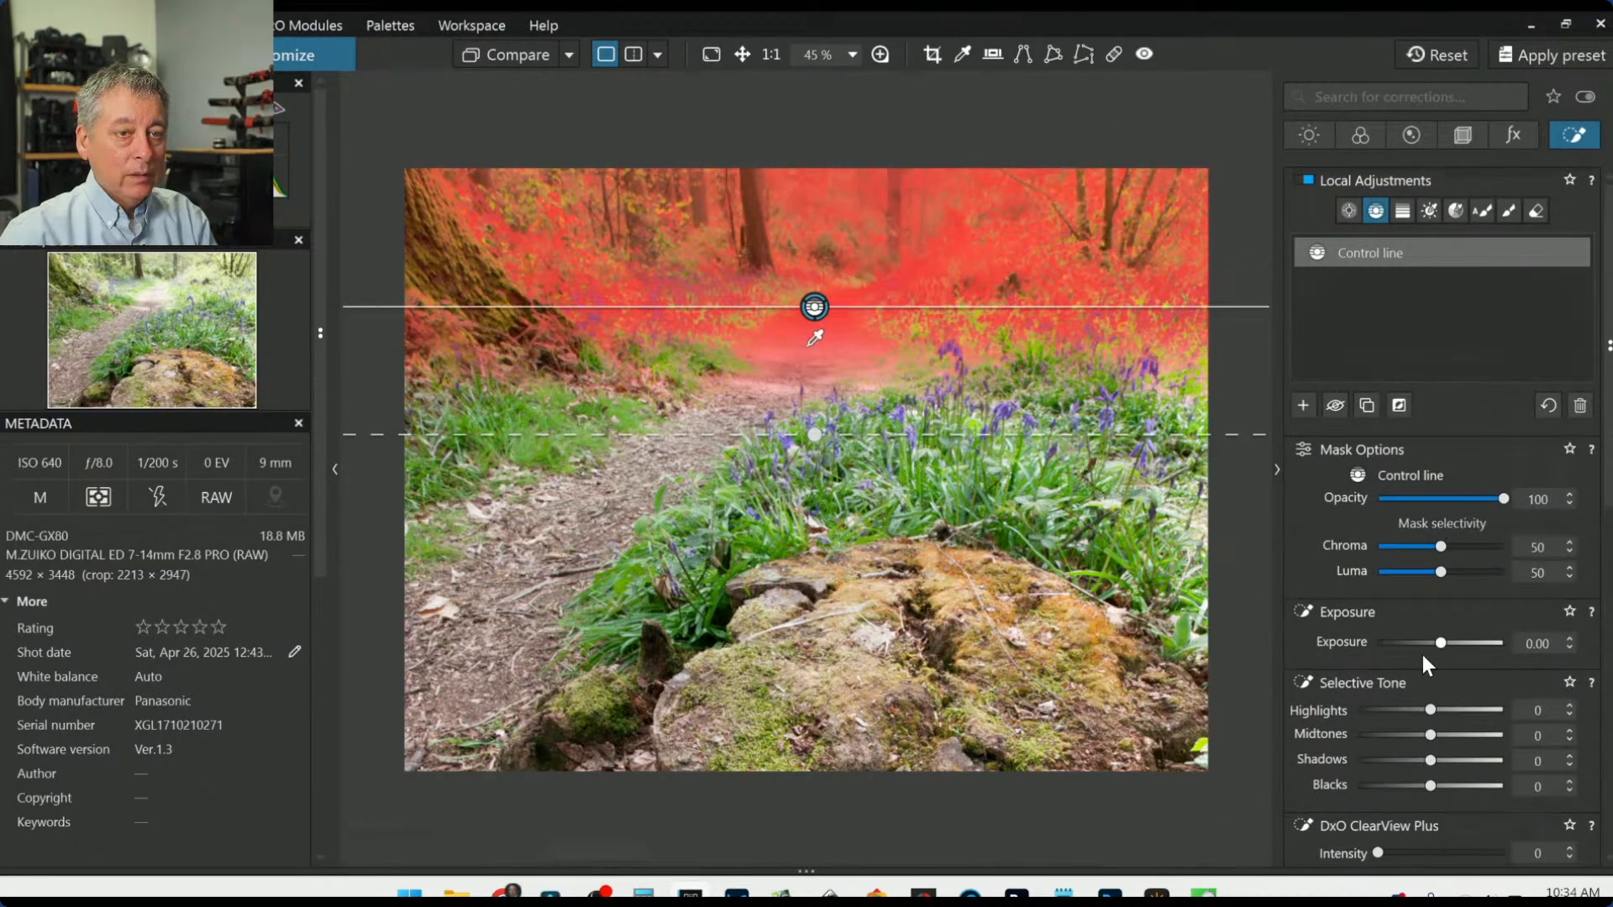
Step: Set the control line's exposure to -0.90, blacks to -85 and highlights to -9
drag(1439, 643, 1426, 644)
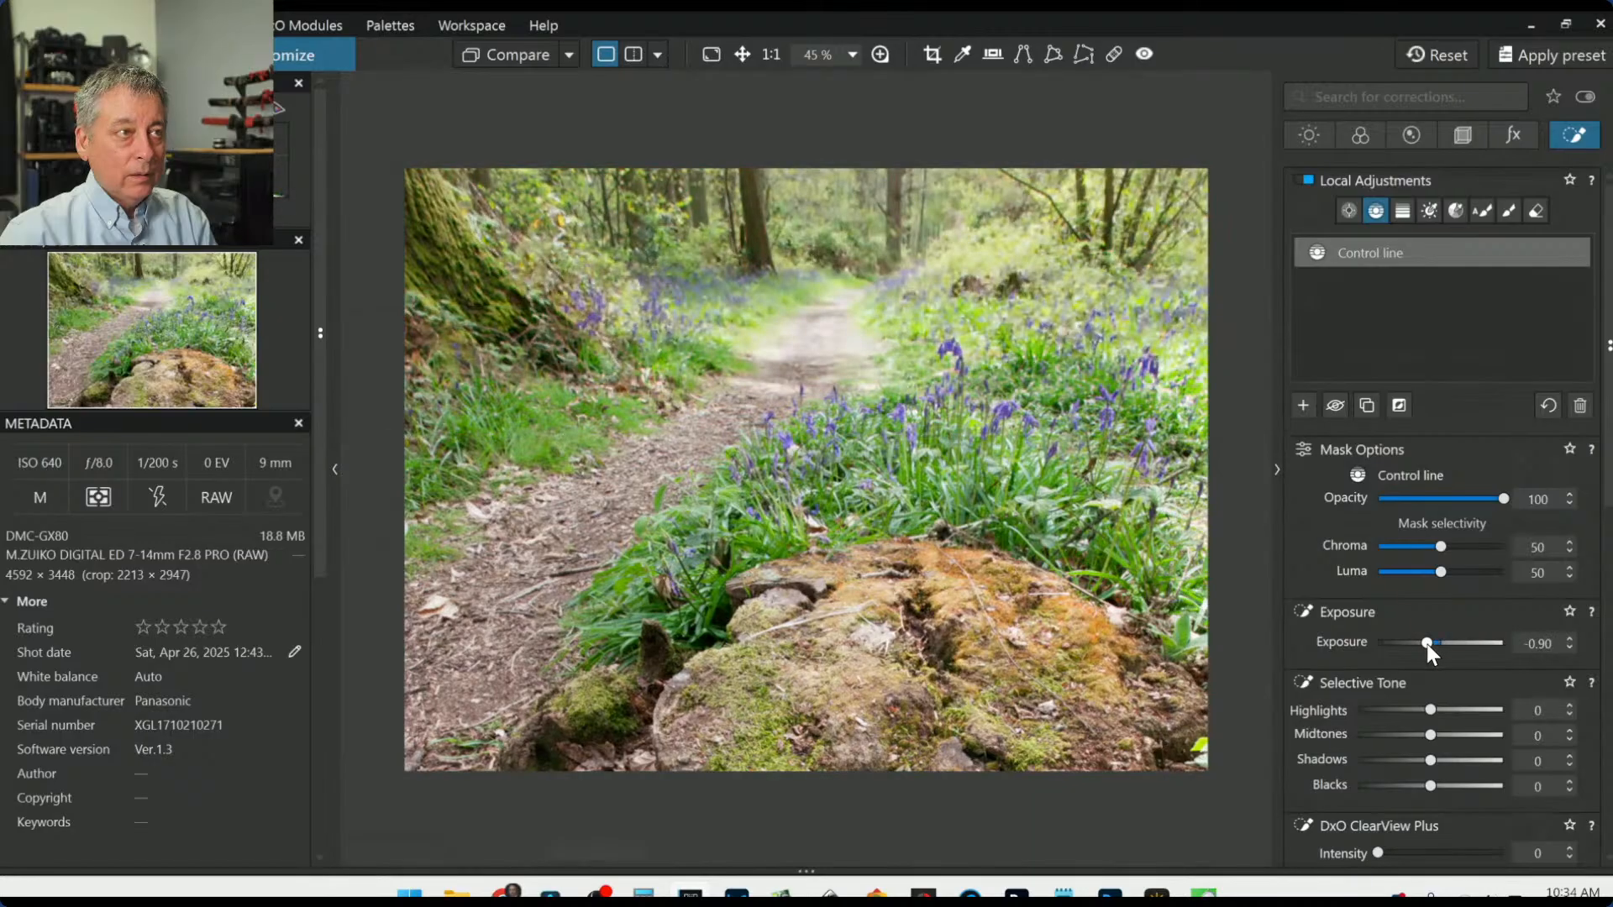
drag(1428, 786, 1369, 788)
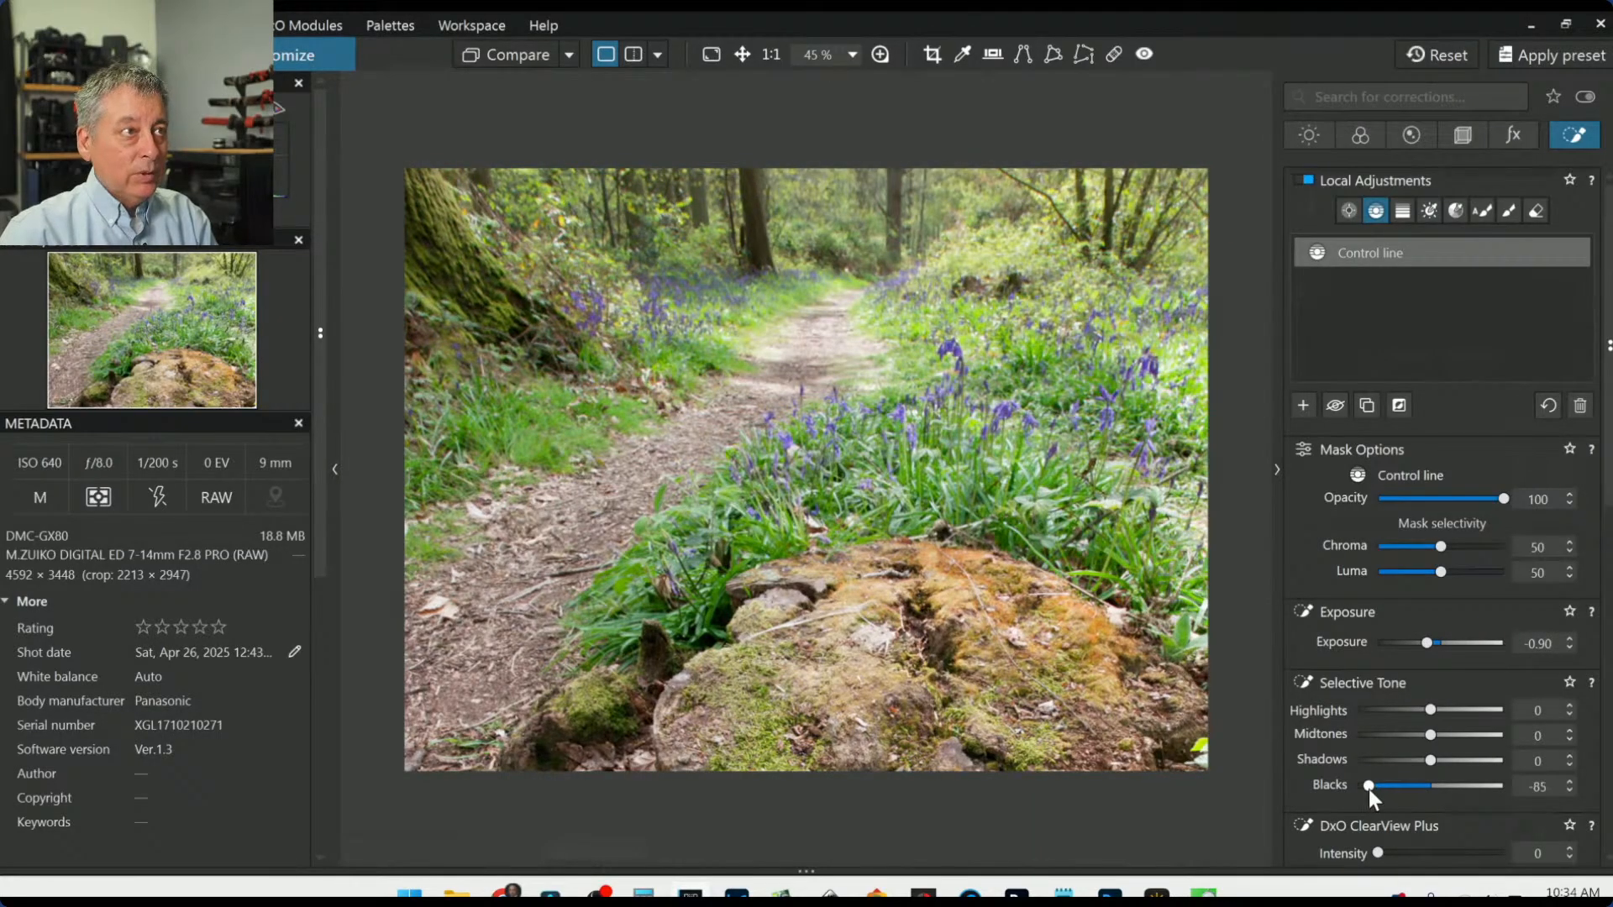
mouse_move(1430, 710)
mouse_down()
mouse_move(1408, 707)
mouse_move(1424, 710)
mouse_up()
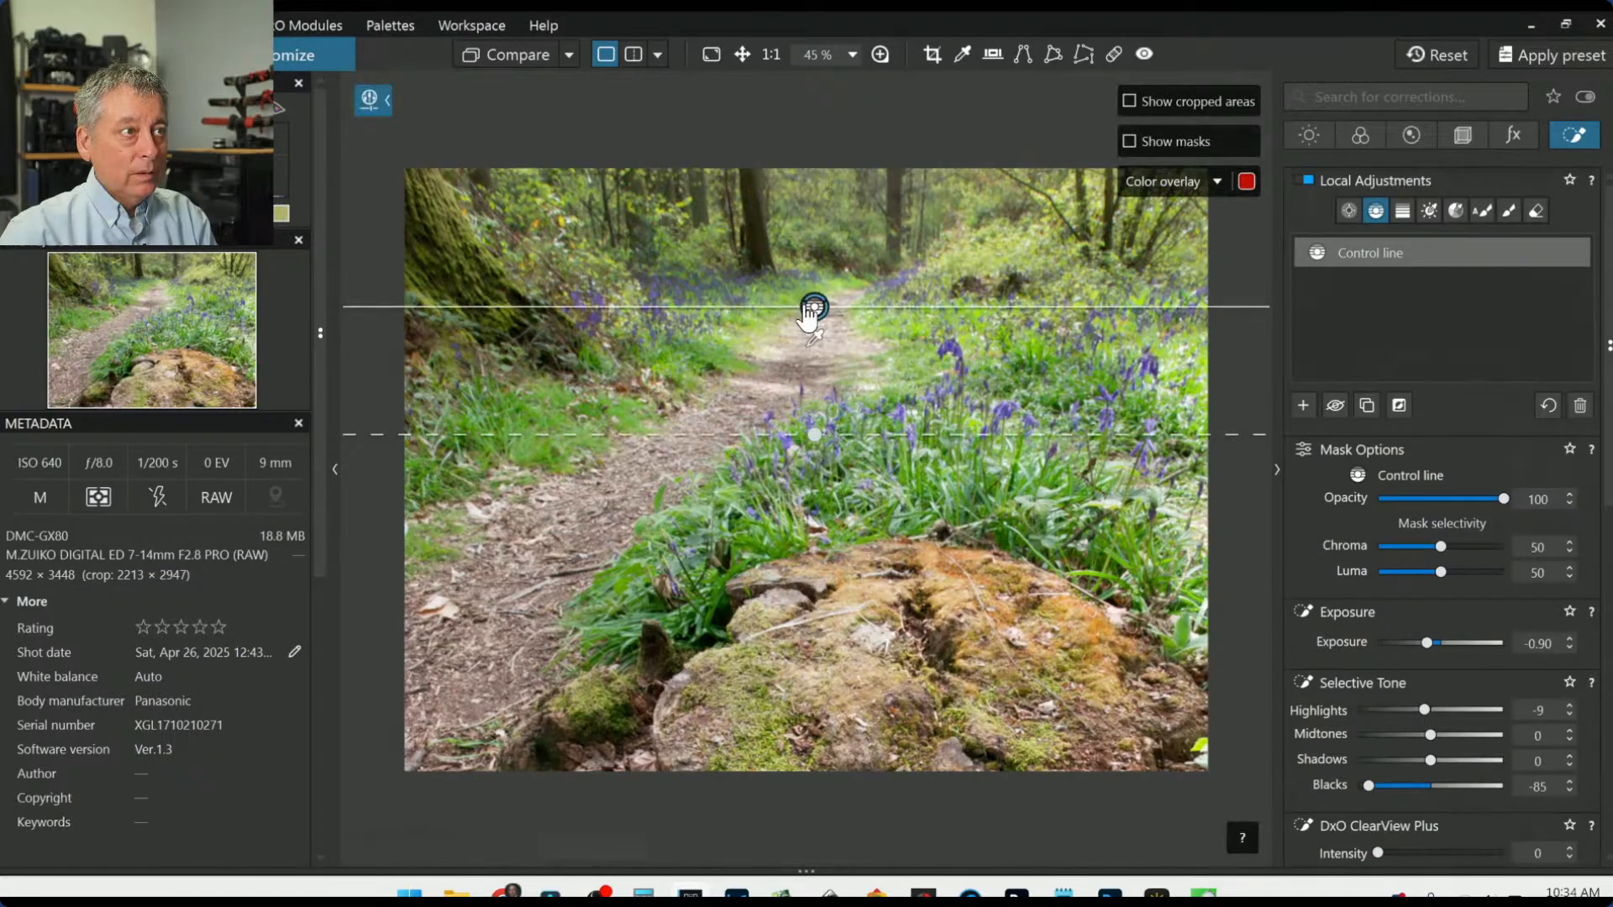
Step: Move the control line slightly down the path and set its blacks to -69
drag(814, 307, 815, 339)
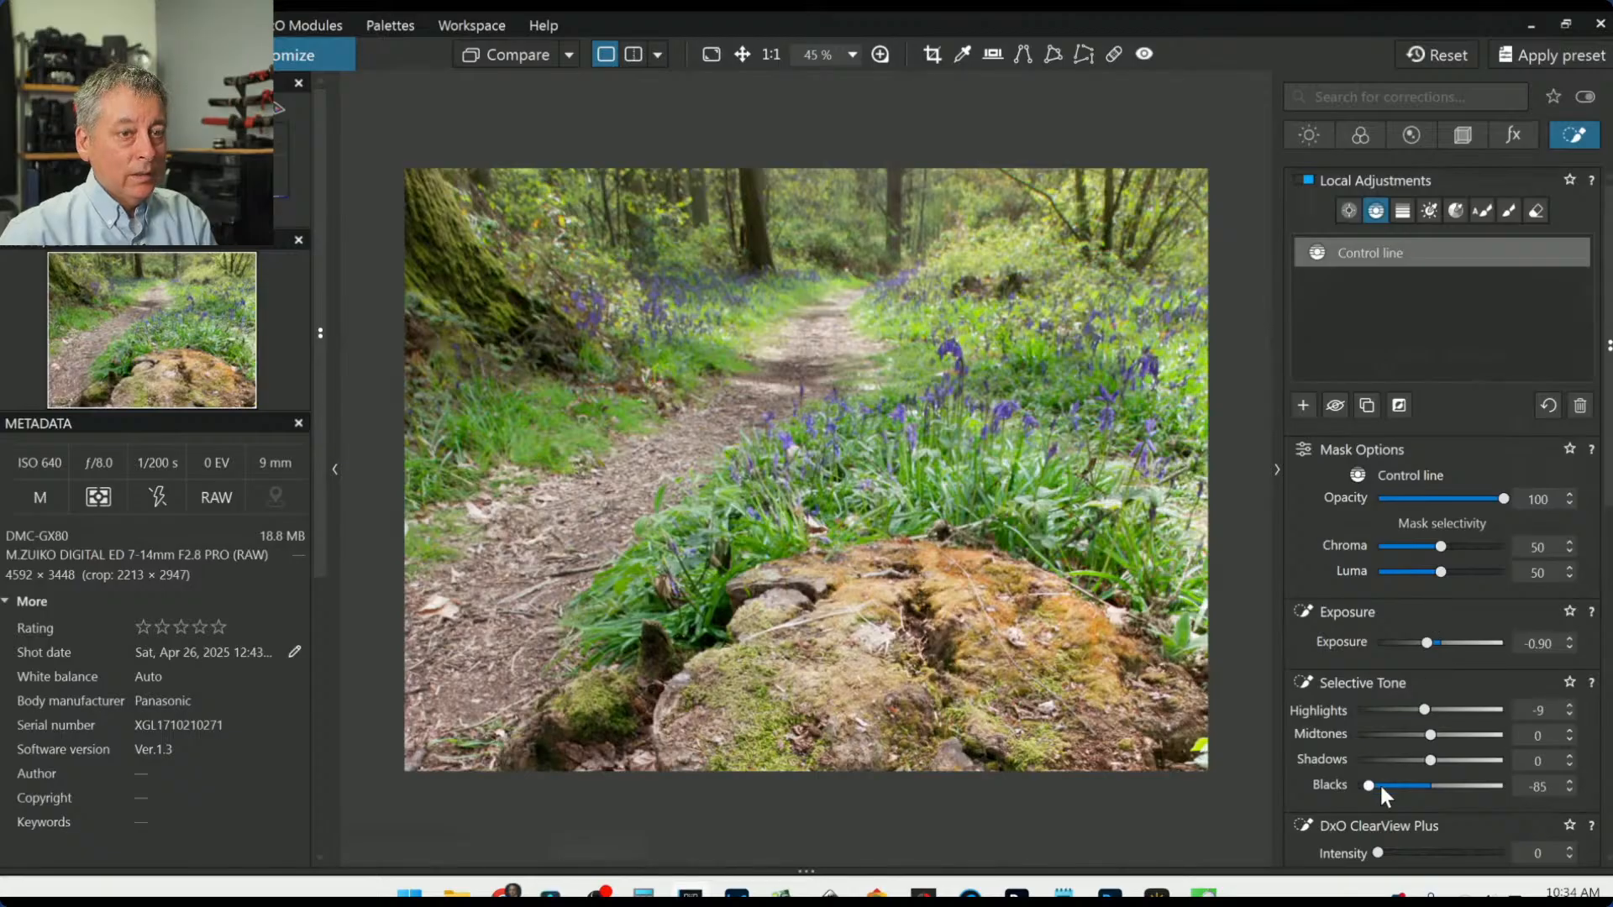
drag(1369, 786, 1381, 790)
Step: Try microcontrast values of 32 and -19 on the control line, and reset microcontrast to 0
scroll(1329, 783, down, 3)
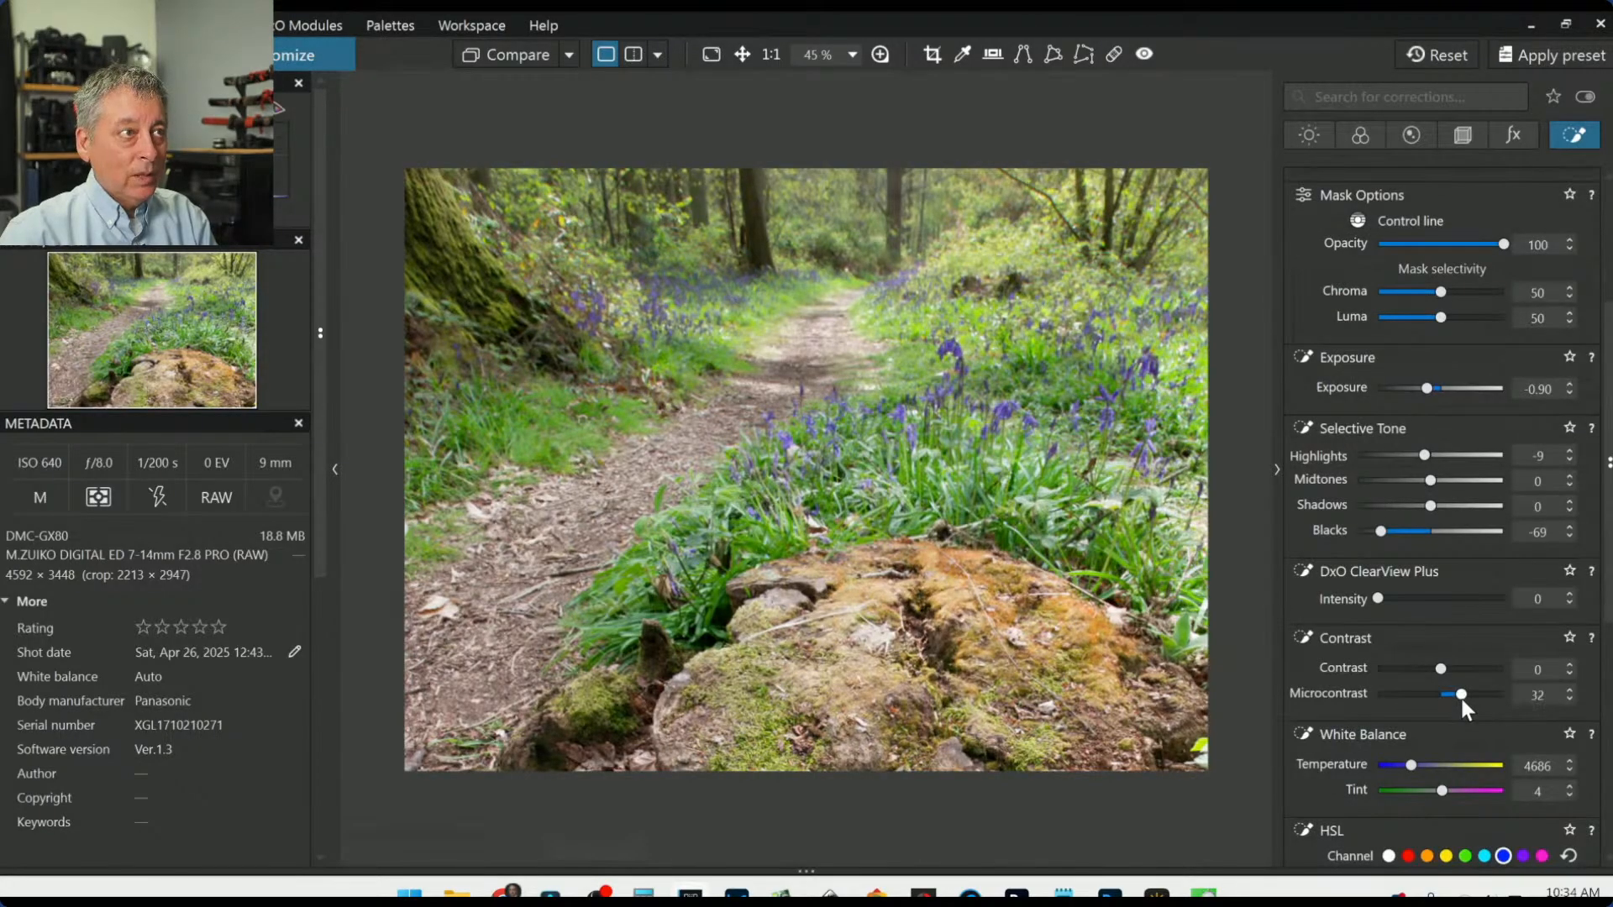
drag(1462, 699, 1428, 702)
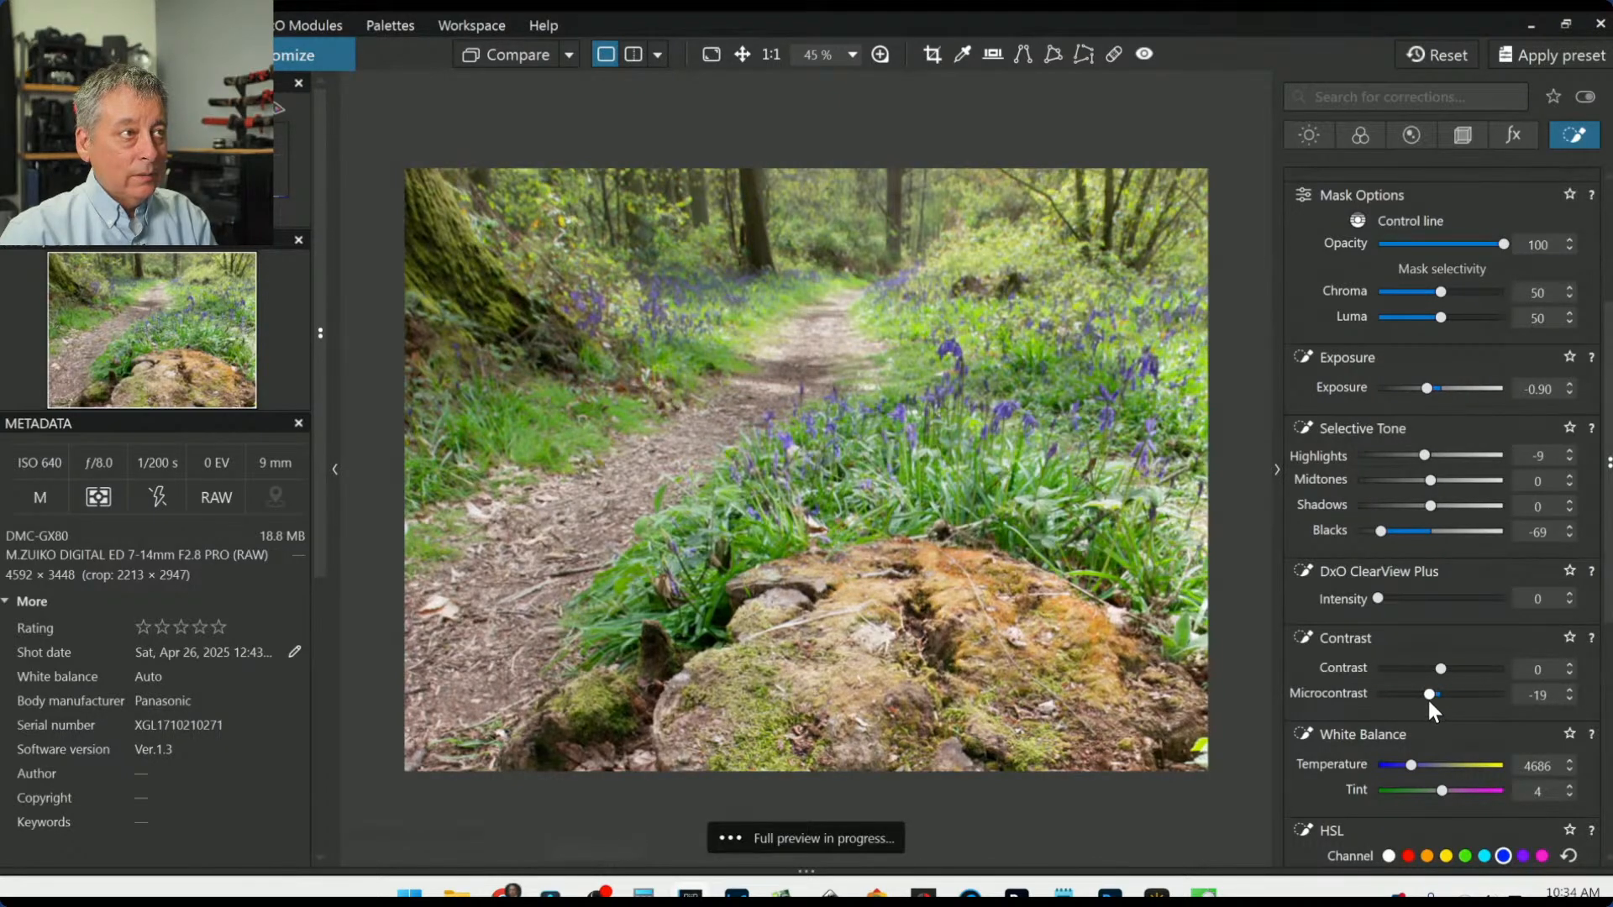
double_click(1428, 701)
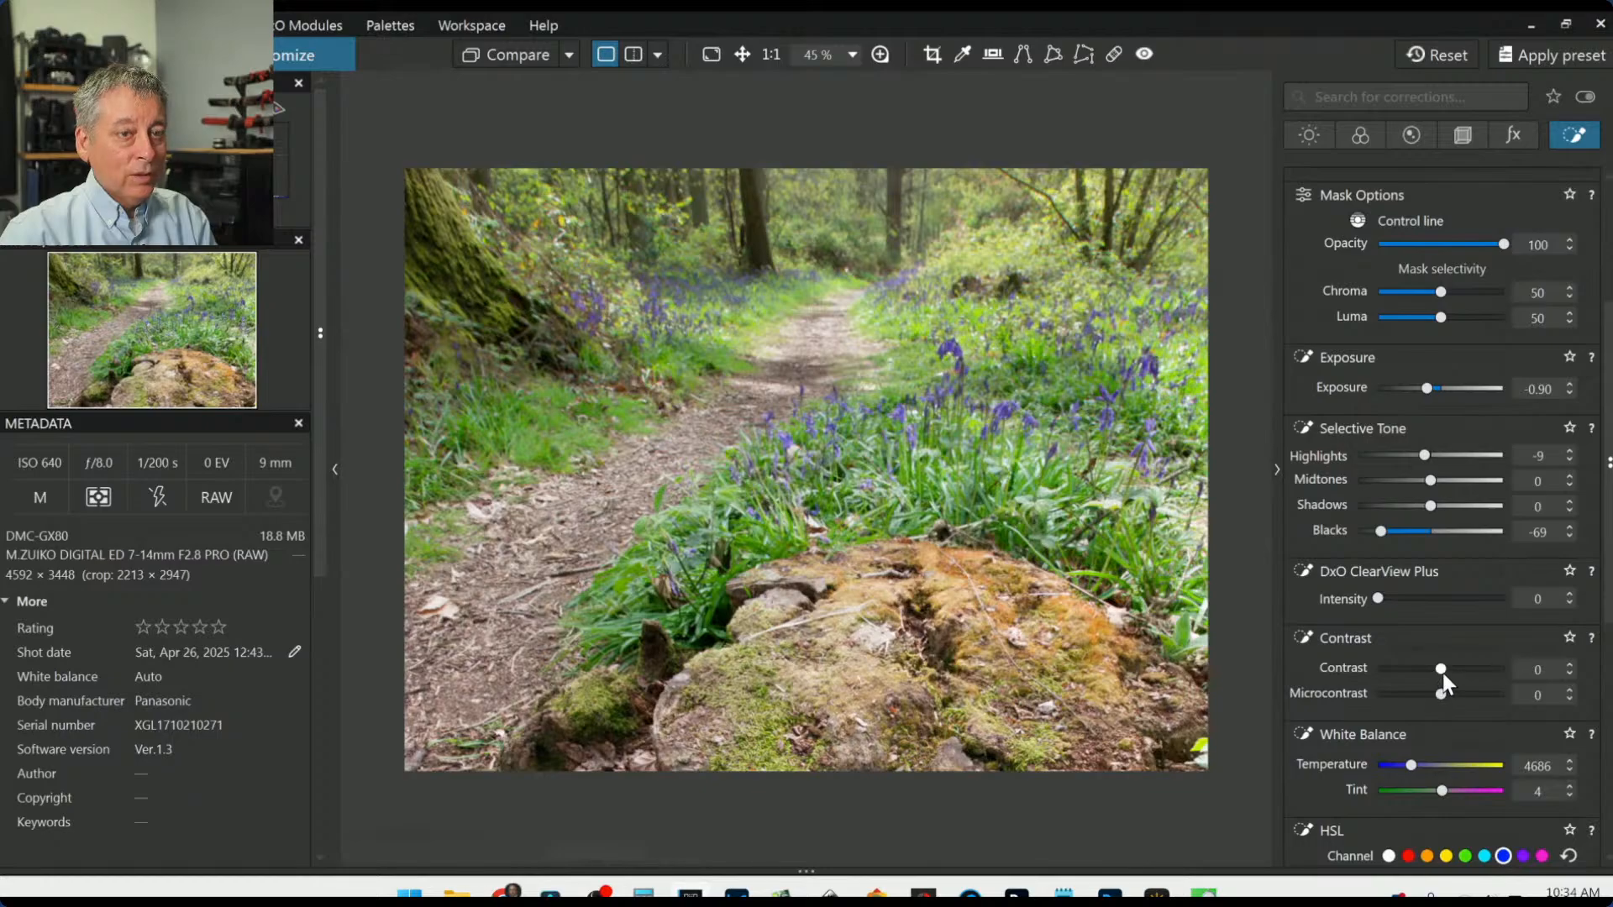
Step: Set the control line's contrast to 75 and highlights to -17, and nudge the line slightly farther down the path
drag(1443, 672, 1482, 676)
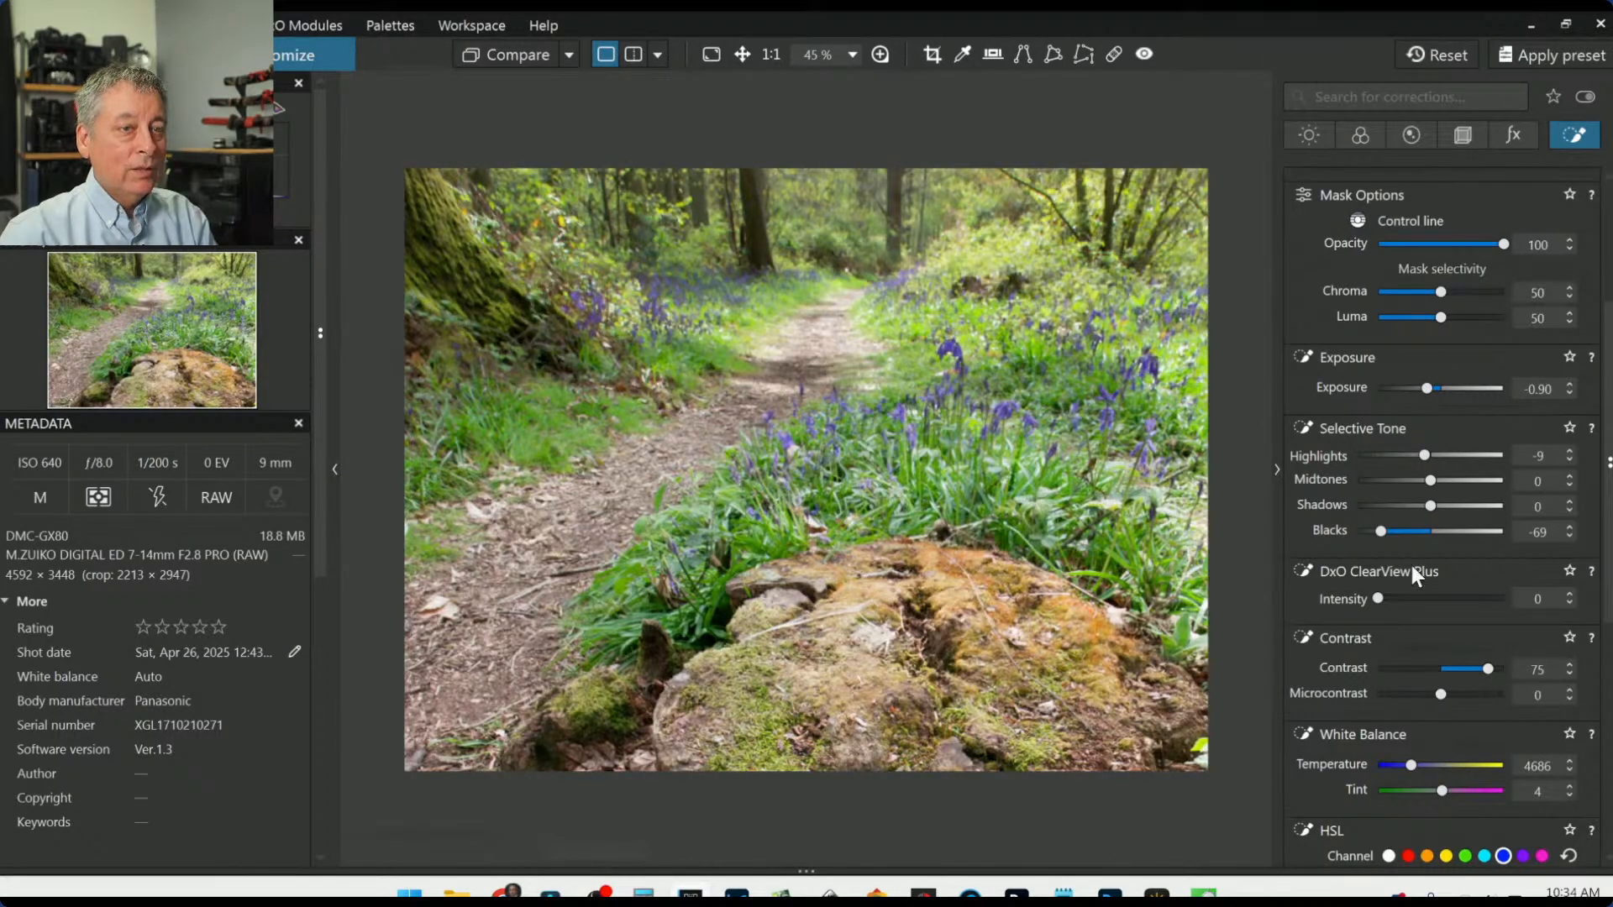
drag(1421, 458, 1418, 457)
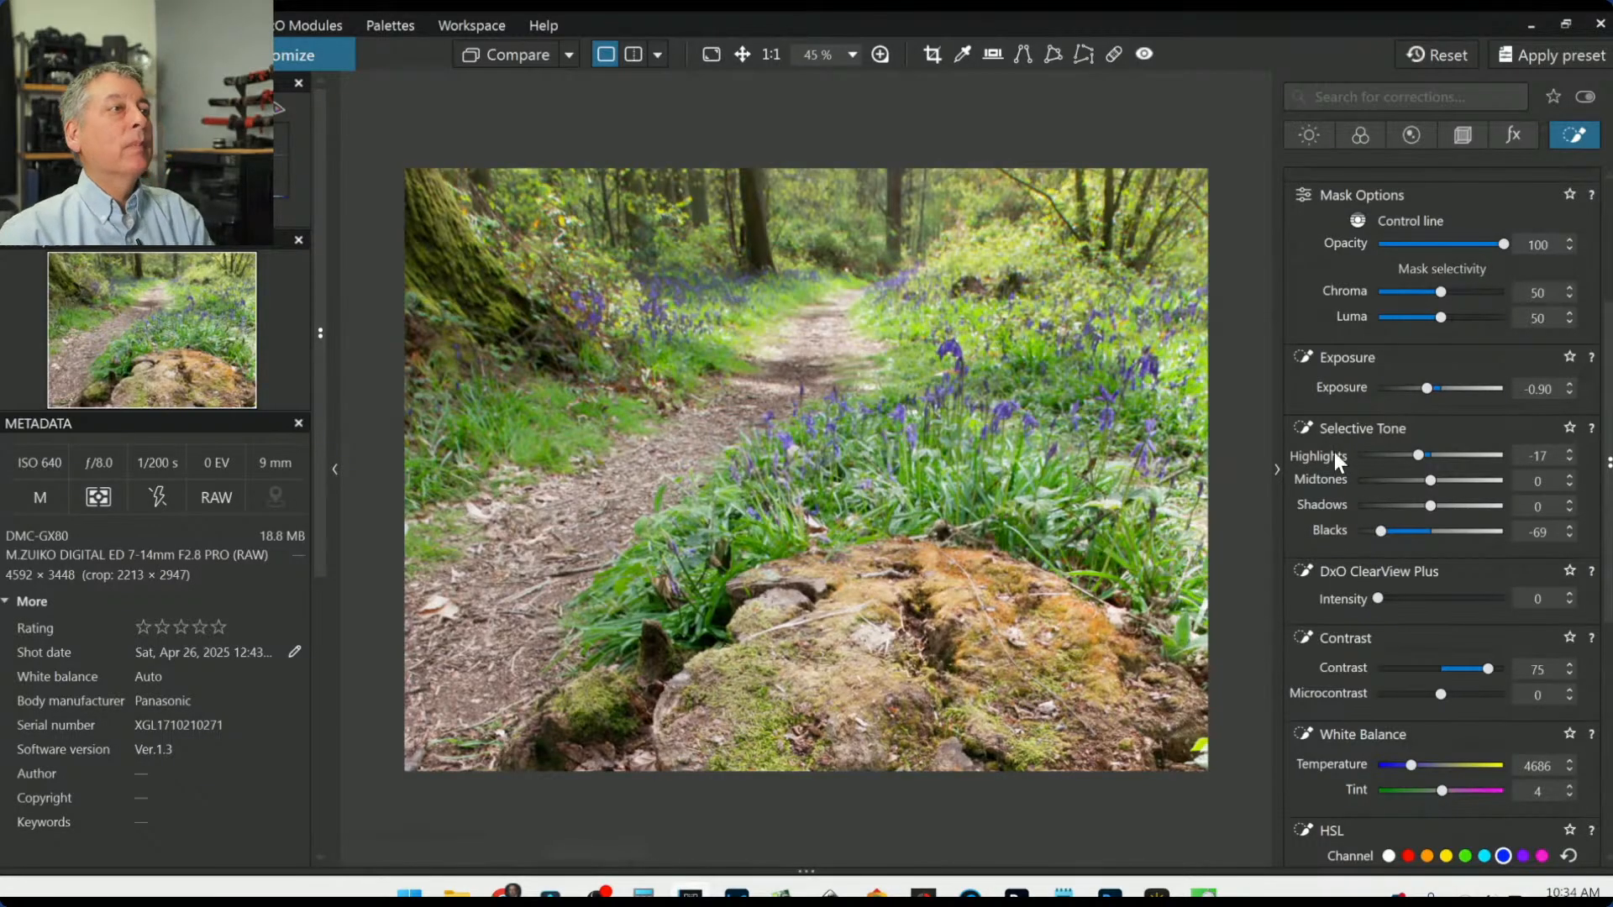
mouse_move(993, 288)
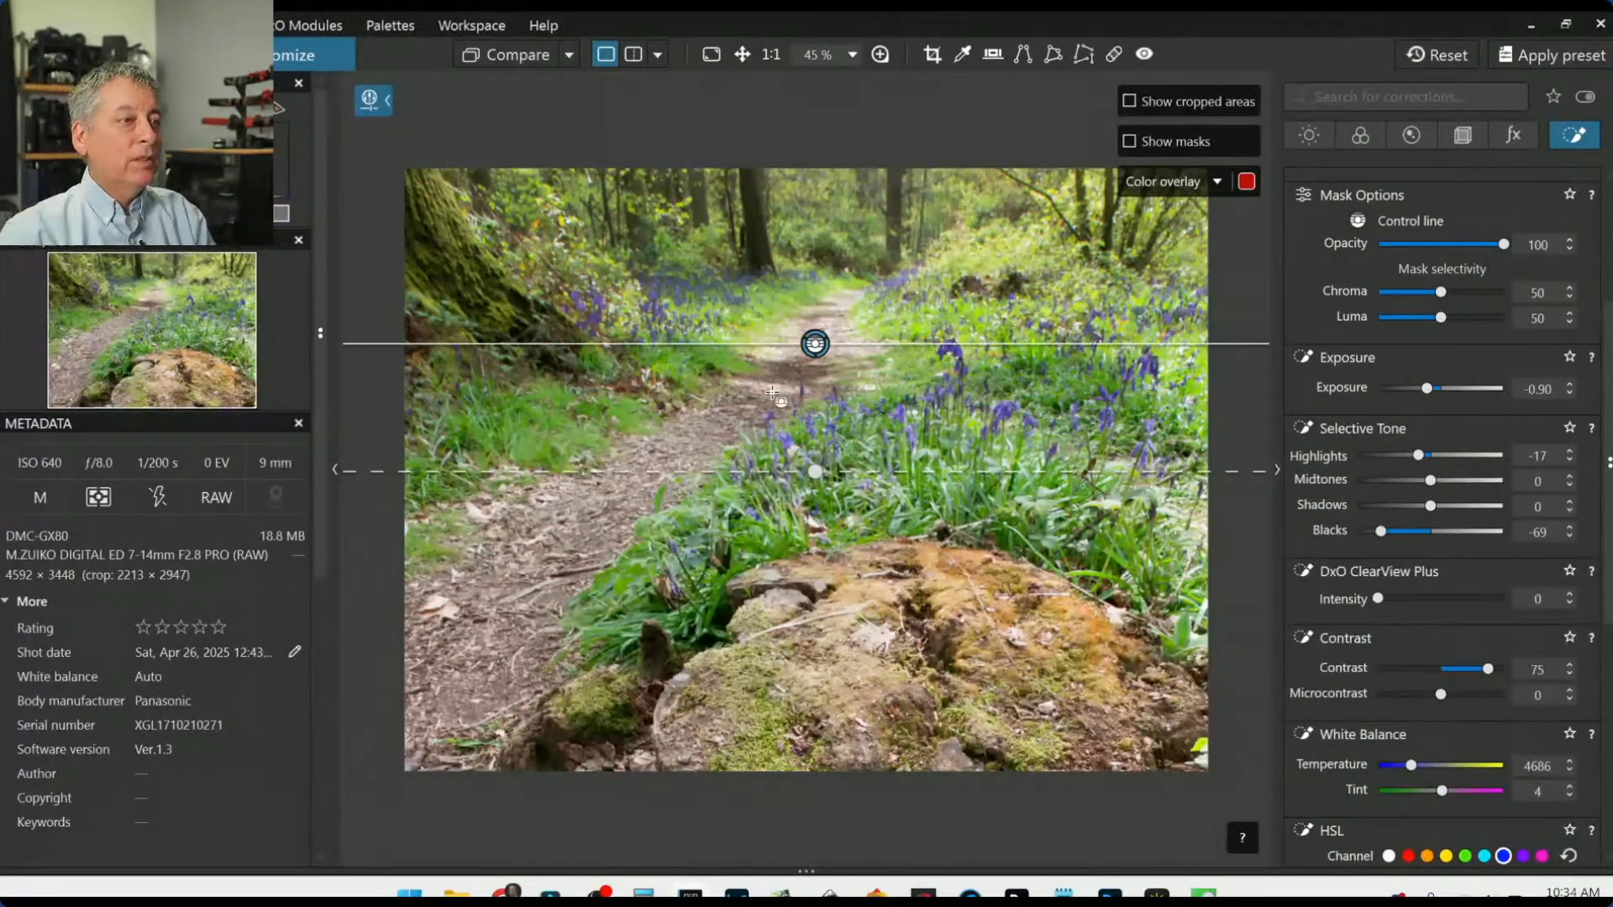
drag(815, 343, 815, 350)
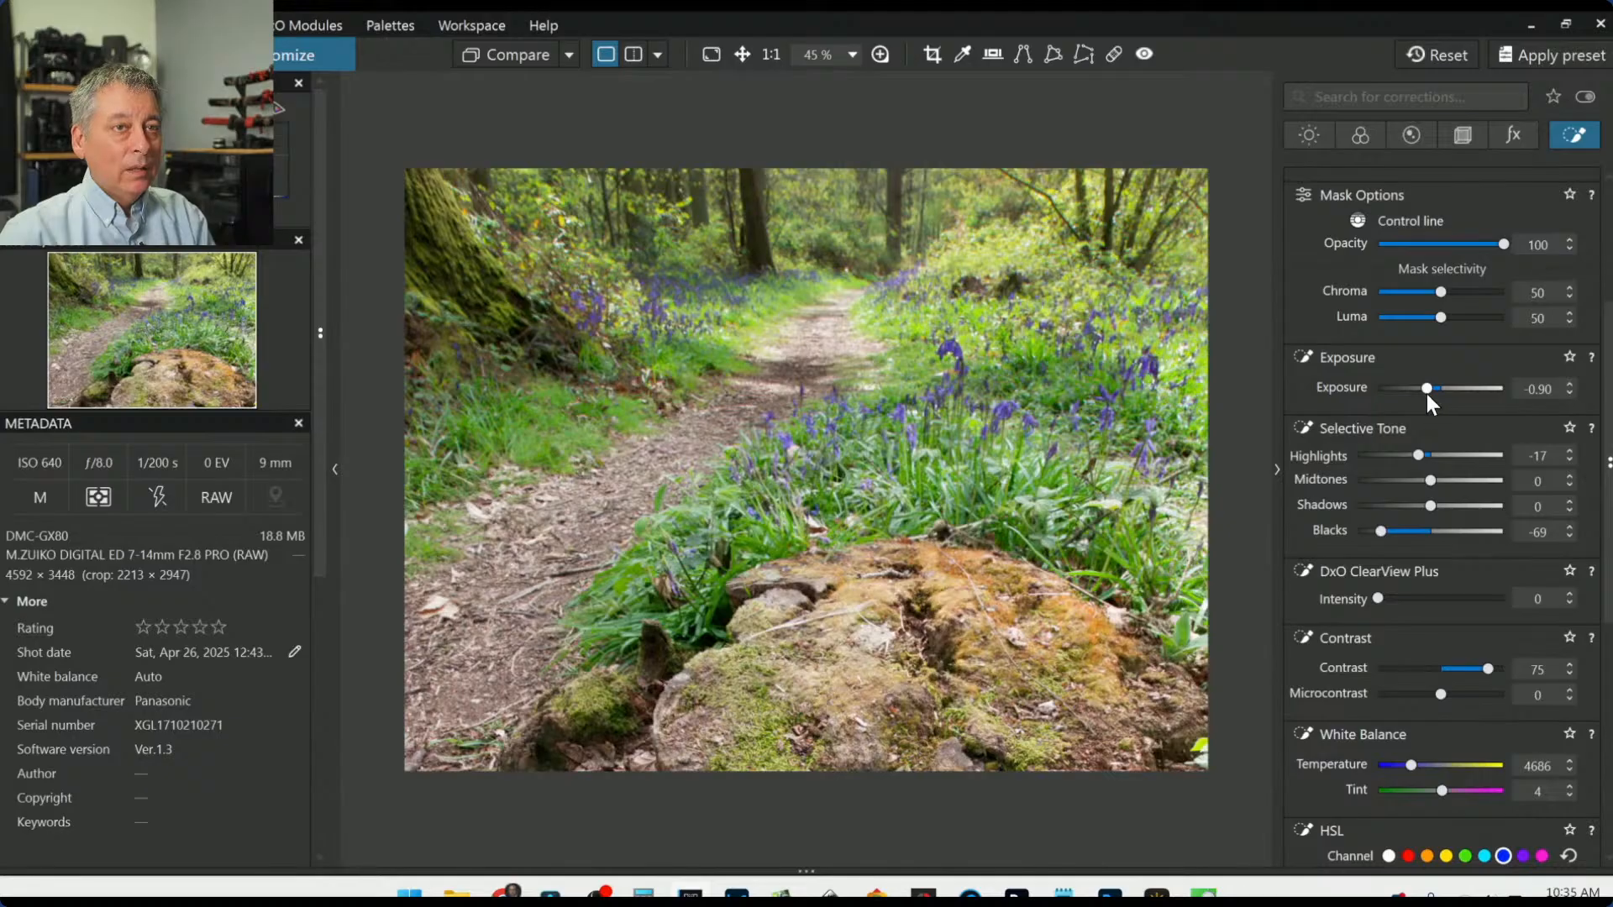
Step: Try a ClearView Plus intensity of 39 on the control line, and reset the intensity to 0
click(1417, 598)
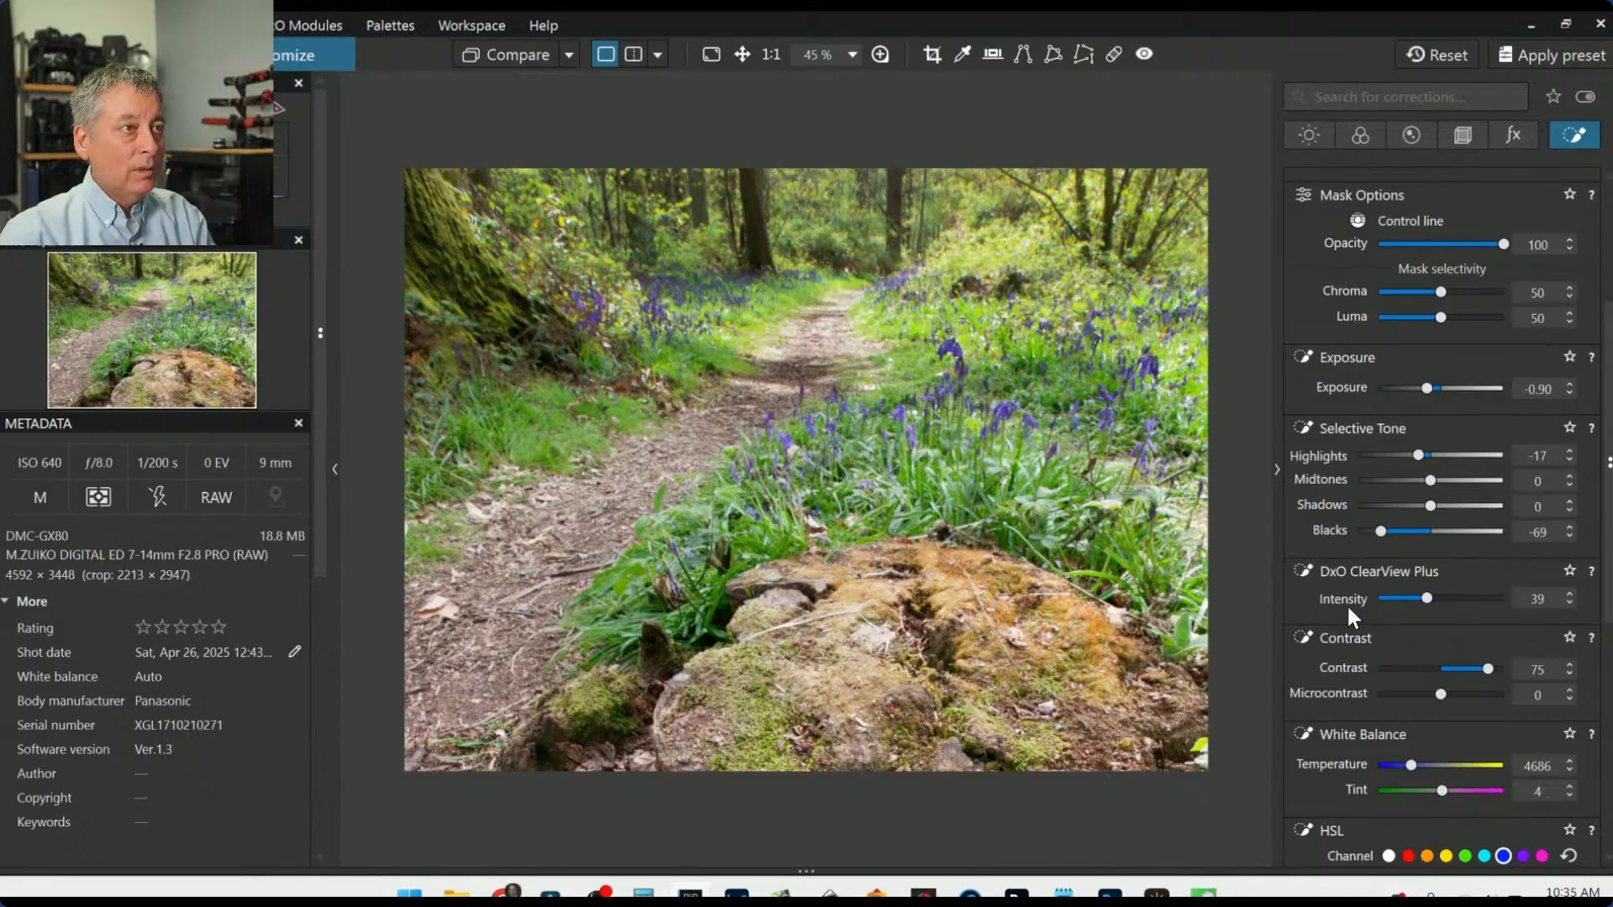
click(1382, 598)
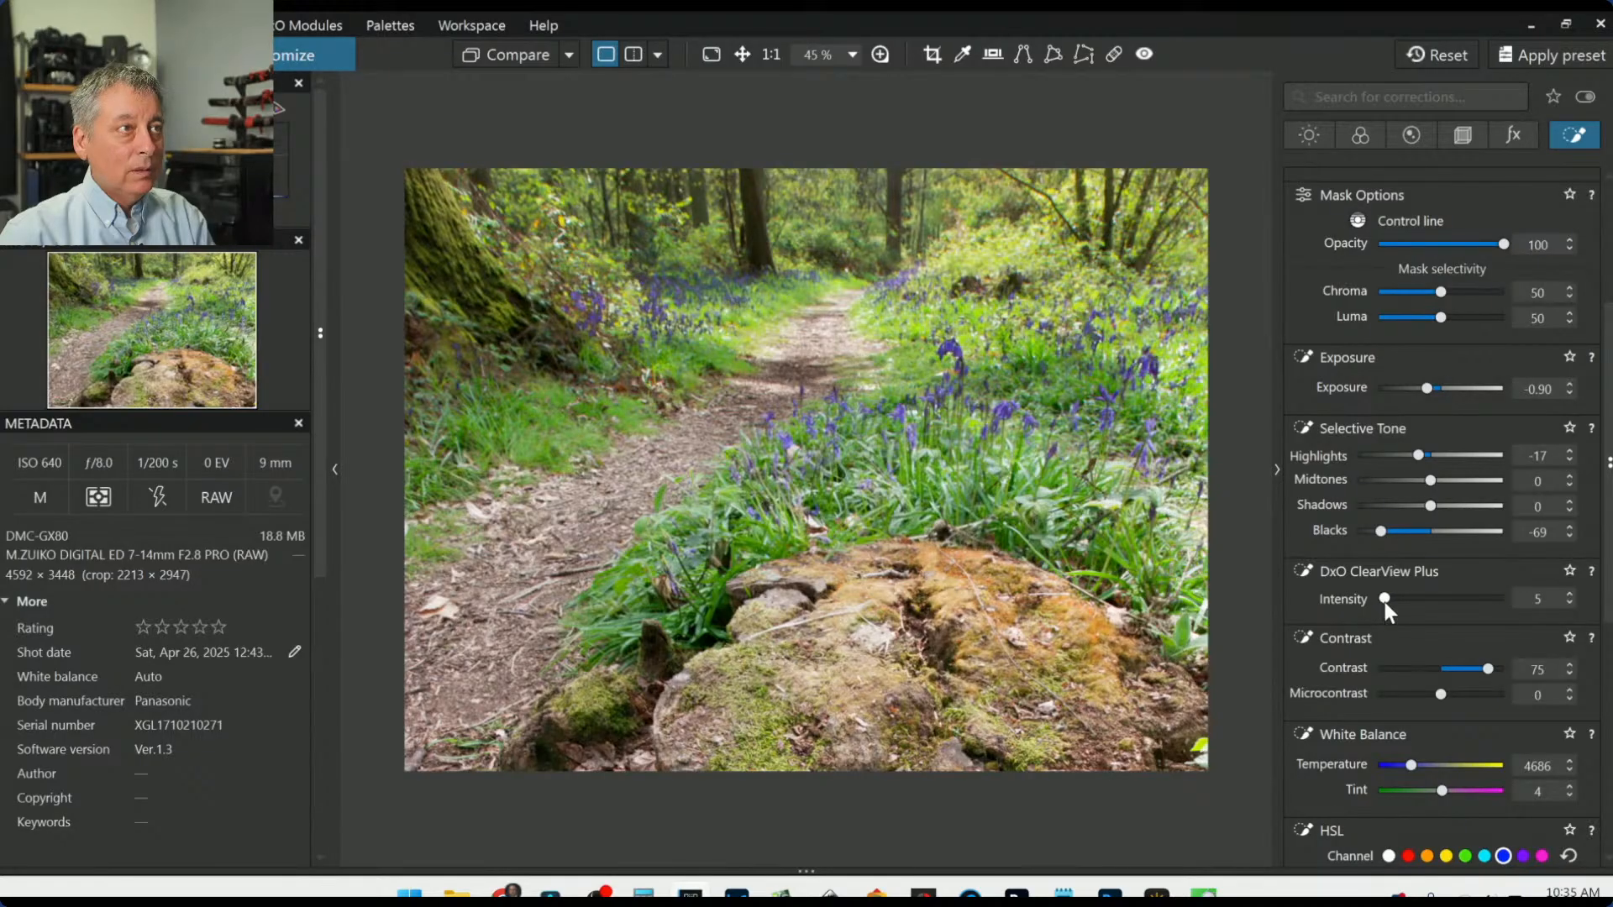
drag(1385, 602, 1367, 598)
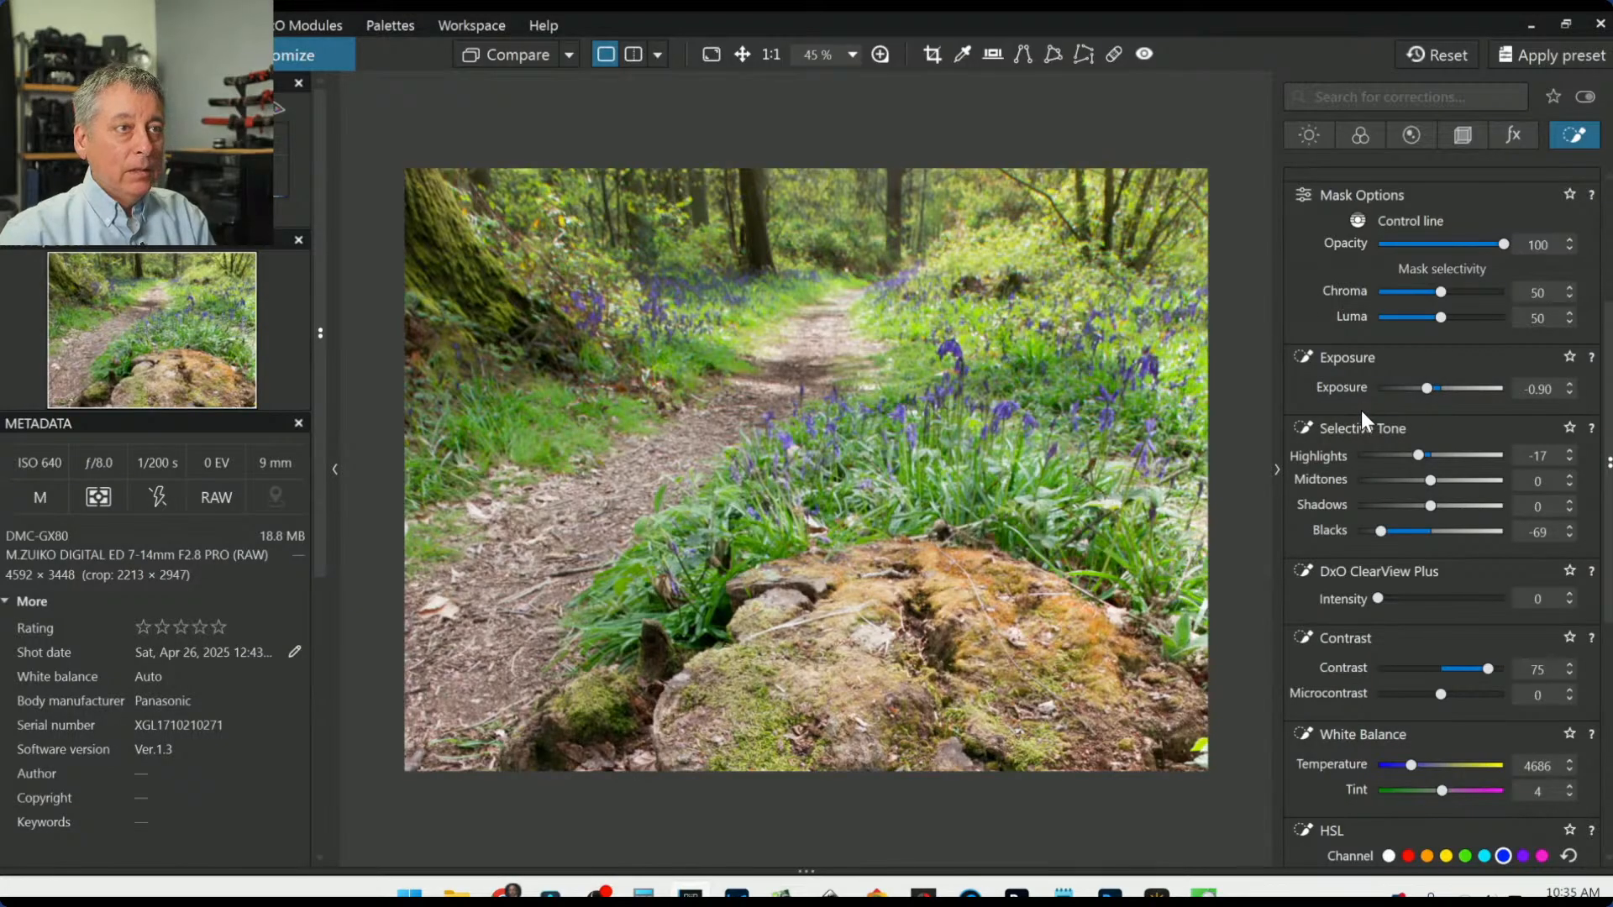
Step: Add a new control point mask on the distant trees above the far end of the path
scroll(1357, 415, up, 4)
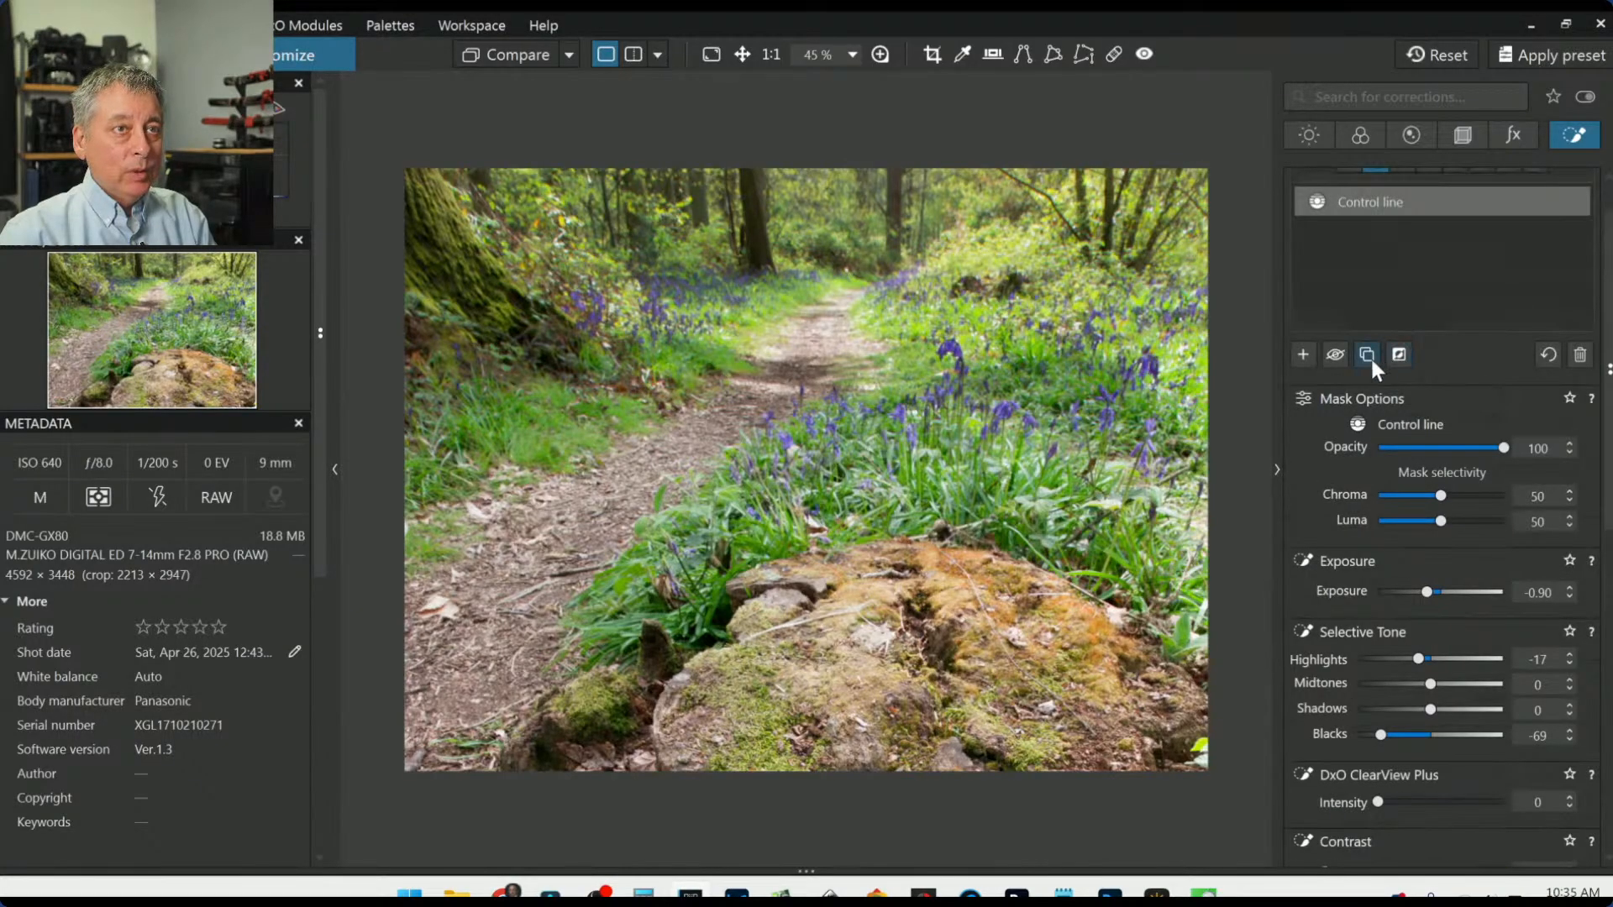
click(1307, 355)
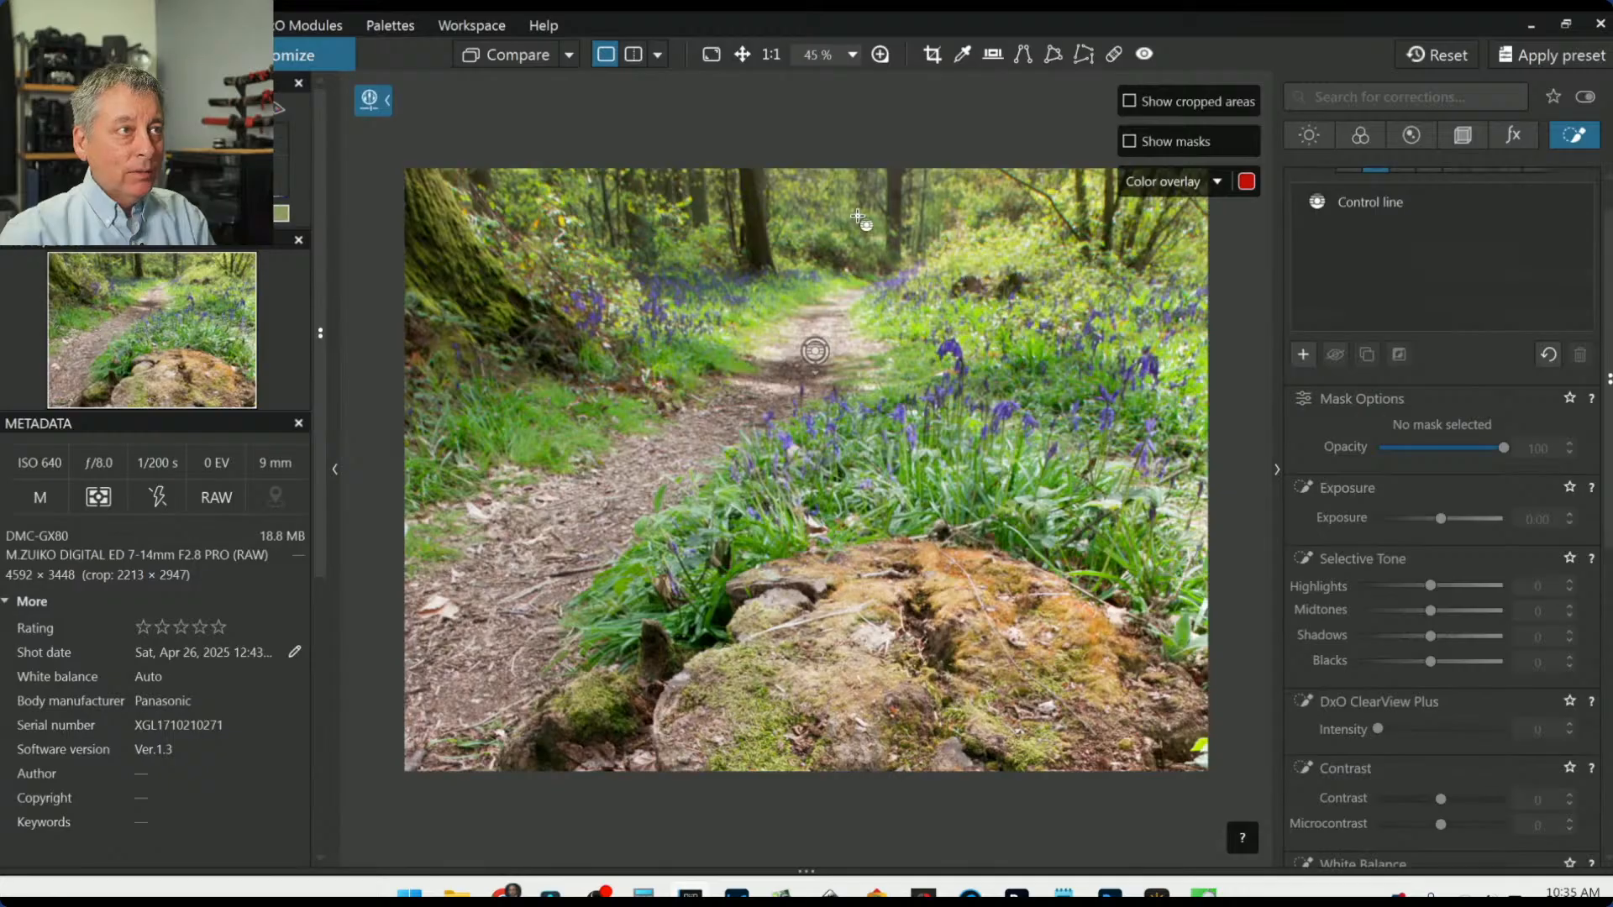
scroll(1331, 353, up, 1)
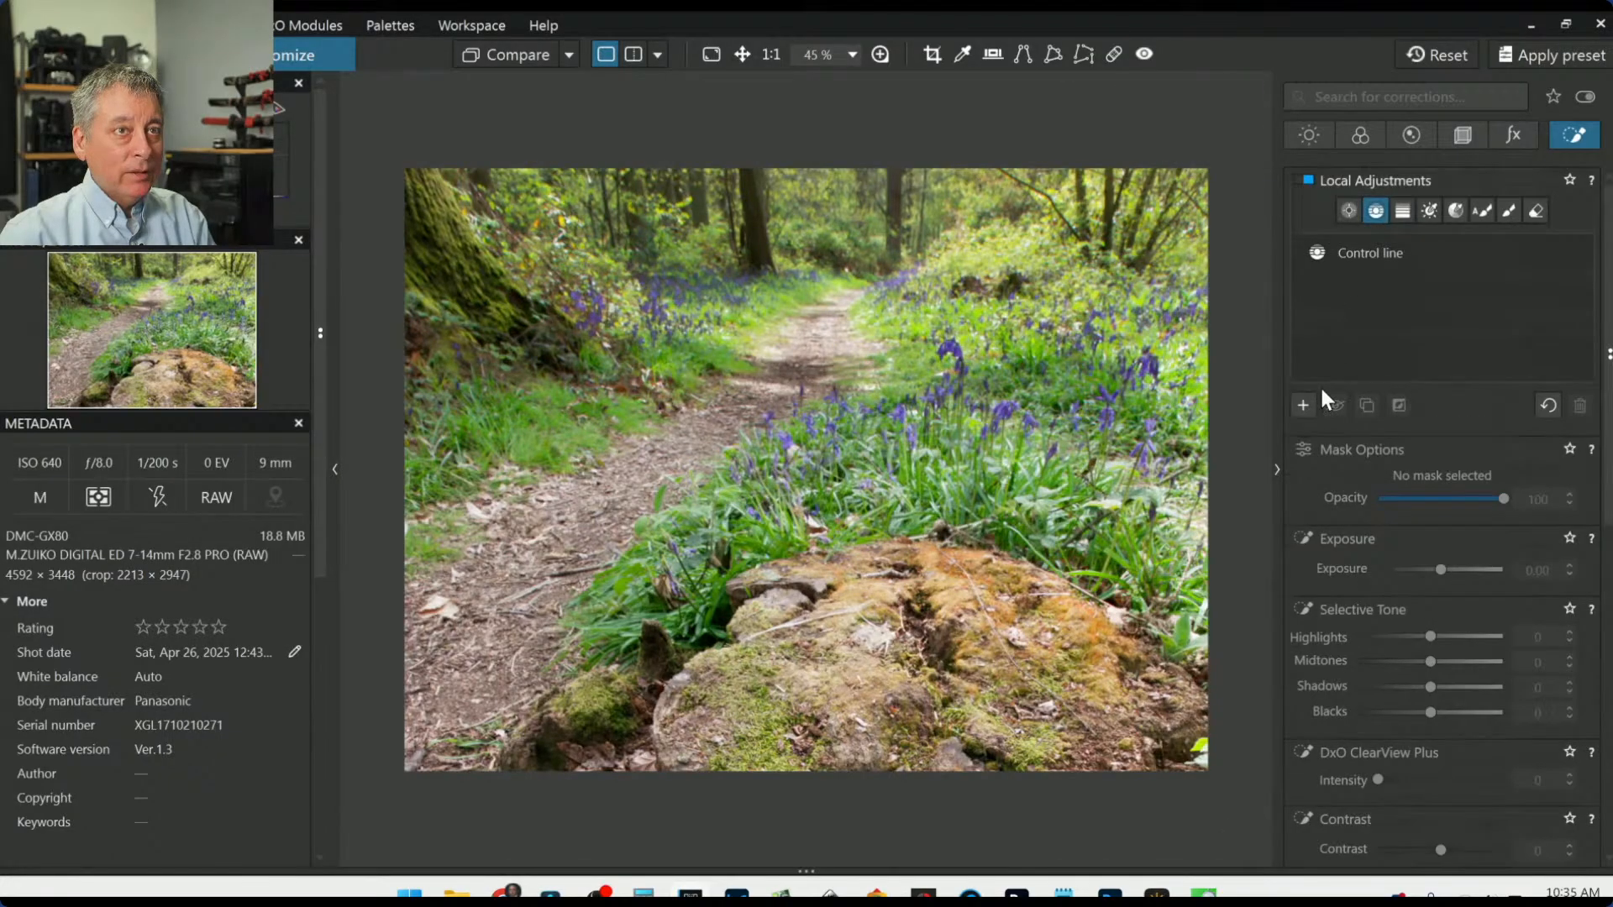
click(1346, 210)
click(857, 210)
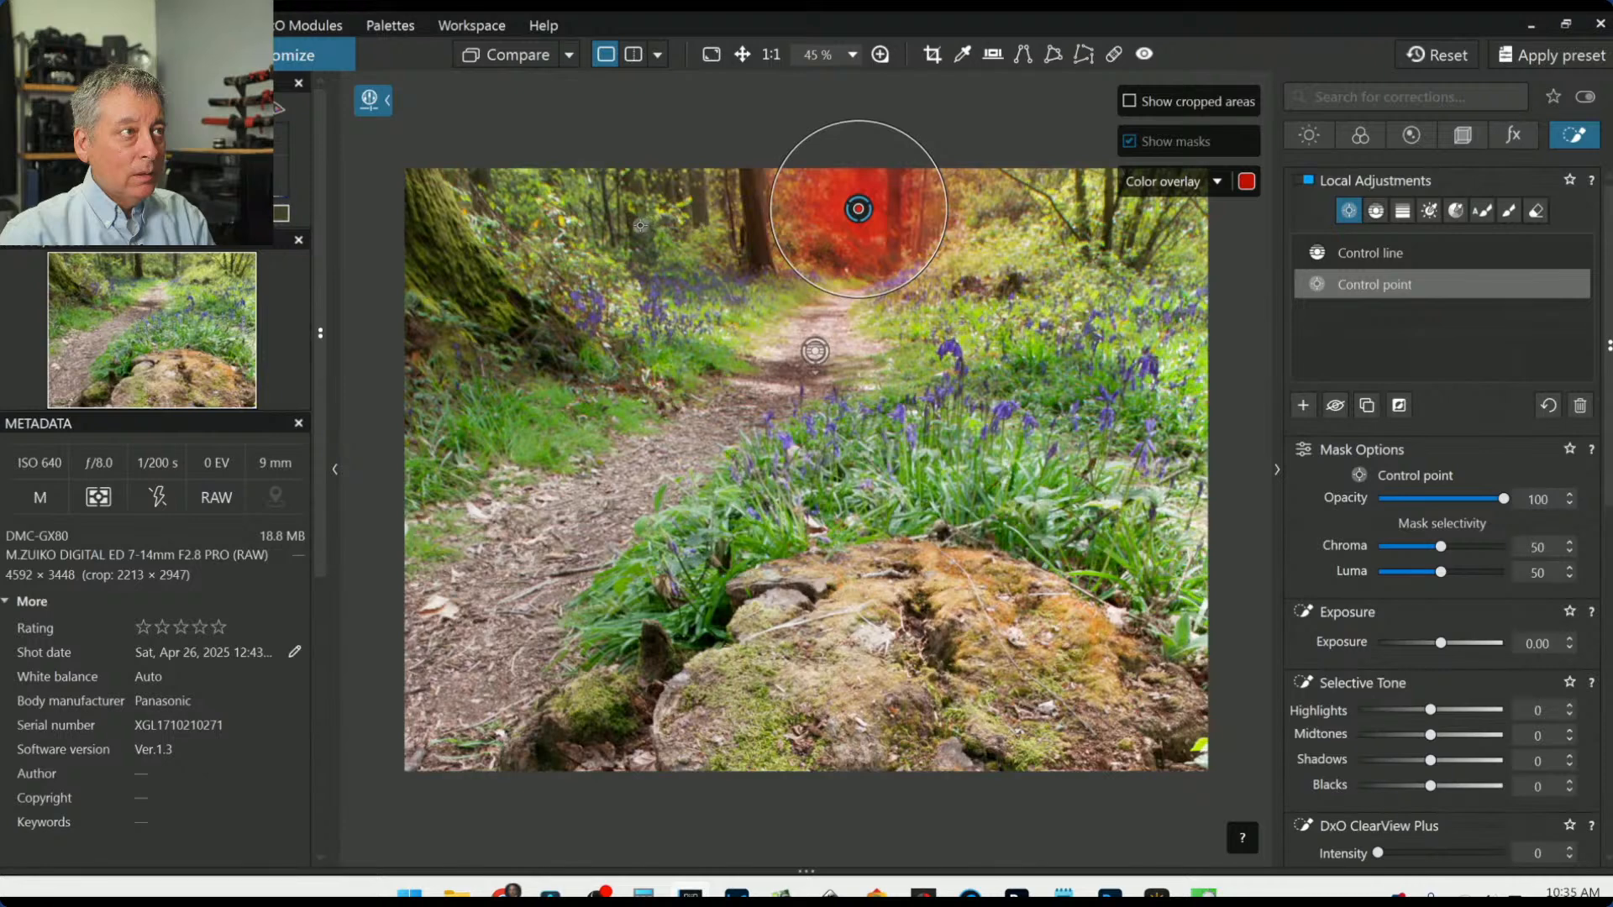
Step: Set the distant trees control point's highlights to 37, white balance temperature to 5350 and tint to 7
scroll(1443, 639, down, 3)
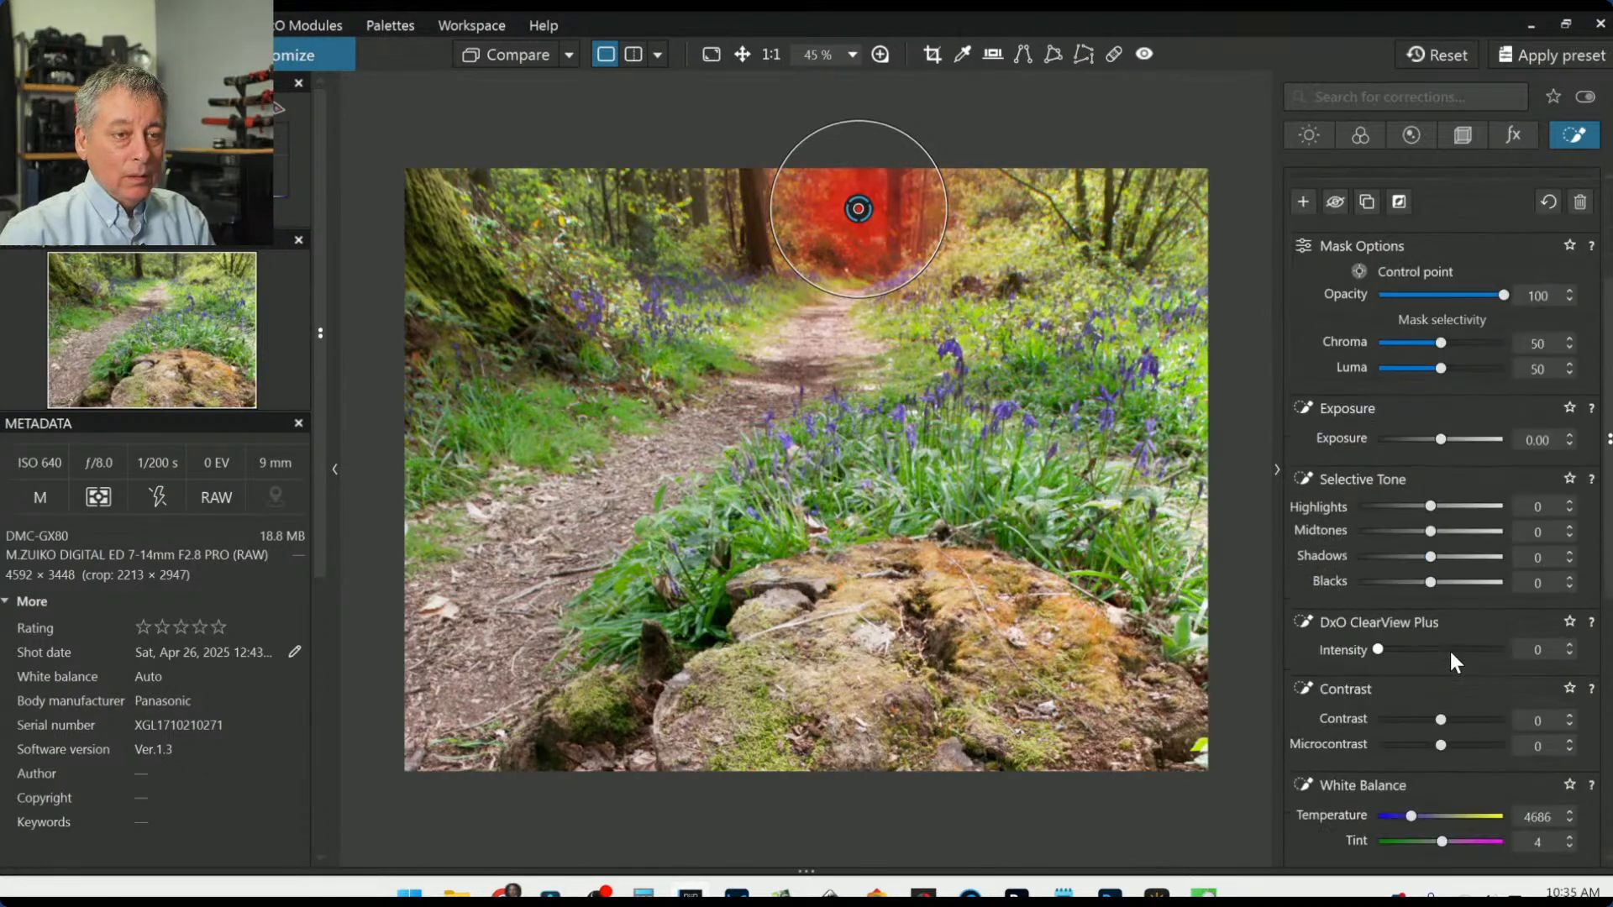
drag(1415, 763, 1413, 764)
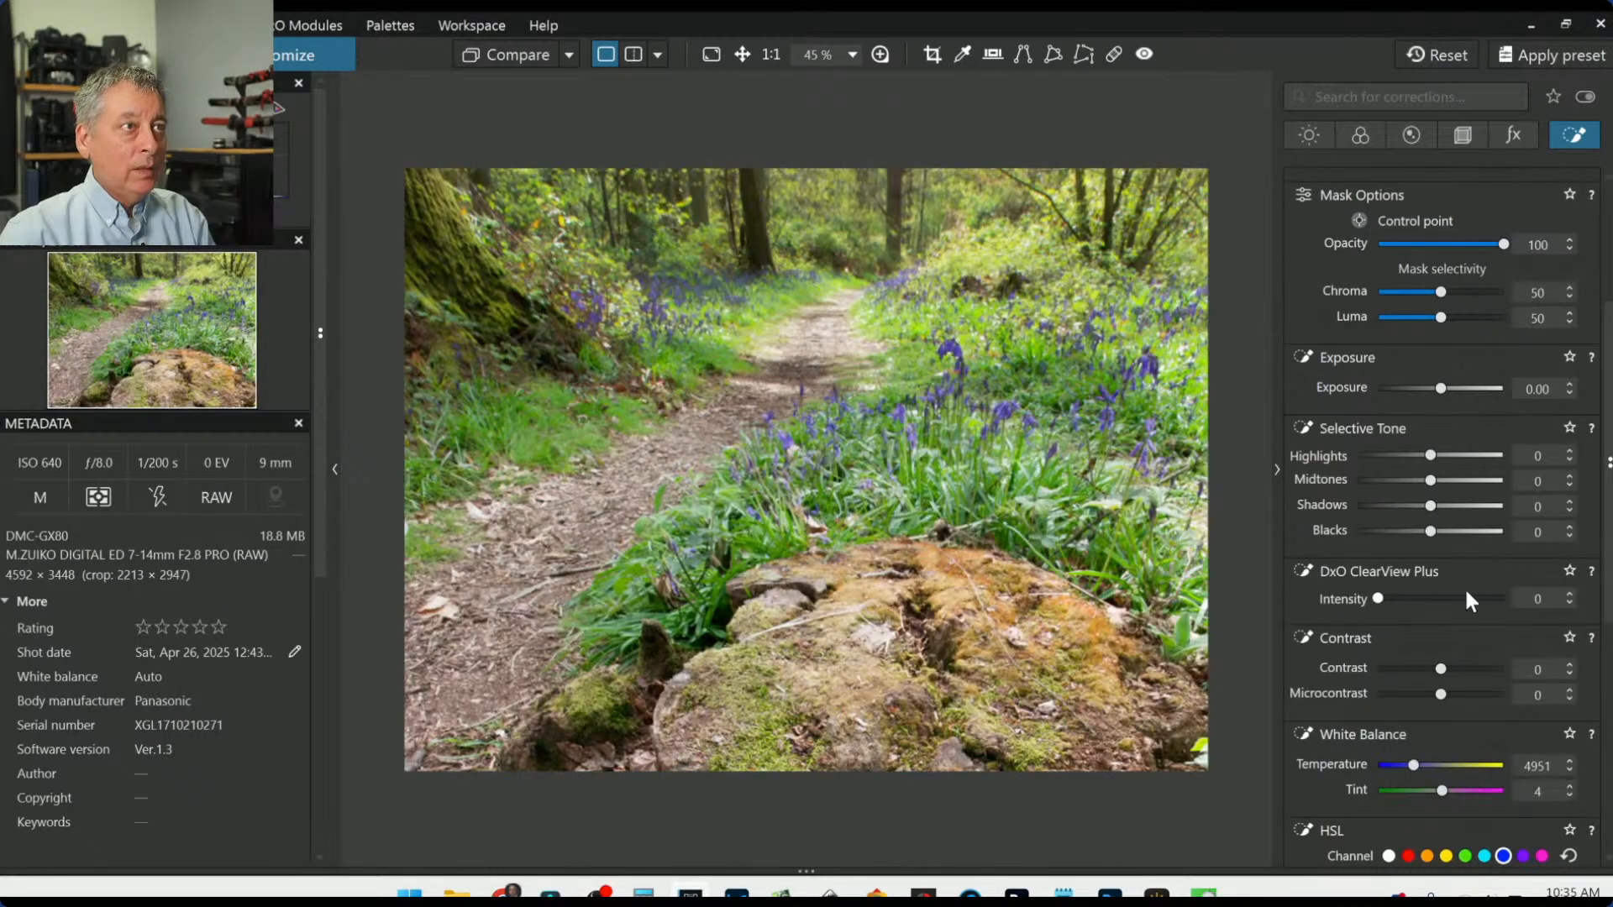
drag(1486, 465, 1459, 460)
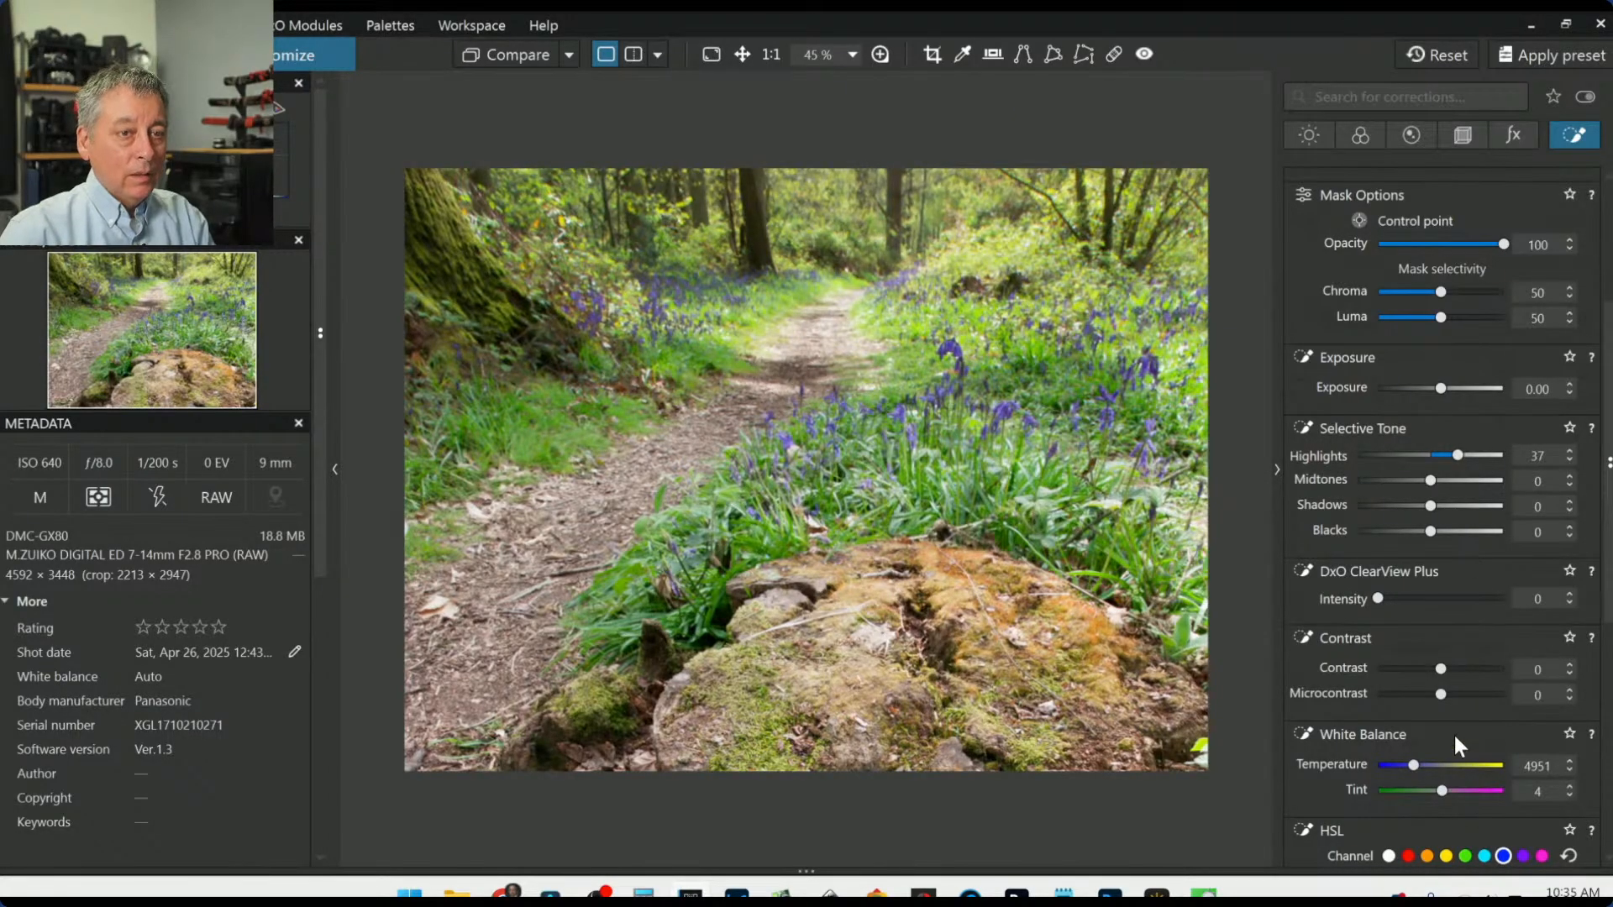
scroll(1416, 766, up, 4)
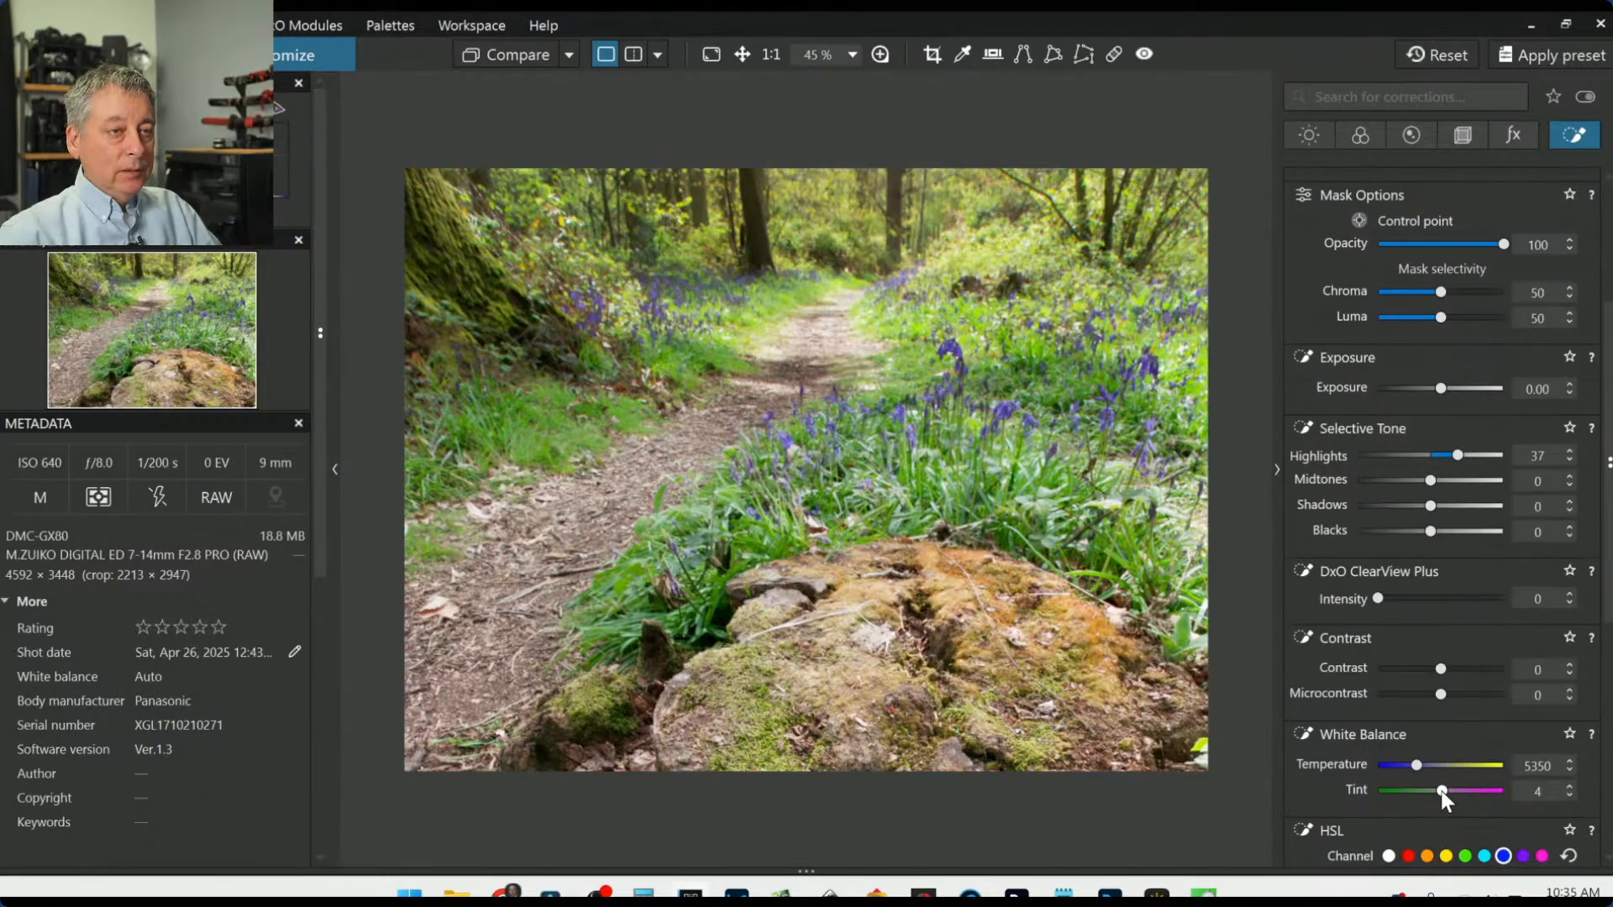
drag(1440, 790, 1443, 793)
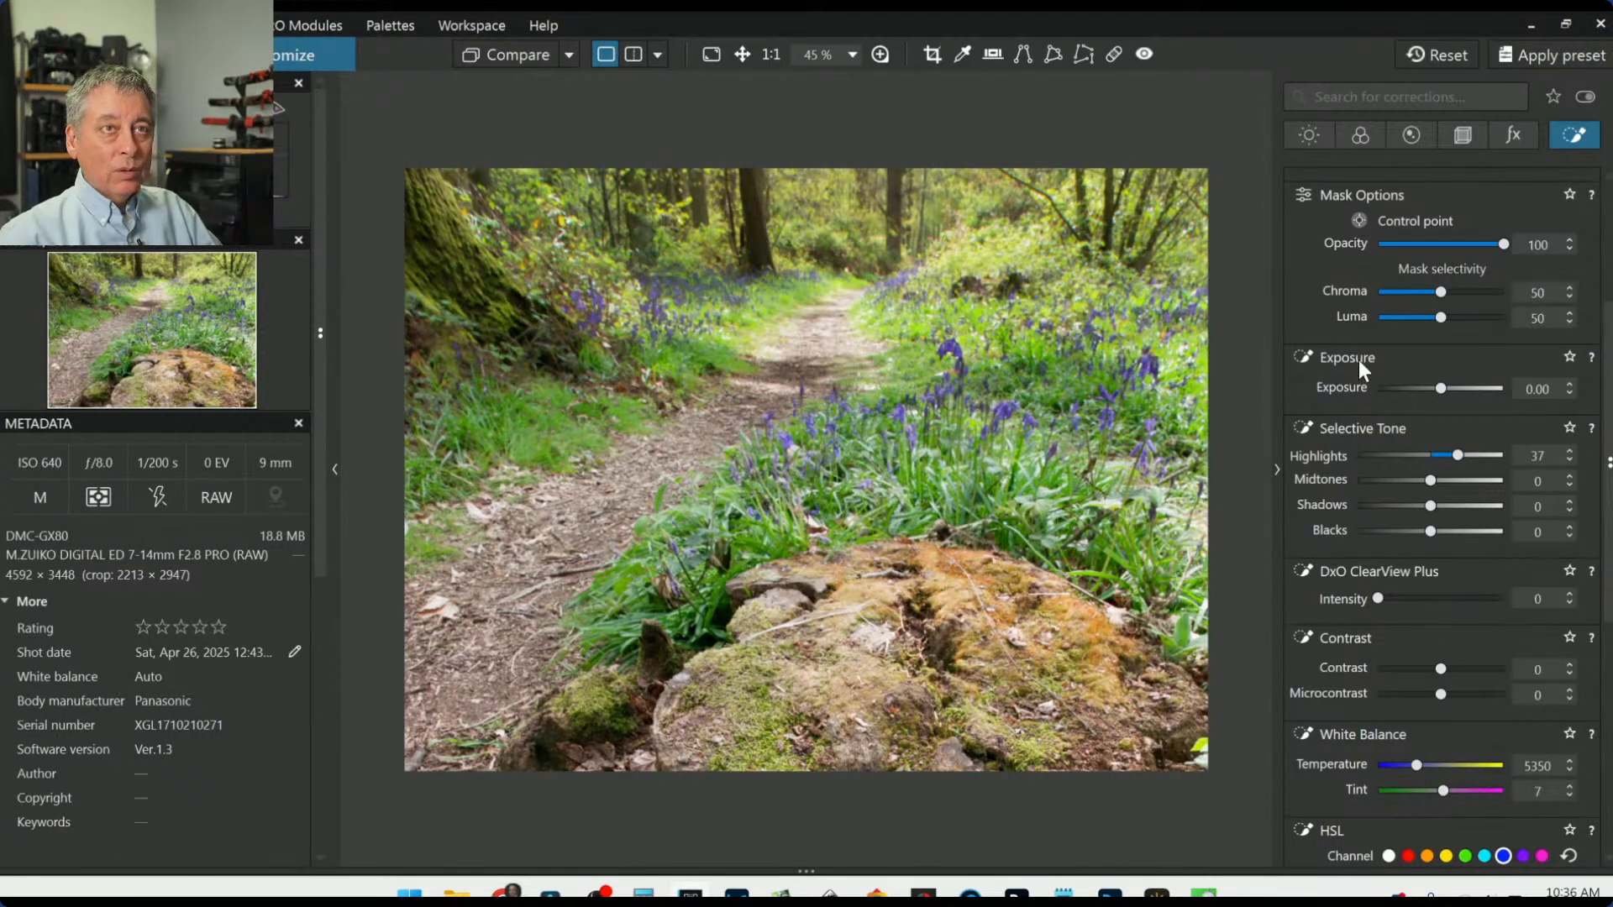
Step: Add a new control point mask on the mossy tree trunk's base and enlarge its circle to cover the trunk
scroll(1358, 360, up, 3)
click(1303, 407)
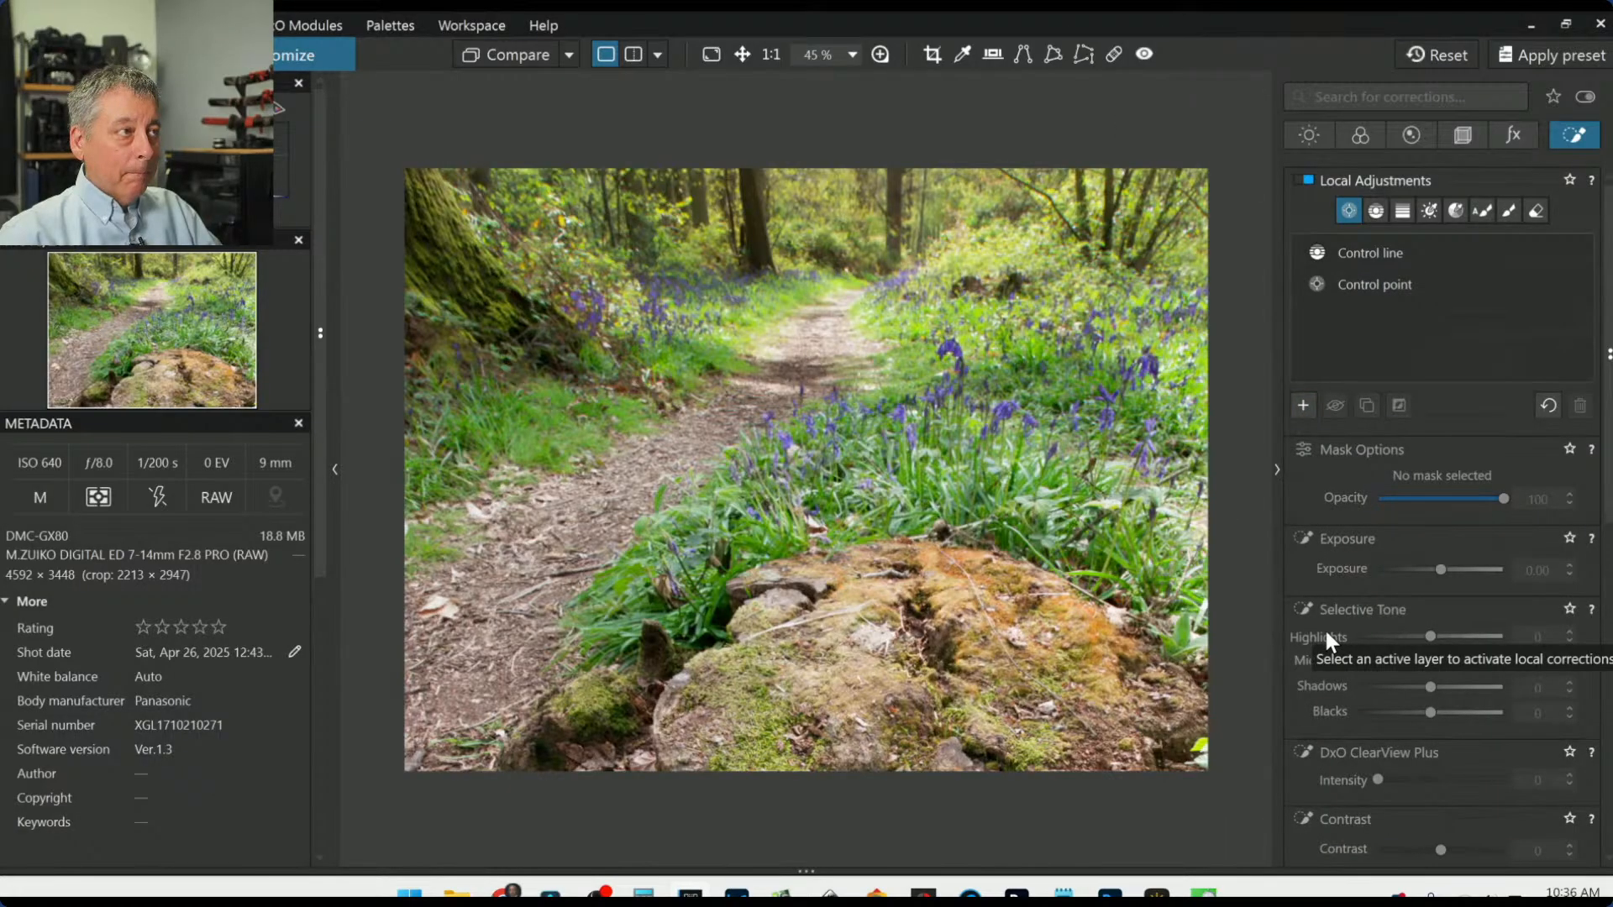
click(462, 305)
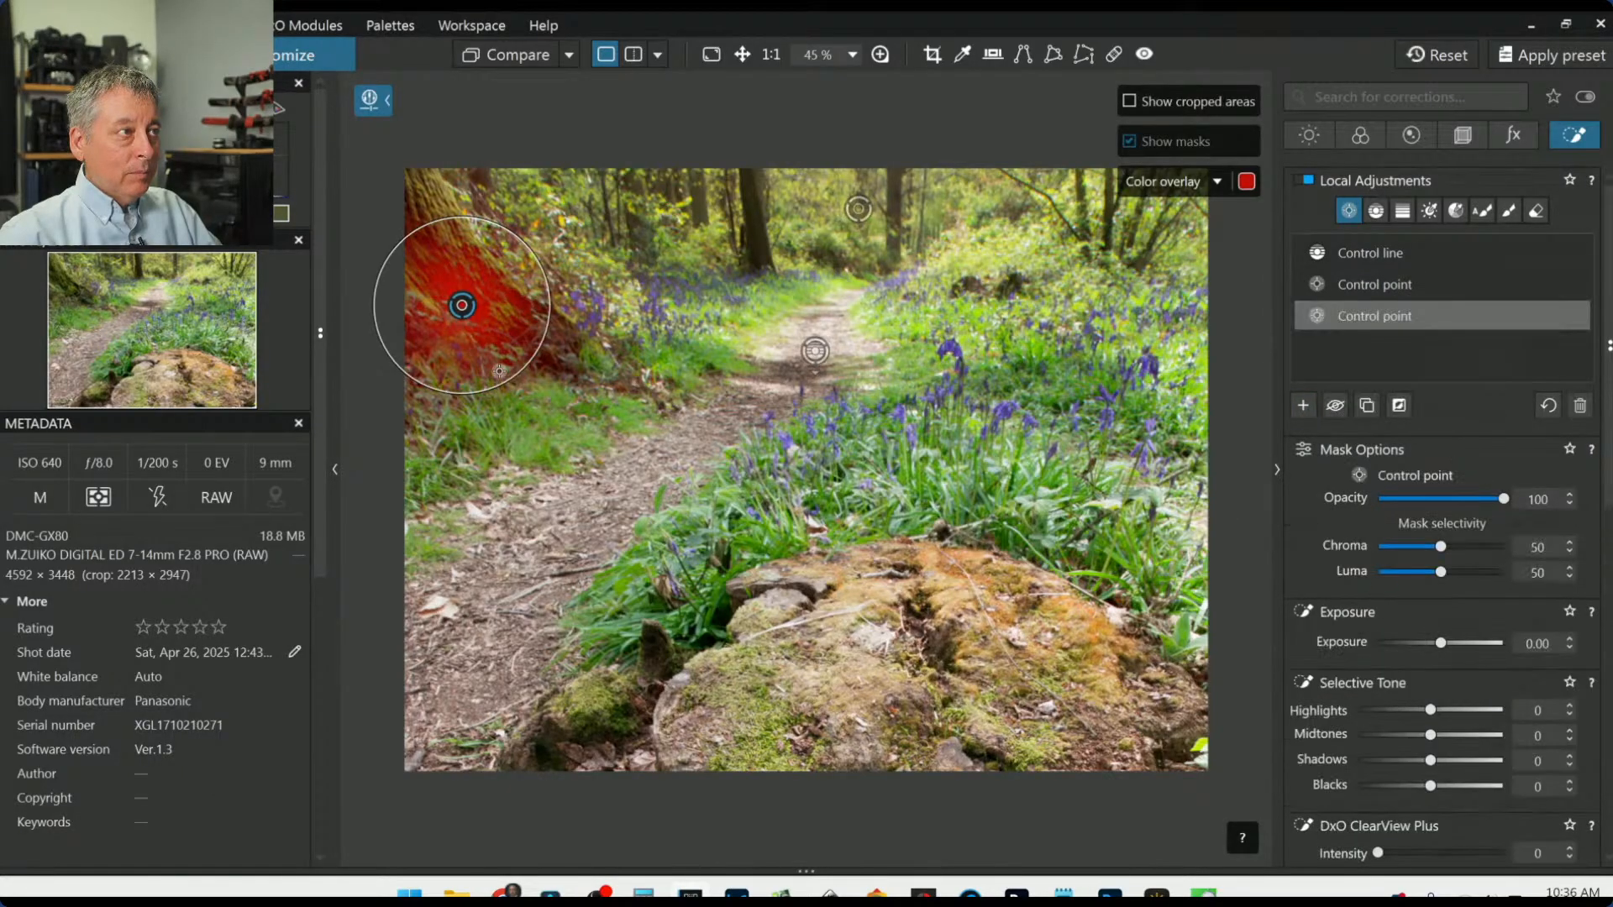
drag(508, 380, 543, 438)
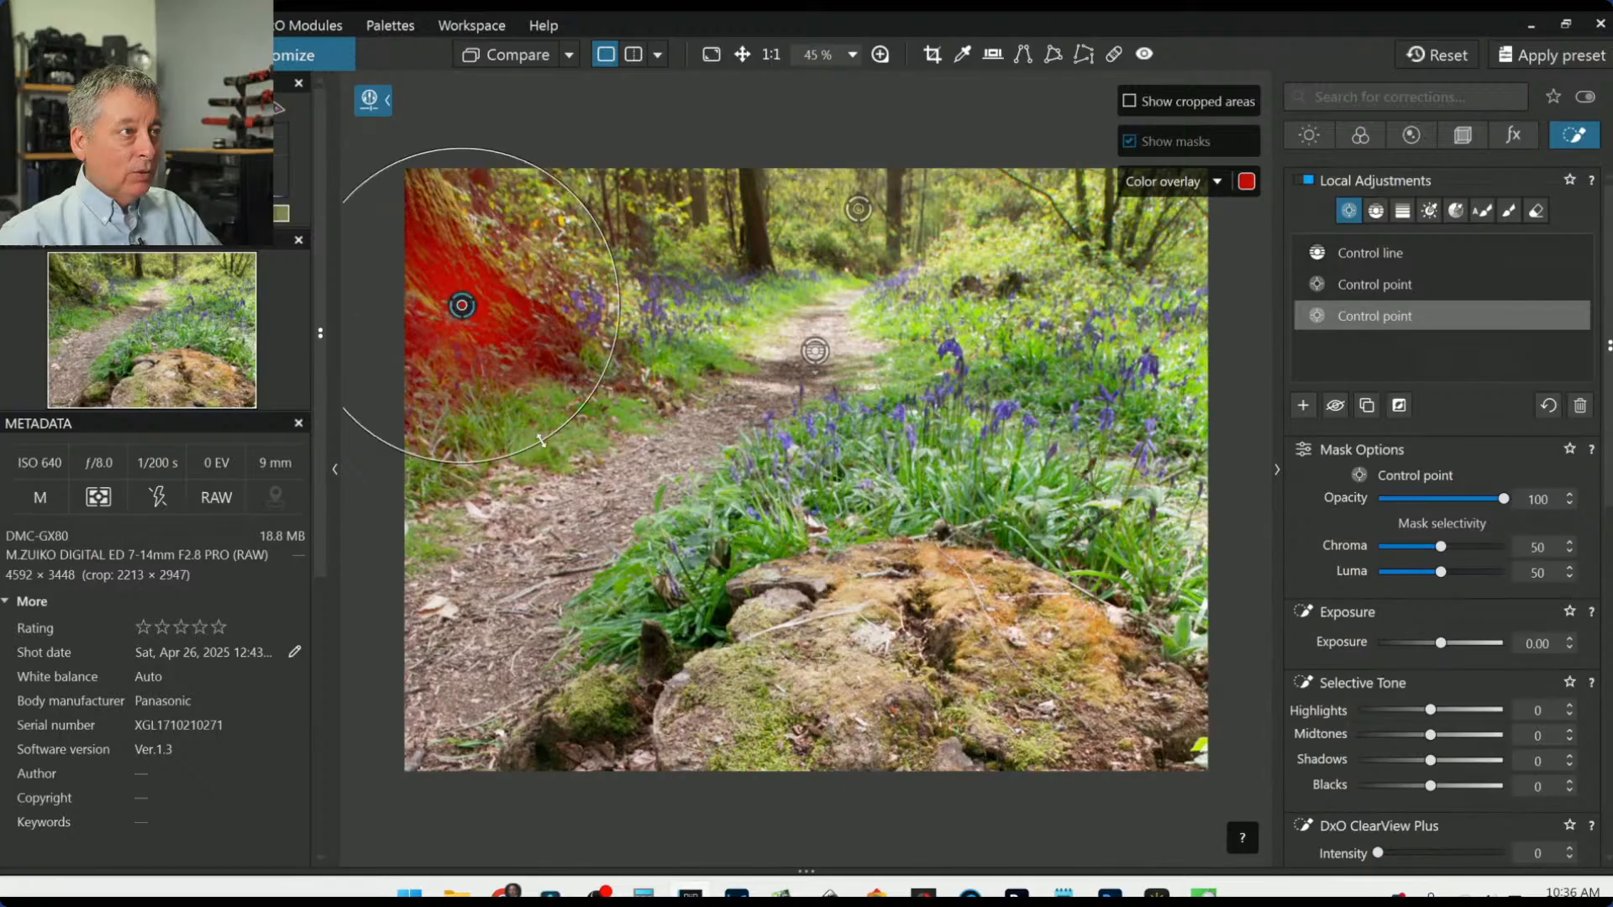
Step: Set the white balance tint of the tree trunk's control point to 69
scroll(1472, 763, down, 5)
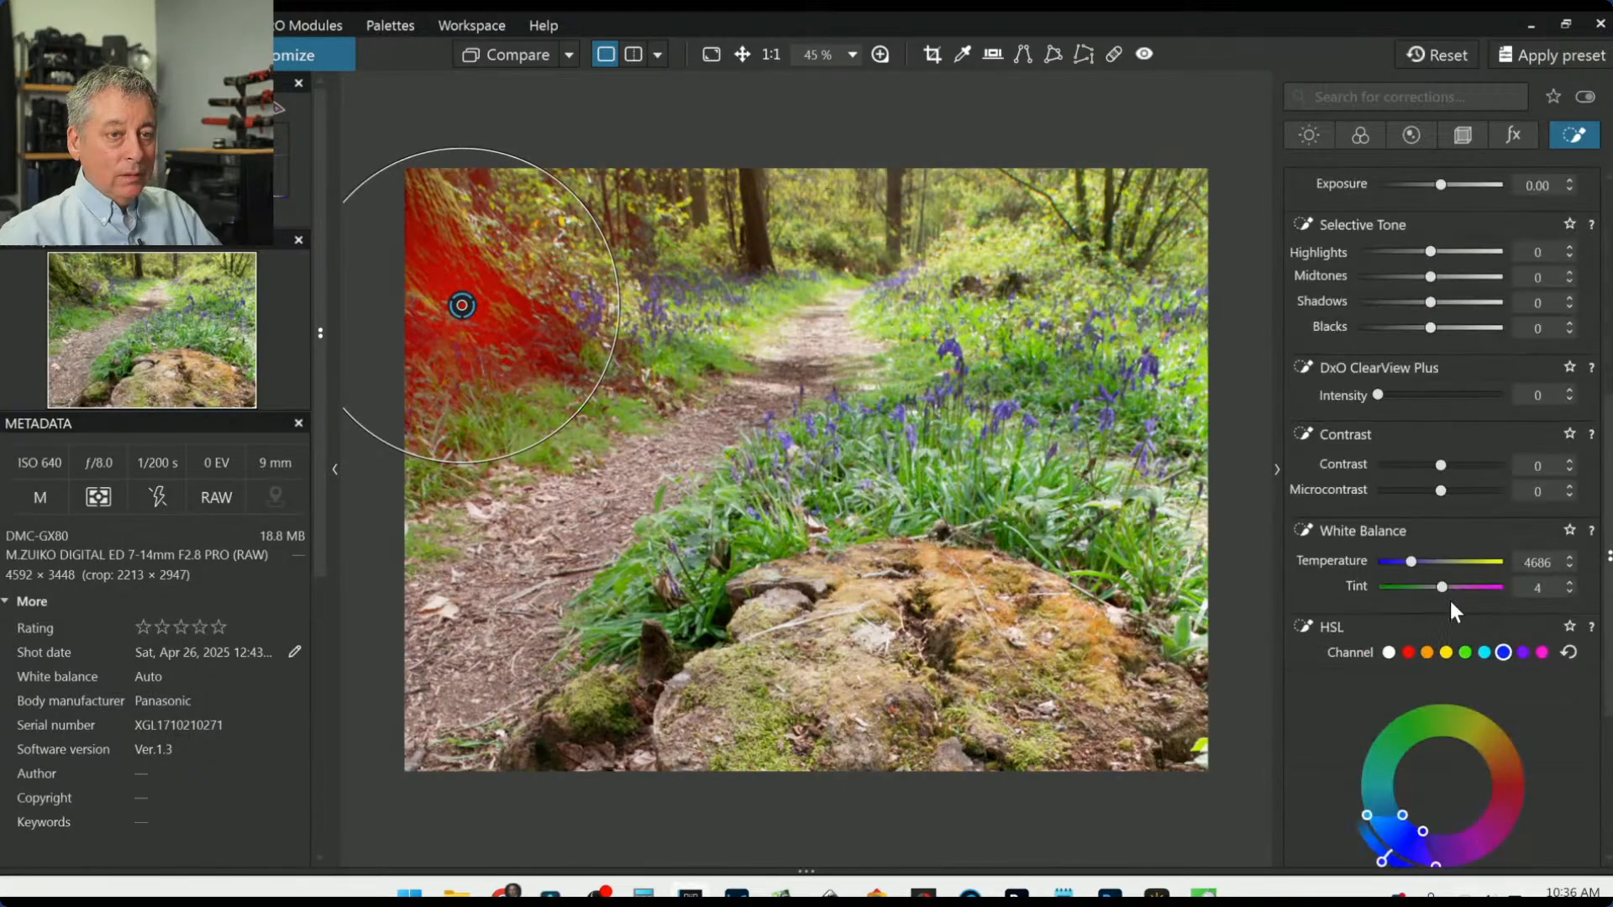
drag(1445, 588, 1460, 592)
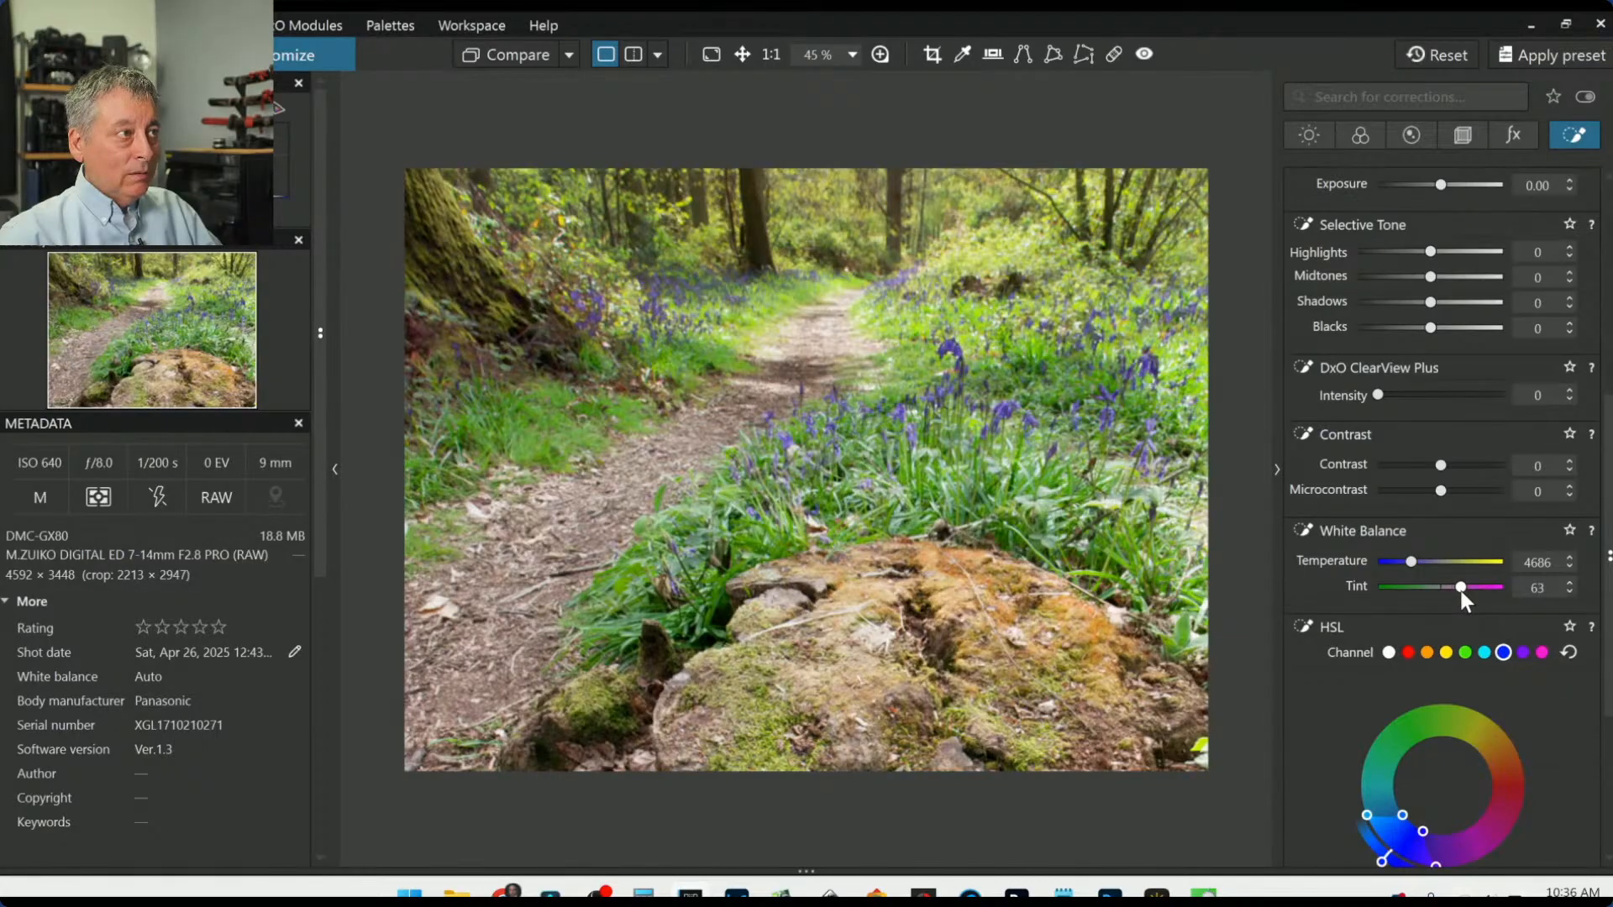
drag(1460, 591, 1462, 591)
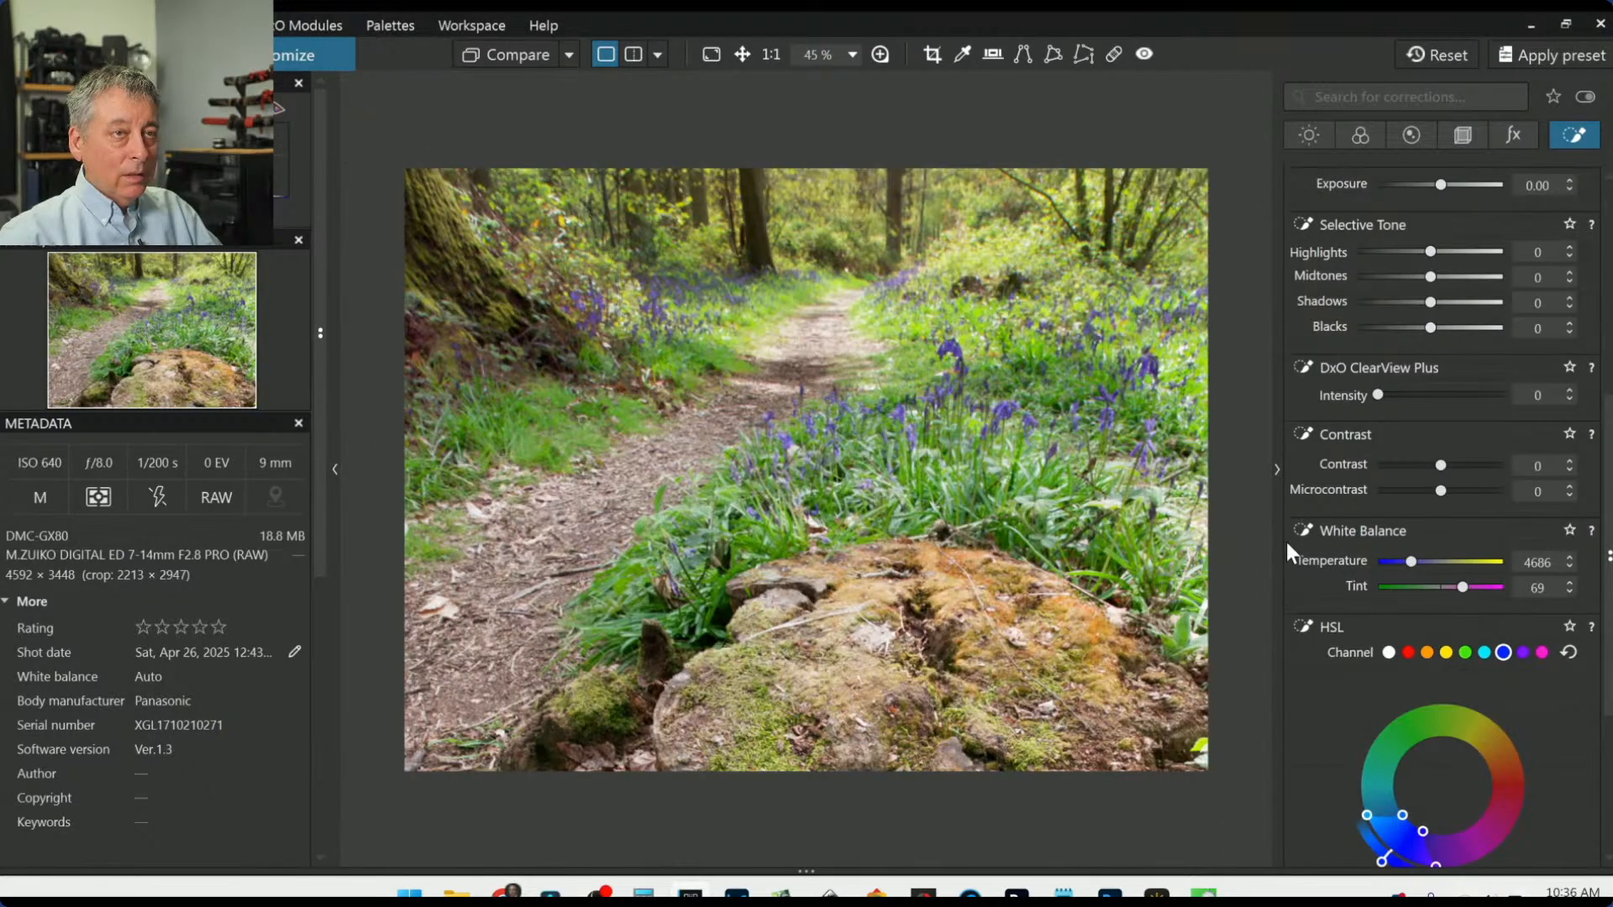
Step: Add a new mask with three control points across the mossy stump, and set its blacks to -96 and highlights to -34
scroll(1310, 563, up, 4)
scroll(1322, 580, up, 3)
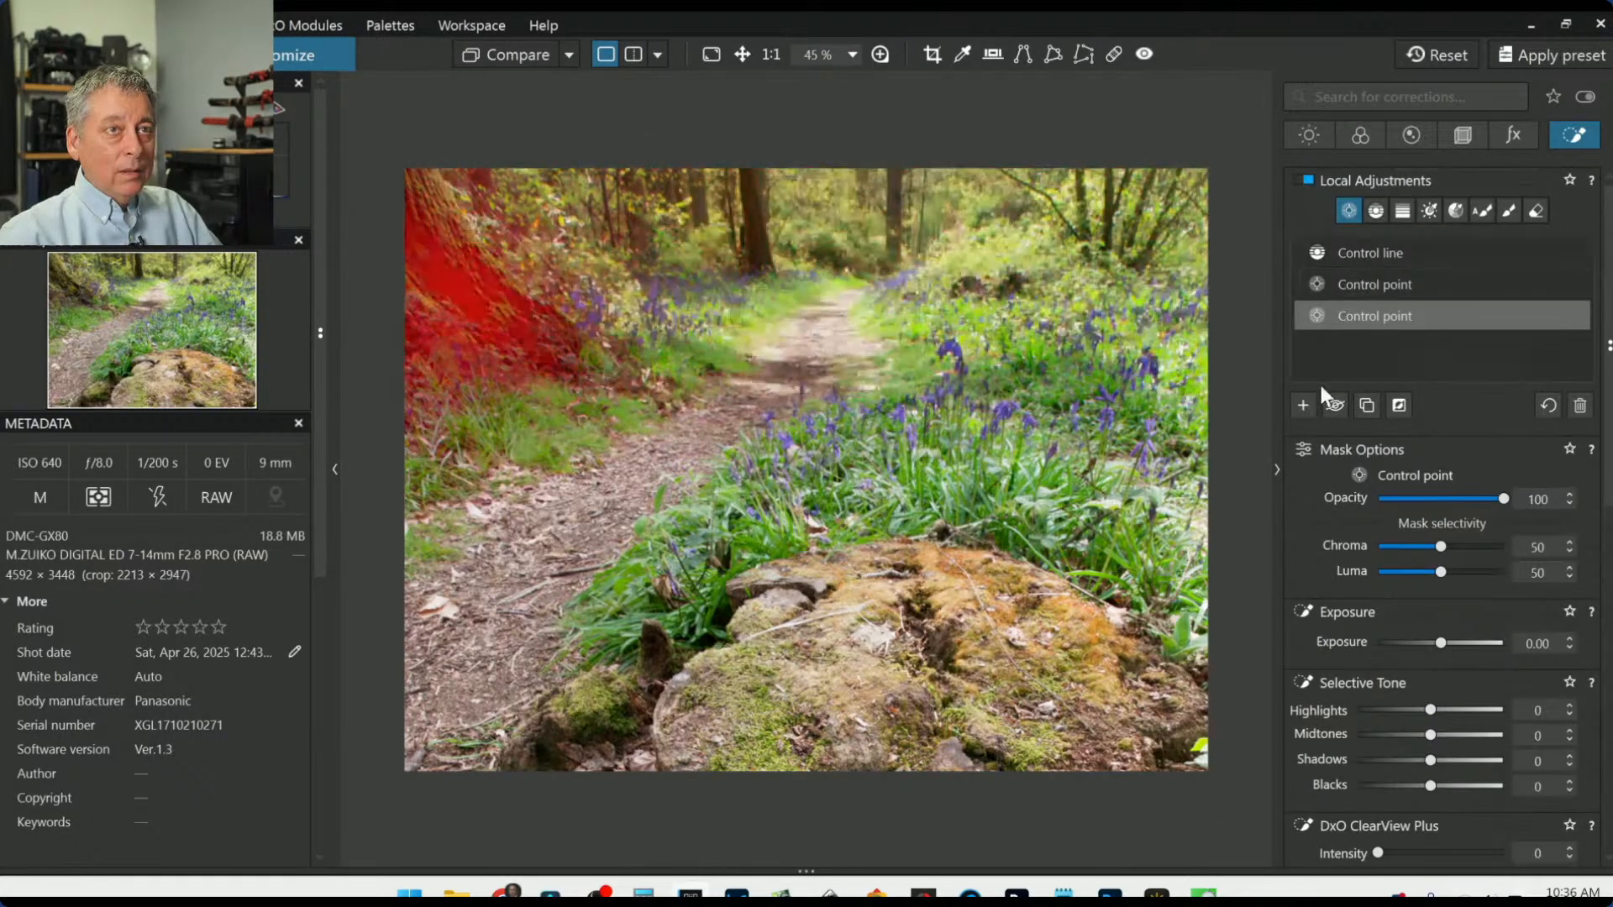
click(1304, 405)
click(894, 691)
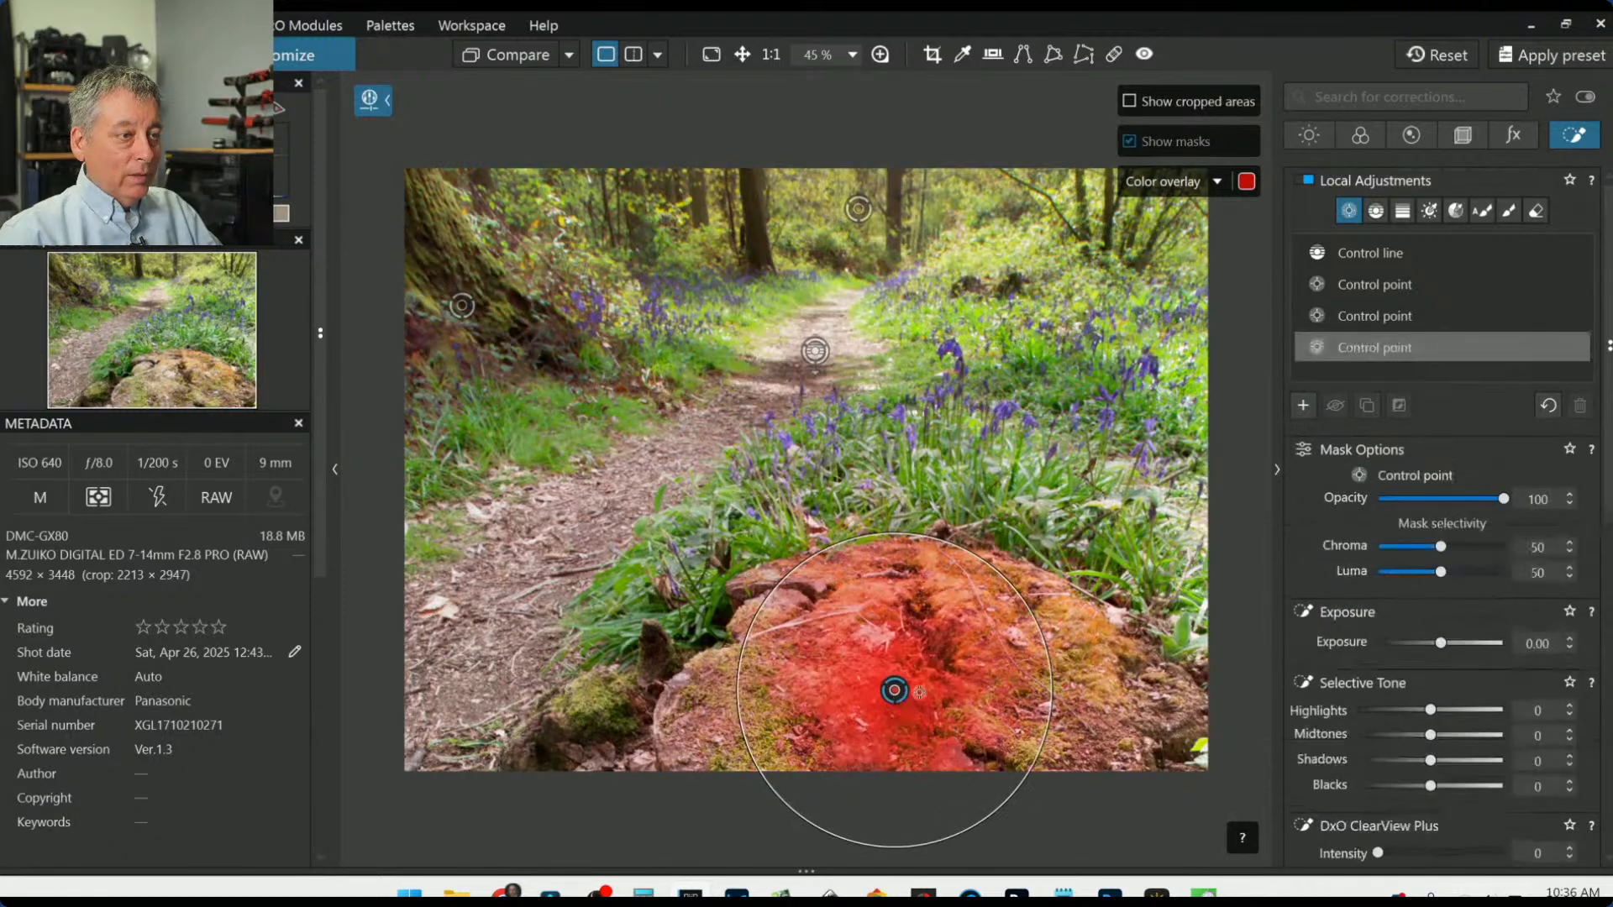
click(698, 717)
click(1081, 741)
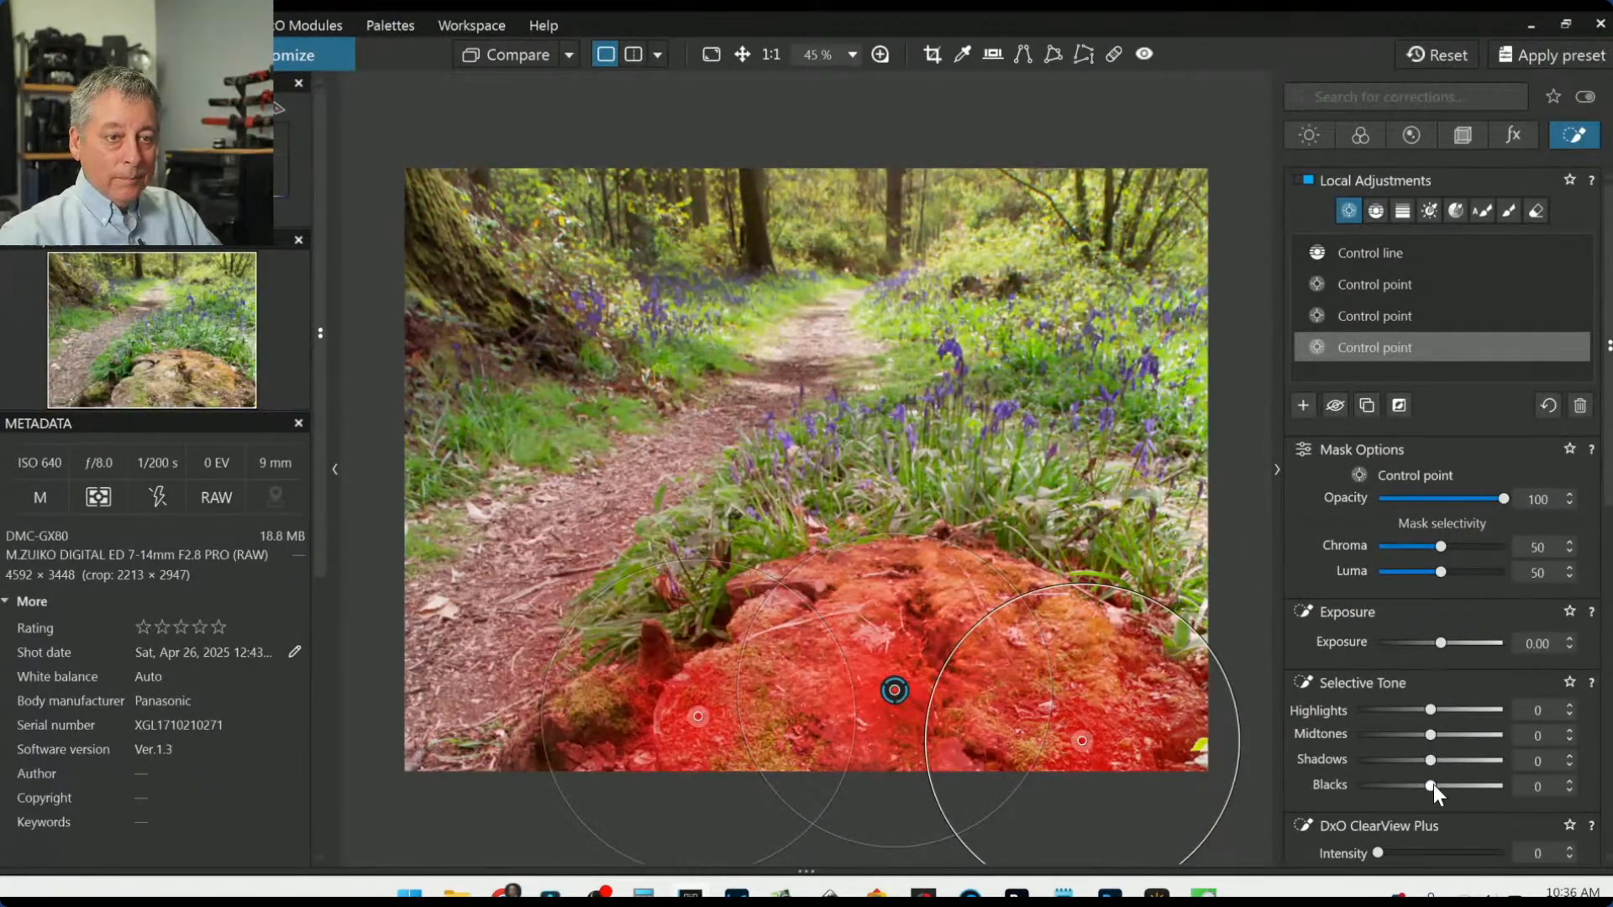
drag(1431, 786, 1361, 793)
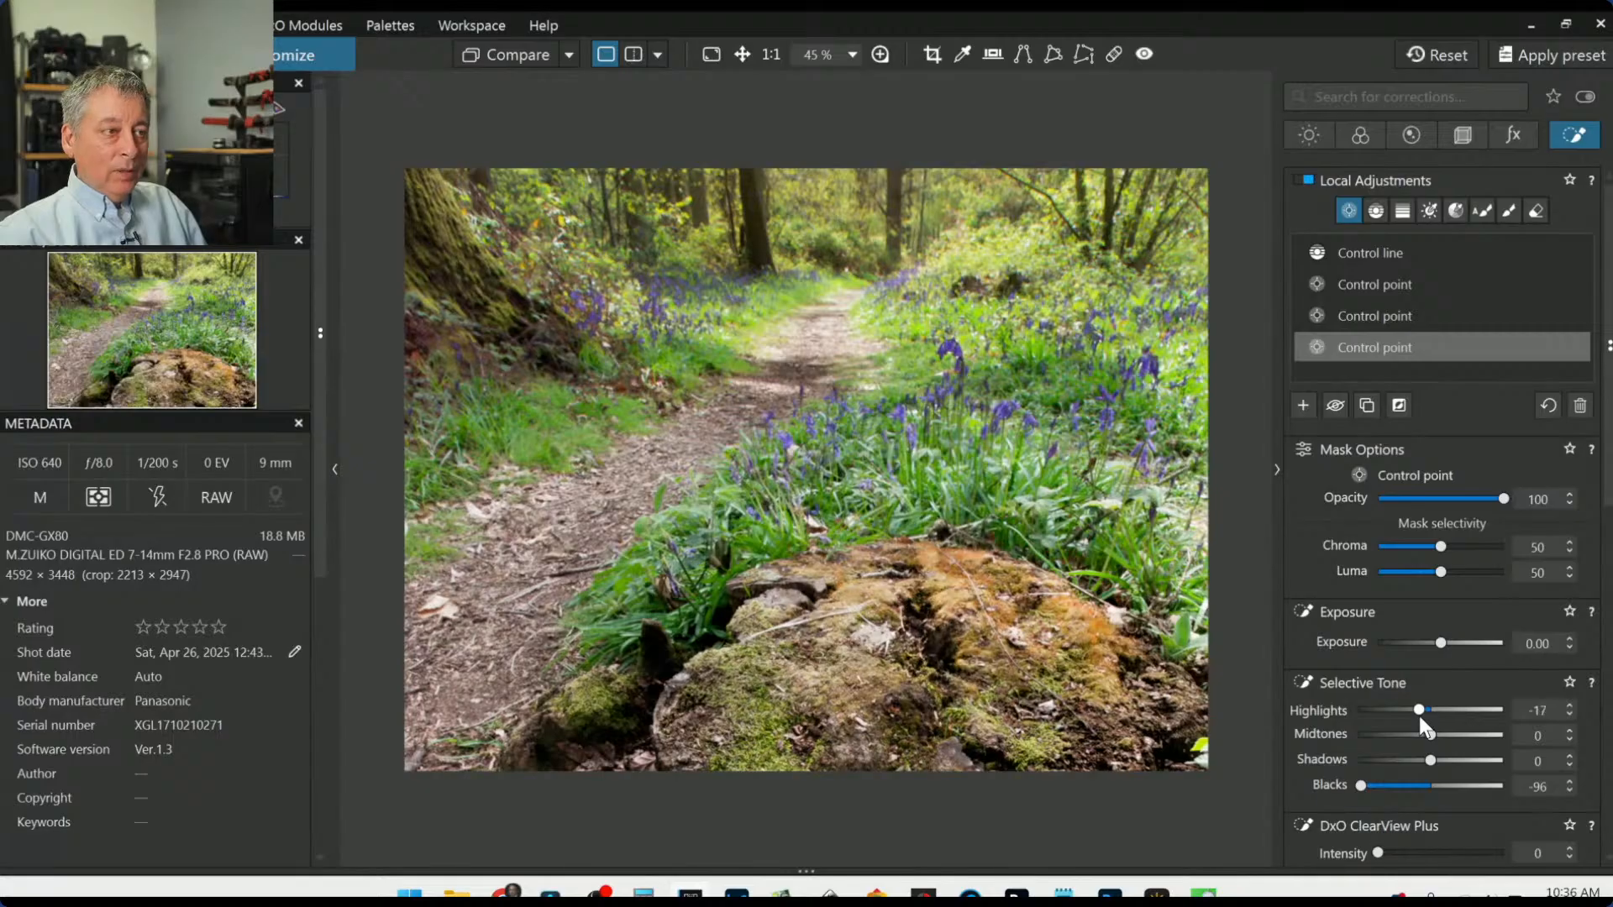
drag(1419, 713, 1406, 712)
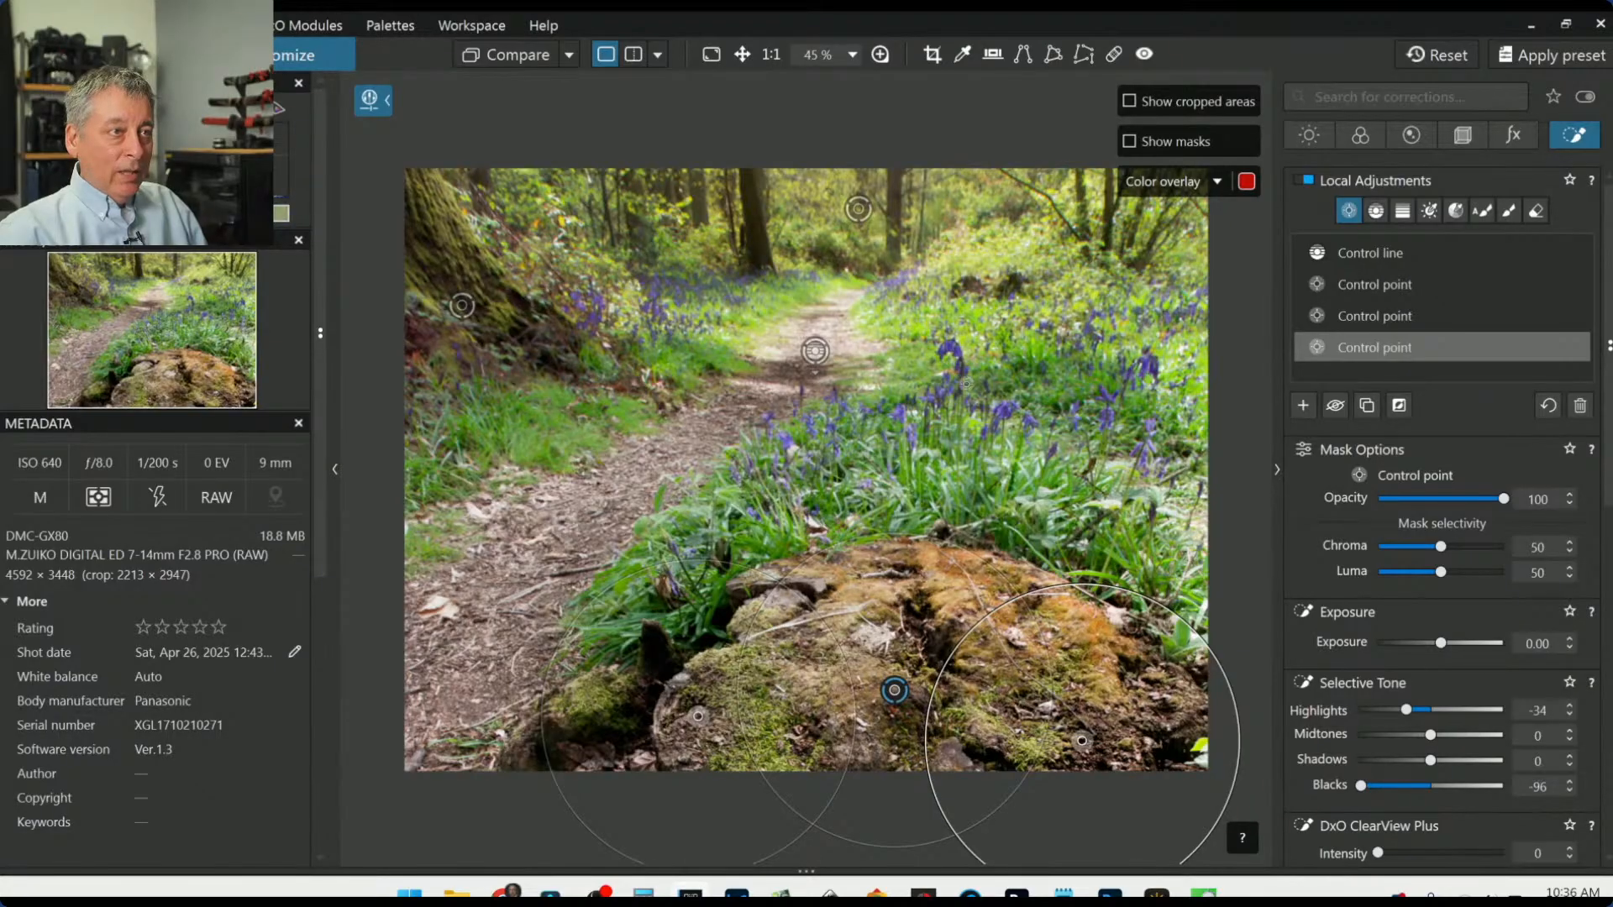
Step: Add a new control point mask on the tall bluebell beside the path and set its chroma selectivity to 55
click(1304, 405)
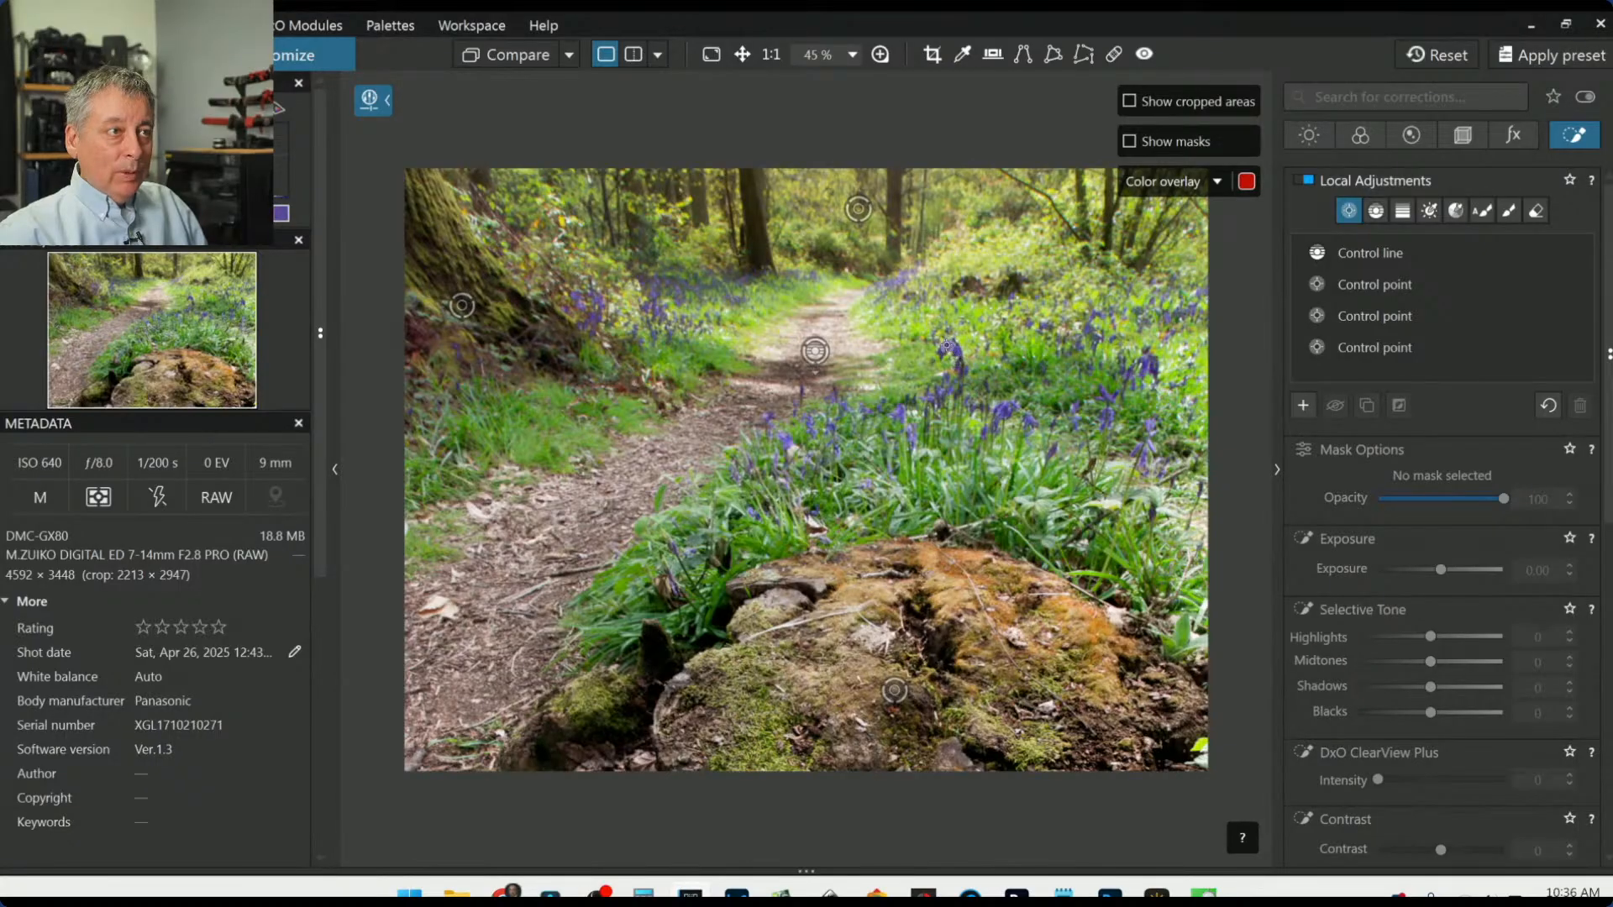
scroll(947, 346, up, 3)
scroll(946, 344, up, 2)
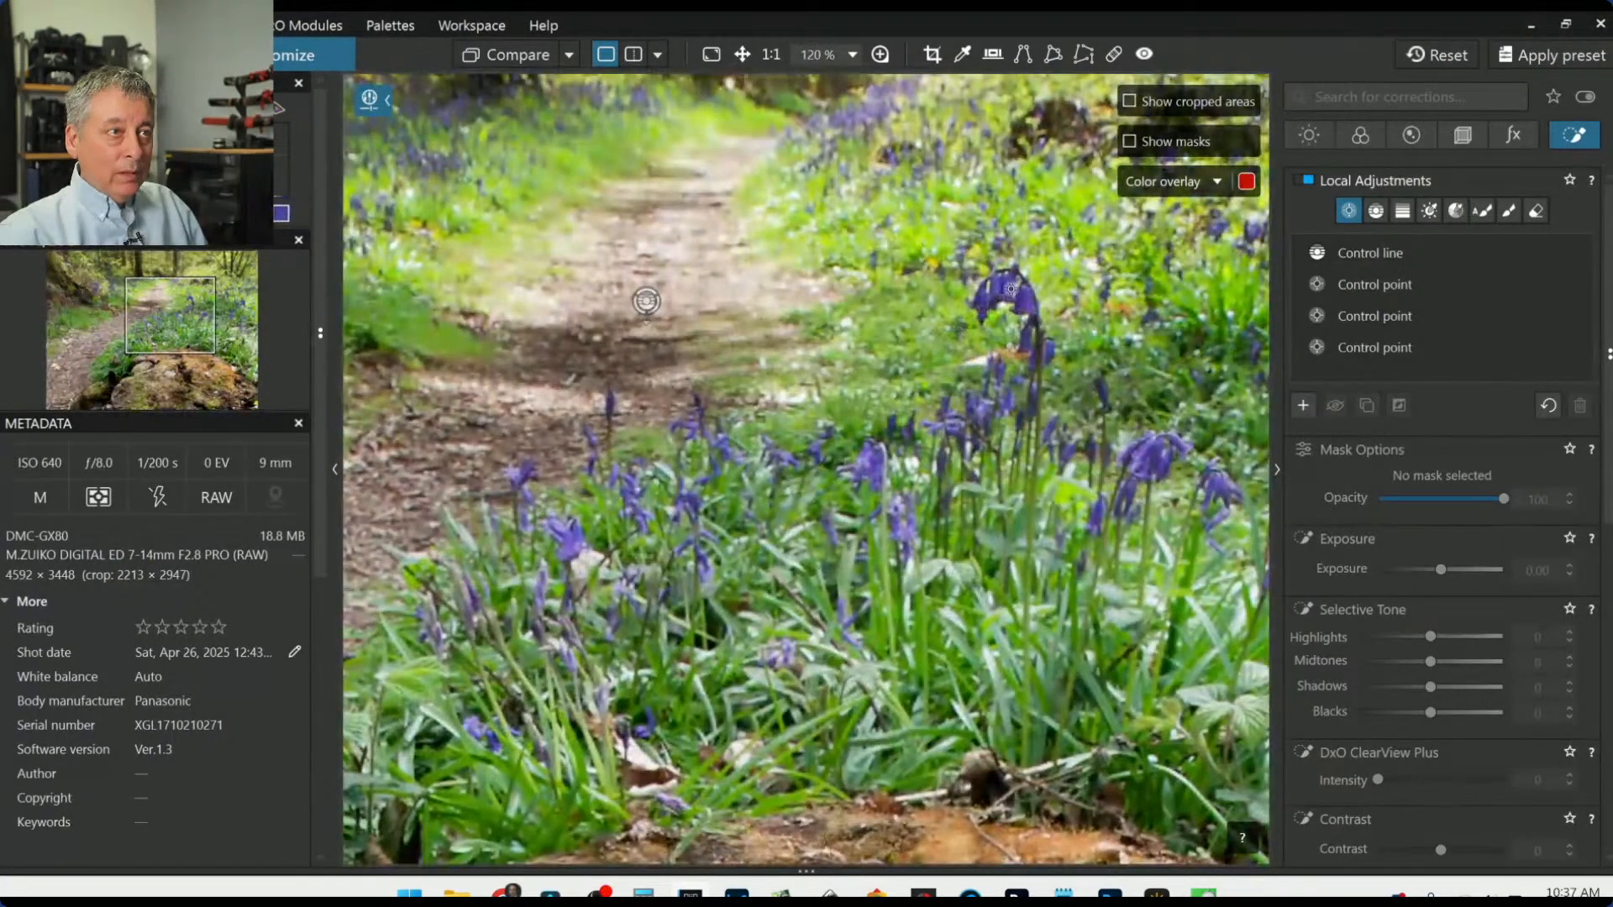
click(1008, 290)
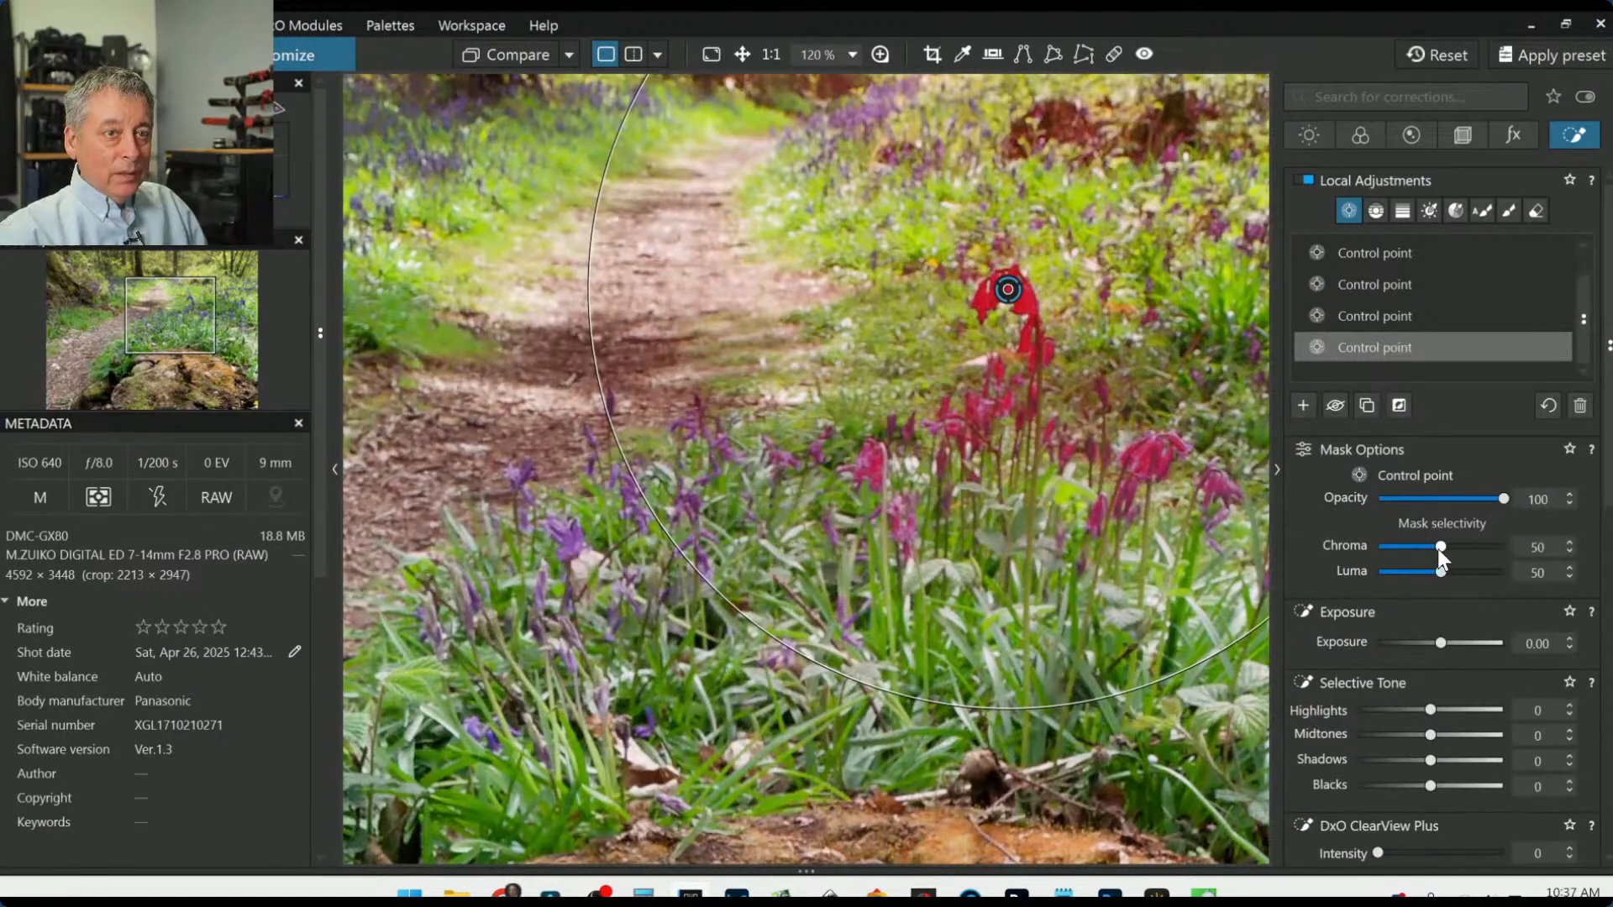
scroll(1440, 546, up, 1)
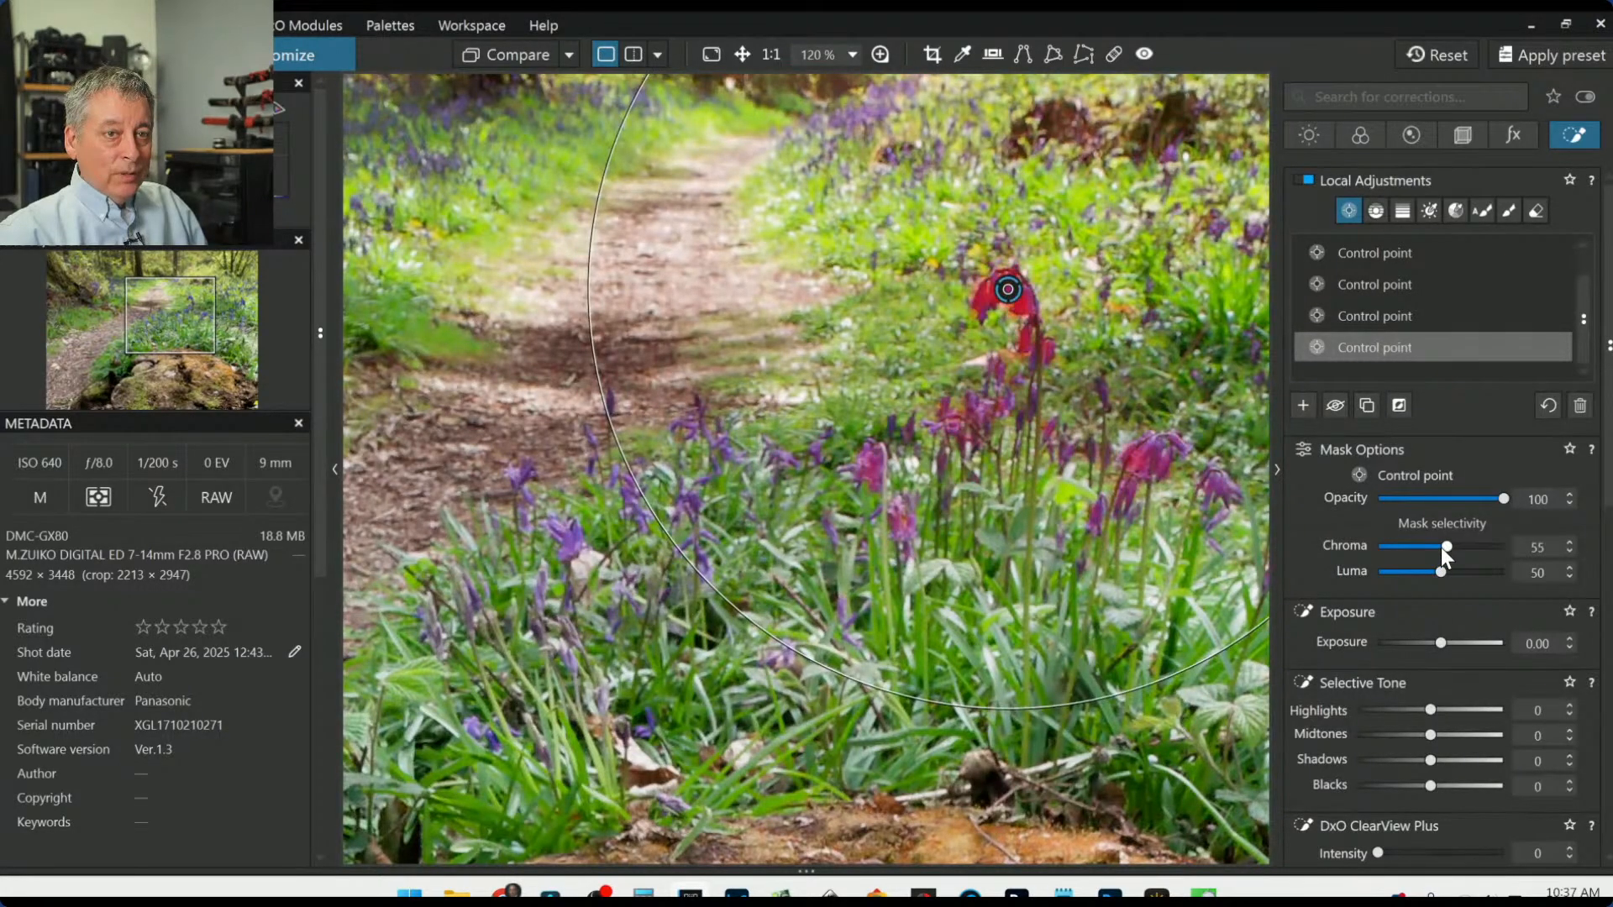
Step: Extend the bluebell mask with further control points on the flowers on both sides of the path and at its far end
click(572, 545)
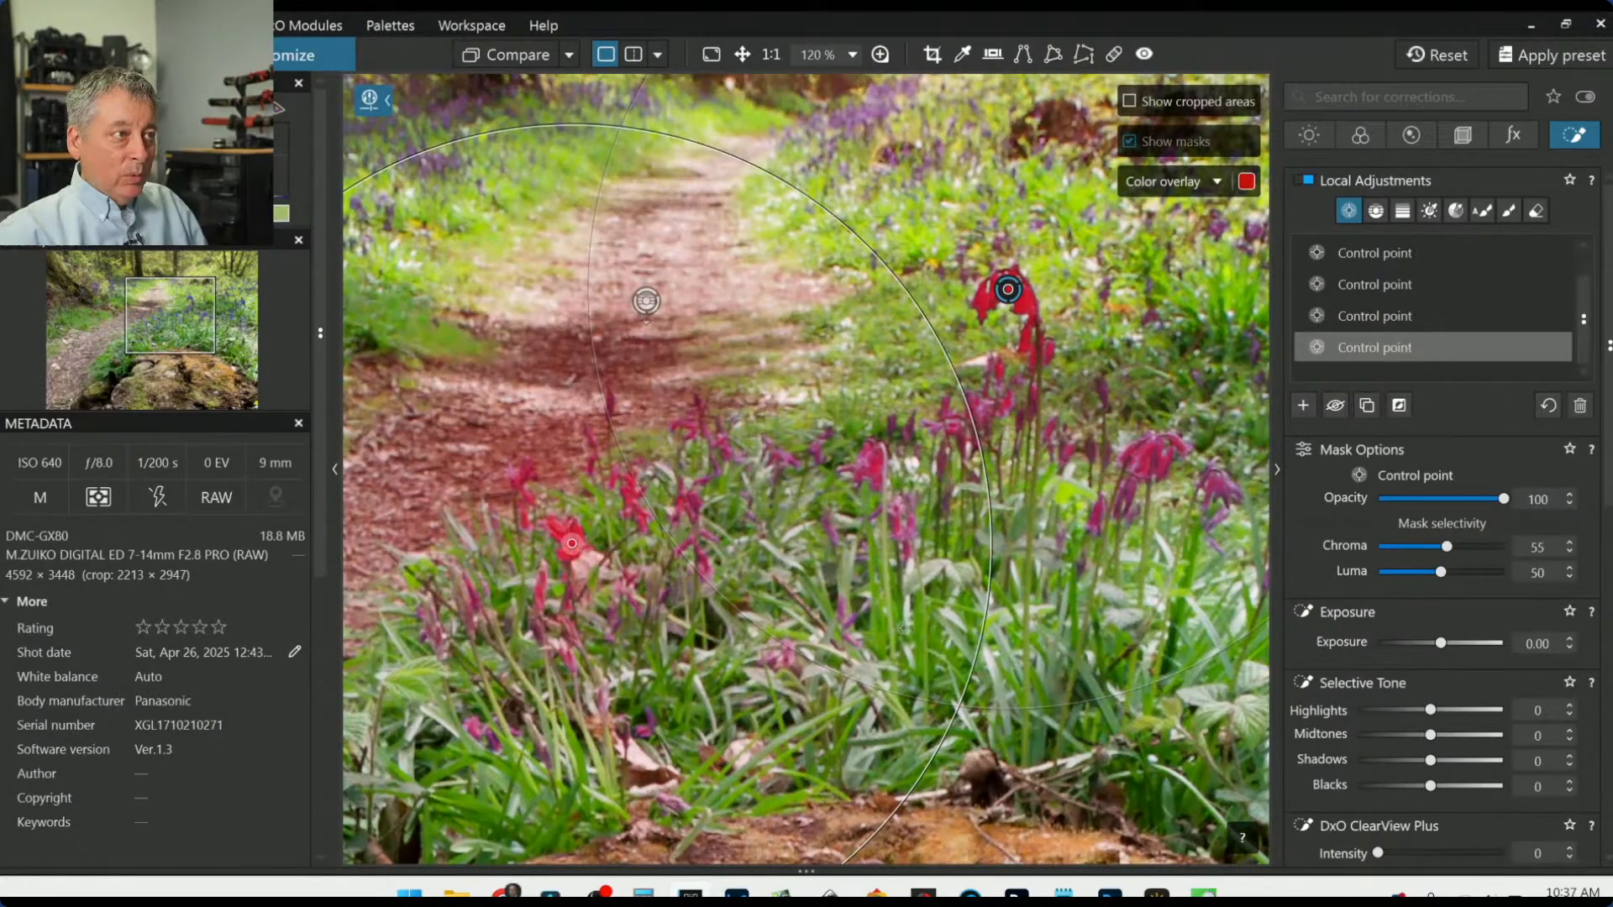
scroll(1015, 635, down, 4)
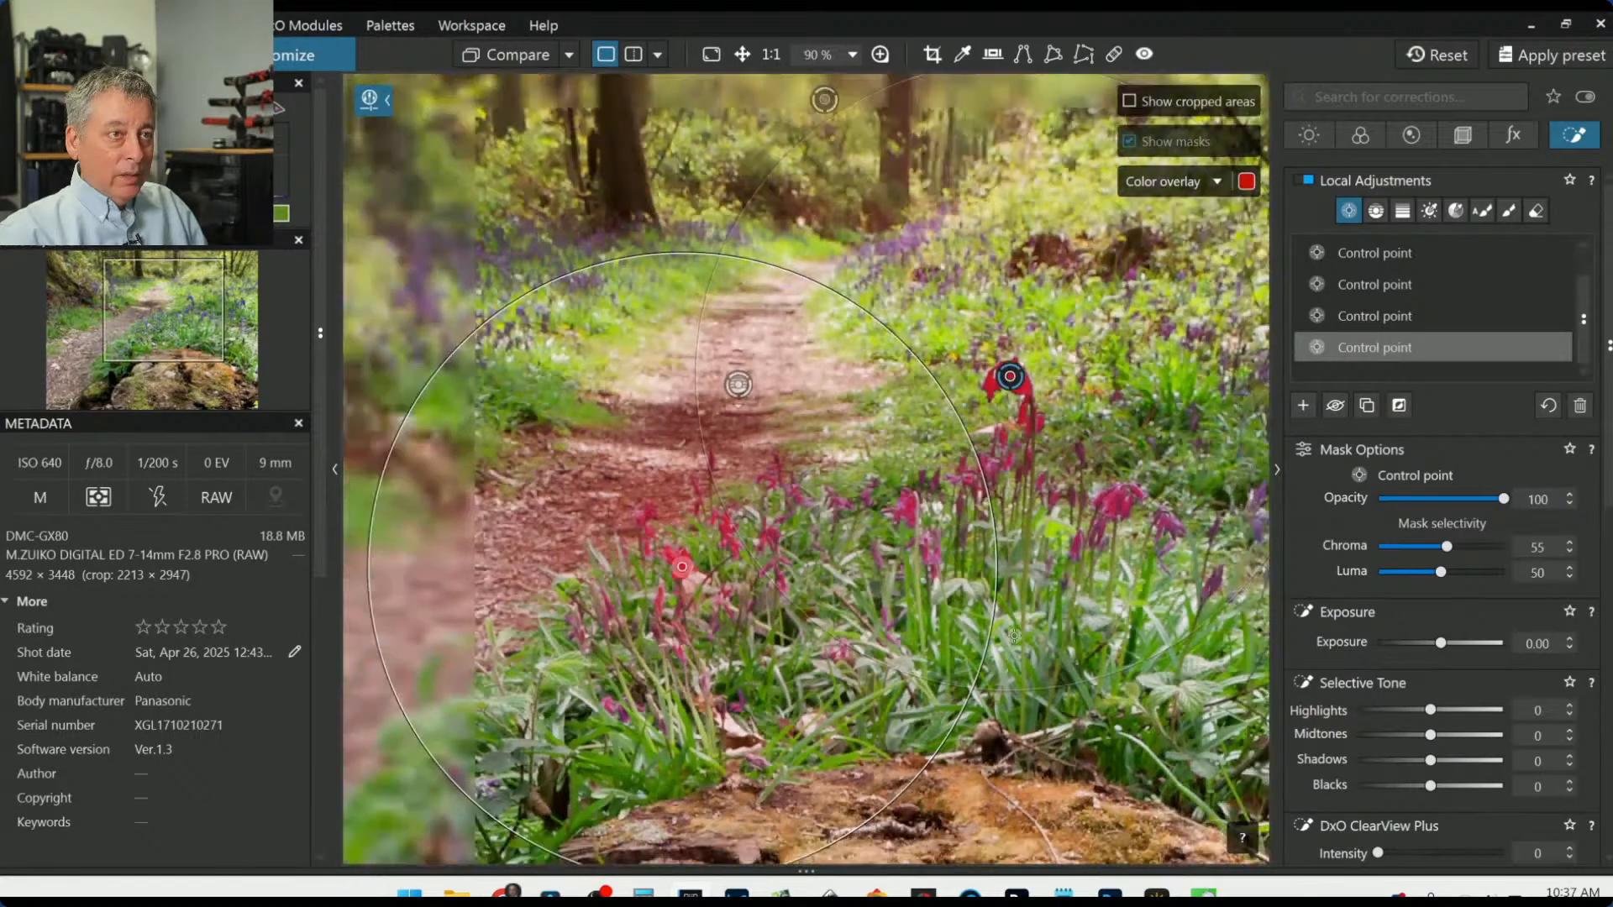
scroll(1194, 488, down, 3)
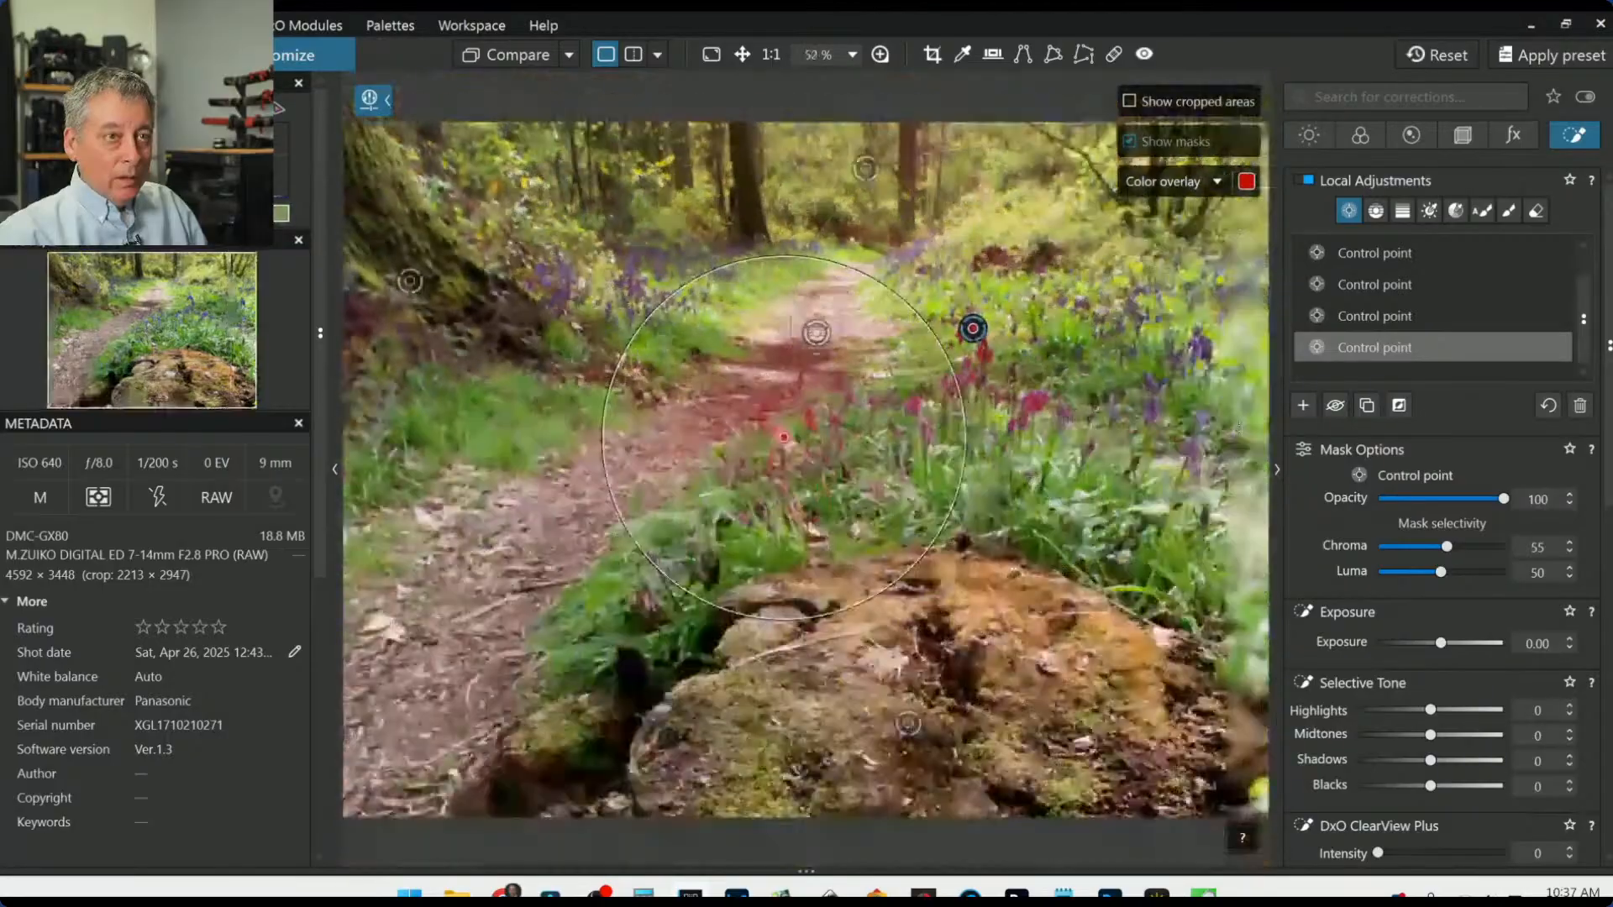
scroll(1202, 443, up, 1)
scroll(1202, 442, up, 3)
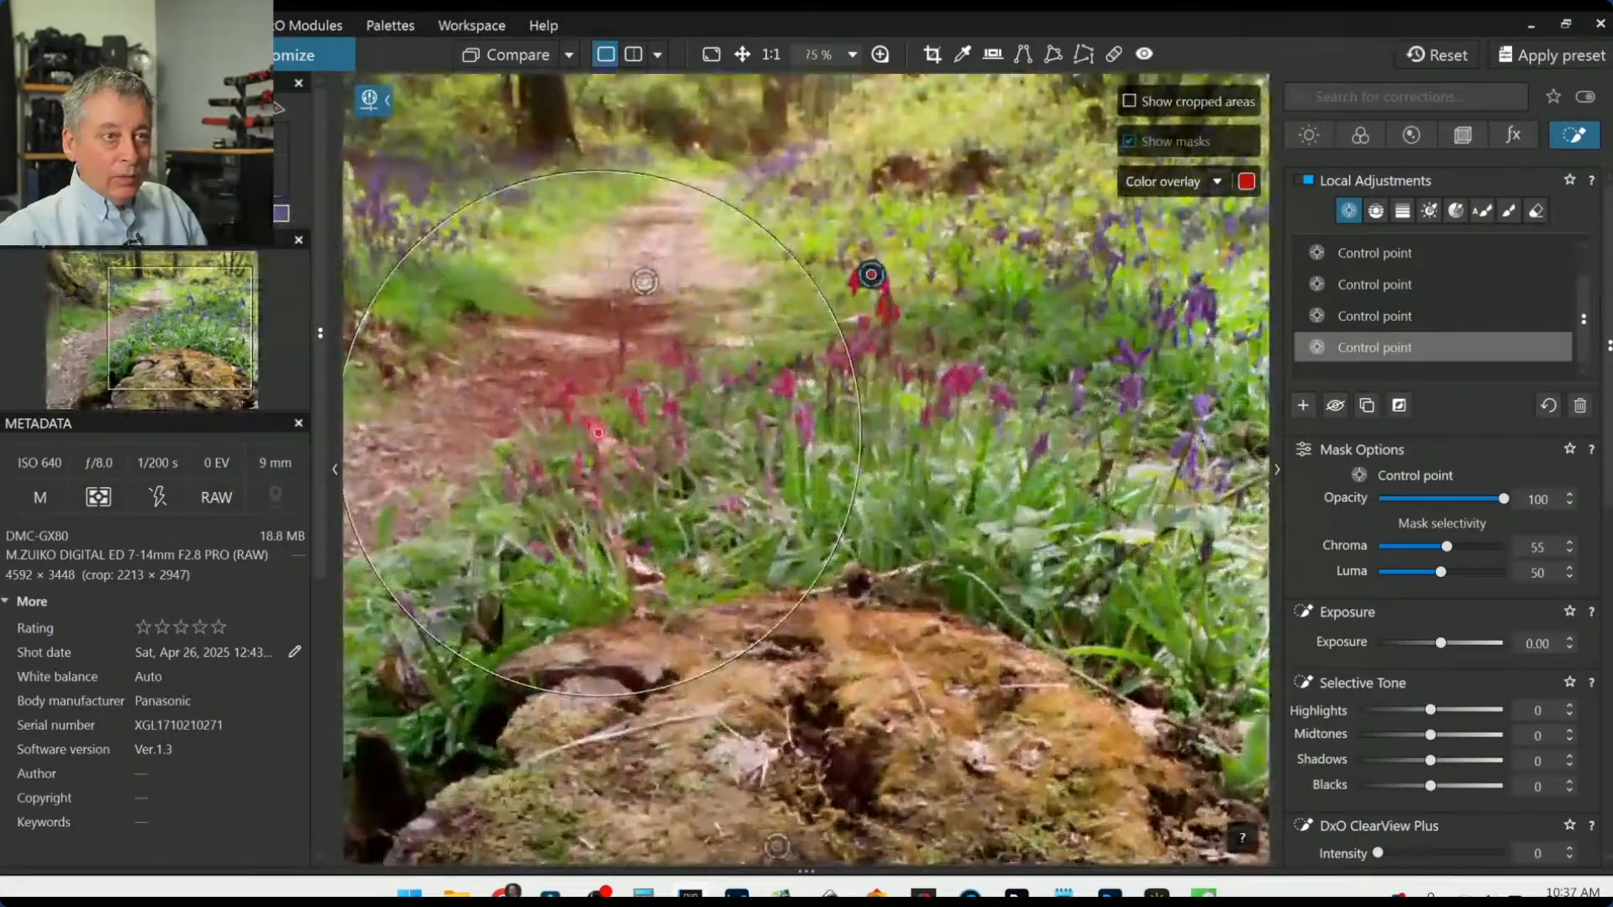
click(1204, 397)
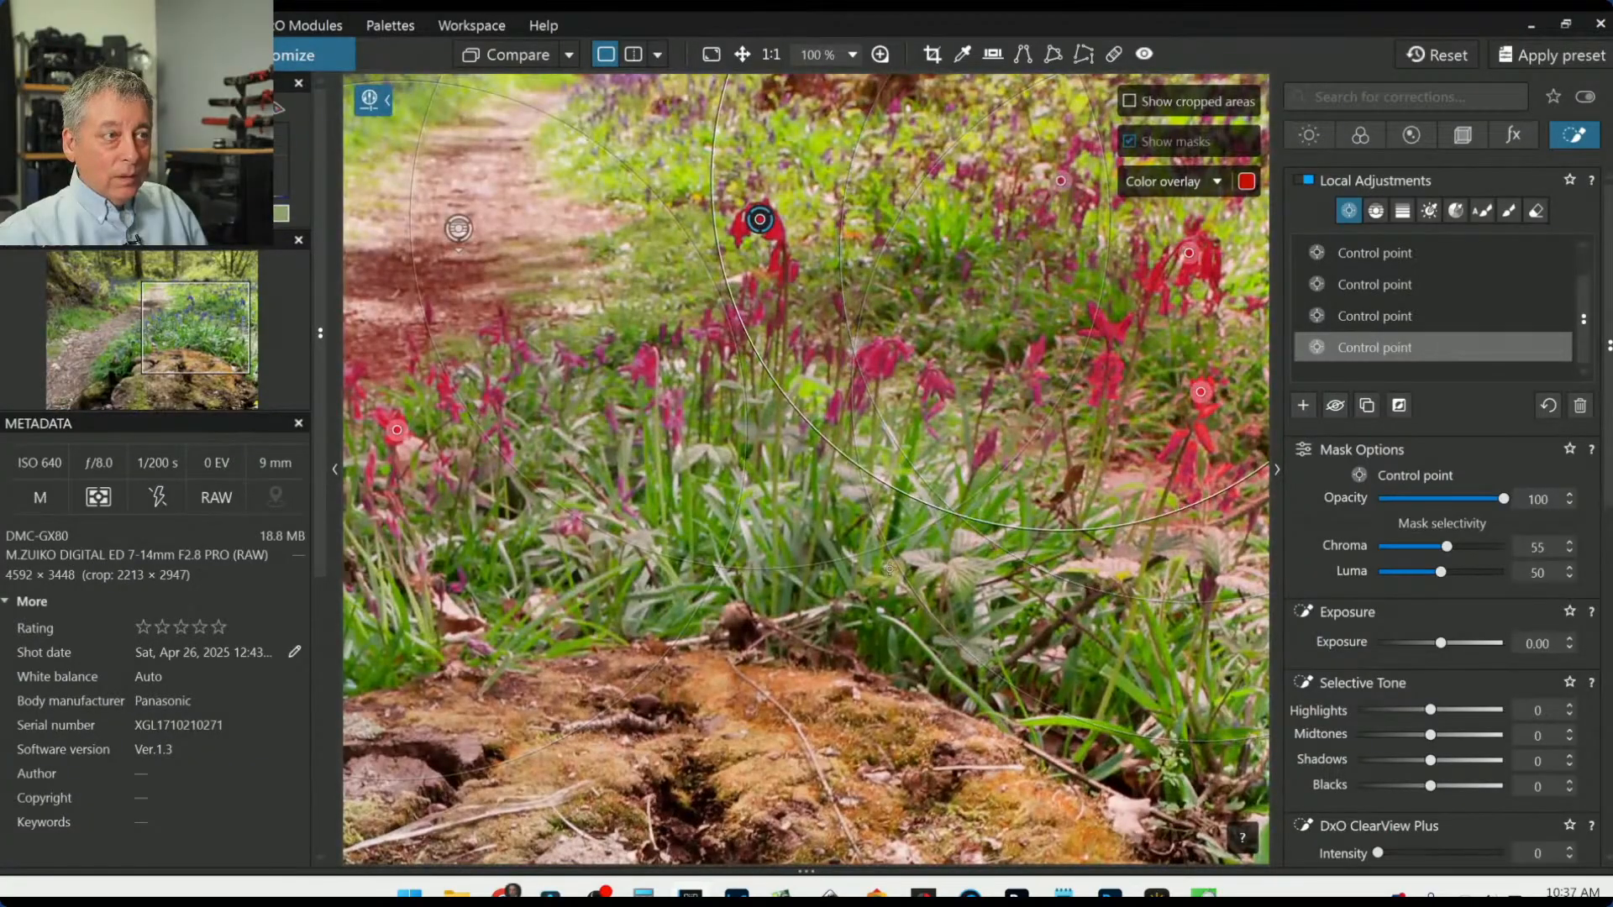
scroll(870, 578, down, 2)
scroll(871, 578, down, 1)
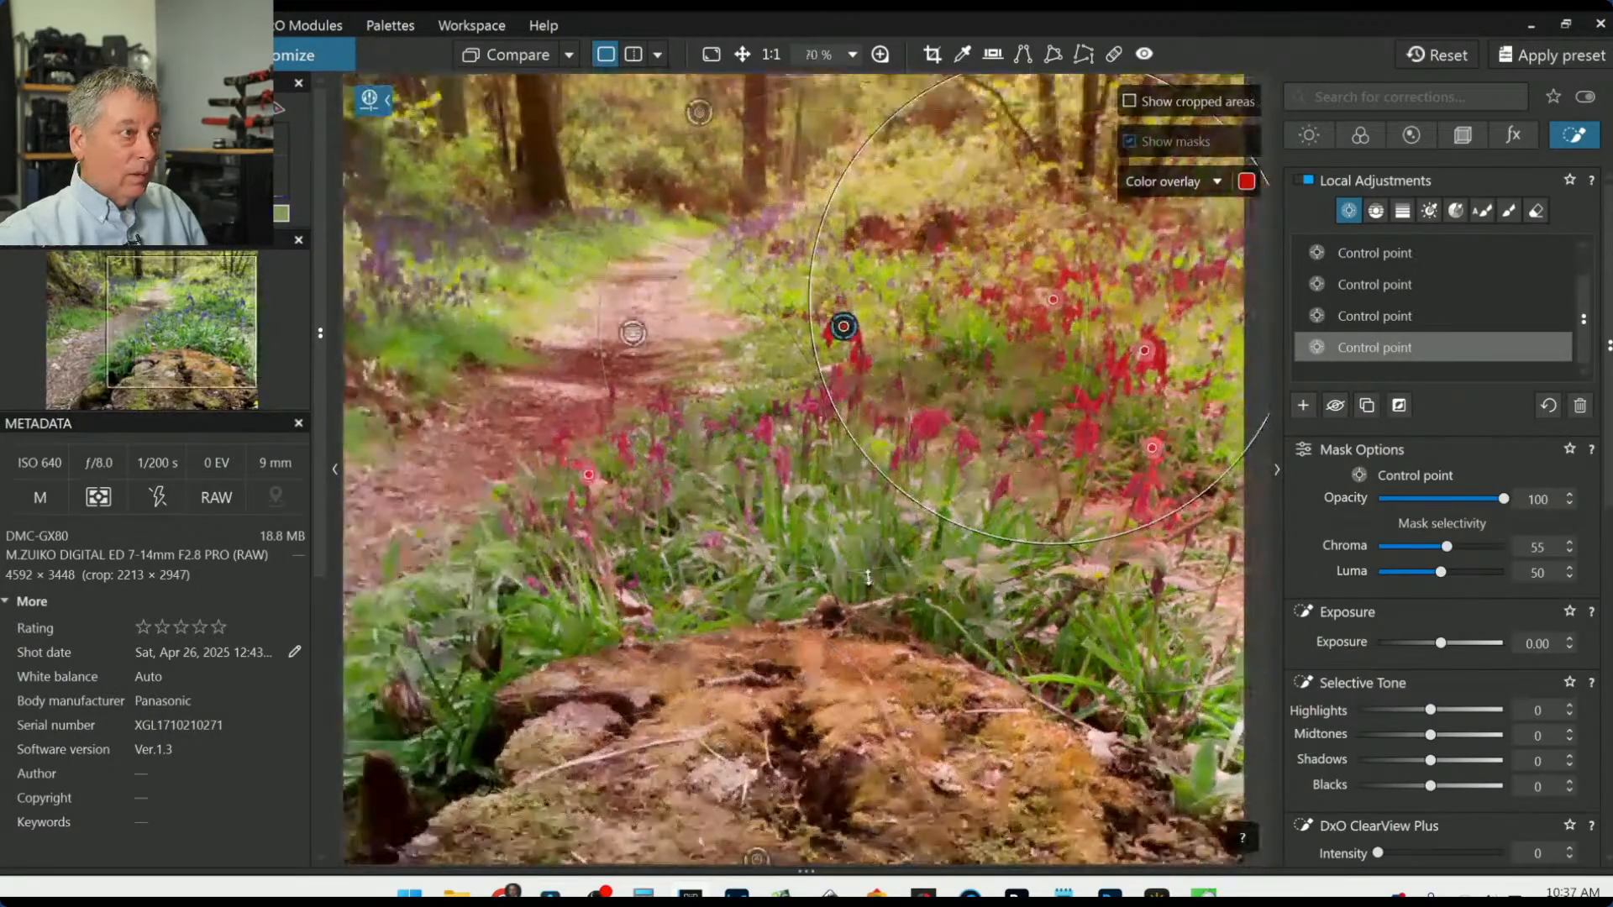
click(381, 268)
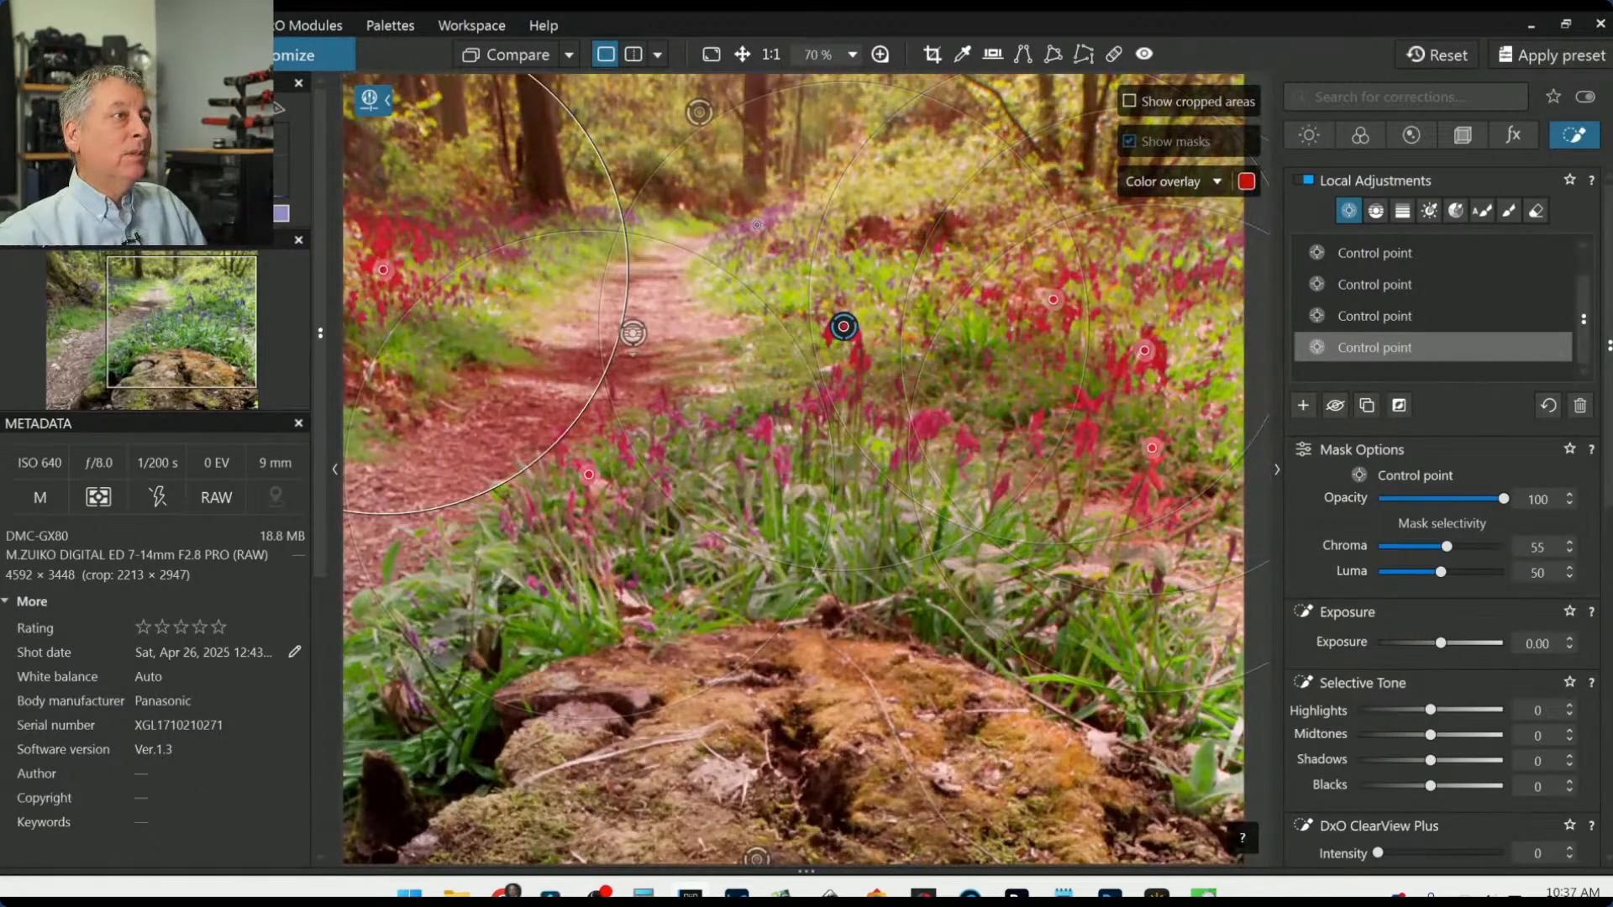
click(756, 225)
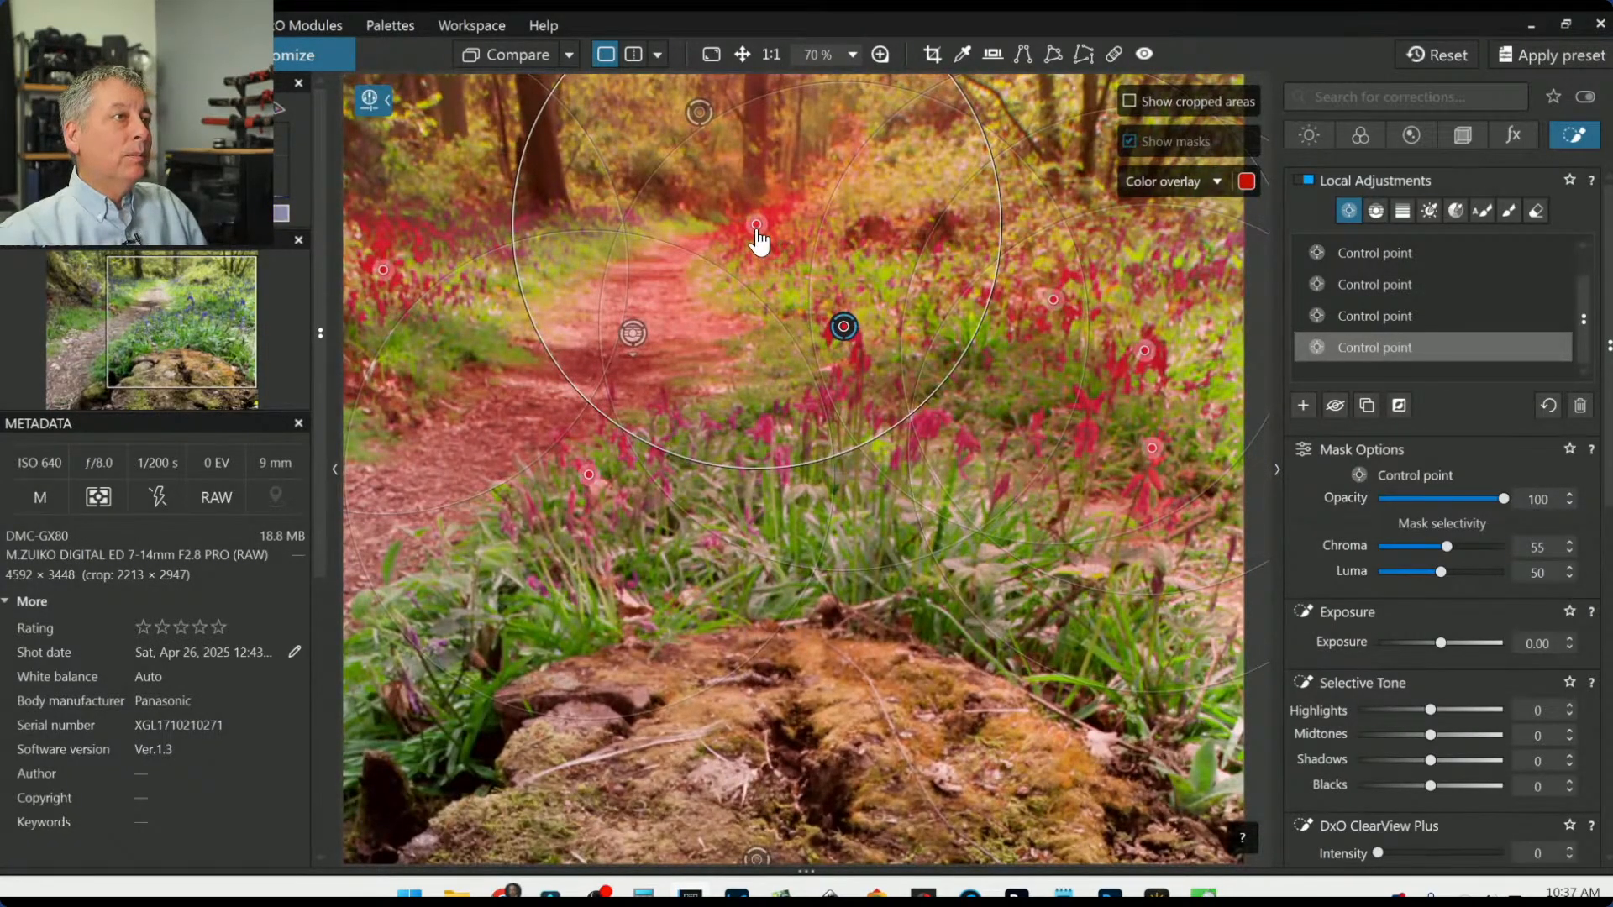
Step: Nudge and shrink the bluebell control point at the path's far end, and add a small one on the bluebell left of the stump
drag(756, 224, 762, 221)
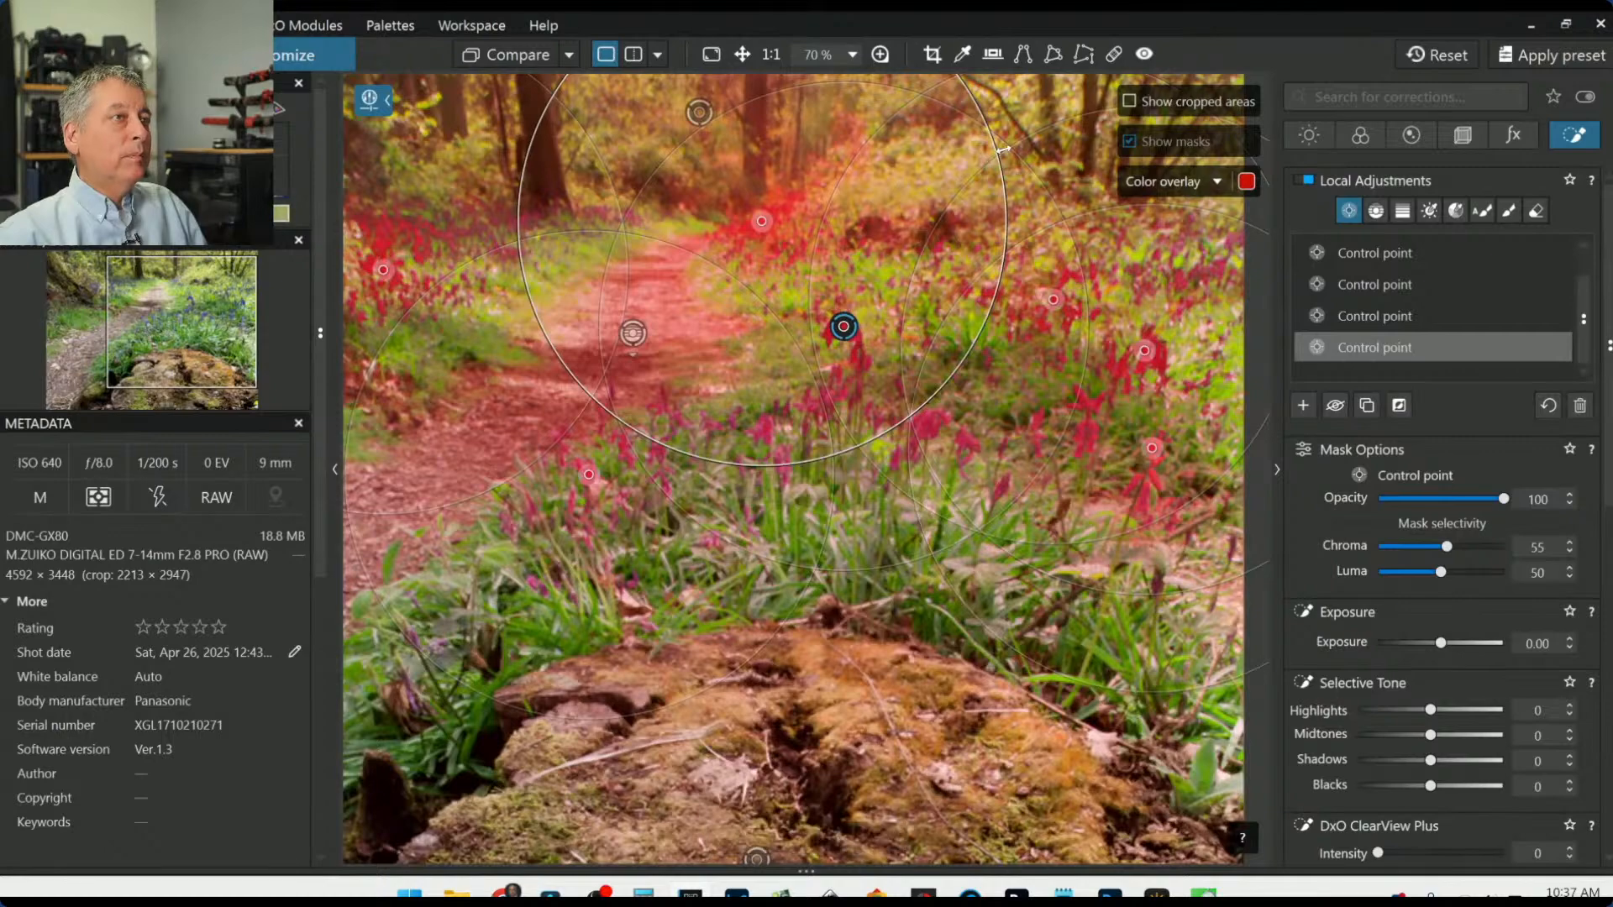
drag(986, 157, 809, 200)
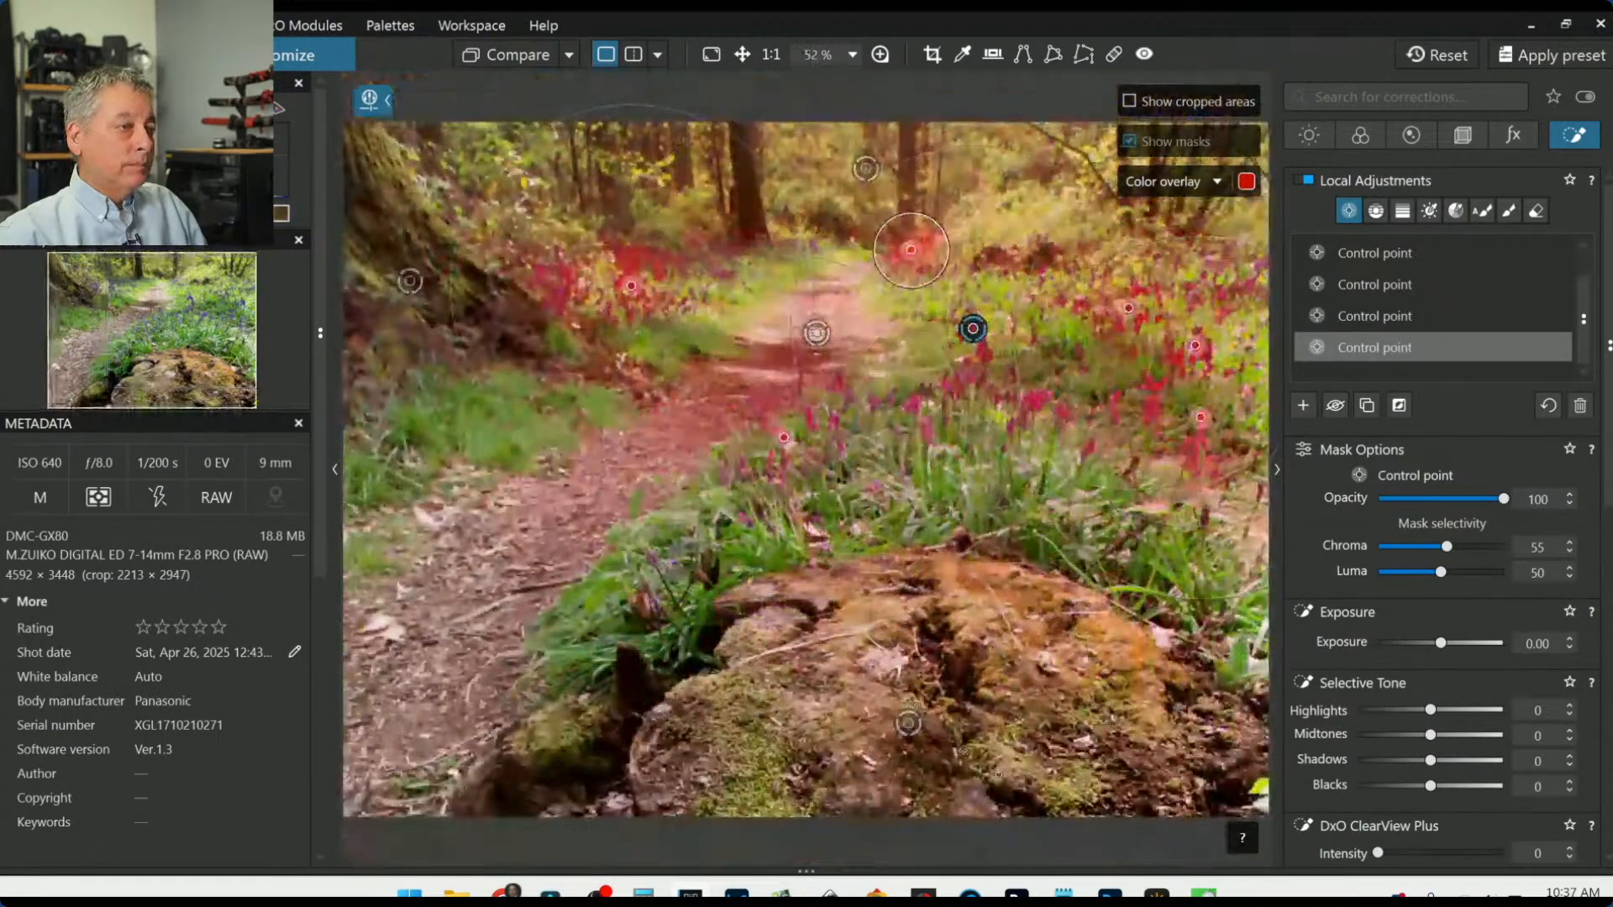
scroll(912, 704, up, 2)
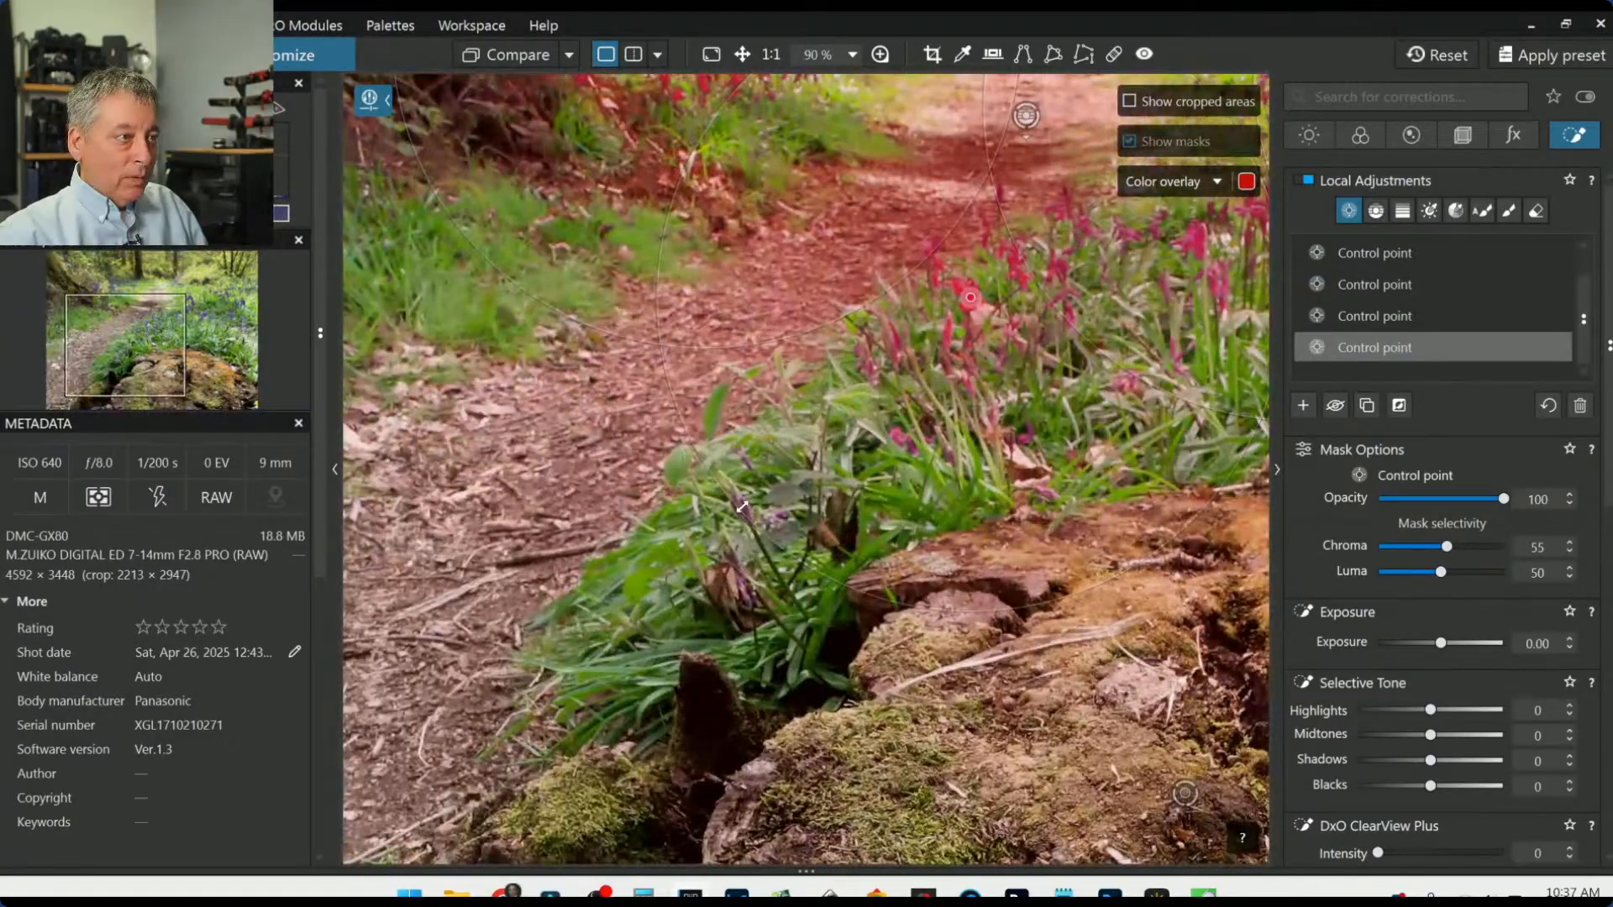
click(747, 504)
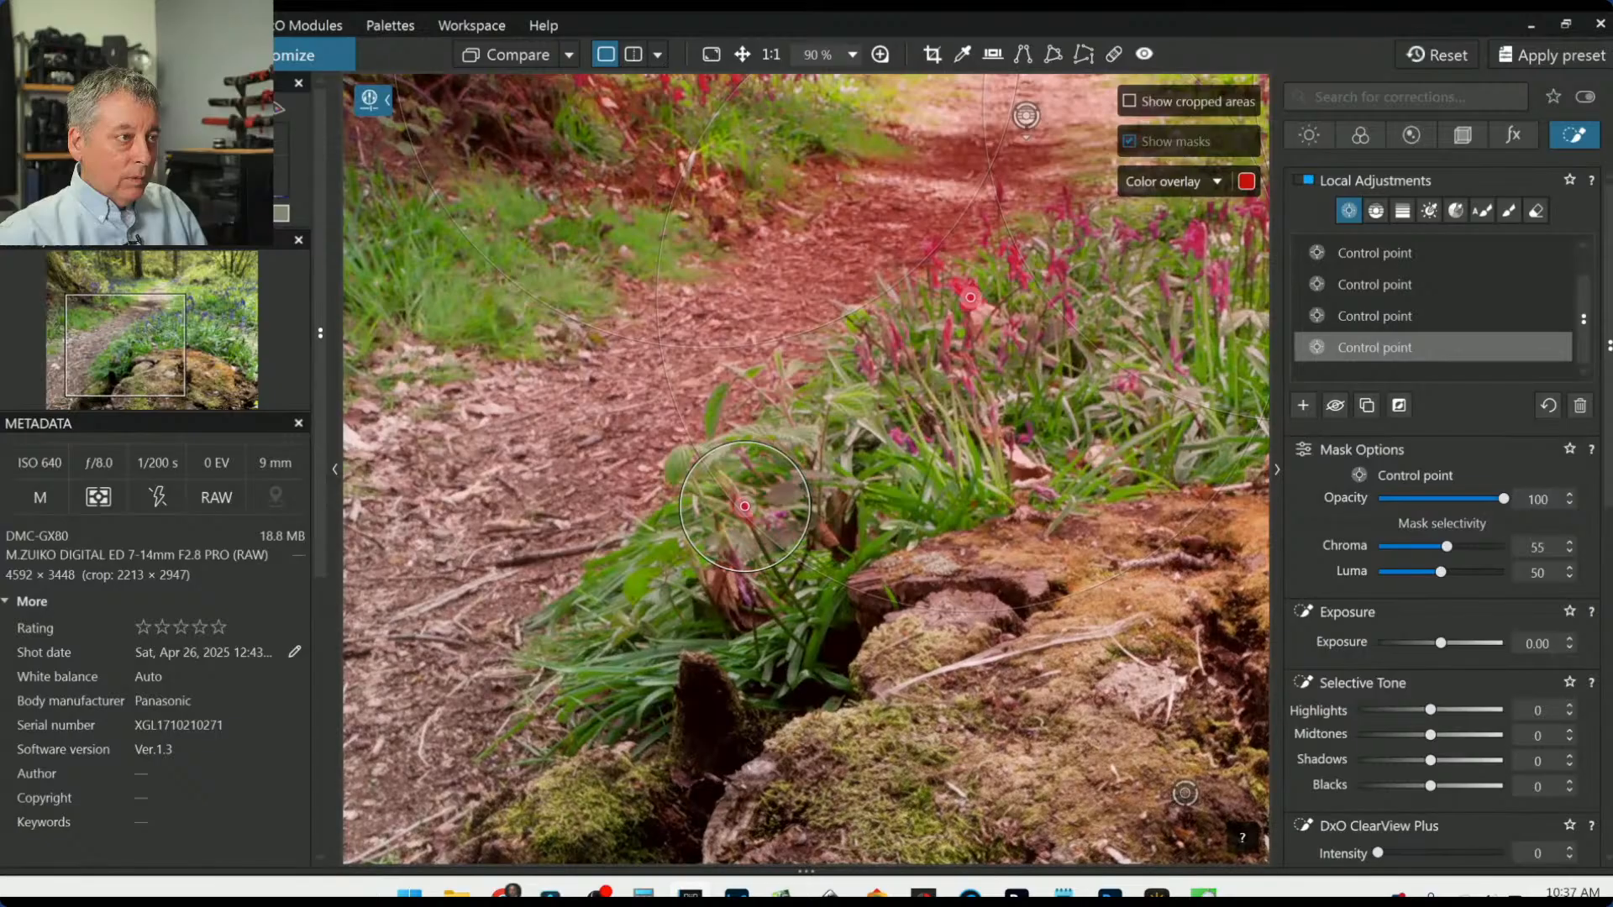
scroll(746, 504, down, 1)
scroll(746, 504, down, 3)
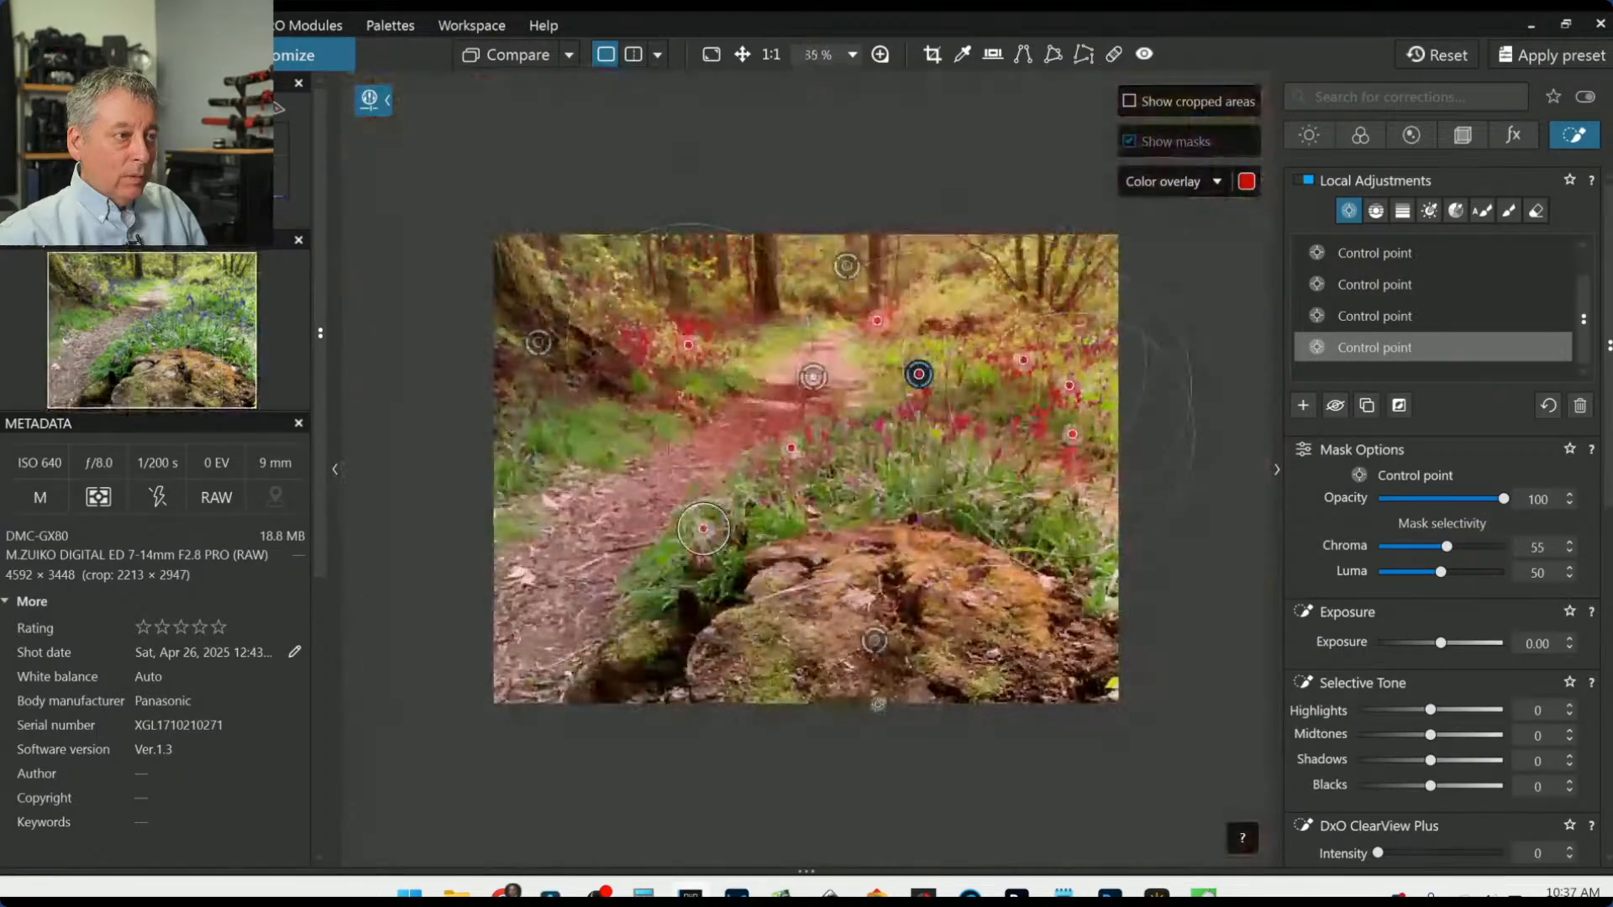
Step: Set the magenta channel's HSL saturation to 28 for the bluebell mask
scroll(1413, 744, down, 3)
scroll(1358, 684, down, 3)
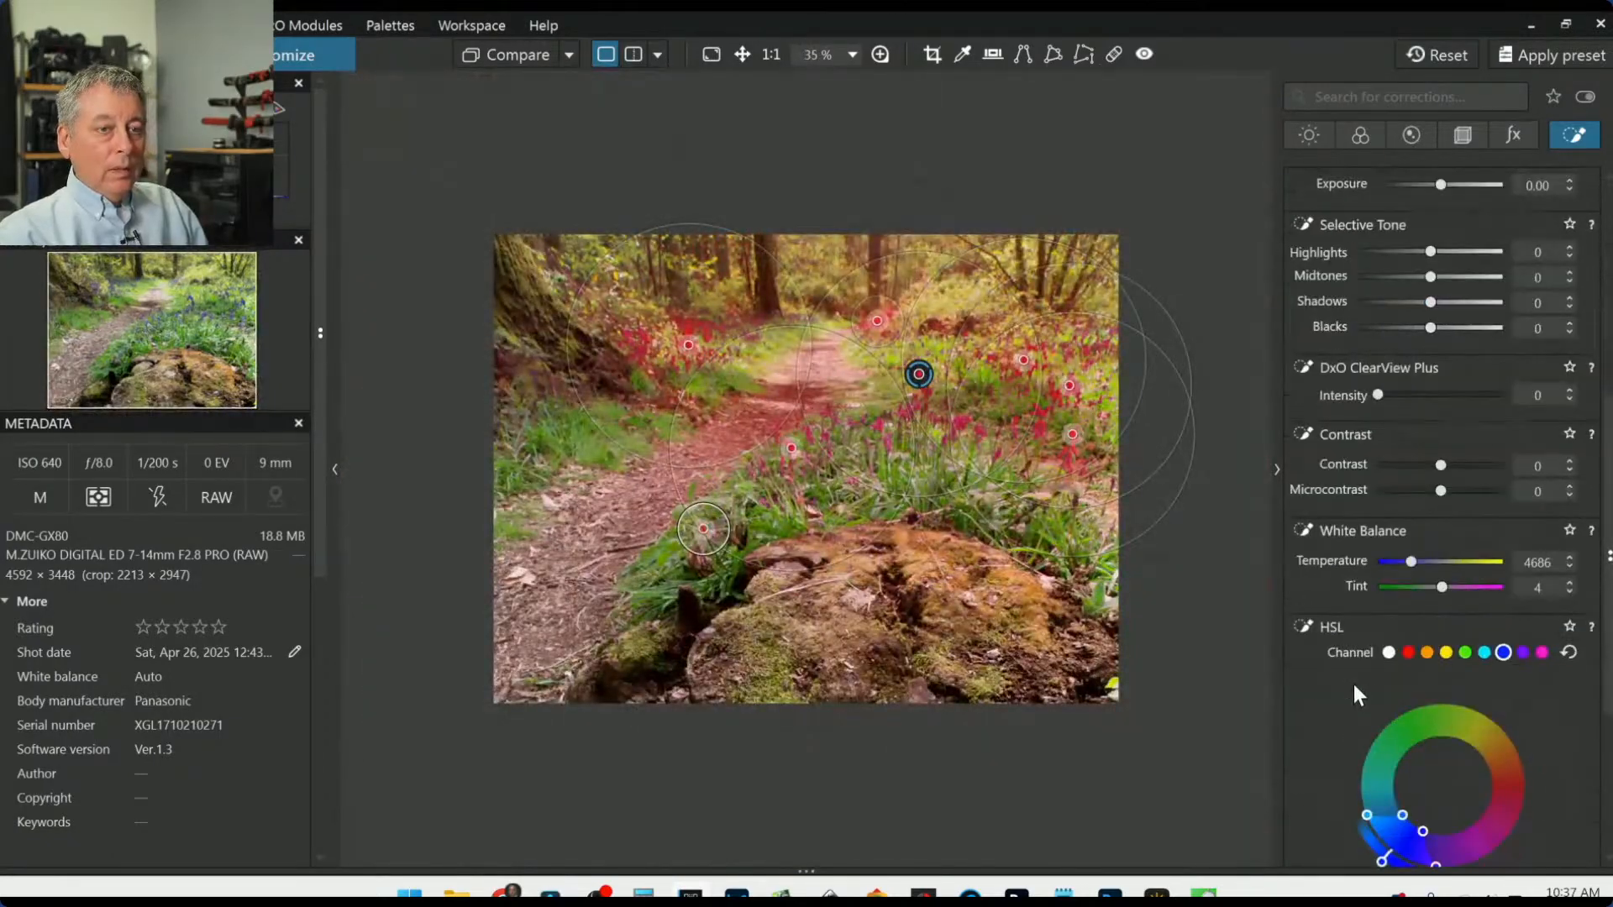
click(1388, 601)
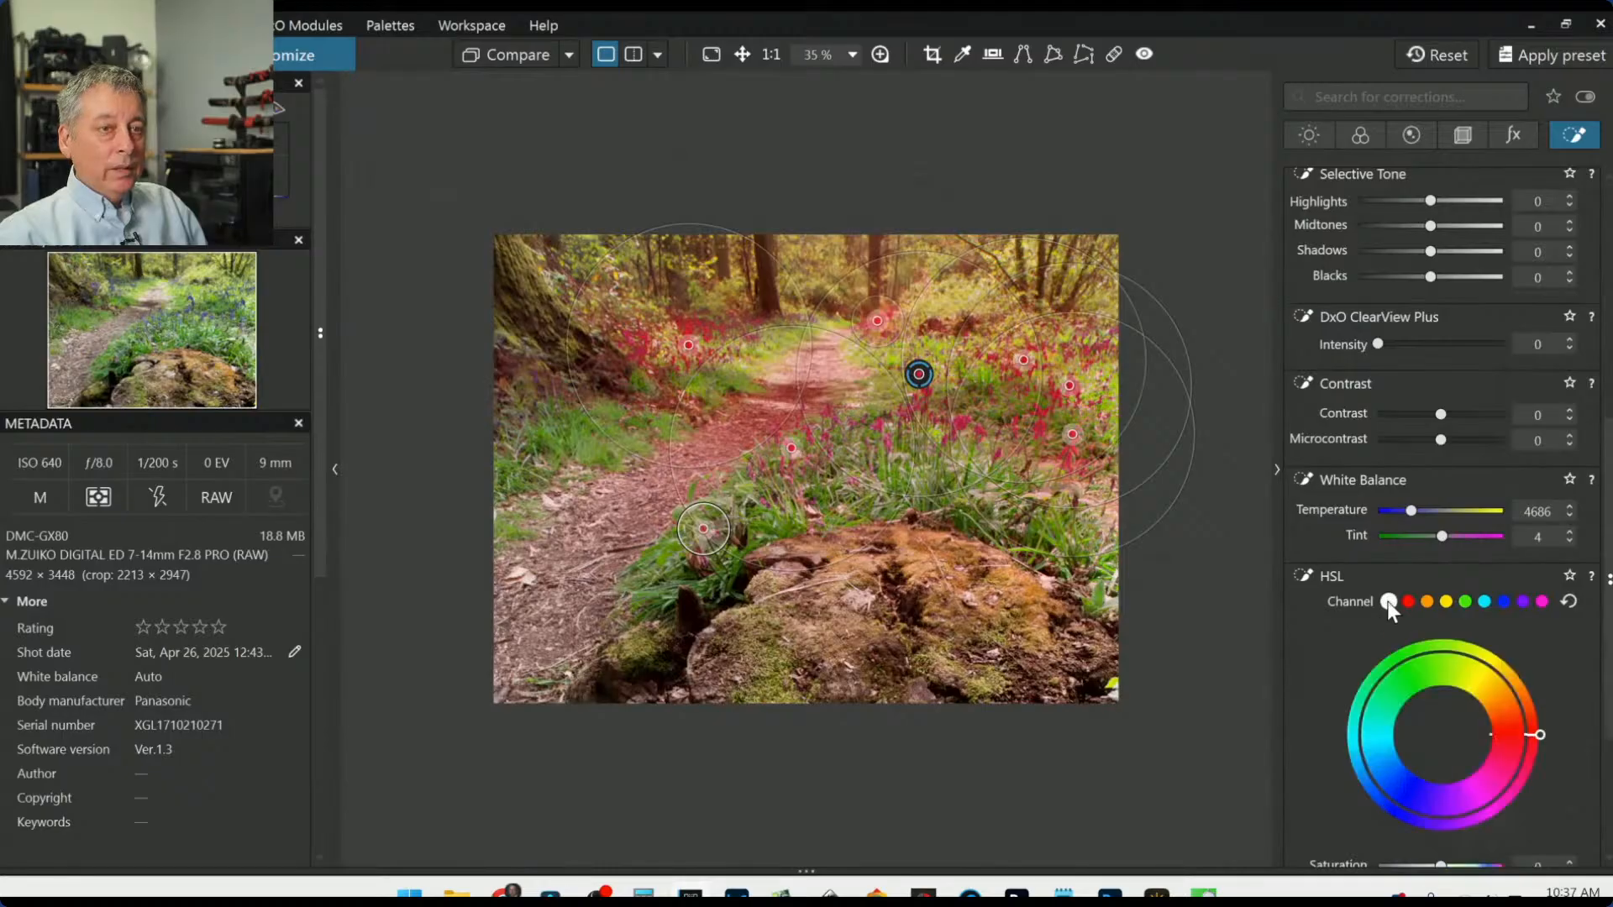
scroll(1318, 697, down, 2)
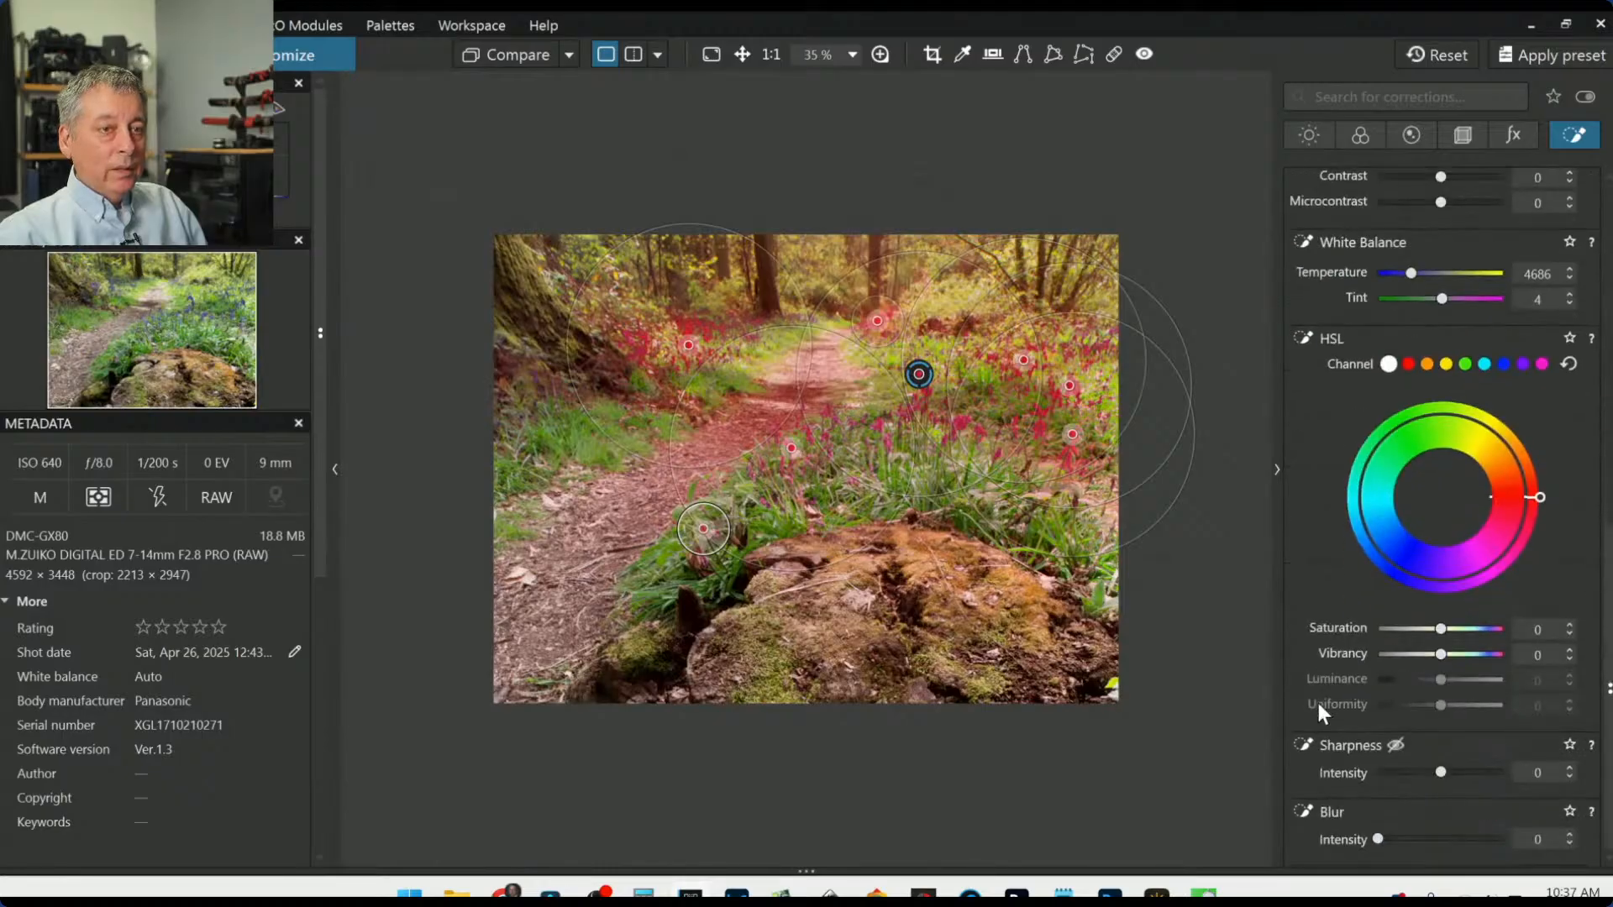
click(1539, 364)
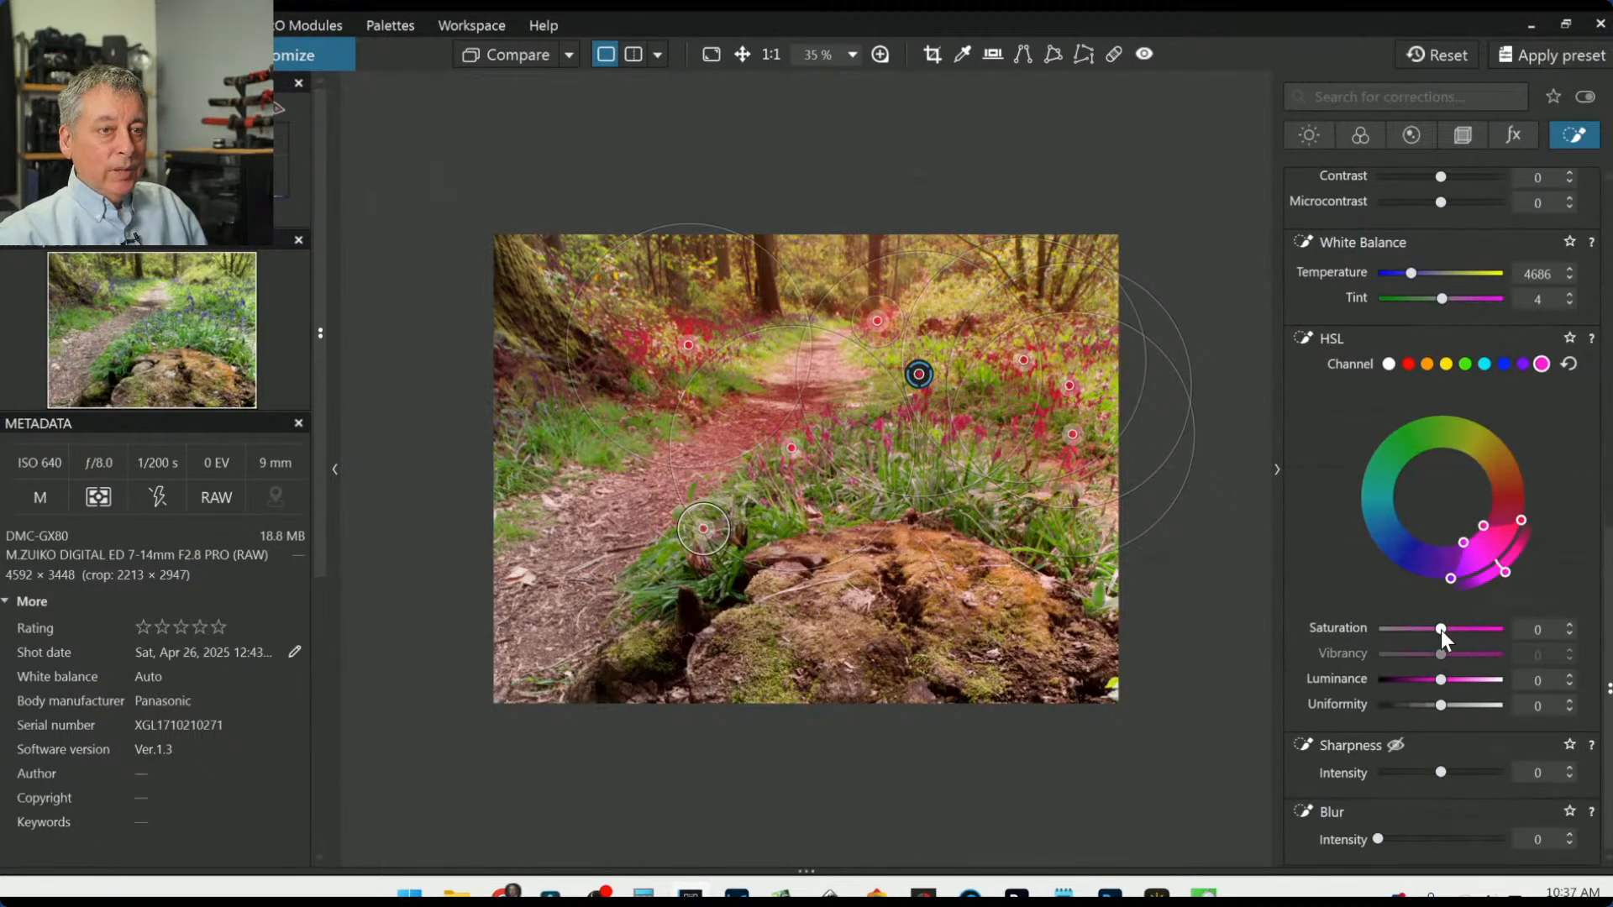
drag(1439, 630, 1460, 631)
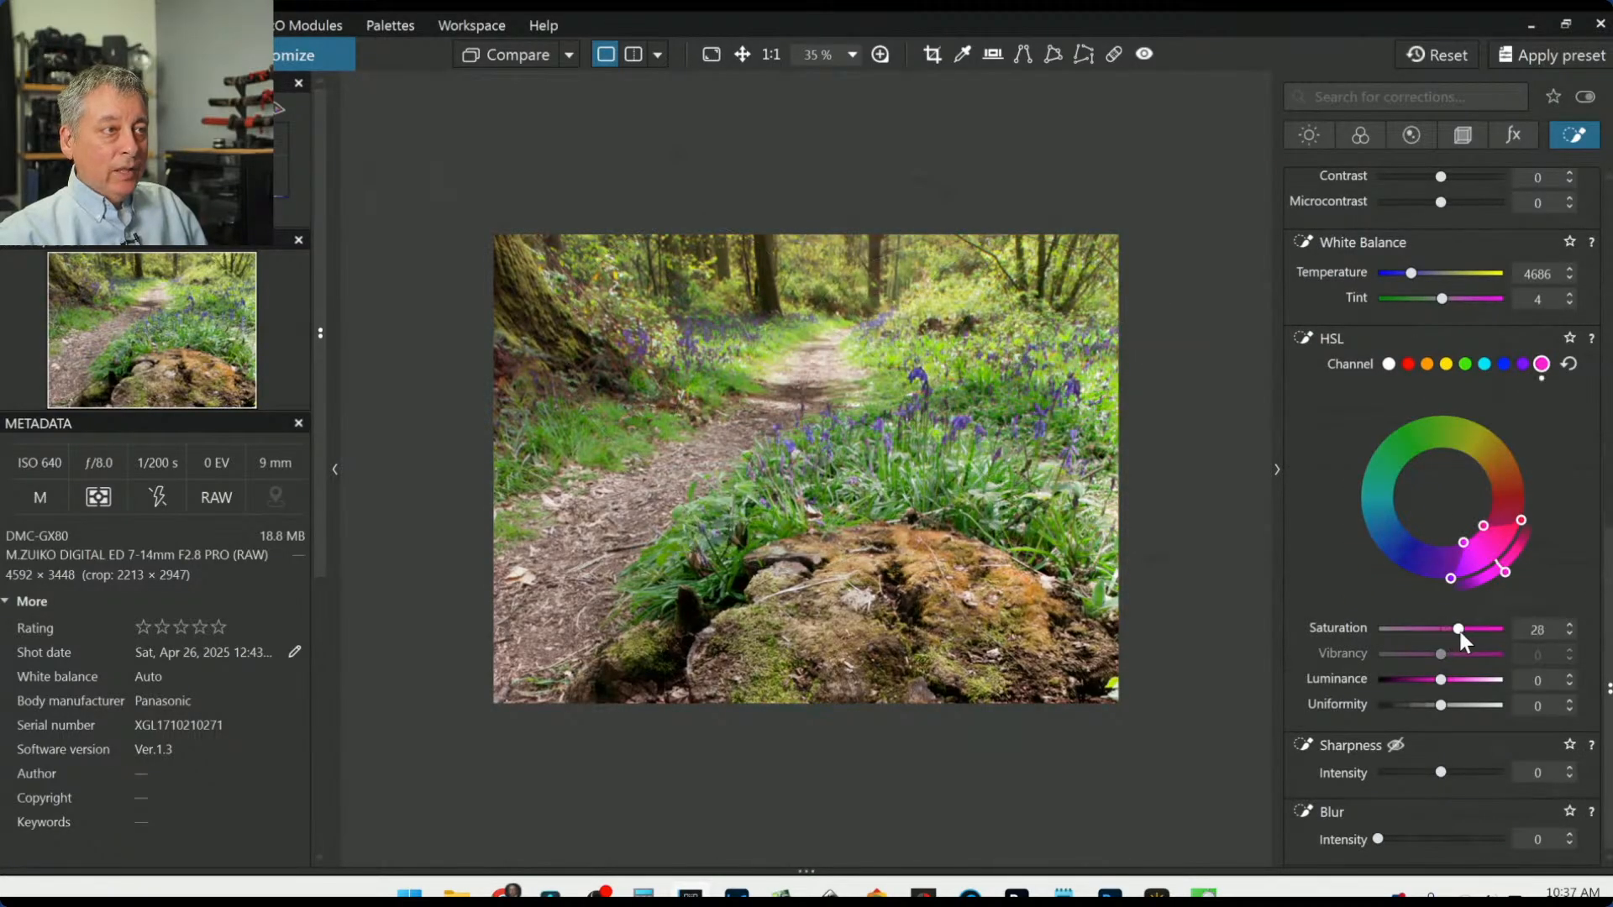
Step: Set the purple channel's HSL saturation to 50 and luminance to 26 for the bluebell mask
click(1521, 364)
drag(1443, 630, 1472, 628)
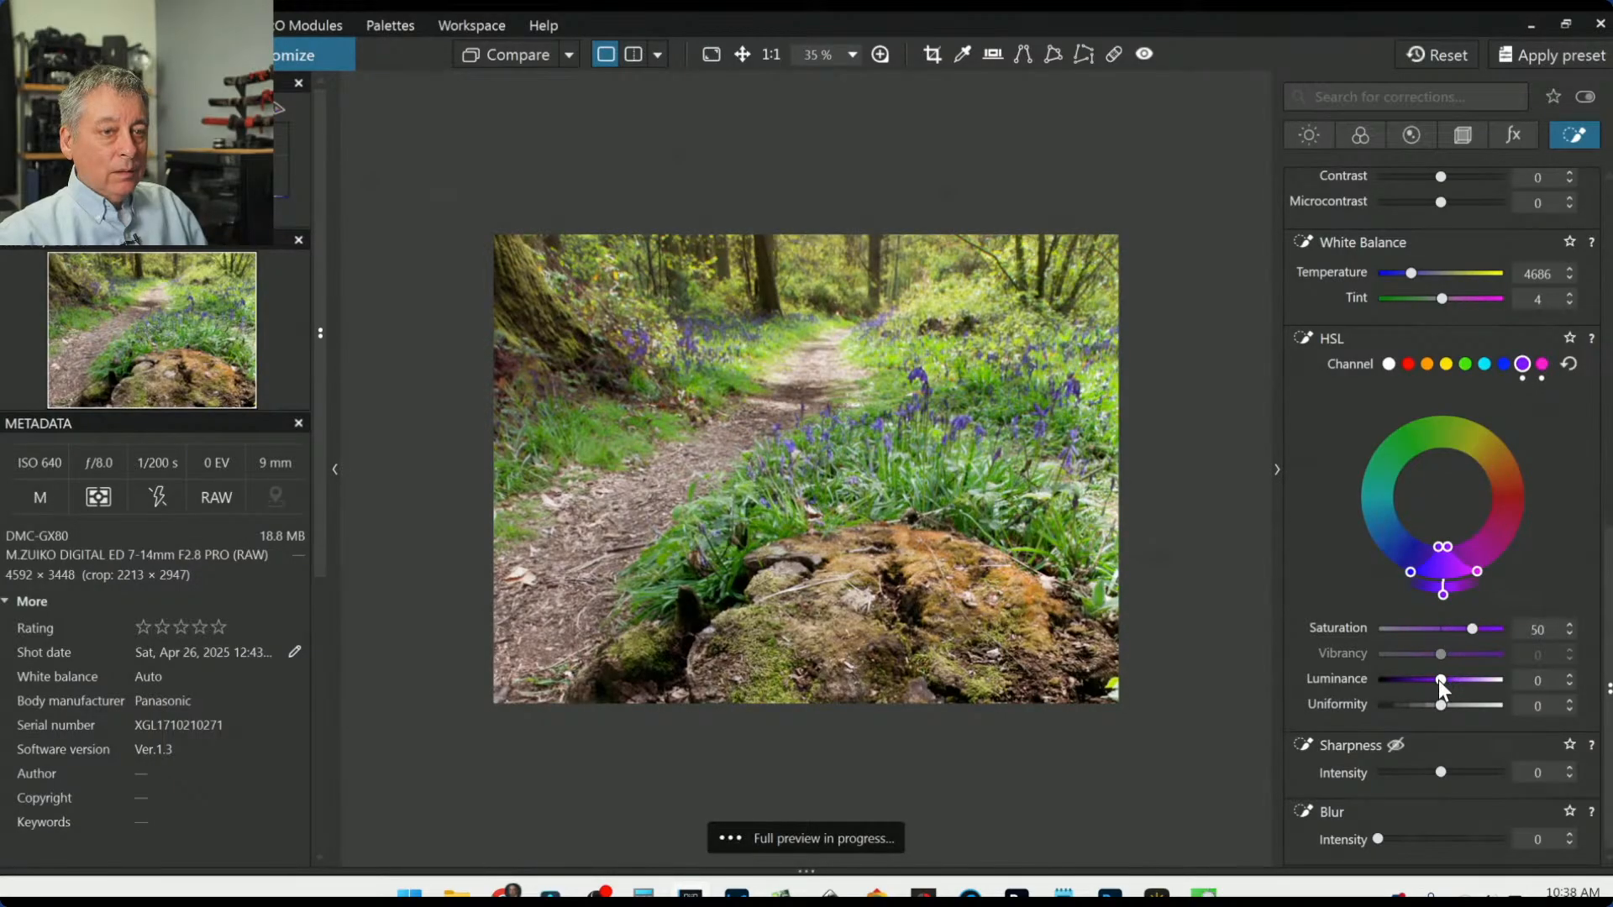
drag(1440, 681, 1469, 692)
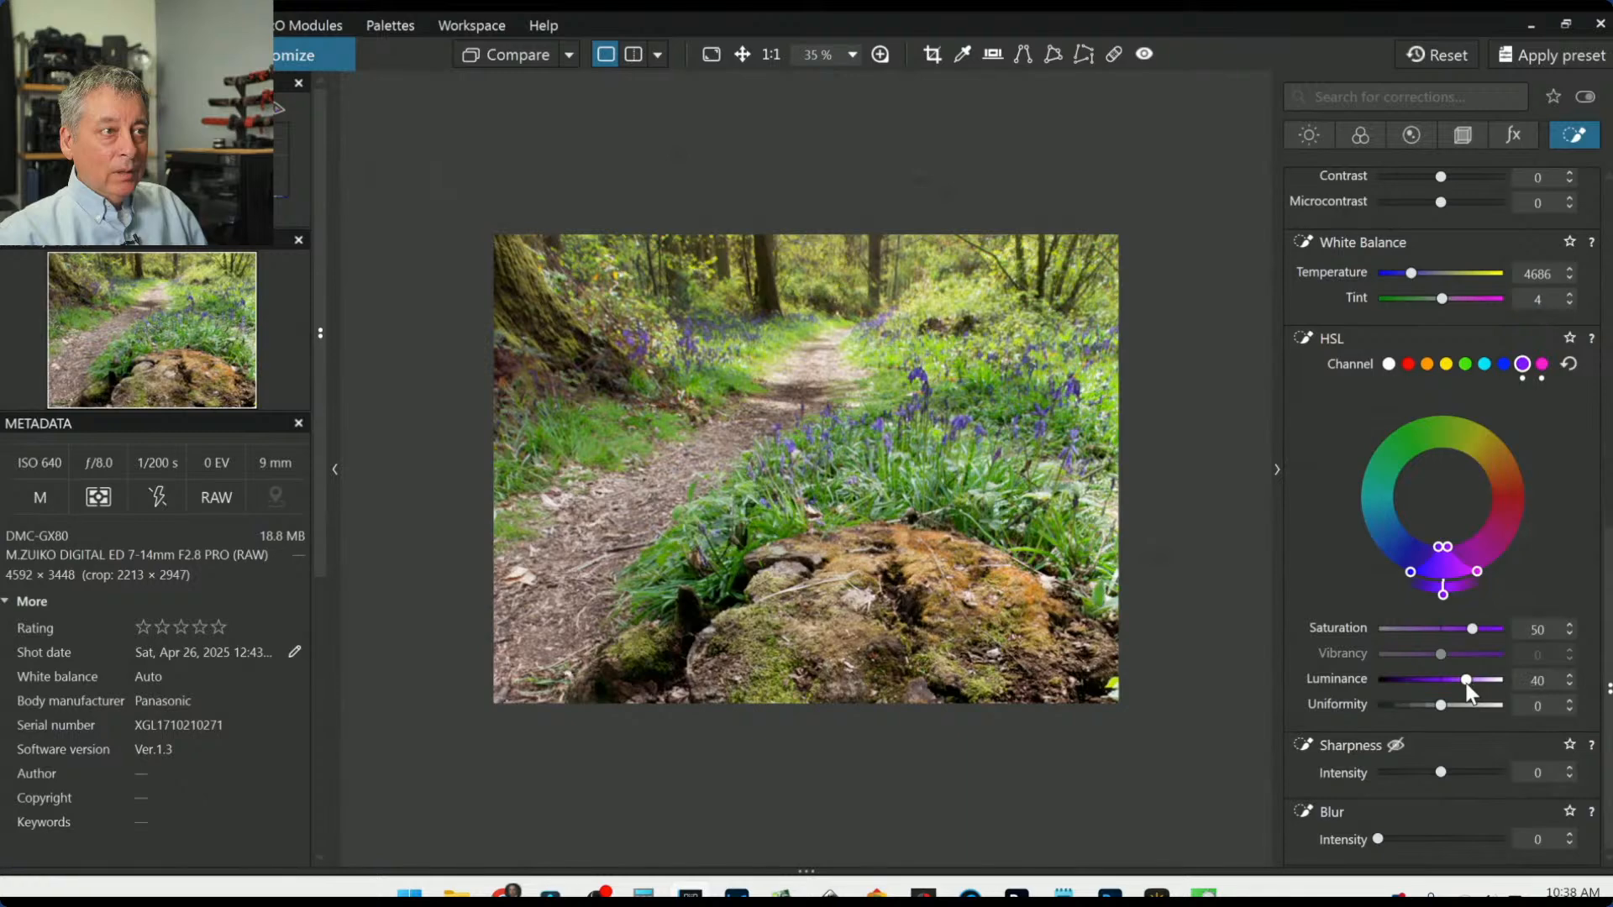
scroll(1368, 613, up, 2)
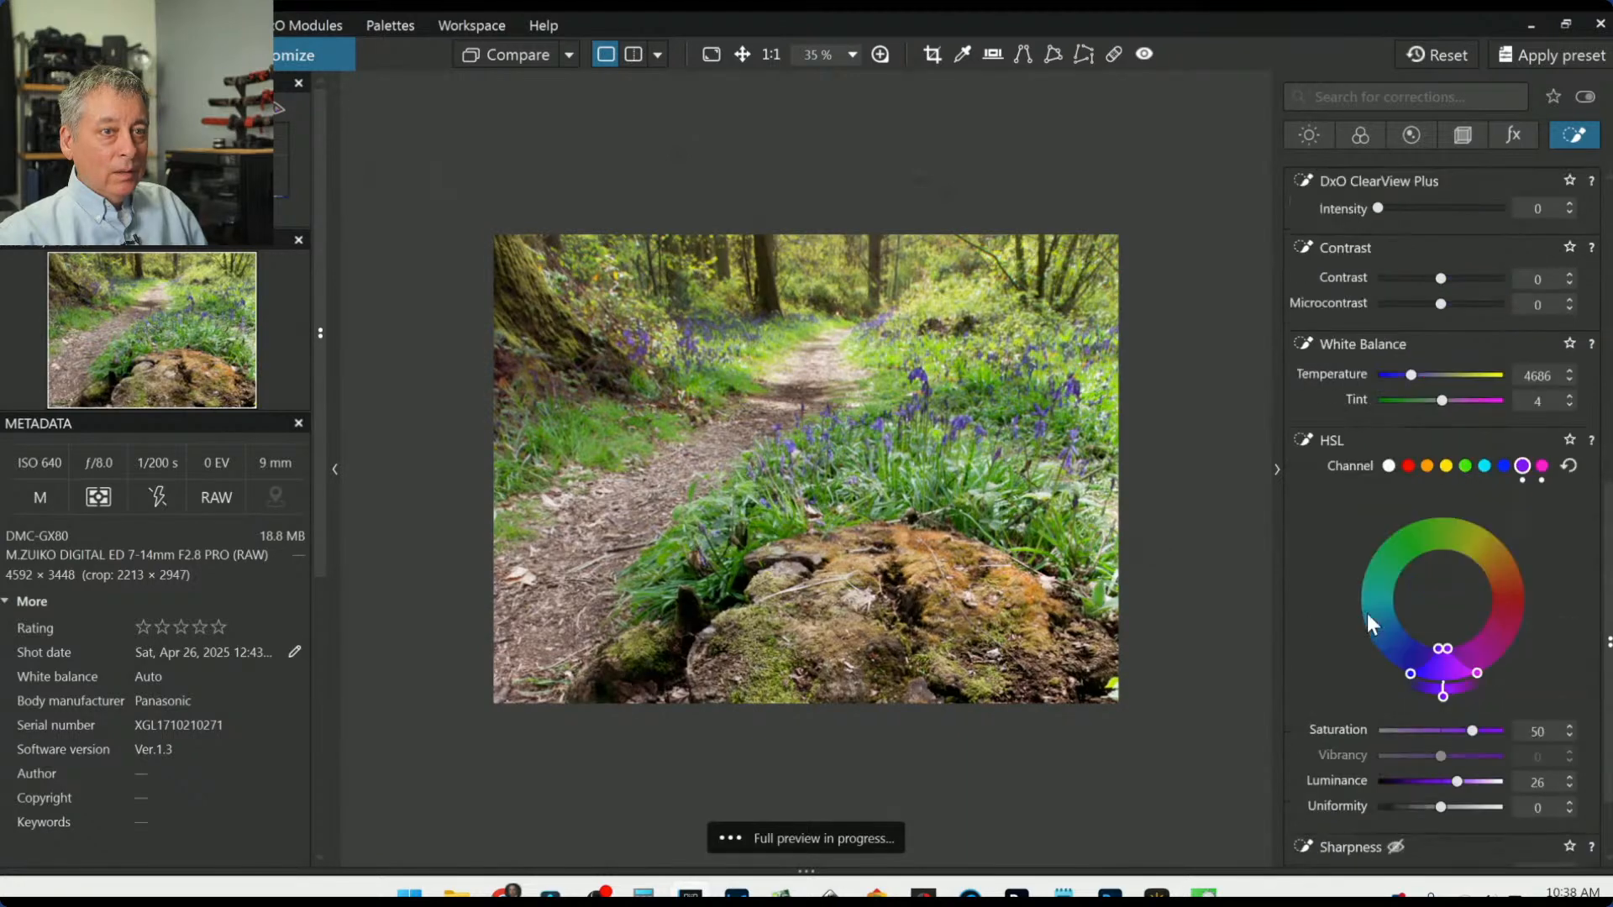
Step: Raise the bluebell mask's exposure to 0.64
key(l)
key(ctrl+plus)
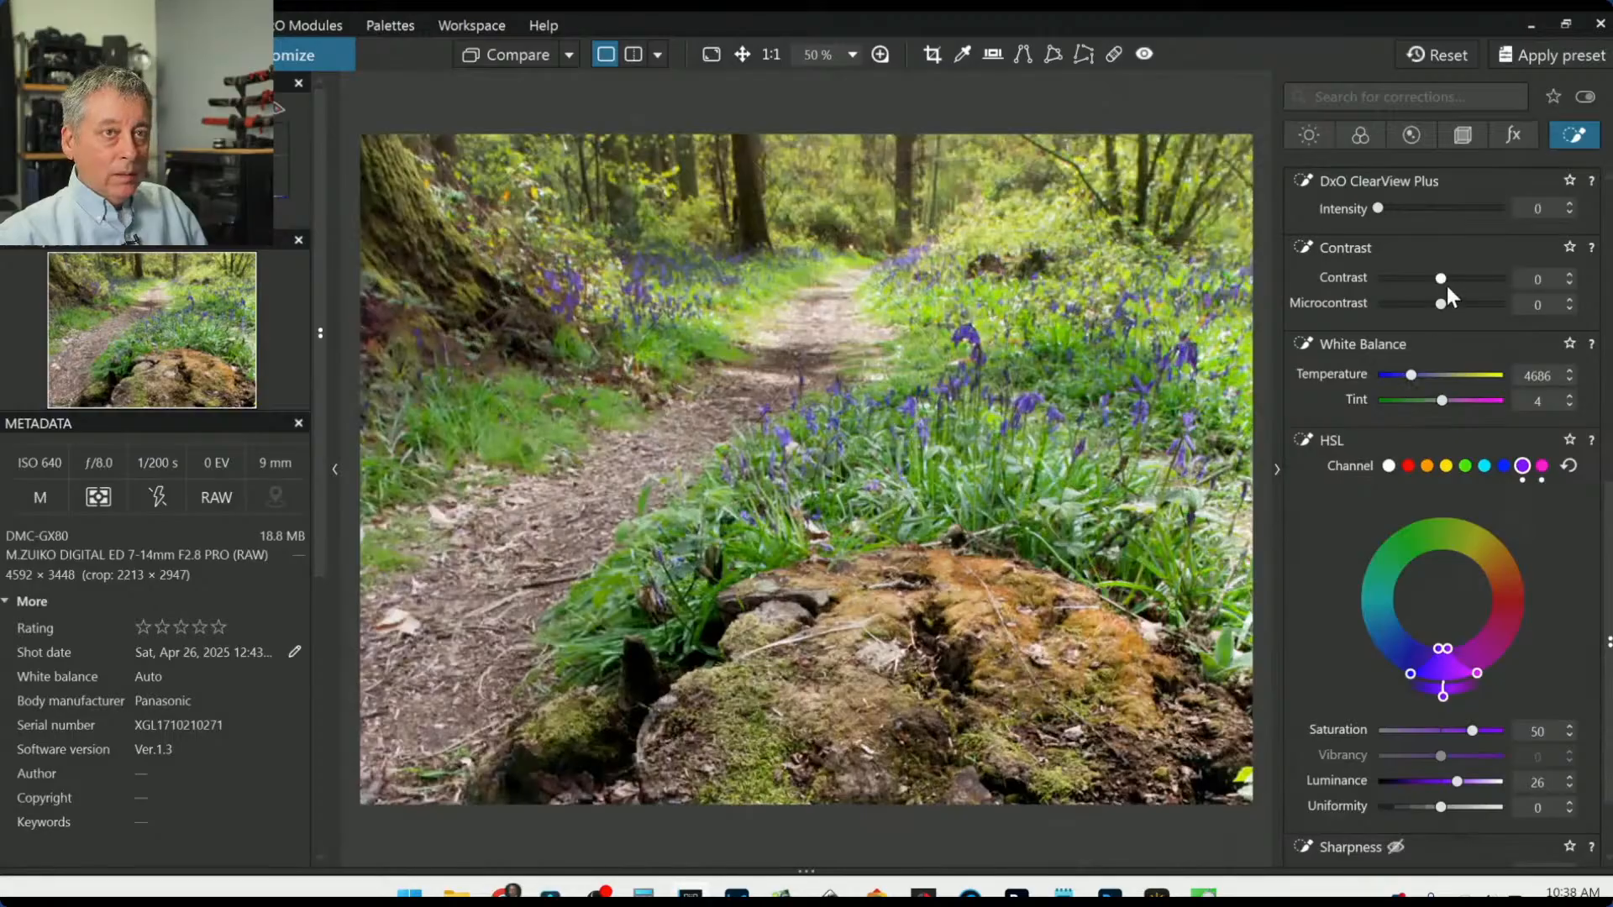
scroll(1428, 294, up, 4)
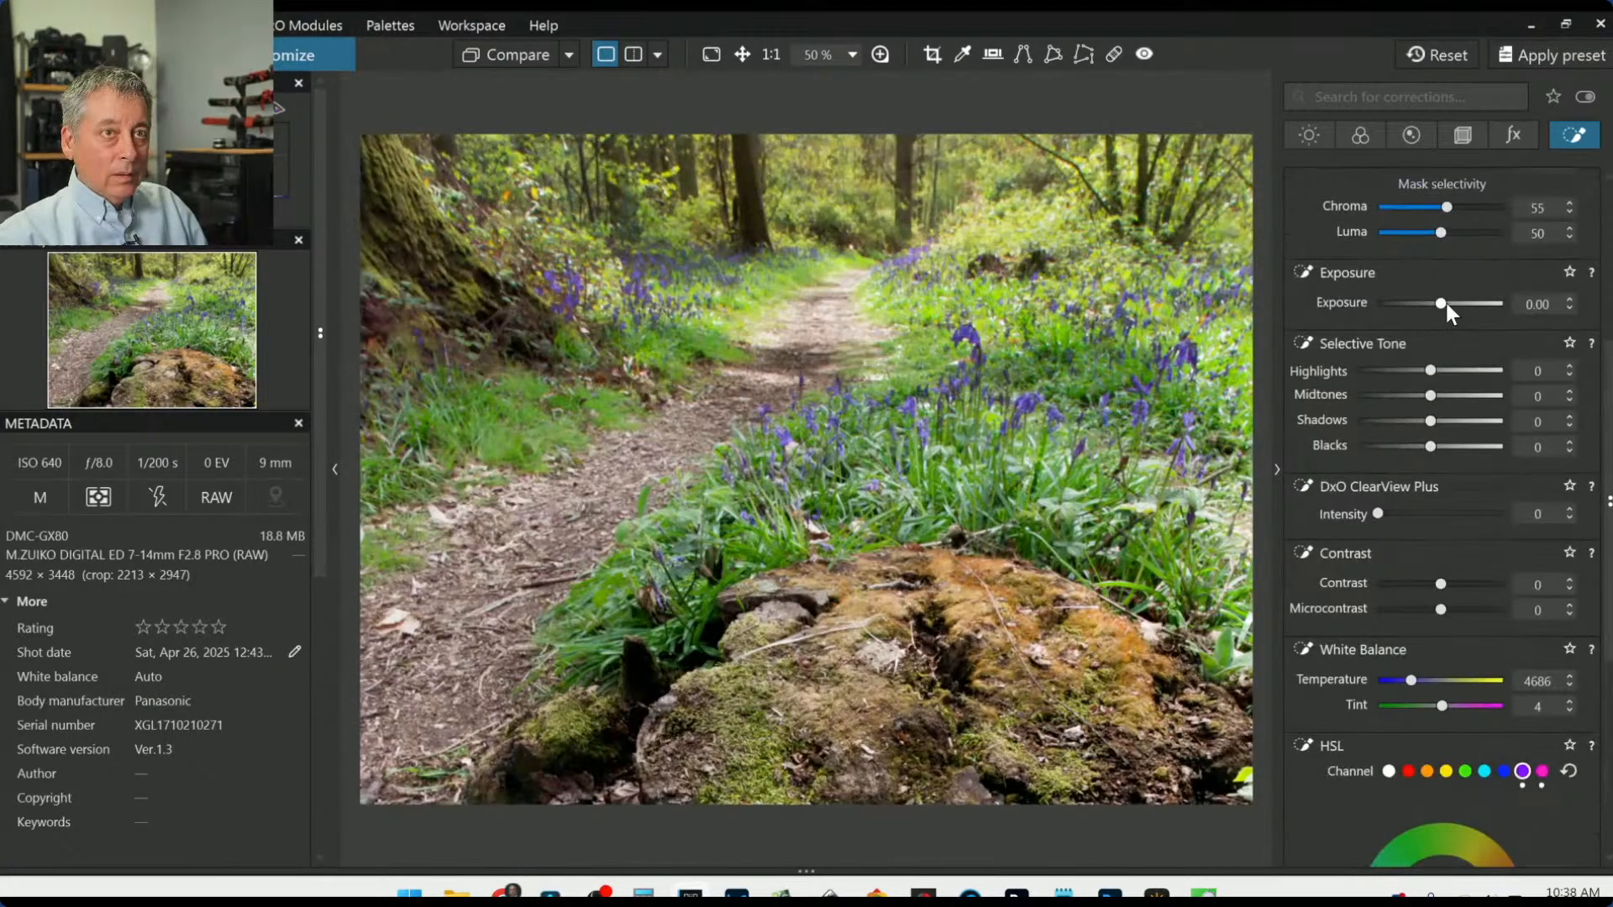
drag(1446, 303, 1453, 301)
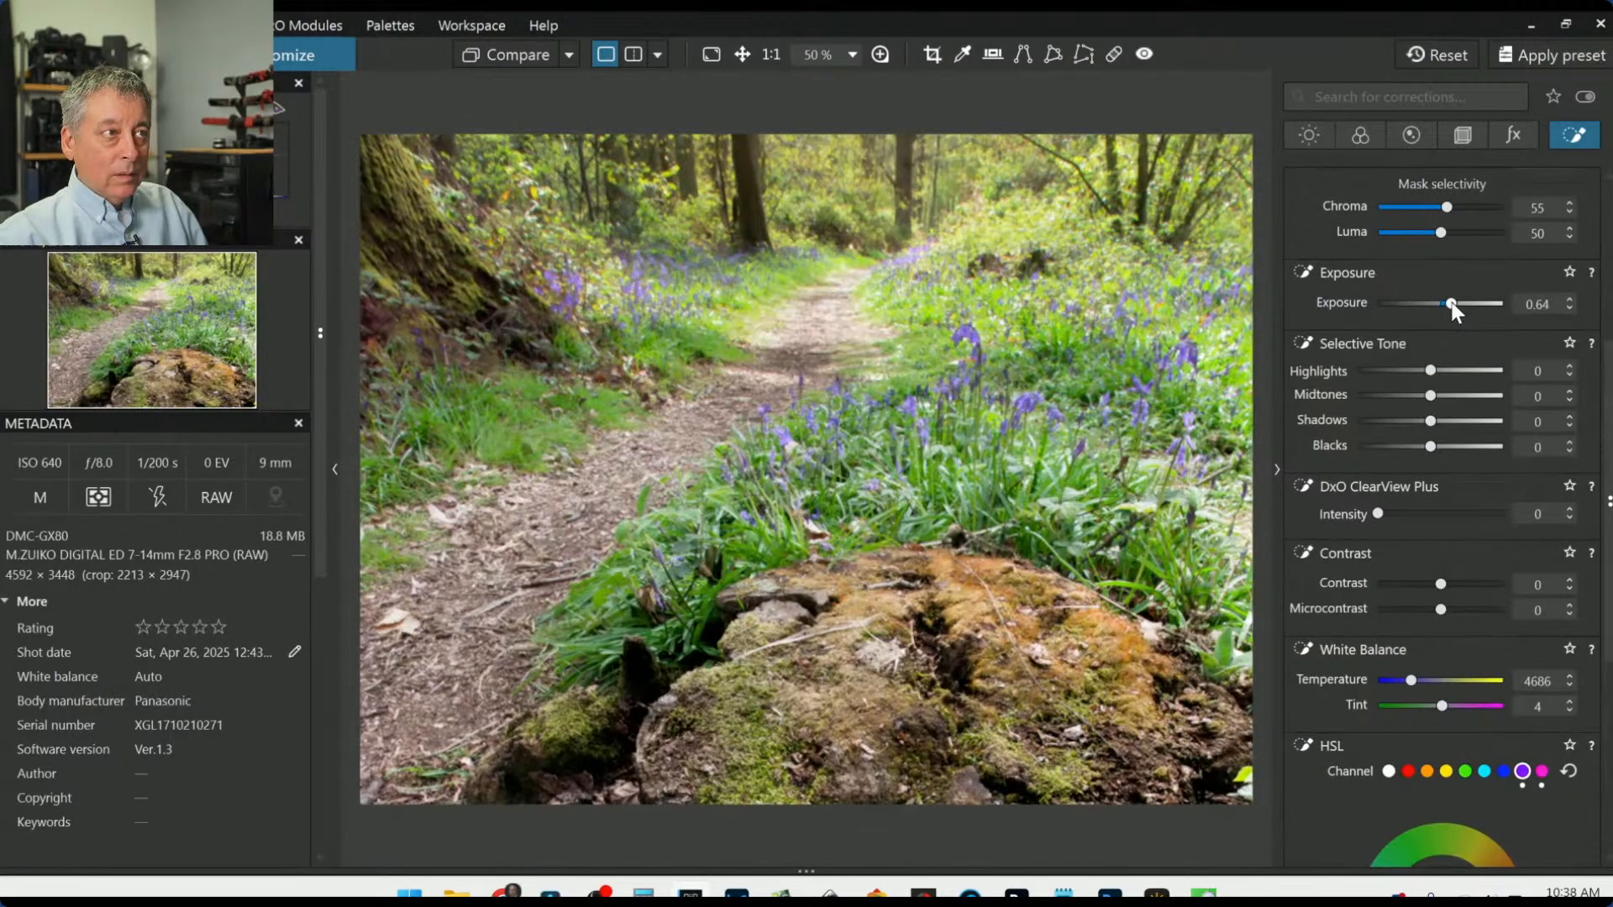
Step: Reset the purple saturation to 0, and set the bluebell mask's all-channel saturation to 60 and vibrancy to 34
scroll(1310, 630, down, 5)
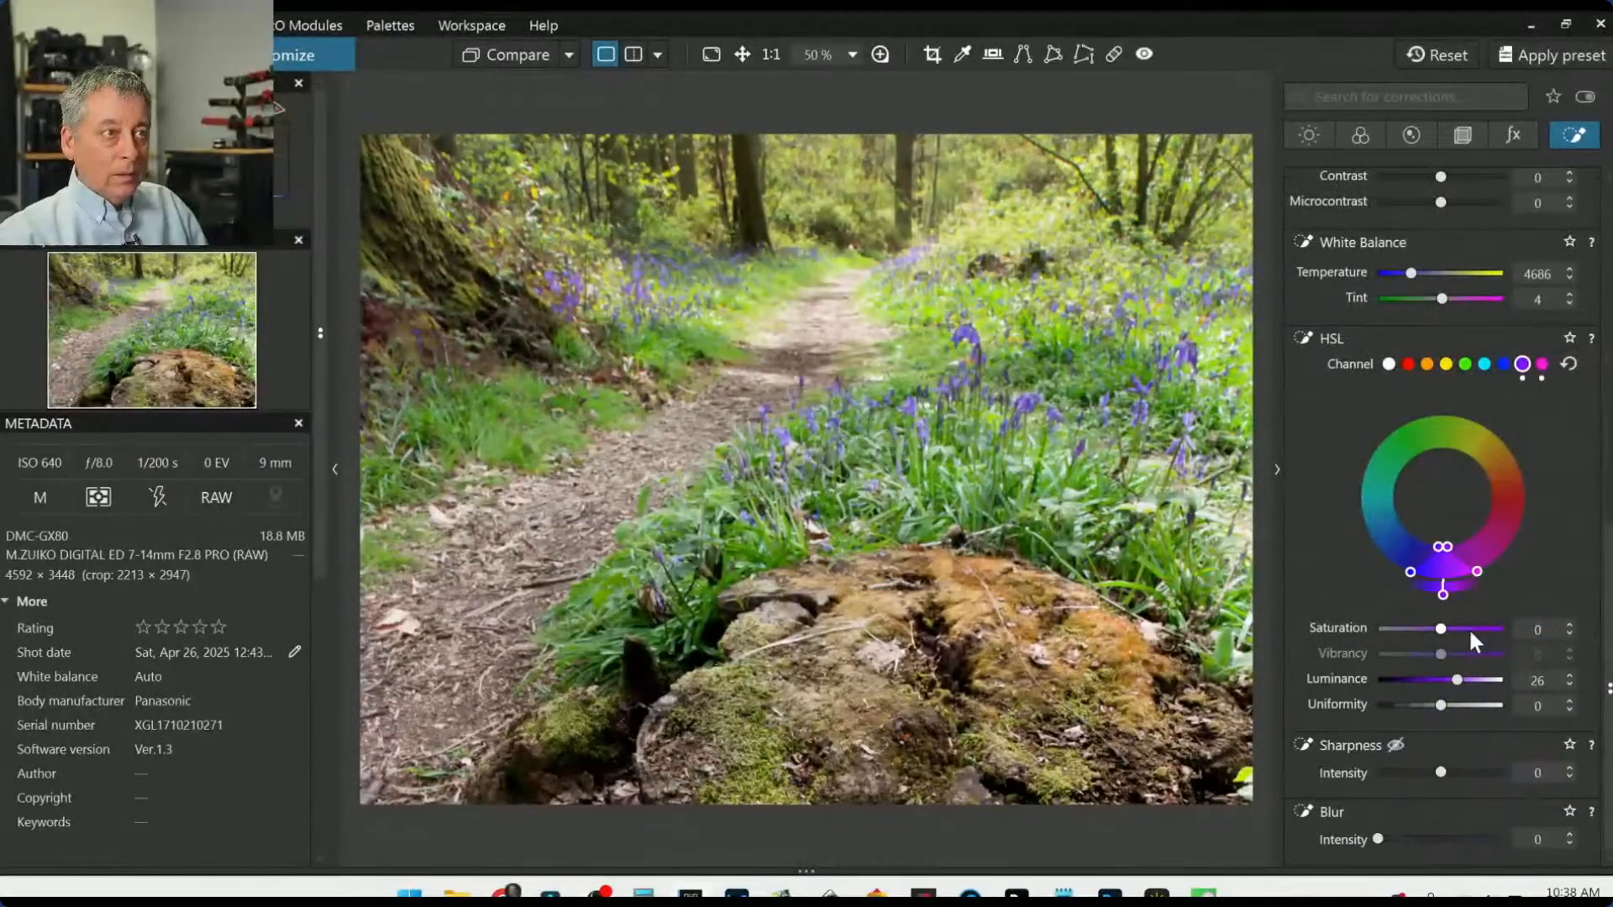
click(1388, 368)
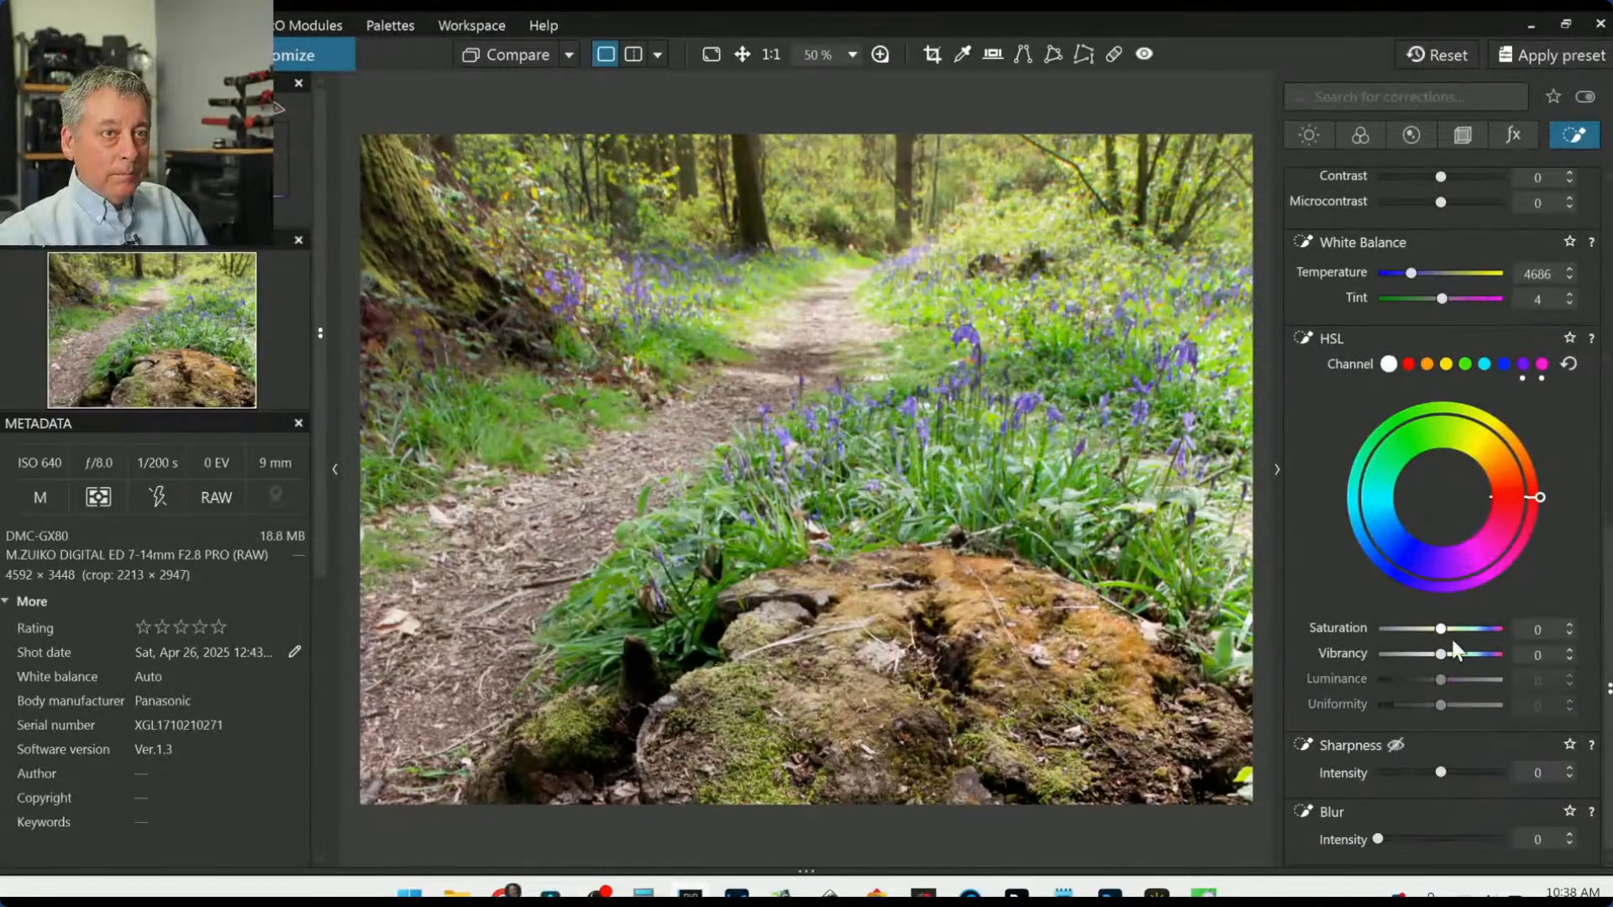
drag(1442, 629, 1478, 630)
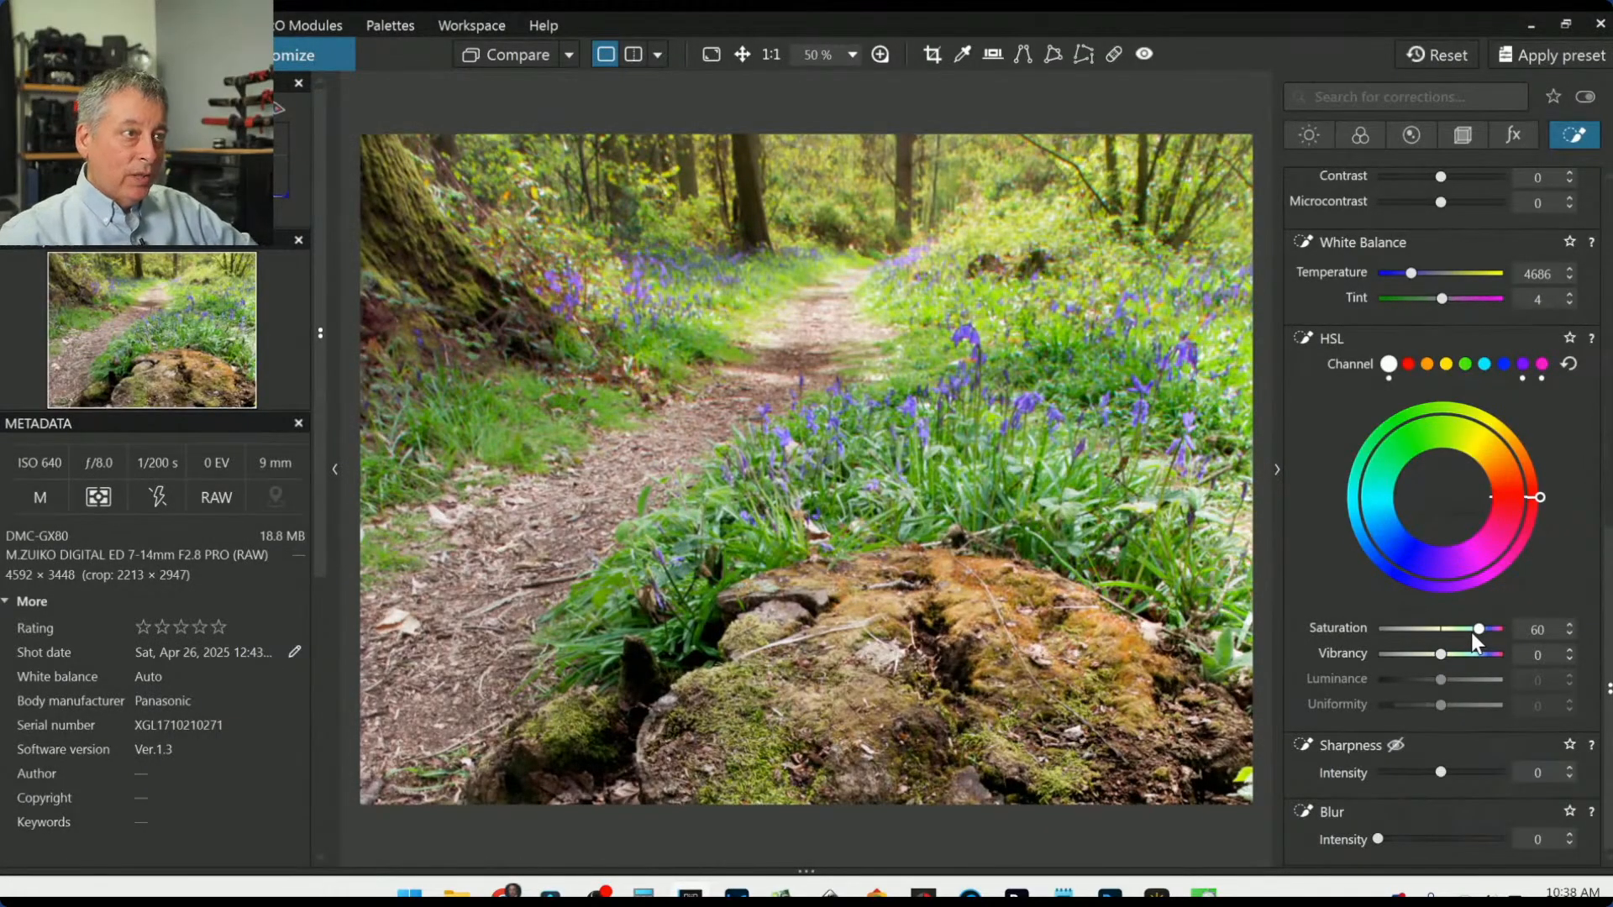
drag(1438, 657, 1464, 657)
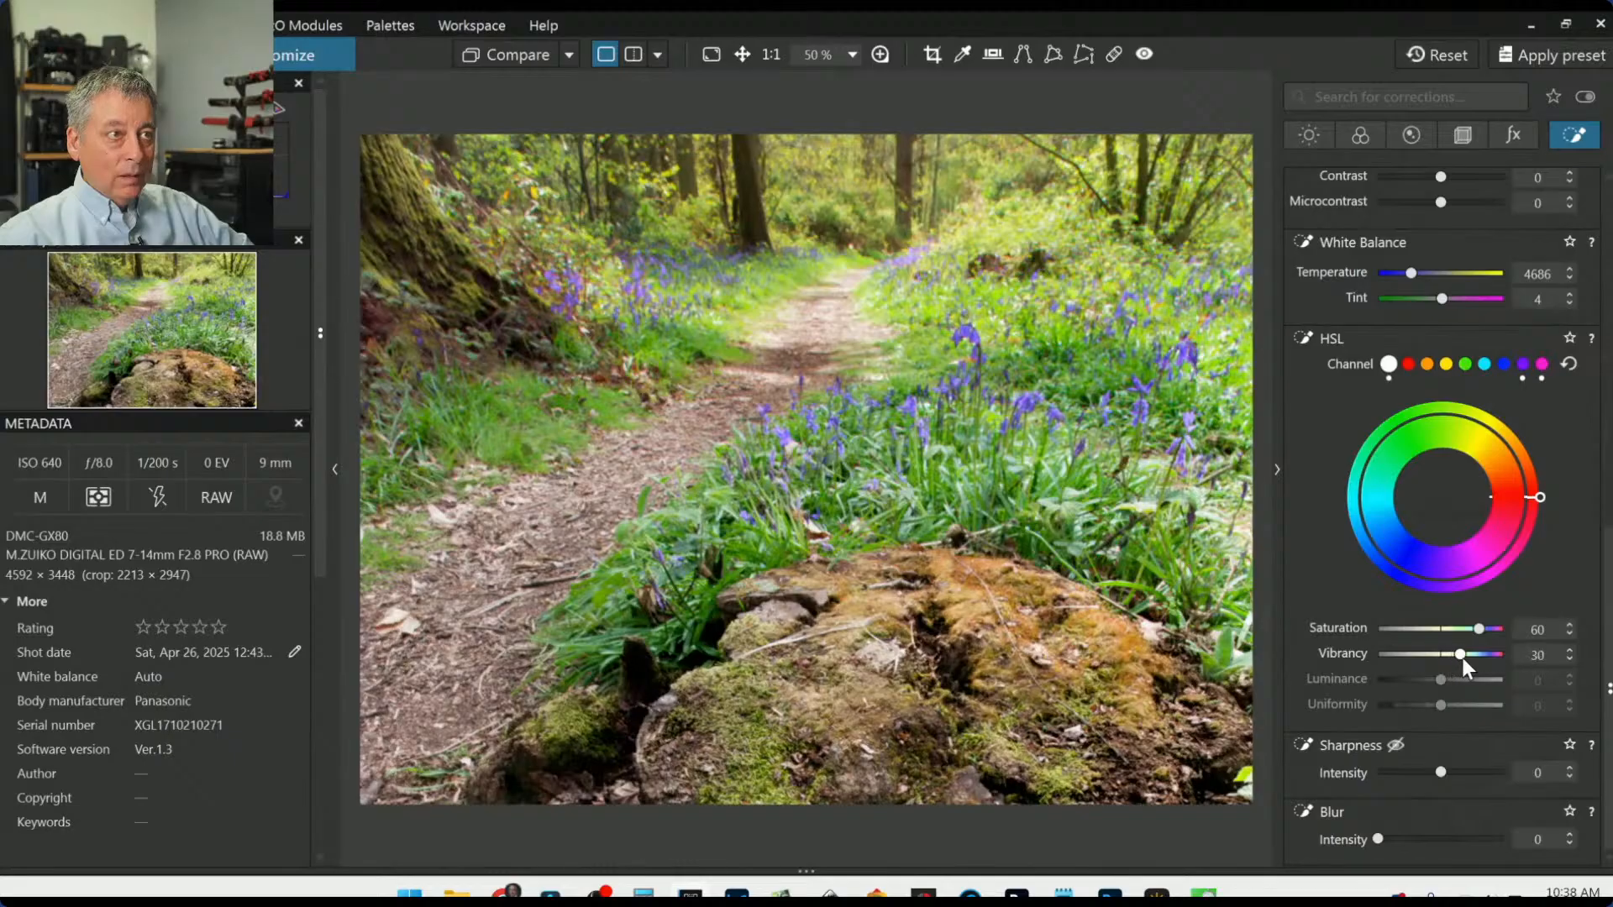
key(l)
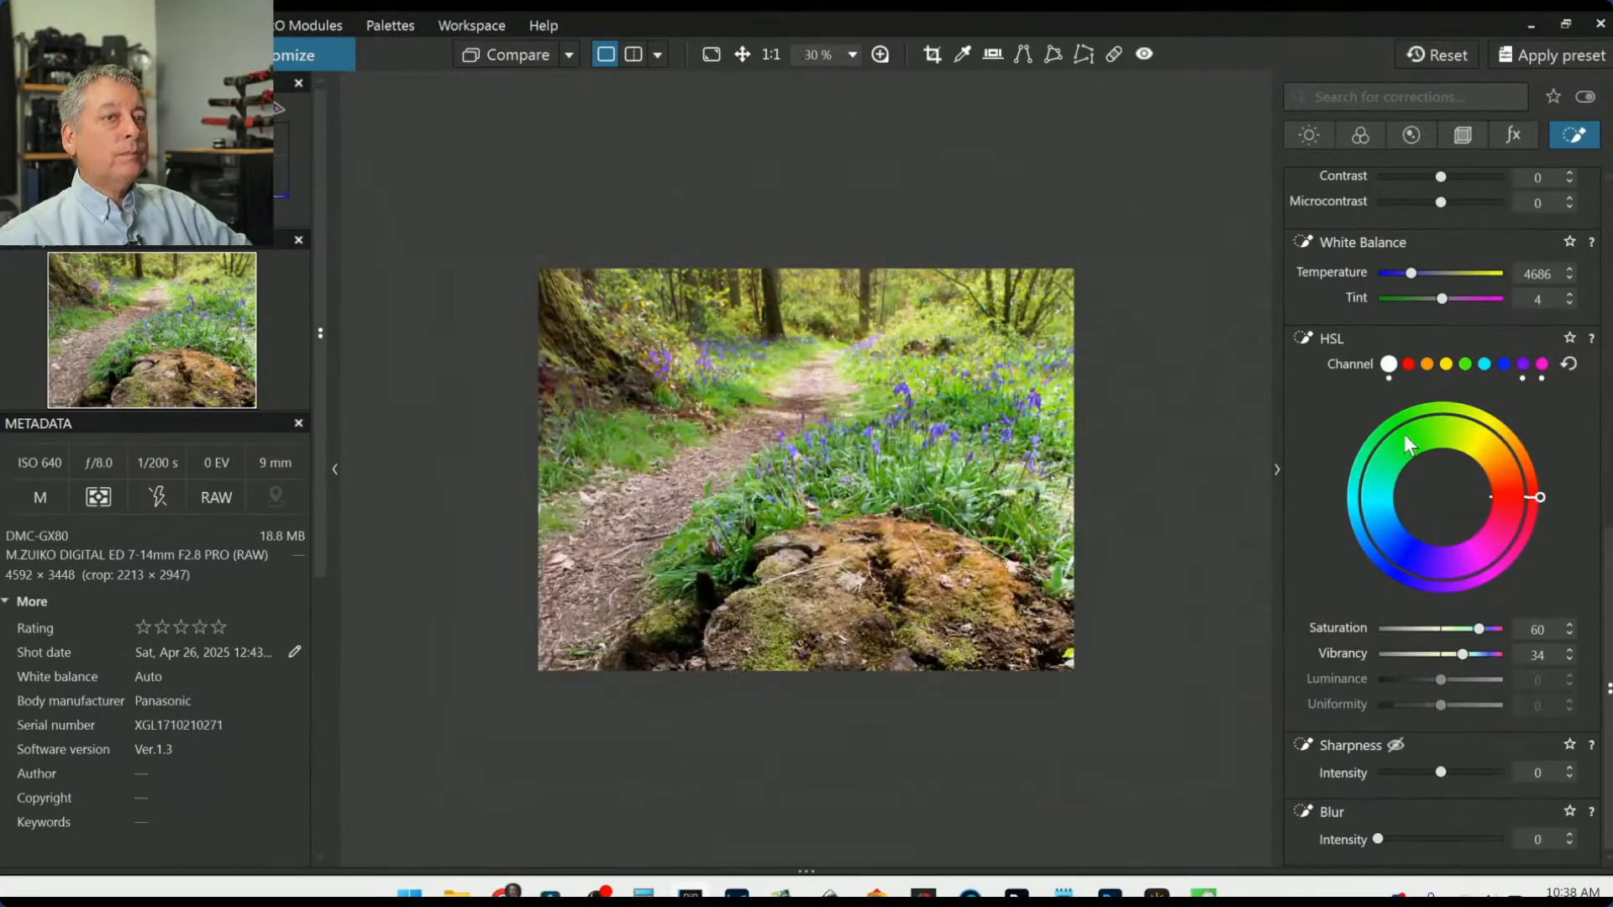
Step: Set the bluebell mask's selective tone highlights to 7 and midtones to 18
scroll(1429, 311, up, 5)
scroll(1438, 352, up, 3)
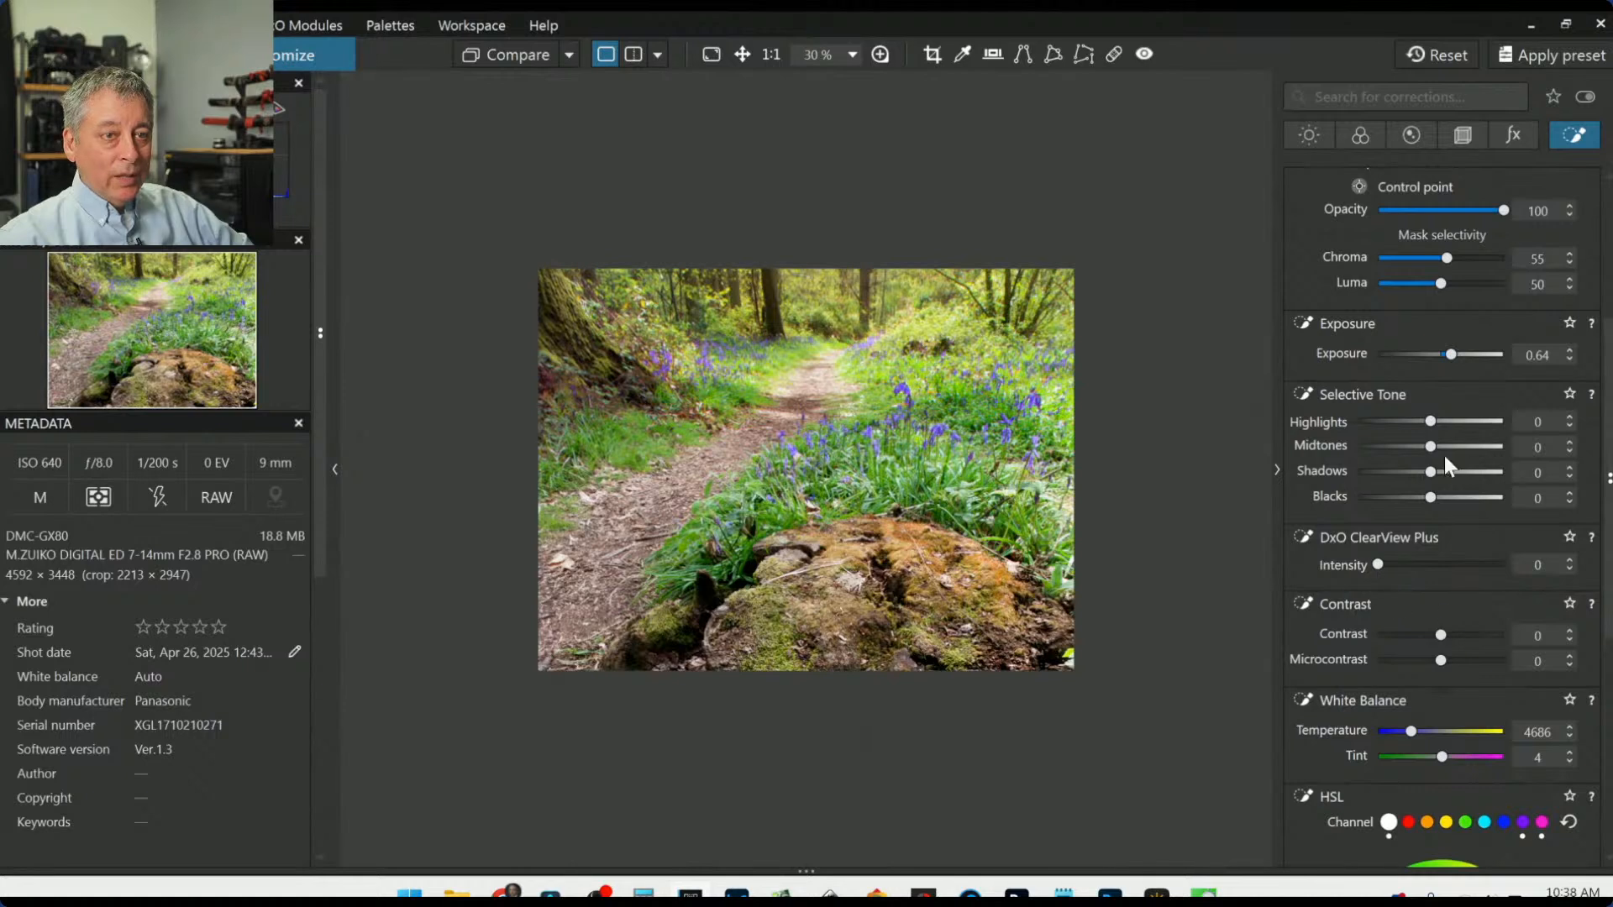
mouse_move(1431, 422)
mouse_down()
mouse_move(1470, 425)
mouse_move(1445, 450)
mouse_up()
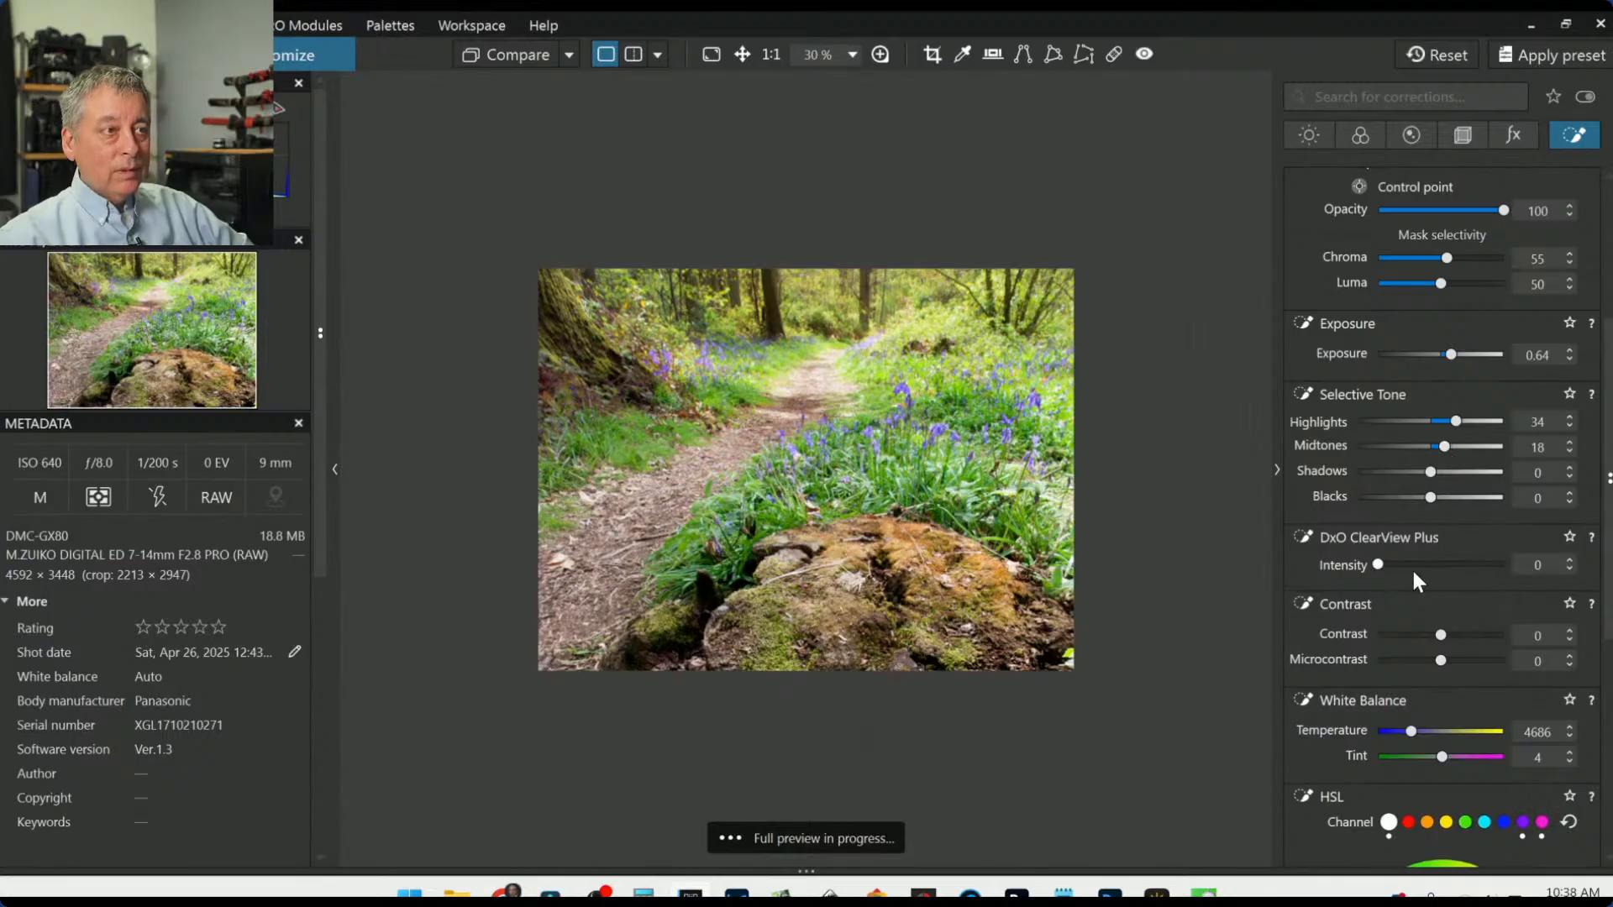
drag(1457, 422, 1433, 420)
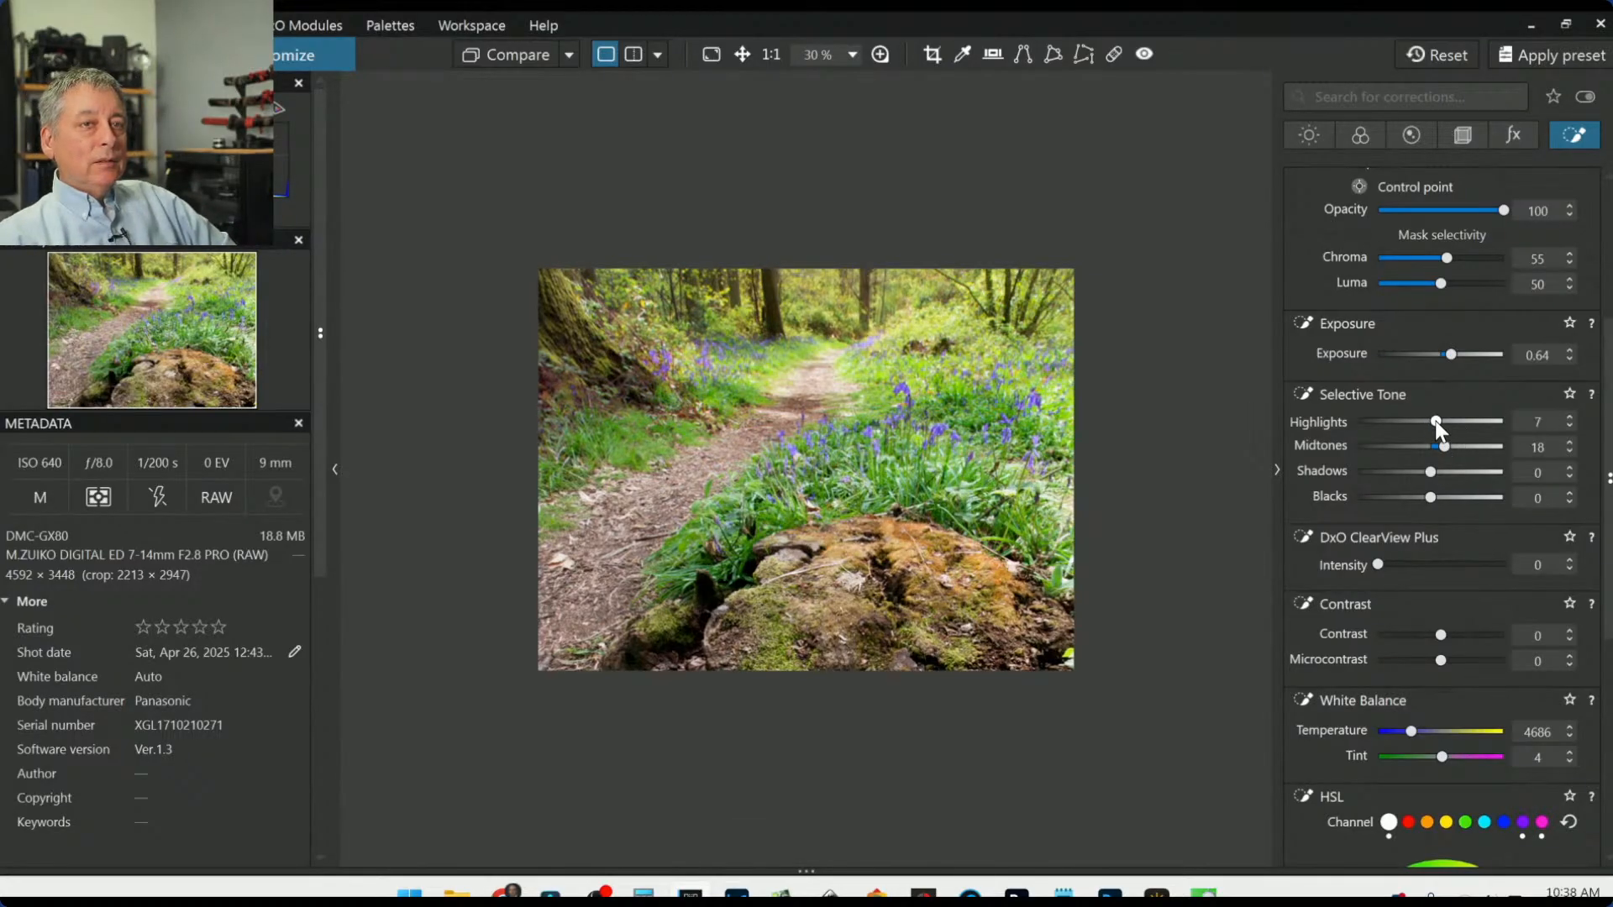
Step: Set the bluebell mask's contrast to 27 and microcontrast to 15, and check the flowers up close
scroll(1367, 578, down, 3)
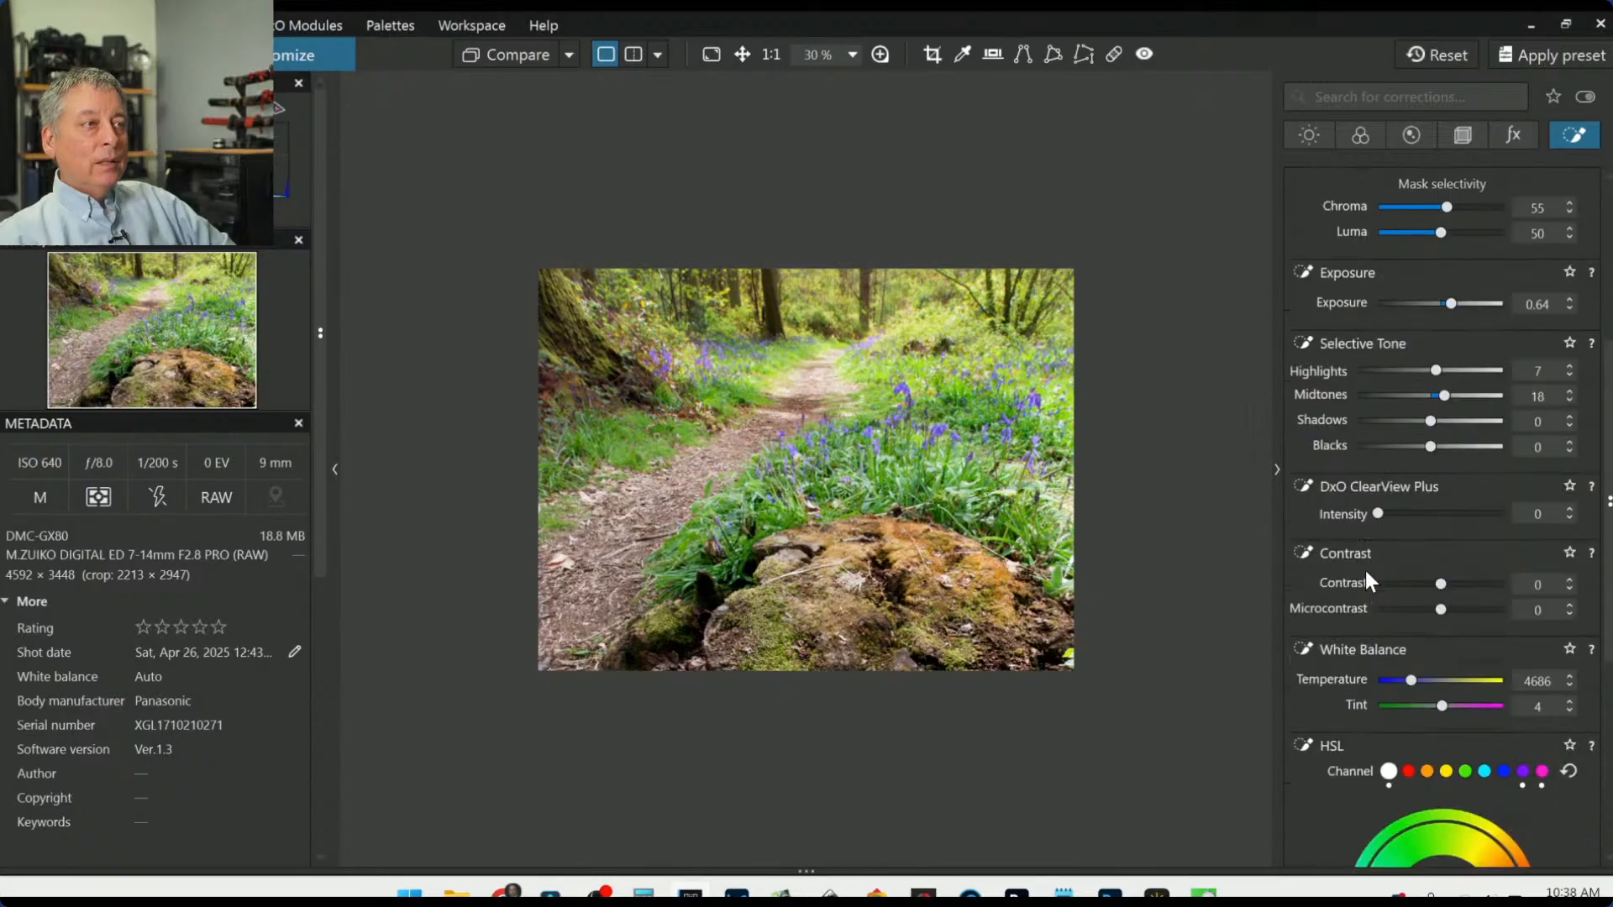
scroll(1411, 561, down, 5)
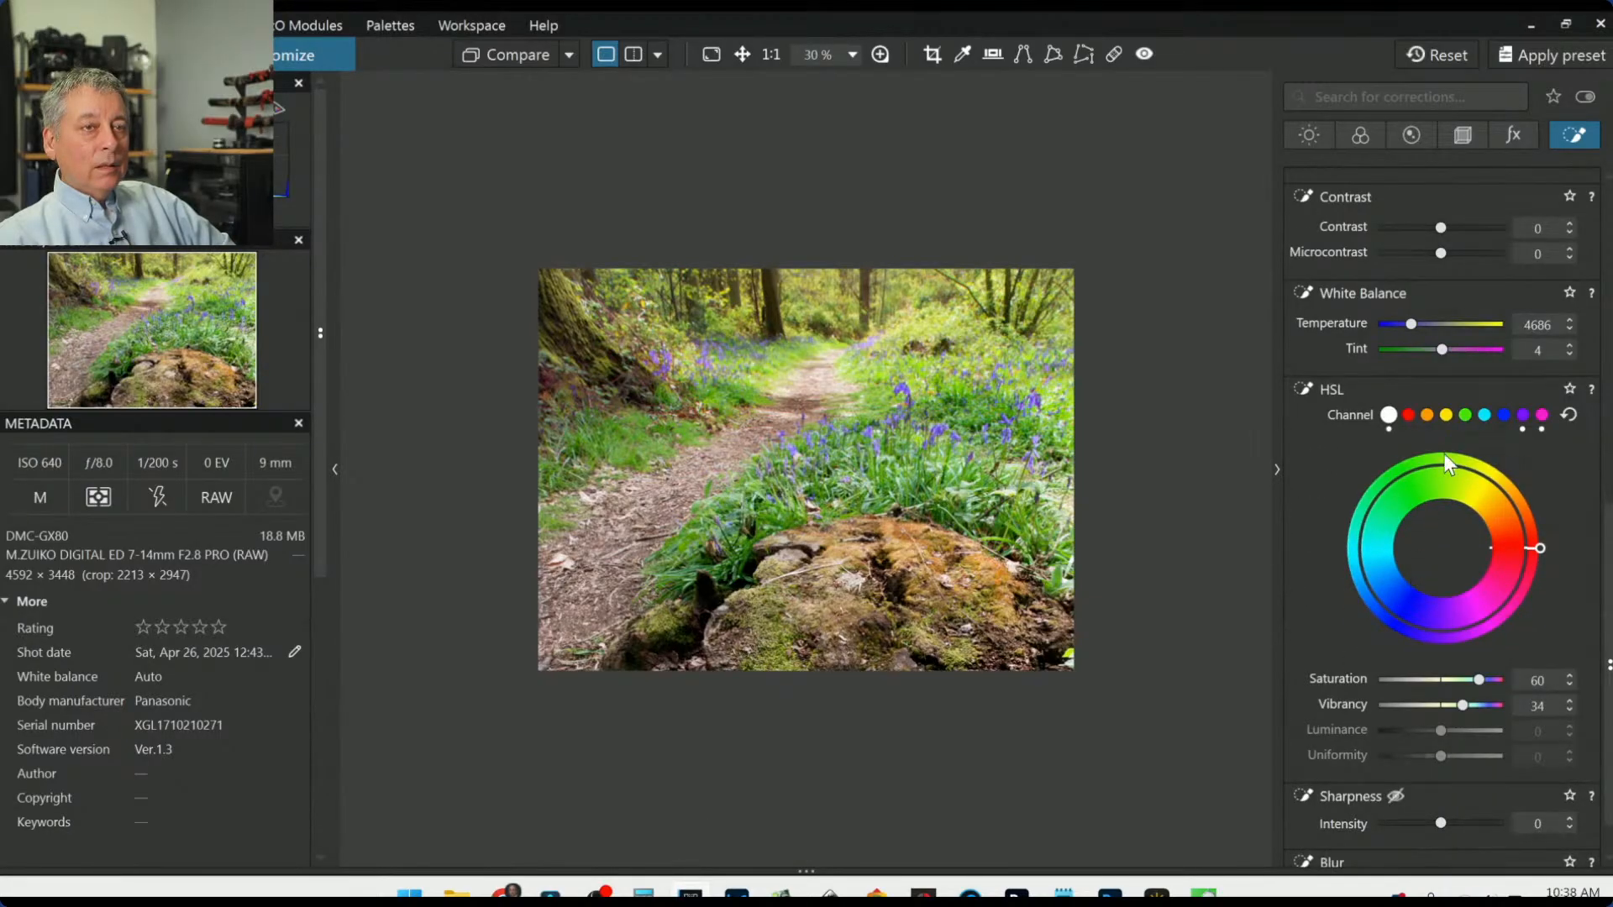
scroll(1443, 452, up, 2)
mouse_move(1441, 354)
mouse_down()
mouse_move(1467, 330)
mouse_move(1384, 330)
mouse_move(1459, 339)
mouse_up()
scroll(961, 455, up, 1)
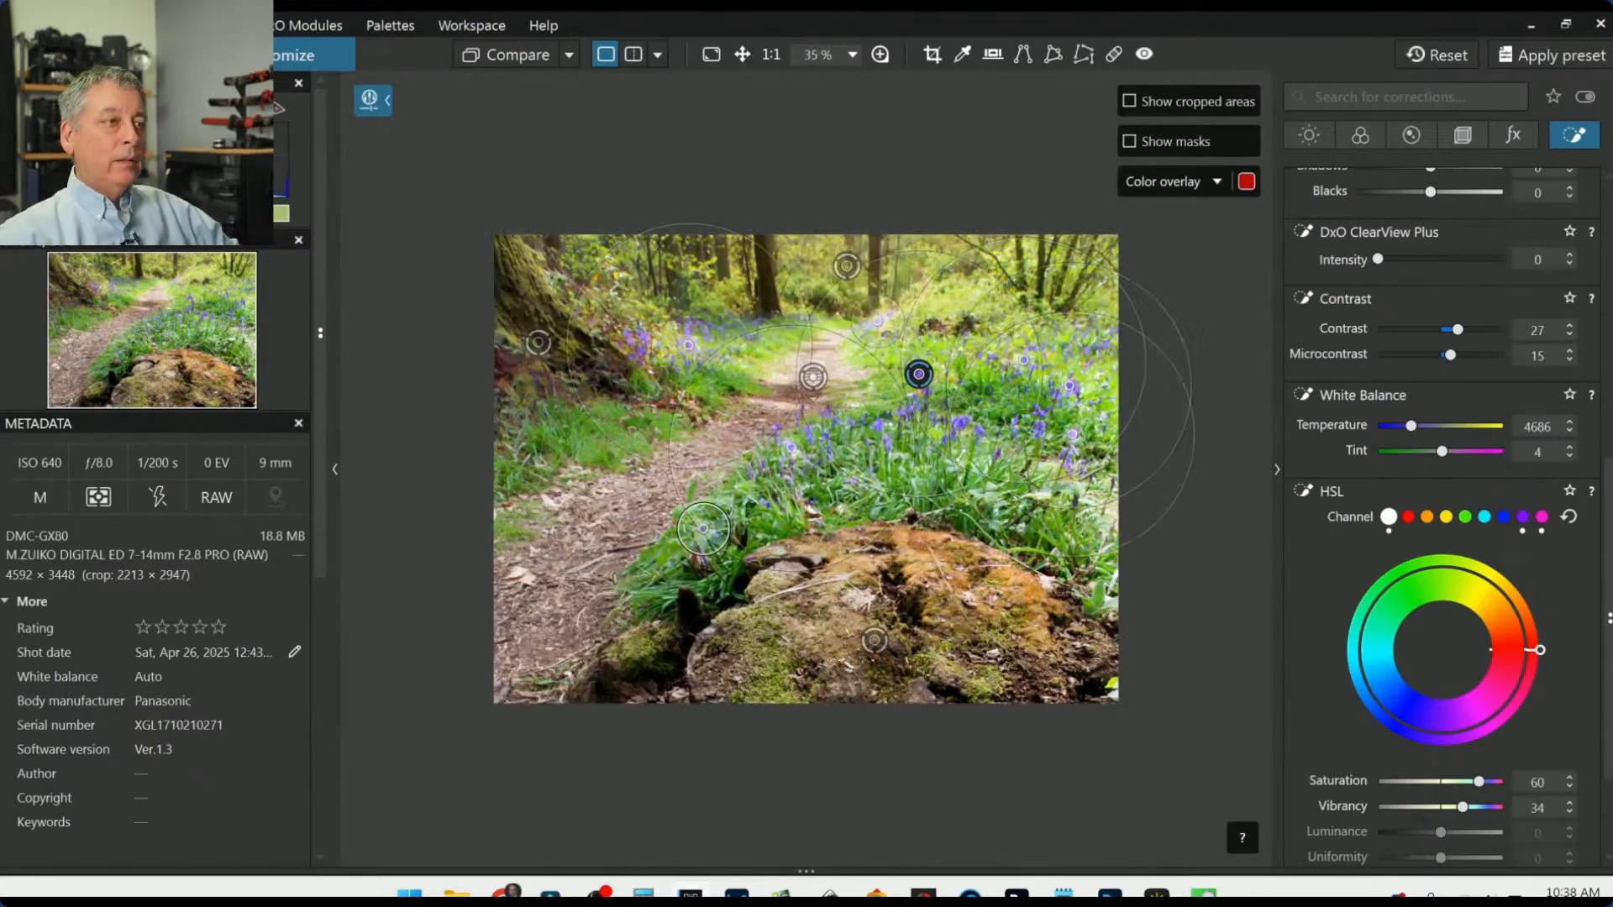
scroll(928, 466, up, 1)
scroll(928, 469, up, 1)
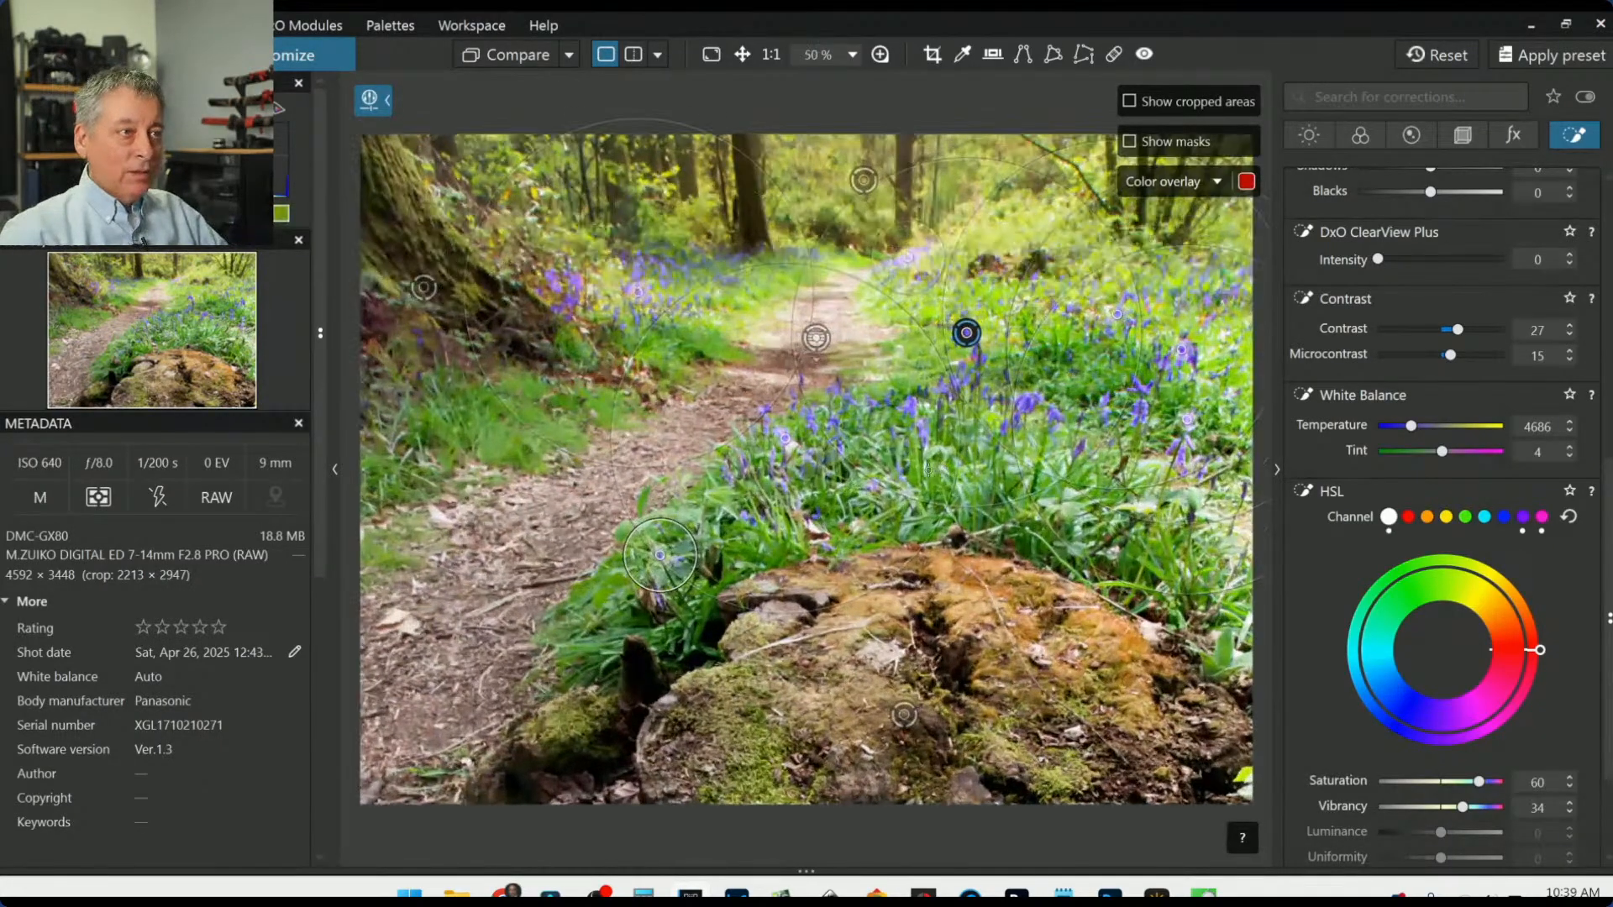
scroll(928, 468, up, 1)
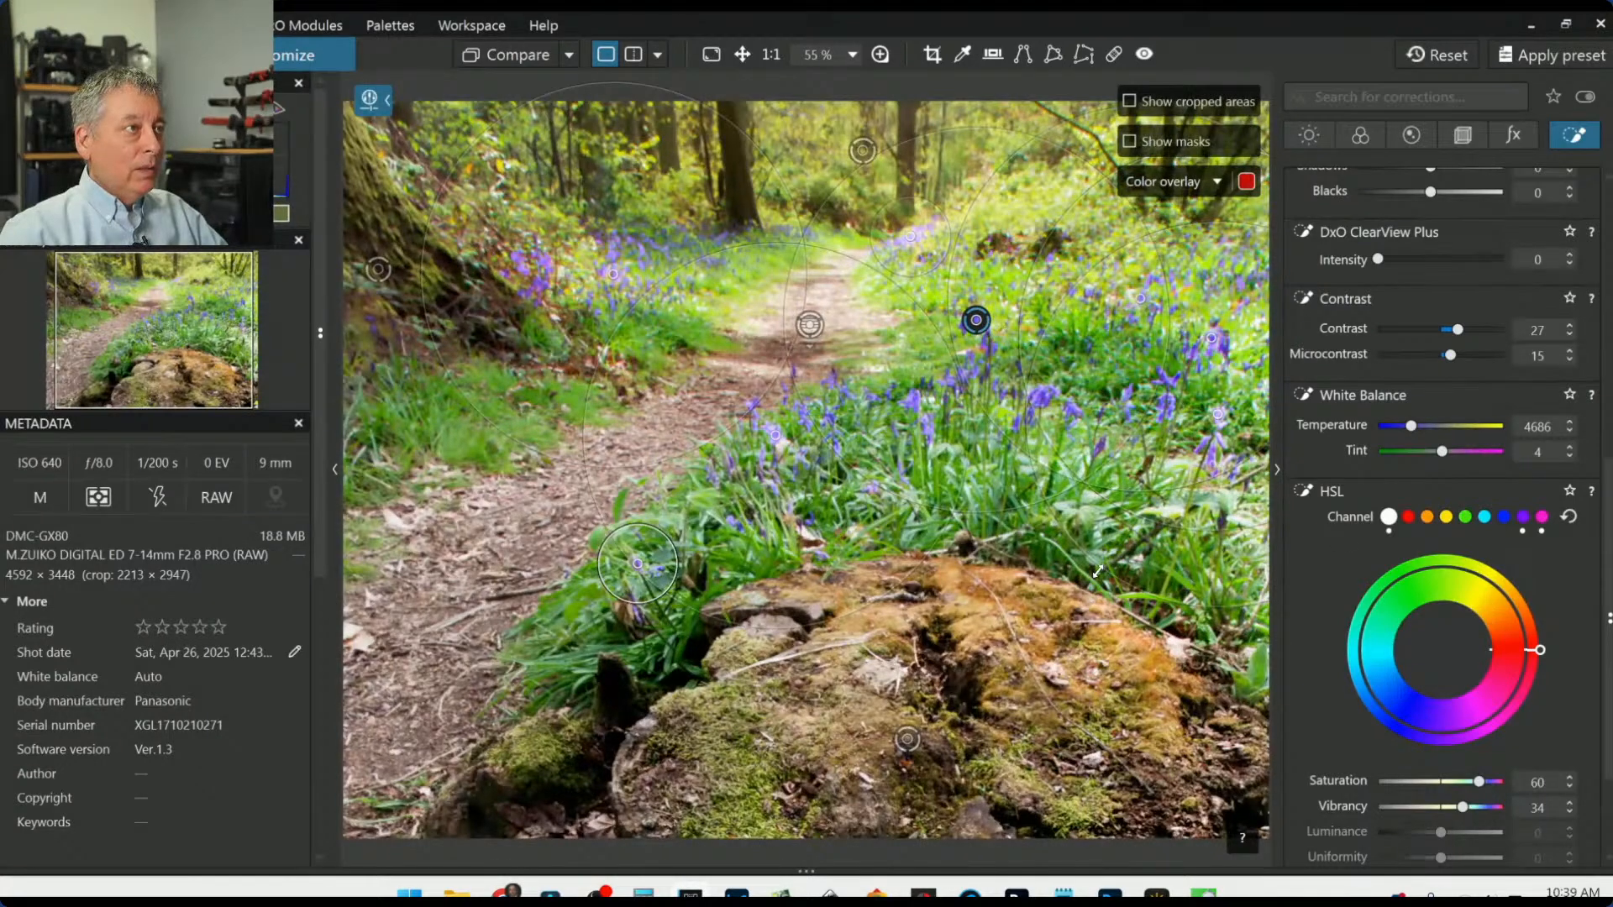
scroll(1309, 501, down, 2)
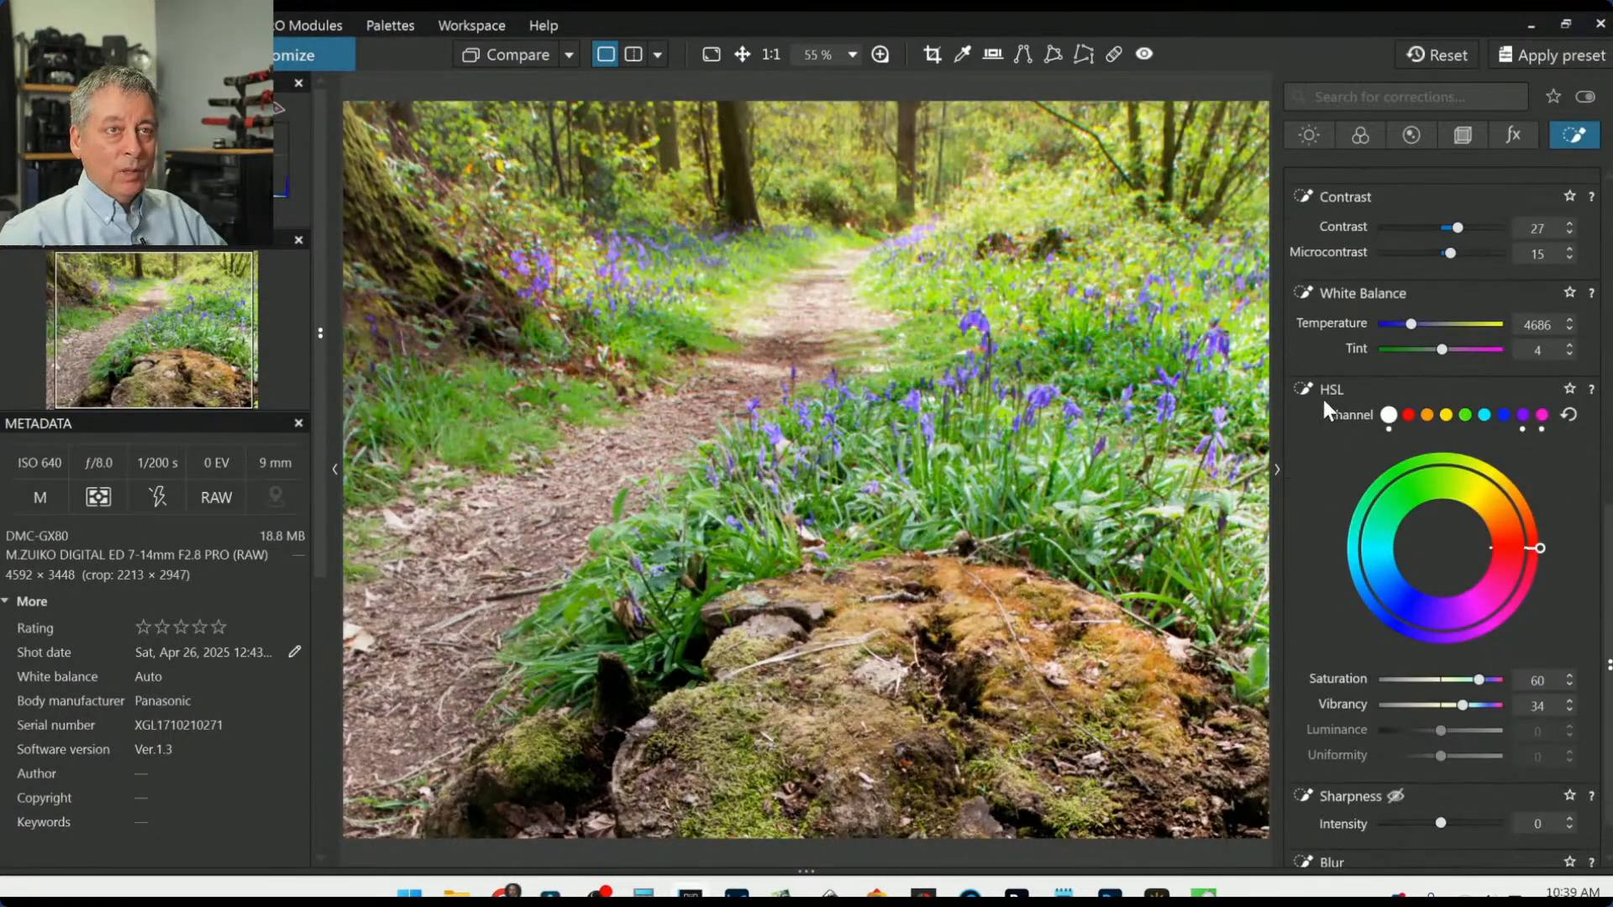
Step: Add a new control point mask on the green leaves just behind the stump and set its chroma selectivity to 54
scroll(1323, 398, up, 6)
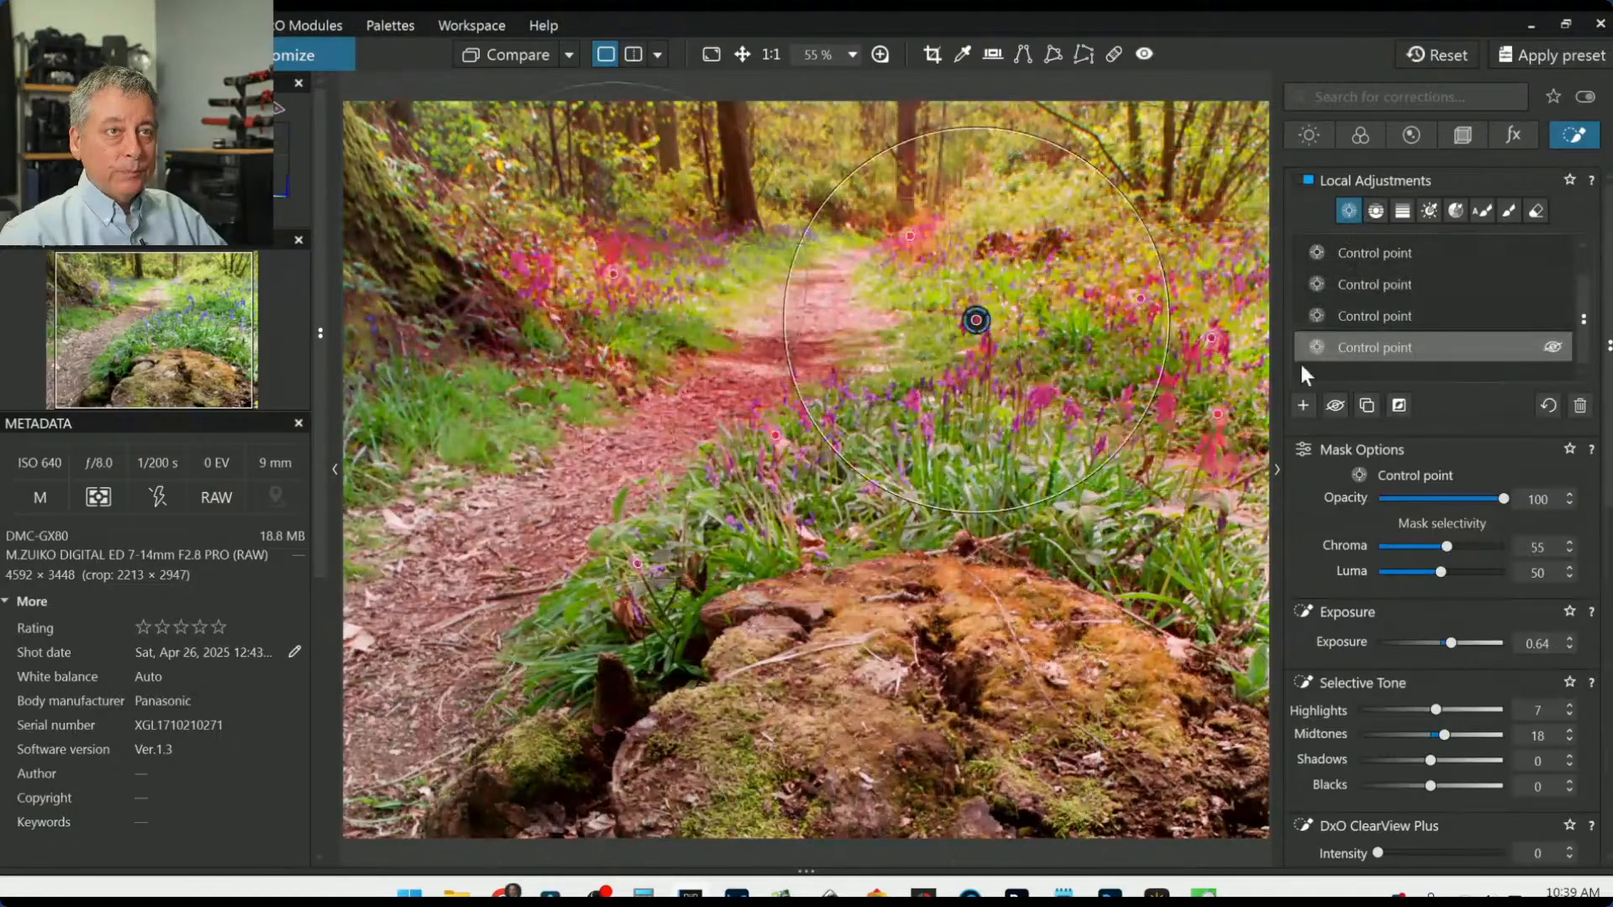
click(1302, 406)
scroll(1006, 548, down, 1)
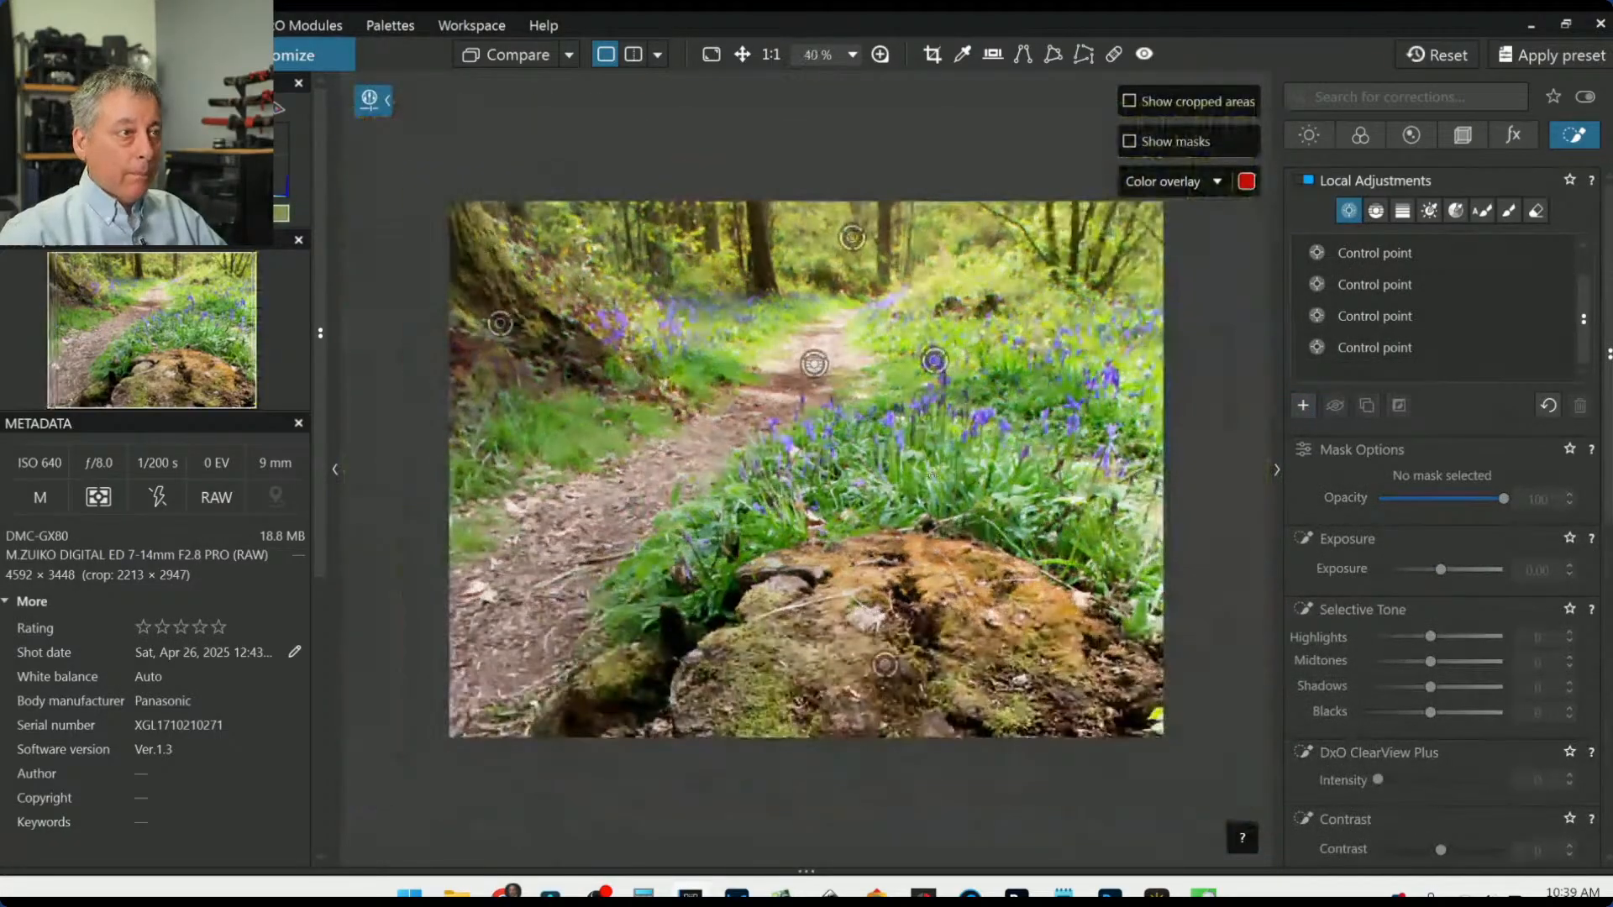
click(905, 479)
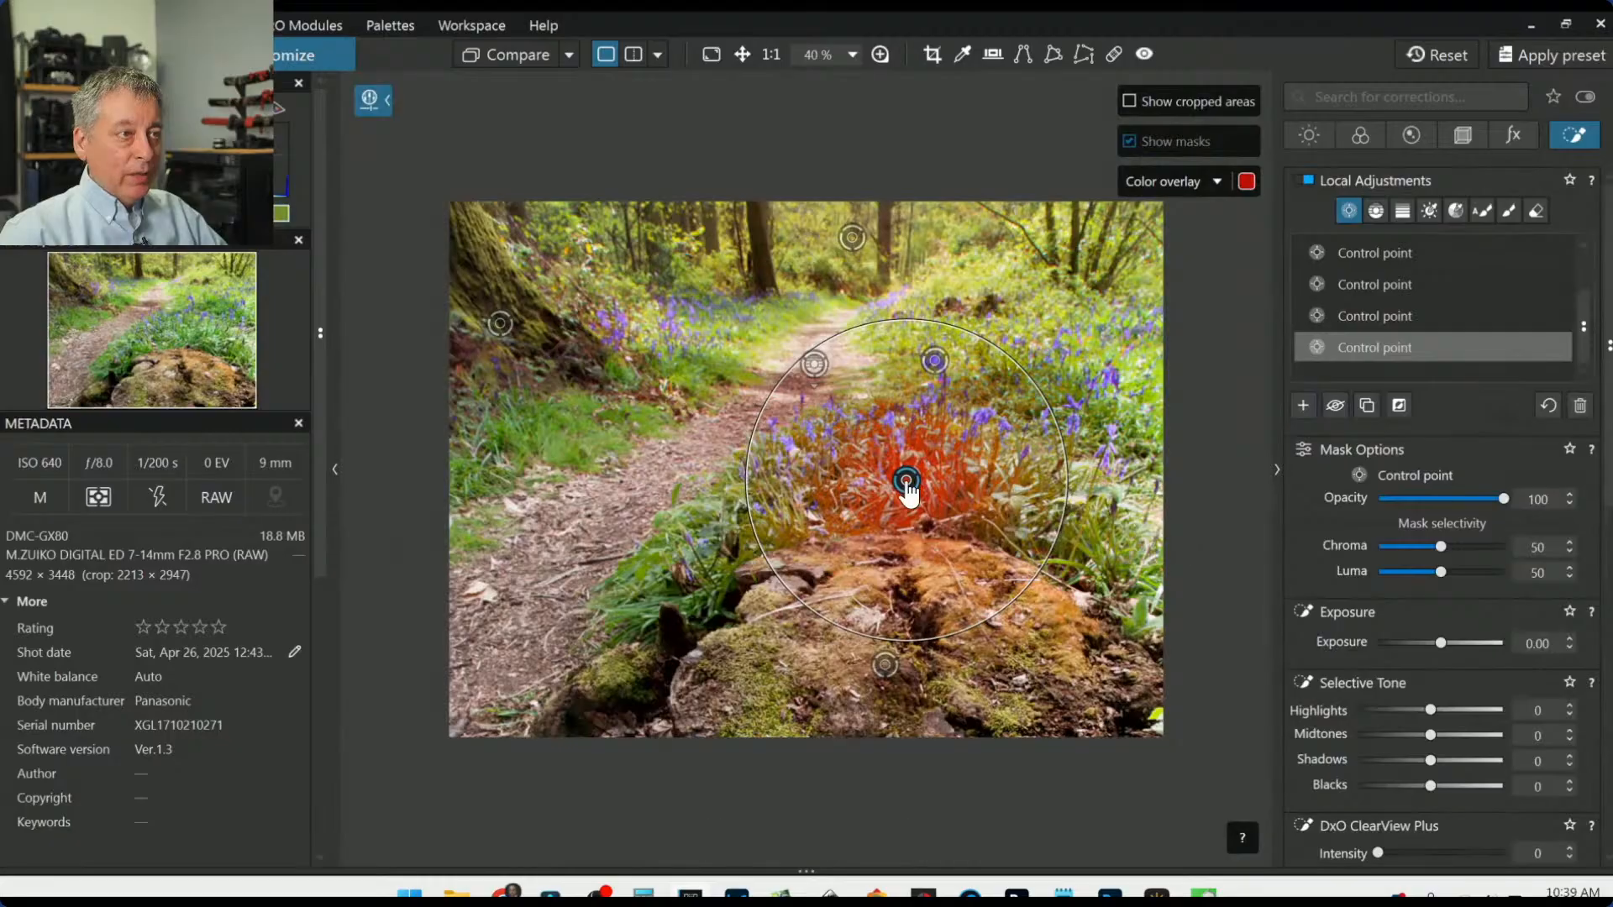
drag(906, 483, 929, 488)
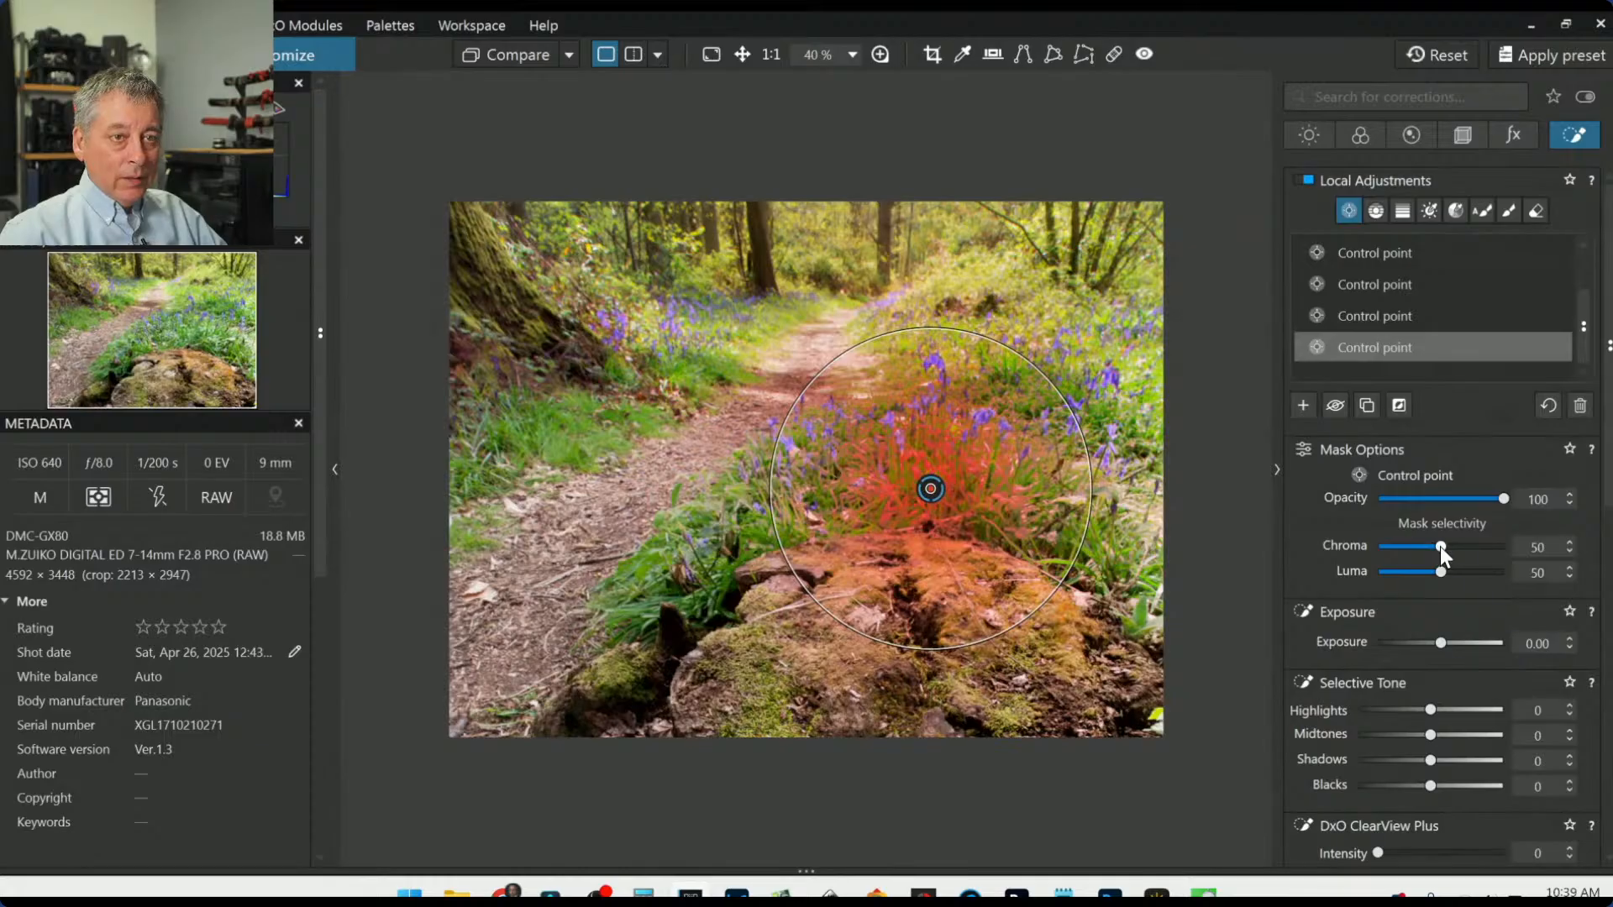
drag(1440, 546, 1445, 547)
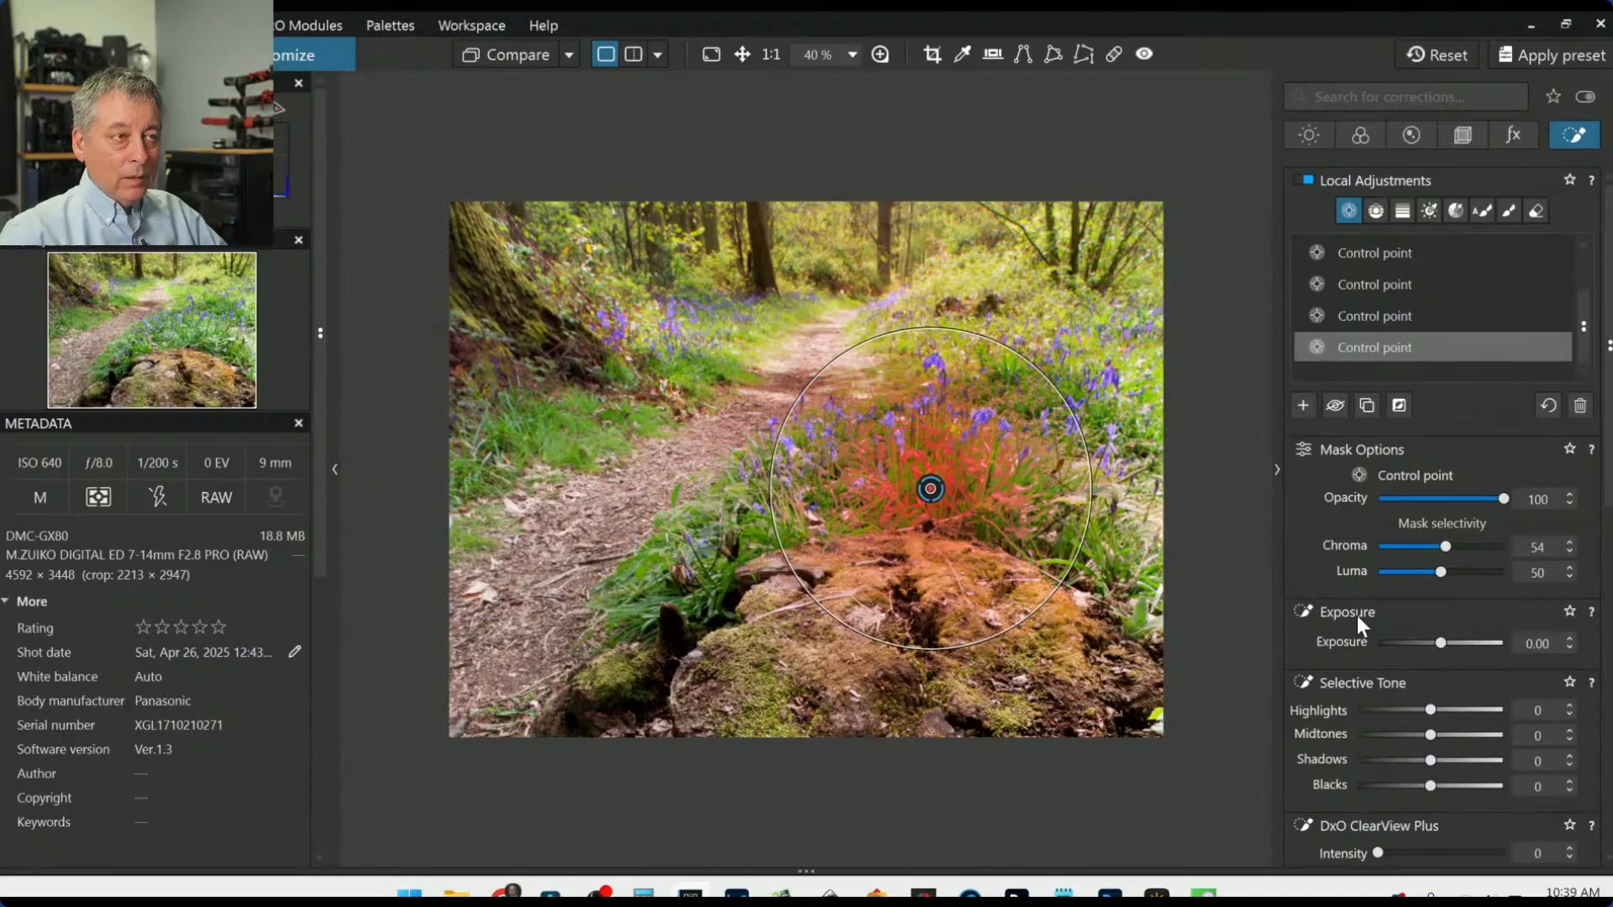
Step: Select the green HSL channel for the leaf mask behind the stump
scroll(1357, 624, down, 2)
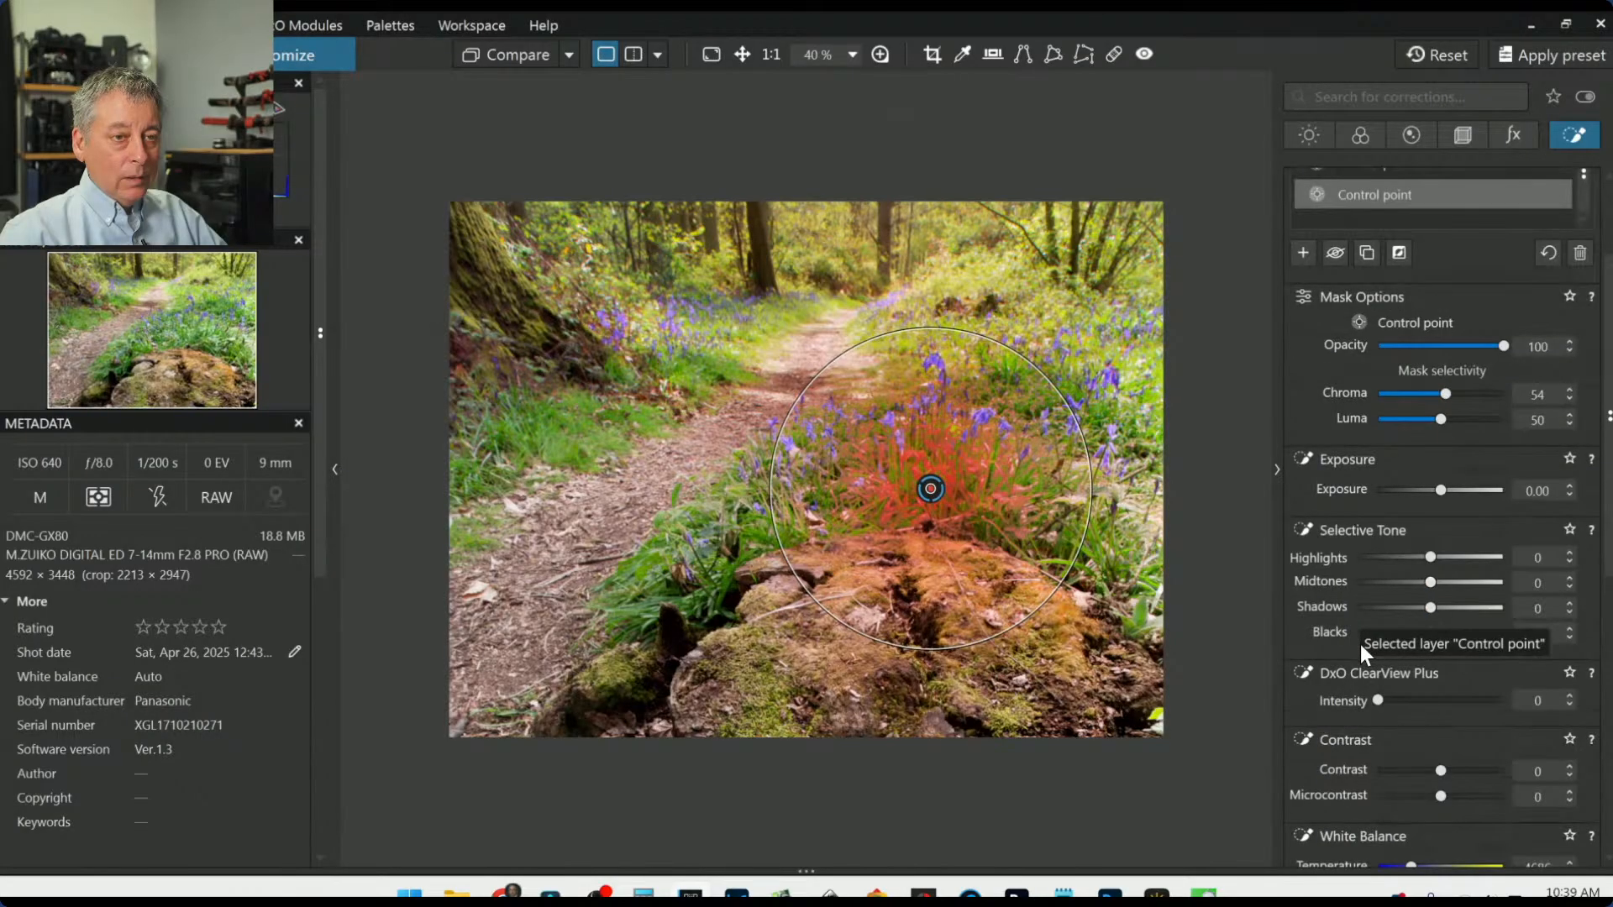
scroll(1359, 643, down, 8)
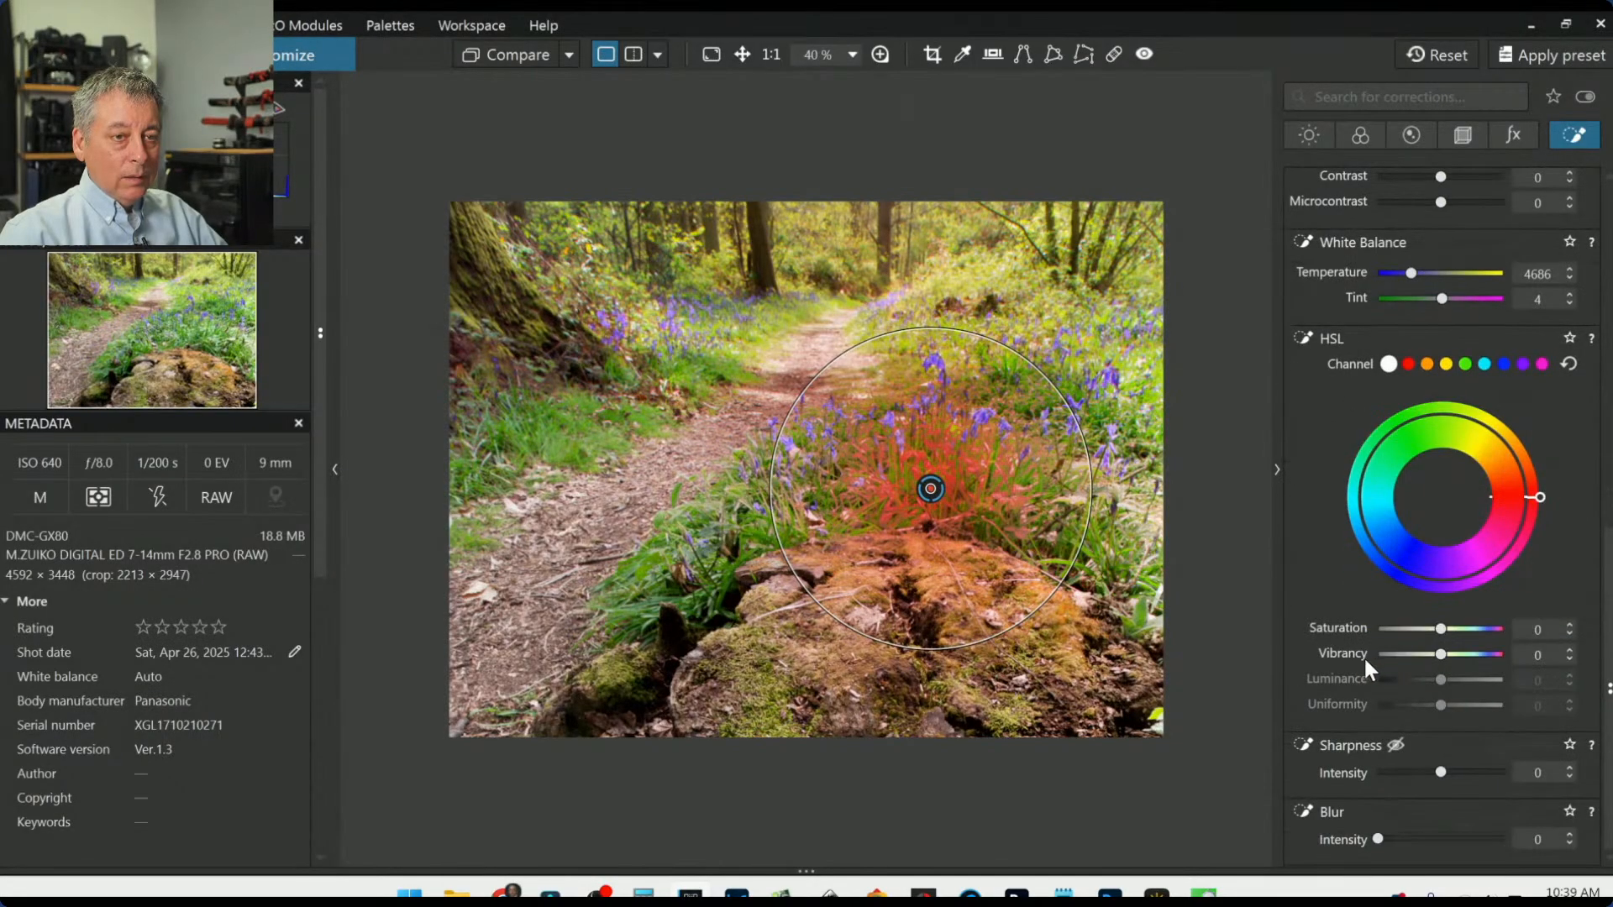
click(1464, 363)
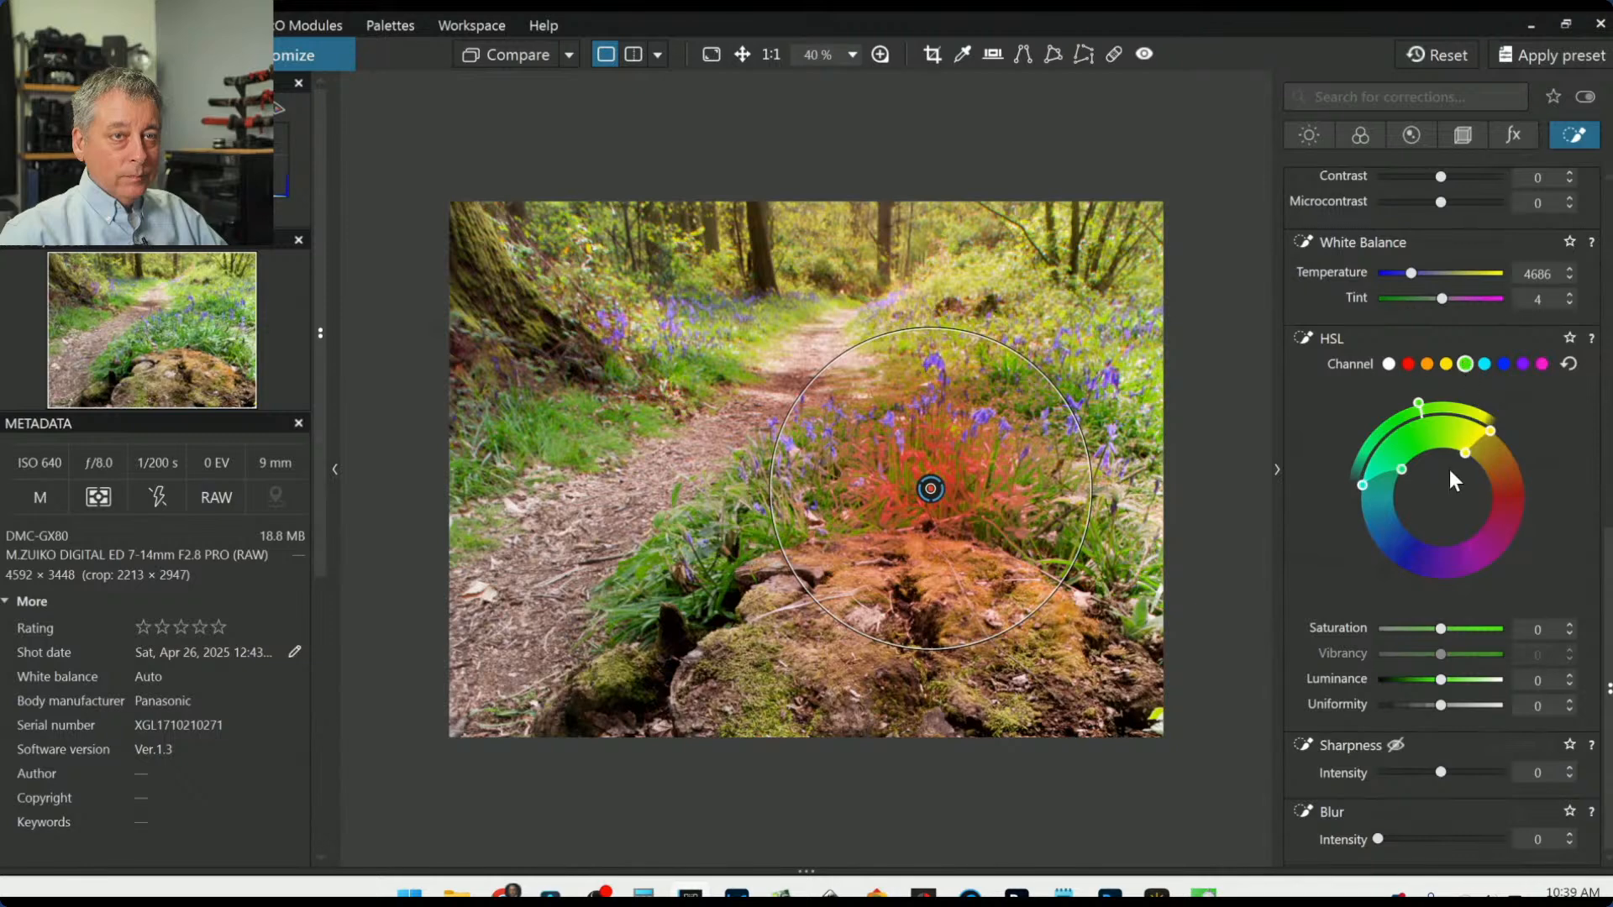
Step: Set the green channel's luminance to -46 and extend the control point mask to the grass left of the path, along it and on the hillside
click(1386, 677)
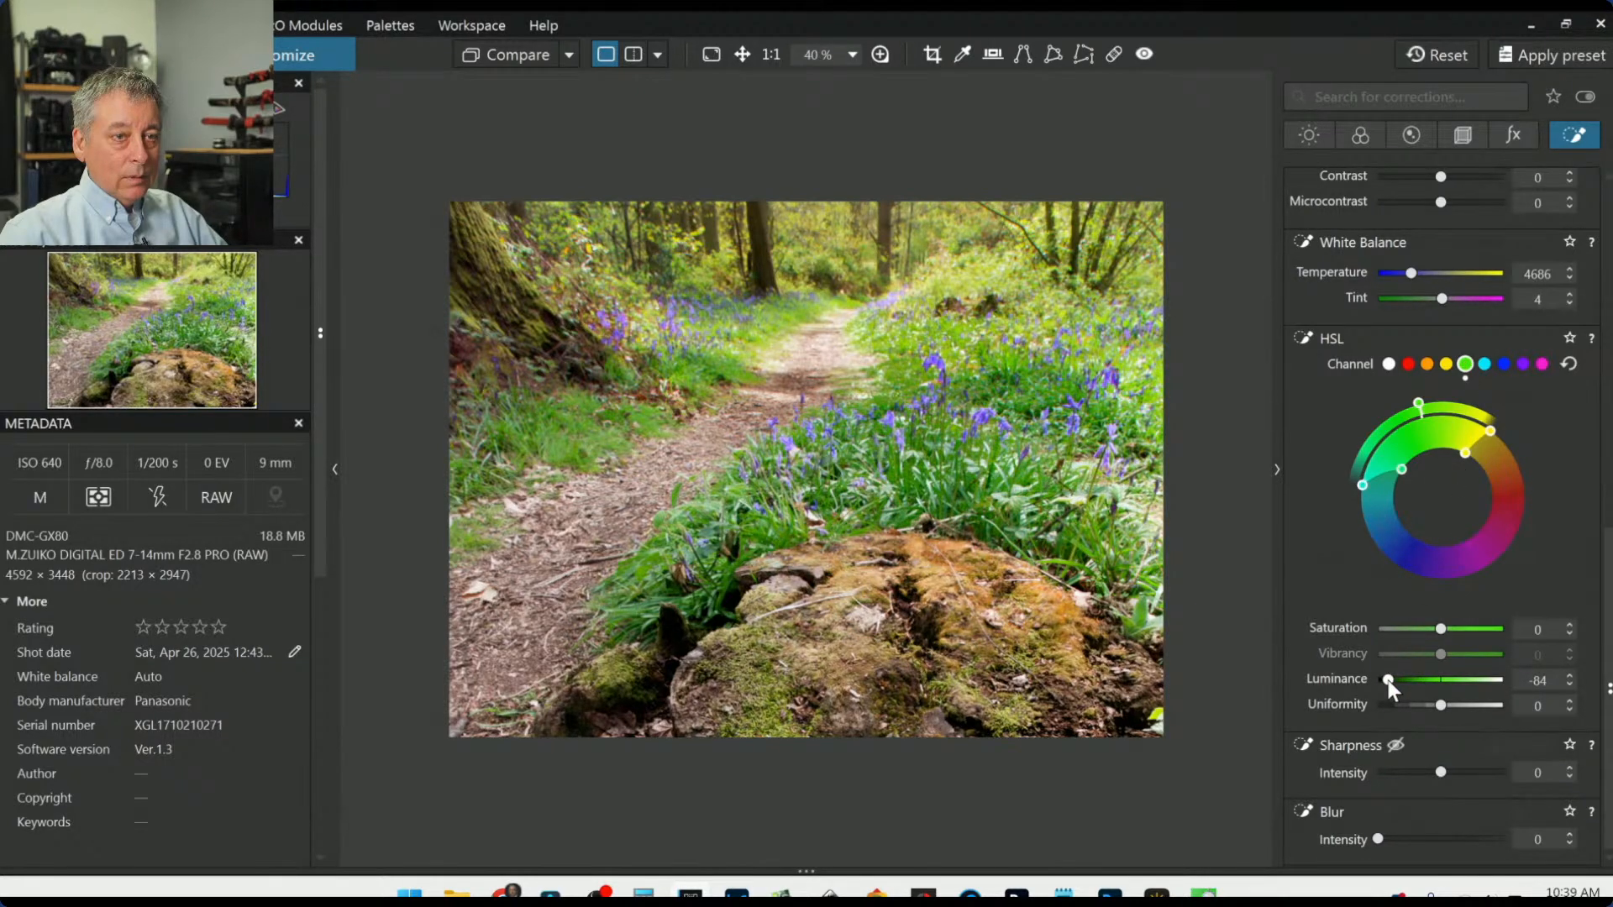
mouse_move(1388, 679)
mouse_down()
mouse_move(1427, 679)
mouse_move(1413, 679)
mouse_up()
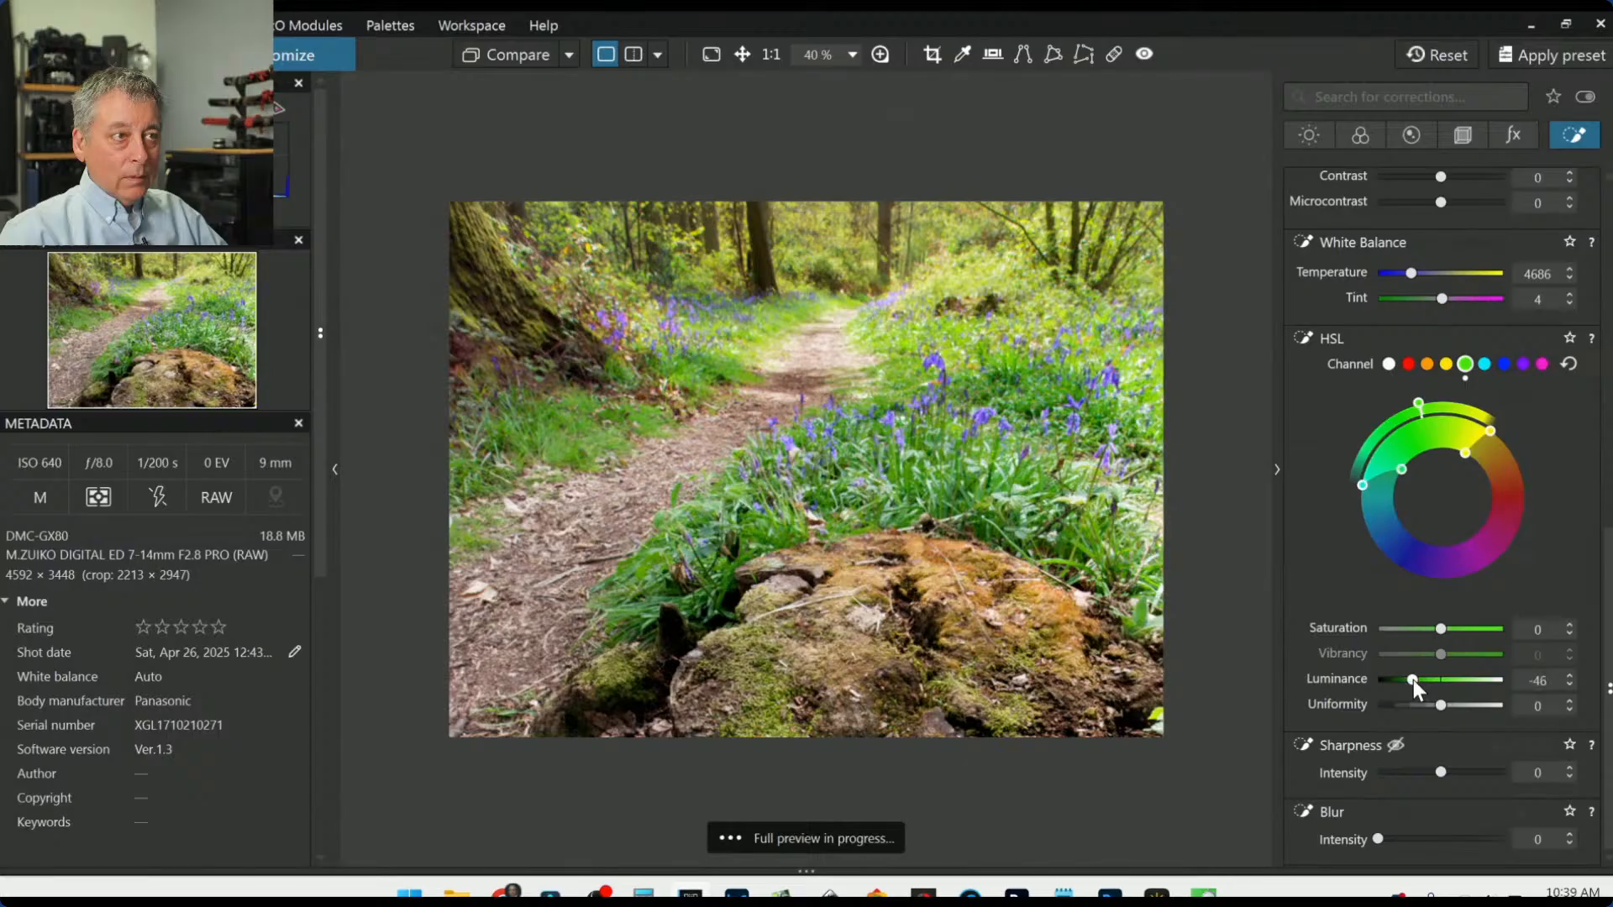
click(552, 436)
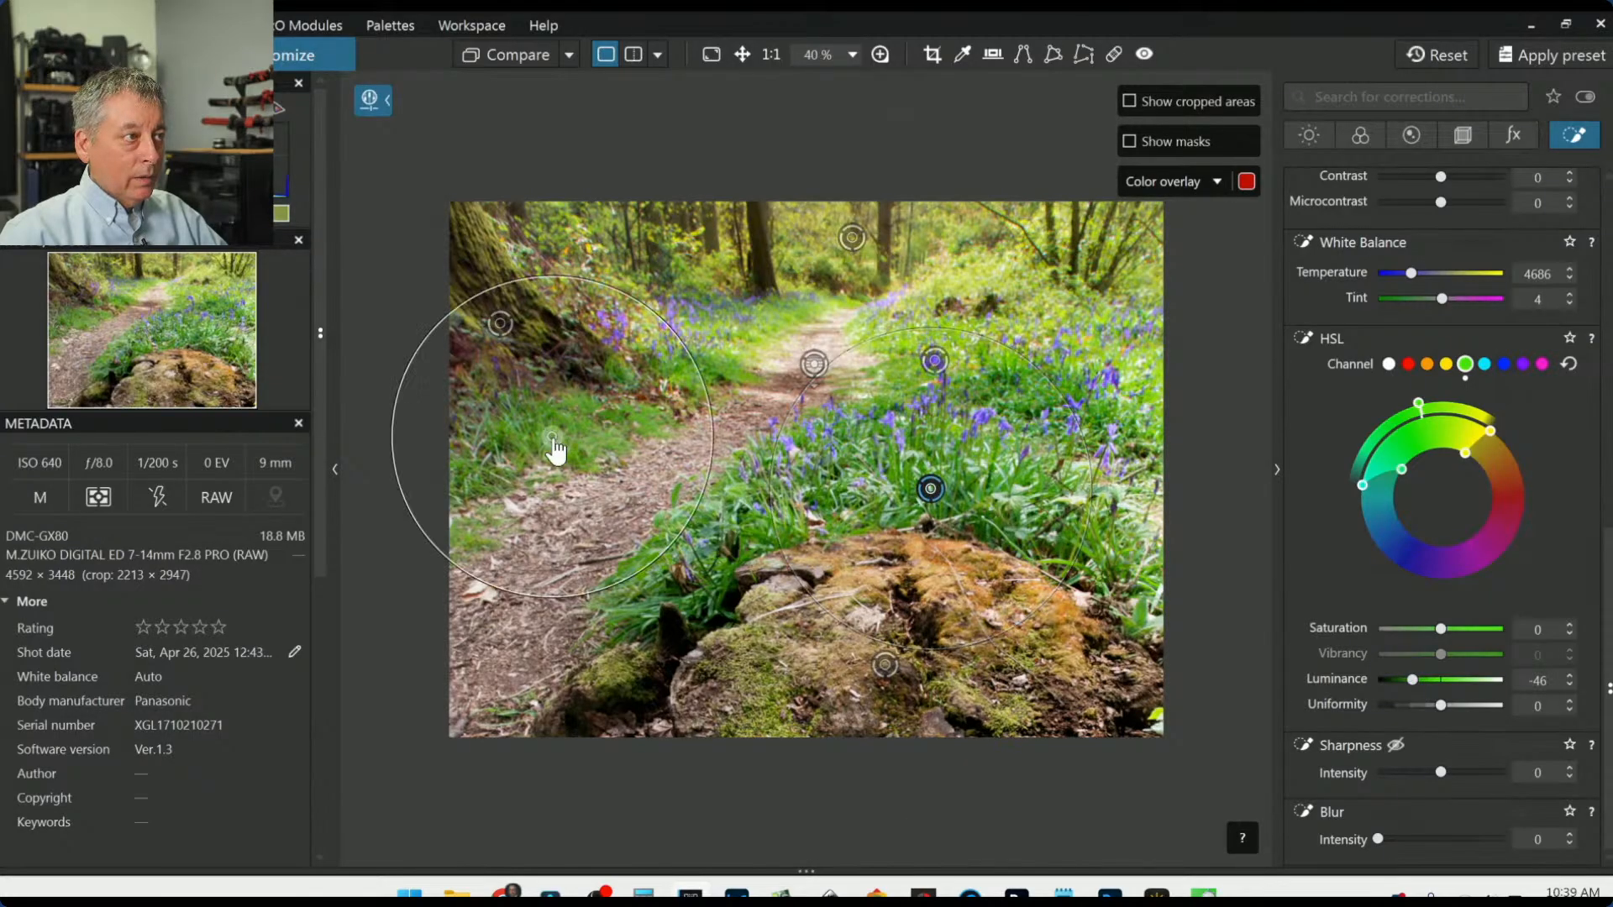
drag(682, 373, 654, 396)
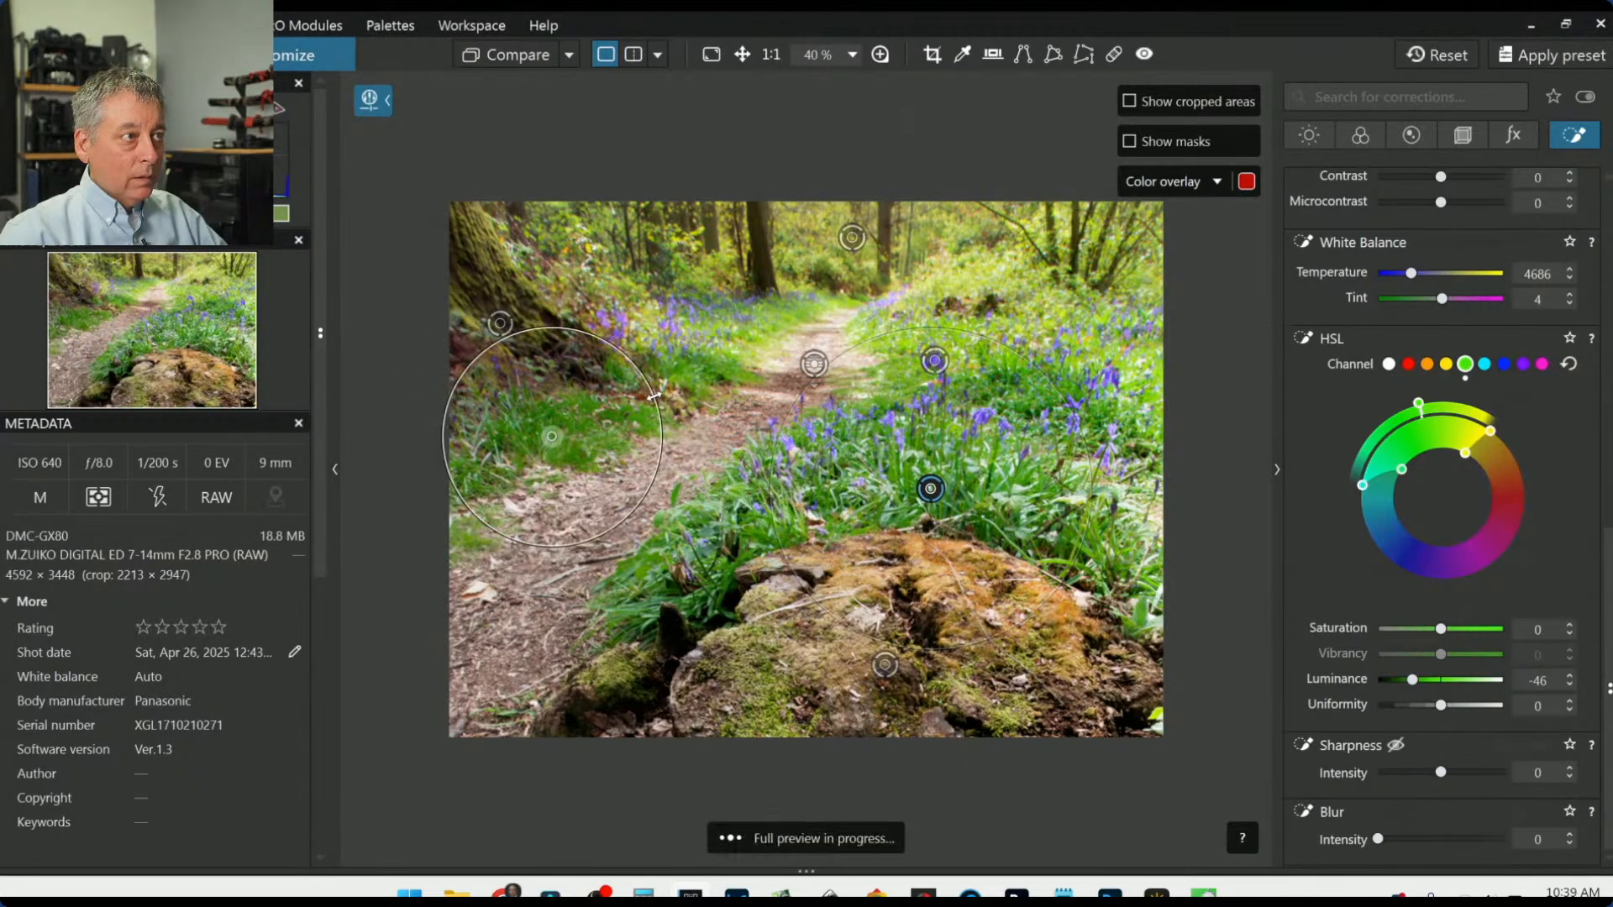
click(774, 328)
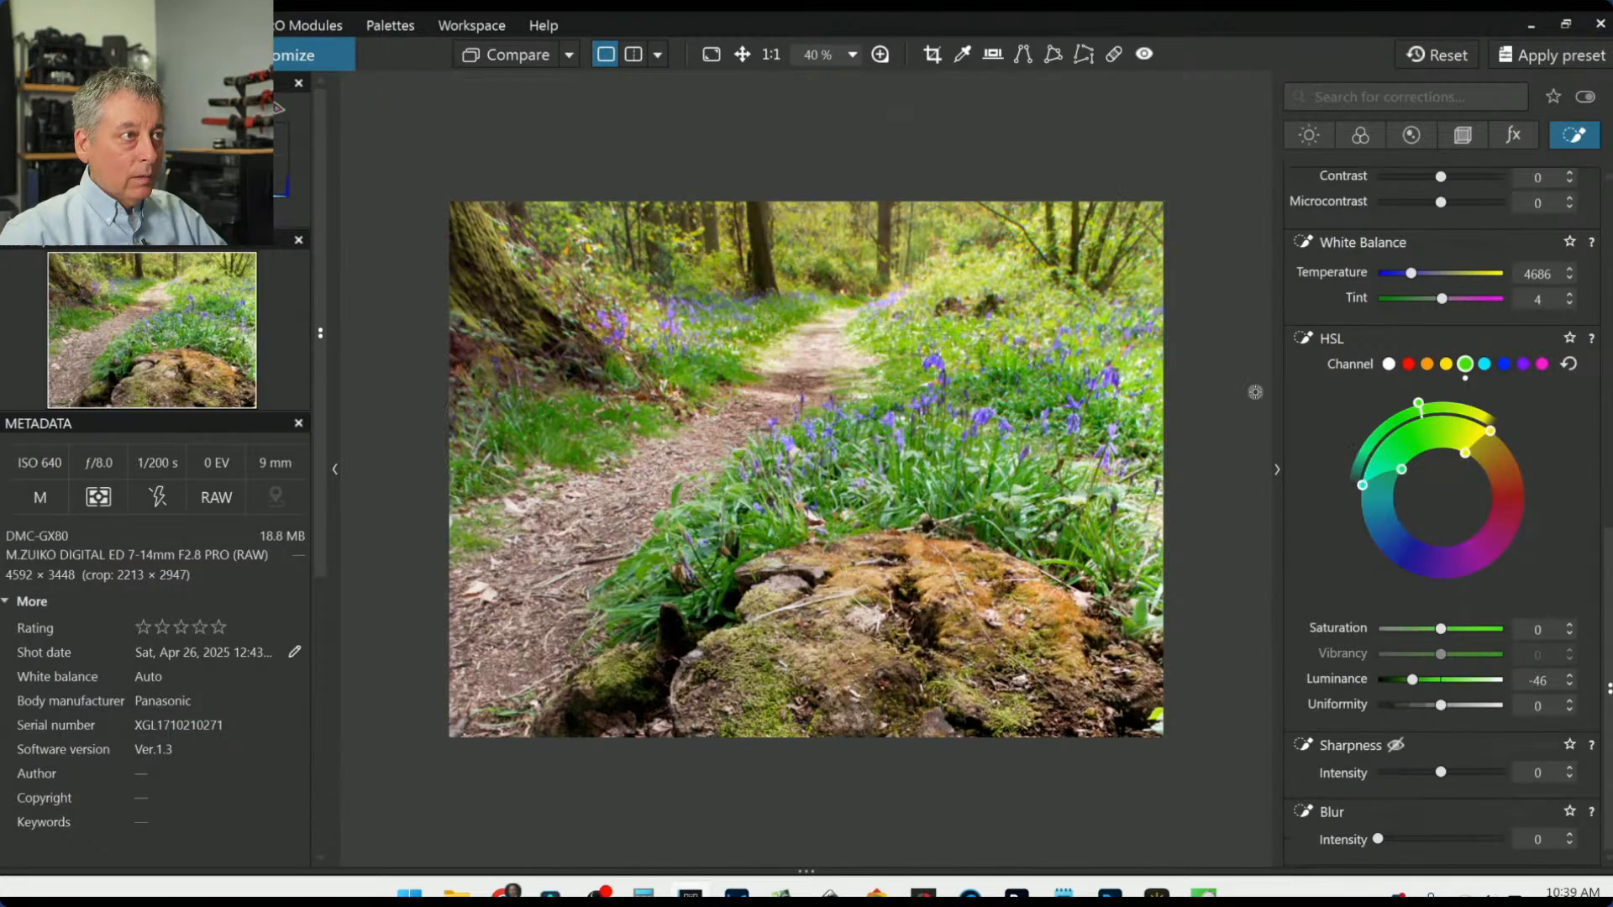
click(1034, 304)
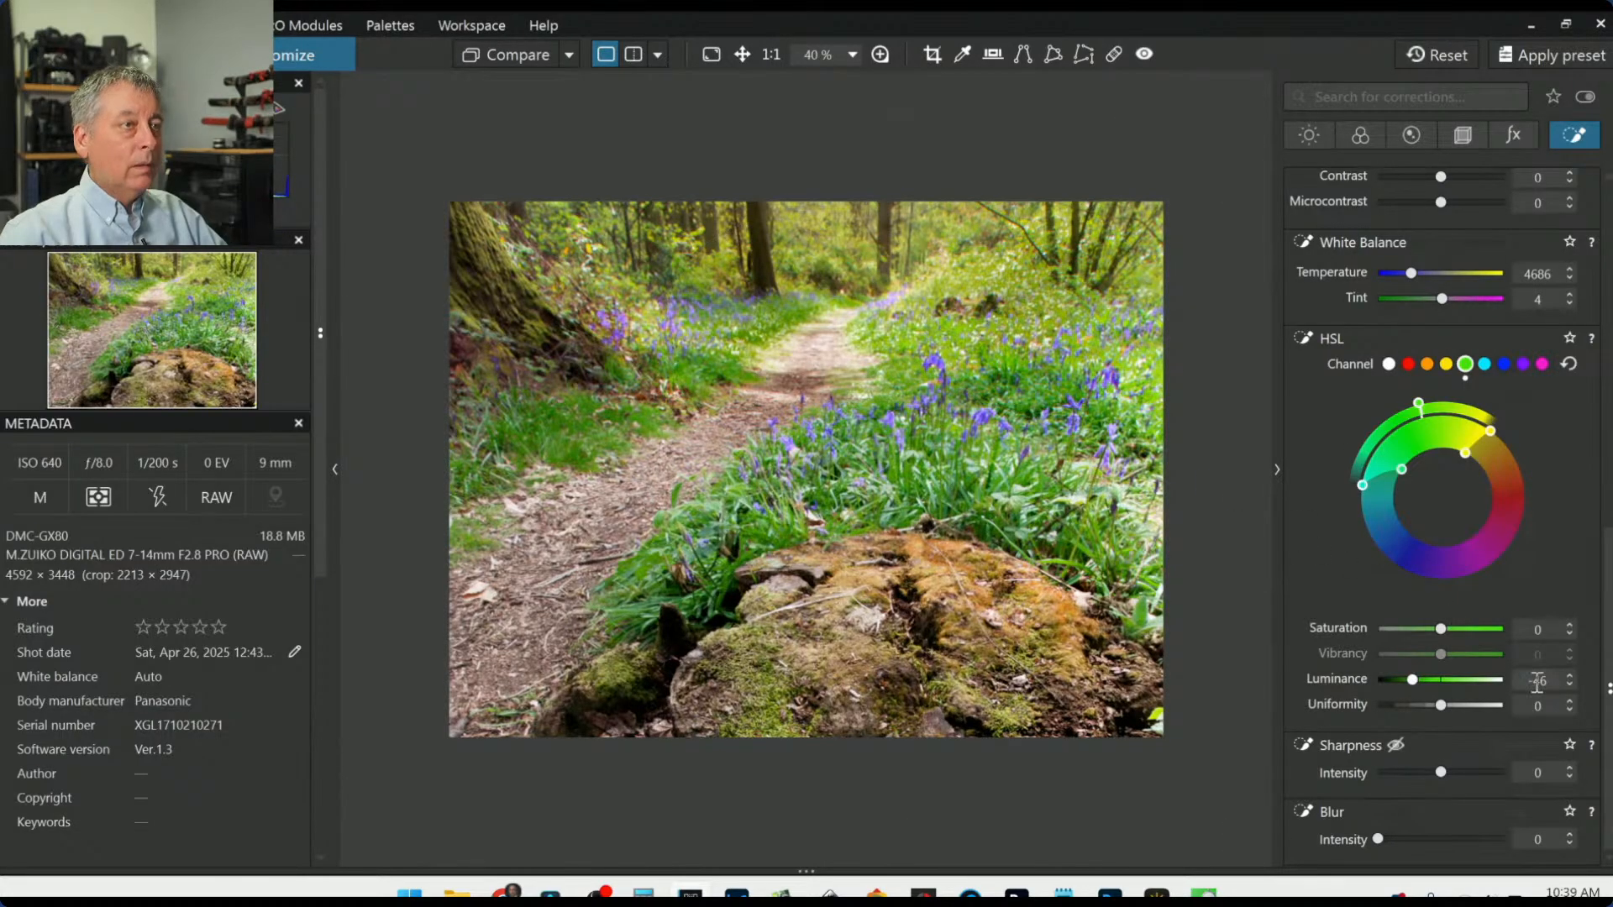
Step: Adjust the masked greens to a luminance of -27 and shift their hue slightly toward cyan
drag(1414, 679, 1423, 681)
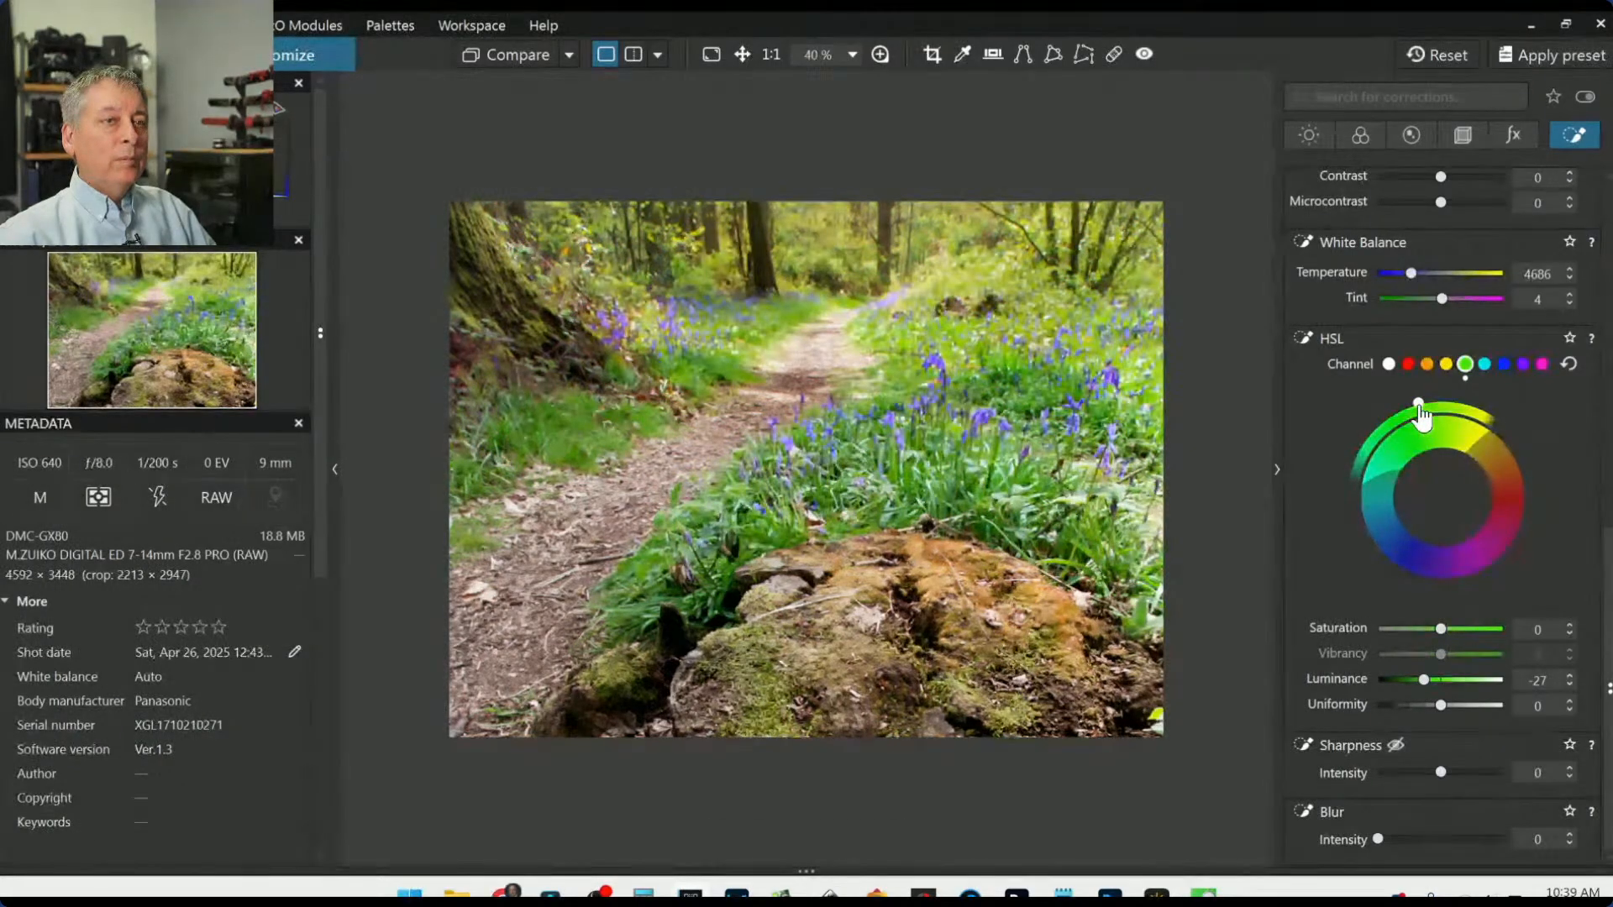
drag(1419, 416, 1450, 430)
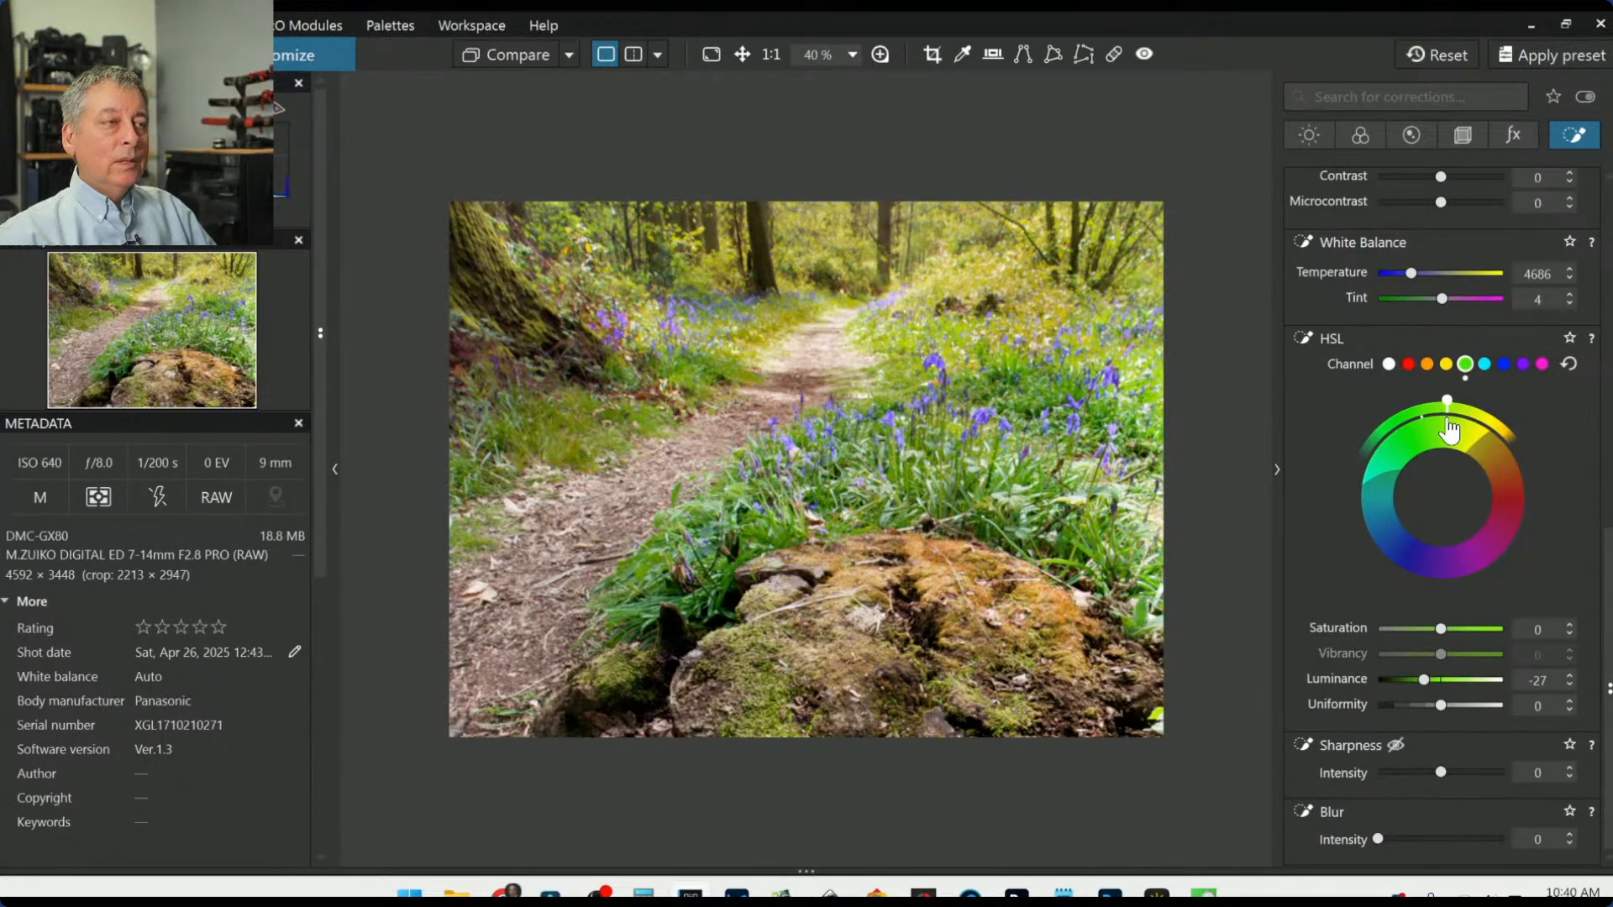
drag(1450, 430, 1418, 433)
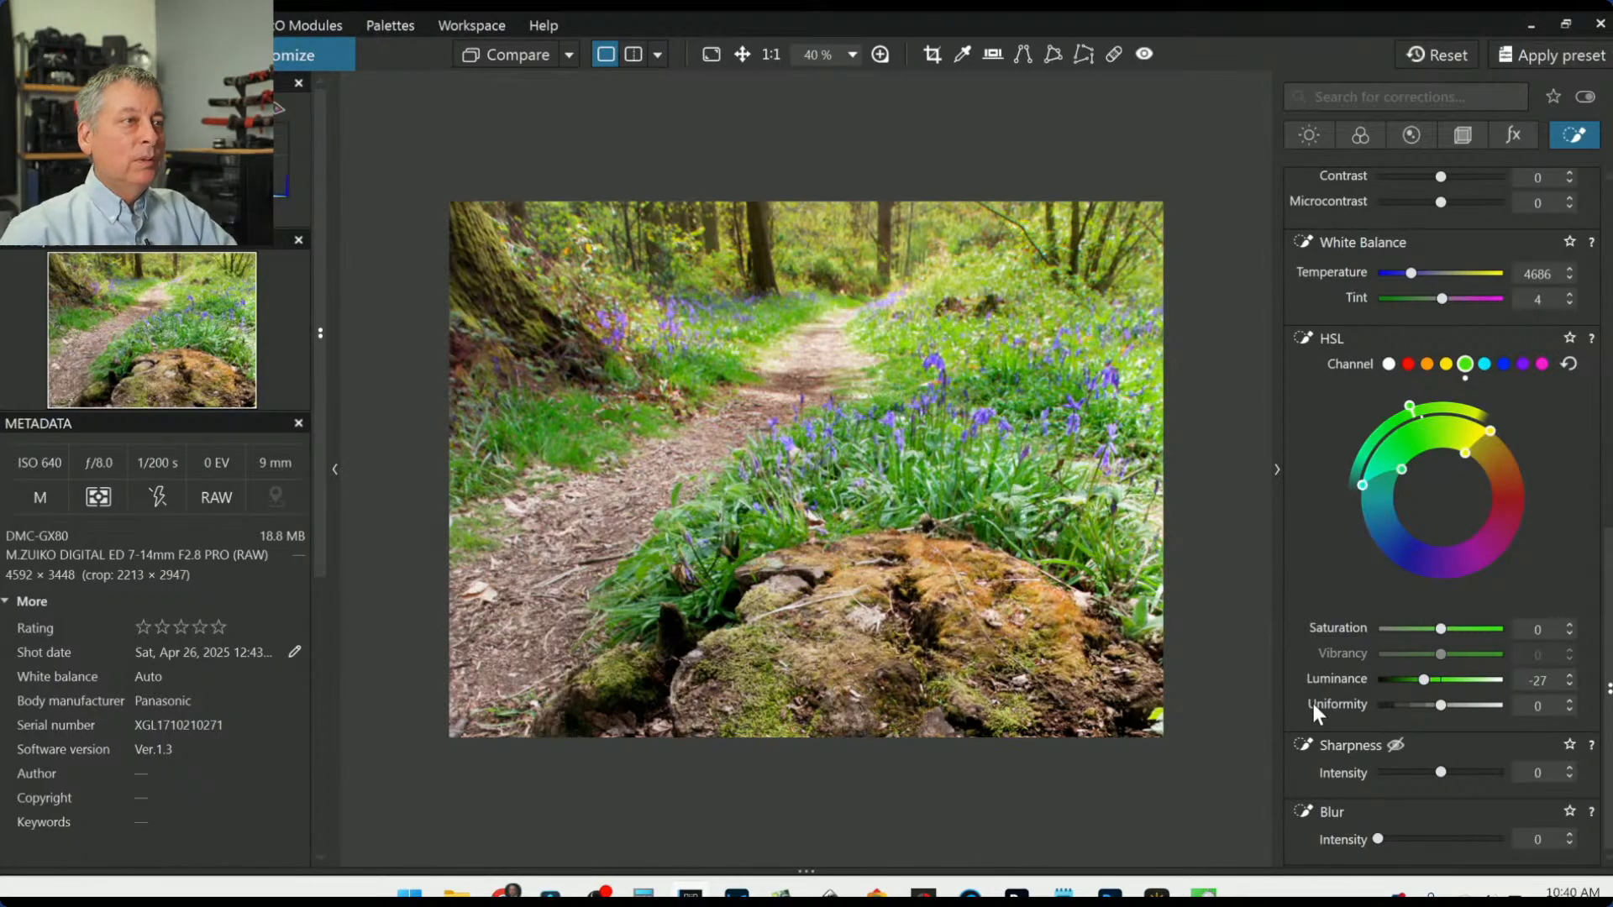
Step: Add another point to the mask over the trees at the photo's upper right and finish the local edit
click(991, 248)
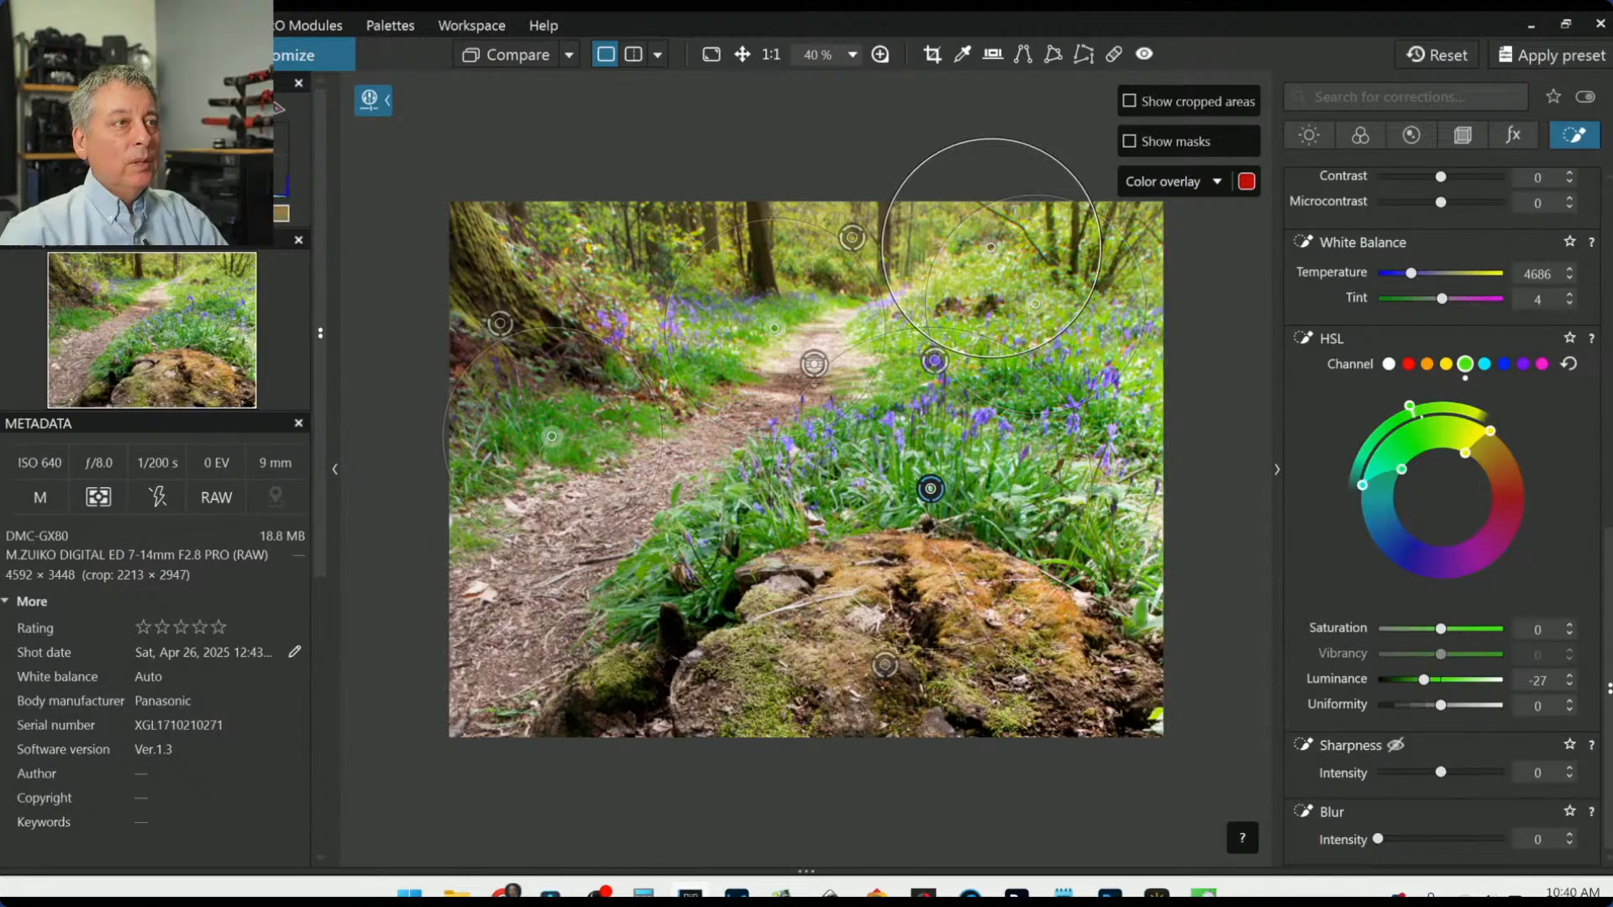
key(Escape)
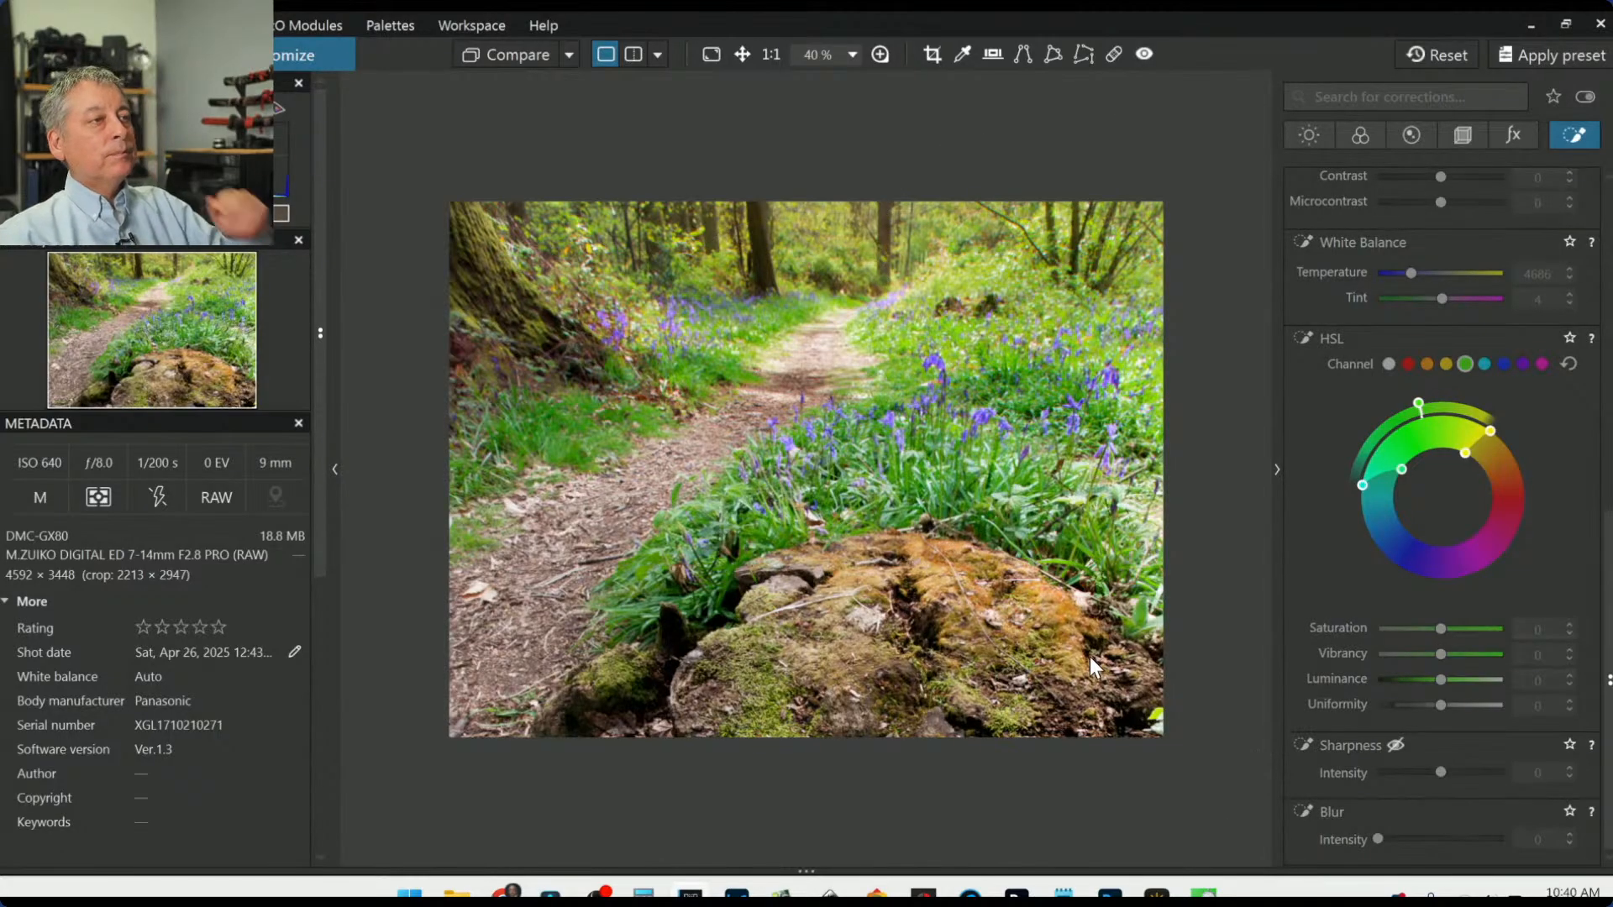
Step: Compare the edited photo with the original and examine the bluebells and stump up close
click(512, 59)
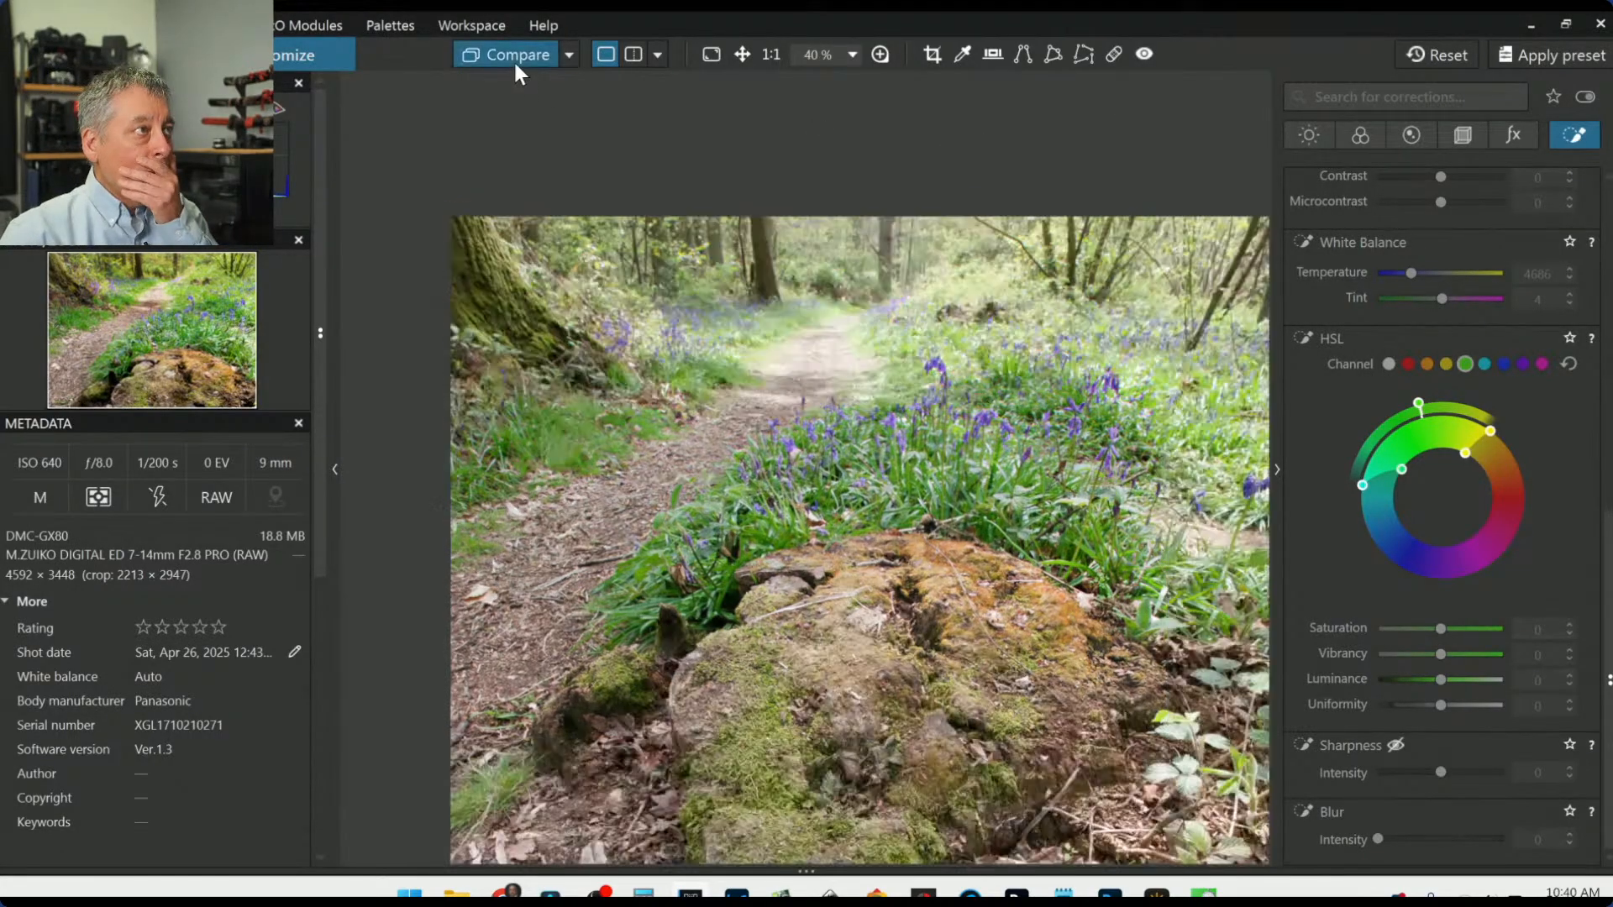
click(515, 66)
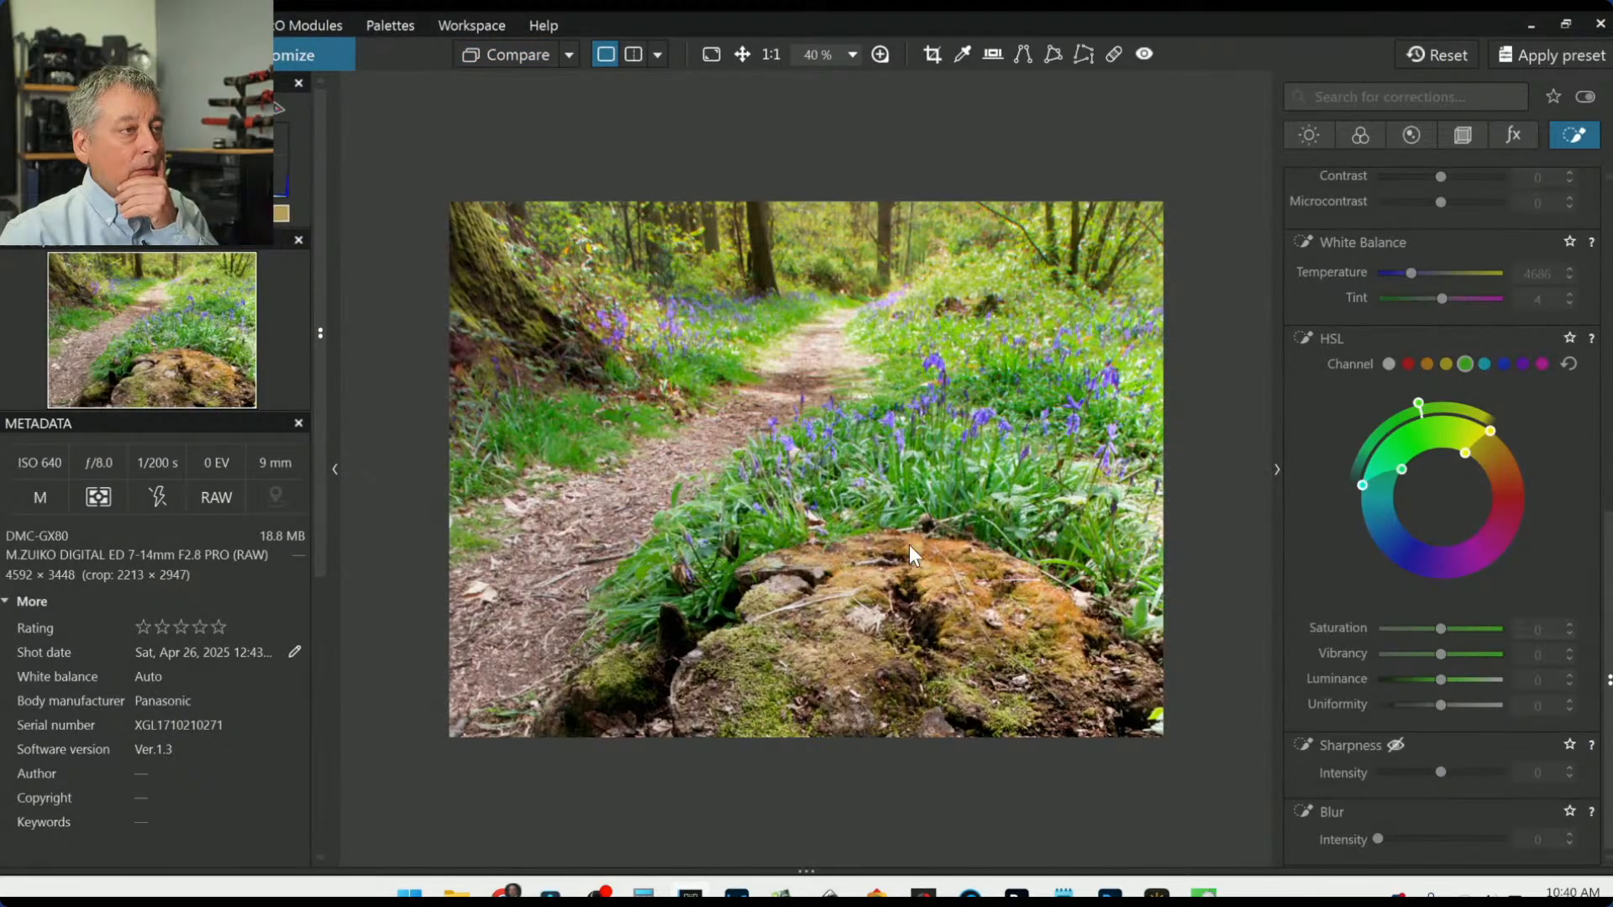
scroll(897, 475, up, 3)
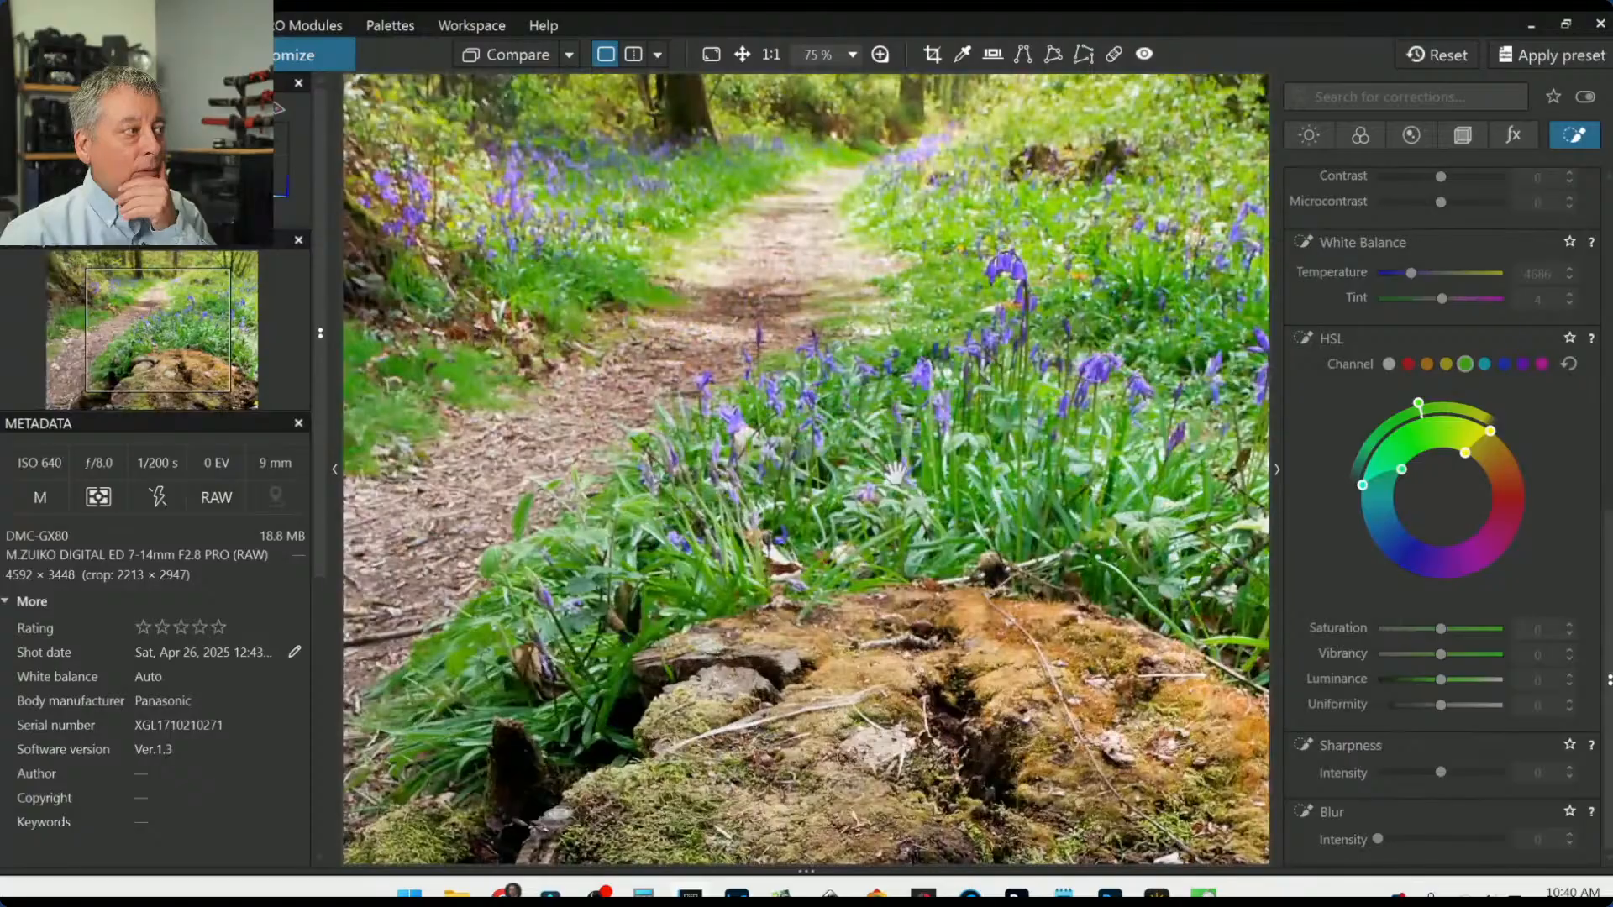
scroll(895, 476, down, 3)
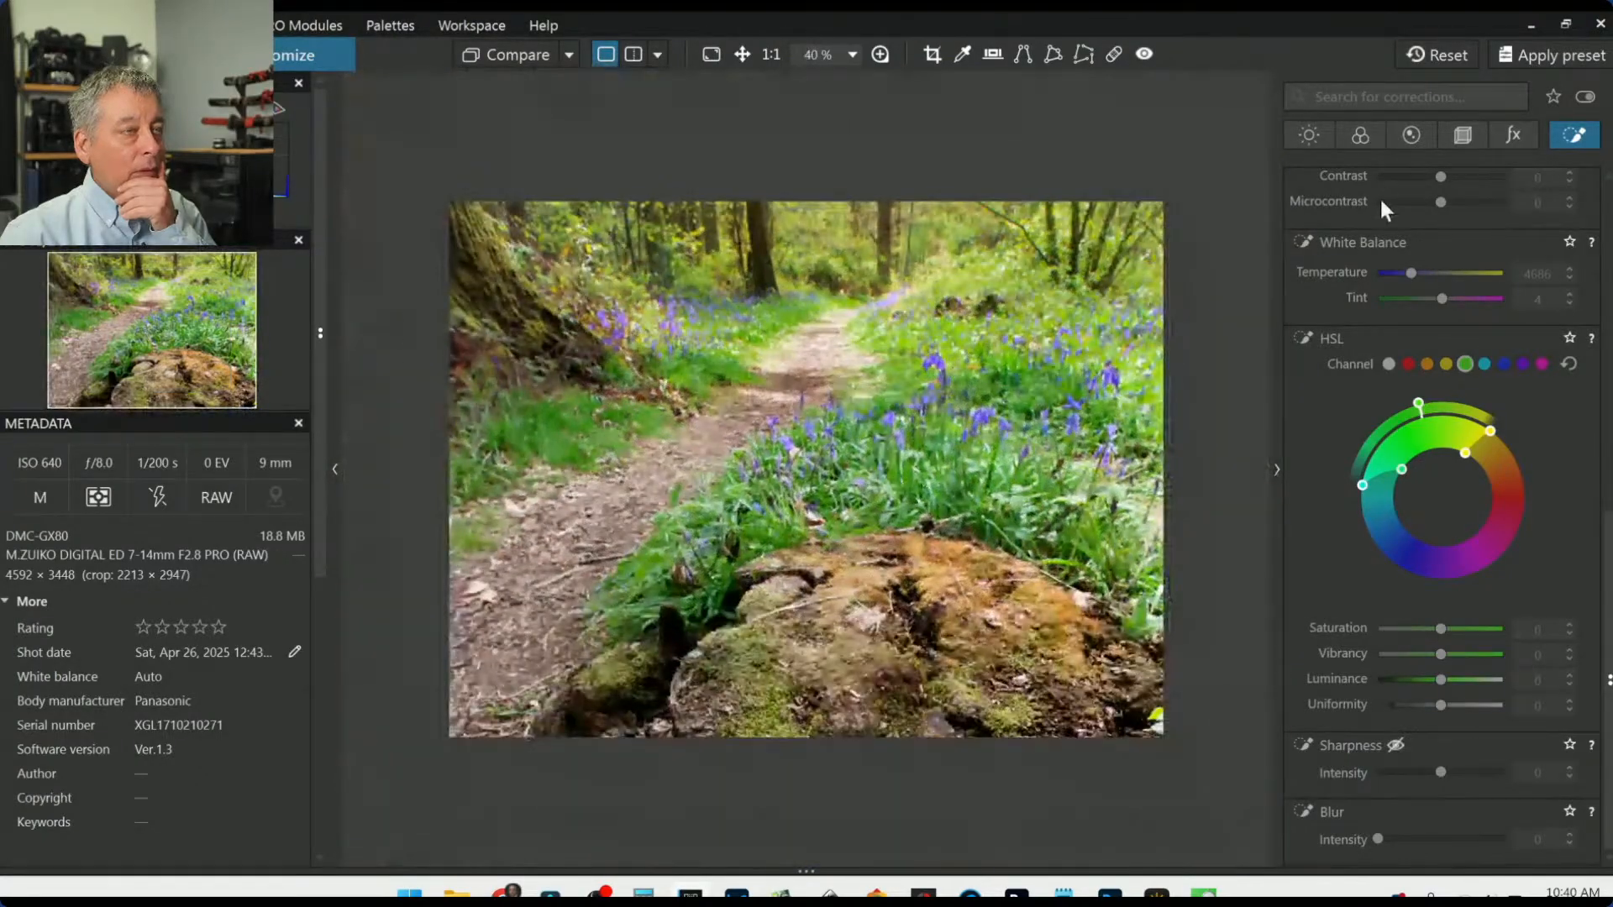
Step: Try uniform DxO Smart Lighting in Slight mode by switching the correction on and off
click(1308, 138)
scroll(1347, 553, up, 3)
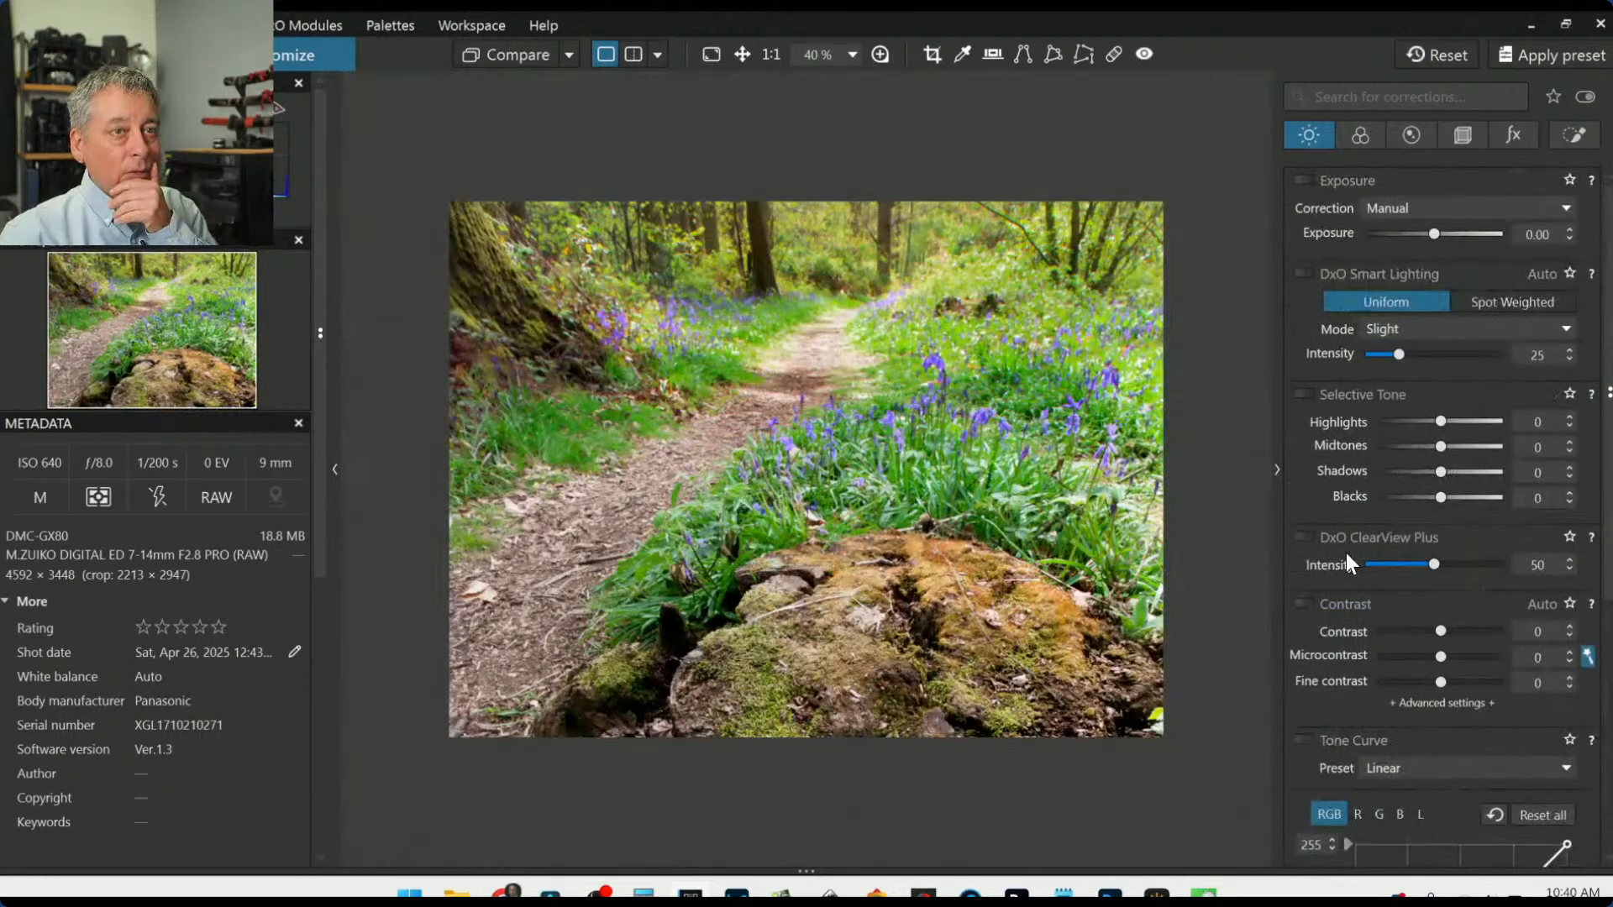
click(1296, 274)
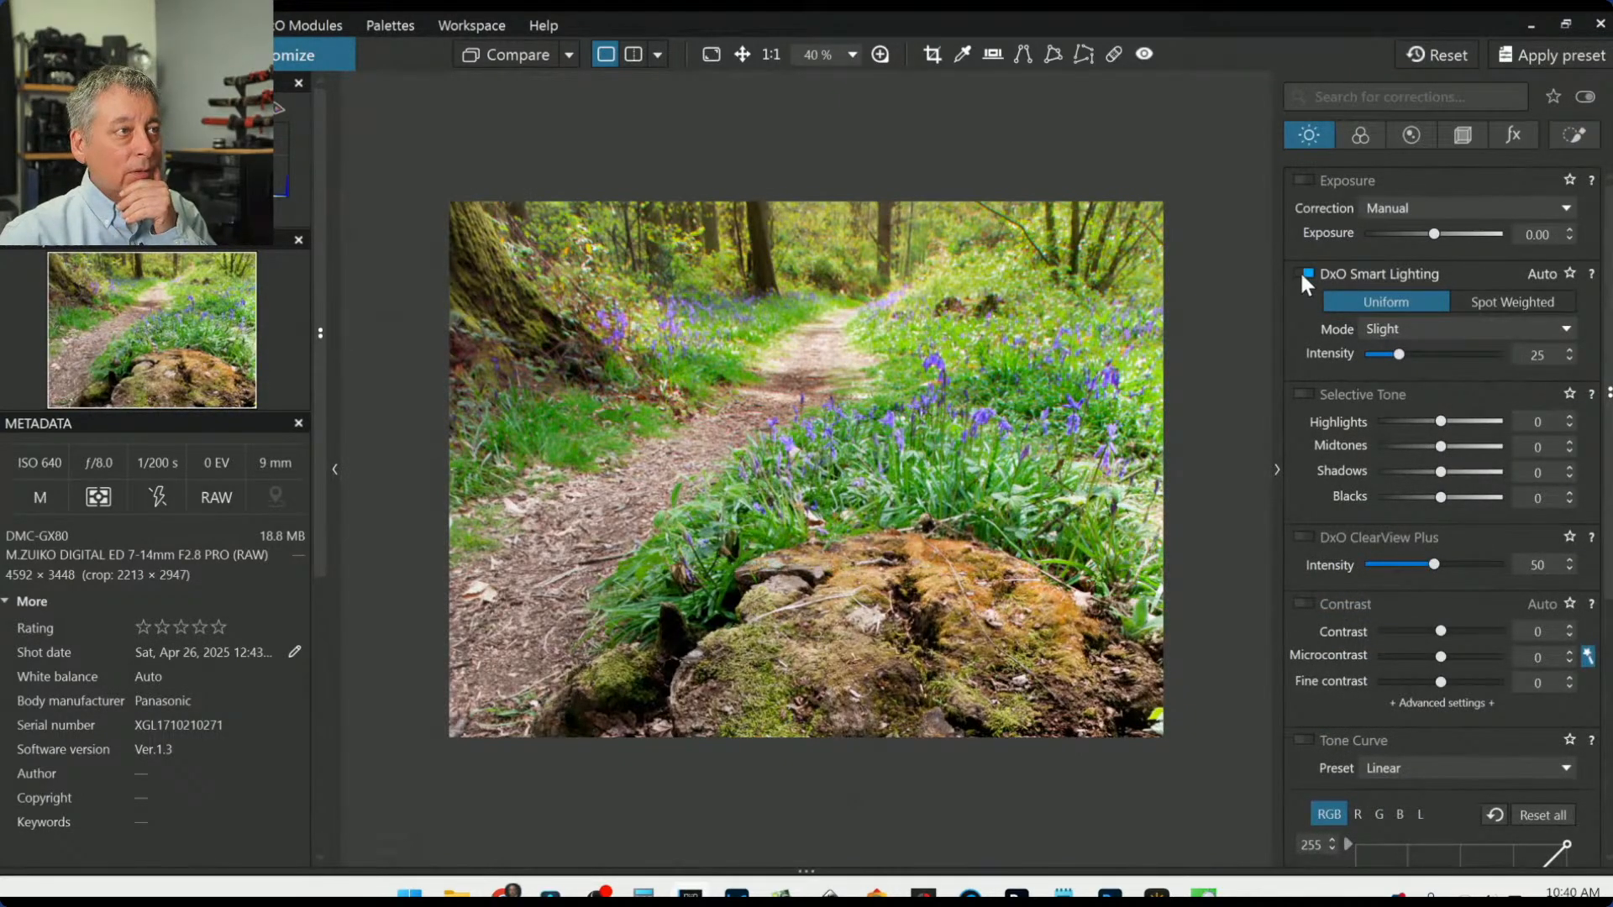
click(1302, 275)
click(1303, 274)
click(1308, 275)
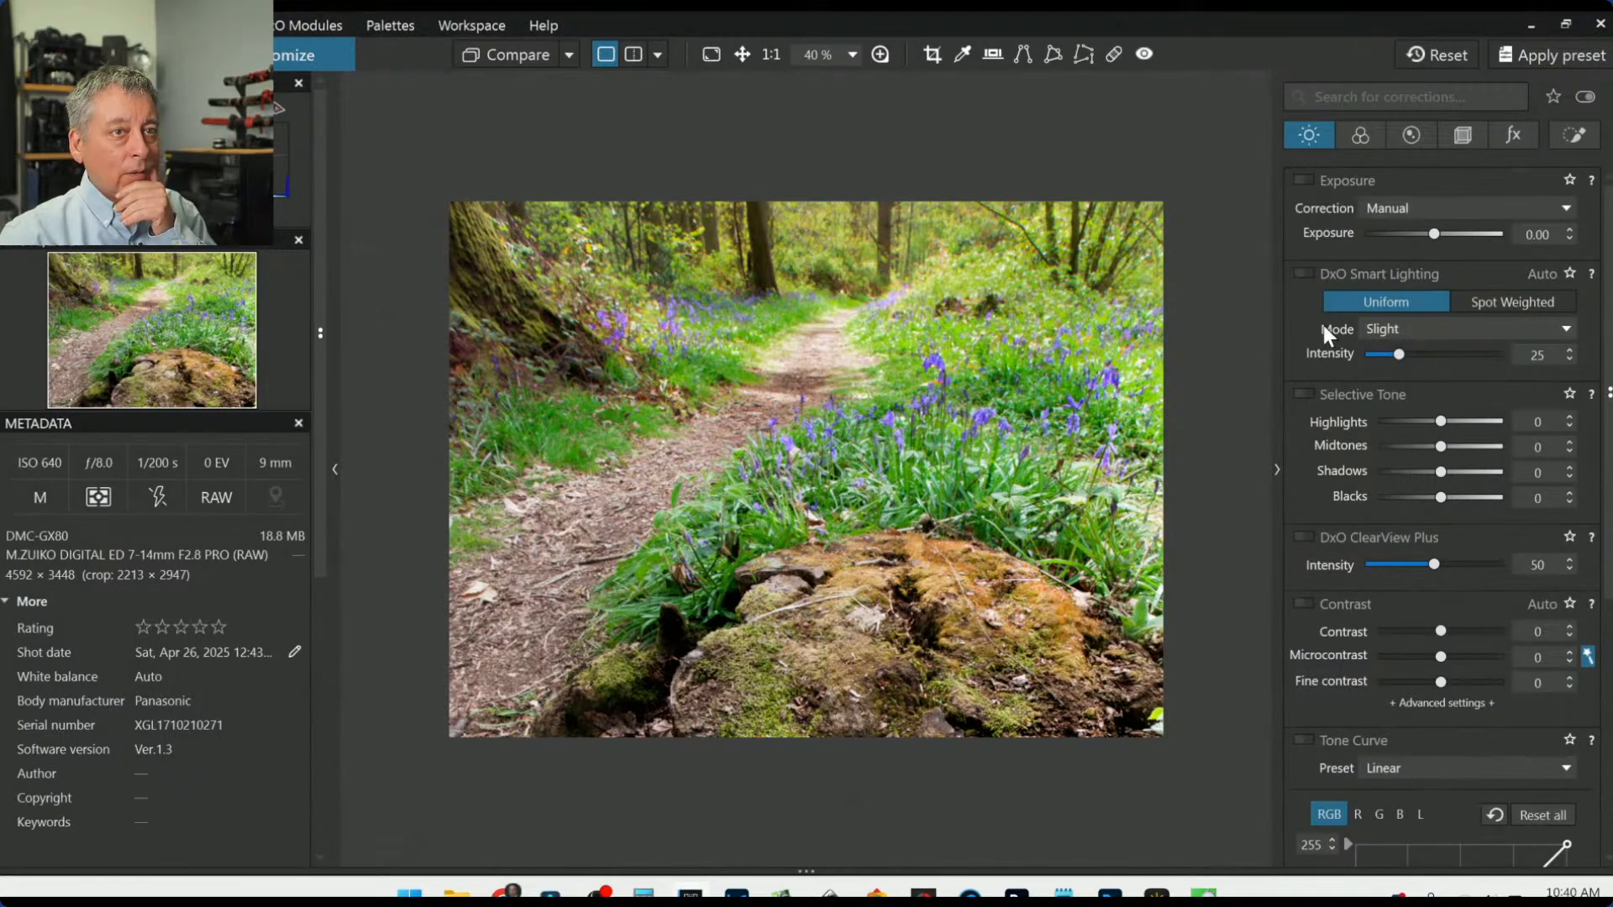
Step: Try DxO ClearView Plus at intensity 50 and the automatic microcontrast correction, switching each on and off
scroll(1318, 508, down, 1)
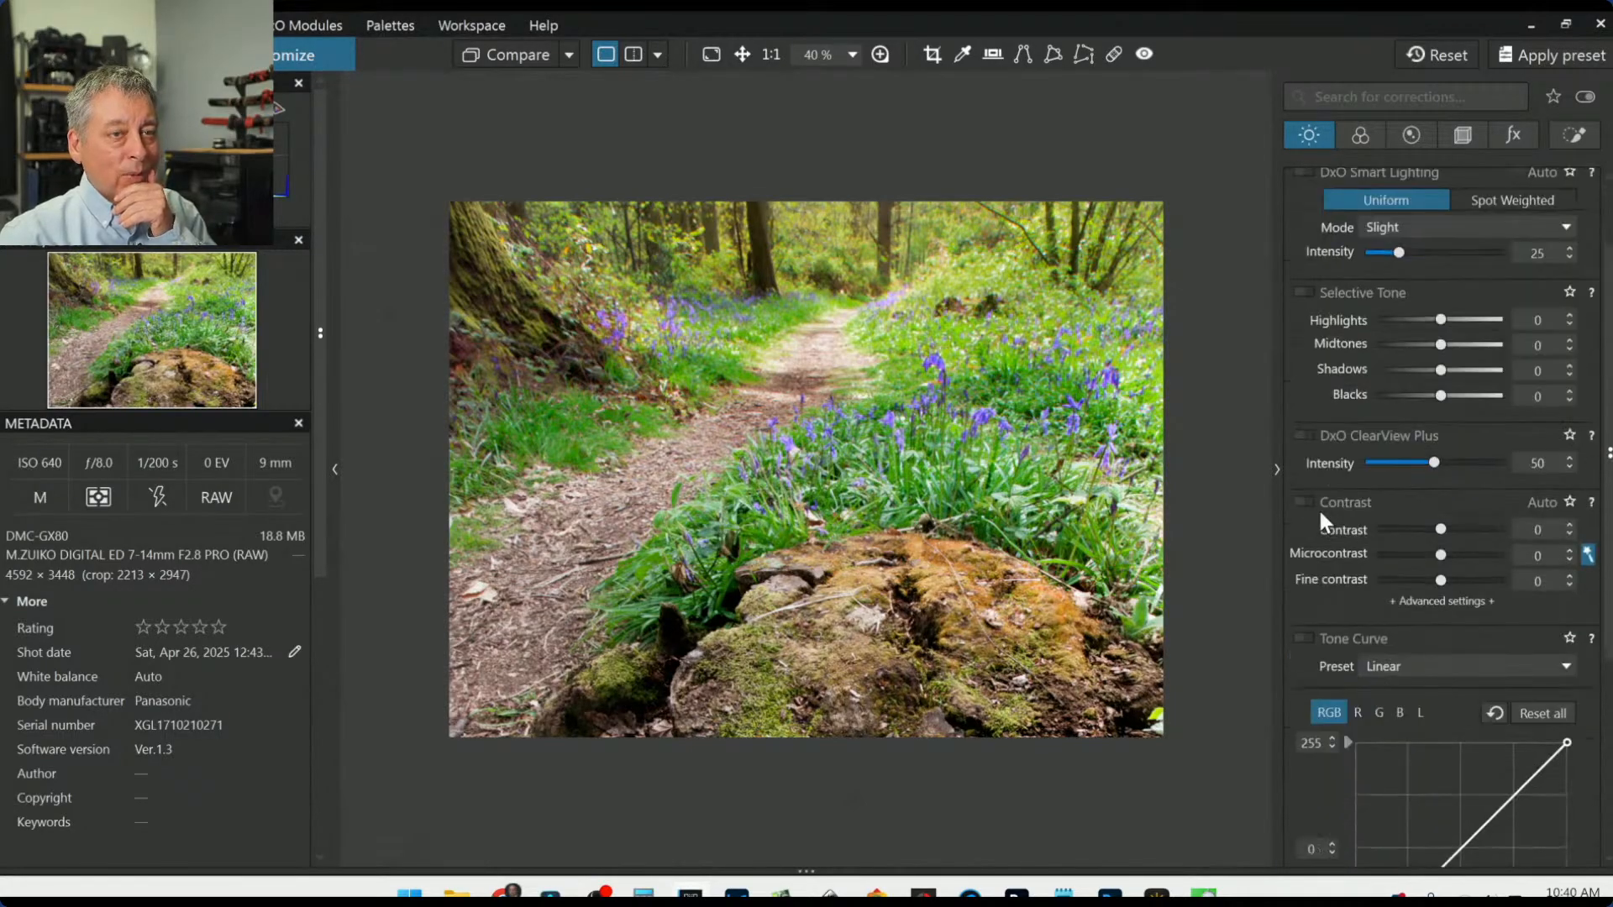
click(1307, 433)
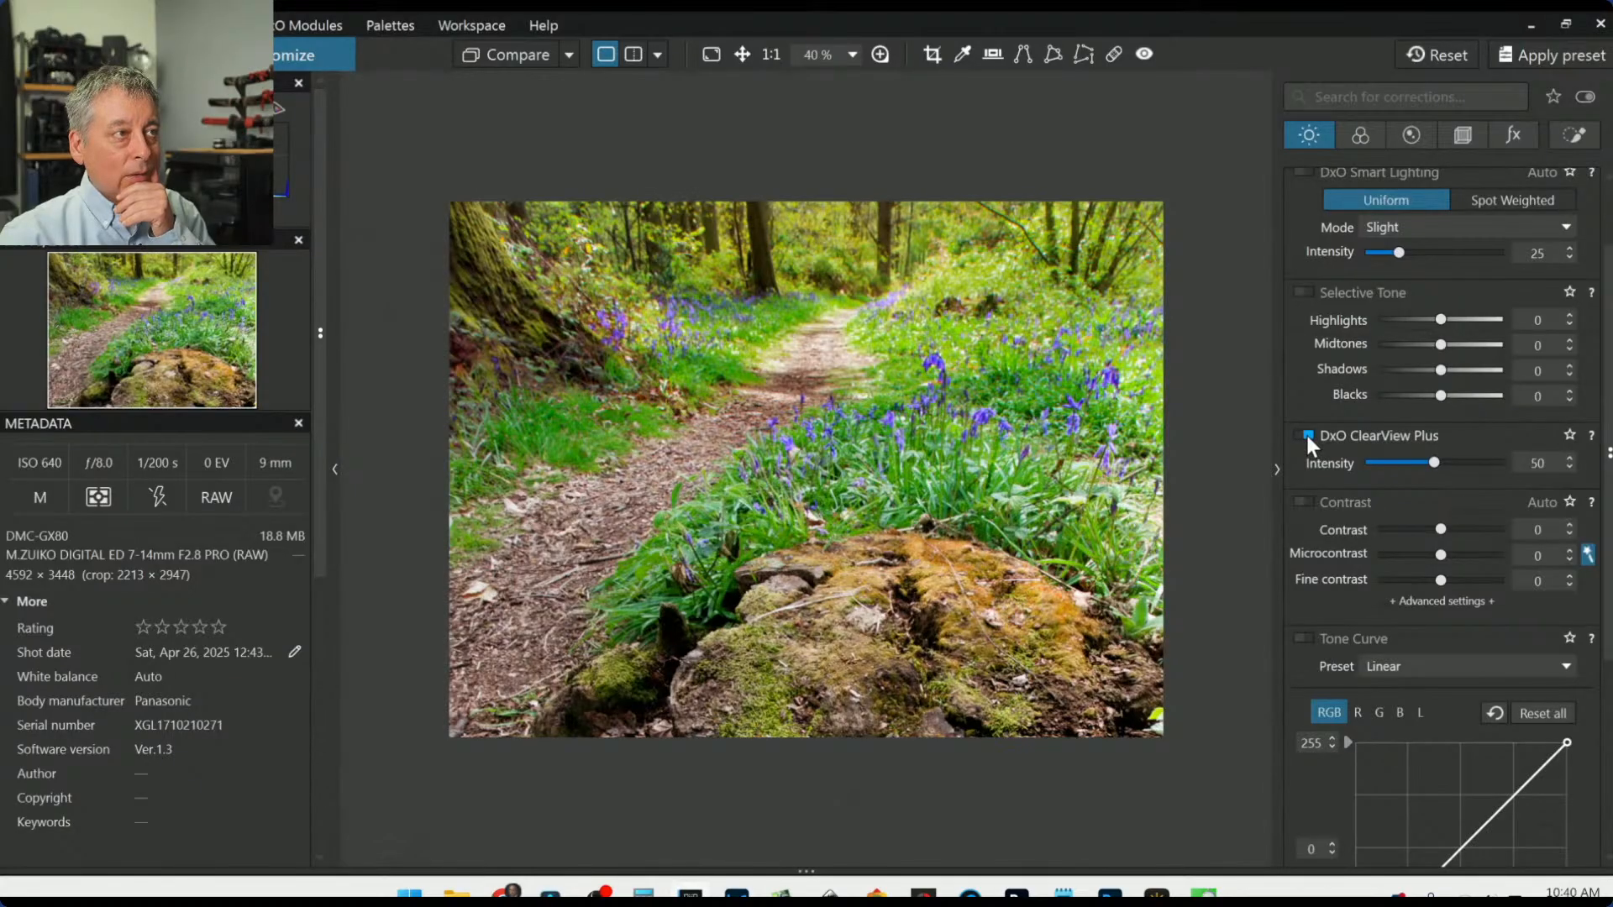
click(1307, 434)
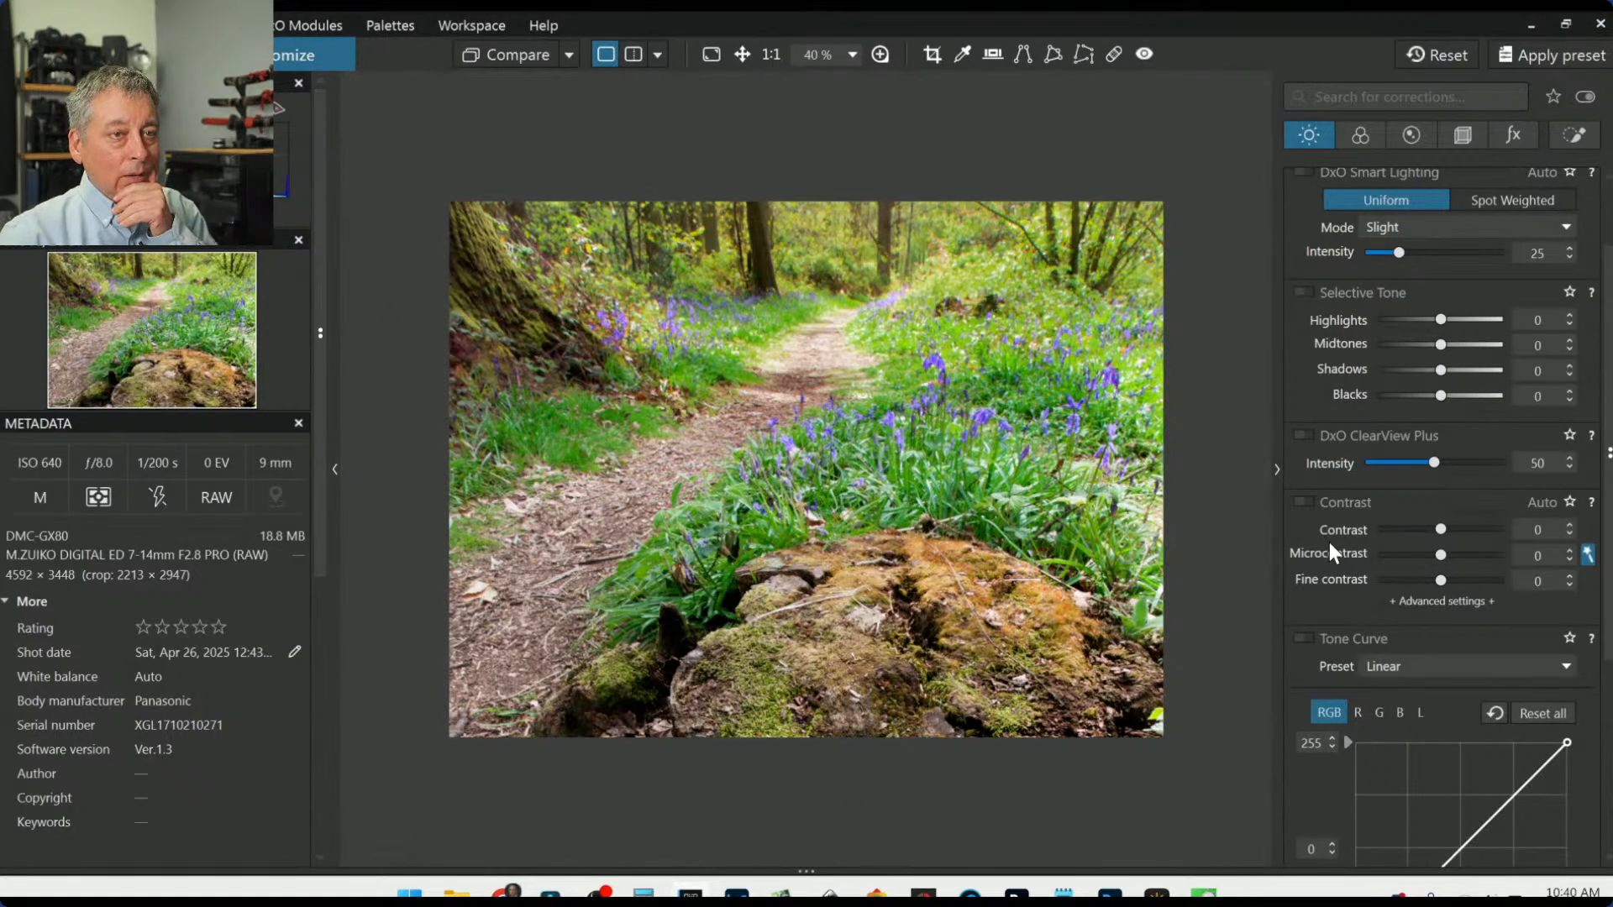
scroll(1329, 542, down, 1)
click(1303, 453)
click(1304, 454)
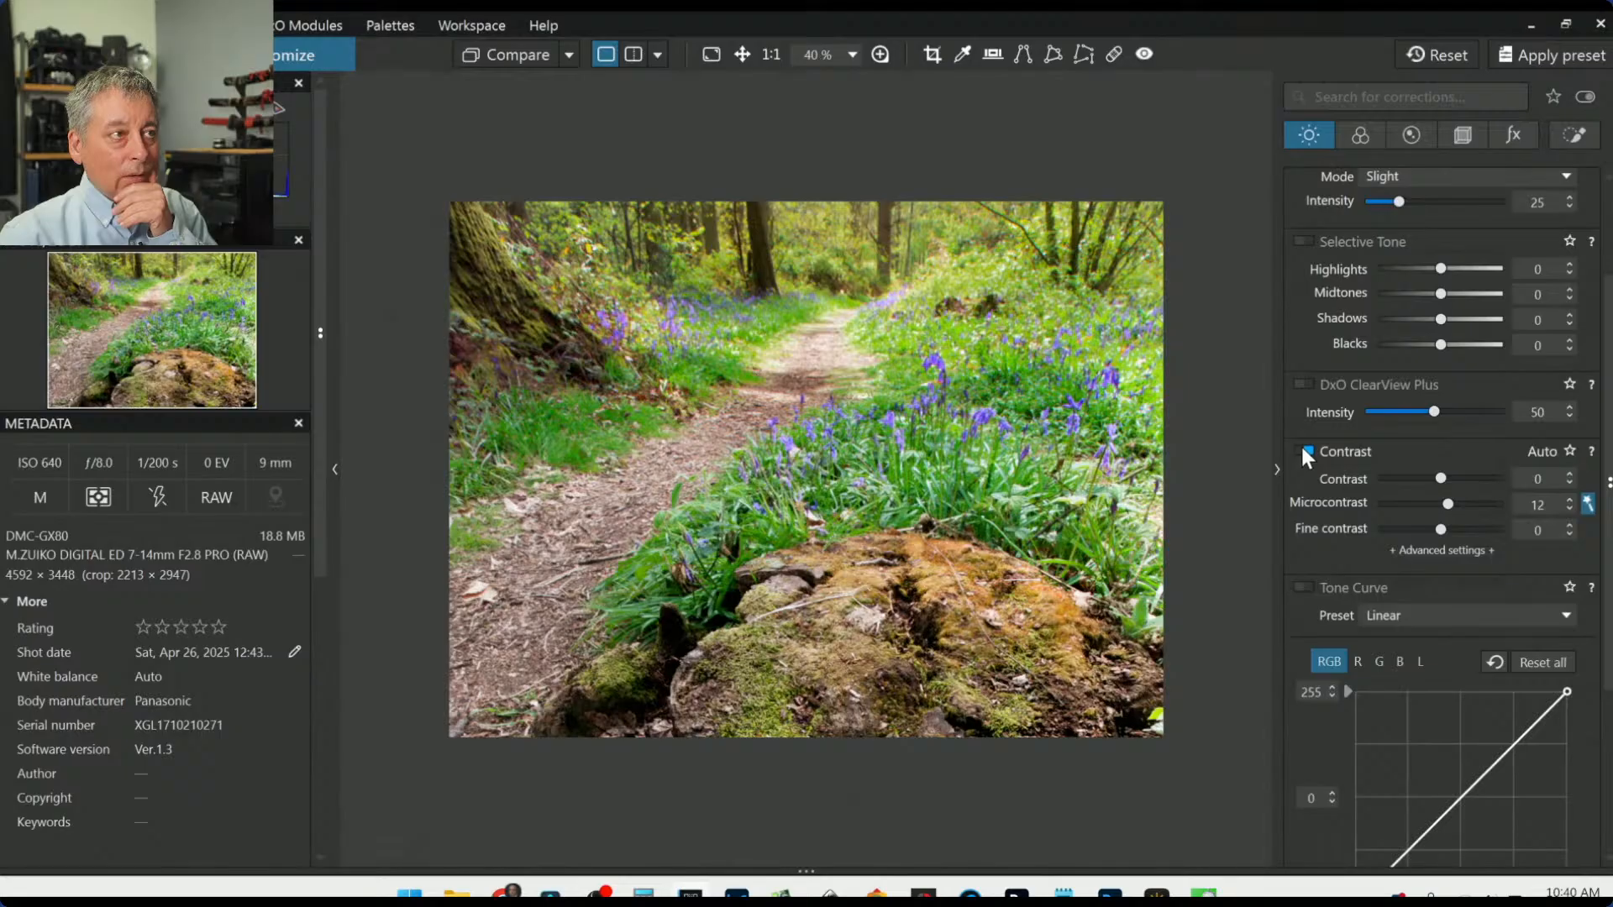
Step: Set the global Selective Tone to highlights -30, midtones 25, shadows -14 and blacks -33
click(1409, 346)
mouse_move(1410, 345)
mouse_down()
mouse_move(1455, 296)
mouse_move(1420, 341)
mouse_up()
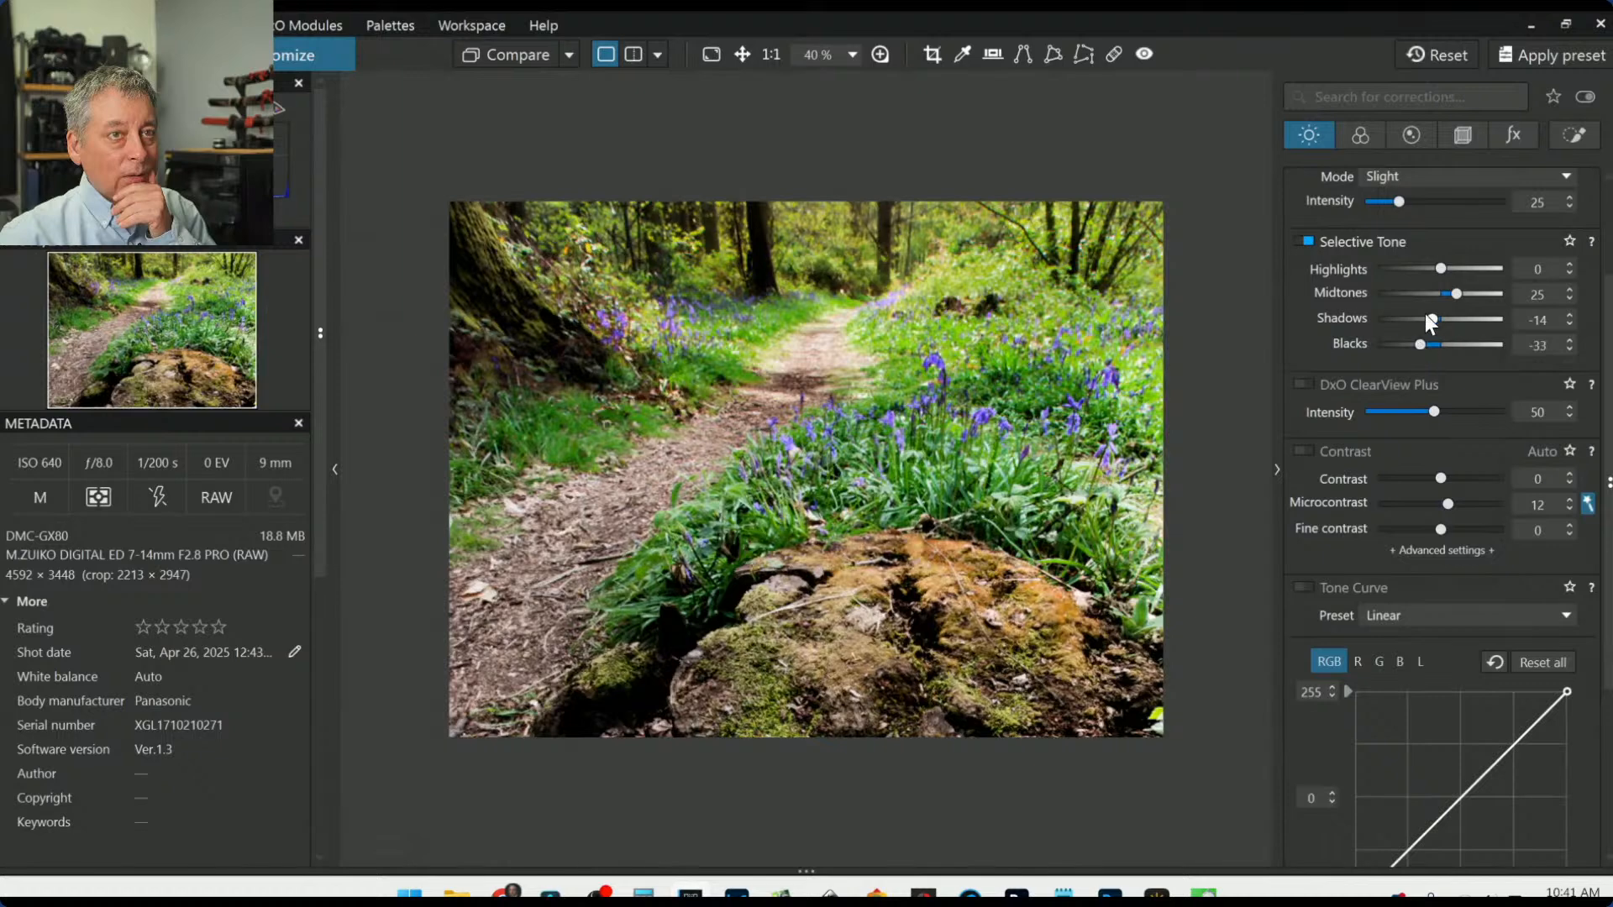
drag(1440, 268, 1422, 268)
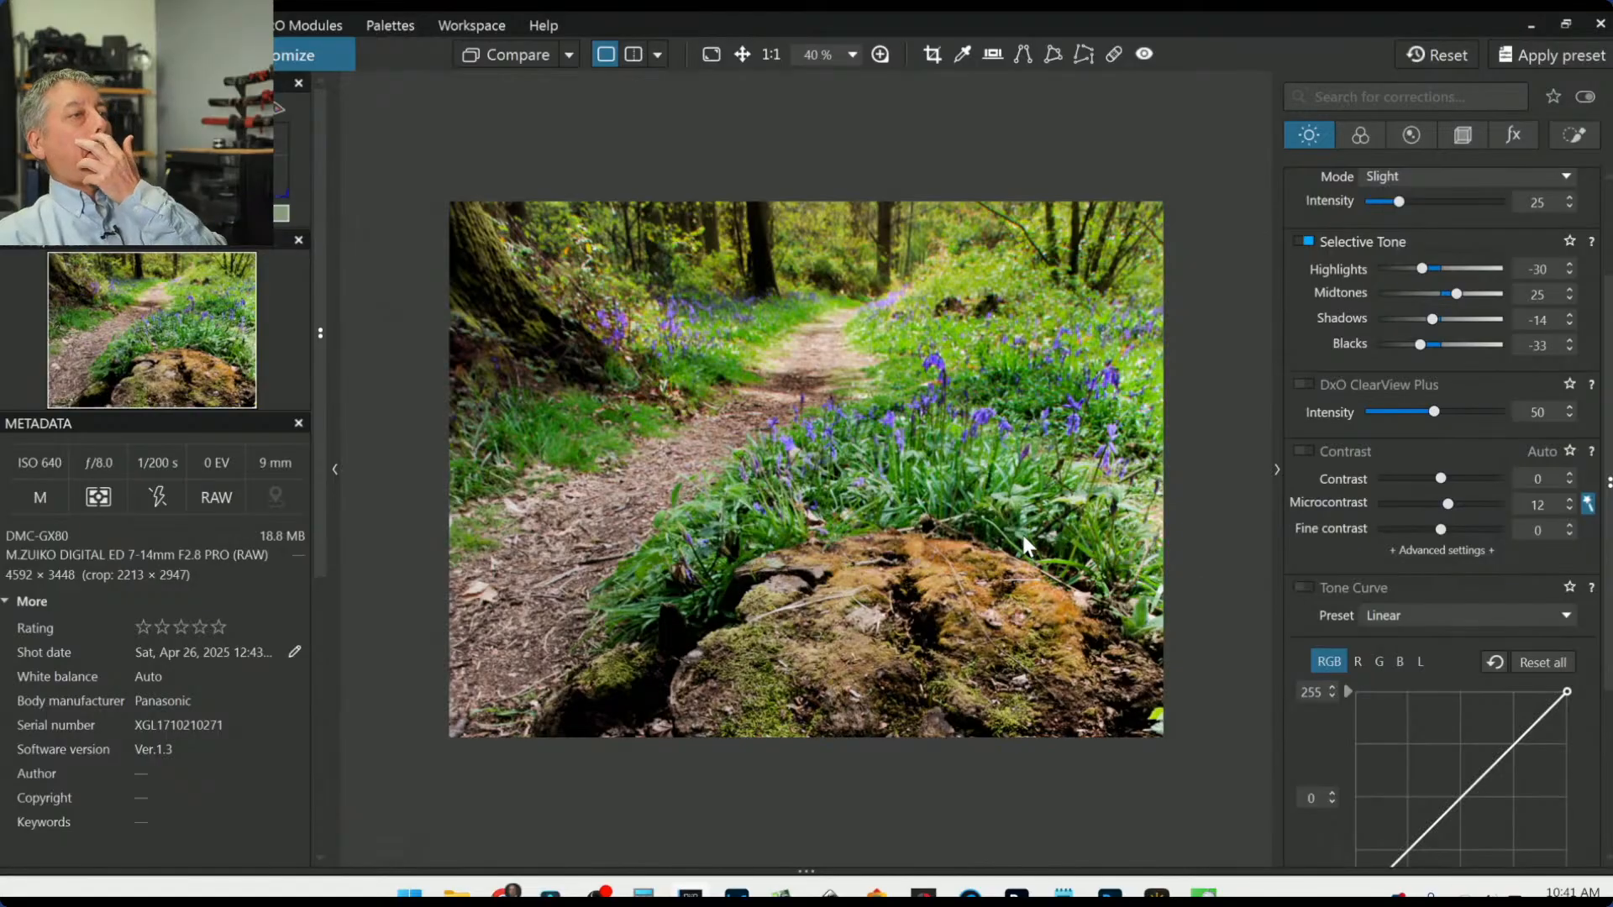
Step: Choose the DxO - Vibrant color rendering and cool the RAW white balance temperature to 4328
key(ctrl+plus)
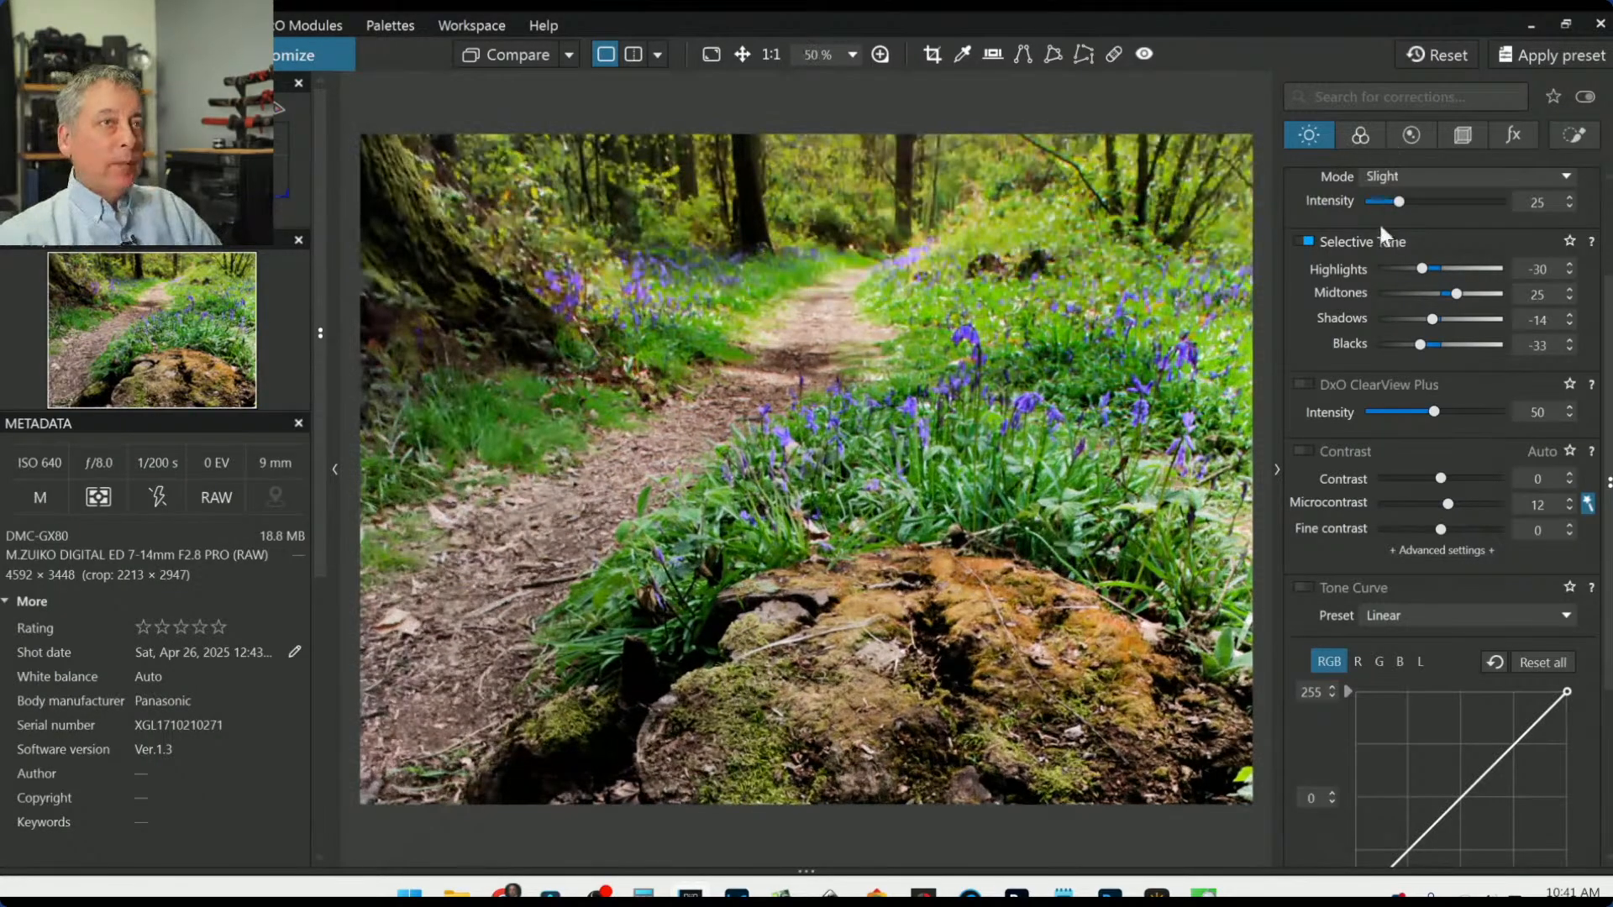
click(1360, 134)
scroll(1378, 404, up, 2)
click(1441, 479)
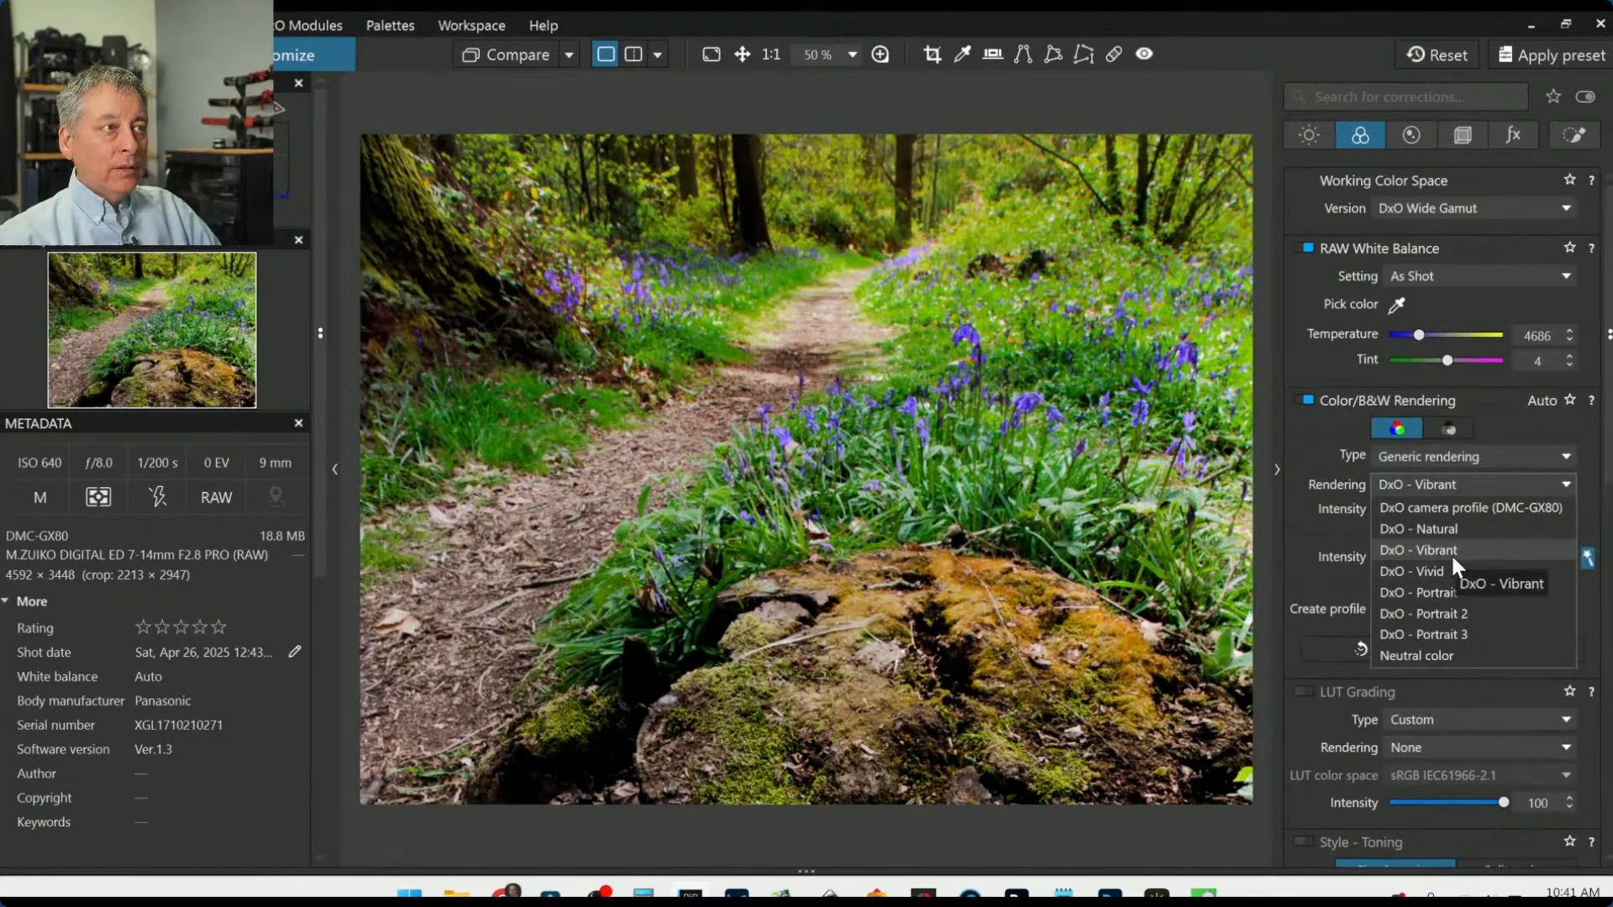
click(1450, 551)
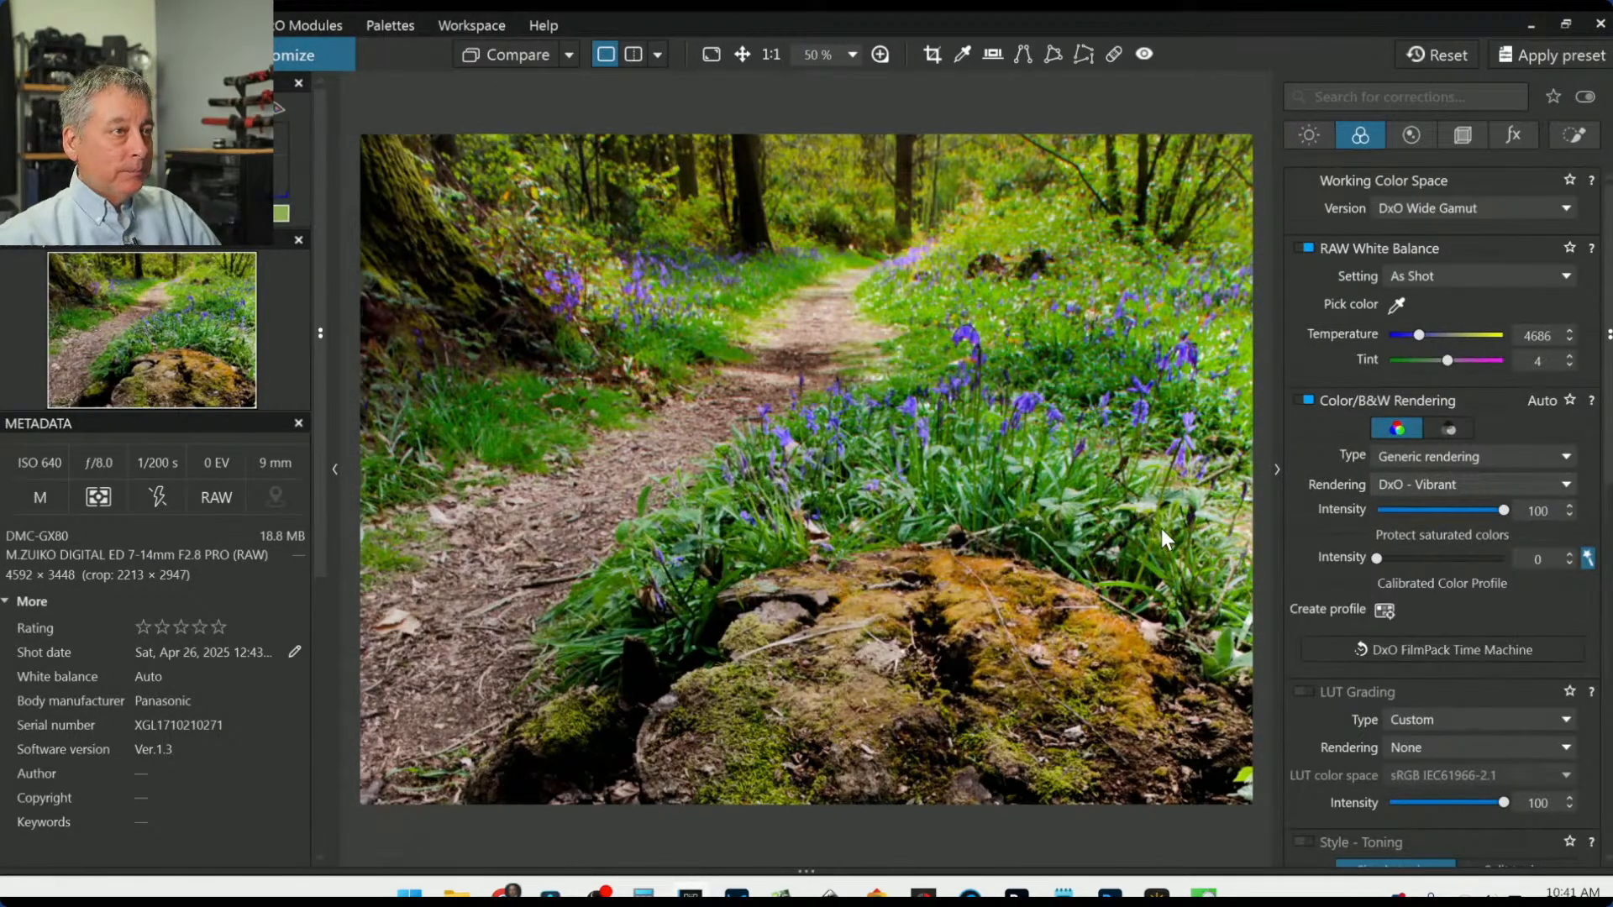
scroll(1161, 527, down, 1)
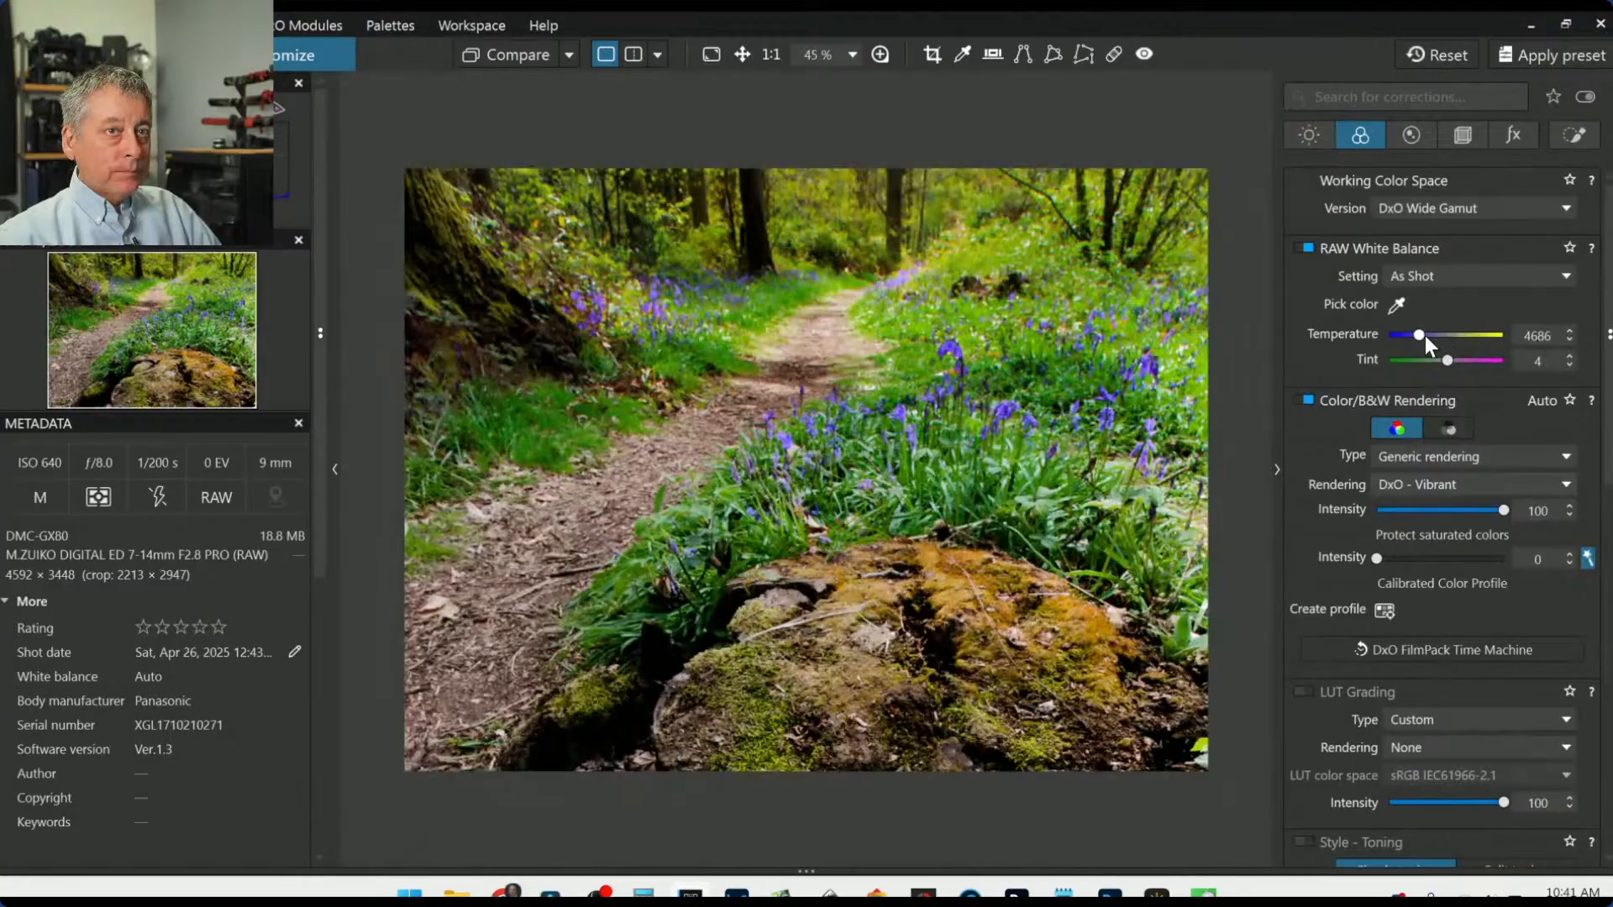
drag(1419, 335, 1416, 339)
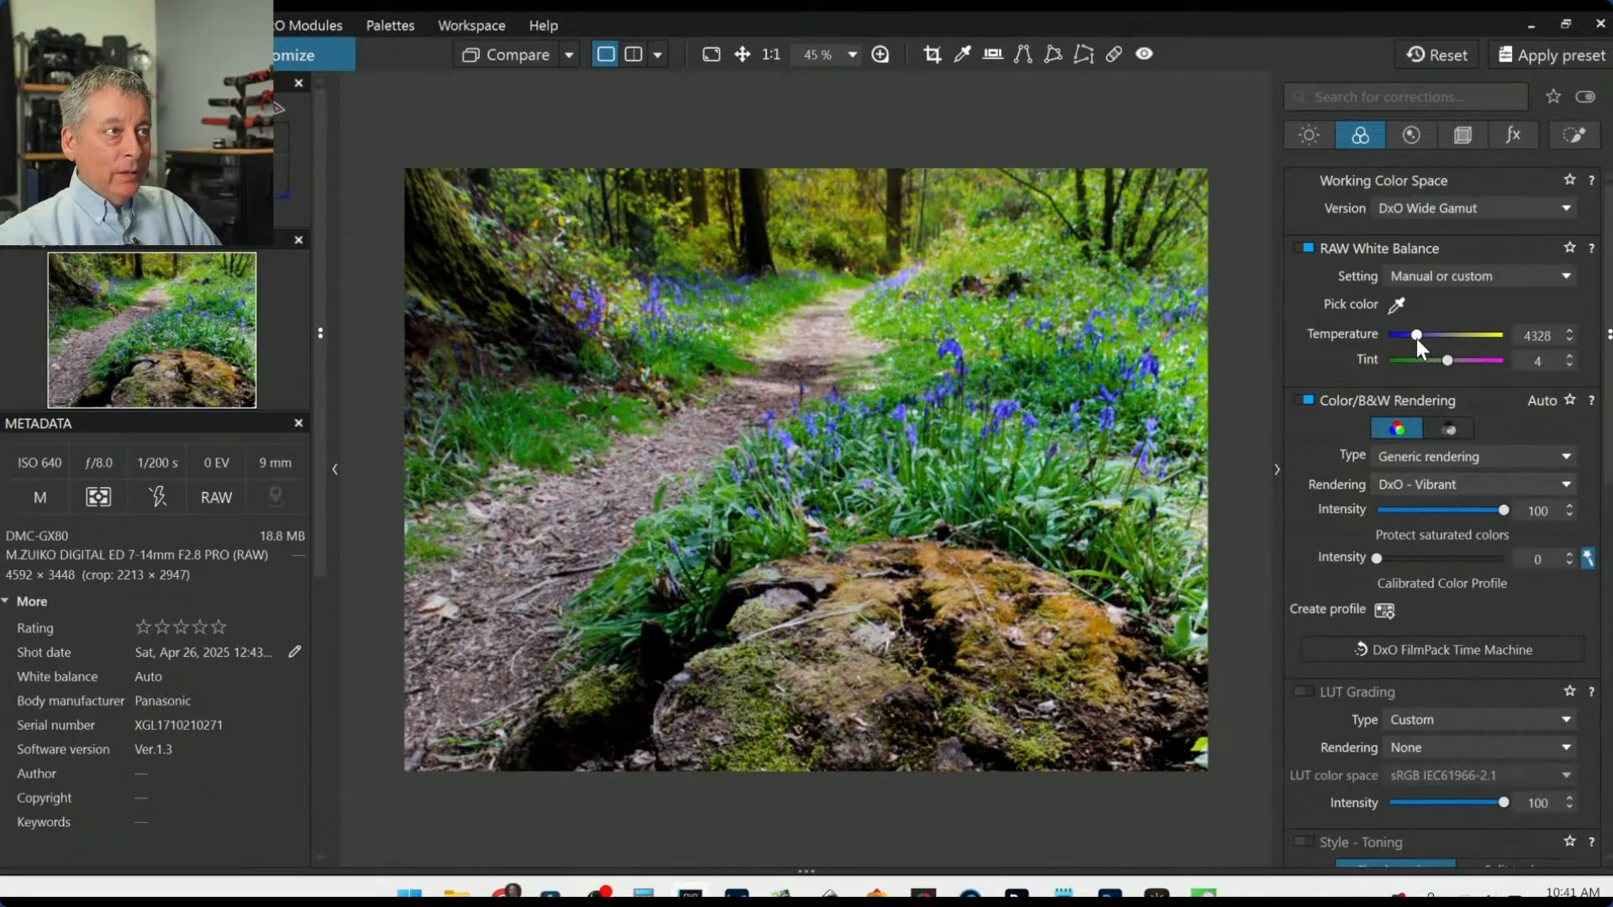
Step: Select the local control point on the distant trees and extend its mask to the trees at the photo's upper right and upper left
click(1586, 141)
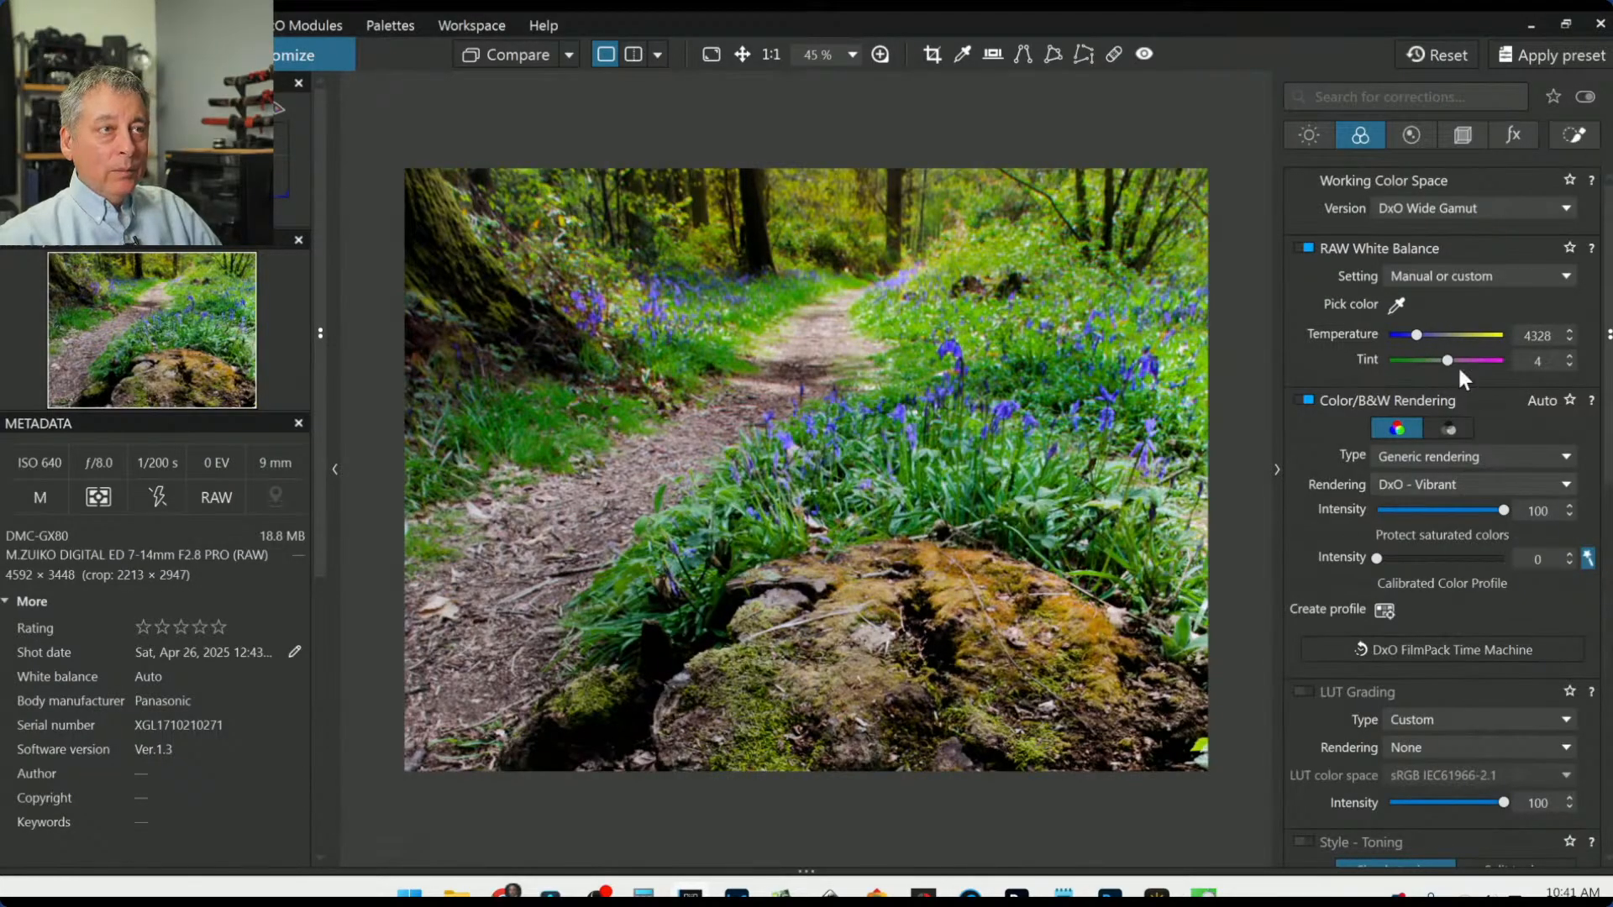
click(1377, 262)
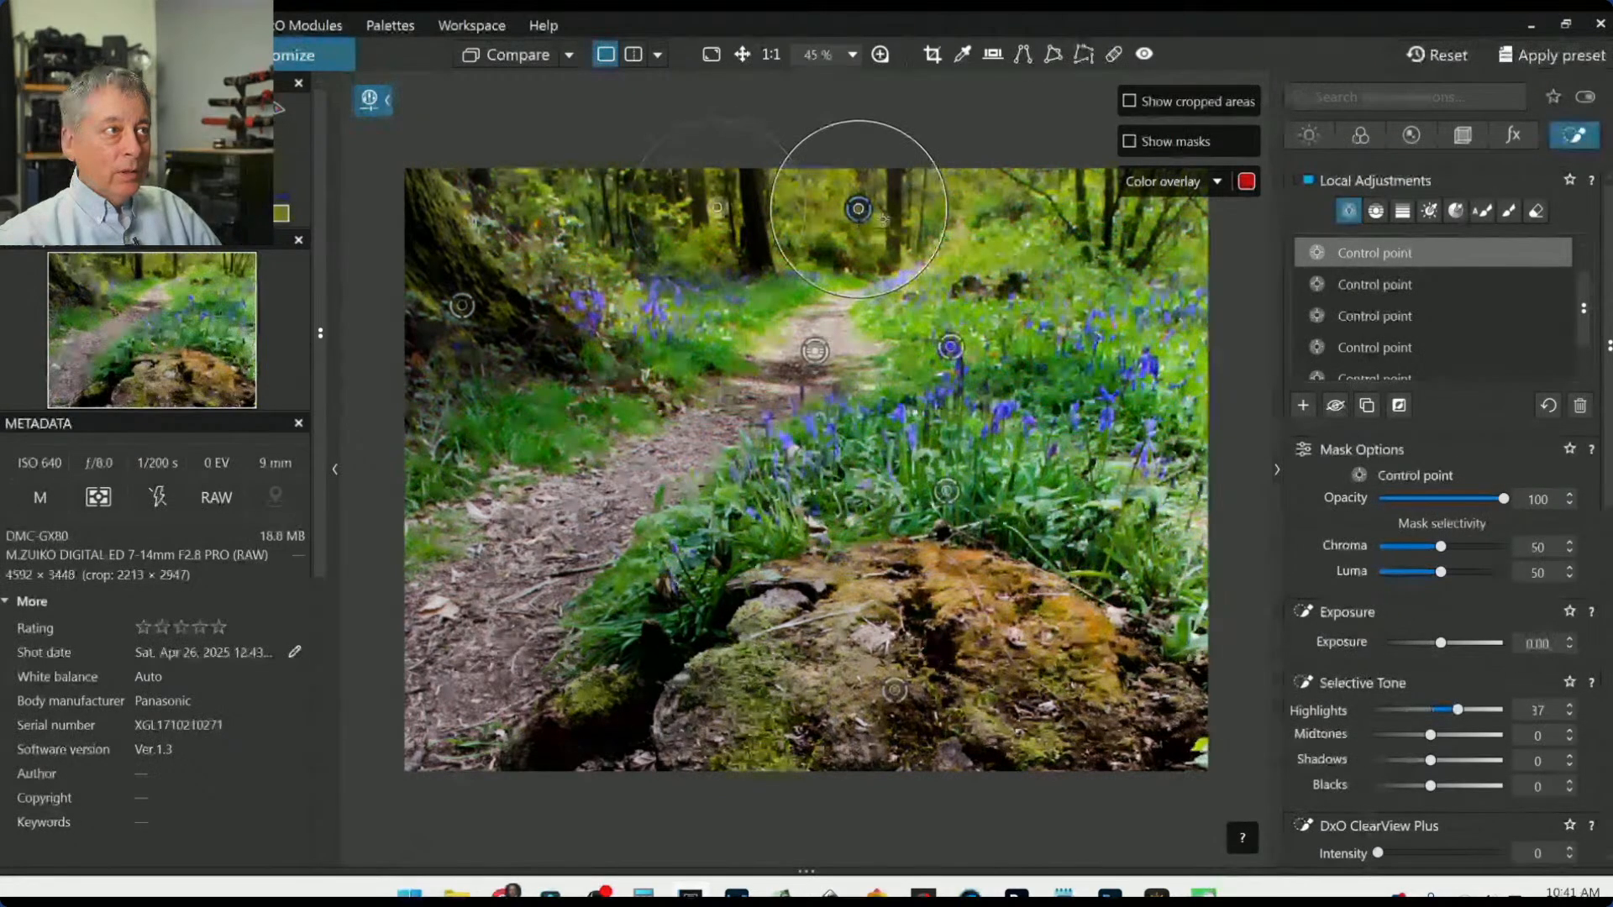
click(1008, 205)
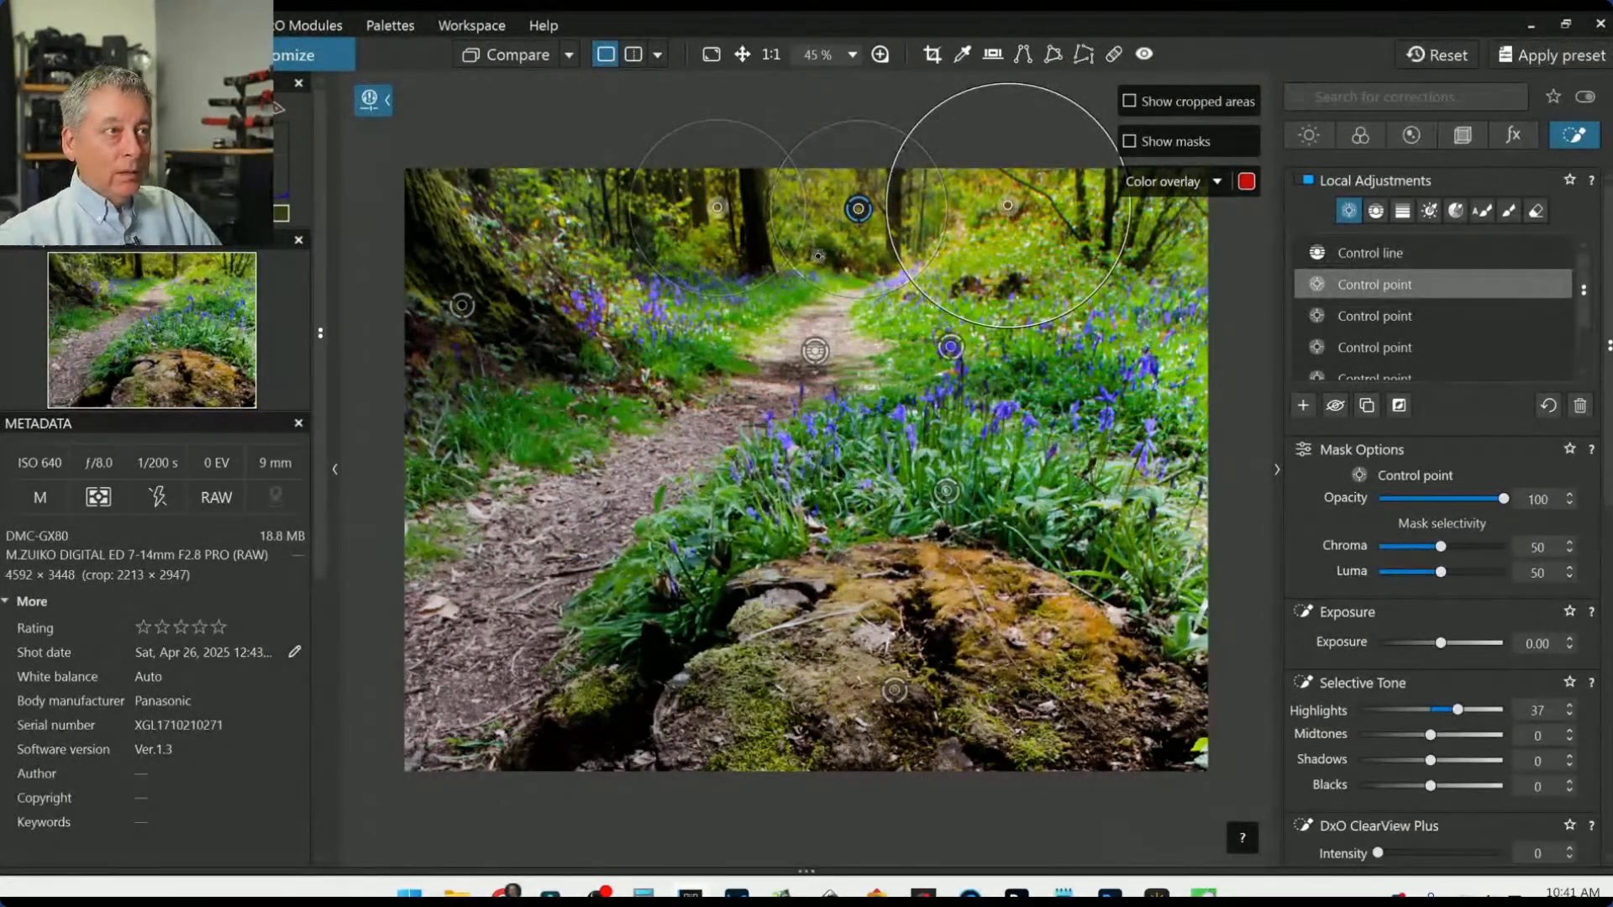
click(570, 194)
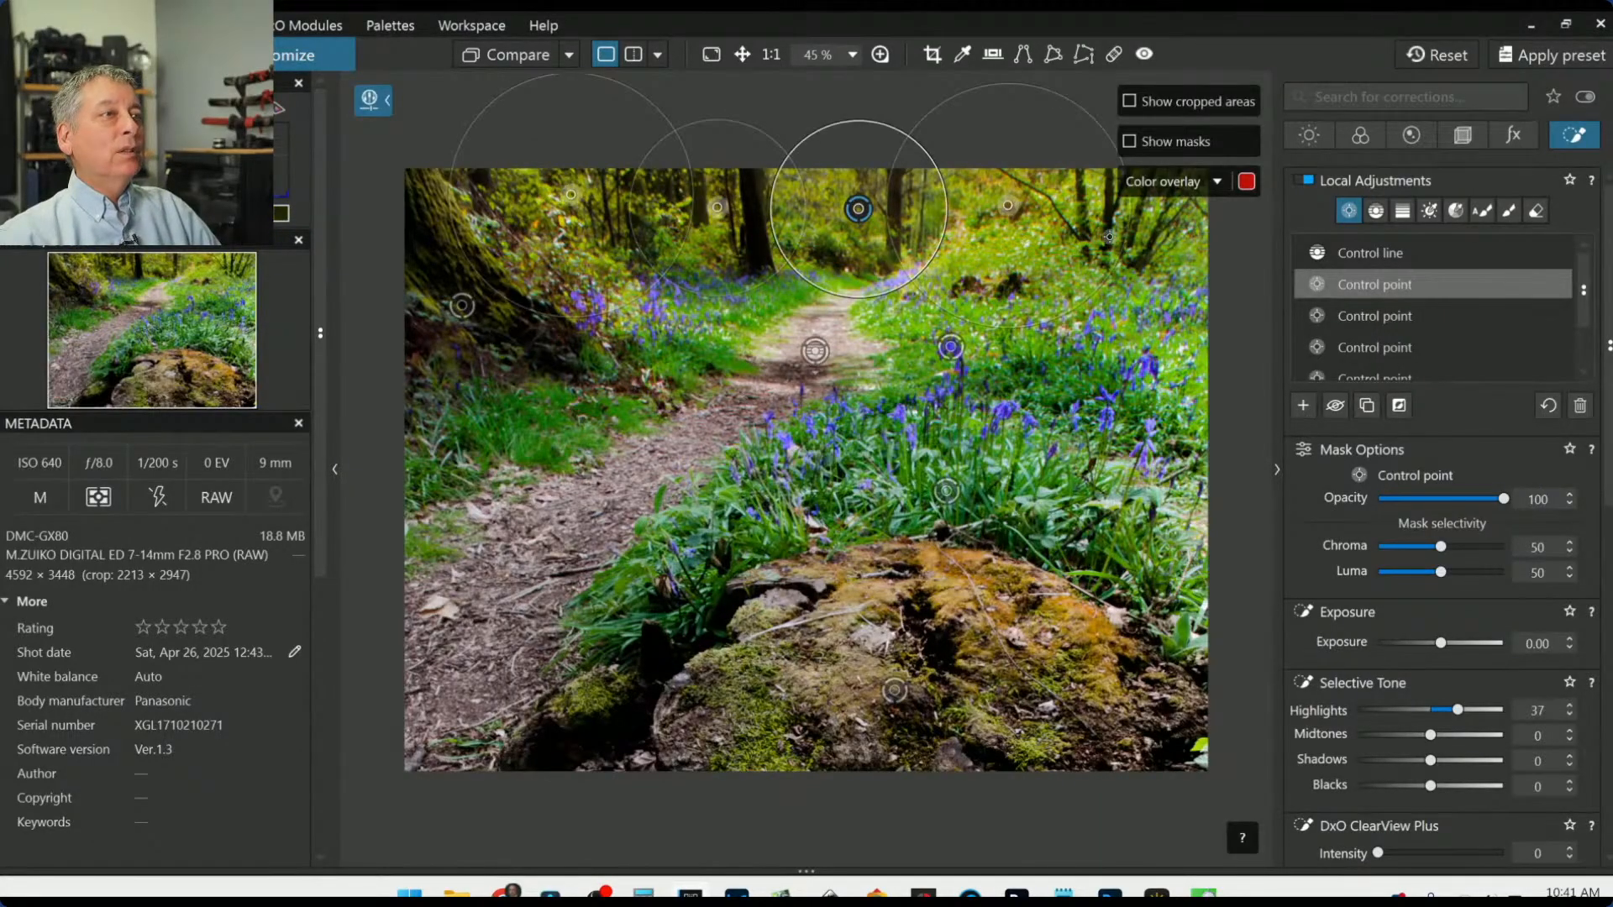
scroll(1382, 659, down, 3)
scroll(1385, 663, down, 2)
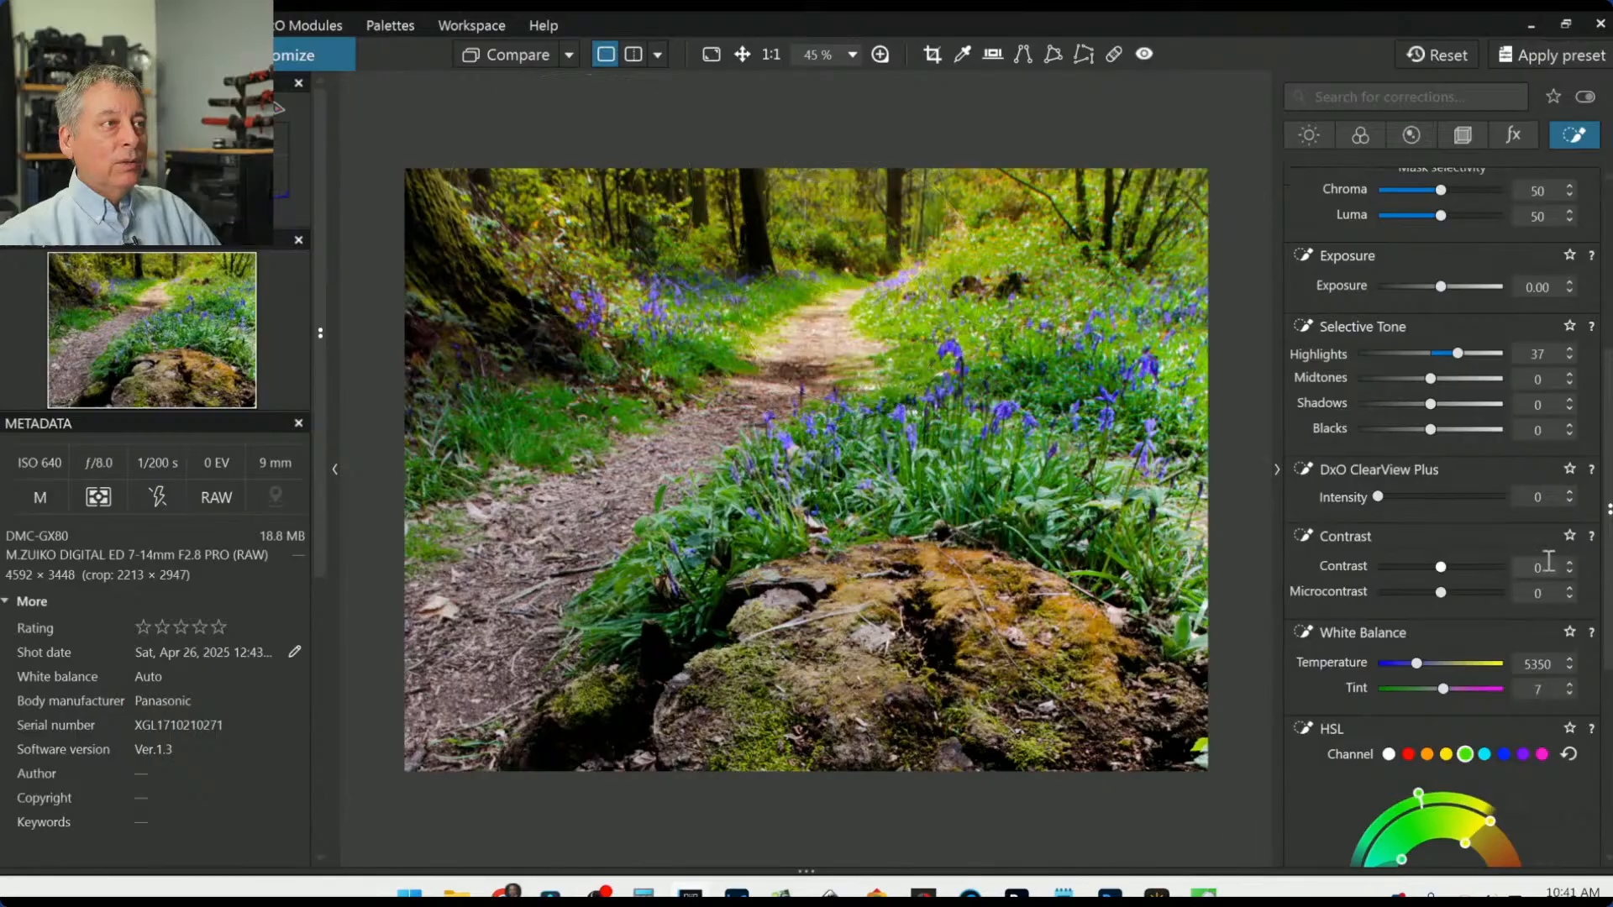
scroll(1121, 486, down, 1)
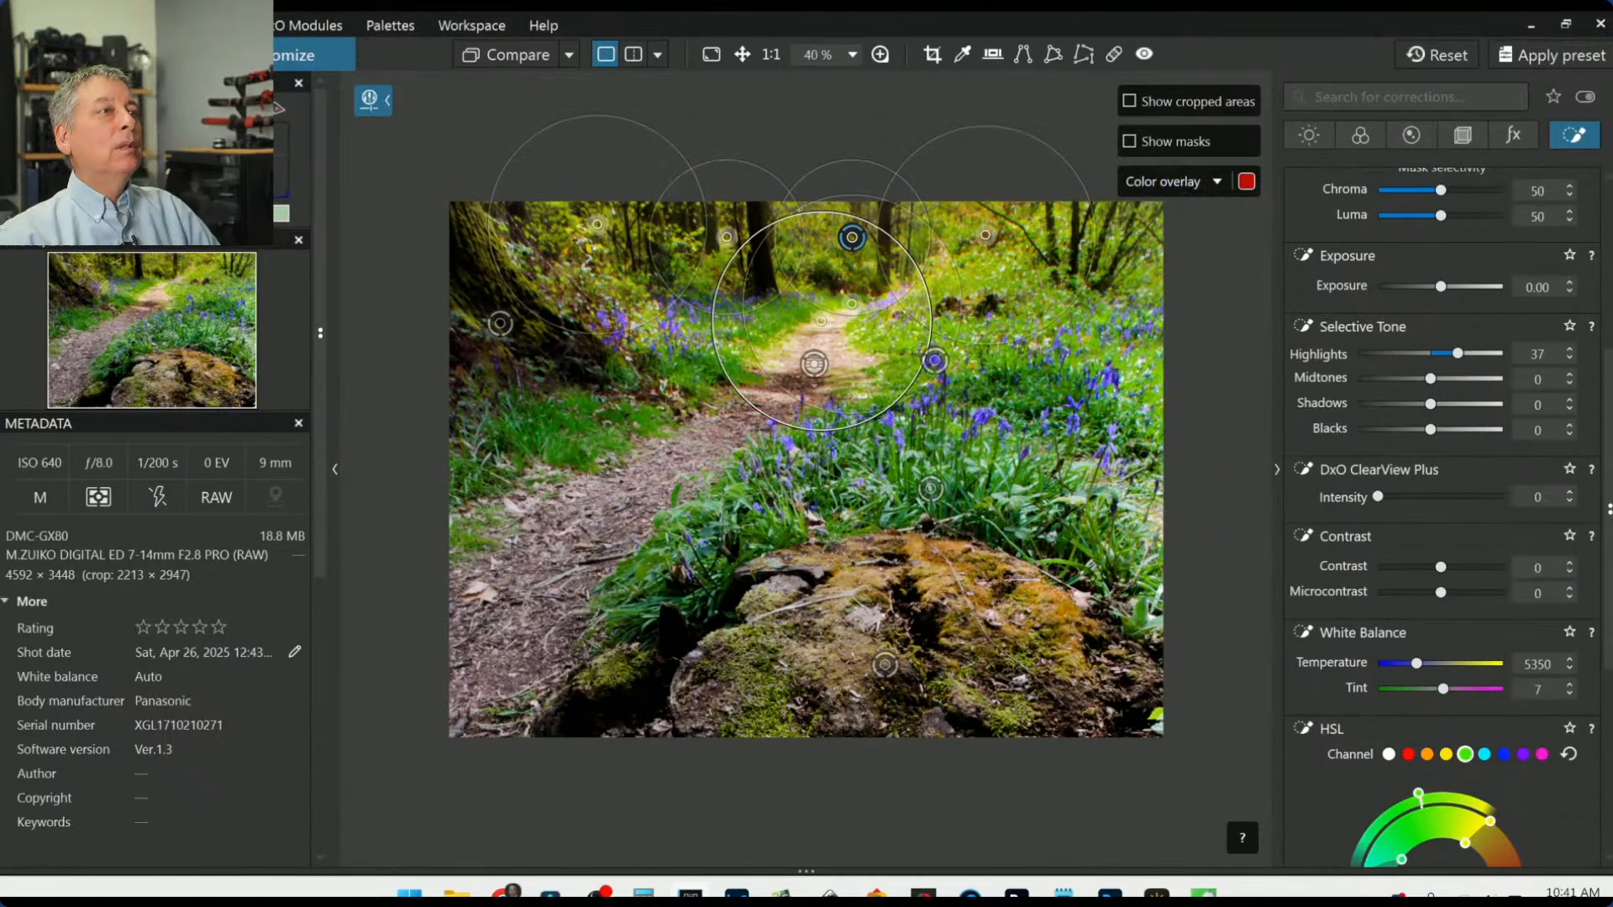
Step: Set the global exposure to -0.29 and the Selective Tone midtones to 53
scroll(1120, 485, down, 2)
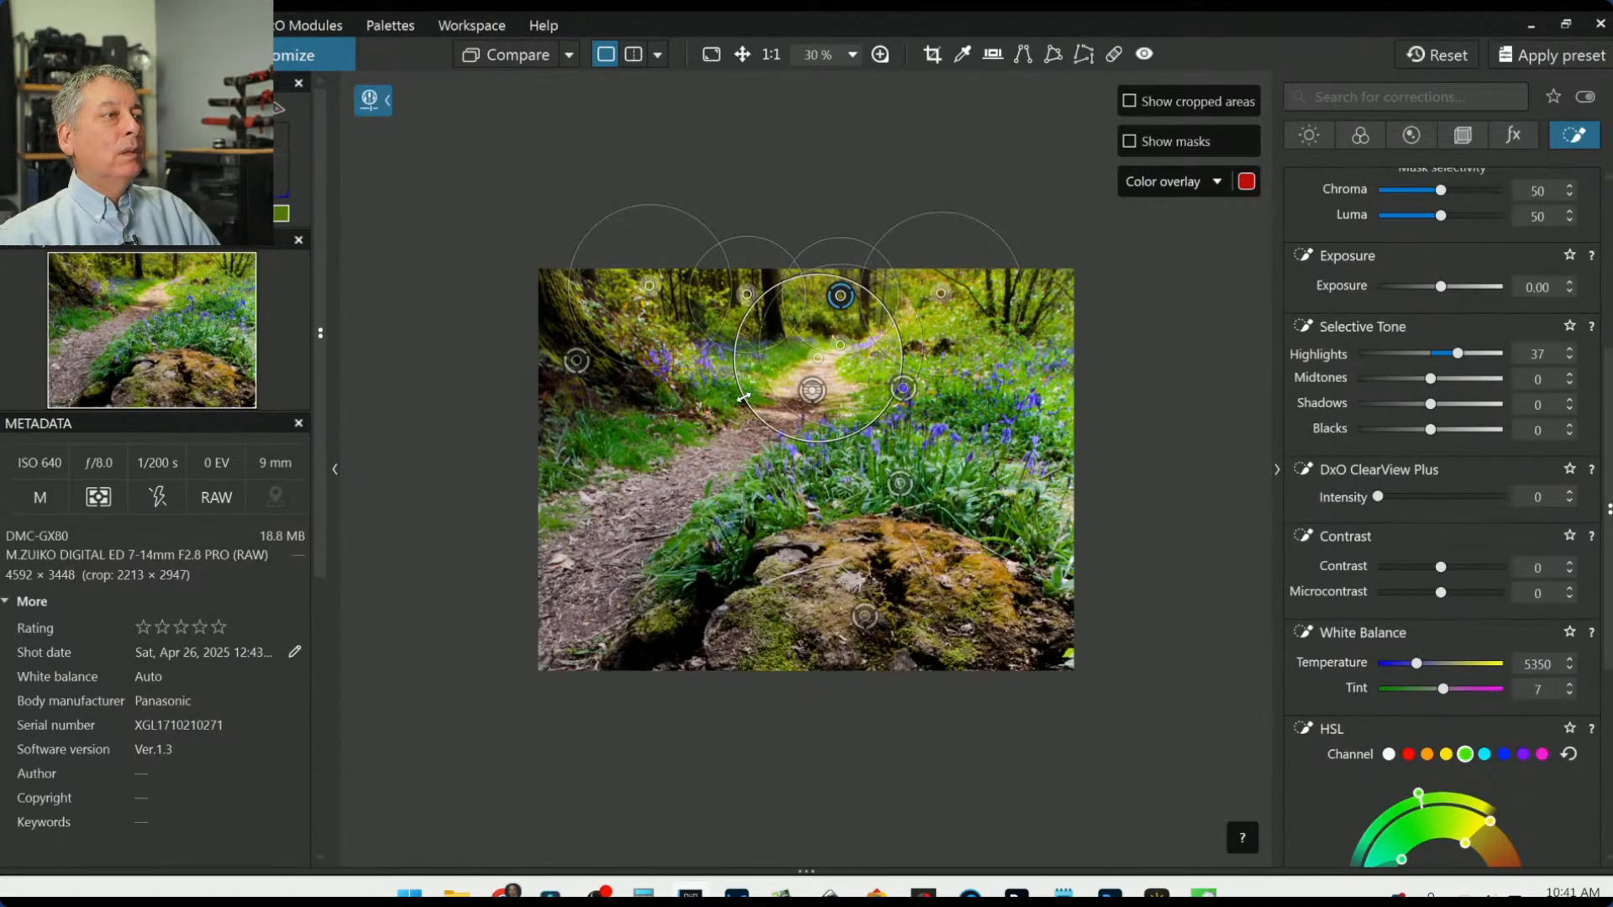
drag(743, 397, 667, 405)
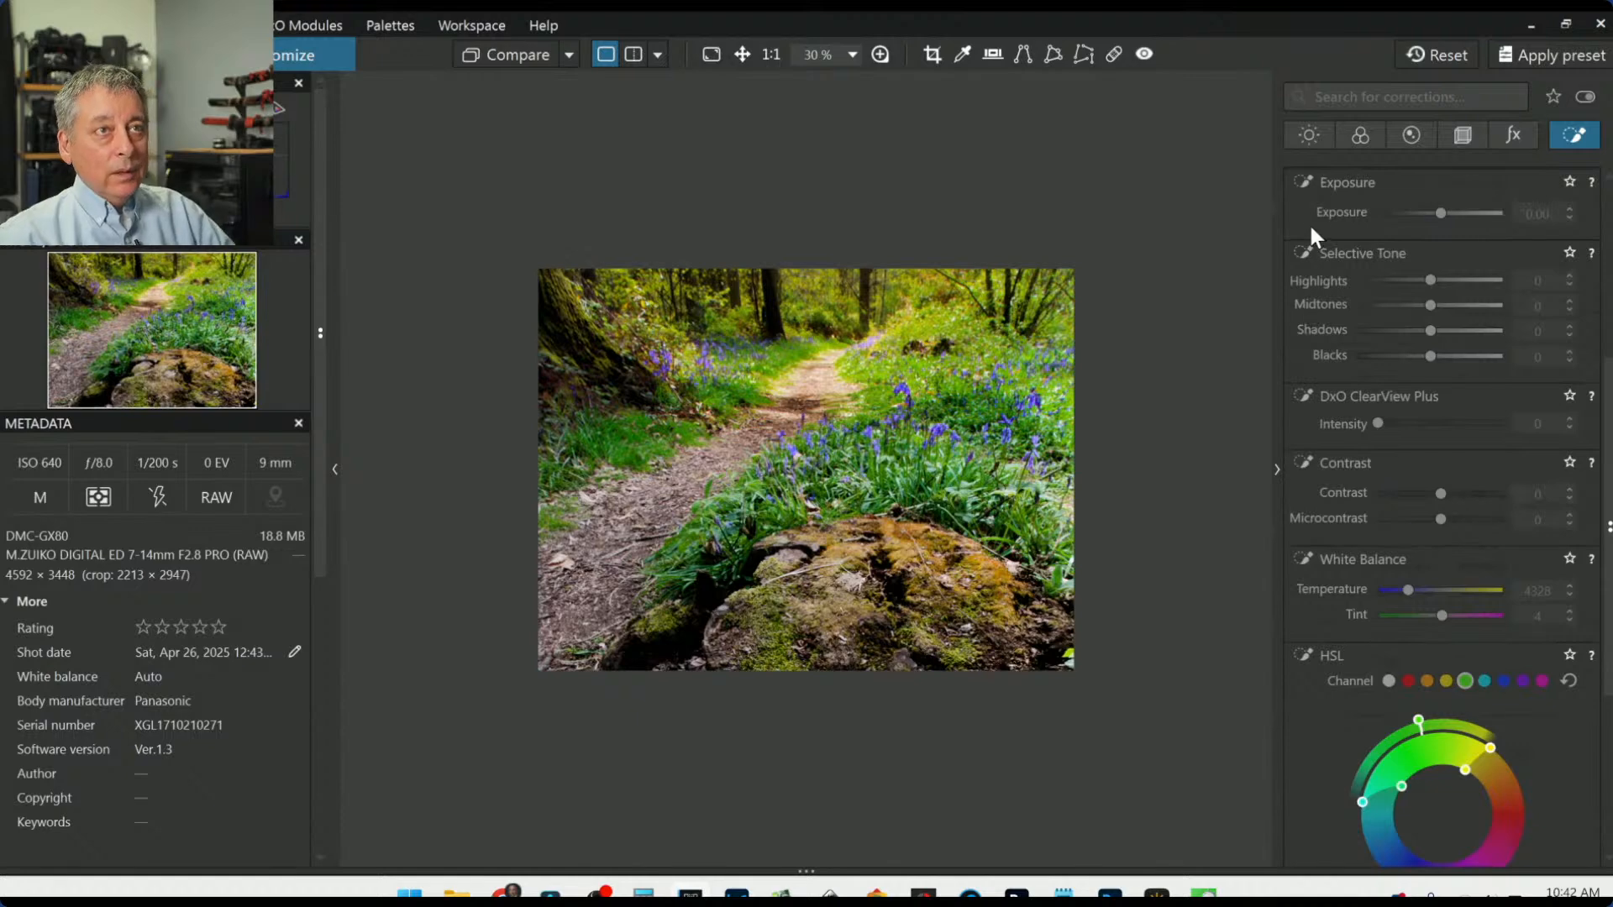
click(1303, 145)
scroll(1443, 513, up, 4)
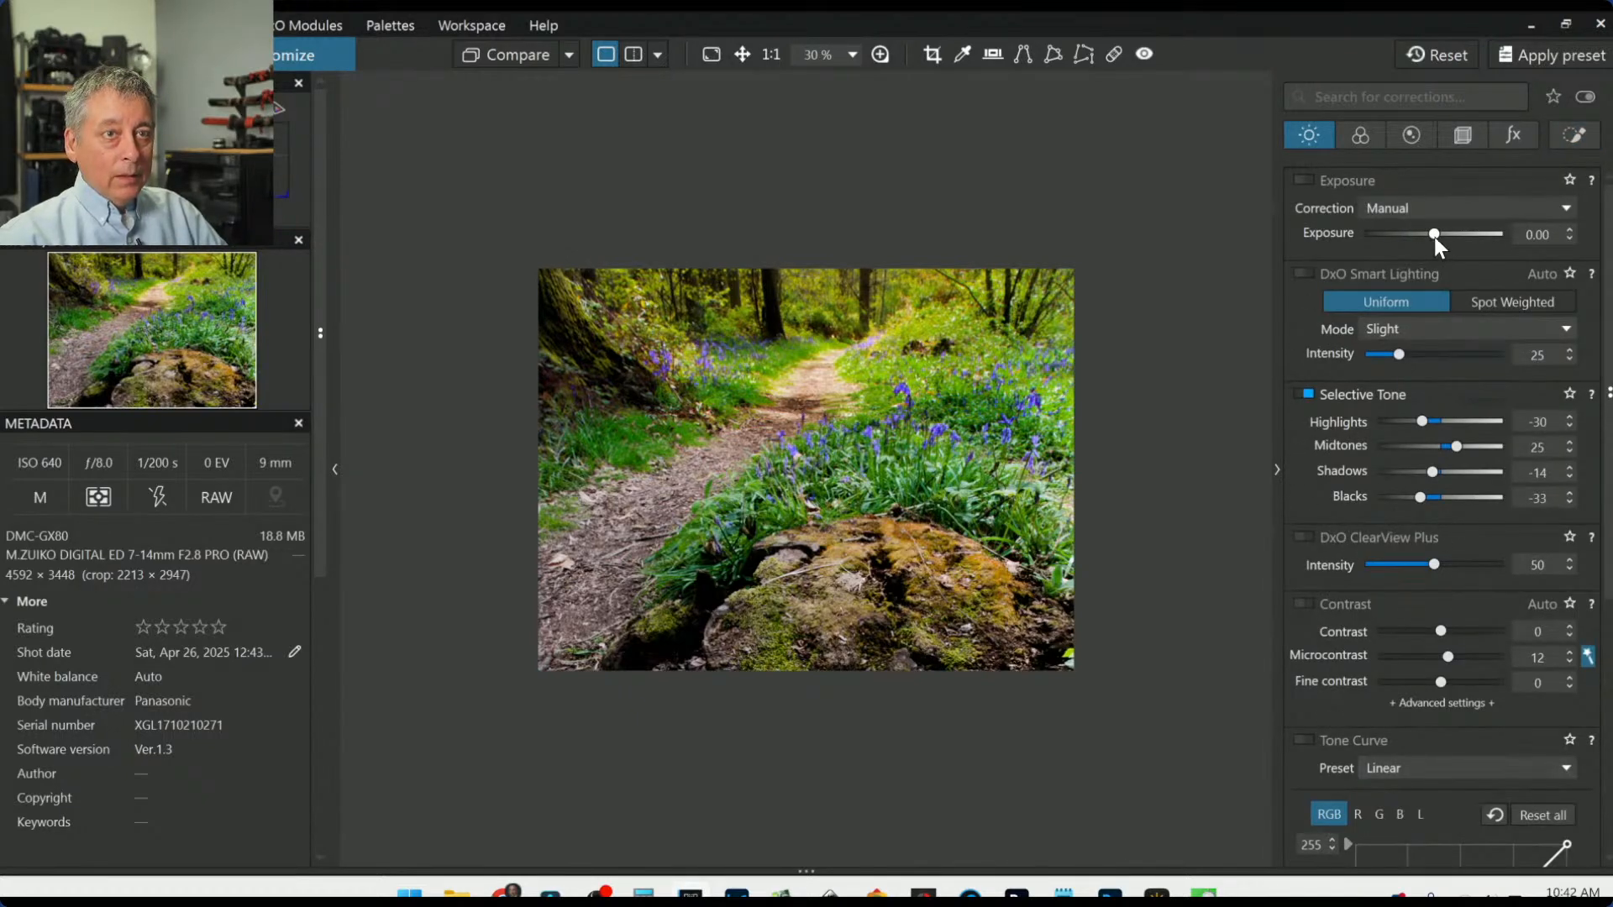
drag(1434, 237, 1426, 236)
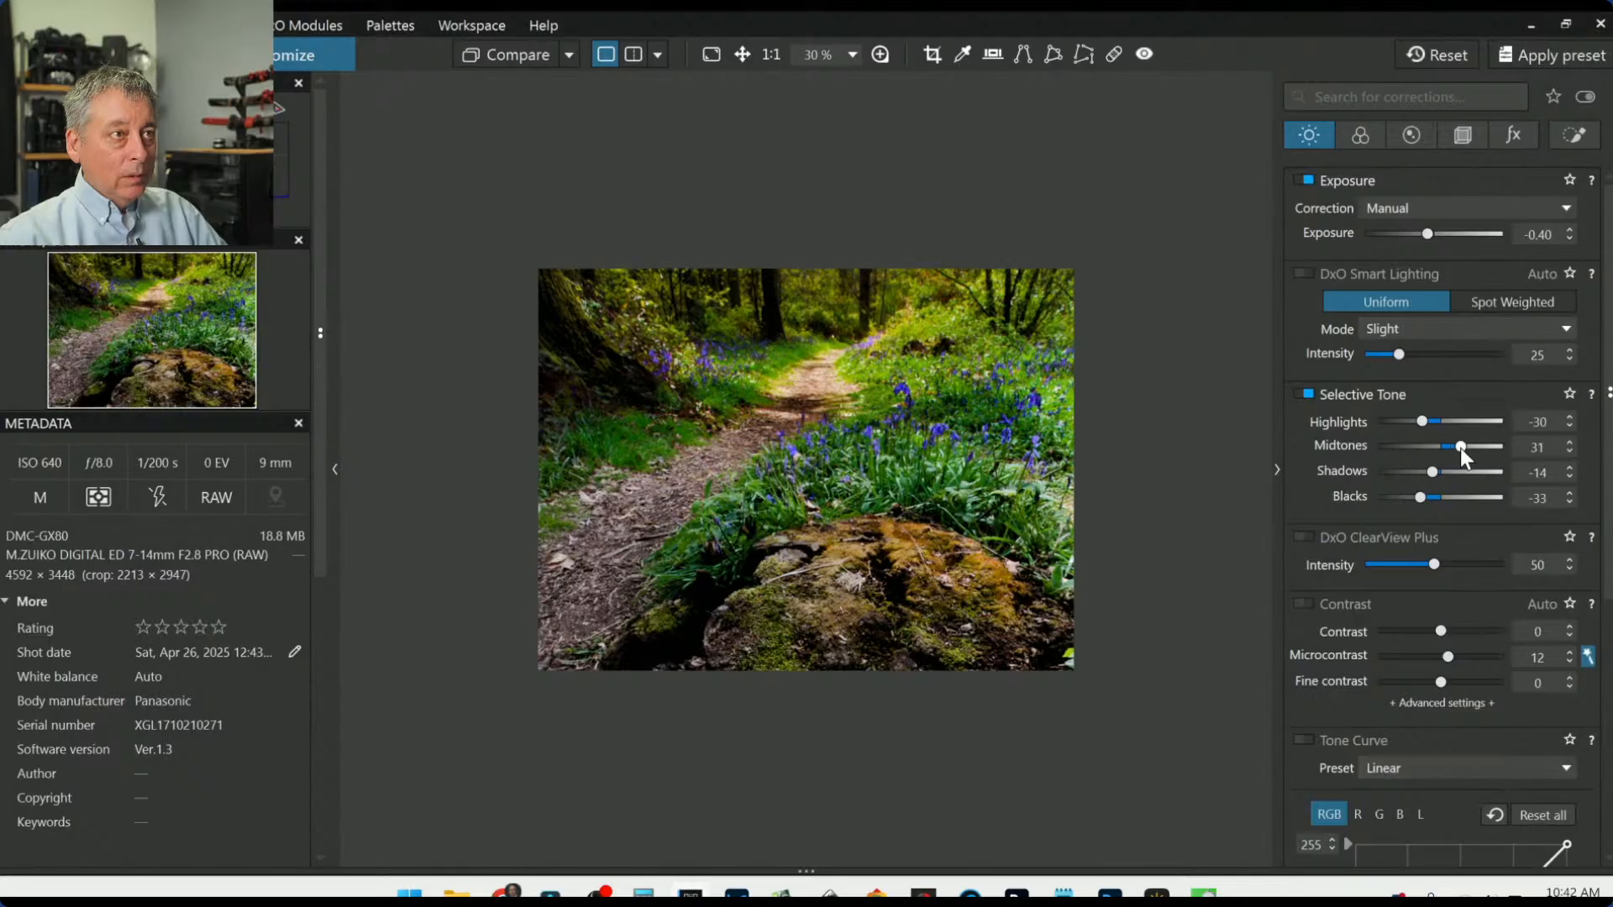
drag(1461, 447, 1473, 449)
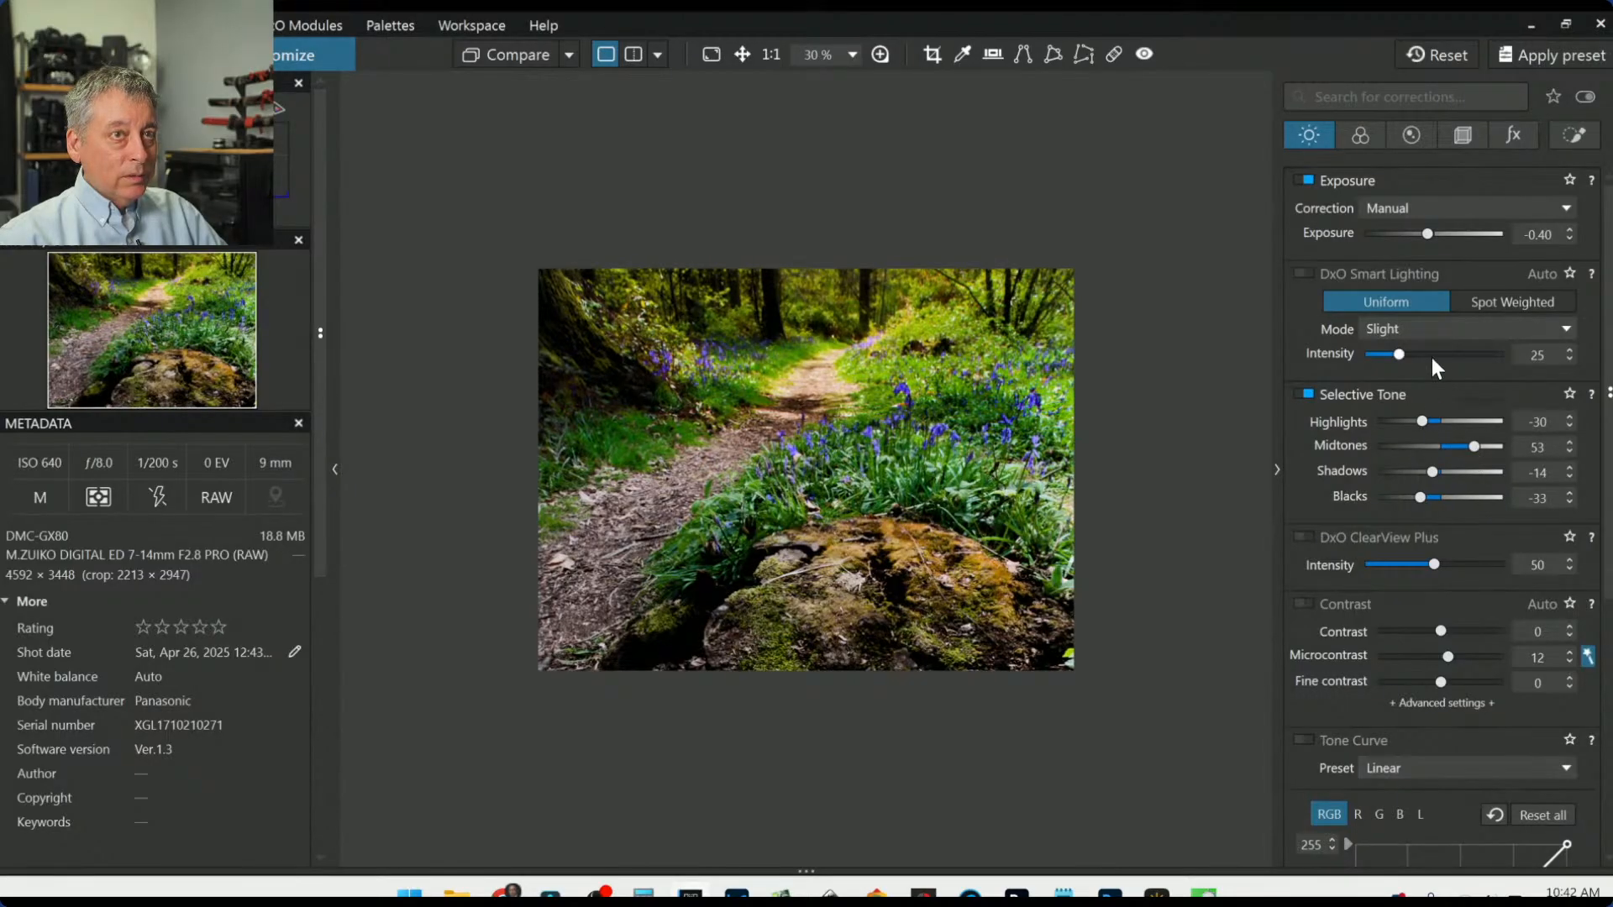
click(1430, 235)
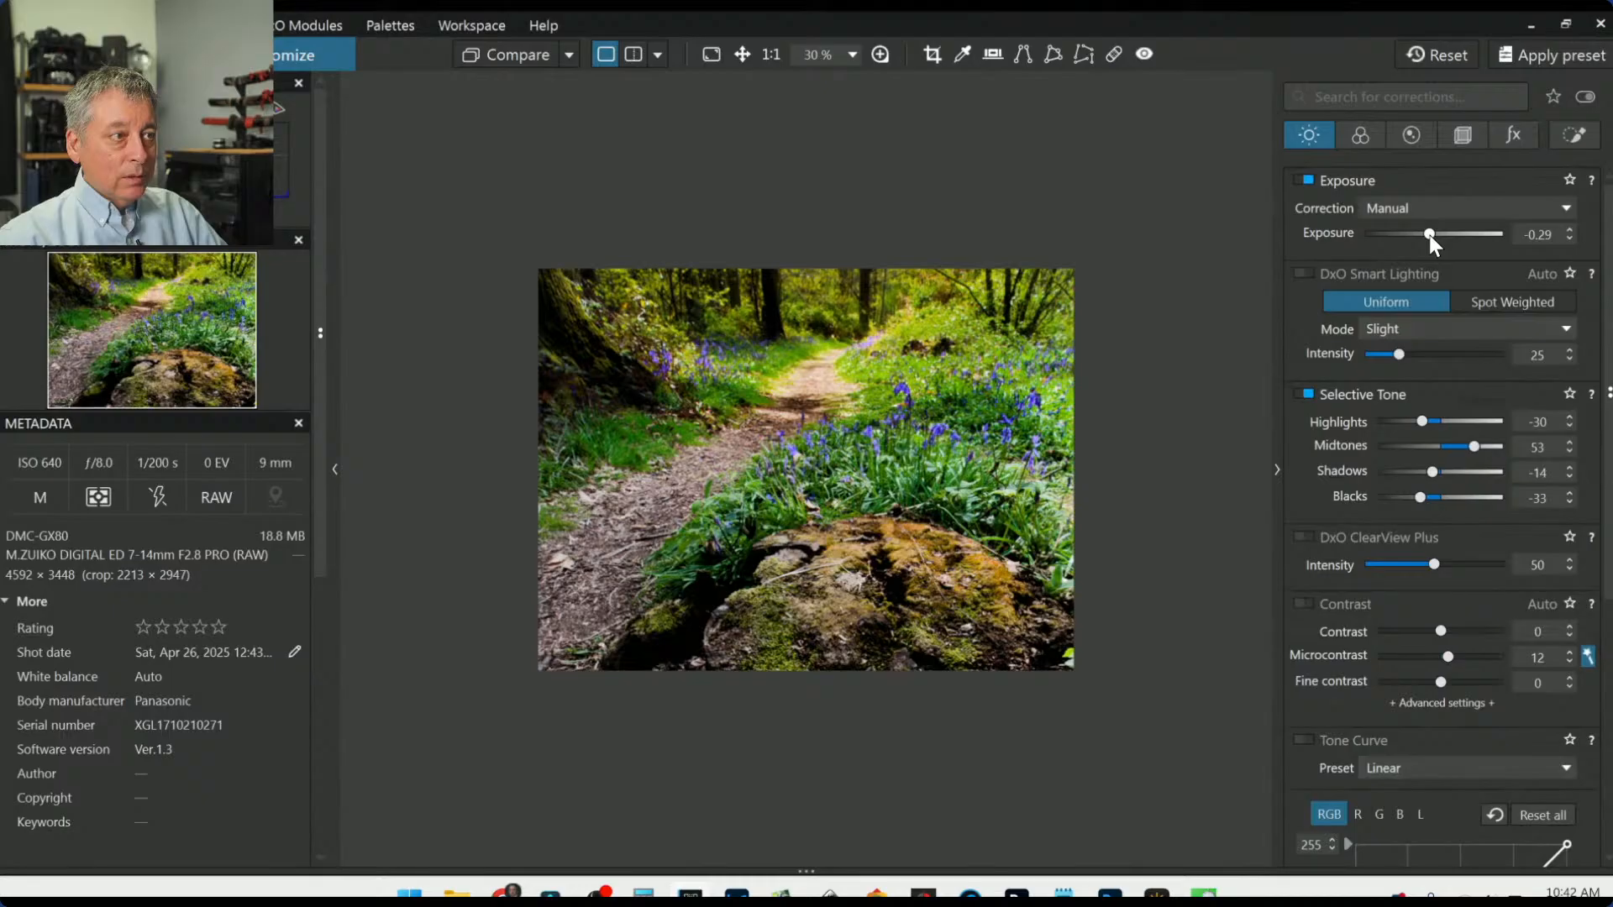
Step: Inspect the sunlit path and the bluebells beside it with the loupe at 200%
scroll(829, 405, up, 3)
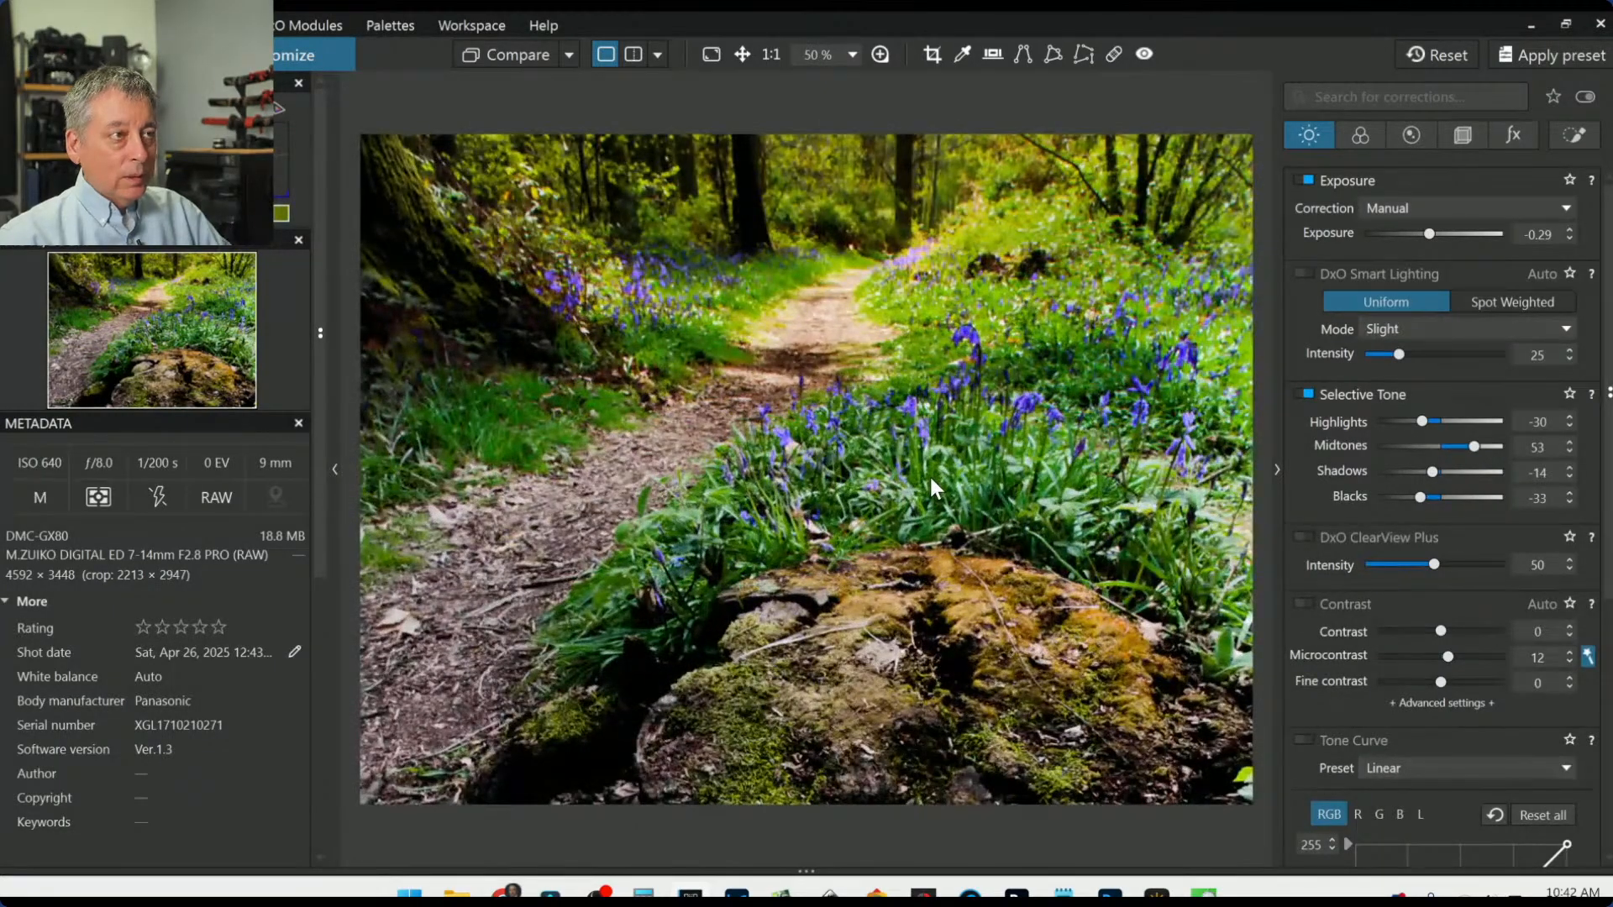
click(880, 54)
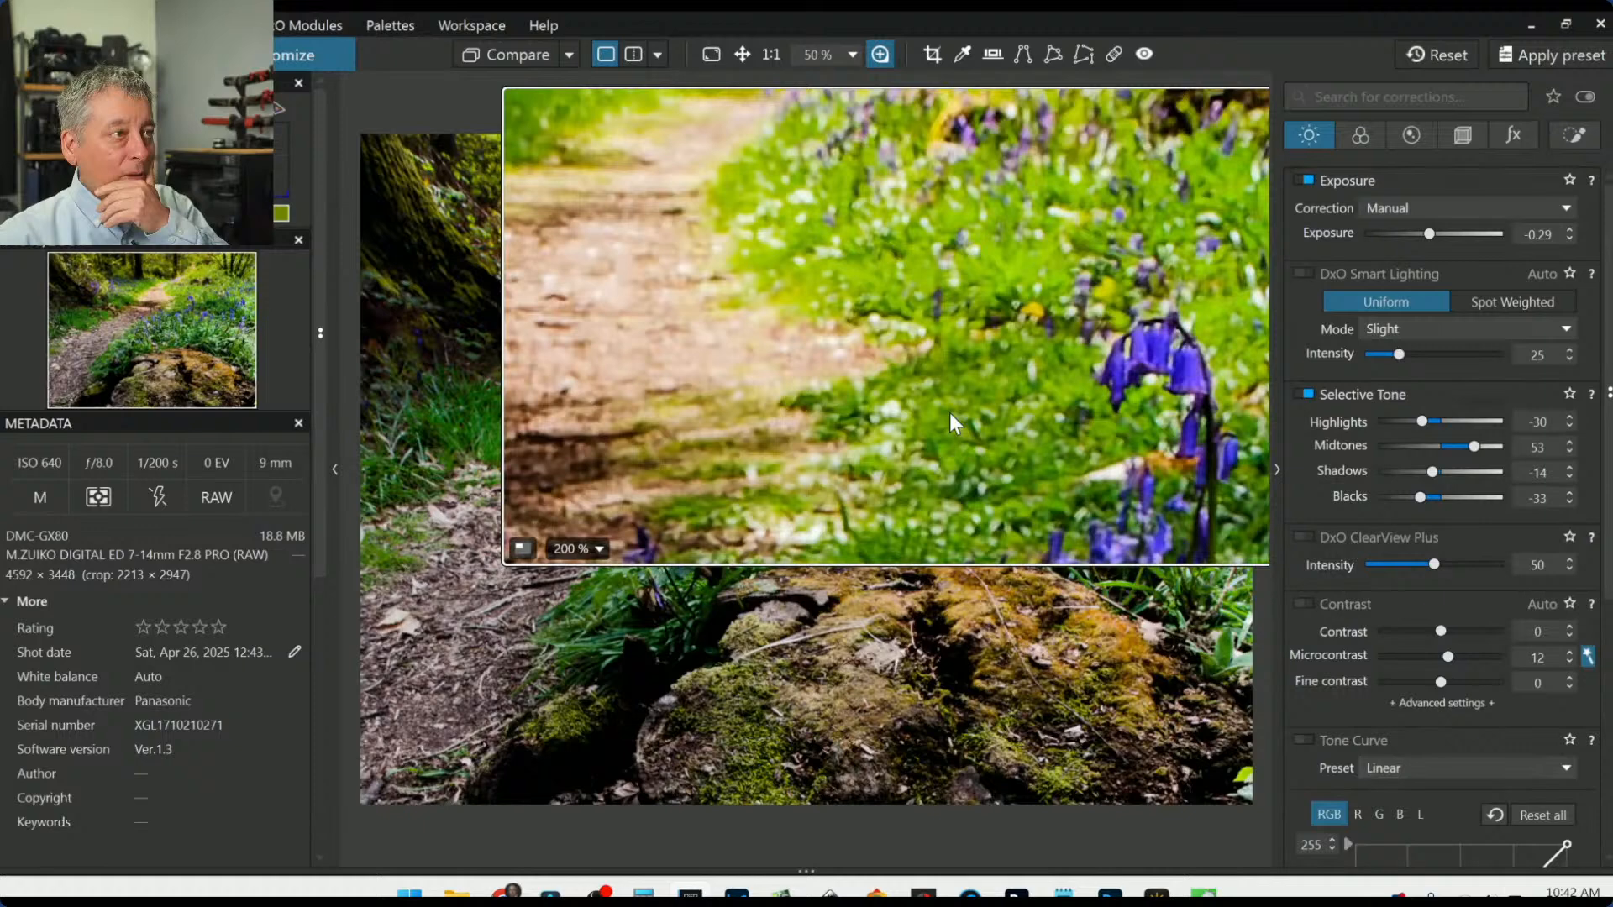
click(882, 50)
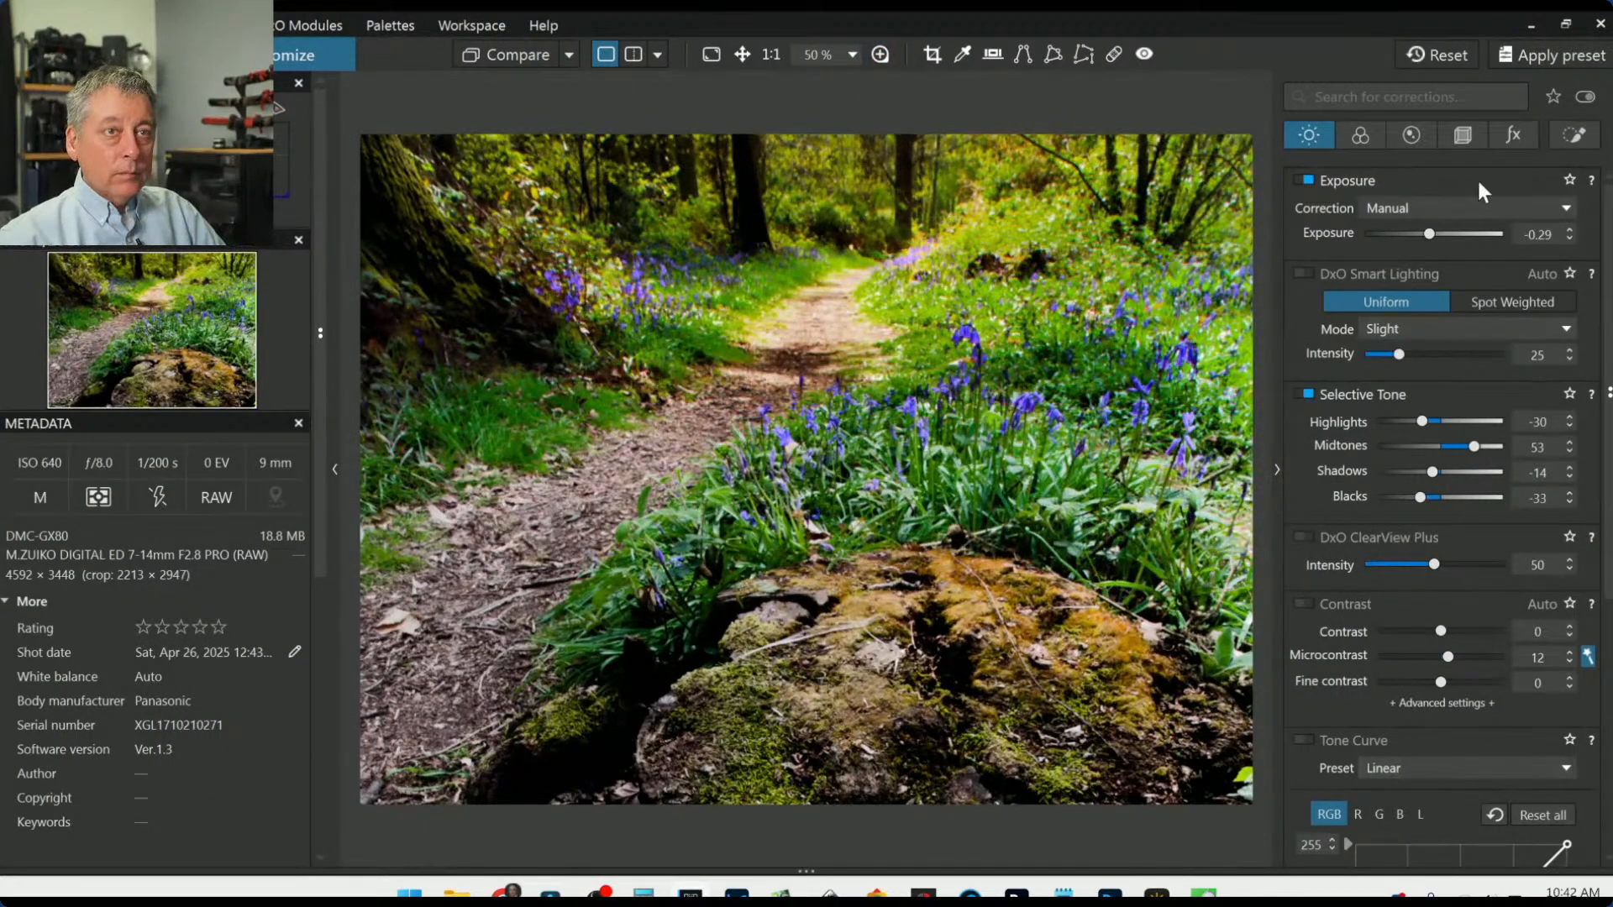
Step: On the control point mask with 0.64 exposure, widen the HSL purple channel's range and set its luminance to 89
click(1571, 137)
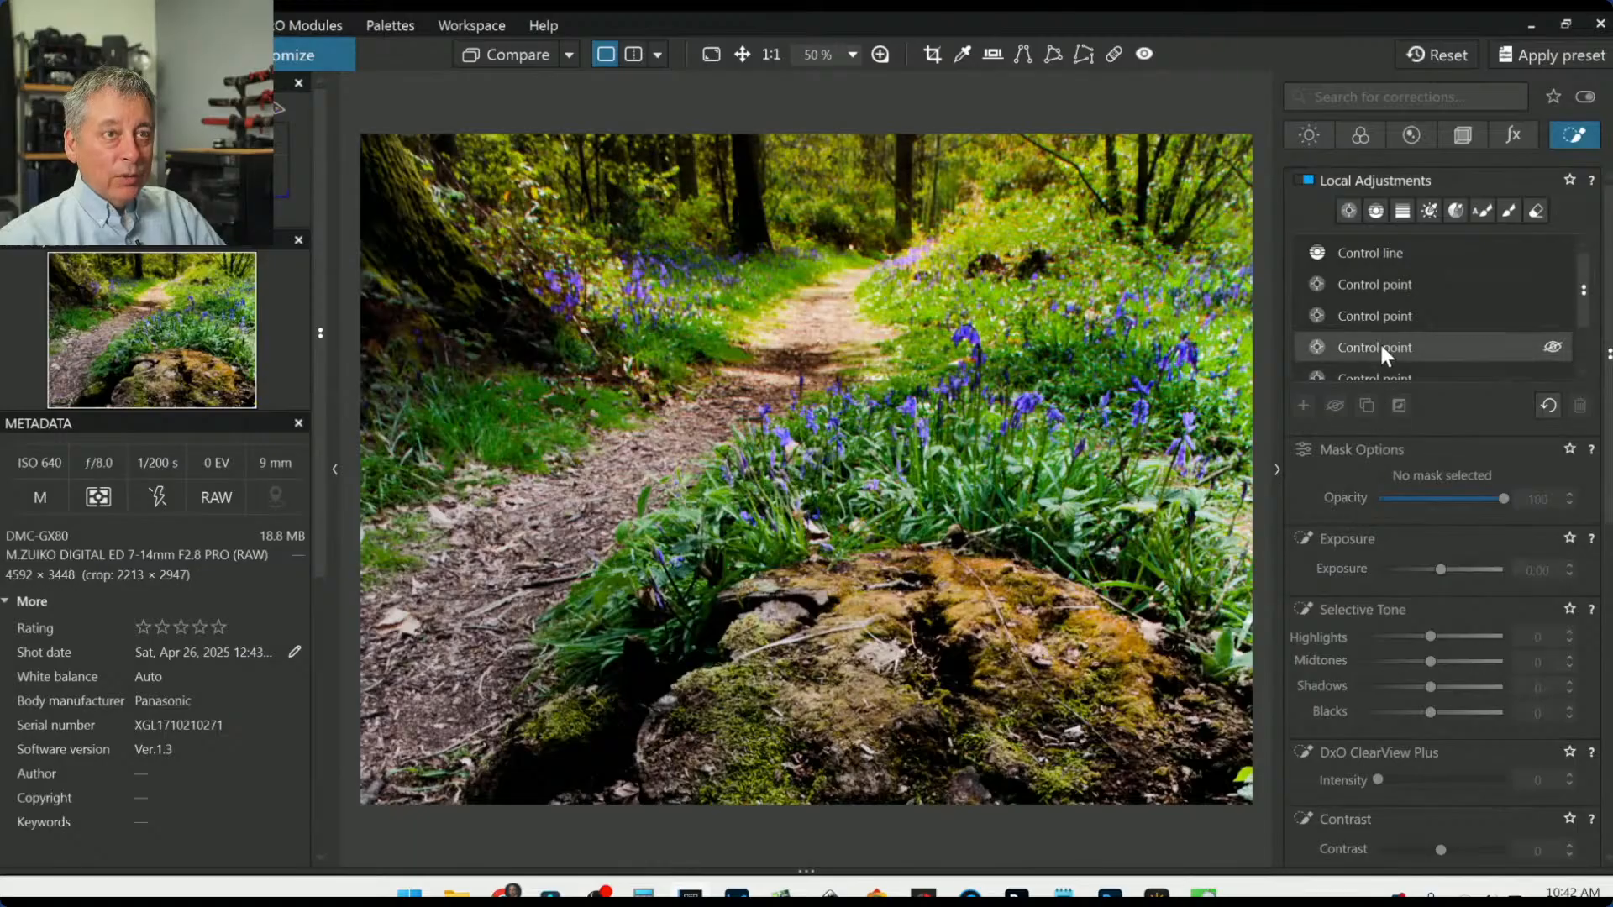
scroll(1377, 340, down, 1)
click(1368, 320)
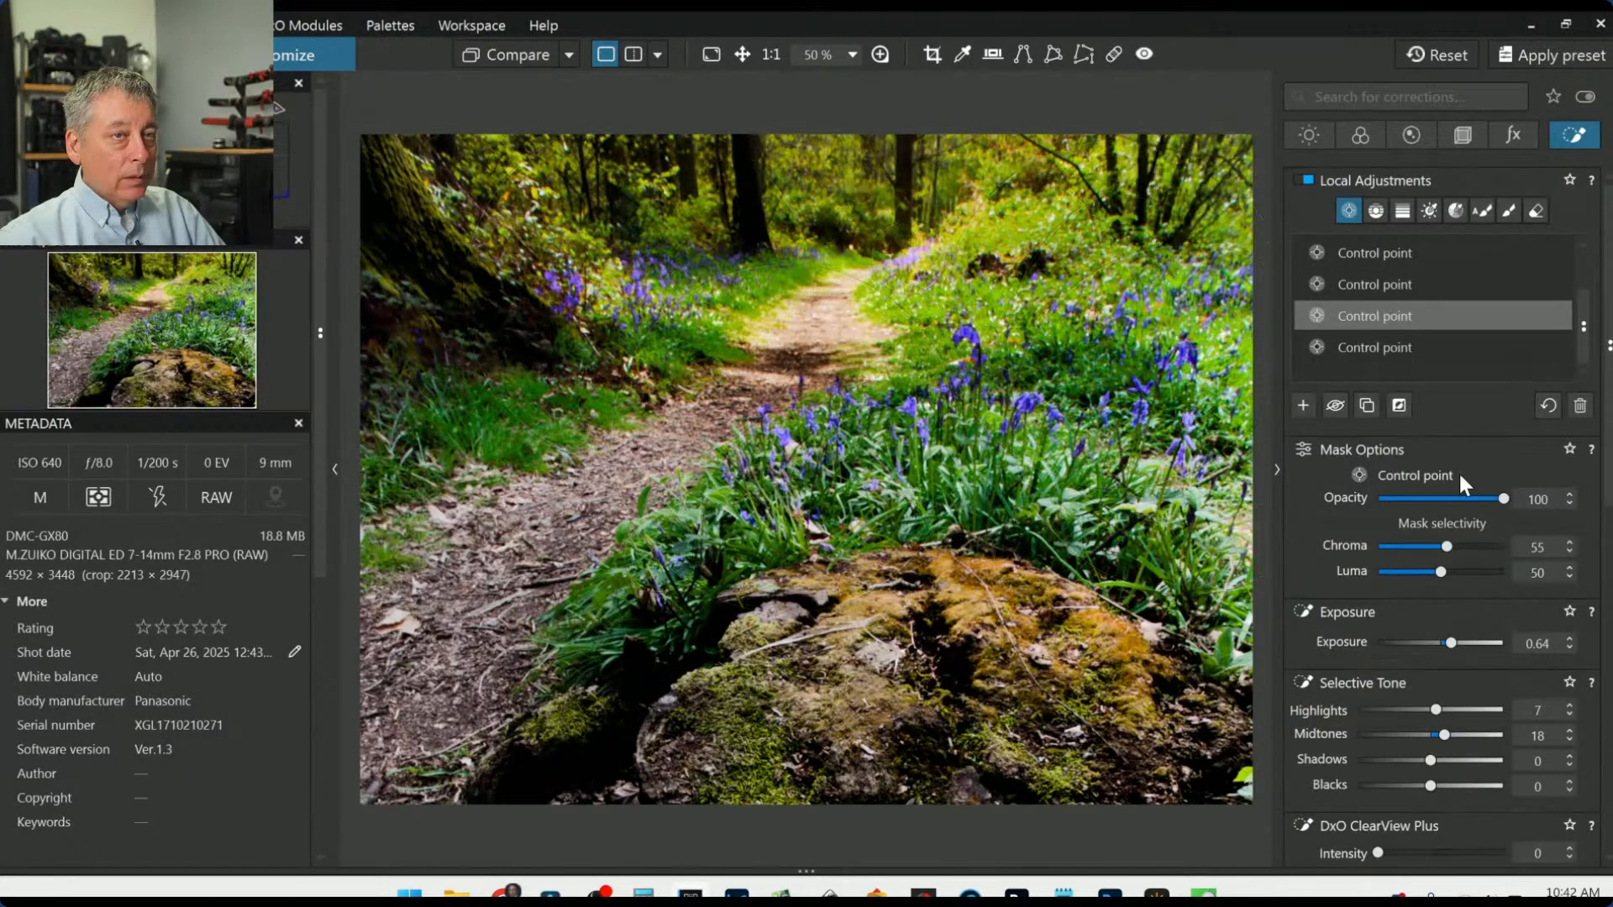
scroll(1454, 649, down, 3)
scroll(1454, 647, down, 6)
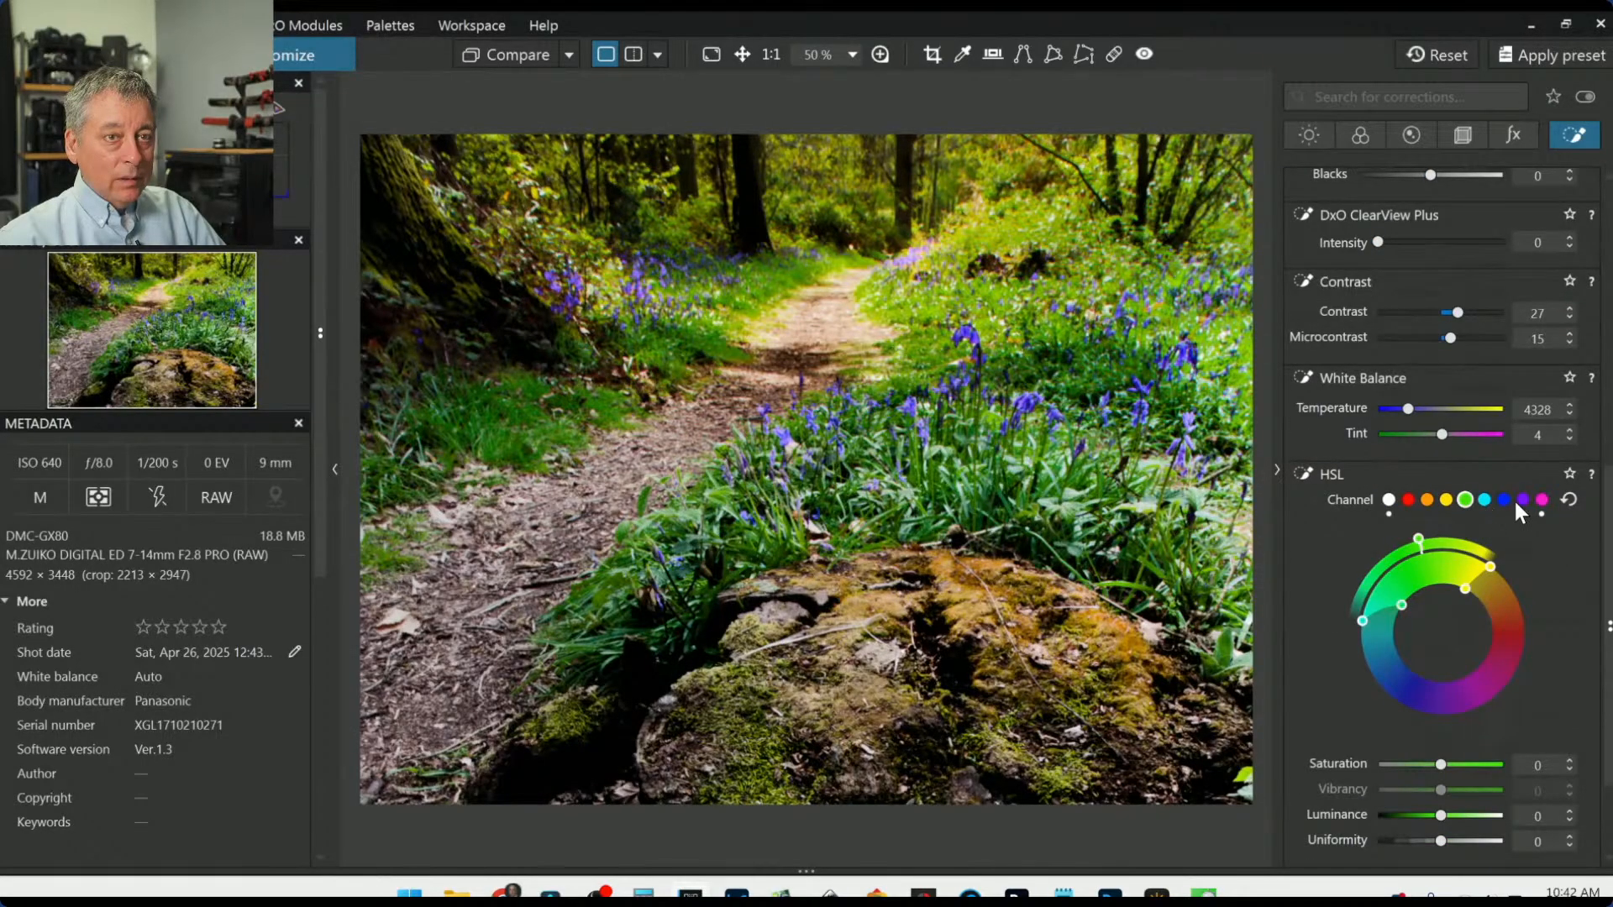
click(1520, 499)
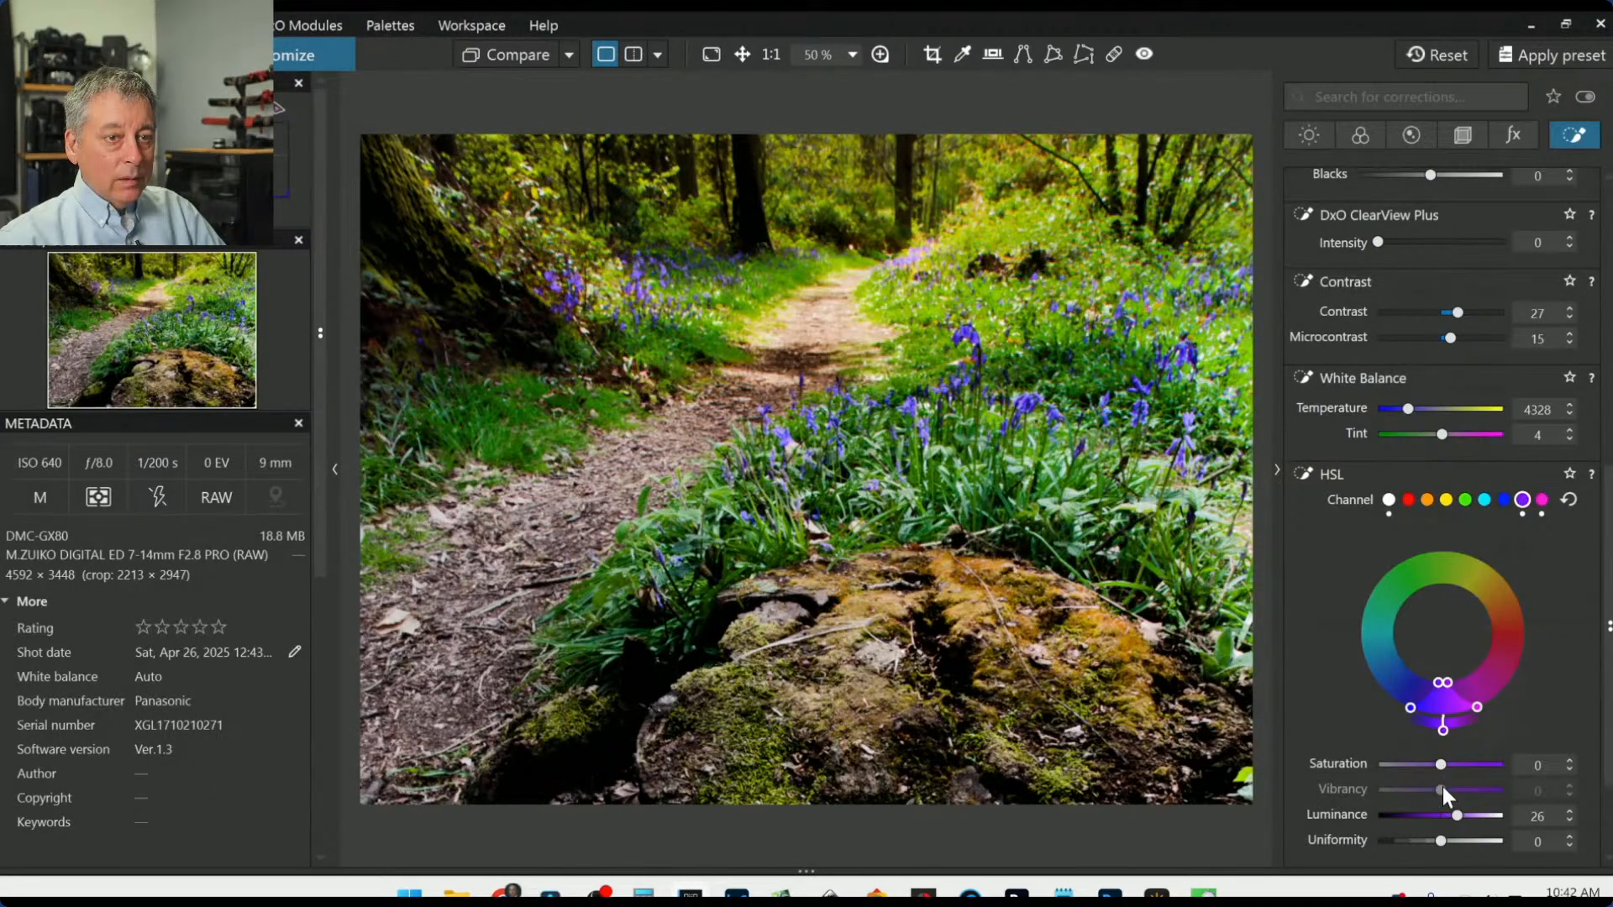
drag(1458, 816, 1477, 816)
mouse_move(1441, 684)
mouse_down()
mouse_move(1462, 680)
mouse_move(1424, 681)
mouse_move(1432, 697)
mouse_up()
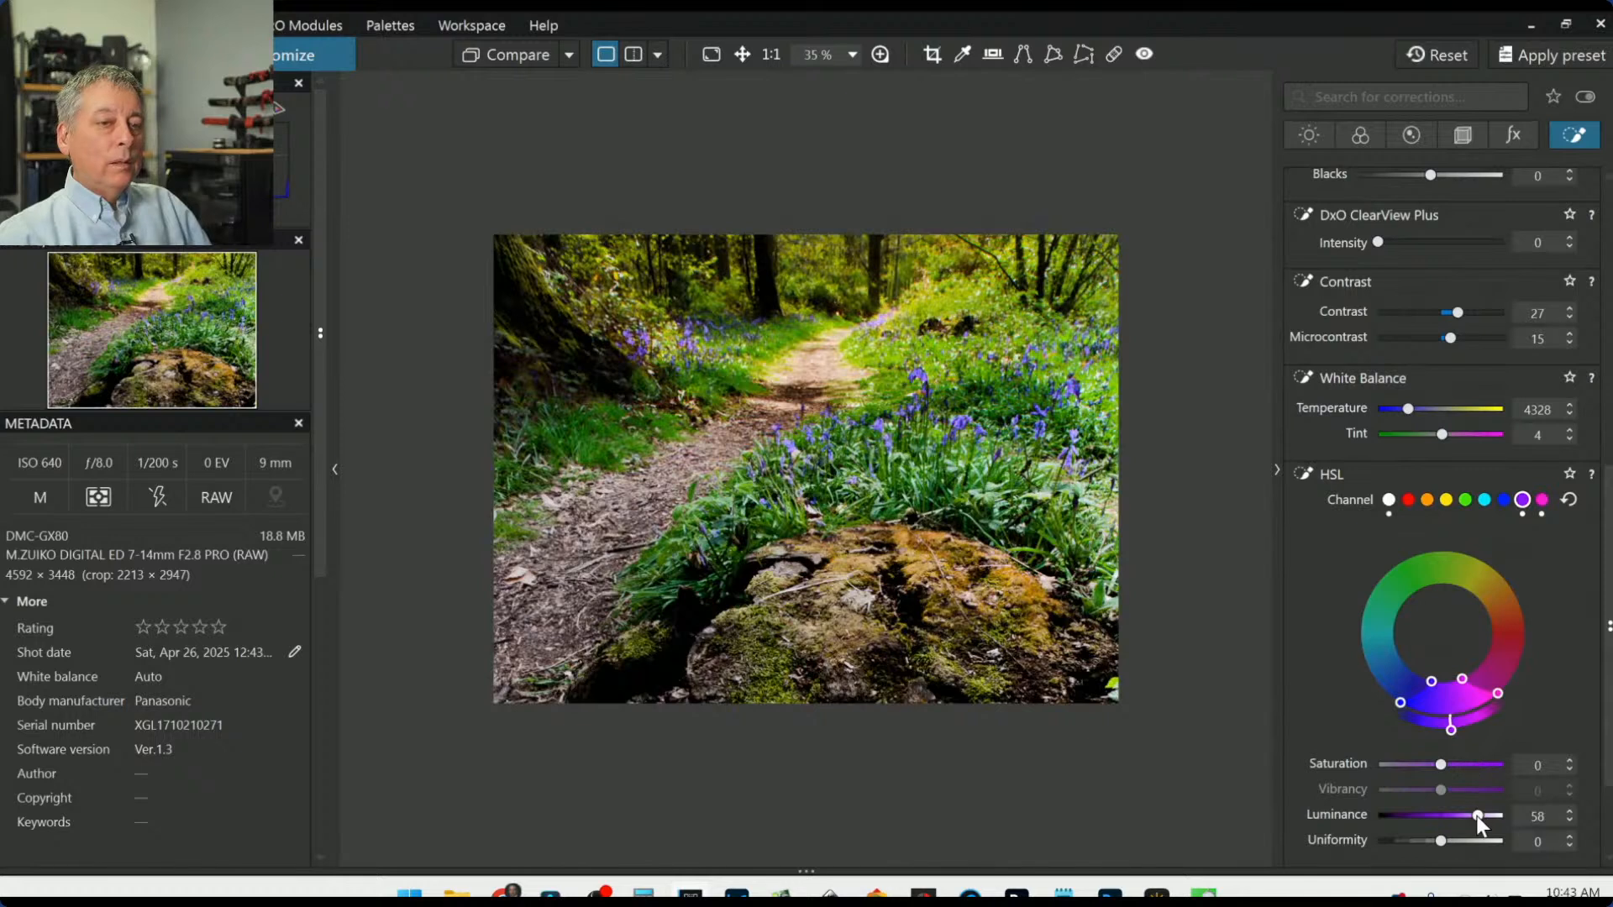
drag(1476, 815, 1498, 820)
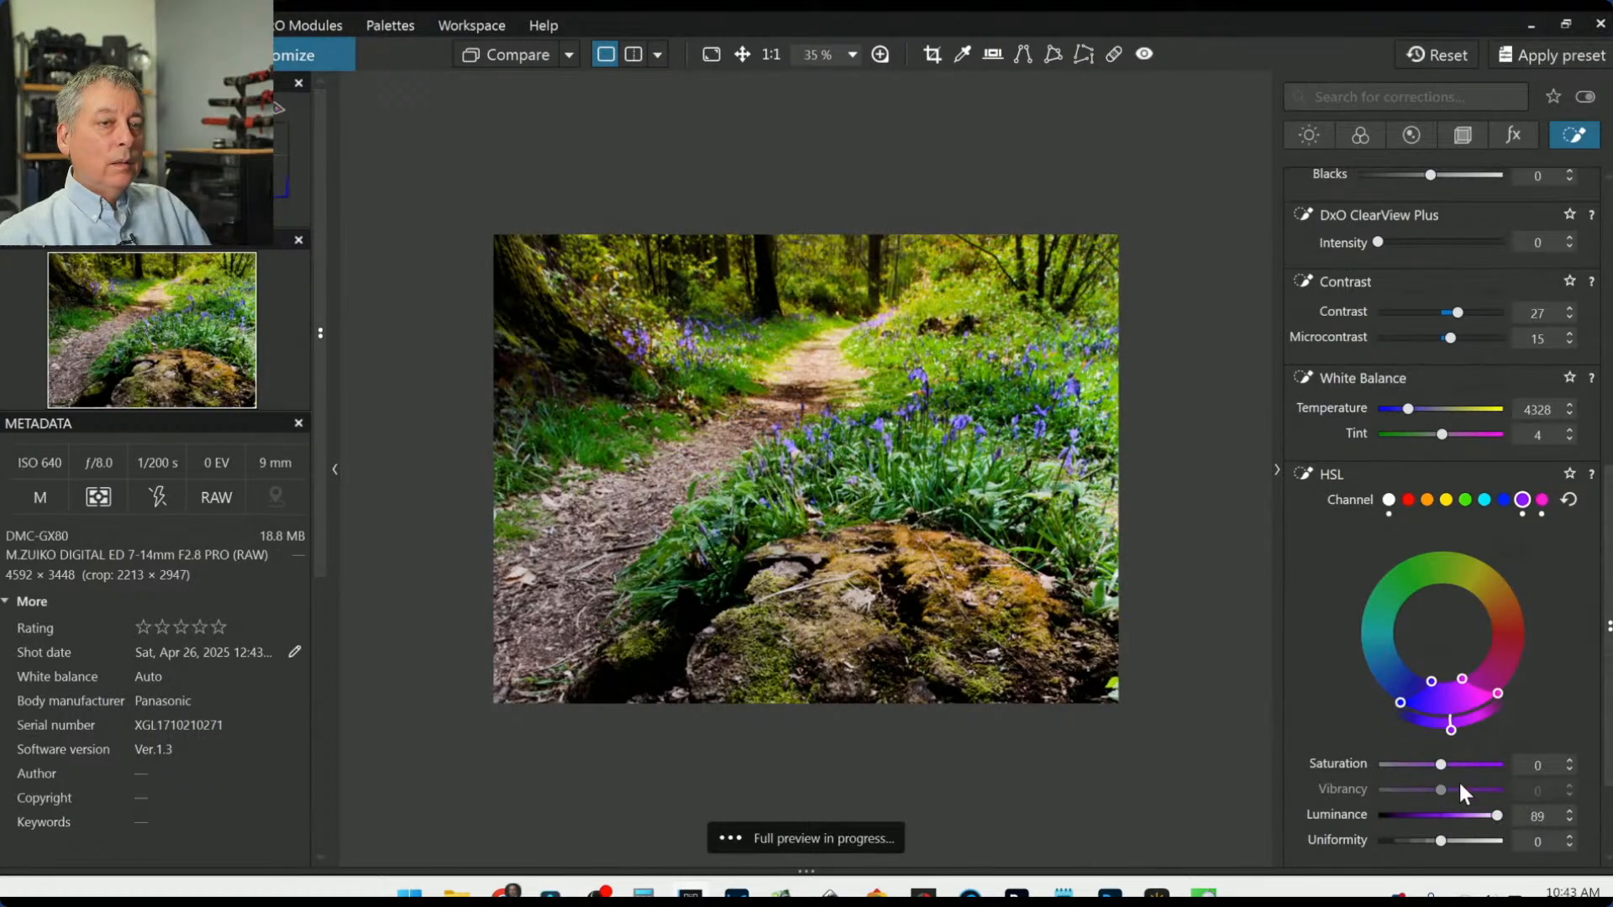
Step: Try a purple saturation of -45, reset it, and warm the mask's white balance temperature to 5028
mouse_move(1443, 765)
mouse_down()
mouse_move(1463, 763)
mouse_move(1413, 764)
mouse_up()
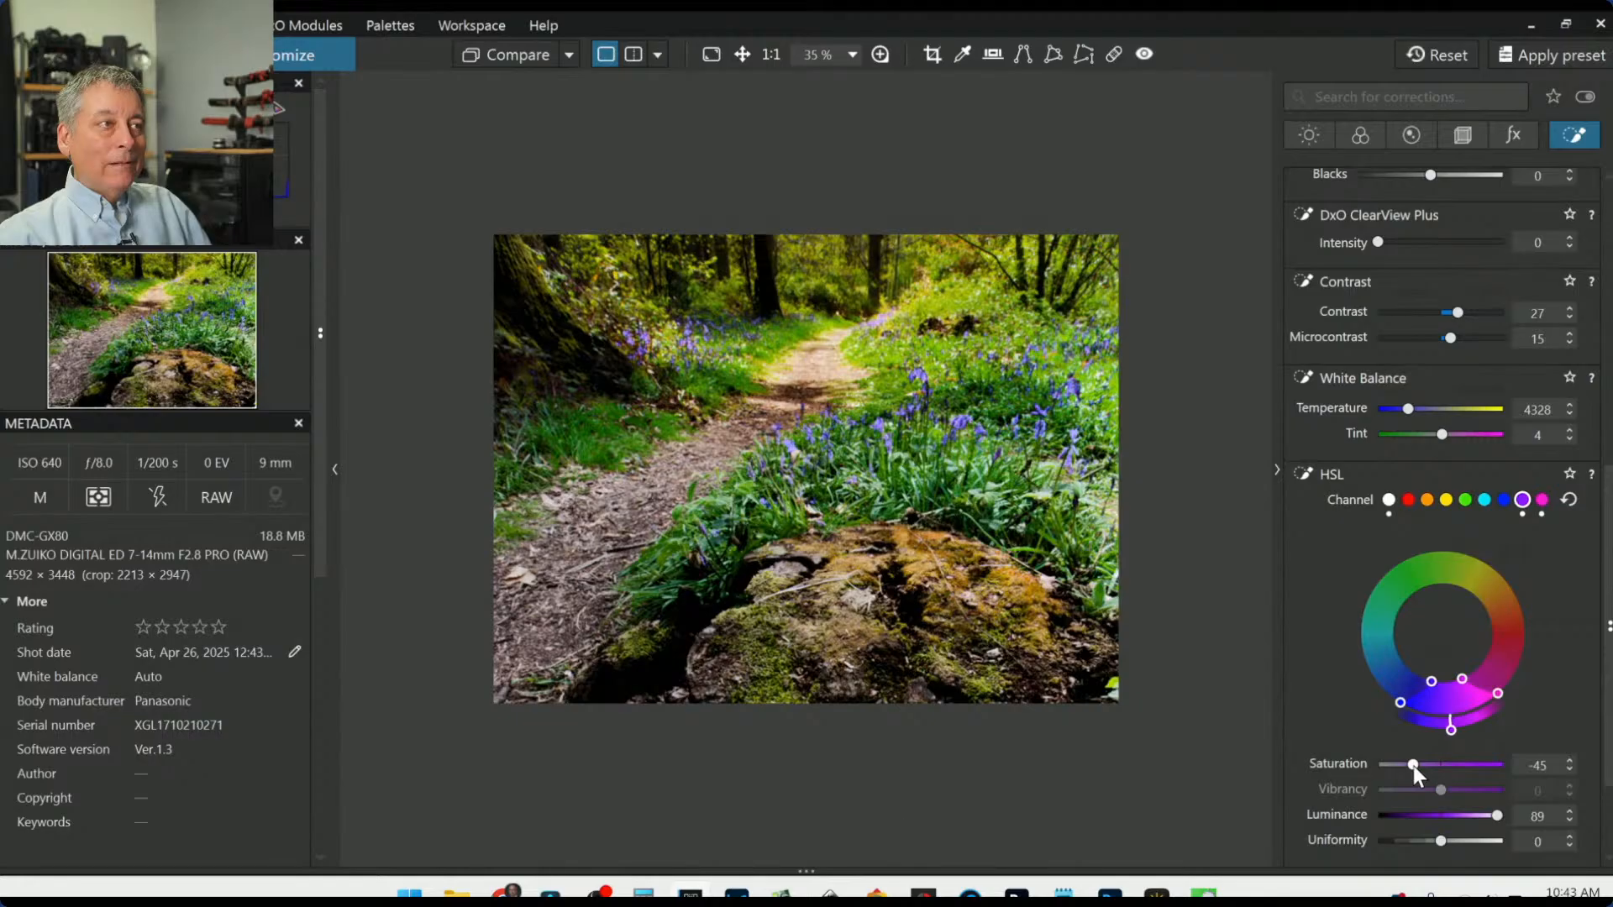
double_click(1413, 765)
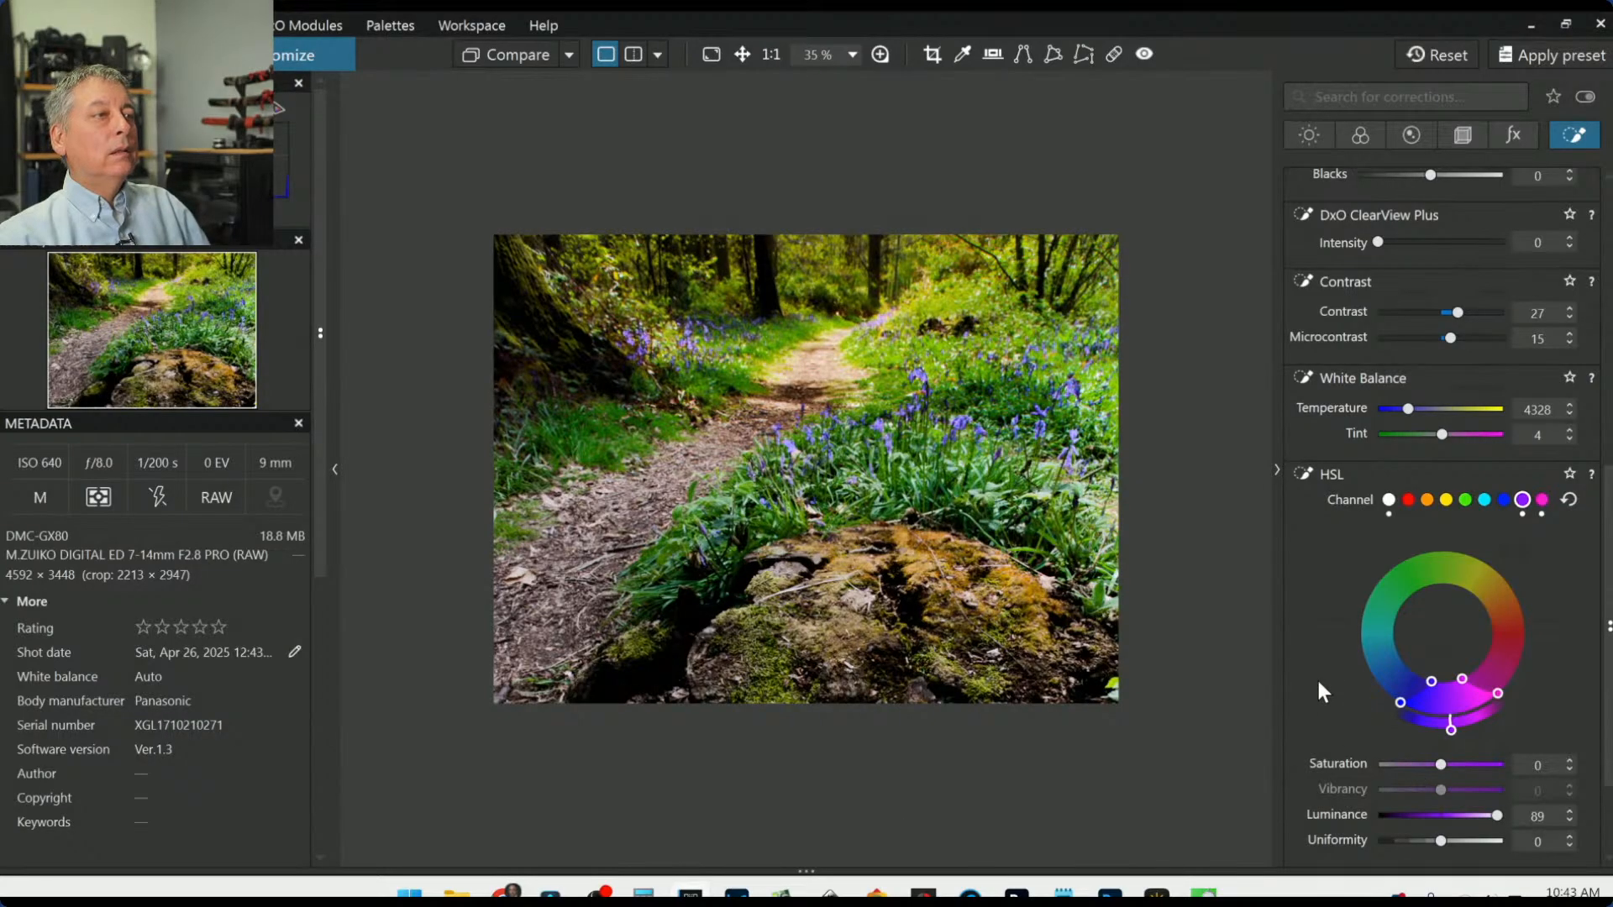
drag(1408, 410, 1413, 410)
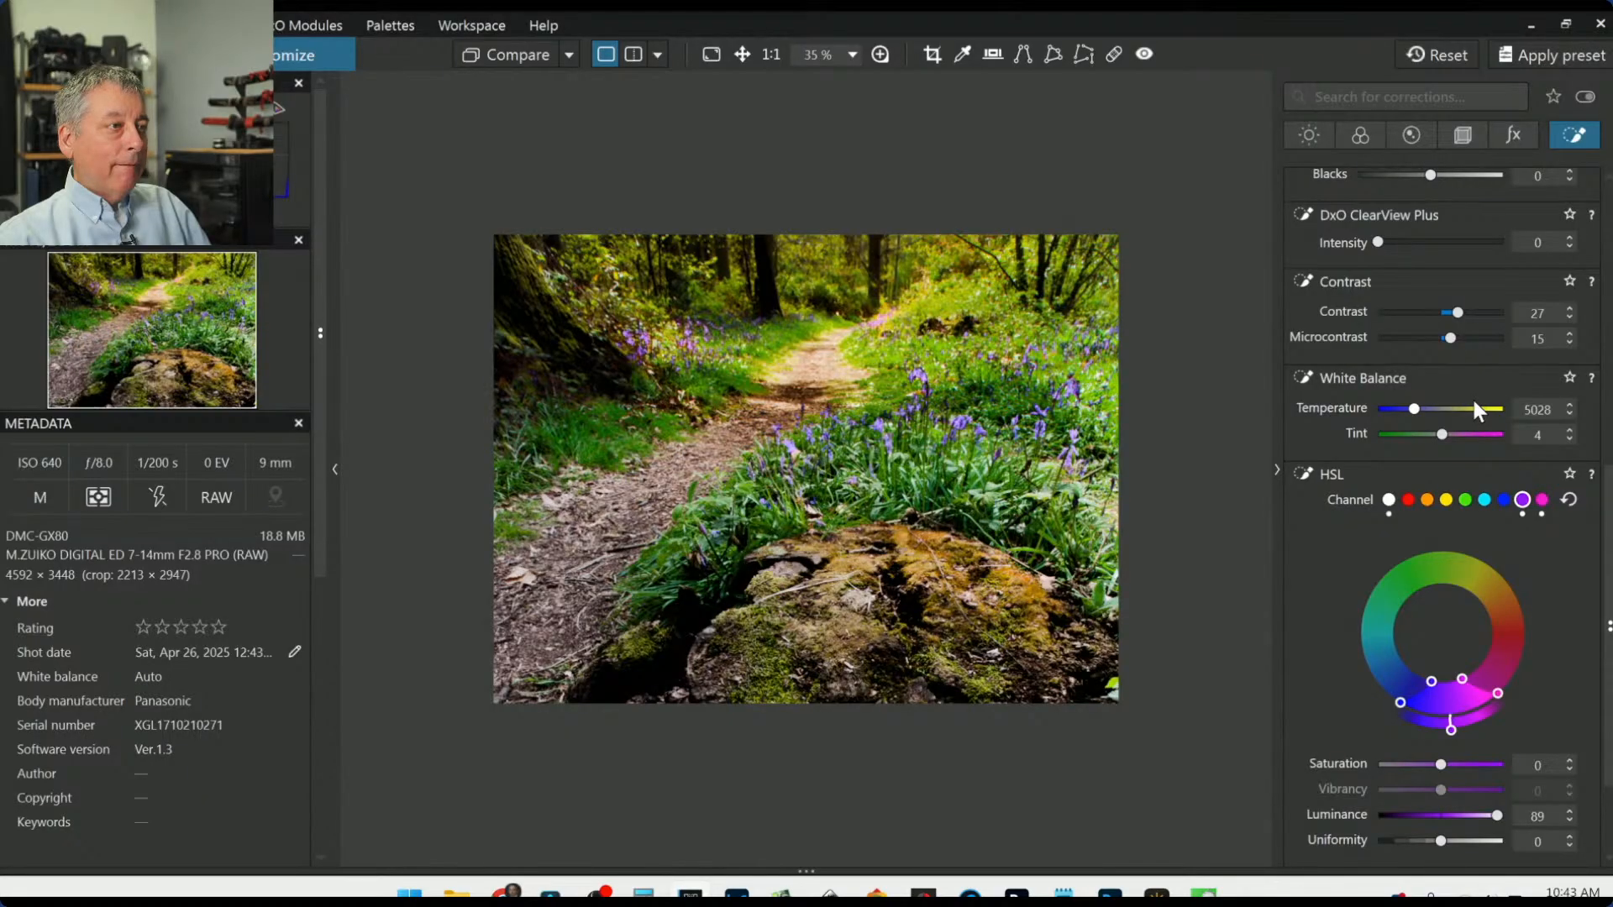
click(1259, 455)
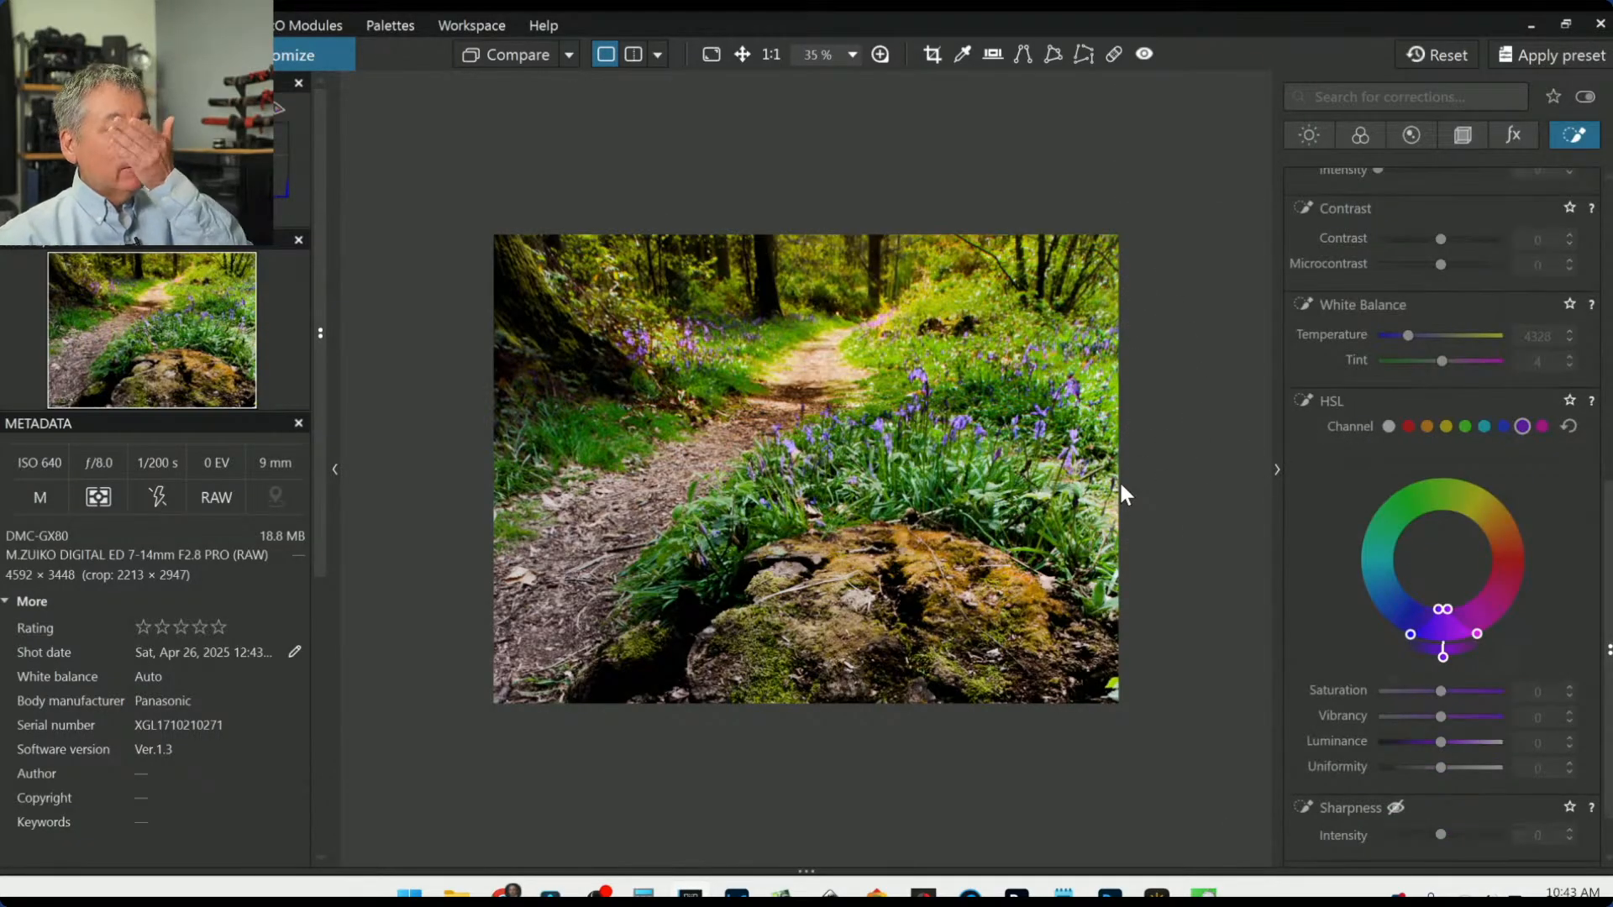
Step: Add a graduated filter covering the foreground from just below mid-photo and fading out at the top edge of the photo
scroll(947, 511, up, 1)
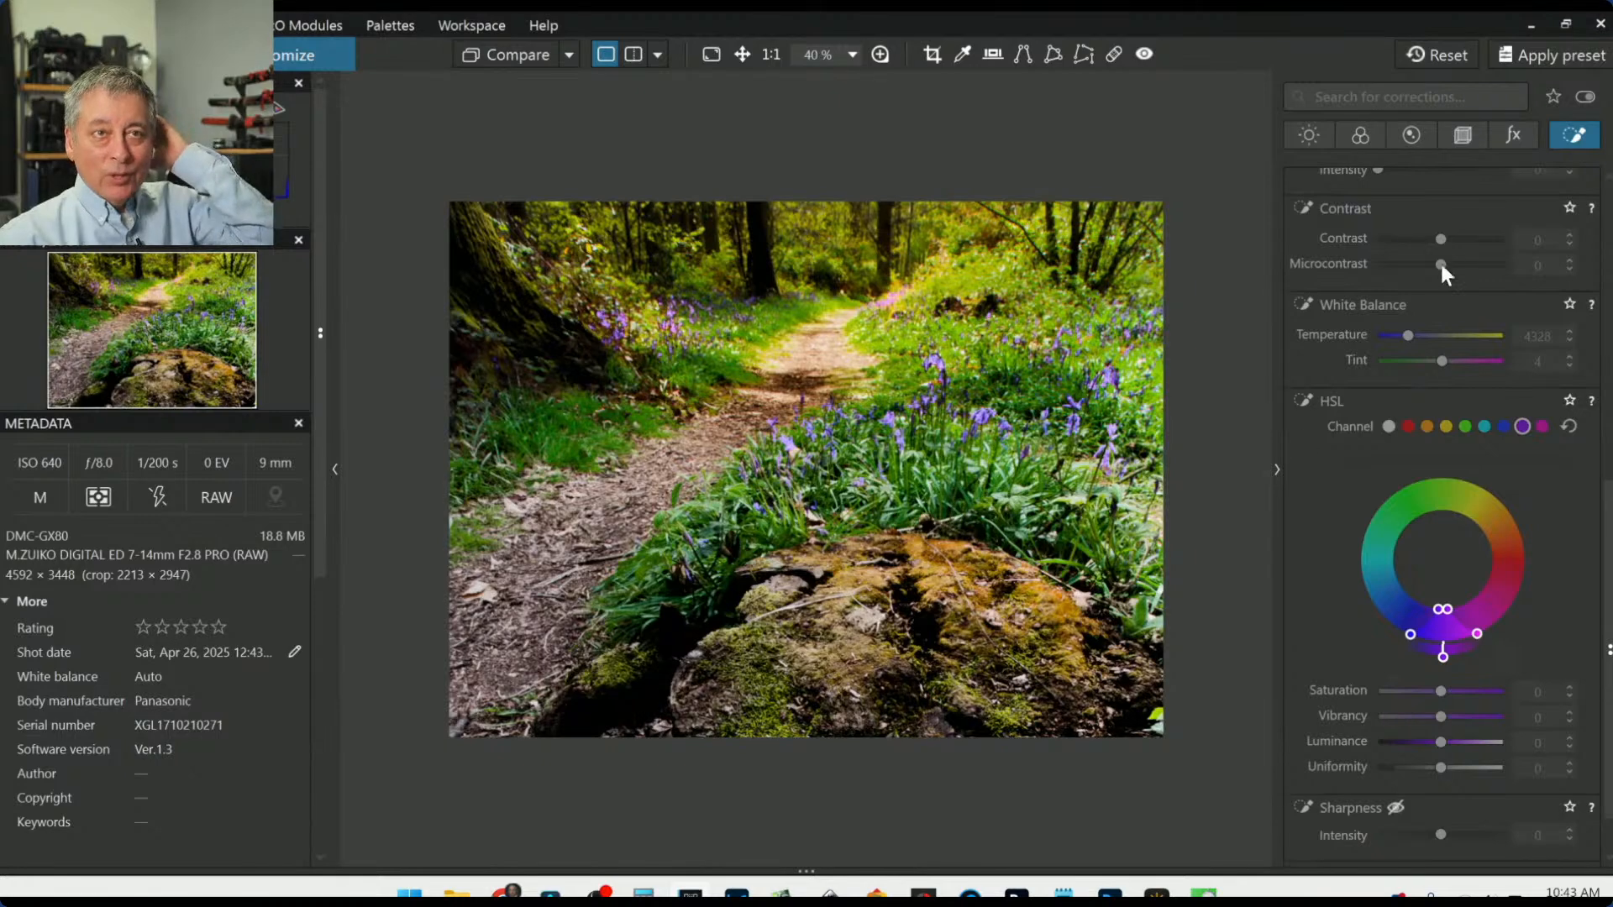
scroll(1505, 356, up, 10)
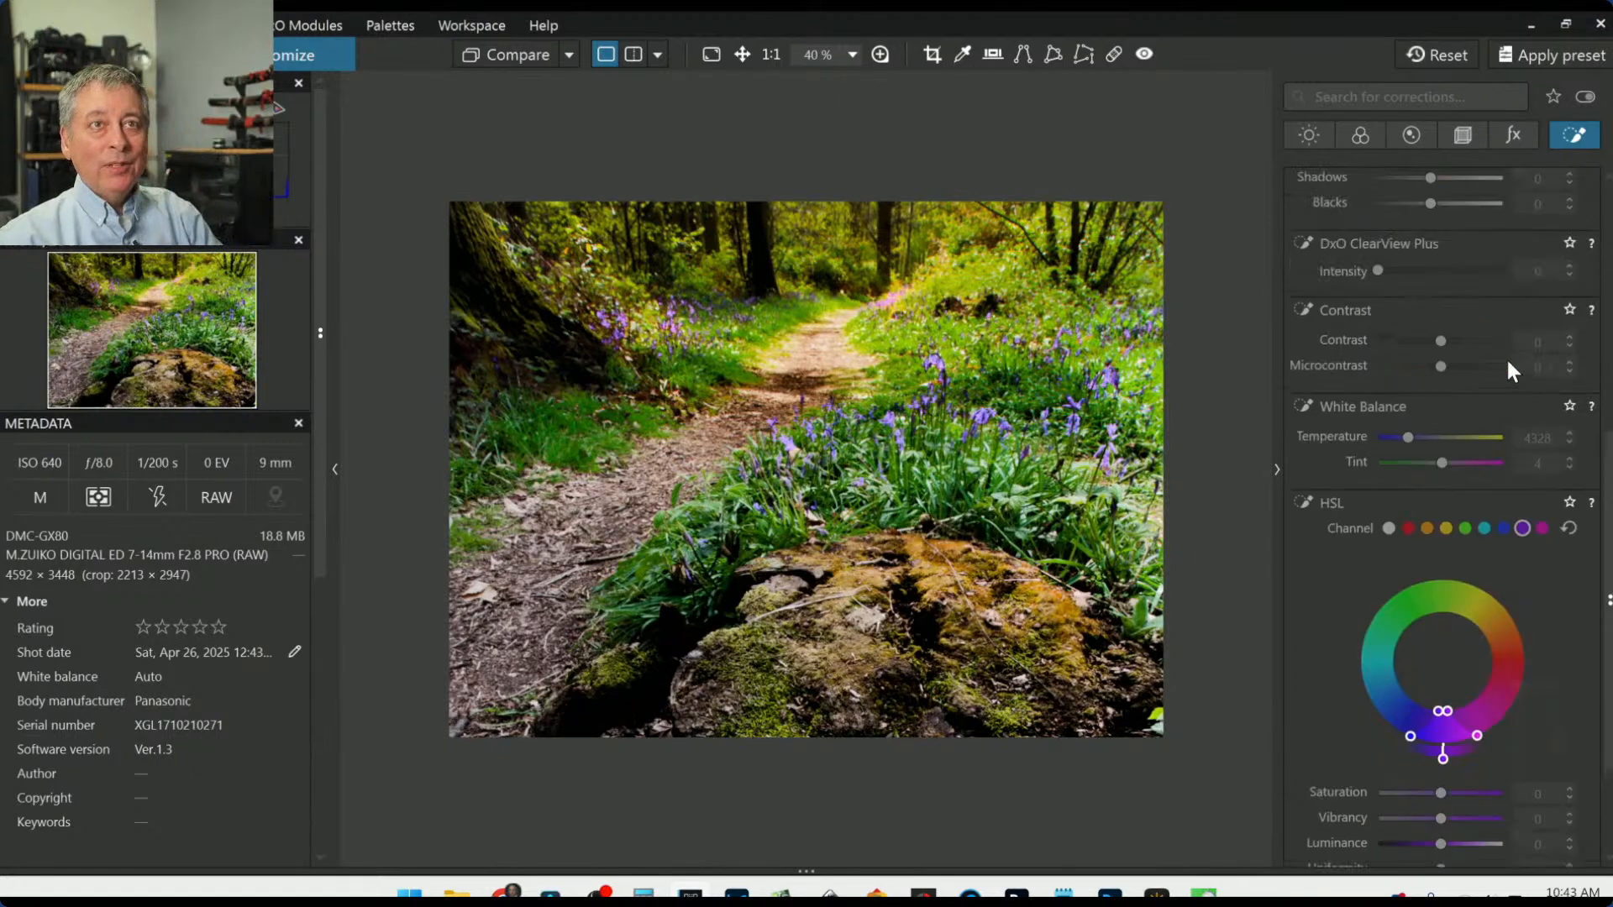
click(1509, 137)
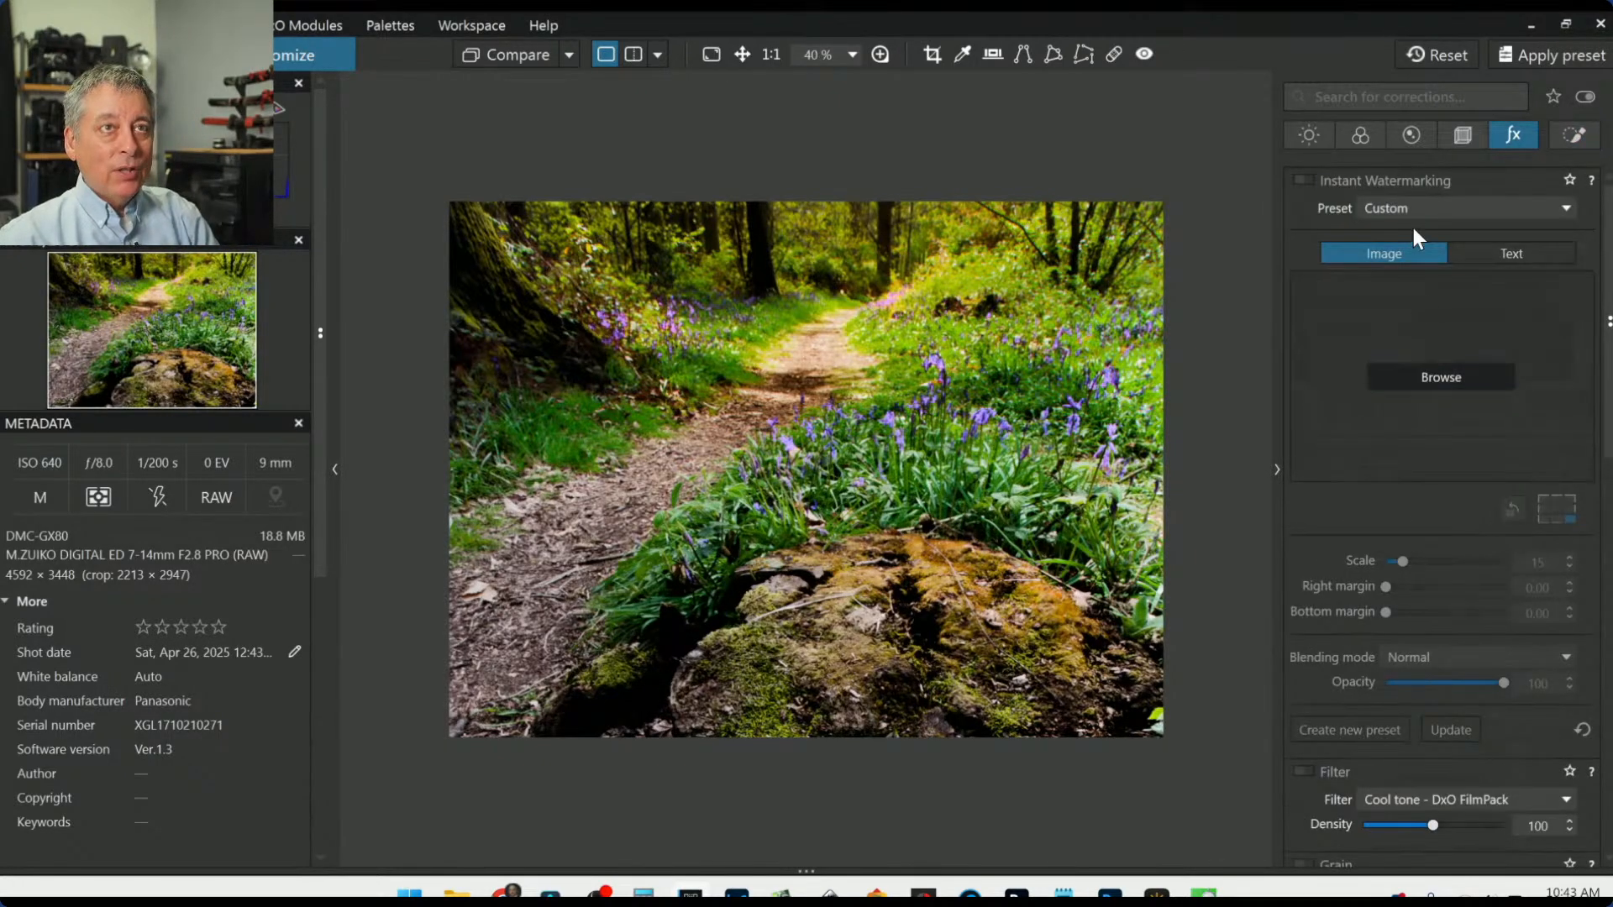
click(1409, 137)
click(1569, 136)
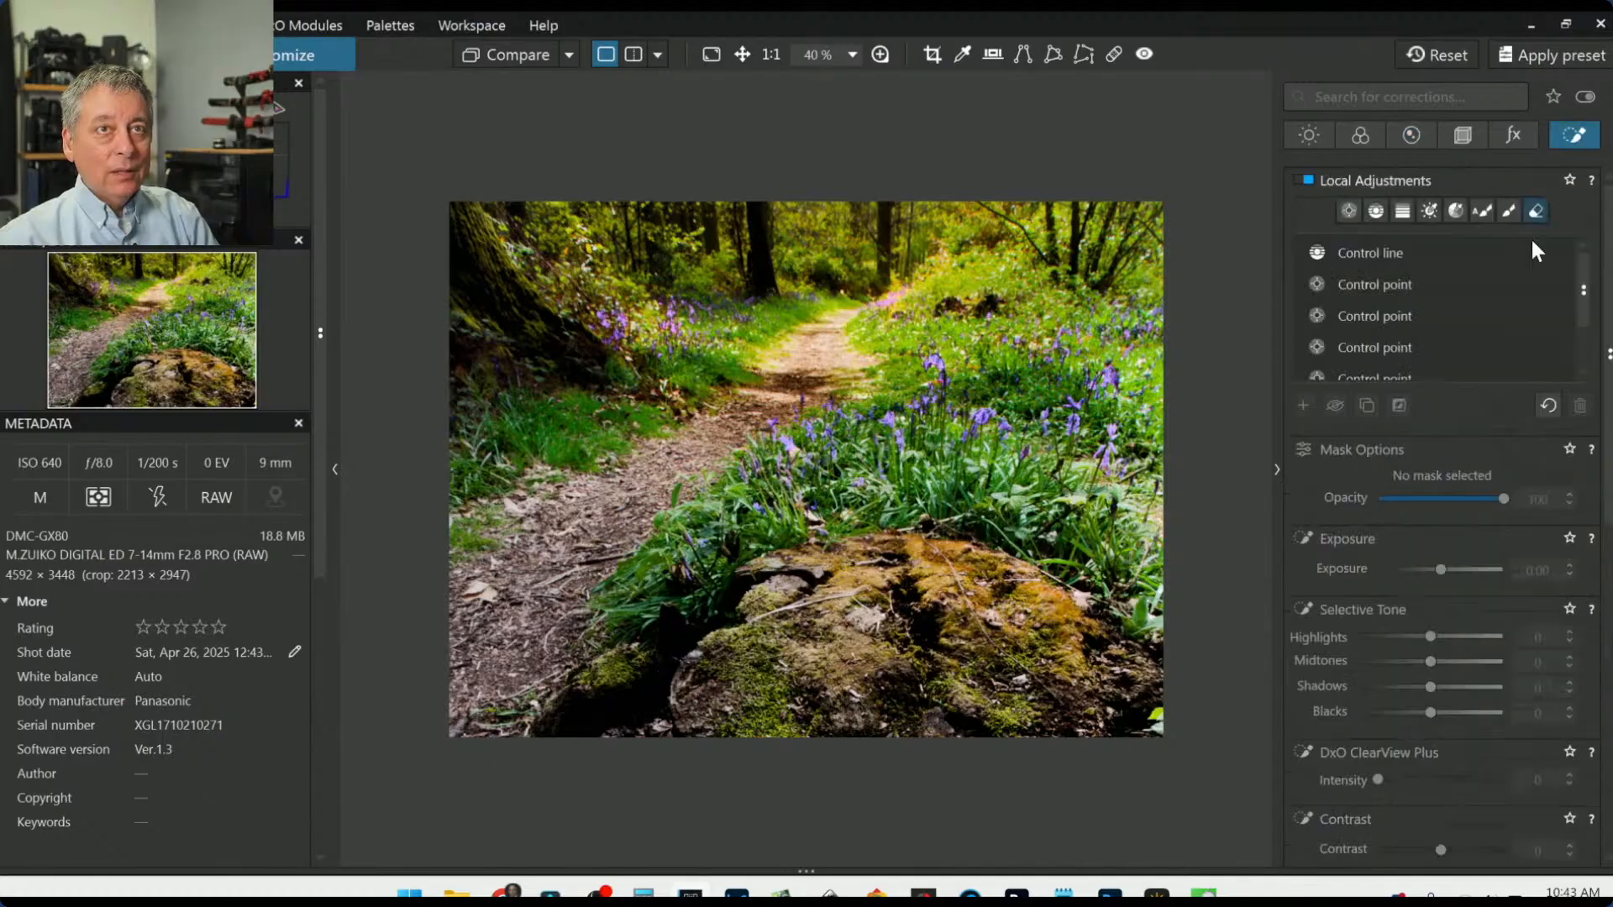
click(1396, 216)
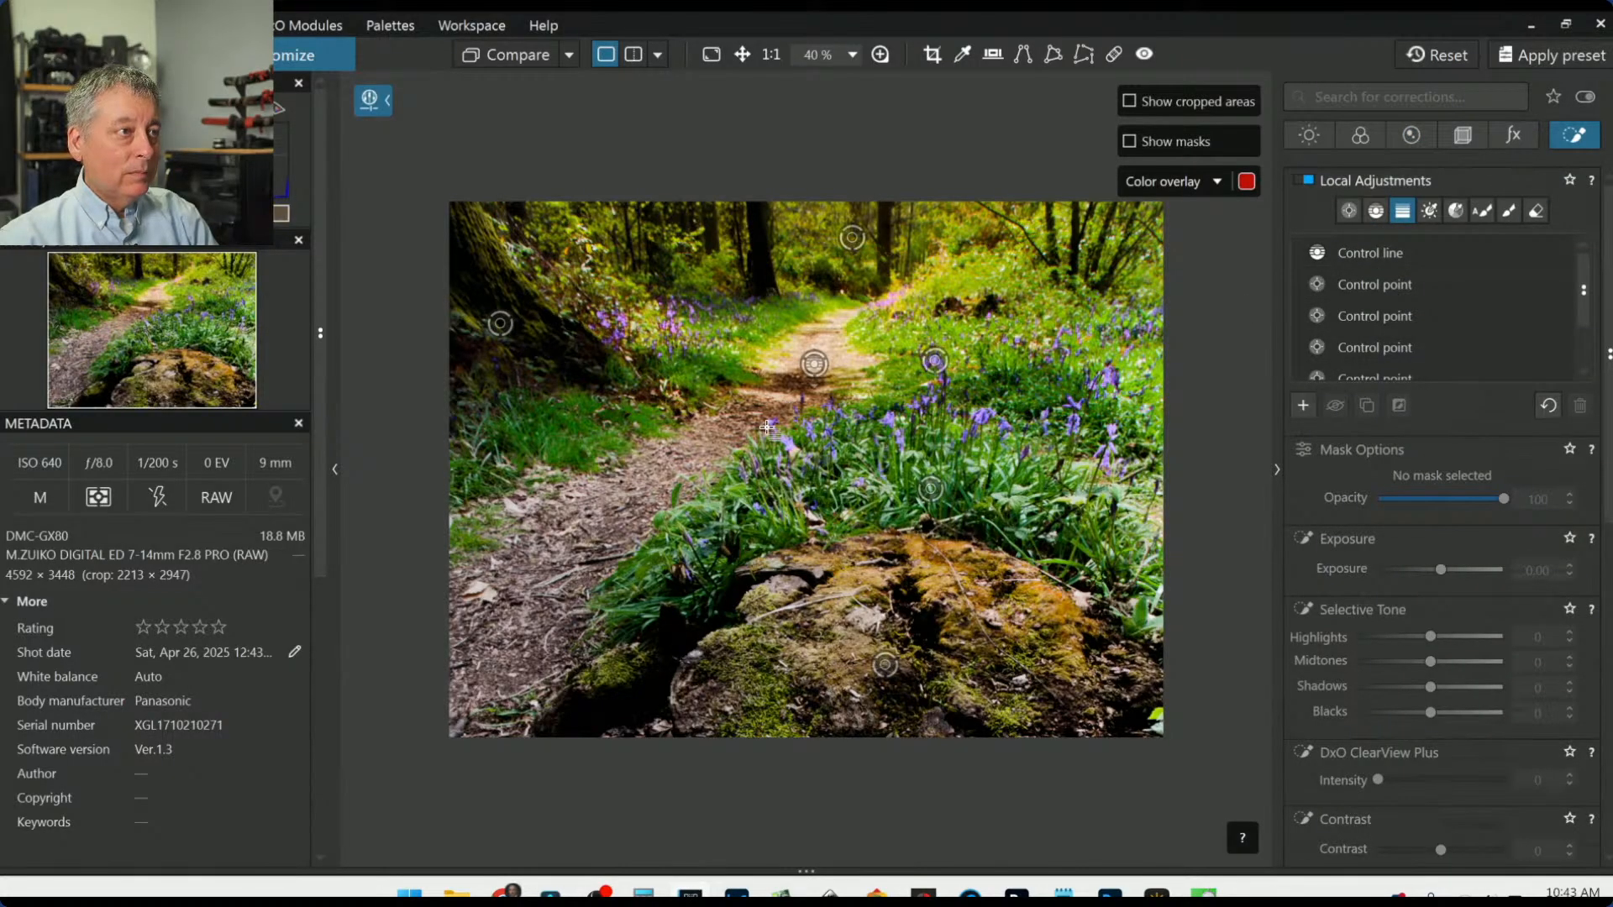
drag(657, 520, 664, 216)
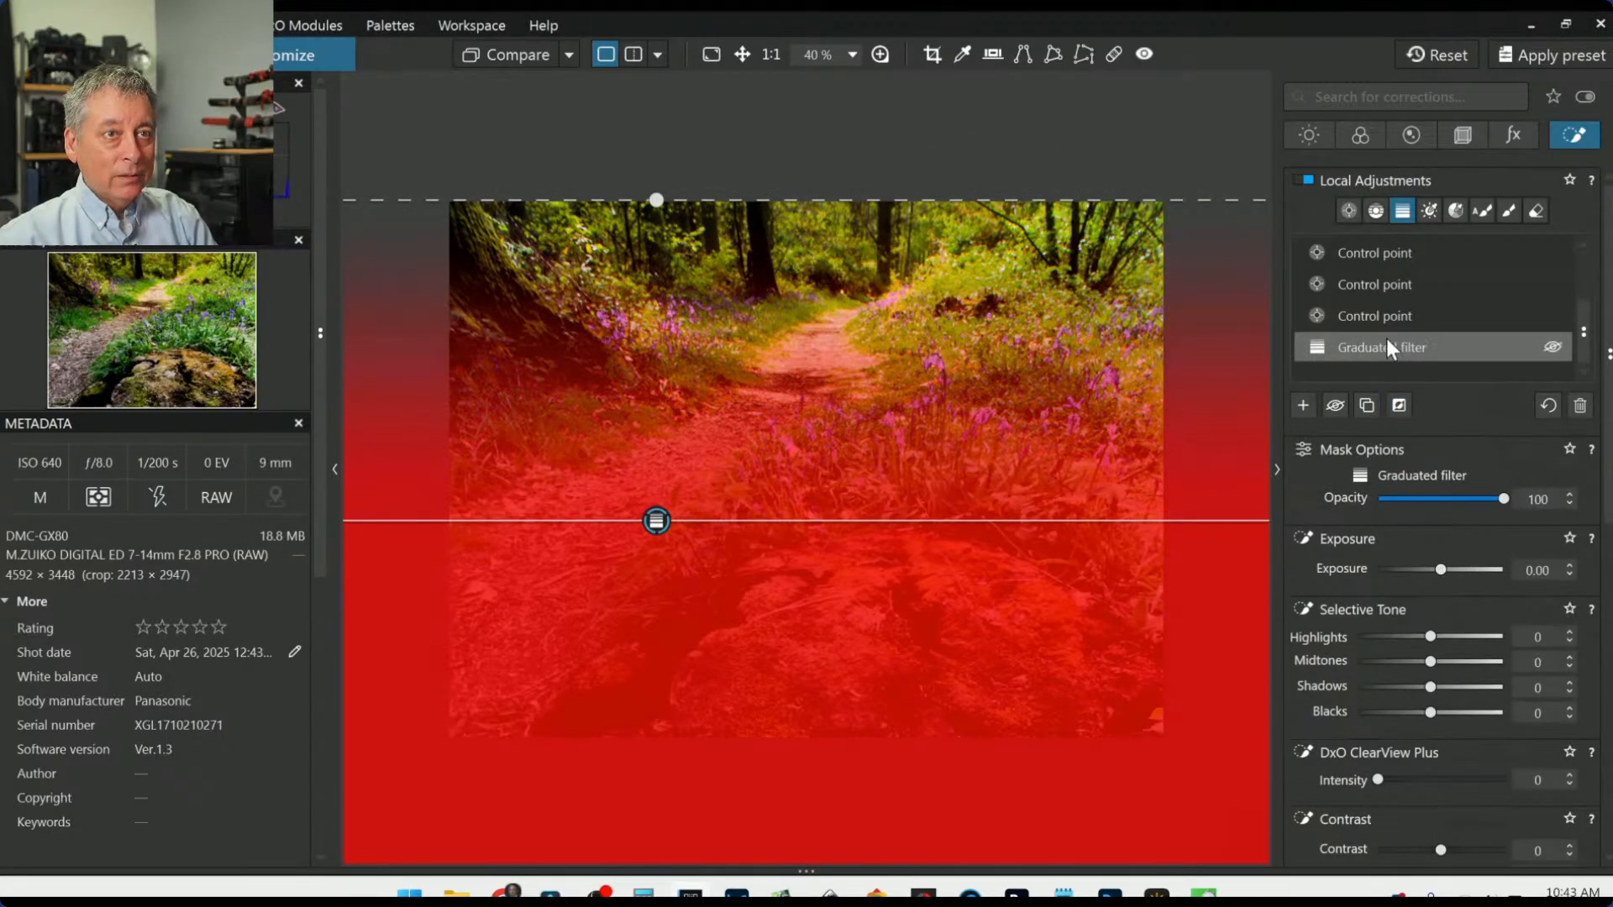
Step: Set the graduated filter's microcontrast to -100 and its contrast to 18
scroll(1465, 581, down, 3)
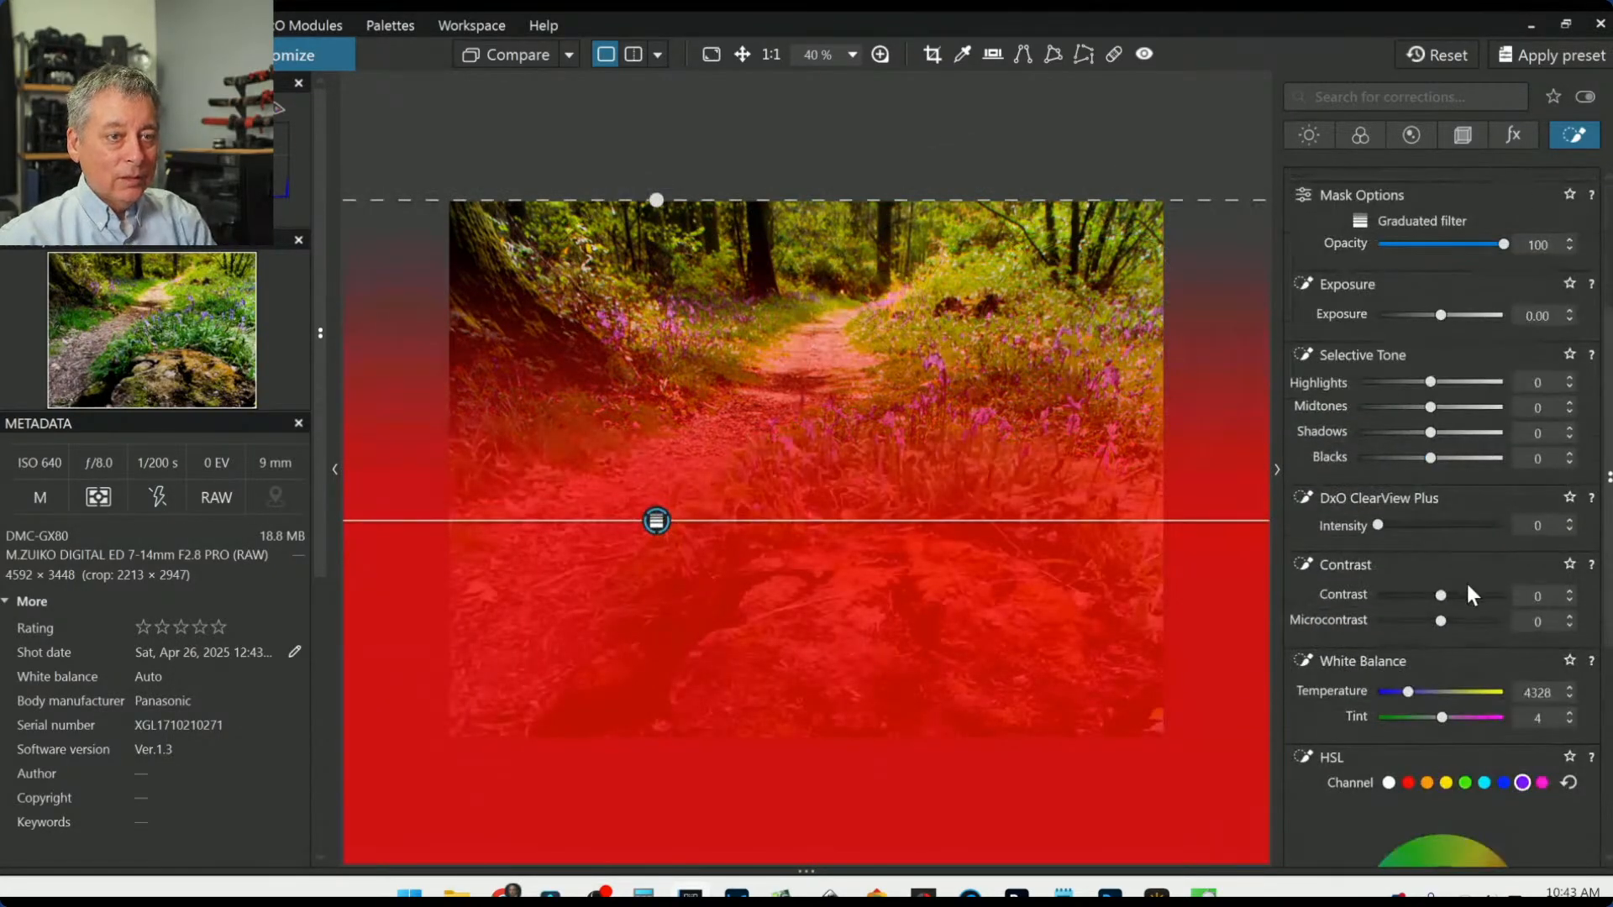
drag(1440, 620, 1294, 620)
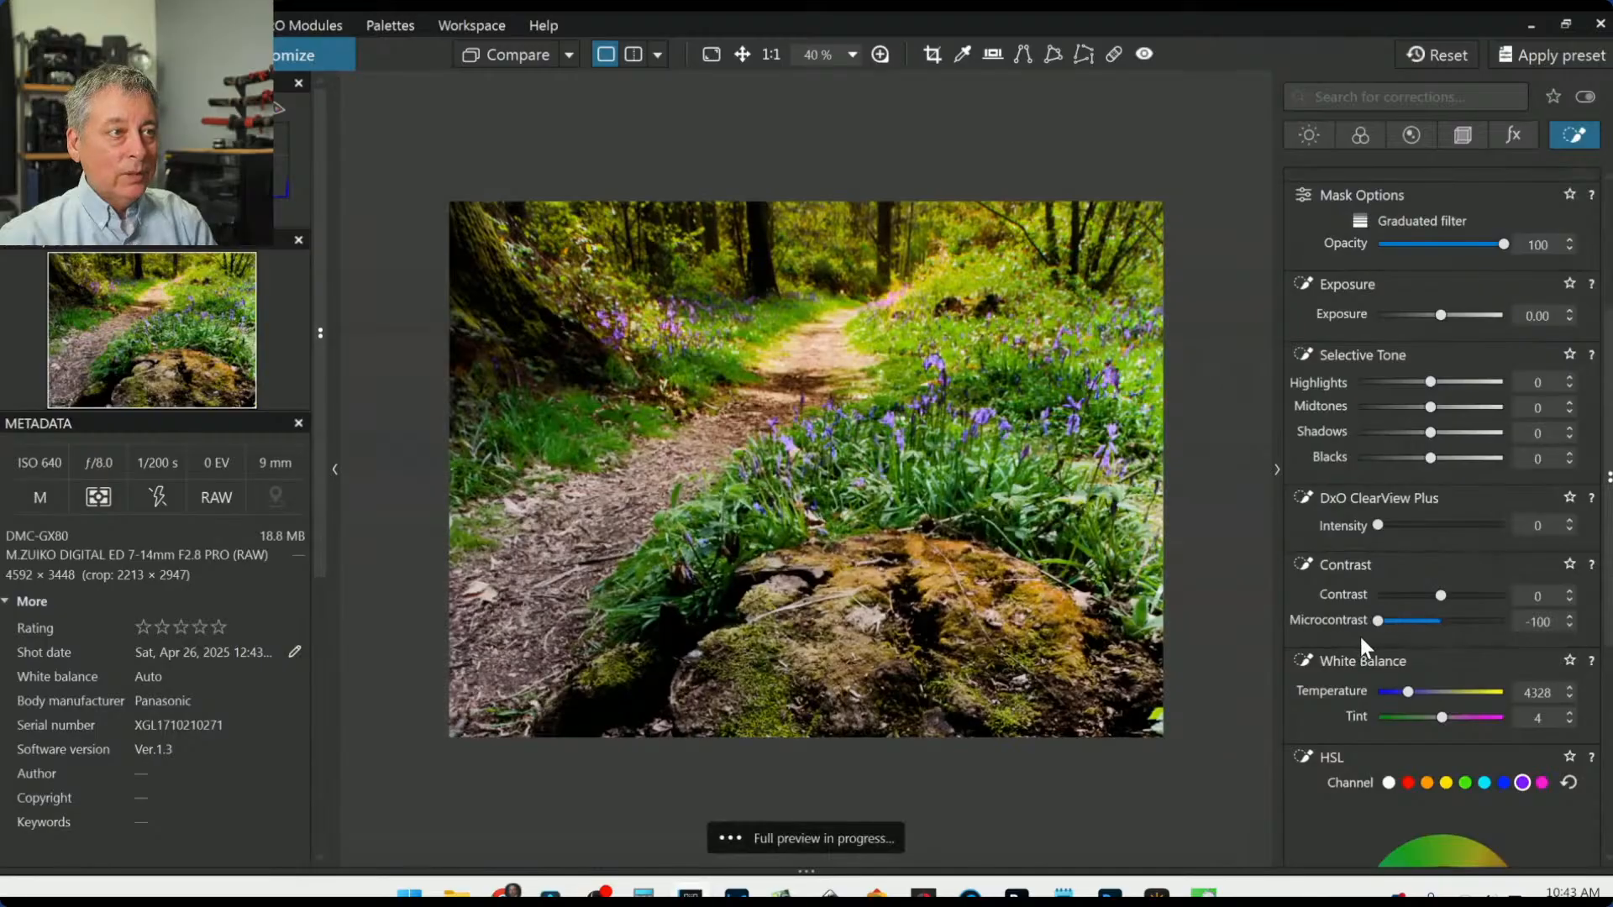
drag(1436, 596, 1388, 598)
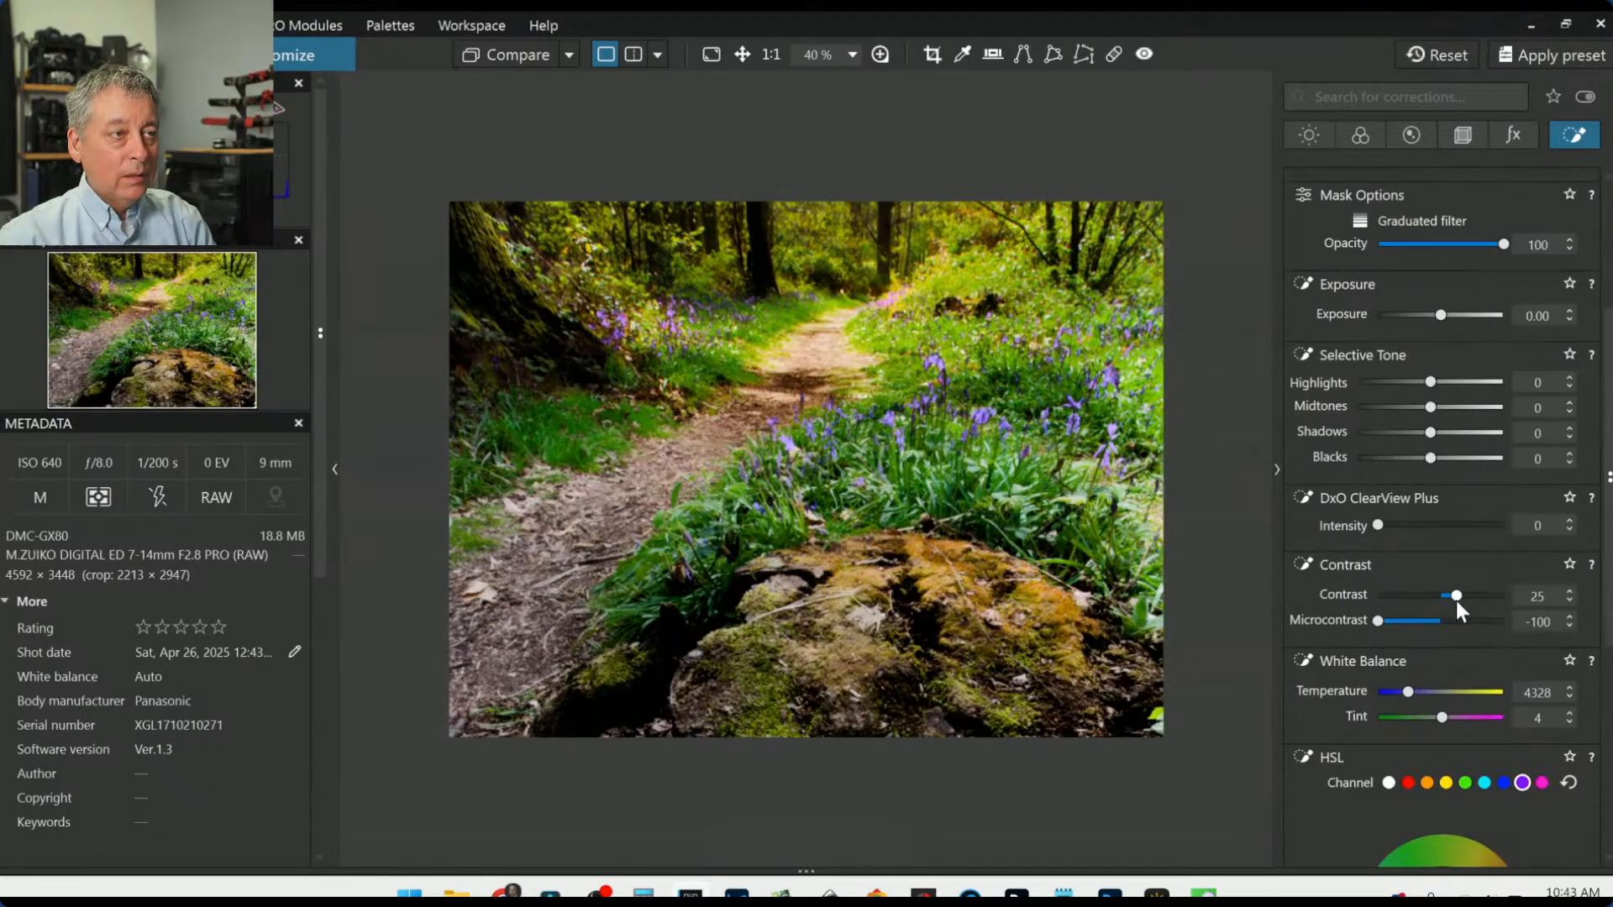
drag(1455, 601, 1453, 601)
Step: Try a blur intensity of 5 on the graduated filter, return it to 0, and set the sharpness intensity to 18
scroll(1363, 625, down, 5)
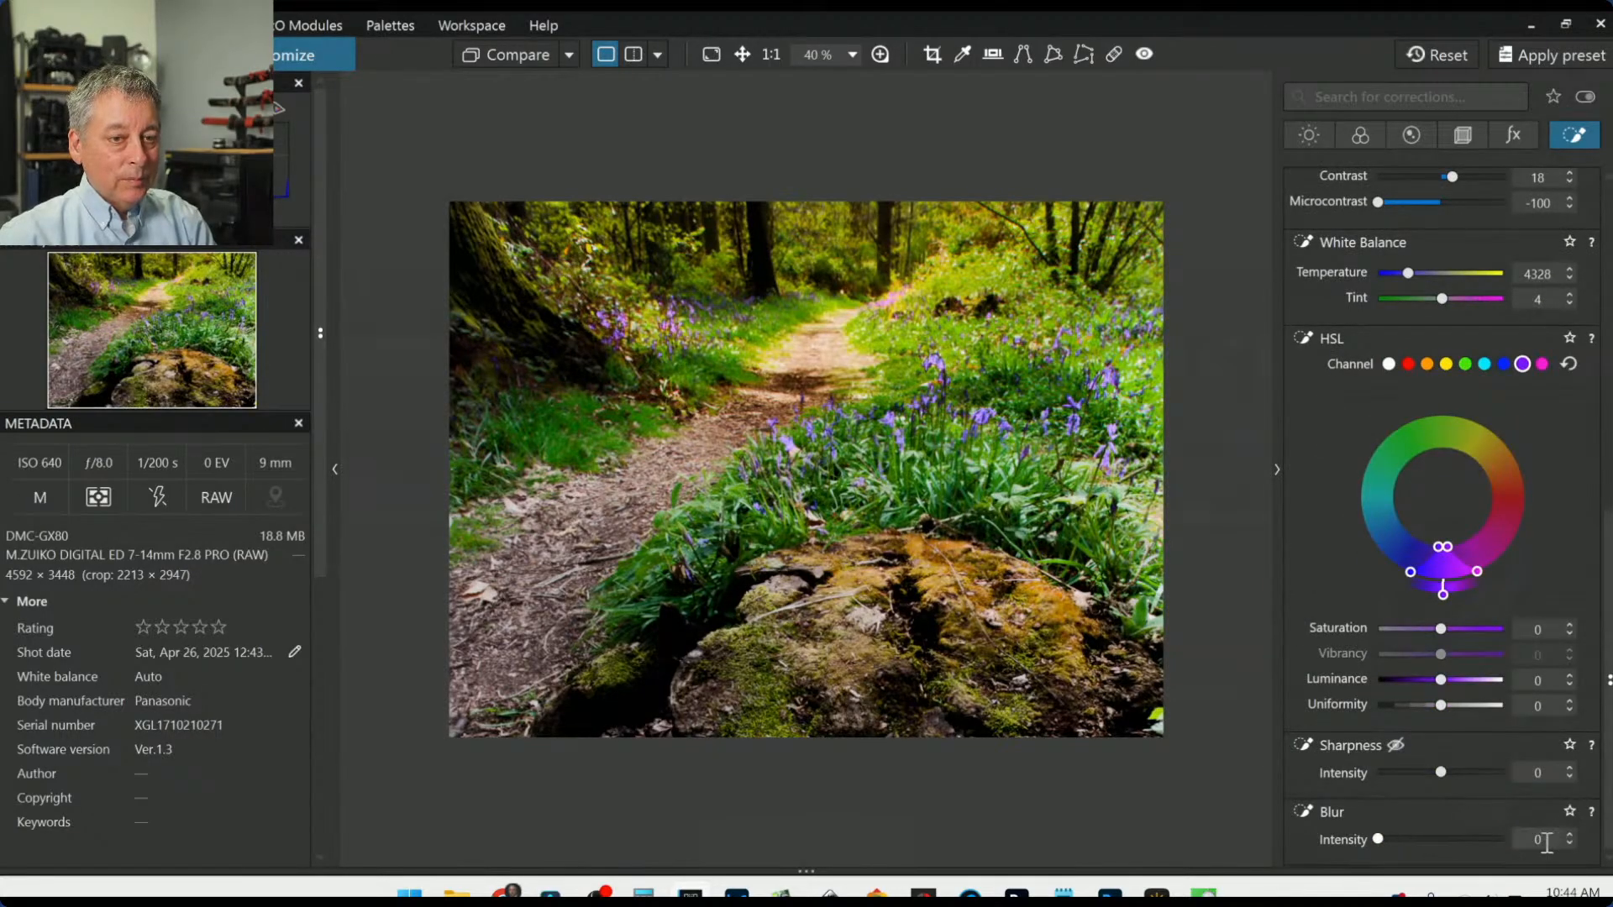
click(1567, 834)
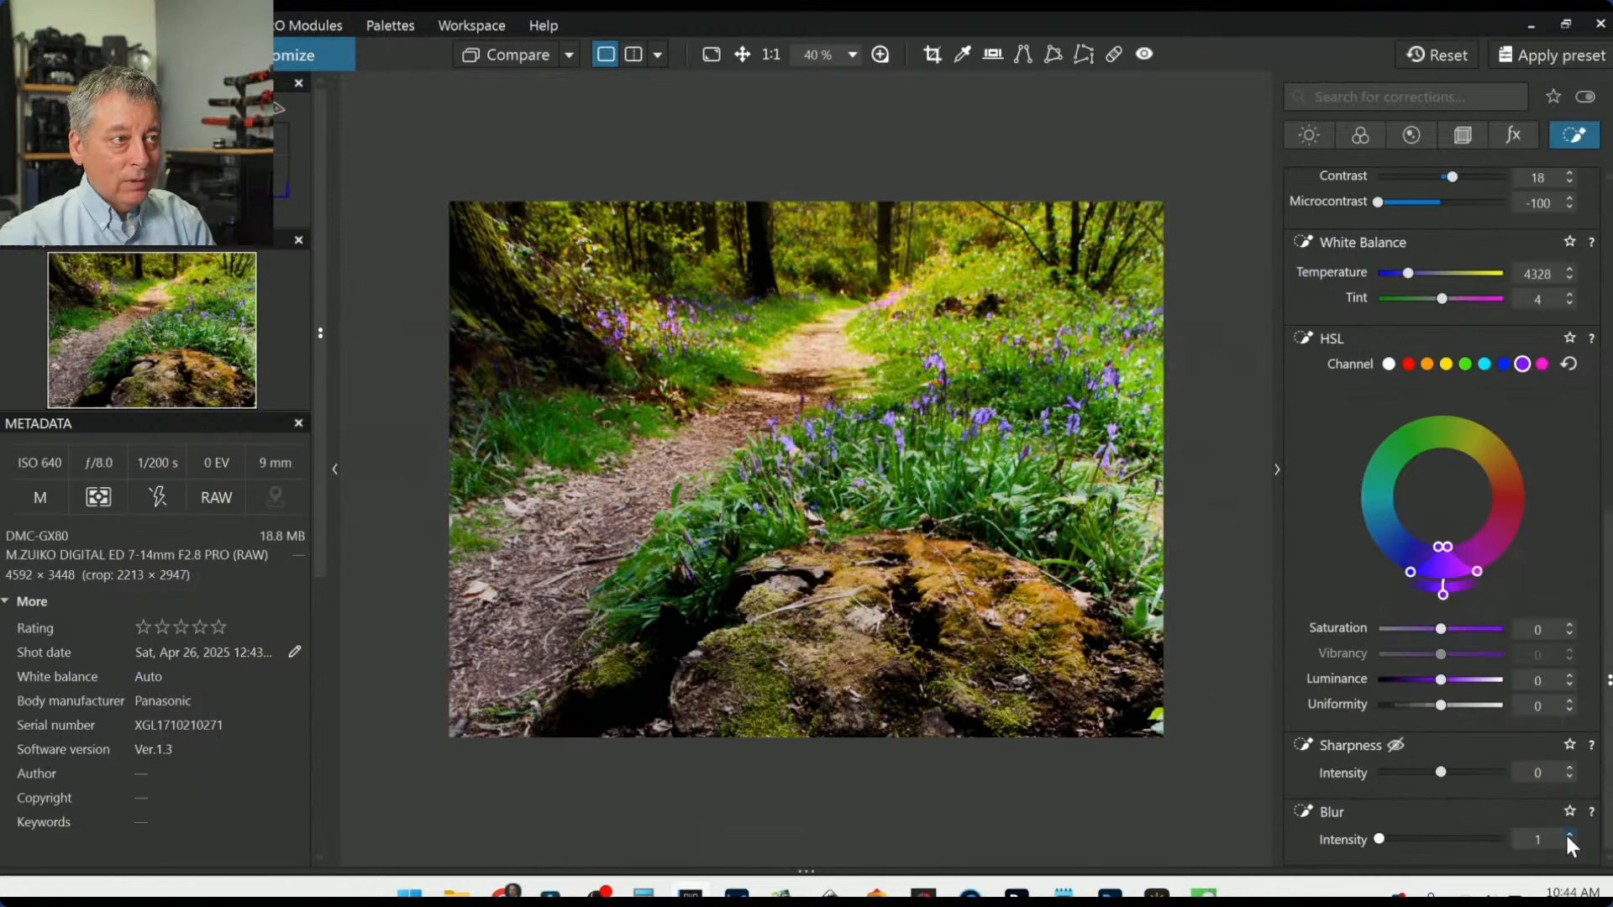
click(1568, 834)
click(1568, 834)
click(1567, 834)
click(1567, 834)
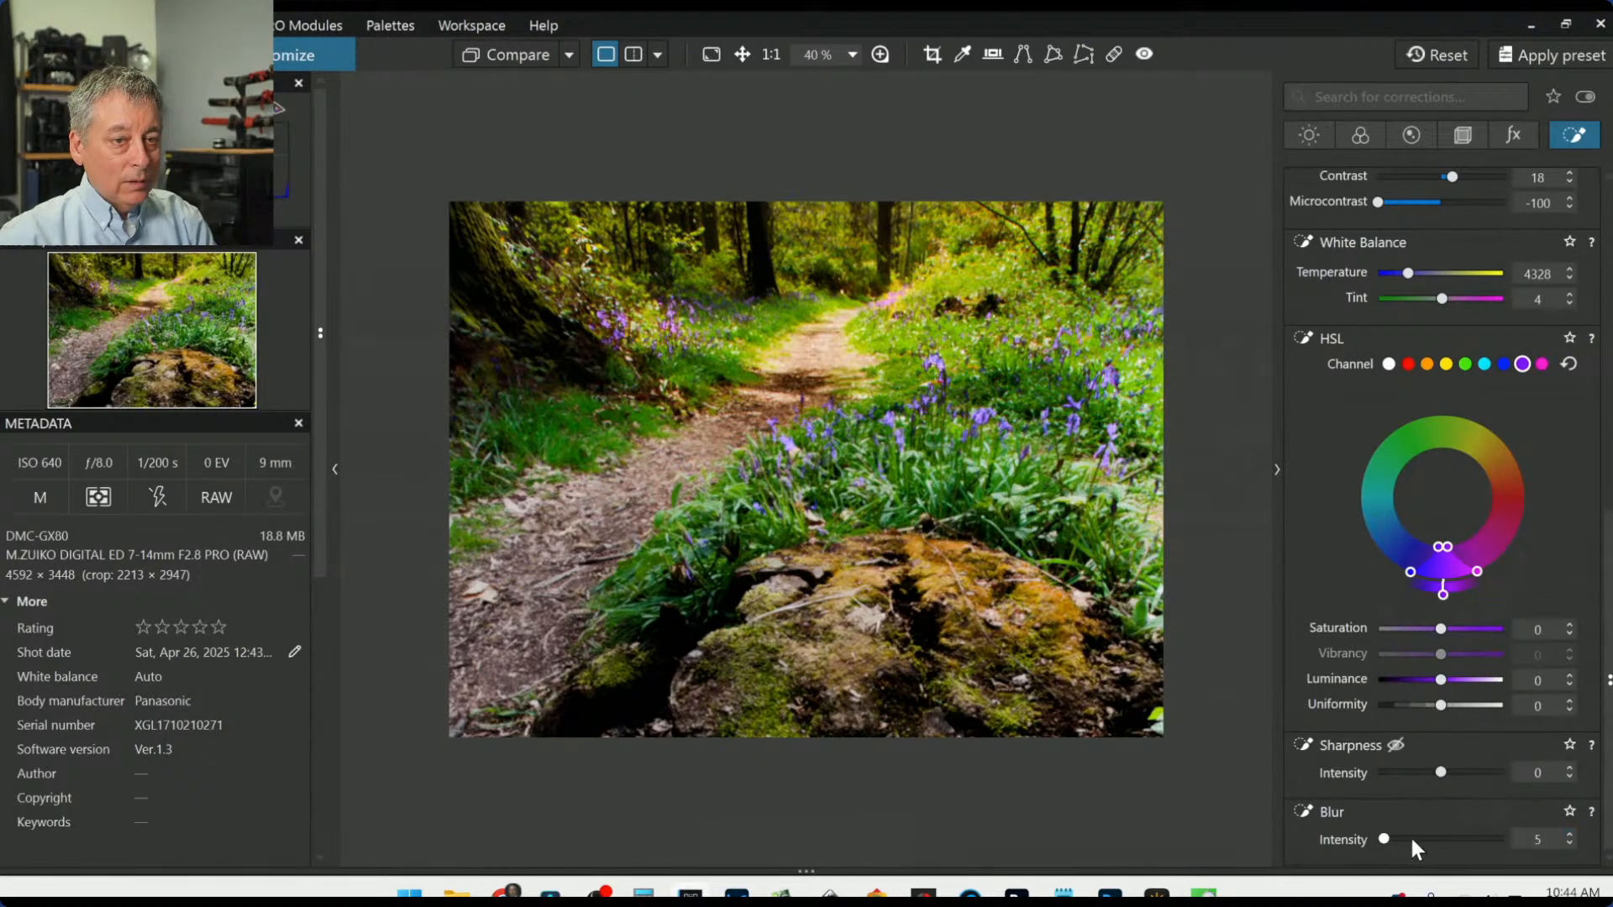
drag(1384, 839, 1361, 835)
mouse_move(1440, 771)
mouse_down()
mouse_move(1356, 777)
mouse_move(1510, 784)
mouse_move(1452, 796)
mouse_up()
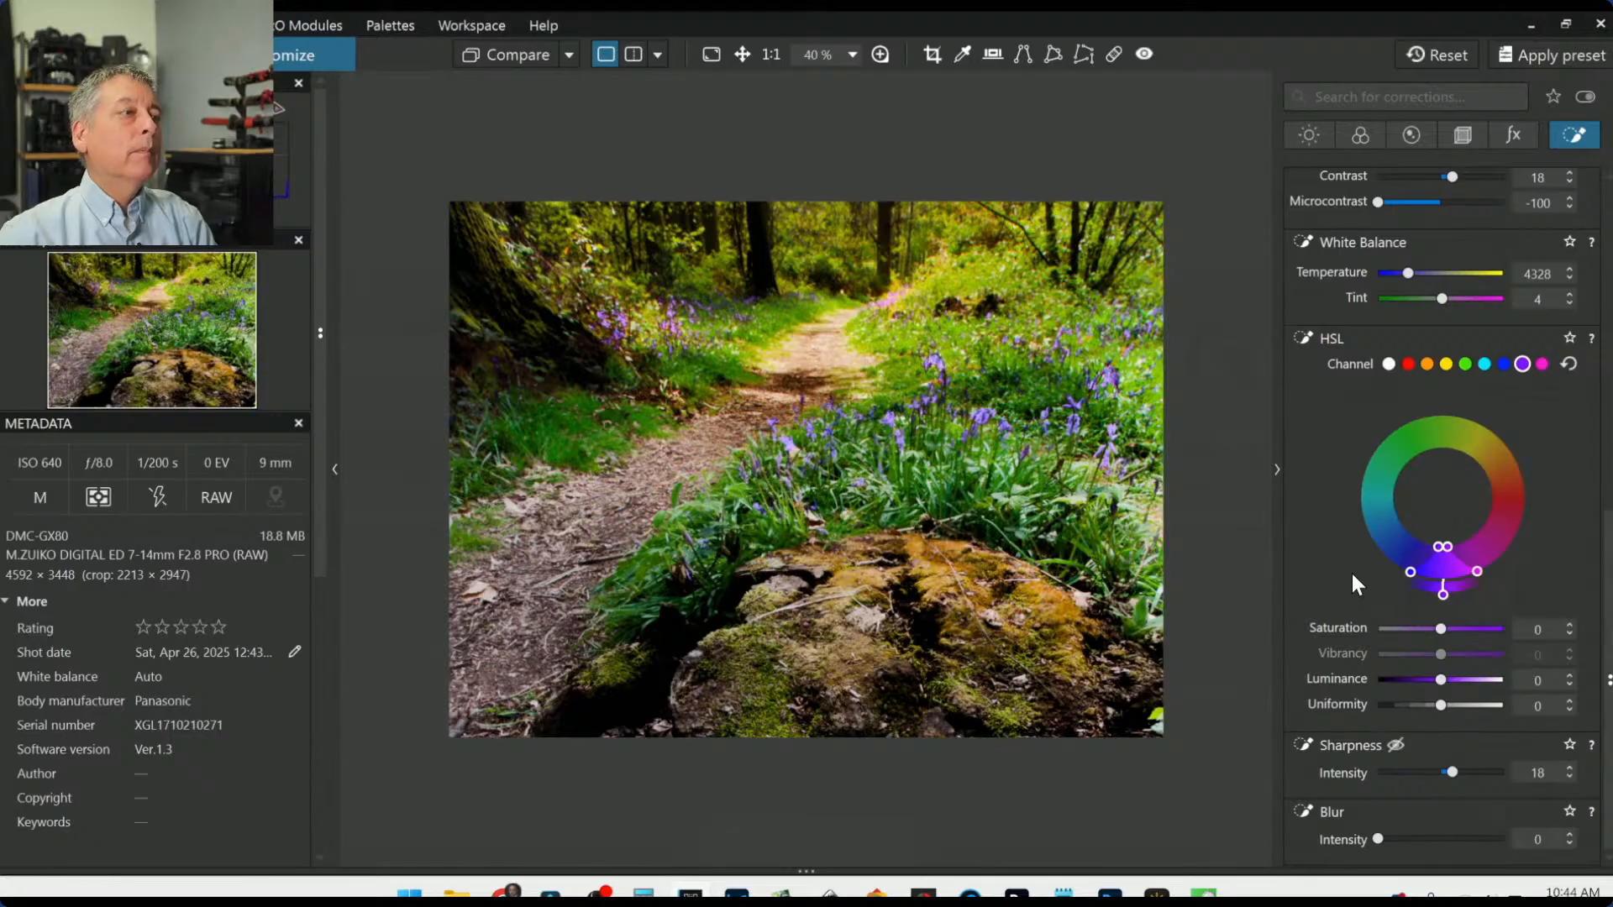
right_click(733, 432)
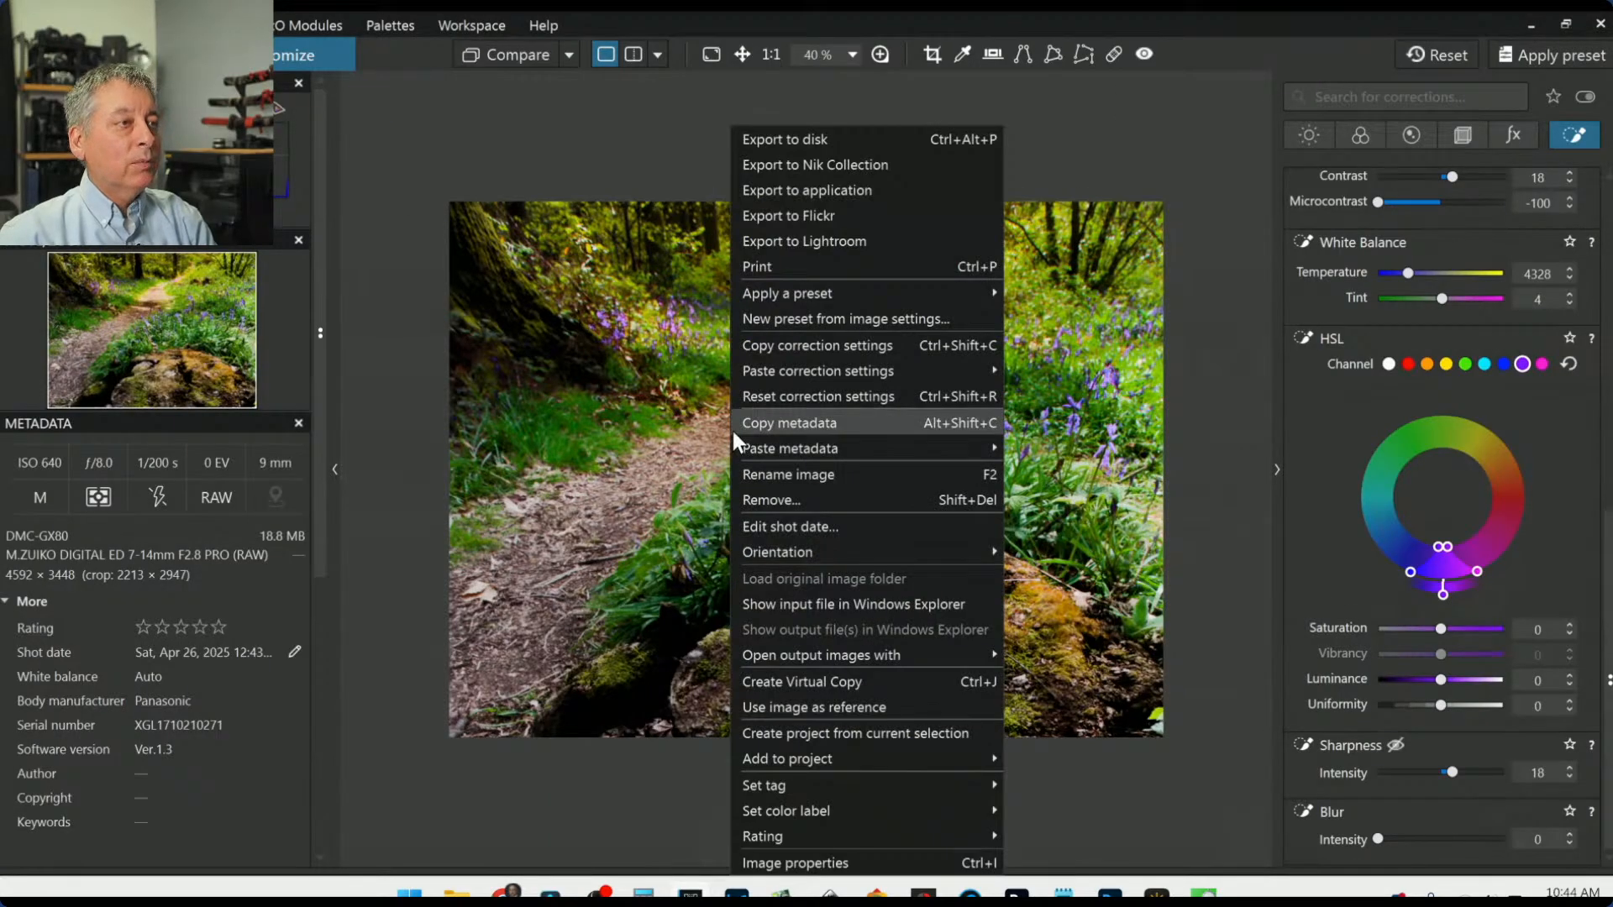
click(602, 390)
right_click(600, 390)
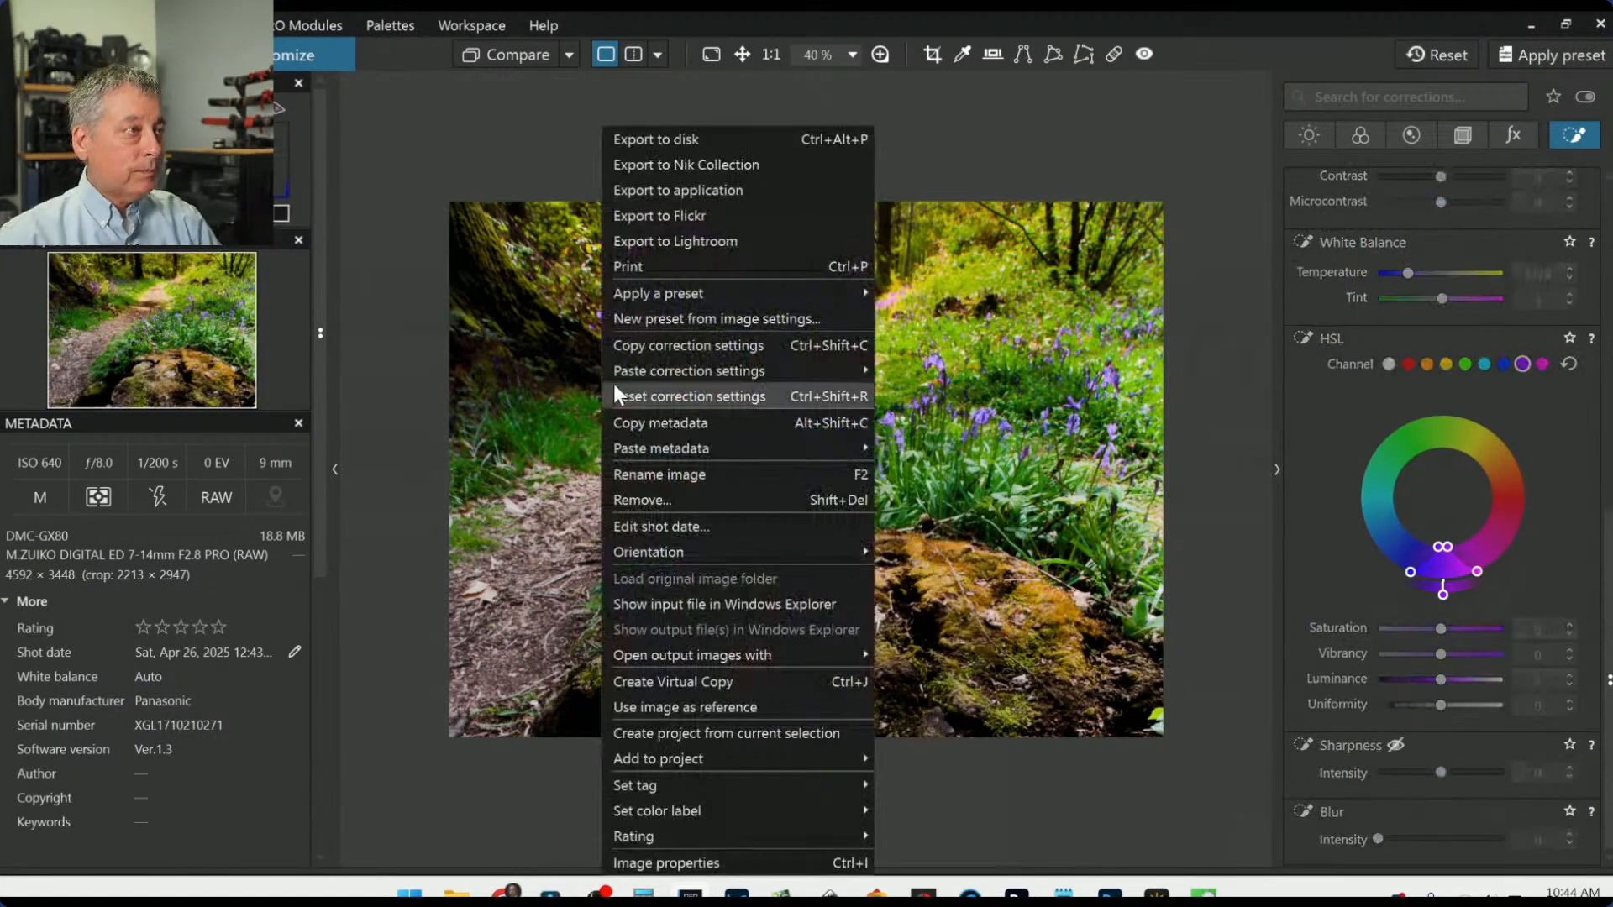
click(674, 130)
key(Escape)
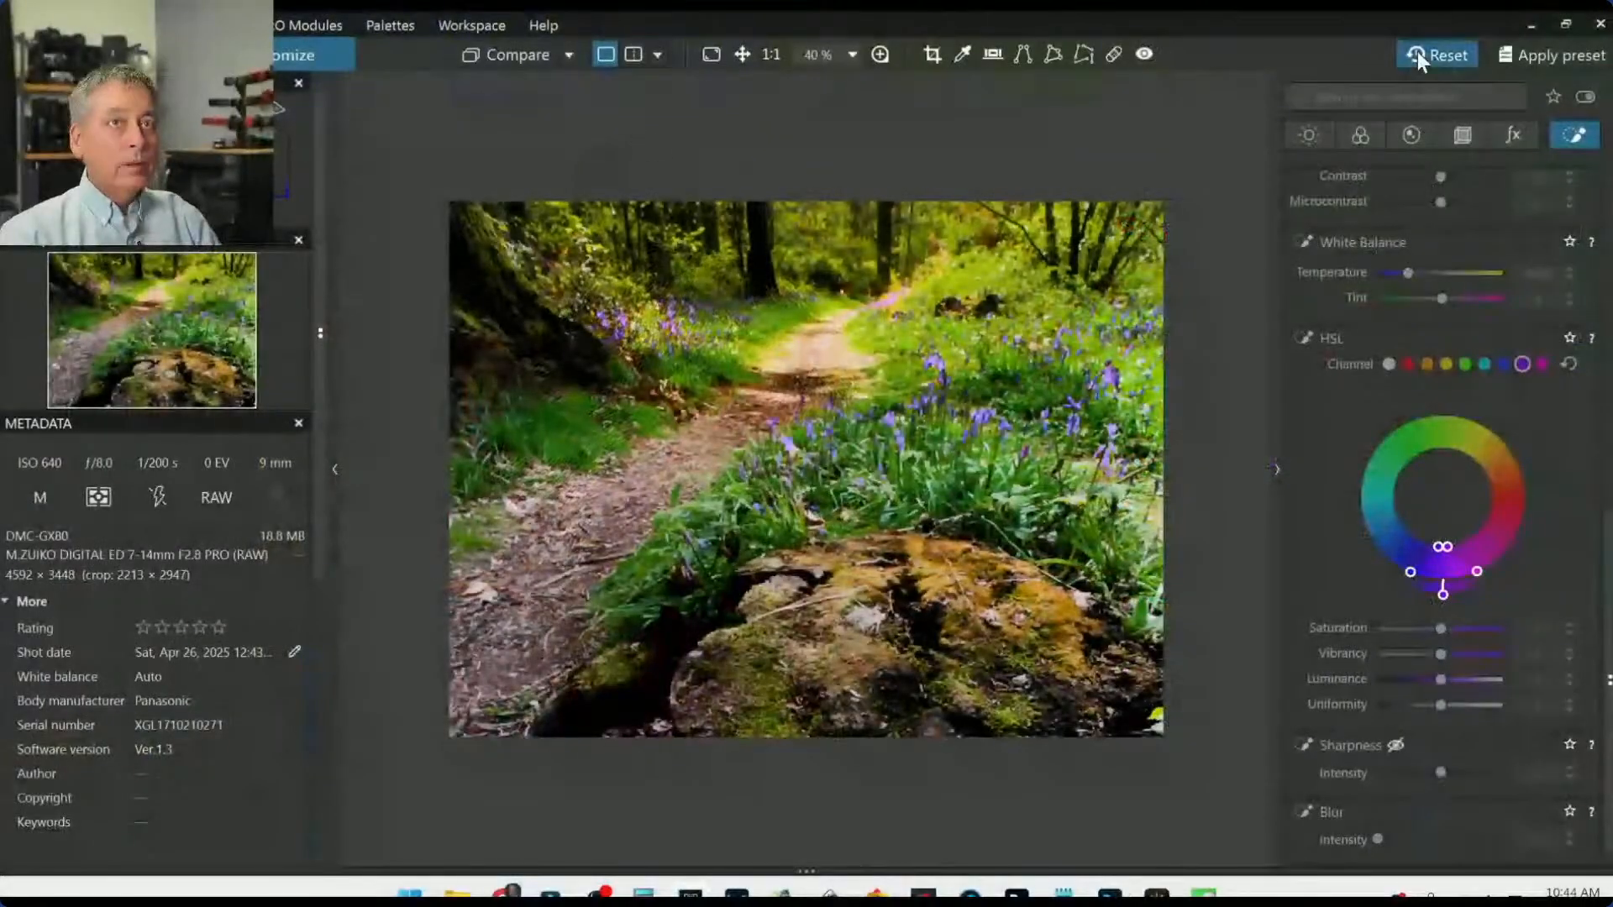
Step: Bring up the unedited version of the bluebell path photo, choose the edited version as its comparison reference, and hide the palettes
key(Right)
key(Right)
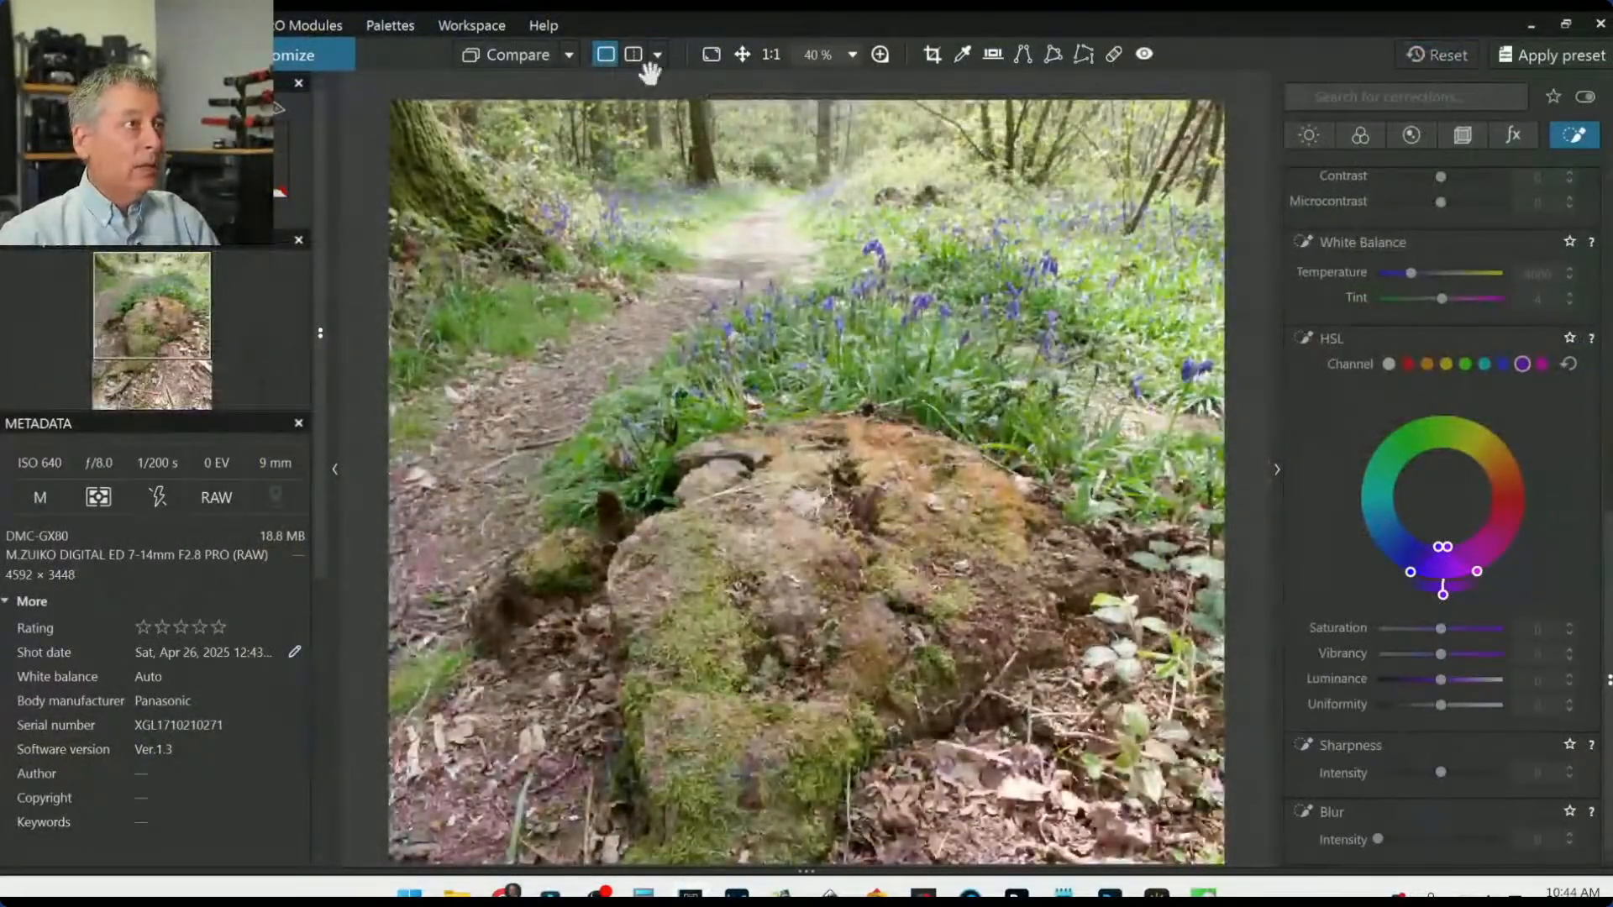
click(660, 63)
click(565, 55)
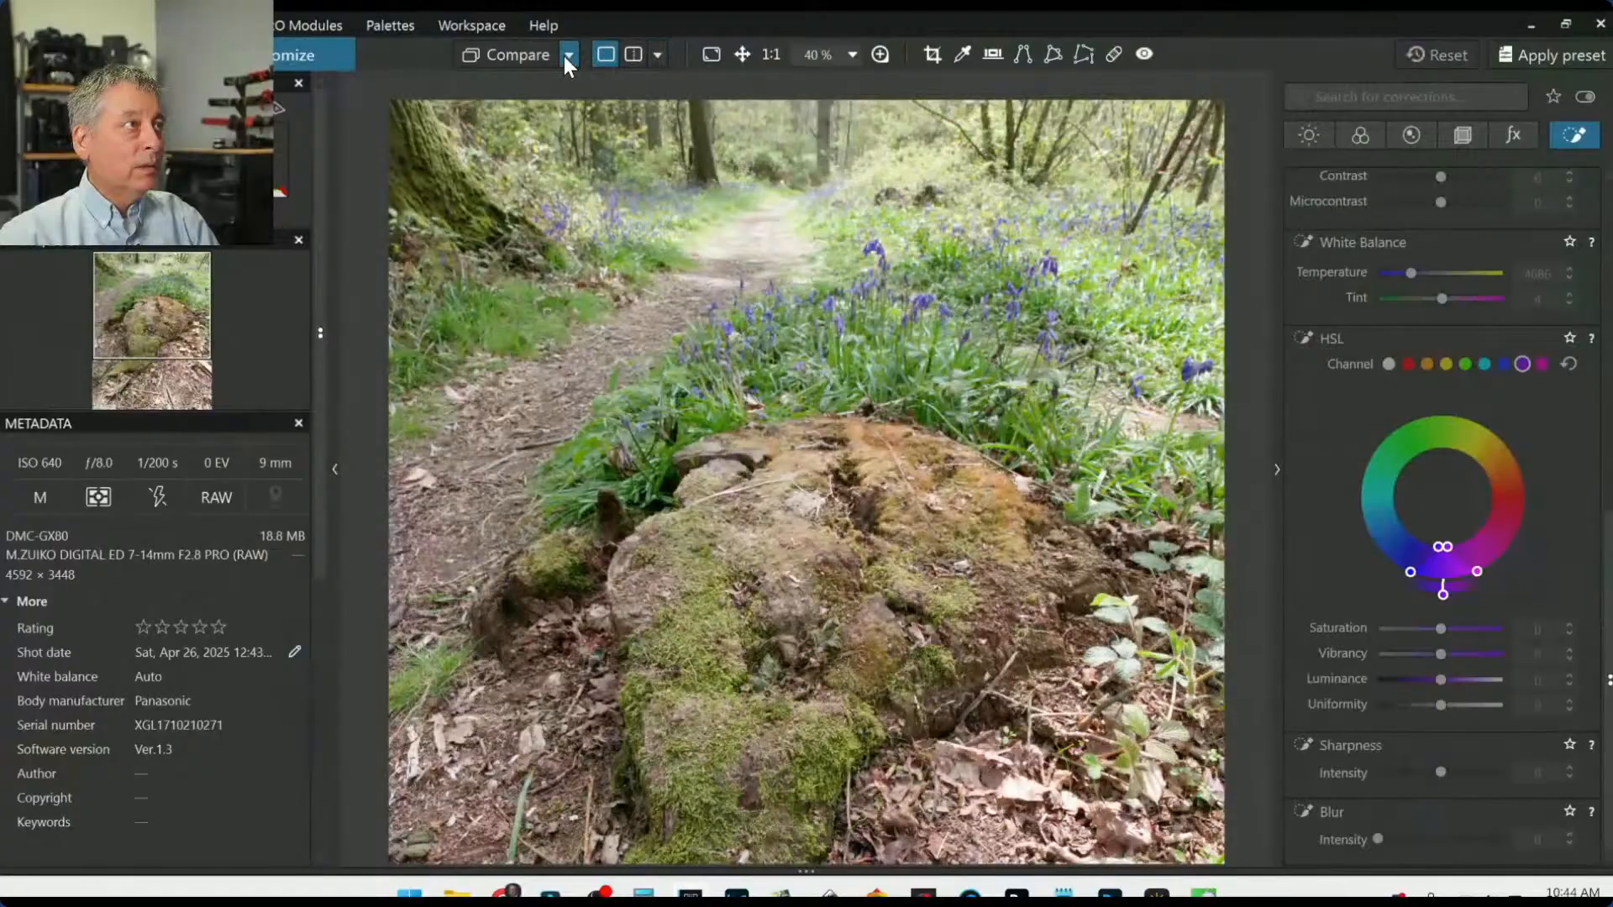
click(603, 188)
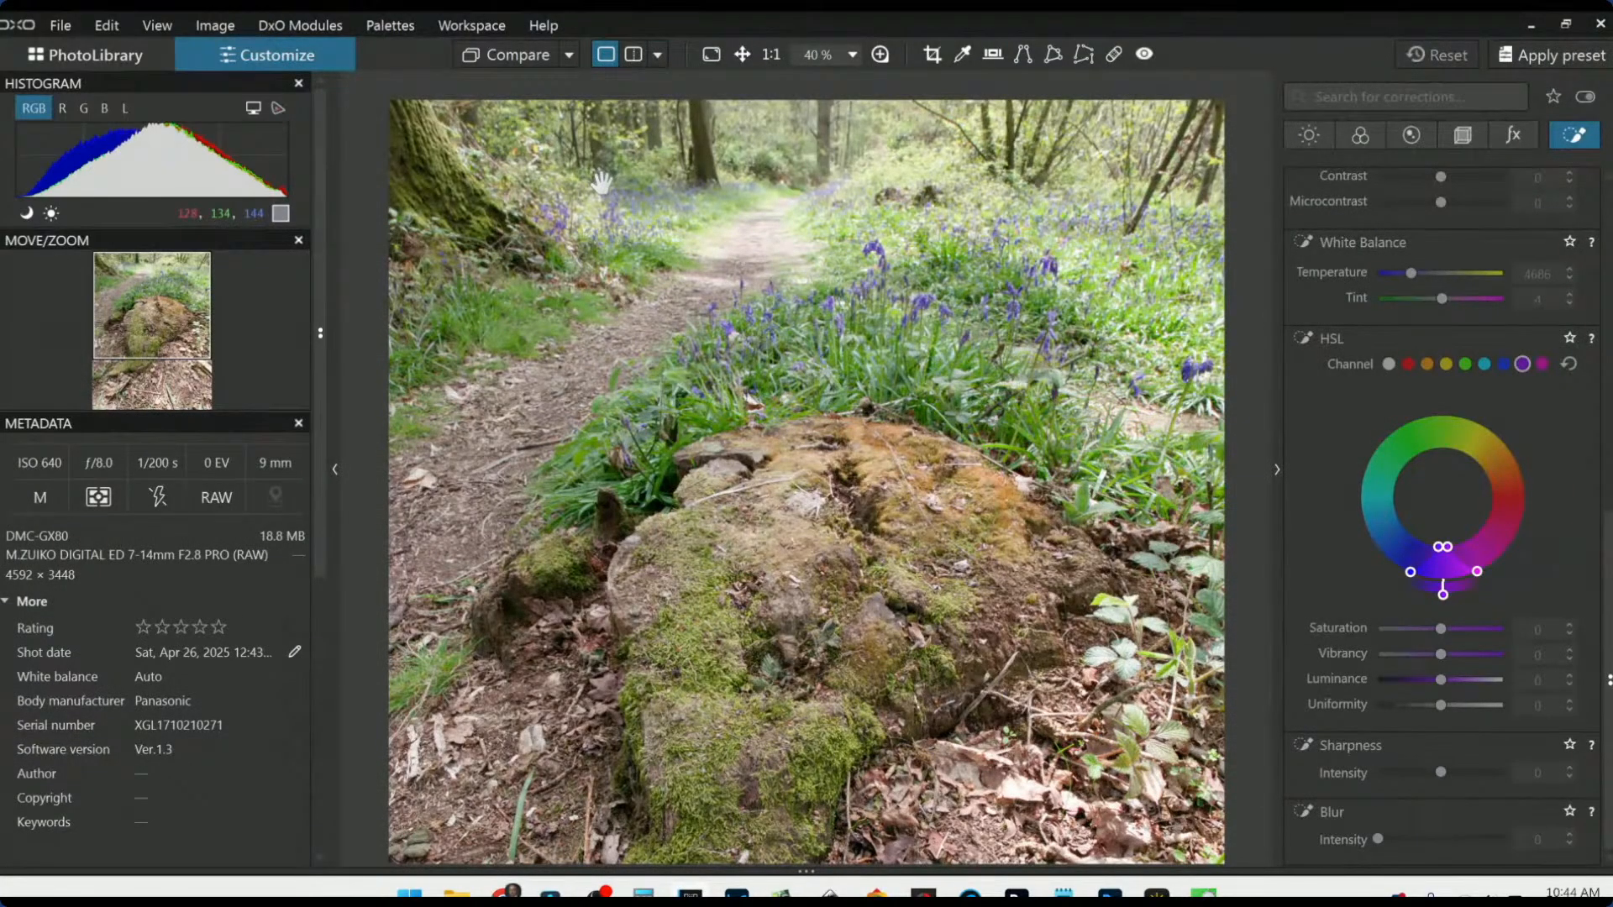
key(Tab)
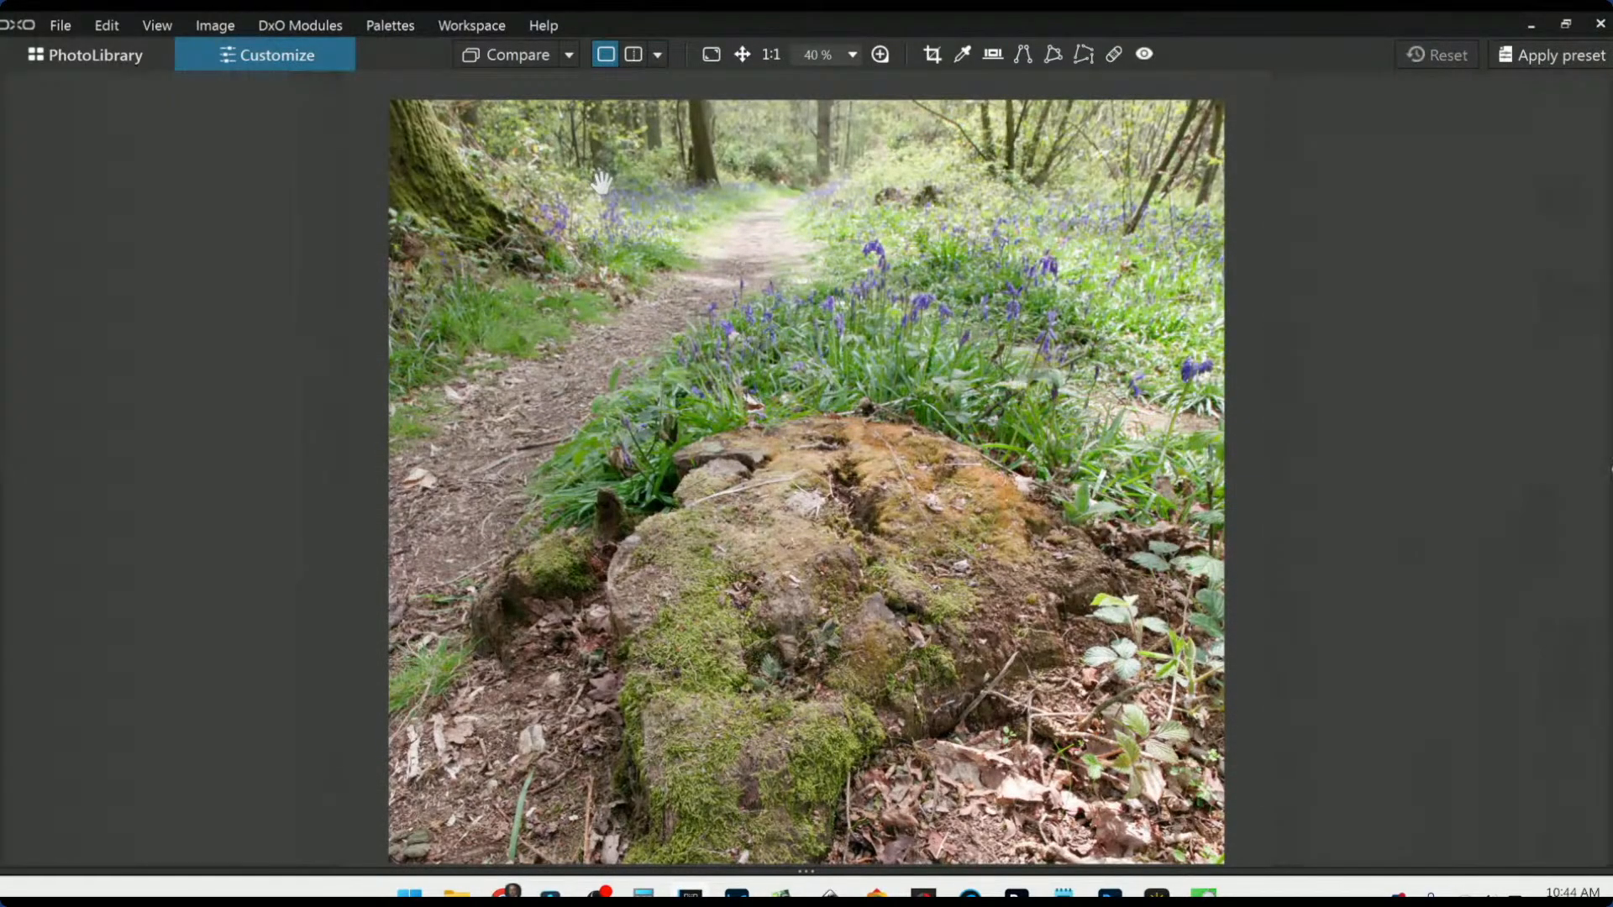
Step: View the edited and unedited woodland photos side by side left/right, with the edited one enlarged
click(653, 55)
click(683, 84)
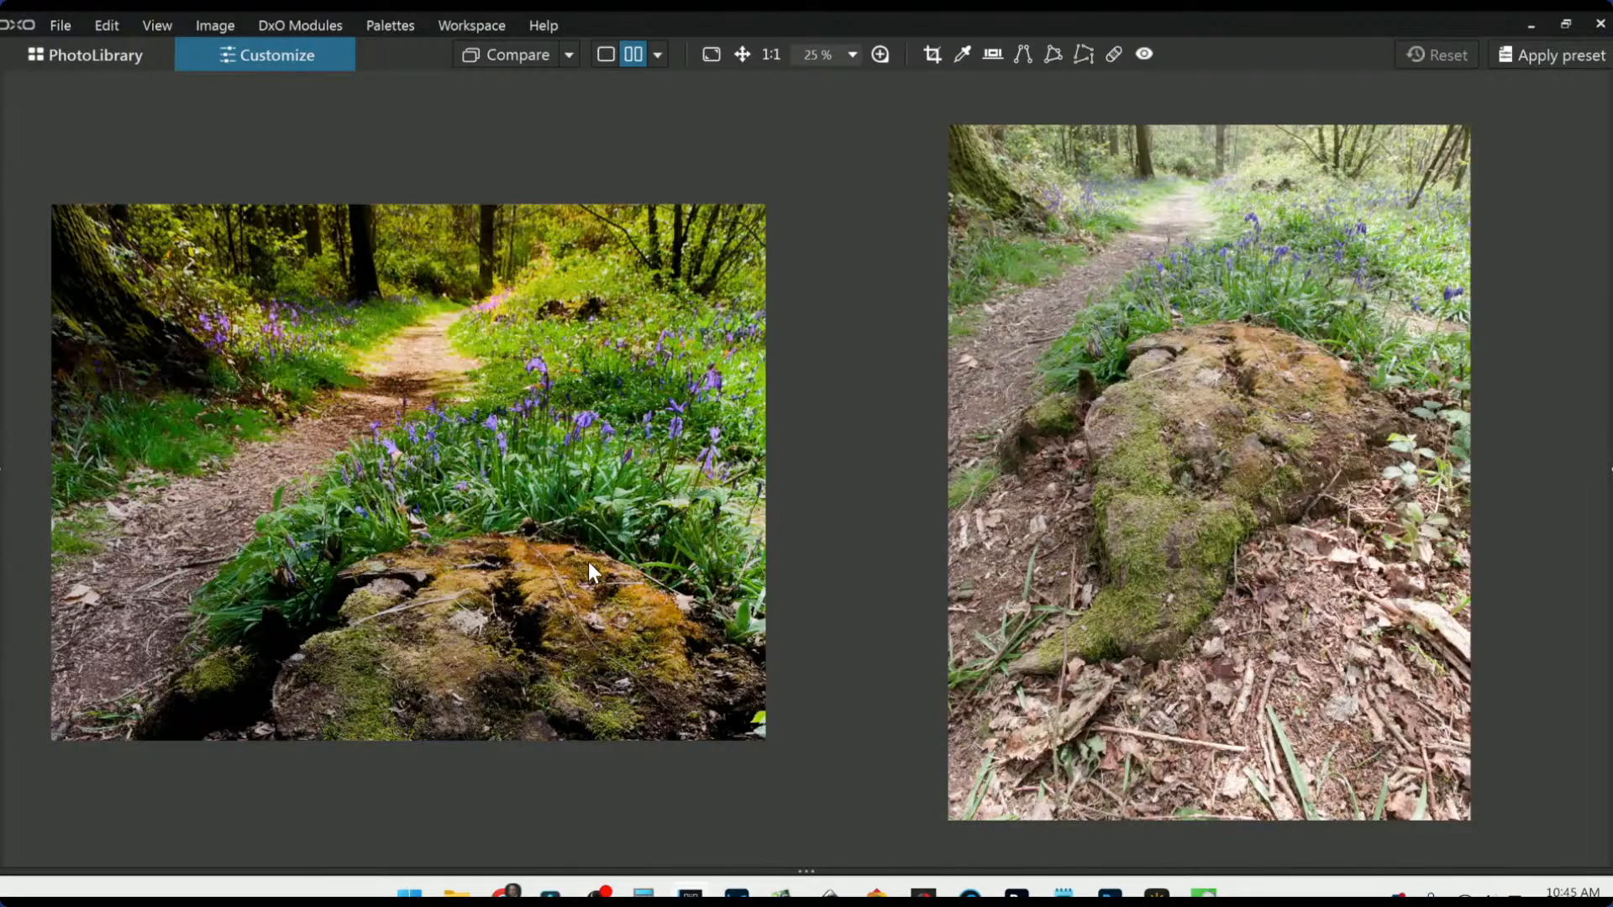
scroll(470, 583, up, 1)
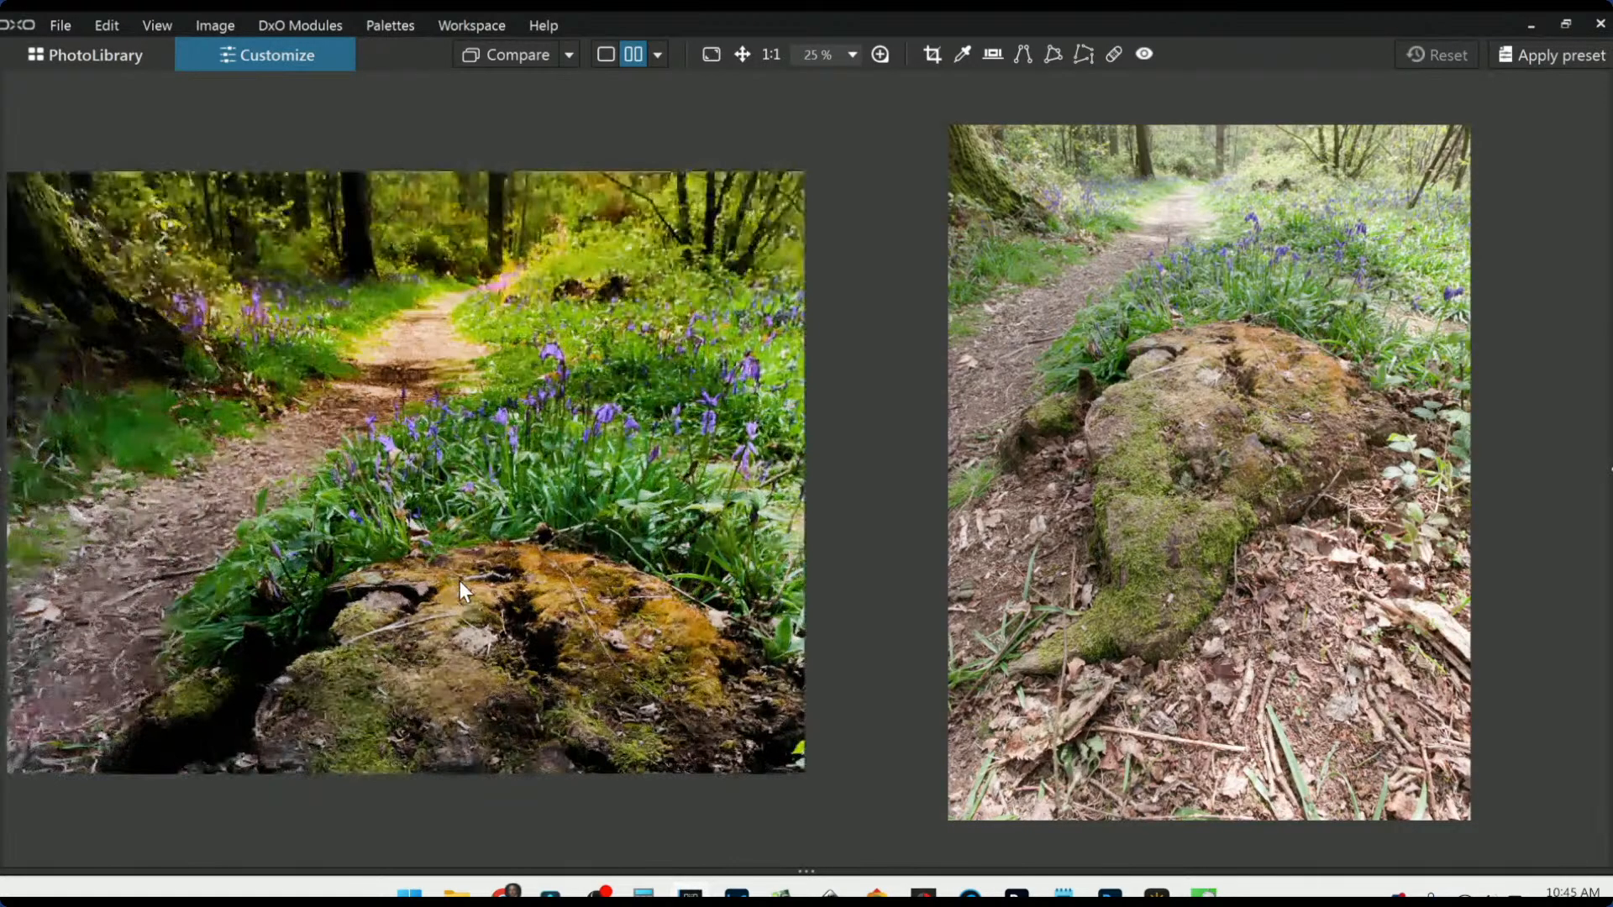
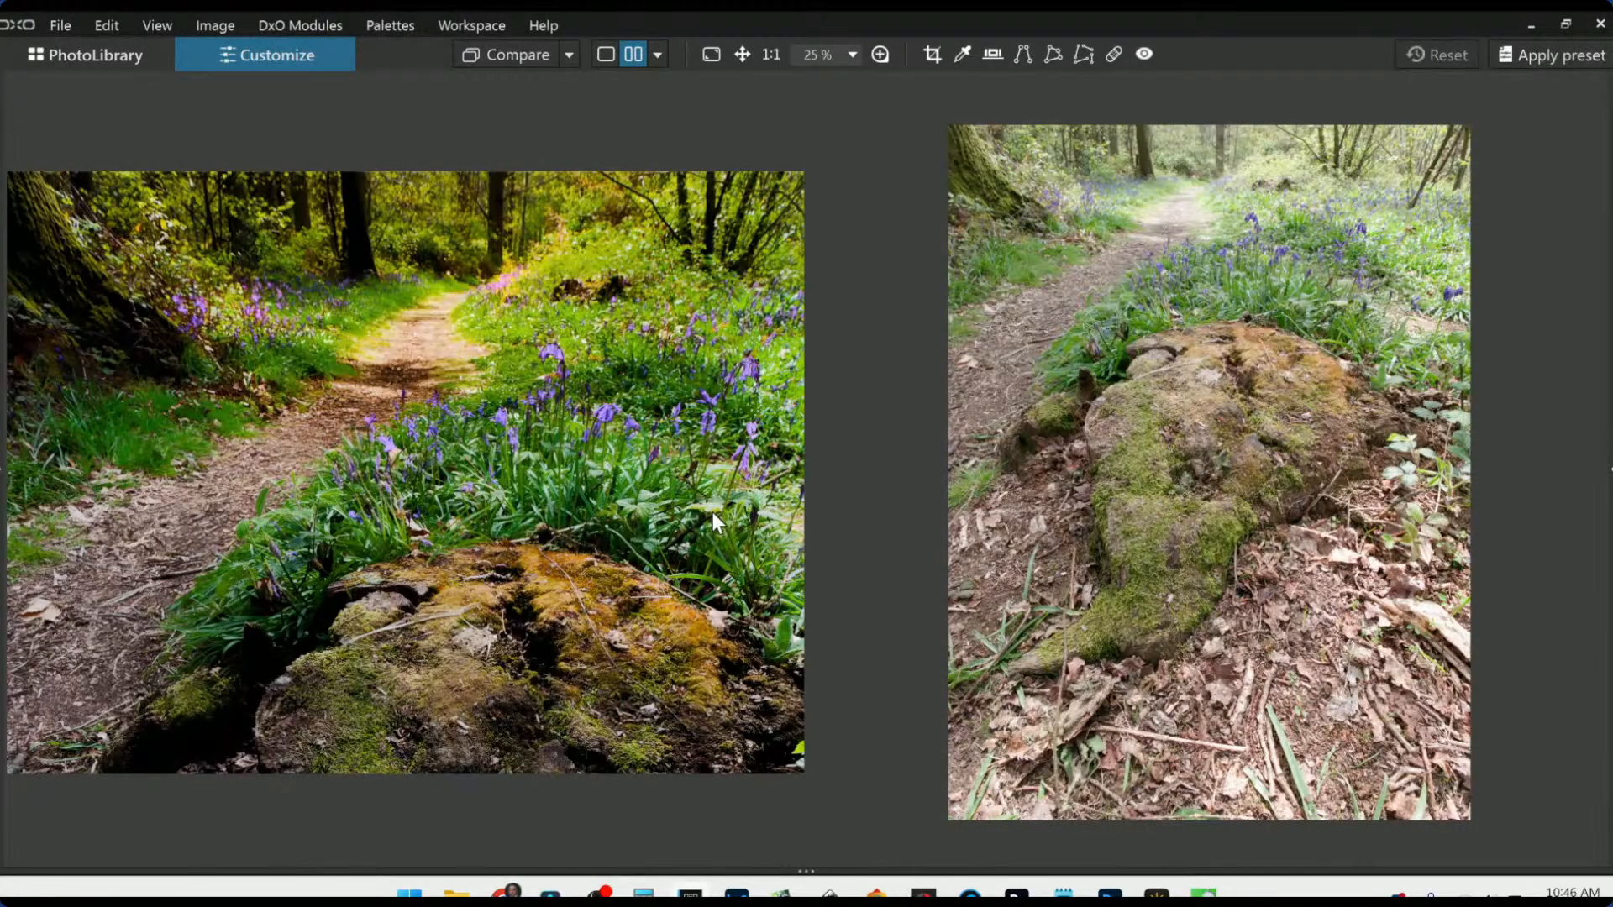
key(Tab)
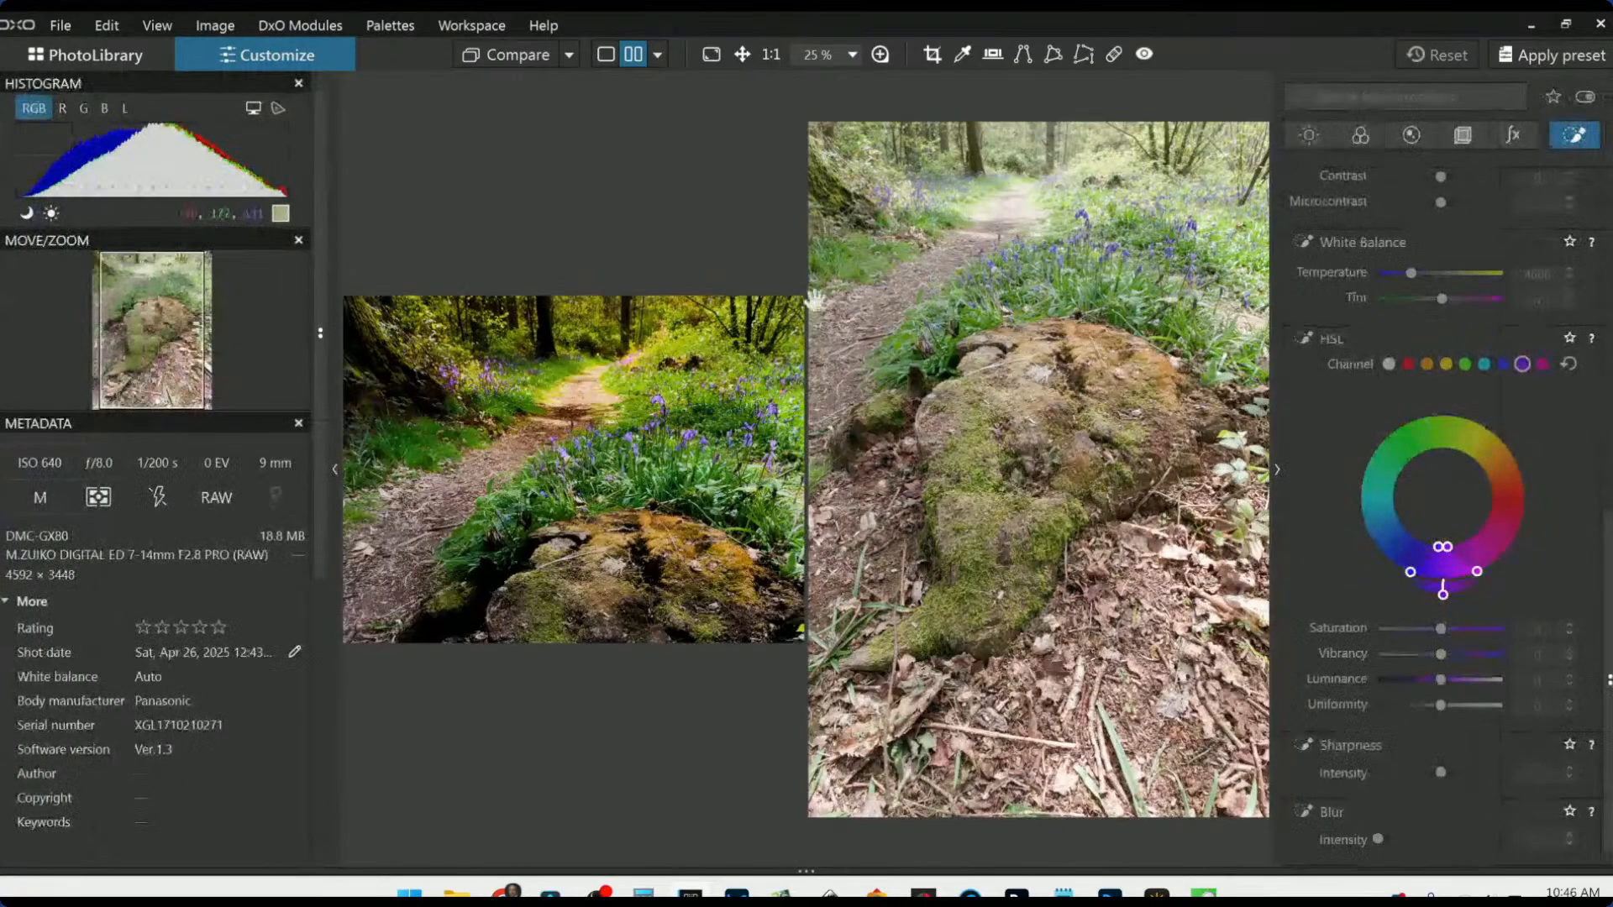
key(Tab)
Step: Compare the two woodland versions in a left/right split view by sweeping the divider across the whole image
click(661, 58)
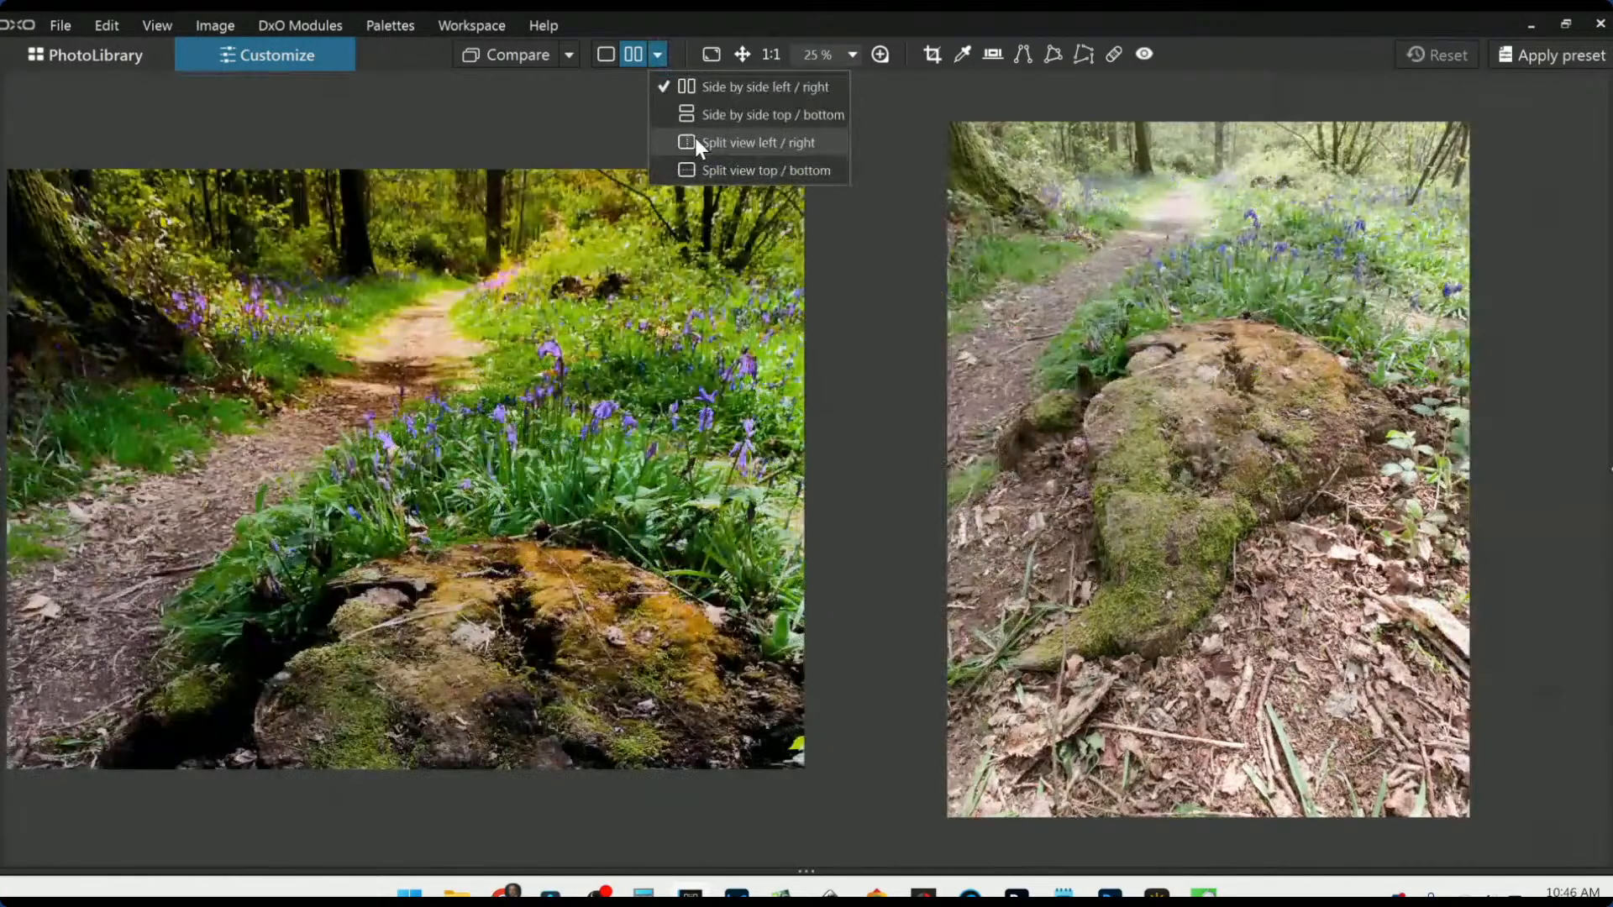
click(694, 138)
scroll(932, 535, up, 3)
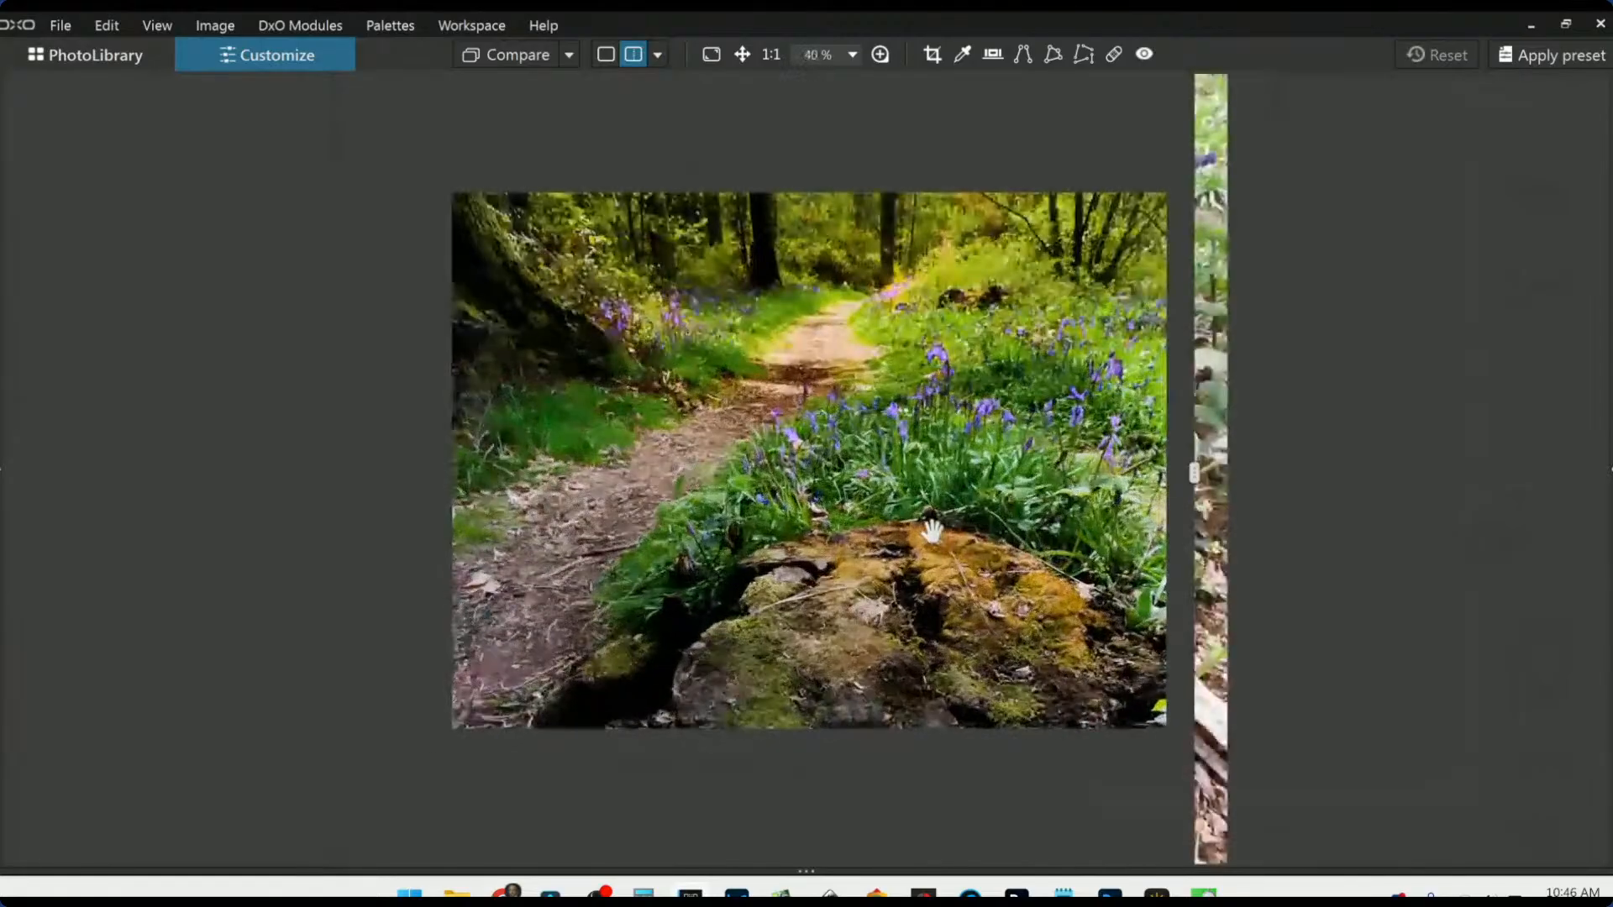
drag(1193, 462, 96, 471)
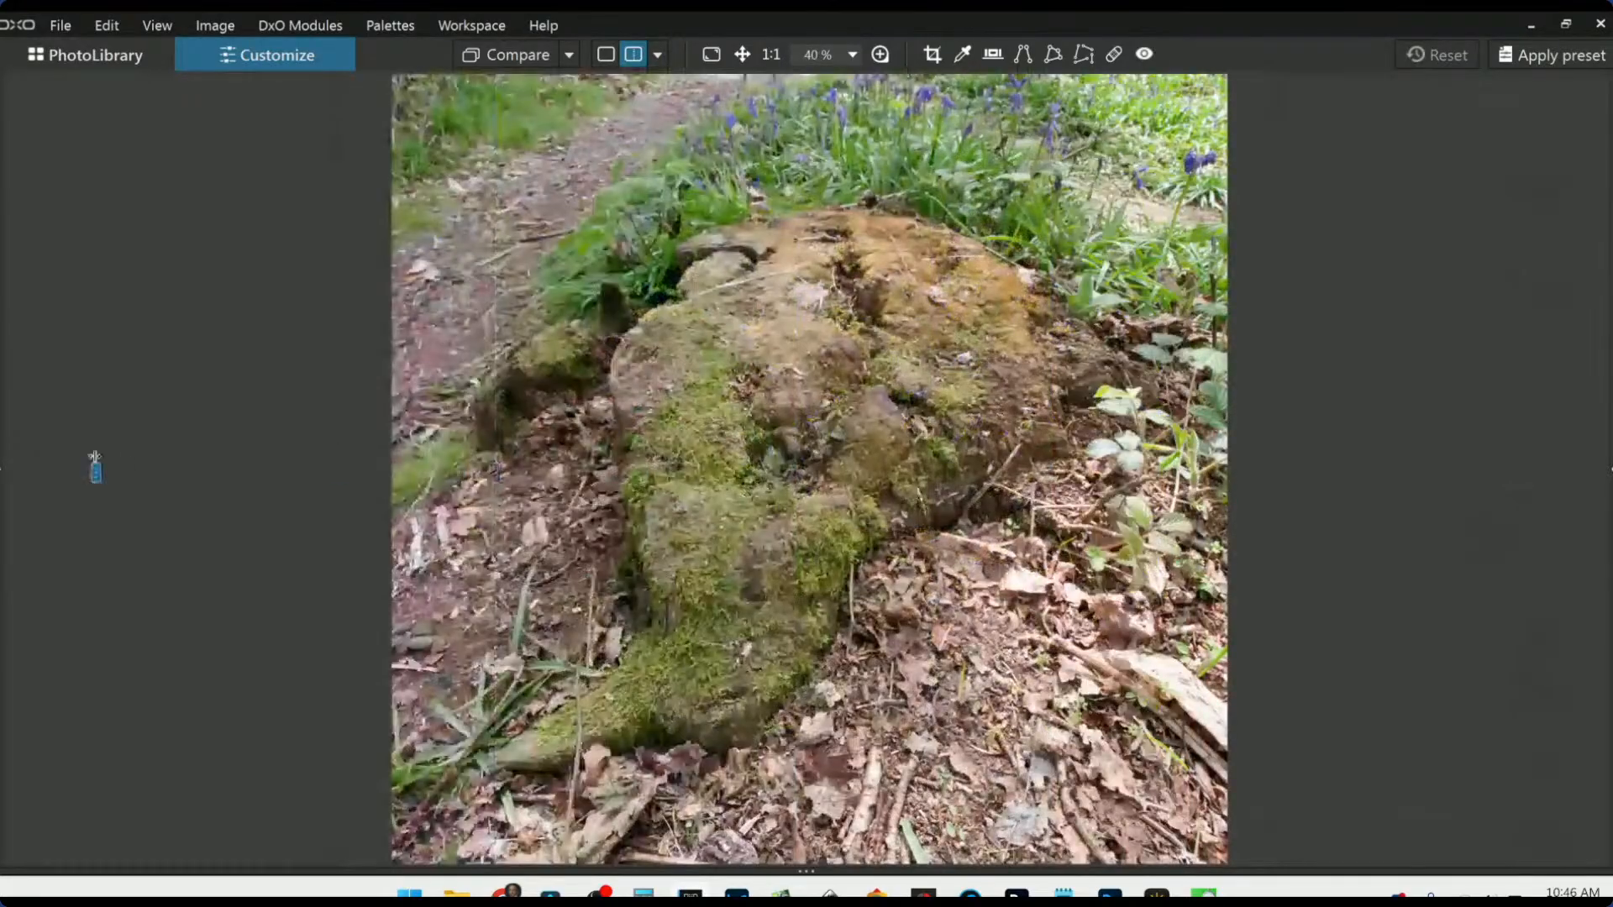
scroll(827, 496, down, 3)
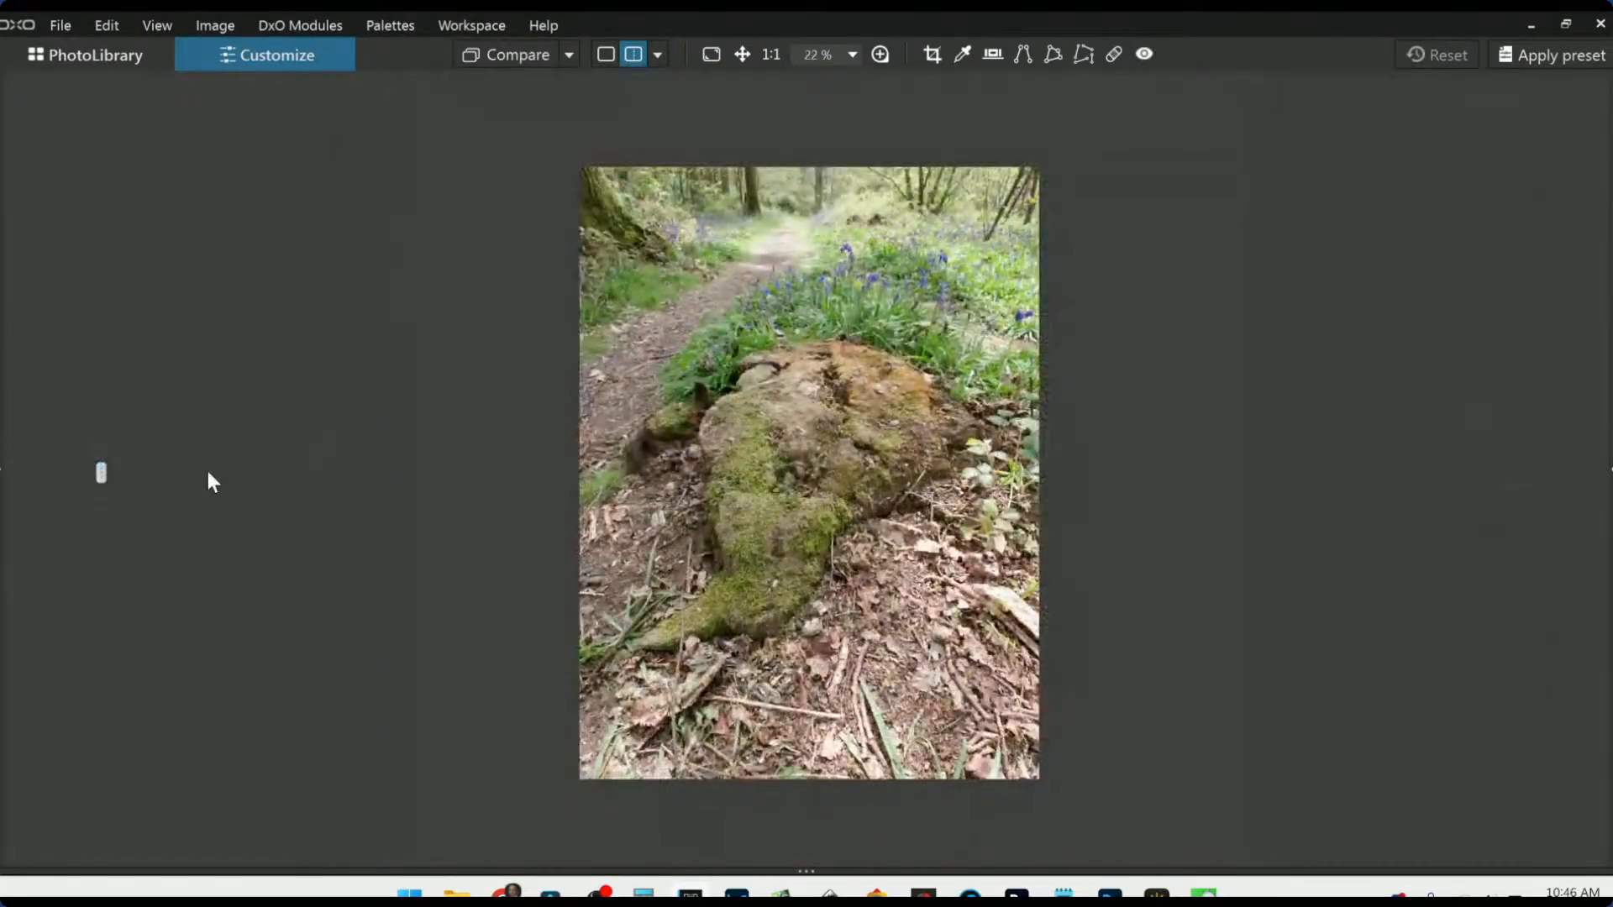
drag(101, 472, 1281, 473)
scroll(808, 505, up, 2)
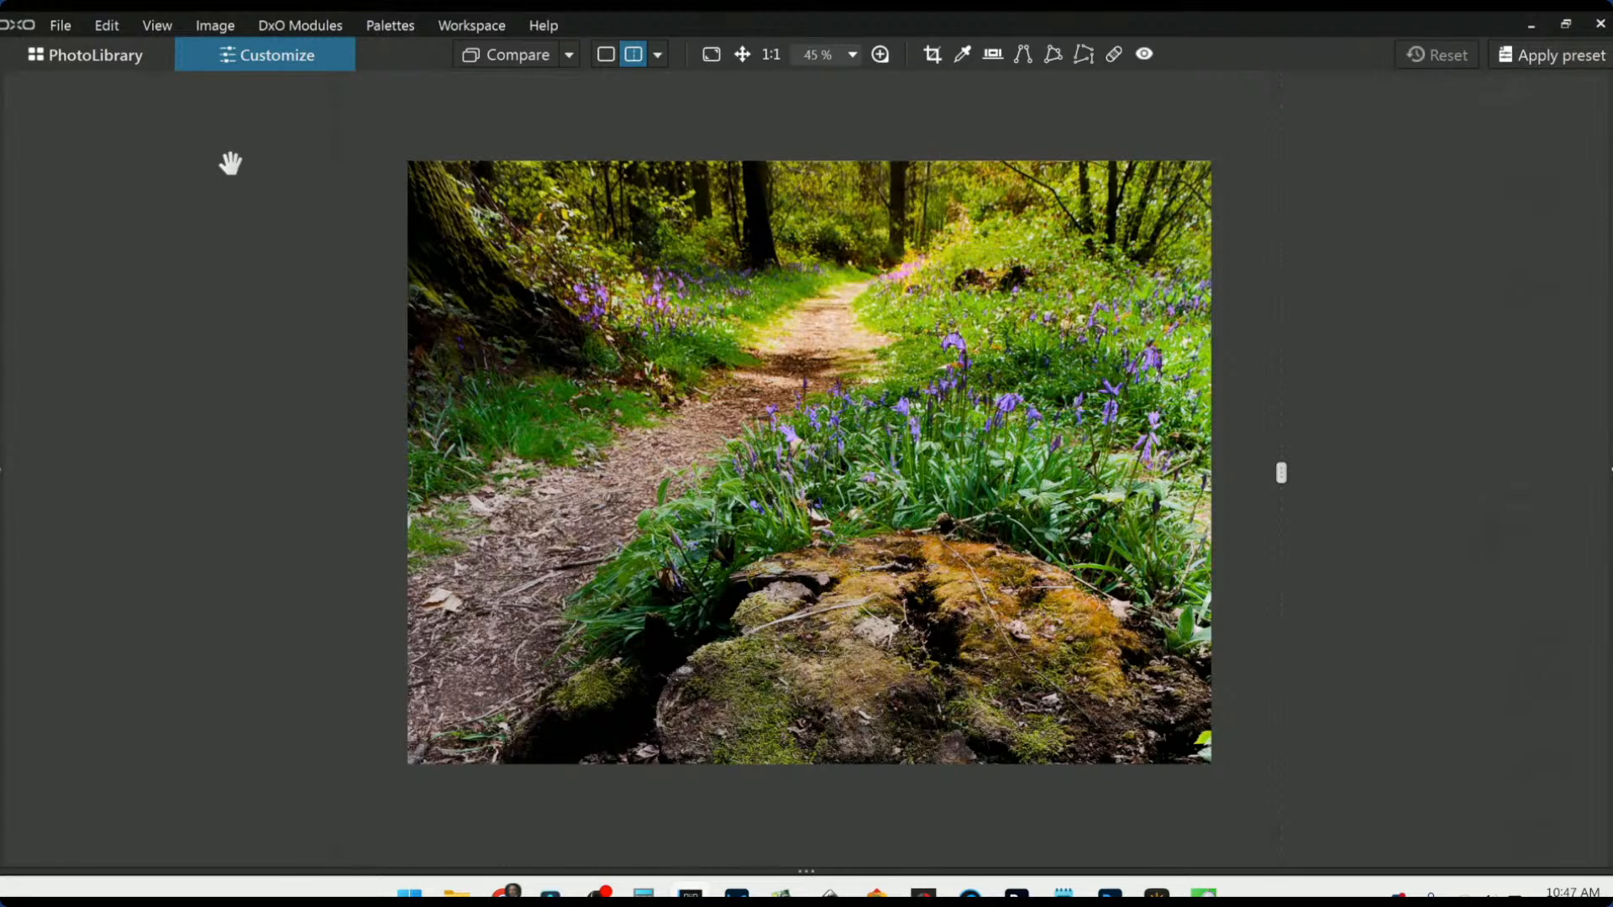
Step: Open the frog photo P4183493 from the photo library for editing
click(117, 66)
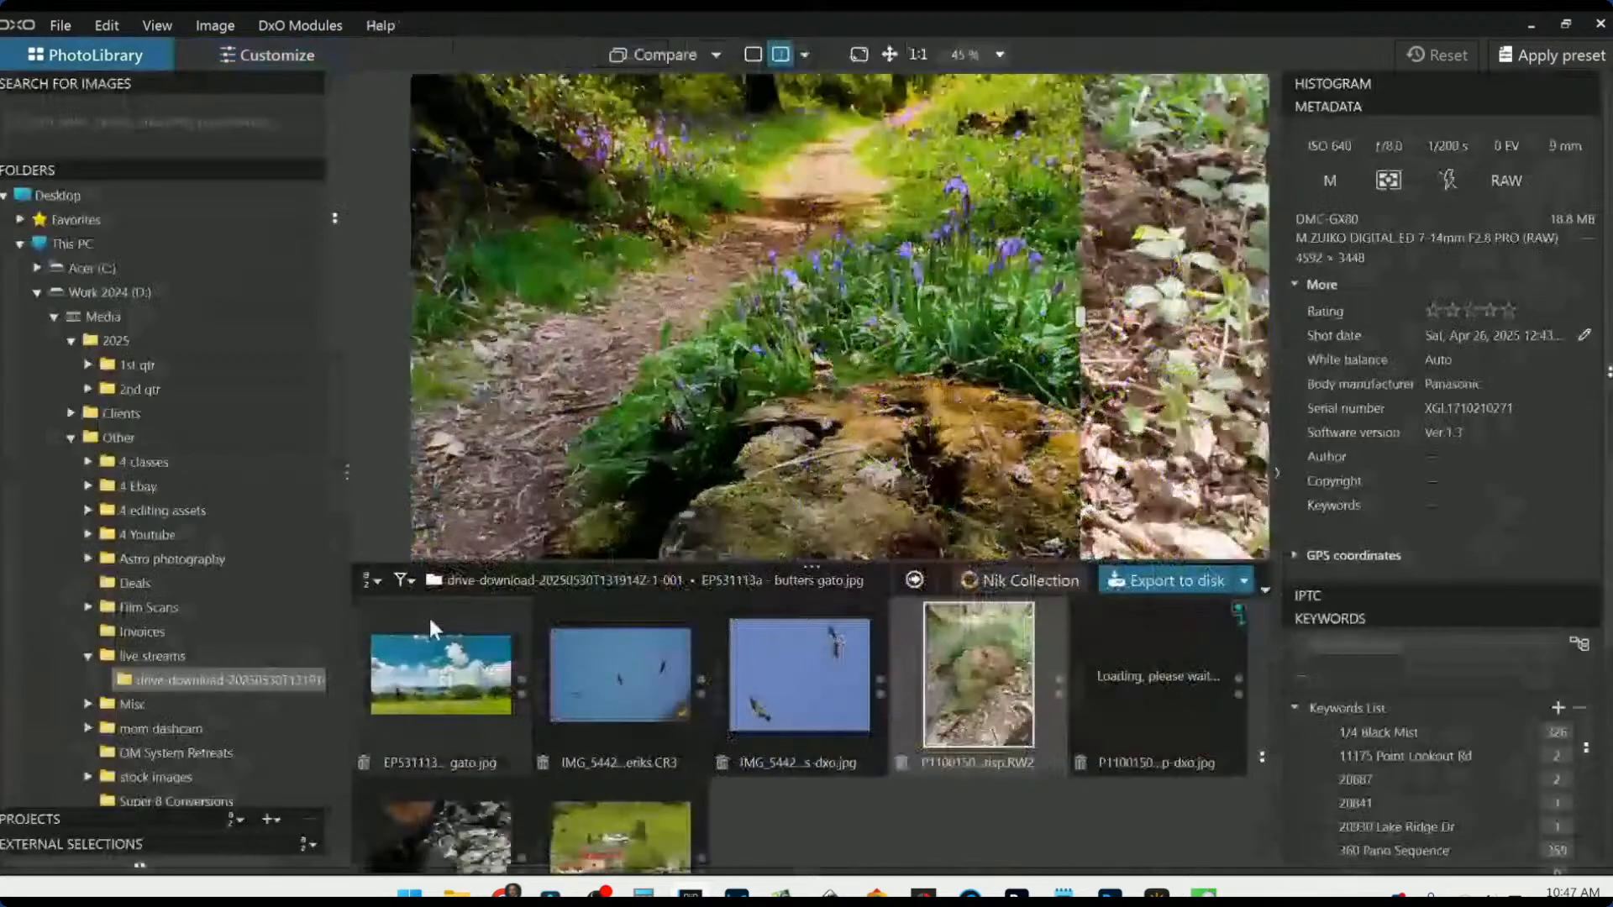
scroll(956, 800, down, 1)
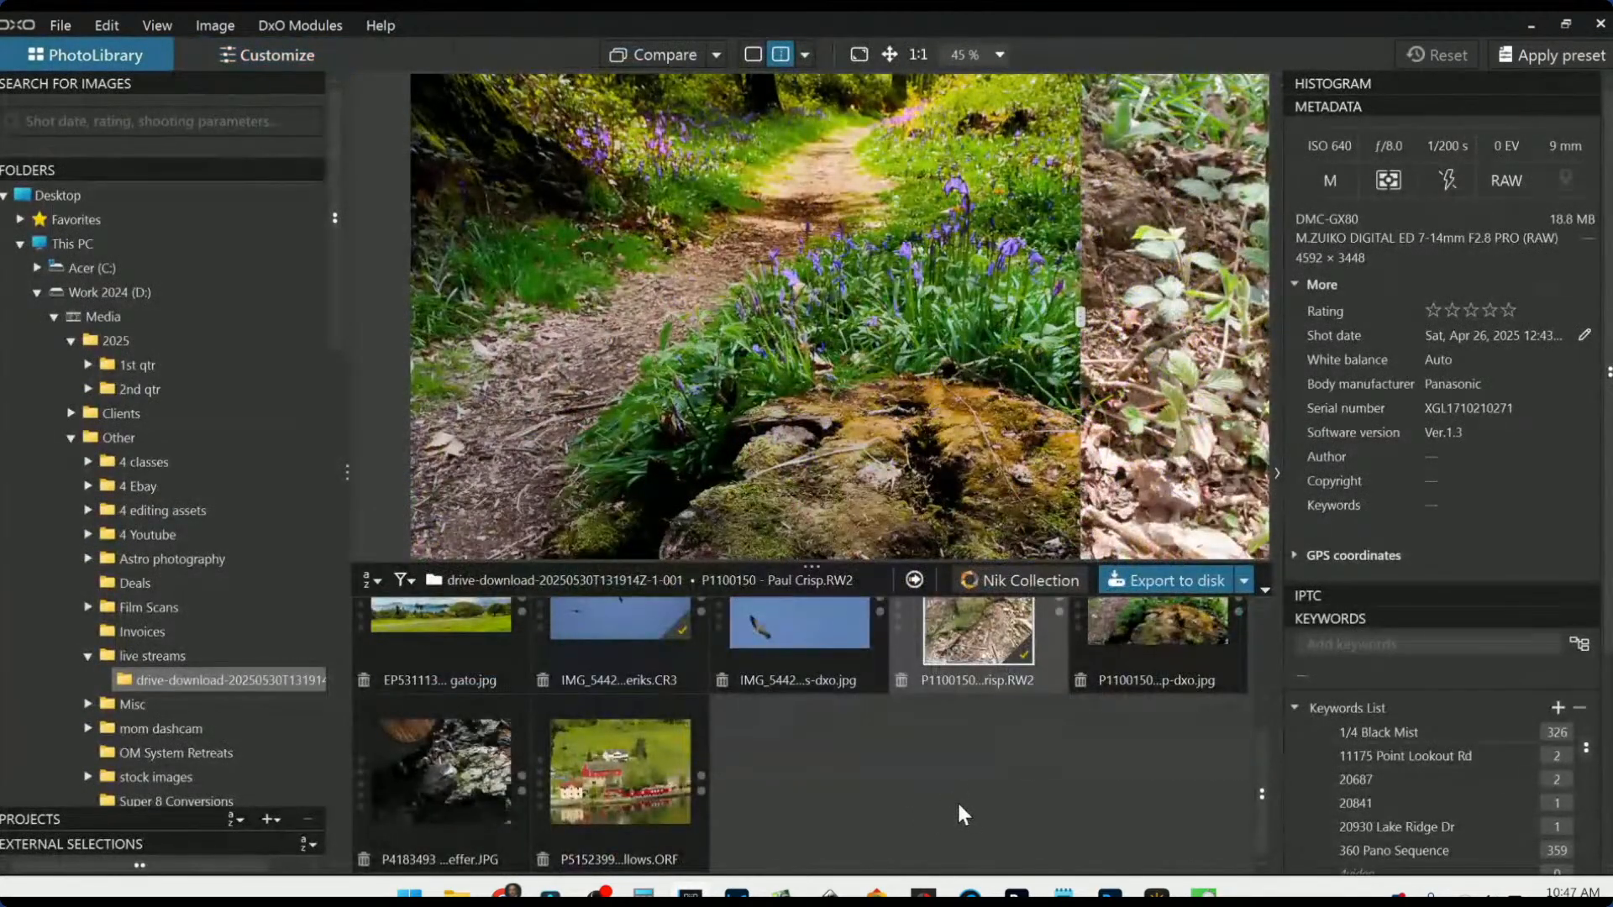
click(483, 835)
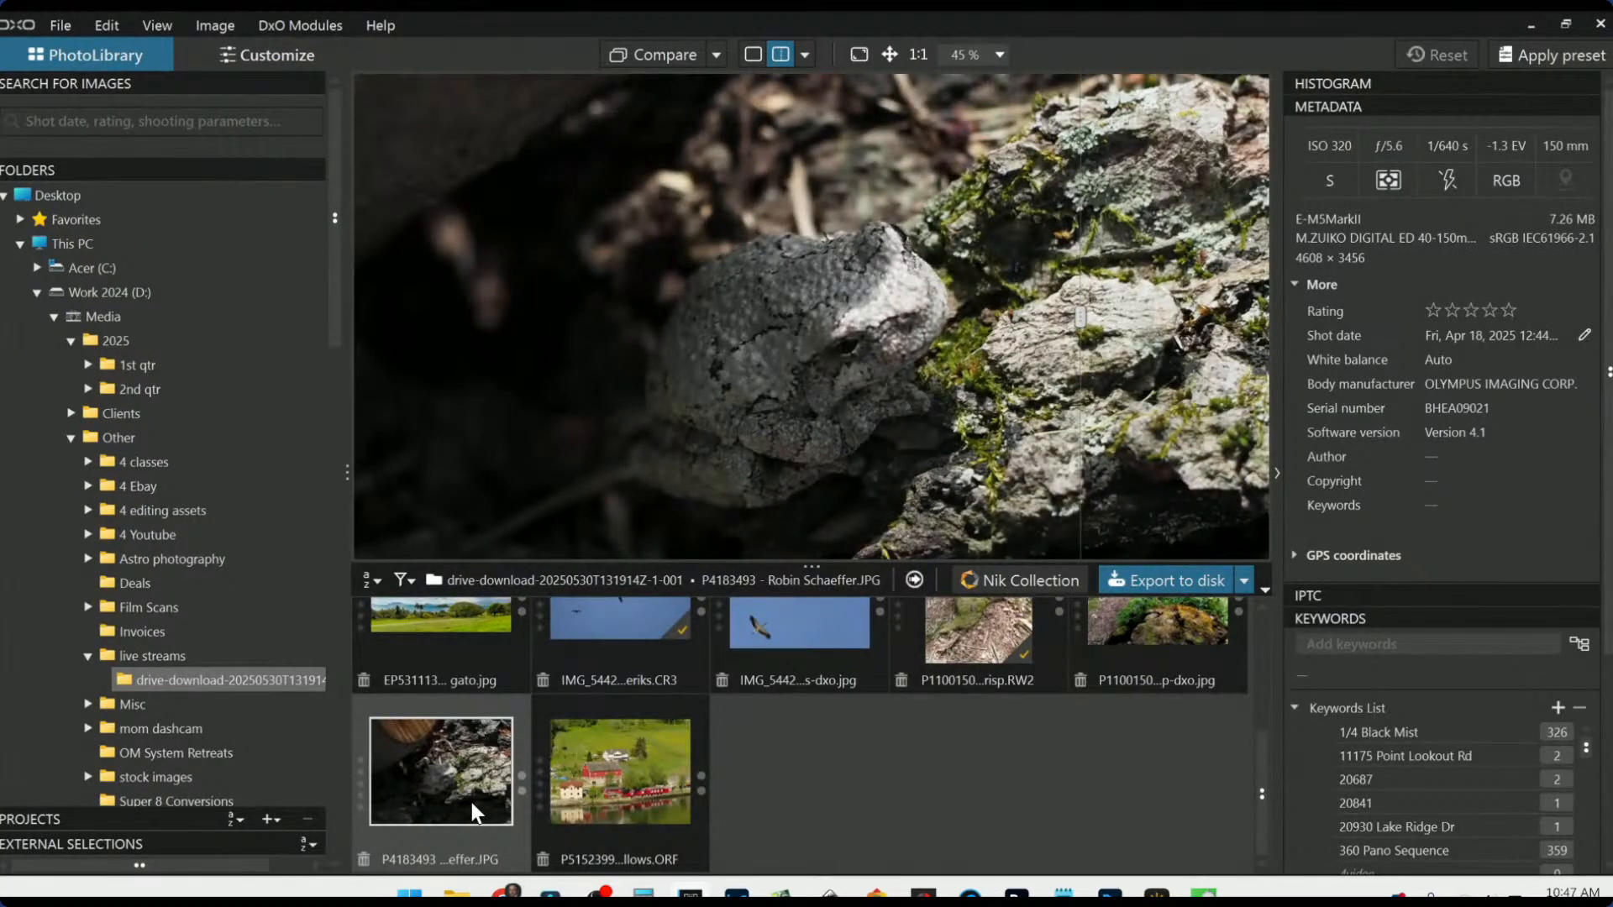
double_click(472, 812)
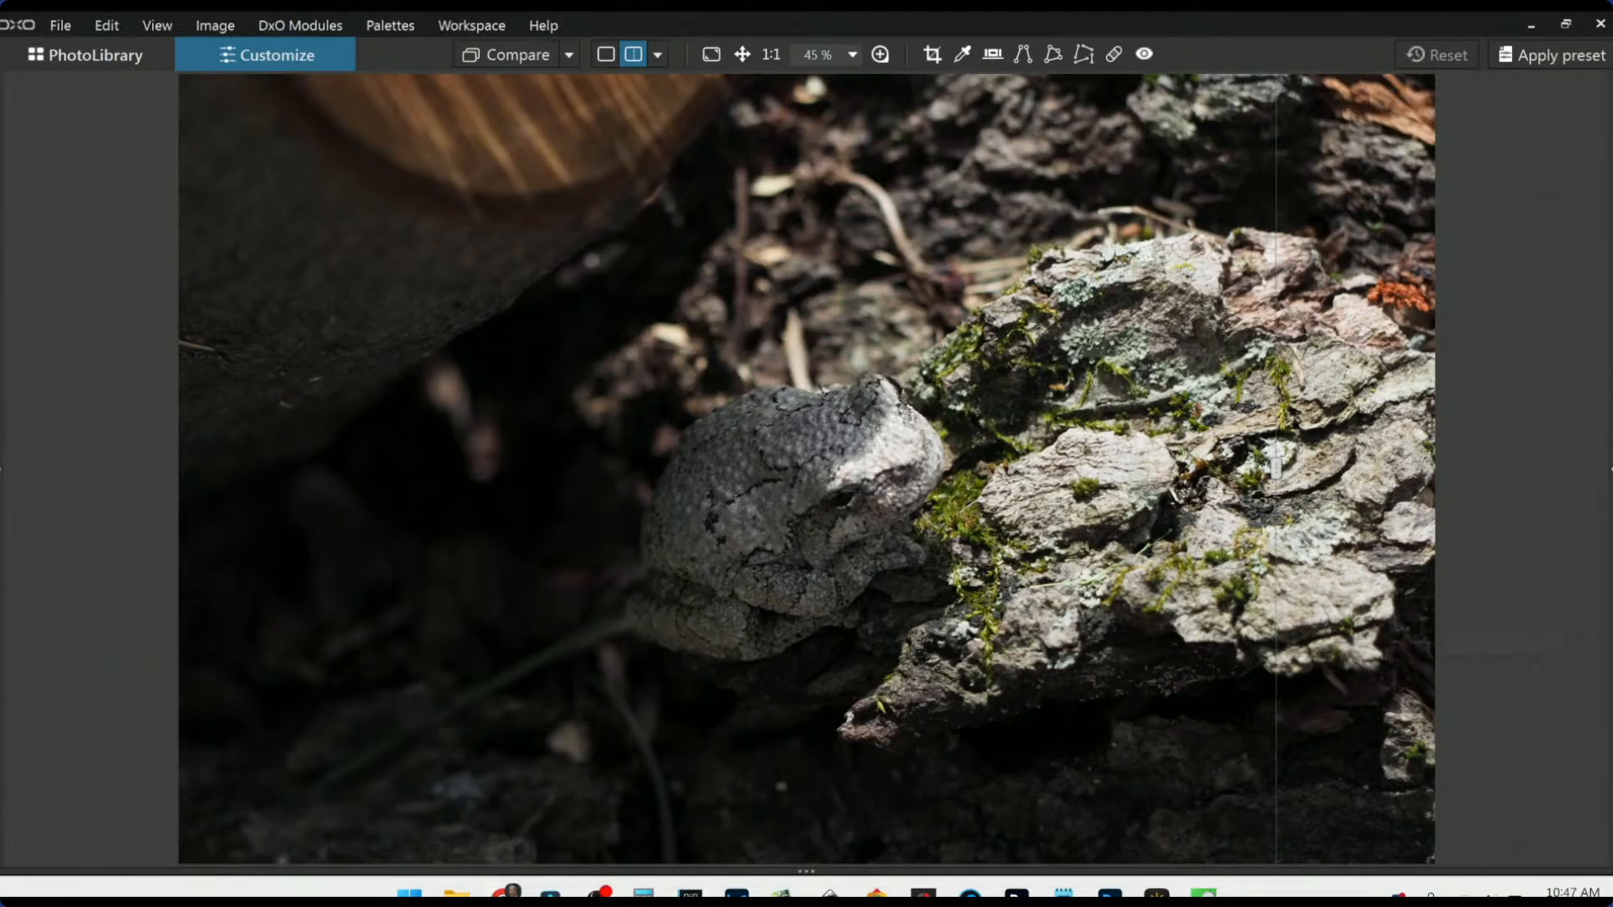
Step: Show the frog photo in single image view with the palettes visible and apply the 0000 default general purpose preset
click(605, 54)
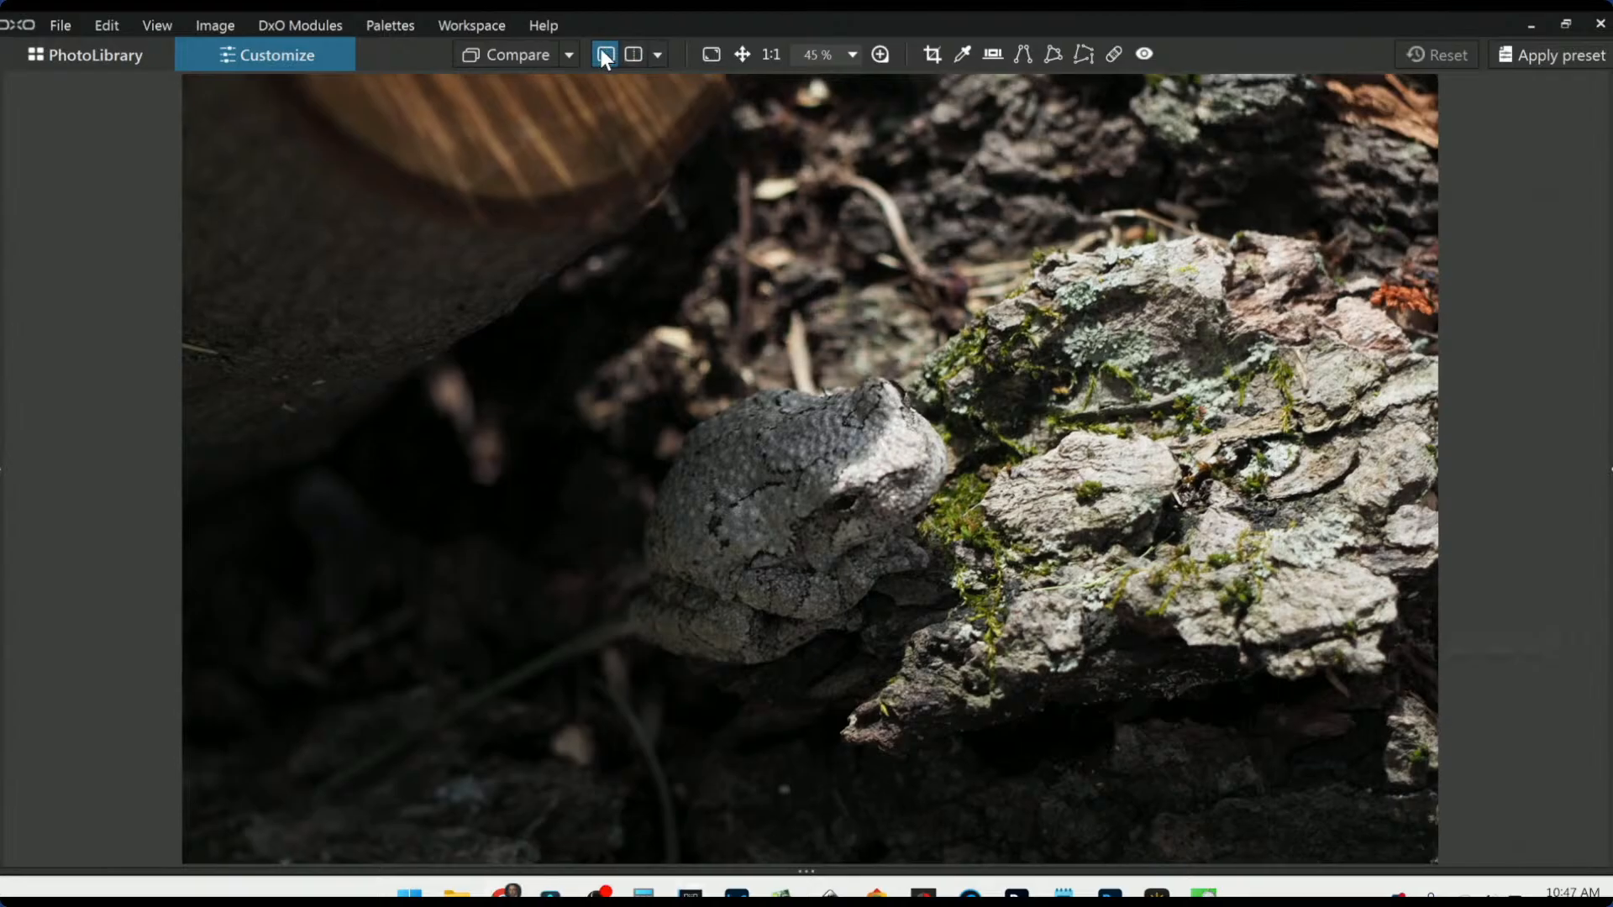
key(F9)
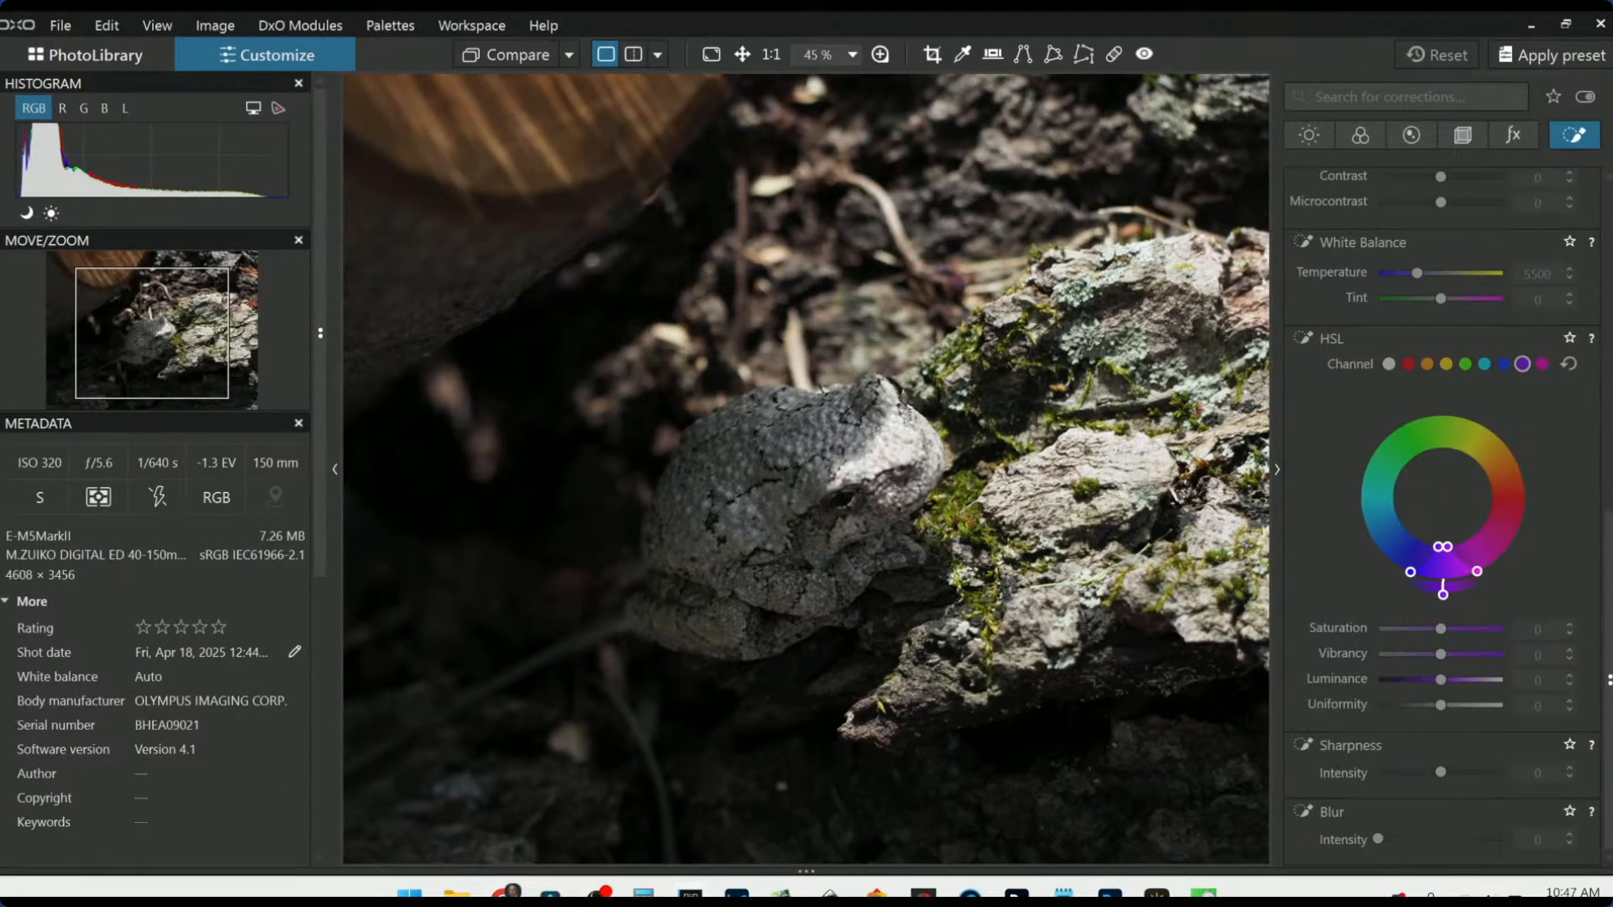
scroll(1149, 508, down, 1)
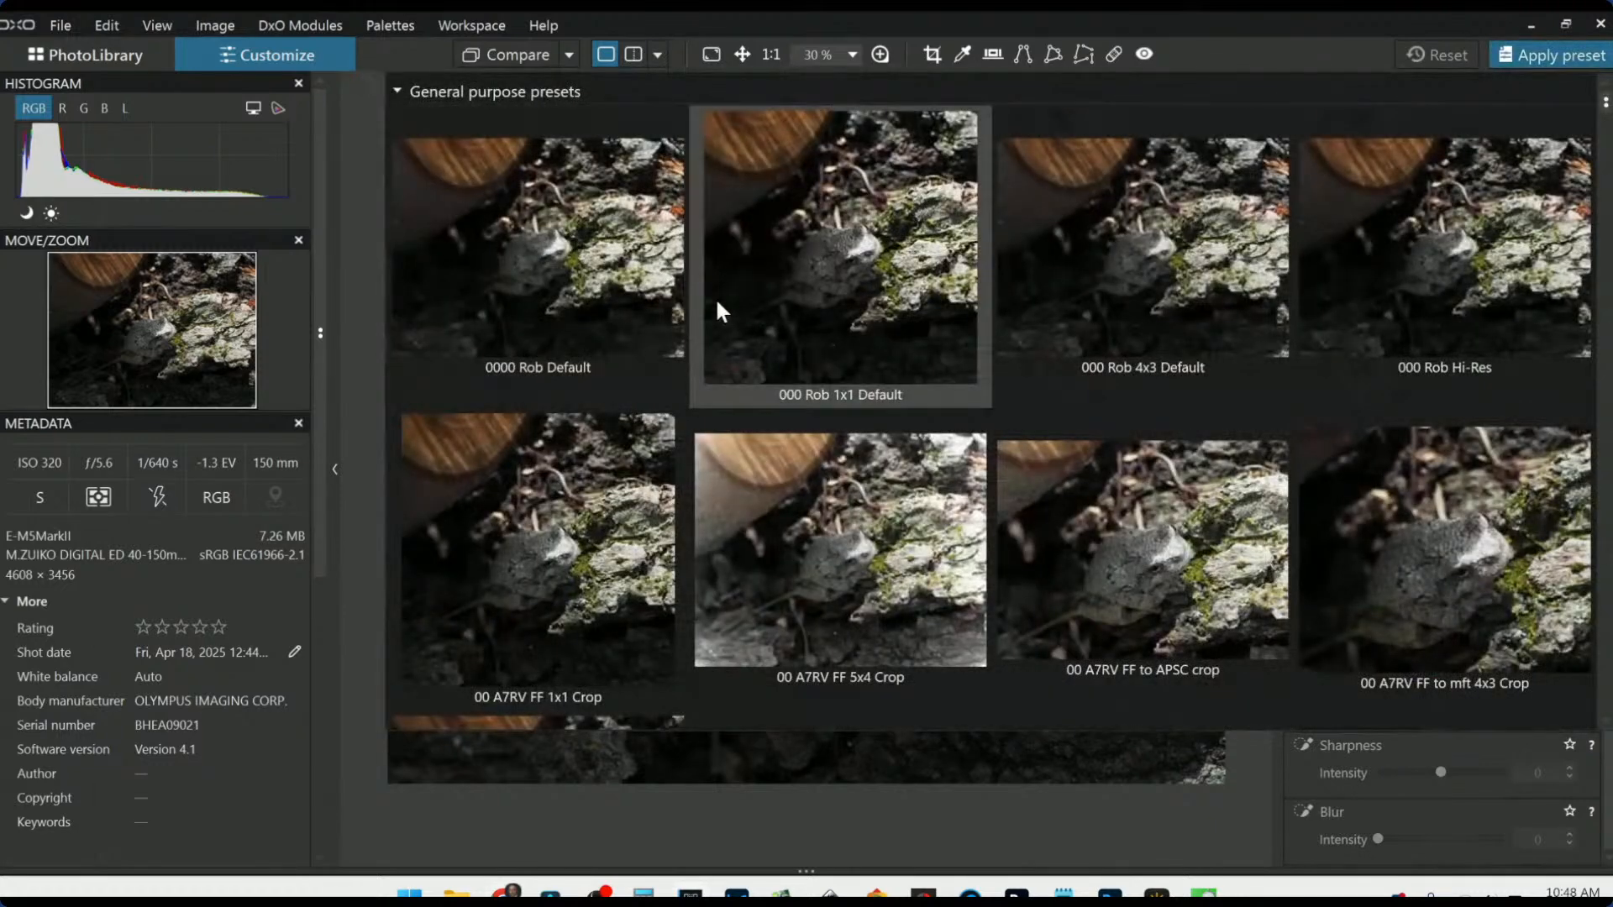
click(551, 292)
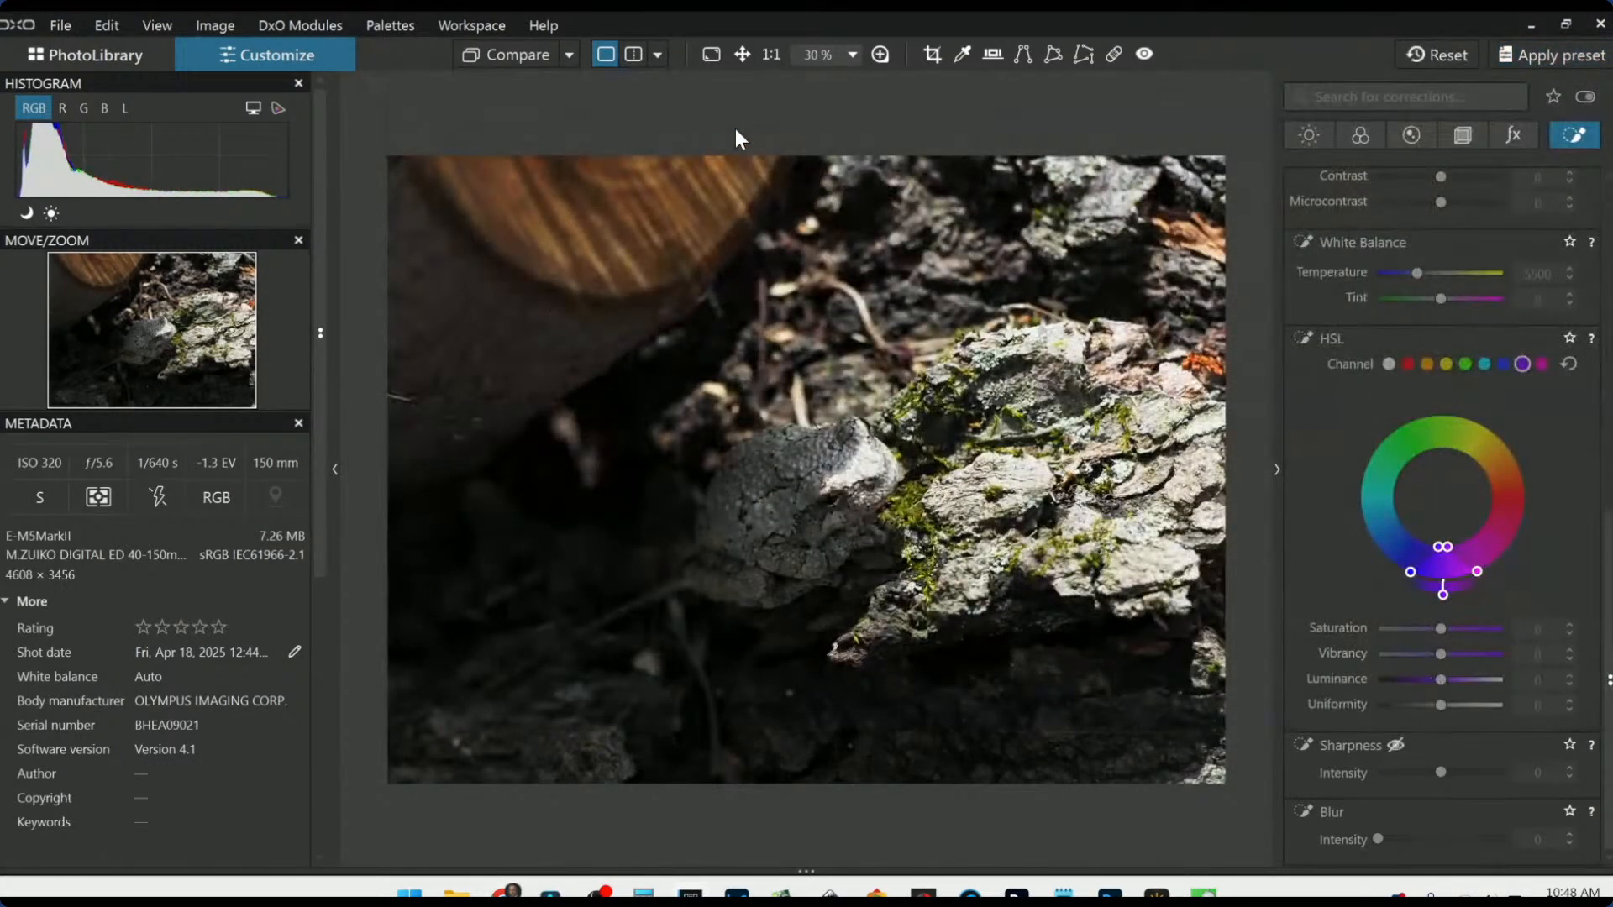
Step: Crop the frog photo to 3193 × 2394 px at its original aspect ratio, with the crop shifted up around the frog and bark
click(929, 52)
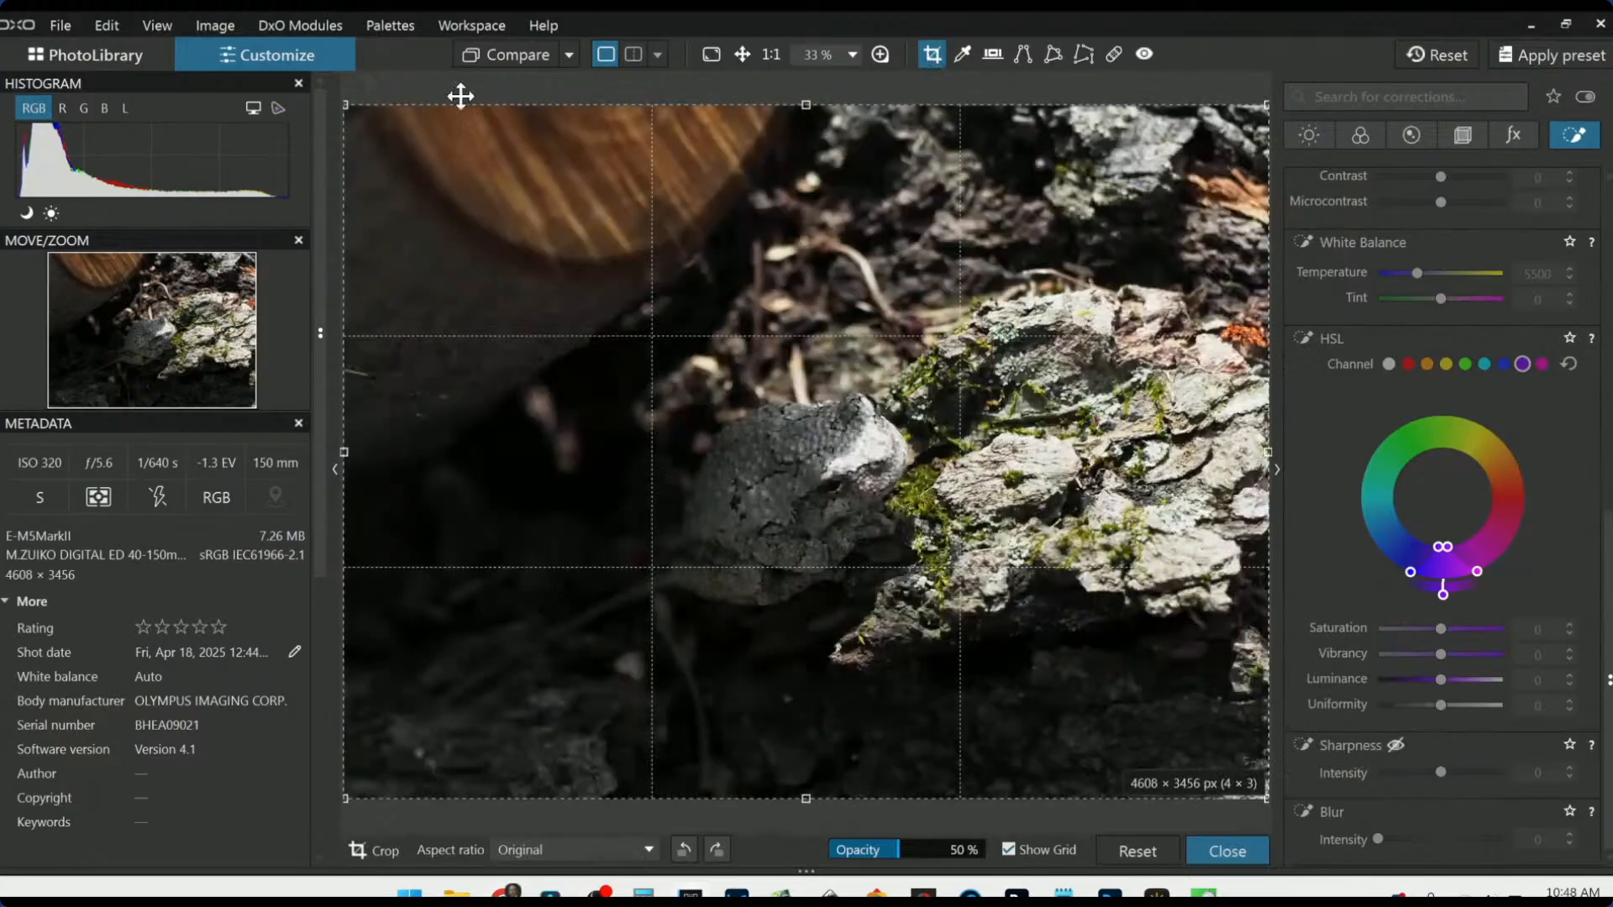
drag(345, 101, 630, 255)
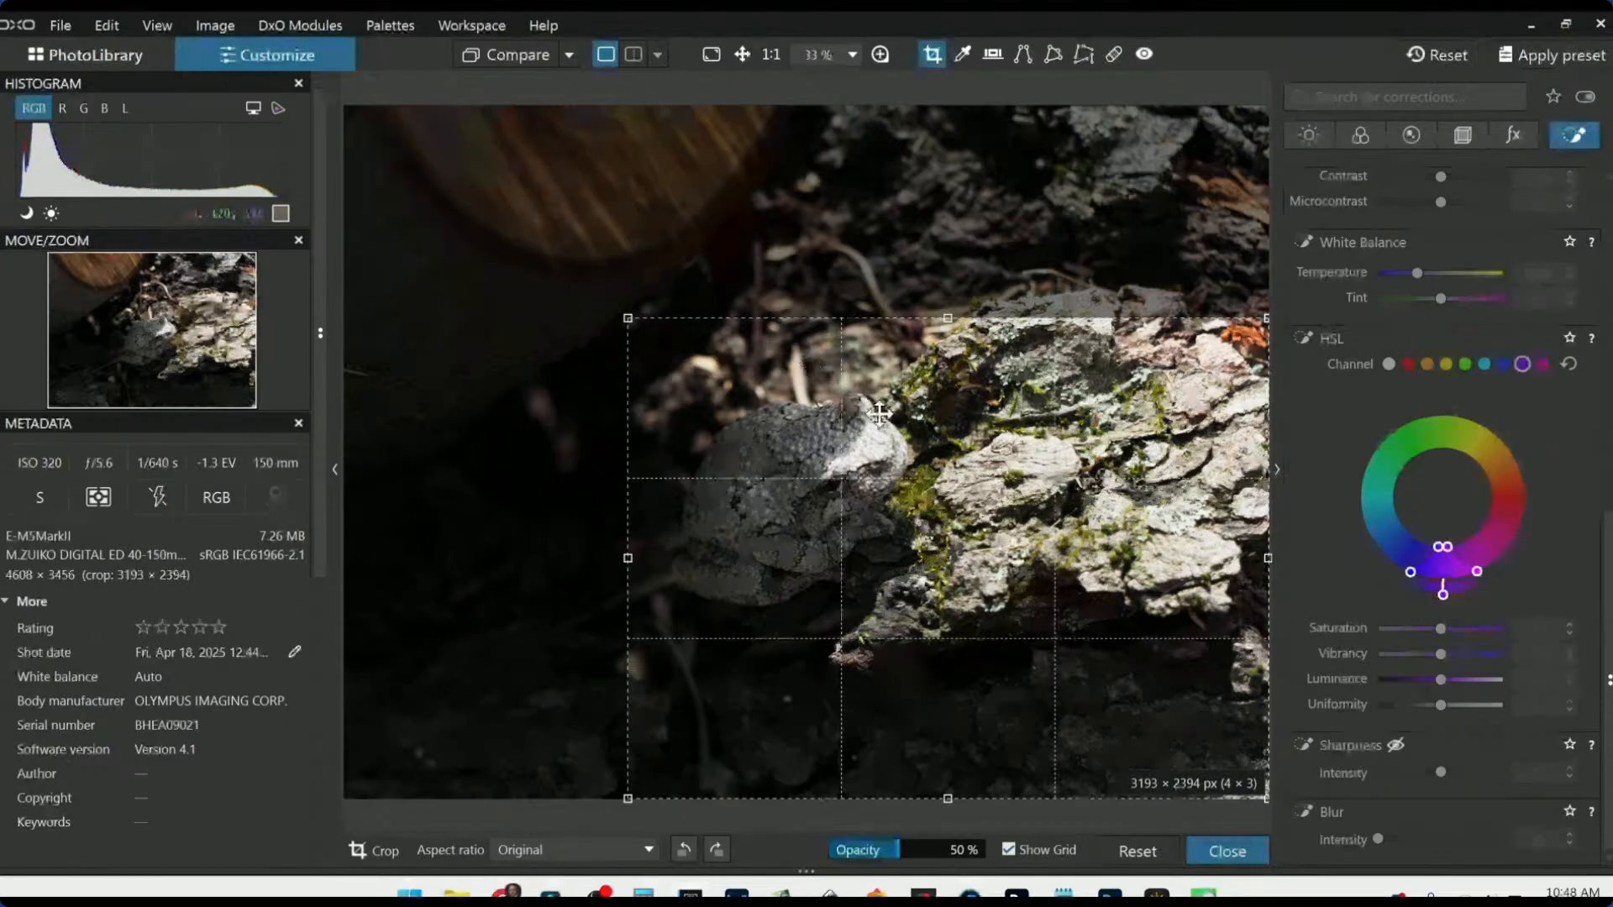
key(Return)
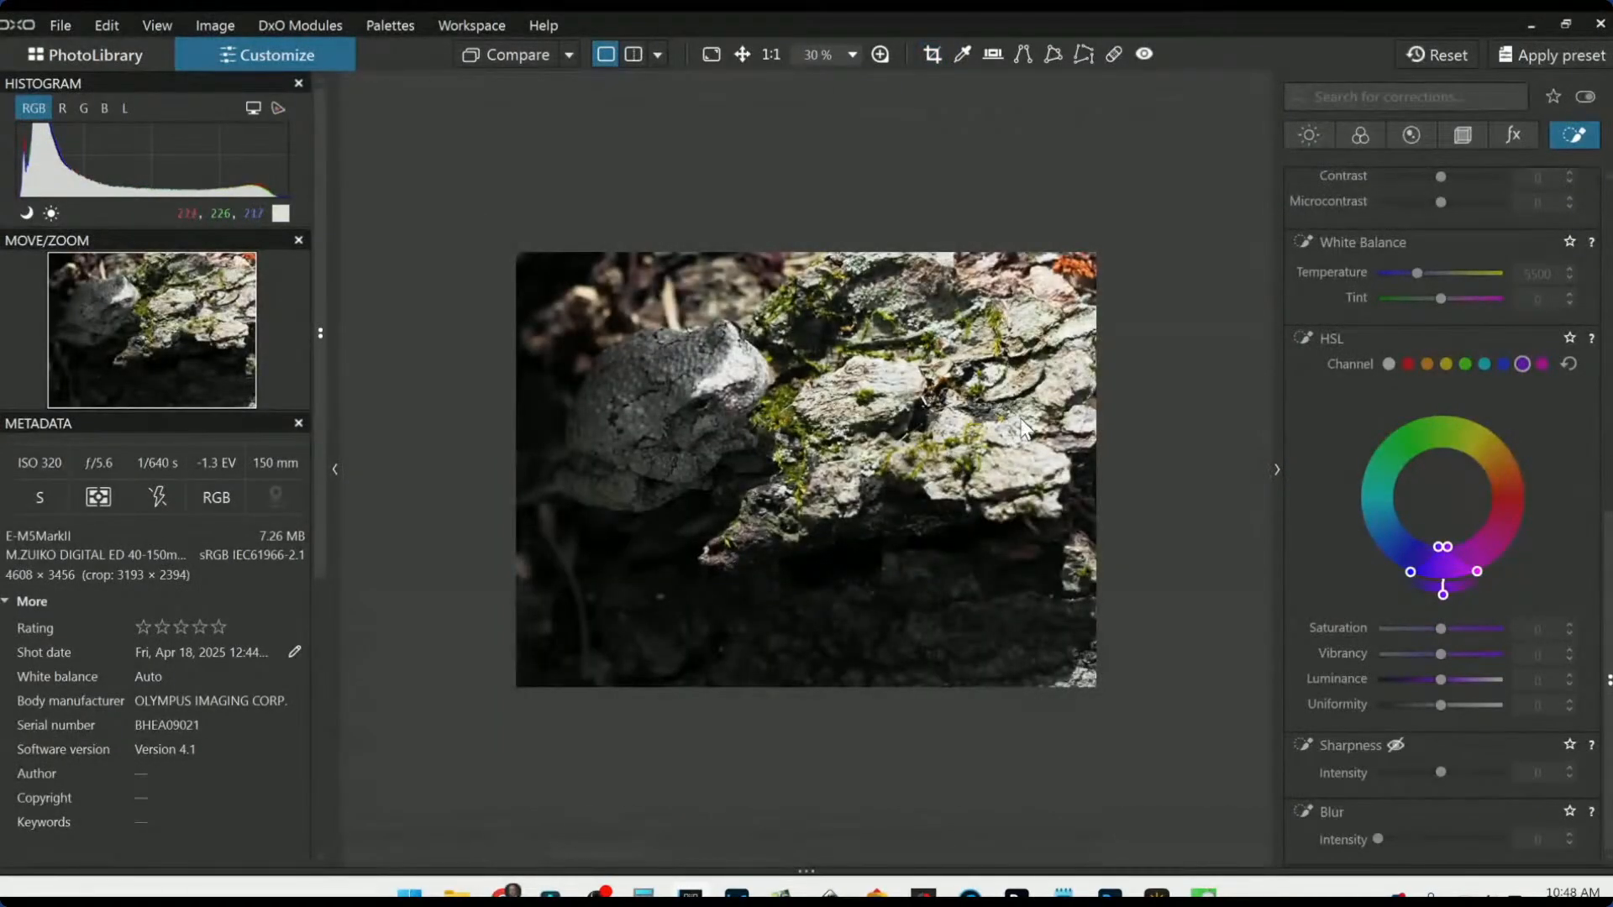
click(932, 54)
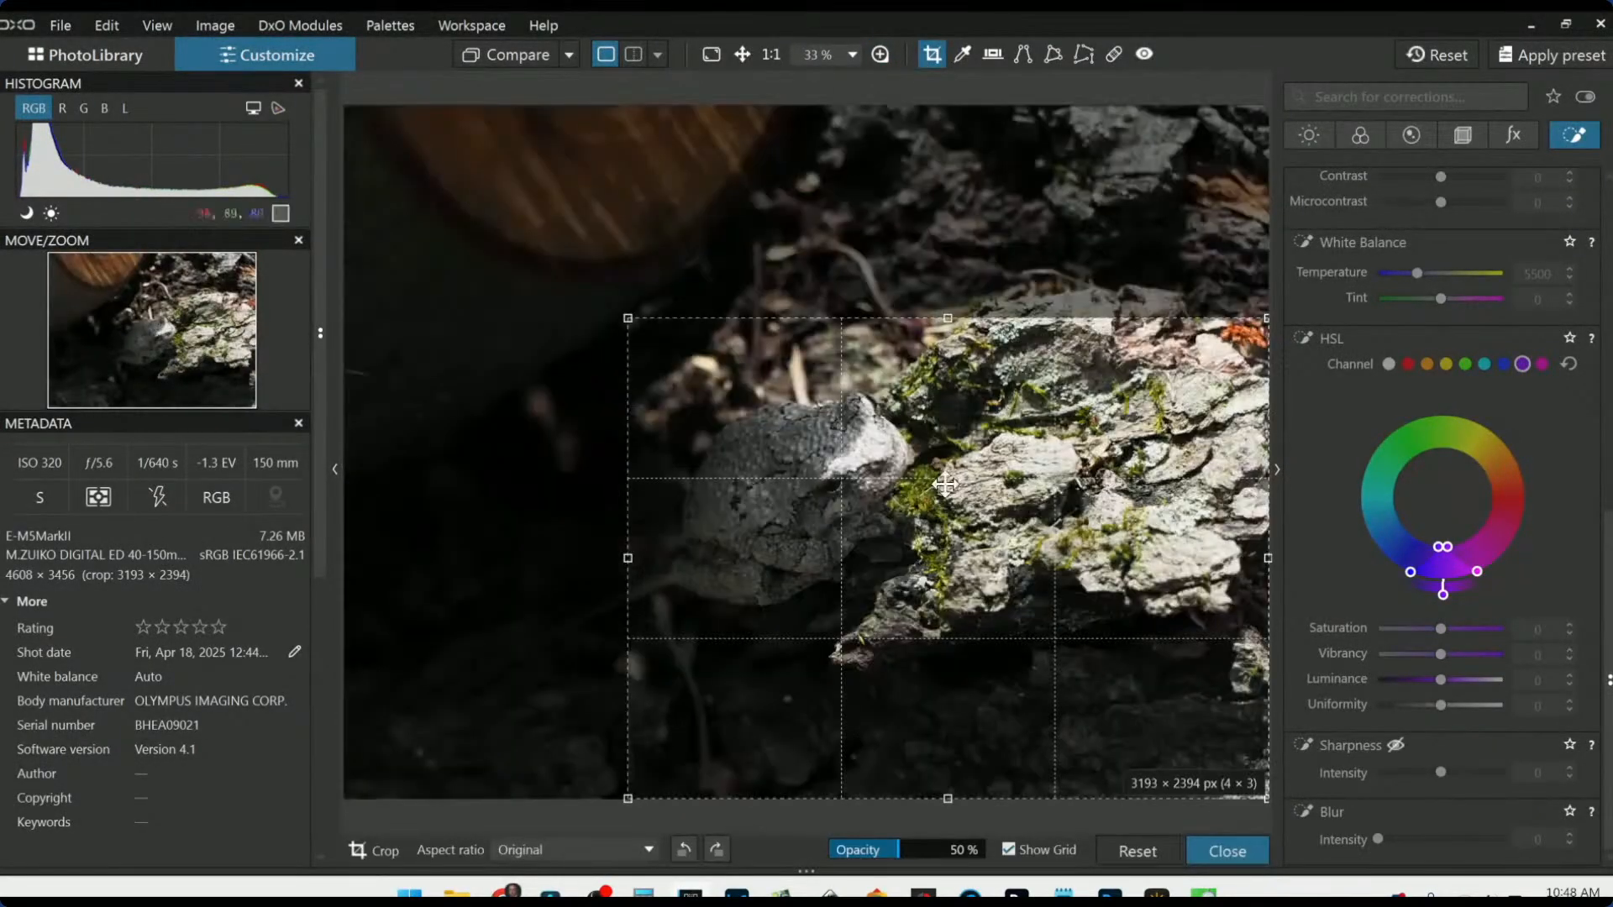
drag(945, 485, 983, 354)
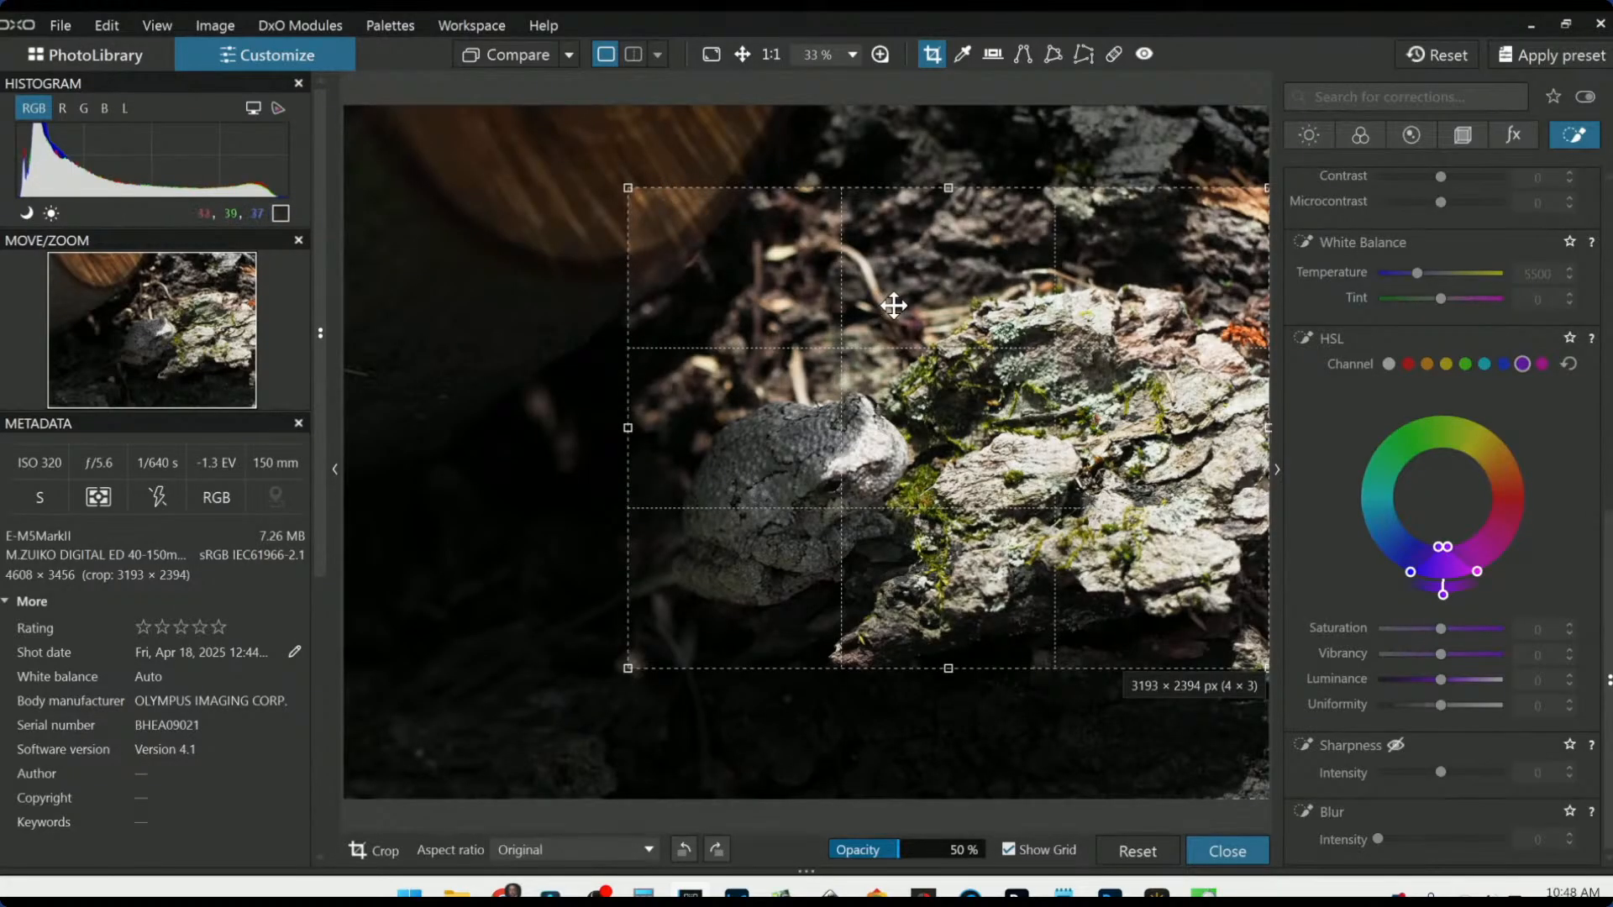
key(Return)
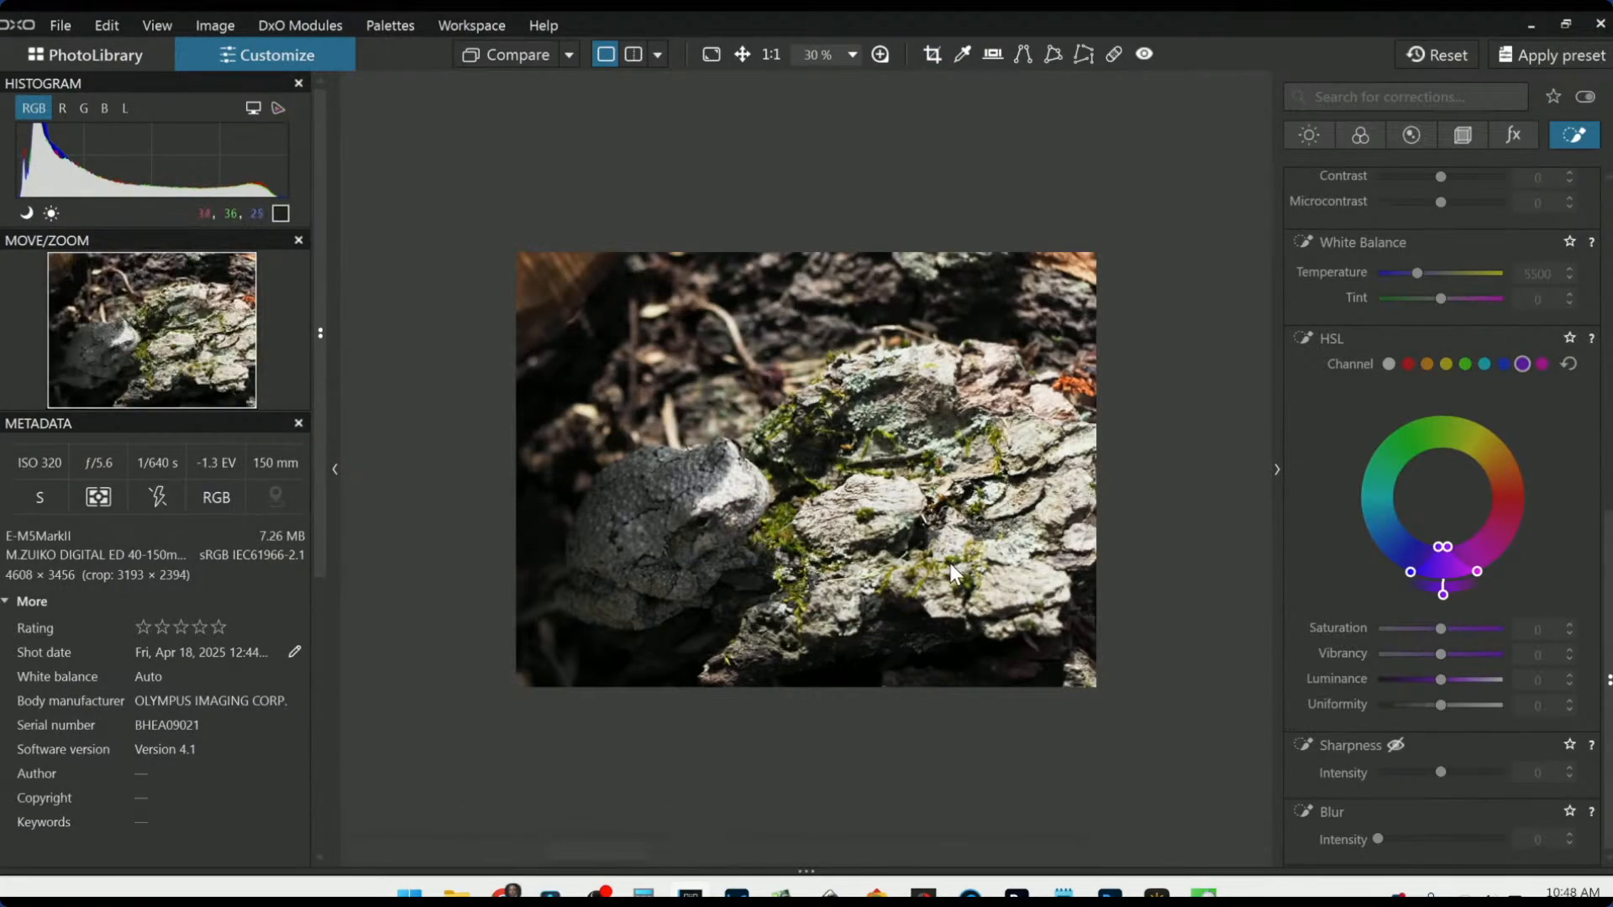
scroll(951, 567, up, 1)
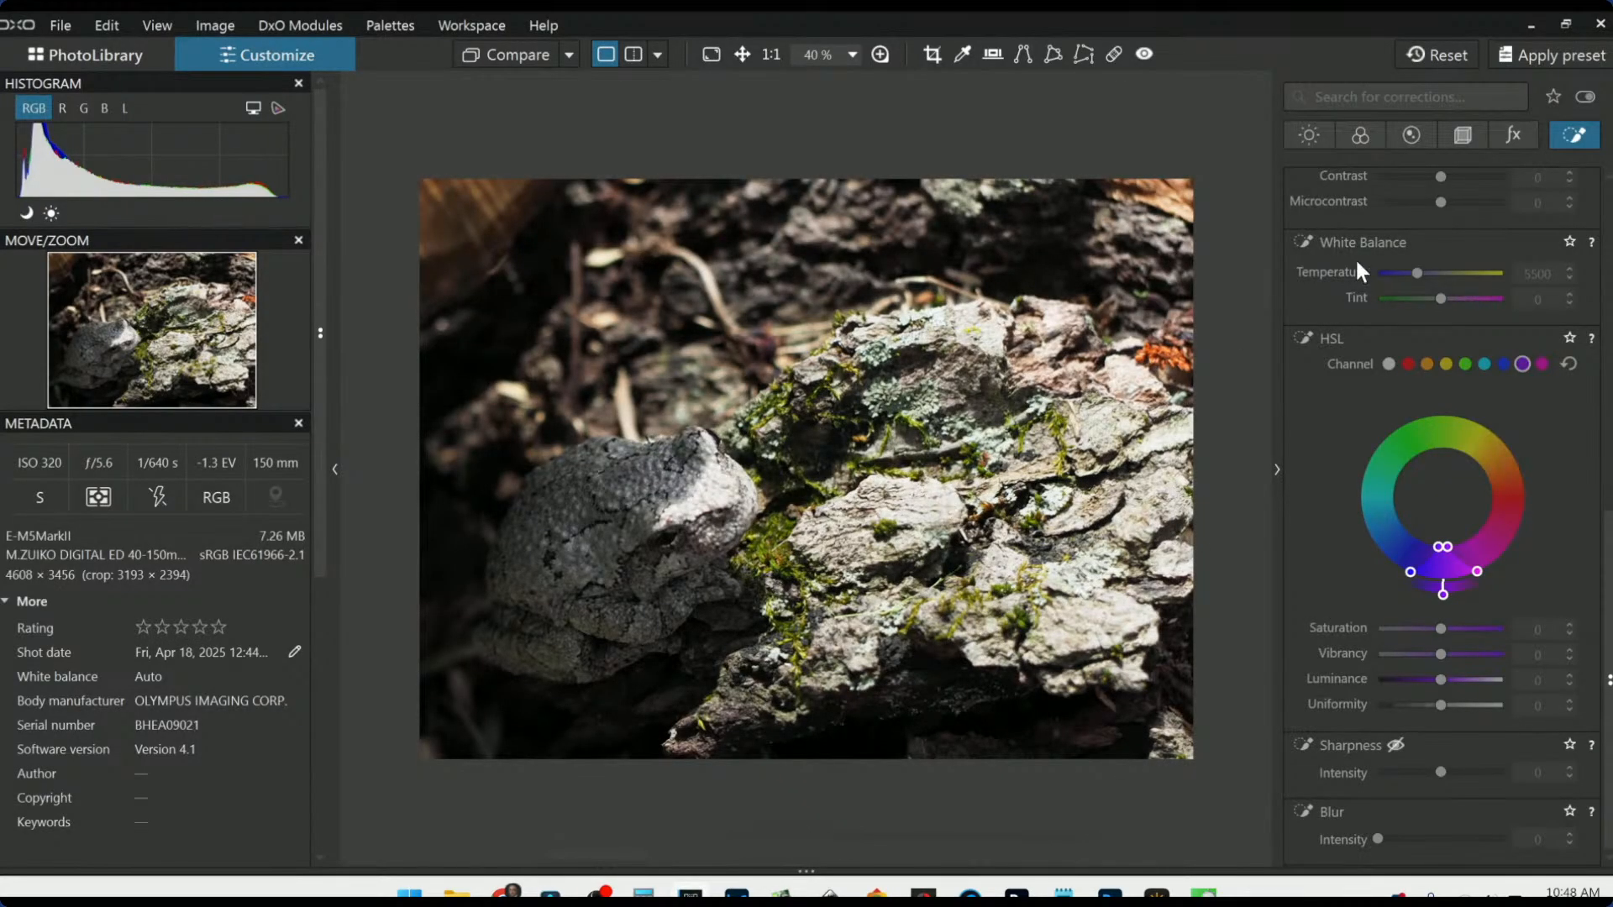
Step: Place a control point on the middle of the bark with highlights -61, microcontrast 18 and DxO ClearView Plus intensity 2
scroll(1419, 443, up, 8)
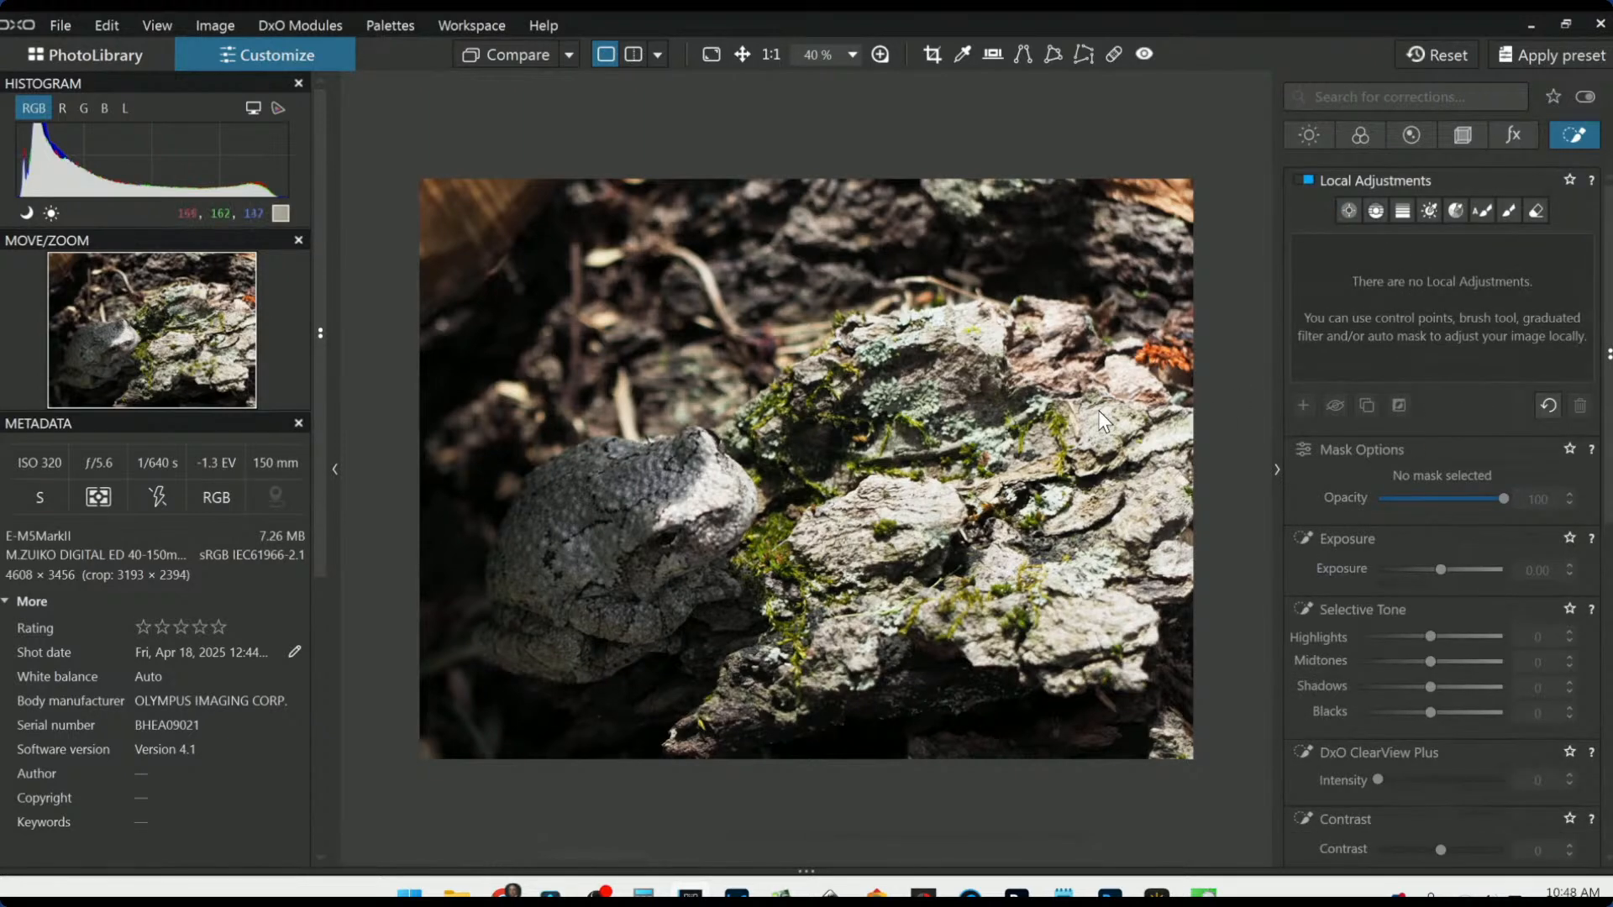
click(1348, 210)
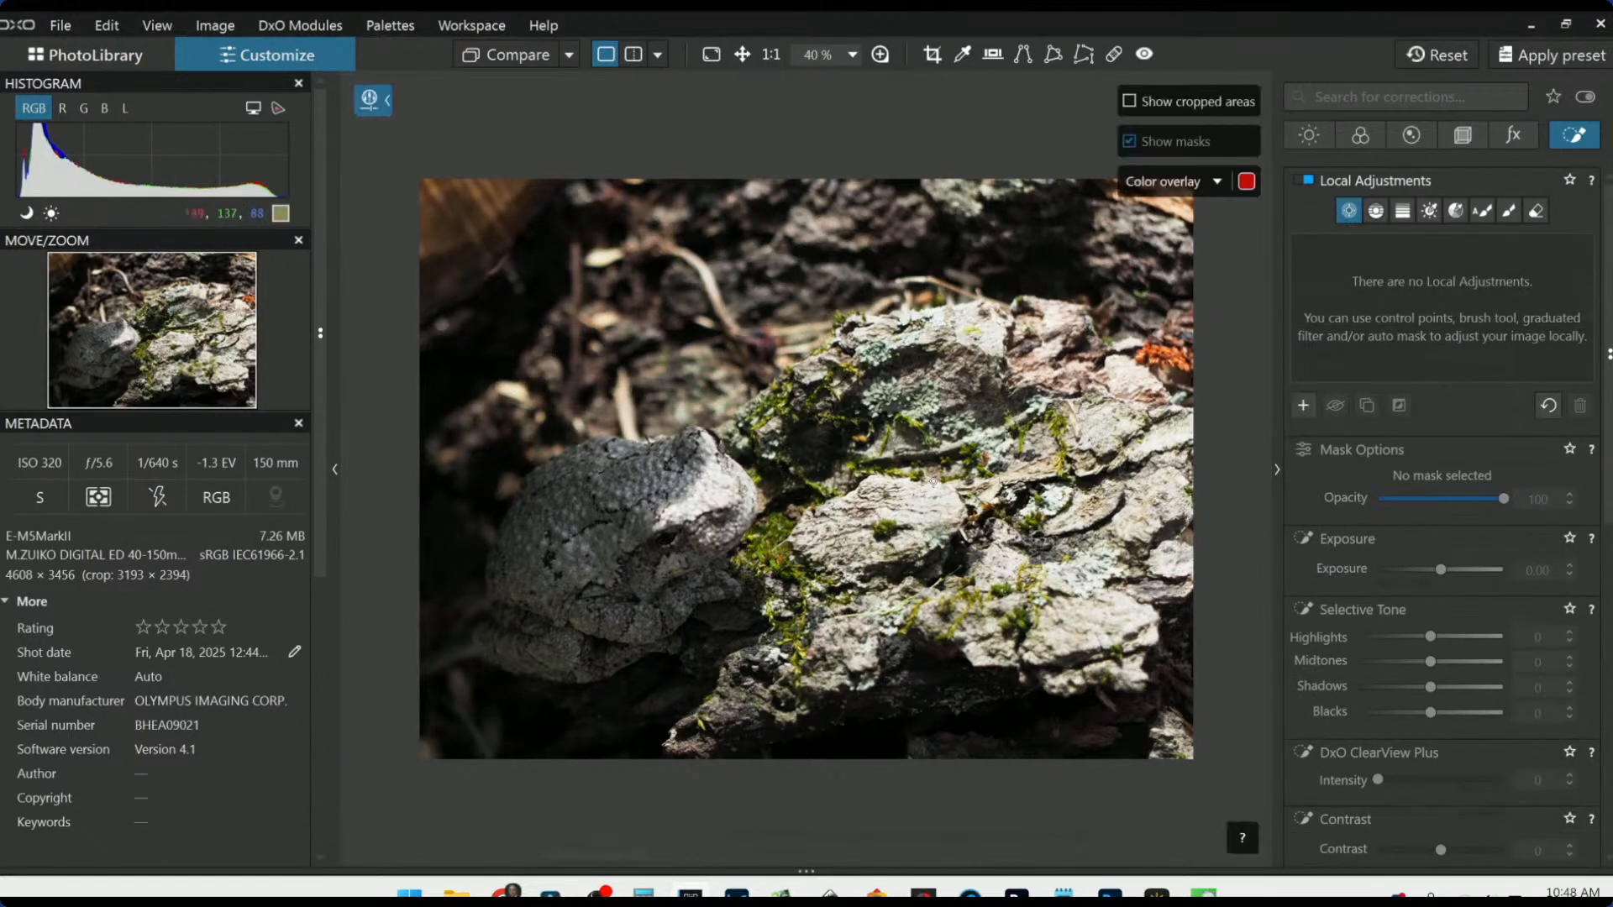
click(917, 516)
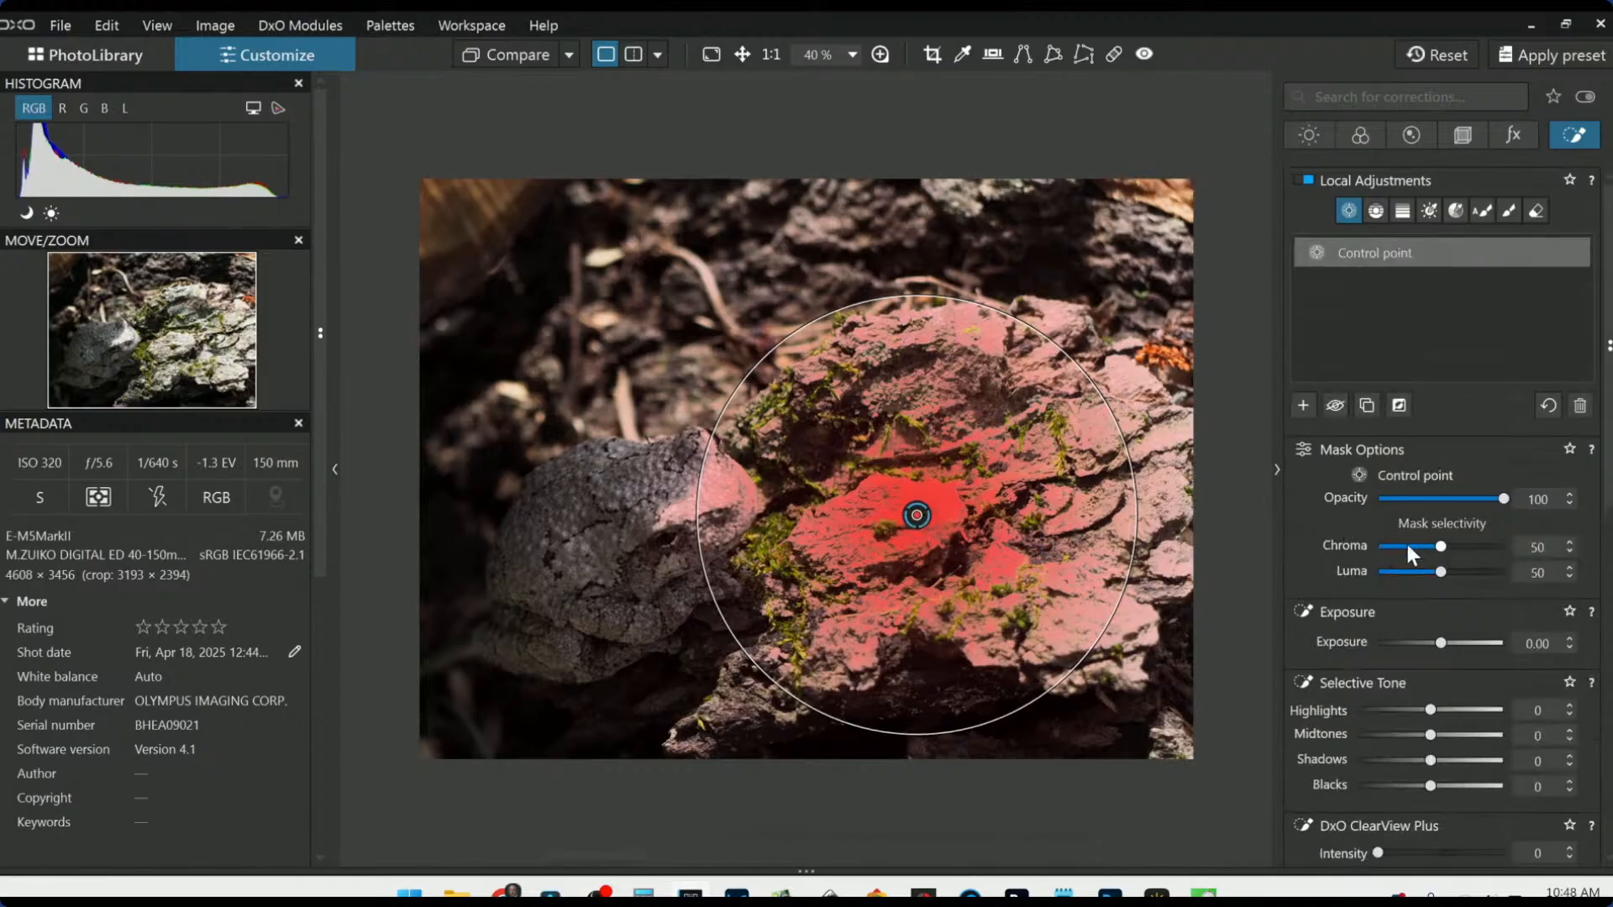
drag(1374, 709, 1452, 698)
scroll(1339, 663, down, 3)
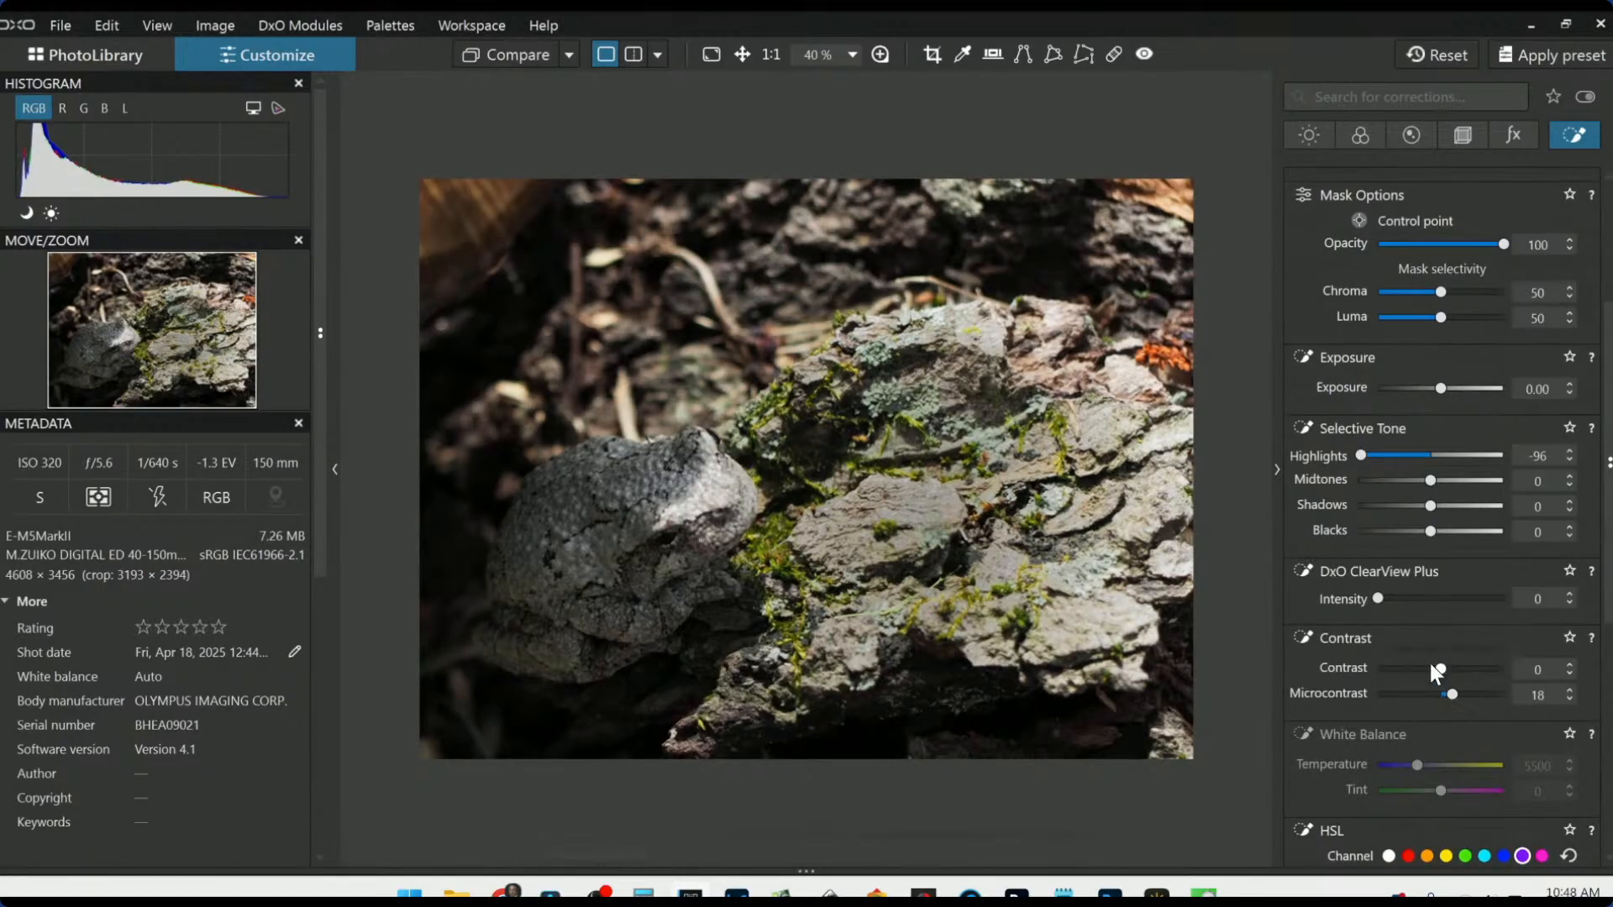
drag(1378, 597, 1380, 596)
drag(1363, 455, 1386, 456)
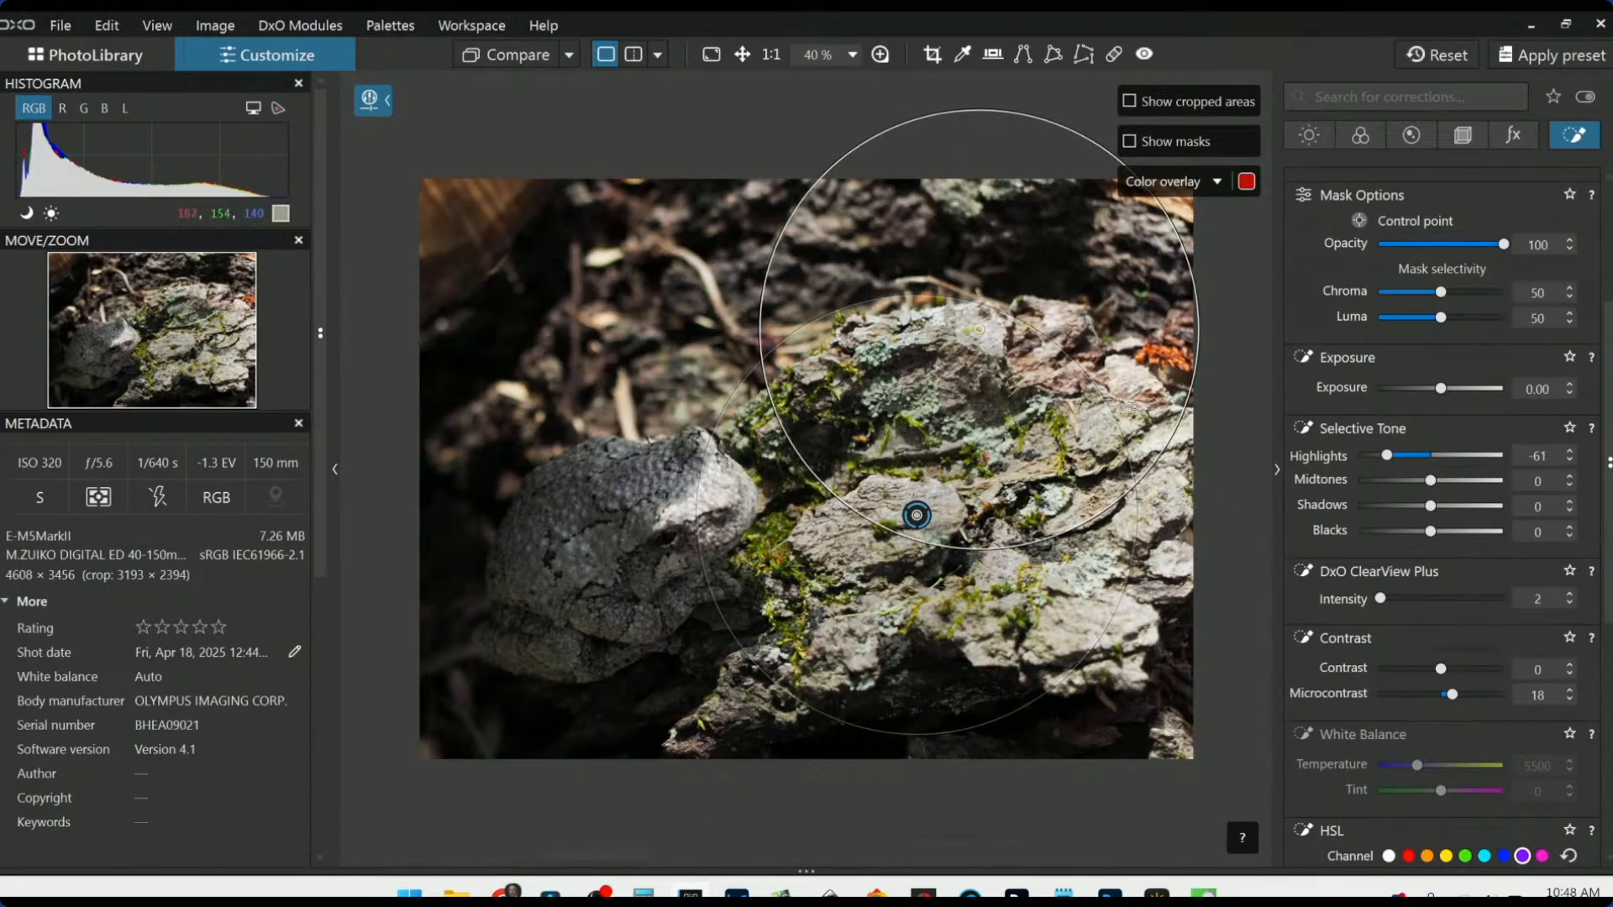
Step: Extend the mask with a second control point on the bark's upper right, compare with the original, and adjust the ClearView Plus intensity
click(1135, 385)
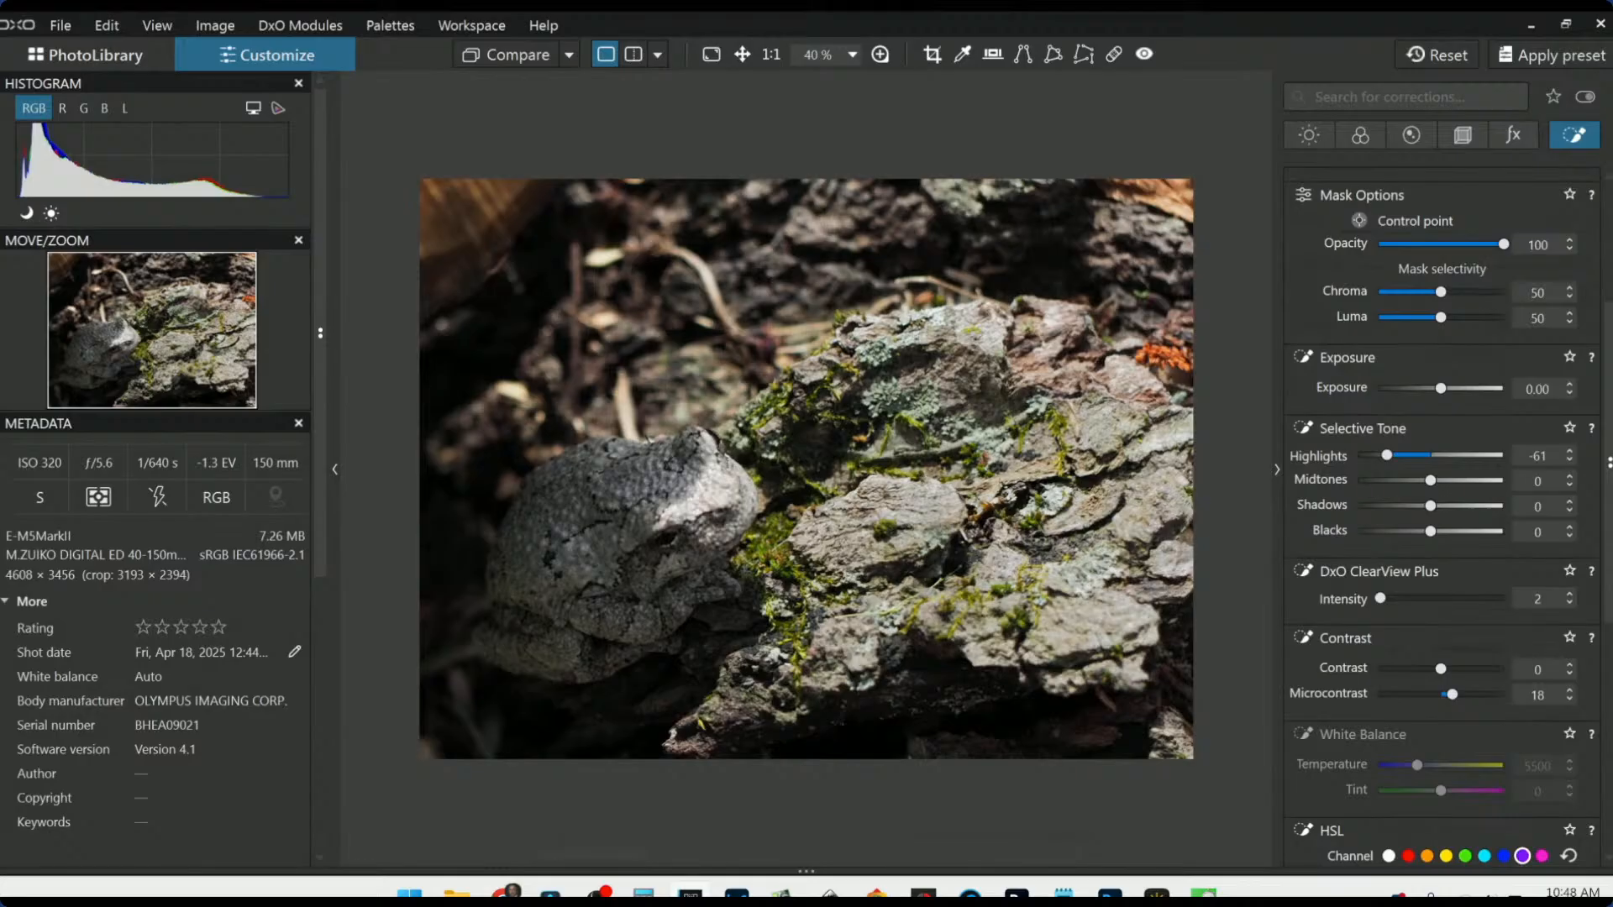
click(493, 58)
click(490, 55)
drag(1406, 599, 1412, 598)
Step: Place a new control point mask on the frog's face and set shadows to 58, microcontrast to 38 and exposure to 0.76
scroll(1358, 426, up, 3)
click(1302, 410)
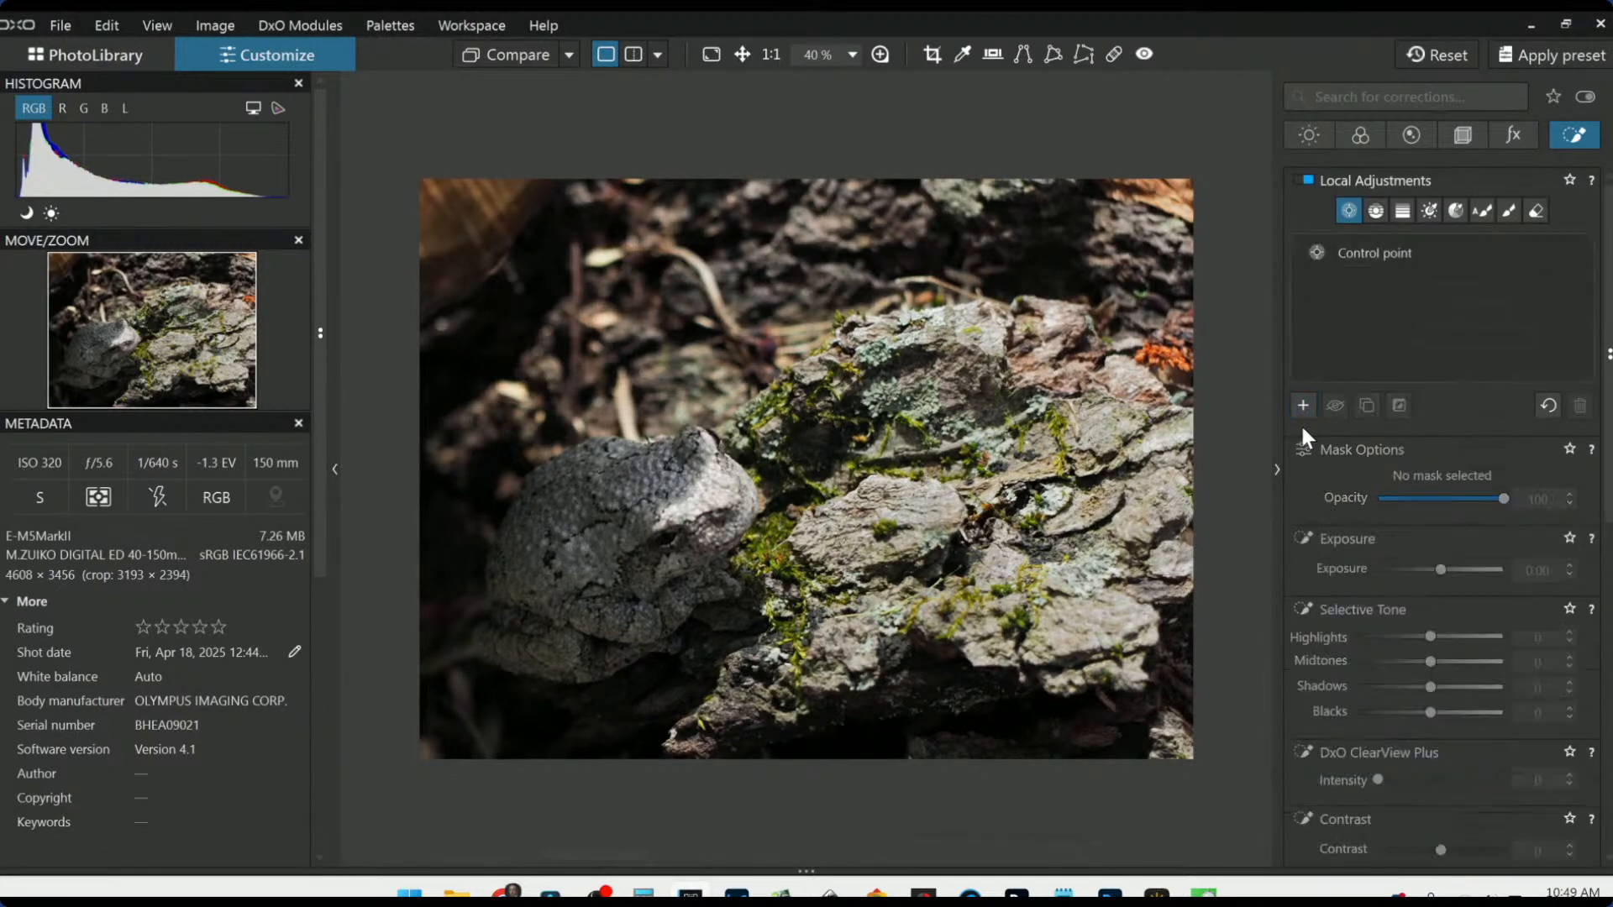
click(670, 541)
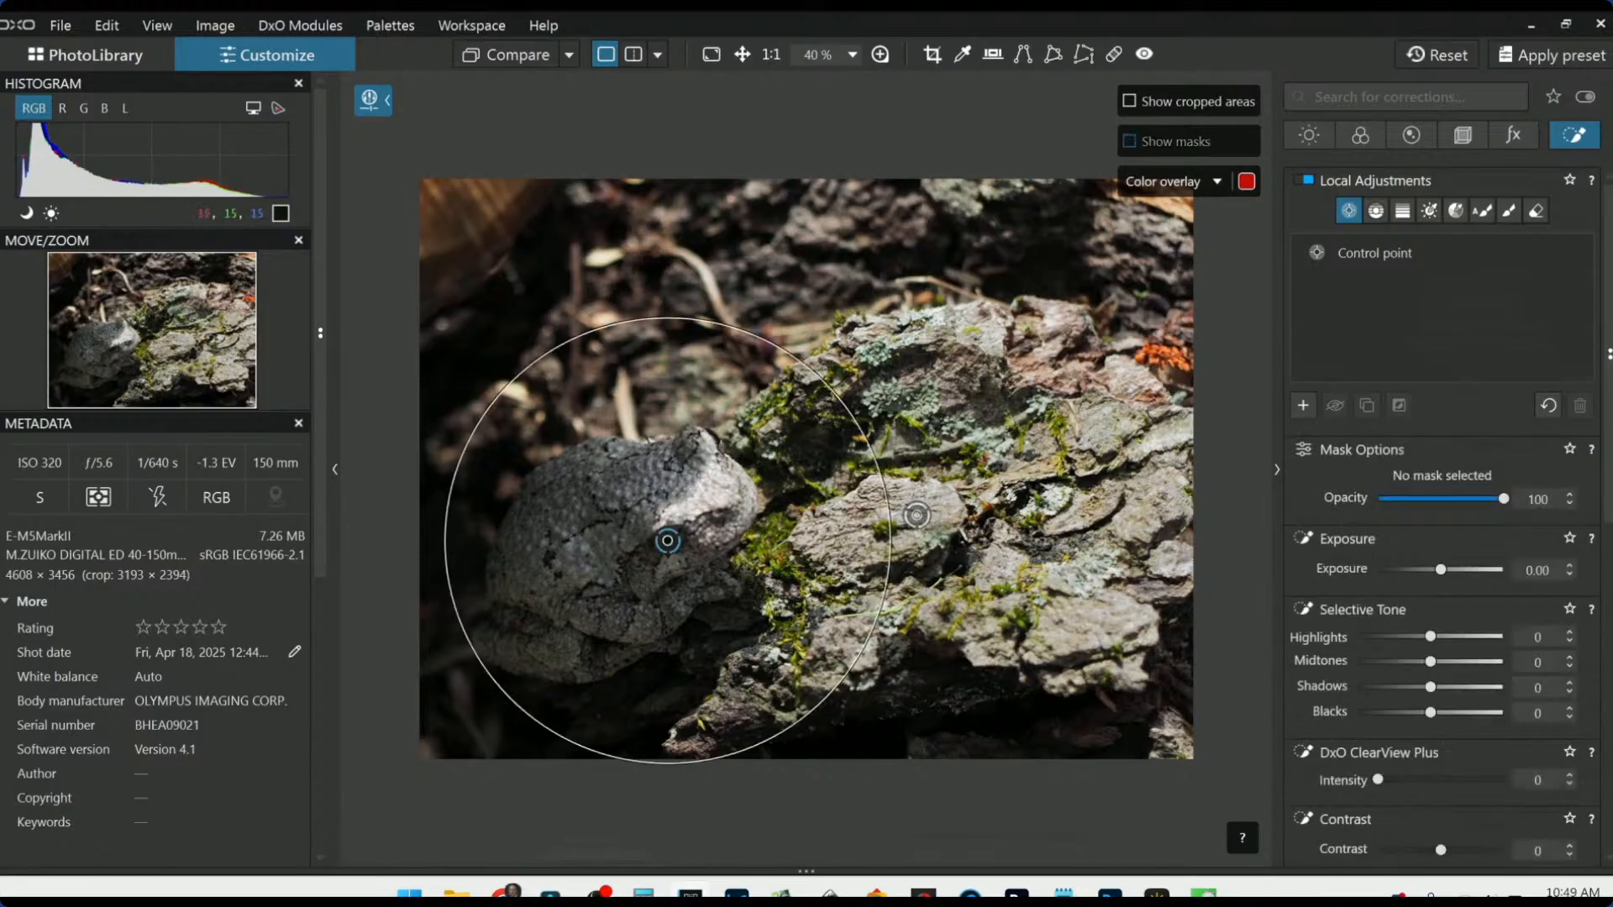
click(1474, 761)
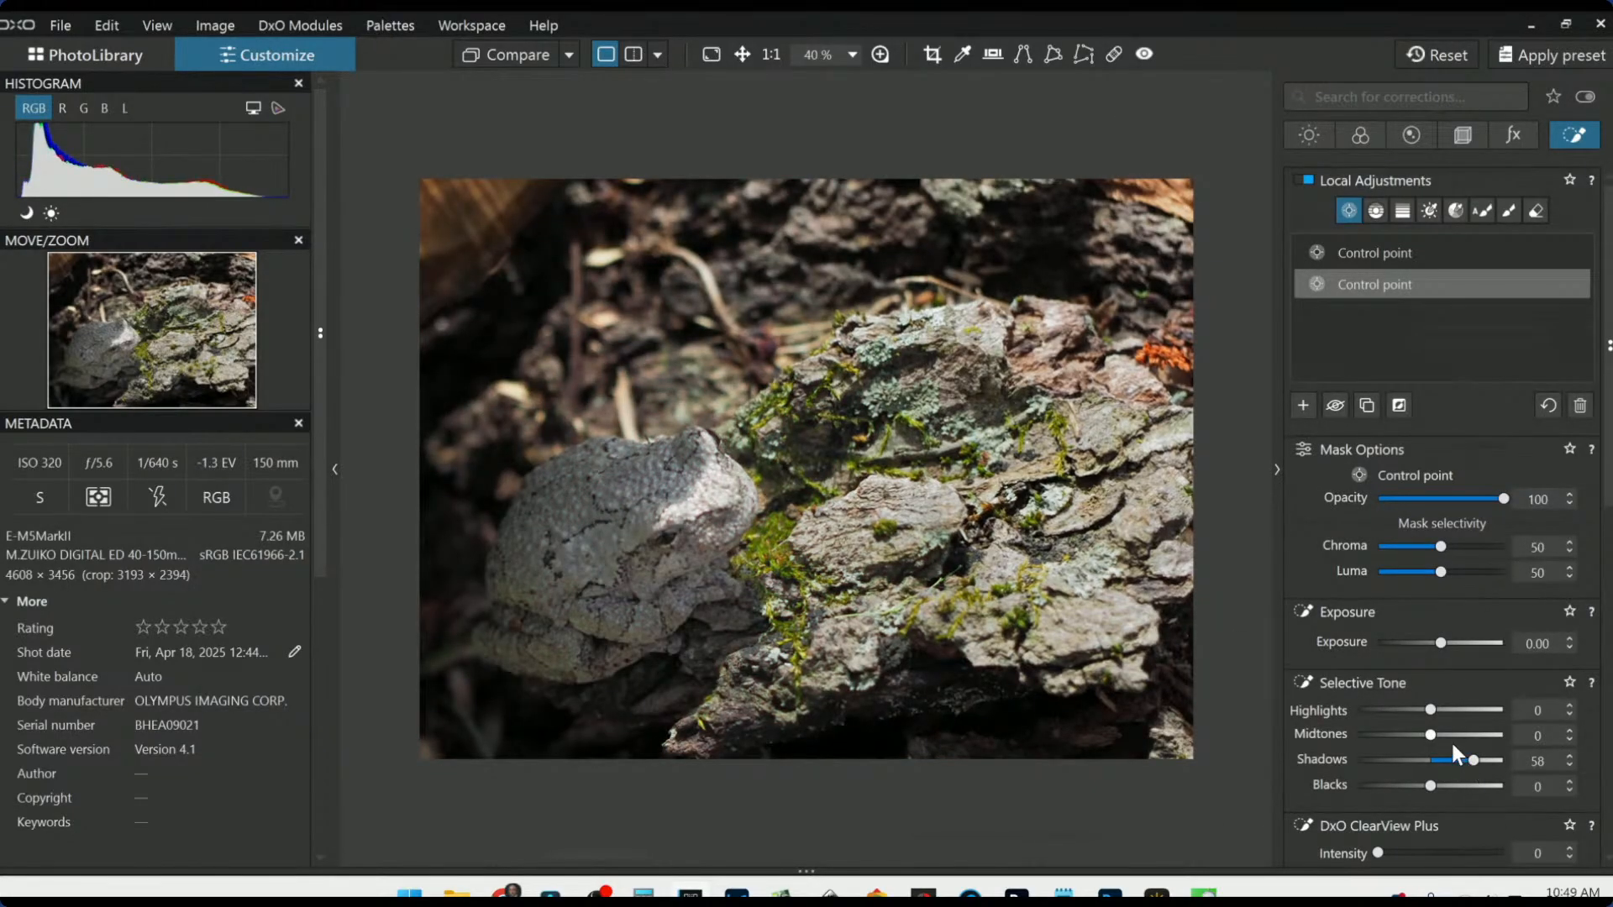
scroll(1414, 676, down, 2)
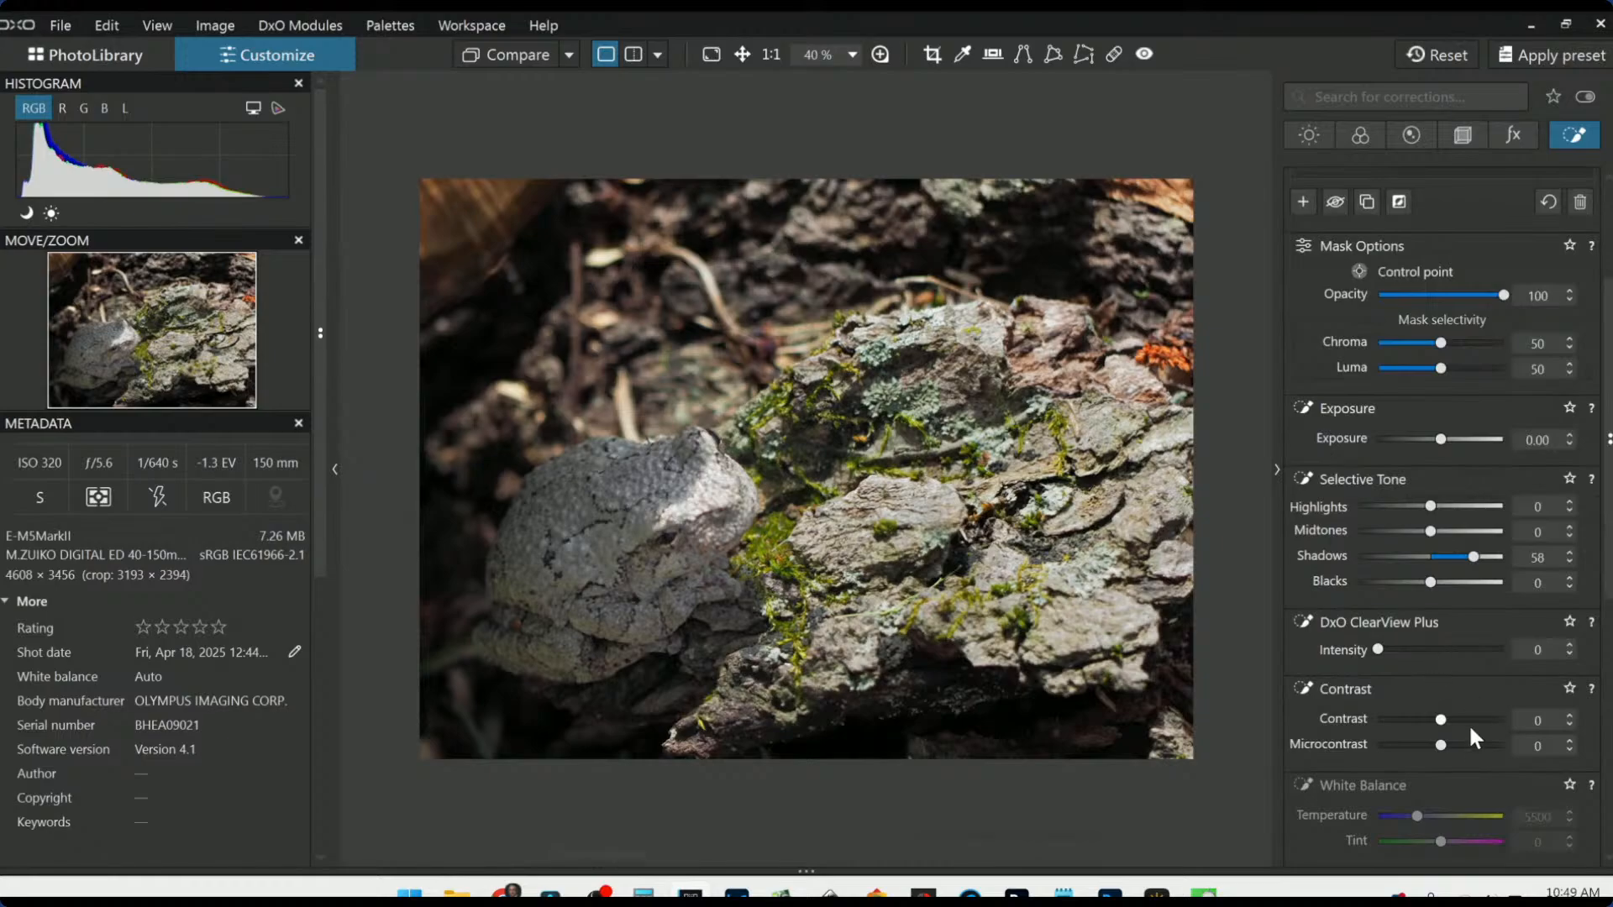
click(1464, 746)
drag(1441, 440, 1454, 440)
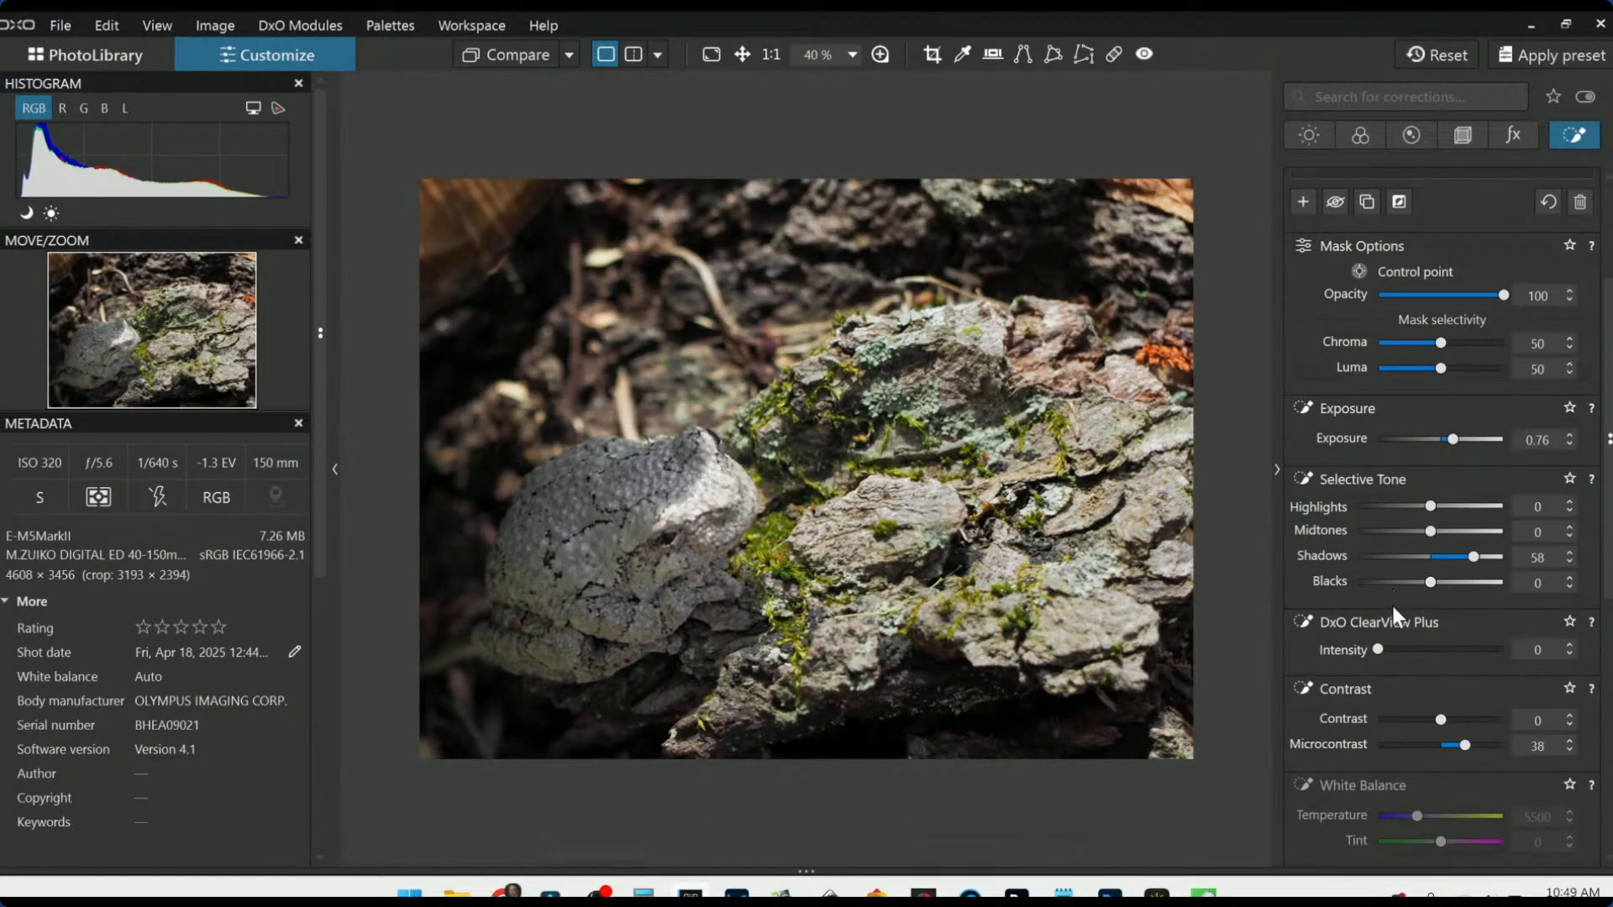
Step: Add a small control point mask around the frog's eye with shadows 43, DxO ClearView Plus intensity 52 and microcontrast 55
scroll(1428, 587, up, 3)
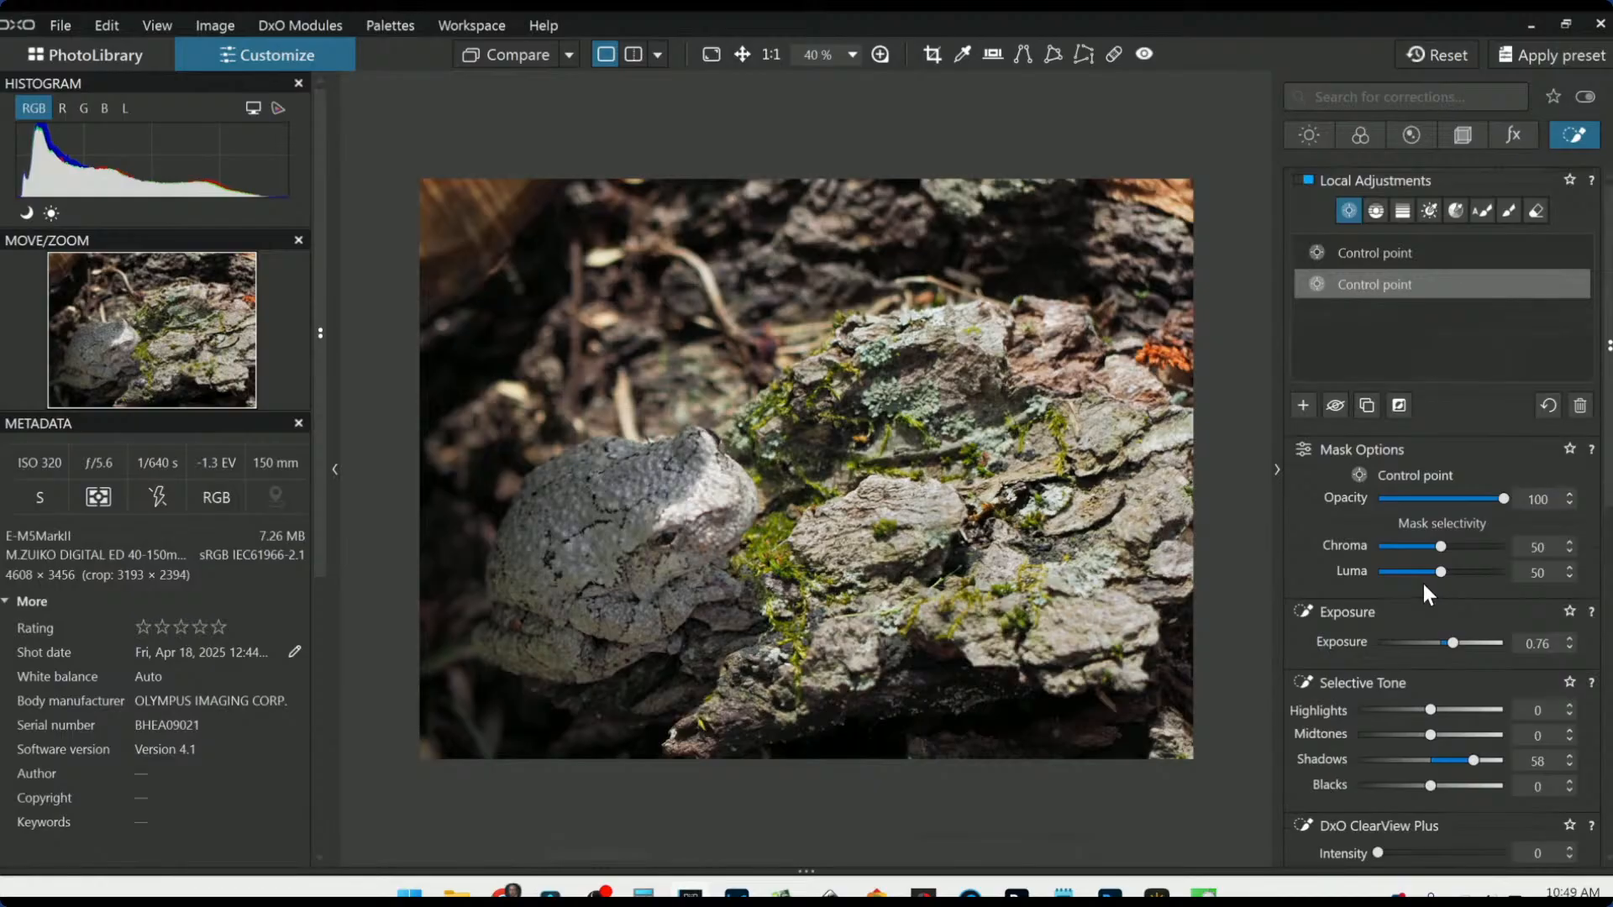
click(1302, 404)
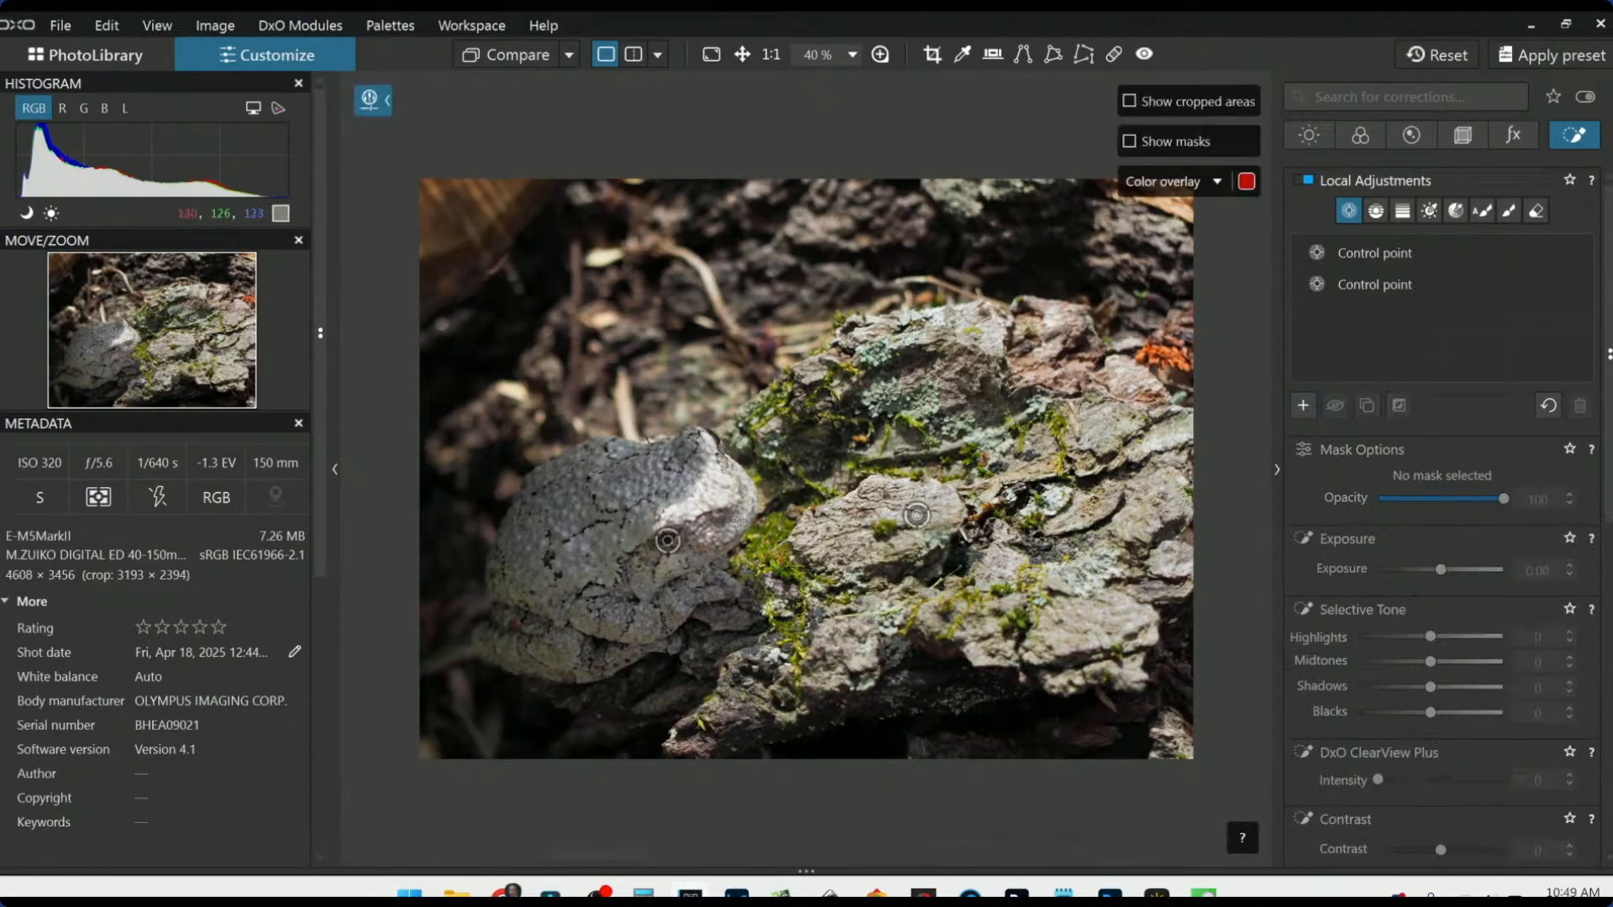
scroll(665, 561, up, 2)
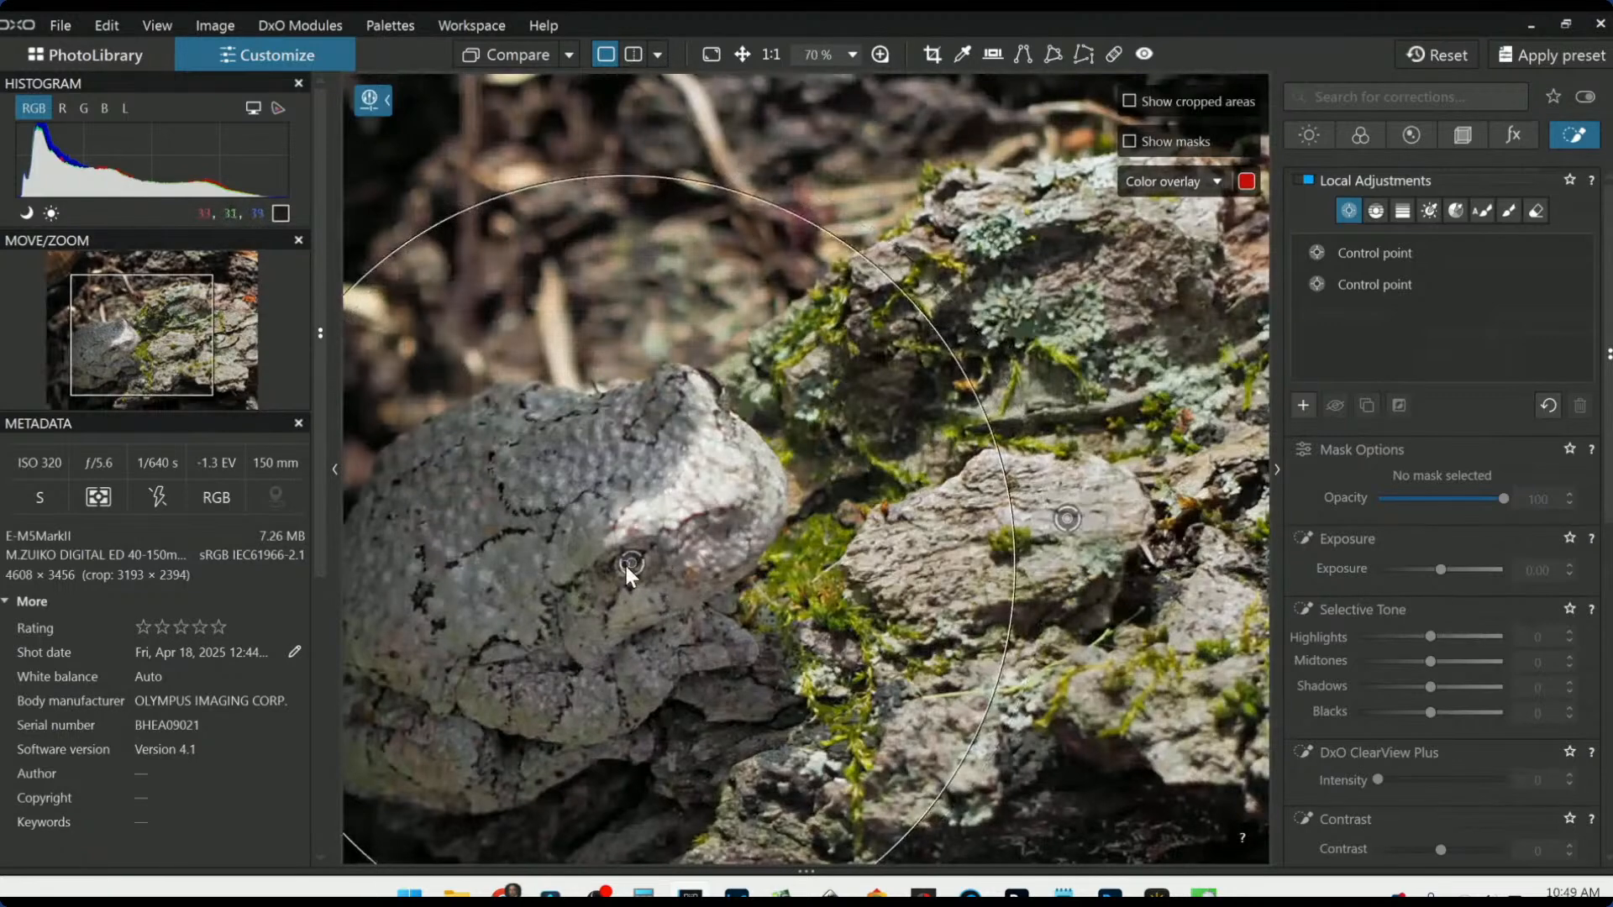
click(627, 566)
drag(888, 277, 675, 522)
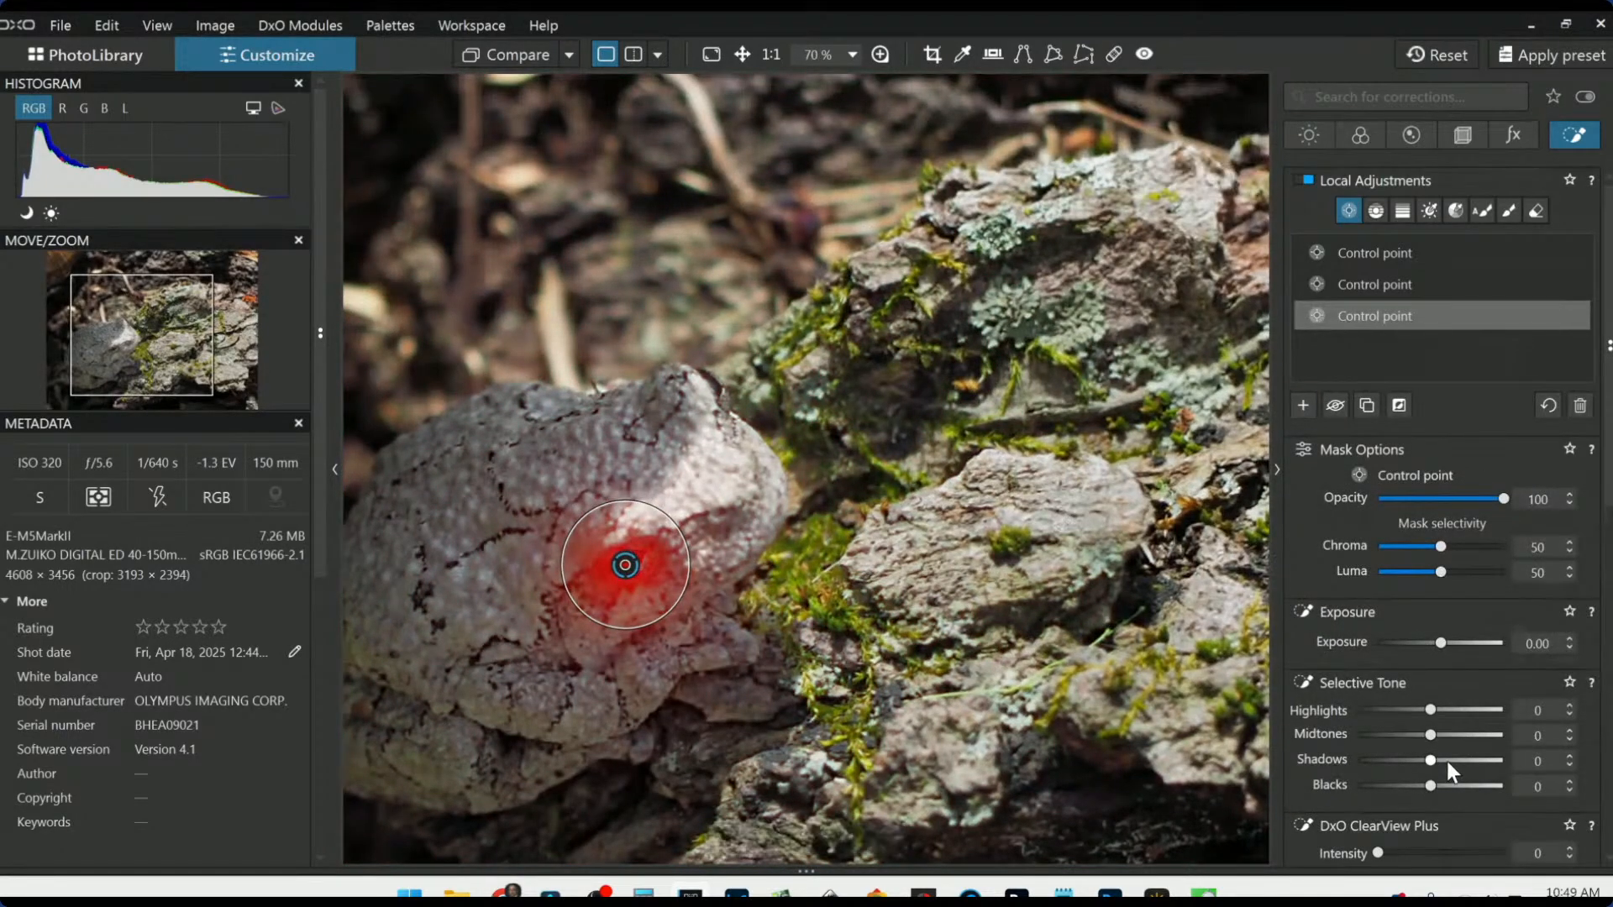
drag(1431, 760, 1461, 761)
scroll(1329, 625, down, 3)
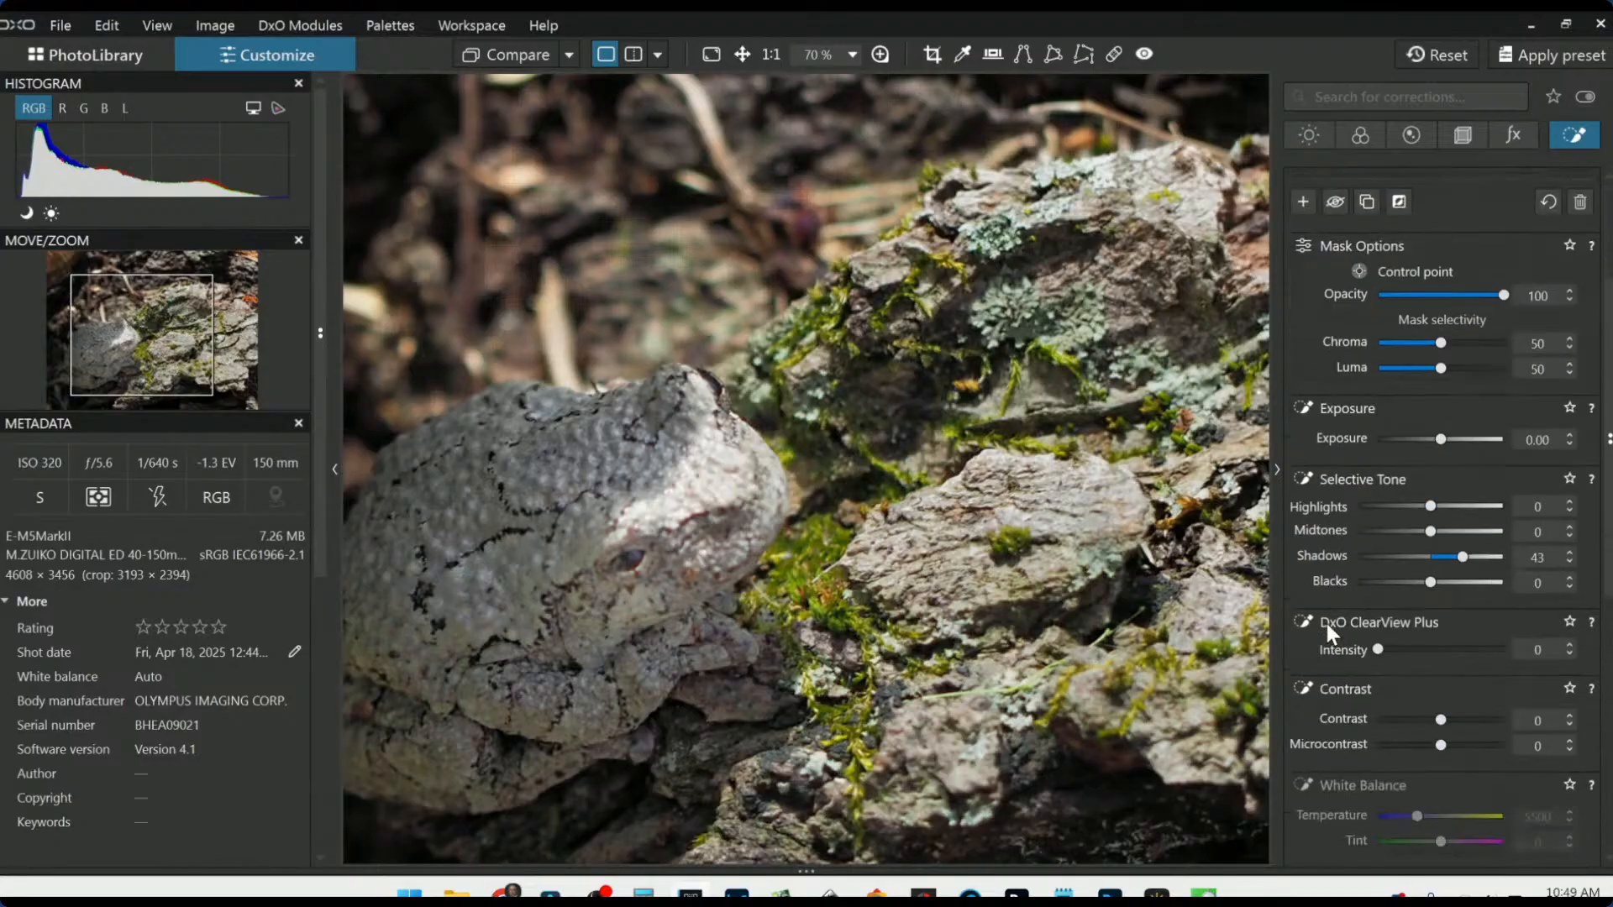
click(1443, 648)
scroll(1425, 687, down, 1)
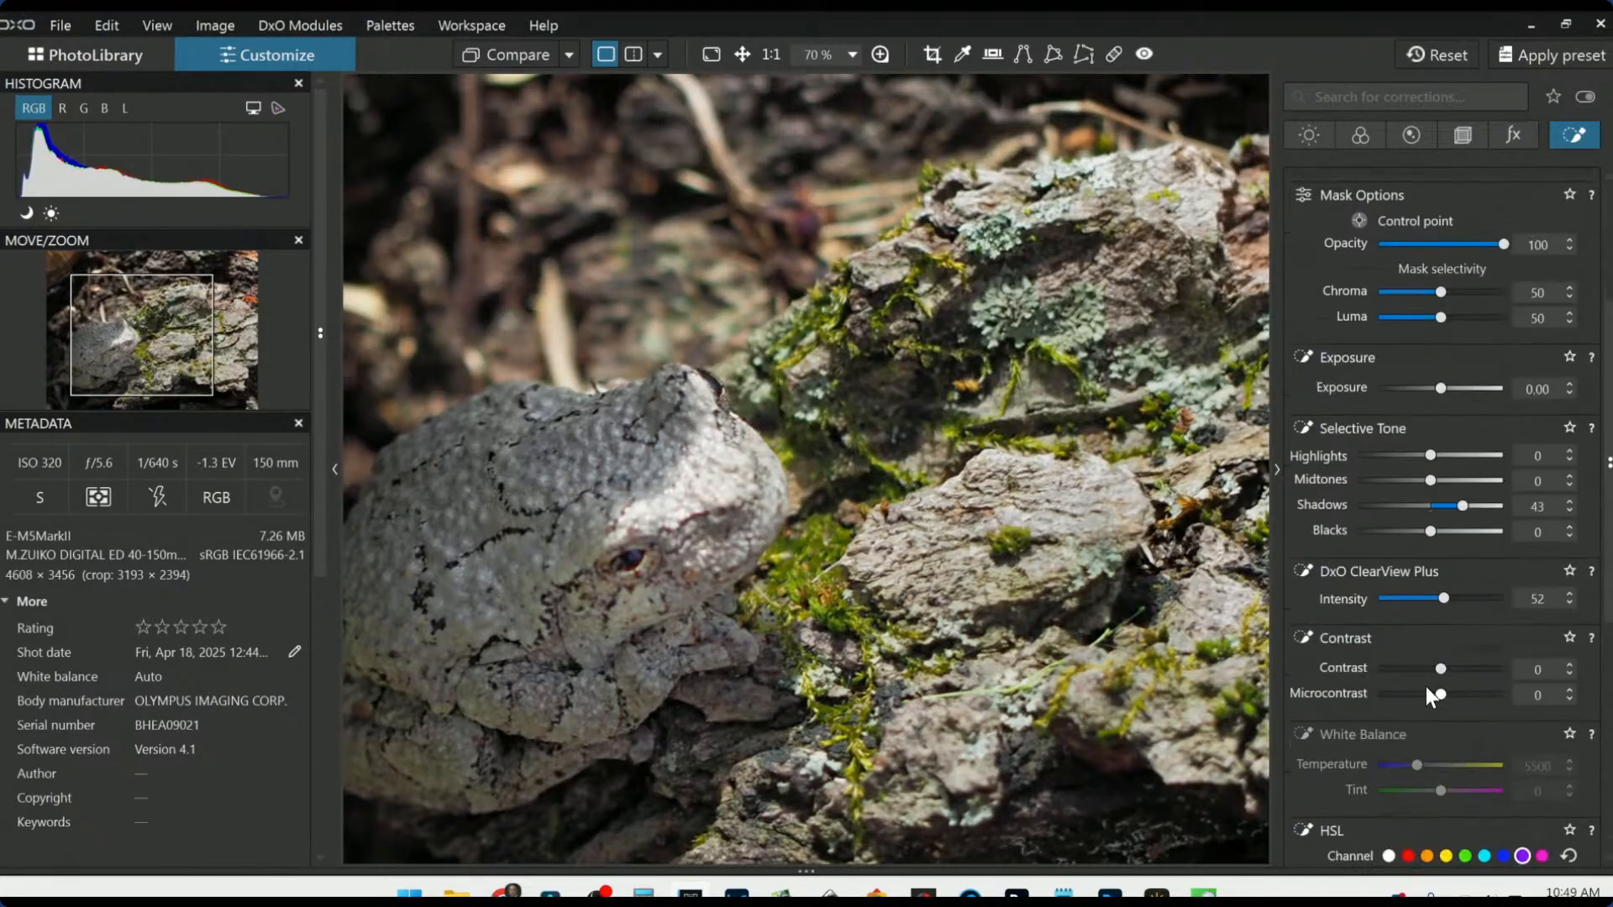
drag(1440, 693, 1475, 694)
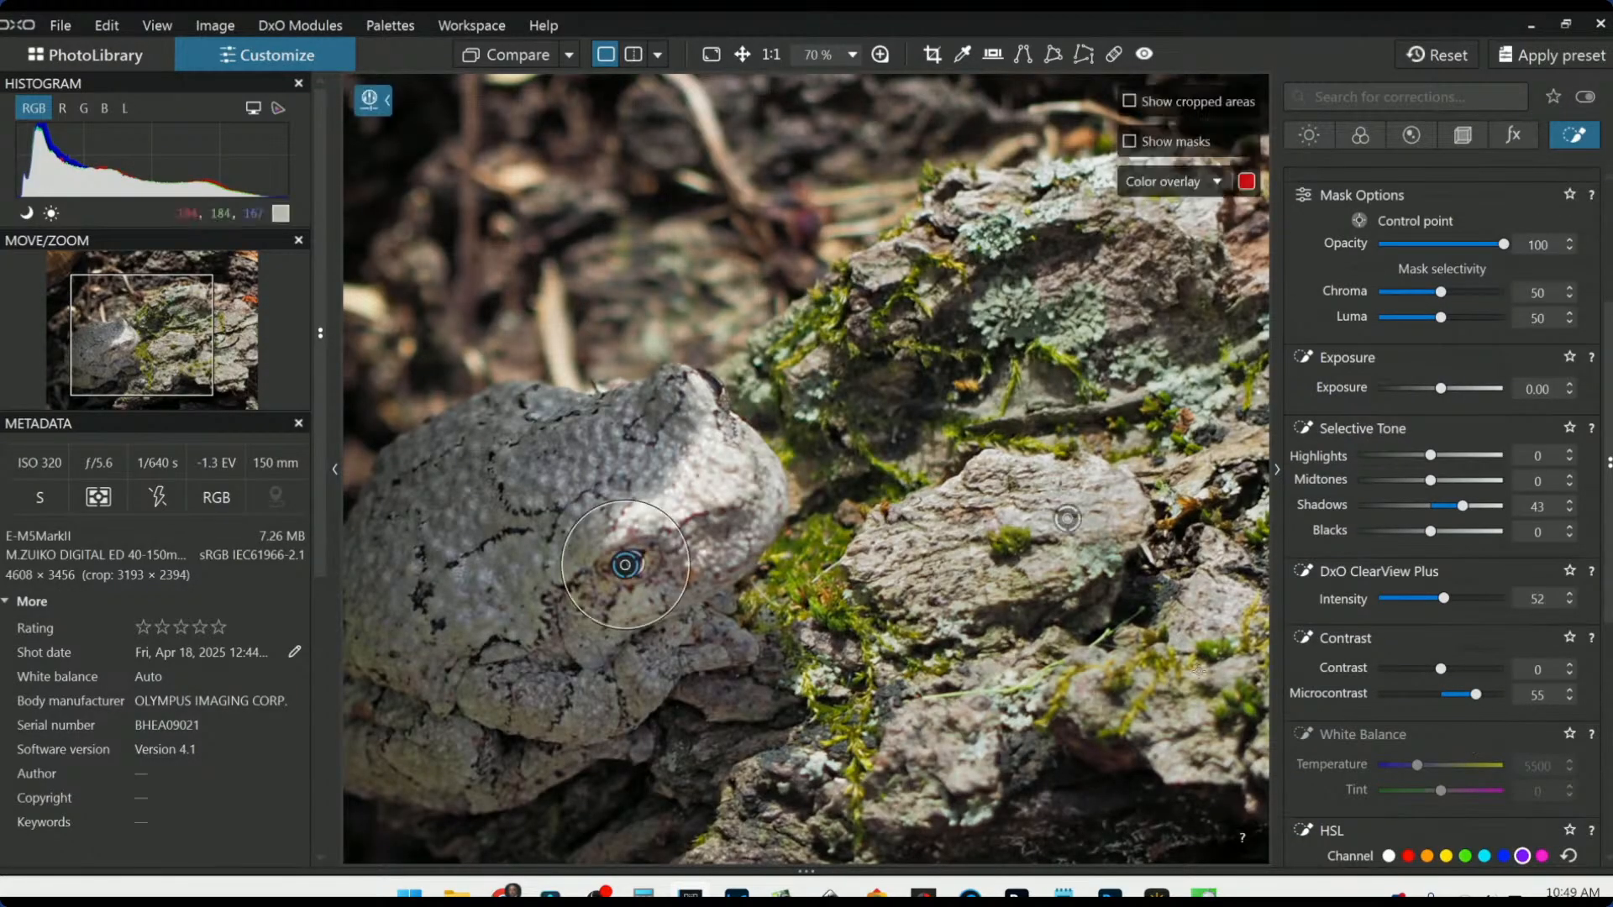
Step: Add a control point mask on the bright patch above the frog's eye with highlights -27, shadows -20 and blacks -79, and finish masking
scroll(1154, 675, down, 1)
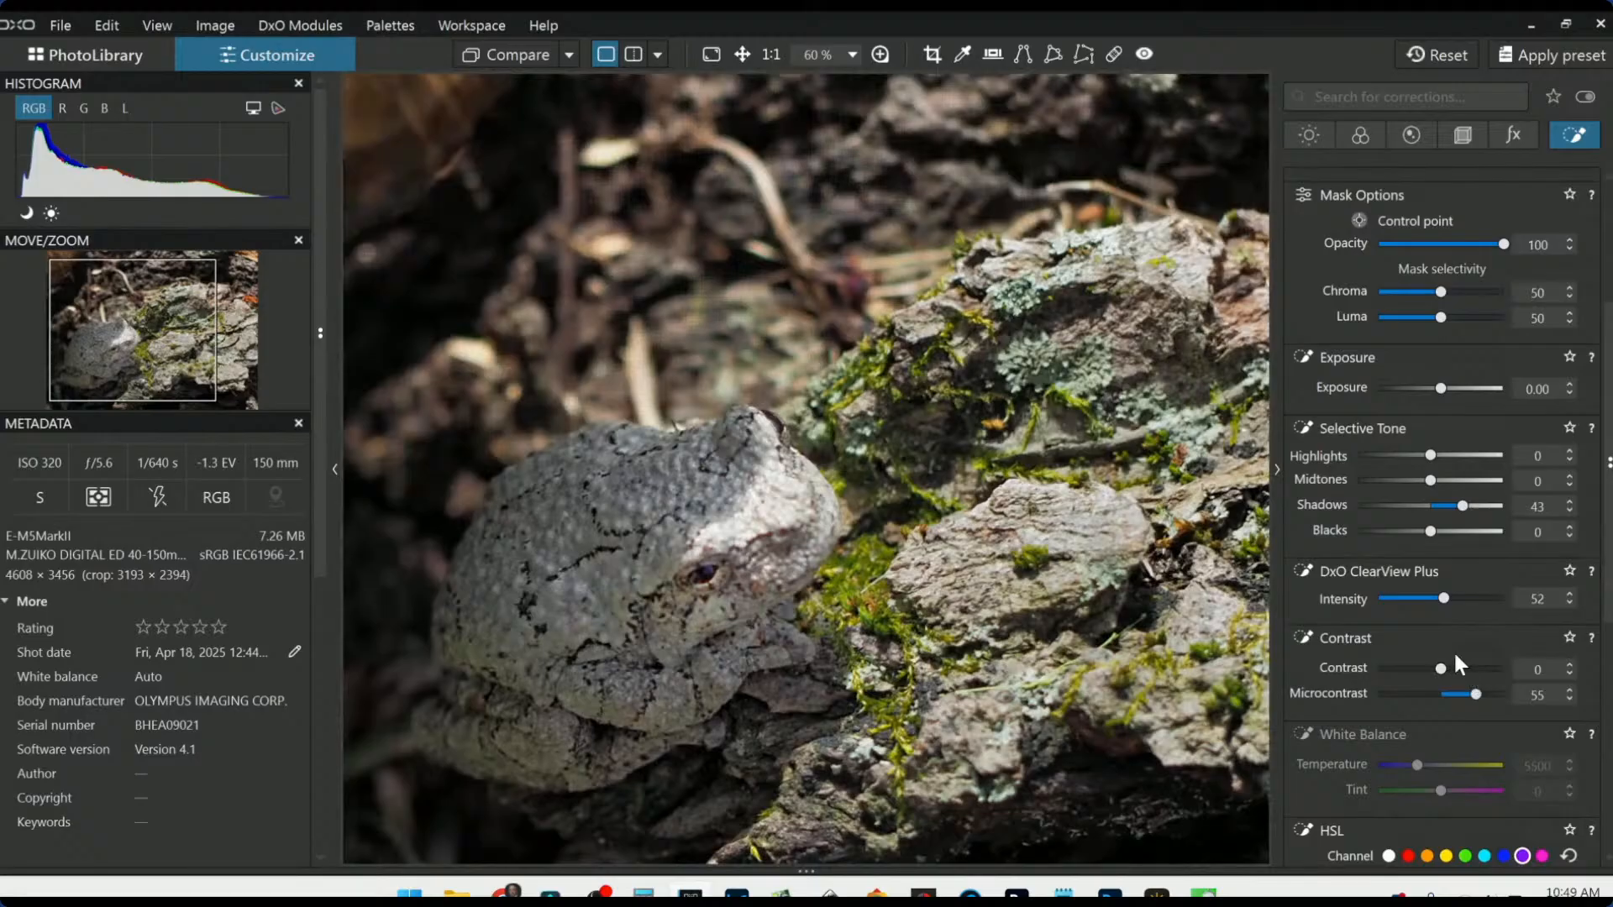
scroll(1368, 472, up, 5)
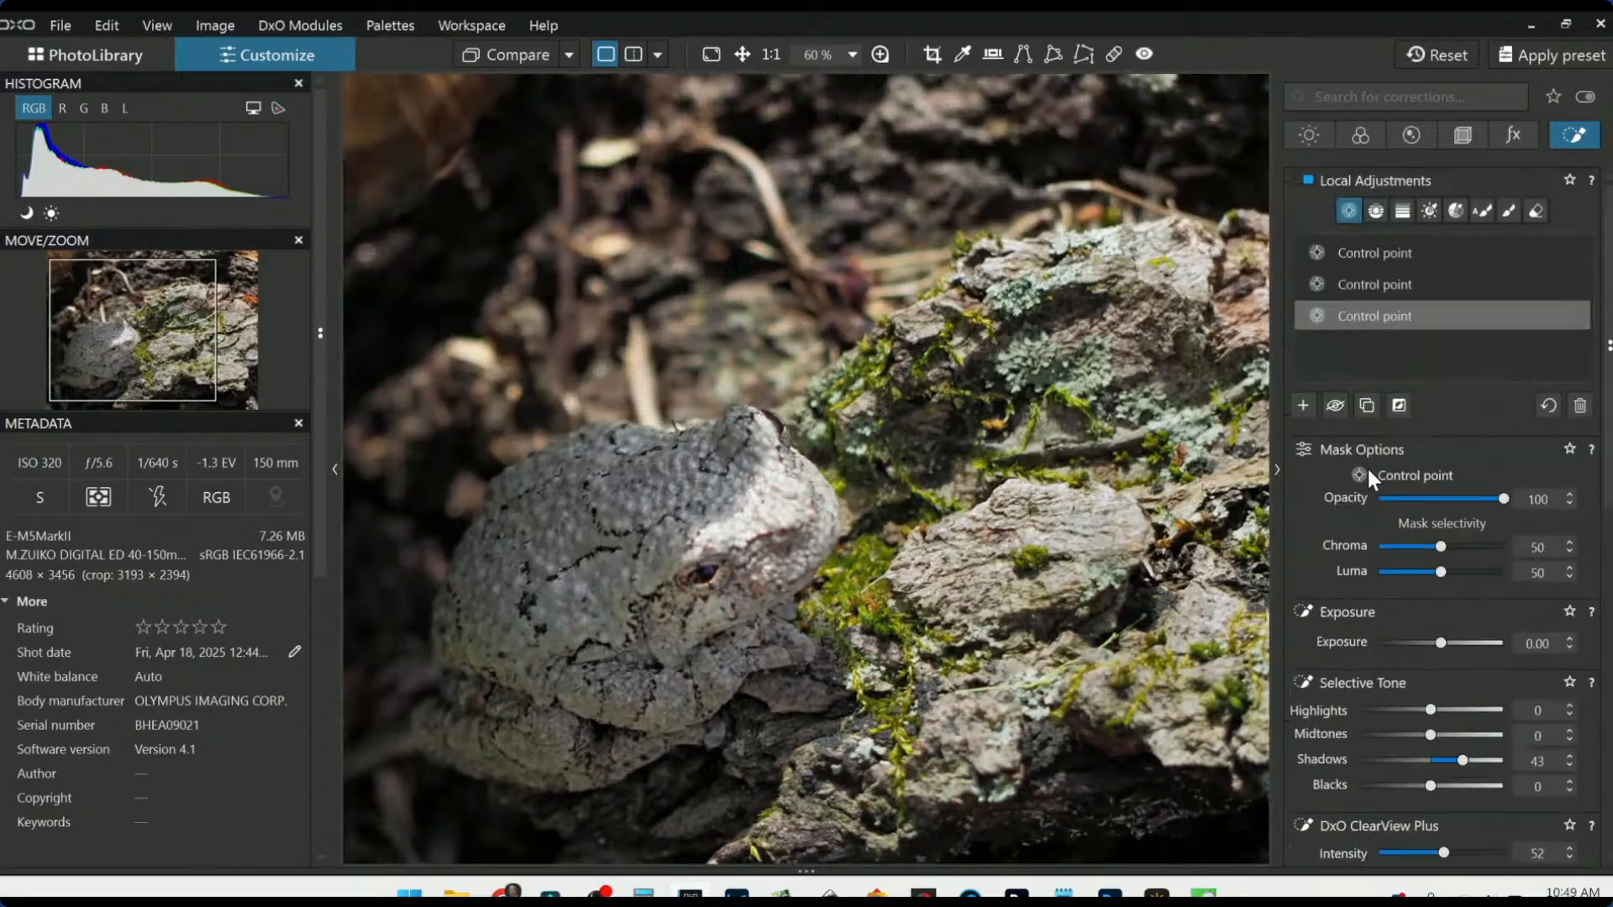
click(1307, 412)
click(748, 517)
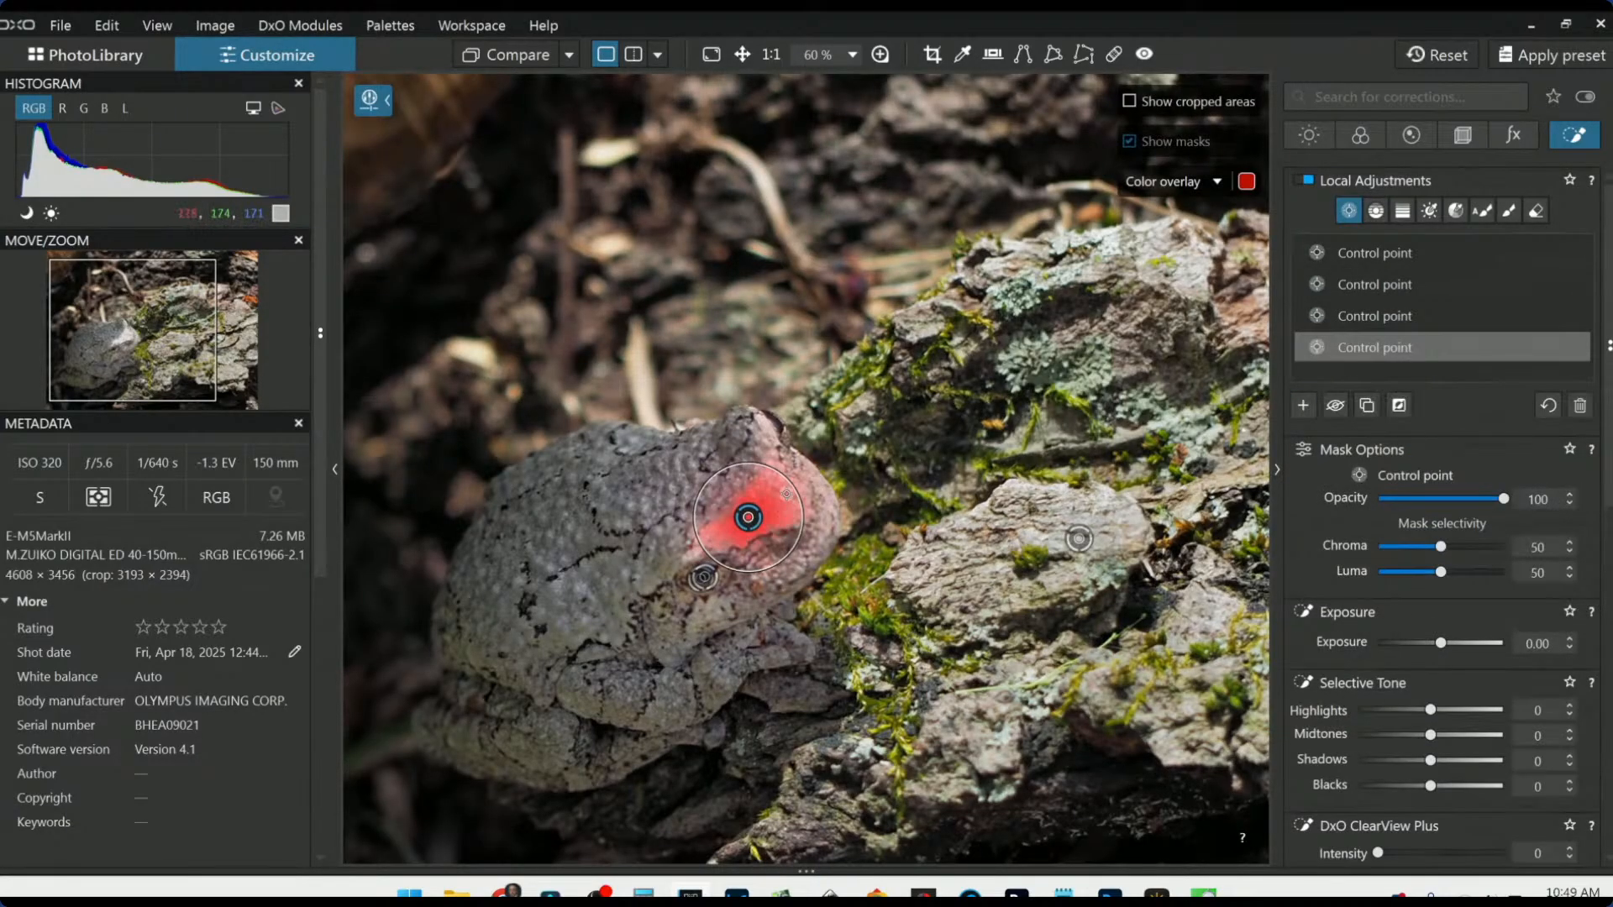
drag(1429, 713, 1374, 785)
scroll(1071, 496, down, 1)
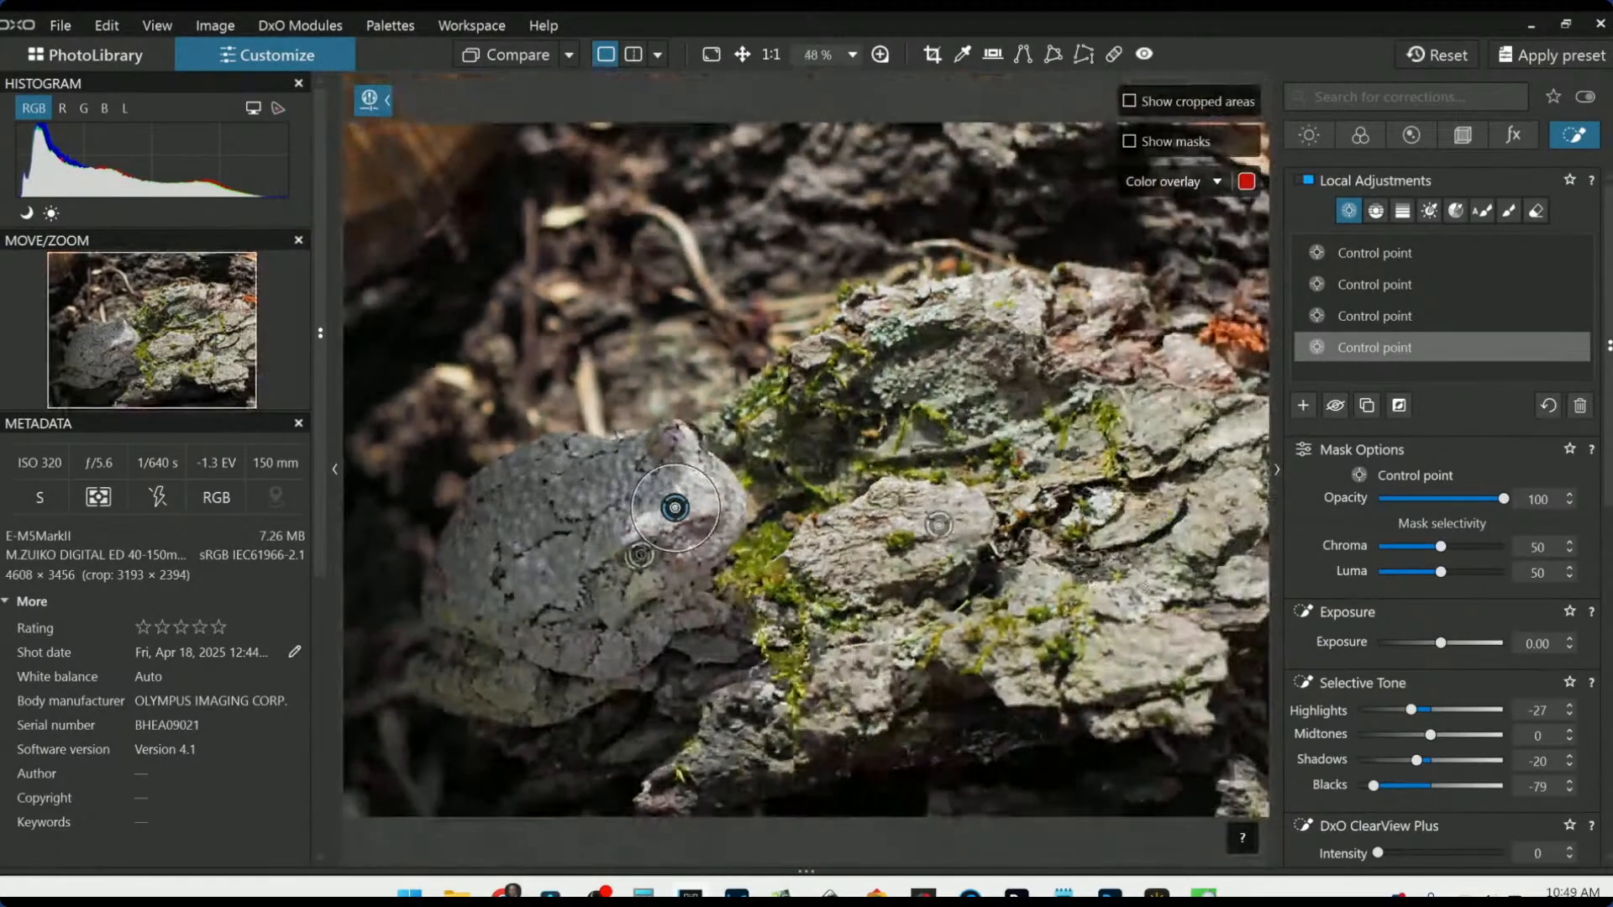
scroll(1176, 571, down, 1)
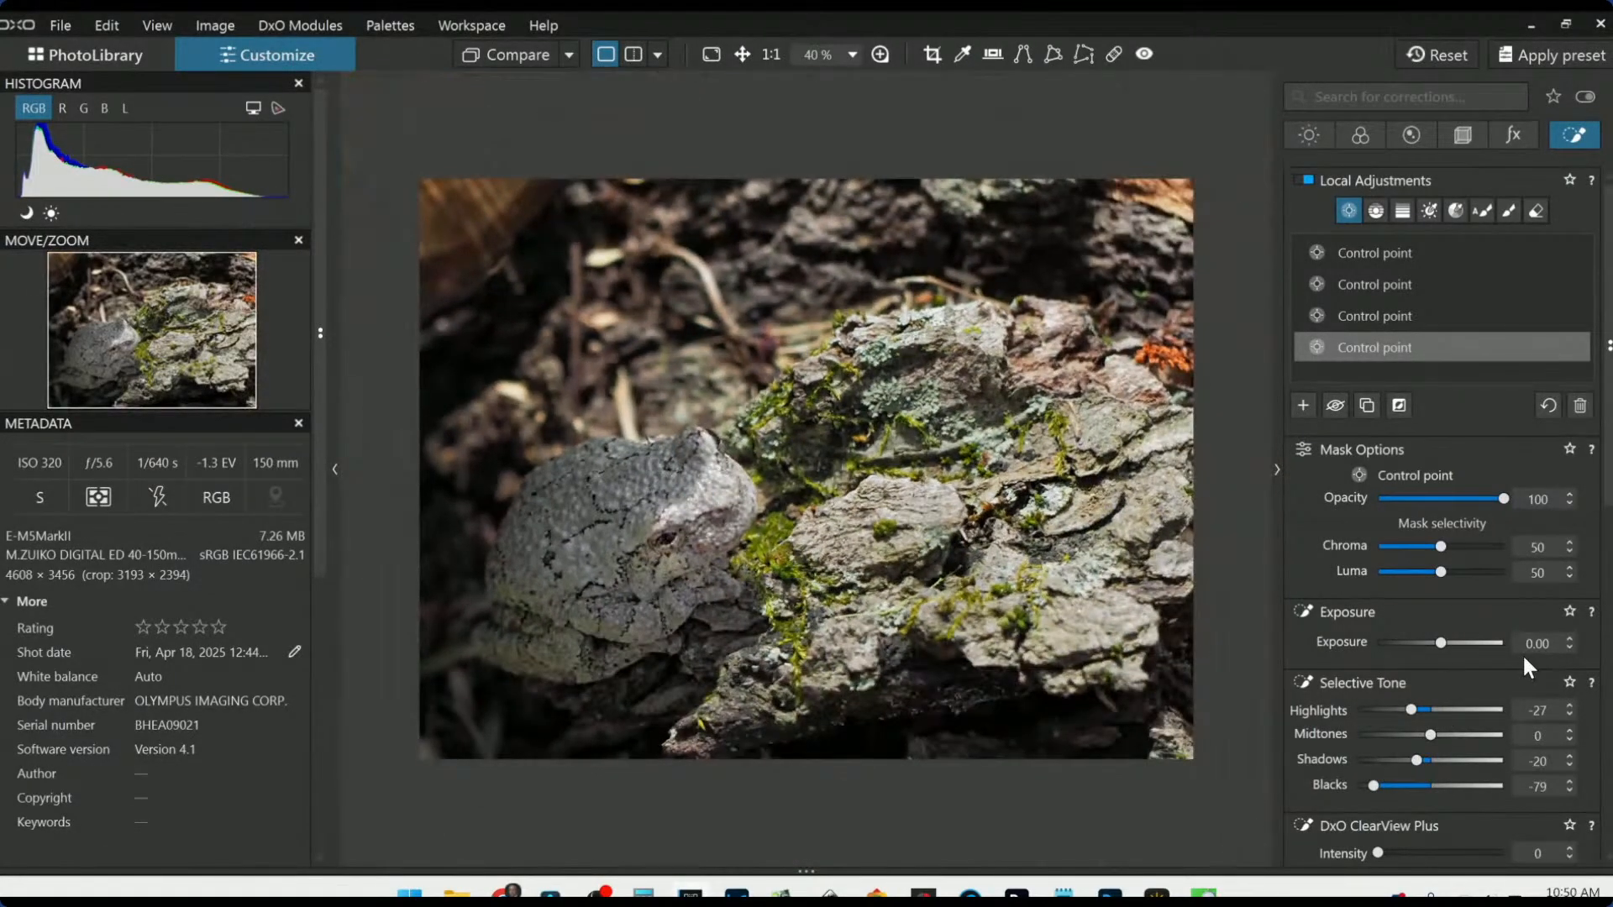
key(Escape)
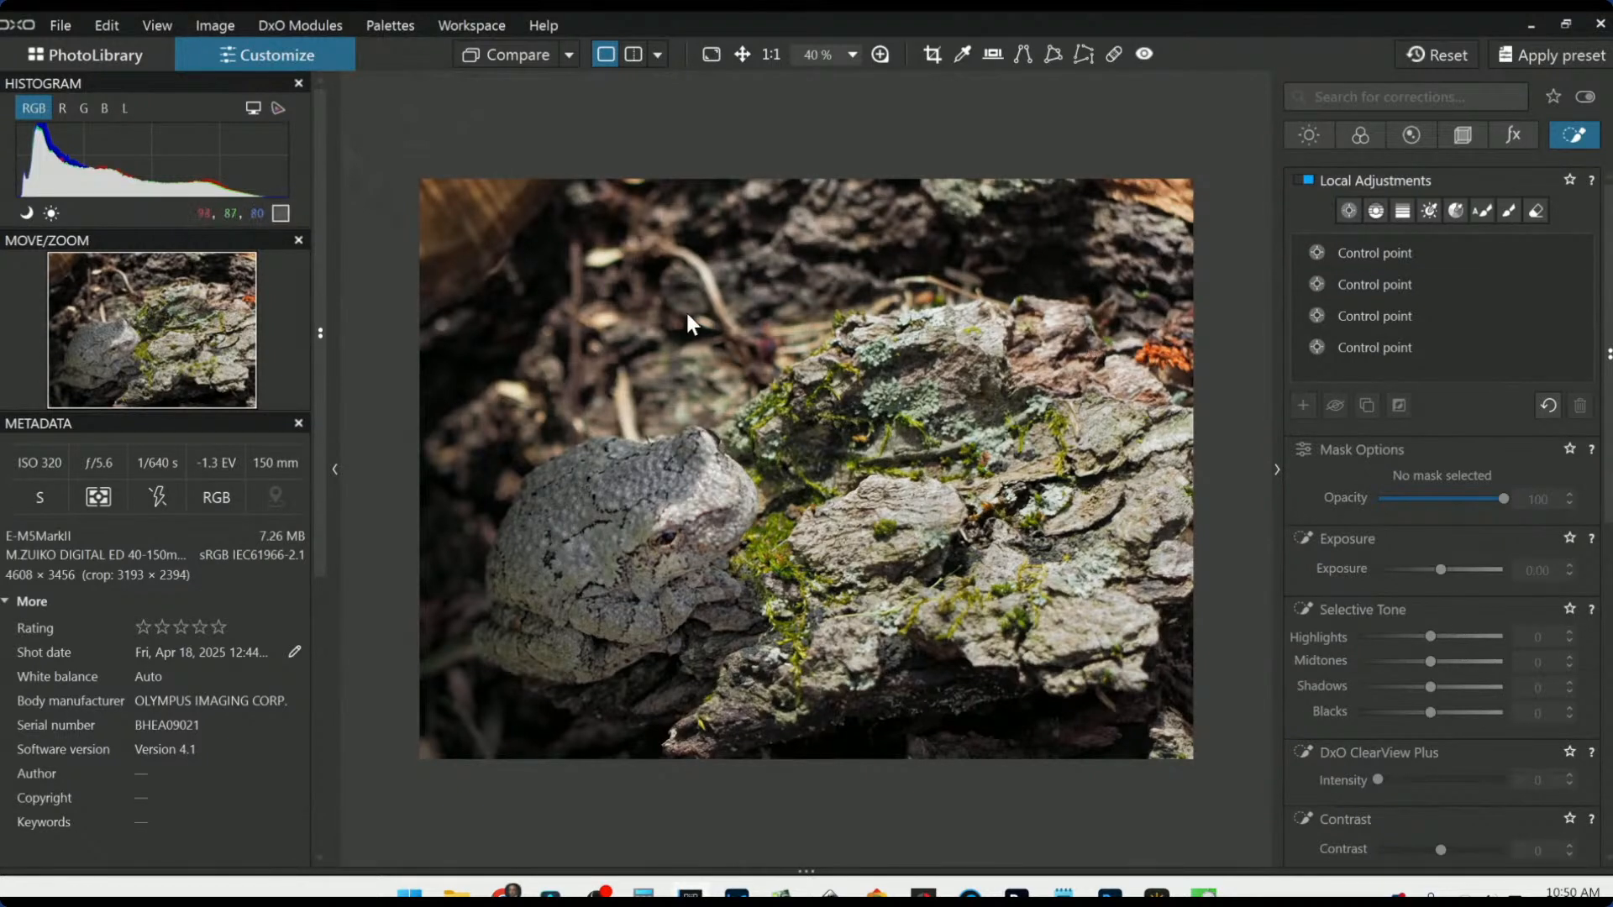
Step: Place a control line across the background above the frog, sampling the dark background, and set exposure to -2.09 and highlights to -100
click(1383, 212)
drag(777, 303, 803, 465)
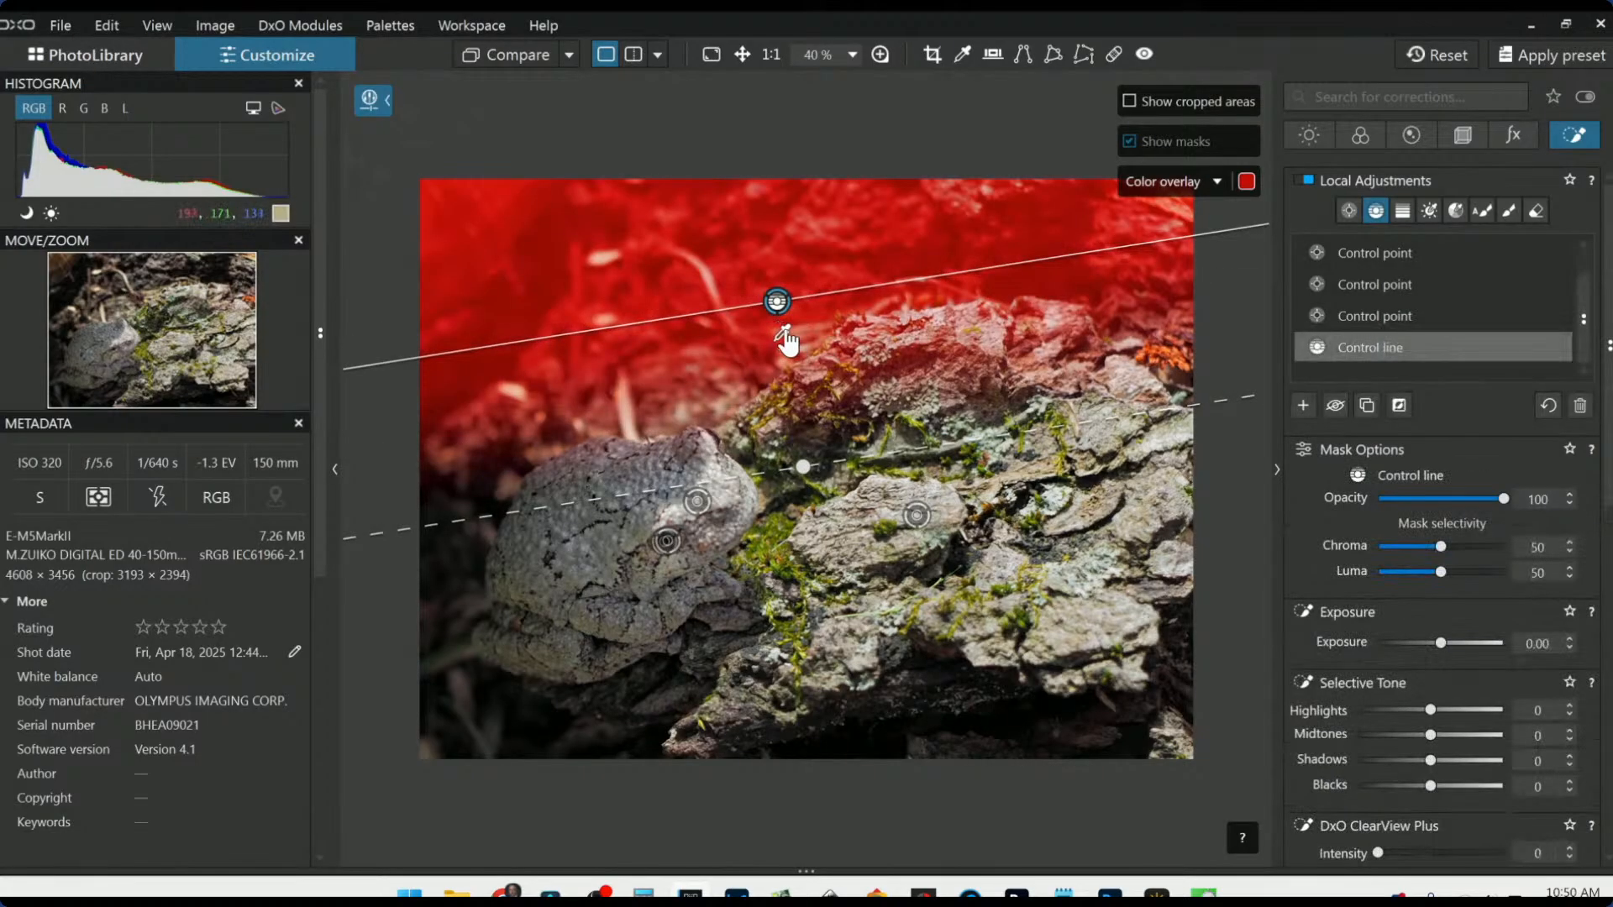
drag(782, 333, 820, 270)
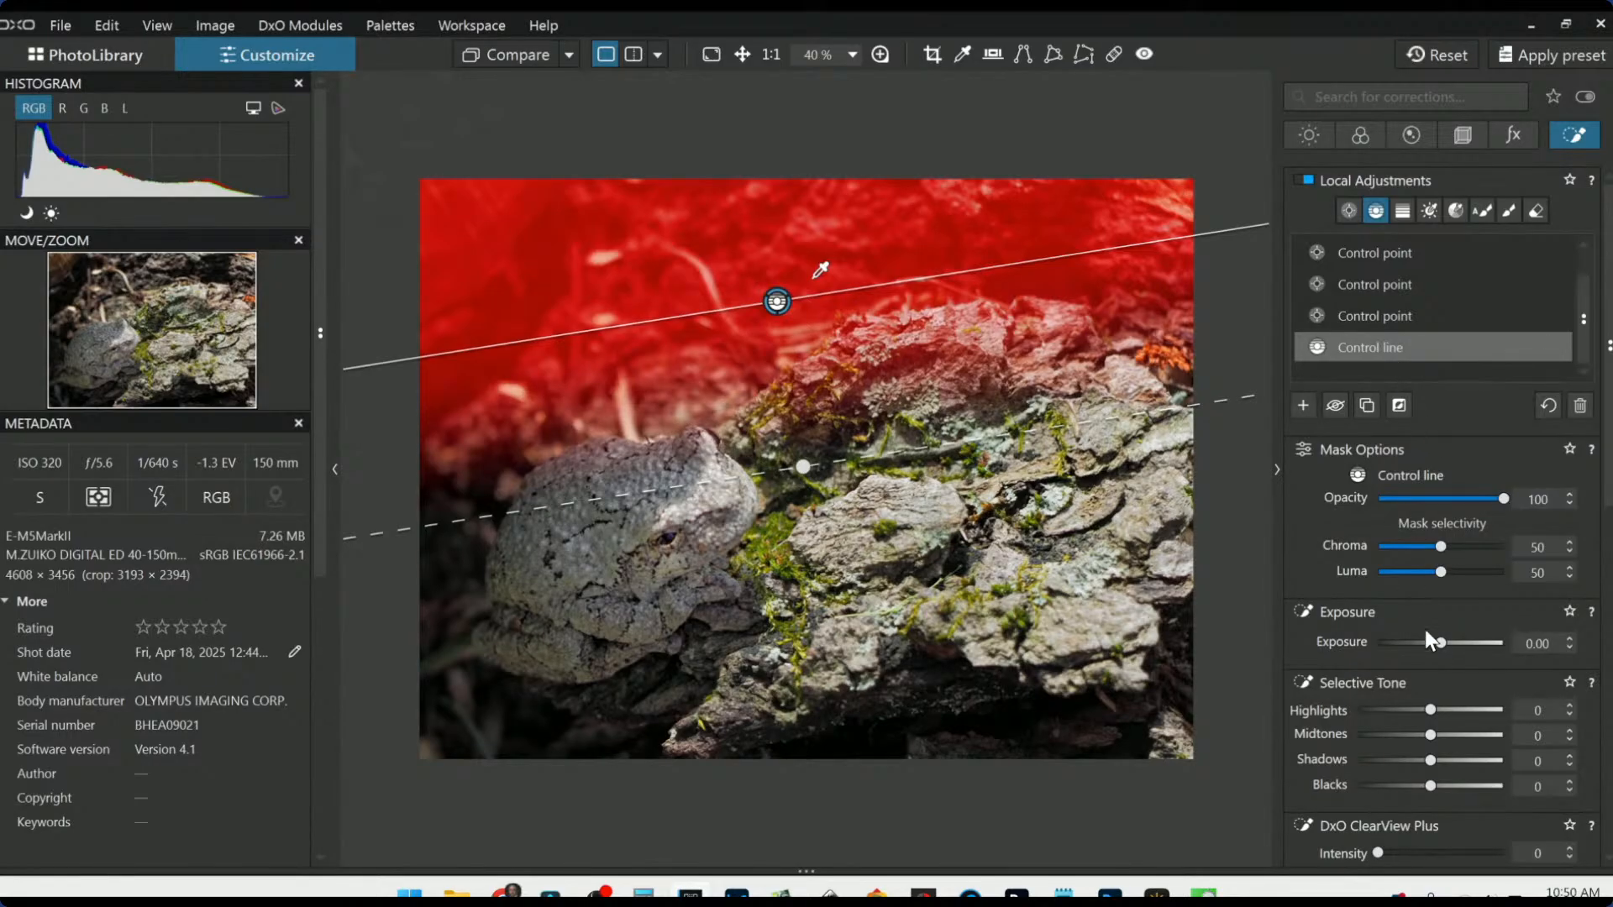
drag(1439, 643, 1409, 652)
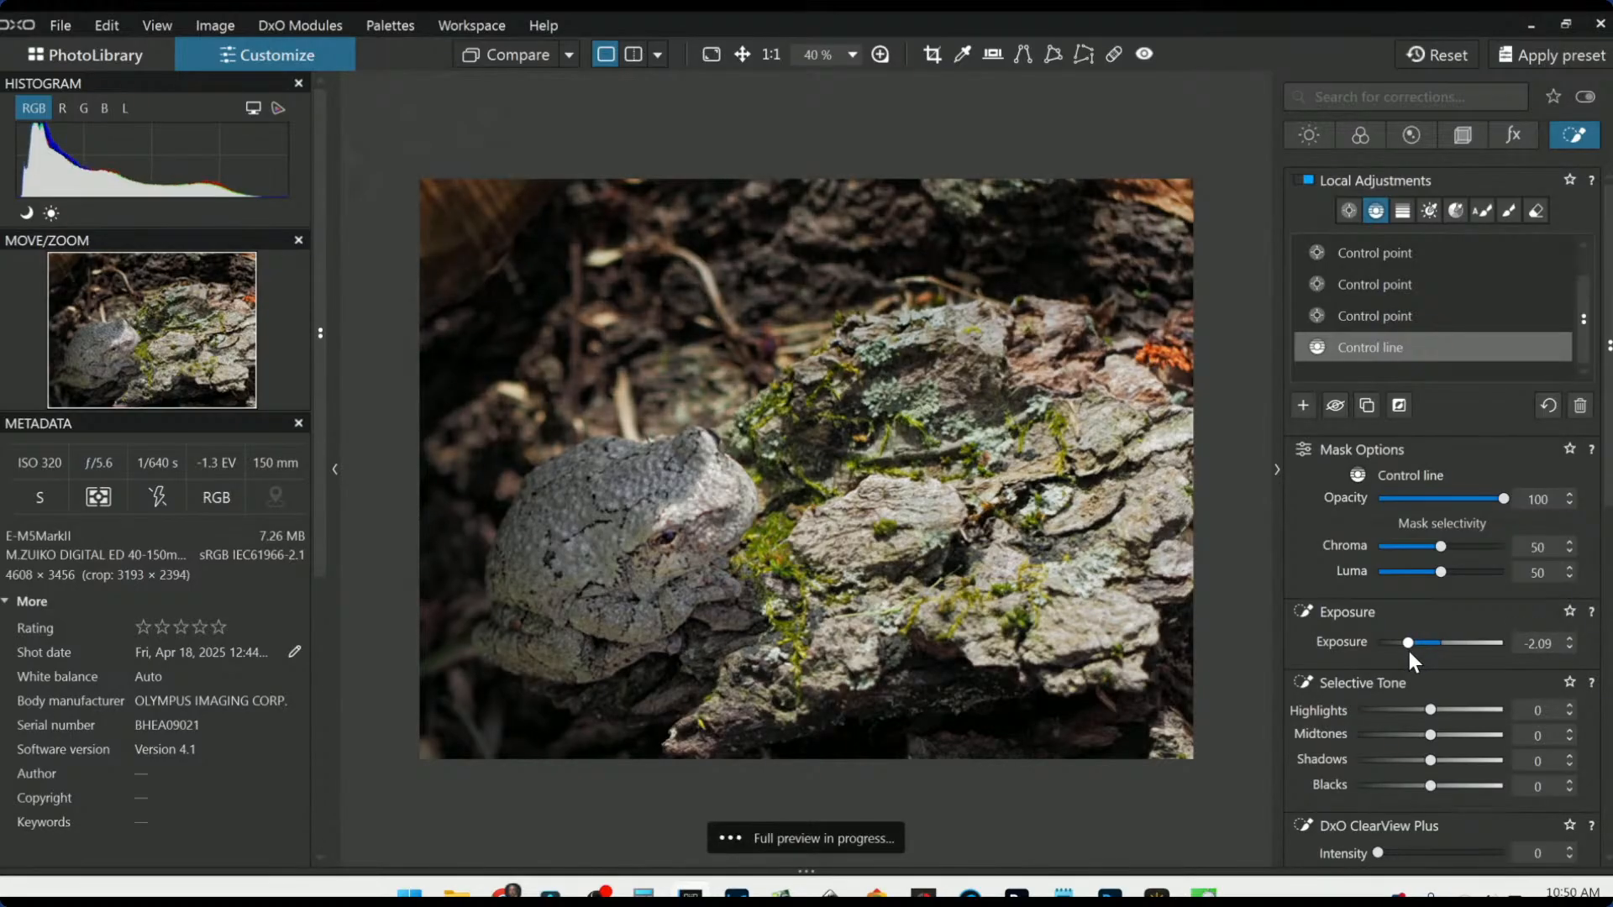
click(1400, 709)
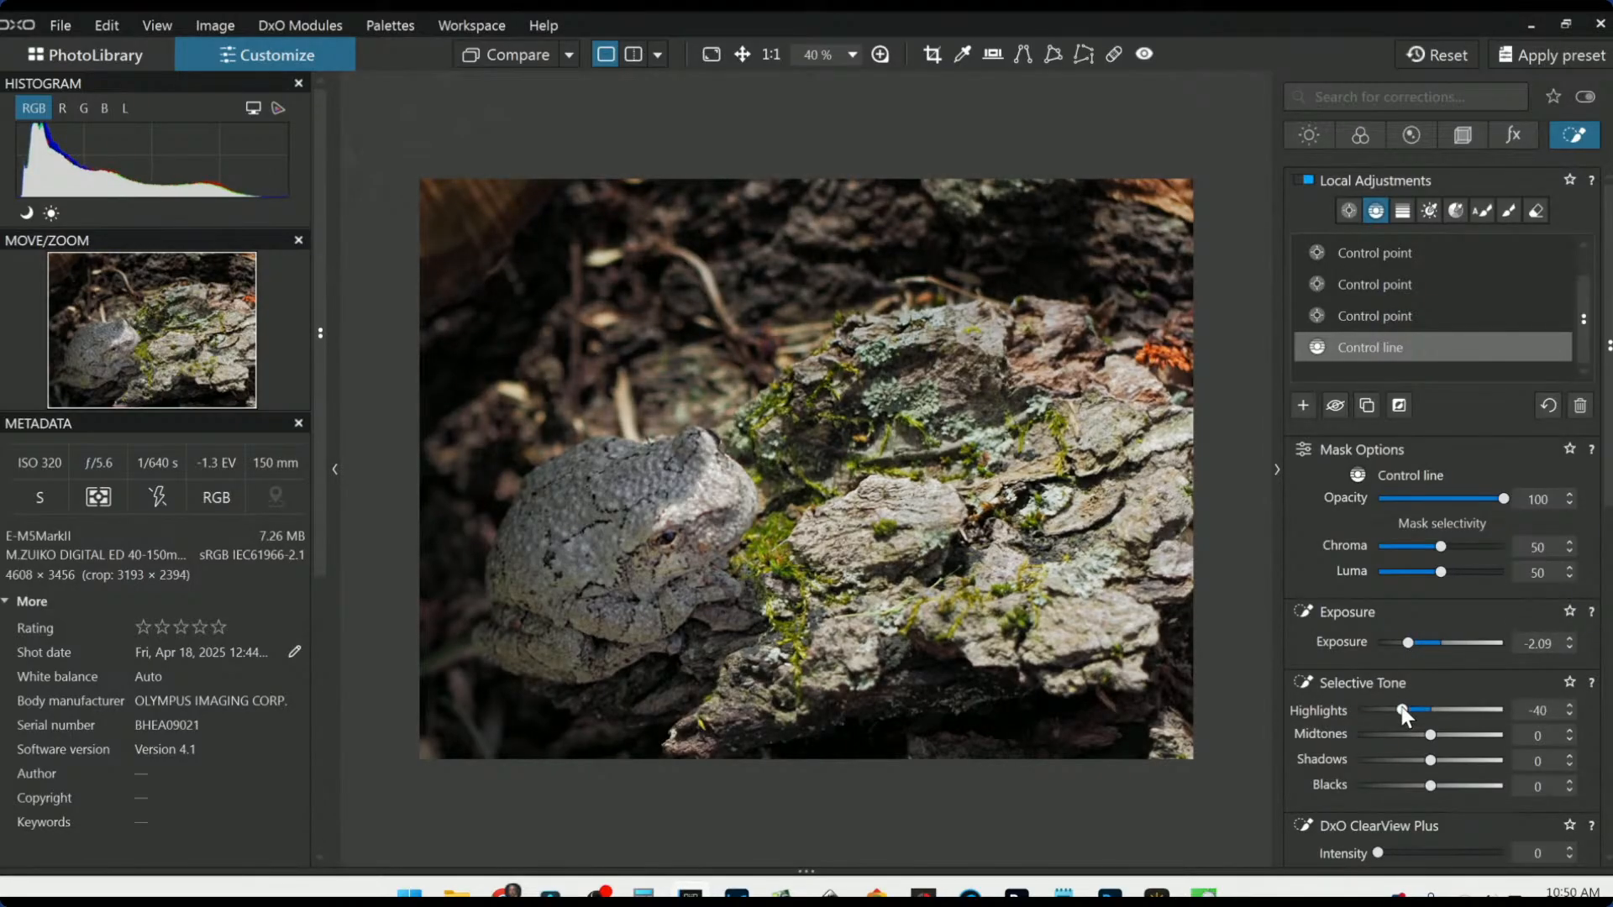
drag(1401, 710, 1352, 706)
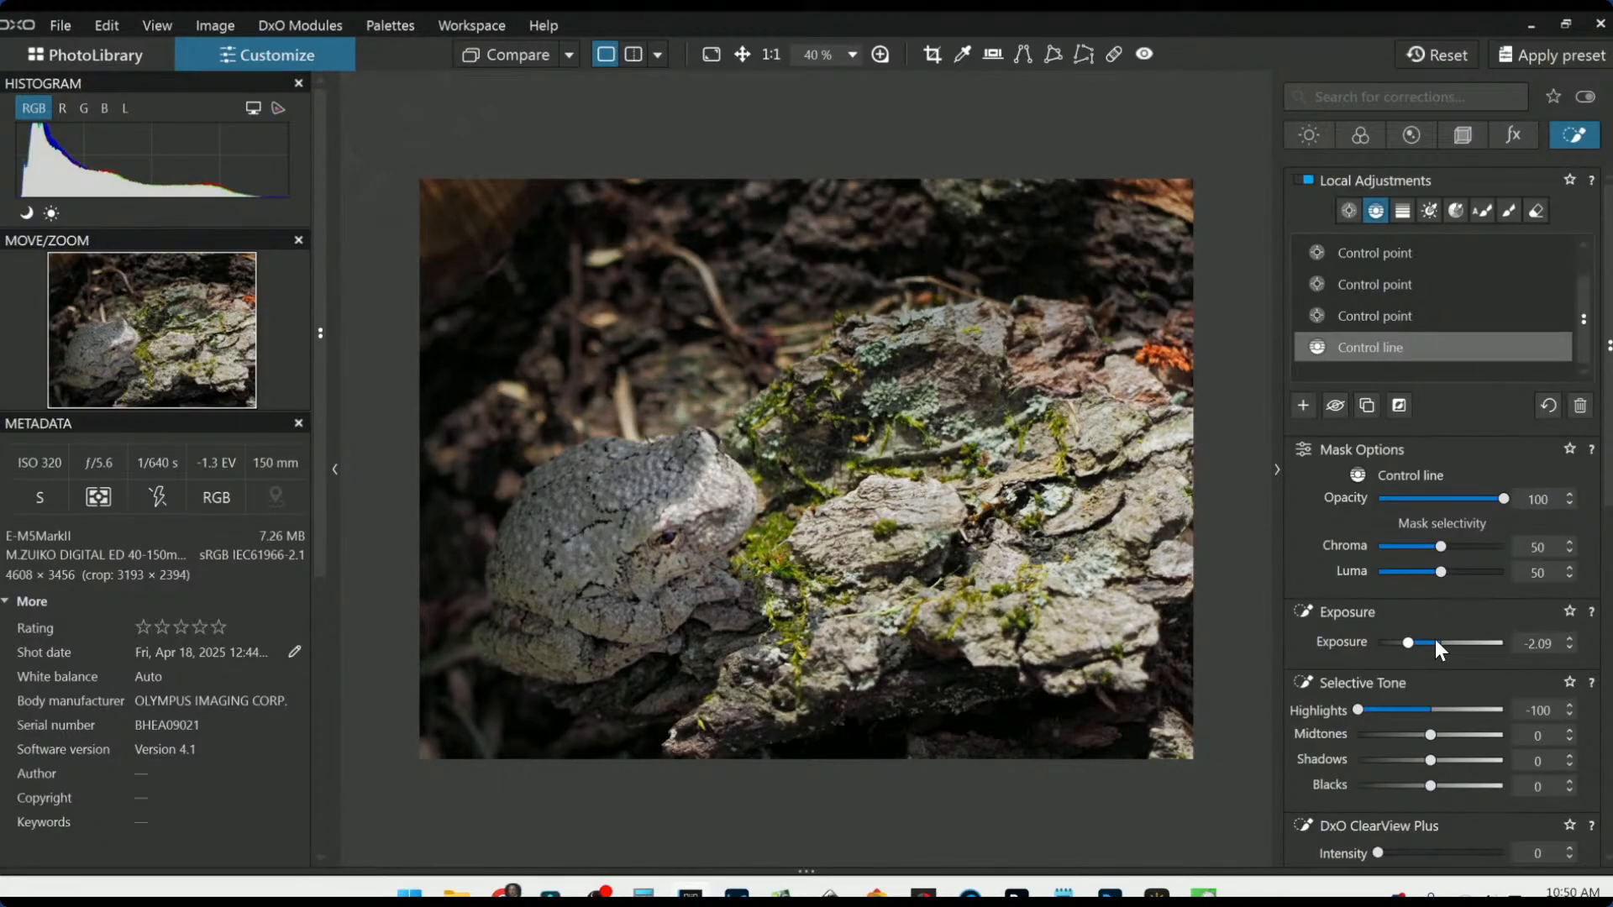
Step: Extend the control line mask with a second line from the photo's lower-right corner and set its blacks to -26
mouse_move(1264, 721)
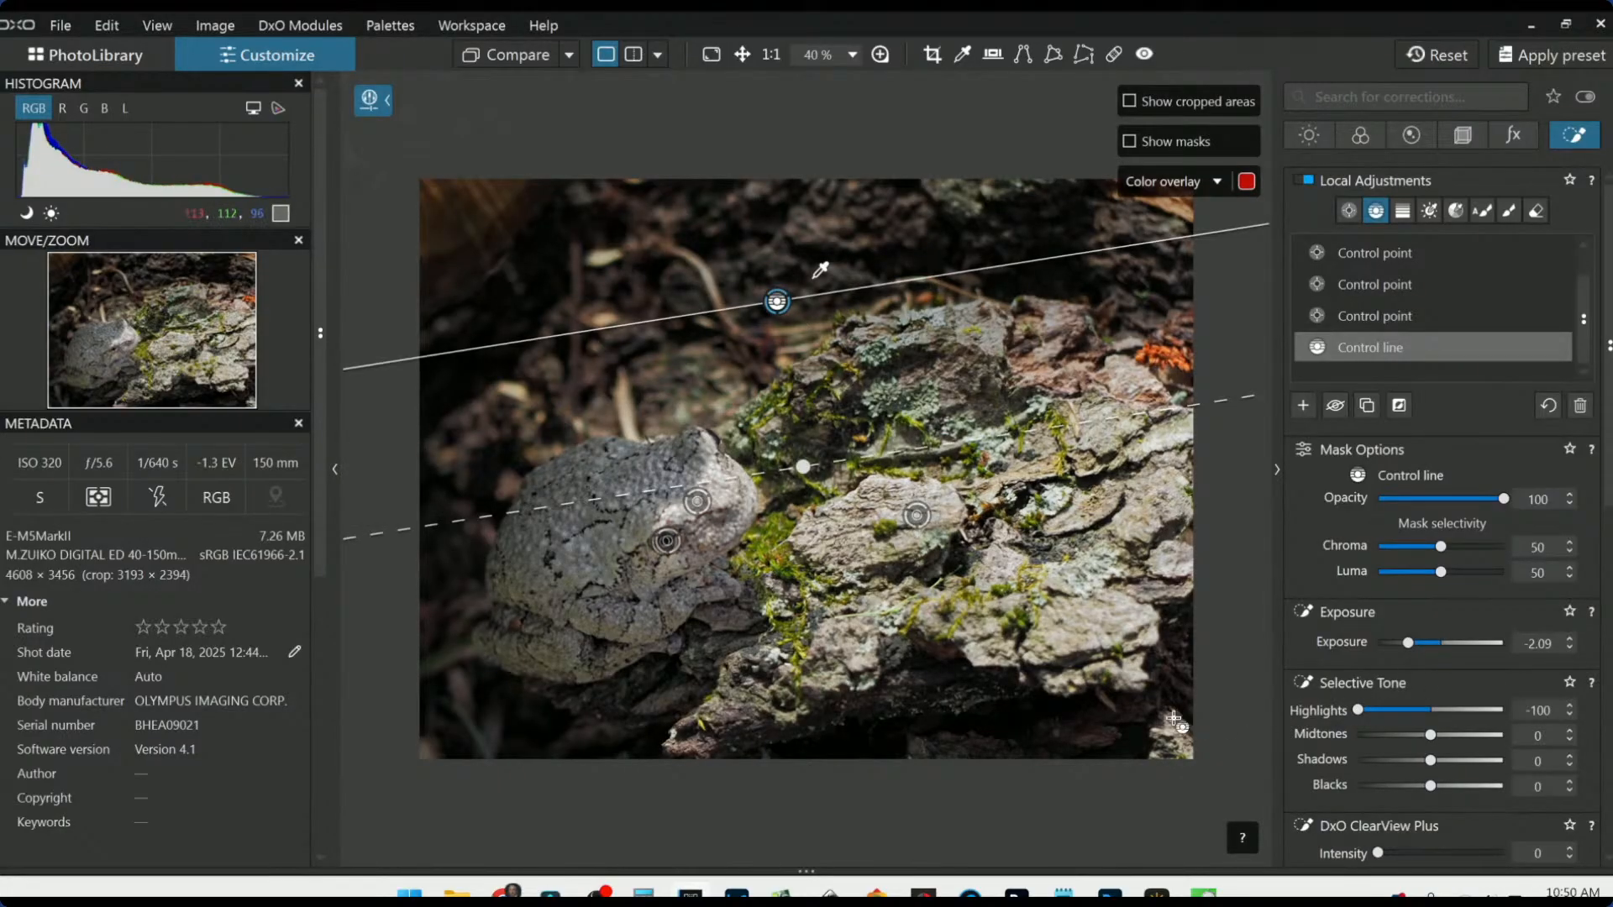
drag(1171, 728, 1122, 549)
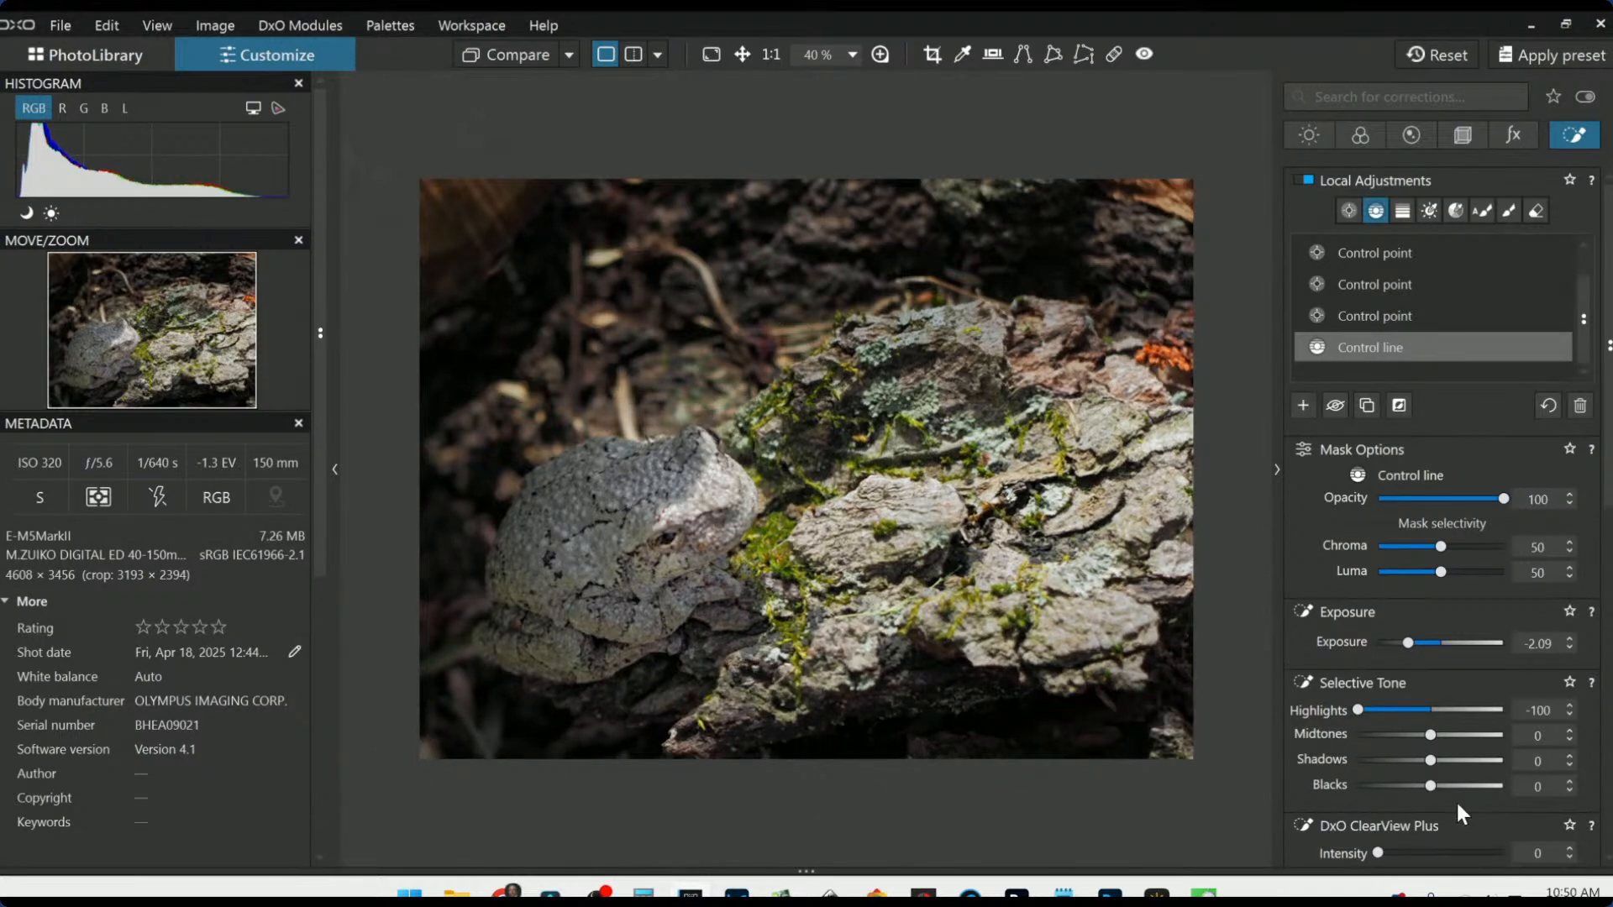
drag(1430, 790, 1413, 788)
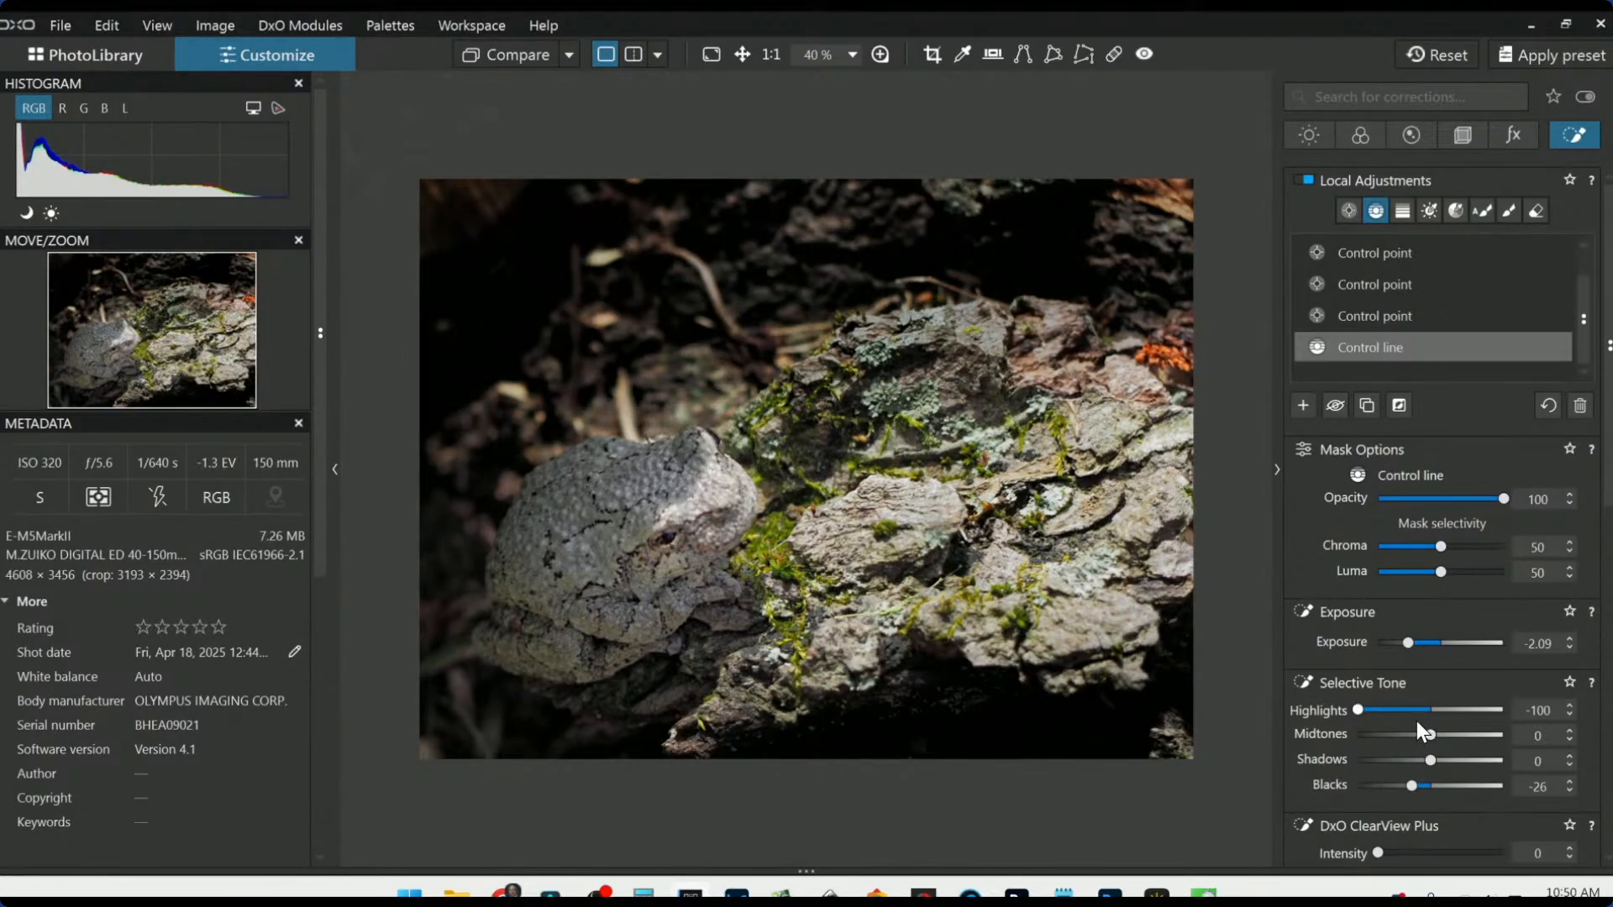
scroll(1198, 632, up, 1)
scroll(1199, 632, down, 1)
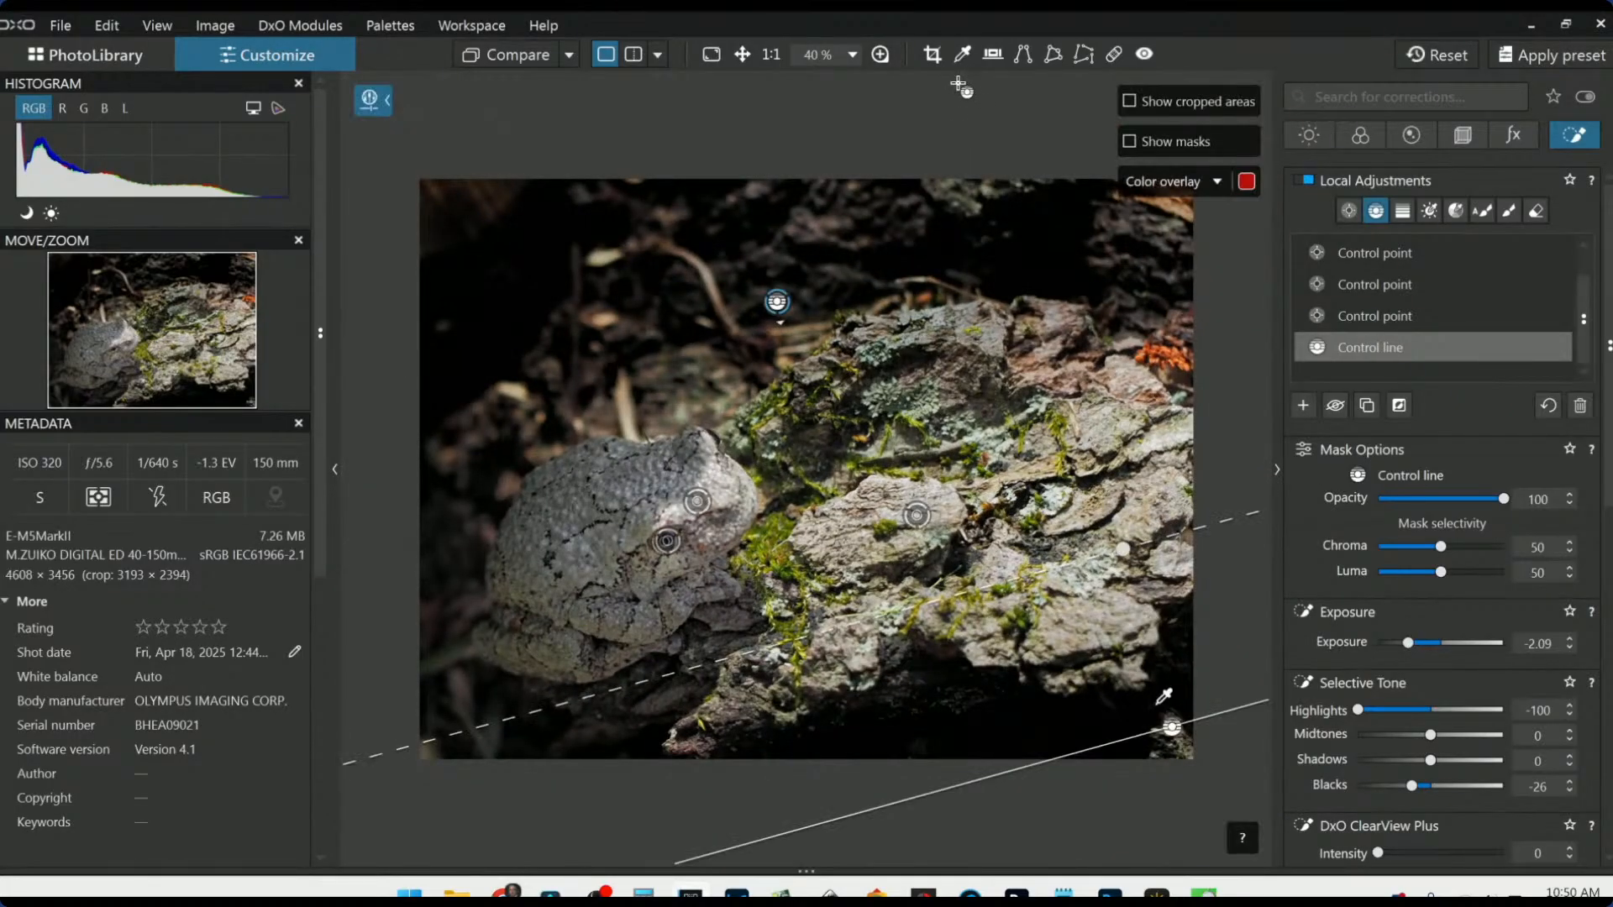
Step: Try the 3193 × 2394 px crop further left and down, with more dark space around the frog
click(931, 54)
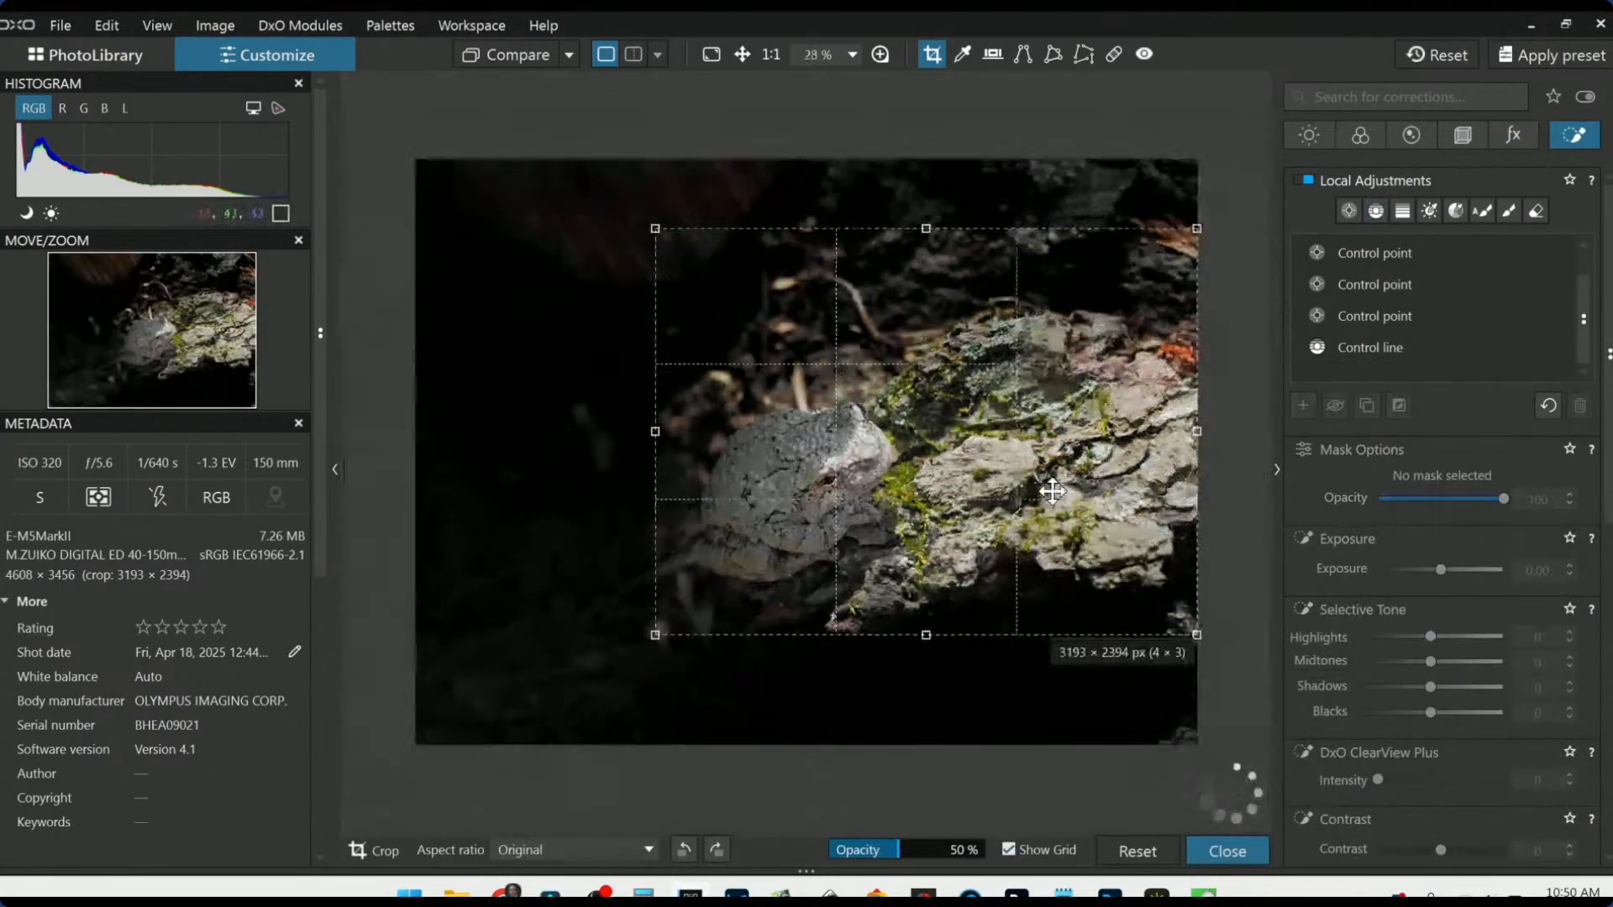
drag(1022, 468, 843, 543)
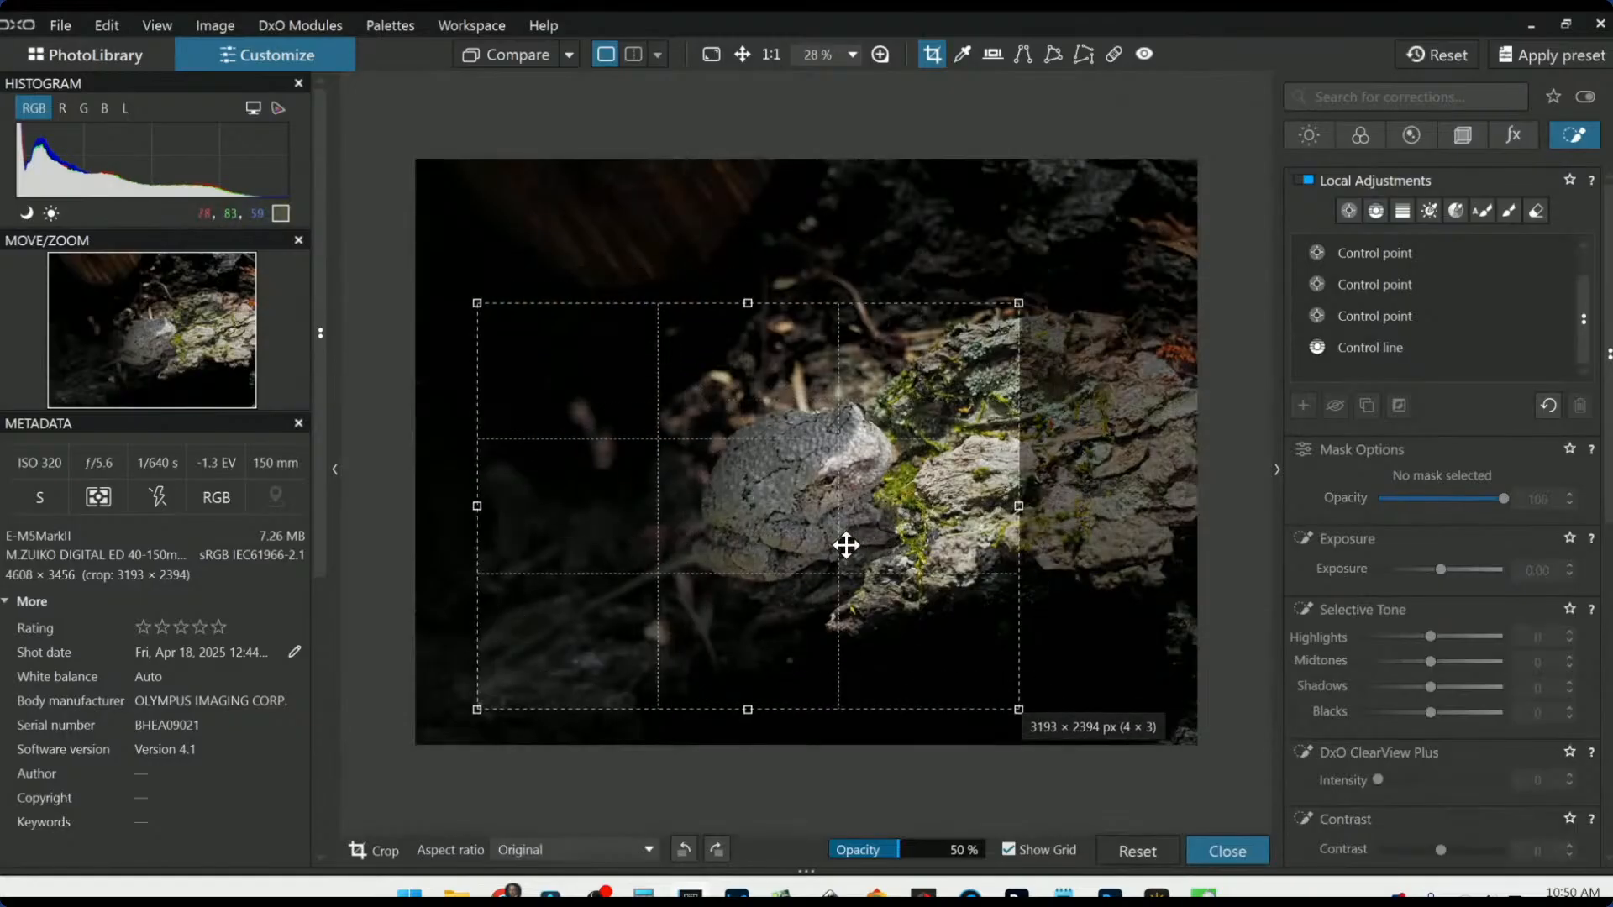
key(Return)
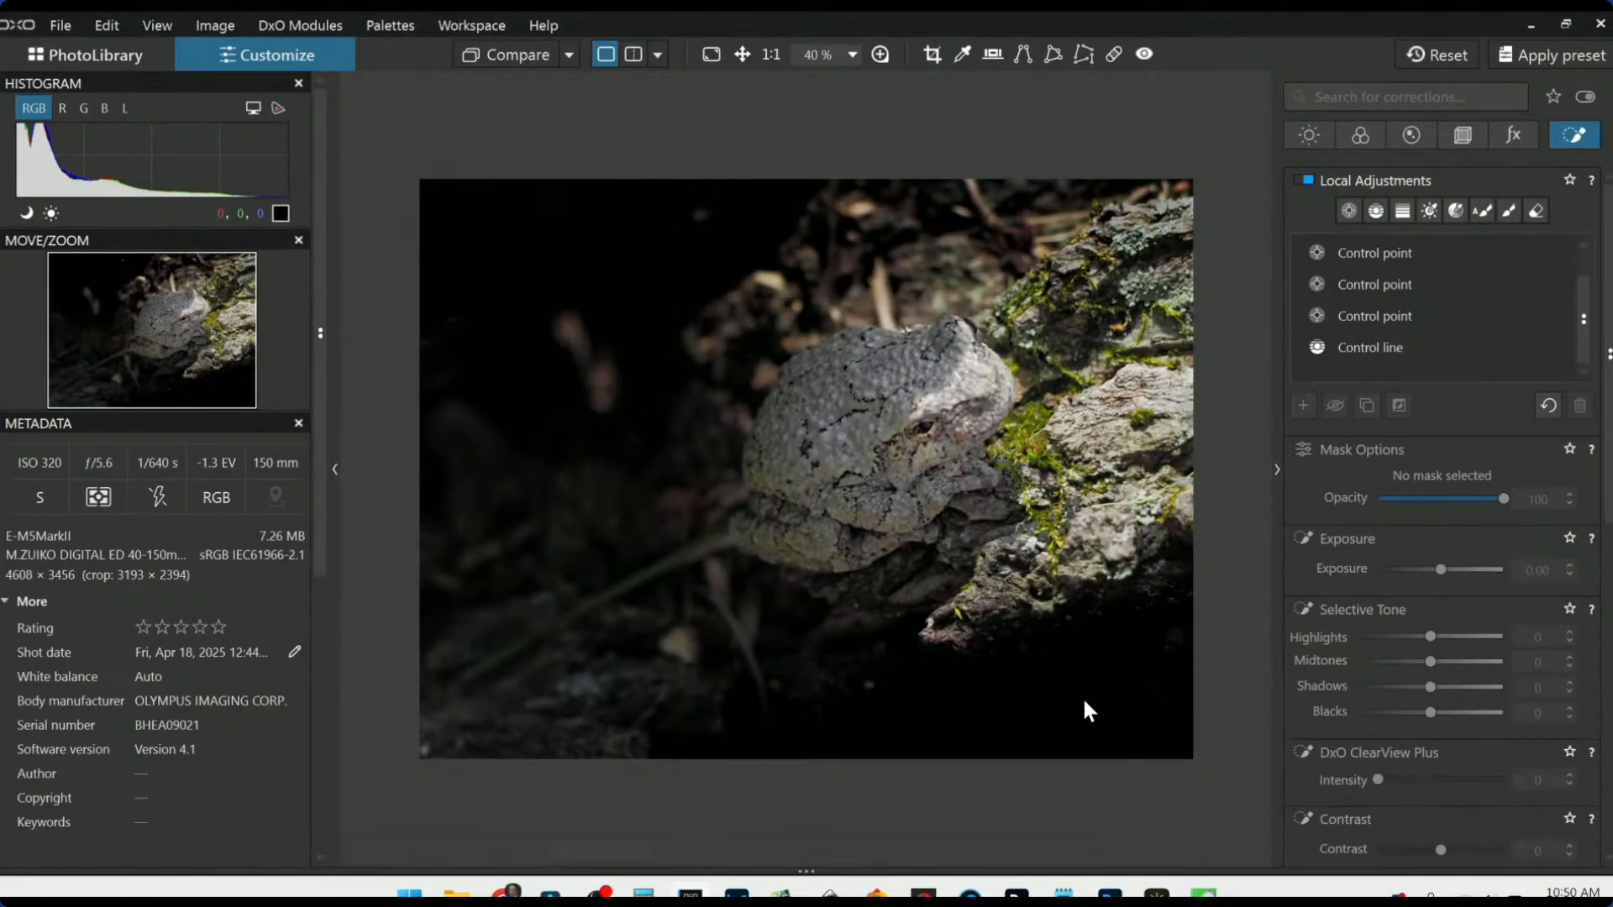
Step: Move the crop back up and right over the frog and bark, then fine-tune its position to exclude the orange patch at the right edge
click(930, 56)
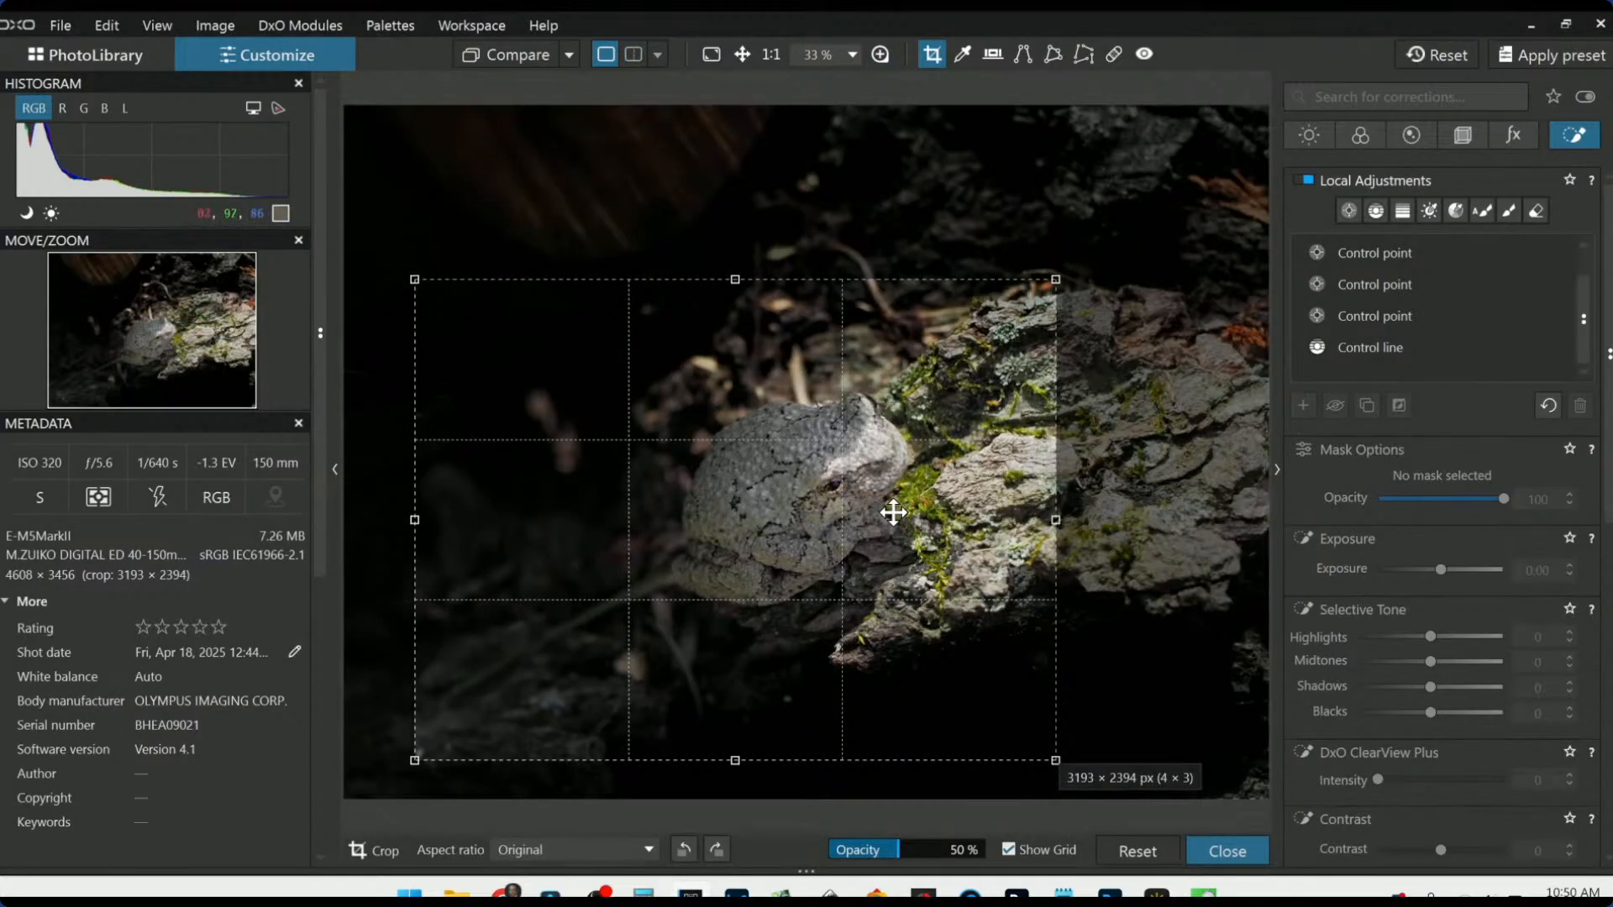
drag(893, 512, 1074, 455)
key(Return)
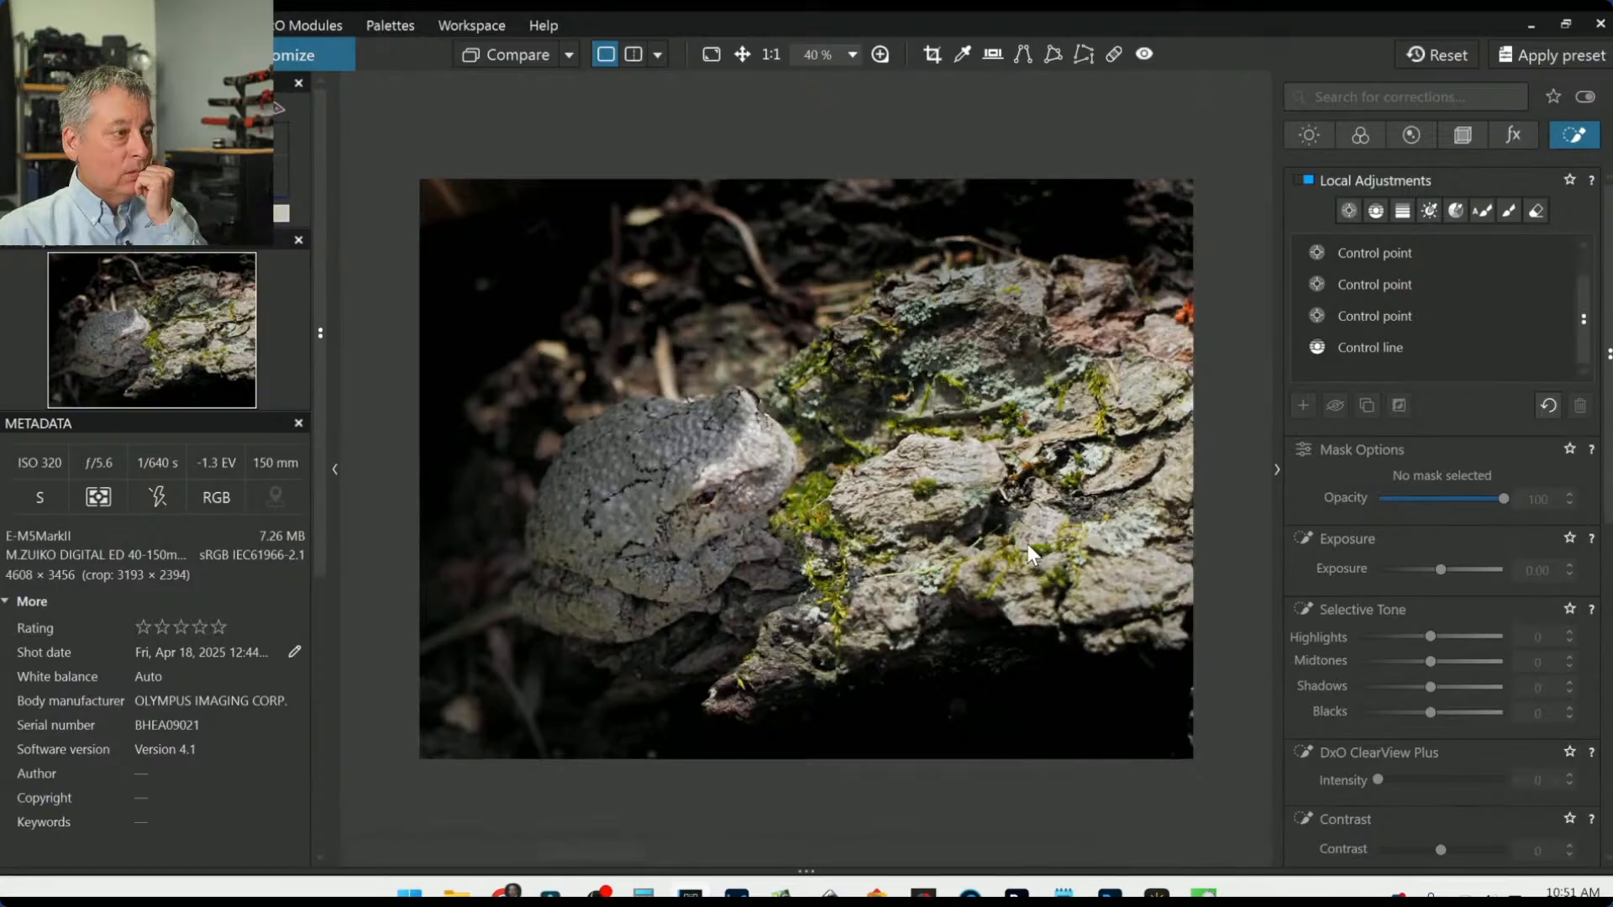
click(931, 53)
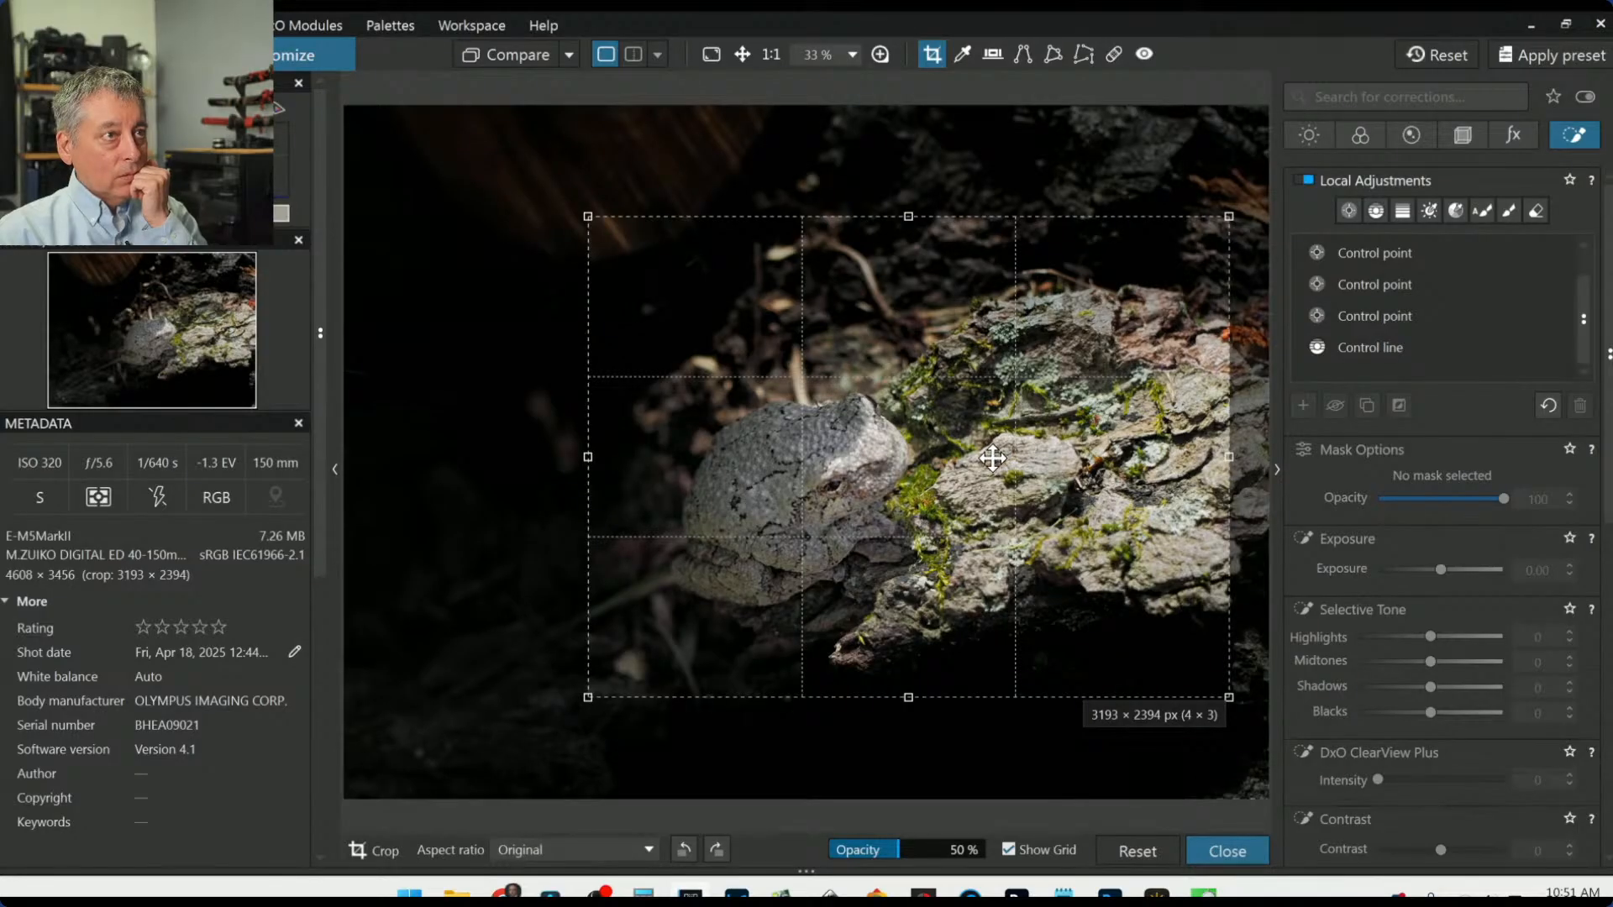
key(Return)
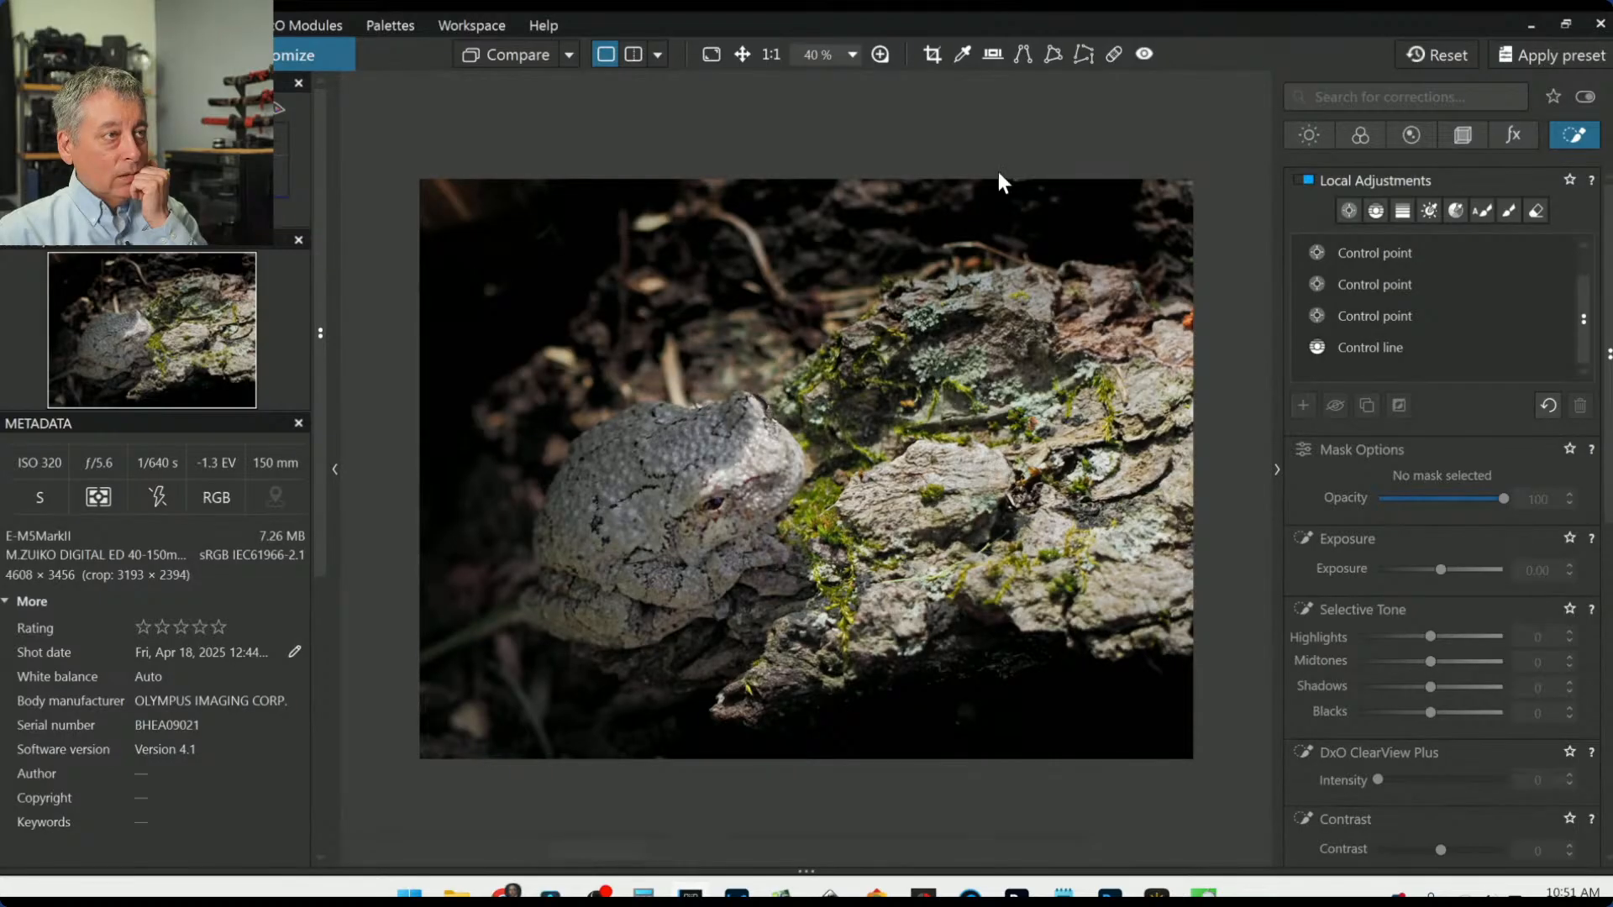
click(932, 54)
drag(1078, 416, 1066, 414)
key(Return)
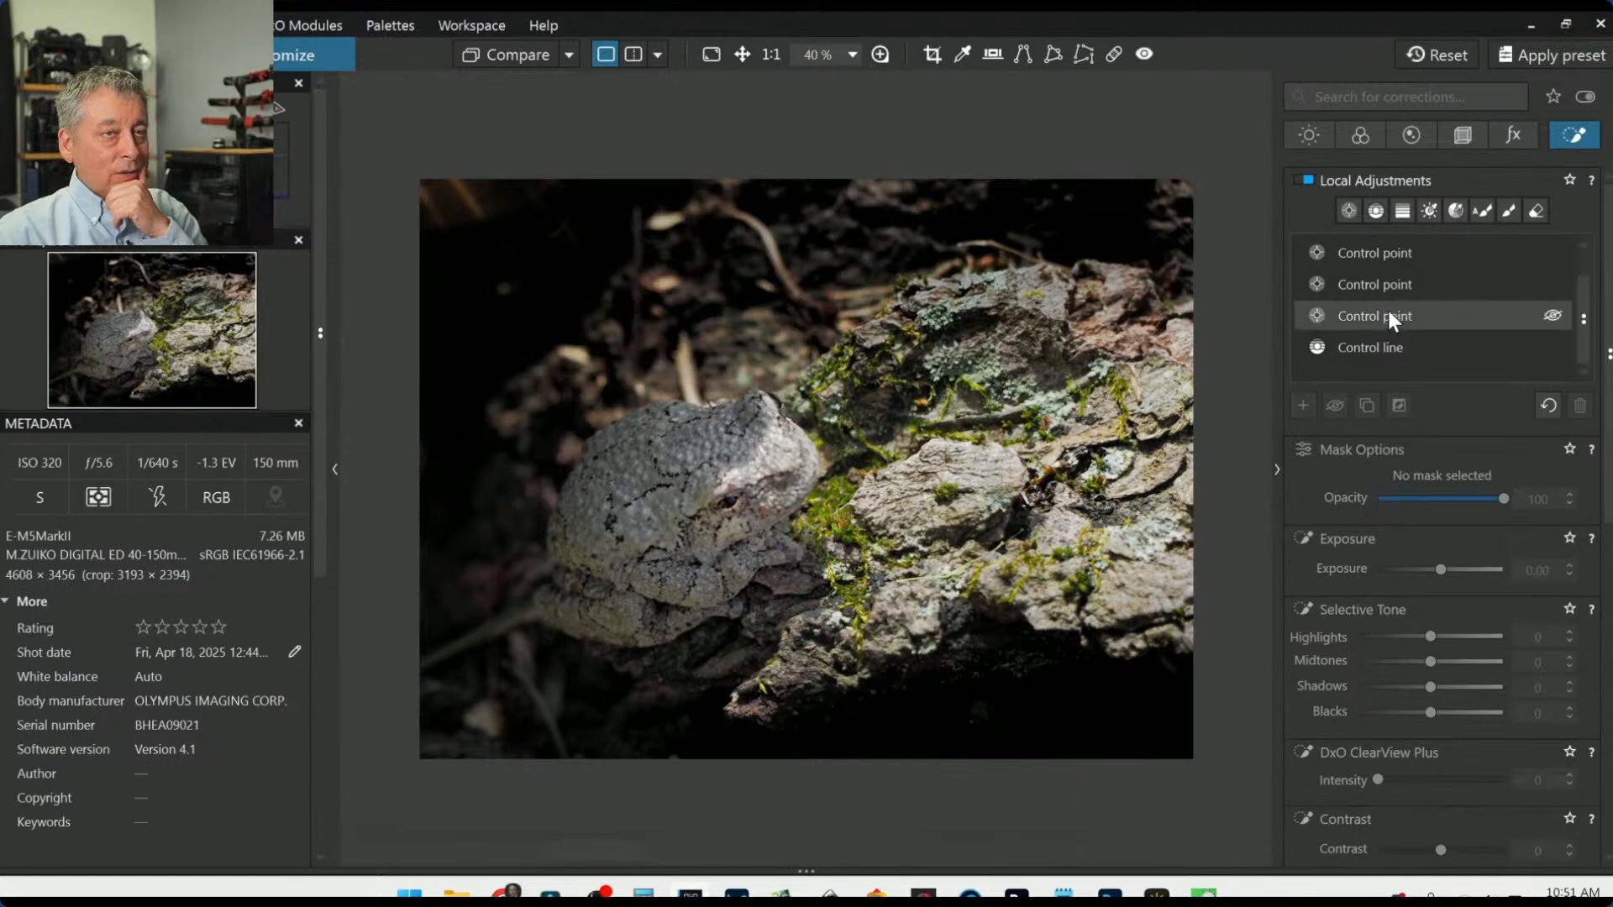
Step: Add a control point on the moss by the frog's nose, enlarge it, set chroma to 55, and add points on the surrounding moss and lichen
click(1347, 217)
click(1303, 404)
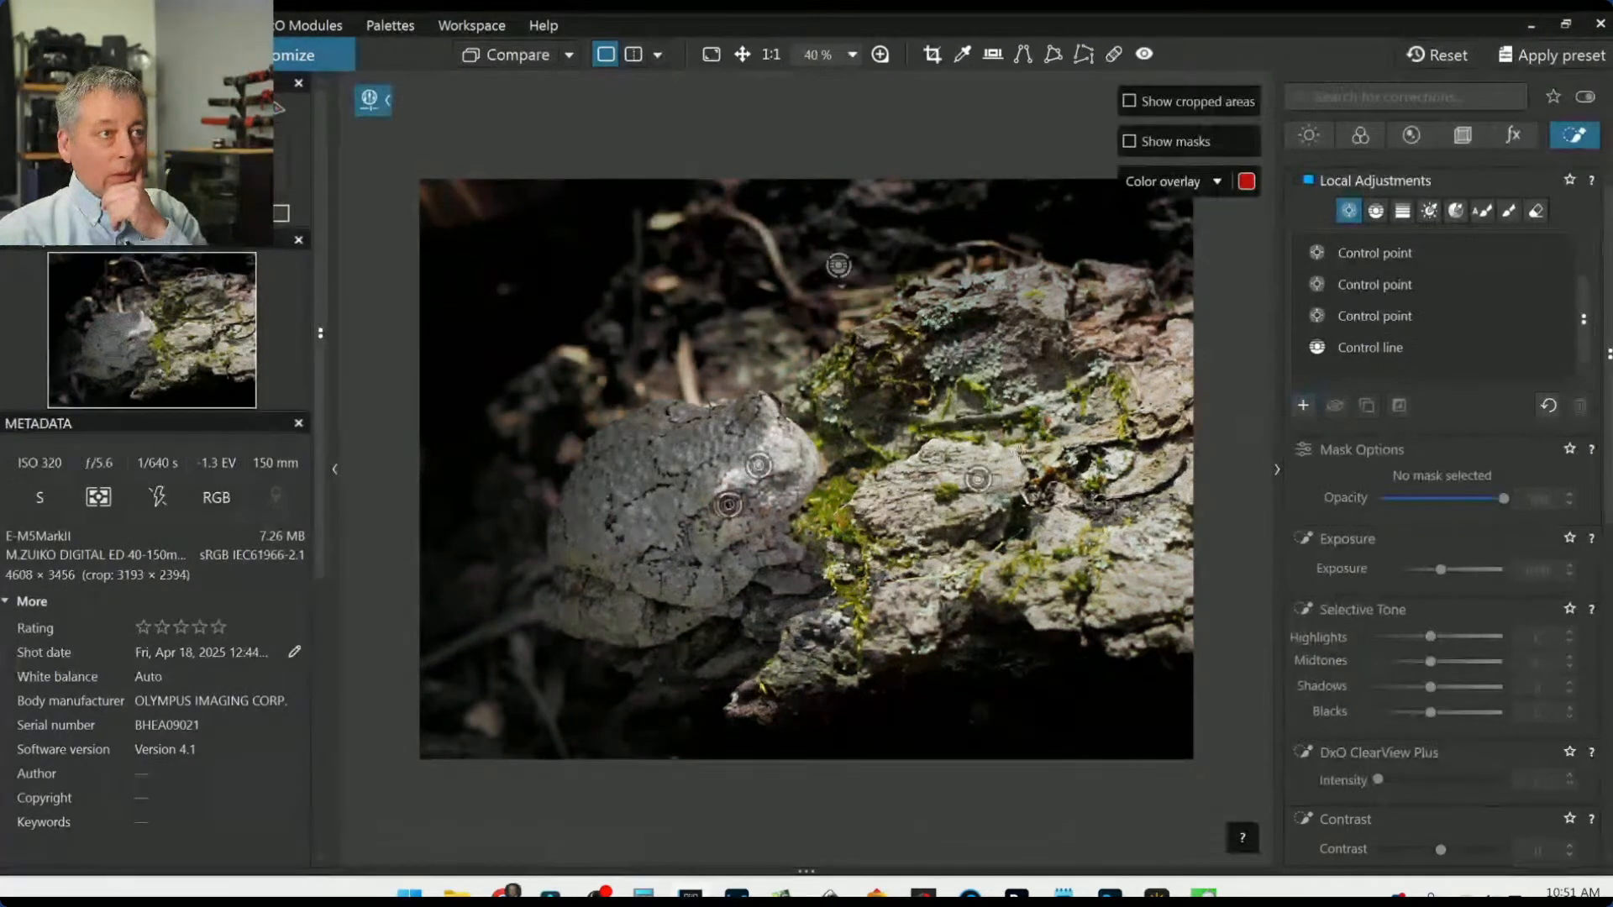
click(841, 502)
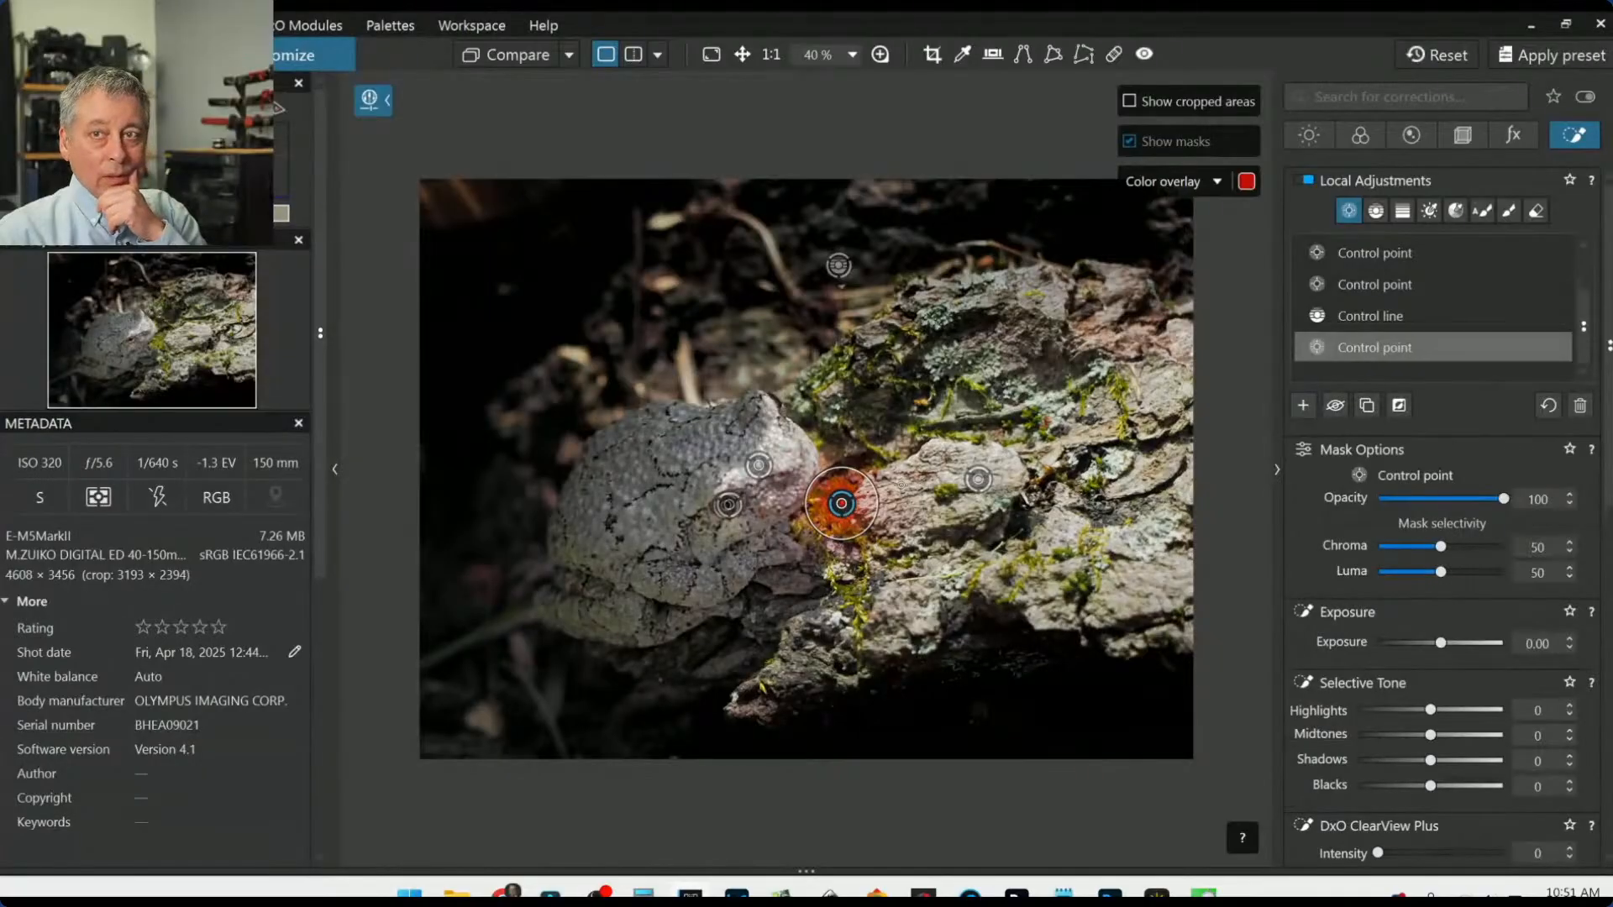
drag(862, 545, 884, 583)
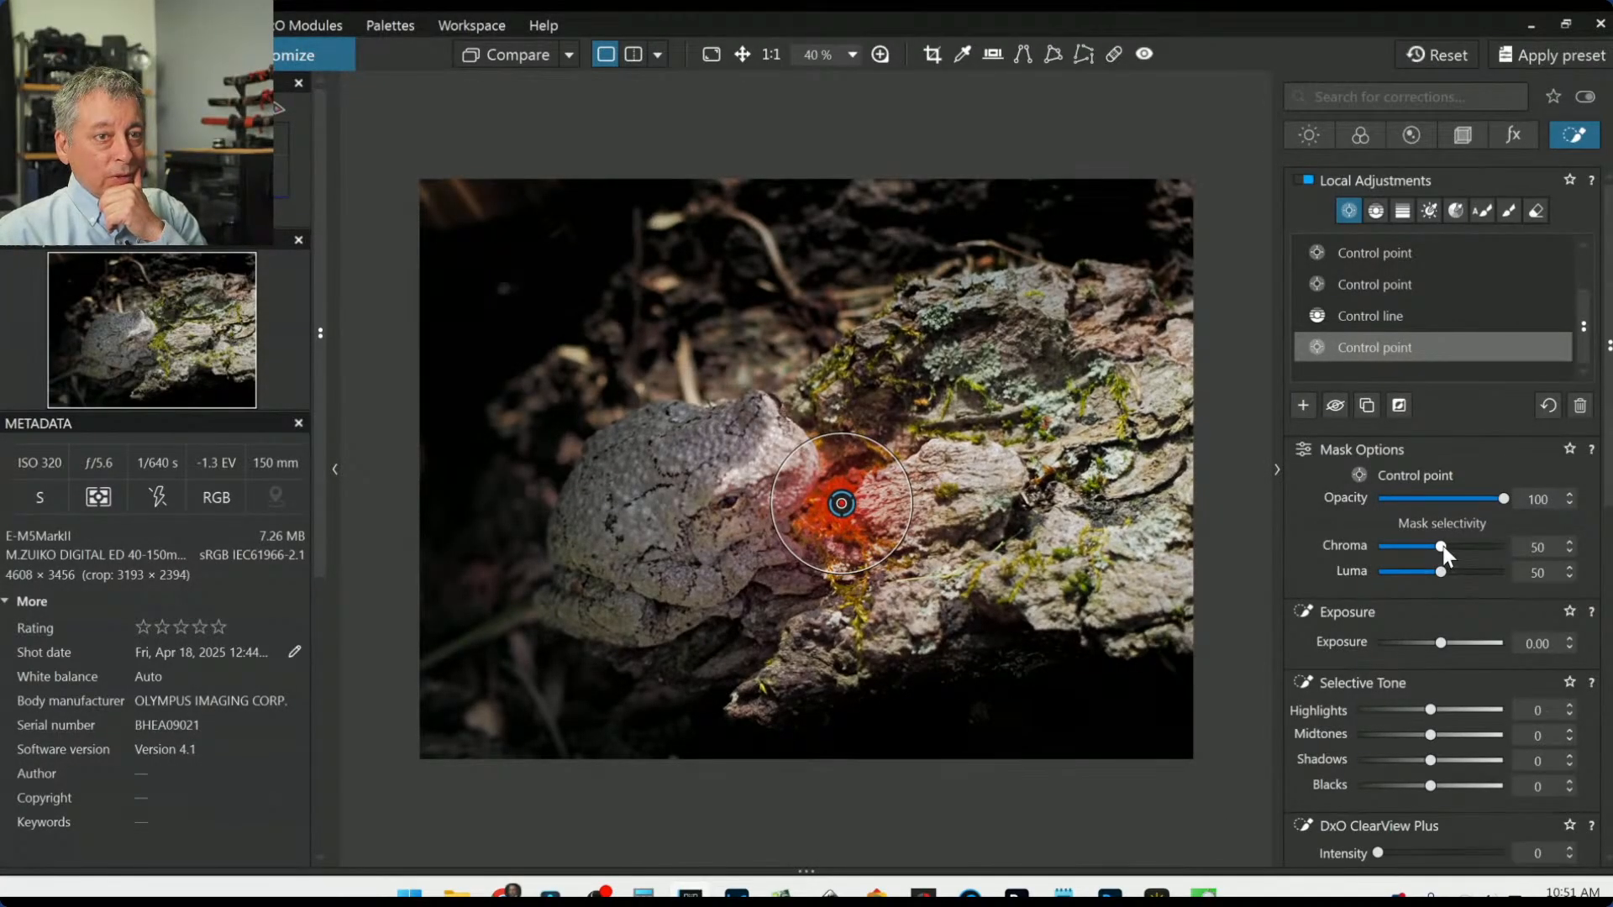
drag(1443, 546, 1448, 546)
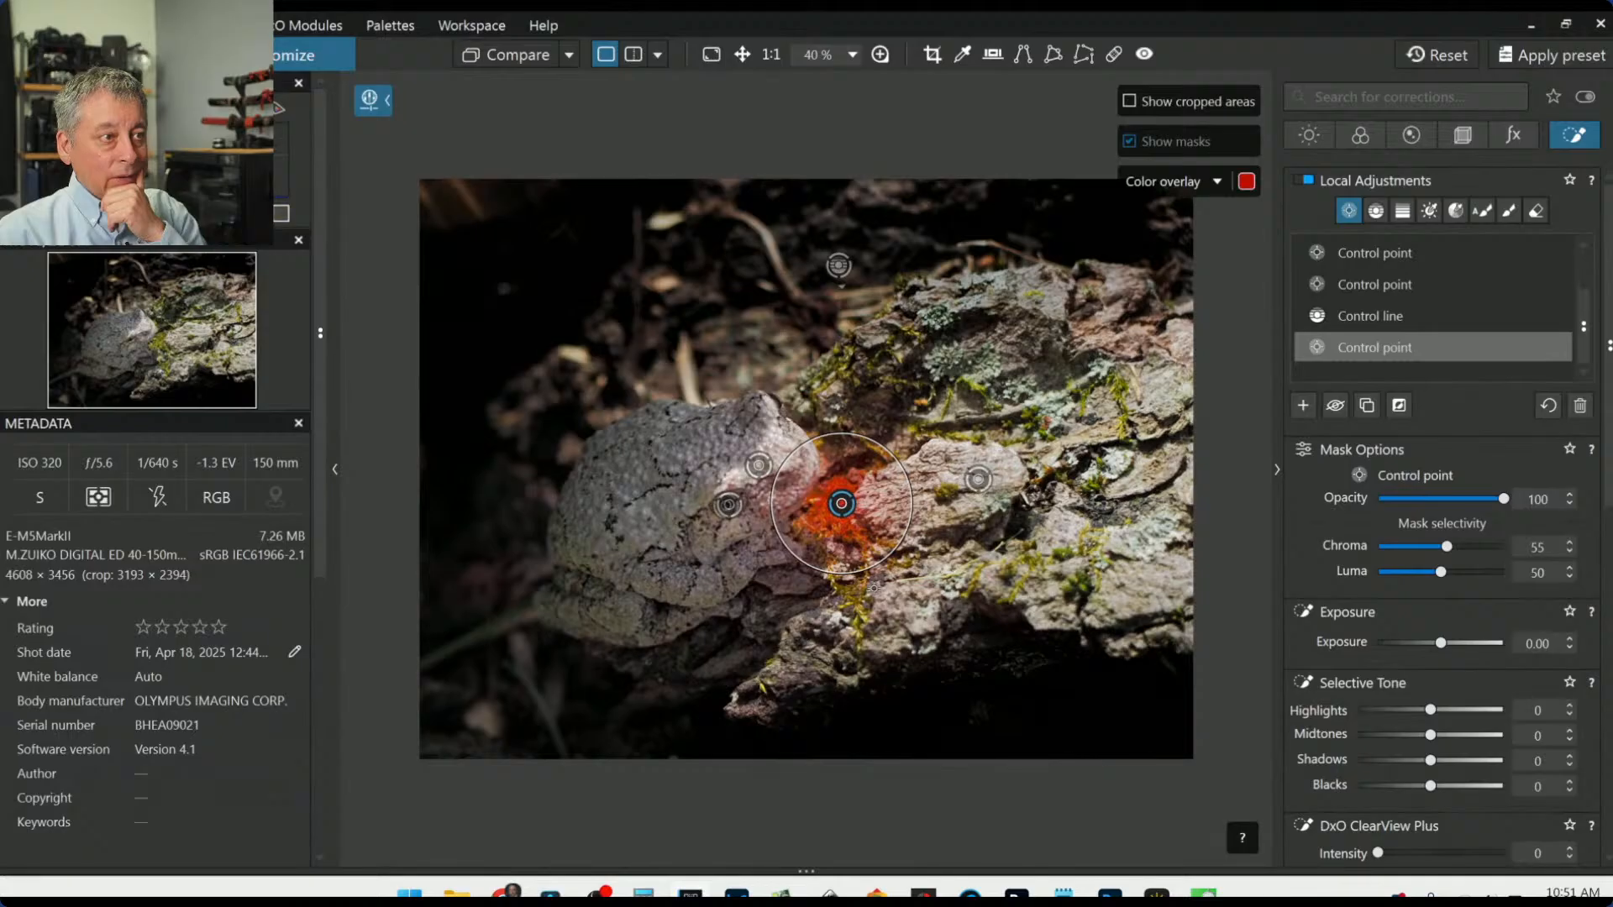
click(859, 605)
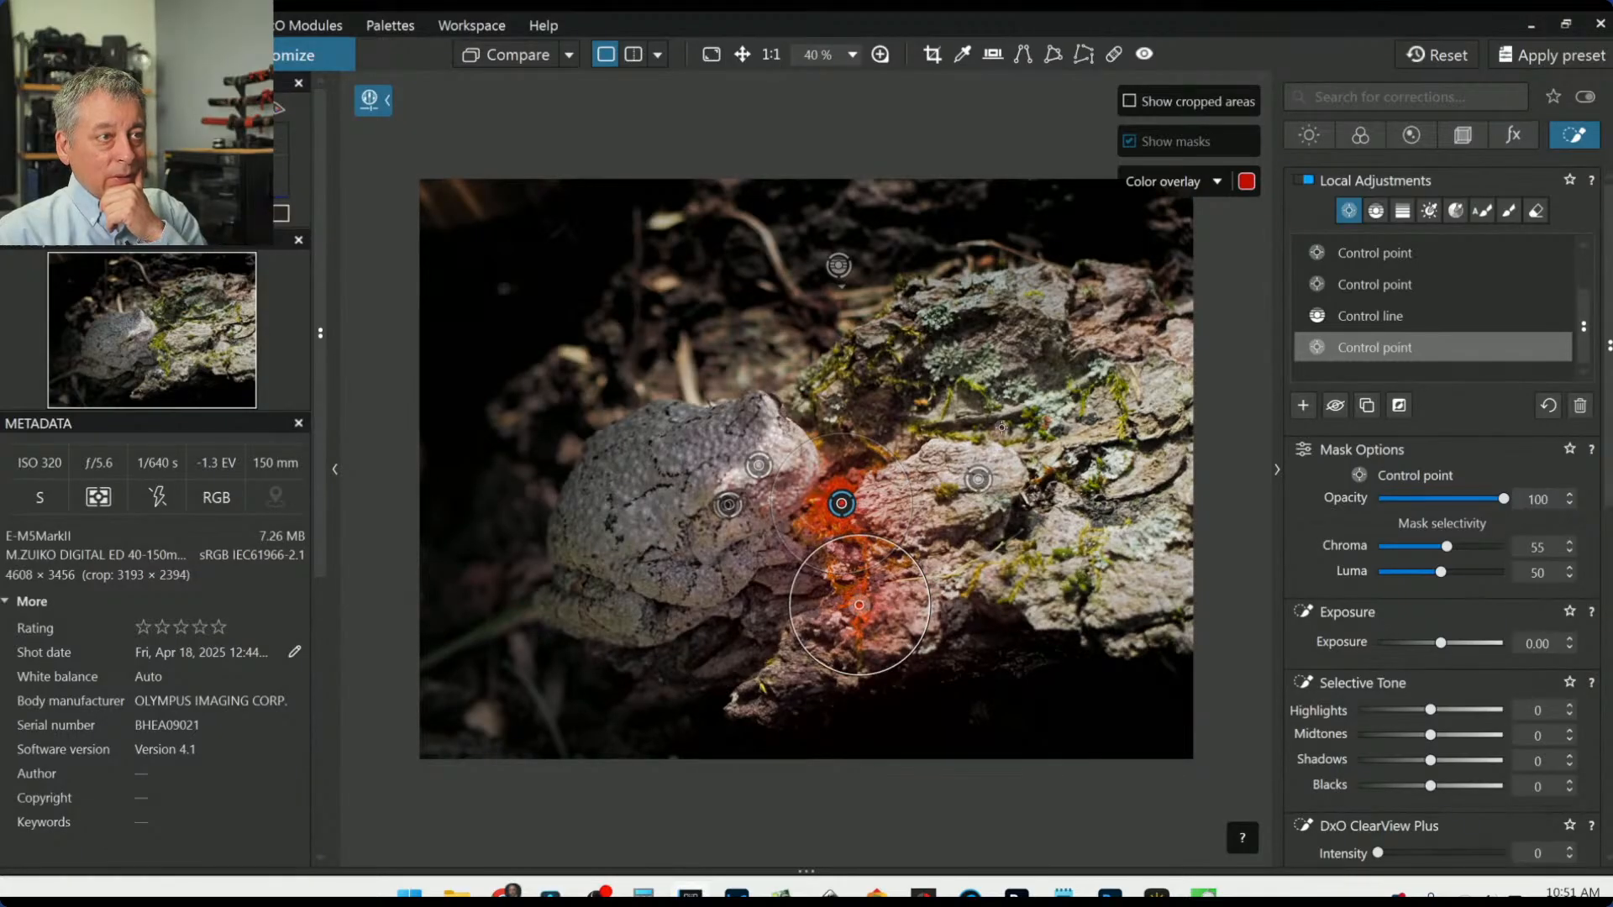
click(985, 374)
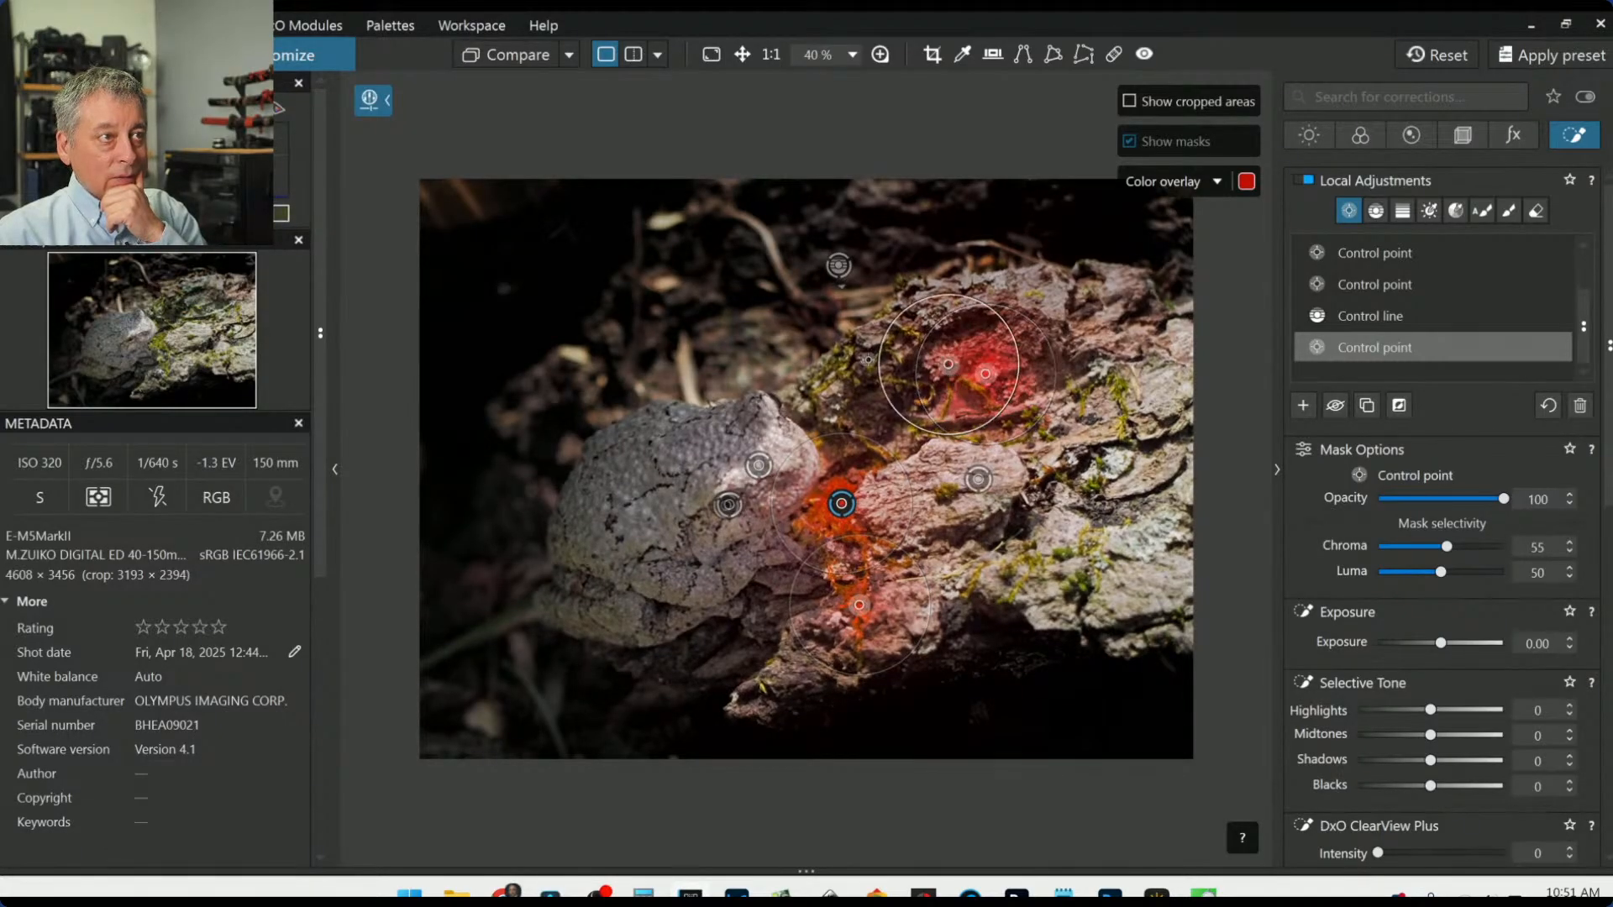
click(825, 370)
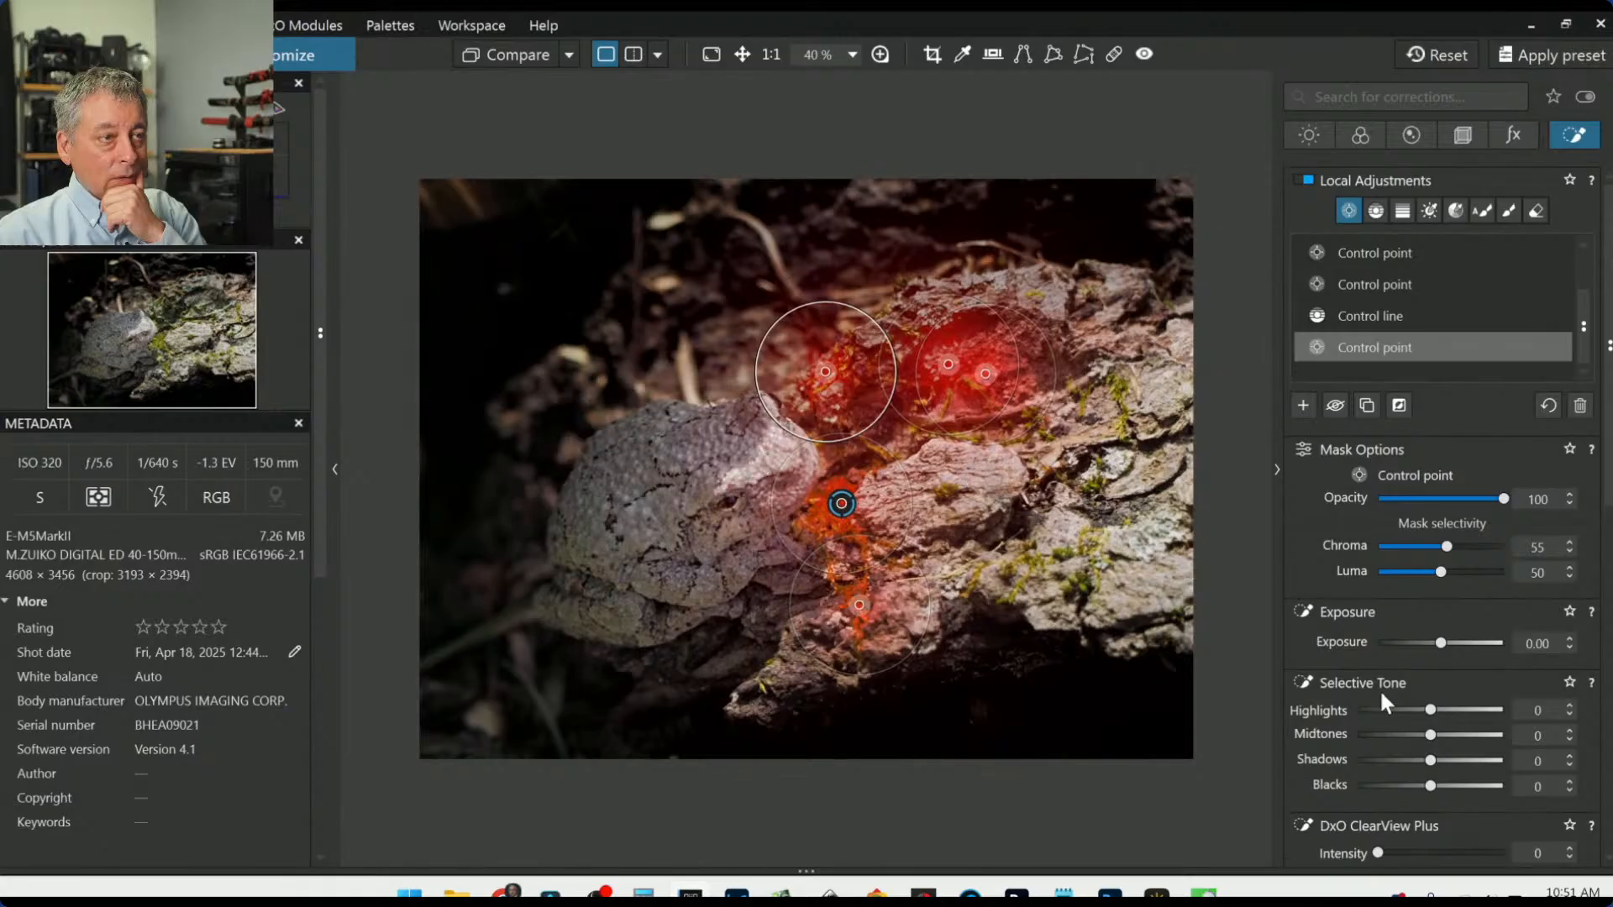
Step: Extend the moss mask's green HSL range toward cyan, set its saturation to 89, and try a luminance of -15 before resetting it
scroll(1379, 691, down, 7)
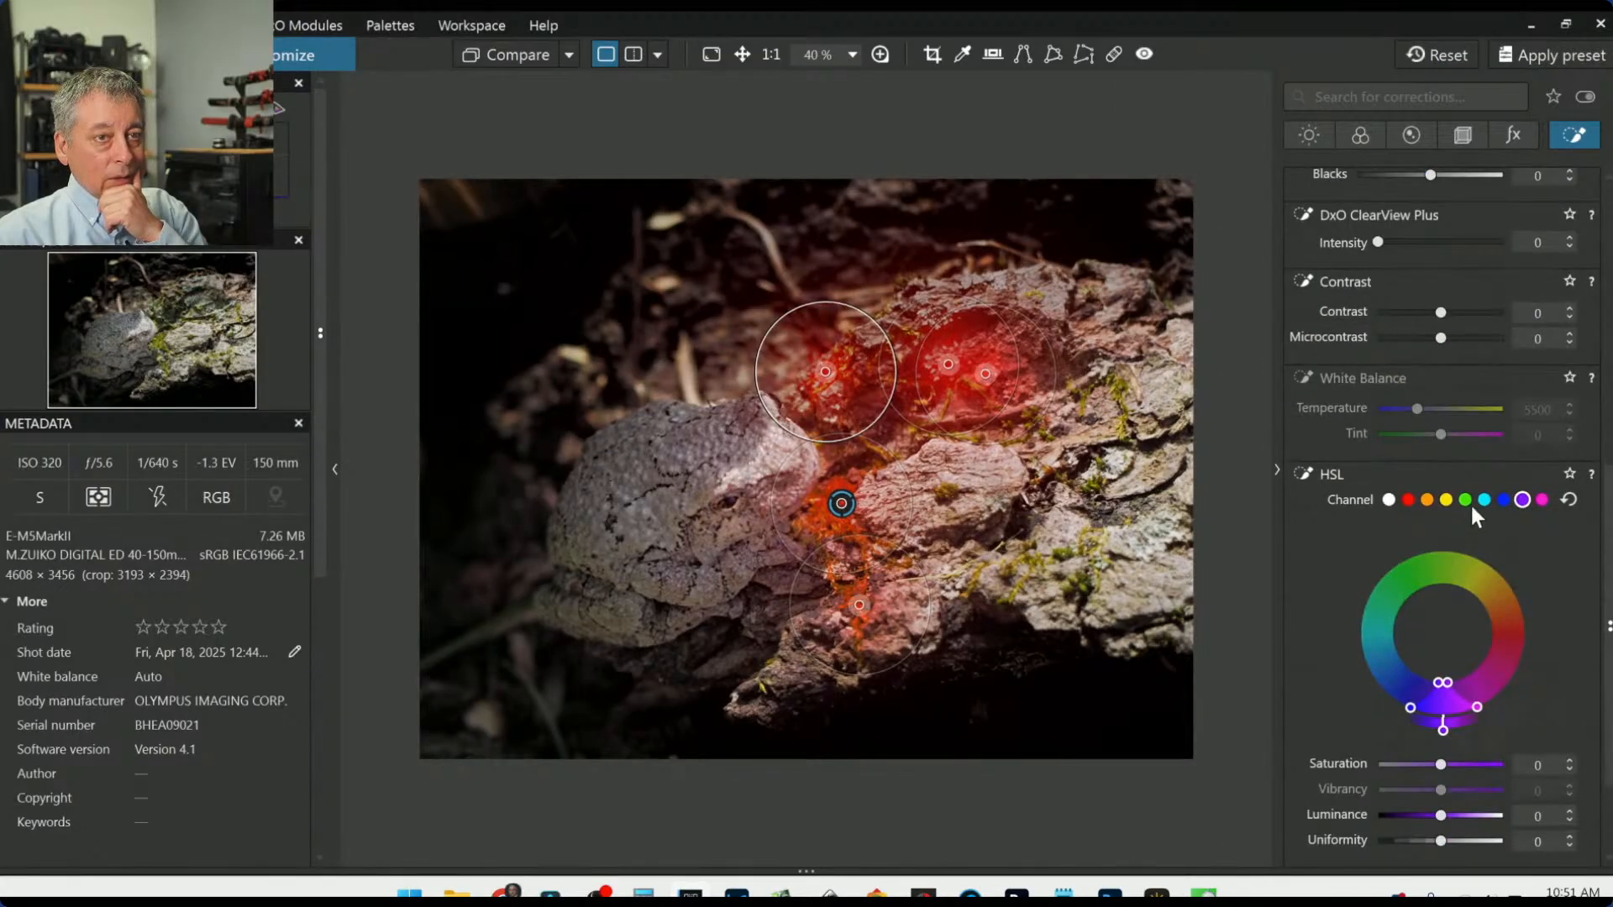
click(1466, 502)
drag(1411, 611, 1407, 618)
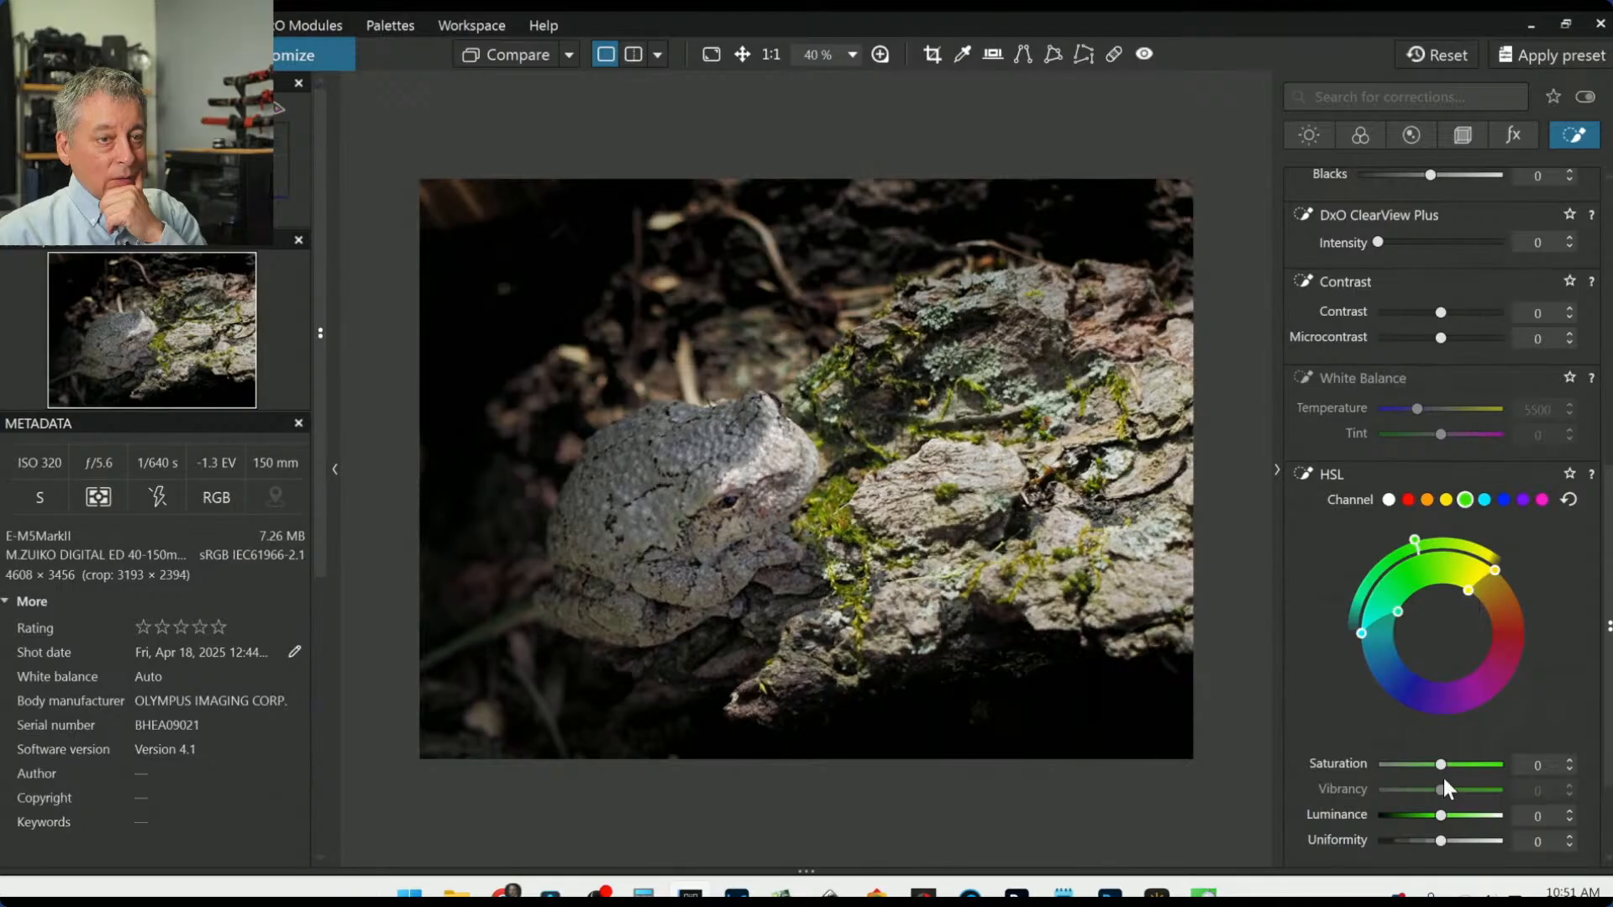
drag(1440, 763, 1495, 764)
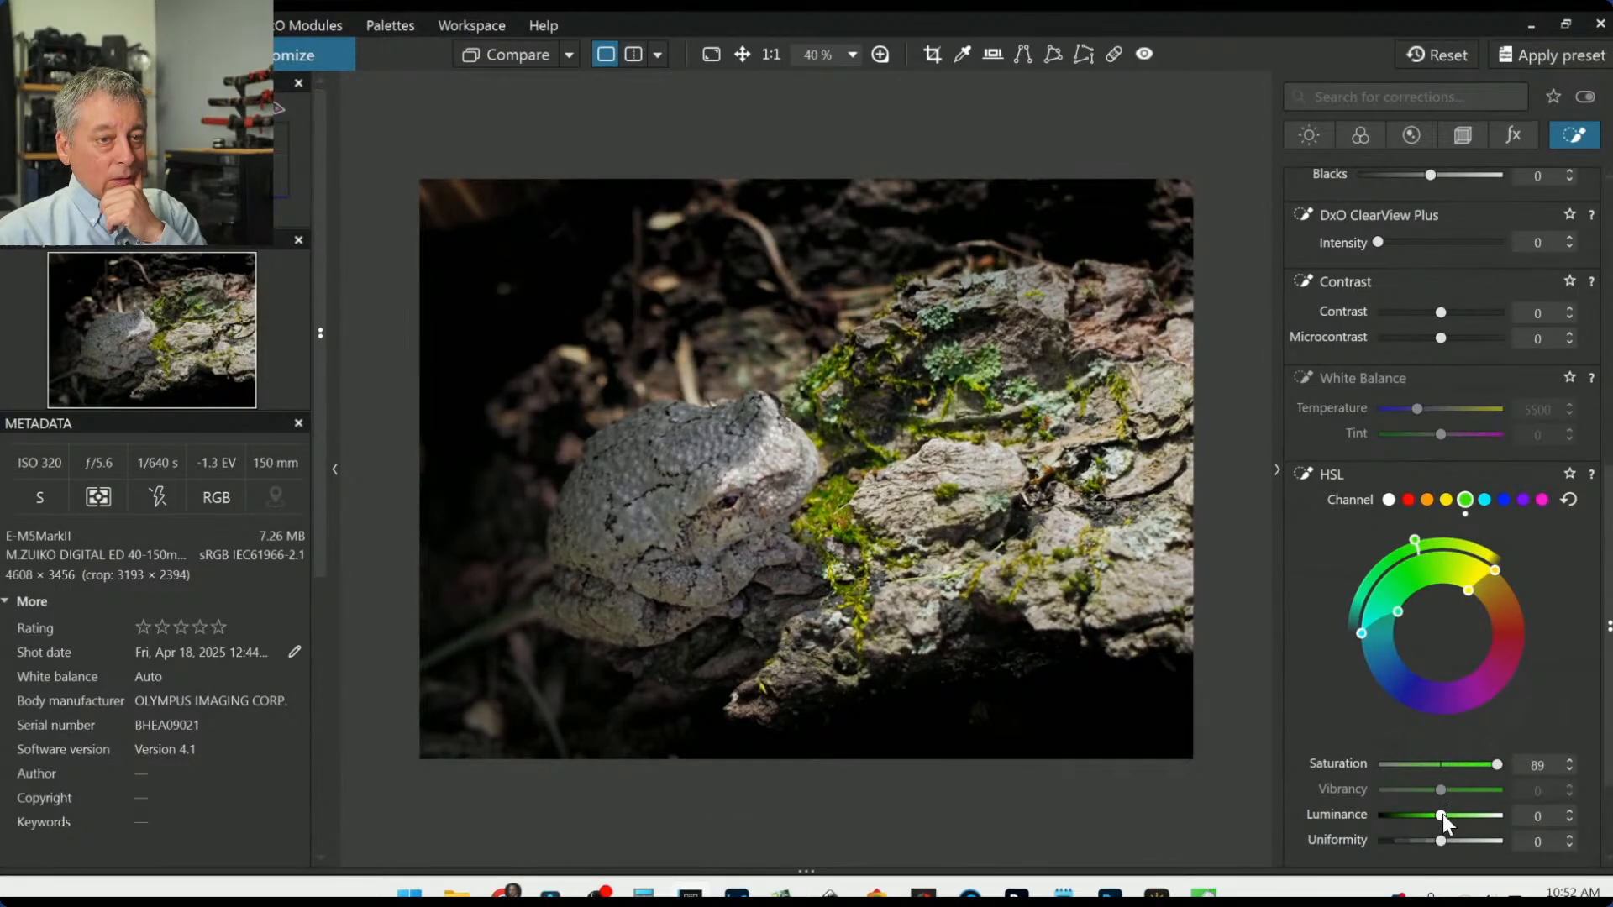
mouse_move(1444, 814)
mouse_down()
mouse_move(1460, 818)
mouse_move(1433, 823)
mouse_up()
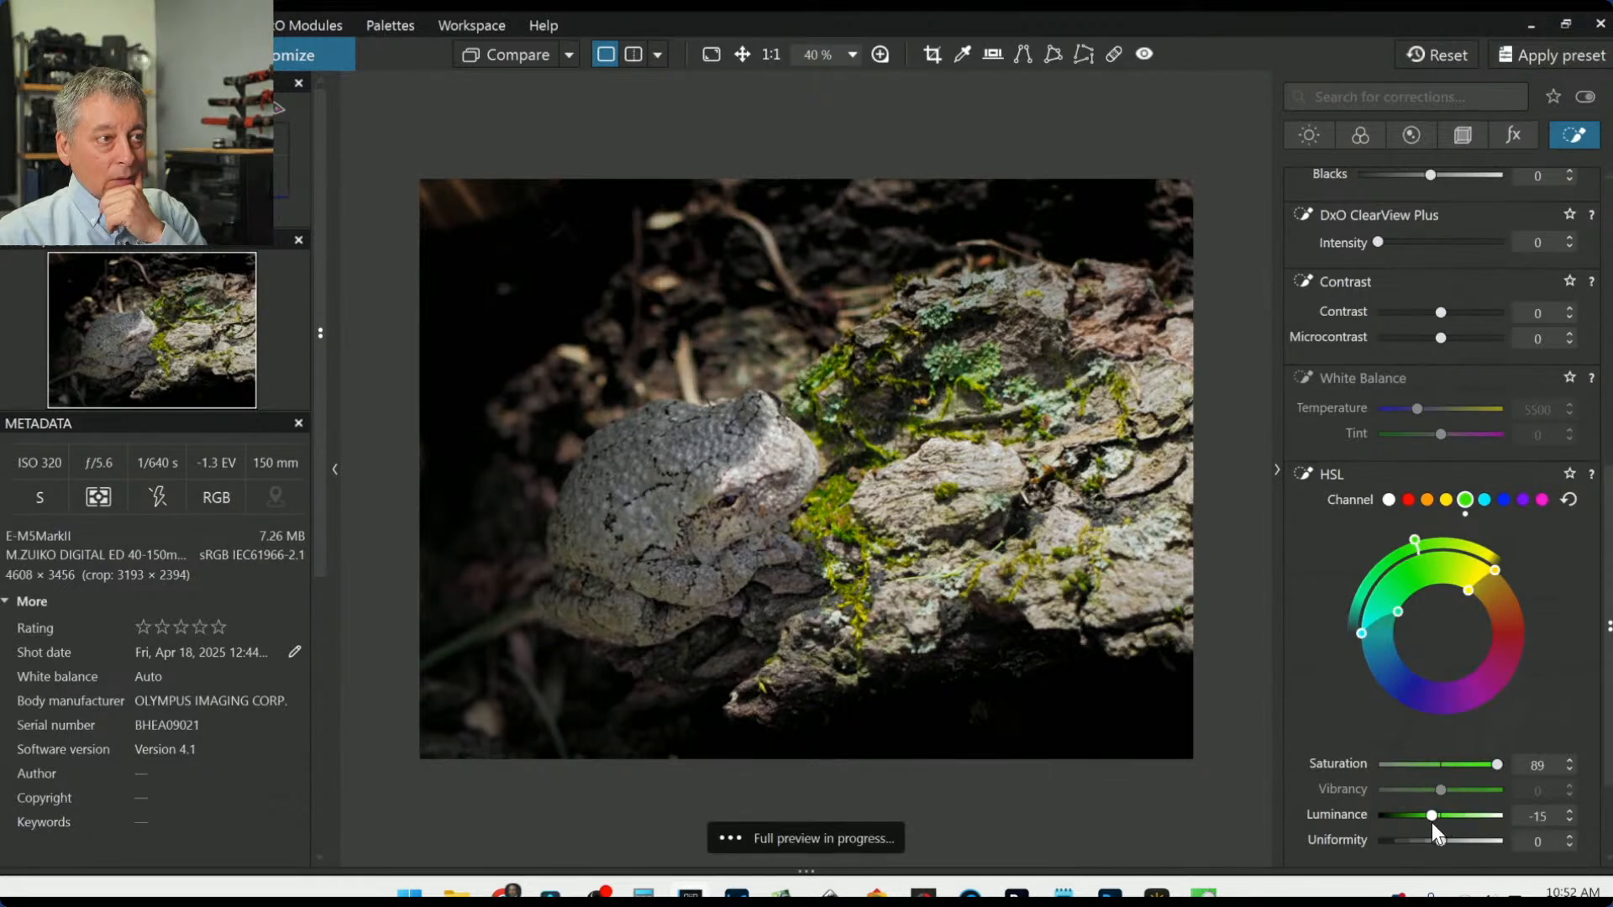
double_click(1428, 819)
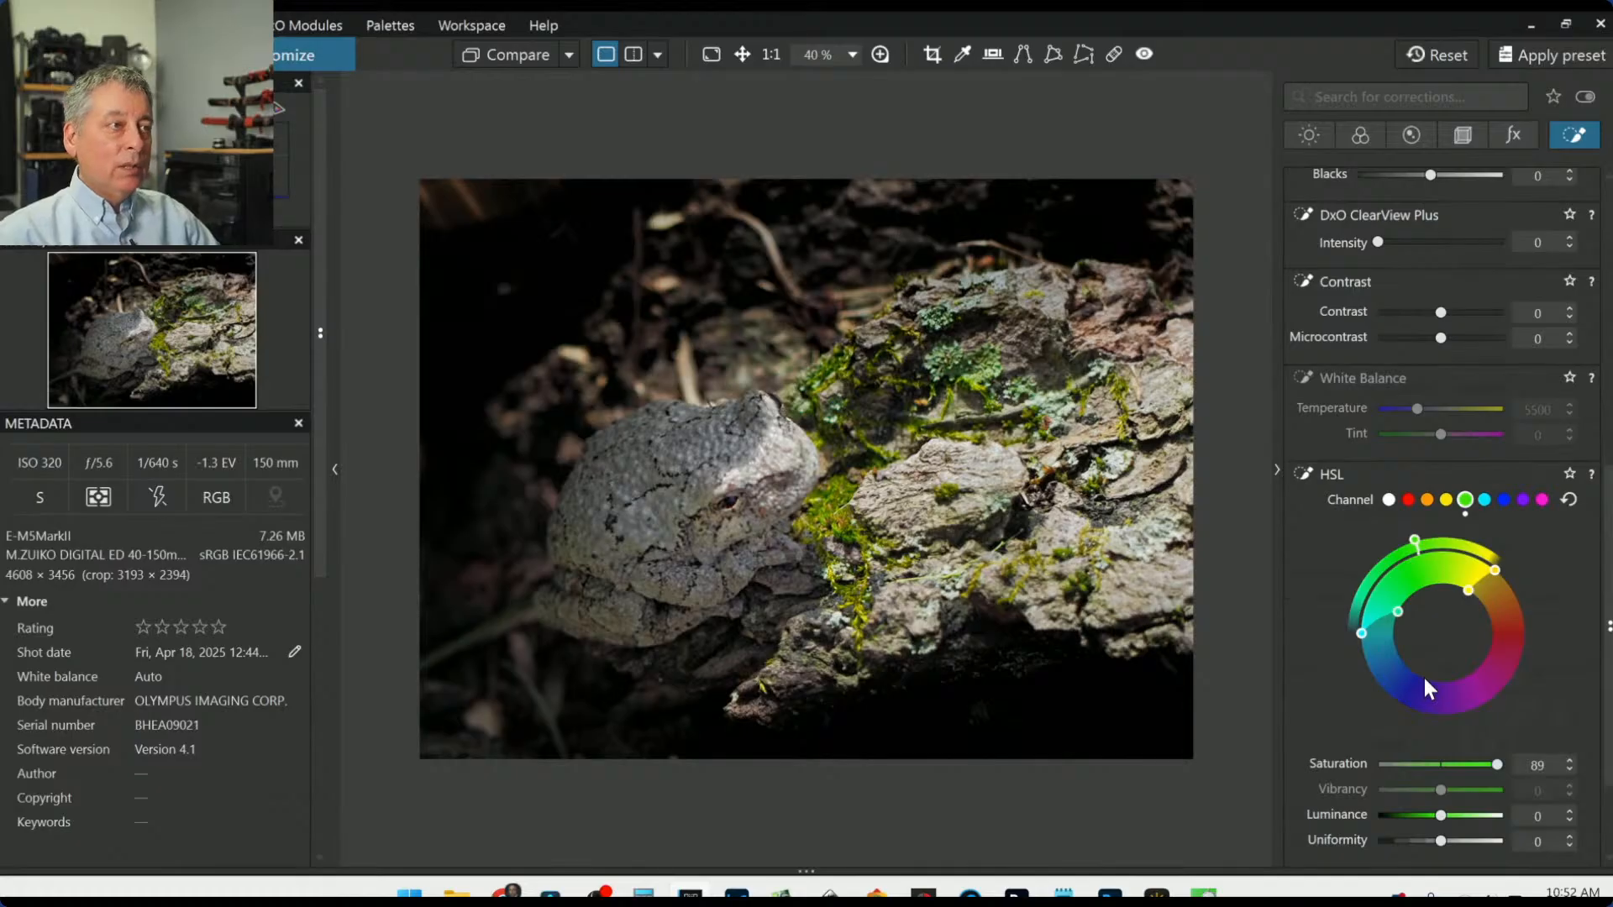
Step: Narrow the moss mask's green HSL range away from yellow and set its saturation to 99
mouse_move(1494, 765)
mouse_down()
mouse_move(1470, 770)
mouse_move(1485, 769)
mouse_up()
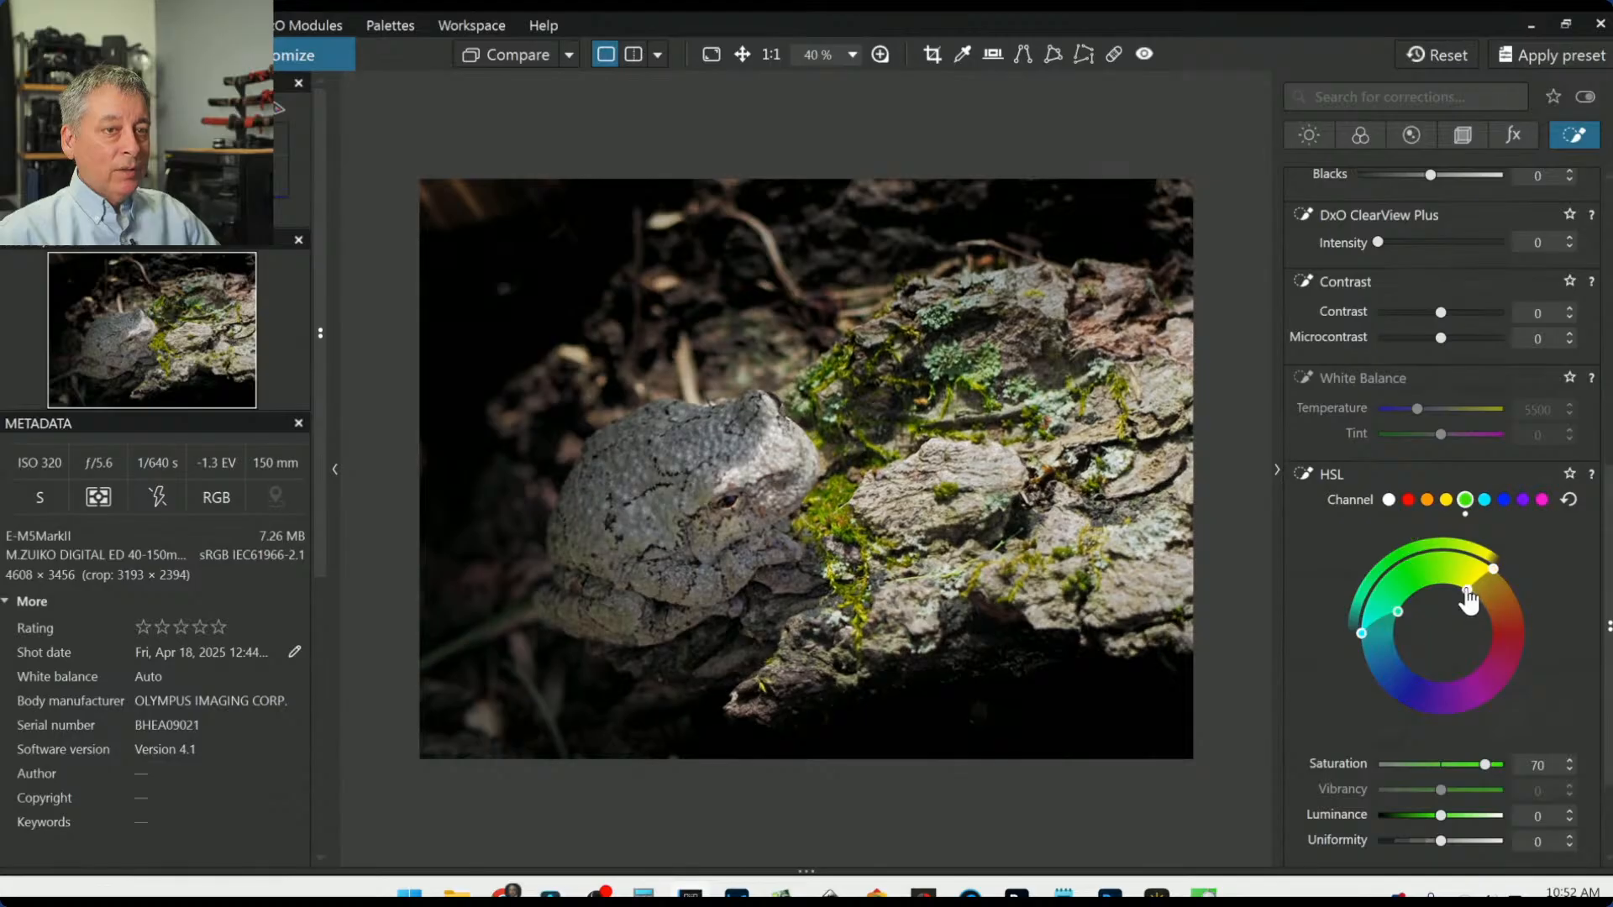
drag(1469, 600, 1445, 581)
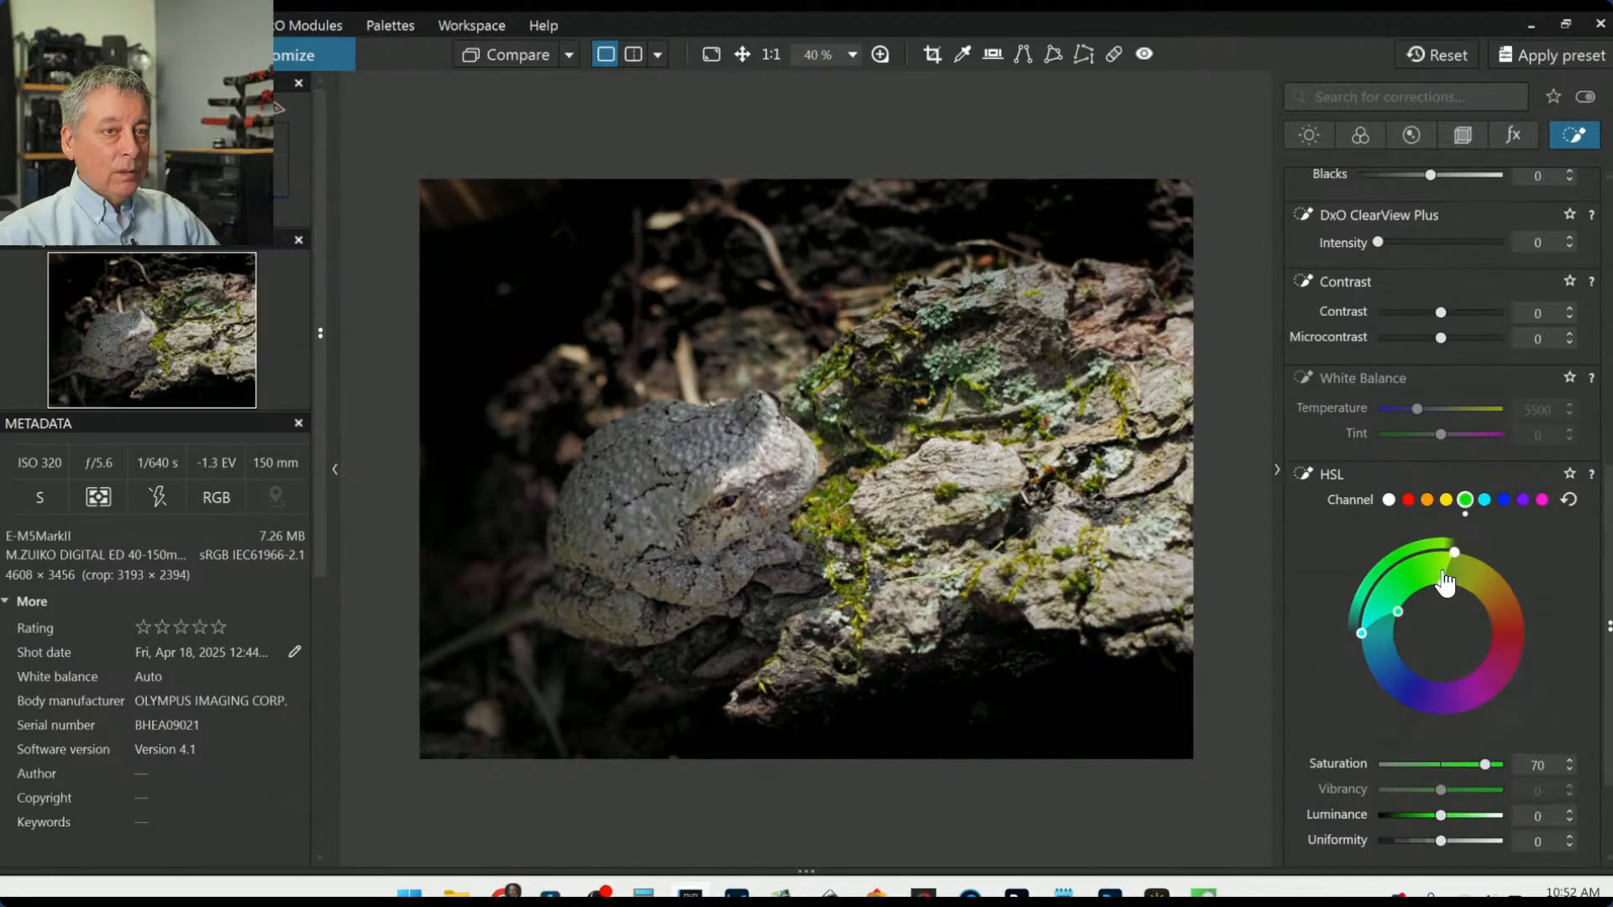
drag(1484, 762, 1501, 764)
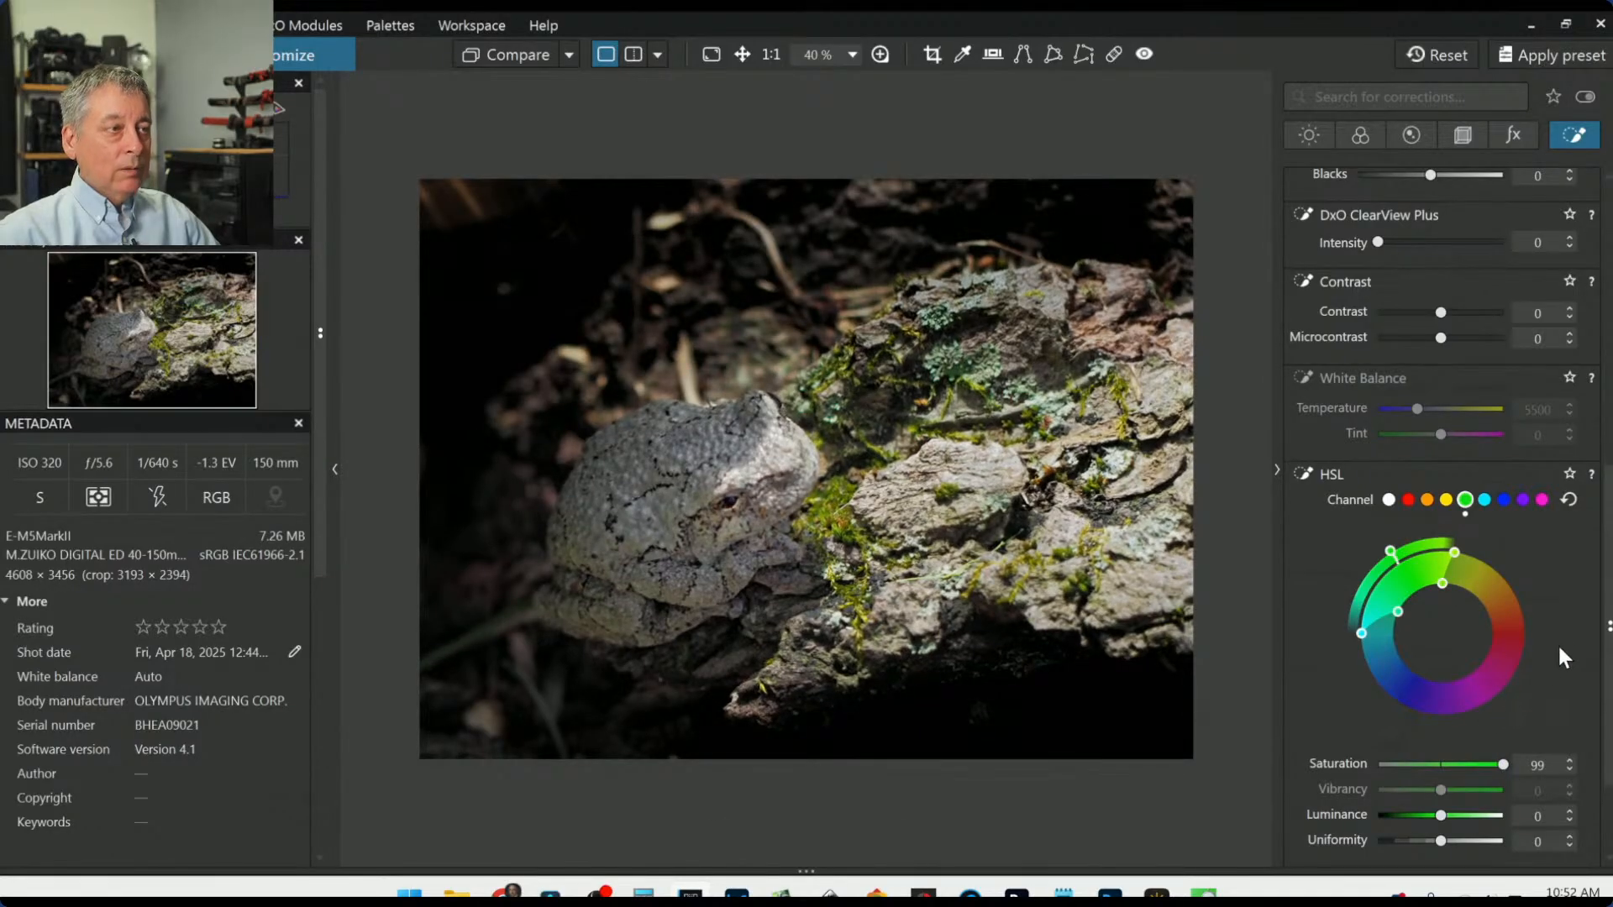
Step: Create another control point mask on the reddish upper bark, with added points near the photo's edge and on the pale bark beside the frog
scroll(1550, 582, down, 1)
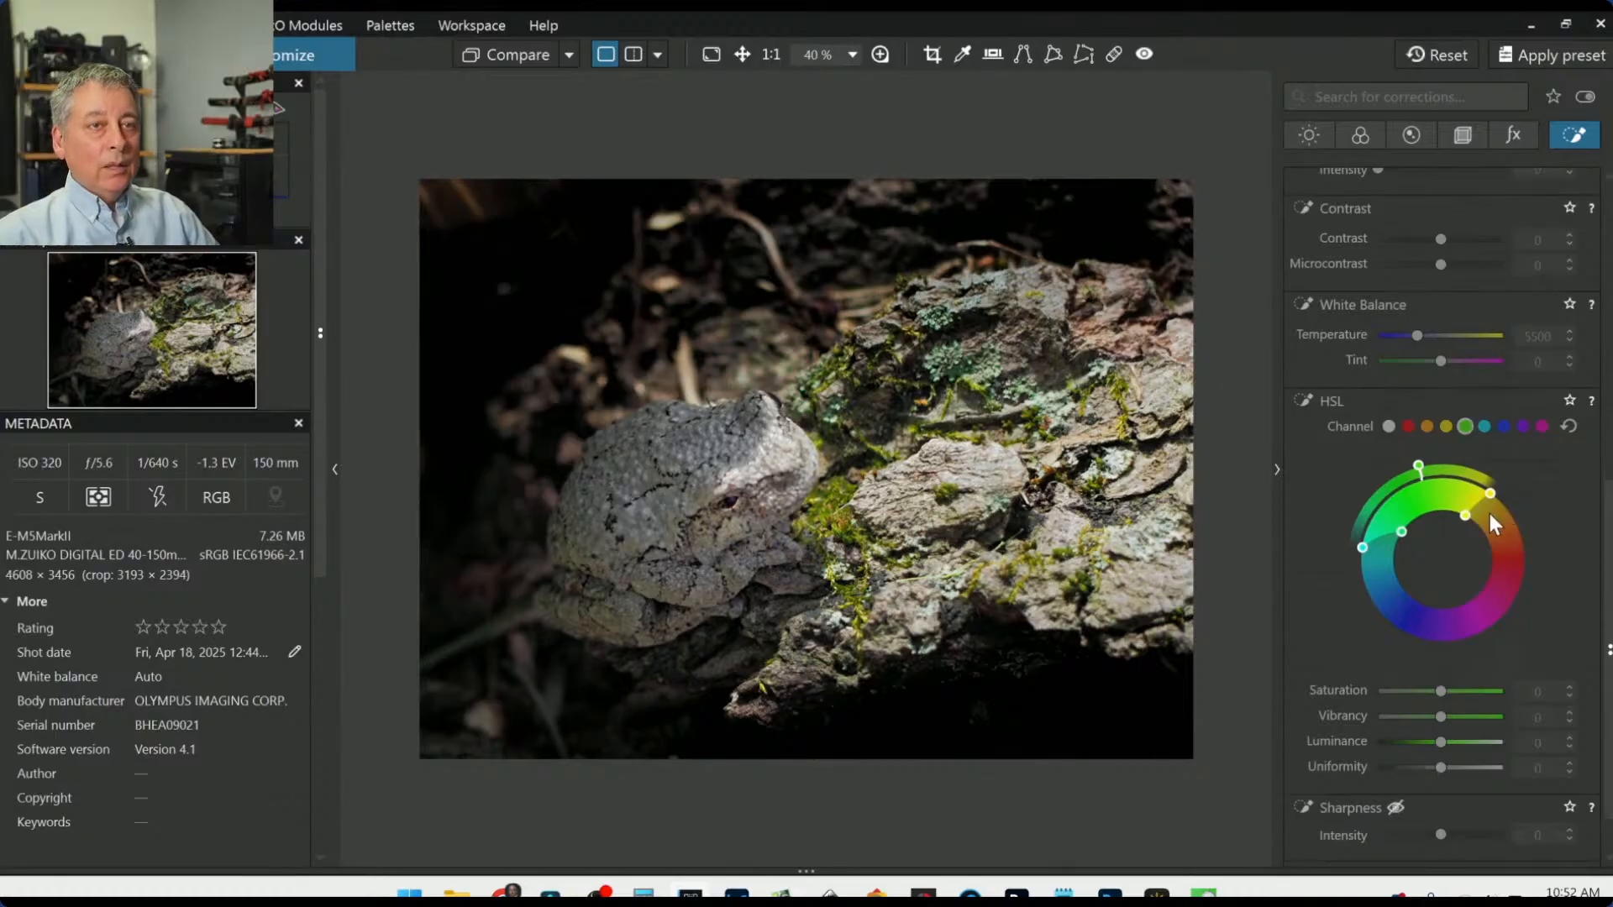
scroll(1418, 587, up, 8)
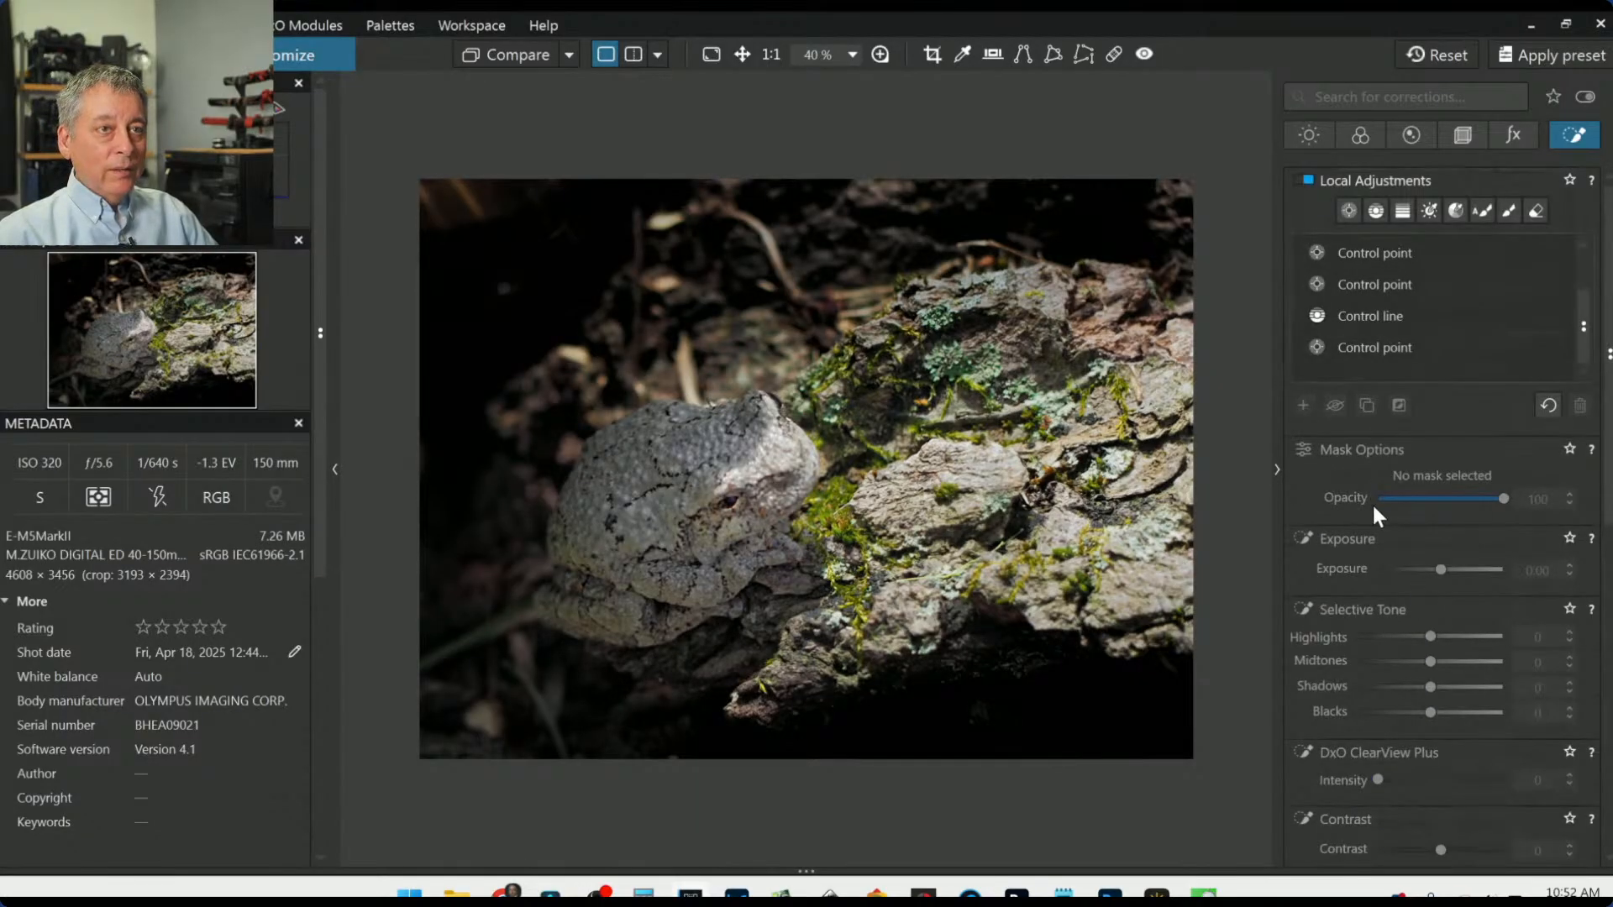
click(1348, 210)
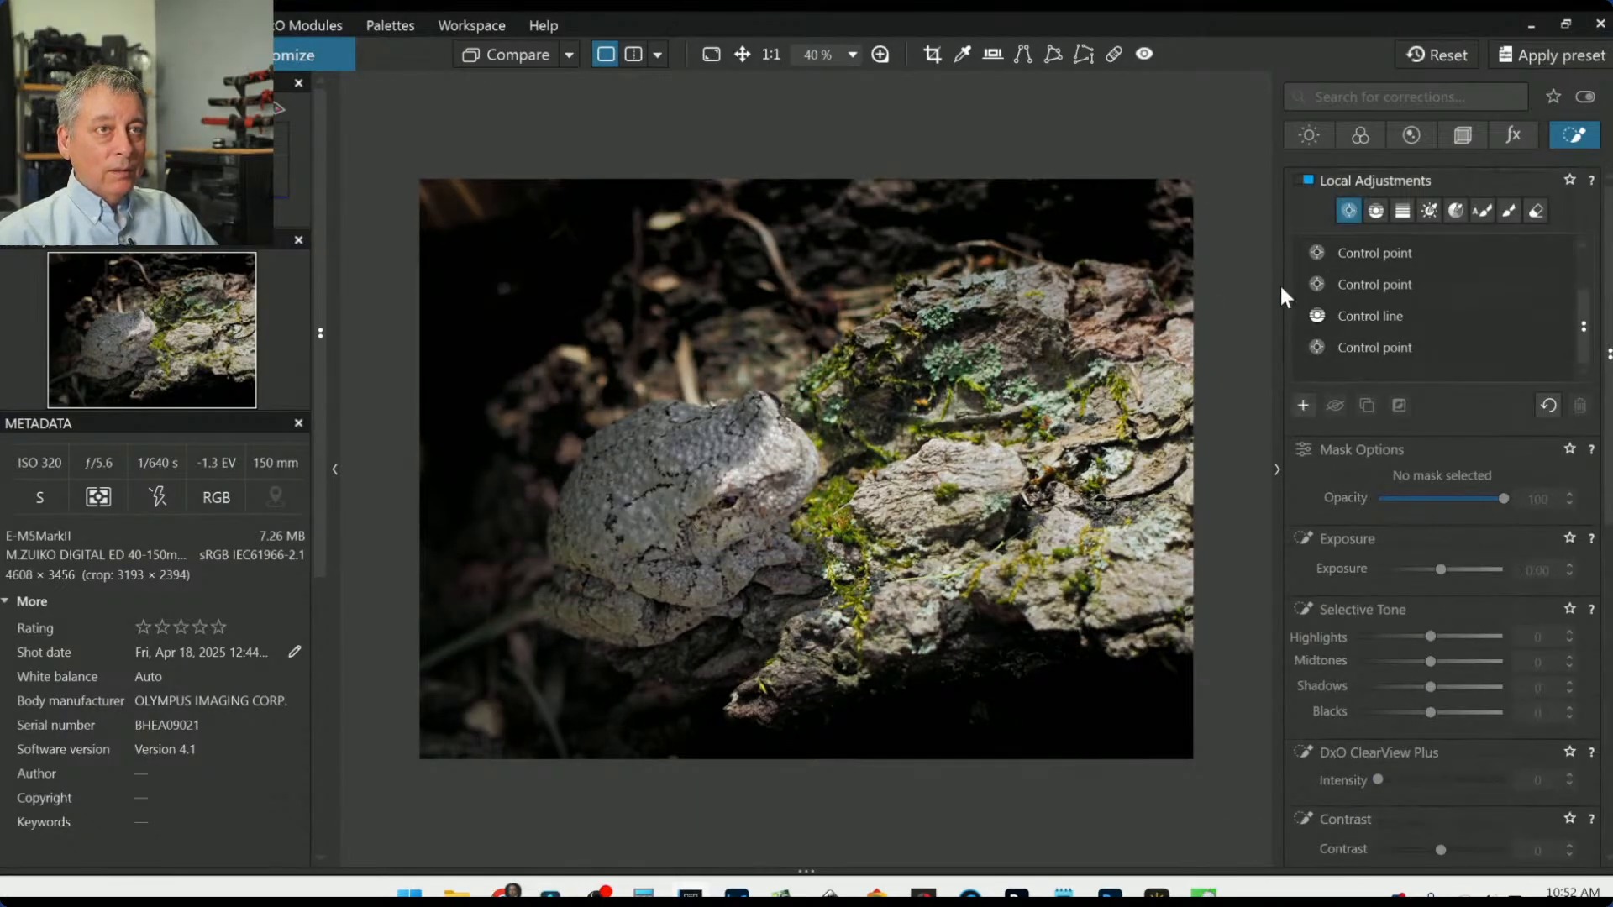
click(1091, 329)
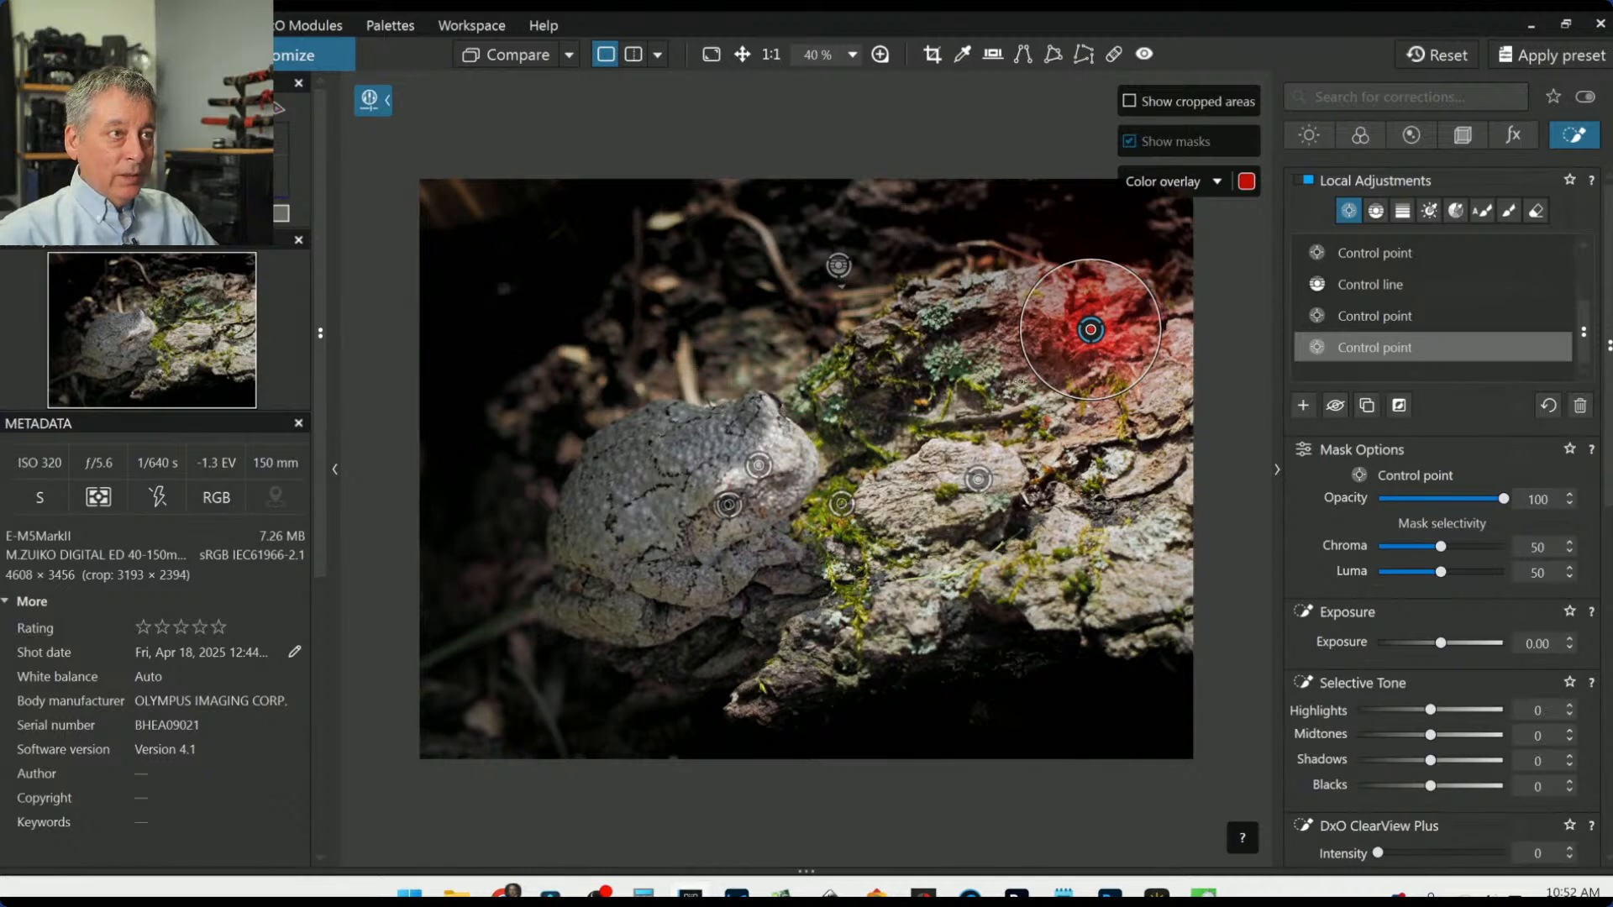
click(1152, 467)
click(1180, 359)
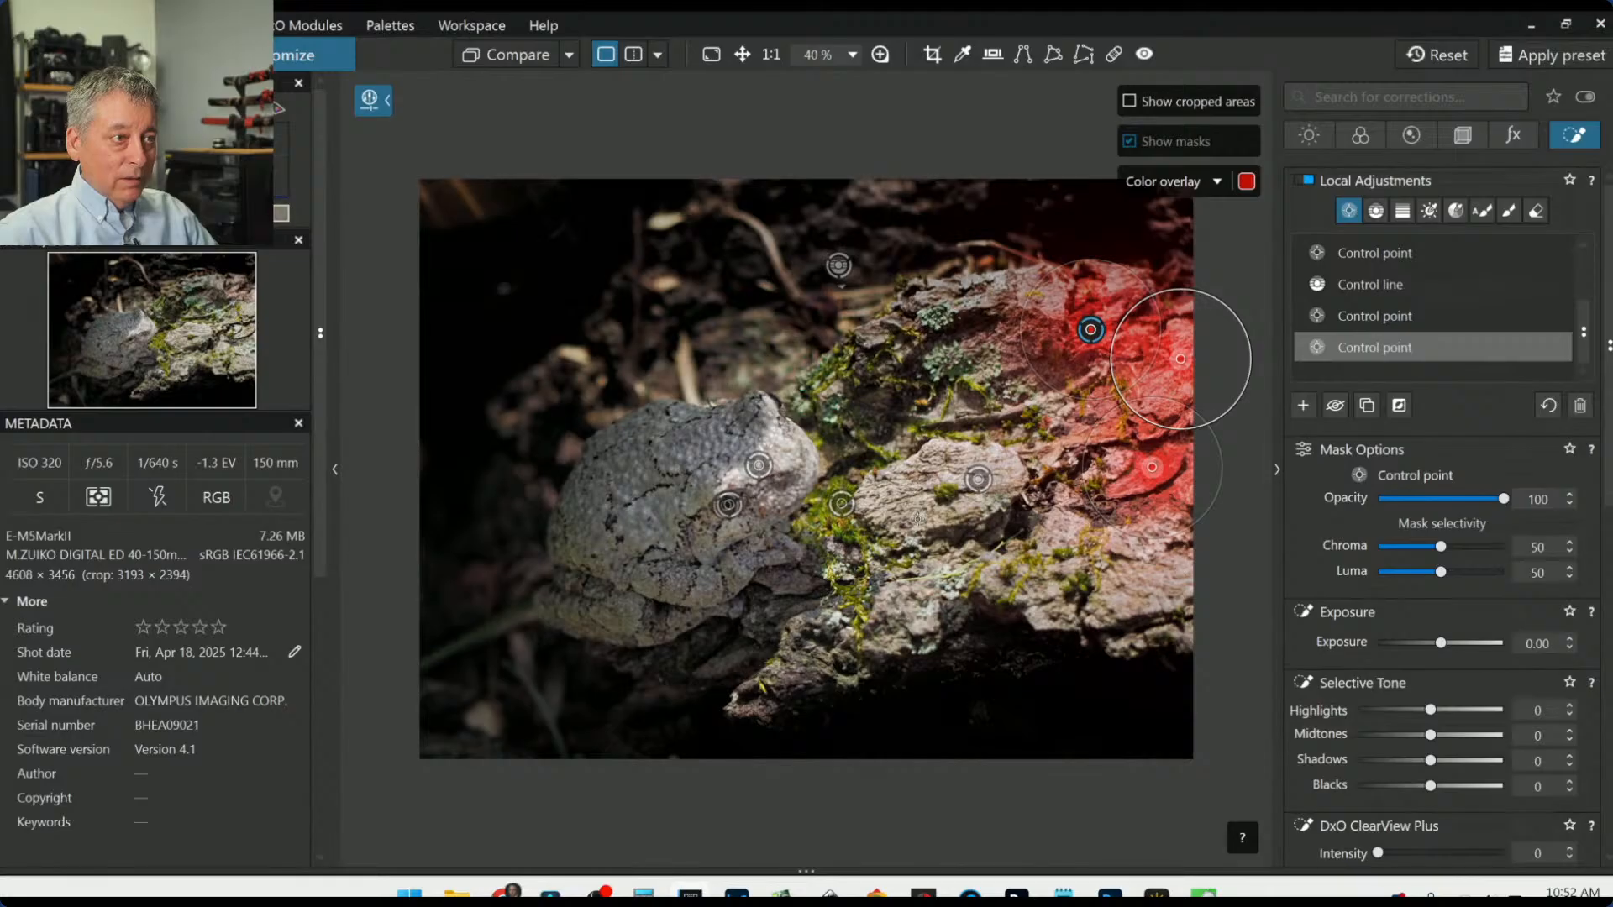
click(914, 475)
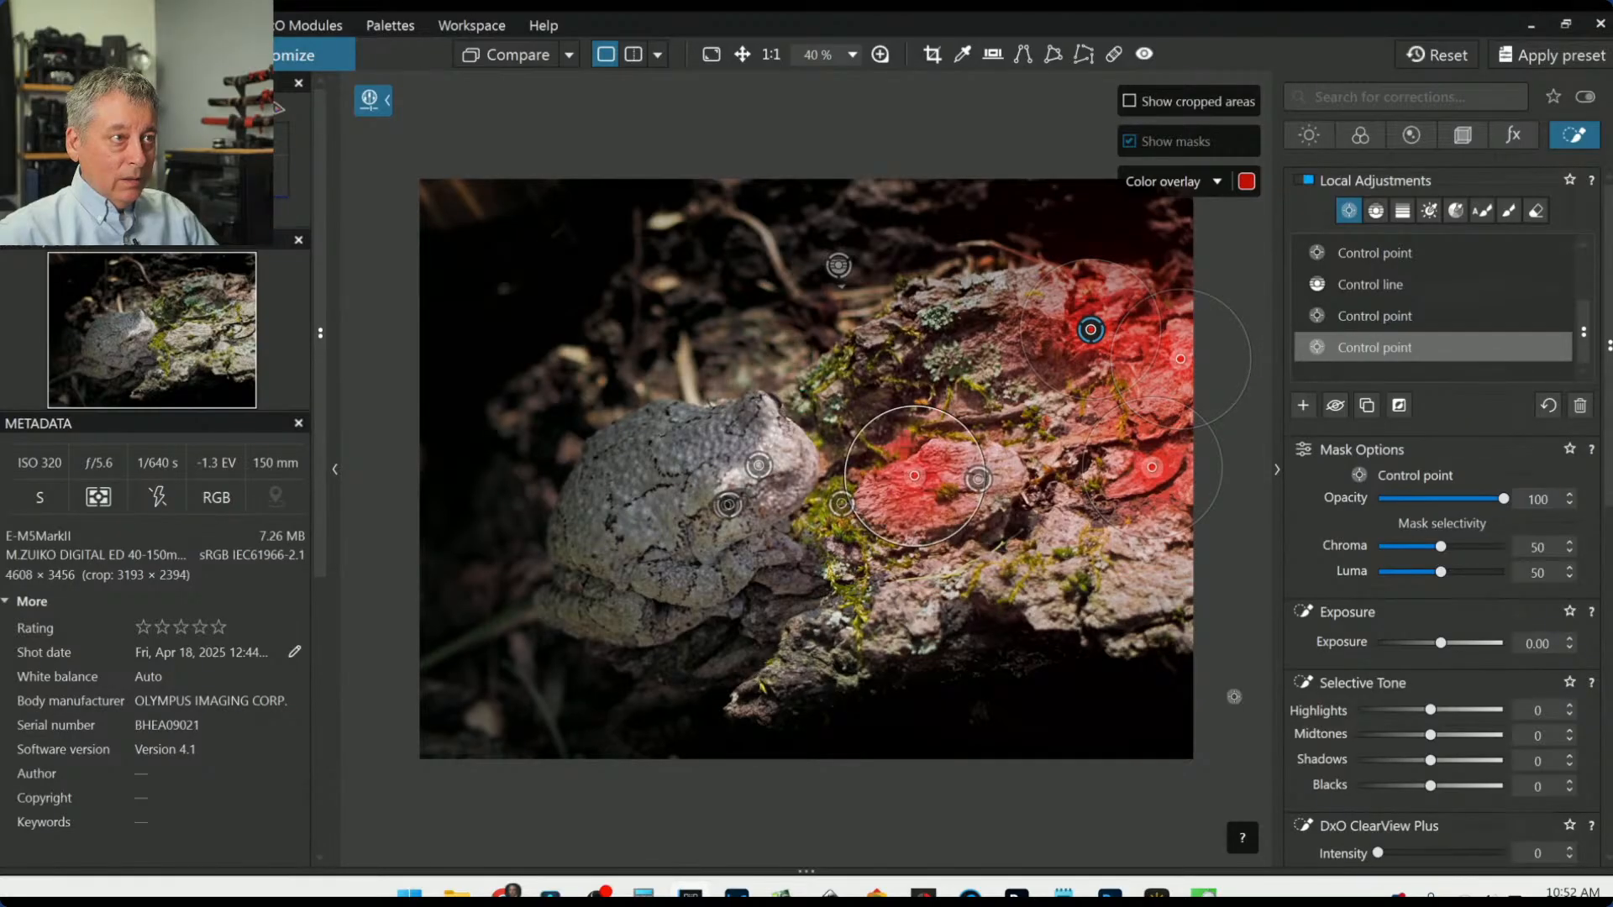
Step: Set the bark mask's red HSL saturation to 100 and luminance to -46, and widen the red range toward orange
scroll(1424, 716, down, 6)
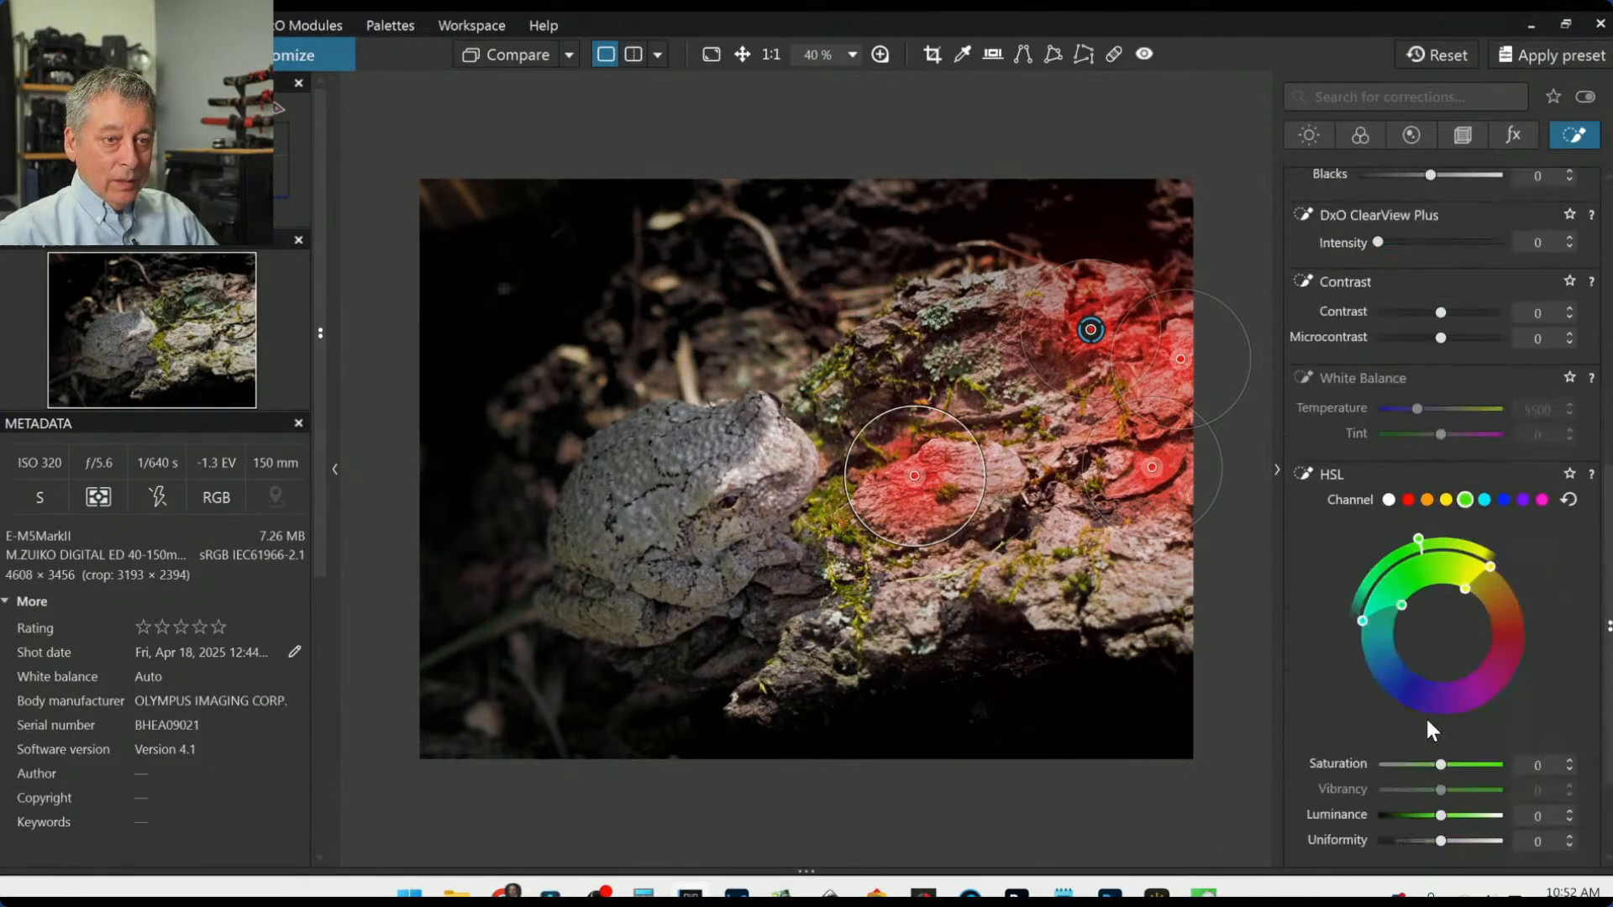
click(1407, 501)
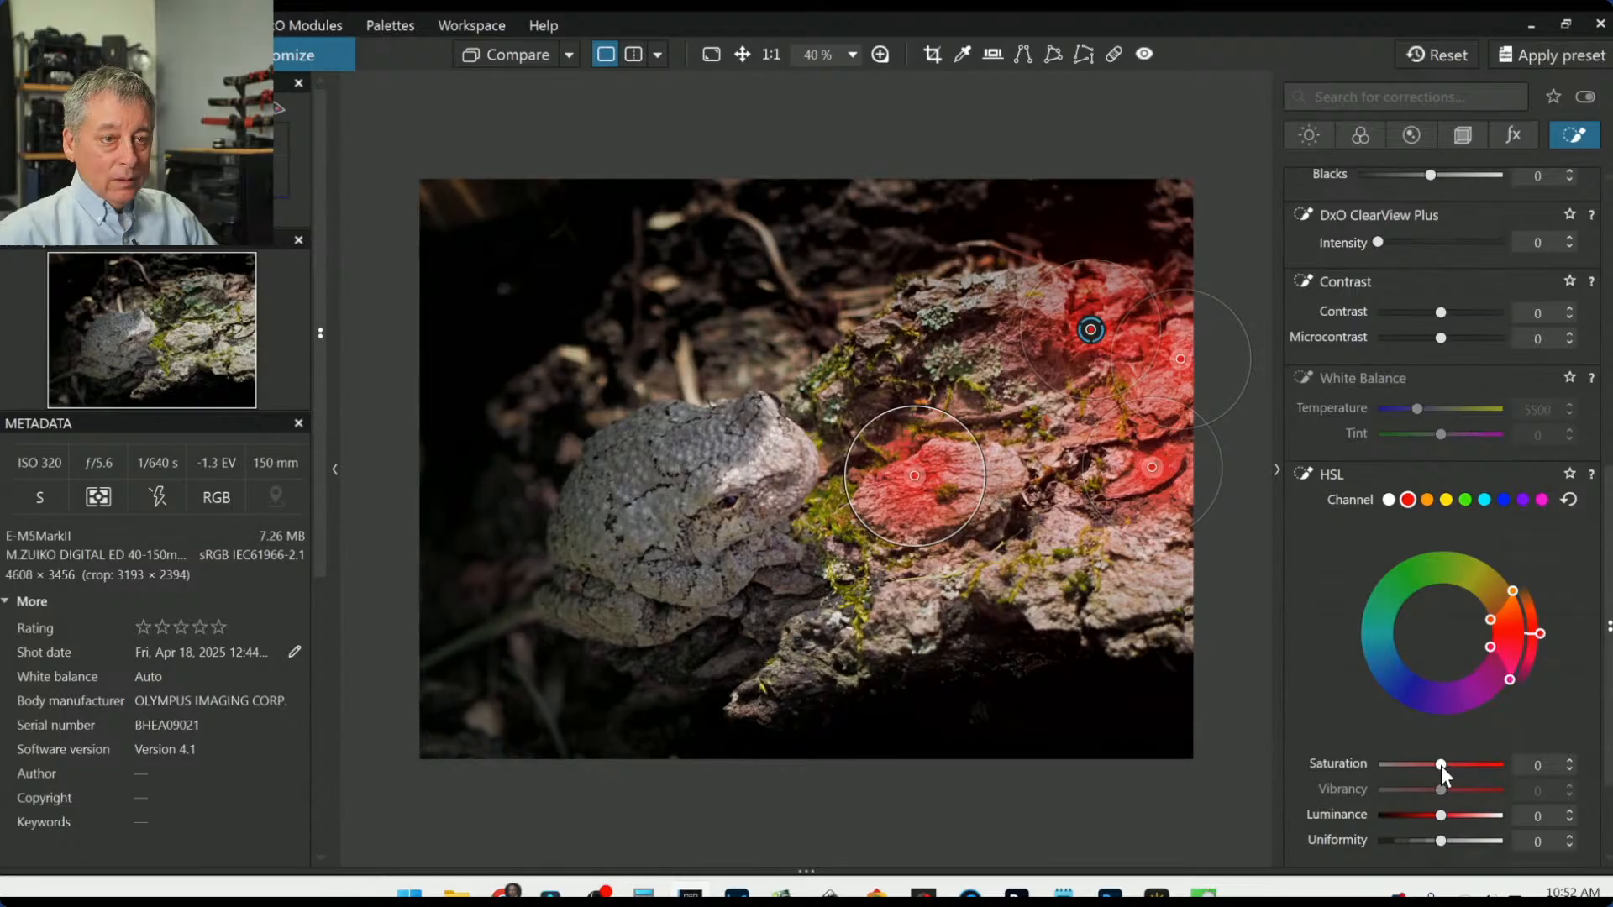
drag(1440, 765, 1529, 780)
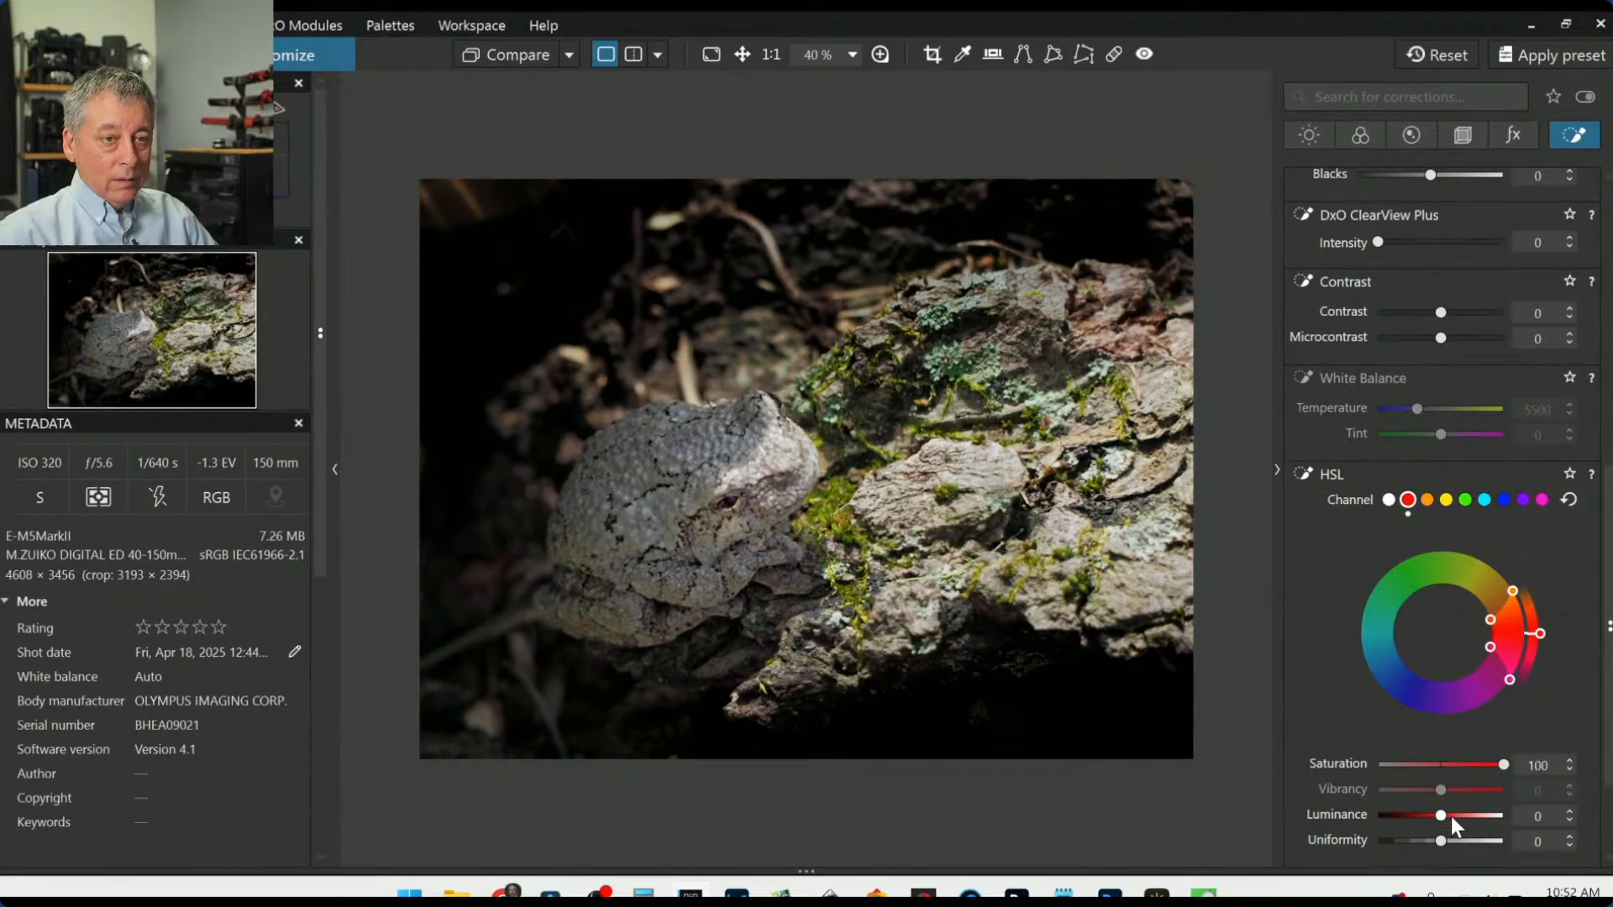
drag(1433, 816, 1413, 815)
drag(1485, 623, 1501, 574)
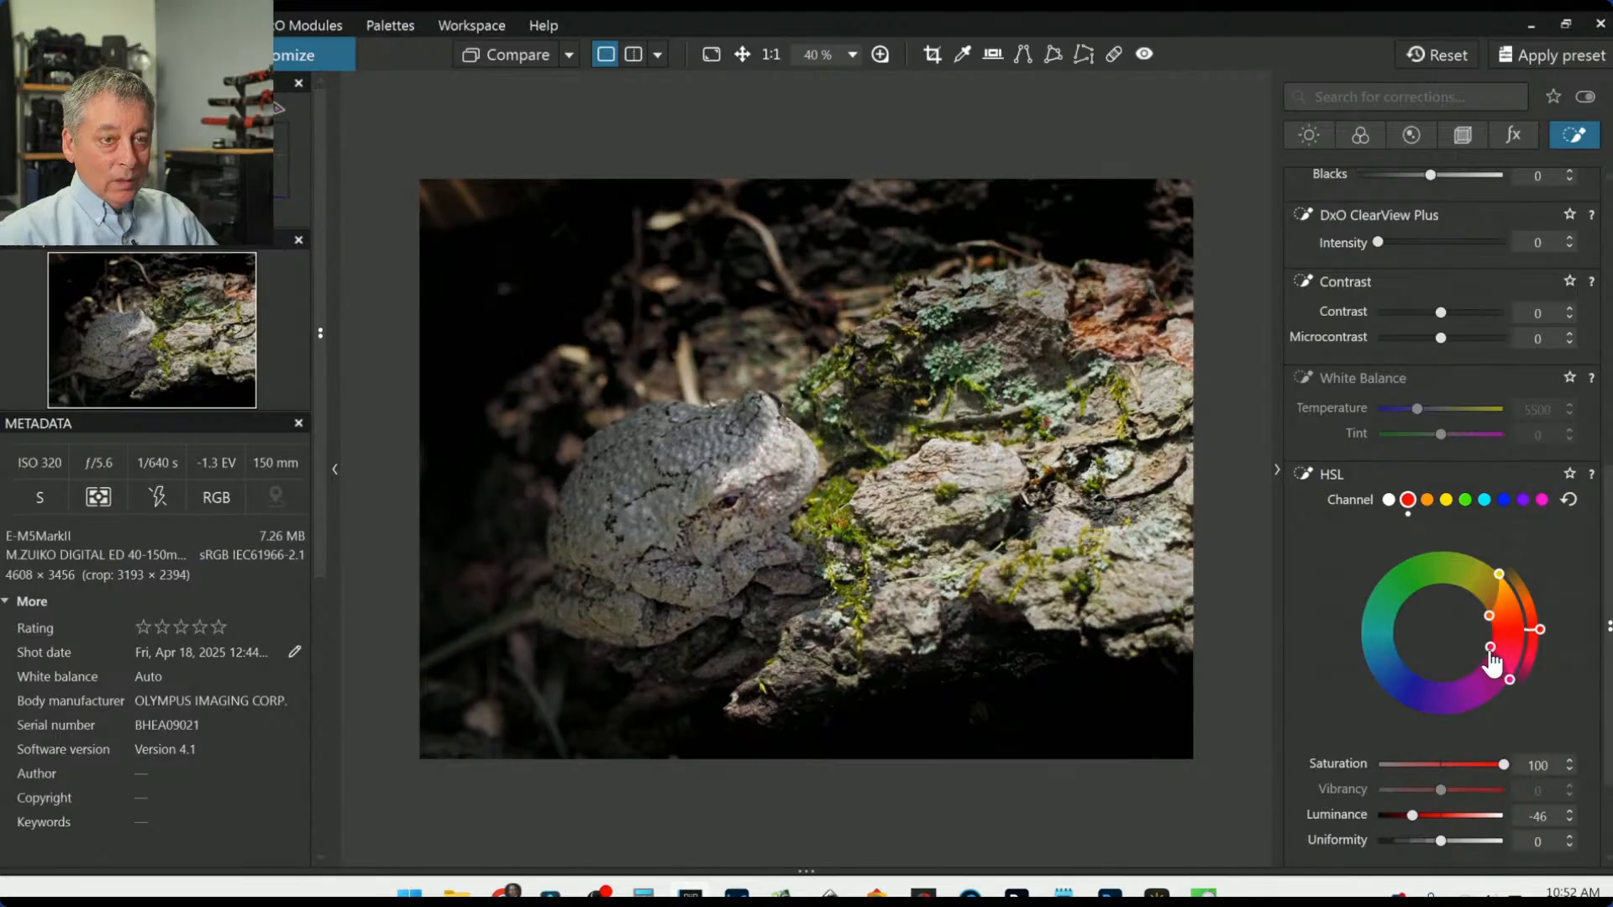
drag(1489, 652, 1485, 662)
click(1577, 785)
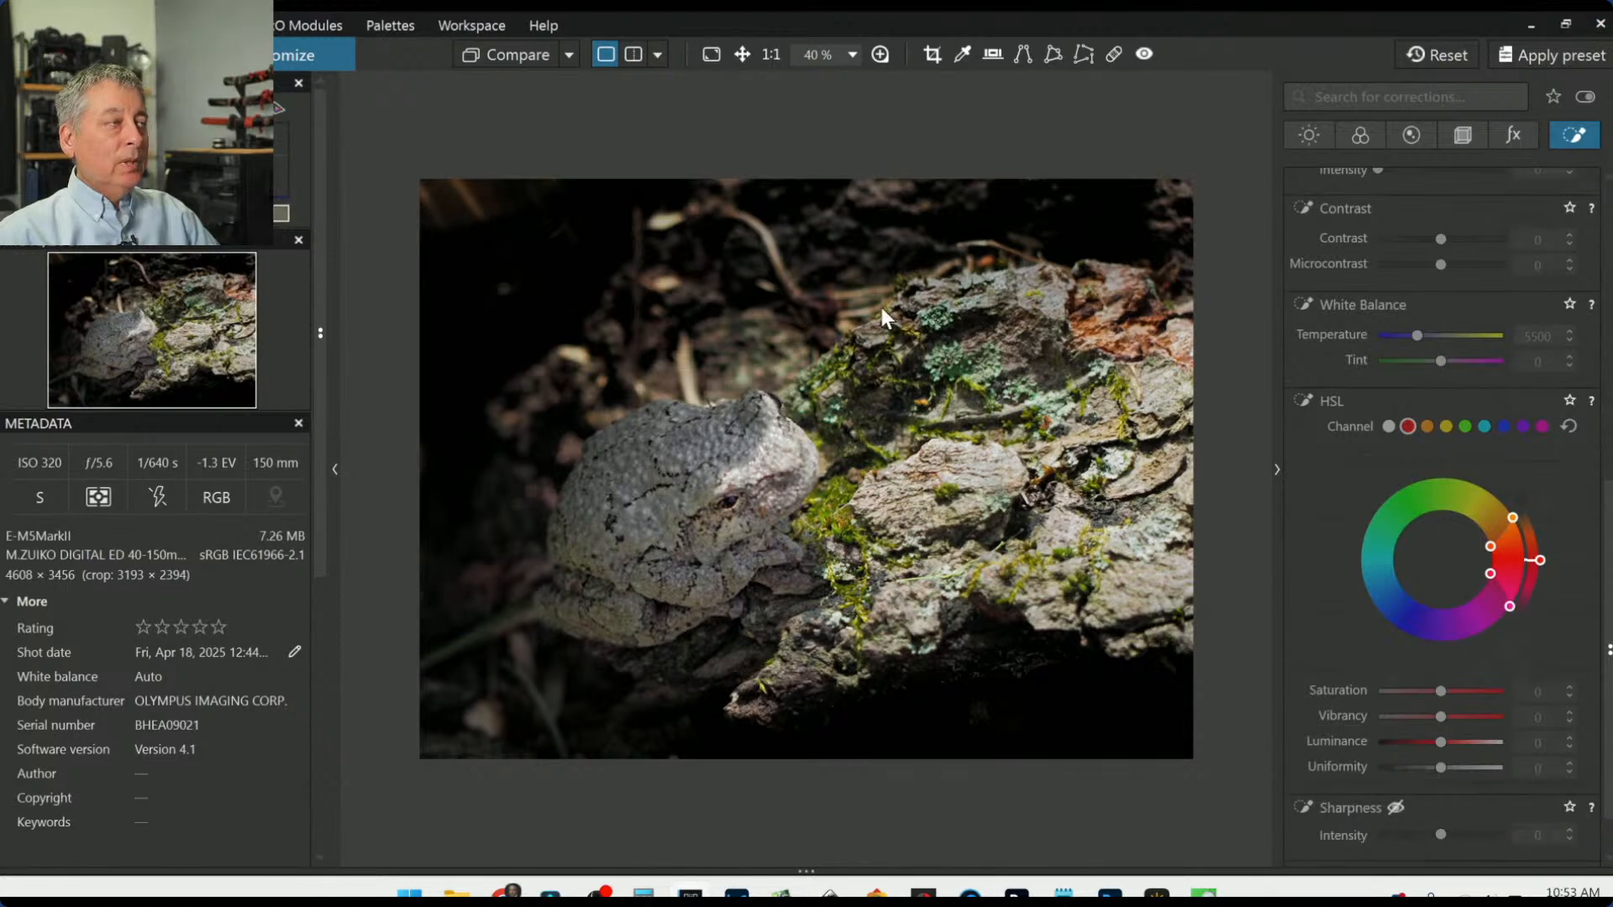
right_click(899, 421)
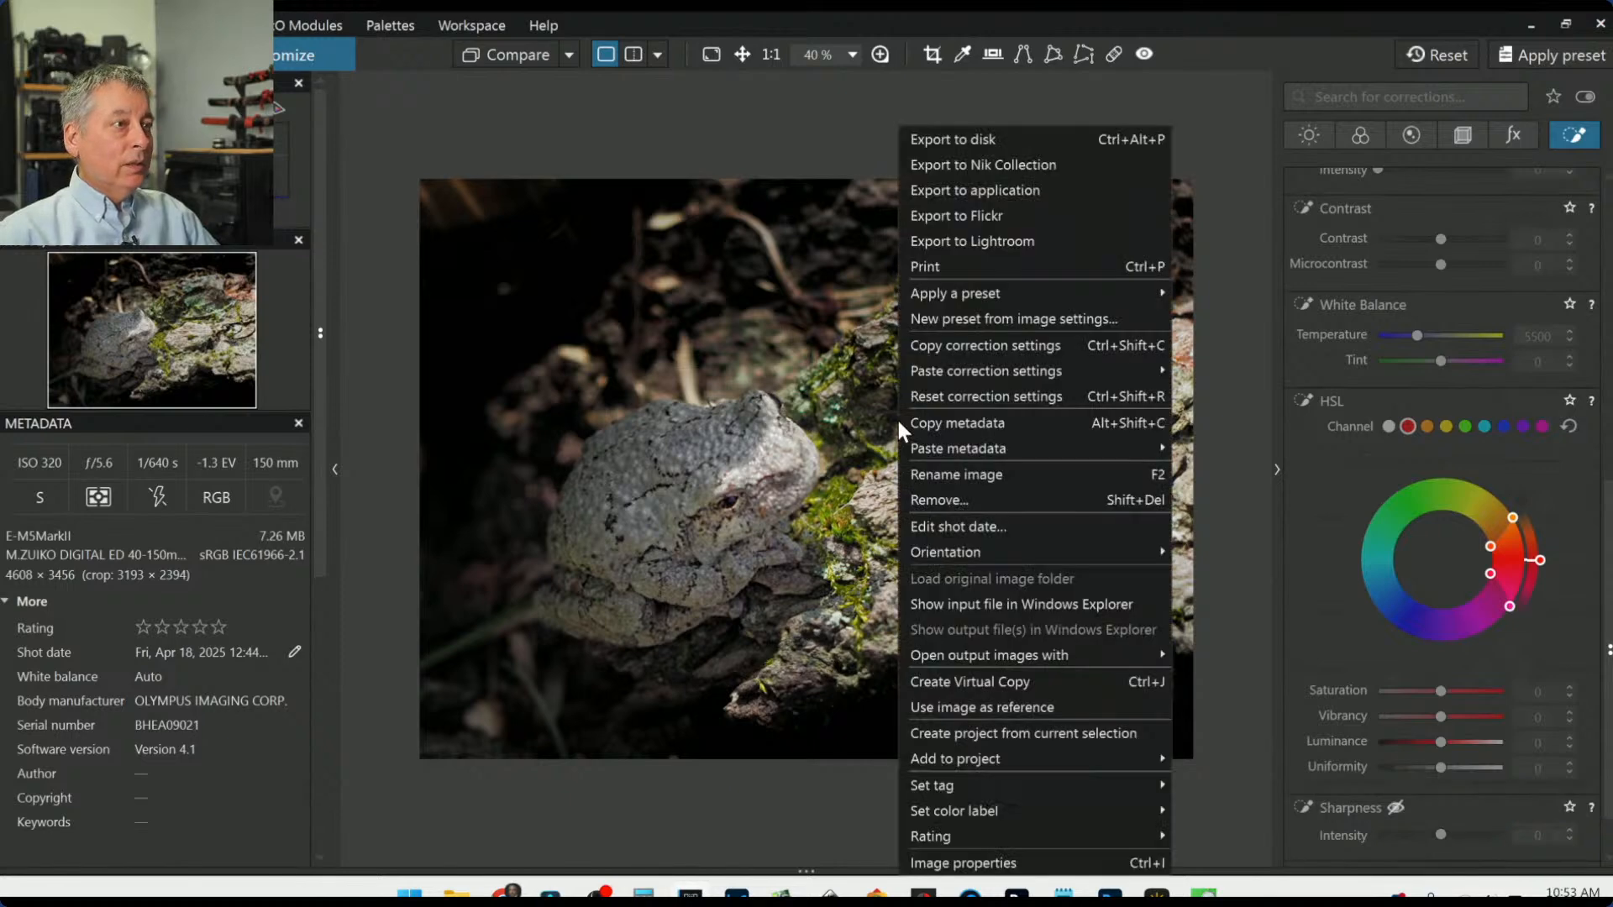
click(939, 141)
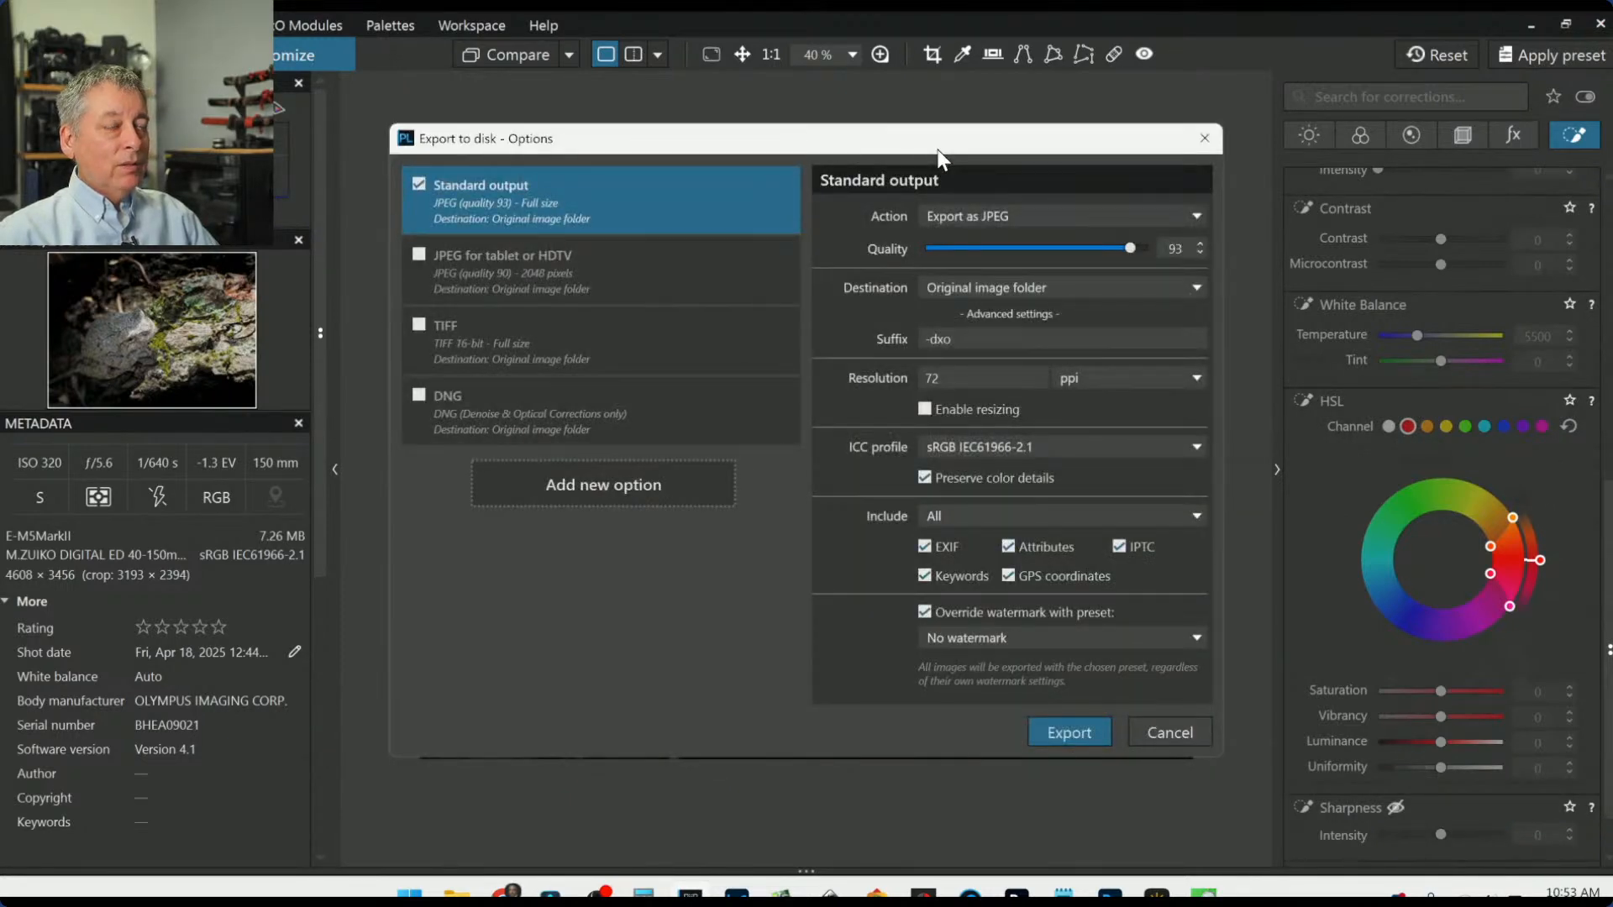
key(Escape)
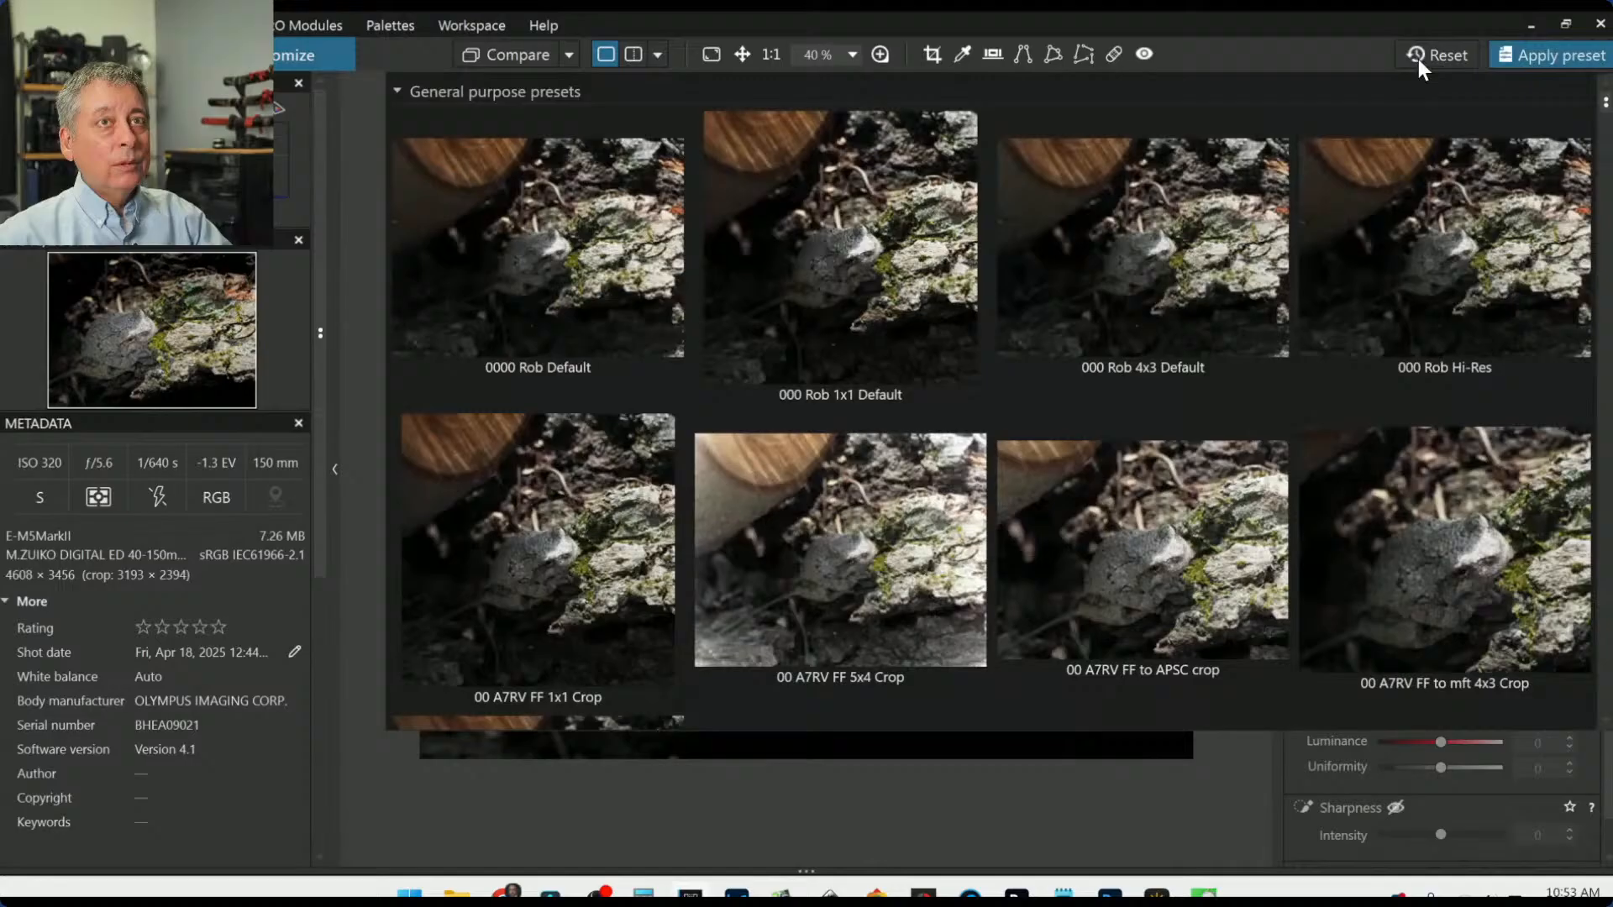
Step: Reset the frog image's corrections and choose the edited version as the comparison reference
click(1418, 57)
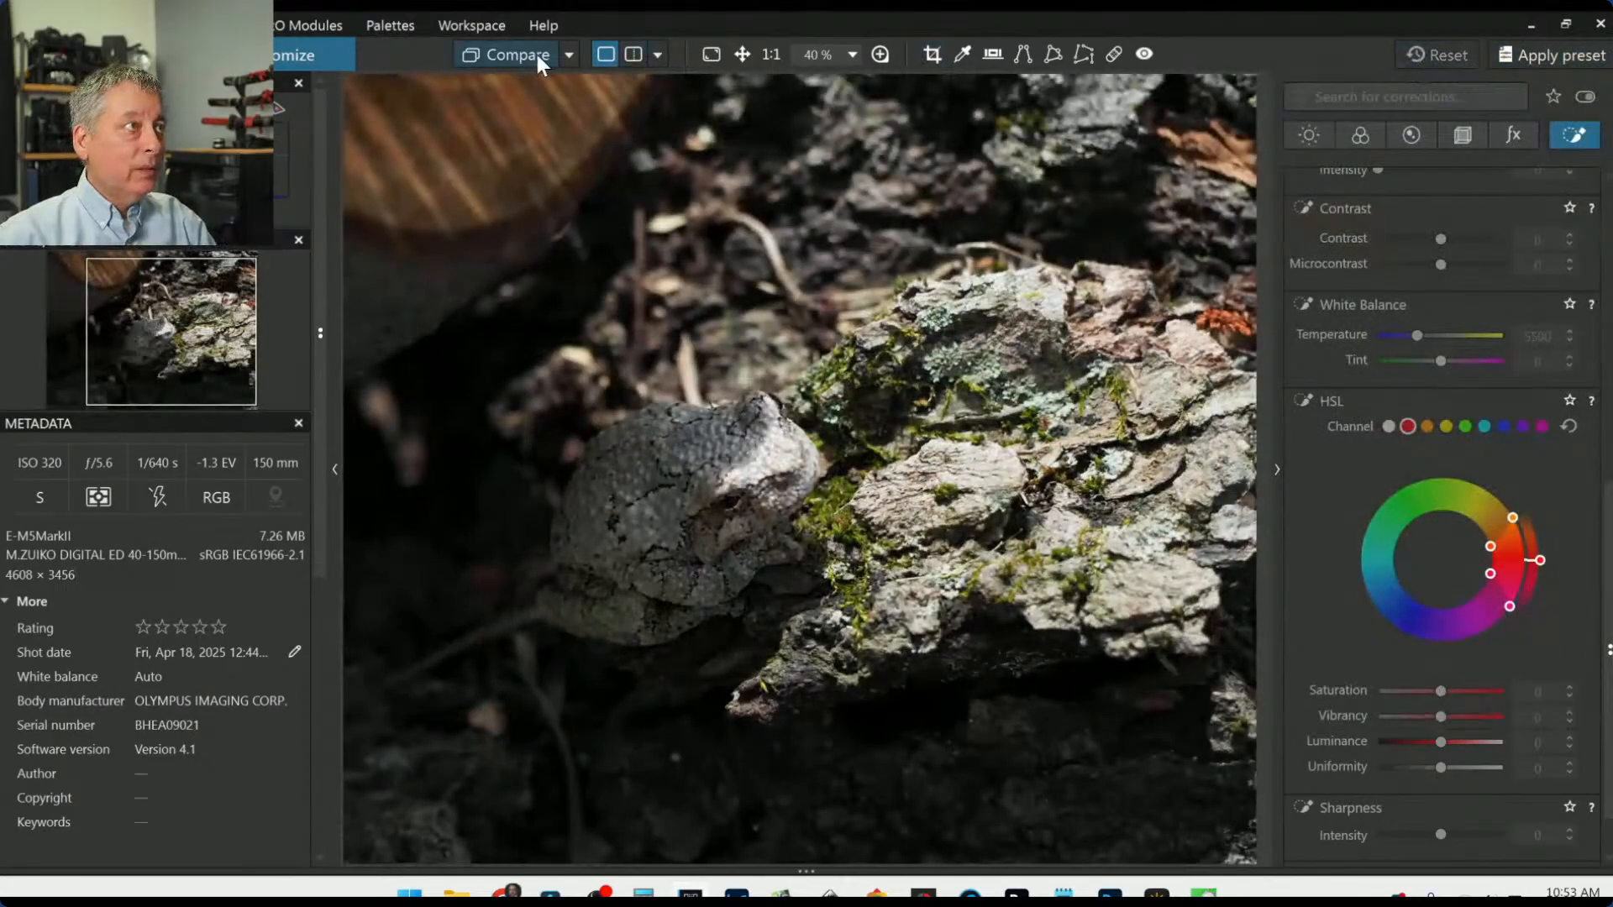
click(569, 54)
click(613, 139)
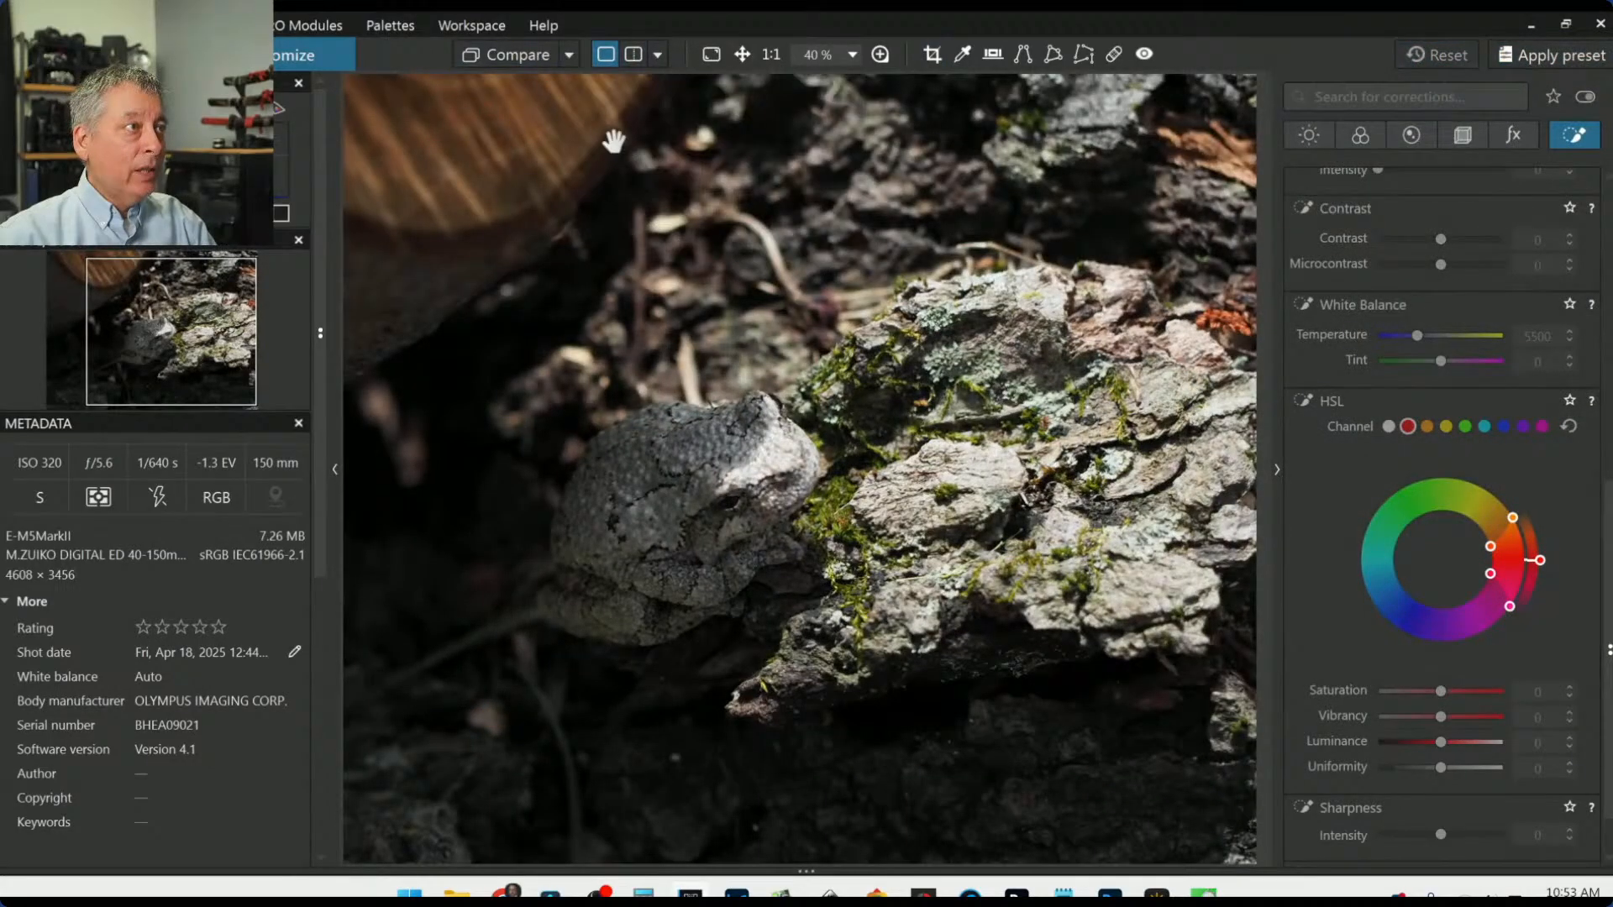
Step: Hide the side panels and compare the edited and uncorrected frog images in split view, moving the divider clear of the edited photo
click(657, 53)
click(661, 54)
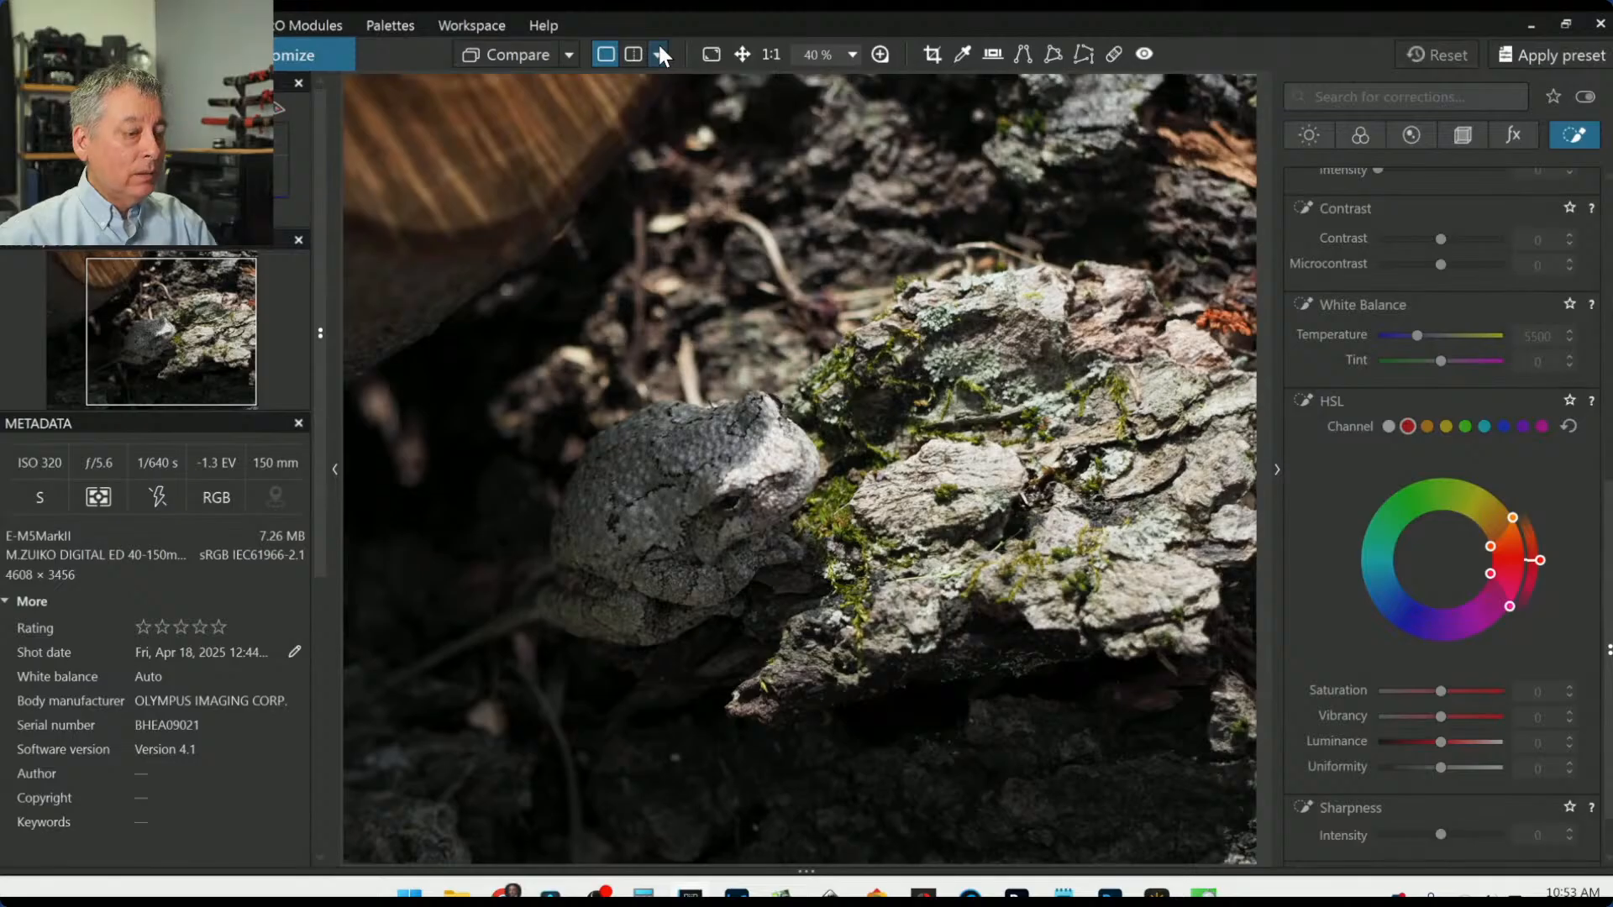
key(F9)
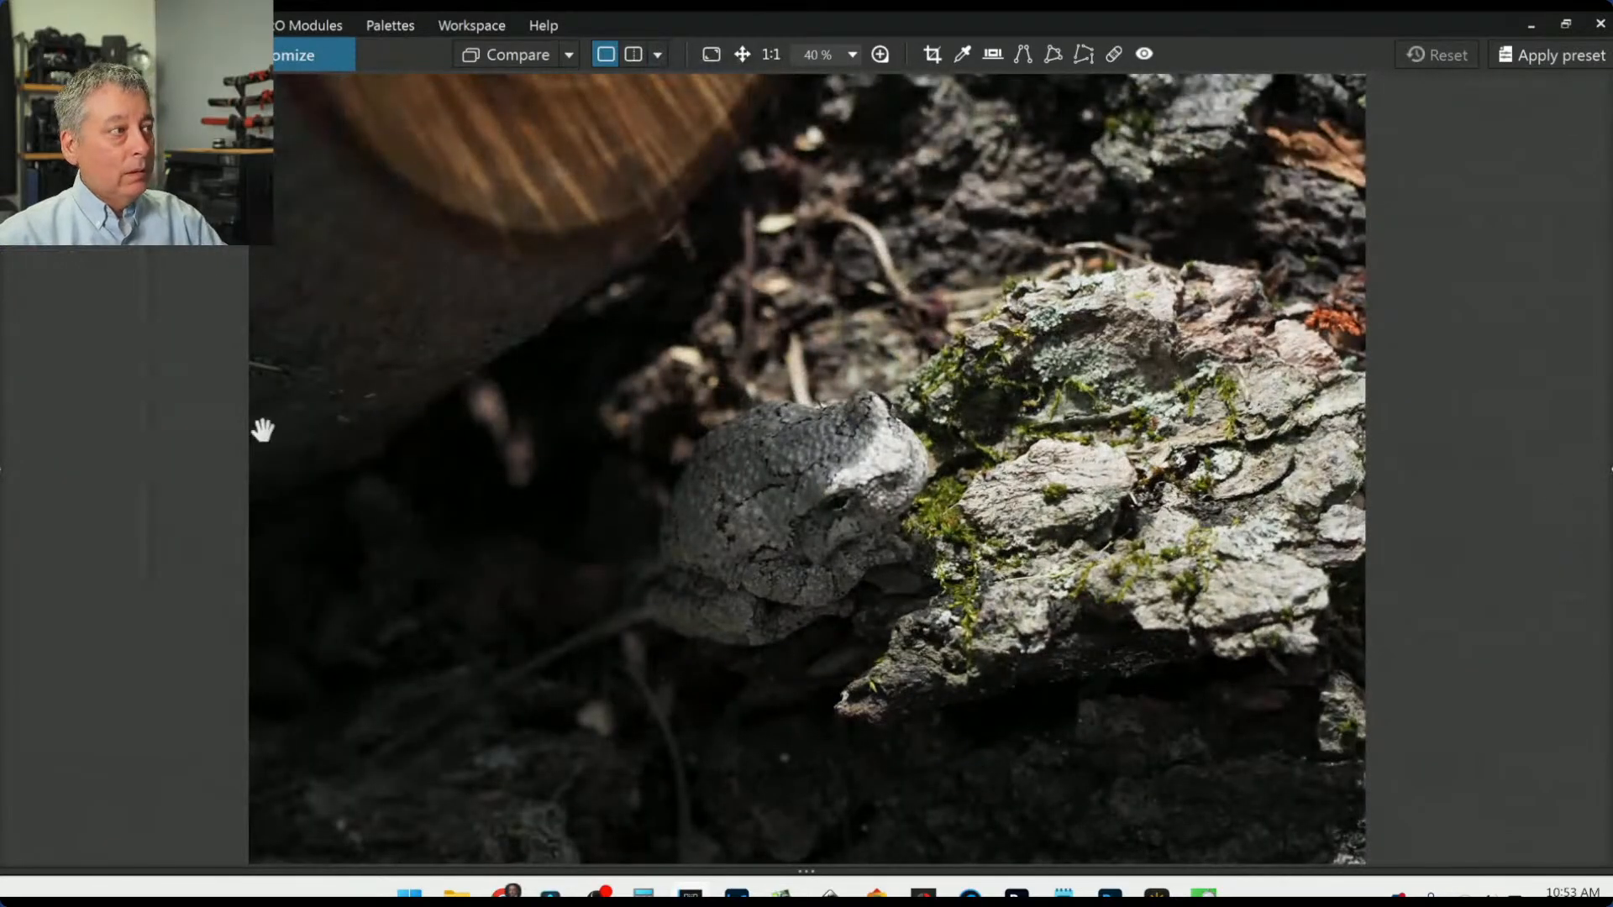
click(625, 52)
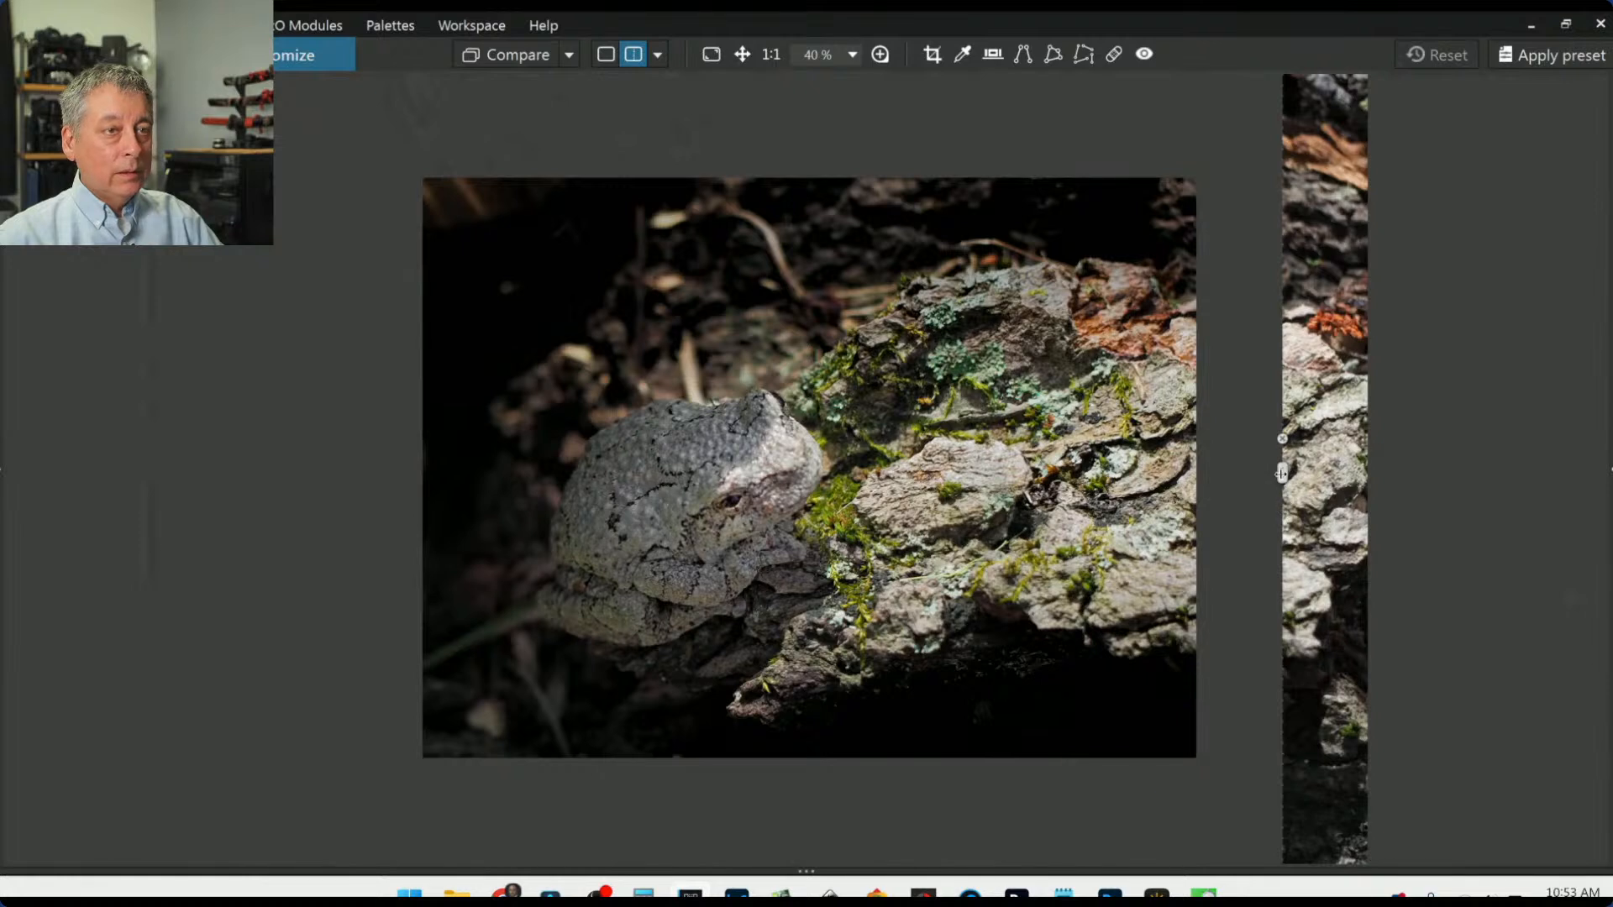
drag(1282, 472, 1369, 623)
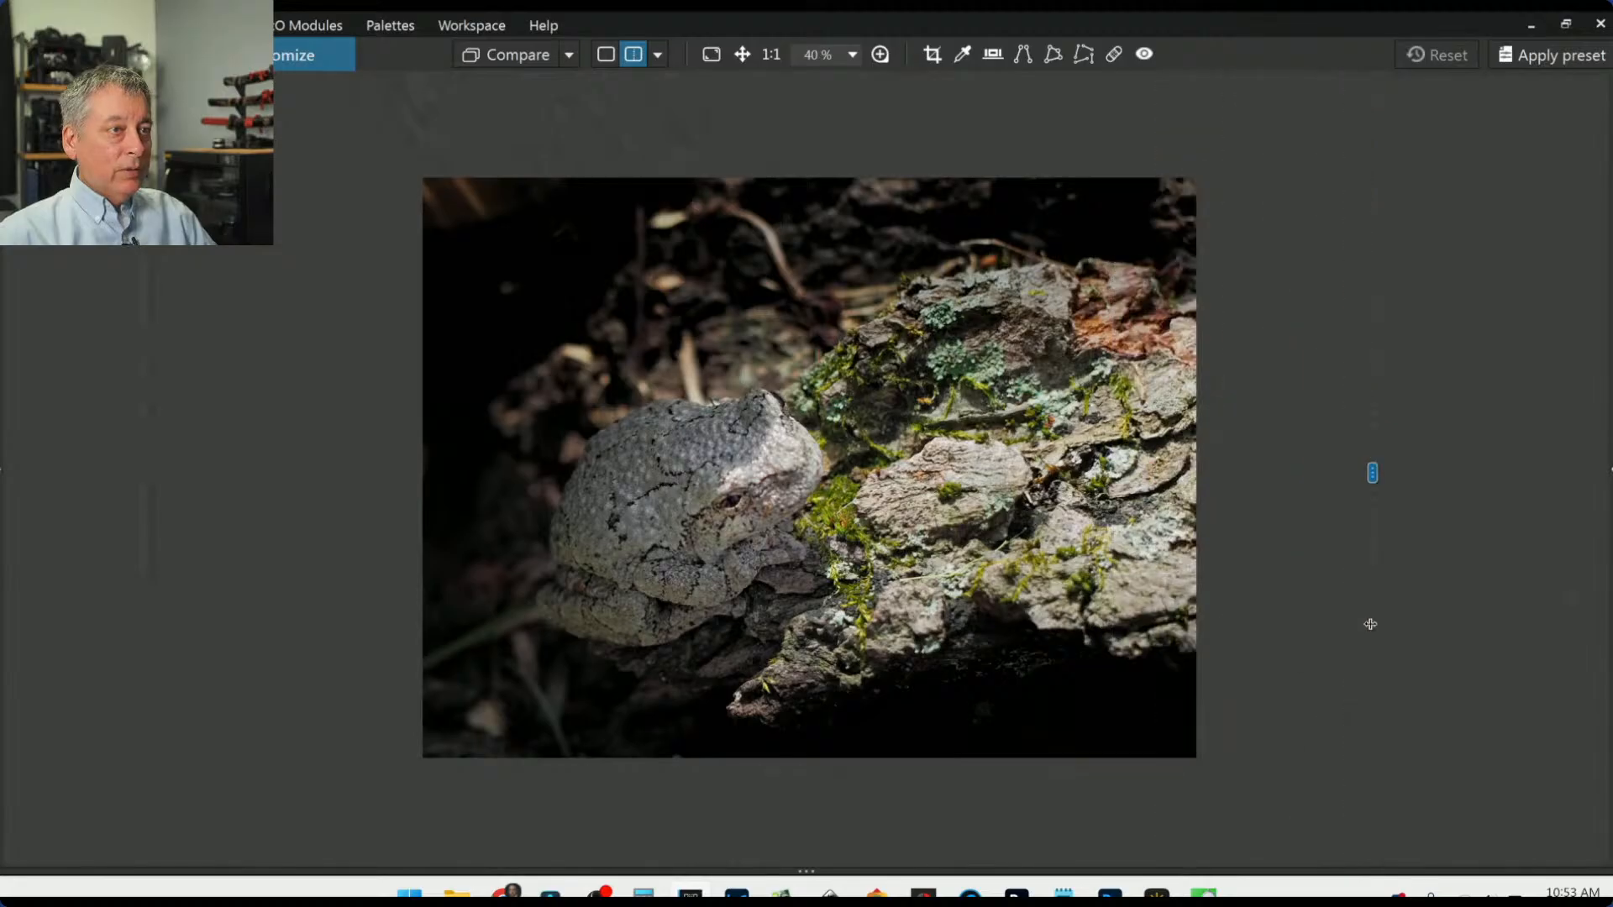
Step: Compare the edited and uncorrected frog photos side by side, left and right, at full-image size
click(660, 58)
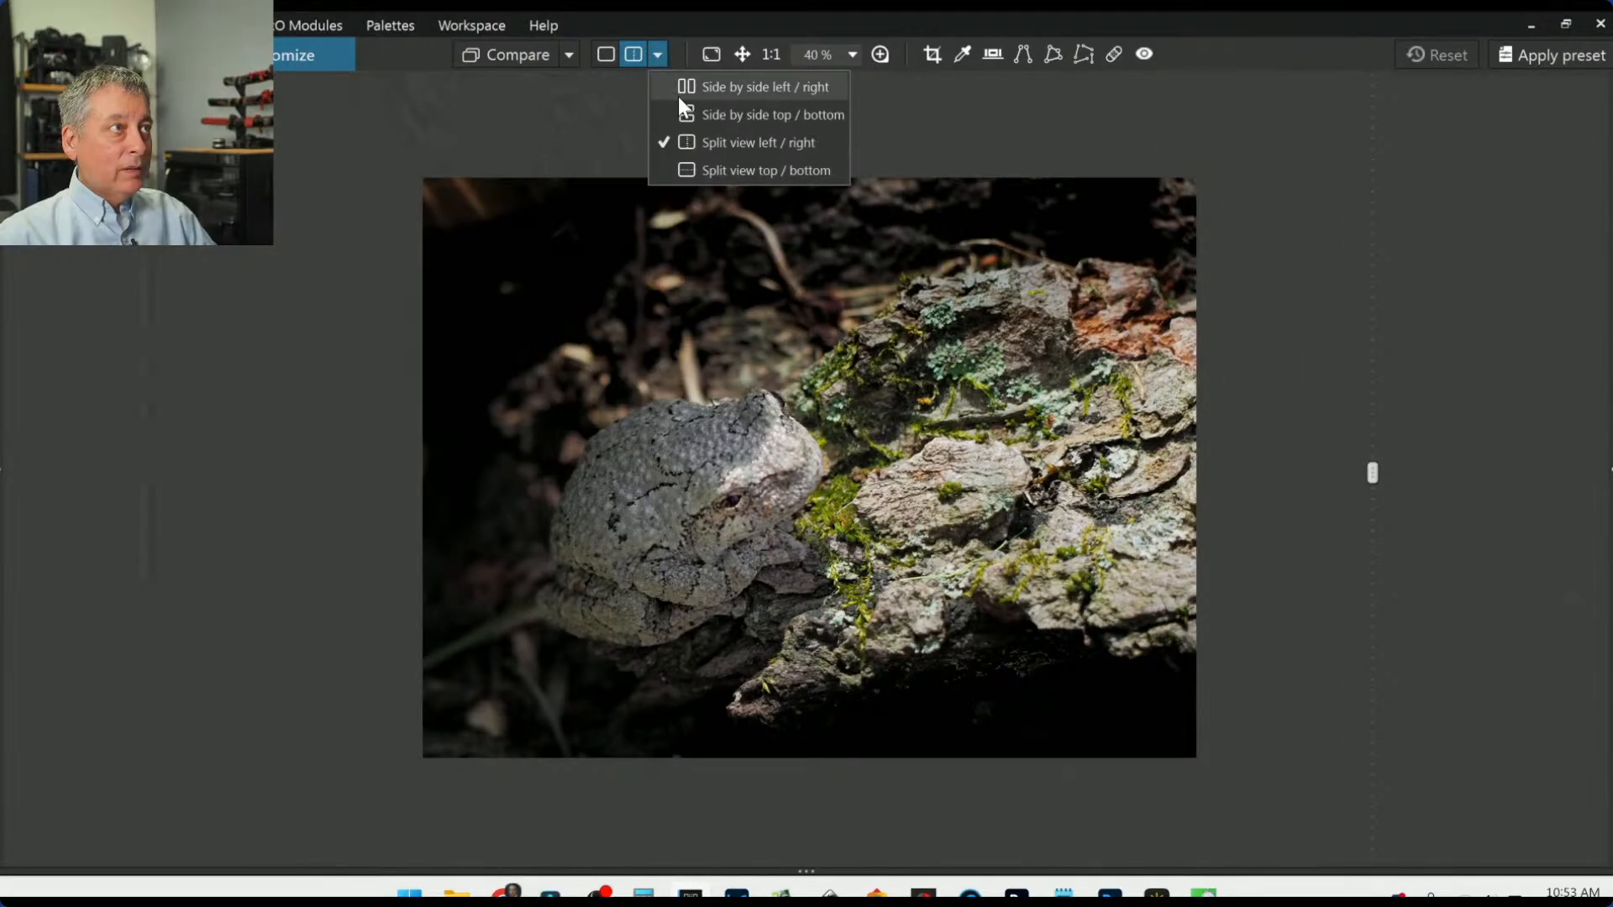
click(680, 108)
click(656, 59)
click(664, 77)
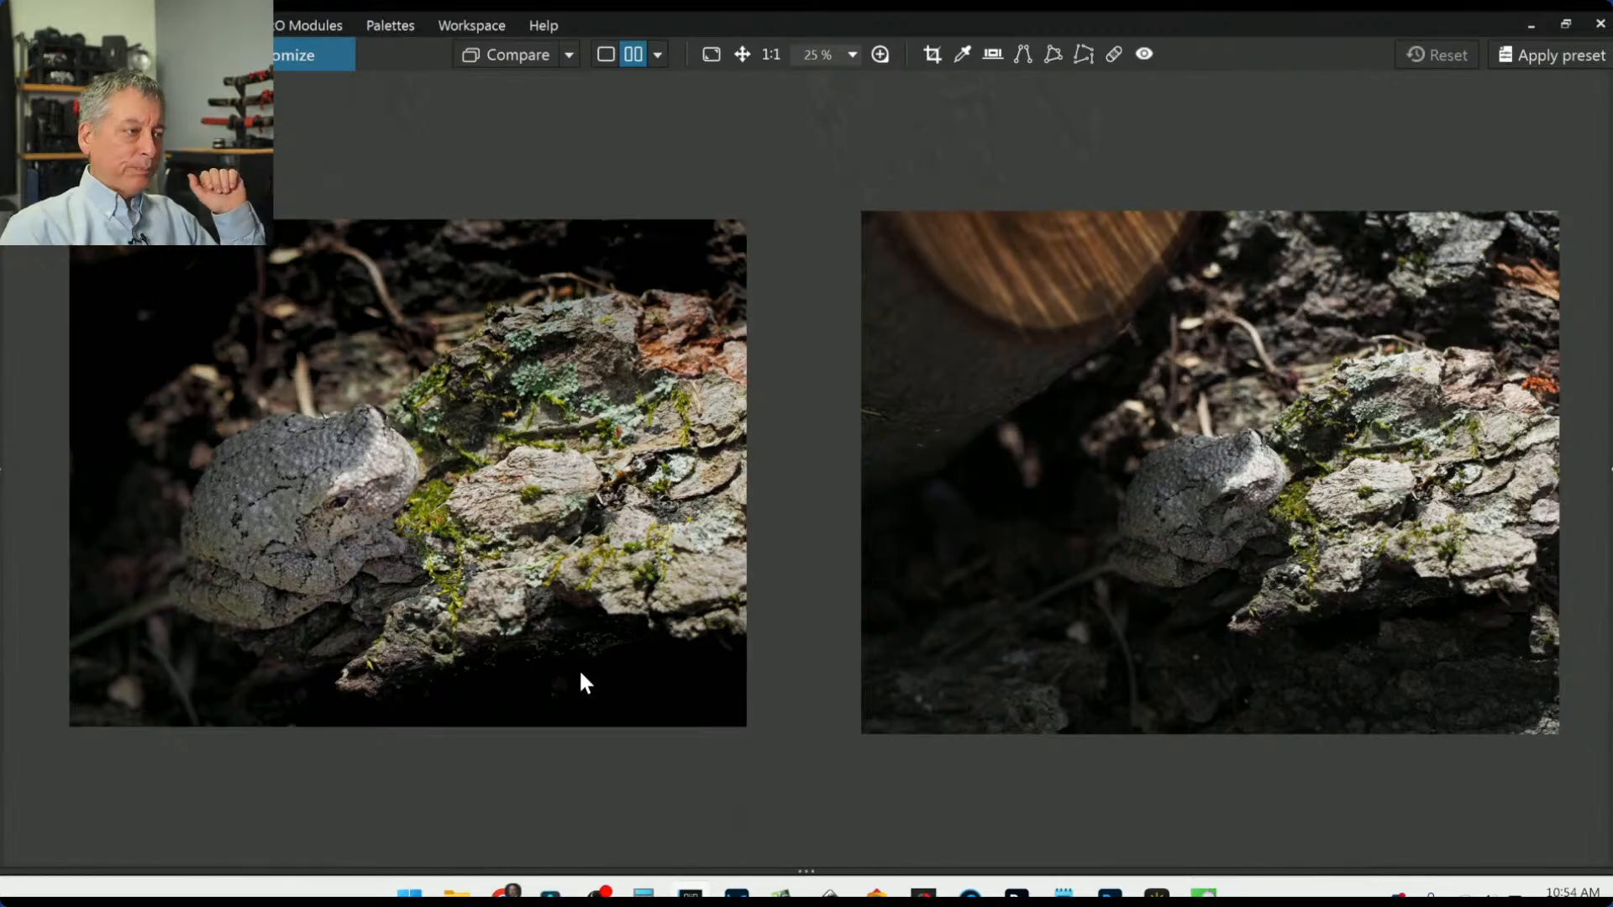
Step: Return to the single-image view and restore the frog photo's edited corrections
click(607, 55)
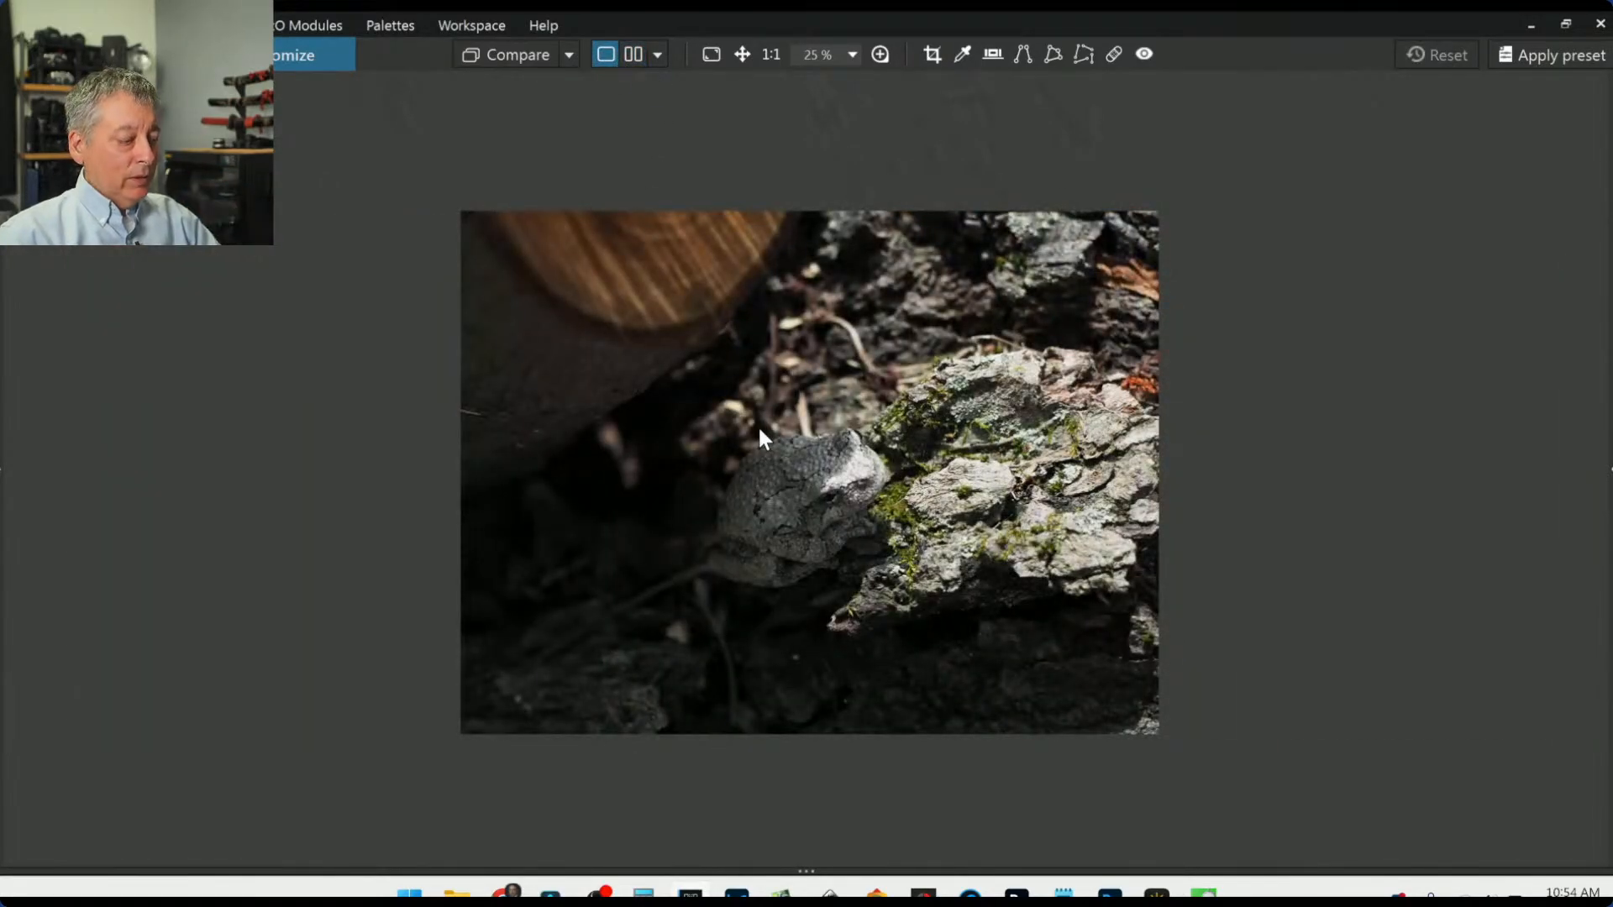
key(ctrl+shift+v)
key(ctrl+plus)
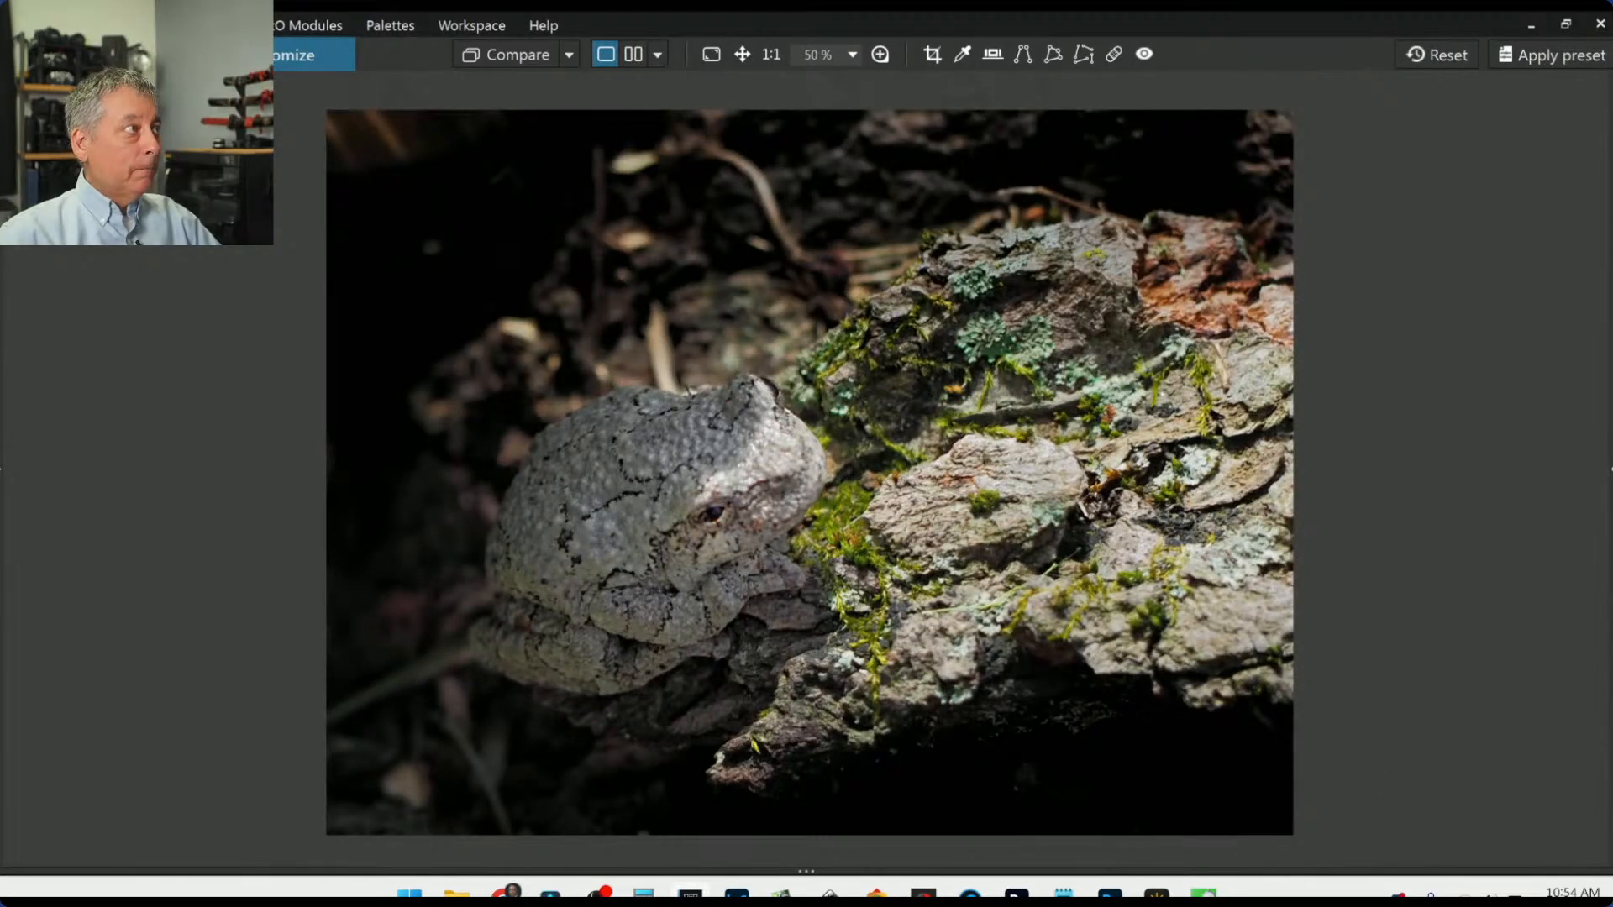
Step: Open the red barn waterfront photo P5152399 for editing and apply the 0000 default preset from the general purpose presets
key(F11)
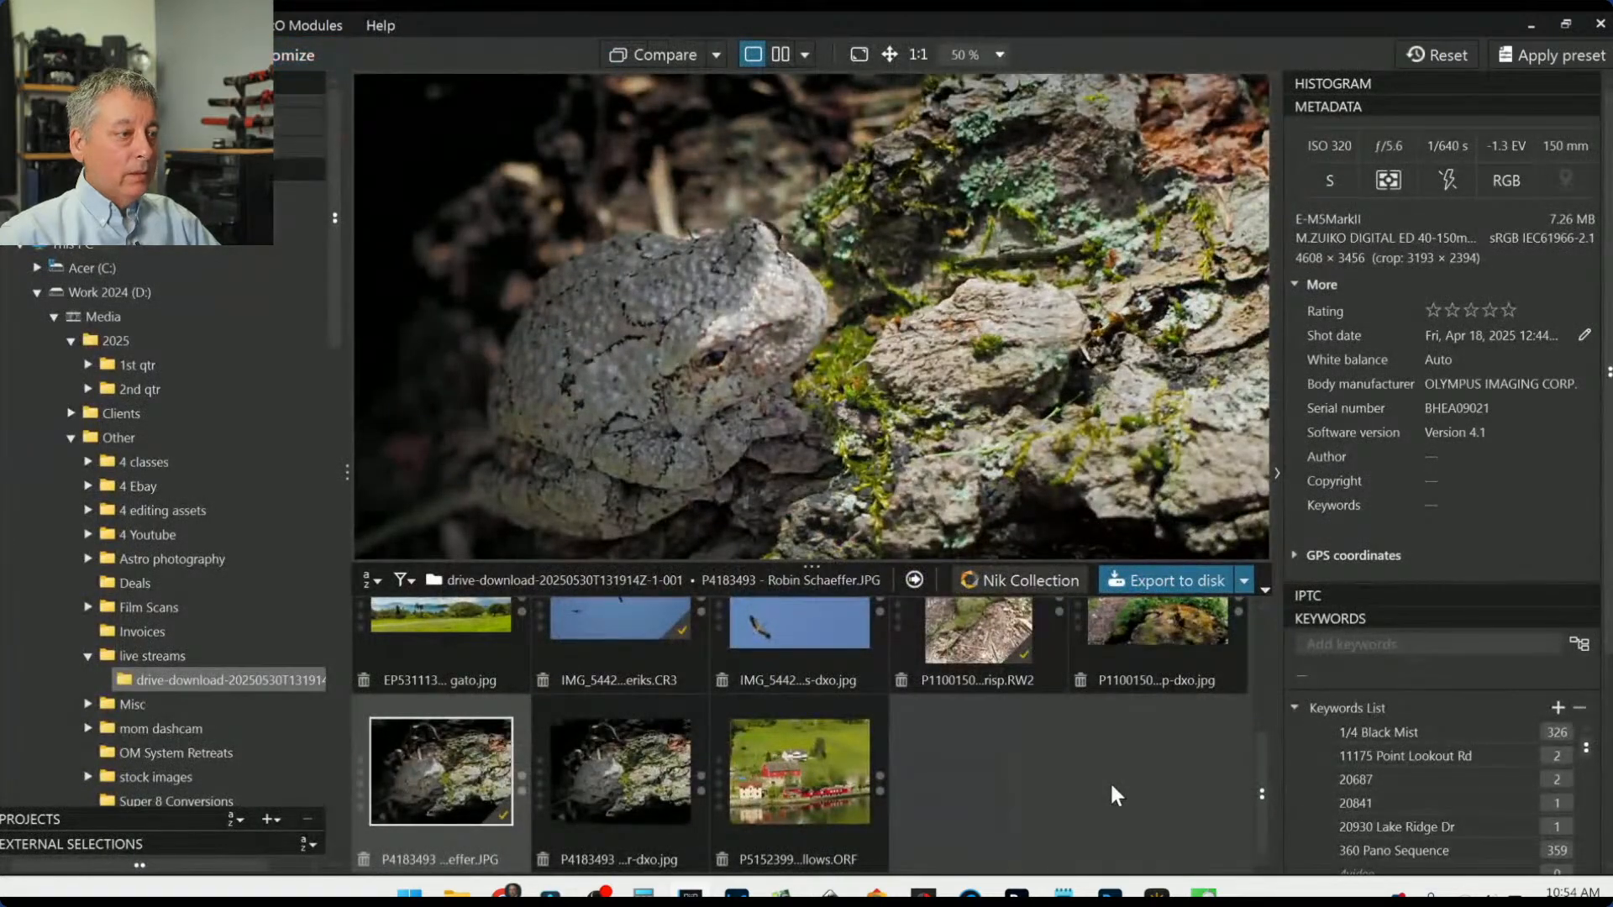
click(779, 824)
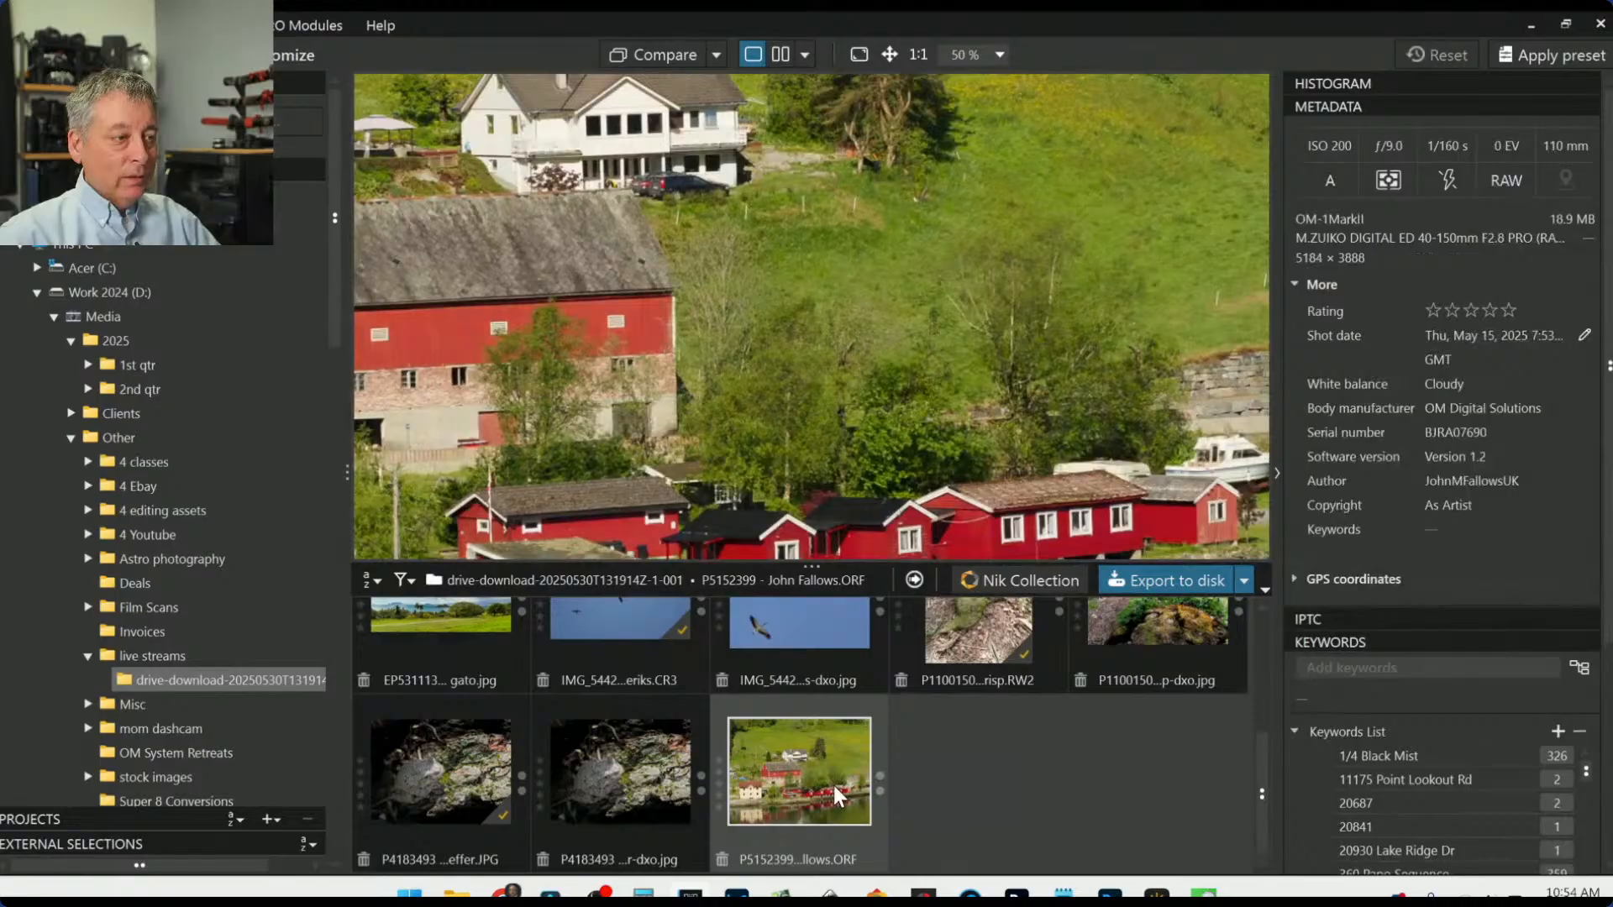
key(F11)
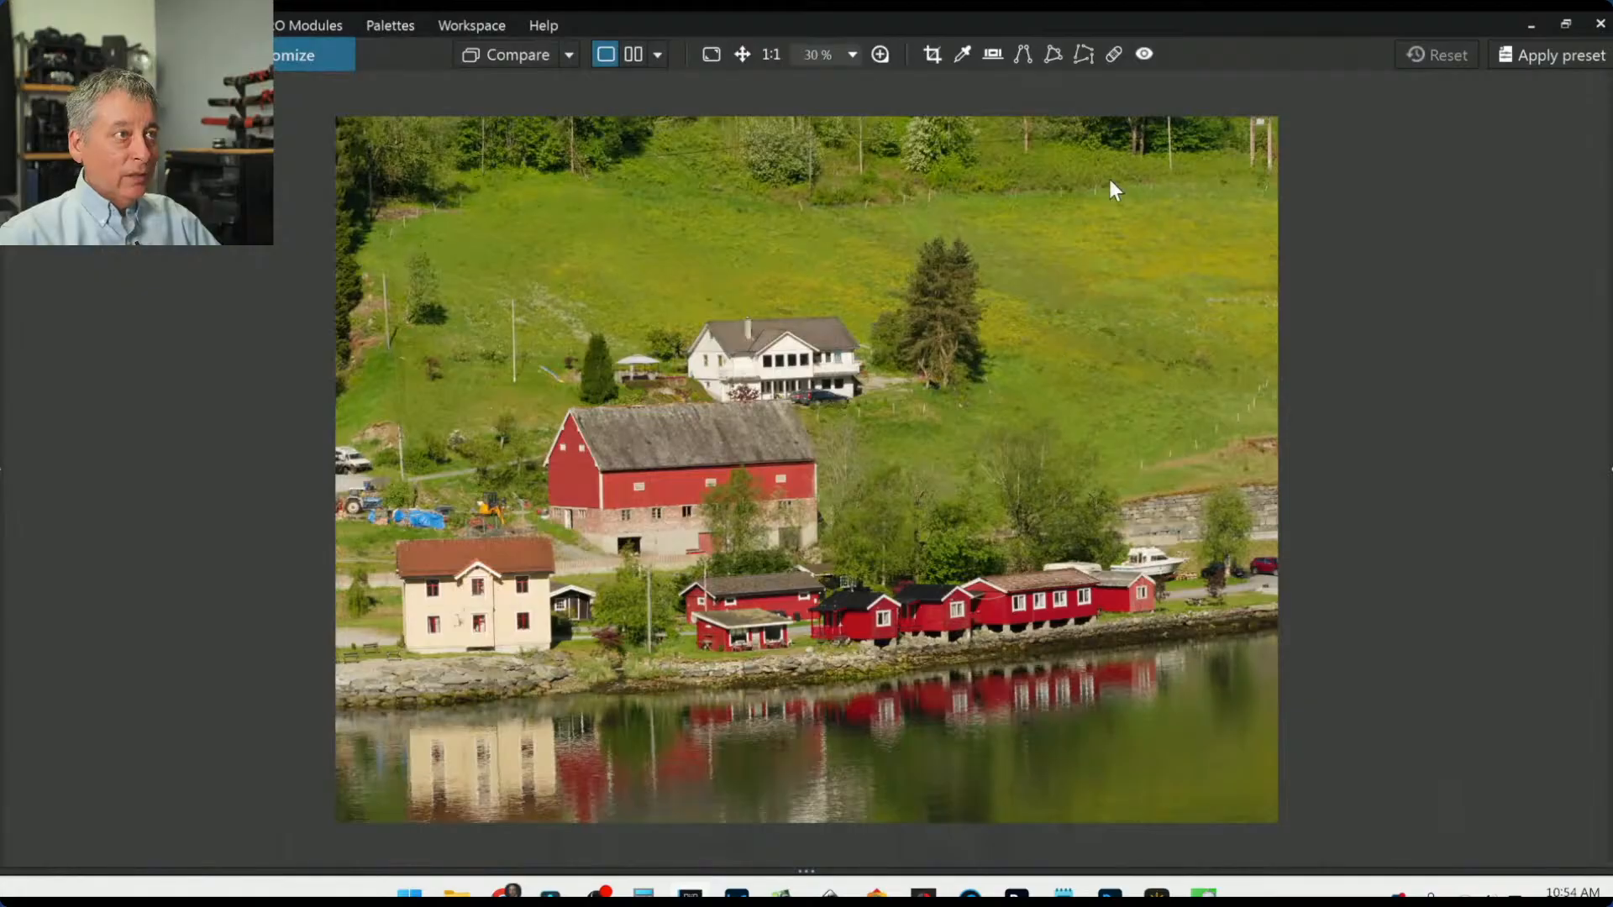
key(F11)
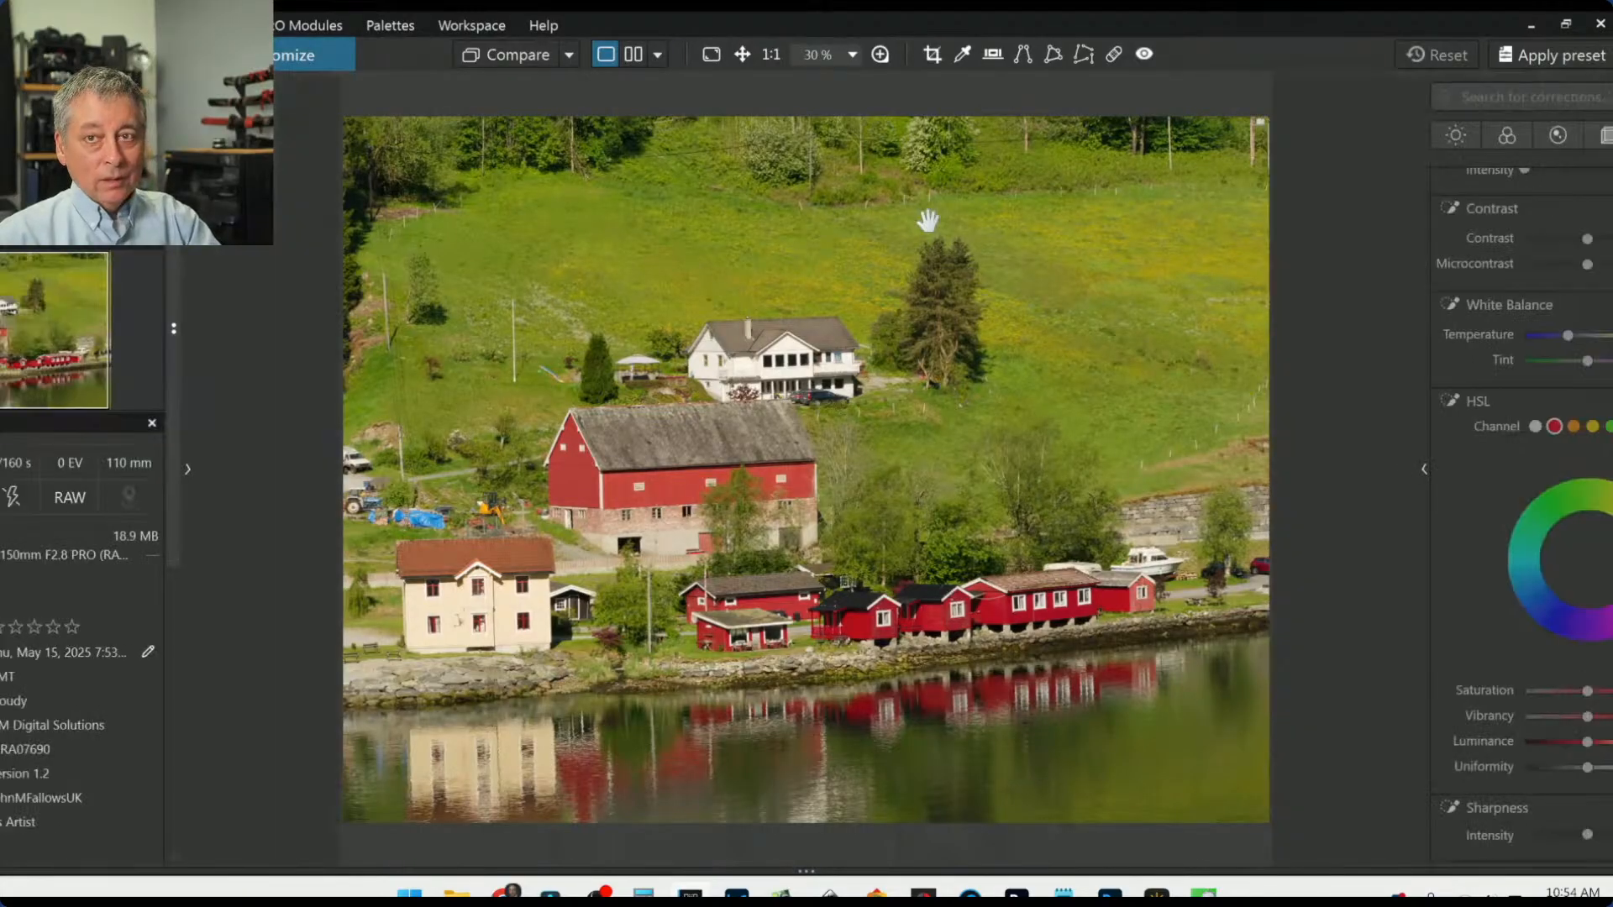
scroll(873, 378, down, 1)
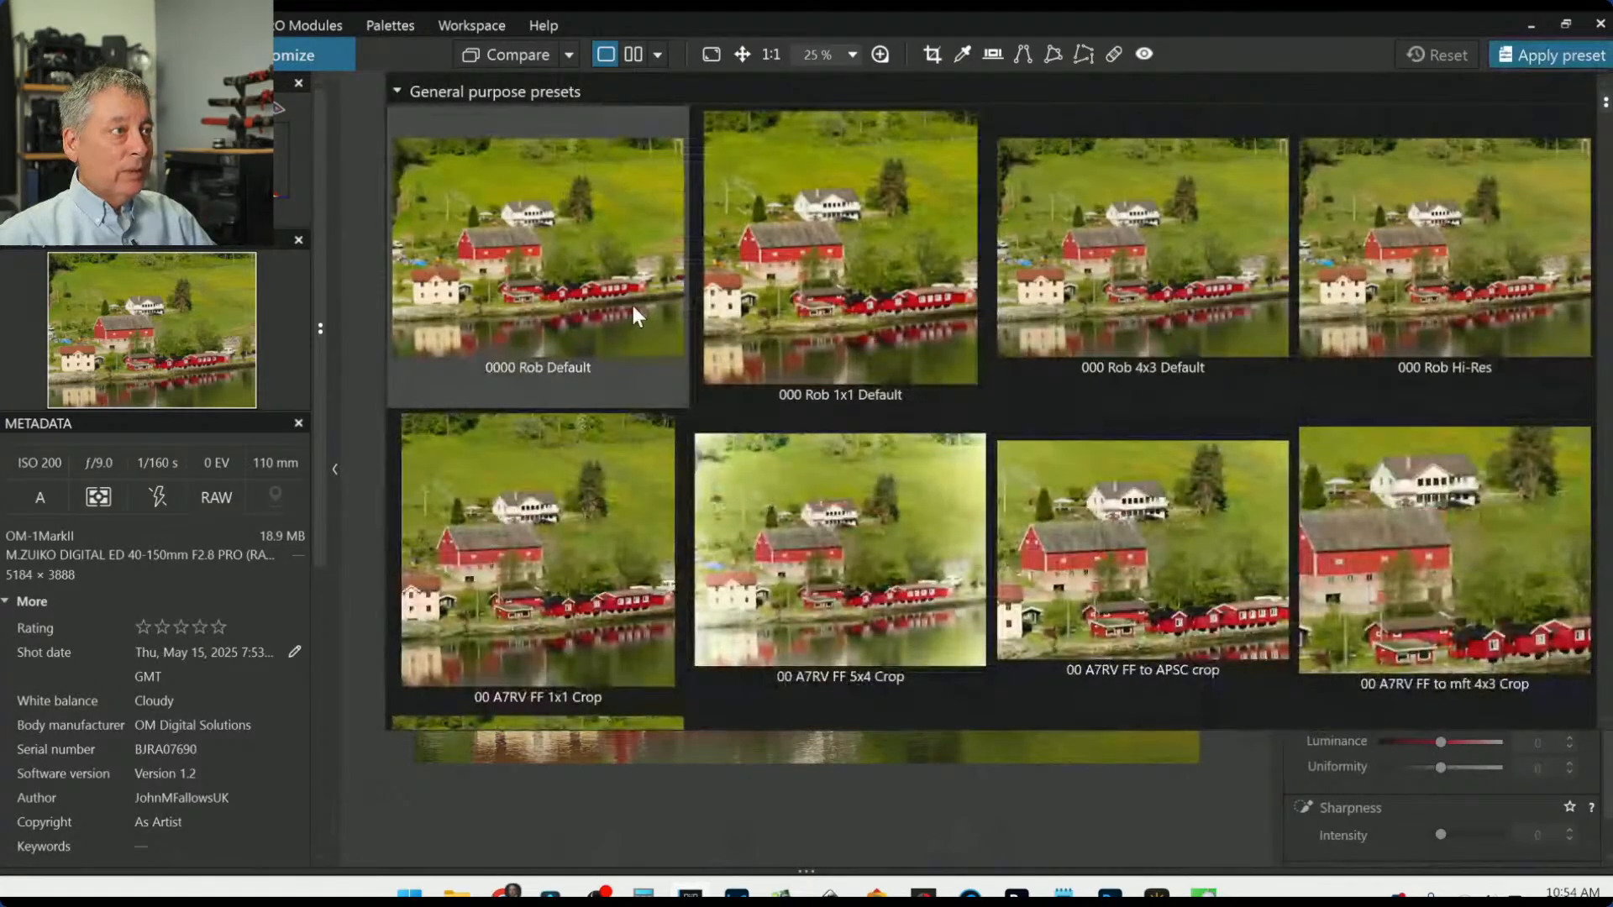
click(647, 311)
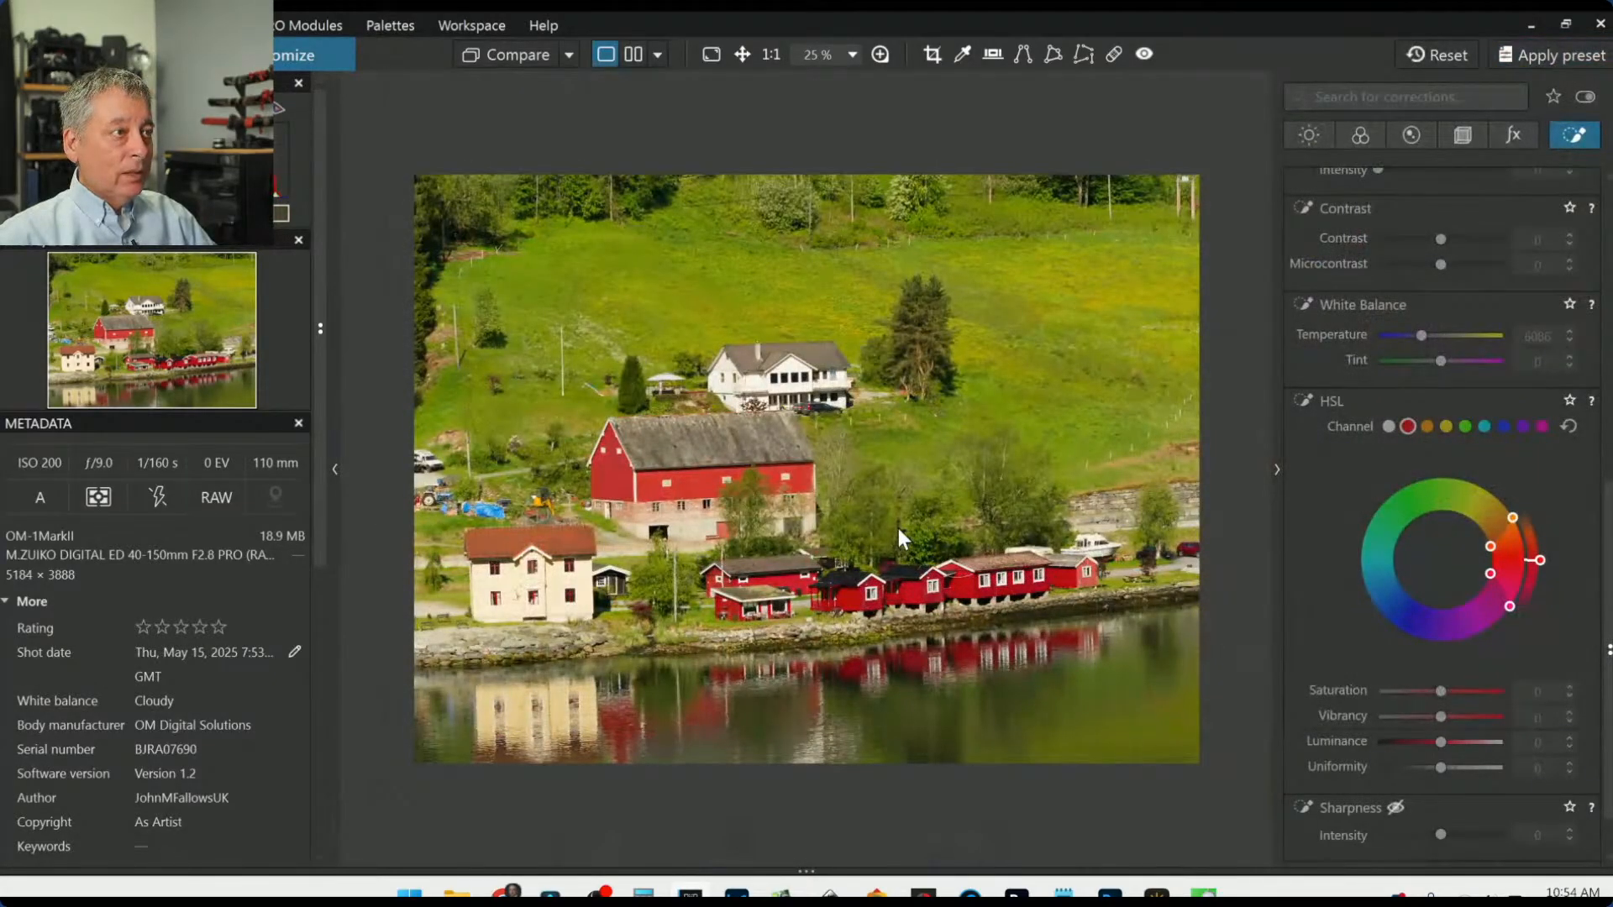
Step: Crop the waterfront photo to a 16 × 9 aspect ratio and shift the frame down toward the water
click(1466, 141)
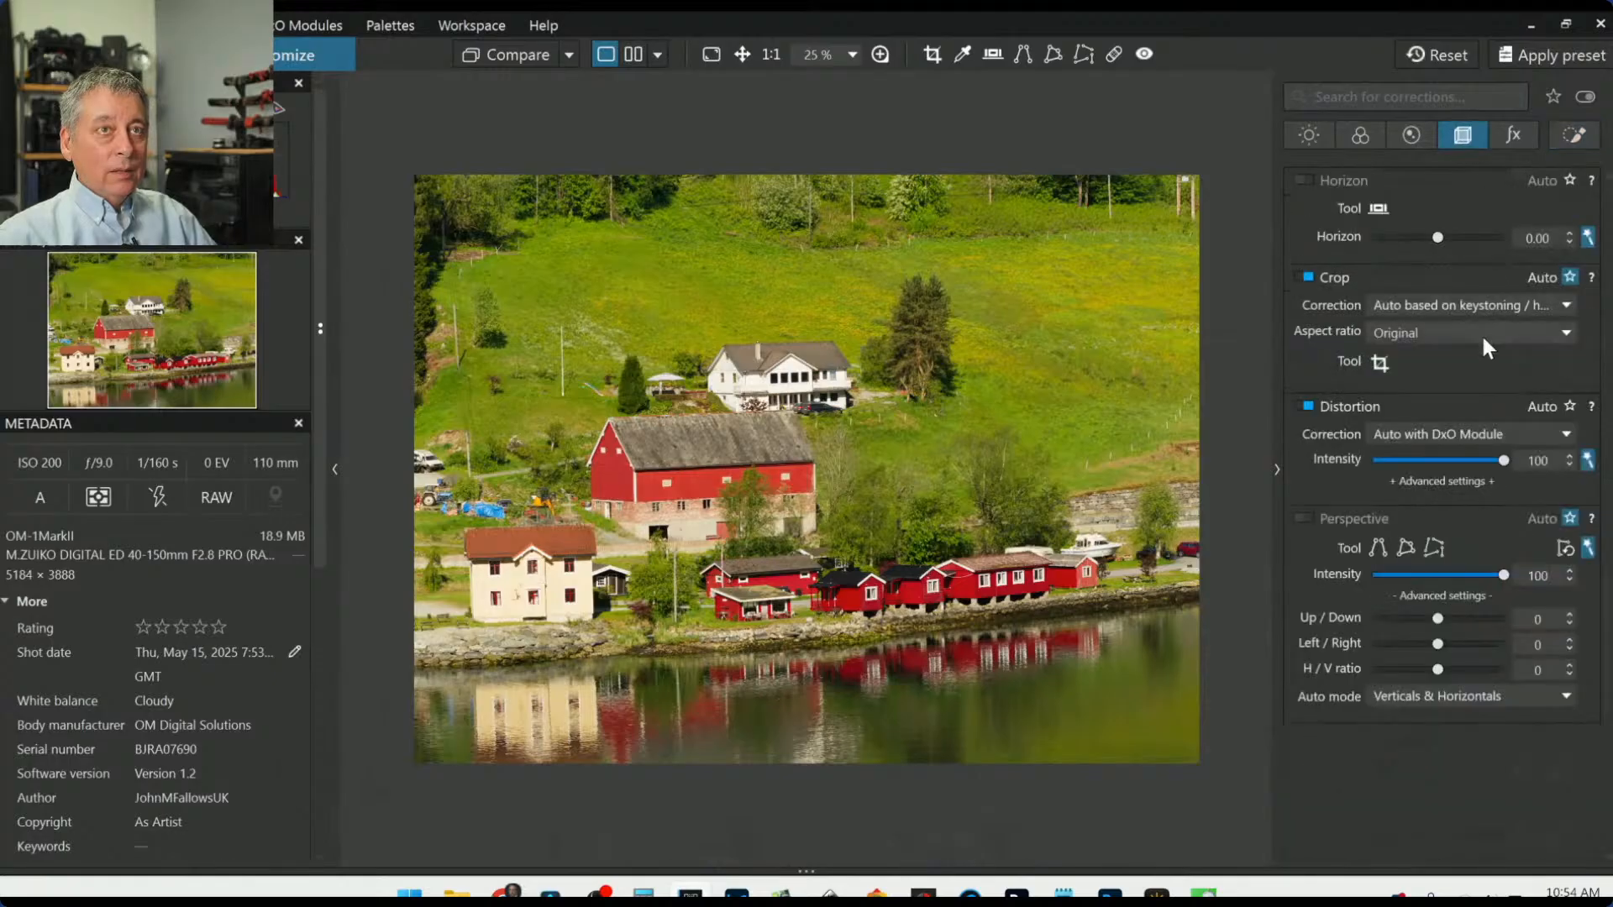
click(1461, 338)
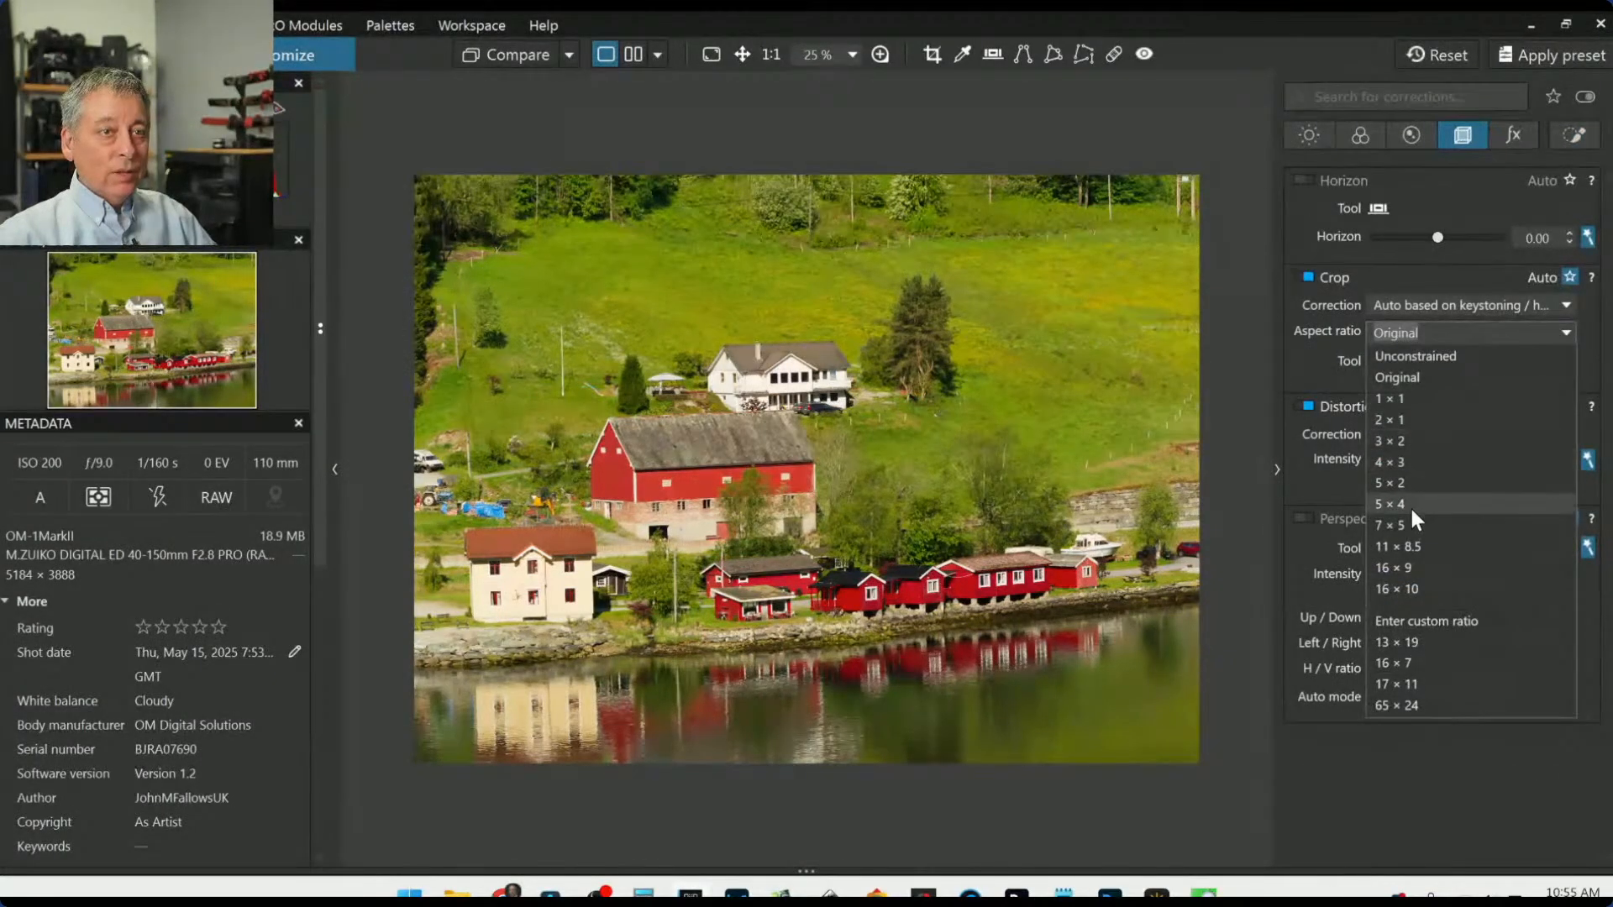
key(Escape)
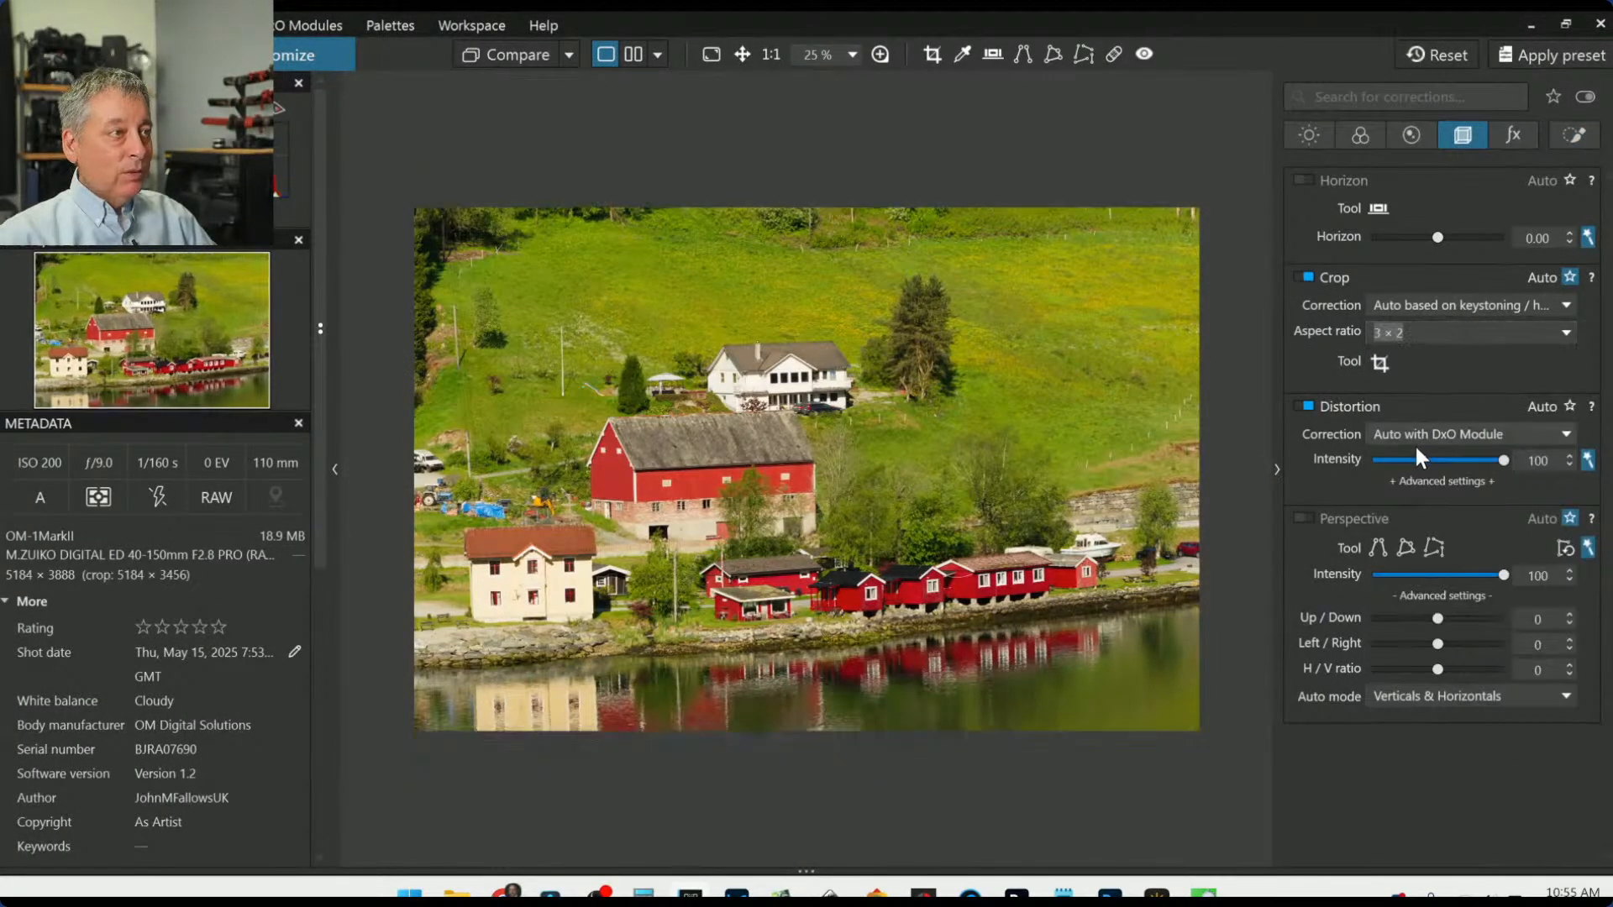
click(1382, 364)
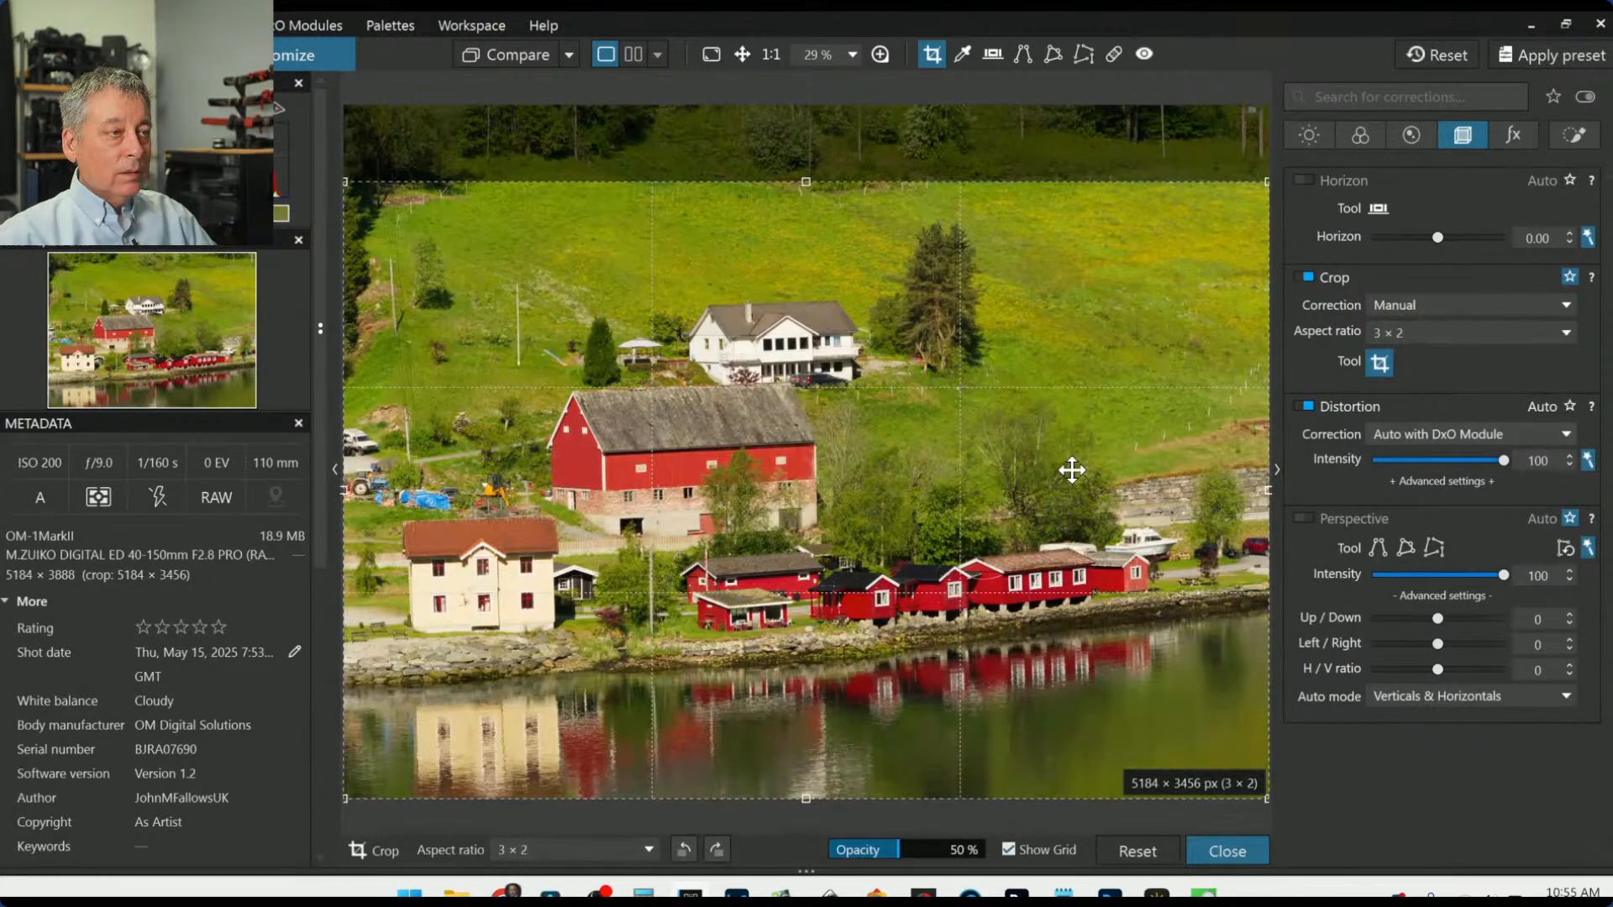
click(1465, 332)
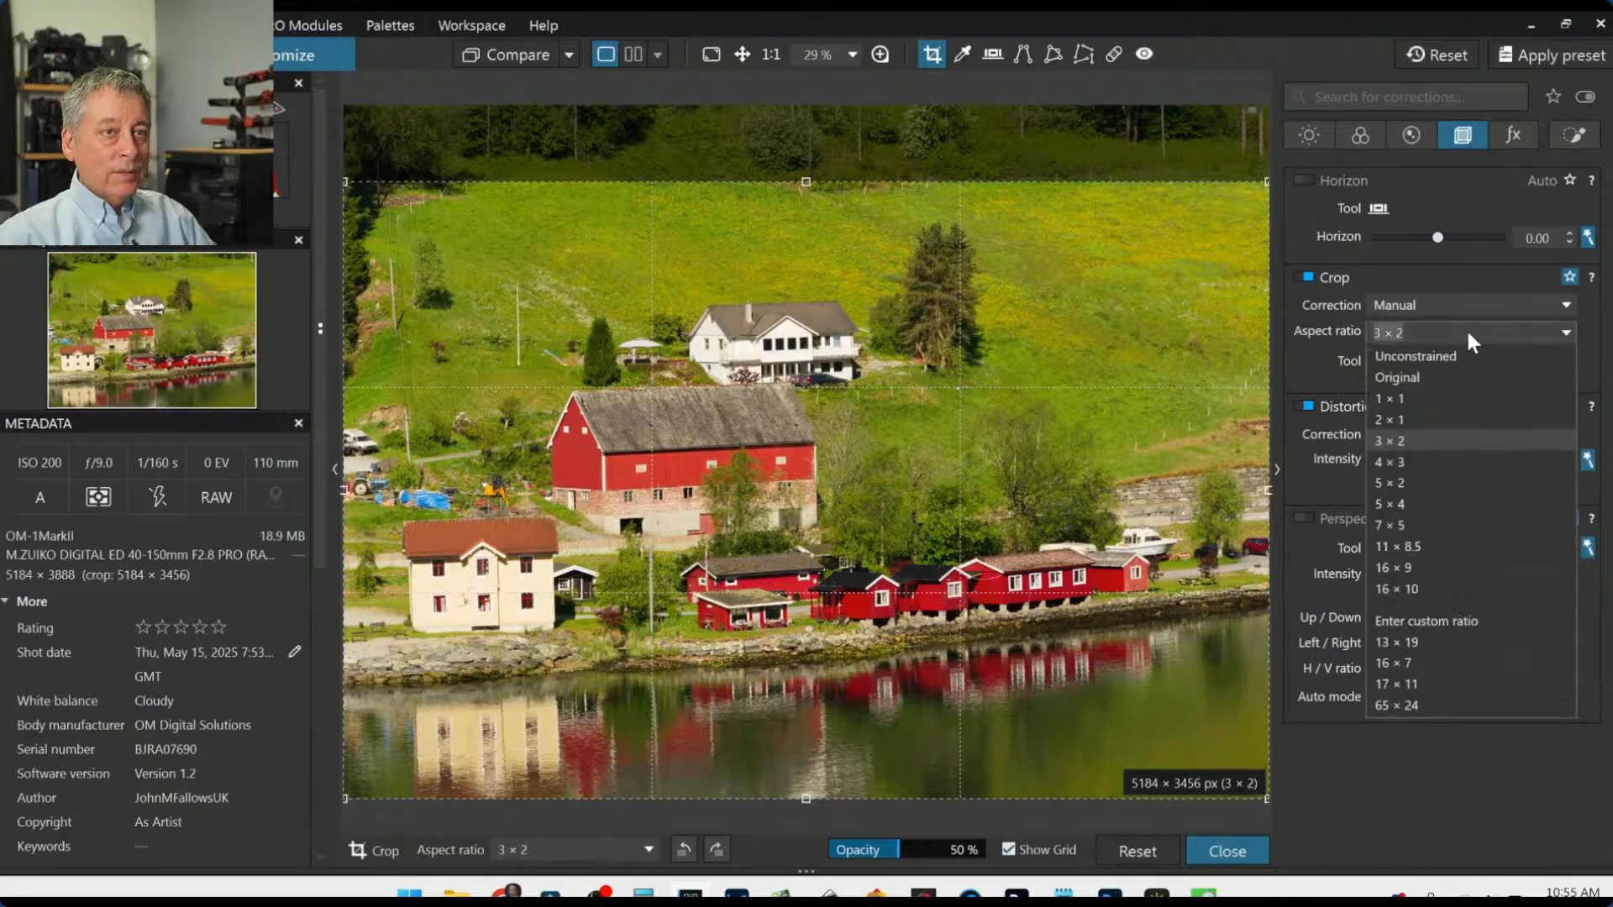
click(1436, 567)
drag(1163, 476, 1148, 567)
key(Return)
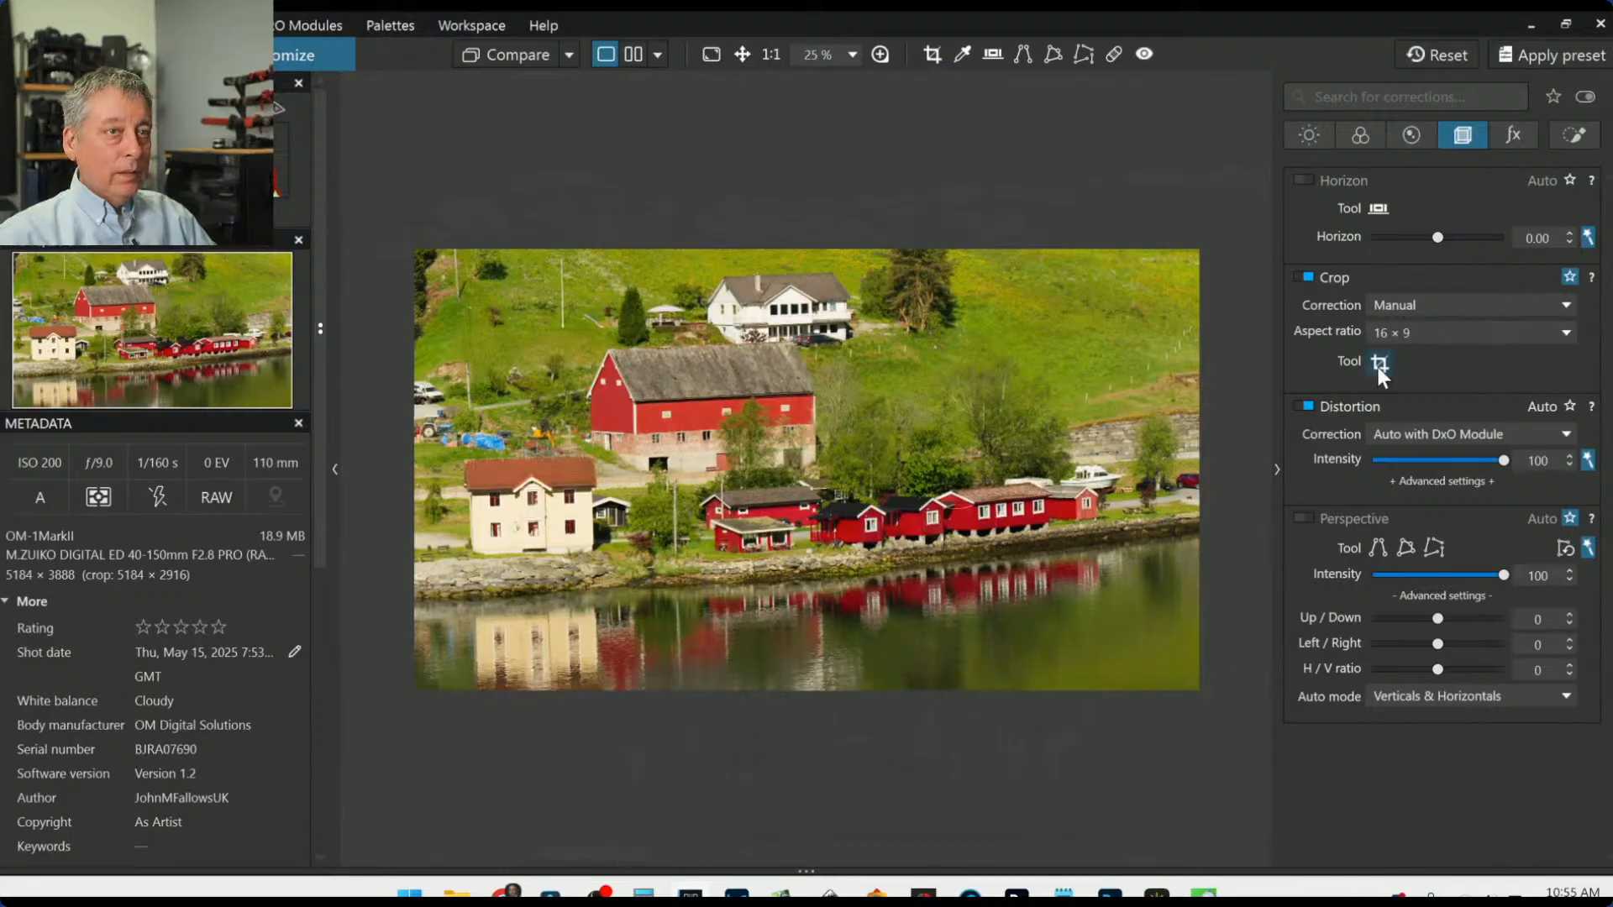
Step: Tighten the crop's left side past the parked vehicles, to about 4980 × 2801 px
click(1377, 366)
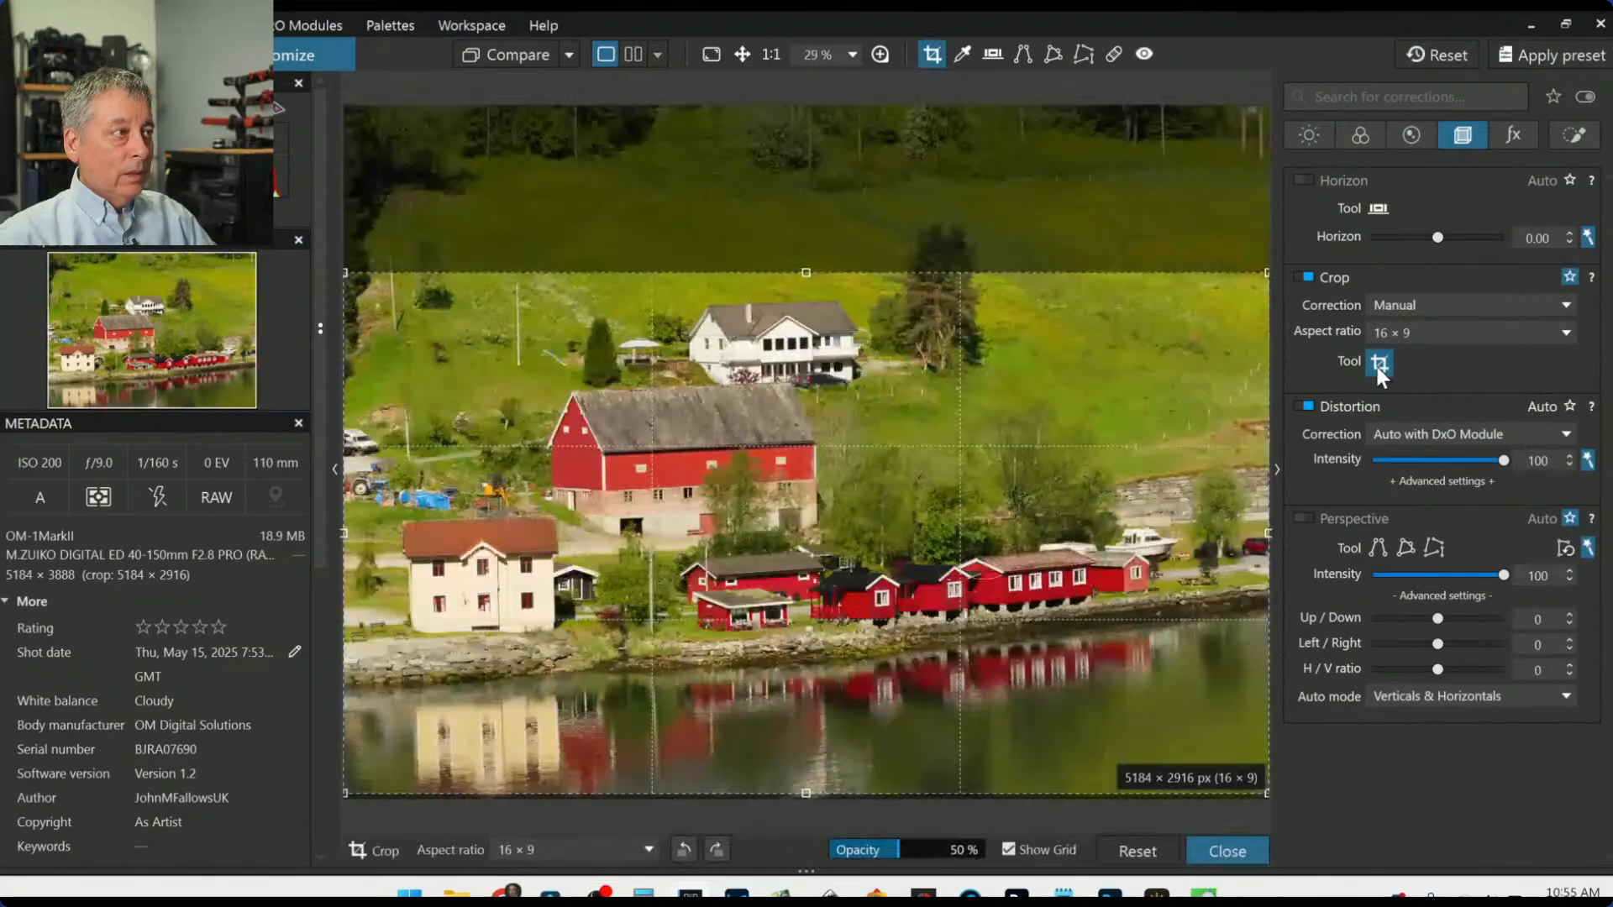
drag(341, 524, 383, 531)
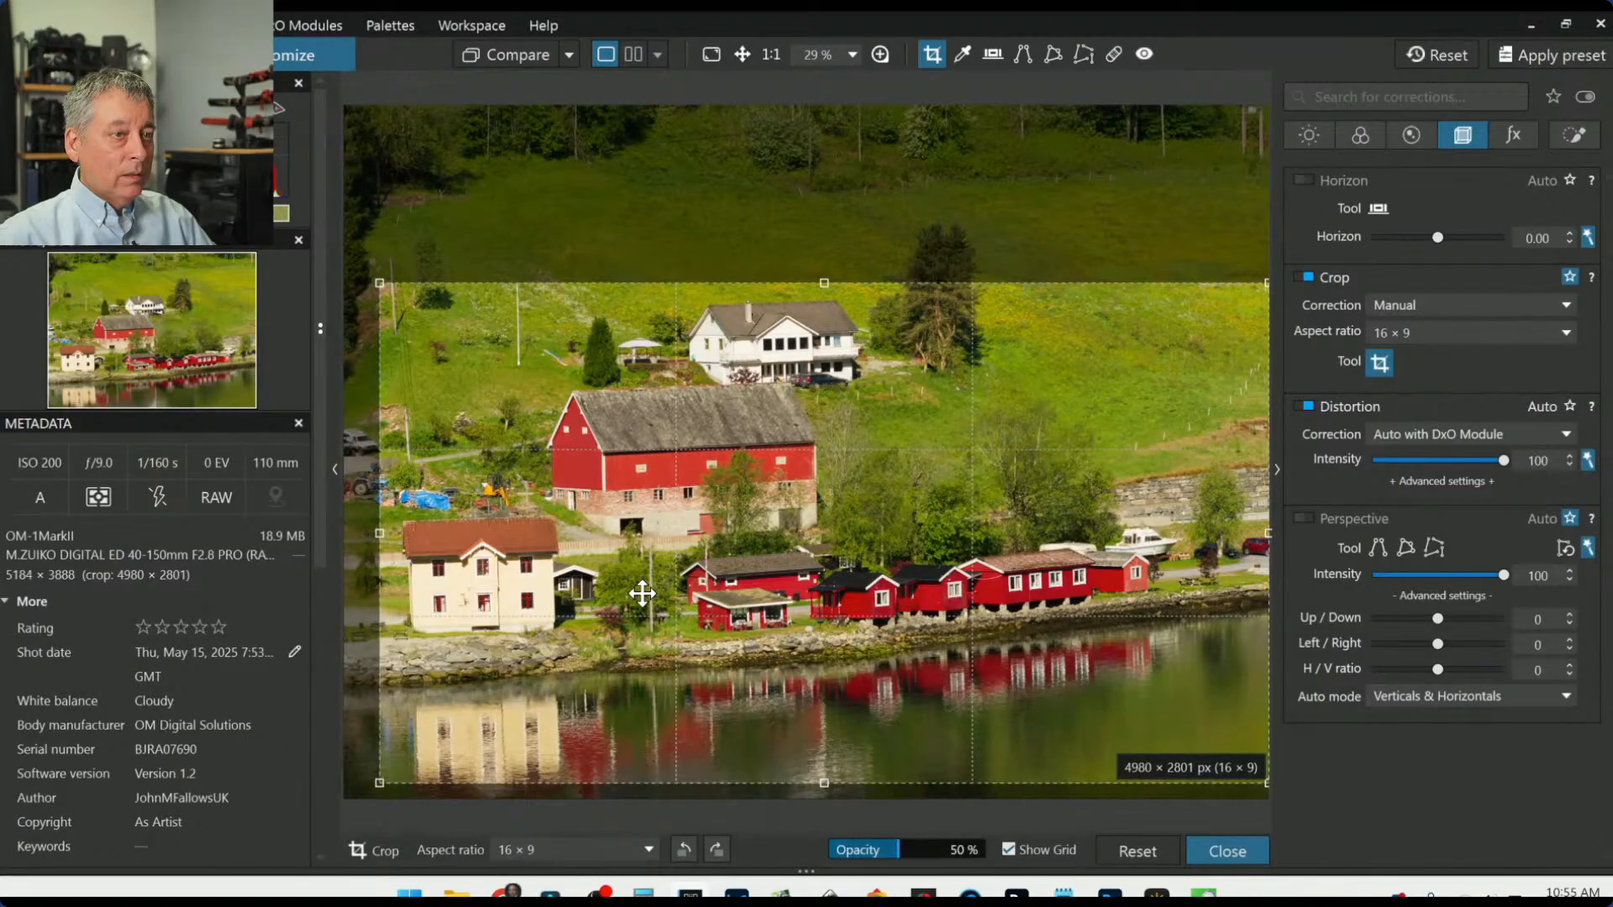
key(Return)
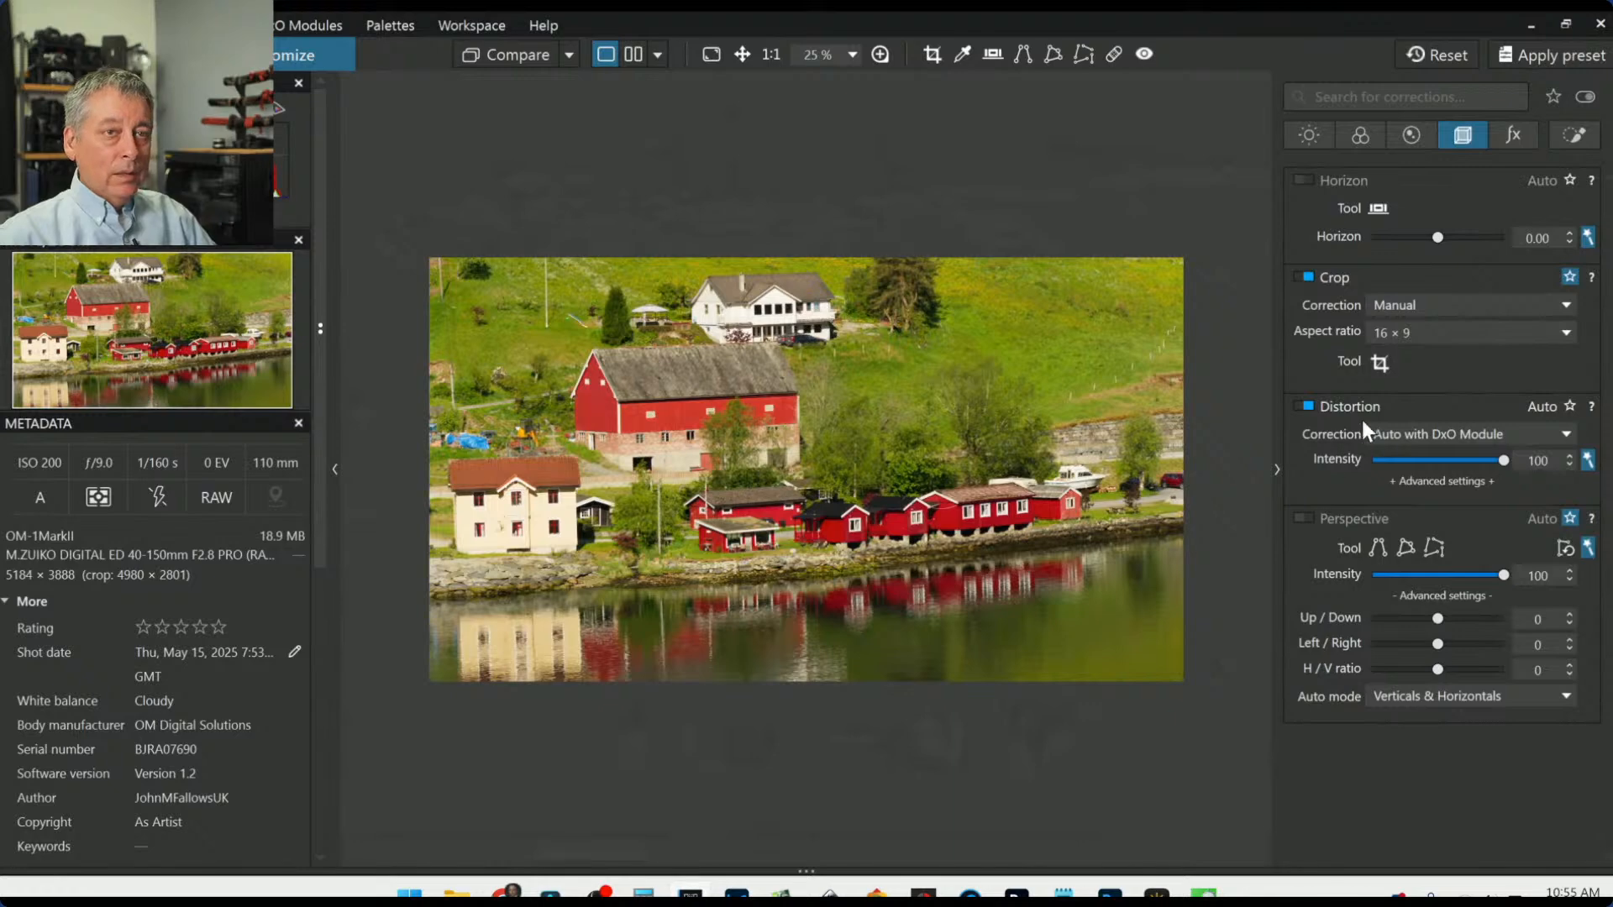
Step: Enable the automatic perspective correction and refit the 16 × 9 crop inside the black borders, at about 4977 × 2800 px
click(1304, 519)
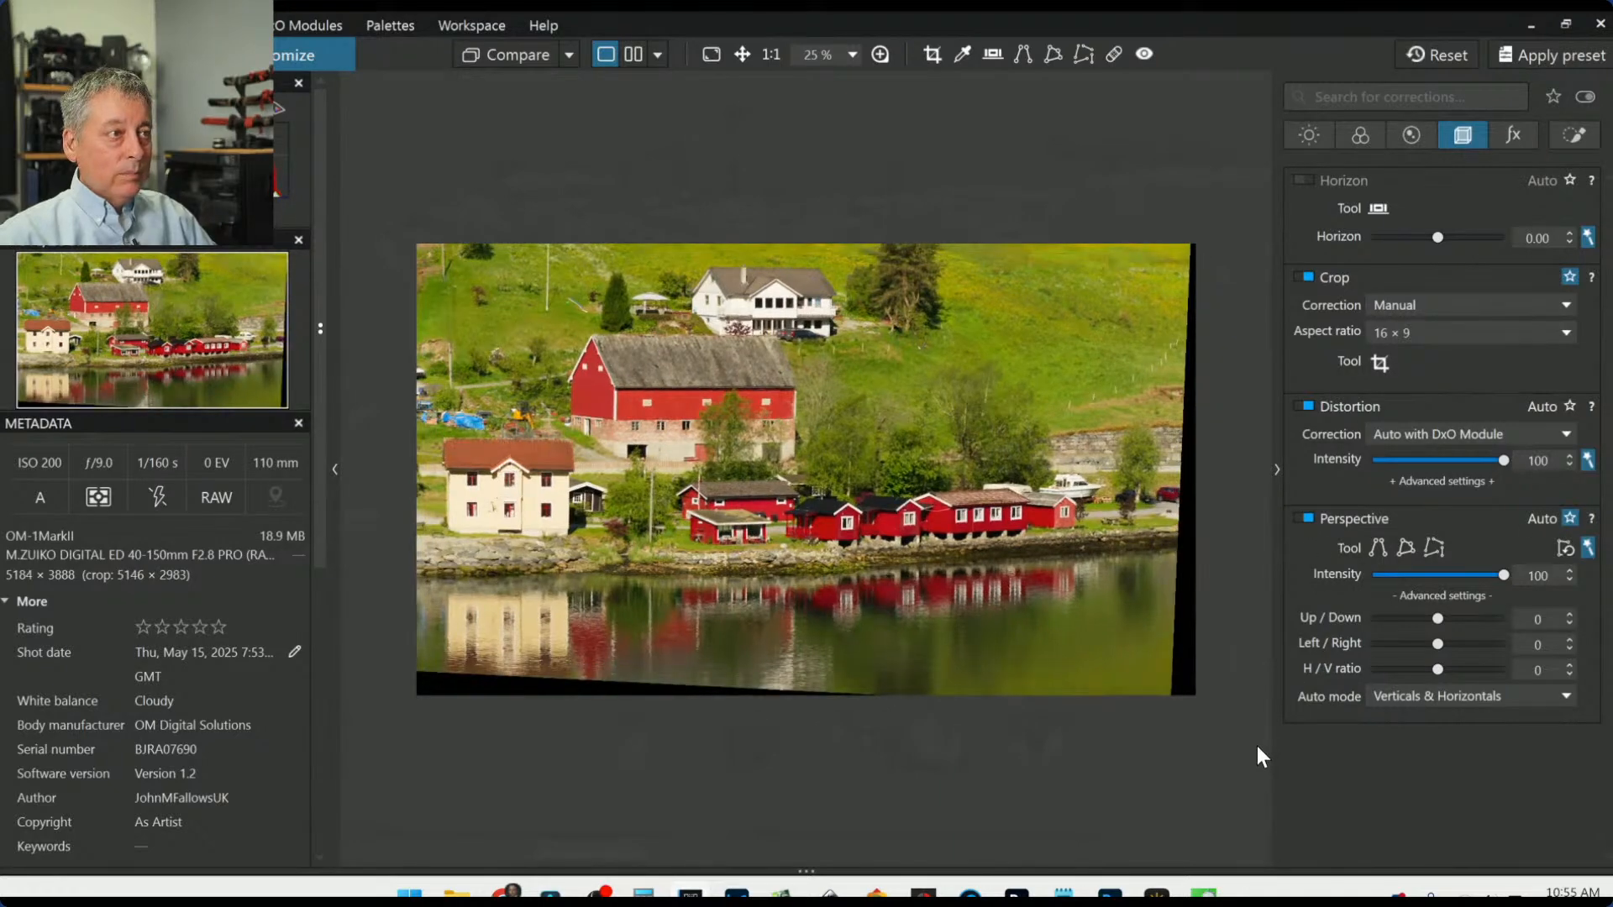
click(1379, 364)
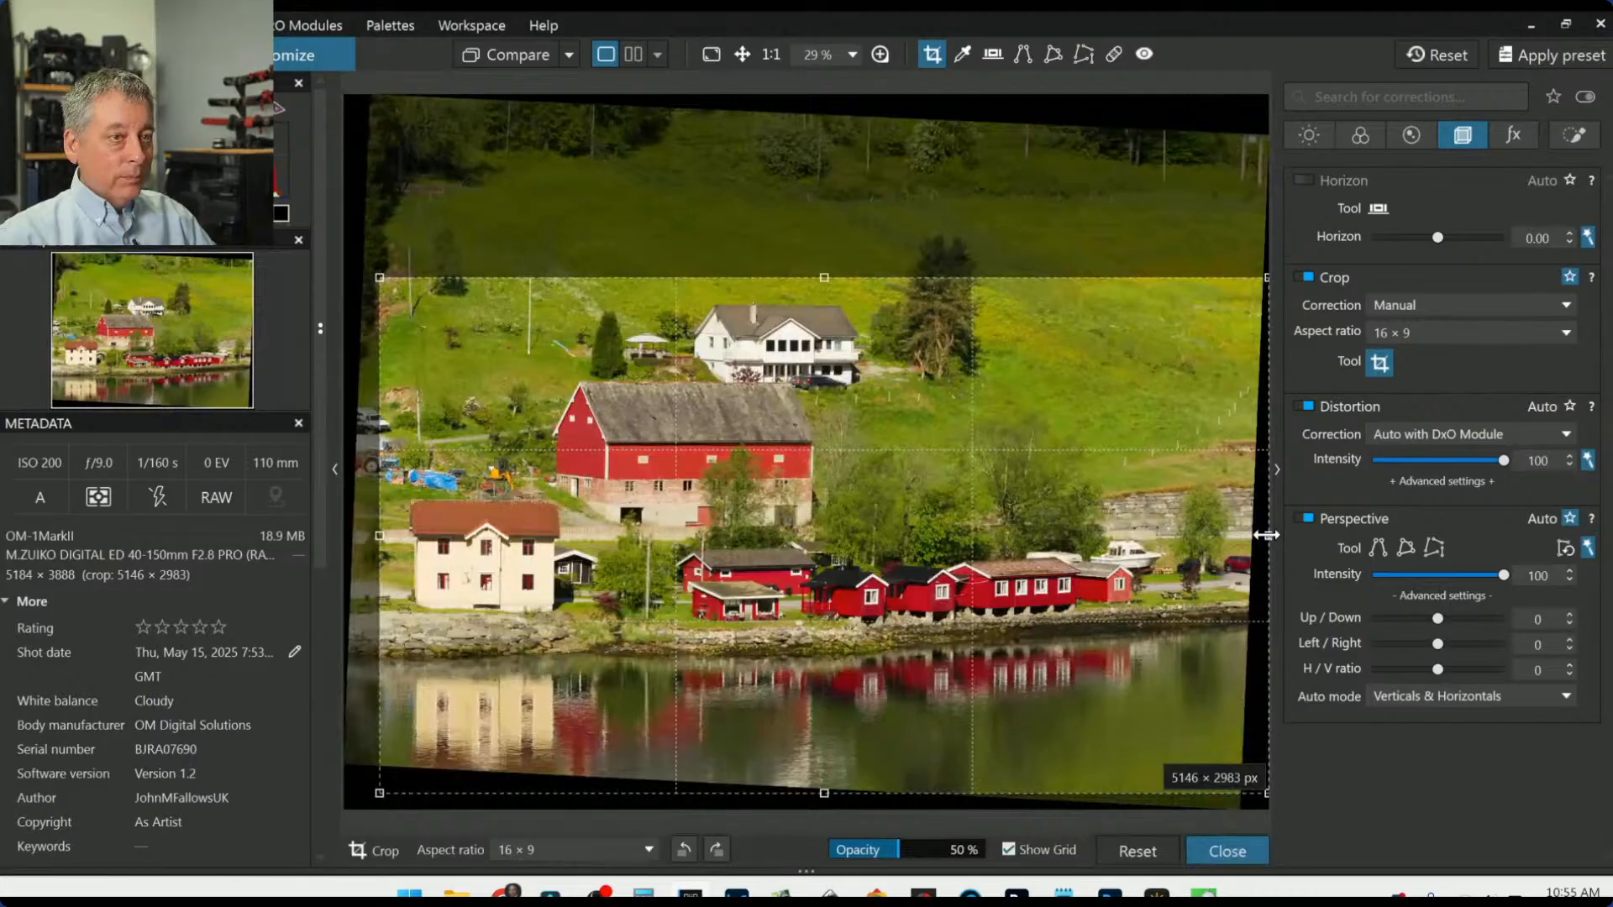
drag(1265, 536, 1233, 533)
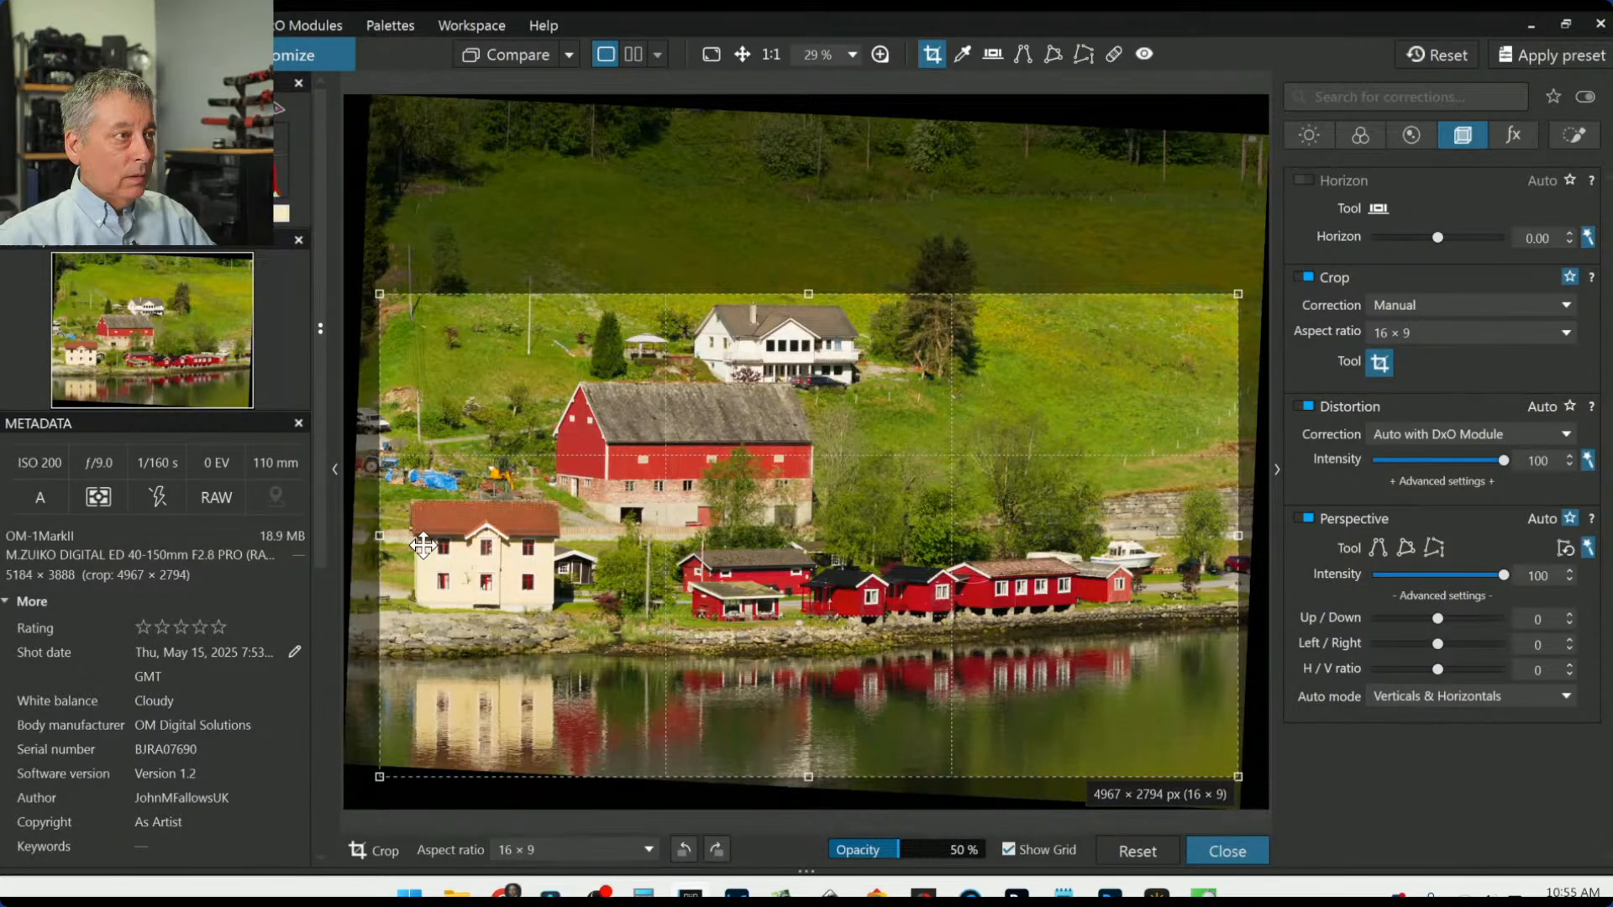
drag(422, 546, 422, 533)
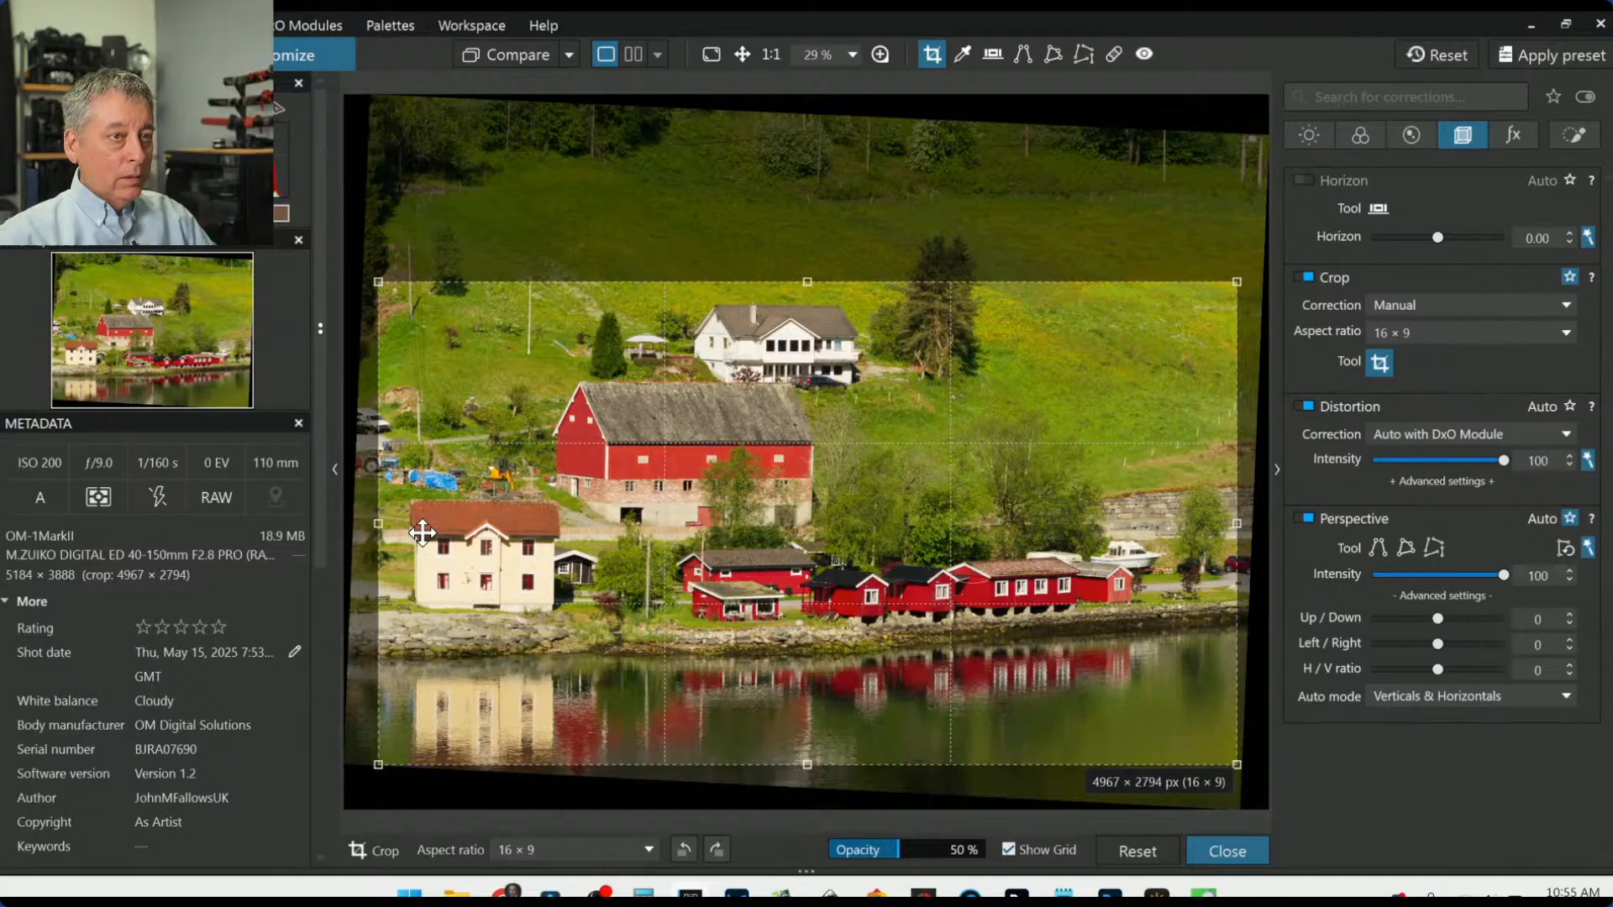
drag(1232, 528, 1234, 527)
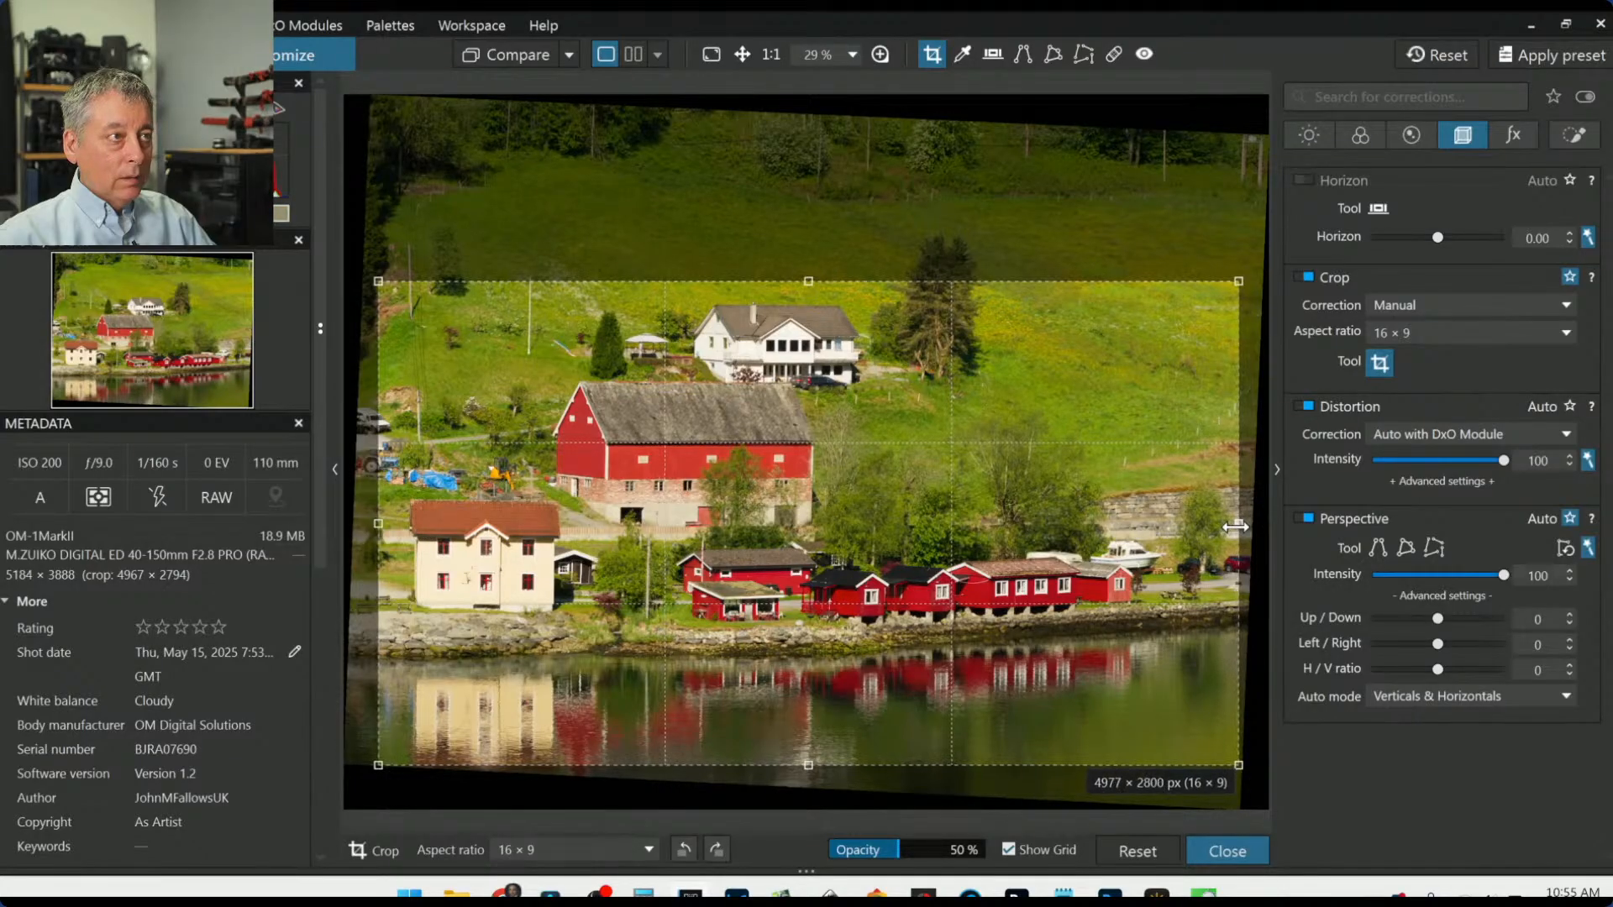
double_click(1136, 549)
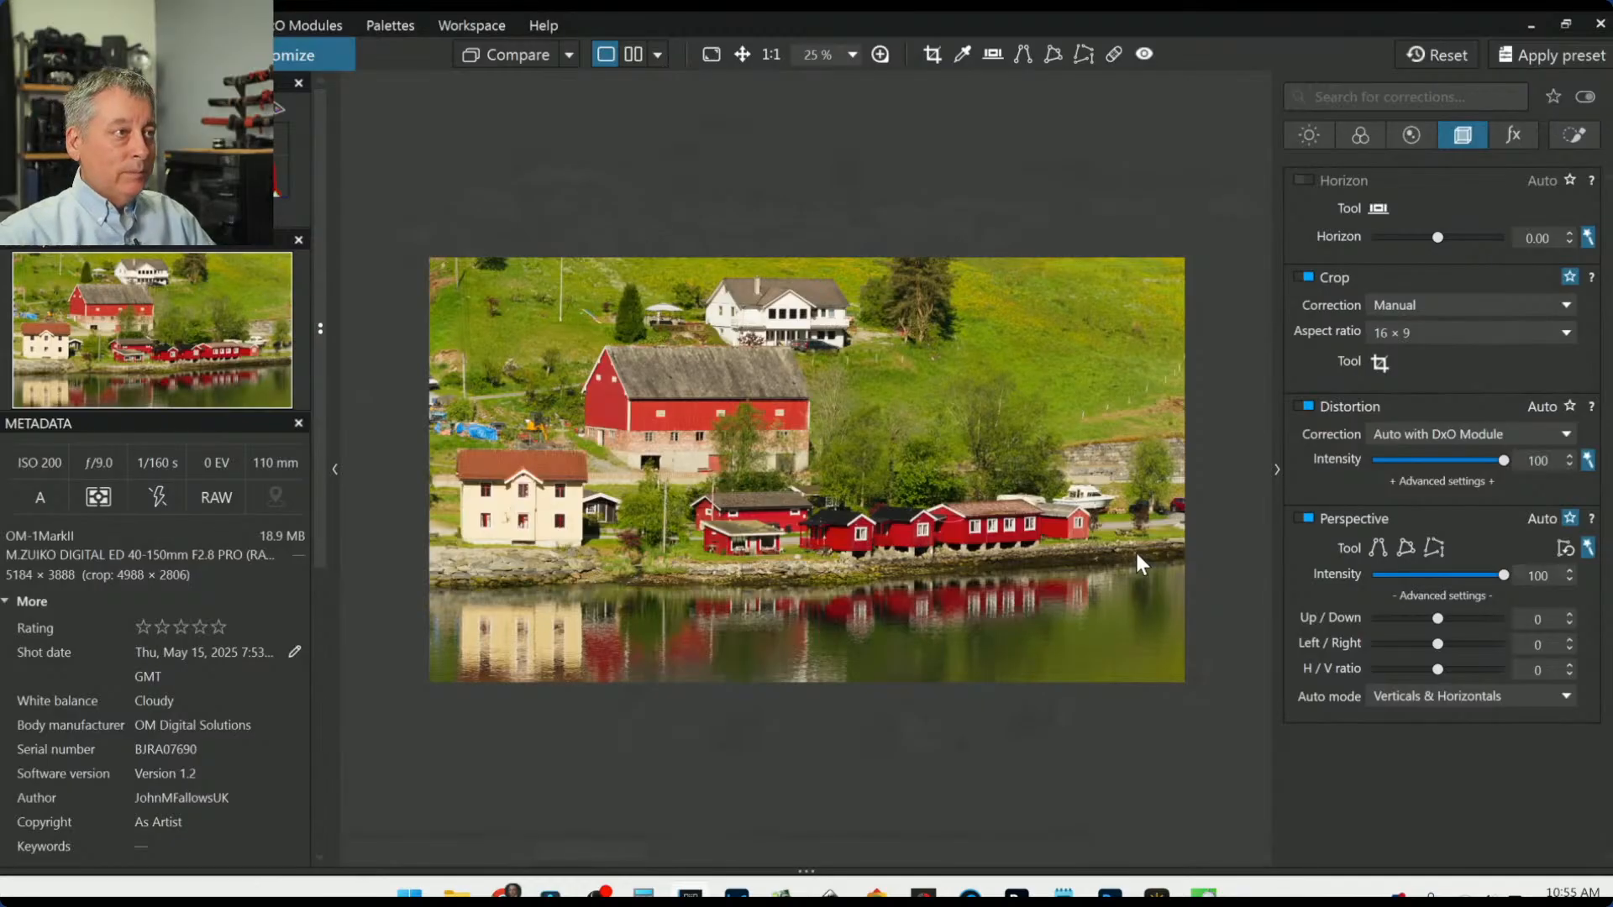
Step: Rotate the photo slightly by setting the horizon correction to about -0.7
click(1440, 238)
scroll(1440, 239, down, 2)
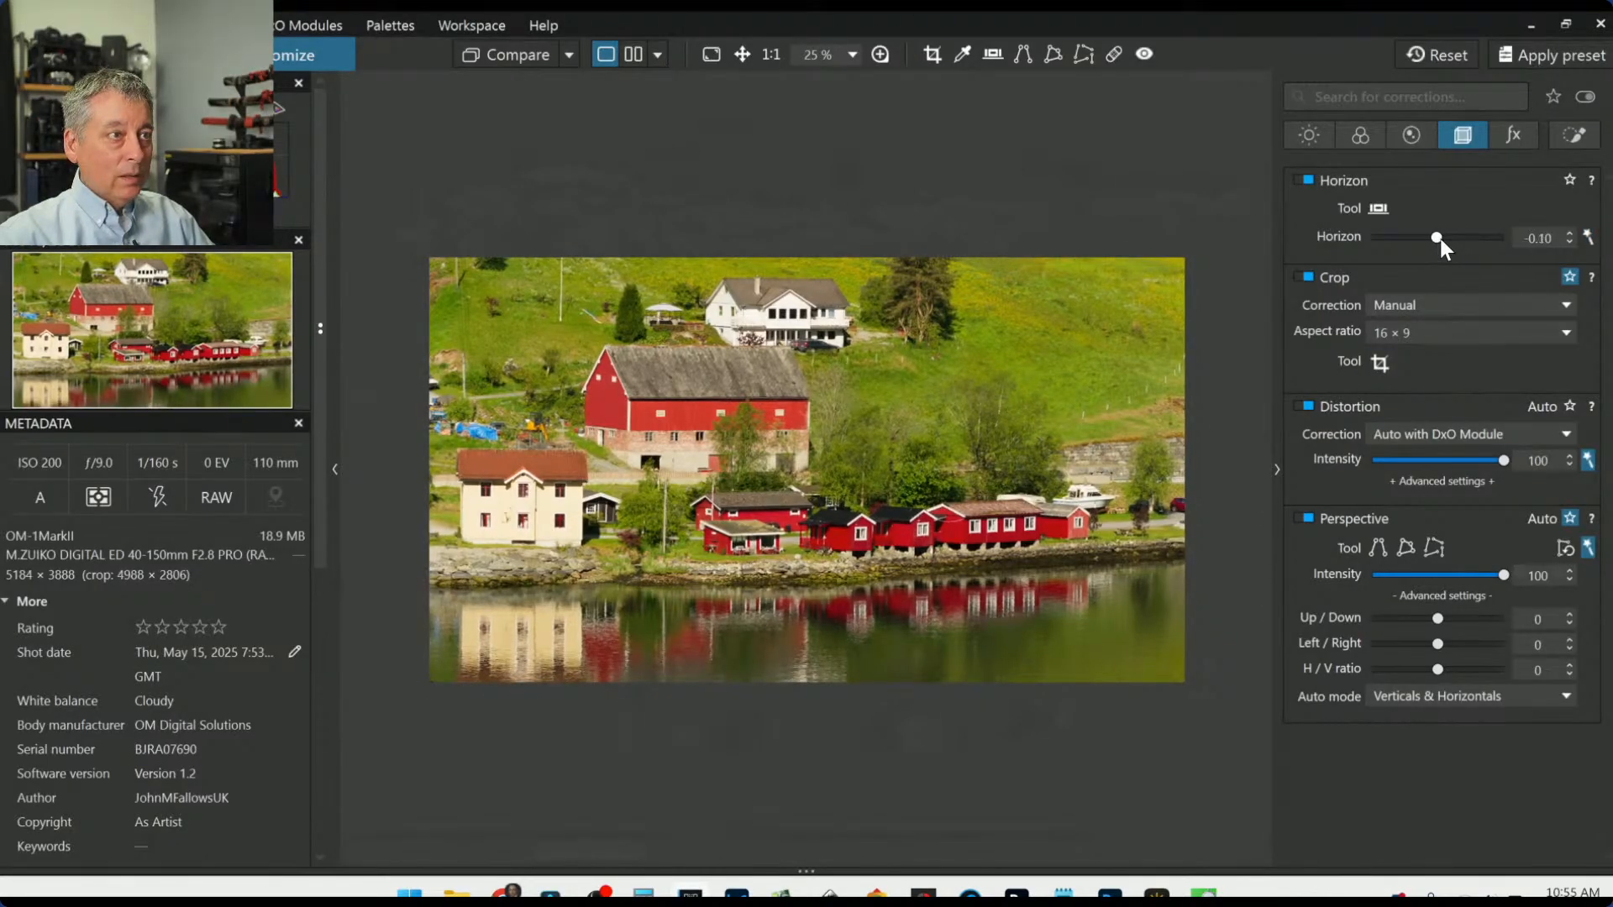
scroll(1440, 239, down, 2)
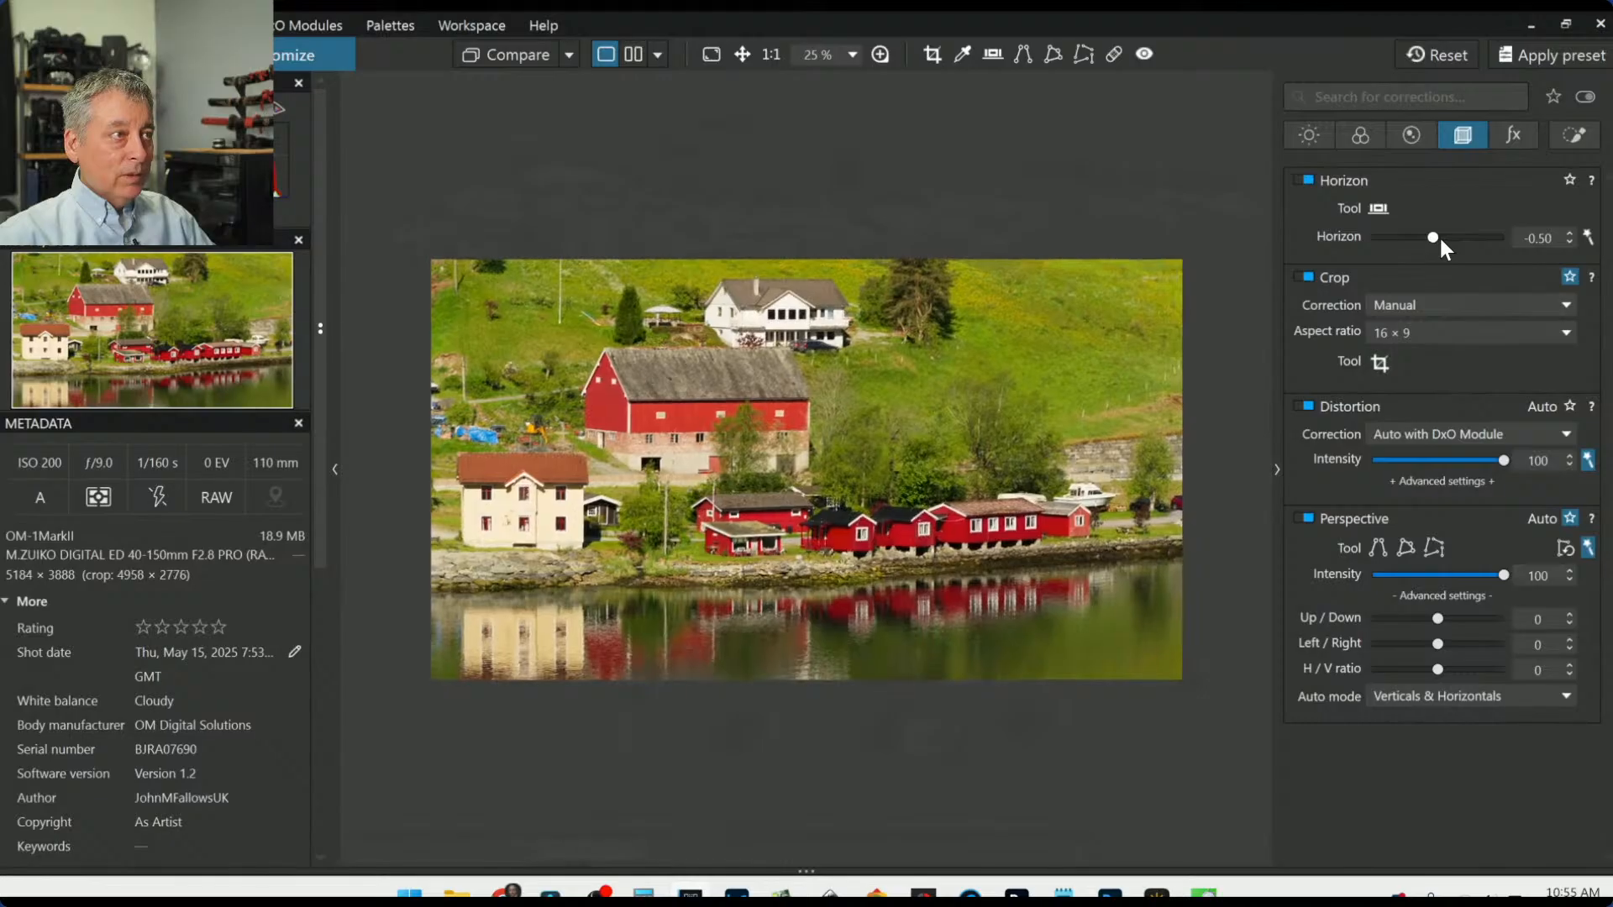
scroll(1440, 246, down, 1)
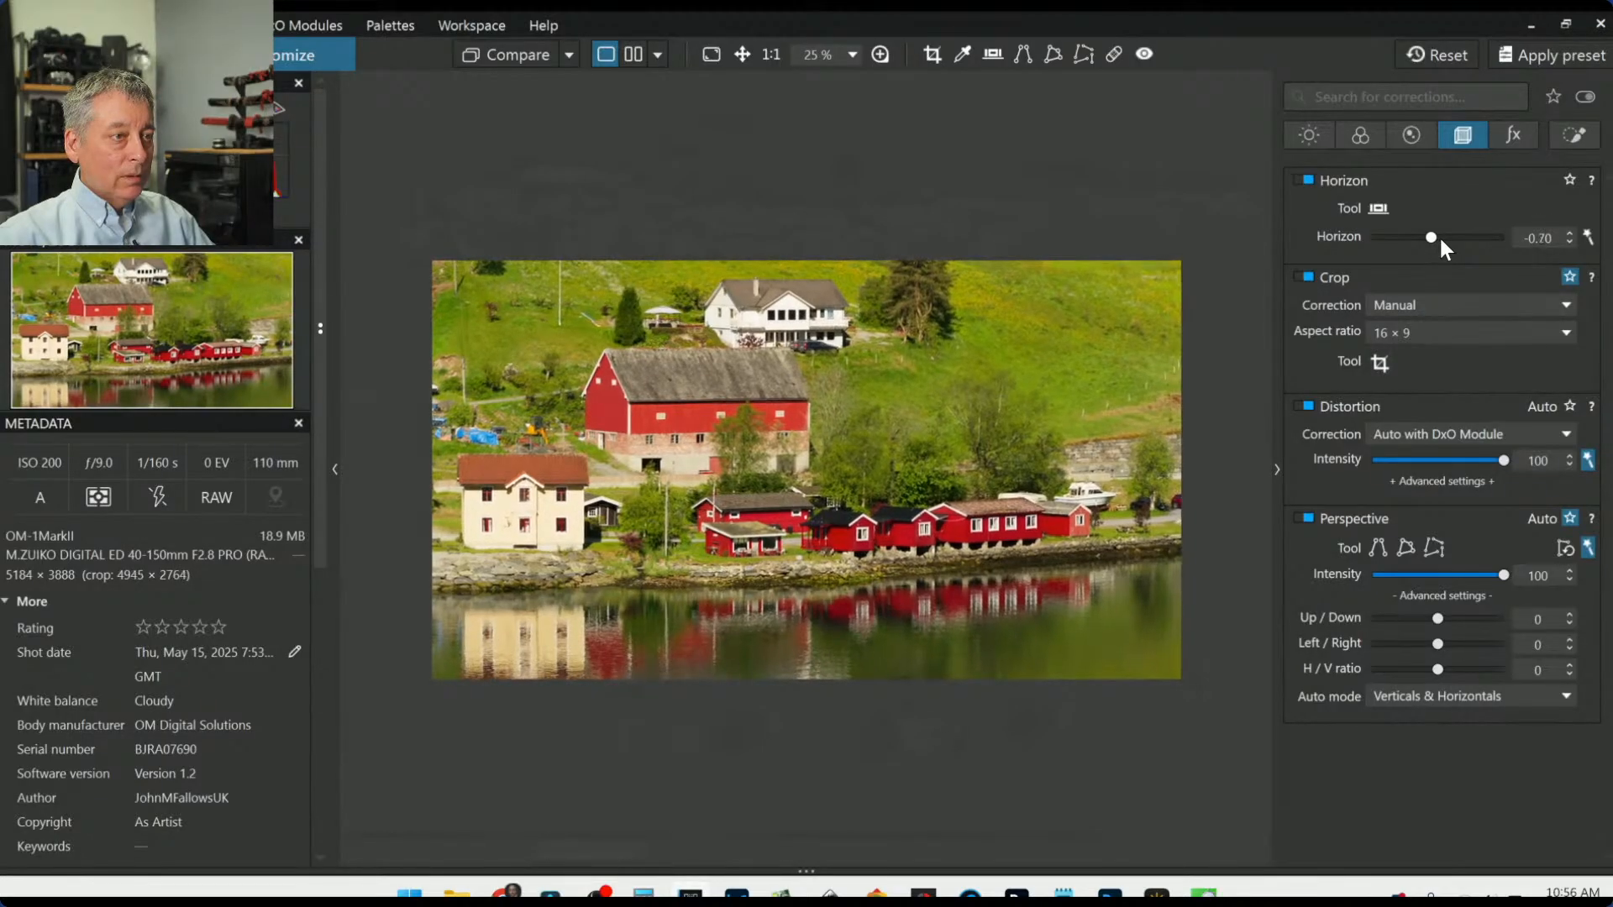
Step: Add a control line mask over the water, fading upward at the red cabins, and sample the water's tone
click(1559, 136)
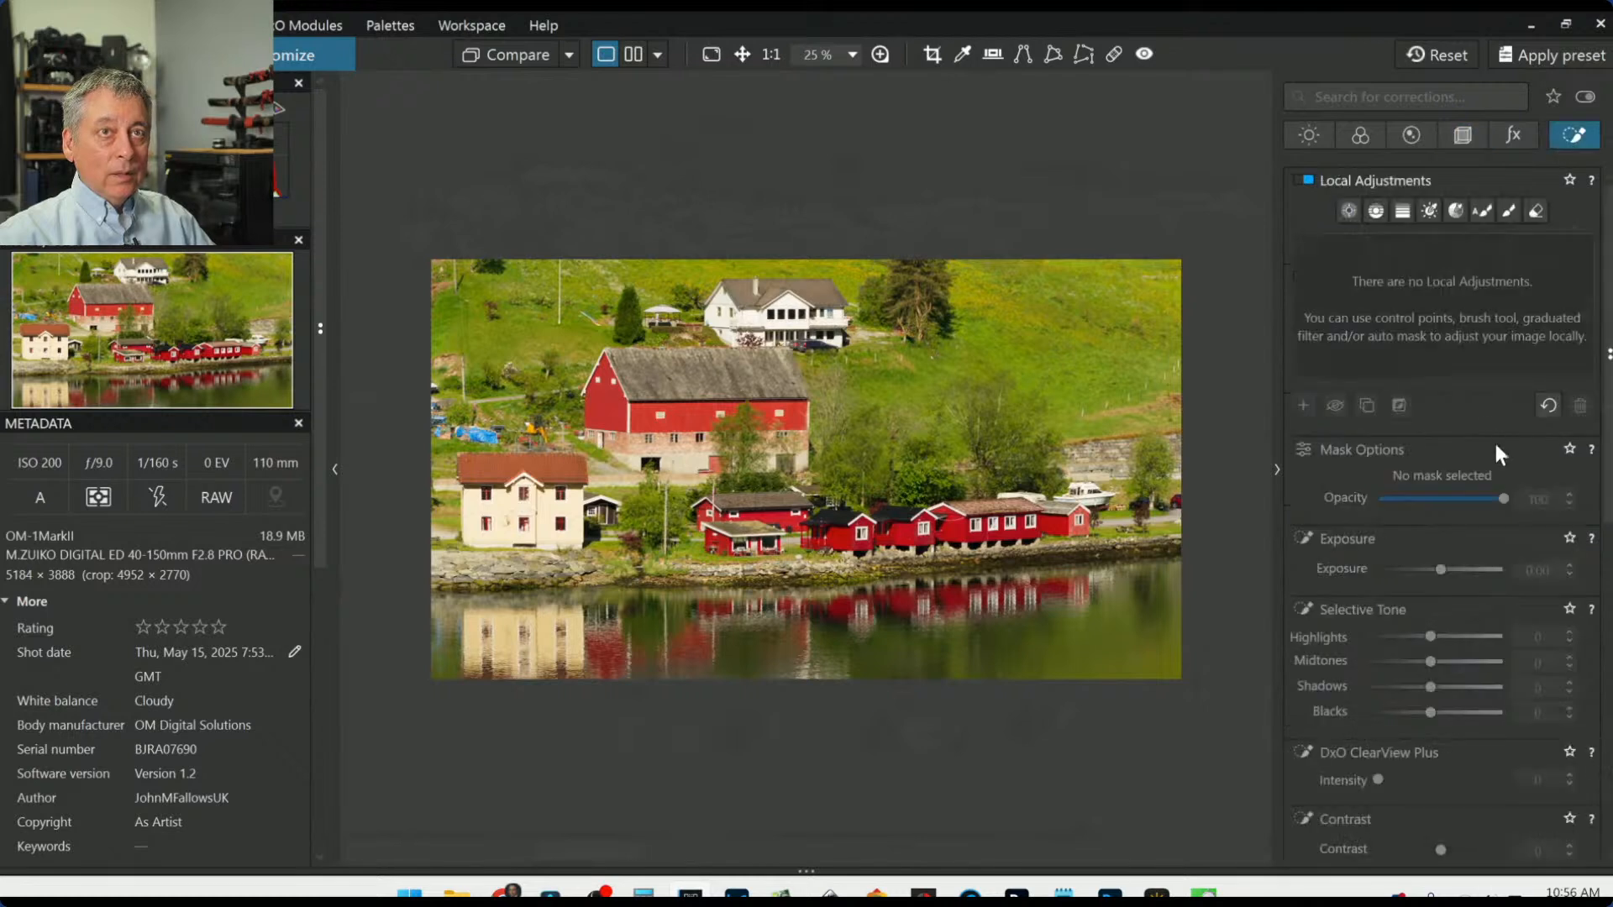
click(1376, 212)
drag(883, 624, 886, 515)
drag(888, 593, 960, 623)
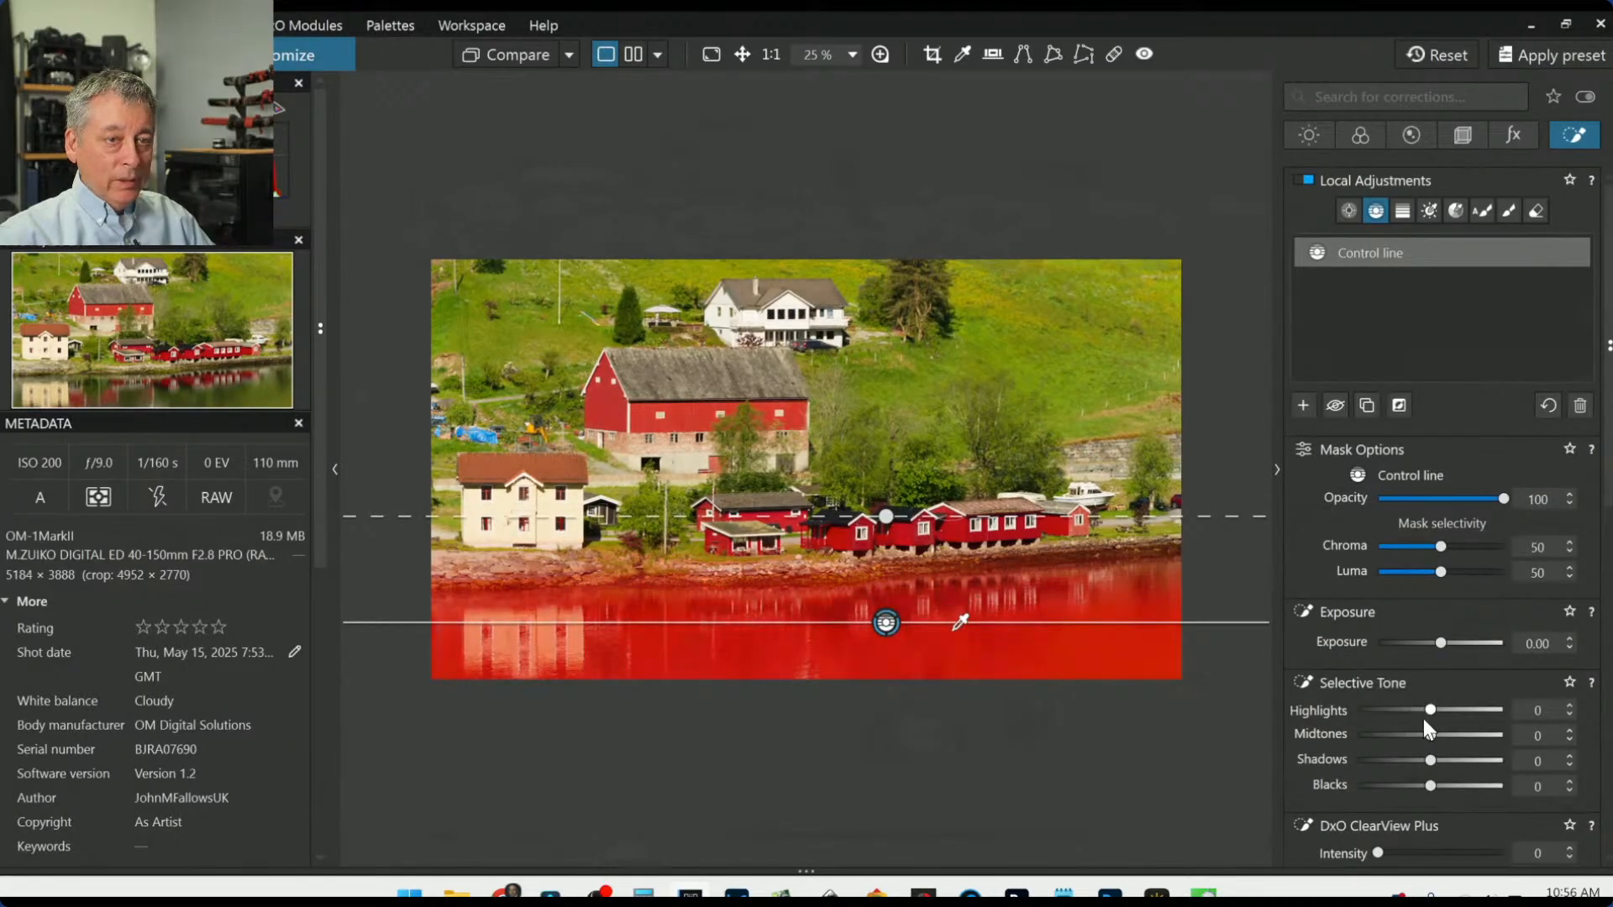
Step: Set the water mask's blacks to -34 and its DxO ClearView Plus intensity to 44
scroll(1424, 722, down, 3)
click(1415, 532)
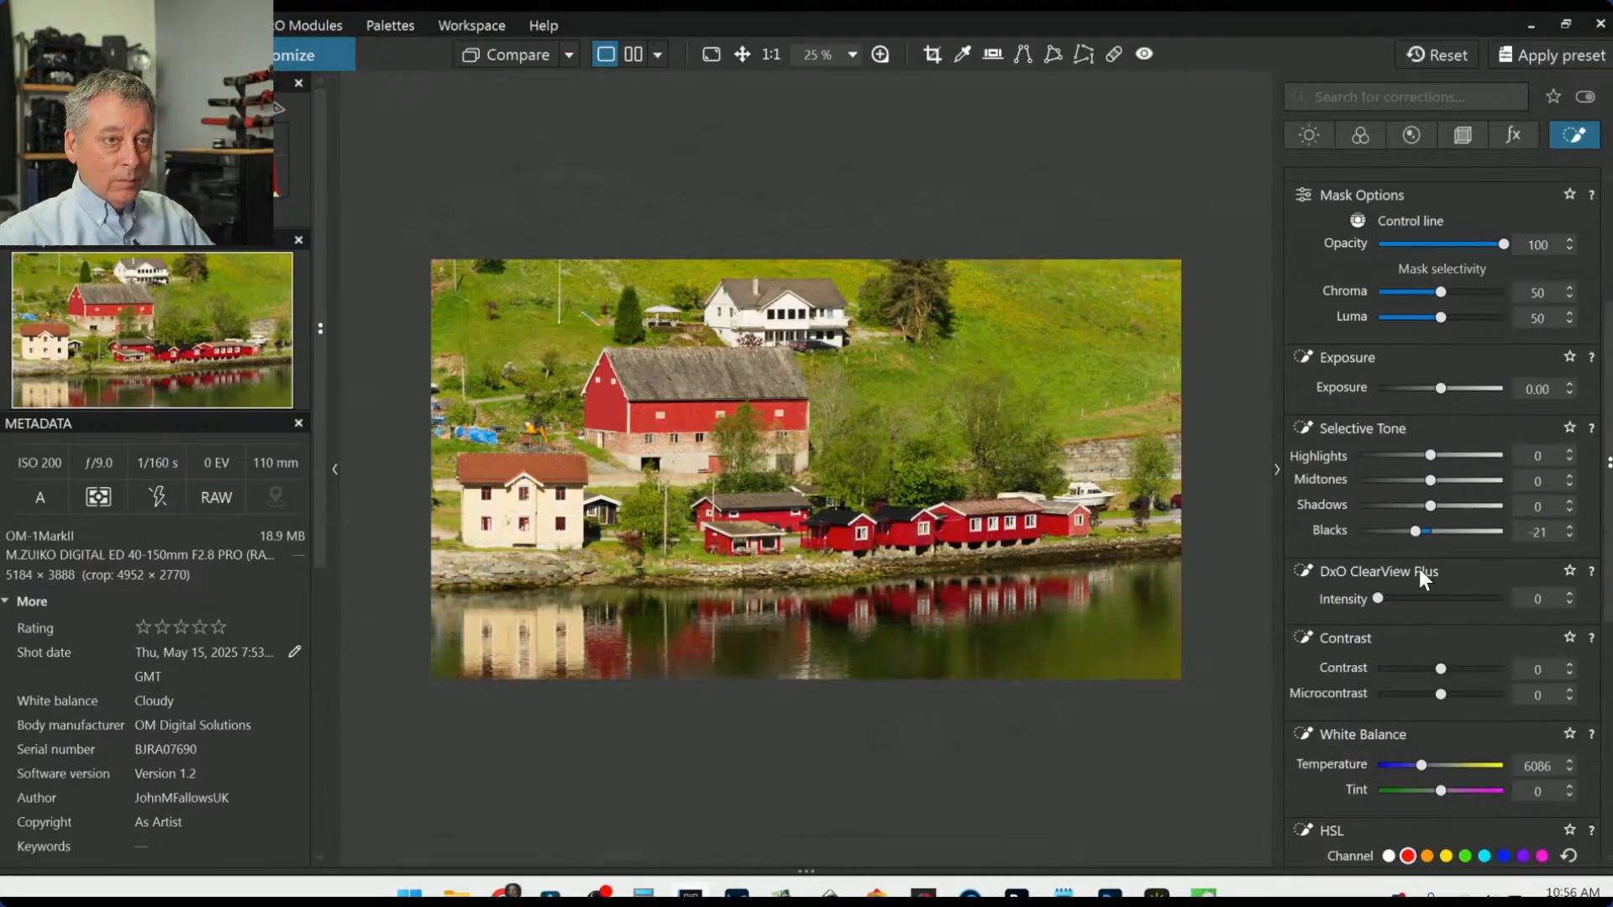
click(1428, 572)
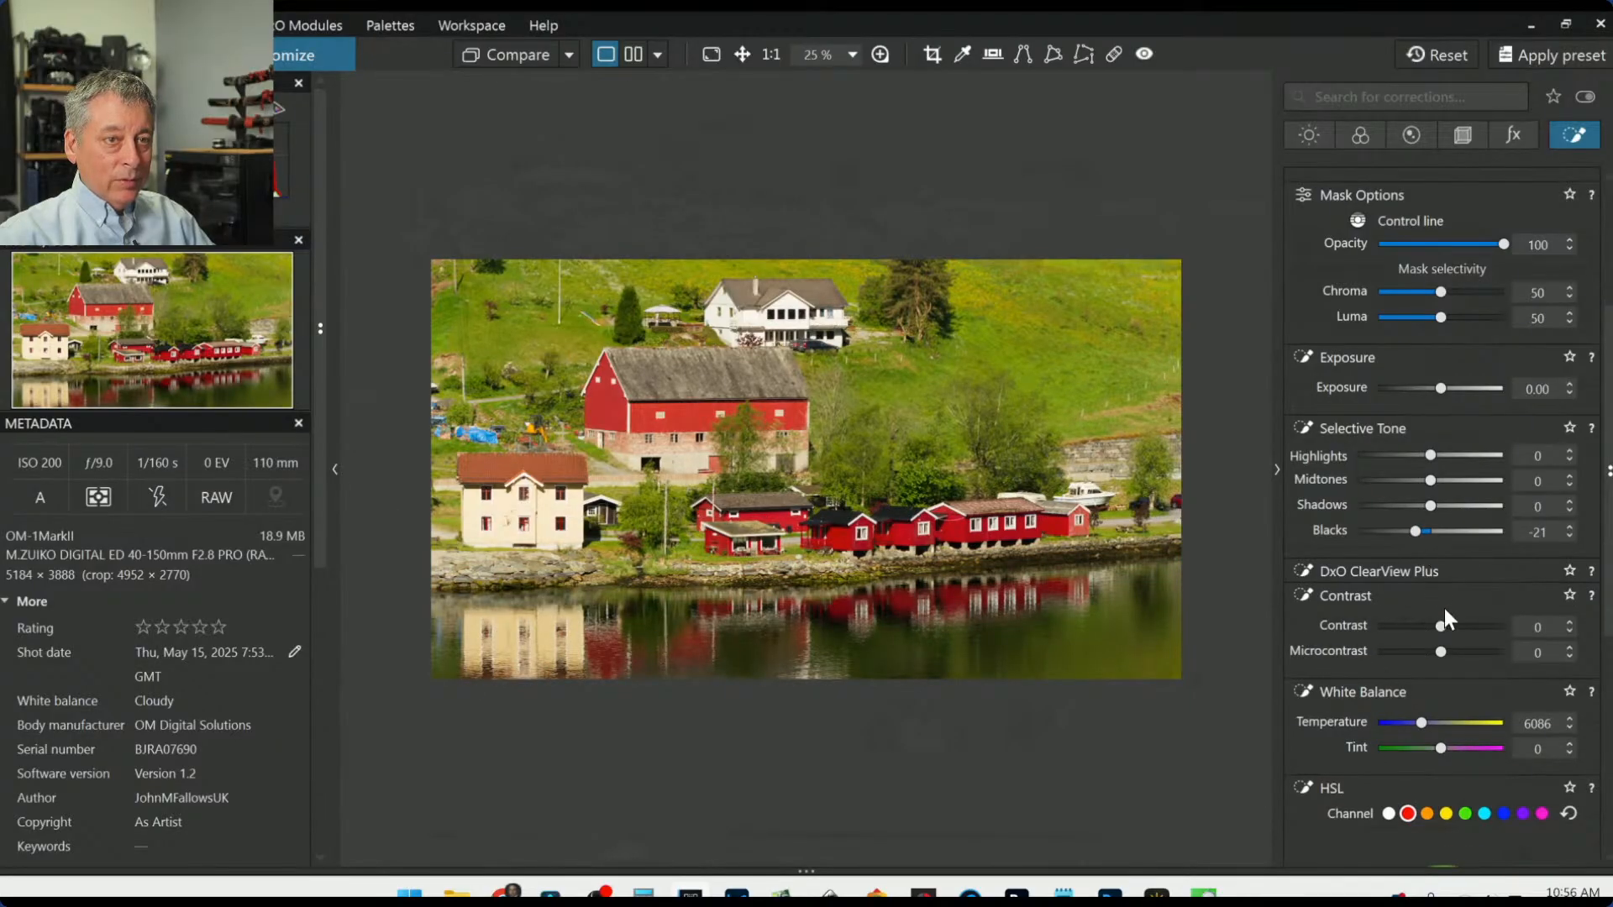
click(1445, 573)
mouse_move(1440, 597)
mouse_down()
mouse_move(1413, 597)
mouse_move(1433, 598)
mouse_up()
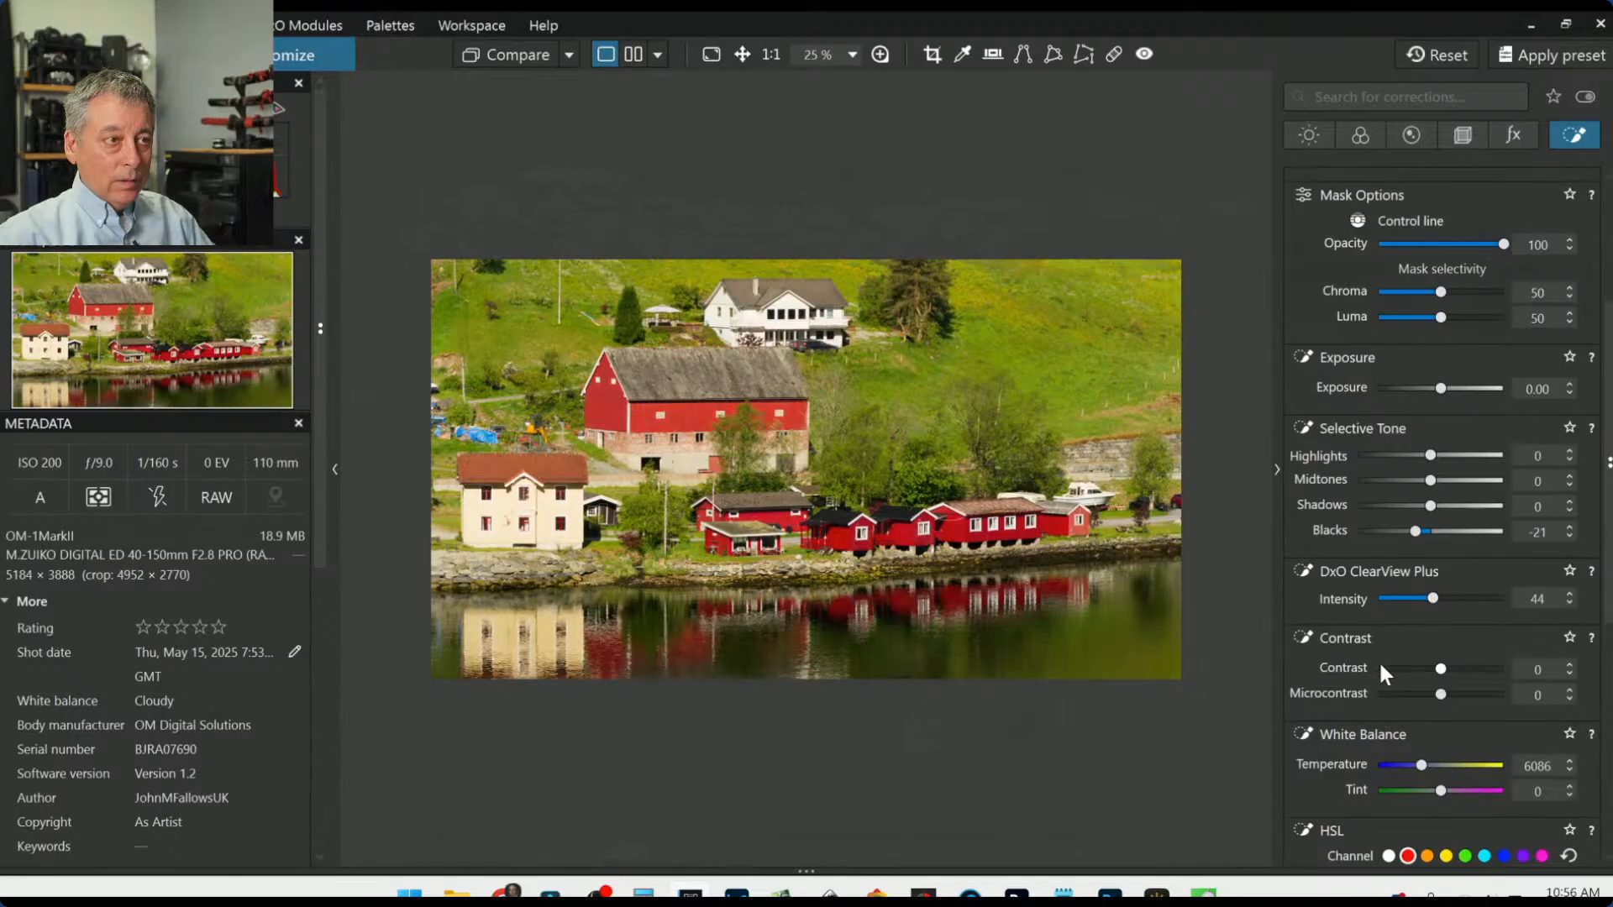
scroll(1385, 673, down, 1)
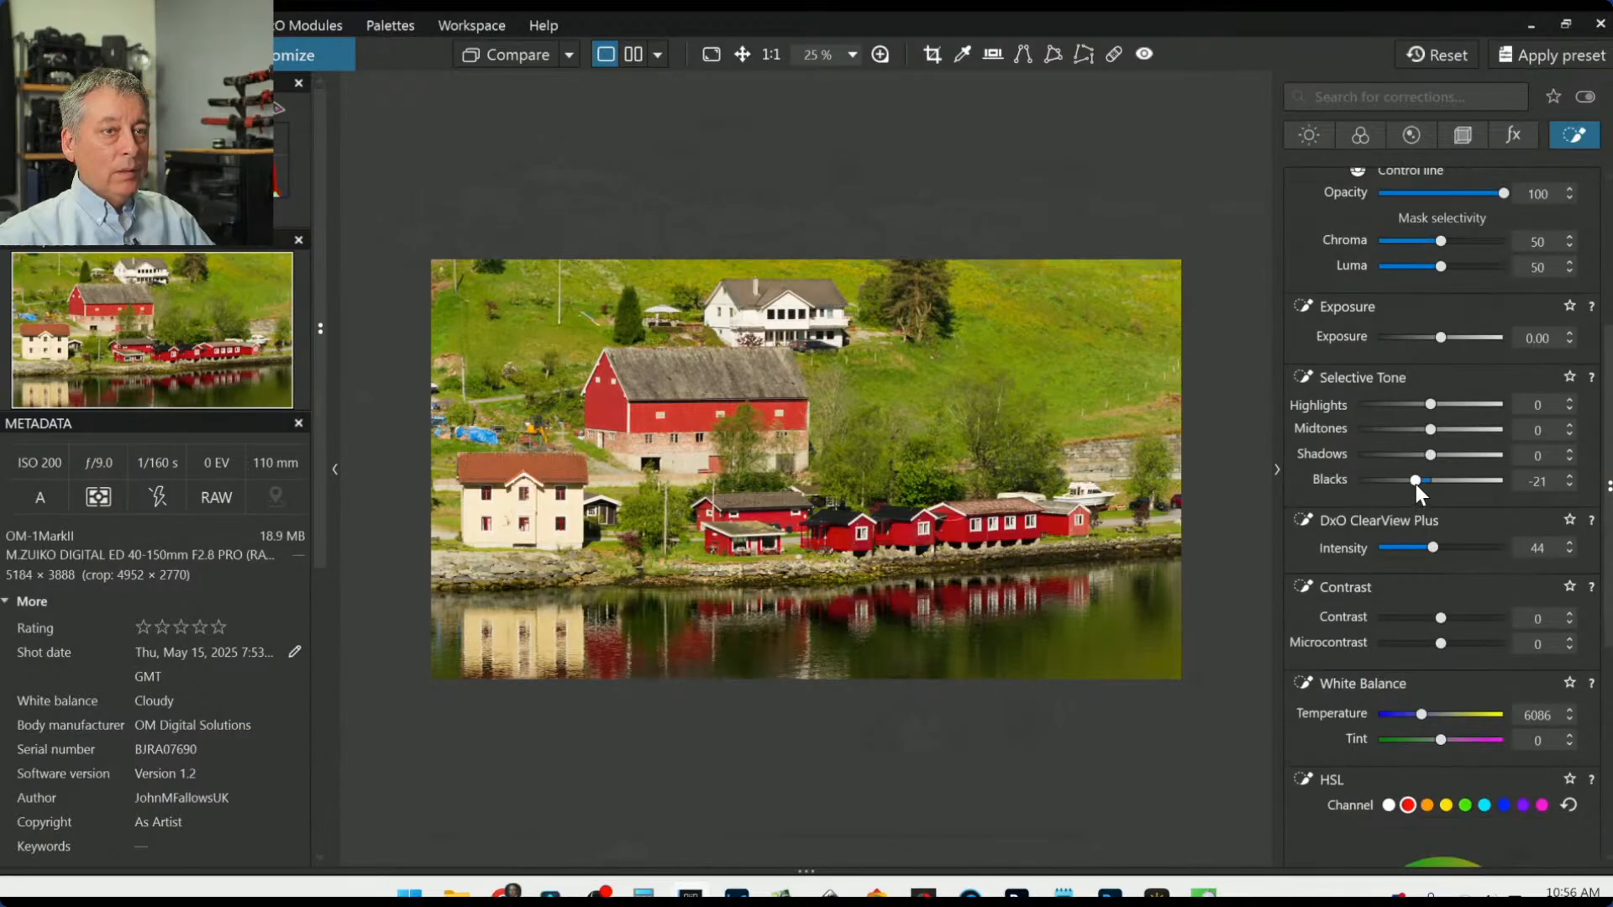
drag(1415, 482, 1403, 482)
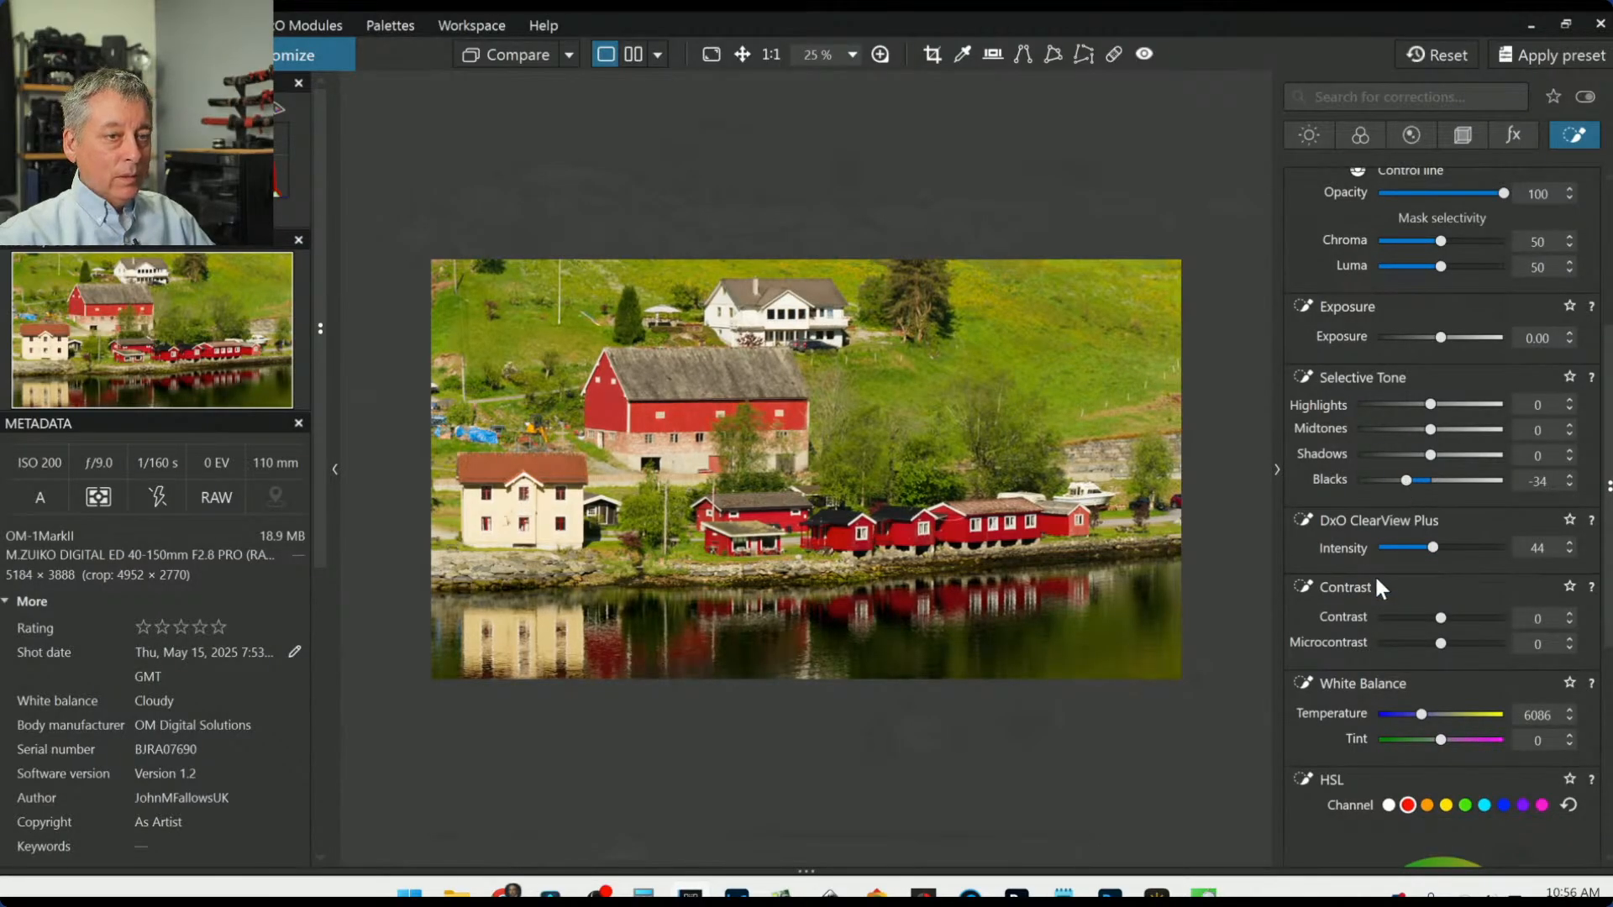
Step: Set the water mask's red channel to luminance 48 and saturation 51 in HSL
scroll(1373, 583, down, 5)
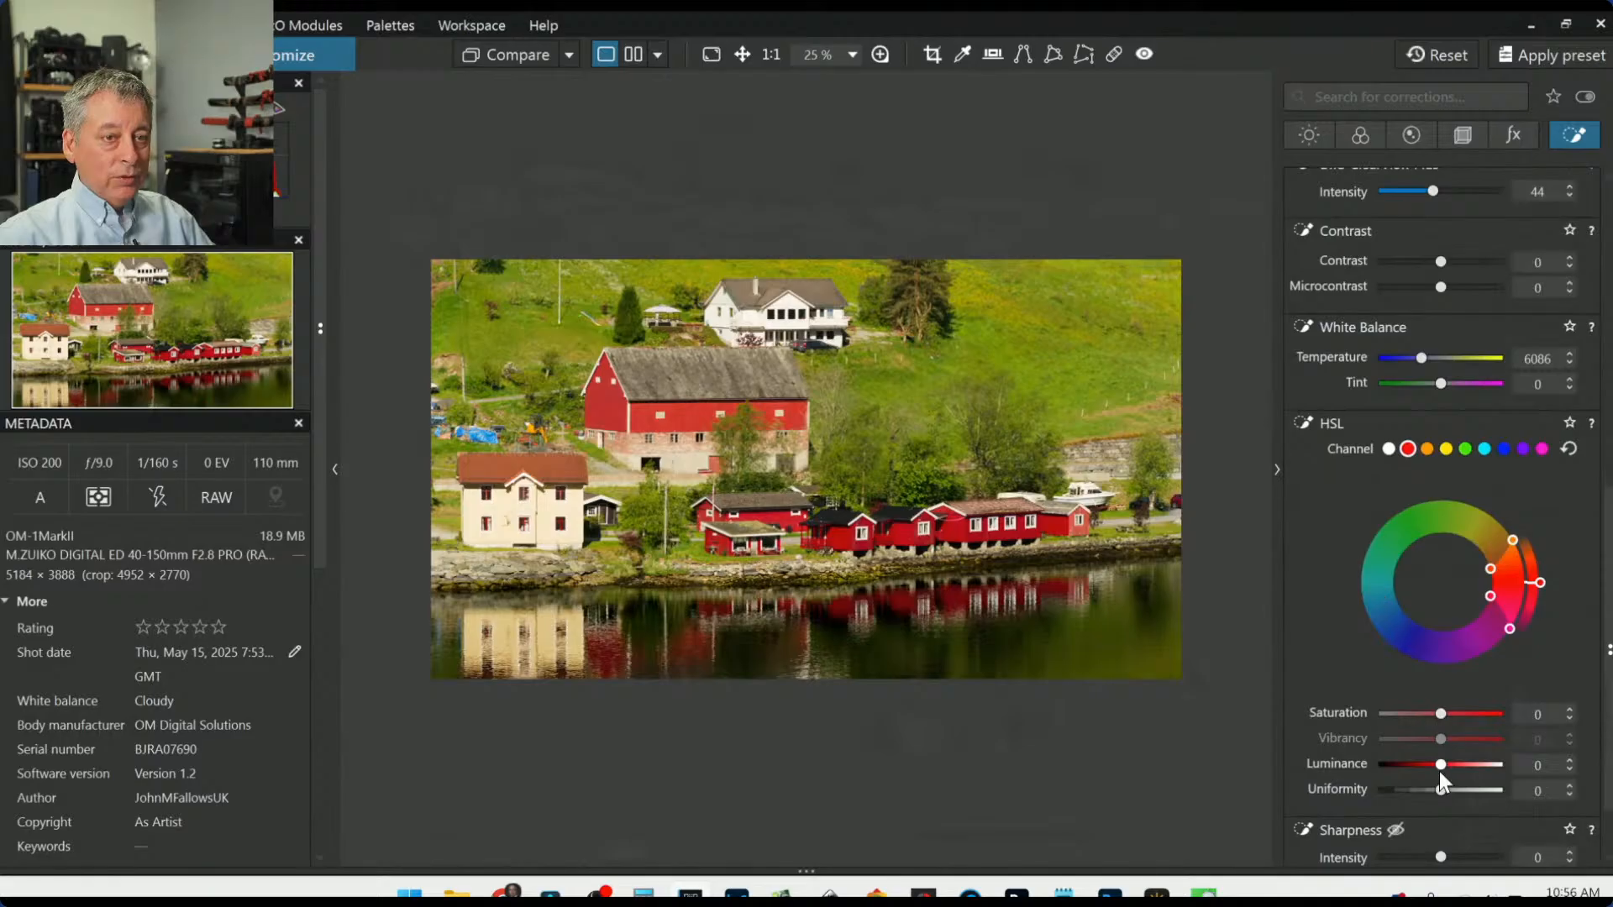
drag(1443, 766, 1470, 770)
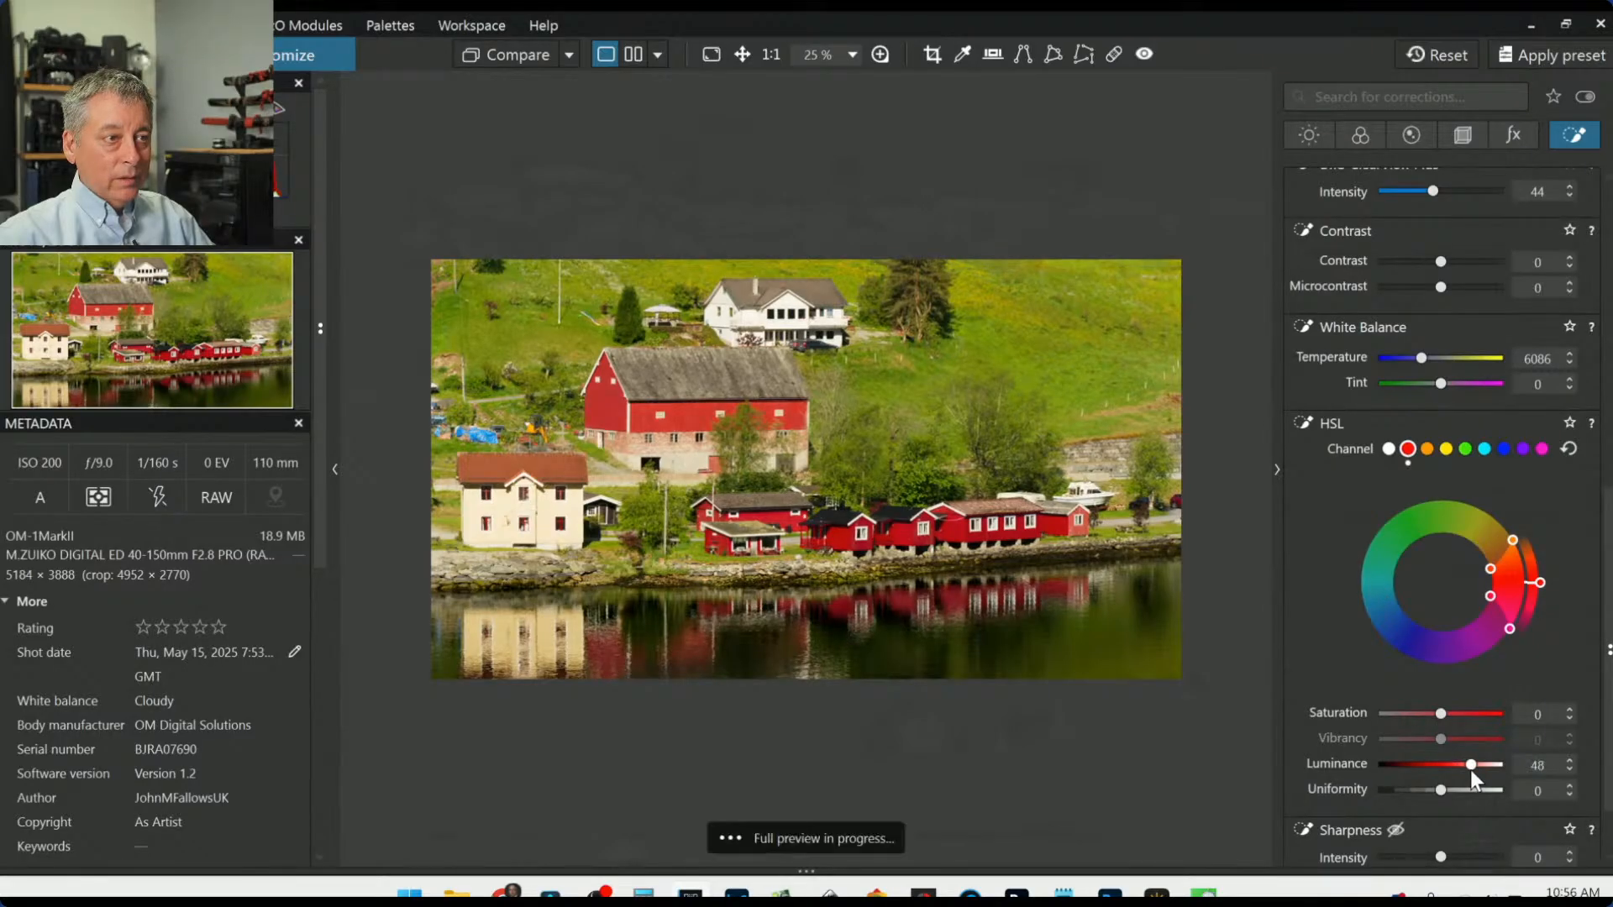
drag(1443, 712, 1471, 714)
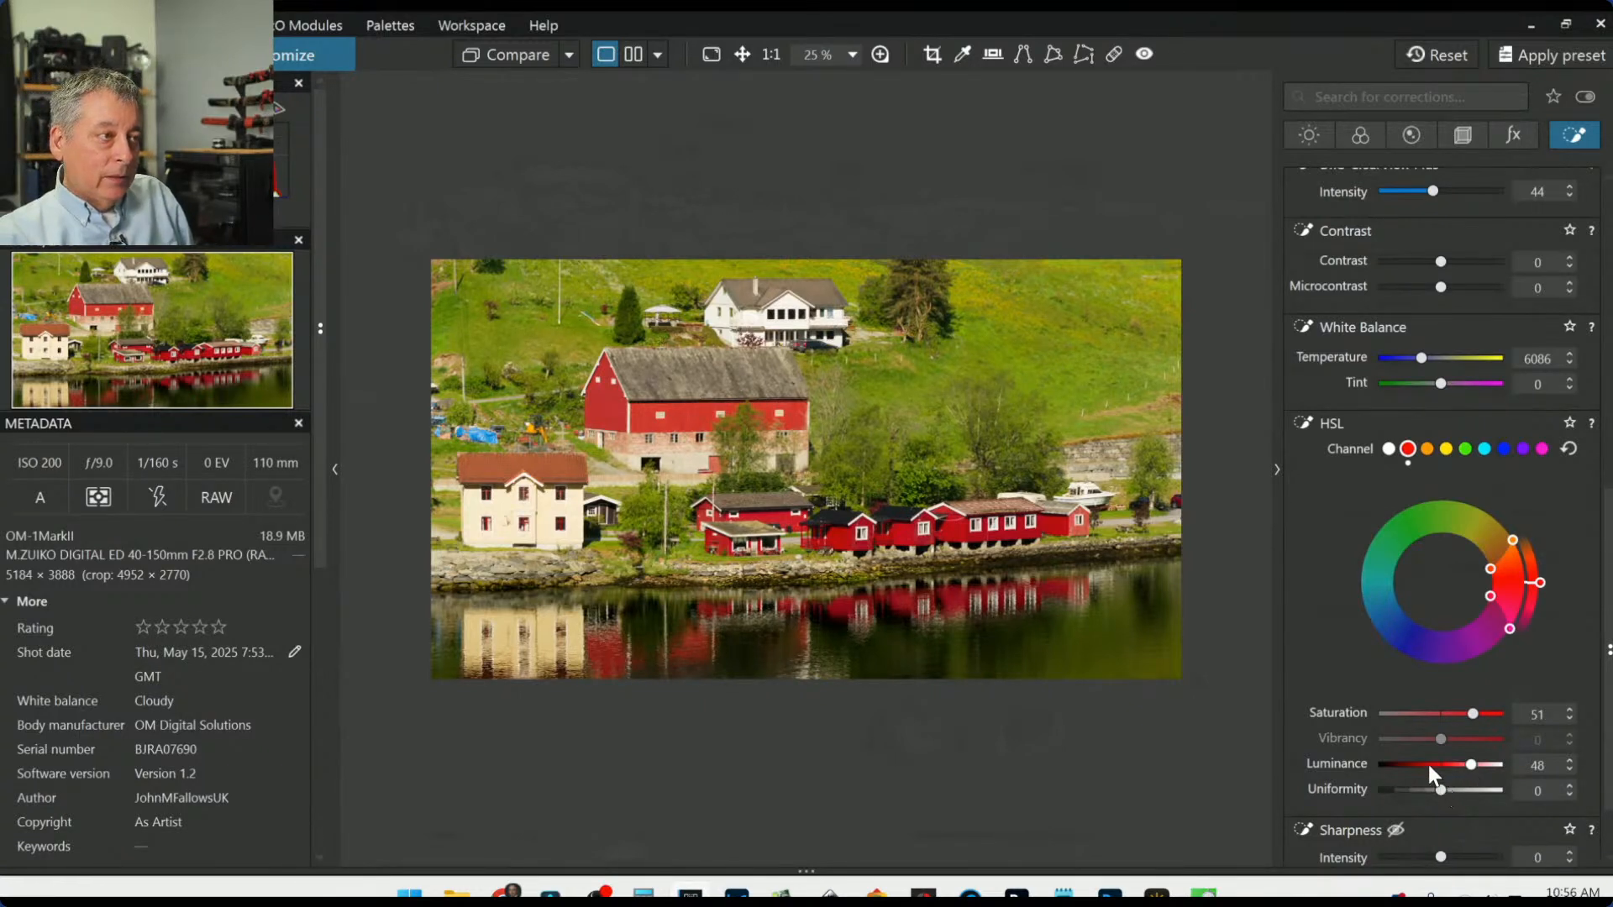
Step: Set the water mask's yellow channel to luminance 26 and saturation 39 in HSL
click(1447, 448)
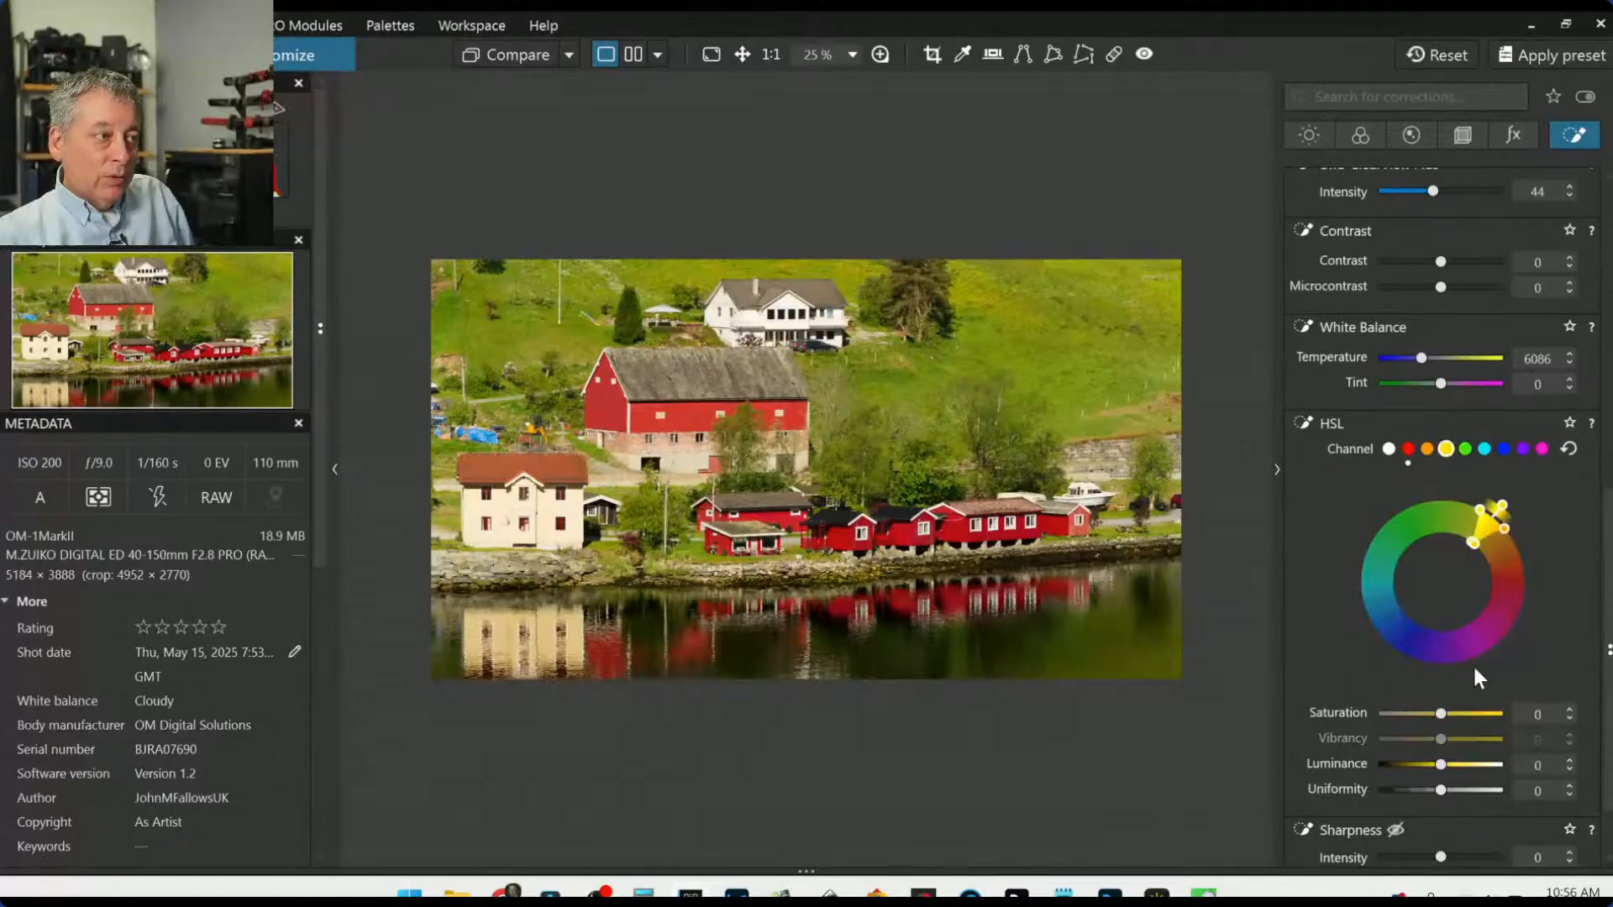
drag(1443, 714, 1456, 768)
click(1476, 713)
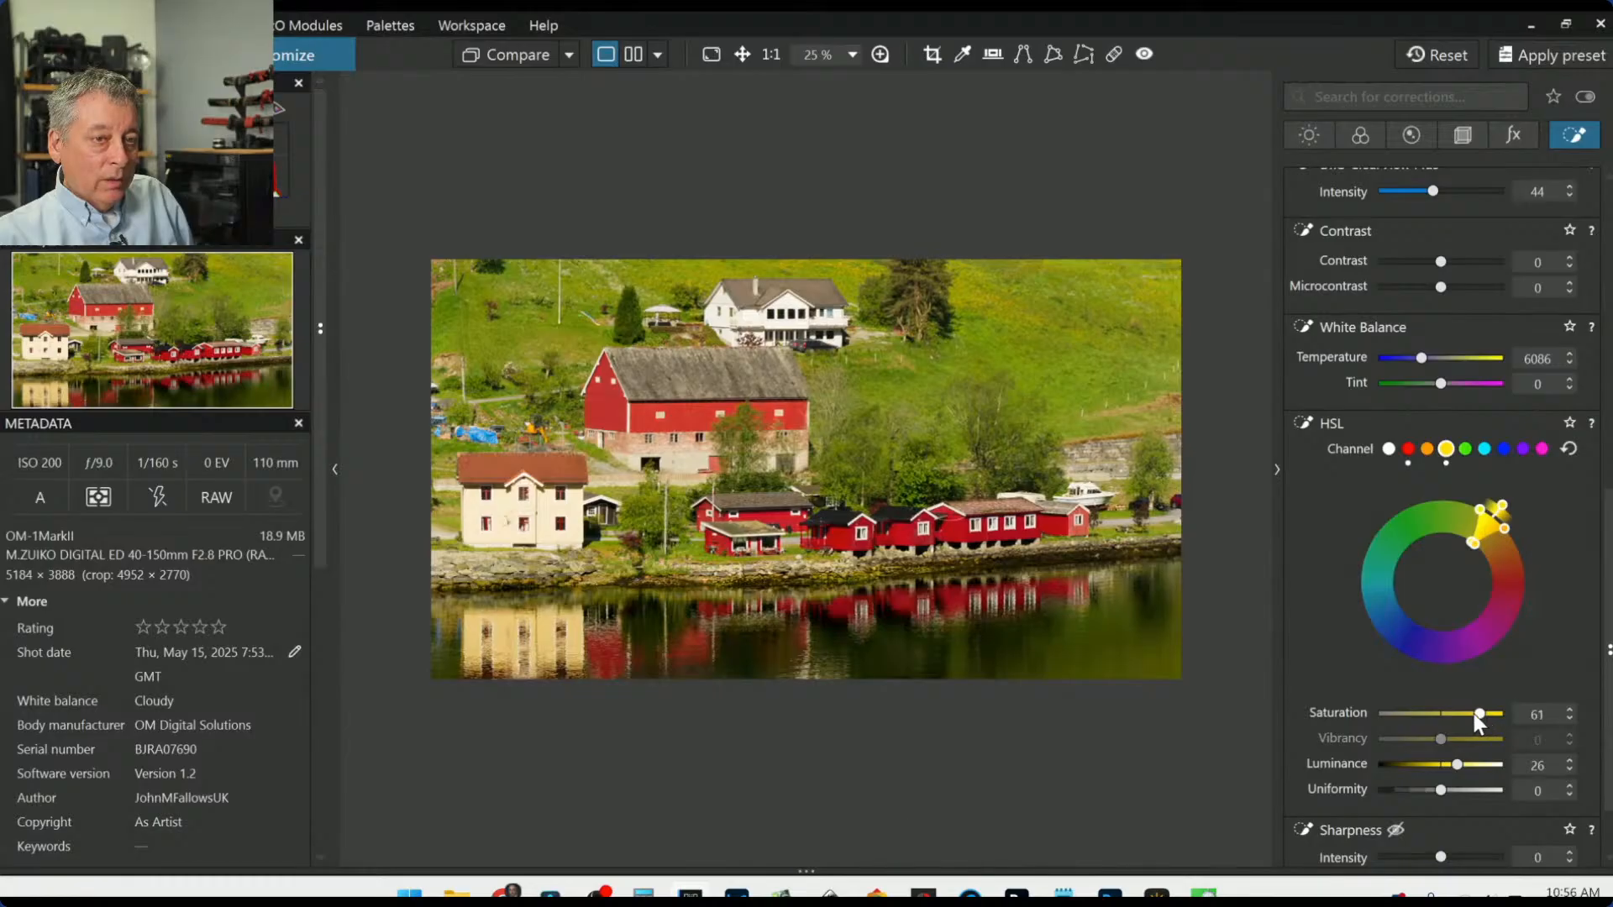
drag(1476, 715, 1466, 714)
Step: Add a new control point mask on the cream house's wall and enlarge its radius to cover the whole house
scroll(1302, 586, up, 1)
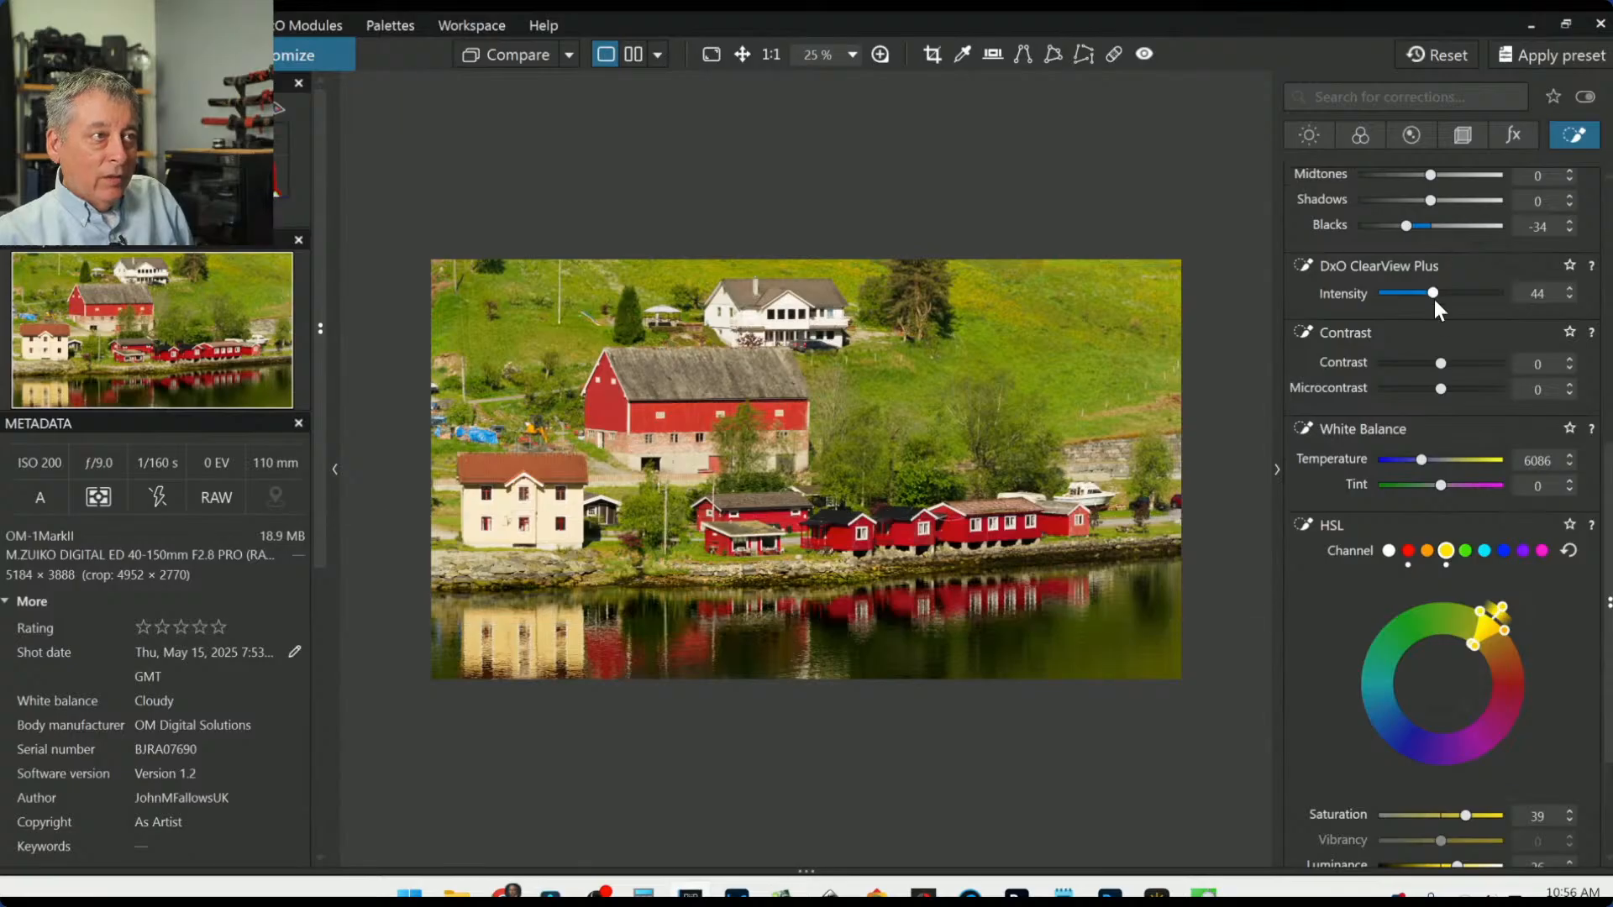
scroll(1428, 319, up, 5)
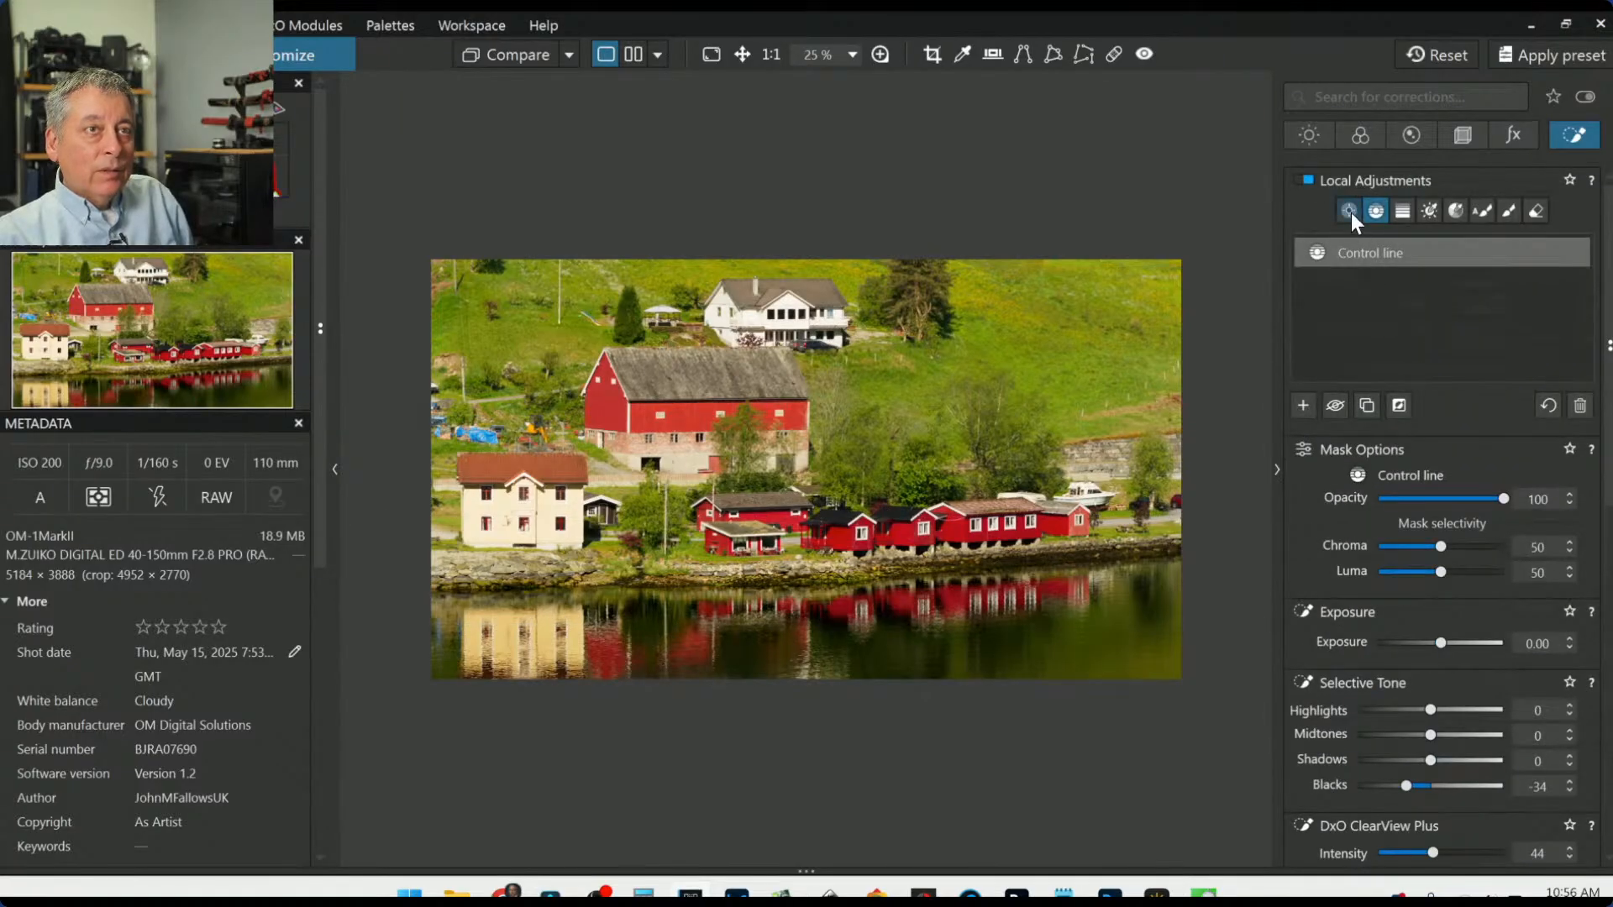
click(1304, 406)
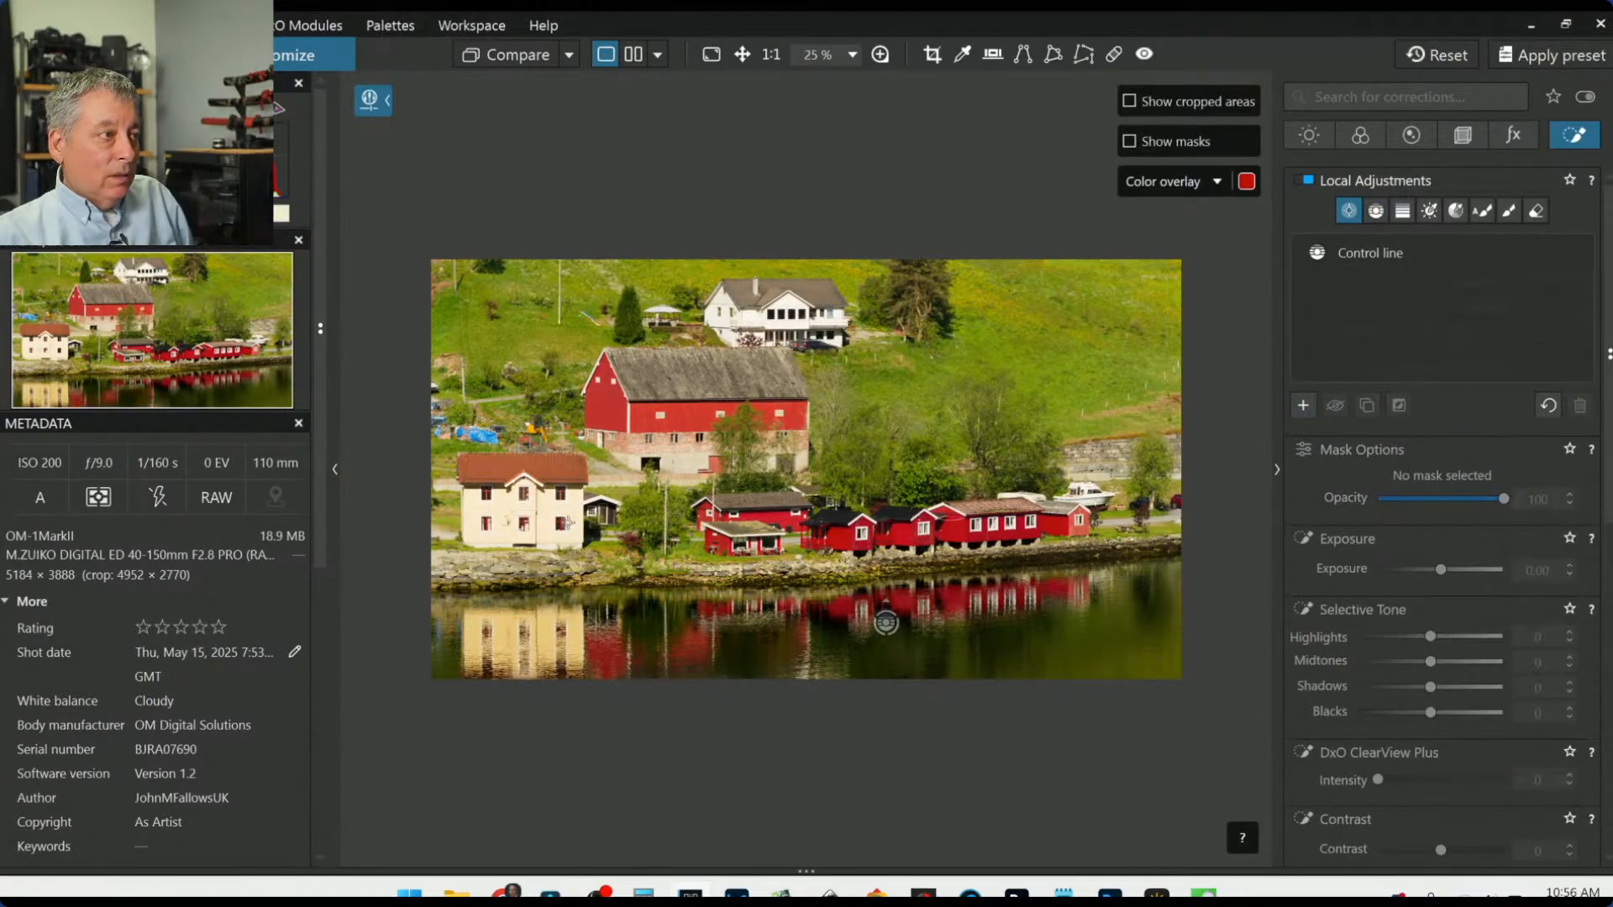
click(541, 517)
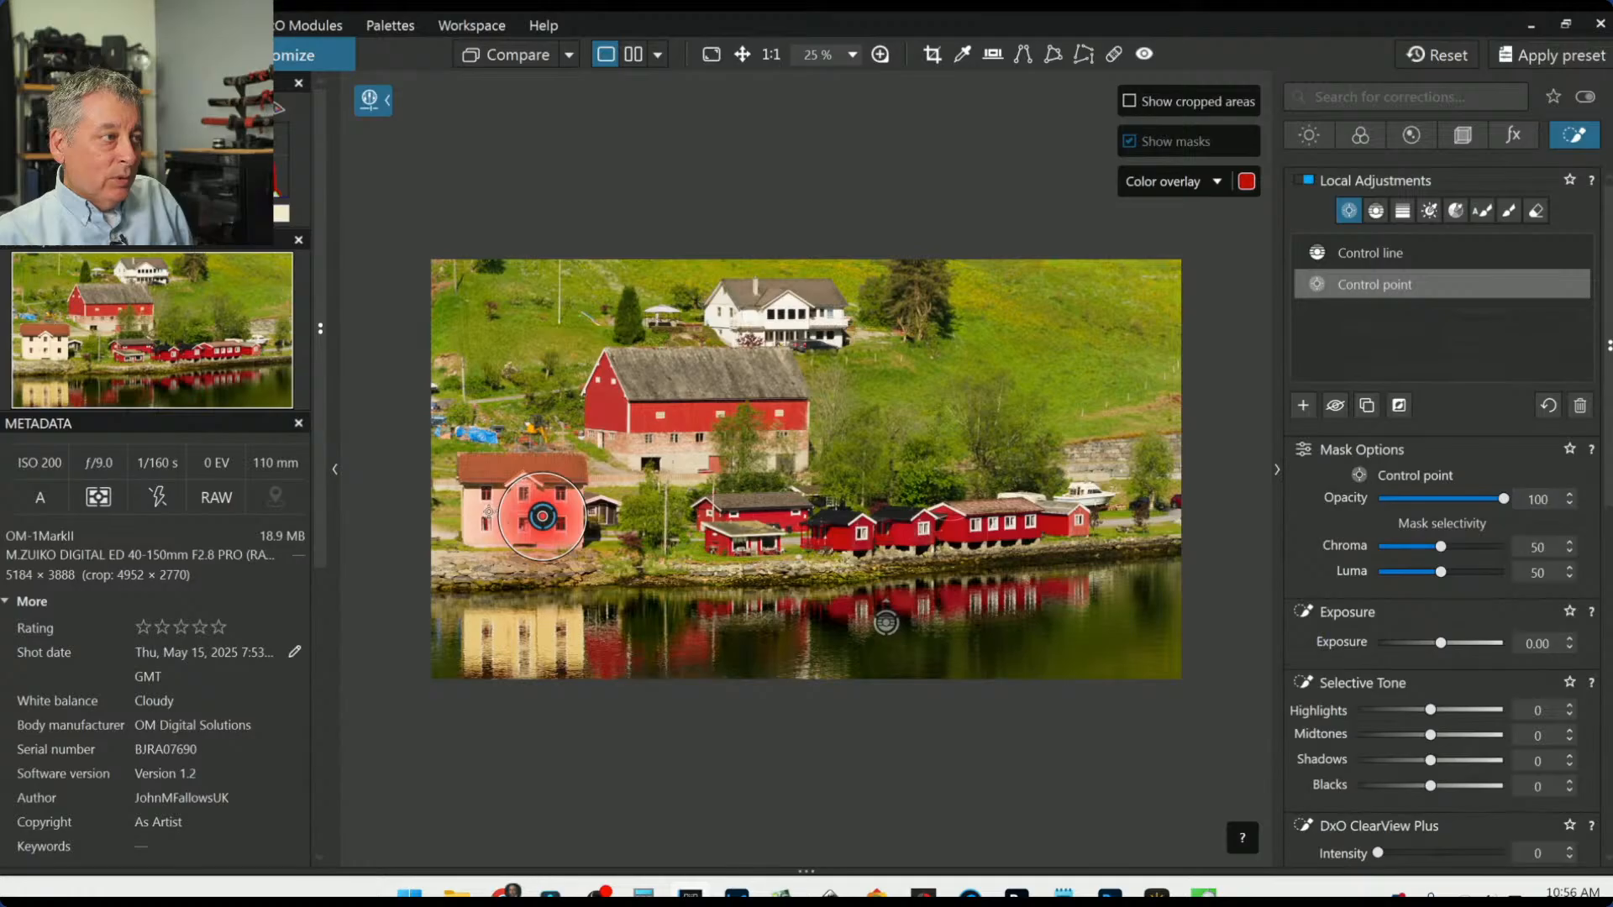
drag(489, 512, 443, 516)
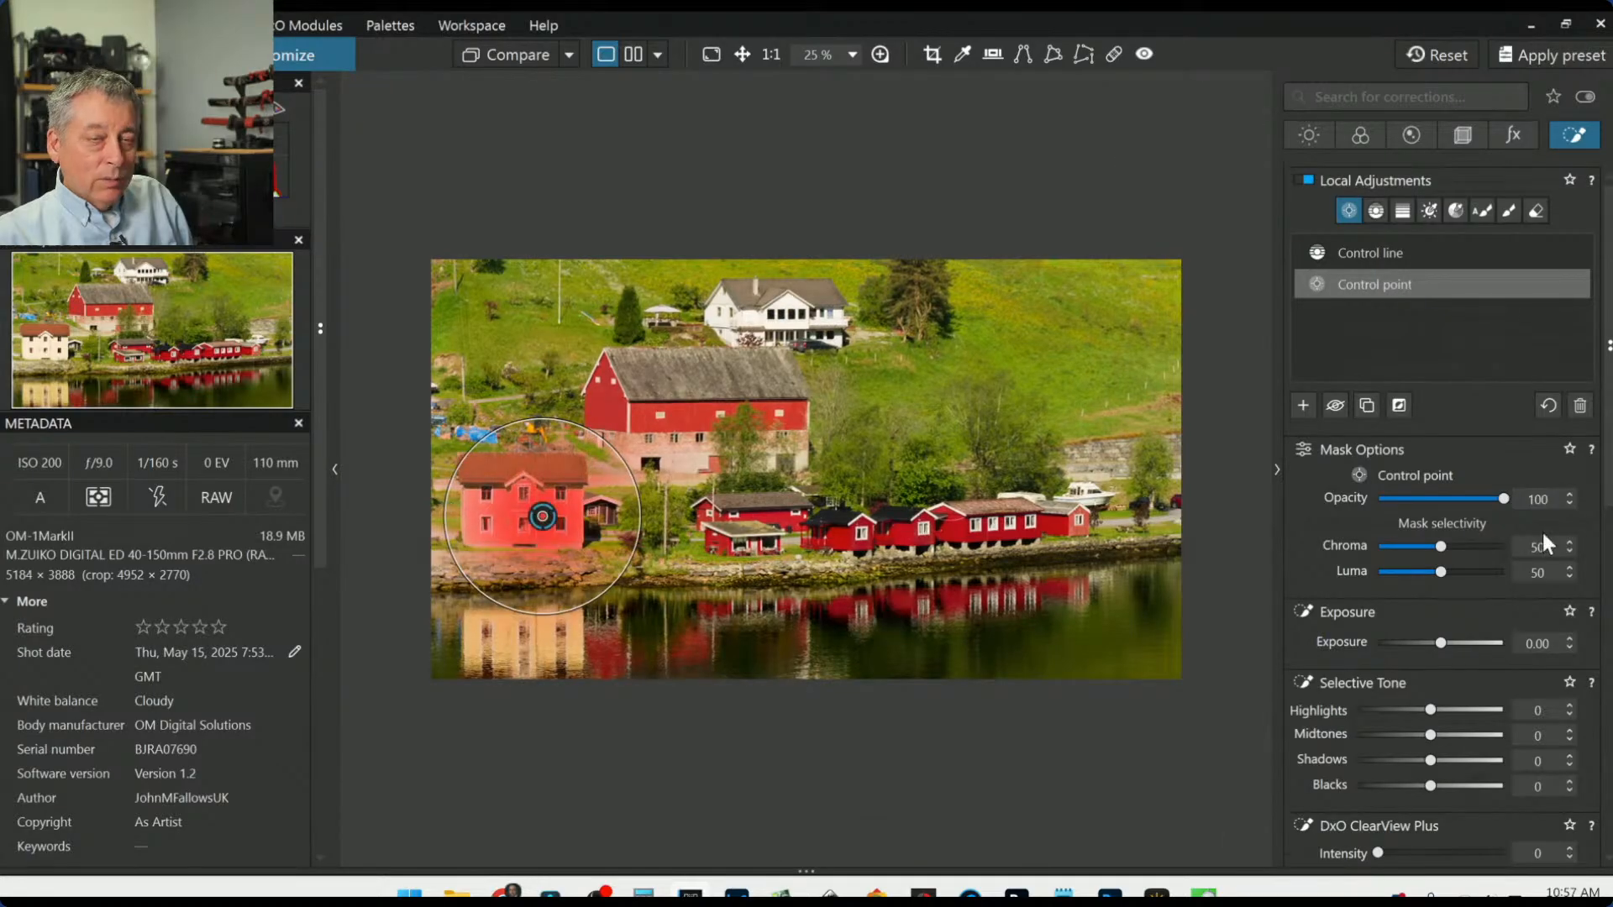
Step: Set the cream house mask's highlights to -54 and its microcontrast to 28
drag(1418, 709, 1455, 692)
scroll(1344, 685, down, 3)
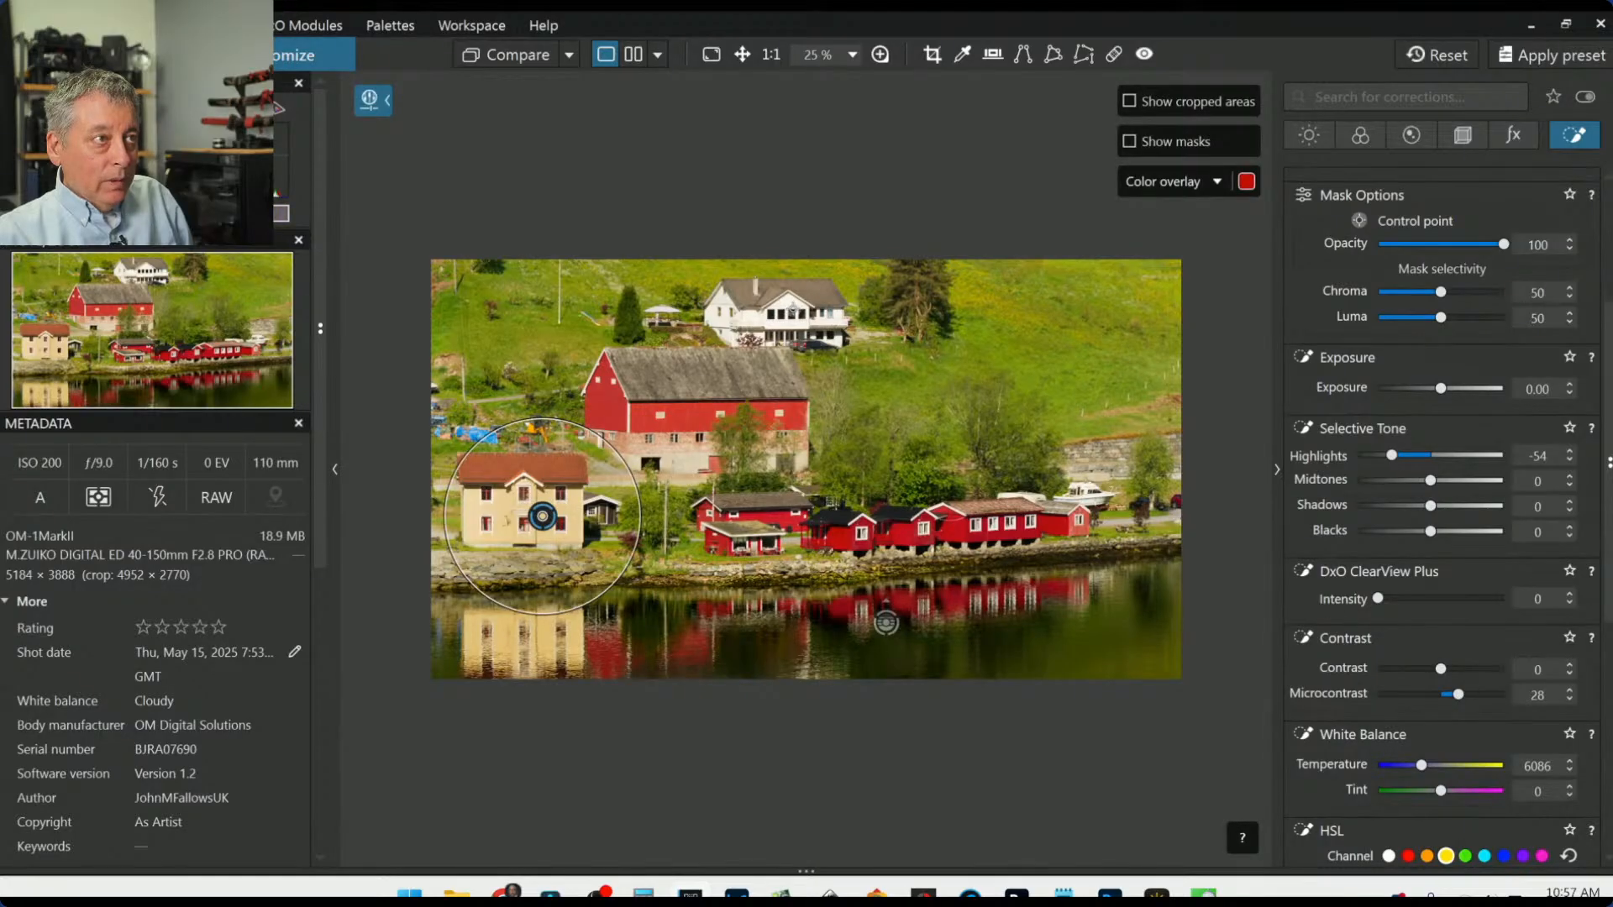
click(787, 303)
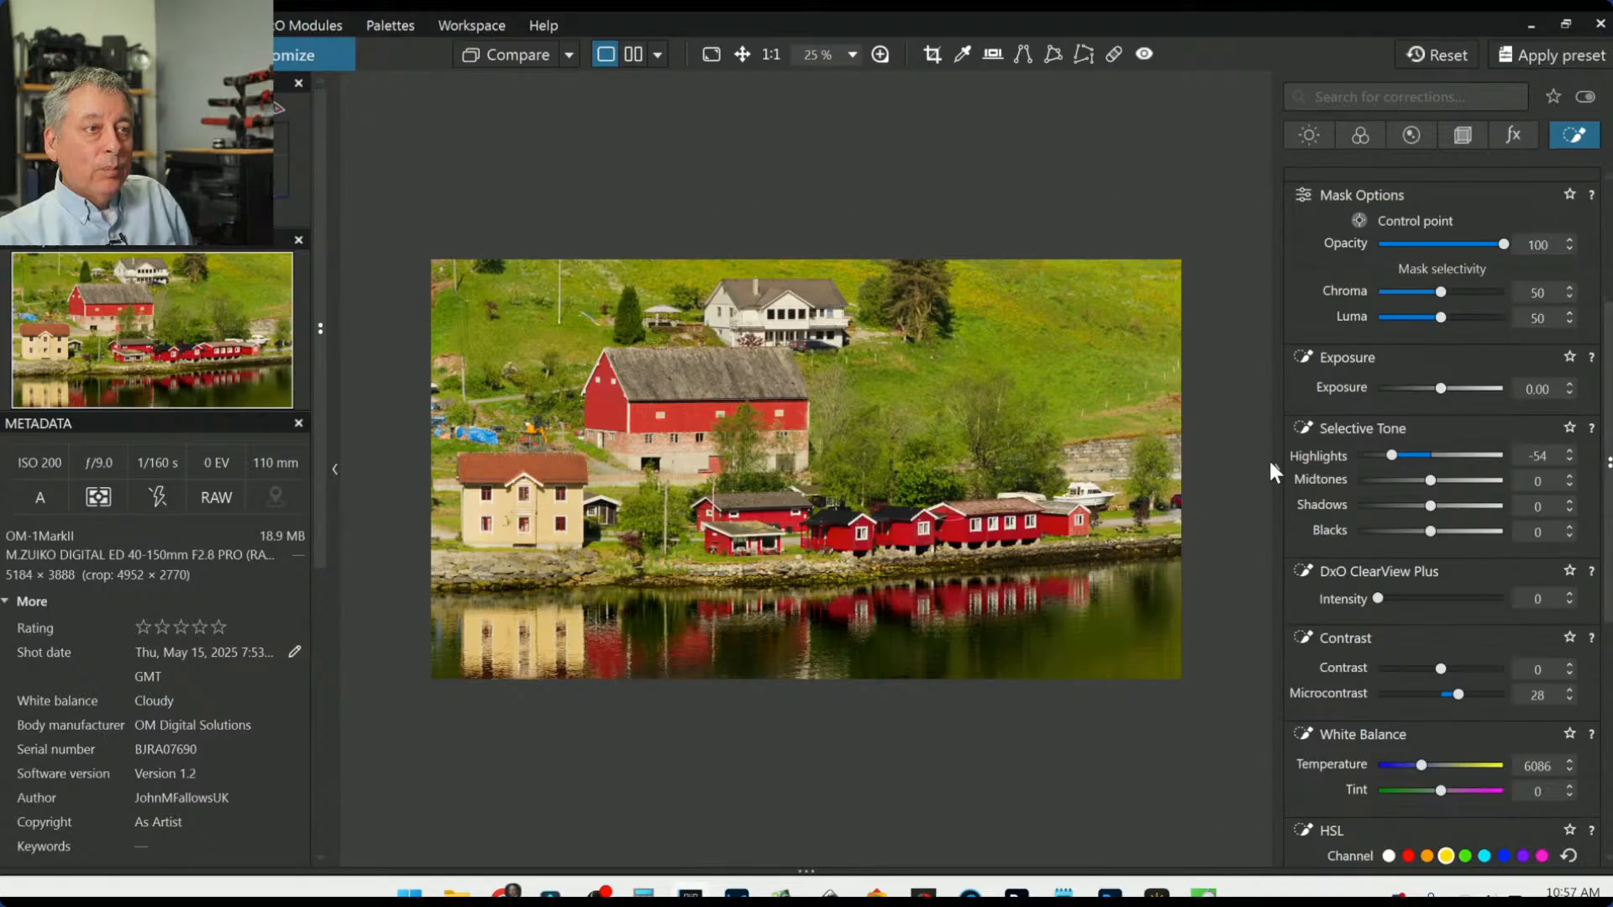
Step: Add a new mask with two small control points on the stone wall above the boat, the second at the photo's edge
scroll(1335, 372, up, 3)
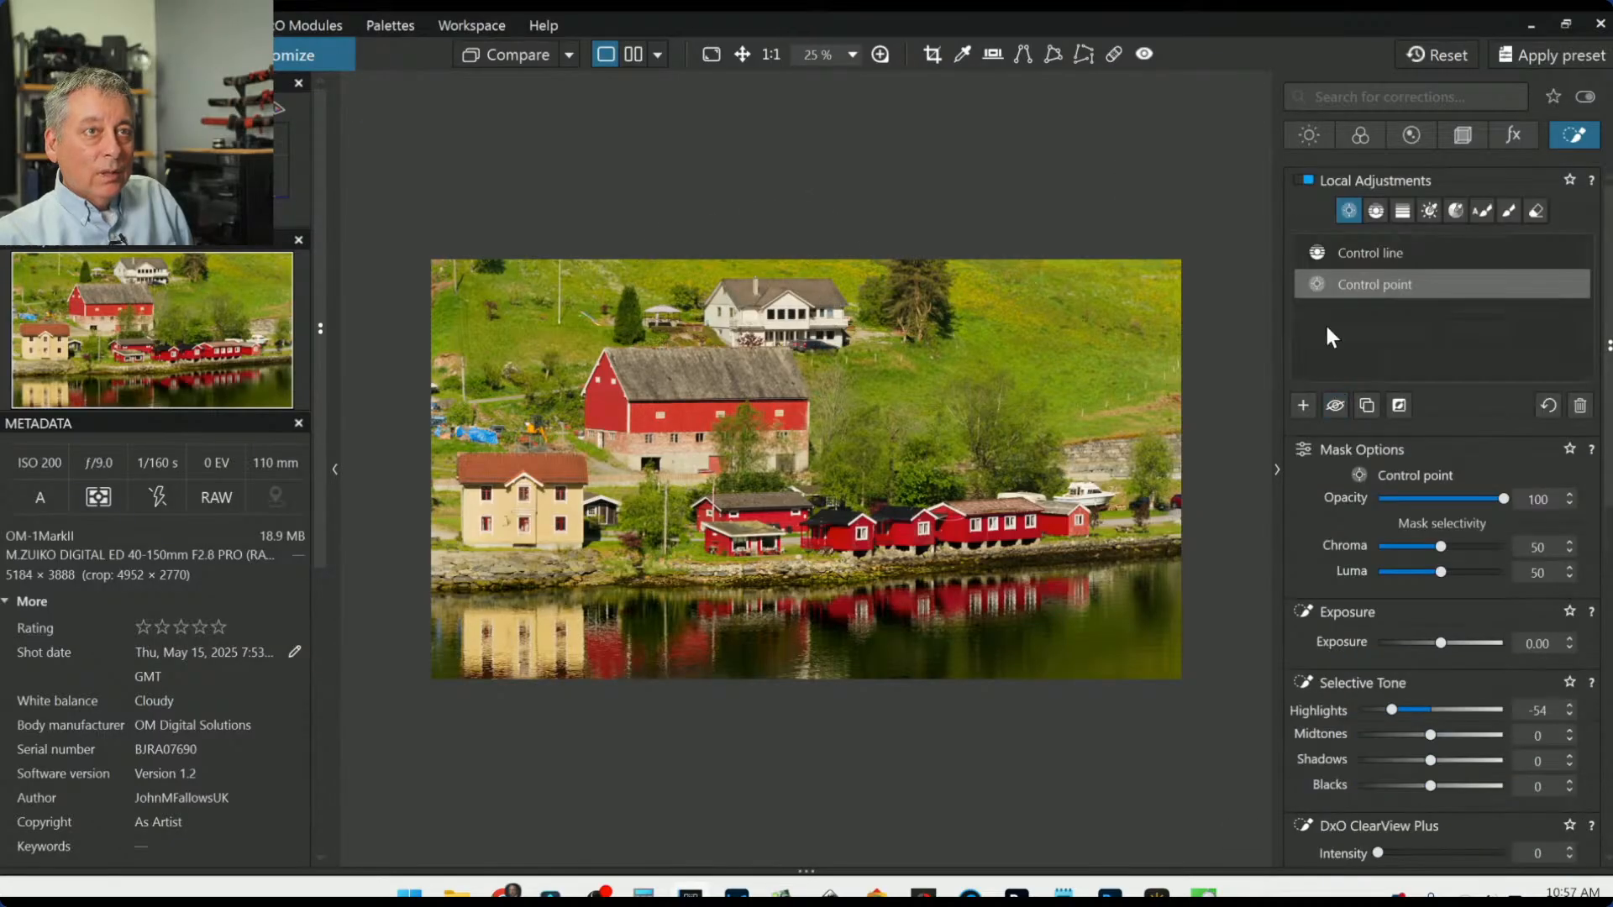
click(1302, 405)
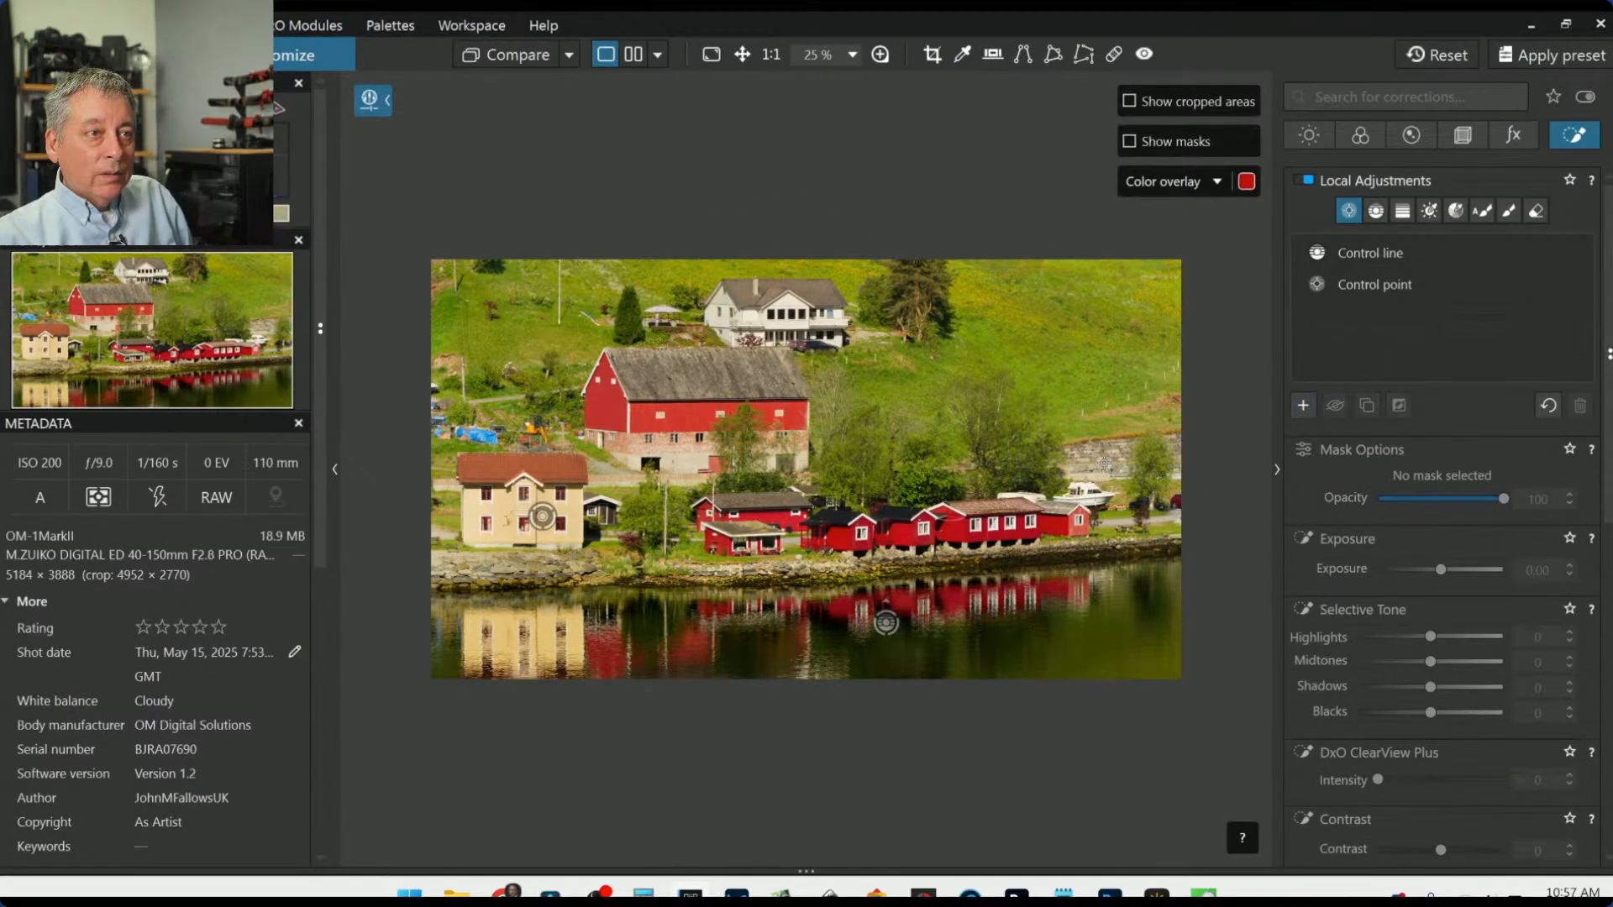
click(1104, 461)
drag(1189, 440, 1144, 453)
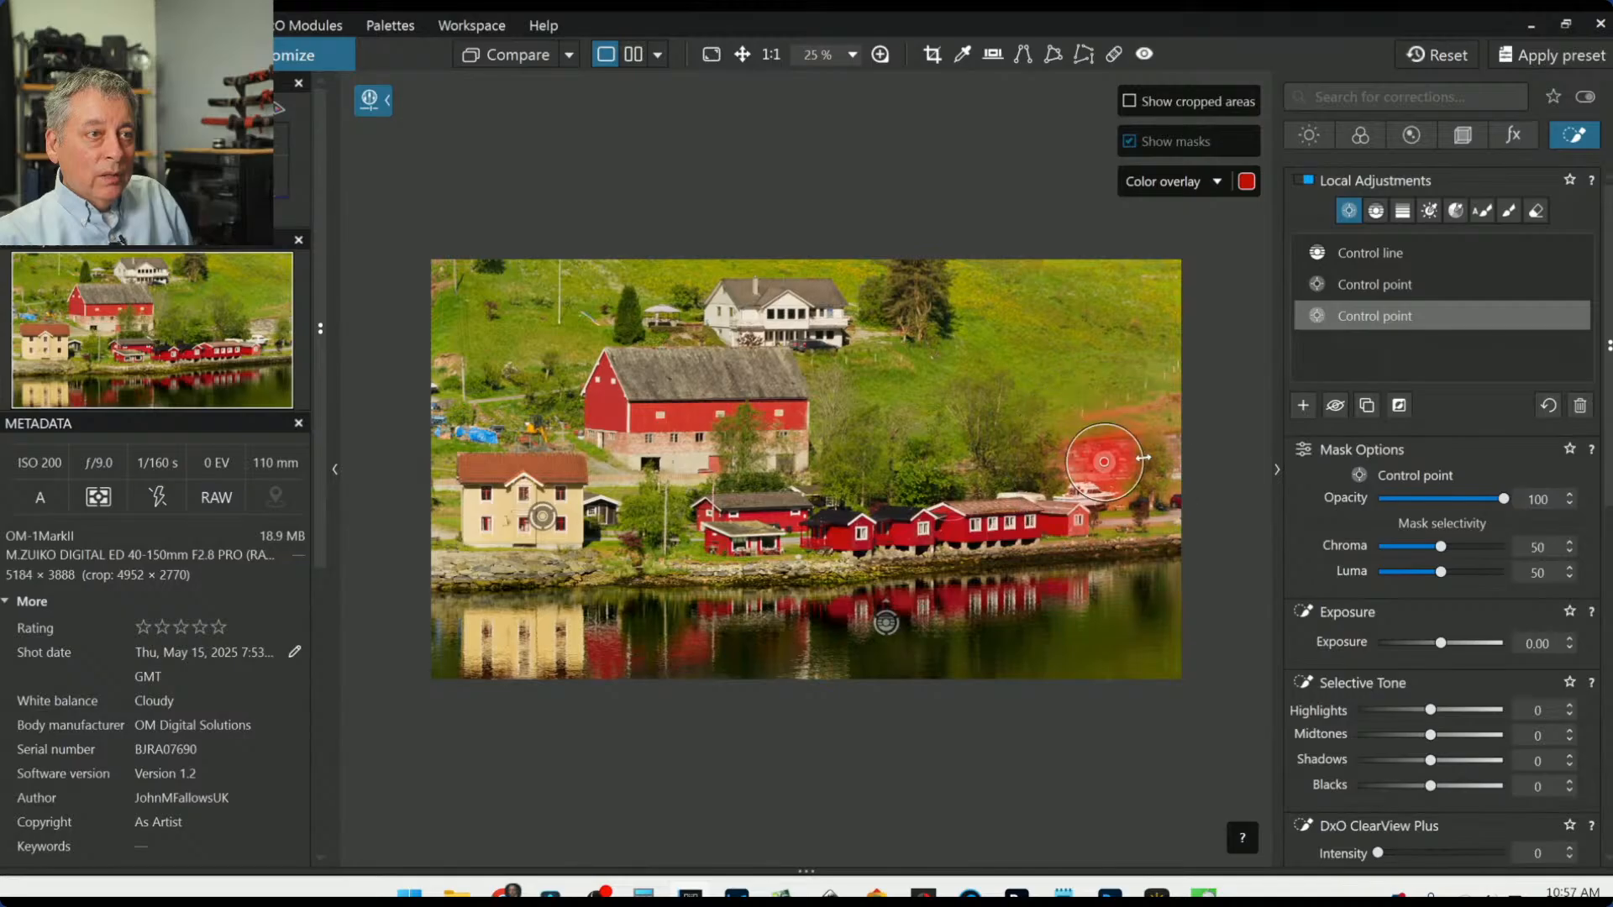
click(1177, 449)
Step: Set the stone wall mask's microcontrast to 70 and its blacks to -26
scroll(1465, 764, down, 3)
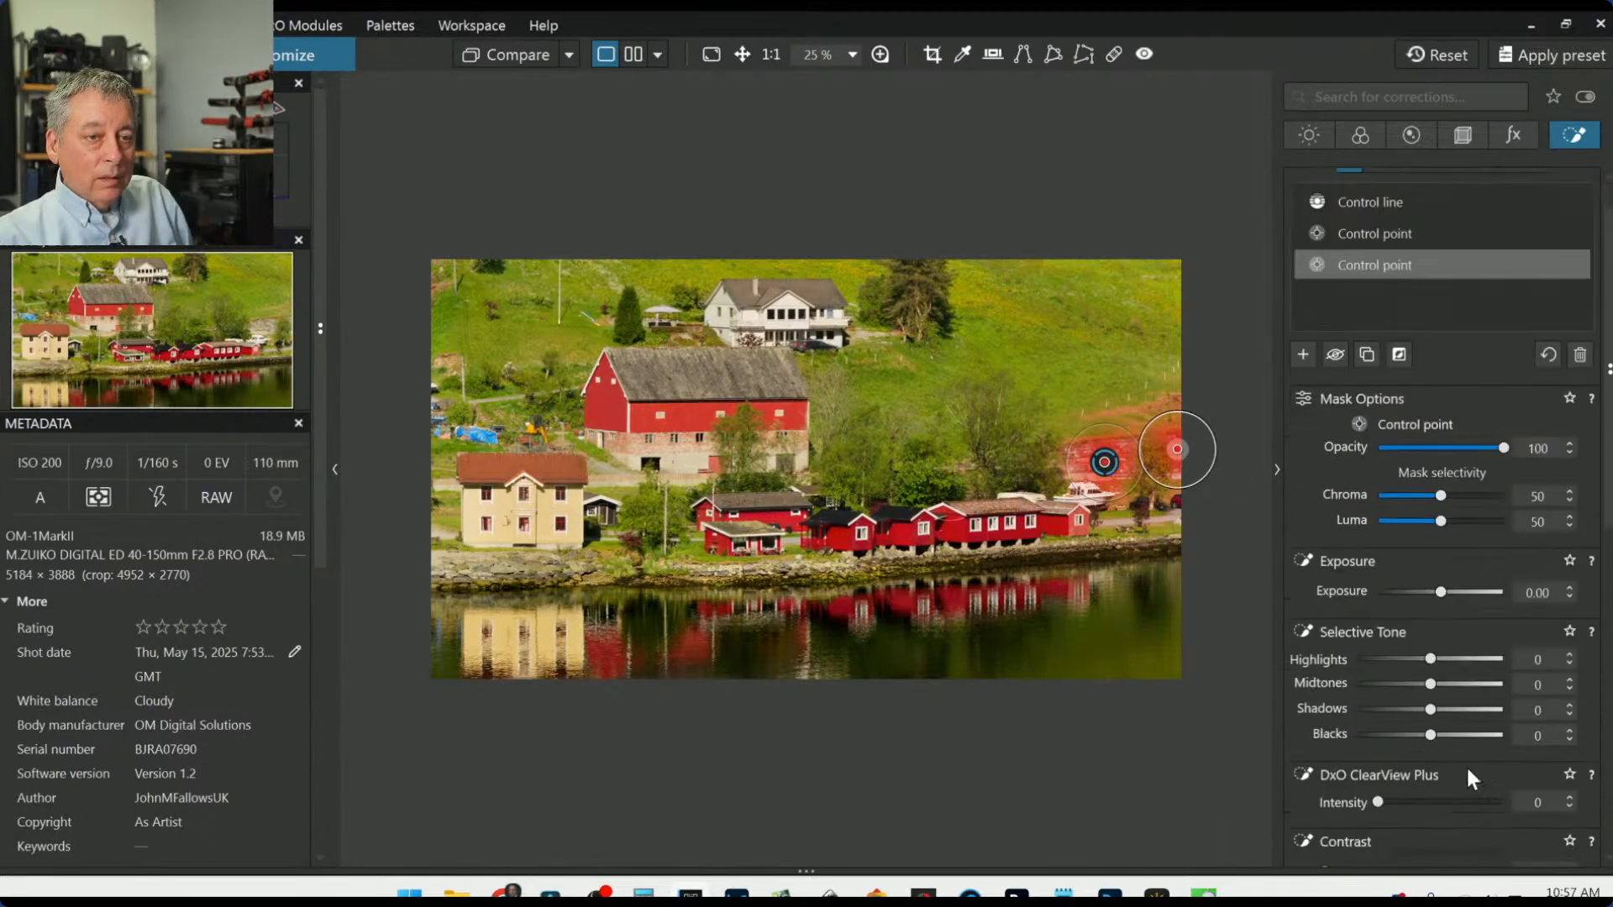
click(1465, 696)
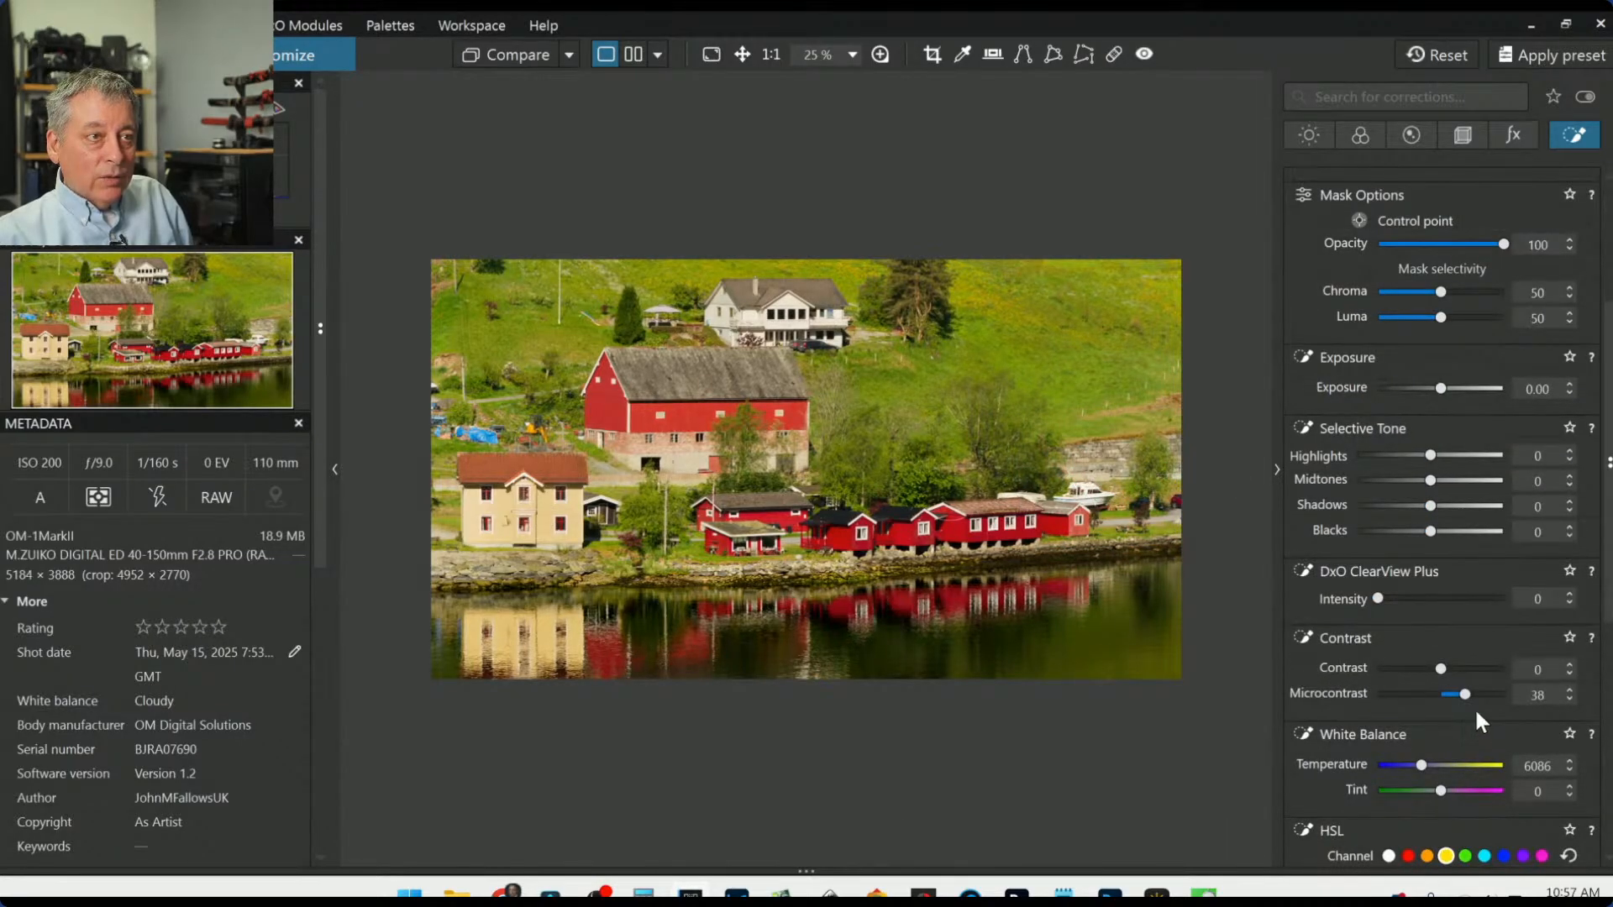
click(1484, 696)
mouse_move(1104, 461)
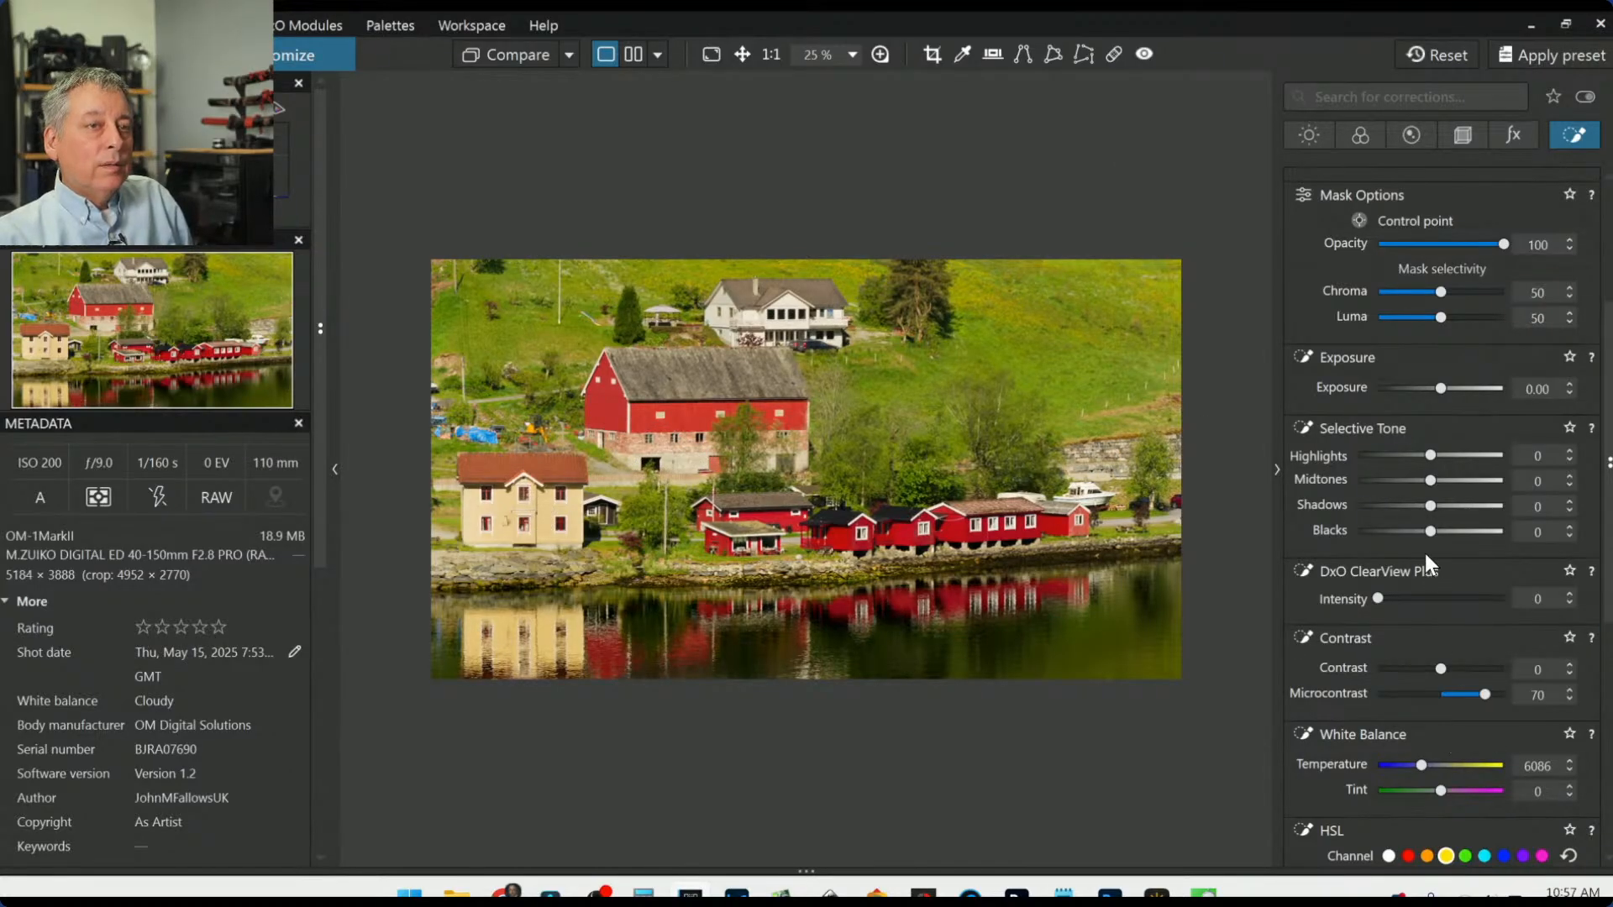
drag(1426, 534, 1412, 536)
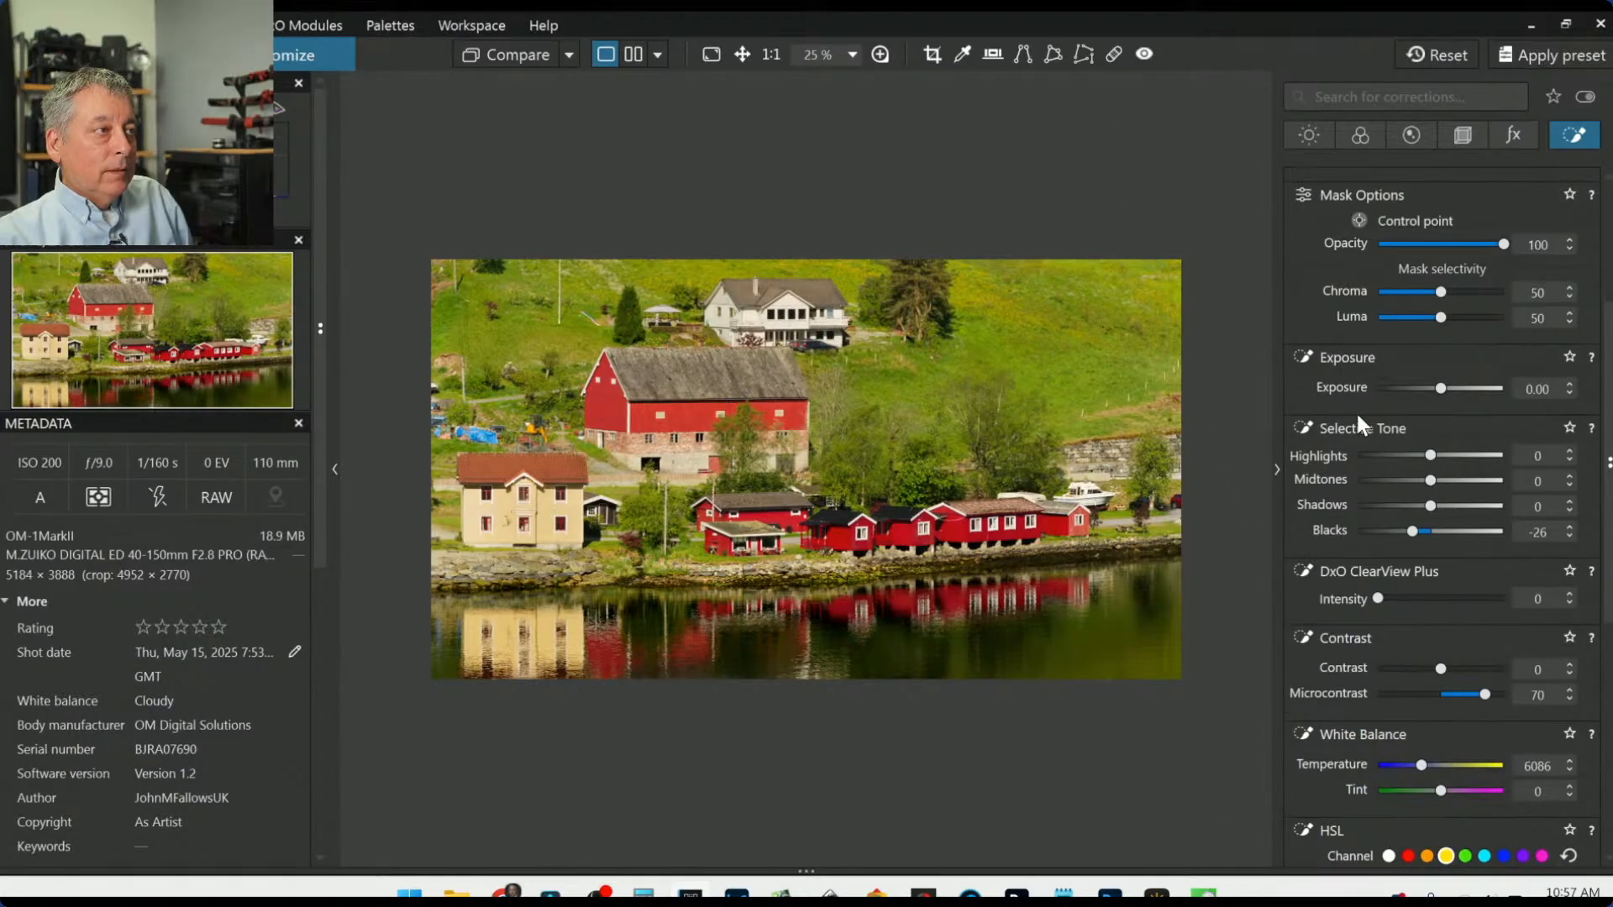
scroll(1354, 410, up, 2)
scroll(1358, 415, up, 3)
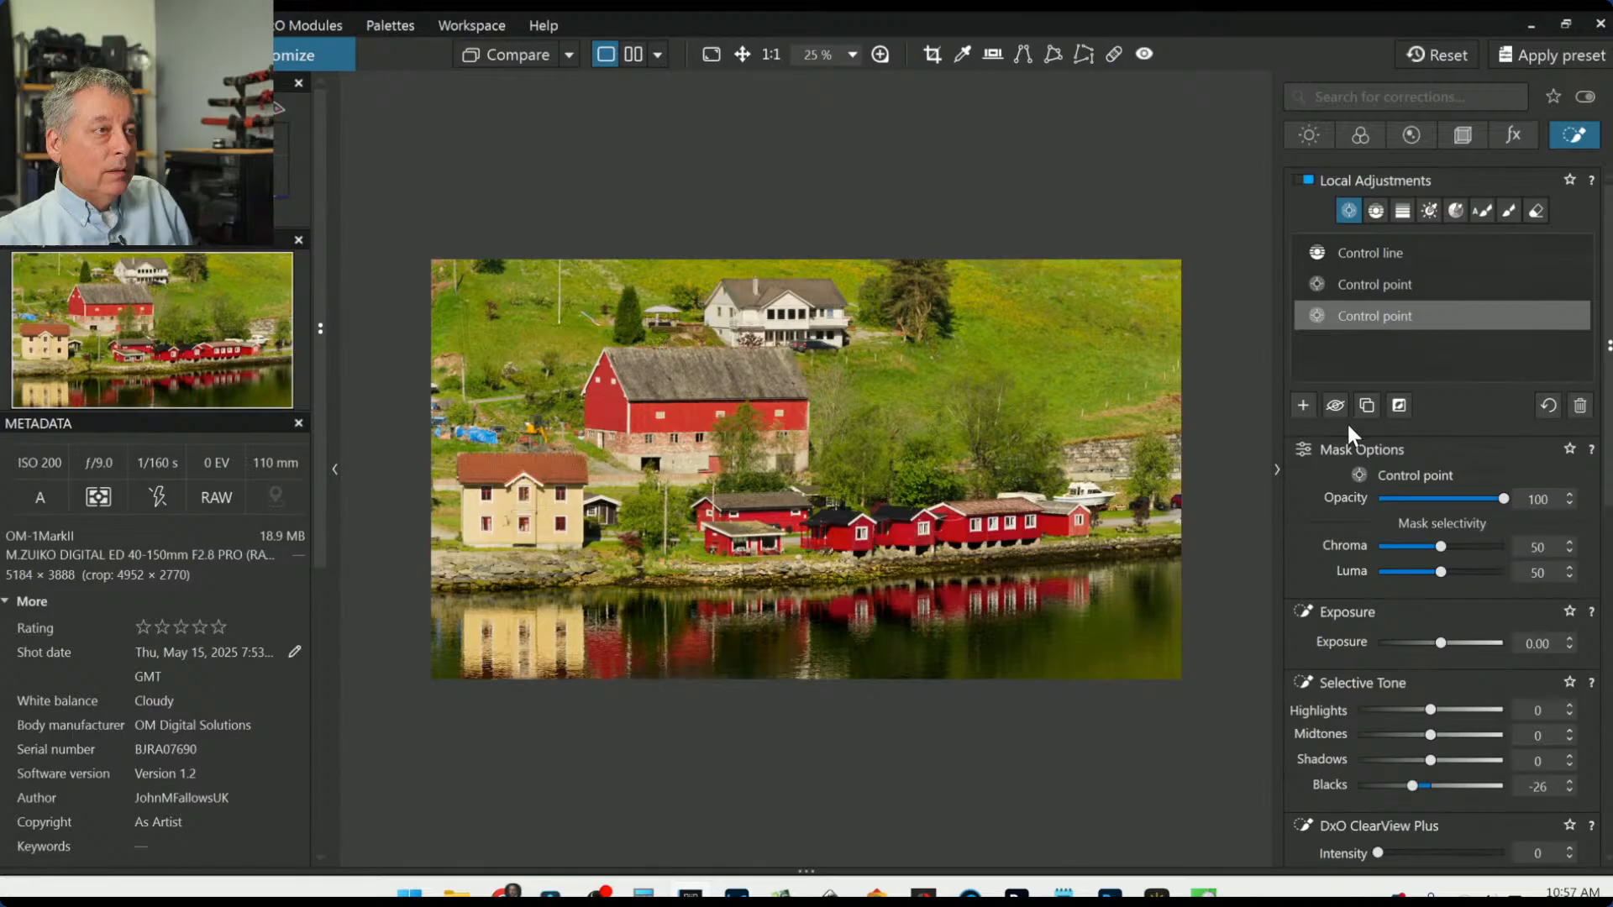
mouse_move(941, 328)
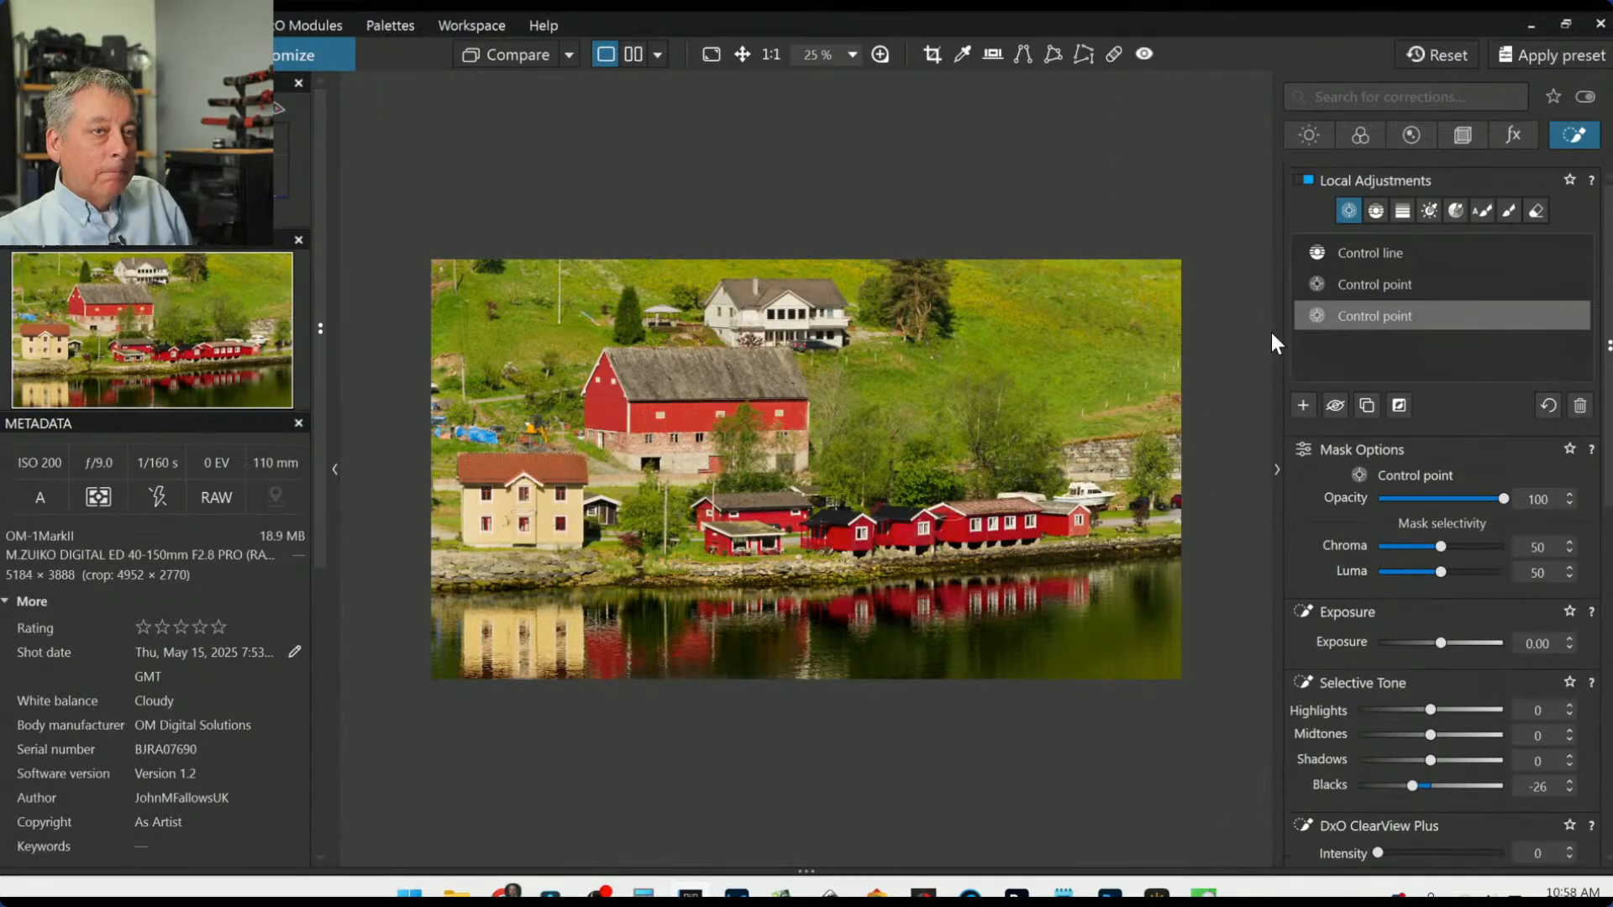
Step: Reopen the crop and change its aspect ratio to 5 × 4
click(933, 56)
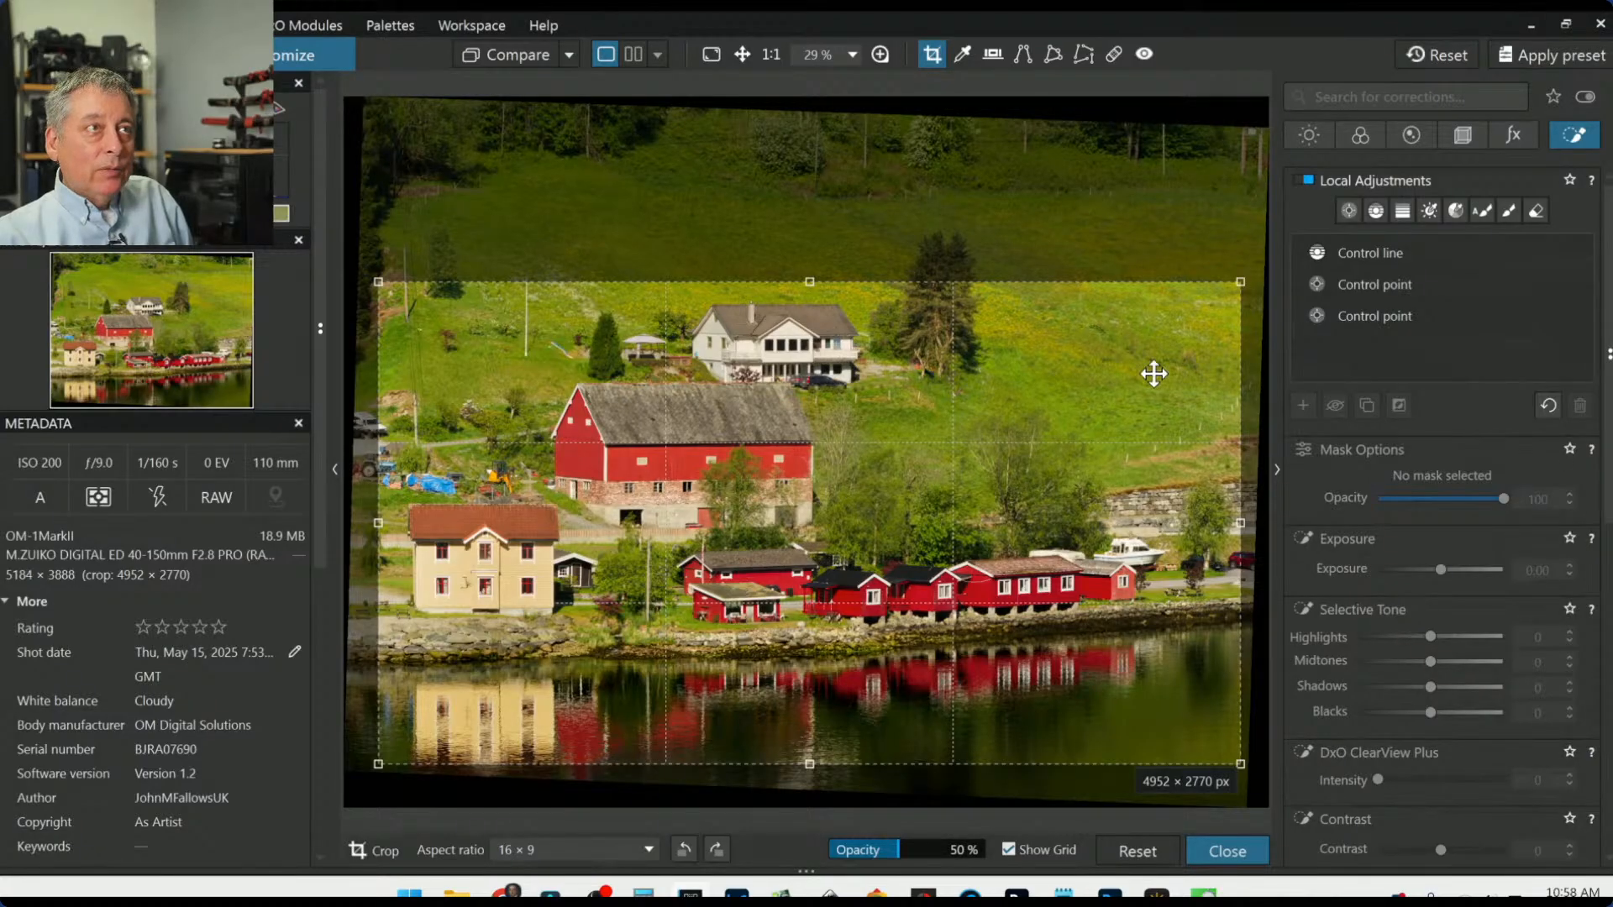
click(1462, 137)
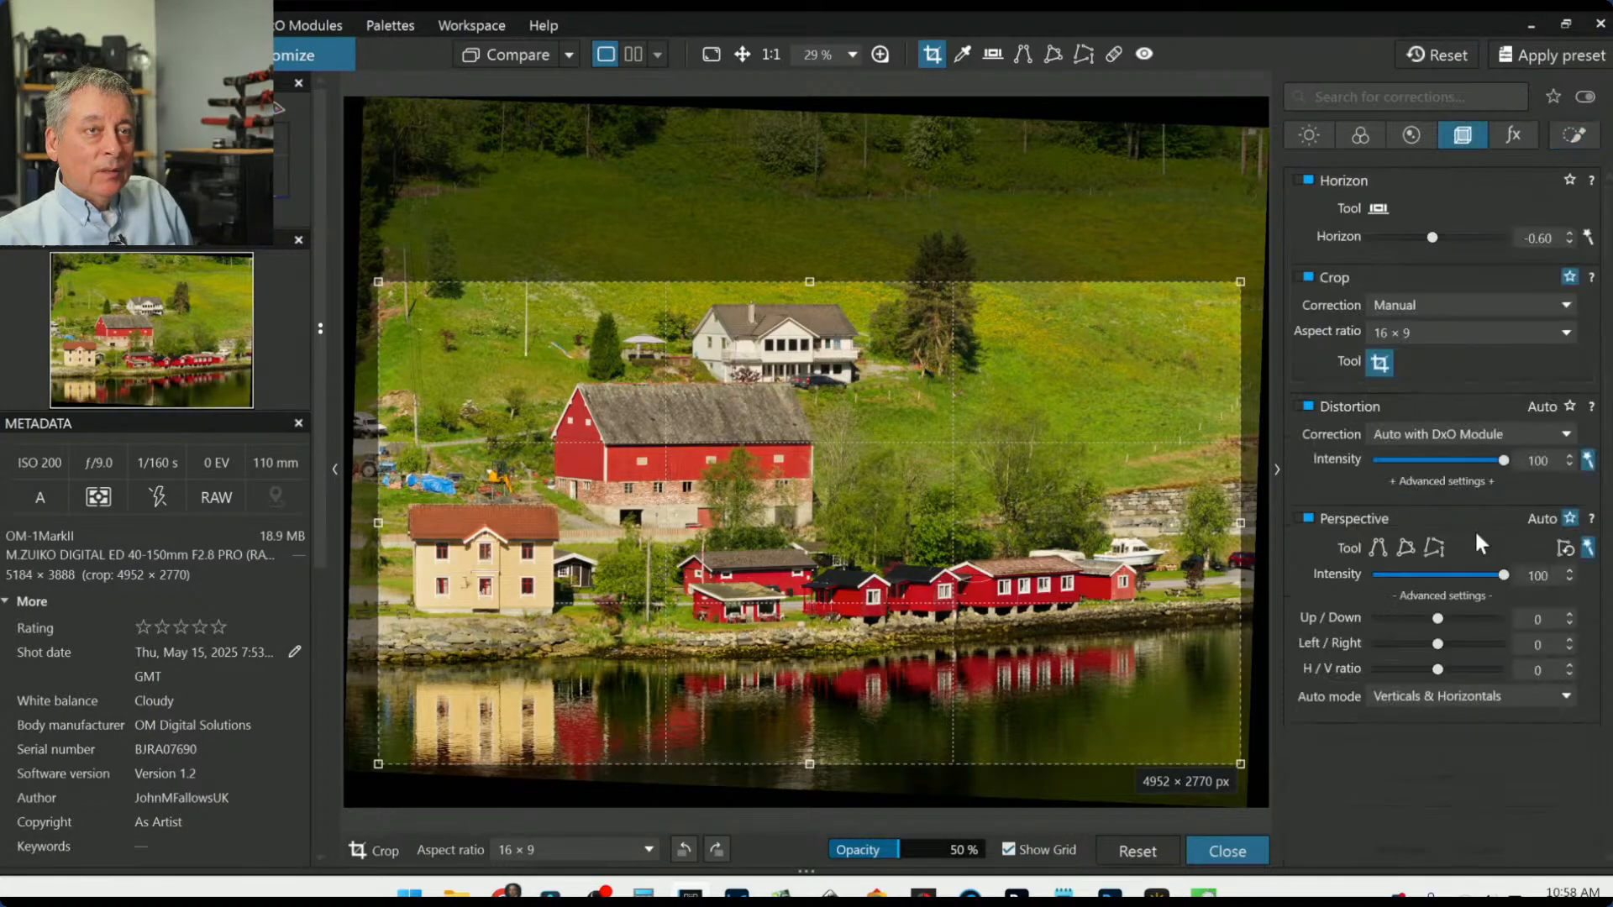
click(1430, 336)
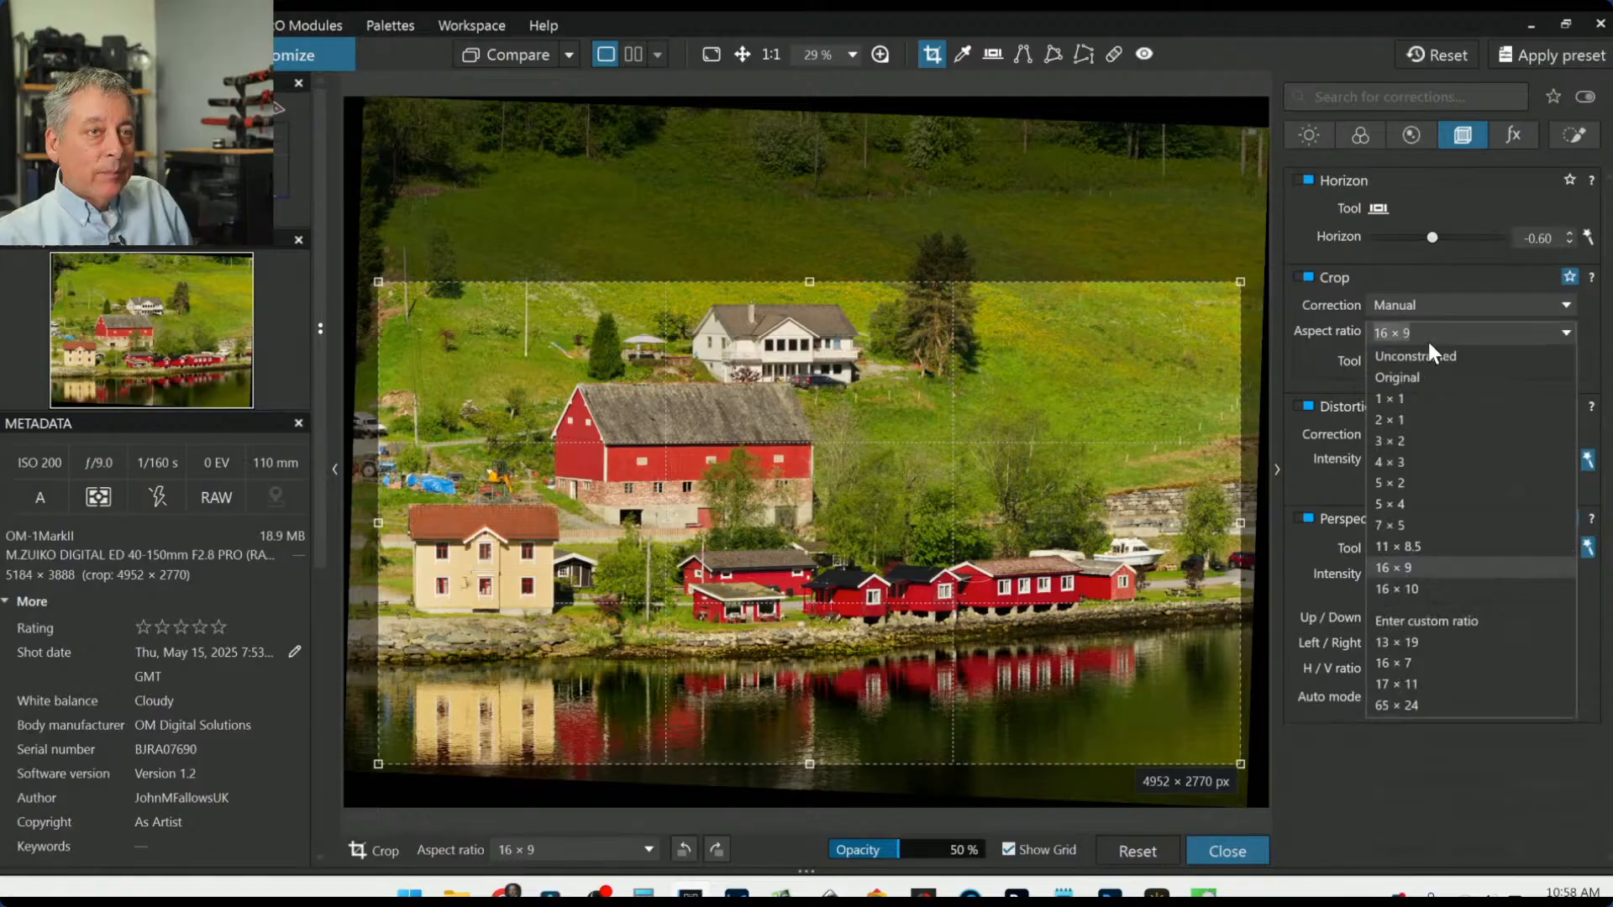
click(1414, 497)
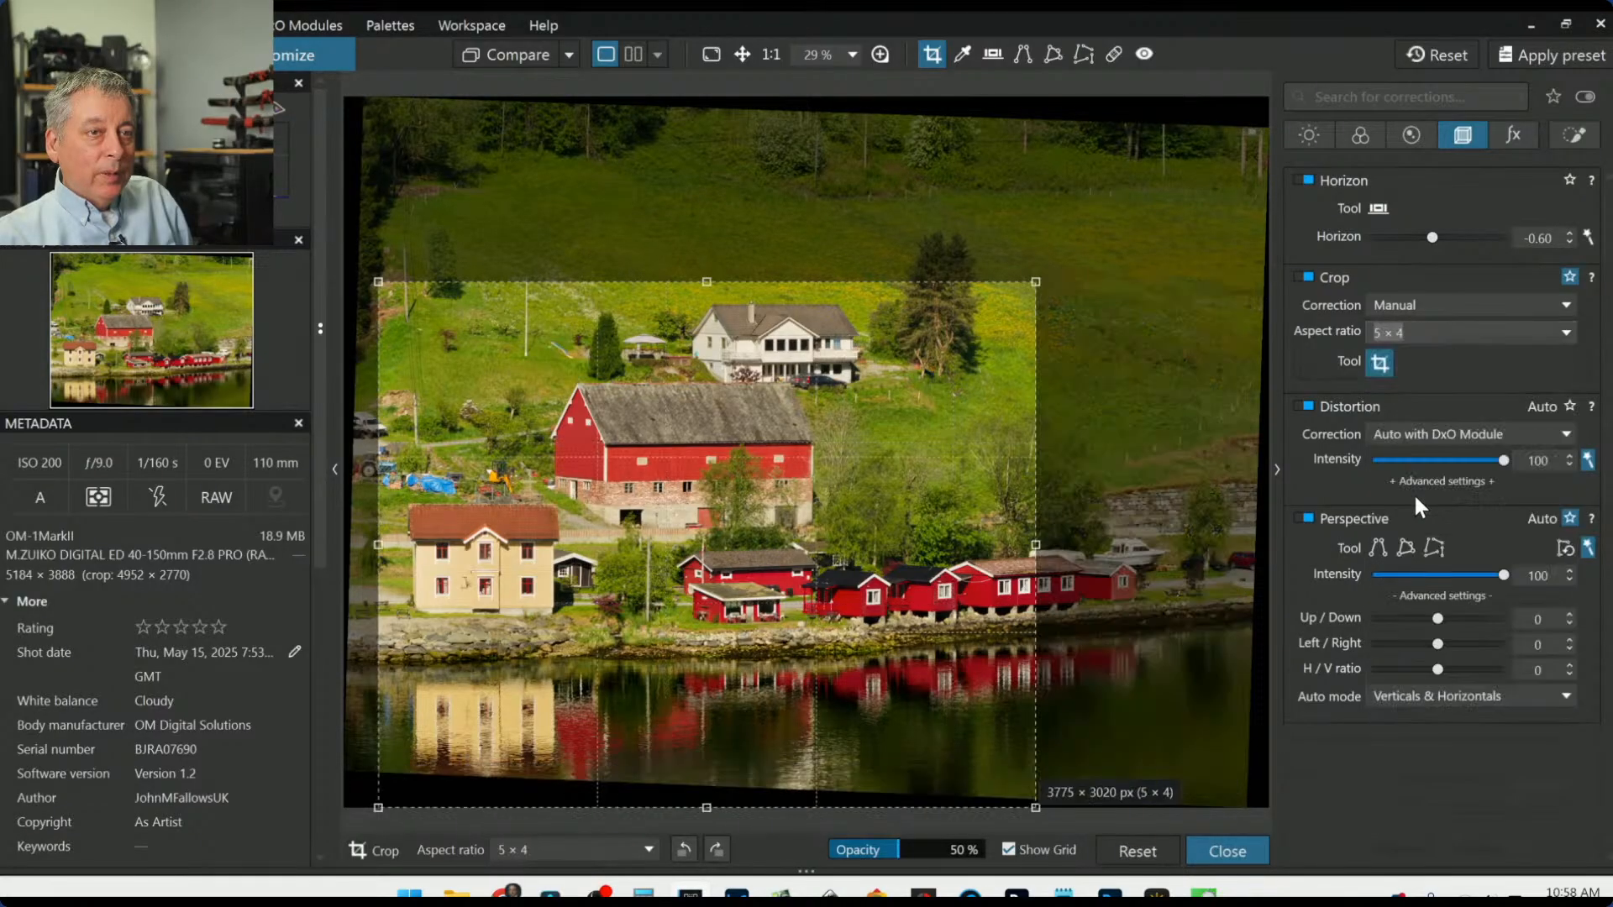
Step: Enlarge the 5 × 4 crop to about 4381 × 3505 px, shift it up to include more hillside, and apply it
drag(1035, 283, 1119, 217)
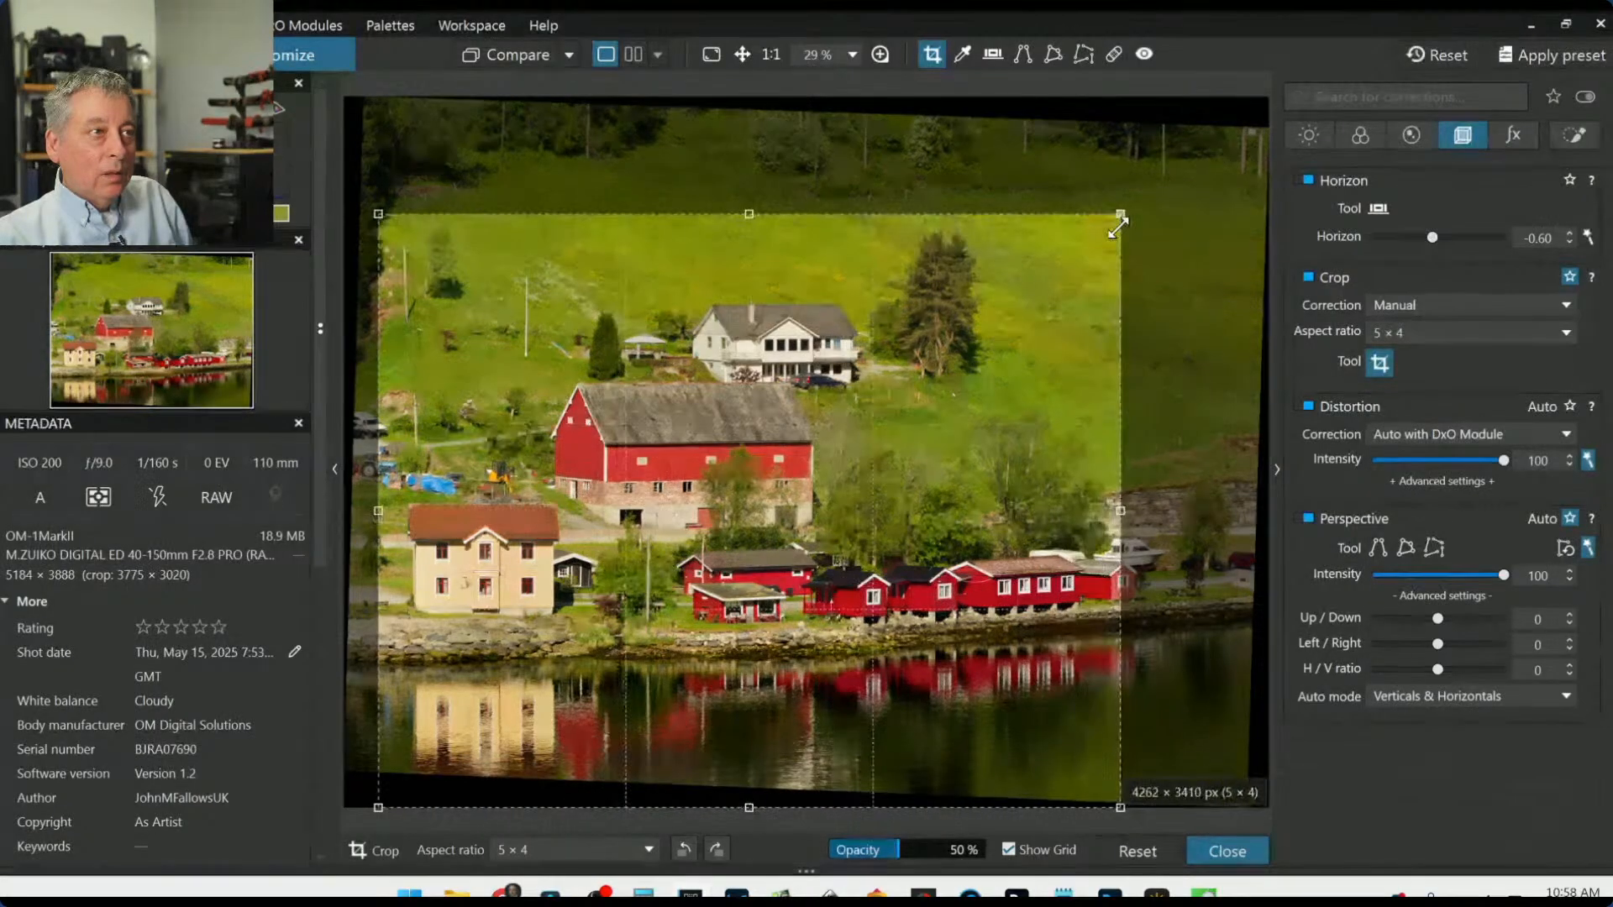
drag(947, 480, 960, 444)
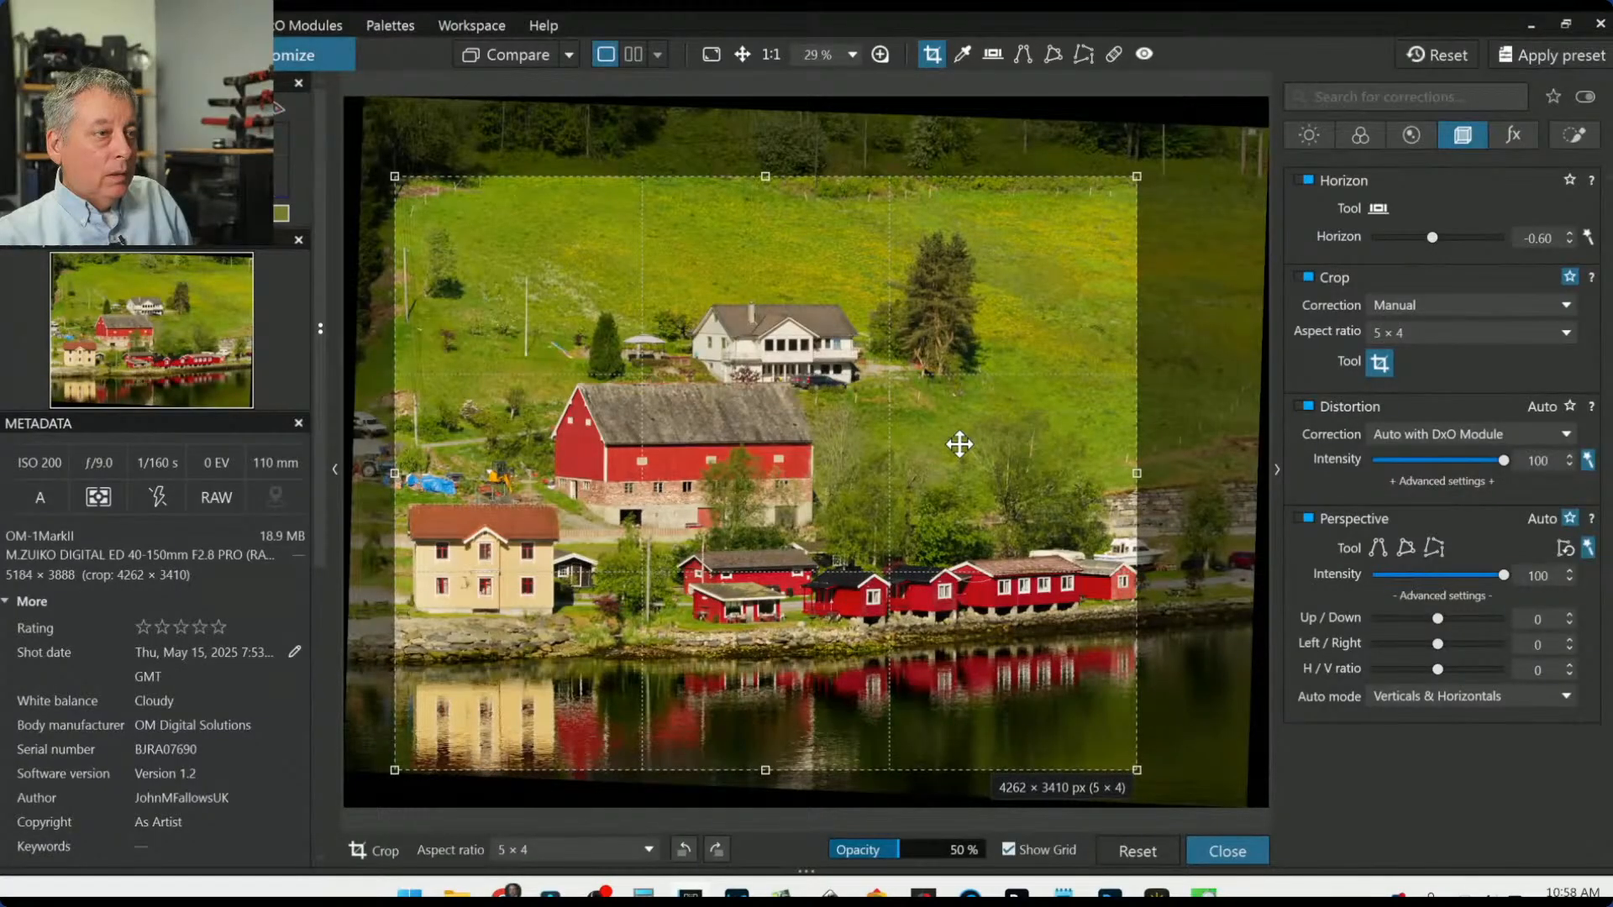
drag(1137, 473, 1160, 475)
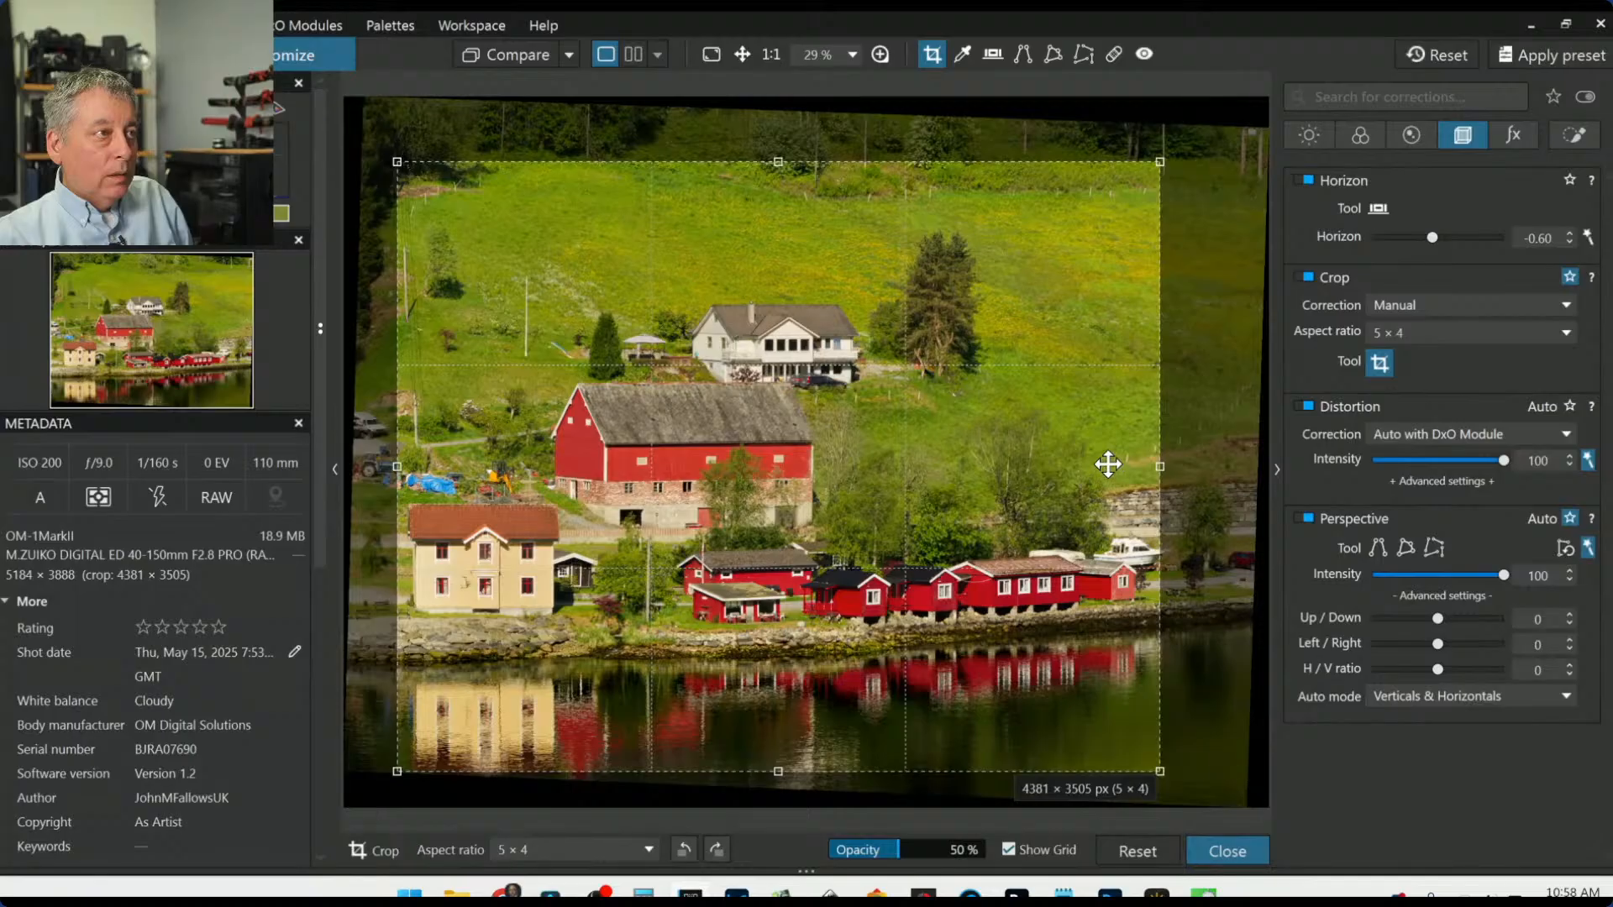
key(Return)
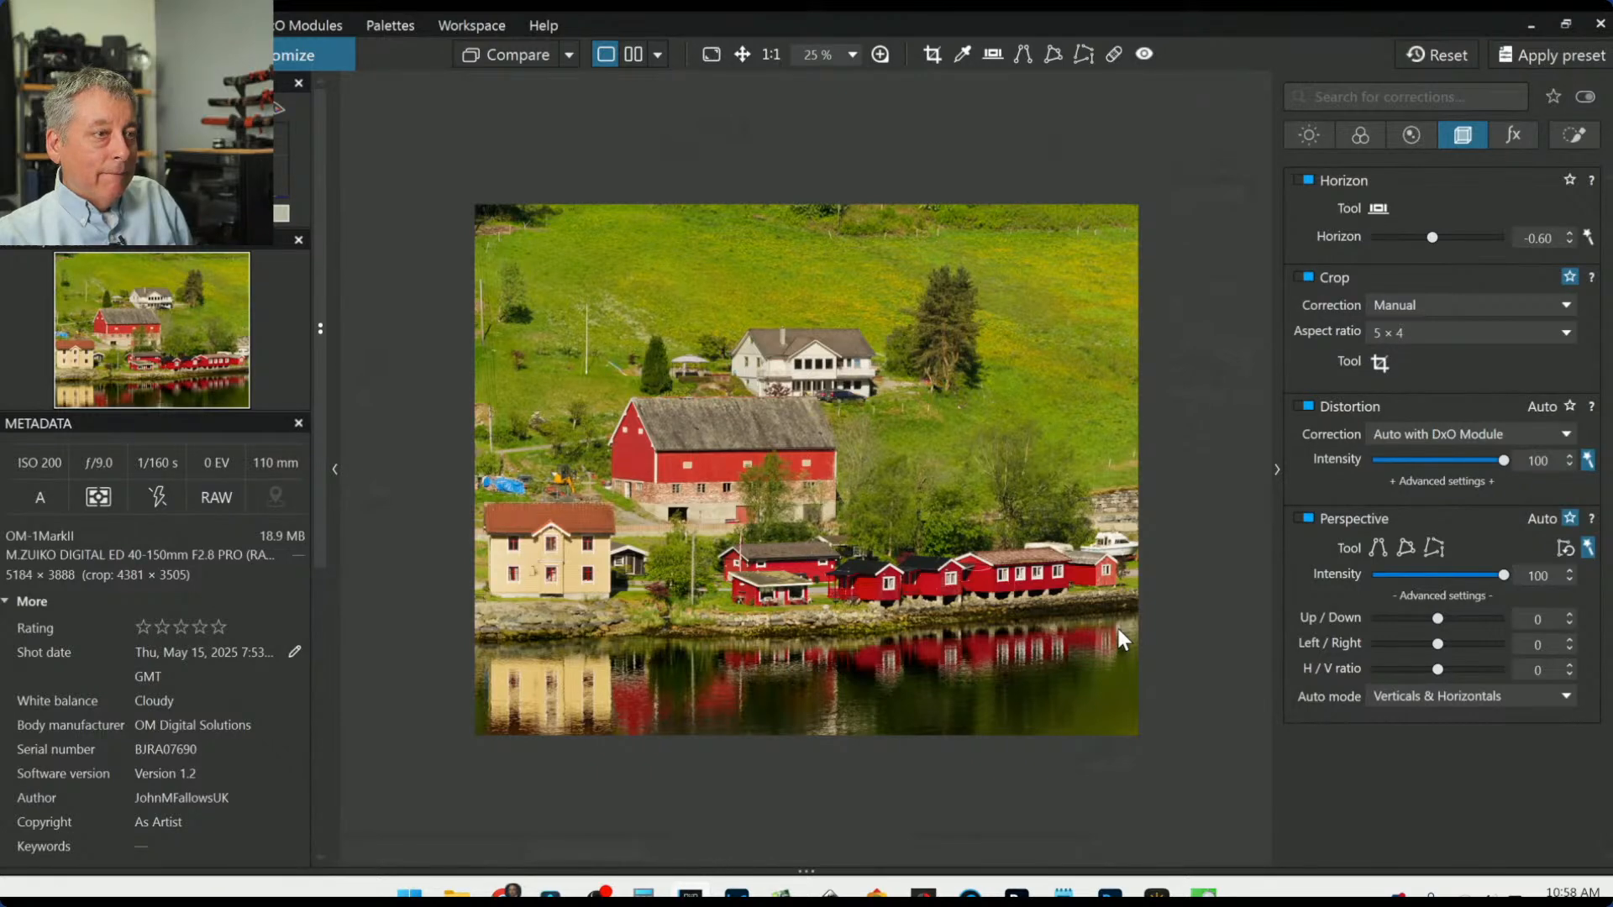
Step: Reopen the crop, widen it past the boat to about 4475 × 3580 px, and apply it
click(1378, 363)
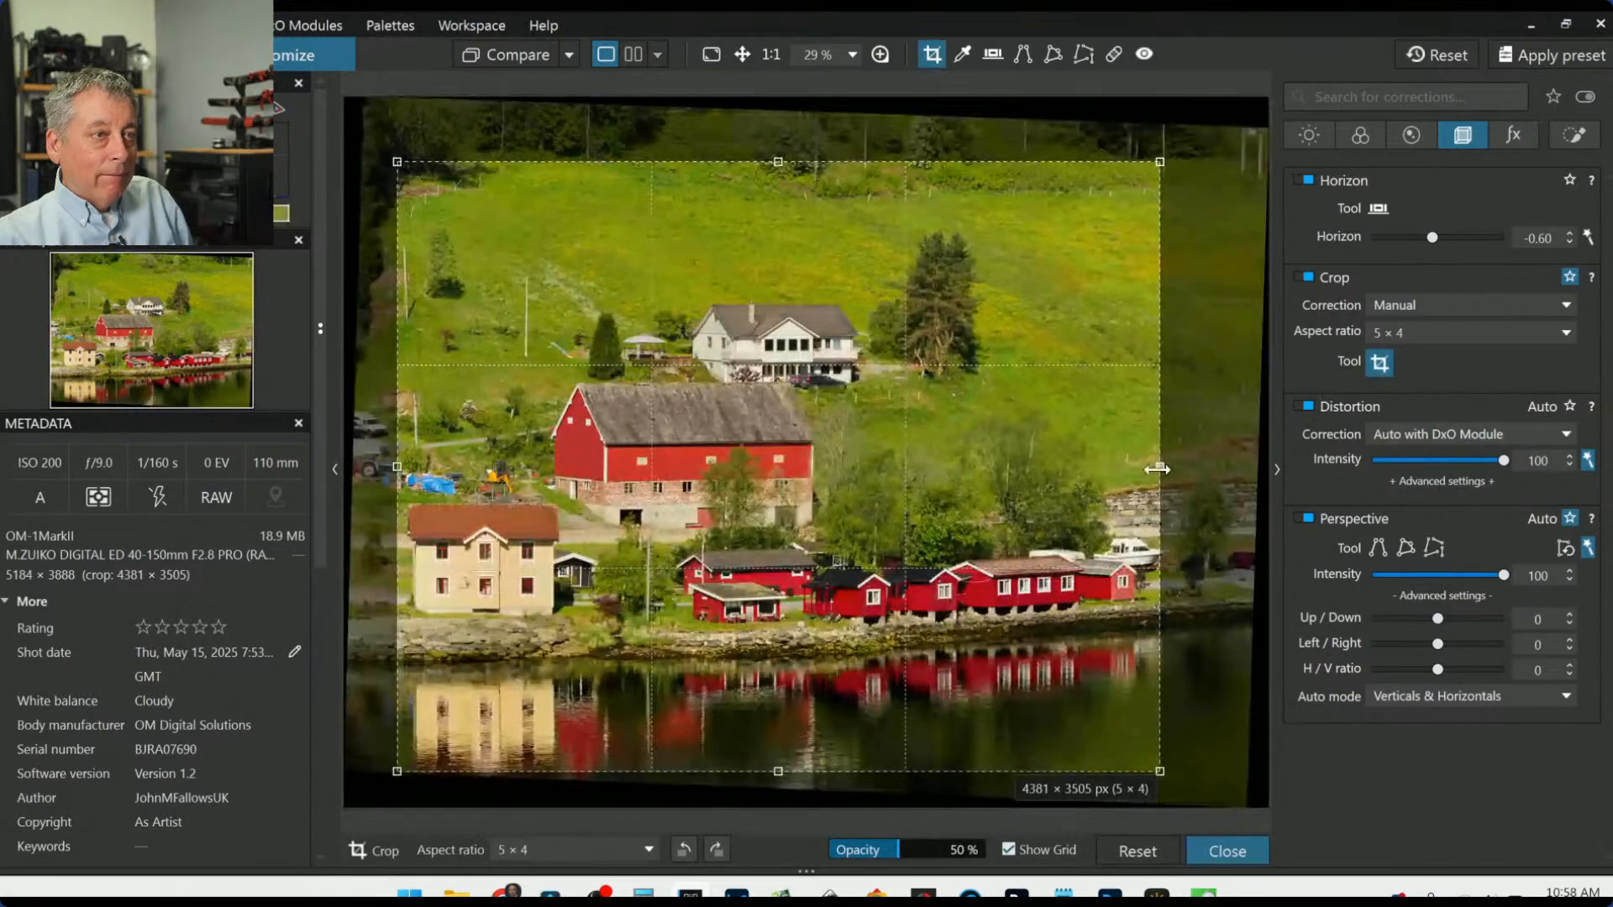
drag(1160, 466, 1111, 482)
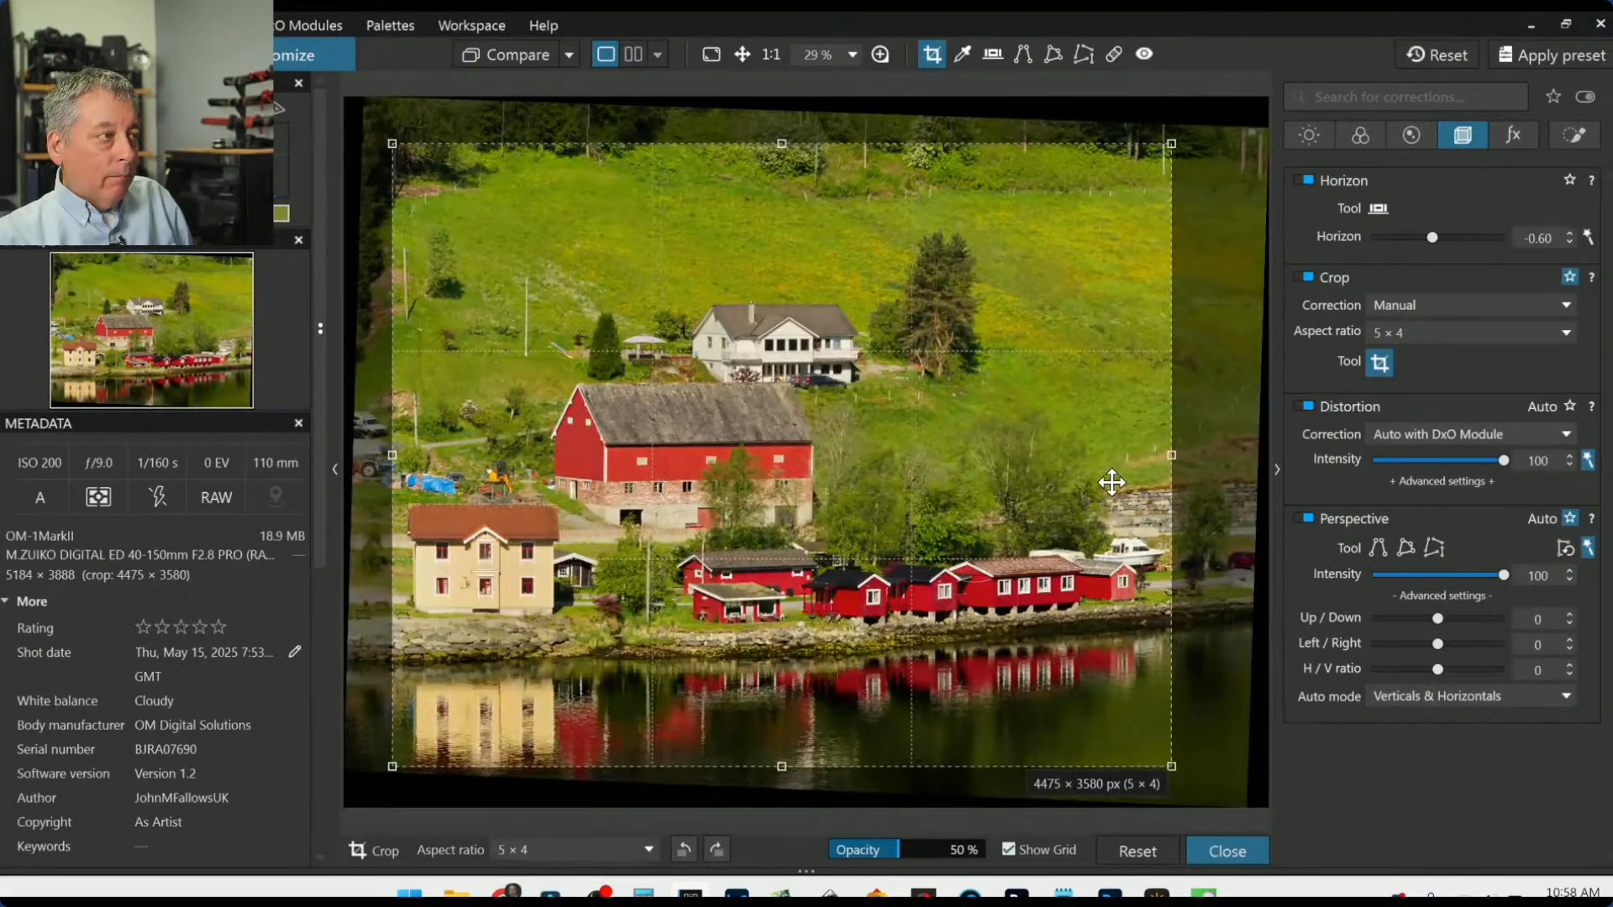
key(Return)
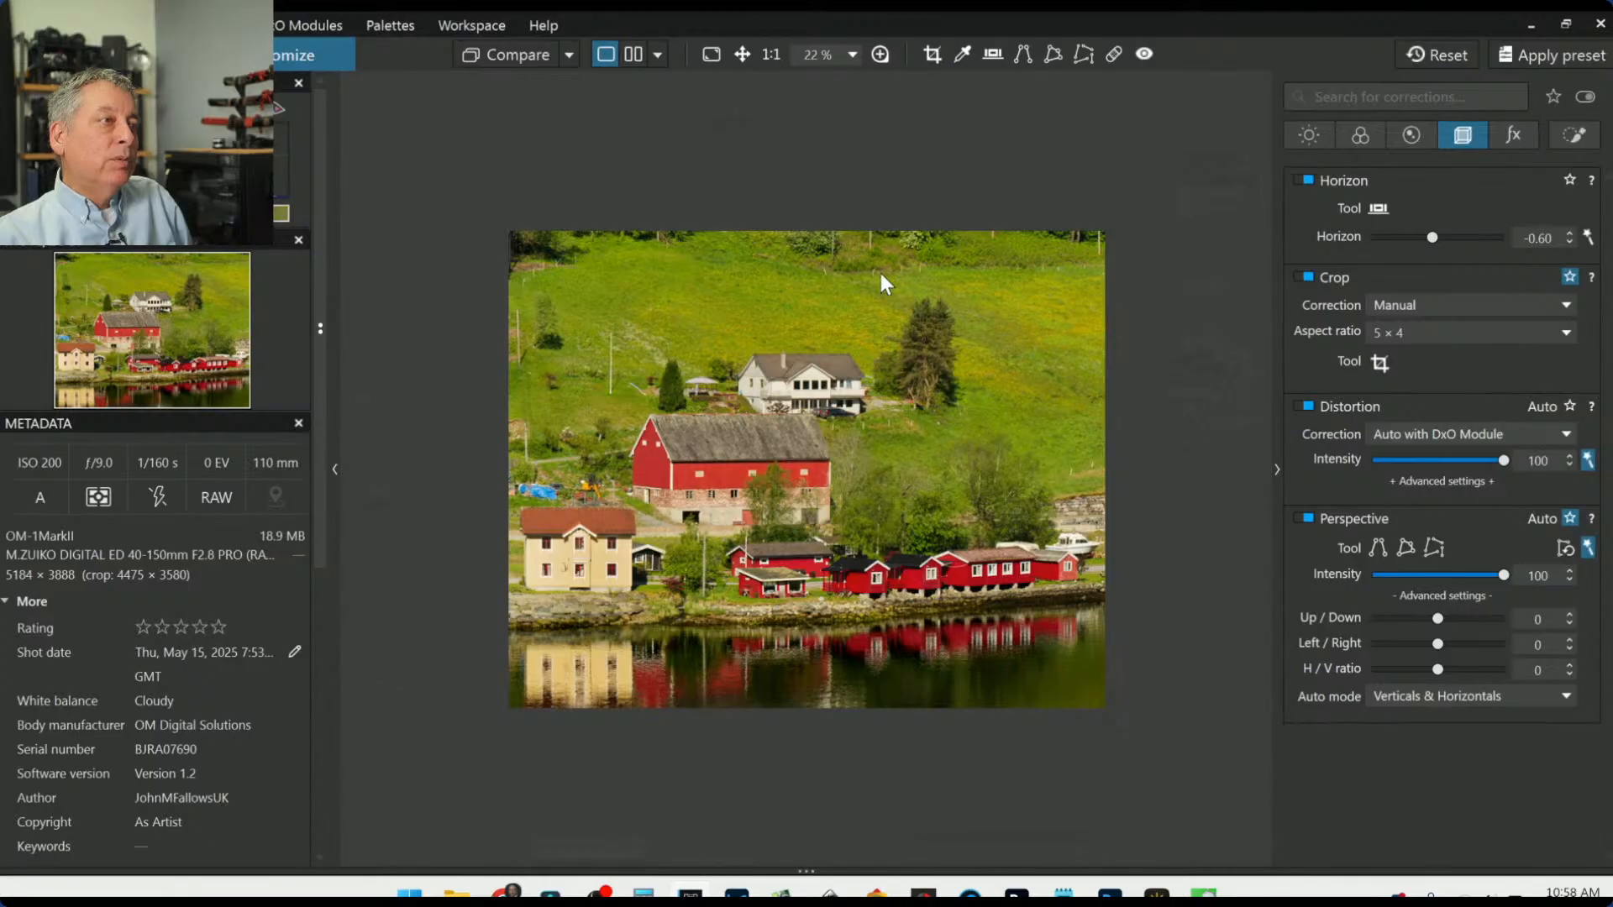
Step: Change the crop's aspect ratio to 4 × 3, shift the frame slightly down to include more water reflection, and apply it
click(1414, 338)
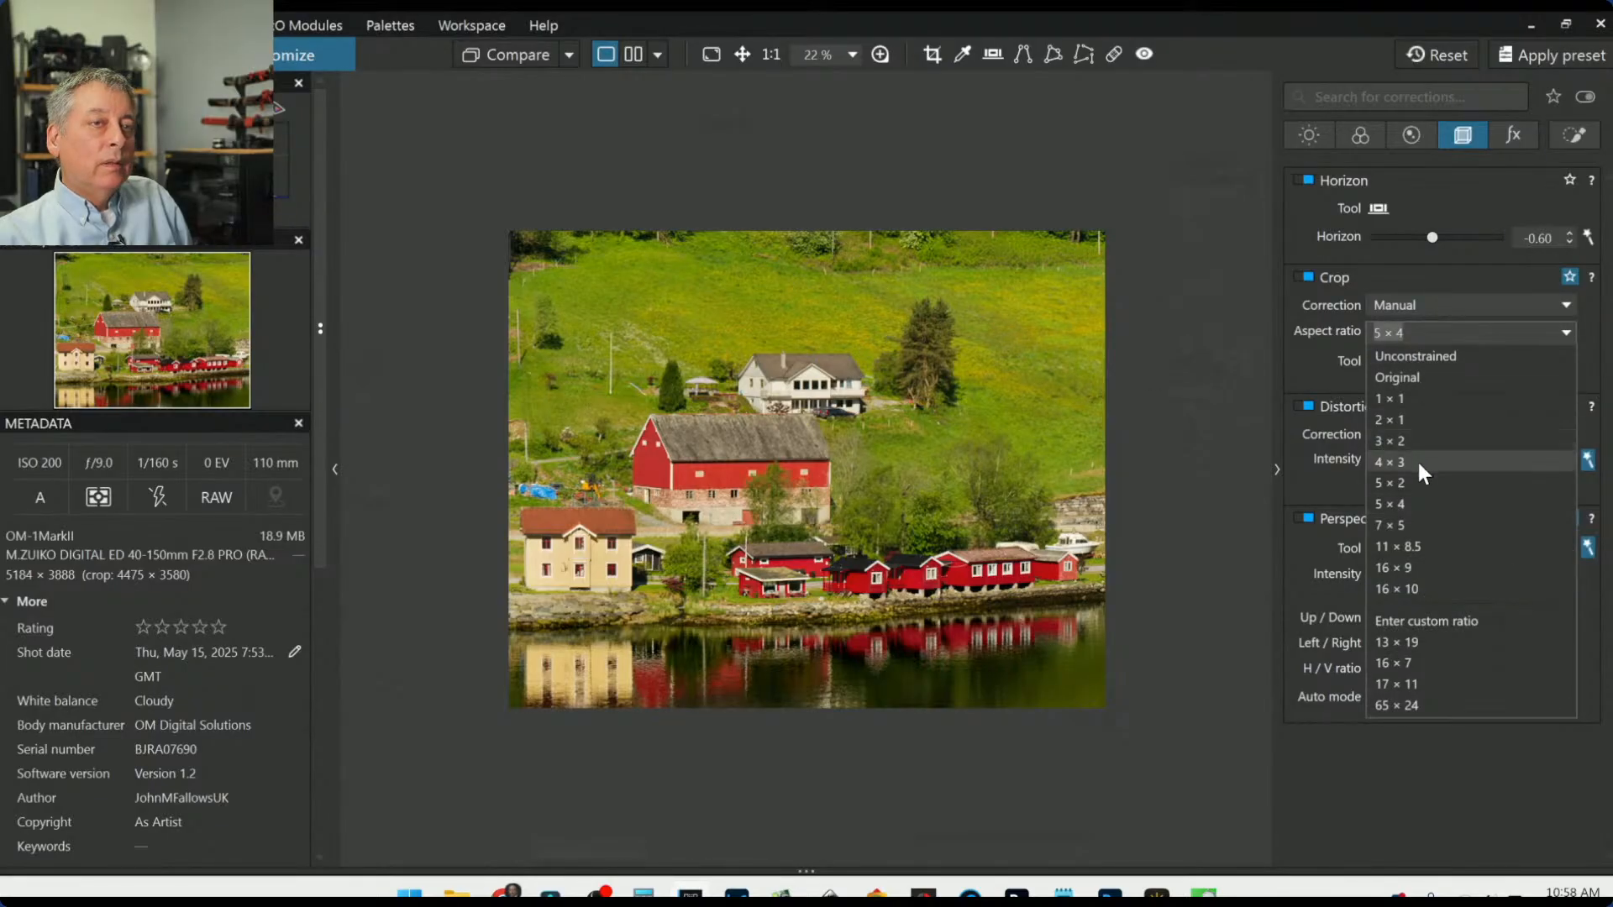
click(1417, 461)
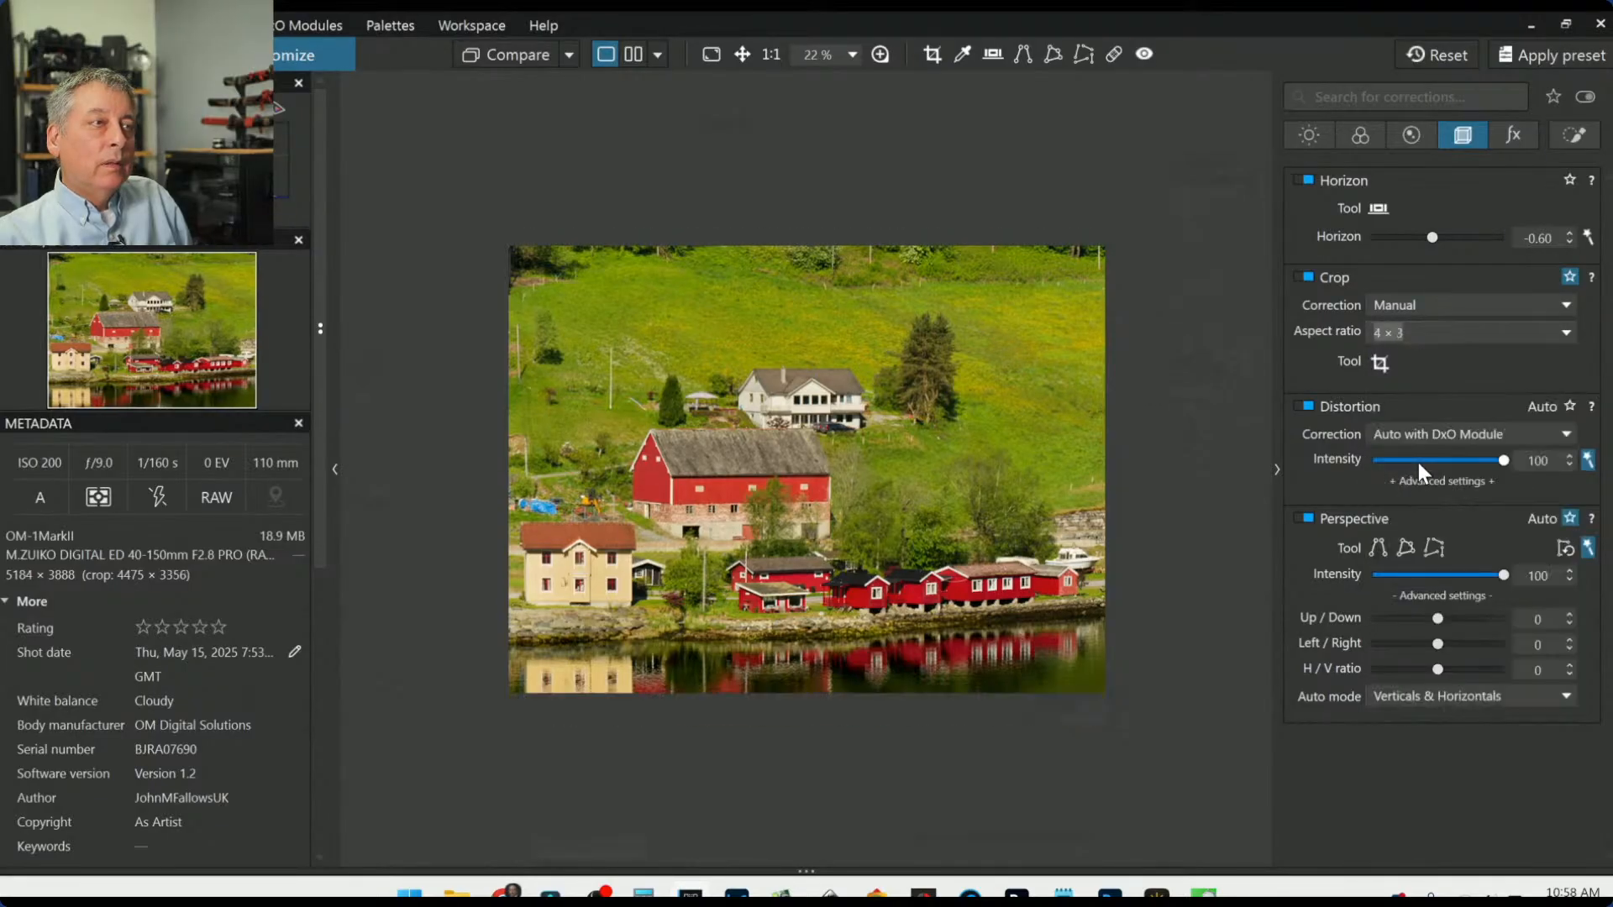
click(1370, 361)
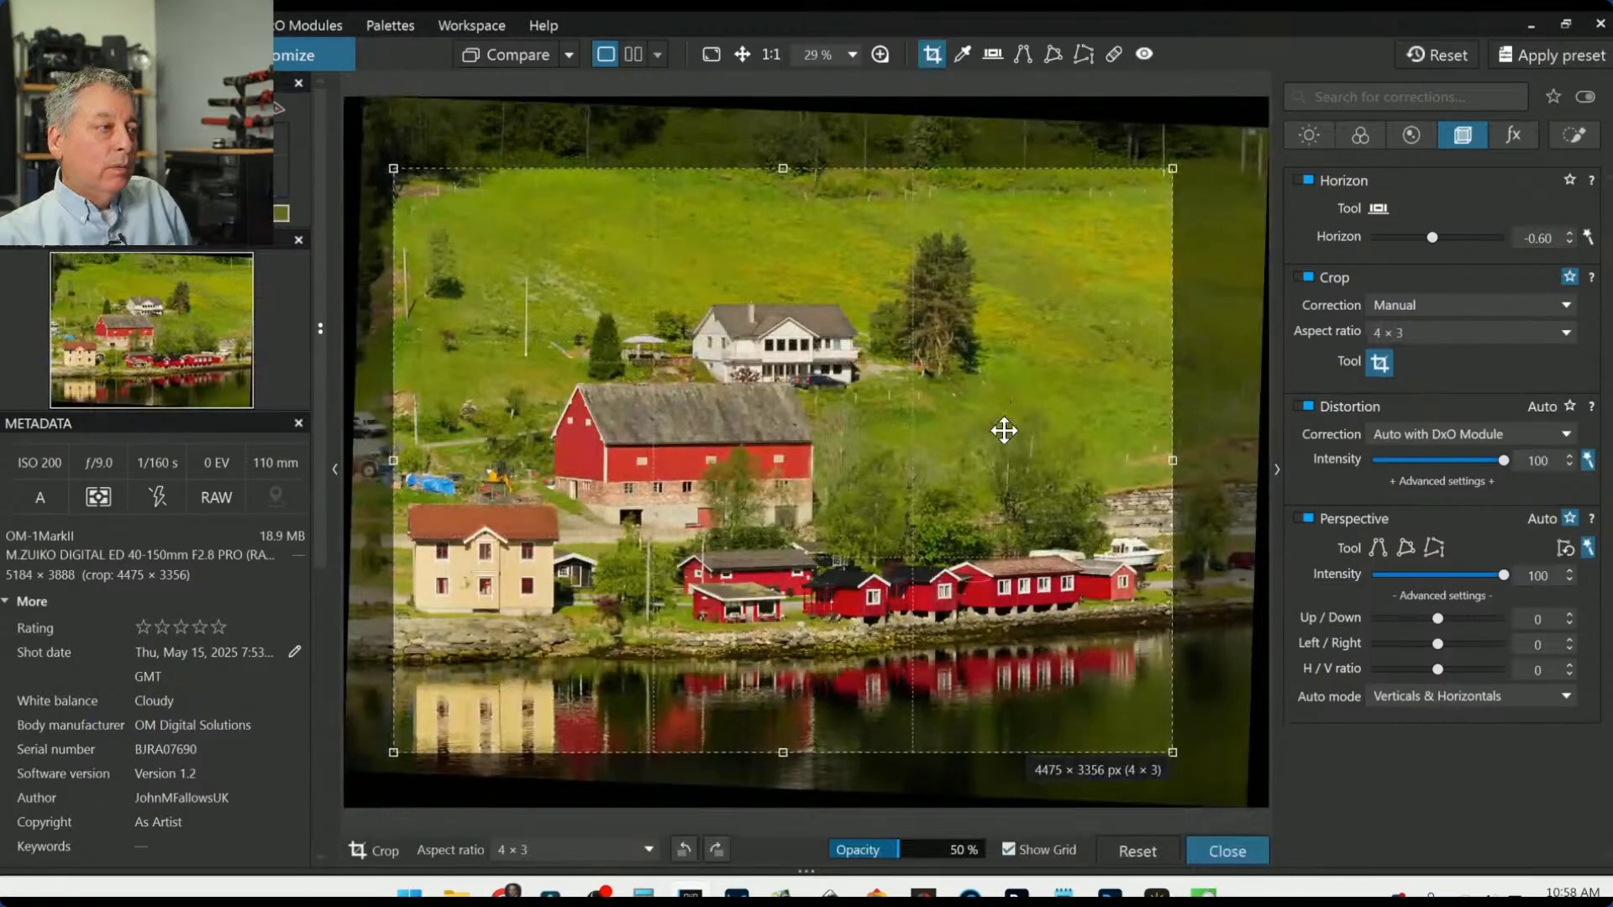
drag(1004, 430, 1004, 436)
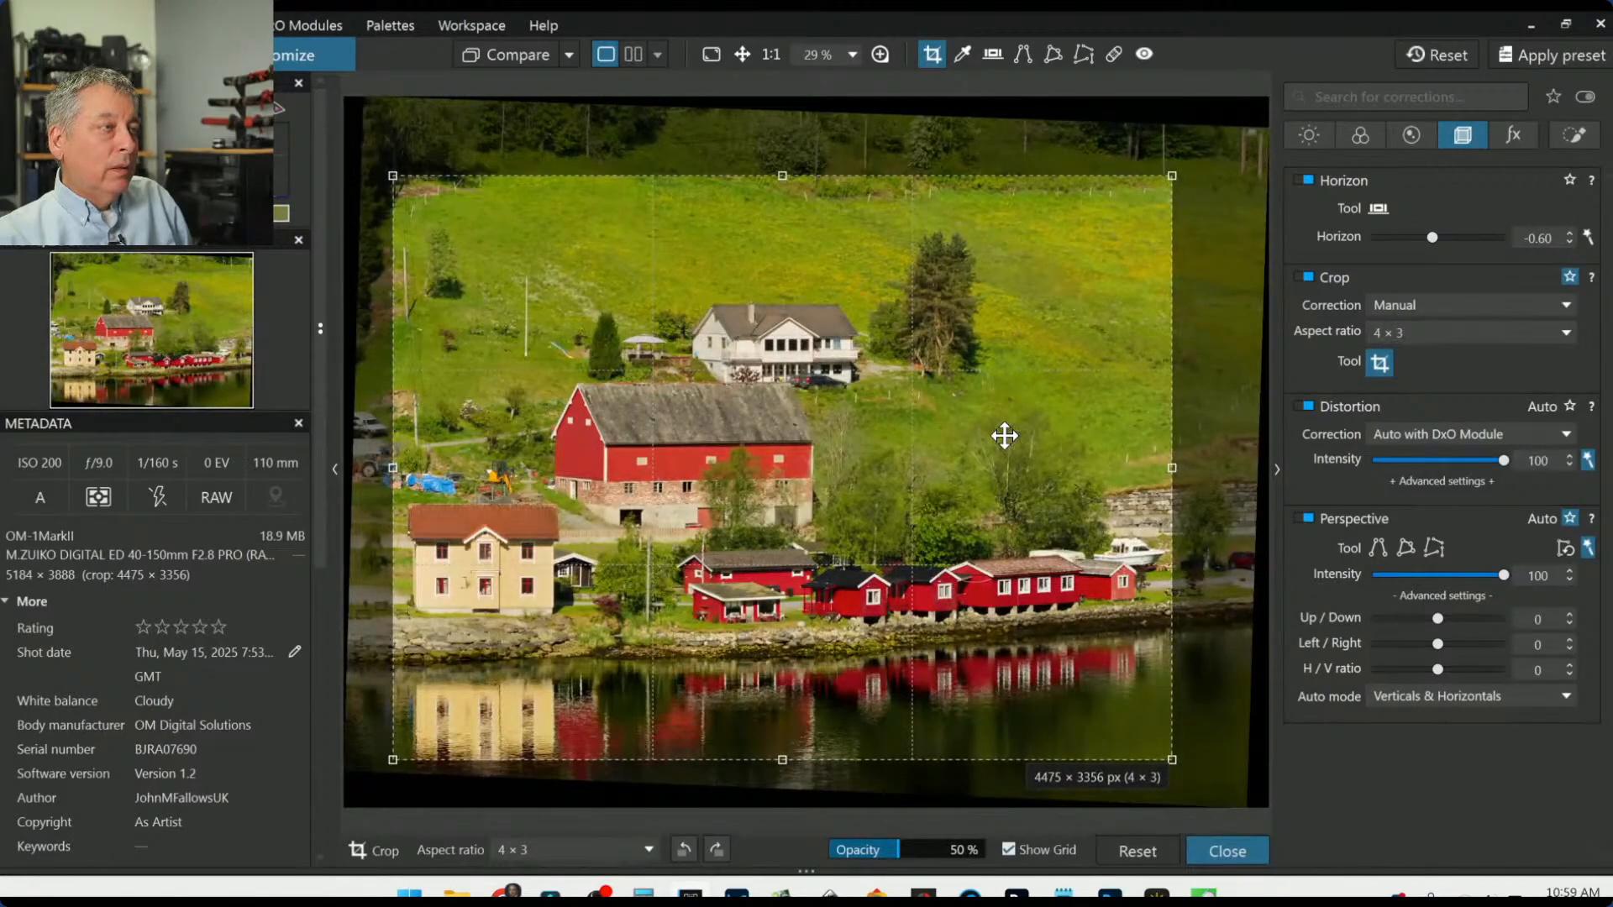
key(Return)
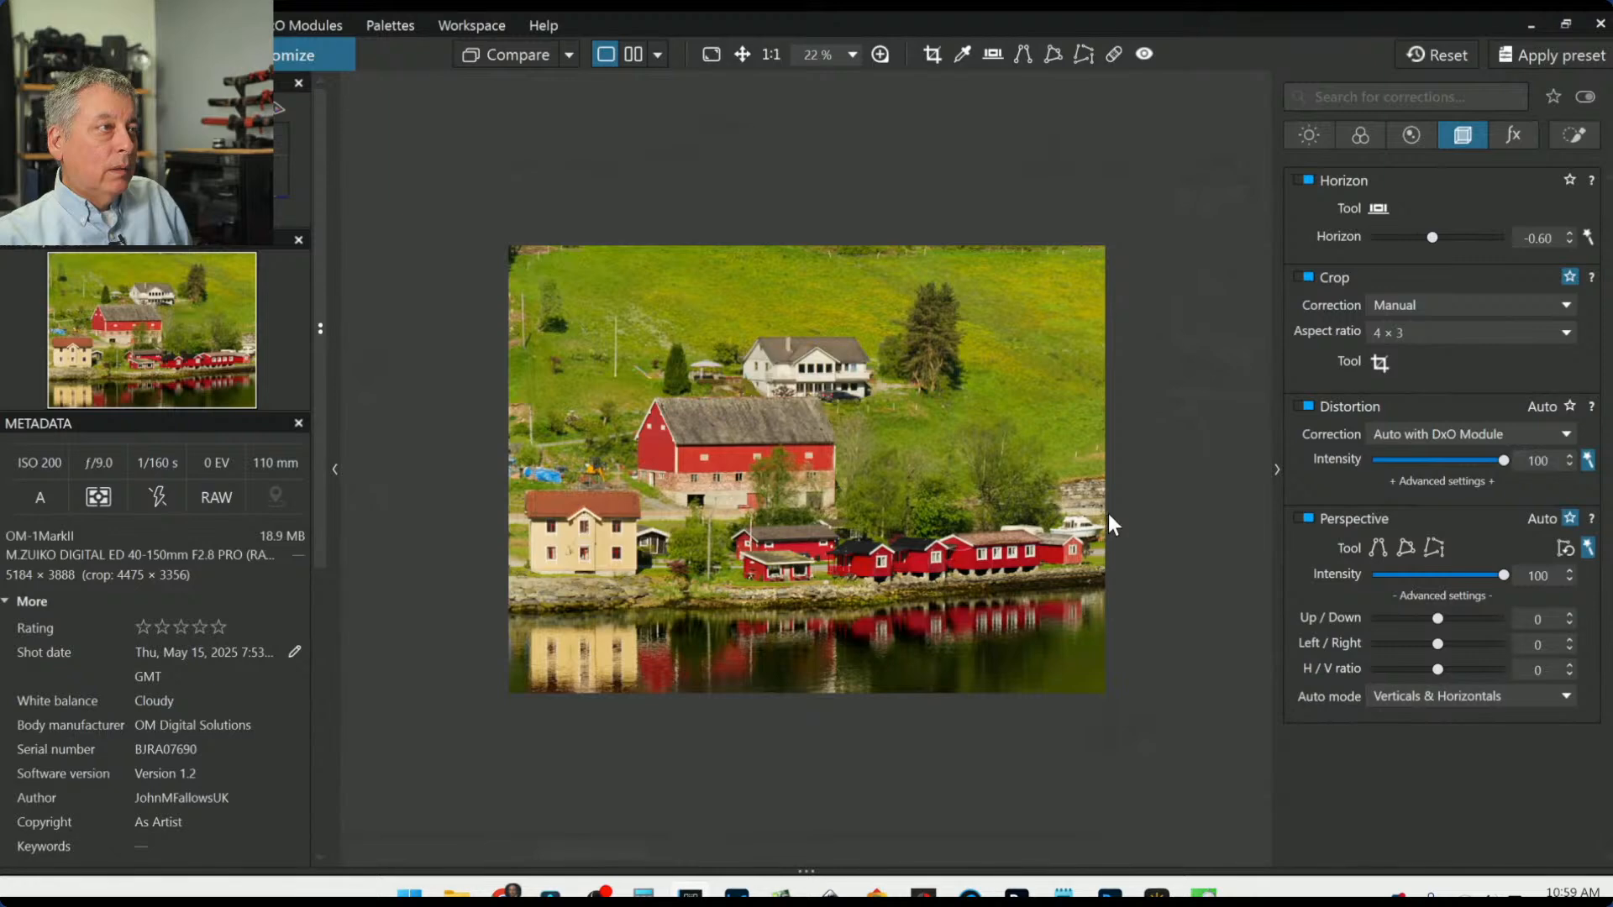
Step: Reopen the crop, shrink it to about 4398 × 3299 px, recentre it between the yellow house and the boat, and apply it
click(1386, 359)
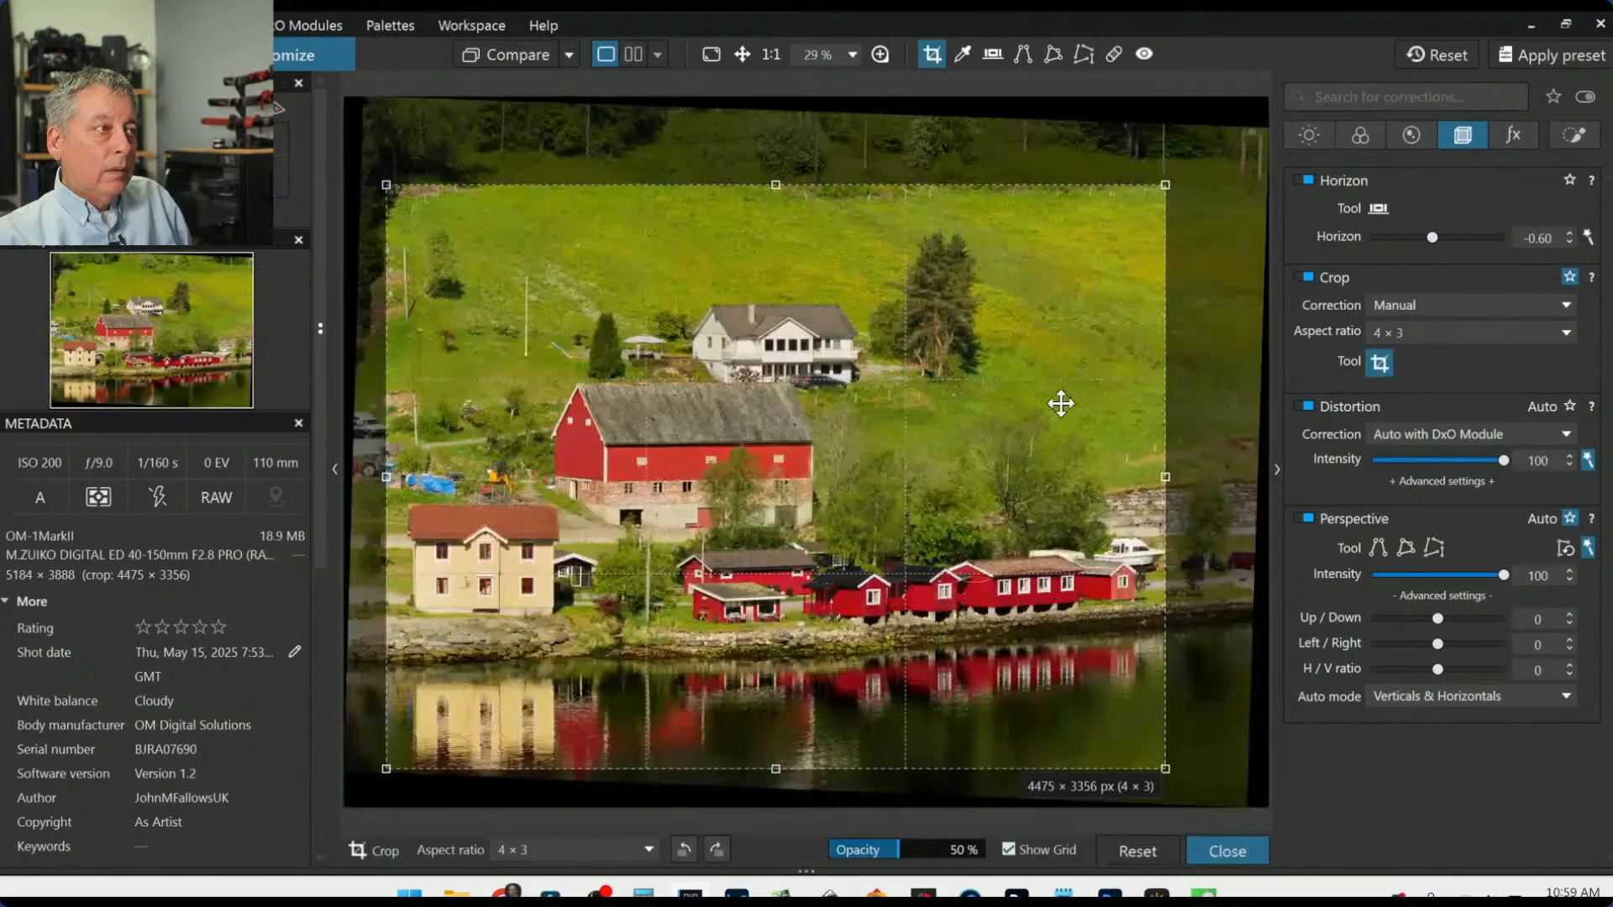
drag(473, 254, 487, 255)
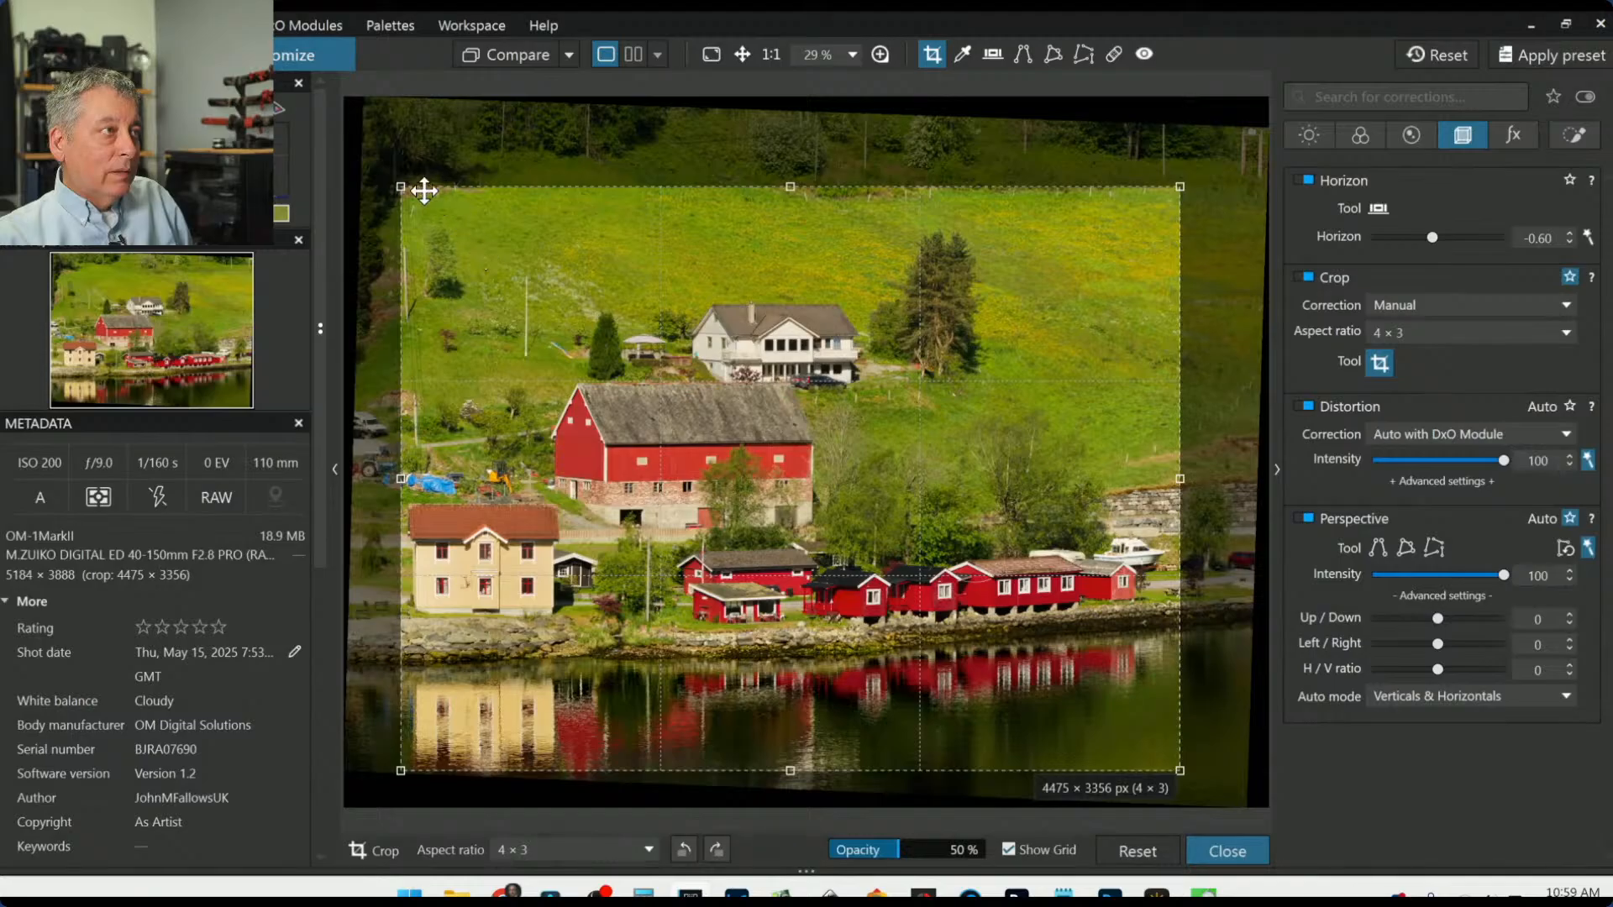
drag(401, 187, 412, 211)
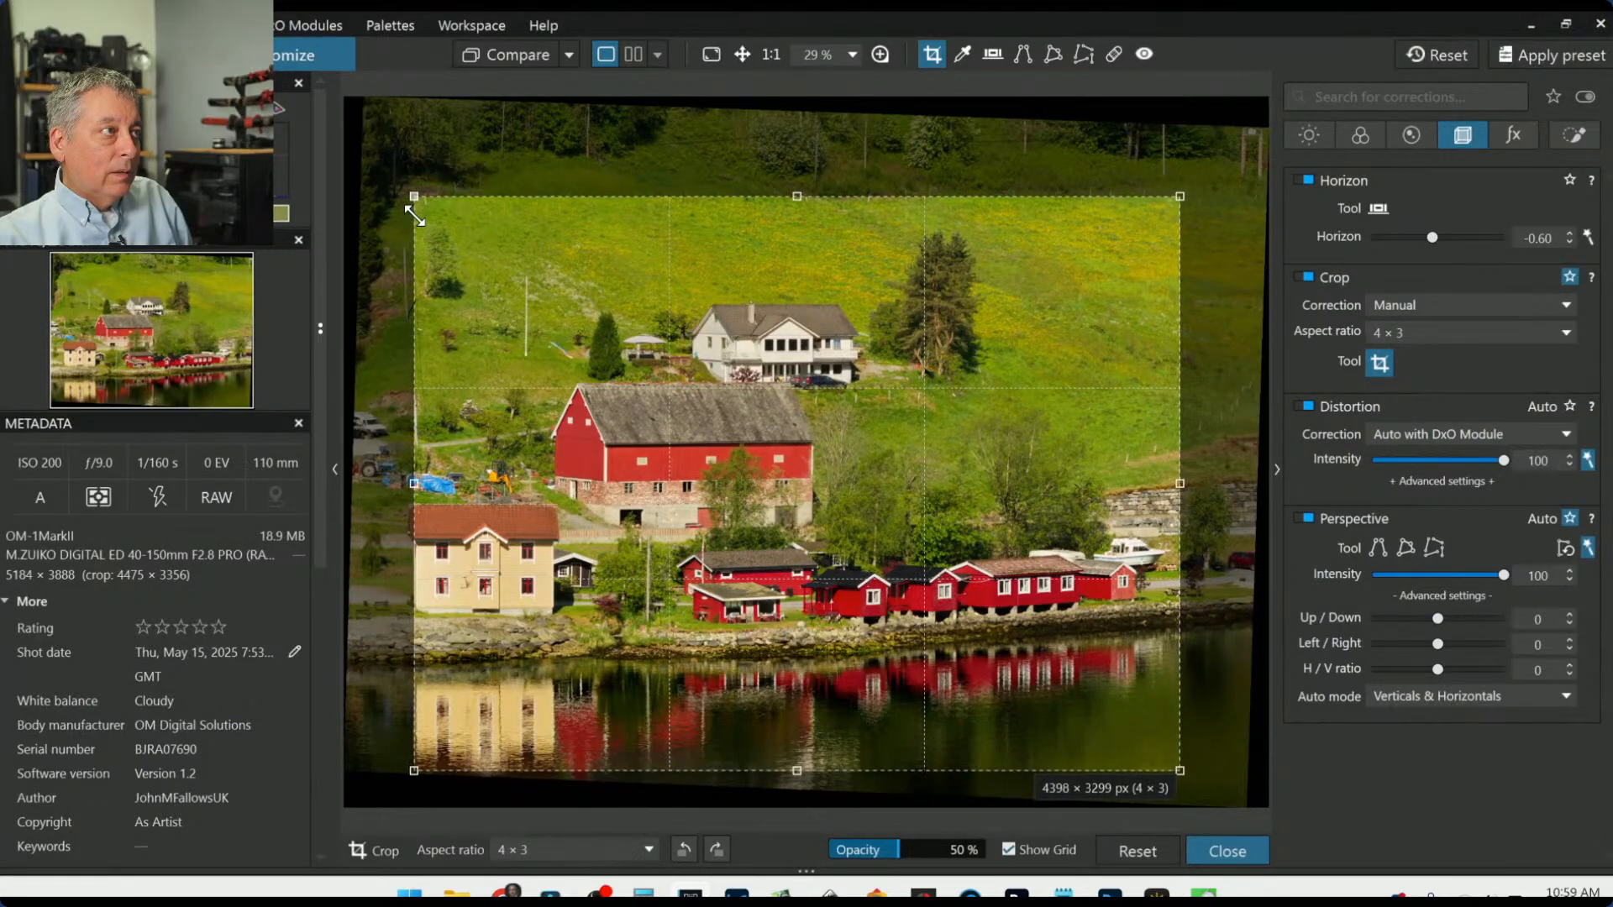
drag(507, 277, 488, 281)
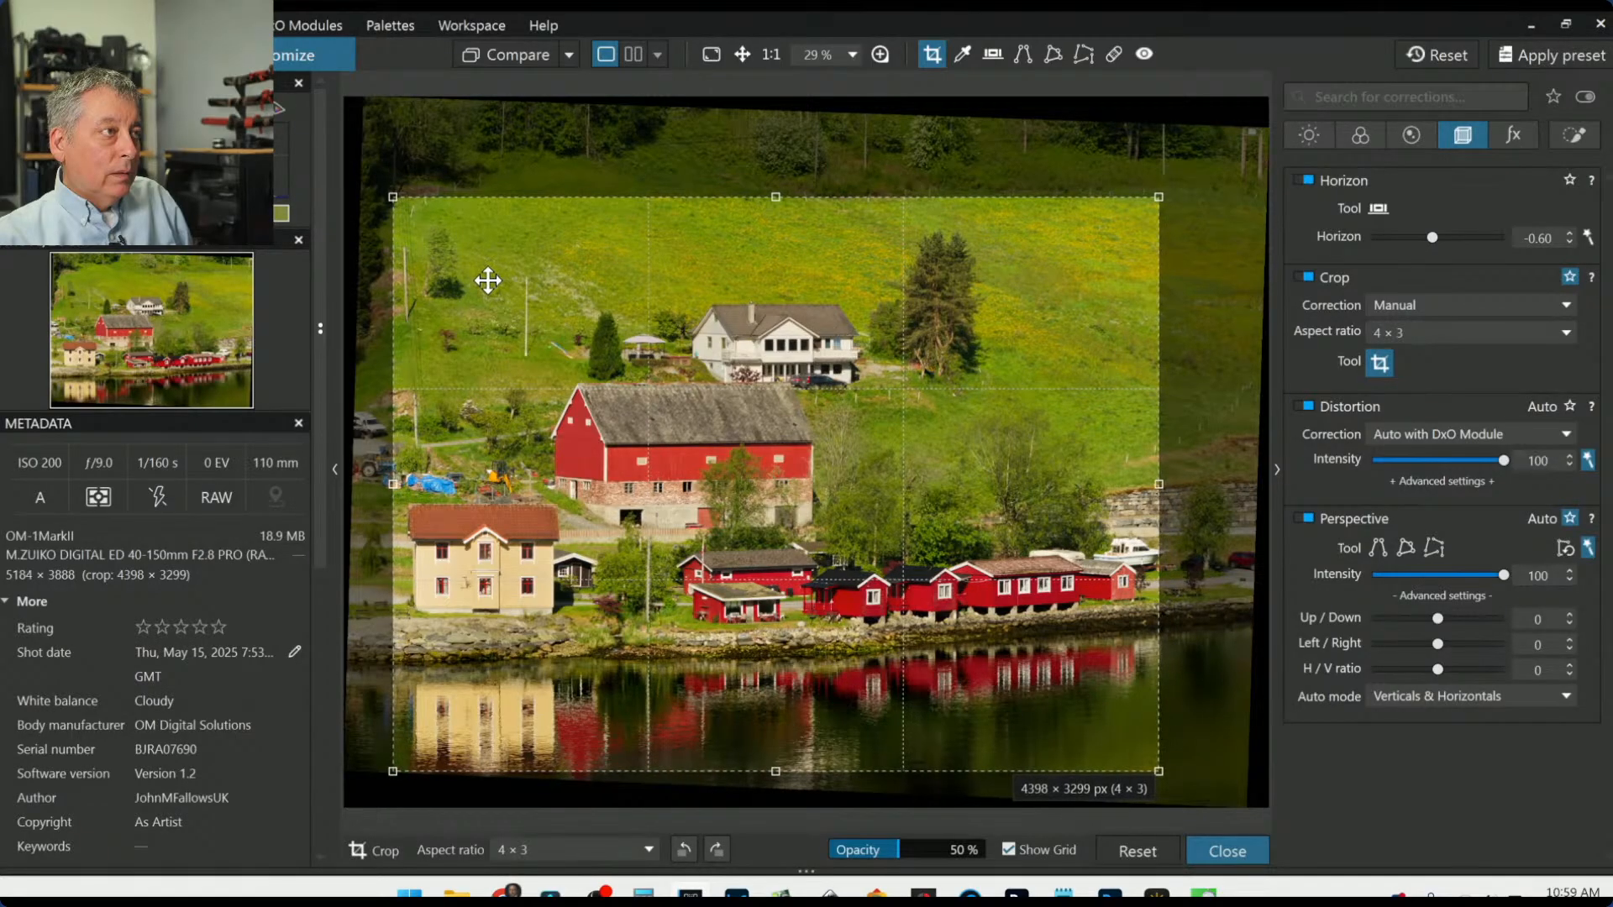
key(Return)
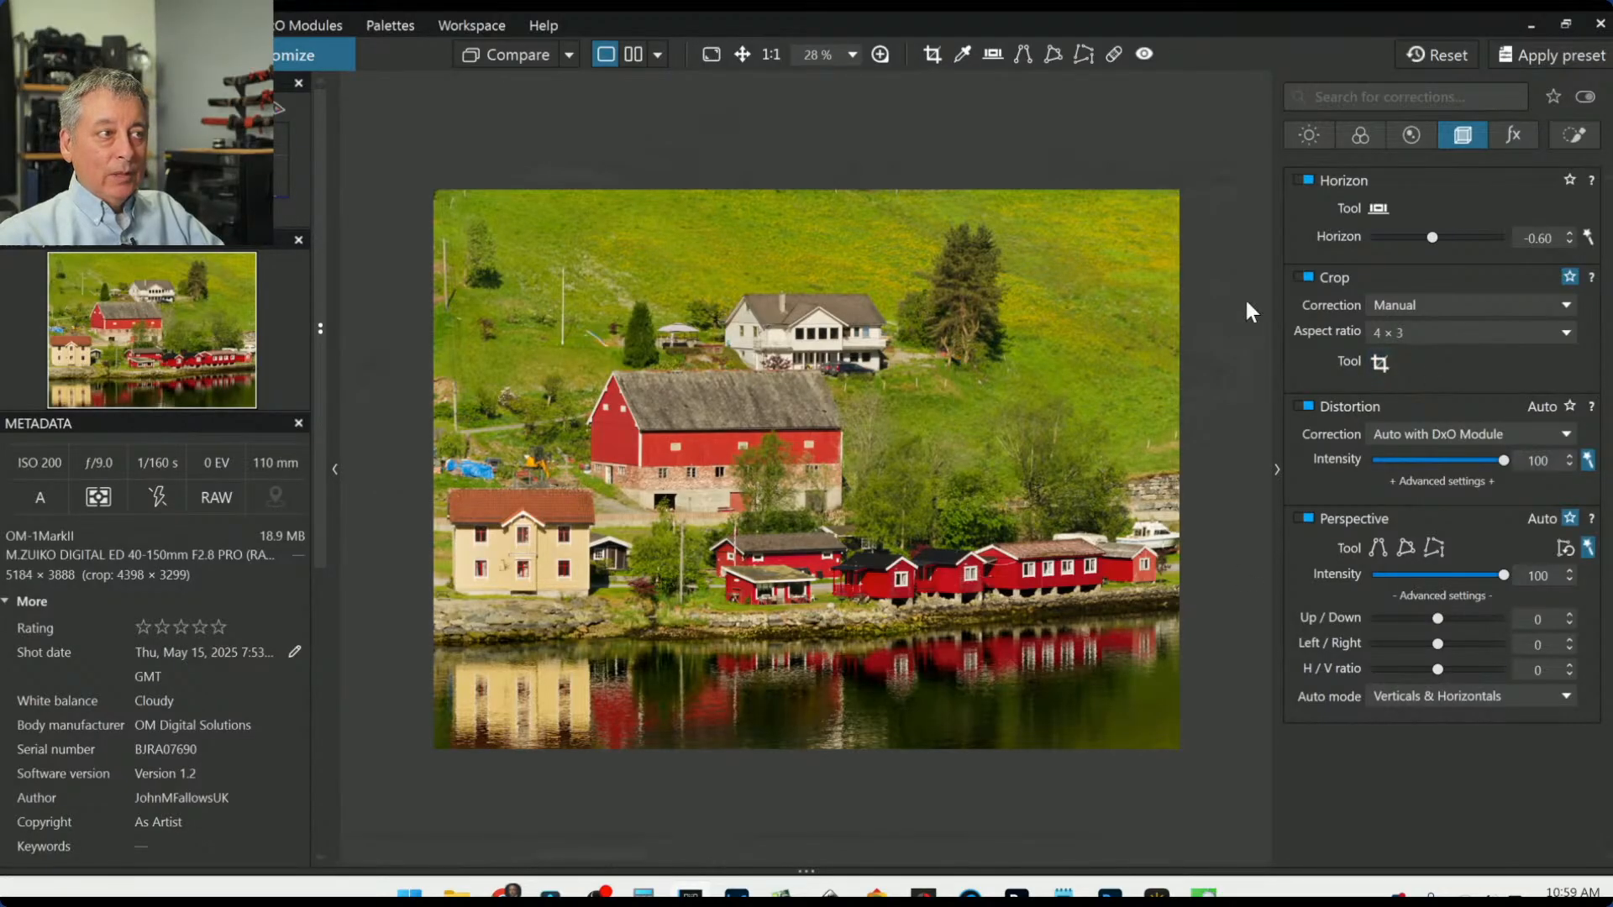
Step: Select the stone wall's control point mask and extend it with three control points spaced along the red barn's roof
click(1571, 138)
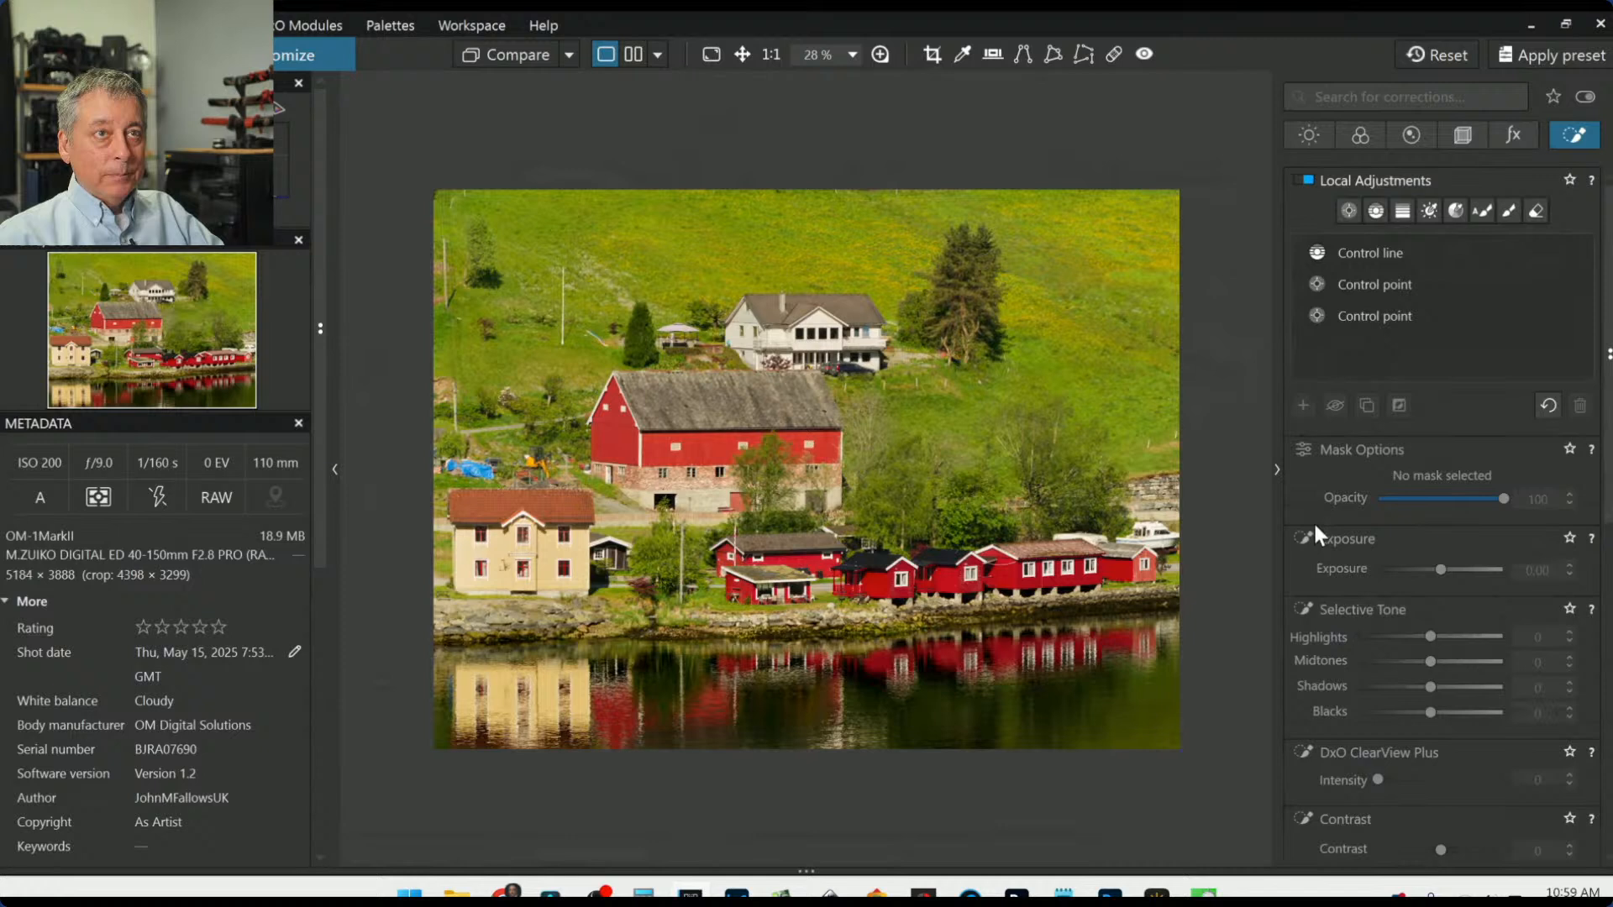
click(1339, 323)
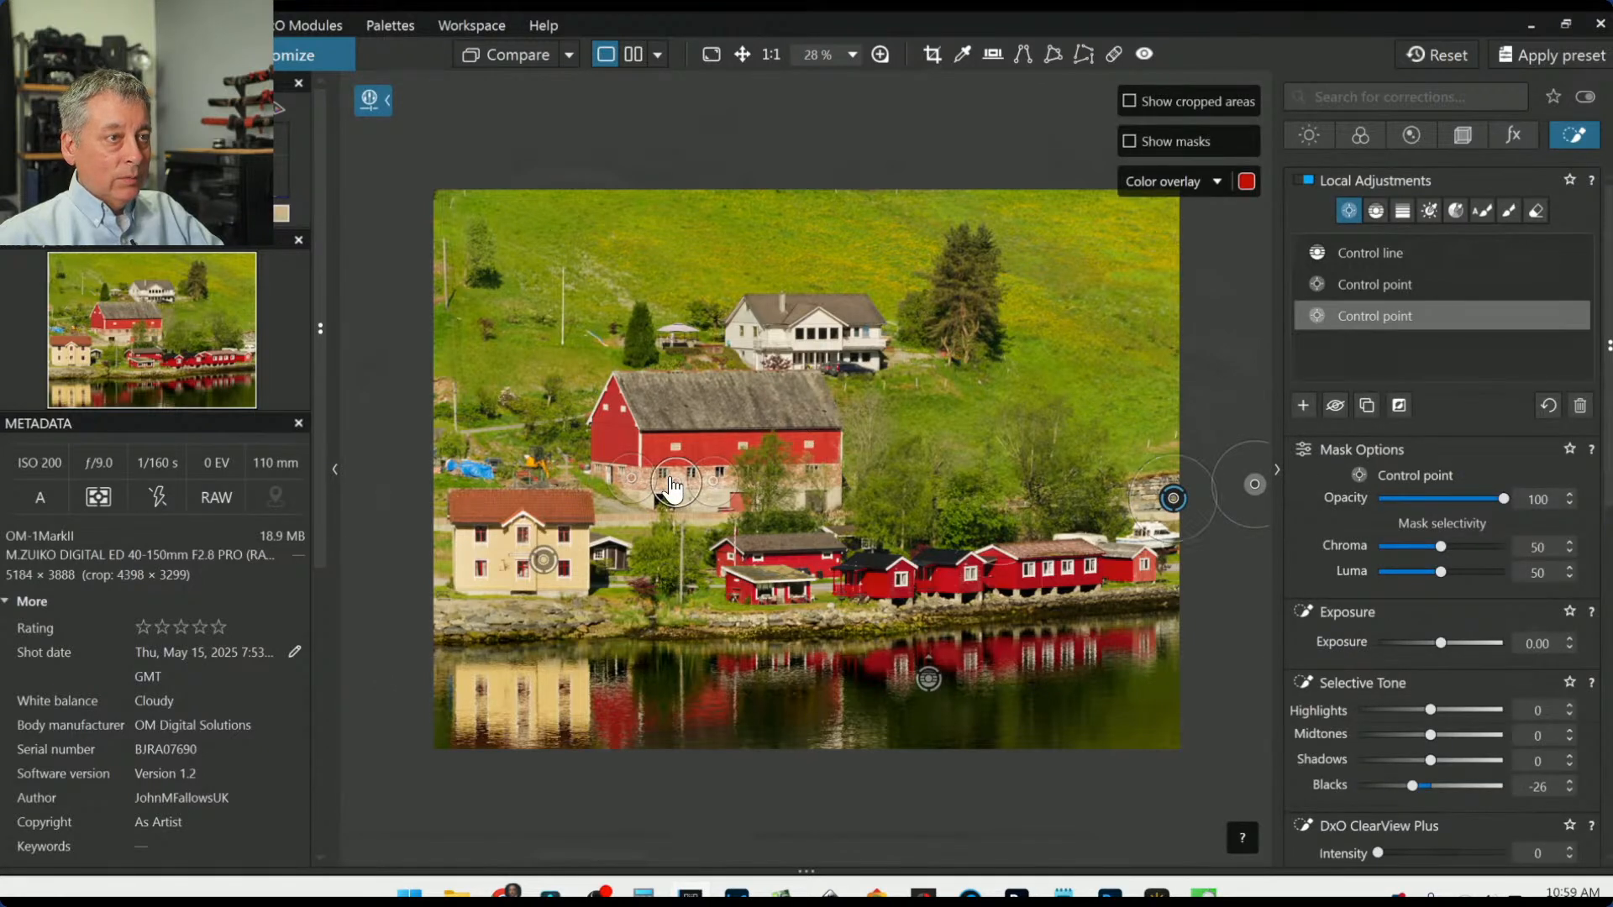
click(675, 396)
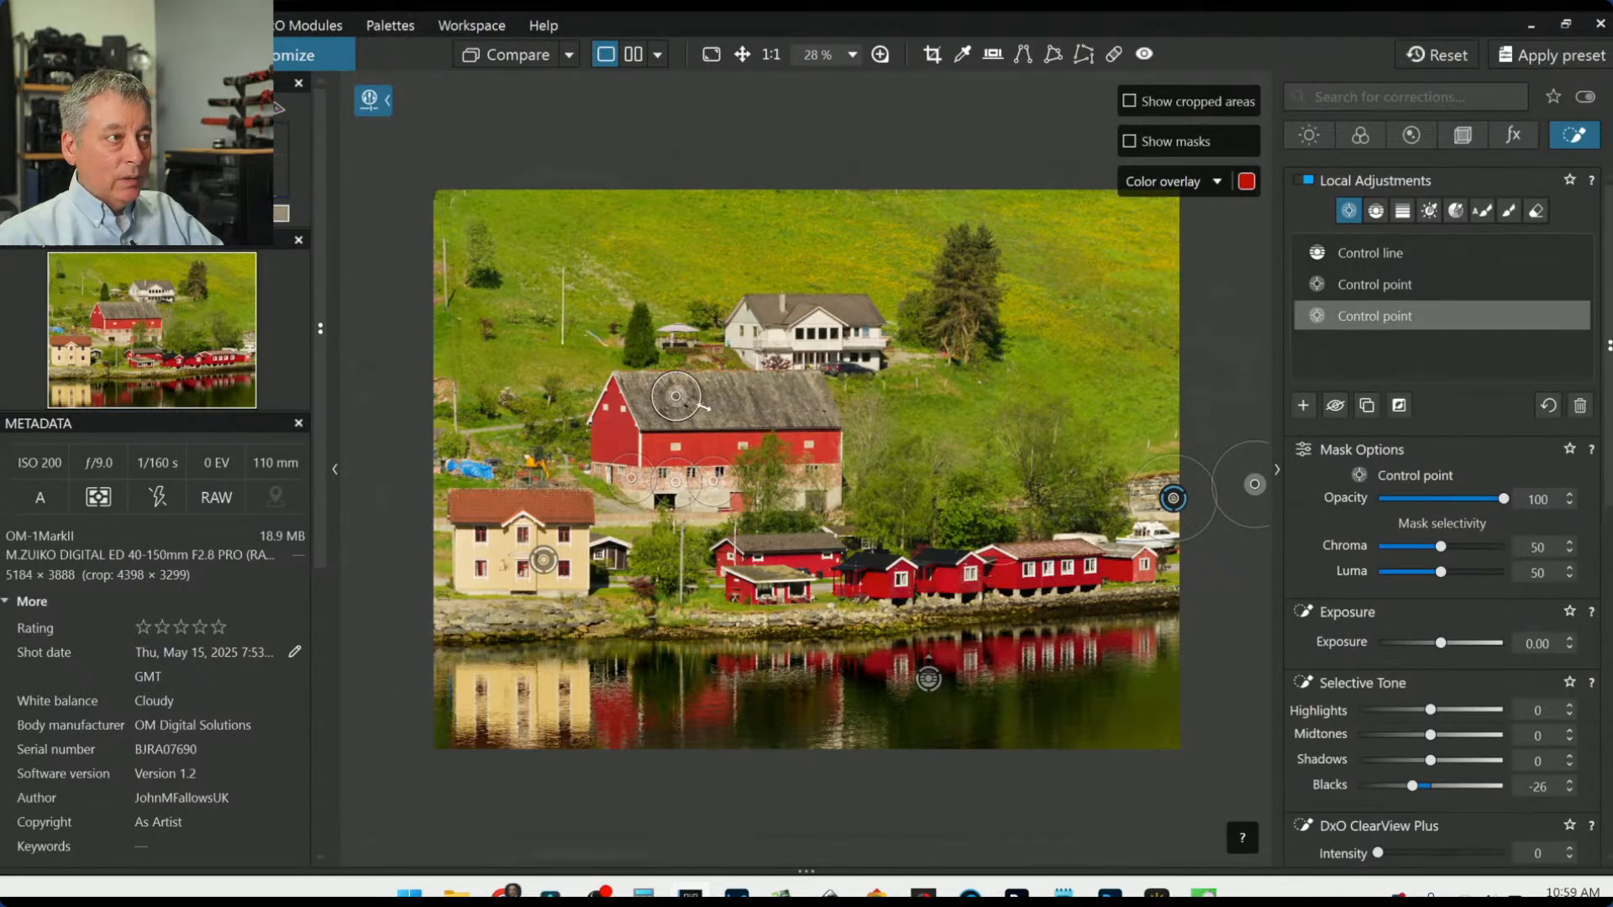
drag(704, 407, 719, 428)
click(742, 402)
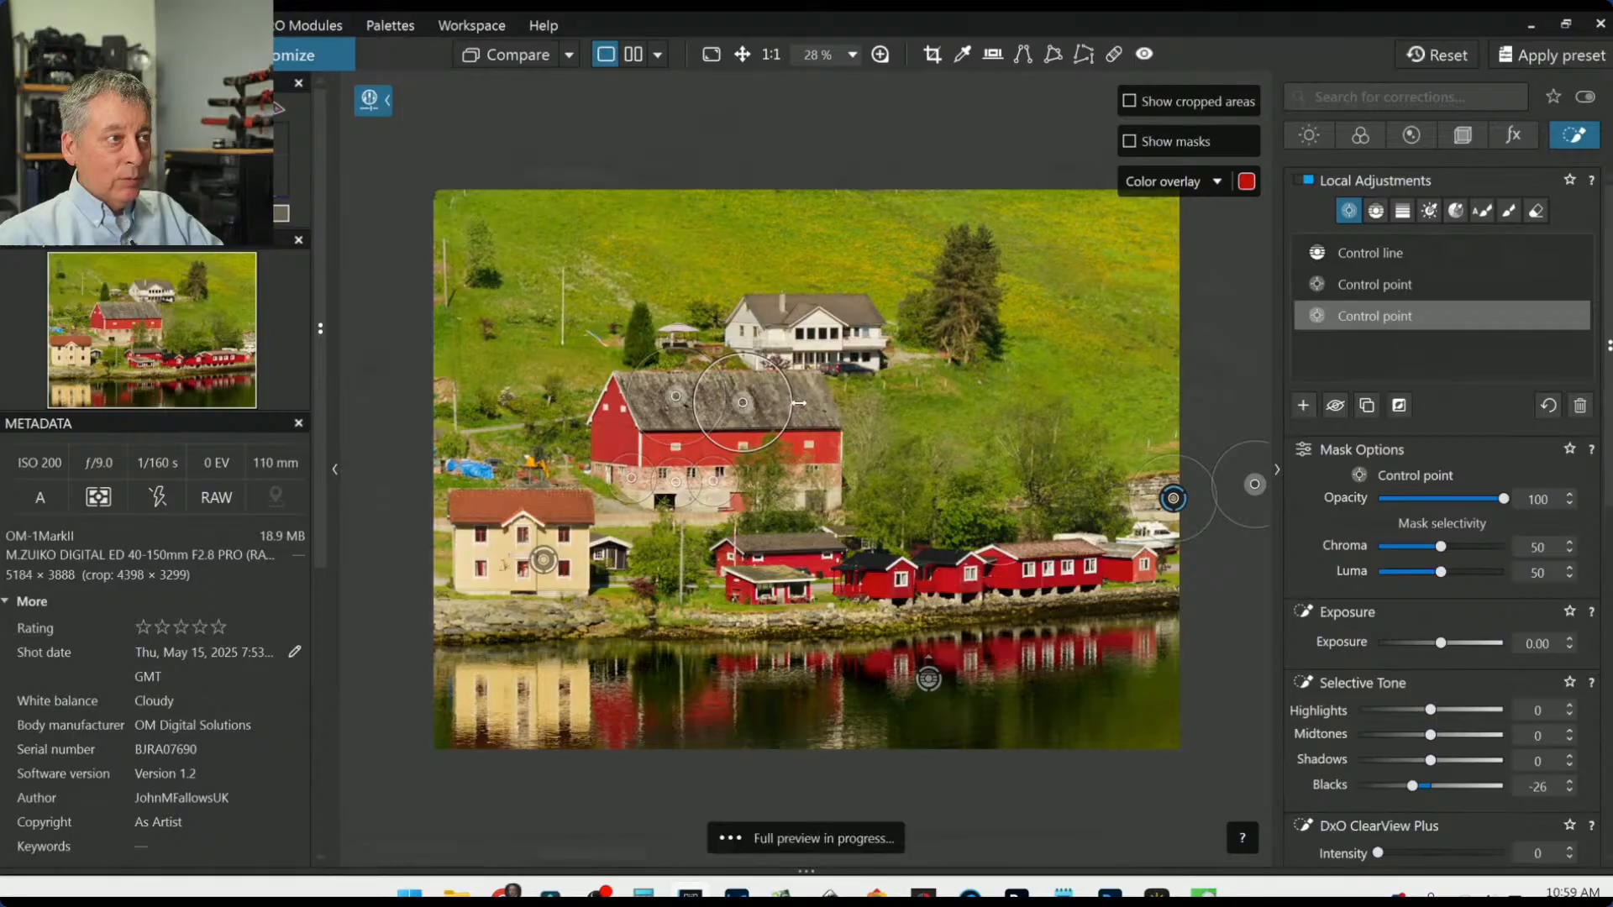
click(806, 403)
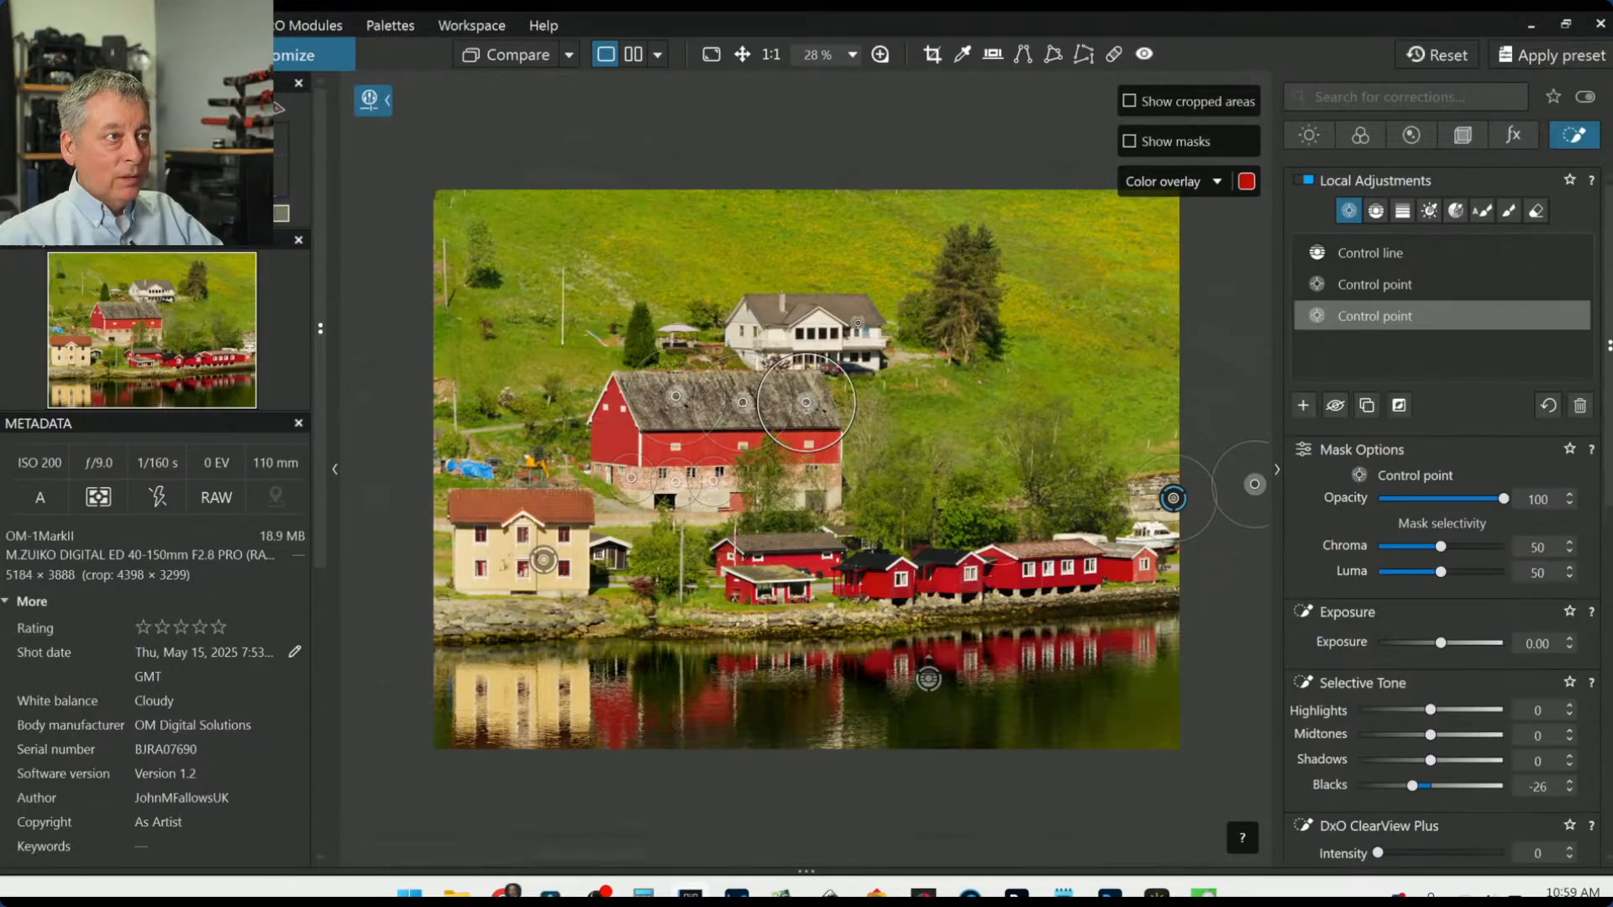
Step: Extend the same mask with control points on the white house, long red cabin and yellow house roofs, and leave local editing
click(852, 309)
click(1028, 550)
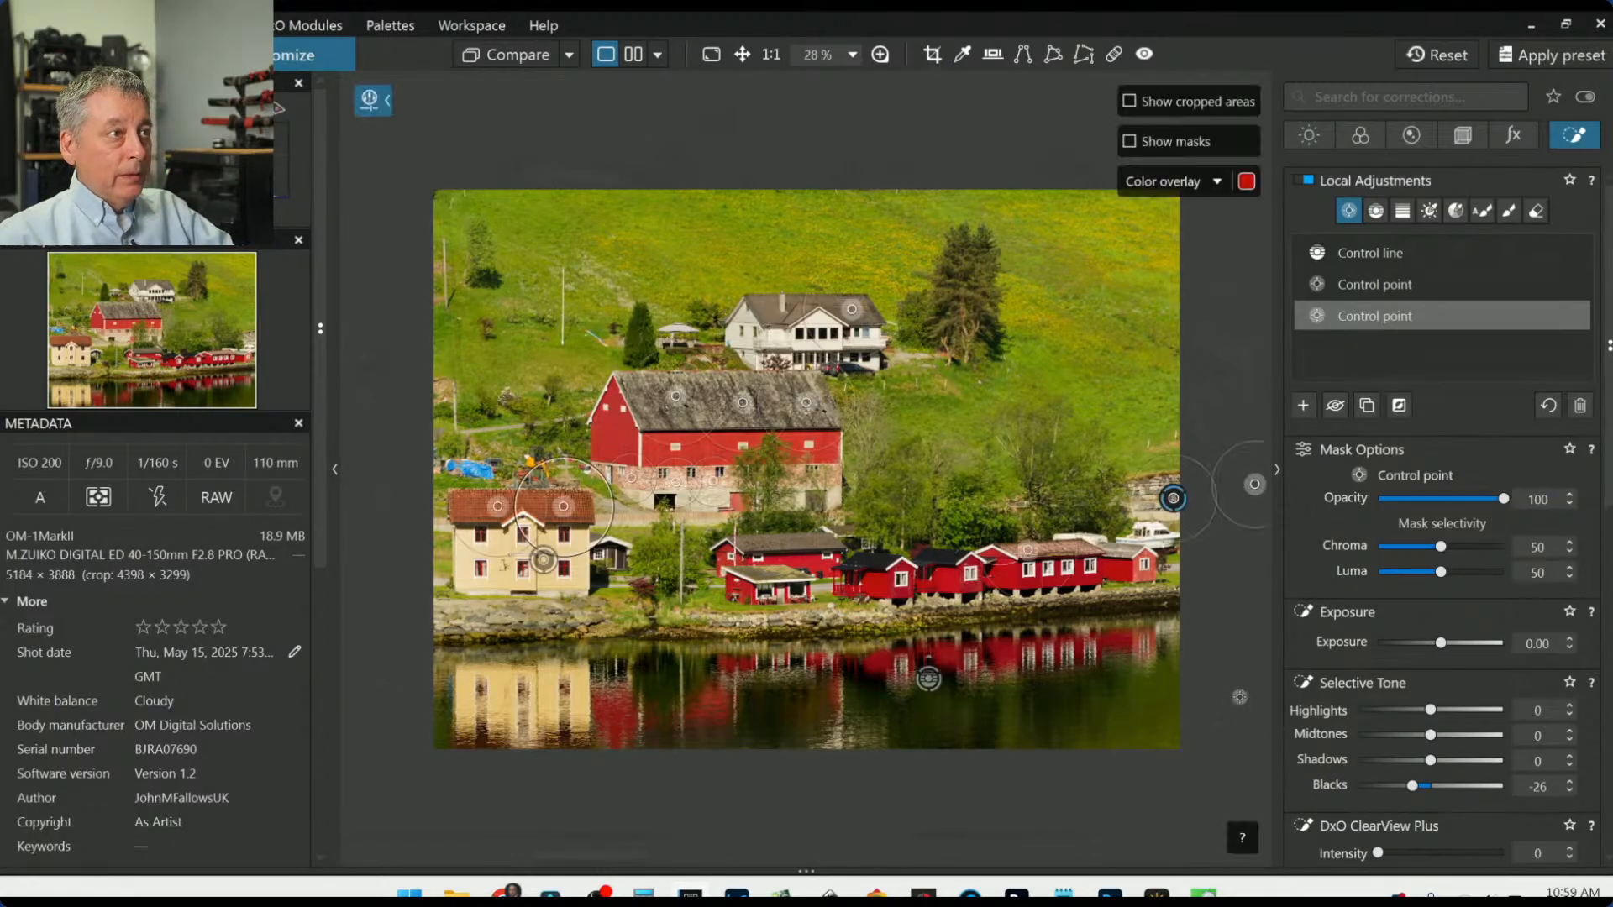
key(Escape)
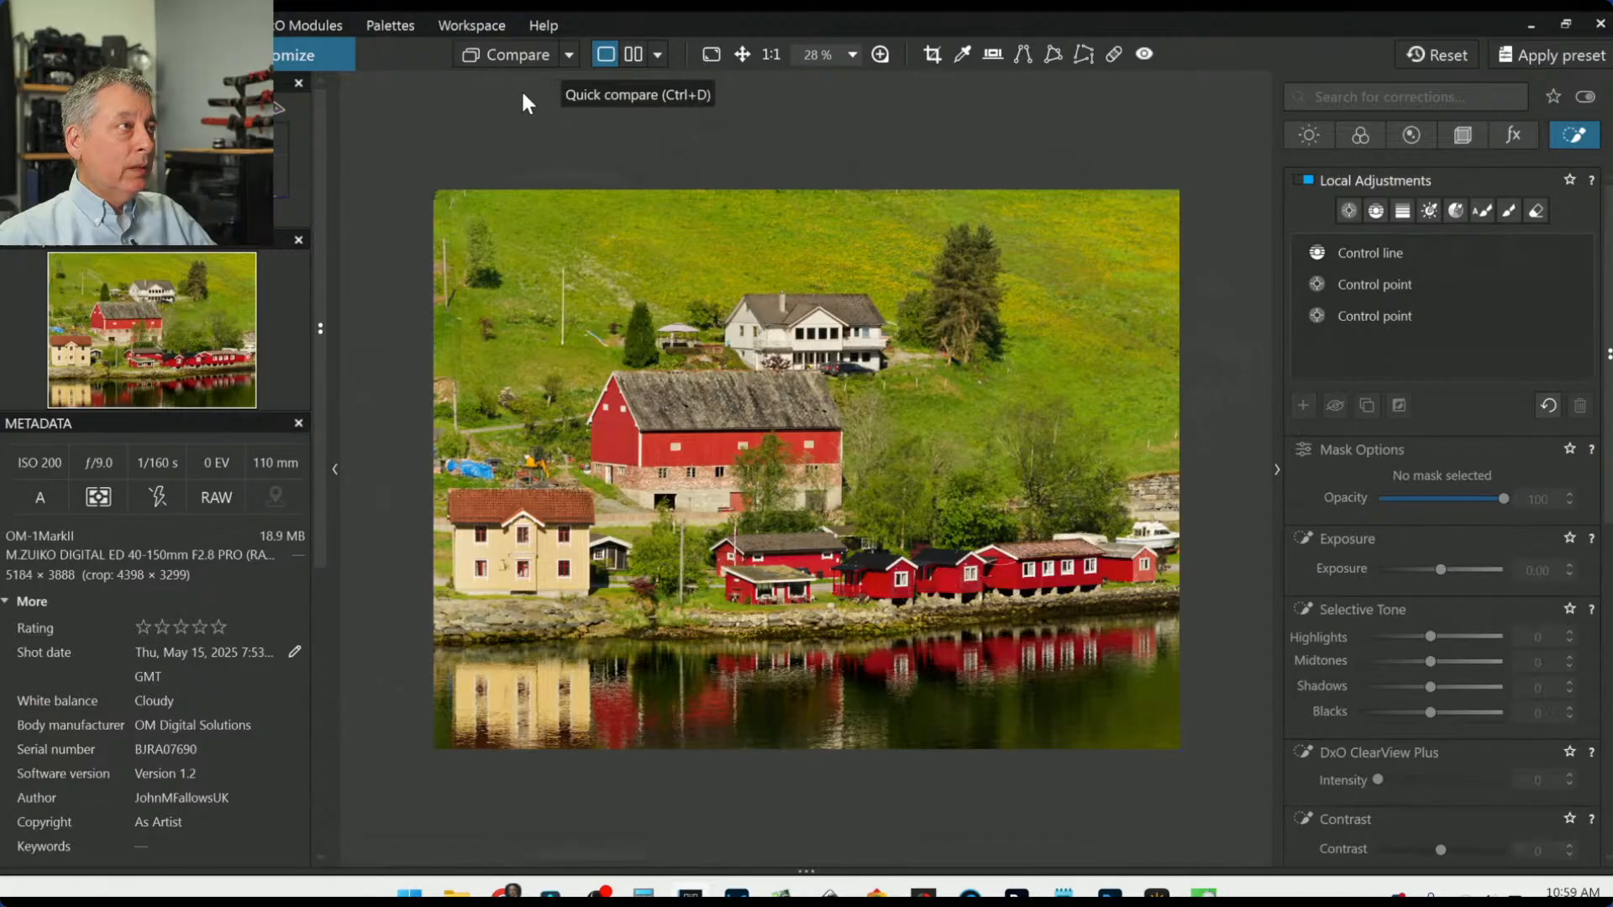
Step: Create a virtual copy of the edited photo and reset all of its corrections
right_click(662, 279)
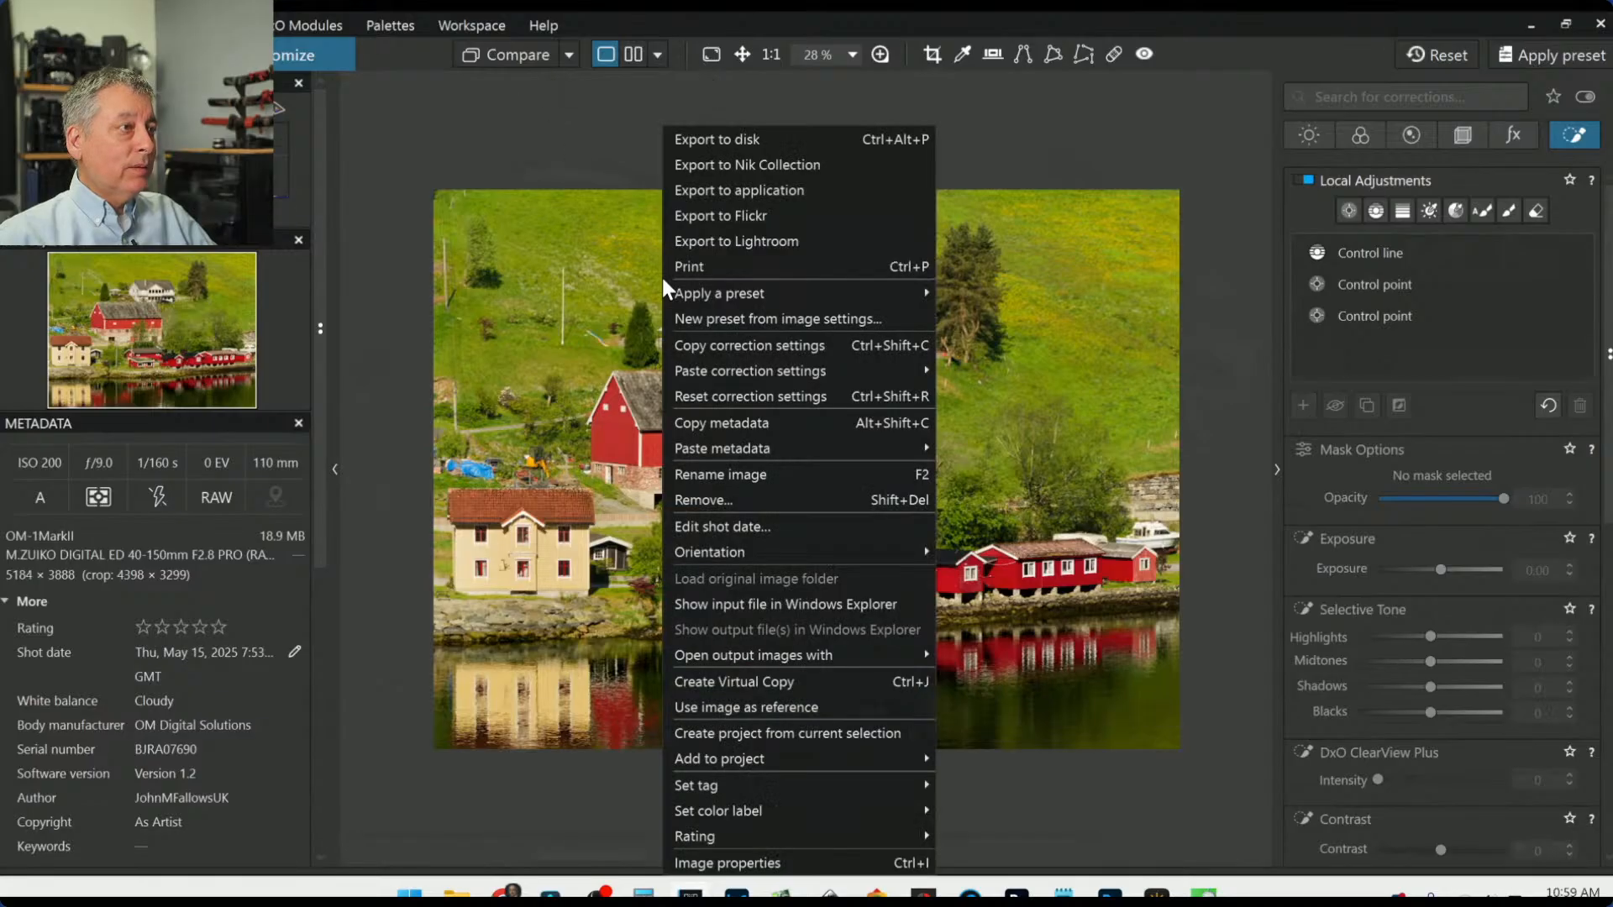
click(702, 146)
key(Escape)
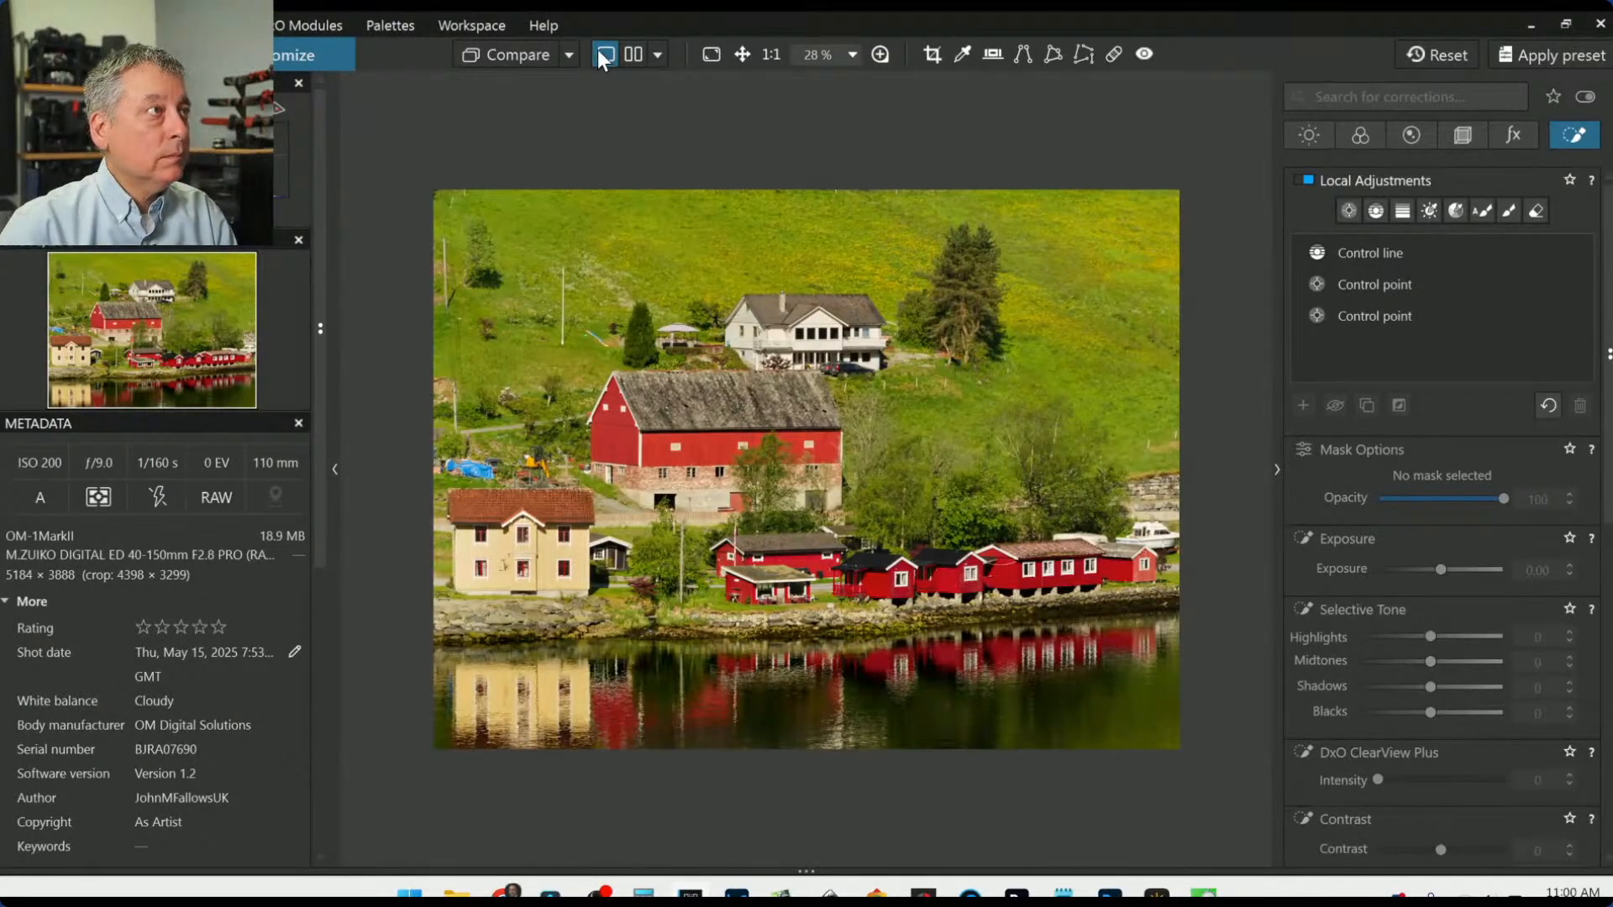
click(570, 55)
click(570, 53)
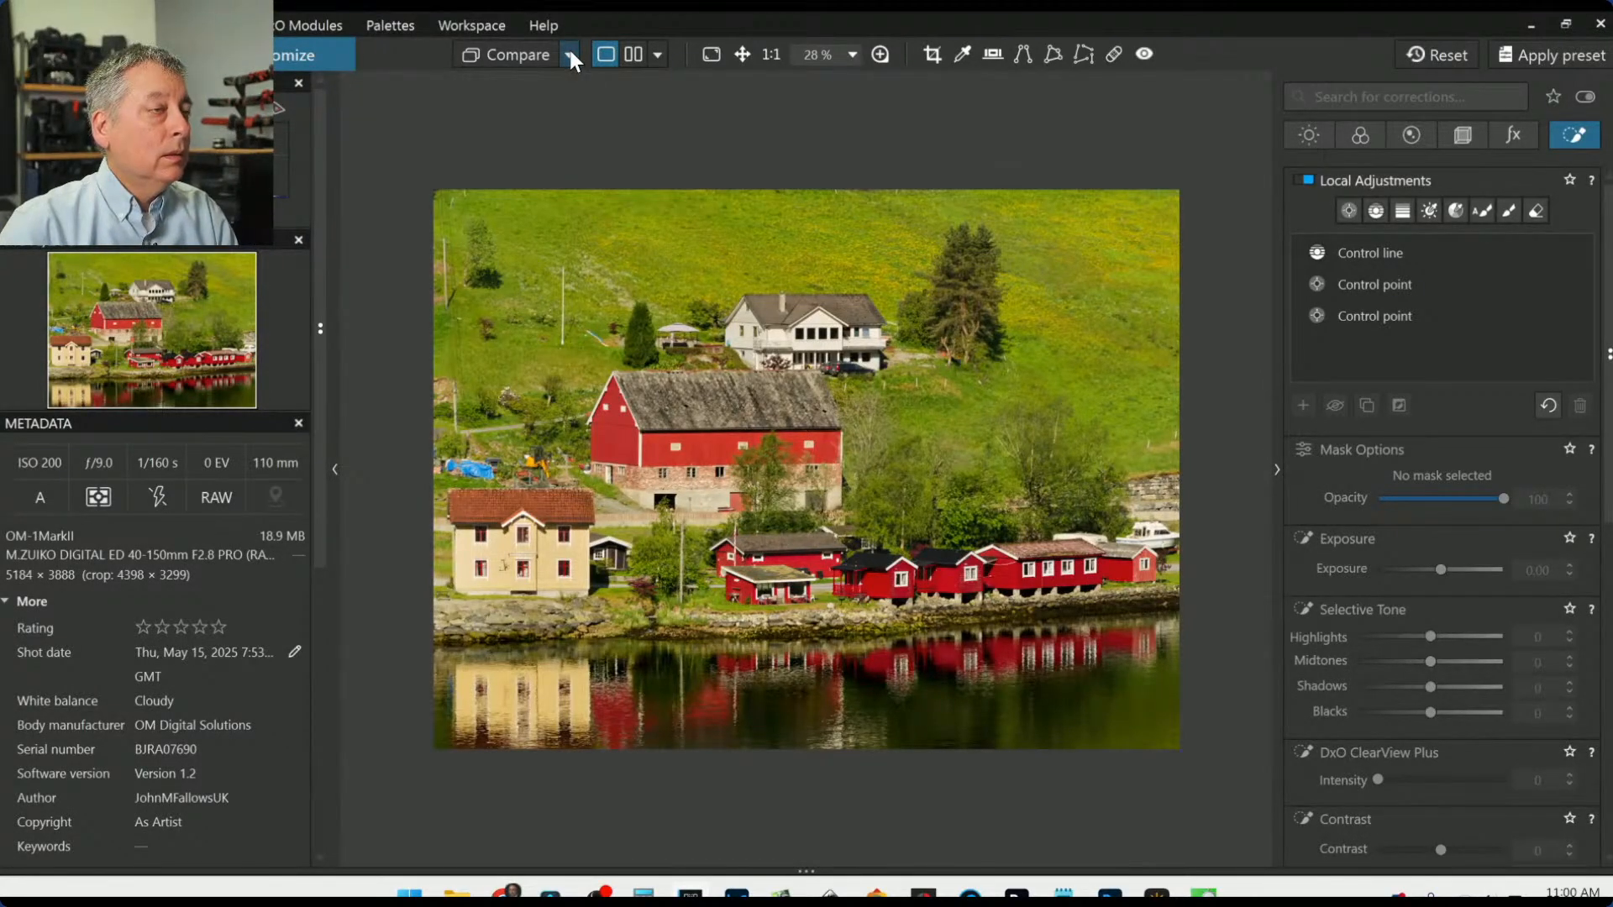
click(570, 55)
click(569, 55)
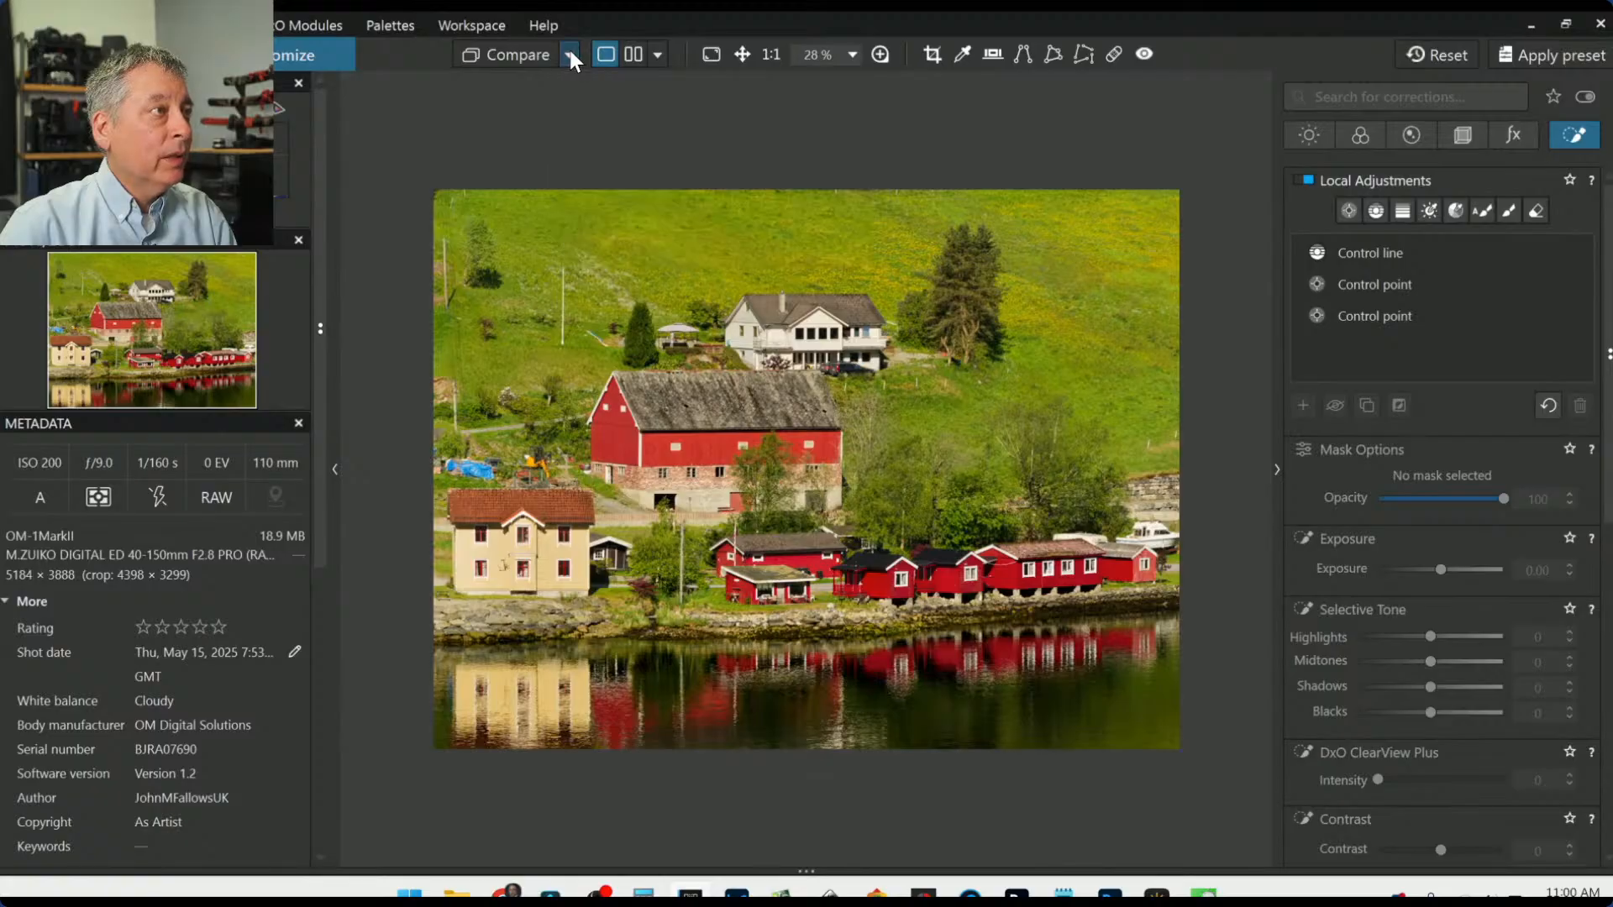
click(1420, 54)
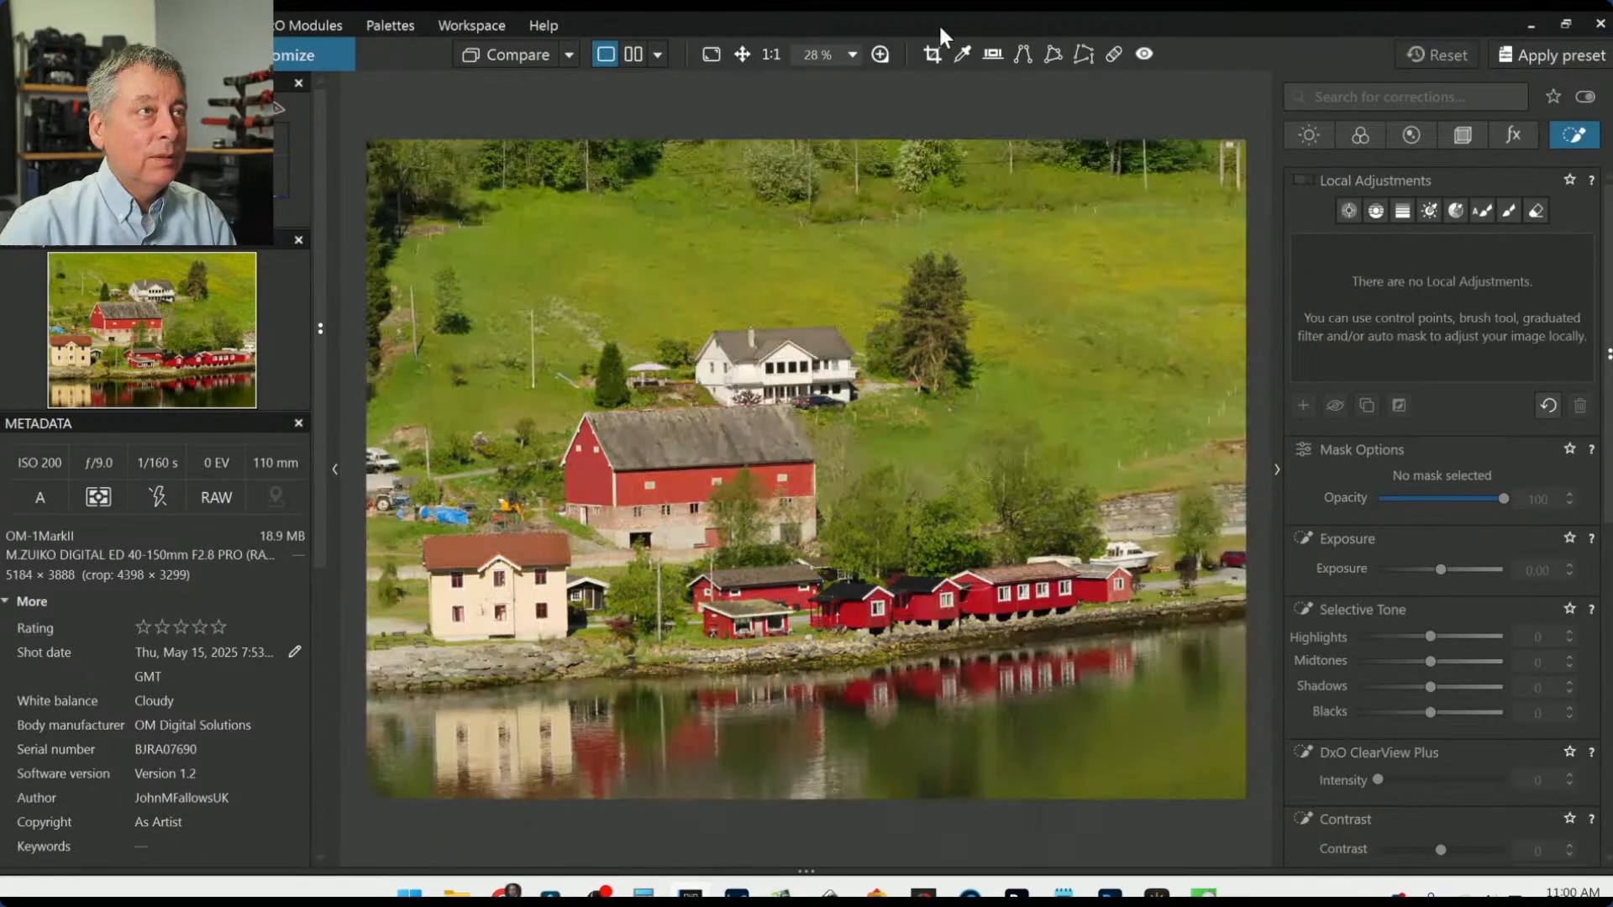
Step: Hide the side palettes and compare the edited version with the reset copy side by side
key(Tab)
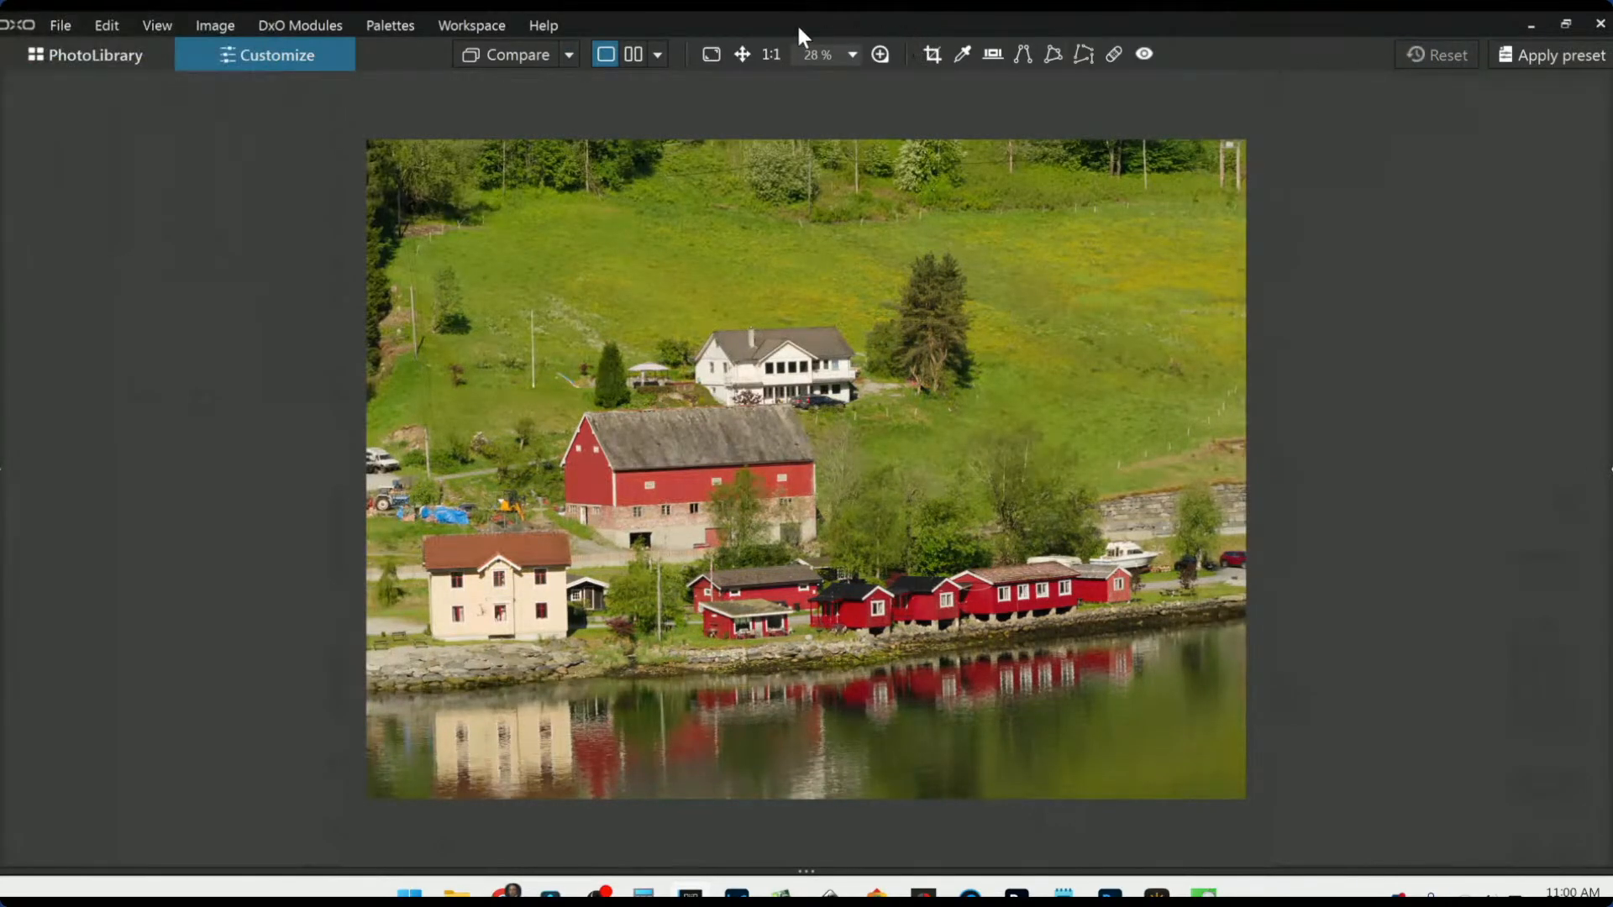
click(642, 47)
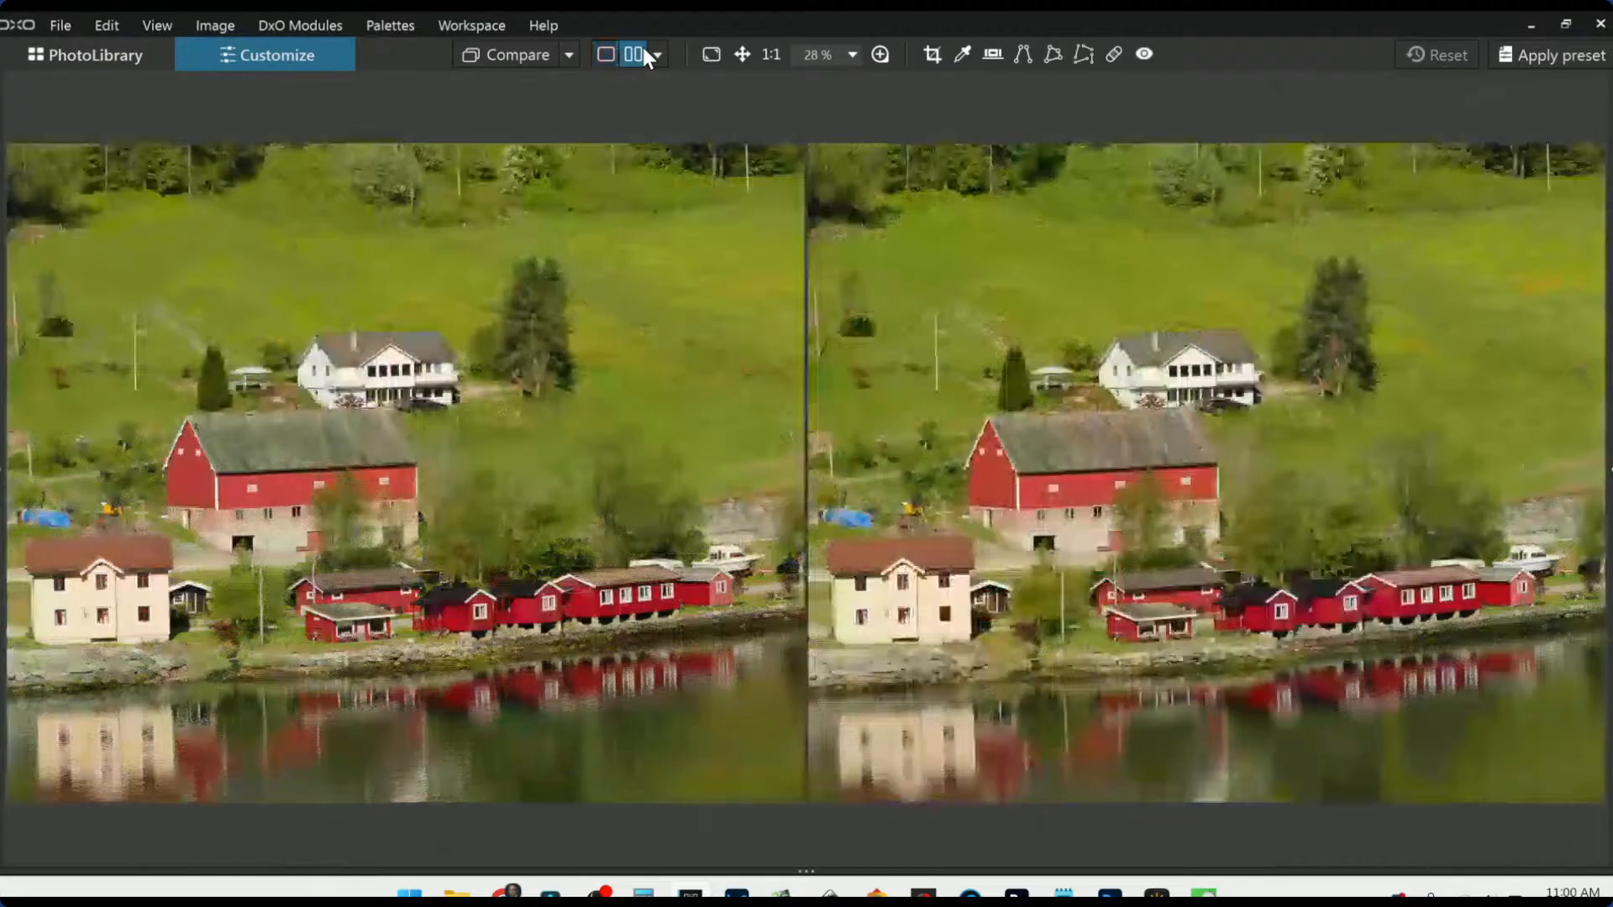
click(568, 54)
click(596, 188)
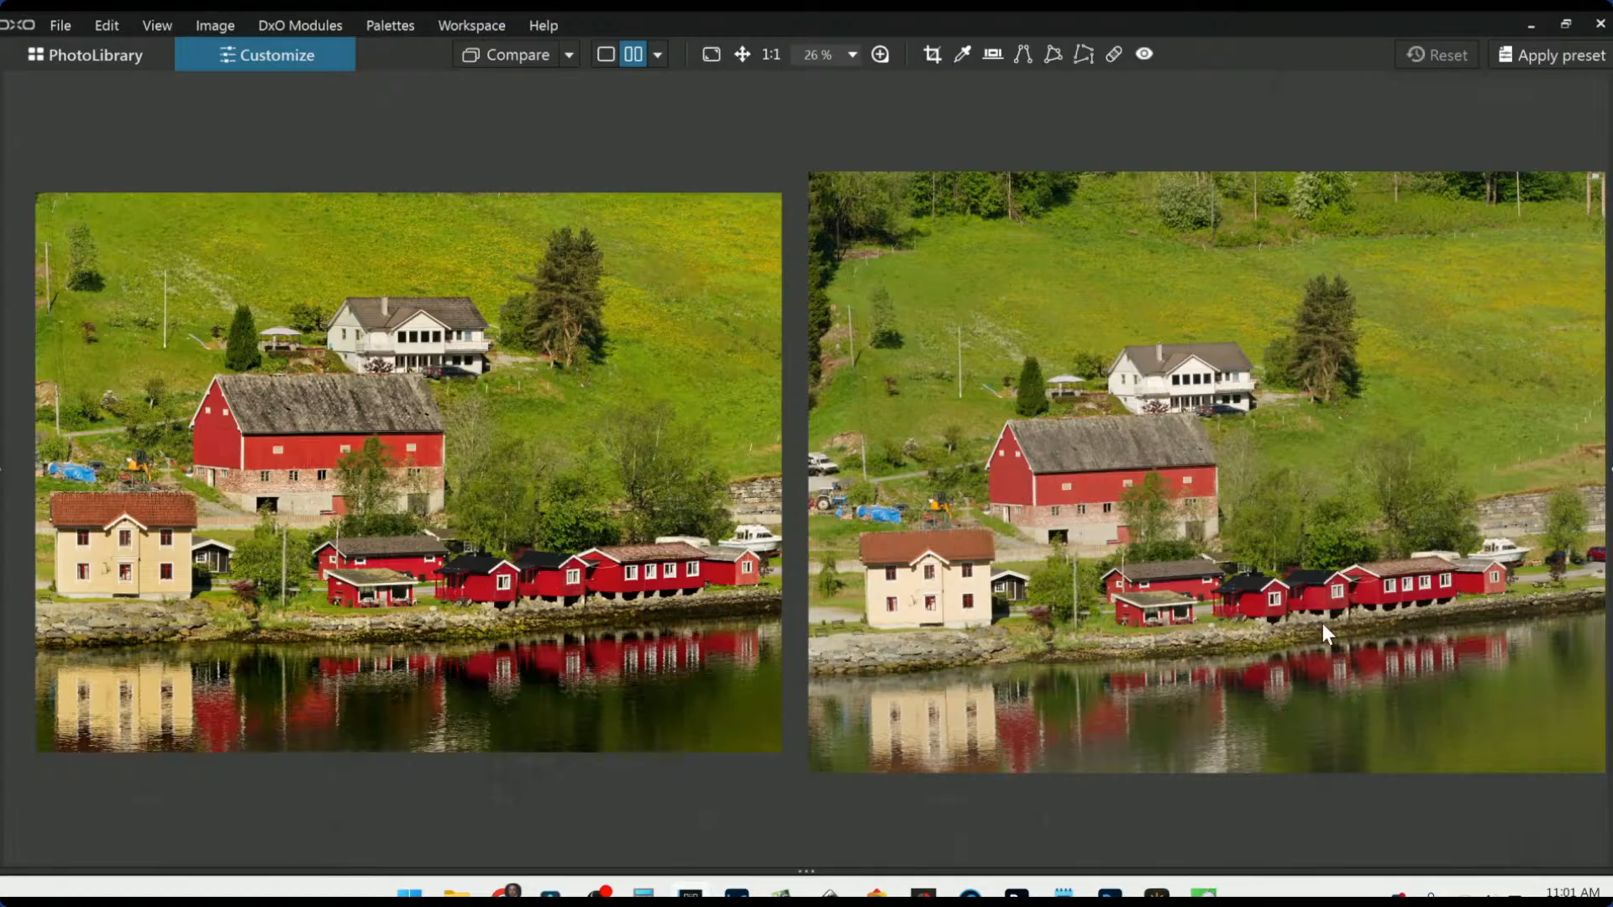
Step: Switch the comparison to the left/right split view and sweep the divider across the whole photo in both directions
click(657, 54)
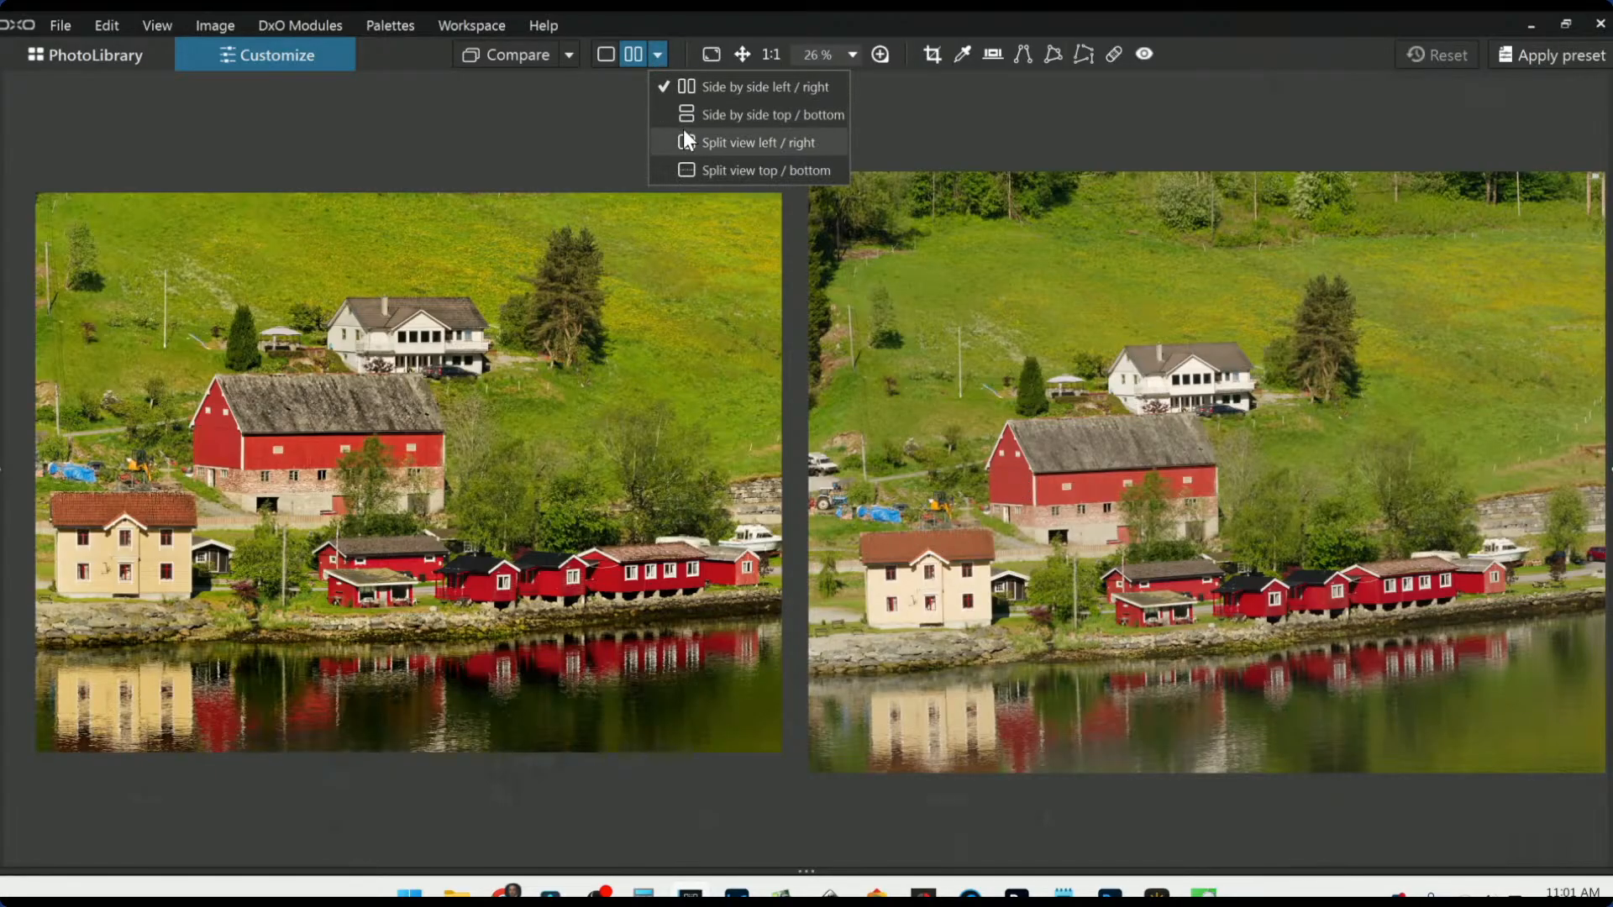
click(683, 137)
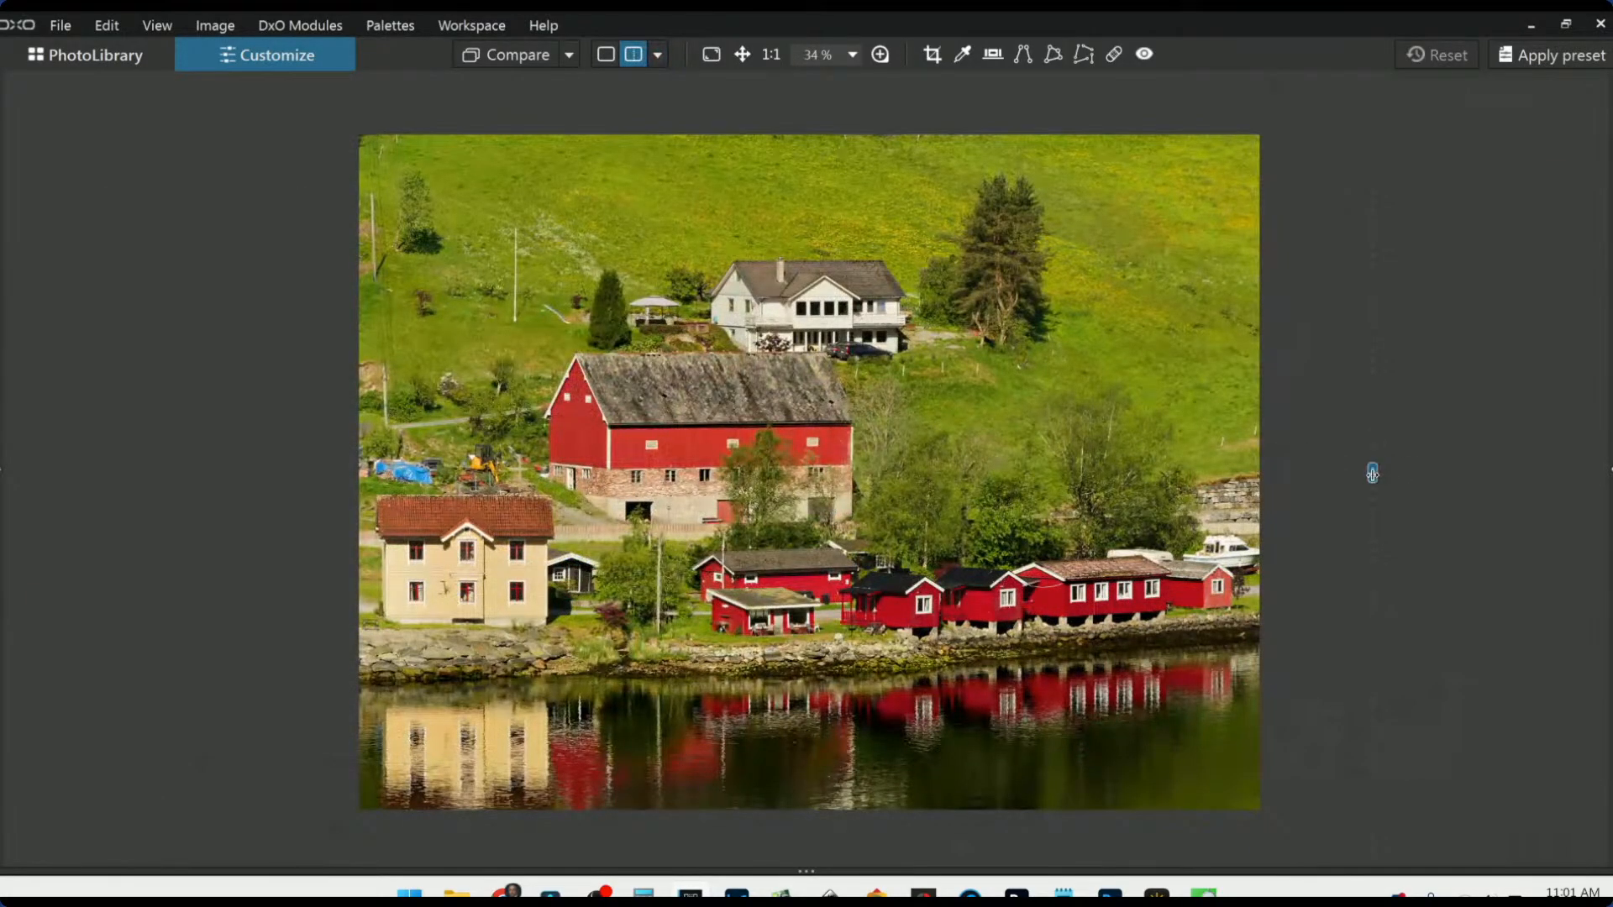
drag(1371, 473, 213, 430)
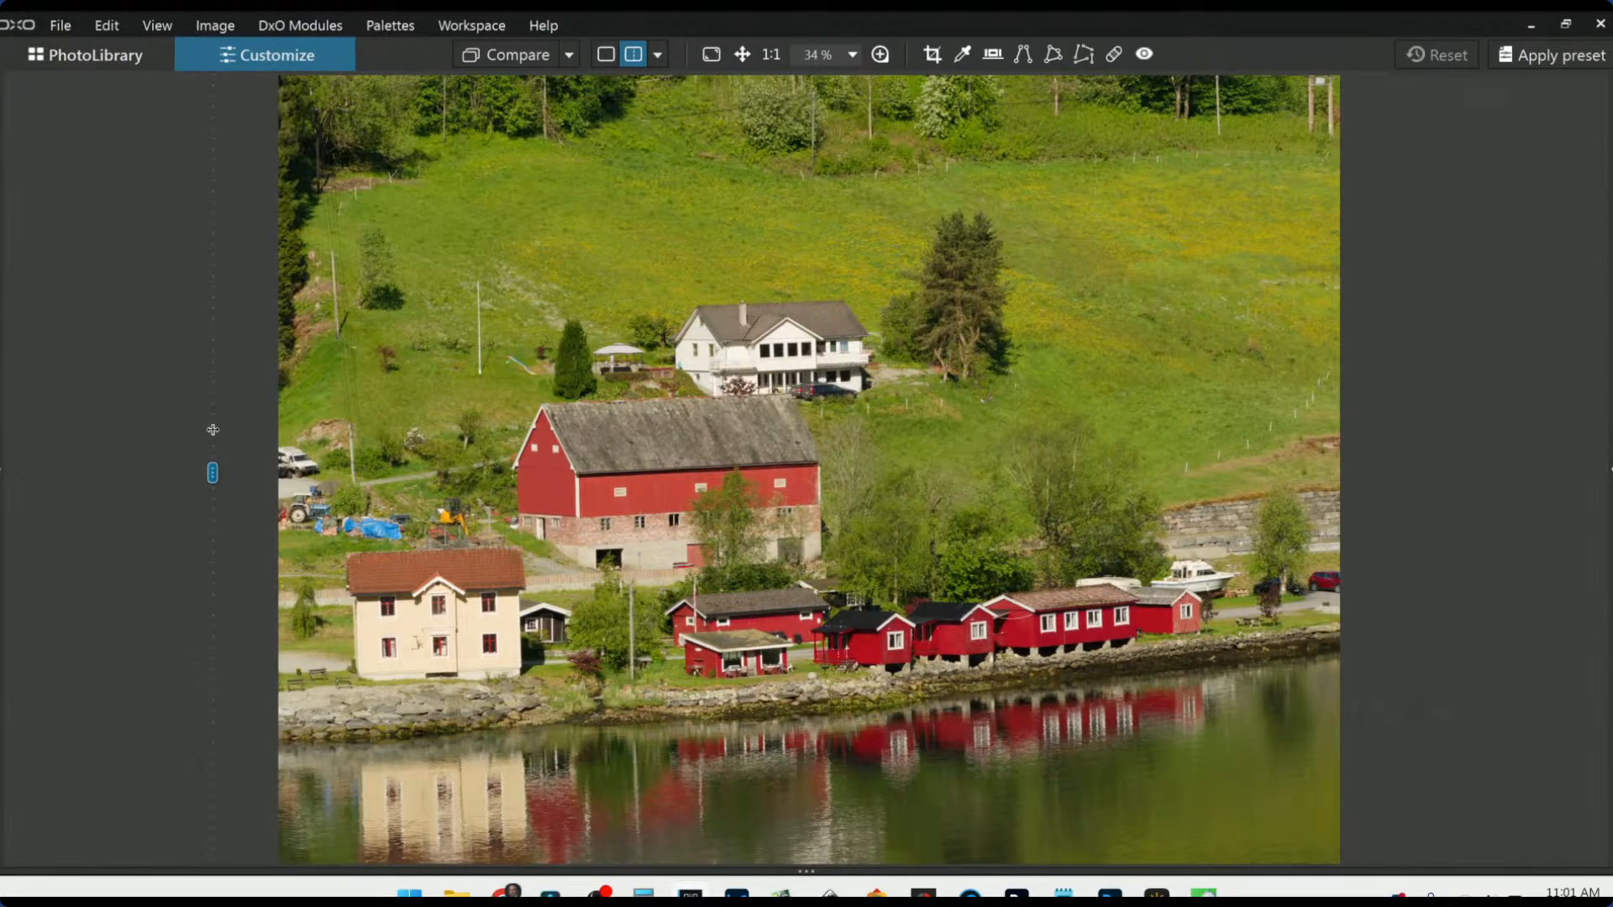
drag(212, 431, 1434, 431)
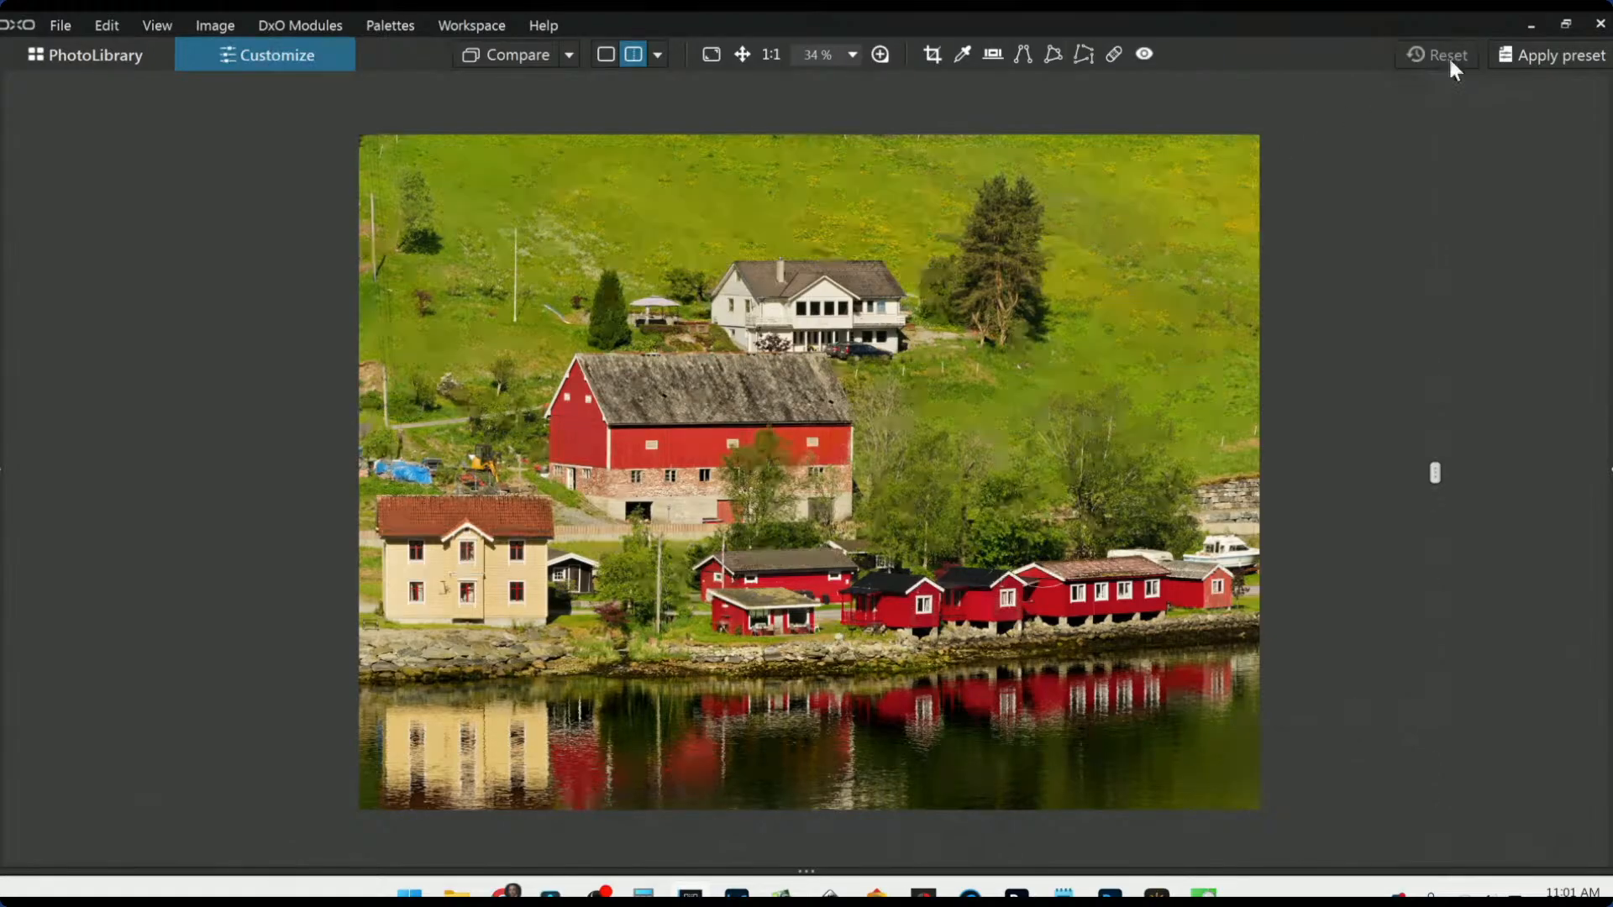
Step: Return to the single-image view and bring back the edited version of the photo
click(614, 56)
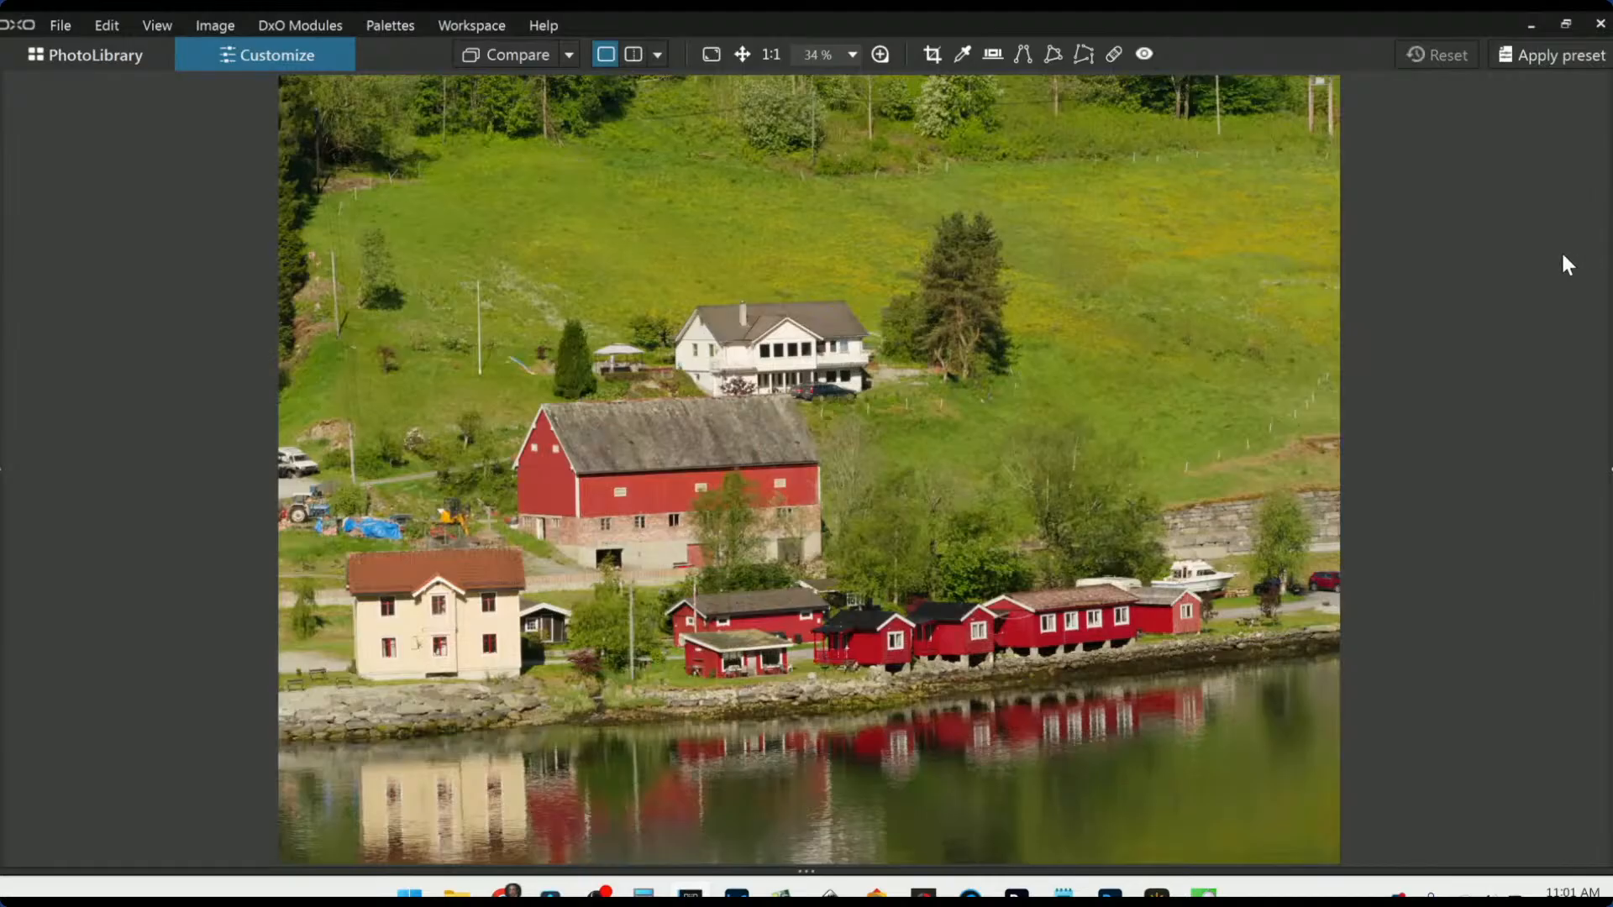
scroll(1287, 378, up, 1)
scroll(1295, 392, down, 1)
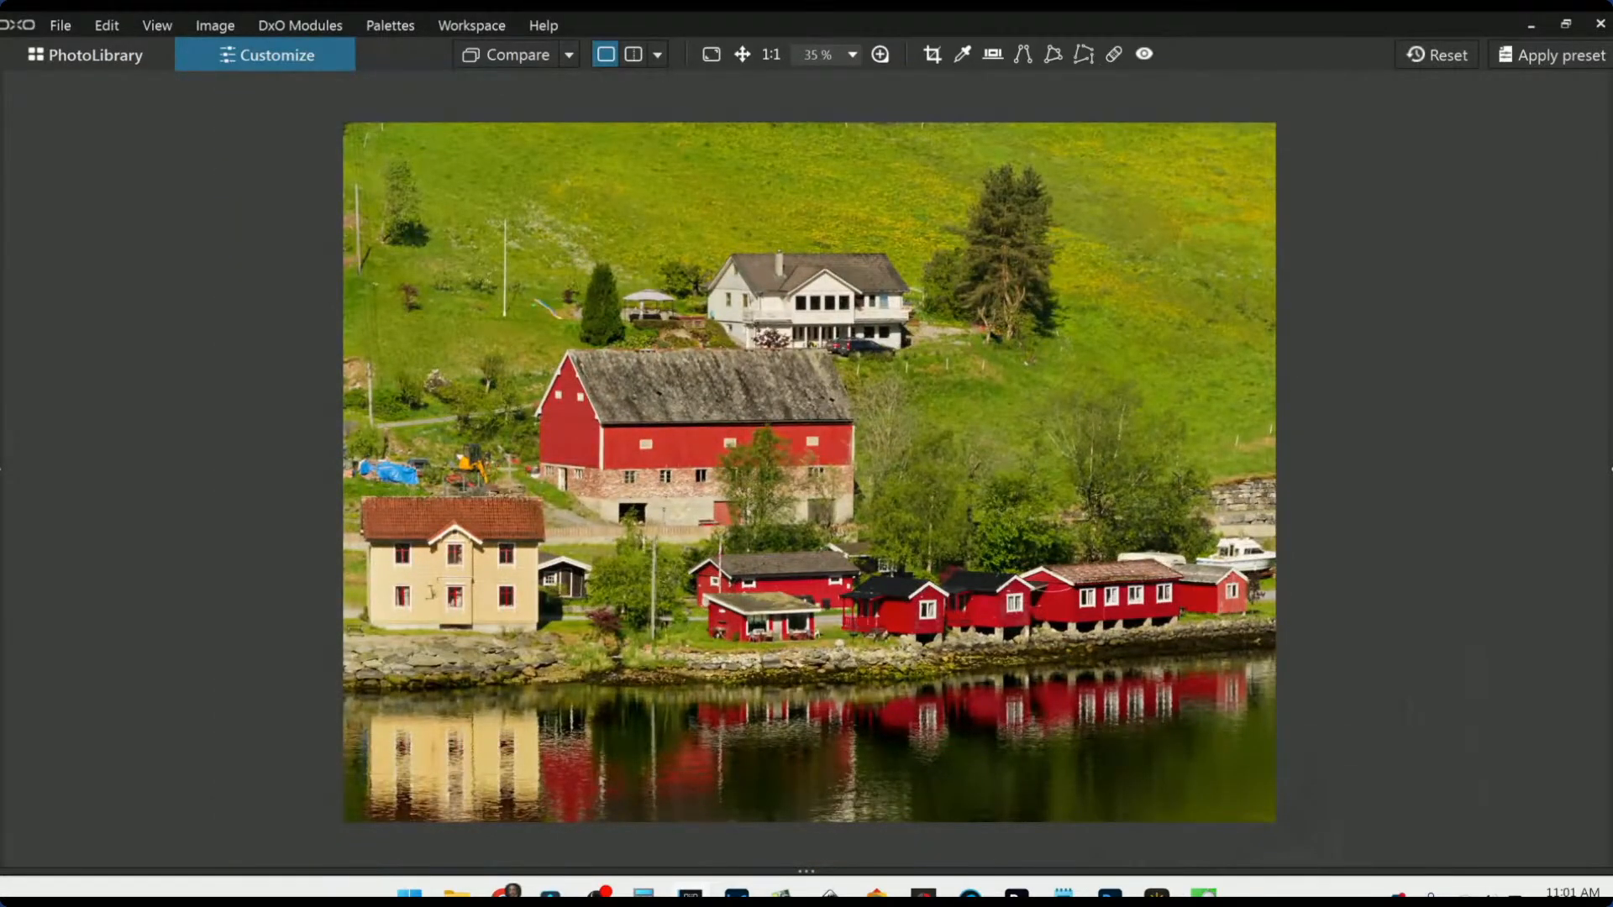
Step: Add a local-adjustment control point on the hillside beside the tall tree and set its chroma selectivity to 71
key(l)
click(930, 283)
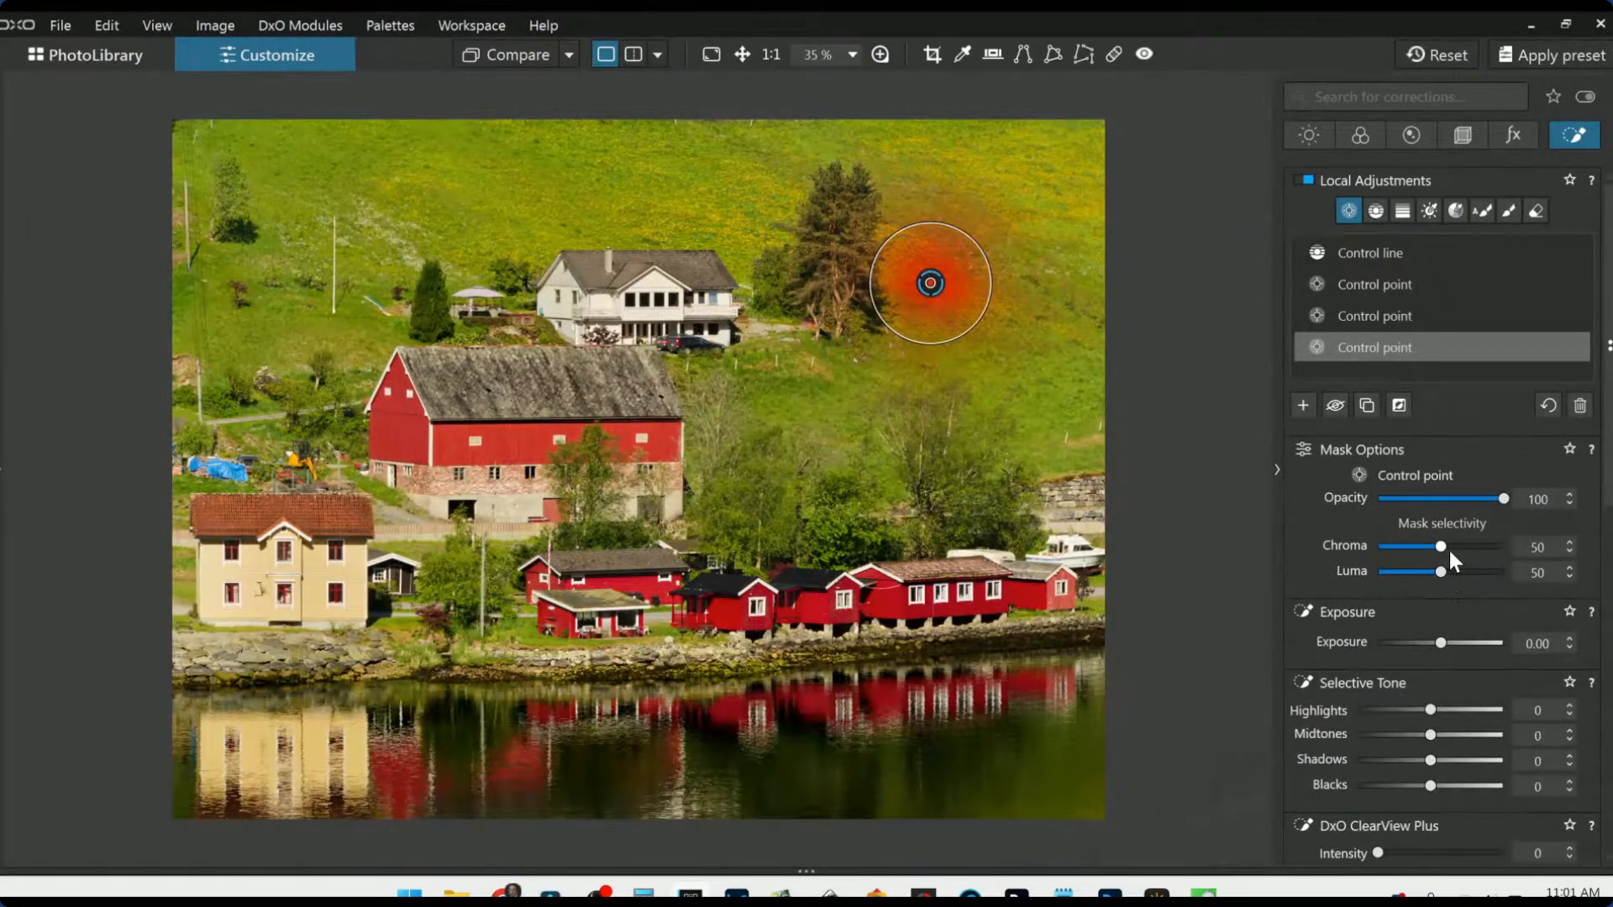
drag(1449, 551, 1468, 551)
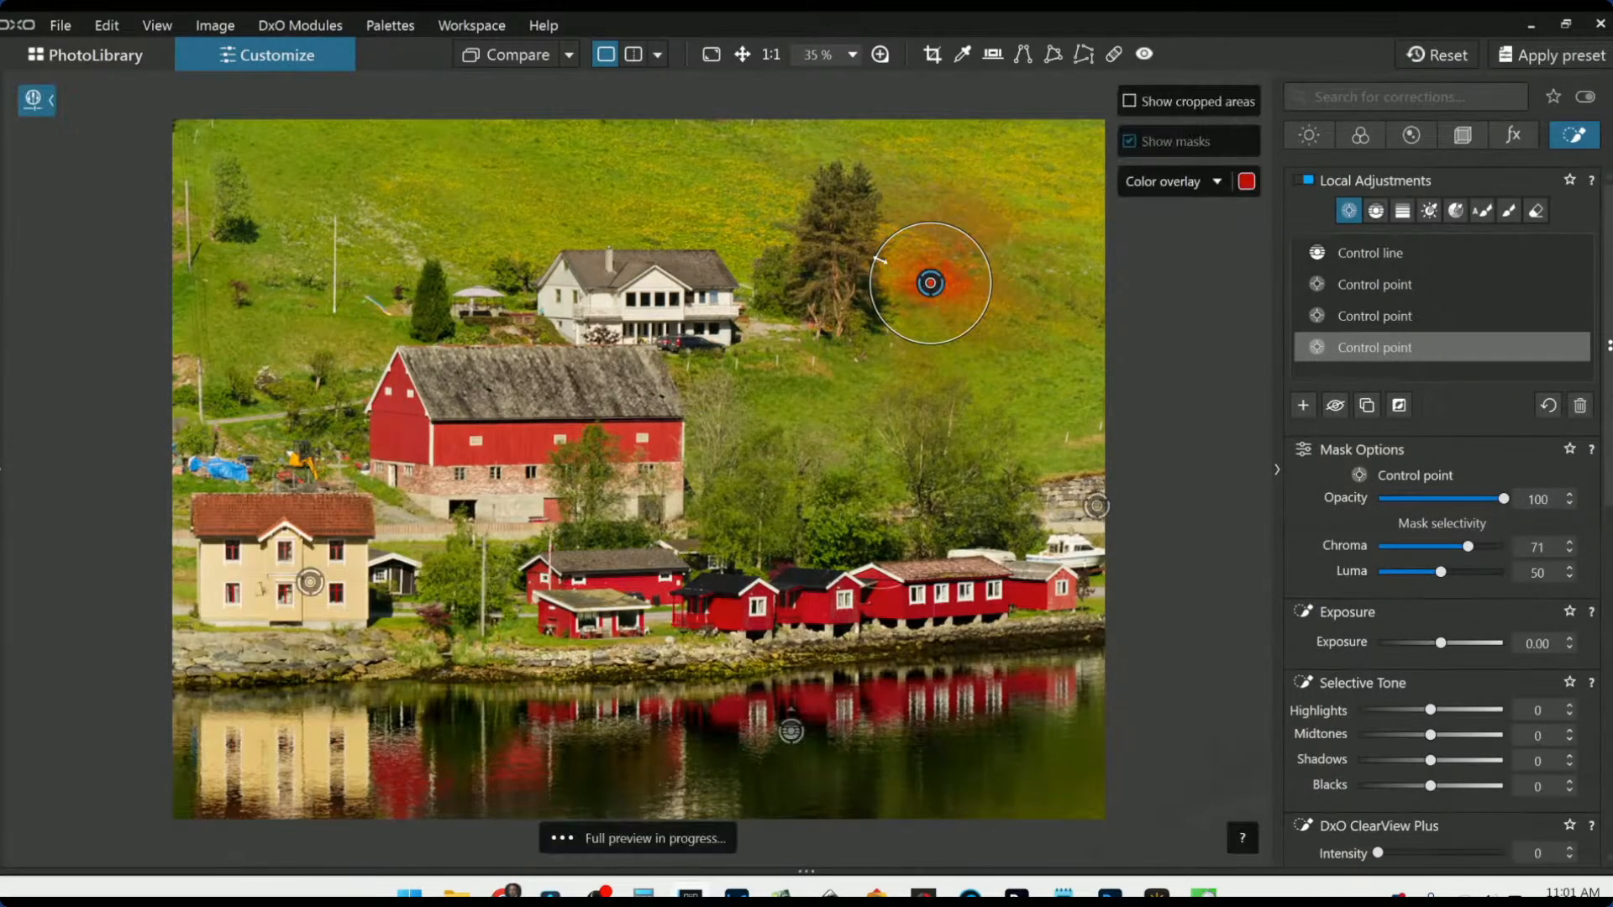
Step: Extend the mask with two control points on the yellow flowers above the white house
scroll(880, 260, up, 5)
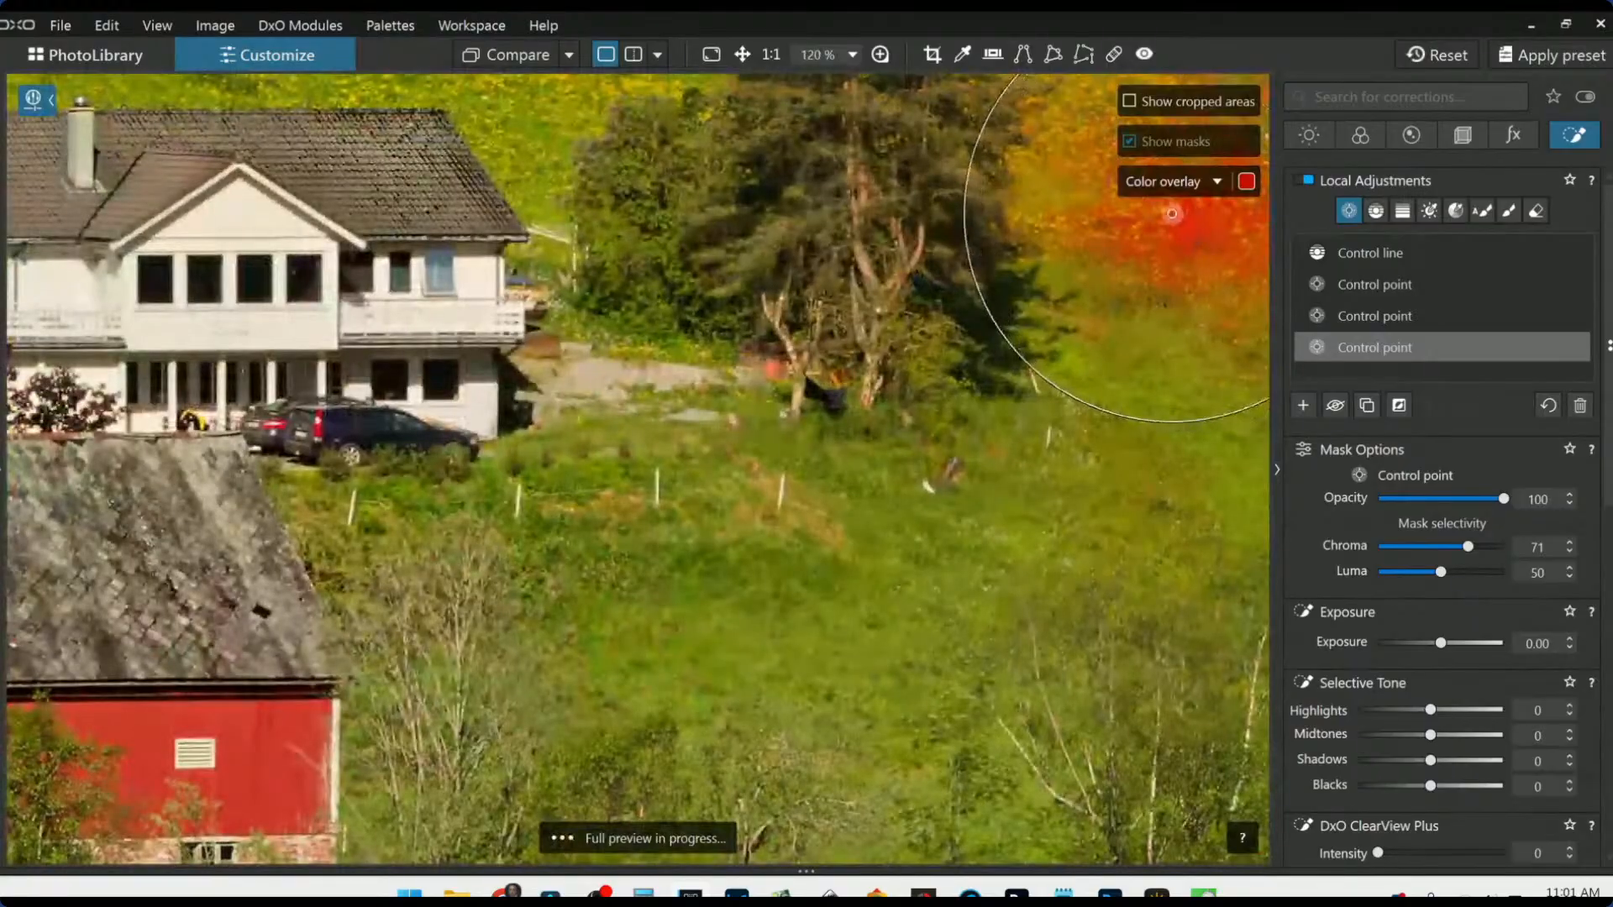
scroll(1167, 216, down, 3)
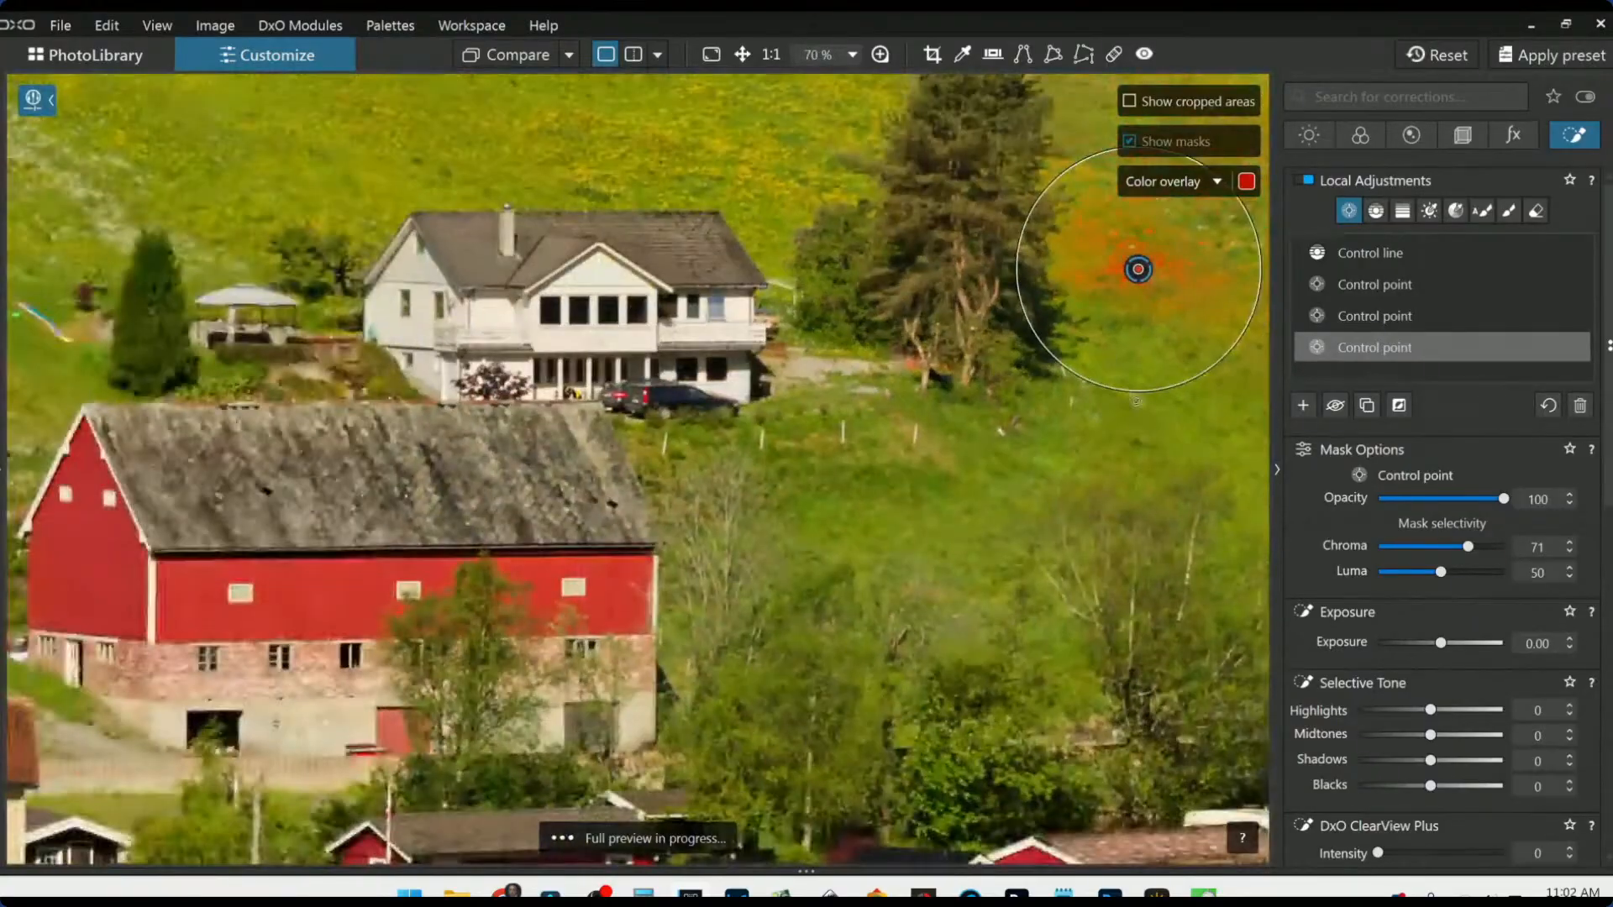
scroll(1350, 492, down, 2)
scroll(877, 237, up, 5)
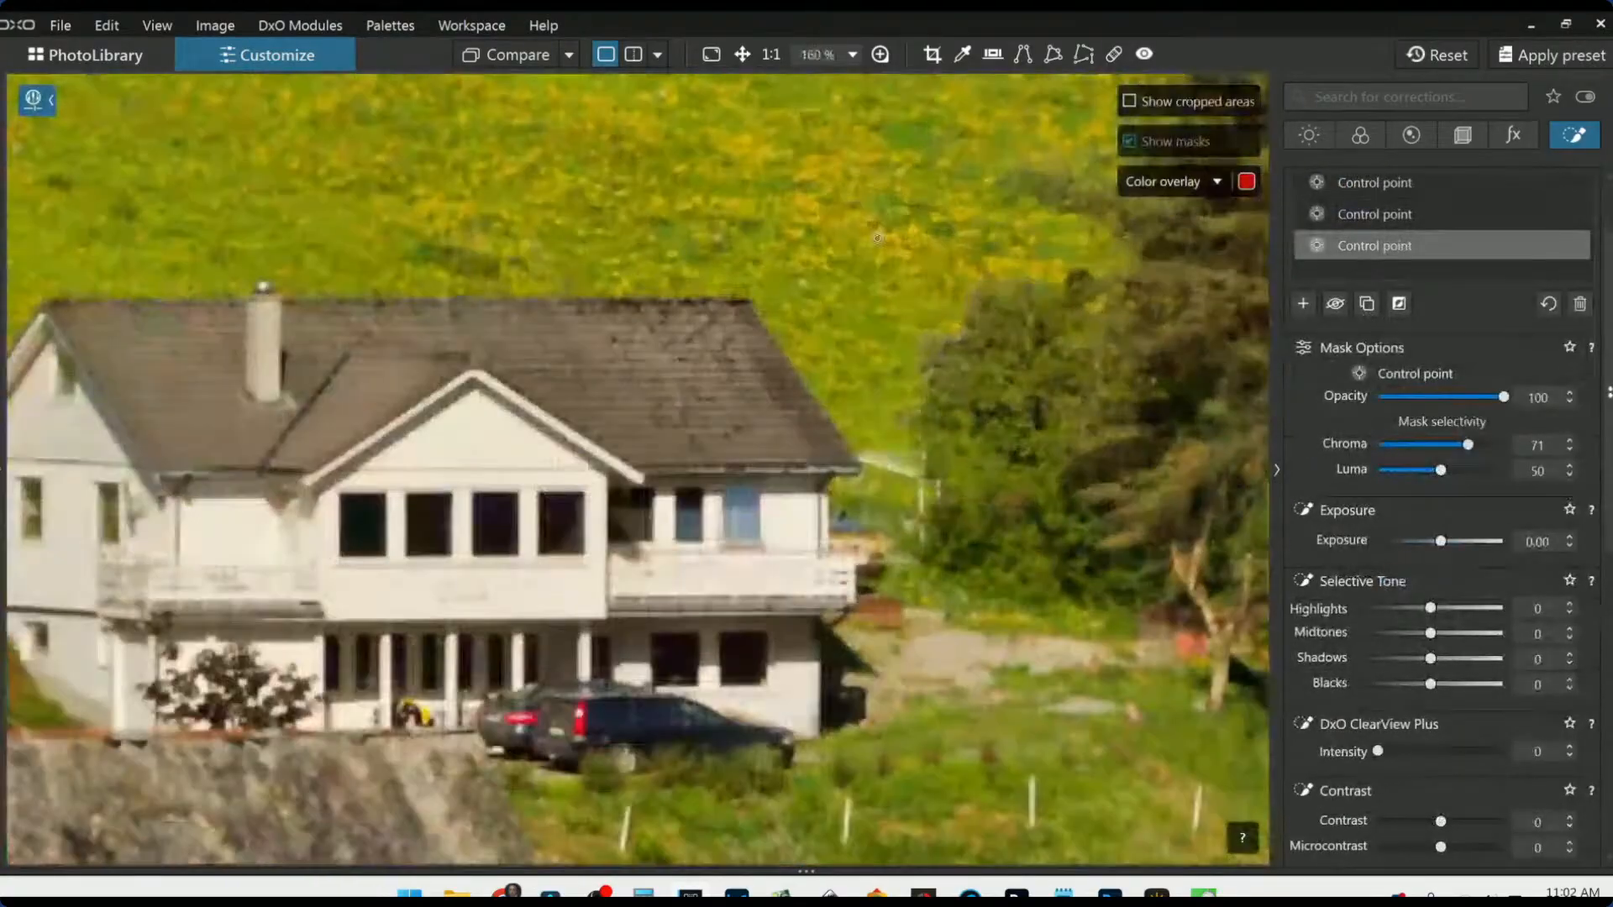
mouse_move(930, 483)
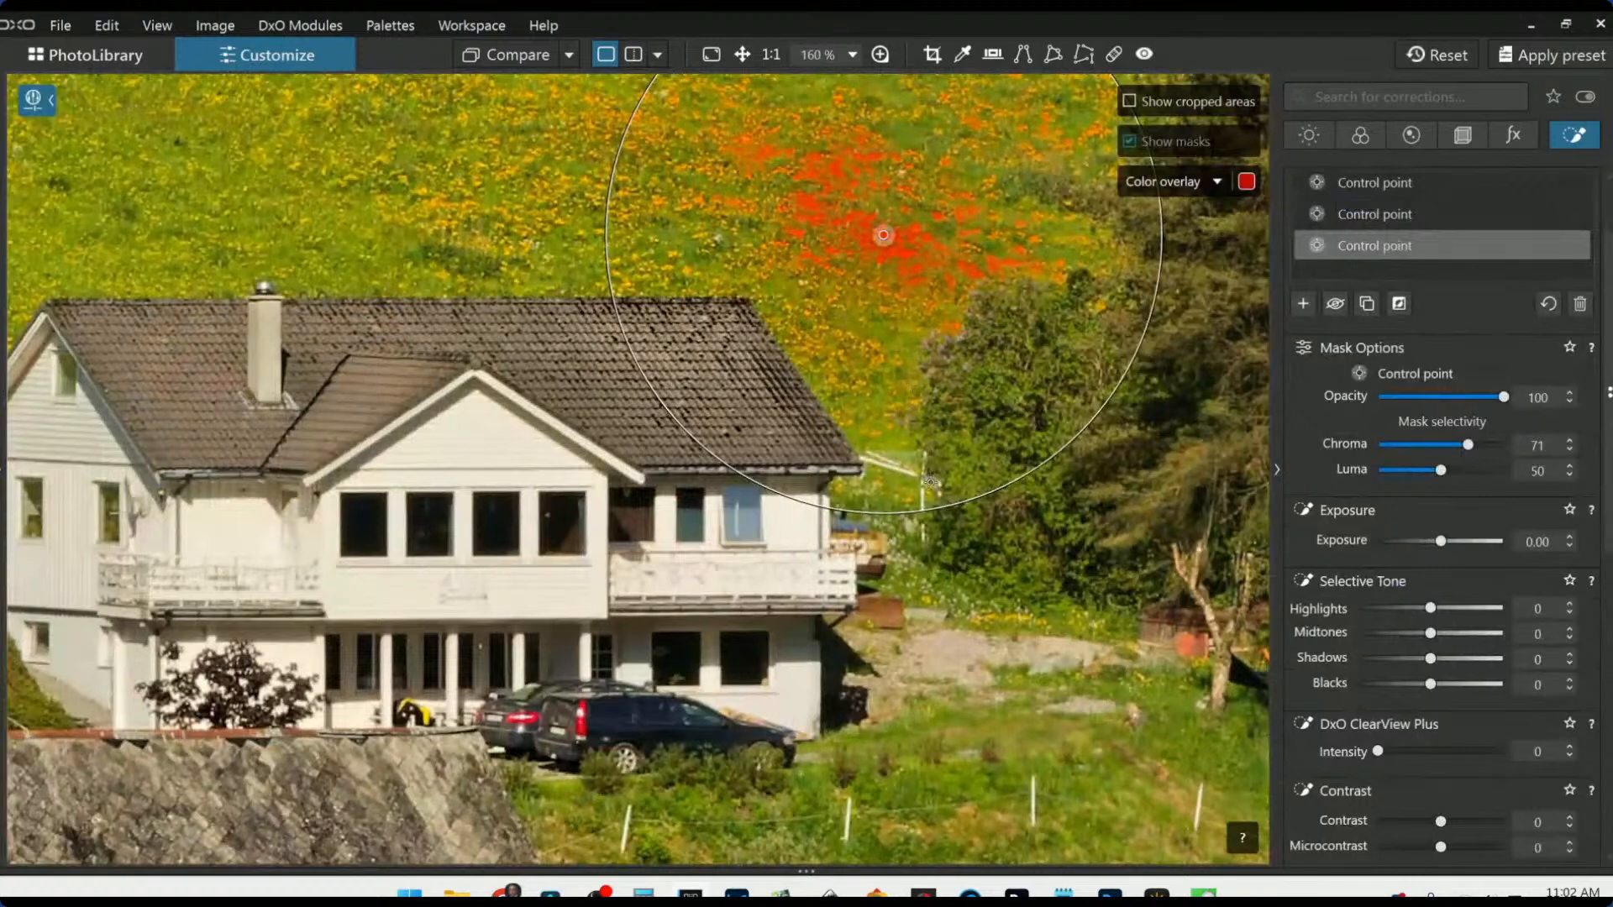
click(553, 88)
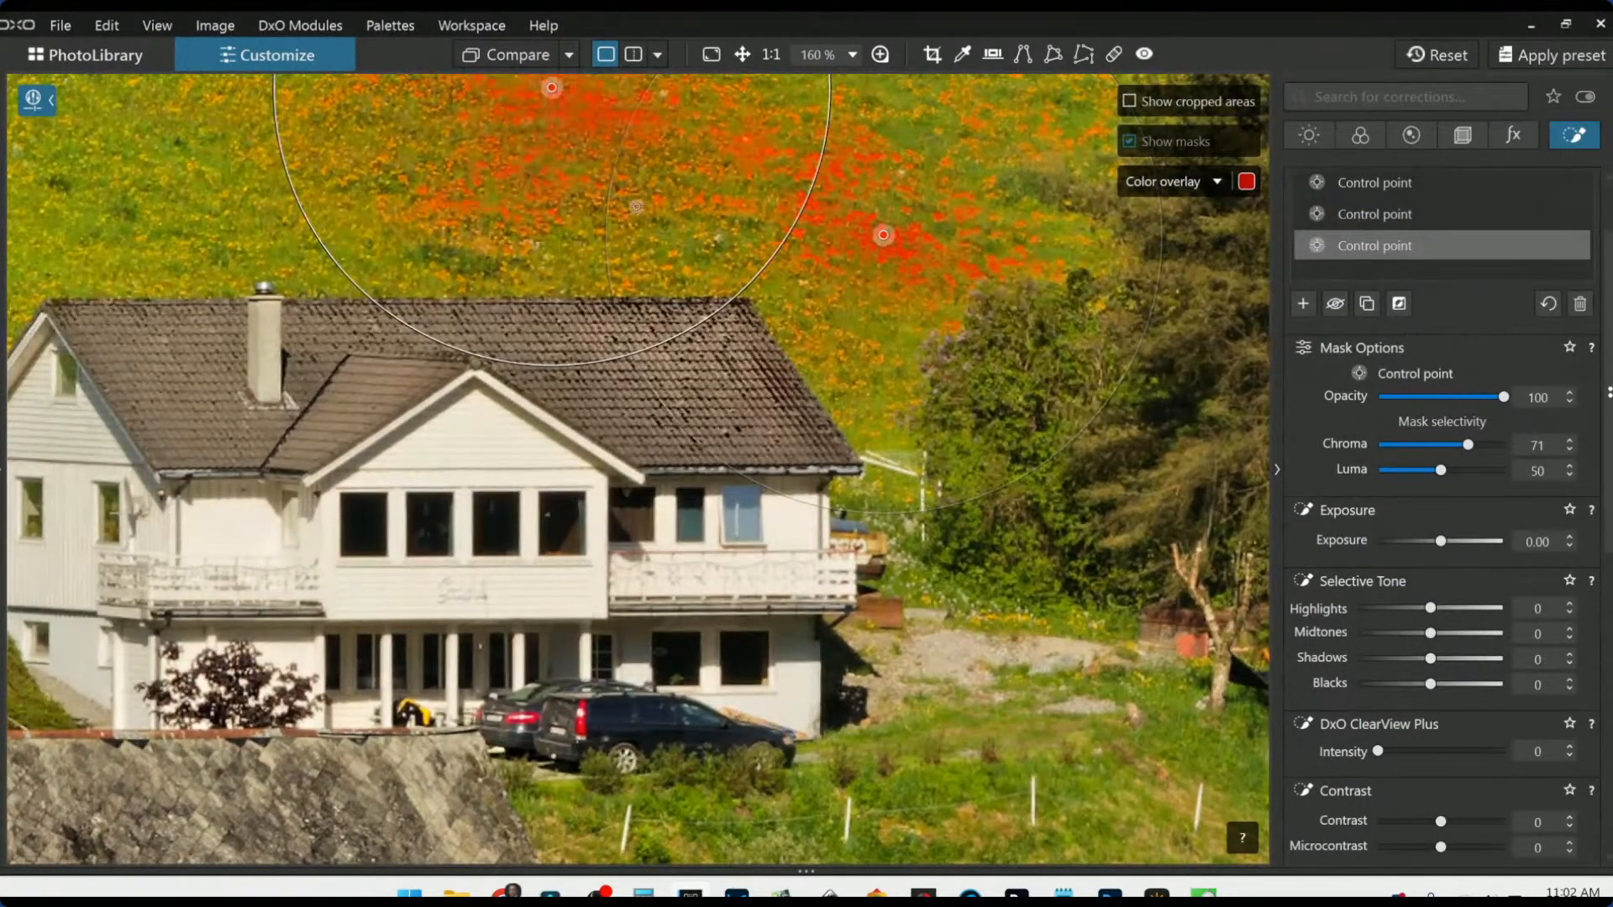
Step: Place a further control point of the same mask on the flowers high on the hillside, to the right of the tall tree
scroll(729, 255, down, 5)
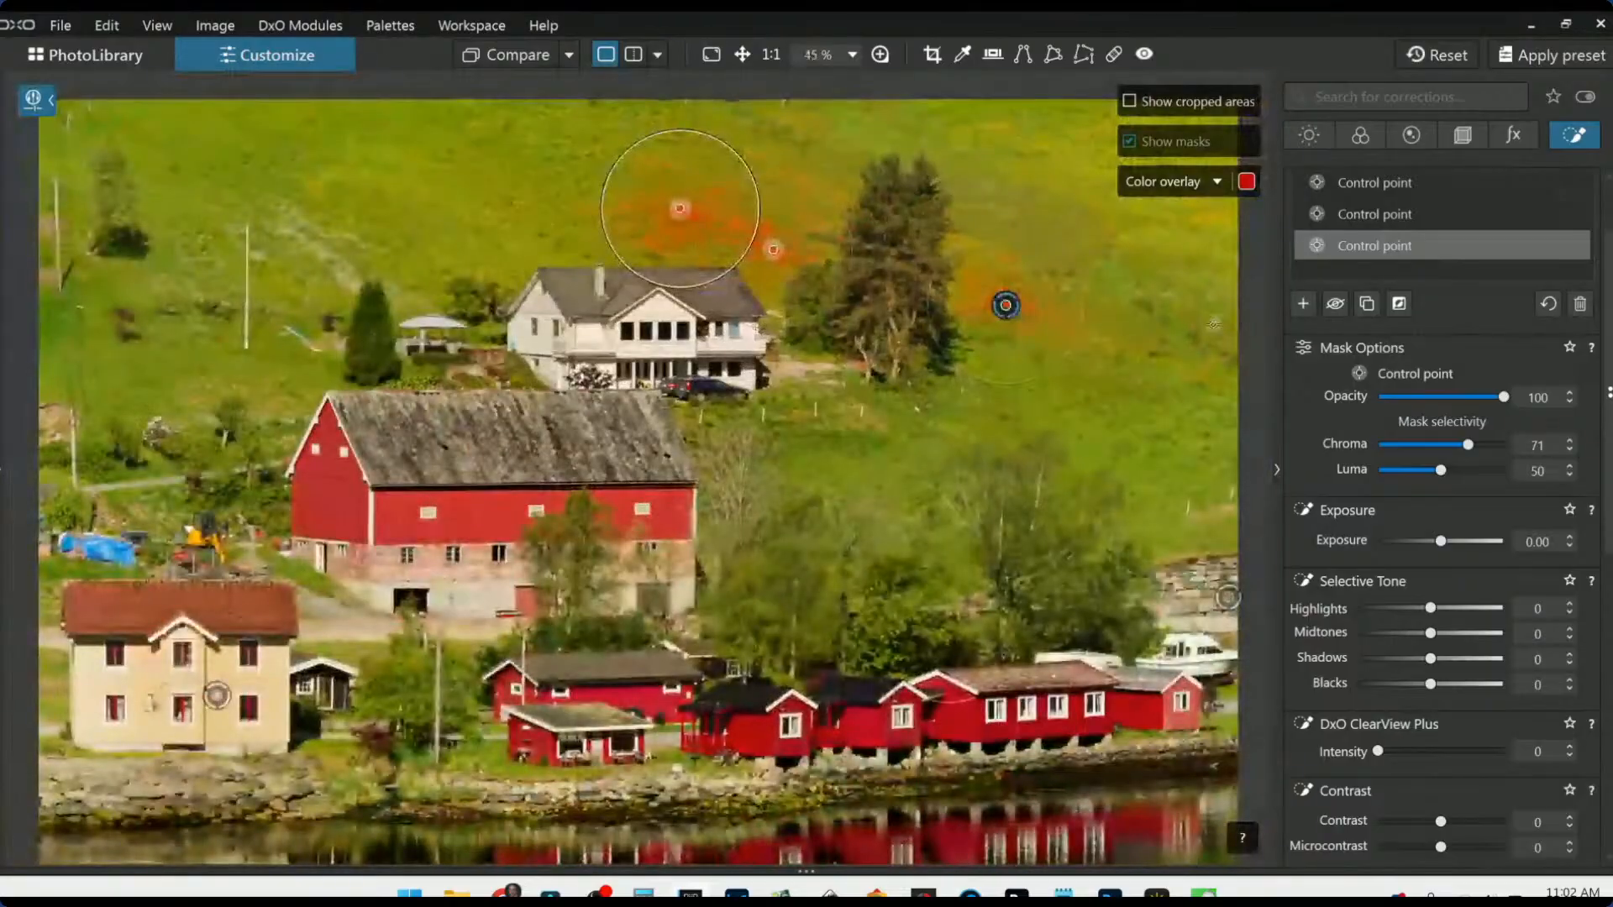
scroll(996, 230, down, 1)
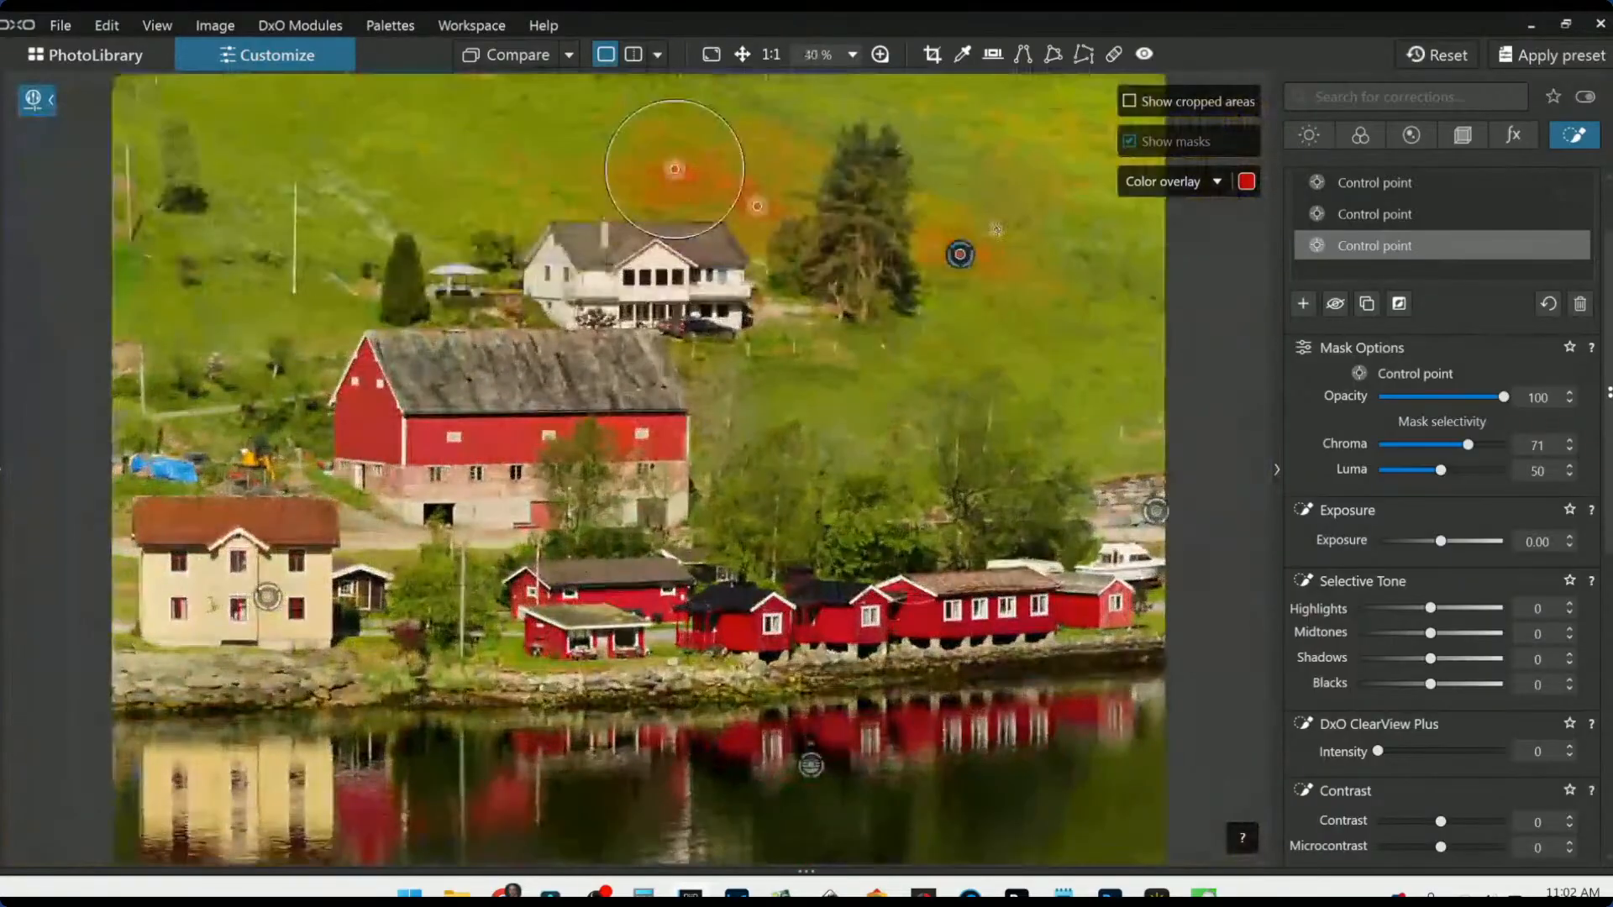
click(1059, 138)
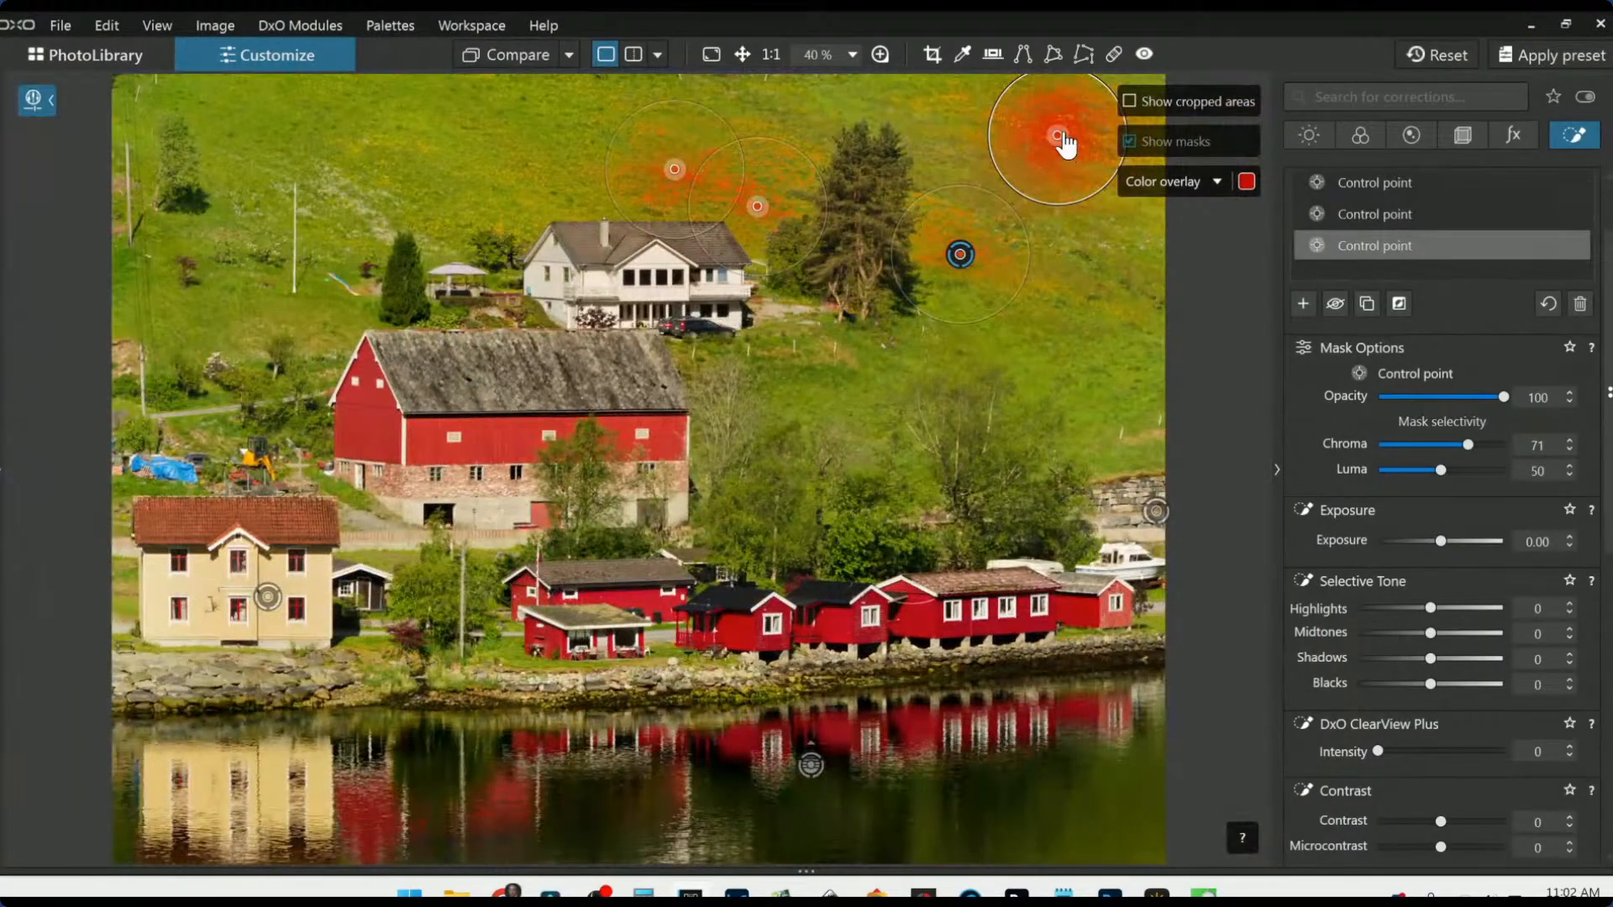
scroll(951, 129, up, 3)
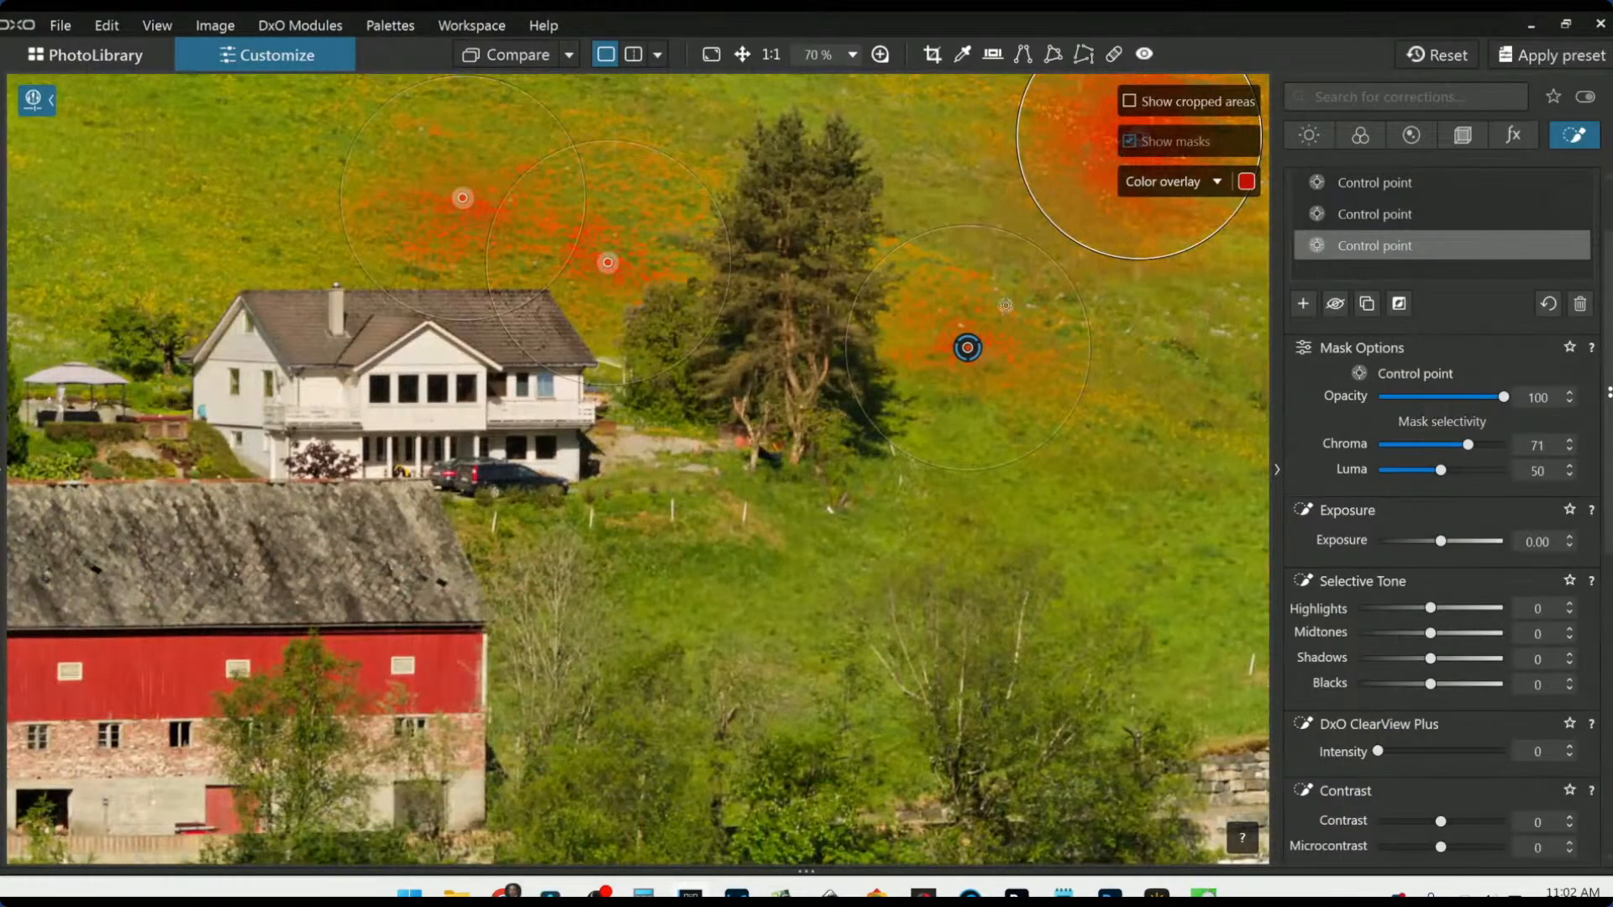
scroll(1085, 161, down, 1)
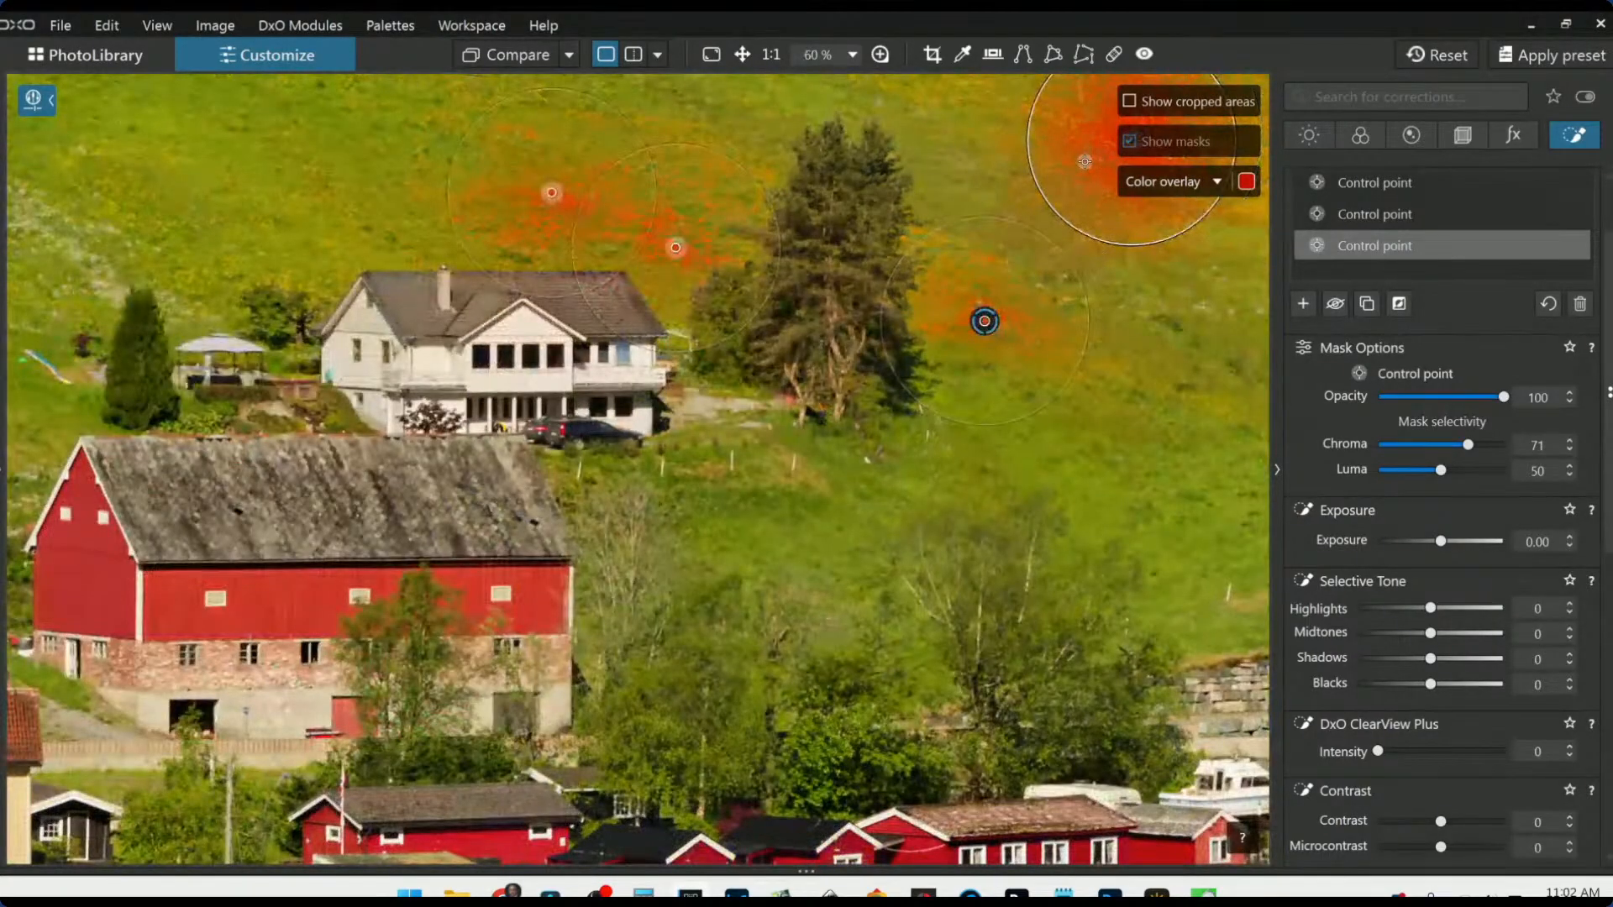
key(Escape)
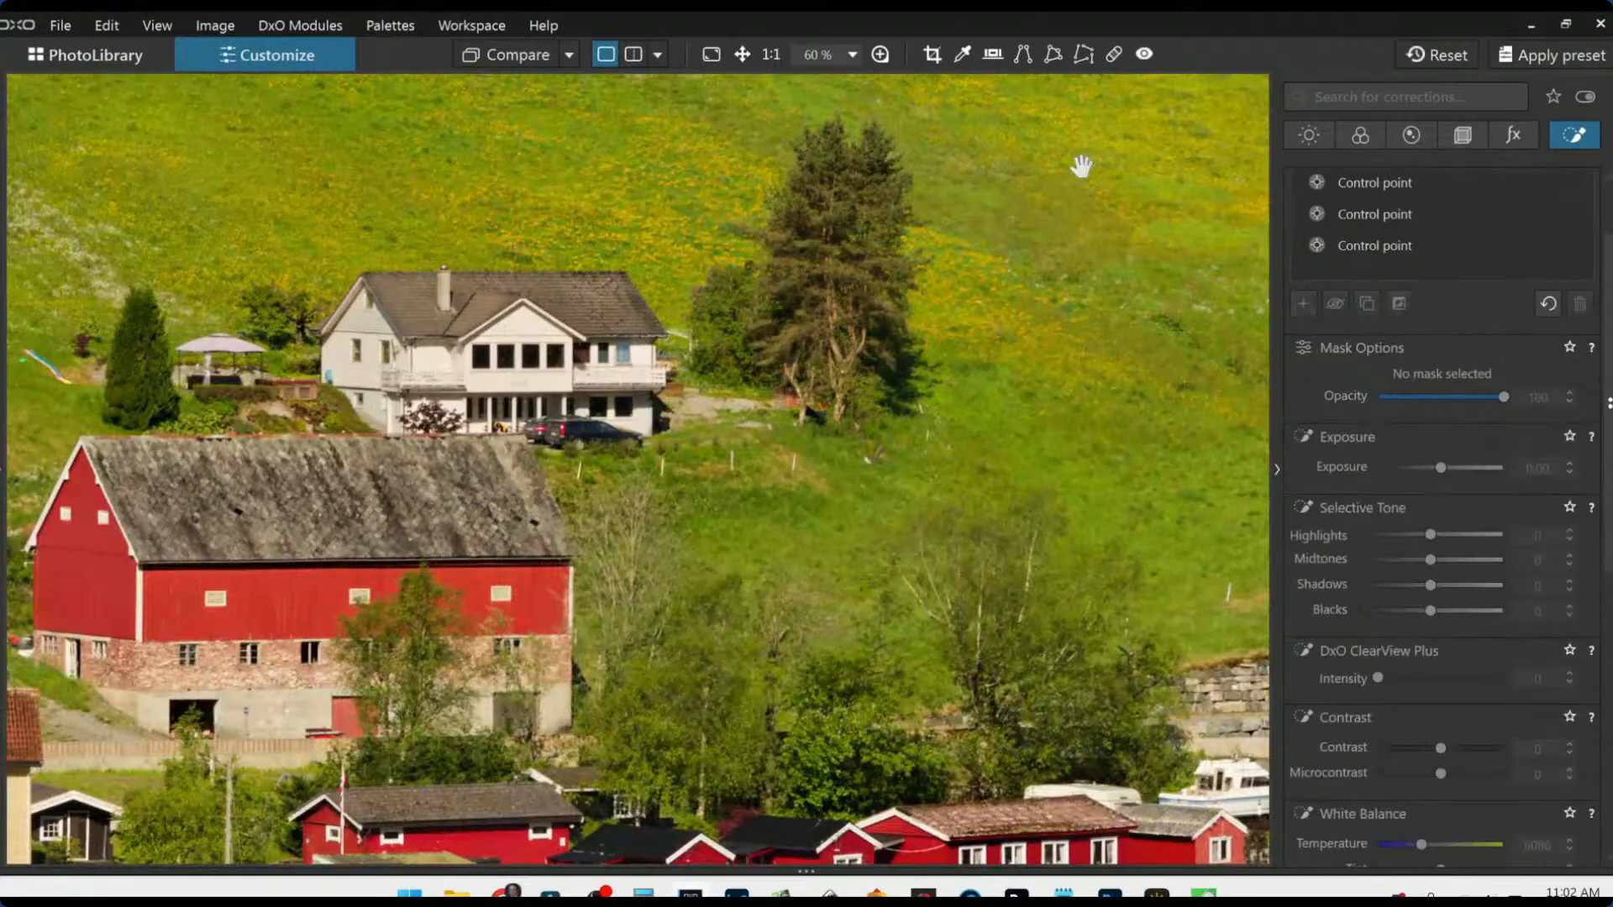
click(1348, 247)
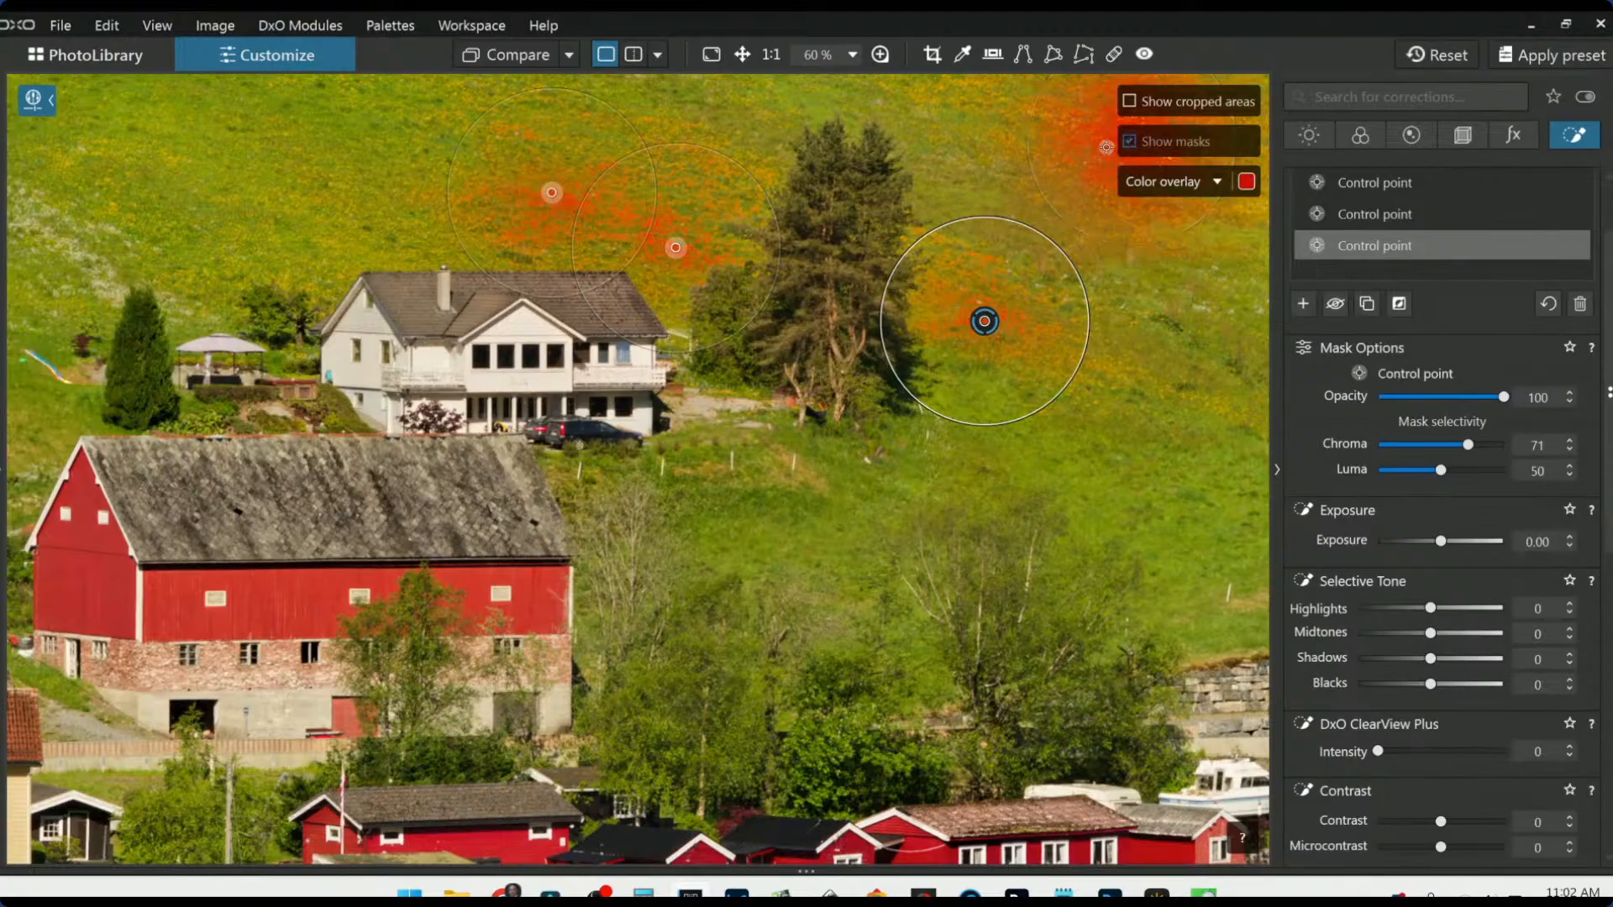
scroll(1103, 141, up, 2)
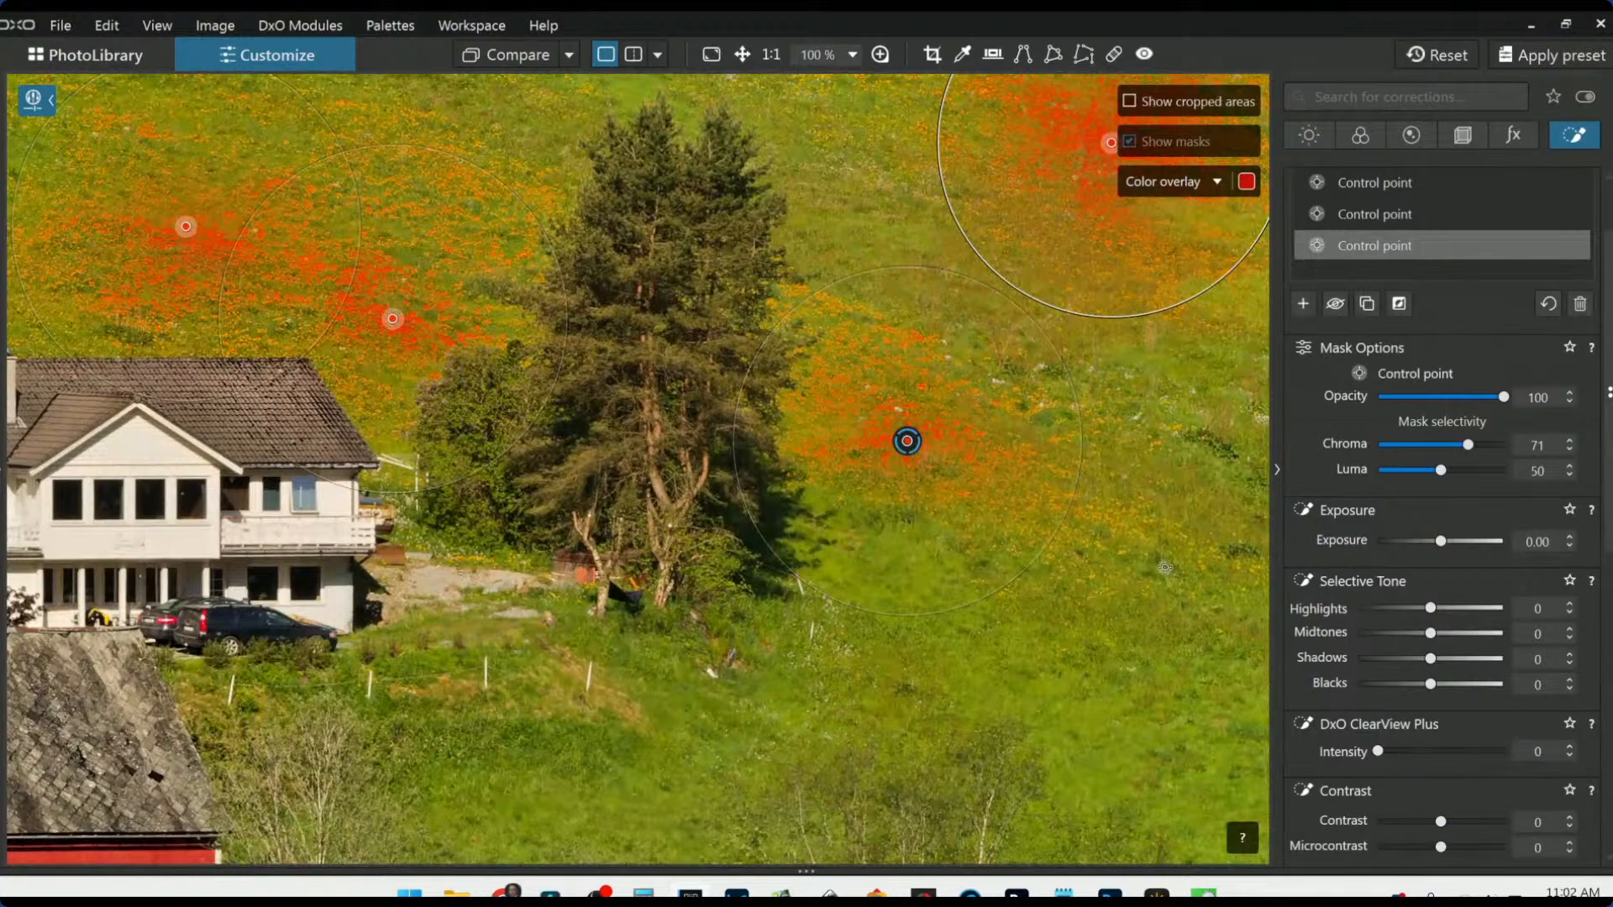
scroll(1165, 567, down, 2)
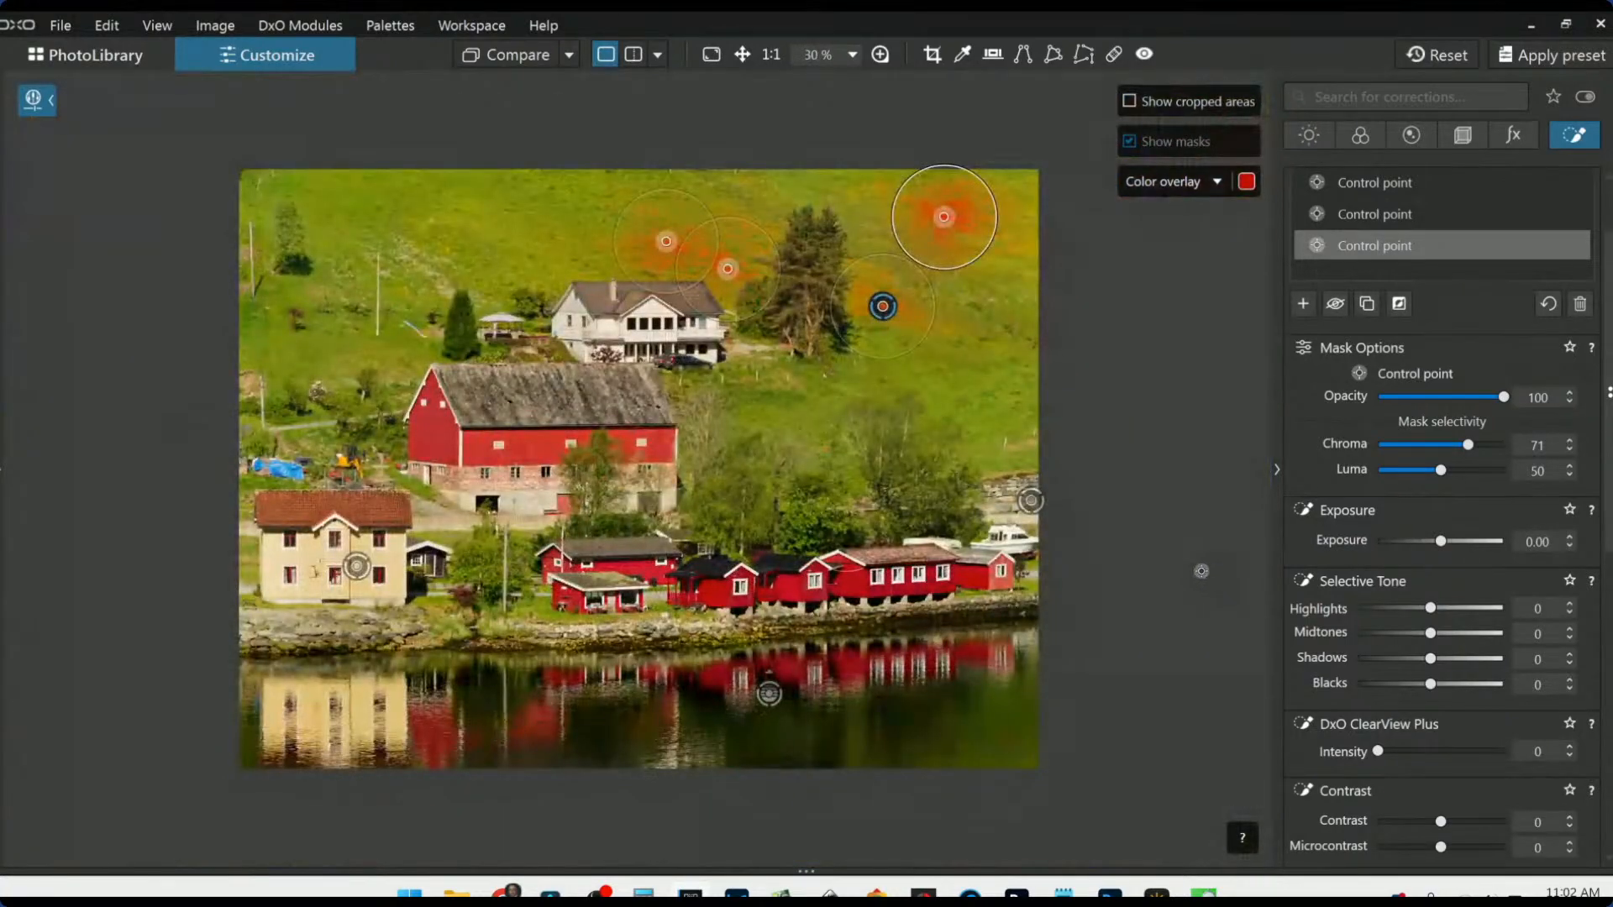
Step: Add two control points to the mask on the flowering hillside to the left of the white house
scroll(334, 220, up, 3)
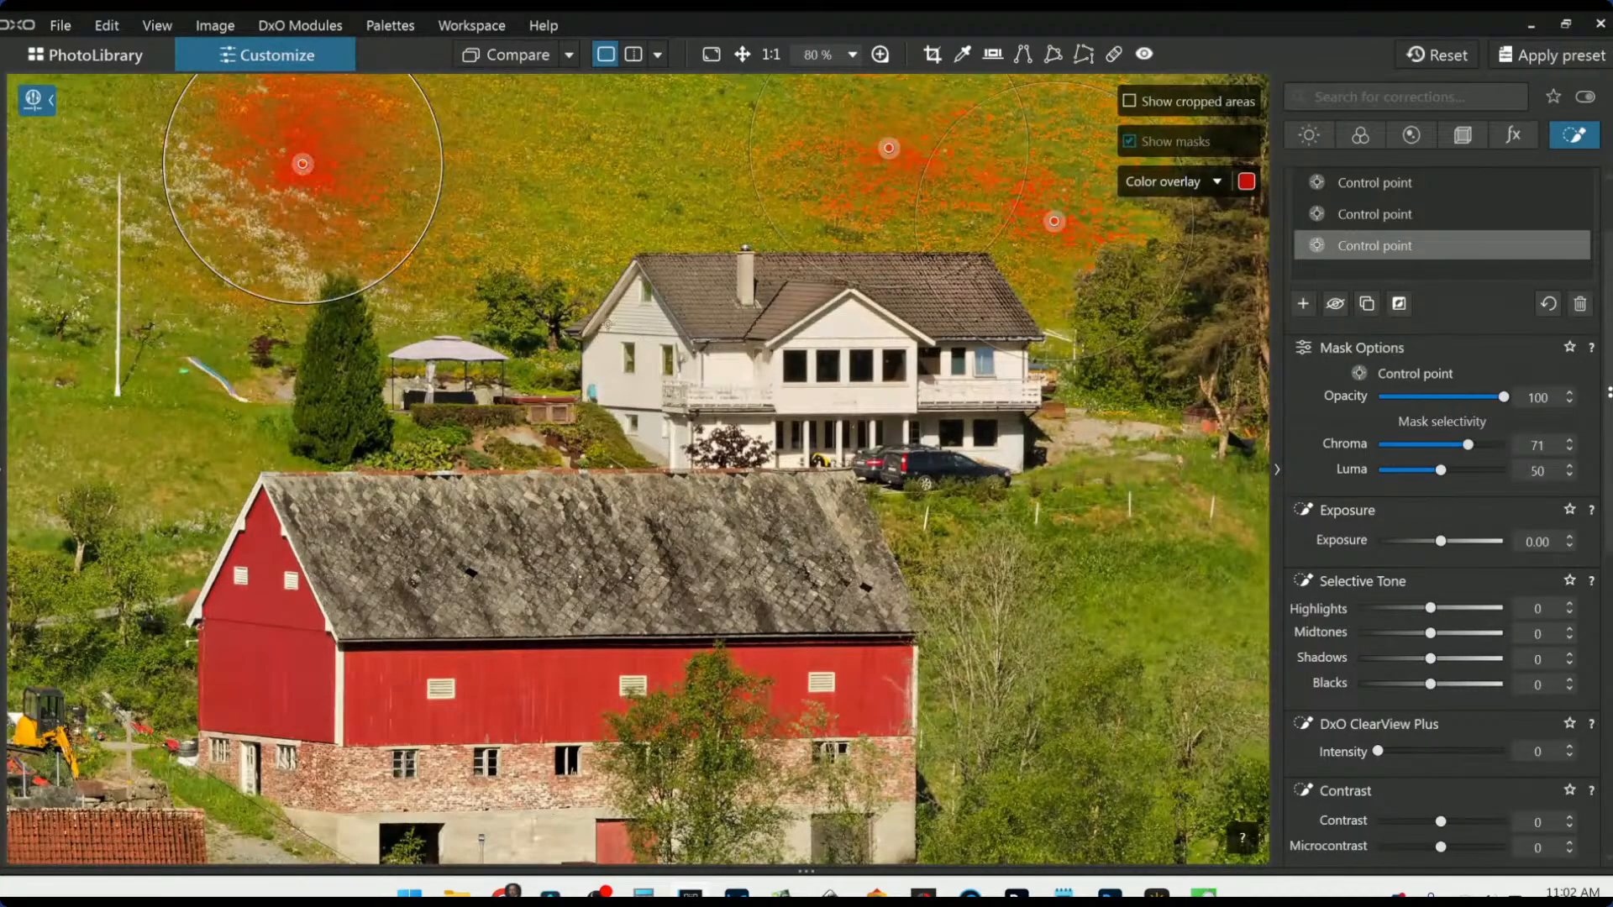
click(531, 269)
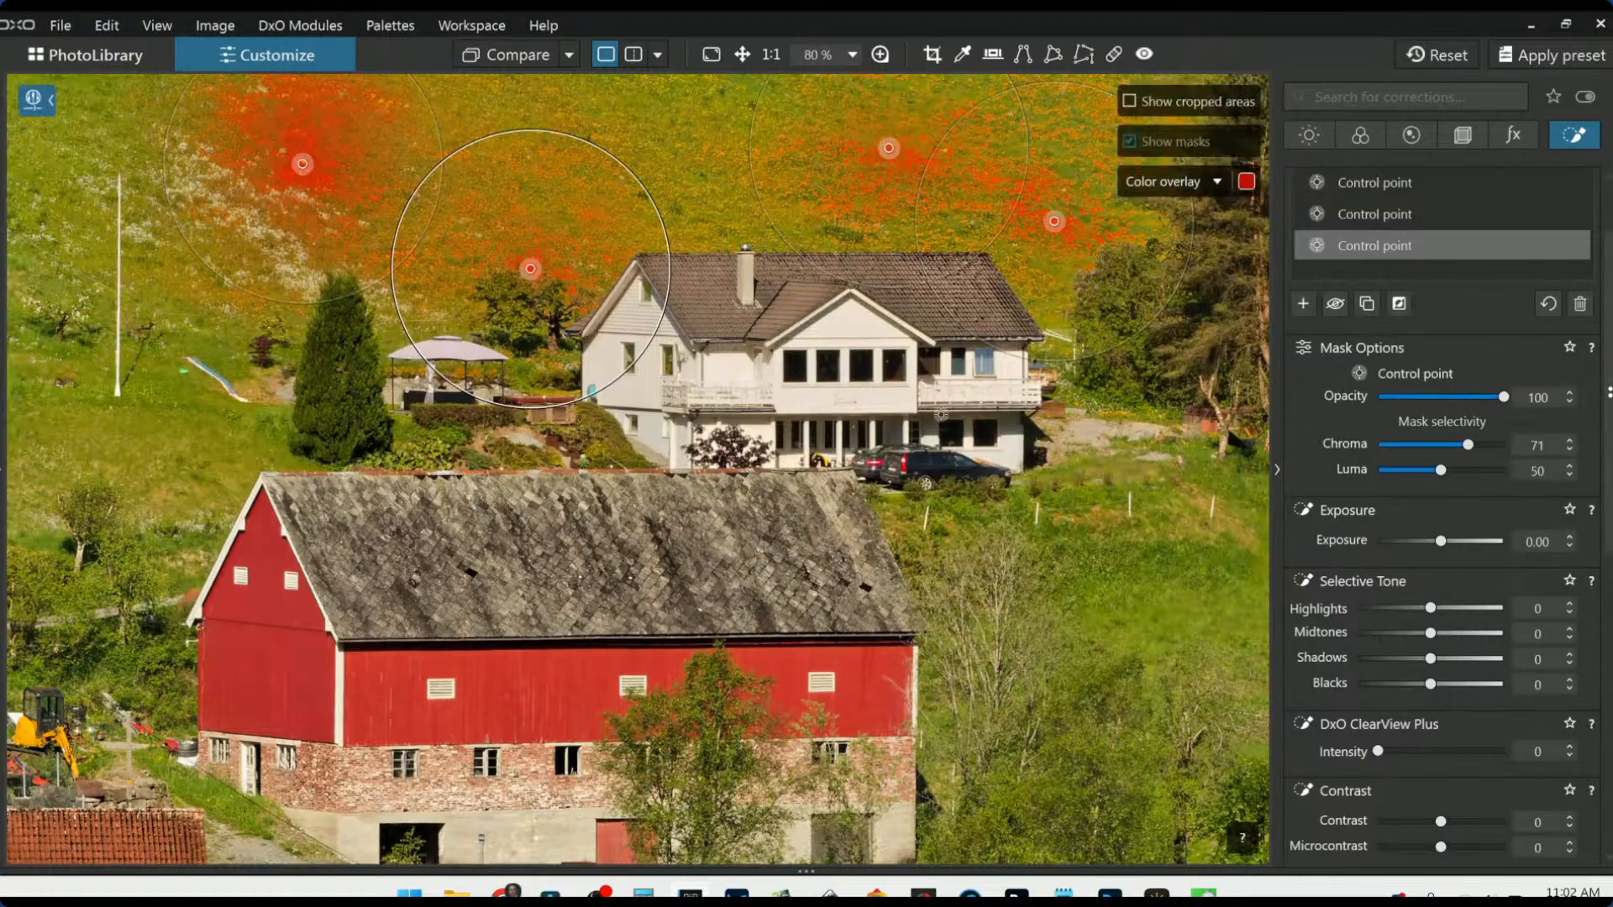
Step: Set the mask's yellow channel to saturation 100 and luminance 22, and add one more control point on the right part of the hillside
scroll(932, 412, down, 2)
scroll(1177, 584, down, 1)
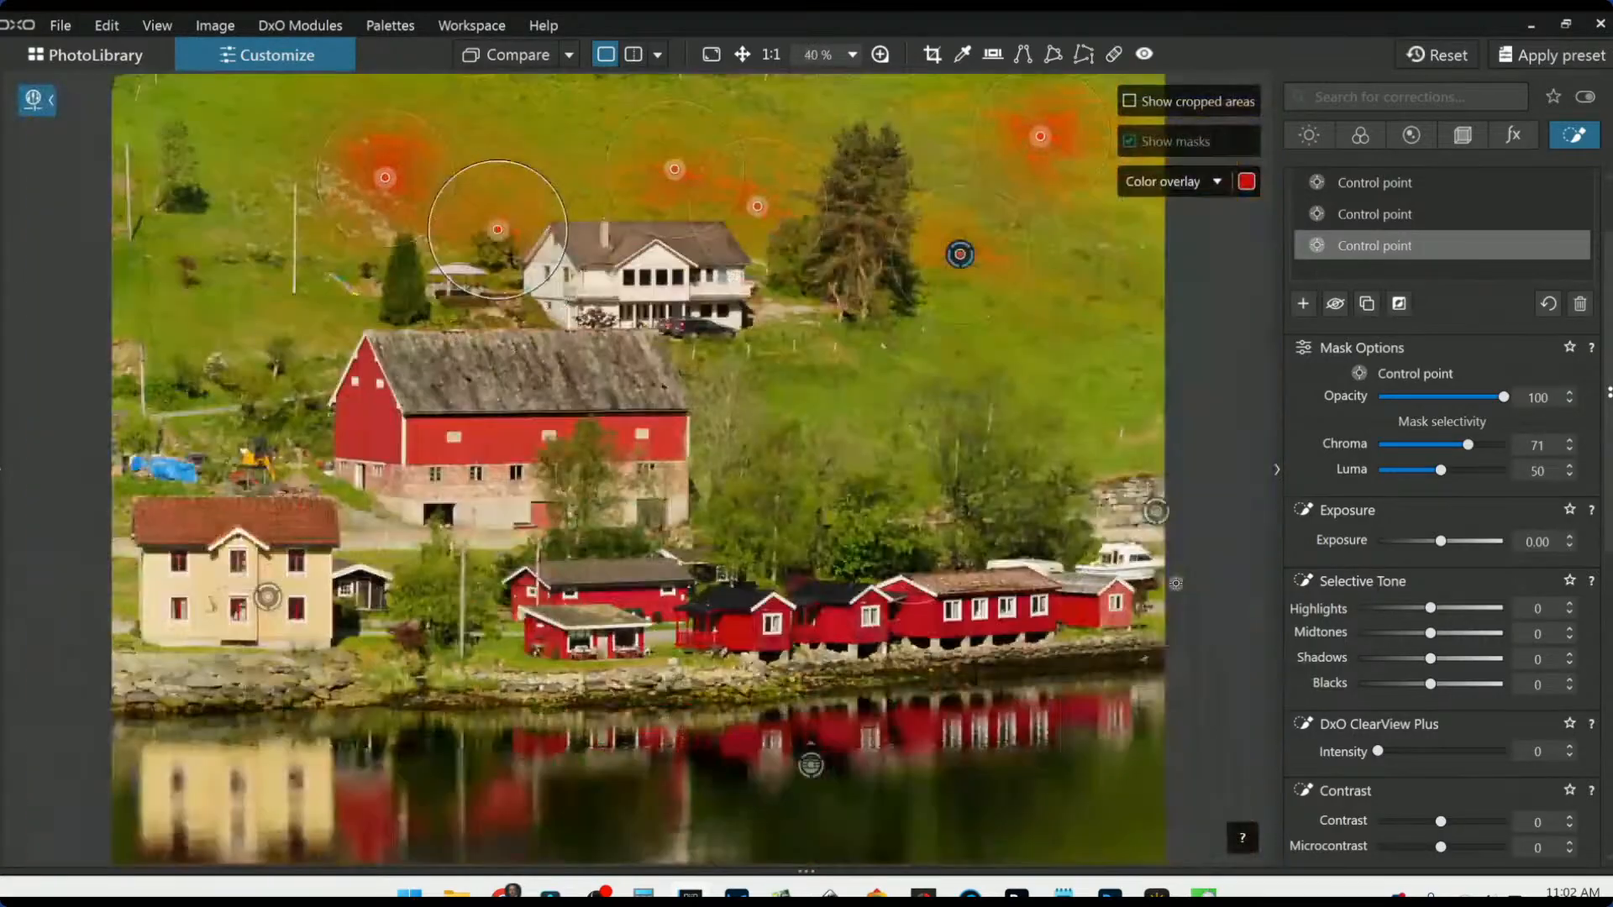
scroll(1307, 627, down, 5)
scroll(1353, 646, down, 3)
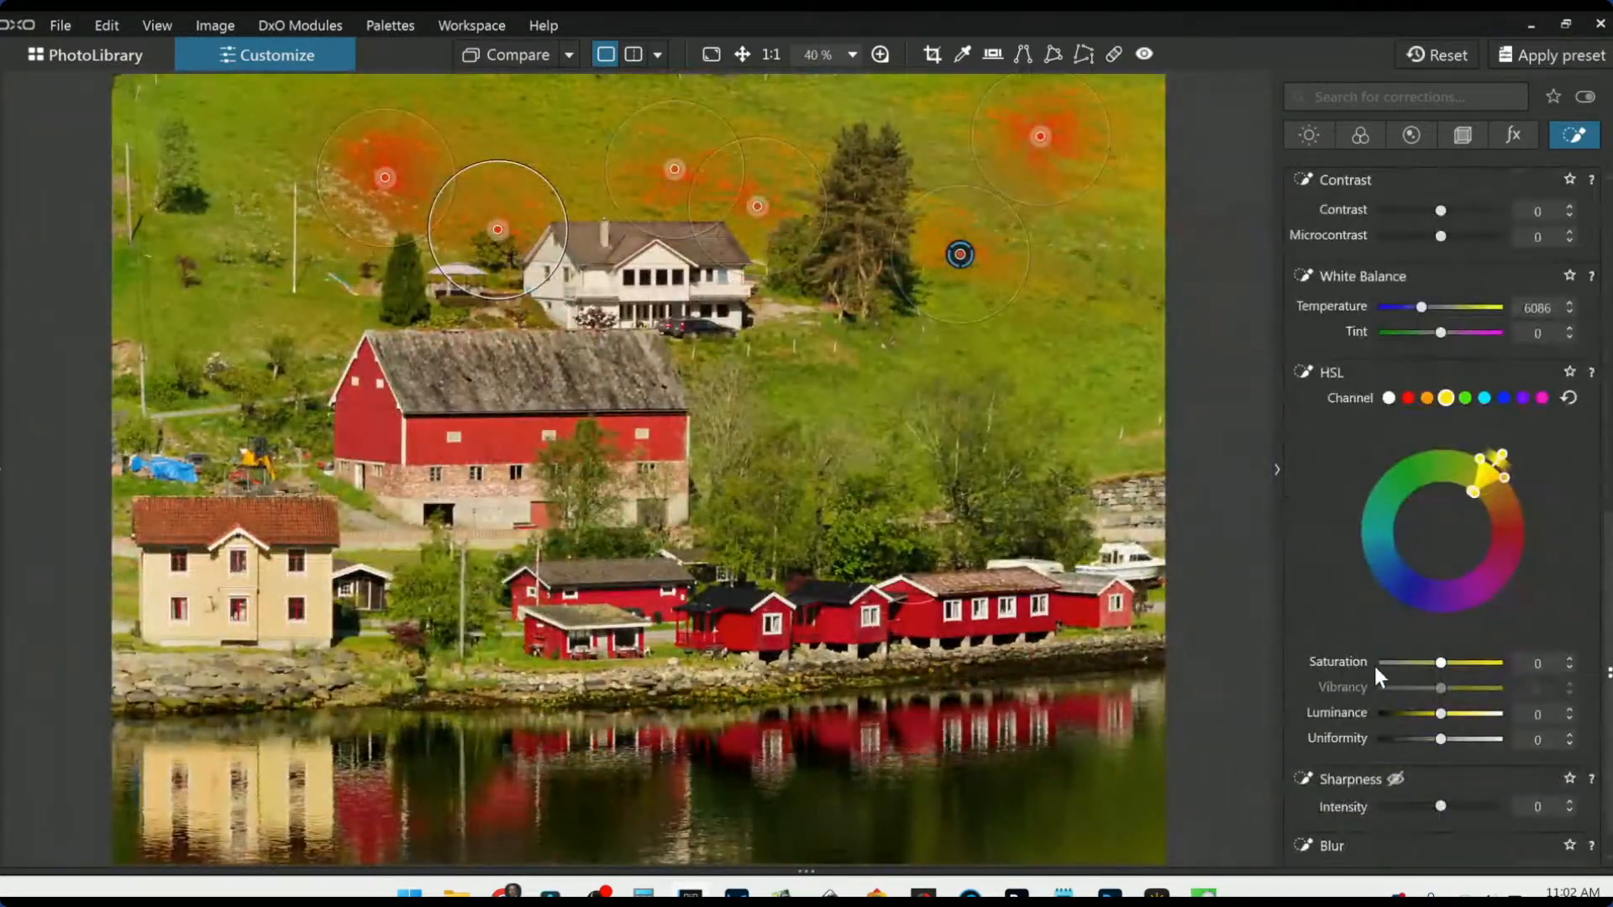
drag(1438, 663, 1525, 677)
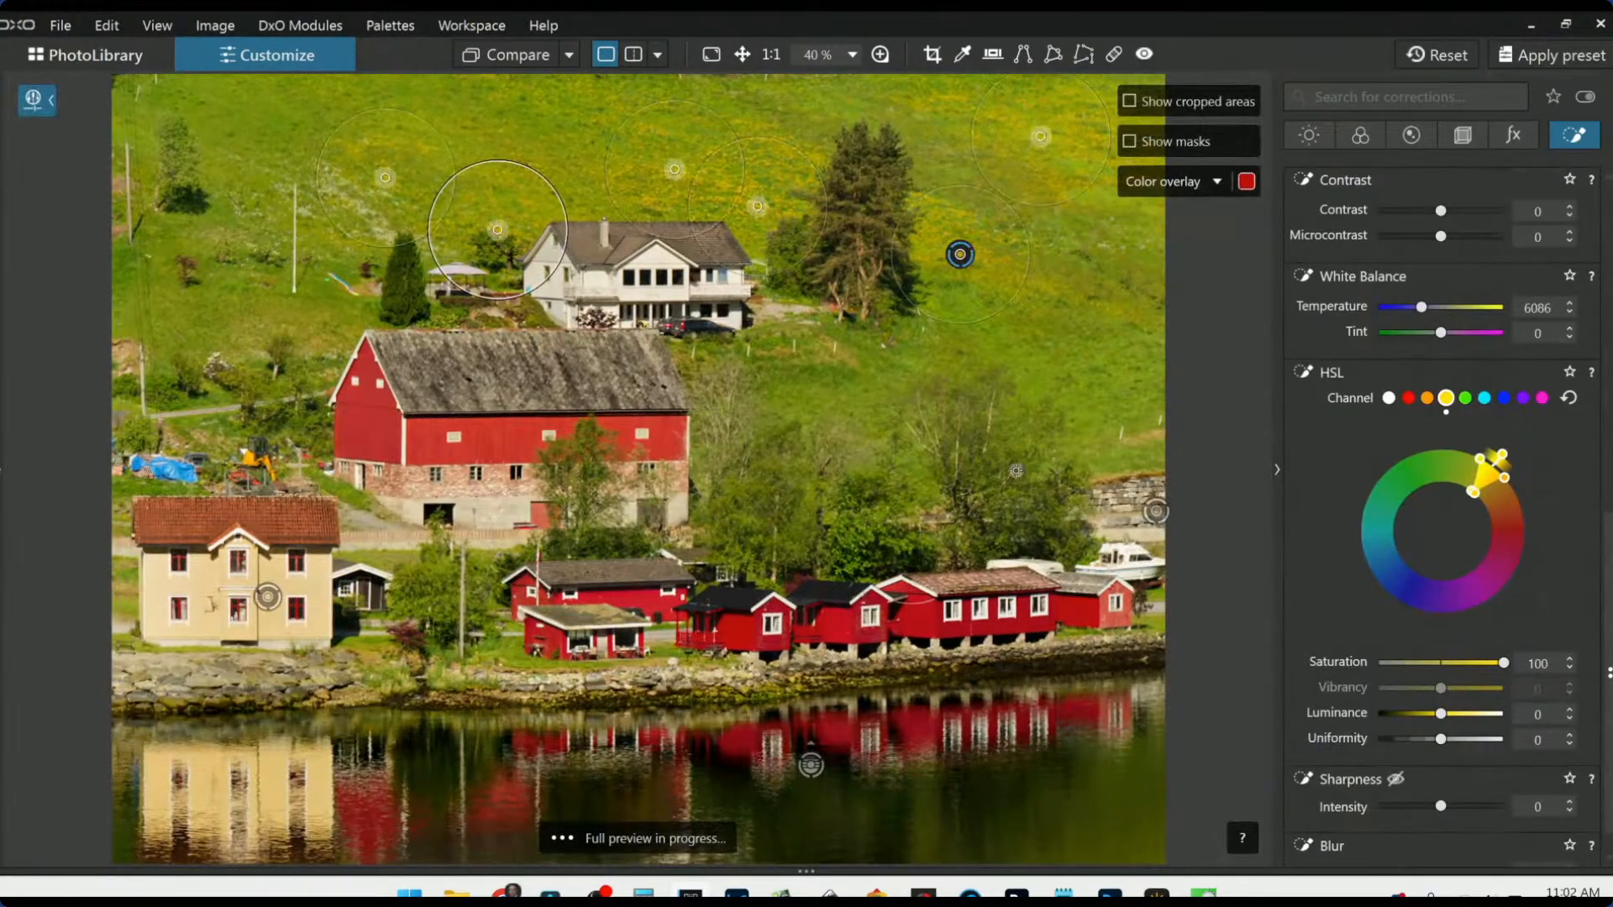
scroll(959, 253, down, 1)
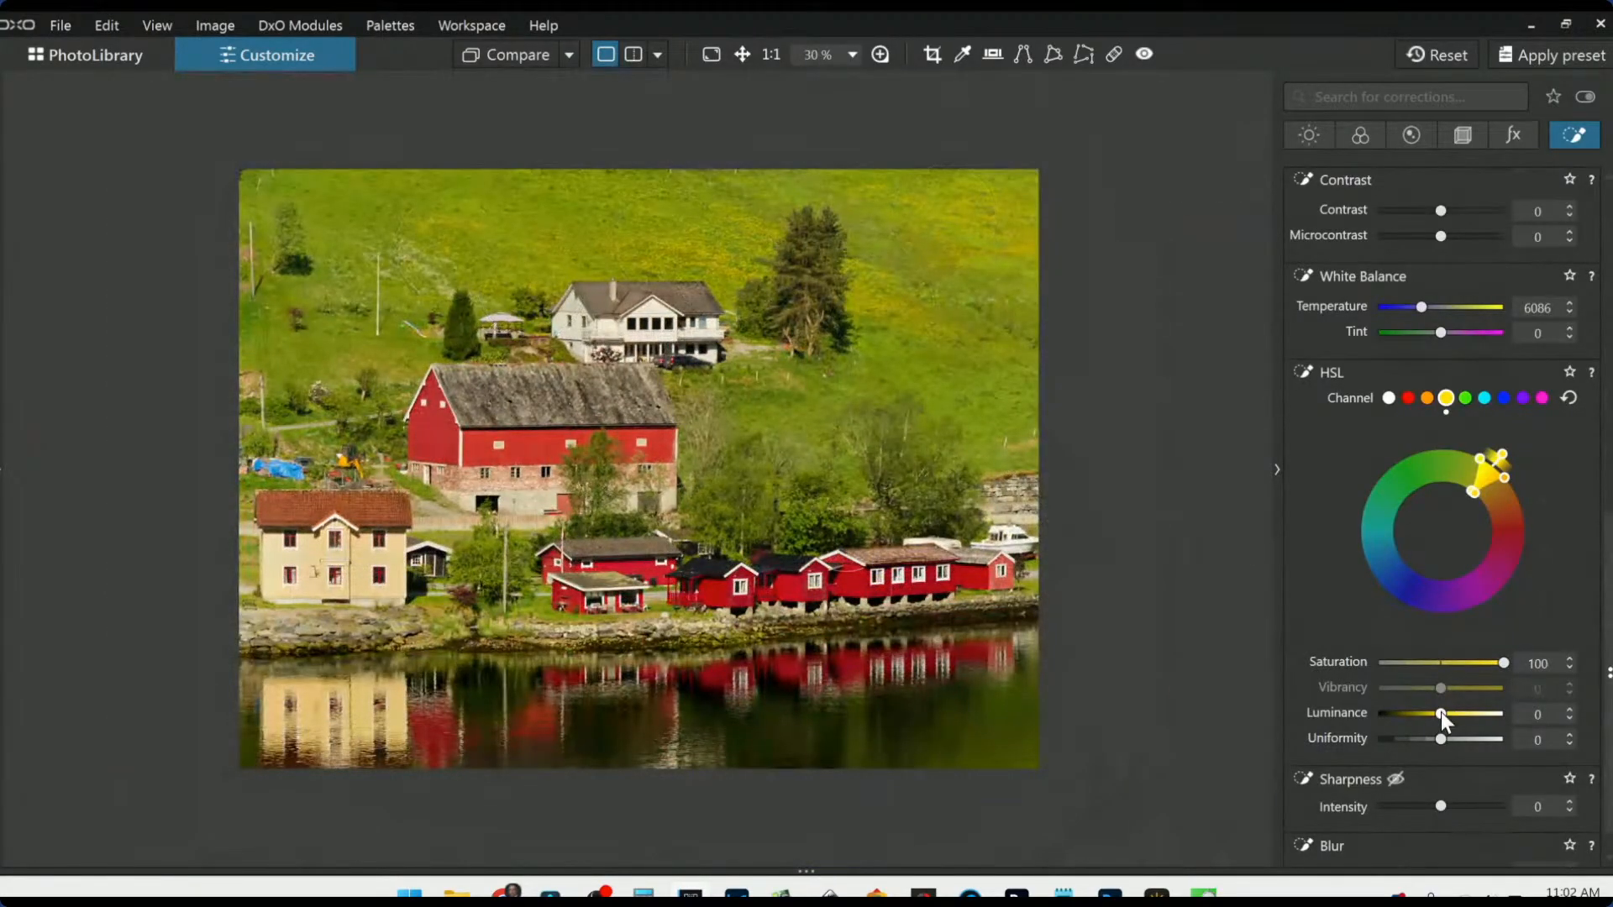
drag(1441, 713, 1454, 719)
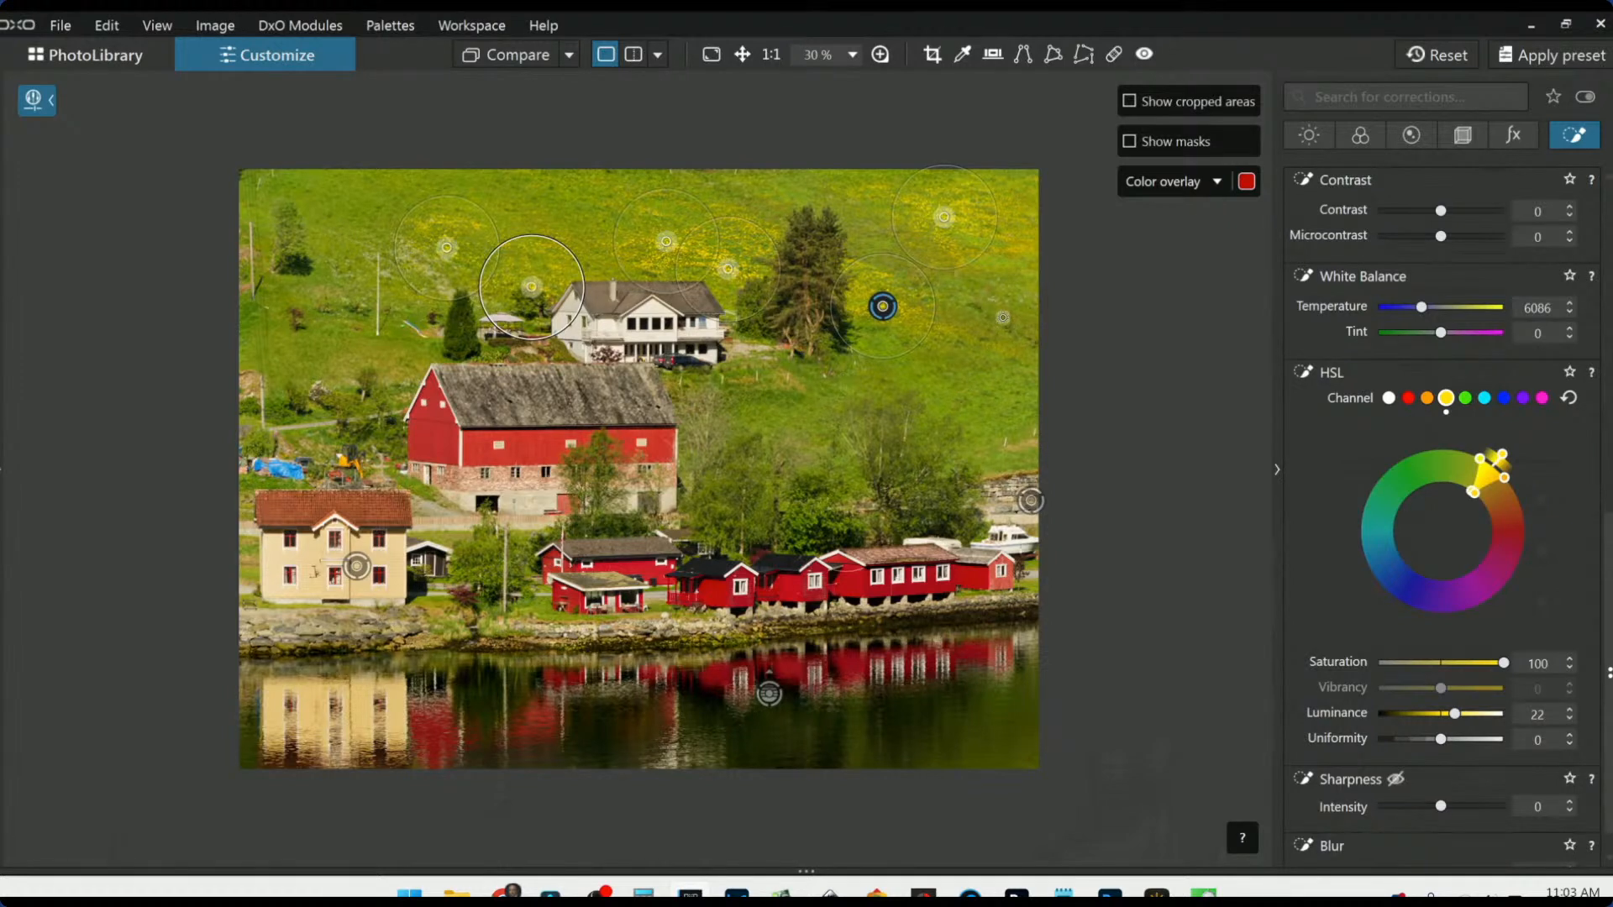
click(998, 351)
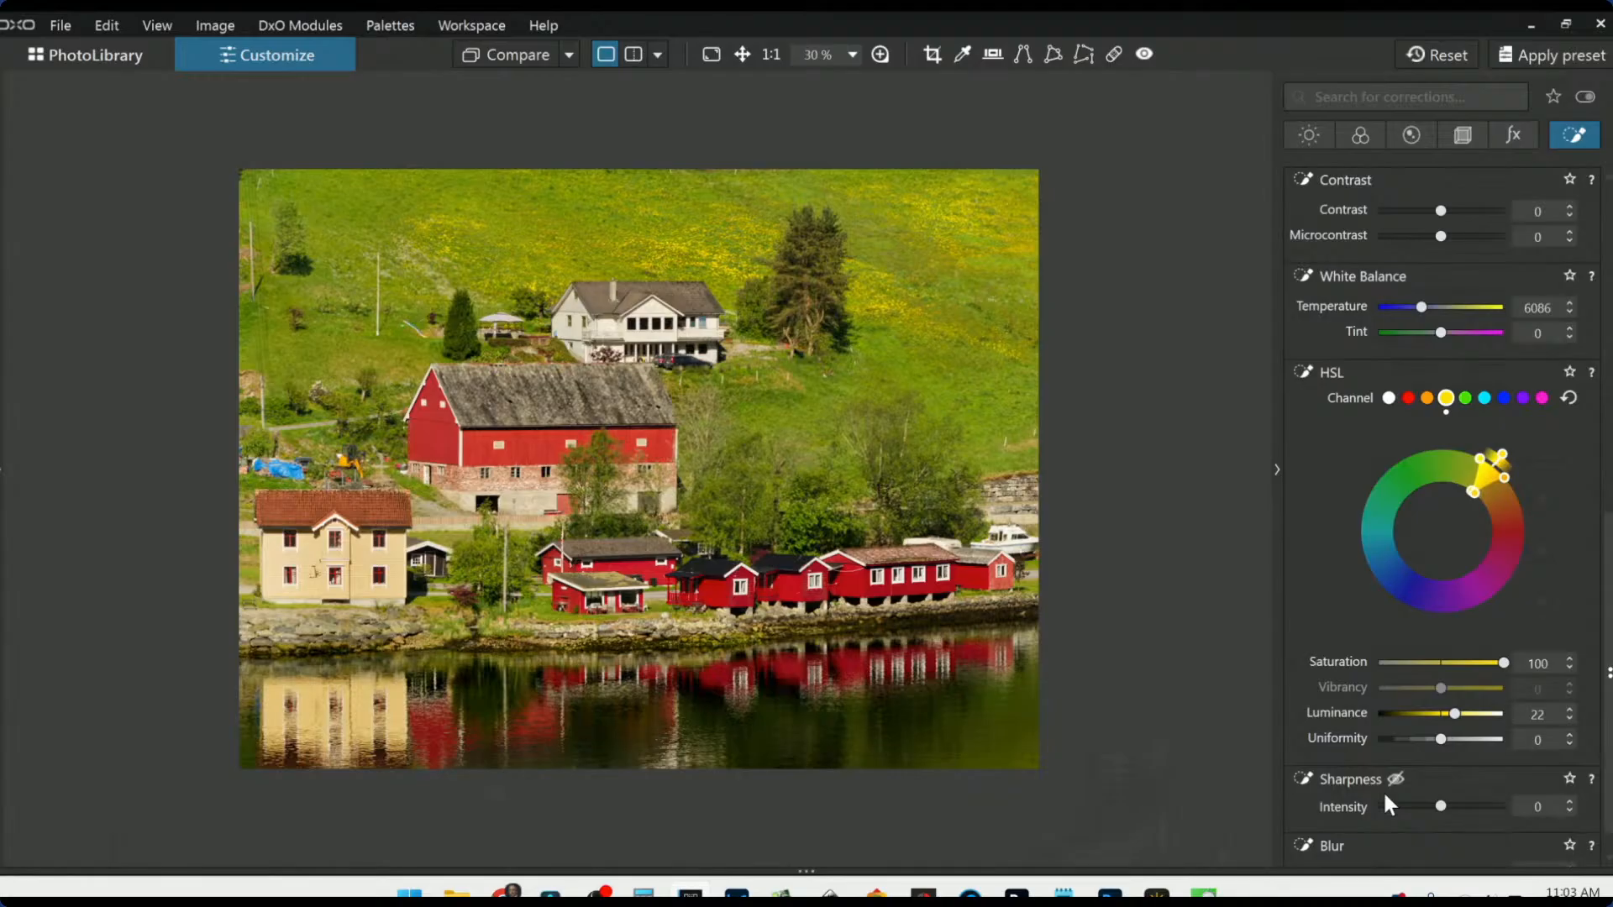
Step: Return to the photo library, switch to Chrome, change to the other browser profile and open the bookmarked photo submission folder in Google Drive
click(154, 53)
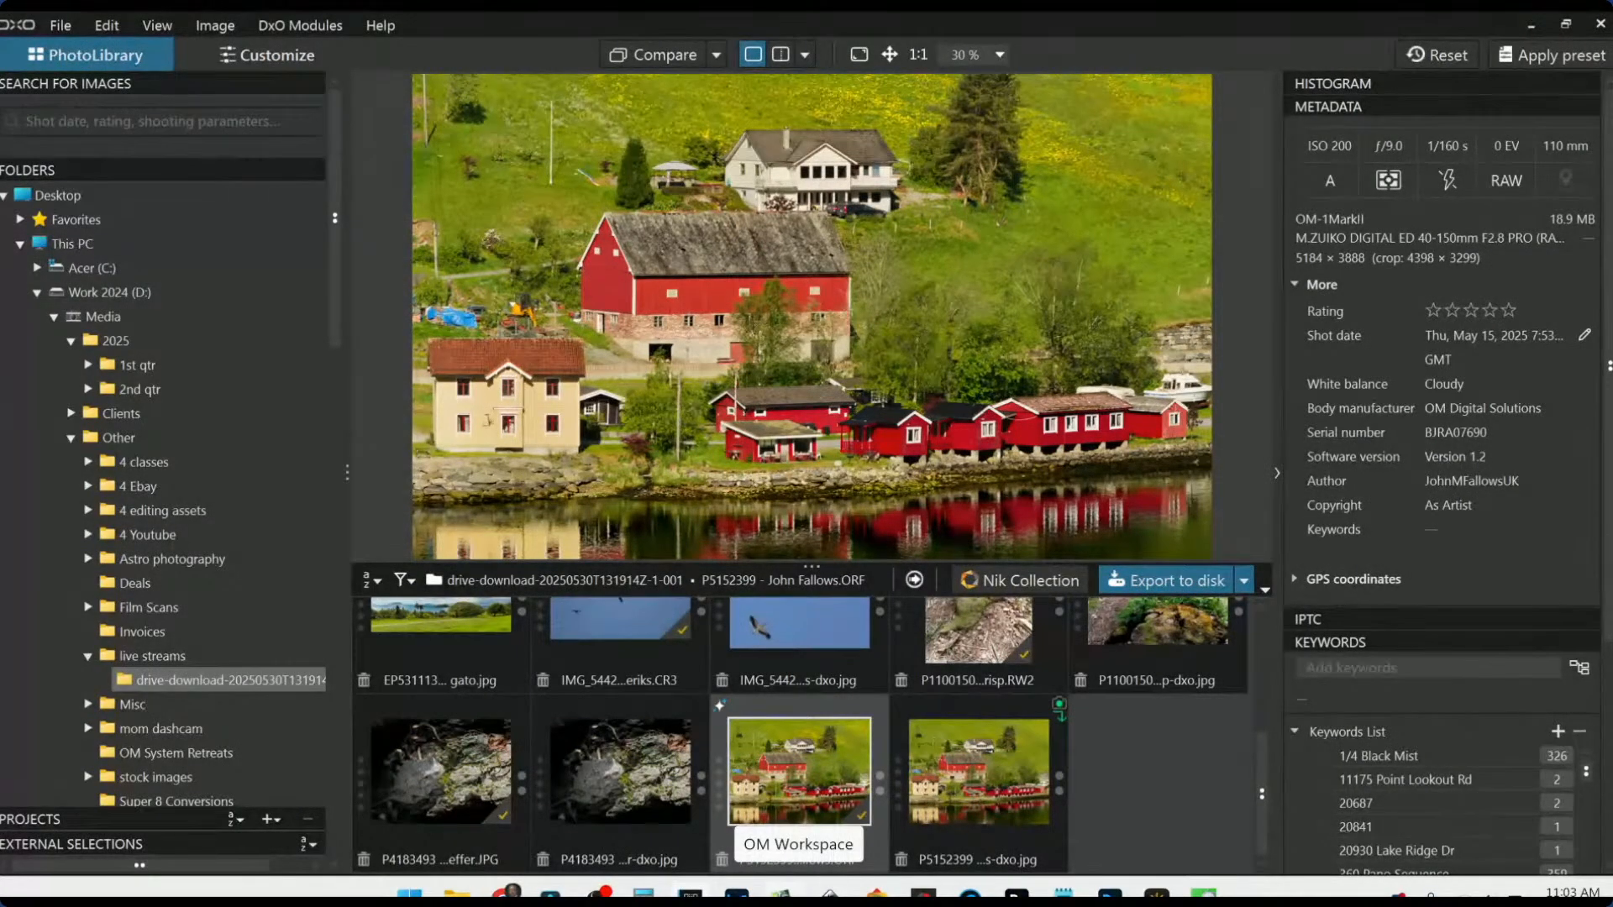
mouse_move(502, 892)
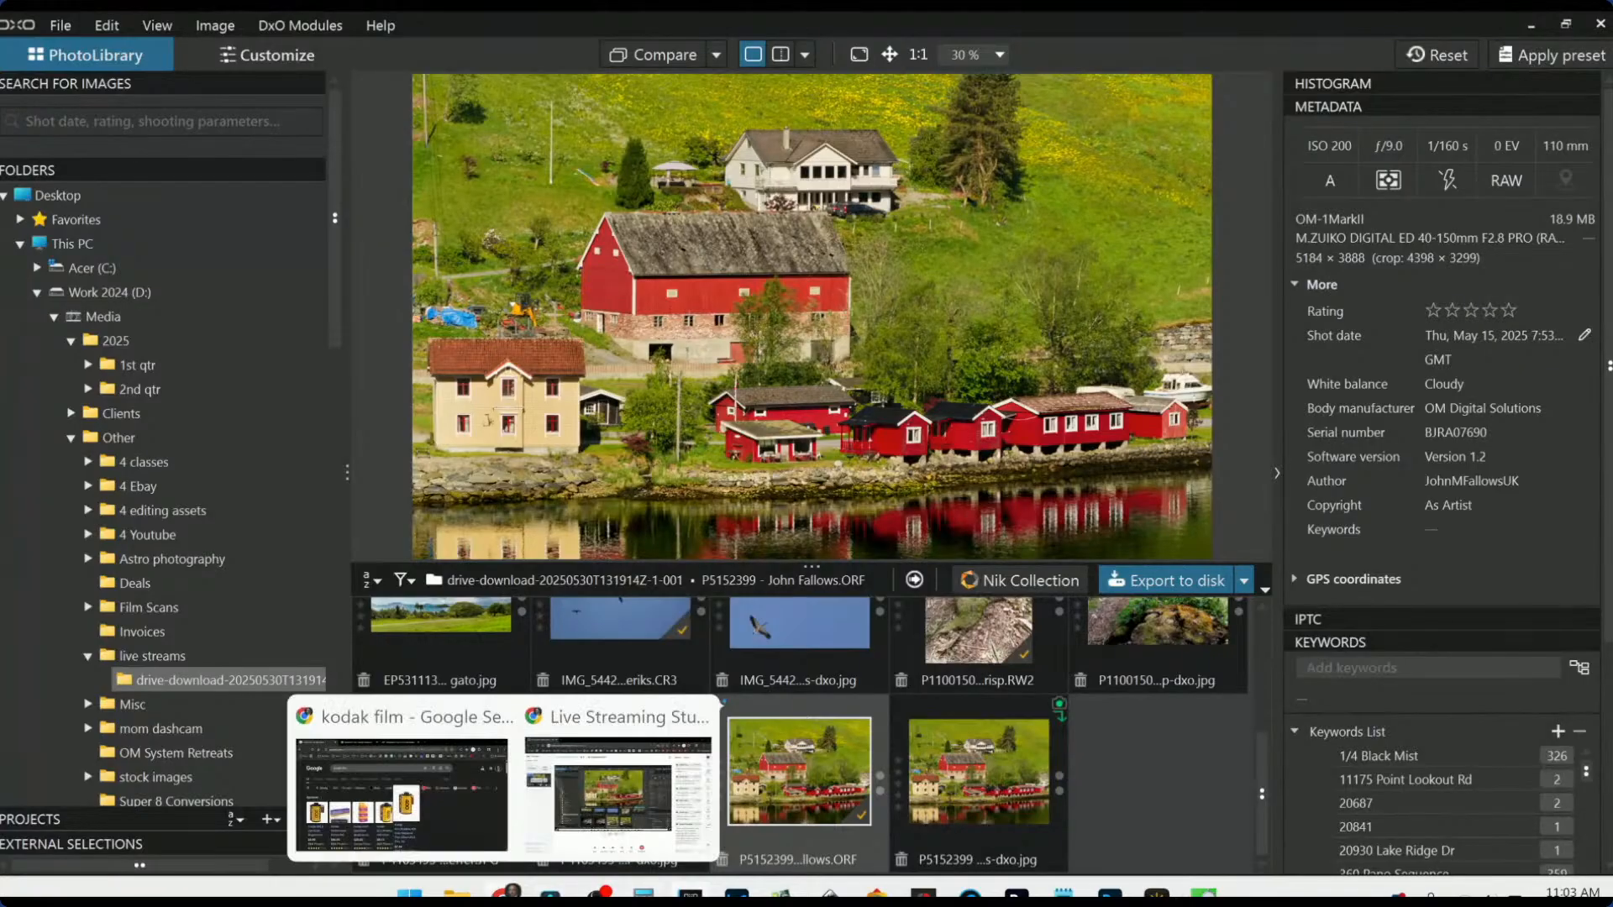
click(475, 840)
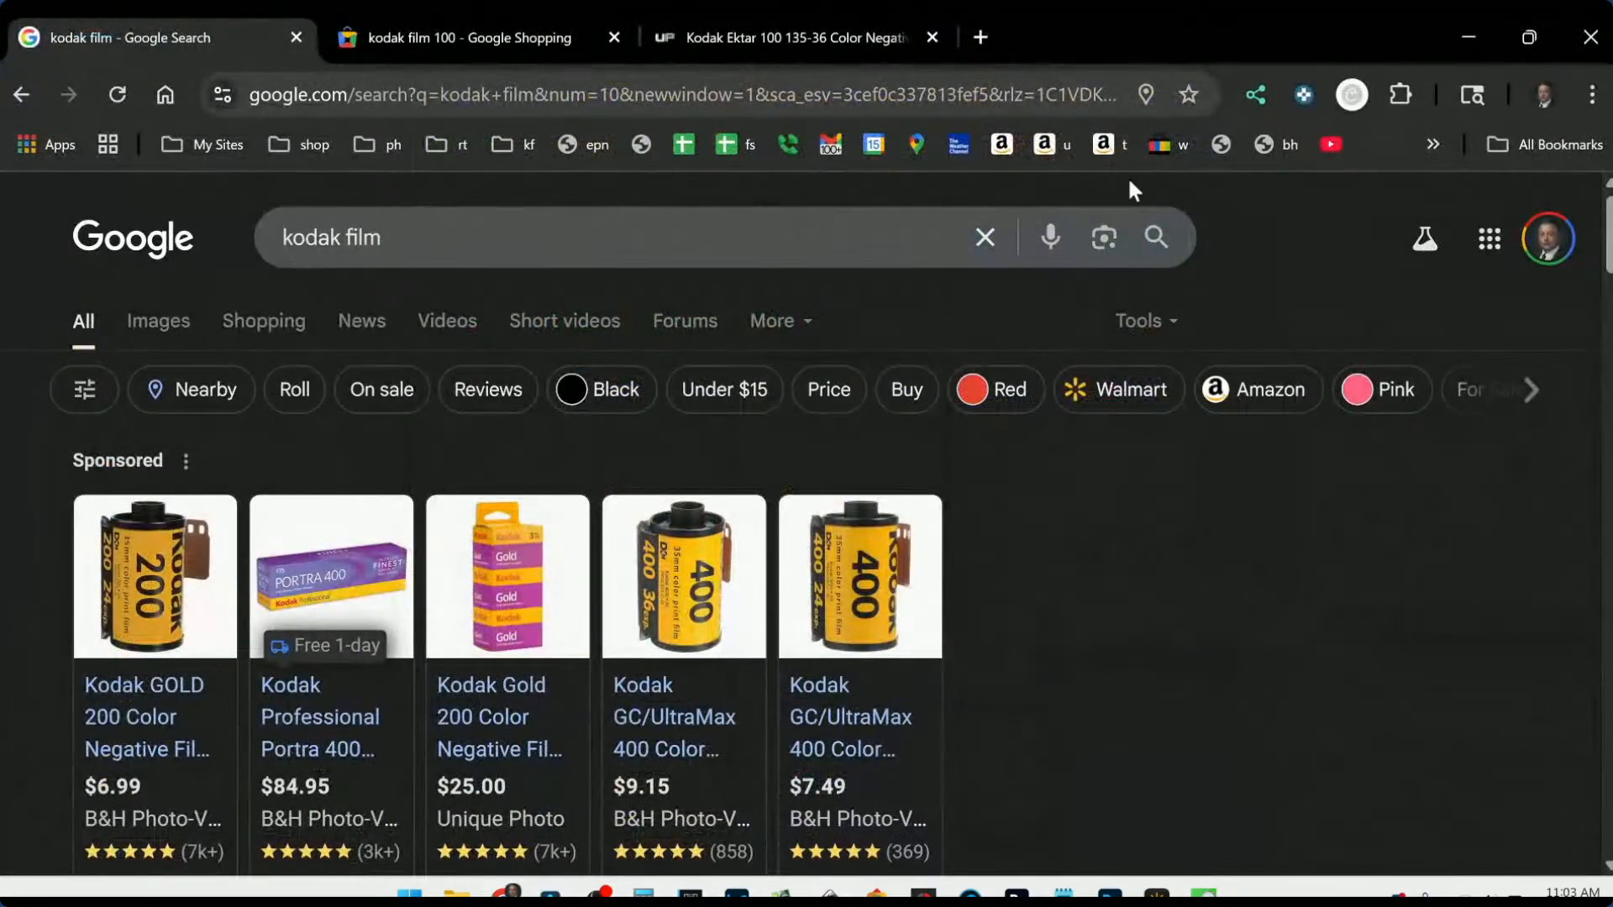
click(1542, 96)
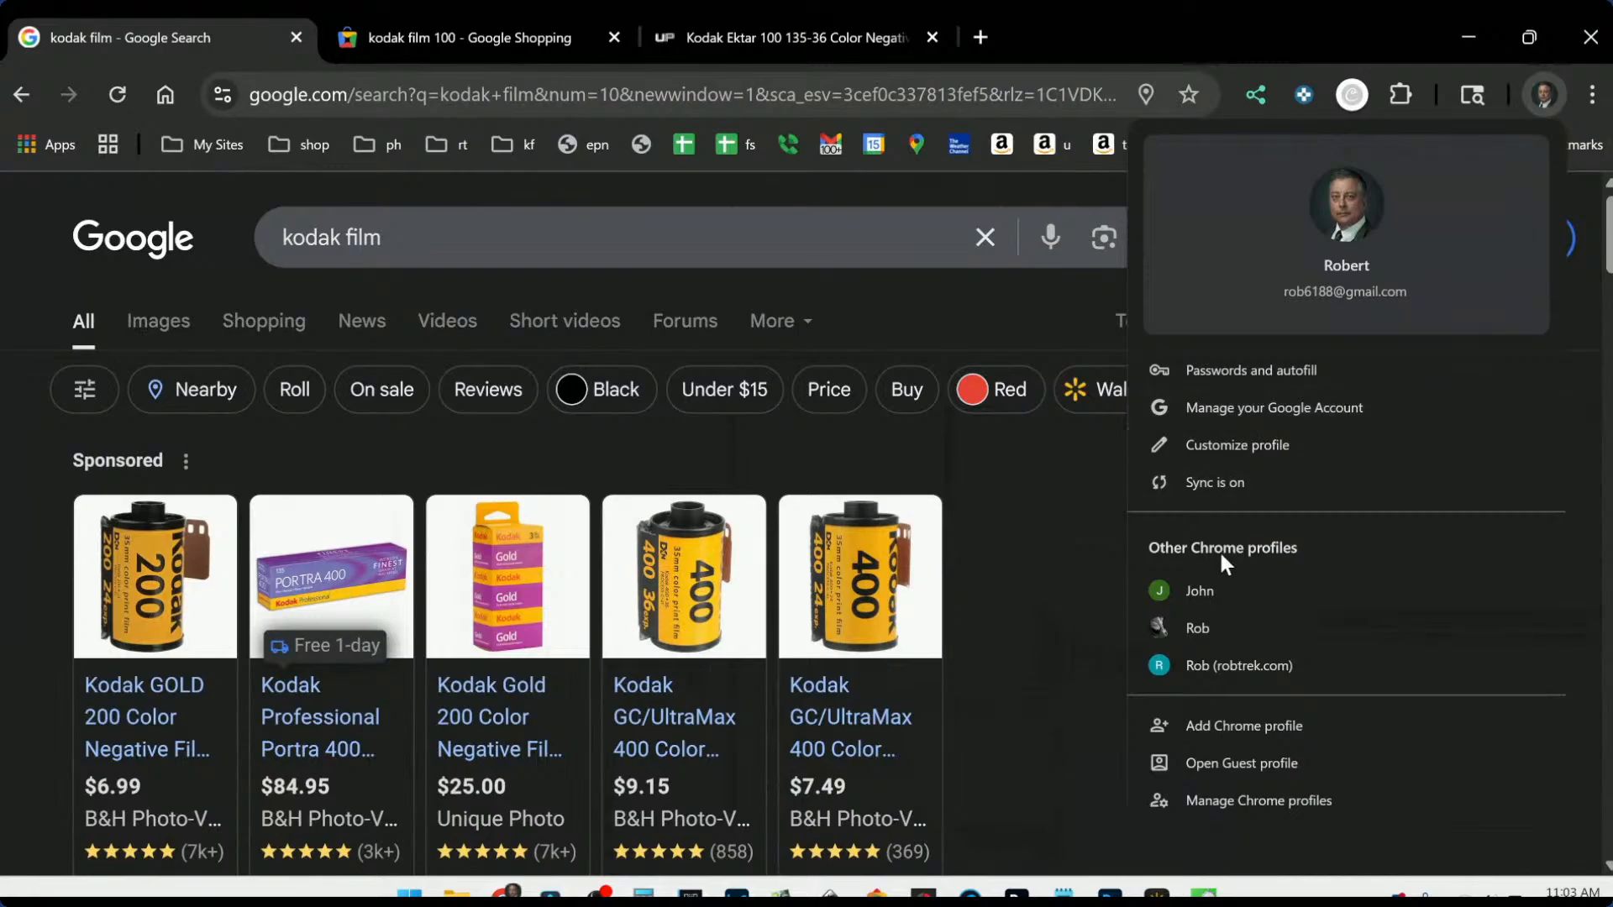
click(1215, 626)
click(144, 143)
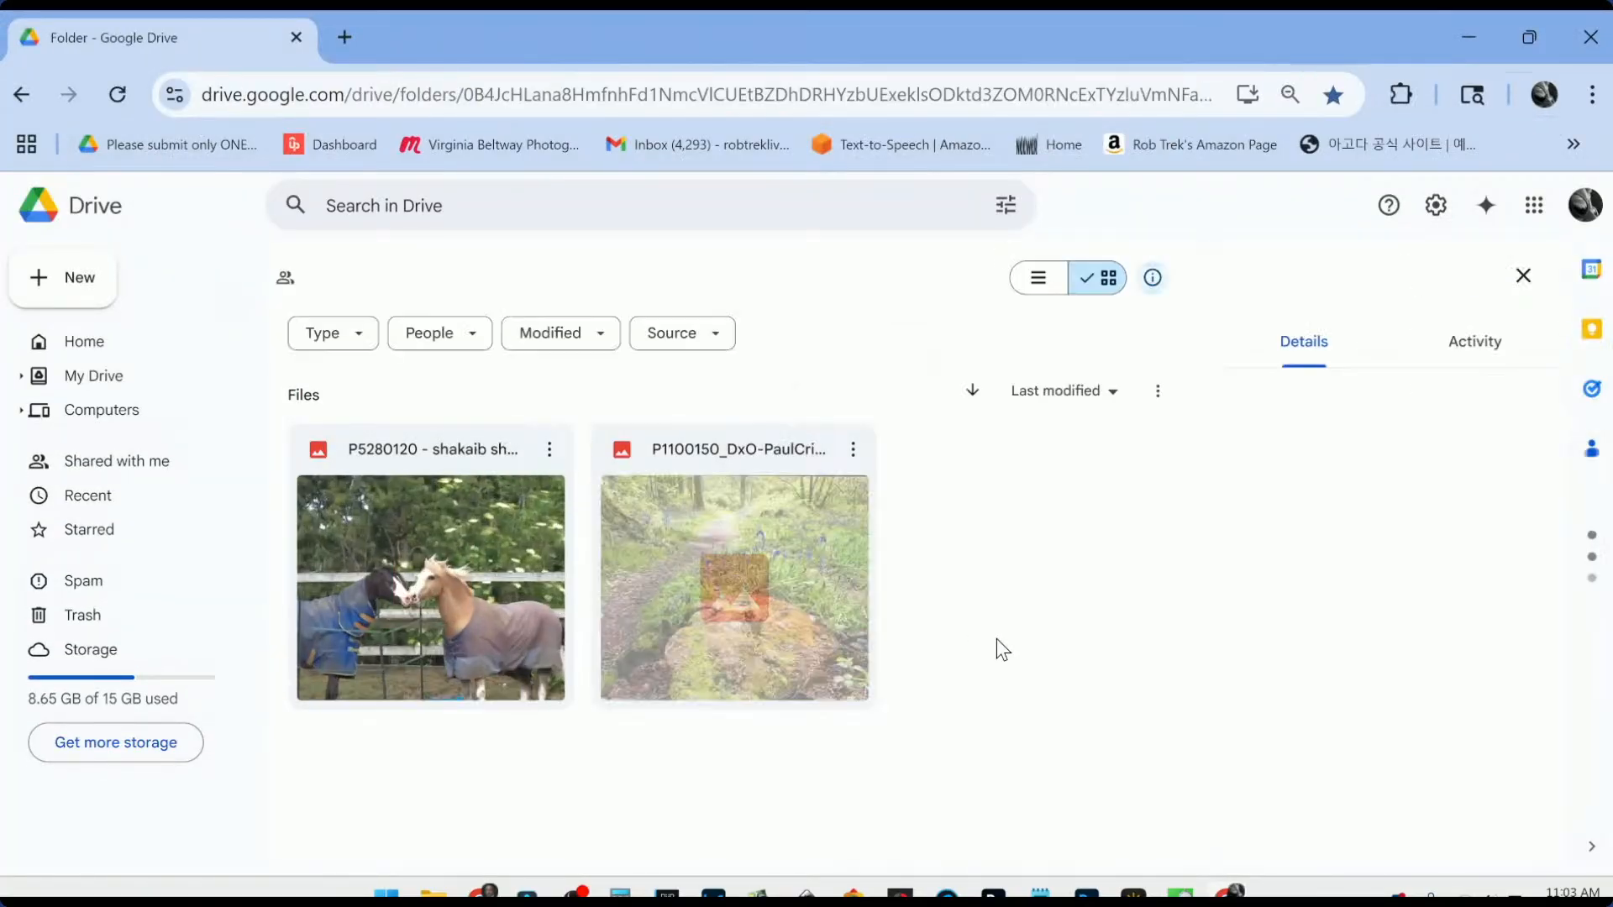
Step: Preview the submitted woodland path photo and examine its bluebells, path and mossy stump up close and as a whole
click(416, 568)
click(741, 596)
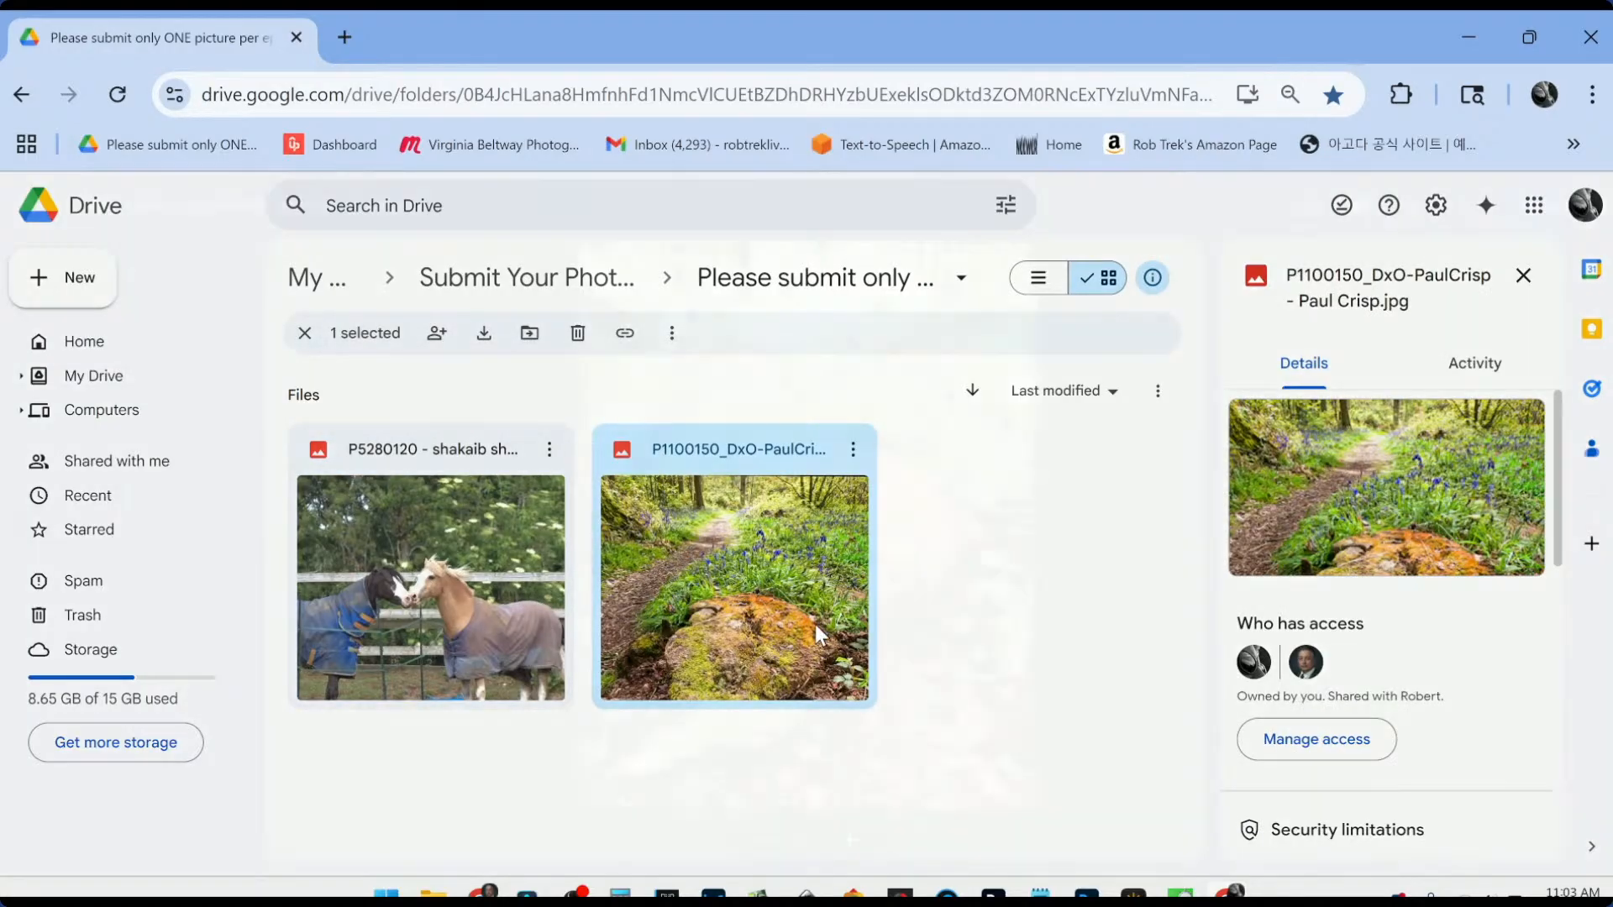
double_click(815, 623)
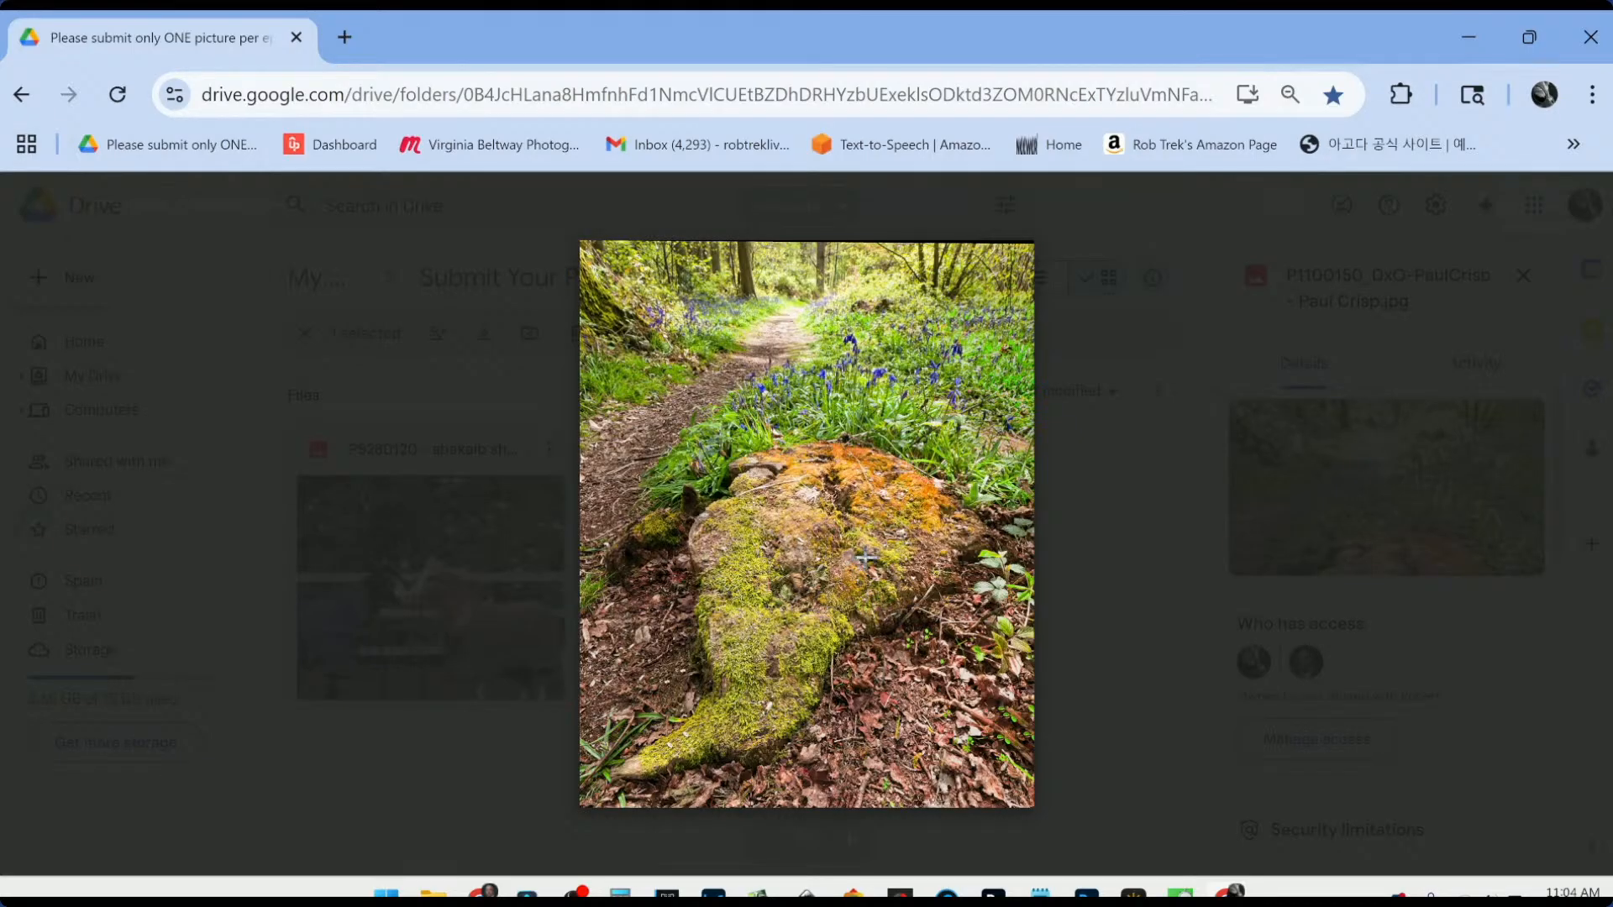
click(864, 406)
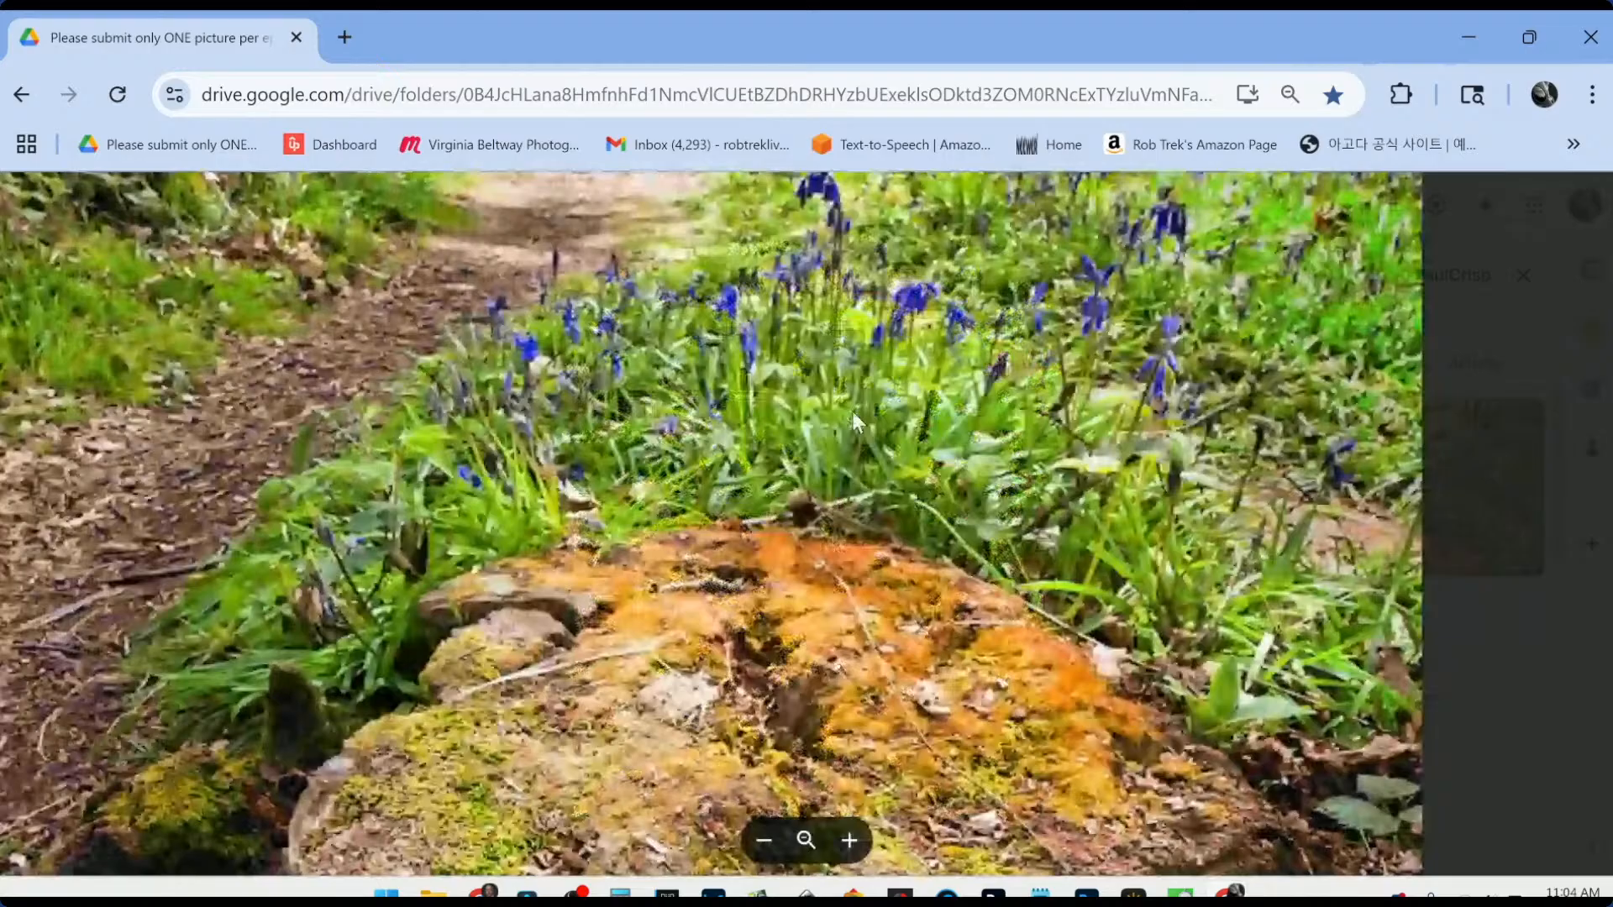
click(782, 477)
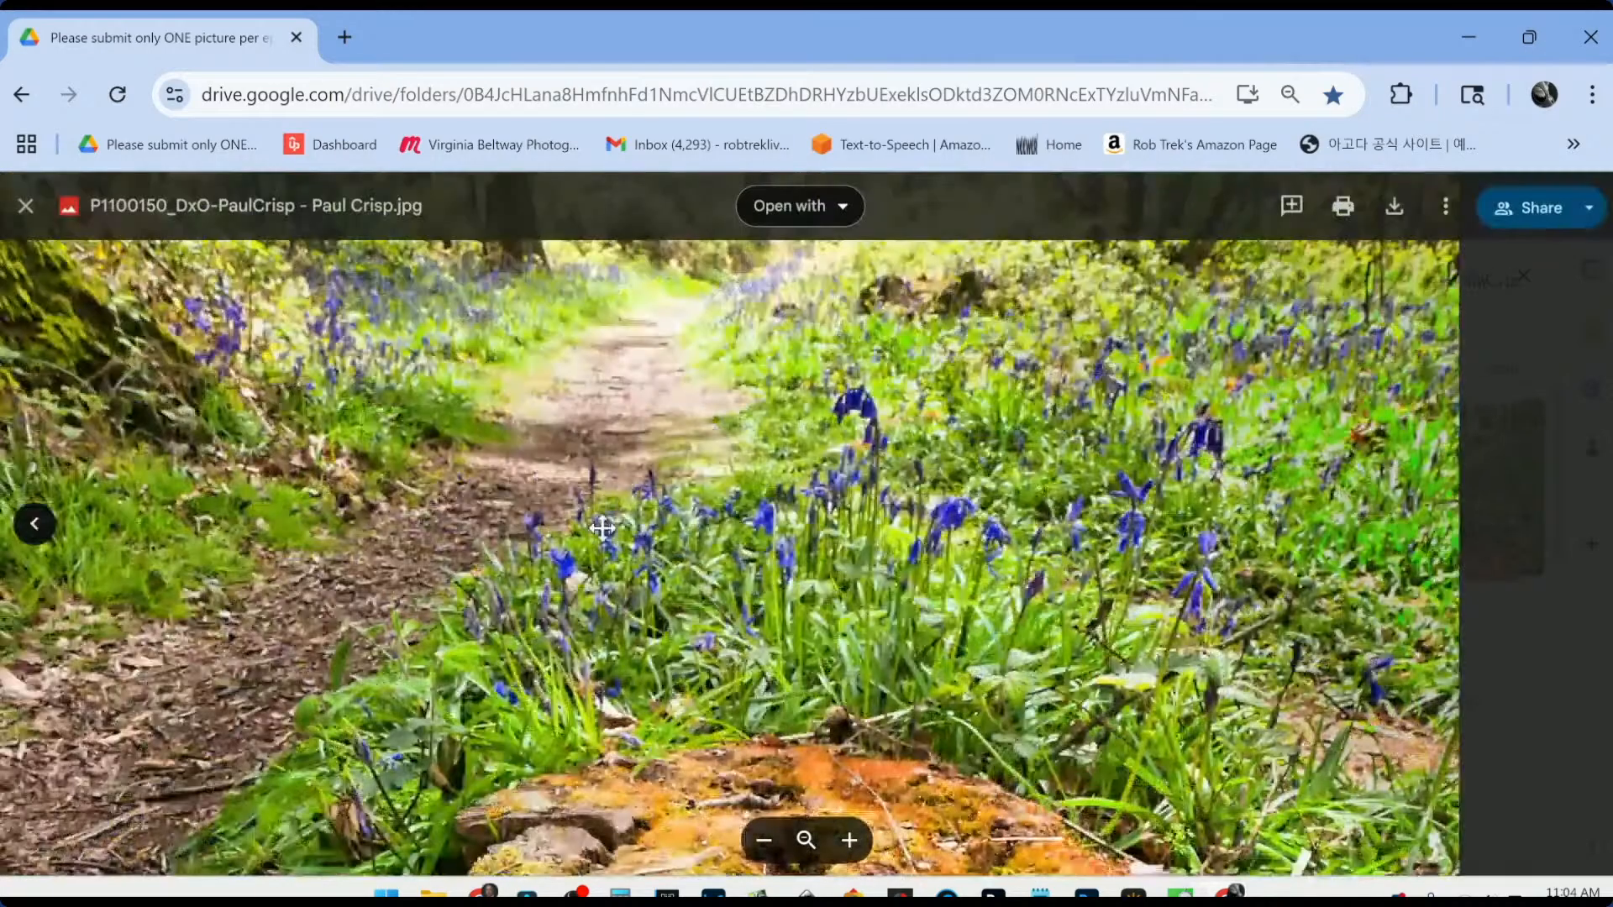
click(603, 528)
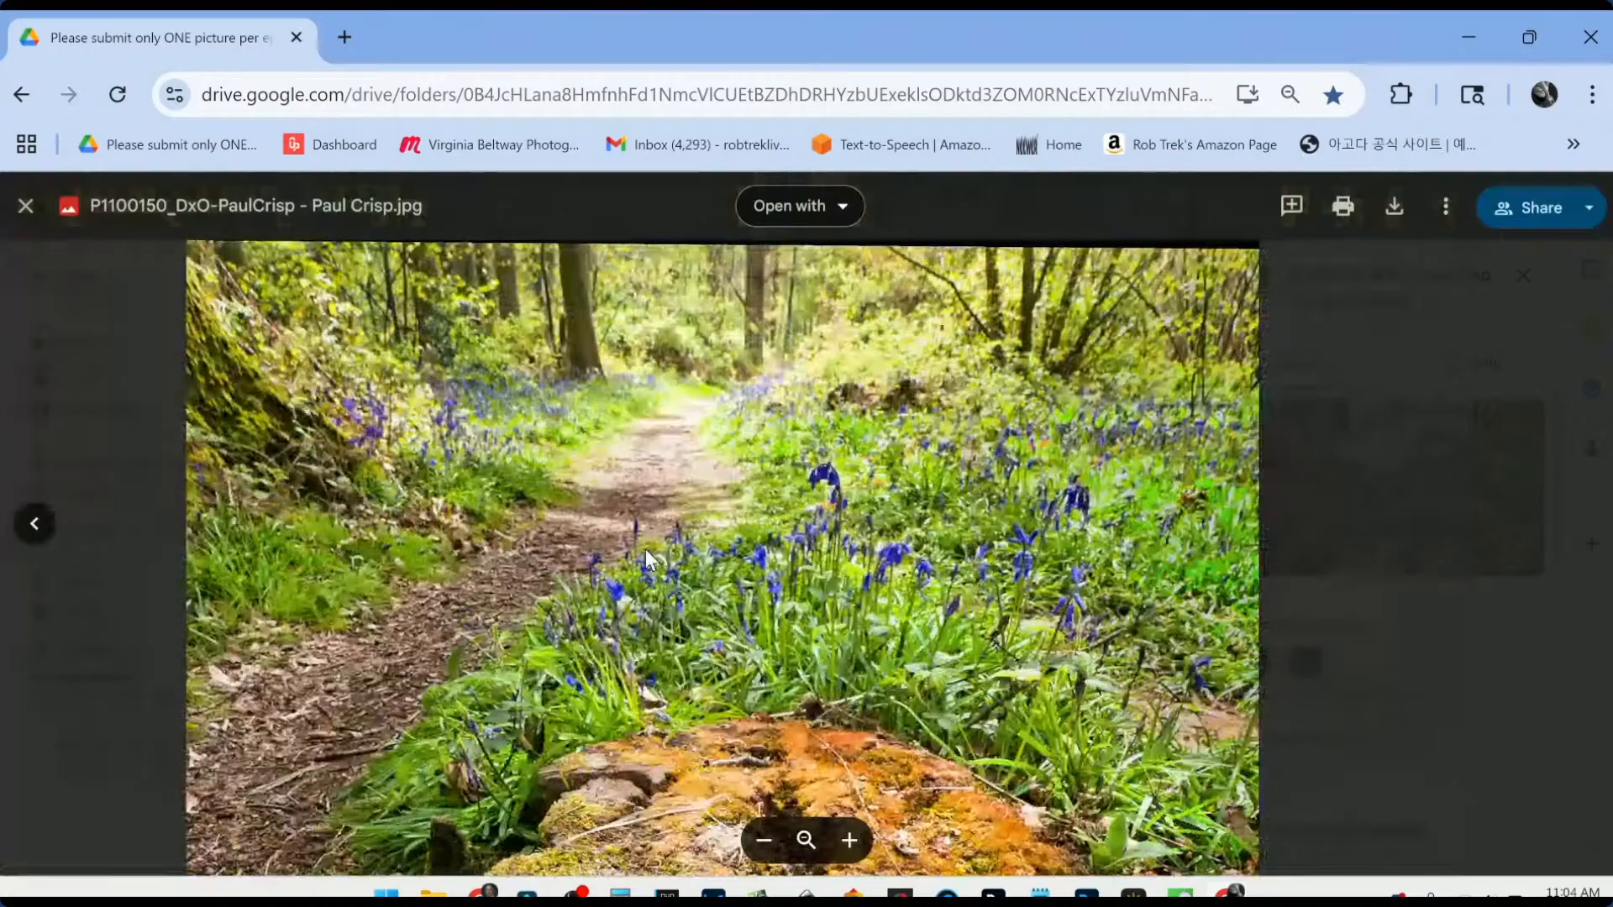
click(645, 548)
click(752, 575)
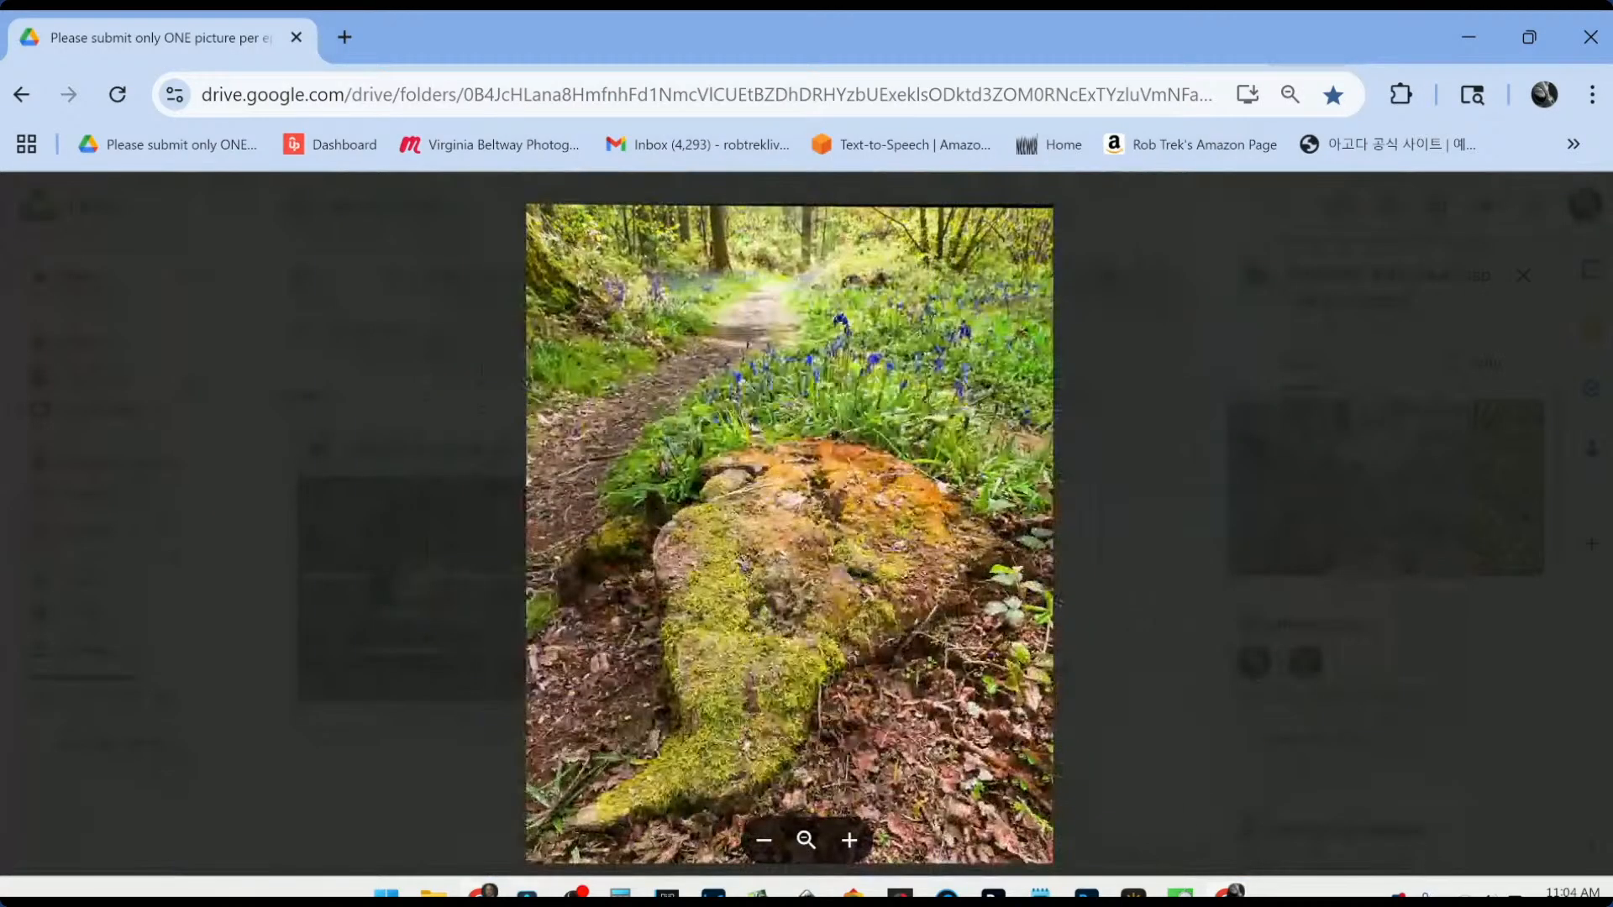
Step: Switch to DxO PhotoLab and open the exported woodland path JPEG from the photo library in the Customize workspace
mouse_move(667, 892)
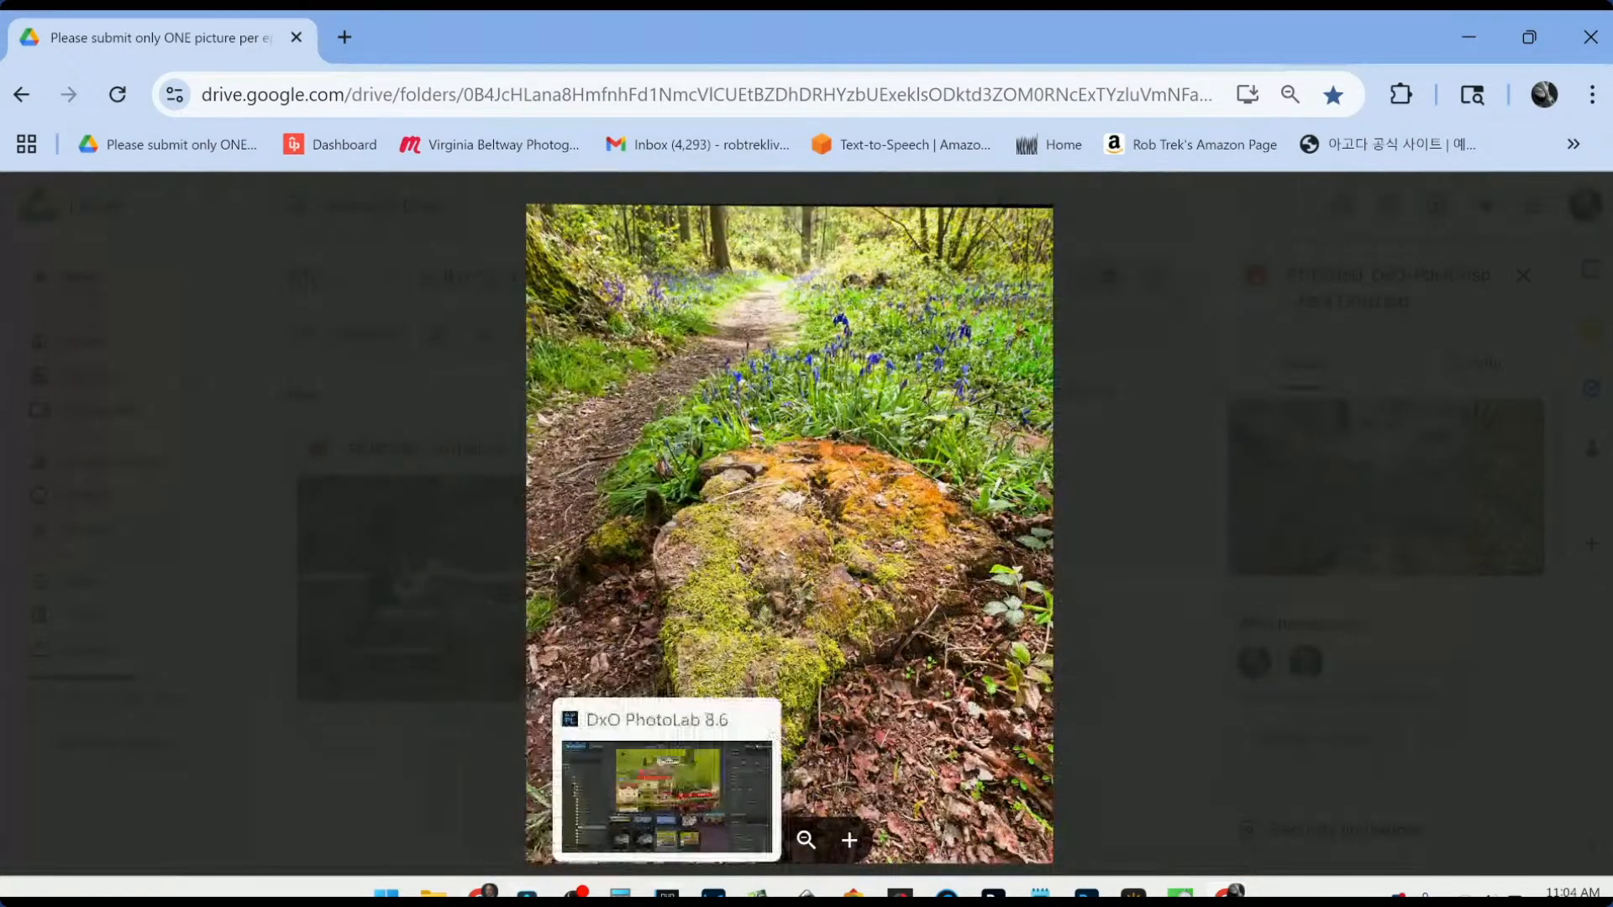
click(648, 774)
scroll(749, 768, down, 2)
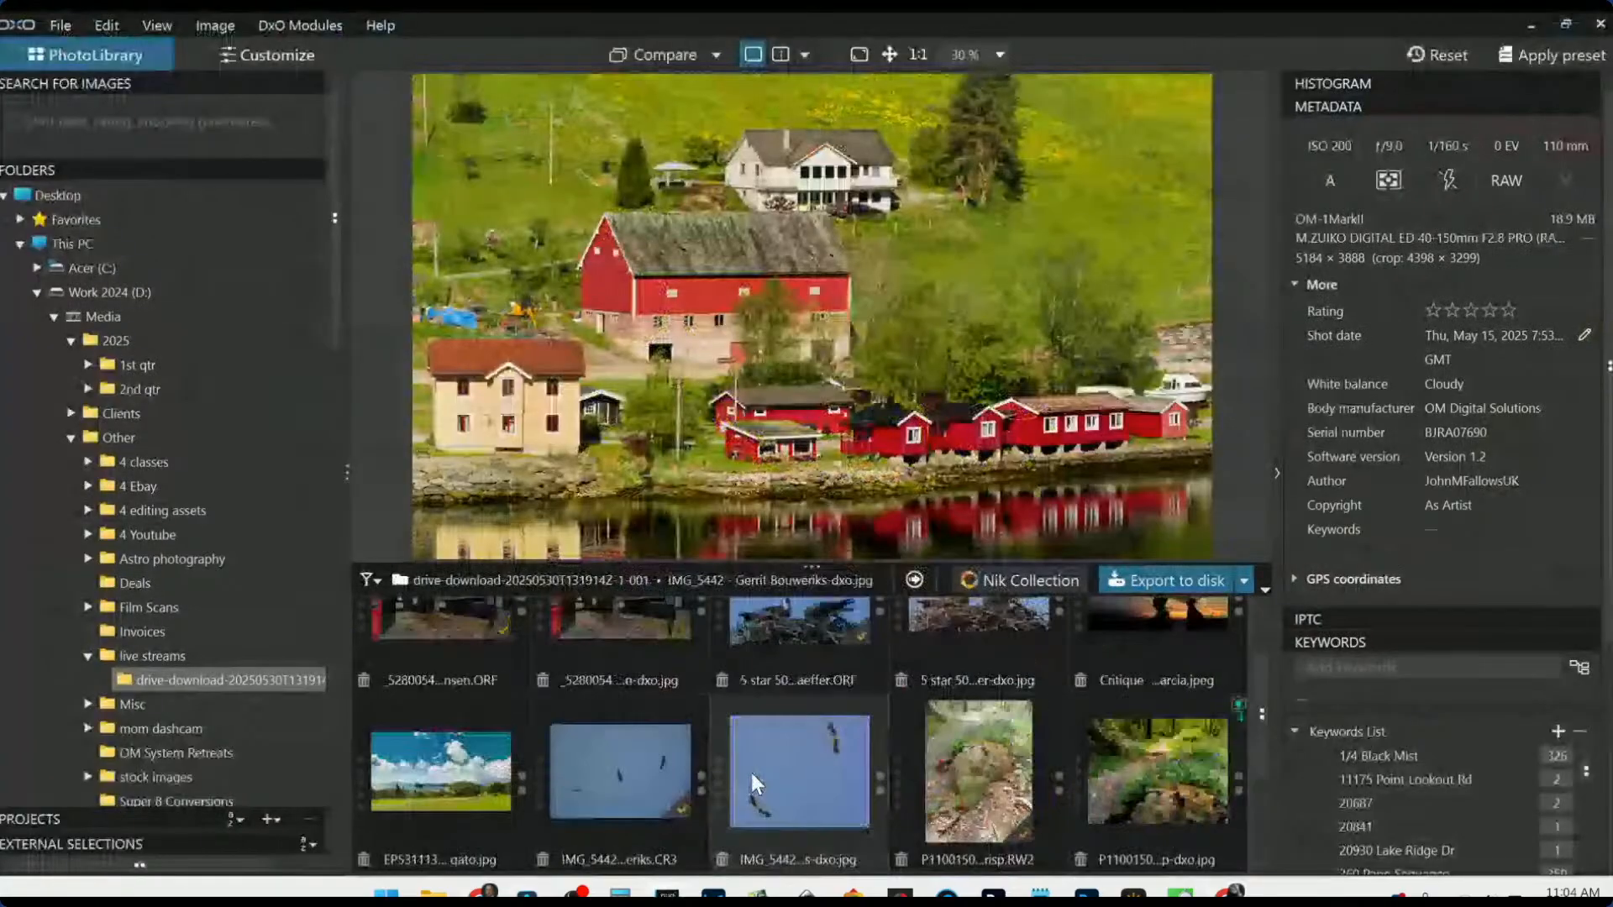
scroll(749, 768, up, 1)
scroll(926, 819, down, 2)
click(1136, 686)
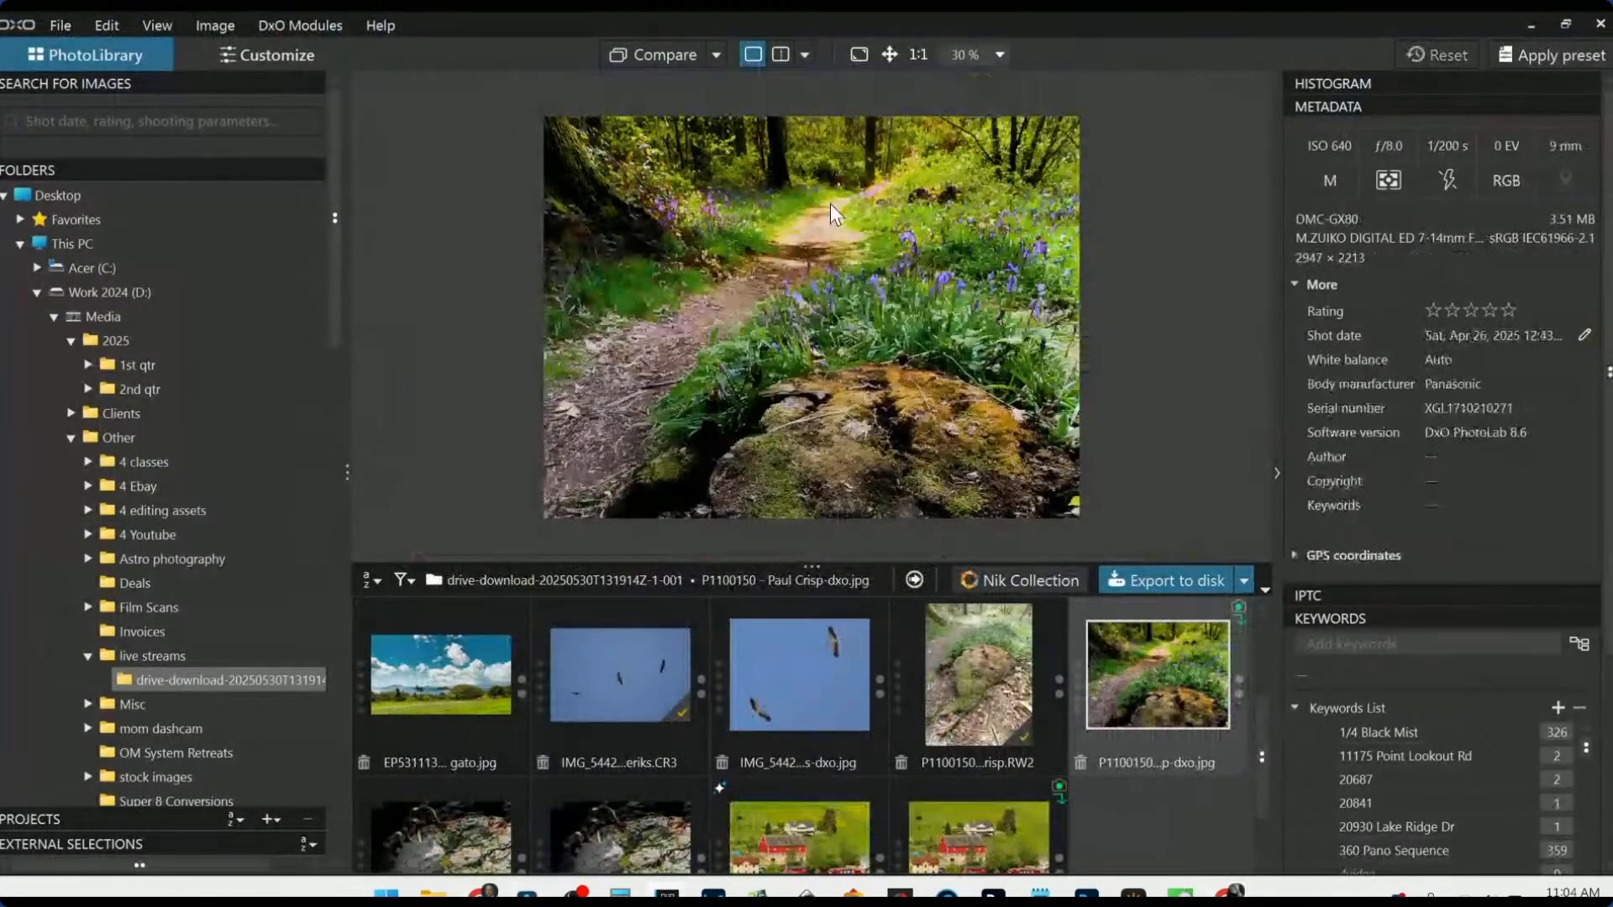
double_click(1134, 688)
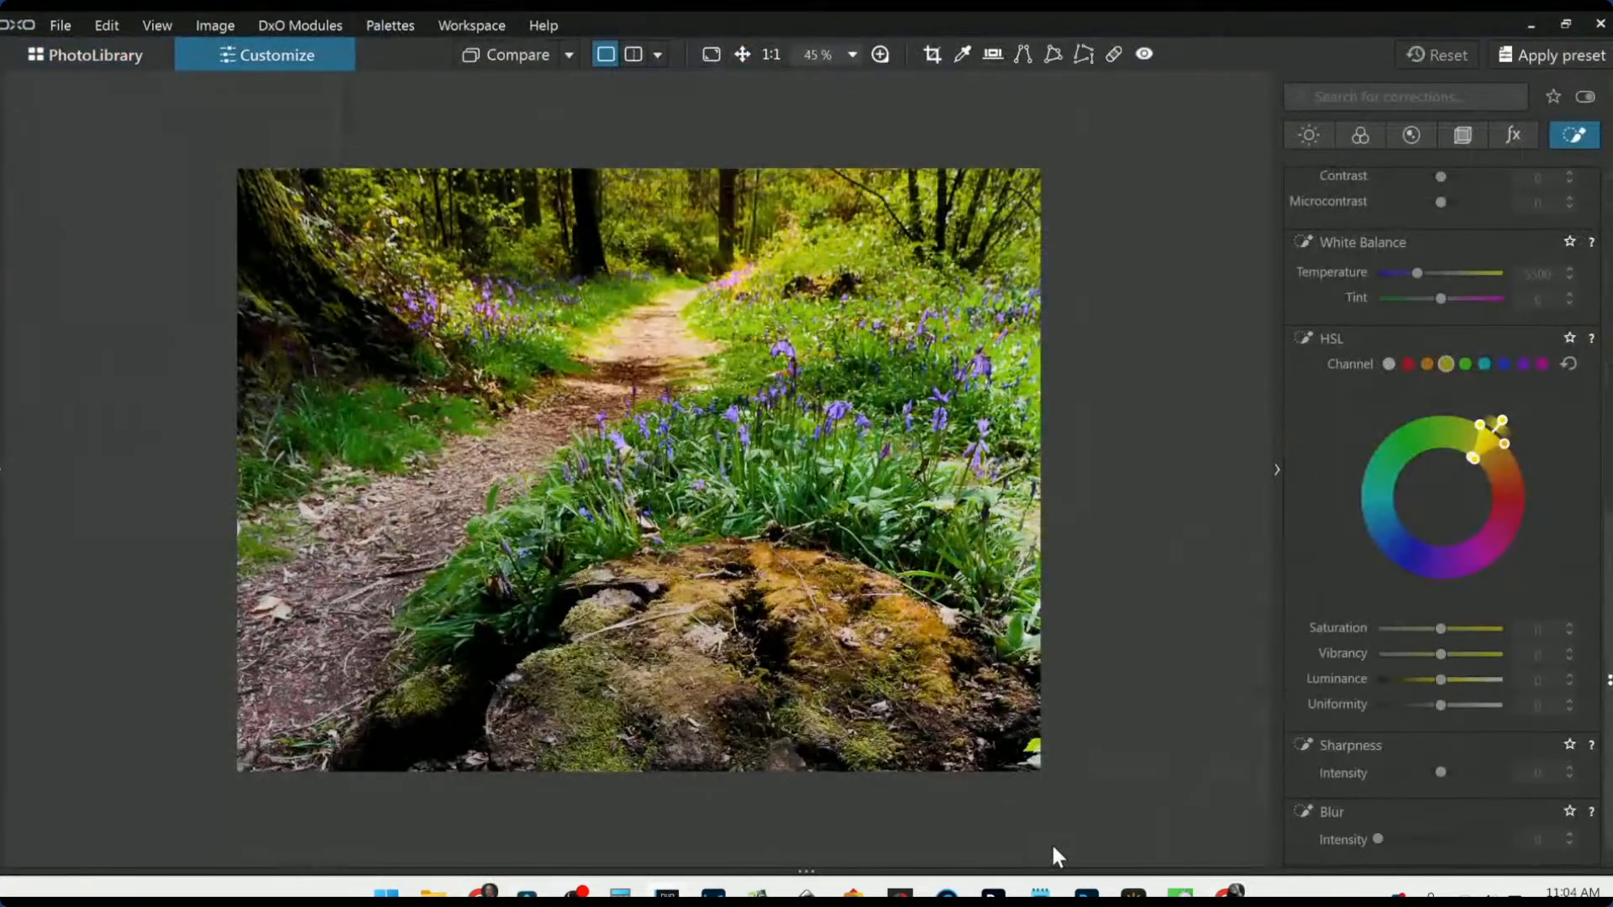
Step: Compare the woodland path edit with the version submitted in Google Drive and return to the photo library
key(alt+Tab)
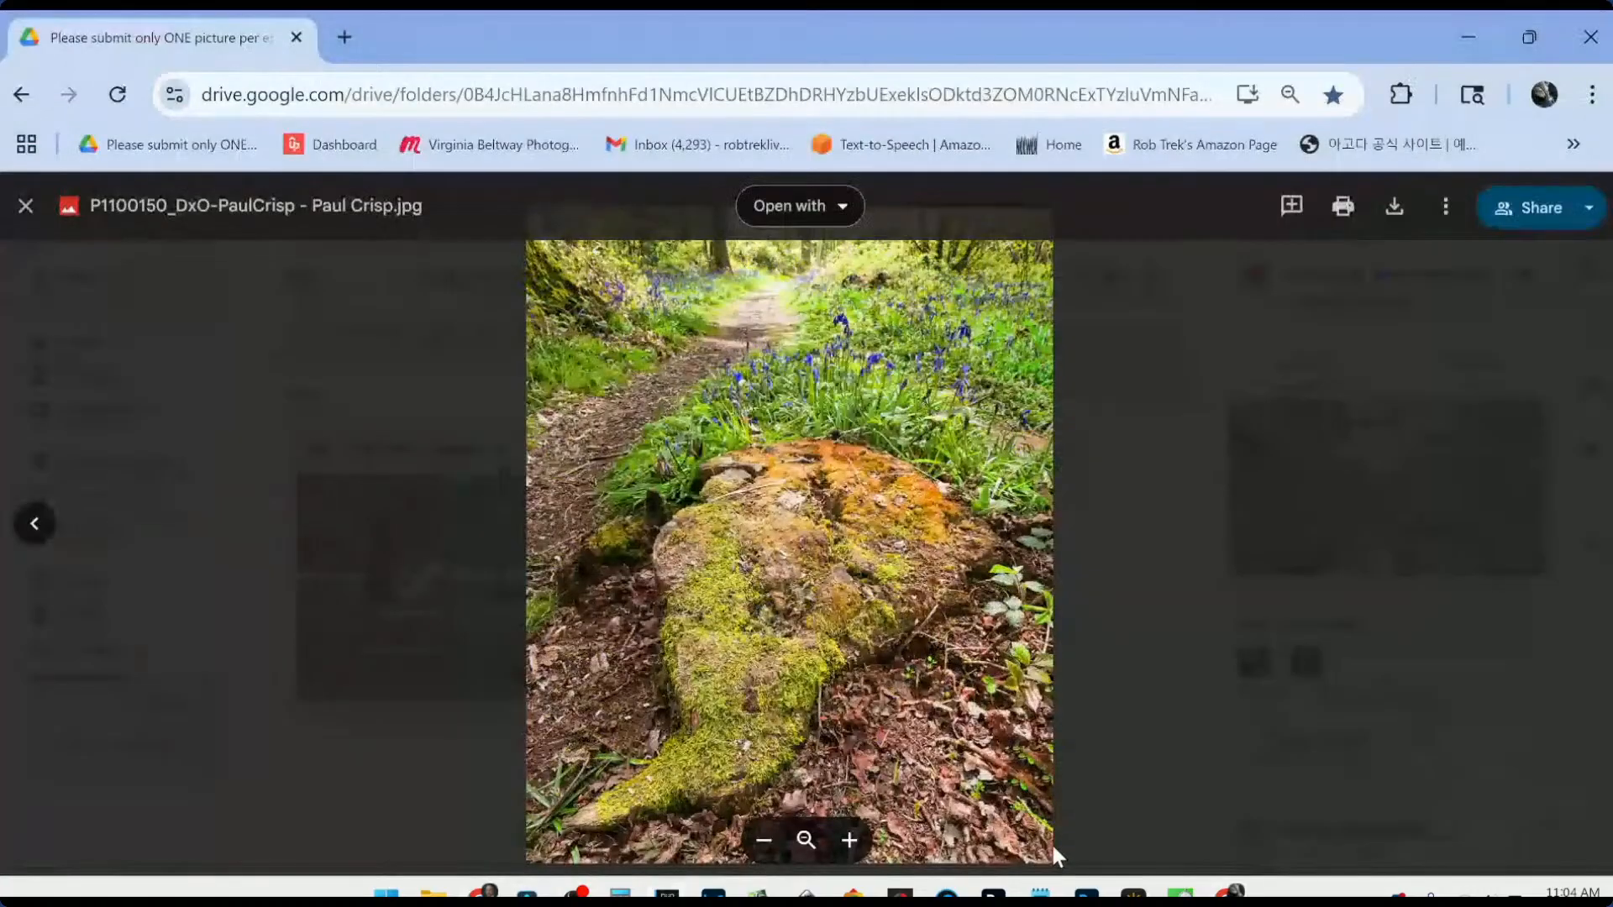
key(alt+Tab)
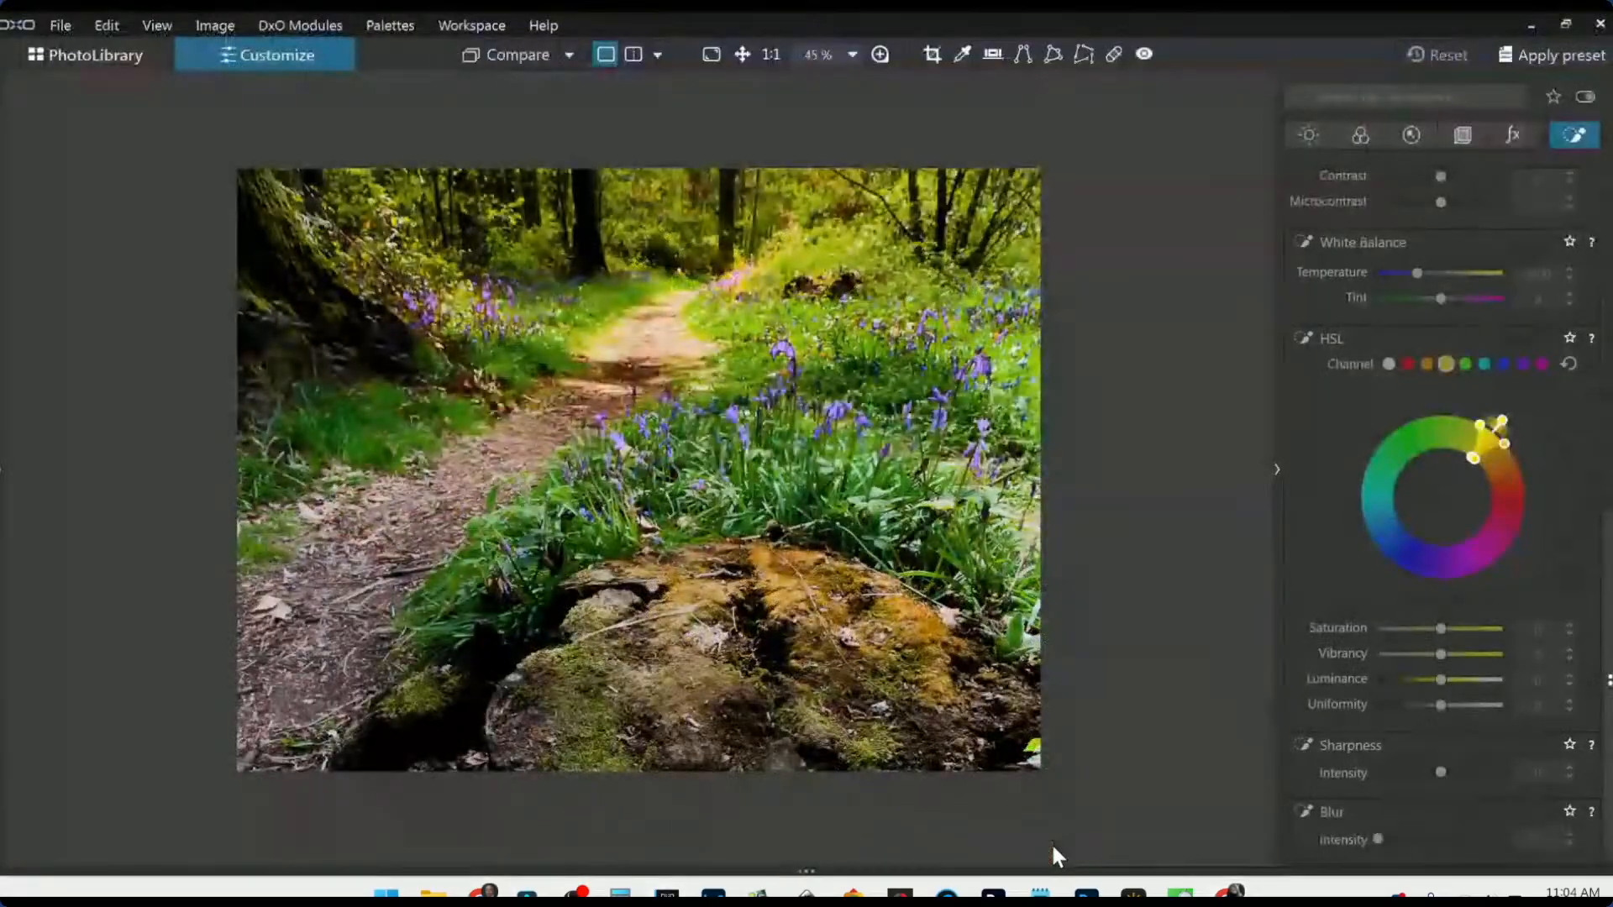
click(138, 52)
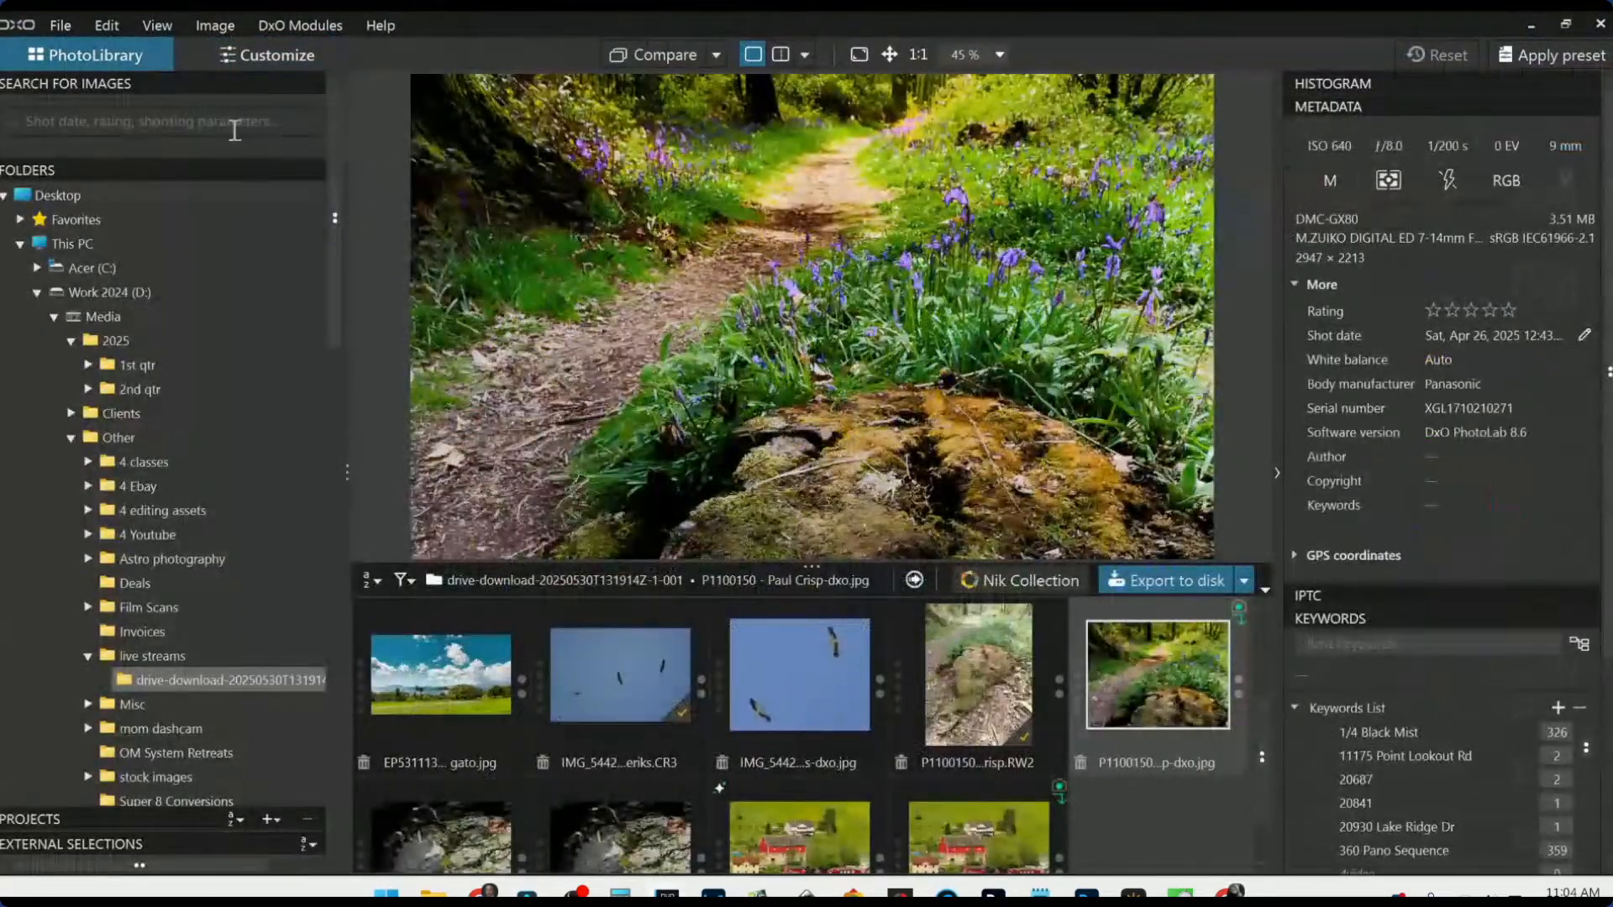
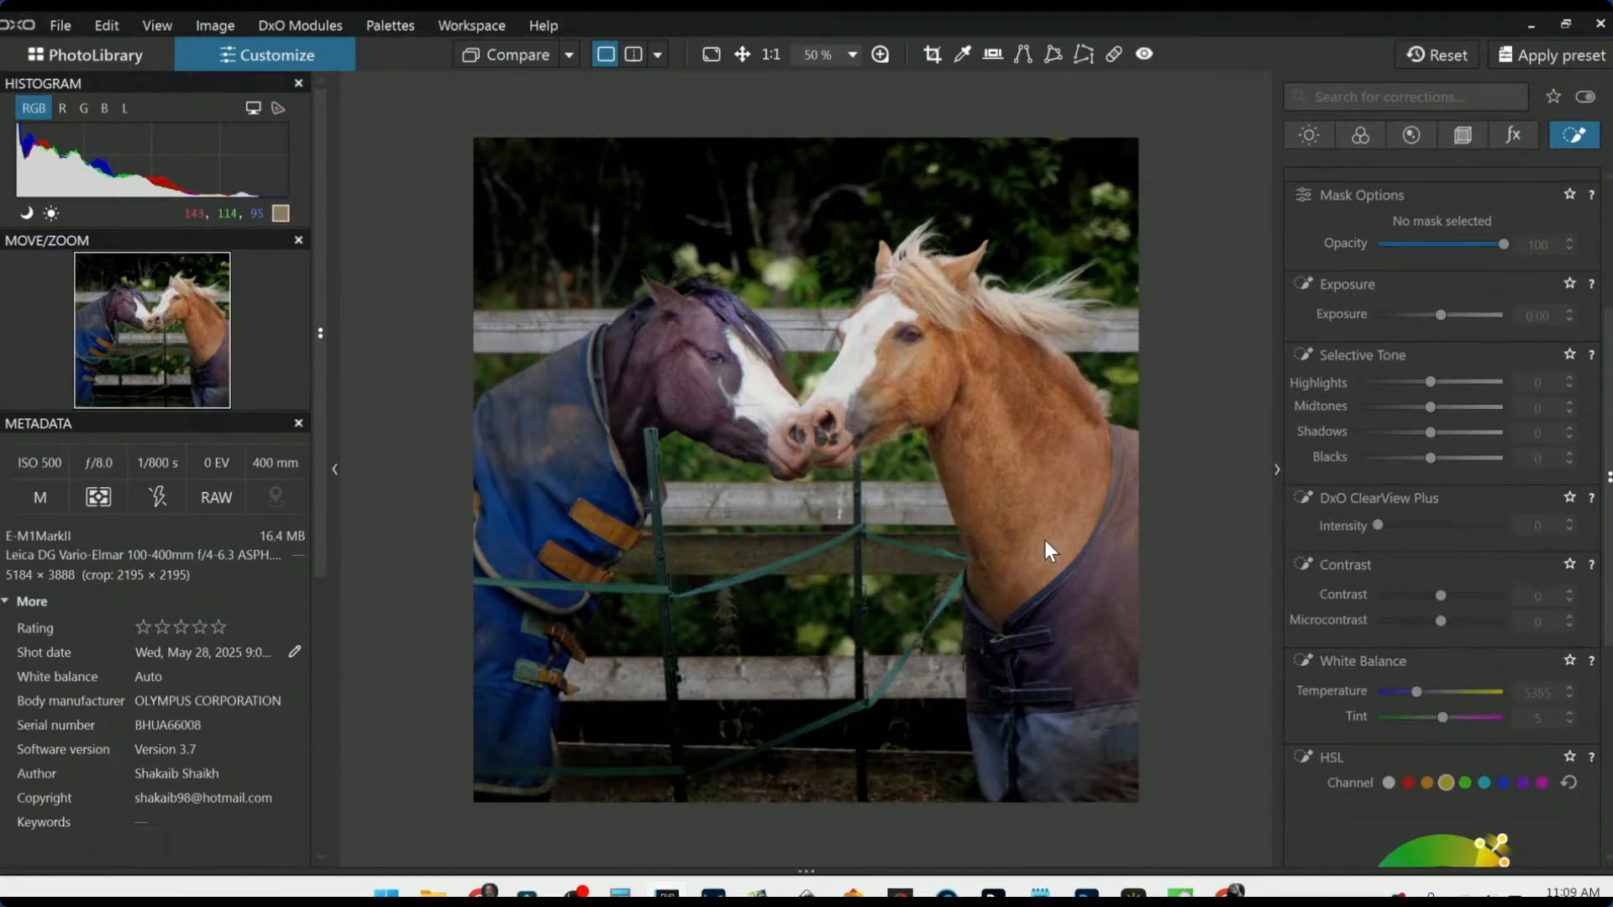
Step: Check the horse photo against its original and set the highlights of the control point on the light horse's white blaze to 12
click(529, 52)
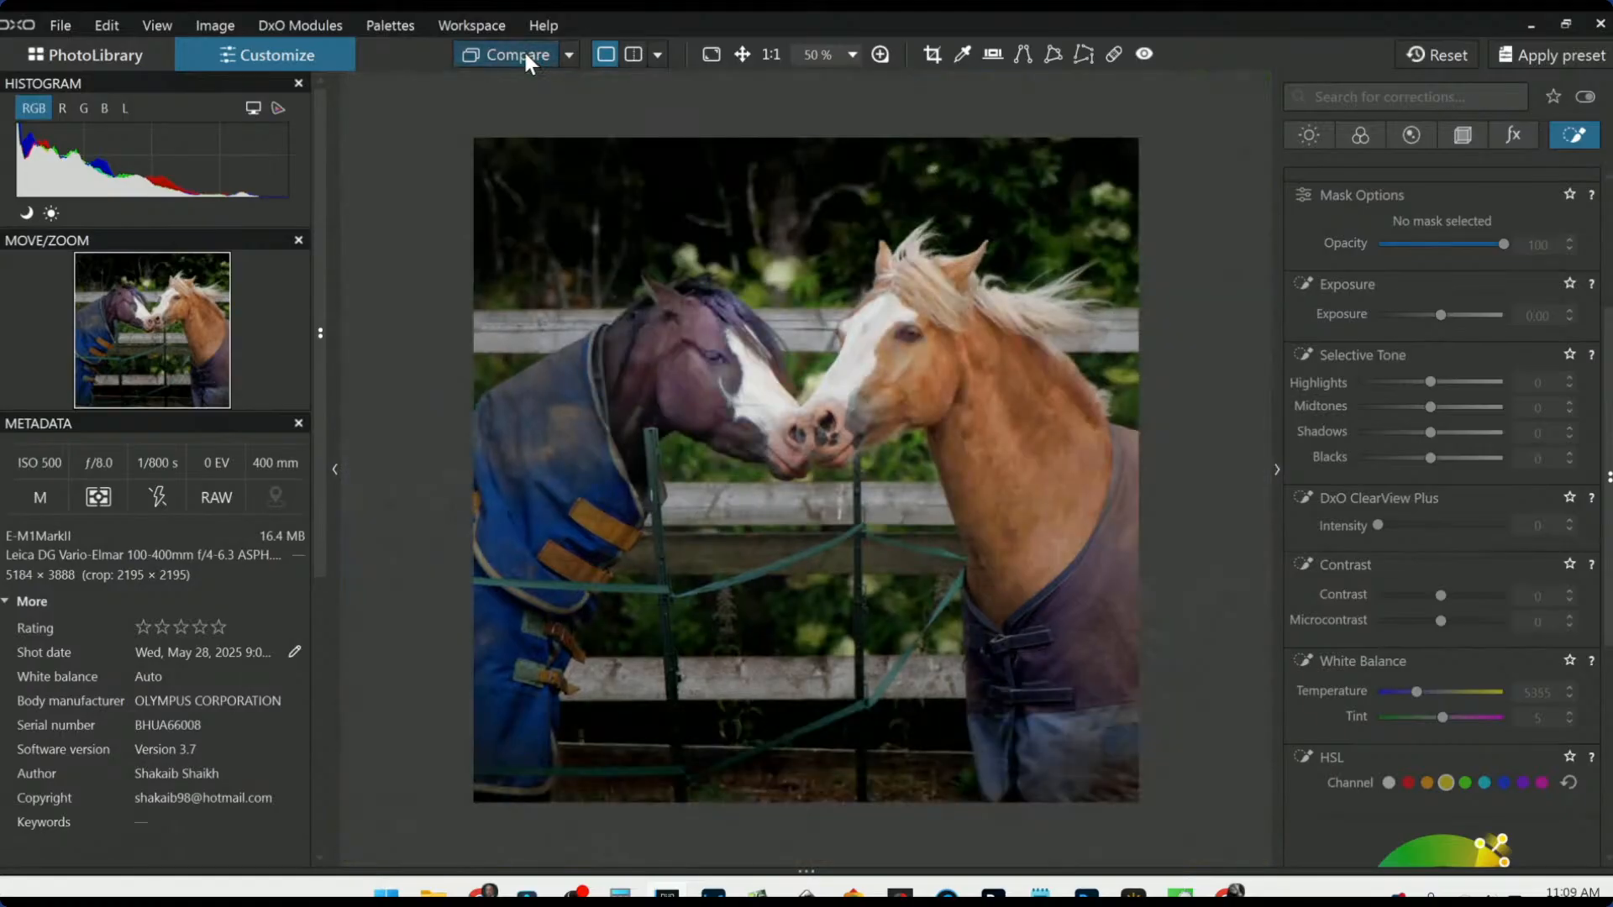
scroll(1539, 349, up, 2)
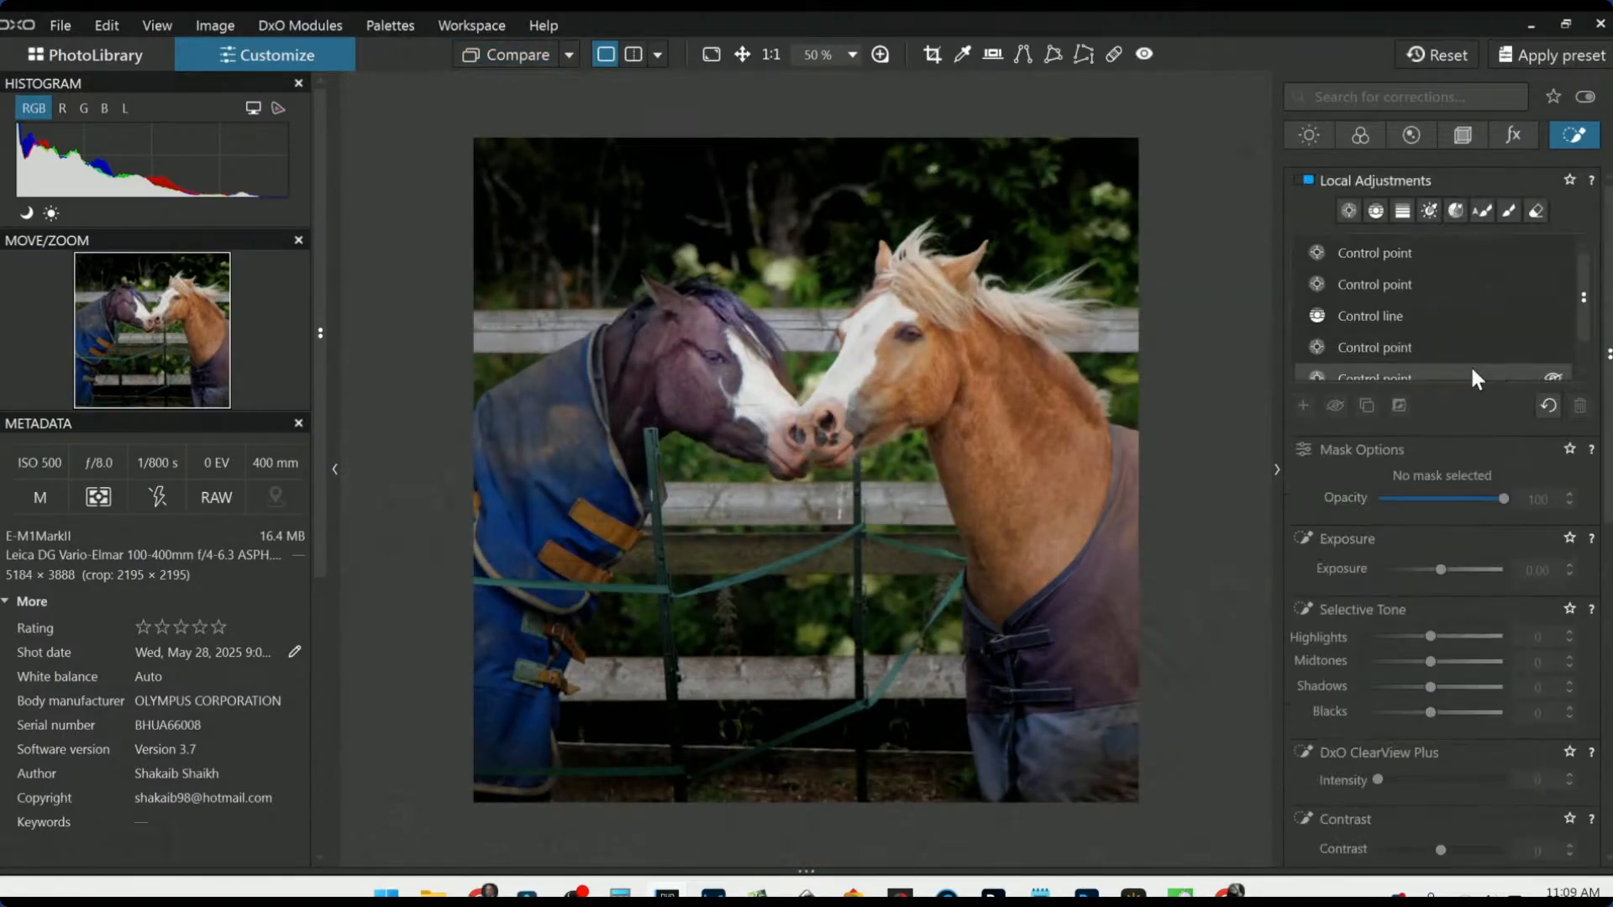
click(1388, 360)
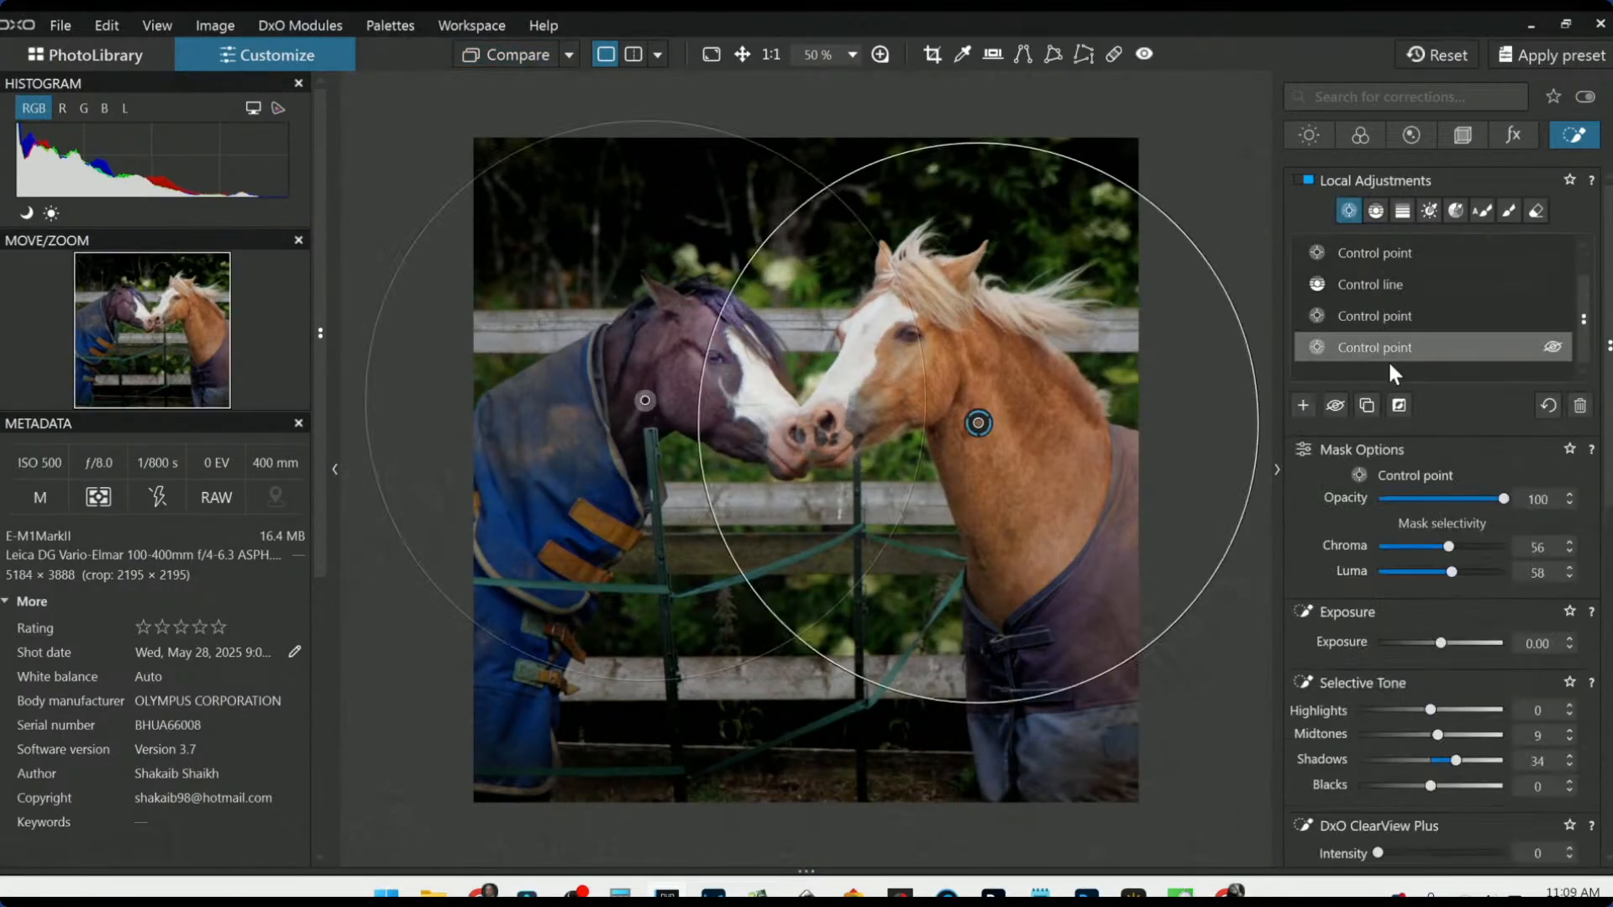
click(858, 355)
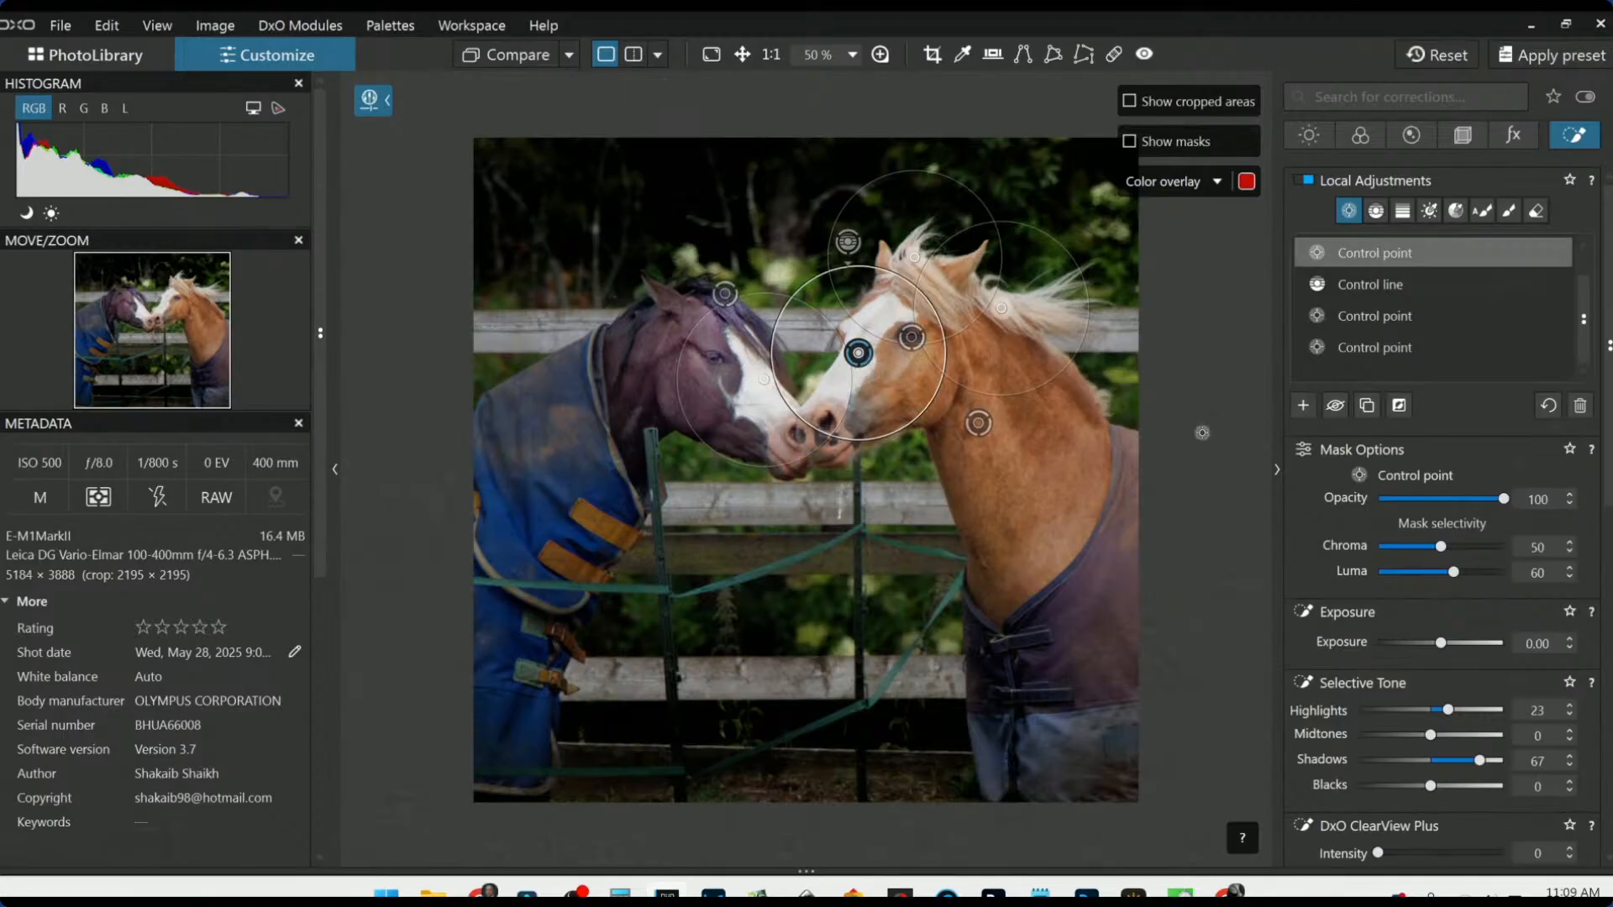
drag(1449, 713, 1444, 710)
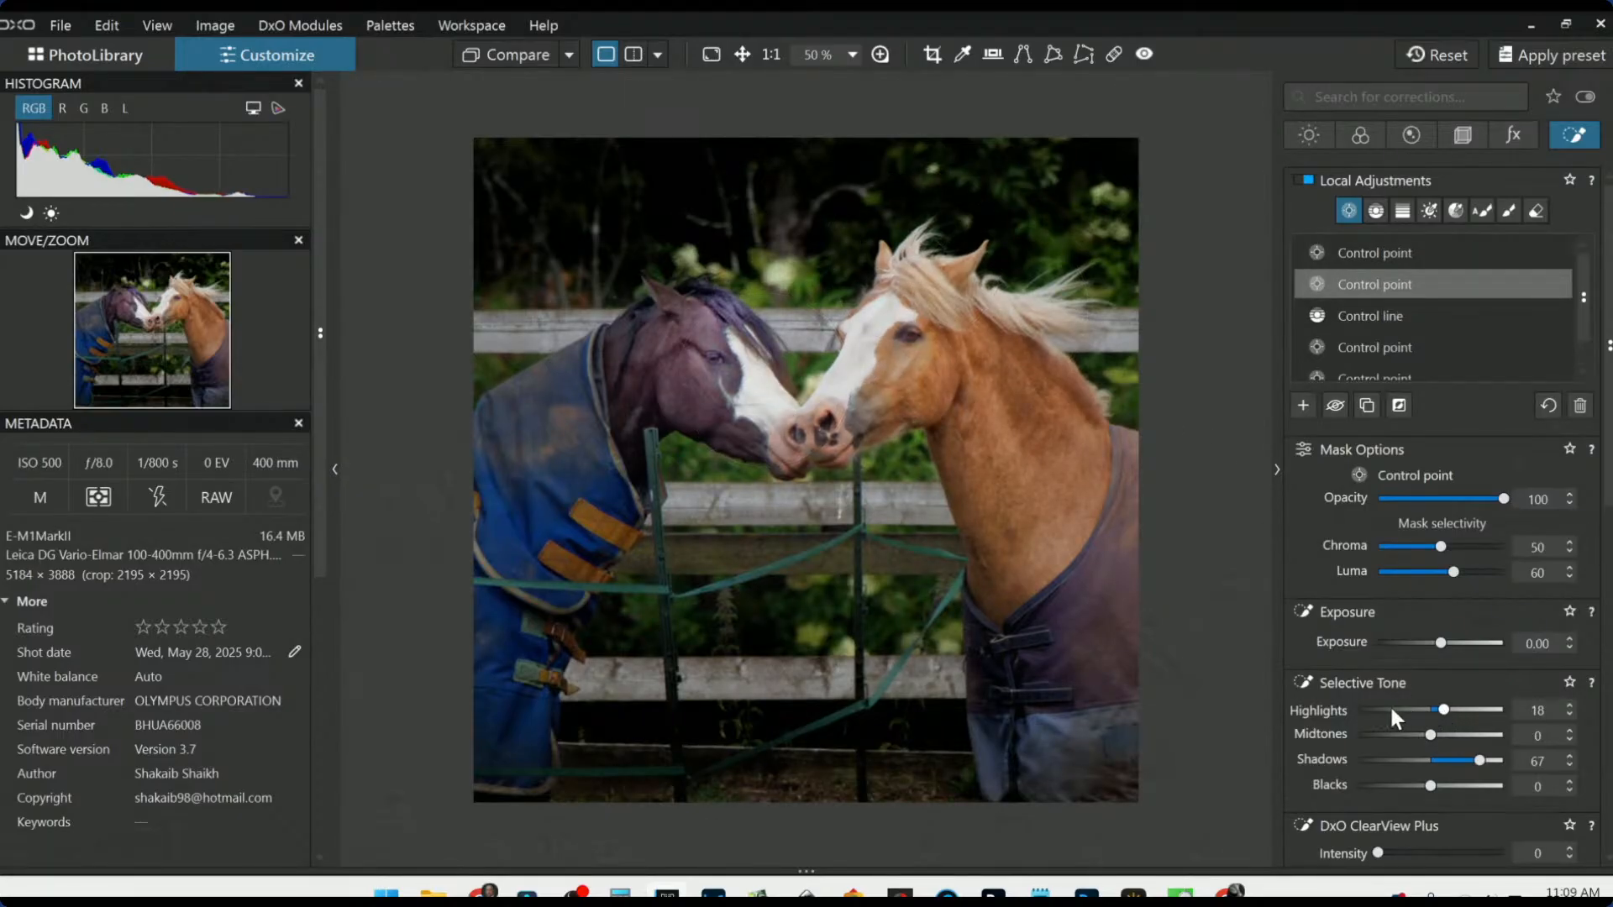
scroll(1428, 631, down, 2)
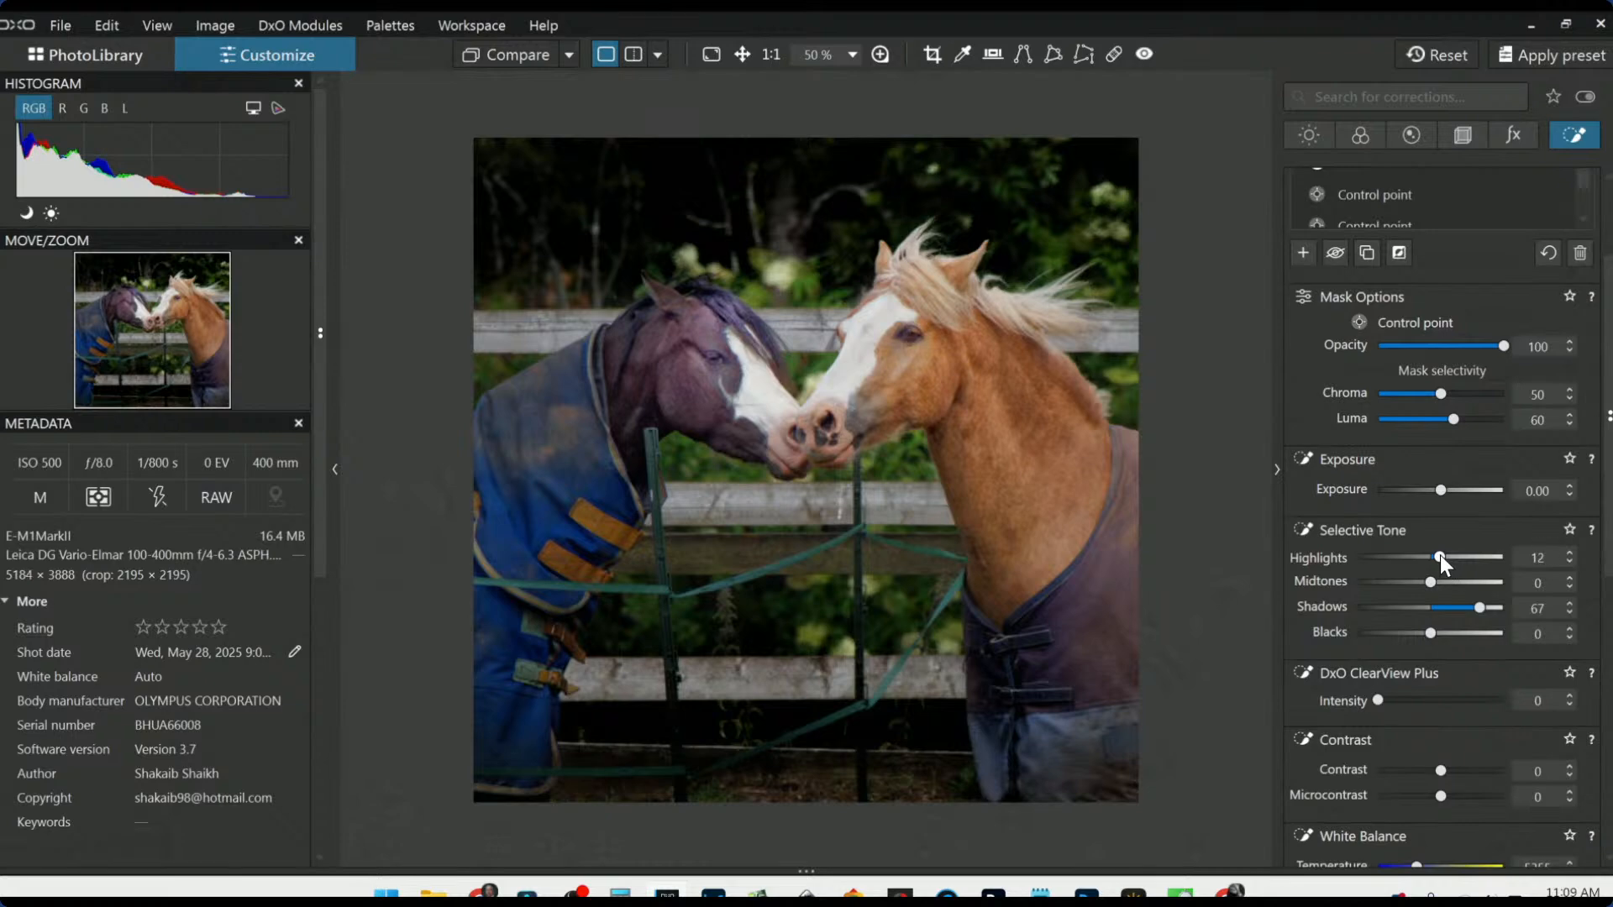
scroll(1294, 457, up, 2)
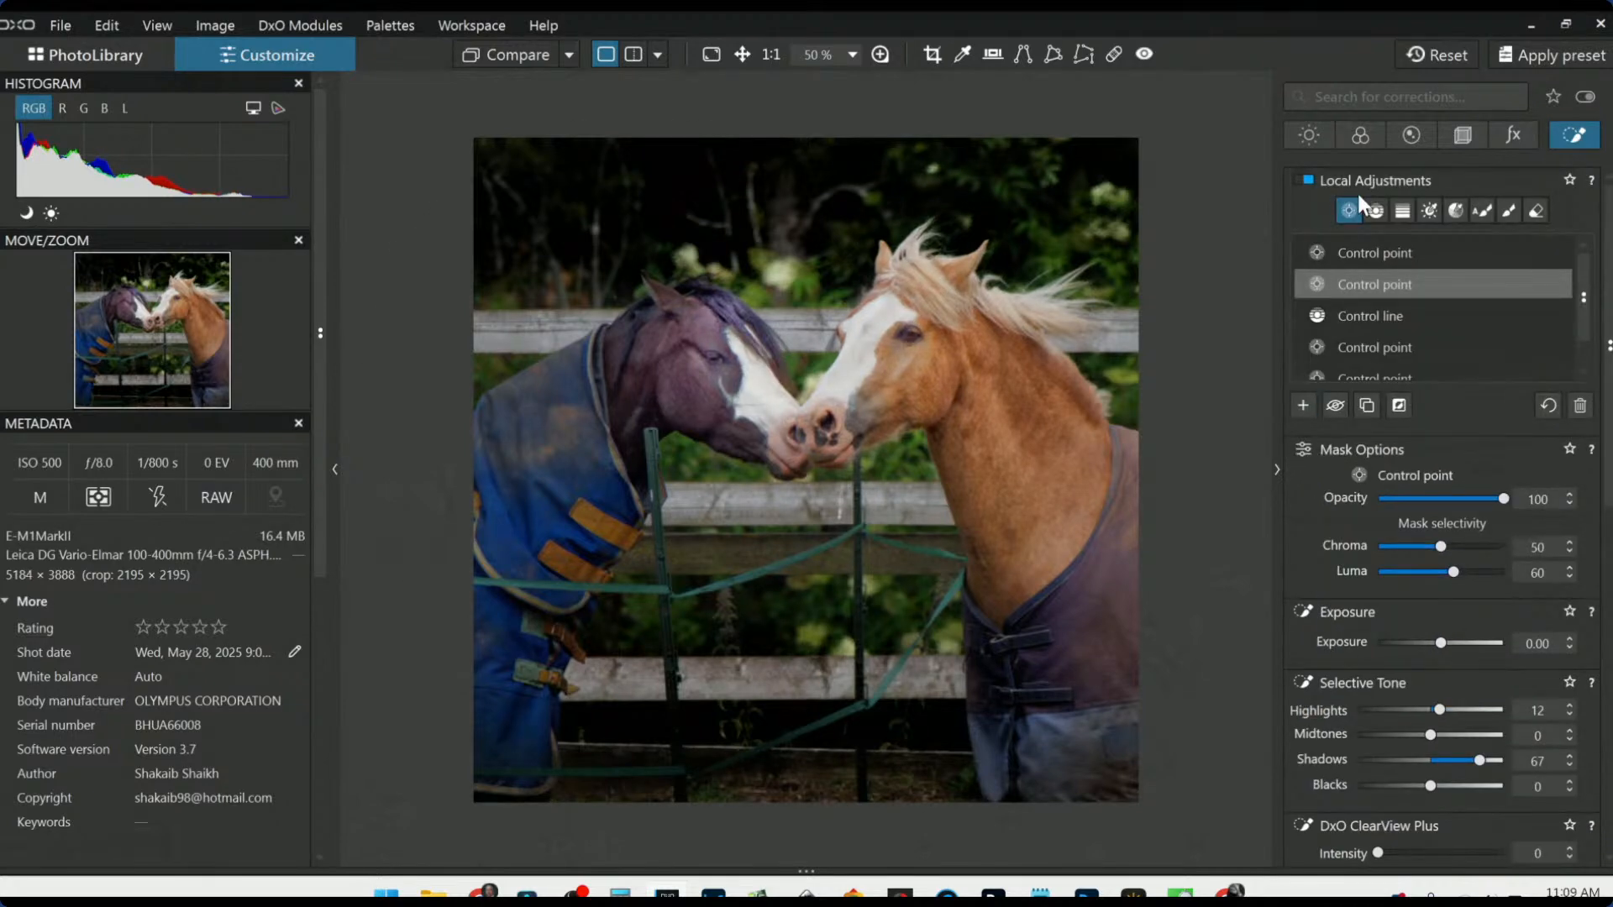
Step: Set the horse photo's color rendering to DxO - Portrait 2
click(1362, 136)
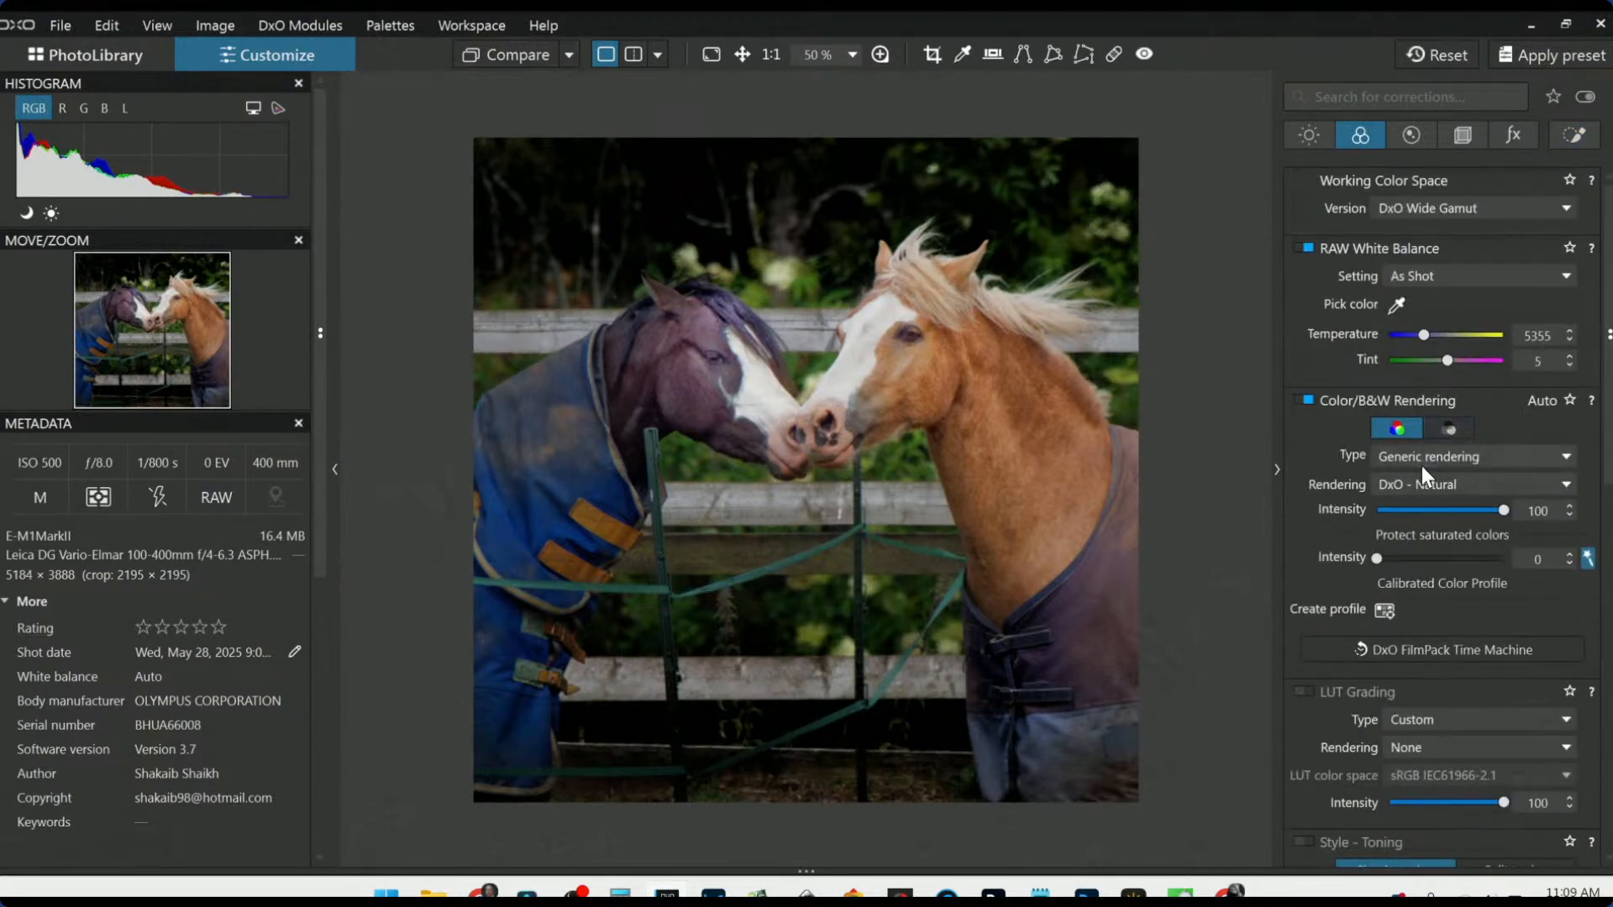
click(1408, 479)
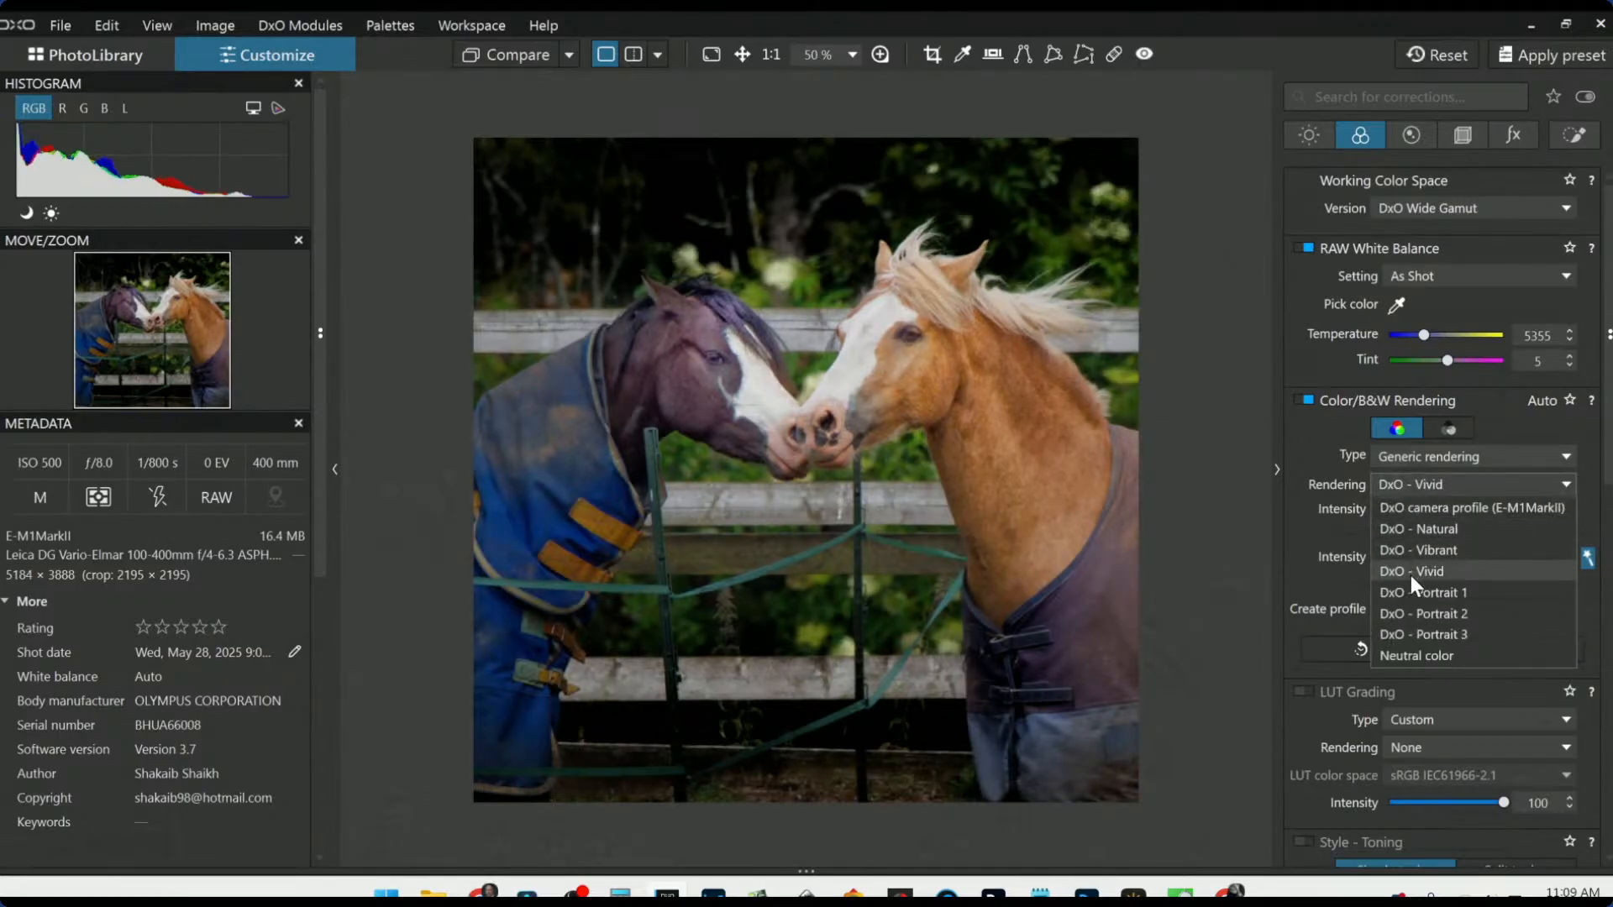
click(1414, 627)
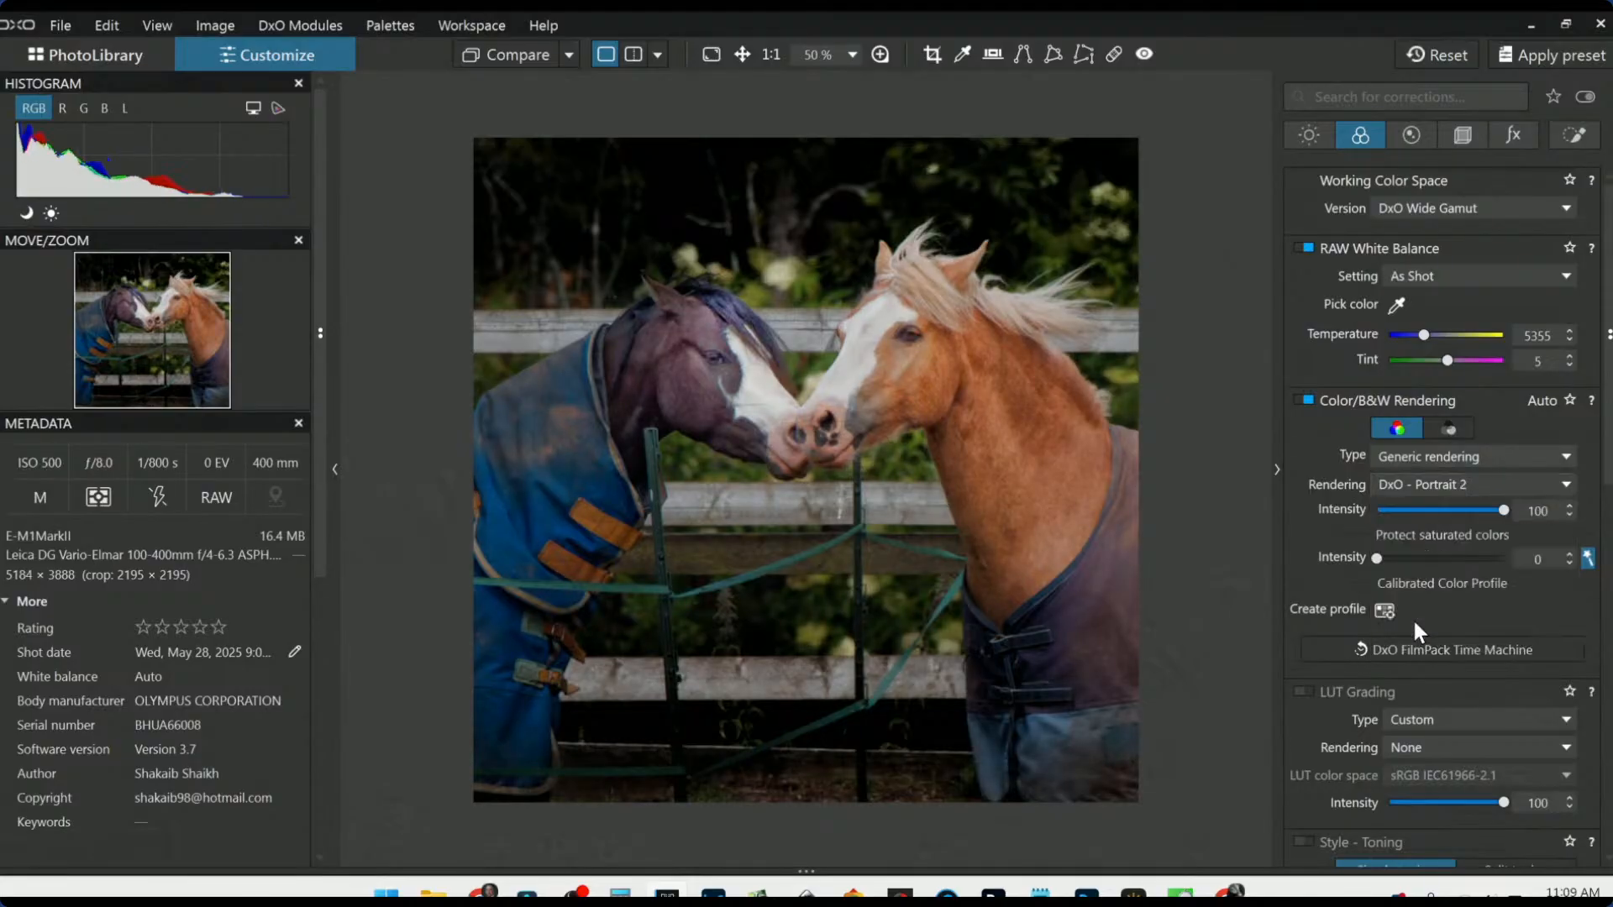
Step: Magnify the light horse's face to 200% and try a stronger Details amount in Lens Sharpness Optimization
key(l)
right_click(893, 320)
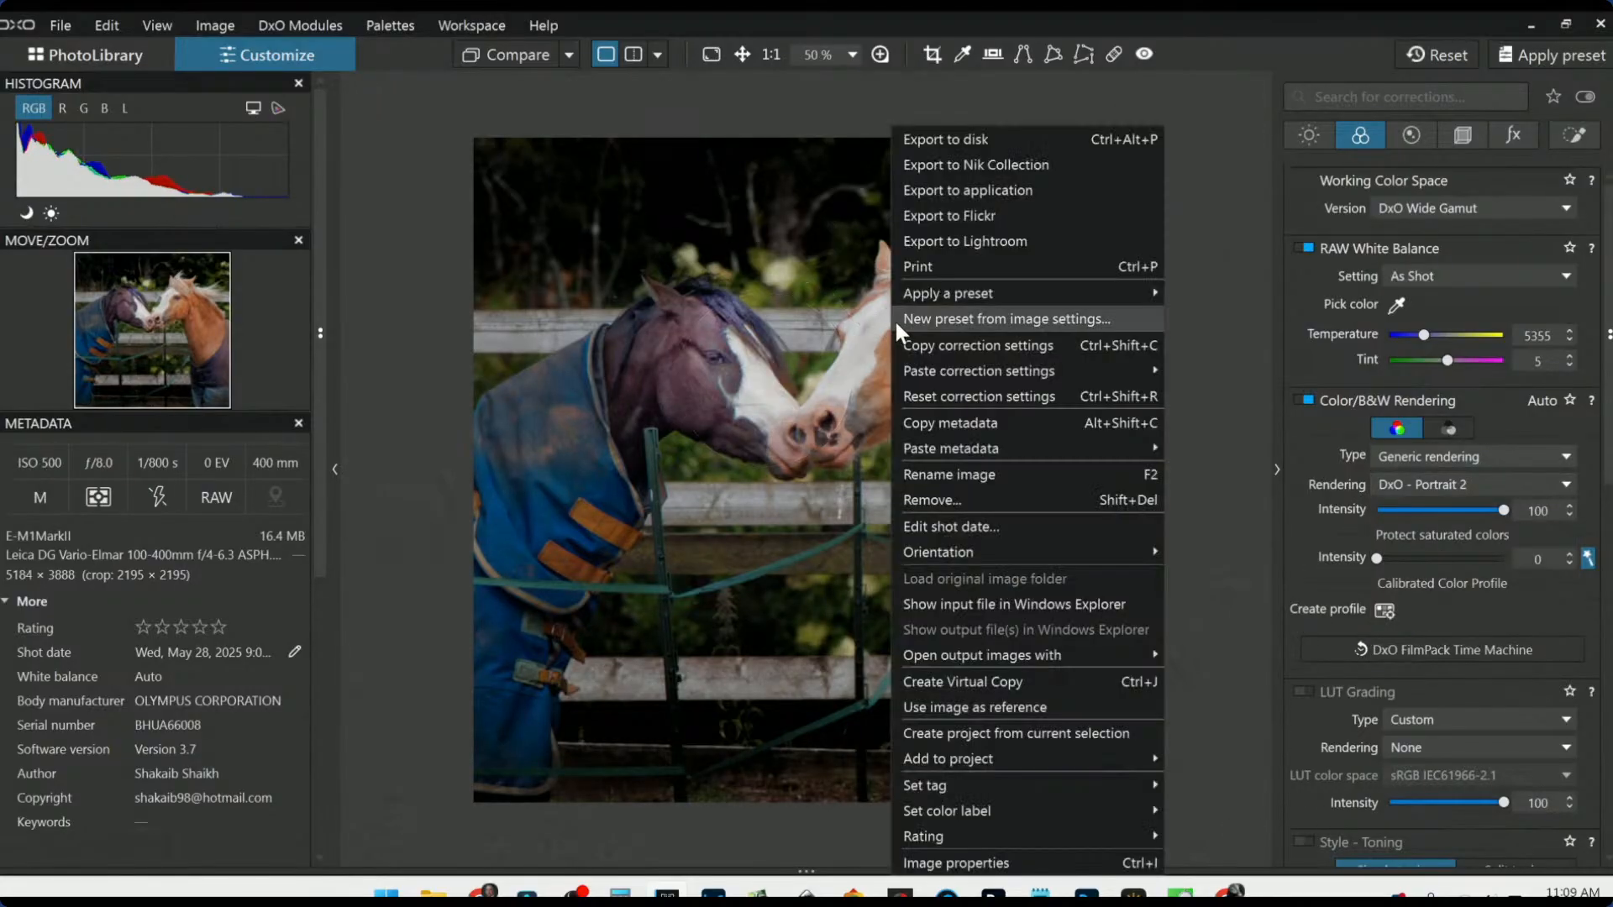
click(916, 348)
scroll(957, 352, up, 2)
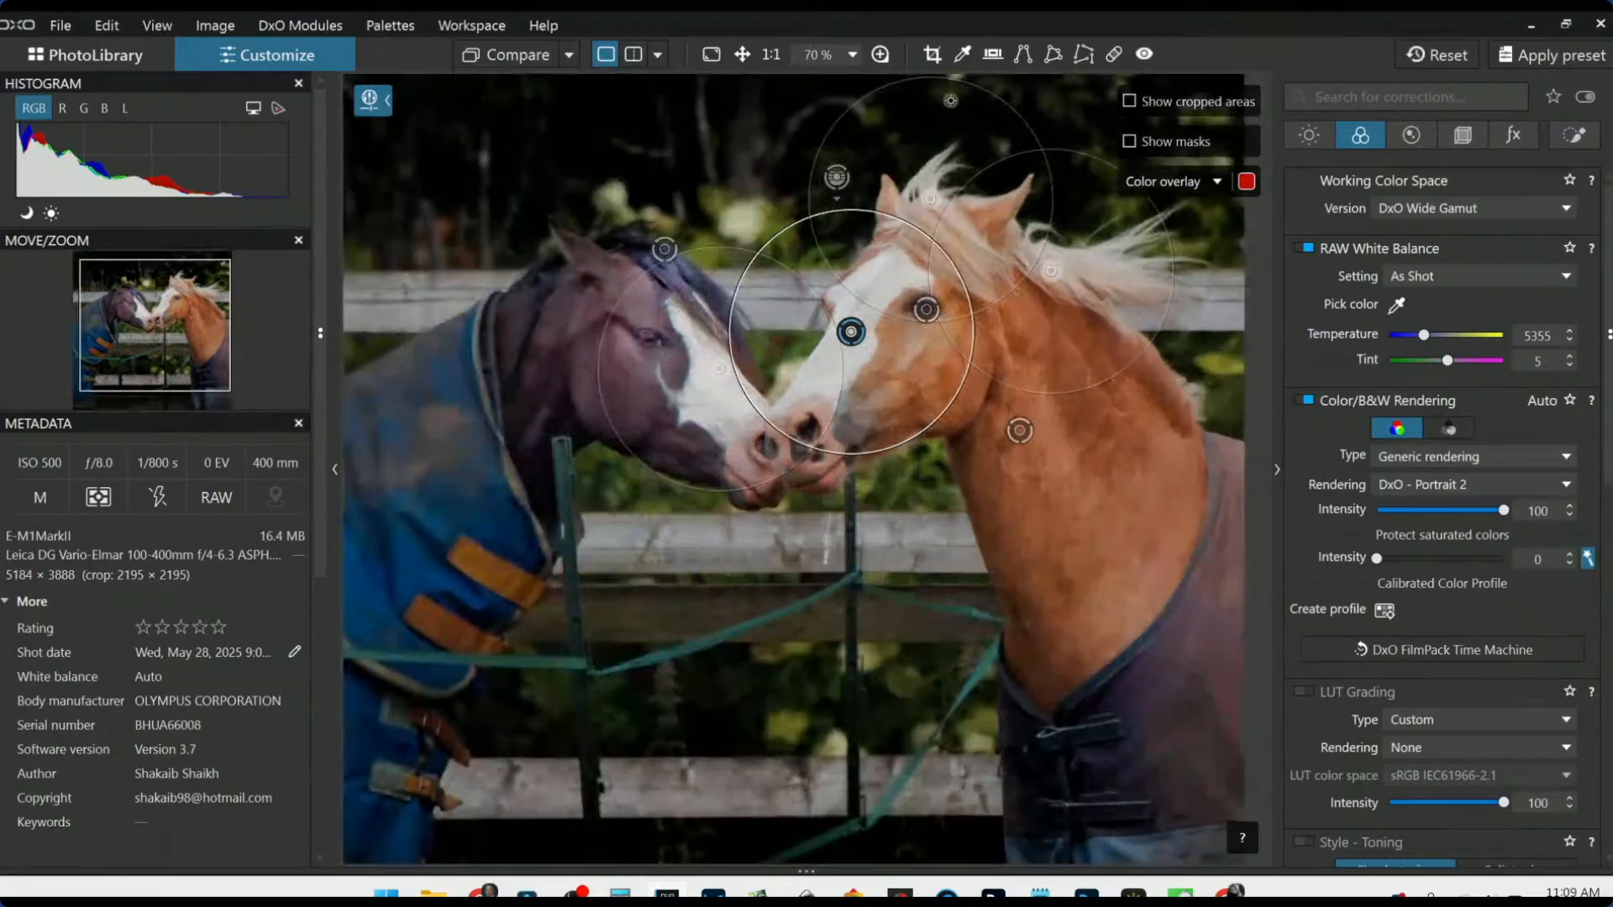
key(alt+l)
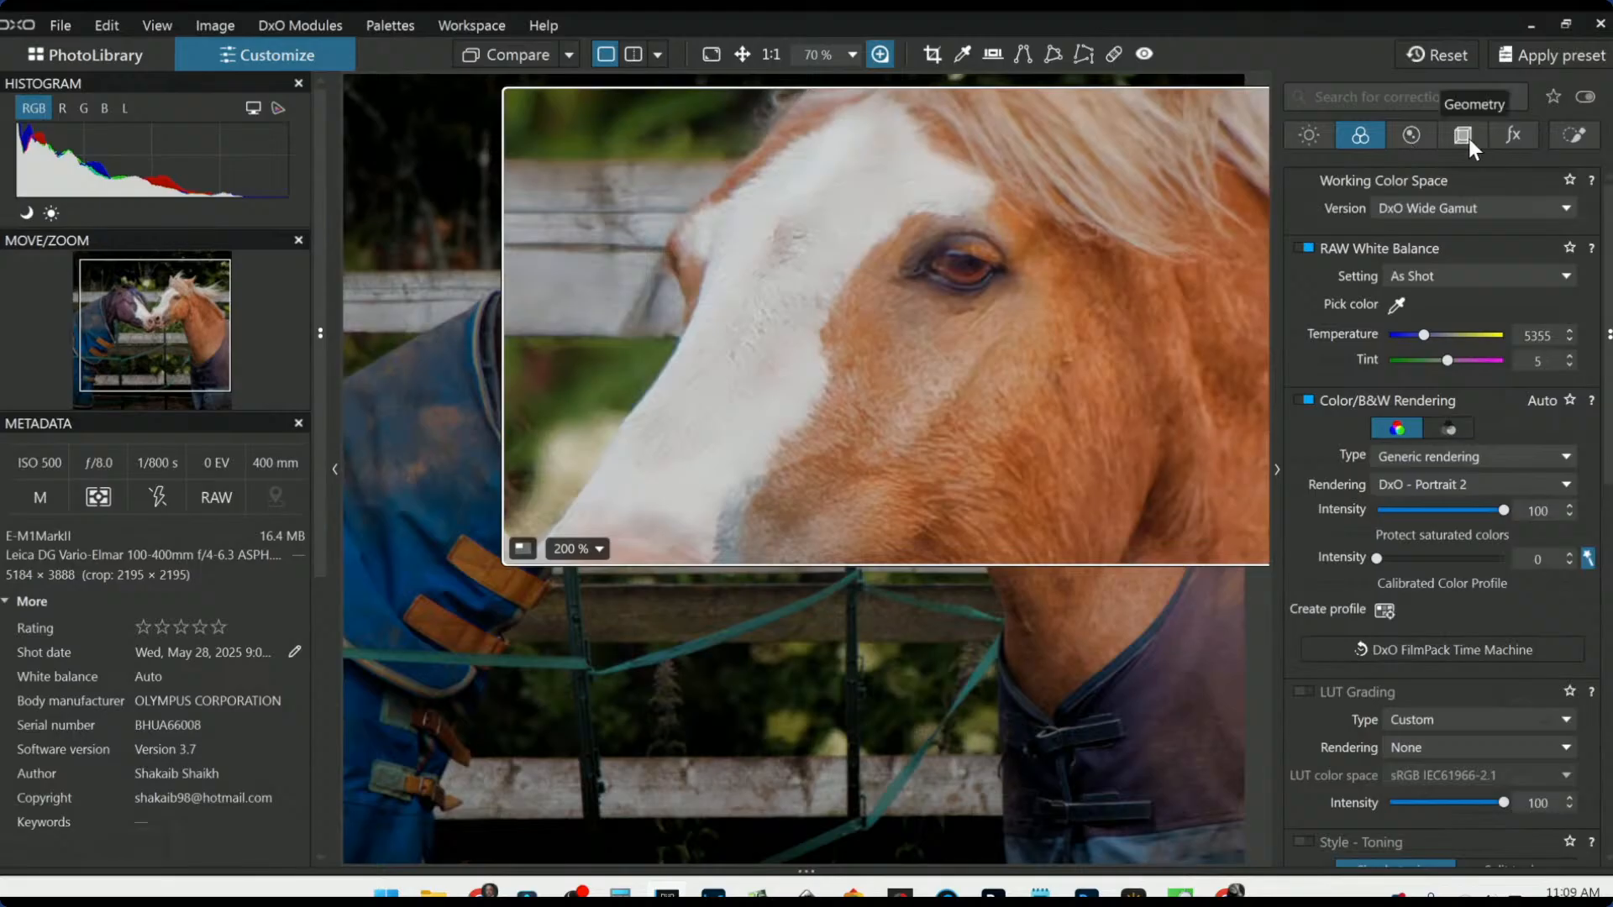
click(1415, 136)
scroll(1398, 512, down, 3)
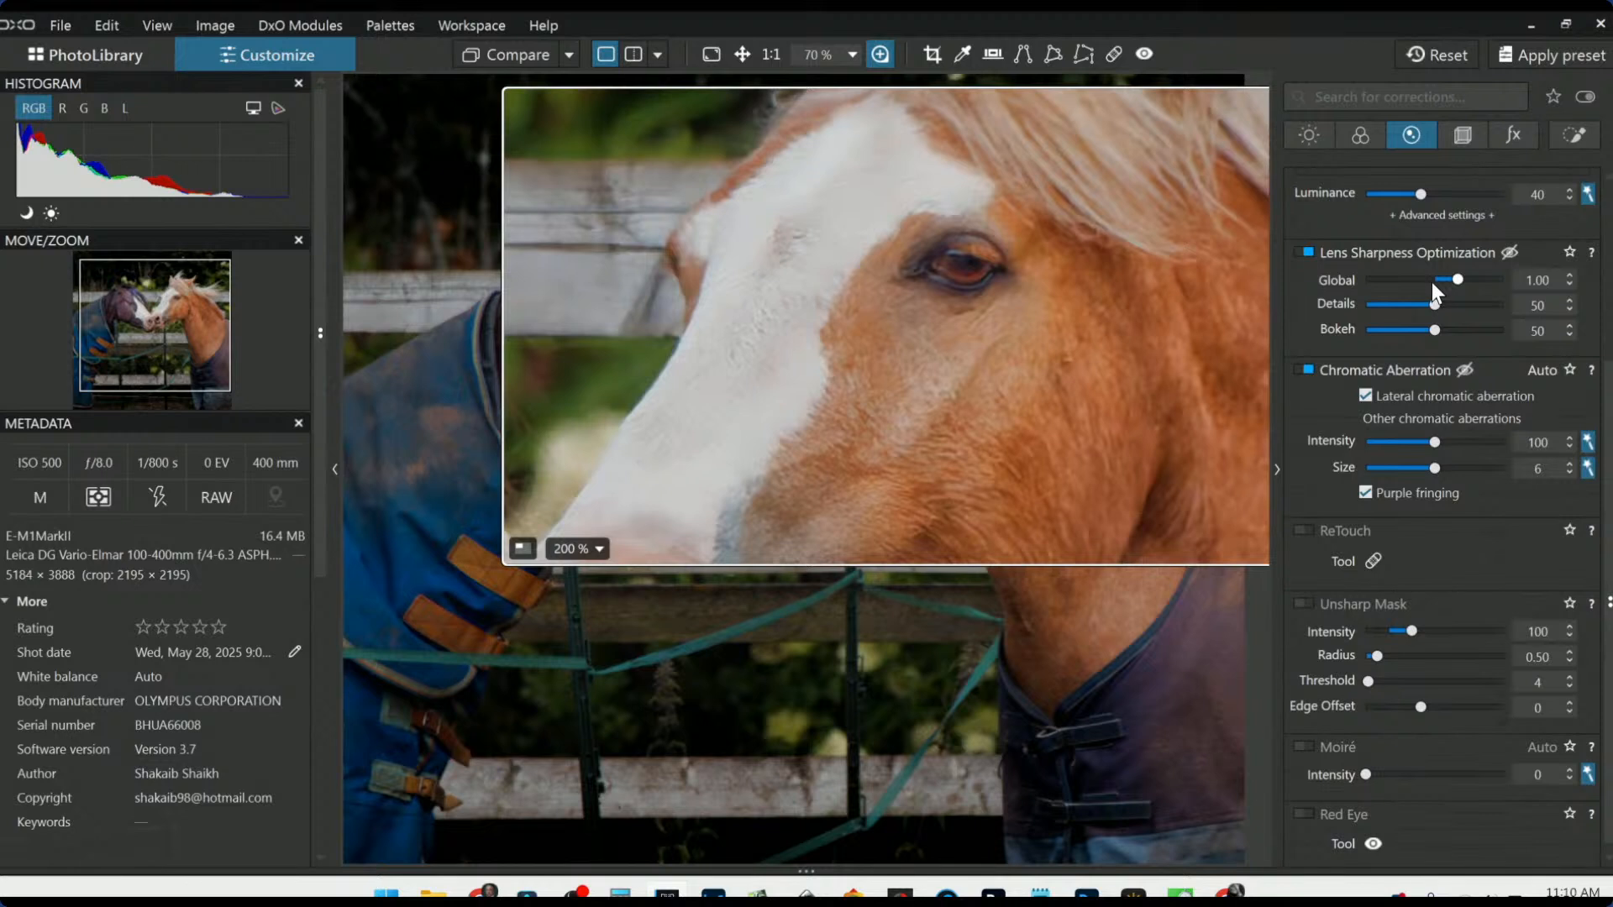
drag(1433, 308, 1489, 309)
double_click(1491, 305)
Step: Enable Unsharp Mask on the horse photo with intensity 157 and radius 1.12, and close the magnified view
click(1307, 604)
drag(1375, 657, 1419, 634)
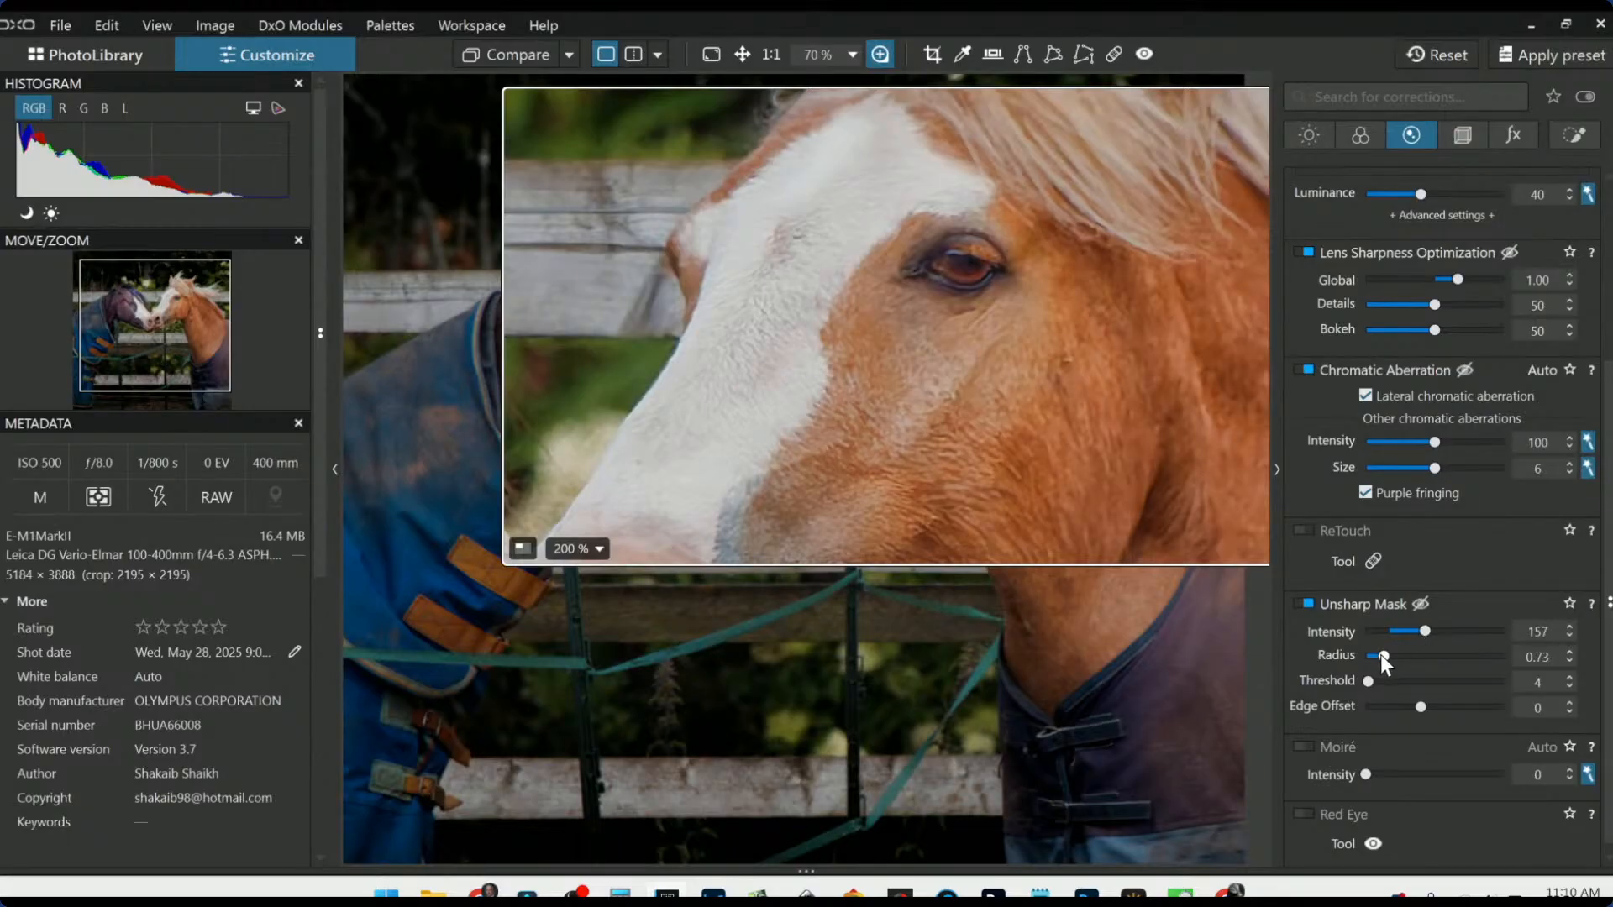
drag(1380, 654, 1400, 657)
key(l)
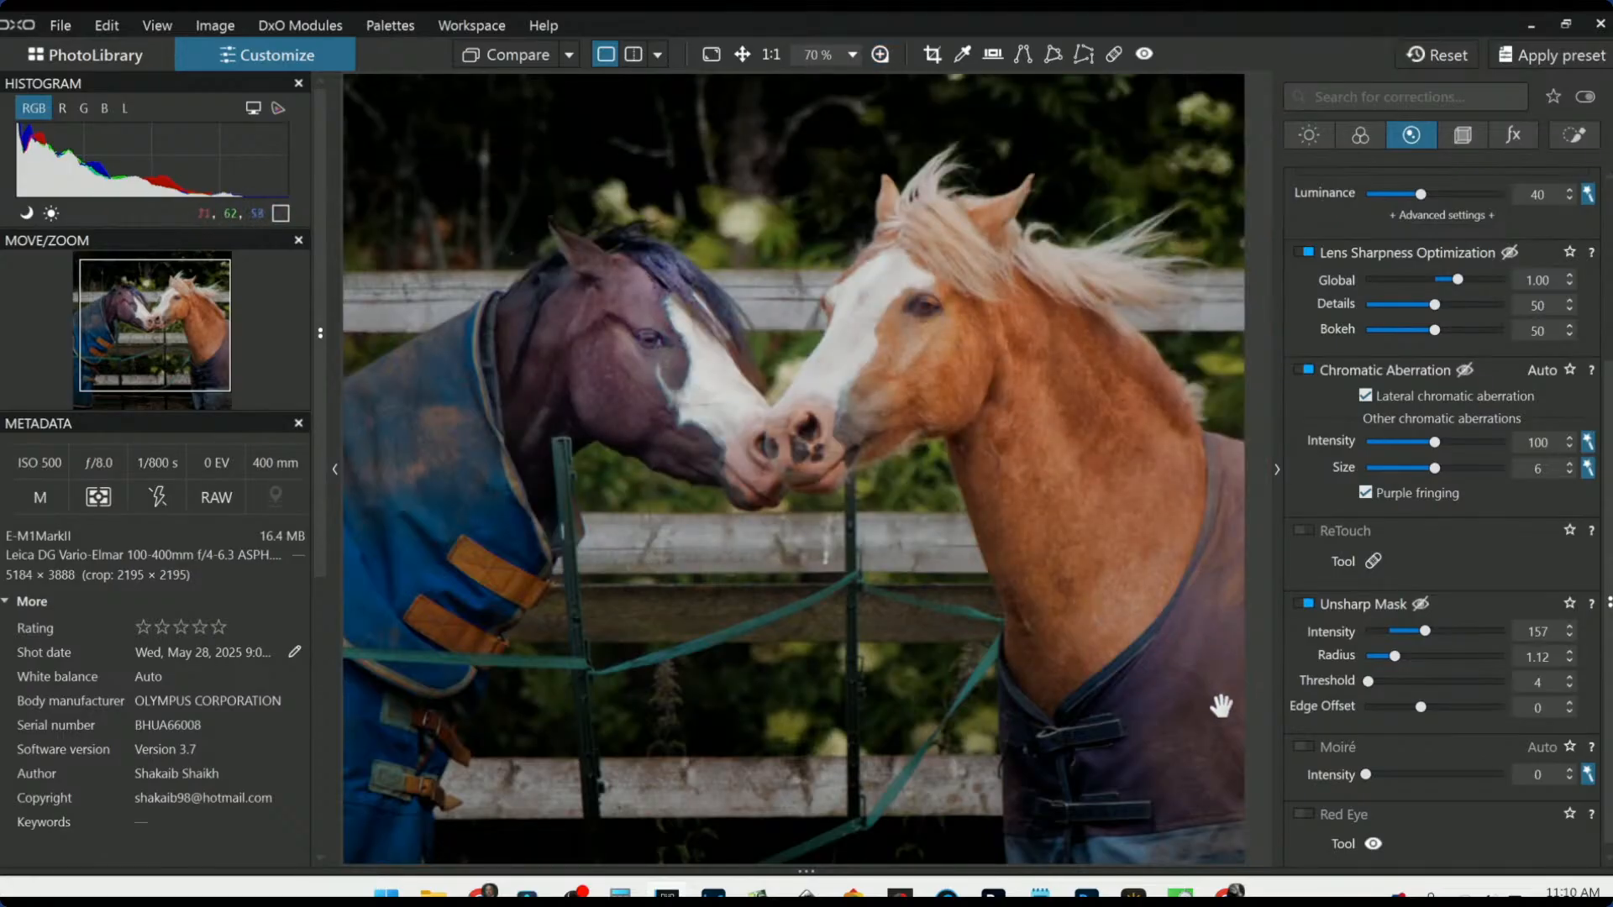
scroll(971, 546, down, 1)
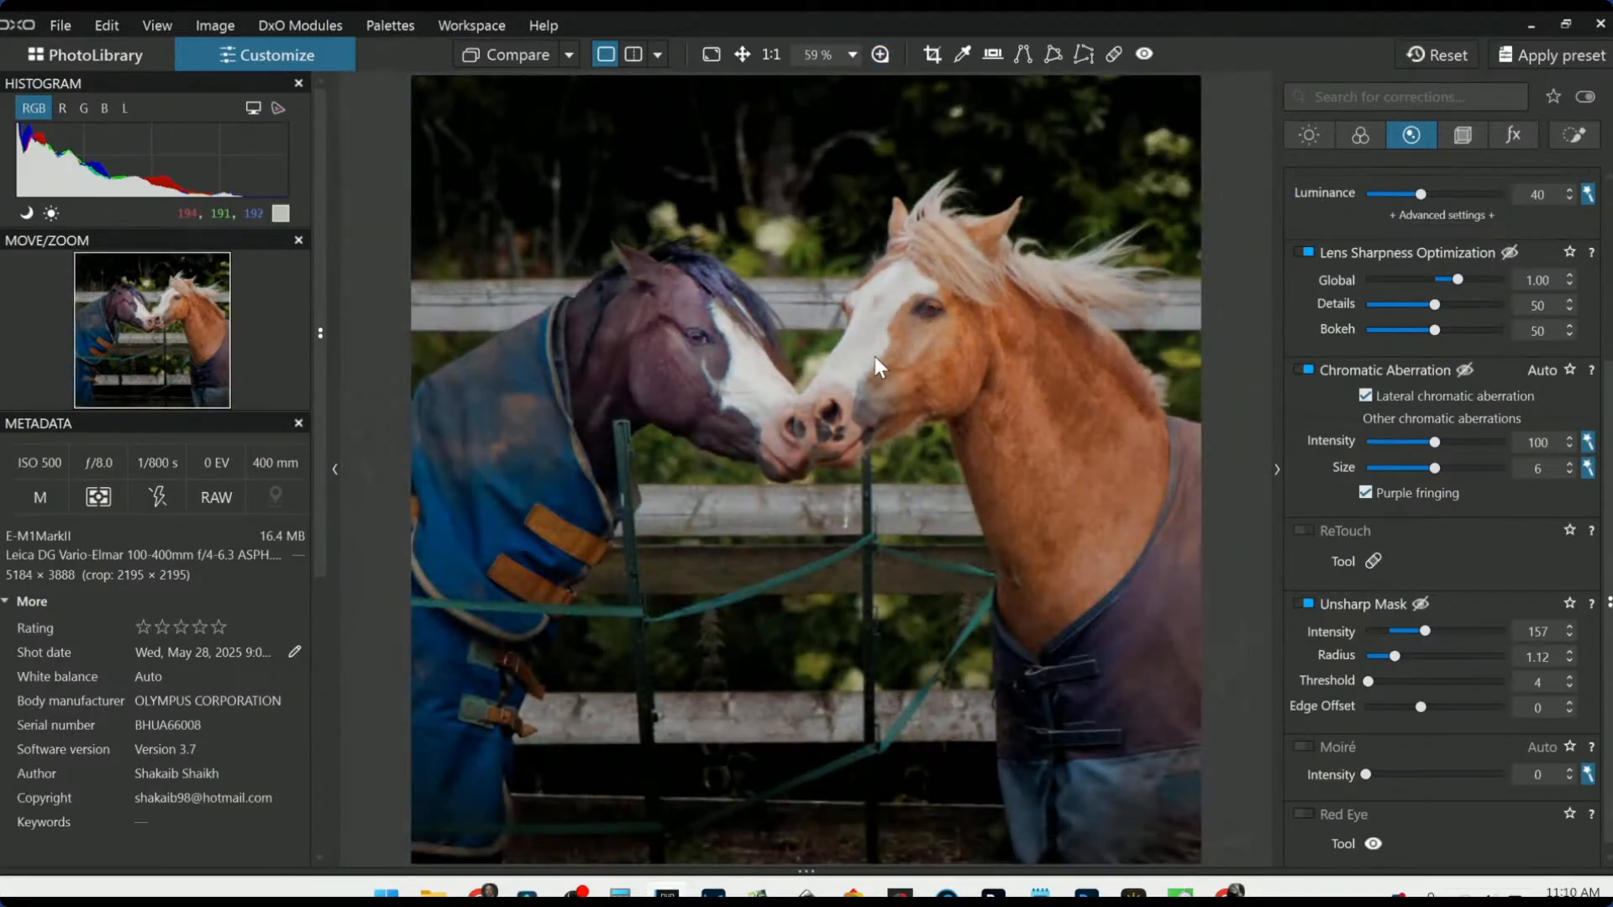
Step: Export the horse photo to disk as a full-size JPEG at quality 93 in the original folder with the suffix -dxo
right_click(813, 301)
click(860, 147)
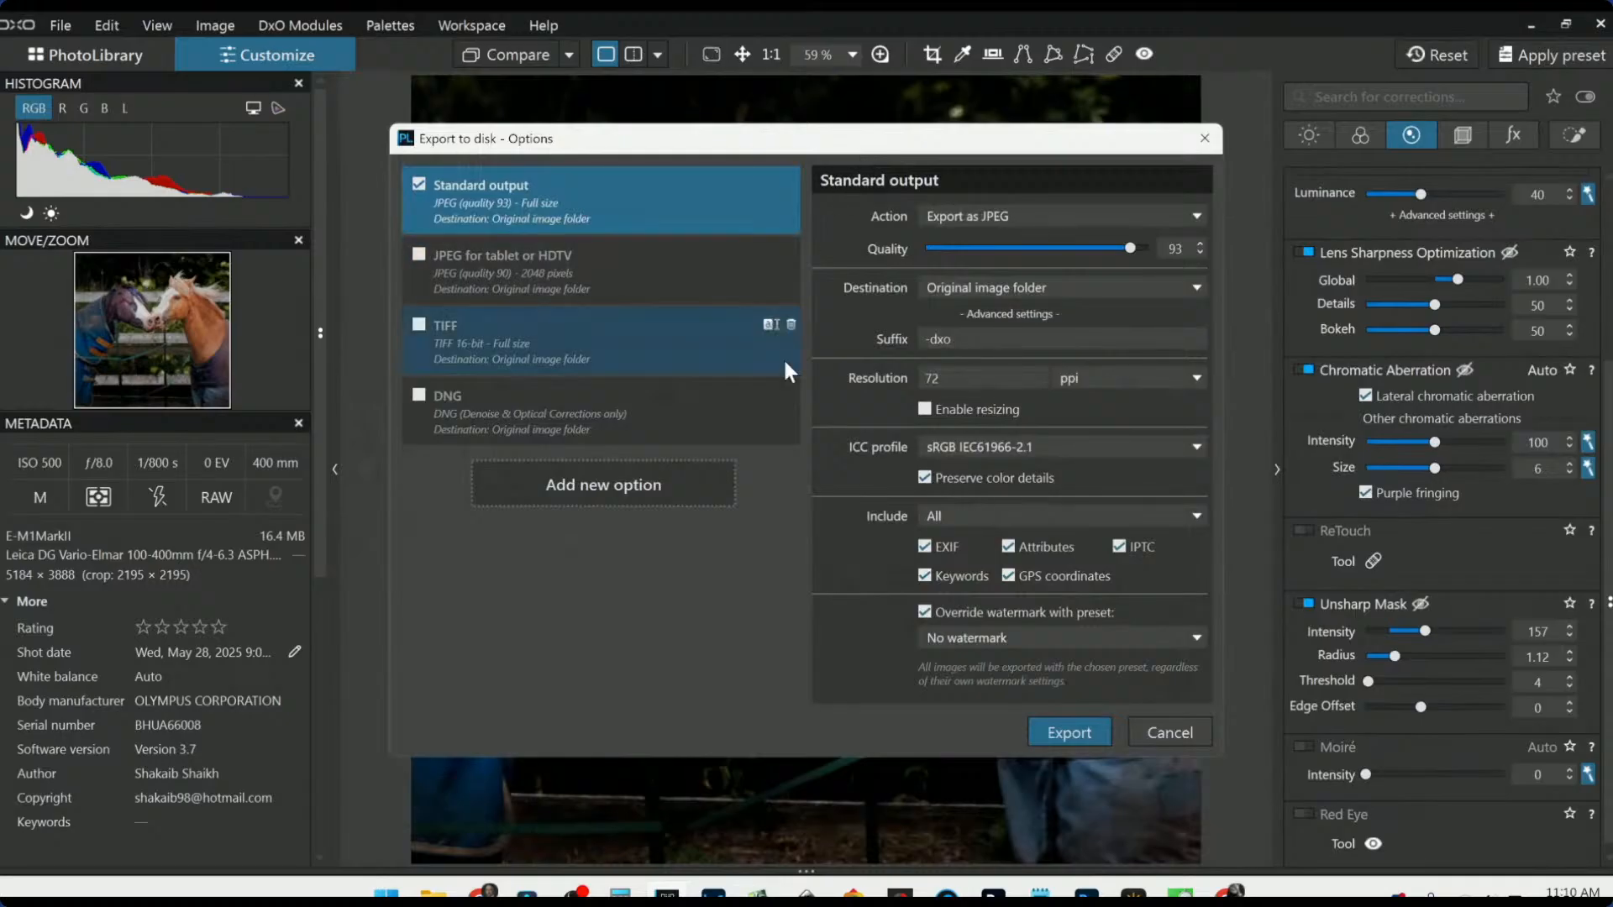
click(1062, 727)
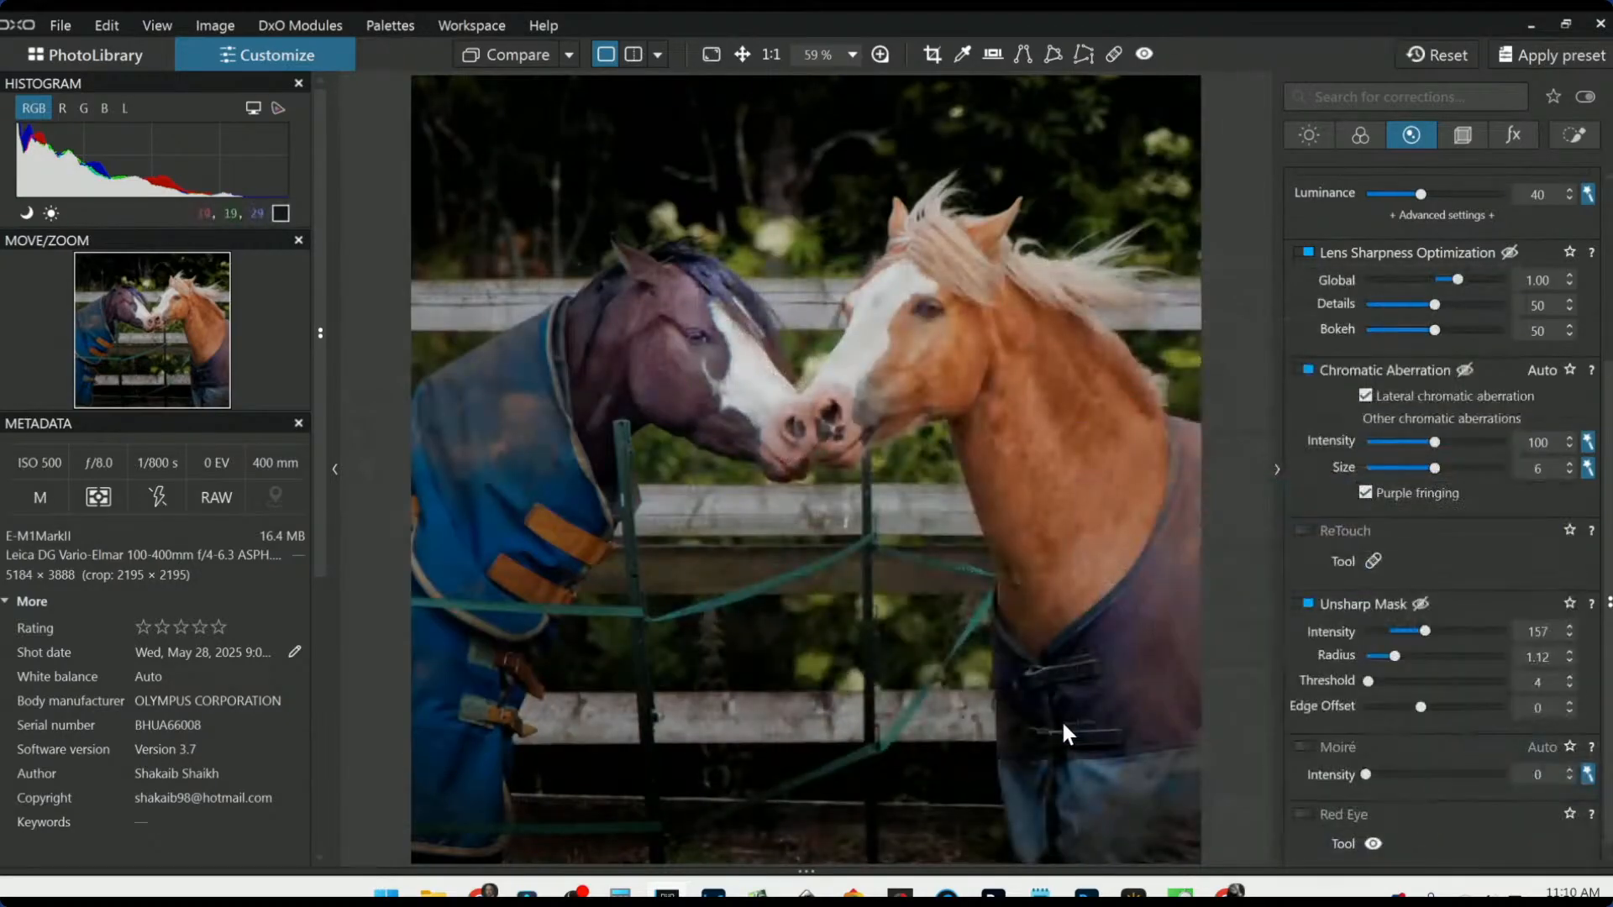
Step: Choose the exported Standard output JPEG as the comparison reference for the horse photo
scroll(1031, 683, down, 1)
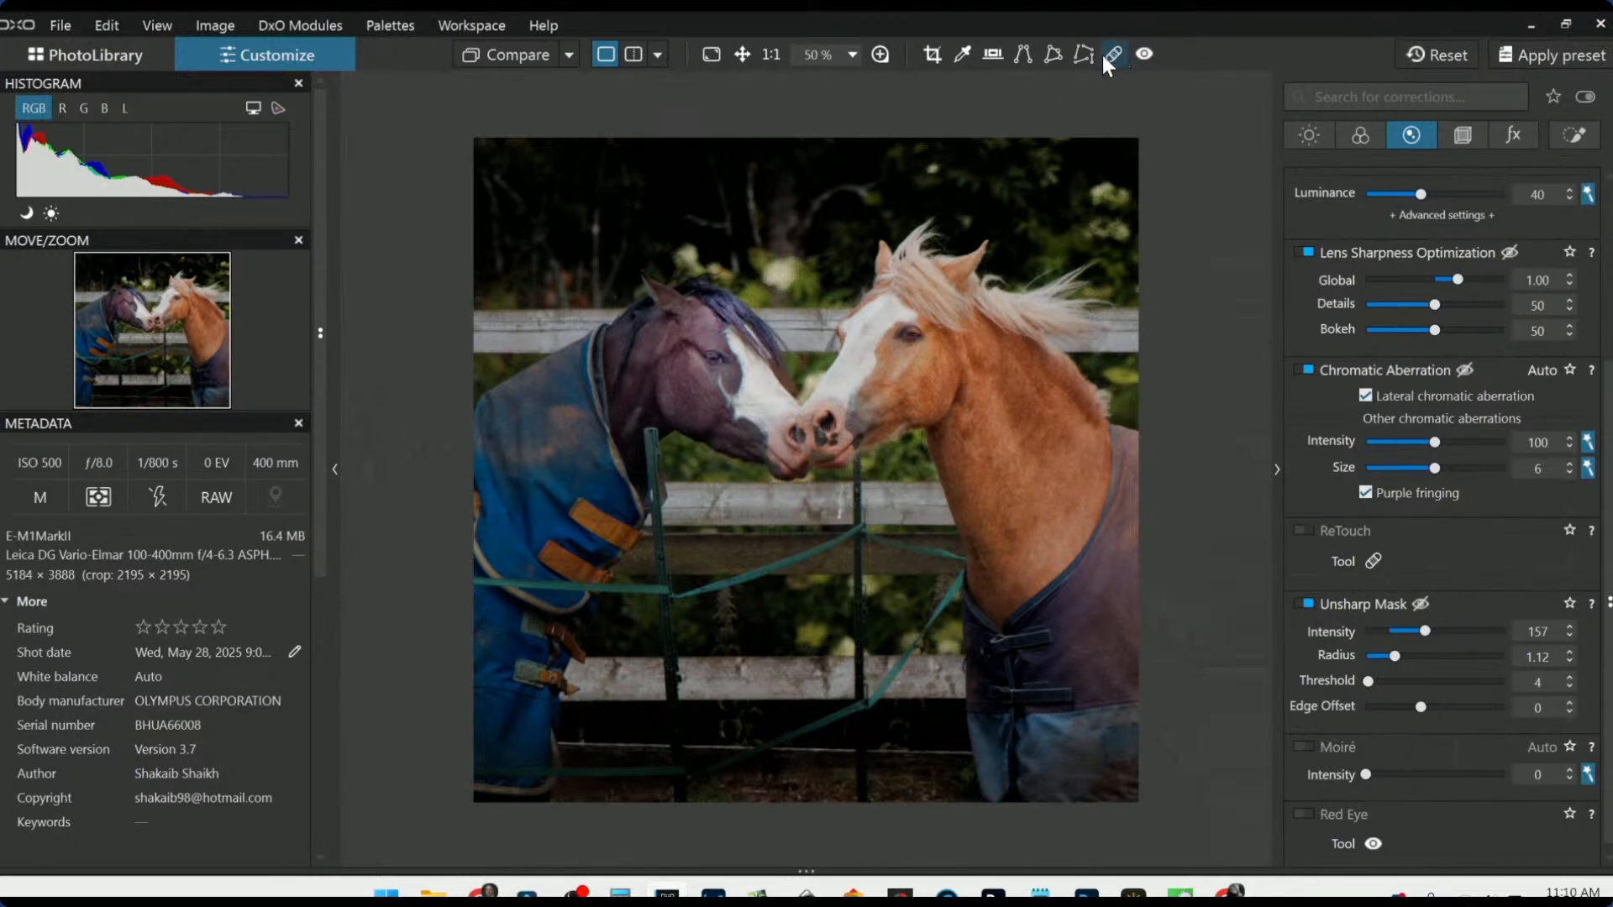
click(568, 55)
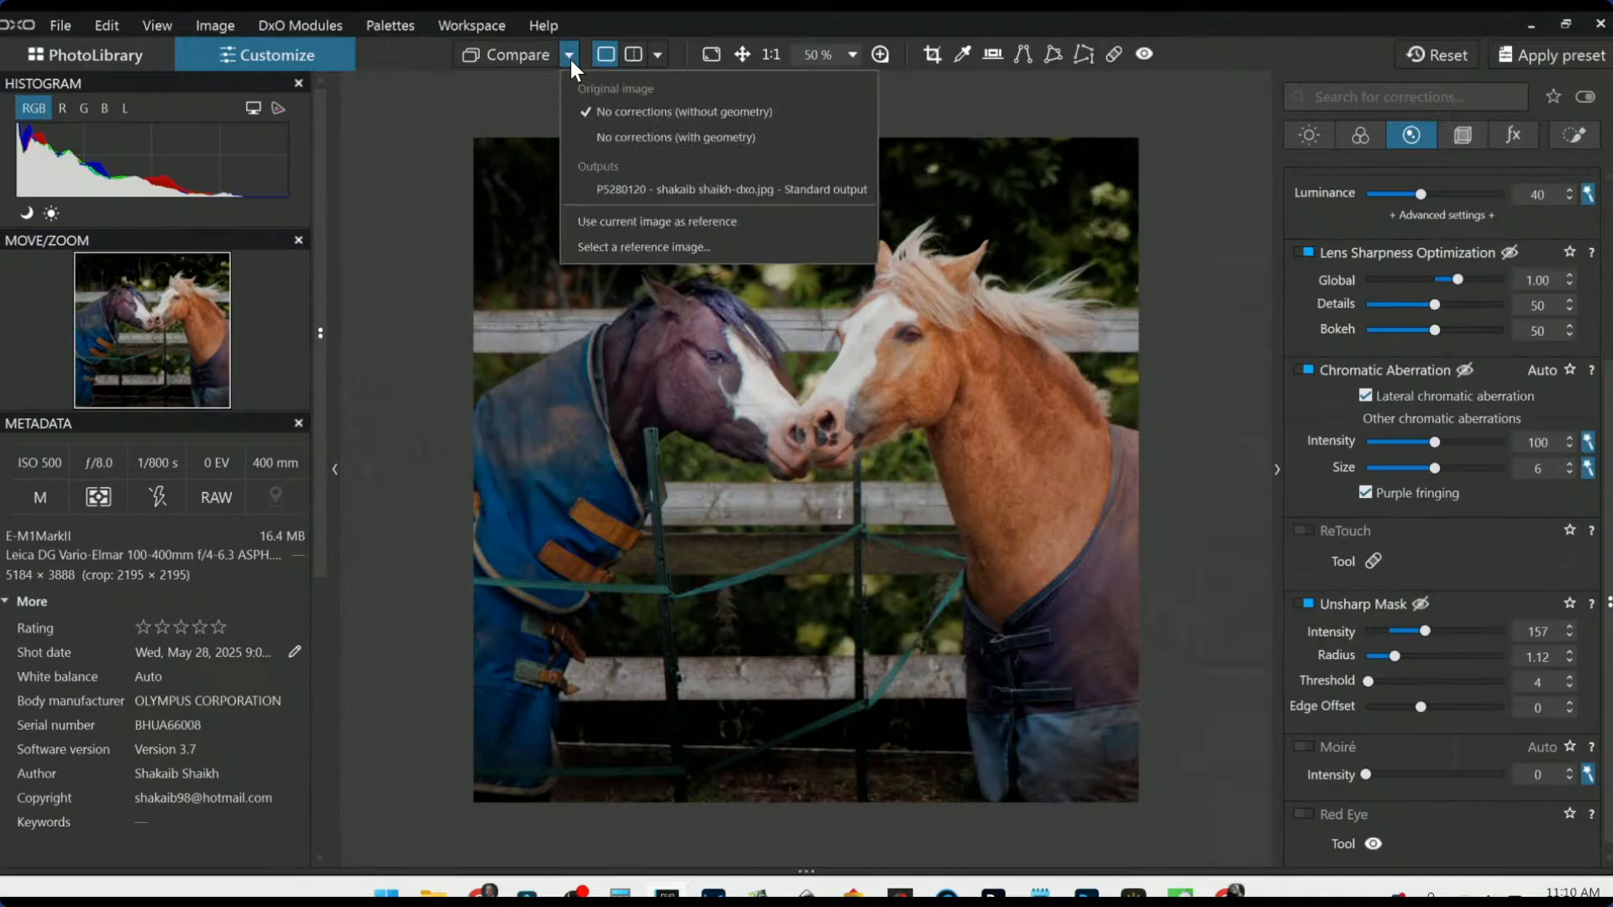
click(610, 185)
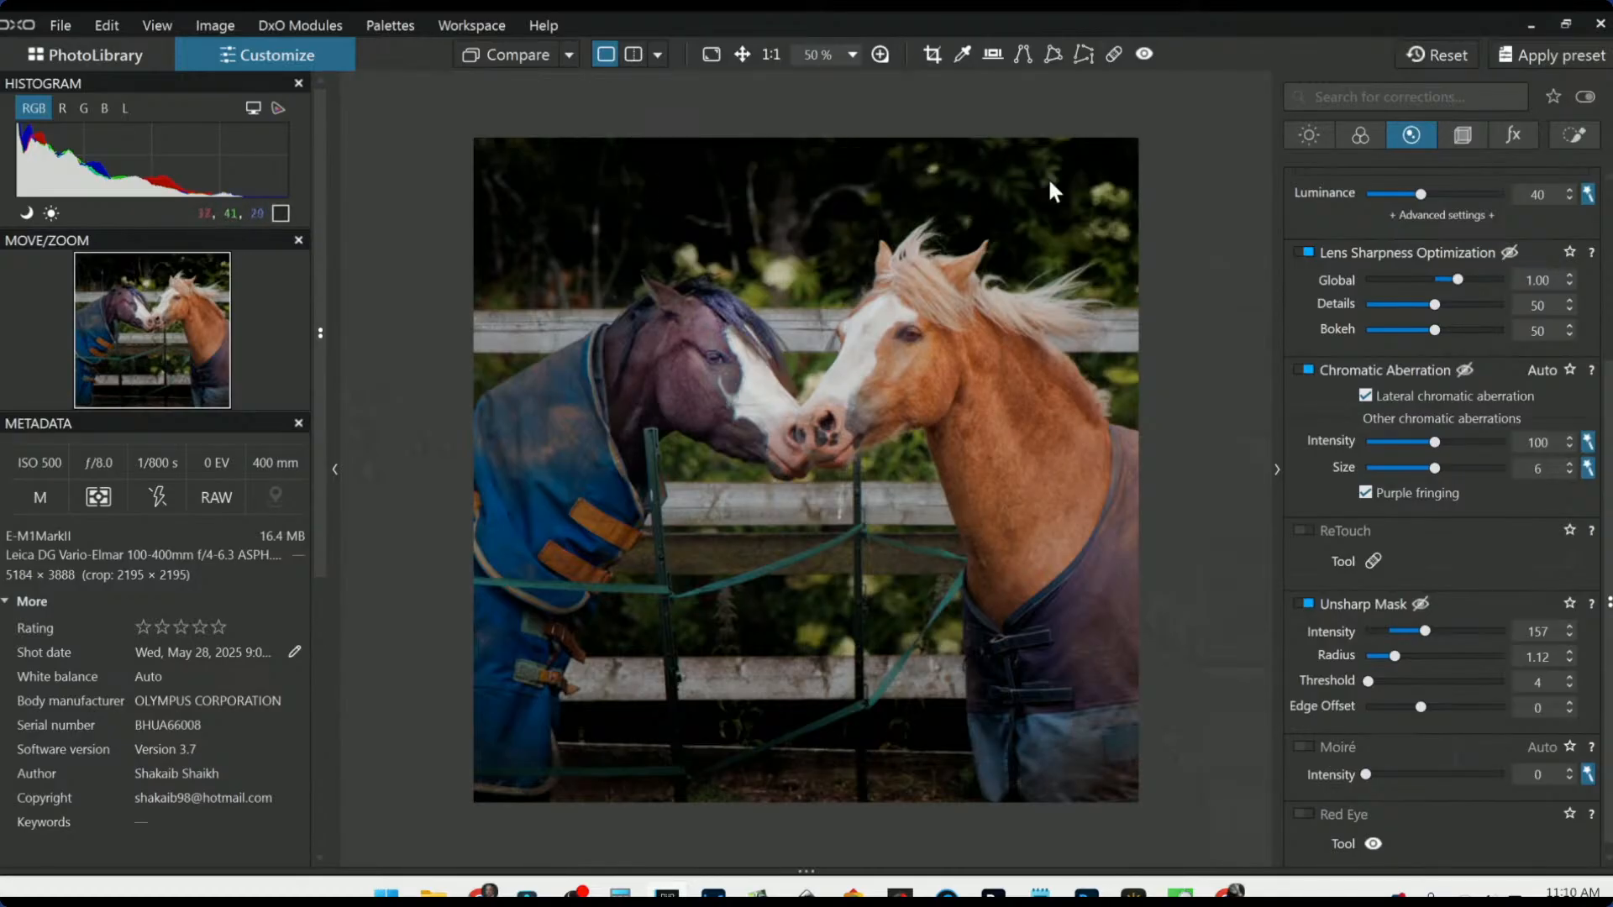
Step: Reset all corrections on the horse photo, hide the side palettes and show the whole uncropped image
click(1437, 55)
key(Tab)
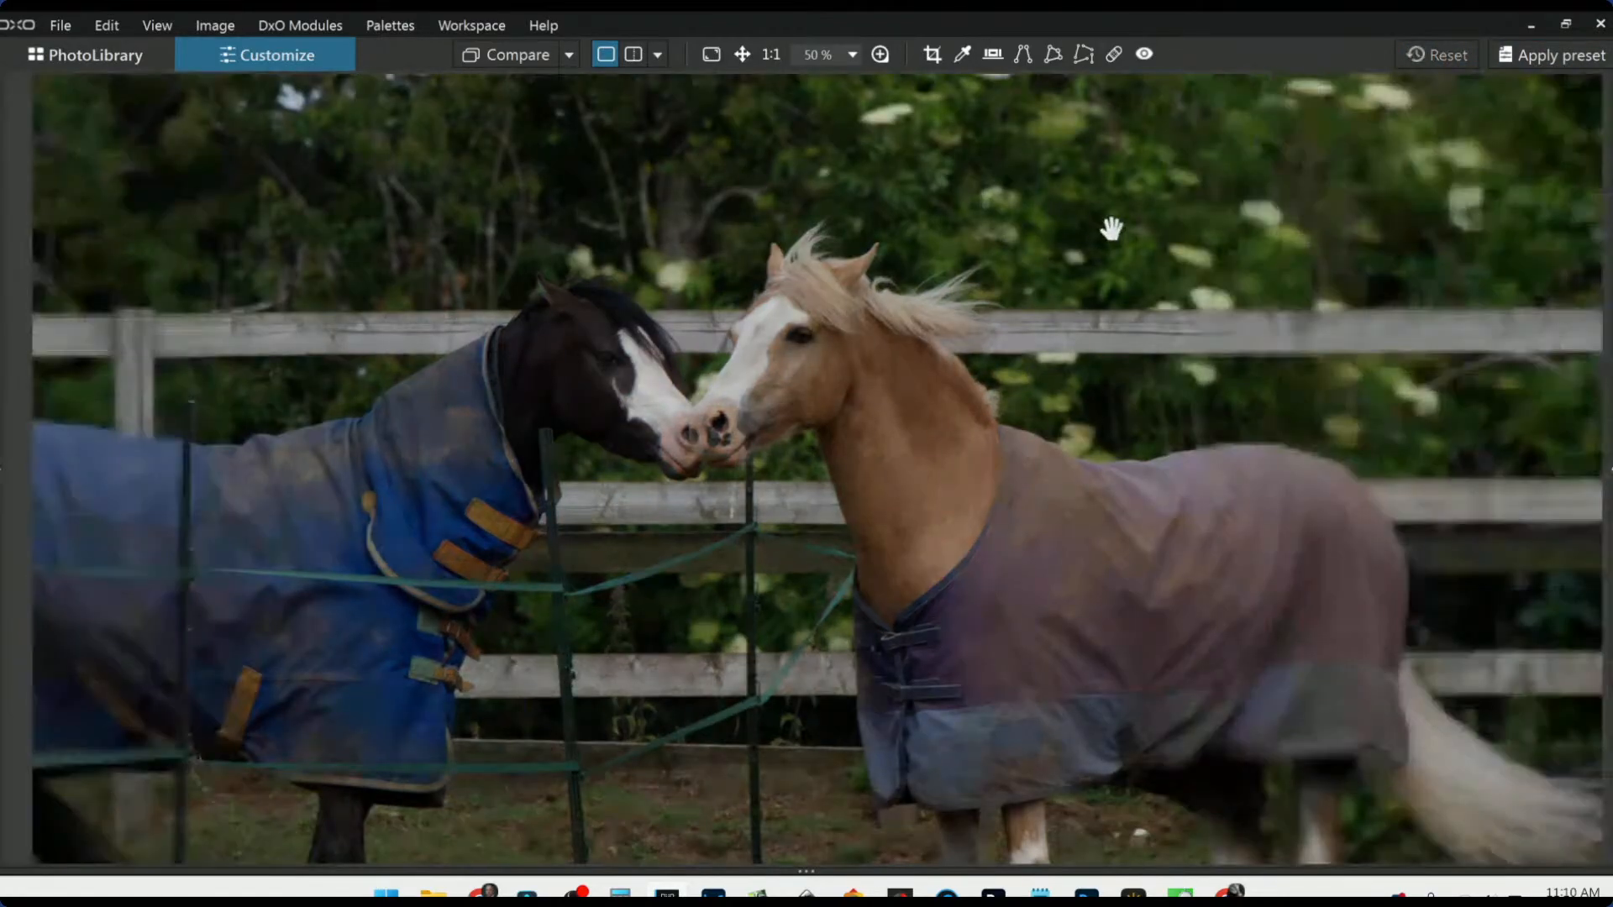
scroll(959, 419, down, 2)
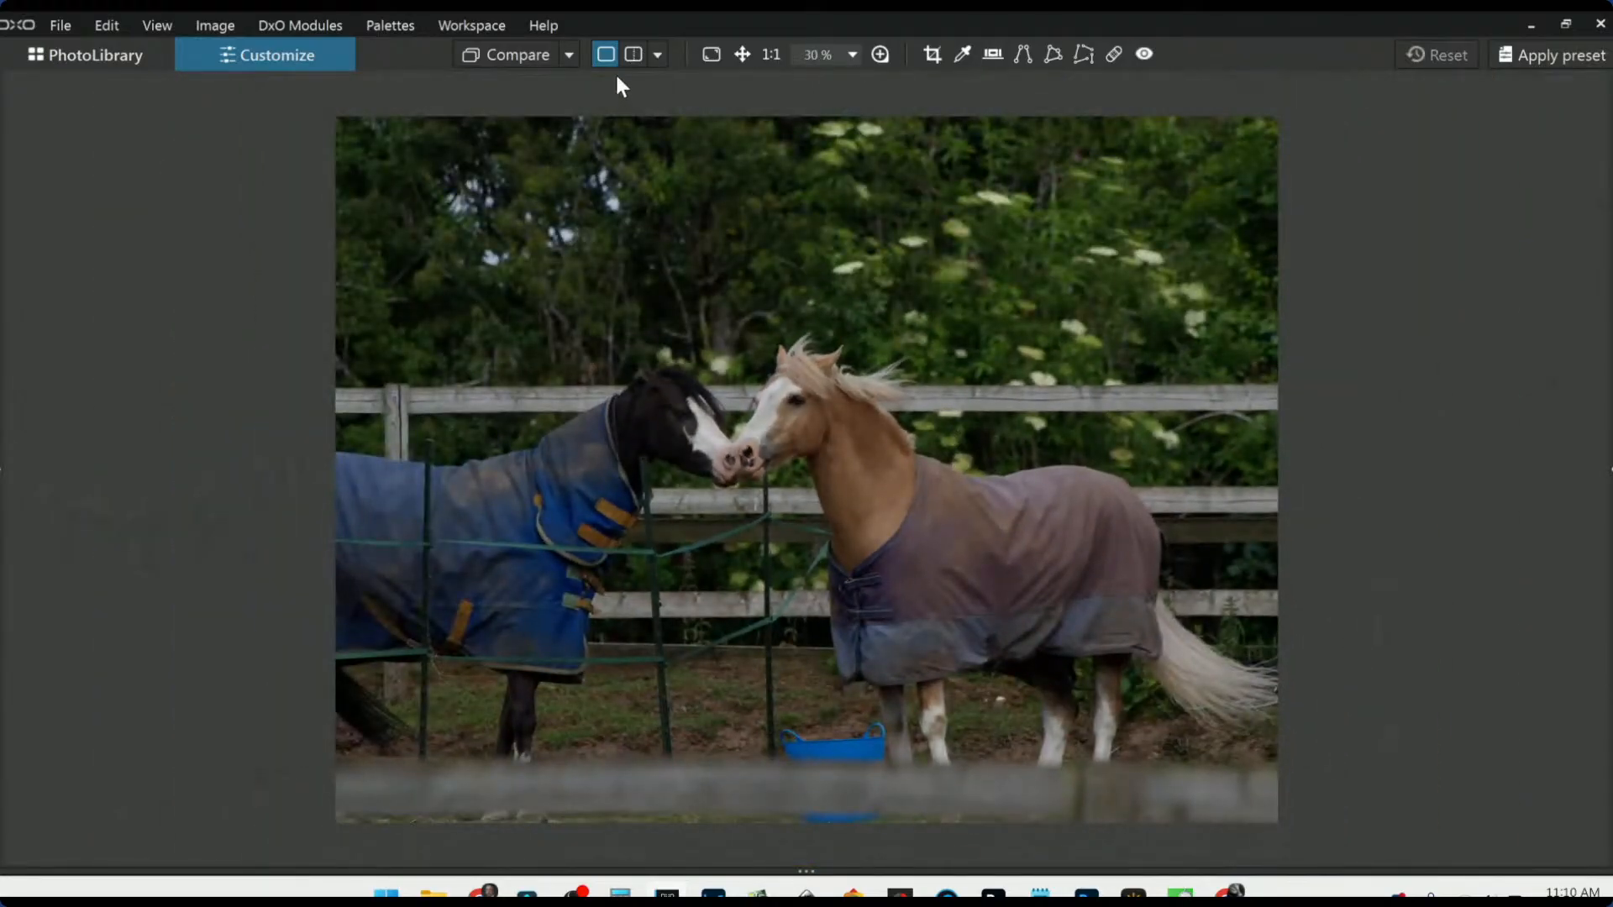
Step: Show the exported edit and the original horse photo side by side and examine the horses' heads up close
click(633, 55)
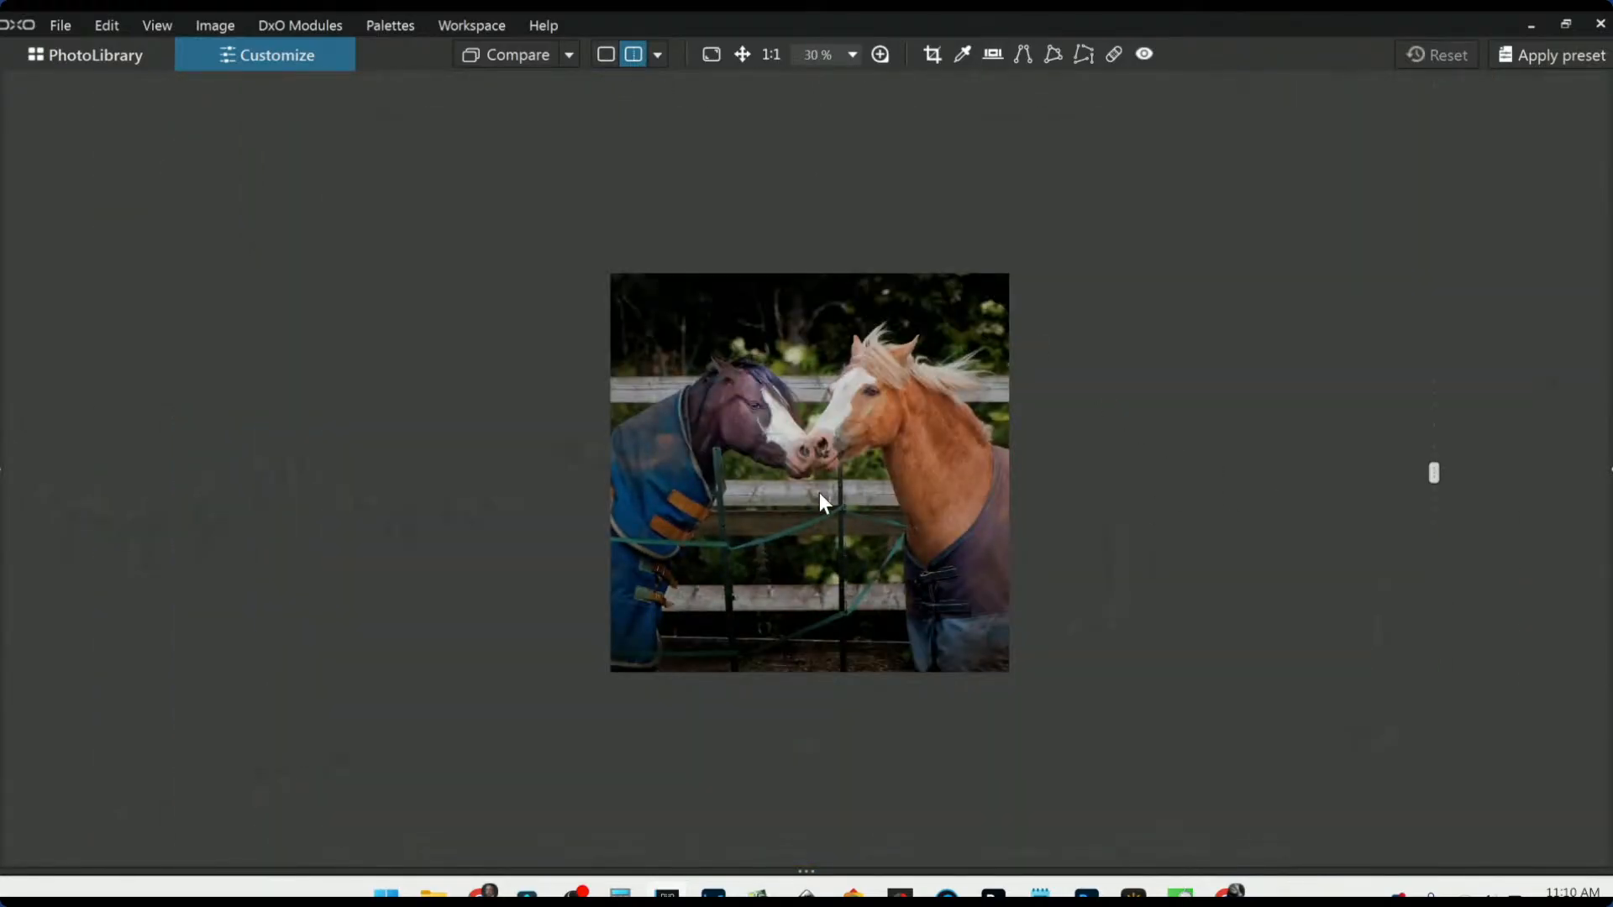
scroll(820, 496, up, 1)
click(657, 55)
click(671, 87)
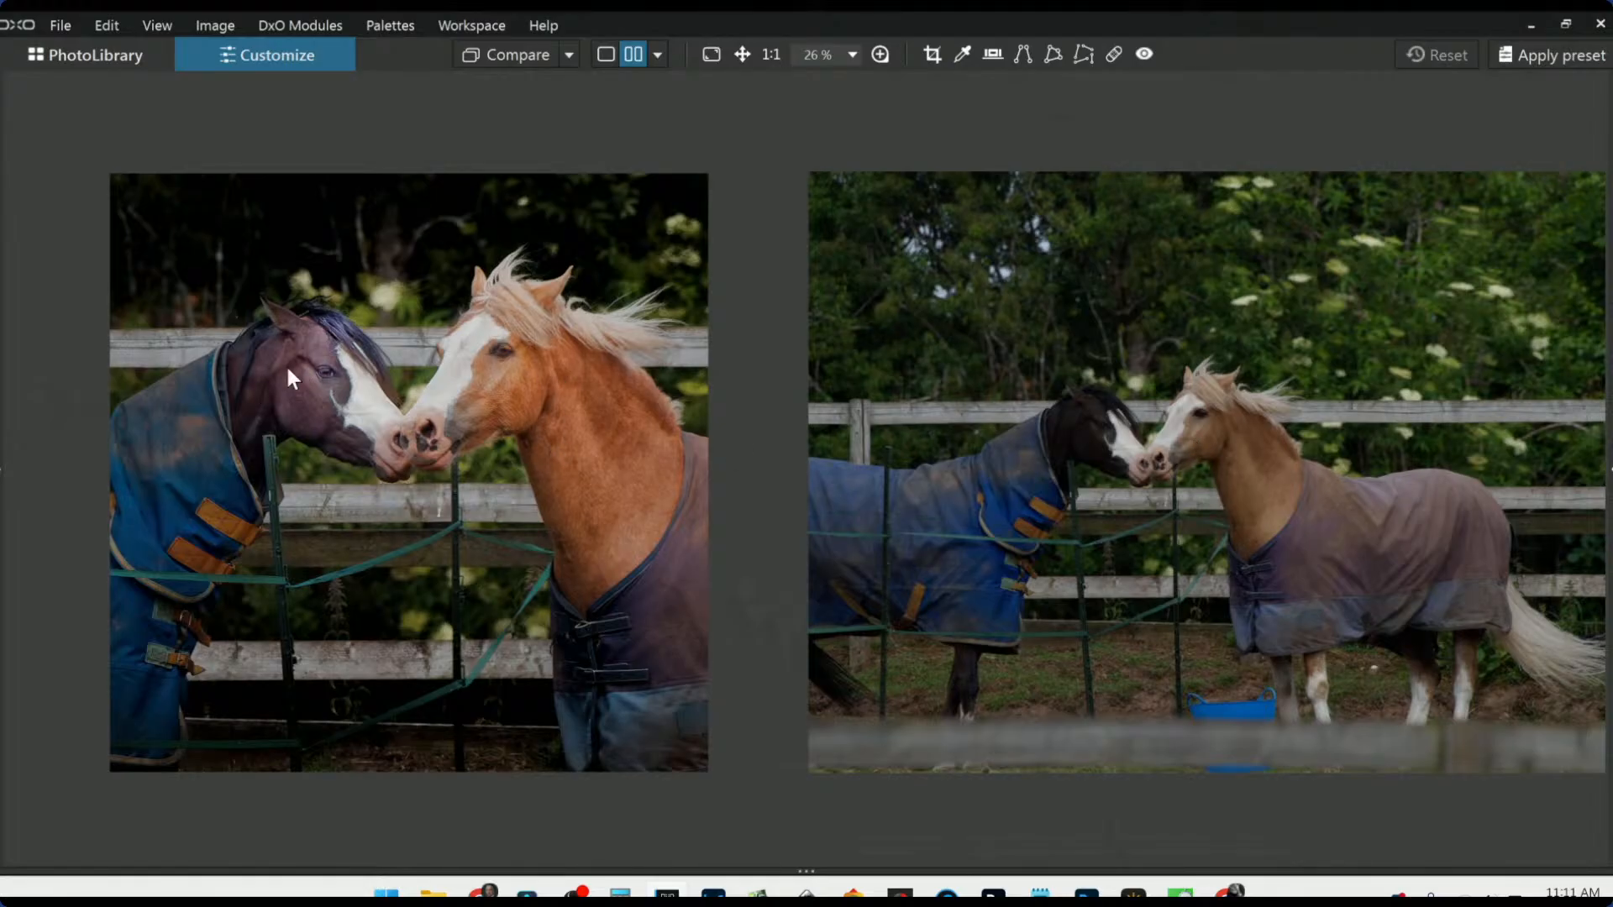
click(1121, 446)
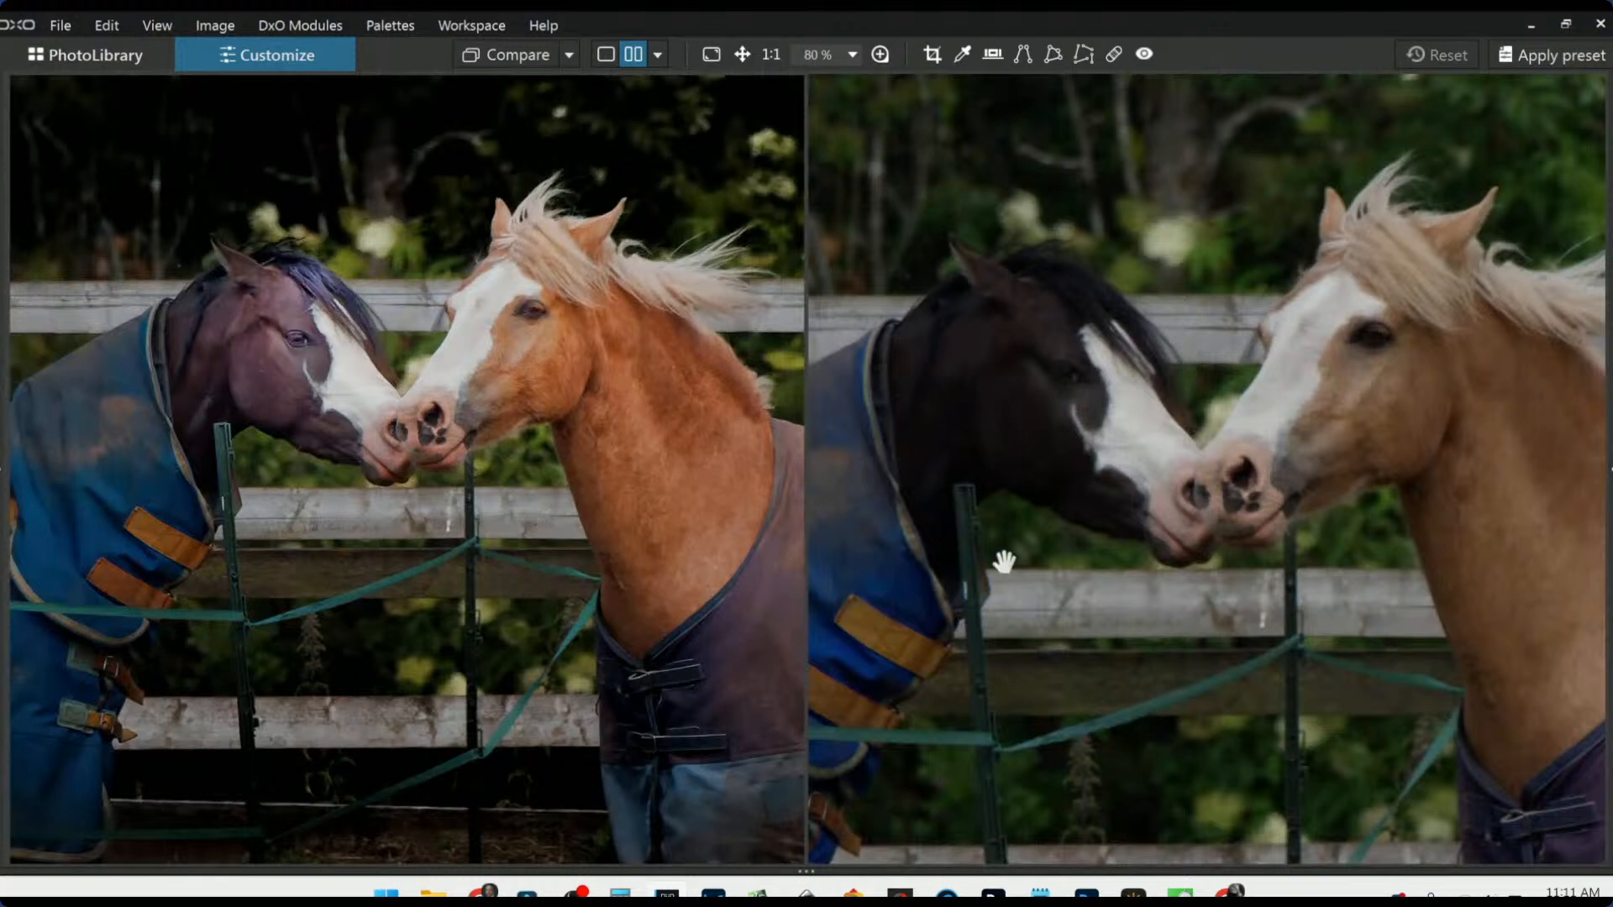
Step: Show the entire uncropped original horse photo at 20 % beside the exported edit to compare the framing
scroll(1105, 557, down, 1)
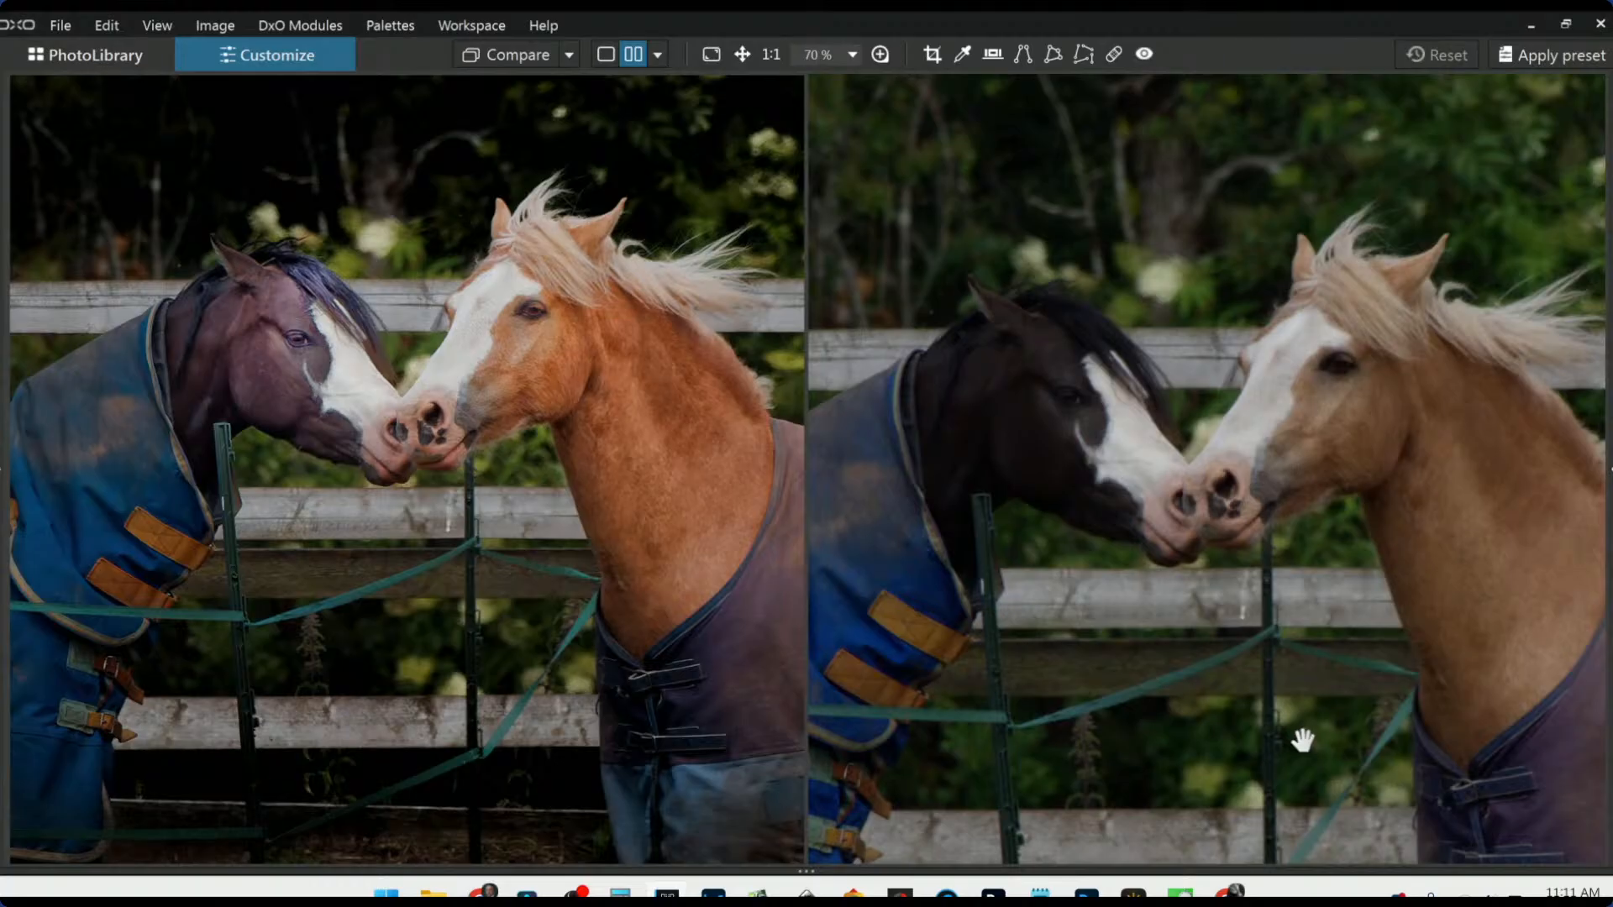
scroll(1301, 738, down, 5)
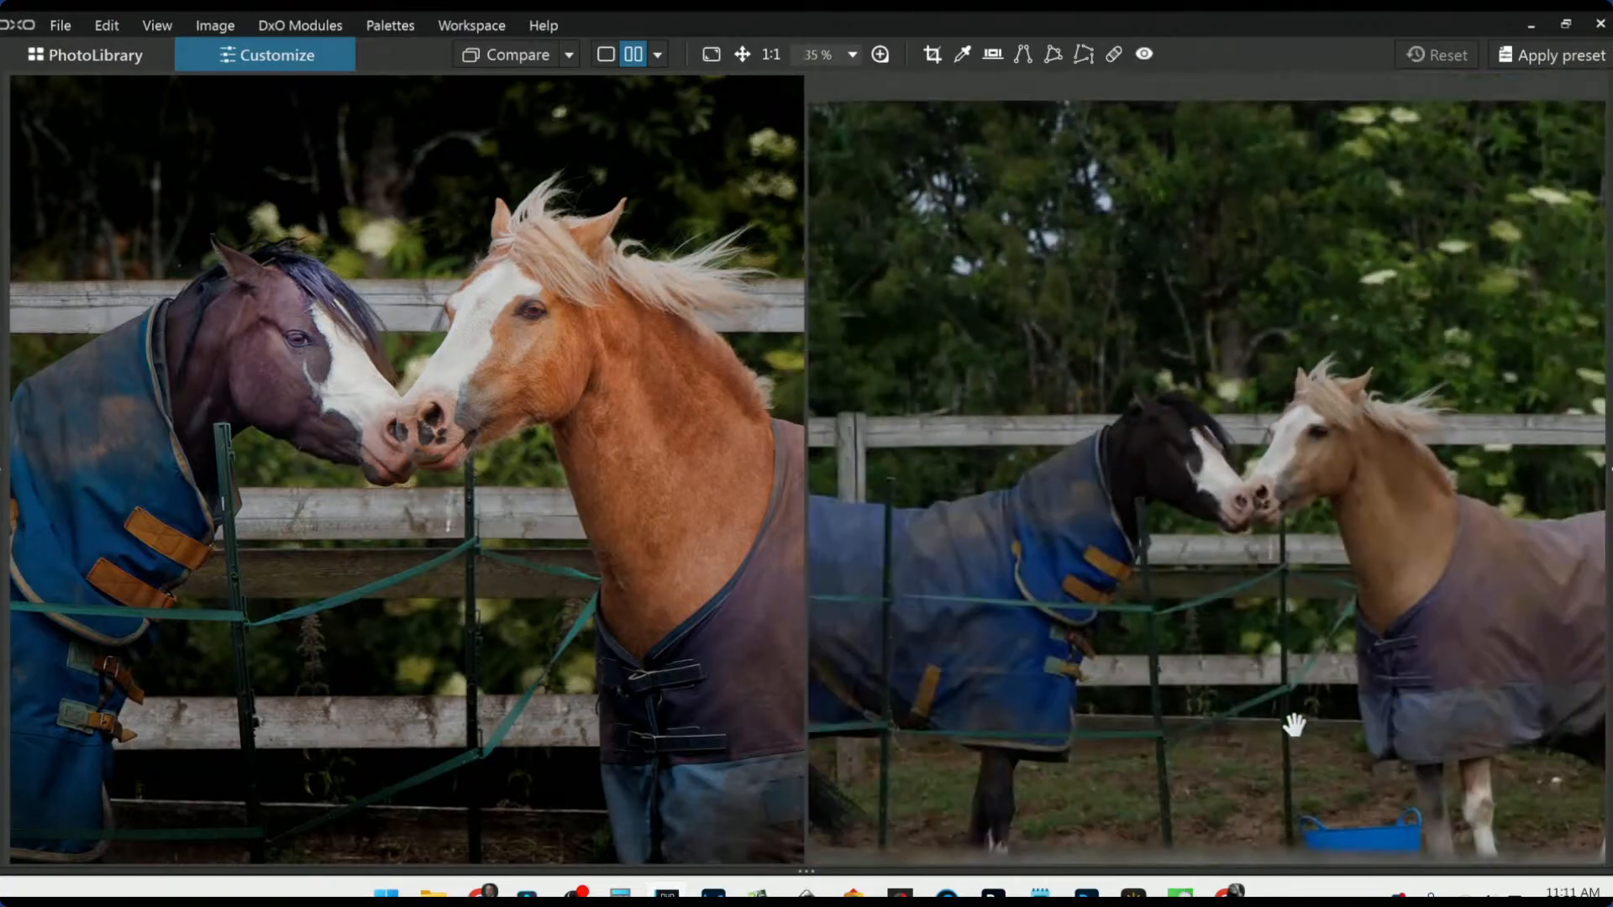
scroll(1294, 728, down, 2)
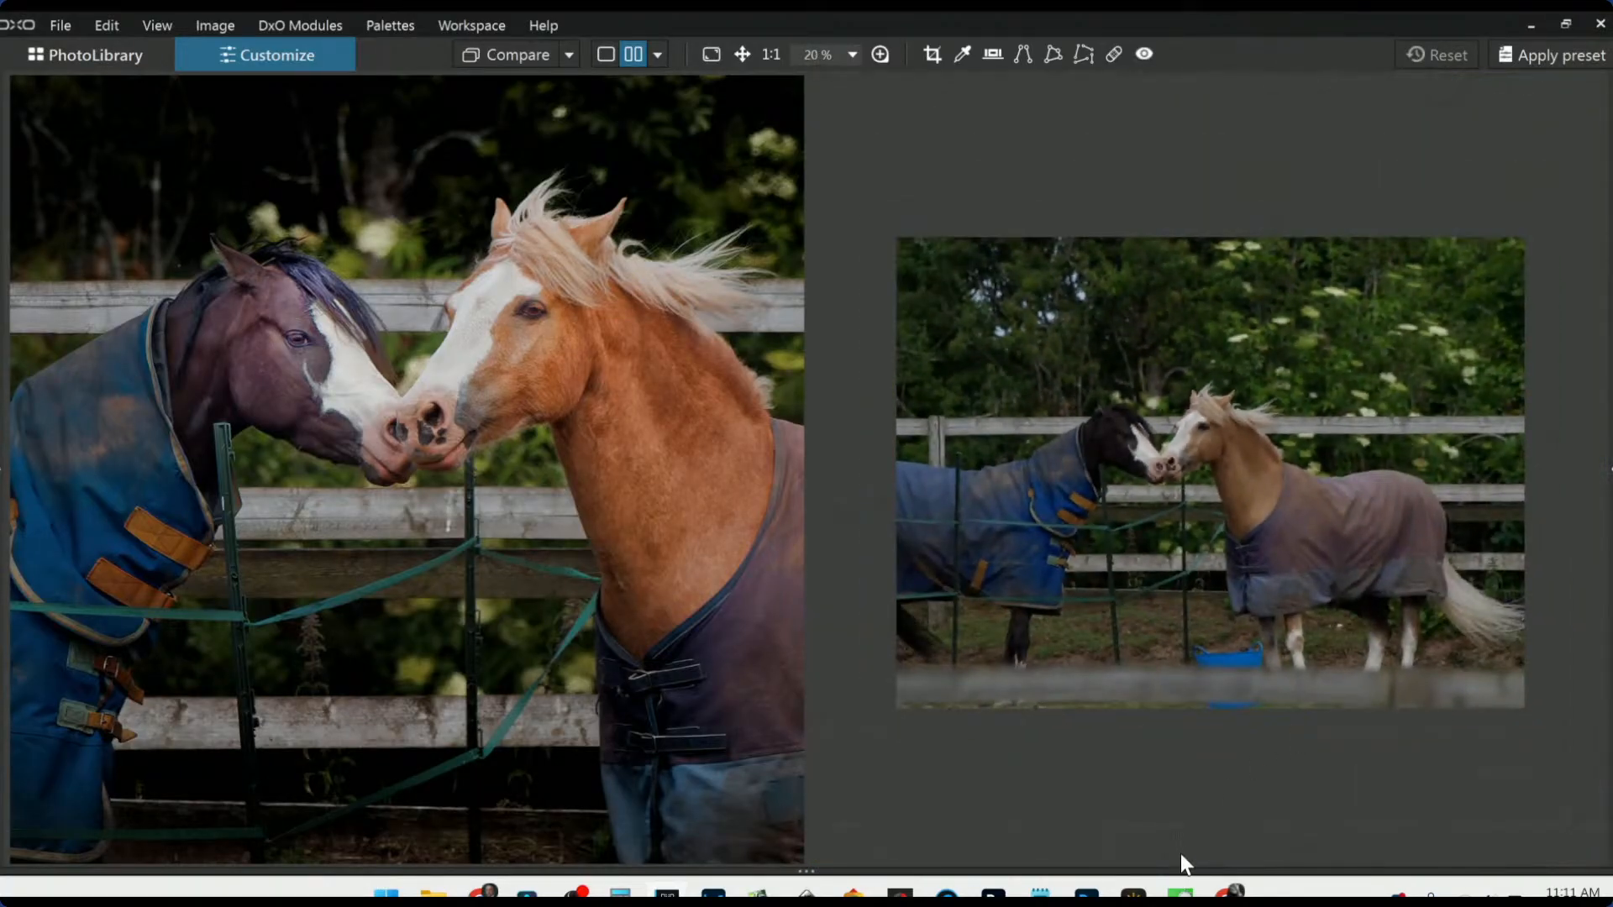
Step: Switch the comparison to the split view and move the divider farther away from the exported horse edit
click(660, 56)
click(683, 143)
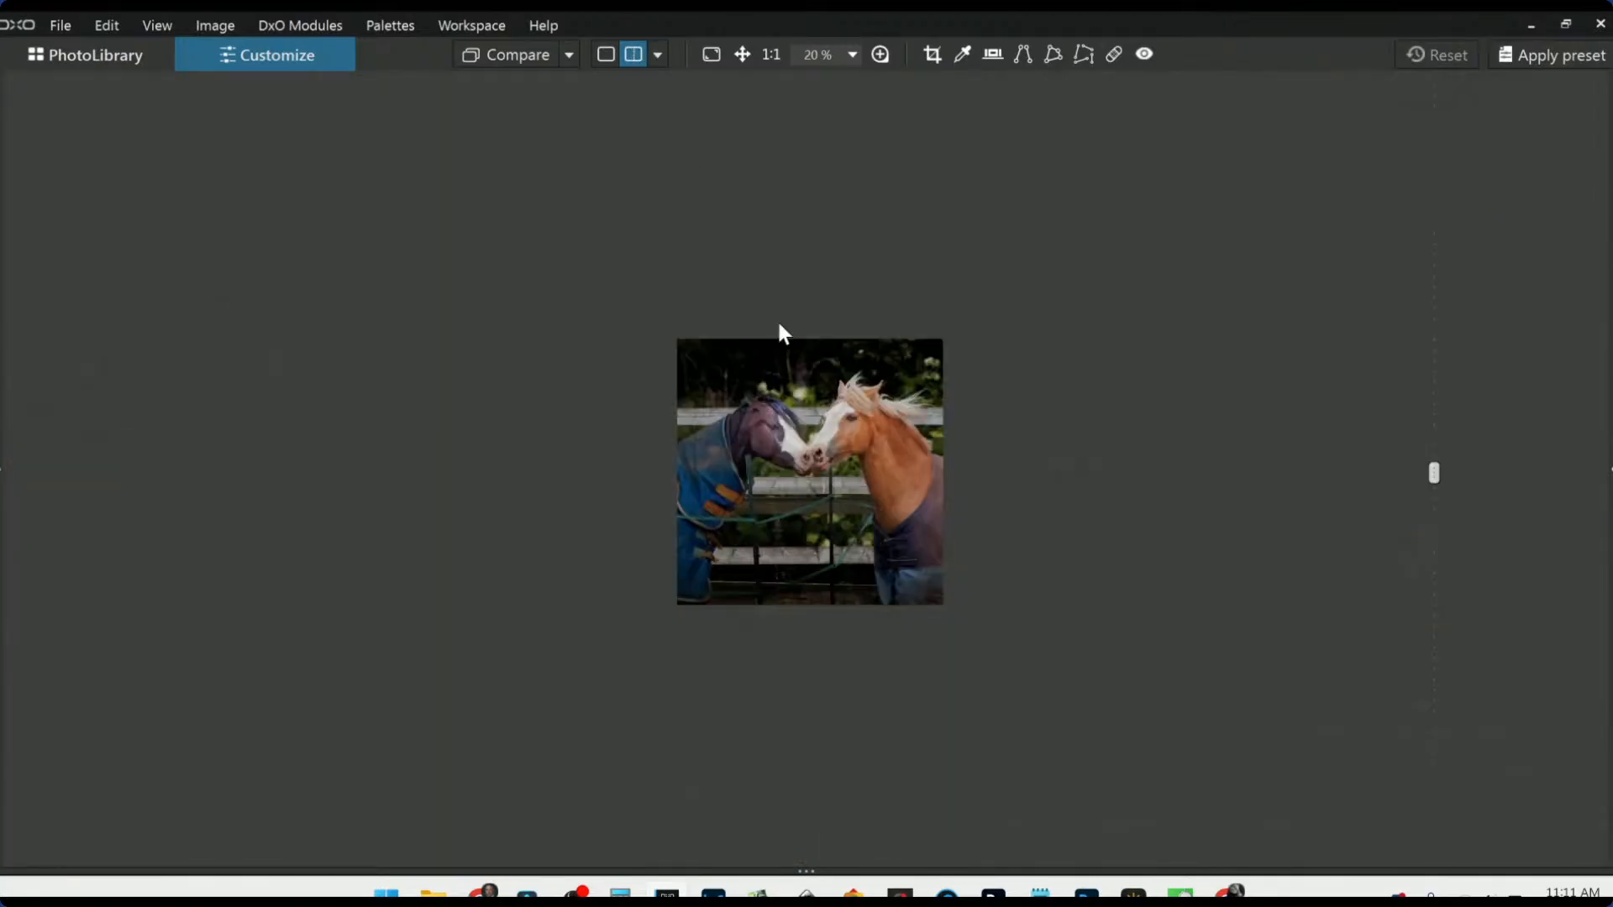
scroll(791, 436, up, 3)
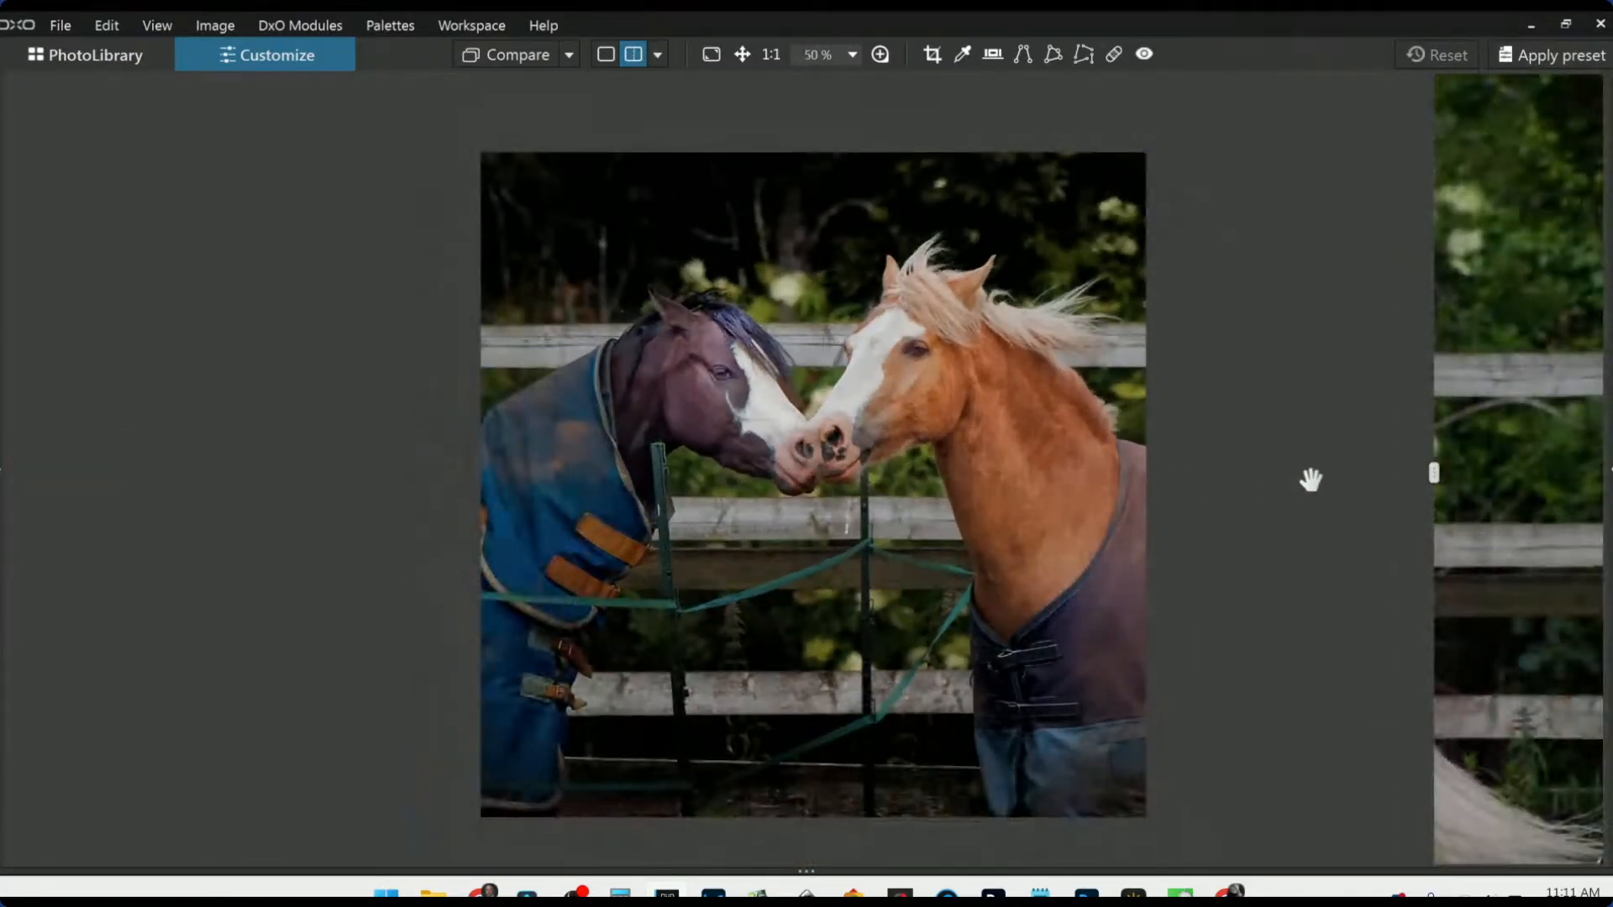
drag(1437, 474, 1475, 638)
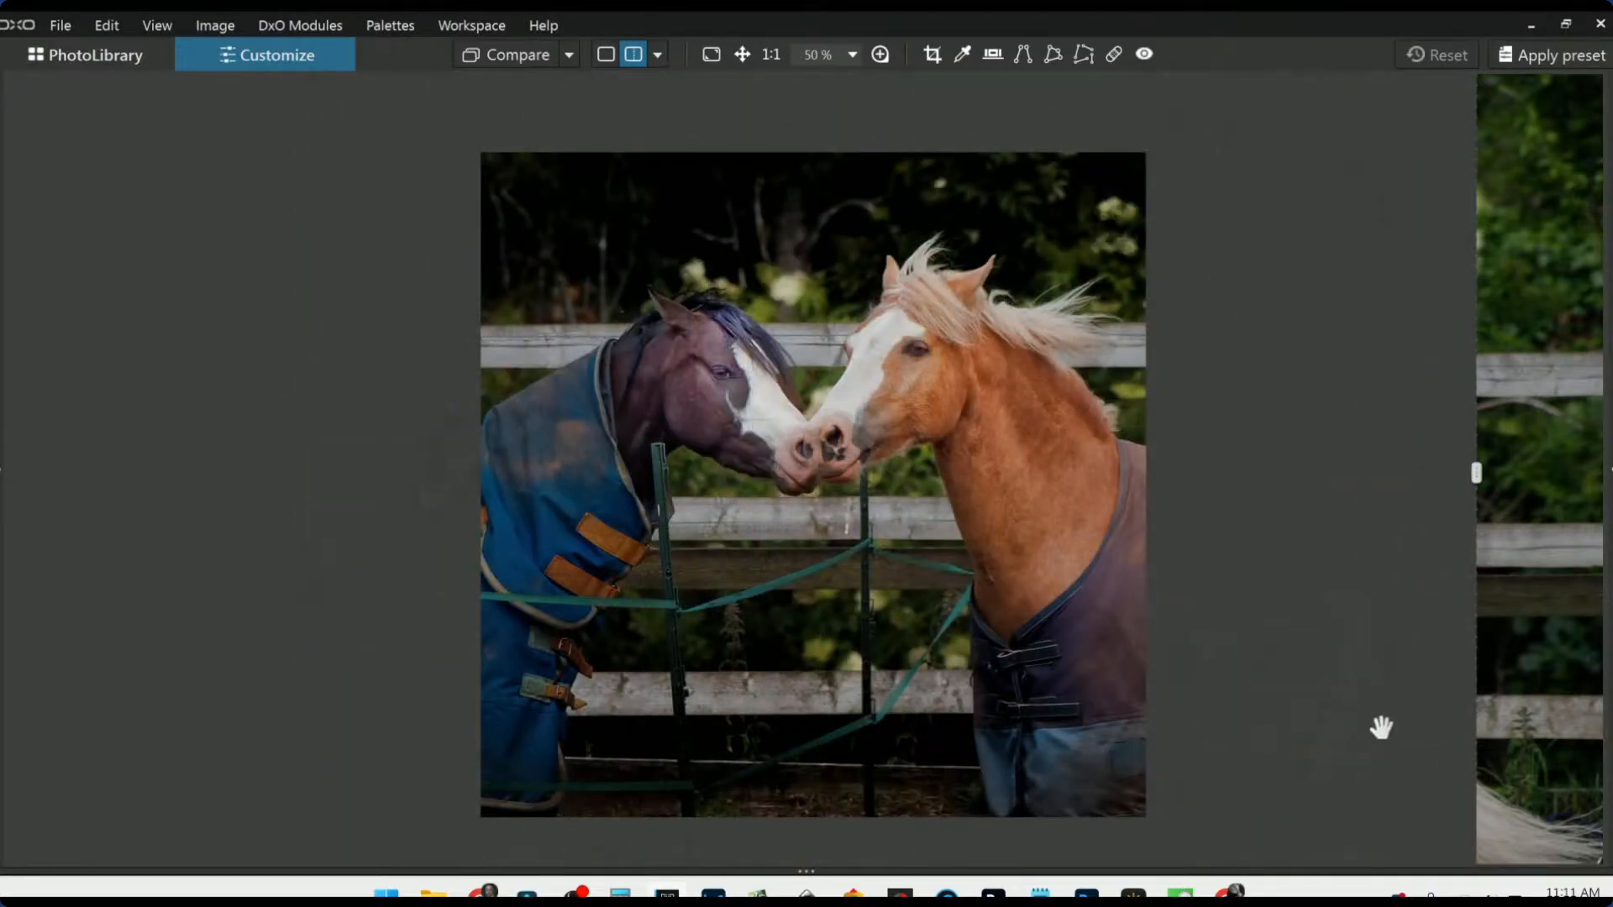
Step: Examine the horses' heads in the exported edit up close and bring the side palettes back
scroll(746, 406, up, 5)
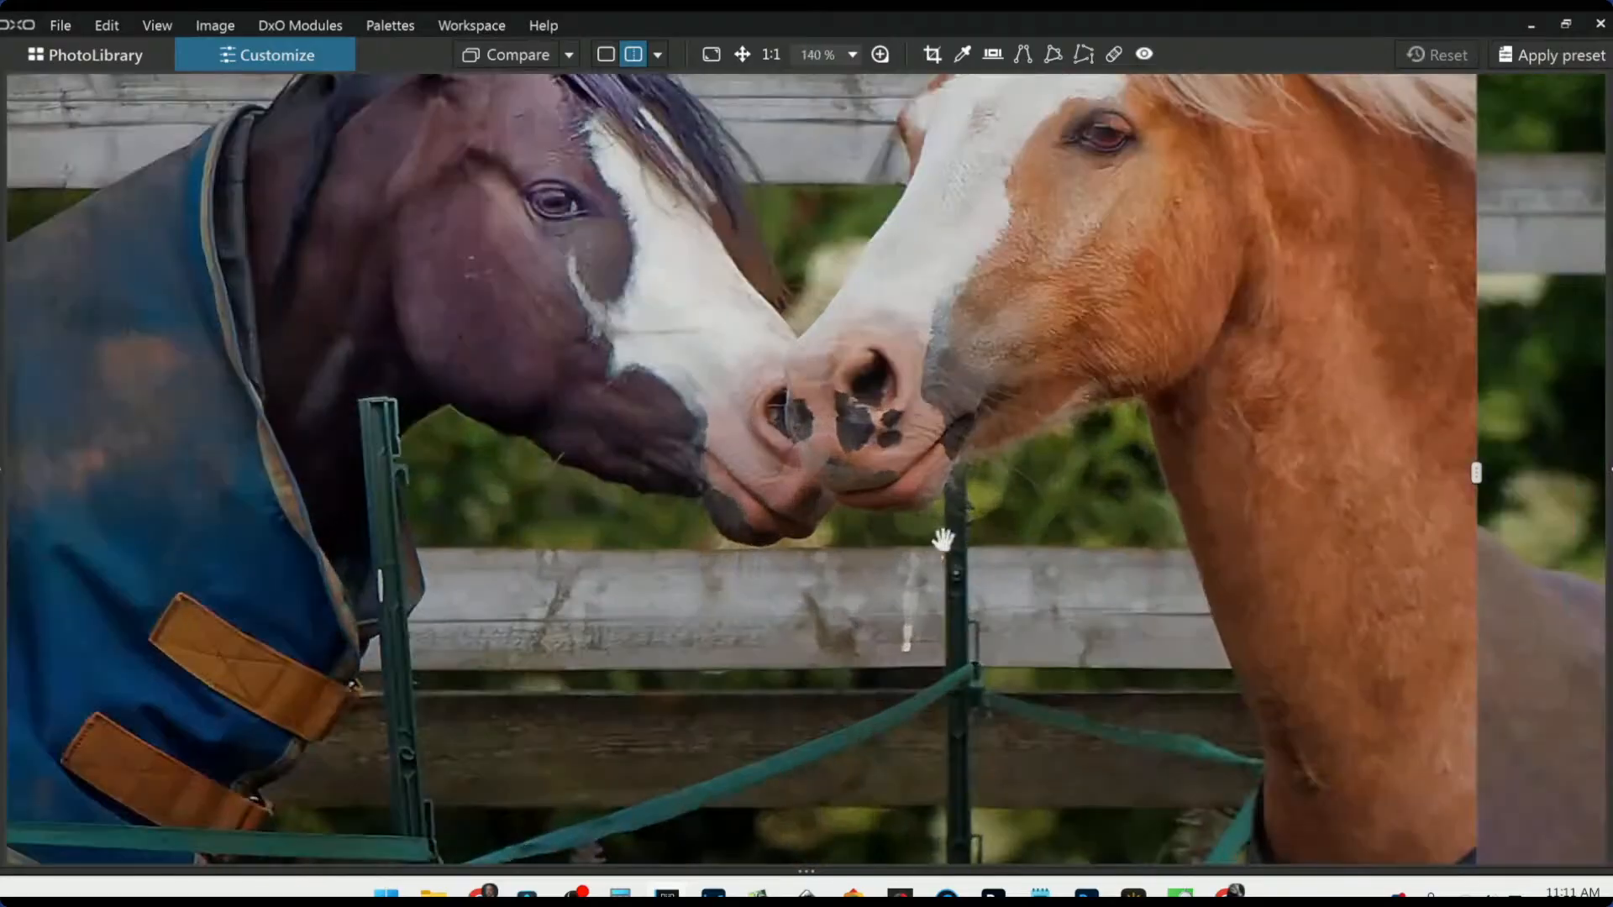
drag(905, 429, 903, 535)
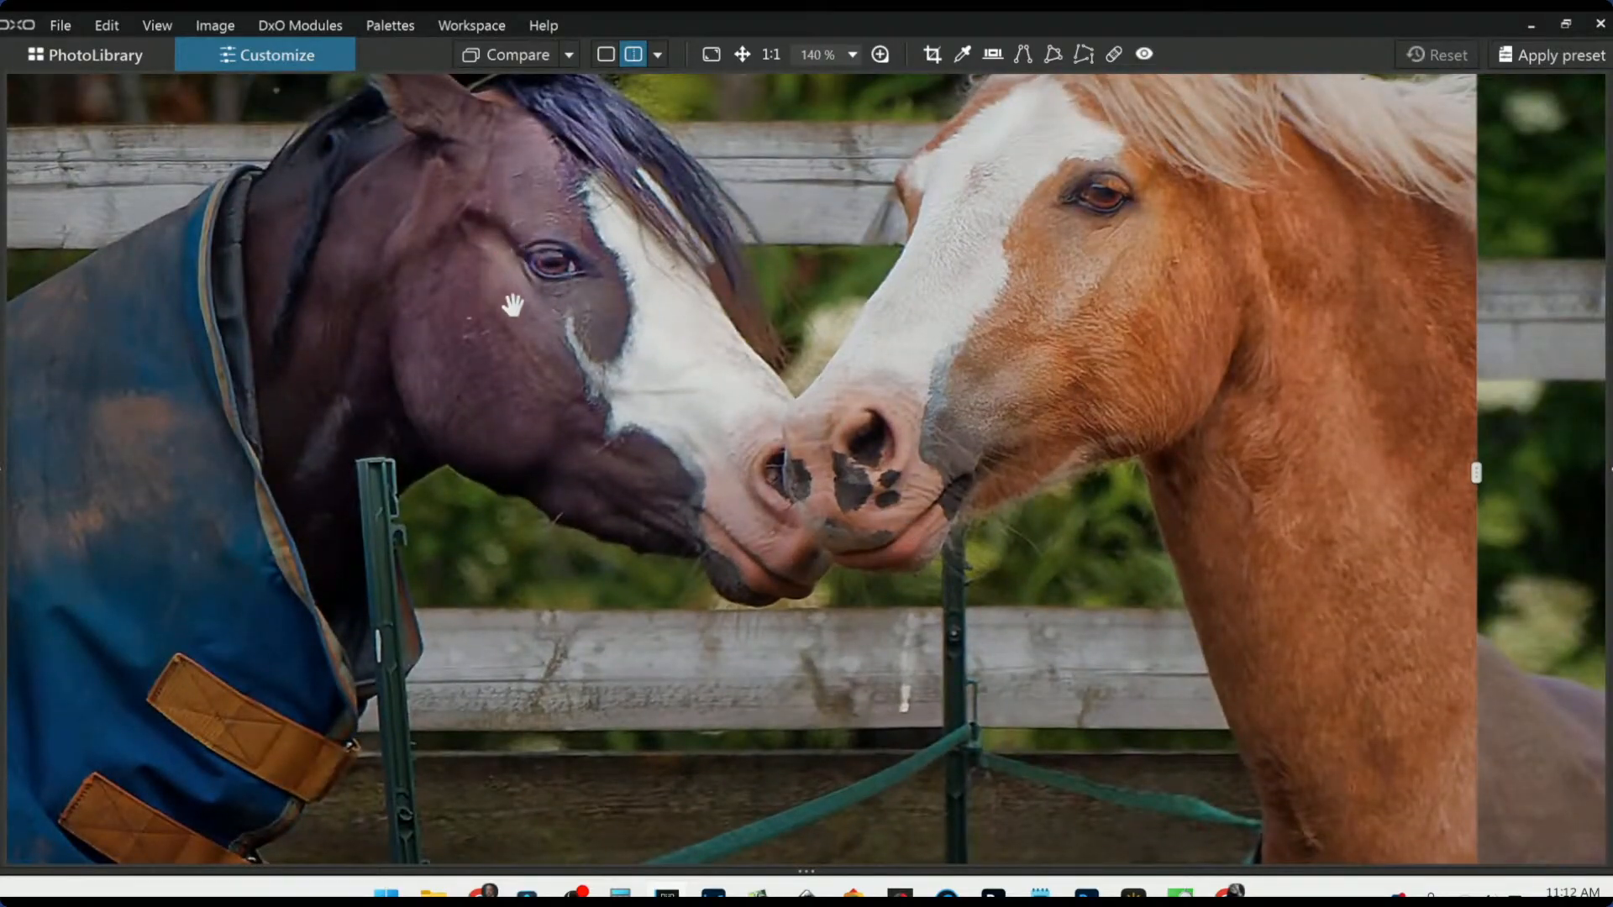
scroll(566, 387, down, 3)
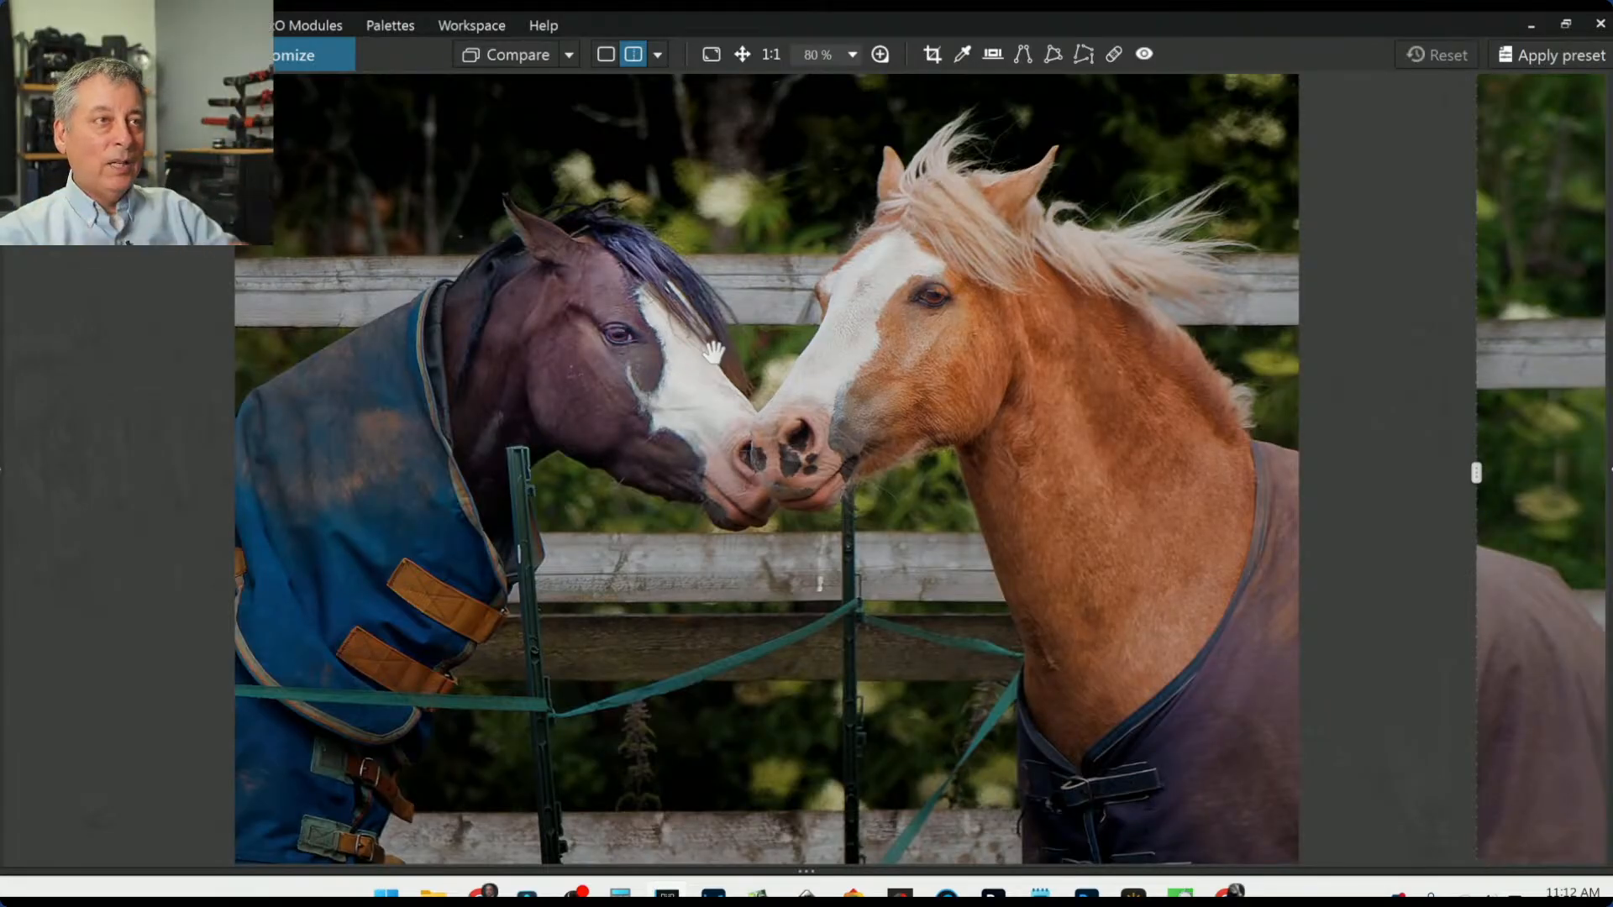
key(F9)
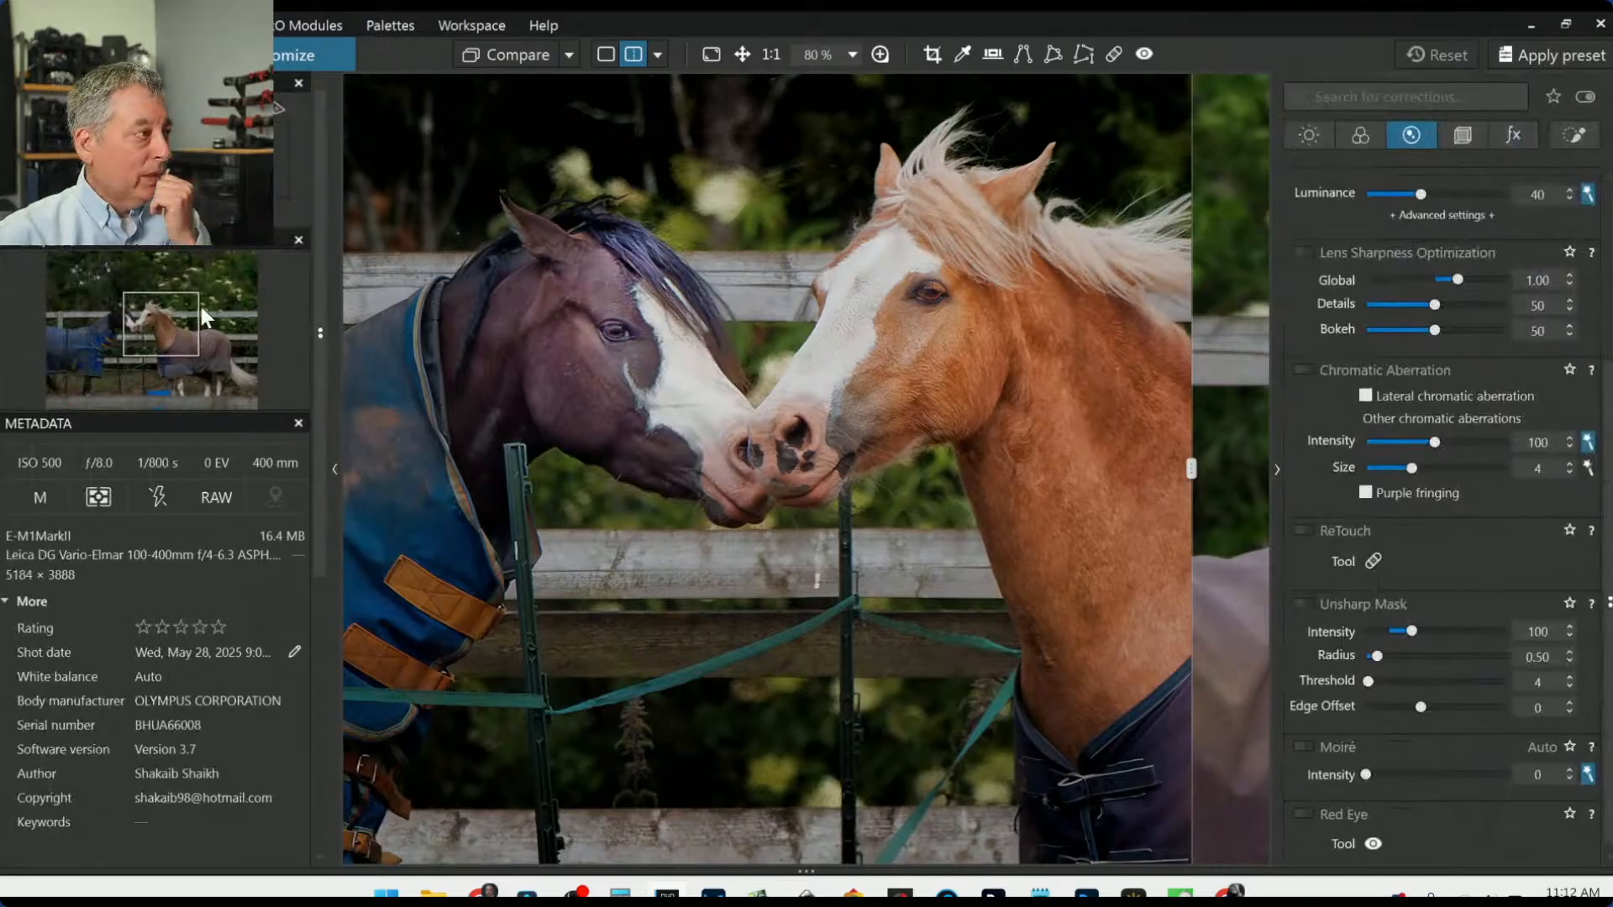